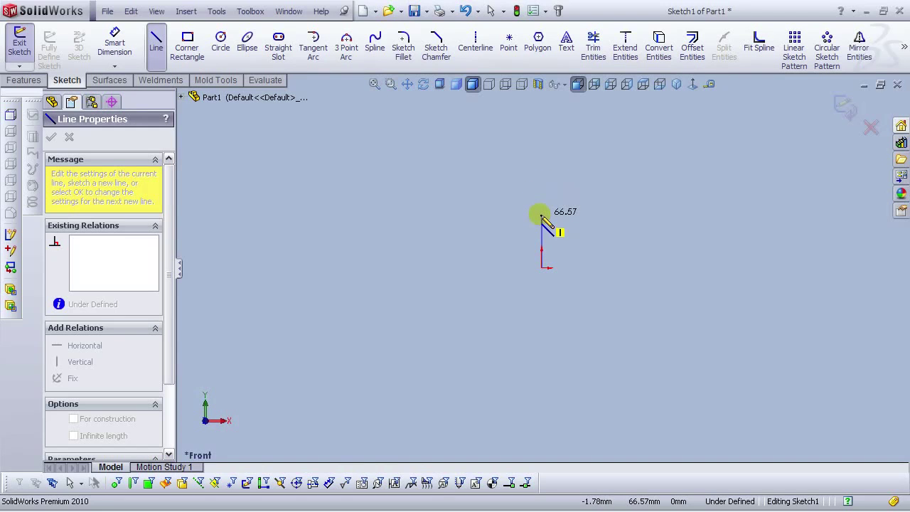
# Step: Dimension the vertical line to a length of 50 mm and close the sketch
pyautogui.click(106, 41)
pyautogui.scroll(-5, 579, 268)
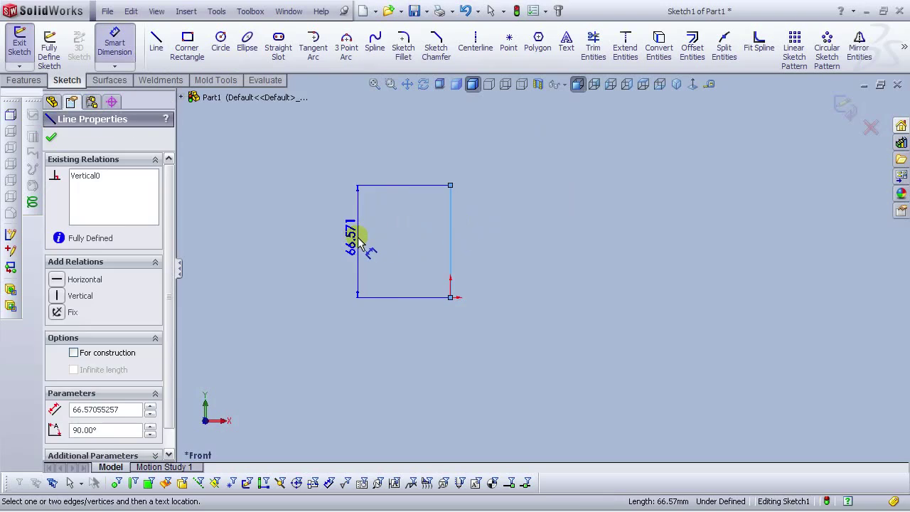
pyautogui.click(359, 242)
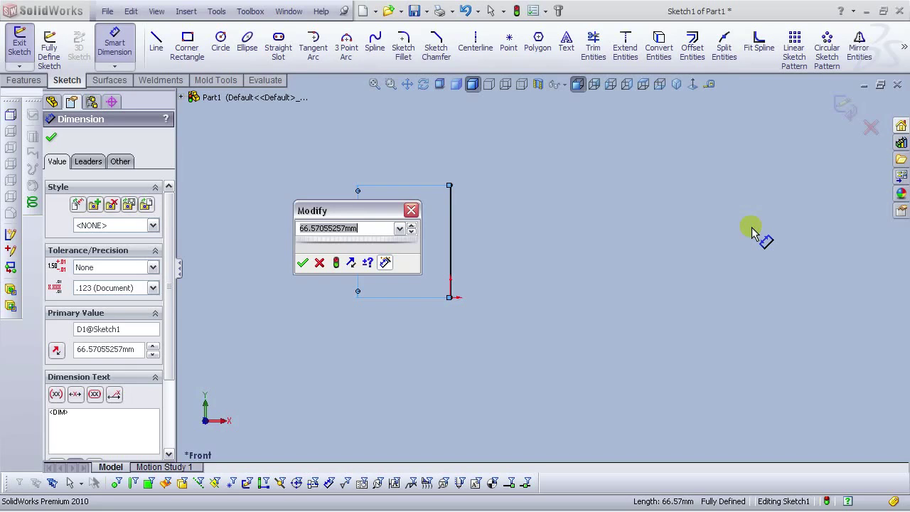
pyautogui.write('50')
pyautogui.press('Return')
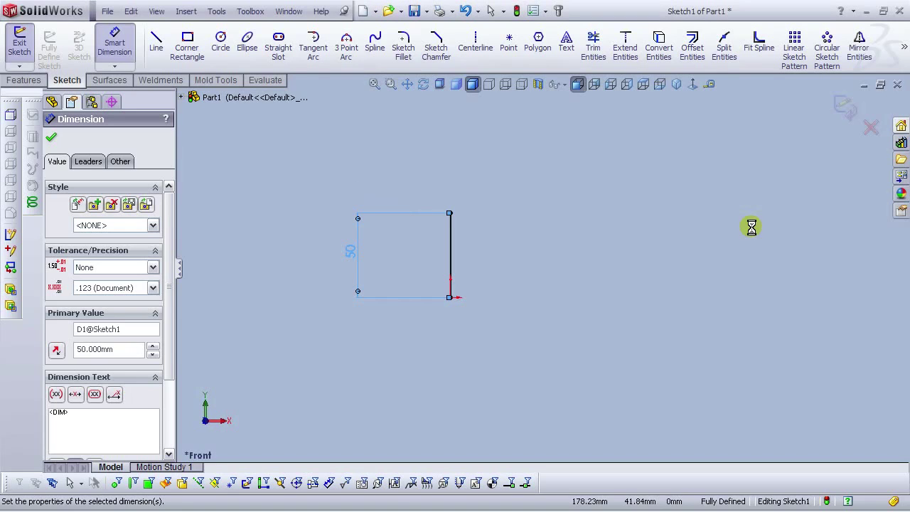
pyautogui.click(678, 249)
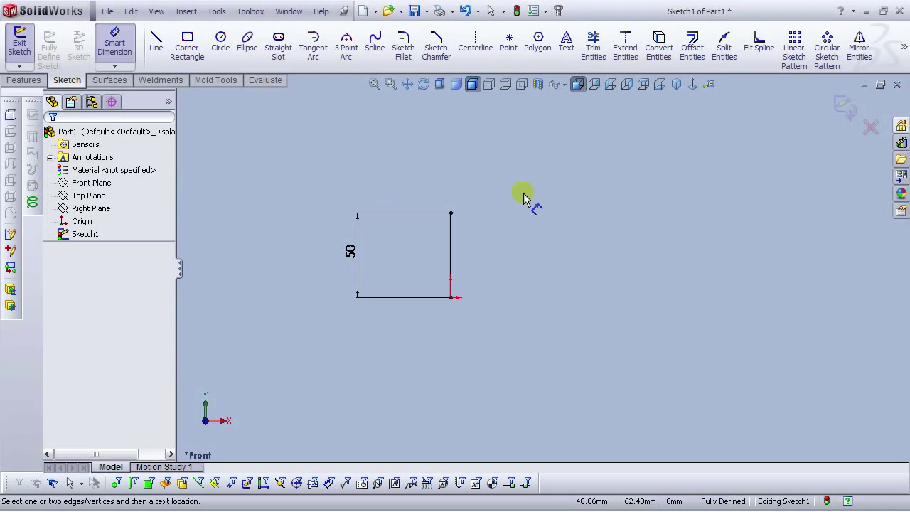
pyautogui.scroll(-1, 496, 246)
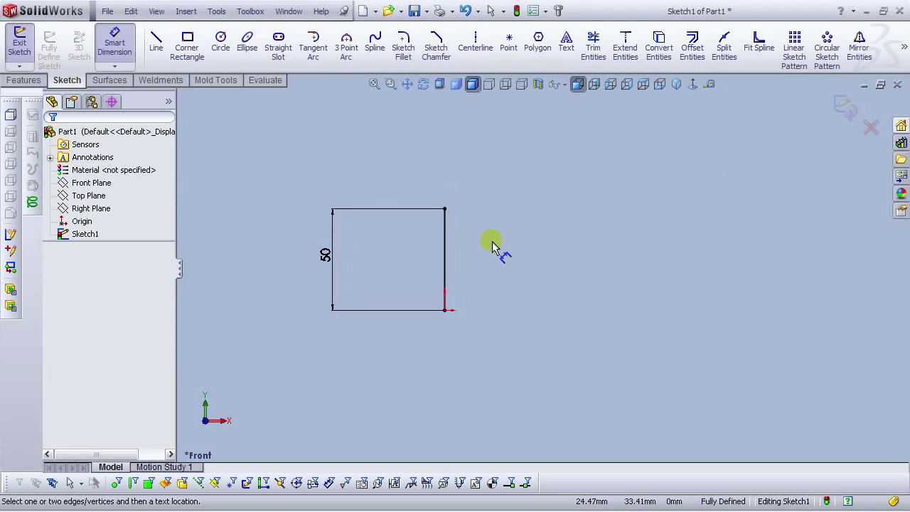
pyautogui.click(845, 106)
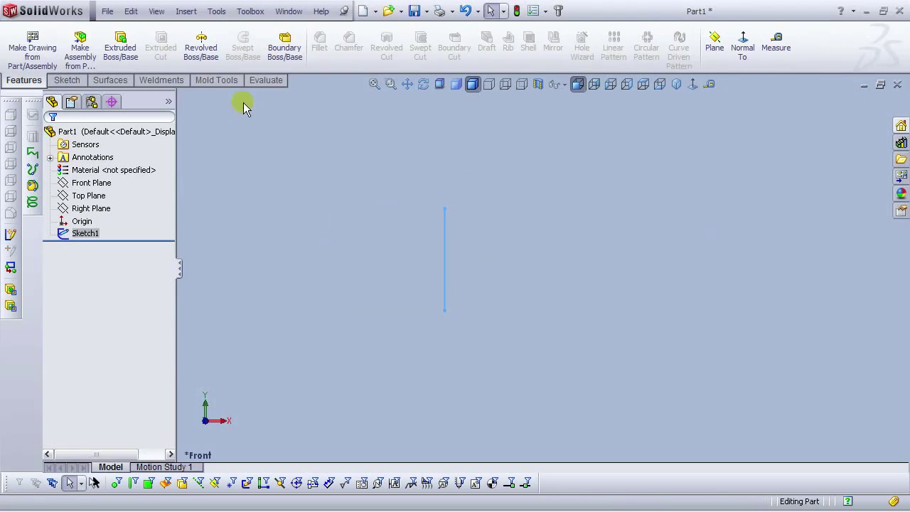
# Step: Extrude the line as a one-direction thin feature, 2 mm thick and 60 mm deep, to form the plate
pyautogui.click(121, 53)
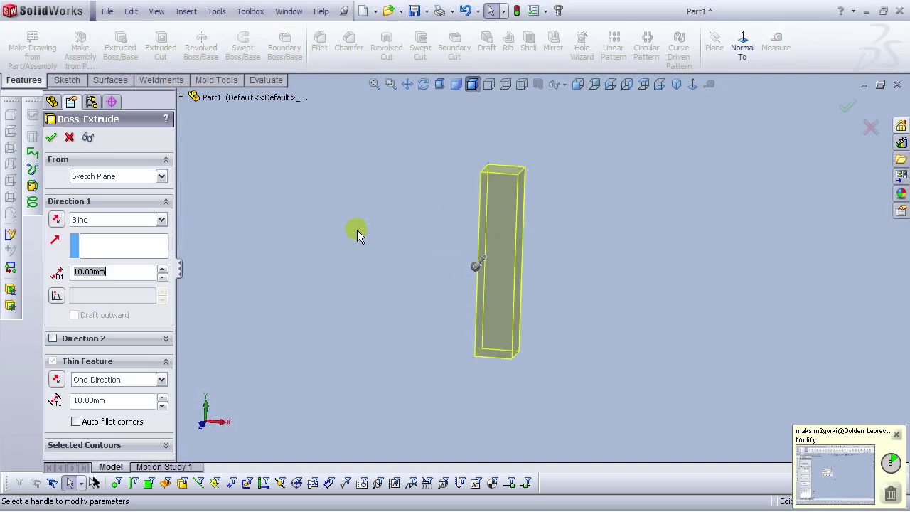
pyautogui.click(578, 83)
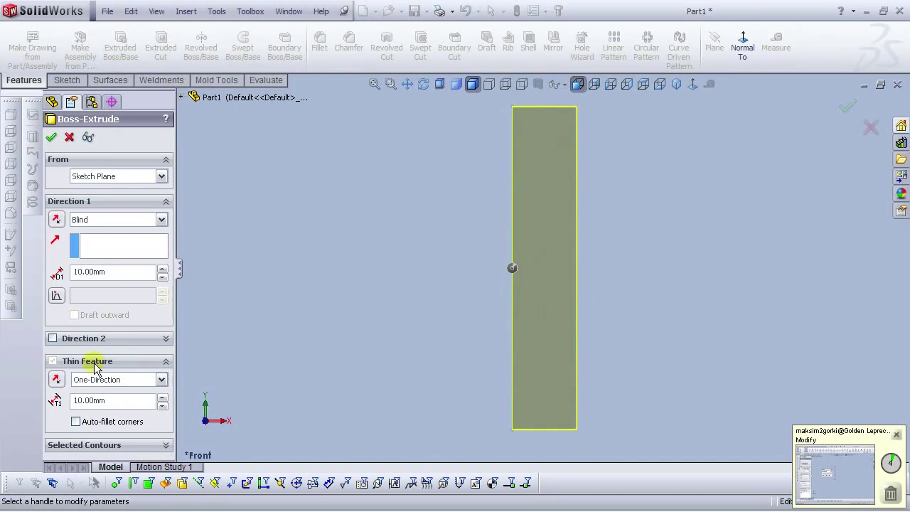
pyautogui.moveTo(113, 403); pyautogui.dragTo(74, 401)
pyautogui.write('2')
pyautogui.press('Return')
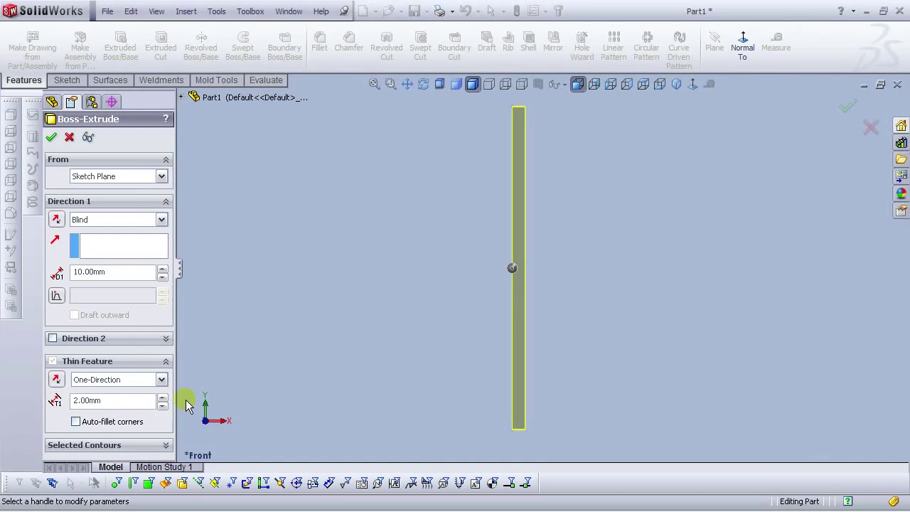
pyautogui.doubleClick(113, 274)
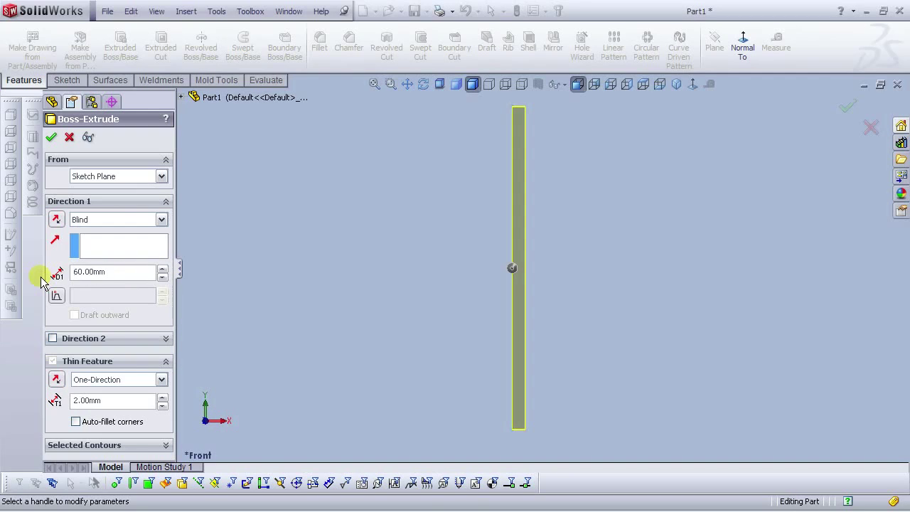
pyautogui.click(676, 84)
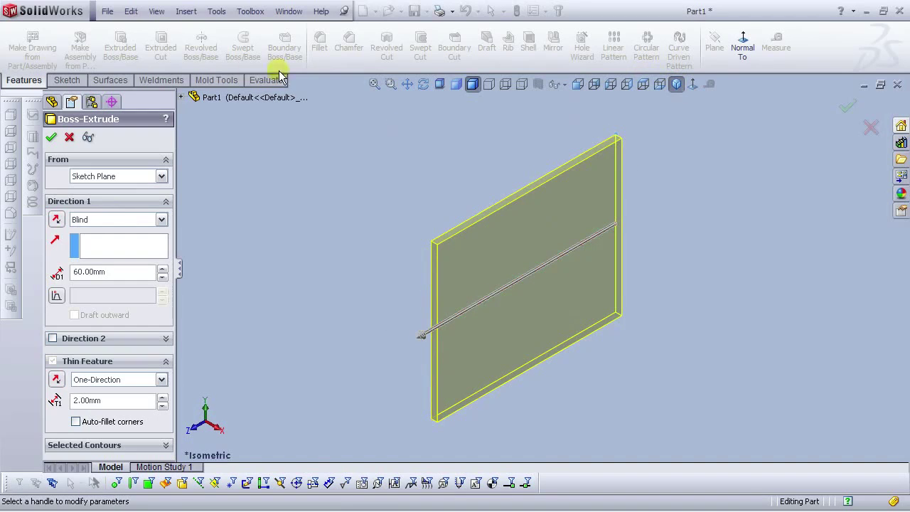
pyautogui.click(50, 139)
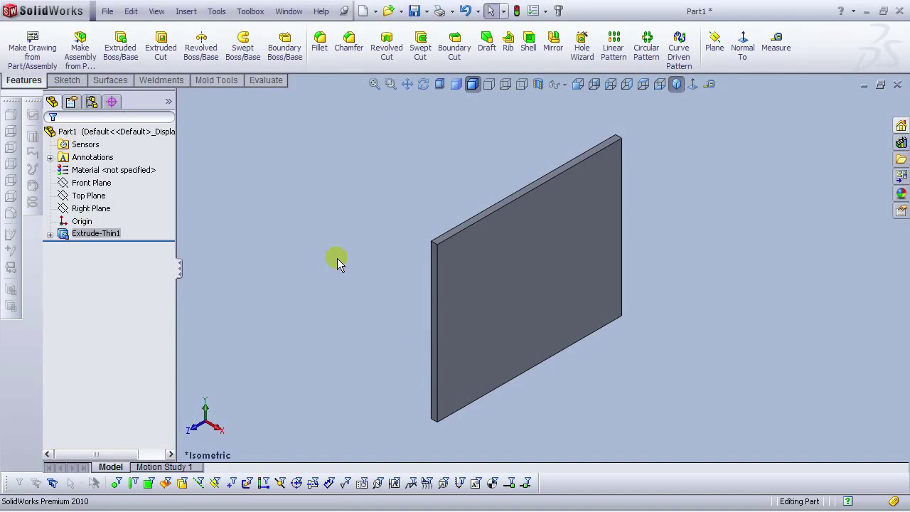
# Step: Start a new sketch on the plate's narrow front end face
pyautogui.scroll(-5, 477, 256)
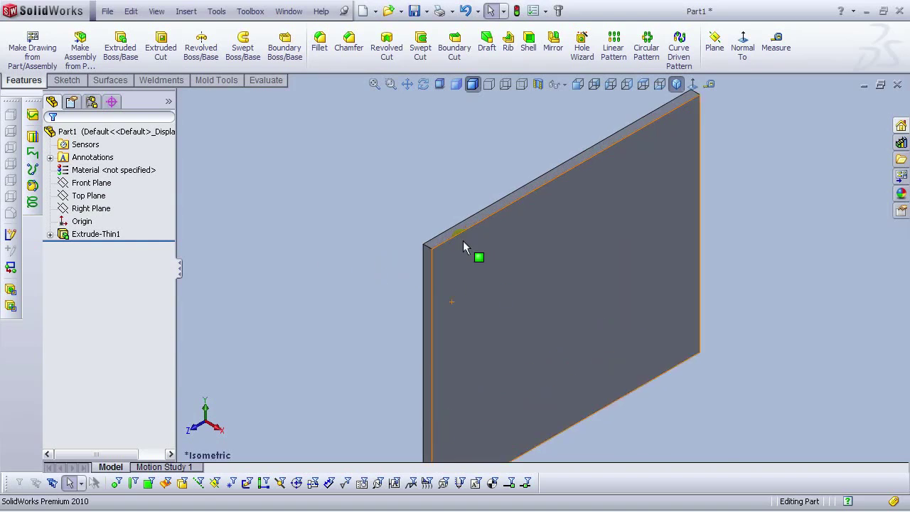
pyautogui.click(416, 269)
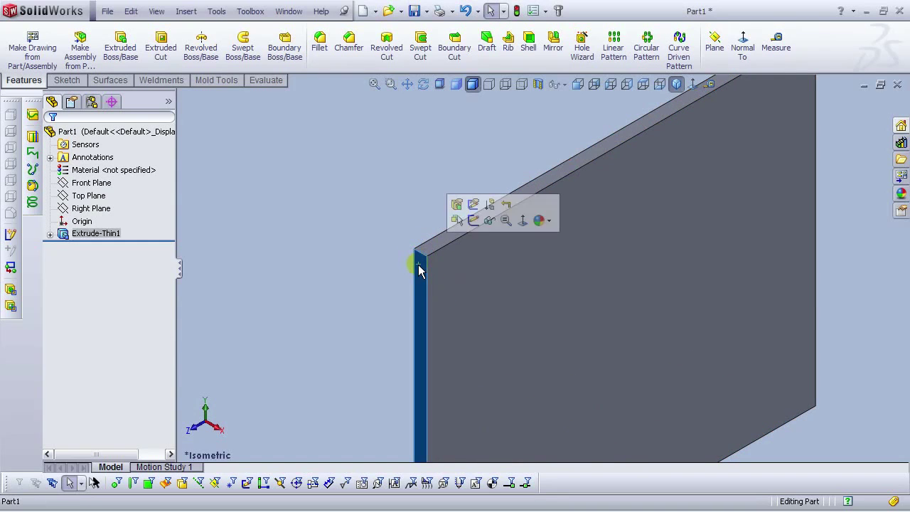
pyautogui.click(466, 221)
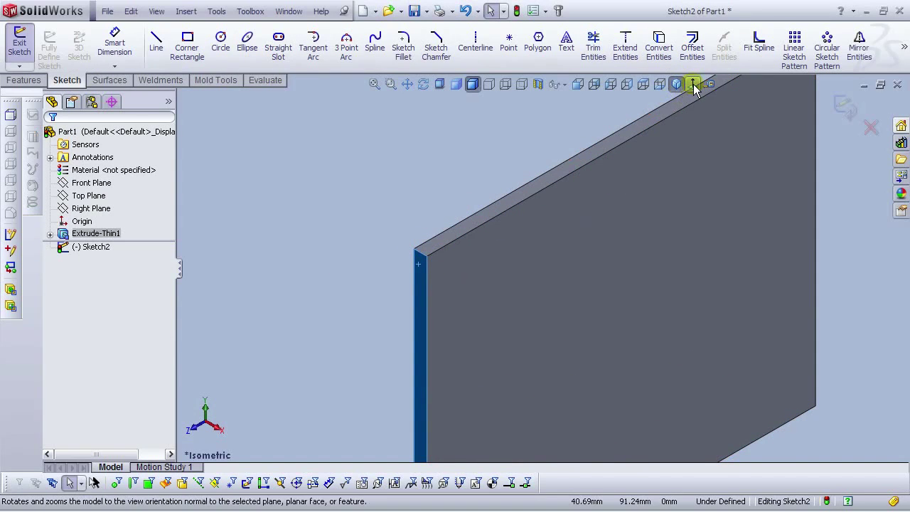
pyautogui.click(678, 84)
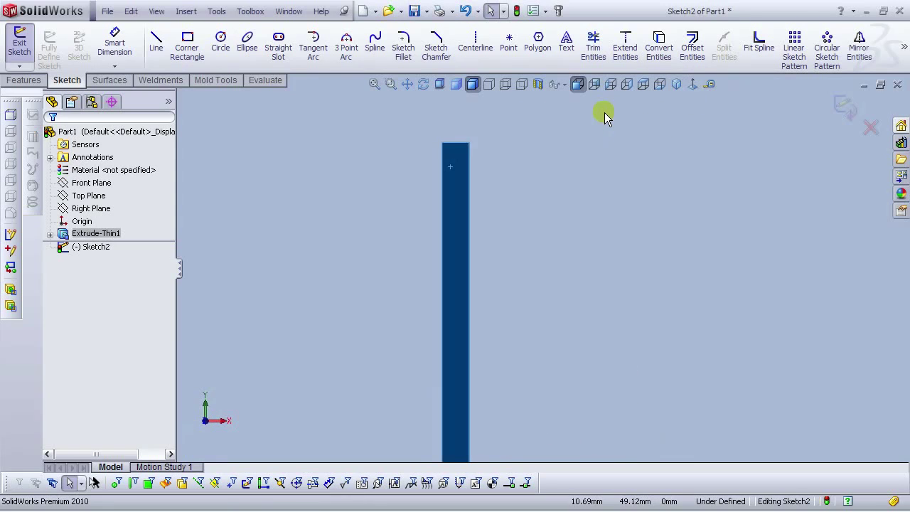
# Step: Sketch a circle of 2 mm radius centred on the end face's upper right corner, reaching its upper left corner
pyautogui.click(221, 43)
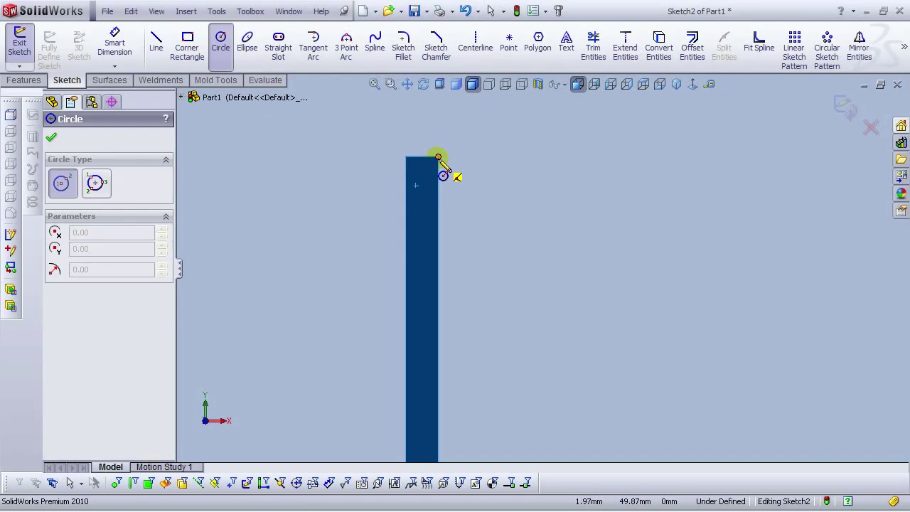
pyautogui.click(438, 157)
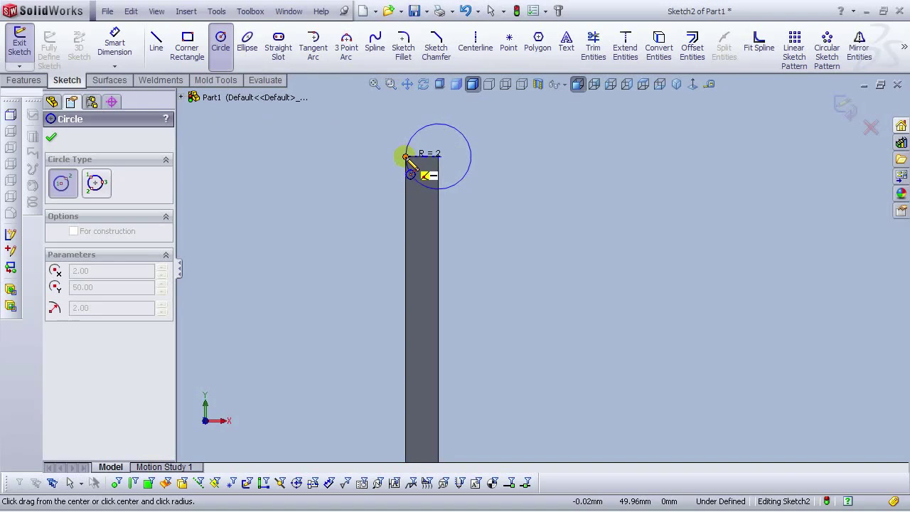
pyautogui.click(406, 157)
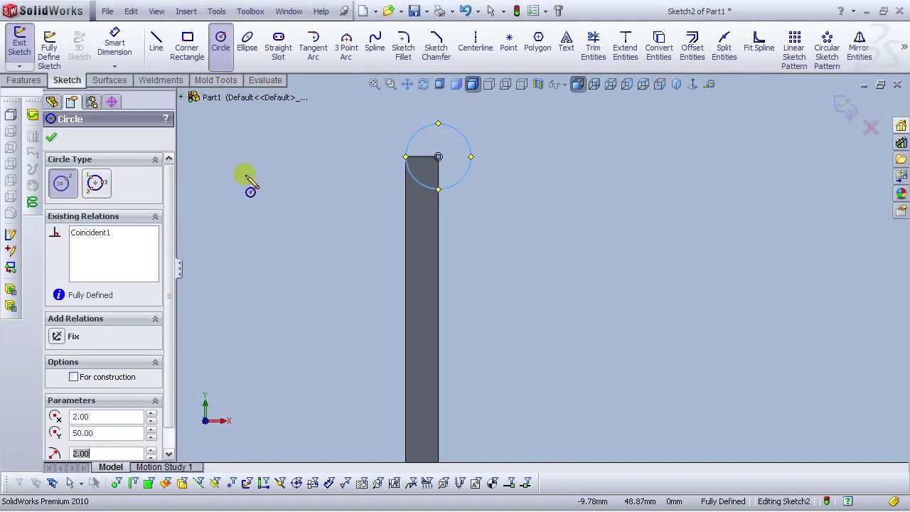
pyautogui.press('Escape')
pyautogui.press('Escape')
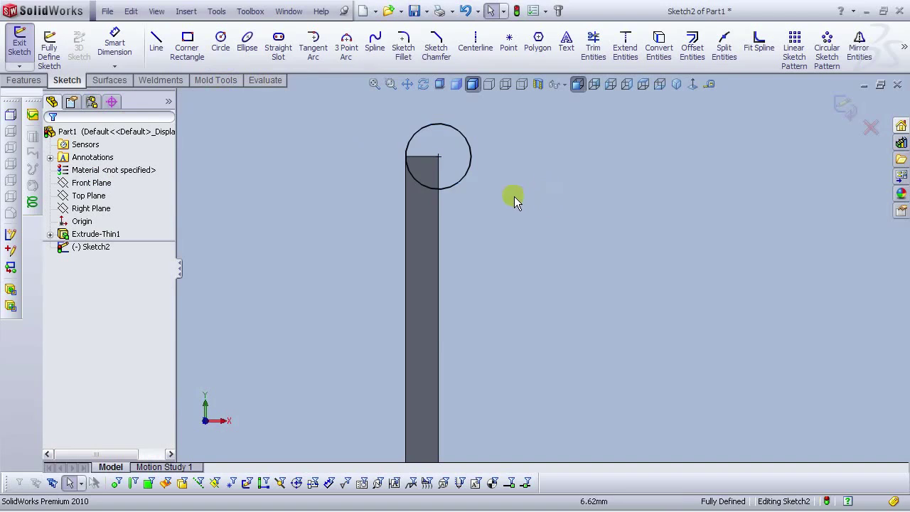
# Step: Extrude the circle in the reversed direction along the plate's upper edge, Up To Surface at the opposite end face, with merged result
pyautogui.scroll(1, 512, 197)
pyautogui.click(29, 83)
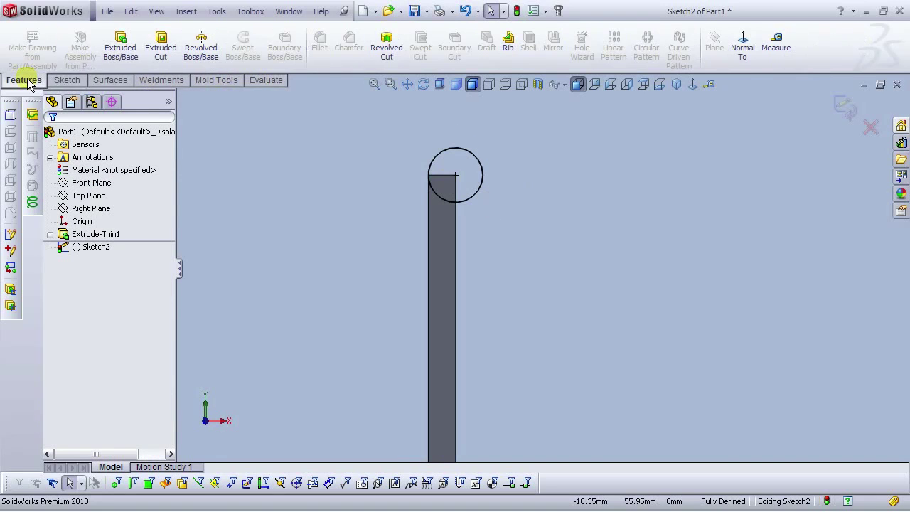
pyautogui.click(120, 49)
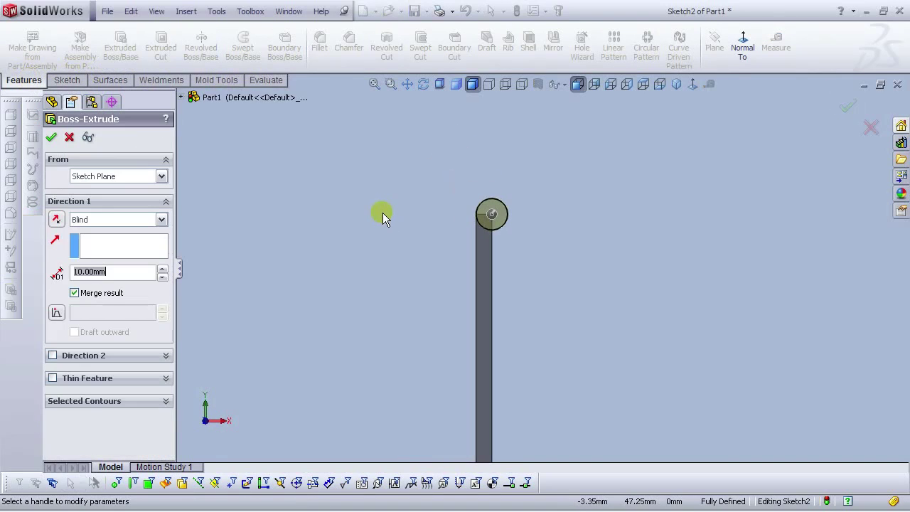
pyautogui.click(56, 221)
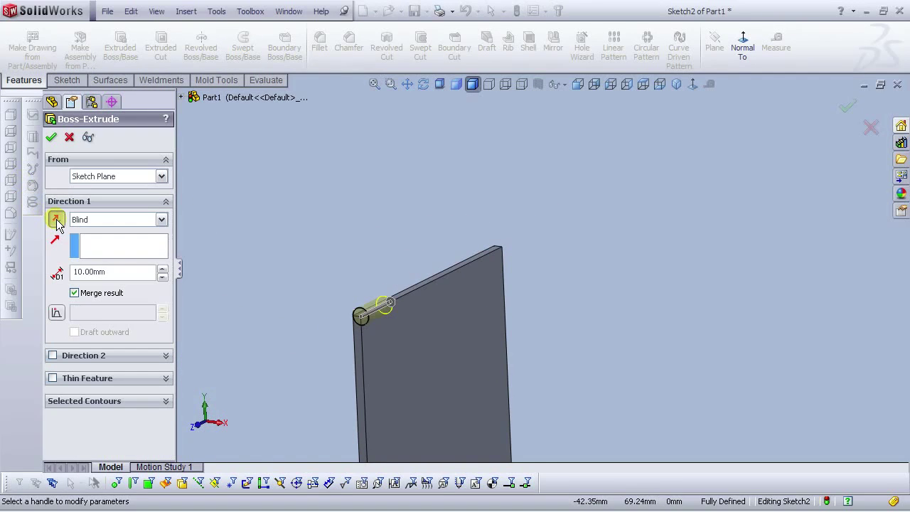
pyautogui.click(130, 221)
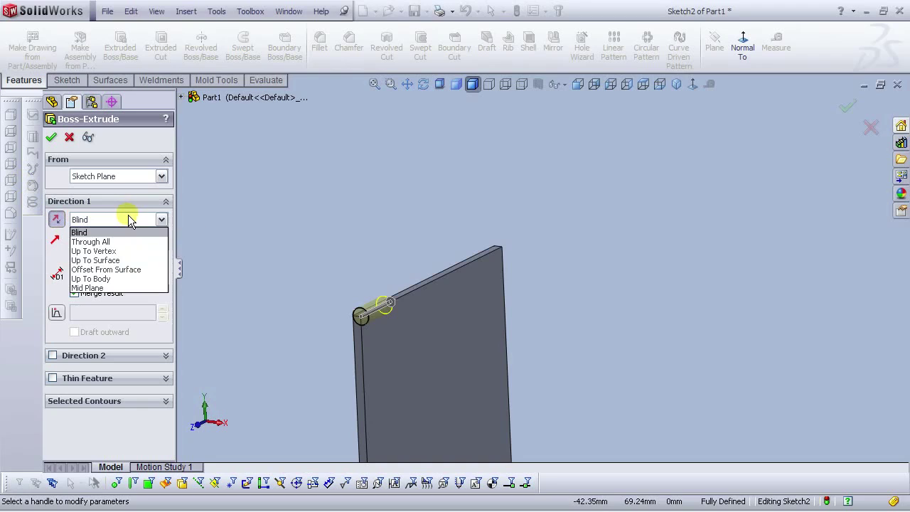
pyautogui.click(93, 260)
pyautogui.moveTo(604, 270); pyautogui.dragTo(506, 294, button='middle')
pyautogui.scroll(-5, 494, 260)
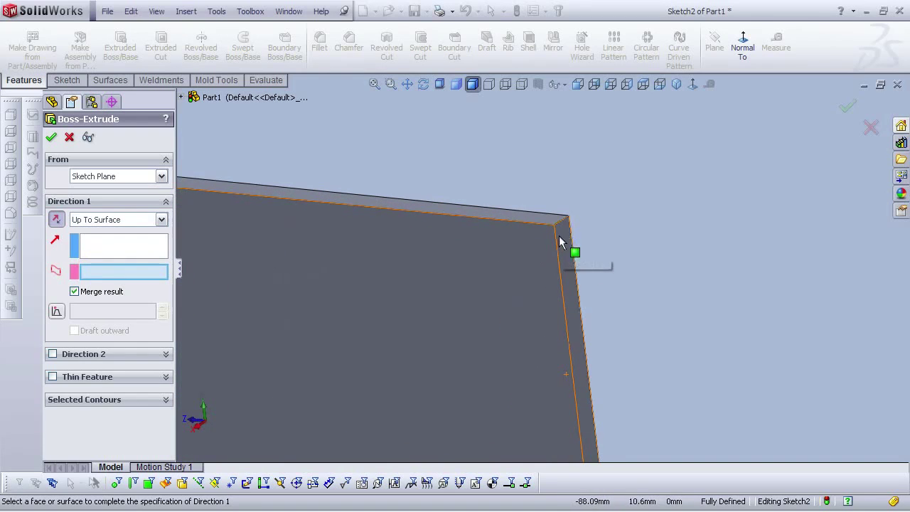
pyautogui.click(564, 232)
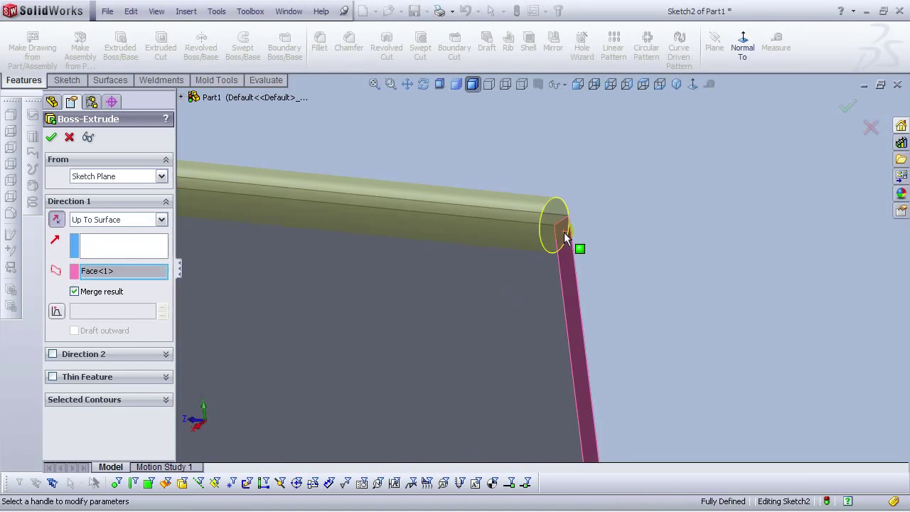
pyautogui.click(52, 139)
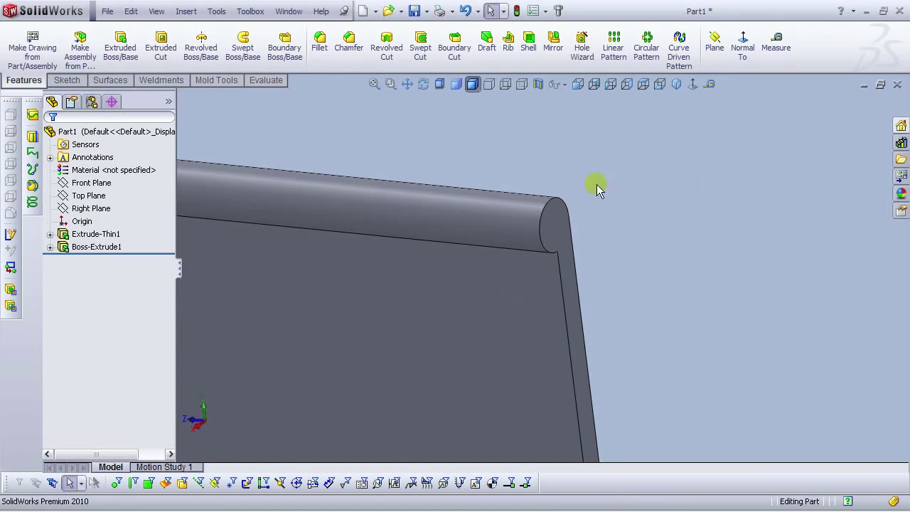
# Step: Start a new sketch on the front end face that joins the plate and the round barrel
pyautogui.scroll(2, 540, 186)
pyautogui.moveTo(540, 188); pyautogui.dragTo(498, 249, button='middle')
pyautogui.scroll(-5, 472, 278)
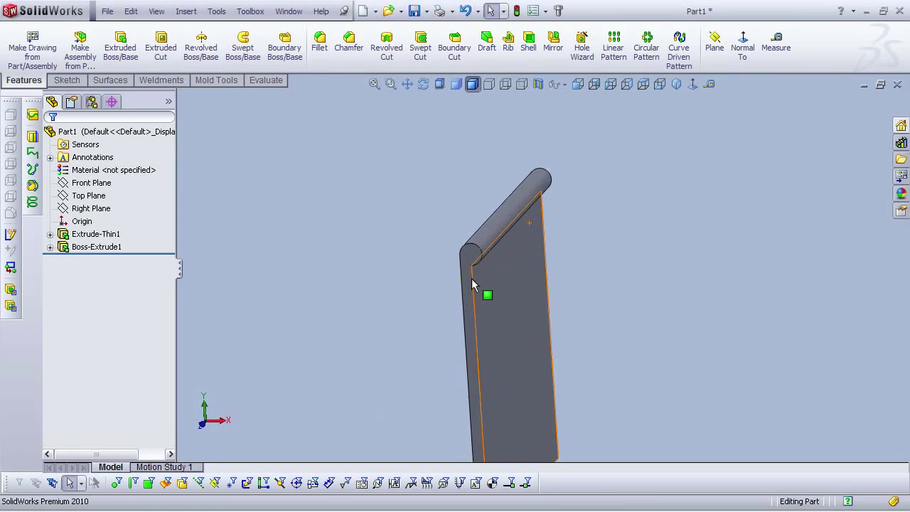
pyautogui.scroll(-1, 501, 260)
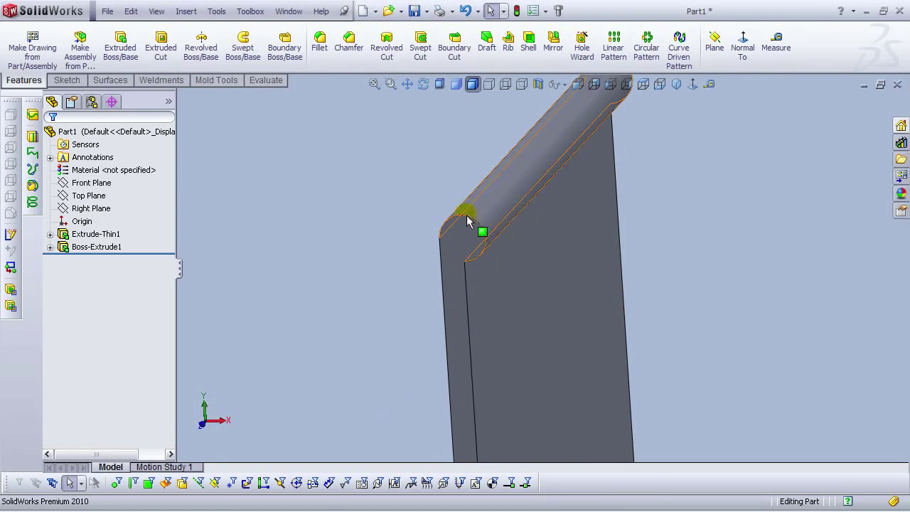
pyautogui.click(470, 238)
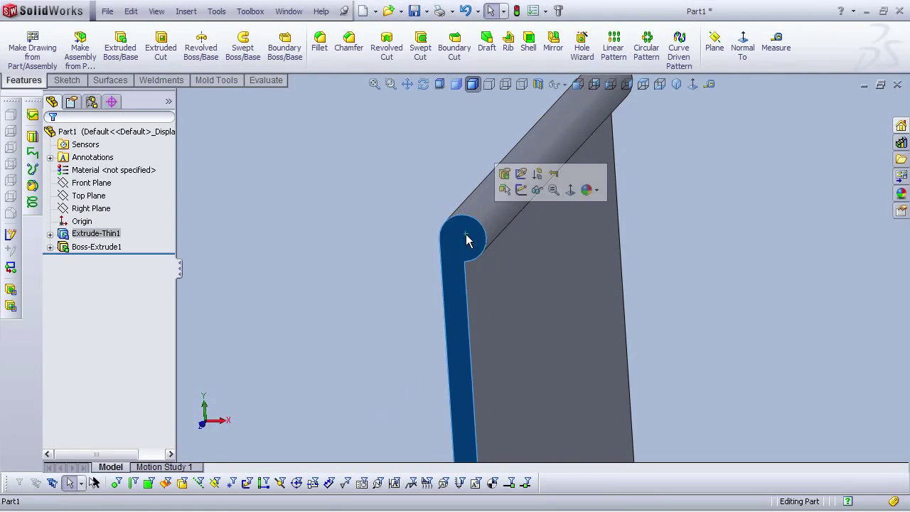
pyautogui.click(525, 191)
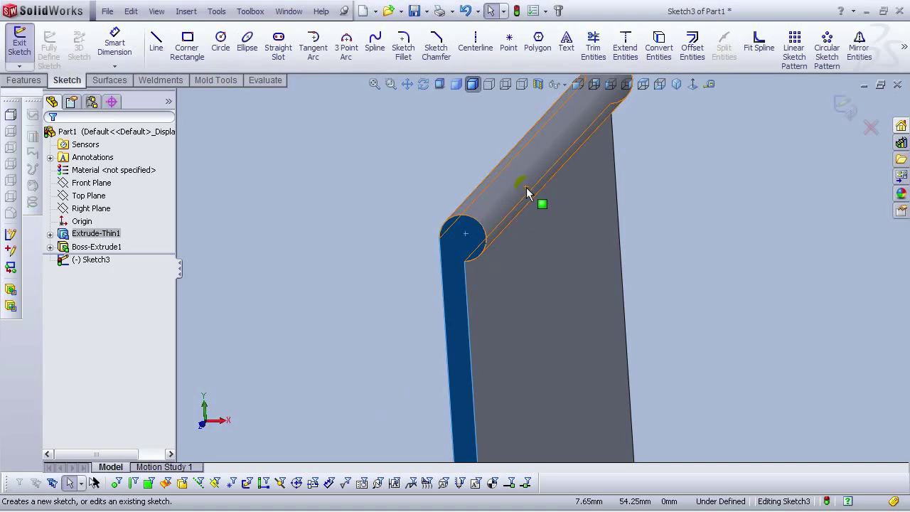
pyautogui.click(694, 87)
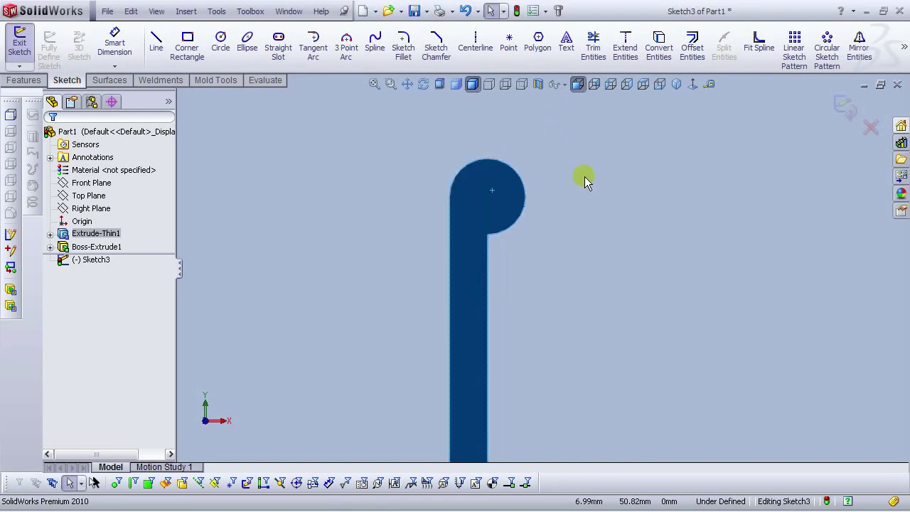
pyautogui.click(251, 139)
# Step: Sketch a circle of about 1.5 mm radius at the barrel's centre, inside its round outline
pyautogui.click(220, 44)
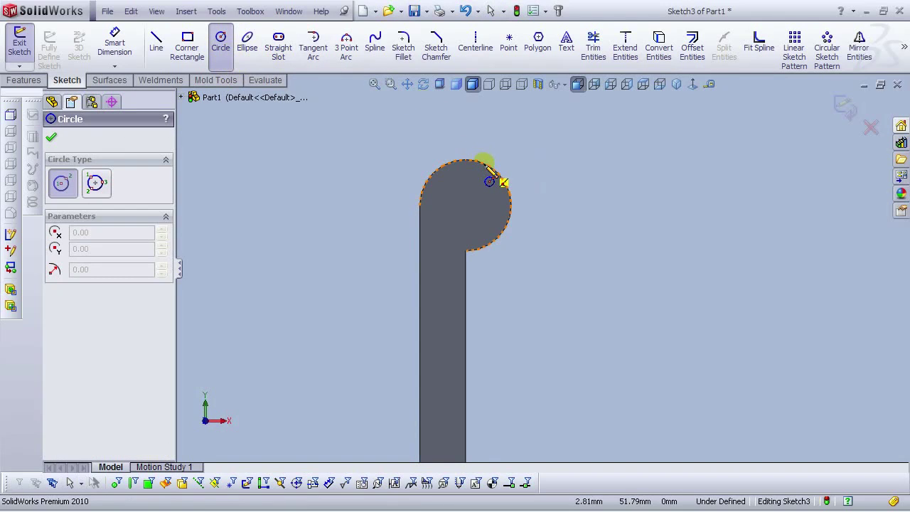
pyautogui.click(466, 206)
pyautogui.click(442, 182)
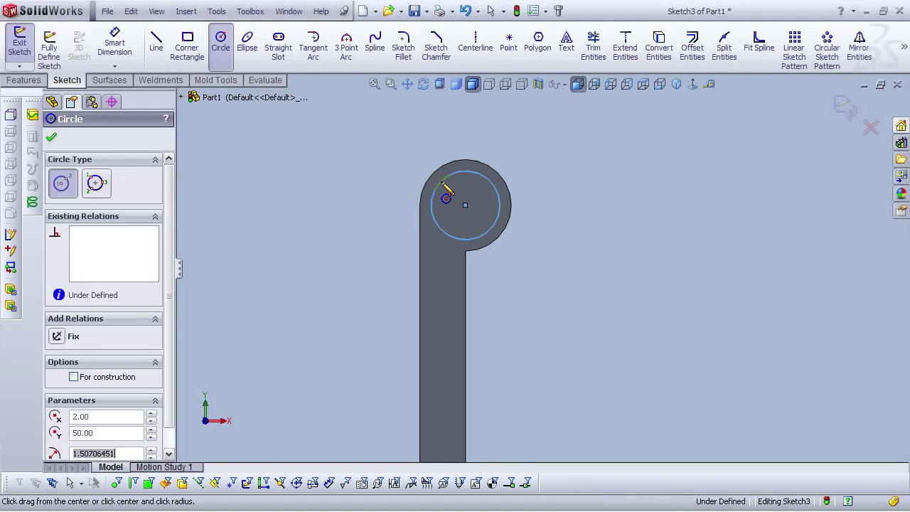
# Step: Dimension the concentric circle inside the barrel outline with a diameter of 2.5 mm
pyautogui.click(111, 52)
pyautogui.click(502, 206)
pyautogui.click(522, 147)
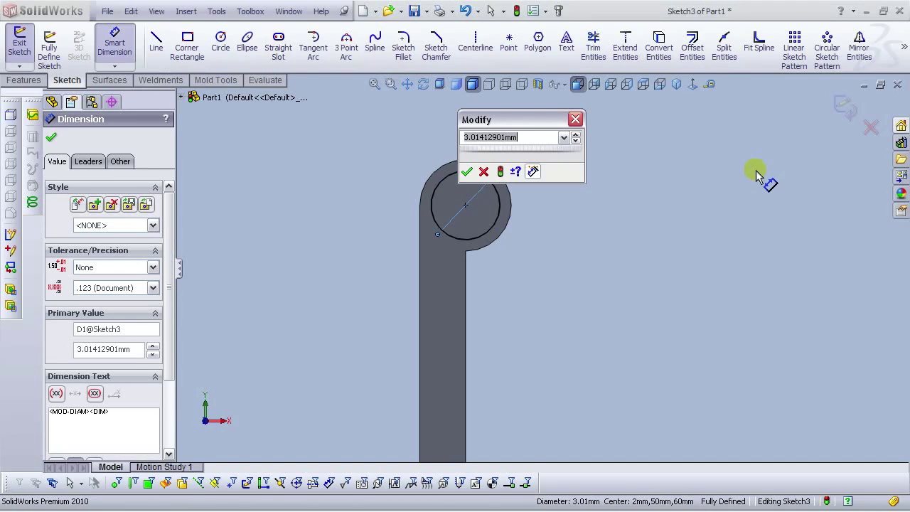
pyautogui.write('2')
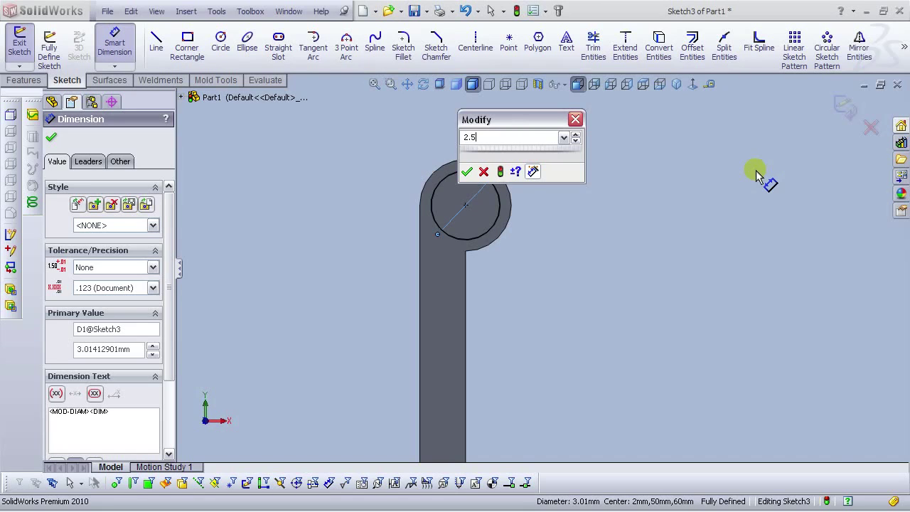
pyautogui.write('.5')
pyautogui.press('Return')
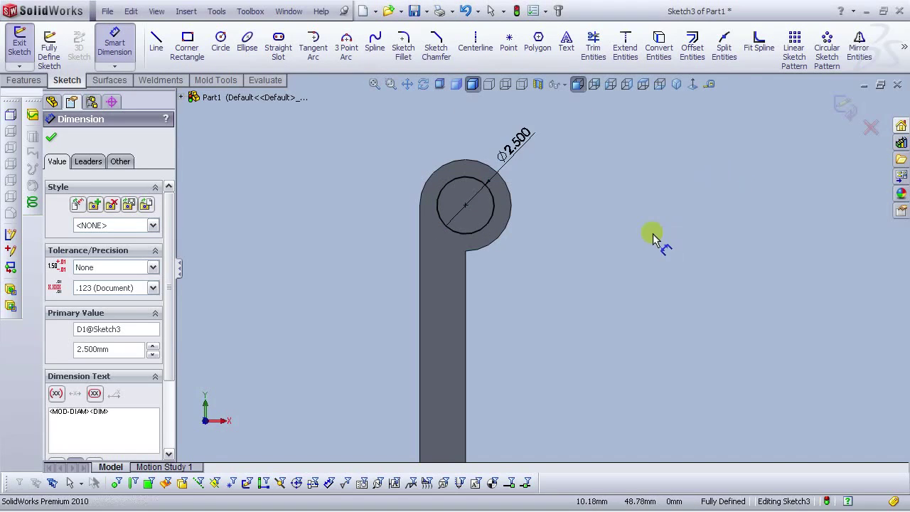
pyautogui.click(653, 236)
# Step: Cut the 2.5 mm circle through the whole barrel with an Extruded Cut set to Through All
pyautogui.scroll(-1, 585, 159)
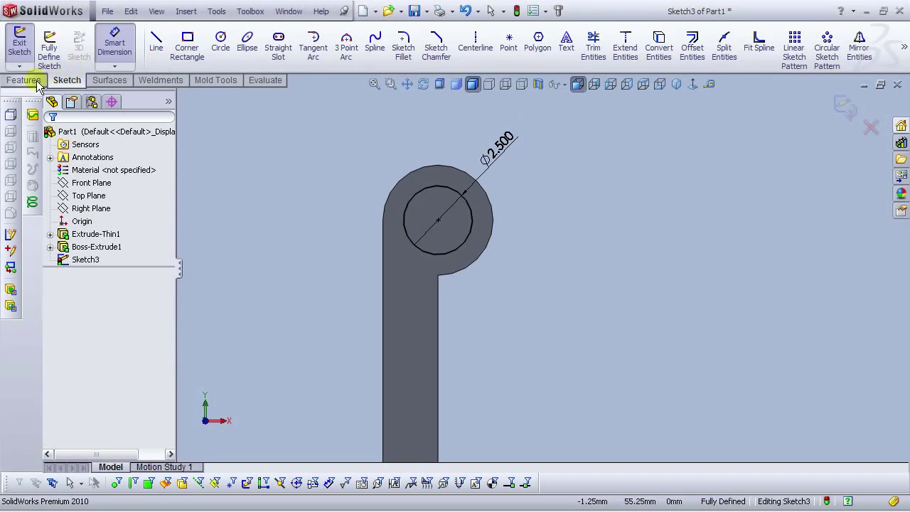
pyautogui.click(23, 80)
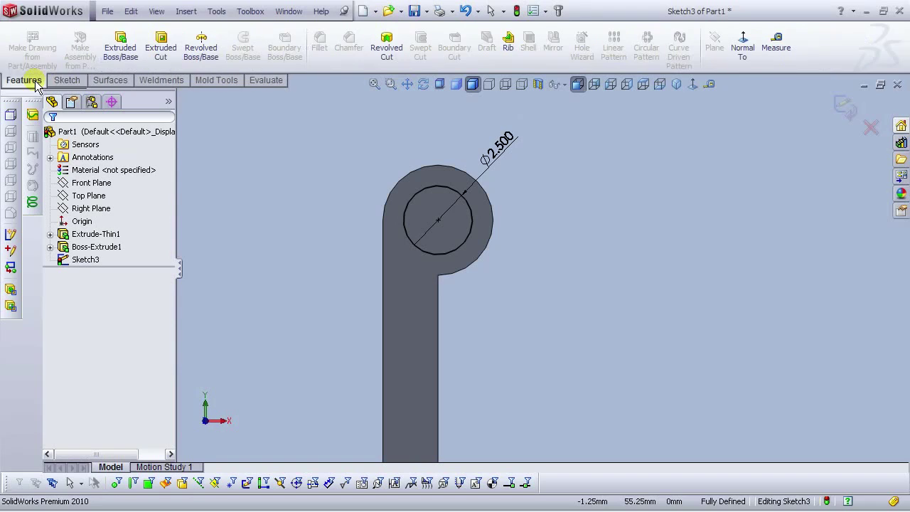
pyautogui.click(169, 57)
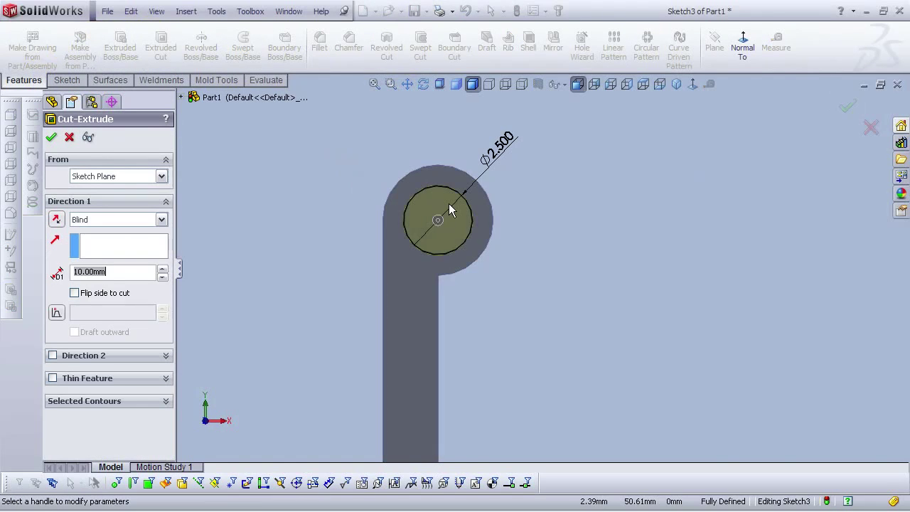
pyautogui.click(102, 221)
pyautogui.click(90, 242)
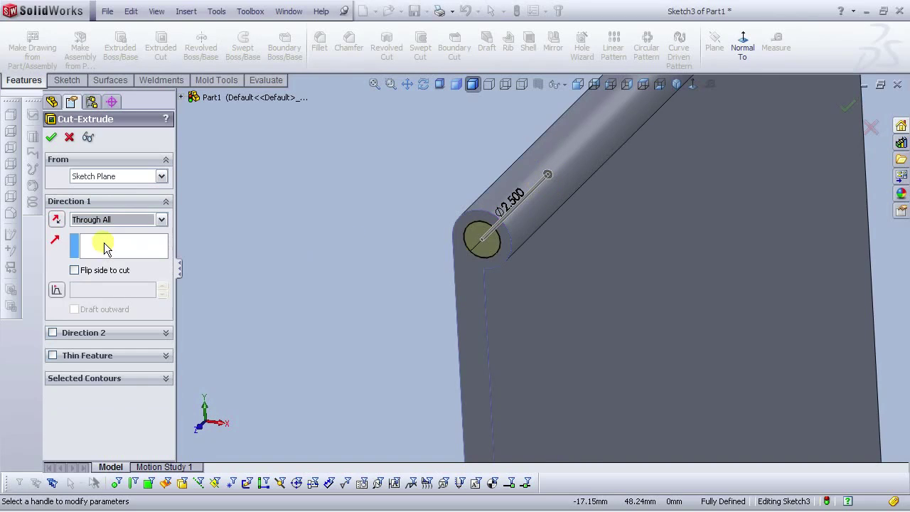
pyautogui.click(52, 140)
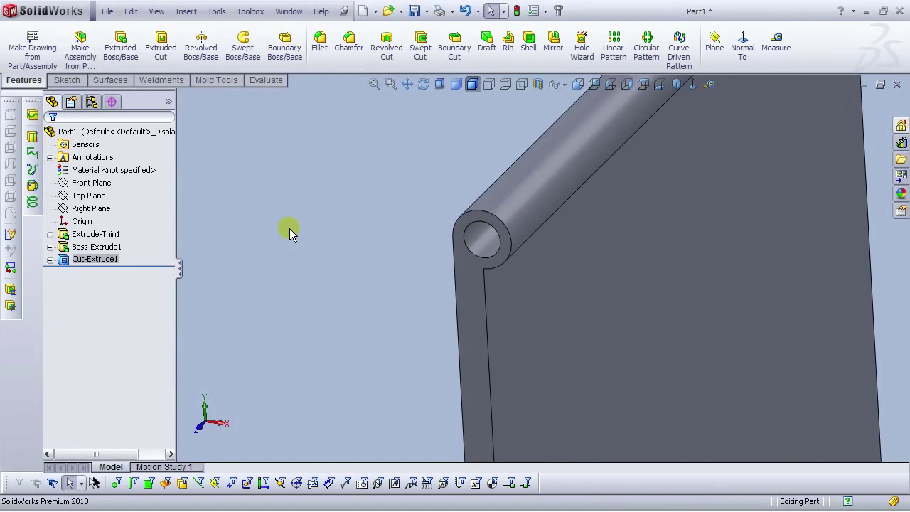
# Step: Start a new sketch on the plate's large flat face below the barrel and view it normal to the face
pyautogui.scroll(3, 716, 320)
pyautogui.scroll(1, 716, 320)
pyautogui.scroll(-1, 657, 207)
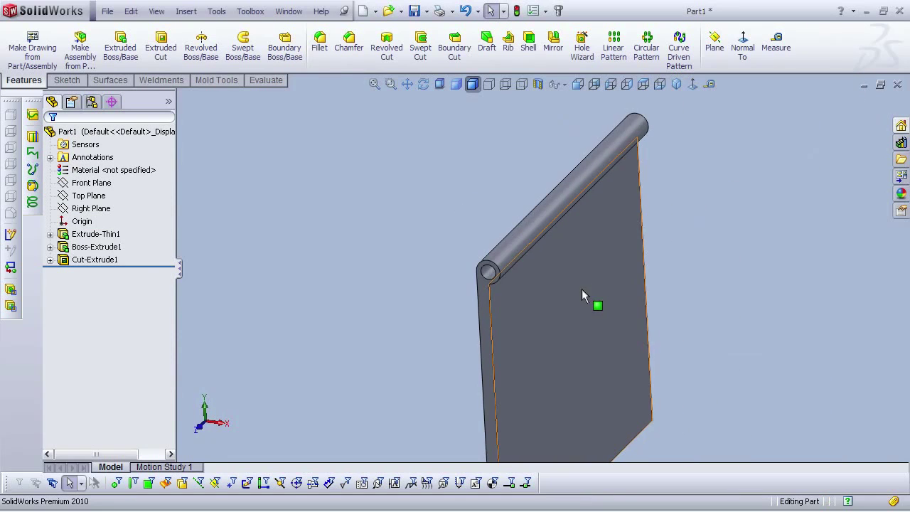
pyautogui.scroll(2, 582, 291)
pyautogui.scroll(-1, 577, 325)
pyautogui.moveTo(518, 342); pyautogui.dragTo(502, 320, button='middle')
pyautogui.scroll(-4, 431, 187)
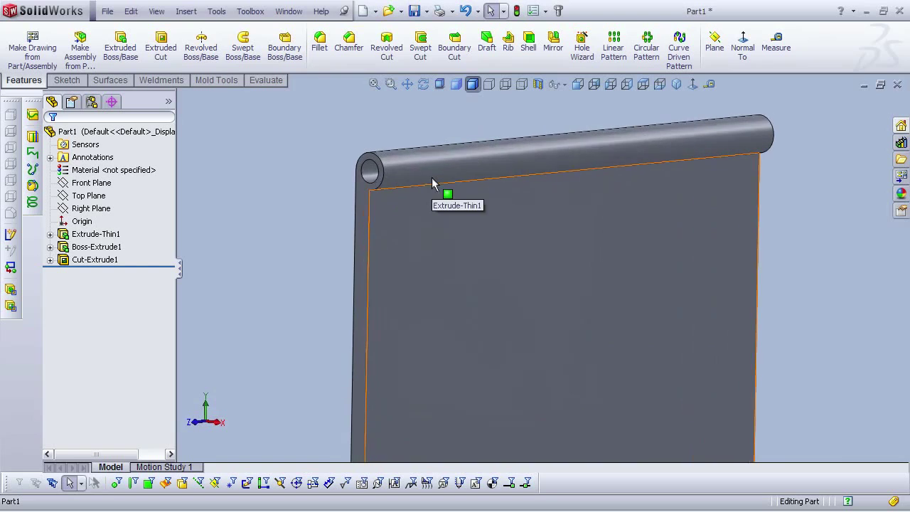
pyautogui.moveTo(393, 237)
pyautogui.mouseDown(button='middle')
pyautogui.moveTo(445, 211)
pyautogui.moveTo(434, 223)
pyautogui.moveTo(382, 222)
pyautogui.moveTo(406, 238)
pyautogui.mouseUp(button='middle')
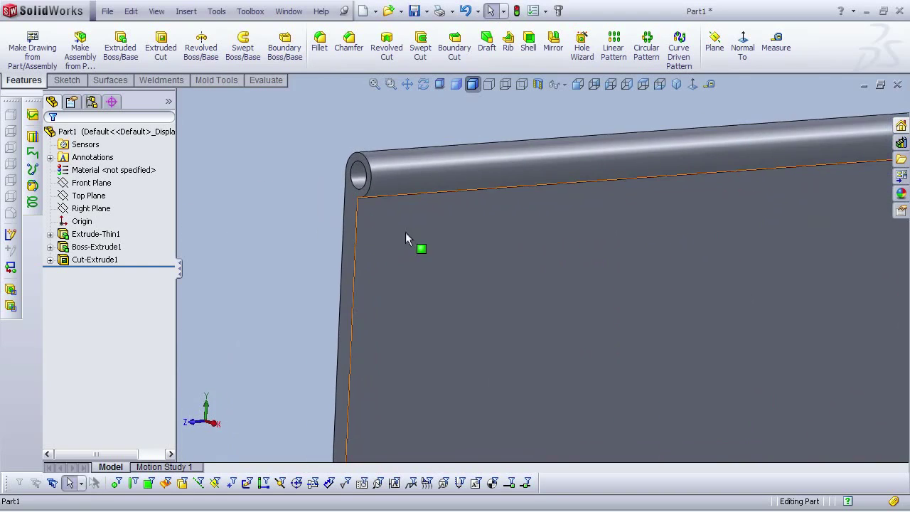
pyautogui.click(437, 229)
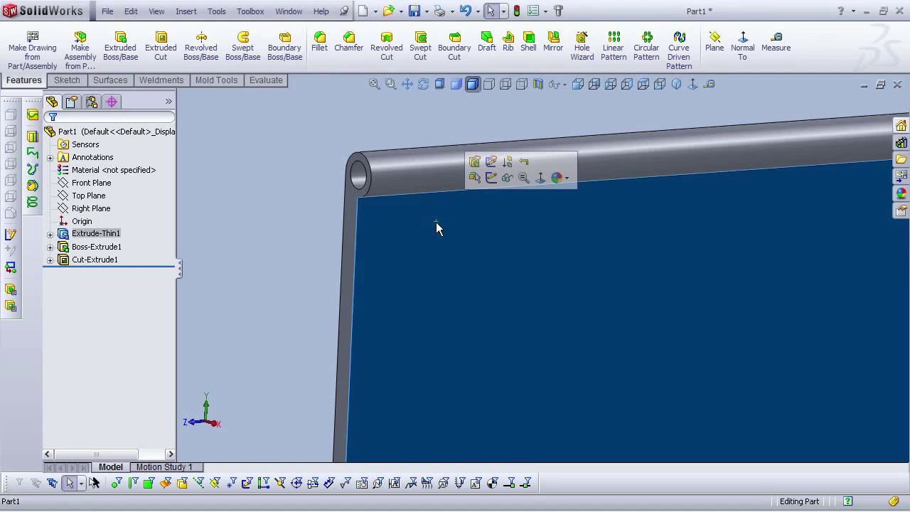
pyautogui.click(490, 178)
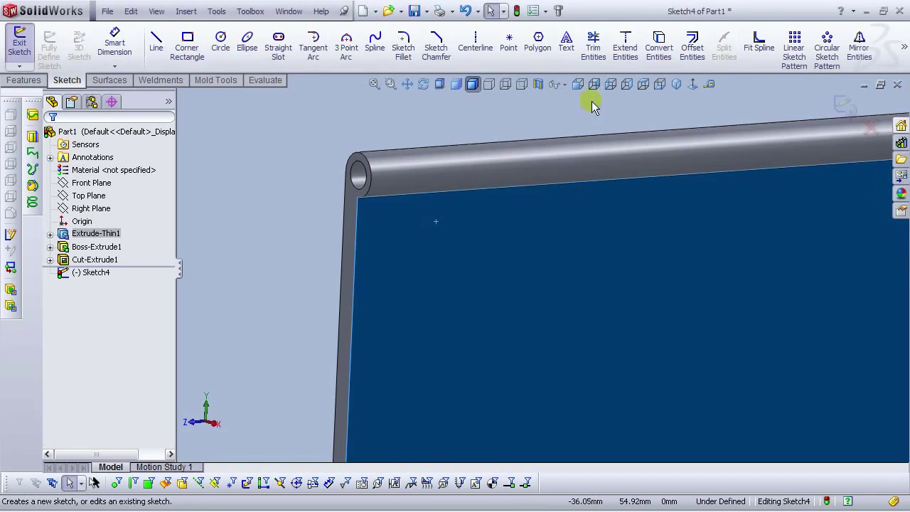
pyautogui.click(693, 85)
# Step: Convert the plate edge below the barrel, the barrel's two end edges and its upper silhouette edge into a closed sketch outline
pyautogui.scroll(-2, 683, 109)
pyautogui.scroll(3, 637, 115)
pyautogui.scroll(-1, 575, 201)
pyautogui.click(400, 136)
pyautogui.scroll(-2, 392, 220)
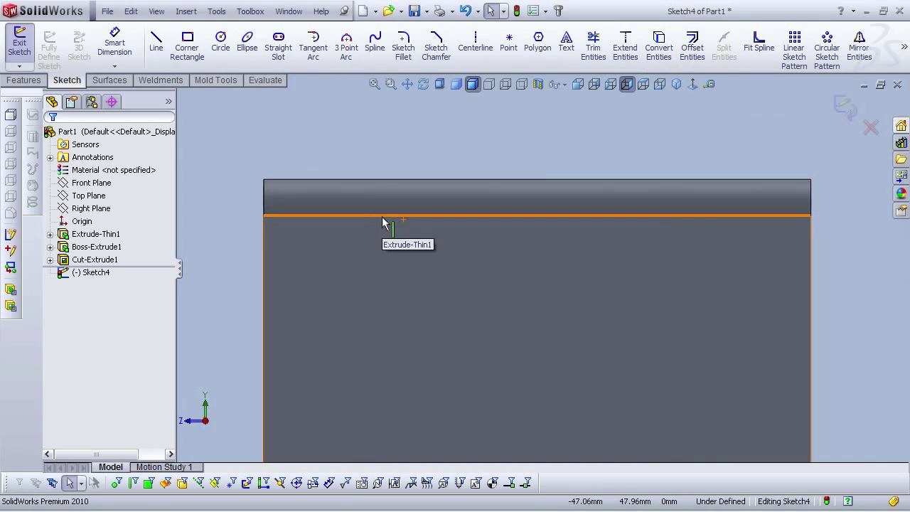
pyautogui.click(383, 217)
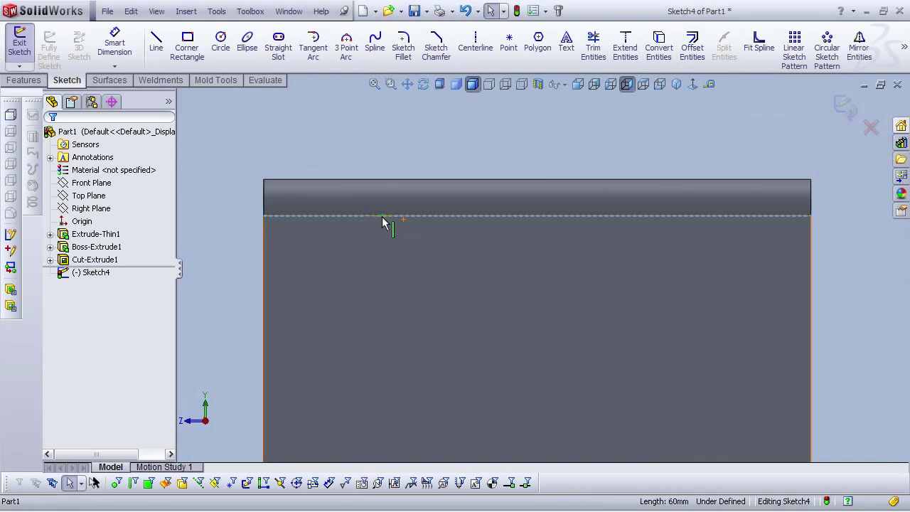
pyautogui.click(660, 51)
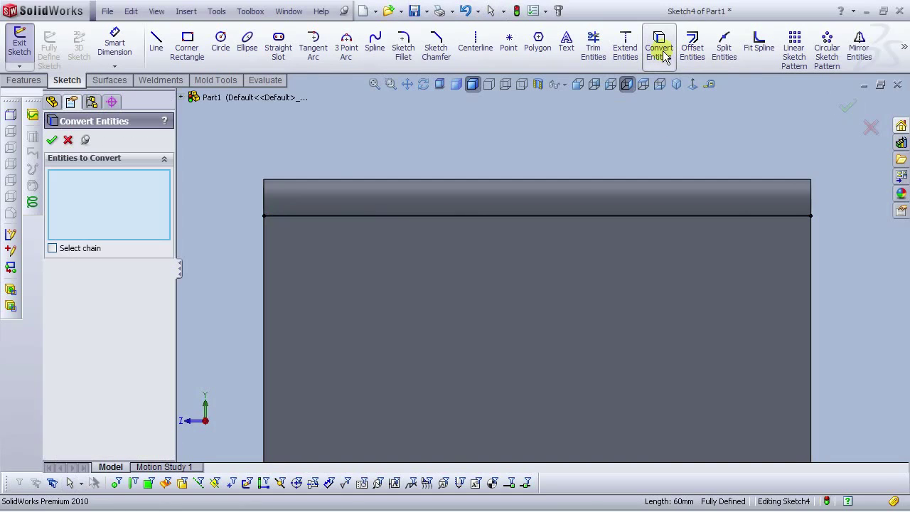
pyautogui.click(265, 192)
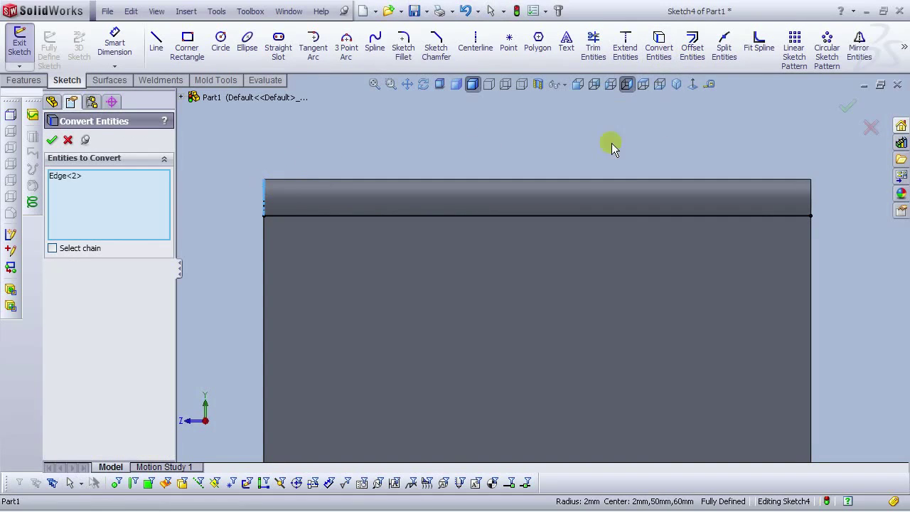
pyautogui.click(812, 202)
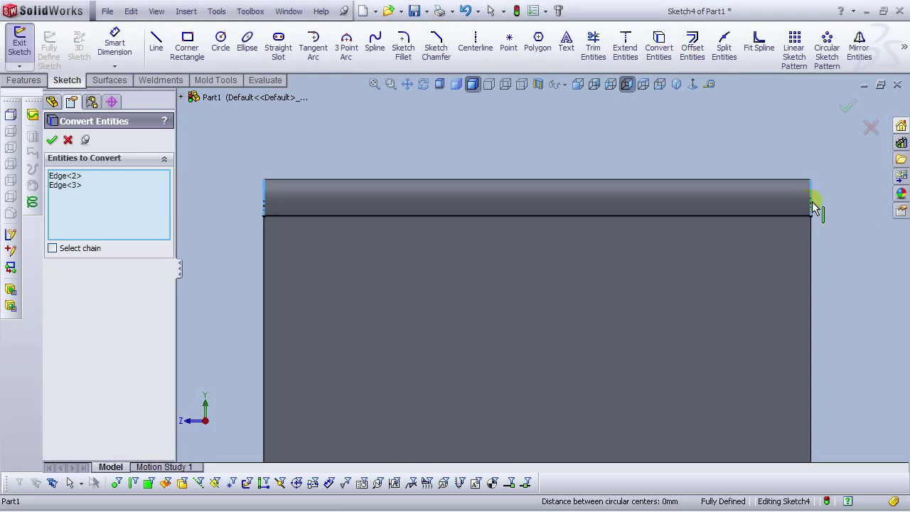
pyautogui.click(455, 180)
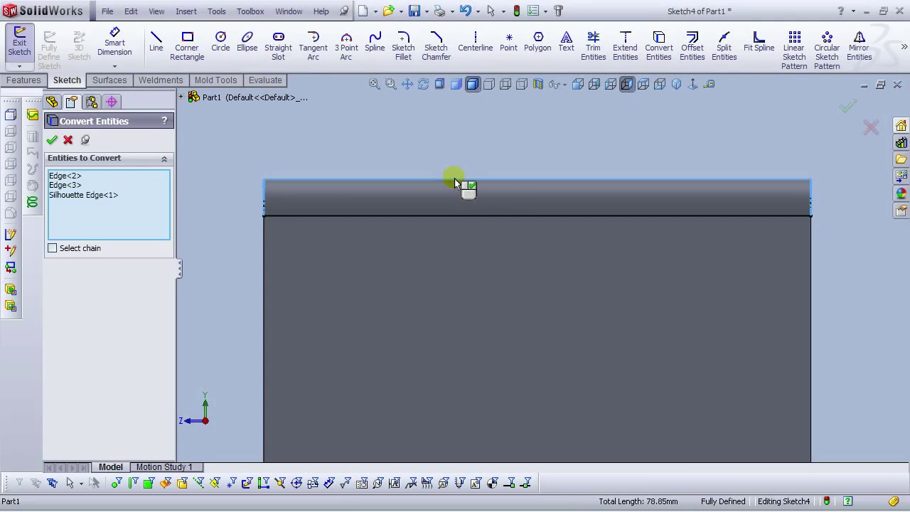
pyautogui.click(57, 141)
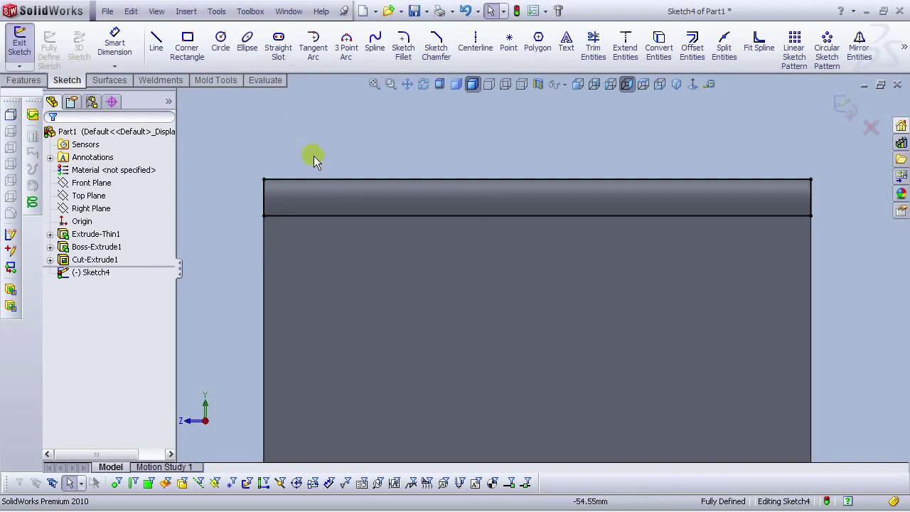
# Step: Sketch a vertical line crossing the barrel outline near its left end, extending past both long edges
pyautogui.scroll(1, 334, 194)
pyautogui.scroll(-1, 730, 257)
pyautogui.click(156, 44)
pyautogui.scroll(1, 457, 286)
pyautogui.scroll(-1, 426, 276)
pyautogui.click(379, 169)
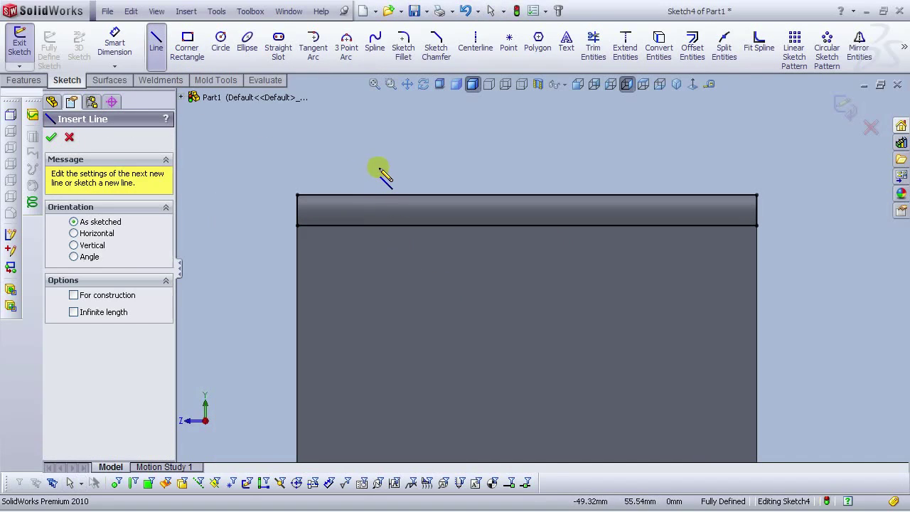
pyautogui.click(379, 241)
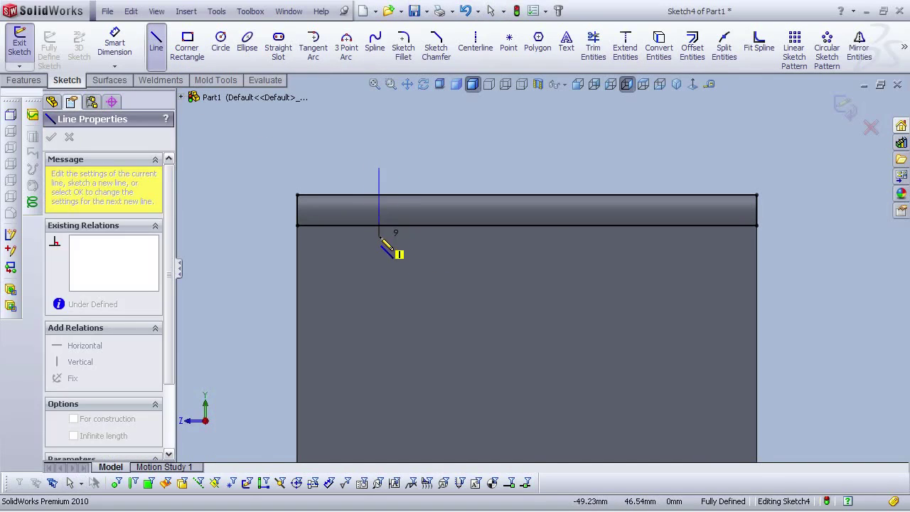
pyautogui.doubleClick(379, 241)
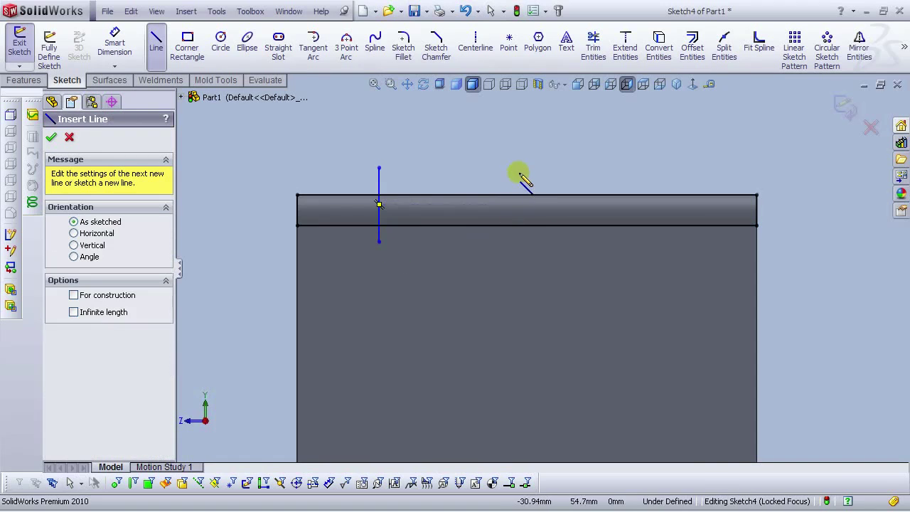
pyautogui.click(482, 168)
pyautogui.click(482, 241)
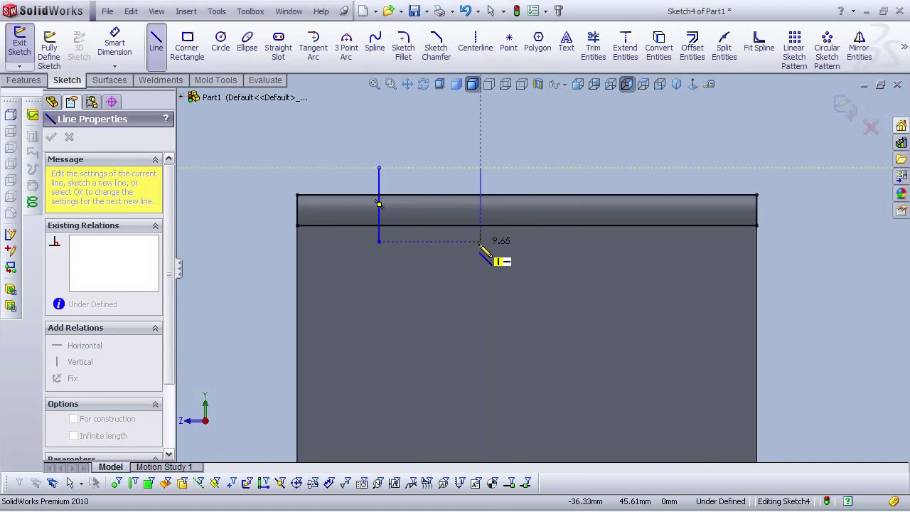
pyautogui.hotkey('ctrl', 'z')
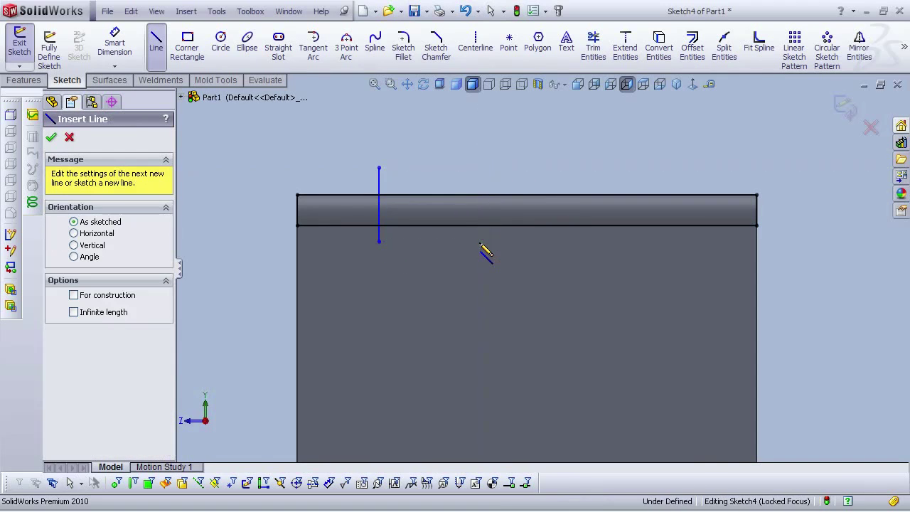
# Step: Sketch two more separate vertical lines across the barrel outline, one slightly left and one right of its middle
pyautogui.click(480, 168)
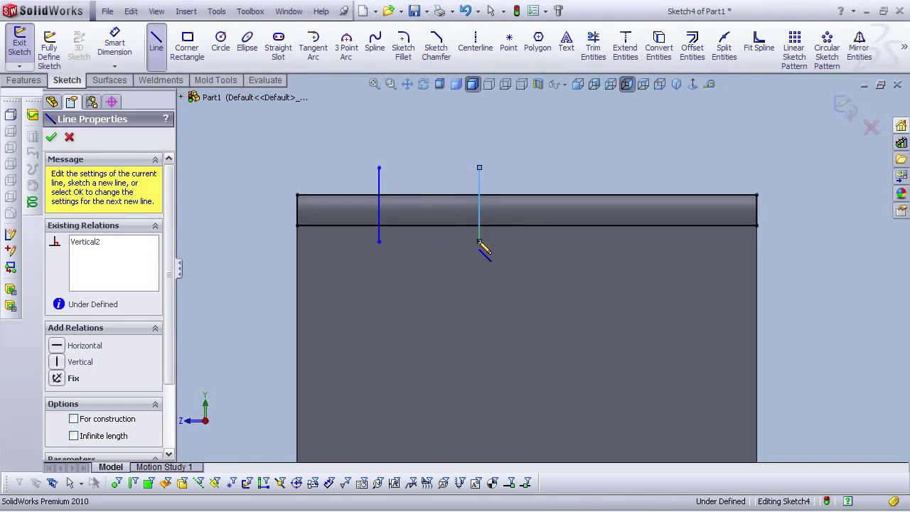
pyautogui.click(480, 242)
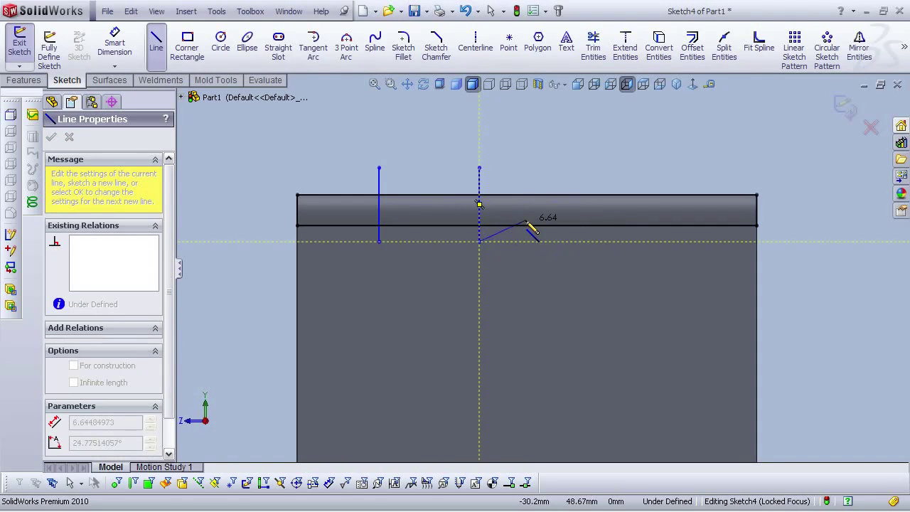
pyautogui.press('Escape')
pyautogui.click(156, 43)
pyautogui.click(605, 161)
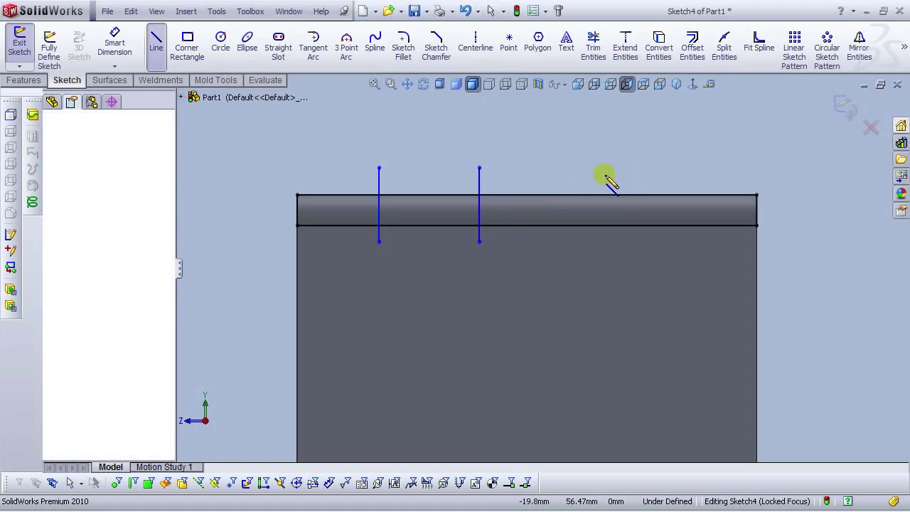
pyautogui.doubleClick(606, 242)
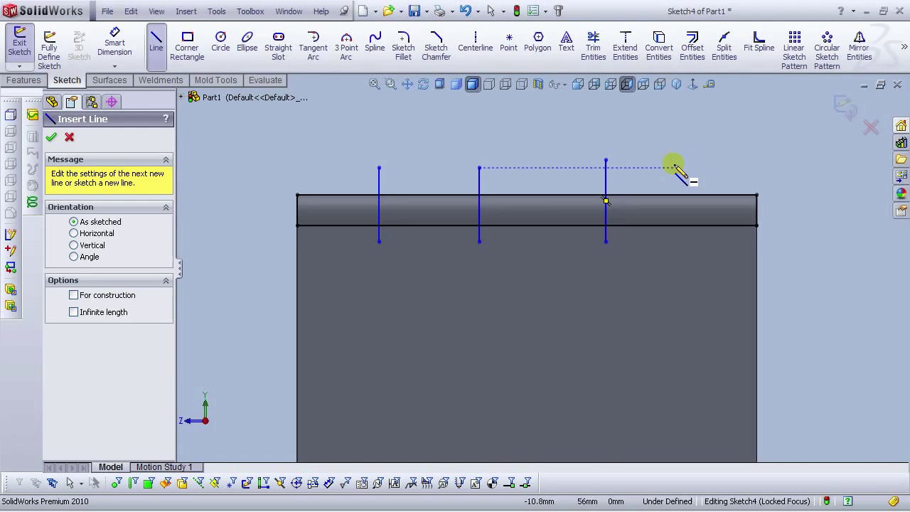
pyautogui.press('Escape')
# Step: Sketch a vertical centerline from the midpoint of the plate's bottom edge up past the barrel
pyautogui.scroll(4, 686, 202)
pyautogui.scroll(-2, 665, 289)
pyautogui.scroll(2, 640, 292)
pyautogui.scroll(-2, 571, 293)
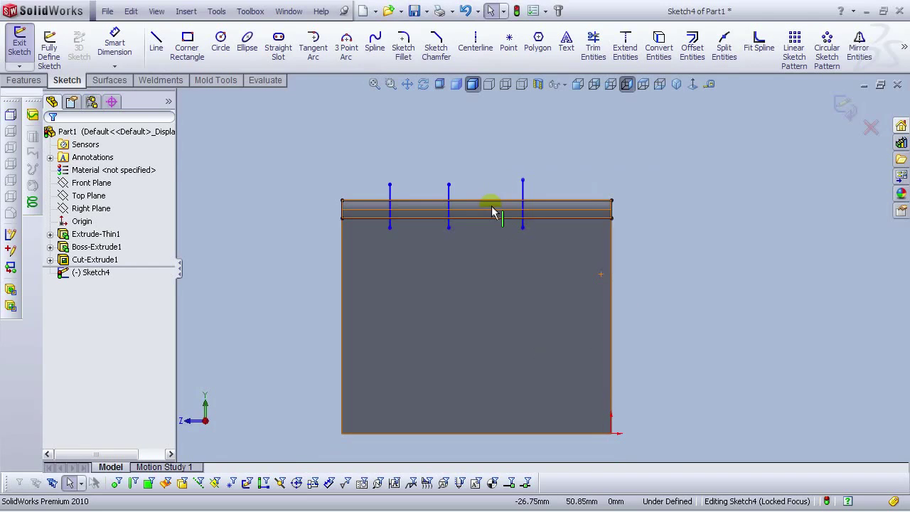
pyautogui.click(475, 41)
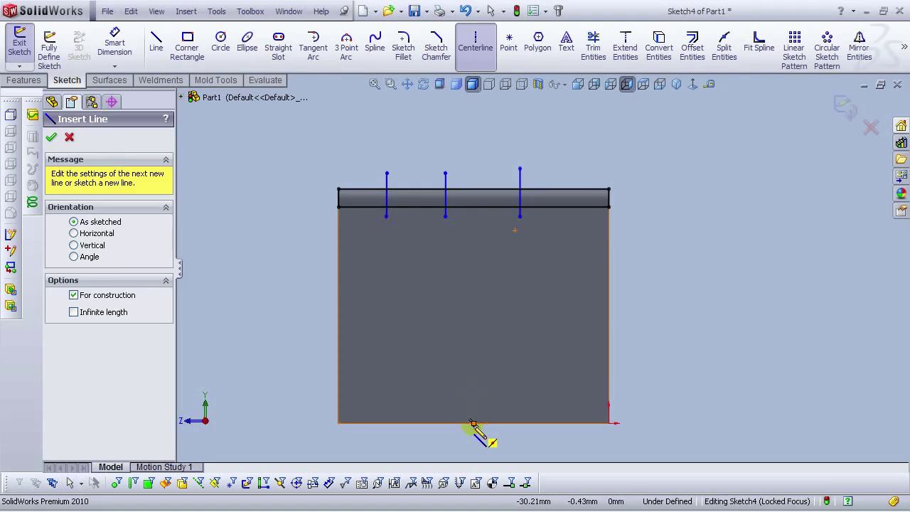
pyautogui.click(474, 424)
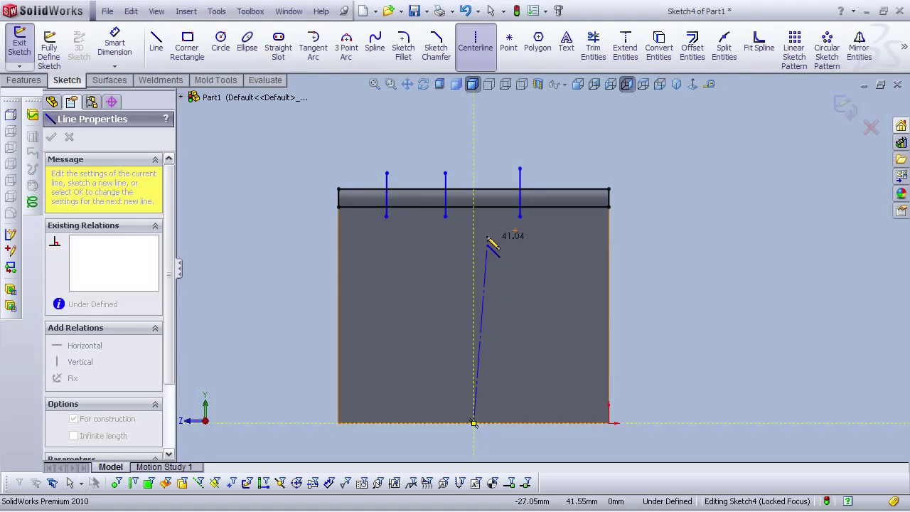
pyautogui.click(474, 133)
pyautogui.rightClick(474, 133)
pyautogui.click(498, 142)
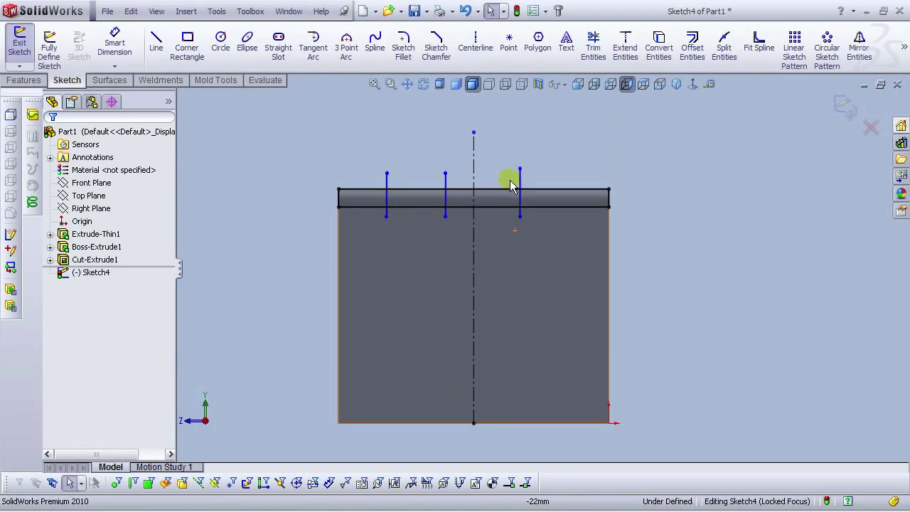
# Step: Dimension the leftmost vertical line at 19.5 mm from the barrel's left end edge
pyautogui.scroll(-1, 511, 185)
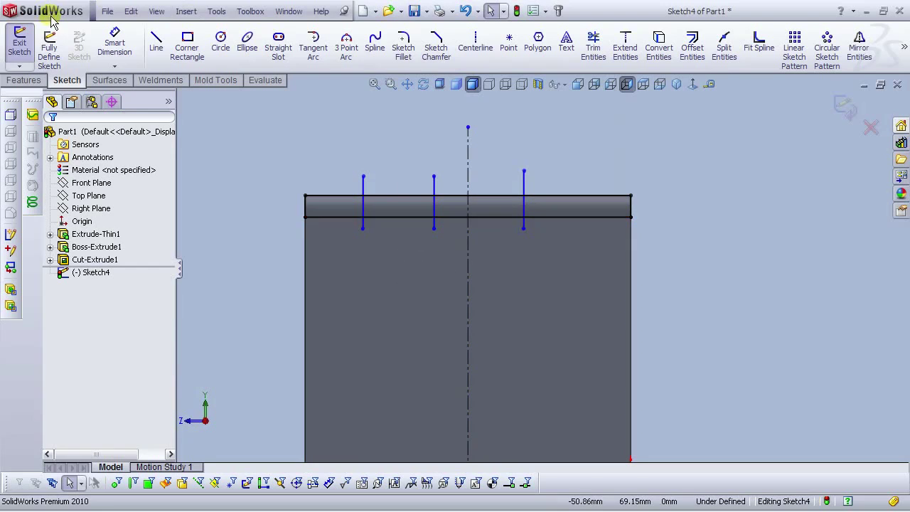
pyautogui.click(114, 53)
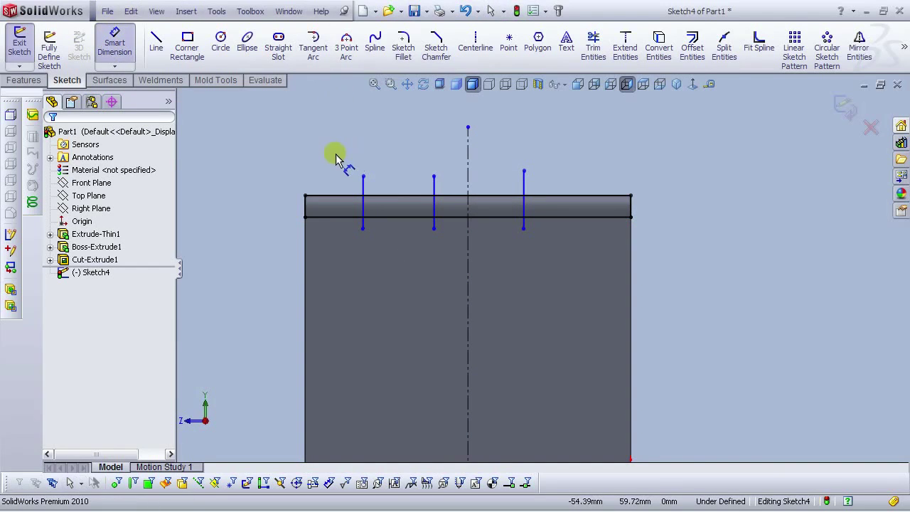
pyautogui.scroll(-4, 334, 209)
pyautogui.click(420, 184)
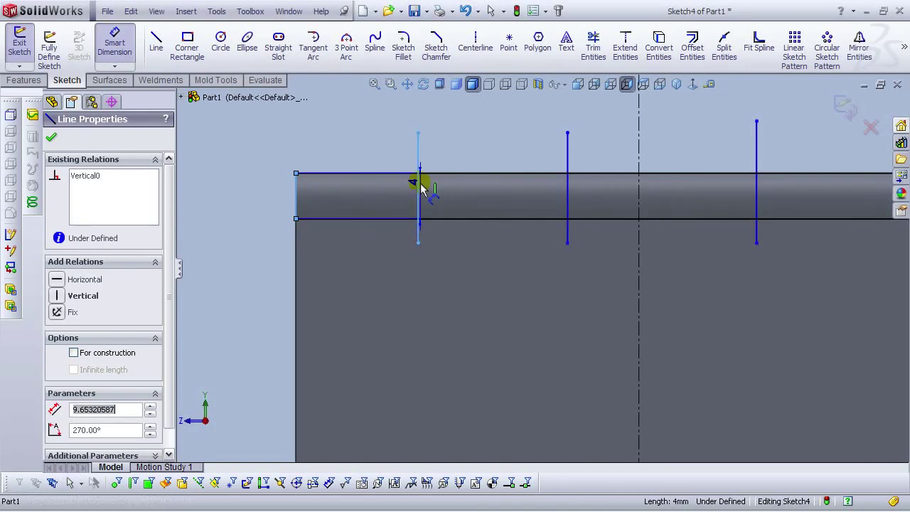
pyautogui.click(364, 145)
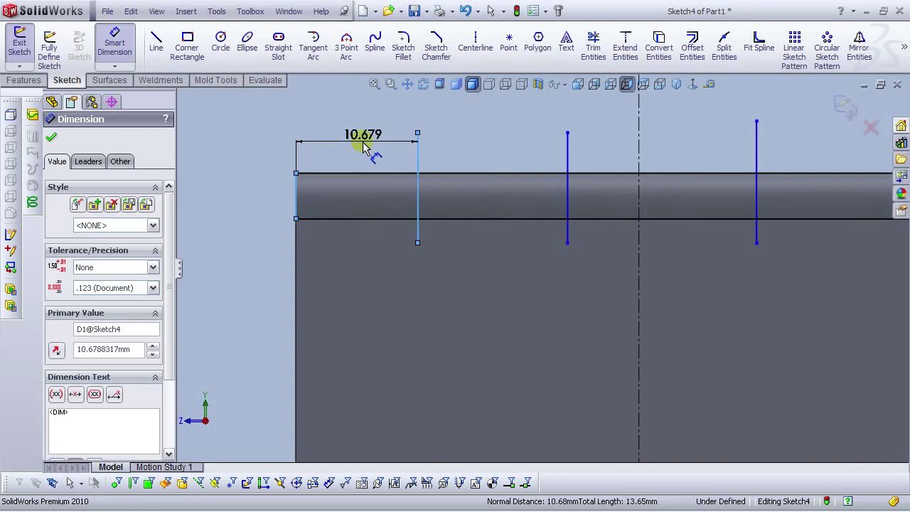
pyautogui.write('19.5')
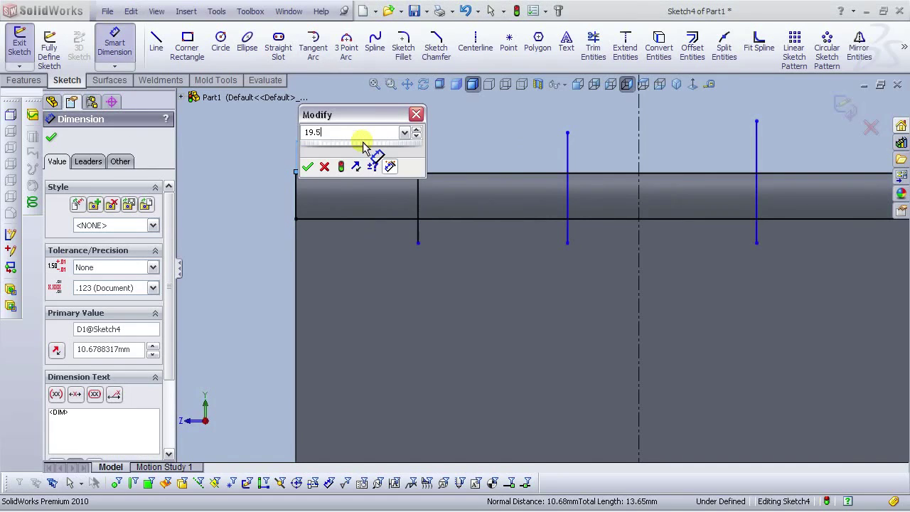
pyautogui.press('Return')
pyautogui.click(694, 350)
pyautogui.scroll(4, 696, 352)
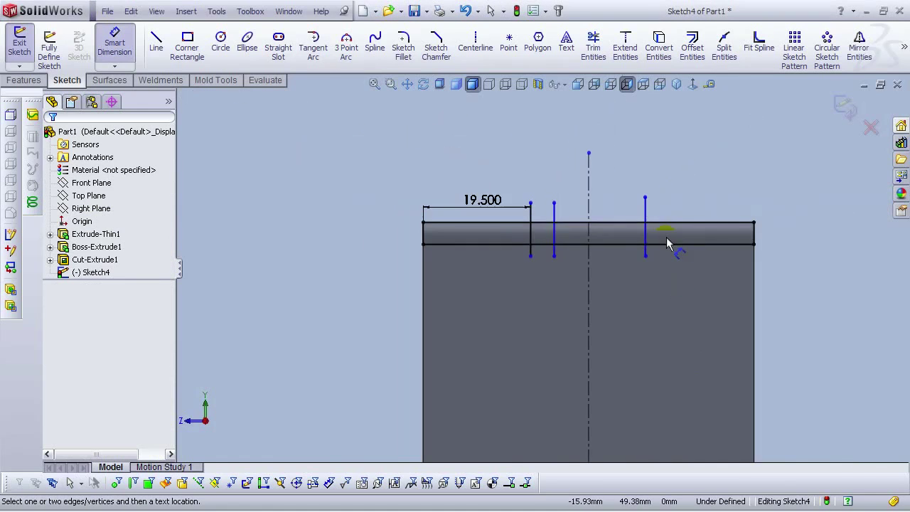
# Step: Dimension the vertical line right of the centerline at 19.5 mm from the barrel's right end edge
pyautogui.scroll(-3, 666, 238)
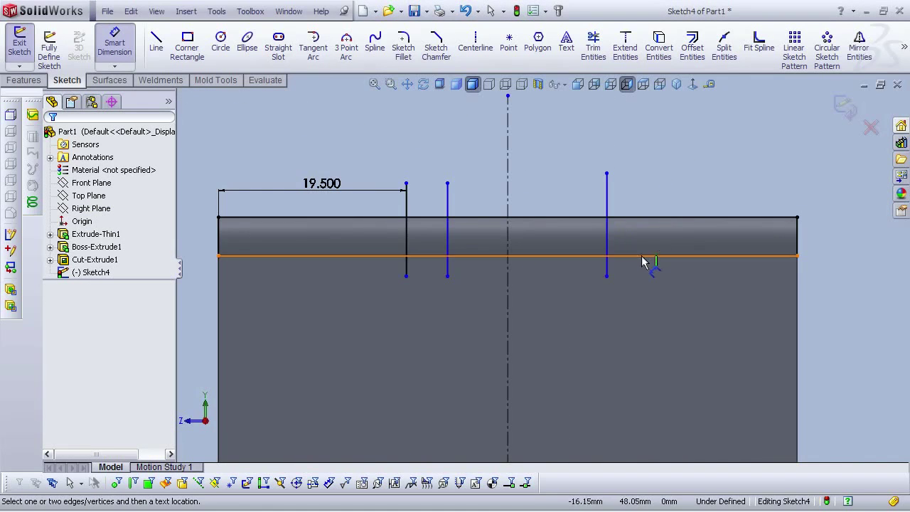
pyautogui.click(608, 239)
pyautogui.click(796, 244)
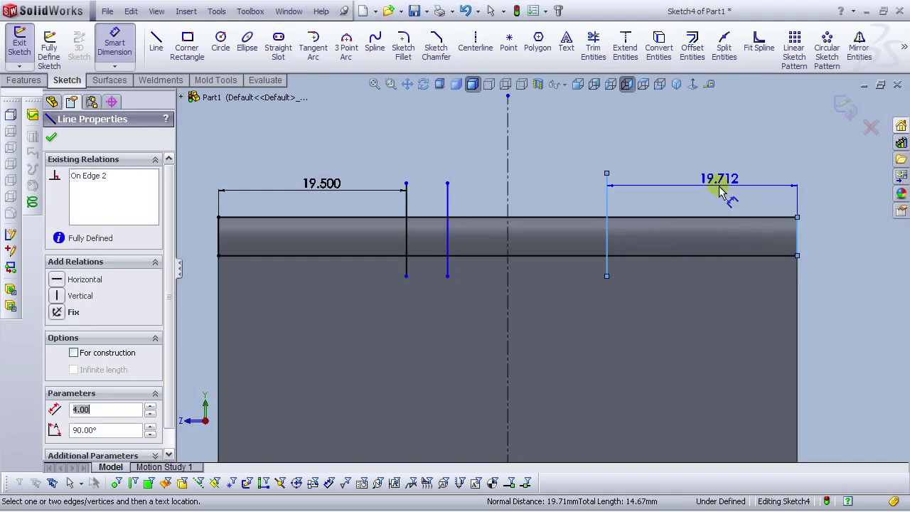
pyautogui.click(721, 191)
pyautogui.write('19.5')
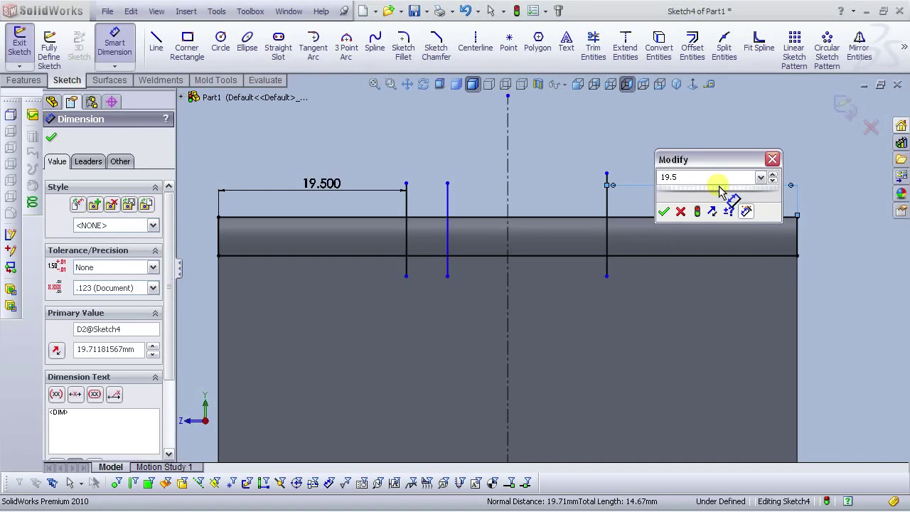
pyautogui.press('Return')
pyautogui.press('Escape')
pyautogui.scroll(2, 557, 240)
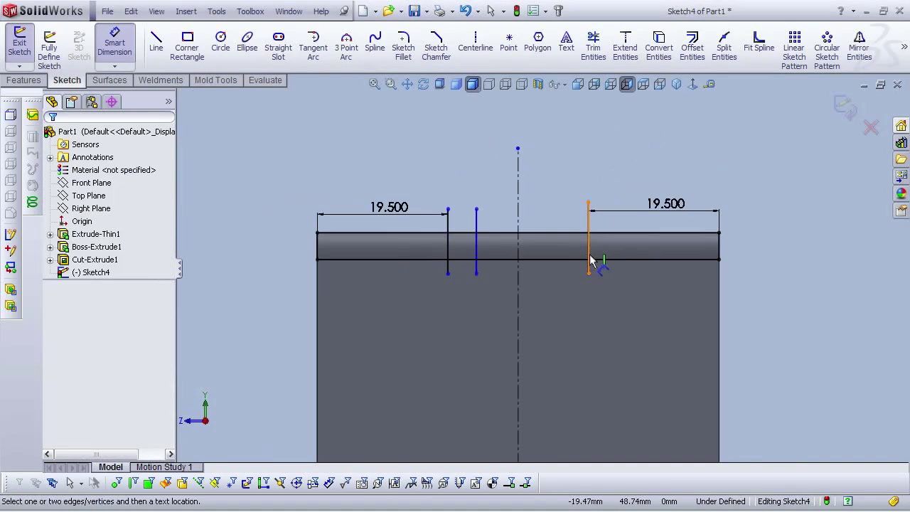
# Step: Set the gap between the two vertical lines left of the centerline to 0.5 mm
pyautogui.scroll(-2, 589, 258)
pyautogui.scroll(1, 417, 249)
pyautogui.scroll(-2, 417, 234)
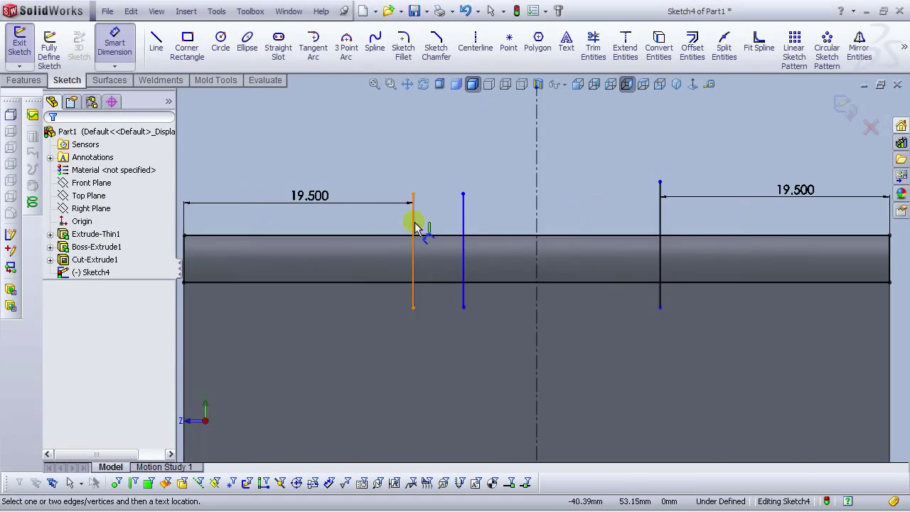
pyautogui.click(413, 226)
pyautogui.click(462, 213)
pyautogui.click(458, 178)
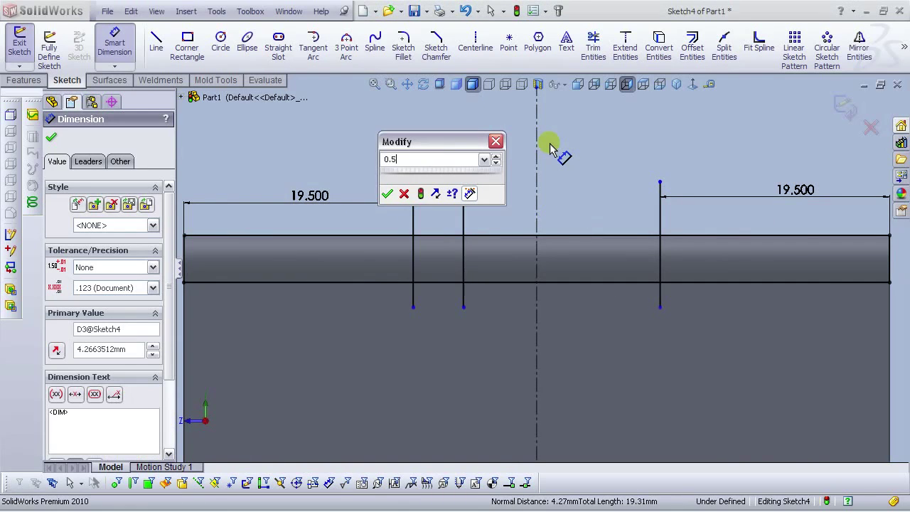
pyautogui.press('Return')
pyautogui.scroll(3, 649, 346)
pyautogui.scroll(-2, 504, 270)
pyautogui.scroll(1, 477, 257)
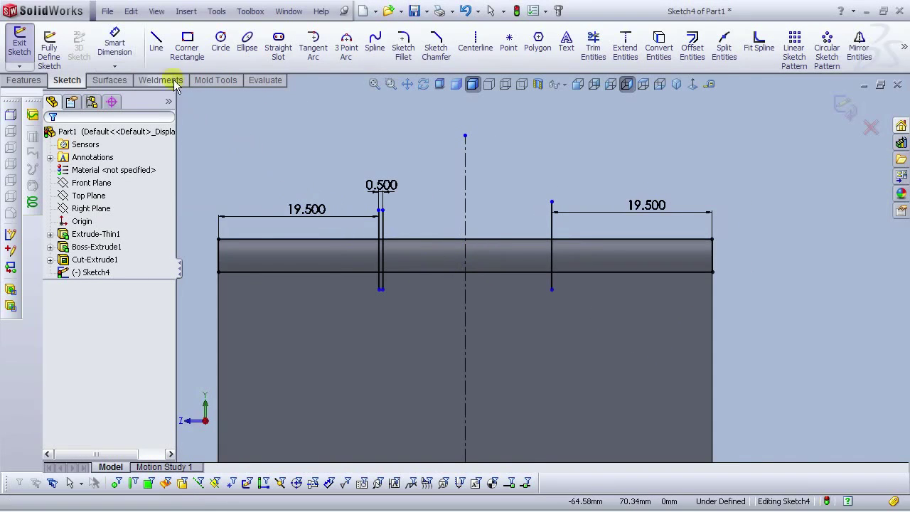
# Step: Sketch a fourth vertical line across the barrel outline, about 1.5 mm inward of the line right of the centerline
pyautogui.click(156, 41)
pyautogui.moveTo(539, 202); pyautogui.dragTo(540, 289)
pyautogui.rightClick(540, 263)
pyautogui.click(552, 271)
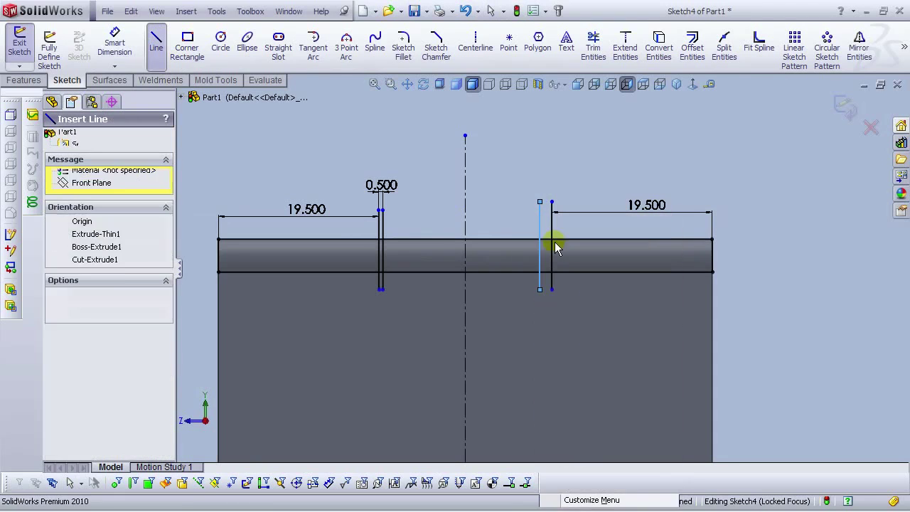
# Step: Set the gap between the two vertical lines right of the centerline to 0.5 mm
pyautogui.click(112, 49)
pyautogui.scroll(-3, 575, 274)
pyautogui.click(511, 259)
pyautogui.click(533, 257)
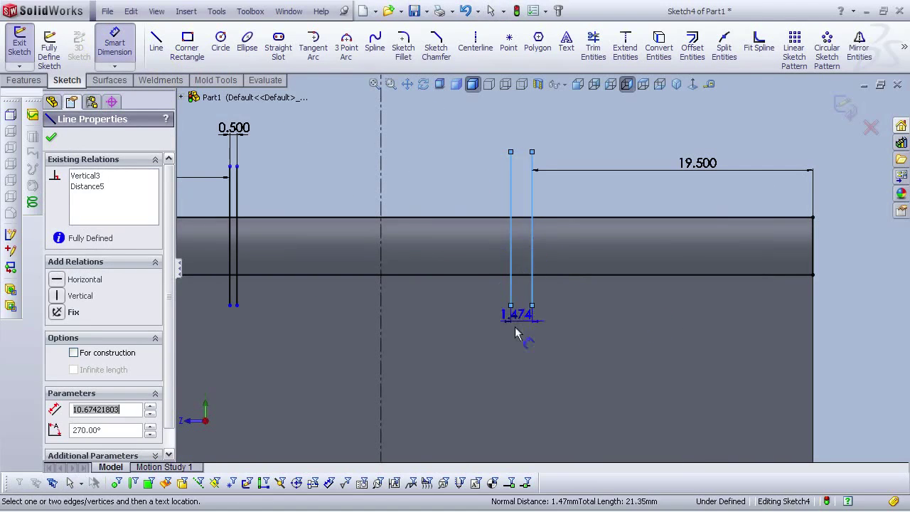
pyautogui.click(570, 336)
pyautogui.write('0.5')
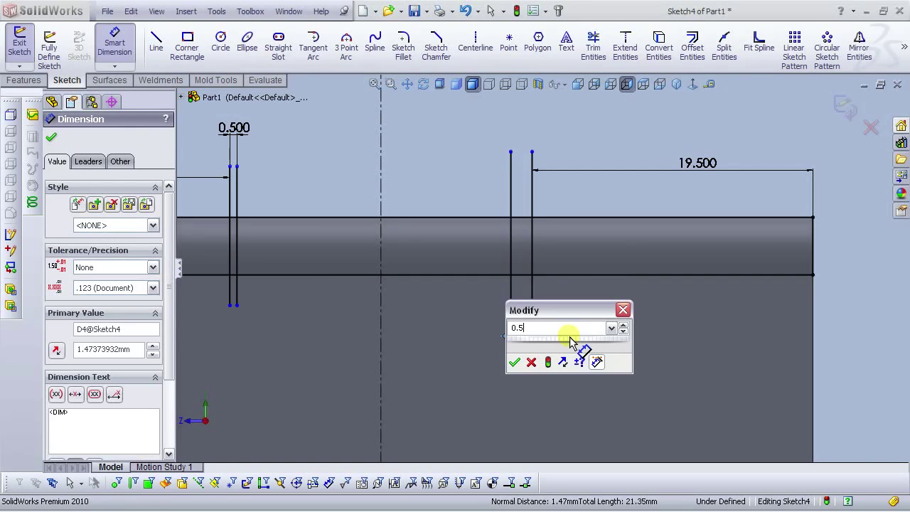
pyautogui.press('Return')
pyautogui.click(489, 356)
pyautogui.scroll(2, 489, 355)
pyautogui.scroll(-1, 489, 288)
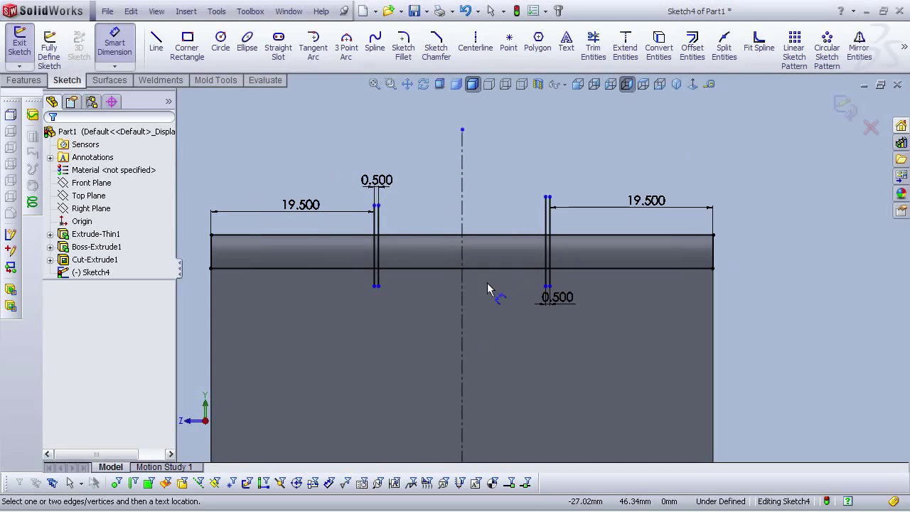
pyautogui.press('Escape')
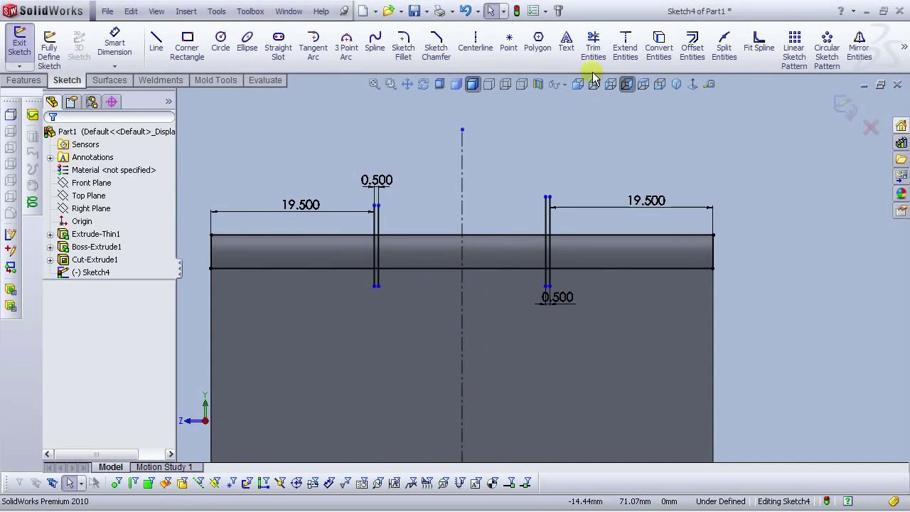
# Step: Trim the ends of the four vertical lines that project beyond the barrel outline, and exit the sketch
pyautogui.click(594, 50)
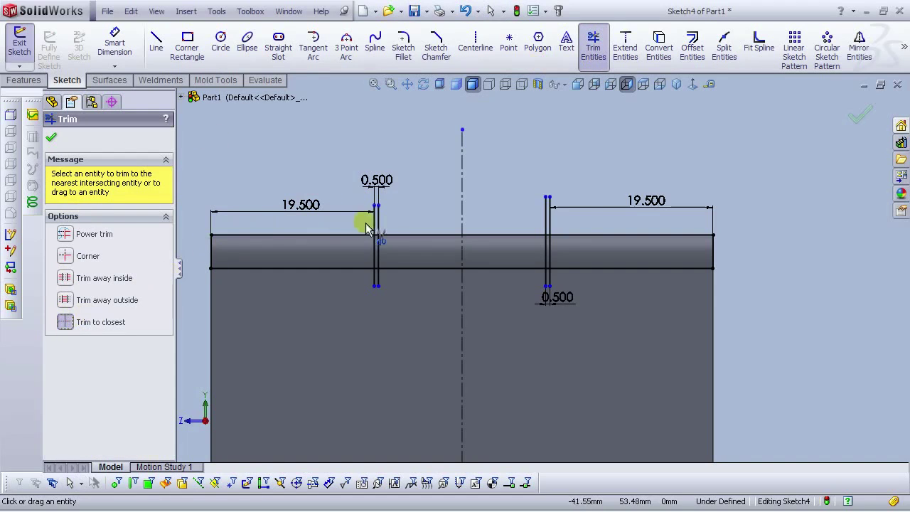
pyautogui.scroll(-1, 363, 224)
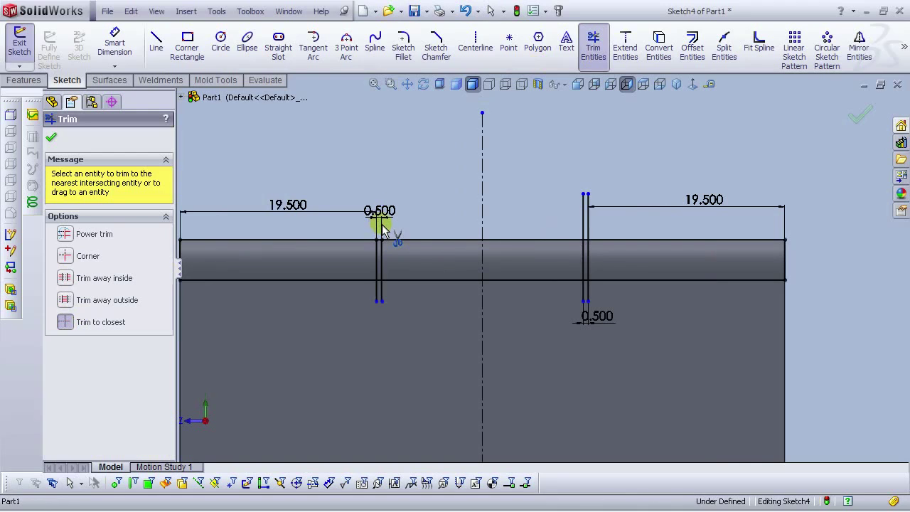
pyautogui.click(584, 291)
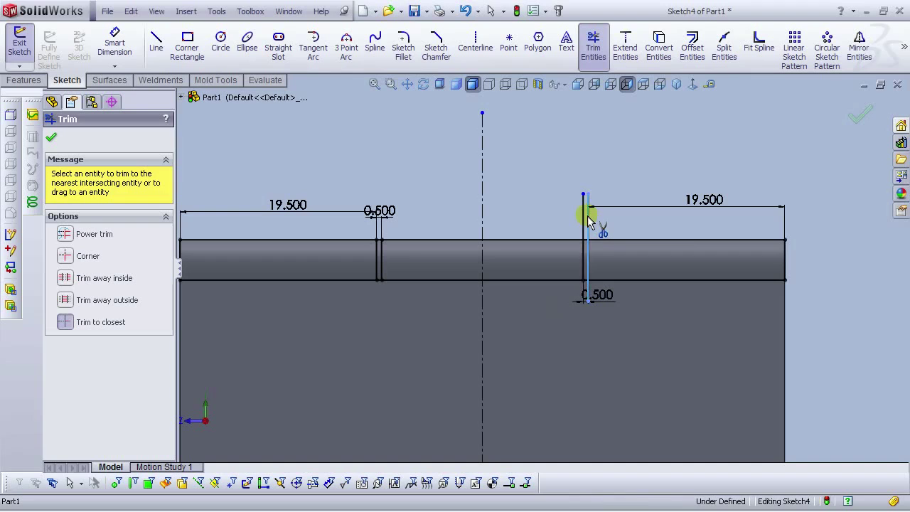
pyautogui.click(587, 221)
pyautogui.click(587, 288)
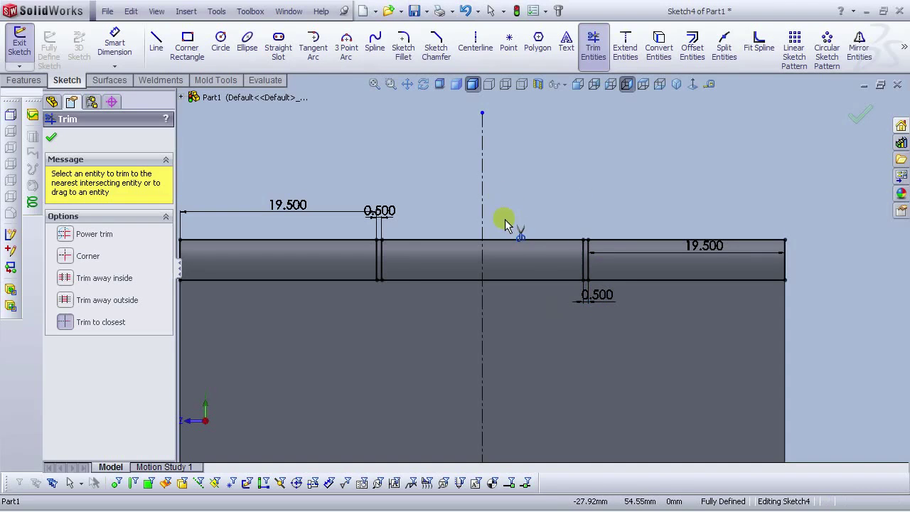
pyautogui.scroll(3, 498, 231)
pyautogui.scroll(-1, 455, 285)
pyautogui.click(49, 137)
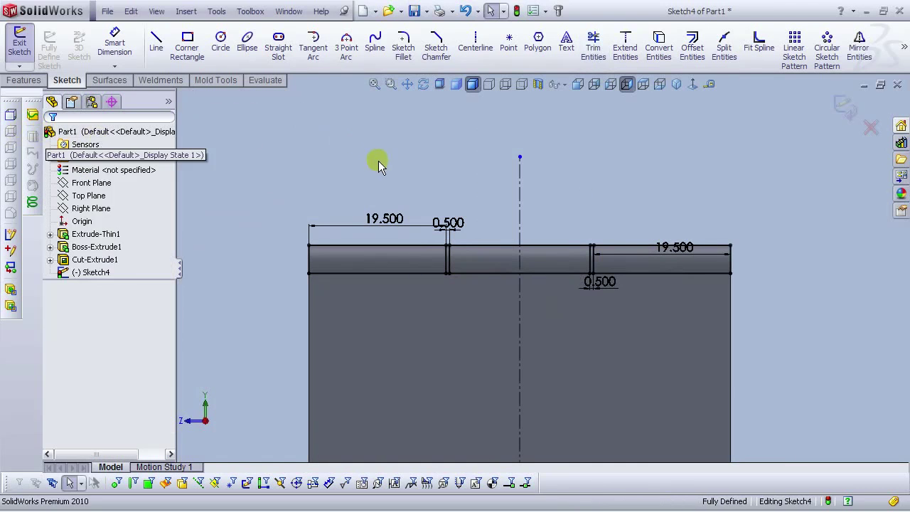
pyautogui.scroll(3, 606, 344)
pyautogui.scroll(-3, 606, 344)
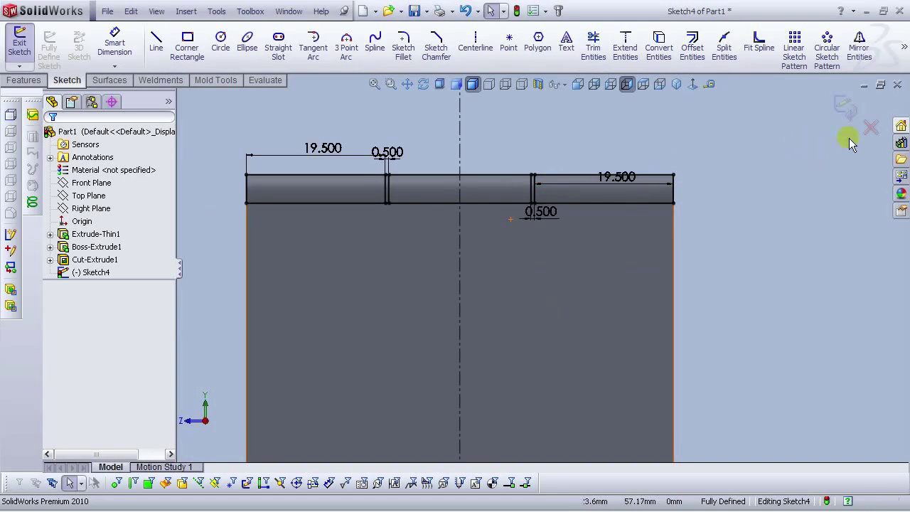
pyautogui.click(846, 108)
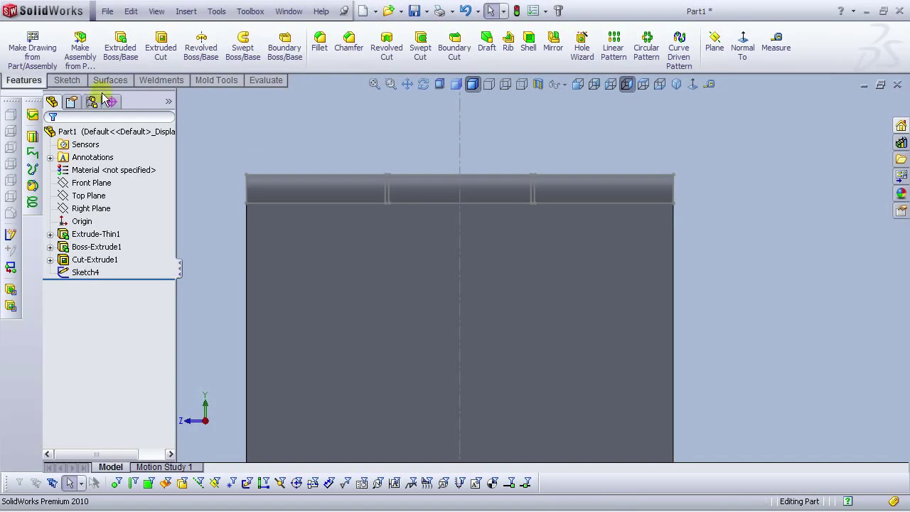
pyautogui.click(160, 48)
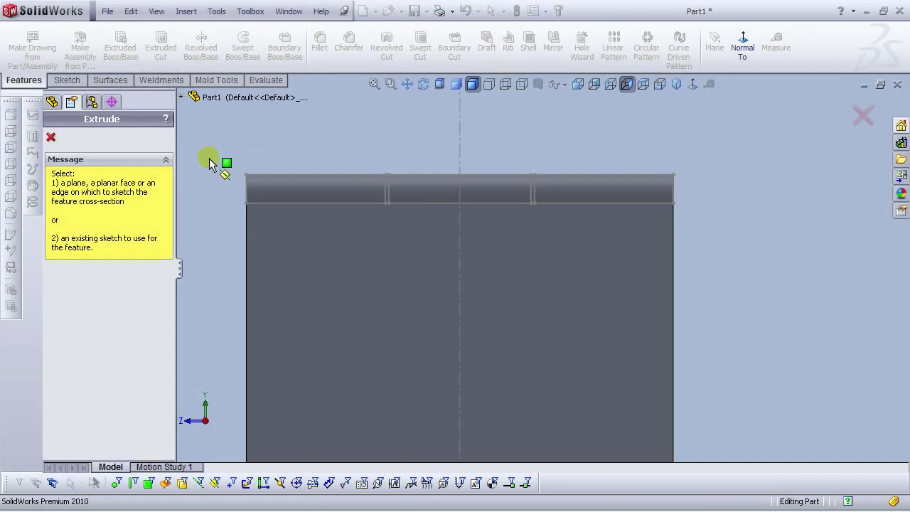
pyautogui.click(249, 227)
pyautogui.moveTo(251, 229); pyautogui.dragTo(288, 197, button='middle')
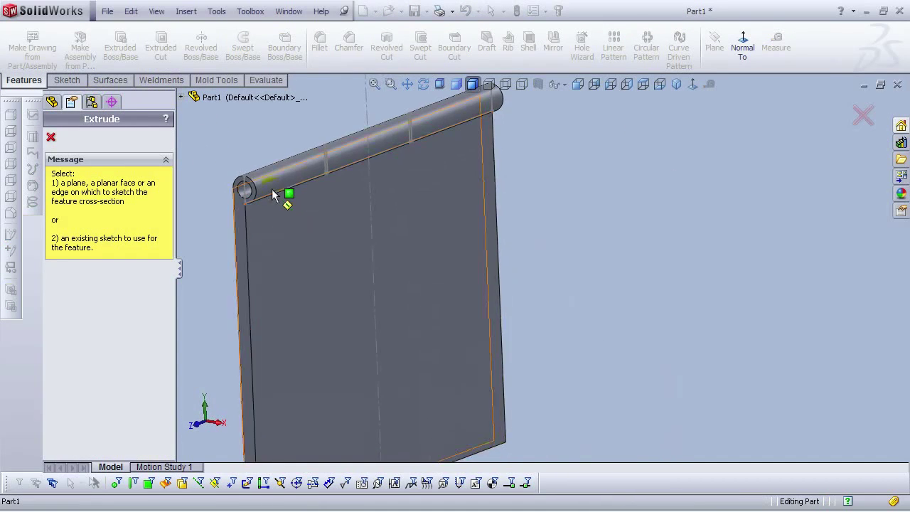
pyautogui.scroll(-3, 285, 218)
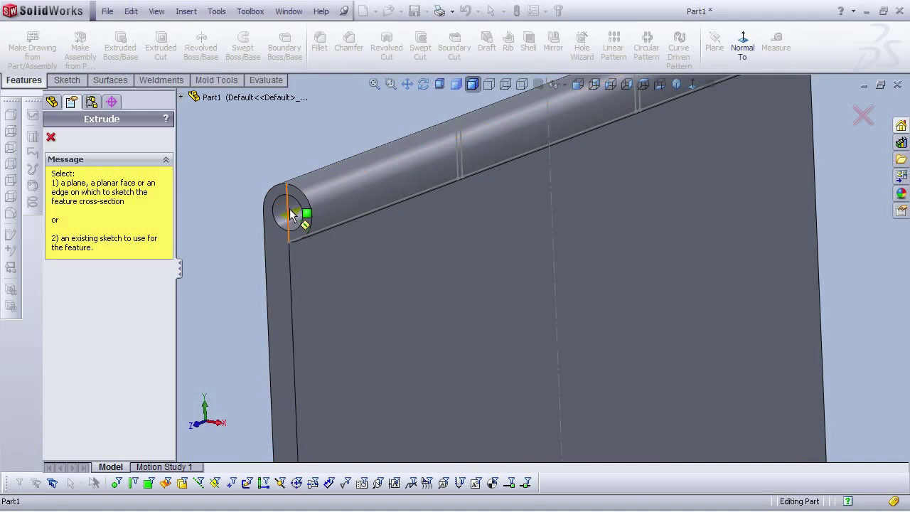
pyautogui.click(296, 216)
pyautogui.scroll(3, 293, 254)
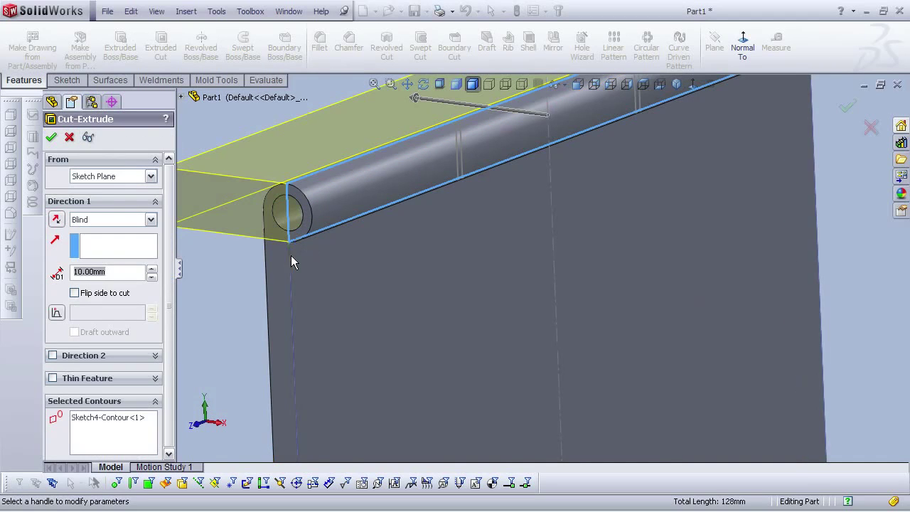
pyautogui.click(101, 418)
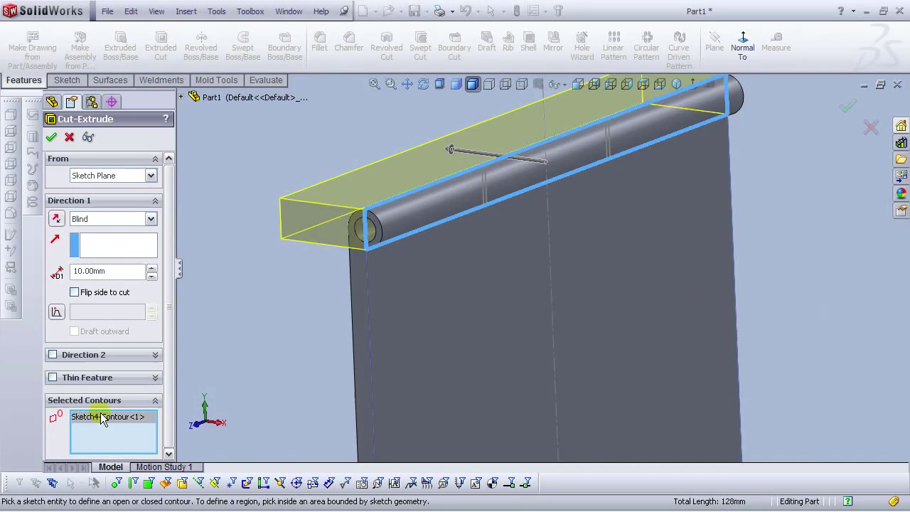
pyautogui.press('Delete')
pyautogui.scroll(-4, 391, 216)
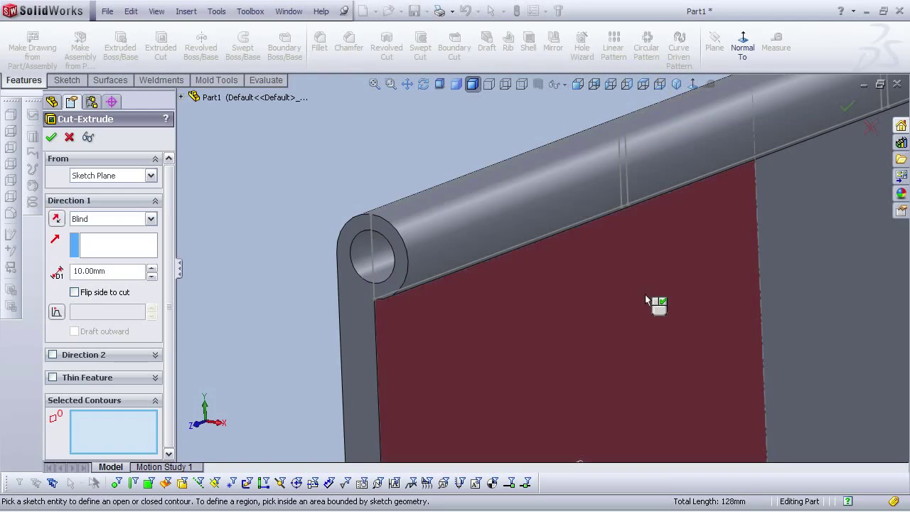
pyautogui.press('Escape')
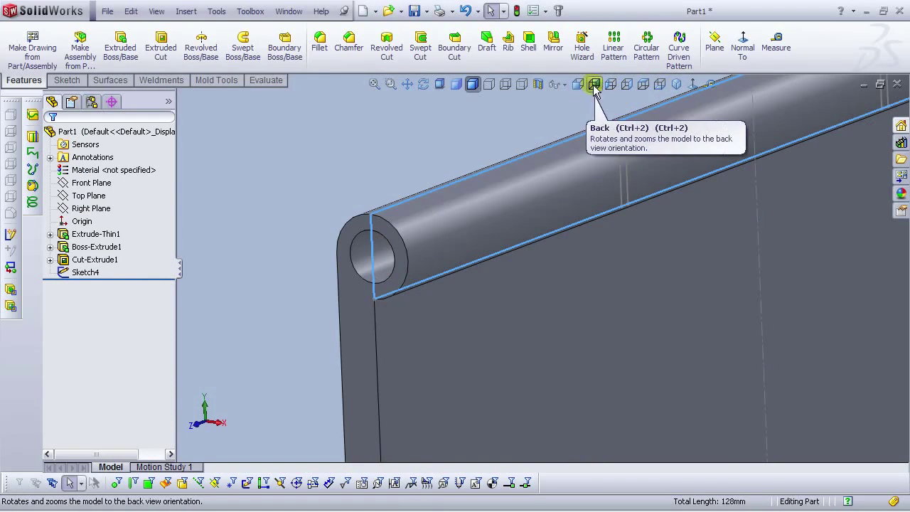
# Step: Show the part in the Right view with all model edges displayed instead of shaded
pyautogui.click(627, 84)
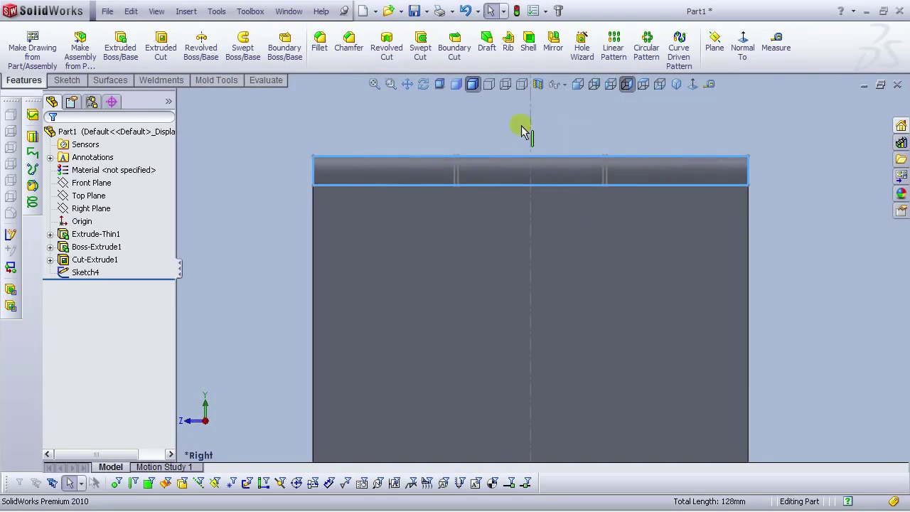
pyautogui.click(506, 85)
pyautogui.click(506, 86)
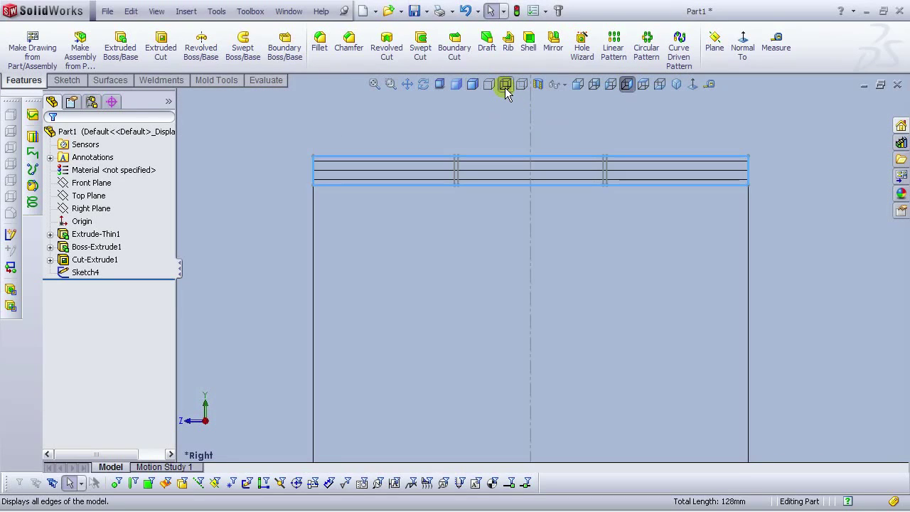
pyautogui.scroll(-1, 590, 226)
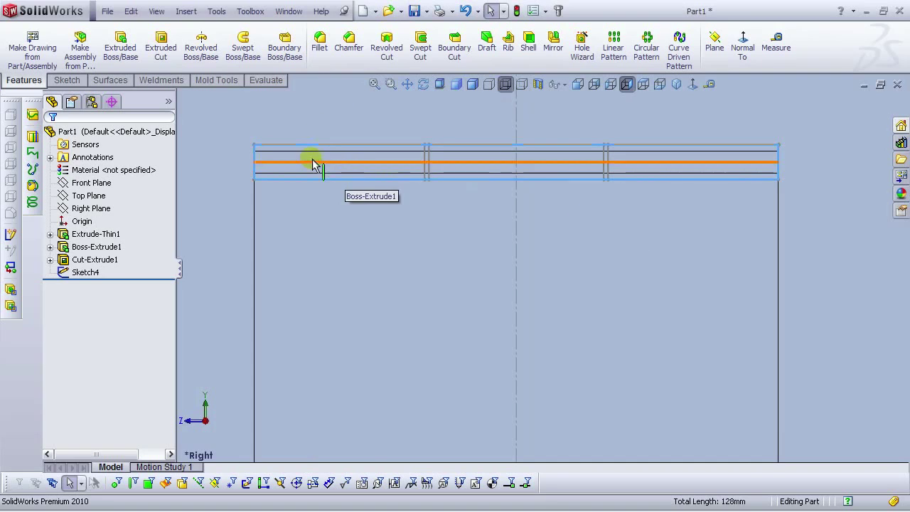
# Step: Start an extruded cut from the knuckle sketch, replacing the preselected contour with the barrel's left end segment and the adjacent 0.5 mm gap
pyautogui.click(161, 46)
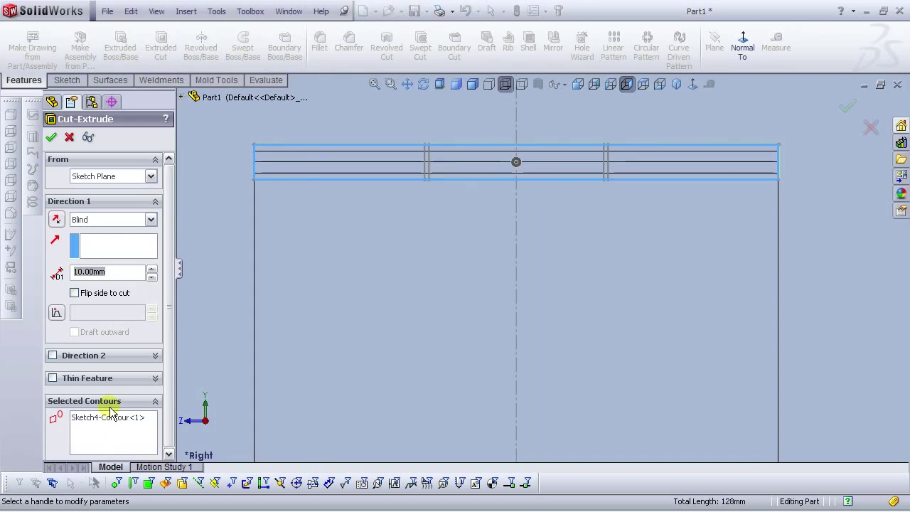
pyautogui.click(110, 417)
pyautogui.press('Delete')
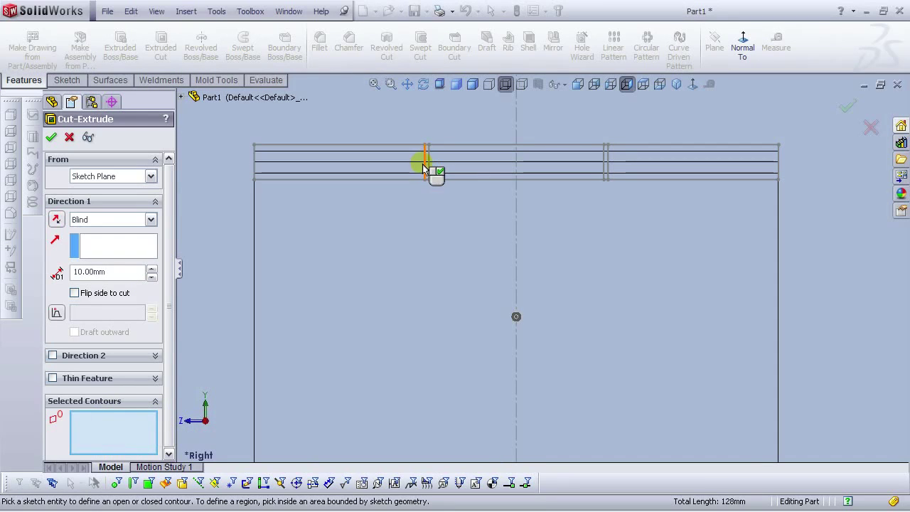
pyautogui.scroll(-2, 423, 167)
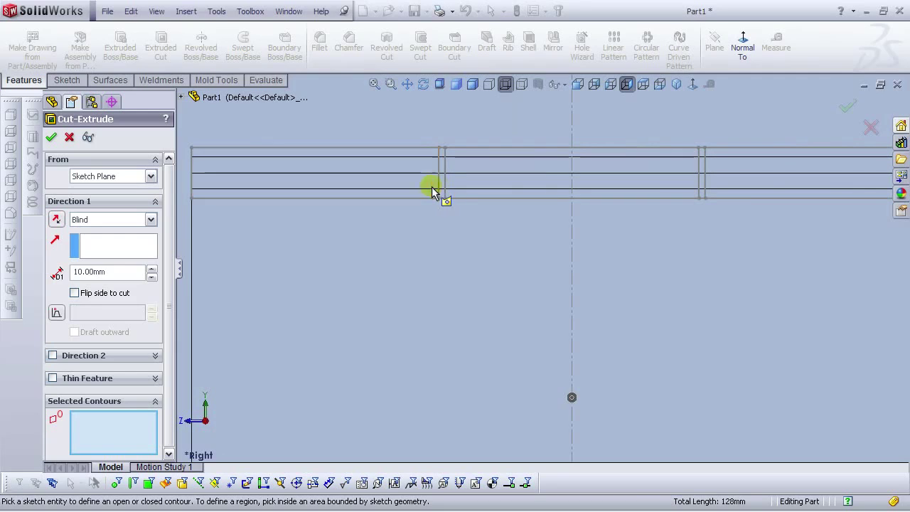
pyautogui.click(416, 190)
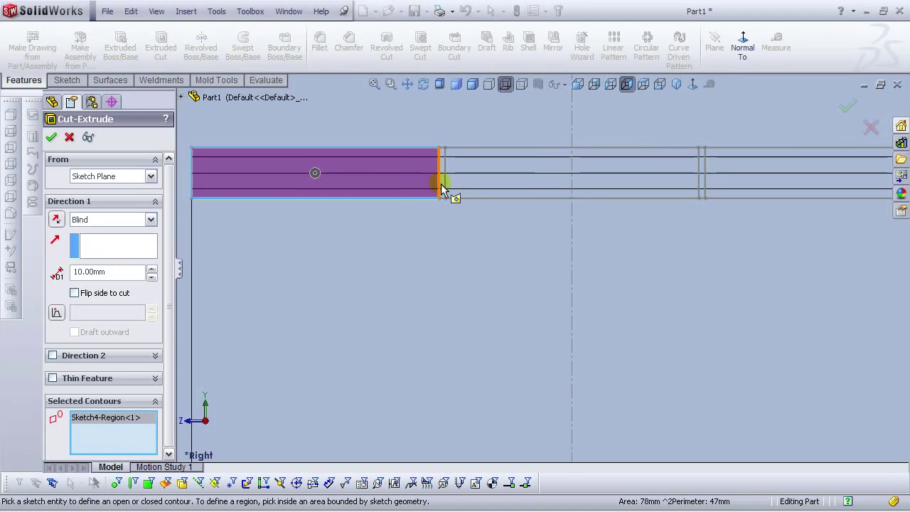
pyautogui.scroll(-3, 442, 189)
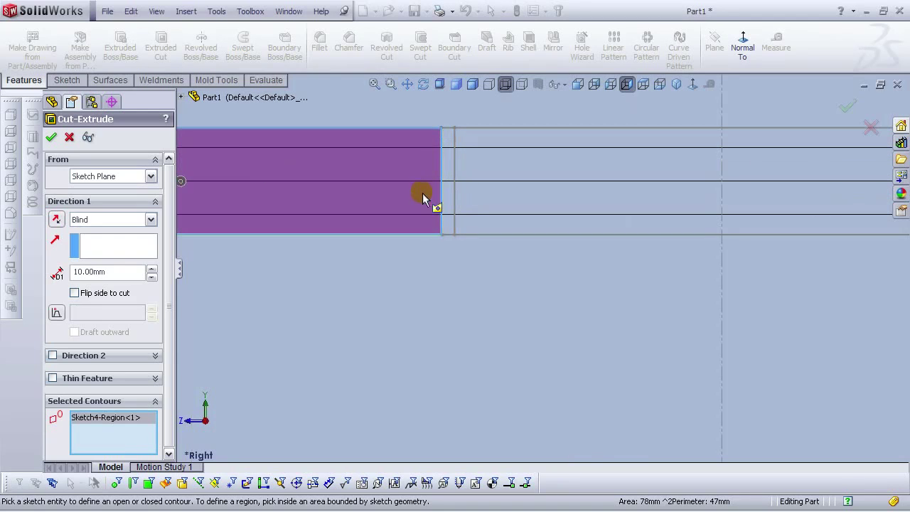
pyautogui.click(450, 198)
pyautogui.click(449, 199)
pyautogui.scroll(6, 601, 308)
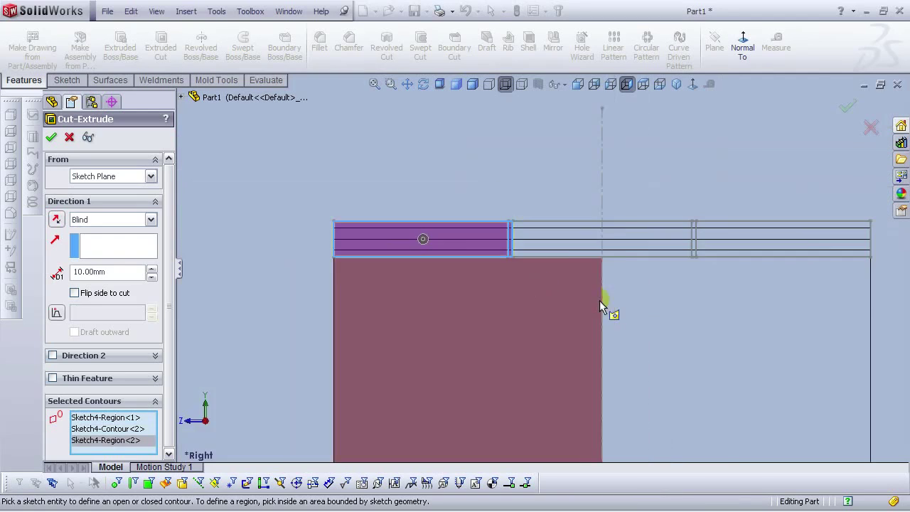
# Step: Add the 0.5 mm gap right of the centerline and the barrel's right end segment to the cut's contours
pyautogui.scroll(-6, 706, 252)
pyautogui.click(588, 276)
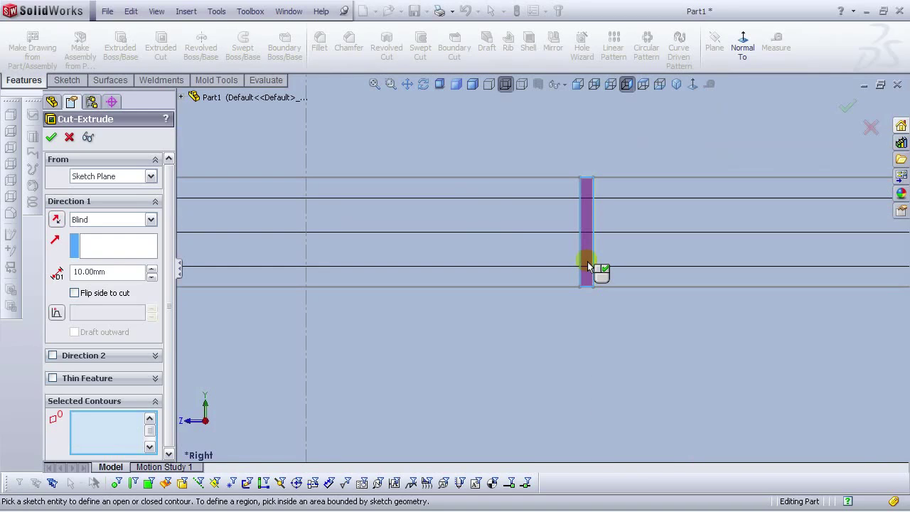
pyautogui.click(643, 246)
pyautogui.scroll(5, 646, 253)
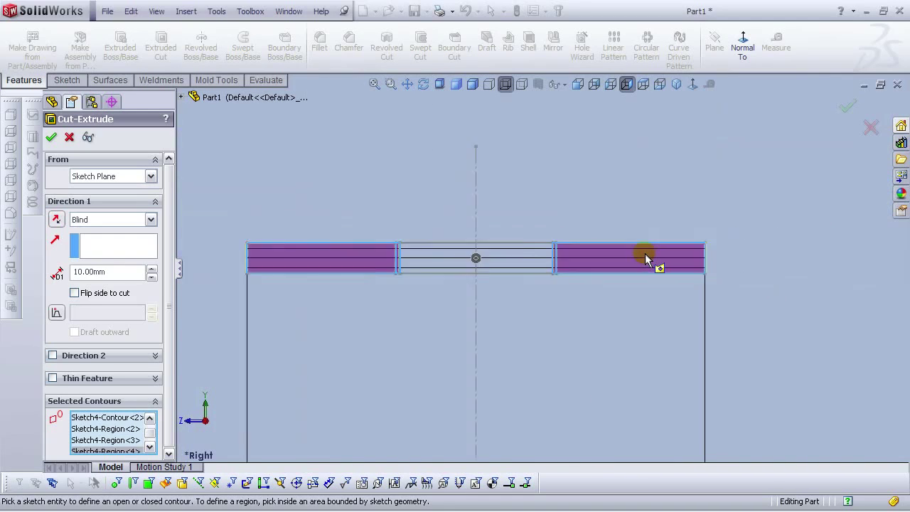
pyautogui.scroll(-1, 482, 318)
pyautogui.scroll(2, 481, 318)
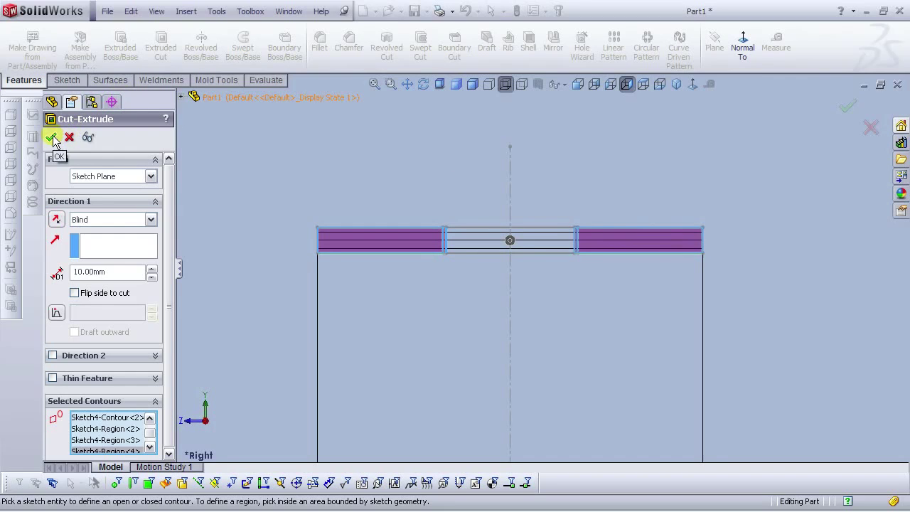
# Step: Set the cut's end condition to Mid Plane and try to apply the cut
pyautogui.click(93, 221)
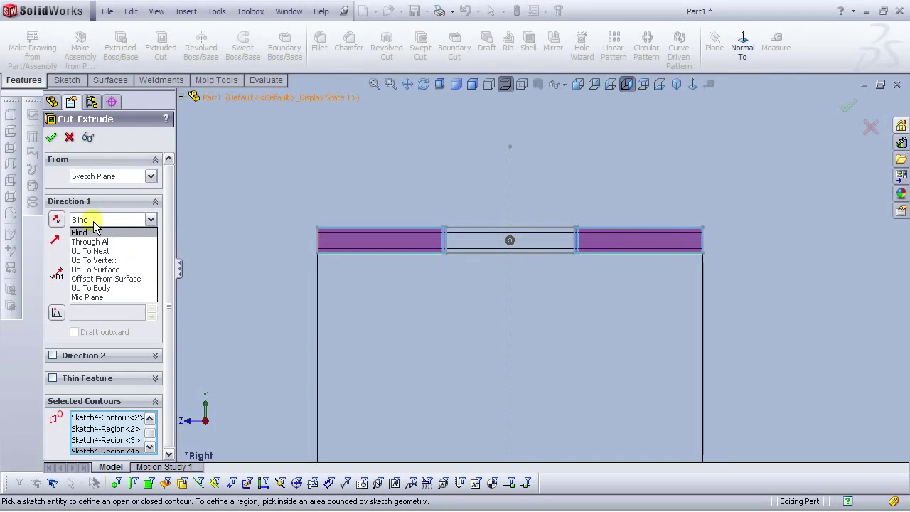
pyautogui.click(86, 297)
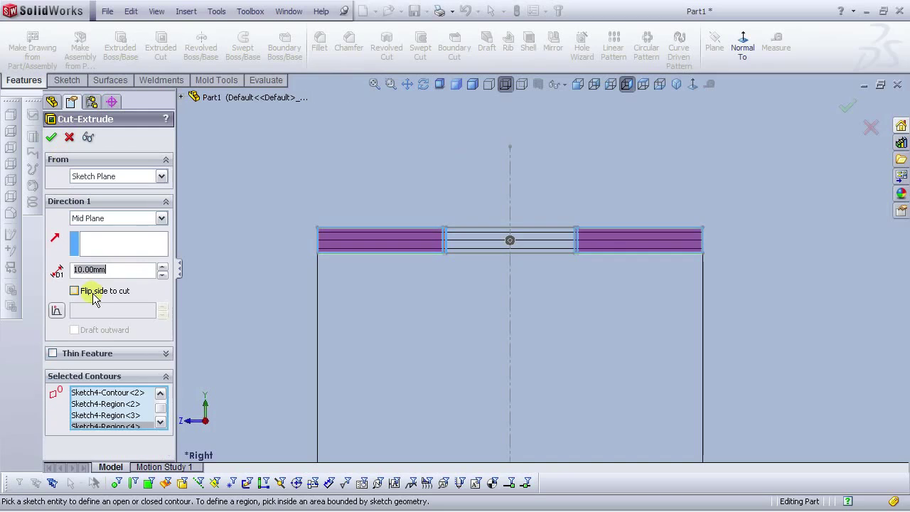
pyautogui.moveTo(384, 242); pyautogui.dragTo(434, 300, button='middle')
pyautogui.click(48, 136)
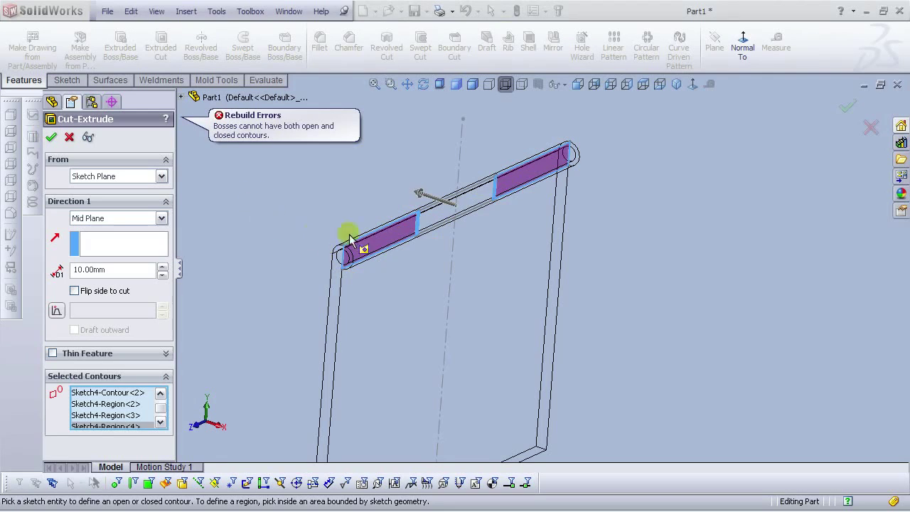
# Step: Display the part shaded with edges, set the mid-plane cut depth to 20 mm and try to apply the cut
pyautogui.click(472, 84)
pyautogui.scroll(-3, 364, 274)
pyautogui.scroll(2, 287, 240)
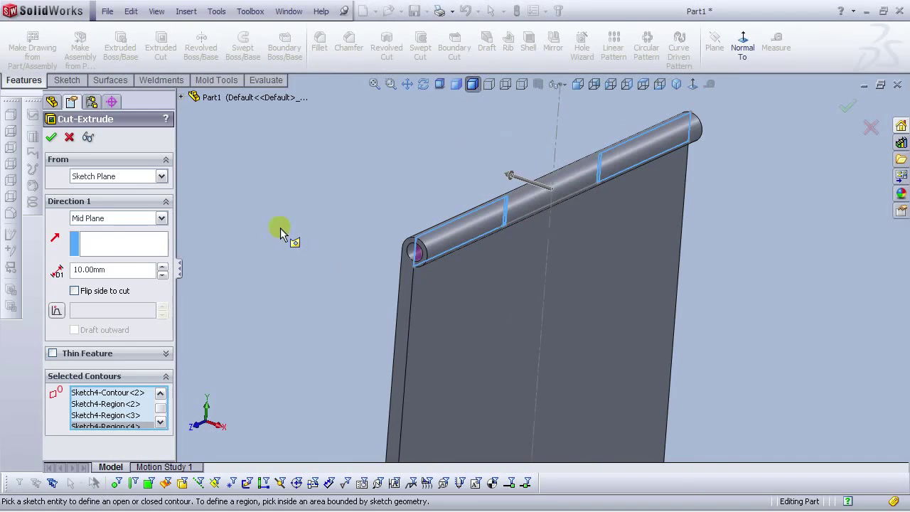
pyautogui.click(106, 218)
pyautogui.click(107, 294)
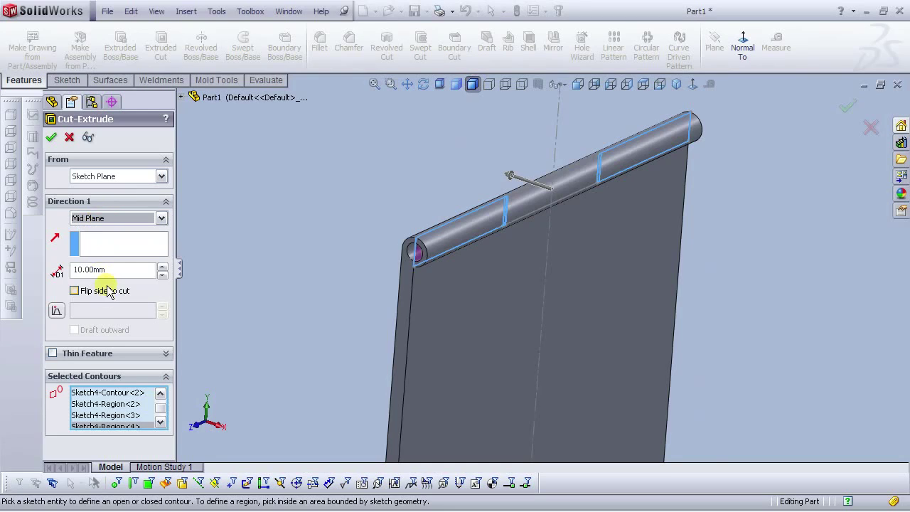
pyautogui.click(163, 267)
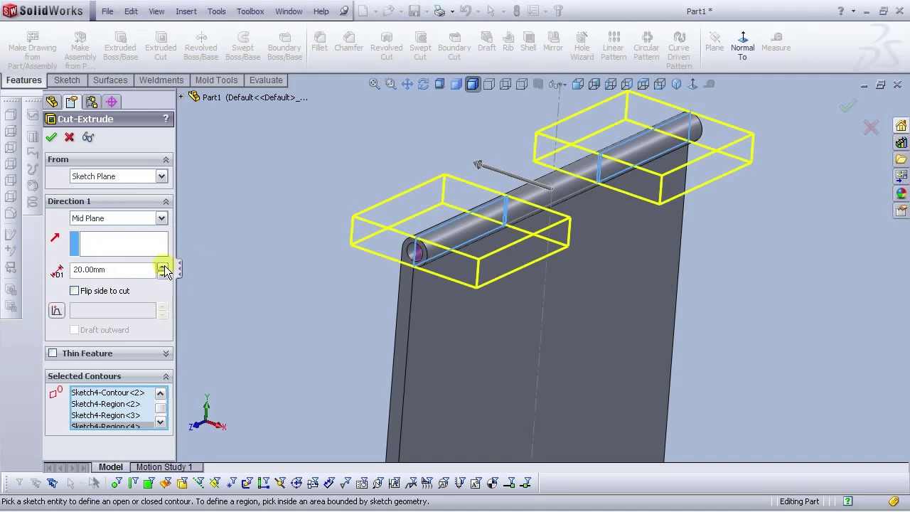
pyautogui.click(50, 137)
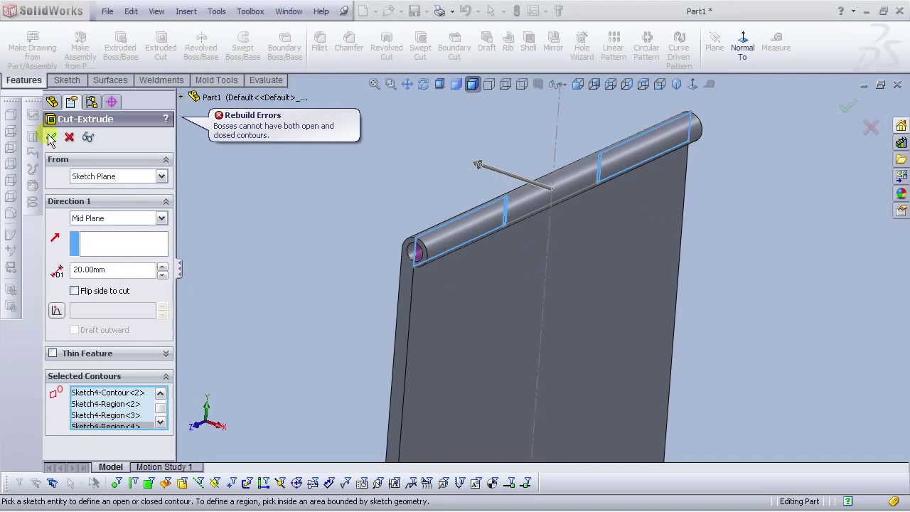
# Step: Remove Sketch4-Contour<2> from the cut's selected contours, keeping only the regions, and apply the cut
pyautogui.click(120, 396)
pyautogui.scroll(1, 121, 397)
pyautogui.click(119, 393)
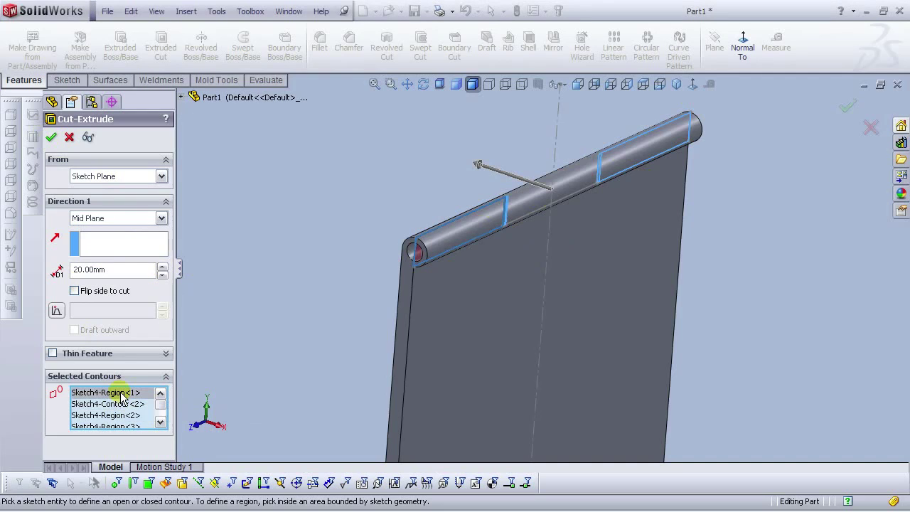
pyautogui.click(122, 404)
pyautogui.click(119, 394)
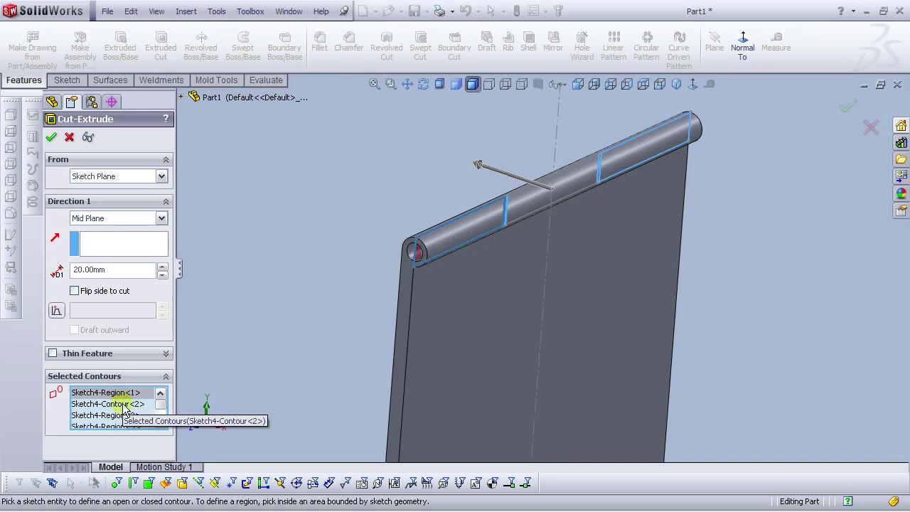
pyautogui.click(122, 404)
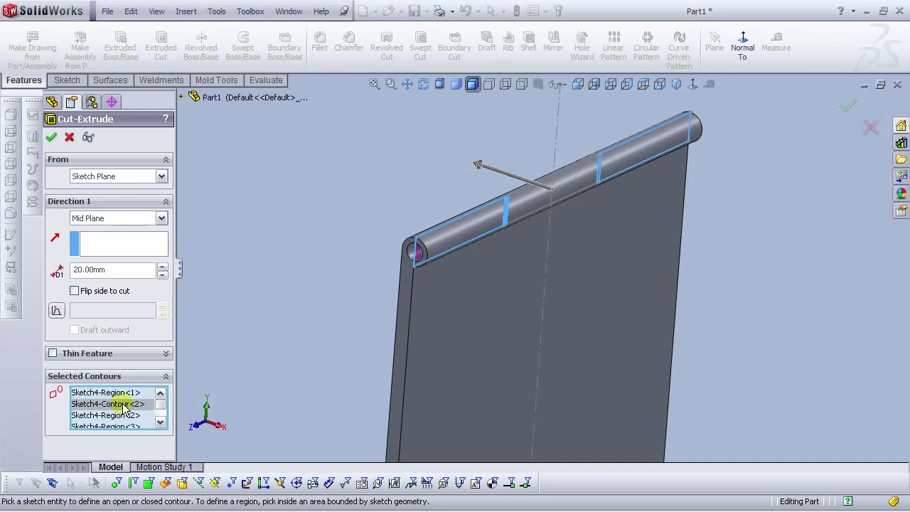
pyautogui.press('Delete')
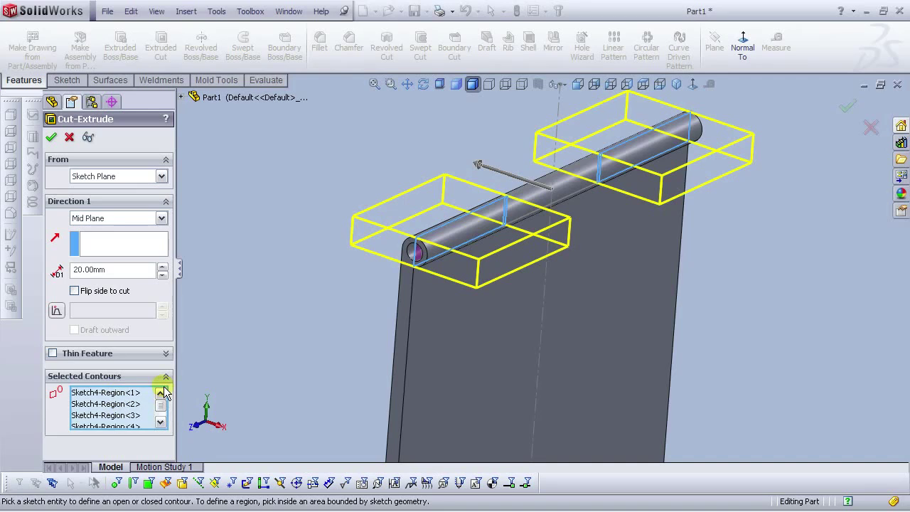
pyautogui.click(53, 137)
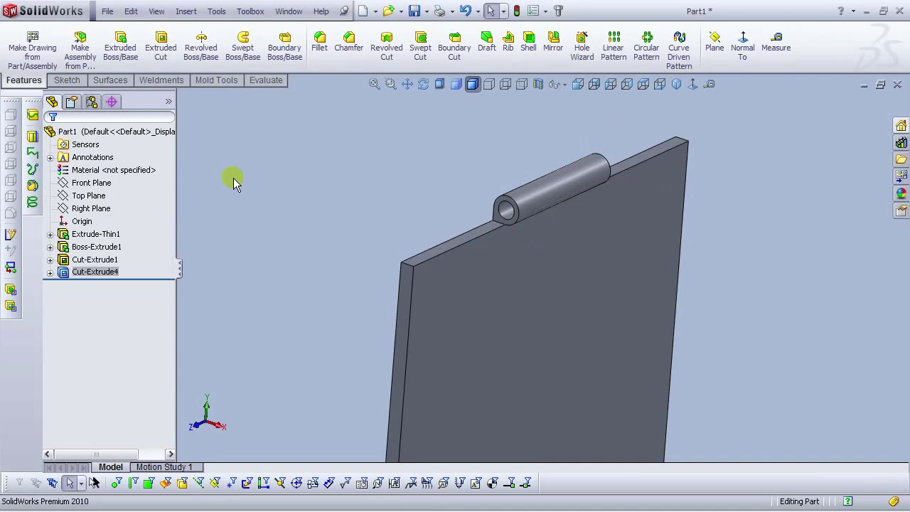
pyautogui.click(235, 212)
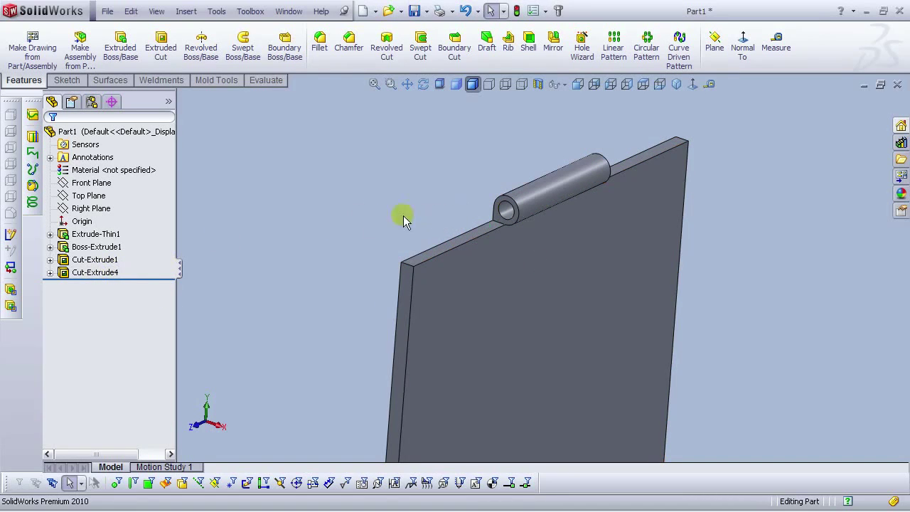
# Step: Reopen the barrel cut for editing, examine its preview and sketch dimensions from several angles, and close it unchanged
pyautogui.click(83, 275)
pyautogui.click(81, 239)
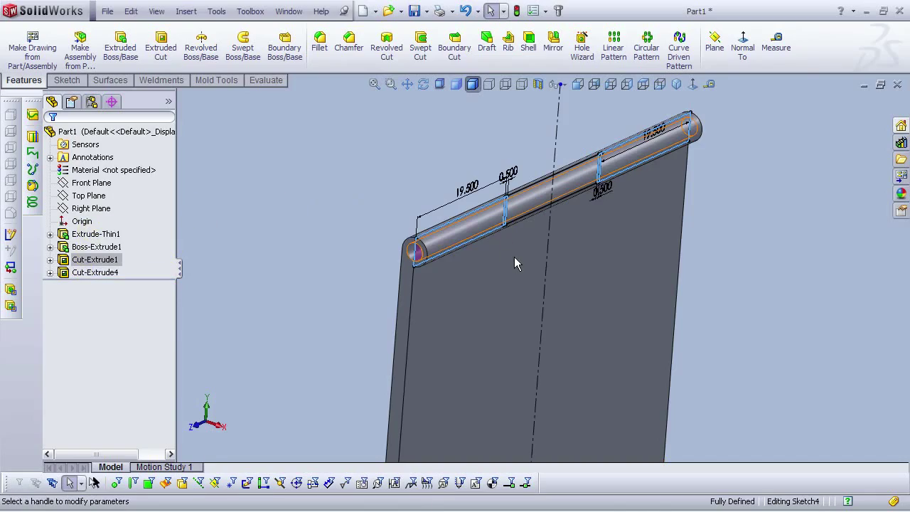
pyautogui.scroll(-5, 471, 250)
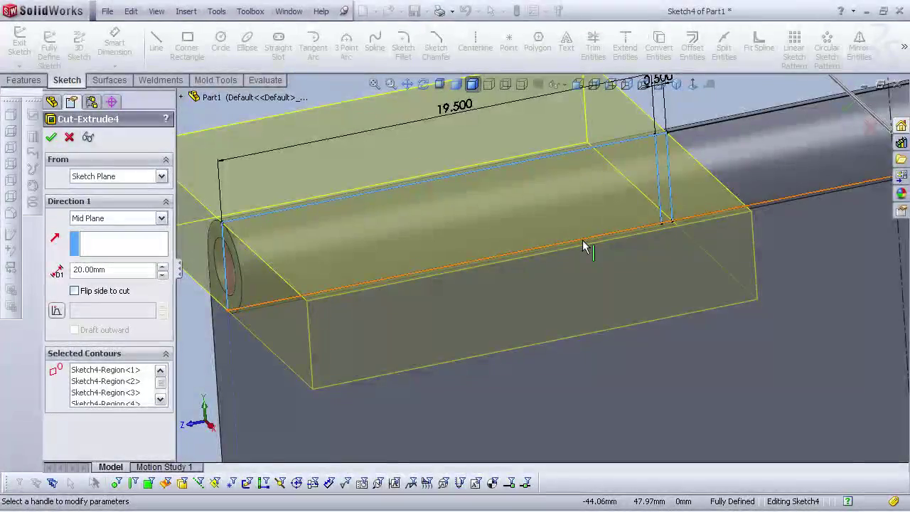
pyautogui.scroll(6, 584, 247)
pyautogui.moveTo(599, 261); pyautogui.dragTo(288, 325, button='middle')
pyautogui.scroll(3, 380, 314)
pyautogui.scroll(-3, 432, 240)
pyautogui.moveTo(405, 317)
pyautogui.mouseDown(button='middle')
pyautogui.moveTo(427, 267)
pyautogui.moveTo(419, 197)
pyautogui.moveTo(425, 252)
pyautogui.moveTo(483, 335)
pyautogui.moveTo(407, 310)
pyautogui.moveTo(402, 320)
pyautogui.mouseUp(button='middle')
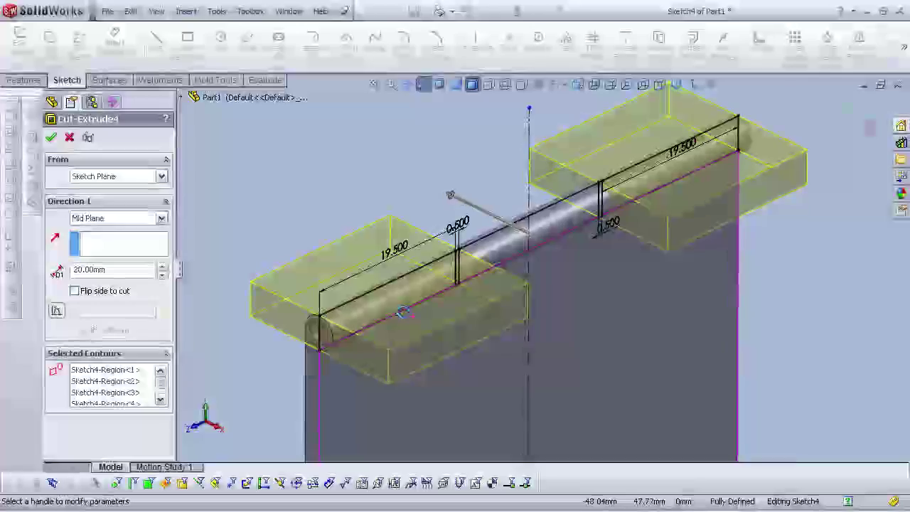
pyautogui.click(54, 139)
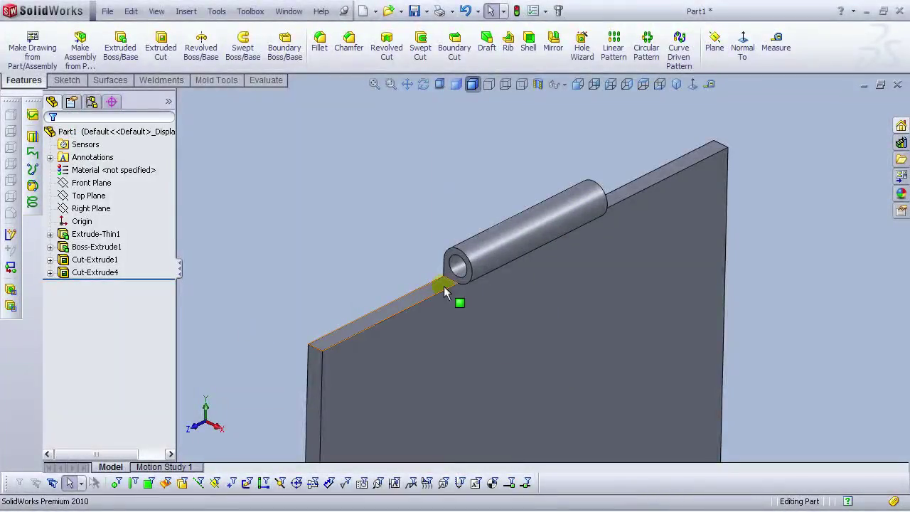
# Step: Measure the distance between the two end faces of the remaining center knuckle
pyautogui.scroll(3, 562, 283)
pyautogui.scroll(-3, 564, 285)
pyautogui.moveTo(476, 305); pyautogui.dragTo(455, 271, button='middle')
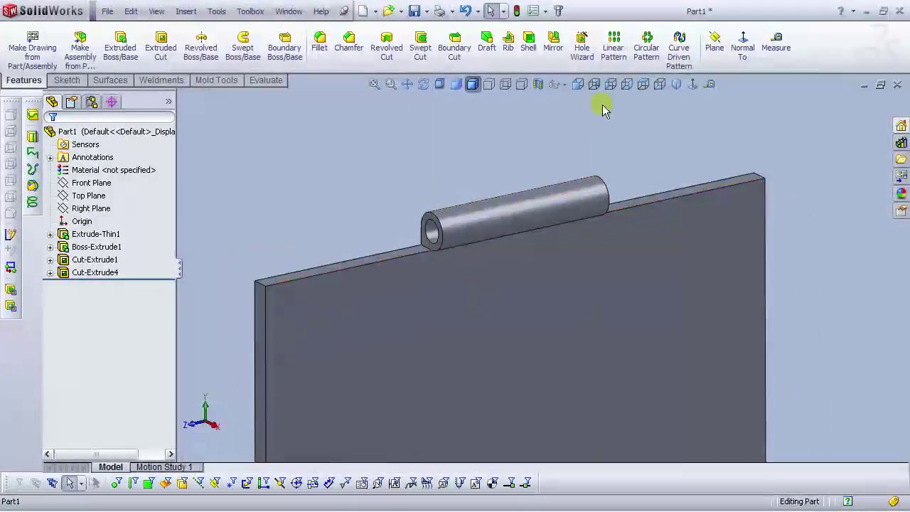
pyautogui.click(710, 84)
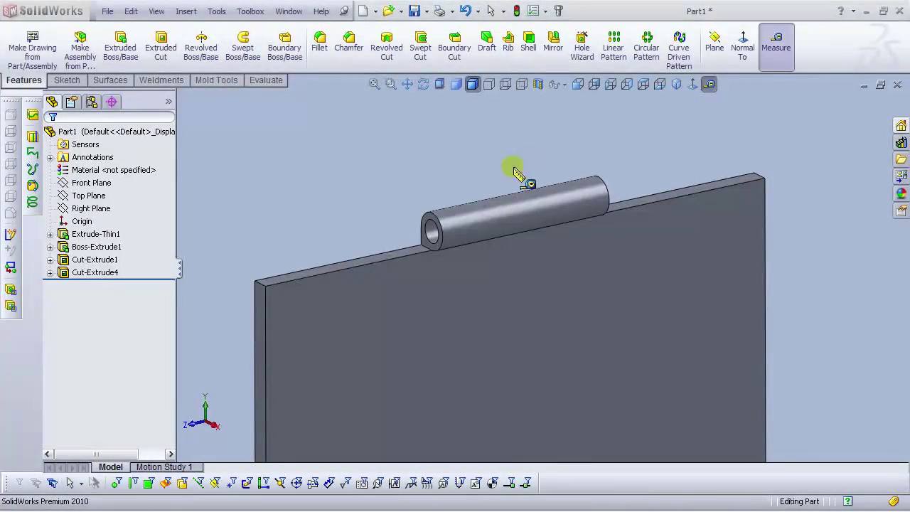
pyautogui.scroll(-3, 457, 254)
pyautogui.click(449, 256)
pyautogui.moveTo(449, 256); pyautogui.dragTo(706, 224, button='middle')
pyautogui.click(700, 208)
pyautogui.scroll(2, 701, 208)
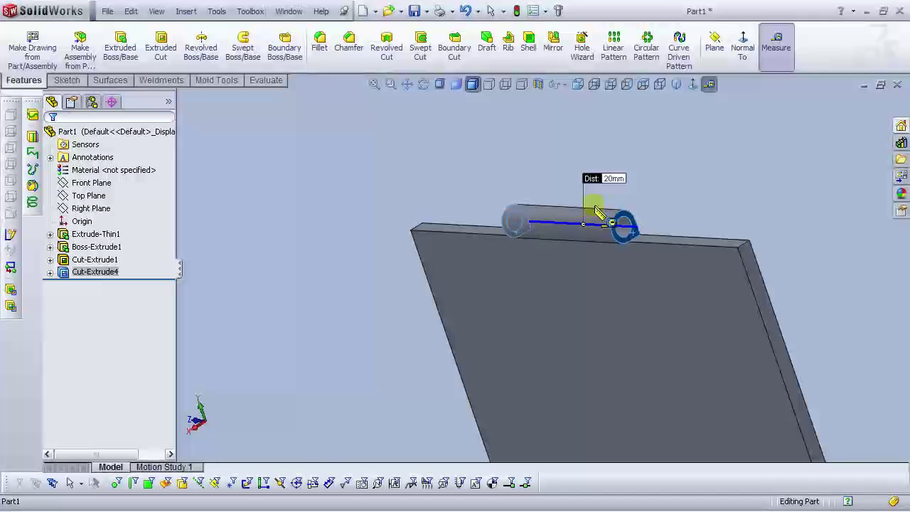
pyautogui.scroll(-4, 593, 201)
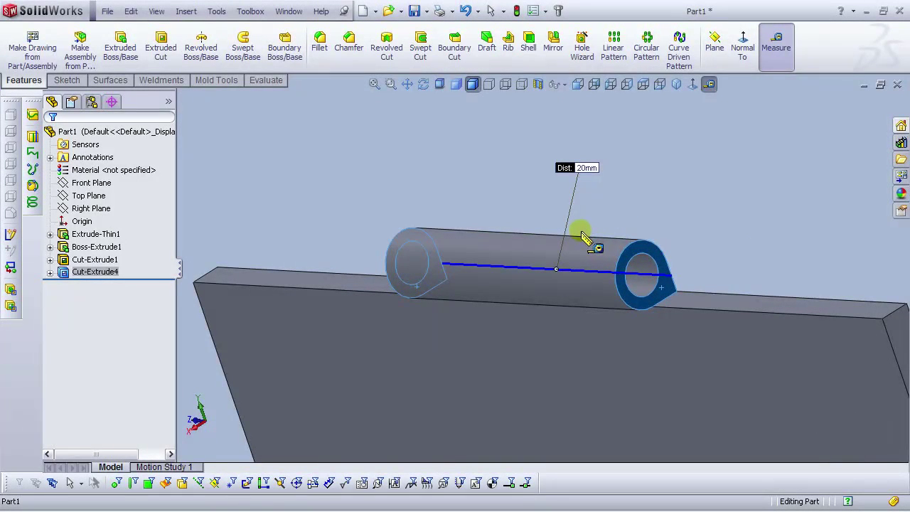
pyautogui.press('Escape')
pyautogui.scroll(3, 578, 229)
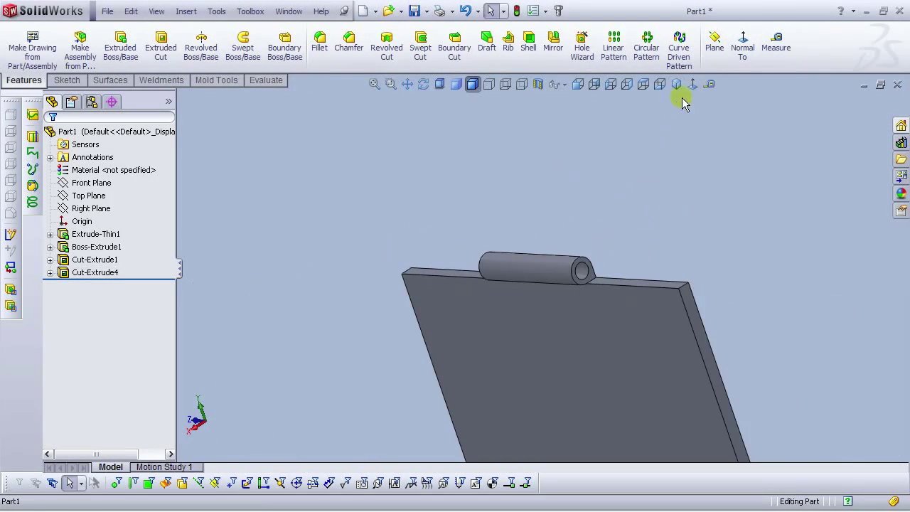
# Step: Face the hinge leaf squarely and start a Hole Wizard countersink with the ISO standard and CTSK Flat ISO 7046-1 type
pyautogui.click(676, 85)
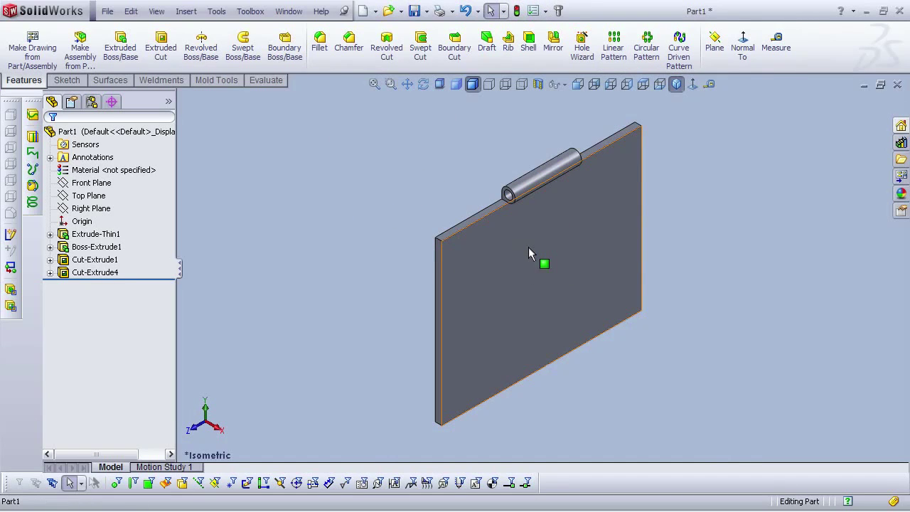
pyautogui.click(531, 253)
pyautogui.click(693, 85)
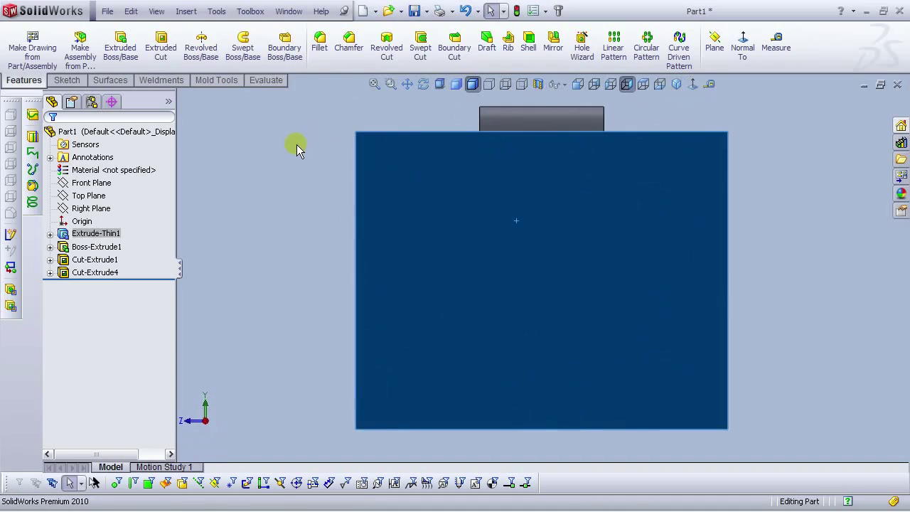
pyautogui.click(288, 157)
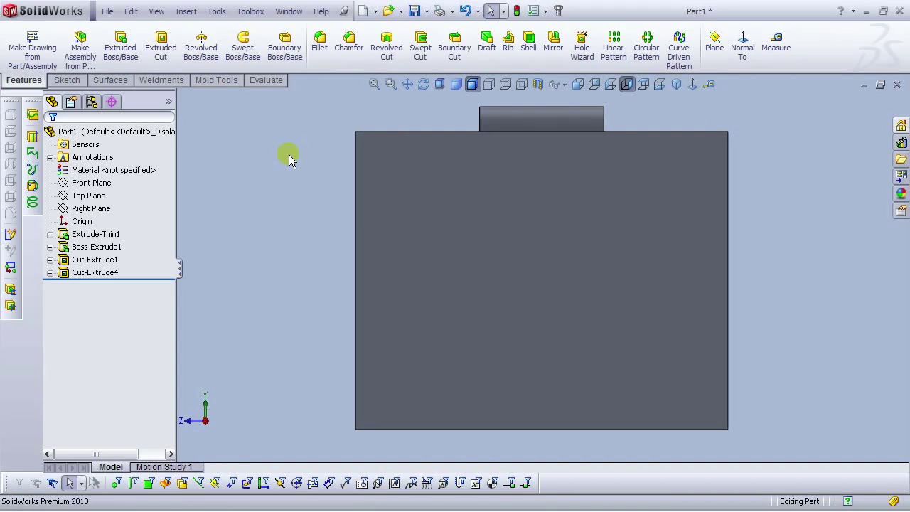
pyautogui.click(581, 51)
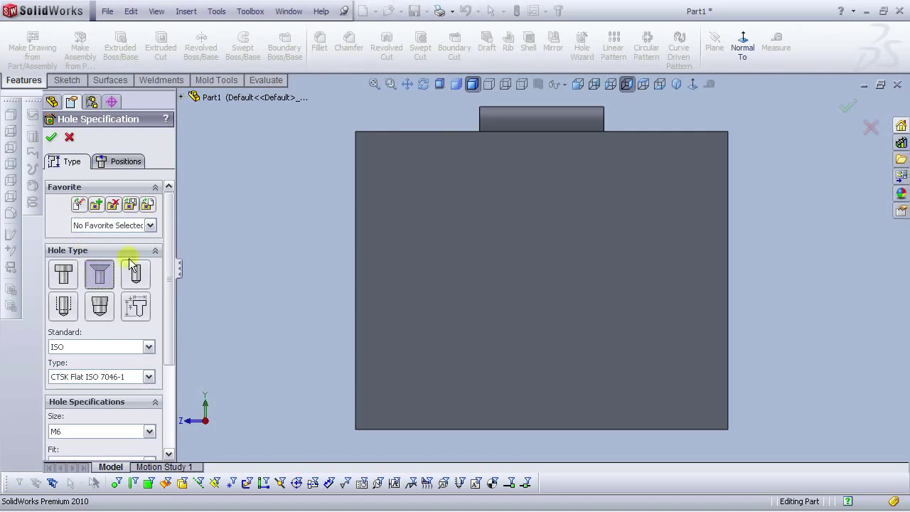
pyautogui.moveTo(168, 269); pyautogui.dragTo(174, 343)
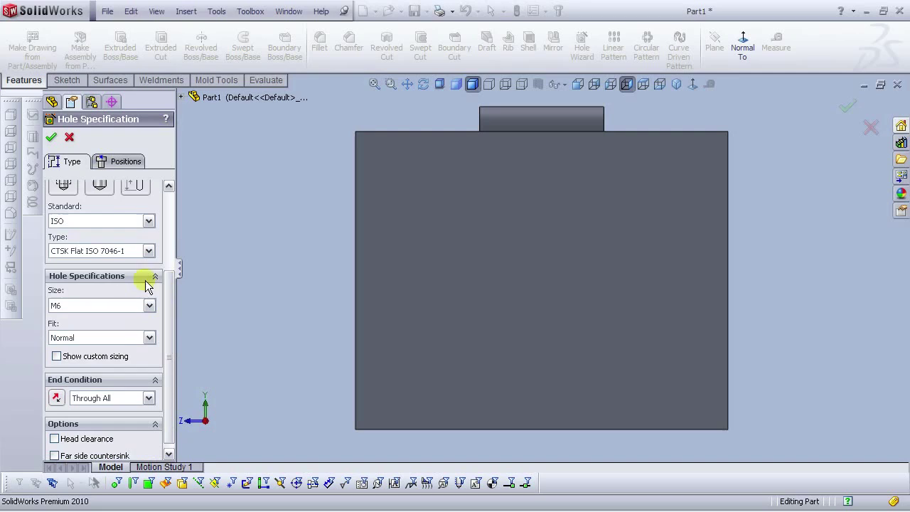
pyautogui.click(91, 221)
pyautogui.click(91, 221)
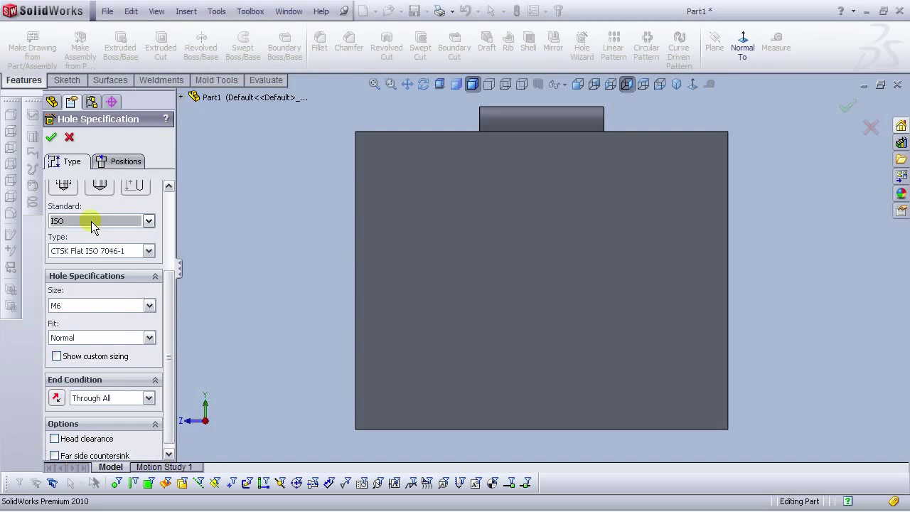
pyautogui.click(93, 255)
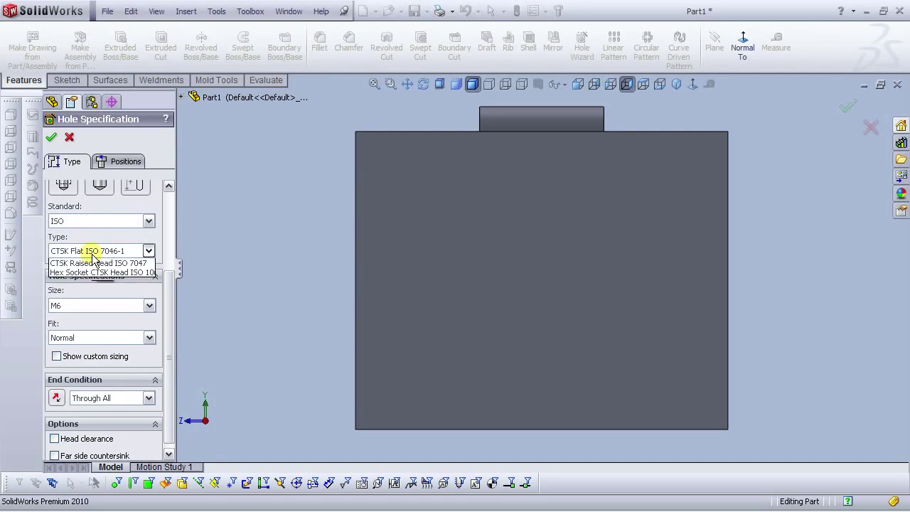
pyautogui.click(93, 257)
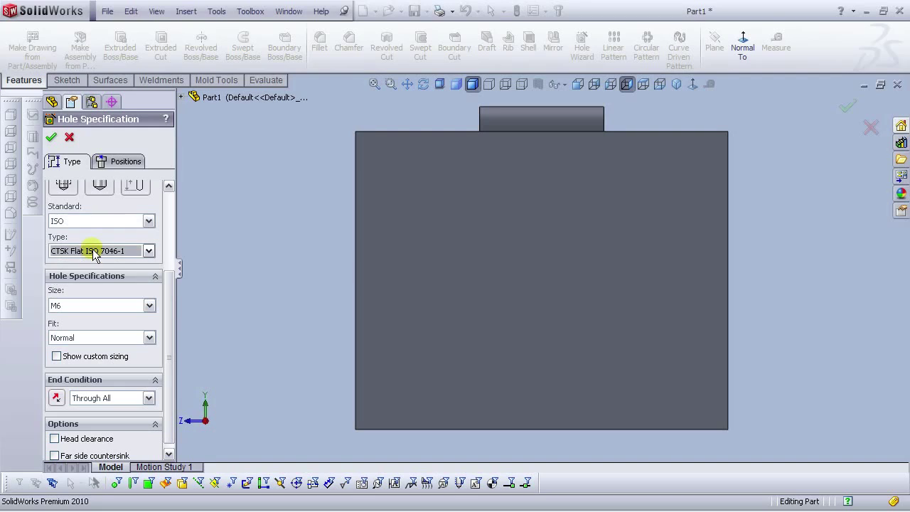
# Step: Set the countersunk hole's size to M6, keeping the Normal fit and Through All end condition
pyautogui.click(91, 305)
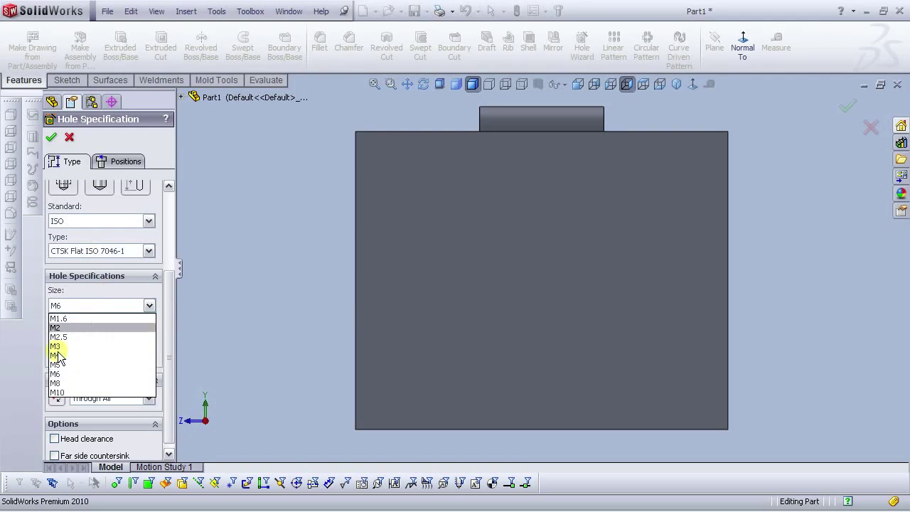
pyautogui.click(75, 374)
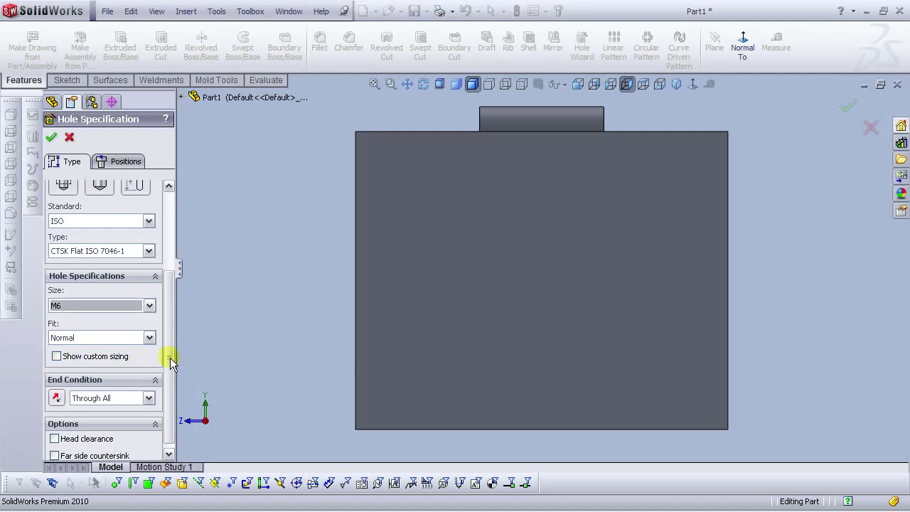
pyautogui.moveTo(170, 357); pyautogui.dragTo(172, 394)
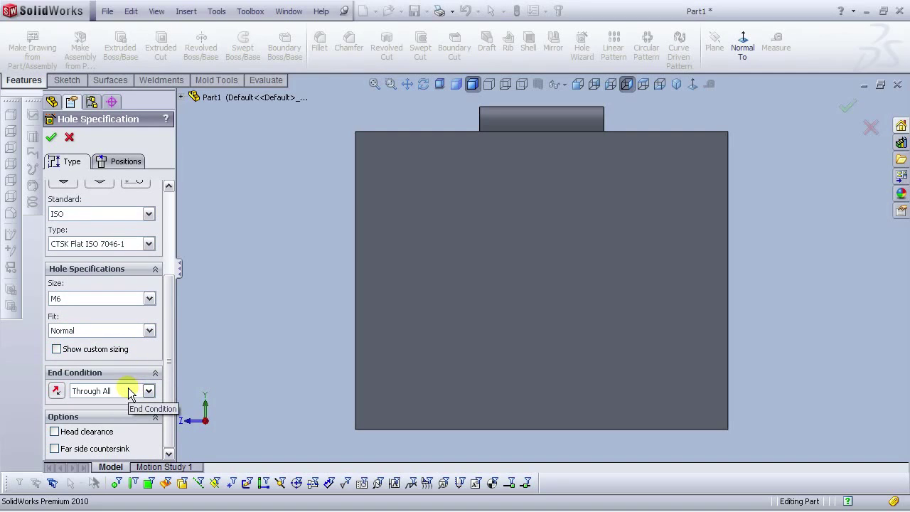
pyautogui.moveTo(172, 306); pyautogui.dragTo(173, 190)
# Step: Place two countersunk holes on one half of the leaf face, one upper and one lower, and finish the hole feature
pyautogui.click(124, 163)
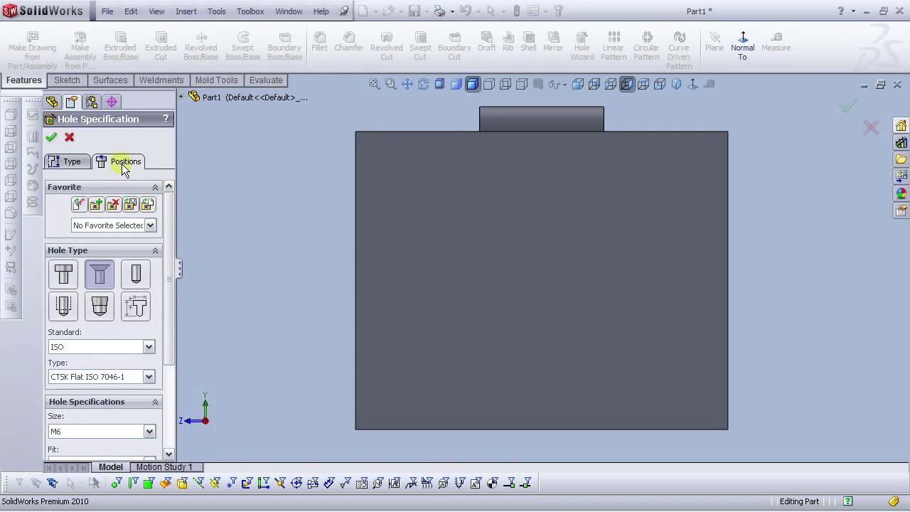
pyautogui.click(431, 228)
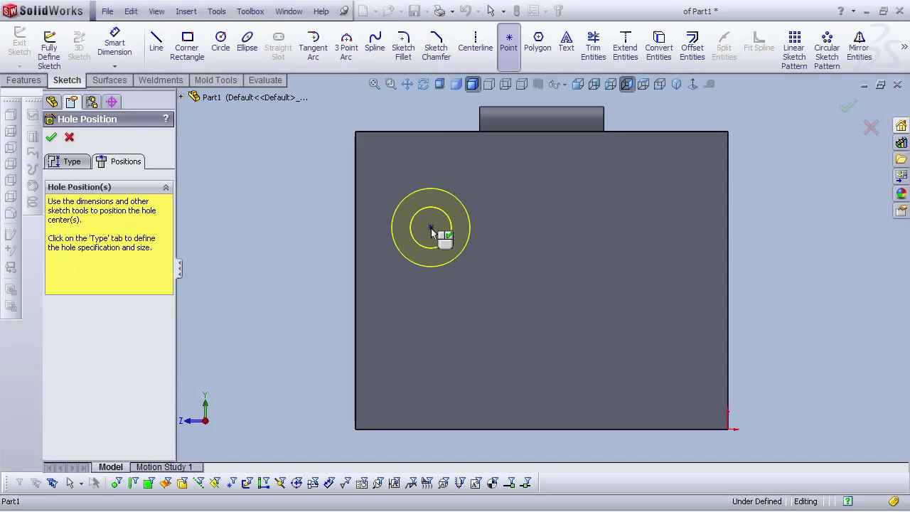
pyautogui.click(487, 369)
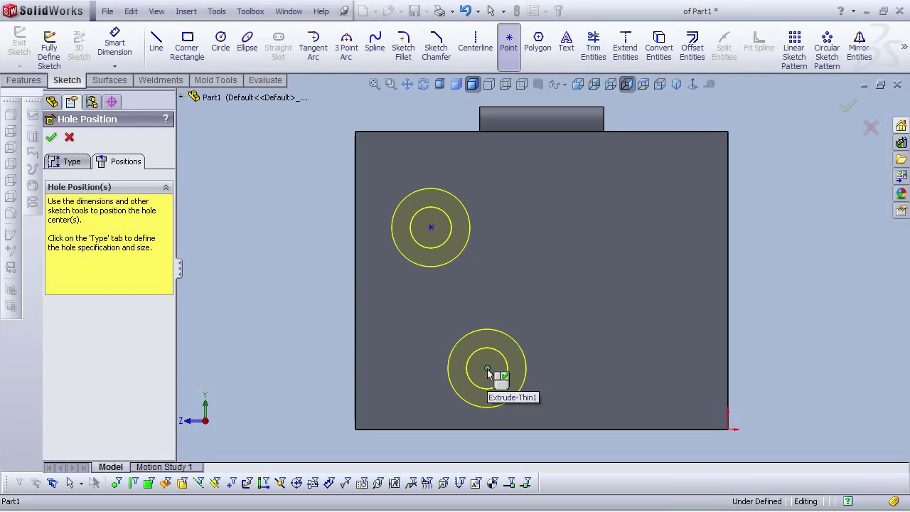
pyautogui.press('Return')
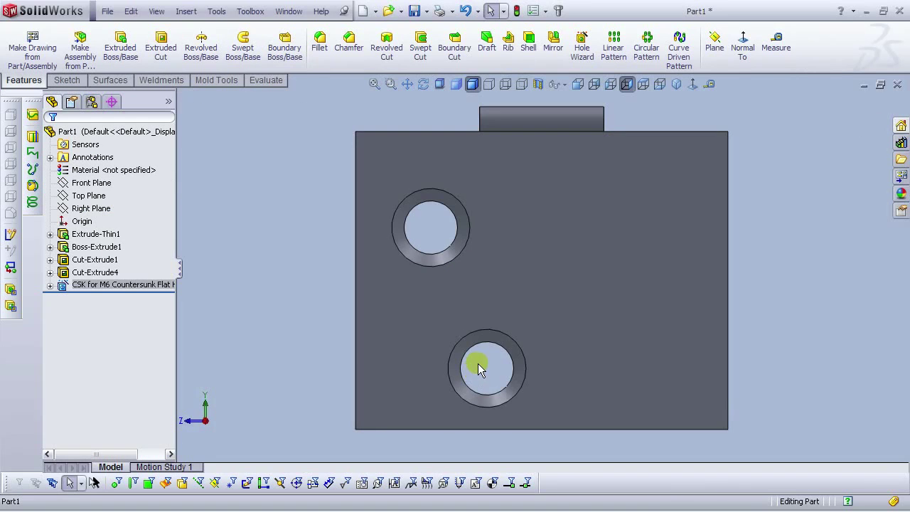
# Step: Edit the holes' position sketch and draw a vertical centerline from the midpoint of the leaf's bottom edge to above the knuckle
pyautogui.click(50, 285)
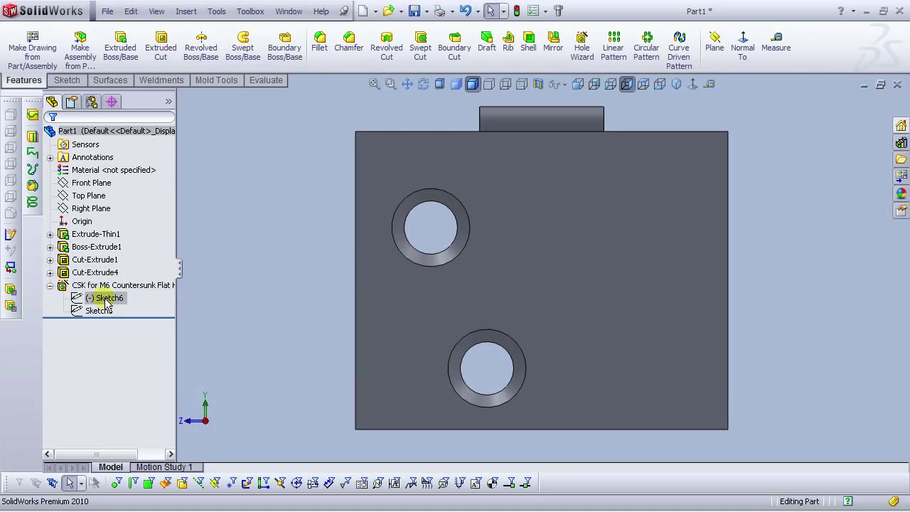
pyautogui.click(105, 299)
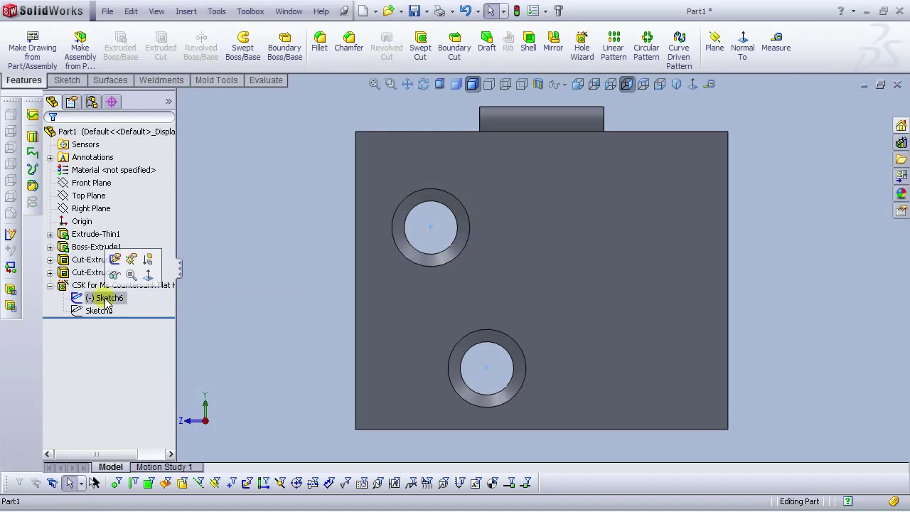
pyautogui.click(115, 260)
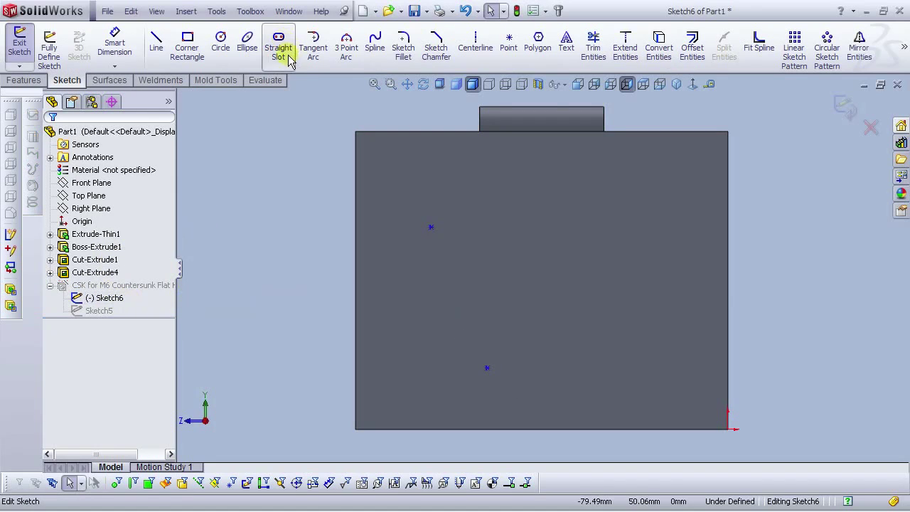
pyautogui.click(480, 56)
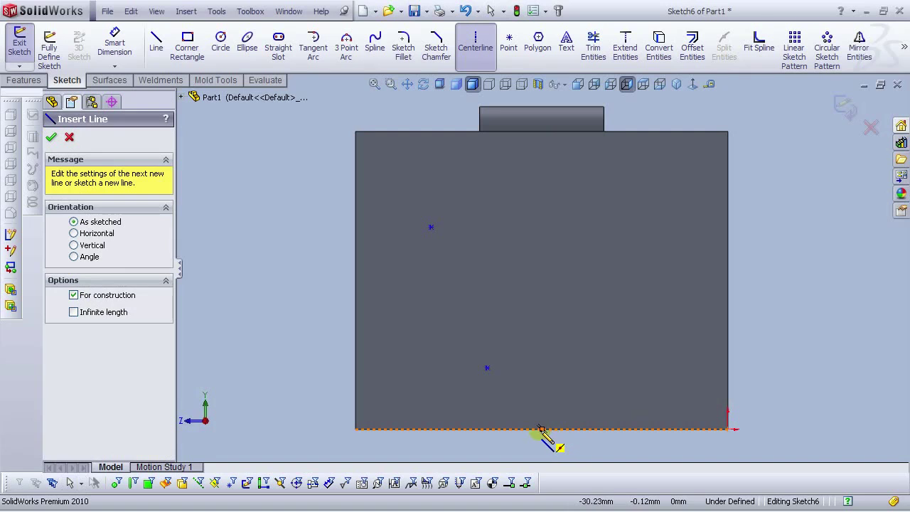
pyautogui.click(542, 429)
pyautogui.click(542, 98)
pyautogui.rightClick(541, 99)
pyautogui.click(561, 112)
pyautogui.press('f')
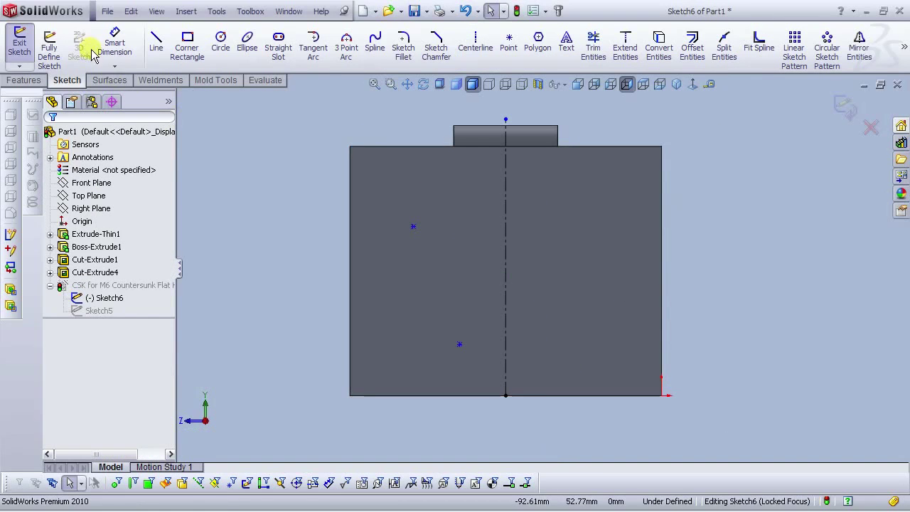
# Step: Dimension the lower hole point 10 mm horizontally from the centerline
pyautogui.click(104, 50)
pyautogui.scroll(-2, 488, 401)
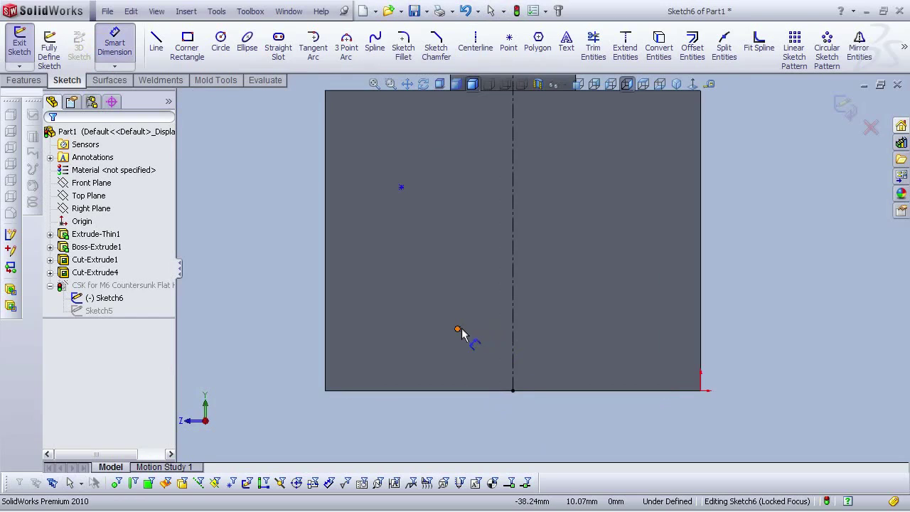
pyautogui.click(457, 330)
pyautogui.click(512, 336)
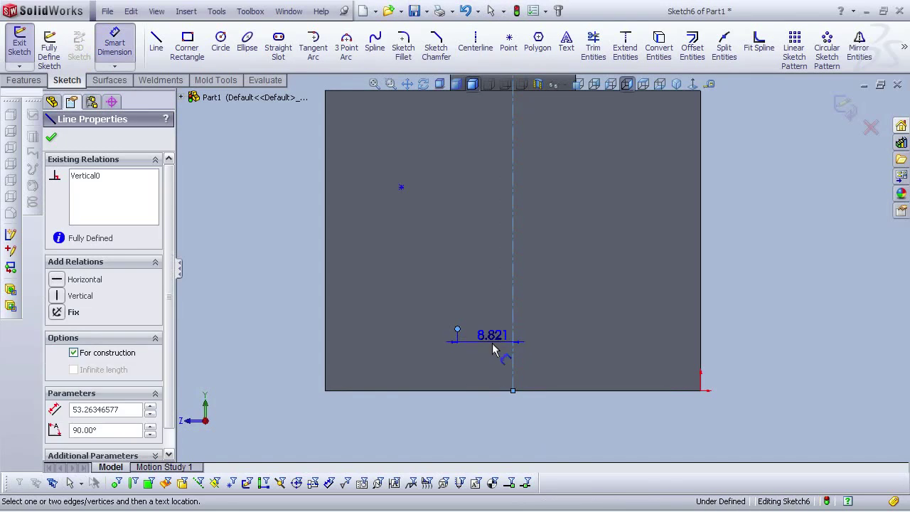
pyautogui.click(498, 344)
pyautogui.write('10')
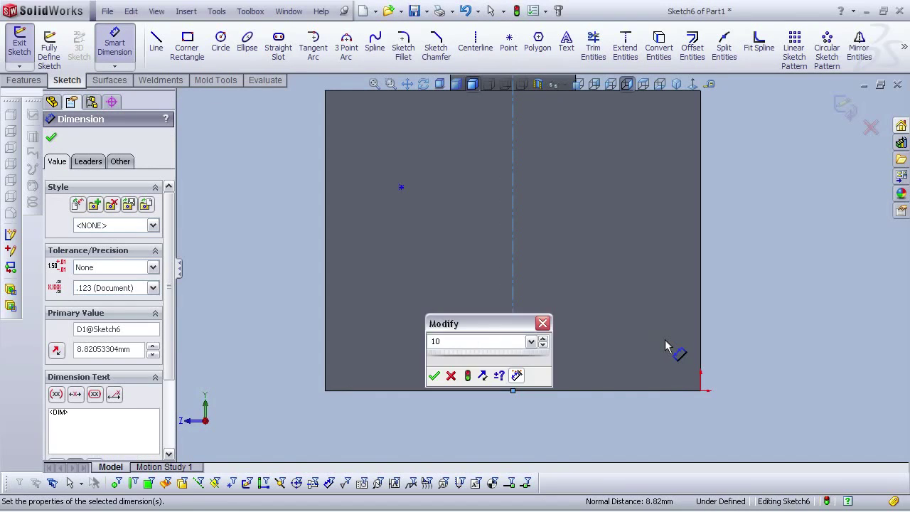
pyautogui.press('Return')
pyautogui.click(298, 210)
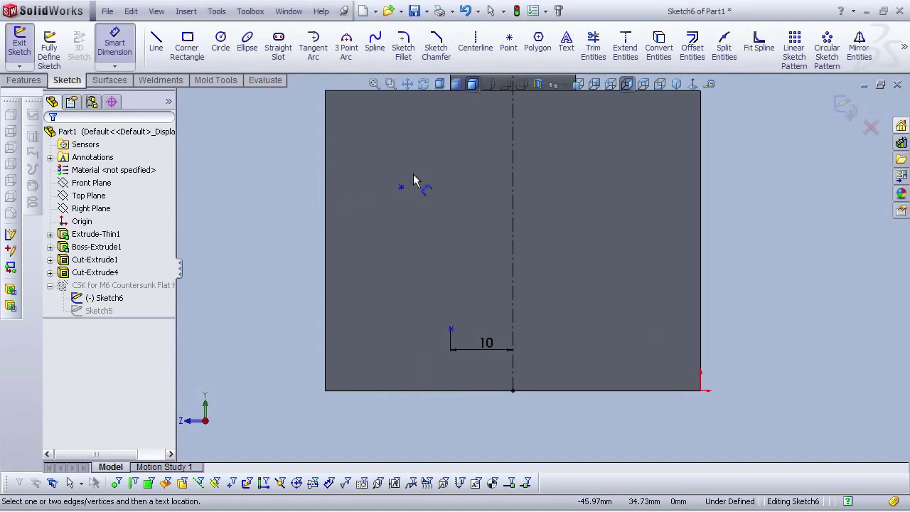
# Step: Dimension the upper hole point 20 mm horizontally from the centerline
pyautogui.click(402, 189)
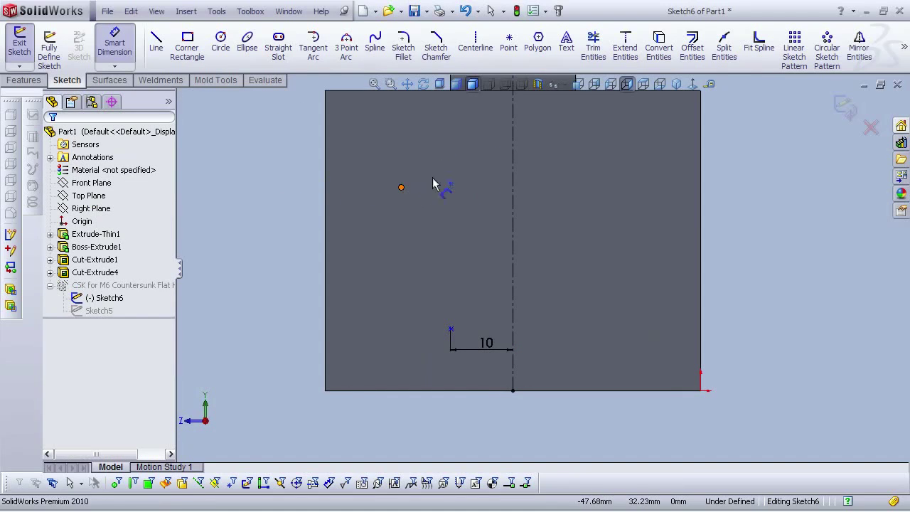
pyautogui.click(512, 186)
pyautogui.click(468, 205)
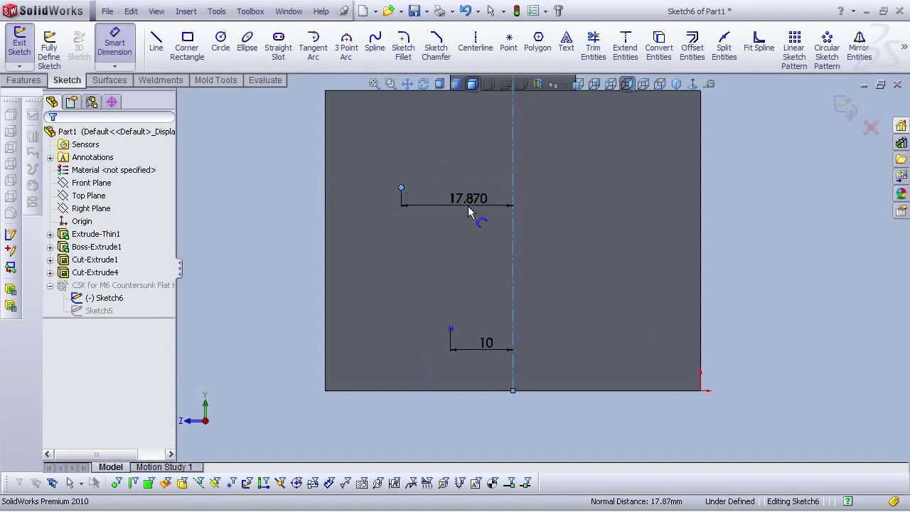
pyautogui.write('20')
pyautogui.press('Return')
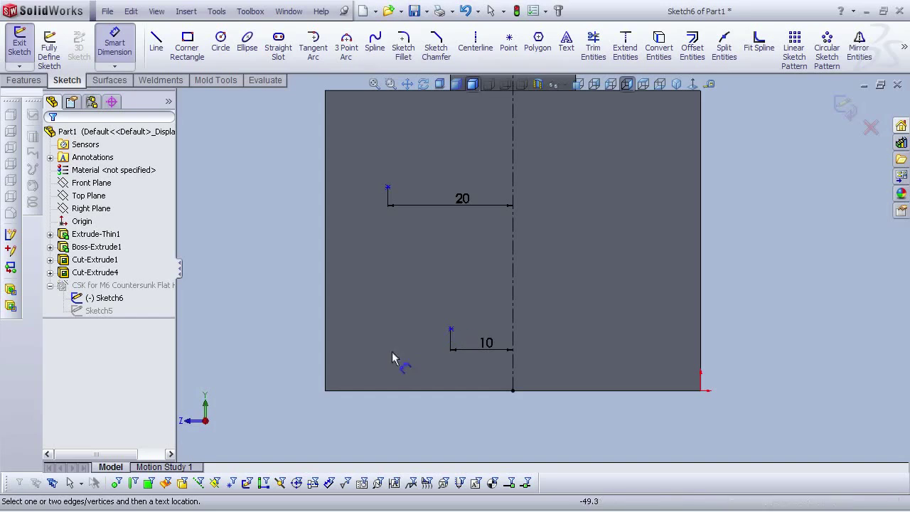
# Step: Dimension the upper hole point 25 mm above the leaf's bottom edge
pyautogui.click(385, 391)
pyautogui.click(386, 188)
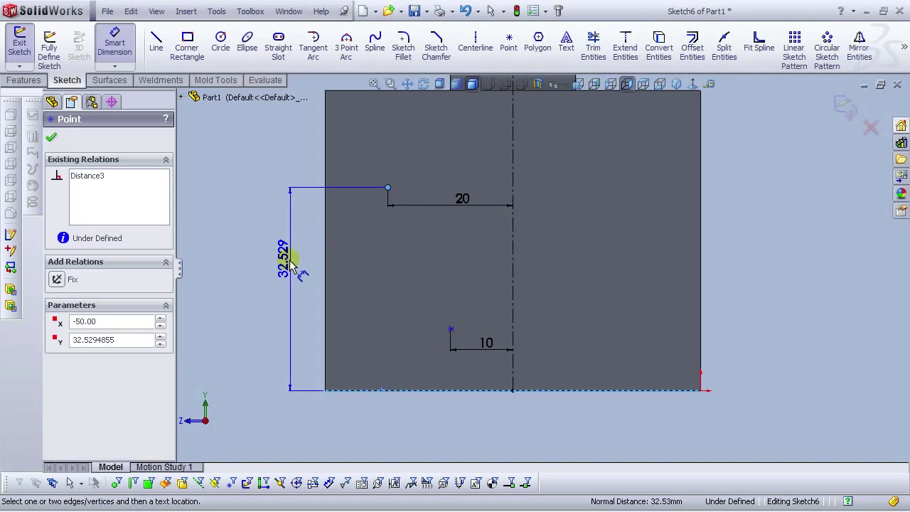
pyautogui.click(287, 272)
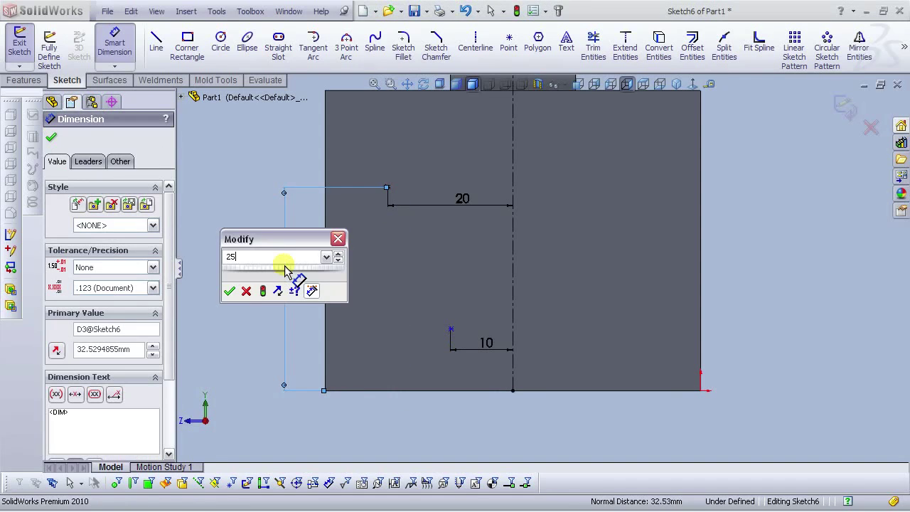
pyautogui.write('25')
pyautogui.press('Return')
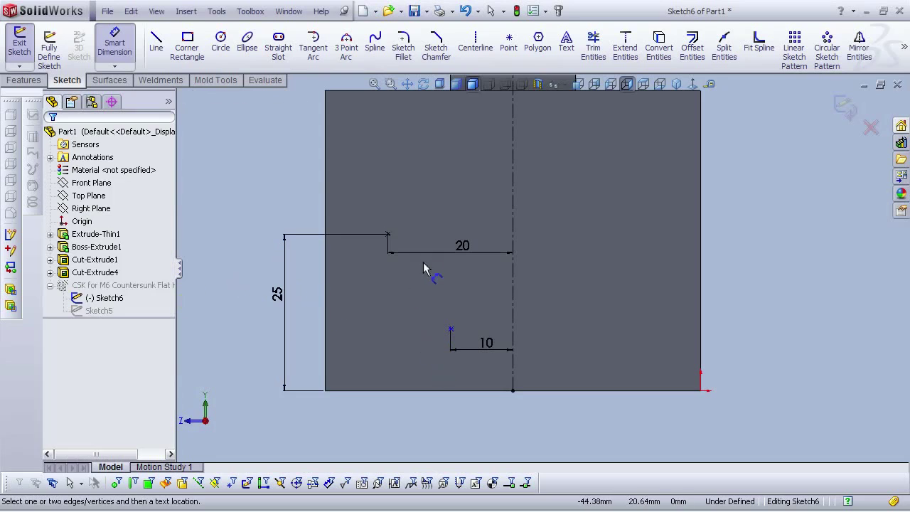
# Step: Set the vertical distance between the two hole points to 15 mm and exit the position sketch
pyautogui.click(451, 329)
pyautogui.click(388, 234)
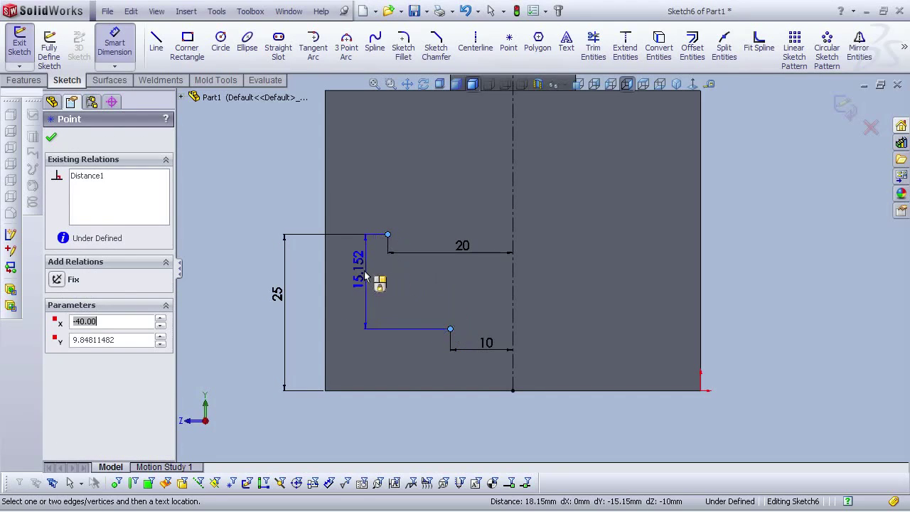
pyautogui.click(357, 290)
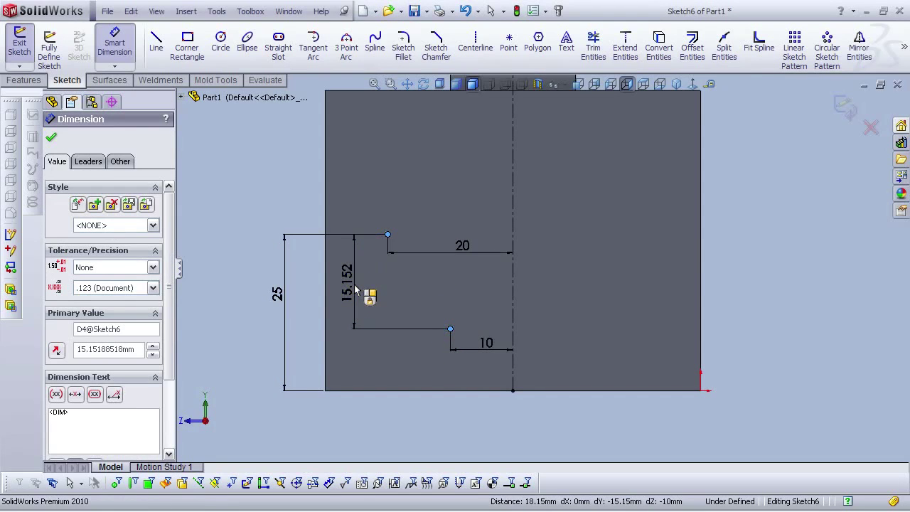
pyautogui.doubleClick(355, 288)
pyautogui.write('15')
pyautogui.press('Return')
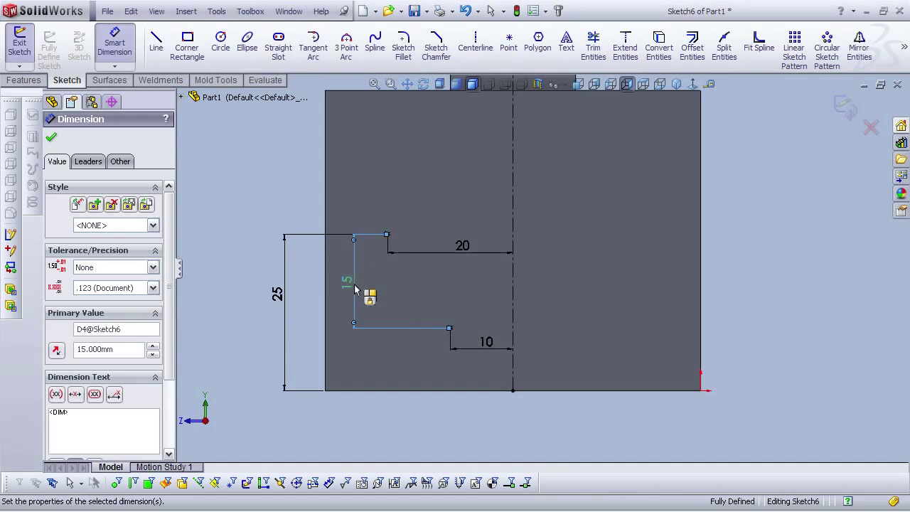
pyautogui.click(273, 176)
pyautogui.scroll(3, 656, 377)
pyautogui.scroll(-2, 638, 217)
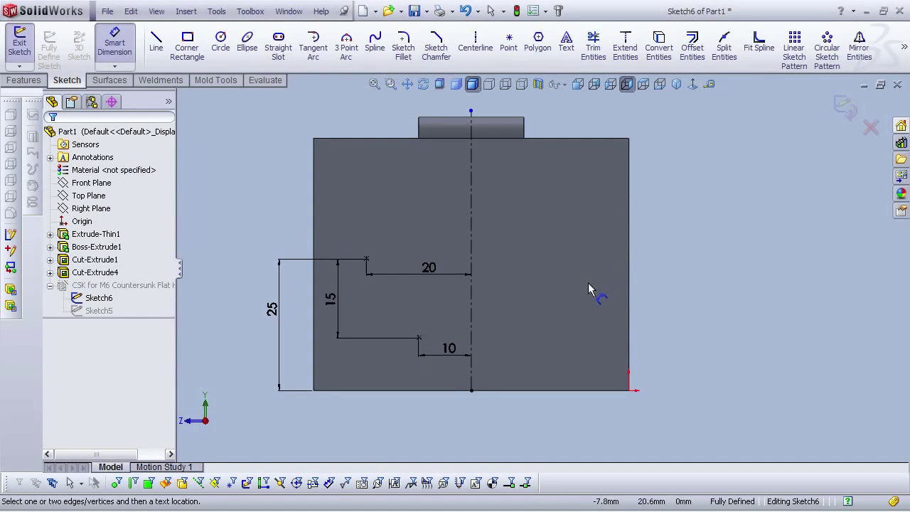
pyautogui.click(850, 116)
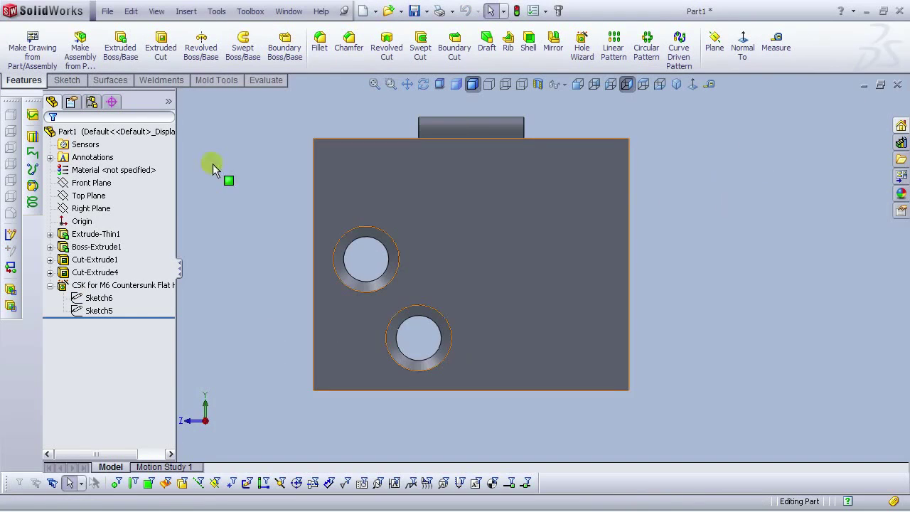
# Step: Create a reference plane midway between the hinge leaf's two opposite narrow side faces
pyautogui.click(50, 285)
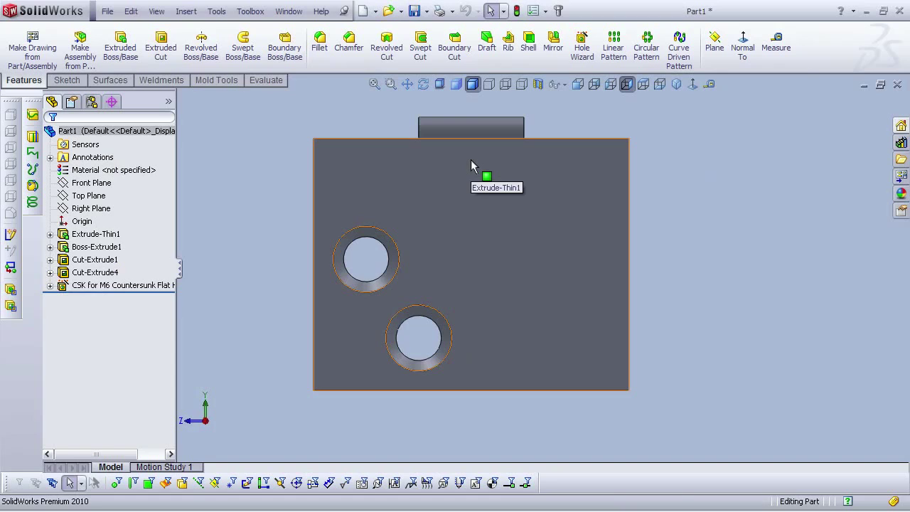
pyautogui.click(462, 122)
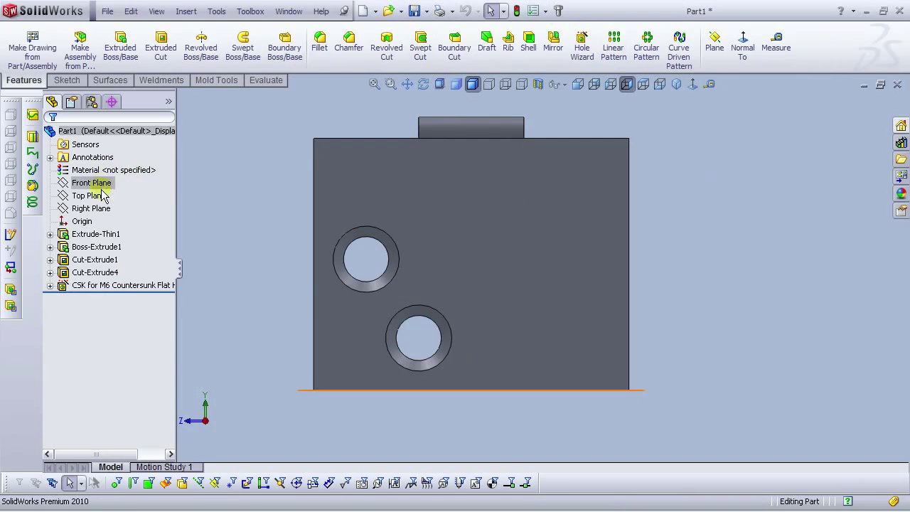
pyautogui.click(715, 41)
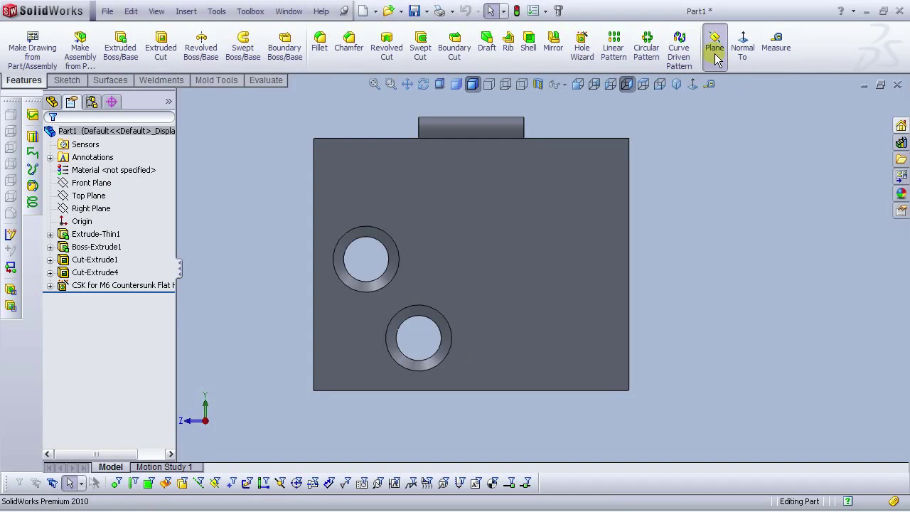
pyautogui.moveTo(252, 177); pyautogui.dragTo(306, 185, button='middle')
pyautogui.scroll(-2, 411, 144)
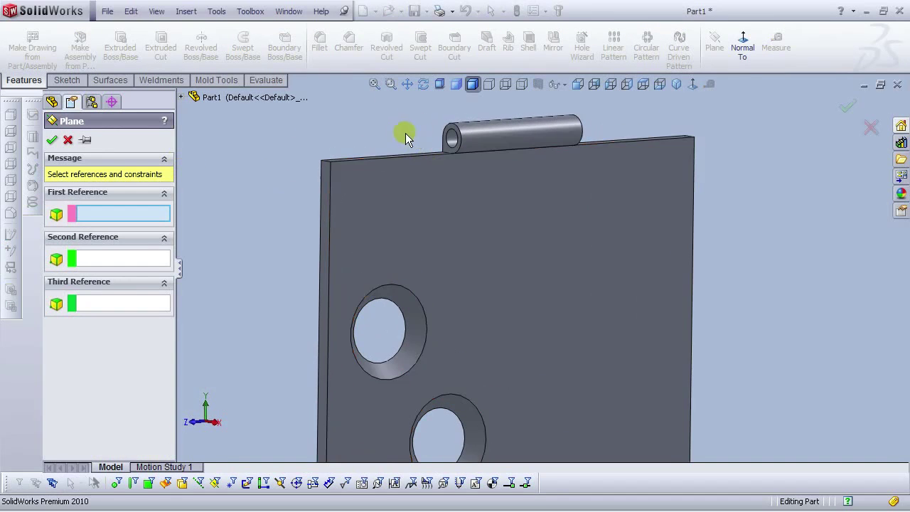
pyautogui.click(324, 184)
pyautogui.moveTo(622, 172); pyautogui.dragTo(674, 194, button='middle')
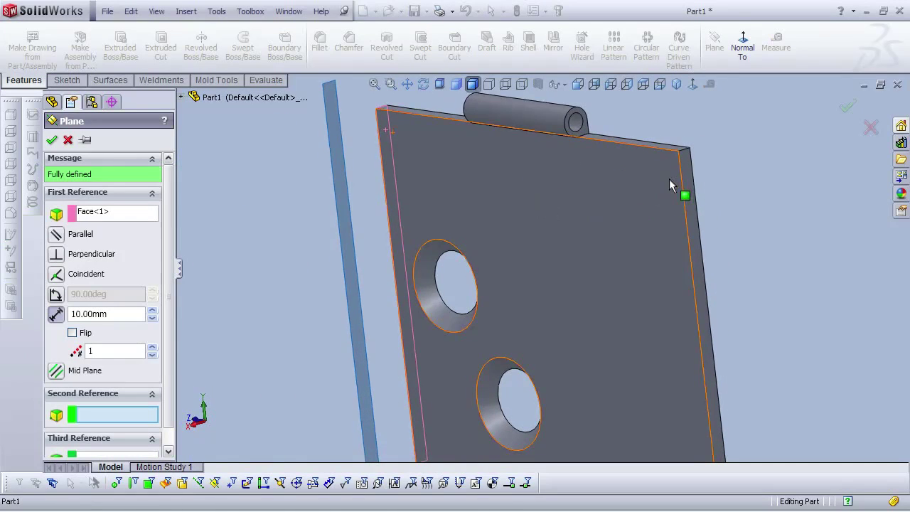
pyautogui.scroll(-2, 676, 185)
pyautogui.click(679, 165)
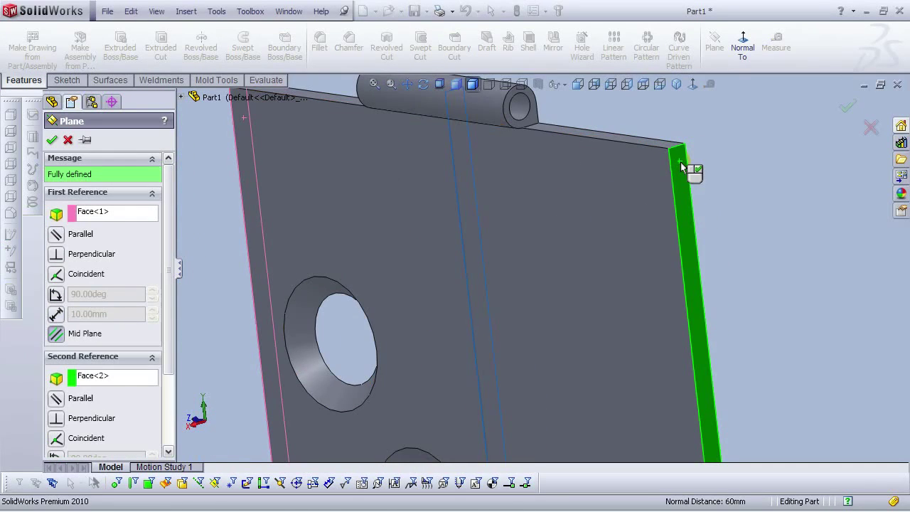
pyautogui.click(52, 140)
pyautogui.scroll(5, 643, 258)
pyautogui.moveTo(500, 282); pyautogui.dragTo(639, 274, button='middle')
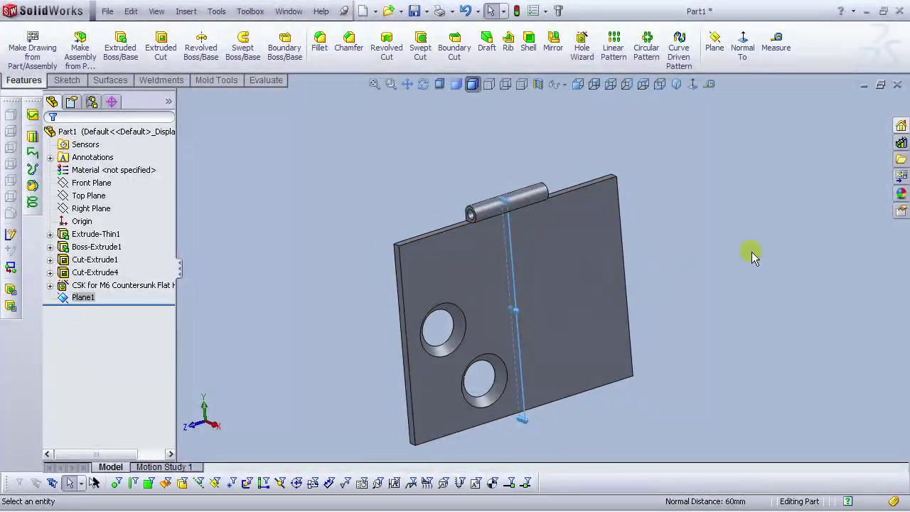
pyautogui.click(395, 154)
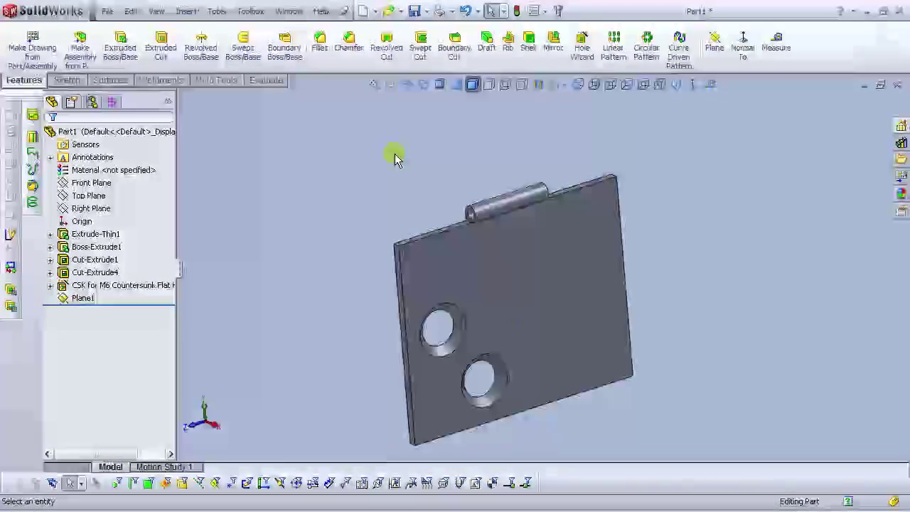
# Step: Mirror the M6 countersunk hole feature about the leaf's mid plane and hide the plane
pyautogui.click(557, 58)
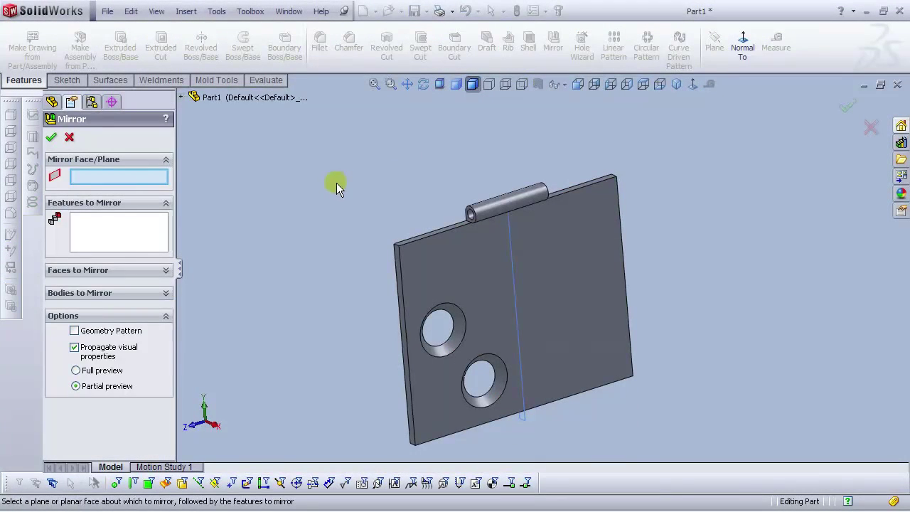
pyautogui.click(514, 240)
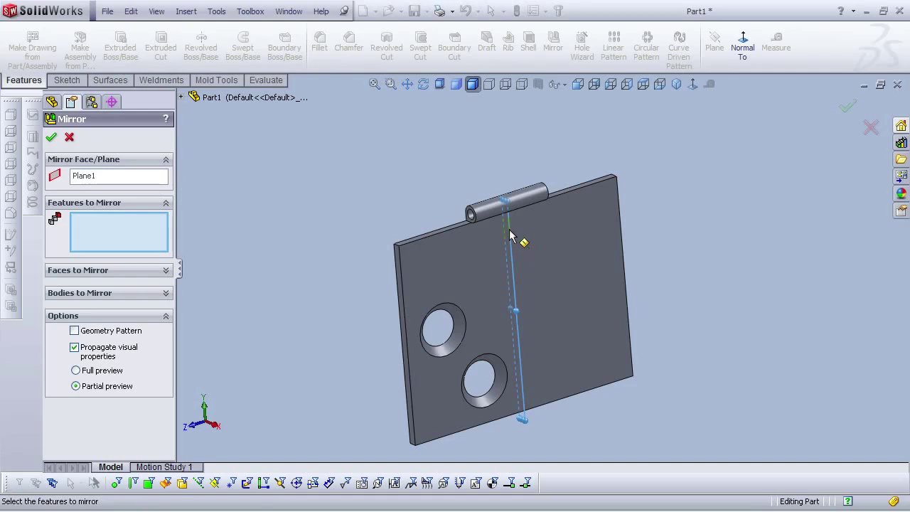
pyautogui.click(182, 96)
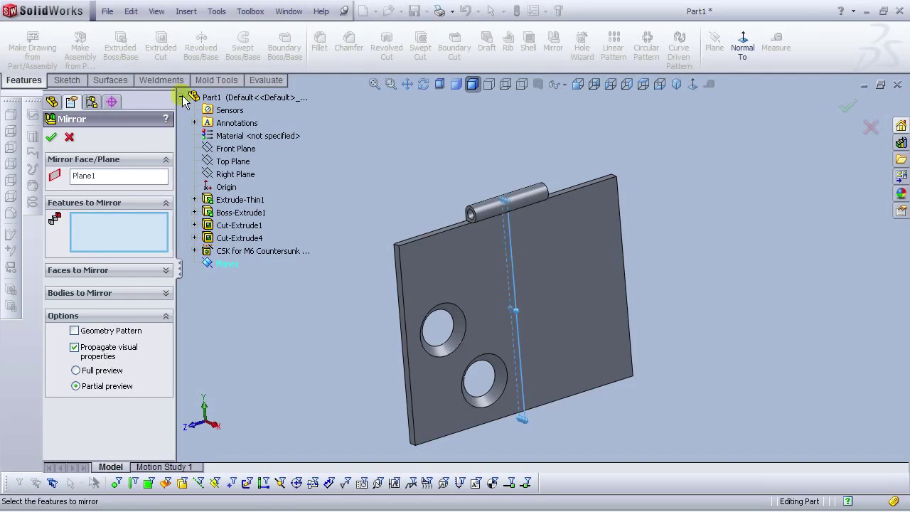
pyautogui.click(240, 252)
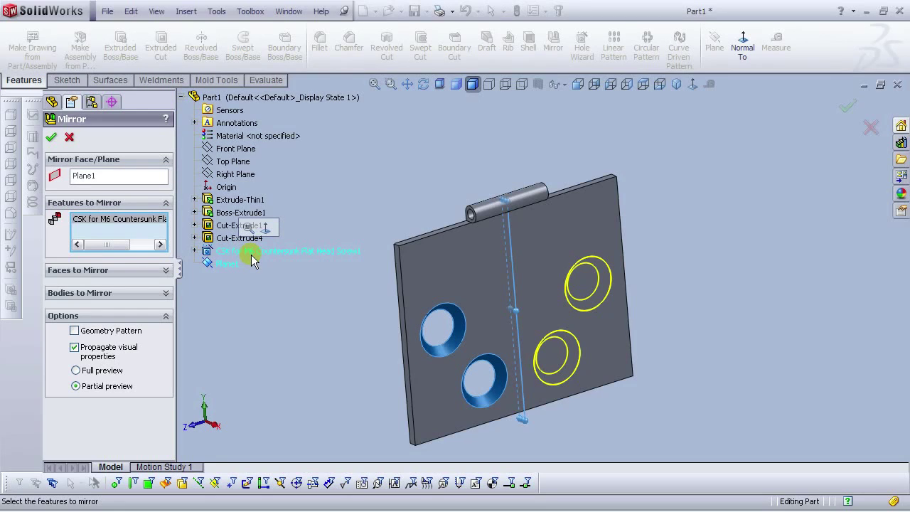
pyautogui.click(51, 138)
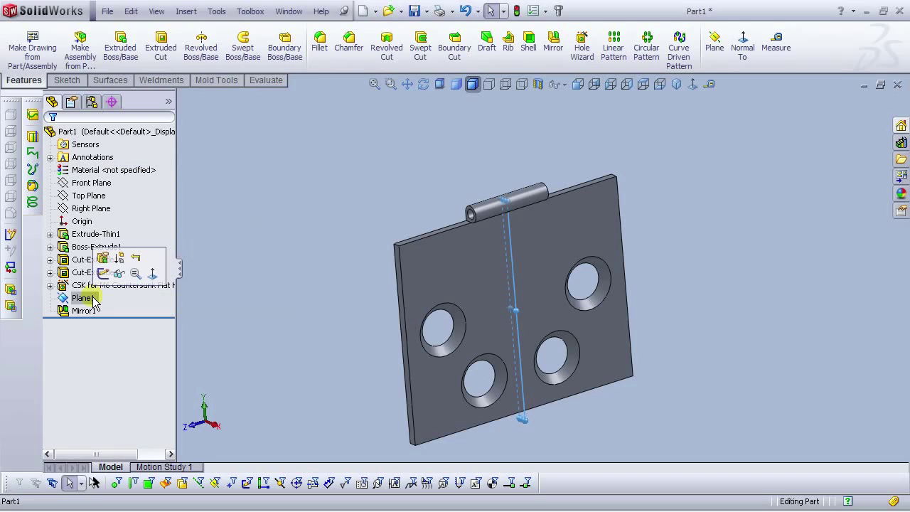
pyautogui.click(118, 273)
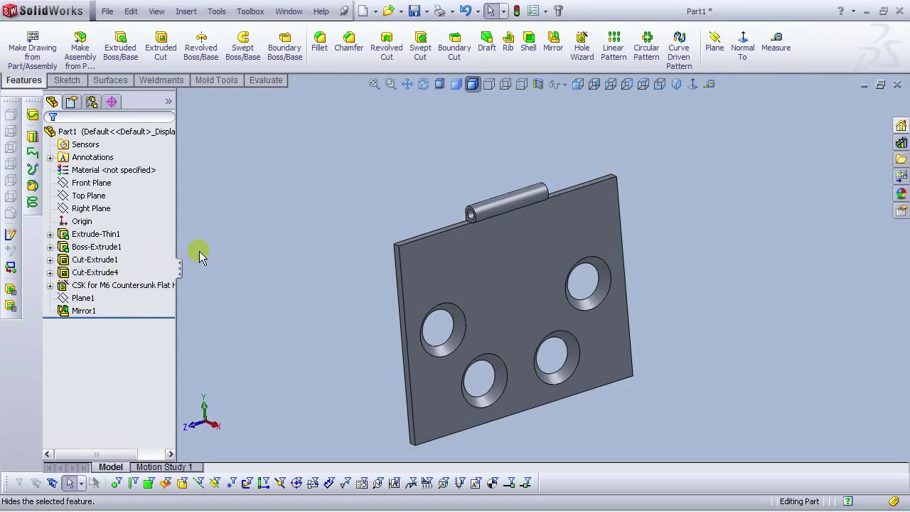
# Step: Set the isometric view and save the part as "Sheet 13.1" in the Artist's Easel folder on the Desktop
pyautogui.moveTo(647, 362); pyautogui.dragTo(524, 362, button='middle')
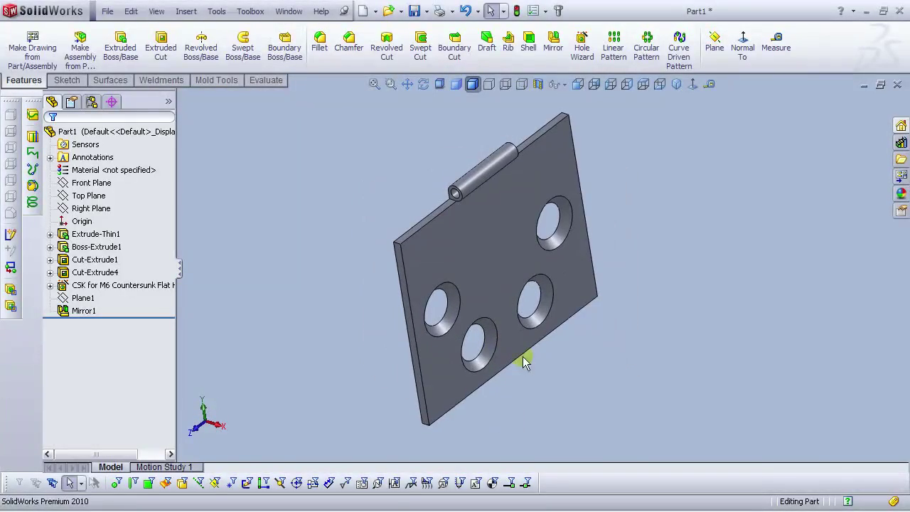
pyautogui.click(676, 84)
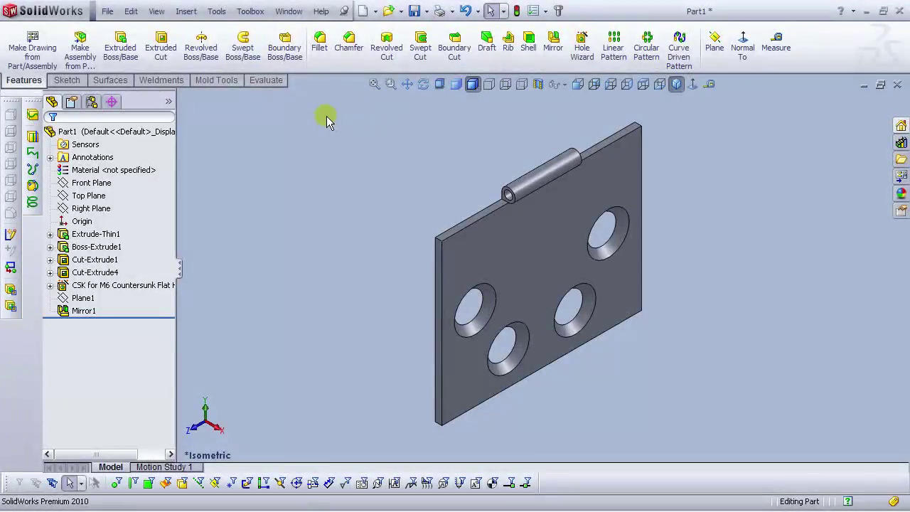
pyautogui.click(104, 15)
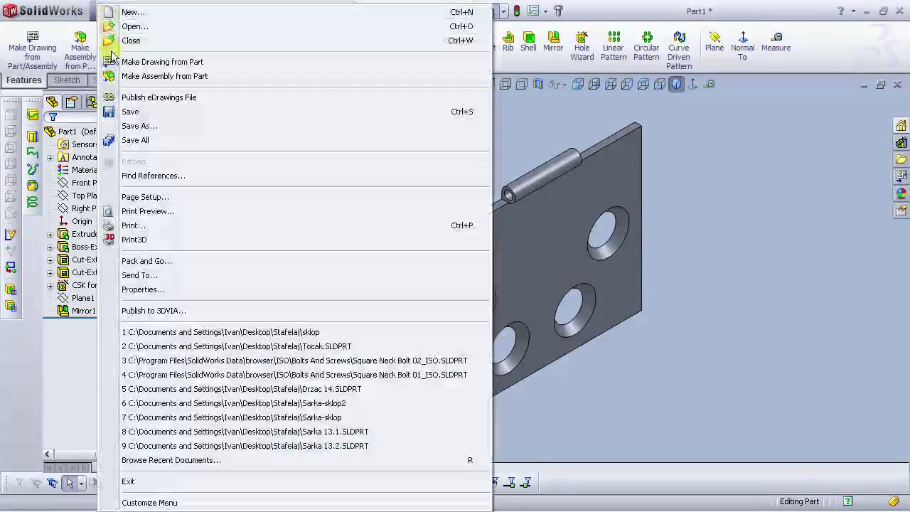
pyautogui.click(112, 122)
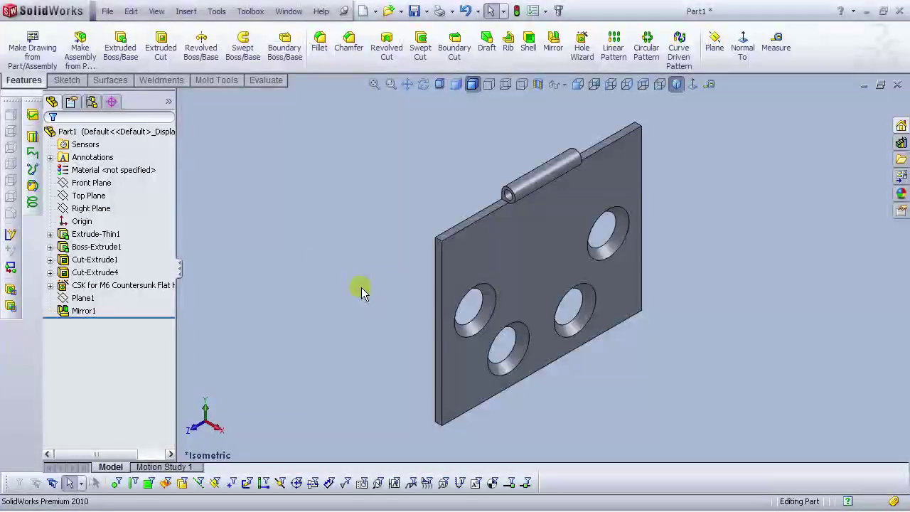
pyautogui.click(262, 228)
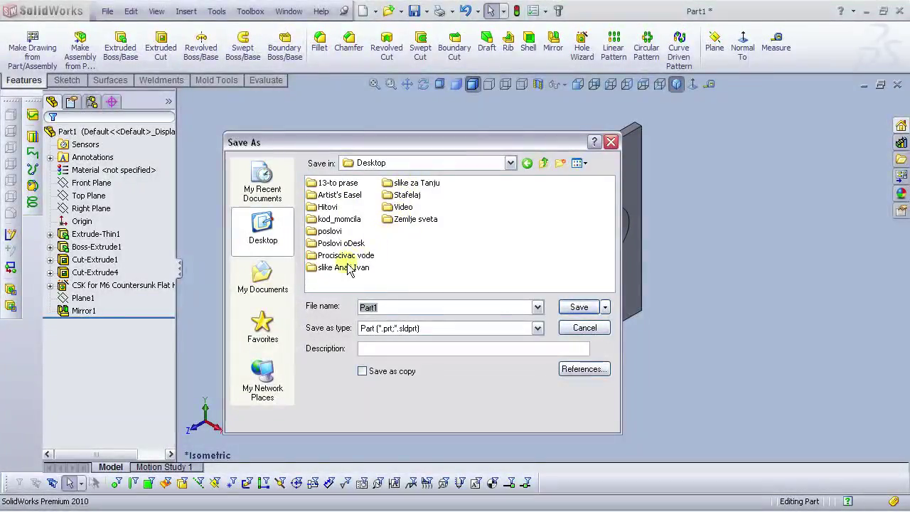
pyautogui.doubleClick(339, 195)
pyautogui.moveTo(393, 304); pyautogui.dragTo(347, 313)
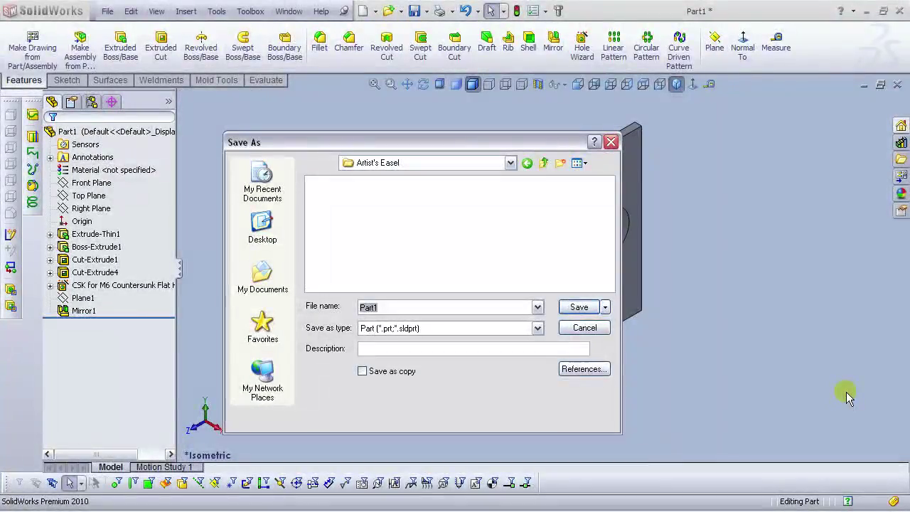
pyautogui.write('Sheet')
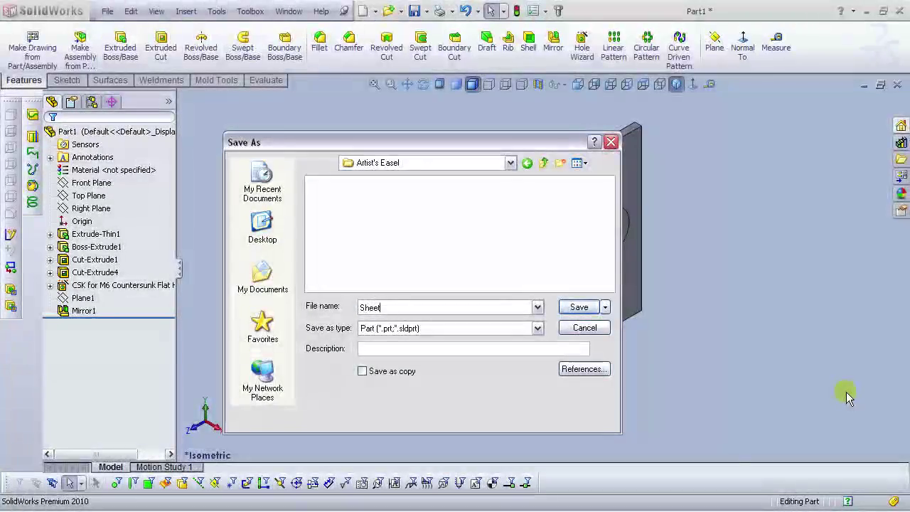
pyautogui.write(' 13.')
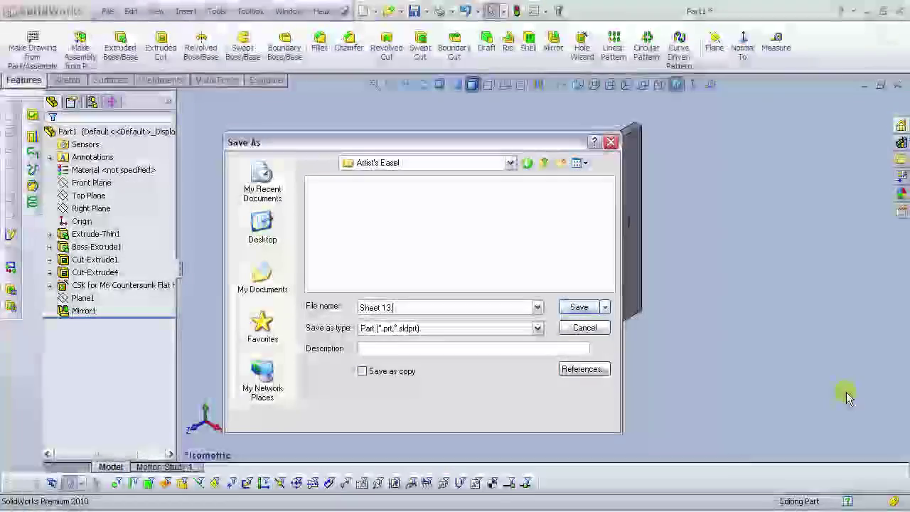
pyautogui.write('1')
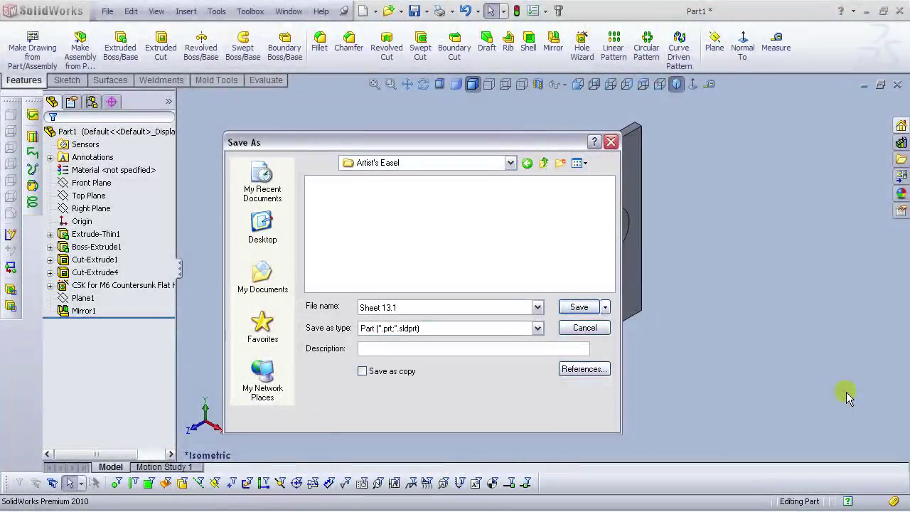
pyautogui.click(577, 306)
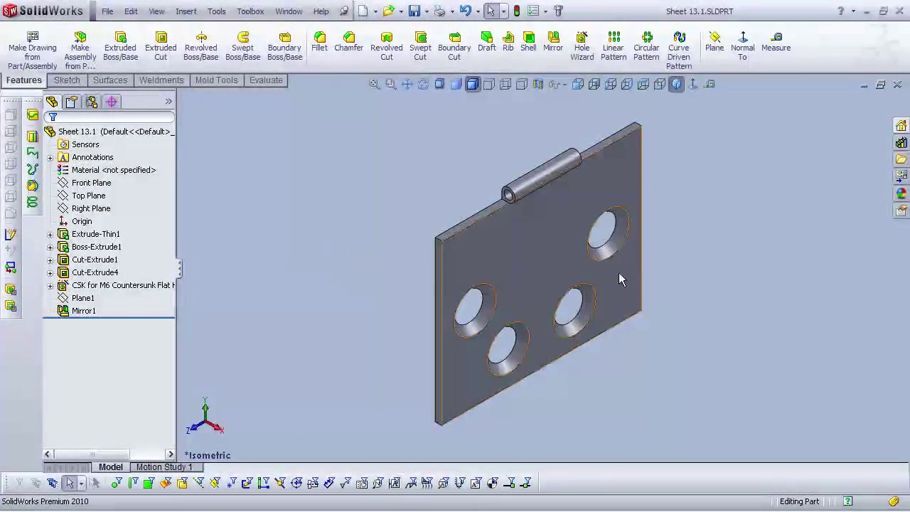
pyautogui.scroll(1, 617, 273)
pyautogui.scroll(-3, 597, 221)
pyautogui.scroll(2, 626, 288)
pyautogui.scroll(-2, 626, 300)
pyautogui.scroll(3, 605, 300)
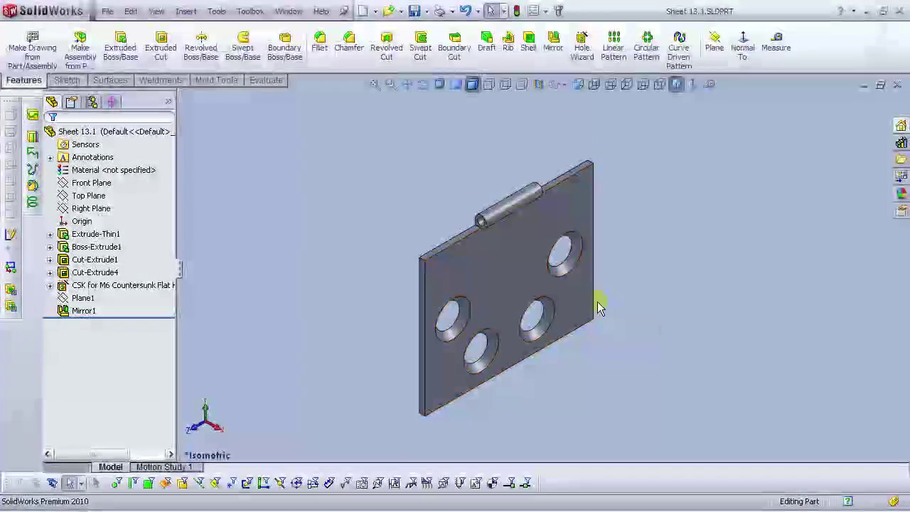
pyautogui.scroll(-2, 596, 303)
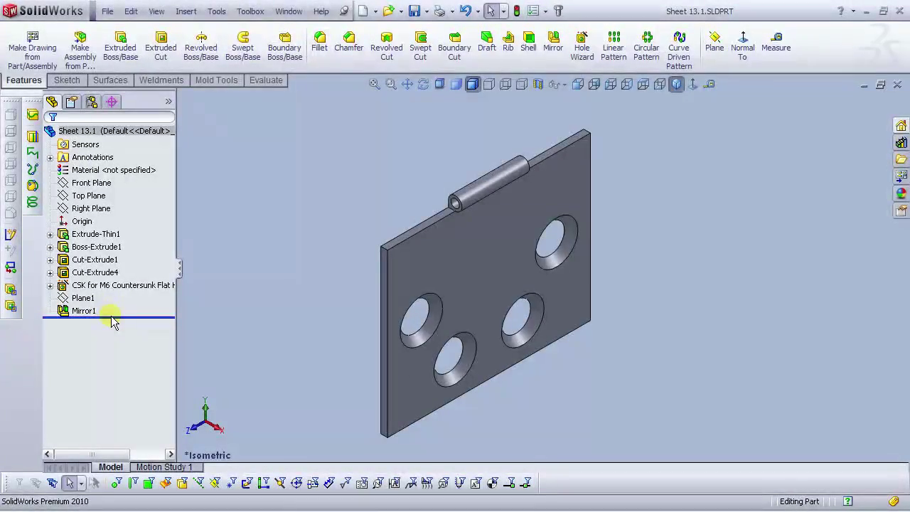
# Step: Roll the model back to before the countersunk holes and open Cut-Extrude4 for editing, viewed normal to its sketch
pyautogui.moveTo(129, 286); pyautogui.dragTo(128, 280)
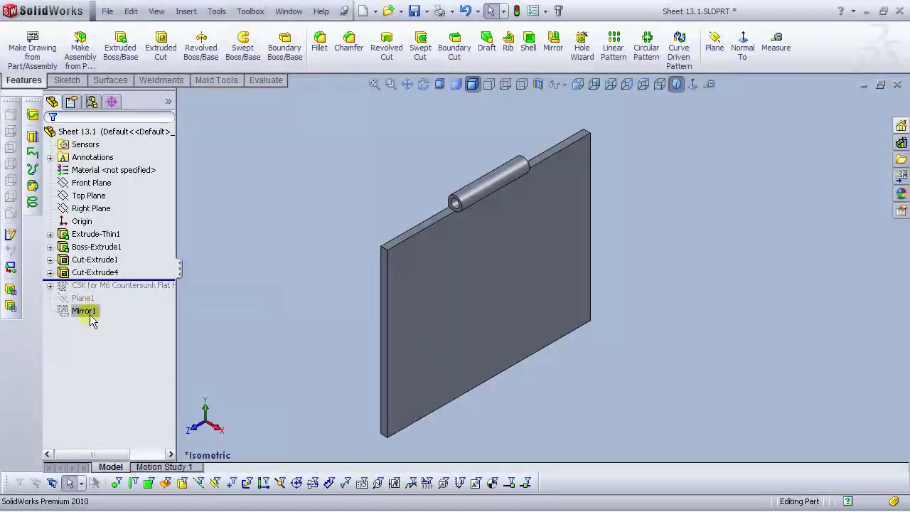
pyautogui.click(89, 271)
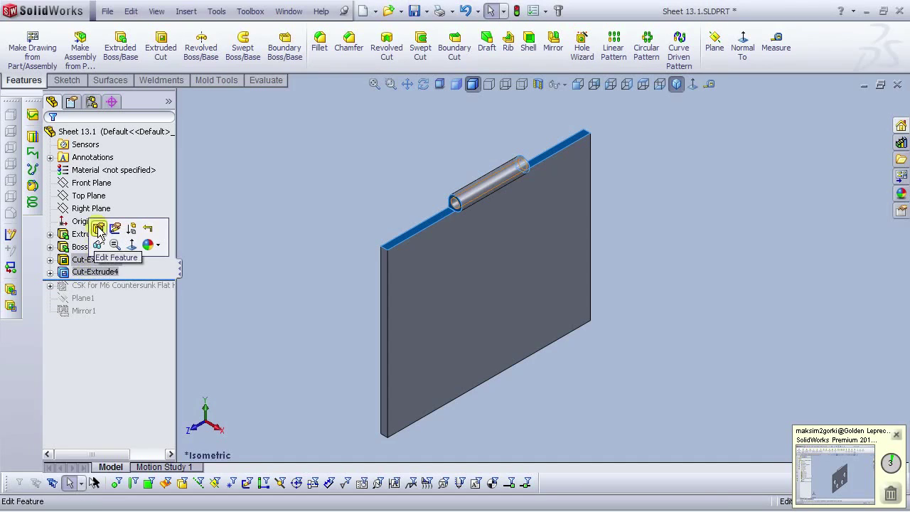
pyautogui.click(98, 228)
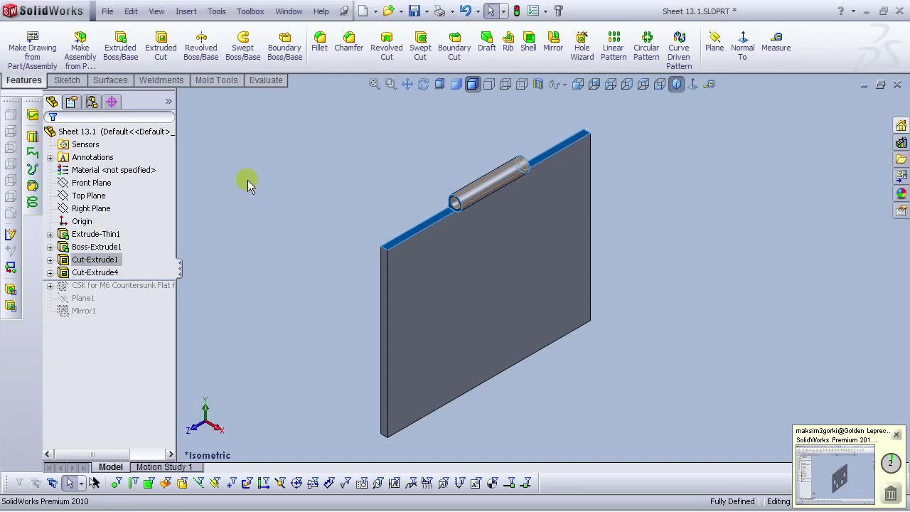
pyautogui.click(693, 86)
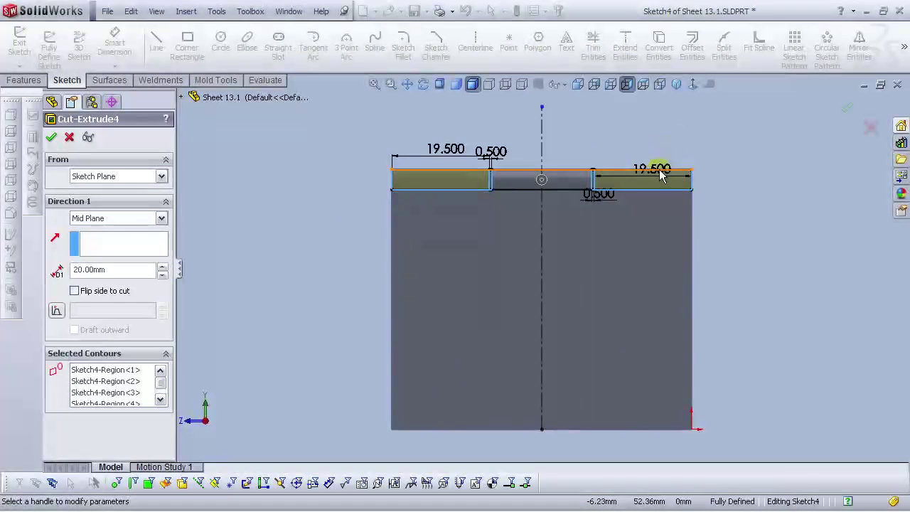
pyautogui.scroll(-5, 609, 182)
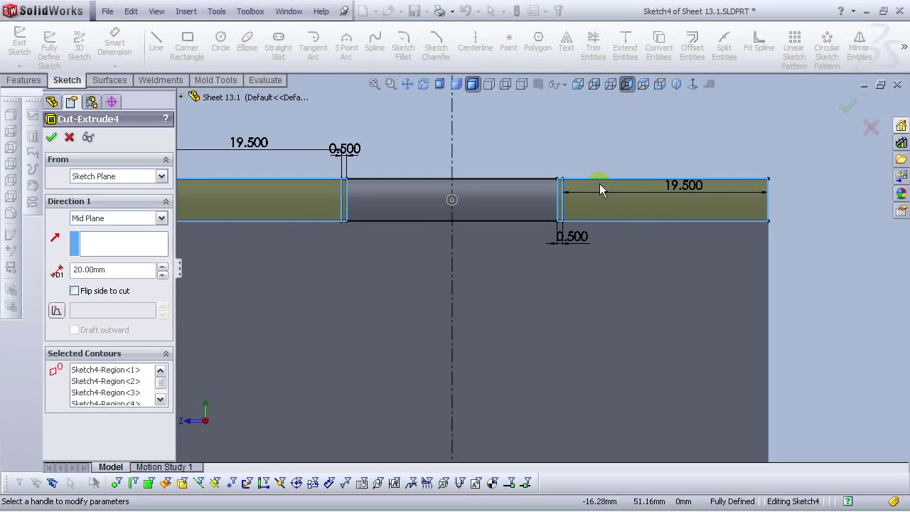
pyautogui.scroll(3, 532, 261)
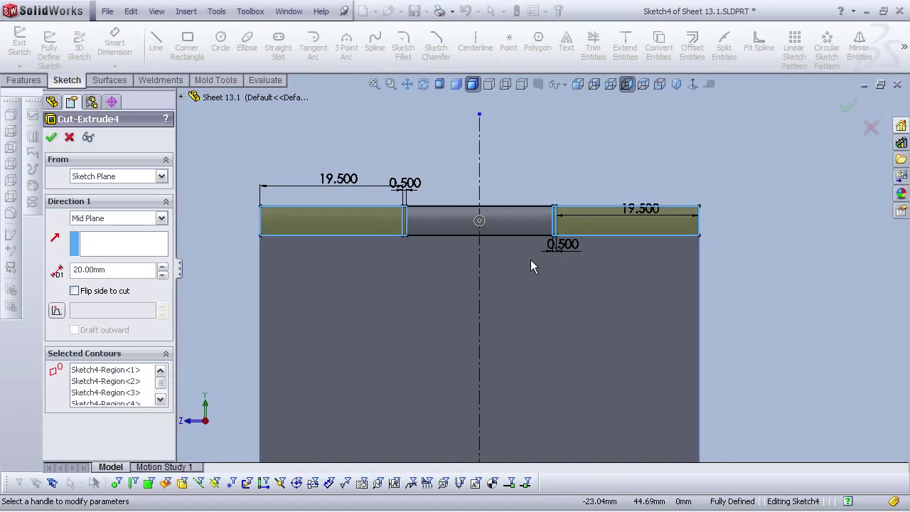
# Step: Clear the cut's selected contours and pick the two middle knuckle regions on either side of the centerline, with hidden lines shown
pyautogui.rightClick(128, 377)
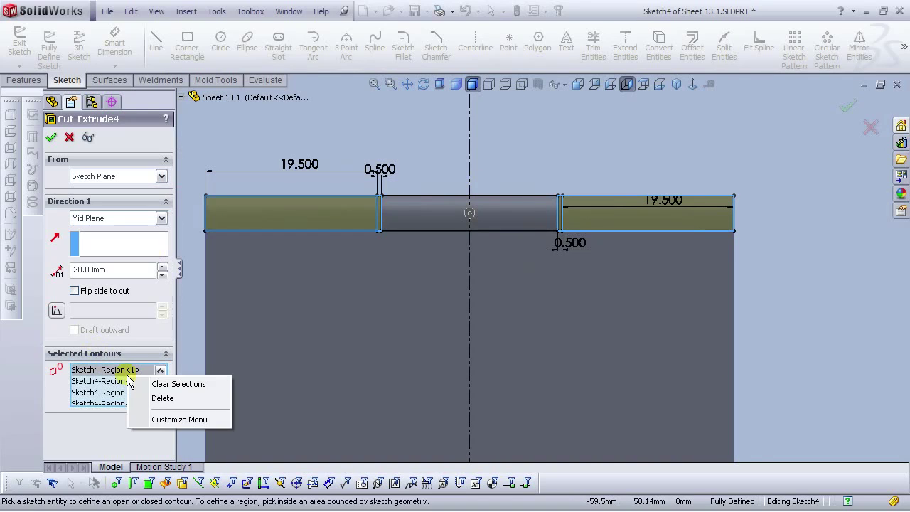
pyautogui.click(164, 385)
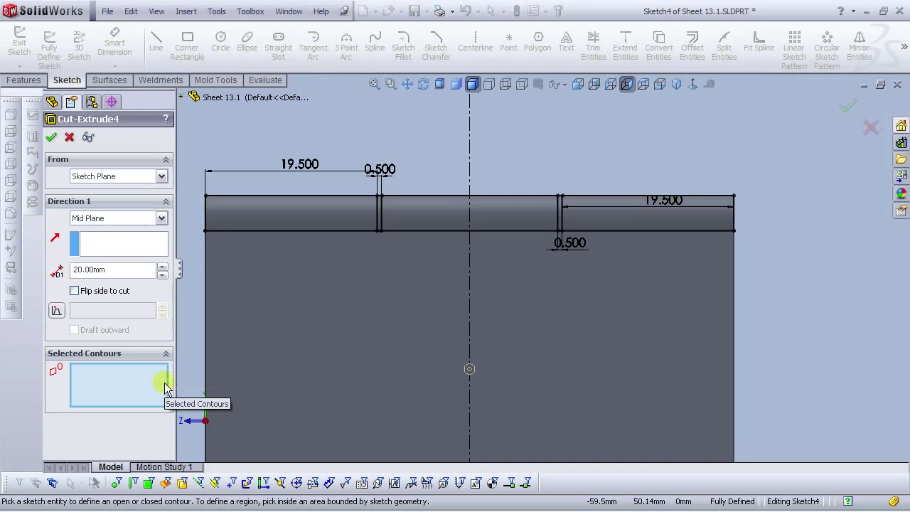
pyautogui.scroll(-2, 472, 162)
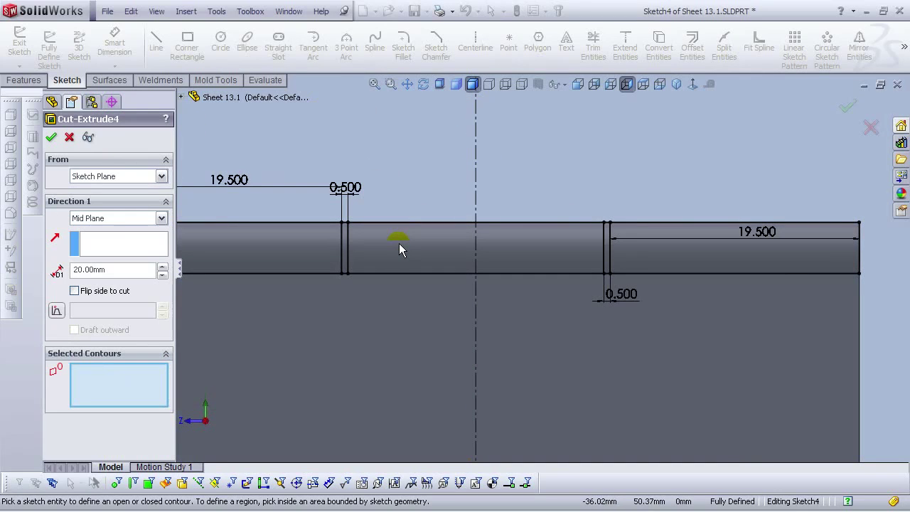
pyautogui.click(504, 86)
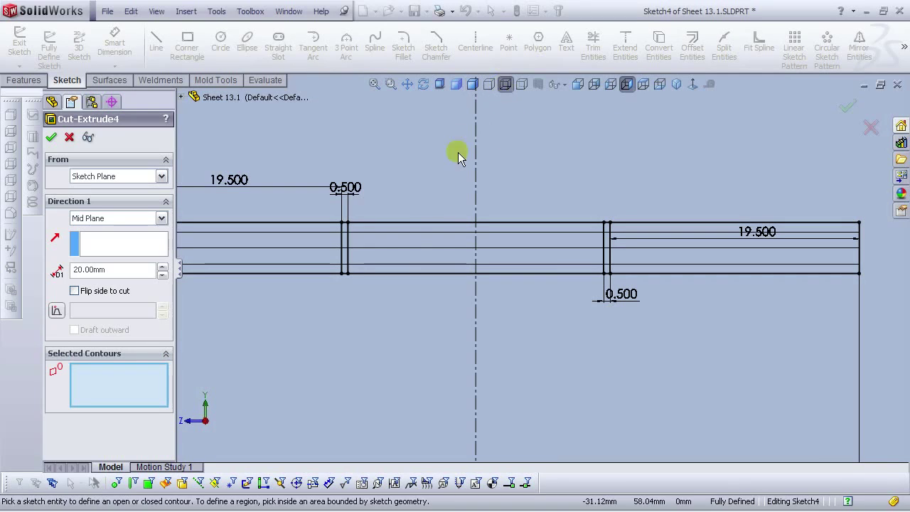
pyautogui.click(401, 244)
pyautogui.click(485, 254)
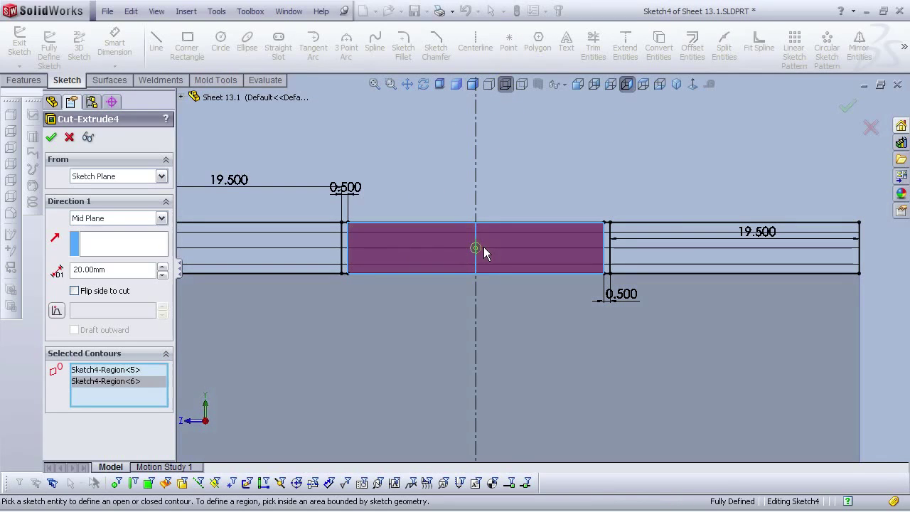
# Step: Add the two narrow 0.5 mm gap regions beside the middle knuckle to the selected contours and accept the cut
pyautogui.scroll(2, 490, 274)
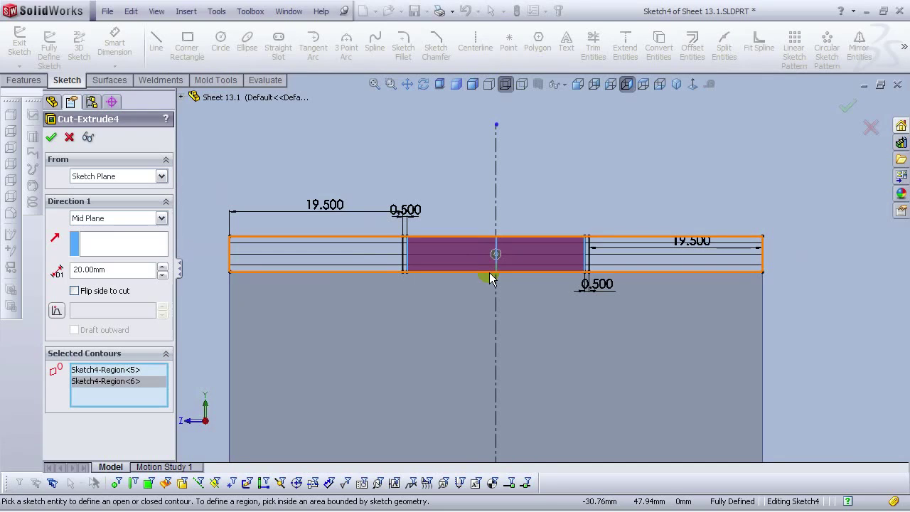
pyautogui.scroll(-2, 402, 234)
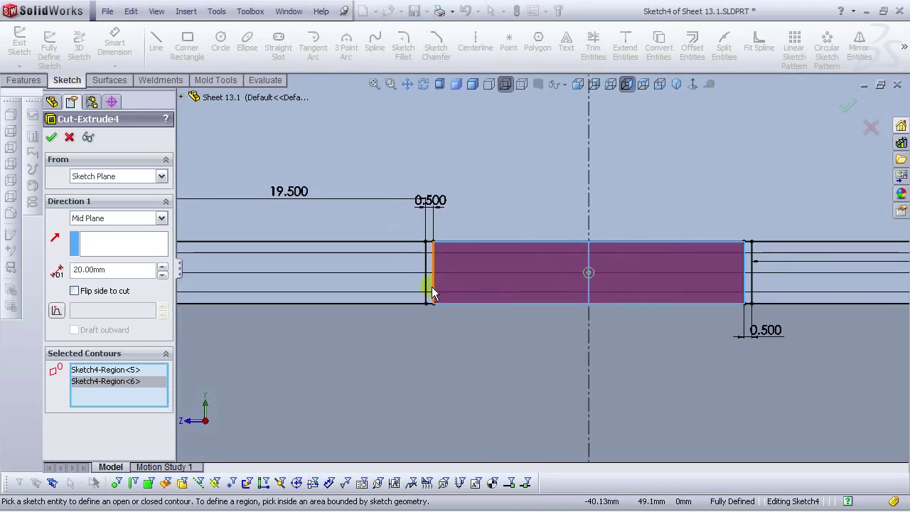
pyautogui.scroll(-2, 437, 291)
pyautogui.click(437, 290)
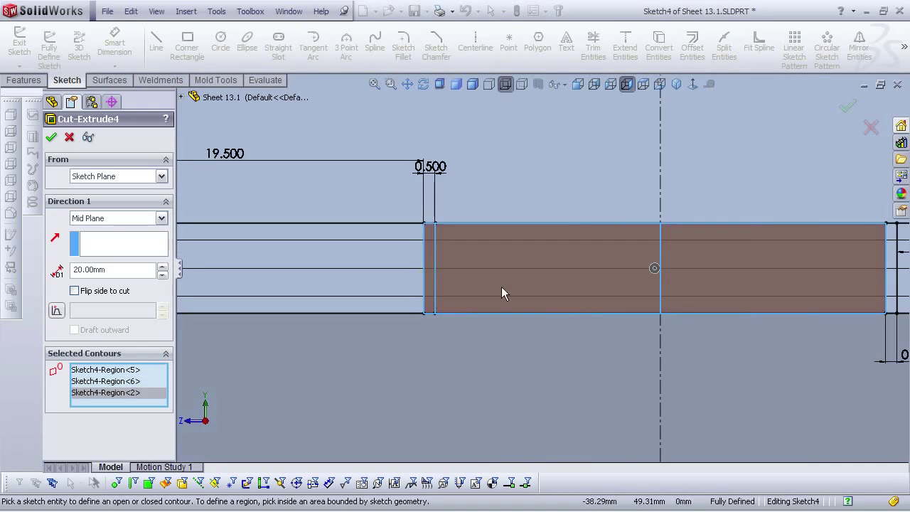
pyautogui.scroll(2, 766, 304)
pyautogui.scroll(-3, 765, 305)
pyautogui.click(715, 253)
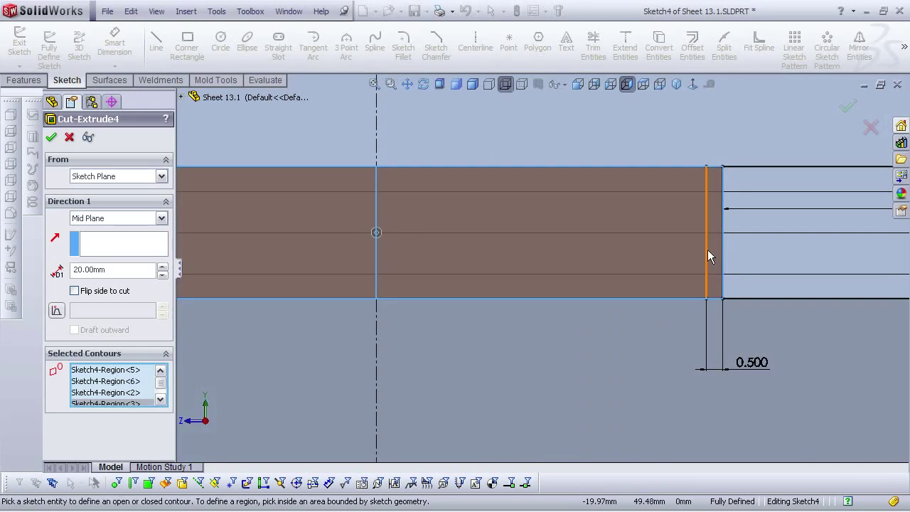
pyautogui.scroll(3, 708, 249)
pyautogui.scroll(3, 549, 274)
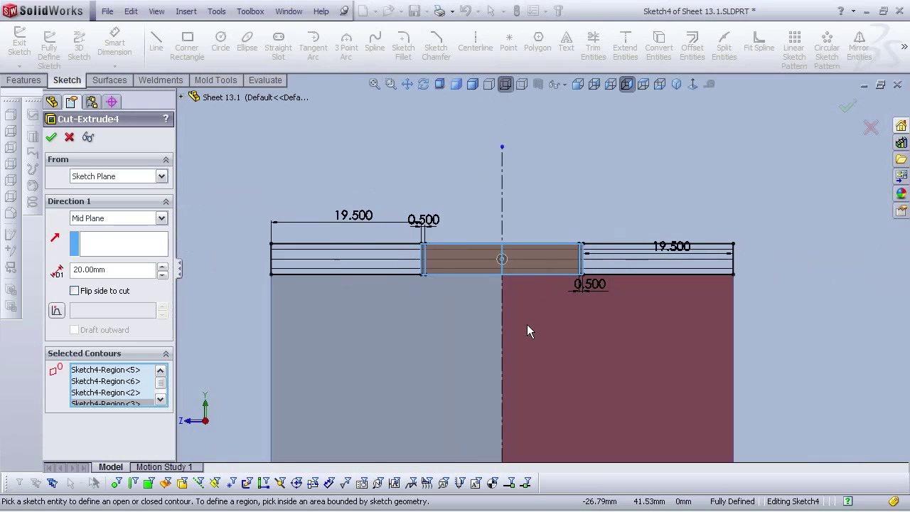
pyautogui.click(845, 105)
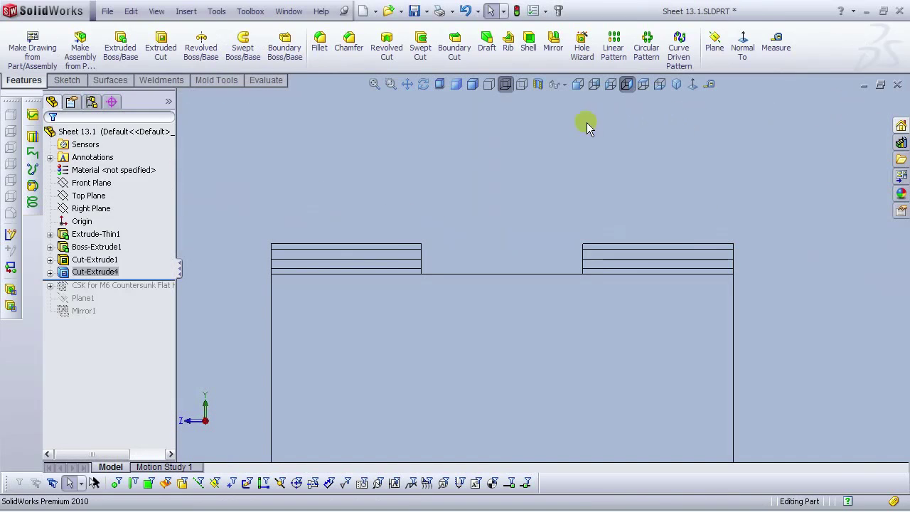
# Step: Restore the shaded-with-edges display and roll the model forward past the mirrored countersunk holes
pyautogui.click(474, 86)
pyautogui.press('z')
pyautogui.moveTo(504, 277); pyautogui.dragTo(562, 305, button='middle')
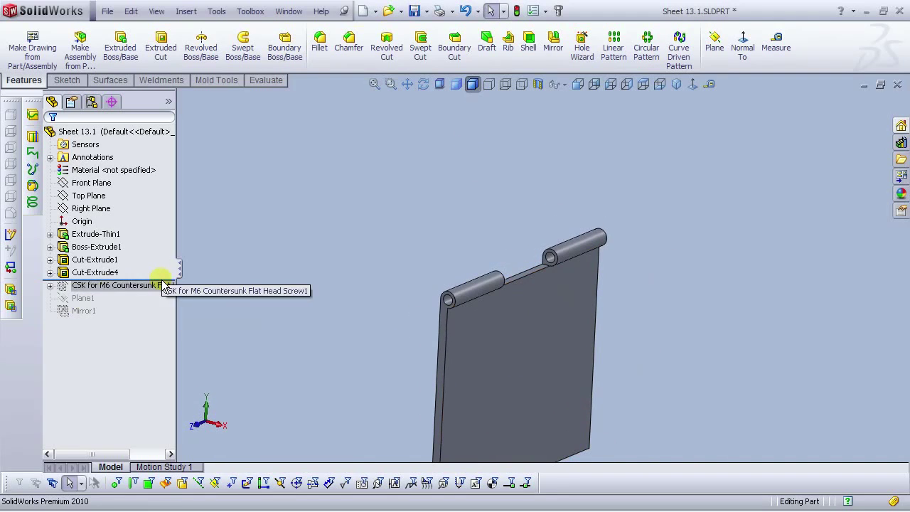
pyautogui.moveTo(162, 278); pyautogui.dragTo(161, 316)
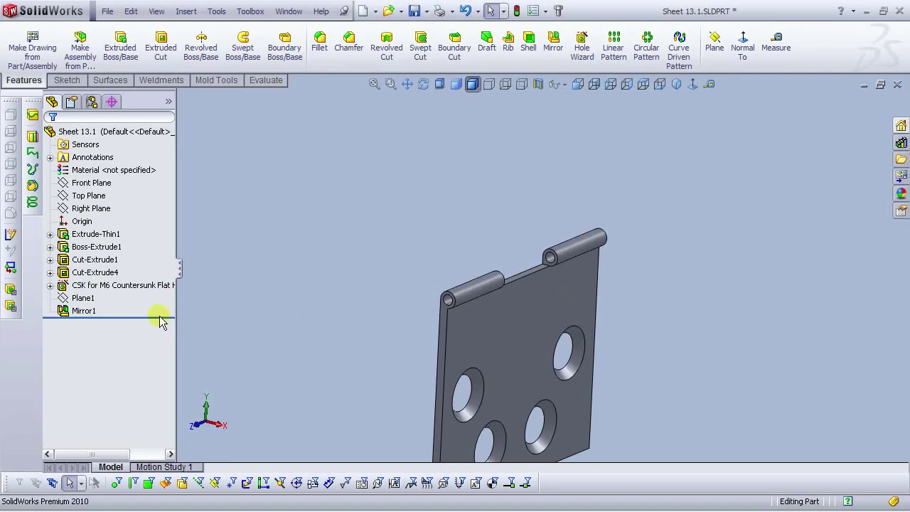
# Step: Examine the hinge leaf with its reworked knuckle cut and countersunk holes from several angles
pyautogui.moveTo(545, 382); pyautogui.dragTo(475, 384, button='middle')
pyautogui.scroll(2, 537, 282)
pyautogui.scroll(-3, 534, 263)
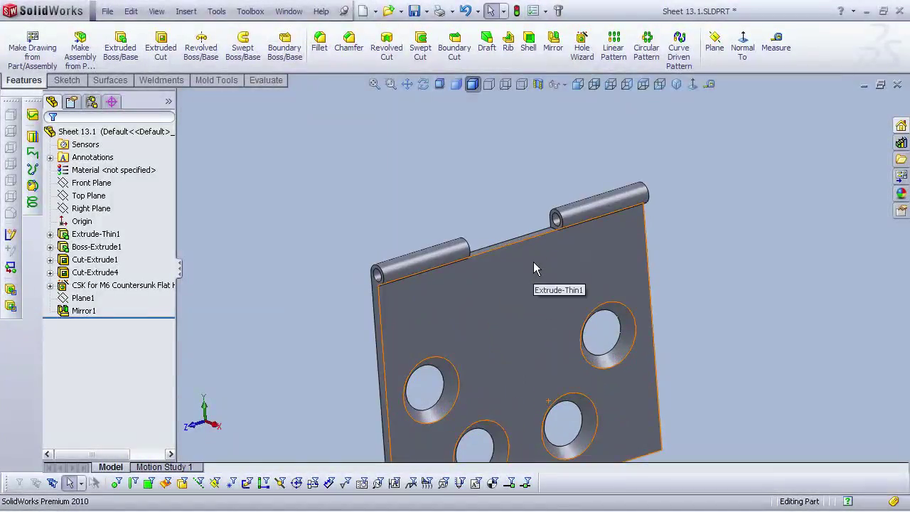
pyautogui.scroll(-3, 530, 242)
pyautogui.scroll(2, 377, 287)
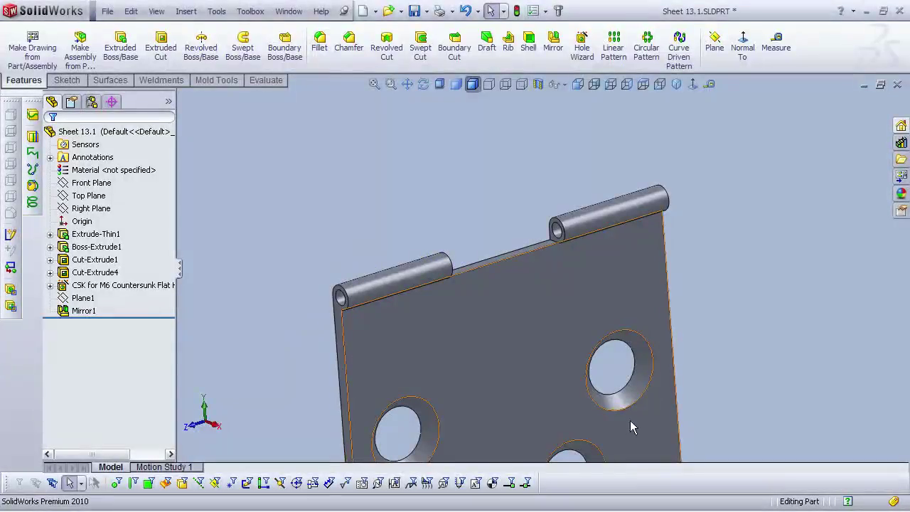
pyautogui.scroll(4, 625, 423)
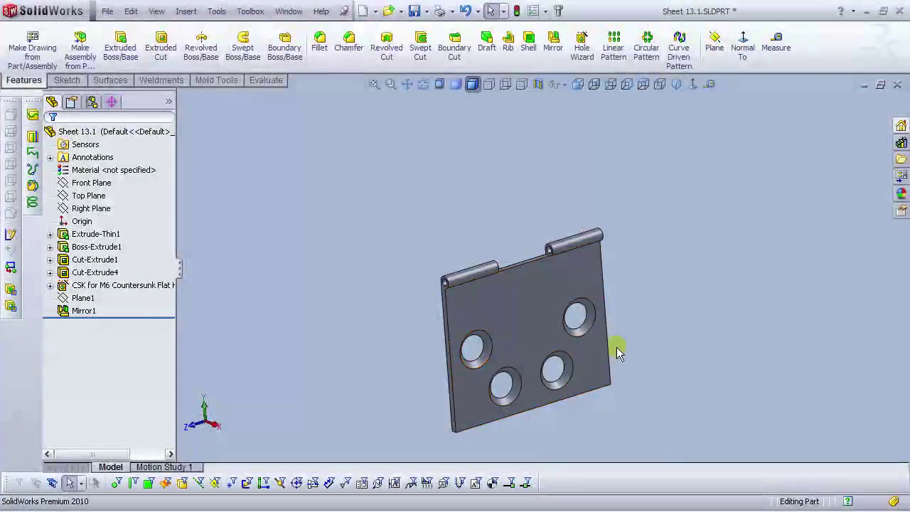
pyautogui.scroll(-1, 560, 365)
pyautogui.scroll(-1, 559, 363)
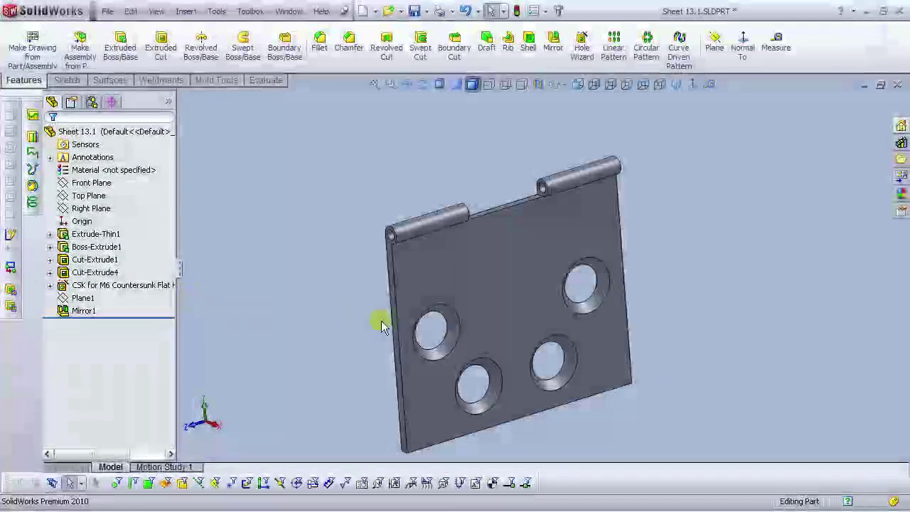
pyautogui.moveTo(475, 363); pyautogui.dragTo(493, 353, button='middle')
pyautogui.press('Escape')
# Step: Start a sketch on the hinge leaf's narrow end face around the knuckle bore and view it normal to the face
pyautogui.scroll(-2, 519, 216)
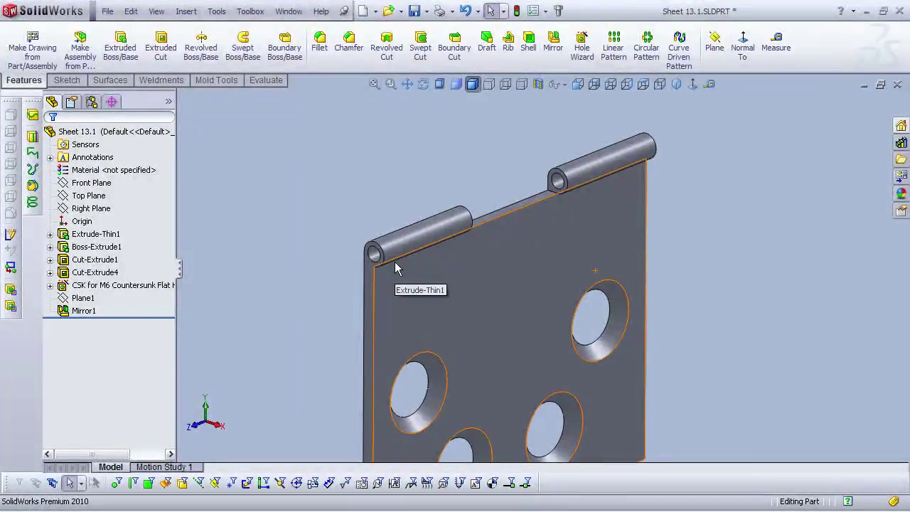
pyautogui.scroll(-4, 396, 268)
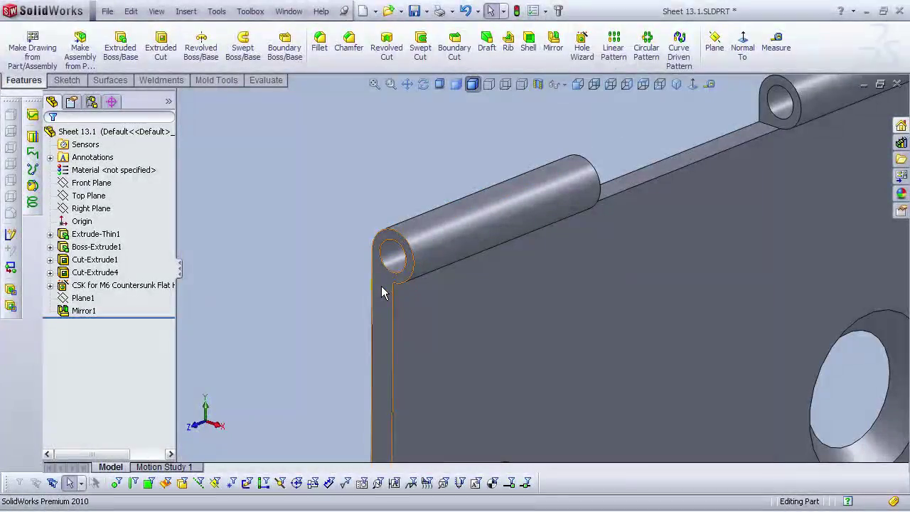
pyautogui.click(381, 289)
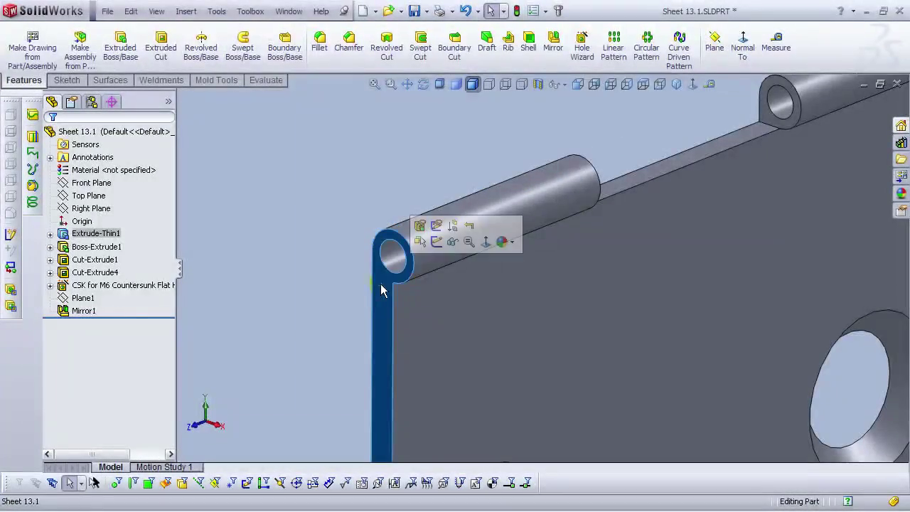
pyautogui.click(436, 243)
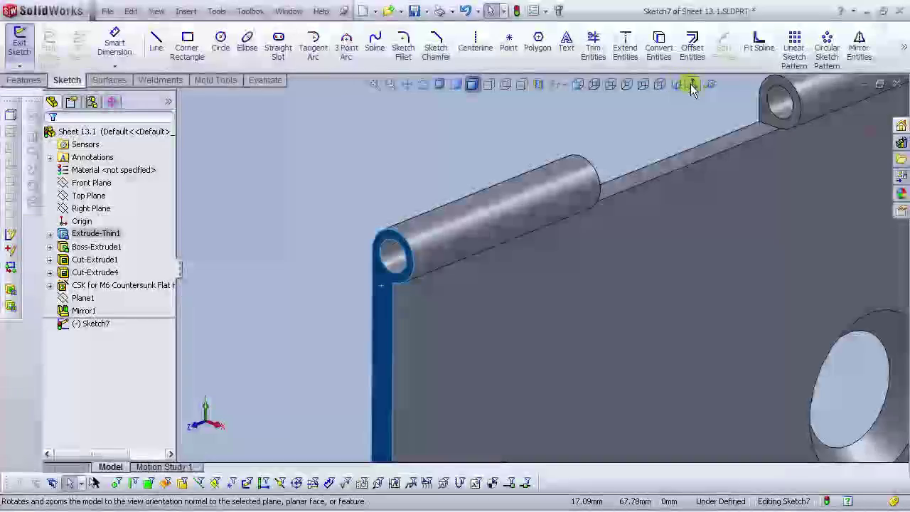
pyautogui.click(693, 84)
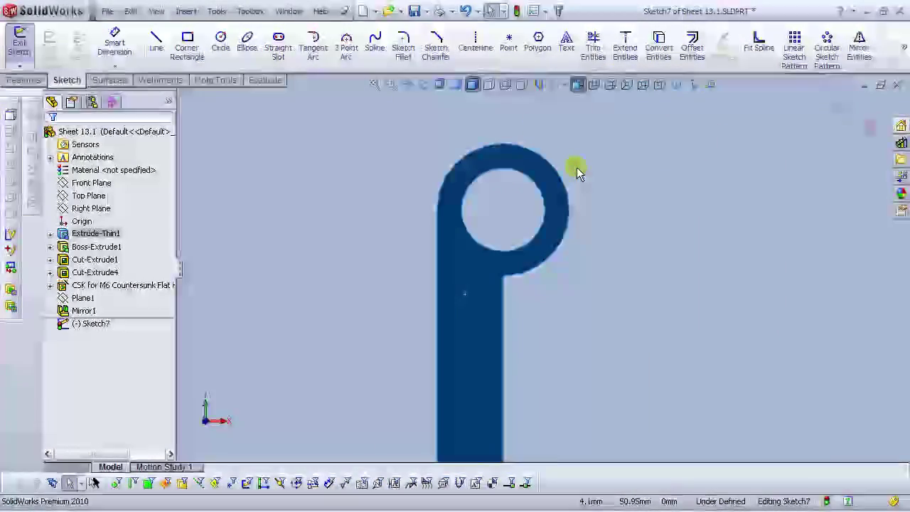
# Step: Draw a circle concentric with the knuckle bore, set its diameter to 2.2 mm and exit the sketch
pyautogui.click(221, 43)
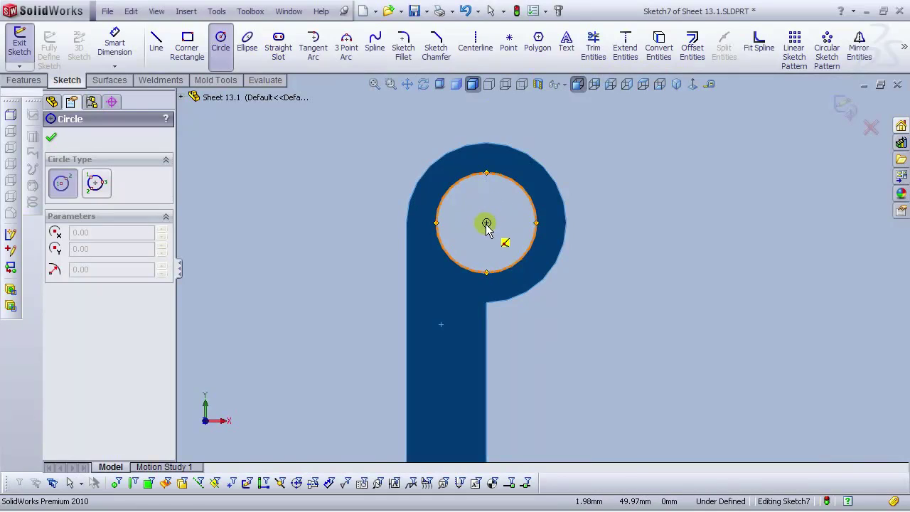
pyautogui.click(486, 221)
pyautogui.click(455, 206)
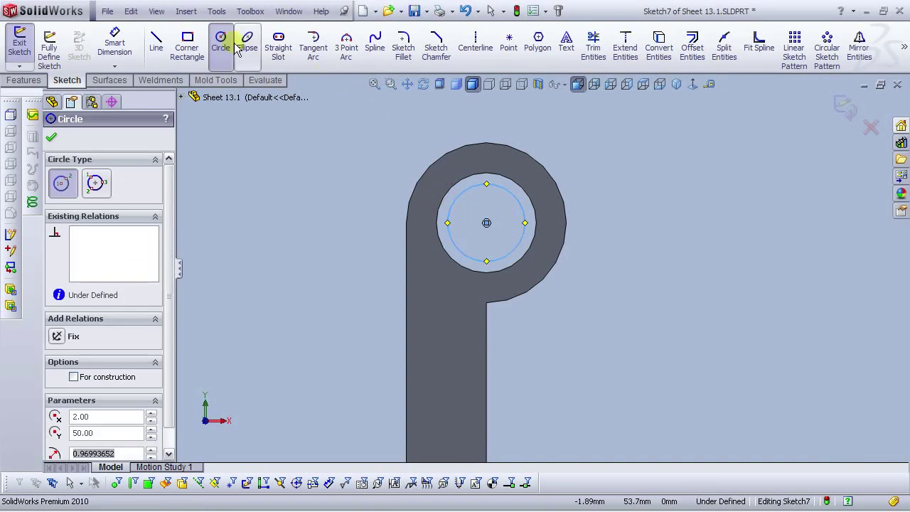
pyautogui.click(114, 42)
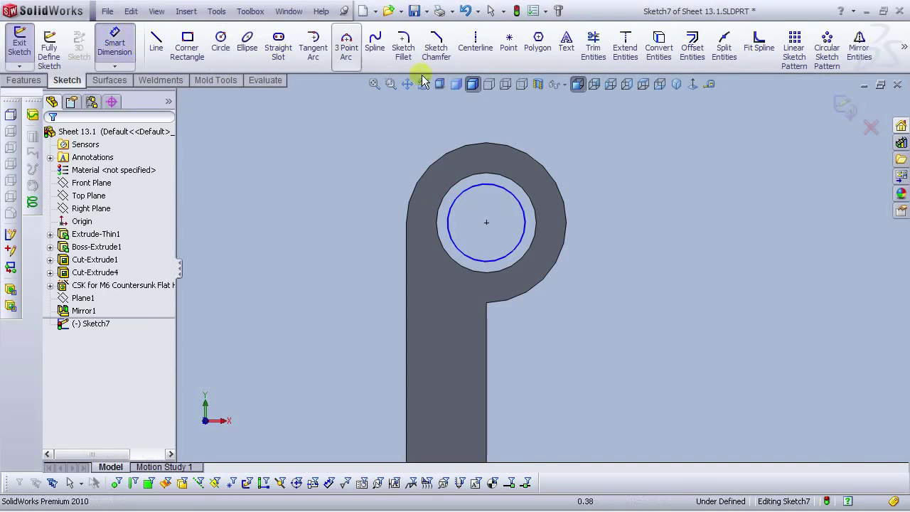
pyautogui.click(609, 170)
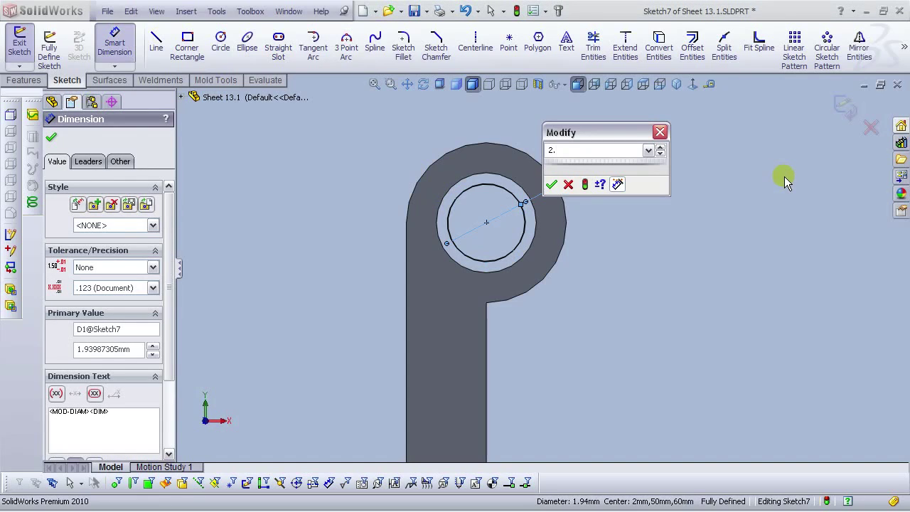
pyautogui.press('Return')
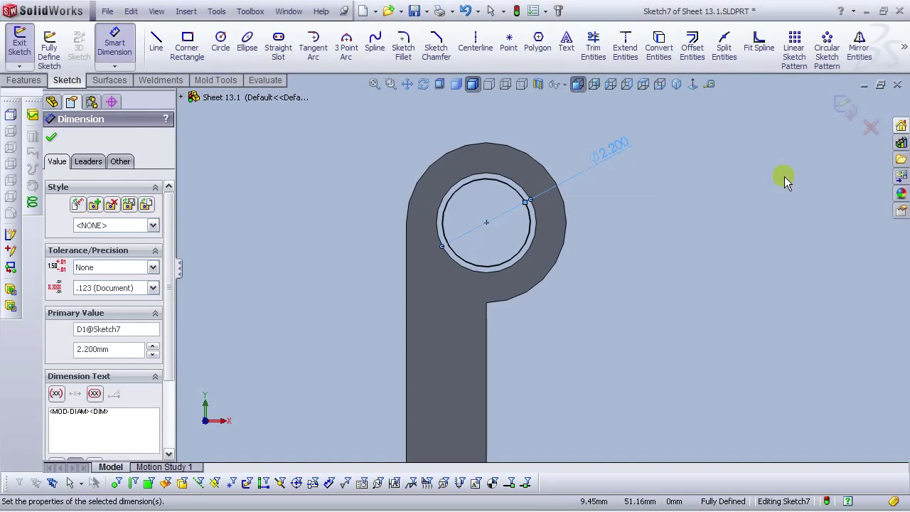
pyautogui.click(696, 221)
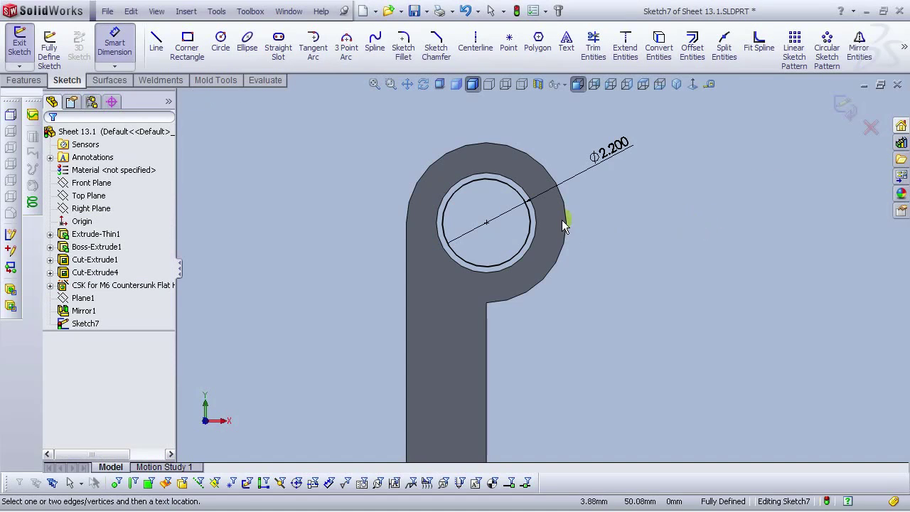
pyautogui.scroll(1, 649, 238)
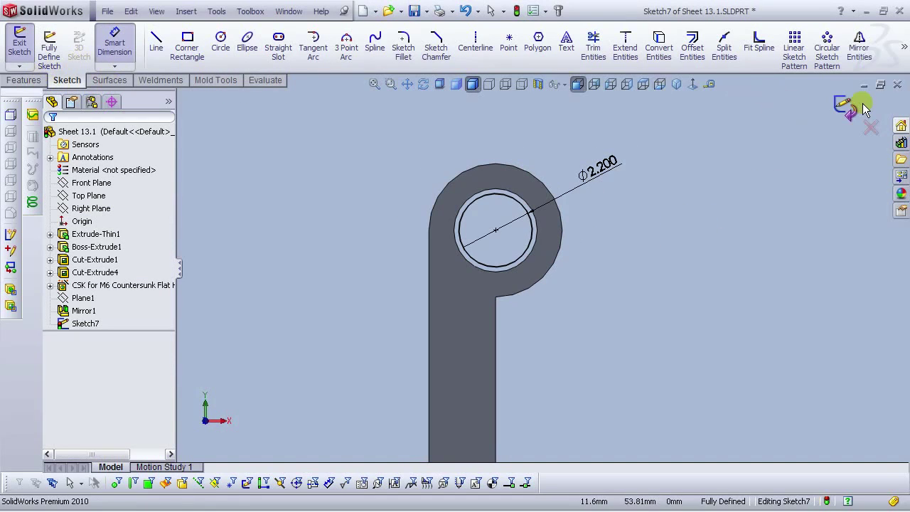
pyautogui.click(837, 108)
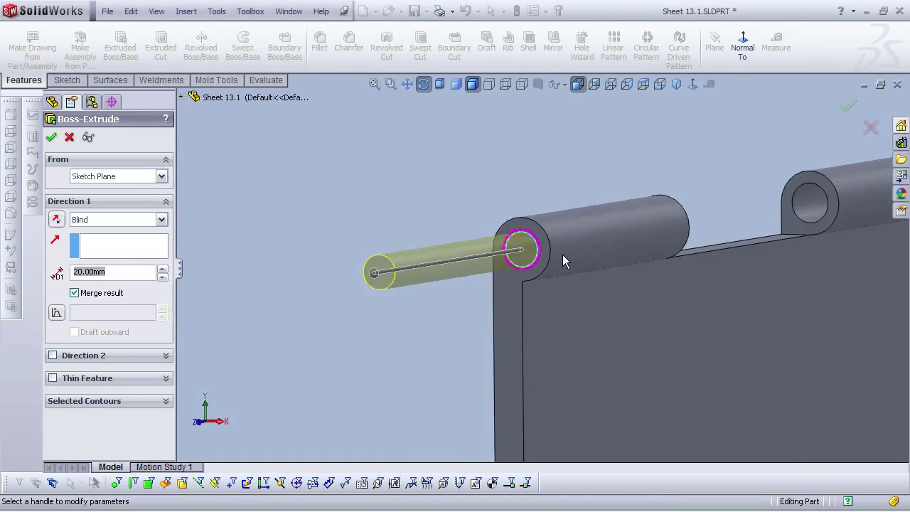
# Step: Extrude the pin circle in the reversed direction through the knuckles, using Up To Surface with the leaf's opposite end face
pyautogui.click(62, 217)
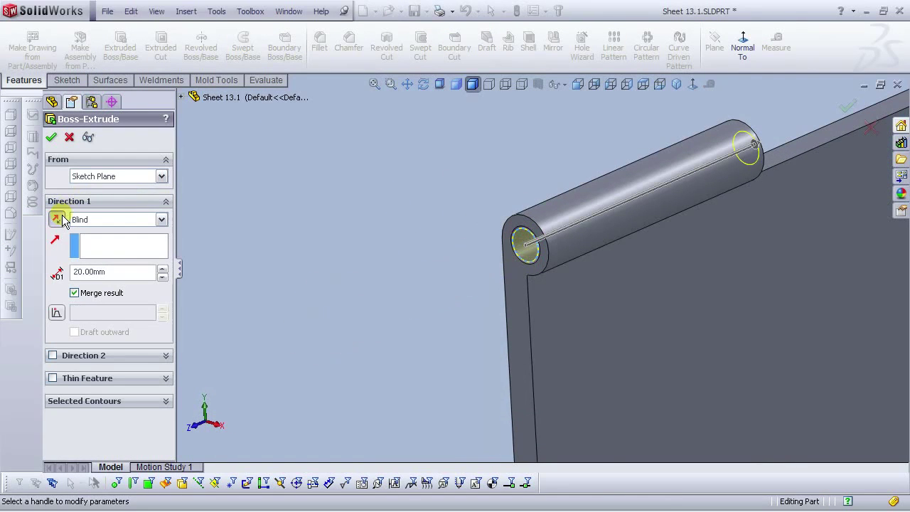
pyautogui.click(117, 219)
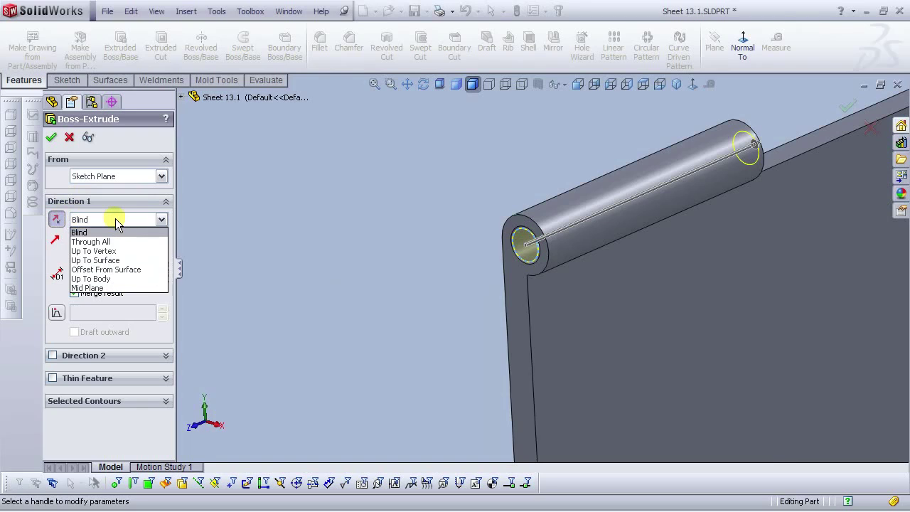
pyautogui.click(107, 261)
pyautogui.moveTo(805, 273); pyautogui.dragTo(701, 179, button='middle')
pyautogui.scroll(-2, 755, 176)
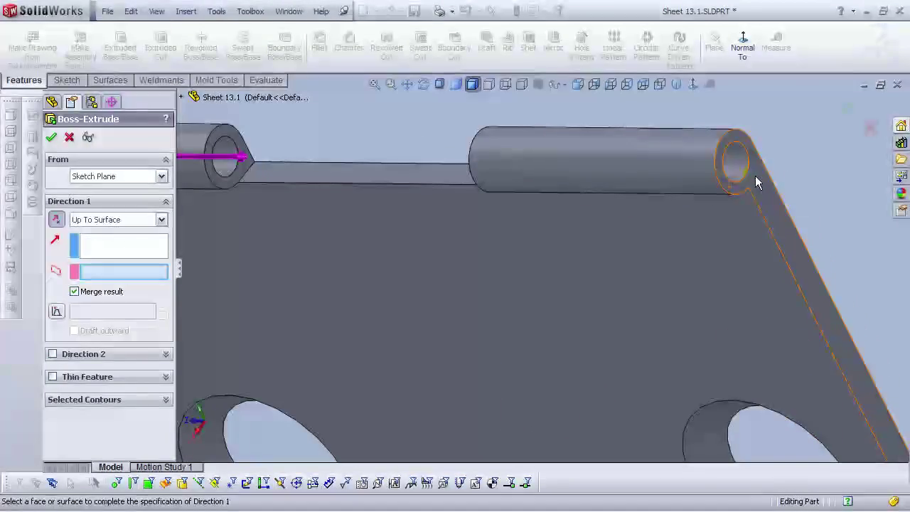
pyautogui.click(755, 176)
pyautogui.press('Return')
pyautogui.scroll(5, 563, 240)
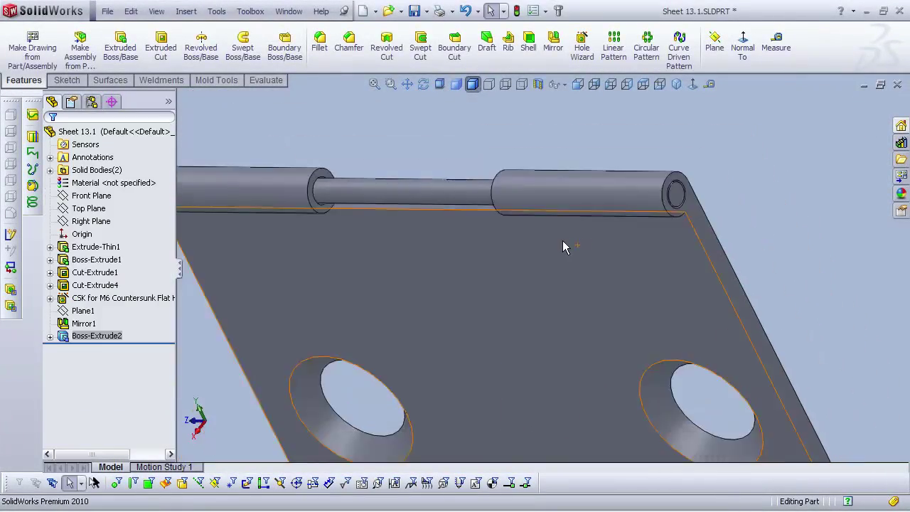
pyautogui.moveTo(432, 261); pyautogui.dragTo(463, 209, button='middle')
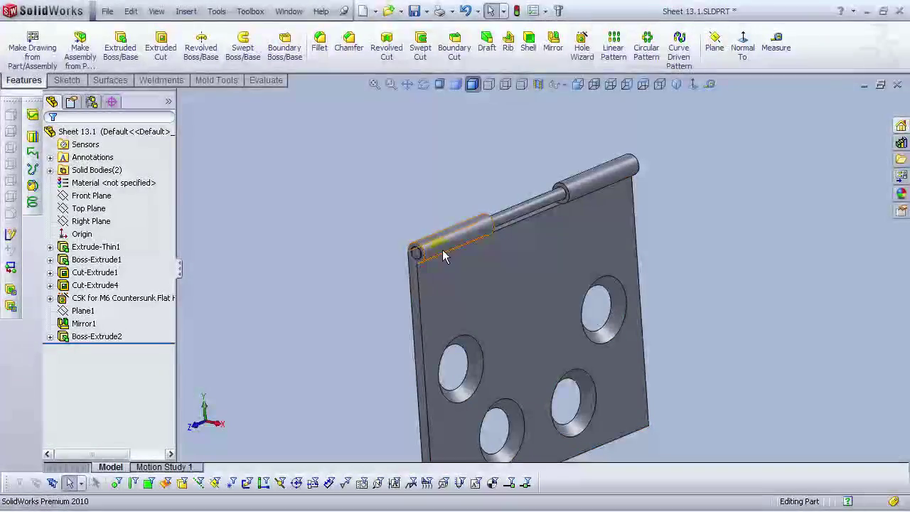
# Step: Start a sketch on the hinge pin's end face and view it normal to the face
pyautogui.scroll(-5, 448, 284)
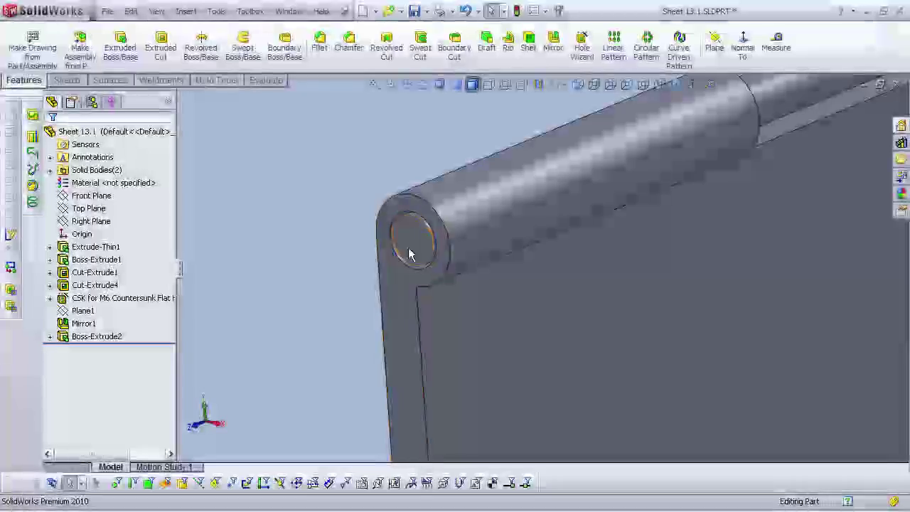
pyautogui.scroll(-5, 409, 254)
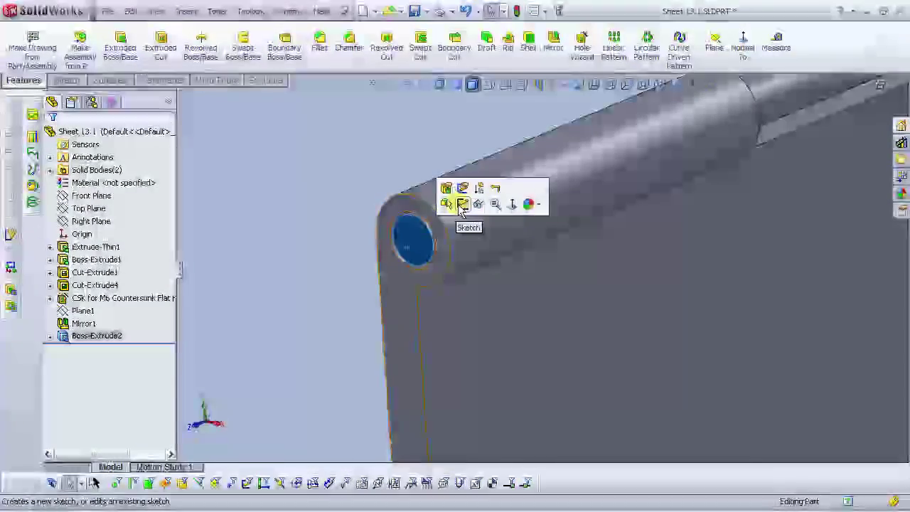
pyautogui.click(463, 204)
pyautogui.click(694, 85)
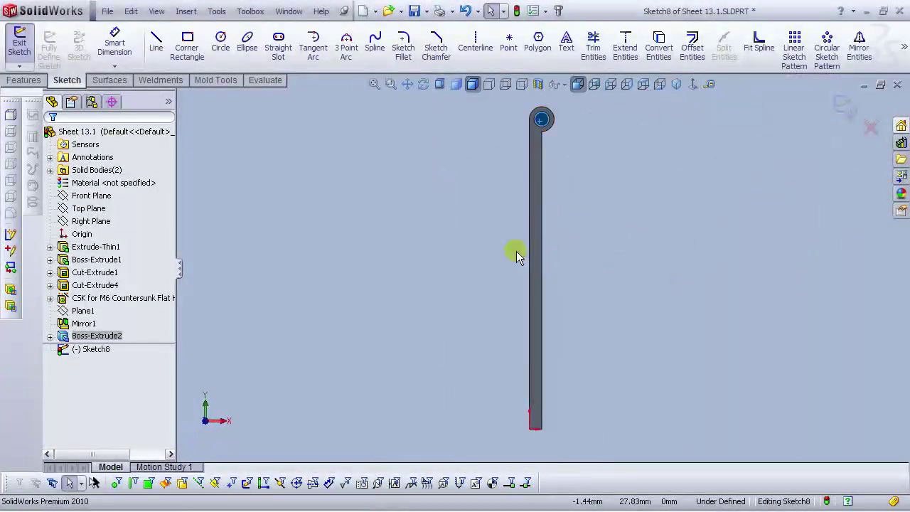
pyautogui.scroll(-8, 565, 116)
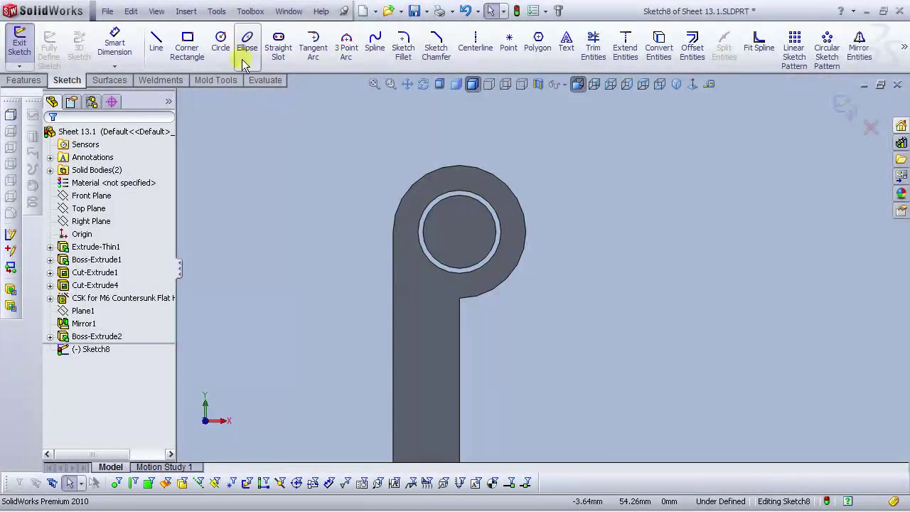
# Step: Draw a circle concentric with the hinge pin and set its diameter to 3.5 mm
pyautogui.click(220, 41)
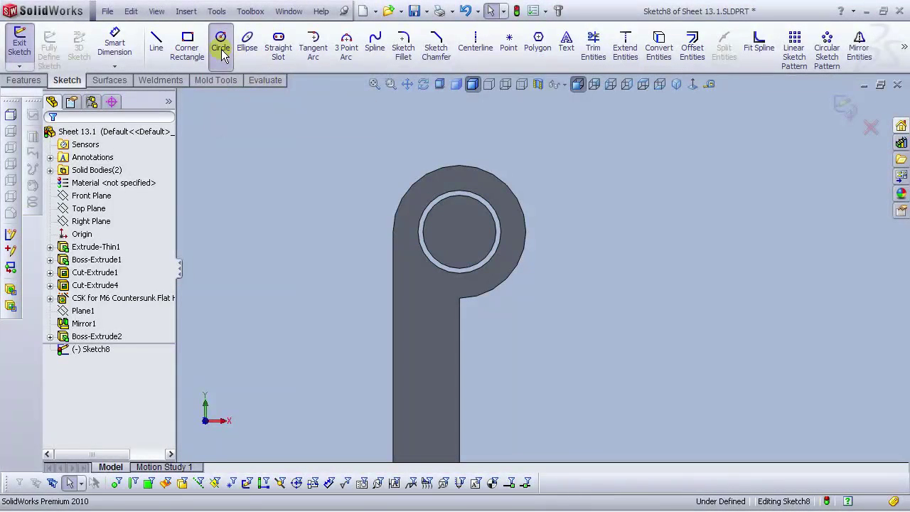
pyautogui.click(460, 233)
pyautogui.click(413, 207)
pyautogui.rightClick(416, 208)
pyautogui.click(423, 211)
pyautogui.click(114, 44)
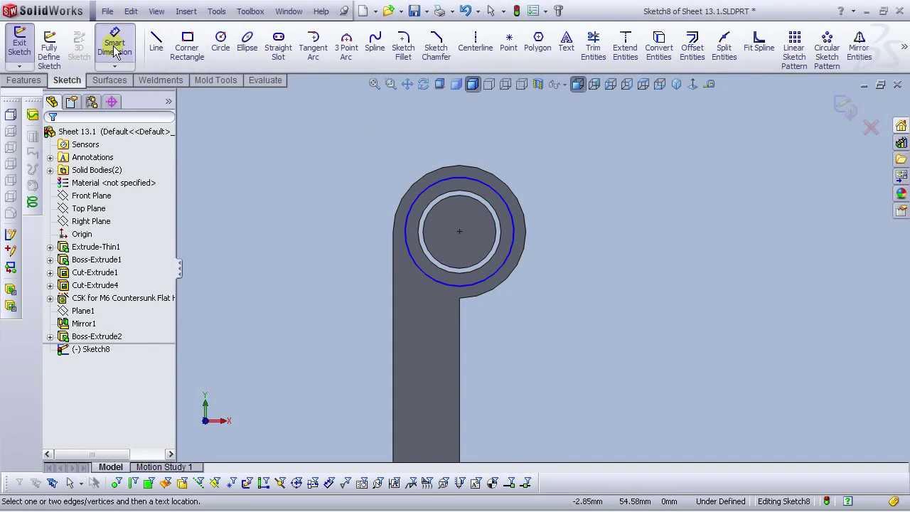
pyautogui.click(497, 195)
pyautogui.click(526, 146)
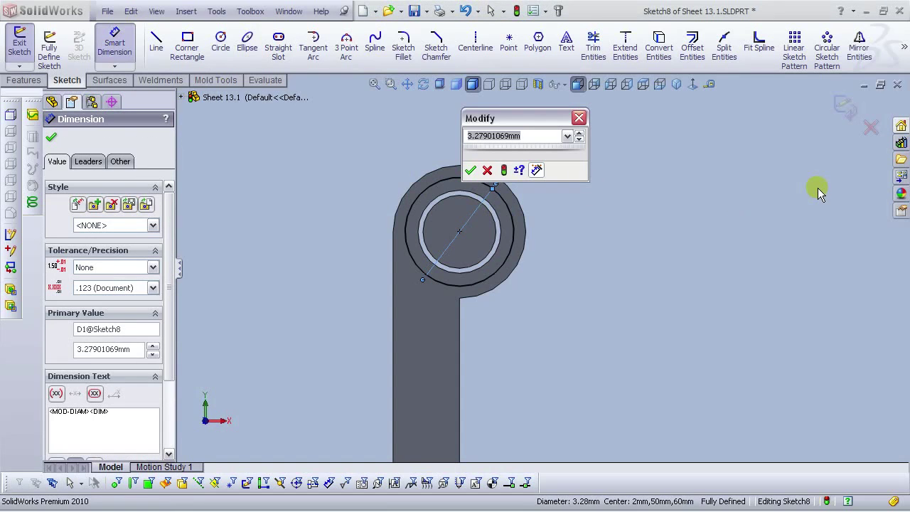
pyautogui.write('3')
pyautogui.press('Return')
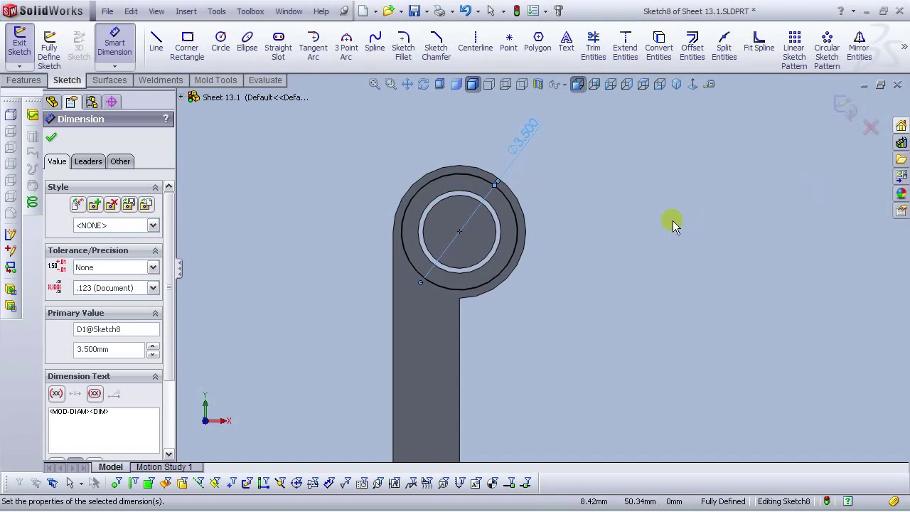
pyautogui.click(673, 220)
# Step: Extrude the 3.5 mm circle outward by 0.5 mm to form a head on the pin
pyautogui.scroll(2, 640, 238)
pyautogui.moveTo(529, 268); pyautogui.dragTo(487, 313, button='middle')
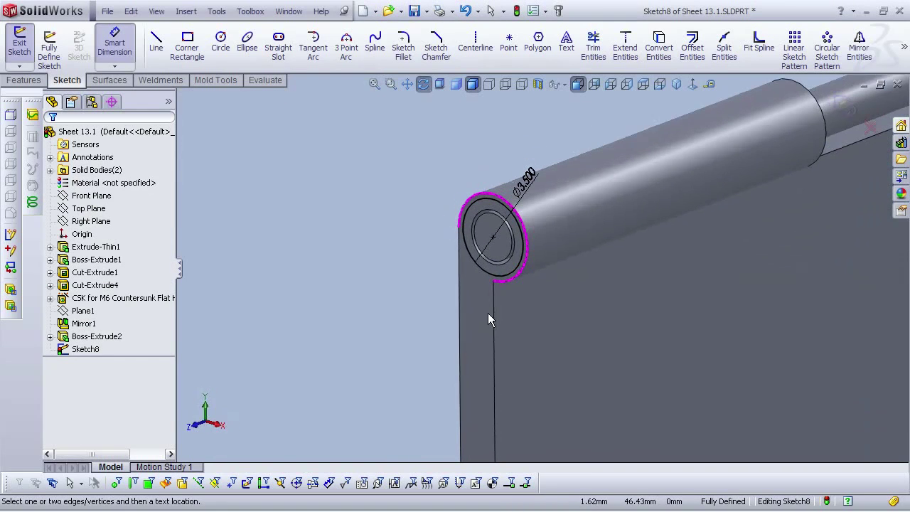
pyautogui.click(24, 80)
pyautogui.click(120, 44)
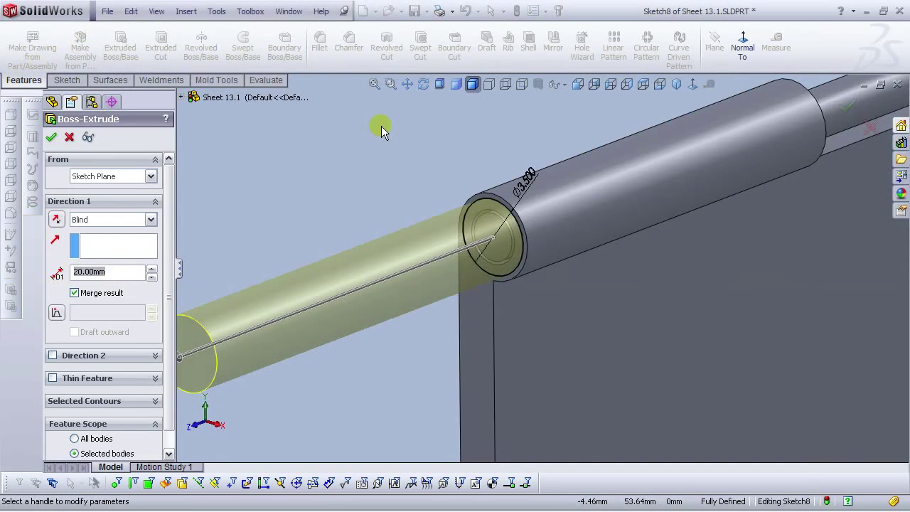
pyautogui.write('1')
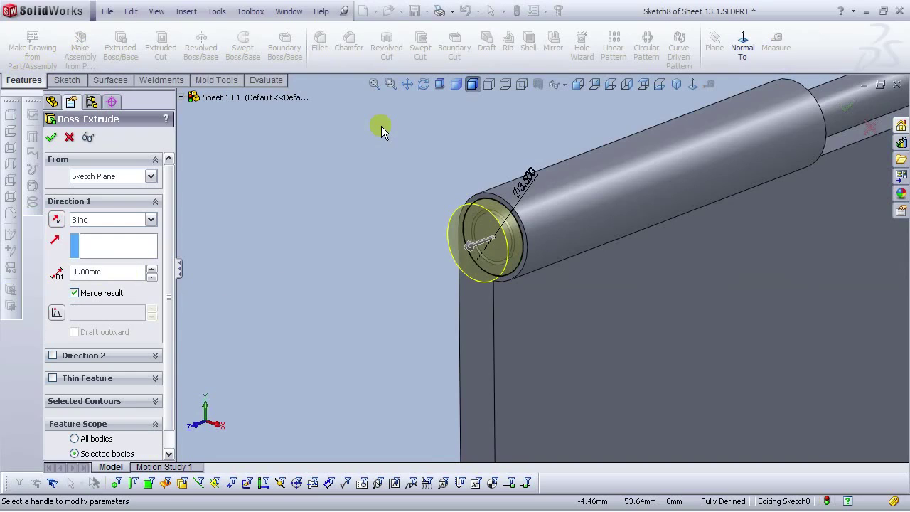
pyautogui.doubleClick(76, 273)
pyautogui.write('0.5')
pyautogui.press('Return')
pyautogui.moveTo(353, 134); pyautogui.dragTo(193, 156, button='middle')
pyautogui.click(49, 137)
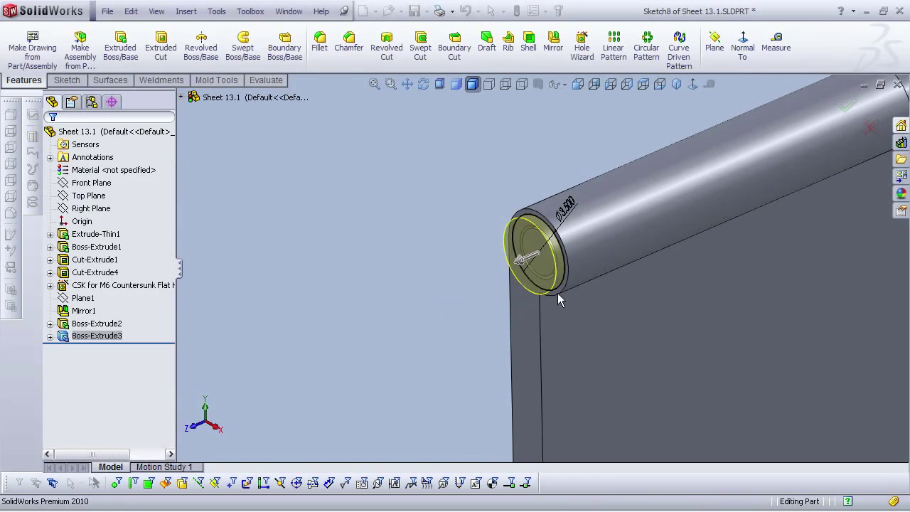
# Step: Add an elliptical Dome 1 mm high to the pin head's outer face
pyautogui.scroll(-5, 644, 260)
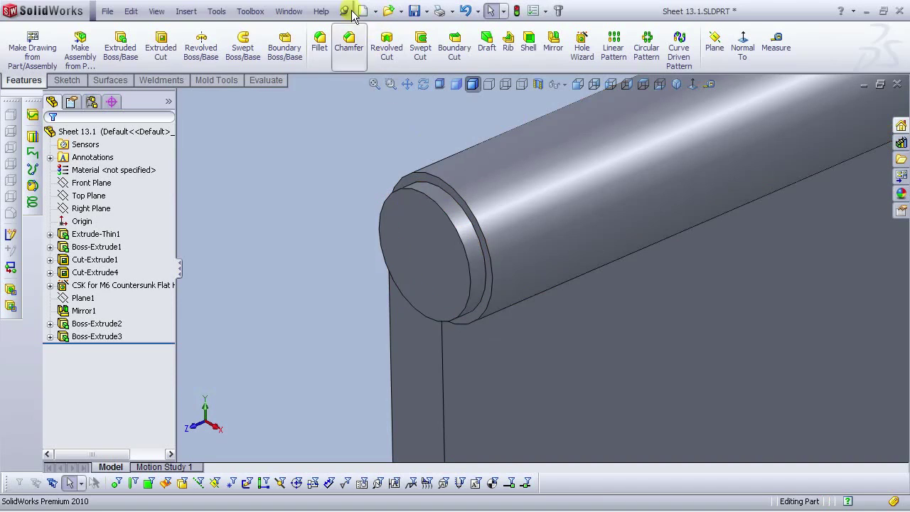
pyautogui.click(186, 11)
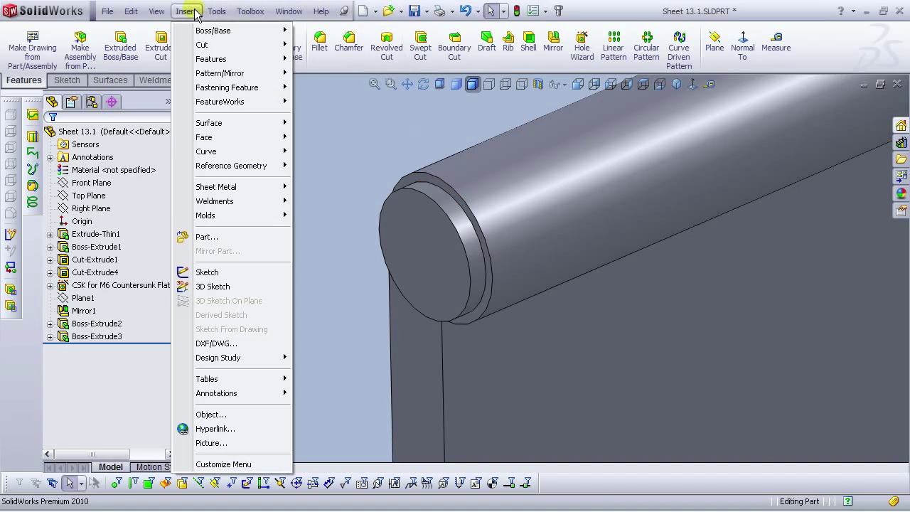
pyautogui.click(196, 12)
pyautogui.click(192, 12)
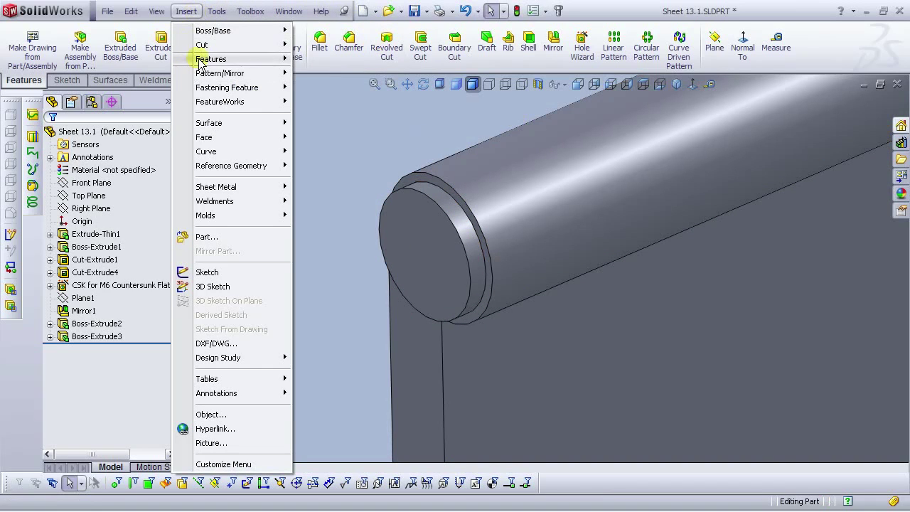
pyautogui.moveTo(200, 61)
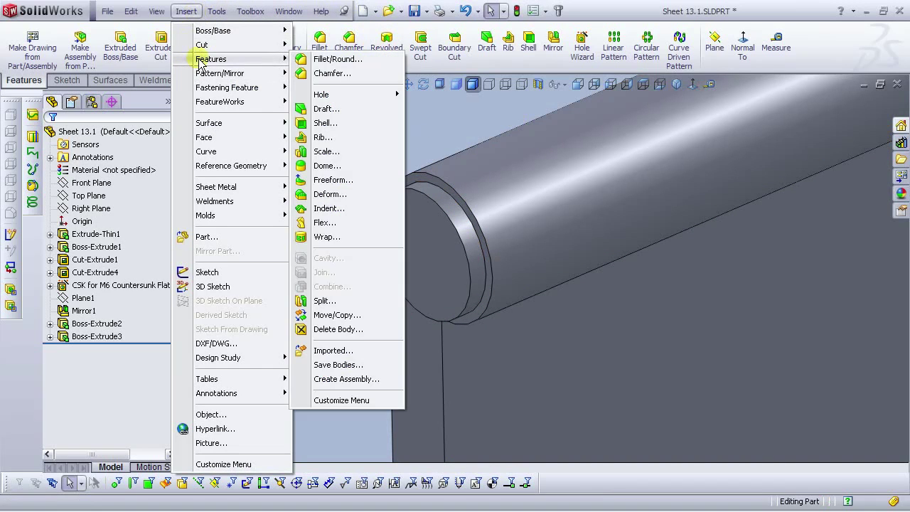
pyautogui.click(326, 166)
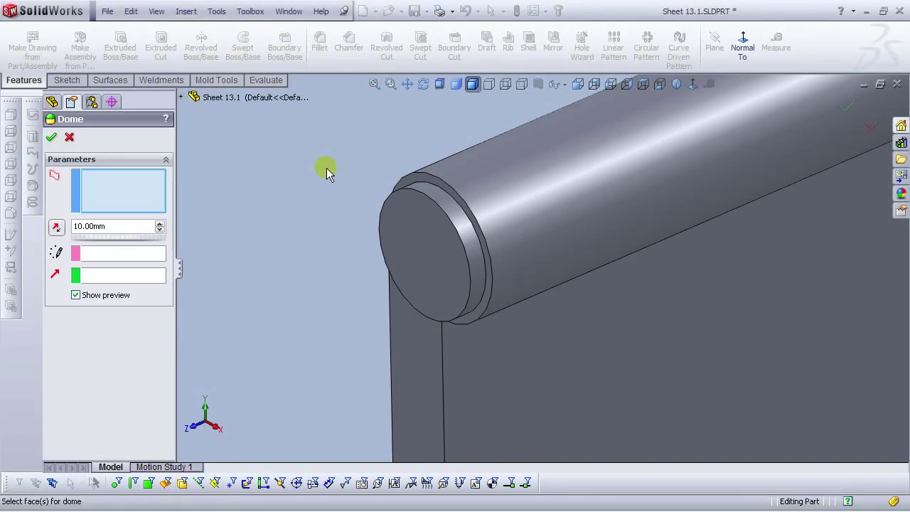
pyautogui.click(425, 231)
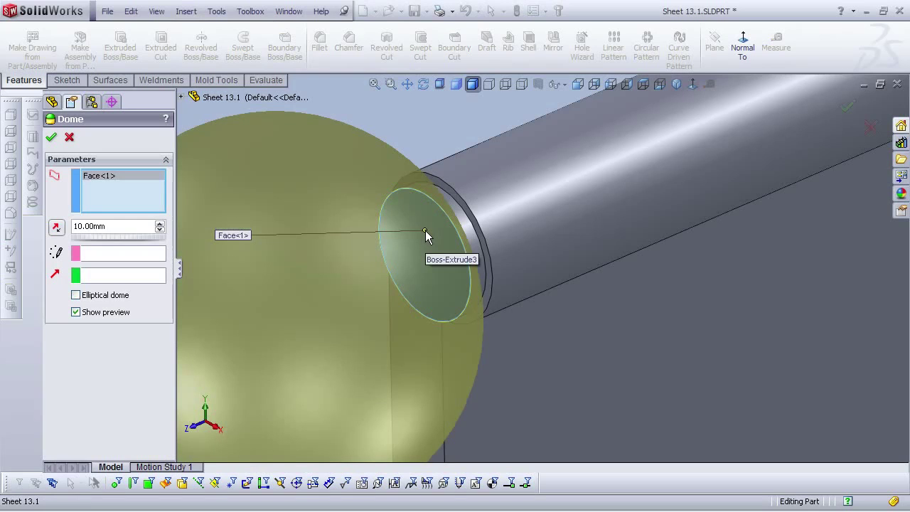
pyautogui.moveTo(102, 234); pyautogui.dragTo(84, 216)
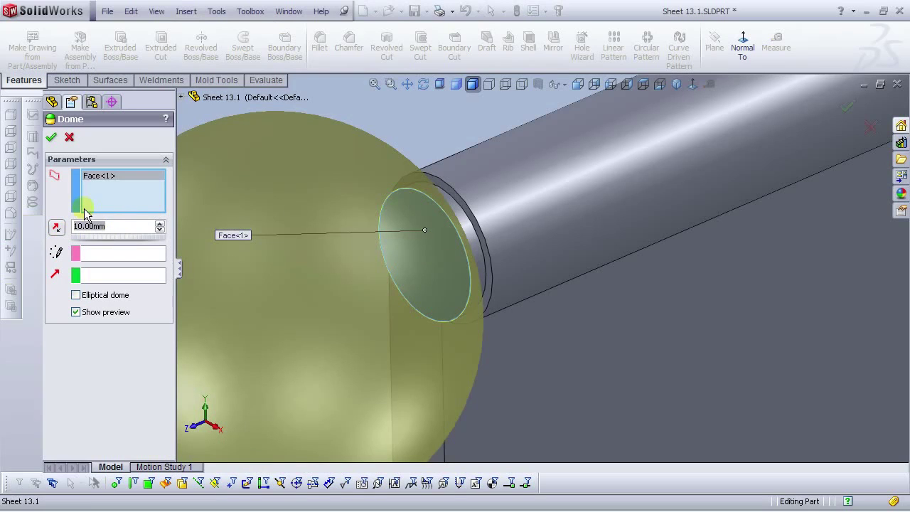
pyautogui.write('1')
pyautogui.press('Return')
pyautogui.click(76, 295)
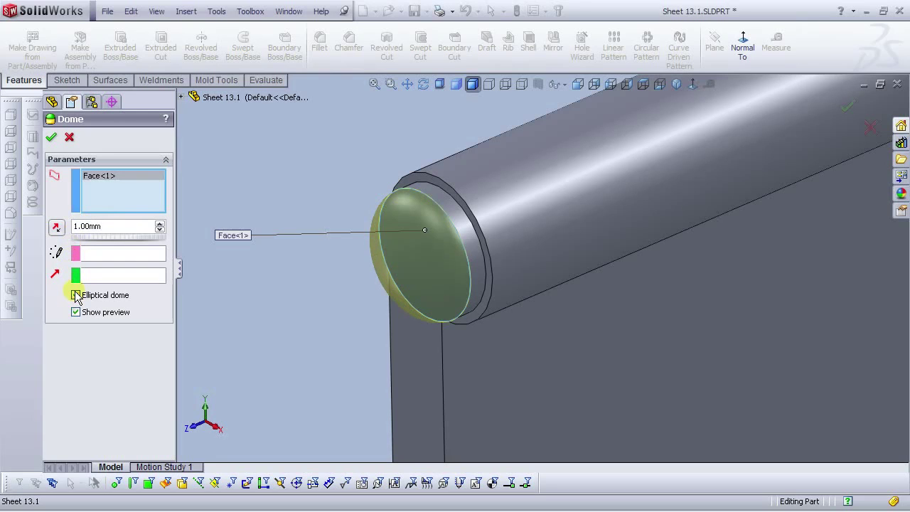
pyautogui.click(52, 136)
# Step: Rebuild the hinge leaf in isometric view and save it under the new name Sheet 13.2
pyautogui.moveTo(269, 269); pyautogui.dragTo(653, 110, button='middle')
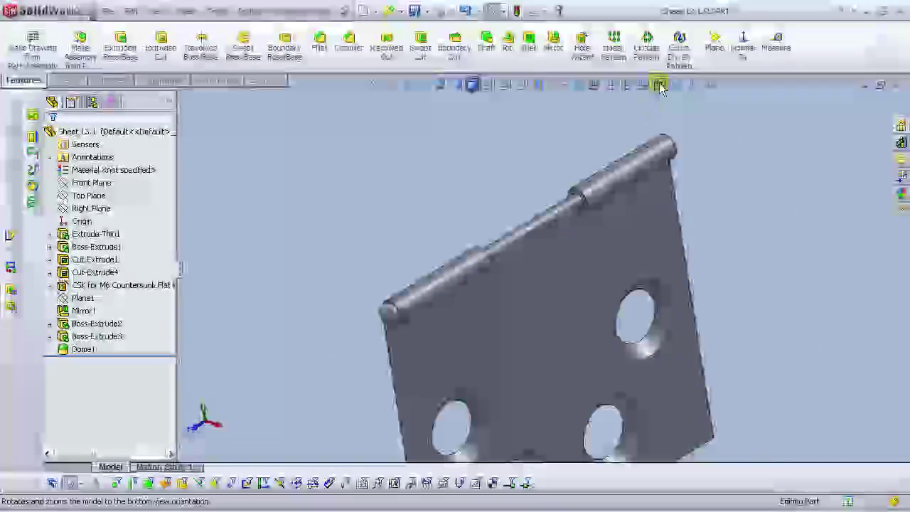
pyautogui.click(677, 84)
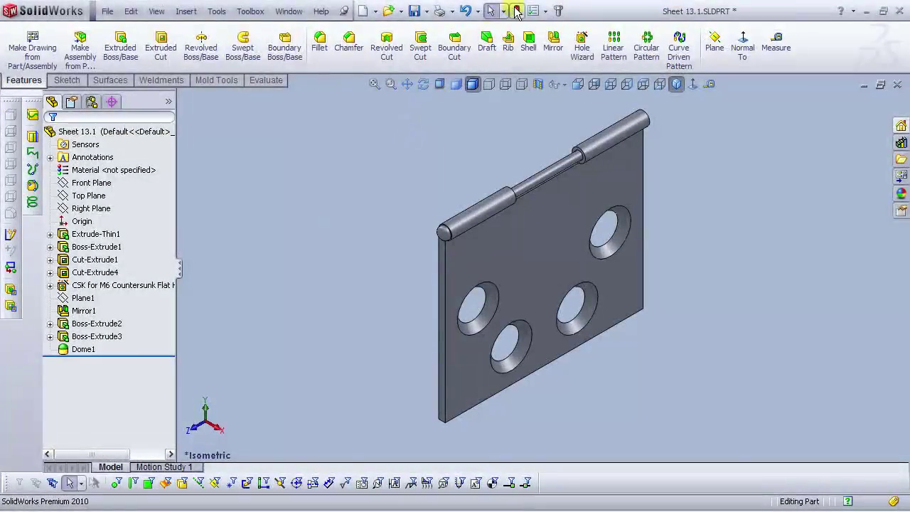
pyautogui.click(517, 11)
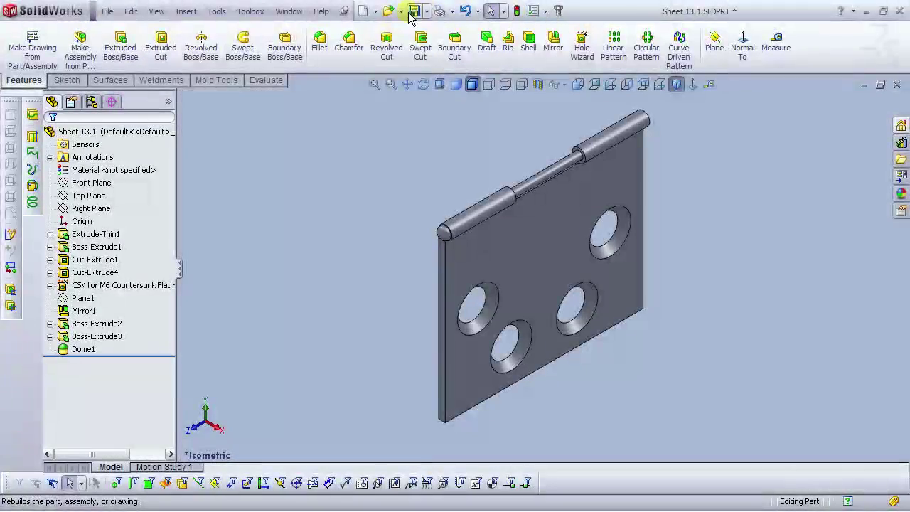
pyautogui.click(107, 12)
pyautogui.click(132, 125)
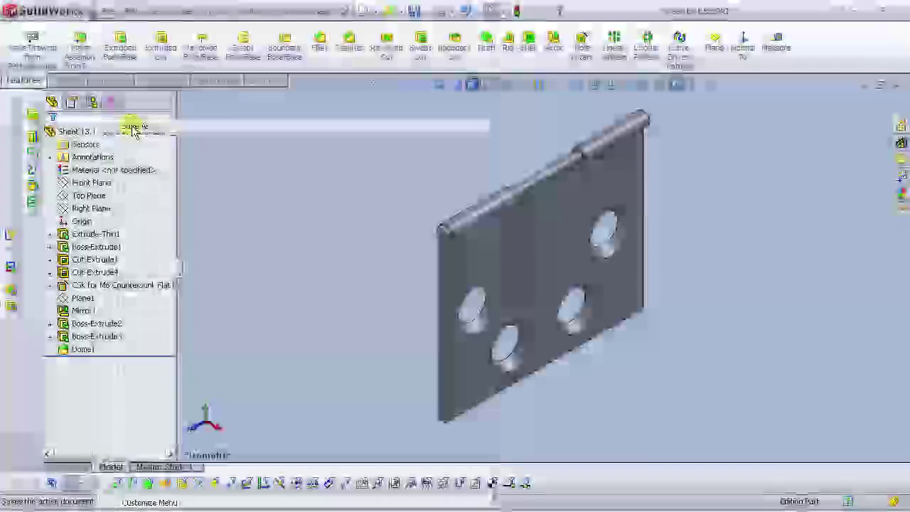
pyautogui.click(408, 307)
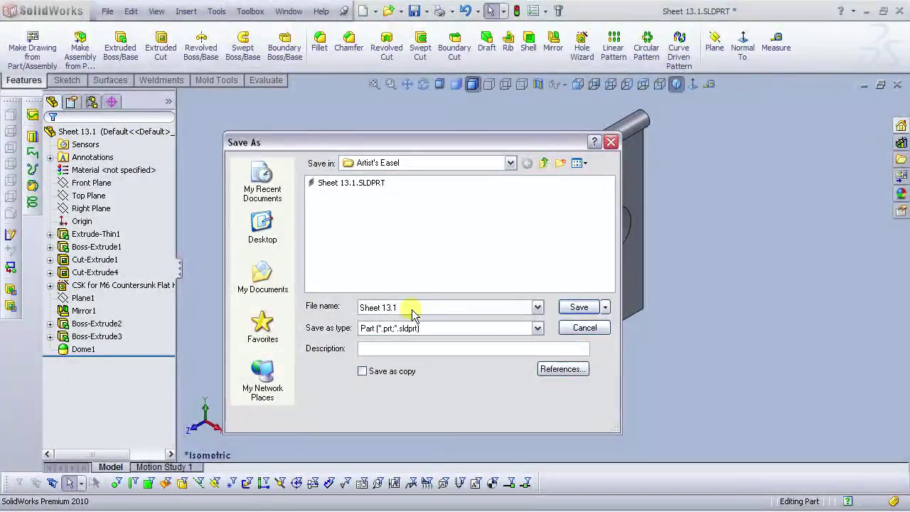
pyautogui.press('BackSpace')
pyautogui.write('2')
pyautogui.click(578, 307)
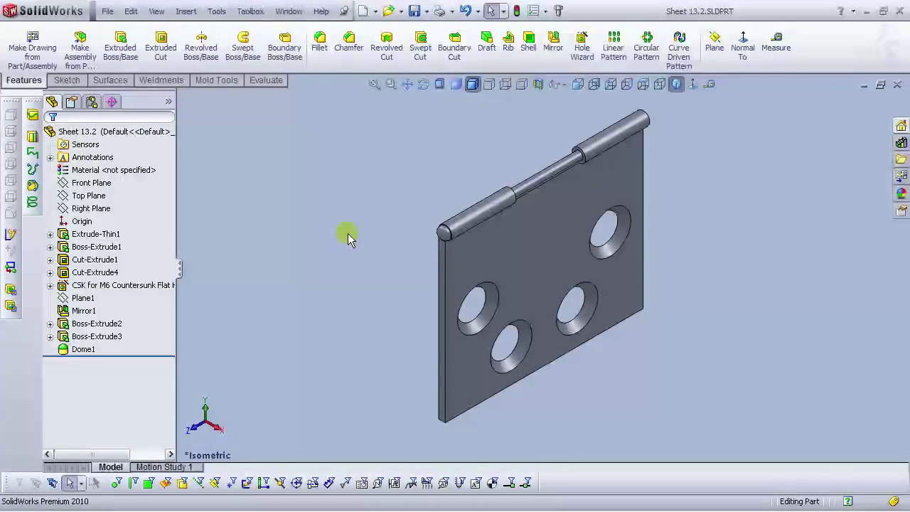
# Step: Open the part Sheet 13.1 from the Artist's Easel folder, filtering the files to parts
pyautogui.click(288, 11)
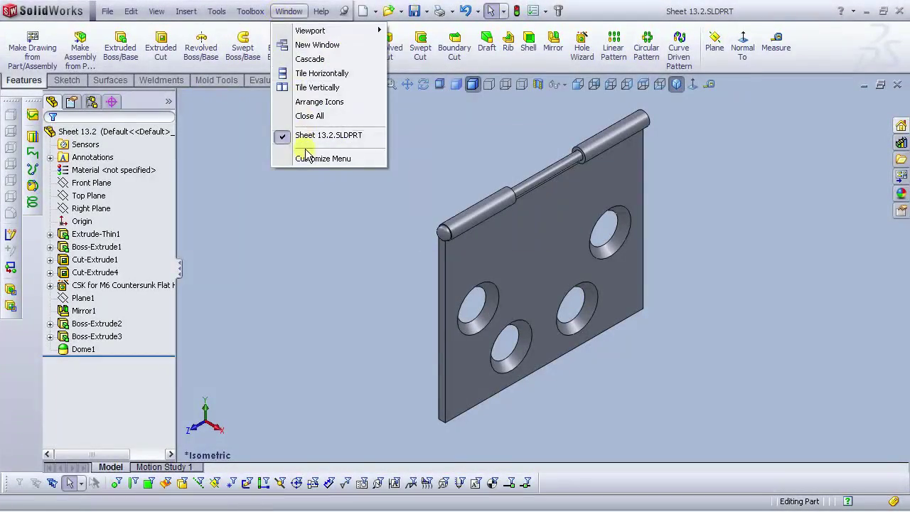
pyautogui.click(359, 232)
pyautogui.click(388, 11)
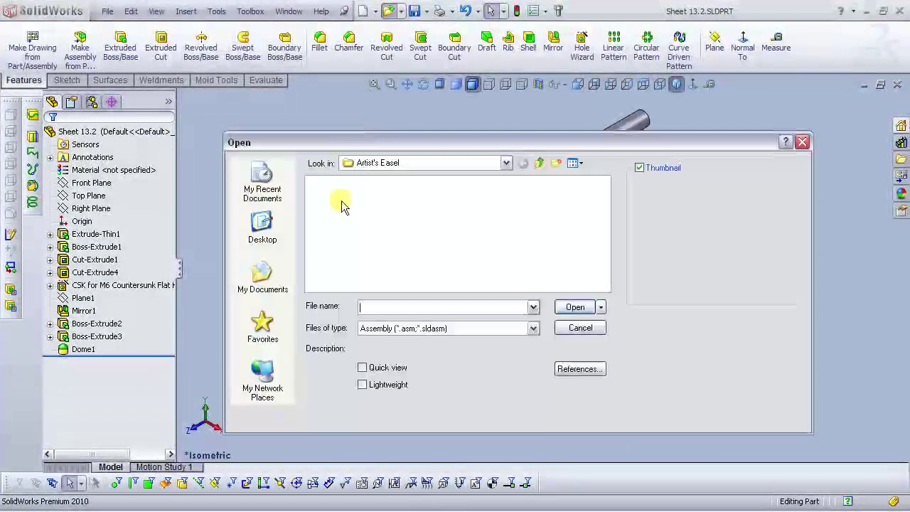
pyautogui.click(385, 330)
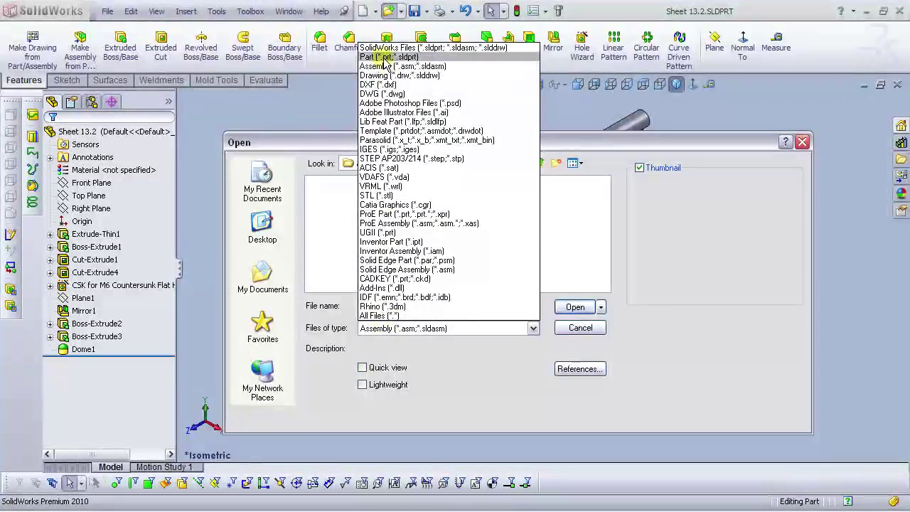
pyautogui.click(384, 37)
pyautogui.click(354, 183)
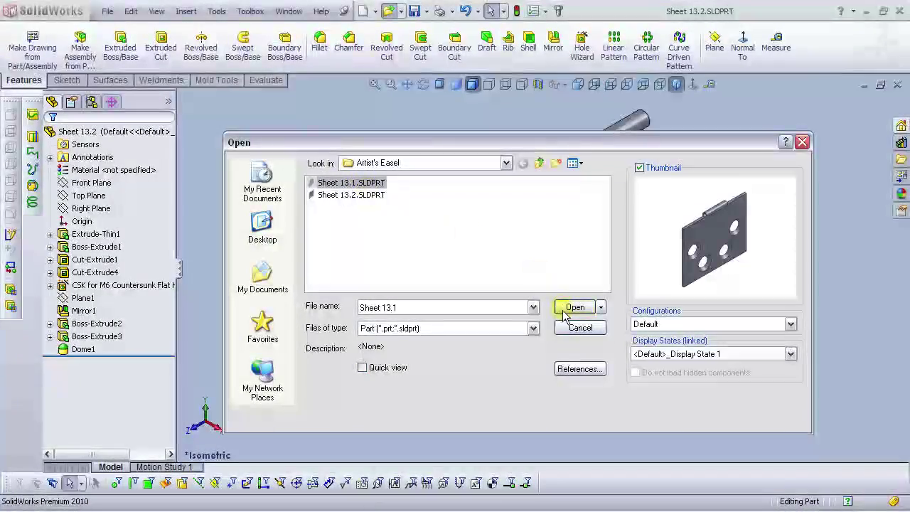
pyautogui.click(575, 307)
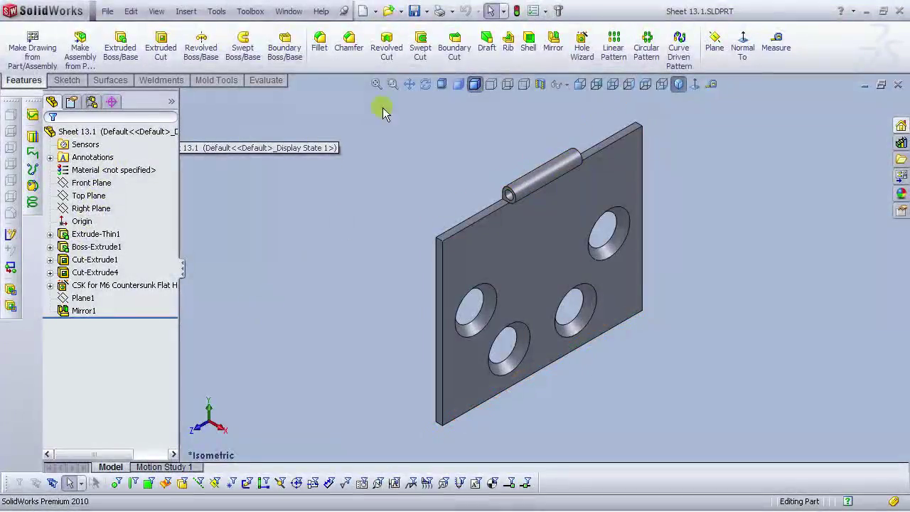
# Step: Create a new assembly and place Sheet 13.1 as its first component, keeping component insertion active for further parts
pyautogui.click(363, 12)
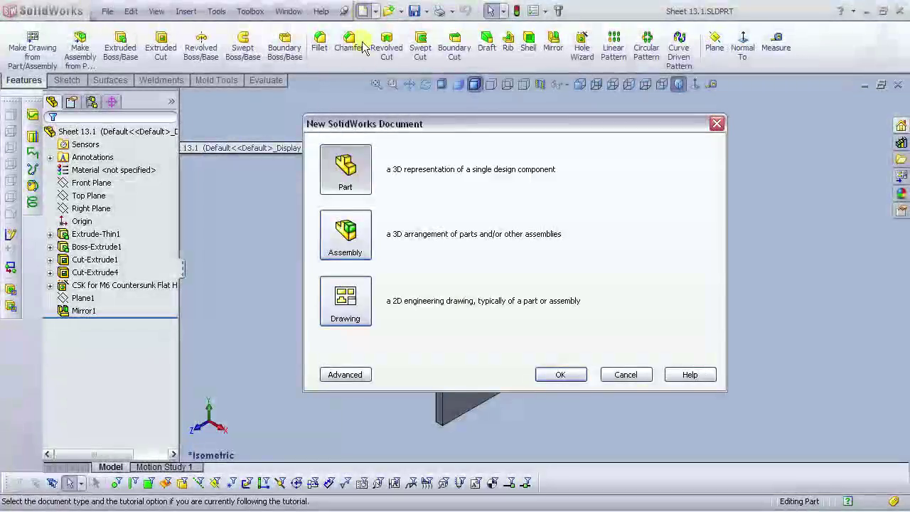
pyautogui.click(344, 247)
pyautogui.click(560, 375)
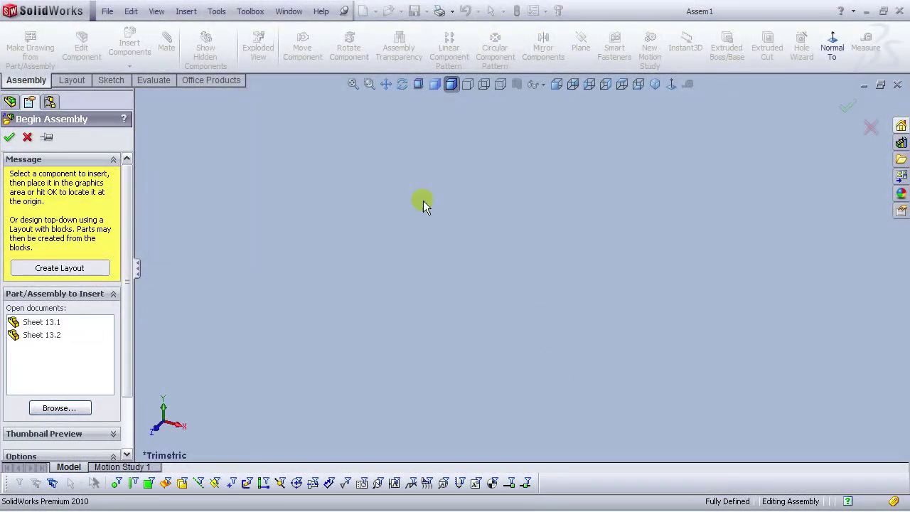
pyautogui.click(43, 322)
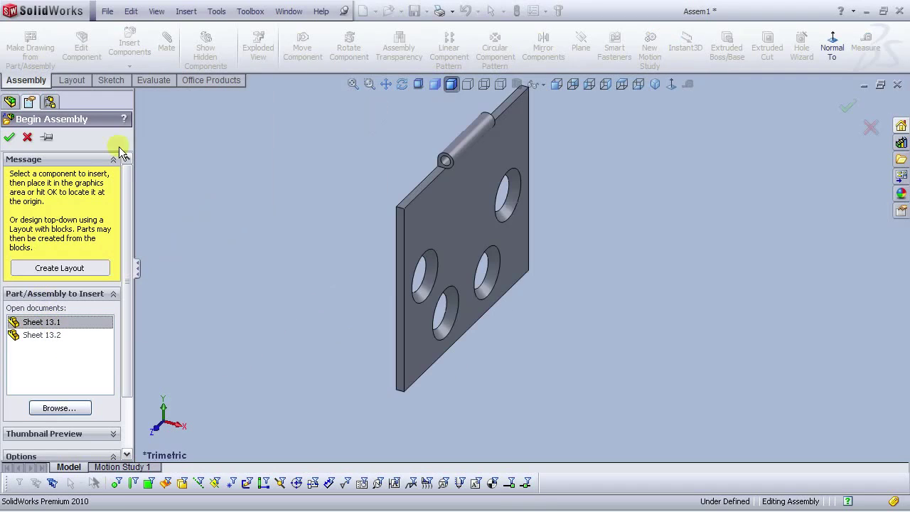
pyautogui.click(46, 137)
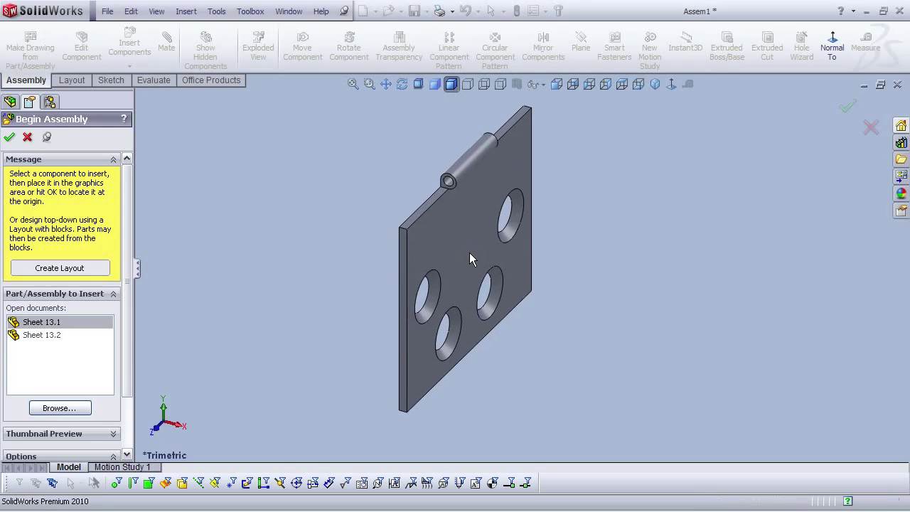
pyautogui.click(492, 285)
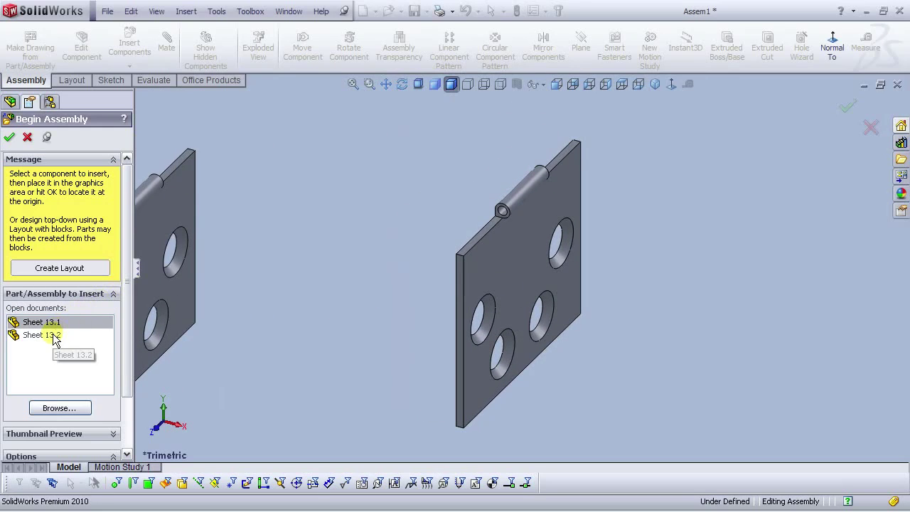
# Step: Insert Sheet 13.2 beside the Sheet 13.1 leaf and finish inserting components
pyautogui.click(57, 335)
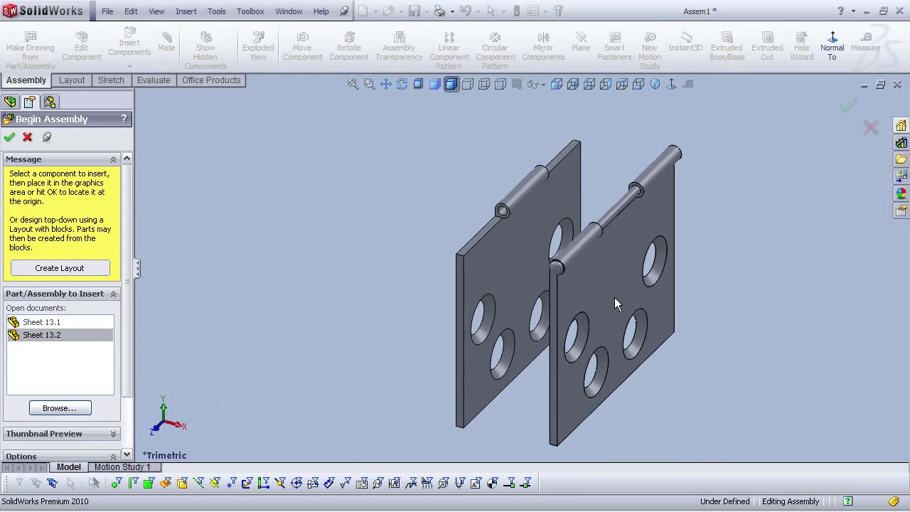
pyautogui.click(10, 138)
pyautogui.press('f')
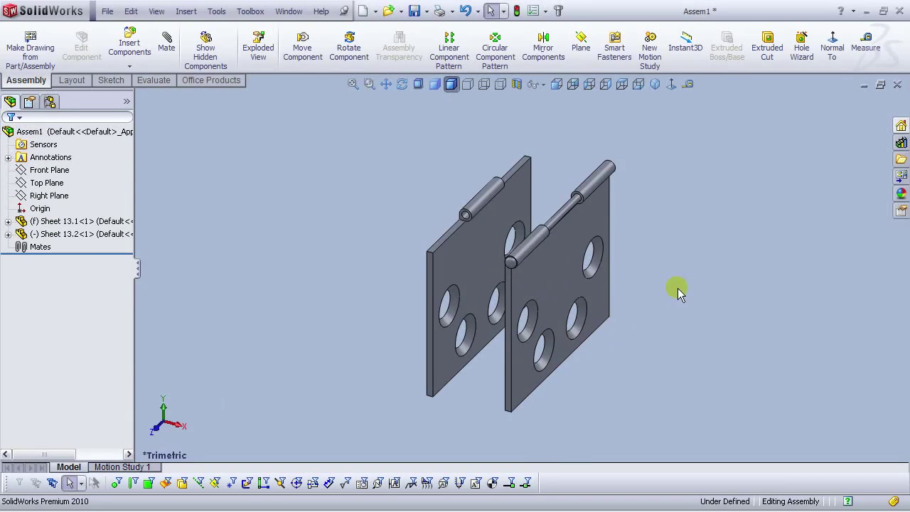
# Step: Rotate the Sheet 13.2 leaf by 180° about Y using Move with Triad and a rotate delta value
pyautogui.scroll(-2, 669, 288)
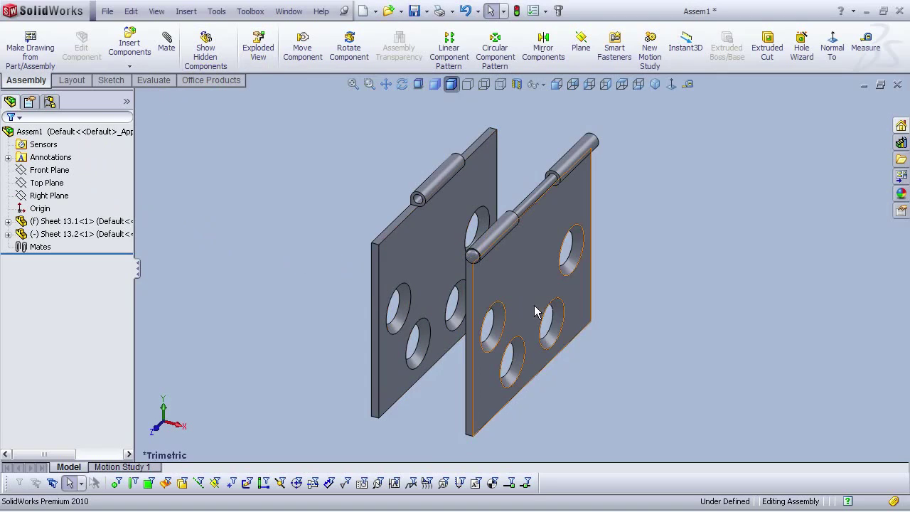
pyautogui.rightClick(540, 241)
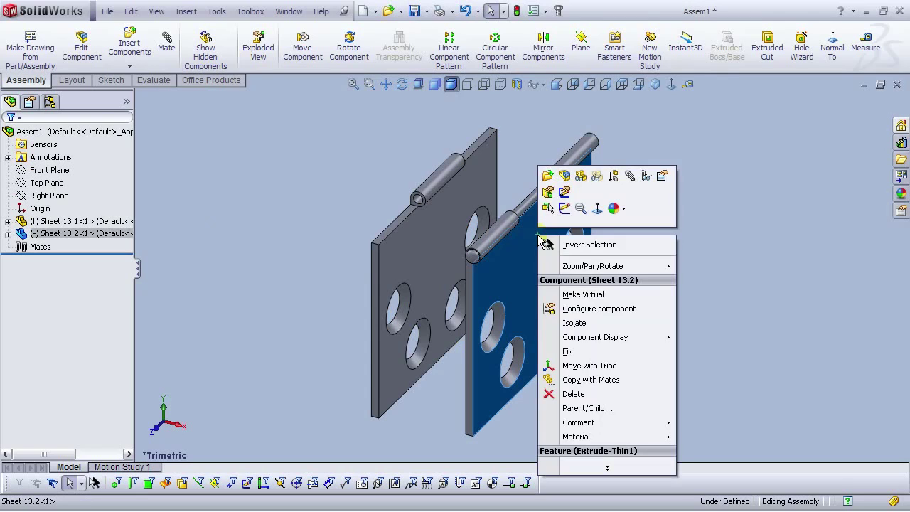
pyautogui.click(588, 366)
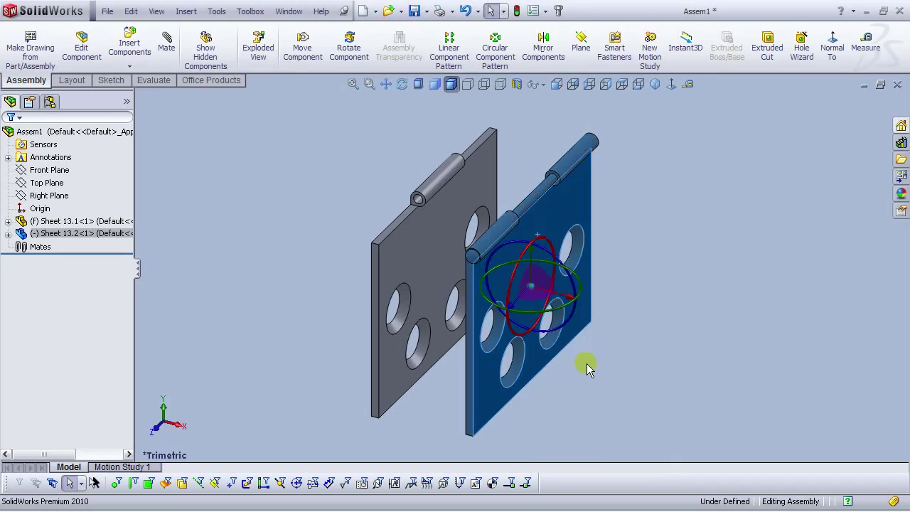
pyautogui.rightClick(531, 292)
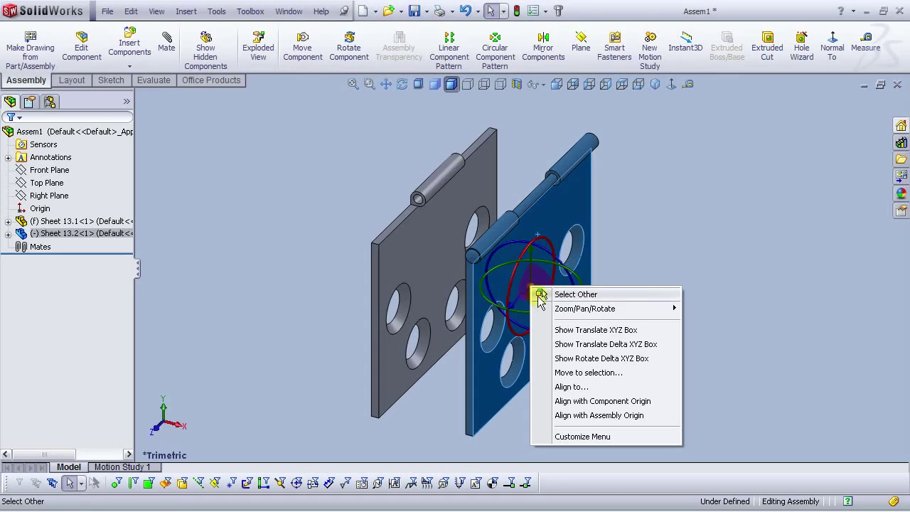
pyautogui.click(595, 358)
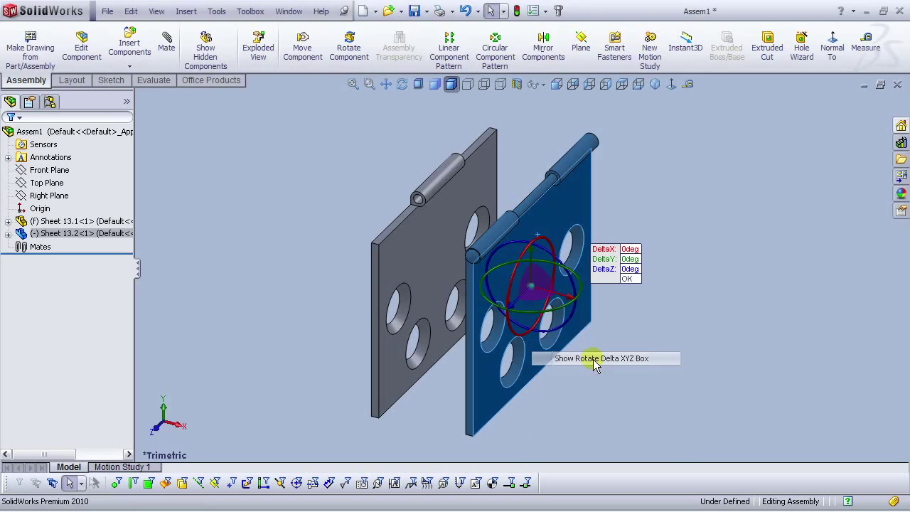
pyautogui.moveTo(626, 247); pyautogui.dragTo(636, 233)
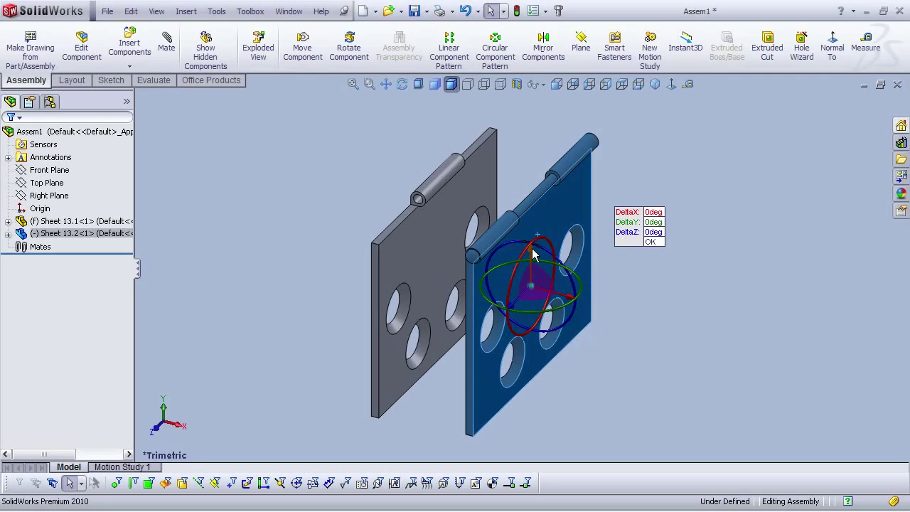
pyautogui.click(673, 223)
pyautogui.click(654, 222)
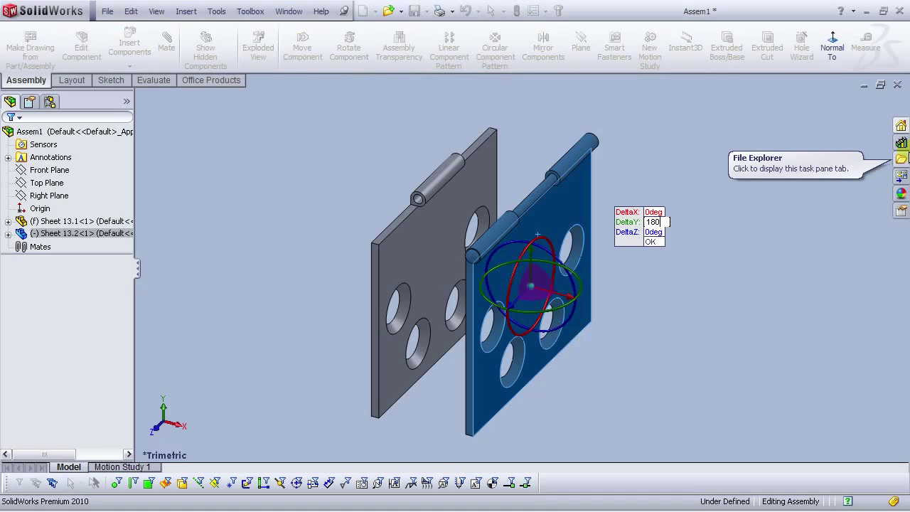
pyautogui.press('Return')
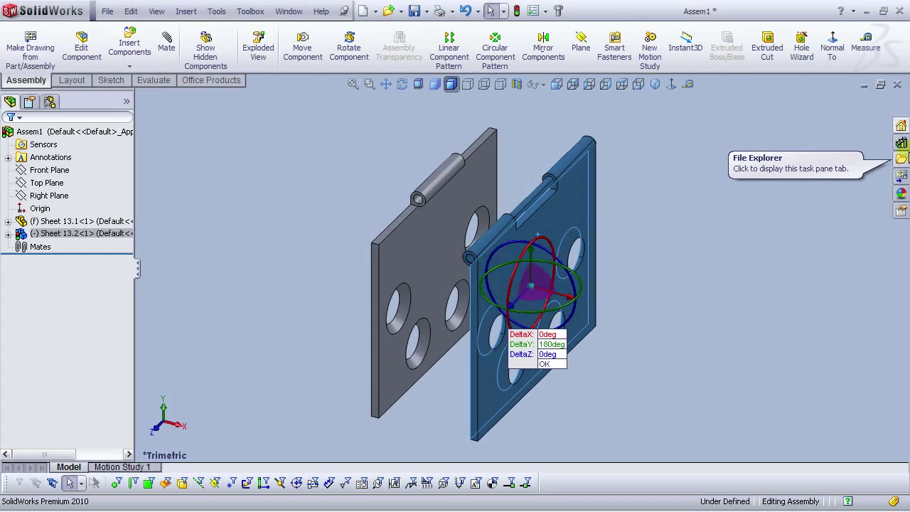
pyautogui.click(684, 307)
# Step: Add a concentric mate between the knuckle bore of Sheet 13.1 and the knuckle bore of Sheet 13.2
pyautogui.scroll(-1, 534, 246)
pyautogui.scroll(2, 530, 260)
pyautogui.scroll(-1, 530, 267)
pyautogui.moveTo(456, 301); pyautogui.dragTo(539, 274, button='middle')
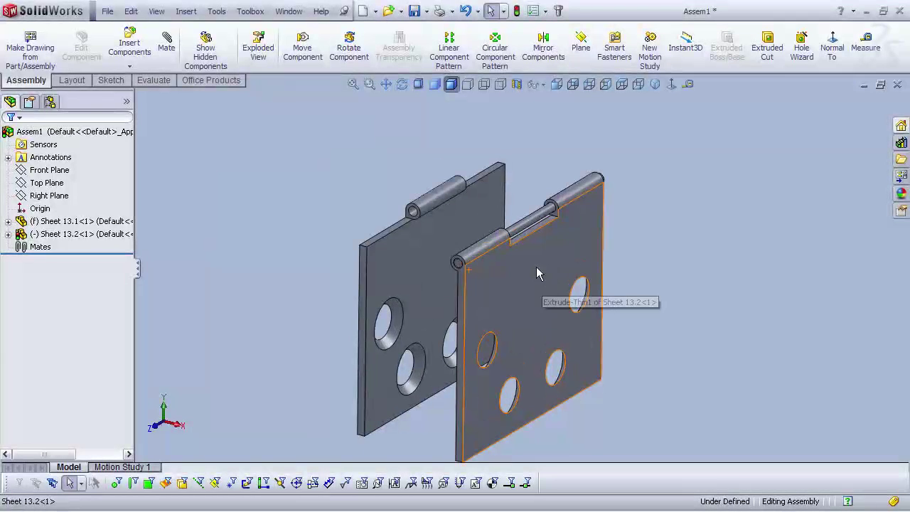
pyautogui.click(172, 48)
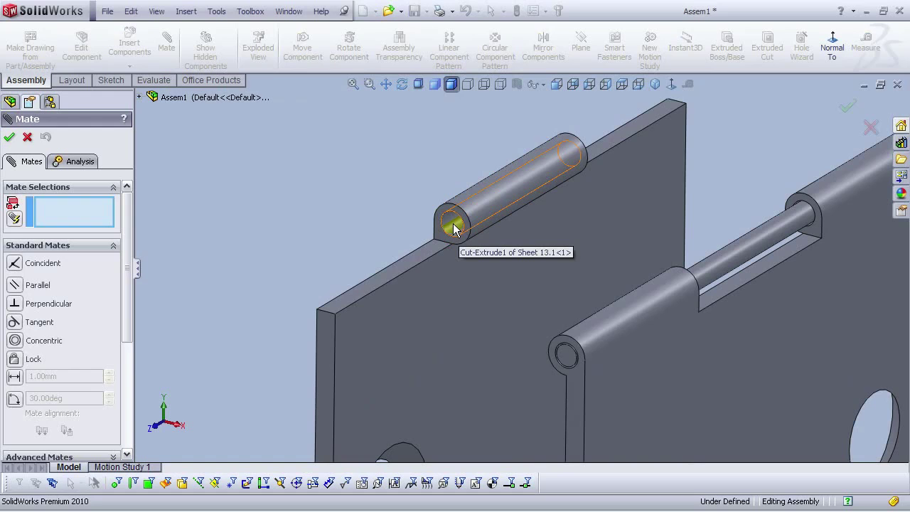
pyautogui.click(454, 223)
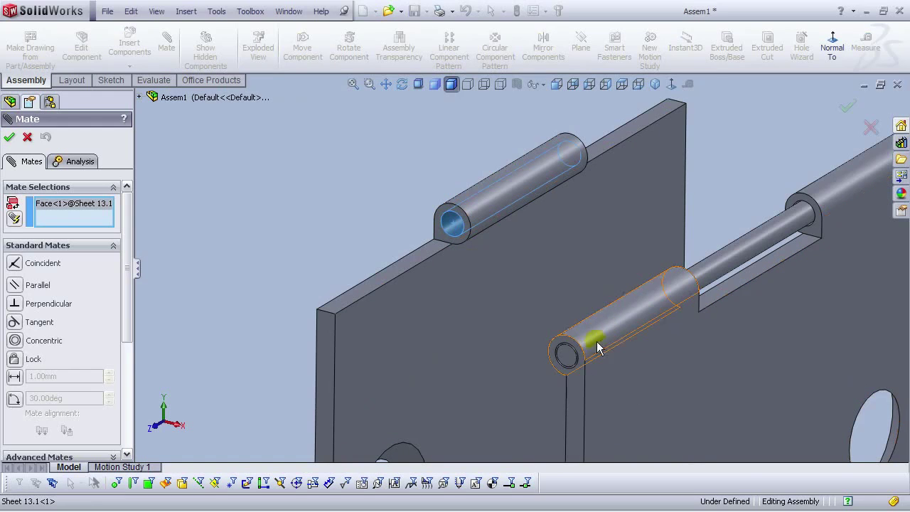
pyautogui.scroll(-10, 574, 373)
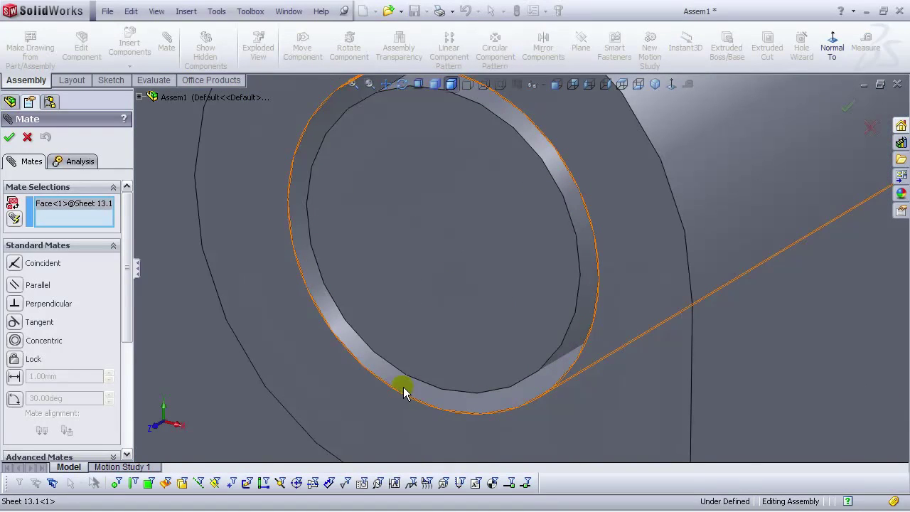
pyautogui.click(403, 387)
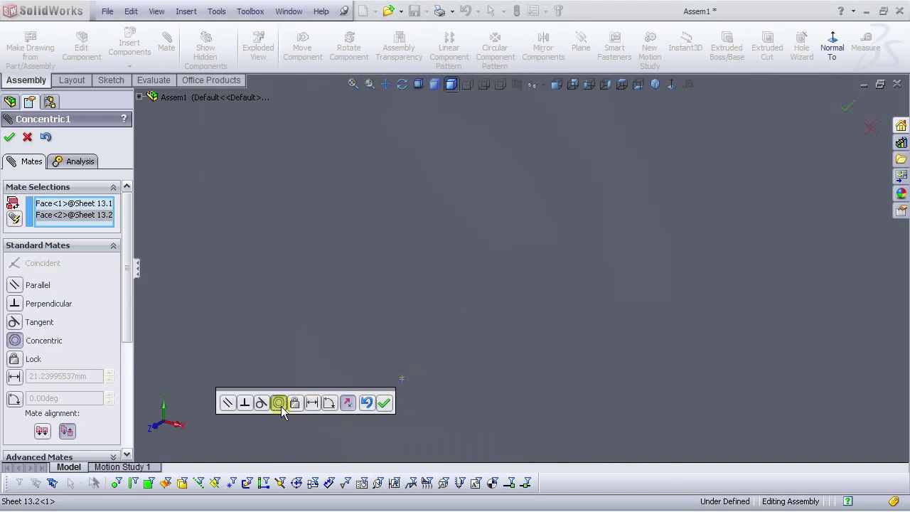
pyautogui.click(384, 403)
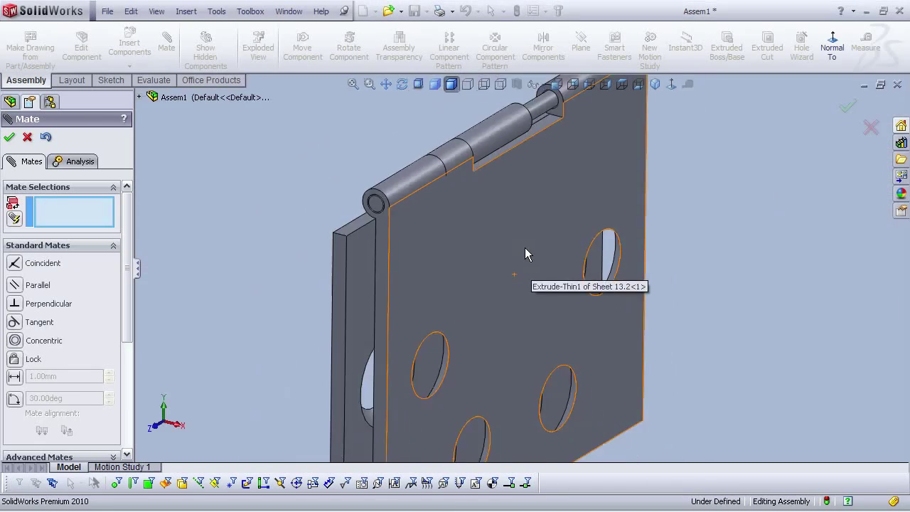
# Step: Add a coincident mate between the narrow side faces of the two leaves and finish mating
pyautogui.moveTo(526, 254); pyautogui.dragTo(450, 238, button='middle')
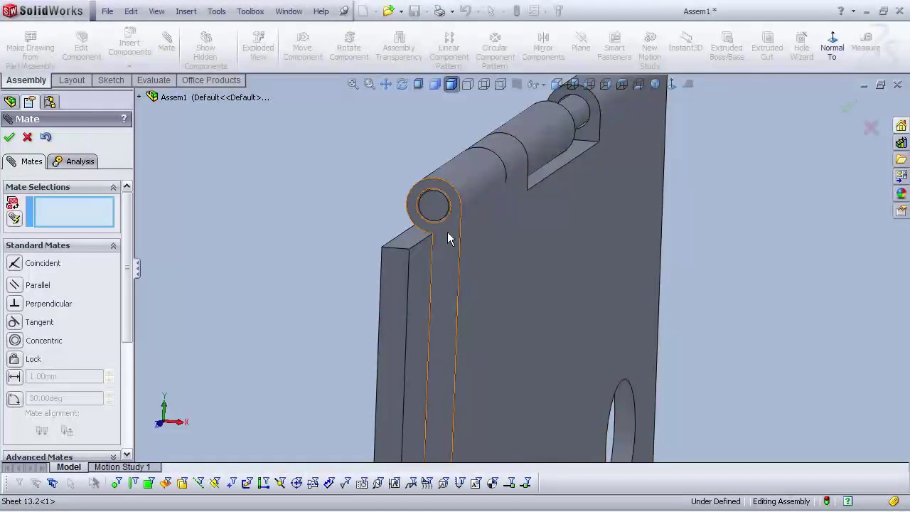
pyautogui.click(443, 243)
pyautogui.click(399, 263)
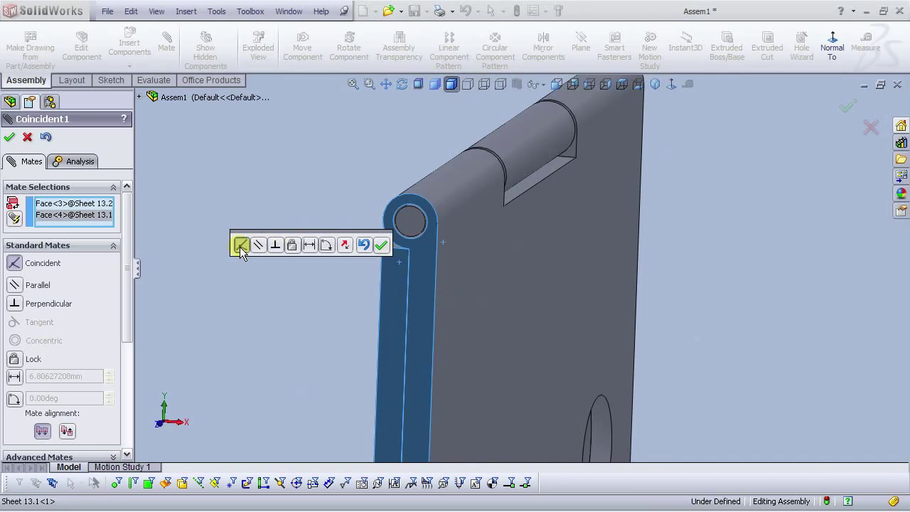
pyautogui.click(381, 244)
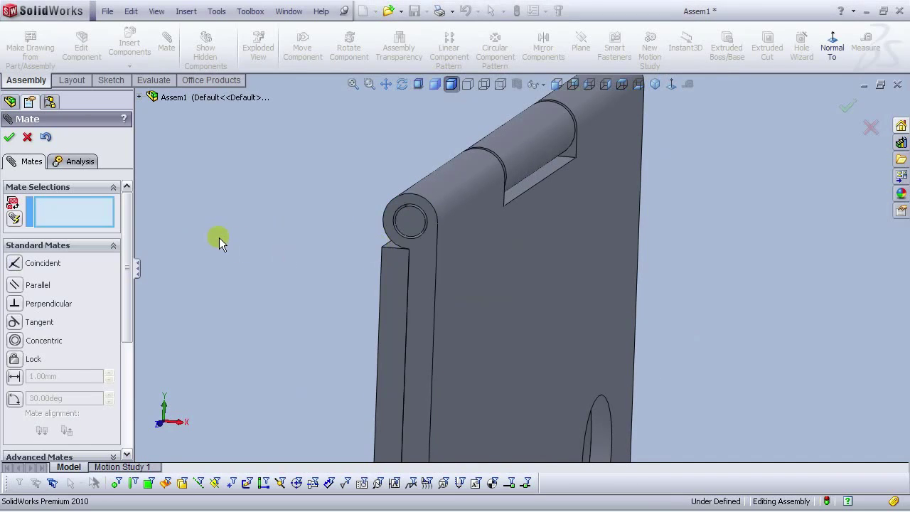
pyautogui.press('f')
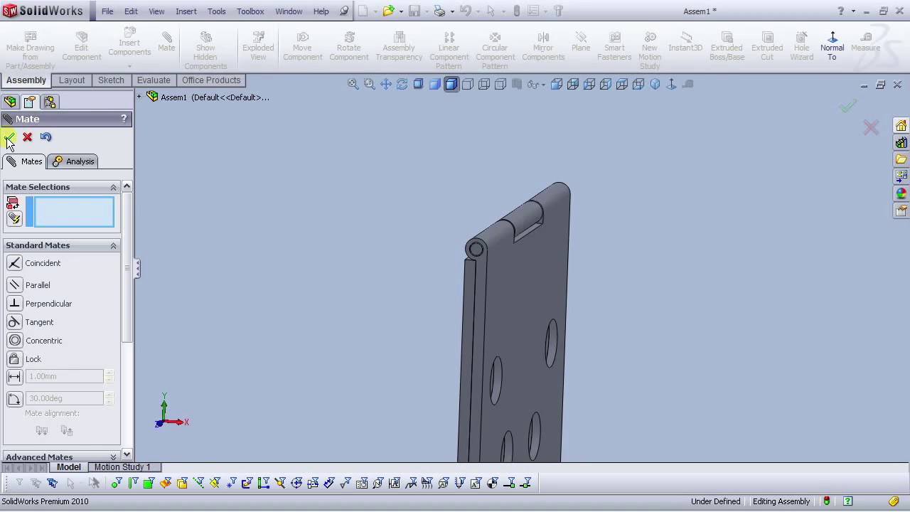
pyautogui.click(8, 139)
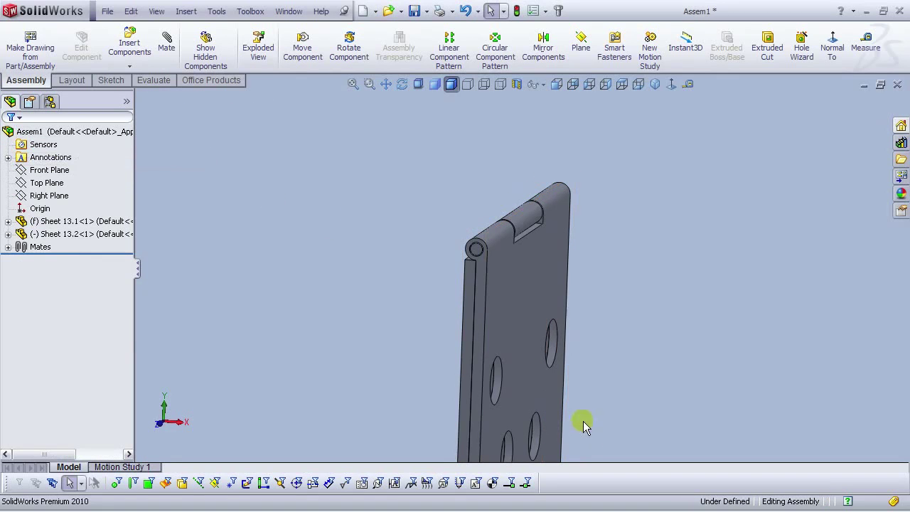
# Step: Swing the Sheet 13.2 leaf open about the pin, roughly square to the Sheet 13.1 leaf
pyautogui.scroll(5, 588, 429)
pyautogui.scroll(-3, 506, 270)
pyautogui.moveTo(529, 326); pyautogui.dragTo(574, 244)
pyautogui.scroll(1, 636, 304)
pyautogui.click(636, 304)
# Step: Examine the opened hinge end-on from the pin head side, with the Sheet 13.1 leaf turned to stand upright
pyautogui.moveTo(592, 323); pyautogui.dragTo(525, 342, button='middle')
pyautogui.scroll(-3, 490, 276)
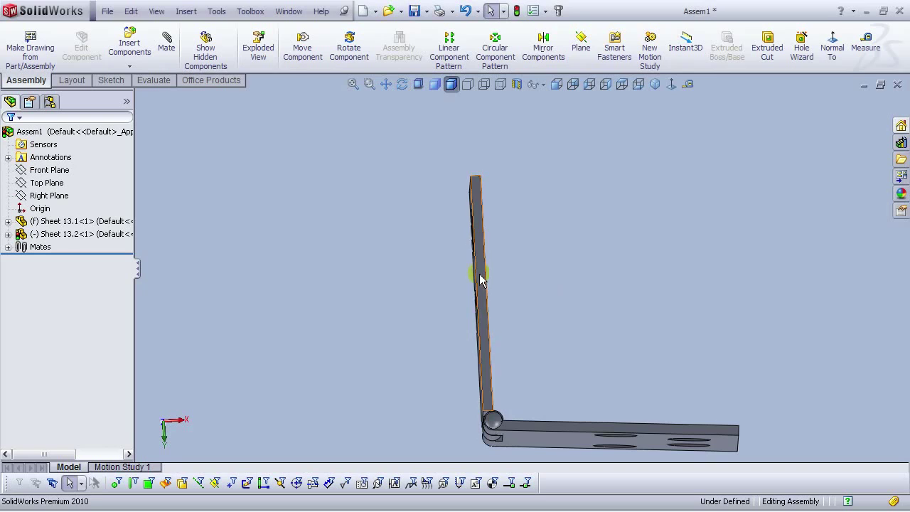
pyautogui.click(481, 274)
pyautogui.click(668, 86)
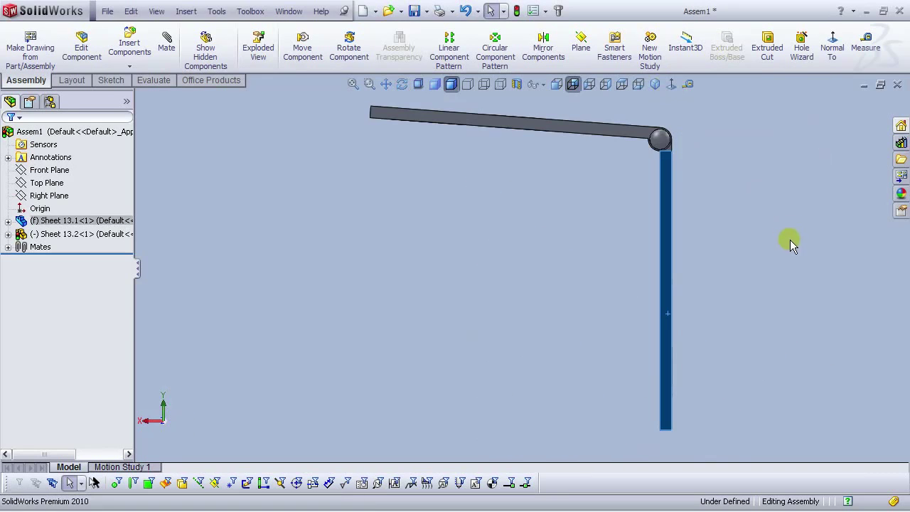
pyautogui.click(790, 232)
pyautogui.scroll(2, 709, 252)
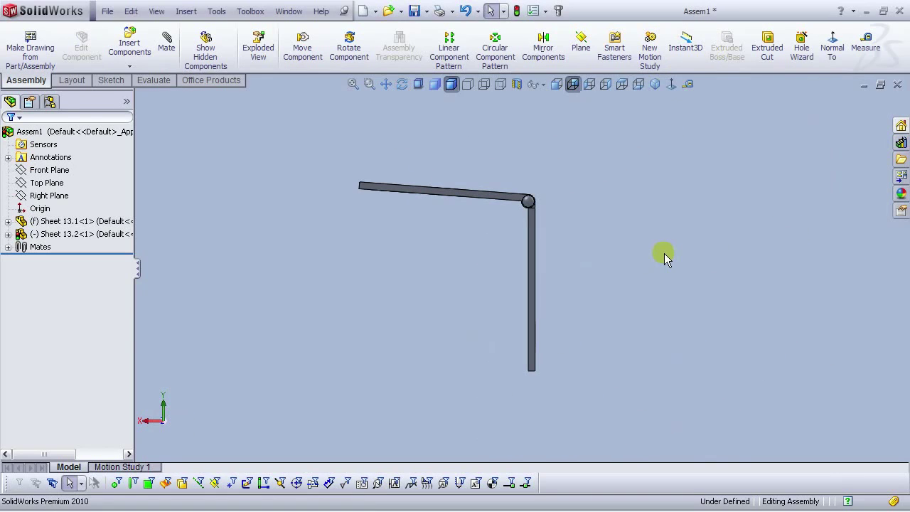
pyautogui.hotkey('alt', 'Right')
pyautogui.hotkey('alt', 'Right')
pyautogui.hotkey('alt', 'Right')
pyautogui.hotkey('alt', 'Right')
pyautogui.hotkey('alt', 'Right')
pyautogui.hotkey('alt', 'Right')
pyautogui.hotkey('alt', 'Right')
pyautogui.hotkey('alt', 'Right')
pyautogui.hotkey('alt', 'Right')
pyautogui.hotkey('alt', 'Right')
pyautogui.hotkey('alt', 'Right')
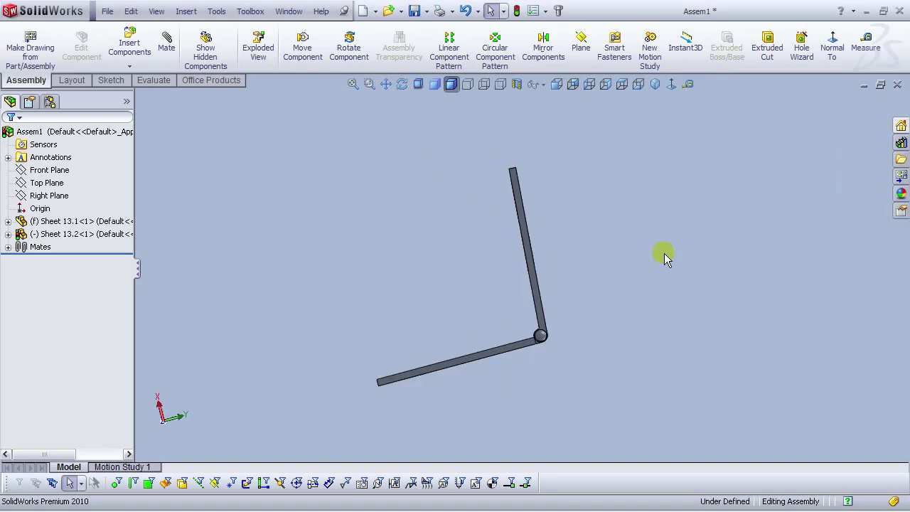
pyautogui.hotkey('alt', 'Right')
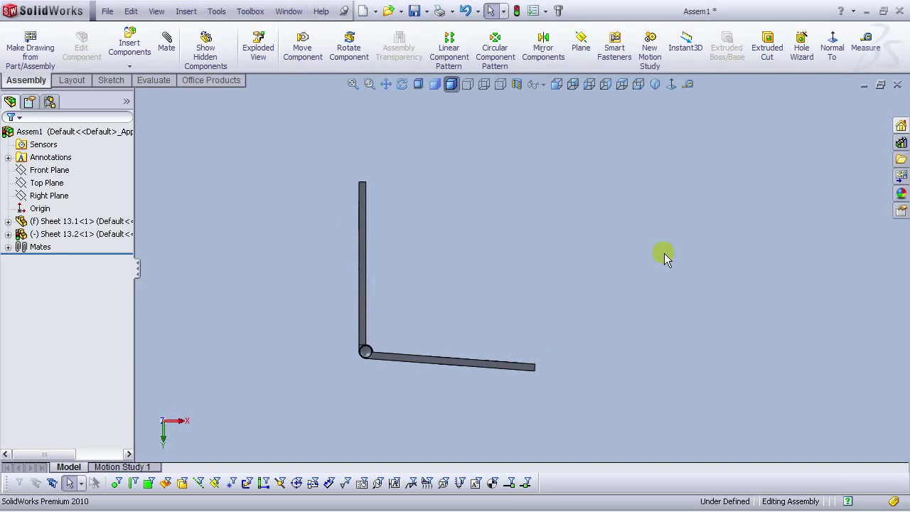
pyautogui.moveTo(605, 252); pyautogui.dragTo(416, 302, button='middle')
# Step: Add a 120° angle mate between the inner faces of the Sheet 13.1 and Sheet 13.2 leaves and finish mating
pyautogui.click(166, 42)
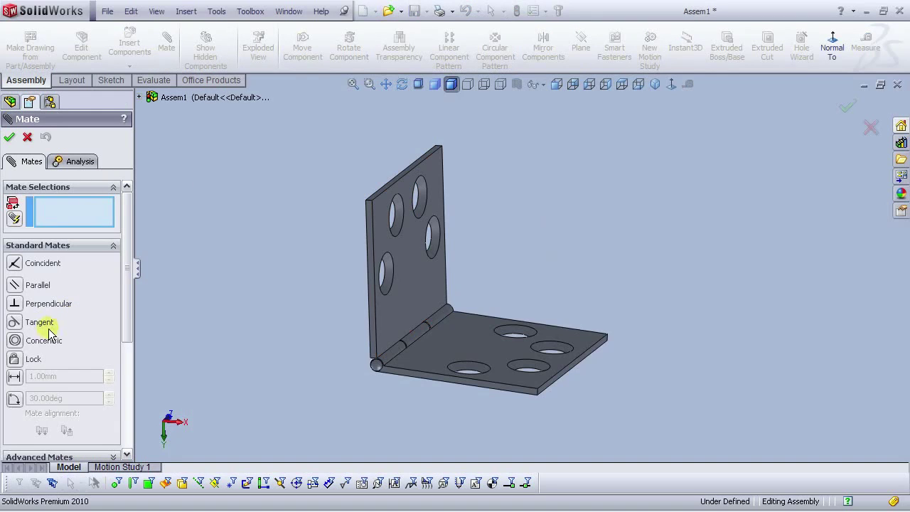
pyautogui.click(15, 401)
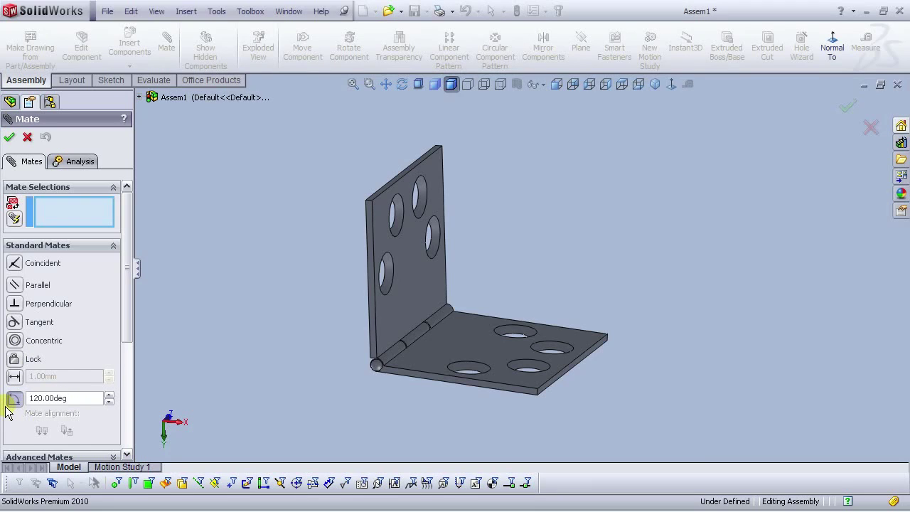
pyautogui.click(413, 289)
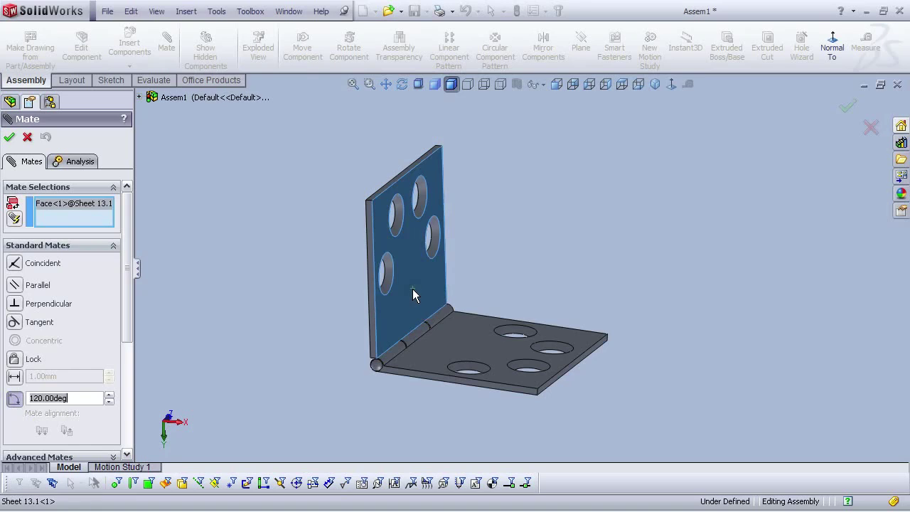
pyautogui.click(450, 342)
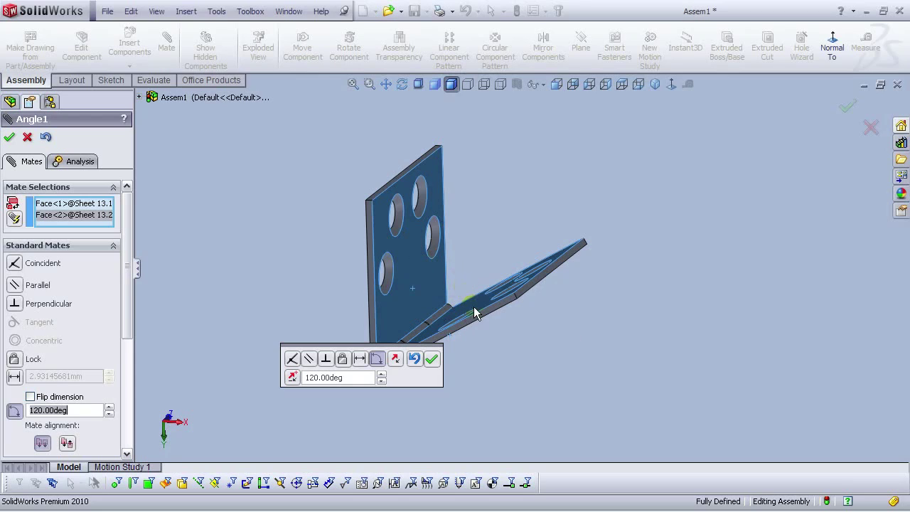
pyautogui.click(432, 361)
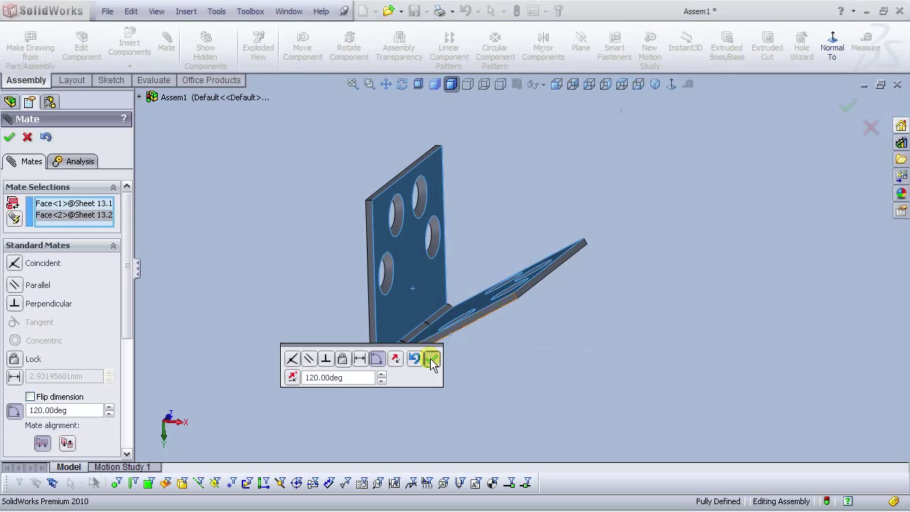
pyautogui.click(9, 138)
# Step: Show the assembly in isometric view and save it as Hinge in the Artist's Easel folder
pyautogui.click(557, 84)
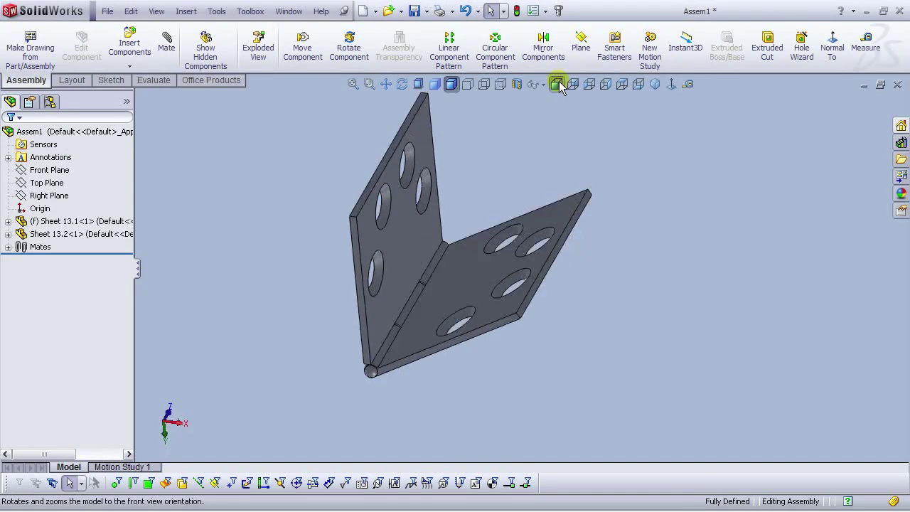
pyautogui.click(656, 85)
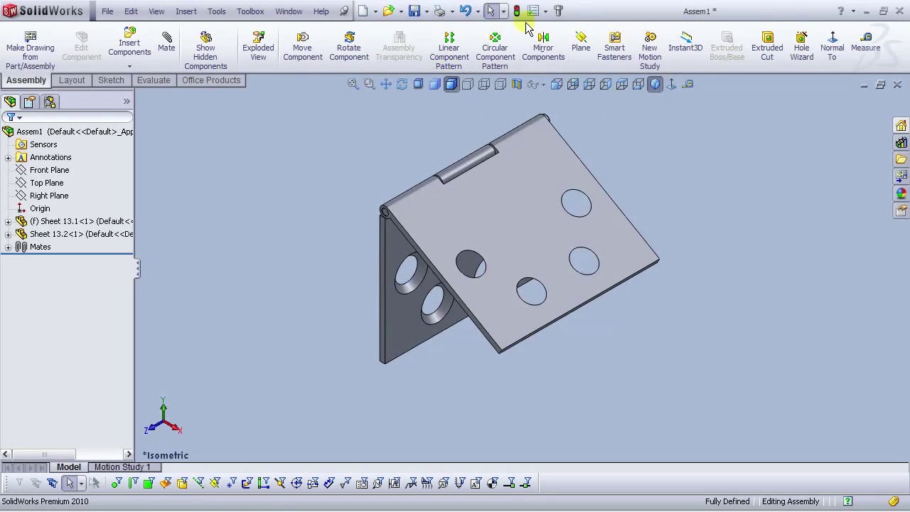
pyautogui.click(107, 11)
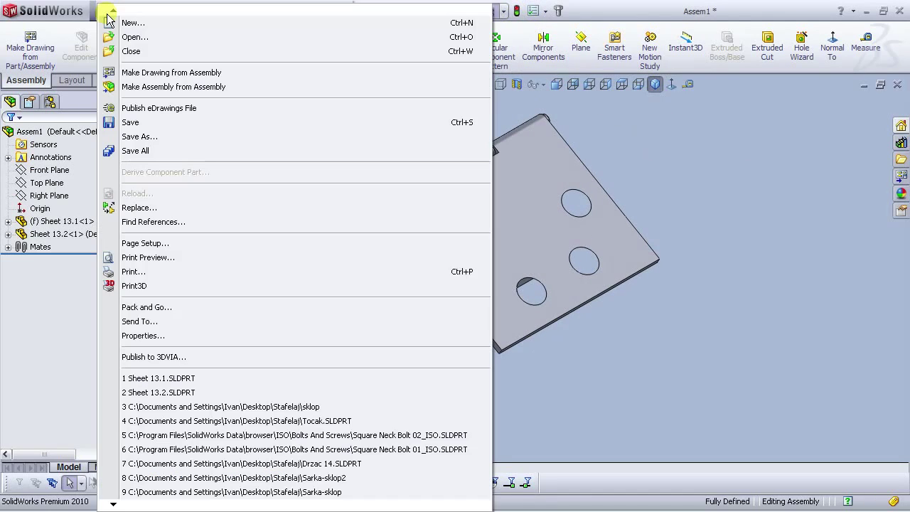
pyautogui.click(142, 136)
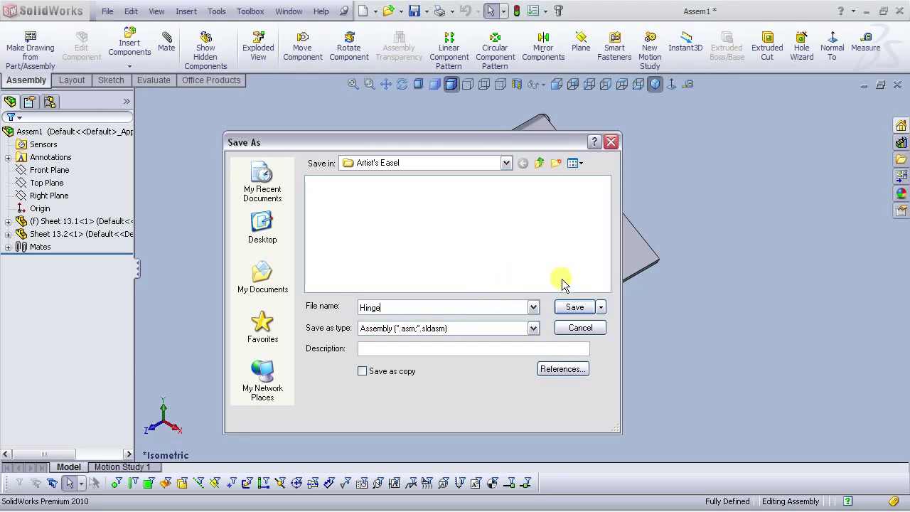
pyautogui.click(571, 314)
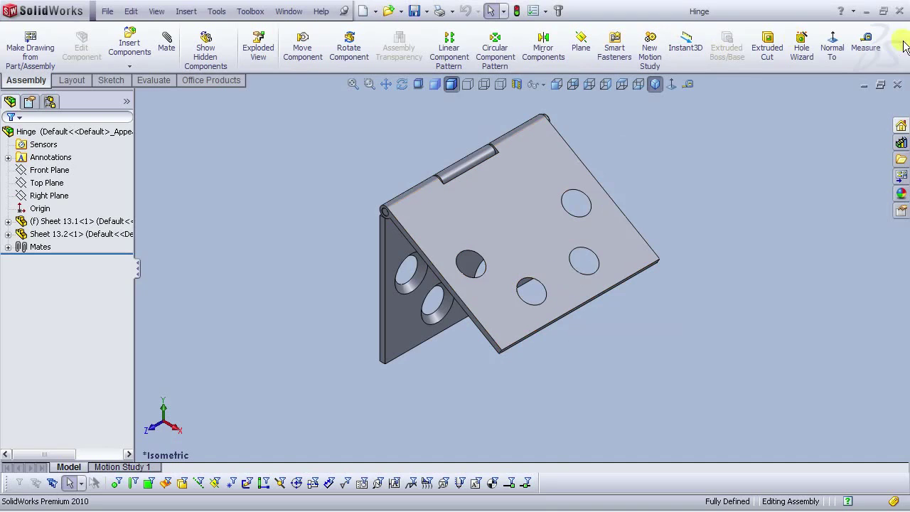
# Step: Close the open Sheet 13.2 and Sheet 13.1 part documents, keeping the Hinge assembly open
pyautogui.click(289, 11)
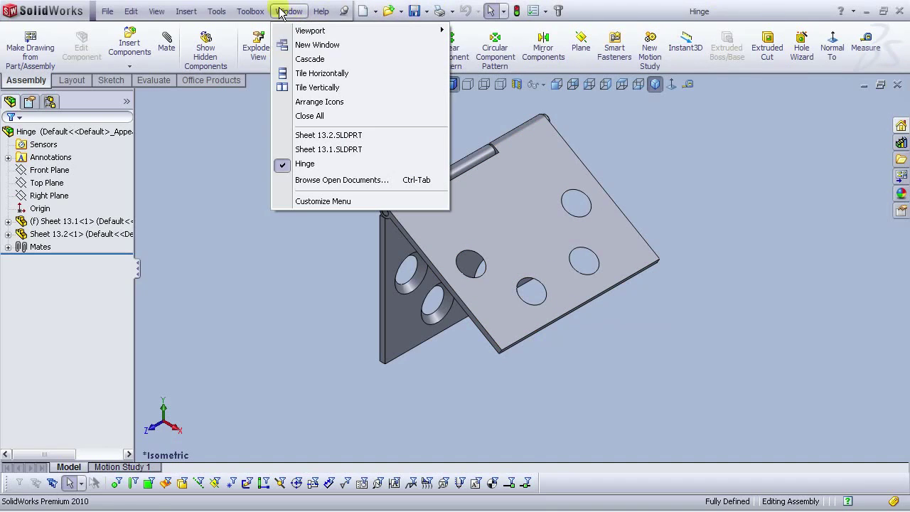
pyautogui.click(323, 136)
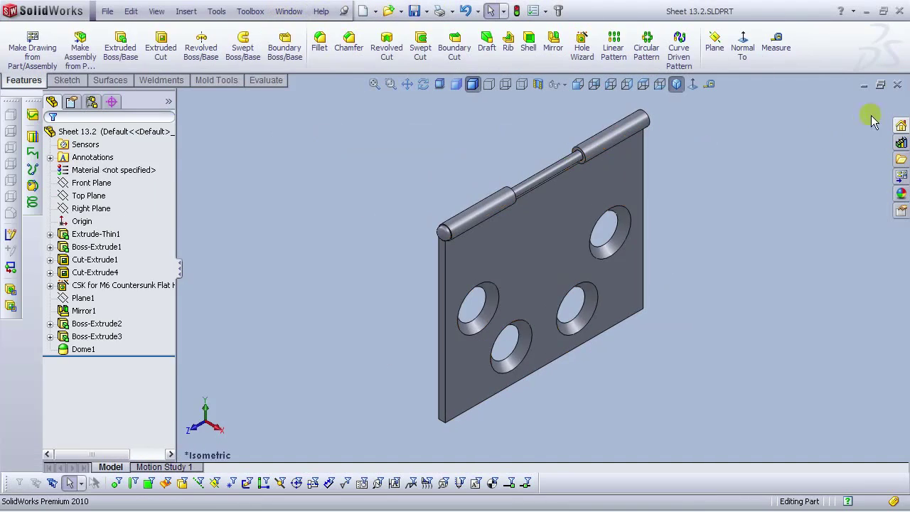
pyautogui.click(896, 84)
pyautogui.click(289, 12)
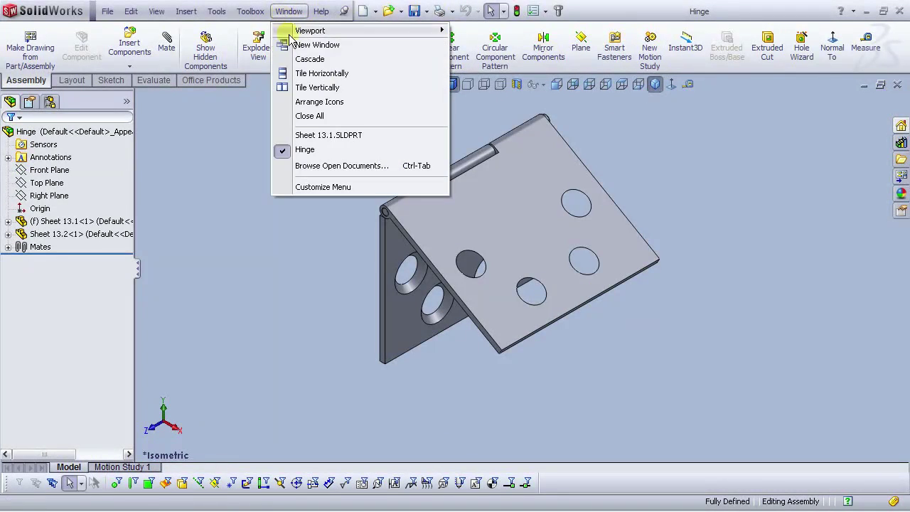
pyautogui.click(336, 137)
pyautogui.click(897, 84)
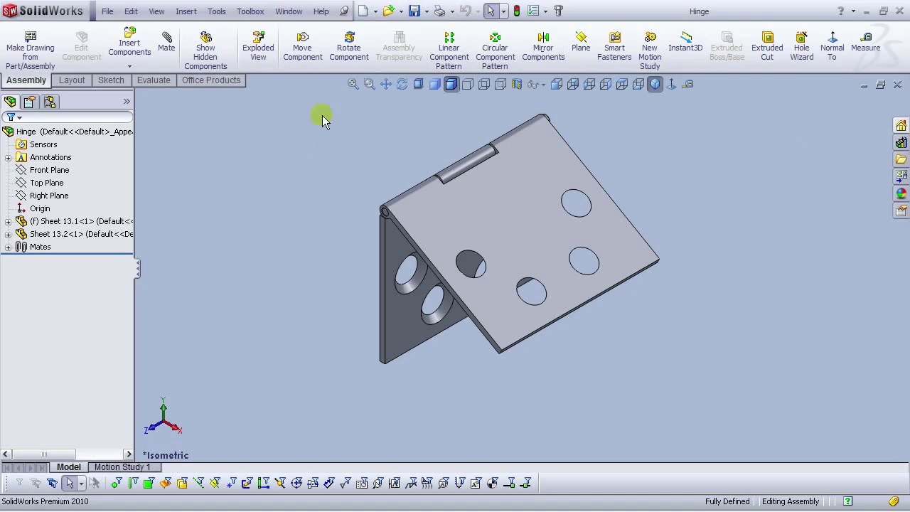
# Step: Create a new part document and start a sketch on its Front Plane
pyautogui.click(362, 13)
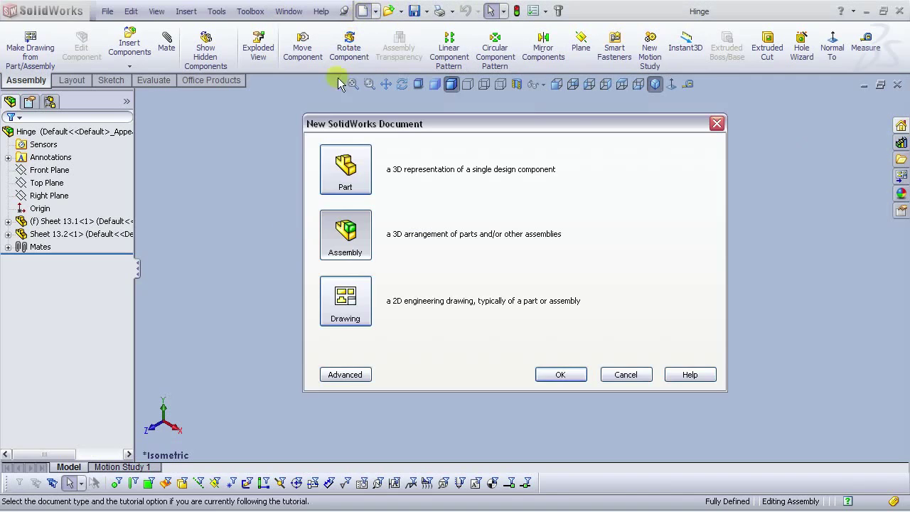
pyautogui.click(560, 375)
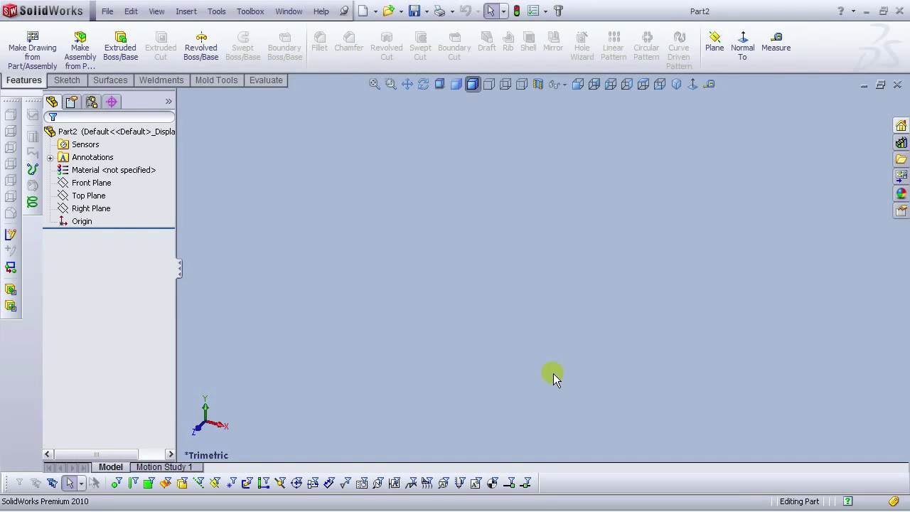
pyautogui.click(86, 183)
pyautogui.click(96, 159)
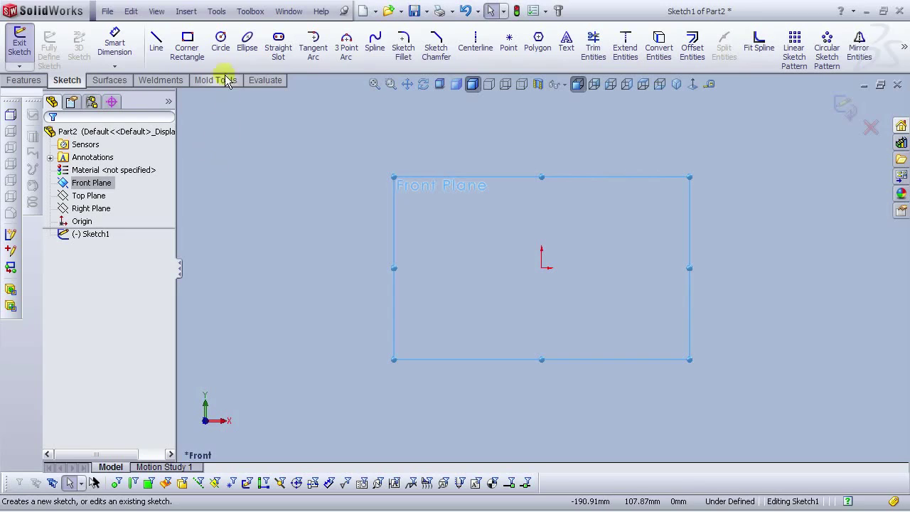
# Step: Sketch a circle centred on the origin and dimension its diameter to 80 mm
pyautogui.click(221, 44)
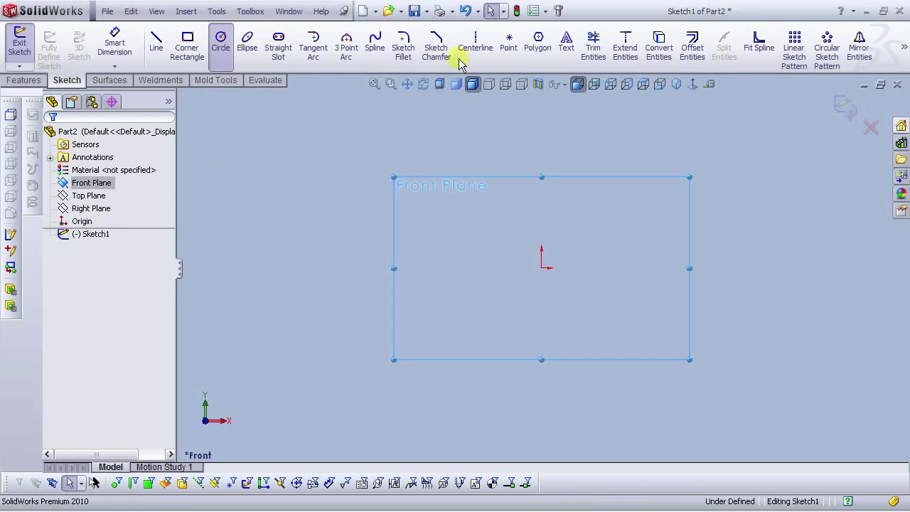
pyautogui.click(542, 267)
pyautogui.click(469, 267)
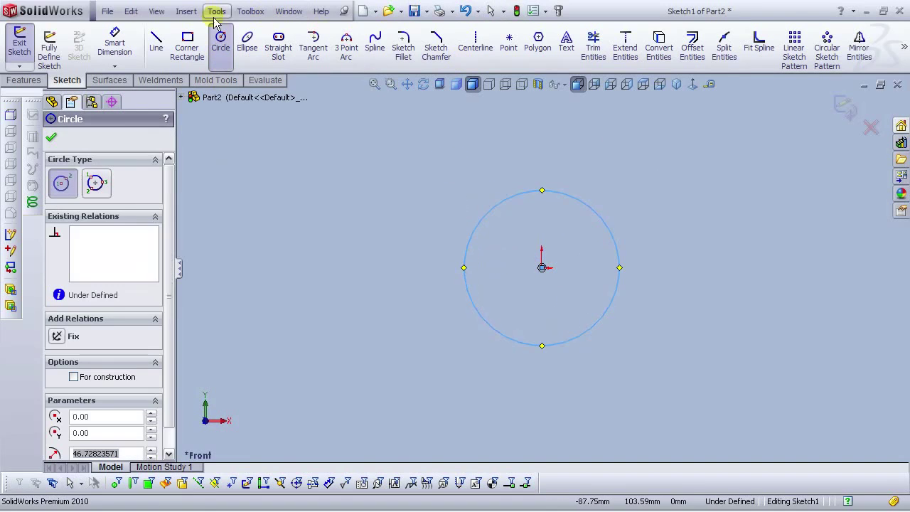
pyautogui.click(113, 39)
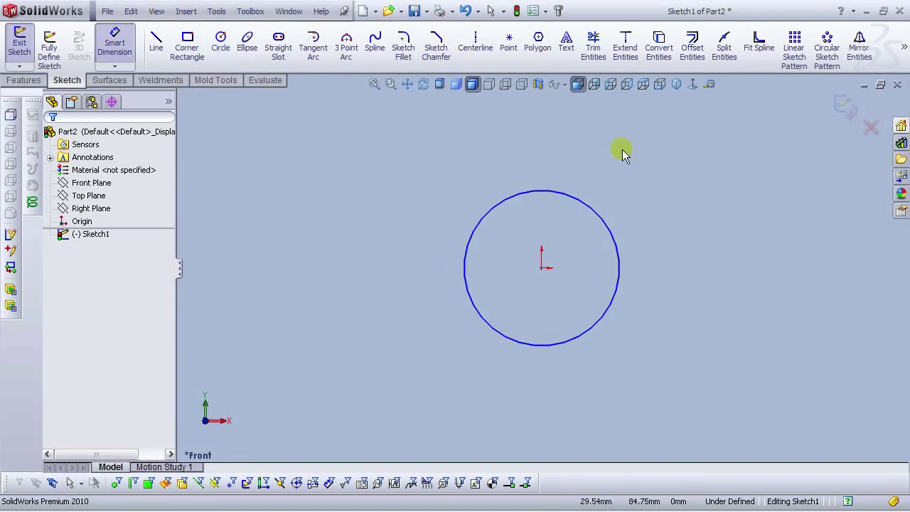
pyautogui.click(634, 196)
pyautogui.click(647, 185)
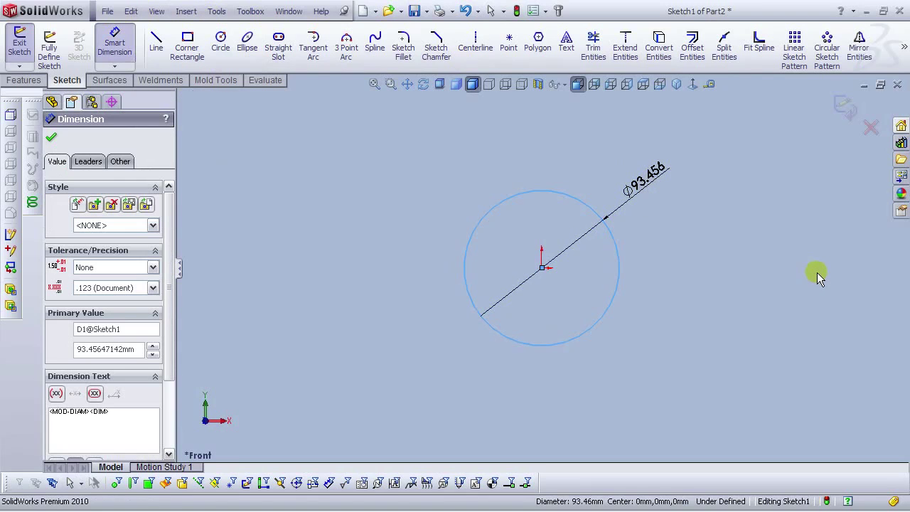
pyautogui.write('80')
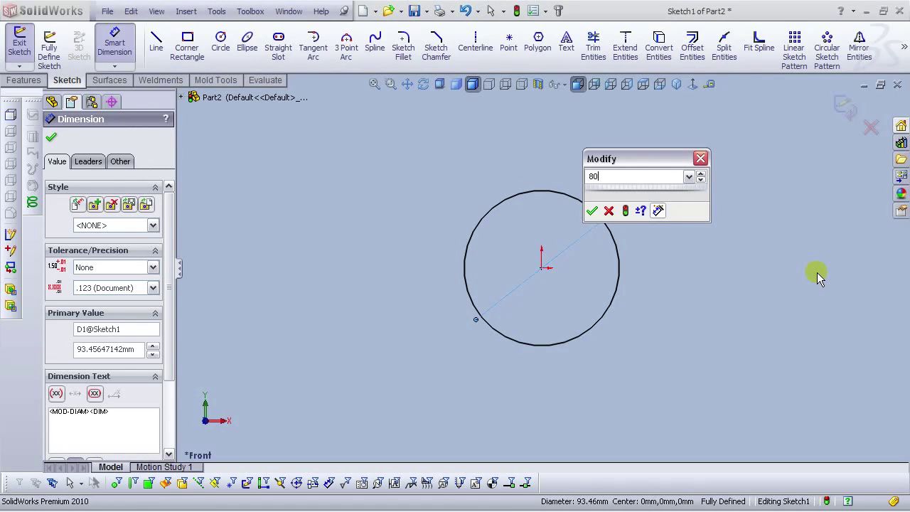
pyautogui.press('Return')
pyautogui.click(817, 273)
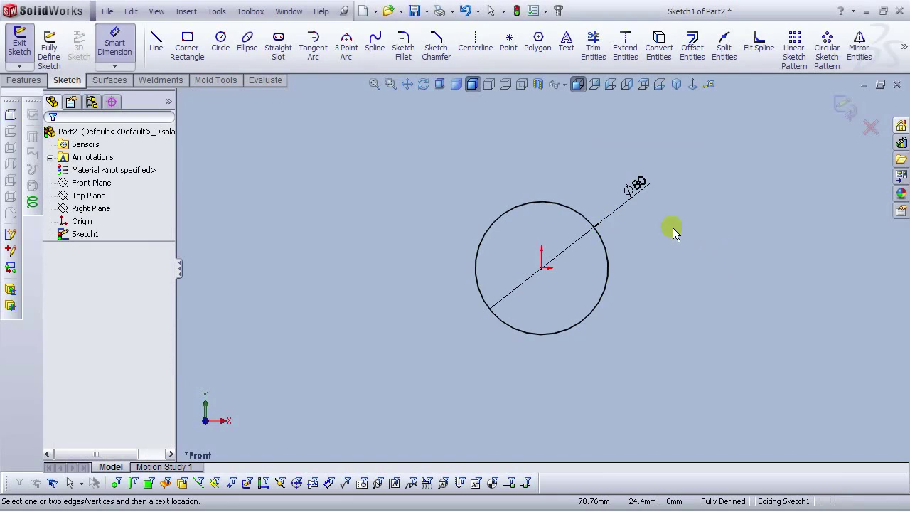
# Step: Extrude the circle 50 mm with the Mid Plane end condition
pyautogui.scroll(-1, 673, 227)
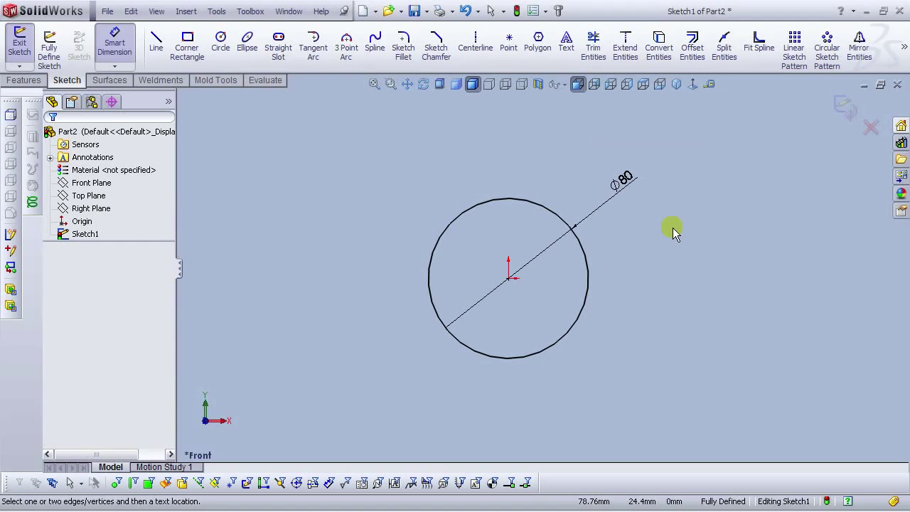
pyautogui.click(23, 80)
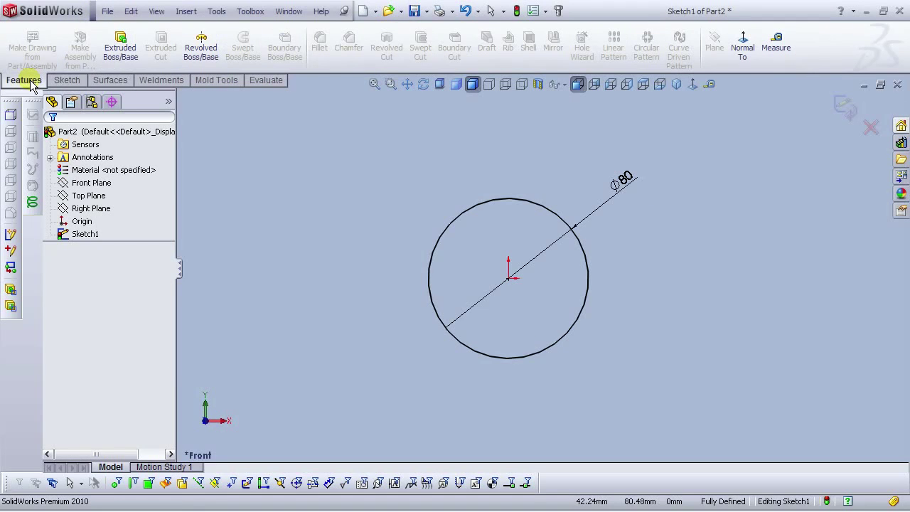
pyautogui.click(120, 59)
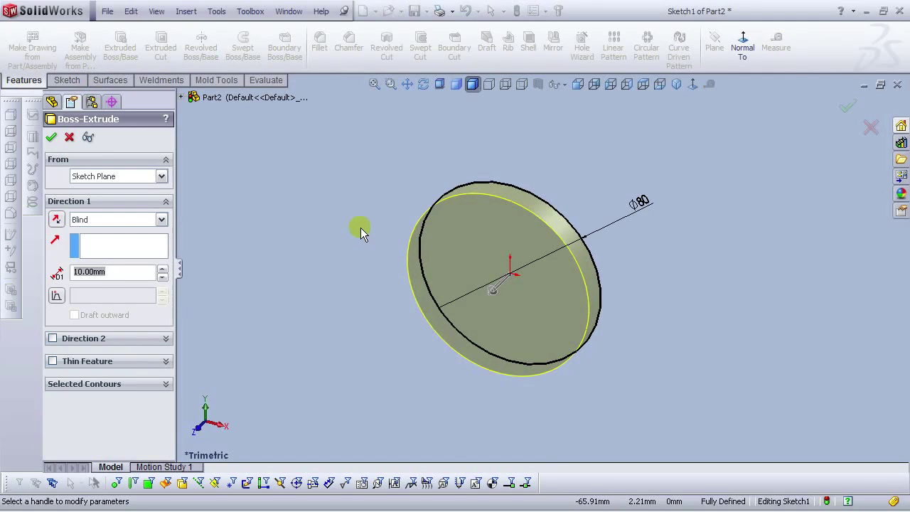
pyautogui.write('50')
pyautogui.press('Return')
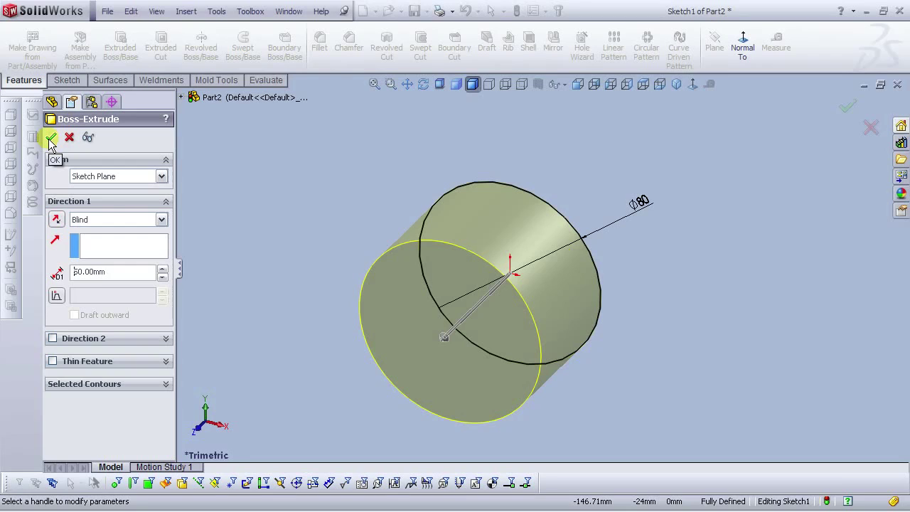
pyautogui.click(107, 222)
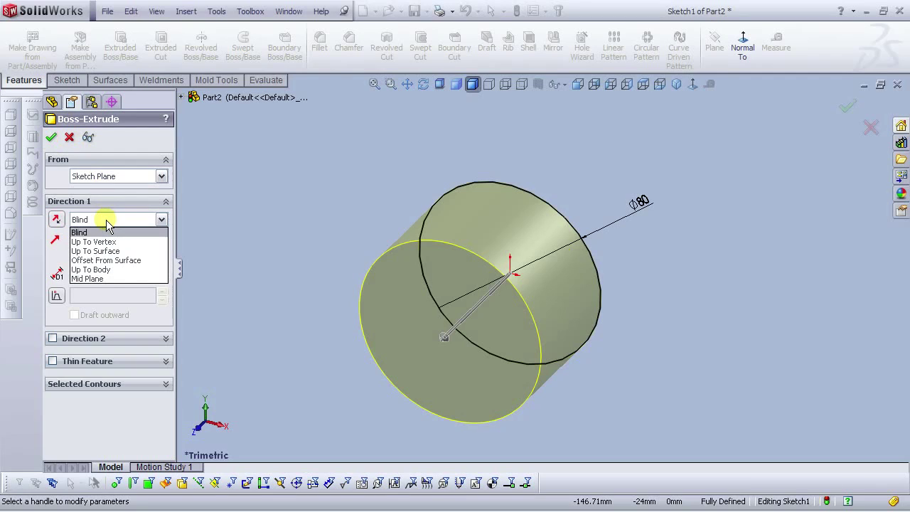
pyautogui.click(103, 278)
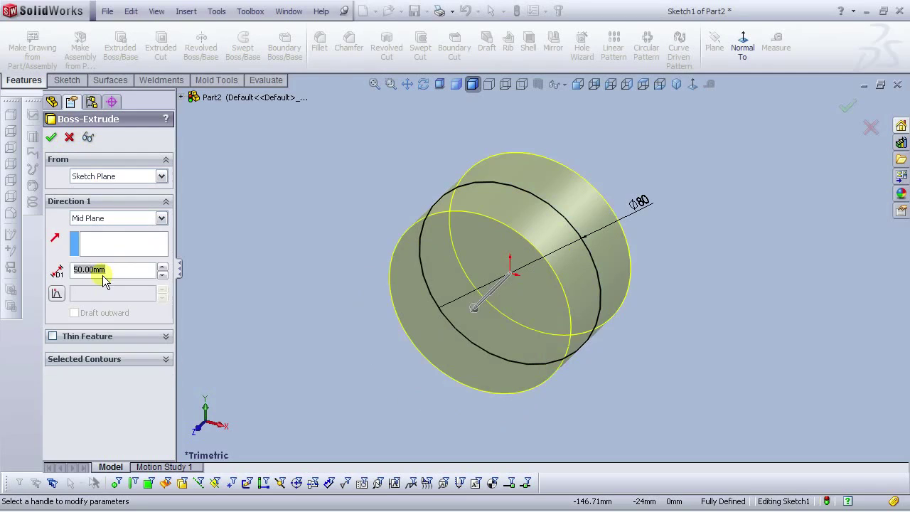
pyautogui.moveTo(398, 217)
pyautogui.mouseDown(button='middle')
pyautogui.moveTo(322, 224)
pyautogui.moveTo(362, 203)
pyautogui.moveTo(386, 229)
pyautogui.mouseUp(button='middle')
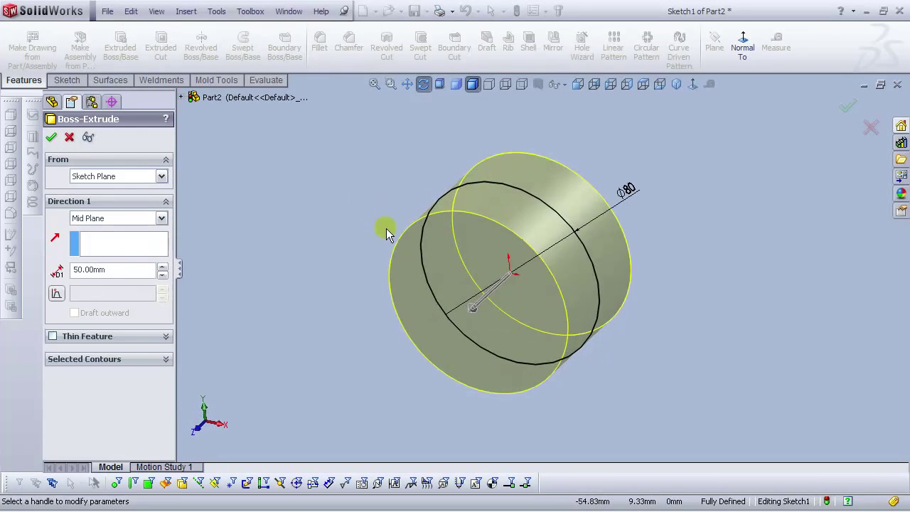
pyautogui.click(51, 139)
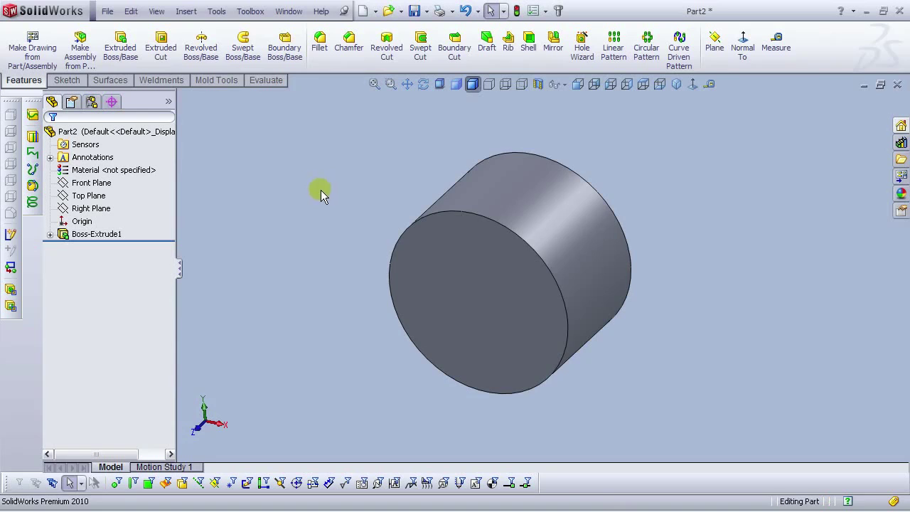
# Step: Fillet the circular edges at both ends of the cylinder with a constant 15 mm radius
pyautogui.moveTo(405, 317); pyautogui.dragTo(574, 324, button='middle')
pyautogui.click(368, 145)
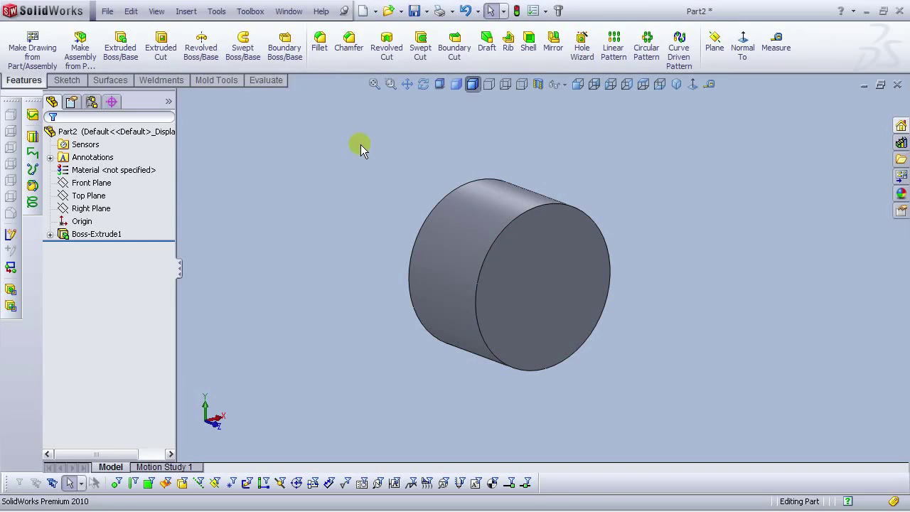
pyautogui.click(320, 44)
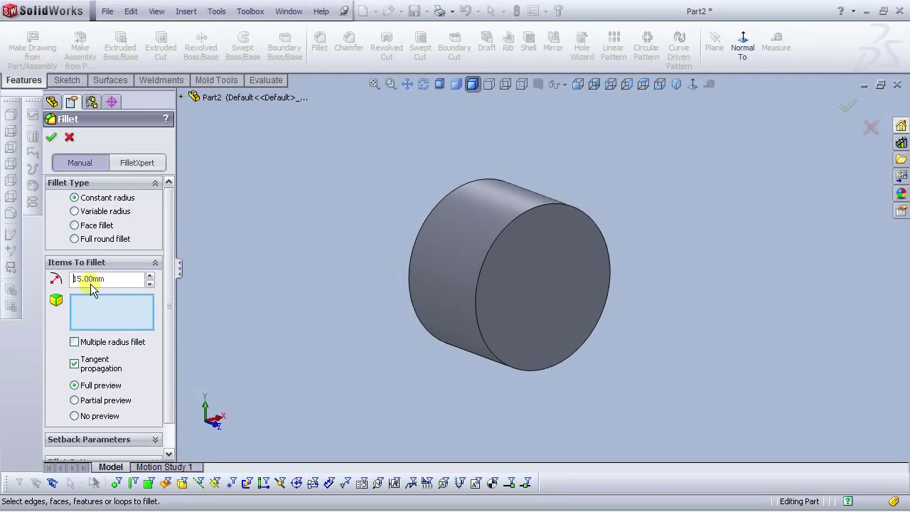
pyautogui.click(514, 219)
pyautogui.click(454, 192)
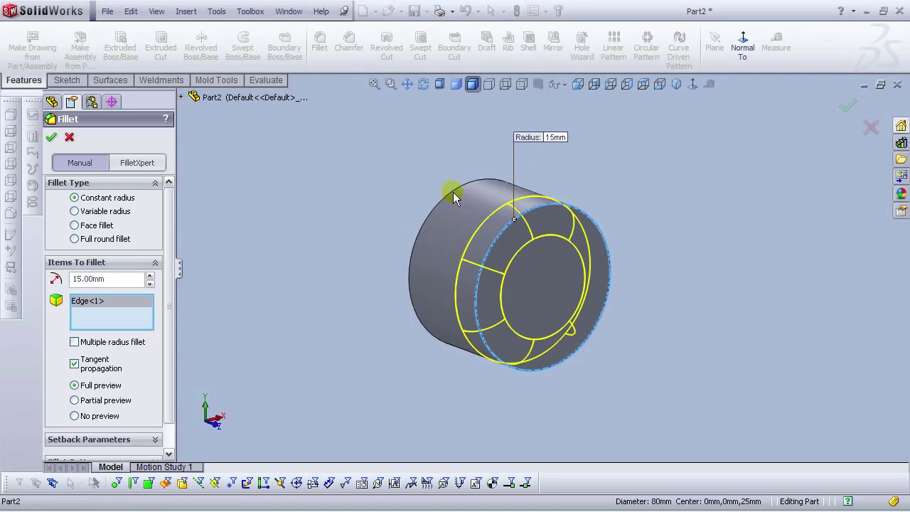
pyautogui.click(48, 136)
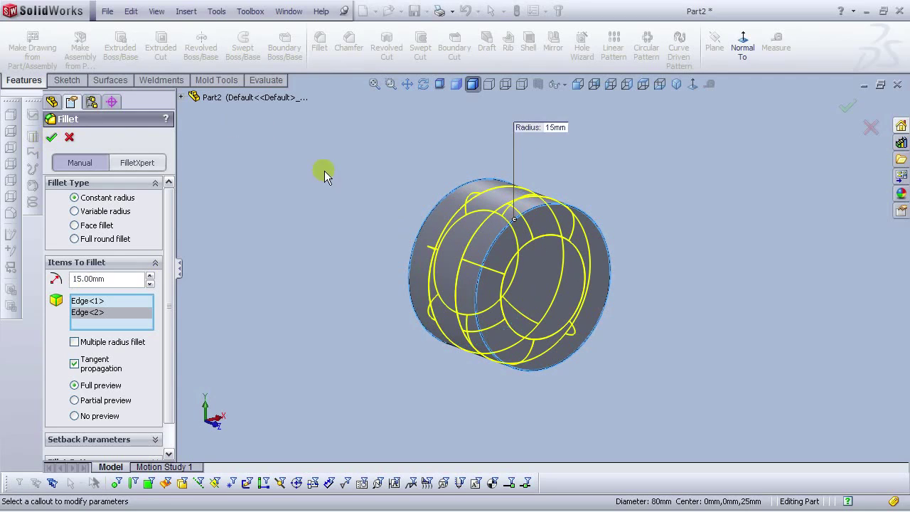
# Step: Start a sketch on the flat front end face of the filleted cylinder, viewed normal to the face
pyautogui.scroll(2, 547, 309)
pyautogui.moveTo(551, 306); pyautogui.dragTo(508, 296)
pyautogui.press('Escape')
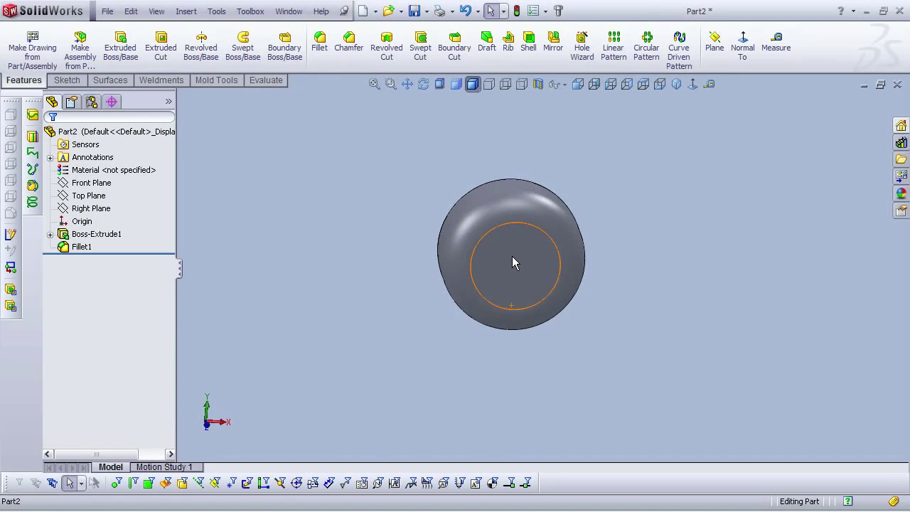
pyautogui.click(515, 263)
pyautogui.click(549, 215)
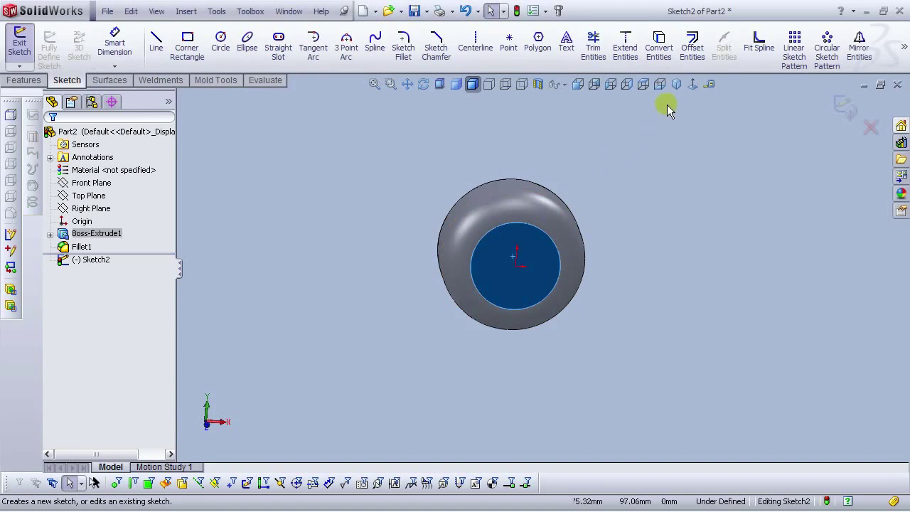
pyautogui.click(691, 85)
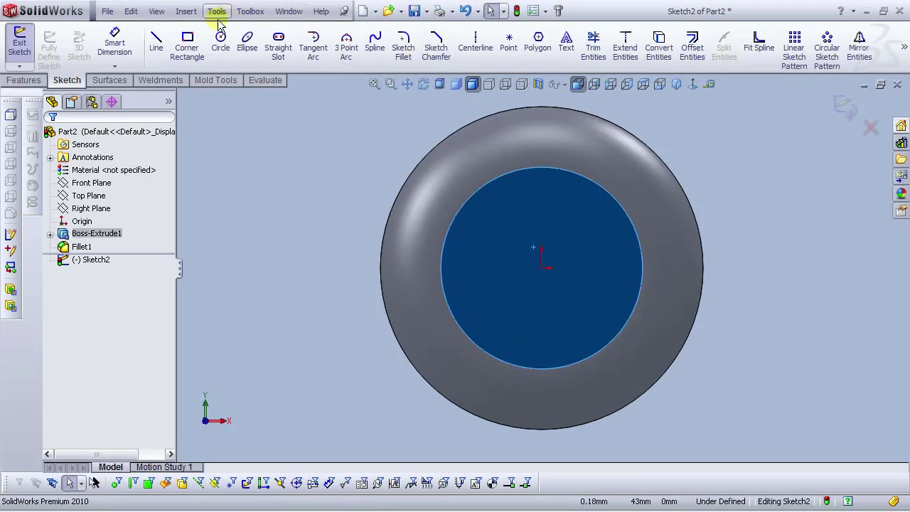
pyautogui.click(234, 137)
# Step: Sketch a circle centred on the origin of the end face and dimension its diameter to 20 mm
pyautogui.click(220, 41)
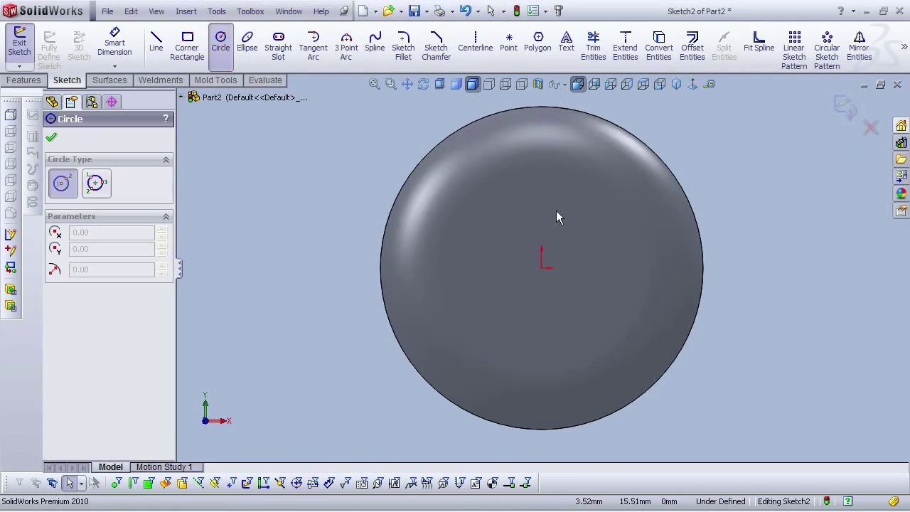
pyautogui.click(542, 269)
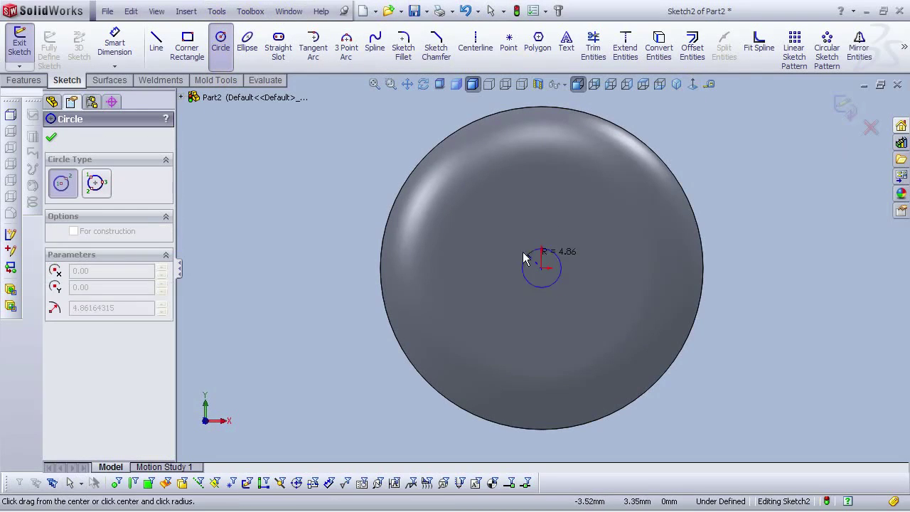
pyautogui.click(488, 232)
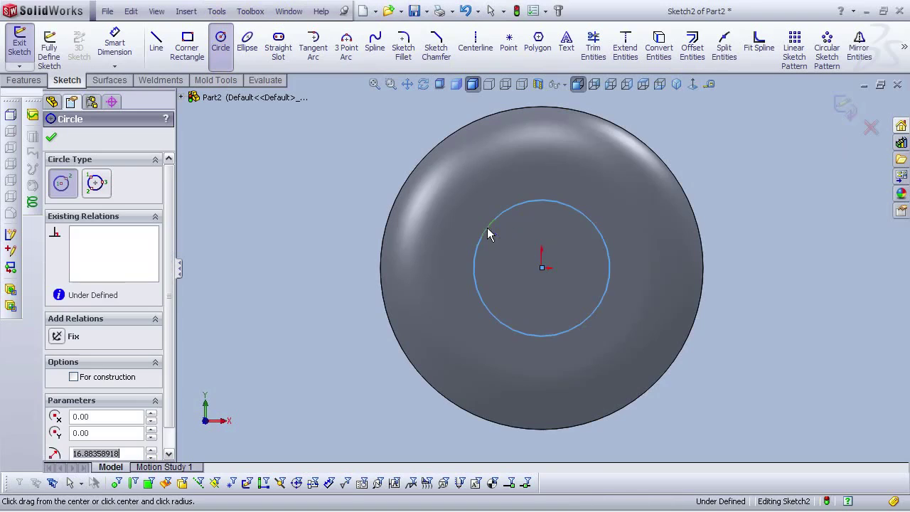
pyautogui.click(114, 44)
pyautogui.click(669, 142)
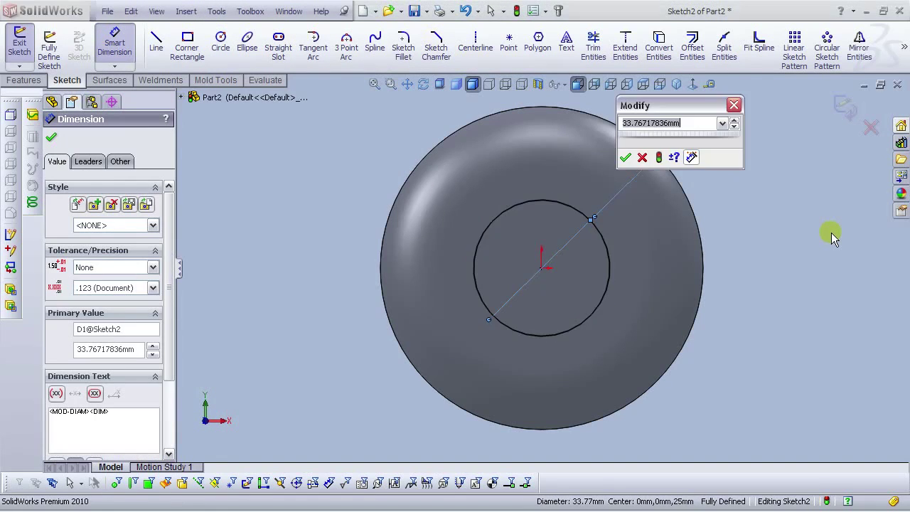
pyautogui.write('20')
pyautogui.press('Return')
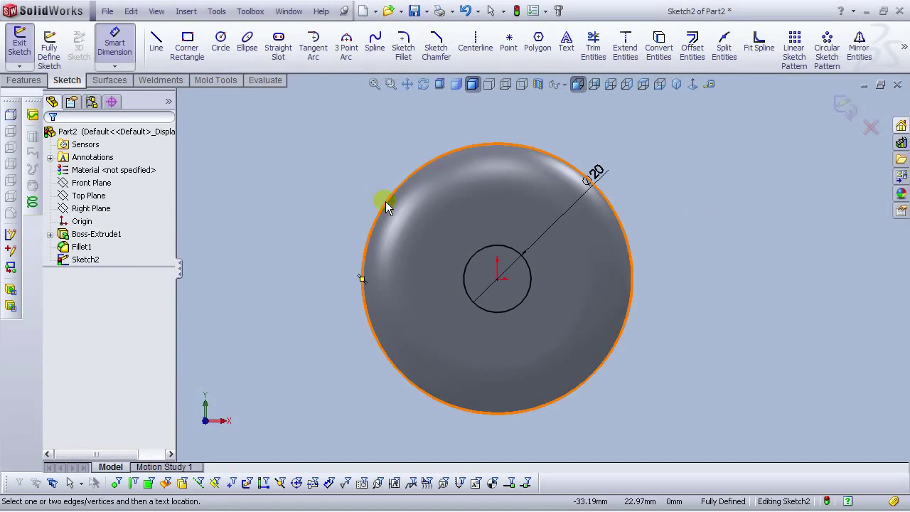
# Step: Cut-extrude the 20 mm circle through the cylinder with a Blind depth of 60 mm
pyautogui.click(20, 83)
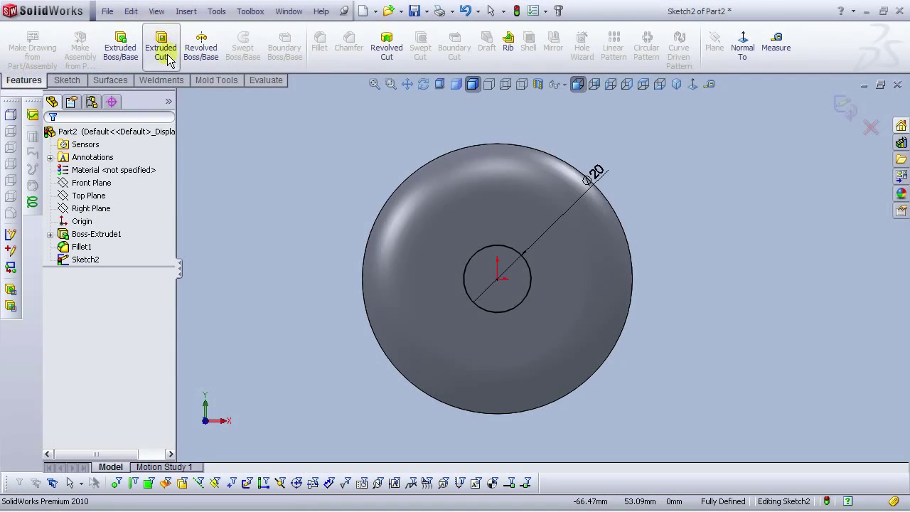
pyautogui.click(168, 60)
pyautogui.moveTo(313, 229); pyautogui.dragTo(379, 316, button='middle')
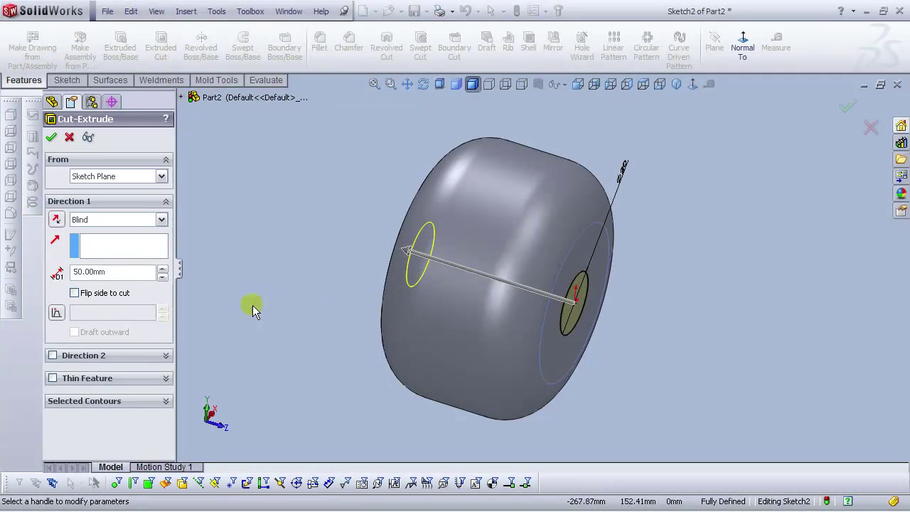
pyautogui.click(162, 269)
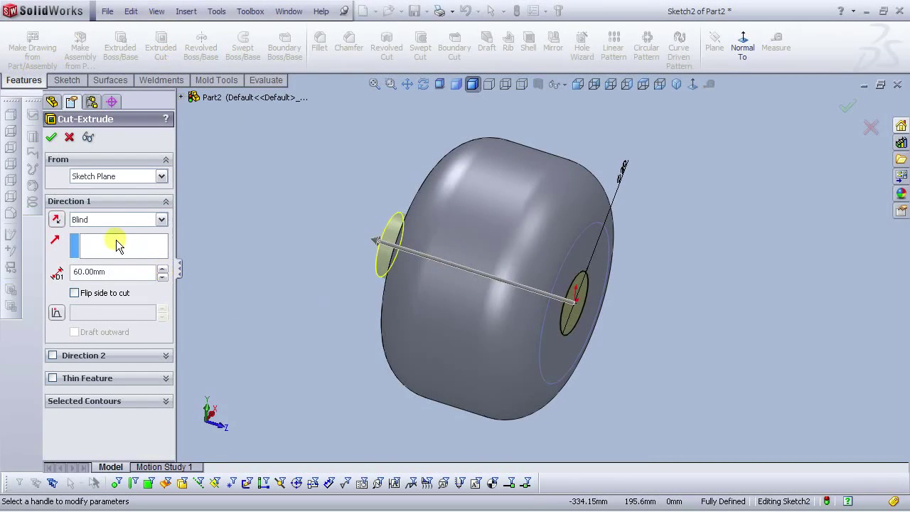
pyautogui.click(101, 222)
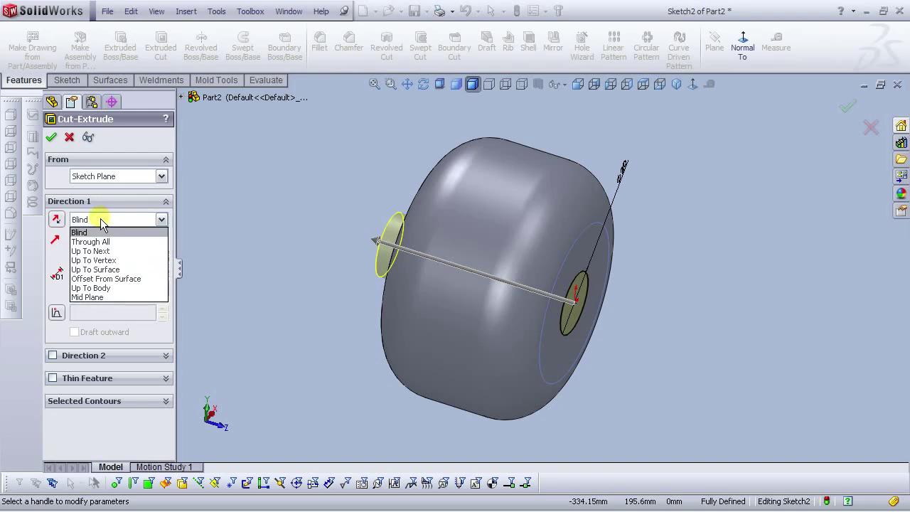
pyautogui.click(95, 297)
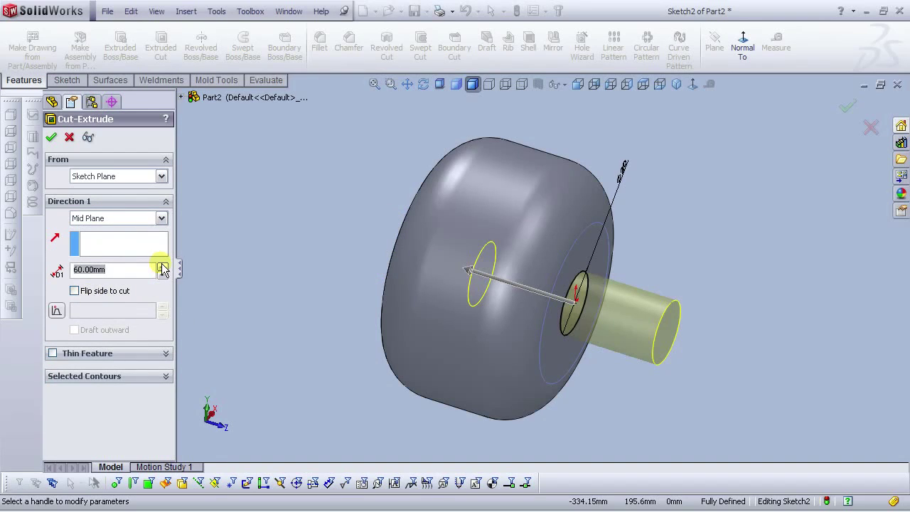
pyautogui.click(104, 220)
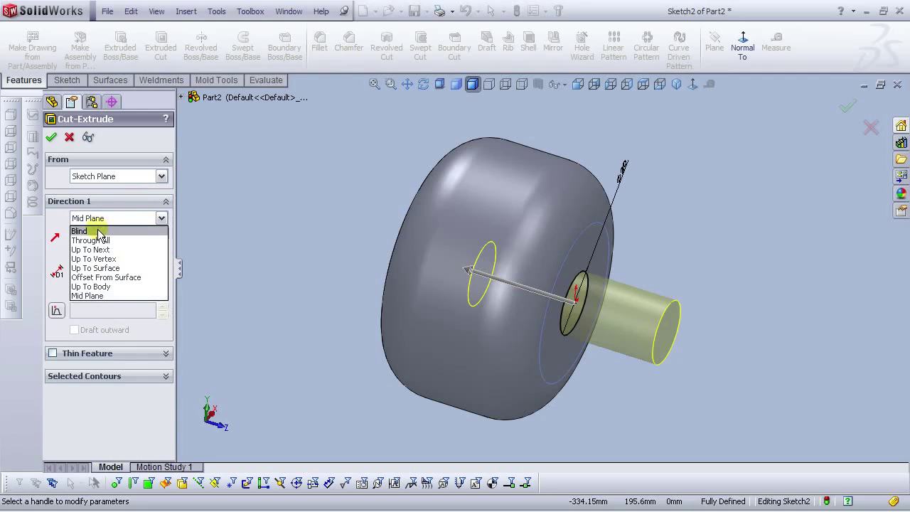
pyautogui.click(100, 233)
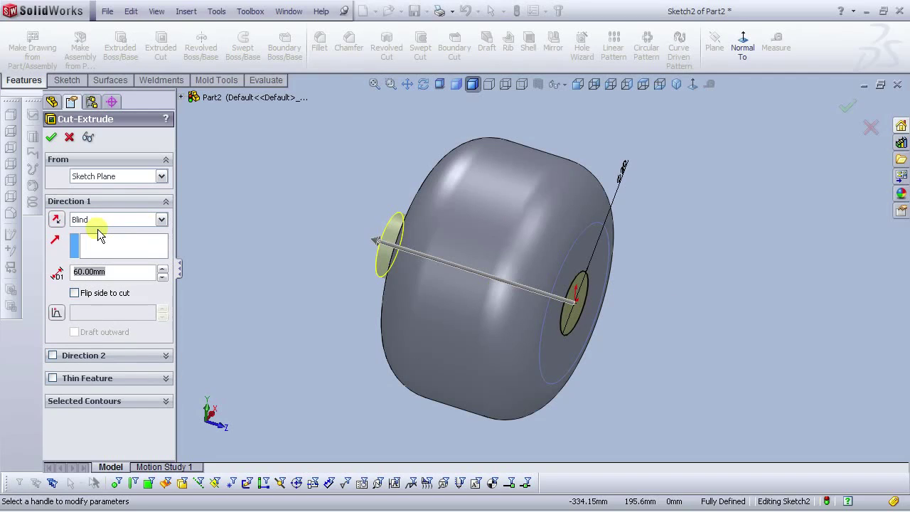
pyautogui.click(52, 138)
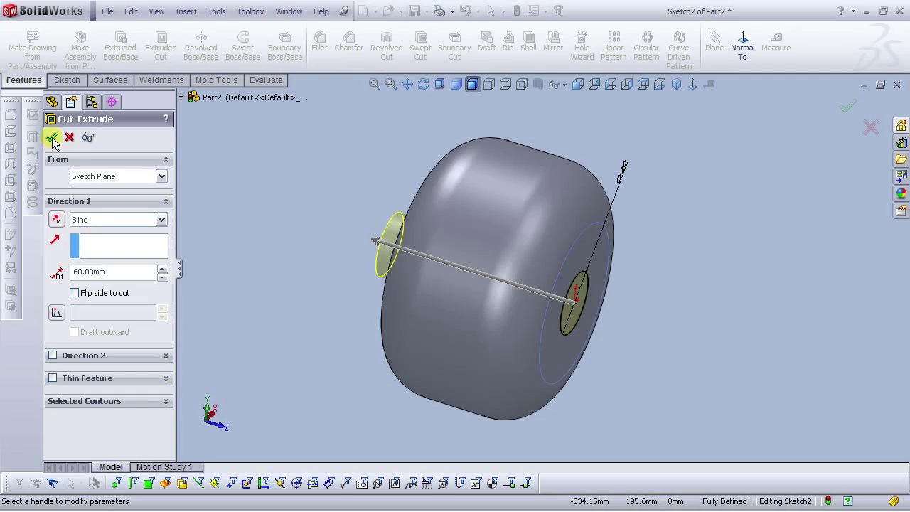
# Step: Start a sketch on the Front Plane of the bored cylinder, viewed normal to the plane
pyautogui.moveTo(332, 264); pyautogui.dragTo(280, 108, button='middle')
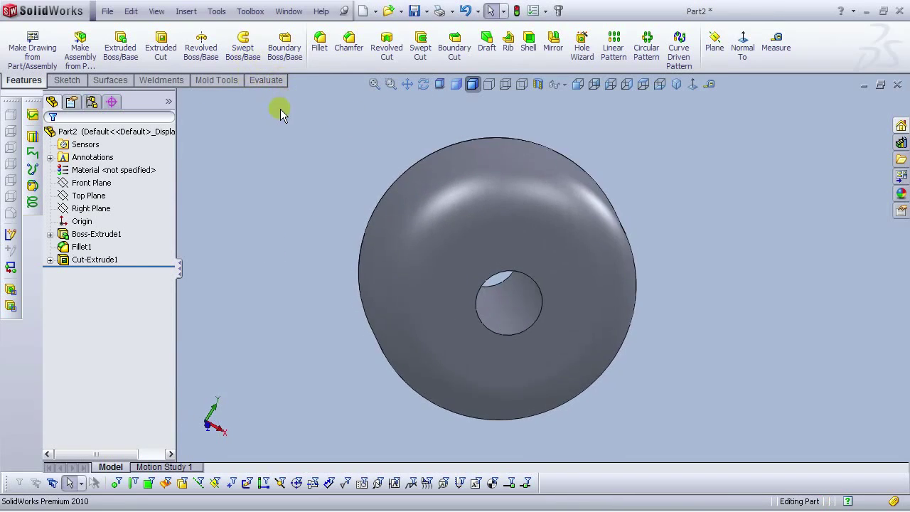
pyautogui.scroll(3, 572, 295)
pyautogui.scroll(-3, 595, 310)
pyautogui.click(524, 244)
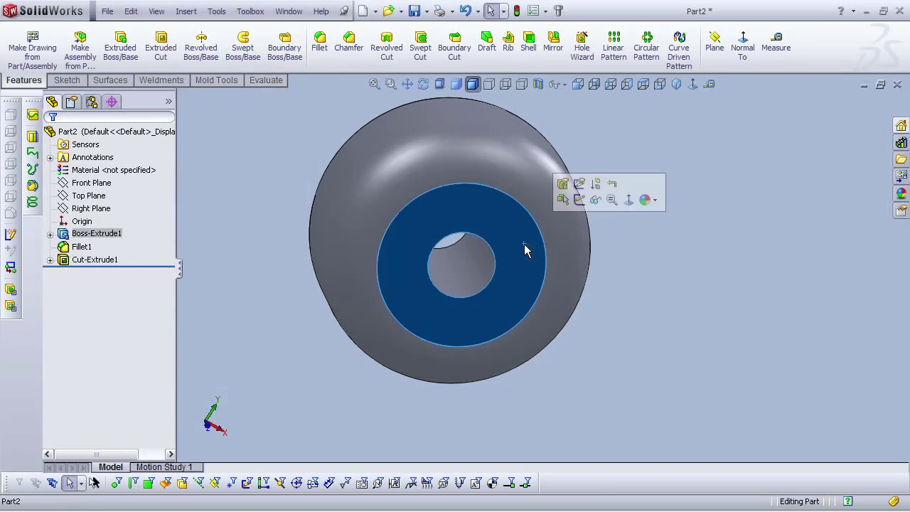
pyautogui.click(692, 85)
pyautogui.click(610, 120)
pyautogui.scroll(-2, 426, 251)
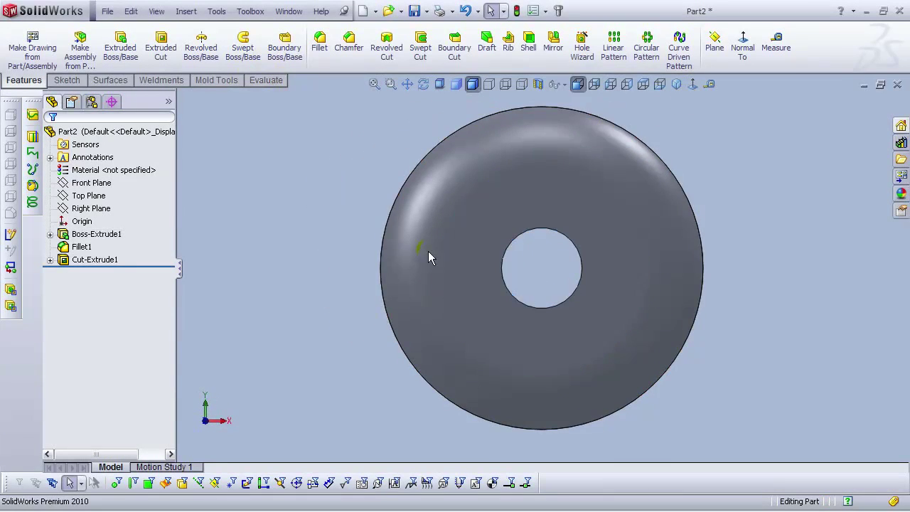
pyautogui.scroll(3, 711, 288)
pyautogui.scroll(-2, 522, 240)
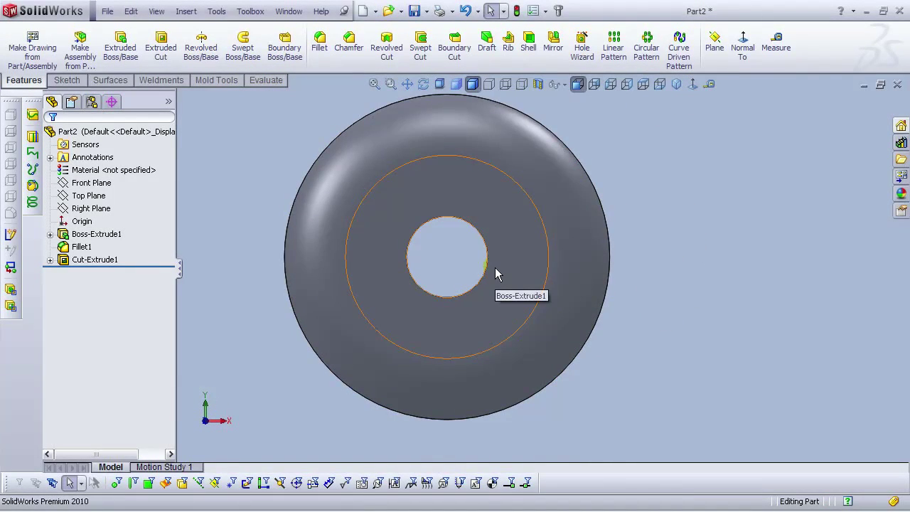
pyautogui.click(91, 184)
pyautogui.click(98, 161)
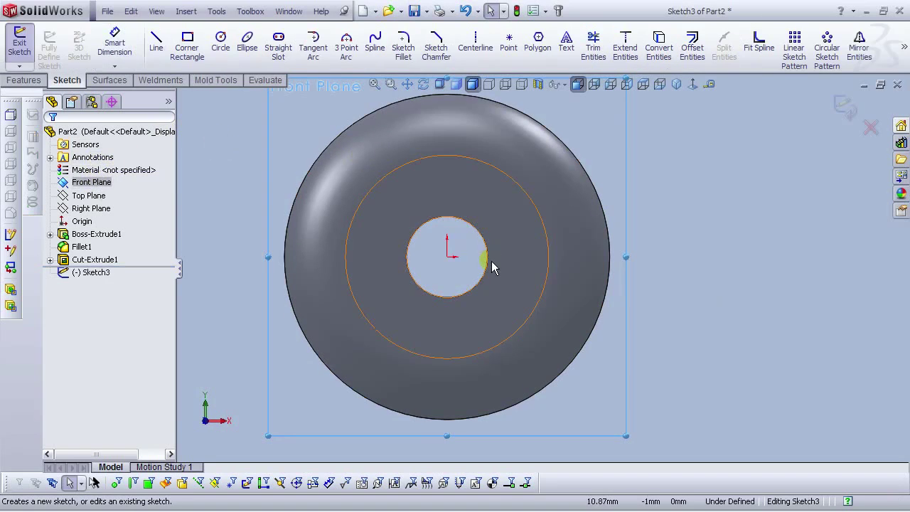
pyautogui.scroll(3, 492, 261)
pyautogui.moveTo(499, 253); pyautogui.dragTo(541, 308, button='middle')
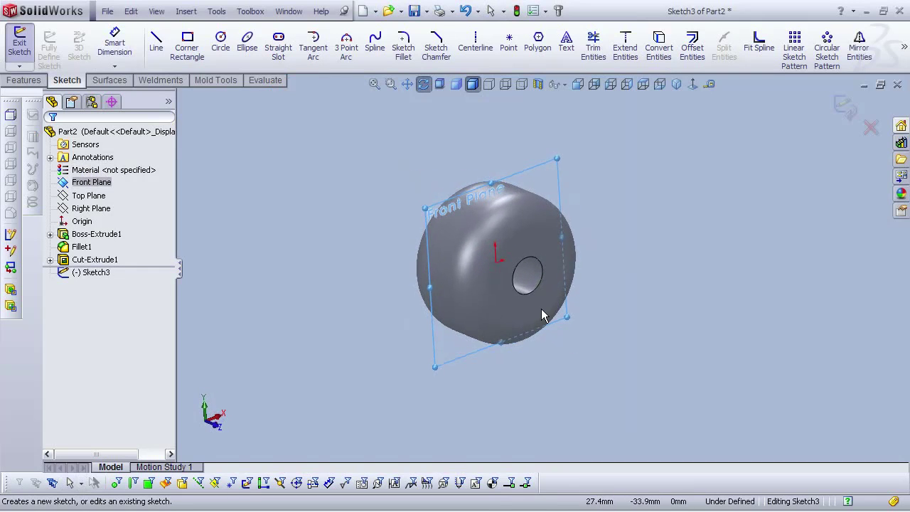
pyautogui.click(692, 84)
# Step: Sketch a circle centred on the origin inside the bore and dimension its diameter to 19.5 mm
pyautogui.click(217, 46)
pyautogui.click(541, 267)
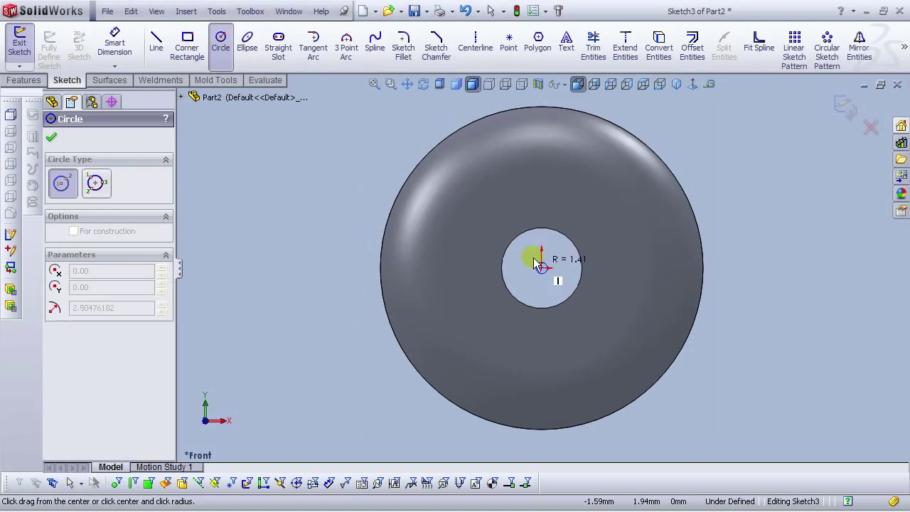
pyautogui.click(518, 248)
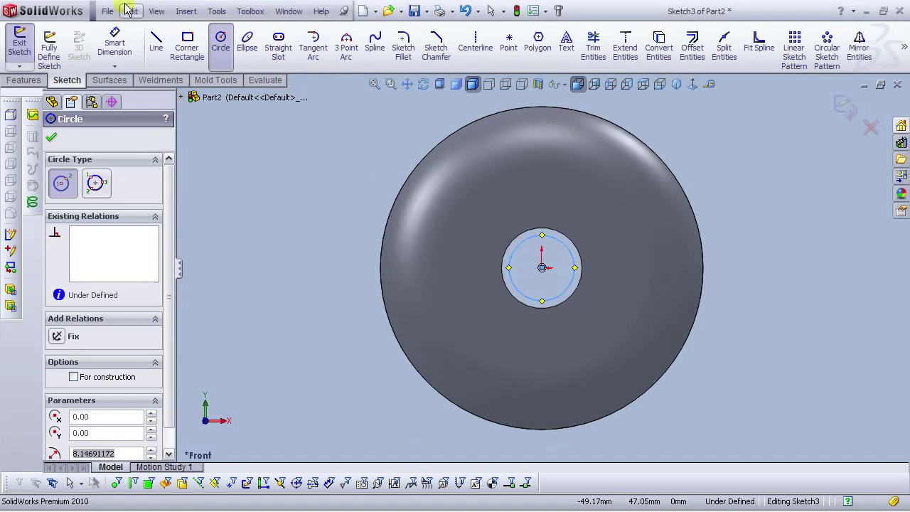
pyautogui.click(115, 43)
pyautogui.scroll(-4, 658, 250)
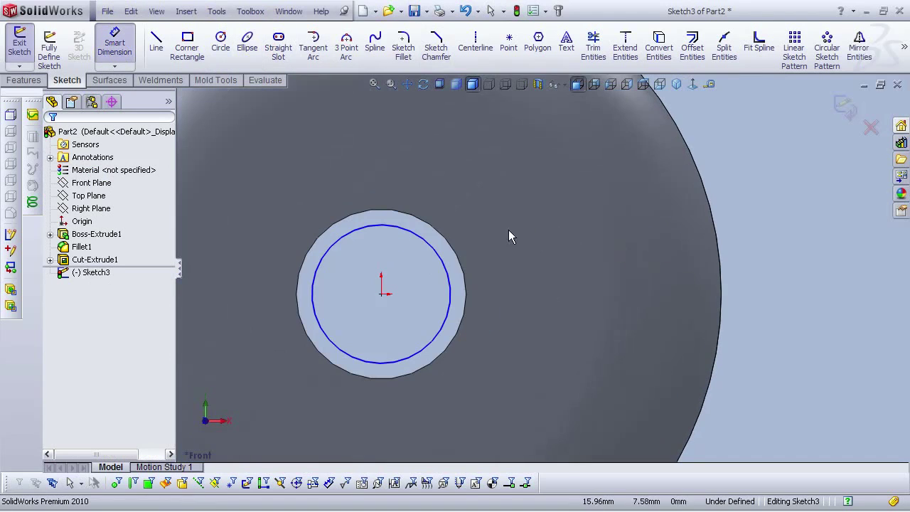
pyautogui.click(451, 264)
pyautogui.click(503, 213)
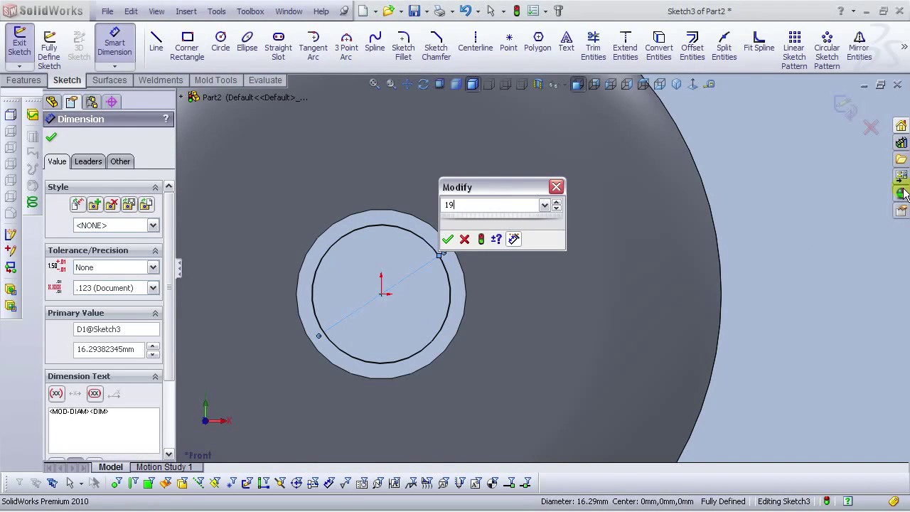
pyautogui.write('19.5')
pyautogui.press('Return')
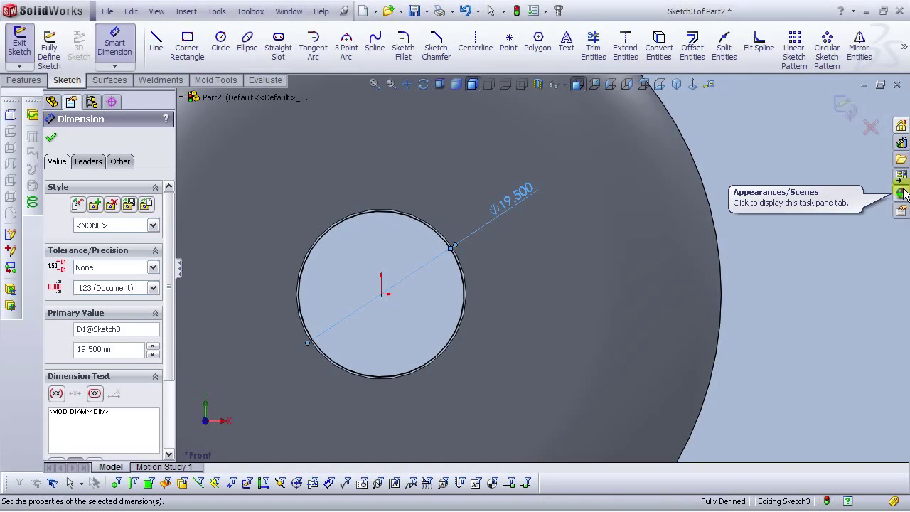
# Step: Extrude the 19.5 mm circle 60 mm with the Mid Plane end condition and Merge result turned off
pyautogui.scroll(4, 422, 203)
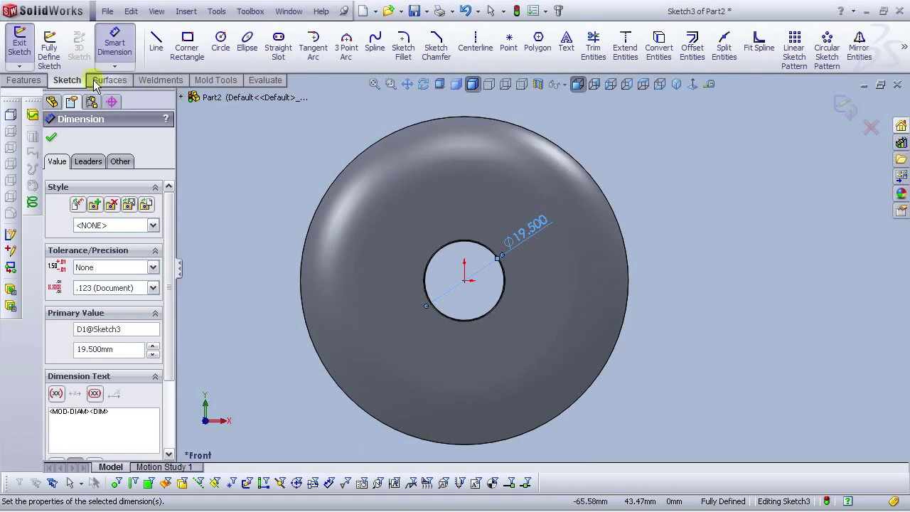
pyautogui.click(29, 81)
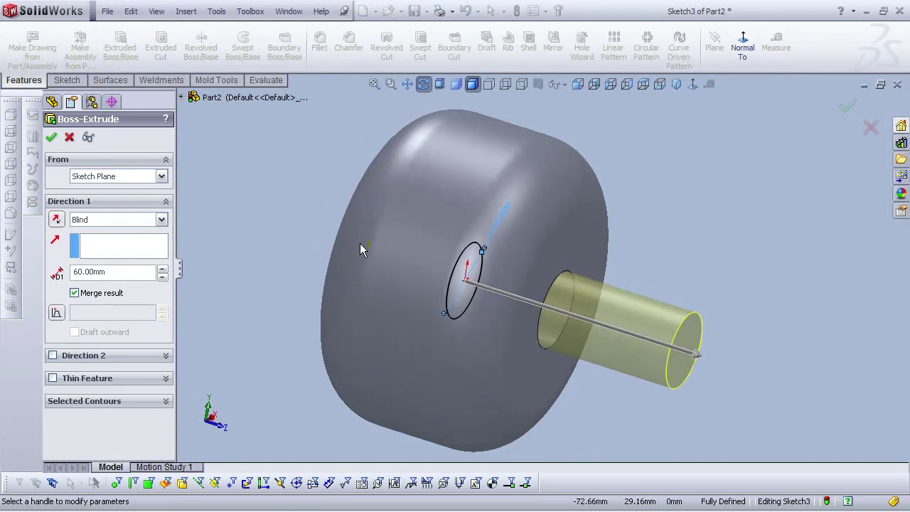
pyautogui.click(92, 219)
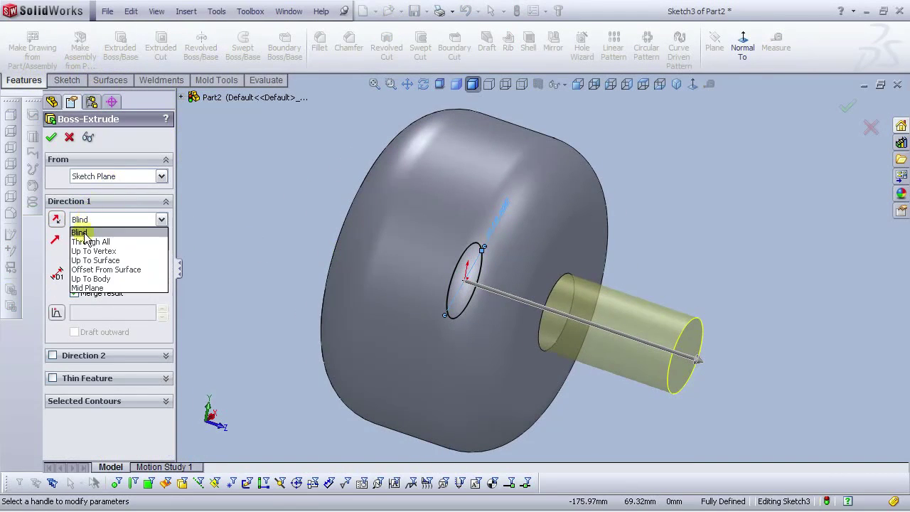
pyautogui.click(91, 285)
pyautogui.moveTo(191, 290); pyautogui.dragTo(294, 274, button='middle')
pyautogui.moveTo(118, 278); pyautogui.dragTo(83, 279)
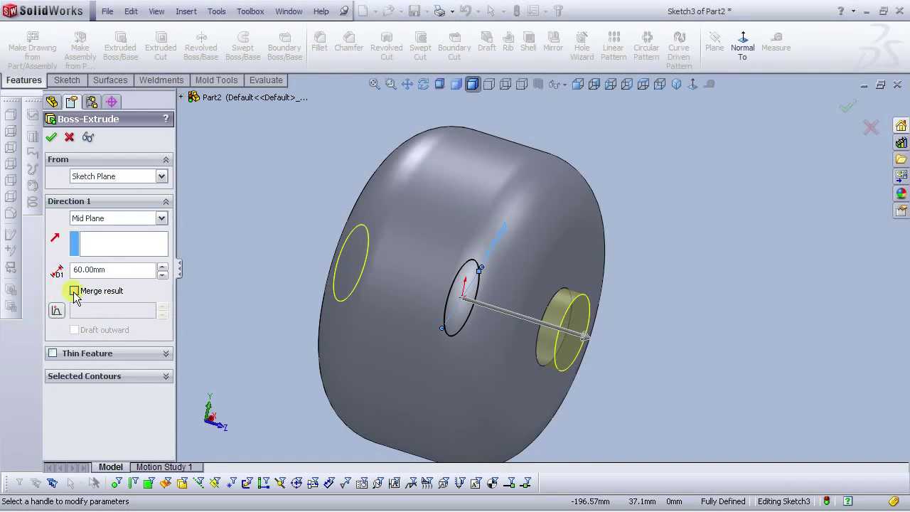
pyautogui.click(53, 137)
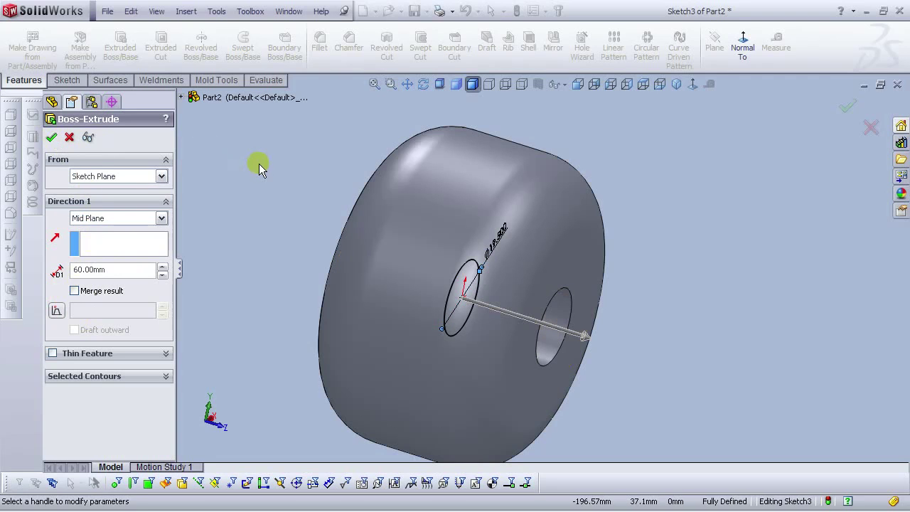
# Step: Start a sketch on the protruding end face of the central shaft, viewed normal to the face
pyautogui.moveTo(260, 176); pyautogui.dragTo(502, 290, button='middle')
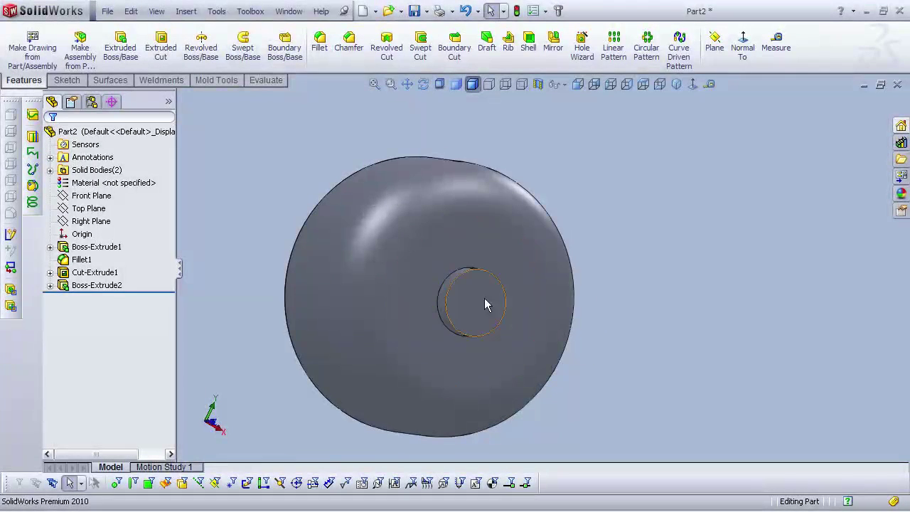
pyautogui.click(471, 304)
pyautogui.click(524, 262)
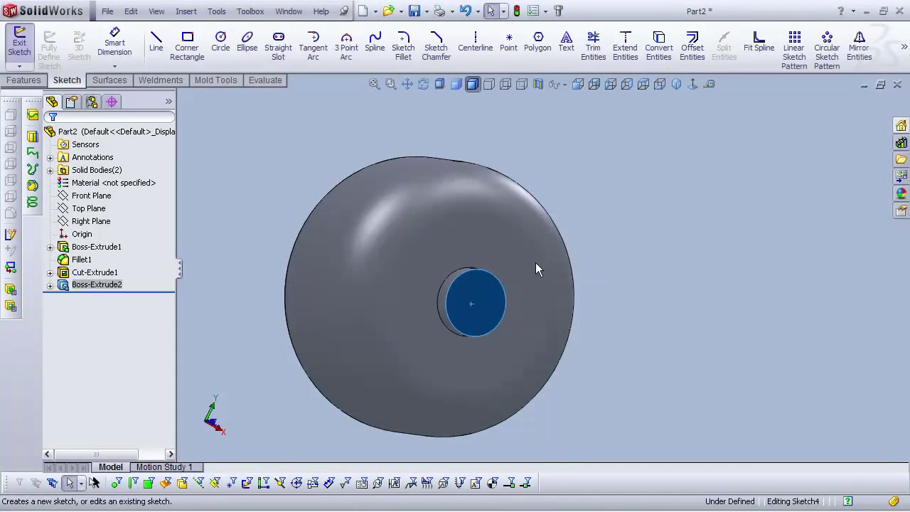
pyautogui.click(694, 84)
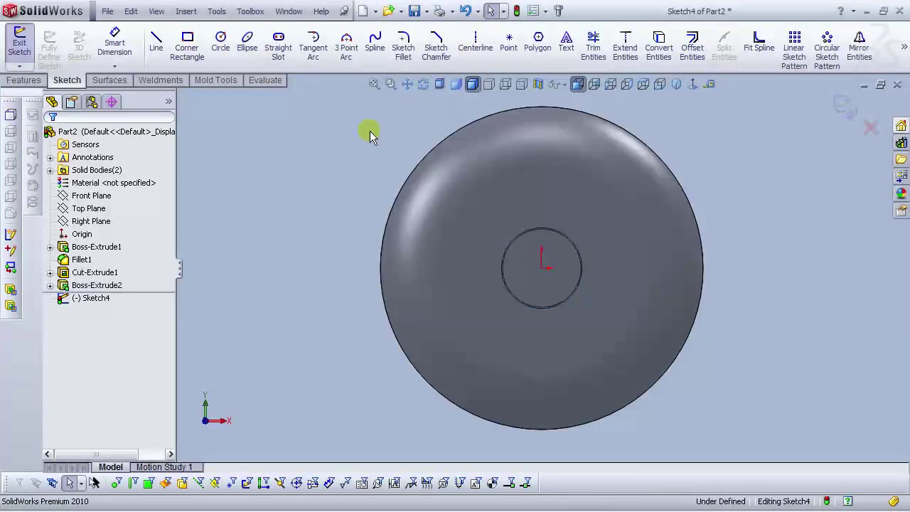
# Step: Sketch a corner rectangle about 22 mm wide and 60 mm tall around the shaft circle, extending above the cylinder's outer edge
pyautogui.click(369, 131)
pyautogui.scroll(3, 617, 275)
pyautogui.scroll(-1, 618, 273)
pyautogui.click(189, 54)
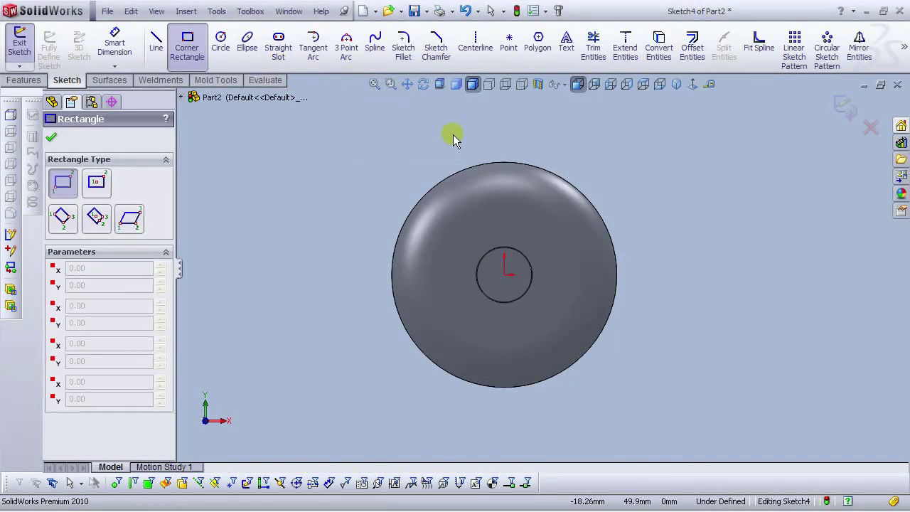
pyautogui.moveTo(471, 305); pyautogui.dragTo(534, 135)
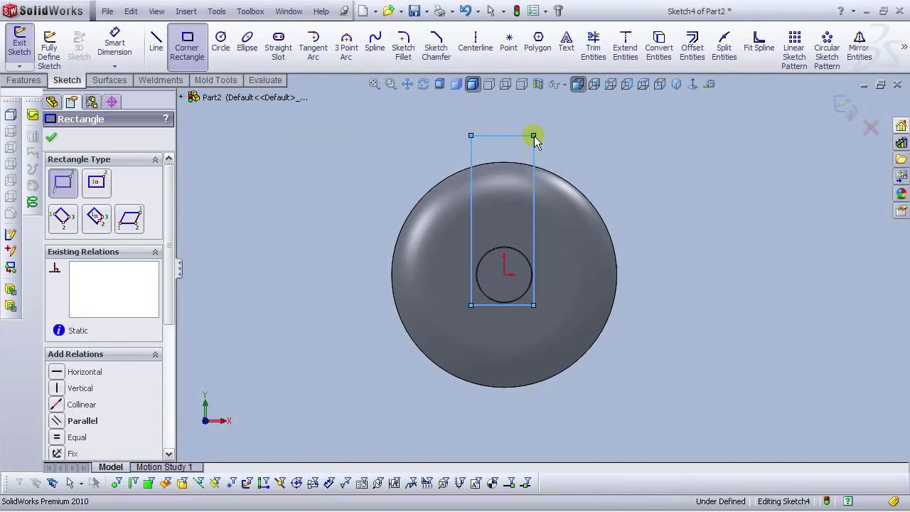
pyautogui.press('Escape')
# Step: Make the rectangle's left vertical line tangent to the circular edge of the central shaft
pyautogui.scroll(-3, 514, 292)
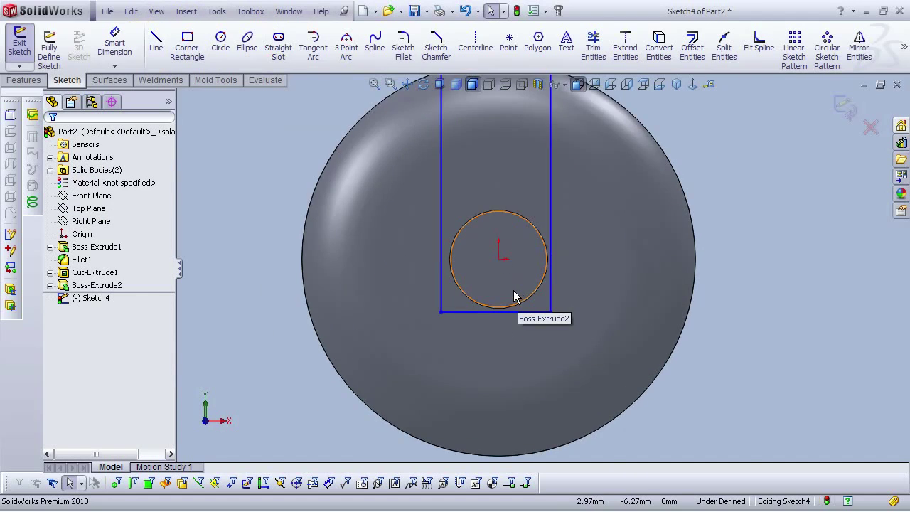
pyautogui.scroll(-3, 516, 295)
pyautogui.scroll(2, 514, 297)
pyautogui.scroll(1, 526, 277)
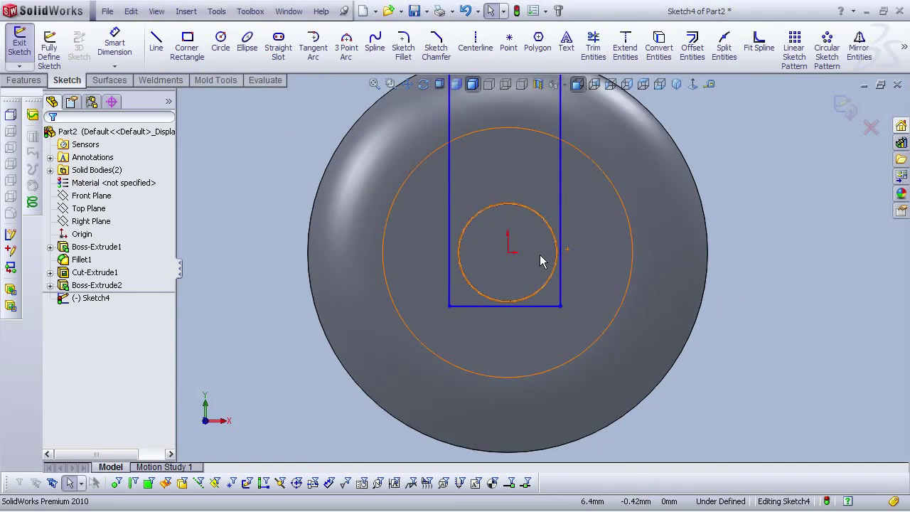
pyautogui.scroll(-2, 541, 262)
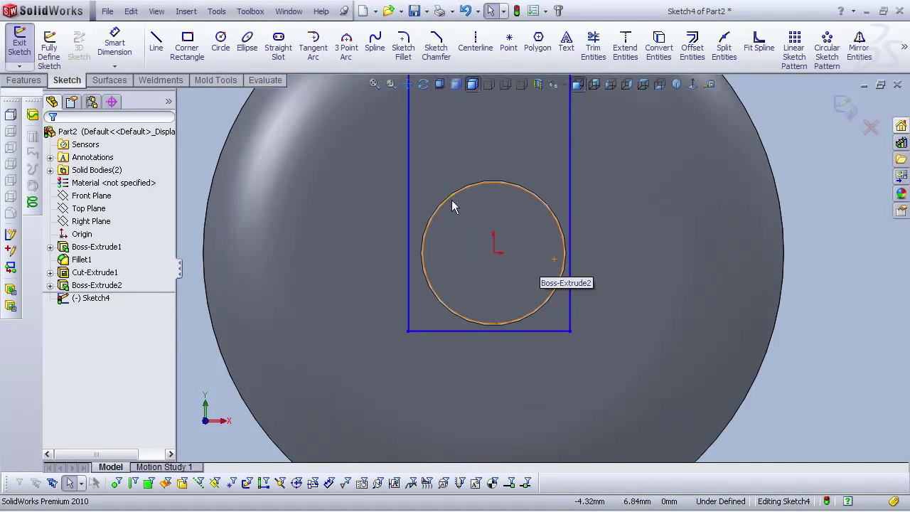
pyautogui.click(411, 250)
pyautogui.scroll(-3, 435, 256)
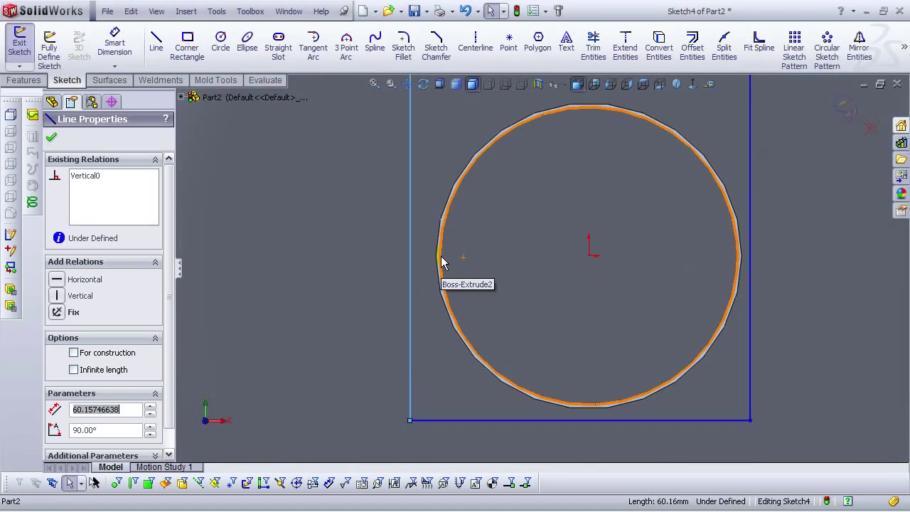
pyautogui.keyDown('ctrl'); pyautogui.click(440, 261); pyautogui.keyUp('ctrl')
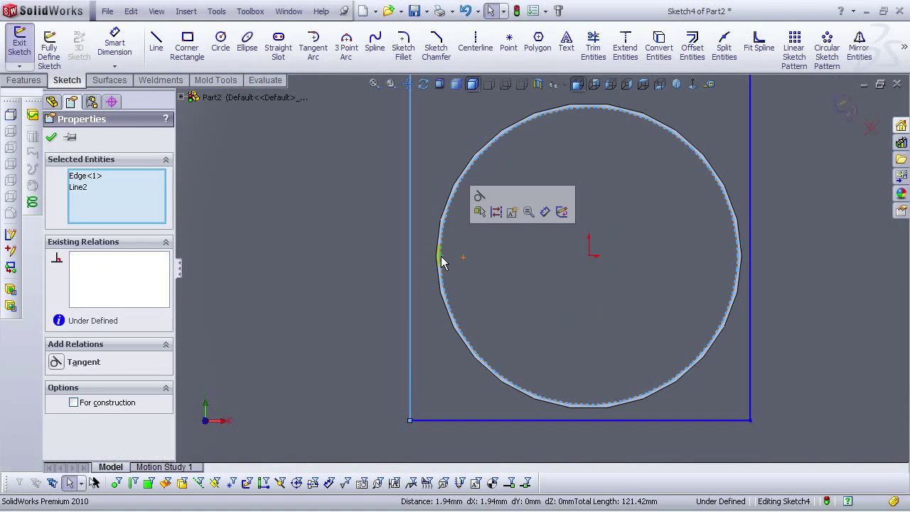
pyautogui.click(479, 197)
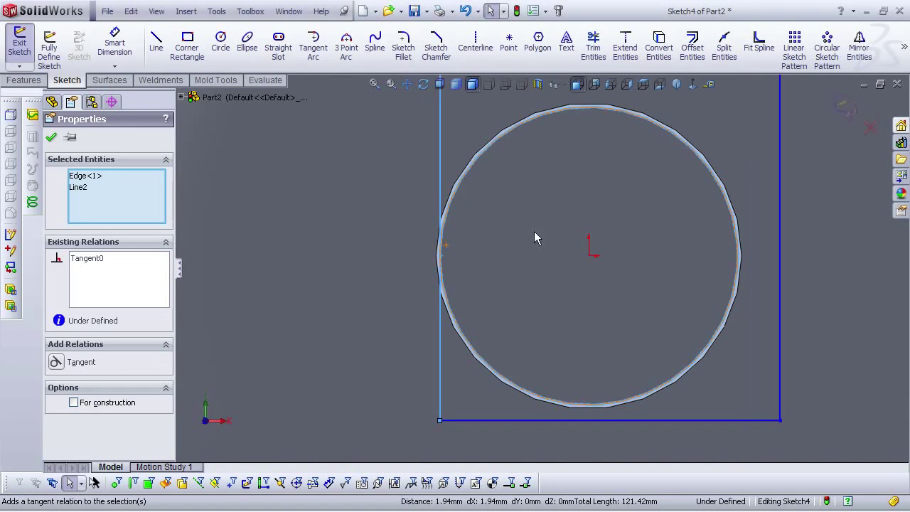
pyautogui.scroll(3, 542, 275)
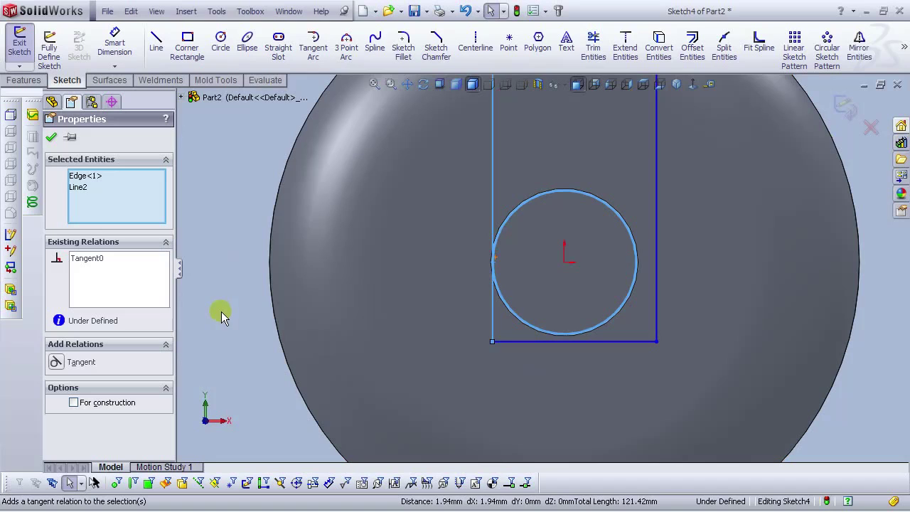
pyautogui.click(52, 138)
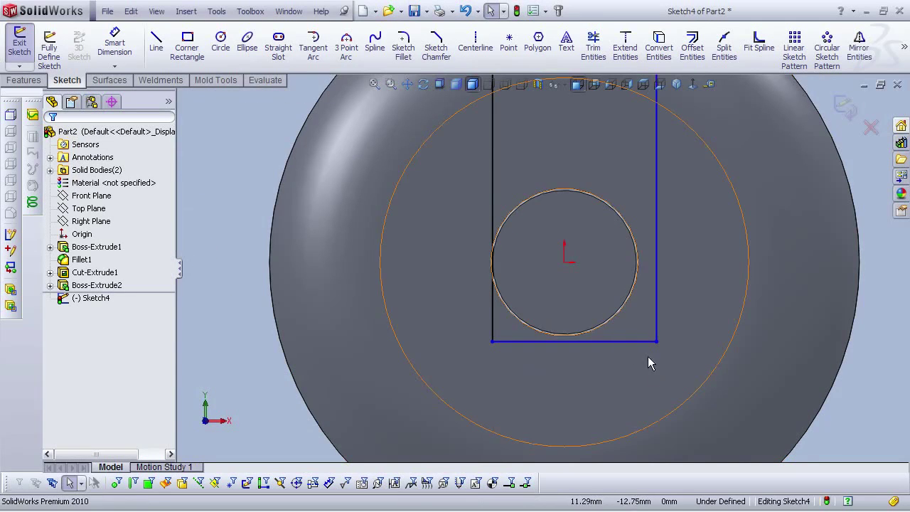
# Step: Make the rectangle's bottom horizontal line tangent to the circular edge of the central shaft
pyautogui.scroll(-4, 643, 359)
pyautogui.click(445, 308)
pyautogui.scroll(-2, 441, 313)
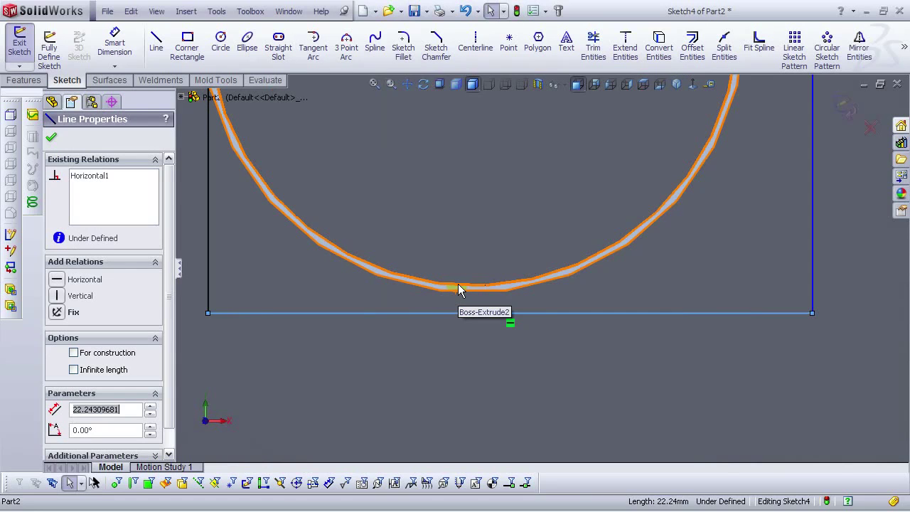
pyautogui.keyDown('ctrl'); pyautogui.click(458, 289); pyautogui.keyUp('ctrl')
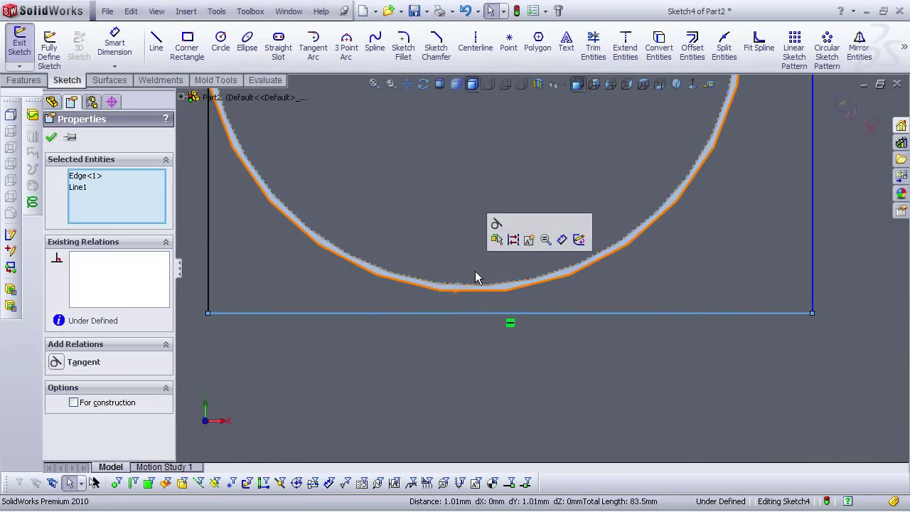
pyautogui.click(495, 226)
pyautogui.scroll(5, 465, 313)
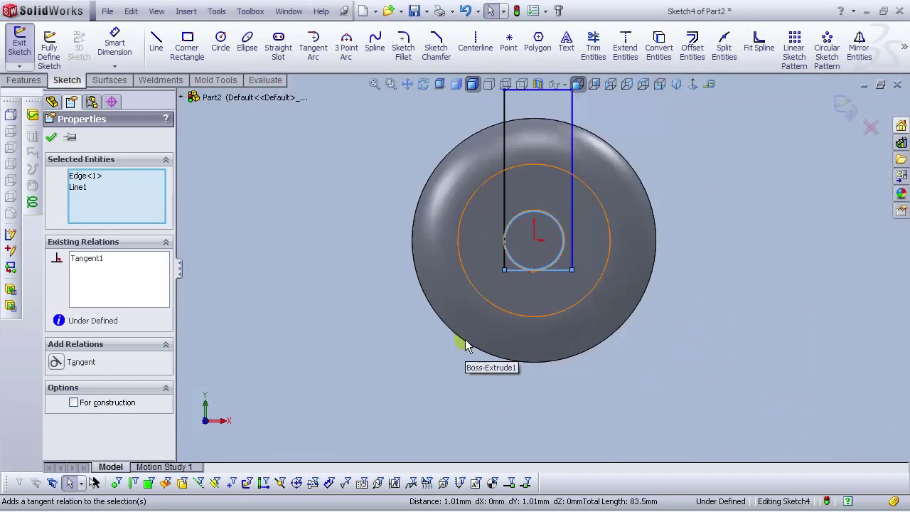
pyautogui.click(713, 298)
pyautogui.scroll(3, 713, 294)
pyautogui.scroll(-4, 613, 195)
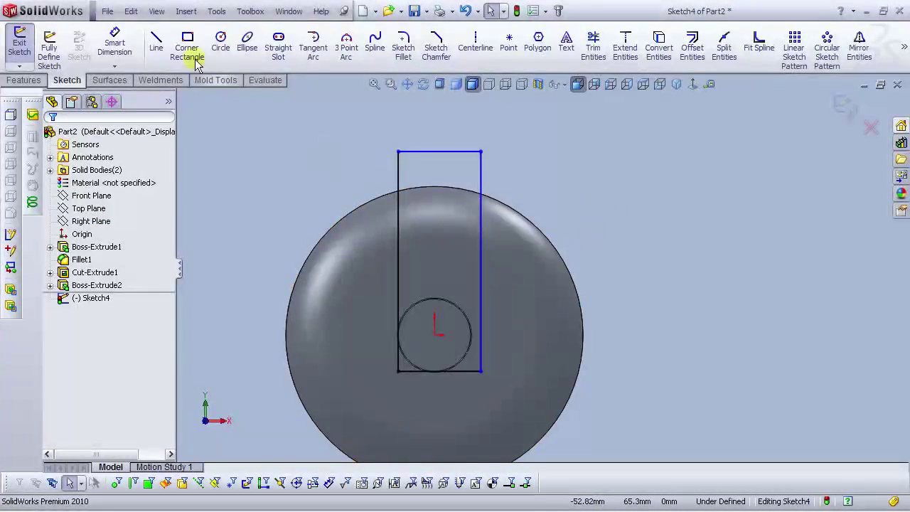
# Step: Dimension the rectangle's long vertical side as 60 mm
pyautogui.click(124, 57)
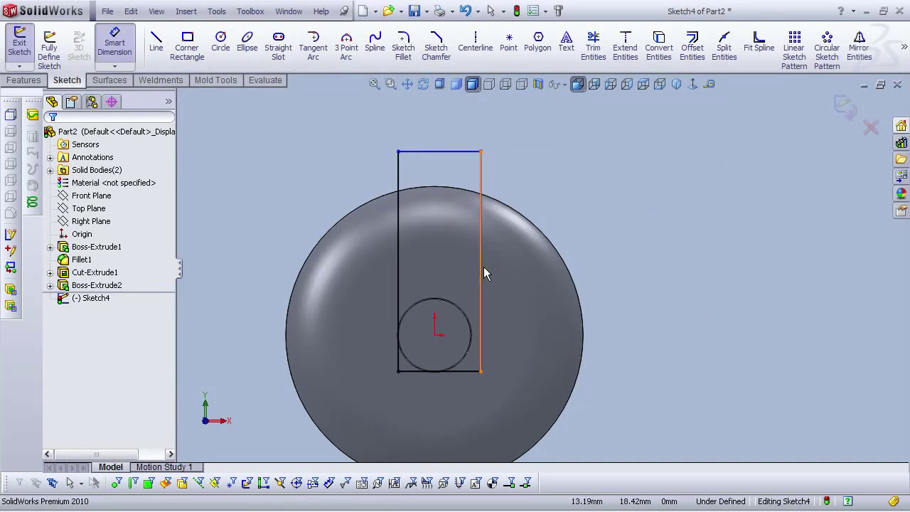
pyautogui.click(594, 266)
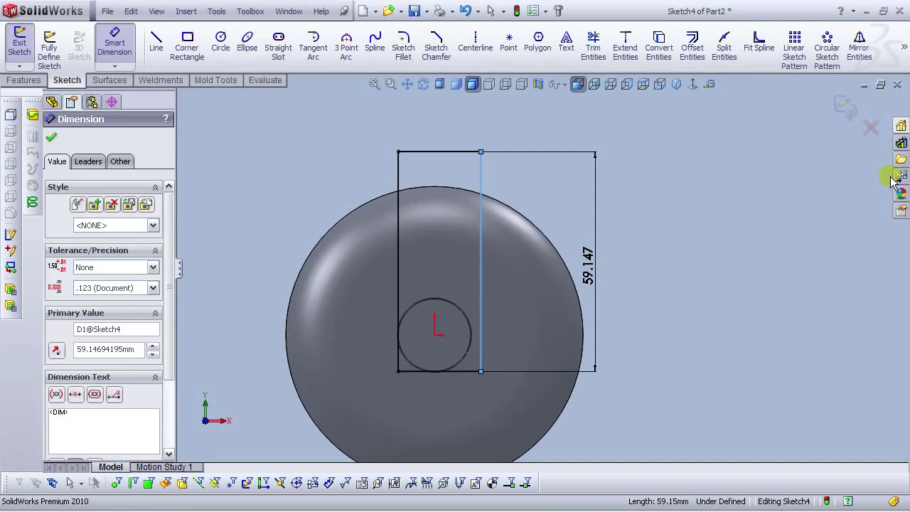
pyautogui.write('60')
pyautogui.press('Return')
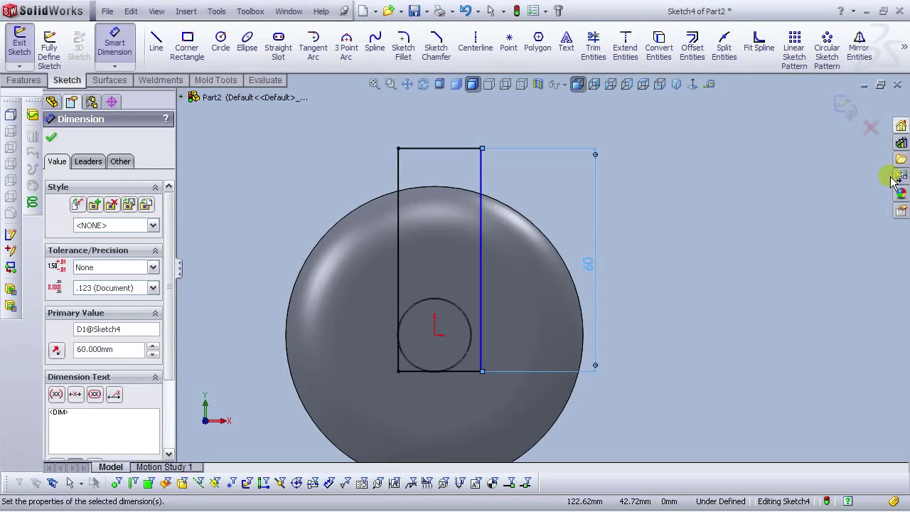
pyautogui.click(722, 276)
# Step: Try to dimension the width along the rectangle's top edge, and delete that dimension
pyautogui.click(445, 149)
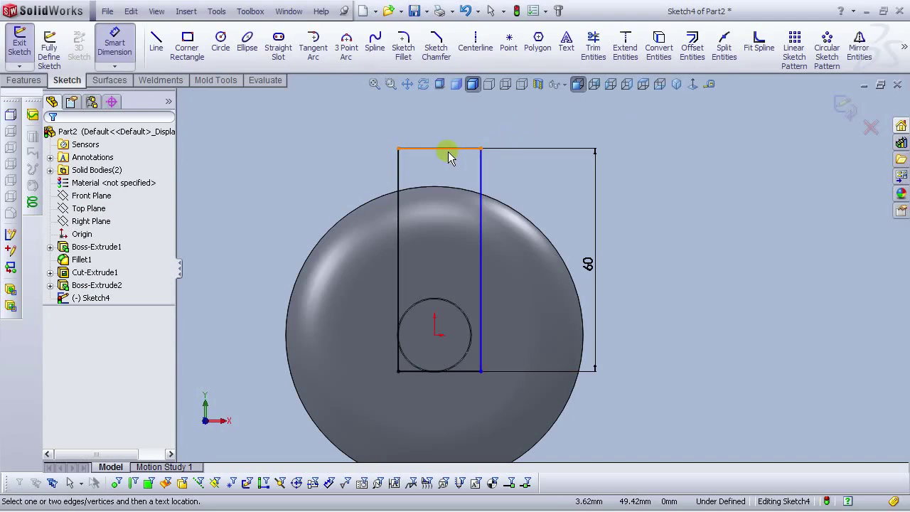
pyautogui.click(431, 120)
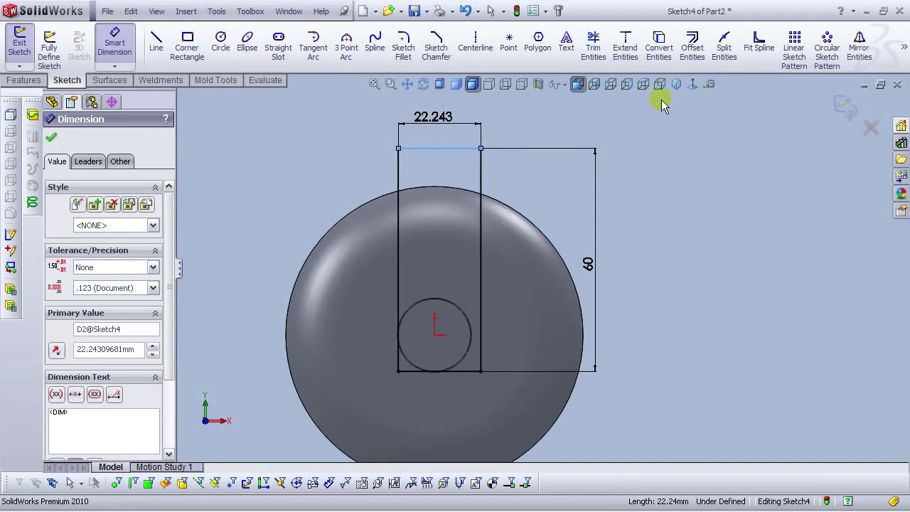
pyautogui.click(394, 150)
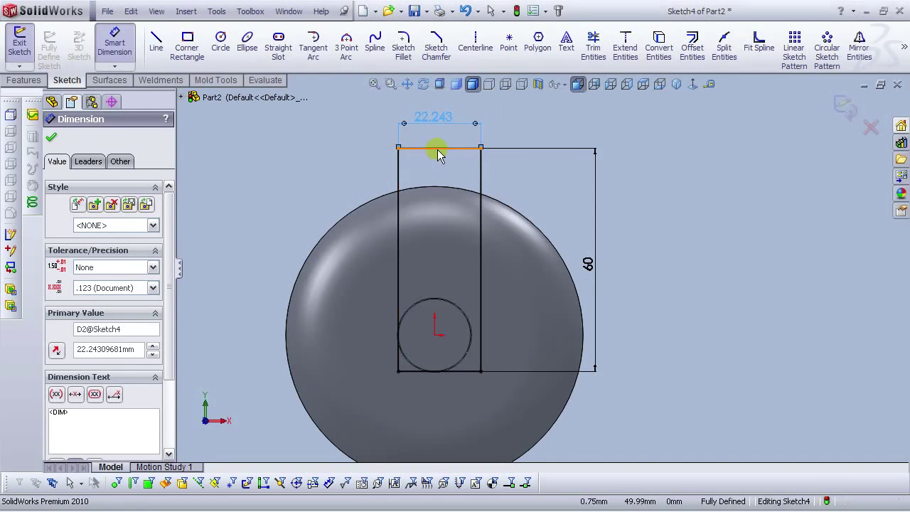
pyautogui.press('Escape')
pyautogui.click(434, 126)
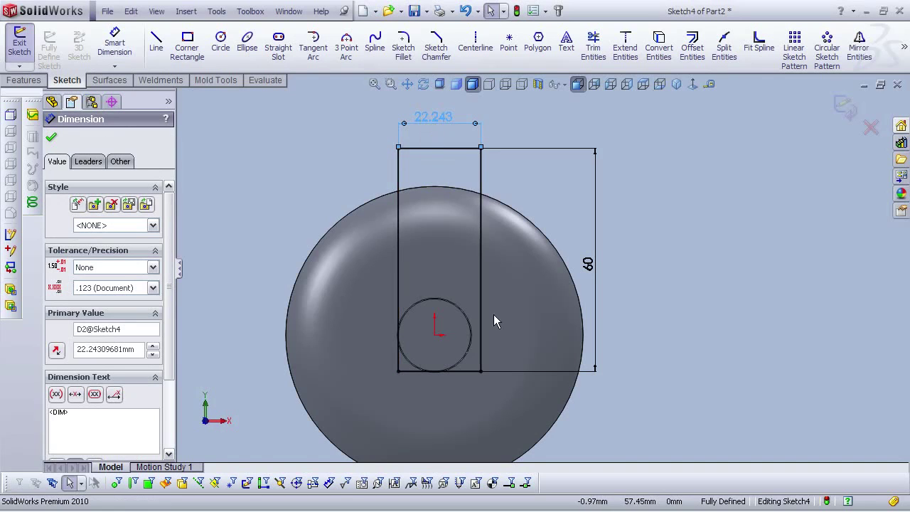
pyautogui.press('Delete')
# Step: Make the rectangle's free vertical side tangent to the circular edge of the axle boss
pyautogui.scroll(-5, 487, 352)
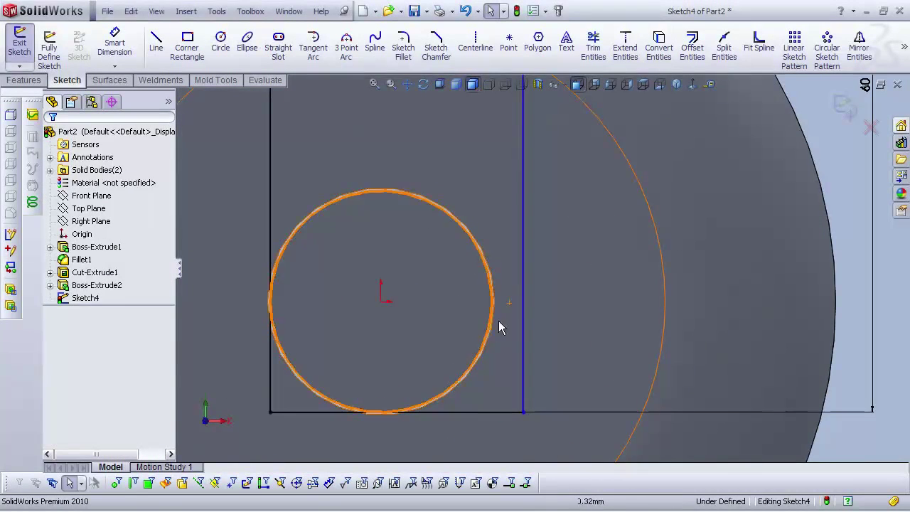
pyautogui.scroll(-2, 523, 304)
pyautogui.click(522, 301)
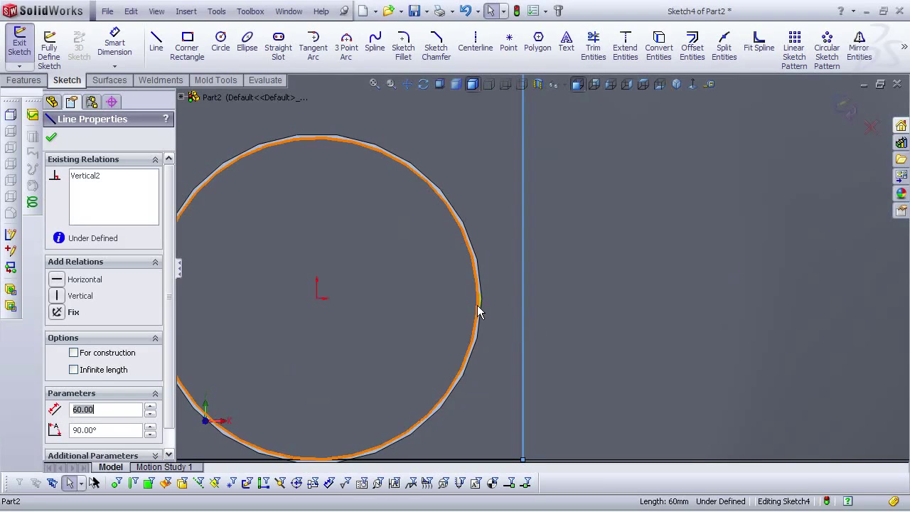
pyautogui.click(478, 307)
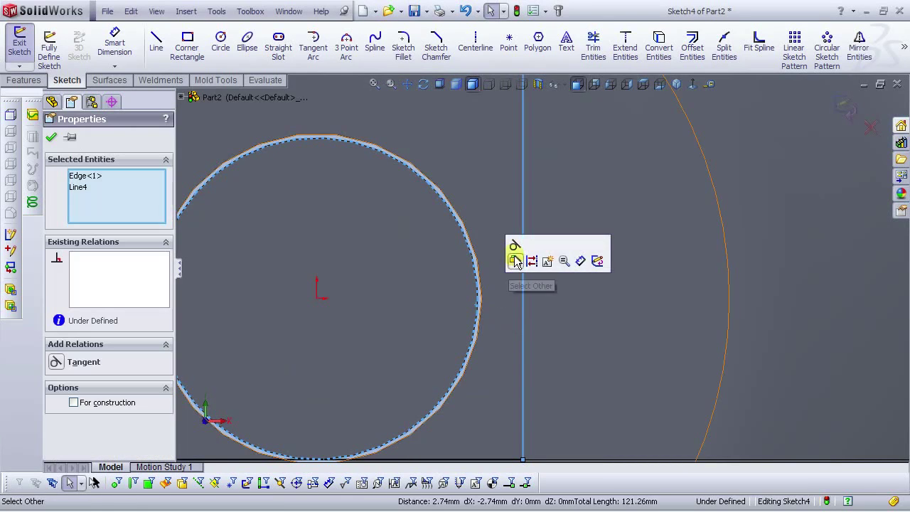
pyautogui.click(515, 249)
pyautogui.scroll(2, 538, 347)
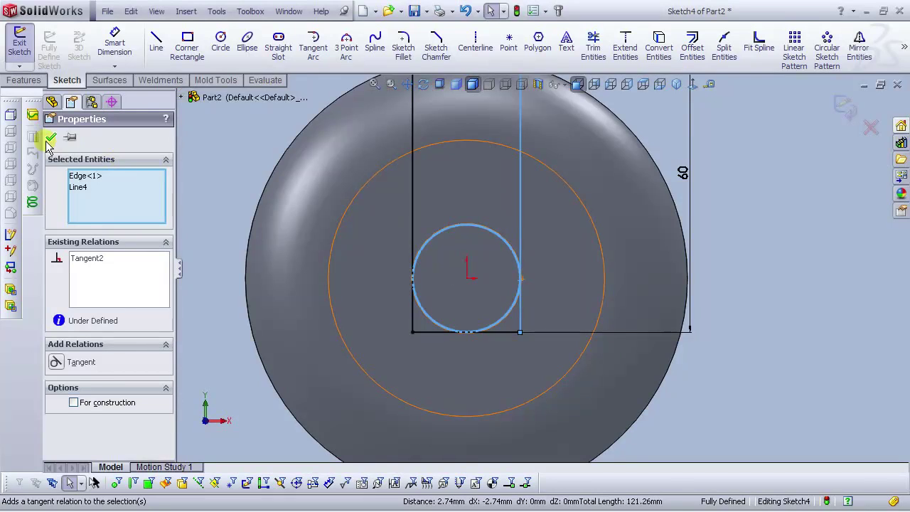
pyautogui.click(51, 137)
# Step: Extrude the rectangle as a boss with a blind depth of 2 mm, merging the result
pyautogui.scroll(5, 650, 234)
pyautogui.scroll(-3, 576, 222)
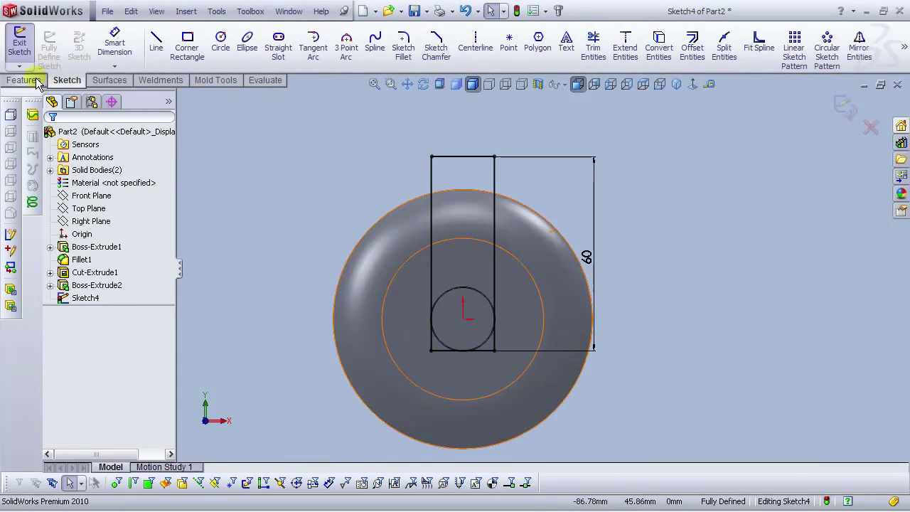
pyautogui.click(35, 81)
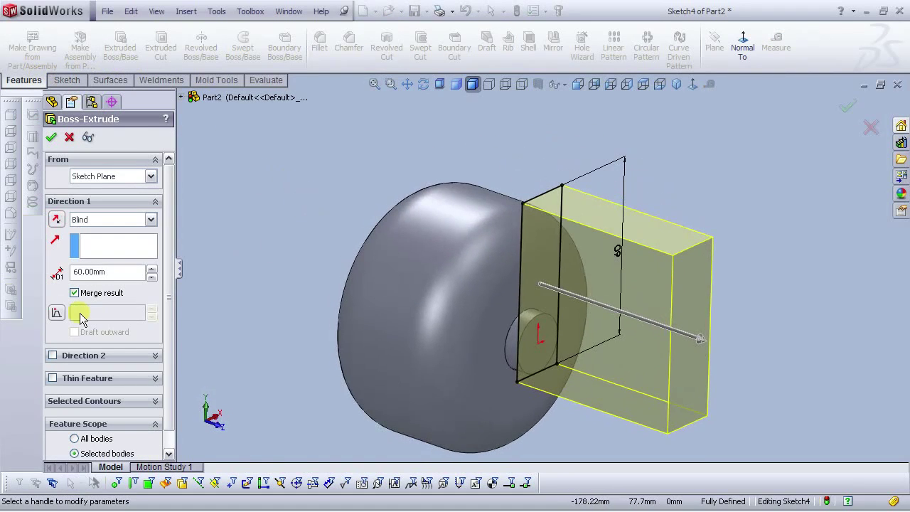
pyautogui.moveTo(106, 275); pyautogui.dragTo(39, 276)
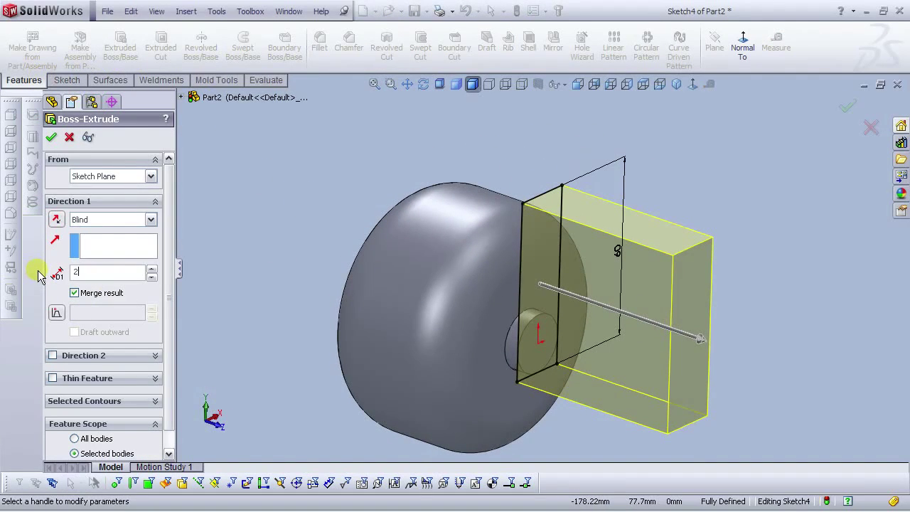
pyautogui.write('2')
pyautogui.press('Return')
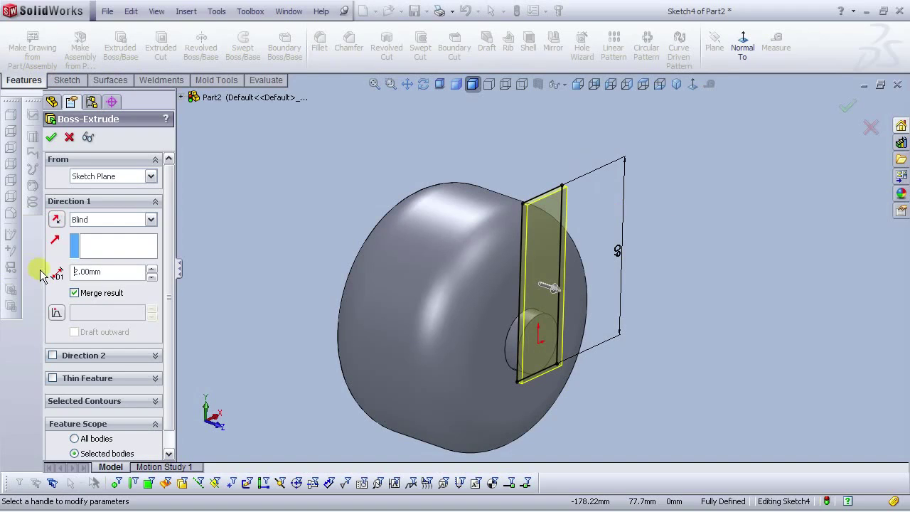
pyautogui.click(51, 137)
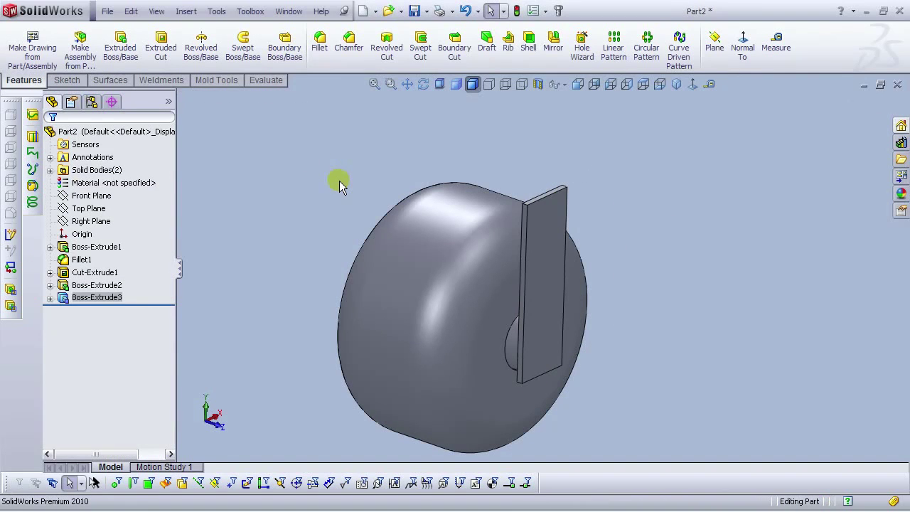
pyautogui.click(316, 183)
# Step: Mirror the extruded rectangular plate about the Front Plane to the other side of the wheel
pyautogui.scroll(3, 295, 228)
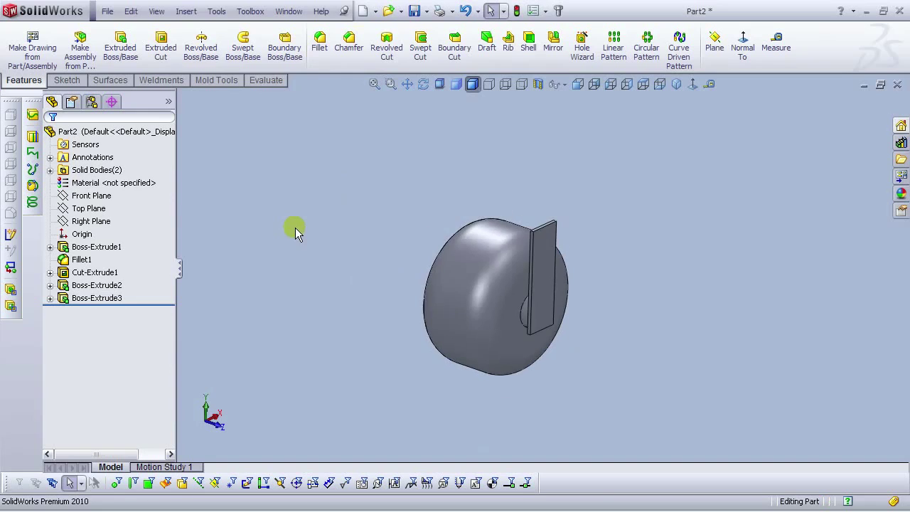
pyautogui.scroll(-1, 569, 300)
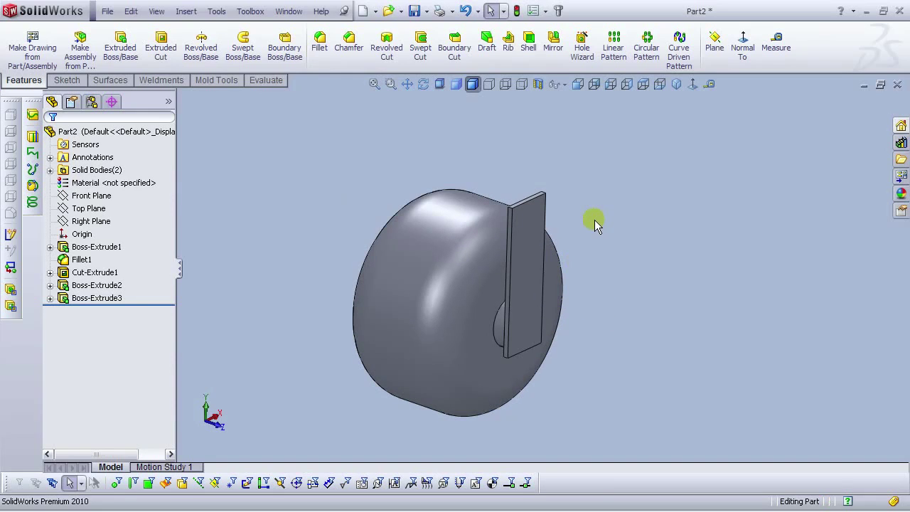
pyautogui.click(553, 44)
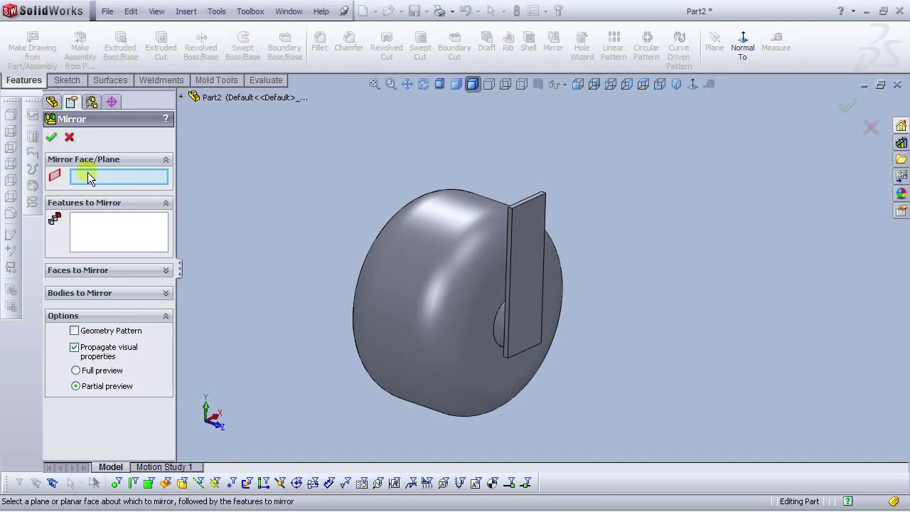
pyautogui.click(179, 97)
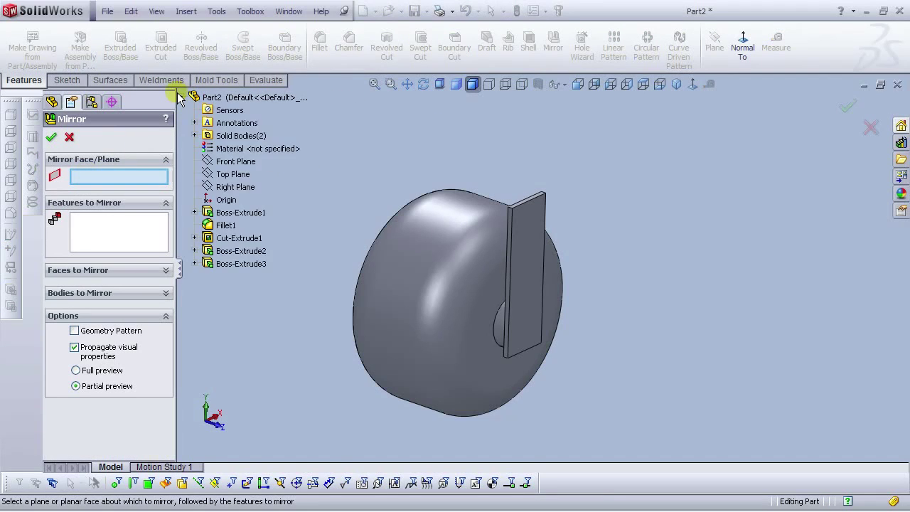
pyautogui.click(237, 162)
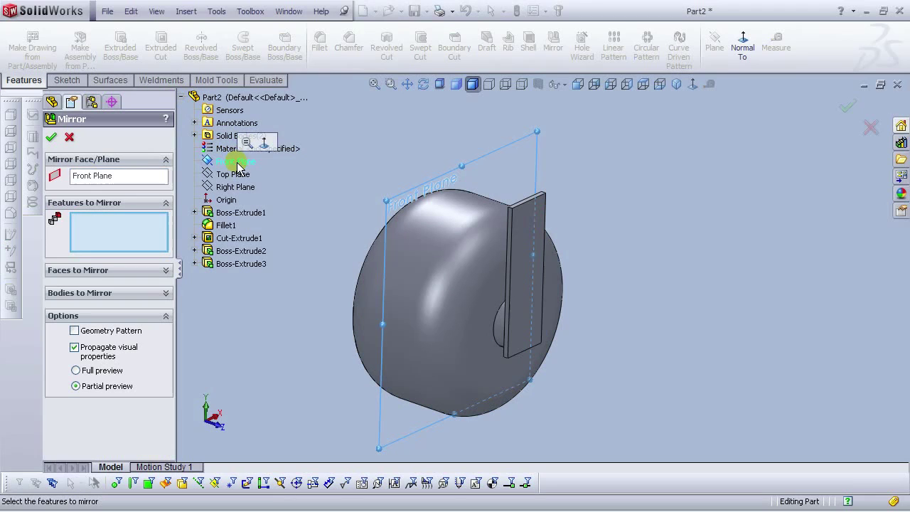
pyautogui.click(134, 233)
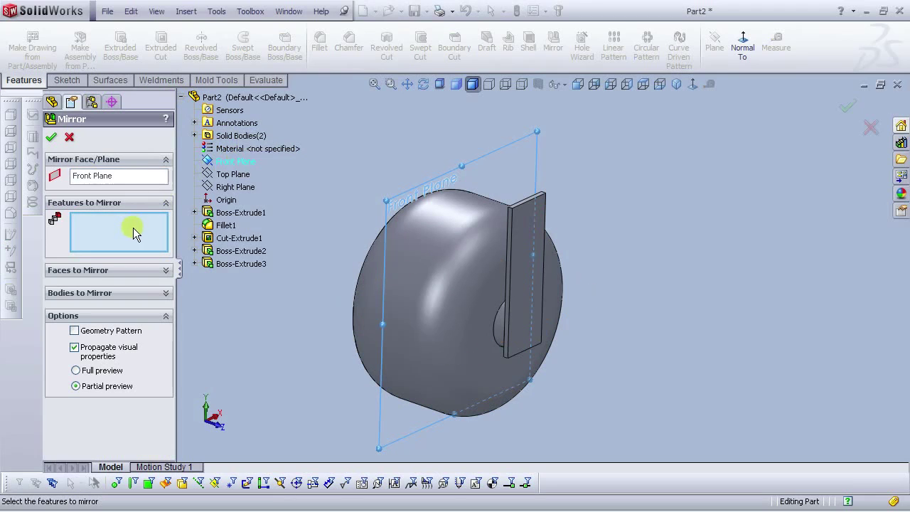
pyautogui.click(524, 221)
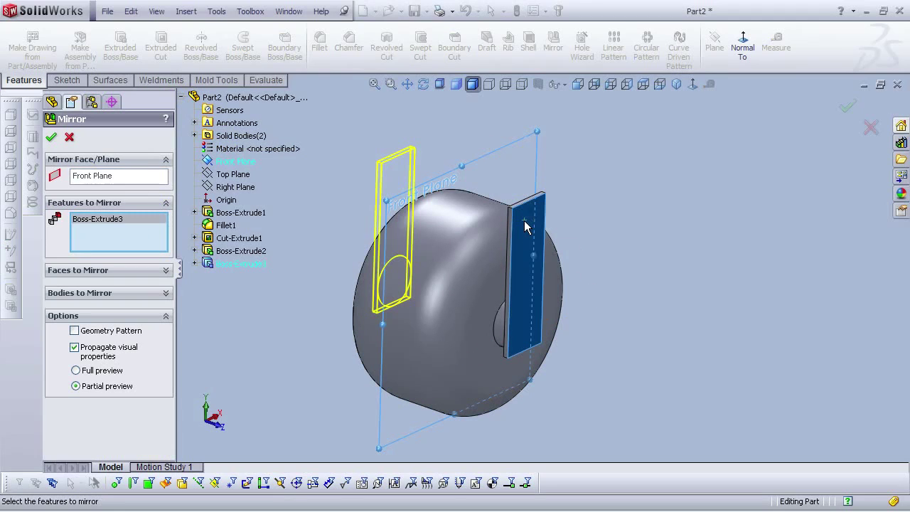
pyautogui.click(57, 134)
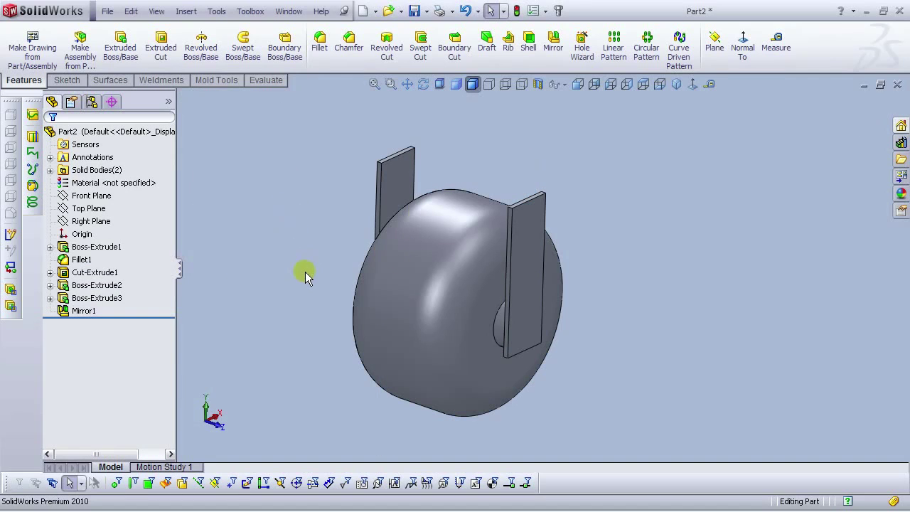
# Step: Start a sketch on the top end face of the original plate and view it face-on
pyautogui.scroll(-5, 512, 218)
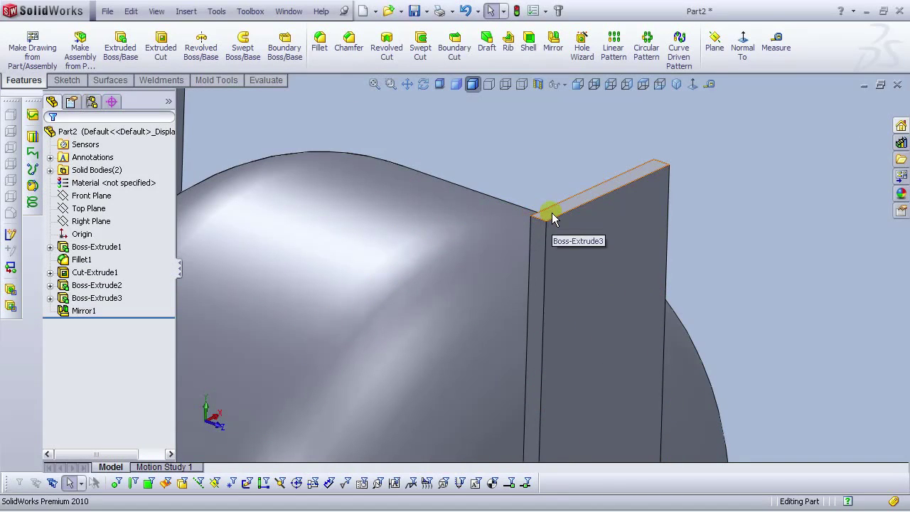
pyautogui.click(552, 213)
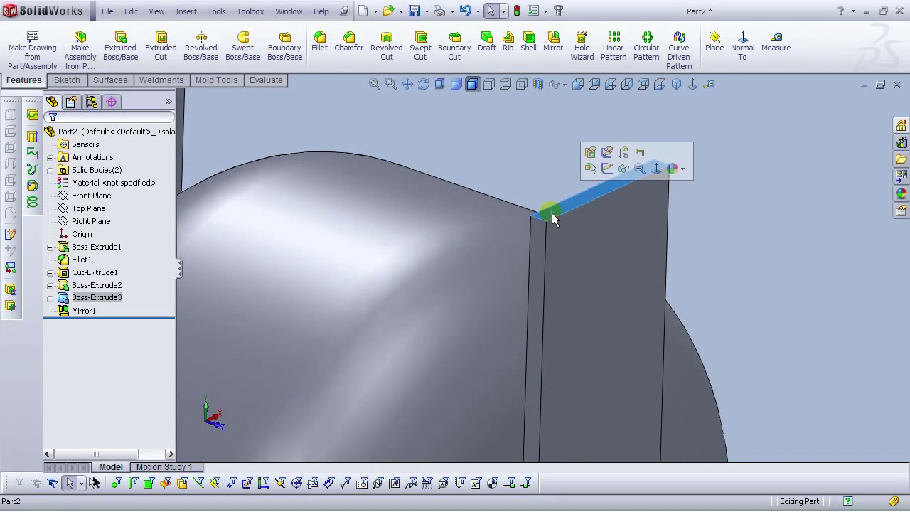
pyautogui.click(606, 170)
pyautogui.click(693, 84)
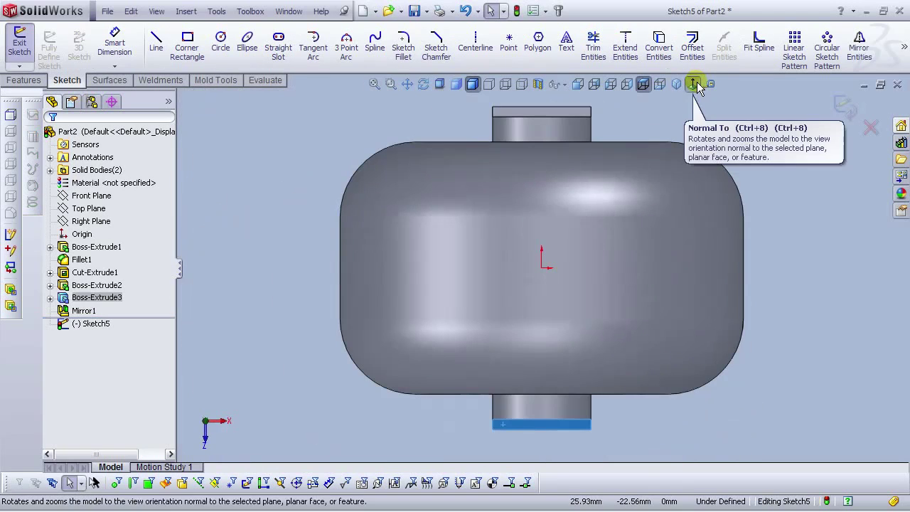
# Step: Sketch a center rectangle on the origin, about 101 mm by 82 mm, enclosing the wheel and both plates
pyautogui.scroll(4, 705, 247)
pyautogui.scroll(-2, 706, 247)
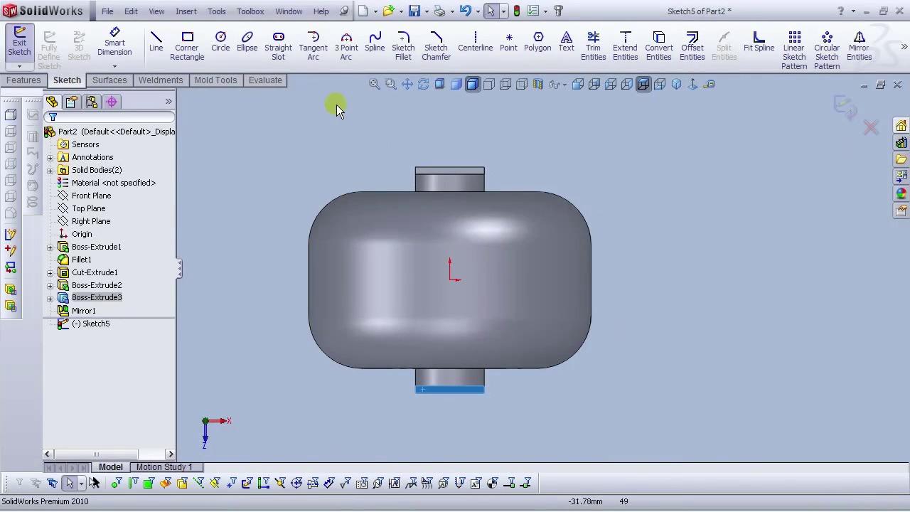
pyautogui.click(189, 48)
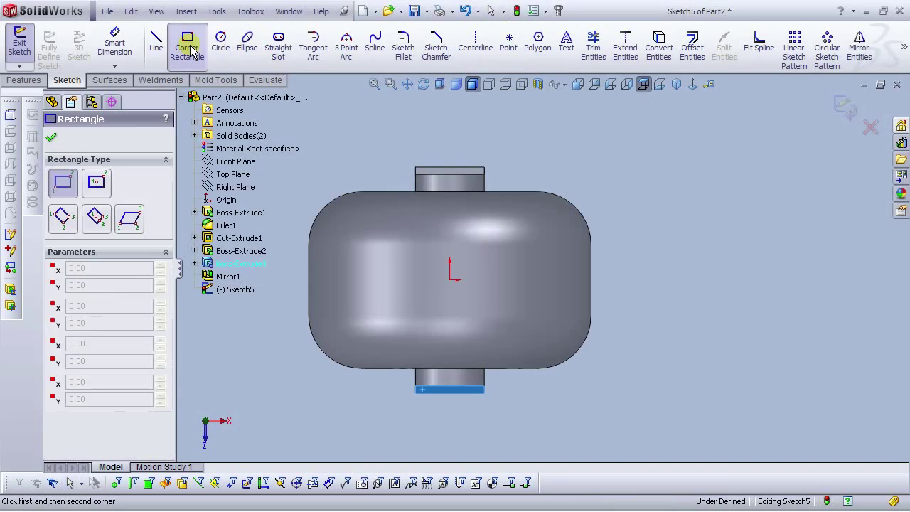
pyautogui.click(100, 183)
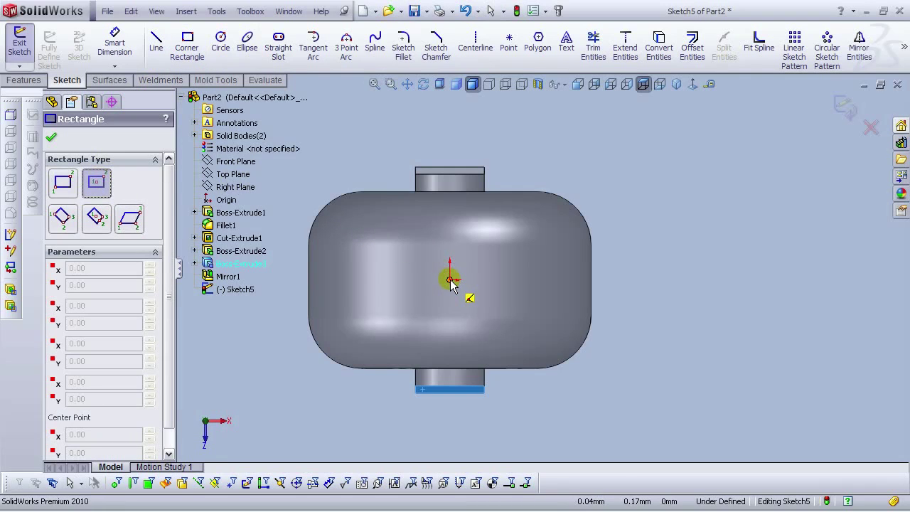
pyautogui.scroll(3, 451, 281)
pyautogui.click(488, 275)
pyautogui.click(385, 192)
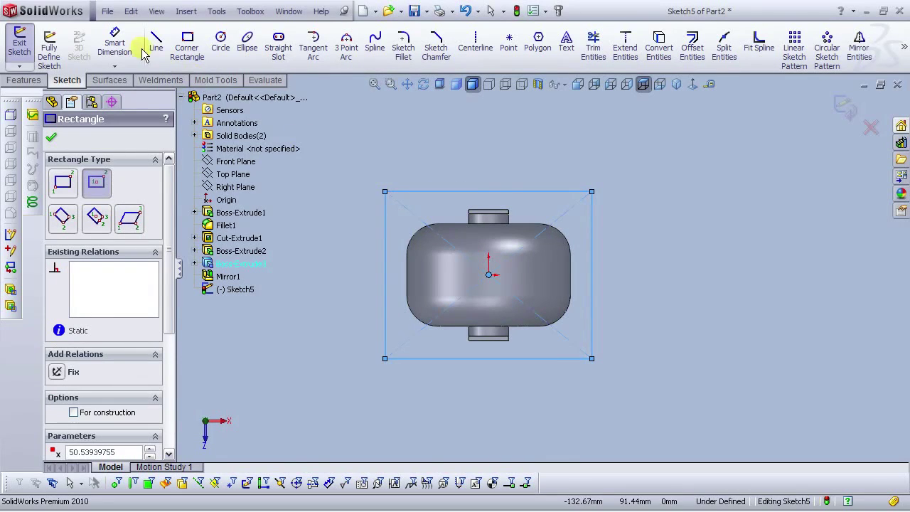
# Step: Dimension the center rectangle's horizontal top edge as 100 mm
pyautogui.click(115, 43)
pyautogui.click(495, 193)
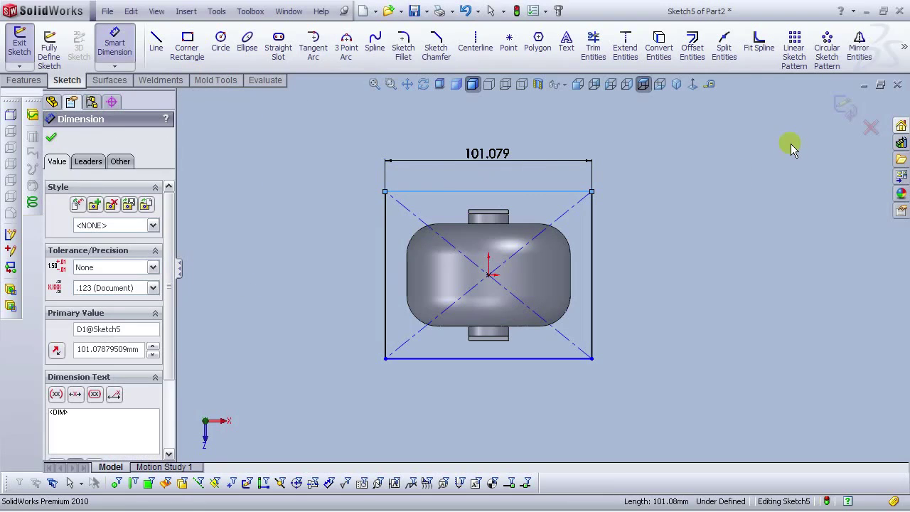
pyautogui.write('100')
pyautogui.press('Return')
pyautogui.click(769, 166)
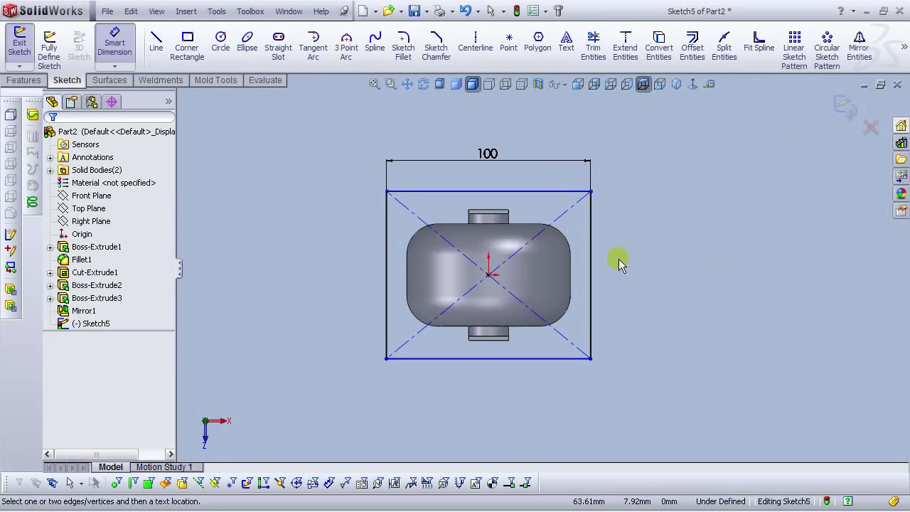
# Step: Dimension the center rectangle's vertical right edge as 100 mm
pyautogui.click(592, 268)
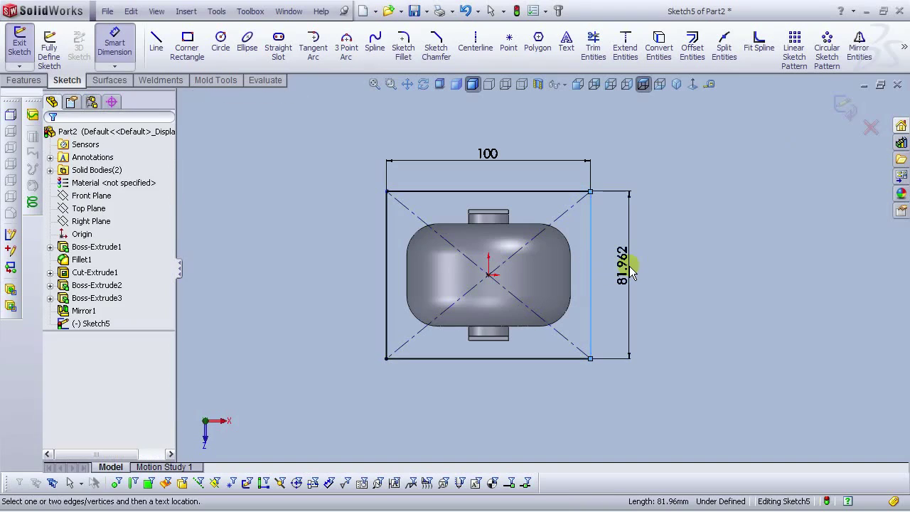
pyautogui.click(632, 271)
pyautogui.write('100')
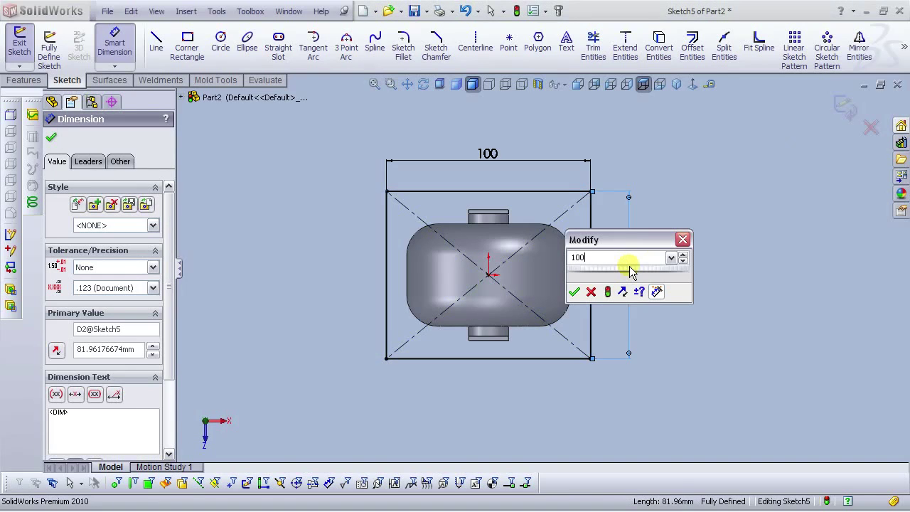
pyautogui.press('Return')
pyautogui.click(672, 213)
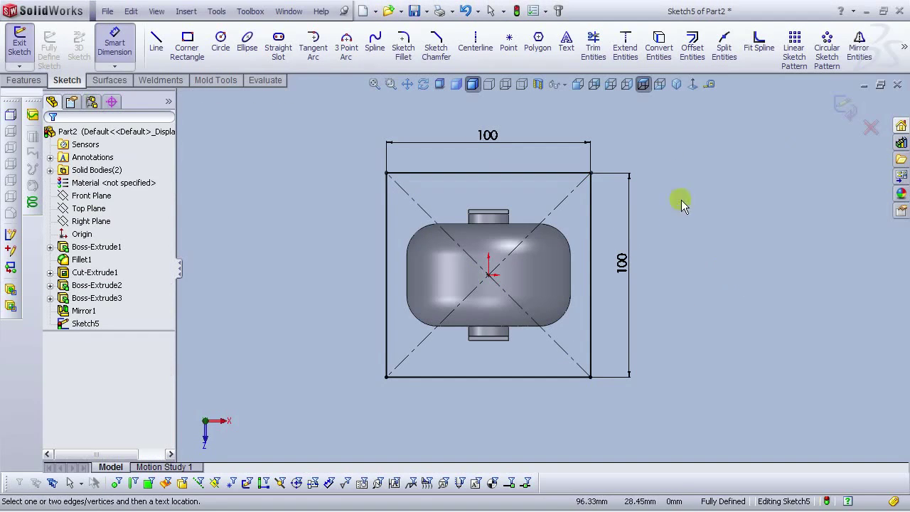
# Step: Finish the square's sketch and extrude it blind by 2 mm upward as the top plate
pyautogui.click(678, 85)
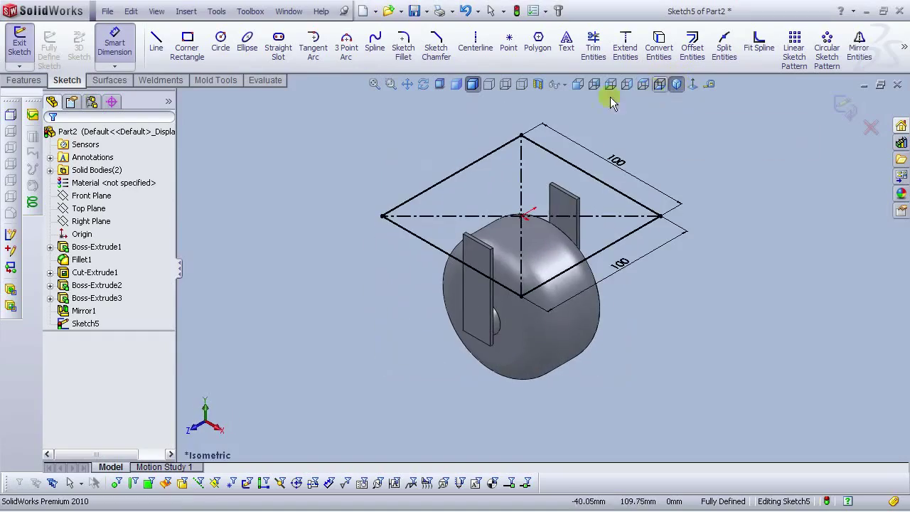
pyautogui.click(845, 109)
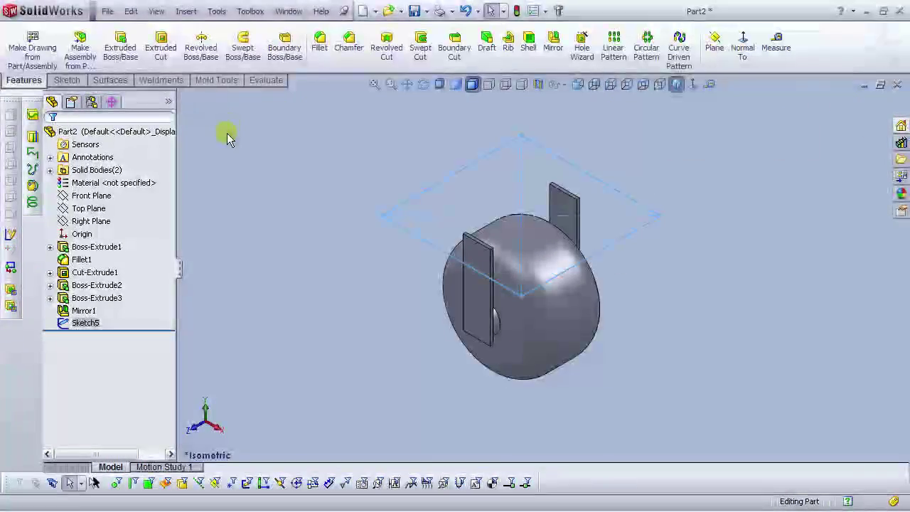
pyautogui.click(122, 54)
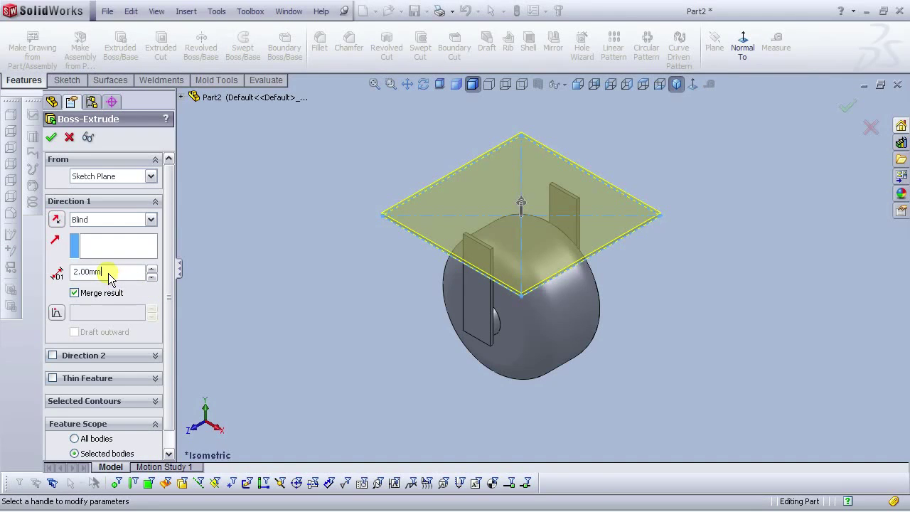
pyautogui.click(51, 136)
# Step: Start a sketch on the upper face of the square top plate and view it face-on
pyautogui.moveTo(361, 283); pyautogui.dragTo(384, 301)
pyautogui.press('Escape')
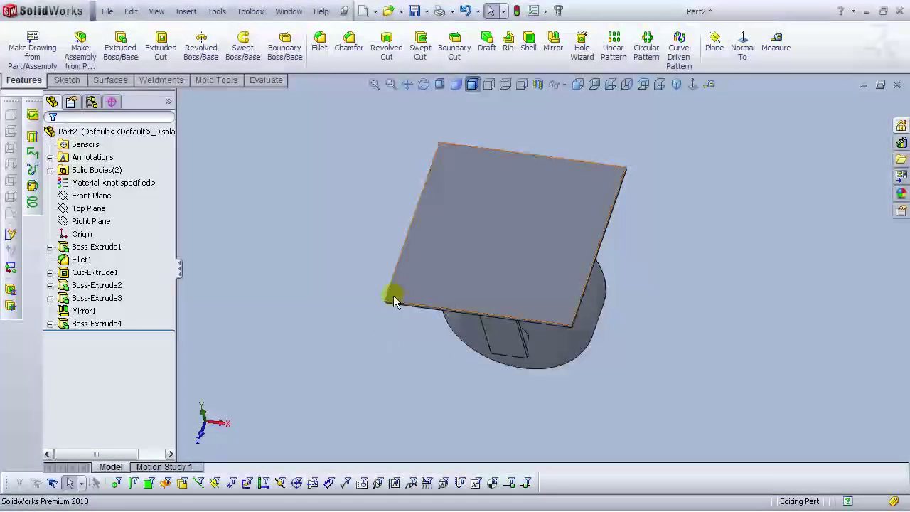
pyautogui.click(456, 243)
pyautogui.click(508, 194)
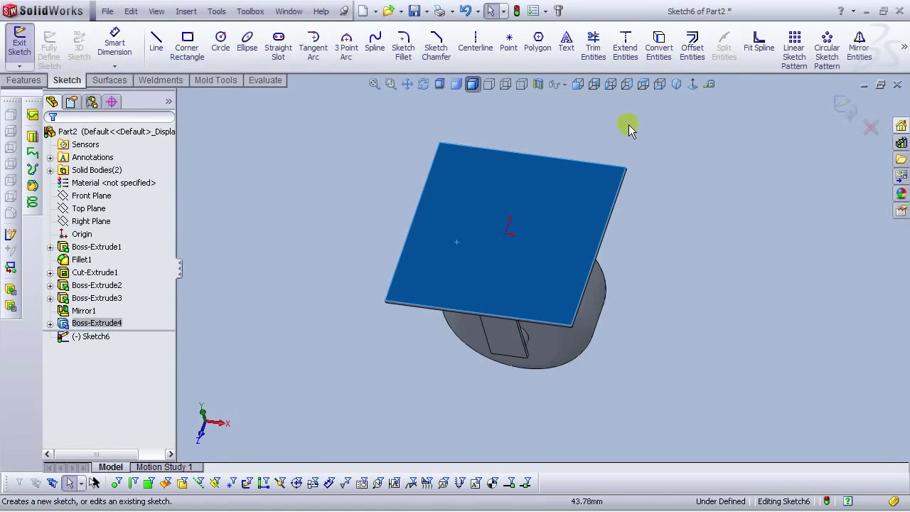
pyautogui.click(693, 84)
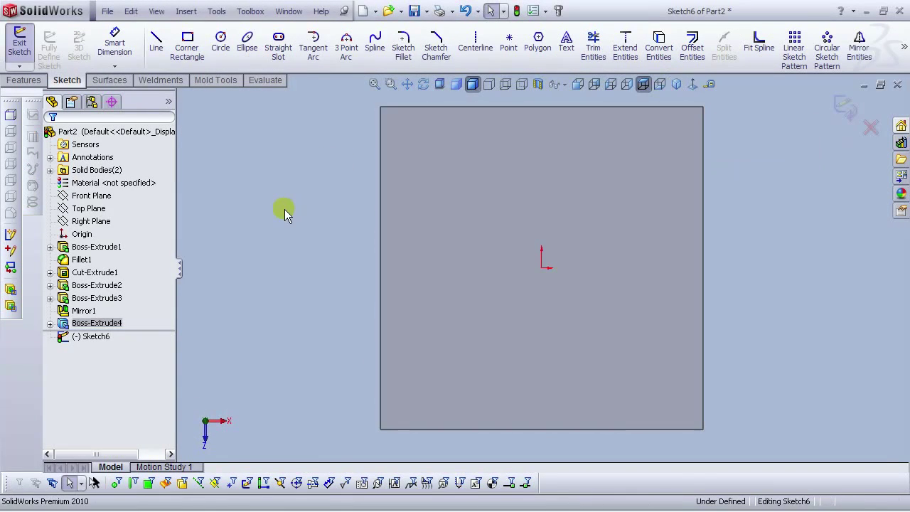
# Step: Sketch a horizontal centerline from the origin toward the plate's right edge, ending inside the plate
pyautogui.click(475, 44)
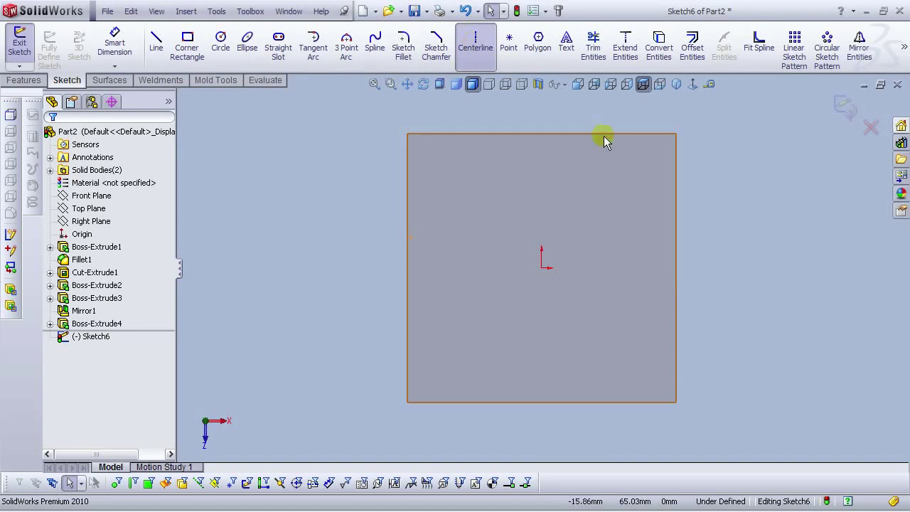
pyautogui.moveTo(545, 269); pyautogui.dragTo(632, 269)
pyautogui.rightClick(632, 269)
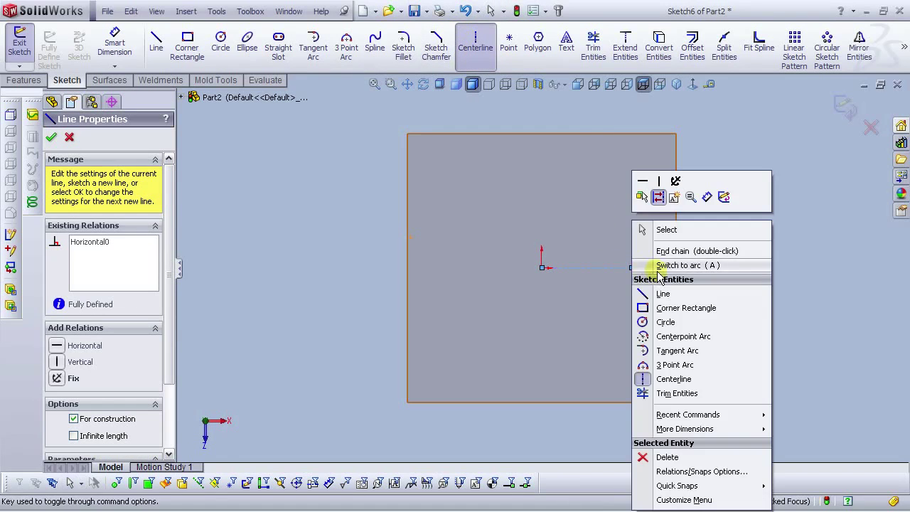
pyautogui.click(670, 229)
pyautogui.press('f')
pyautogui.scroll(-3, 672, 237)
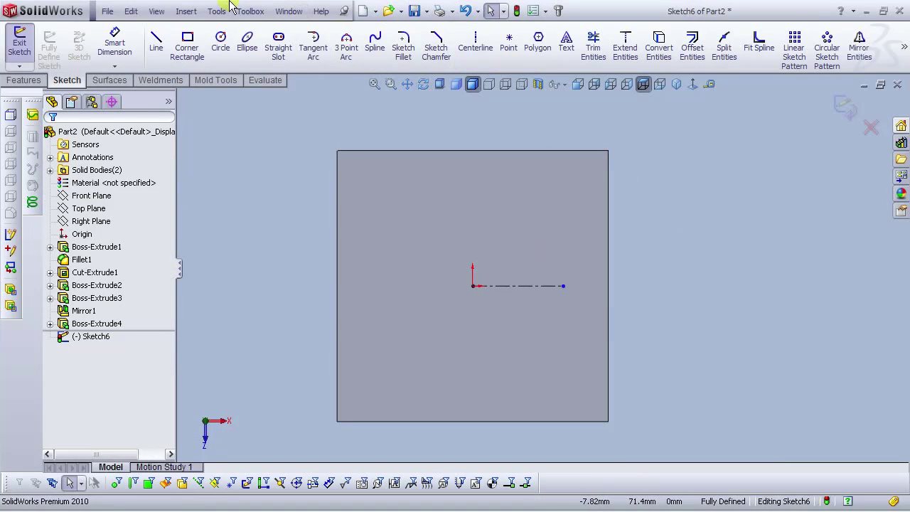
# Step: Sketch two circles near the plate's upper corners, the left one about 11 mm in diameter and the right one slightly larger
pyautogui.click(221, 43)
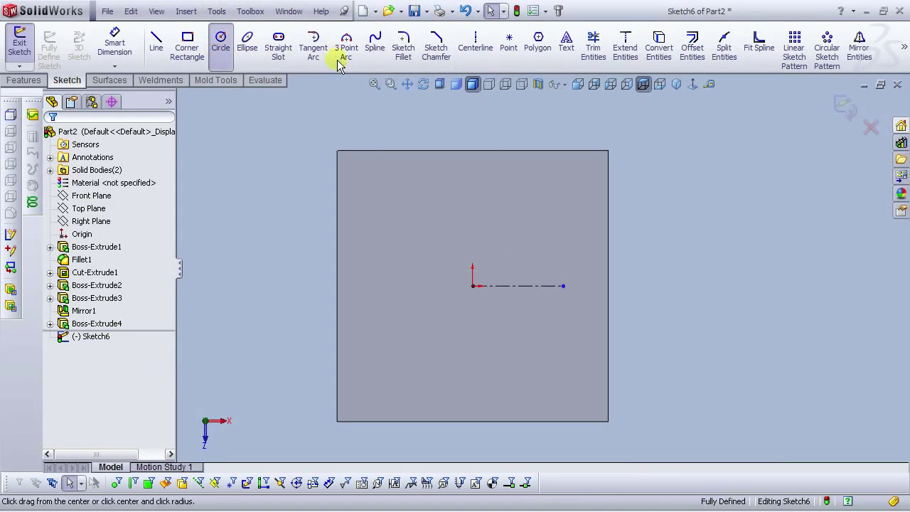
pyautogui.click(375, 189)
pyautogui.click(361, 187)
pyautogui.click(563, 189)
pyautogui.click(545, 190)
pyautogui.rightClick(545, 195)
pyautogui.click(551, 197)
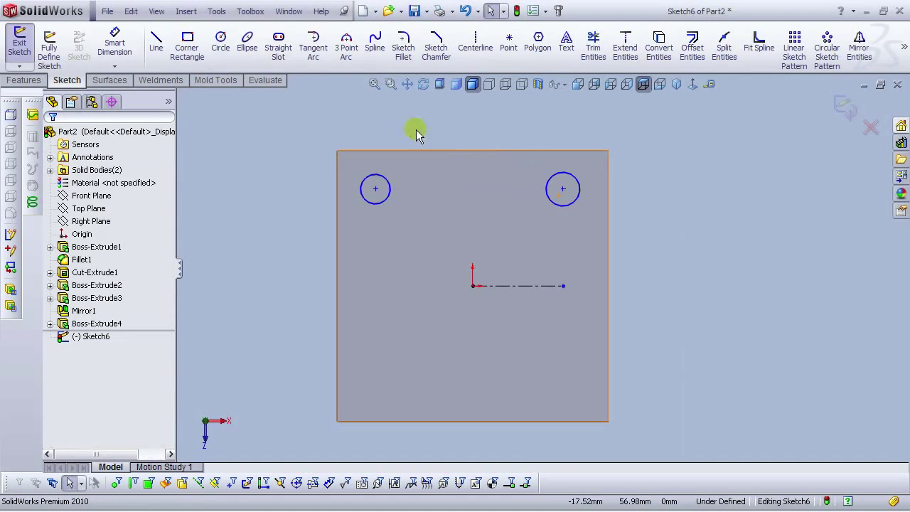
# Step: Dimension the upper-left circle's diameter as 10 mm
pyautogui.click(114, 44)
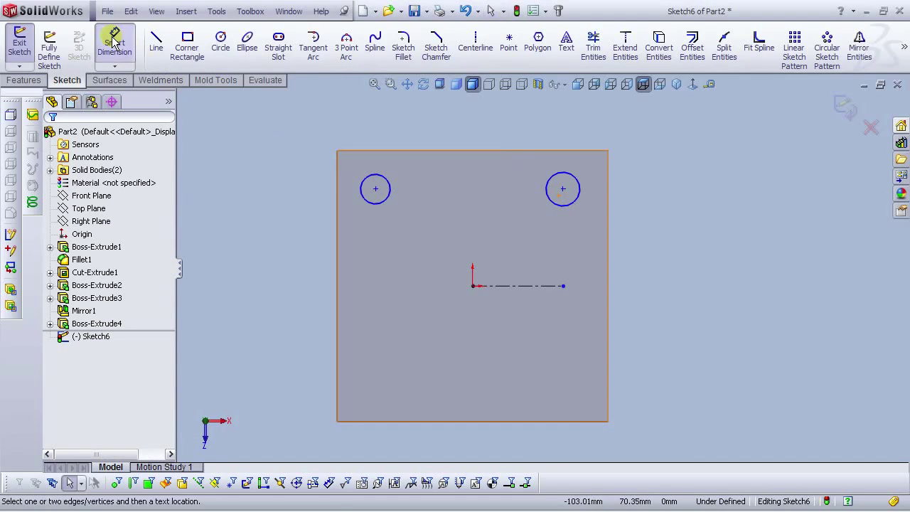
pyautogui.click(385, 178)
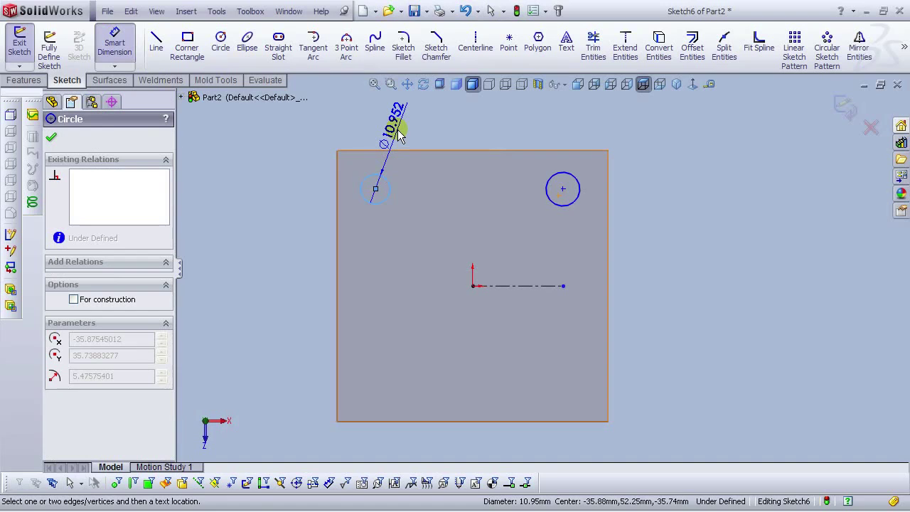
pyautogui.click(399, 135)
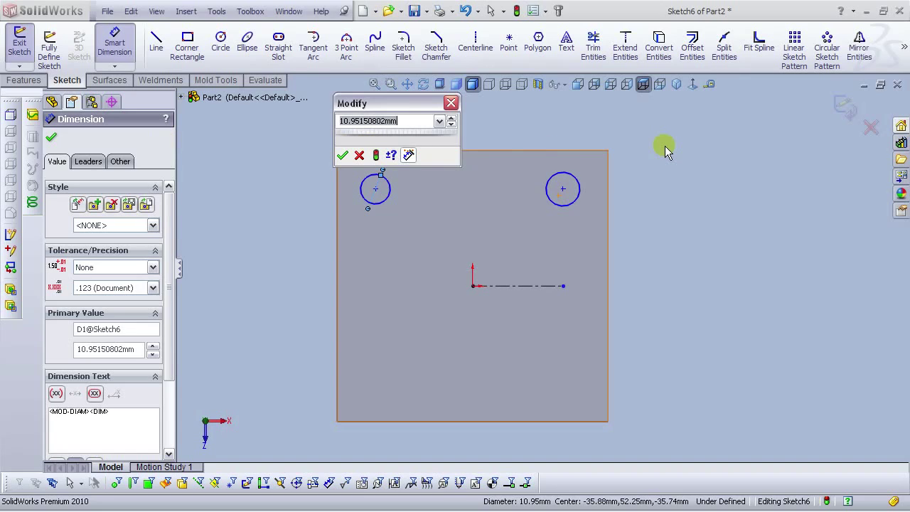
pyautogui.write('10')
pyautogui.press('Return')
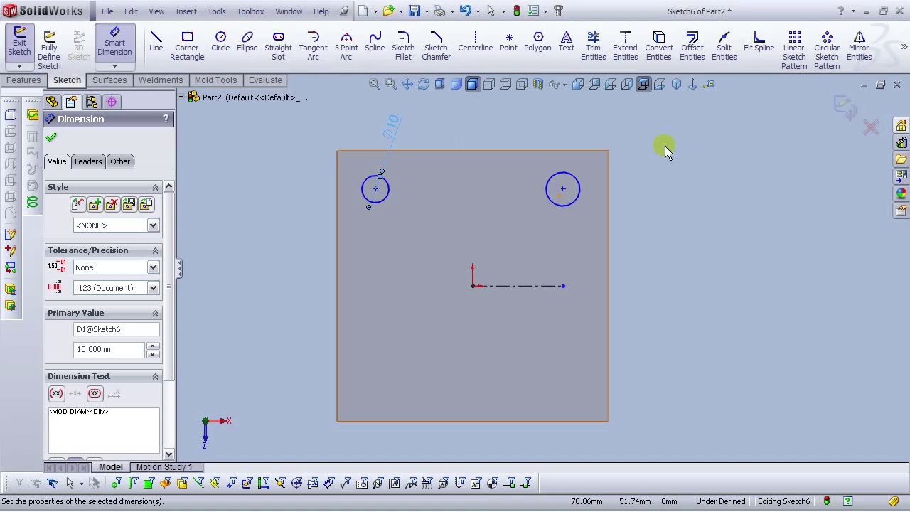
pyautogui.click(667, 151)
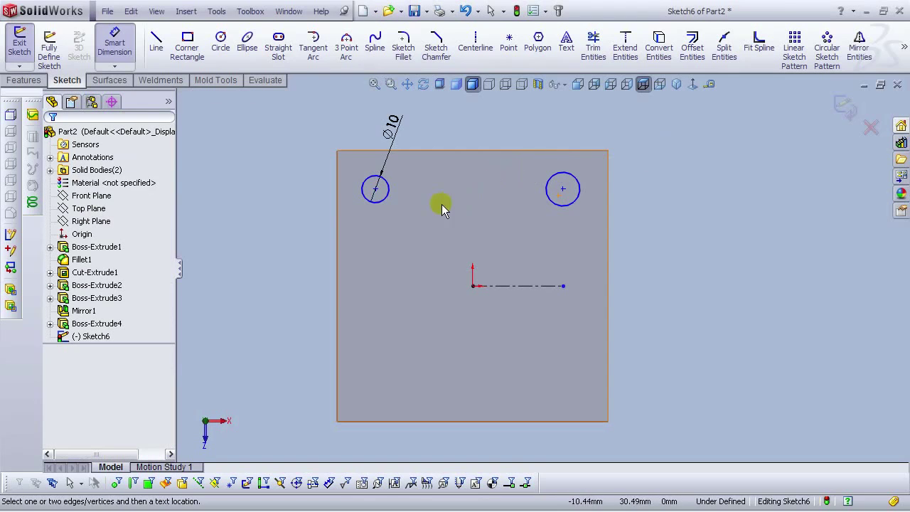
# Step: Dimension the upper-right circle's diameter as 10 mm
pyautogui.click(577, 187)
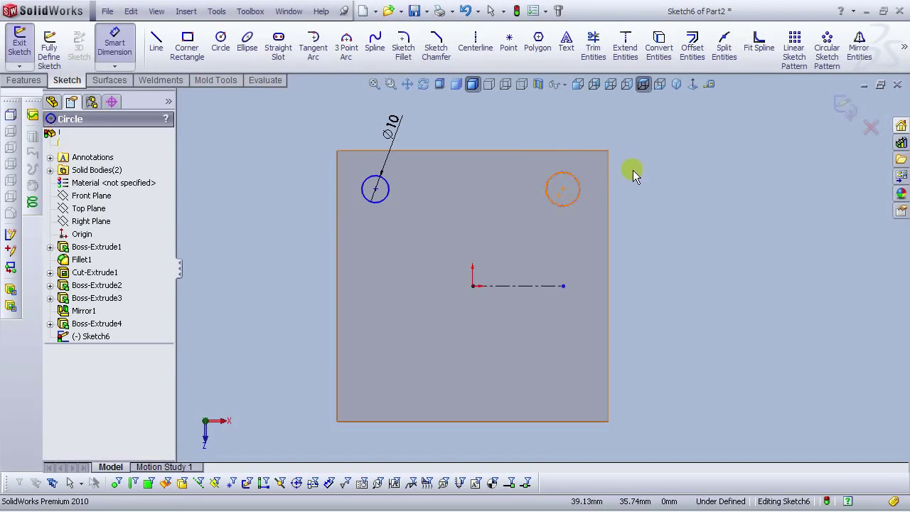
pyautogui.click(633, 170)
pyautogui.write('10')
pyautogui.press('Return')
pyautogui.press('Escape')
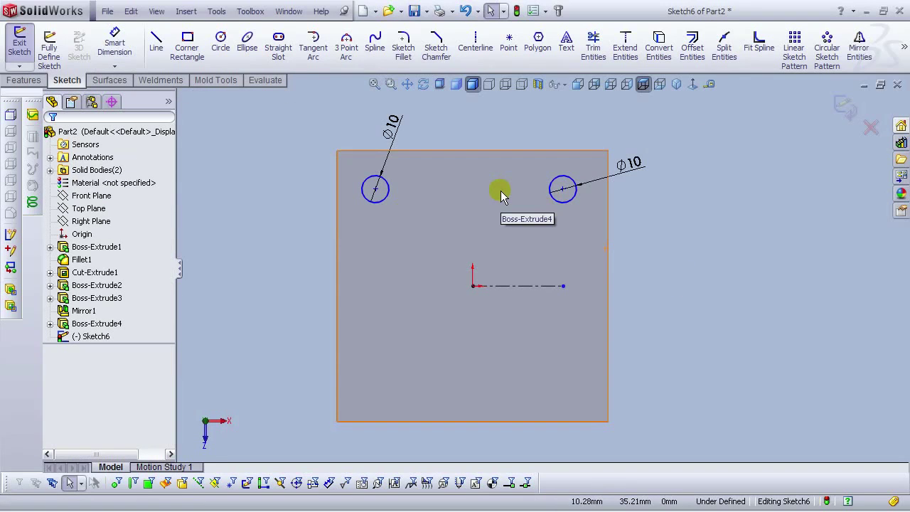
# Step: Add a horizontal relation between the center points of the two circles
pyautogui.click(376, 189)
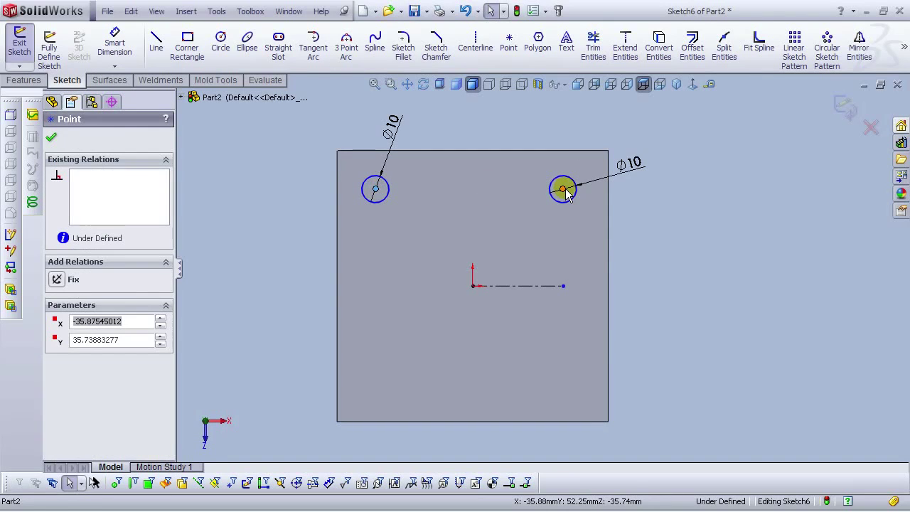
pyautogui.keyDown('ctrl'); pyautogui.click(563, 189); pyautogui.keyUp('ctrl')
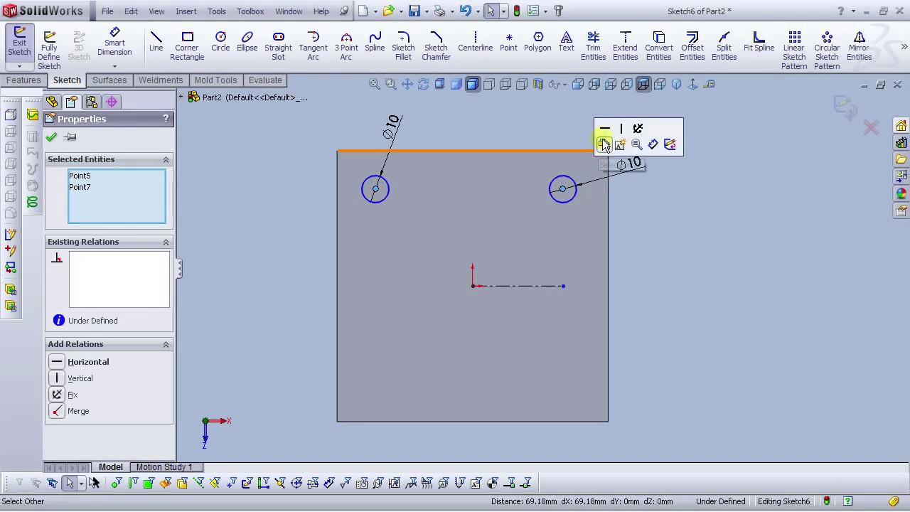
pyautogui.click(604, 129)
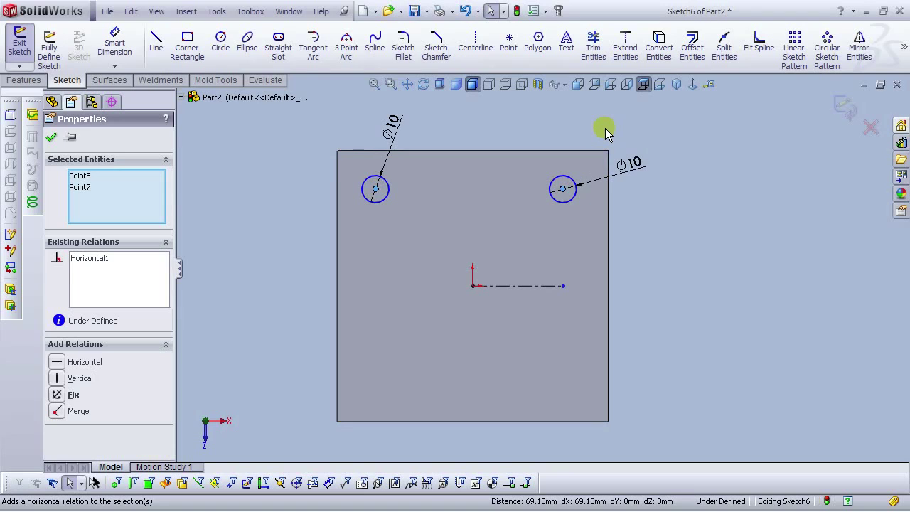
pyautogui.click(605, 128)
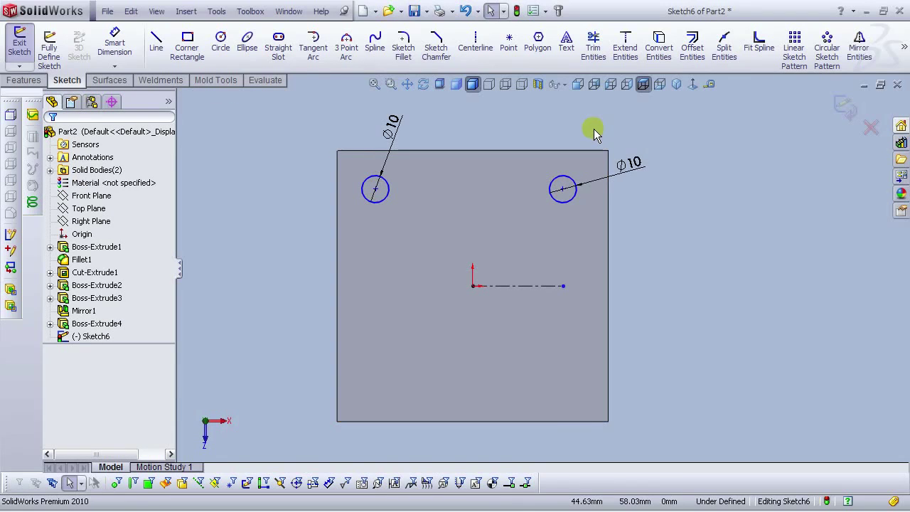
# Step: Dimension the left circle's center 15 mm from the plate's top edge
pyautogui.click(114, 44)
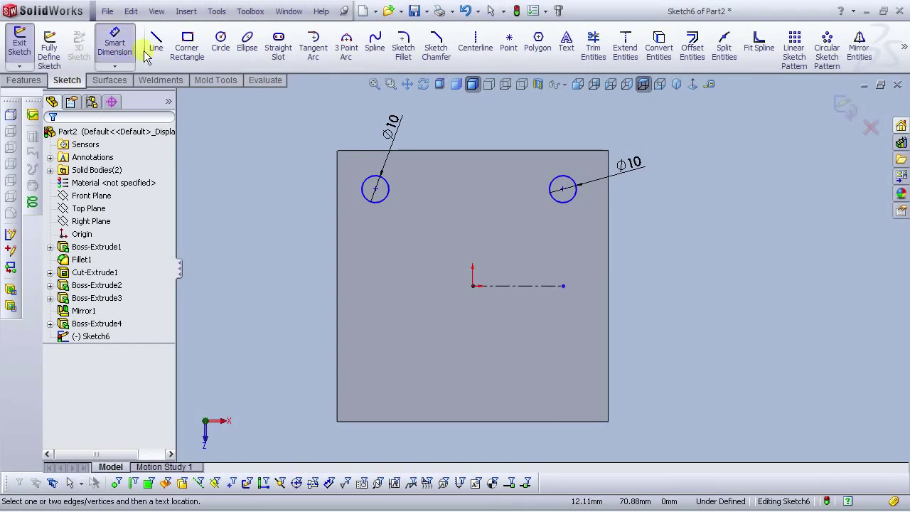
pyautogui.click(371, 164)
pyautogui.click(365, 150)
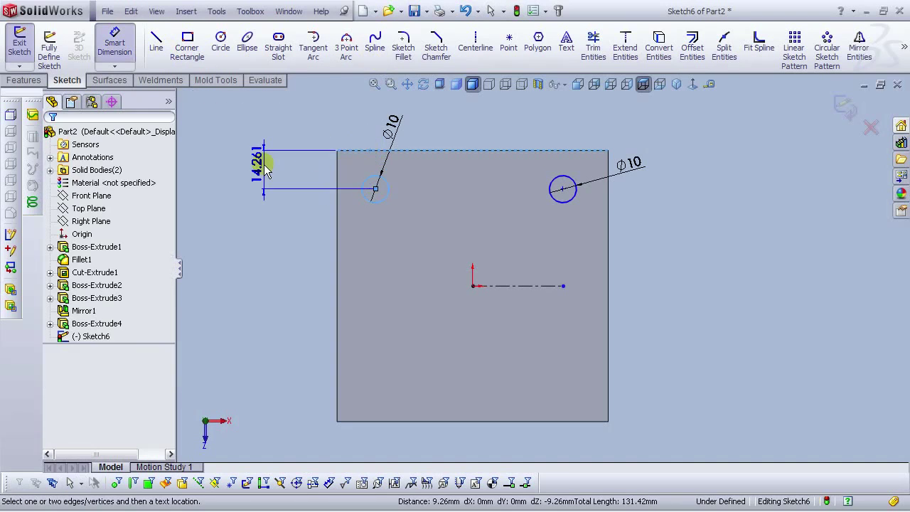
pyautogui.click(265, 166)
pyautogui.write('15')
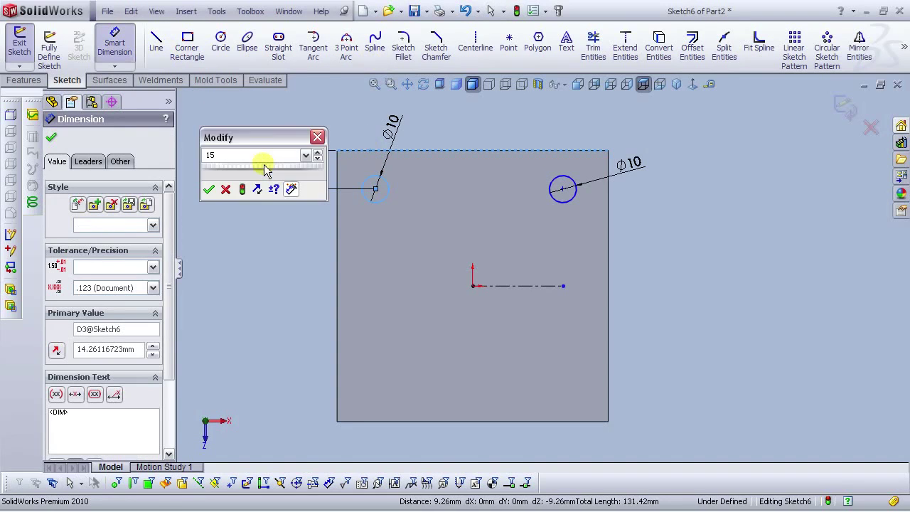
pyautogui.press('Return')
# Step: Dimension the left circle's center 15 mm from the plate's left edge
pyautogui.click(331, 223)
pyautogui.click(337, 220)
pyautogui.click(374, 192)
pyautogui.click(360, 259)
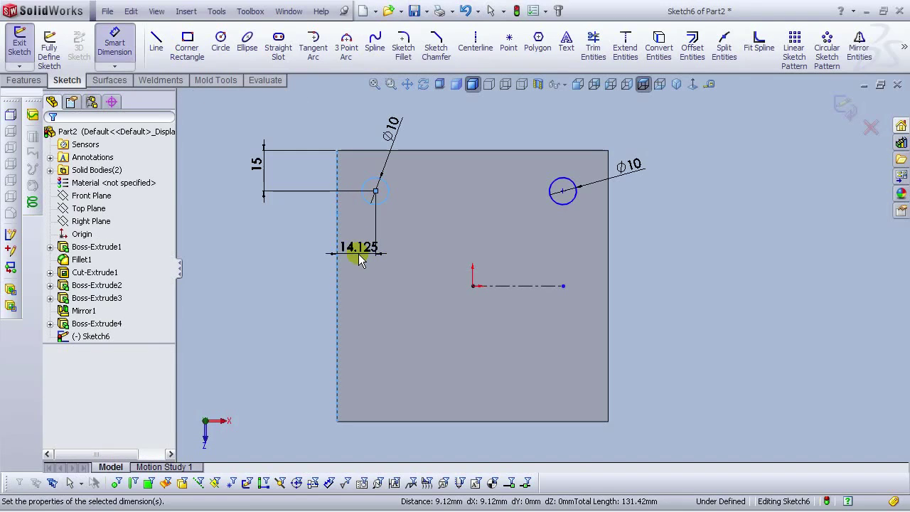
pyautogui.write('15')
pyautogui.press('Return')
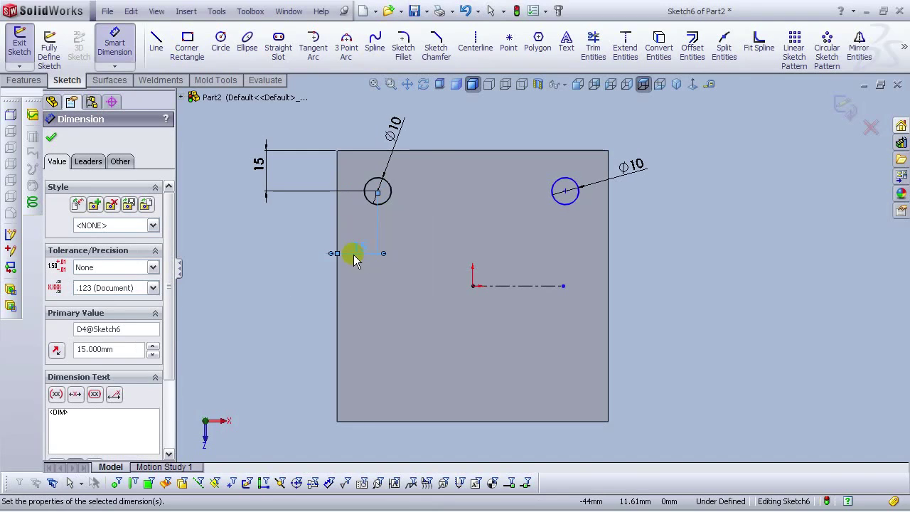
pyautogui.click(692, 265)
pyautogui.scroll(-1, 590, 195)
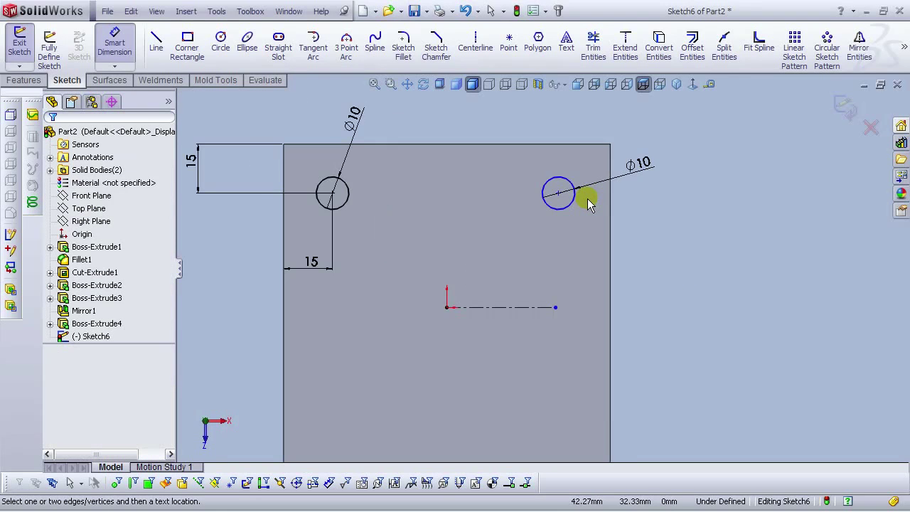
pyautogui.click(575, 203)
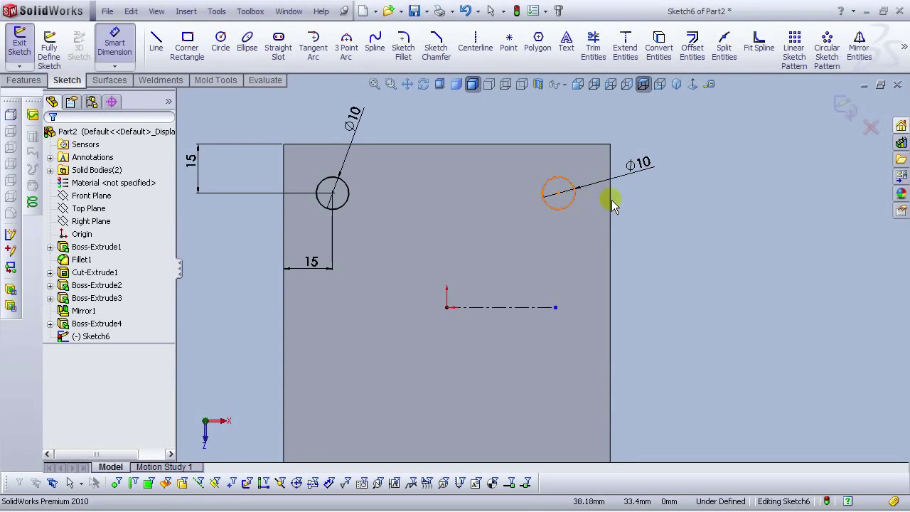
pyautogui.click(594, 238)
pyautogui.click(758, 398)
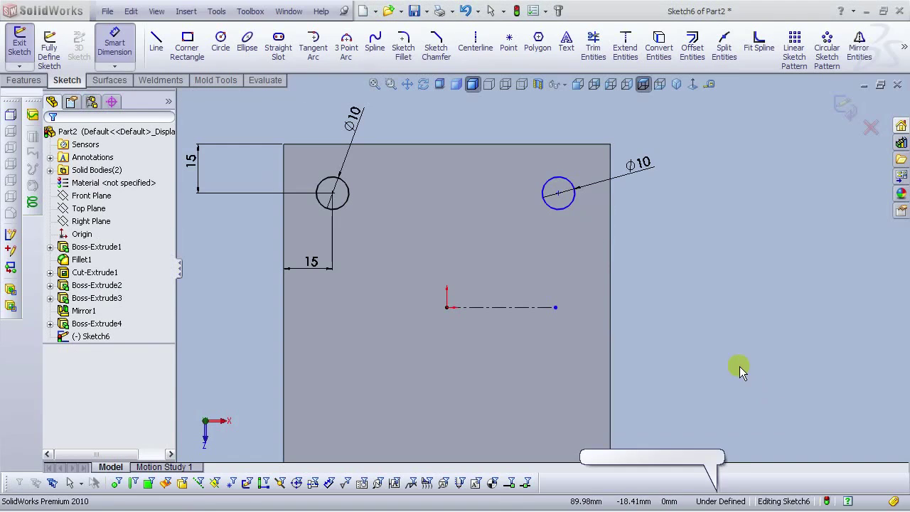
# Step: Dimension the right circle's center 15 mm from the plate's right edge
pyautogui.click(571, 202)
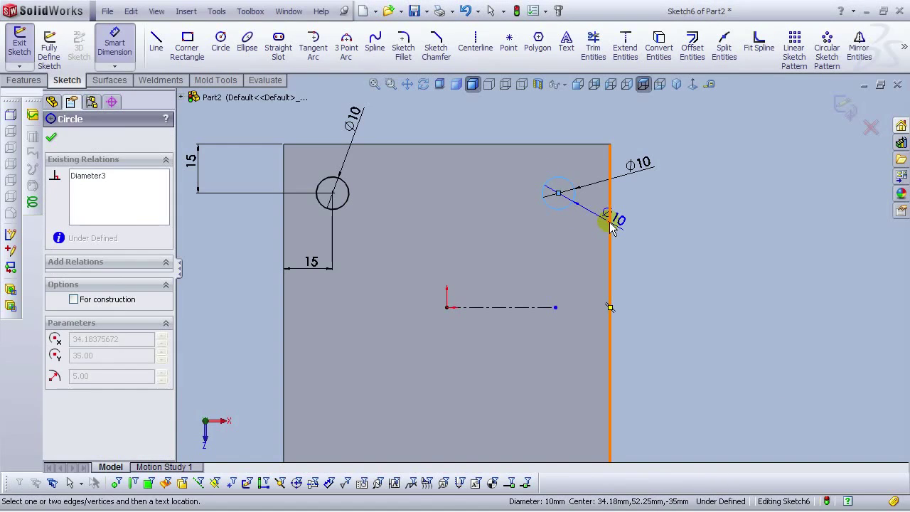
pyautogui.click(609, 305)
pyautogui.click(579, 242)
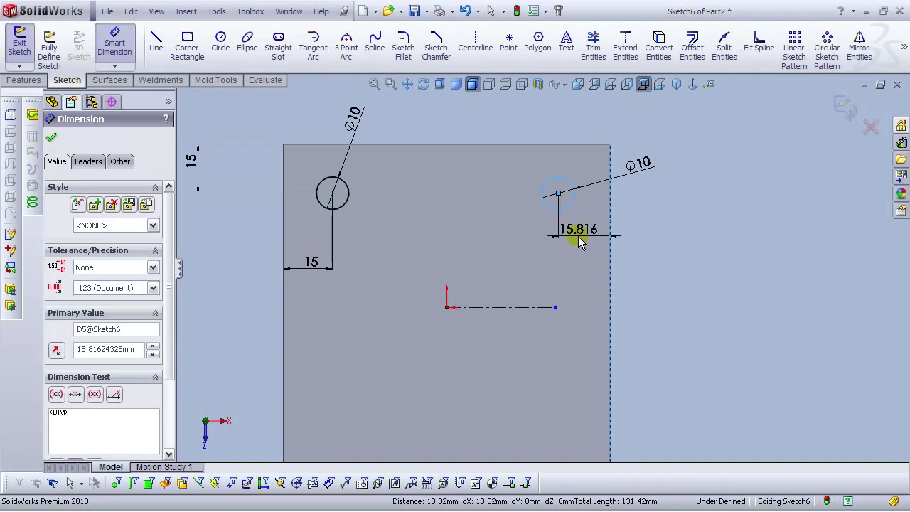
pyautogui.write('15')
pyautogui.press('Return')
pyautogui.click(638, 206)
pyautogui.scroll(2, 622, 281)
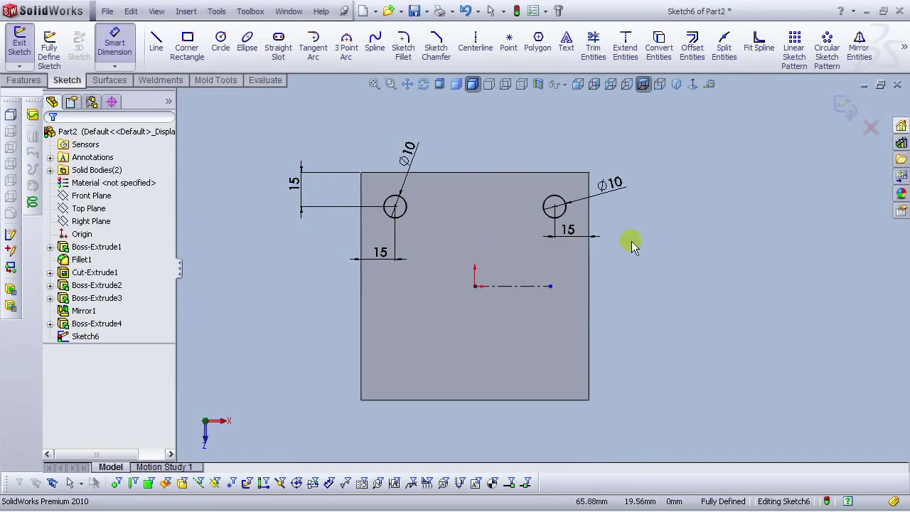
# Step: Mirror both 10 mm circles about the horizontal centerline as copies on the opposite side of the plate
pyautogui.click(860, 50)
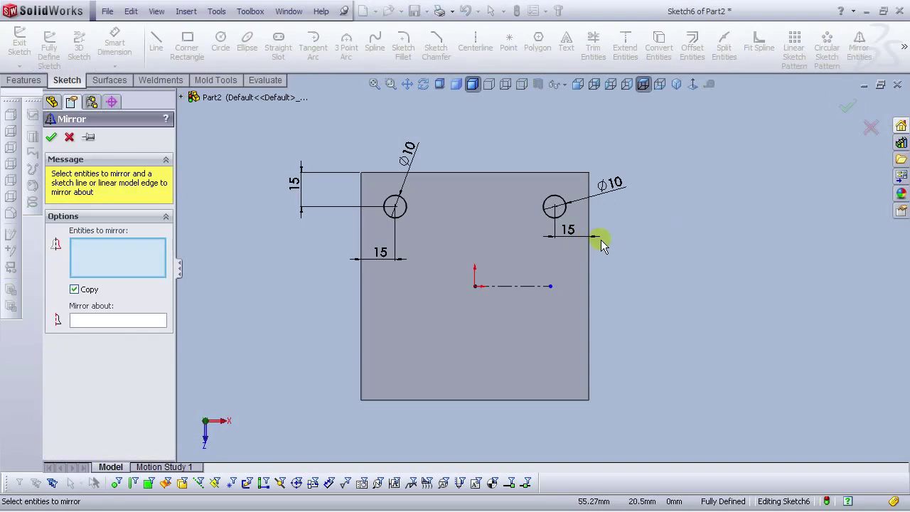
pyautogui.click(407, 212)
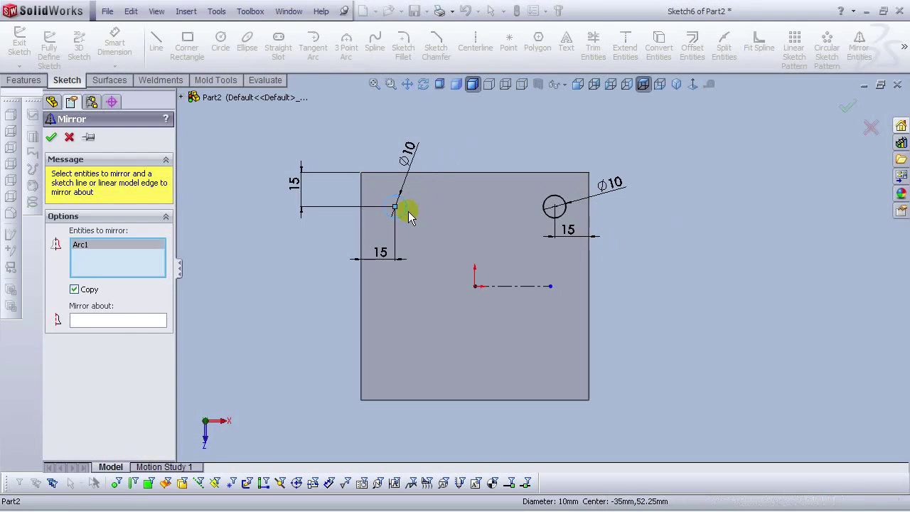
pyautogui.click(549, 199)
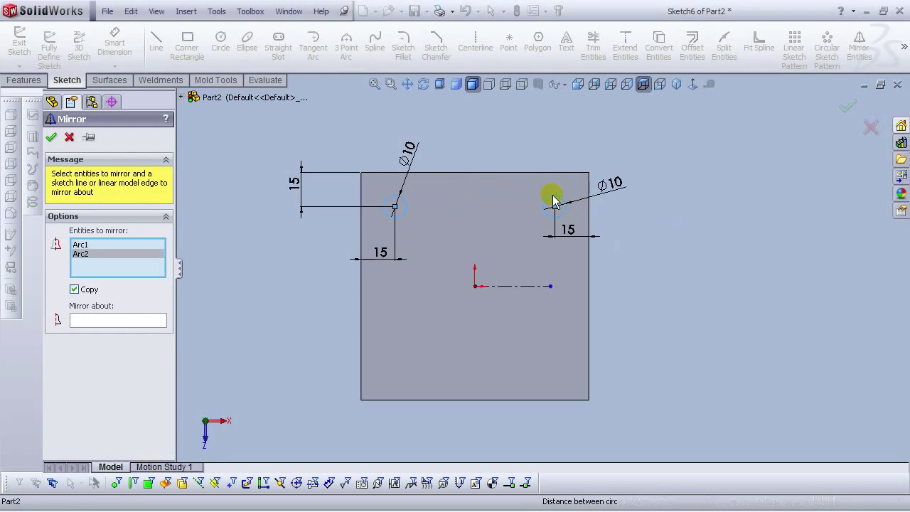
pyautogui.click(119, 324)
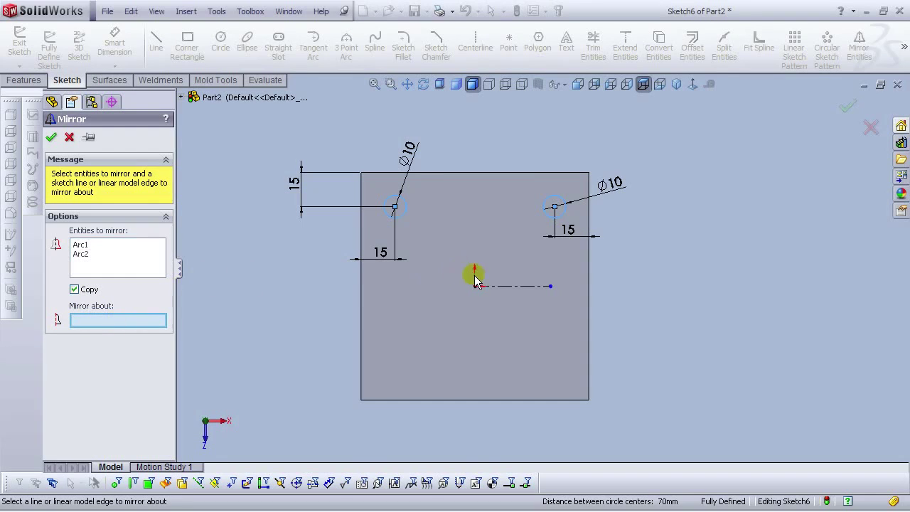
pyautogui.click(509, 287)
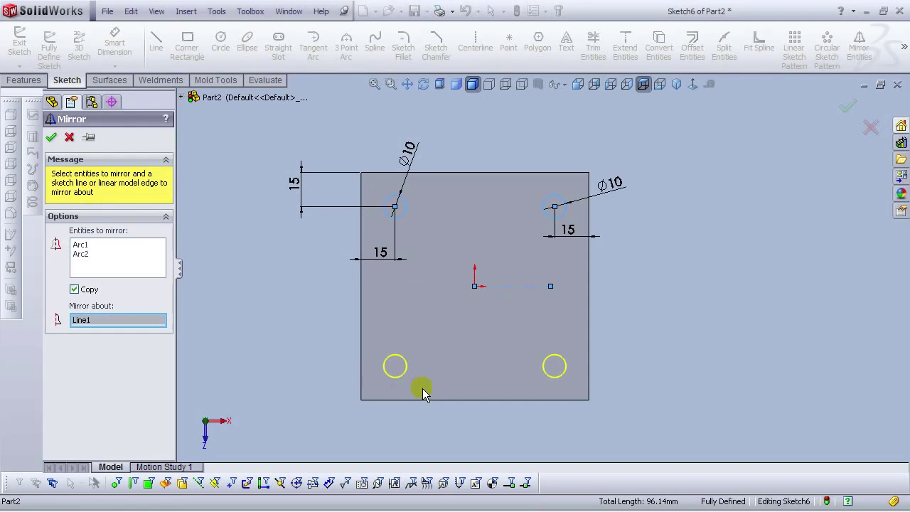
pyautogui.click(51, 136)
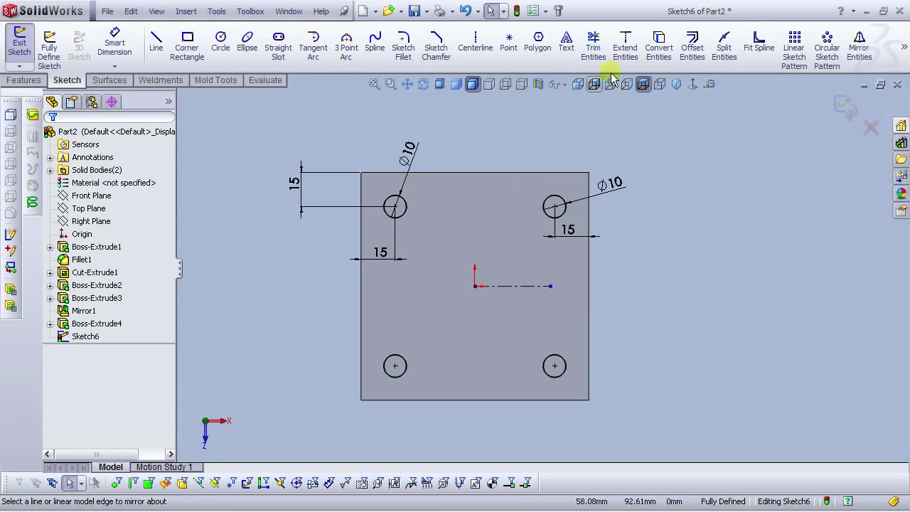
# Step: Cut the four circles through the top plate with an Extruded Cut set to Through All
pyautogui.click(676, 84)
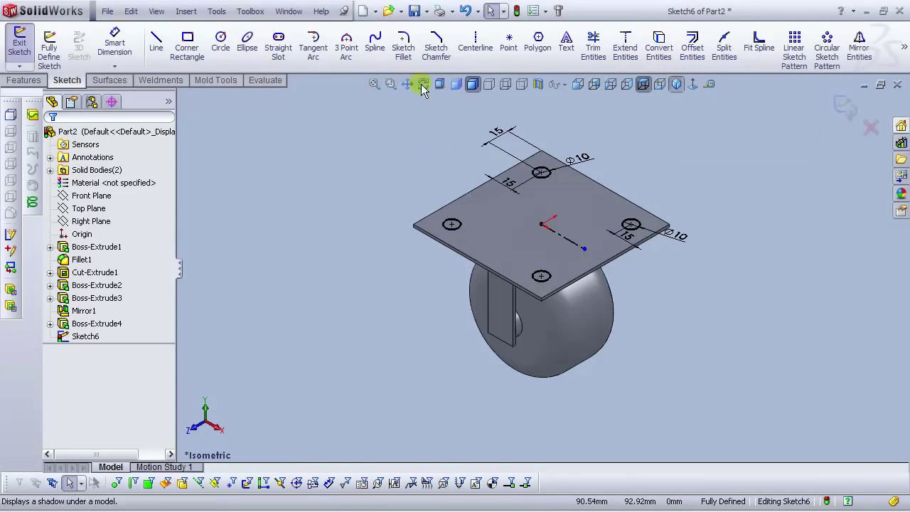
pyautogui.click(24, 79)
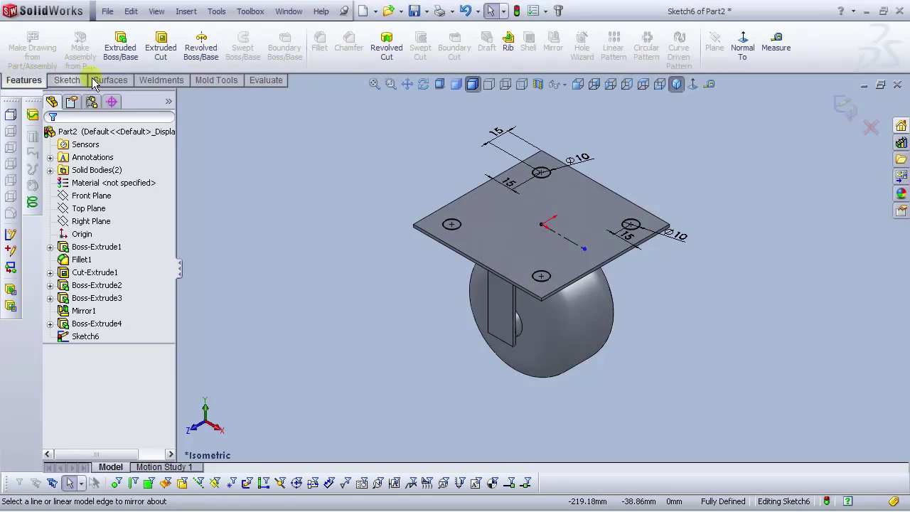
pyautogui.click(169, 62)
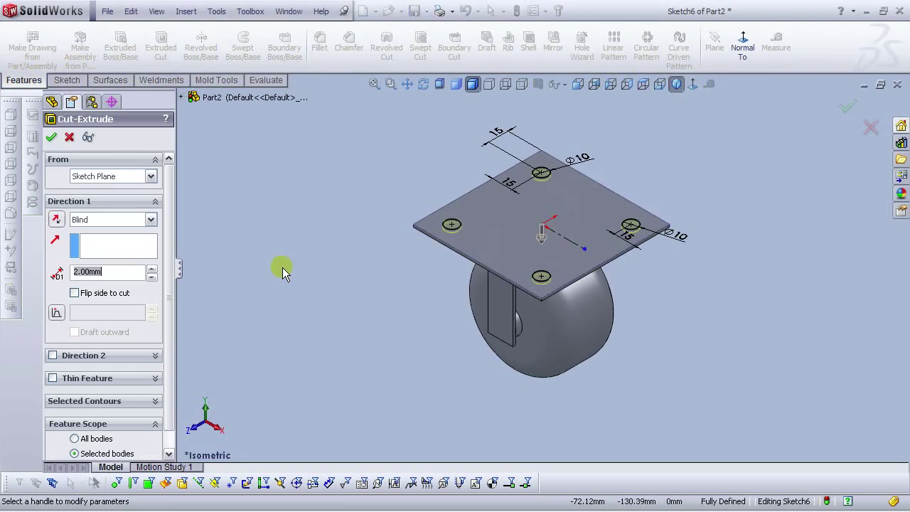
pyautogui.click(104, 221)
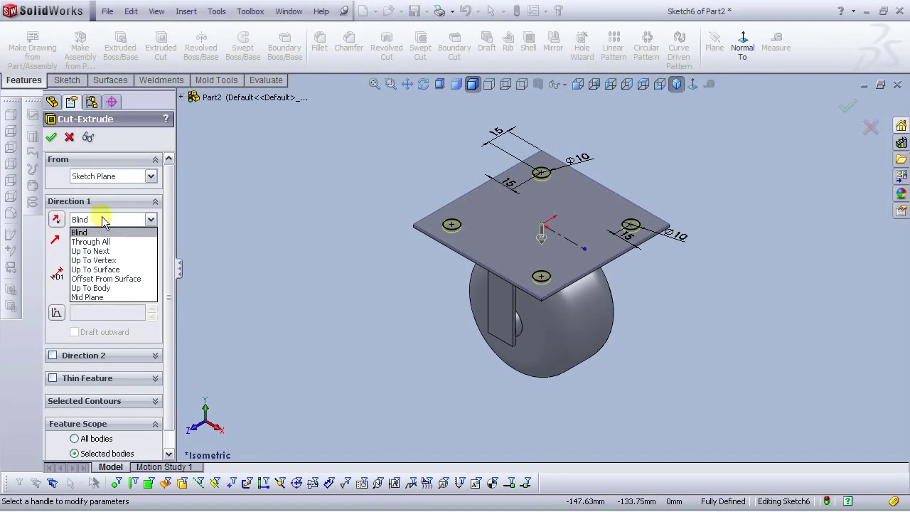
pyautogui.click(98, 242)
pyautogui.moveTo(432, 301); pyautogui.dragTo(438, 254, button='middle')
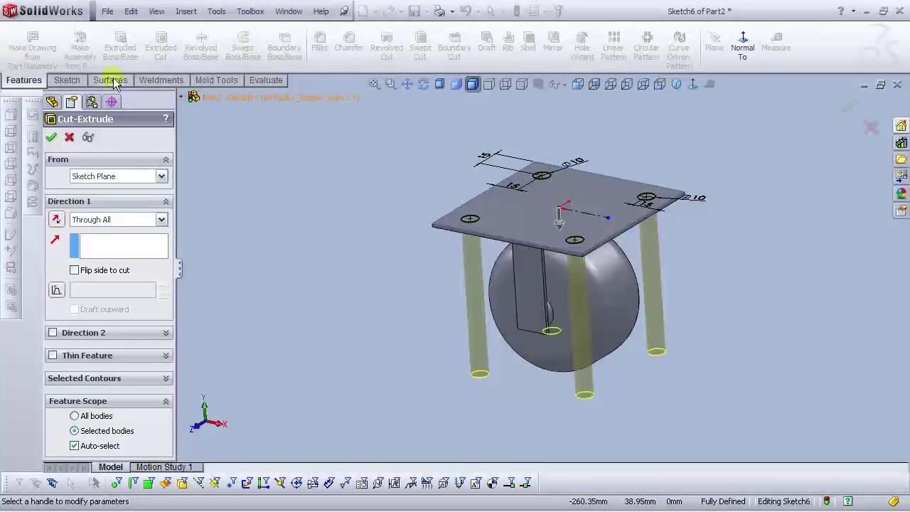
pyautogui.click(50, 137)
# Step: Start a constant-radius fillet on the top plate's nearest vertical corner edge and set its radius to 10 mm
pyautogui.moveTo(335, 312); pyautogui.dragTo(507, 290, button='middle')
pyautogui.click(319, 42)
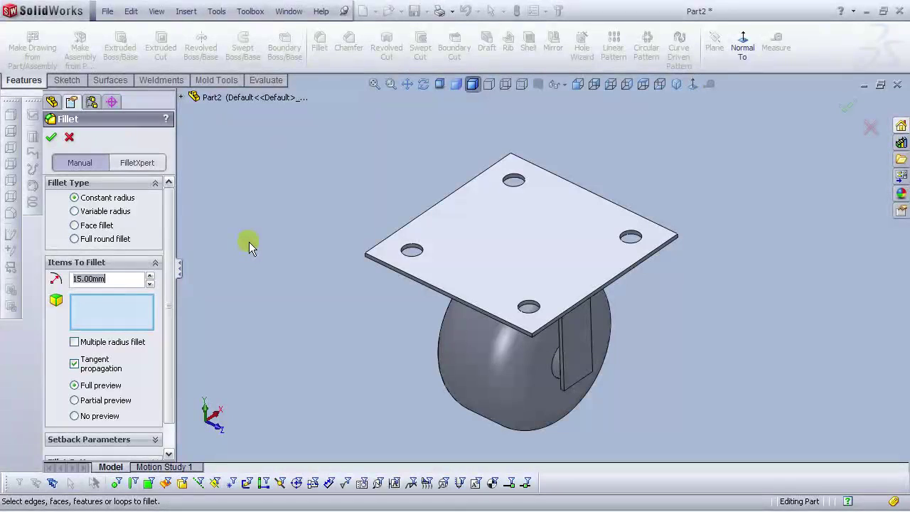
pyautogui.press('Home')
pyautogui.press('Delete')
pyautogui.scroll(-5, 562, 340)
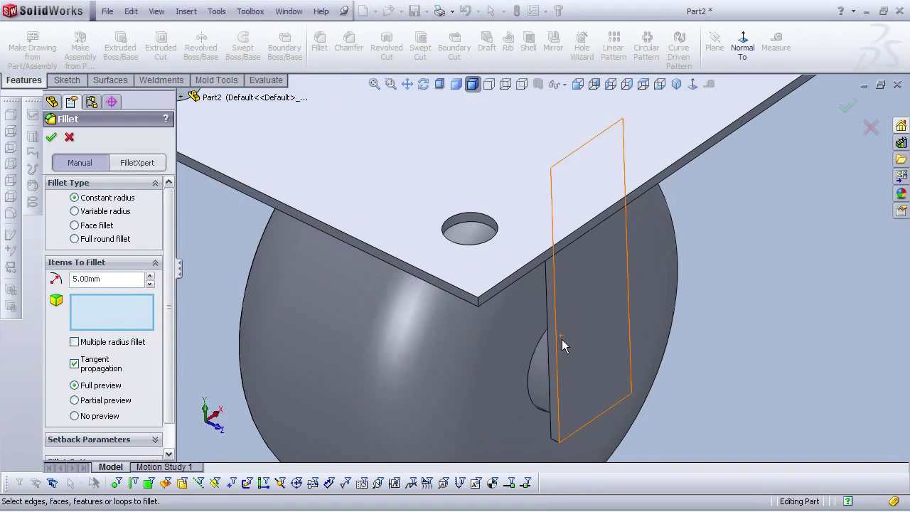
pyautogui.click(478, 304)
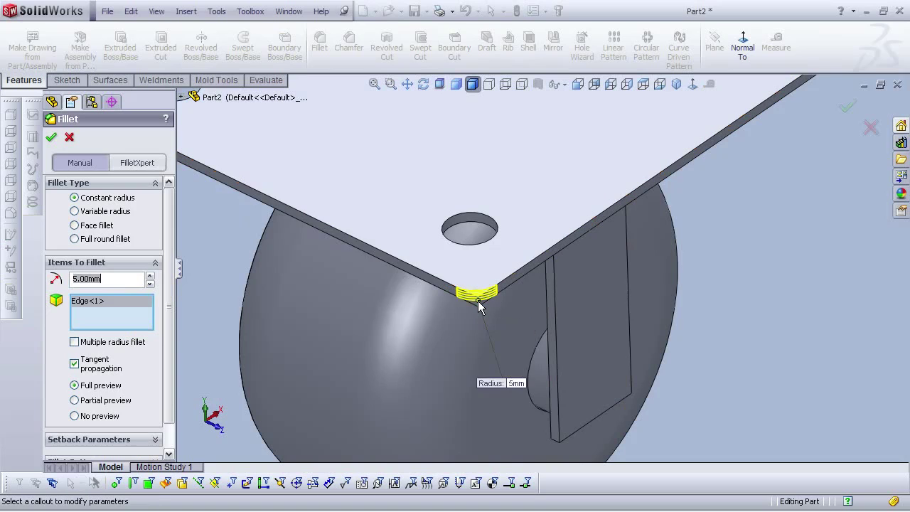
pyautogui.scroll(5, 478, 301)
# Step: Add the top plate's other three vertical corner edges to the 10 mm fillet and apply it
pyautogui.scroll(-6, 412, 173)
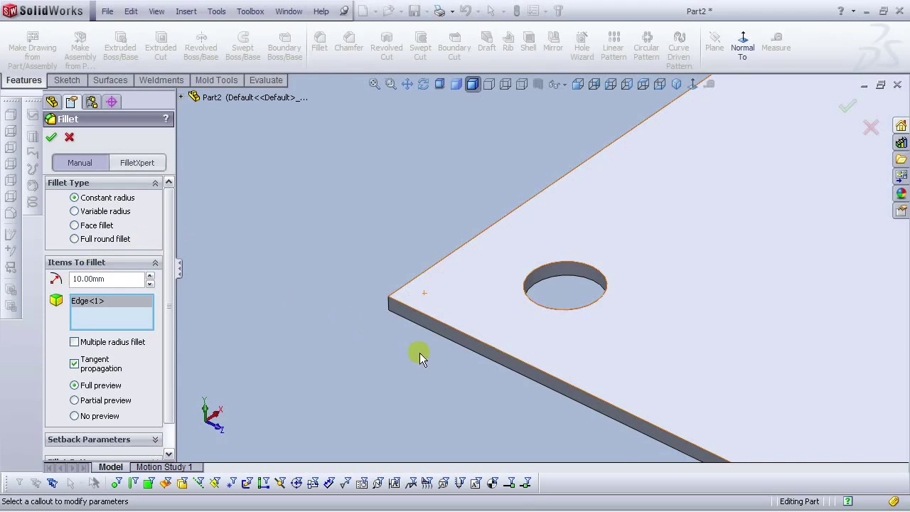
pyautogui.scroll(5, 417, 355)
pyautogui.scroll(-5, 736, 280)
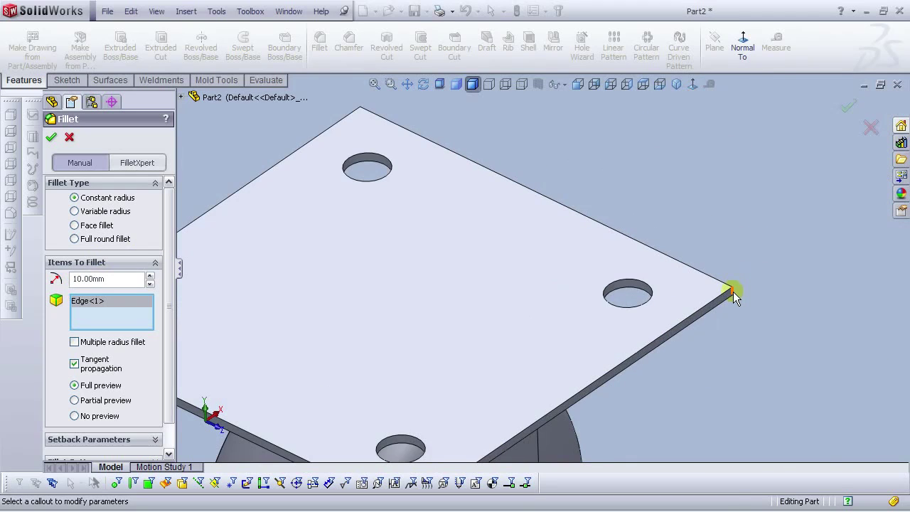
pyautogui.click(733, 293)
pyautogui.scroll(5, 289, 308)
pyautogui.scroll(-5, 403, 286)
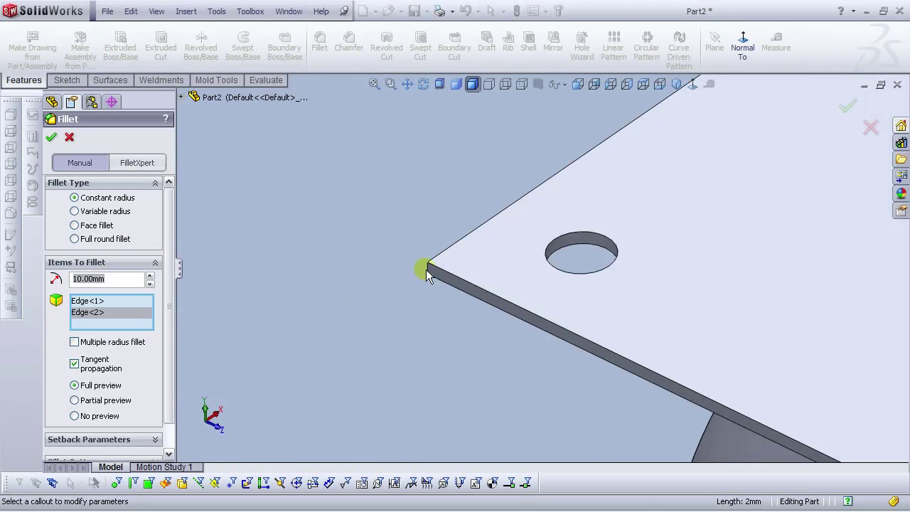
pyautogui.click(427, 269)
pyautogui.scroll(5, 631, 270)
pyautogui.moveTo(631, 270); pyautogui.dragTo(526, 279, button='middle')
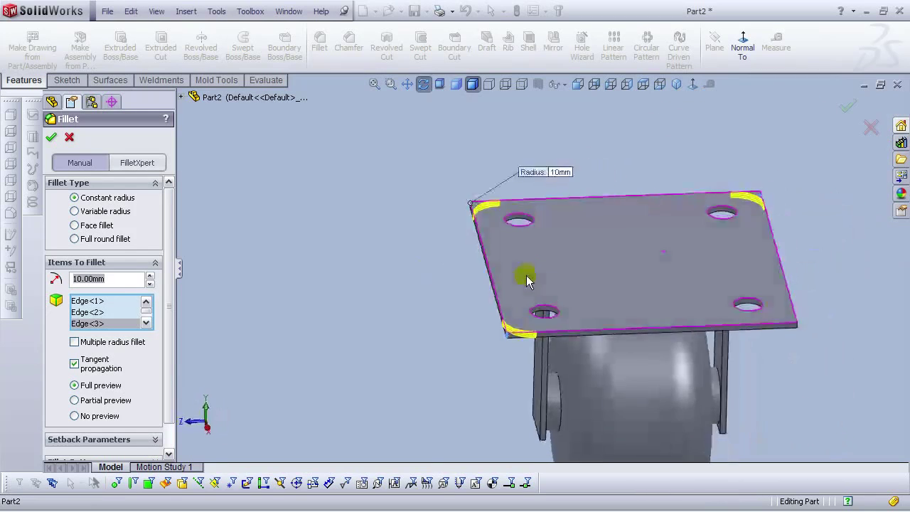
pyautogui.scroll(-5, 783, 299)
pyautogui.click(720, 345)
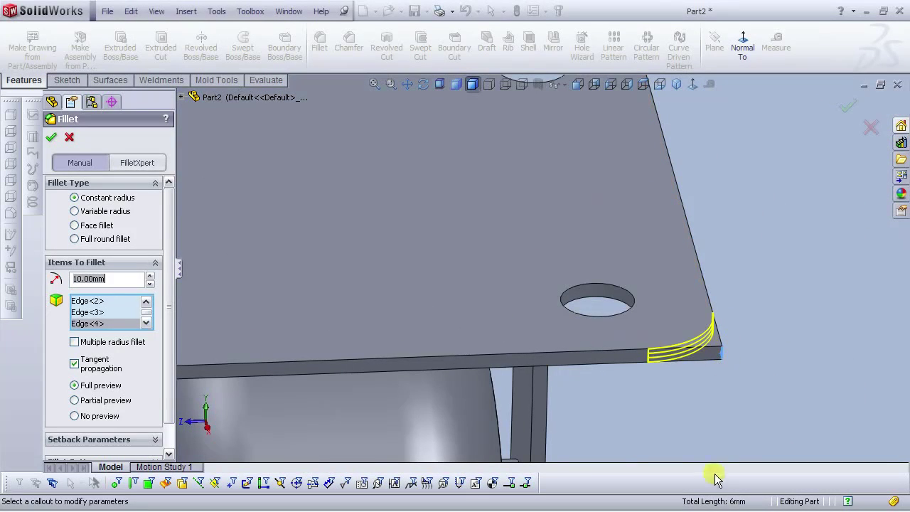
pyautogui.scroll(5, 694, 396)
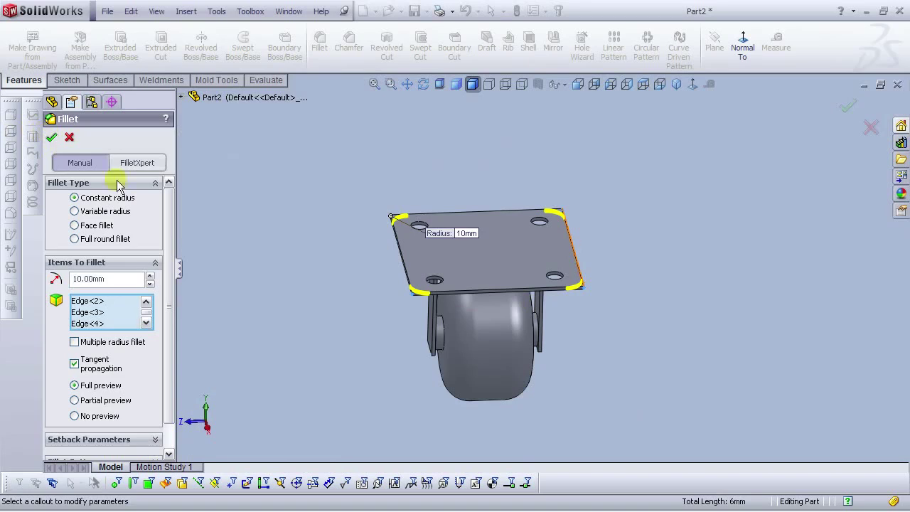
pyautogui.click(52, 138)
# Step: Start another fillet on a lower corner edge of one side plate and set its radius to 5 mm
pyautogui.moveTo(431, 361); pyautogui.dragTo(475, 334, button='middle')
pyautogui.scroll(-4, 475, 337)
pyautogui.click(319, 42)
pyautogui.scroll(-4, 433, 362)
pyautogui.moveTo(466, 328); pyautogui.dragTo(531, 336, button='middle')
pyautogui.click(524, 311)
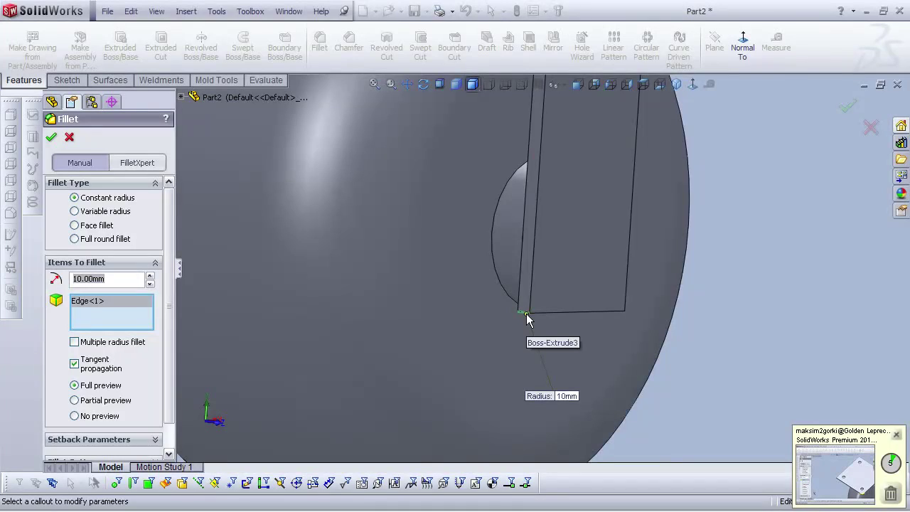
pyautogui.write('2')
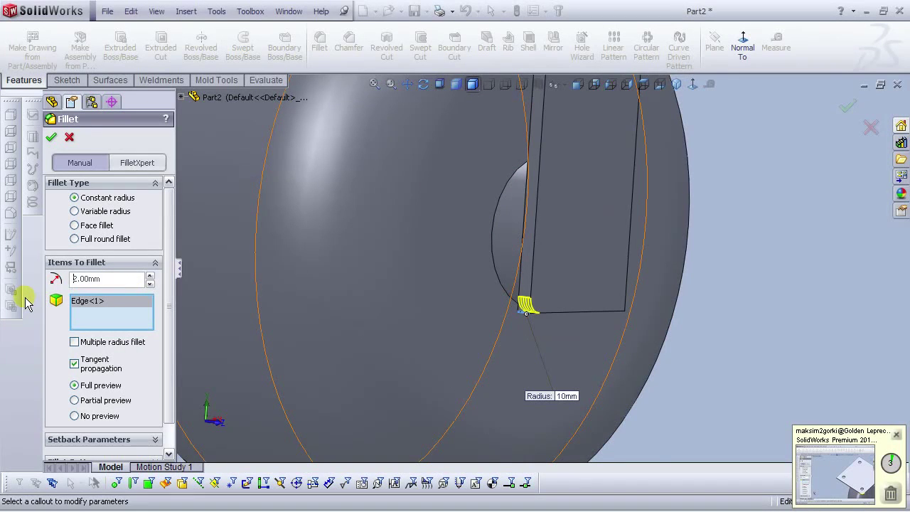
pyautogui.doubleClick(106, 279)
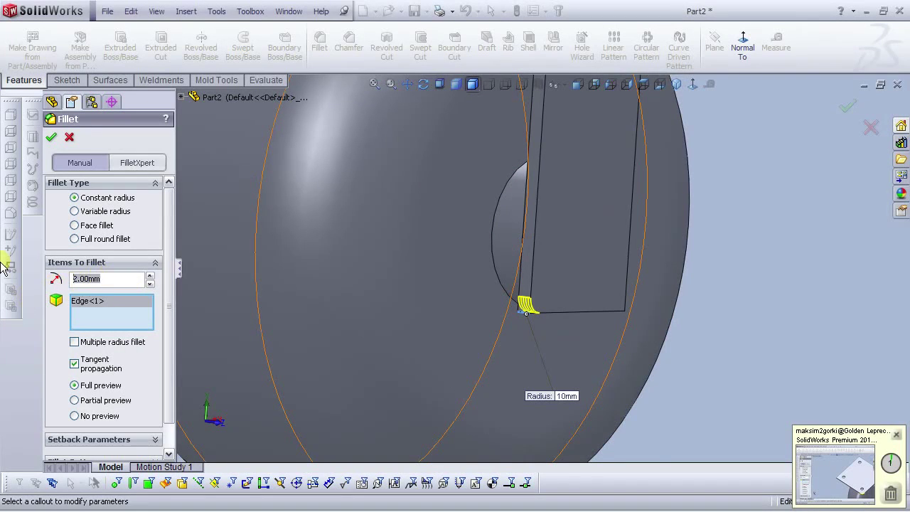
pyautogui.write('5')
pyautogui.press('Return')
# Step: Add the remaining three lower corner edges of the two side plates to the 5 mm fillet and apply it
pyautogui.moveTo(620, 301); pyautogui.dragTo(587, 328, button='middle')
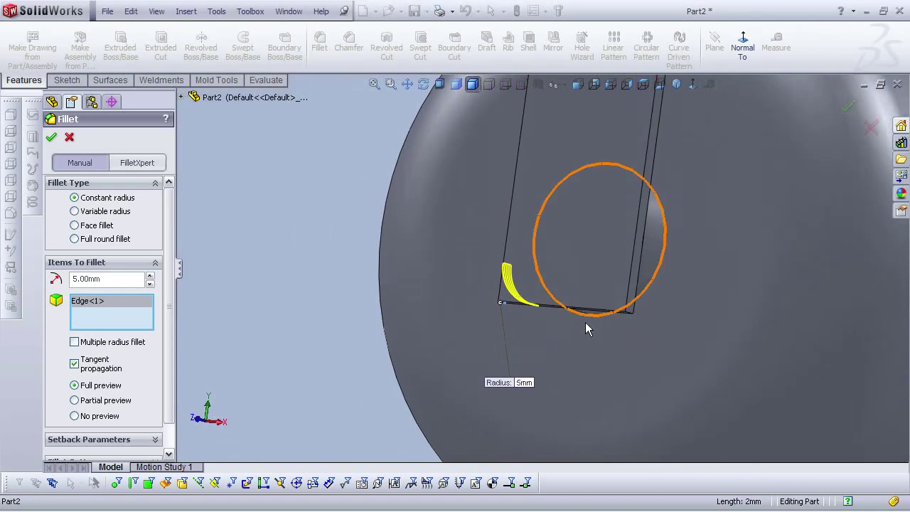
pyautogui.click(629, 313)
pyautogui.scroll(5, 631, 313)
pyautogui.moveTo(632, 312); pyautogui.dragTo(534, 284, button='middle')
pyautogui.scroll(-5, 603, 300)
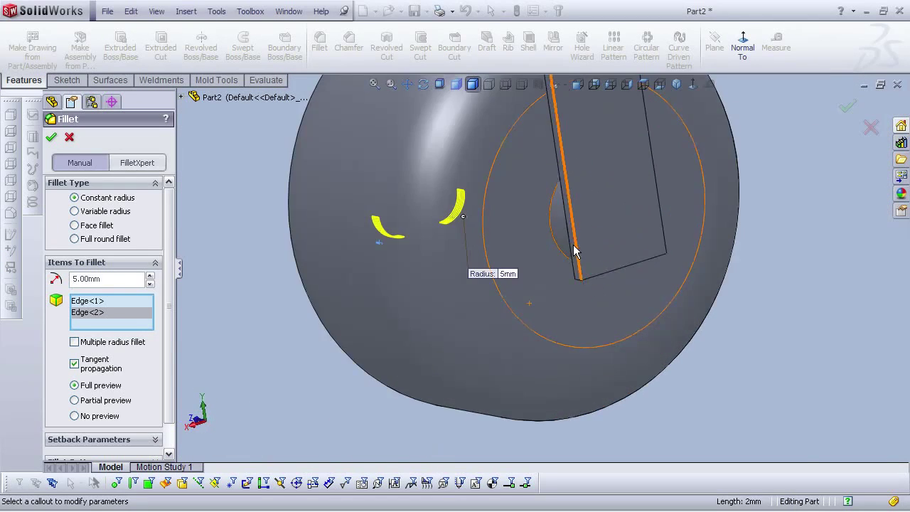
pyautogui.scroll(-3, 575, 249)
pyautogui.moveTo(575, 251); pyautogui.dragTo(561, 260, button='middle')
pyautogui.click(594, 318)
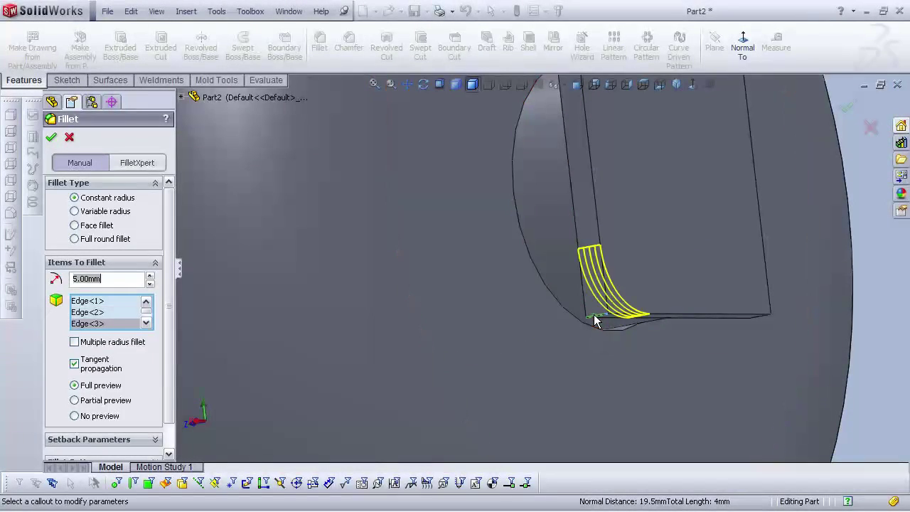
pyautogui.click(765, 317)
pyautogui.press('Return')
# Step: Save the part as Wheel in the Artist's Easel folder
pyautogui.scroll(5, 628, 338)
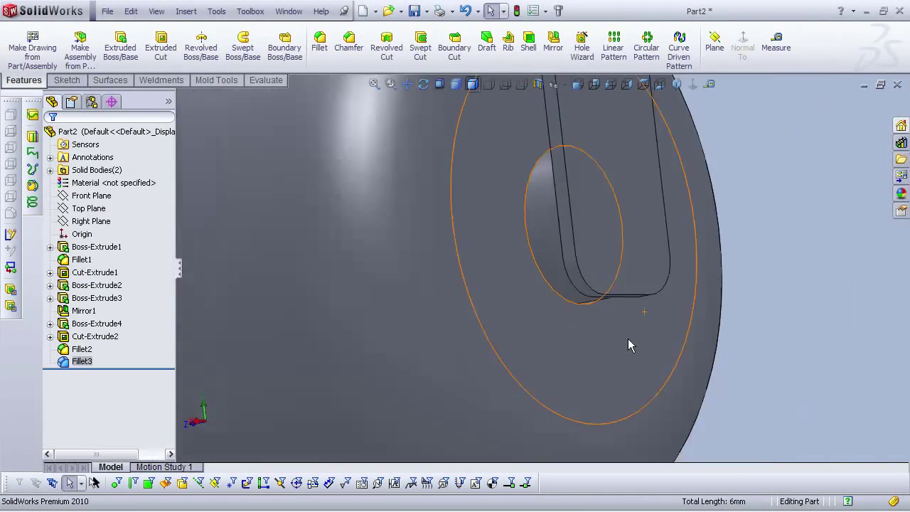
pyautogui.moveTo(440, 226); pyautogui.dragTo(472, 189, button='middle')
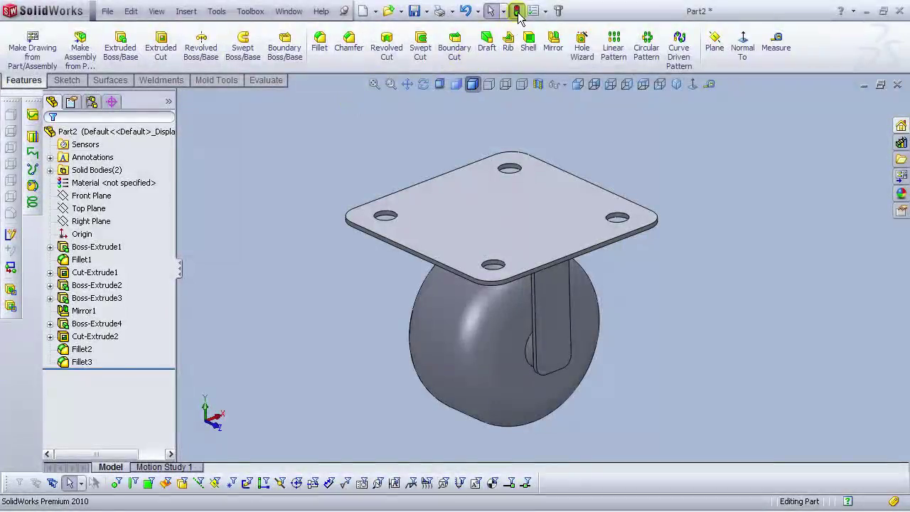
pyautogui.click(107, 11)
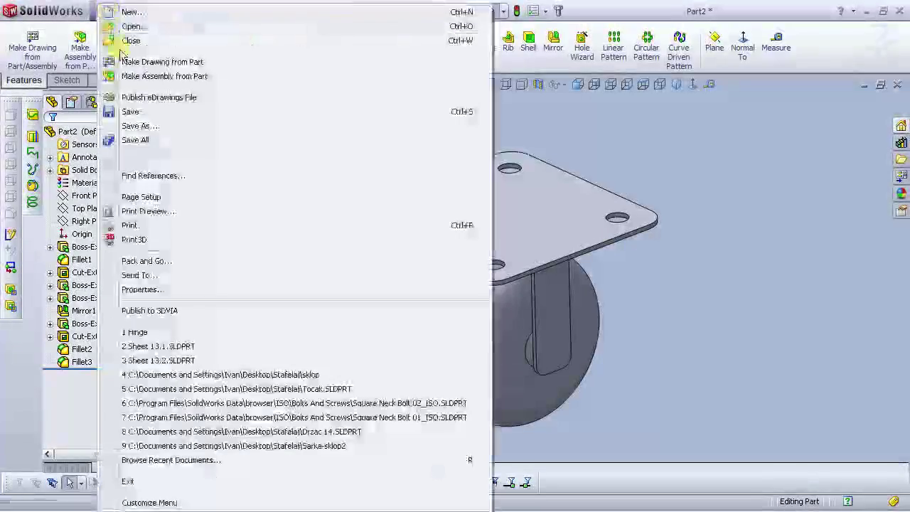
pyautogui.click(135, 126)
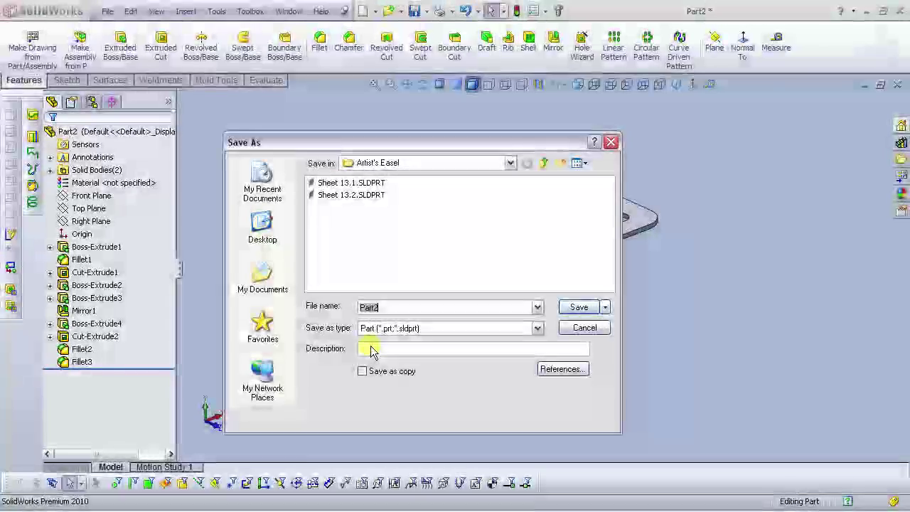
pyautogui.write('Wheel')
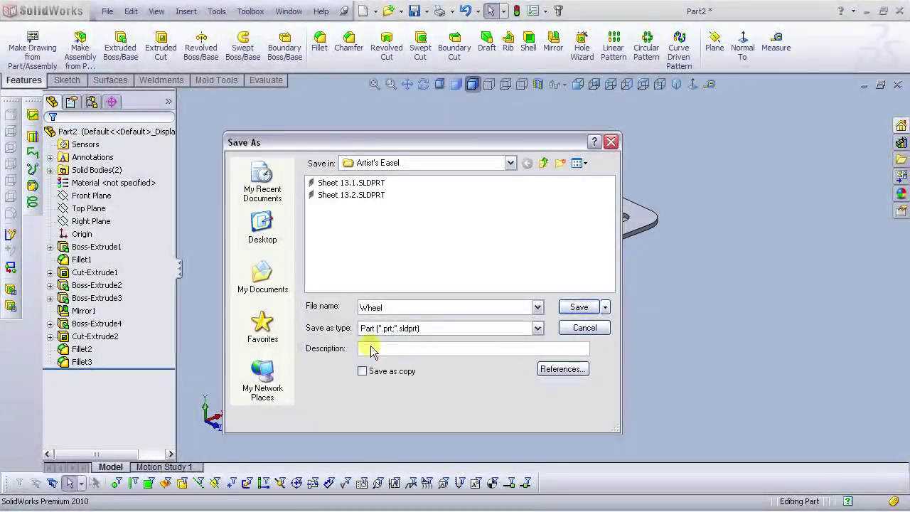
pyautogui.press('Return')
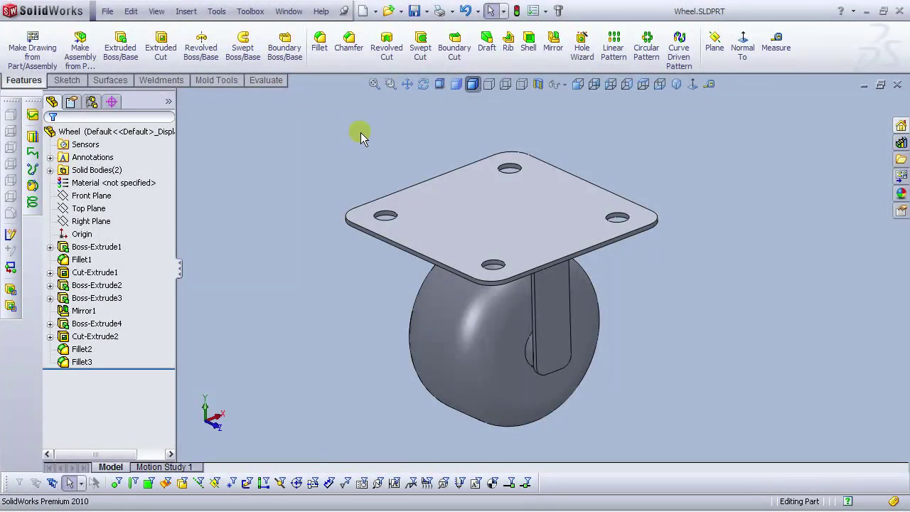
# Step: Create a new part document and start a sketch on the Front Plane
pyautogui.click(364, 11)
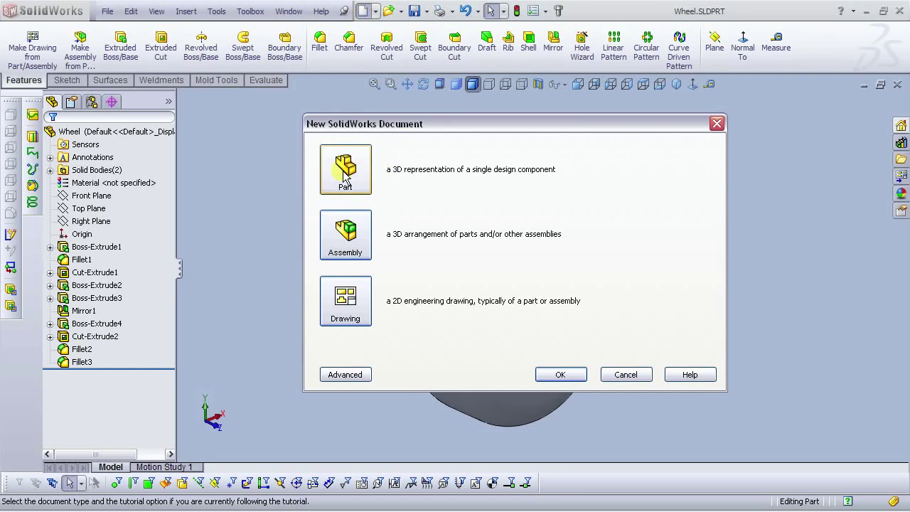
pyautogui.click(565, 373)
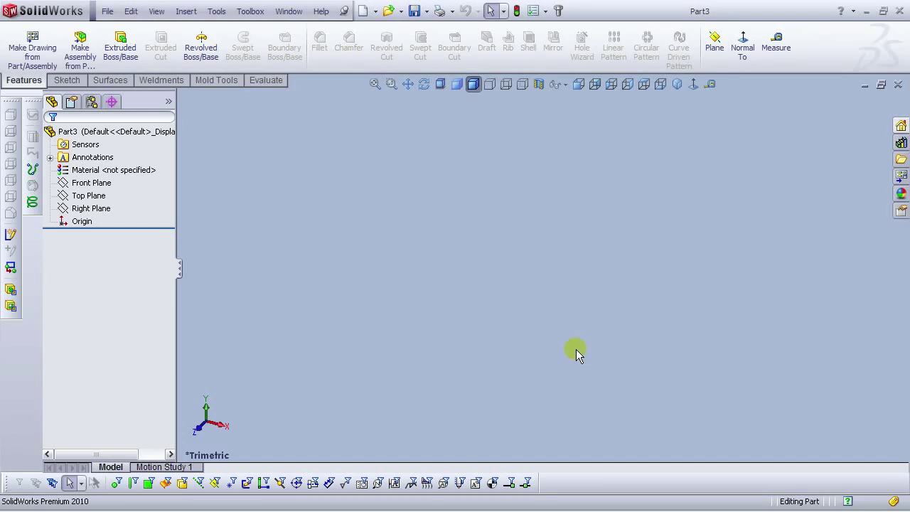
pyautogui.click(89, 182)
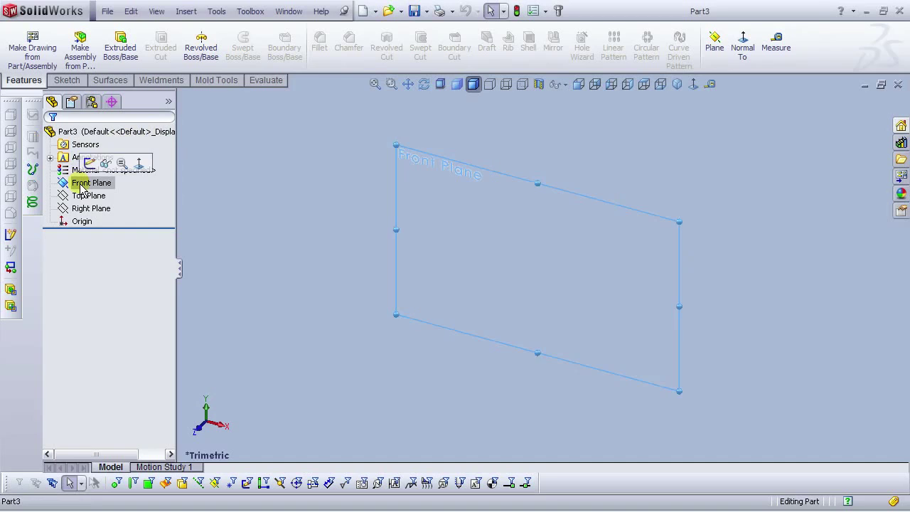
pyautogui.click(89, 164)
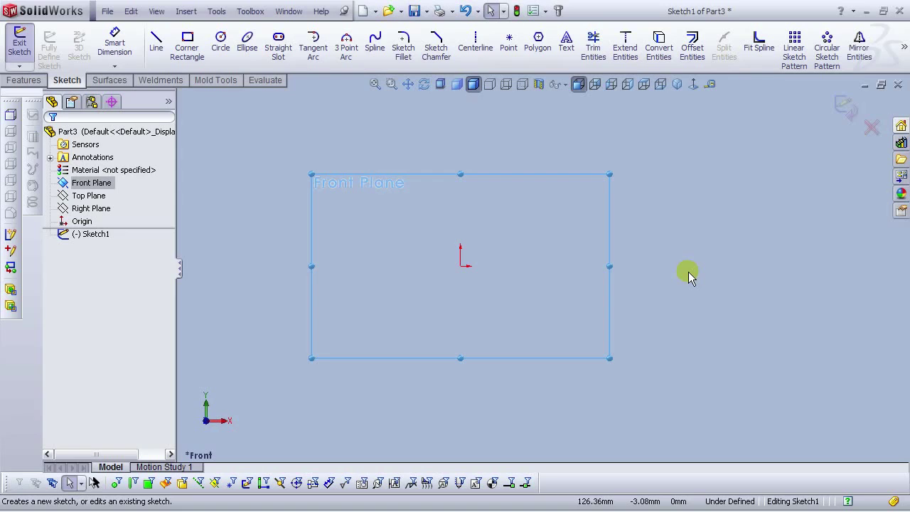
# Step: Sketch a center rectangle about 1043 mm wide and 109 mm high, centred on the origin
pyautogui.click(187, 46)
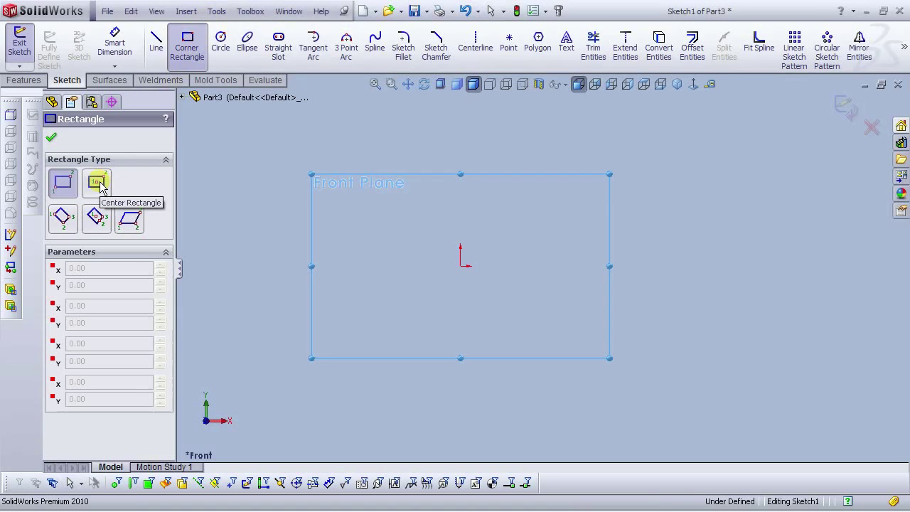
pyautogui.click(97, 184)
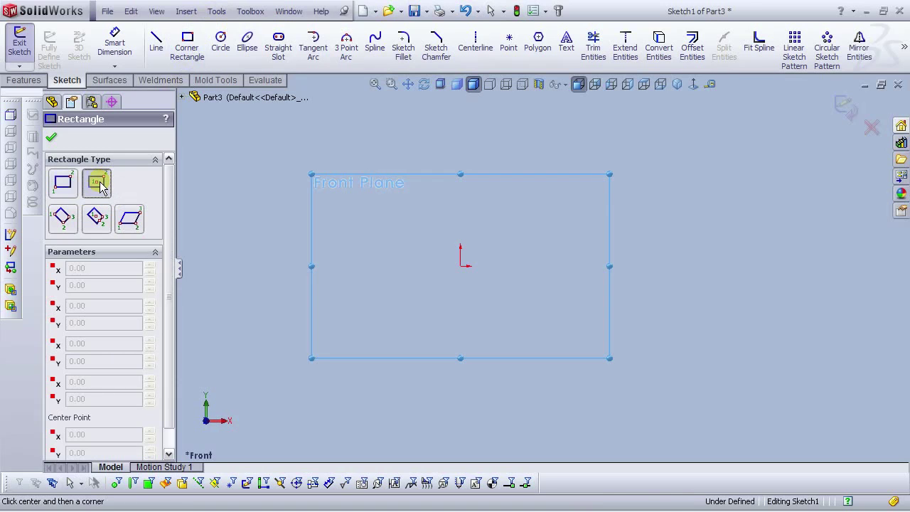
pyautogui.click(460, 266)
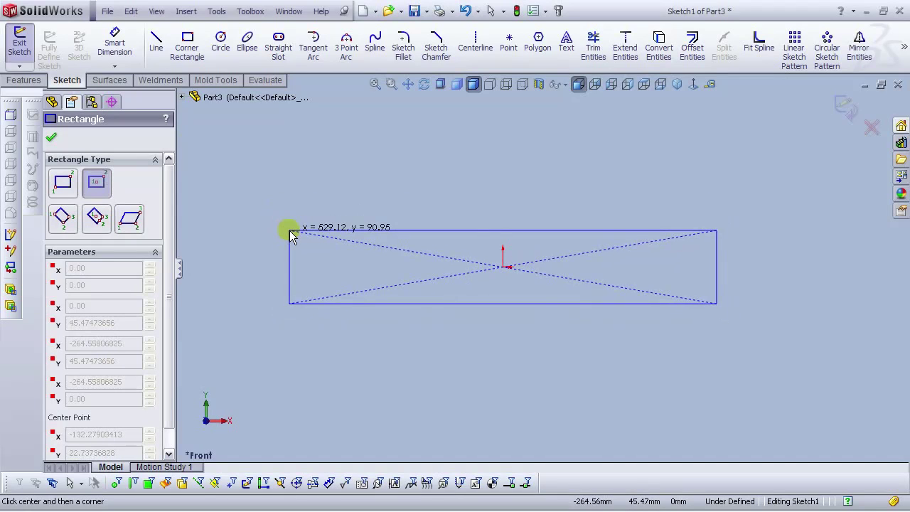
pyautogui.scroll(1, 262, 231)
pyautogui.scroll(1, 228, 234)
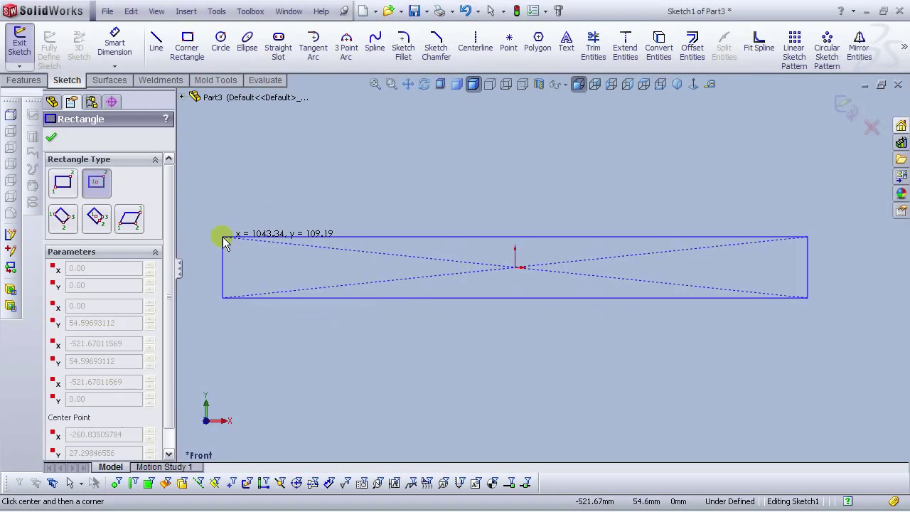
pyautogui.click(223, 237)
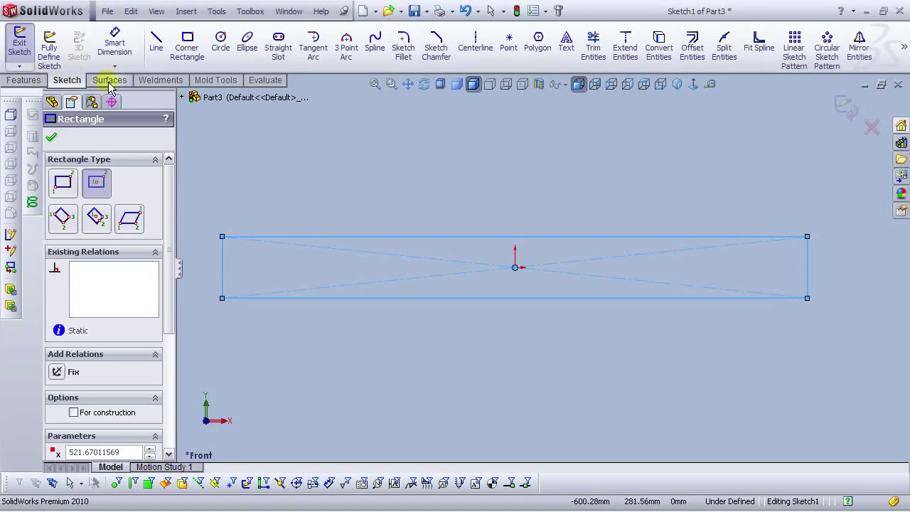
# Step: Dimension the rectangle's upper edge and set its length to 1200 mm
pyautogui.click(114, 42)
pyautogui.scroll(2, 561, 221)
pyautogui.scroll(-2, 561, 225)
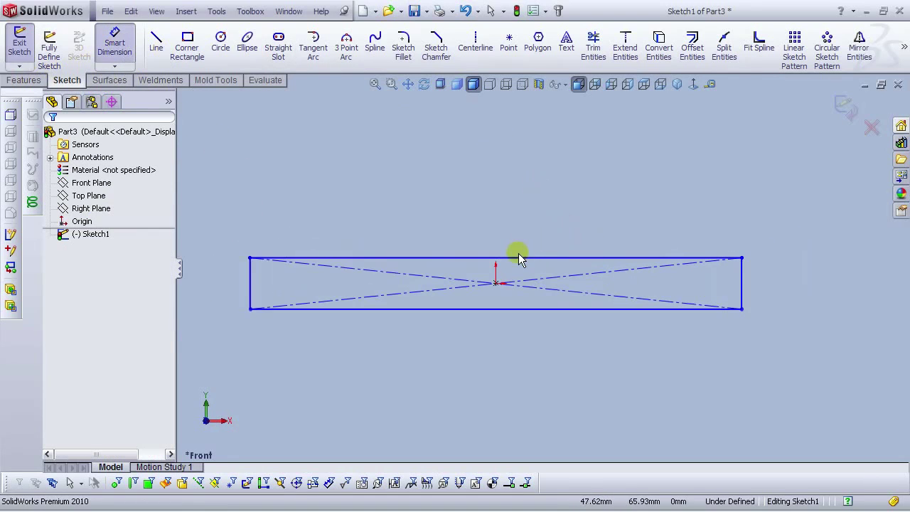
pyautogui.click(518, 258)
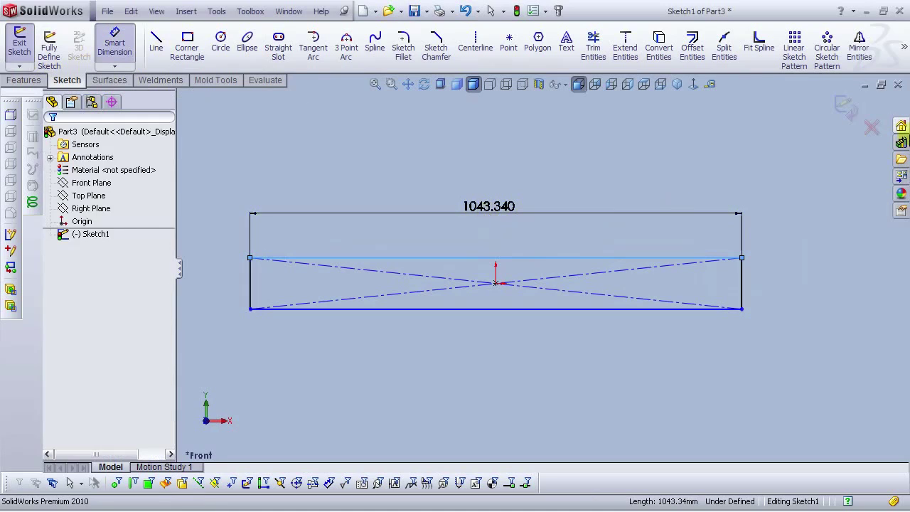
pyautogui.click(489, 207)
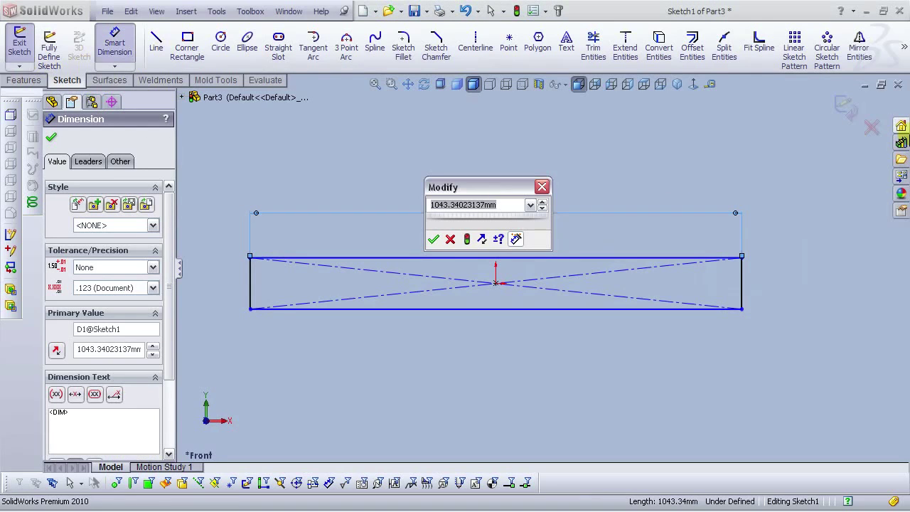
pyautogui.write('1200')
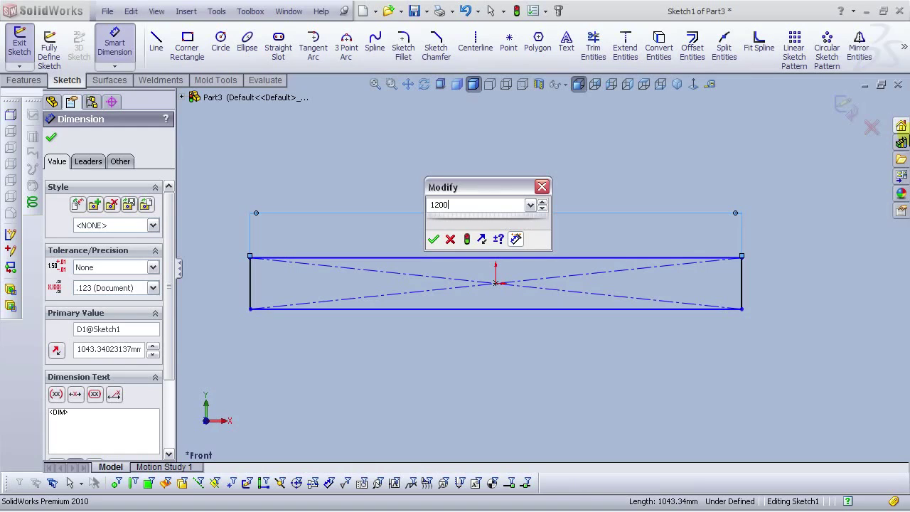
pyautogui.press('Return')
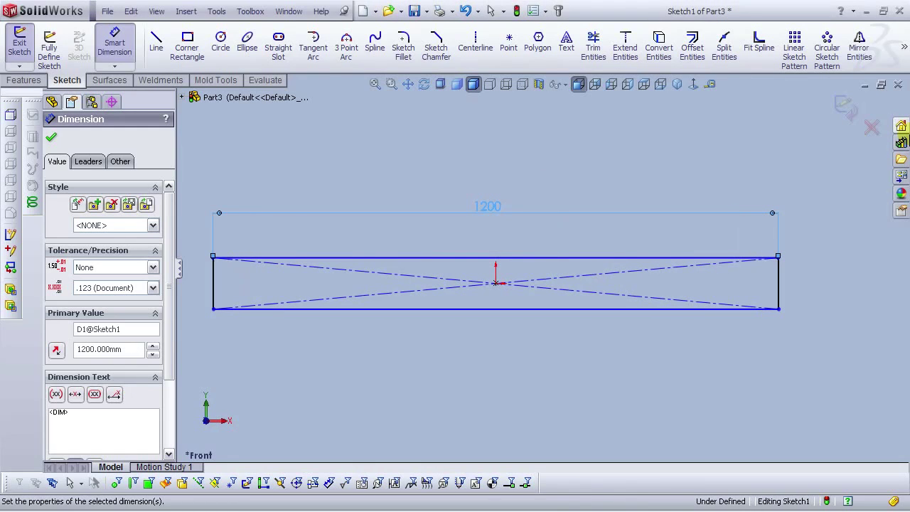
pyautogui.click(681, 184)
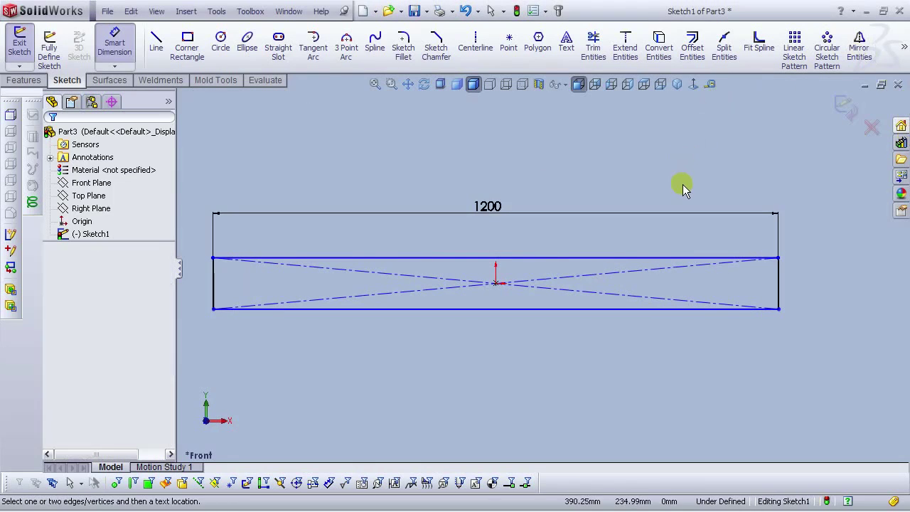
# Step: Dimension the rectangle's short side and set its height to 101.5 mm
pyautogui.click(780, 287)
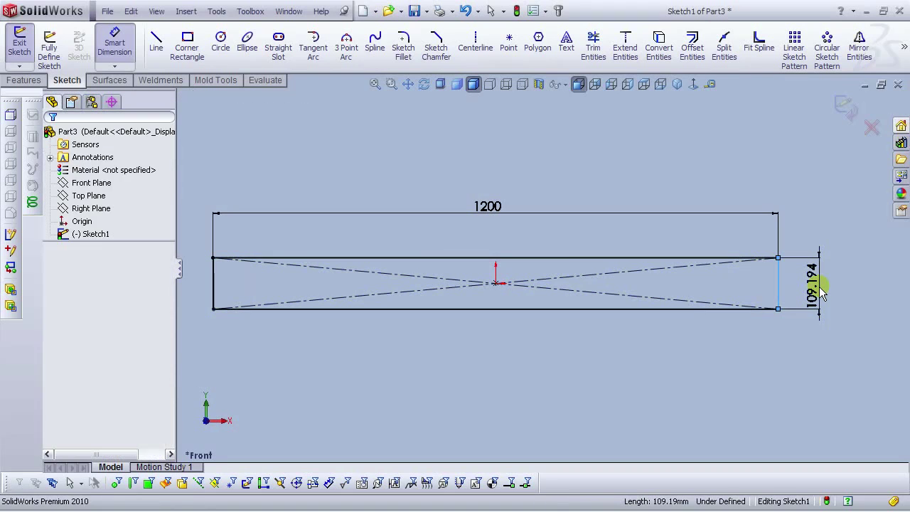
pyautogui.click(821, 290)
pyautogui.write('101')
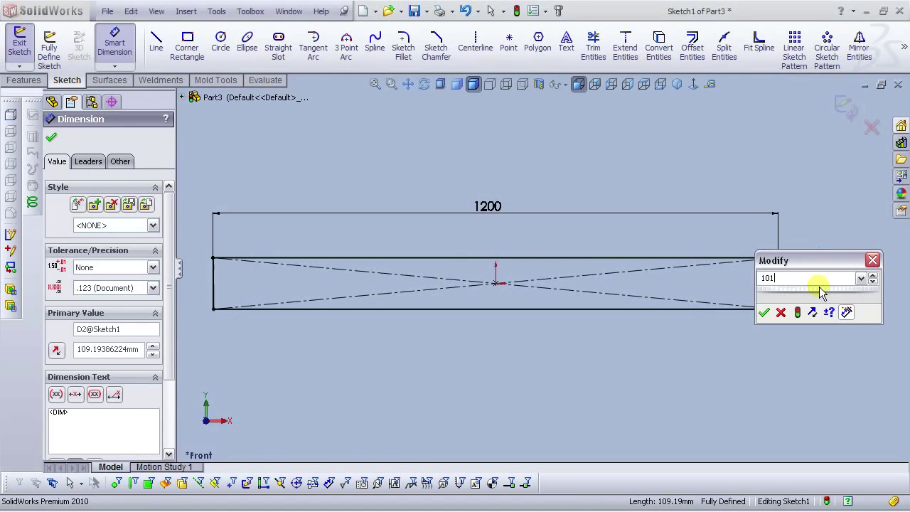
pyautogui.write('.5')
pyautogui.press('Return')
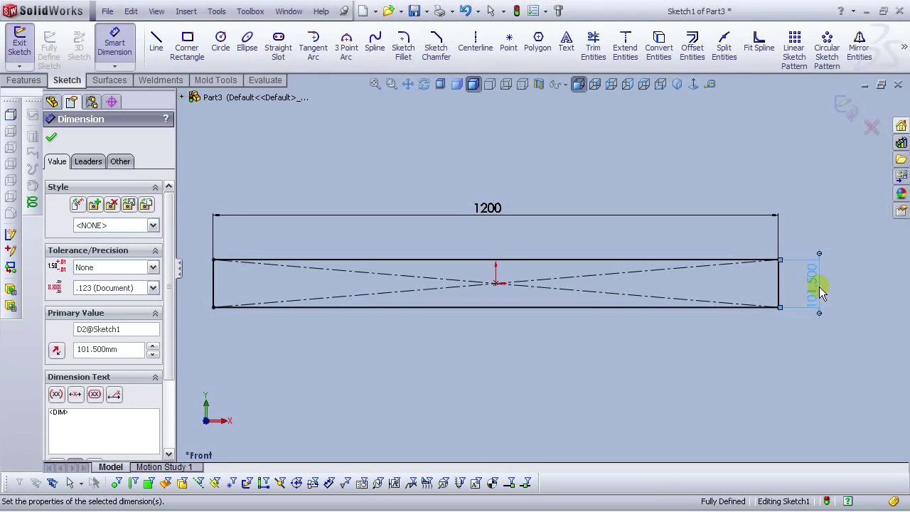
pyautogui.click(470, 372)
# Step: Extrude the rectangle as a blind boss with a depth of 51 mm
pyautogui.scroll(1, 470, 372)
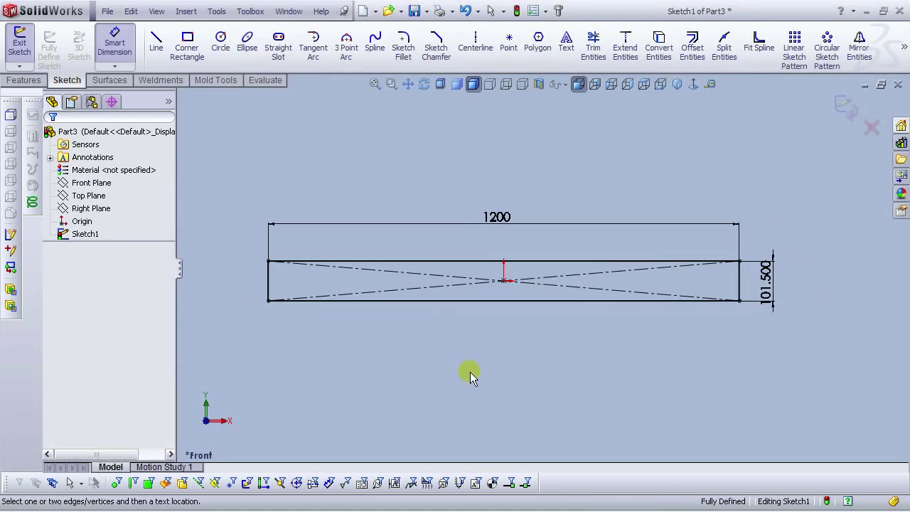
pyautogui.click(22, 79)
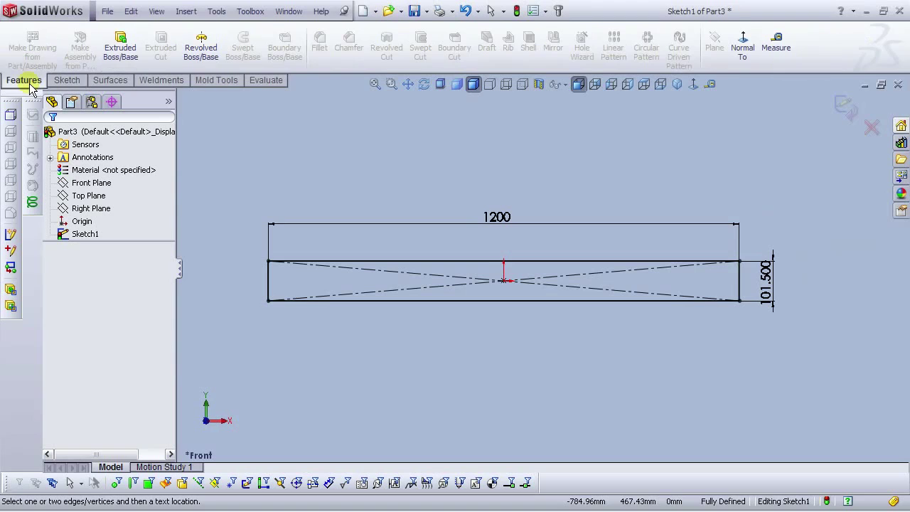
pyautogui.click(121, 50)
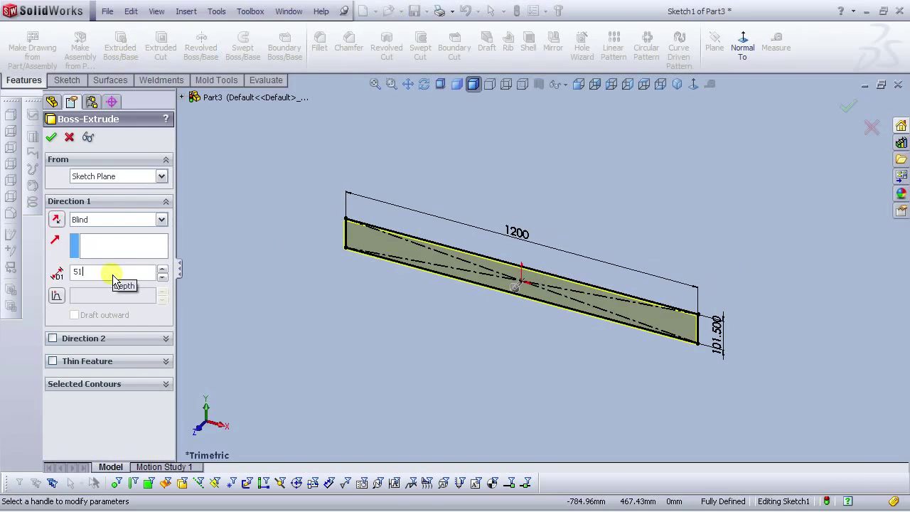
pyautogui.press('Return')
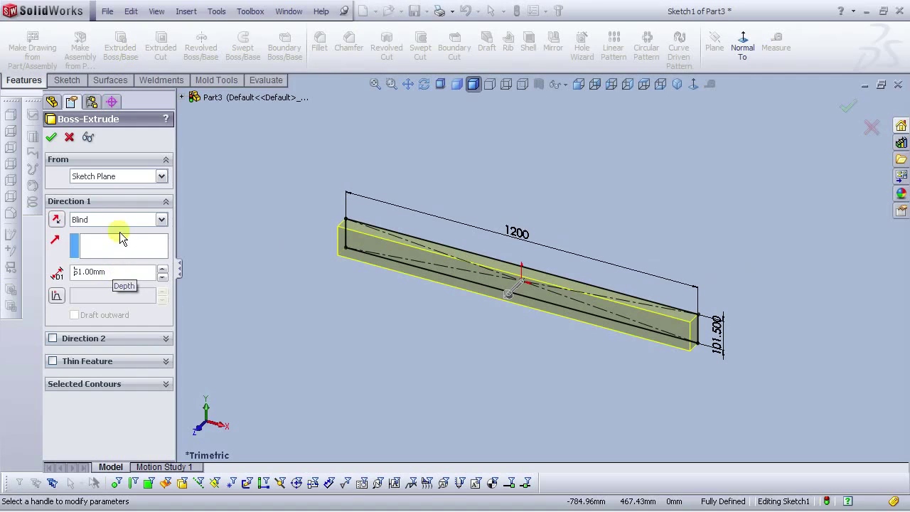
pyautogui.click(51, 136)
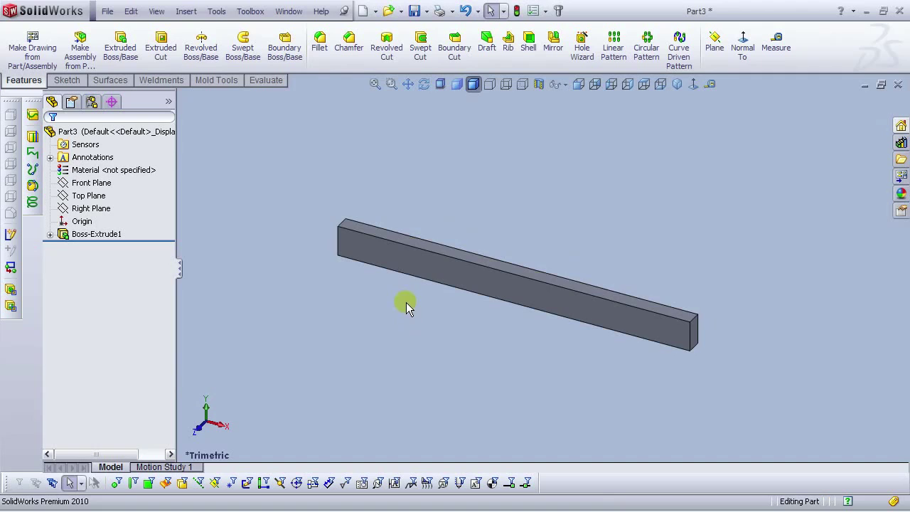
# Step: Face the beam's large front face straight on and start a new sketch on it
pyautogui.click(489, 267)
pyautogui.click(690, 84)
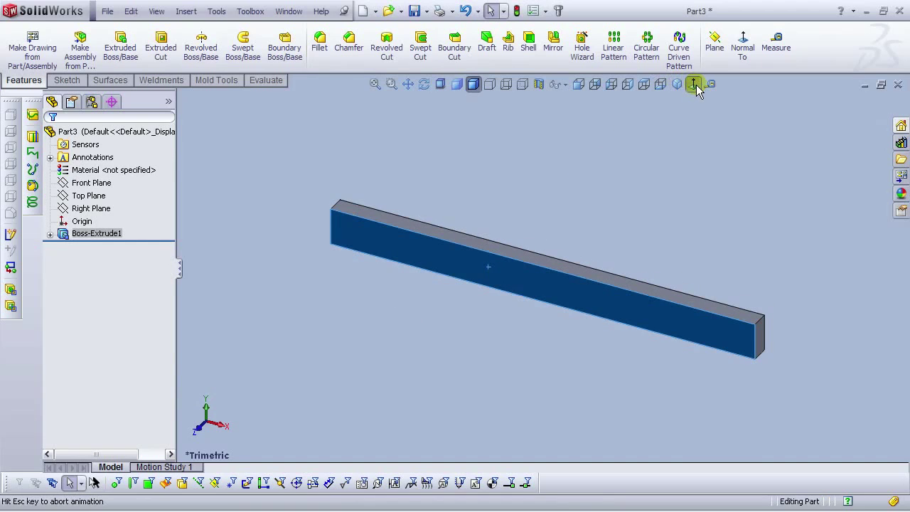
pyautogui.click(512, 326)
pyautogui.scroll(-1, 602, 265)
pyautogui.click(500, 272)
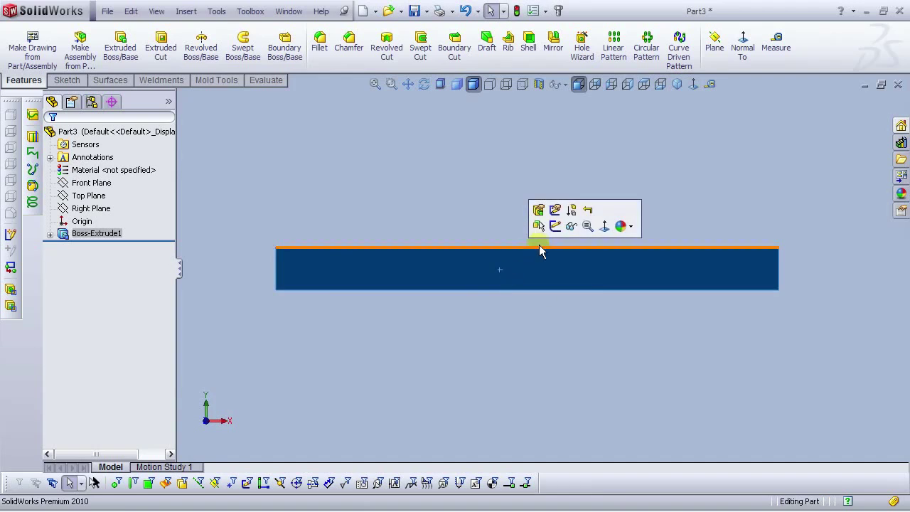
pyautogui.click(556, 225)
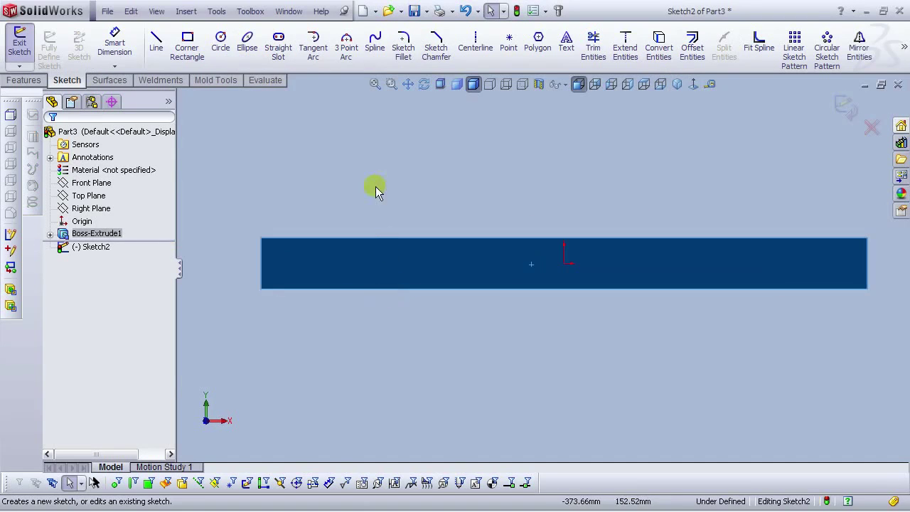
# Step: Sketch a corner rectangle about 107 mm wide from the midpoint of the beam's left end edge to its lower edge
pyautogui.click(190, 53)
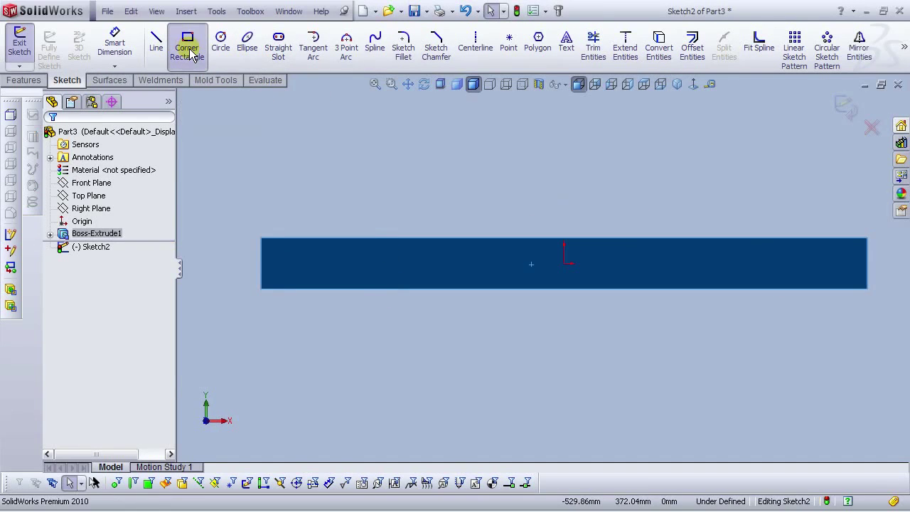
pyautogui.scroll(-2, 330, 277)
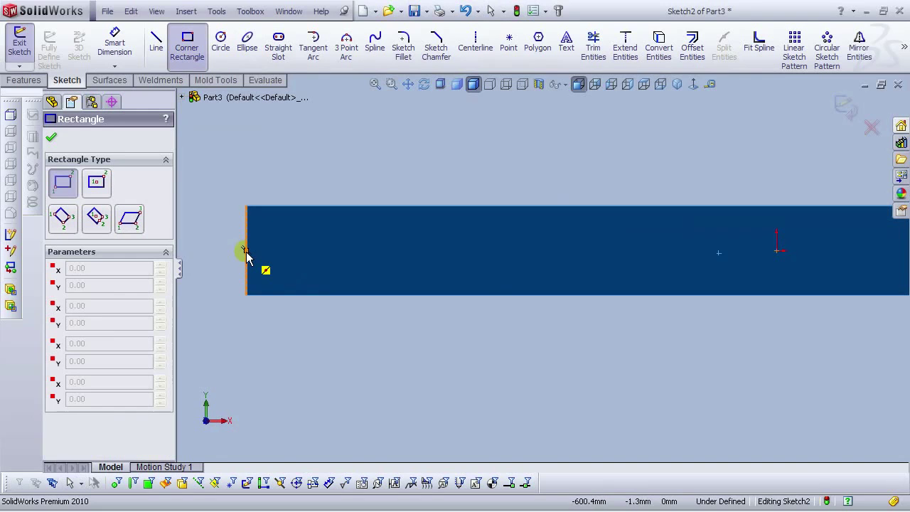
pyautogui.click(245, 250)
pyautogui.click(341, 296)
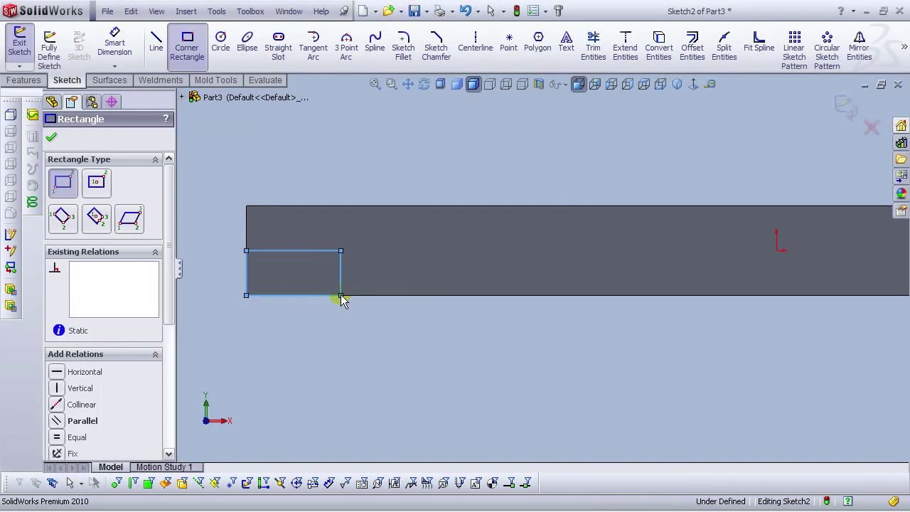
# Step: Dimension the small rectangle's lower edge and set its width to 101.5 mm
pyautogui.click(116, 34)
pyautogui.scroll(-2, 345, 294)
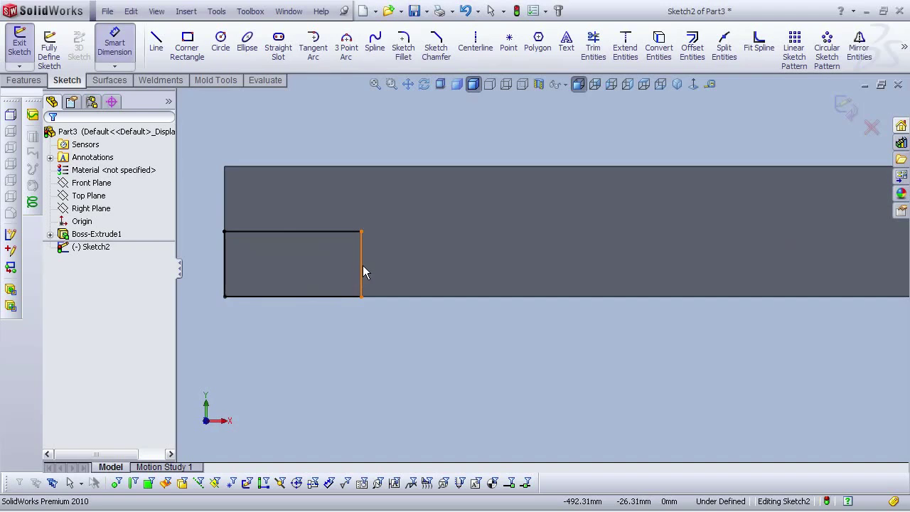
pyautogui.click(315, 298)
pyautogui.click(301, 334)
pyautogui.click(302, 335)
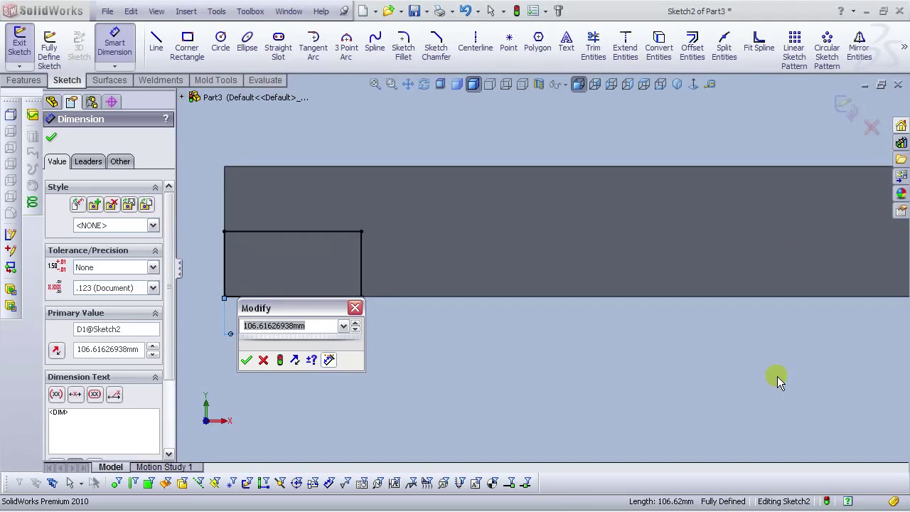
pyautogui.write('101.5')
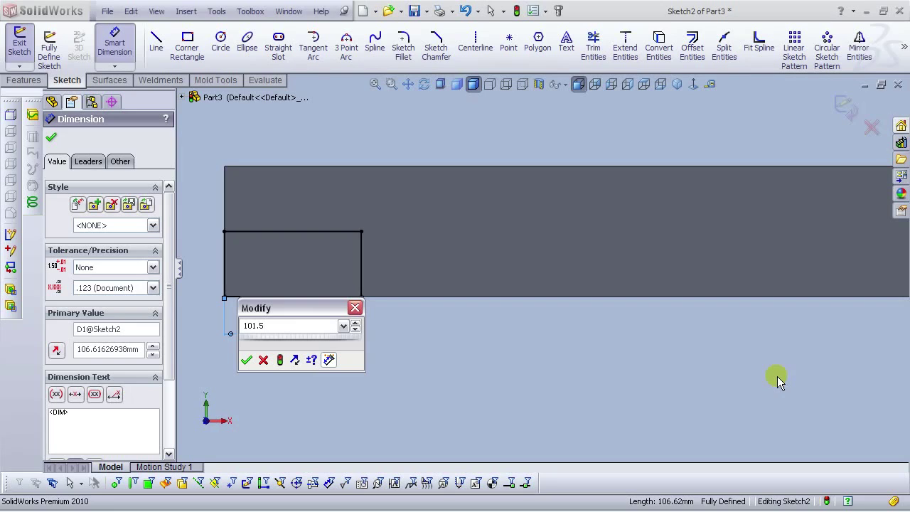
pyautogui.press('Return')
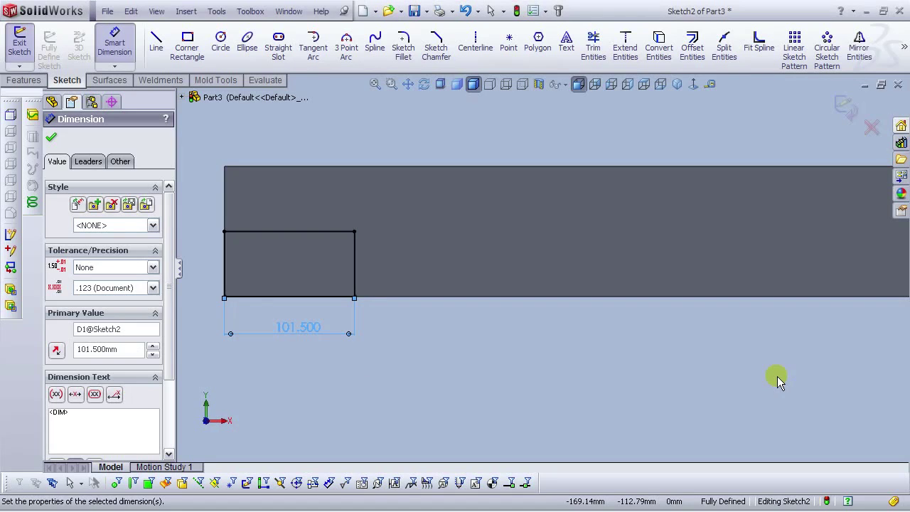
pyautogui.press('Escape')
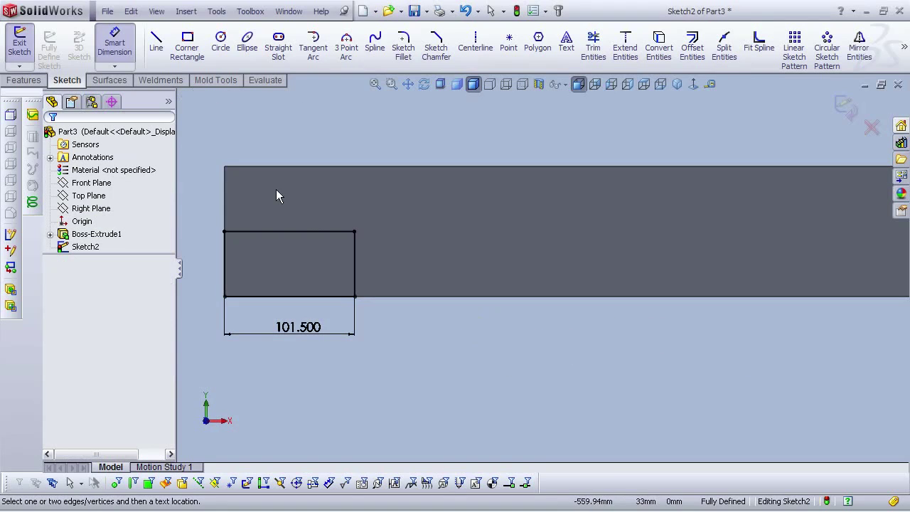
pyautogui.click(242, 231)
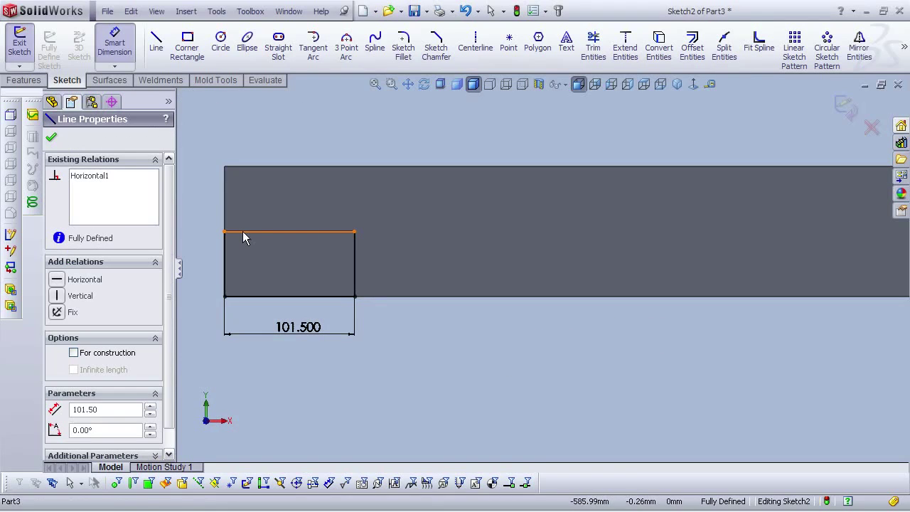
pyautogui.click(244, 166)
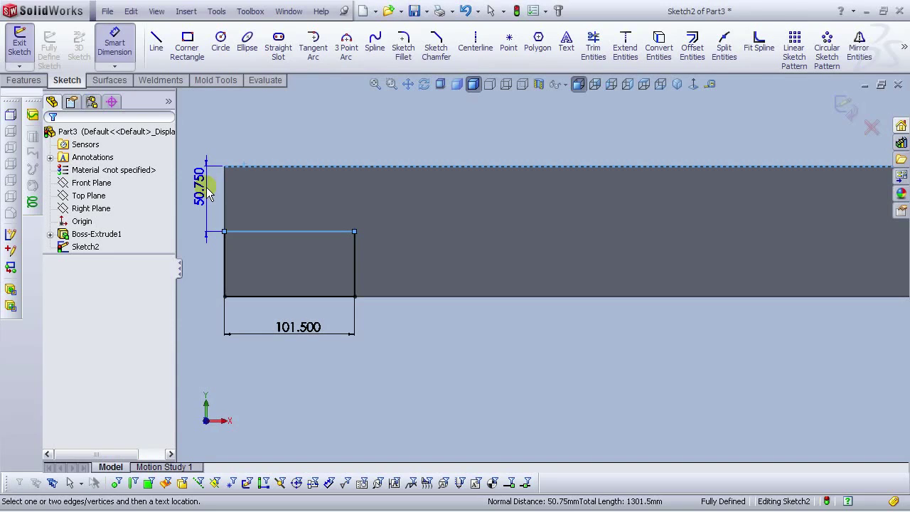
pyautogui.click(208, 193)
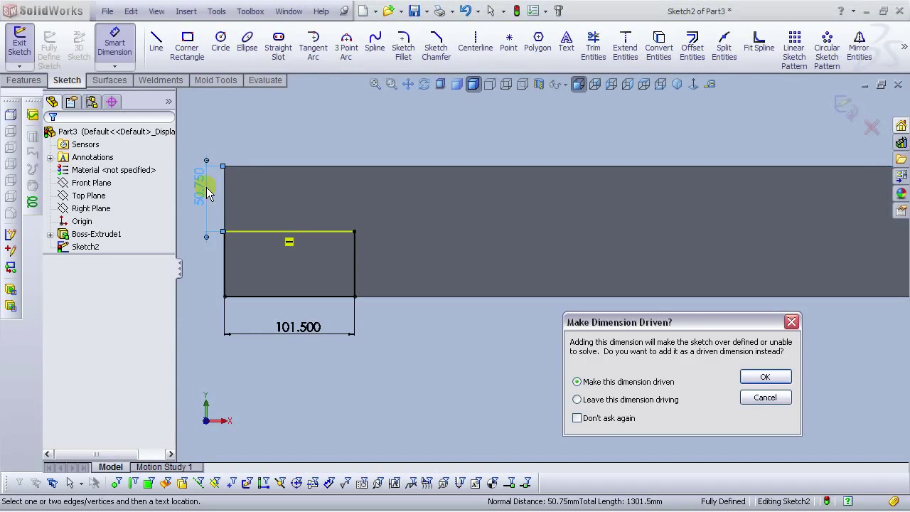
pyautogui.click(752, 397)
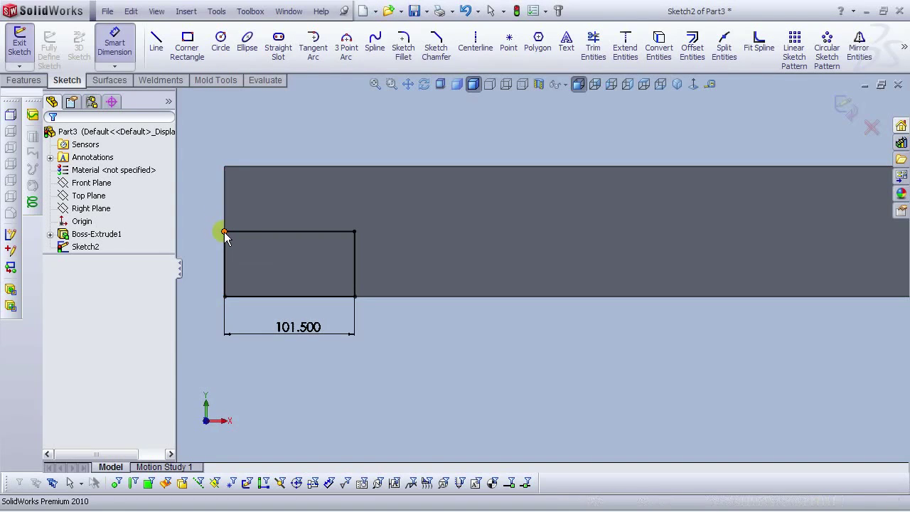
# Step: Sketch a corner rectangle about 113 mm wide from the midpoint of the beam's right end edge to its lower edge
pyautogui.scroll(5, 538, 371)
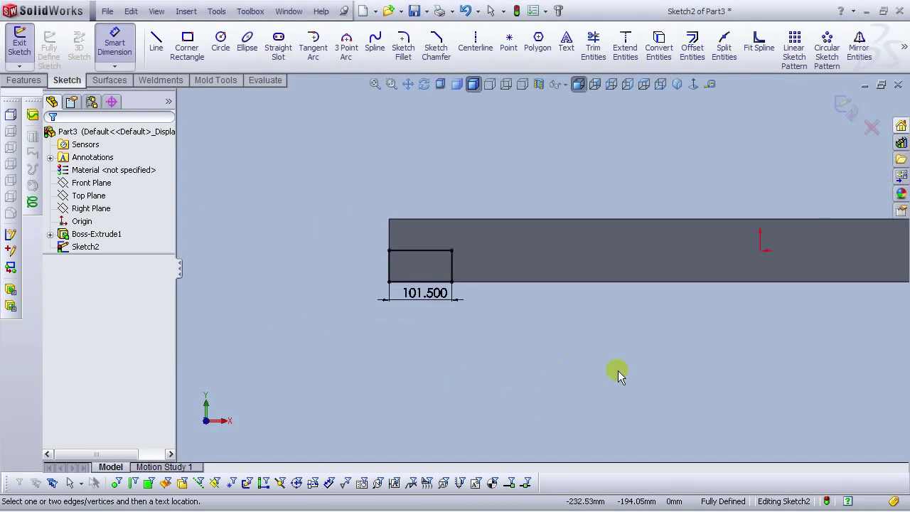
pyautogui.scroll(-1, 809, 296)
pyautogui.scroll(2, 629, 291)
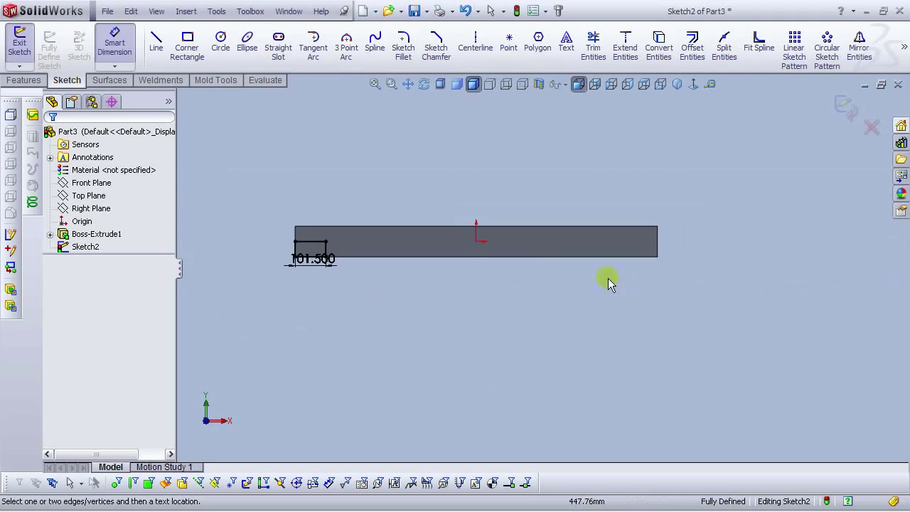
pyautogui.scroll(-2, 457, 236)
pyautogui.click(187, 46)
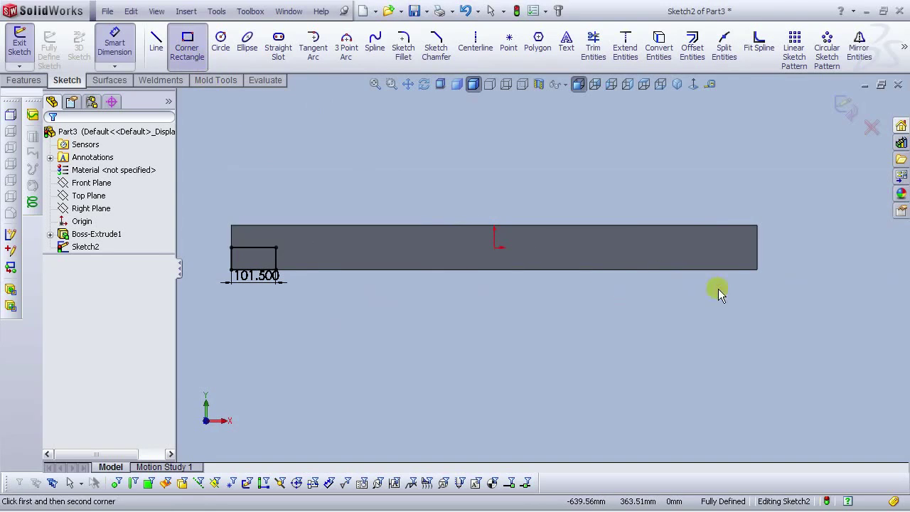
pyautogui.scroll(-2, 756, 270)
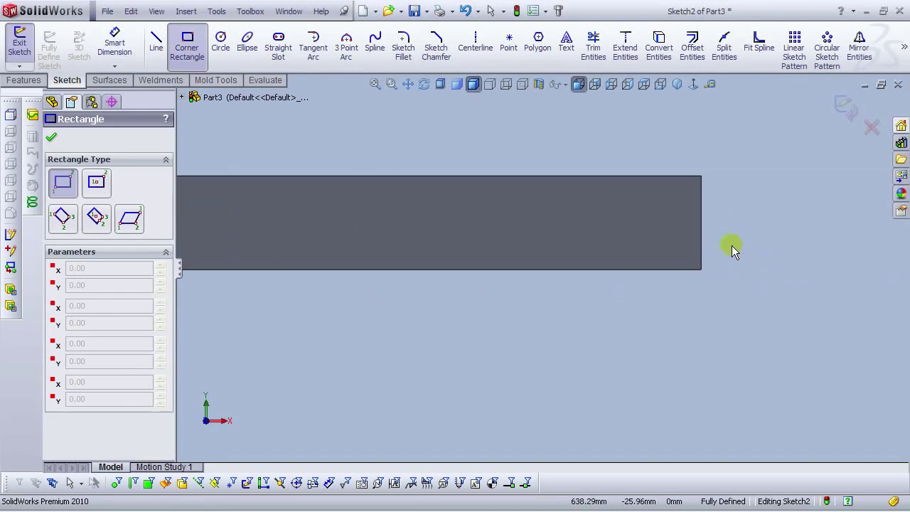
pyautogui.click(701, 223)
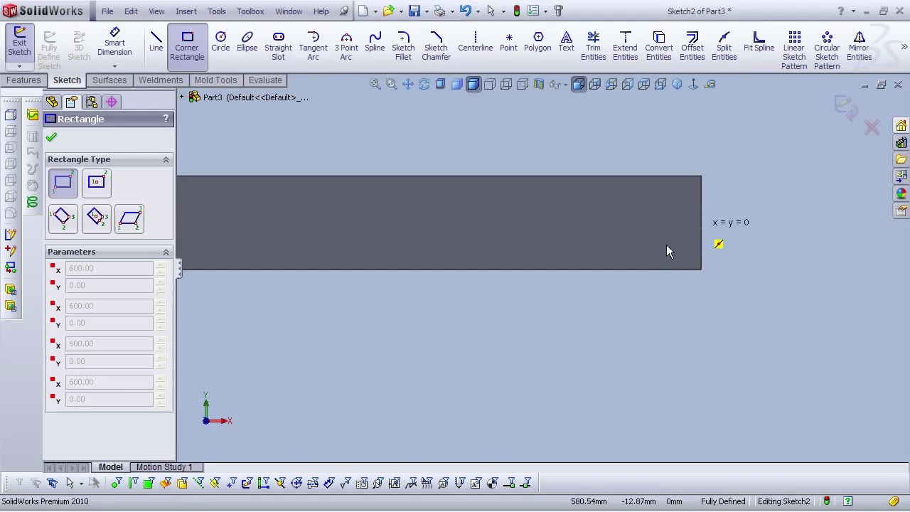
pyautogui.click(598, 271)
pyautogui.press('Escape')
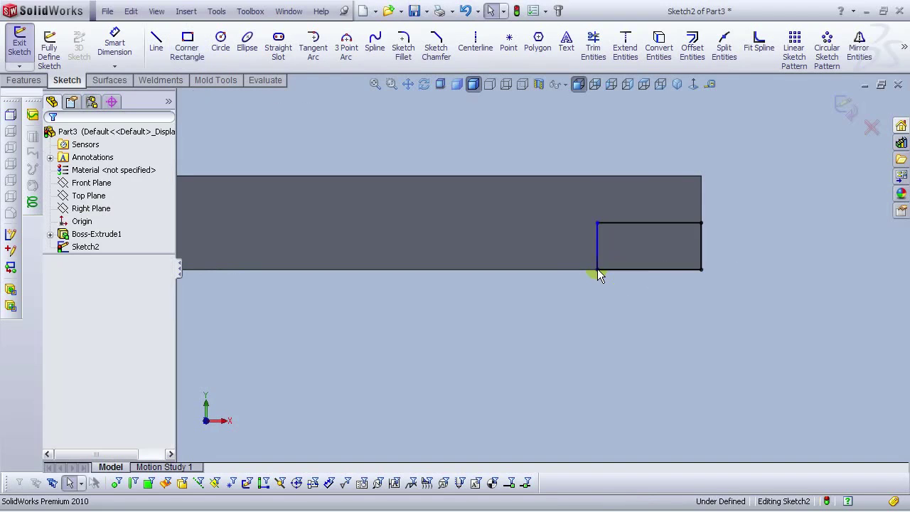
# Step: Dimension the lower edge of the right-end rectangle and set its width to 101.5 mm
pyautogui.click(115, 46)
pyautogui.click(651, 270)
pyautogui.click(642, 291)
pyautogui.click(866, 292)
pyautogui.write('101.5')
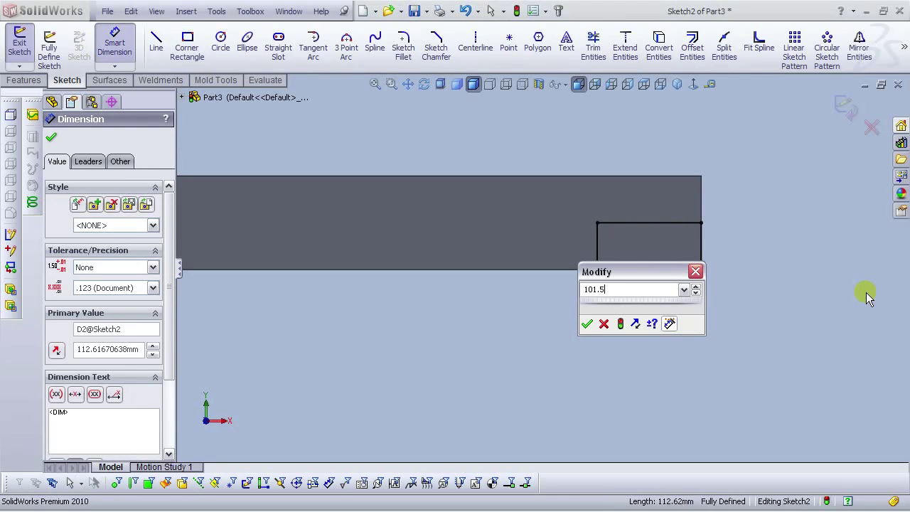
pyautogui.press('Return')
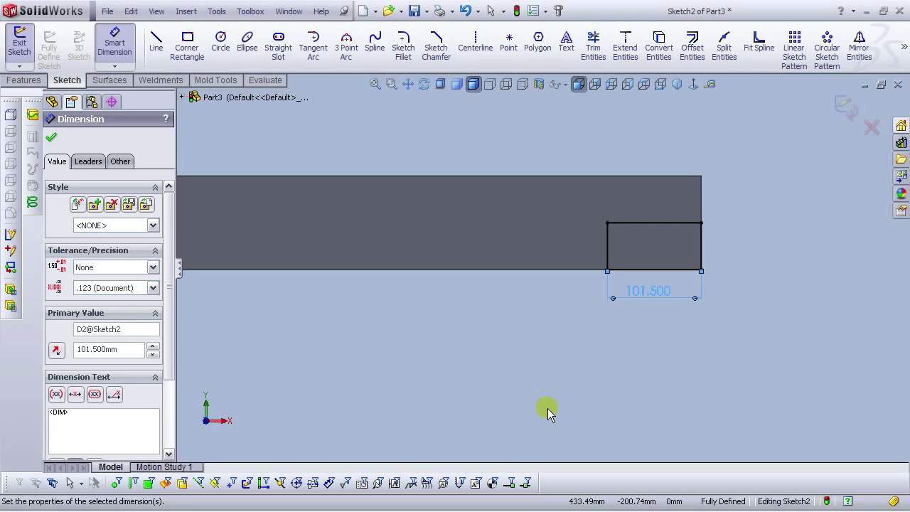
pyautogui.press('Escape')
pyautogui.press('f')
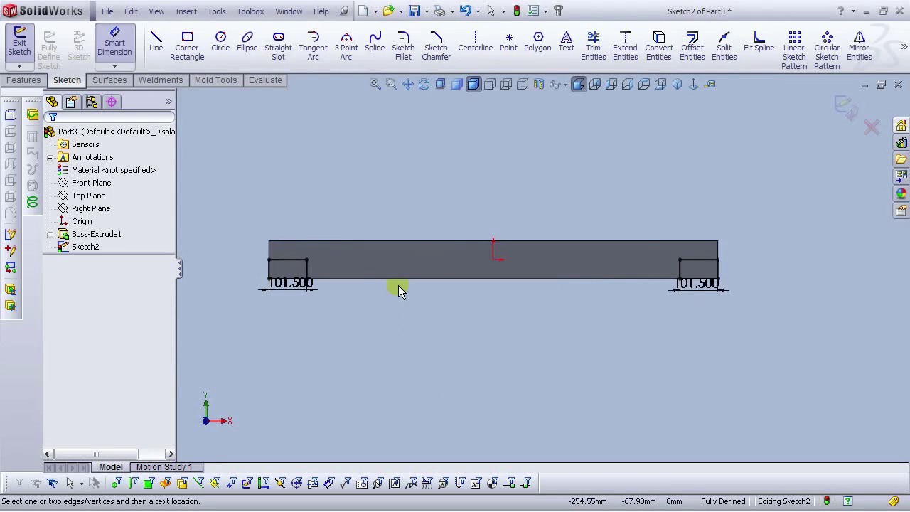
# Step: Cut both end rectangles out of the beam with an Extruded Cut set to Through All
pyautogui.click(24, 79)
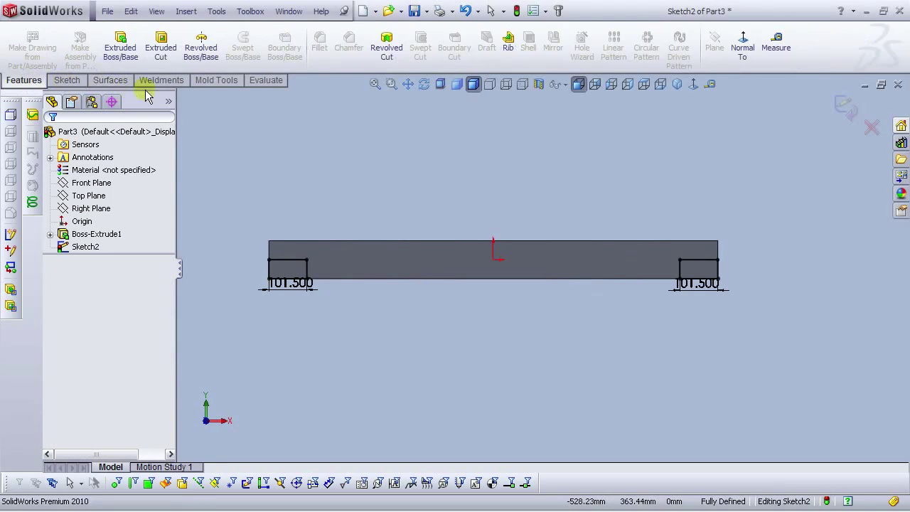
pyautogui.click(173, 54)
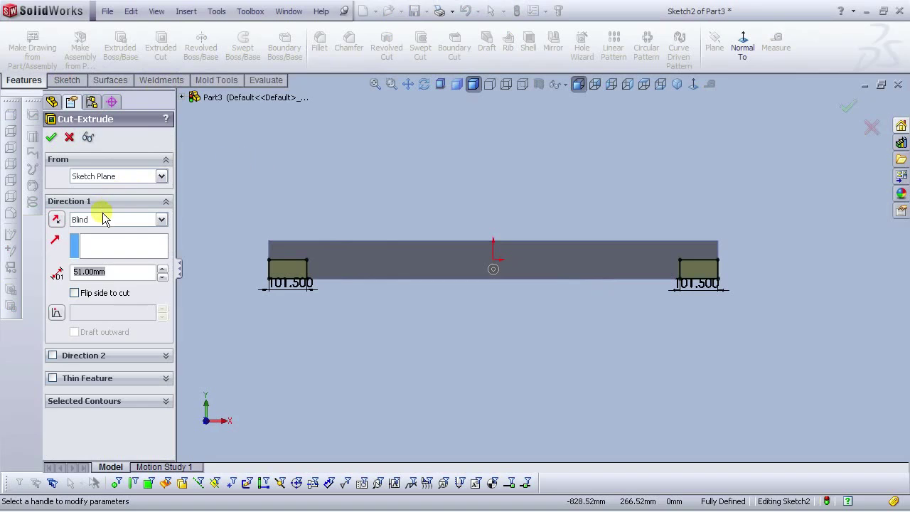
pyautogui.click(103, 219)
pyautogui.click(82, 241)
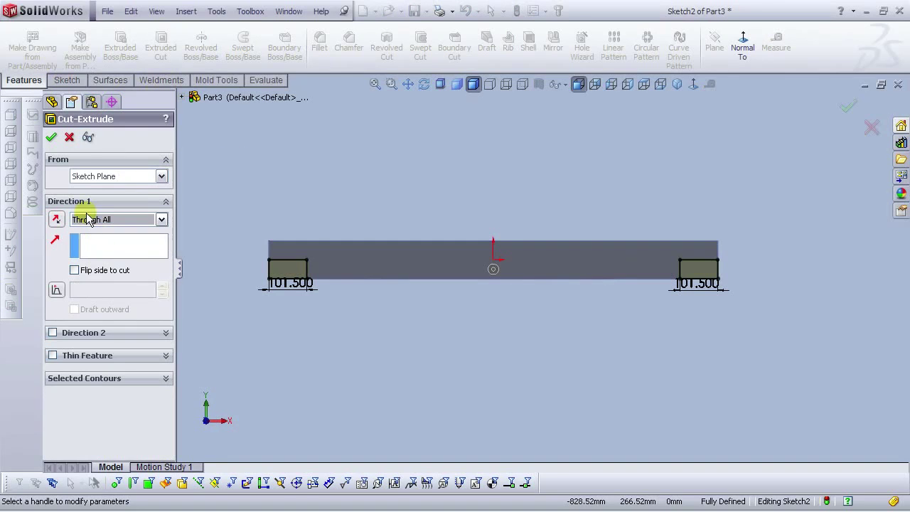
pyautogui.click(51, 137)
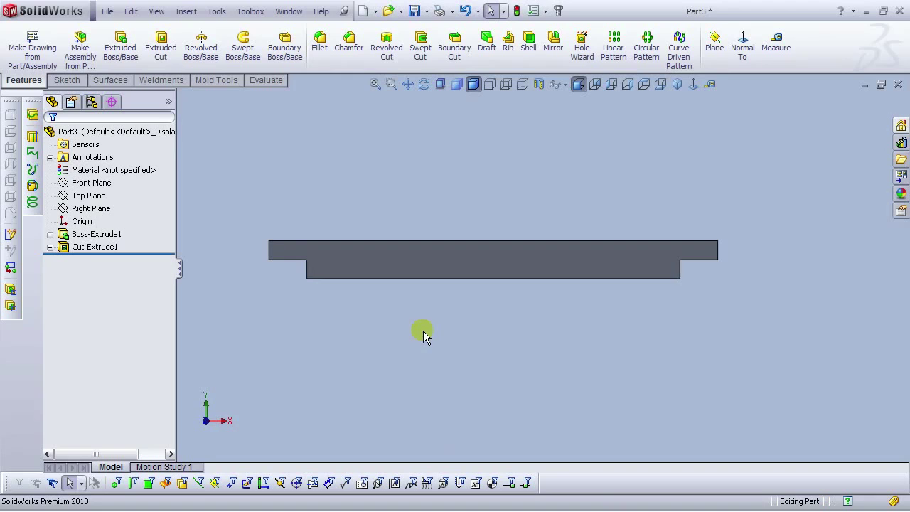
# Step: Start a new sketch on the beam's front face and draw a circle about 36 mm in diameter near the left notch, at mid-height
pyautogui.click(362, 260)
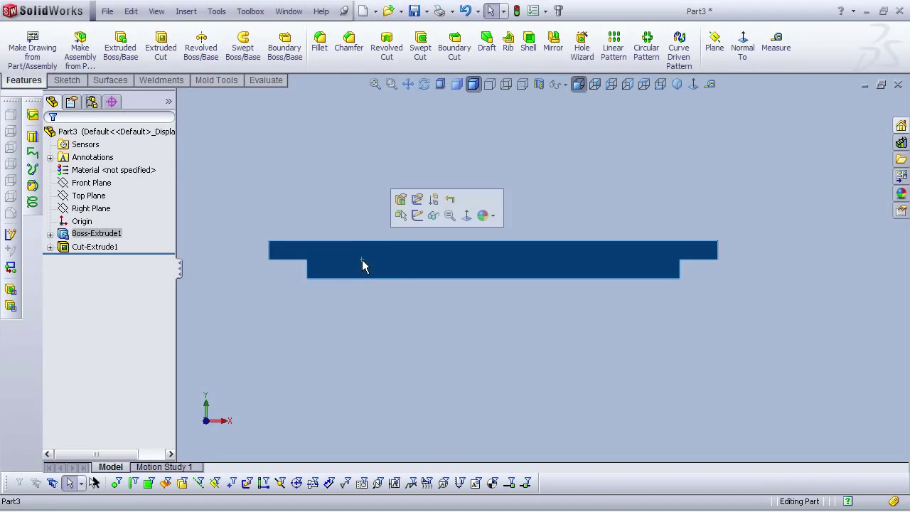
pyautogui.click(399, 216)
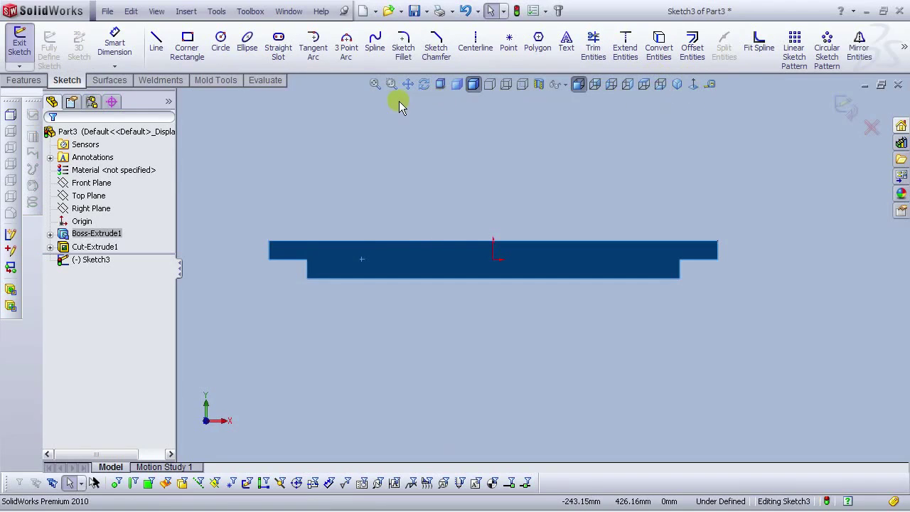
pyautogui.scroll(-3, 357, 268)
pyautogui.click(220, 44)
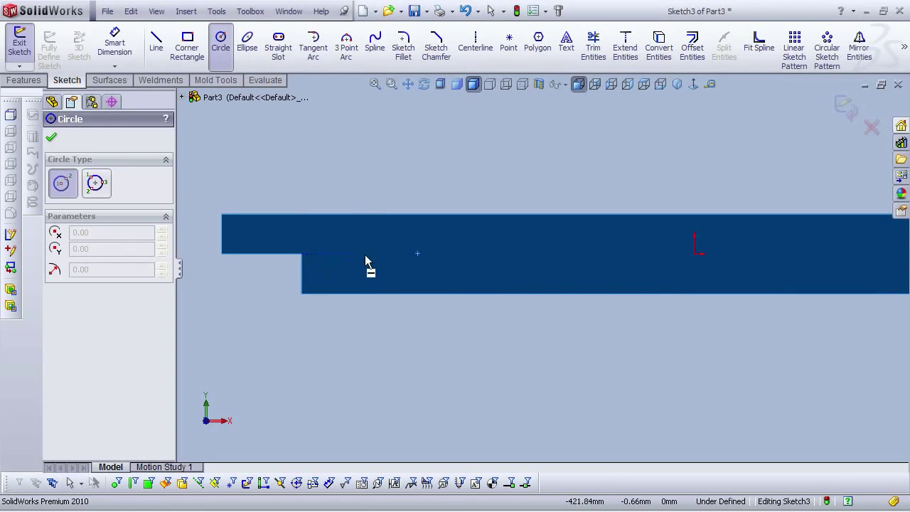
pyautogui.click(400, 254)
pyautogui.click(385, 253)
# Step: Dimension the circle and set its diameter to 12.5 mm
pyautogui.click(115, 45)
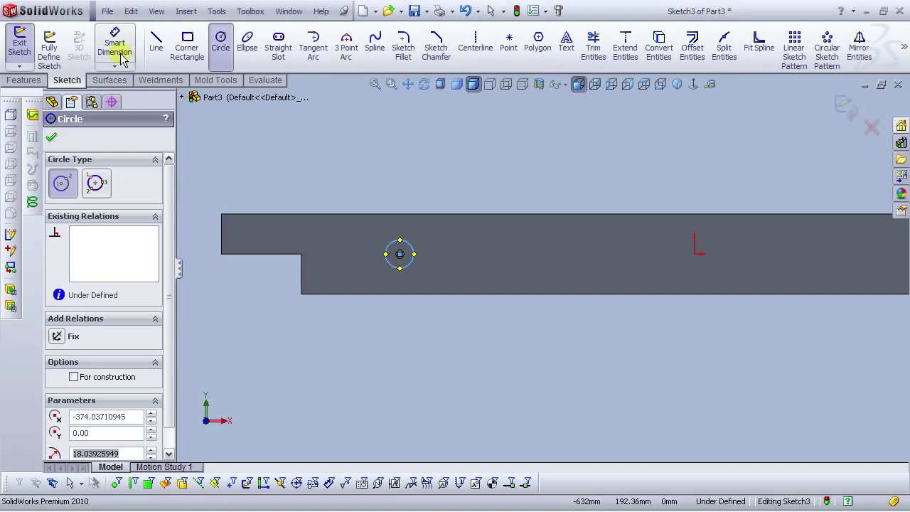
pyautogui.click(437, 199)
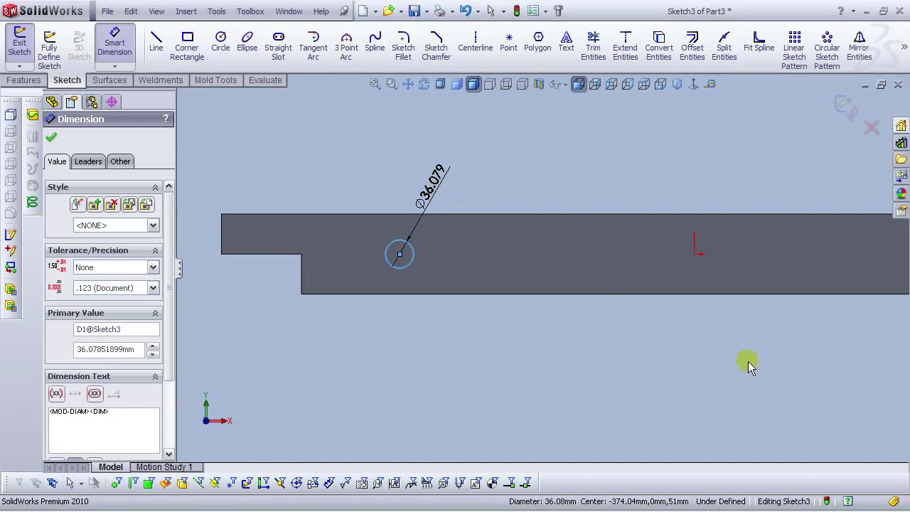
pyautogui.write('12.5')
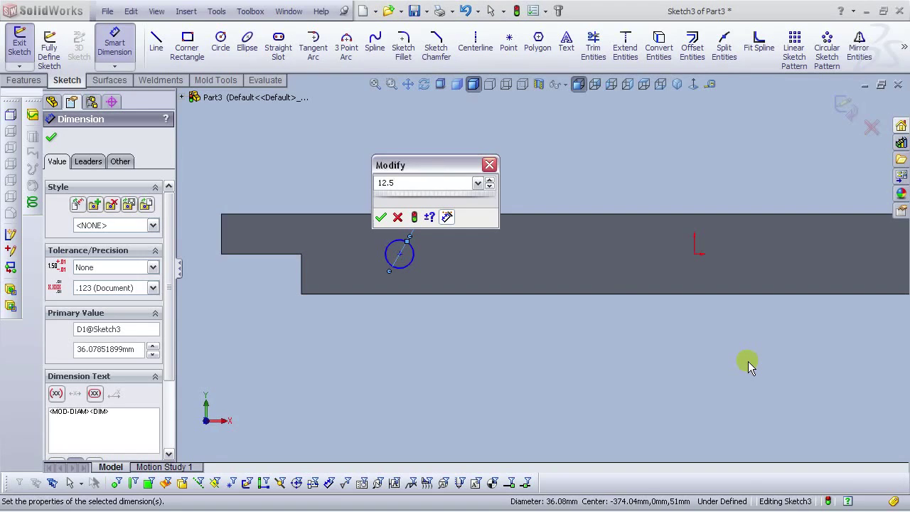
pyautogui.press('Return')
pyautogui.click(453, 402)
# Step: Dimension the circle's distance from the beam's left end edge and set it to 203 mm
pyautogui.scroll(-4, 370, 254)
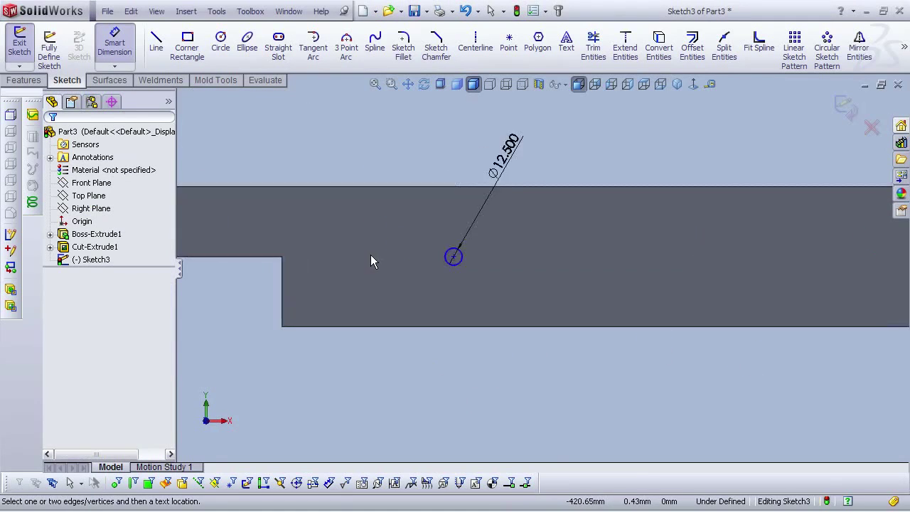
pyautogui.scroll(2, 324, 304)
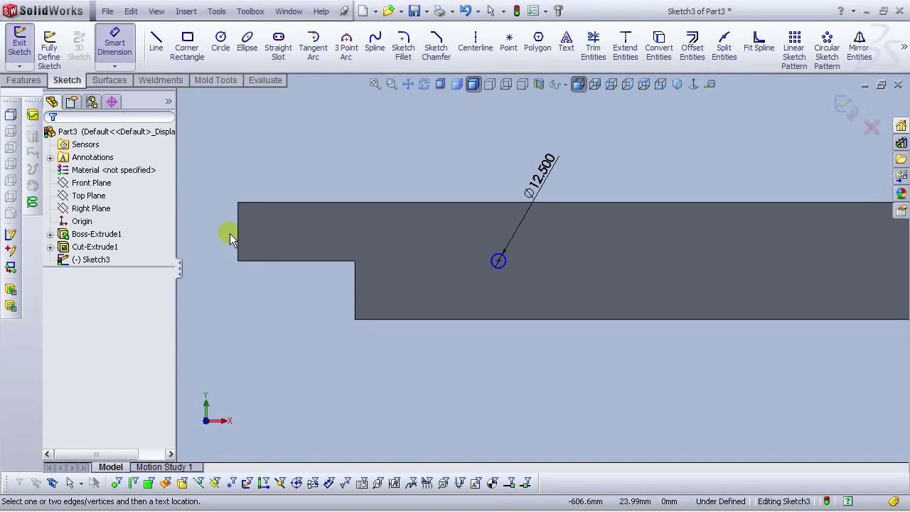
pyautogui.click(502, 267)
pyautogui.click(860, 346)
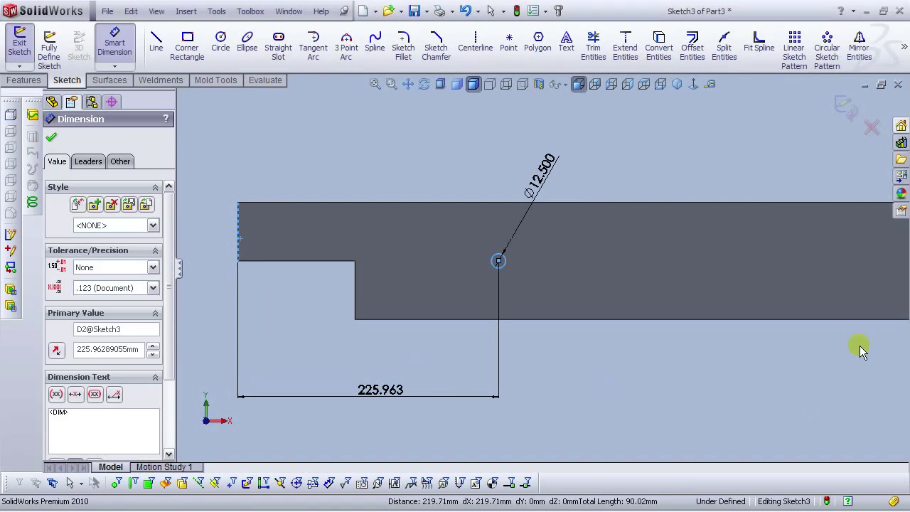
pyautogui.write('203')
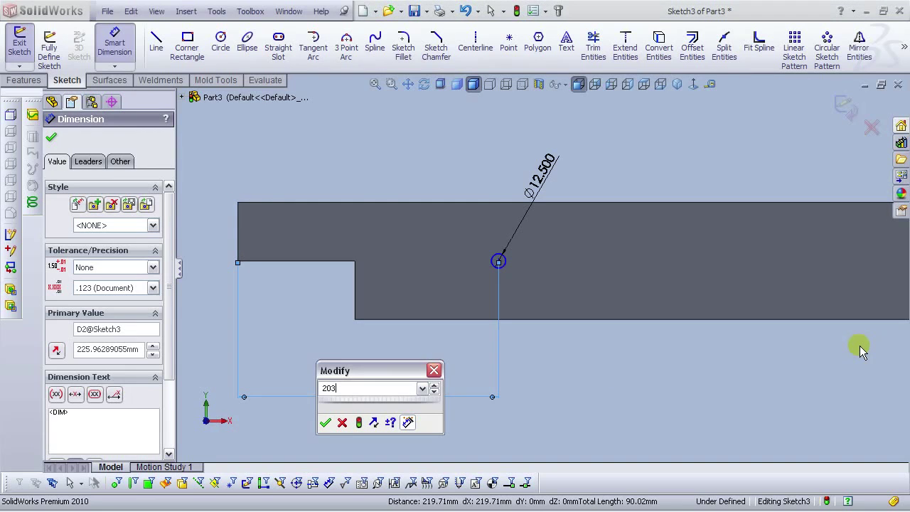
pyautogui.press('Return')
pyautogui.click(732, 331)
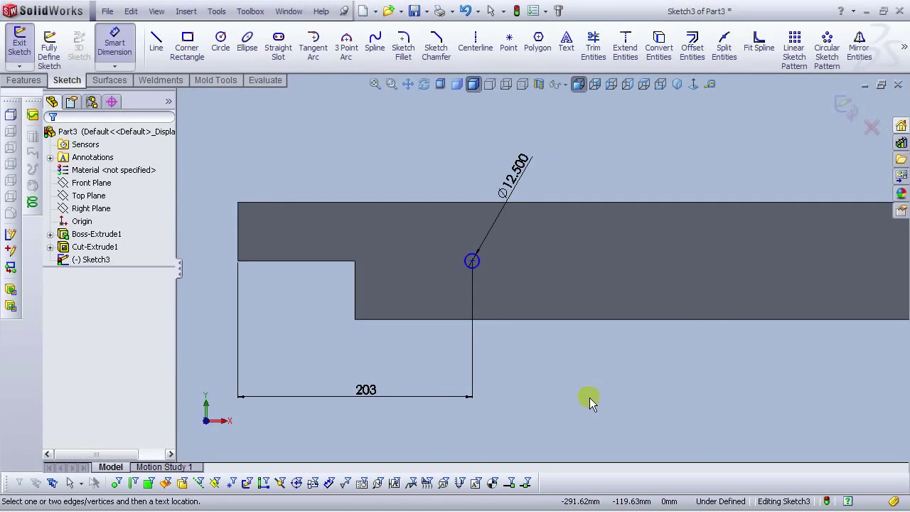
# Step: Add a Horizontal relation between the left notch's inner corner and the circle's center point
pyautogui.scroll(-2, 472, 266)
pyautogui.scroll(1, 434, 281)
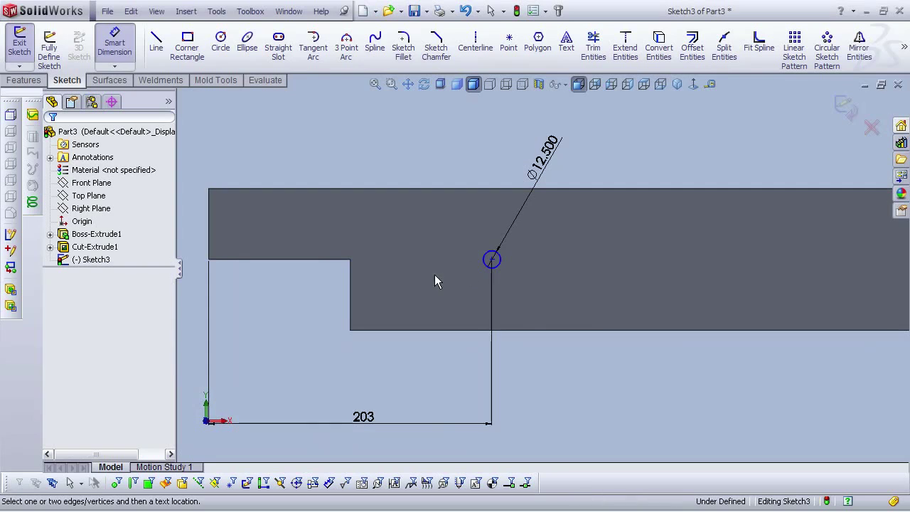
pyautogui.press('Escape')
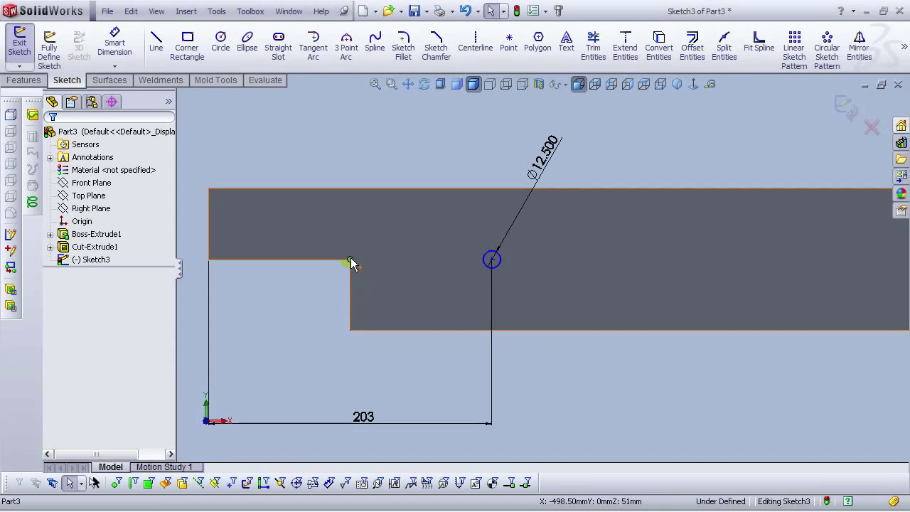
pyautogui.click(352, 261)
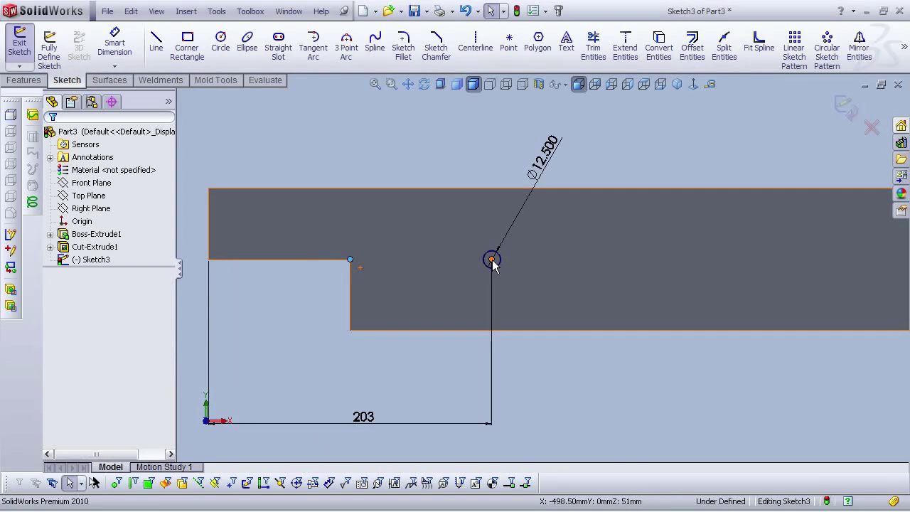
pyautogui.keyDown('ctrl'); pyautogui.click(492, 260); pyautogui.keyUp('ctrl')
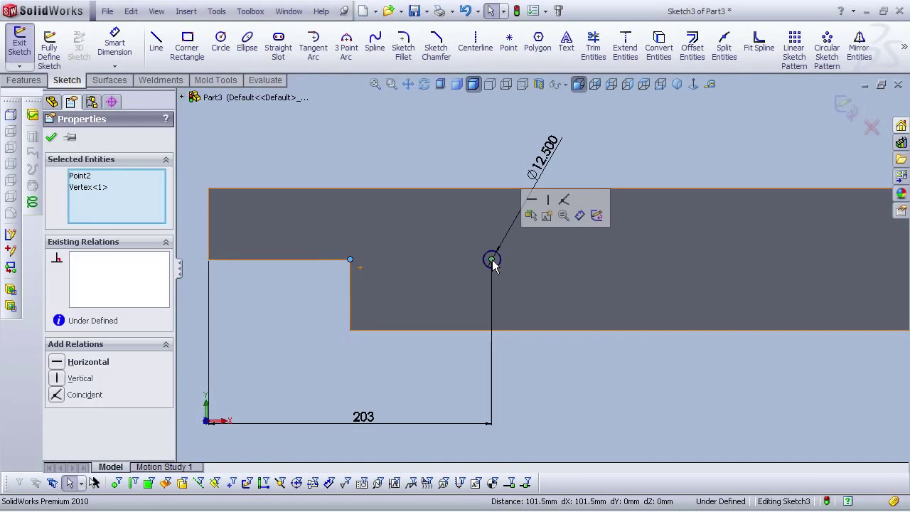
pyautogui.click(532, 201)
pyautogui.click(408, 153)
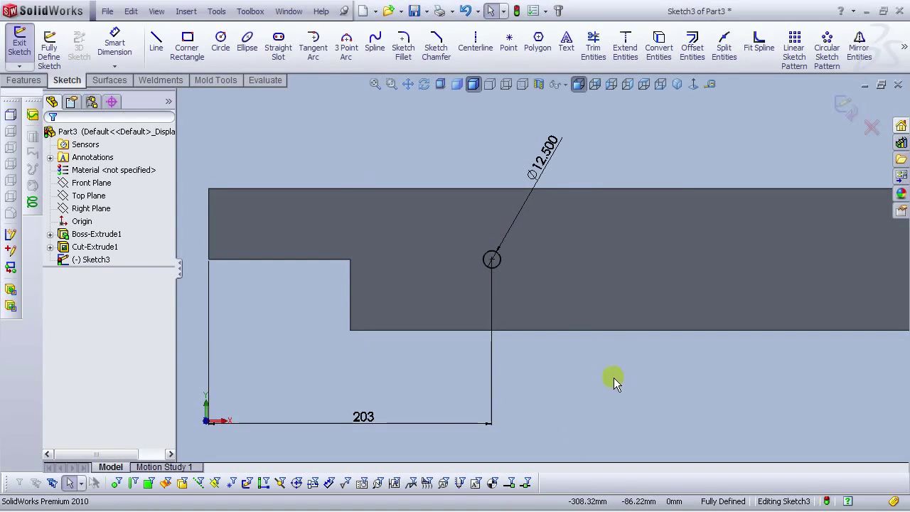
pyautogui.scroll(5, 586, 404)
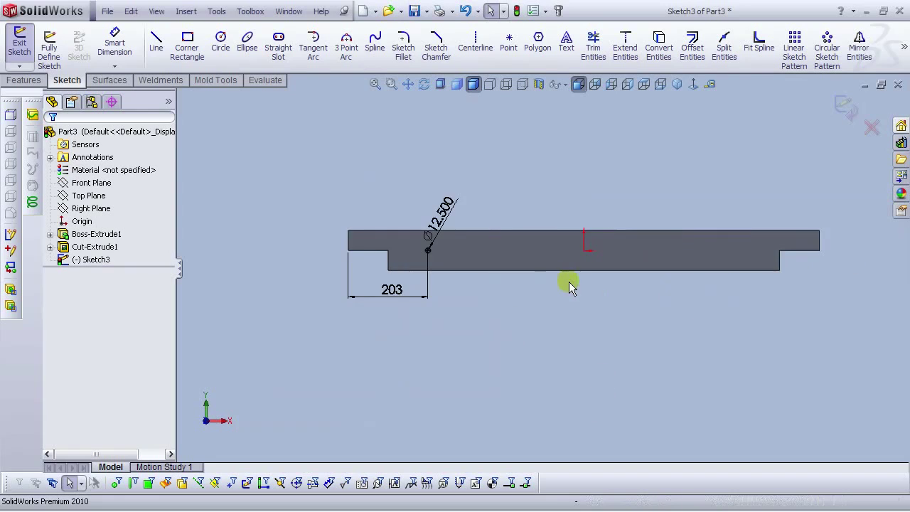
pyautogui.scroll(-2, 569, 281)
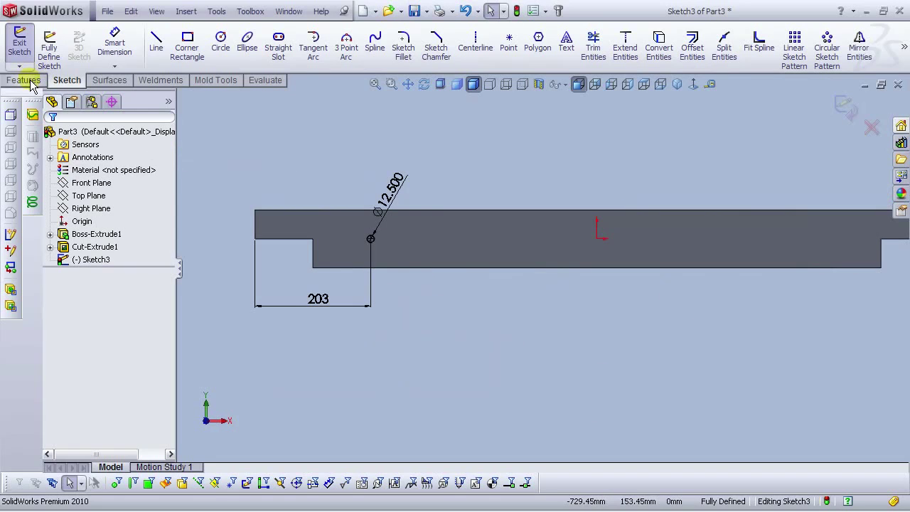
# Step: Cut the 12.5 mm circle through the entire beam with an Extruded Cut set to Through All
pyautogui.click(31, 82)
pyautogui.click(174, 61)
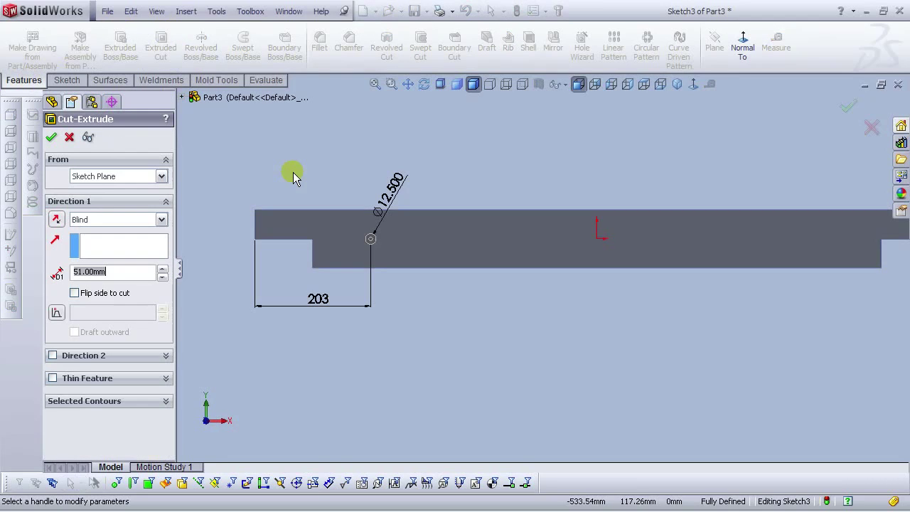
pyautogui.click(108, 220)
pyautogui.click(100, 240)
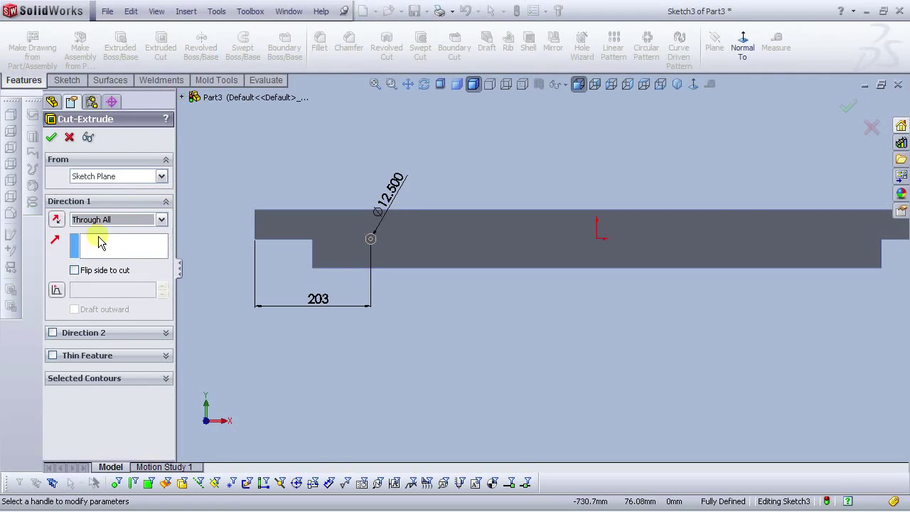
pyautogui.click(49, 138)
pyautogui.click(335, 158)
# Step: Assign the material Pine from the Woods category of SolidWorks Materials to the beam
pyautogui.scroll(2, 751, 324)
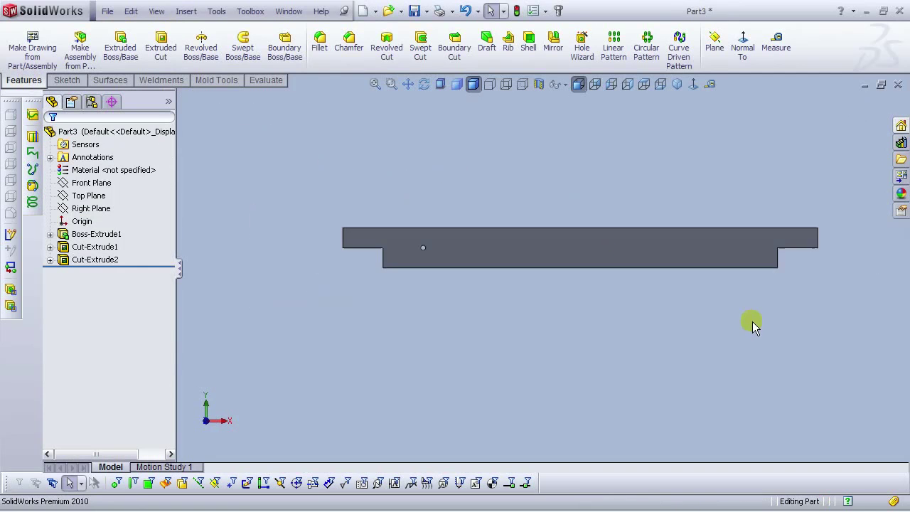
pyautogui.scroll(-2, 747, 220)
pyautogui.moveTo(504, 295); pyautogui.dragTo(436, 331, button='middle')
pyautogui.scroll(2, 439, 332)
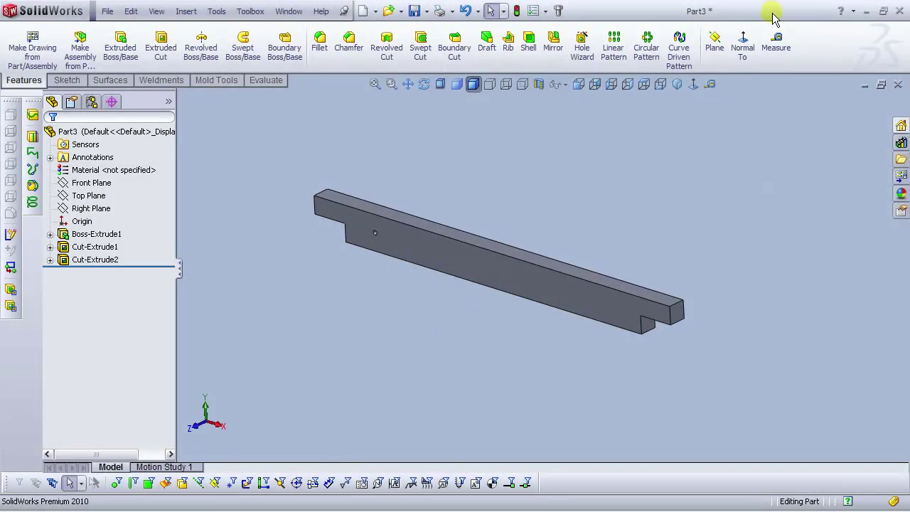
pyautogui.click(675, 86)
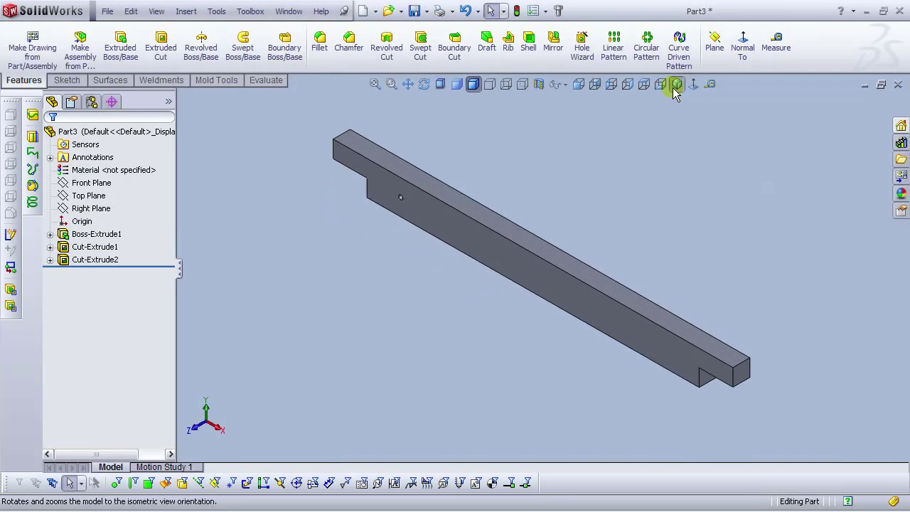
pyautogui.rightClick(105, 173)
pyautogui.click(145, 181)
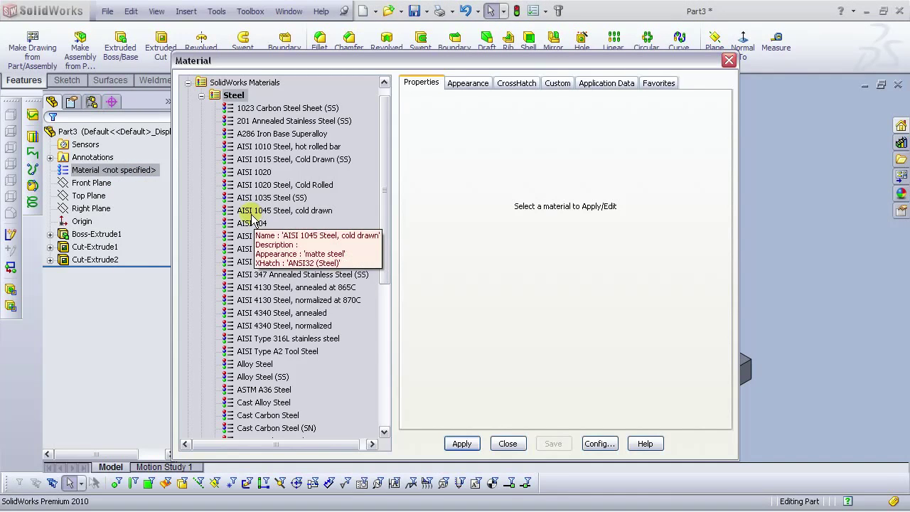
pyautogui.click(201, 95)
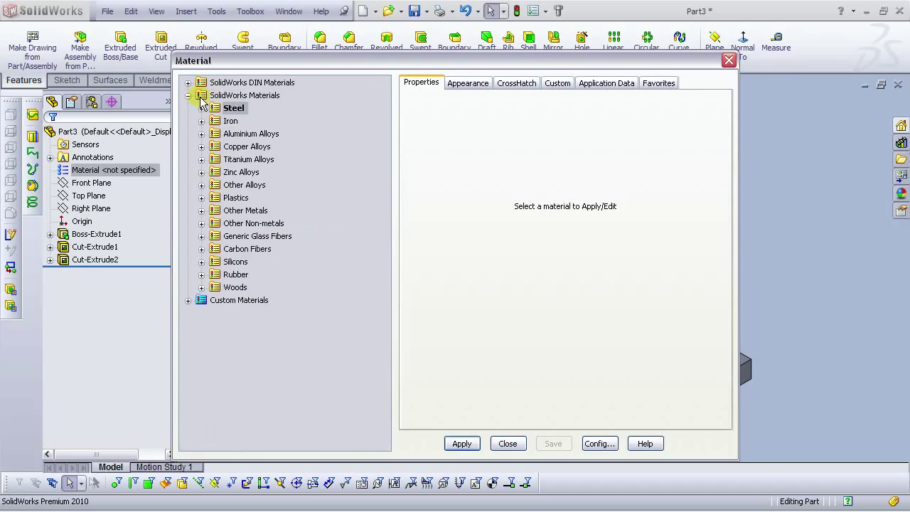
pyautogui.click(216, 289)
pyautogui.click(202, 288)
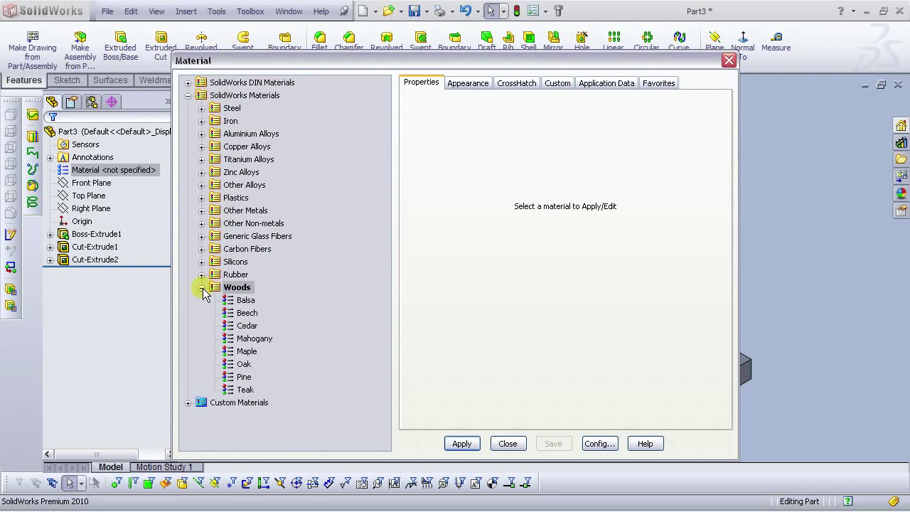
pyautogui.click(245, 378)
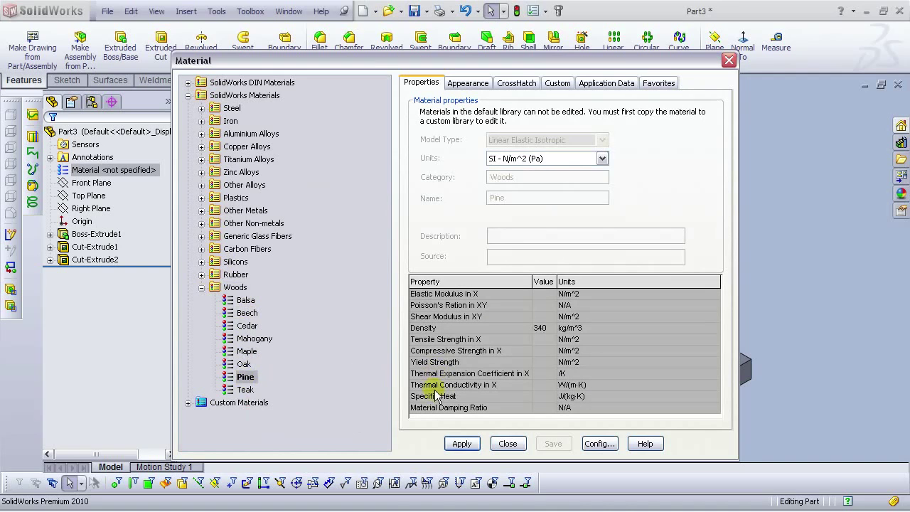
pyautogui.click(462, 443)
pyautogui.click(520, 447)
# Step: Show the beam in isometric view and save the part as "Base hor. side" in the Artist's Easel folder
pyautogui.moveTo(491, 349); pyautogui.dragTo(463, 336, button='middle')
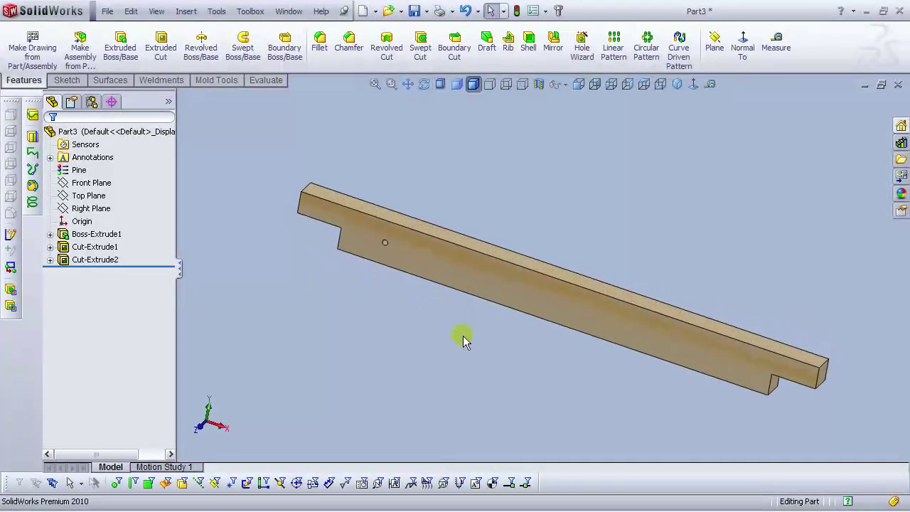
pyautogui.click(677, 84)
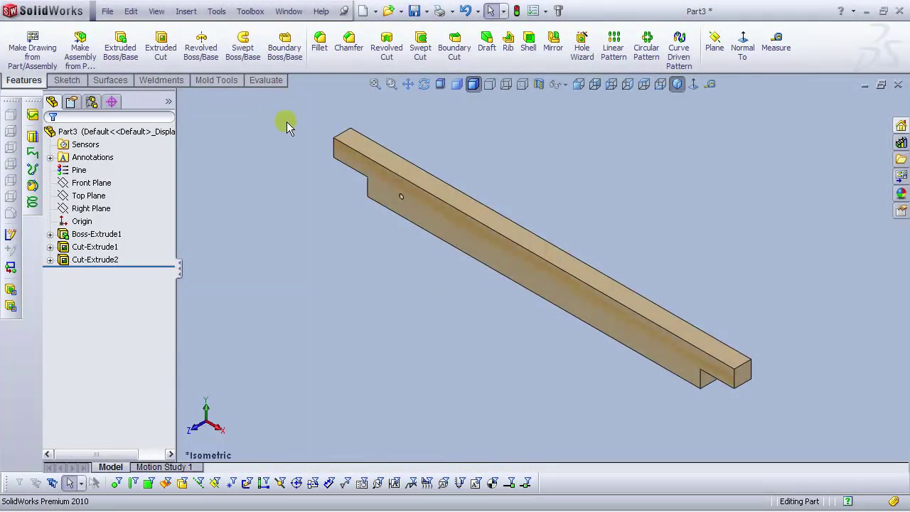
pyautogui.click(107, 11)
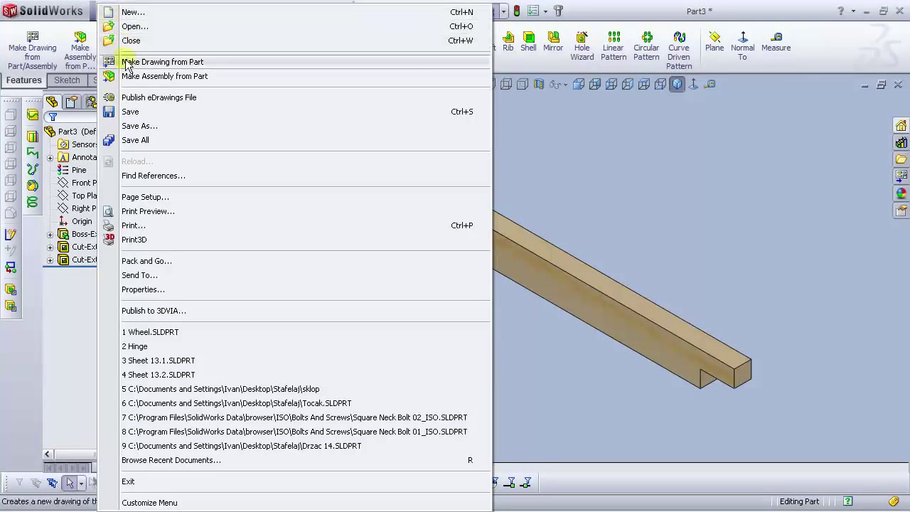
pyautogui.click(147, 126)
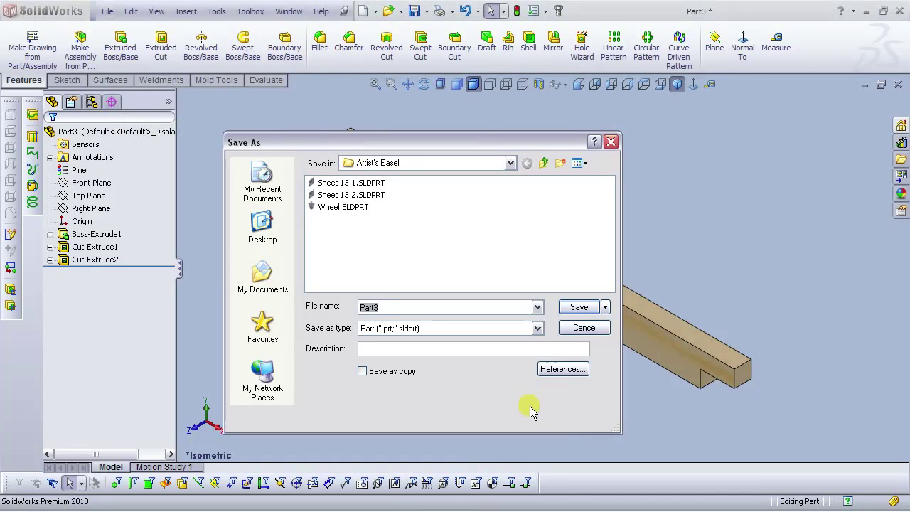
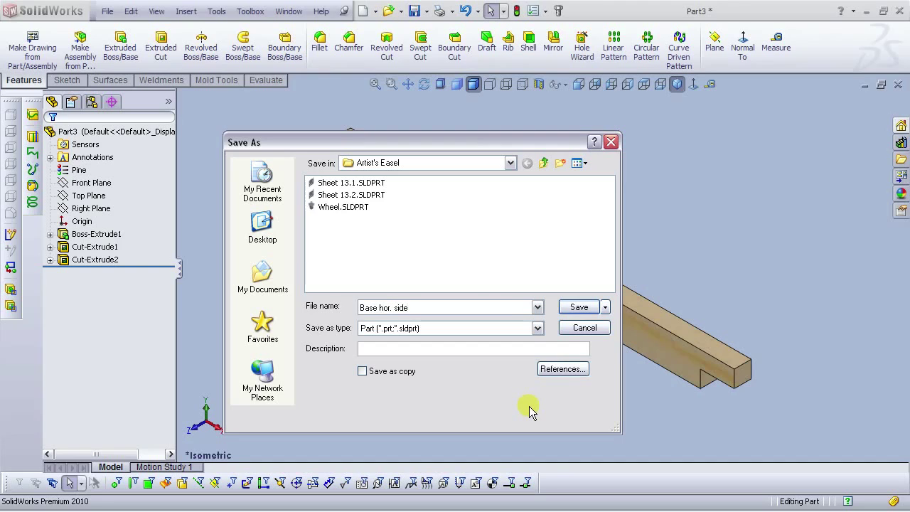
pyautogui.click(578, 308)
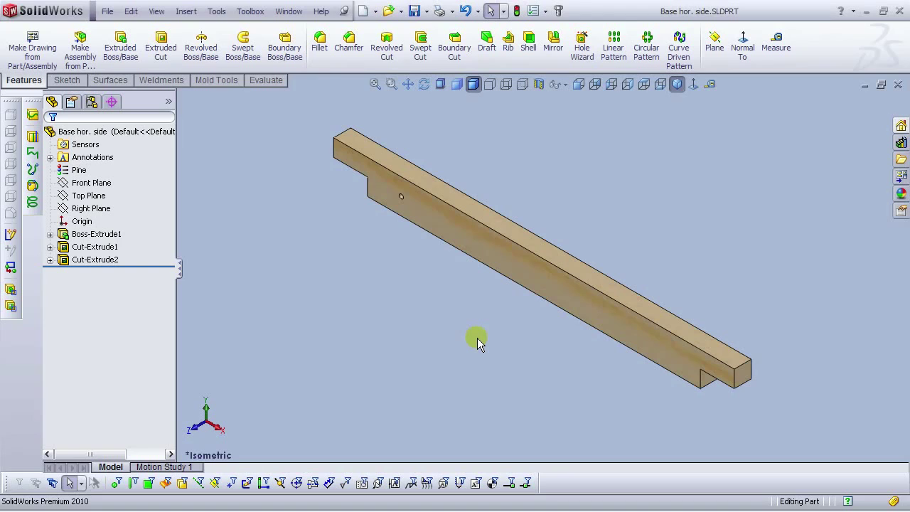
# Step: Create a new part document and start a sketch on the Front Plane
pyautogui.click(365, 12)
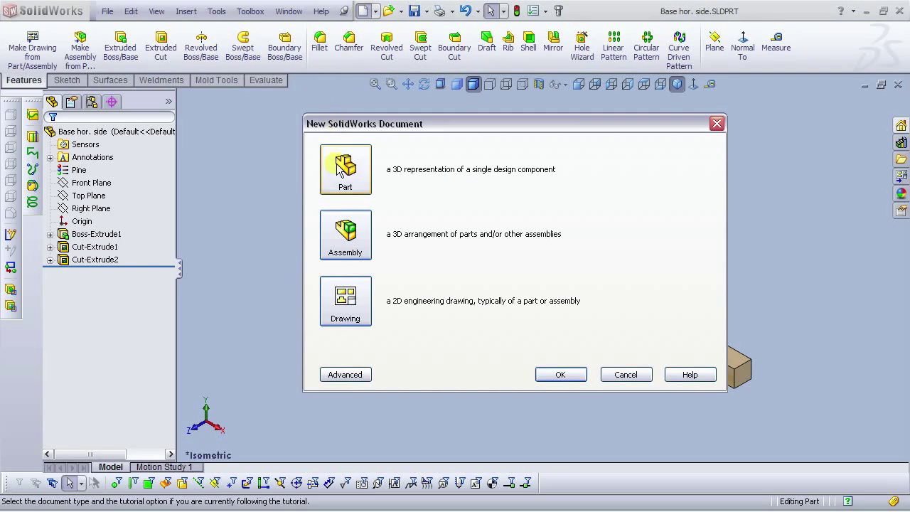
pyautogui.click(556, 377)
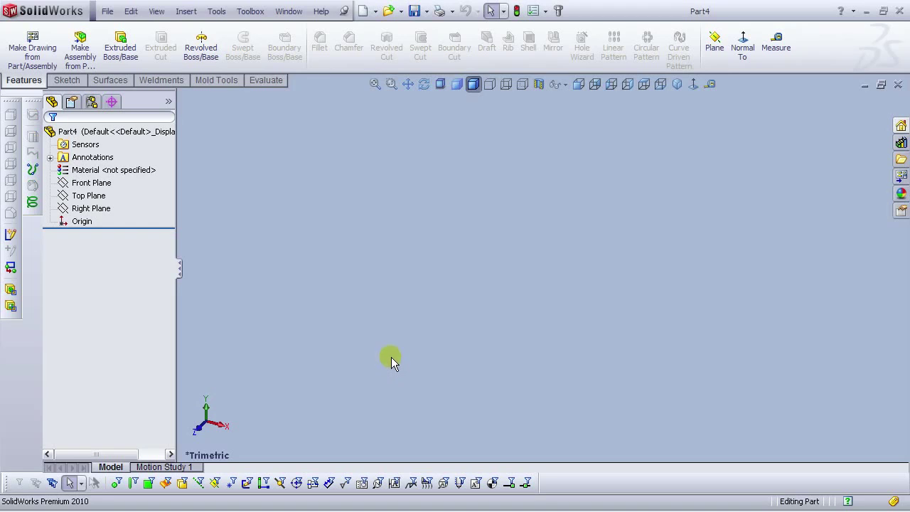
pyautogui.click(97, 182)
pyautogui.click(107, 160)
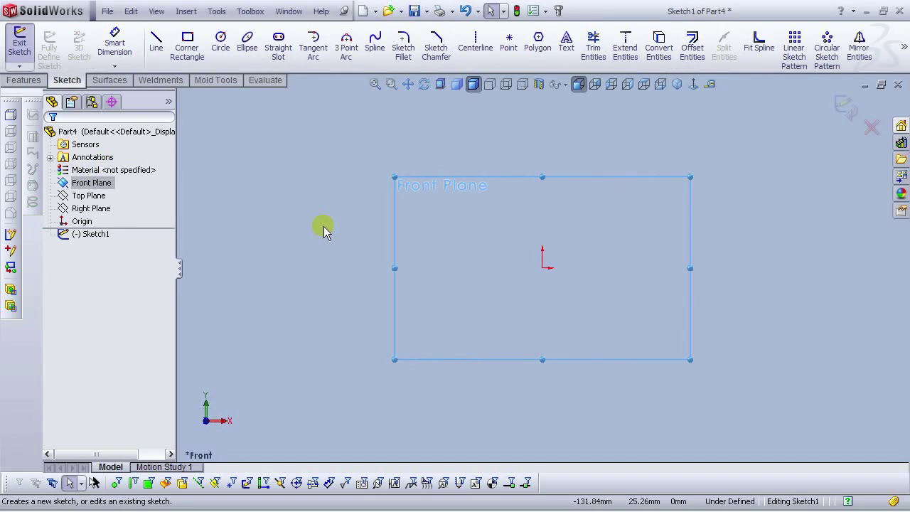
# Step: Sketch a center rectangle about 552 mm long and 102 mm high, centered on the origin
pyautogui.click(188, 48)
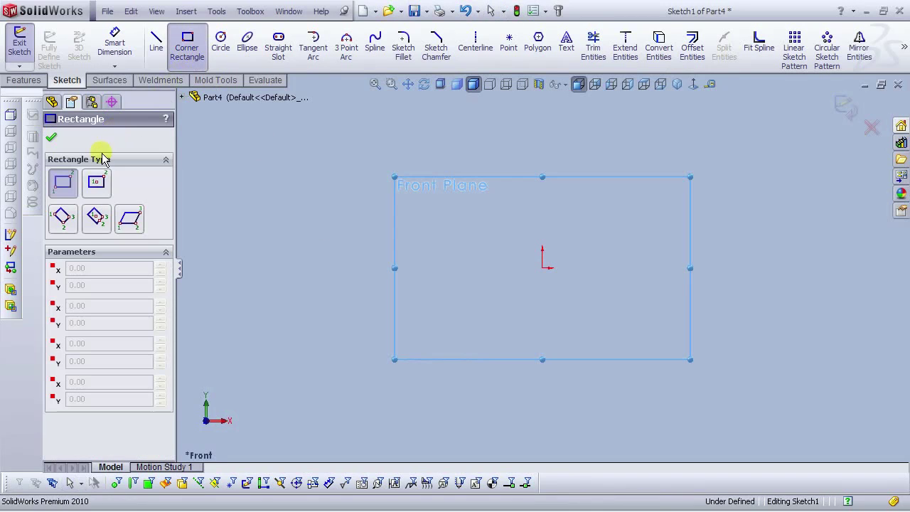
pyautogui.click(98, 185)
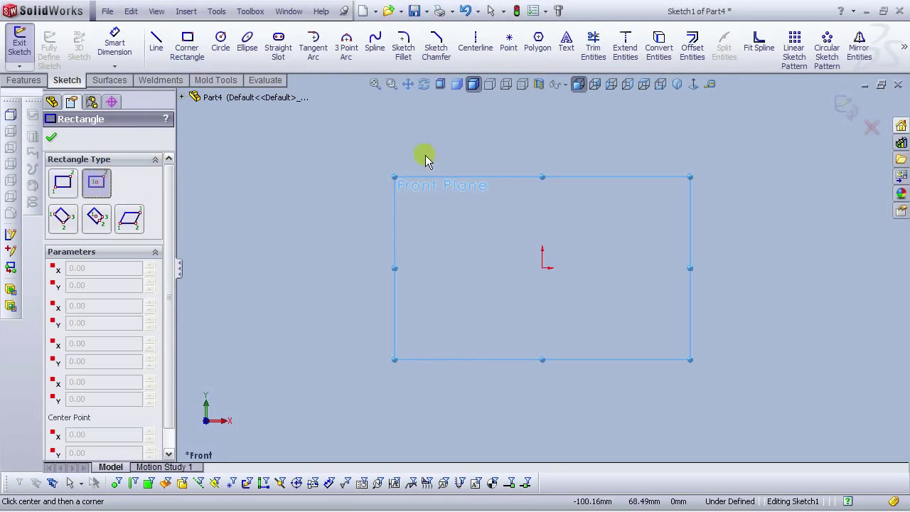
pyautogui.click(542, 268)
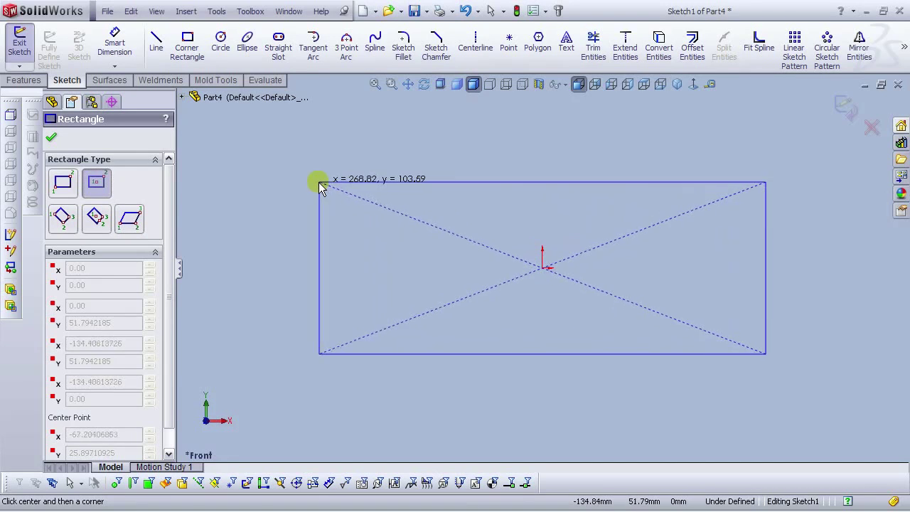
pyautogui.scroll(-1, 320, 190)
pyautogui.scroll(1, 301, 224)
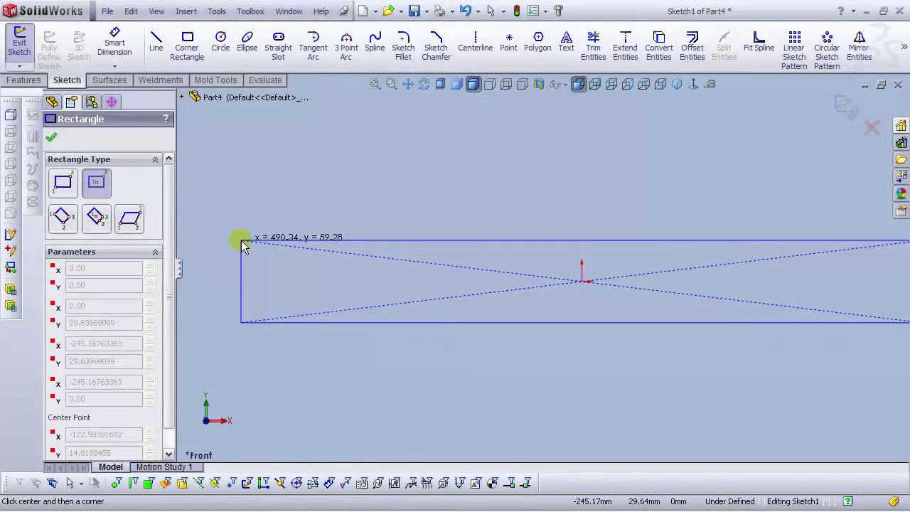
pyautogui.click(200, 215)
pyautogui.scroll(3, 505, 248)
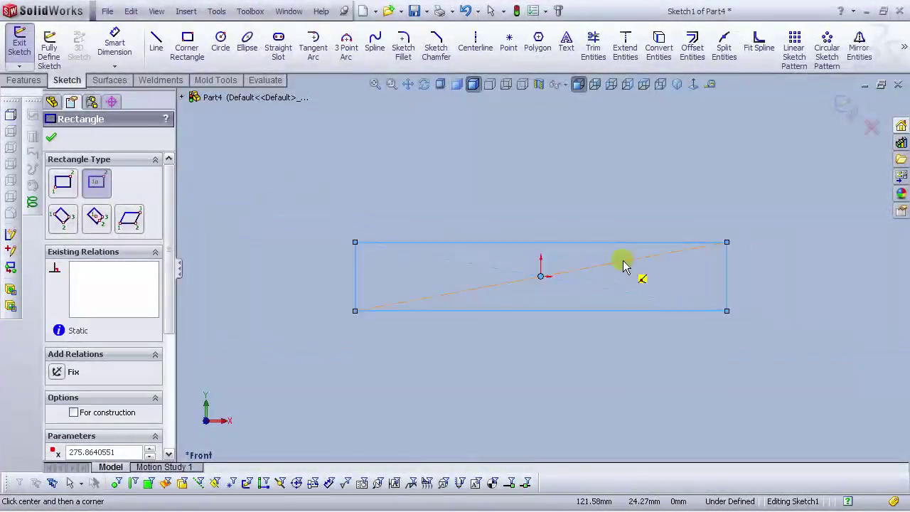
pyautogui.scroll(-1, 624, 261)
pyautogui.click(51, 137)
# Step: Dimension the rectangle's horizontal length and set it to 600 mm
pyautogui.click(115, 48)
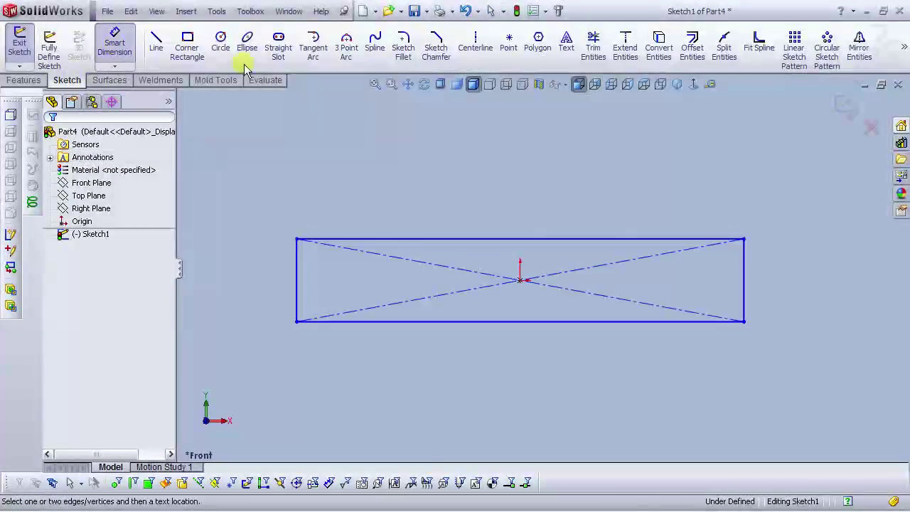
pyautogui.click(530, 240)
pyautogui.click(519, 189)
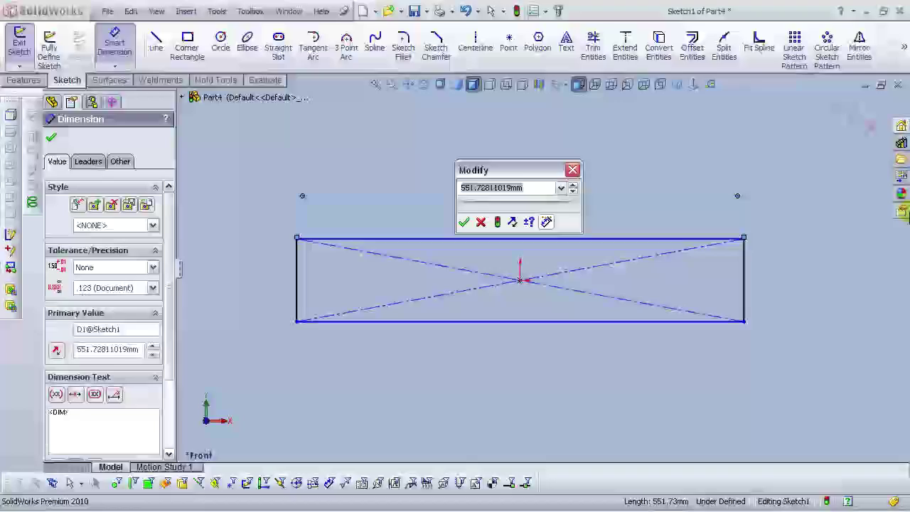
pyautogui.write('600.000mm')
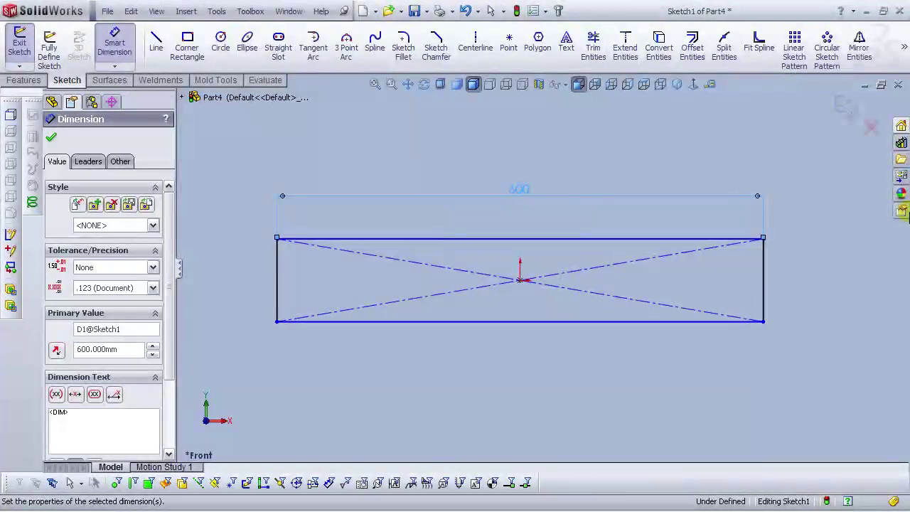
# Step: Dimension the rectangle's vertical height and set it to 101.5 mm
pyautogui.click(857, 251)
pyautogui.click(813, 282)
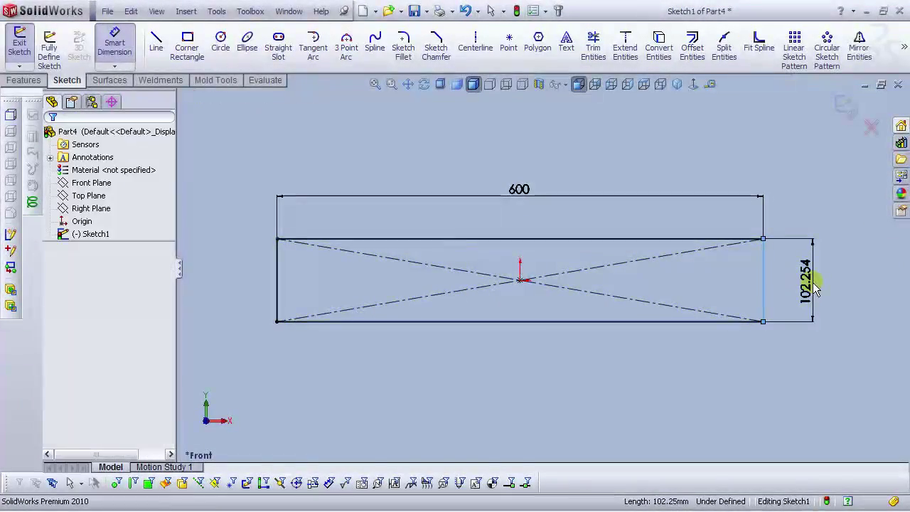
pyautogui.write('101.5')
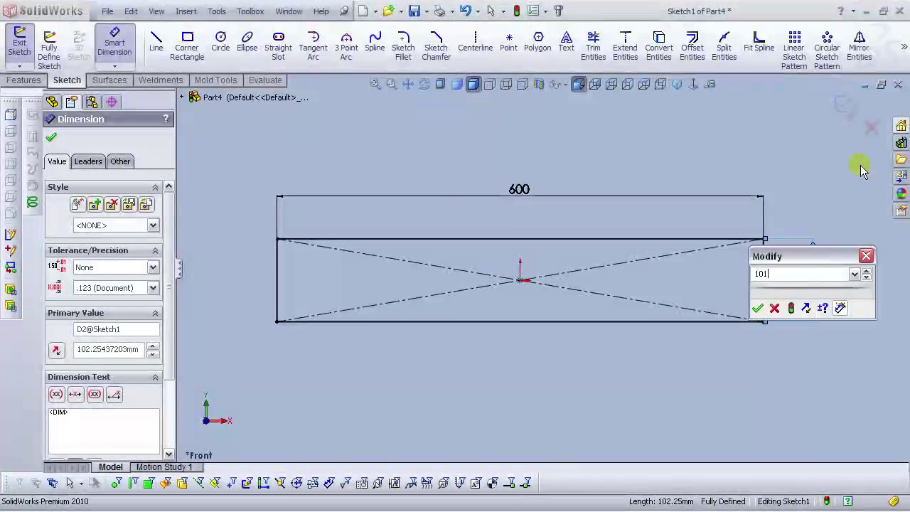
pyautogui.press('Return')
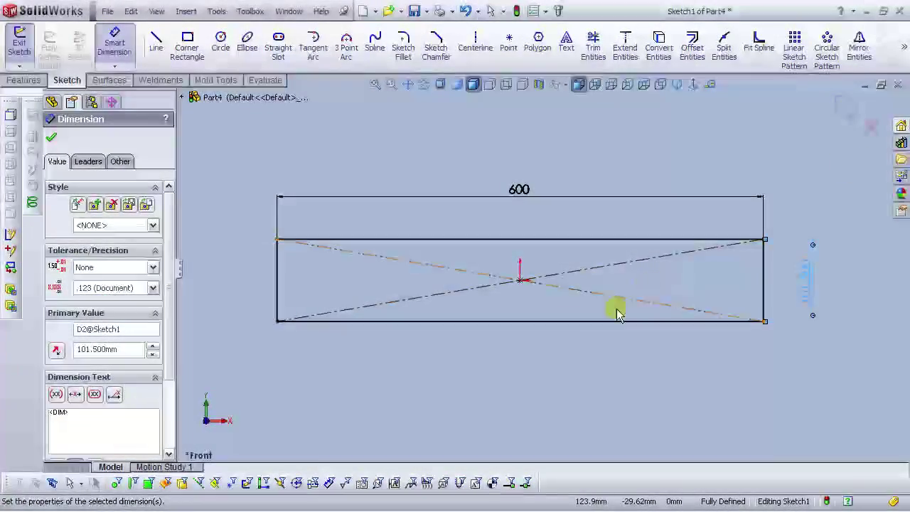
pyautogui.click(581, 345)
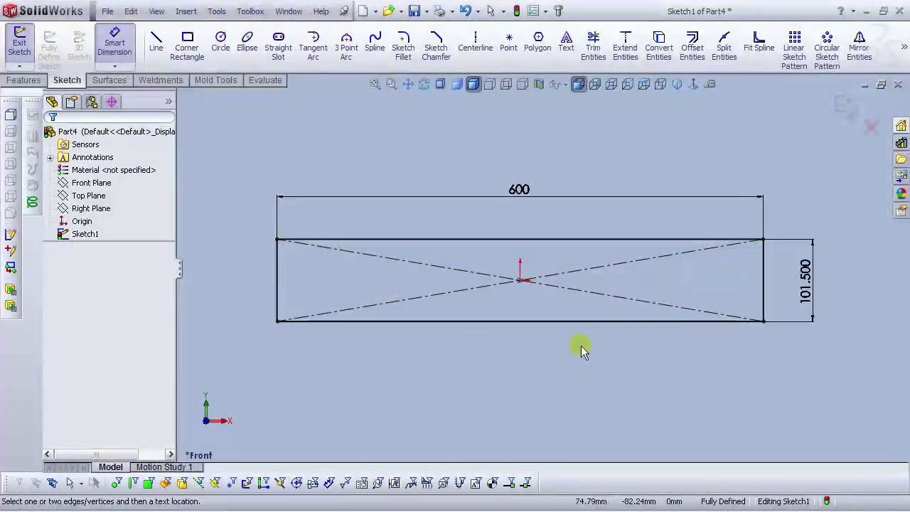
# Step: Exit the sketch and extrude the rectangle as a Blind boss with a depth of 51 mm
pyautogui.click(846, 105)
pyautogui.click(123, 51)
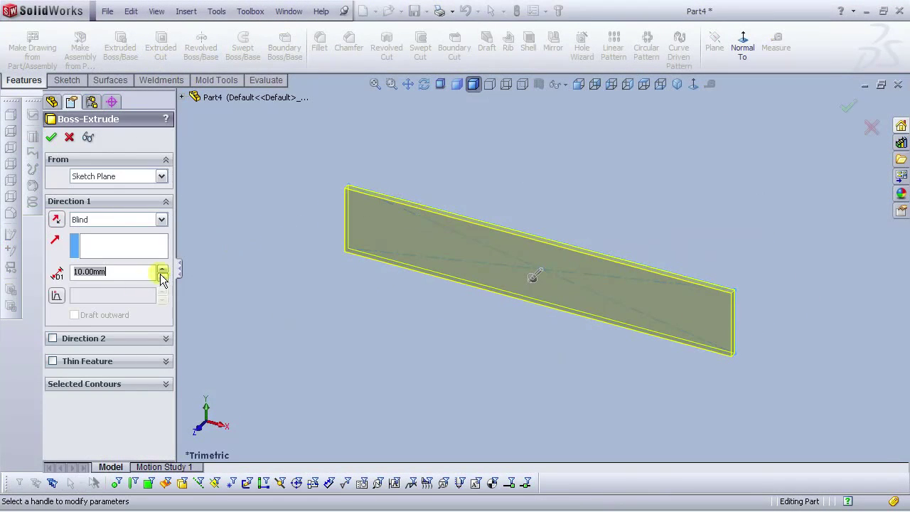
pyautogui.write('51')
pyautogui.press('Return')
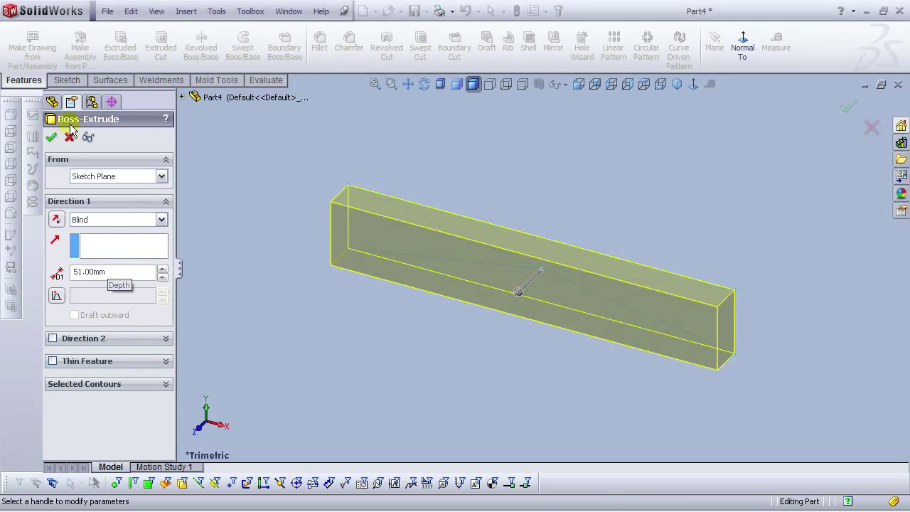
pyautogui.click(51, 137)
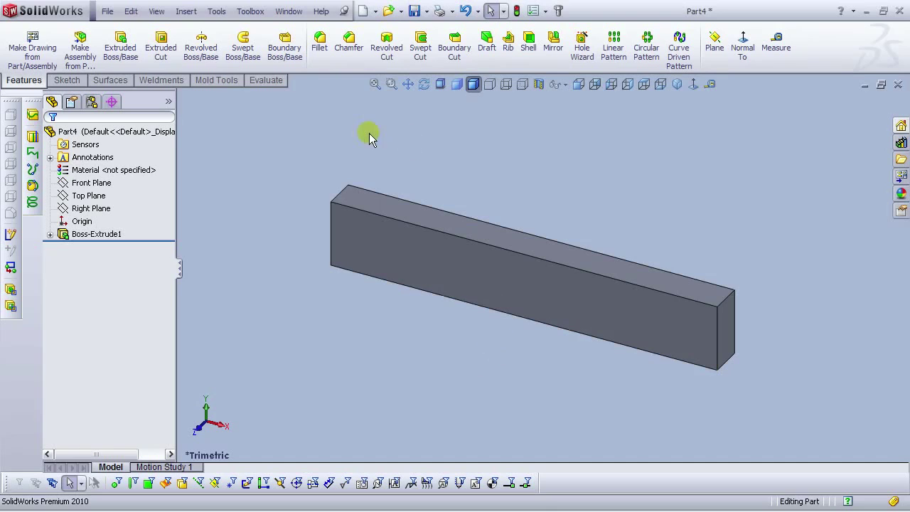
# Step: Assign the Pine material from the Woods category of SolidWorks Materials to the beam
pyautogui.rightClick(106, 171)
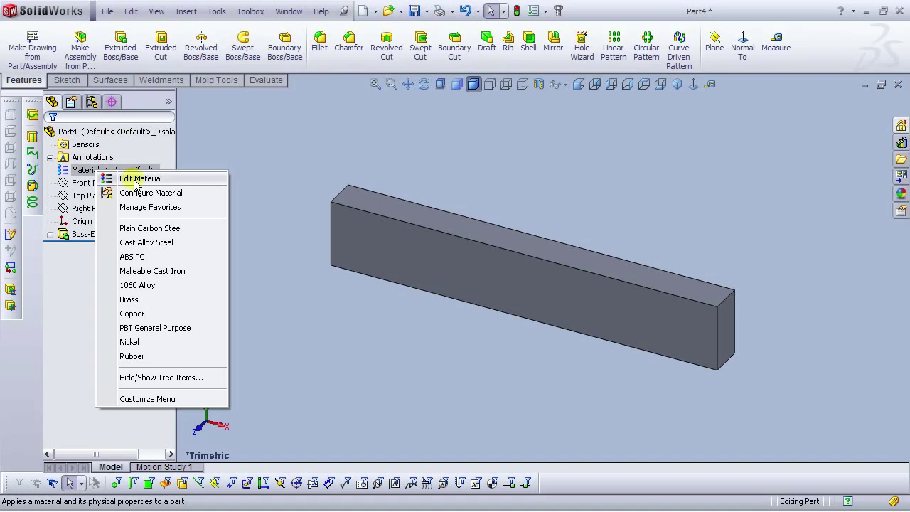
pyautogui.click(135, 180)
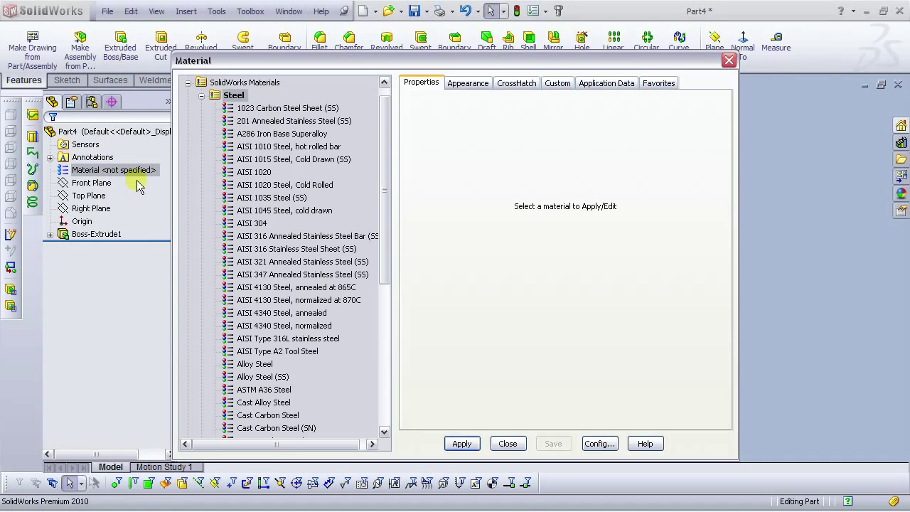
pyautogui.click(202, 95)
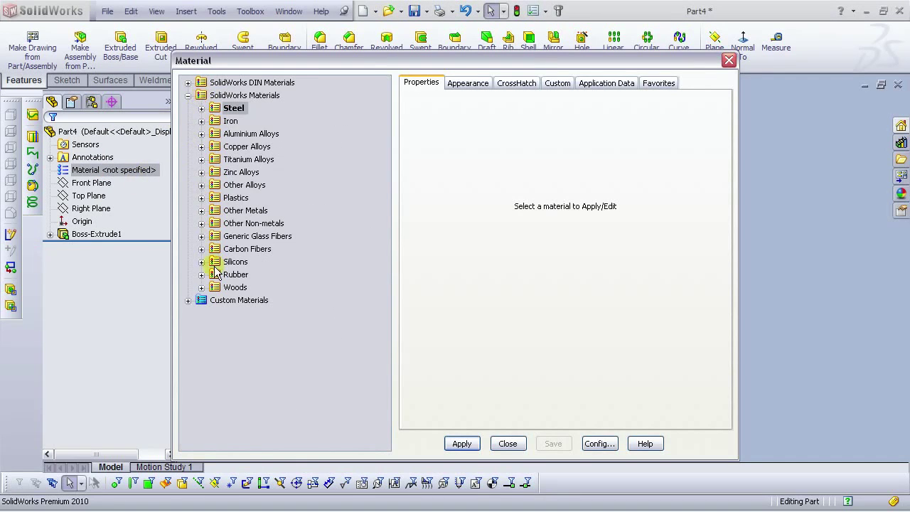
pyautogui.click(201, 287)
pyautogui.click(243, 377)
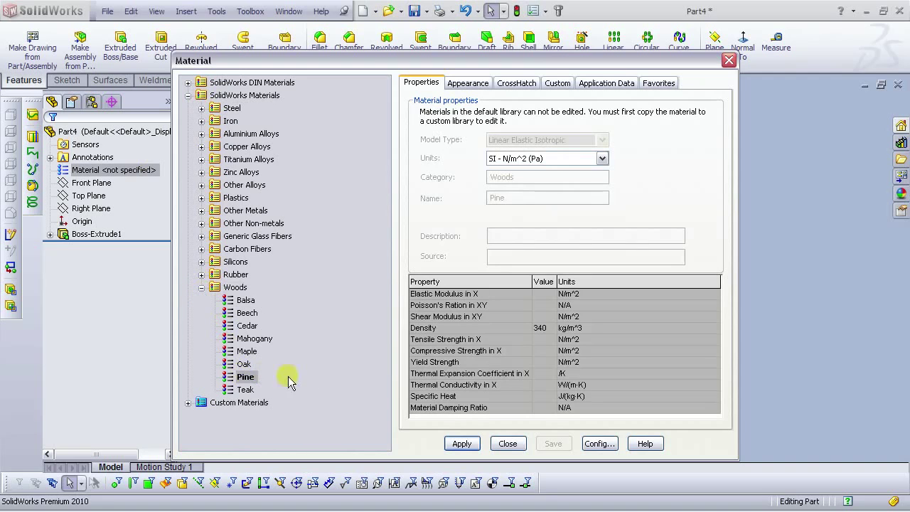
pyautogui.click(462, 444)
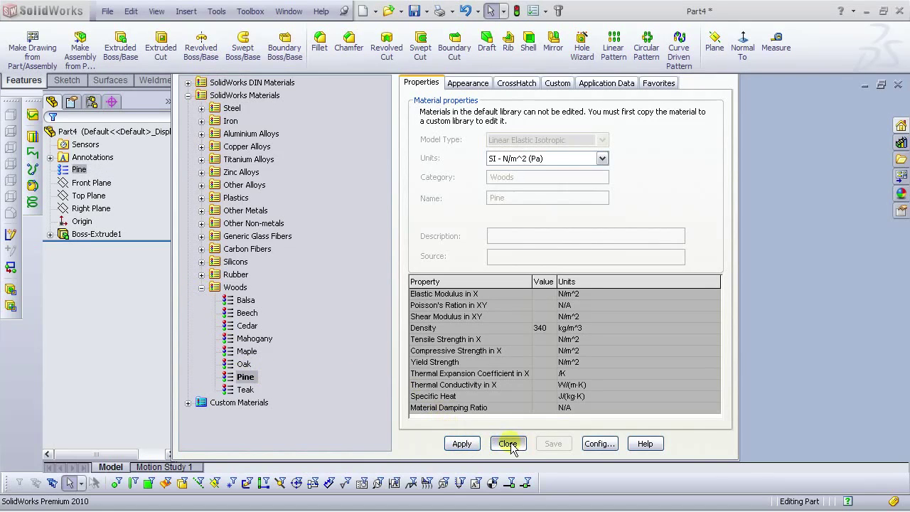
pyautogui.click(508, 444)
# Step: Show the beam in isometric view and save the part as "Base hor. front" in the Artist's Easel folder
pyautogui.click(677, 86)
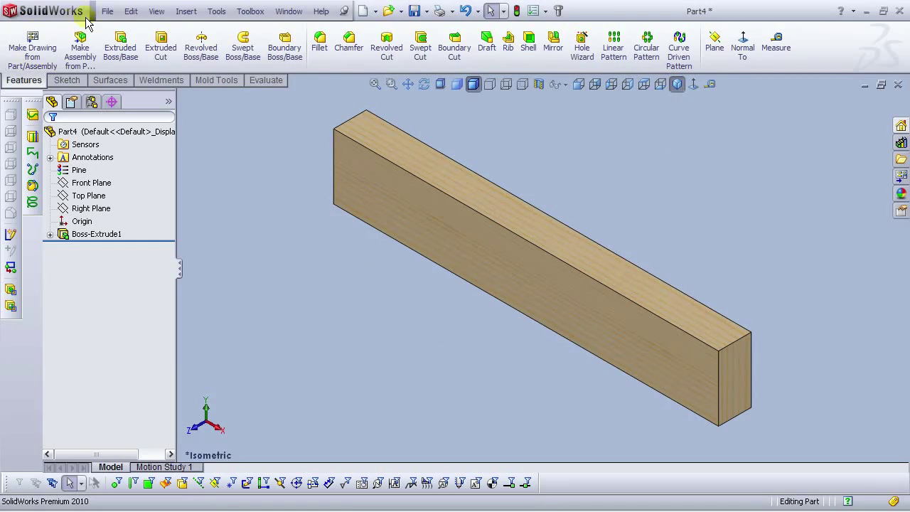
pyautogui.click(108, 12)
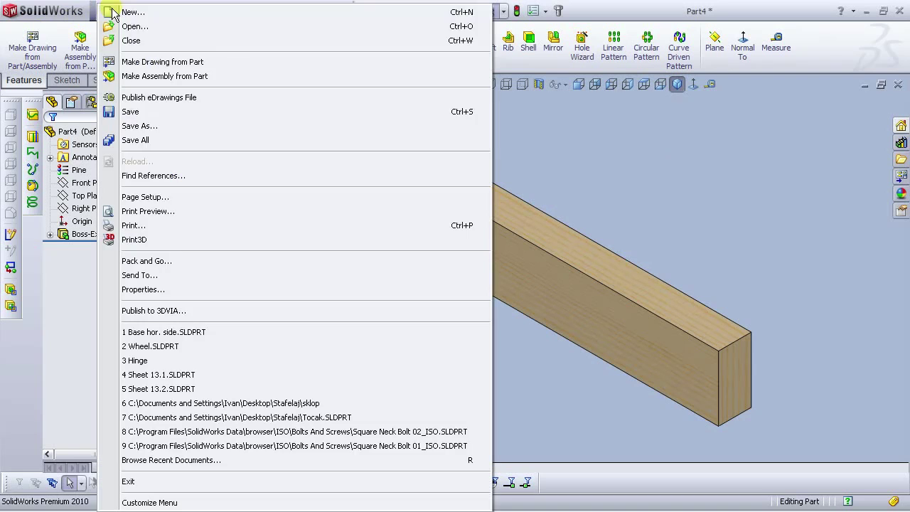
pyautogui.click(135, 119)
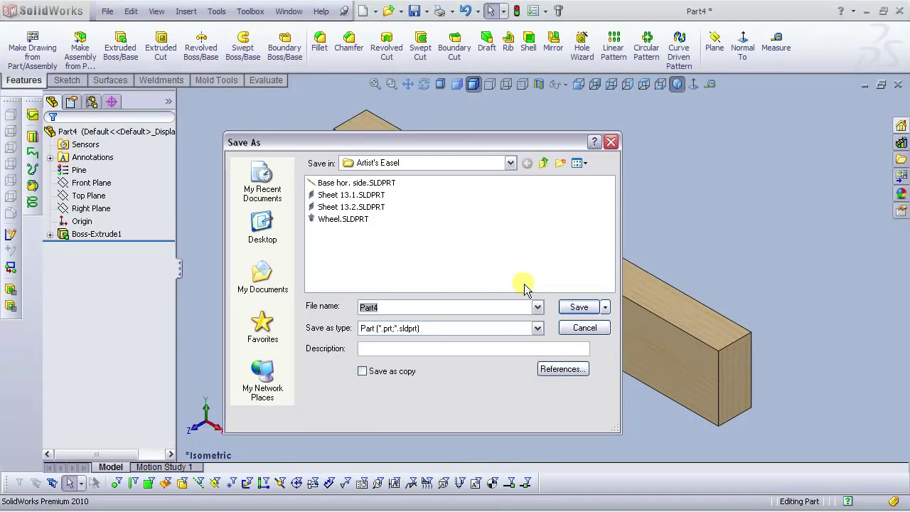
pyautogui.write('B')
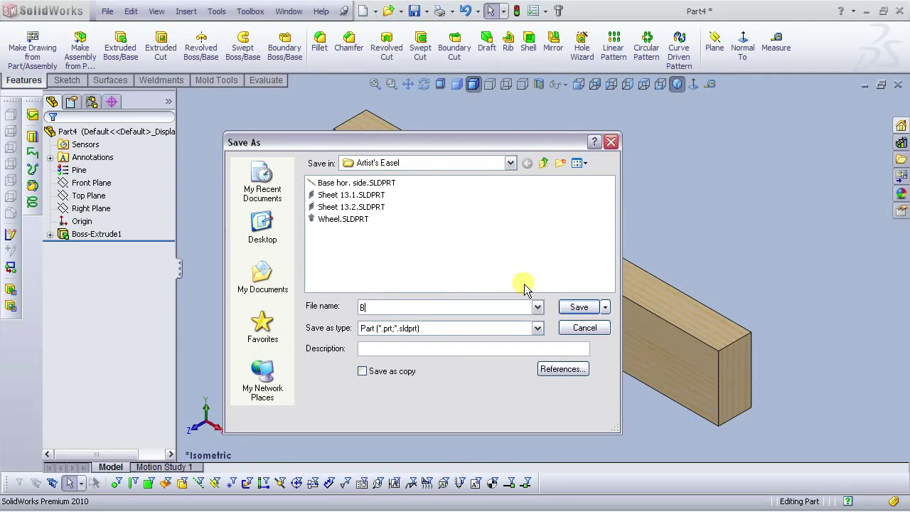
pyautogui.write('ase hor. fron')
pyautogui.click(579, 307)
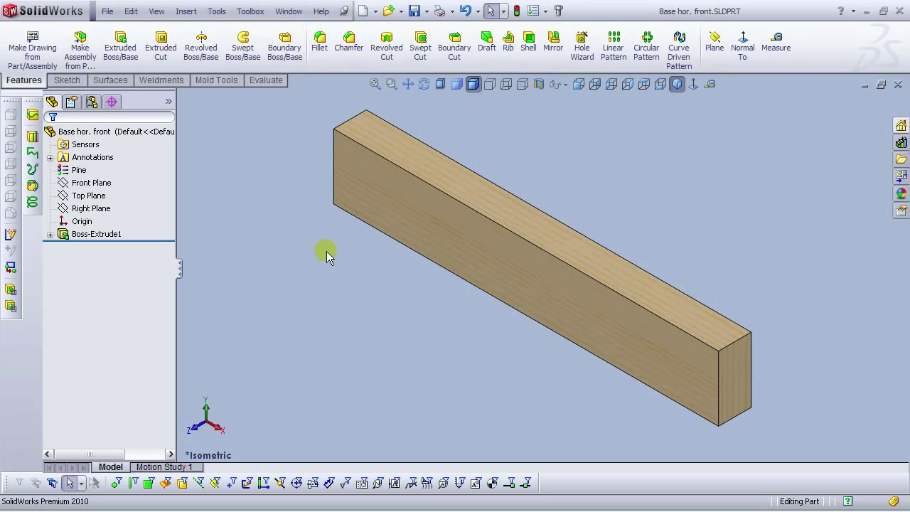
# Step: Create a new assembly document and keep component insertion active for placing several parts
pyautogui.click(363, 11)
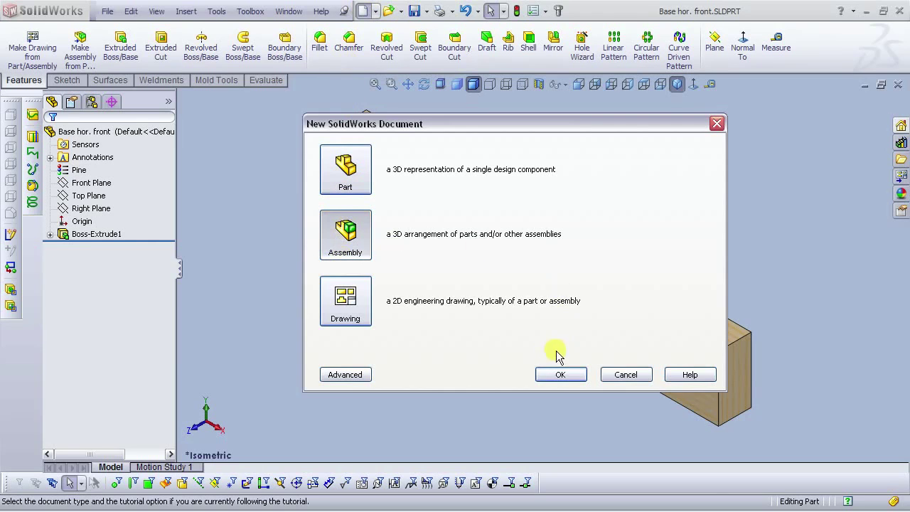
pyautogui.click(559, 374)
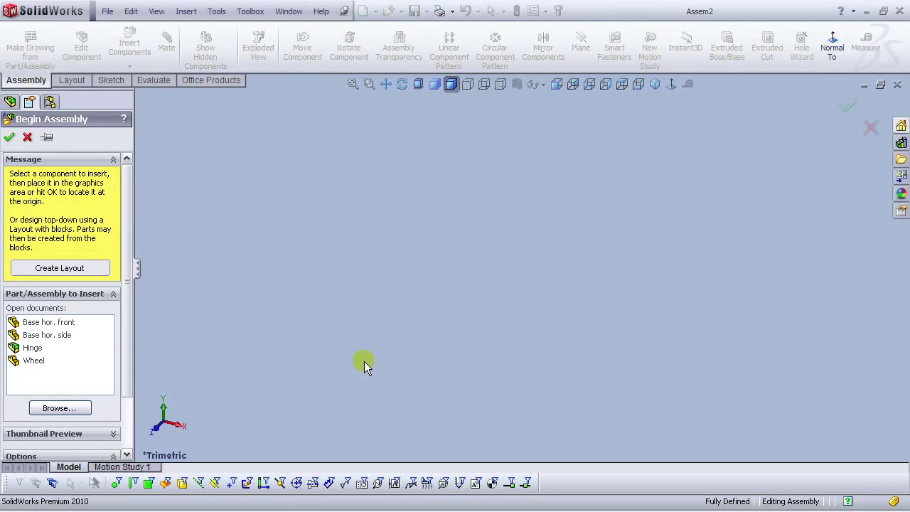
pyautogui.click(46, 137)
# Step: Place two instances of Base hor. front in the assembly, one spaced behind the other
pyautogui.click(48, 323)
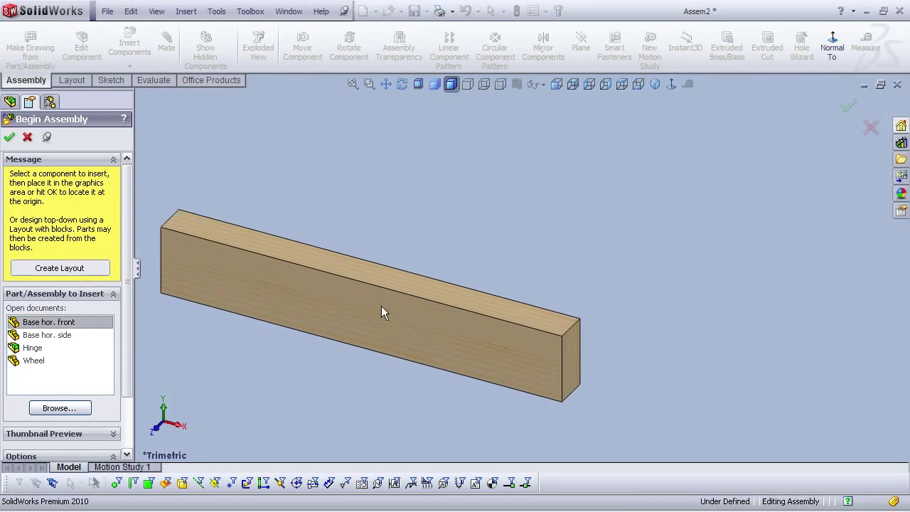
pyautogui.click(463, 313)
pyautogui.scroll(5, 388, 309)
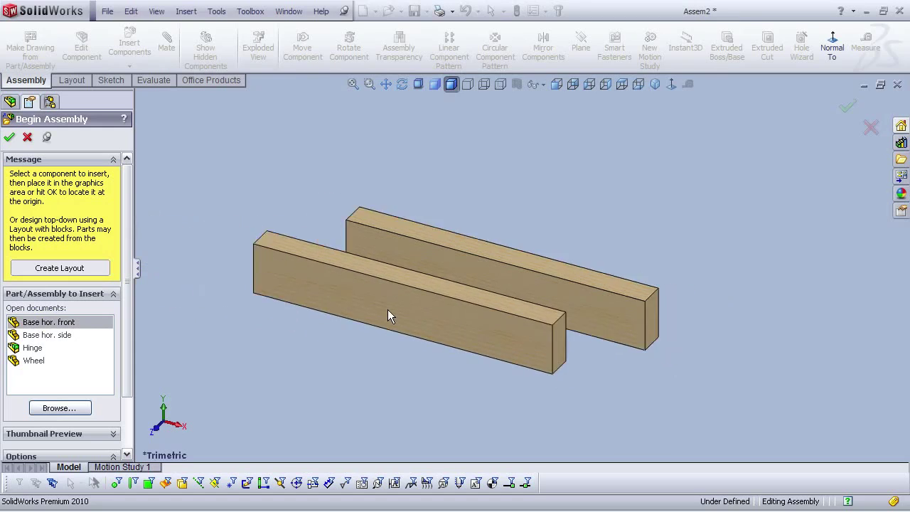
pyautogui.scroll(-4, 557, 296)
pyautogui.click(637, 151)
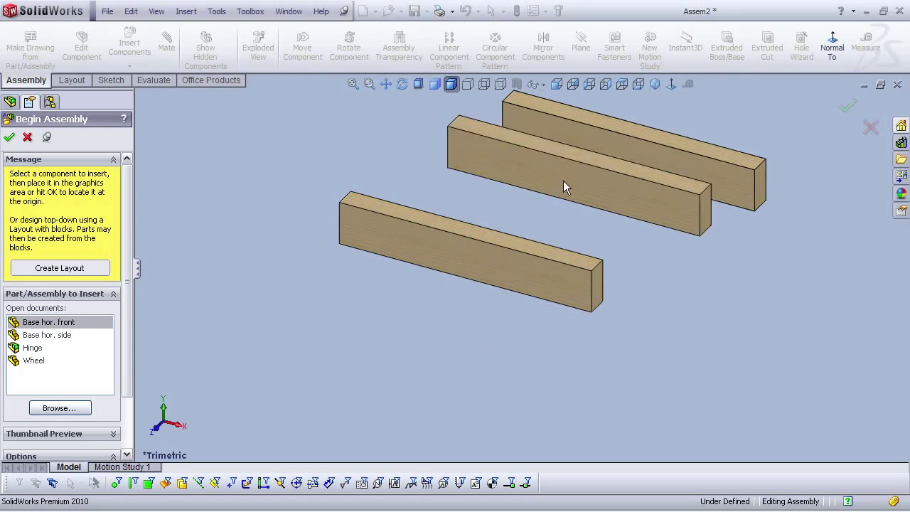
# Step: Place two instances of Base hor. side on opposite sides of the front beams and finish inserting components
pyautogui.click(49, 339)
pyautogui.scroll(5, 413, 315)
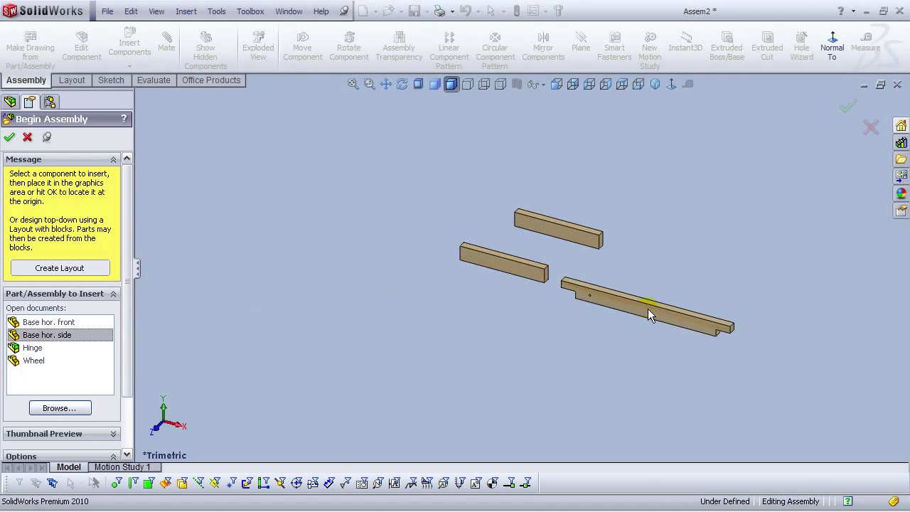
pyautogui.click(647, 312)
pyautogui.click(384, 202)
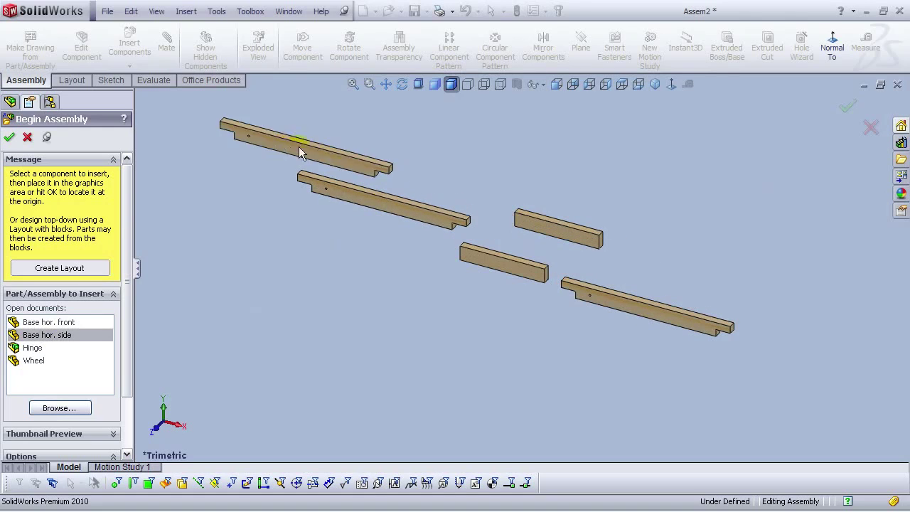
pyautogui.click(9, 138)
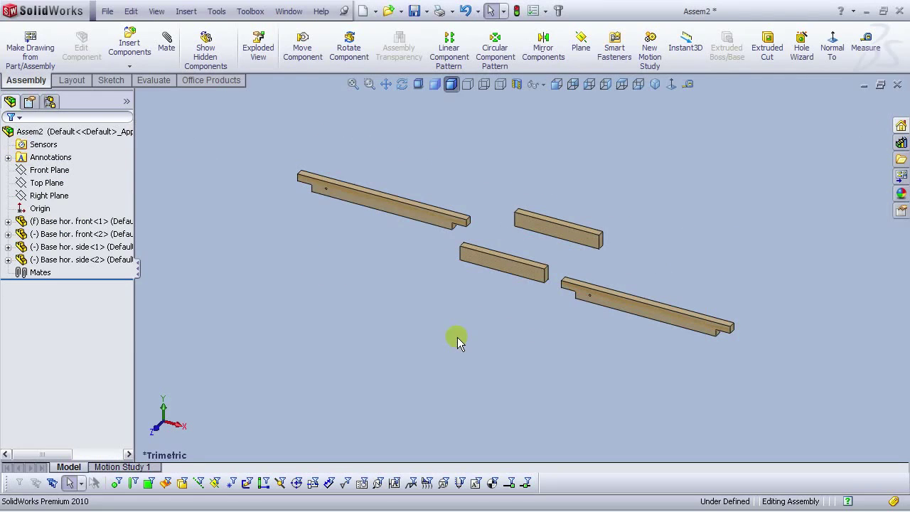
# Step: Rotate both Base hor. side beams together by 90 degrees about the Y axis using Move with Triad
pyautogui.scroll(-3, 611, 263)
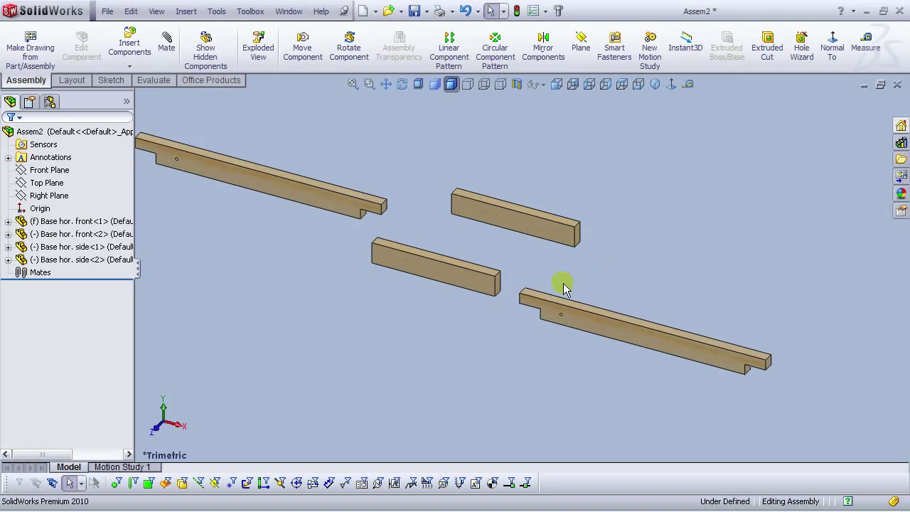
pyautogui.scroll(-2, 566, 269)
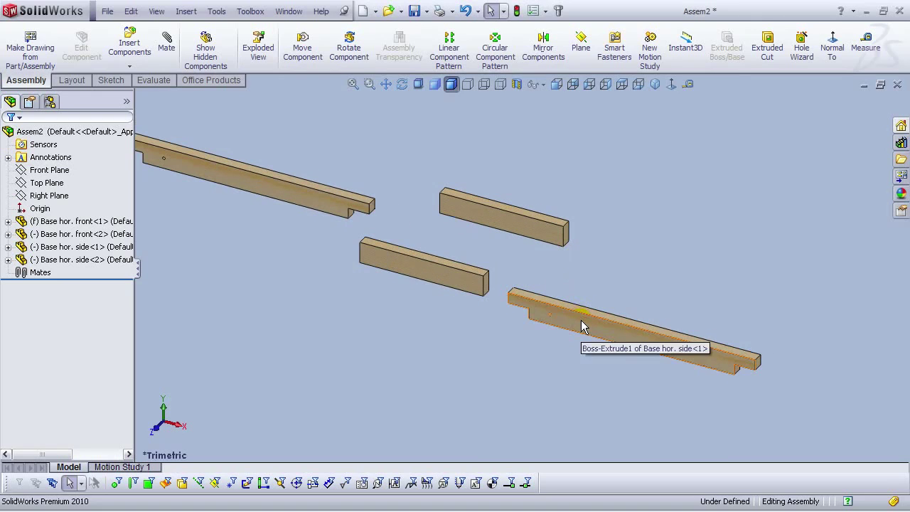
pyautogui.scroll(2, 581, 320)
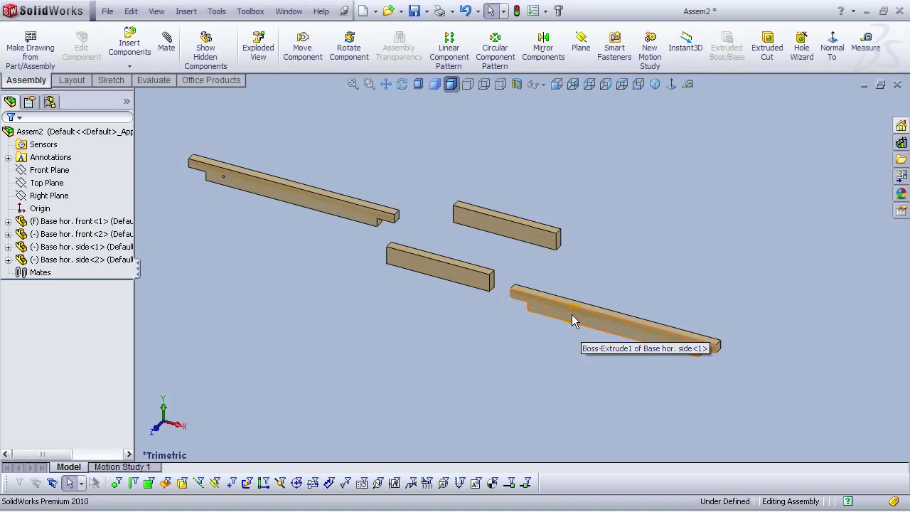
pyautogui.click(573, 319)
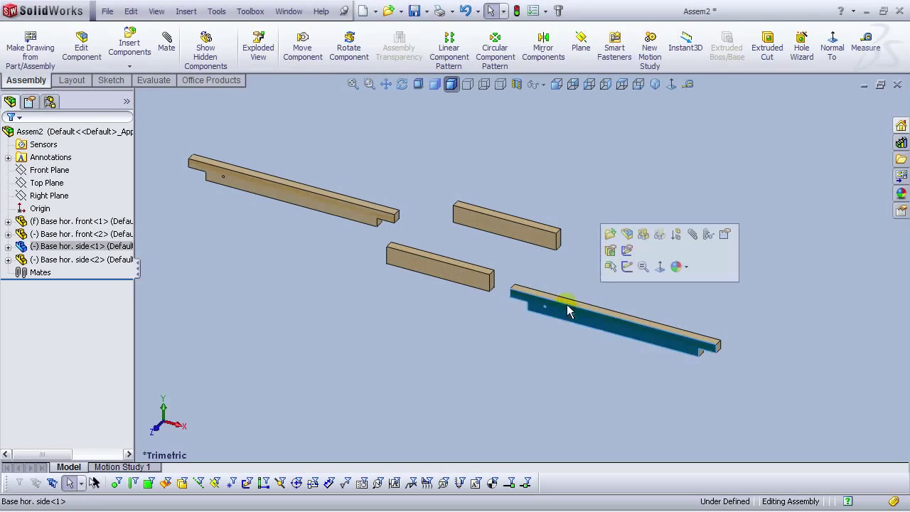
pyautogui.keyDown('ctrl'); pyautogui.click(332, 211); pyautogui.keyUp('ctrl')
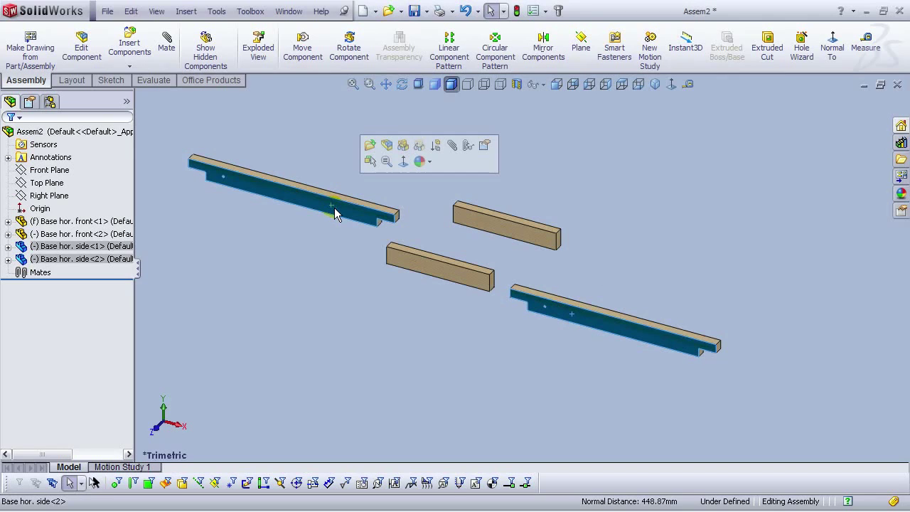
pyautogui.rightClick(335, 215)
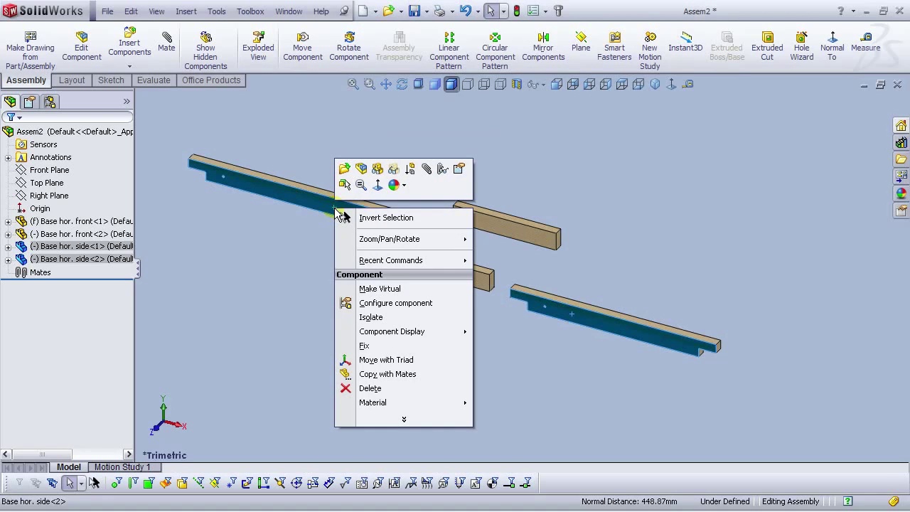
pyautogui.click(377, 362)
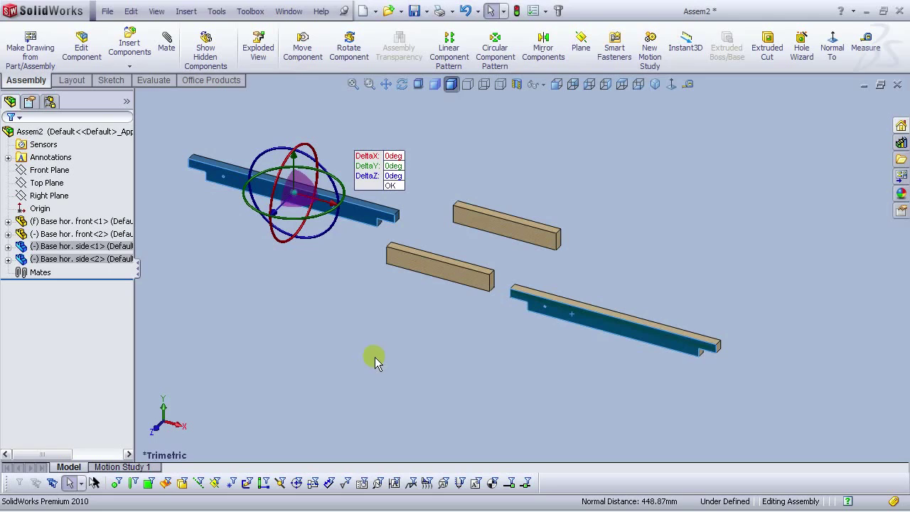
pyautogui.click(394, 165)
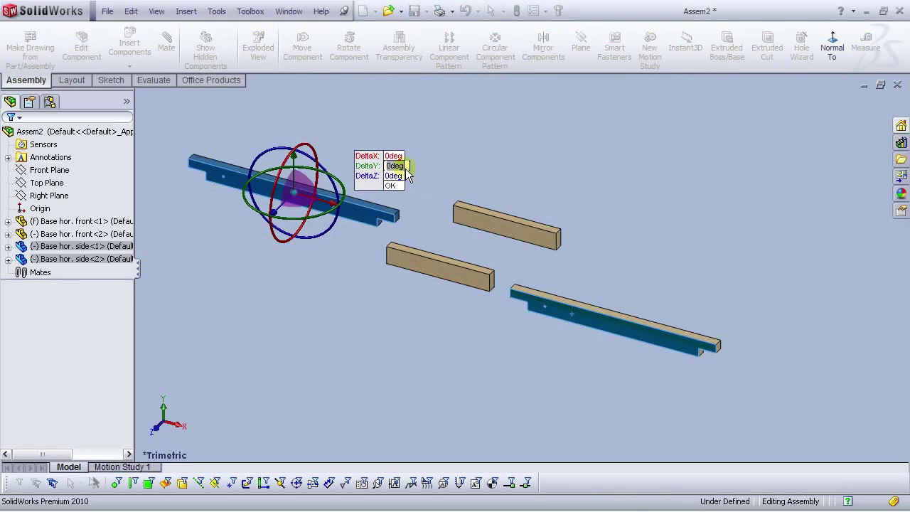
pyautogui.write('90')
pyautogui.press('Return')
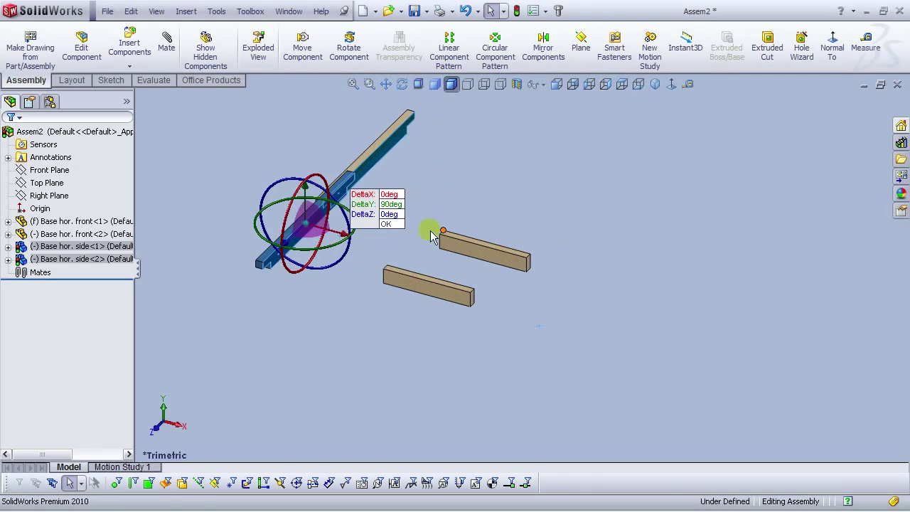
pyautogui.click(376, 231)
# Step: Move the two side beams apart so that one stands beyond each end of the front beams
pyautogui.moveTo(378, 148); pyautogui.dragTo(591, 326)
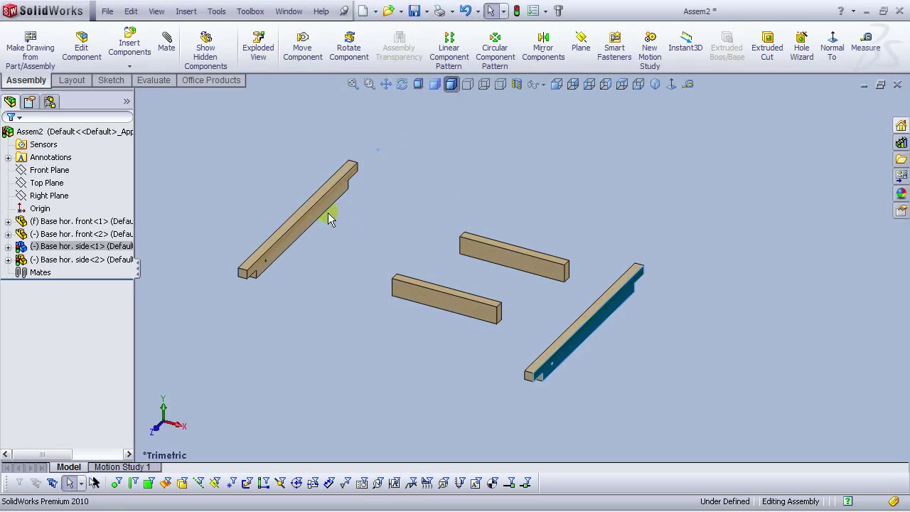
pyautogui.moveTo(315, 213); pyautogui.dragTo(398, 229)
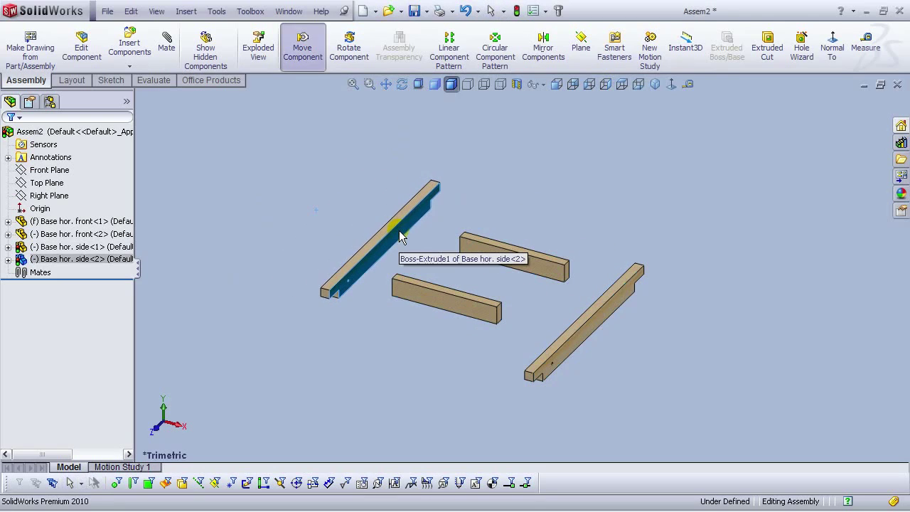
pyautogui.press('Escape')
pyautogui.click(455, 205)
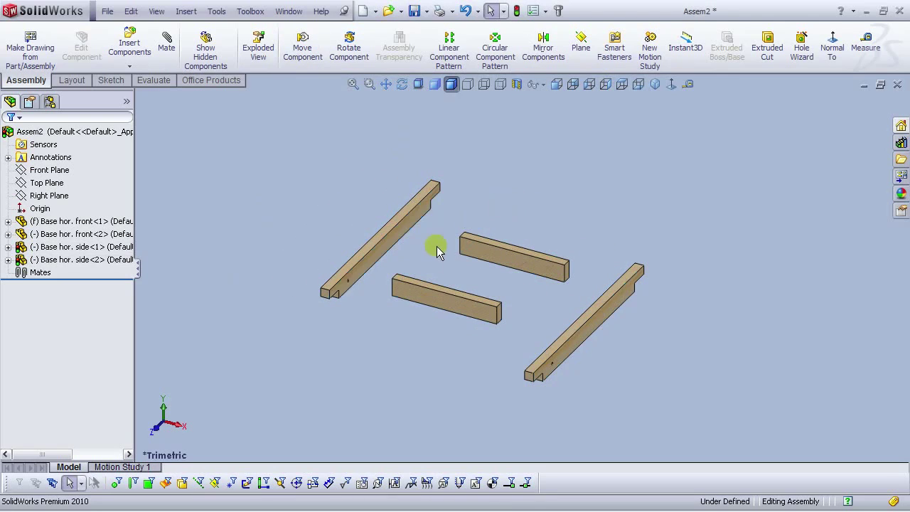
pyautogui.moveTo(568, 346); pyautogui.dragTo(561, 327)
# Step: Rotate the rear Base hor. front beam 90 degrees about the X axis using Move with Triad
pyautogui.scroll(-1, 492, 241)
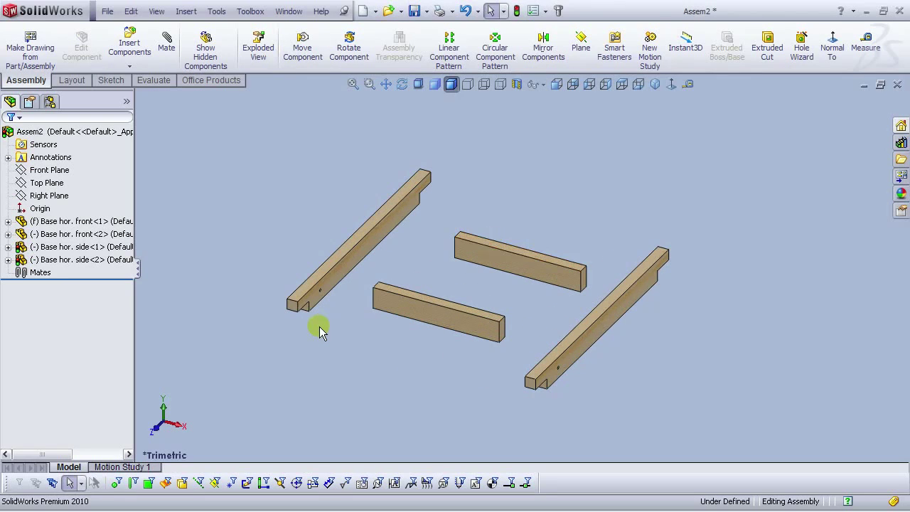
pyautogui.scroll(-1, 320, 327)
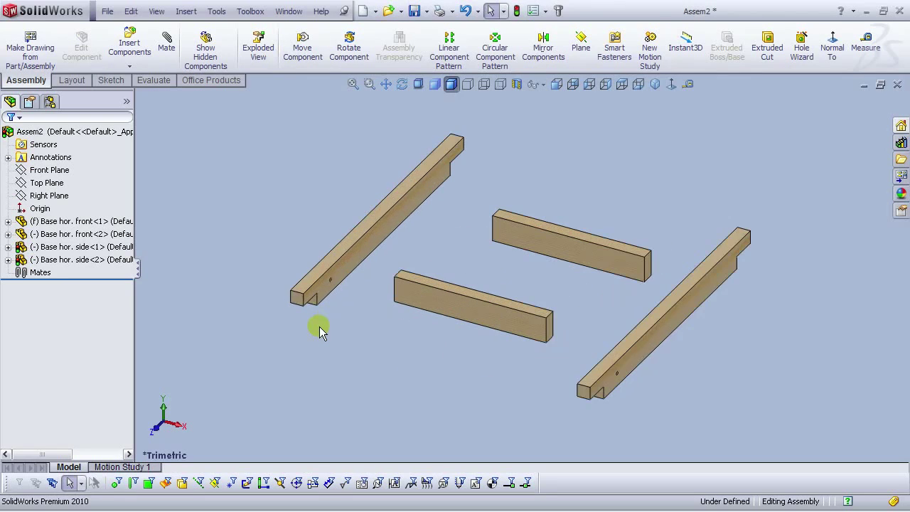
pyautogui.click(473, 305)
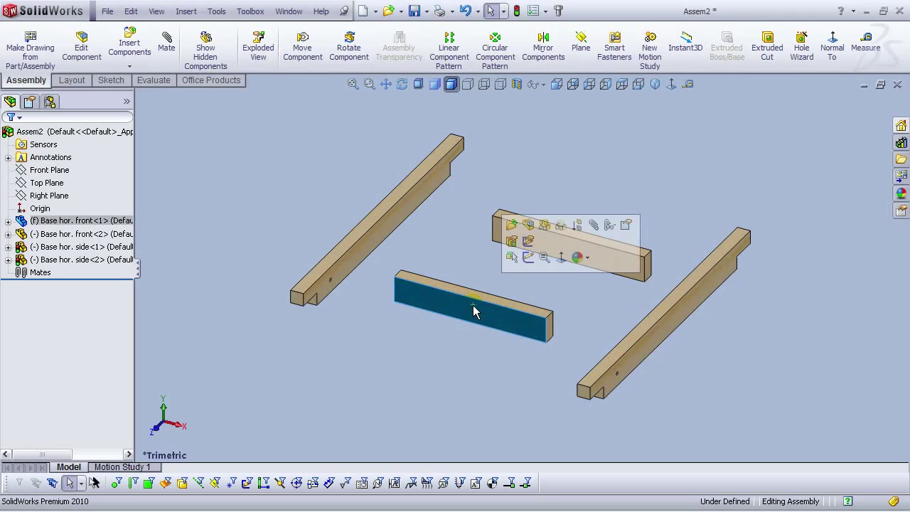
pyautogui.keyDown('ctrl'); pyautogui.click(496, 231); pyautogui.keyUp('ctrl')
pyautogui.rightClick(496, 231)
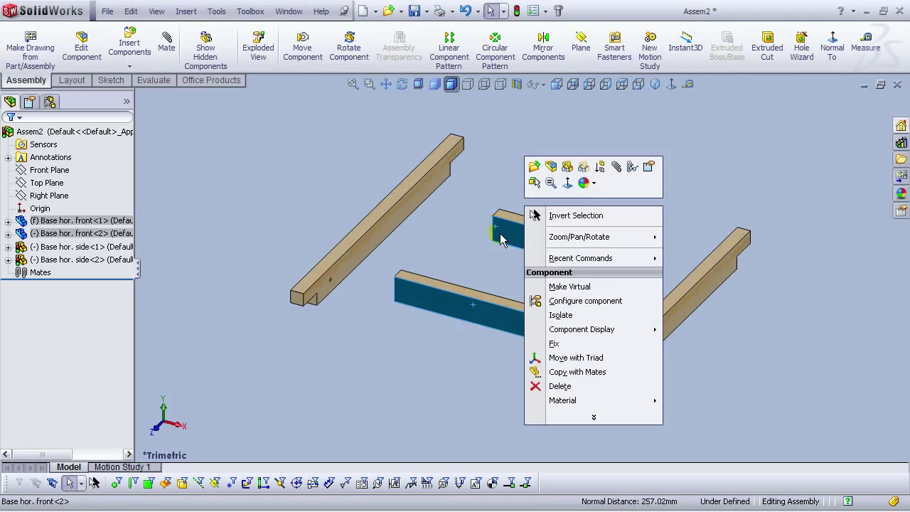
pyautogui.click(562, 357)
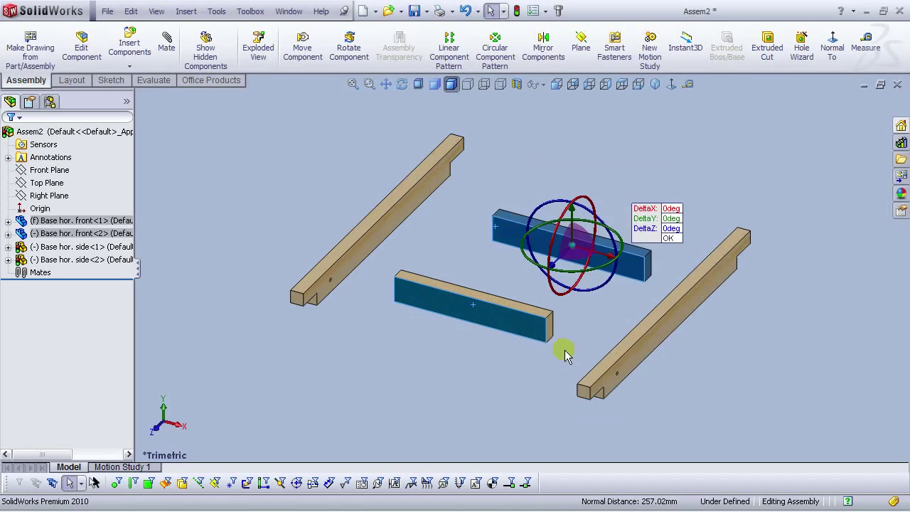
pyautogui.click(672, 209)
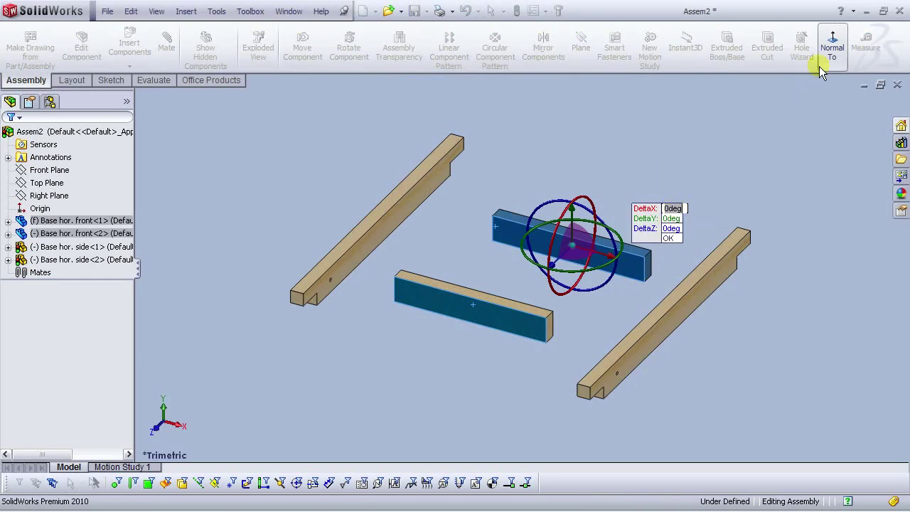
pyautogui.write('90')
pyautogui.press('Return')
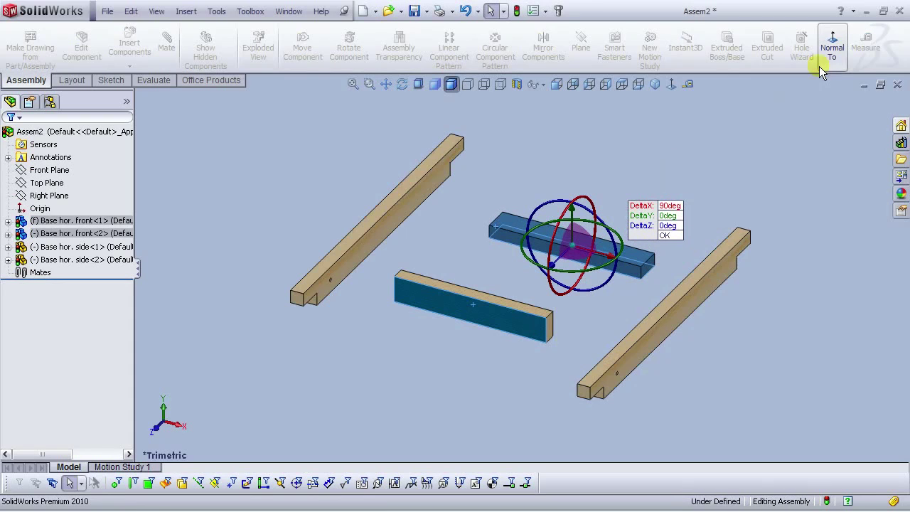
pyautogui.click(698, 172)
# Step: Try to move the nearer Base hor. front beam while it is still fixed
pyautogui.rightClick(483, 318)
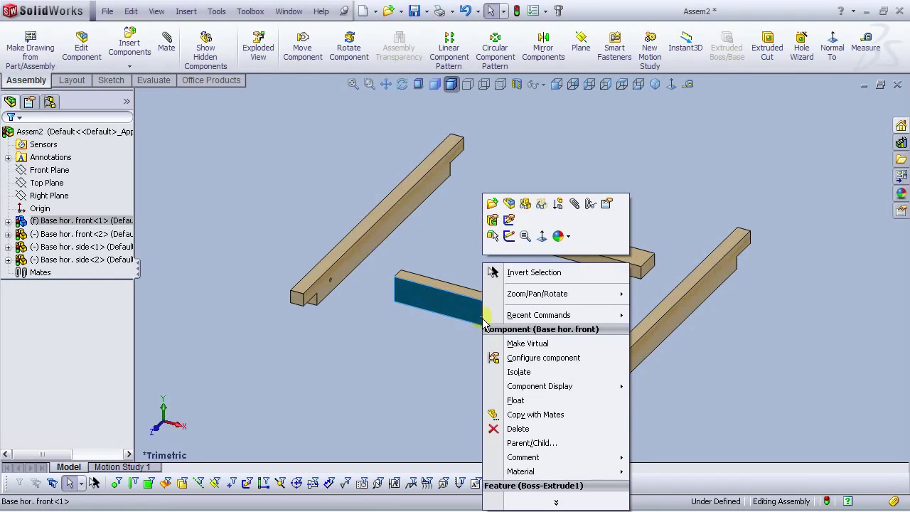
pyautogui.click(461, 361)
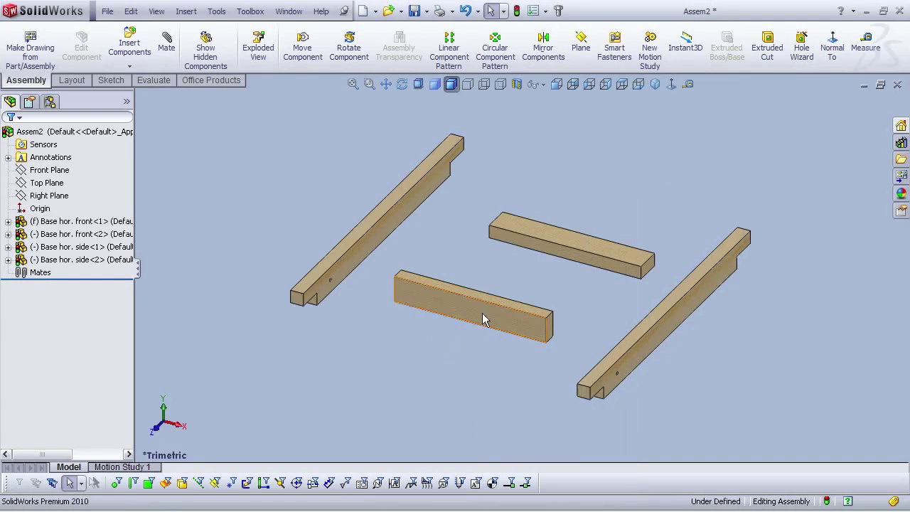
pyautogui.rightClick(492, 315)
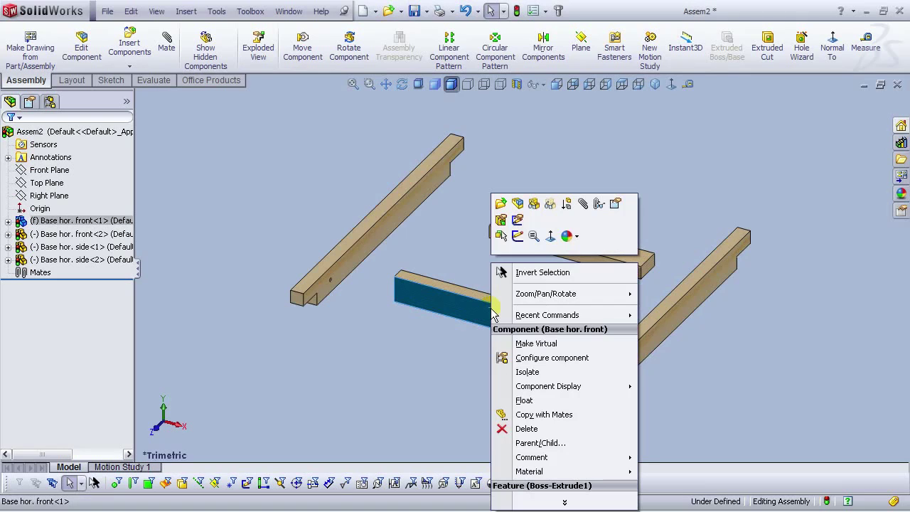
pyautogui.moveTo(496, 315)
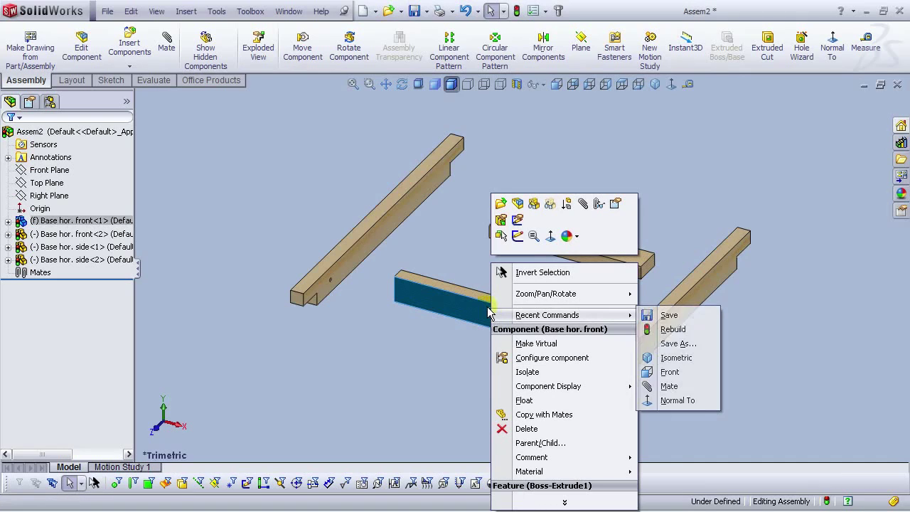
pyautogui.click(398, 341)
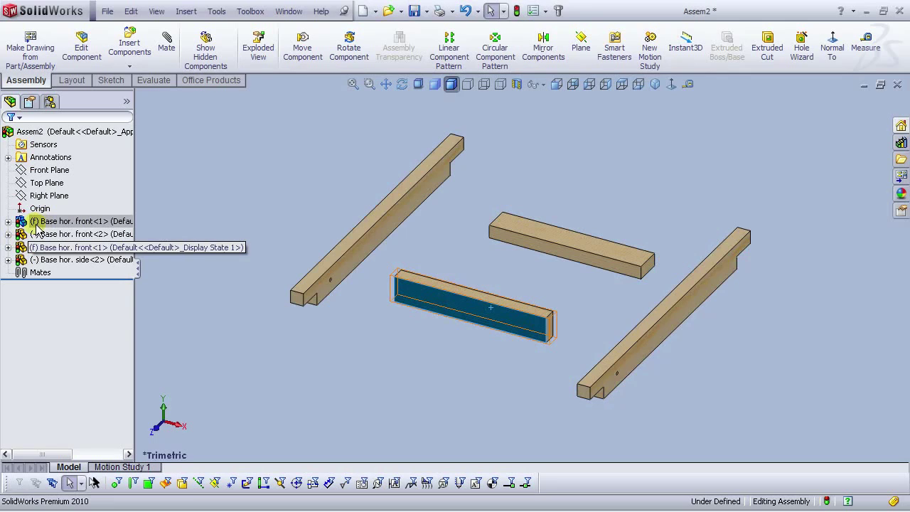
pyautogui.click(213, 228)
pyautogui.moveTo(488, 318); pyautogui.dragTo(496, 286)
pyautogui.moveTo(468, 316); pyautogui.dragTo(473, 304)
pyautogui.click(450, 345)
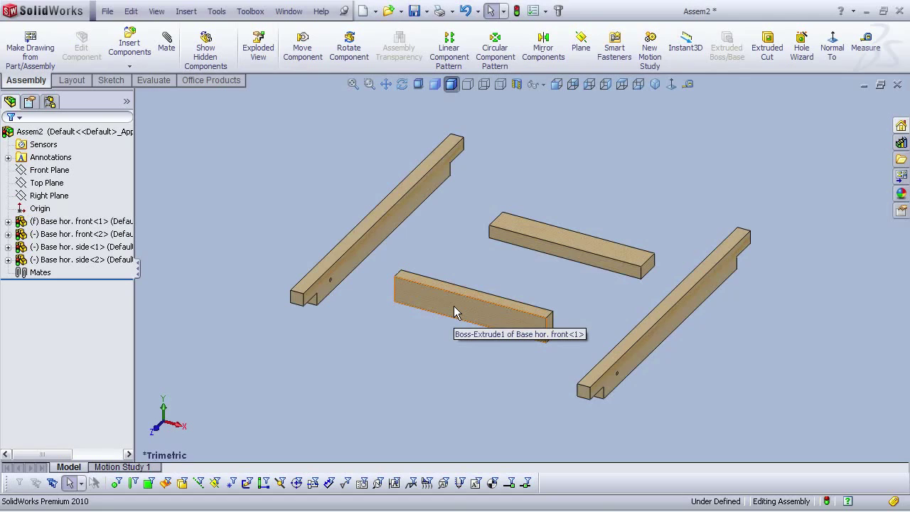
# Step: Float the fixed Base hor. front beam and move it forward, farther from the rear one
pyautogui.click(455, 313)
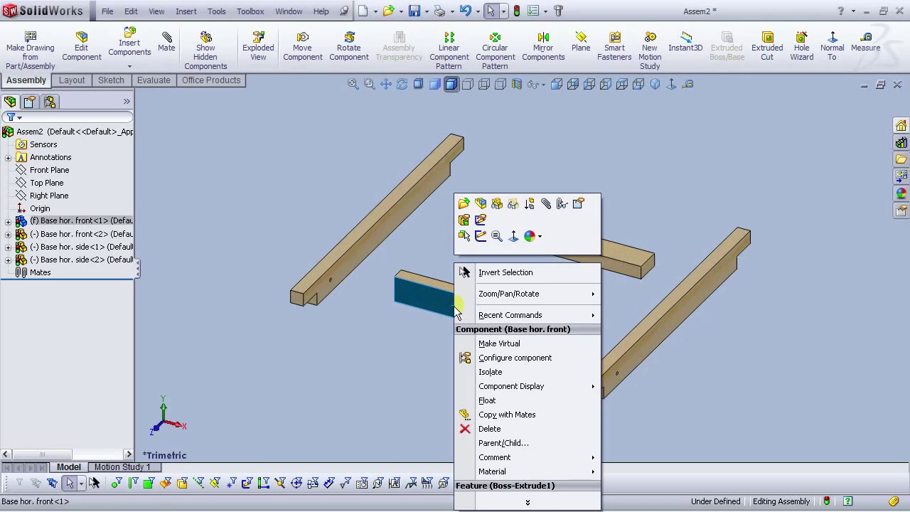
pyautogui.click(499, 403)
pyautogui.moveTo(492, 314); pyautogui.dragTo(414, 379)
# Step: Rotate the floated Base hor. front beam 90 degrees about the X axis using Move with Triad
pyautogui.rightClick(415, 384)
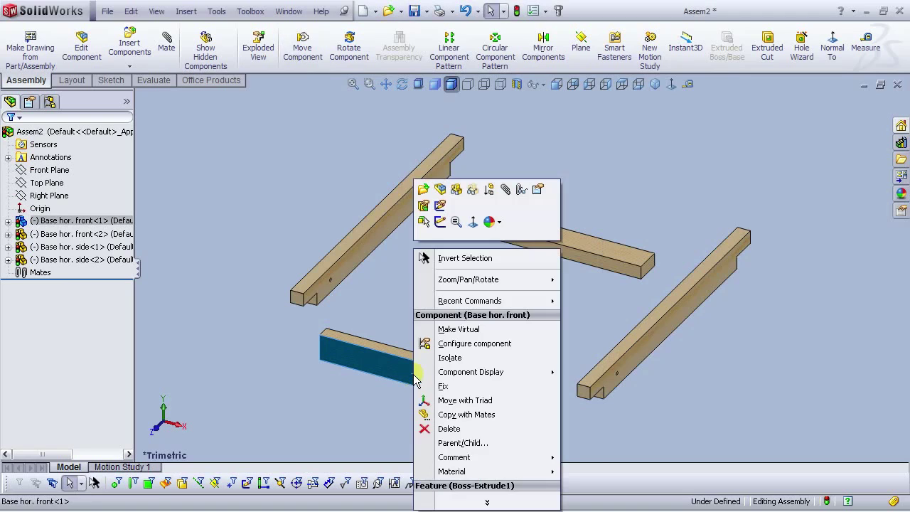
pyautogui.click(478, 402)
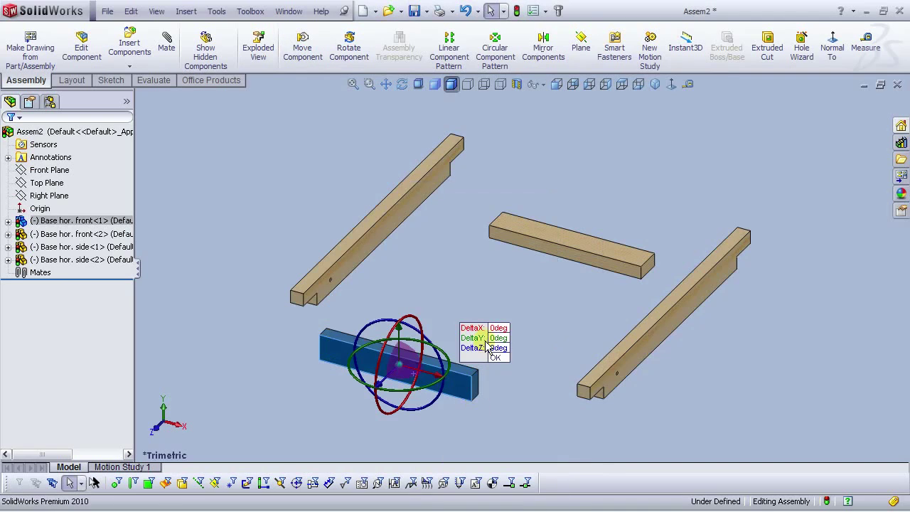
pyautogui.click(498, 329)
pyautogui.write('90')
pyautogui.press('Return')
pyautogui.click(452, 278)
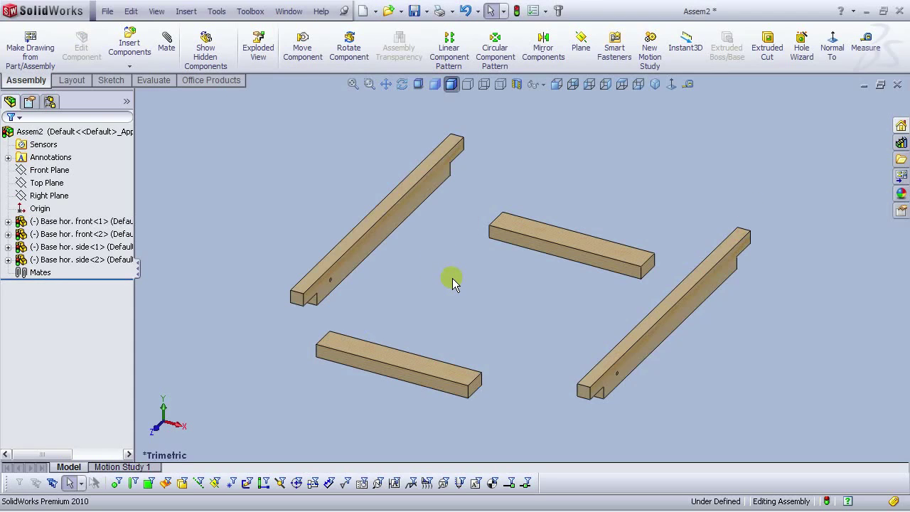
# Step: Switch to the isometric view and add a Coincident mate between the front end faces of the two Base hor. side beams
pyautogui.scroll(2, 461, 297)
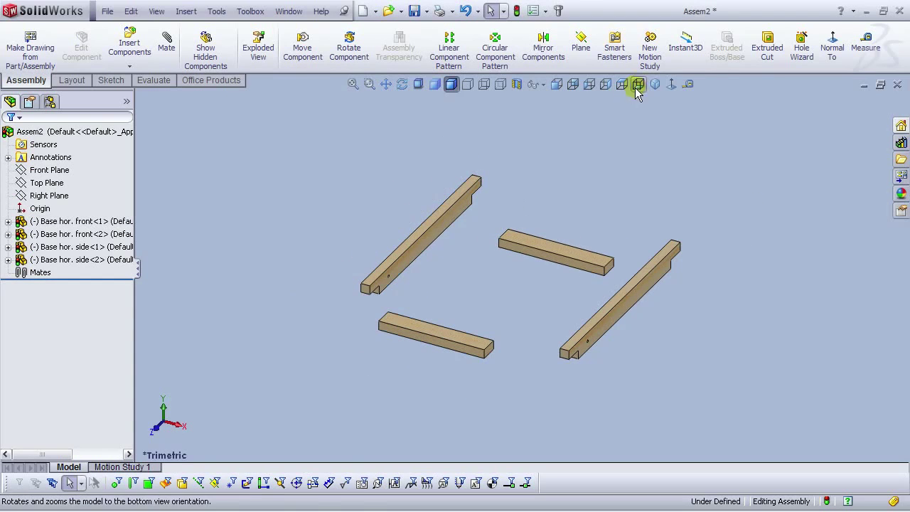
pyautogui.click(656, 85)
pyautogui.scroll(-3, 415, 261)
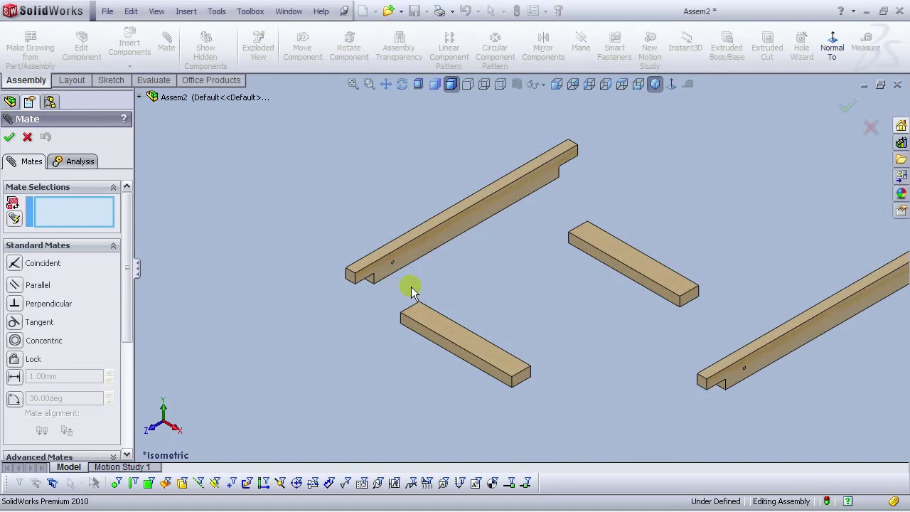
pyautogui.scroll(-2, 411, 287)
pyautogui.scroll(2, 446, 329)
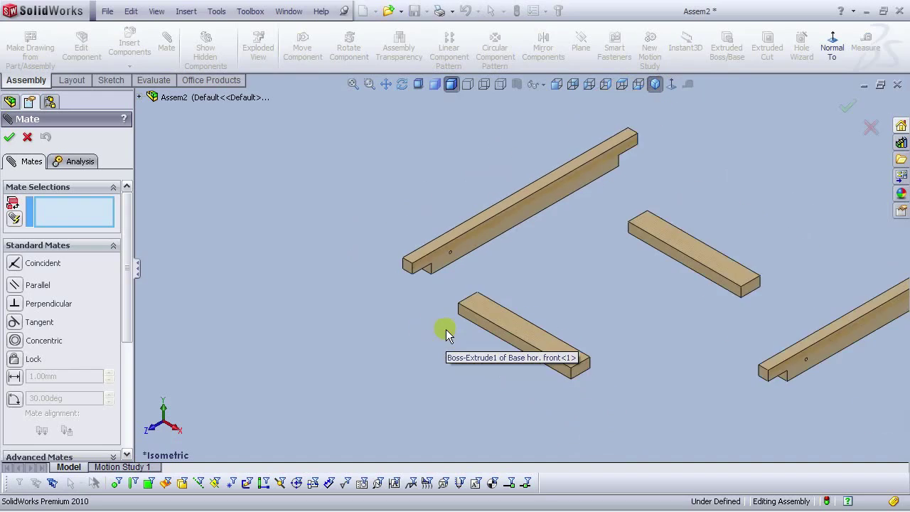
pyautogui.scroll(-4, 405, 244)
pyautogui.click(417, 263)
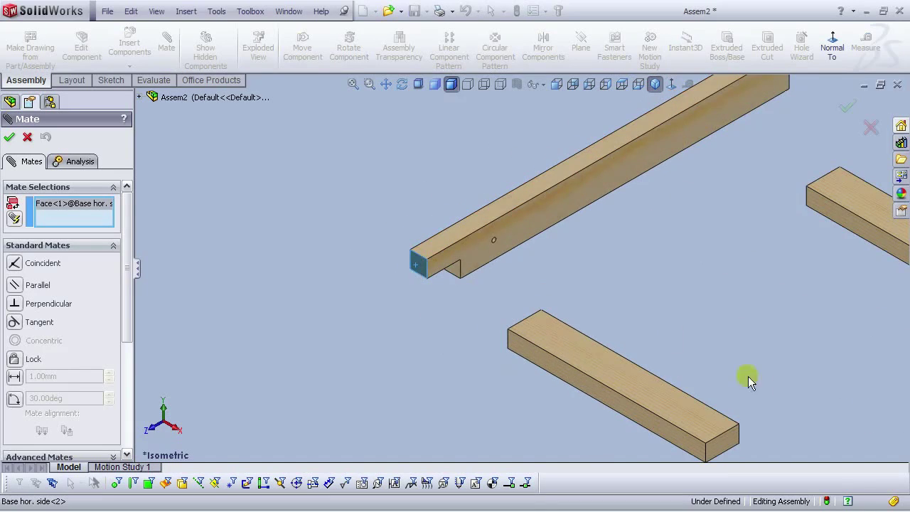
pyautogui.scroll(3, 748, 376)
pyautogui.scroll(-3, 765, 381)
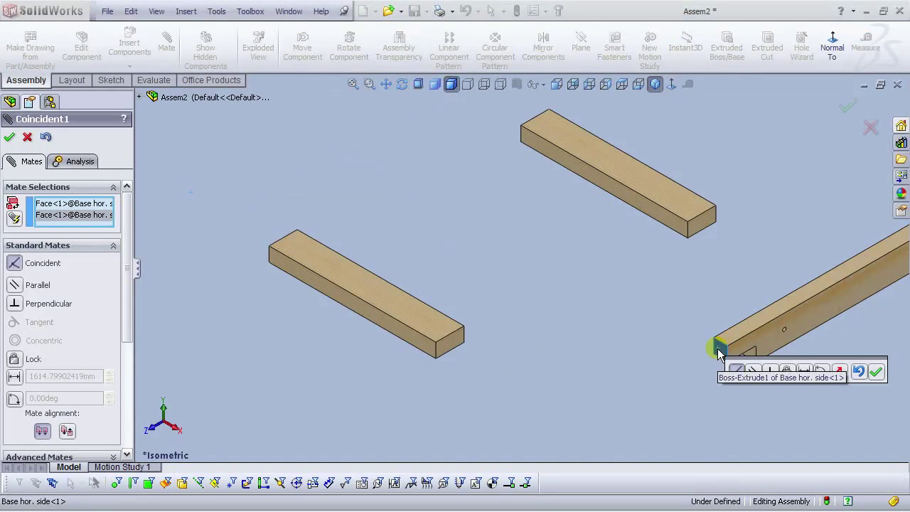
pyautogui.scroll(7, 718, 351)
pyautogui.scroll(-2, 603, 201)
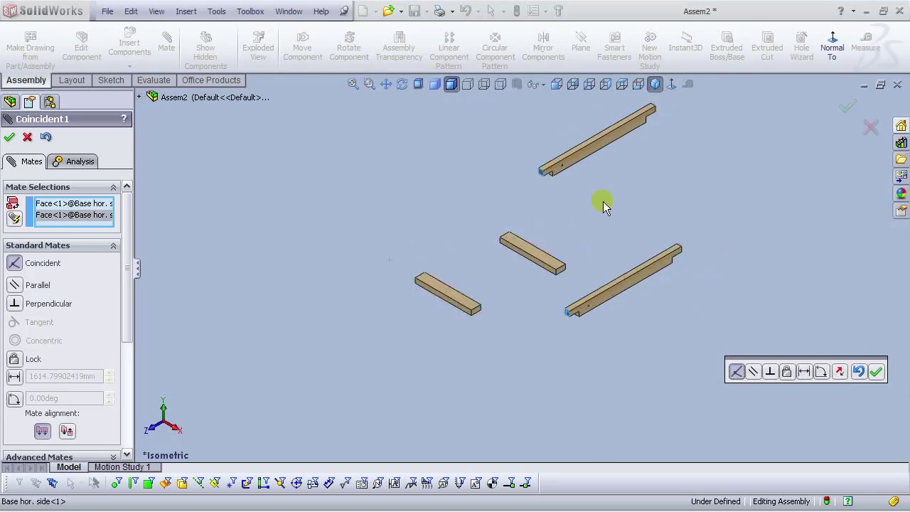
pyautogui.click(877, 372)
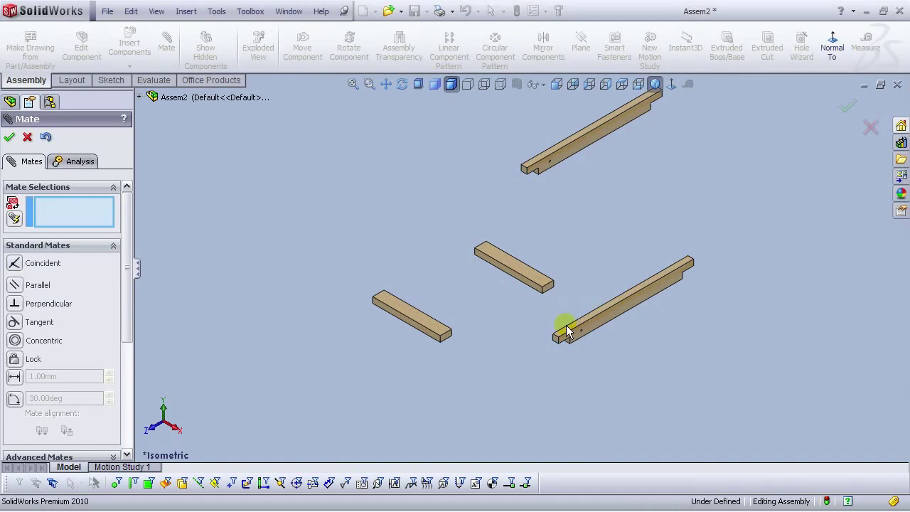
# Step: Add a Coincident mate between the top faces of the two Base hor. side beams
pyautogui.scroll(-3, 561, 320)
pyautogui.click(551, 308)
pyautogui.scroll(3, 547, 285)
pyautogui.scroll(-2, 538, 177)
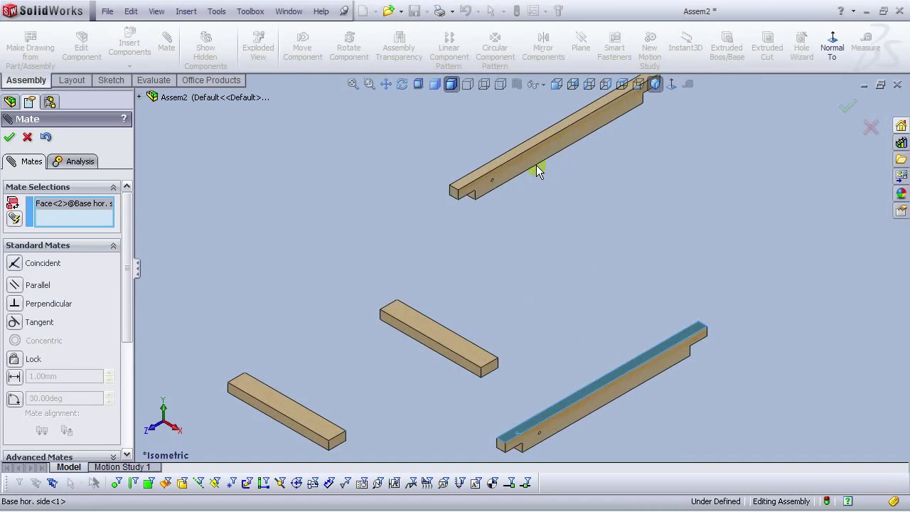
pyautogui.click(494, 165)
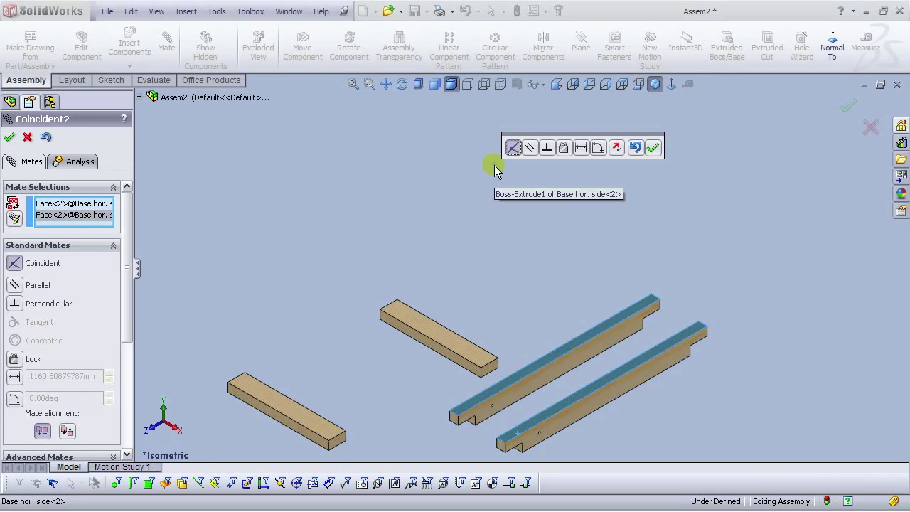
pyautogui.click(653, 147)
# Step: Move one Base hor. side beam sideways along X to widen the gap between the two mated side beams
pyautogui.scroll(2, 514, 420)
pyautogui.scroll(-2, 534, 331)
pyautogui.moveTo(534, 331); pyautogui.dragTo(660, 430)
pyautogui.scroll(2, 642, 330)
pyautogui.scroll(-2, 642, 329)
pyautogui.scroll(1, 383, 273)
pyautogui.scroll(-3, 220, 274)
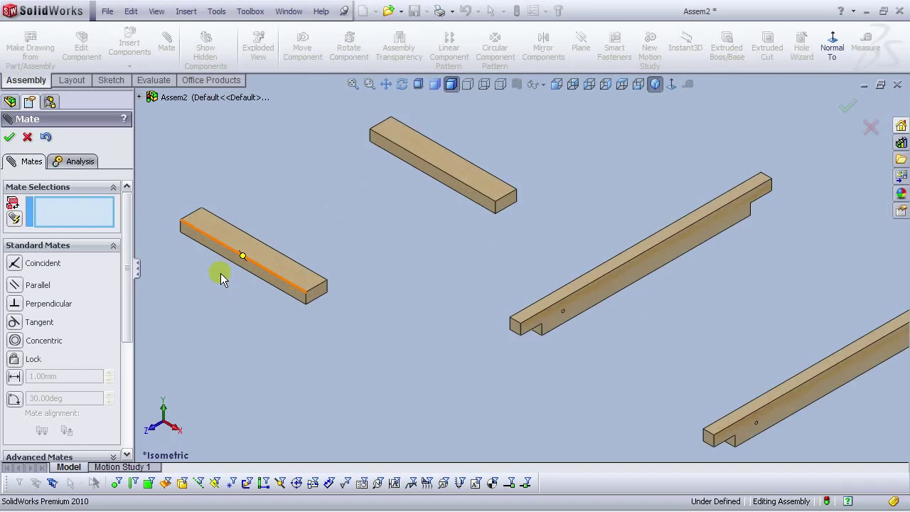
pyautogui.scroll(2, 457, 356)
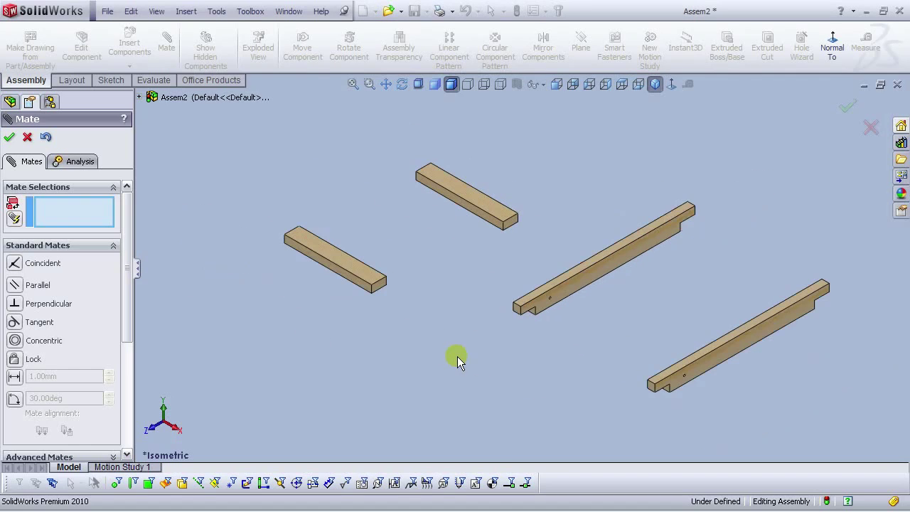
# Step: Add a Coincident mate between the top face of the front beam and the underside of the side beam's front notch
pyautogui.click(314, 244)
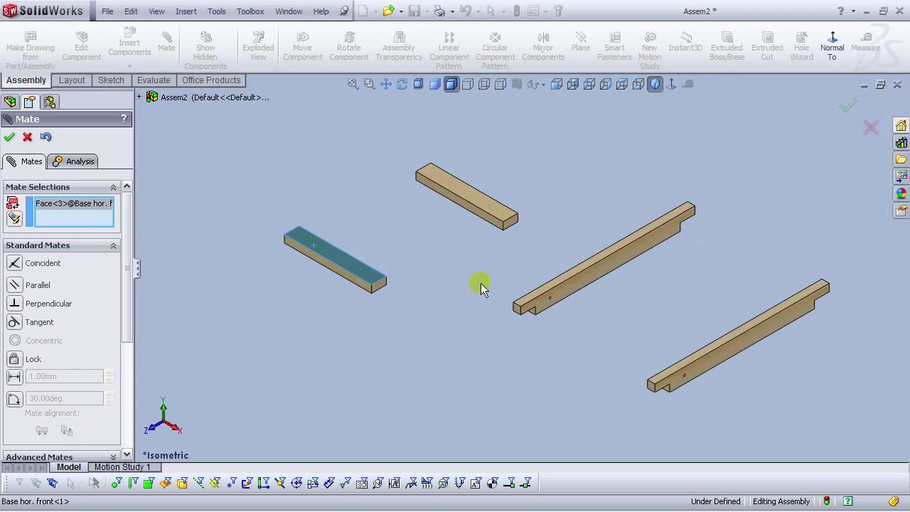
pyautogui.scroll(-4, 525, 307)
pyautogui.moveTo(481, 301); pyautogui.dragTo(487, 165, button='middle')
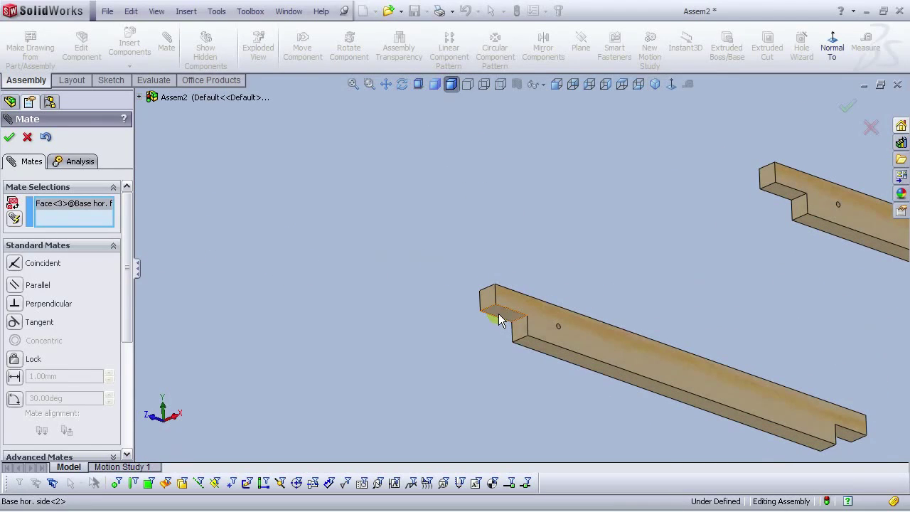
pyautogui.click(500, 318)
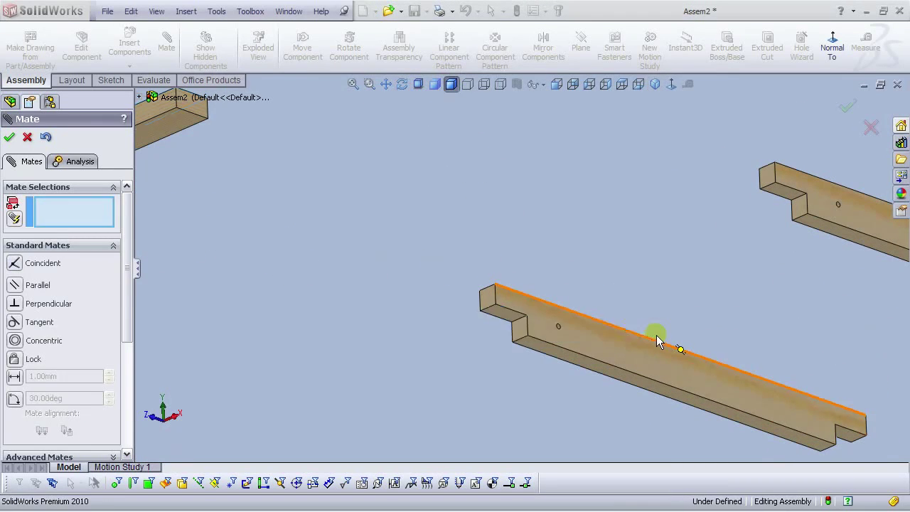
pyautogui.click(657, 336)
# Step: Add a Coincident mate between the front beam's end face and the outer face of the nearer Base hor. side beam
pyautogui.scroll(3, 484, 245)
pyautogui.moveTo(481, 243); pyautogui.dragTo(592, 334, button='middle')
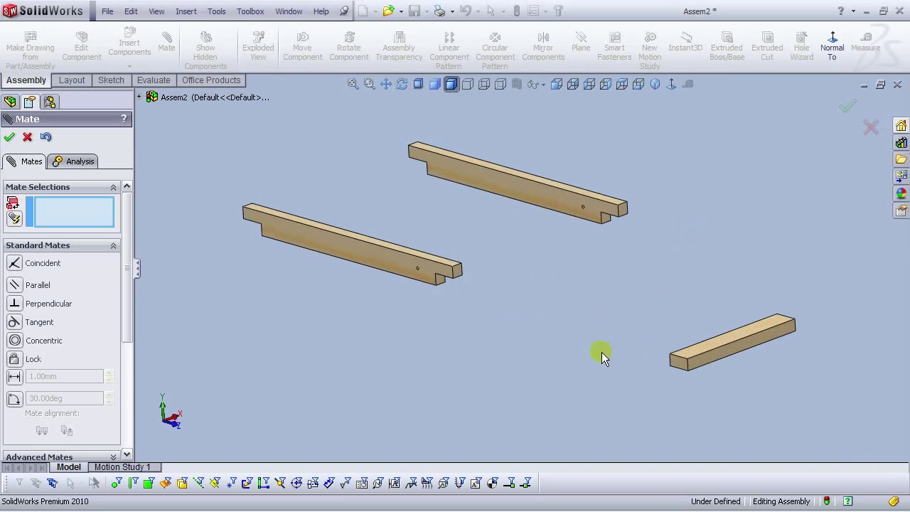
pyautogui.scroll(-2, 678, 372)
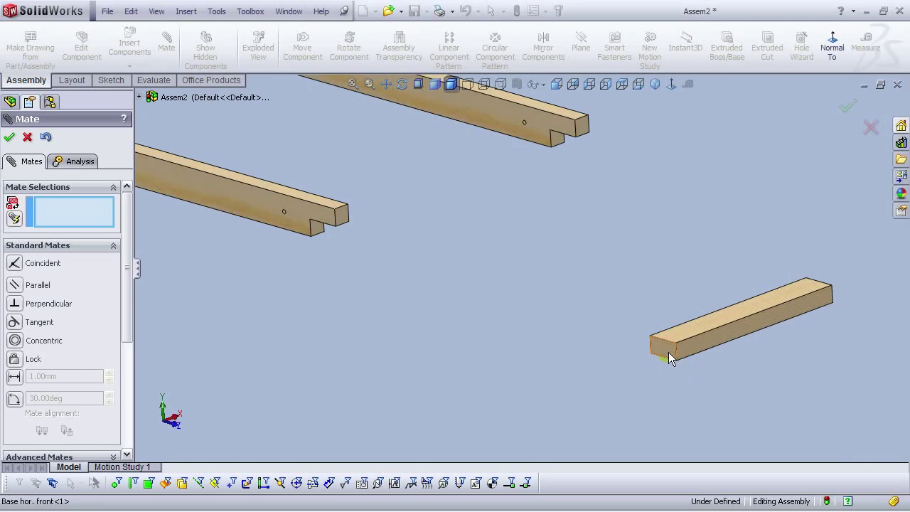
pyautogui.click(301, 222)
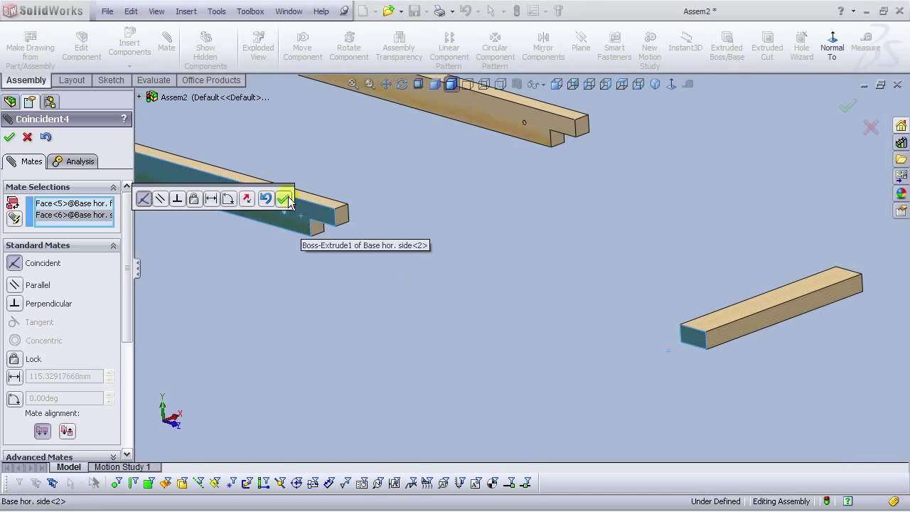
pyautogui.click(285, 199)
# Step: Add a Coincident mate between the front beam's inner long face and the vertical face of the side beam's front notch
pyautogui.moveTo(533, 301); pyautogui.dragTo(768, 328, button='middle')
pyautogui.click(655, 329)
pyautogui.scroll(3, 626, 335)
pyautogui.moveTo(341, 319); pyautogui.dragTo(263, 331, button='middle')
pyautogui.scroll(-3, 262, 332)
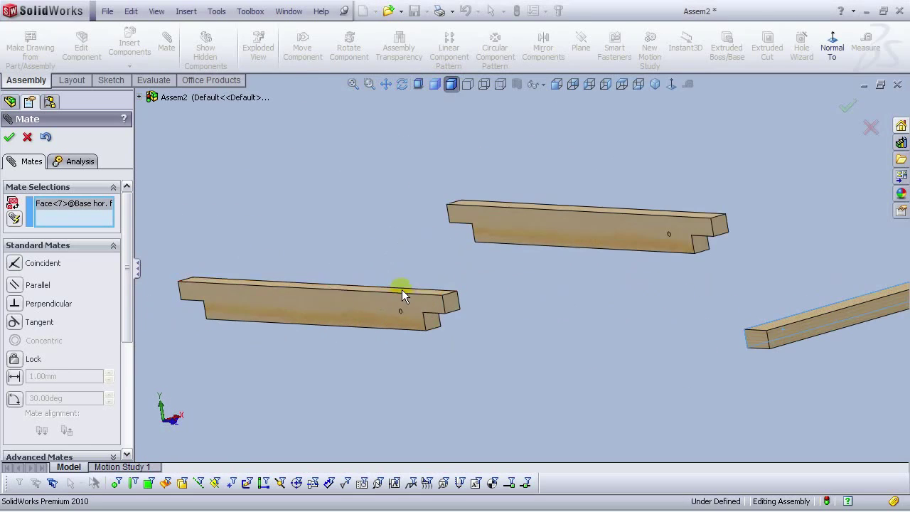
pyautogui.click(436, 325)
pyautogui.click(418, 345)
# Step: Add a Coincident mate between the front beam's free end face and the outer face of the other Base hor. side beam
pyautogui.hotkey('ctrl', '1')
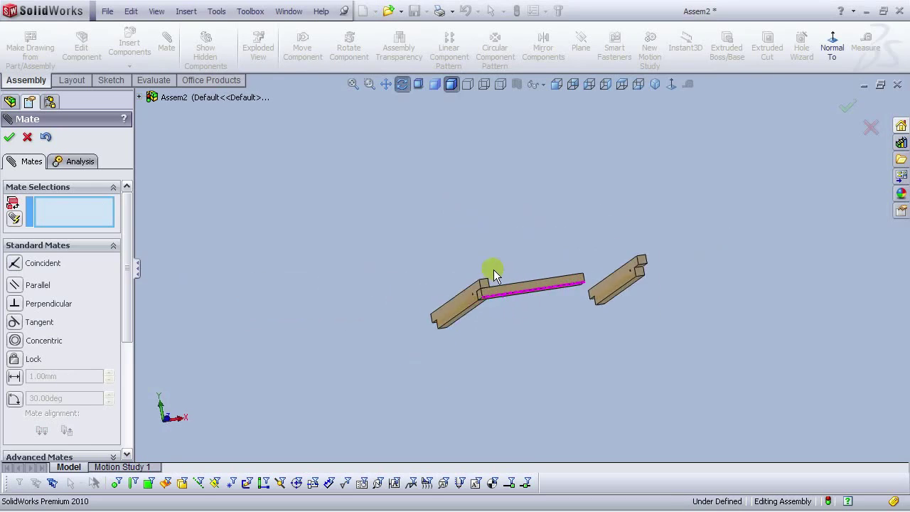
pyautogui.scroll(-5, 586, 296)
pyautogui.moveTo(578, 308); pyautogui.dragTo(544, 316, button='middle')
pyautogui.click(775, 294)
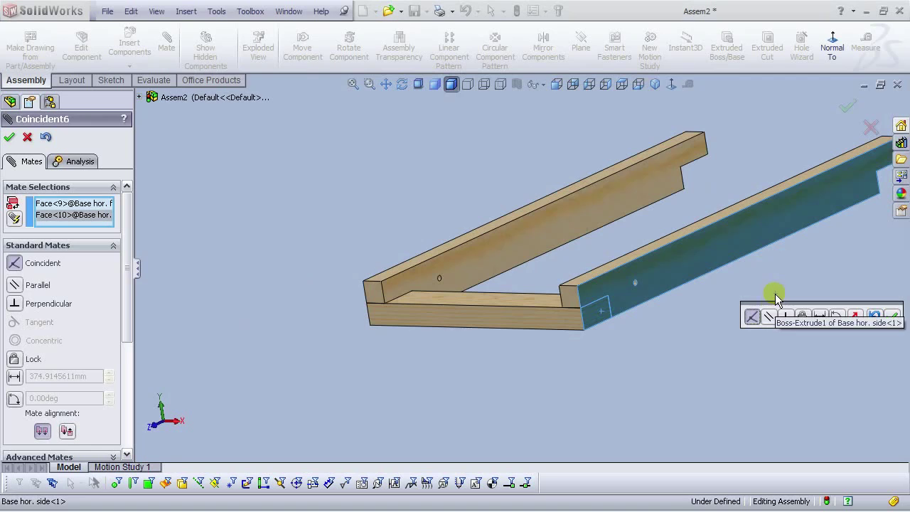
pyautogui.click(892, 322)
# Step: Add a Coincident mate between the second side beam's front end face and the front beam's outer long face
pyautogui.scroll(-3, 564, 305)
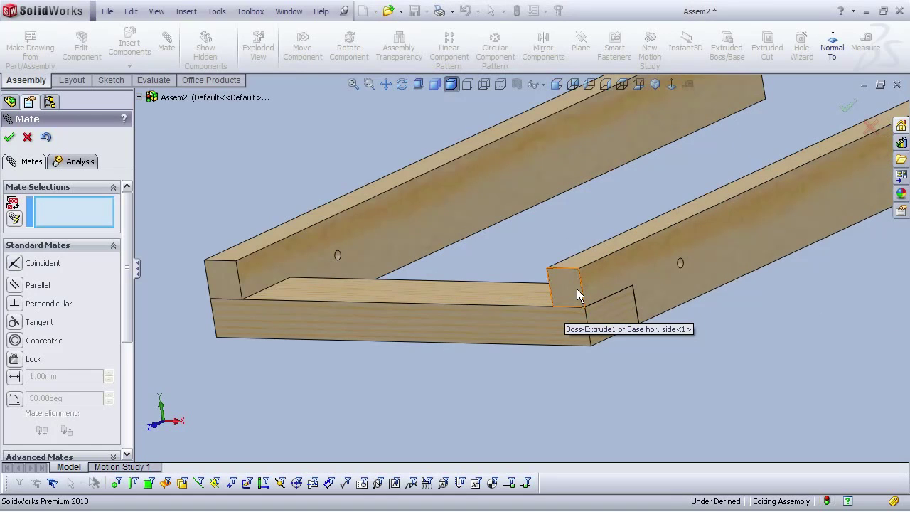
pyautogui.click(576, 289)
pyautogui.click(573, 328)
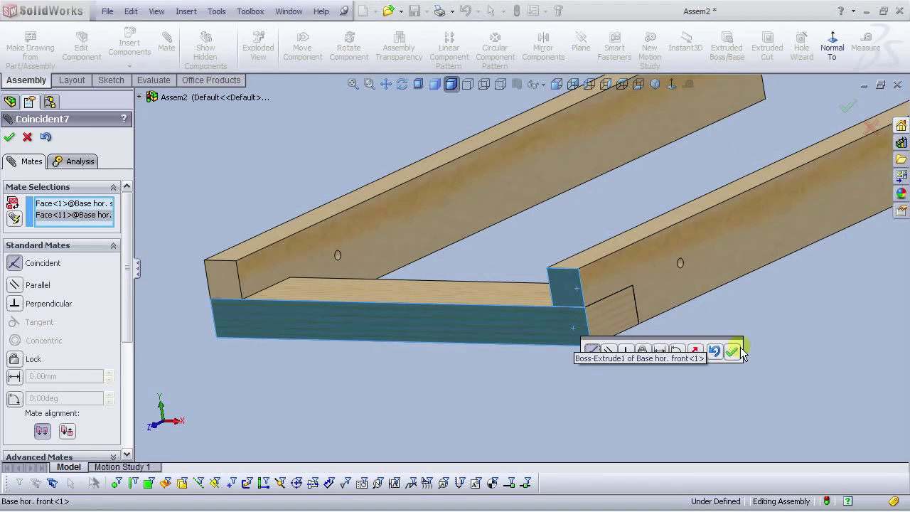
pyautogui.click(732, 352)
# Step: Move the loose second Base hor. front beam beyond the notched rear ends of the side beams
pyautogui.scroll(3, 693, 347)
pyautogui.moveTo(623, 275); pyautogui.dragTo(539, 280, button='middle')
pyautogui.scroll(3, 539, 280)
pyautogui.moveTo(584, 241); pyautogui.dragTo(590, 333, button='middle')
pyautogui.scroll(-2, 559, 162)
pyautogui.moveTo(560, 161); pyautogui.dragTo(559, 212, button='middle')
pyautogui.scroll(3, 557, 212)
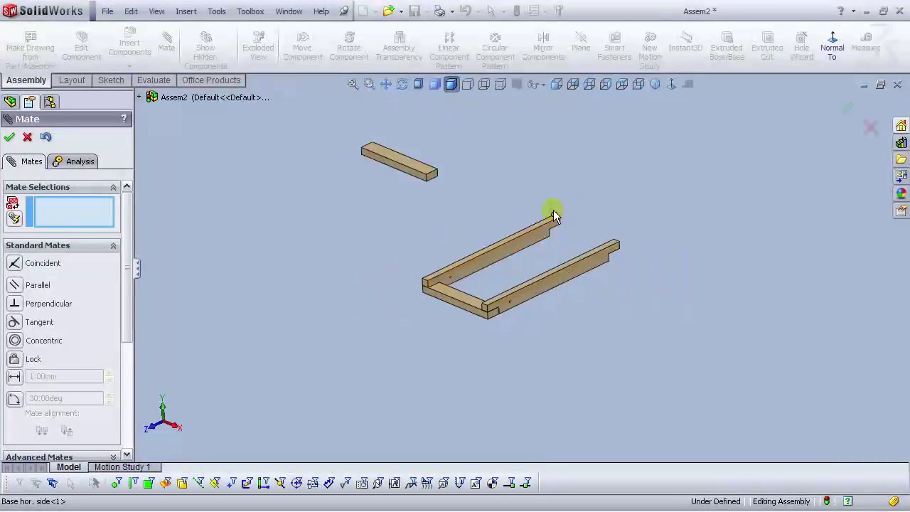
pyautogui.scroll(-2, 553, 215)
pyautogui.moveTo(368, 166); pyautogui.dragTo(673, 250)
pyautogui.moveTo(646, 217); pyautogui.dragTo(604, 306, button='middle')
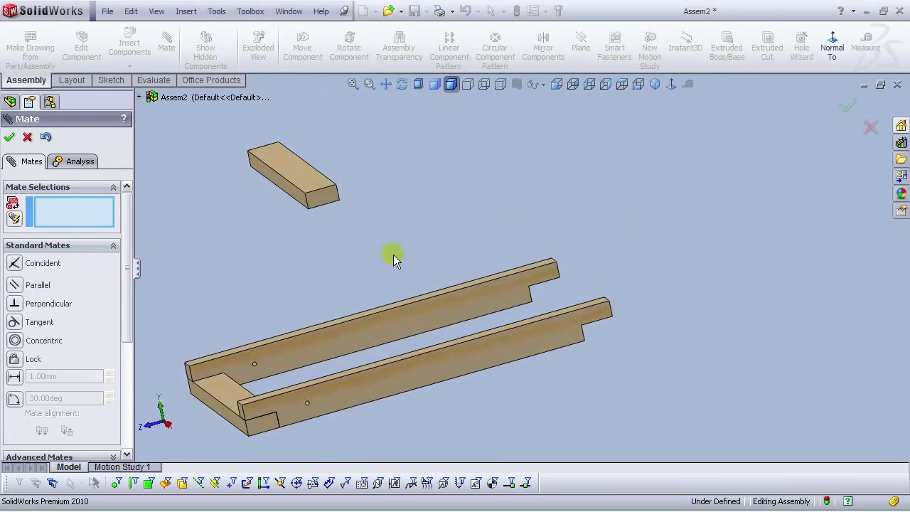
pyautogui.moveTo(315, 188); pyautogui.dragTo(660, 343)
pyautogui.moveTo(659, 343); pyautogui.dragTo(451, 329, button='middle')
pyautogui.moveTo(450, 329); pyautogui.dragTo(661, 331)
pyautogui.moveTo(661, 331); pyautogui.dragTo(636, 262, button='middle')
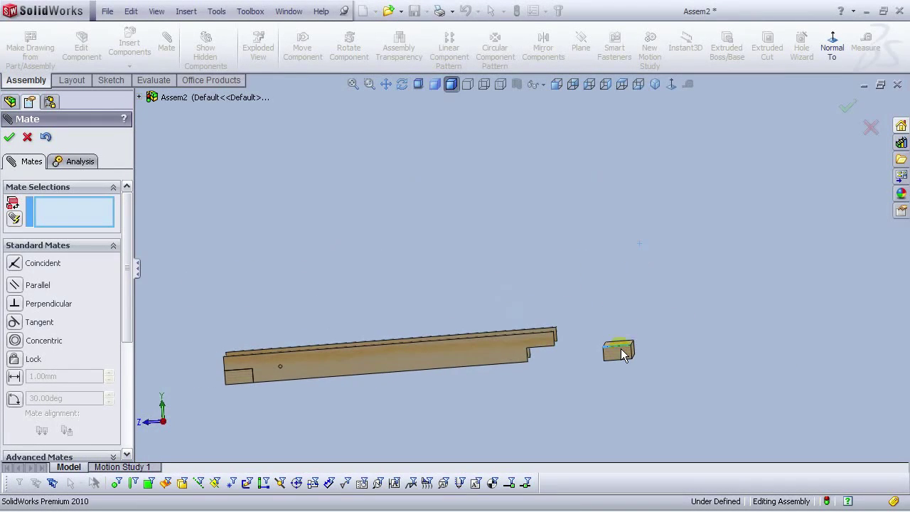
pyautogui.moveTo(609, 303); pyautogui.dragTo(669, 387, button='middle')
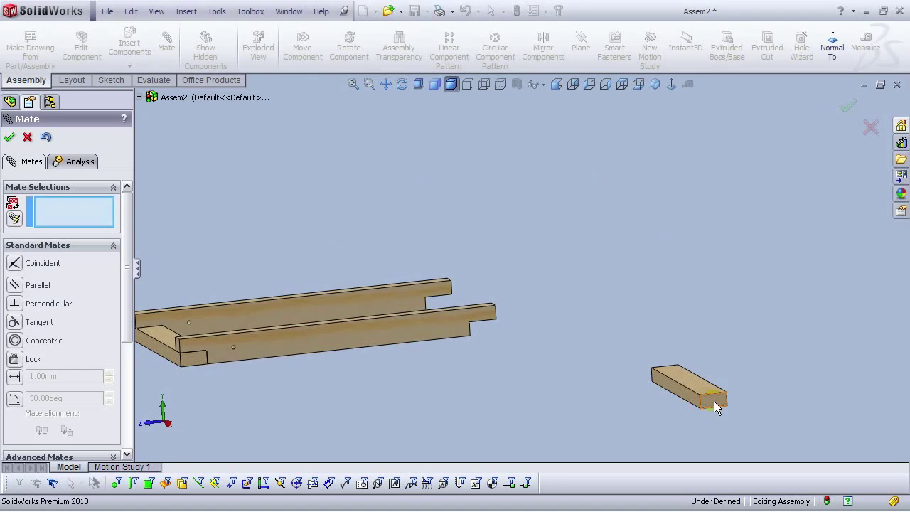
# Step: Add a Coincident mate between the loose beam's end face and the outer face of the nearer Base hor. side beam
pyautogui.click(717, 409)
pyautogui.click(454, 327)
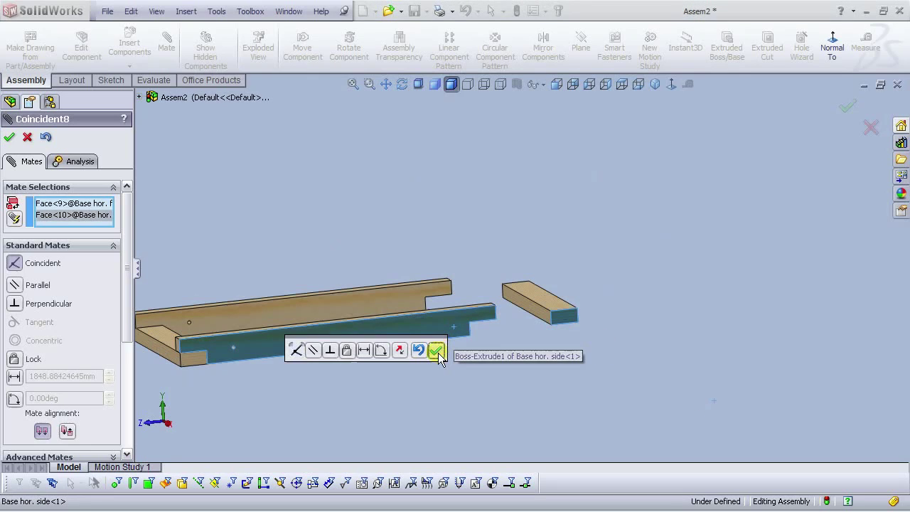
pyautogui.click(437, 350)
# Step: Add a Coincident mate between the underside of the rear beam and the underside of a Base hor. side beam
pyautogui.moveTo(438, 353); pyautogui.dragTo(577, 332, button='middle')
pyautogui.click(586, 363)
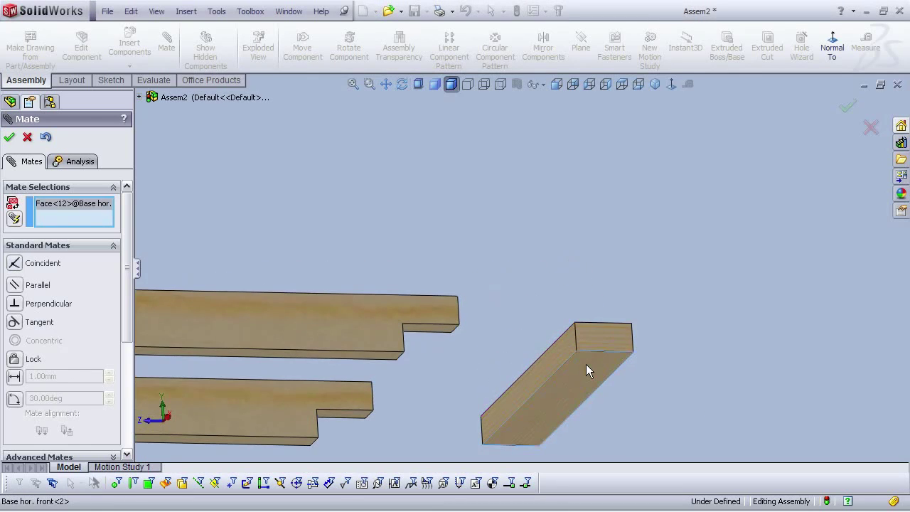
pyautogui.click(383, 358)
pyautogui.click(369, 377)
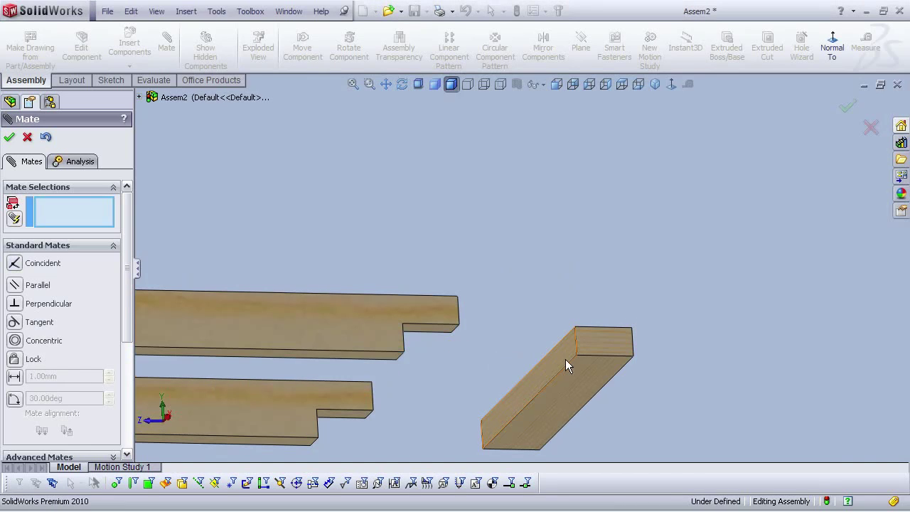
# Step: Add a Coincident mate between the rear beam's outer long face and a side beam's rear end face, and finish mating
pyautogui.moveTo(566, 359); pyautogui.dragTo(623, 364, button='middle')
pyautogui.click(626, 356)
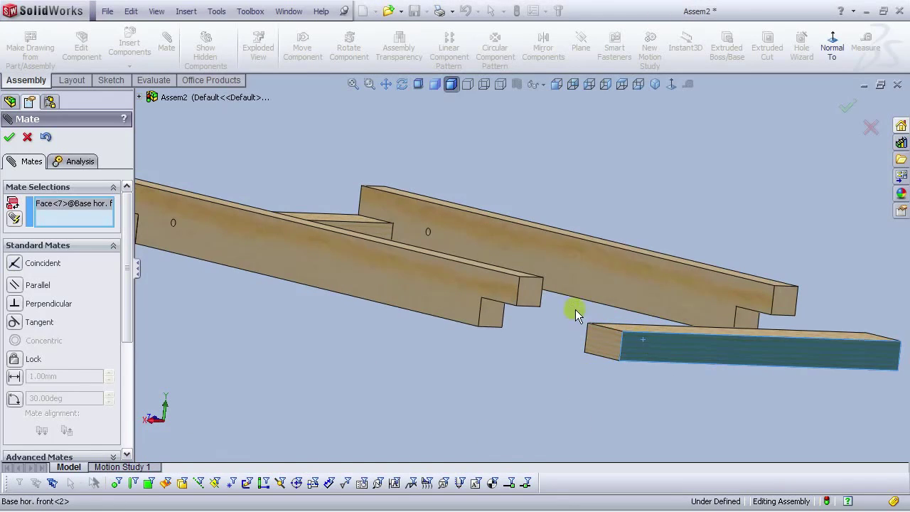
pyautogui.click(533, 294)
pyautogui.click(689, 313)
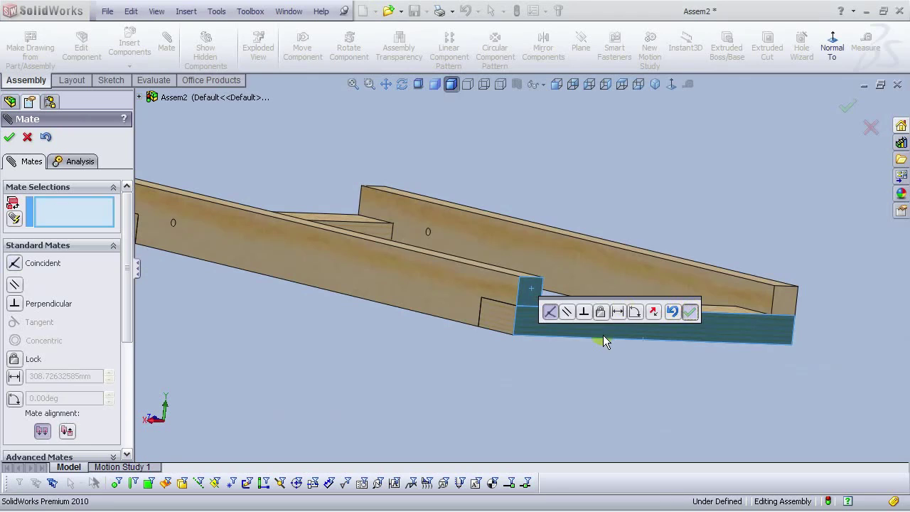
pyautogui.scroll(5, 603, 335)
pyautogui.moveTo(347, 245); pyautogui.dragTo(445, 280, button='middle')
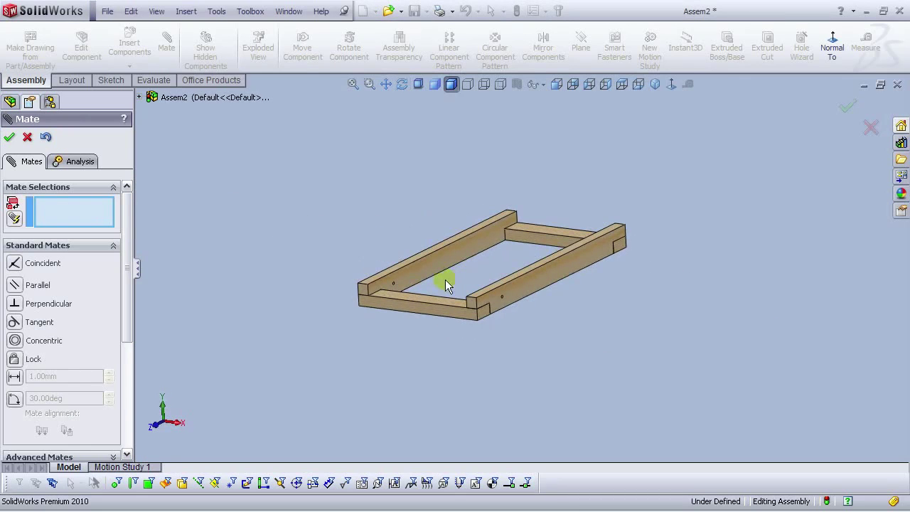
pyautogui.click(10, 137)
# Step: Try moving the frame's beams to test how the mated assembly behaves
pyautogui.moveTo(514, 300); pyautogui.dragTo(472, 337)
pyautogui.moveTo(429, 278)
pyautogui.mouseDown()
pyautogui.moveTo(415, 276)
pyautogui.moveTo(421, 271)
pyautogui.mouseUp()
pyautogui.moveTo(557, 243); pyautogui.dragTo(573, 200)
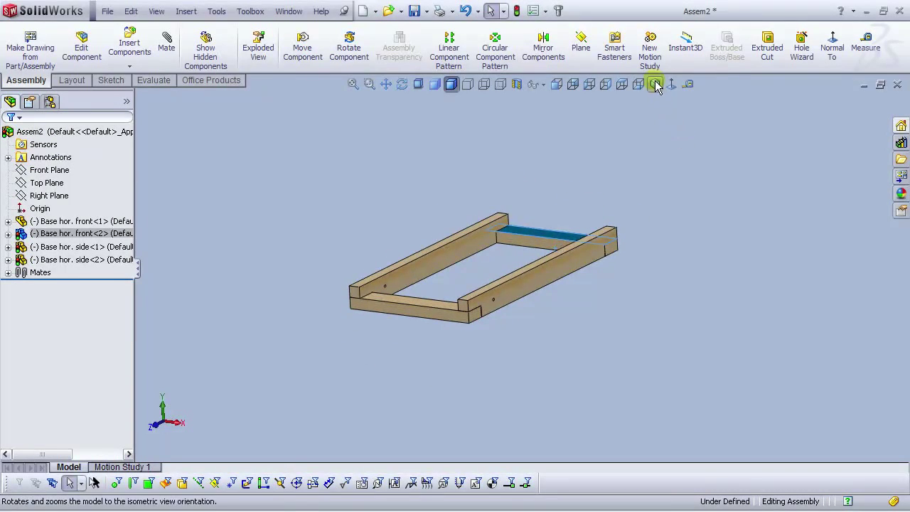
# Step: Show the frame in isometric view, rebuild it, and fix the first Base hor. front beam in place
pyautogui.click(655, 84)
pyautogui.click(518, 11)
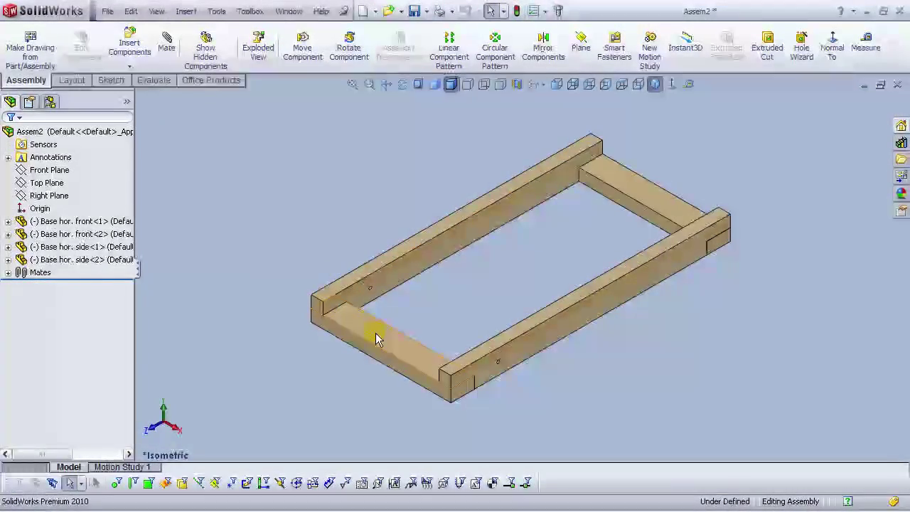
pyautogui.rightClick(376, 332)
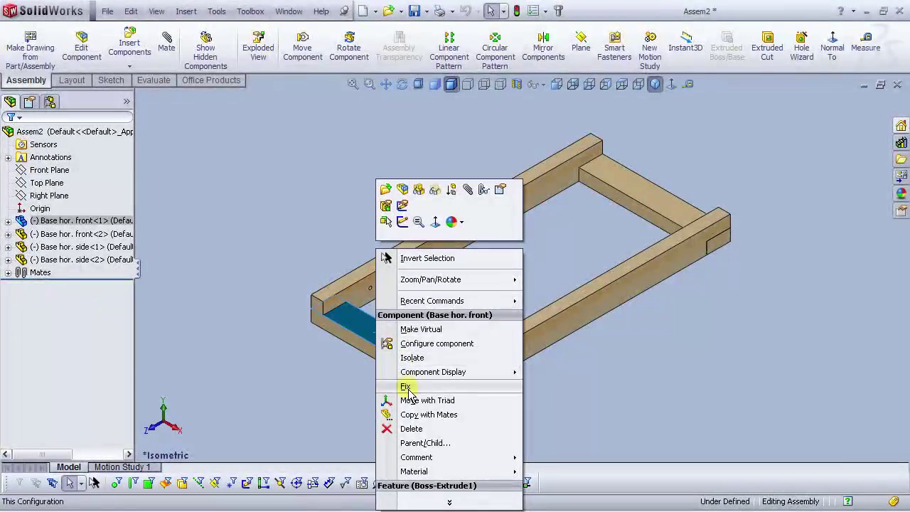
pyautogui.click(406, 387)
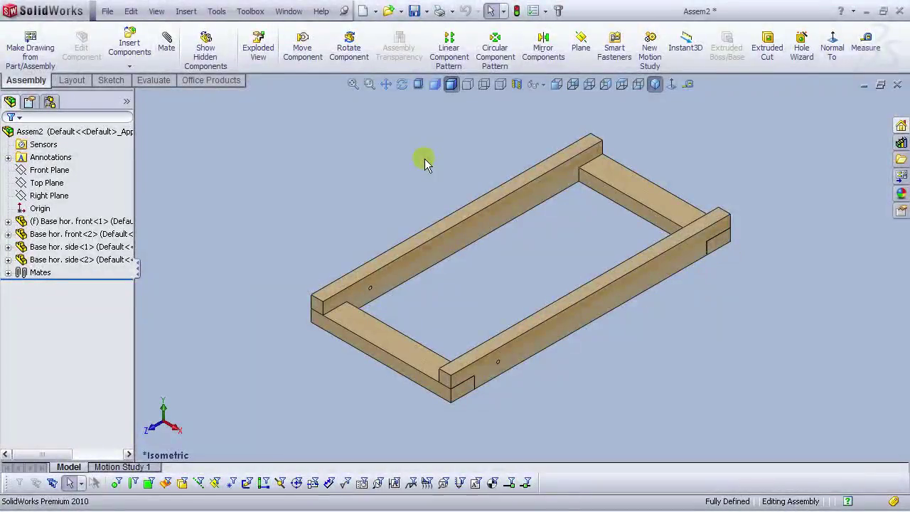
# Step: Save the assembly as "Base assem." in the Artist's Easel folder
pyautogui.click(107, 11)
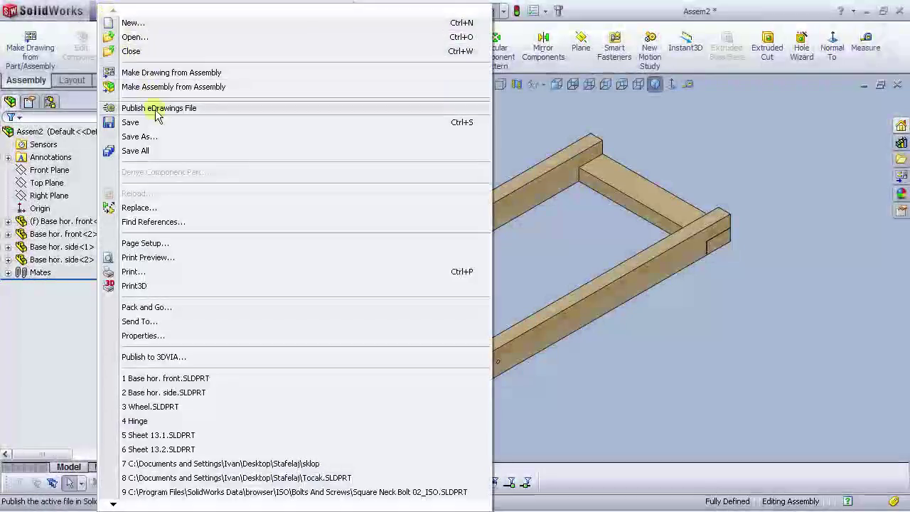
pyautogui.click(151, 137)
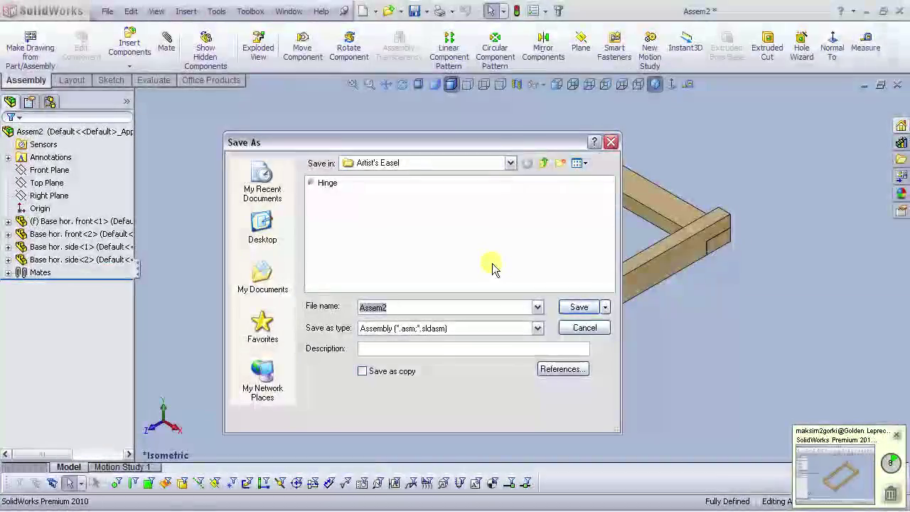
pyautogui.write('Base ')
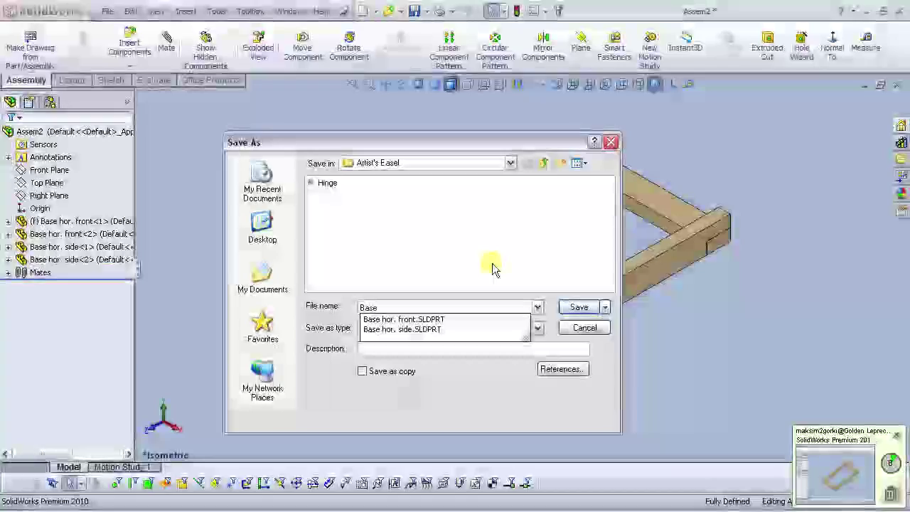
pyautogui.write('ass')
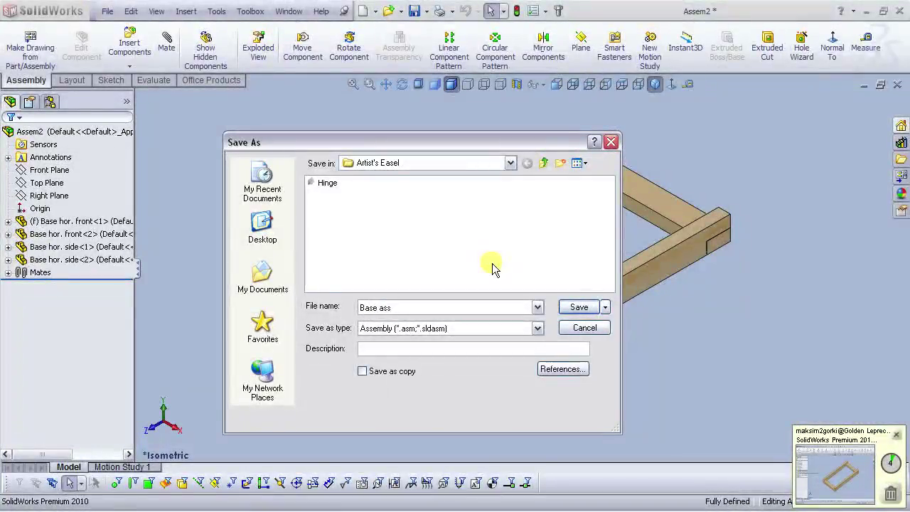
pyautogui.write('em.')
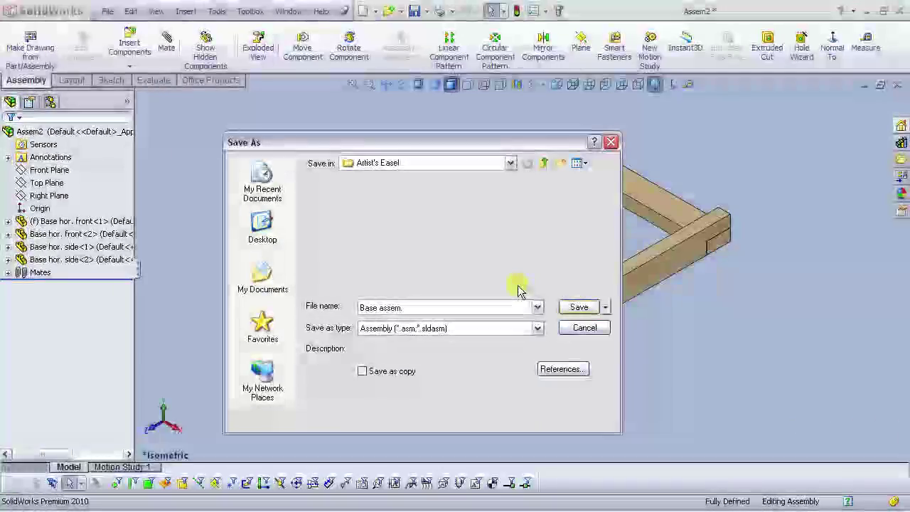
pyautogui.press('Return')
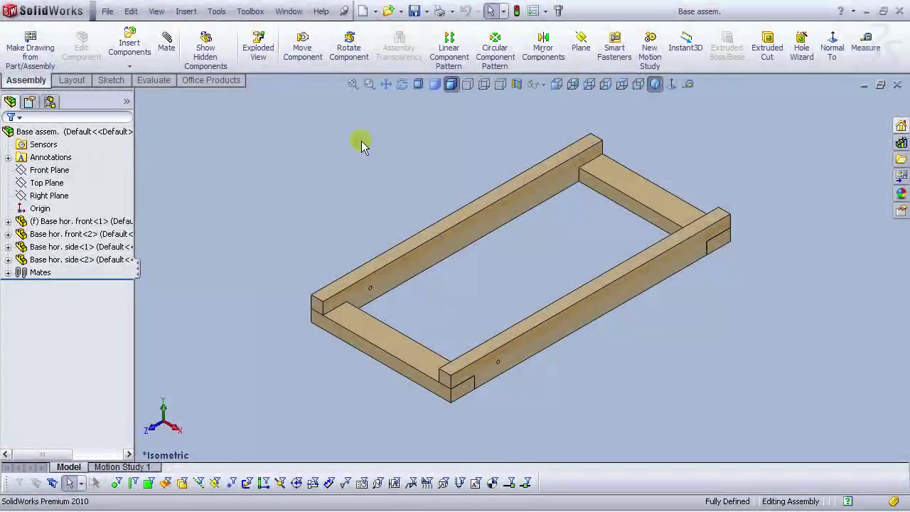
# Step: Close the Base hor. side and Base hor. front part documents and return to the base assembly
pyautogui.click(293, 15)
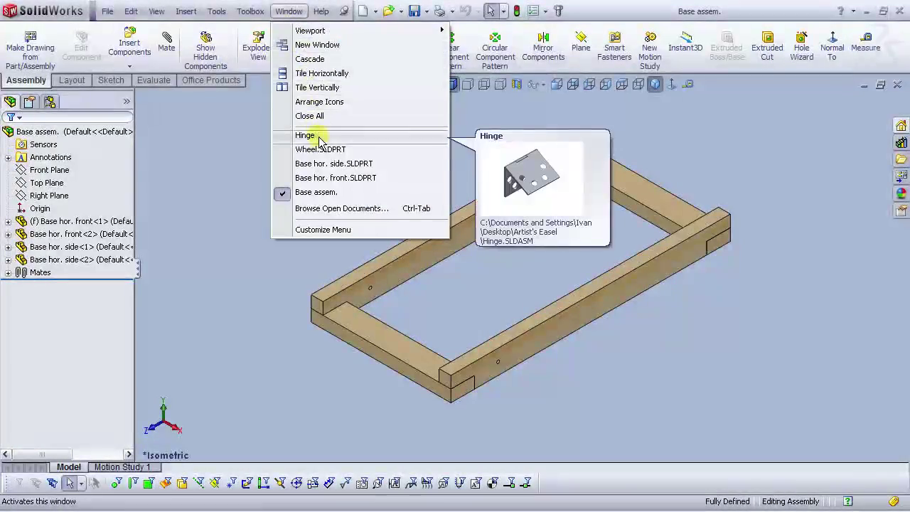
pyautogui.click(364, 167)
pyautogui.hotkey('ctrl', 'Tab')
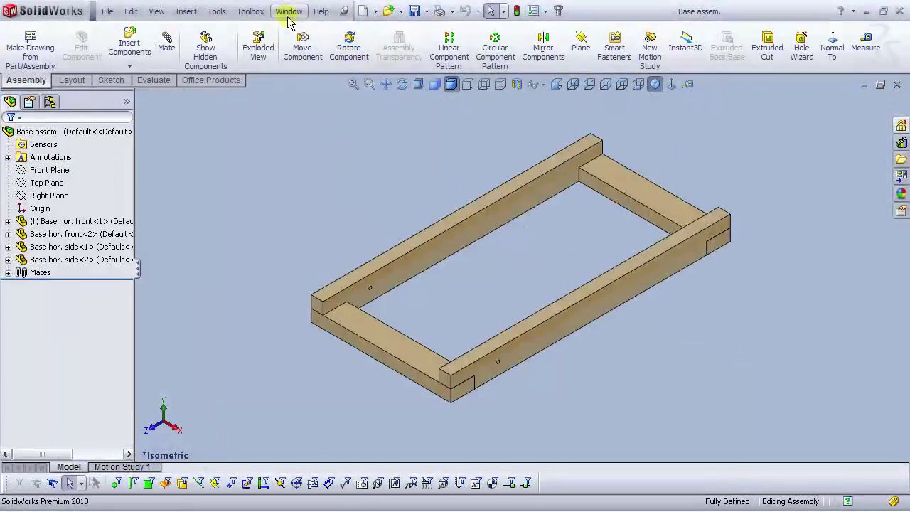
pyautogui.click(290, 12)
pyautogui.click(331, 163)
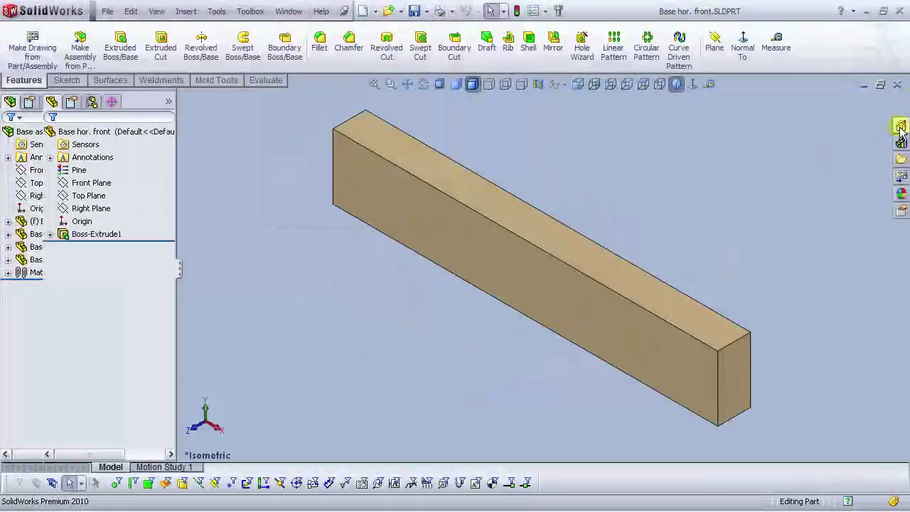
pyautogui.click(897, 84)
pyautogui.click(300, 12)
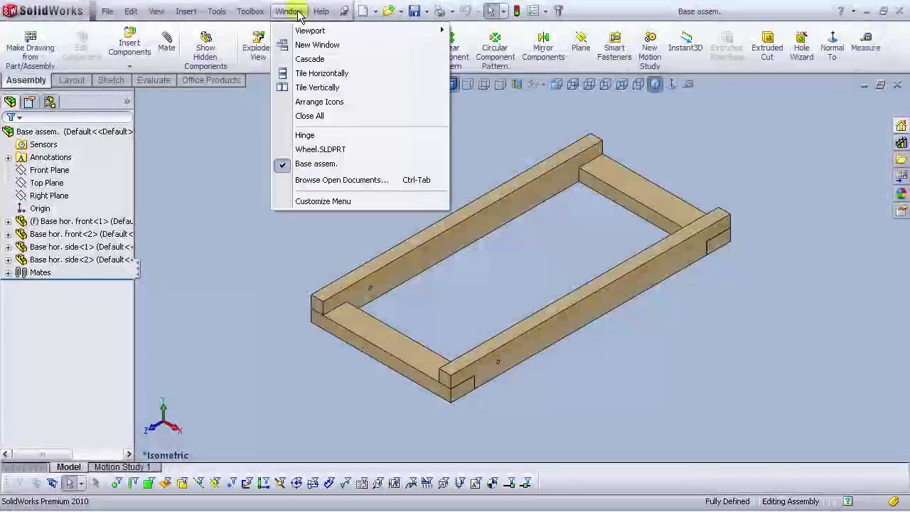
pyautogui.moveTo(319, 163)
pyautogui.click(252, 213)
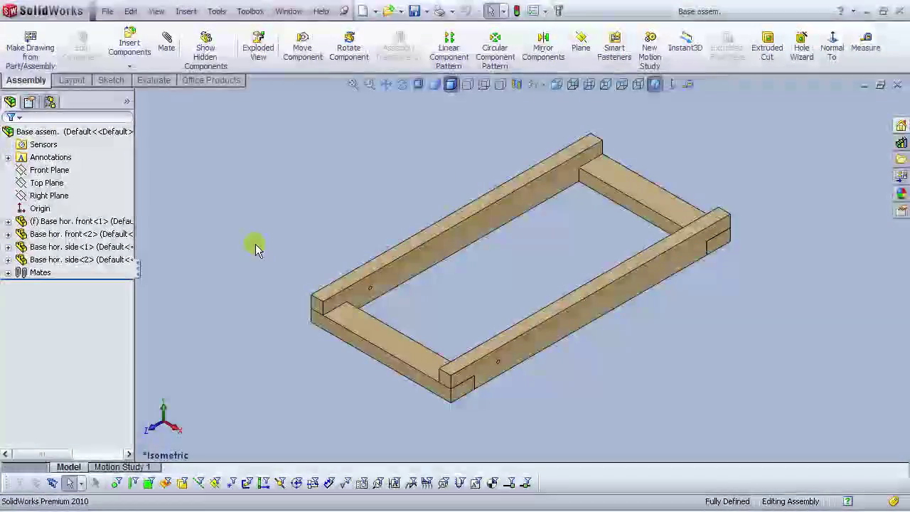
# Step: Insert two copies of the Wheel part below the two corners at the ends of the frame's near long beam
pyautogui.scroll(1, 533, 304)
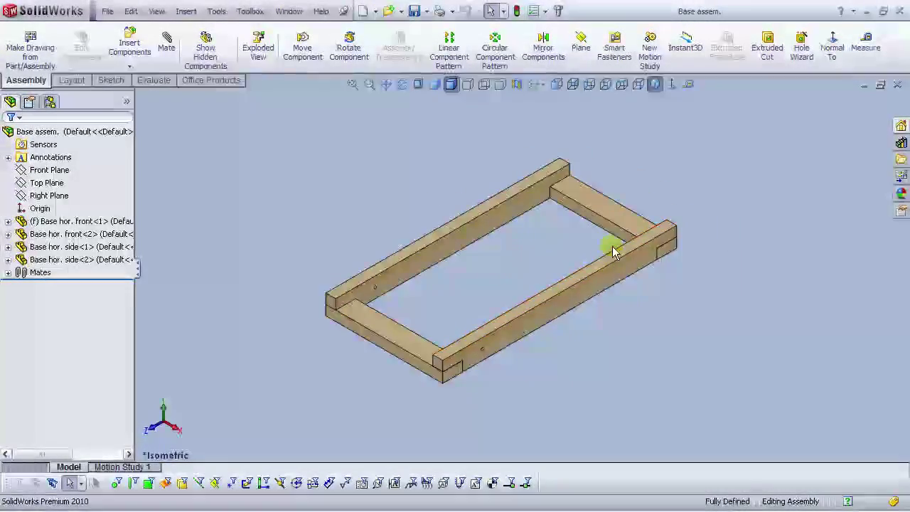
pyautogui.scroll(-1, 610, 249)
pyautogui.scroll(1, 475, 304)
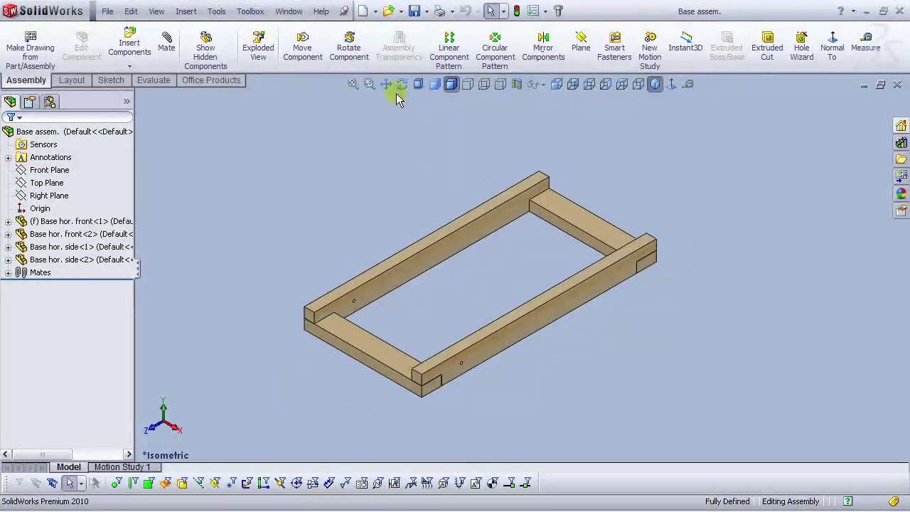
pyautogui.click(140, 57)
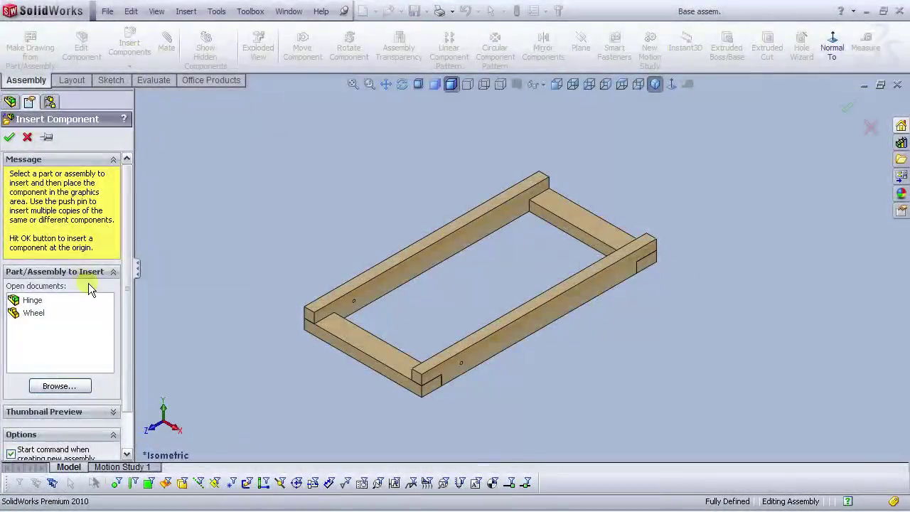
pyautogui.click(36, 320)
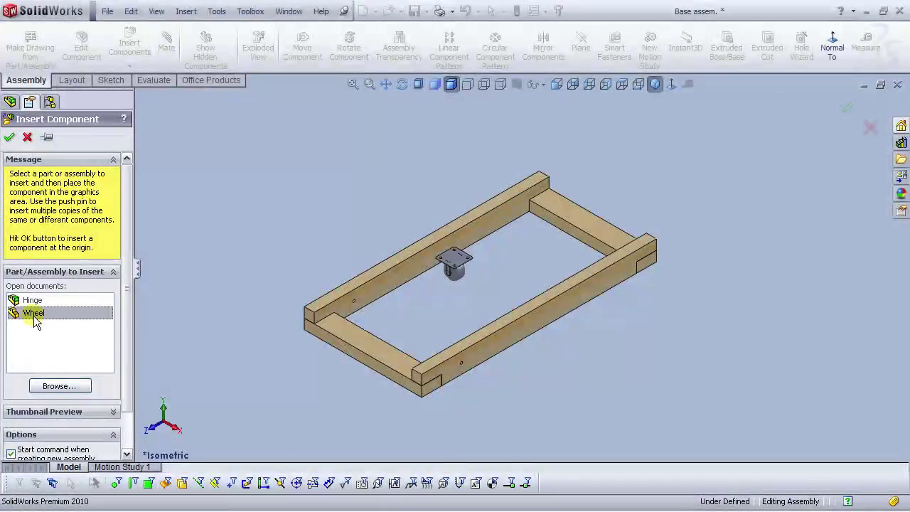
pyautogui.click(47, 137)
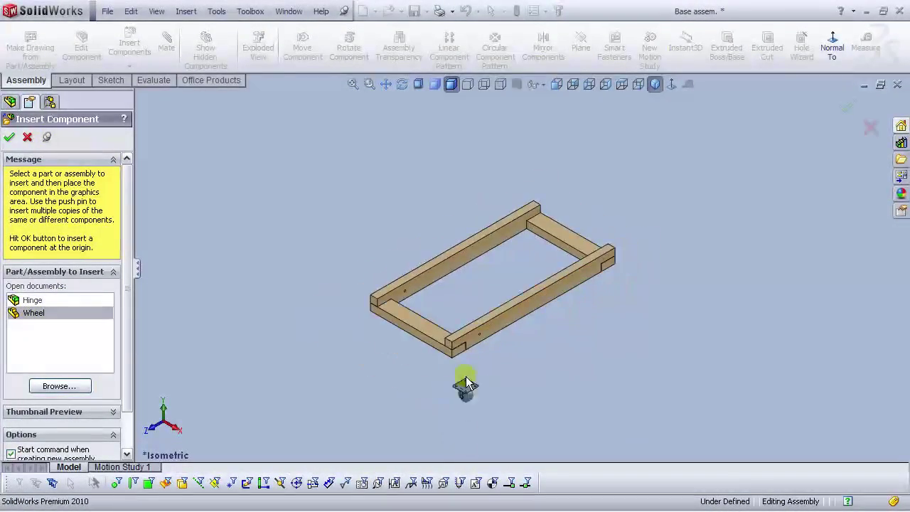
pyautogui.scroll(-5, 466, 370)
pyautogui.scroll(4, 467, 344)
pyautogui.scroll(-7, 480, 323)
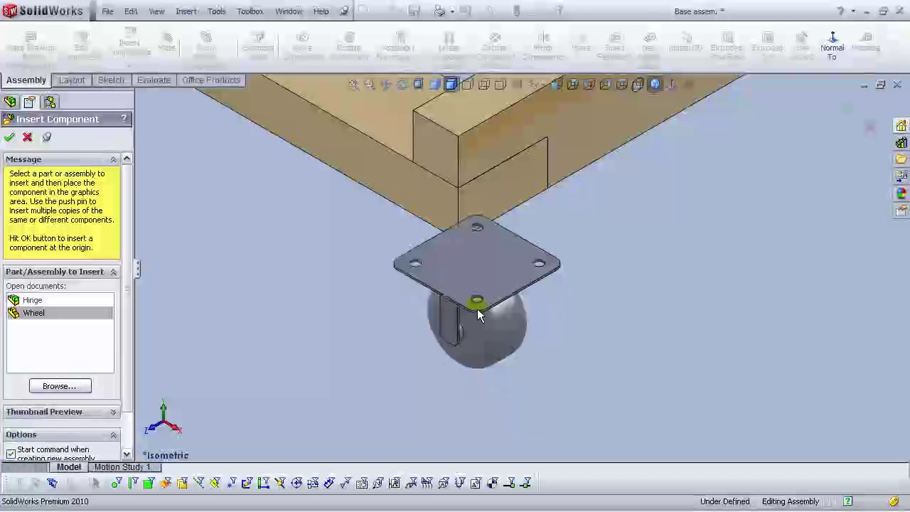
pyautogui.click(479, 332)
pyautogui.scroll(5, 478, 331)
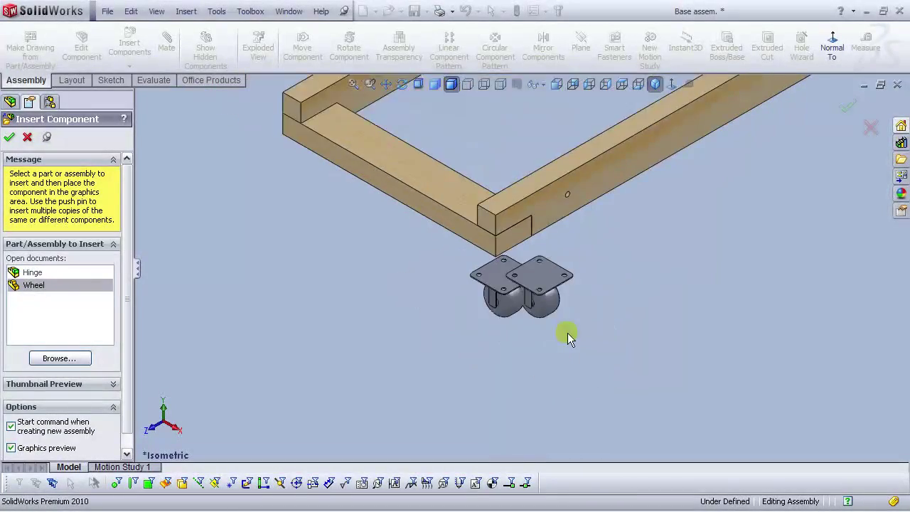
pyautogui.scroll(-3, 696, 228)
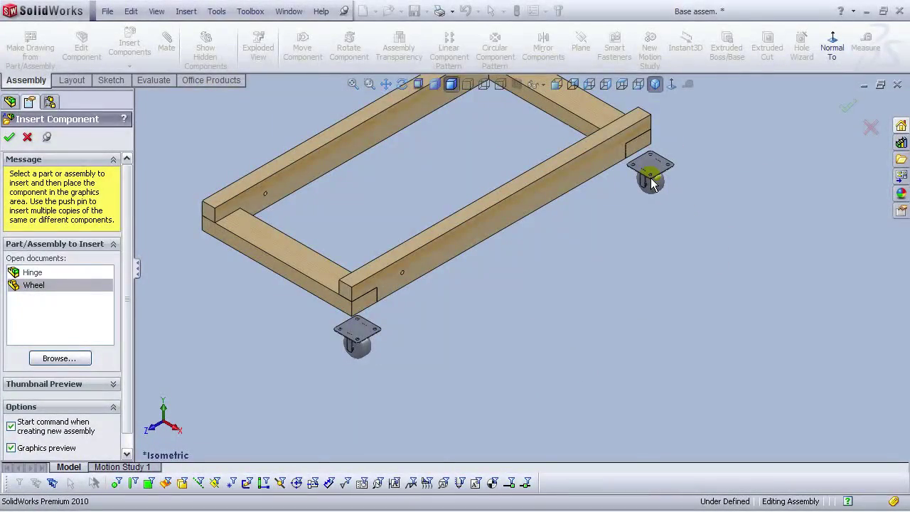
pyautogui.click(10, 138)
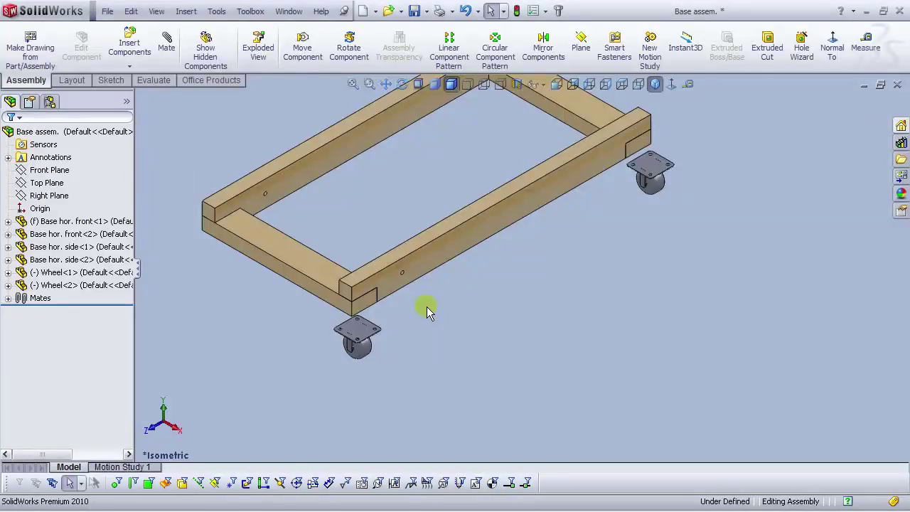
# Step: Rotate the first wheel 90 degrees about its Y axis with the move triad
pyautogui.scroll(-3, 427, 308)
pyautogui.rightClick(343, 338)
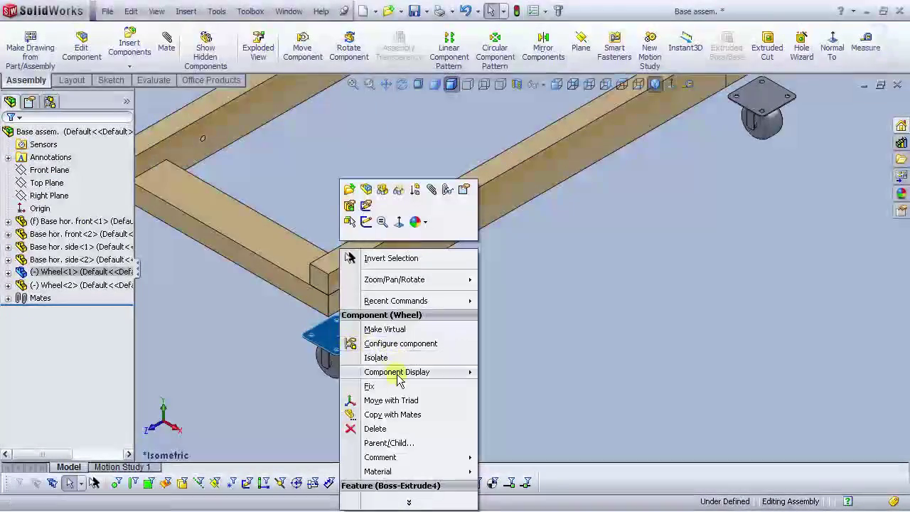
pyautogui.click(396, 400)
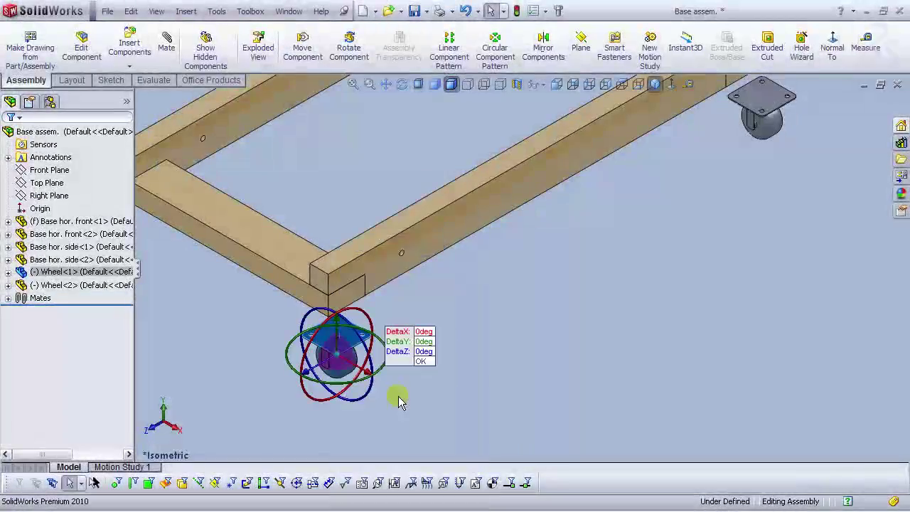
pyautogui.click(427, 341)
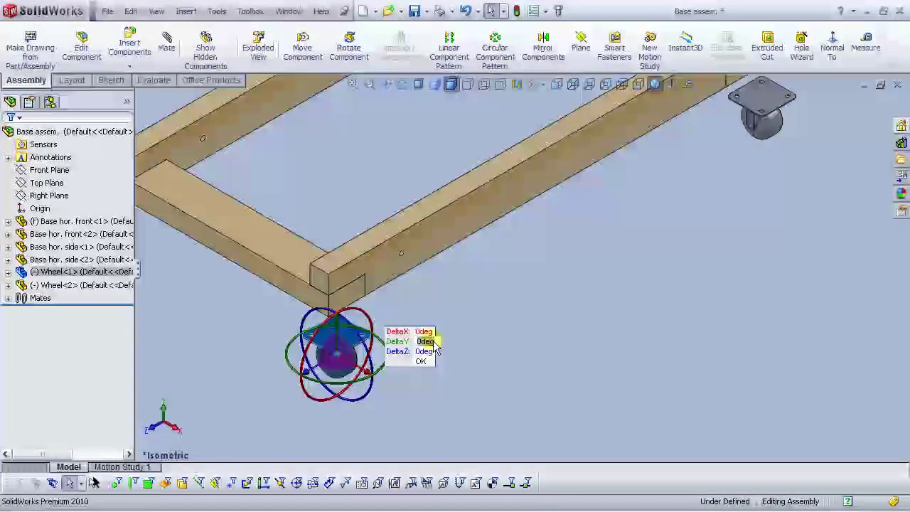
pyautogui.write('90')
pyautogui.press('Return')
pyautogui.click(602, 324)
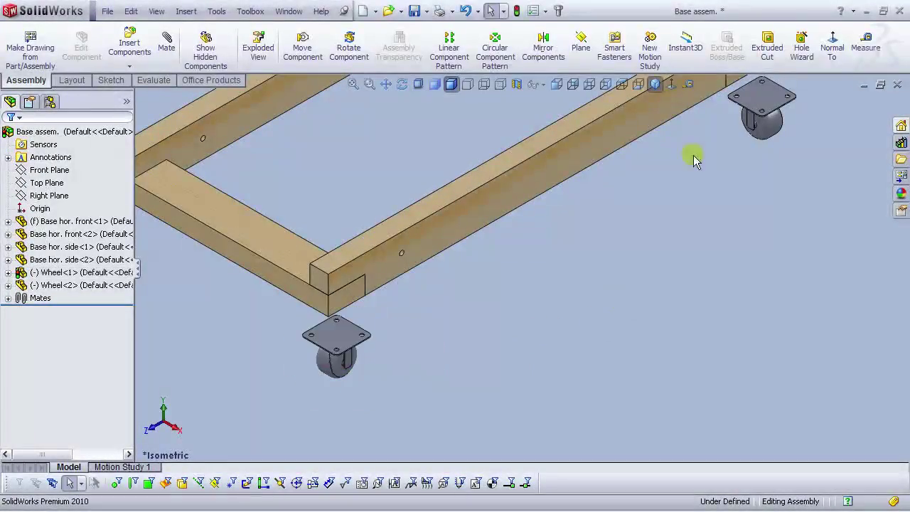
# Step: Rotate the second wheel, at the far end of the near long beam, 90 degrees about its Y axis with the triad
pyautogui.rightClick(760, 118)
pyautogui.click(819, 252)
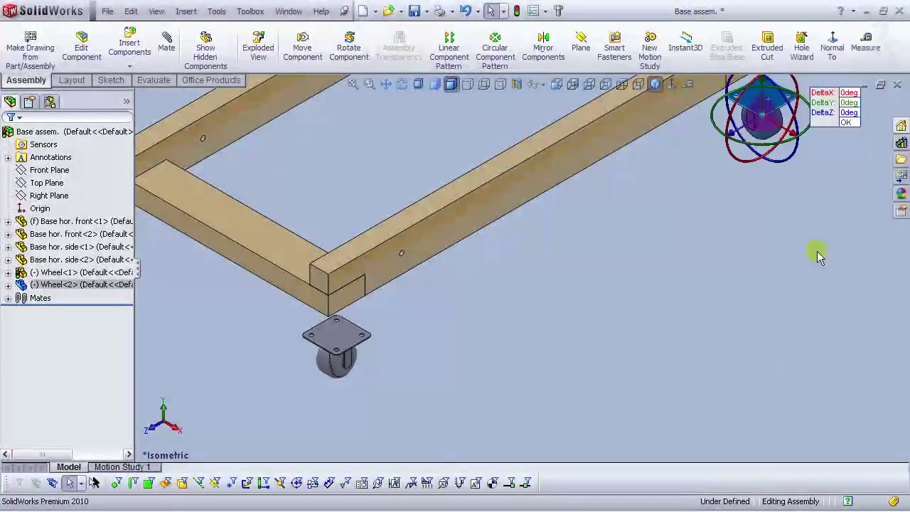
pyautogui.keyDown('ctrl'); pyautogui.moveTo(811, 172); pyautogui.dragTo(755, 169, button='middle'); pyautogui.keyUp('ctrl')
pyautogui.click(629, 207)
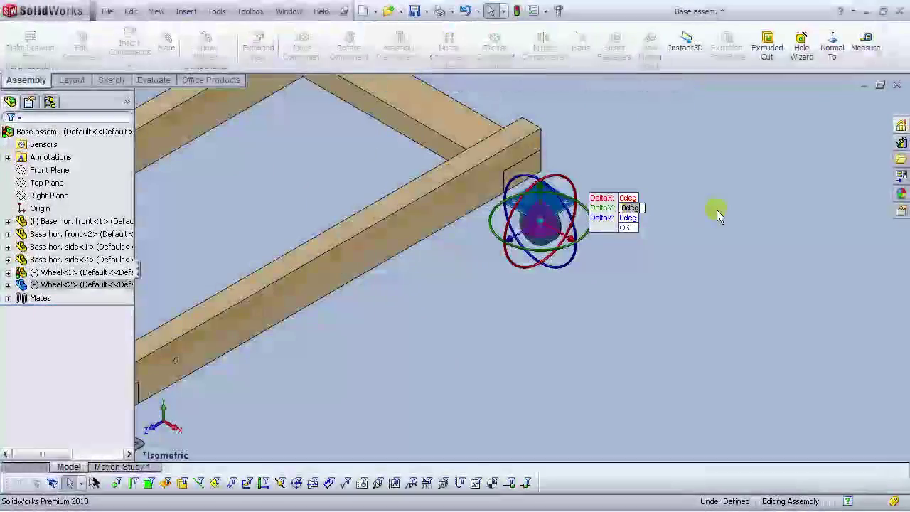
pyautogui.write('90')
pyautogui.press('Return')
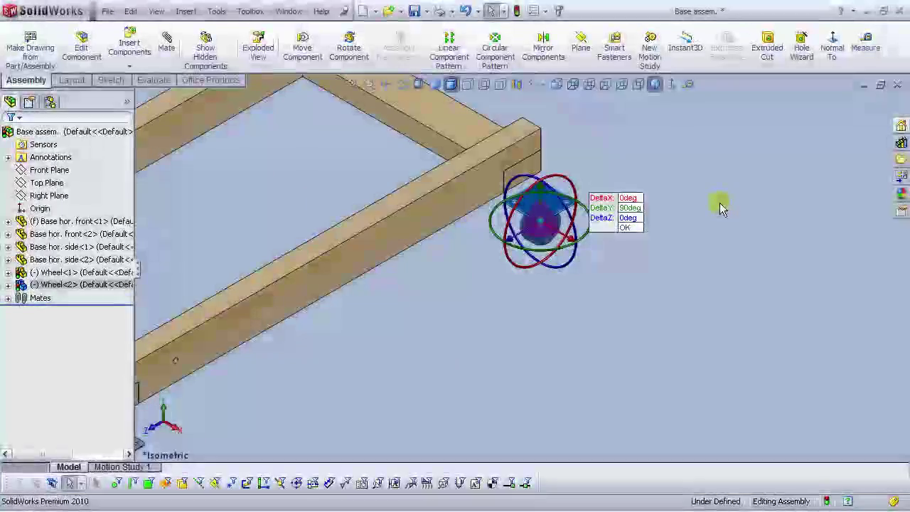
pyautogui.click(704, 284)
pyautogui.scroll(1, 626, 306)
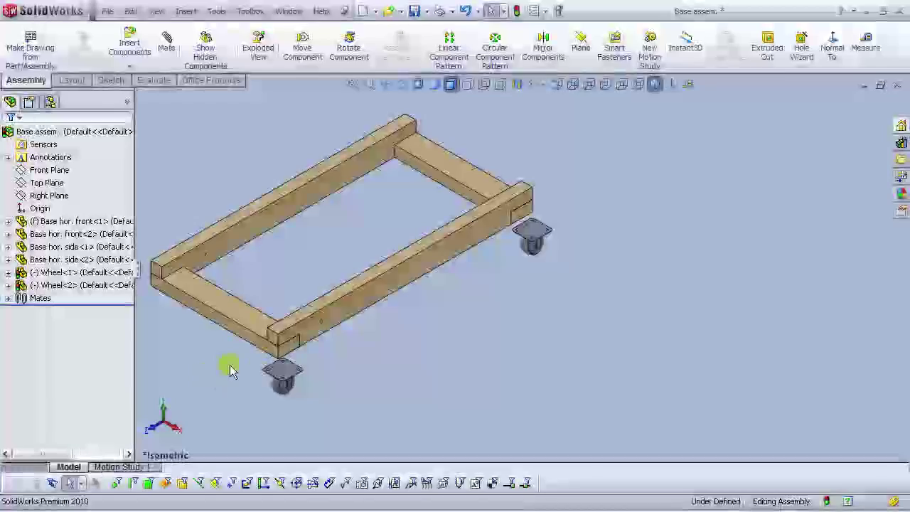
# Step: Mate the top face of the first wheel's plate coincident with the underside of the first Base hor. front beam
pyautogui.scroll(-6, 224, 377)
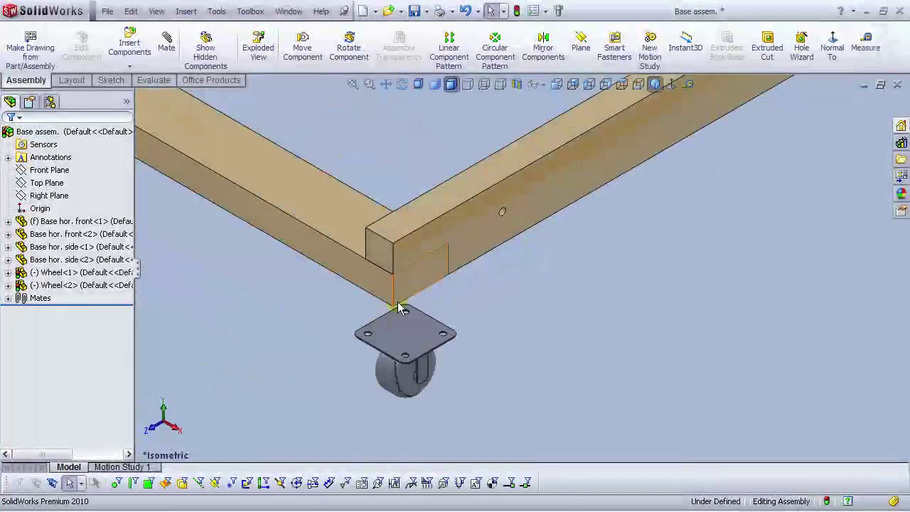
pyautogui.click(429, 325)
pyautogui.moveTo(432, 318); pyautogui.dragTo(433, 366, button='middle')
pyautogui.scroll(-3, 466, 388)
pyautogui.click(484, 400)
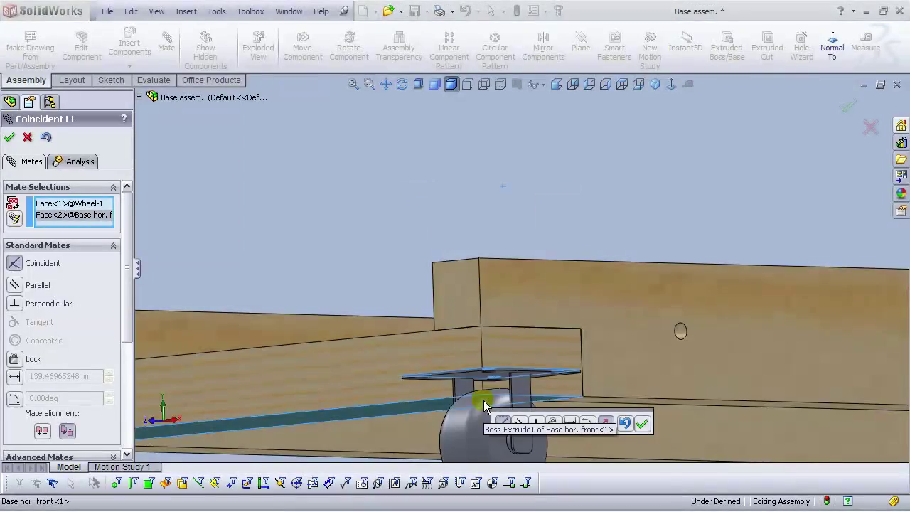
pyautogui.click(642, 423)
# Step: Mate a side face of the first wheel's plate coincident with the end face of the first Base hor. front beam
pyautogui.scroll(-3, 496, 326)
pyautogui.moveTo(488, 371); pyautogui.dragTo(515, 421, button='middle')
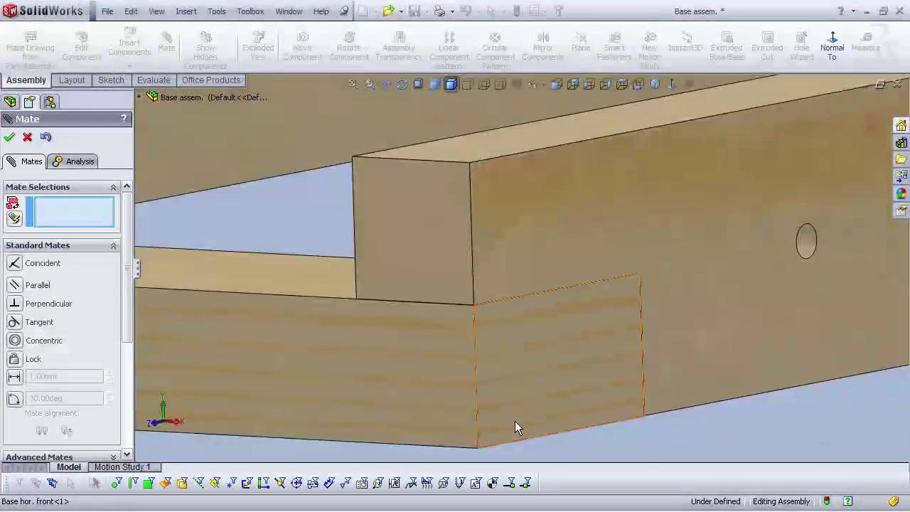
pyautogui.scroll(5, 514, 421)
pyautogui.scroll(-8, 568, 350)
pyautogui.click(597, 336)
pyautogui.scroll(1, 597, 336)
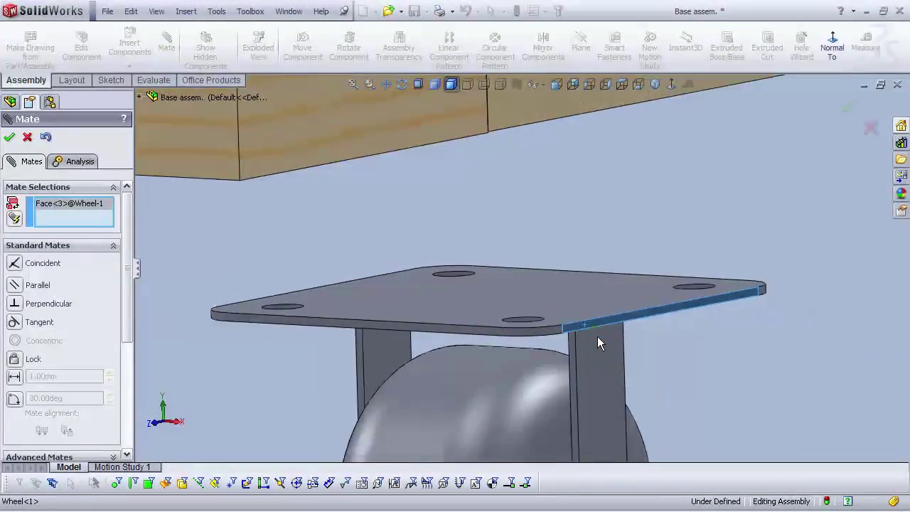
pyautogui.scroll(2, 597, 338)
pyautogui.click(403, 171)
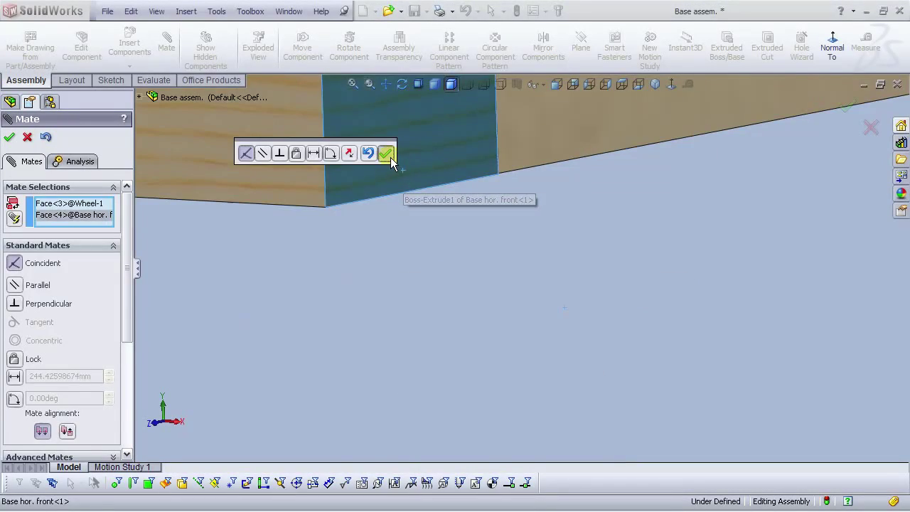
pyautogui.click(387, 155)
# Step: Mate the adjacent side face of the first wheel's plate coincident with the beam's long outer face
pyautogui.scroll(3, 456, 199)
pyautogui.scroll(-6, 396, 319)
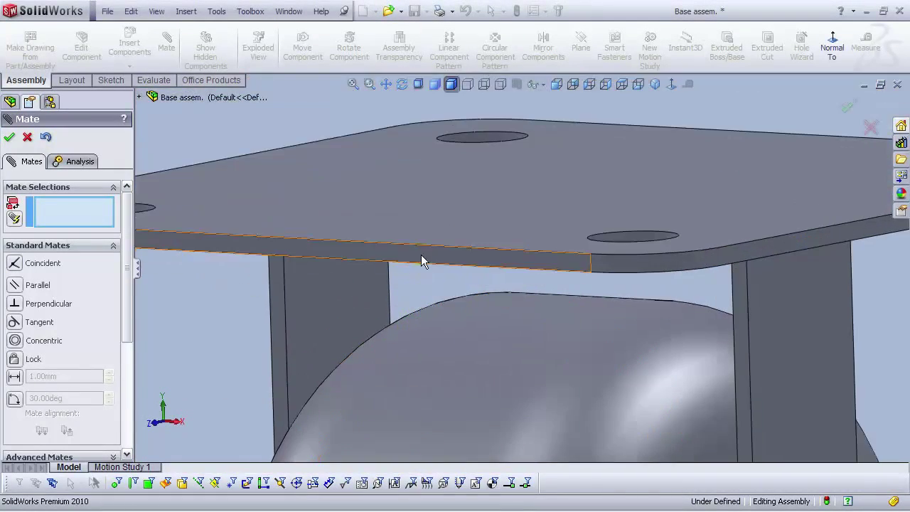
pyautogui.click(421, 259)
pyautogui.scroll(3, 752, 173)
pyautogui.click(772, 130)
pyautogui.scroll(-3, 614, 271)
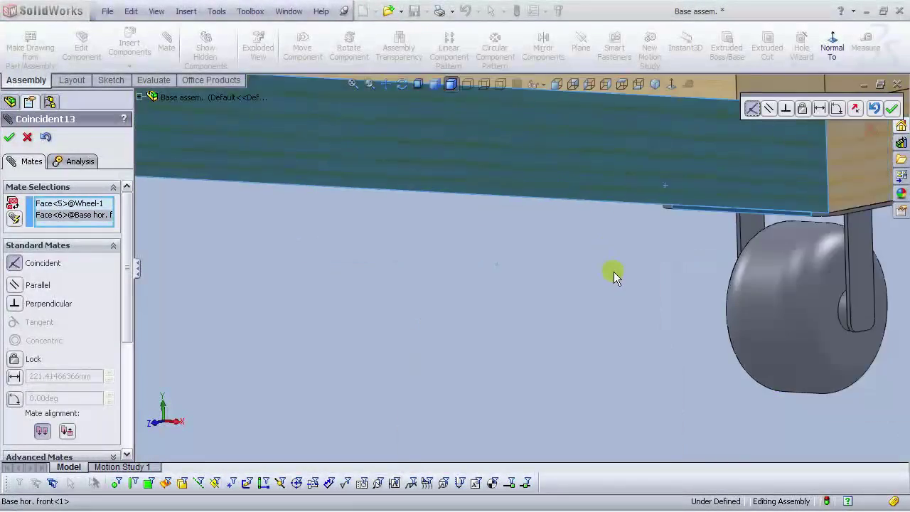
pyautogui.scroll(3, 613, 272)
pyautogui.click(892, 108)
# Step: Move the second wheel beside the frame's far corner and mate its plate's top face coincident with the underside of the second Base hor. front beam
pyautogui.scroll(-3, 648, 262)
pyautogui.moveTo(648, 262); pyautogui.dragTo(669, 331, button='middle')
pyautogui.scroll(8, 739, 309)
pyautogui.scroll(-3, 734, 198)
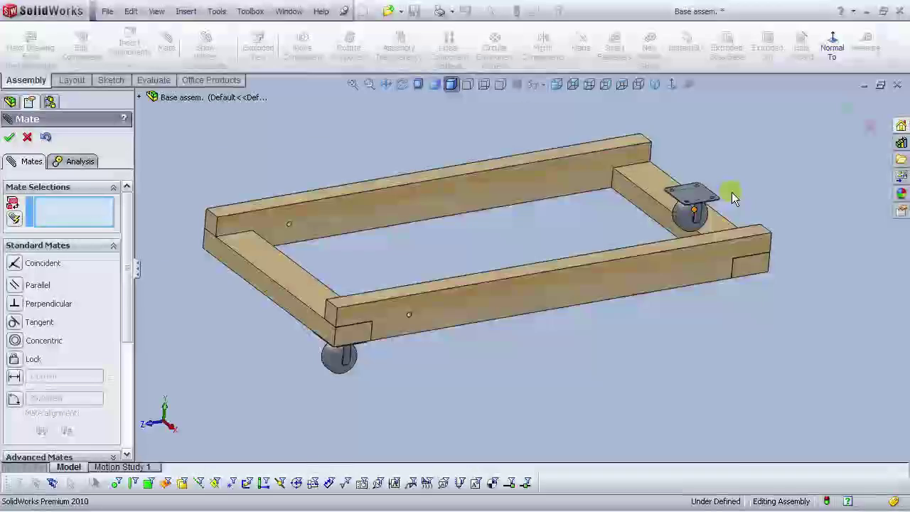
pyautogui.scroll(-4, 734, 198)
pyautogui.moveTo(623, 232); pyautogui.dragTo(831, 443)
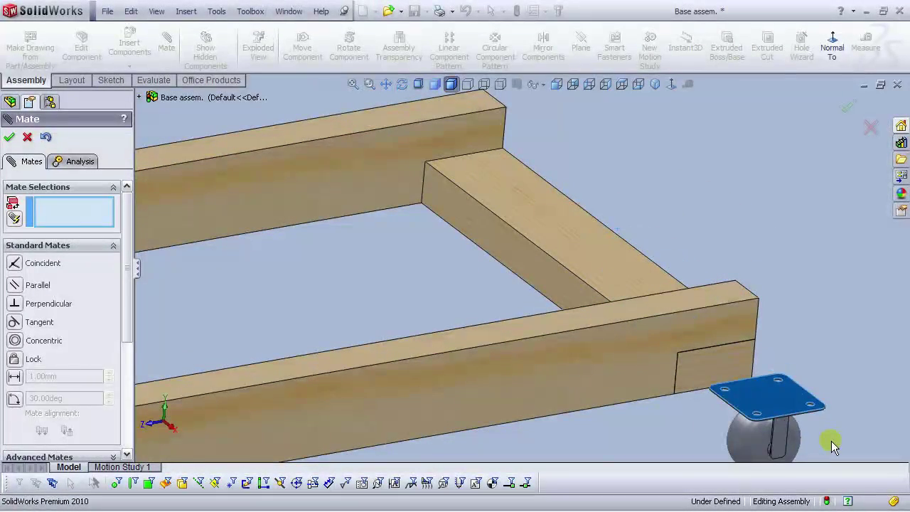
pyautogui.click(810, 382)
pyautogui.moveTo(813, 382); pyautogui.dragTo(608, 361, button='middle')
pyautogui.click(610, 424)
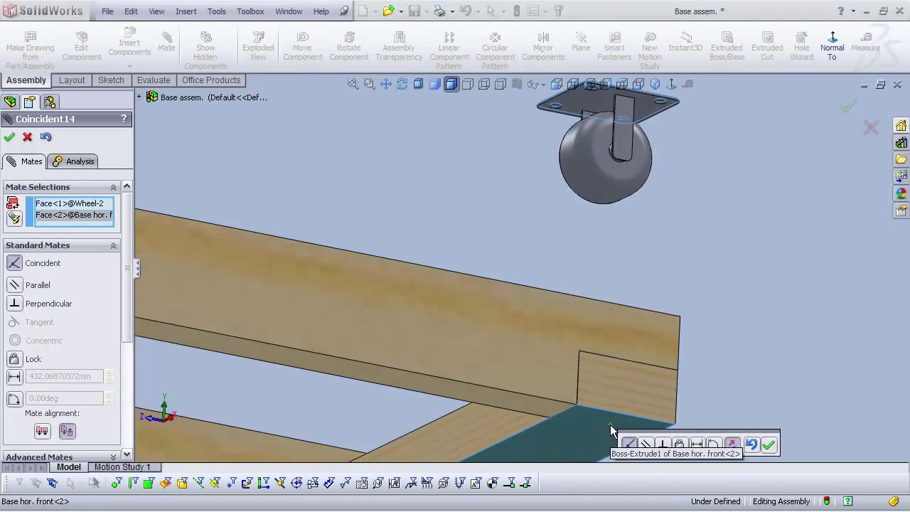
pyautogui.click(767, 445)
# Step: Mate a side face of the second wheel's plate coincident with the end face of the second Base hor. front beam
pyautogui.moveTo(716, 401); pyautogui.dragTo(585, 199, button='middle')
pyautogui.press('Tab')
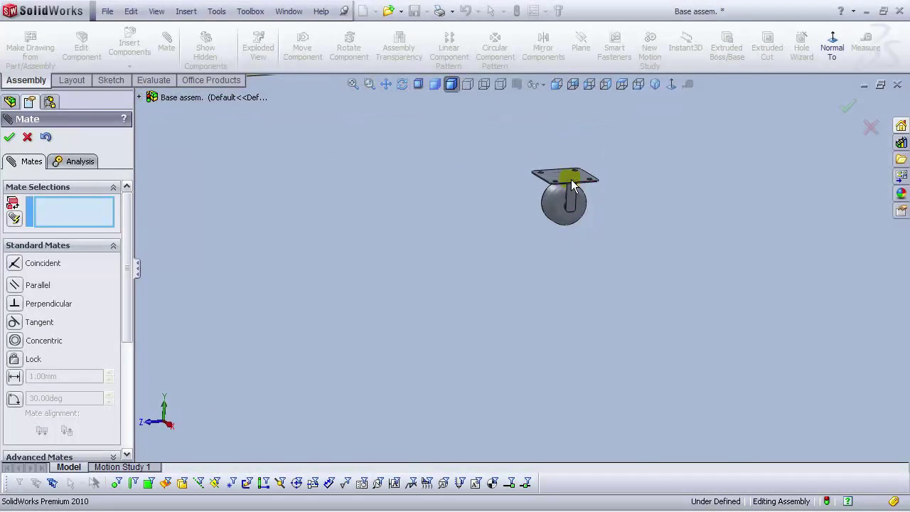
pyautogui.scroll(-8, 571, 179)
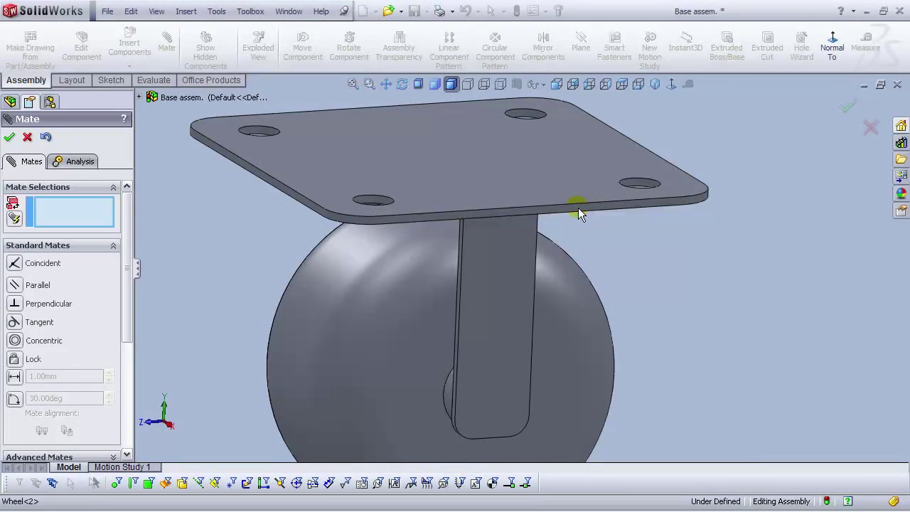
pyautogui.click(578, 209)
pyautogui.scroll(8, 579, 209)
pyautogui.hotkey('shift', 'Tab')
pyautogui.scroll(-4, 559, 181)
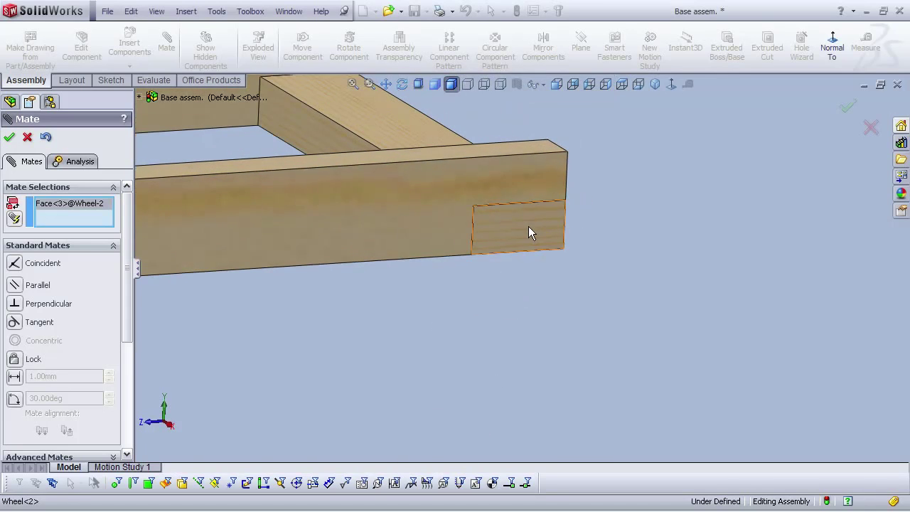
pyautogui.click(528, 226)
pyautogui.click(686, 209)
# Step: Mate the adjacent side face of the second wheel's plate coincident with the long outer face of the second Base hor. front beam
pyautogui.scroll(6, 600, 234)
pyautogui.moveTo(599, 234); pyautogui.dragTo(284, 266, button='middle')
pyautogui.scroll(-10, 284, 266)
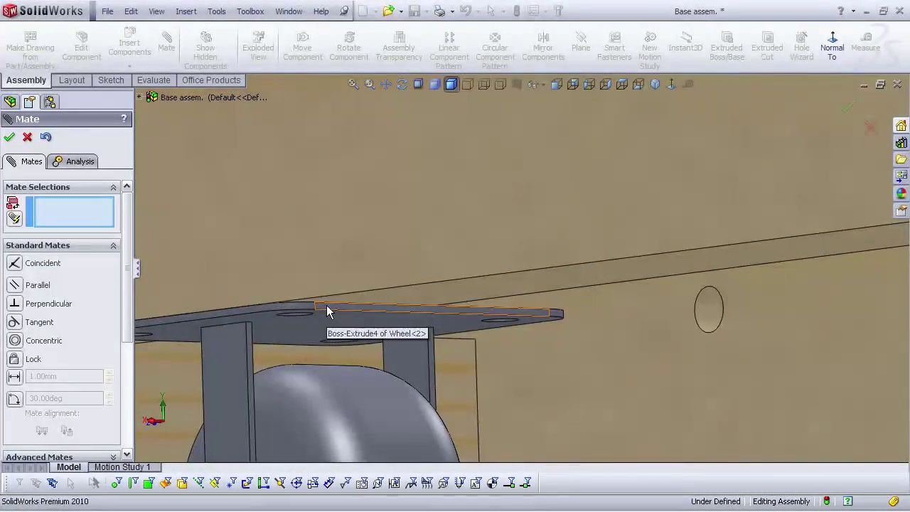
pyautogui.click(326, 306)
pyautogui.scroll(5, 648, 356)
pyautogui.click(705, 235)
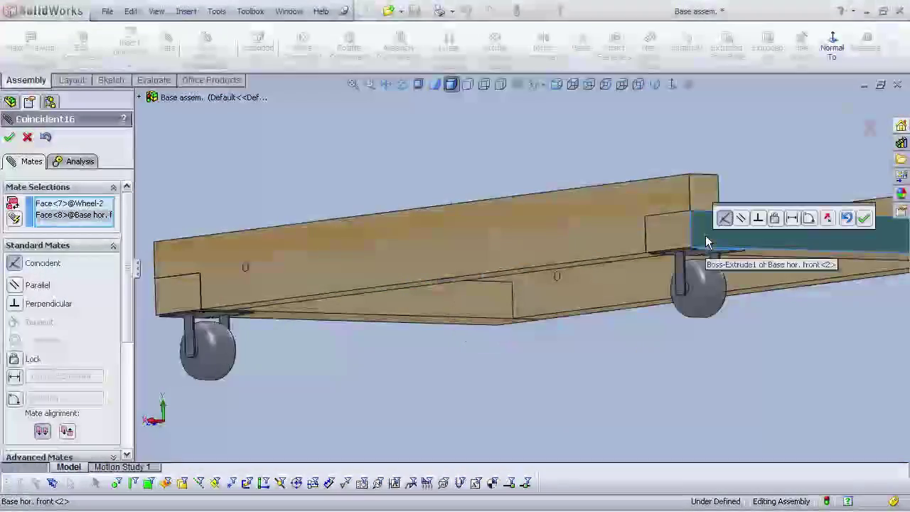
pyautogui.click(863, 215)
# Step: Finish mating the wheels, then rebuild and save the base assembly
pyautogui.scroll(5, 538, 291)
pyautogui.moveTo(538, 291); pyautogui.dragTo(647, 336, button='middle')
pyautogui.scroll(-2, 609, 265)
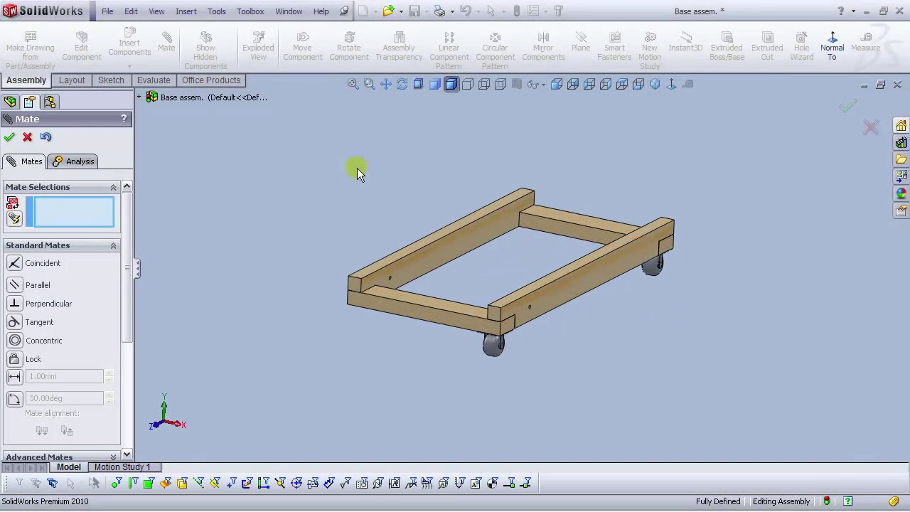
pyautogui.click(9, 138)
pyautogui.moveTo(347, 178); pyautogui.dragTo(569, 355, button='middle')
pyautogui.scroll(1, 635, 341)
pyautogui.scroll(-1, 636, 293)
pyautogui.scroll(1, 633, 290)
pyautogui.click(516, 11)
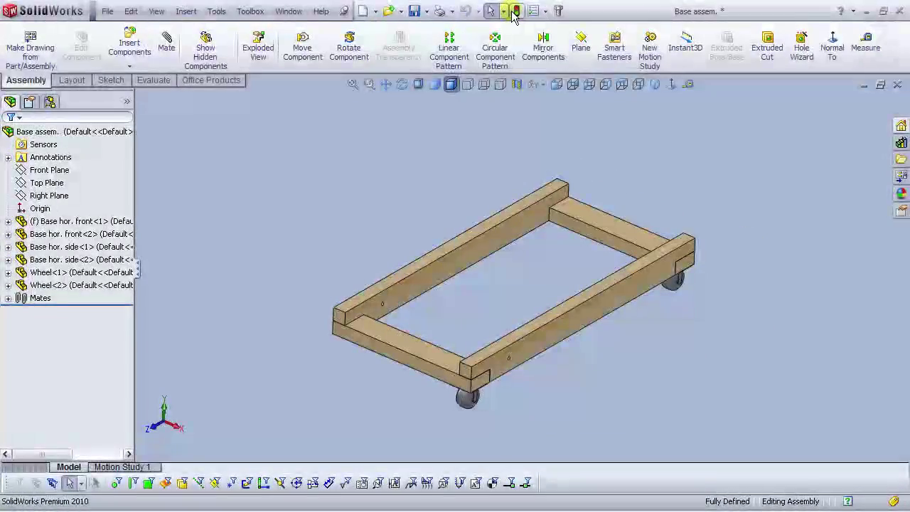
pyautogui.click(414, 11)
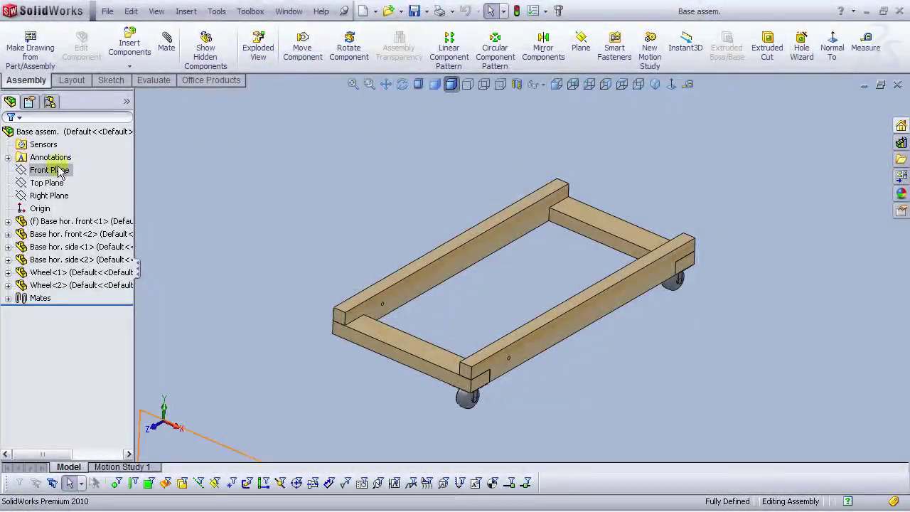
# Step: Create a reference plane midway between the outer faces of the two Base hor. side beams
pyautogui.scroll(3, 423, 234)
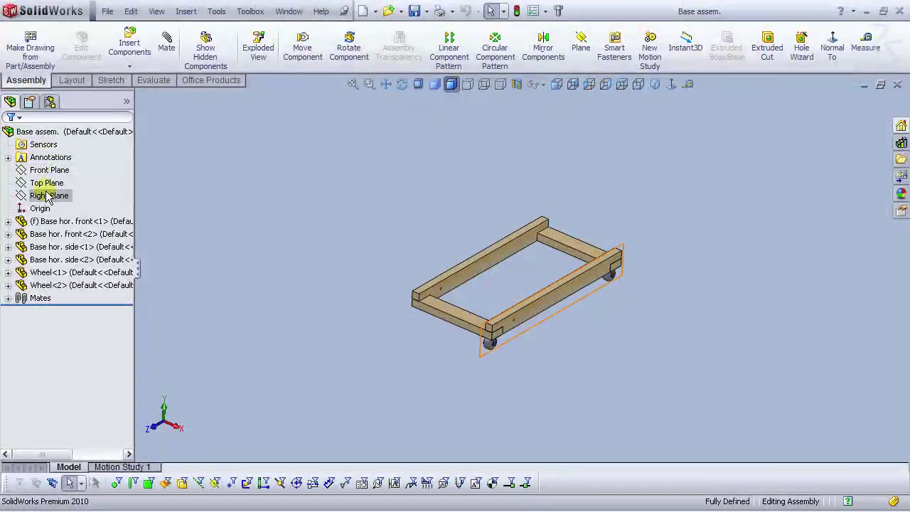
pyautogui.scroll(-2, 505, 261)
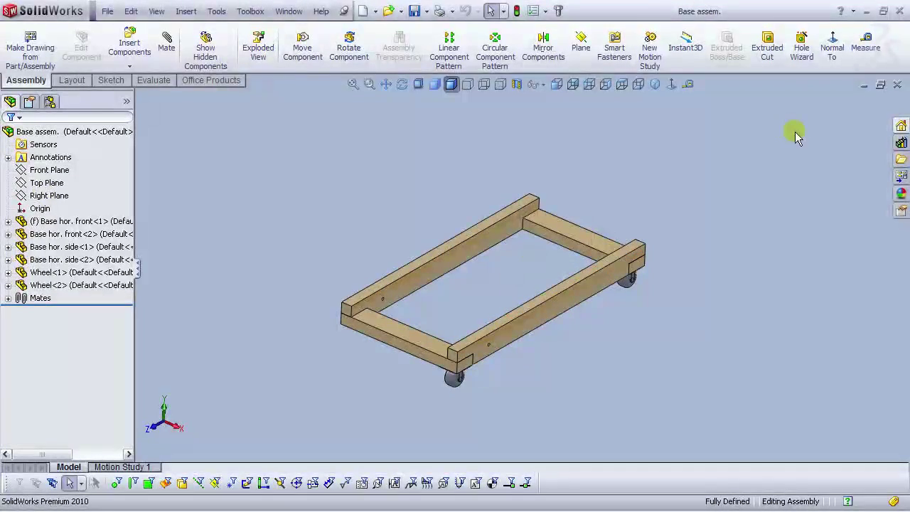
pyautogui.click(581, 44)
pyautogui.click(514, 332)
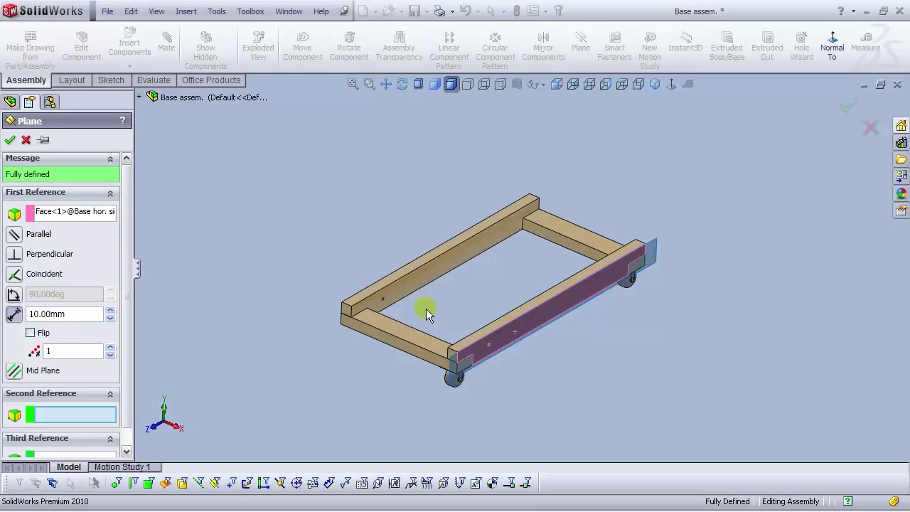
pyautogui.moveTo(426, 309); pyautogui.dragTo(483, 297, button='middle')
pyautogui.click(460, 292)
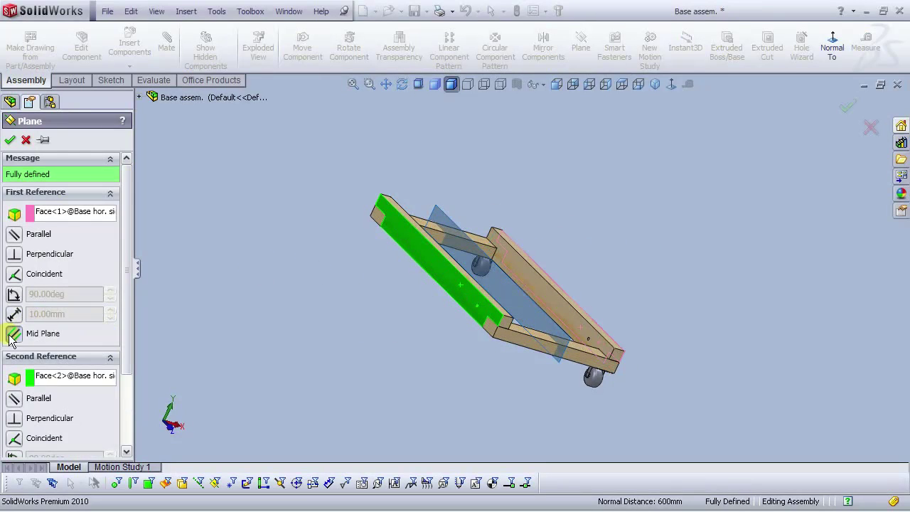
pyautogui.moveTo(453, 289); pyautogui.dragTo(366, 271, button='middle')
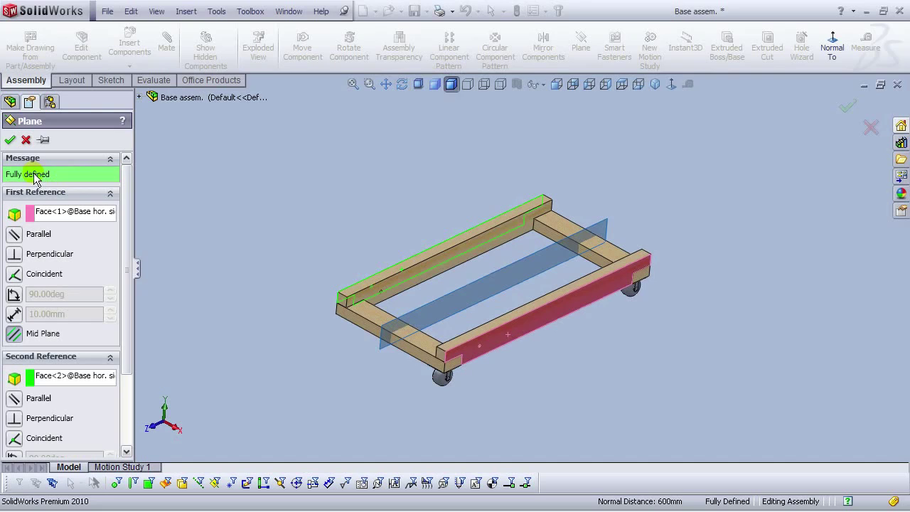
pyautogui.click(10, 140)
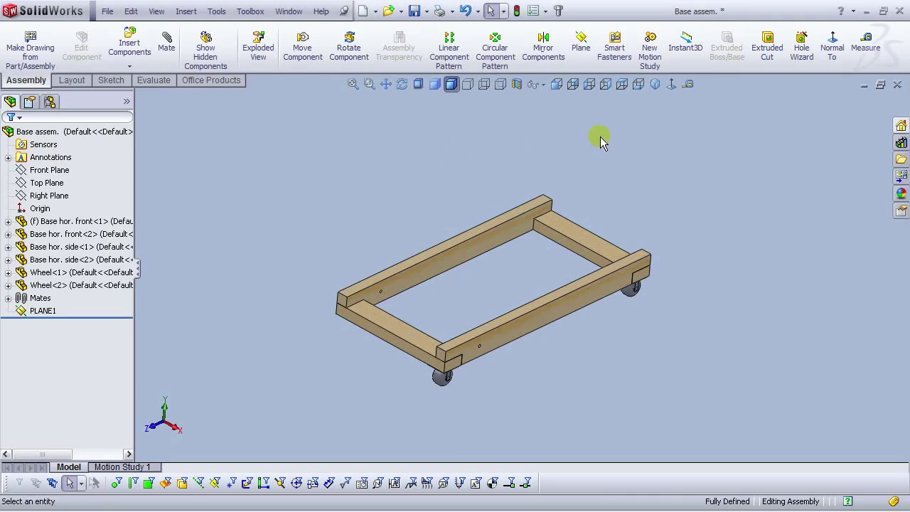
# Step: Set up a component mirror of both wheels about the new mid plane between the side beams
pyautogui.click(543, 47)
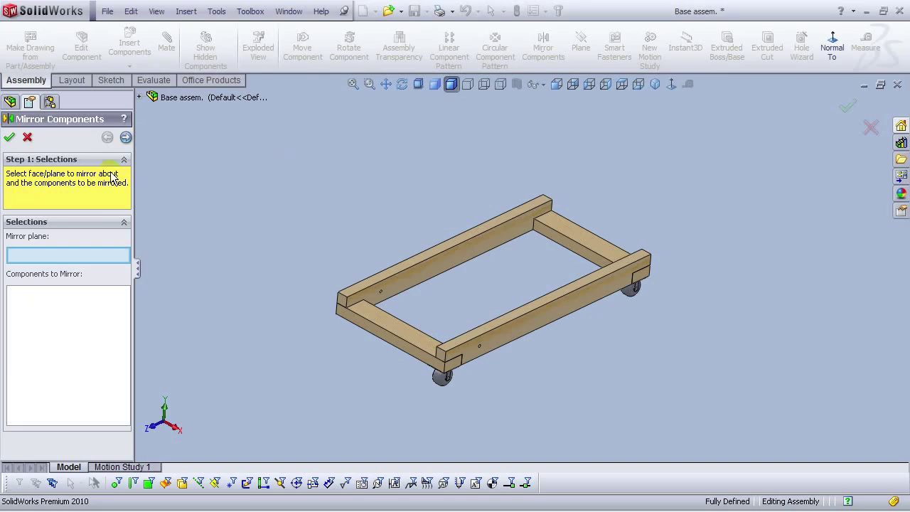
pyautogui.click(140, 97)
pyautogui.click(182, 277)
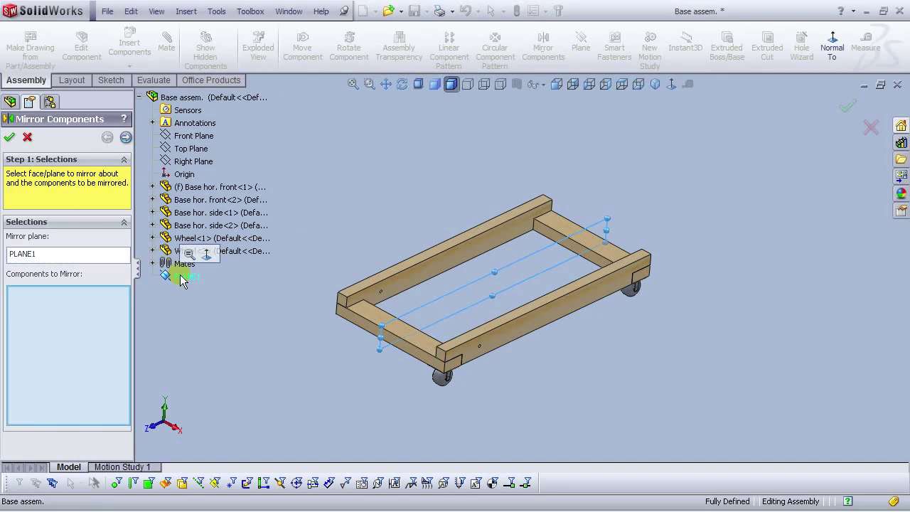
pyautogui.click(440, 379)
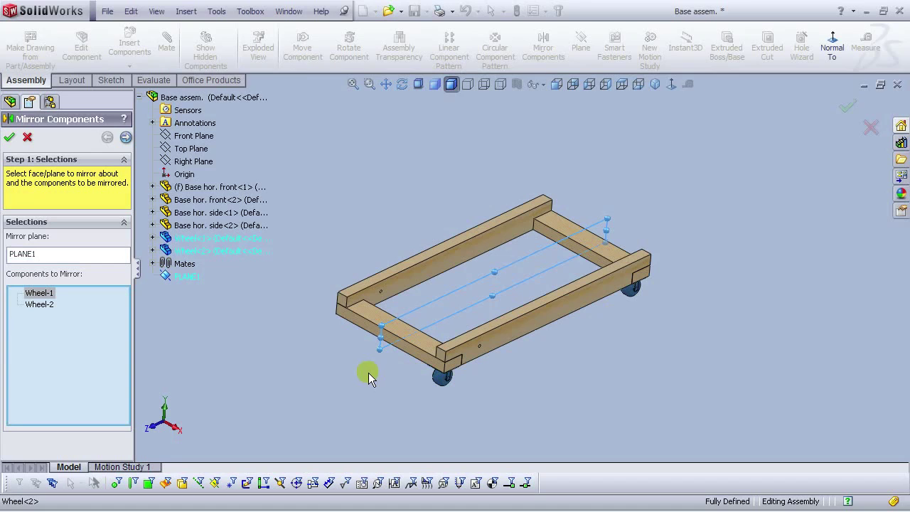
pyautogui.moveTo(368, 366); pyautogui.dragTo(380, 330, button='middle')
# Step: Check the mirrored wheels' orientation, accept the mirror, and save the assembly in an isometric view
pyautogui.click(126, 137)
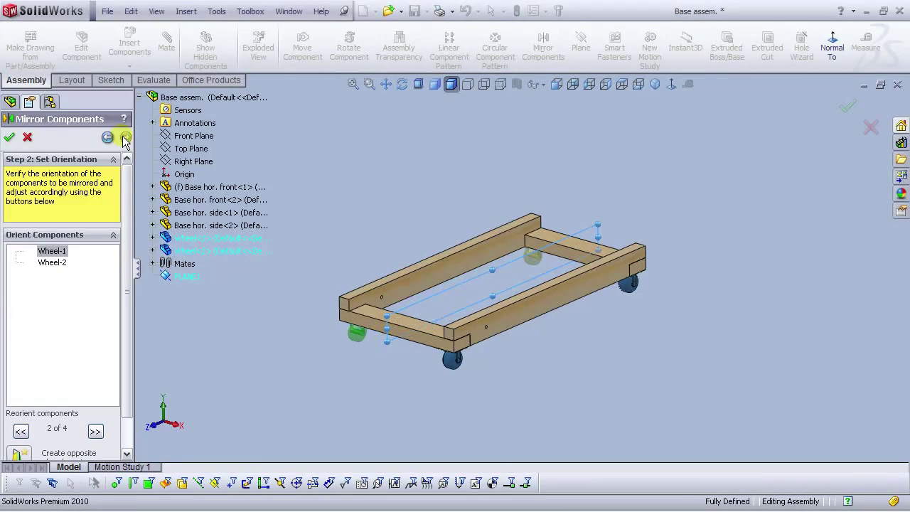
pyautogui.scroll(-7, 346, 347)
pyautogui.moveTo(487, 266); pyautogui.dragTo(444, 307, button='middle')
pyautogui.scroll(5, 444, 307)
pyautogui.scroll(-3, 704, 245)
pyautogui.moveTo(570, 250); pyautogui.dragTo(505, 263, button='middle')
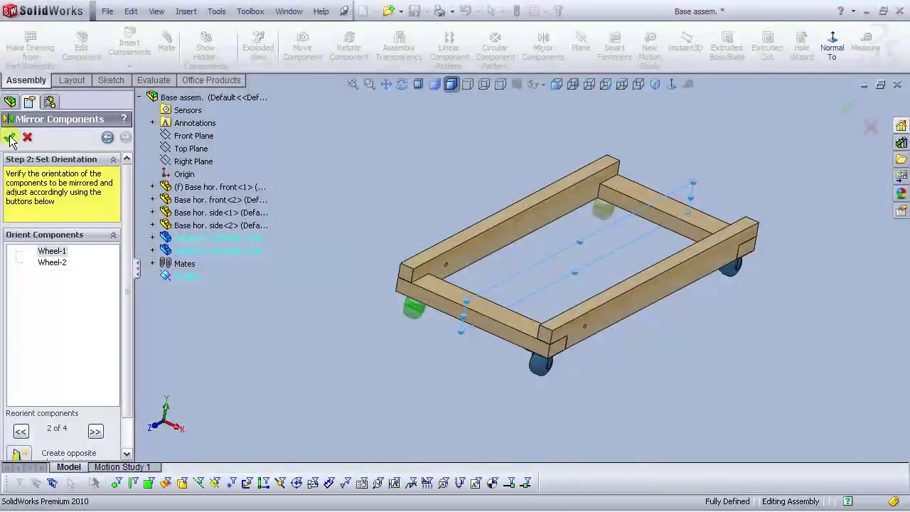
pyautogui.click(9, 137)
pyautogui.scroll(-2, 660, 258)
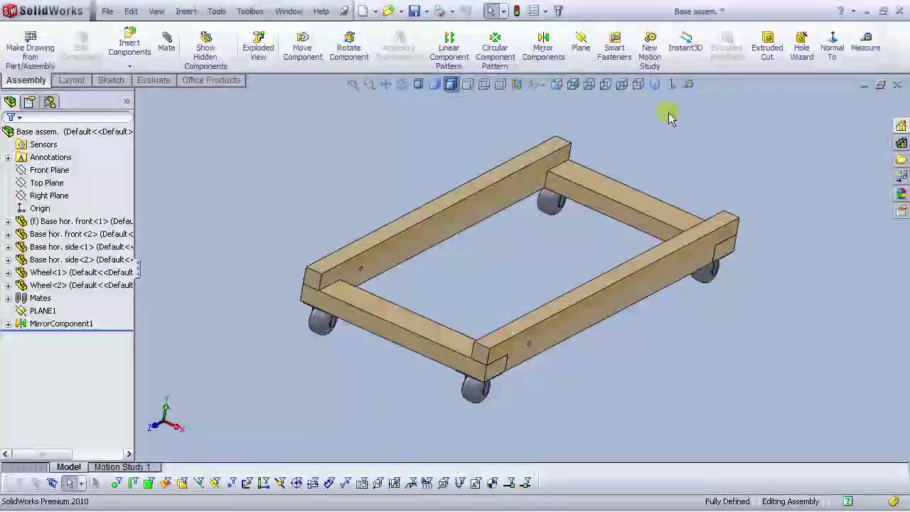
pyautogui.click(655, 85)
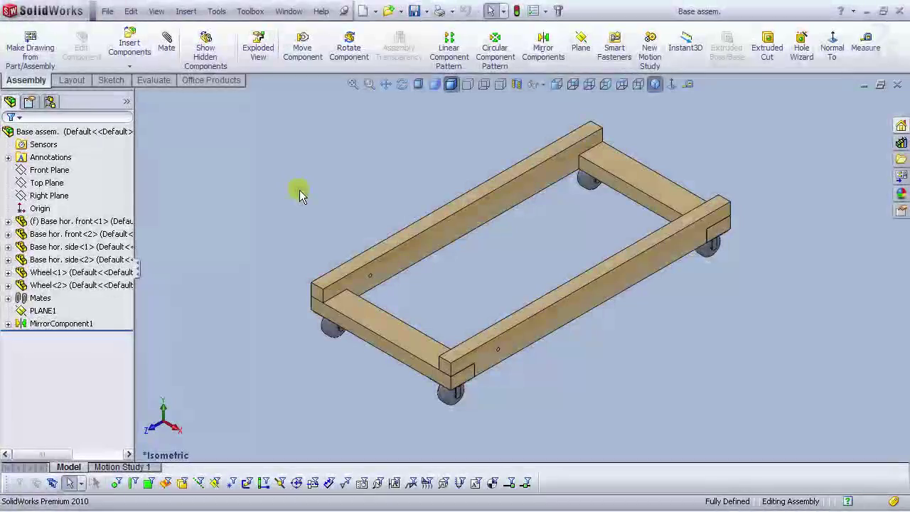
# Step: Close the open Hinge assembly and Wheel part, keeping the base assembly open
pyautogui.click(298, 11)
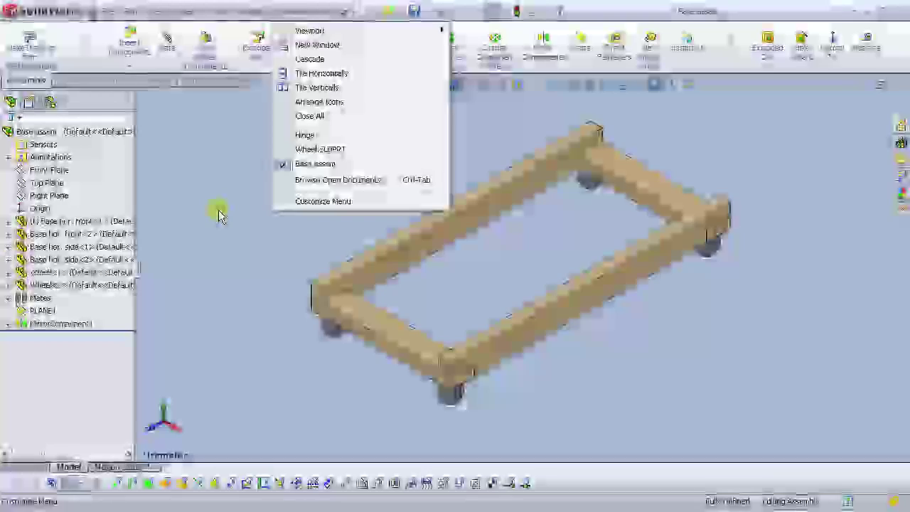
pyautogui.click(218, 210)
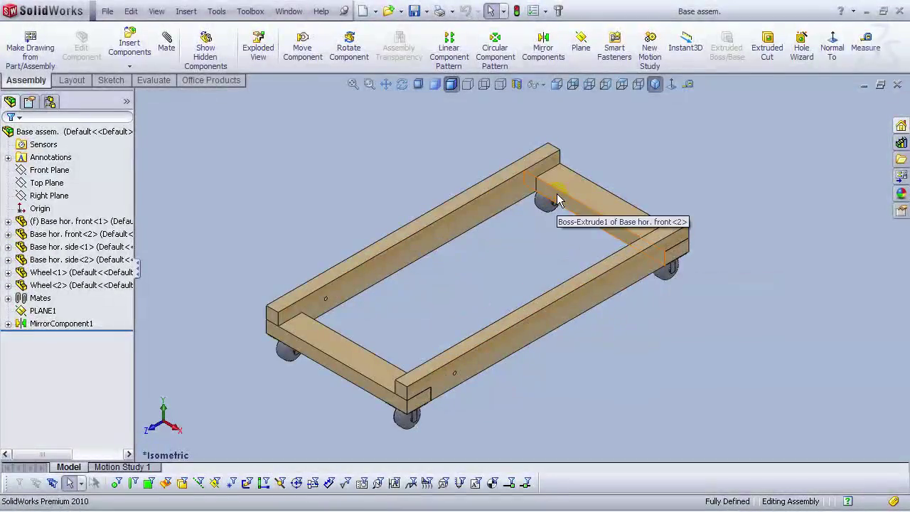
pyautogui.click(287, 12)
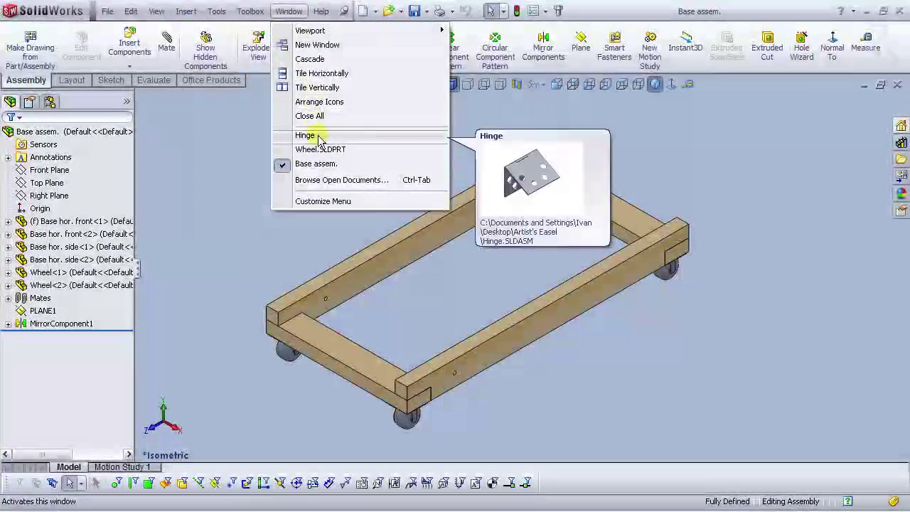
pyautogui.click(303, 131)
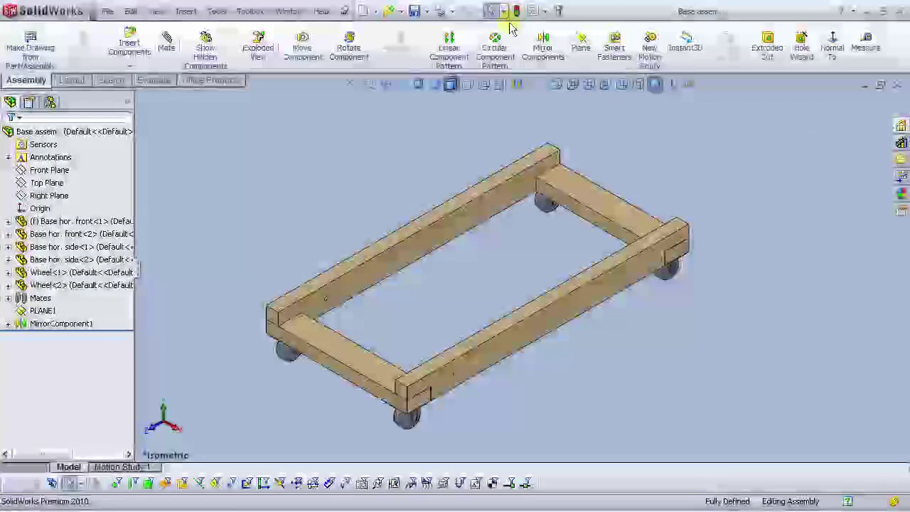
pyautogui.click(287, 12)
pyautogui.click(307, 135)
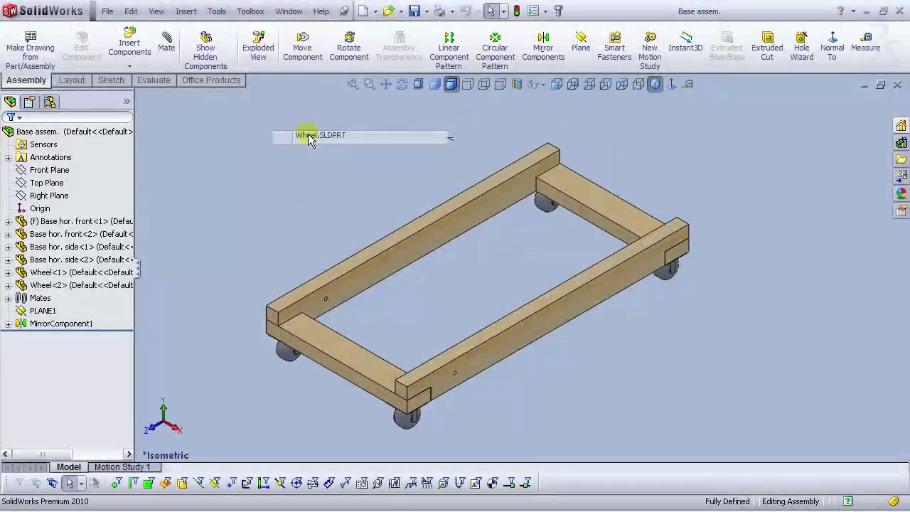
pyautogui.click(897, 83)
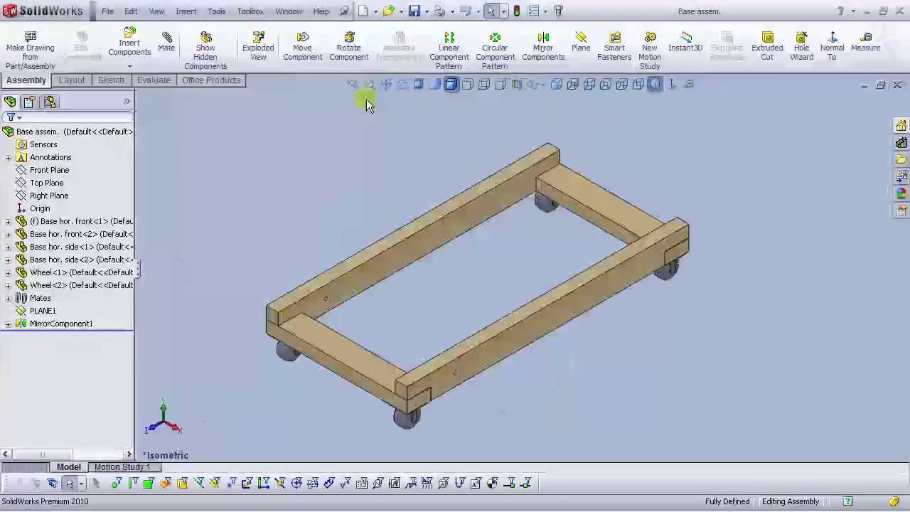
pyautogui.click(288, 11)
pyautogui.click(302, 135)
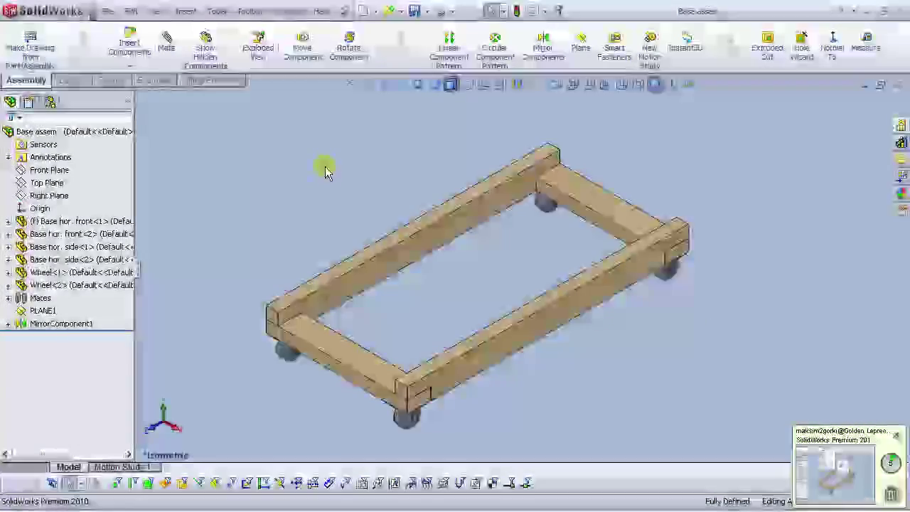
# Step: Create a new part document and start a sketch on its Front Plane
pyautogui.click(362, 12)
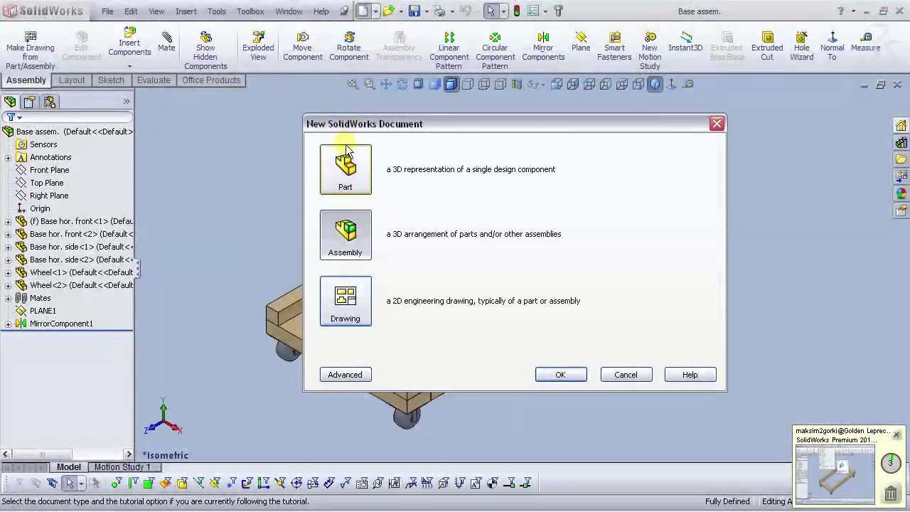
pyautogui.click(559, 373)
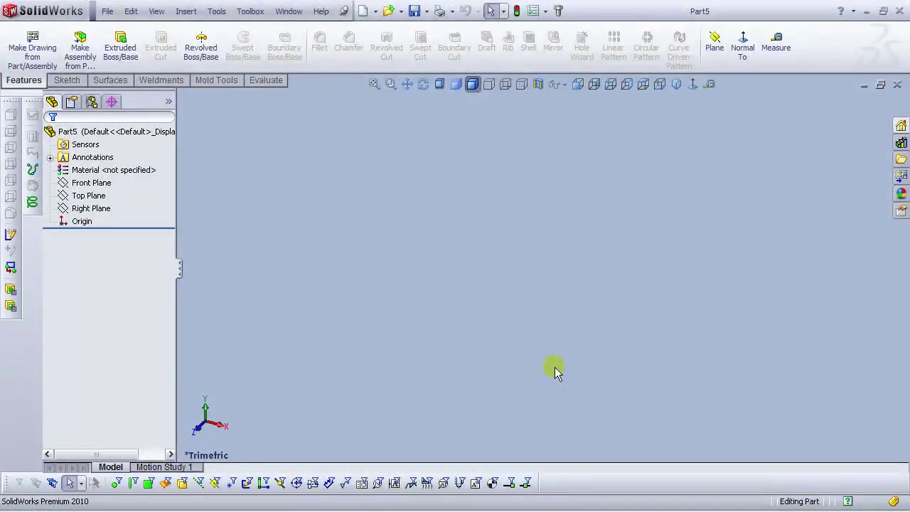
pyautogui.click(100, 182)
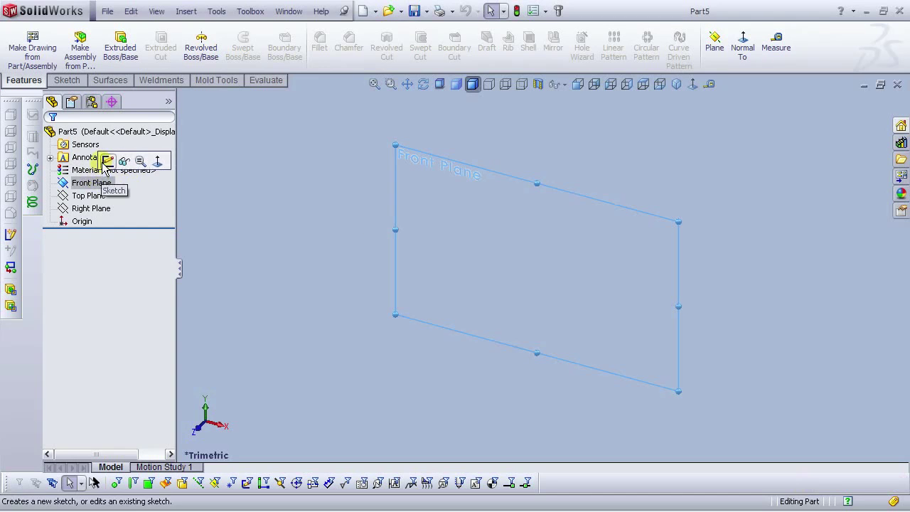
pyautogui.click(106, 162)
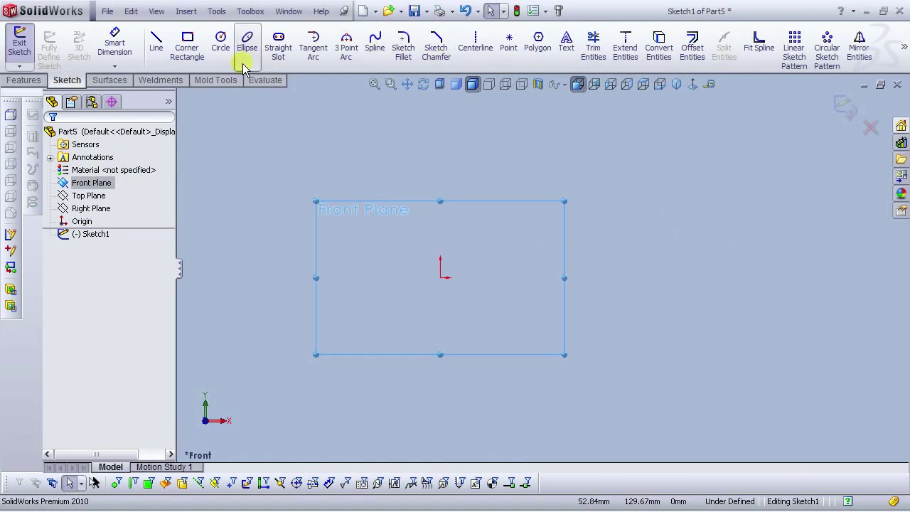
# Step: Sketch an upright center rectangle about 308 mm wide and 2263 mm high, centred on the origin
pyautogui.click(187, 47)
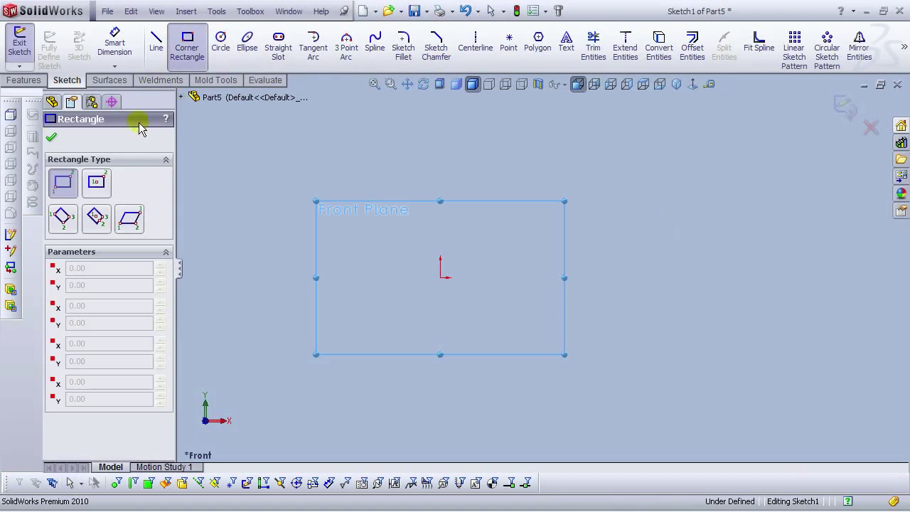
pyautogui.click(98, 184)
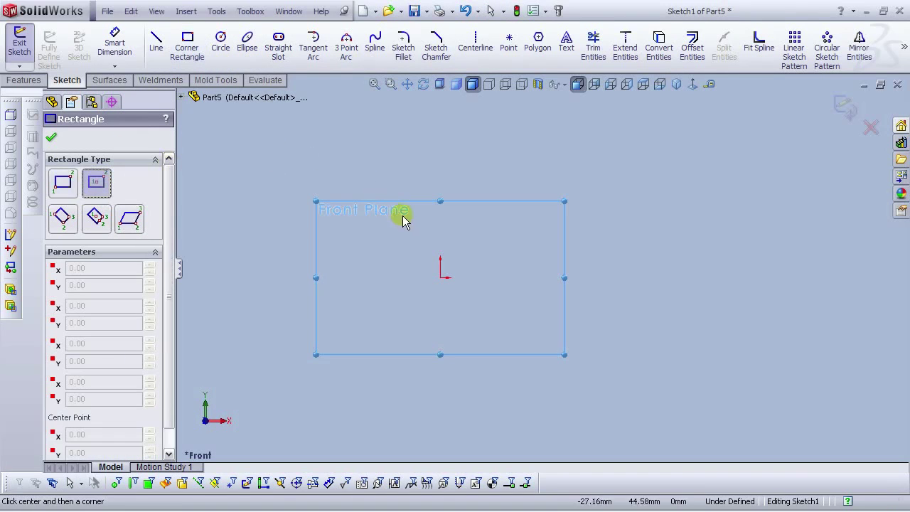
pyautogui.scroll(-7, 445, 278)
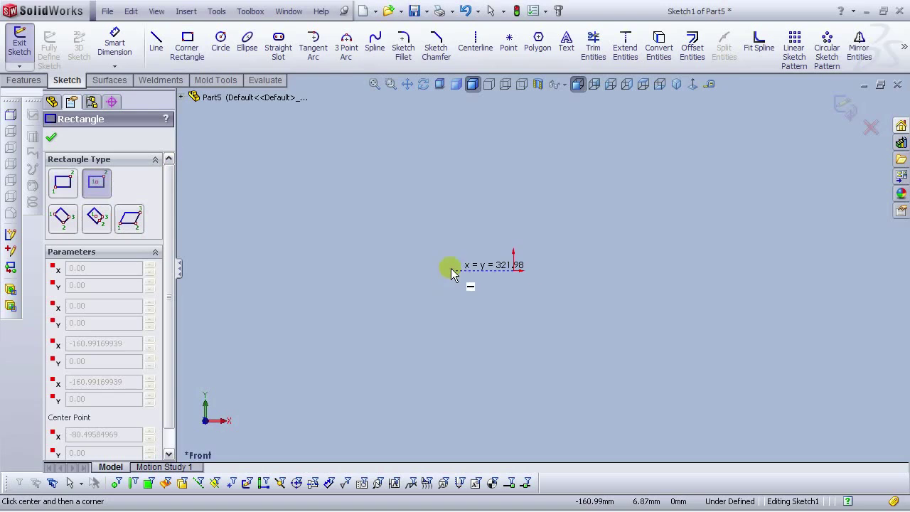
pyautogui.scroll(10, 448, 290)
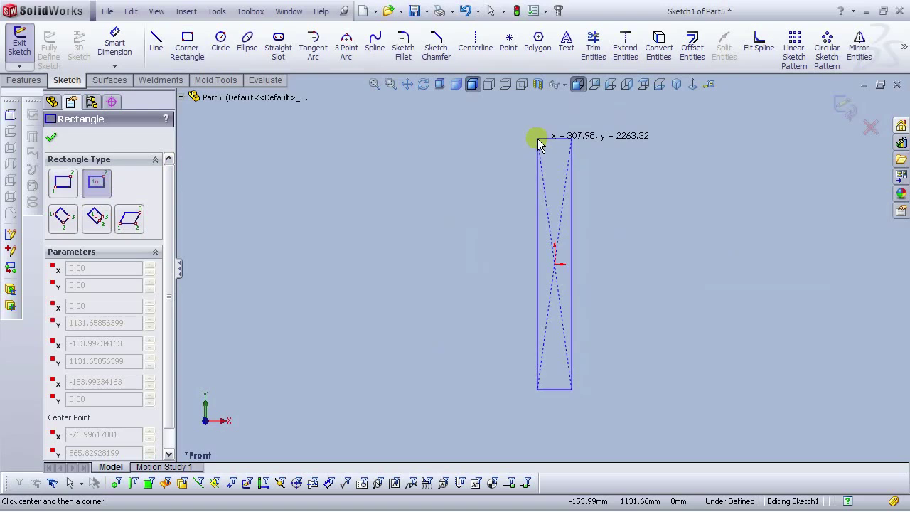
pyautogui.click(538, 142)
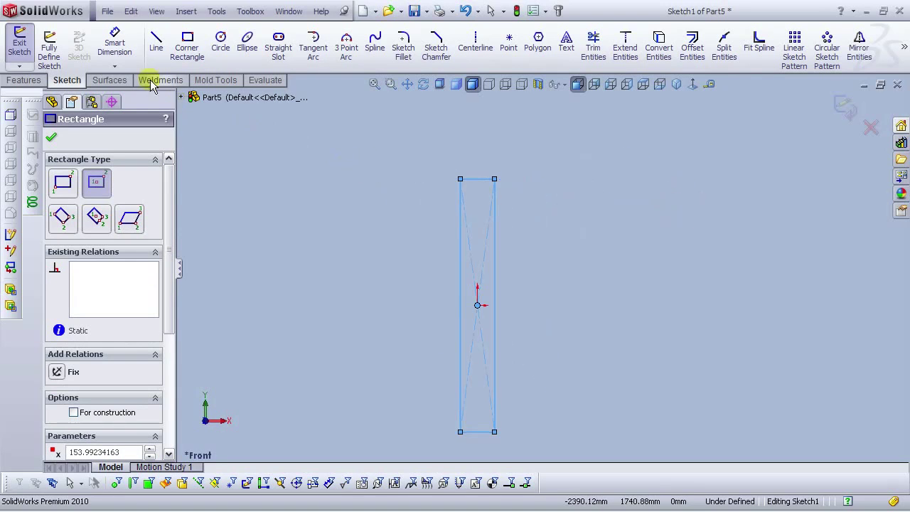
# Step: Dimension the rectangle to 2000 mm high and 101.5 mm wide
pyautogui.click(114, 44)
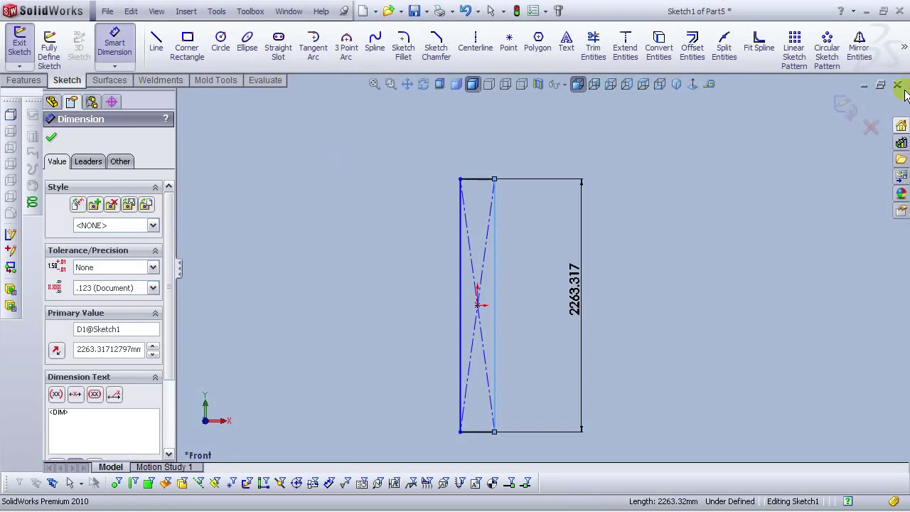
pyautogui.write('2000')
pyautogui.press('Return')
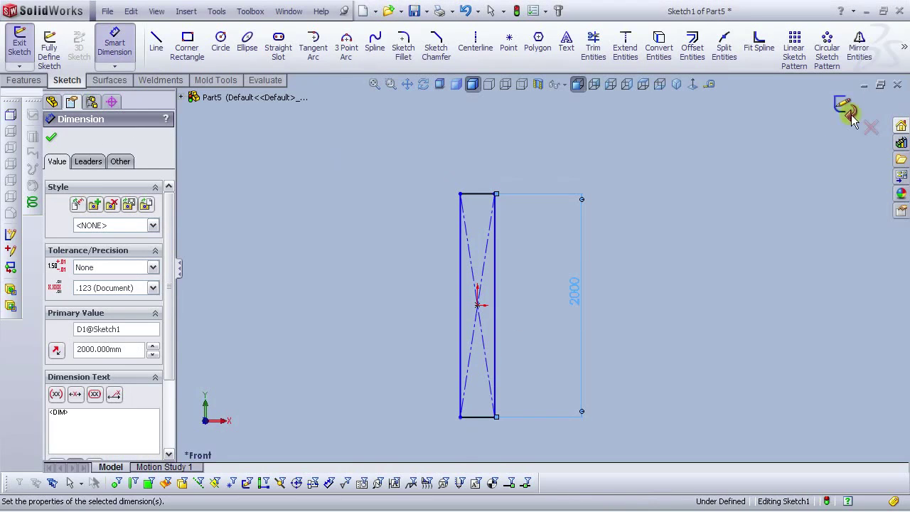
pyautogui.press('f')
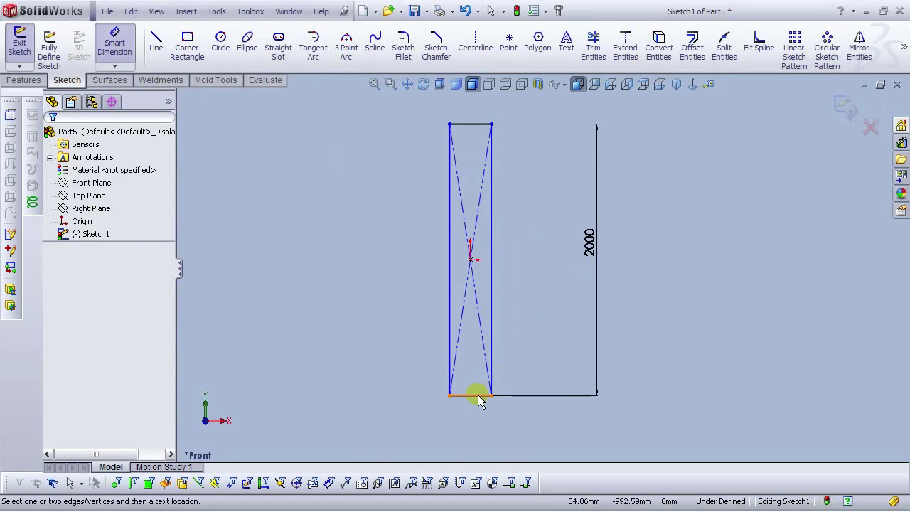
pyautogui.click(476, 395)
pyautogui.click(473, 427)
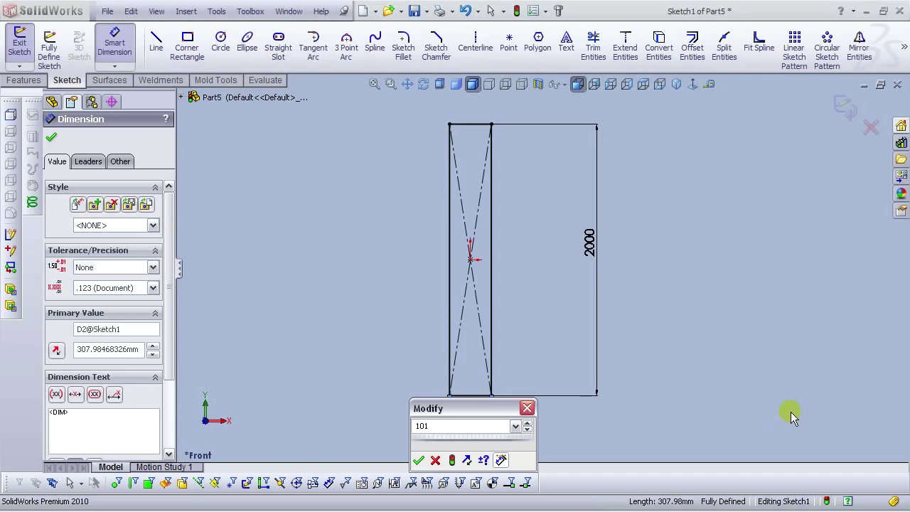
pyautogui.write('101.5')
pyautogui.press('Return')
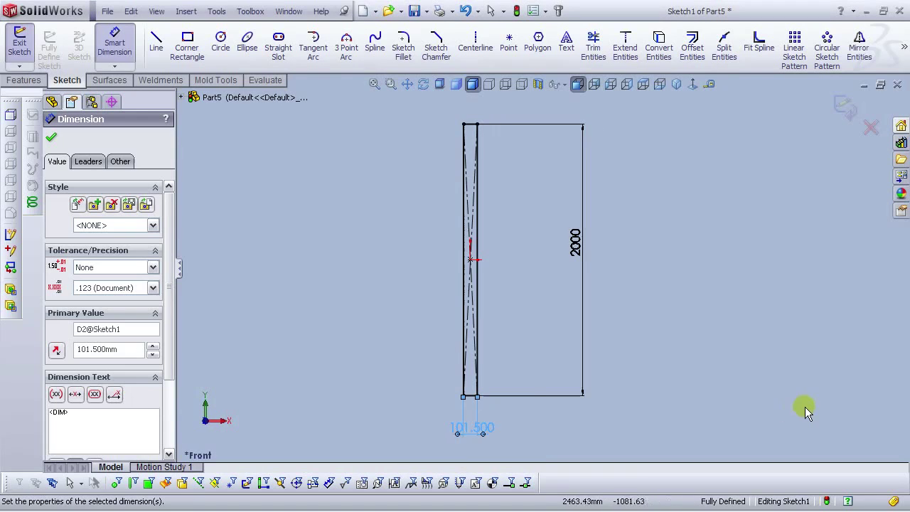
pyautogui.click(805, 407)
# Step: Reposition the 2000 mm height dimension to the opposite side of the rectangle
pyautogui.scroll(-1, 599, 203)
pyautogui.click(556, 269)
pyautogui.moveTo(555, 269); pyautogui.dragTo(322, 275)
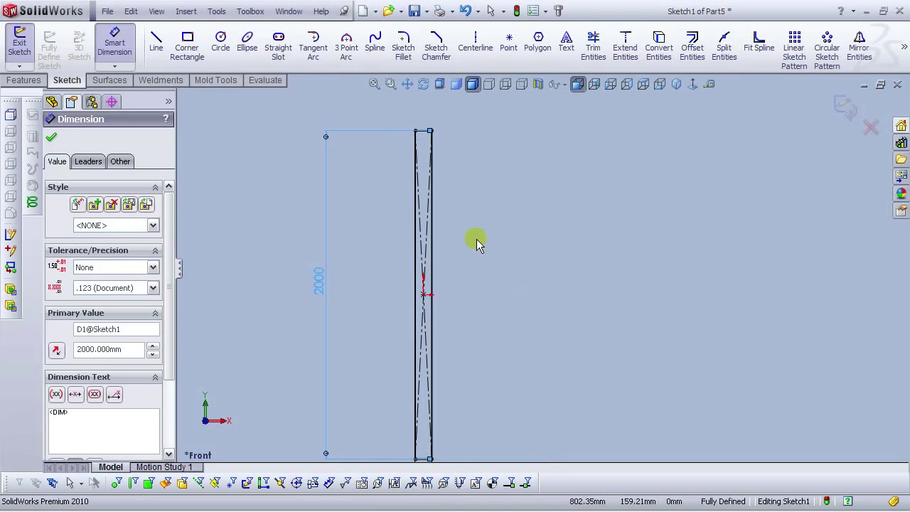
# Step: Extrude the dimensioned rectangle as a blind boss from the sketch plane to form the tall bar
pyautogui.scroll(1, 484, 251)
pyautogui.scroll(2, 485, 251)
pyautogui.click(551, 276)
pyautogui.scroll(-2, 516, 271)
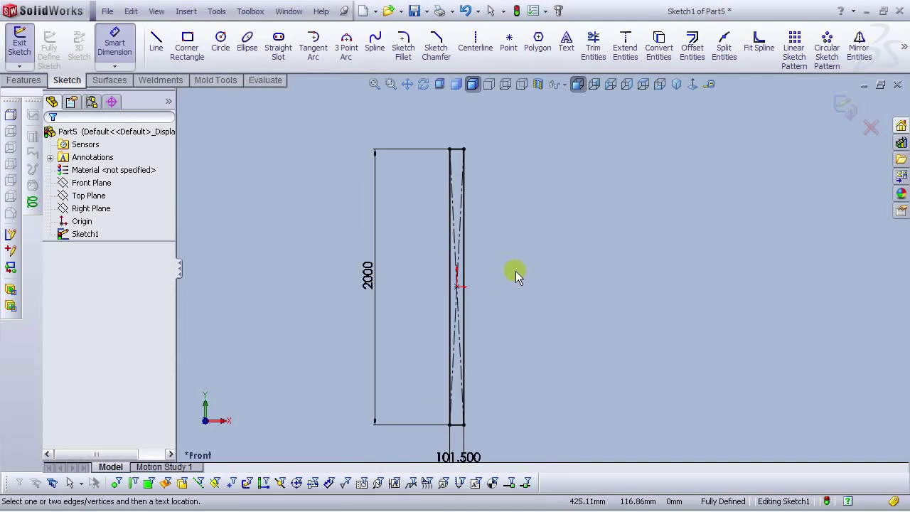
pyautogui.click(28, 83)
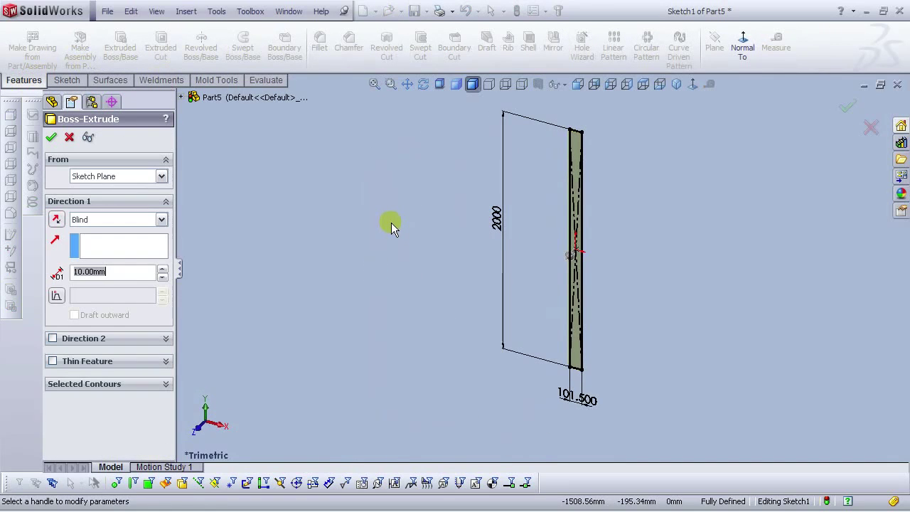
pyautogui.write('5')
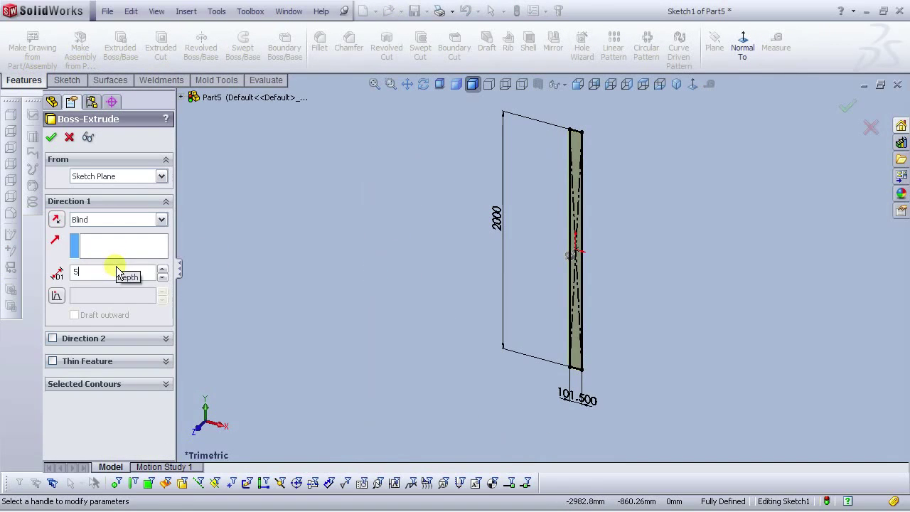
pyautogui.click(51, 137)
pyautogui.scroll(-4, 597, 167)
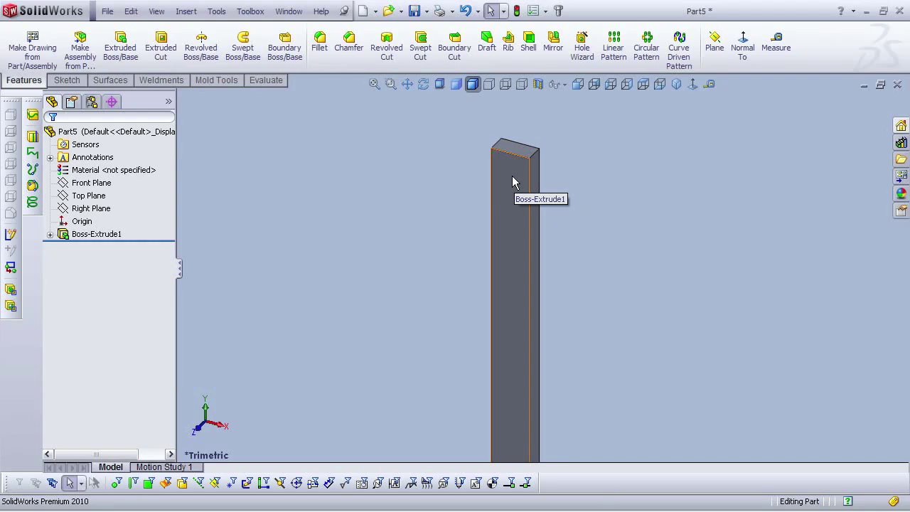
# Step: Sketch a corner rectangle about 41 mm wide and 171 mm high on the bar's front face, starting at its upper-right corner
pyautogui.click(512, 178)
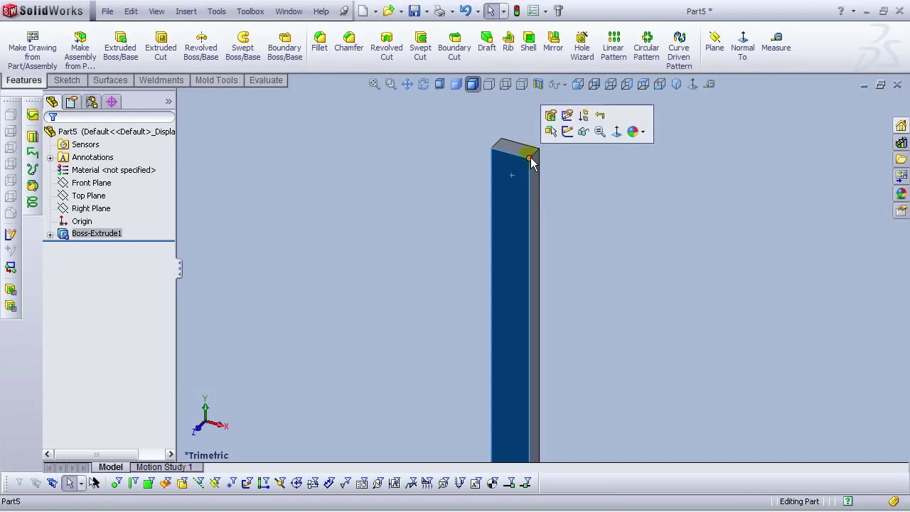
pyautogui.click(566, 132)
pyautogui.click(692, 85)
pyautogui.scroll(-4, 594, 119)
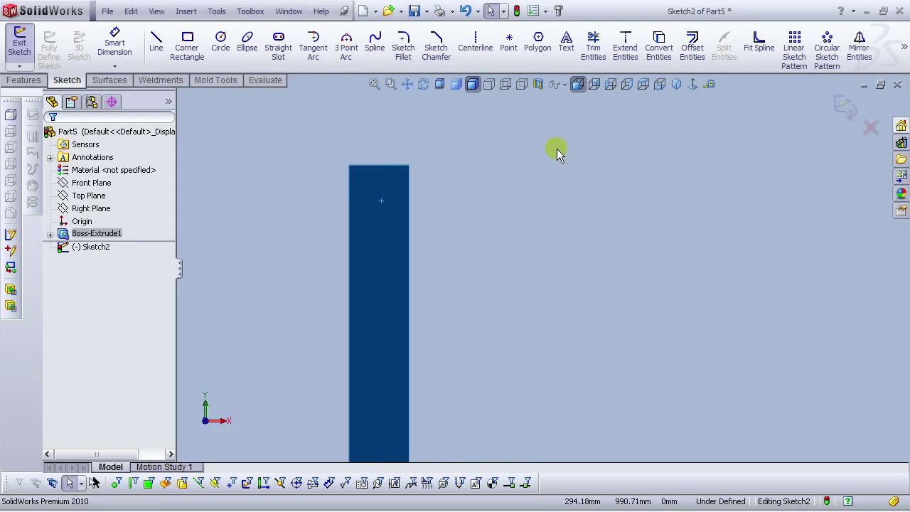
pyautogui.click(332, 126)
pyautogui.click(187, 46)
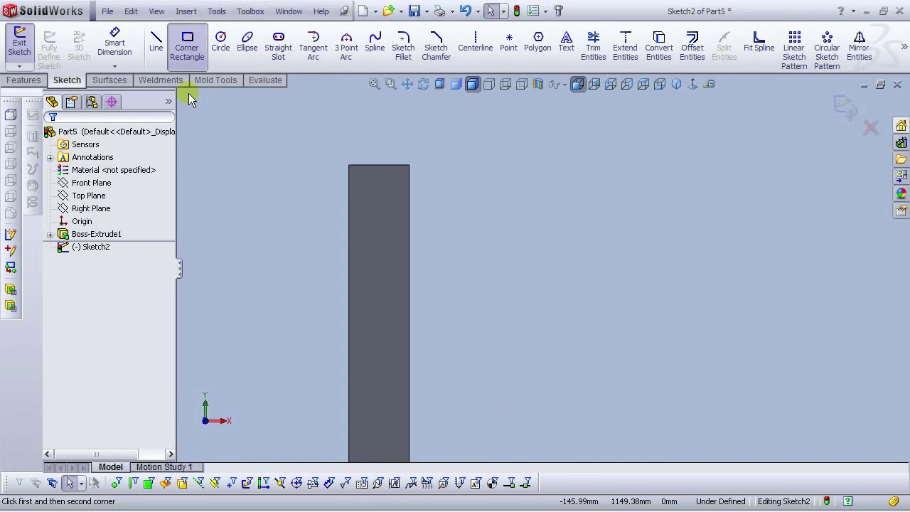
pyautogui.click(409, 166)
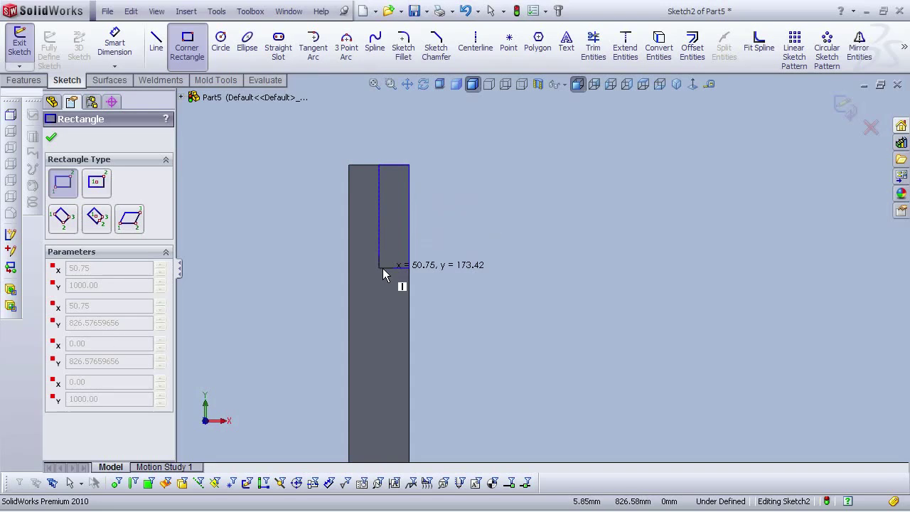
pyautogui.scroll(-1, 383, 268)
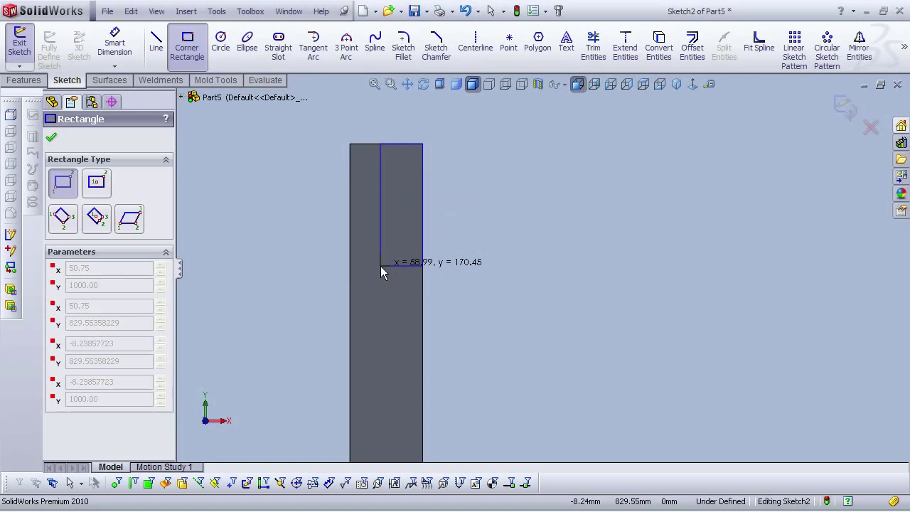
pyautogui.click(393, 267)
# Step: Dimension the corner rectangle's height to 101.5 mm and add a width dimension along its top edge
pyautogui.click(114, 44)
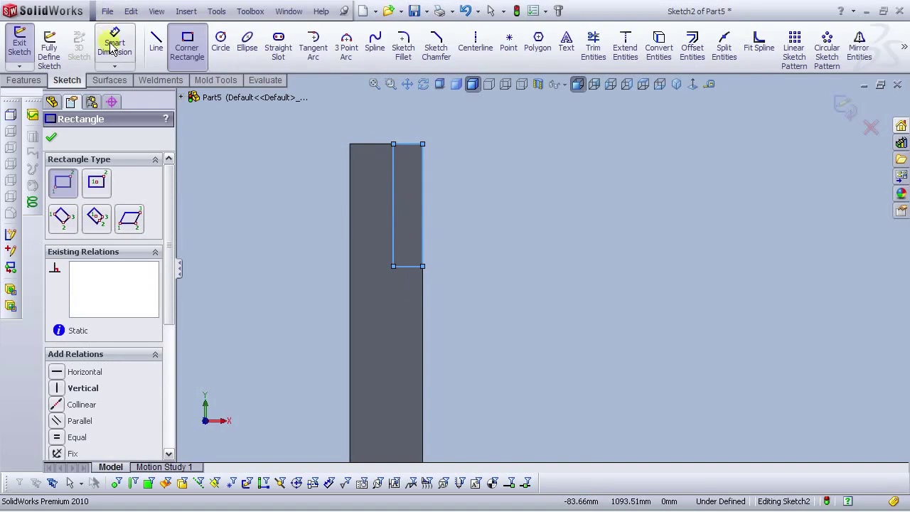
pyautogui.click(472, 213)
pyautogui.click(473, 213)
pyautogui.write('101.5')
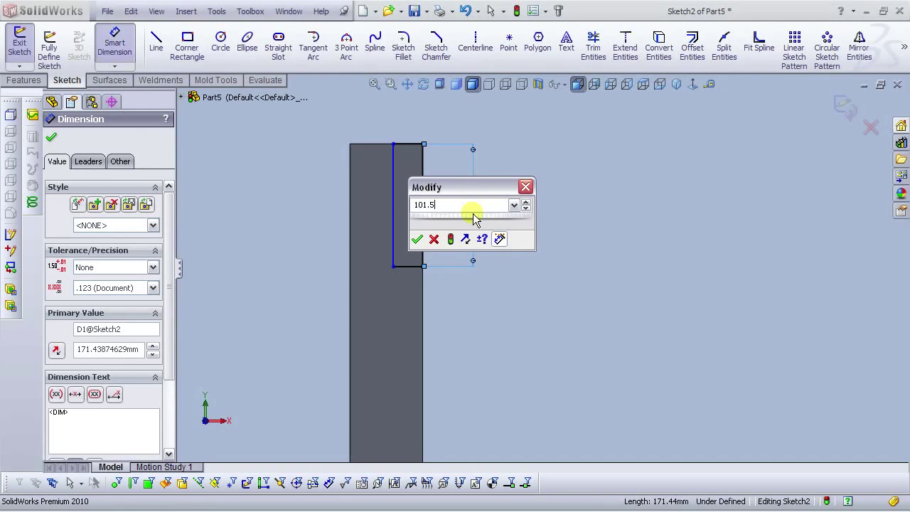
pyautogui.press('Return')
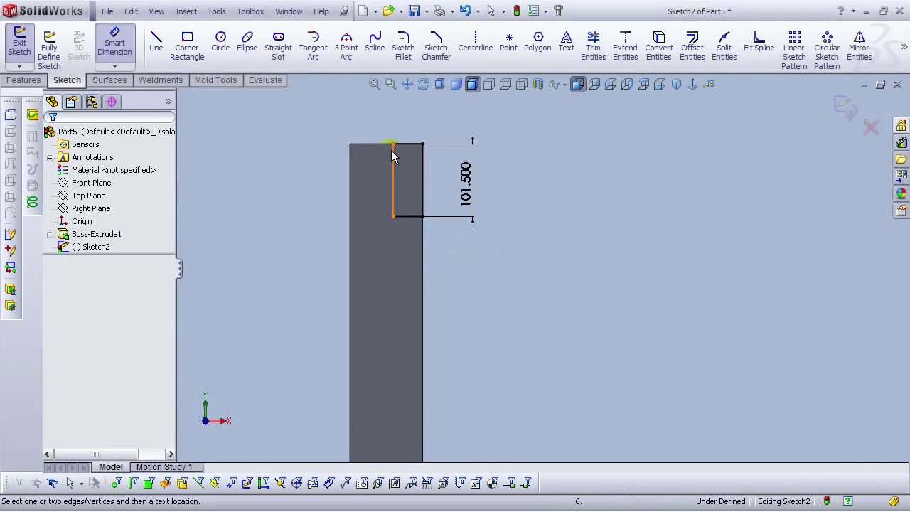
pyautogui.click(407, 144)
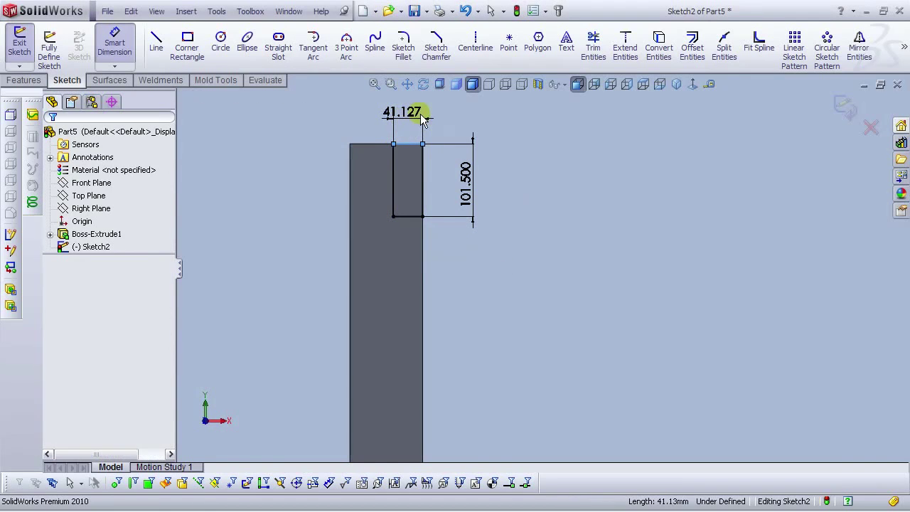
pyautogui.click(422, 120)
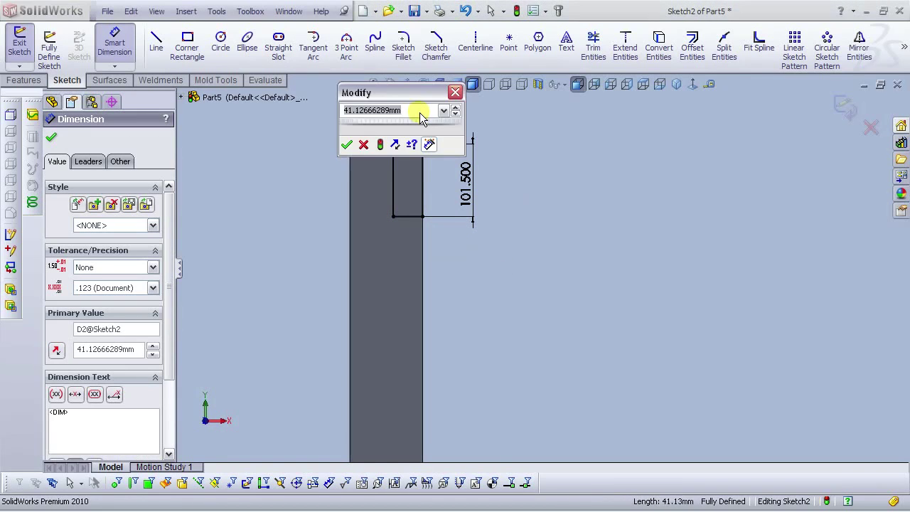
# Step: Set the width of the rectangle at the bar's upper end to 50.5 mm
pyautogui.write('50.5')
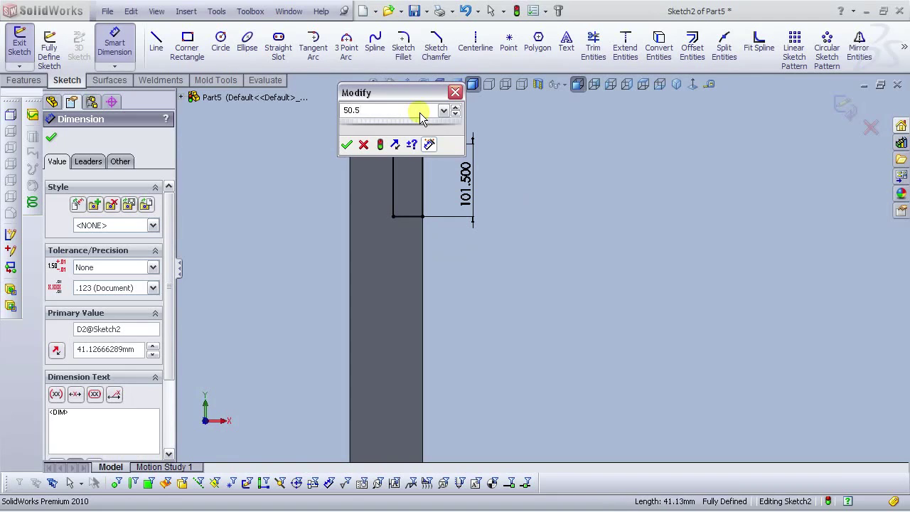
pyautogui.press('Return')
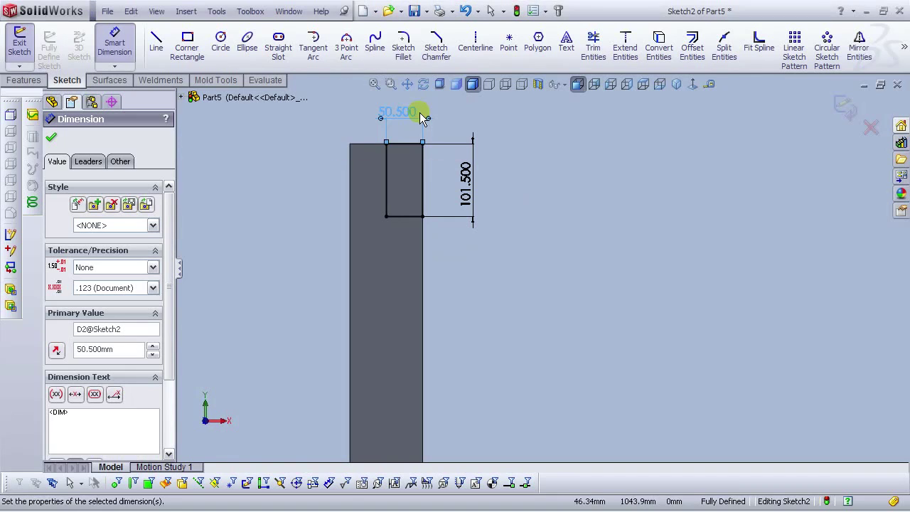
pyautogui.click(486, 297)
# Step: Sketch a second corner rectangle about 37 mm wide and 283 mm tall from the bar's right edge, below the upper rectangle
pyautogui.scroll(4, 480, 310)
pyautogui.scroll(2, 578, 339)
pyautogui.scroll(-1, 578, 342)
pyautogui.scroll(-1, 576, 293)
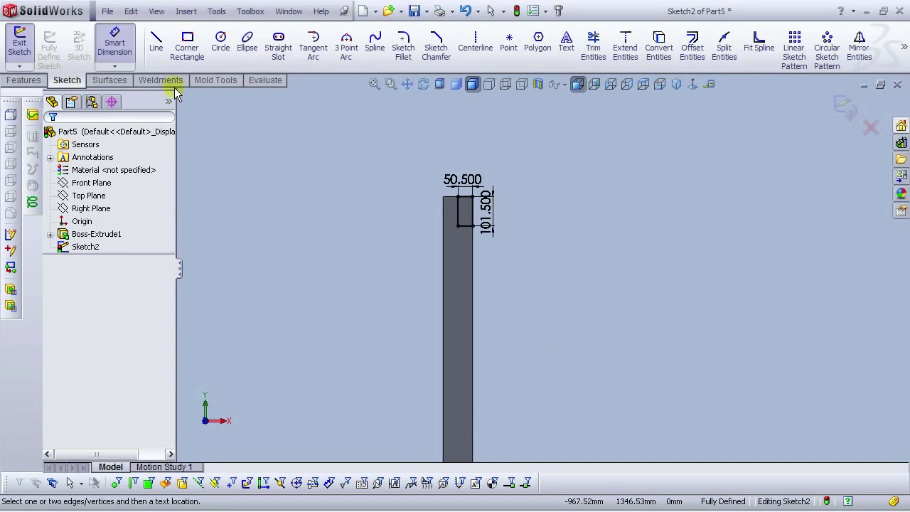
pyautogui.click(186, 50)
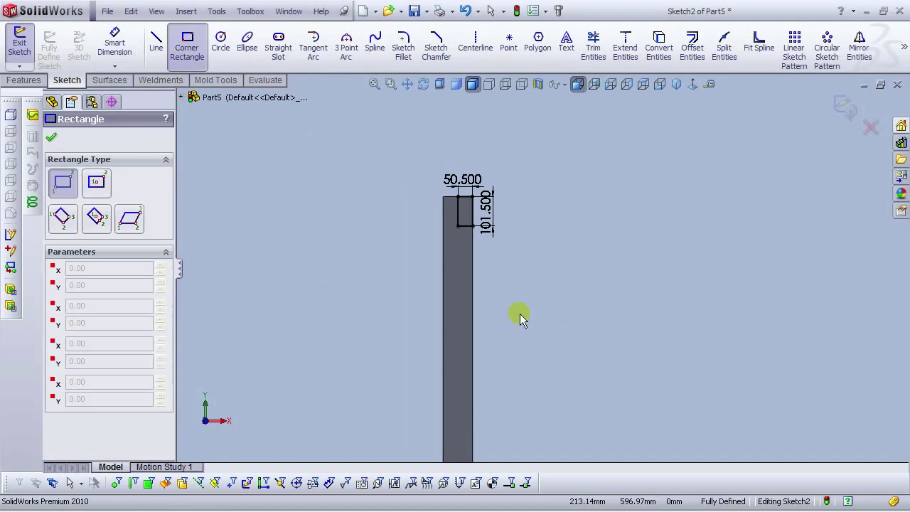
pyautogui.click(472, 329)
pyautogui.scroll(1, 472, 335)
pyautogui.scroll(1, 472, 334)
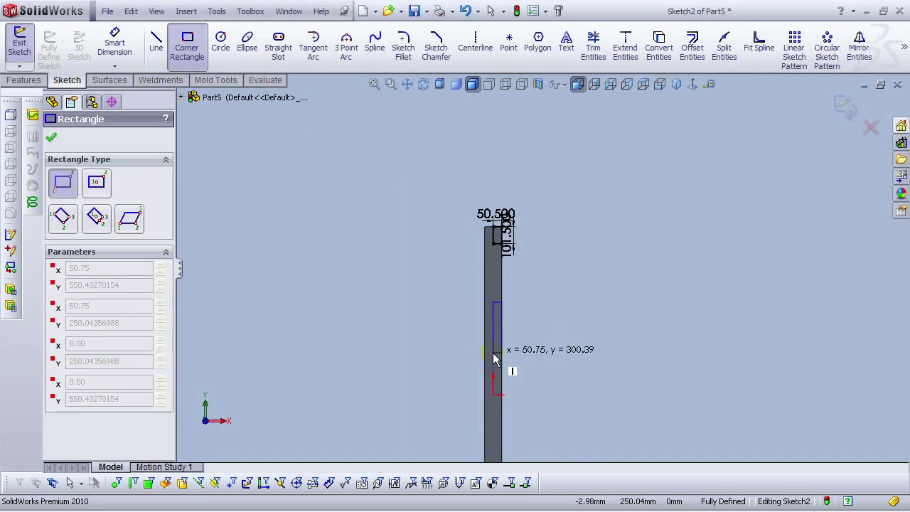
pyautogui.scroll(-3, 500, 350)
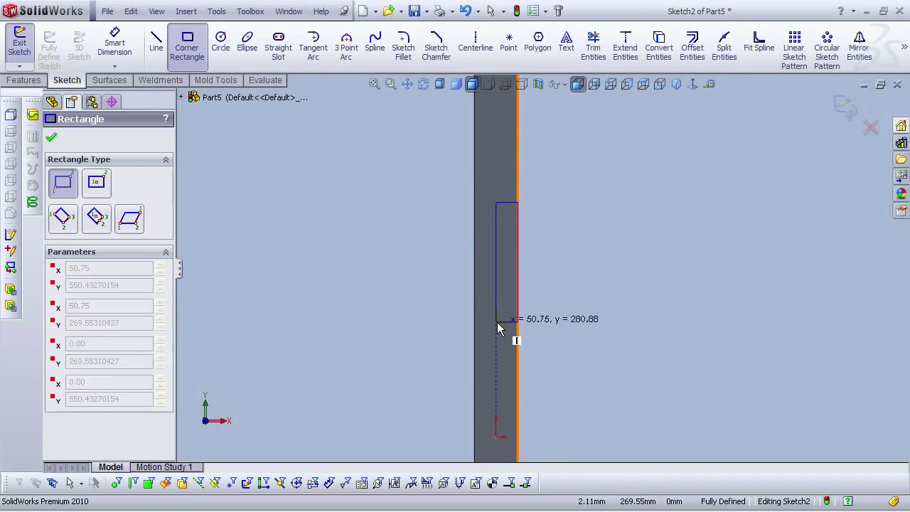
pyautogui.click(502, 322)
pyautogui.scroll(2, 551, 306)
pyautogui.scroll(-2, 579, 278)
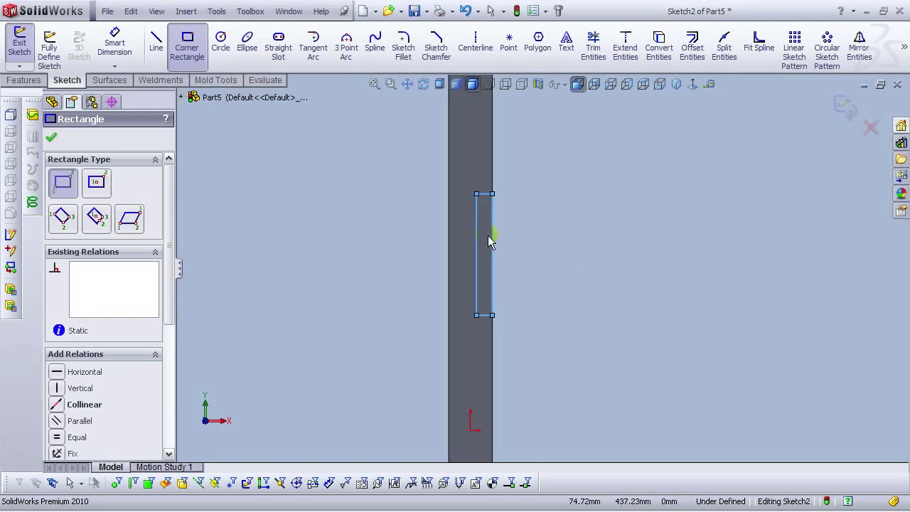
# Step: Dimension the second rectangle's height along the bar's right edge as 101.5 mm
pyautogui.click(129, 59)
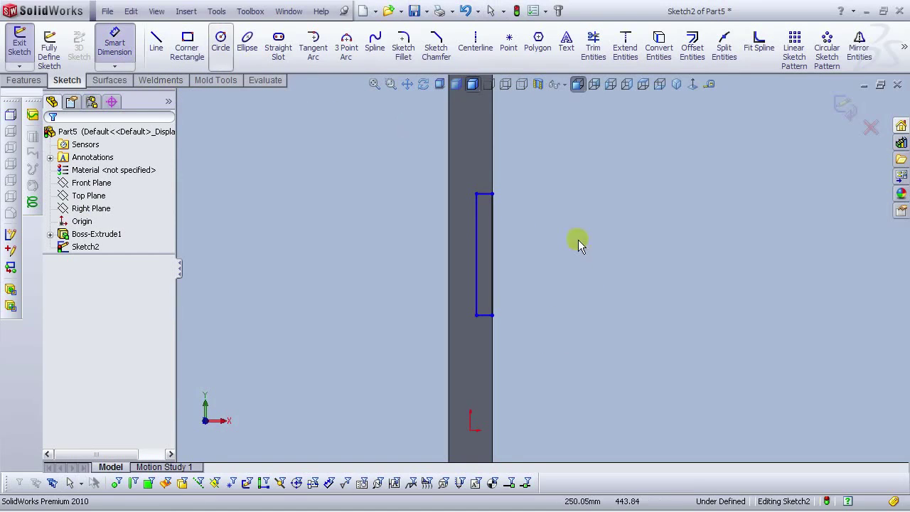
pyautogui.click(501, 252)
pyautogui.click(536, 254)
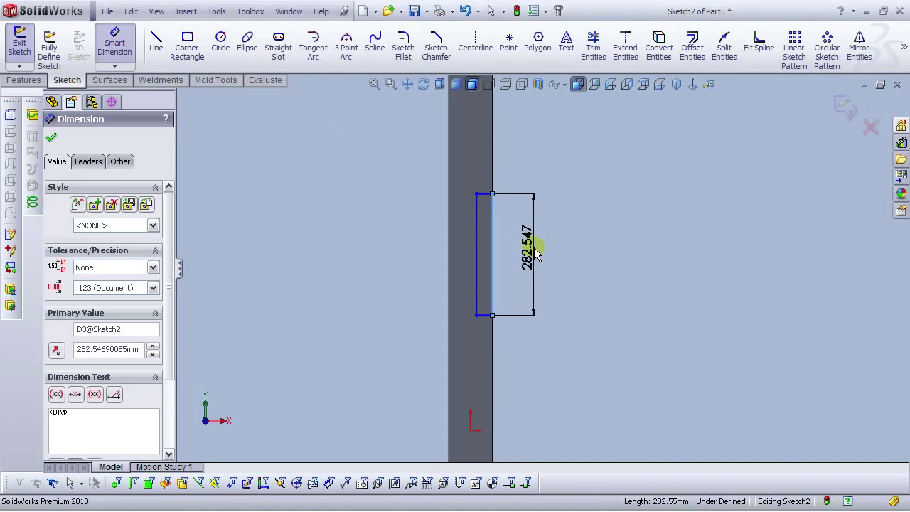
pyautogui.write('101.5')
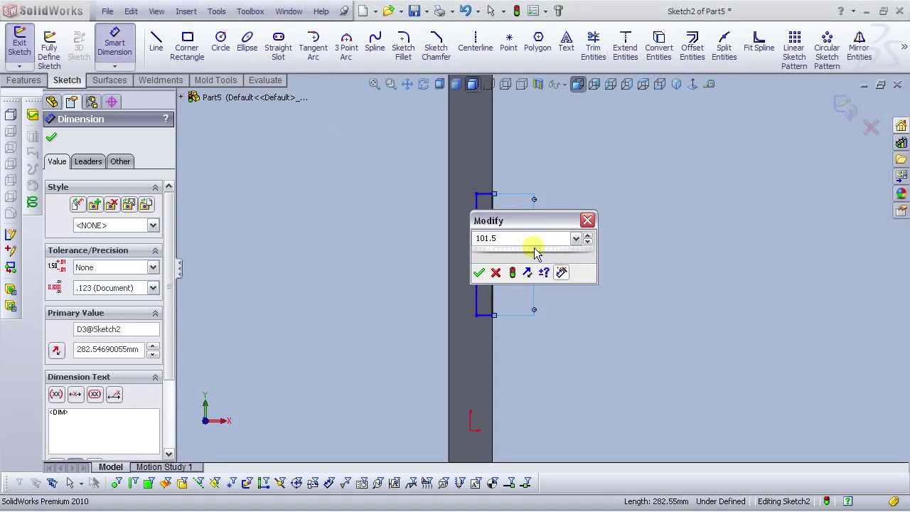
pyautogui.press('Return')
pyautogui.click(534, 247)
# Step: Dimension the gap between the upper rectangle's bottom line and the second rectangle's top line as 317.7 mm
pyautogui.scroll(3, 534, 249)
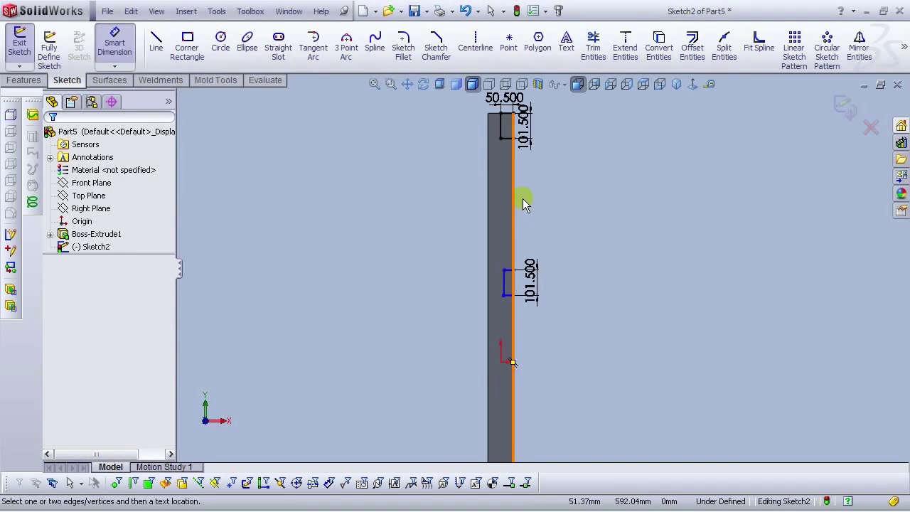
pyautogui.click(508, 139)
pyautogui.click(508, 269)
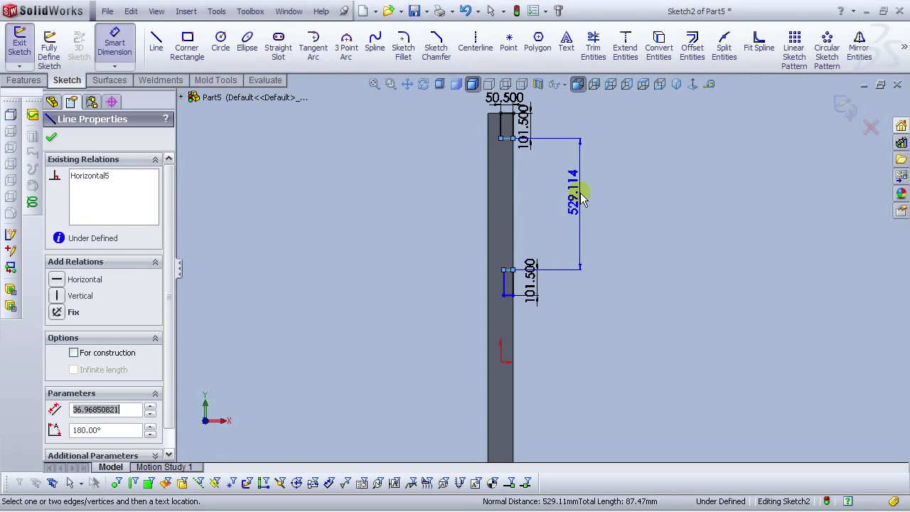
pyautogui.click(581, 198)
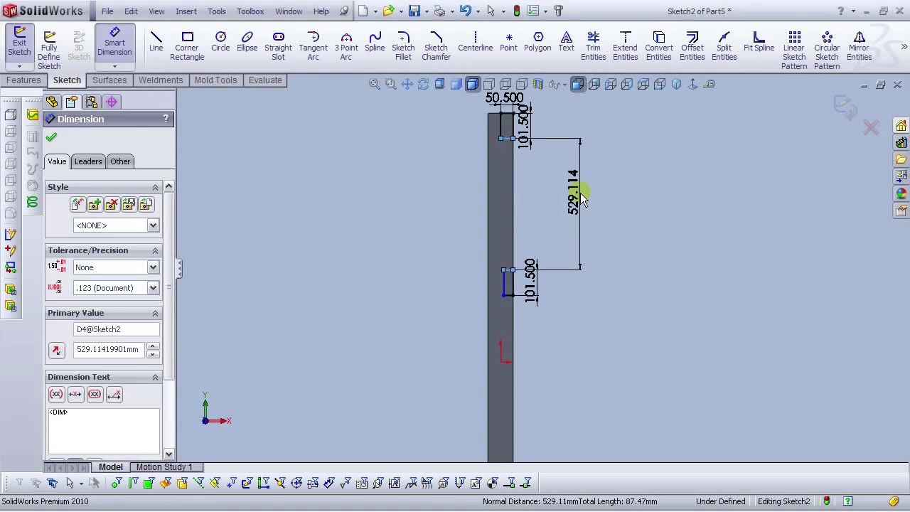
pyautogui.doubleClick(582, 198)
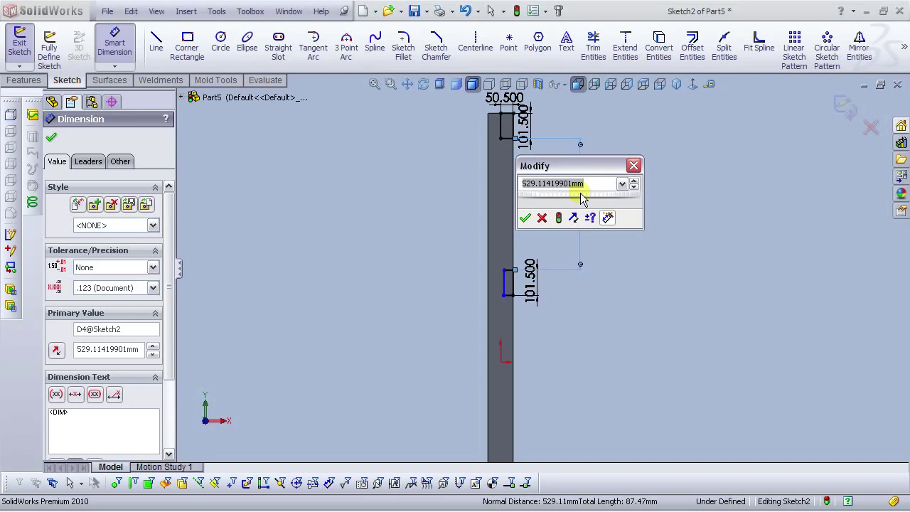
pyautogui.write('317.7')
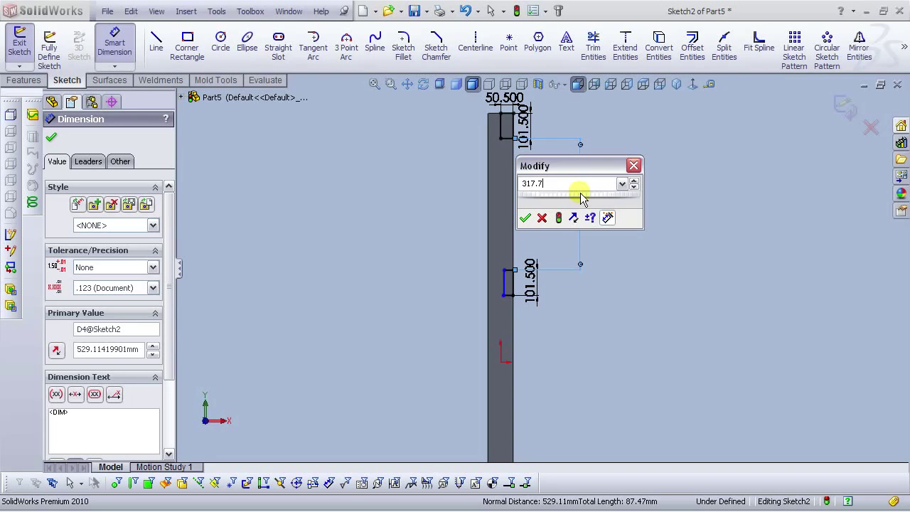
pyautogui.press('Return')
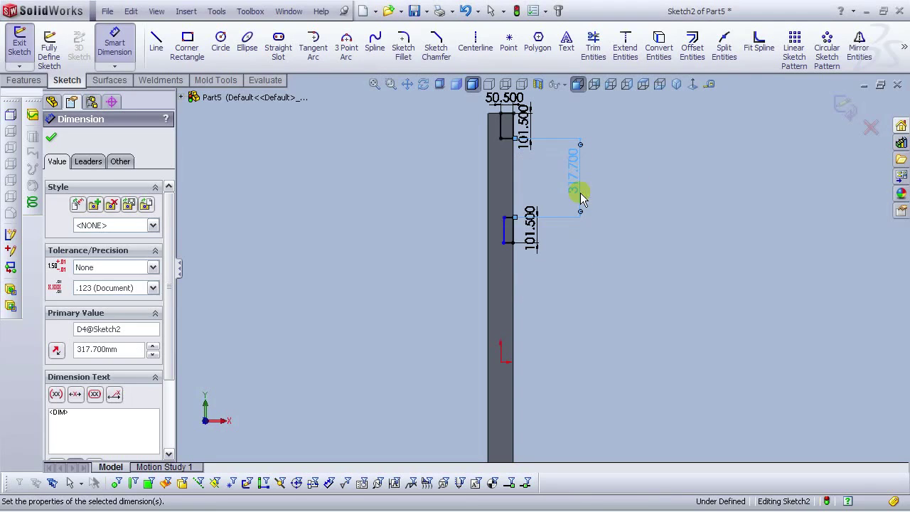
pyautogui.click(567, 245)
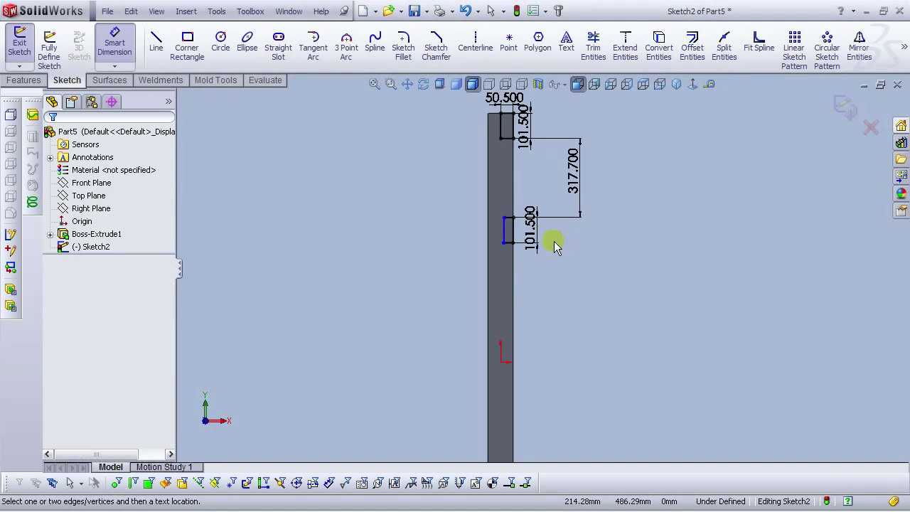
# Step: Dimension the second rectangle's width along its top line as 50.5 mm
pyautogui.scroll(-3, 548, 224)
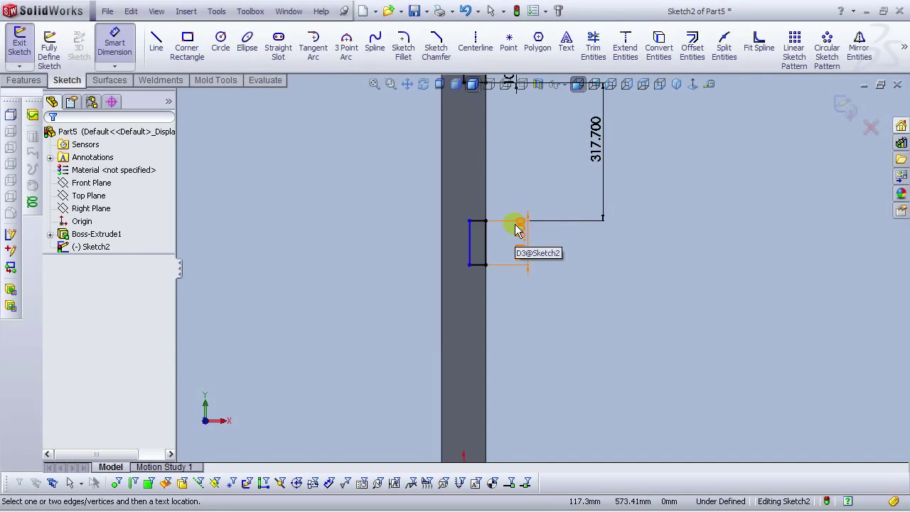
pyautogui.scroll(-2, 517, 229)
pyautogui.click(473, 230)
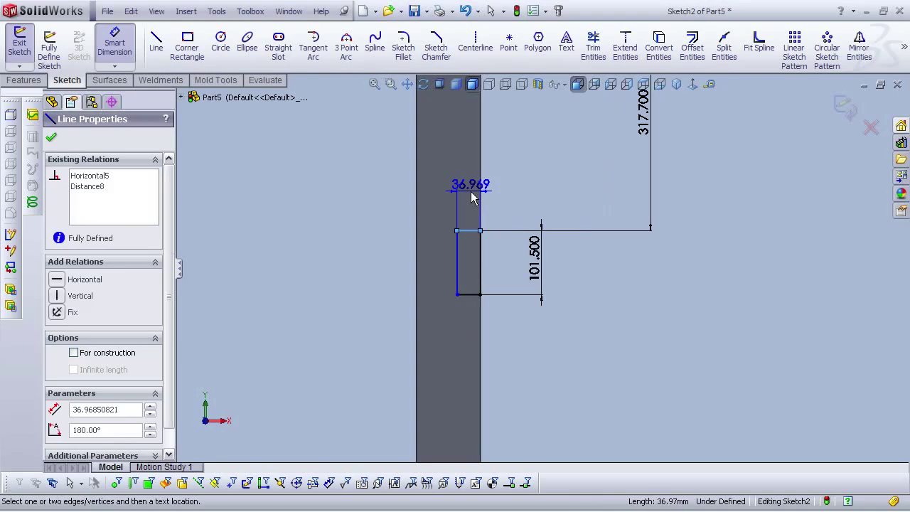
pyautogui.click(509, 198)
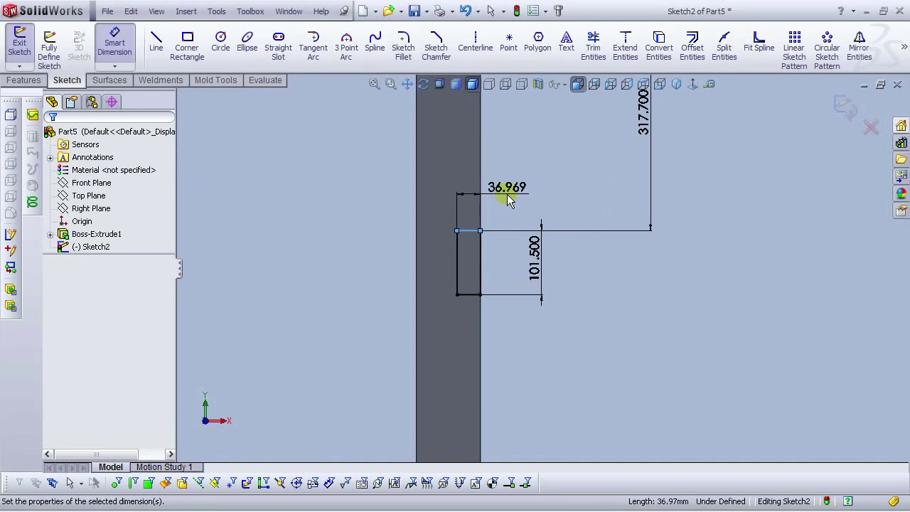
pyautogui.write('50.5')
pyautogui.press('Return')
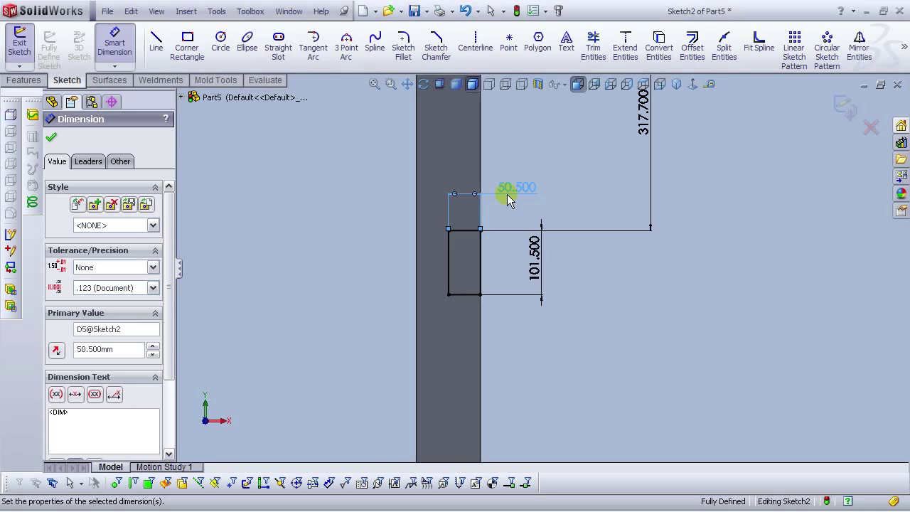
pyautogui.click(611, 344)
# Step: Sketch a third corner rectangle from the bar's lower-left corner, about 36 mm wide and 179 mm tall
pyautogui.scroll(3, 603, 263)
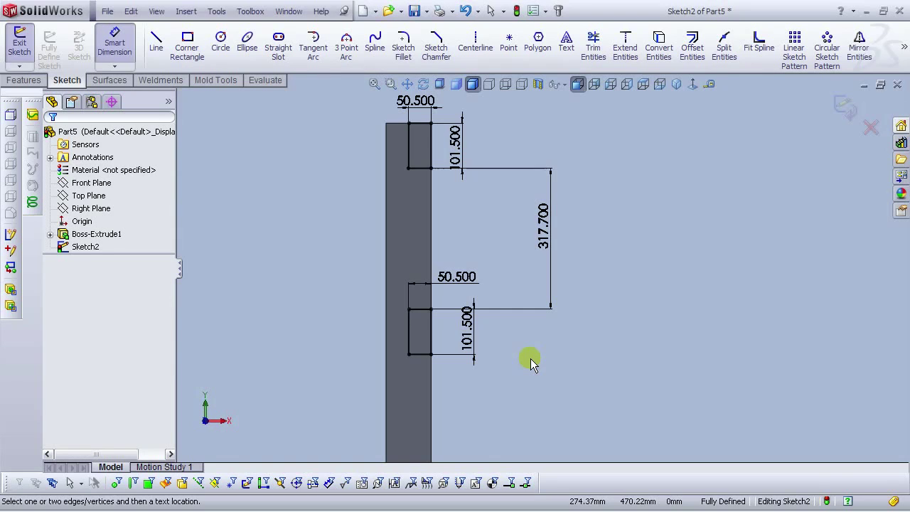
pyautogui.scroll(3, 530, 358)
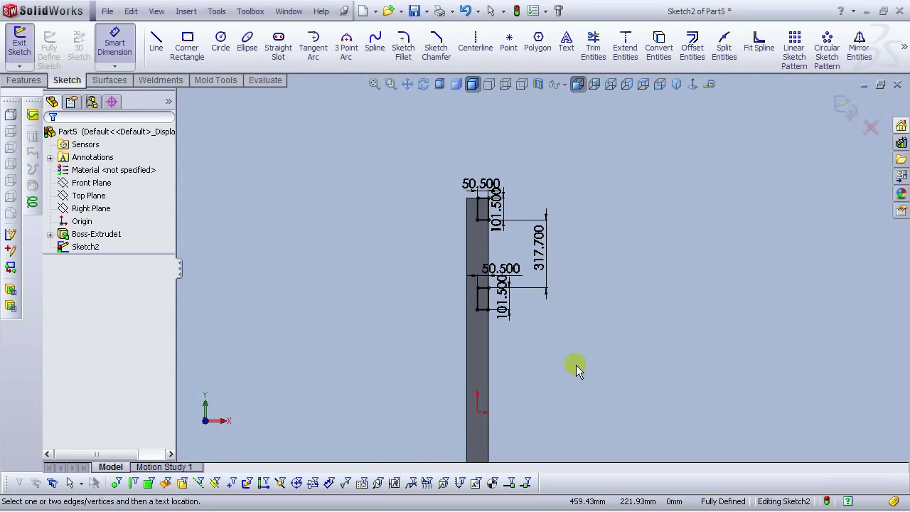
pyautogui.scroll(1, 576, 365)
pyautogui.scroll(-1, 628, 387)
pyautogui.click(185, 53)
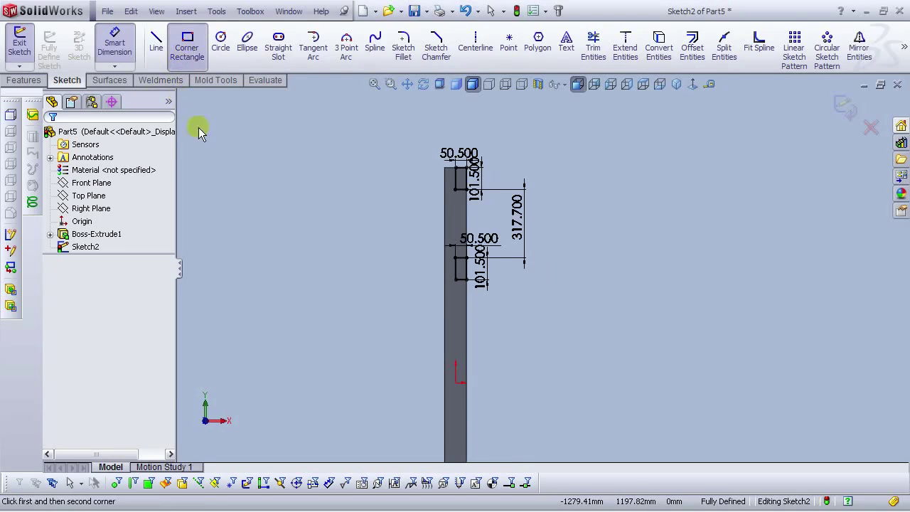
pyautogui.scroll(2, 549, 359)
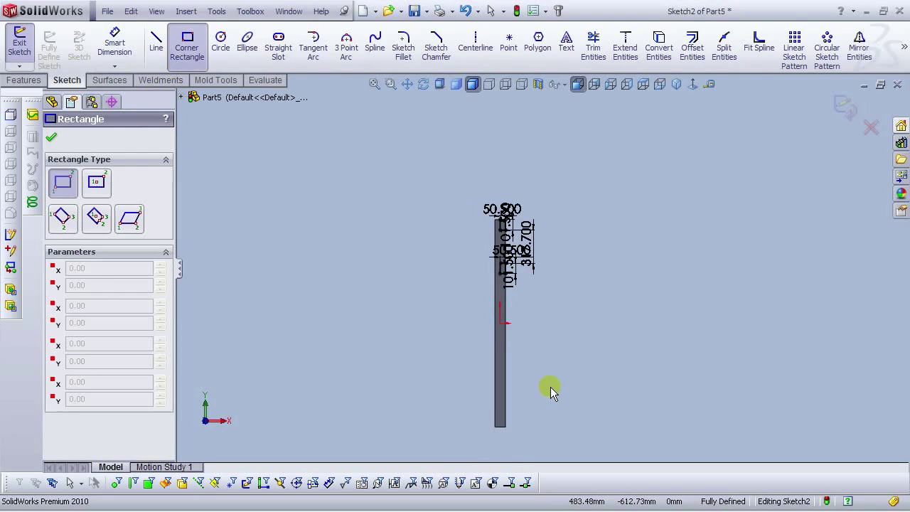
pyautogui.scroll(-2, 551, 388)
pyautogui.scroll(-2, 434, 445)
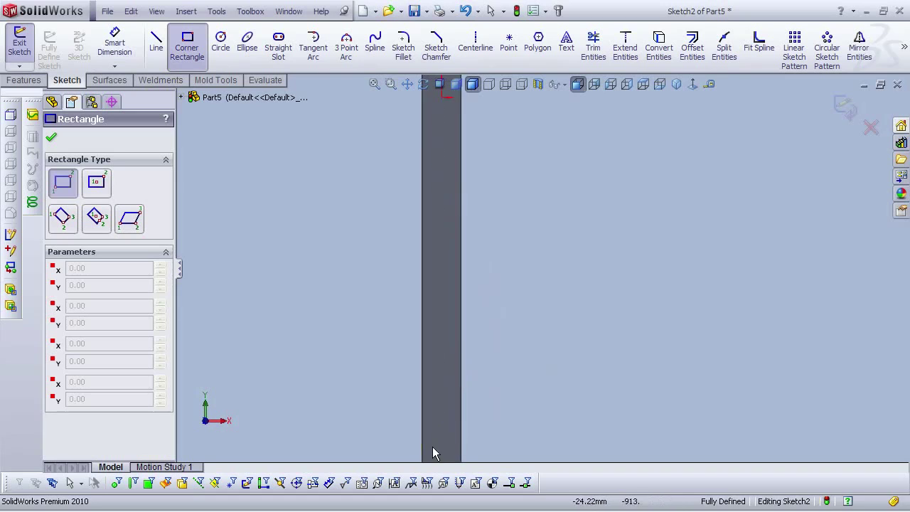
pyautogui.scroll(2, 433, 444)
pyautogui.scroll(-3, 494, 392)
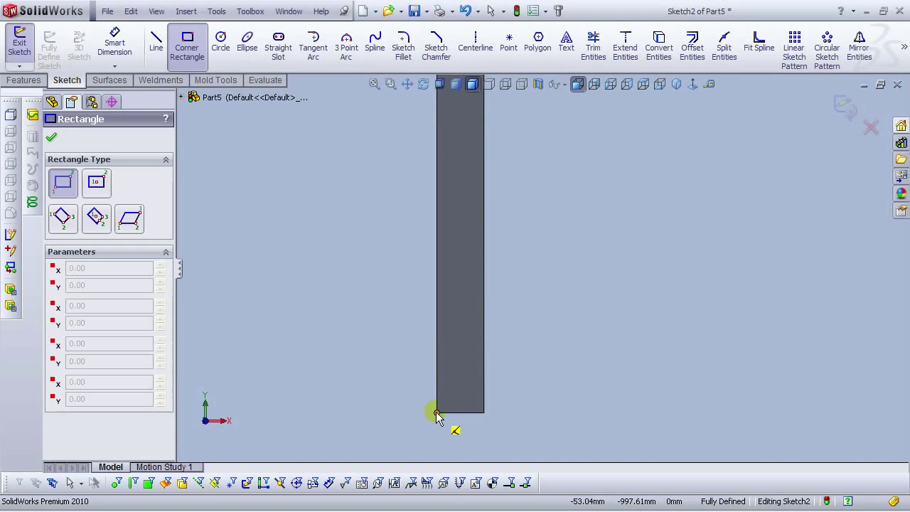
pyautogui.click(436, 413)
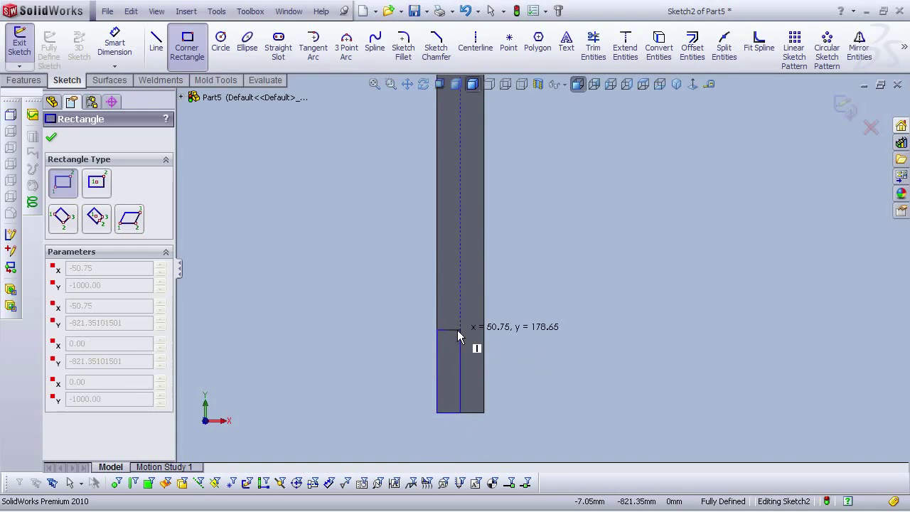
pyautogui.click(454, 330)
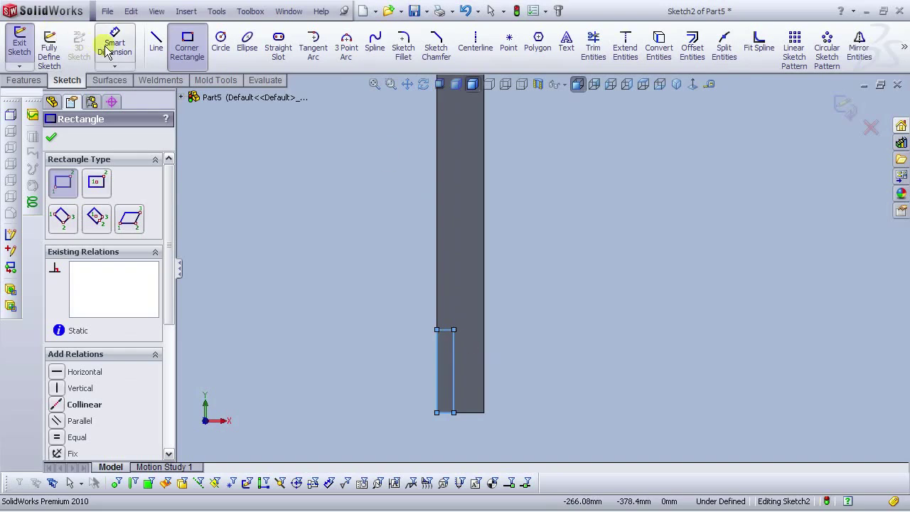
# Step: Dimension the height of the rectangle at the bar's lower-left corner as 101.5 mm
pyautogui.click(114, 44)
pyautogui.click(436, 373)
pyautogui.click(385, 371)
pyautogui.write('1')
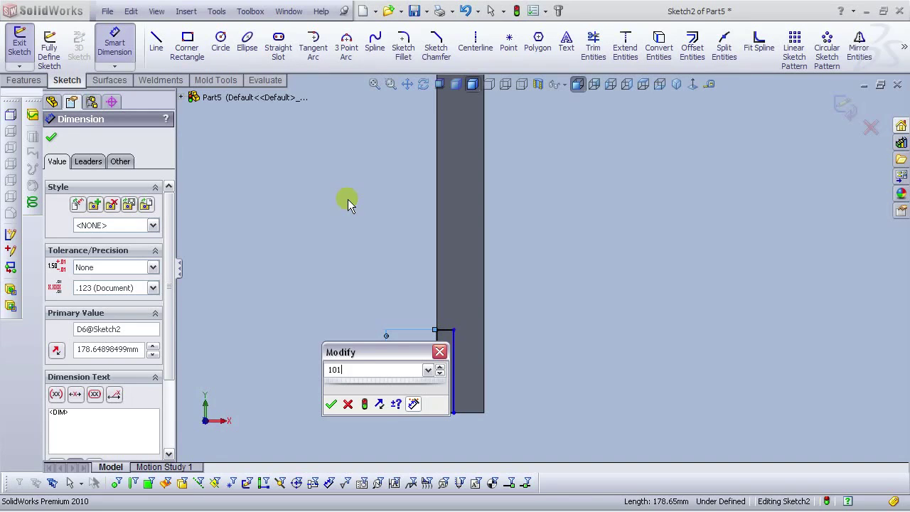
pyautogui.write('11.5')
pyautogui.press('Return')
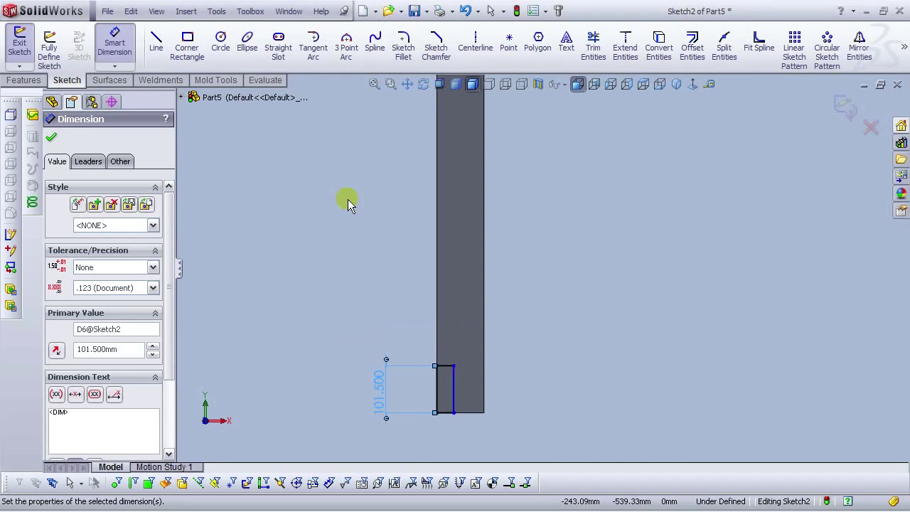
# Step: Dimension the width of the rectangle at the bar's lower-left corner along its bottom line as 50.5 mm
pyautogui.click(445, 412)
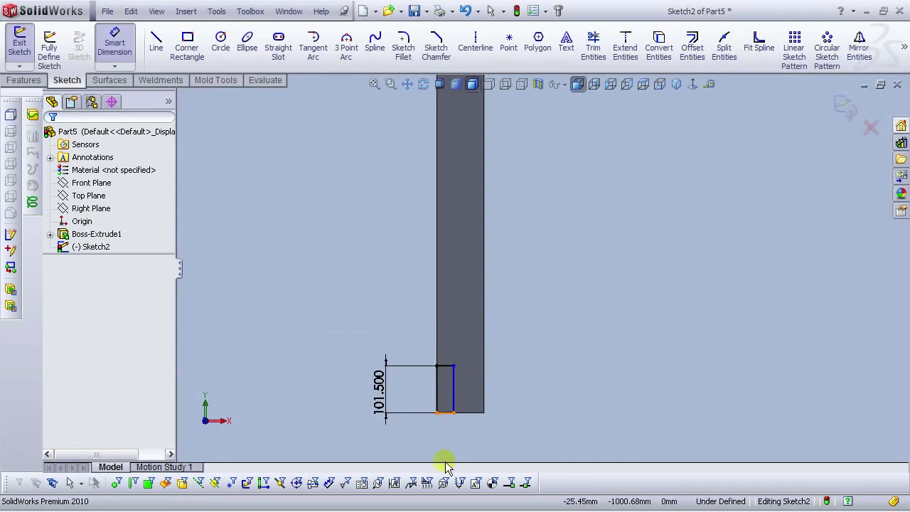
pyautogui.click(409, 453)
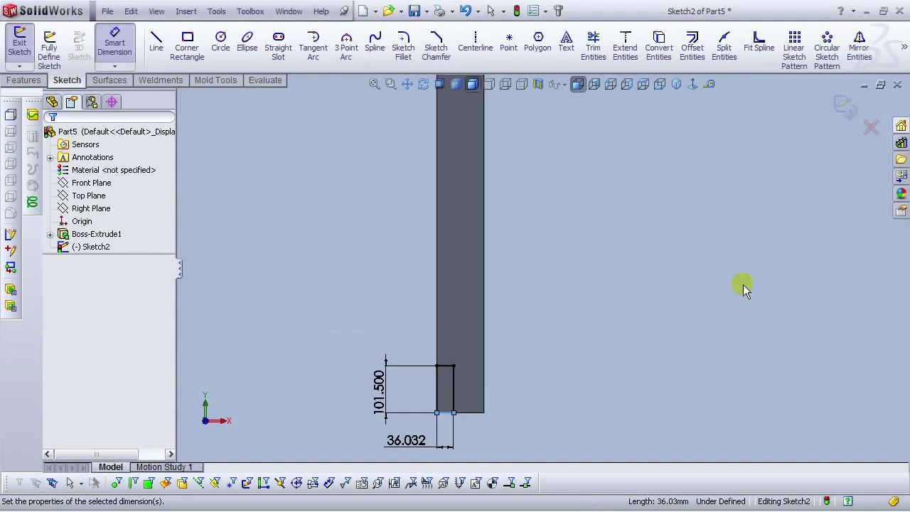
pyautogui.write('50.5')
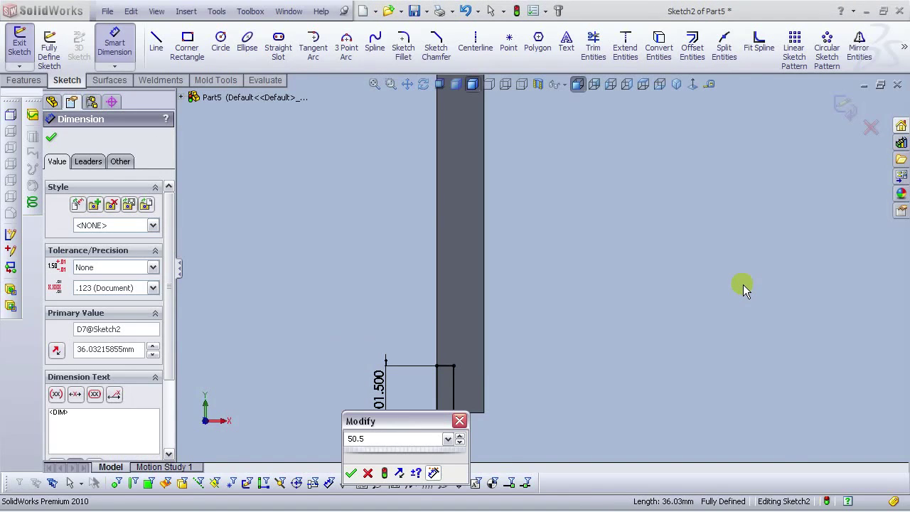
pyautogui.press('Return')
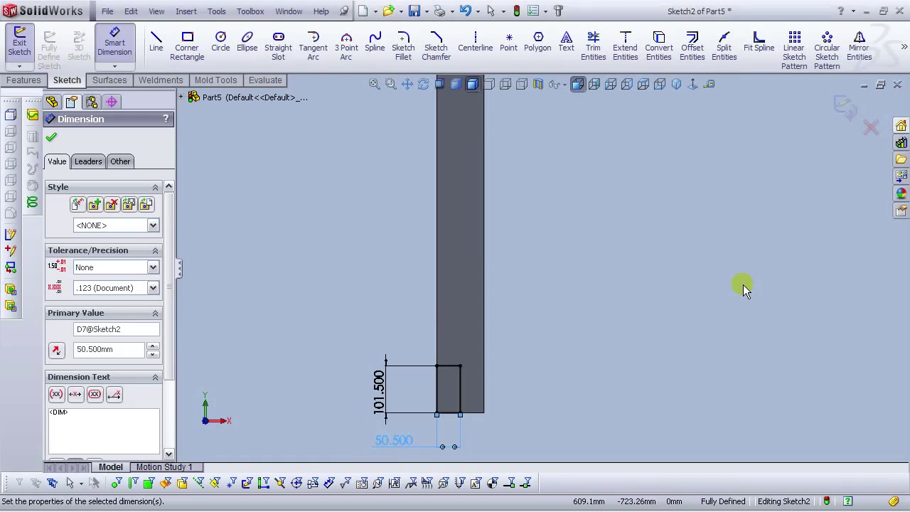
# Step: Cut the three notch rectangles out of the bar with an Extruded Cut set to Through All
pyautogui.click(743, 285)
pyautogui.scroll(8, 653, 281)
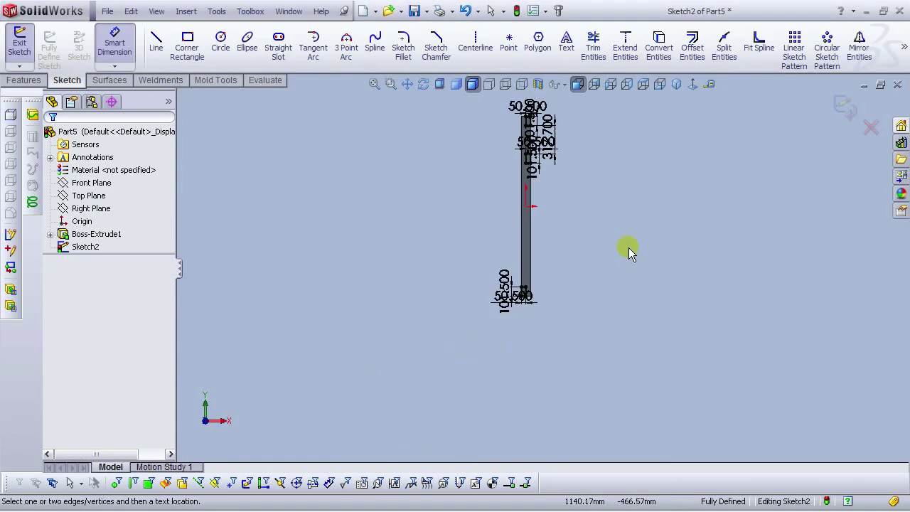
pyautogui.scroll(-2, 488, 290)
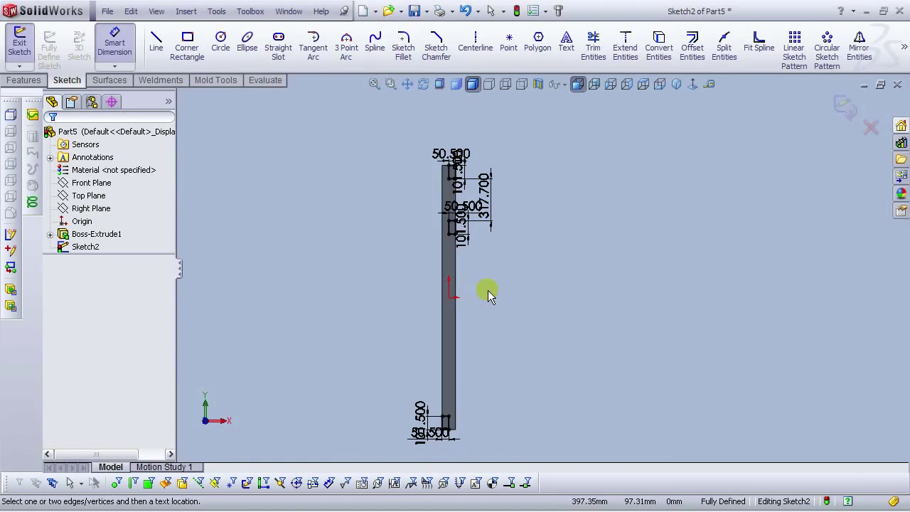
pyautogui.click(23, 79)
pyautogui.click(161, 46)
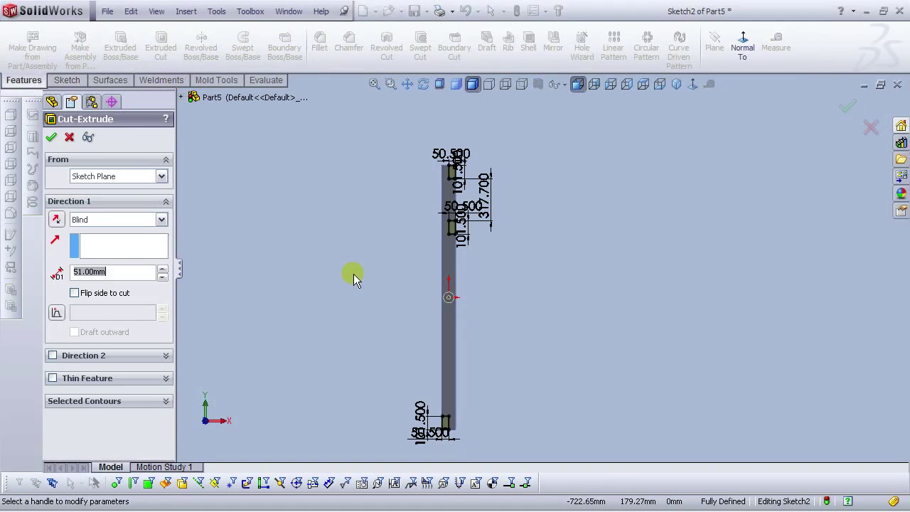
pyautogui.click(98, 221)
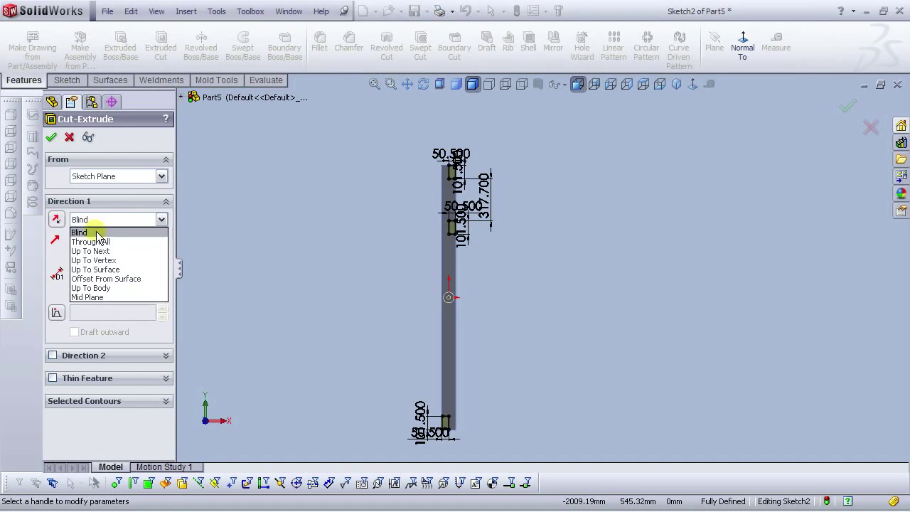
pyautogui.click(89, 238)
pyautogui.click(52, 137)
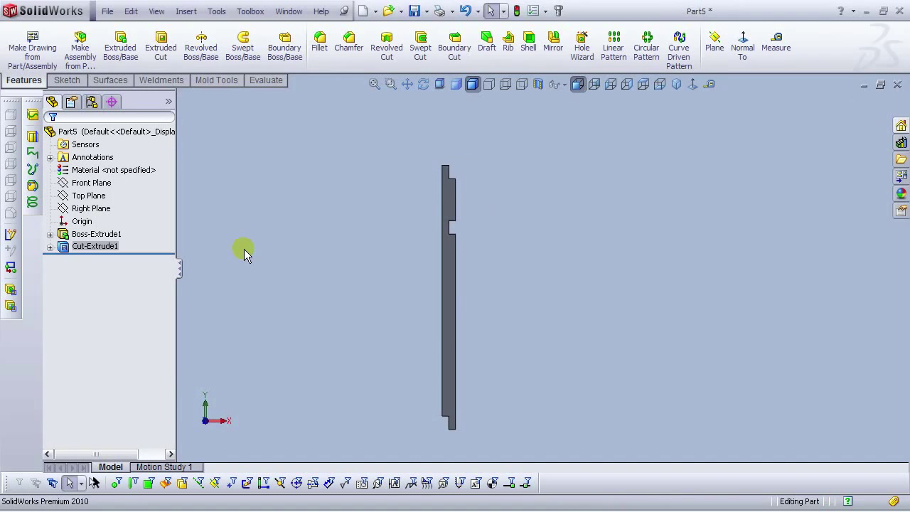
# Step: Start a sketch on the bar's front face and draw a circle of about 13 mm radius beside the lower notch
pyautogui.scroll(-1, 493, 314)
pyautogui.scroll(1, 493, 314)
pyautogui.scroll(-1, 542, 200)
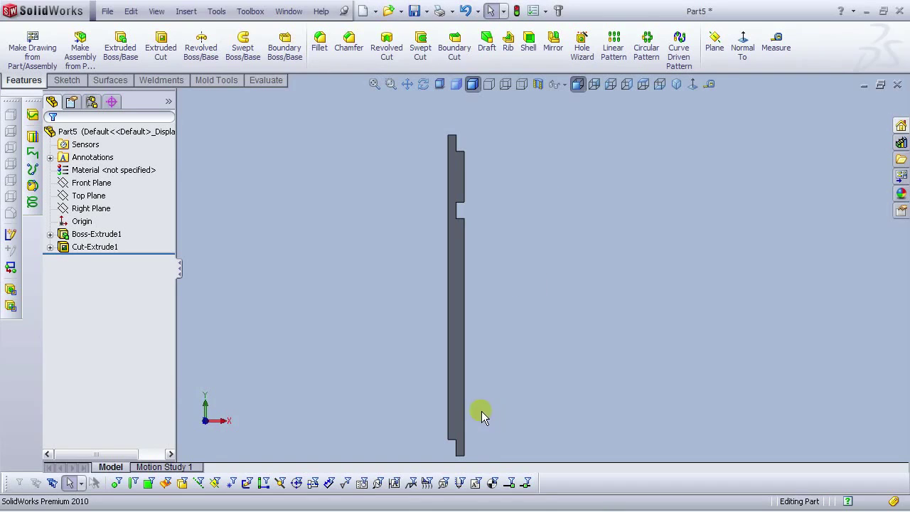
pyautogui.scroll(-3, 482, 411)
pyautogui.click(463, 388)
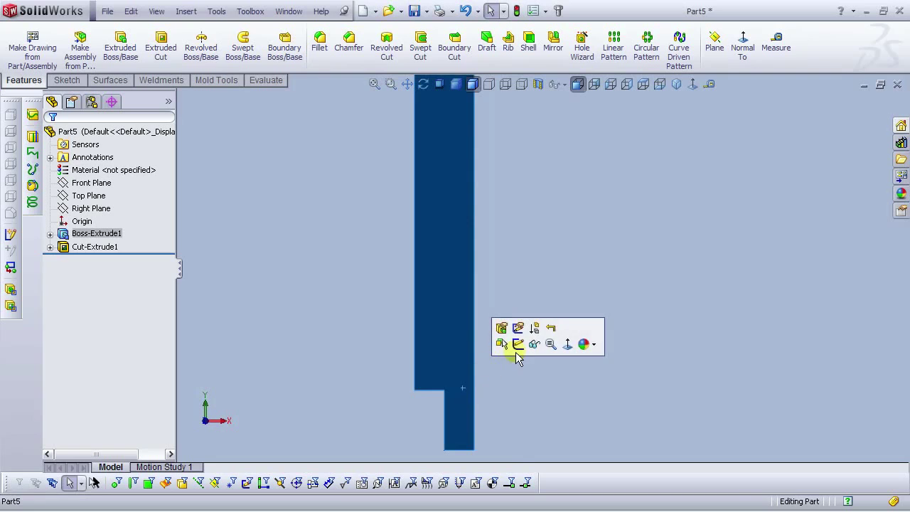
pyautogui.click(518, 351)
pyautogui.click(220, 43)
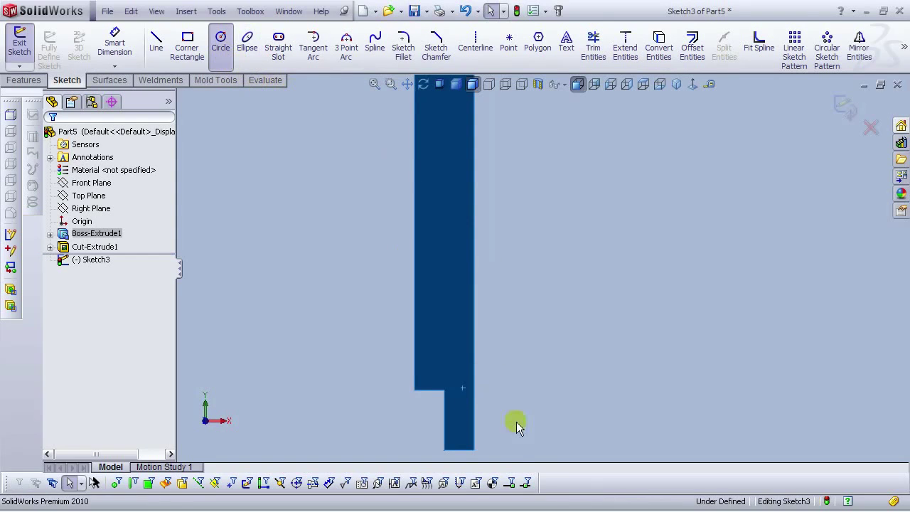
pyautogui.scroll(-2, 502, 400)
pyautogui.click(437, 354)
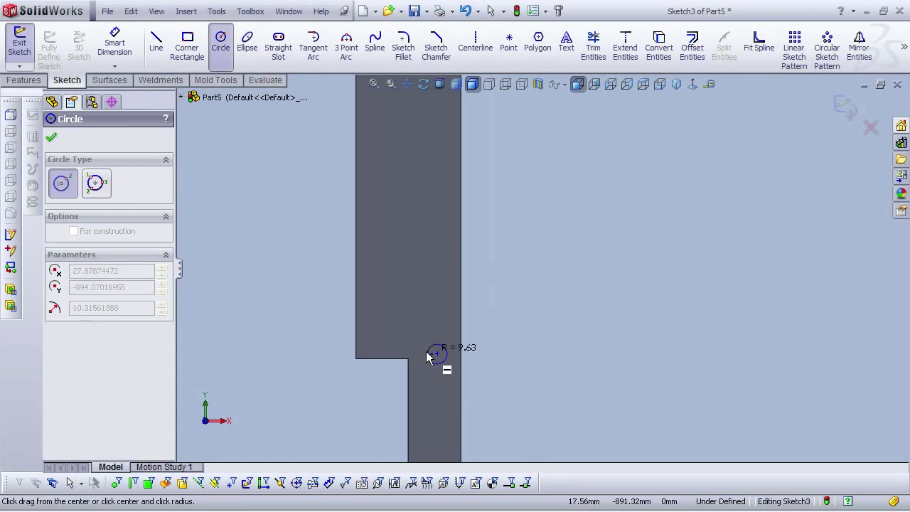
pyautogui.click(424, 352)
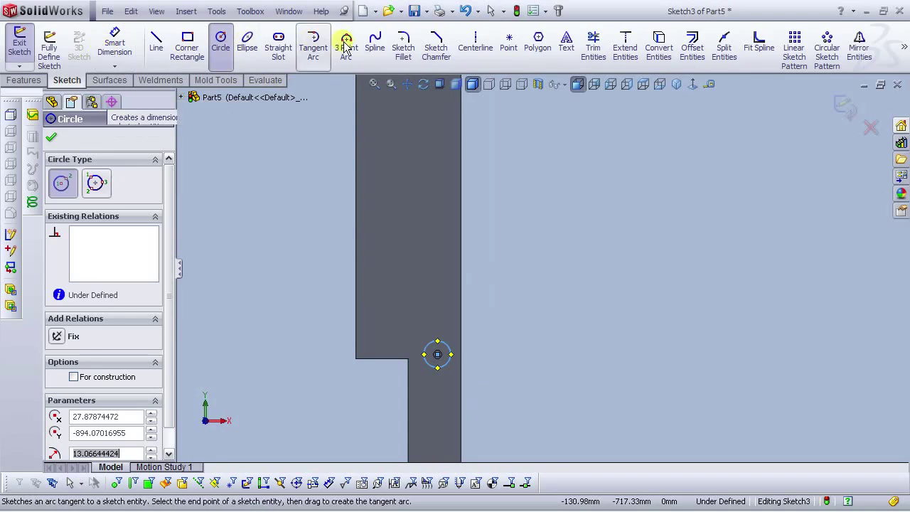
# Step: Sketch a vertical centerline about 177 mm long upward from the midpoint of the bar's bottom edge
pyautogui.click(468, 58)
pyautogui.scroll(1, 484, 446)
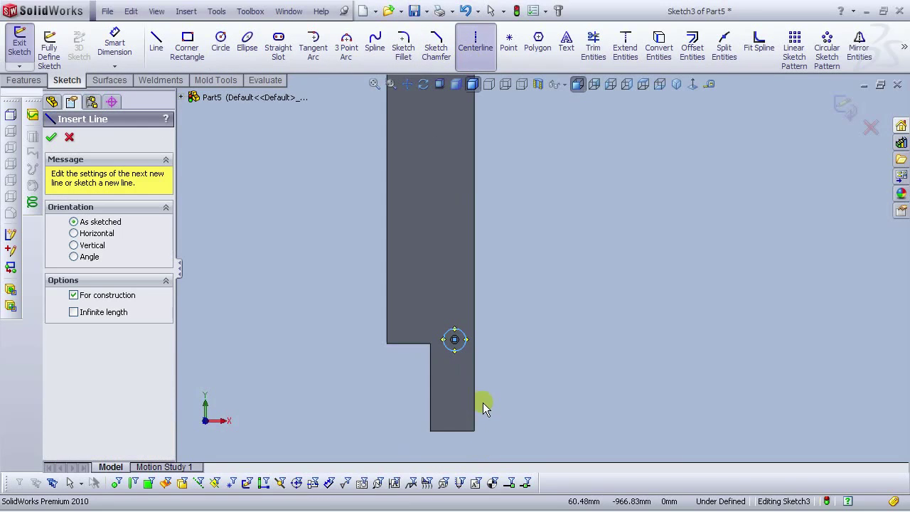
pyautogui.click(452, 431)
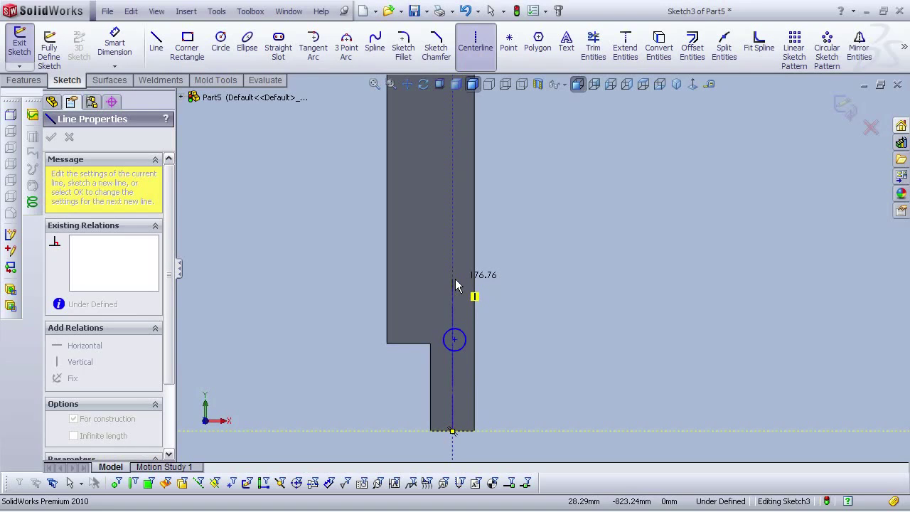
pyautogui.click(453, 280)
pyautogui.rightClick(464, 288)
pyautogui.click(475, 229)
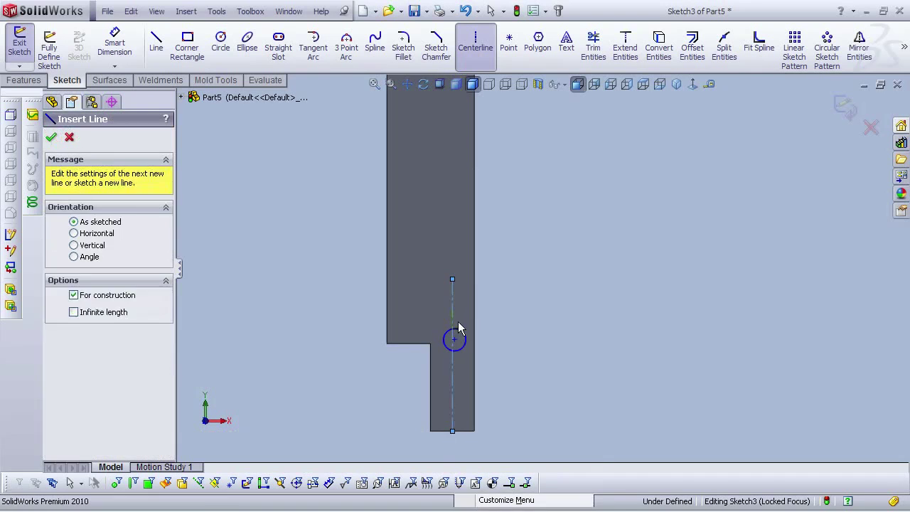
# Step: Make the circle's center point coincident with the vertical centerline
pyautogui.scroll(-2, 458, 327)
pyautogui.click(458, 347)
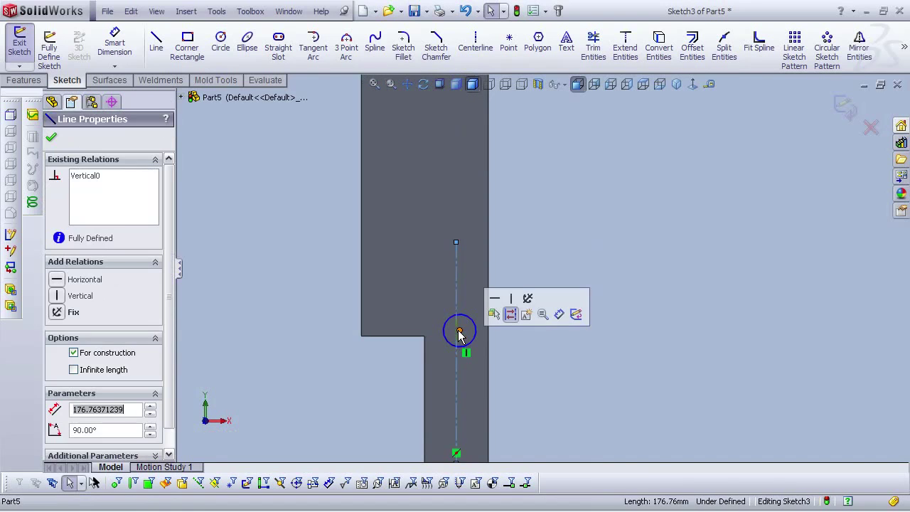
pyautogui.click(459, 331)
pyautogui.keyDown('ctrl'); pyautogui.click(456, 329); pyautogui.keyUp('ctrl')
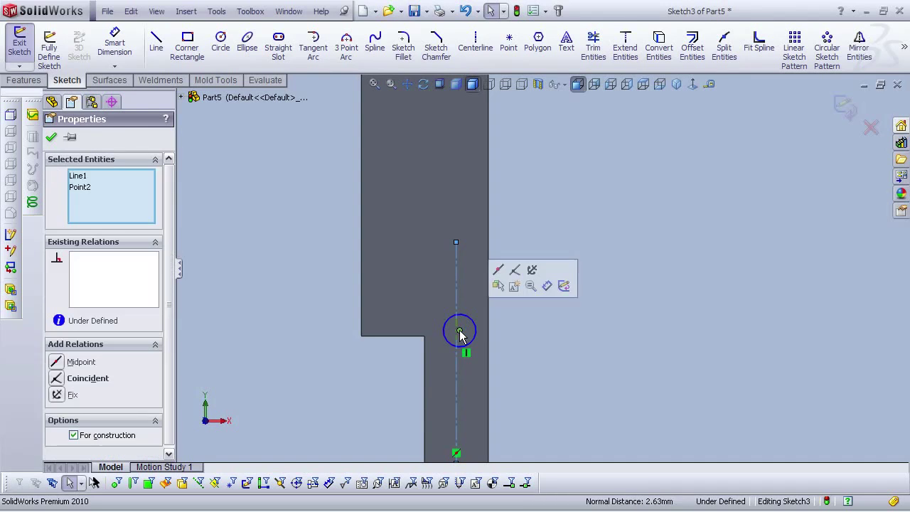
pyautogui.click(515, 271)
pyautogui.click(533, 273)
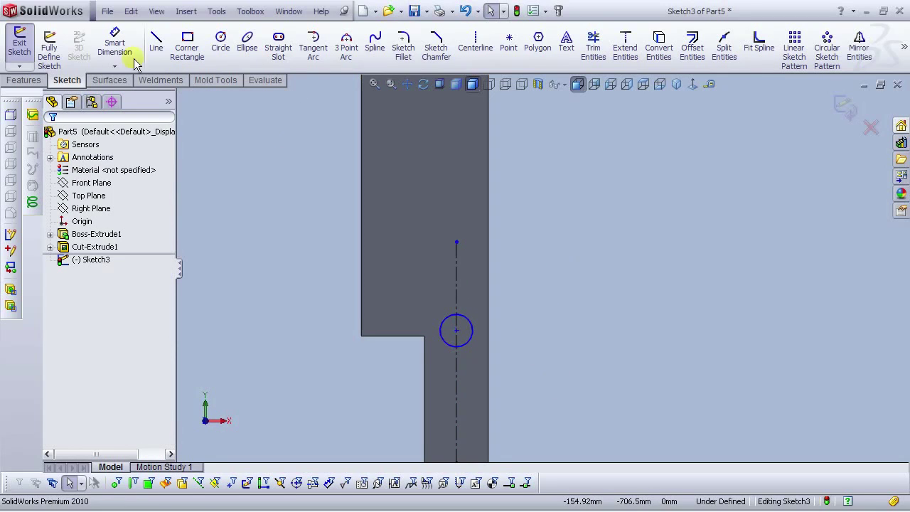
# Step: Dimension the circle's diameter as 12.5 mm
pyautogui.click(108, 50)
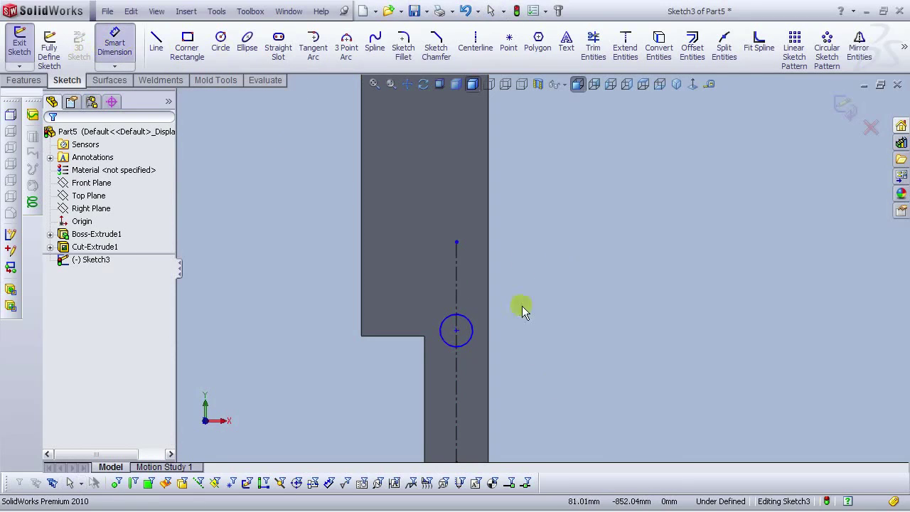
pyautogui.click(440, 325)
pyautogui.click(378, 277)
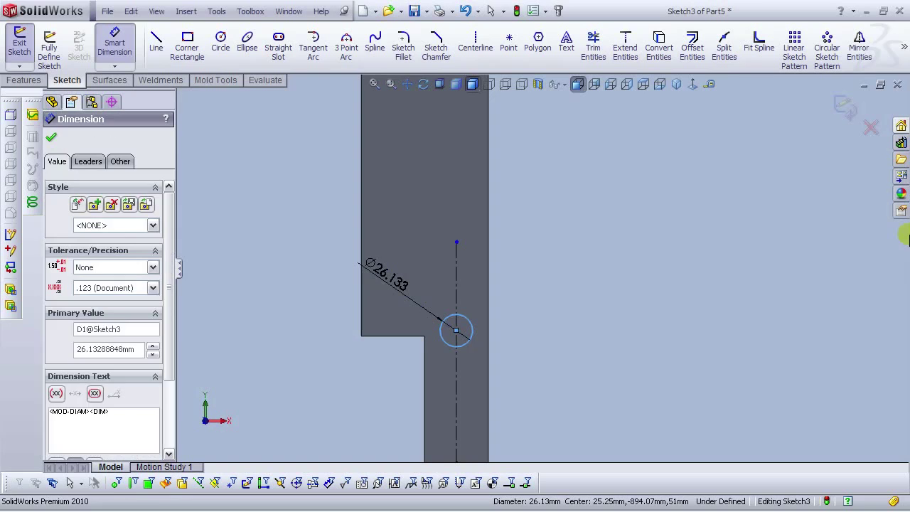
pyautogui.write('12.5')
pyautogui.press('Return')
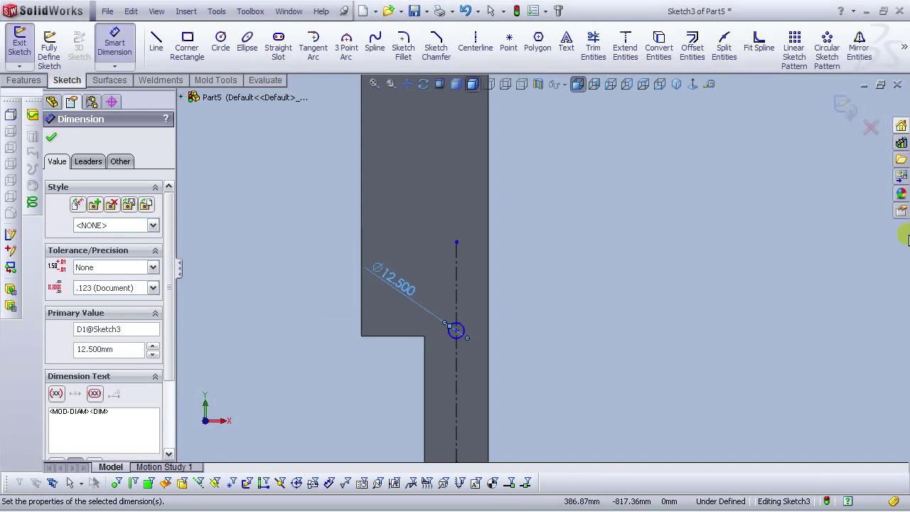
pyautogui.click(580, 357)
# Step: Dimension the distance from the bar's bottom edge to the circle's center as 50.5 mm
pyautogui.scroll(2, 578, 357)
pyautogui.click(499, 405)
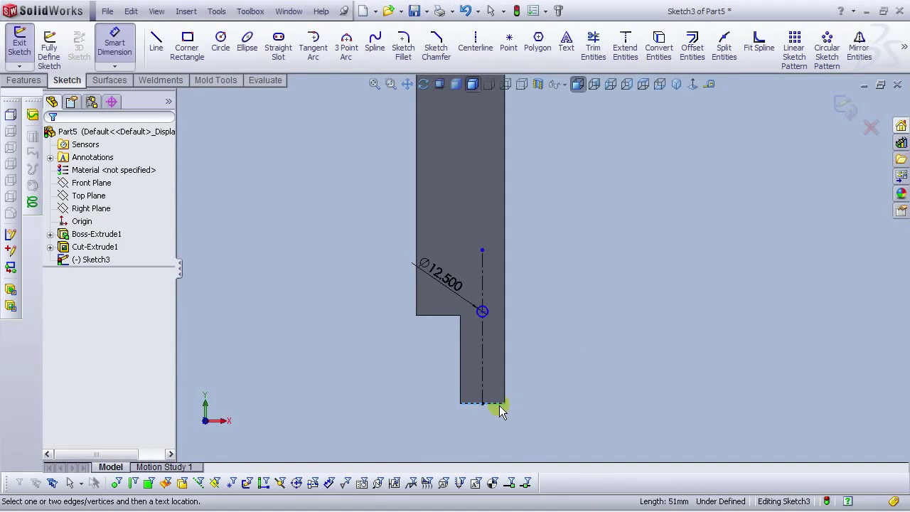
pyautogui.click(482, 312)
pyautogui.click(544, 349)
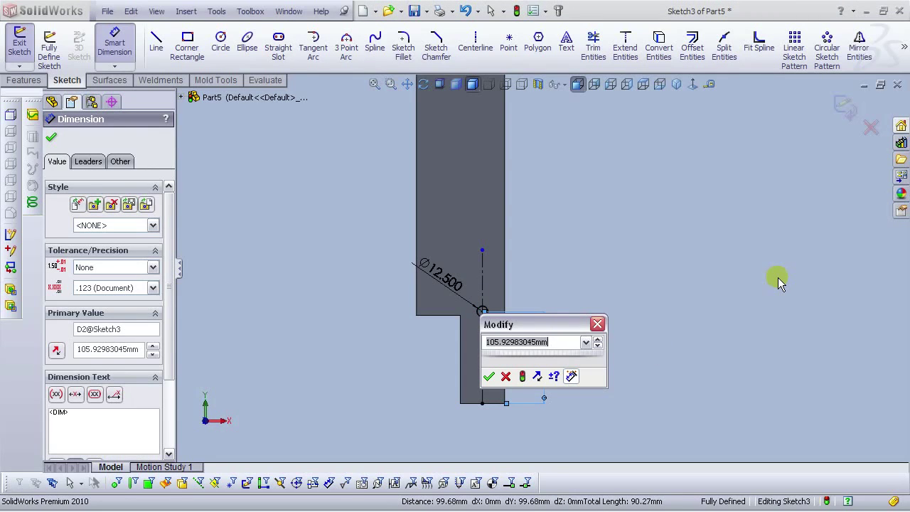
pyautogui.write('50.5')
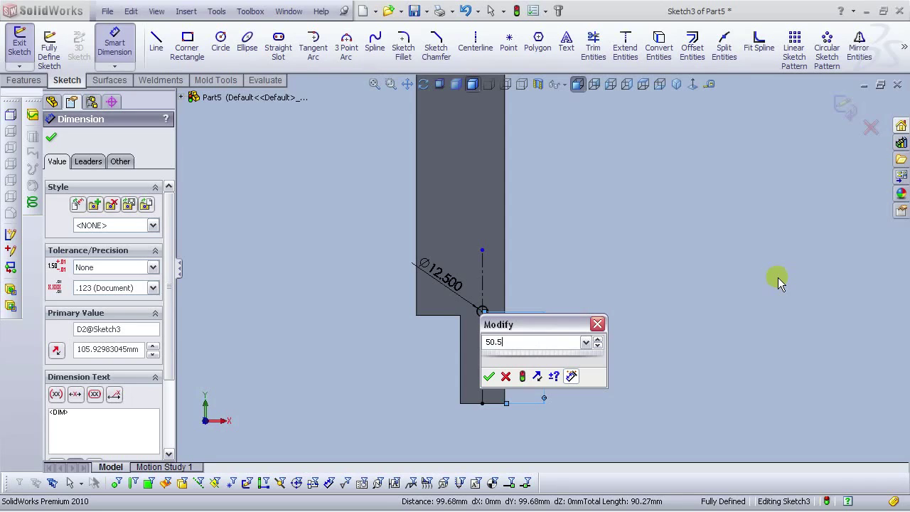
pyautogui.press('Return')
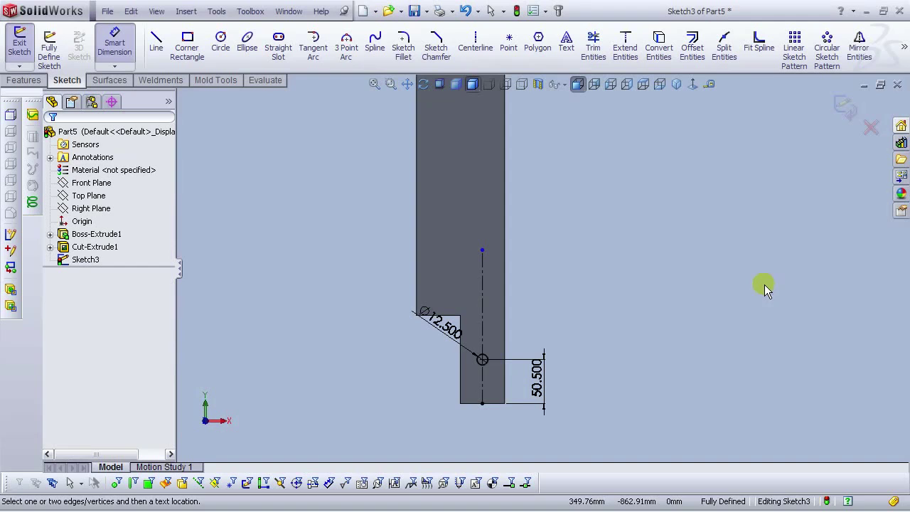
# Step: Cut the 12.5 mm circle through the bar's lower end with an Extruded Cut set to Through All
pyautogui.scroll(4, 575, 271)
pyautogui.scroll(-2, 547, 281)
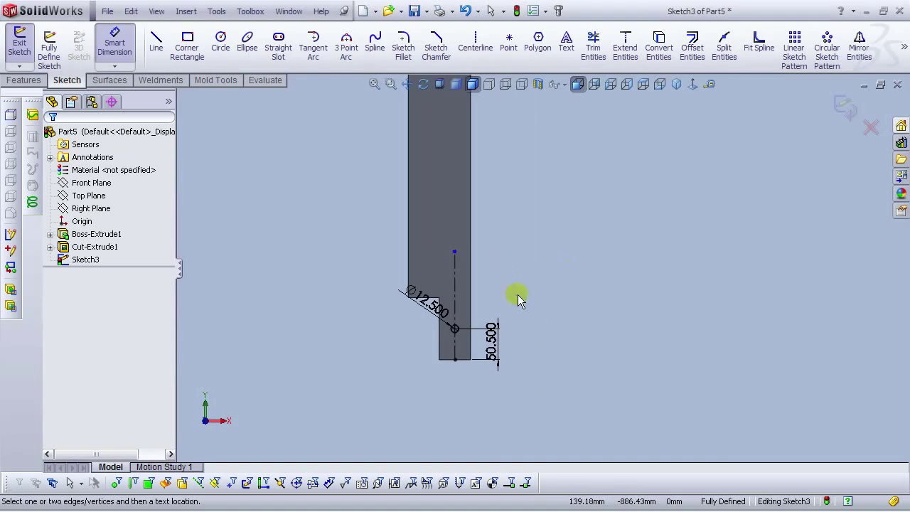
pyautogui.click(24, 80)
pyautogui.click(161, 47)
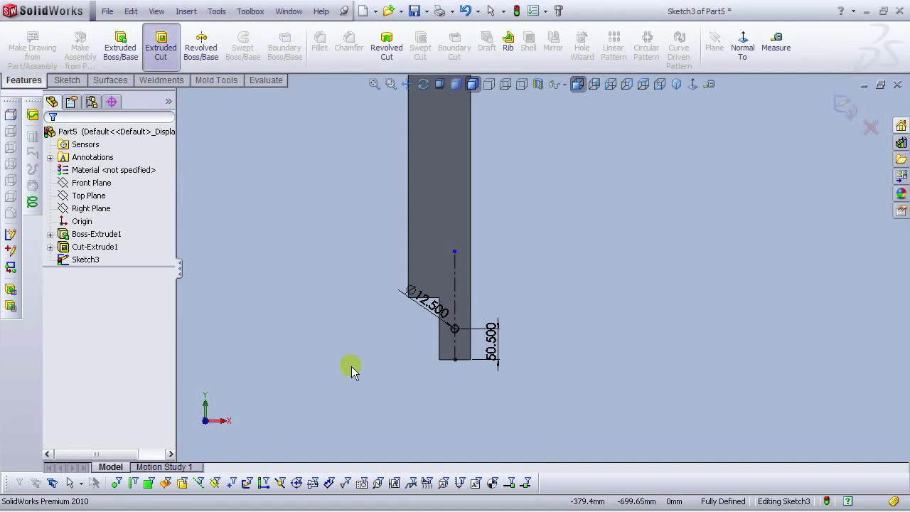
pyautogui.click(162, 219)
pyautogui.click(93, 240)
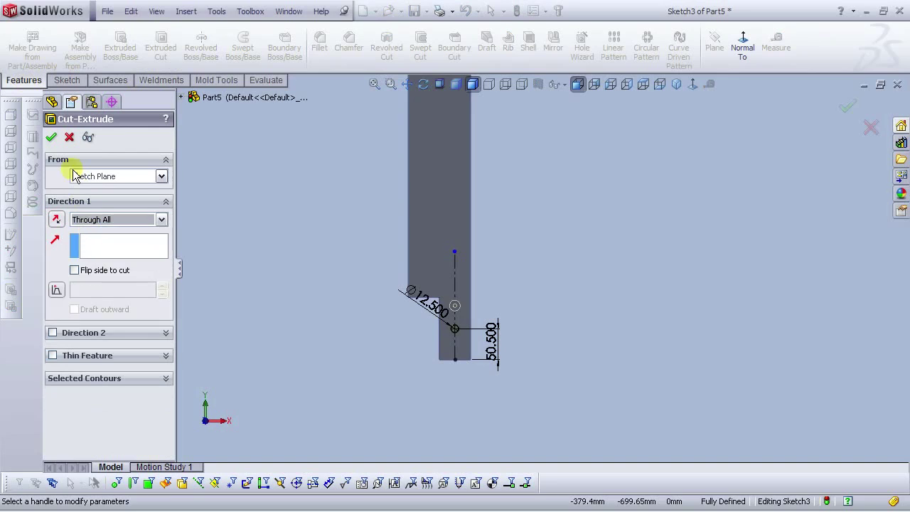
pyautogui.click(52, 138)
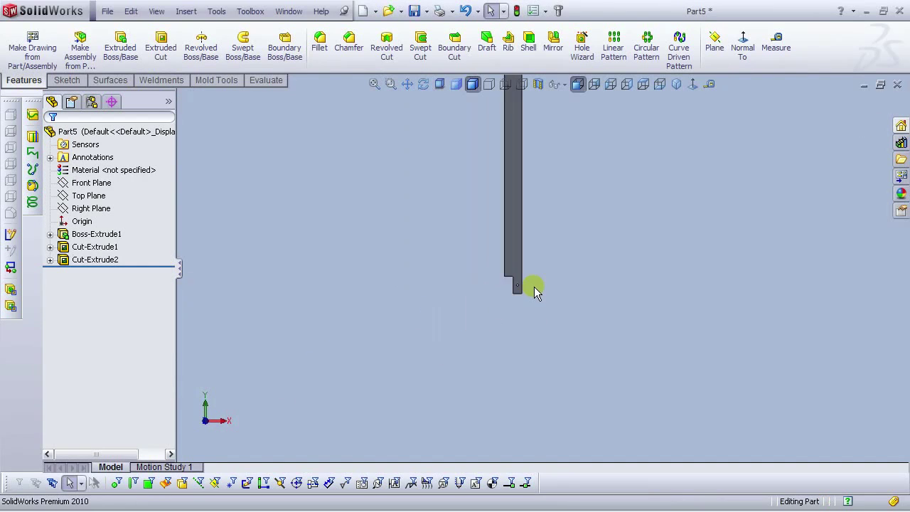
# Step: Start a sketch on the bar's side face, viewed normal to it, and draw a circle of about 11 mm radius above the lower notch
pyautogui.moveTo(555, 159); pyautogui.dragTo(492, 269, button='middle')
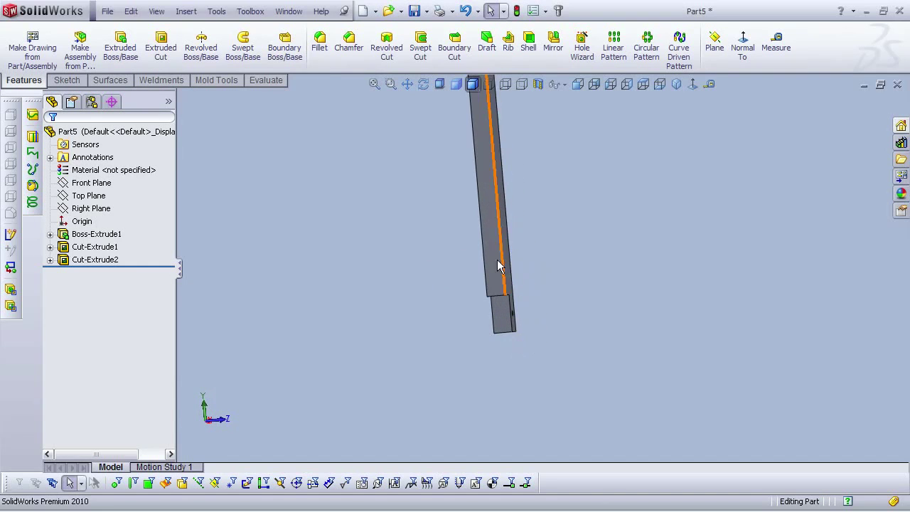
pyautogui.click(490, 268)
pyautogui.click(545, 218)
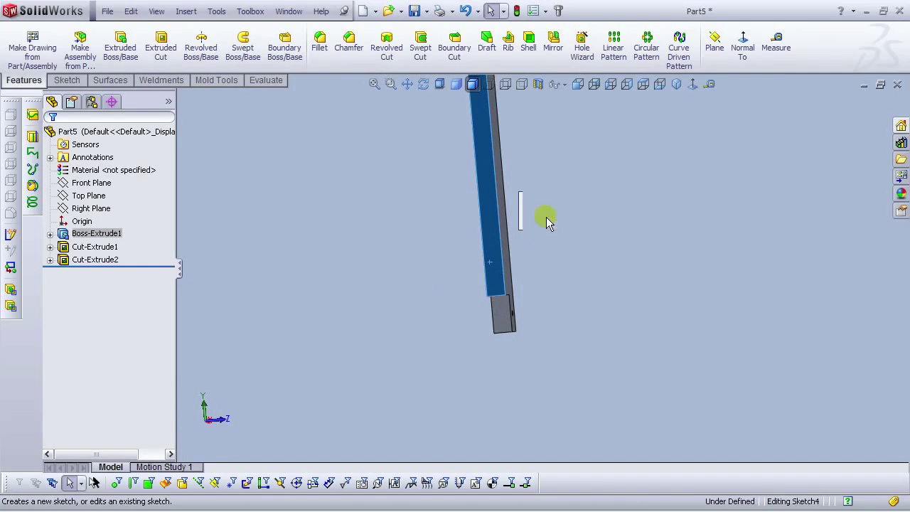
pyautogui.click(694, 86)
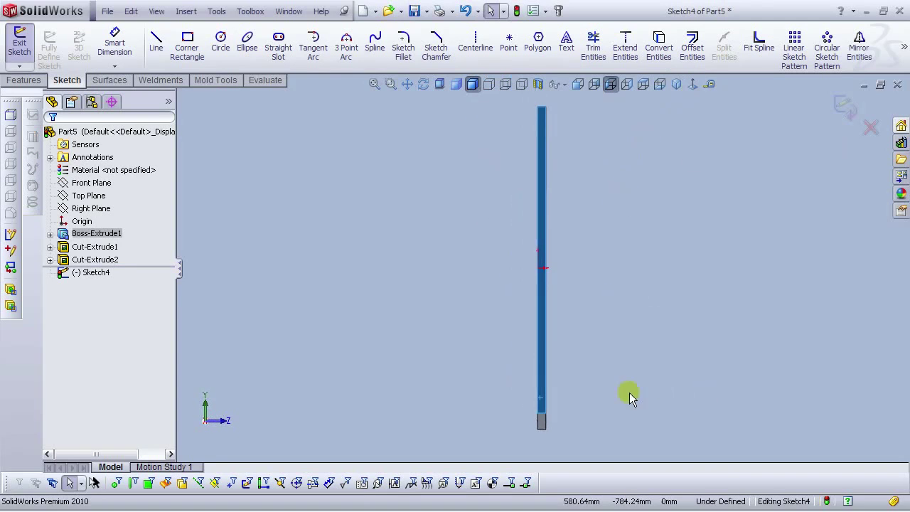
pyautogui.click(221, 47)
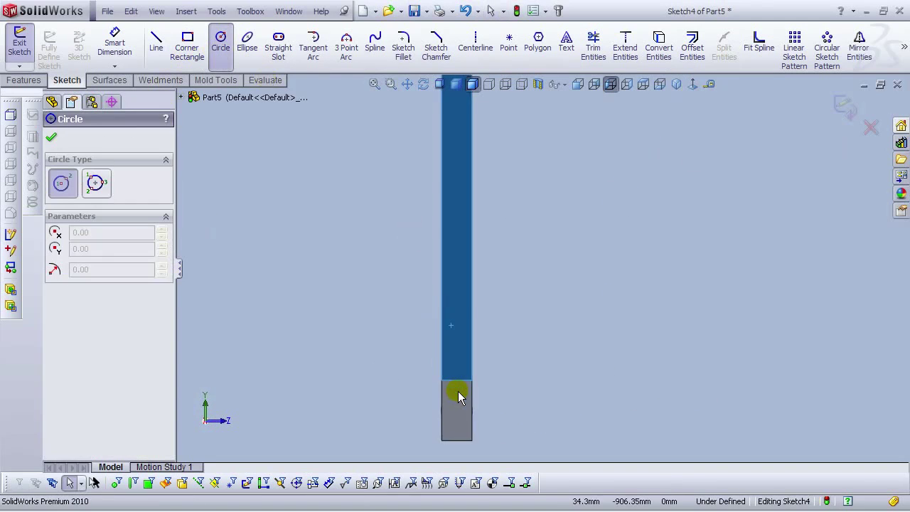
pyautogui.click(458, 332)
pyautogui.click(459, 334)
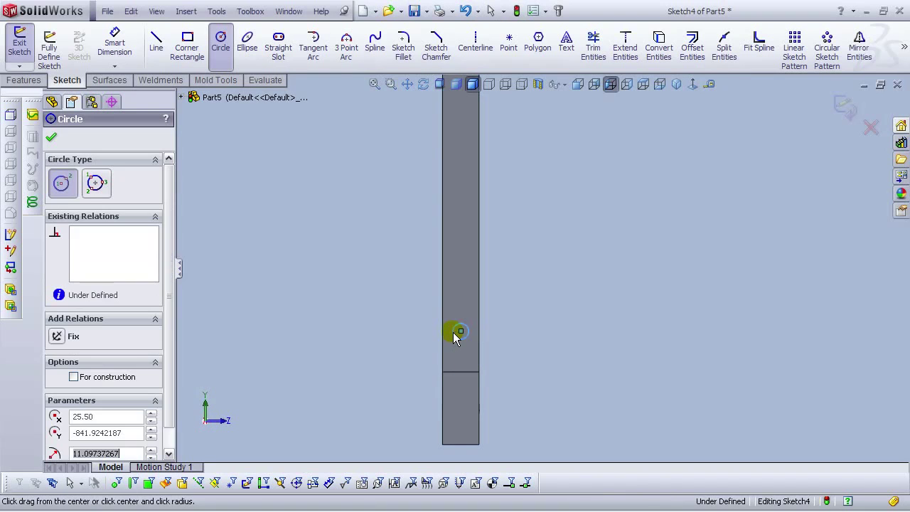
# Step: Sketch a vertical centerline from the midpoint of the side face's lower edge upward past the circle
pyautogui.click(473, 42)
pyautogui.click(461, 371)
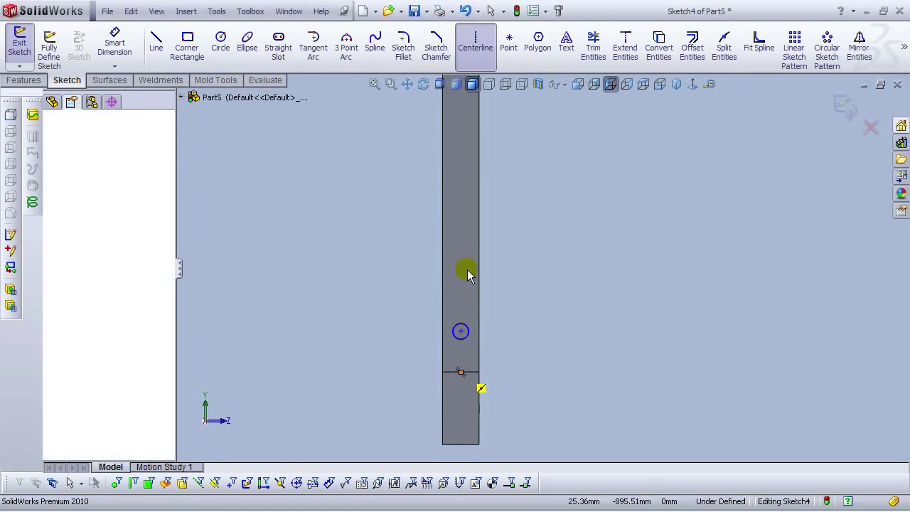
pyautogui.click(463, 211)
pyautogui.rightClick(463, 211)
pyautogui.click(489, 218)
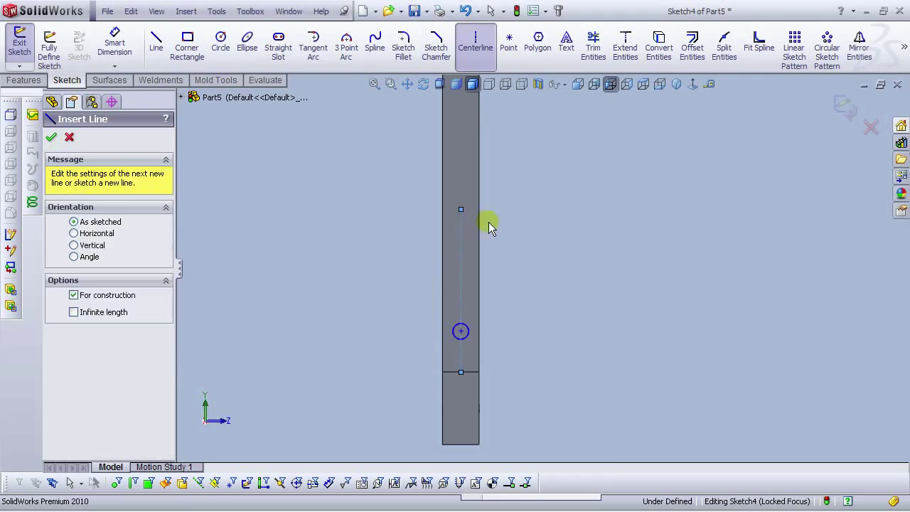
pyautogui.scroll(-3, 464, 345)
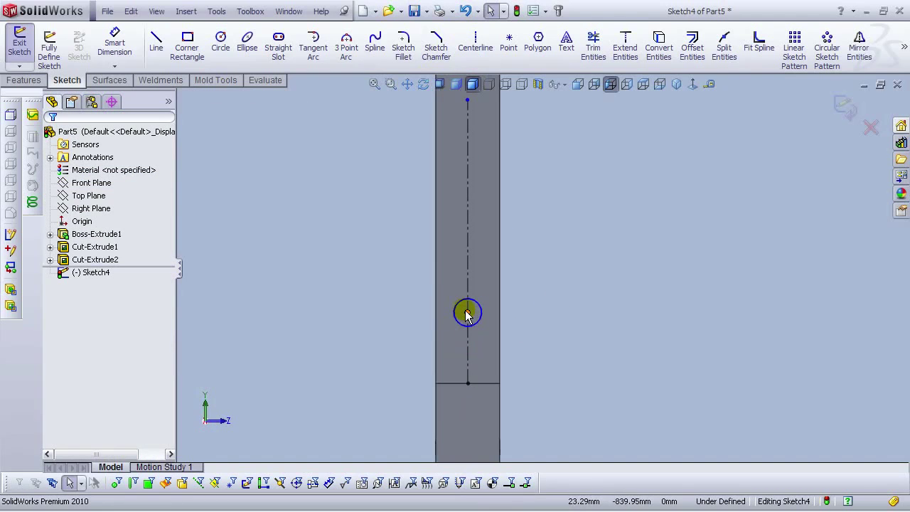
# Step: Shift the circle slightly along the centerline and dimension its center 150 mm from the bar's lower end edge
pyautogui.moveTo(468, 314)
pyautogui.mouseDown()
pyautogui.moveTo(469, 306)
pyautogui.moveTo(469, 340)
pyautogui.moveTo(469, 307)
pyautogui.mouseUp()
pyautogui.click(592, 352)
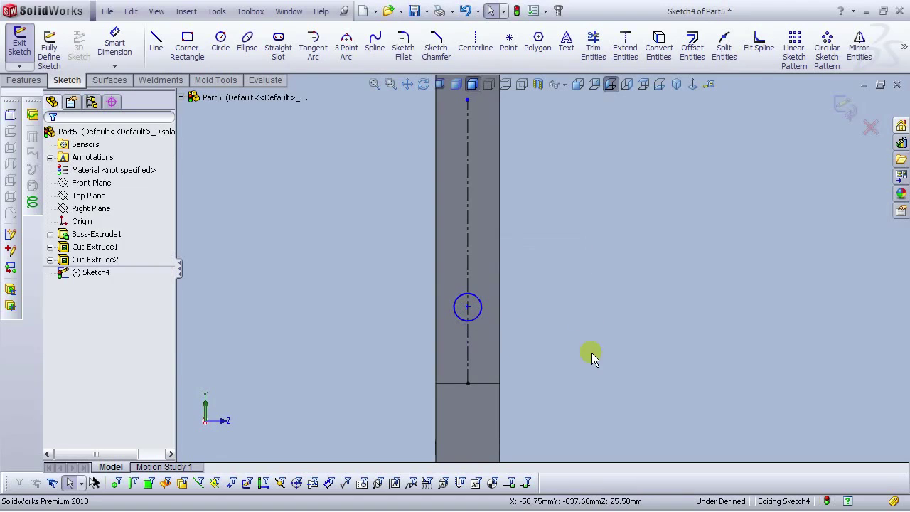
pyautogui.click(114, 44)
pyautogui.scroll(2, 577, 334)
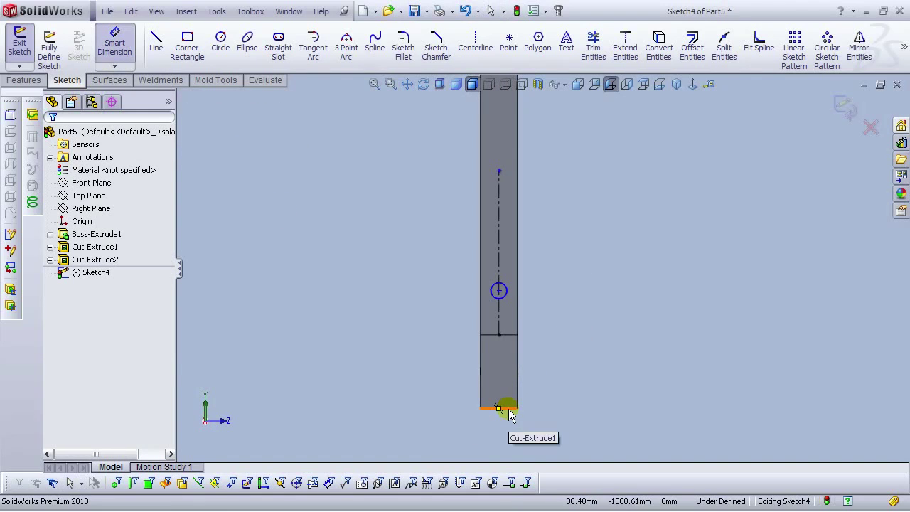
pyautogui.click(499, 407)
pyautogui.click(499, 291)
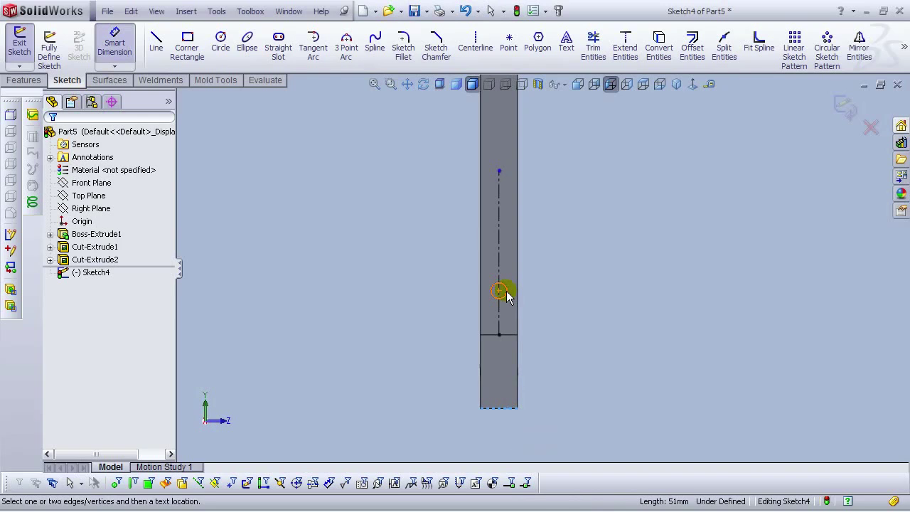
pyautogui.click(553, 349)
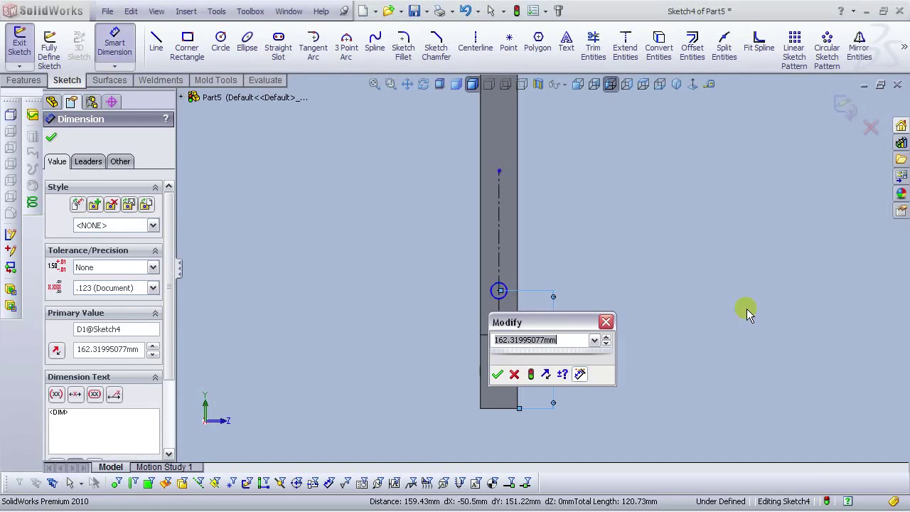
pyautogui.write('150')
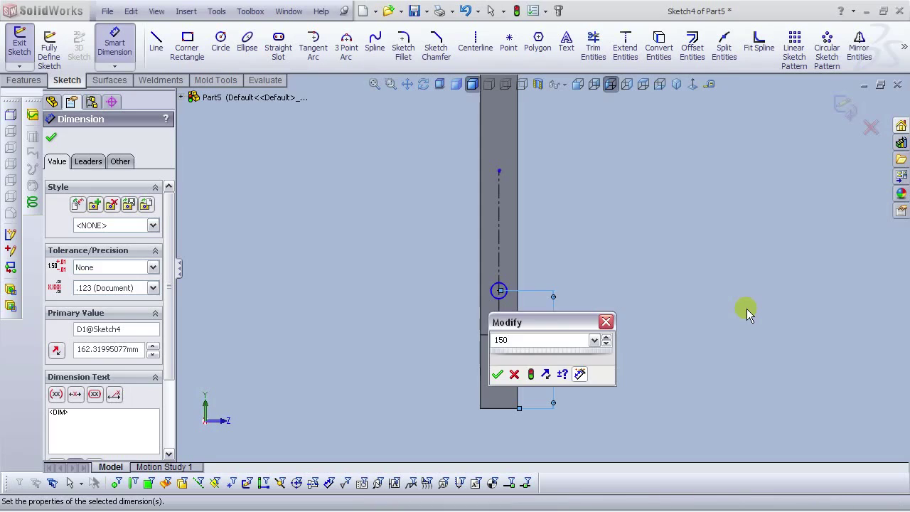
pyautogui.press('Return')
pyautogui.click(747, 309)
# Step: Dimension the side-face circle's diameter as 15 mm
pyautogui.click(498, 293)
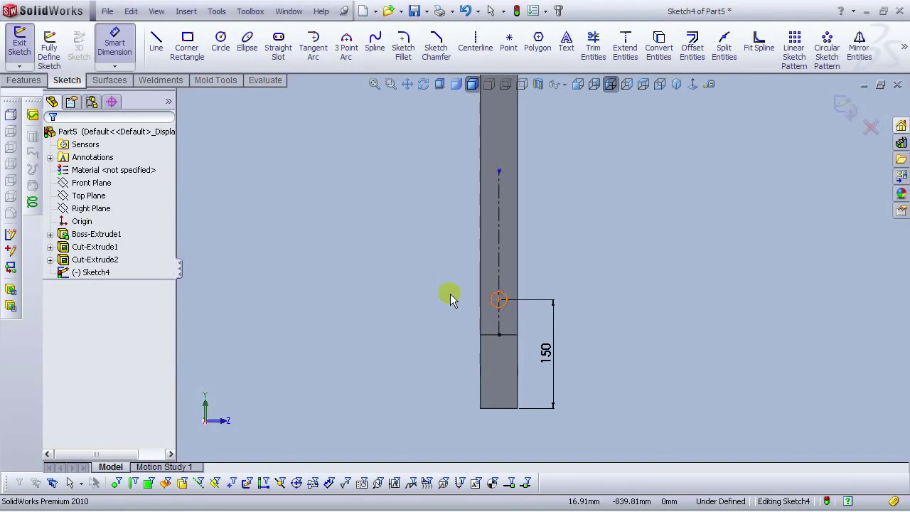
pyautogui.click(437, 289)
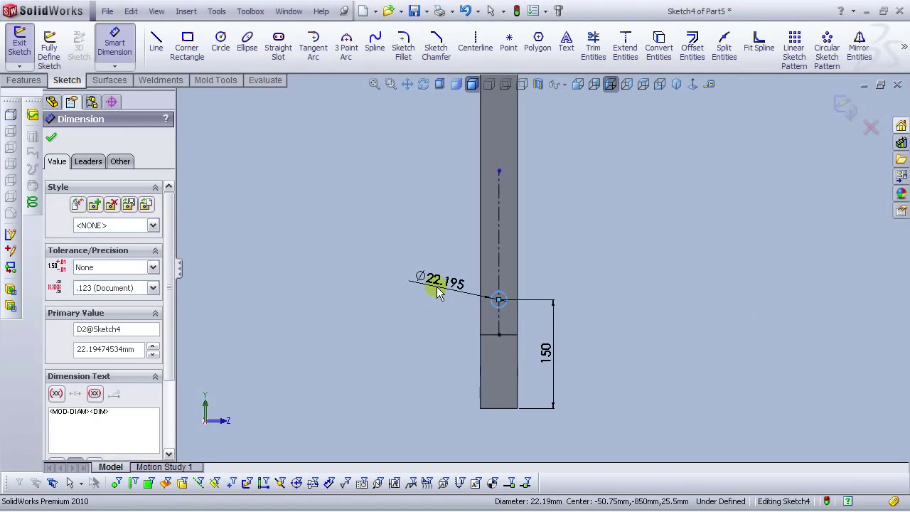
pyautogui.write('15')
pyautogui.press('Return')
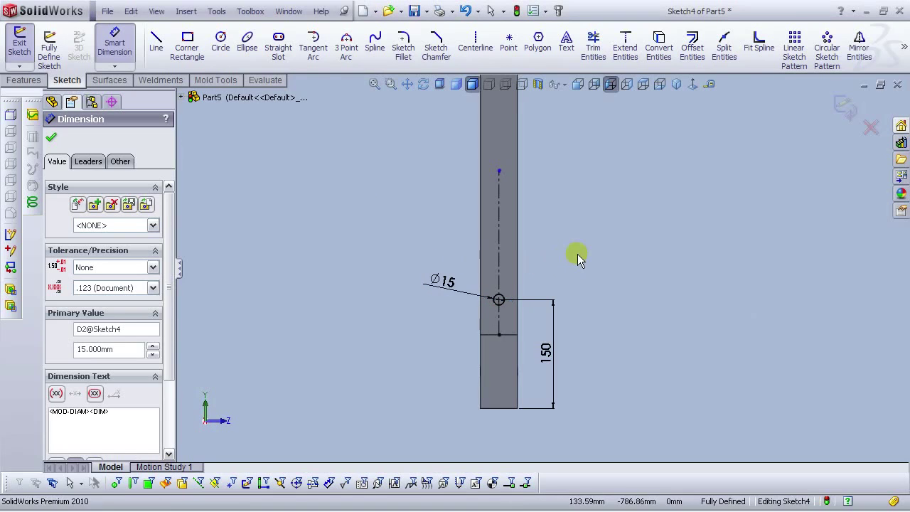
pyautogui.click(577, 254)
# Step: Cut the 15 mm circle into the bar's side face with a Blind Extruded Cut 10 mm deep
pyautogui.scroll(2, 576, 254)
pyautogui.scroll(-3, 577, 230)
pyautogui.scroll(1, 523, 304)
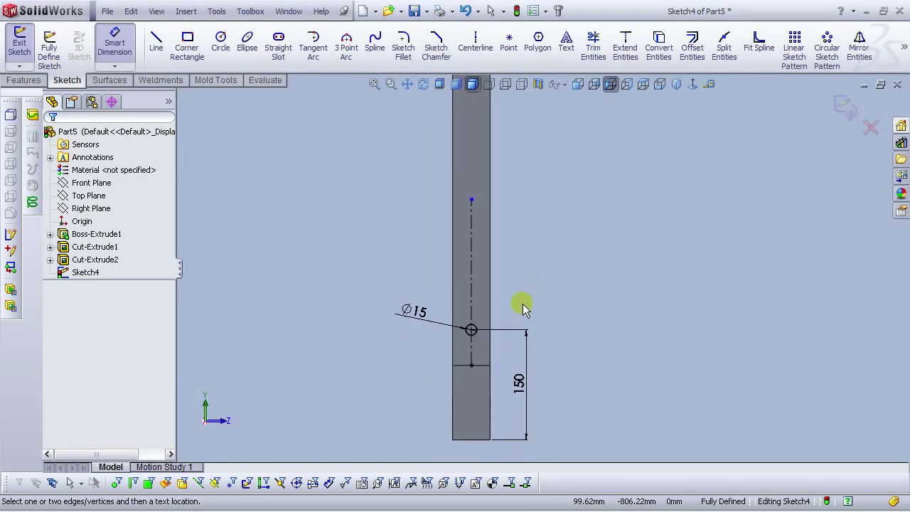
pyautogui.scroll(1, 523, 303)
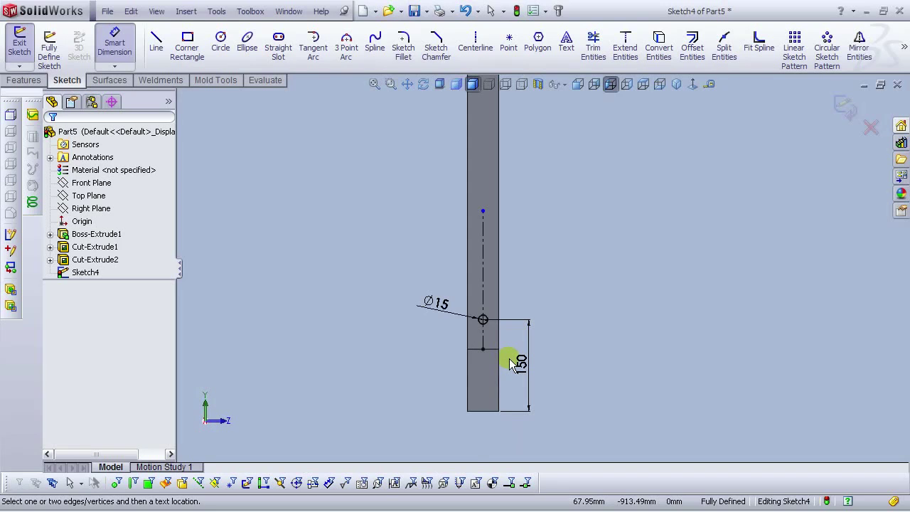
pyautogui.click(24, 79)
pyautogui.click(161, 57)
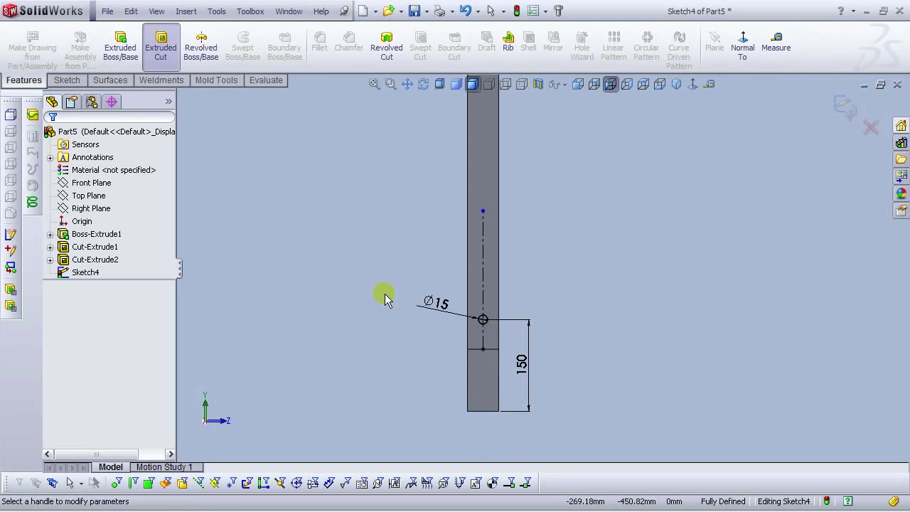
pyautogui.moveTo(406, 325); pyautogui.dragTo(357, 368, button='middle')
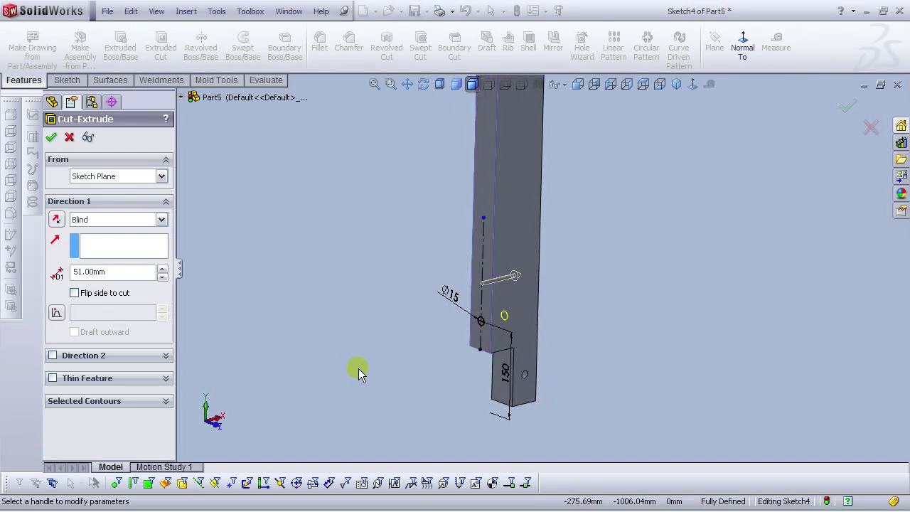
pyautogui.click(131, 280)
pyautogui.click(131, 281)
pyautogui.press('Return')
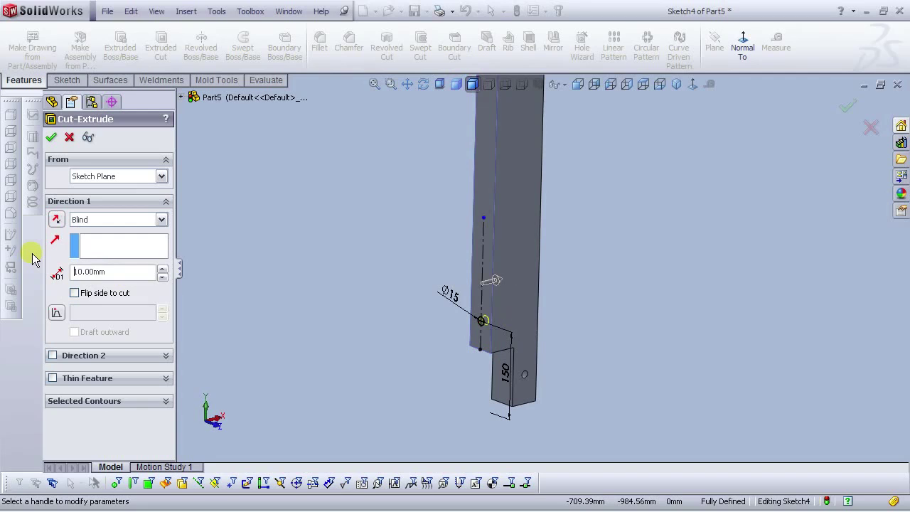
pyautogui.click(49, 140)
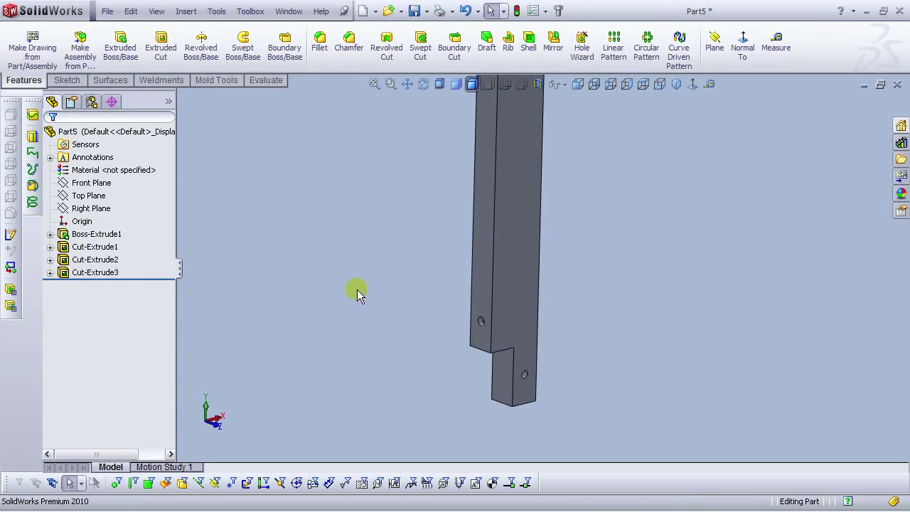
# Step: Examine the new blind hole and the notched lower end of the bar from several angles
pyautogui.scroll(-5, 481, 323)
pyautogui.moveTo(489, 314); pyautogui.dragTo(499, 331, button='middle')
pyautogui.scroll(6, 499, 331)
pyautogui.scroll(-3, 604, 253)
pyautogui.scroll(-2, 478, 283)
pyautogui.moveTo(449, 326)
pyautogui.mouseDown(button='middle')
pyautogui.moveTo(401, 264)
pyautogui.moveTo(396, 284)
pyautogui.moveTo(461, 284)
pyautogui.moveTo(518, 264)
pyautogui.moveTo(458, 285)
pyautogui.moveTo(409, 320)
pyautogui.moveTo(473, 281)
pyautogui.moveTo(441, 317)
pyautogui.moveTo(441, 305)
pyautogui.moveTo(452, 310)
pyautogui.mouseUp(button='middle')
pyautogui.scroll(2, 452, 310)
pyautogui.moveTo(500, 269); pyautogui.dragTo(570, 210, button='middle')
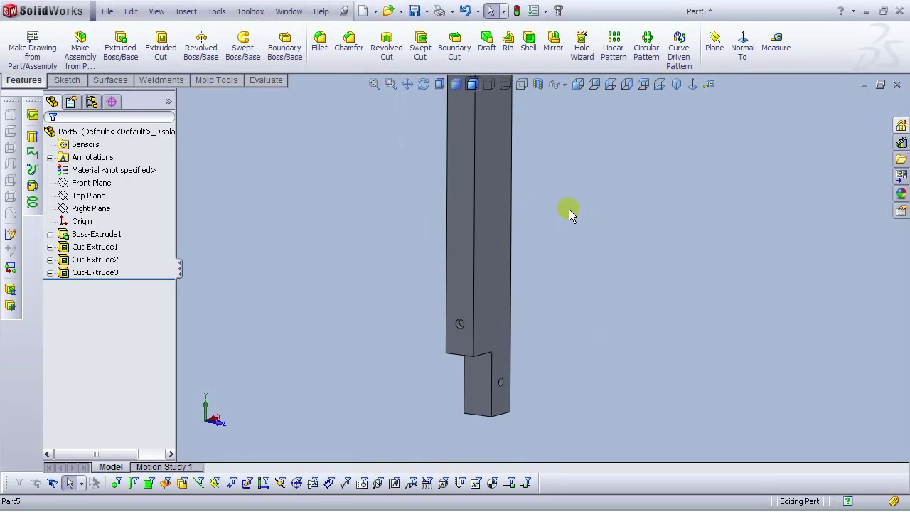
# Step: Start a Linear Pattern of the 15 mm blind hole, using the bar's long vertical edge as Direction 1
pyautogui.click(613, 56)
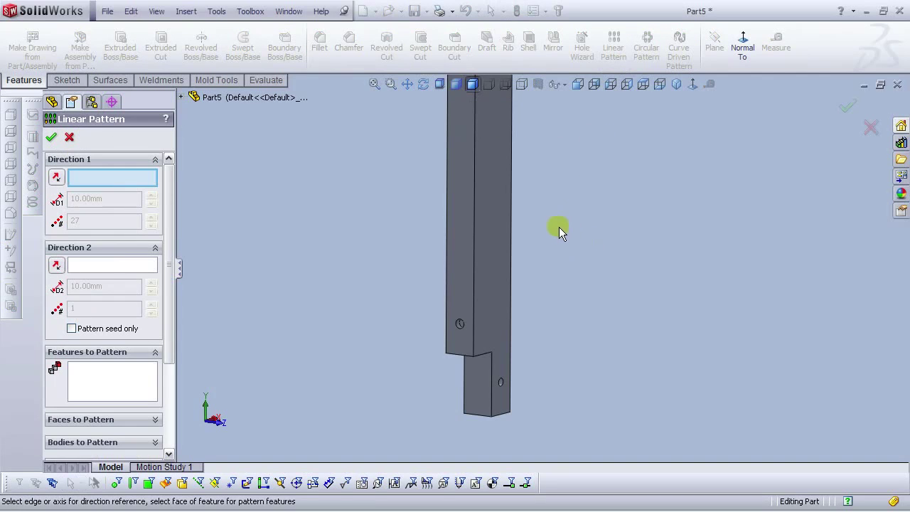
pyautogui.click(474, 283)
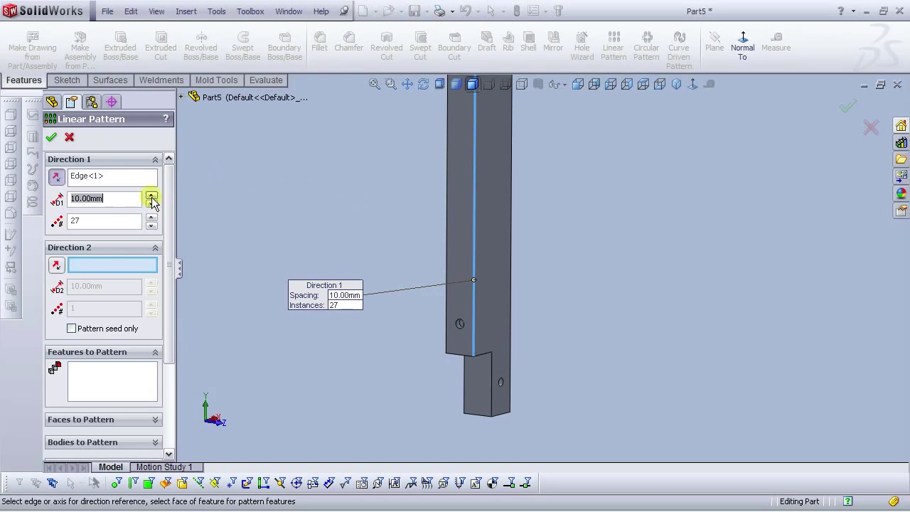
pyautogui.click(96, 377)
pyautogui.scroll(-2, 475, 345)
pyautogui.scroll(-2, 469, 284)
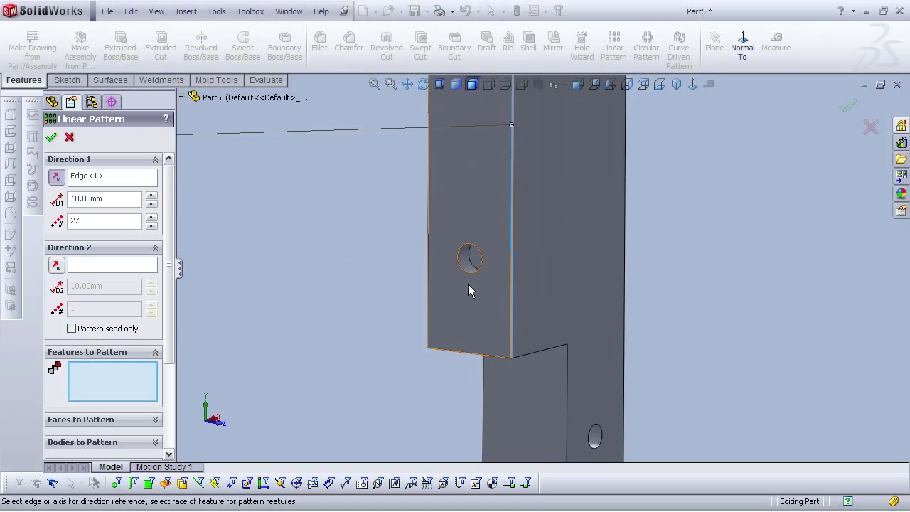
pyautogui.click(467, 264)
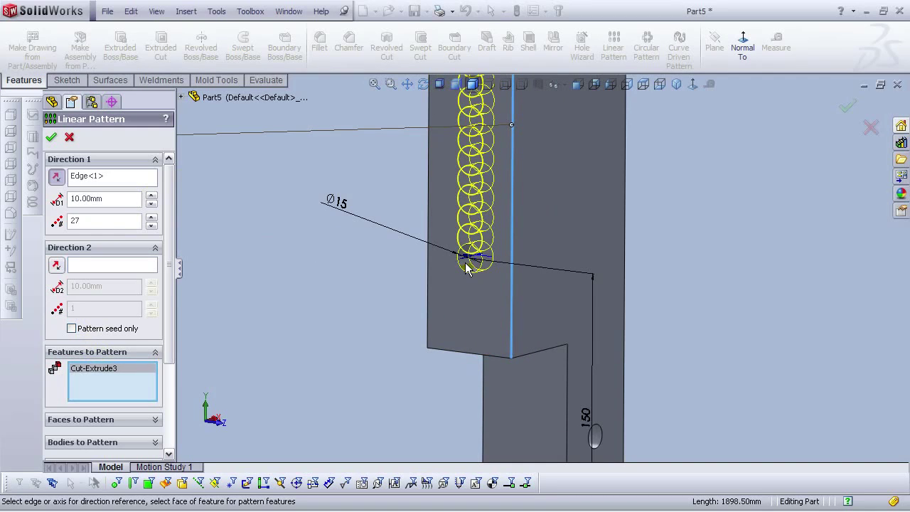
# Step: Set the hole pattern to 40 mm spacing with 20 instances and create it
pyautogui.click(106, 201)
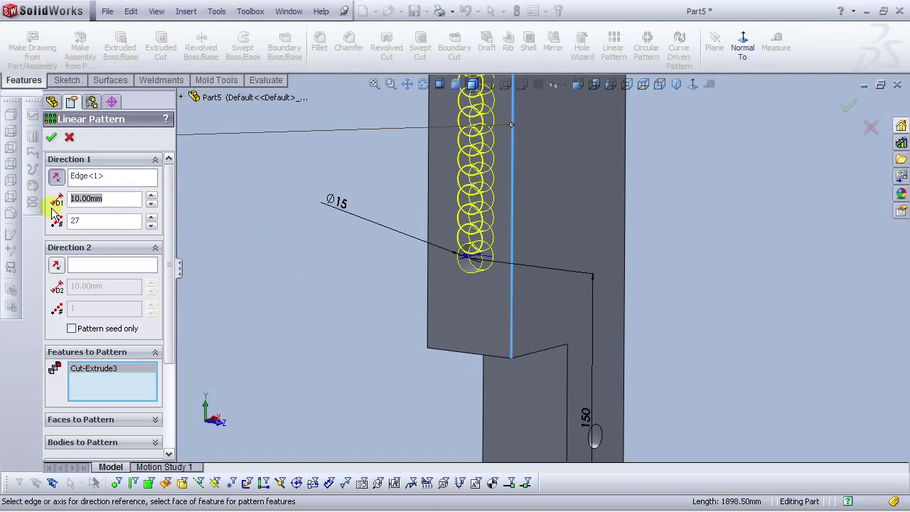
pyautogui.write('40')
pyautogui.press('Return')
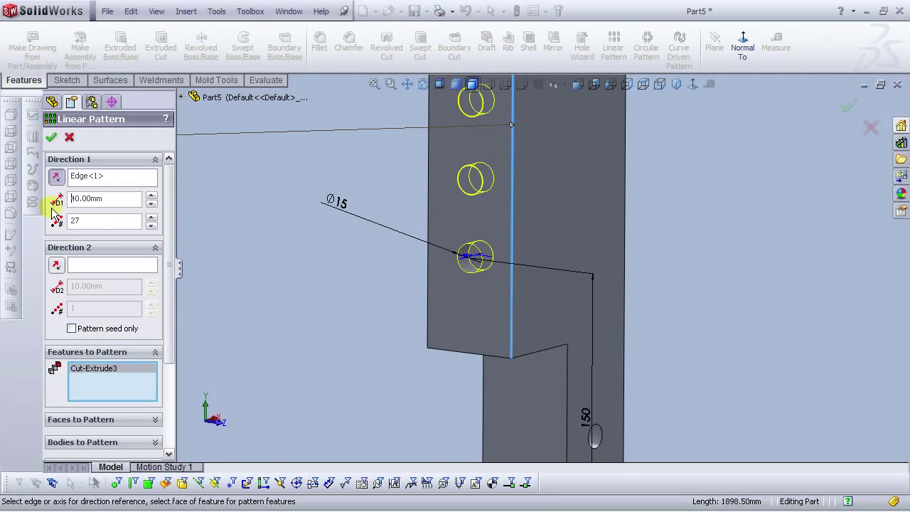
pyautogui.moveTo(91, 225); pyautogui.dragTo(64, 226)
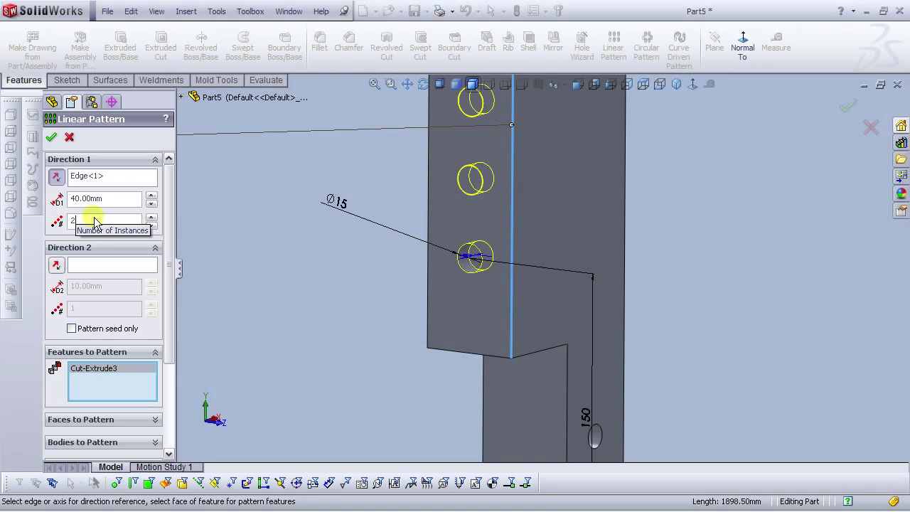
pyautogui.write('20')
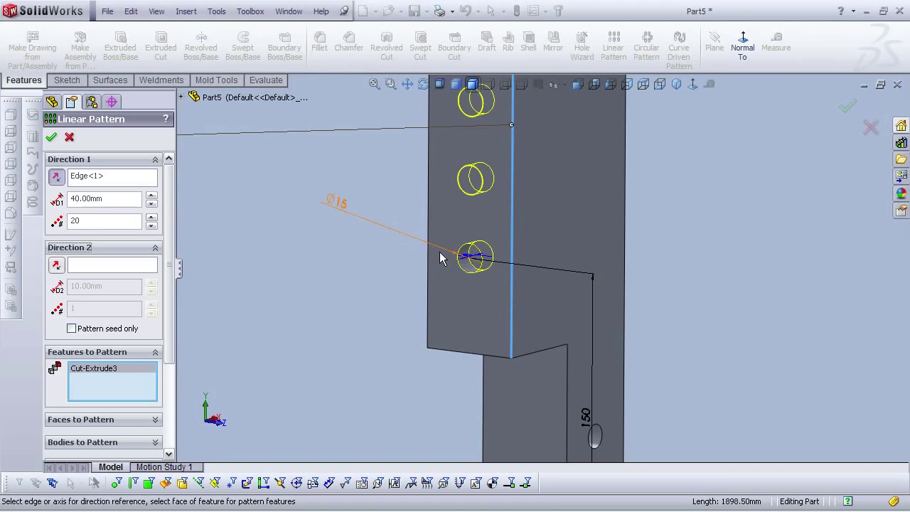
pyautogui.scroll(10, 533, 260)
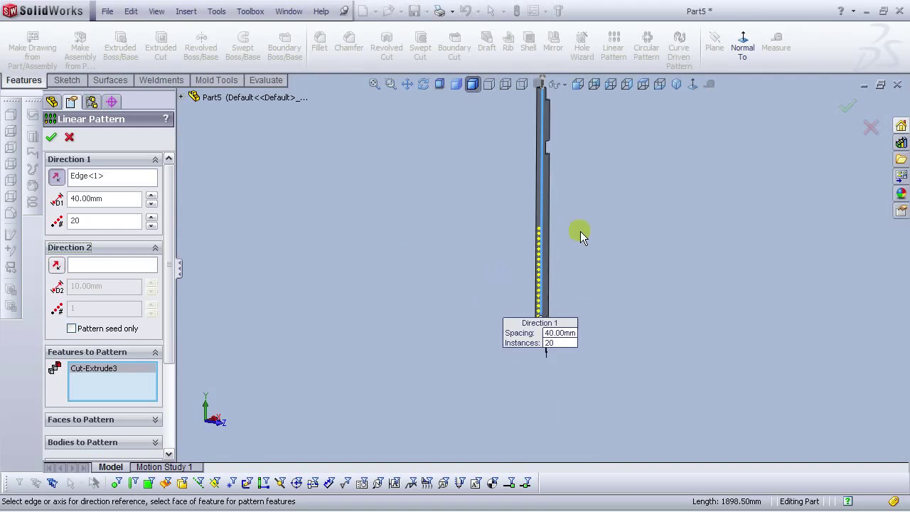
pyautogui.scroll(-3, 576, 221)
pyautogui.moveTo(524, 301); pyautogui.dragTo(502, 286, button='middle')
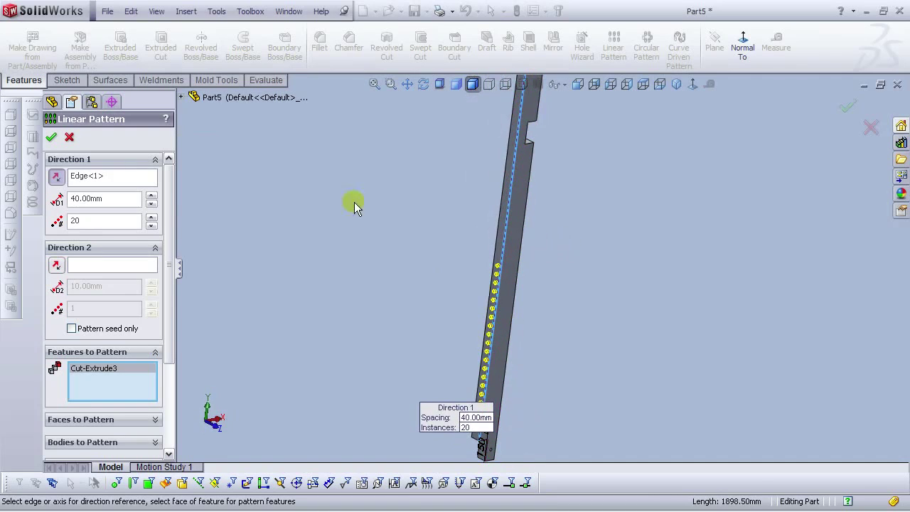
pyautogui.click(51, 136)
# Step: Inspect the row of patterned holes along the whole bar, ending in the isometric view
pyautogui.moveTo(346, 293); pyautogui.dragTo(498, 355, button='middle')
pyautogui.scroll(9, 498, 356)
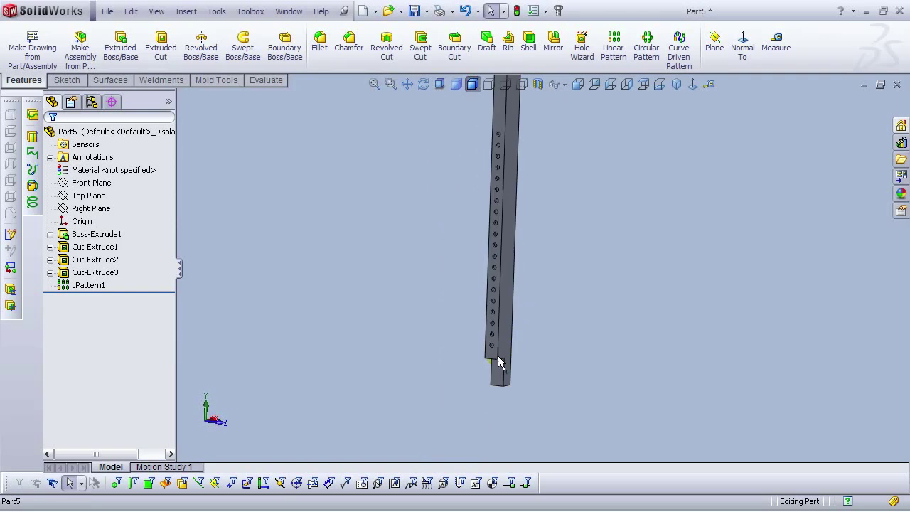
pyautogui.scroll(-3, 539, 137)
pyautogui.scroll(-2, 539, 137)
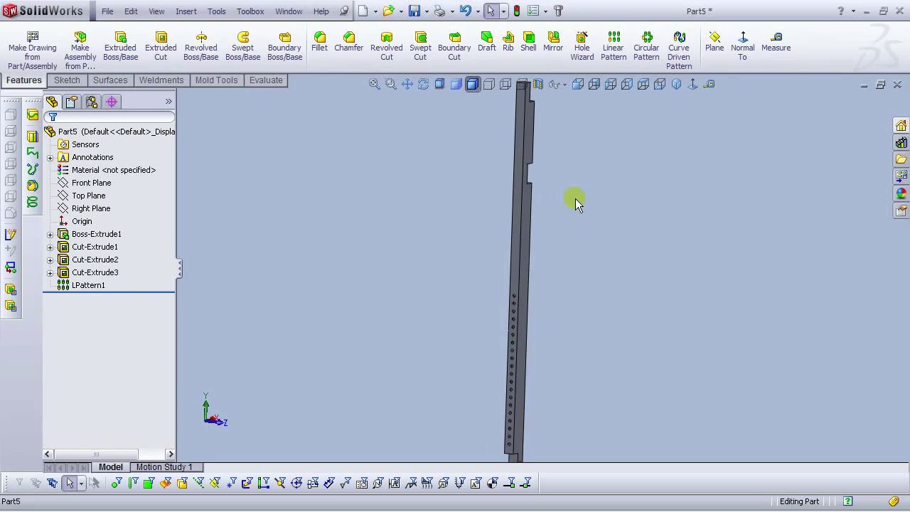
pyautogui.scroll(3, 541, 216)
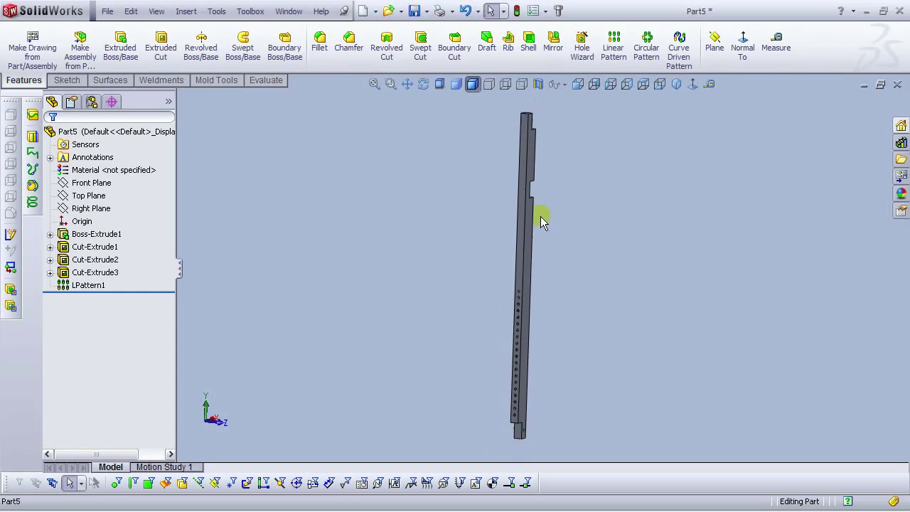
pyautogui.click(676, 84)
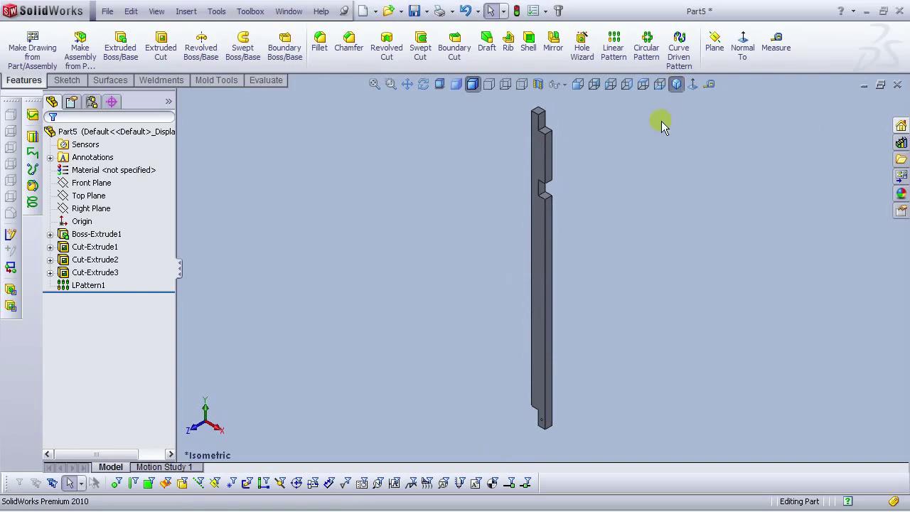
# Step: Assign the Pine material from the Woods category to the part
pyautogui.rightClick(105, 173)
pyautogui.click(146, 178)
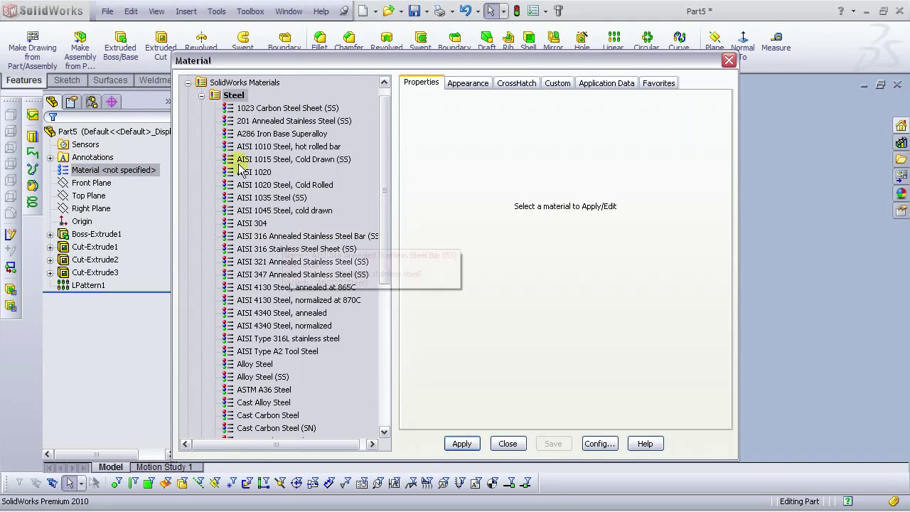
pyautogui.click(201, 95)
pyautogui.click(202, 287)
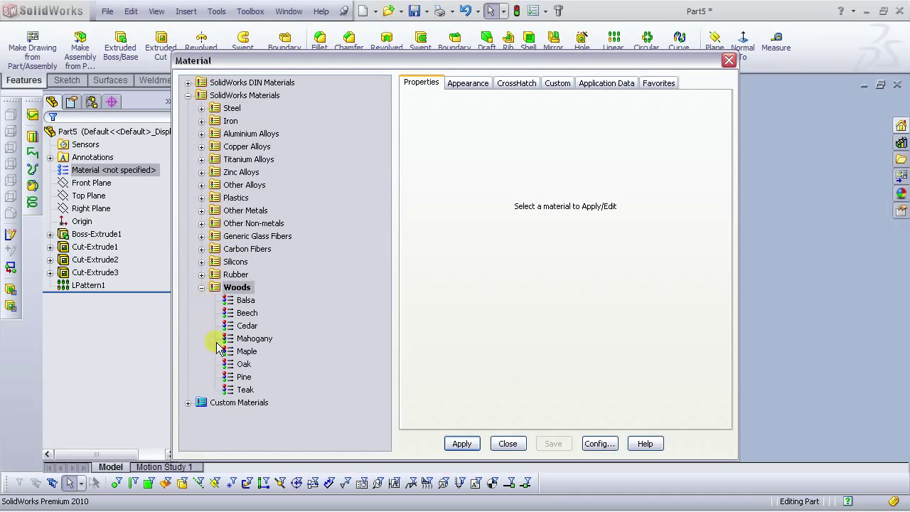
pyautogui.click(244, 377)
pyautogui.click(462, 444)
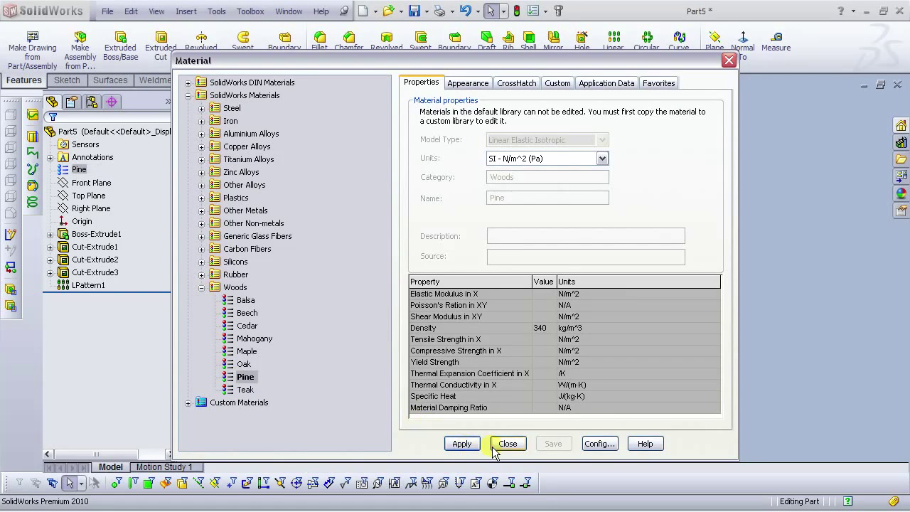
pyautogui.click(508, 444)
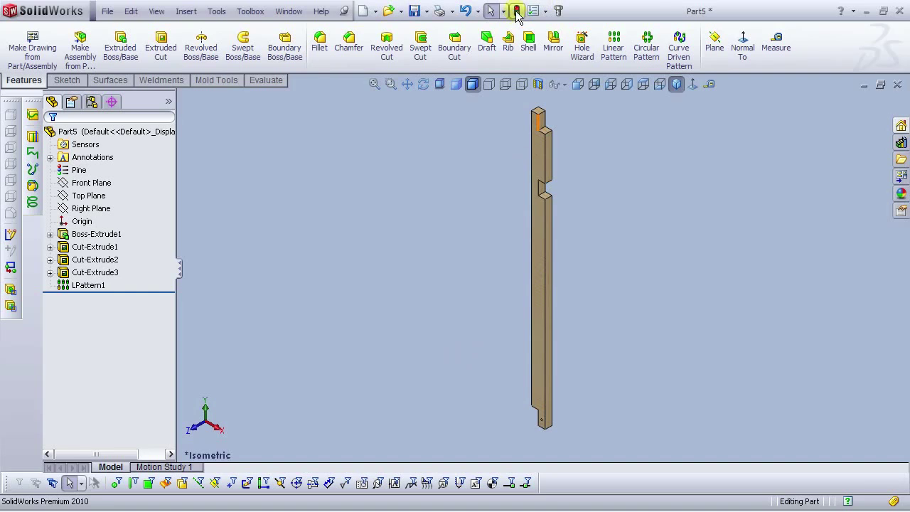
# Step: Save the finished pine bar in the Artist's Easel folder under the file name Vert. side
pyautogui.click(107, 11)
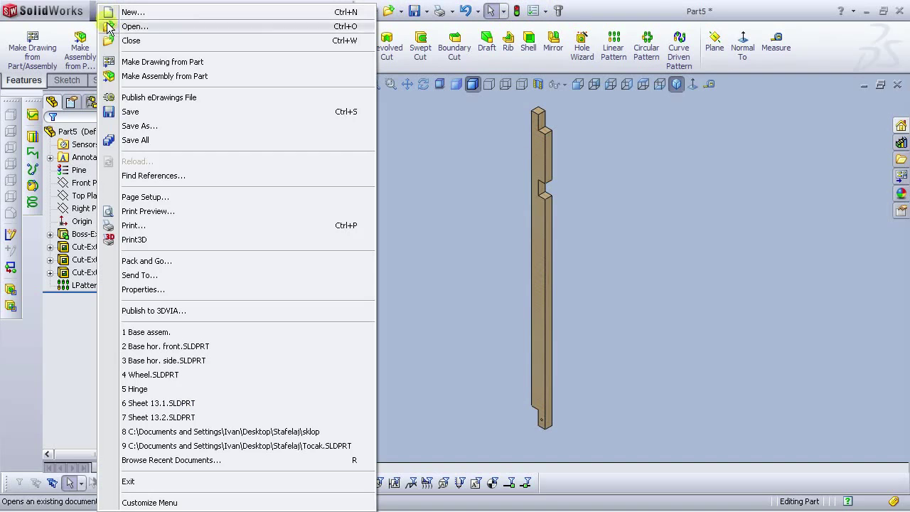
pyautogui.click(149, 131)
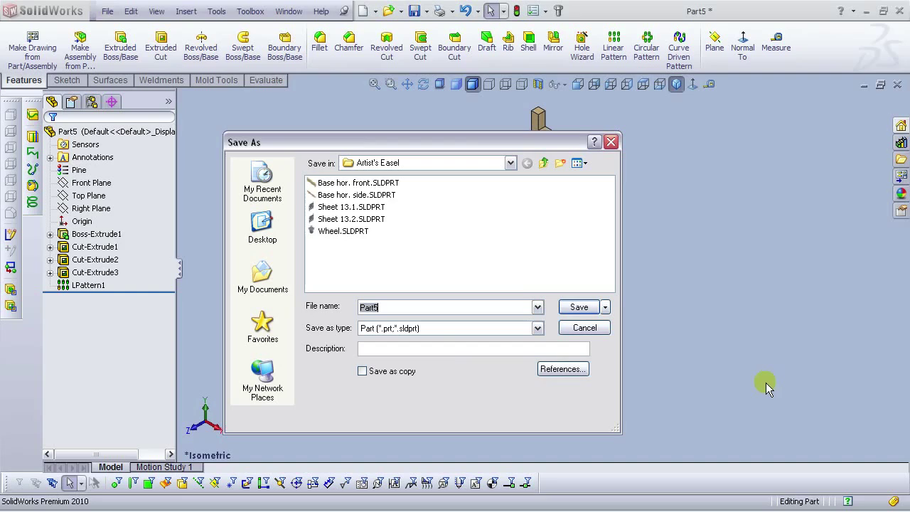
pyautogui.write('V')
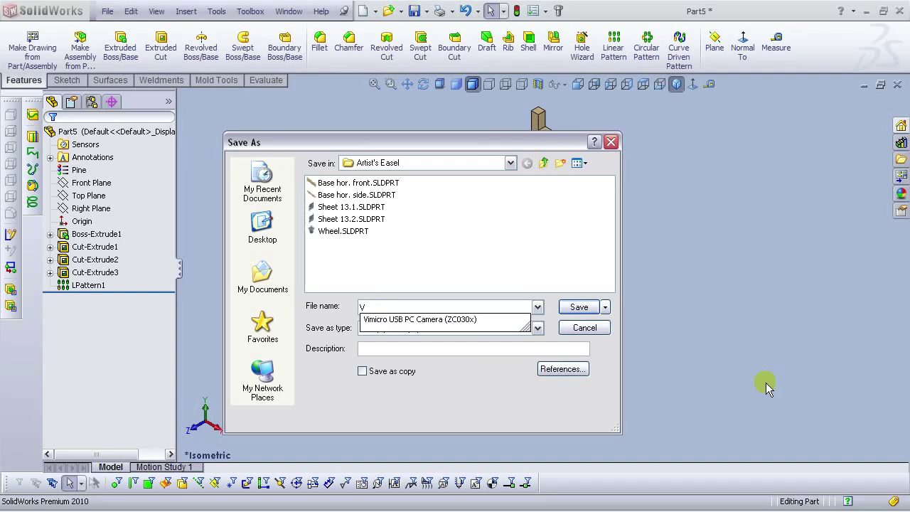
pyautogui.write('ert. side')
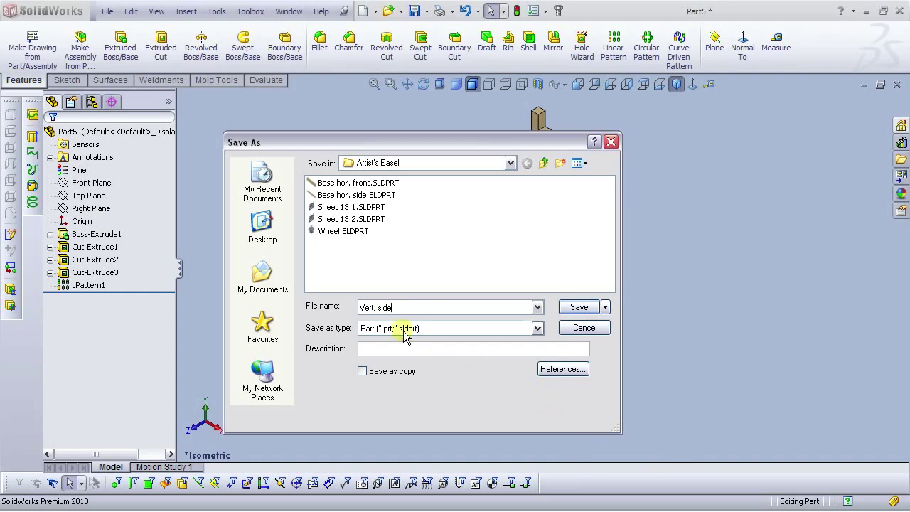
pyautogui.click(576, 306)
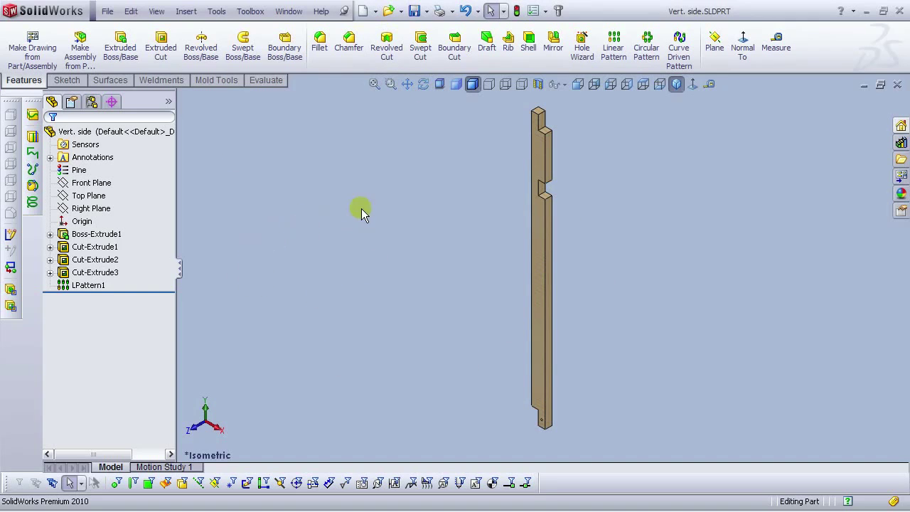
# Step: Create a new part and open a sketch on the Front Plane
pyautogui.click(362, 12)
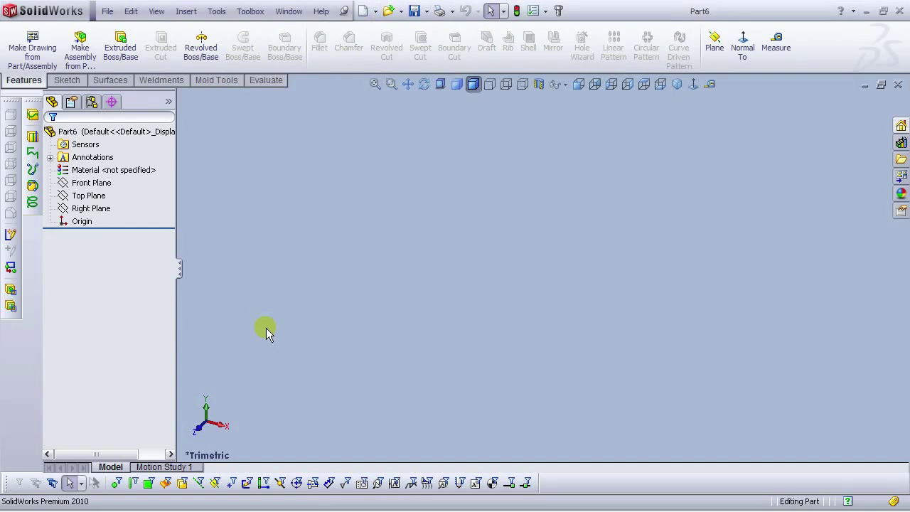
pyautogui.click(85, 185)
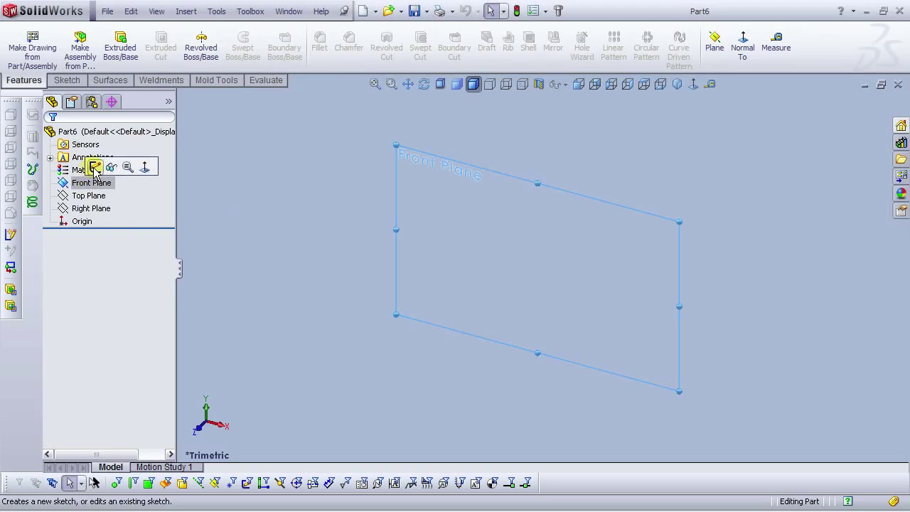
pyautogui.click(91, 164)
pyautogui.scroll(2, 608, 289)
pyautogui.scroll(-1, 740, 274)
# Step: Sketch a tall, narrow center rectangle from the origin, about 81 mm wide and 2275 mm high
pyautogui.click(187, 44)
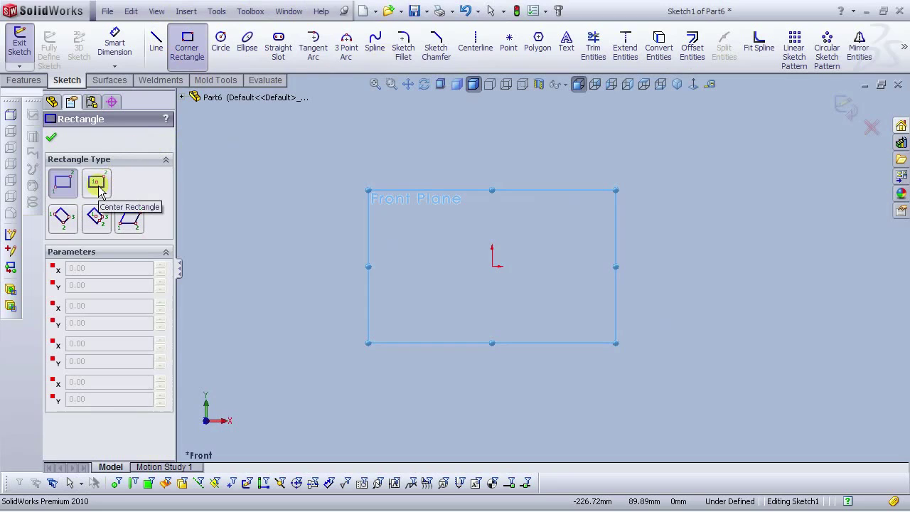
pyautogui.click(99, 192)
pyautogui.click(99, 186)
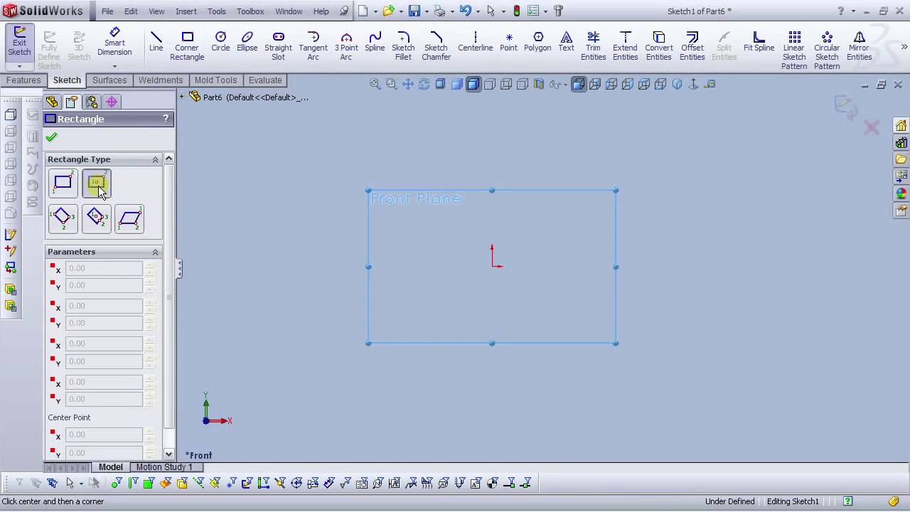
pyautogui.click(494, 266)
pyautogui.scroll(5, 508, 142)
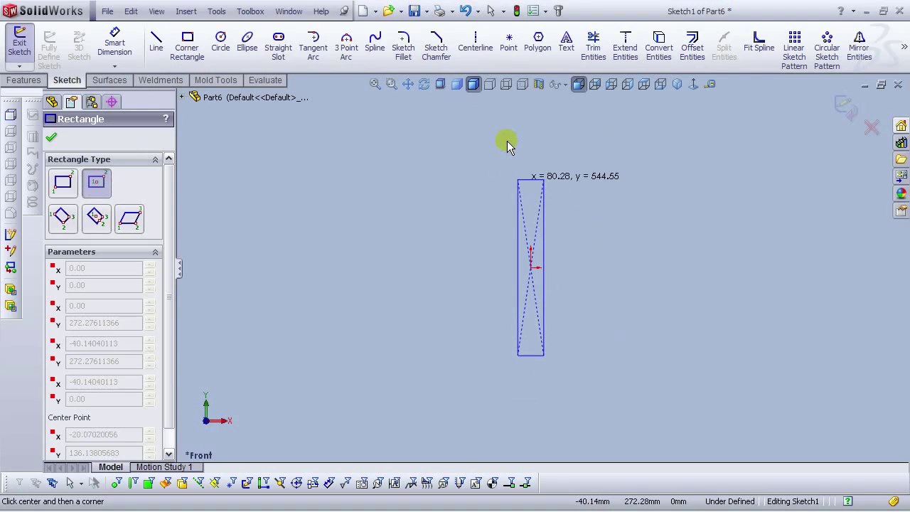
pyautogui.scroll(3, 516, 135)
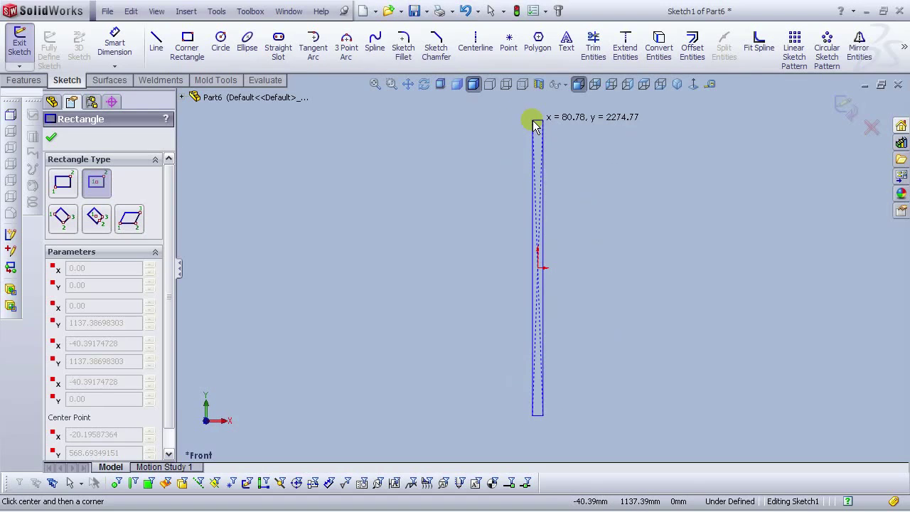
pyautogui.click(536, 126)
# Step: Dimension the rectangle's long vertical side at 2200 mm
pyautogui.scroll(-2, 593, 133)
pyautogui.click(115, 43)
pyautogui.click(522, 193)
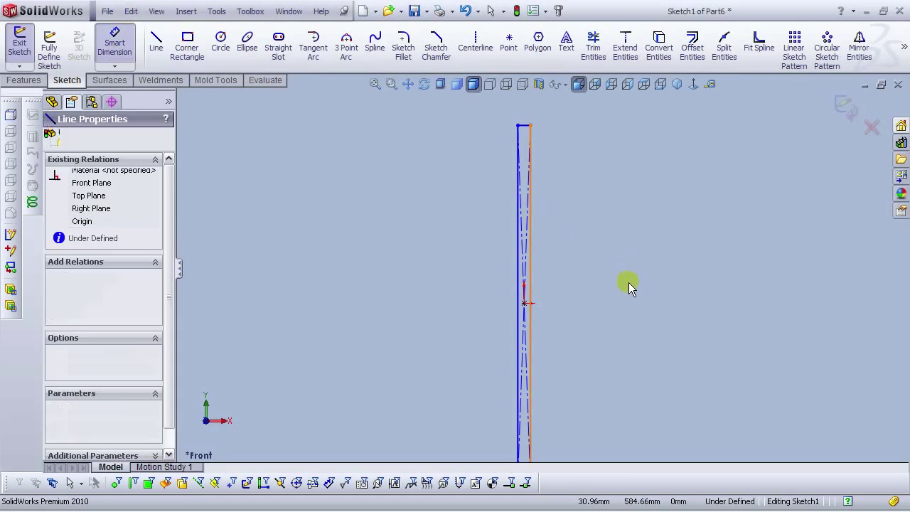
pyautogui.click(628, 280)
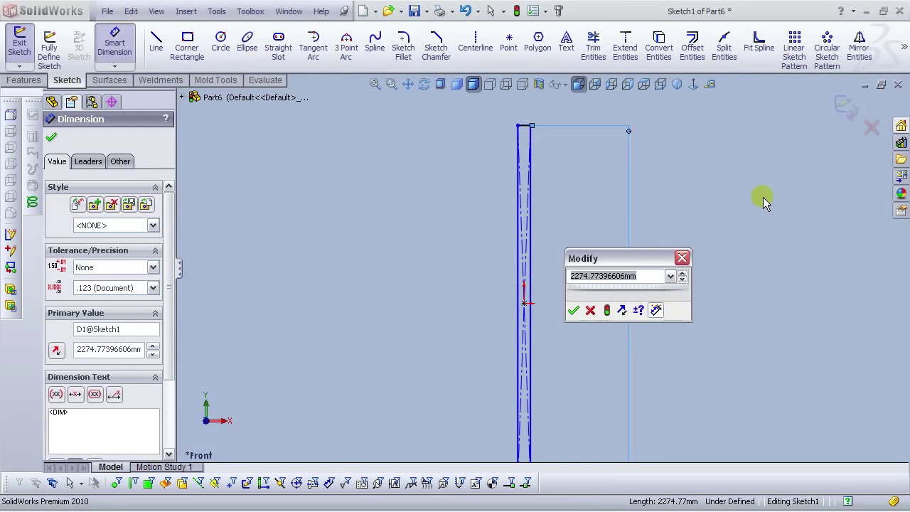
pyautogui.write('2')
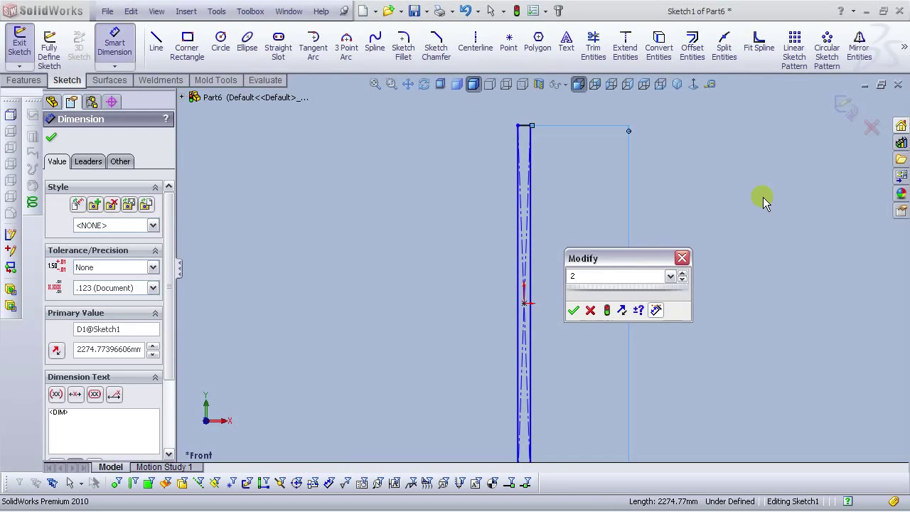
pyautogui.write('200')
pyautogui.press('Return')
pyautogui.press('Escape')
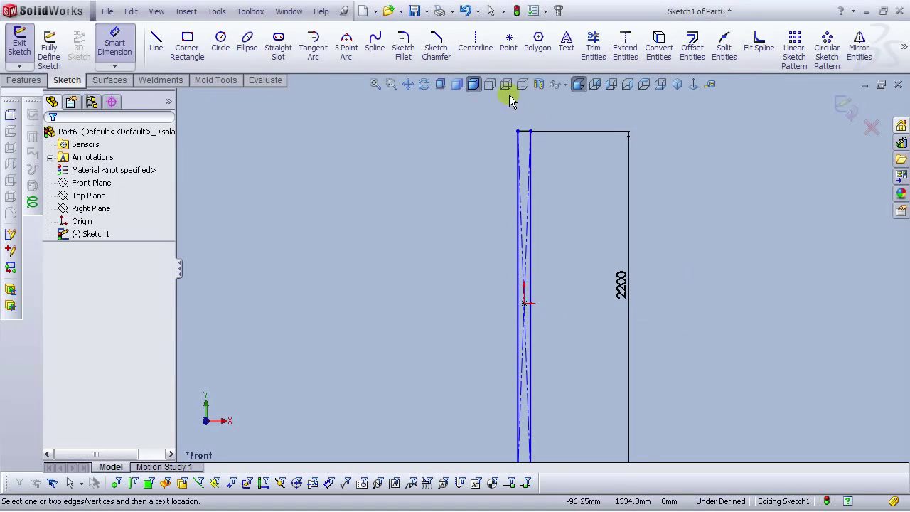
# Step: Dimension the rectangle's short upper side at 35 mm
pyautogui.click(524, 132)
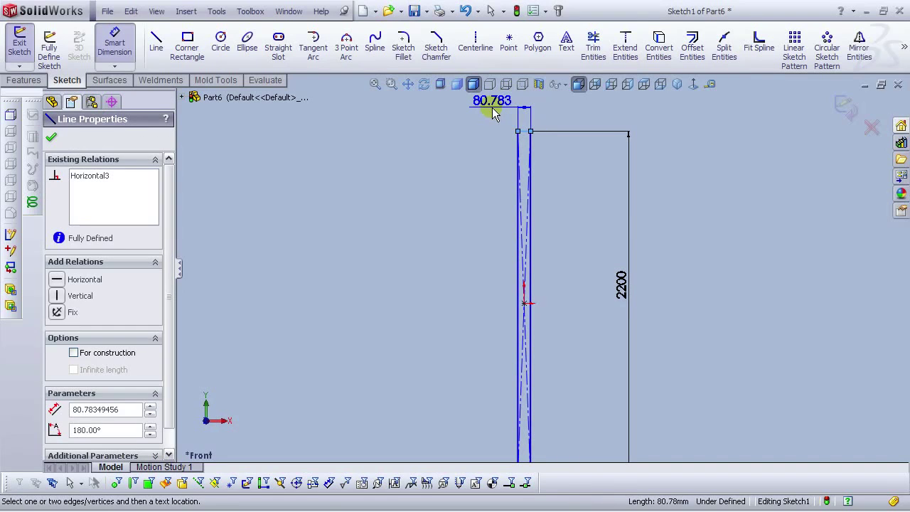
pyautogui.click(493, 108)
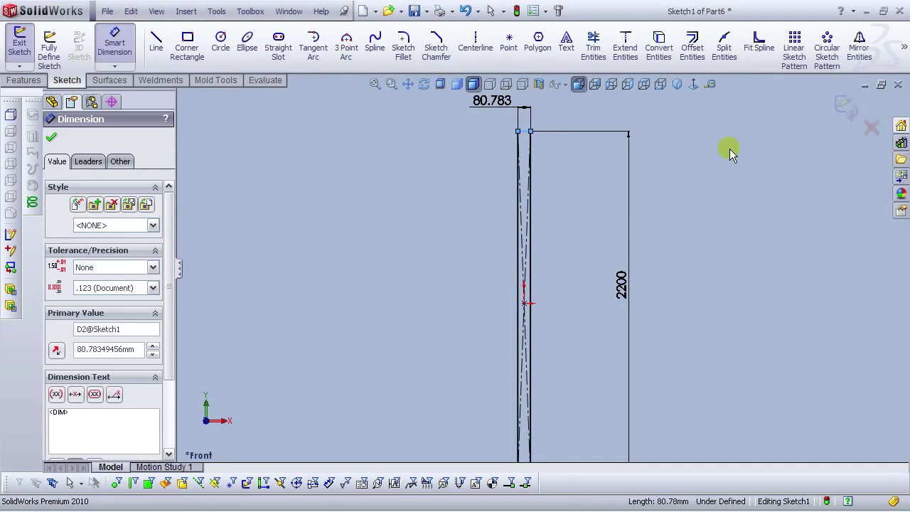
pyautogui.write('35')
pyautogui.press('Return')
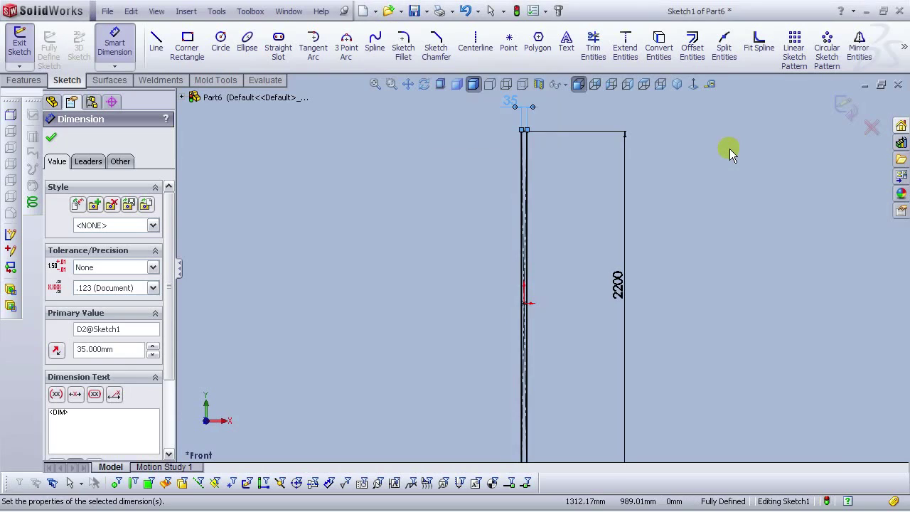
pyautogui.click(710, 244)
# Step: Extrude the rectangle with Boss-Extrude as a blind extrusion 25 mm deep
pyautogui.scroll(2, 580, 319)
pyautogui.scroll(-6, 591, 246)
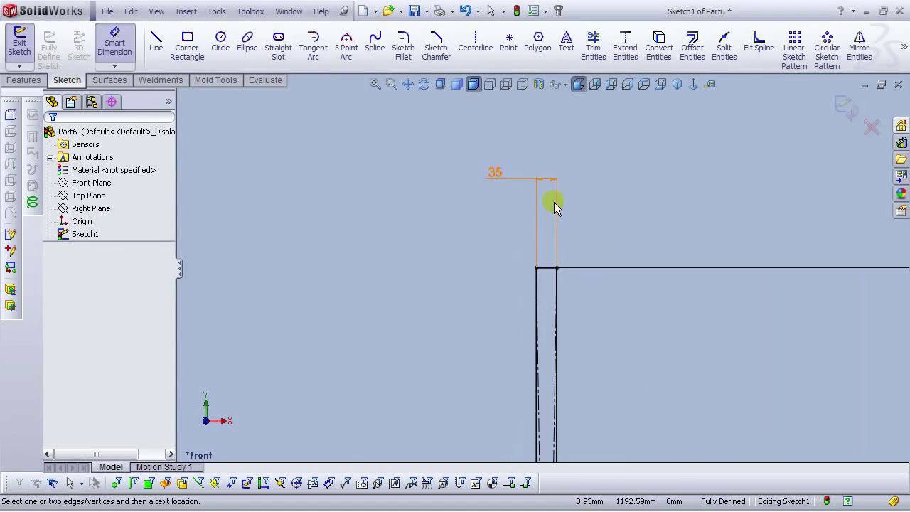
pyautogui.scroll(3, 640, 319)
pyautogui.scroll(-3, 569, 298)
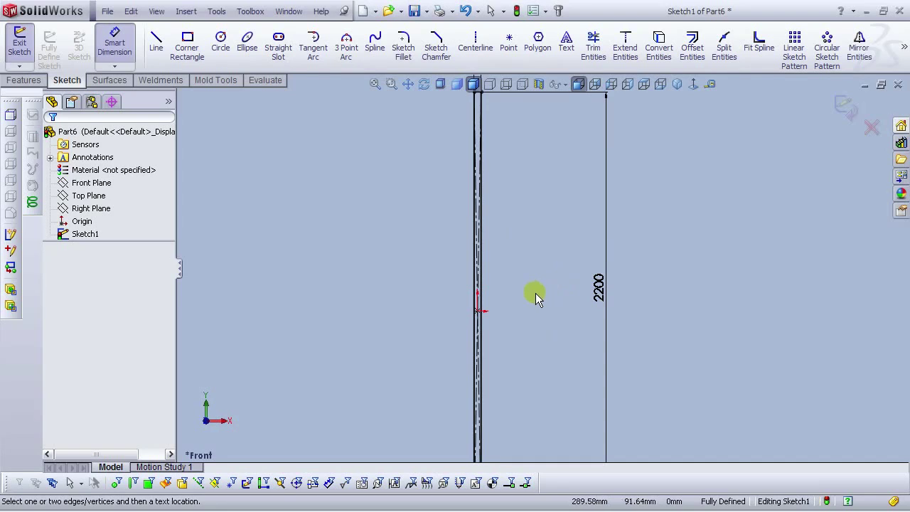
pyautogui.scroll(3, 535, 293)
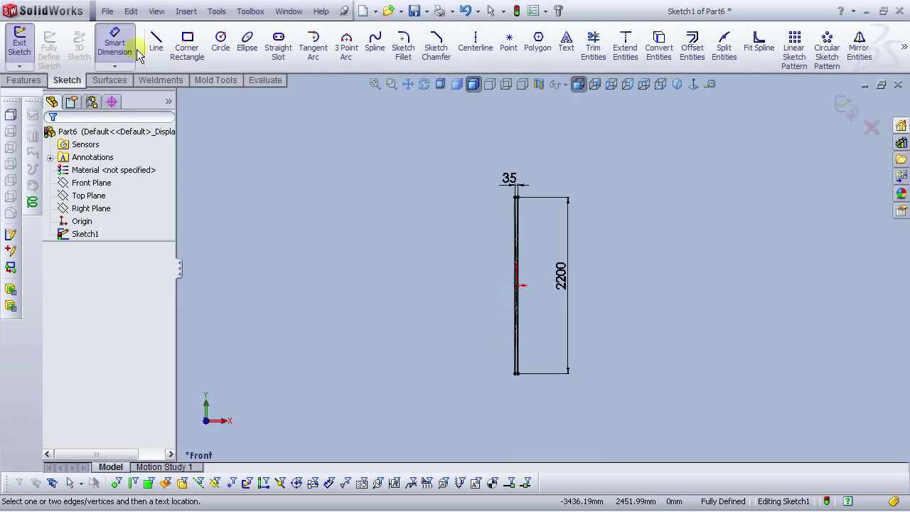
pyautogui.click(27, 81)
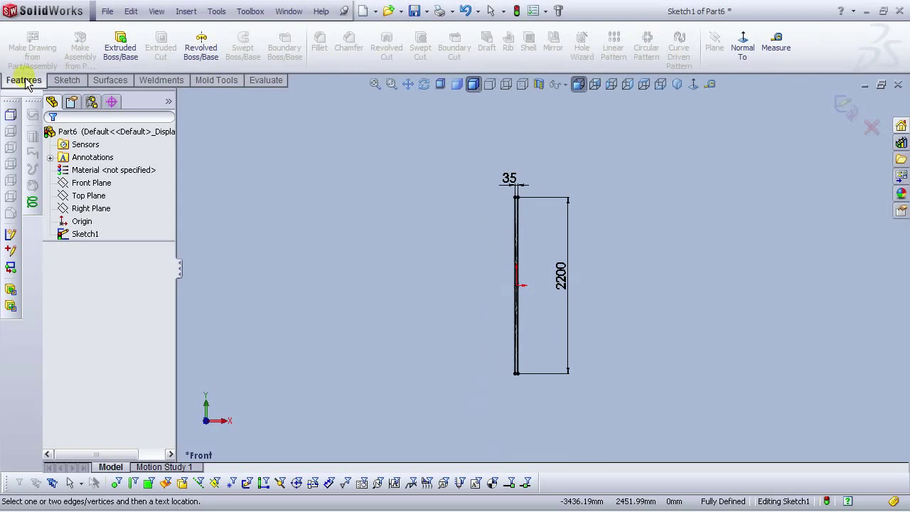
pyautogui.click(121, 60)
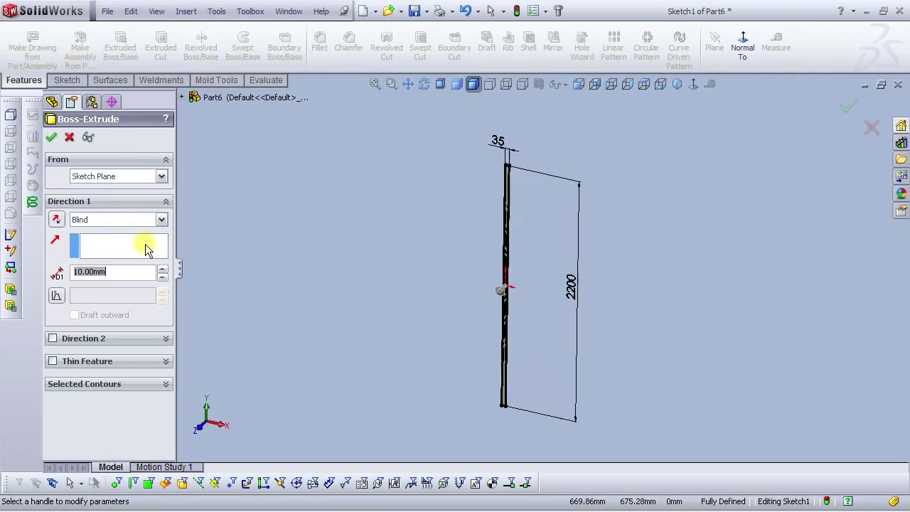
pyautogui.write('25')
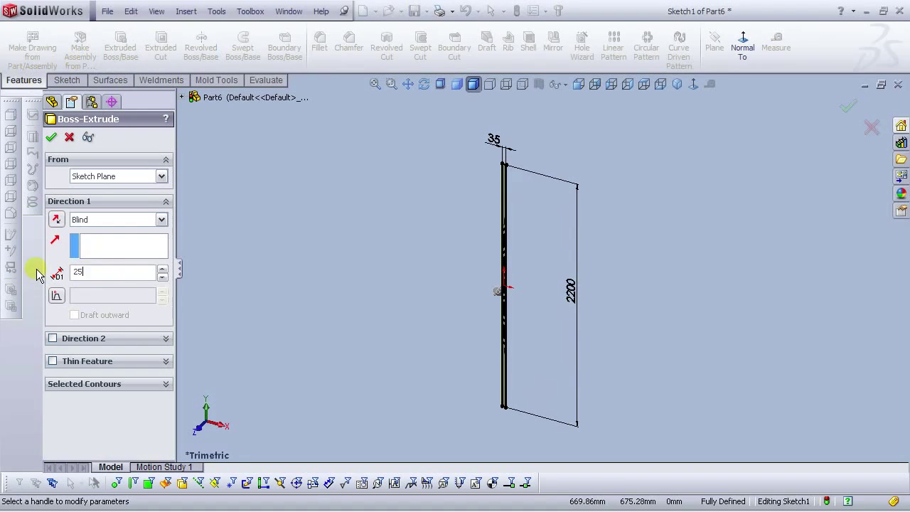
pyautogui.press('Return')
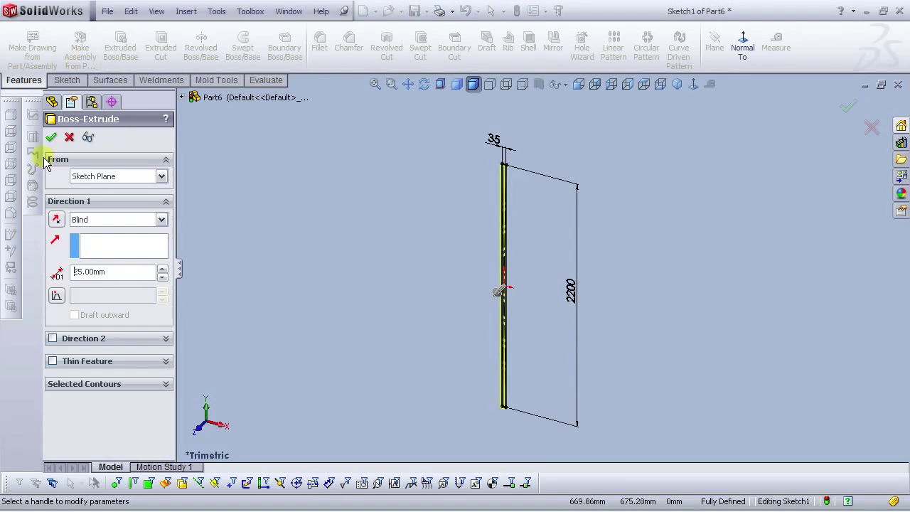
pyautogui.click(51, 137)
# Step: Open a sketch on the bar's wide front face and view it straight on
pyautogui.moveTo(502, 195); pyautogui.dragTo(467, 162, button='middle')
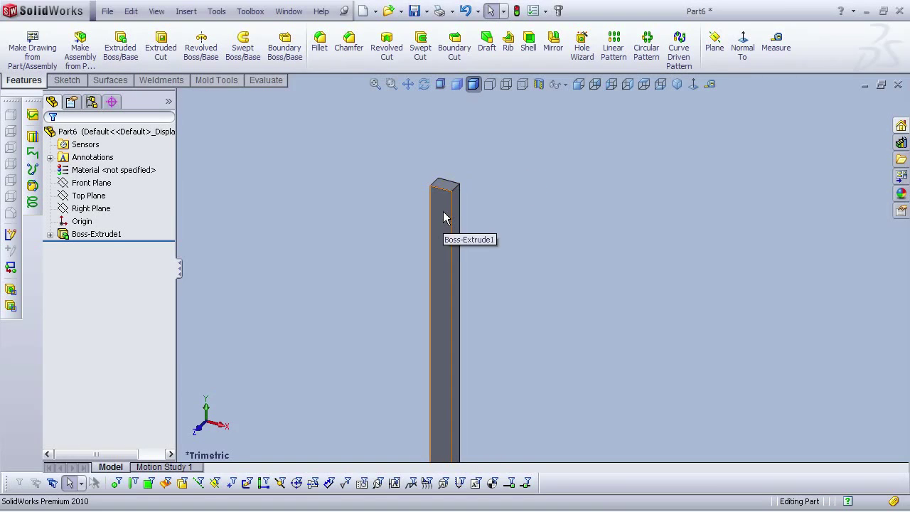
pyautogui.click(443, 217)
pyautogui.click(499, 169)
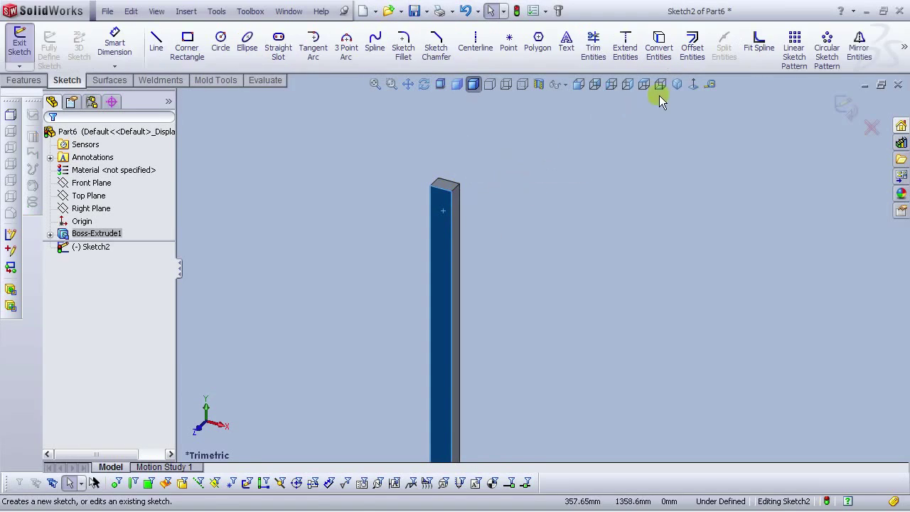
pyautogui.click(694, 87)
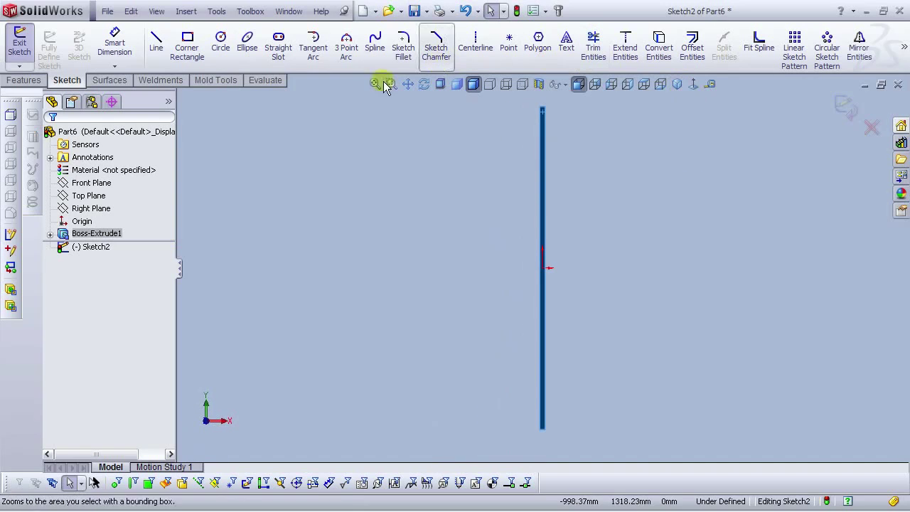
# Step: Sketch a circle of about 8.5 mm radius on the face's vertical centreline near the bar's upper end
pyautogui.click(220, 43)
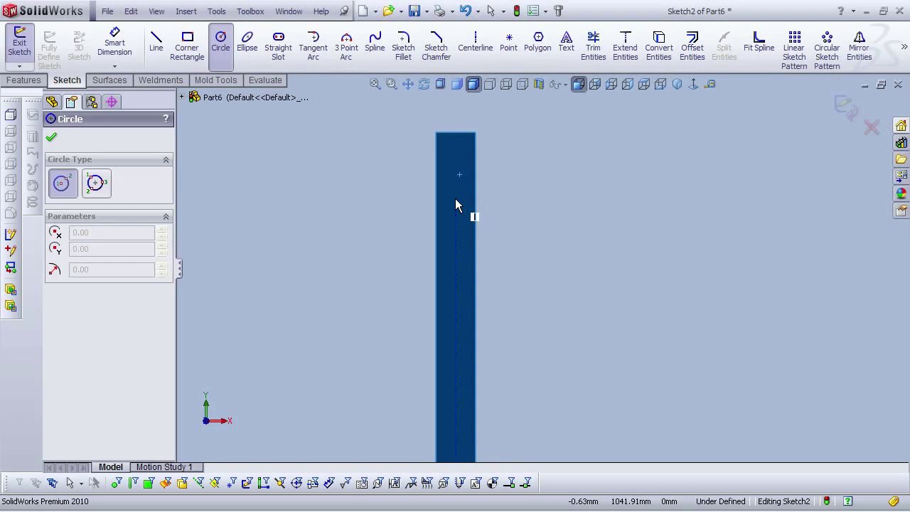
pyautogui.click(456, 199)
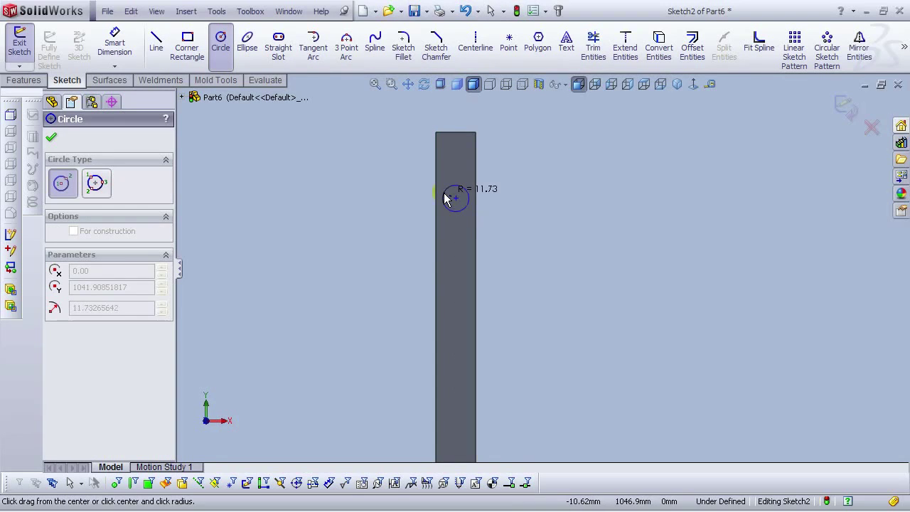
pyautogui.click(449, 194)
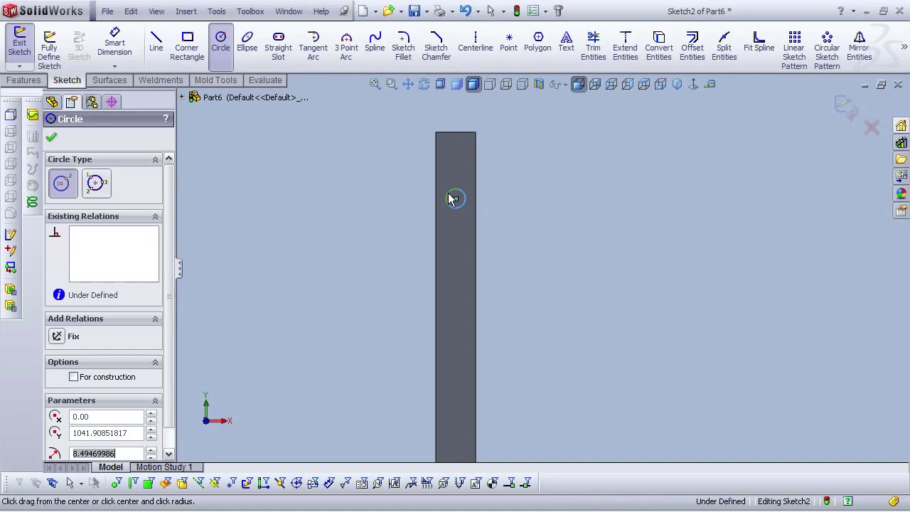
pyautogui.press('Escape')
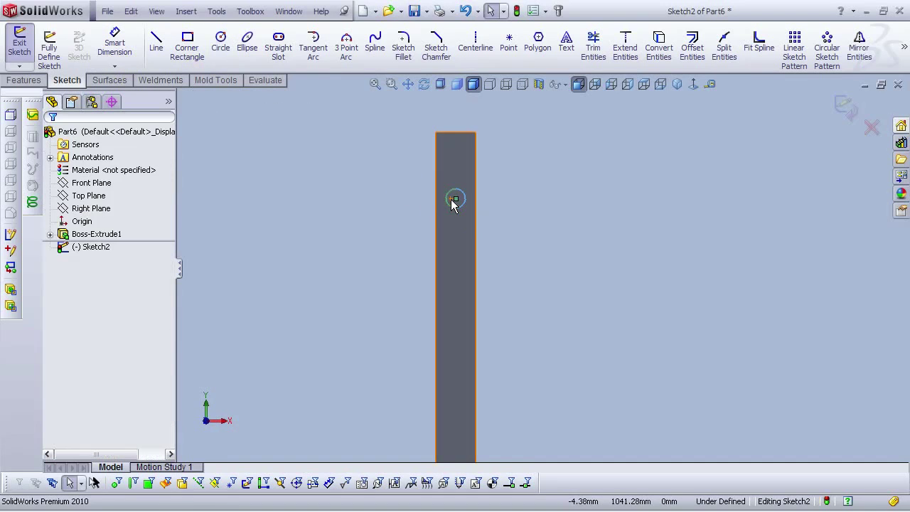
# Step: Add a vertical relation between the circle's centre and the midpoint of the bar's upper edge
pyautogui.click(456, 198)
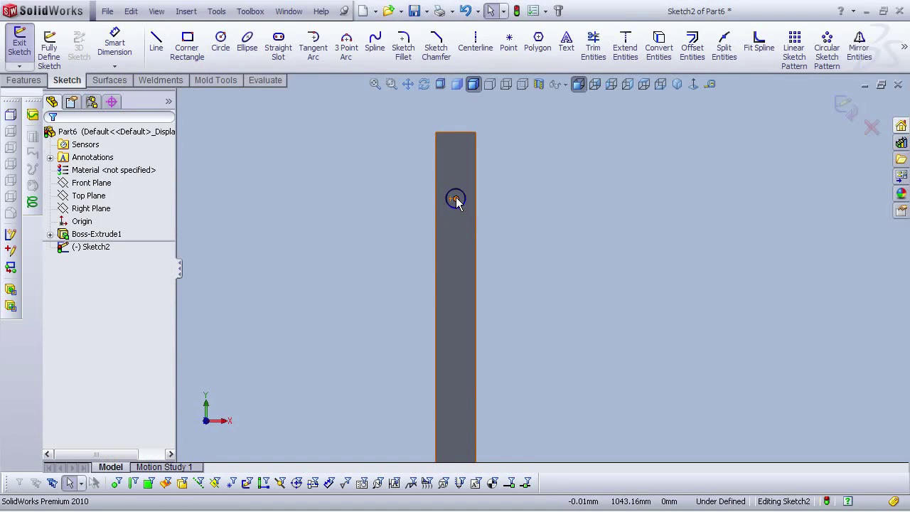
pyautogui.keyDown('ctrl'); pyautogui.click(459, 137); pyautogui.keyUp('ctrl')
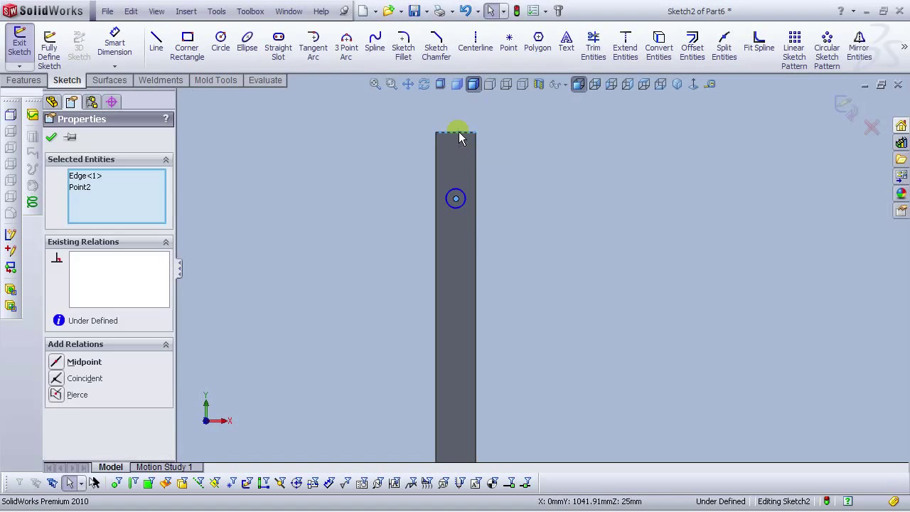
pyautogui.rightClick(459, 136)
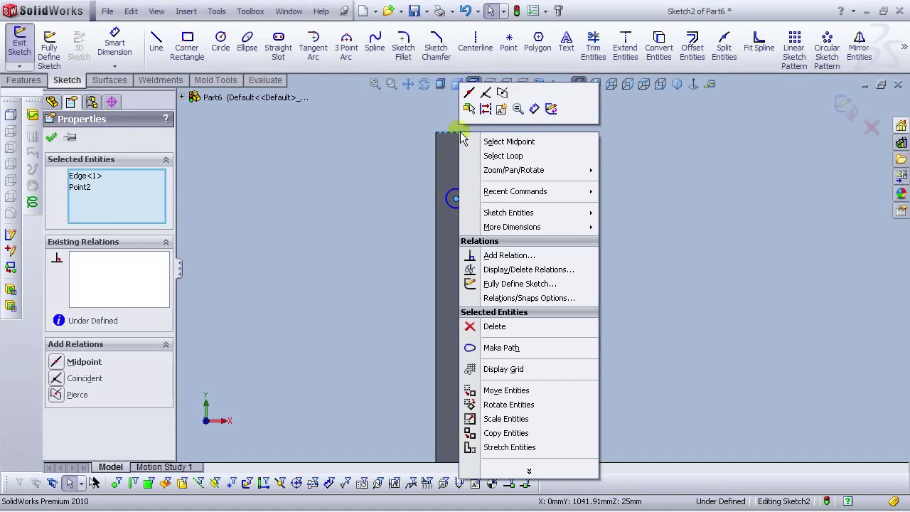
pyautogui.click(500, 141)
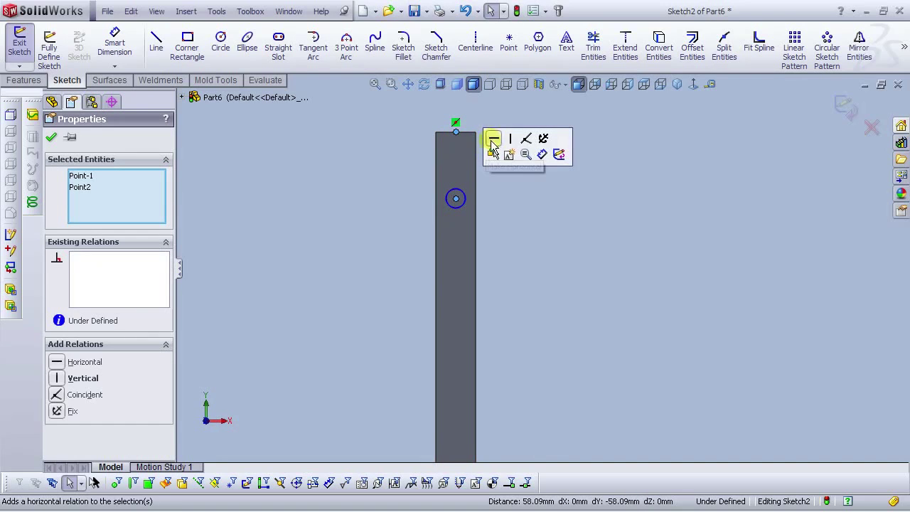
pyautogui.click(510, 139)
pyautogui.click(507, 157)
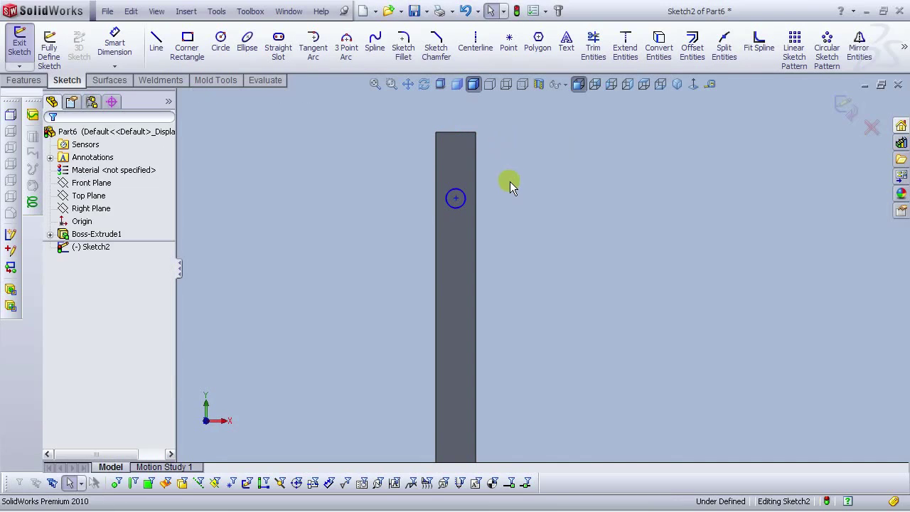
# Step: Dimension the circle's diameter at 12.5 mm
pyautogui.click(115, 44)
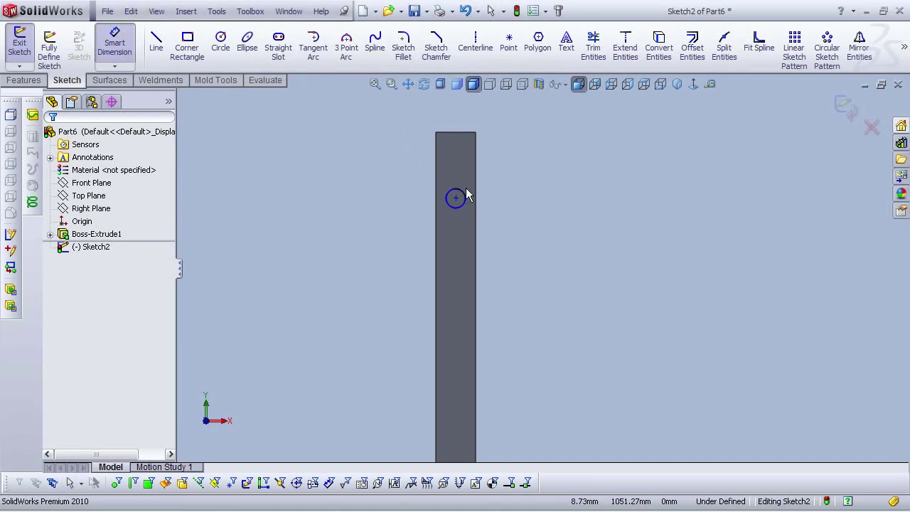
pyautogui.click(467, 193)
pyautogui.click(375, 163)
pyautogui.click(704, 170)
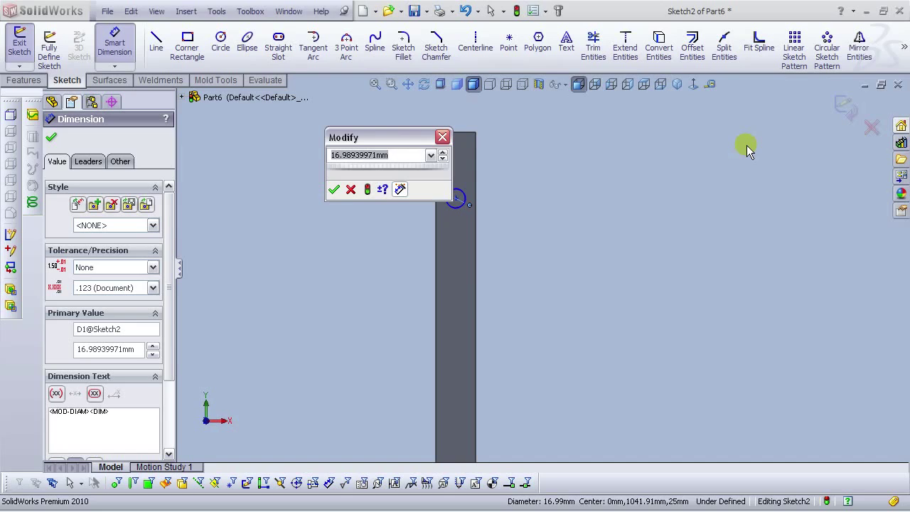
pyautogui.write('12.5')
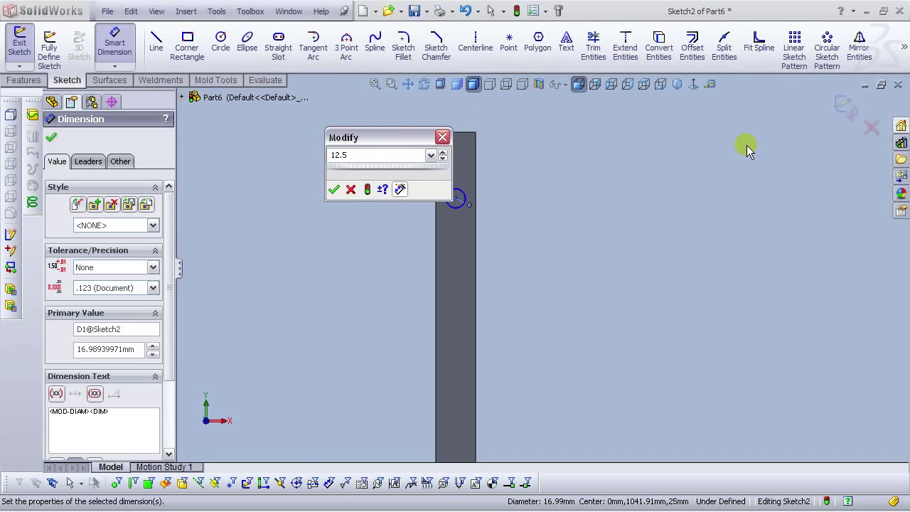
pyautogui.press('Return')
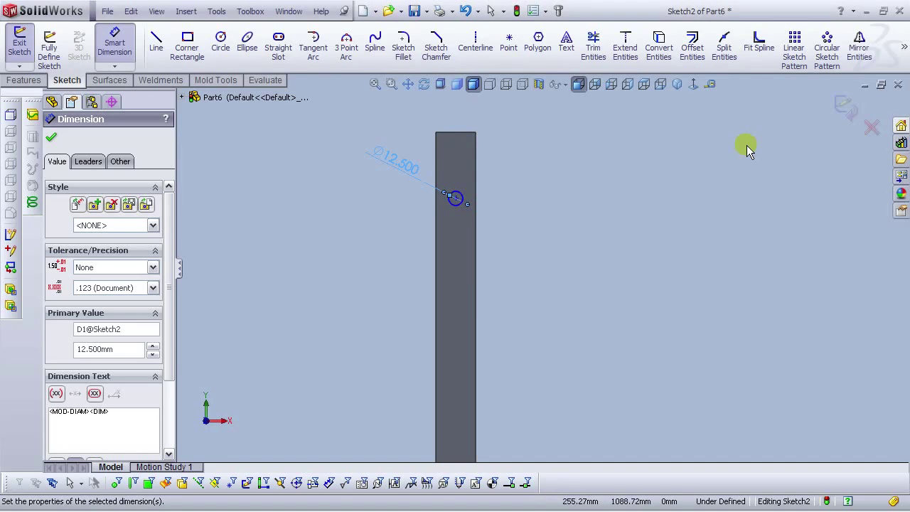
# Step: Dimension the distance from the bar's upper edge to the circle's centre at 250.75 mm
pyautogui.click(470, 142)
pyautogui.click(456, 198)
pyautogui.click(513, 163)
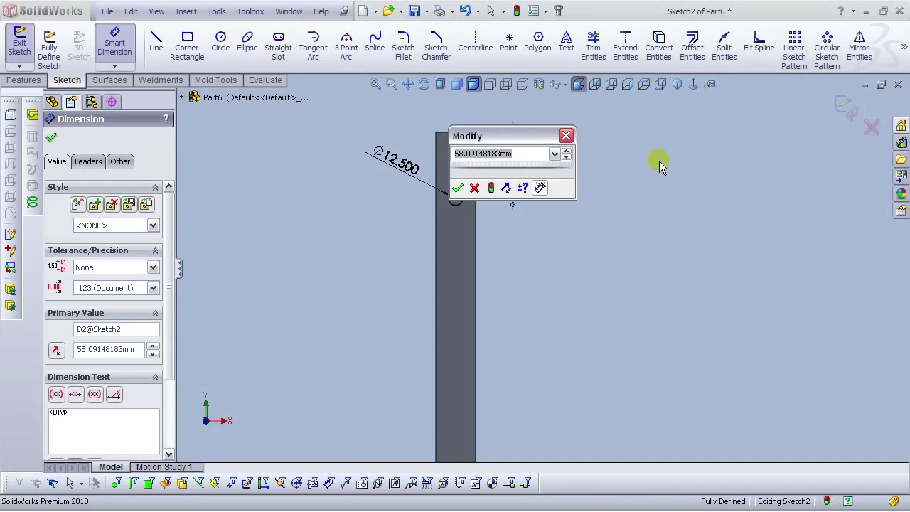
pyautogui.write('250.75')
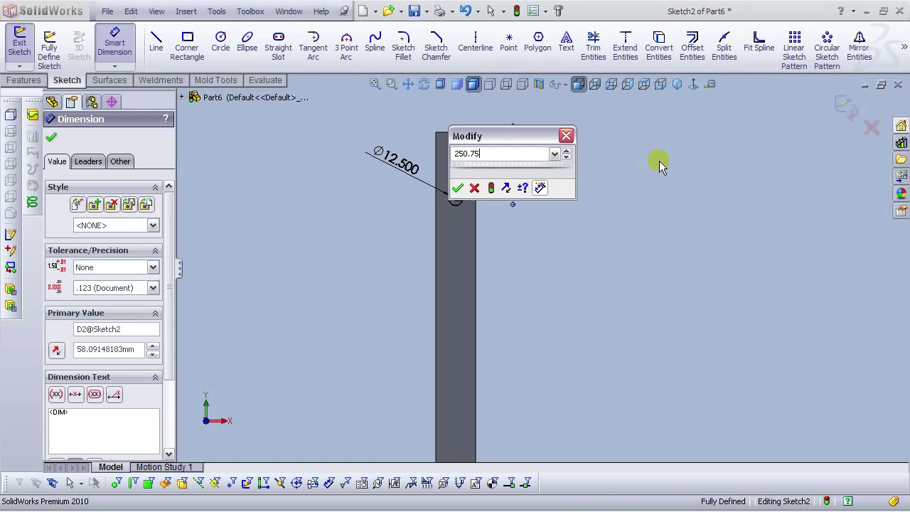
pyautogui.press('Return')
# Step: Sketch a second circle about 18 mm in diameter on the bar's centreline, about 204 mm below the first circle
pyautogui.scroll(9, 638, 261)
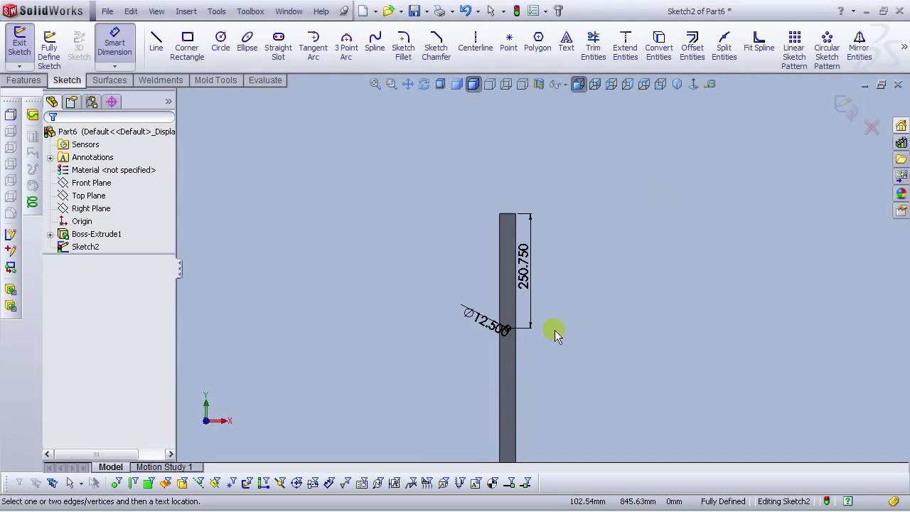
pyautogui.scroll(-5, 550, 352)
pyautogui.click(216, 59)
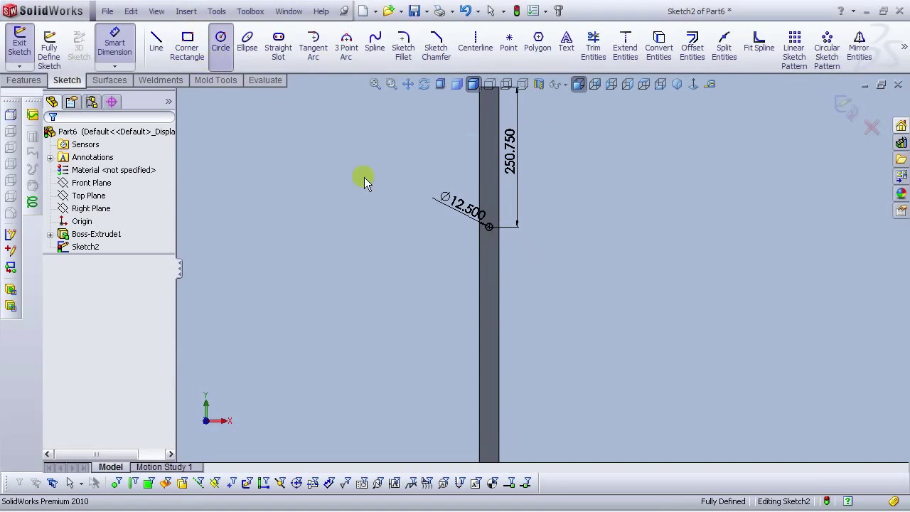
pyautogui.click(487, 341)
pyautogui.scroll(-2, 499, 347)
pyautogui.press('Escape')
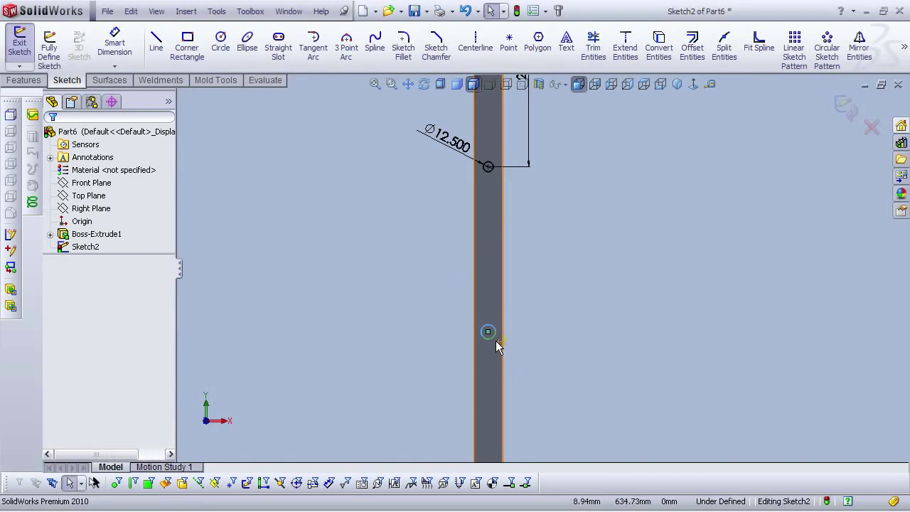
# Step: Add a vertical relation between the centres of the two circles
pyautogui.click(488, 332)
pyautogui.click(529, 324)
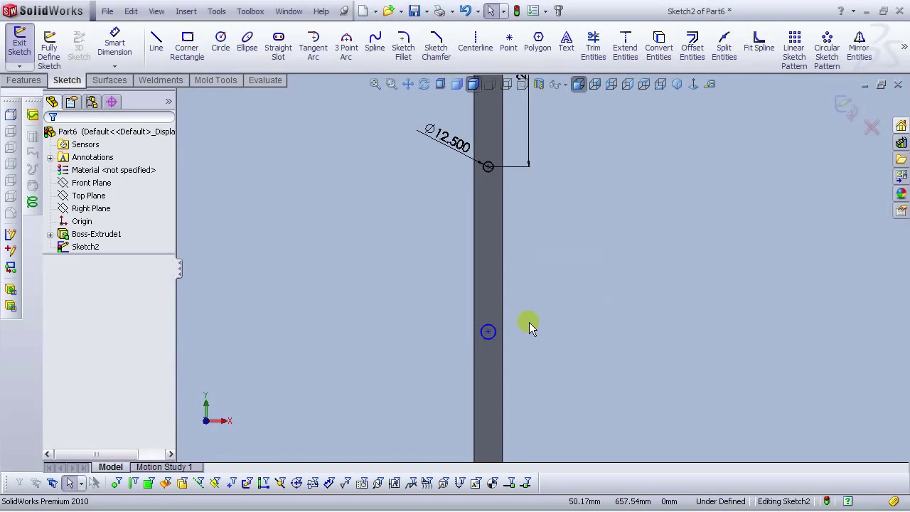
pyautogui.click(487, 167)
pyautogui.keyDown('ctrl'); pyautogui.click(488, 166); pyautogui.keyUp('ctrl')
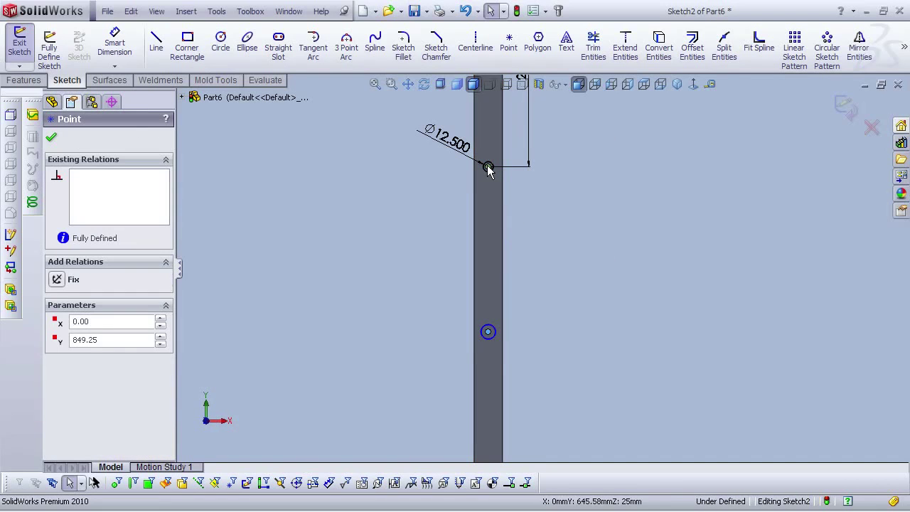
pyautogui.click(545, 105)
pyautogui.click(545, 208)
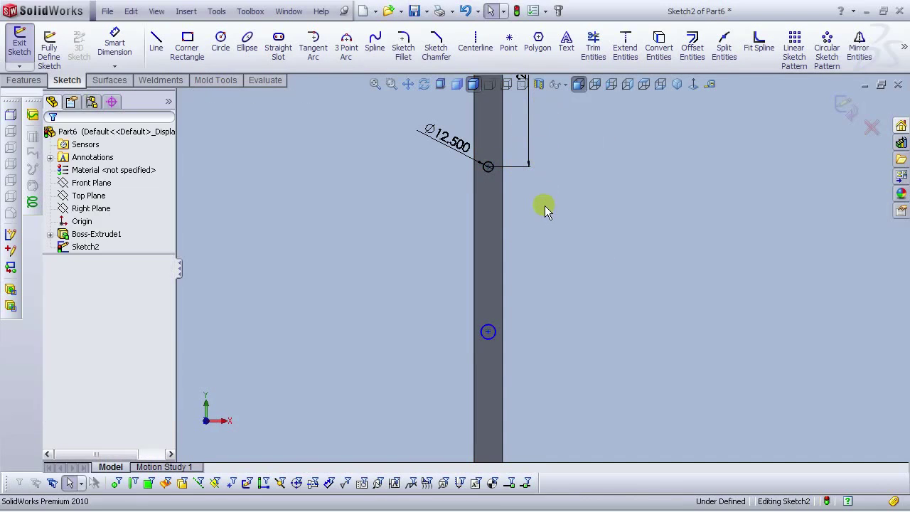
# Step: Dimension the lower circle's diameter at 12.5 mm
pyautogui.click(114, 43)
pyautogui.click(493, 332)
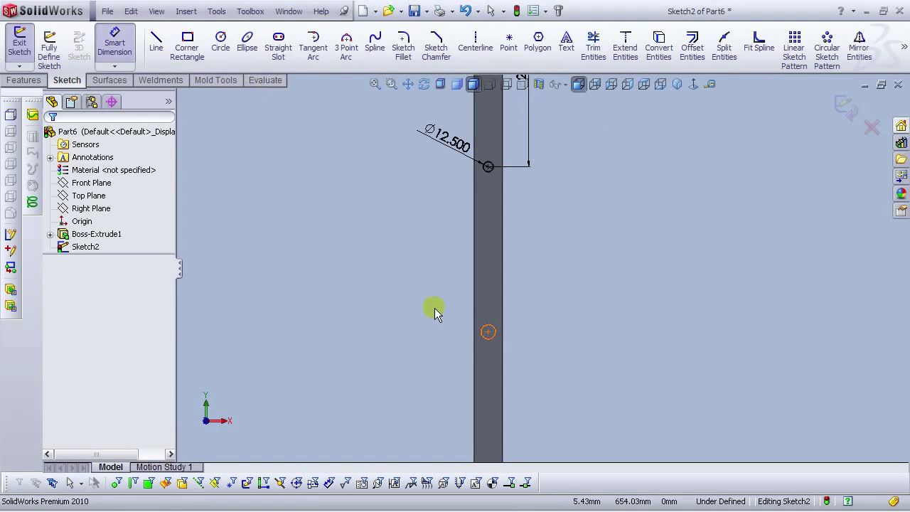
pyautogui.click(435, 313)
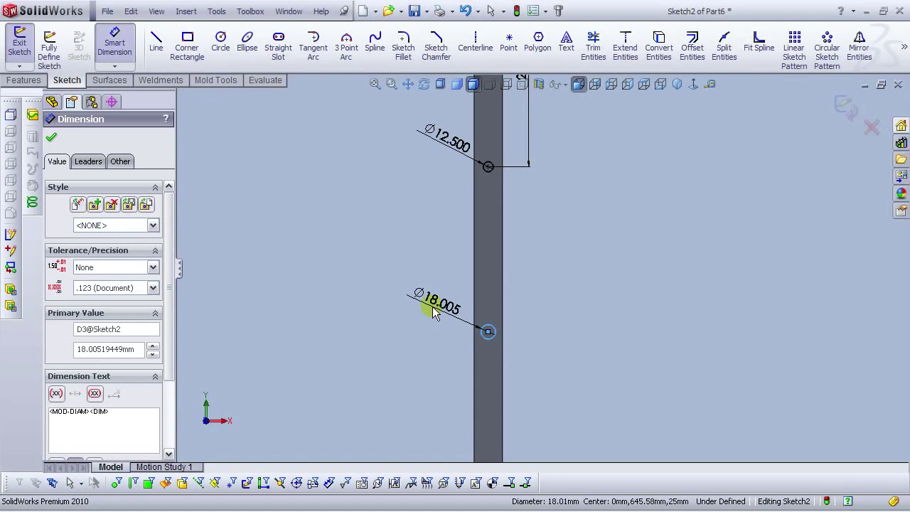
pyautogui.write('12.5')
pyautogui.press('Return')
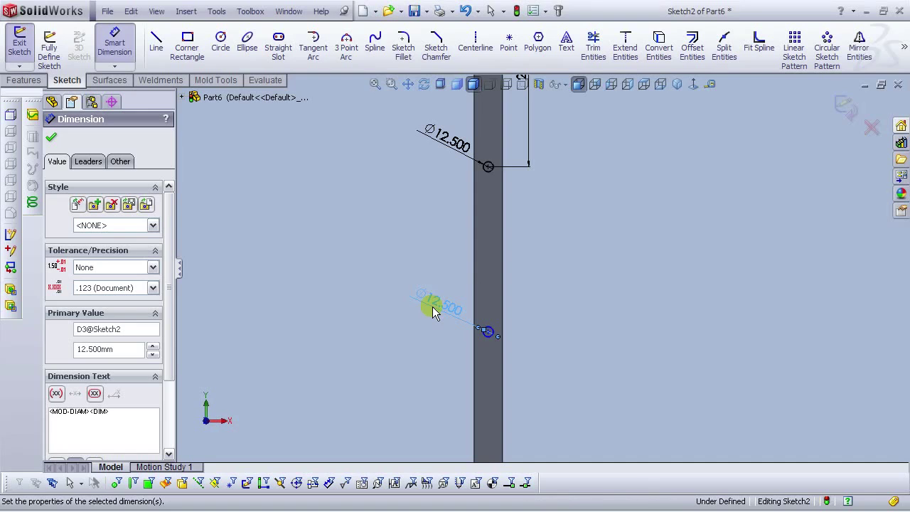
pyautogui.click(575, 298)
# Step: Dimension the vertical distance between the two circle centres at 419.2 mm
pyautogui.click(488, 166)
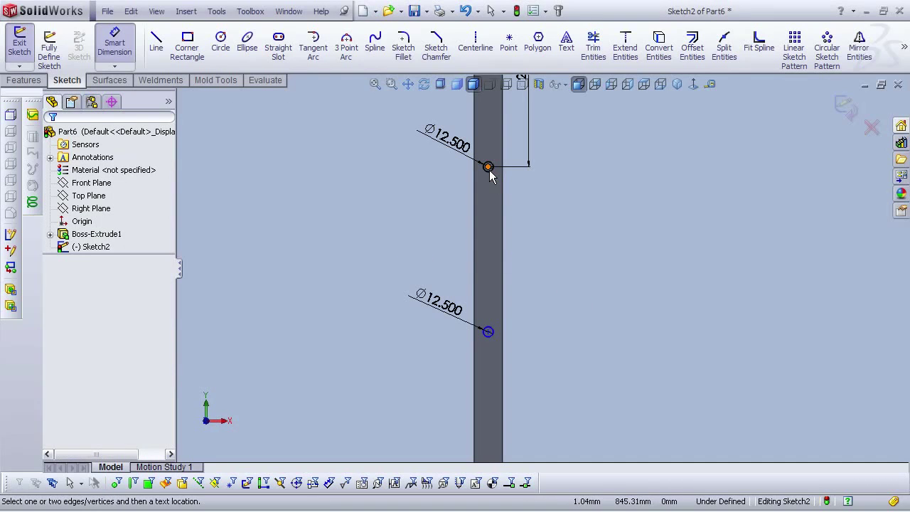
pyautogui.click(488, 332)
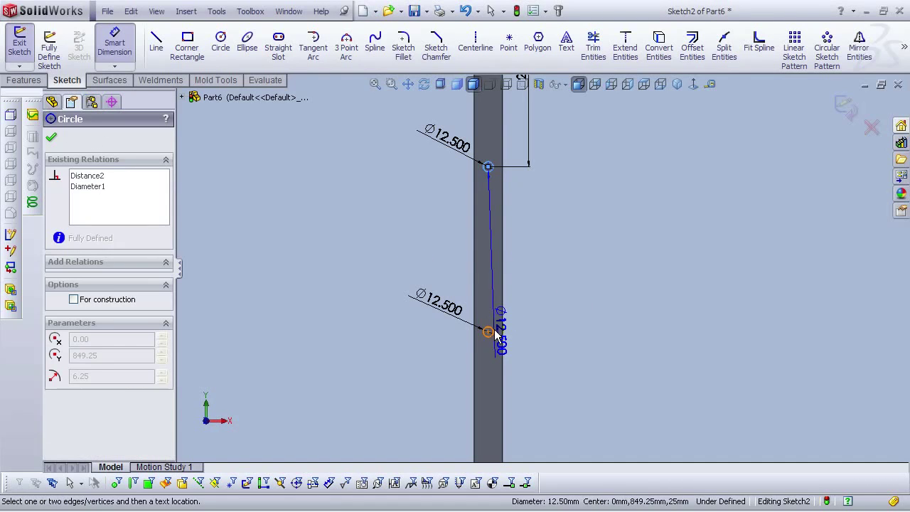
pyautogui.click(540, 231)
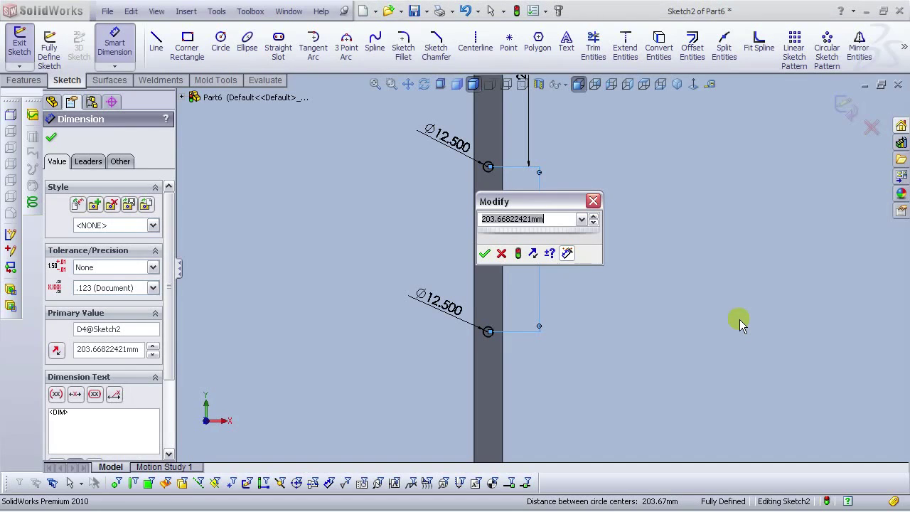
pyautogui.write('4')
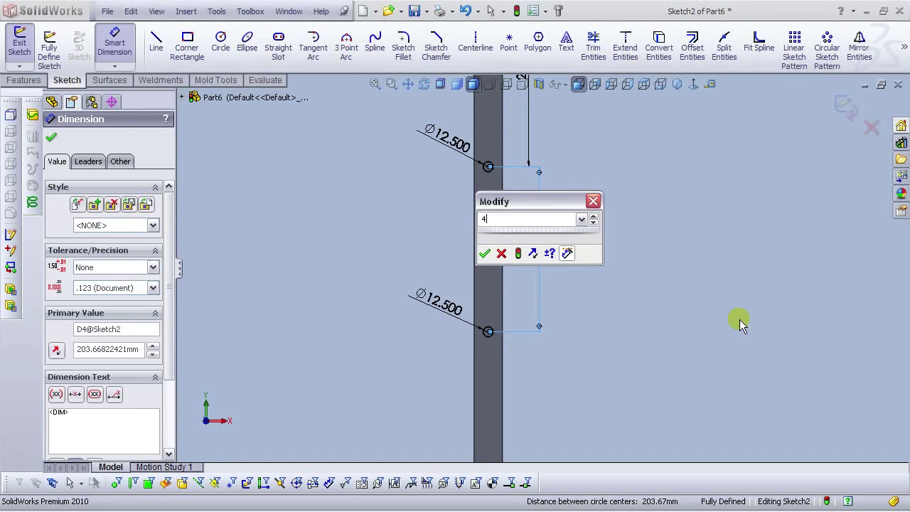
pyautogui.write('19.2')
pyautogui.press('Return')
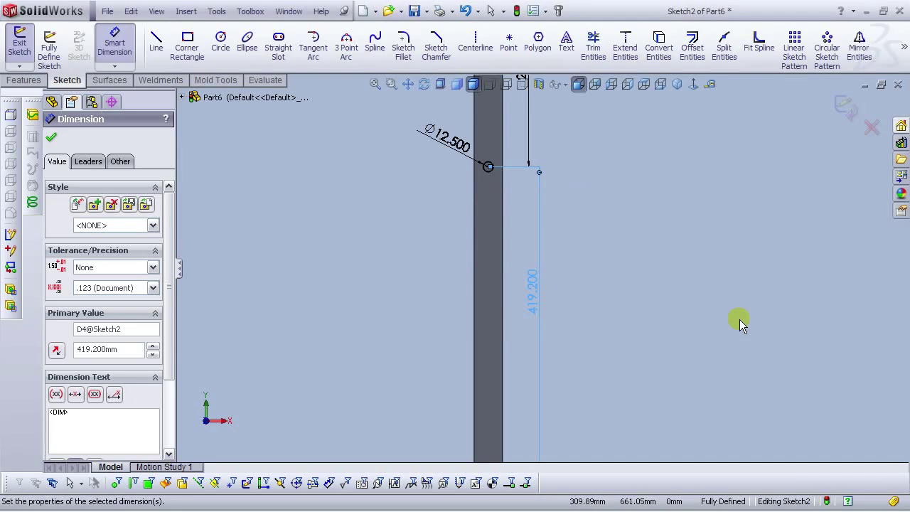
pyautogui.click(738, 317)
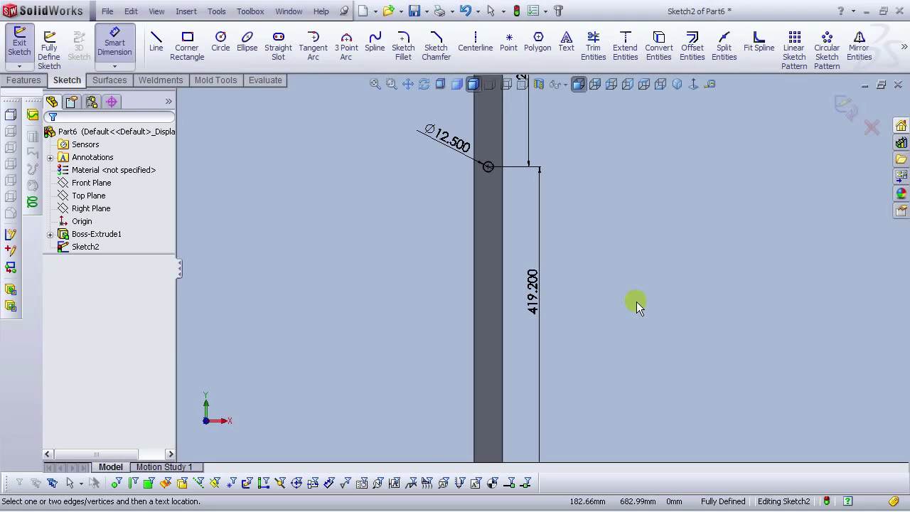
# Step: Cut both circles through the bar with an Extruded Cut set to Through All
pyautogui.press('f')
pyautogui.click(6, 82)
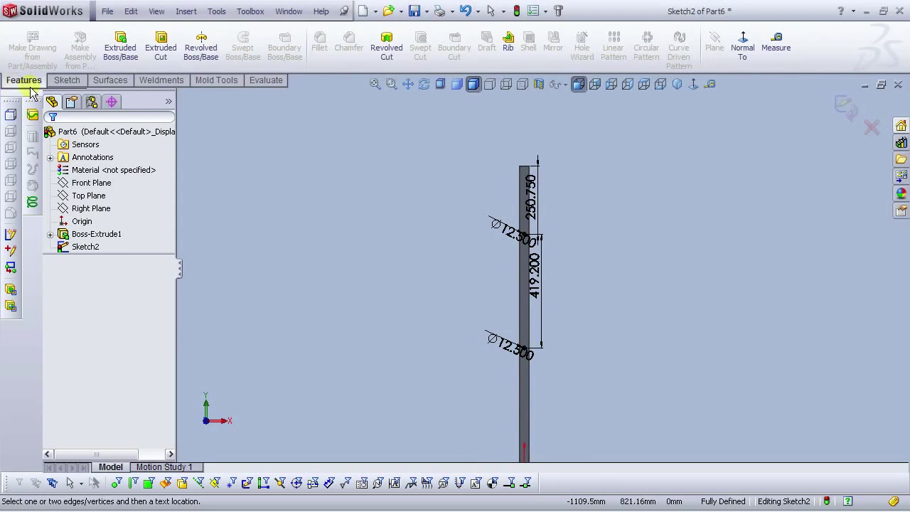
pyautogui.click(161, 47)
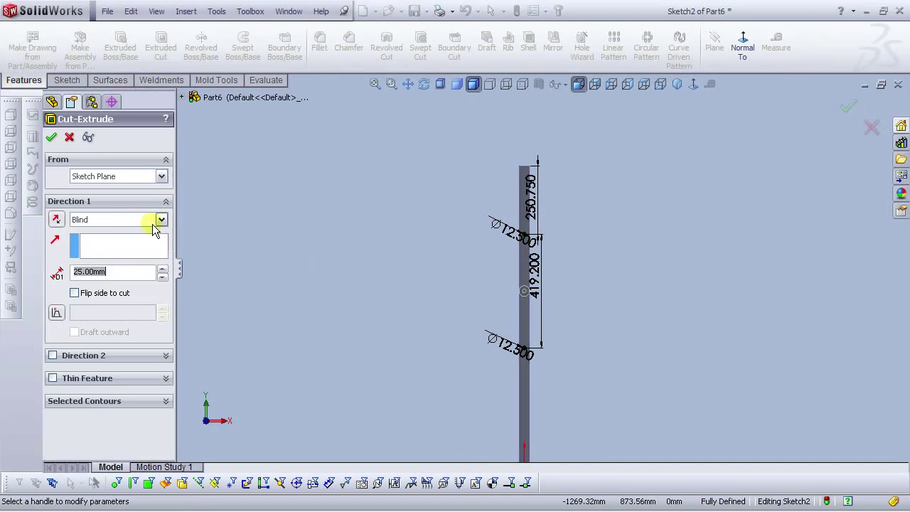
pyautogui.click(93, 219)
pyautogui.click(87, 242)
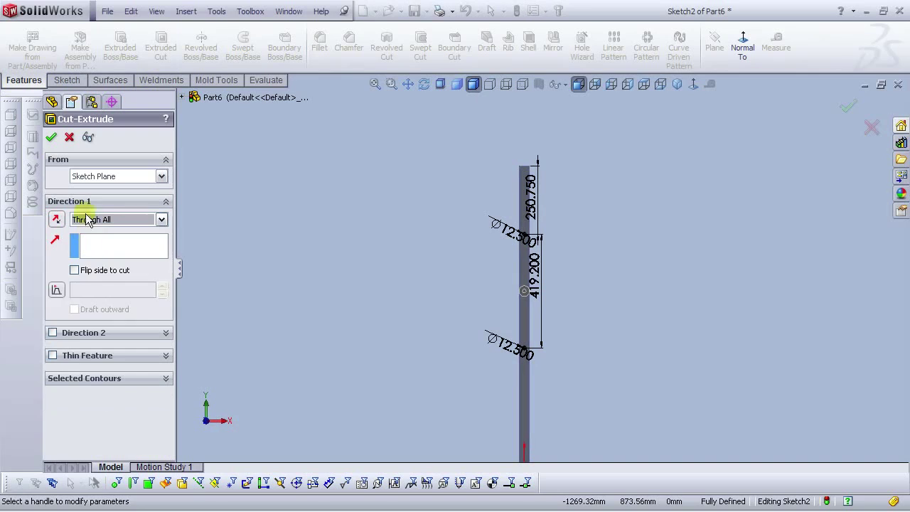
pyautogui.click(50, 136)
pyautogui.click(350, 253)
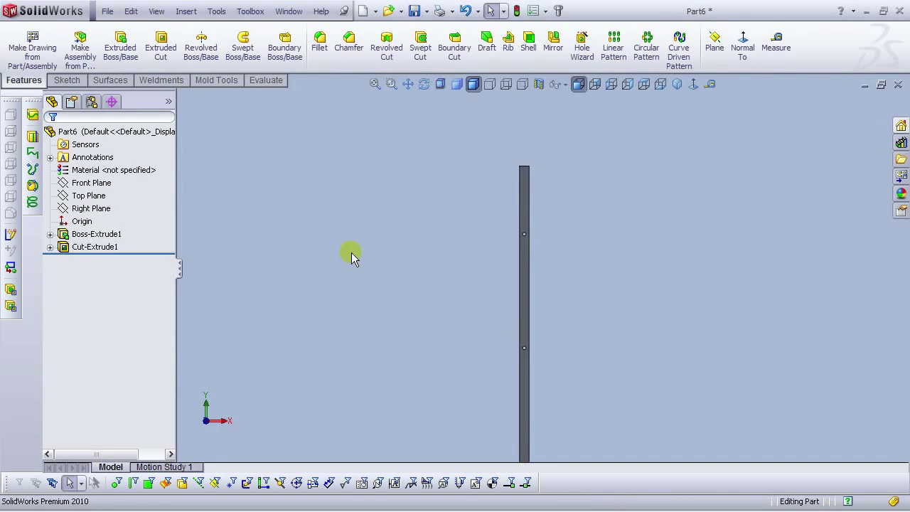
# Step: Assign the Pine material from the Woods category to the bar
pyautogui.scroll(6, 582, 347)
pyautogui.scroll(-3, 563, 354)
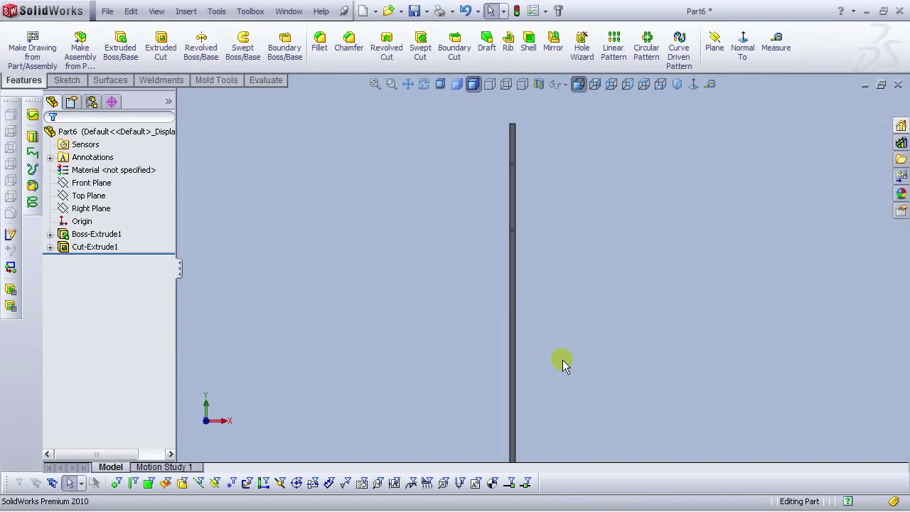
pyautogui.scroll(2, 561, 359)
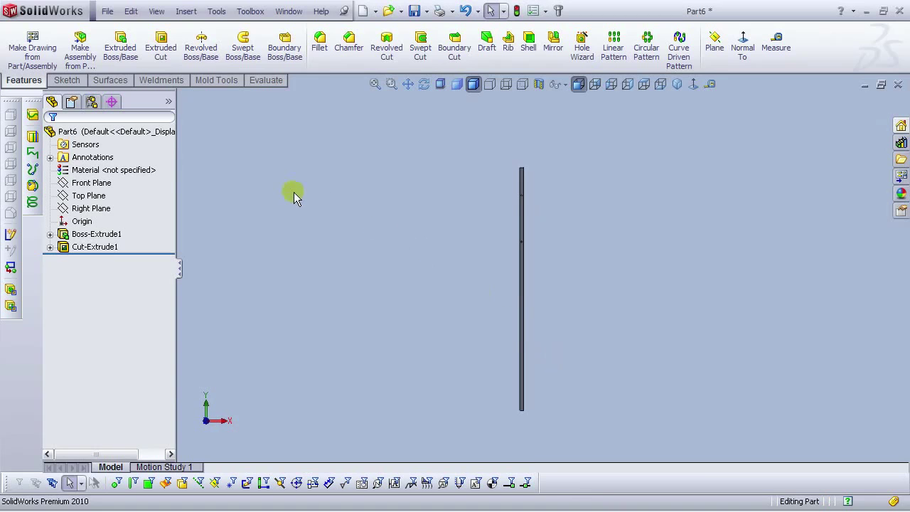
pyautogui.rightClick(85, 171)
pyautogui.click(127, 174)
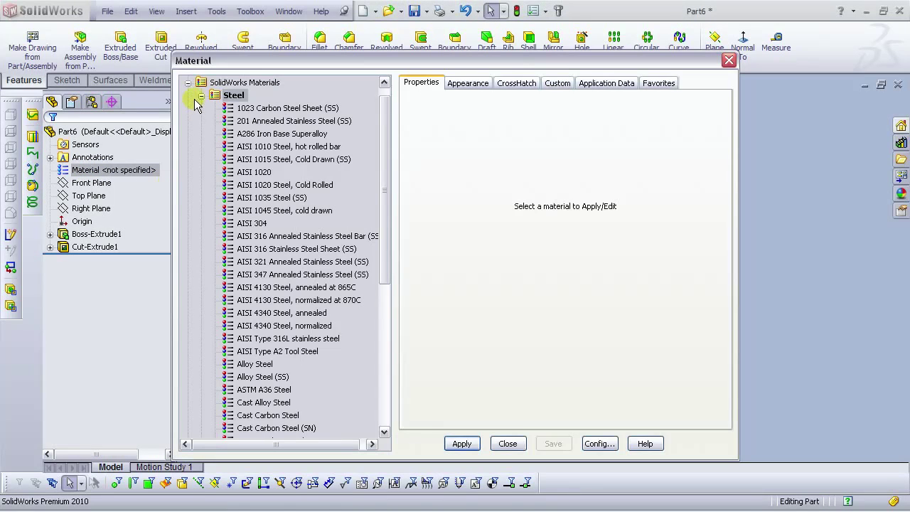
pyautogui.click(200, 107)
pyautogui.doubleClick(210, 288)
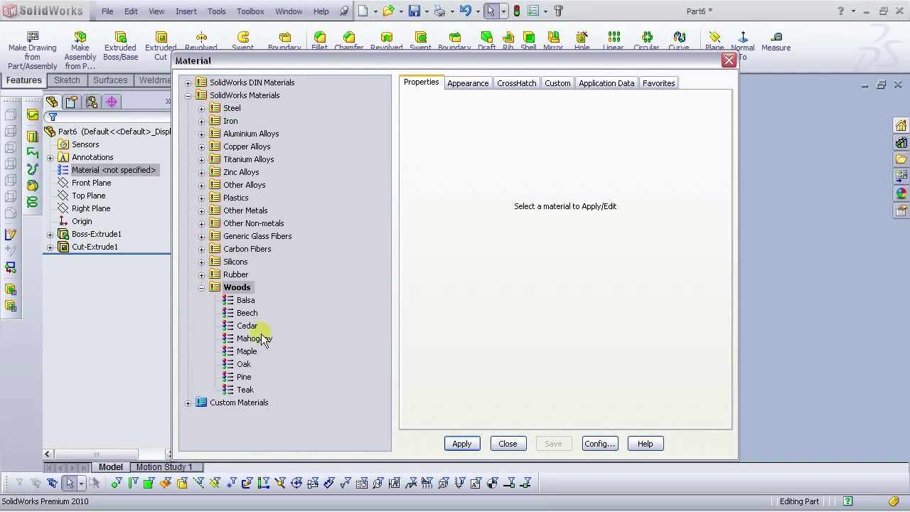
pyautogui.click(242, 377)
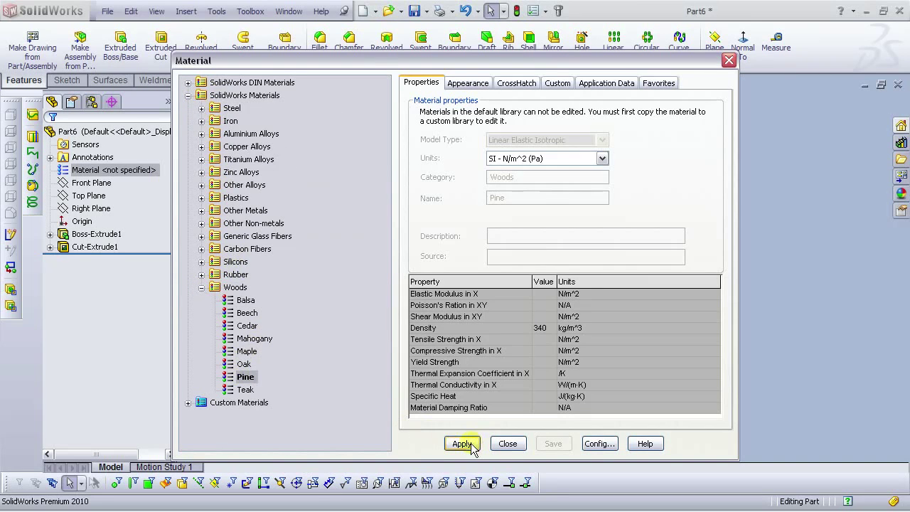
pyautogui.click(477, 446)
pyautogui.click(505, 442)
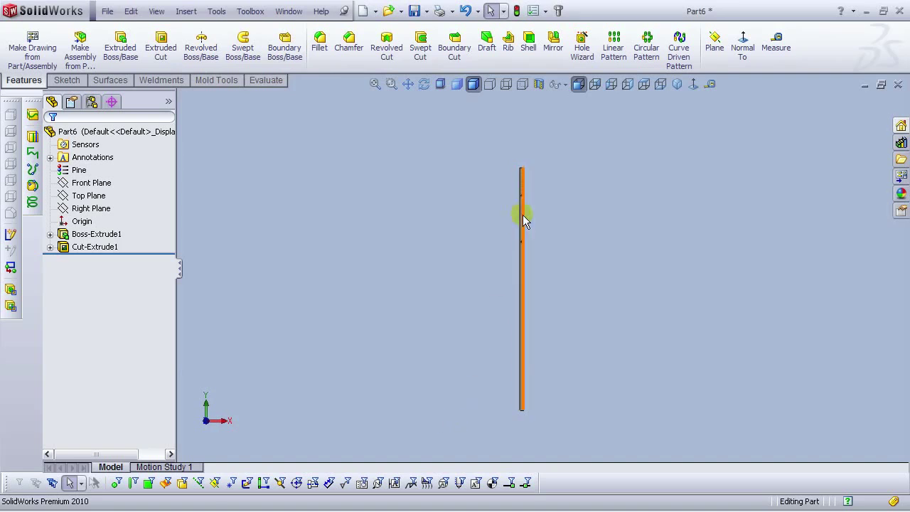
# Step: Show the bar in isometric view and save the part as "Vert. midle" in the Artist's Easel folder
pyautogui.click(676, 84)
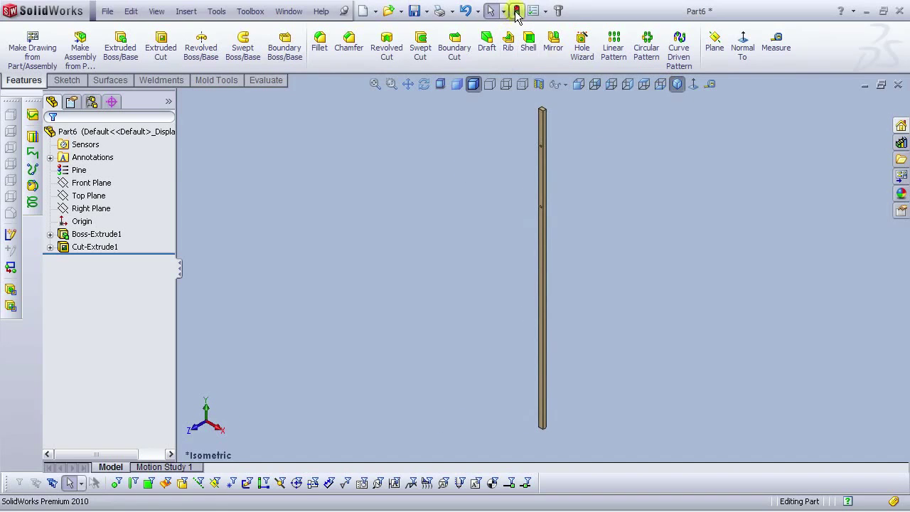
pyautogui.click(107, 11)
pyautogui.click(132, 126)
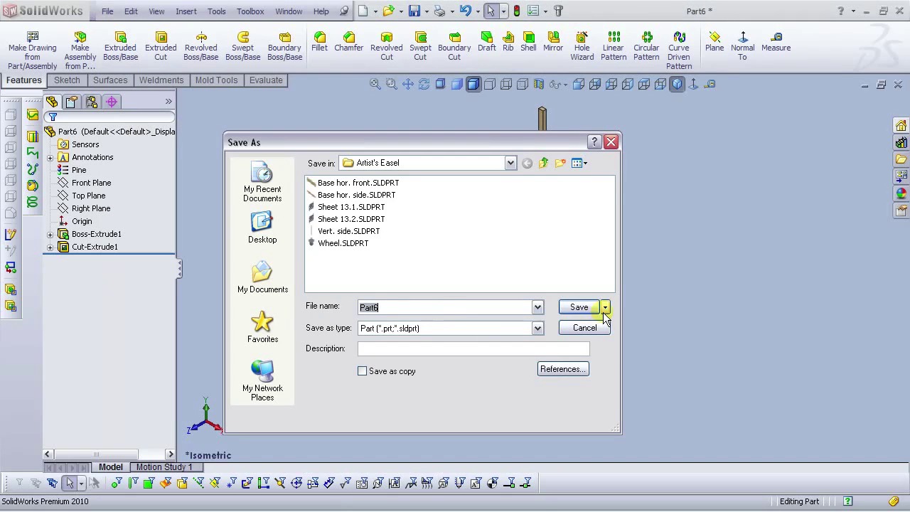
pyautogui.write('Vert')
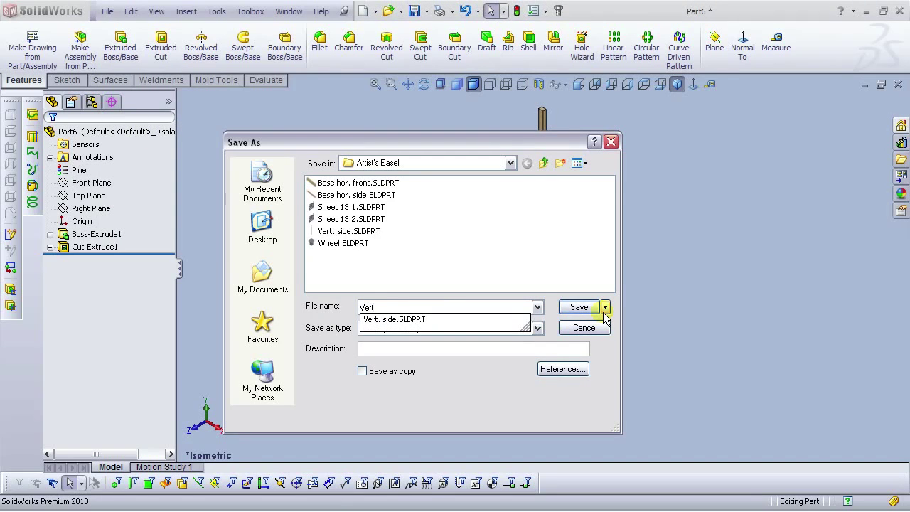
pyautogui.write('. midle')
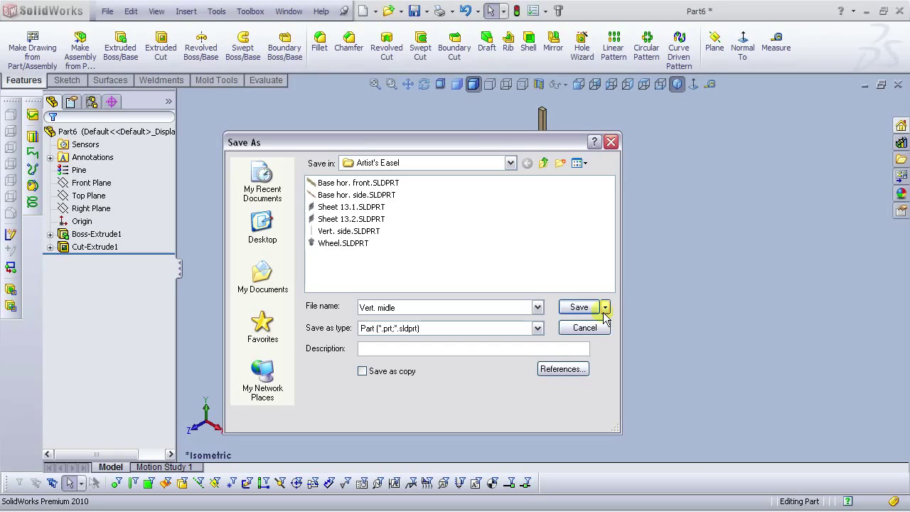
pyautogui.click(577, 307)
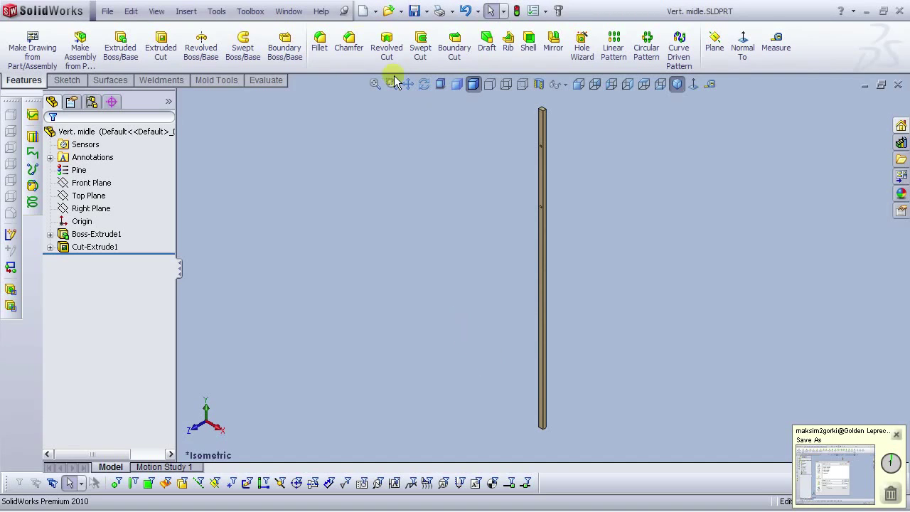
# Step: Create a new part document and start a sketch on the Front Plane
pyautogui.click(363, 10)
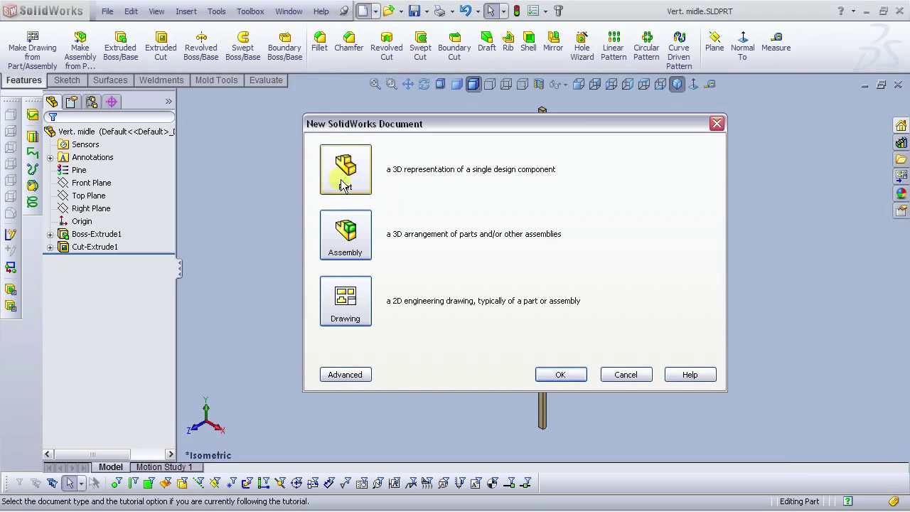
pyautogui.click(575, 376)
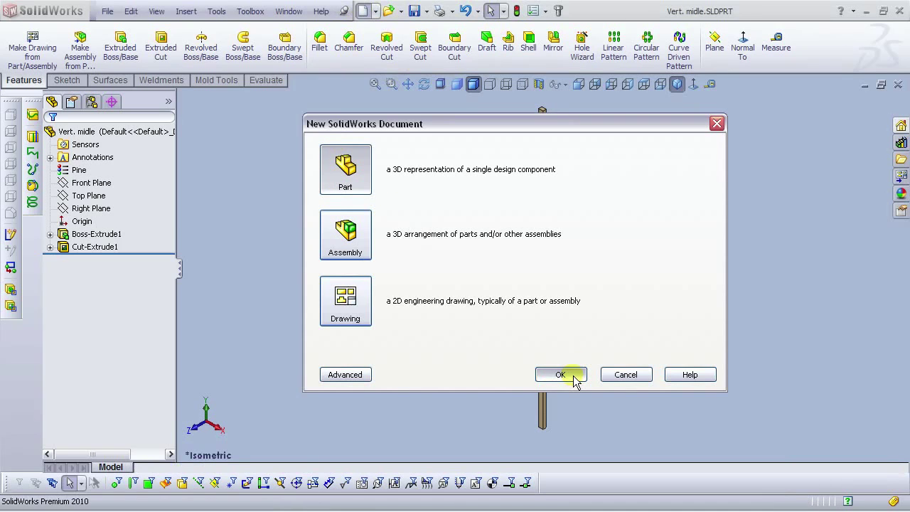
pyautogui.click(92, 183)
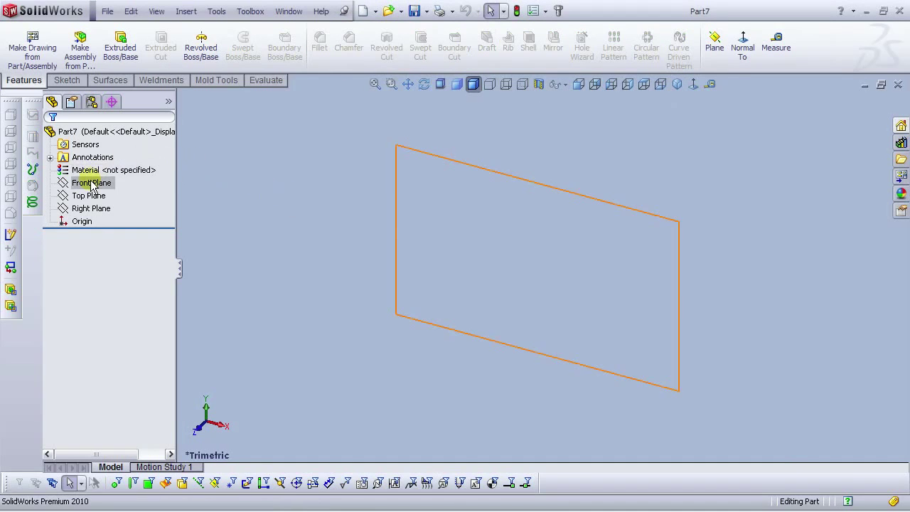
pyautogui.click(97, 159)
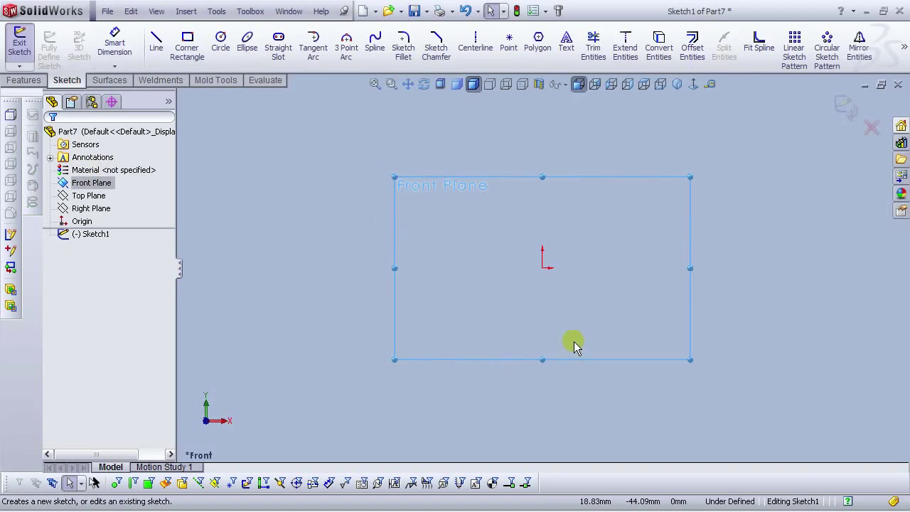
pyautogui.click(185, 50)
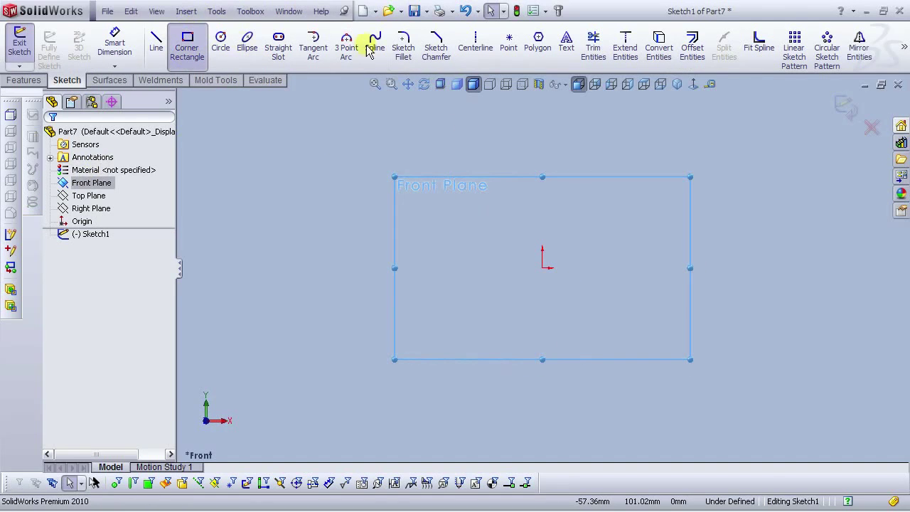
pyautogui.click(543, 269)
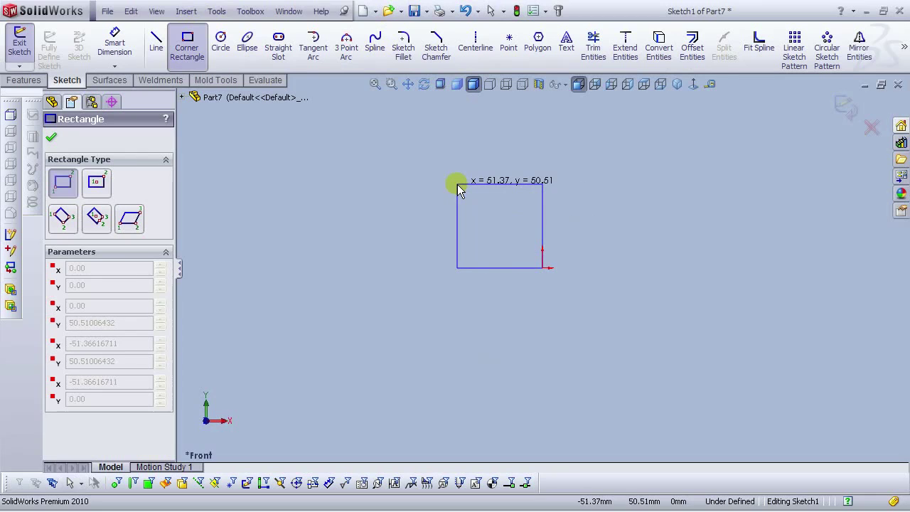
pyautogui.press('Escape')
# Step: Sketch a center rectangle about 196 mm wide and 68 mm high, centred on the origin
pyautogui.click(183, 48)
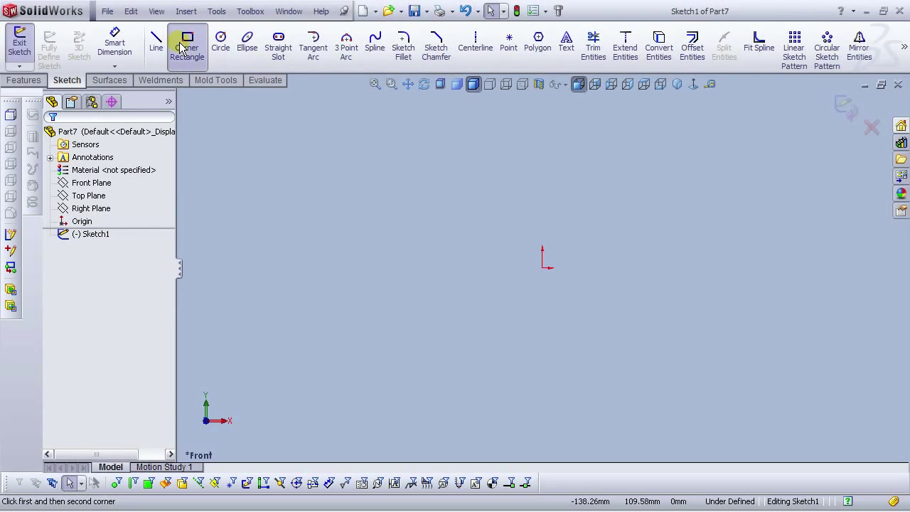
pyautogui.click(96, 182)
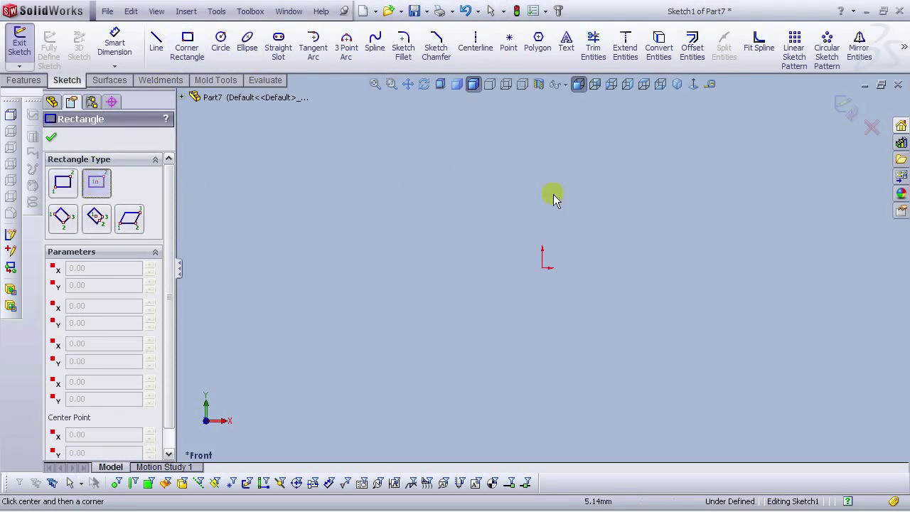
pyautogui.click(542, 268)
pyautogui.click(379, 211)
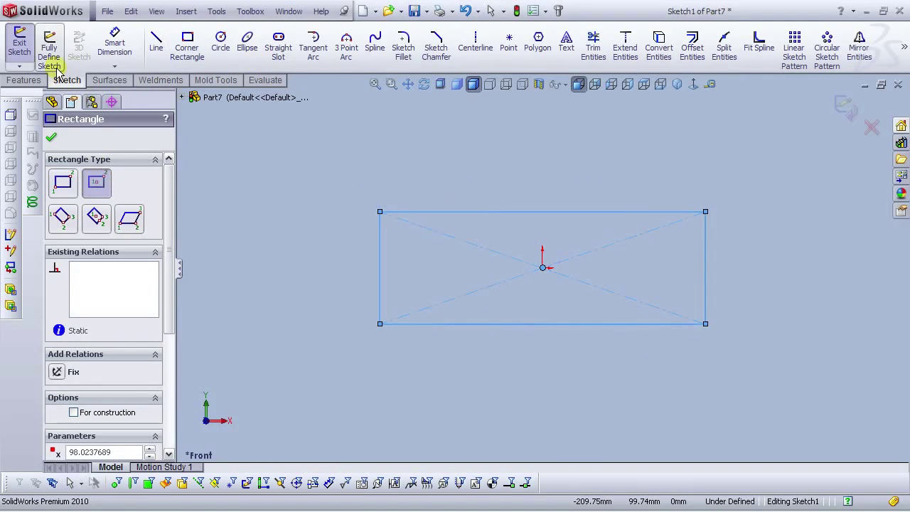
# Step: Dimension the rectangle's horizontal length at 498 mm
pyautogui.click(114, 41)
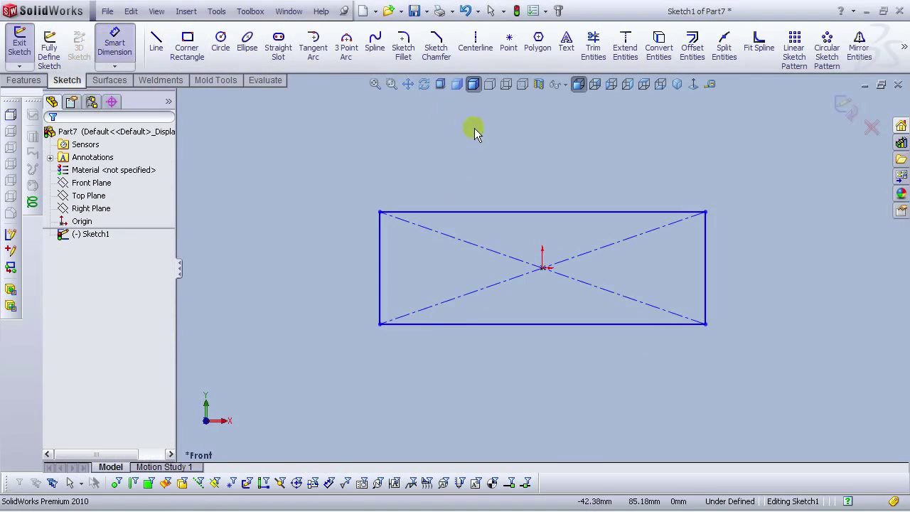
pyautogui.click(546, 324)
pyautogui.click(546, 379)
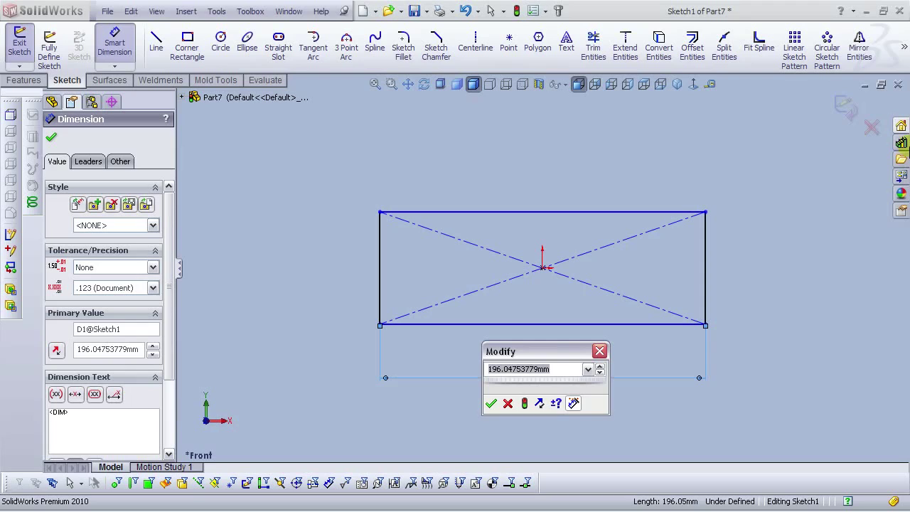
pyautogui.write('498')
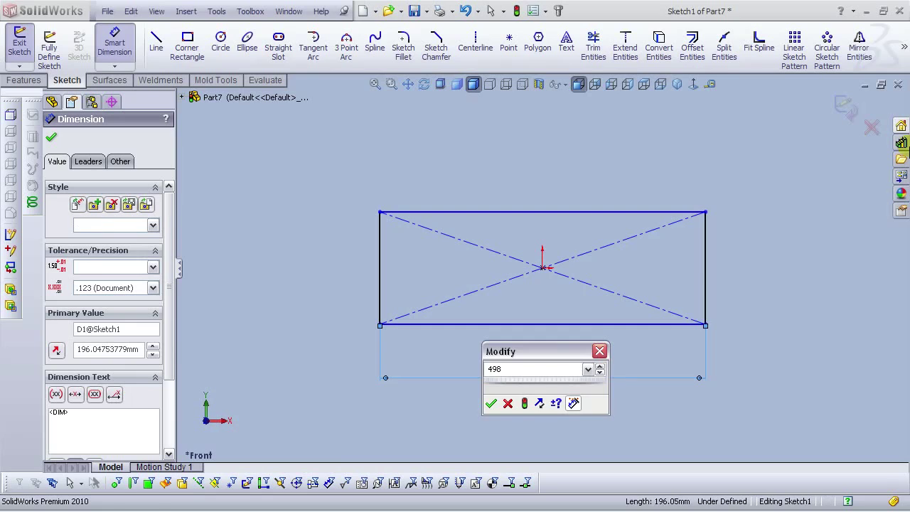
pyautogui.press('Return')
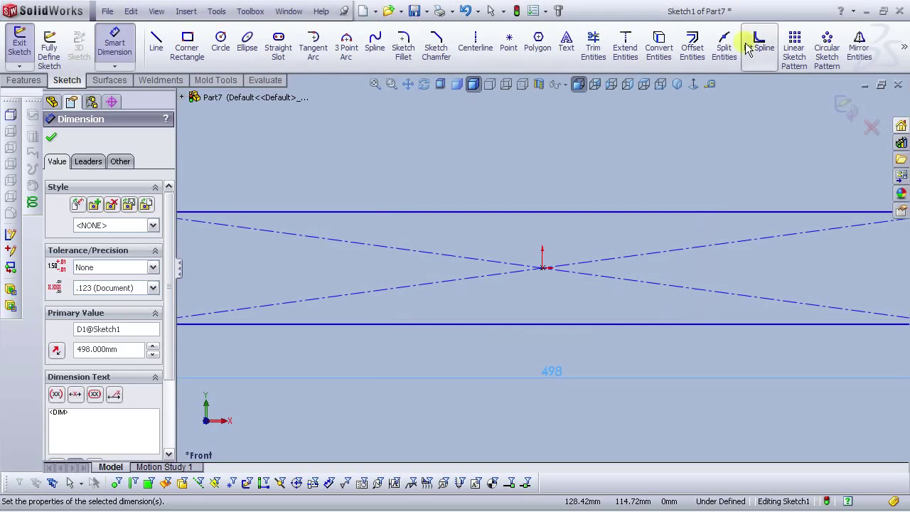
# Step: Dimension the rectangle's height at 50.5 mm
pyautogui.click(374, 83)
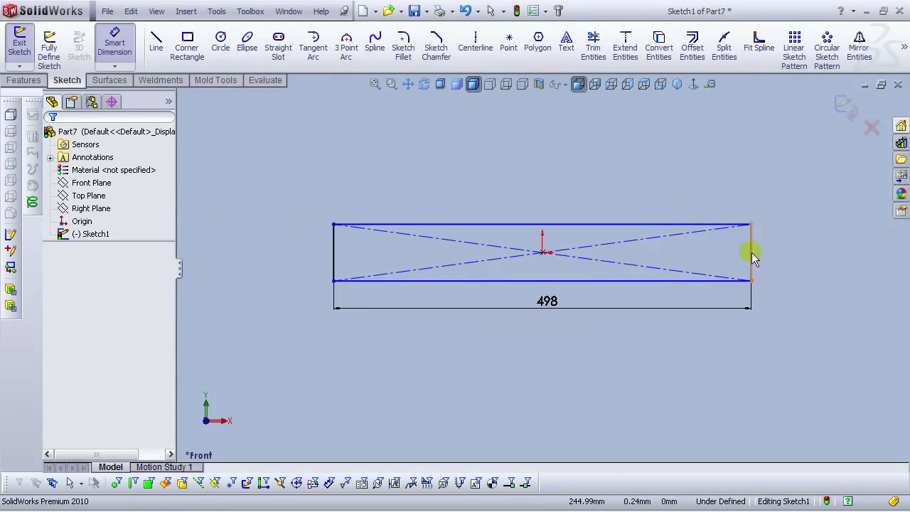
pyautogui.click(751, 253)
pyautogui.click(805, 256)
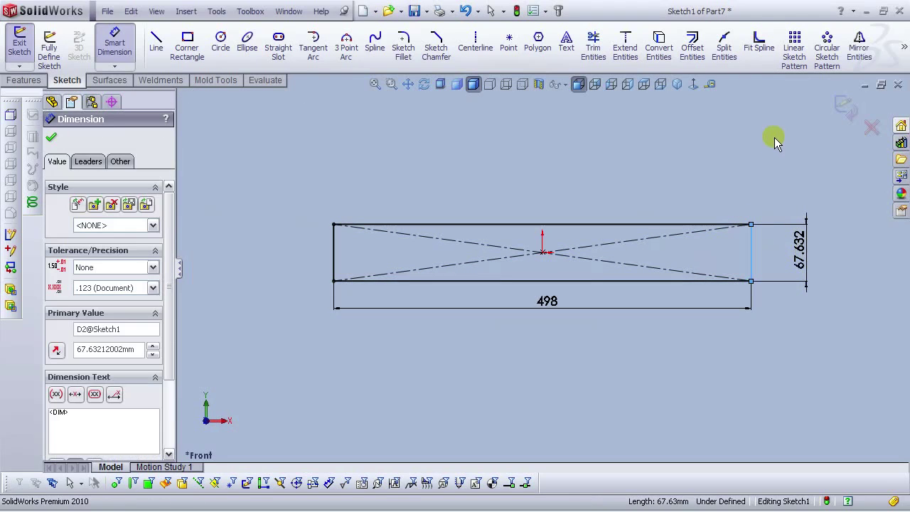
pyautogui.write('50.5')
pyautogui.press('Return')
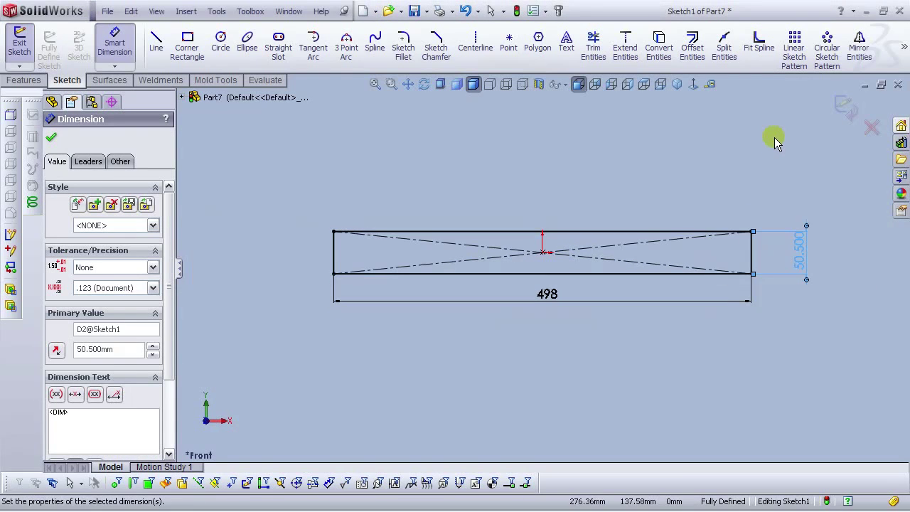
pyautogui.click(583, 180)
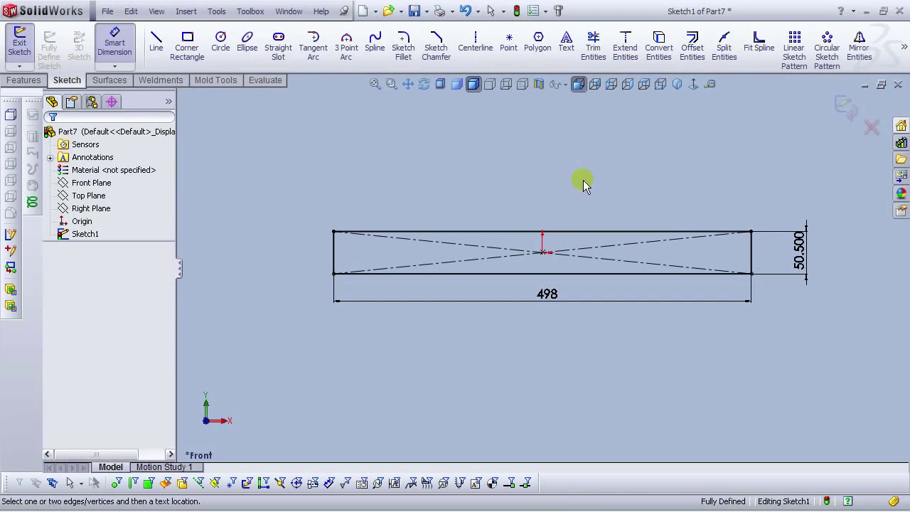
# Step: Extrude the rectangle into a solid block with a Blind depth of 101.5 mm
pyautogui.click(22, 80)
pyautogui.click(109, 68)
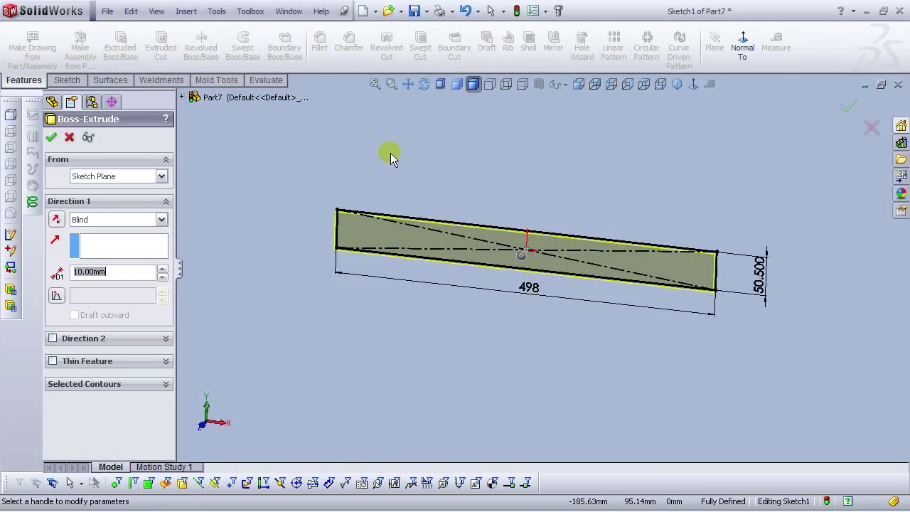
pyautogui.click(129, 273)
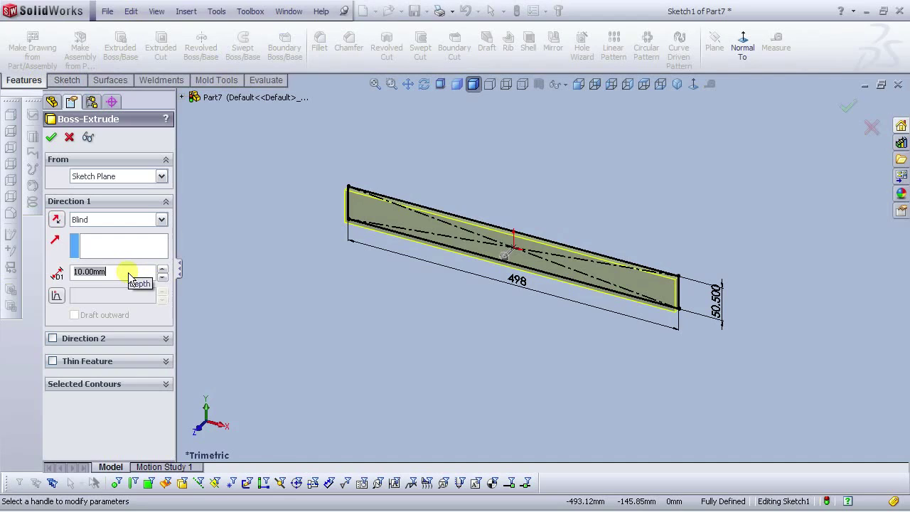
pyautogui.write('101.5')
pyautogui.press('Return')
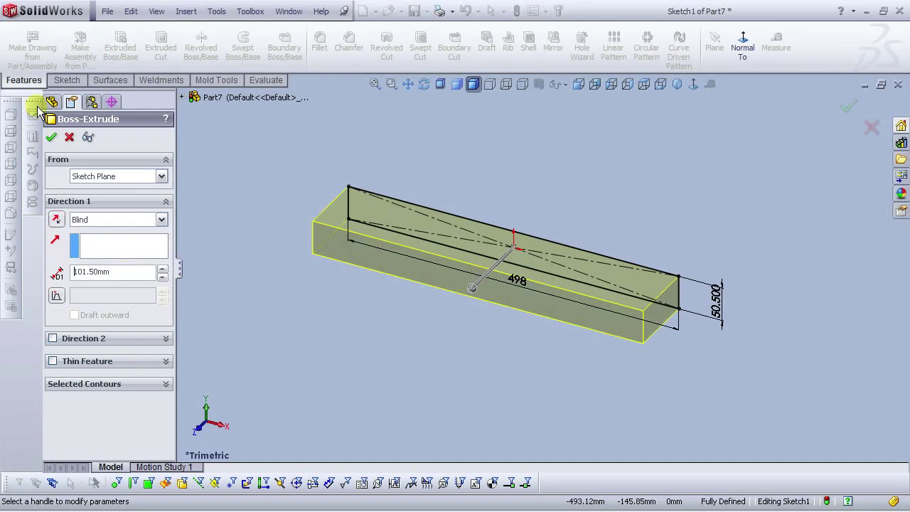
pyautogui.click(51, 137)
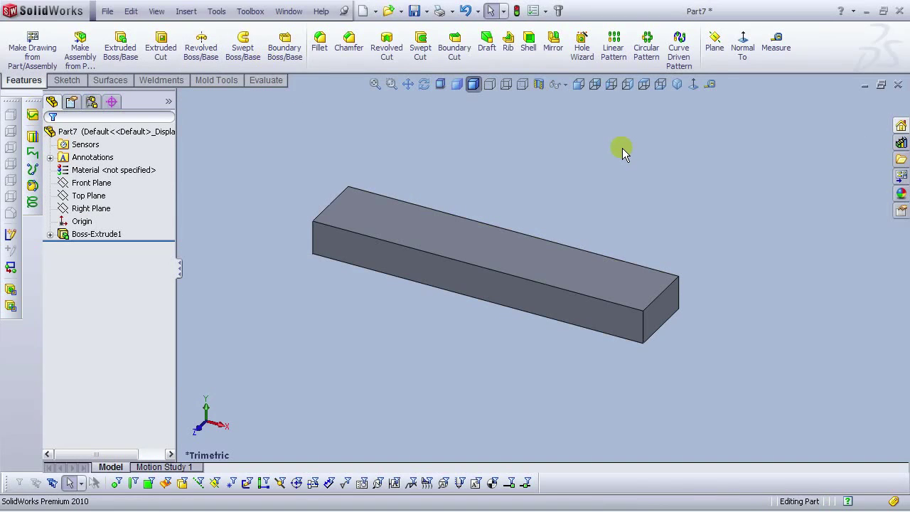
# Step: Sketch a center rectangle about 120 mm wide and 48 mm high on the block's front face, centred just above the origin
pyautogui.click(462, 284)
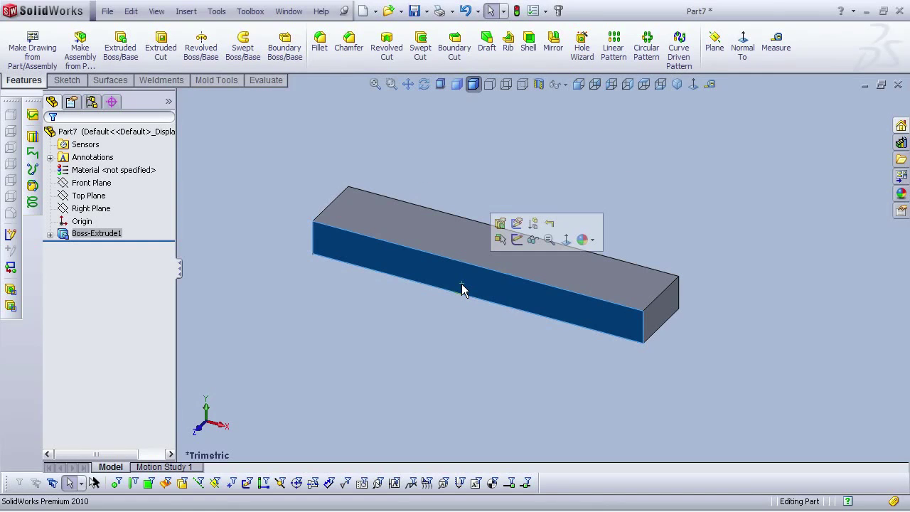
pyautogui.click(516, 238)
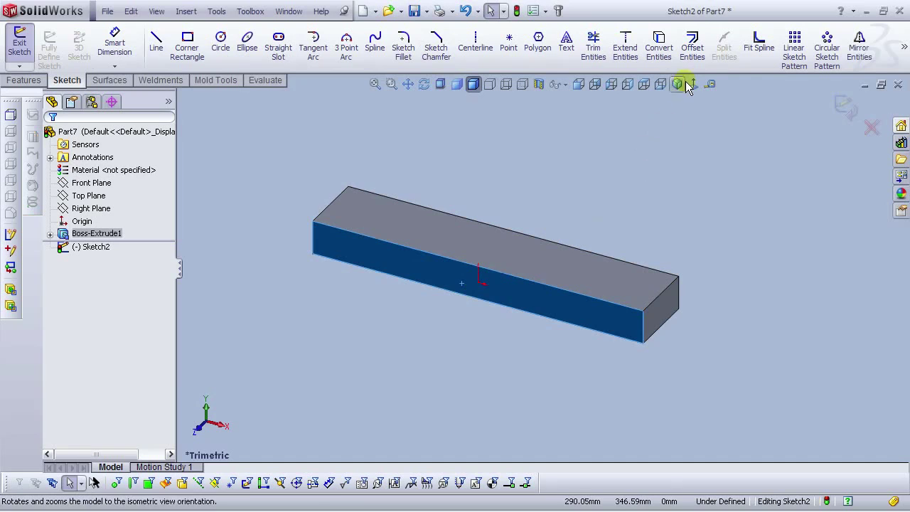
pyautogui.click(693, 84)
pyautogui.scroll(-3, 659, 257)
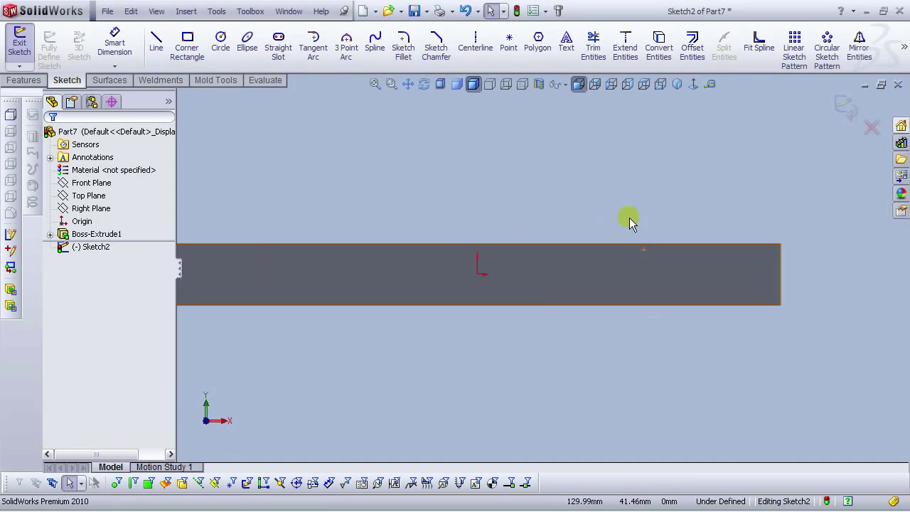
pyautogui.click(191, 48)
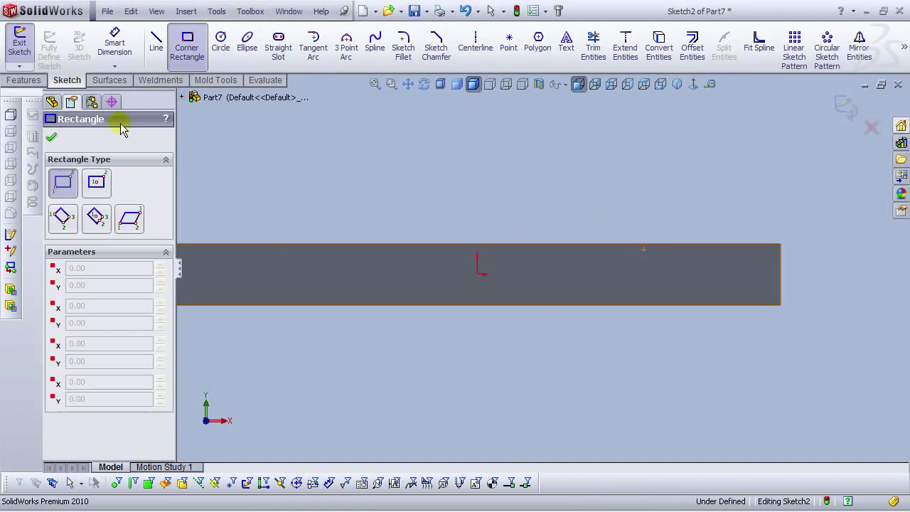
pyautogui.click(96, 182)
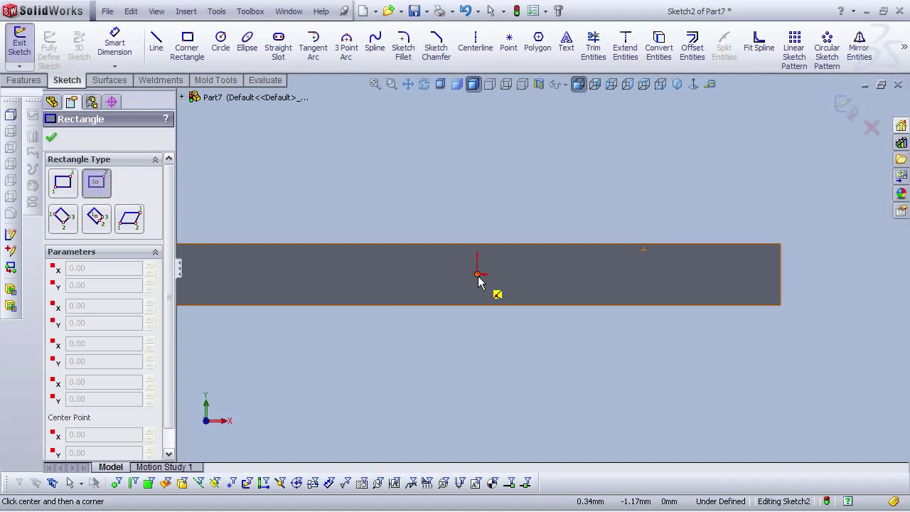
pyautogui.click(477, 268)
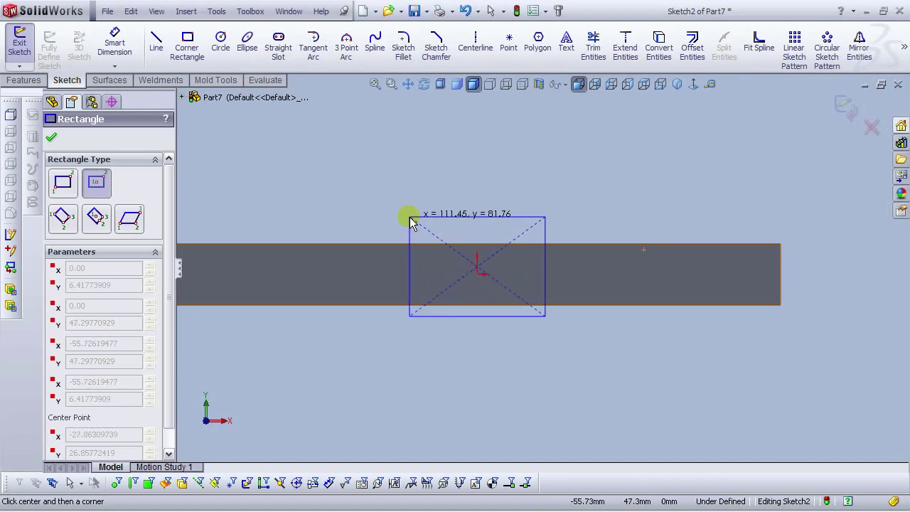
pyautogui.click(404, 237)
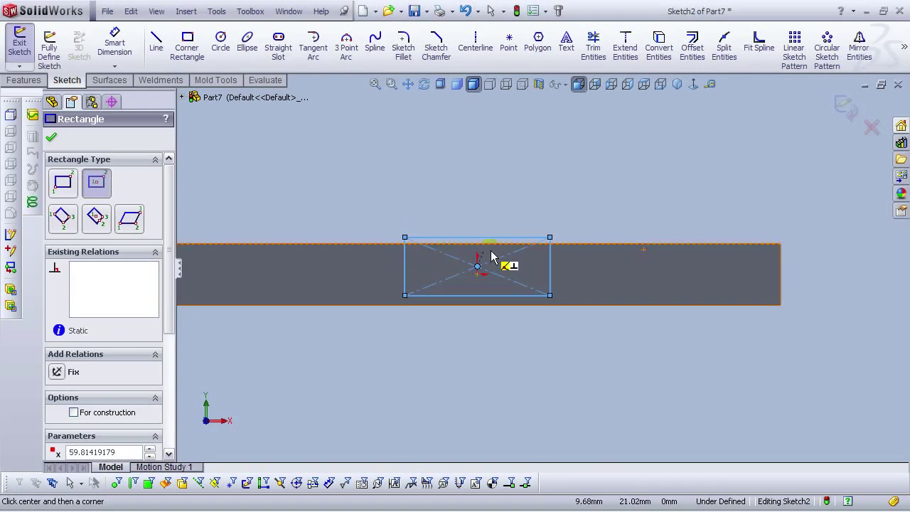
pyautogui.press('Escape')
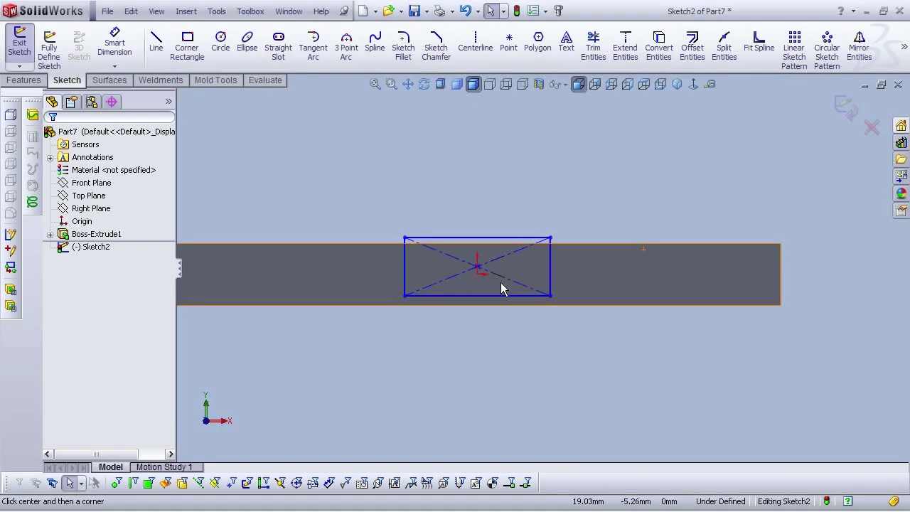
# Step: Draw a vertical centerline from the origin up past the rectangle, and move the rectangle's center upward along it
pyautogui.scroll(-3, 500, 284)
pyautogui.click(504, 158)
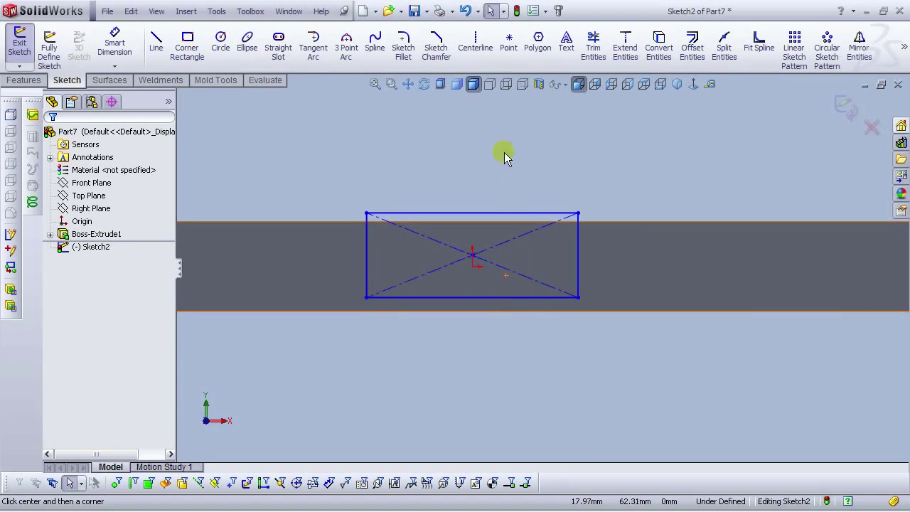
pyautogui.click(475, 42)
pyautogui.click(472, 267)
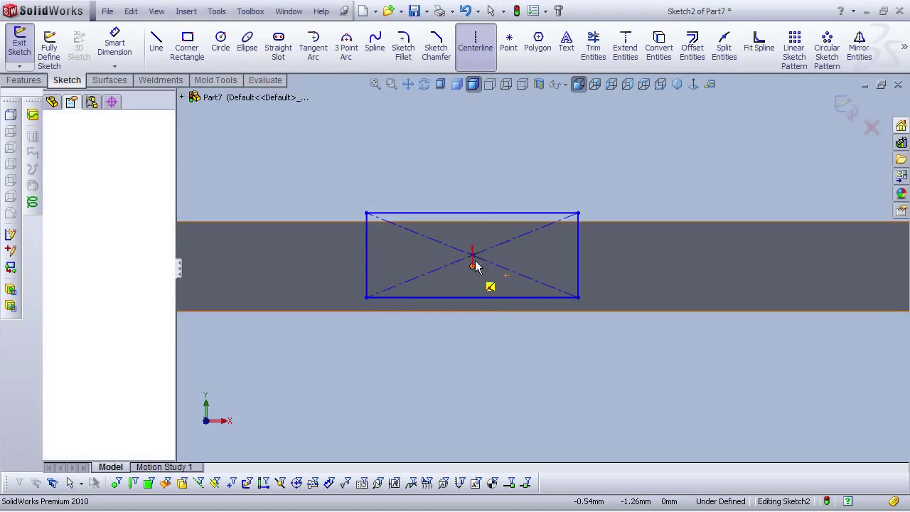
pyautogui.click(472, 165)
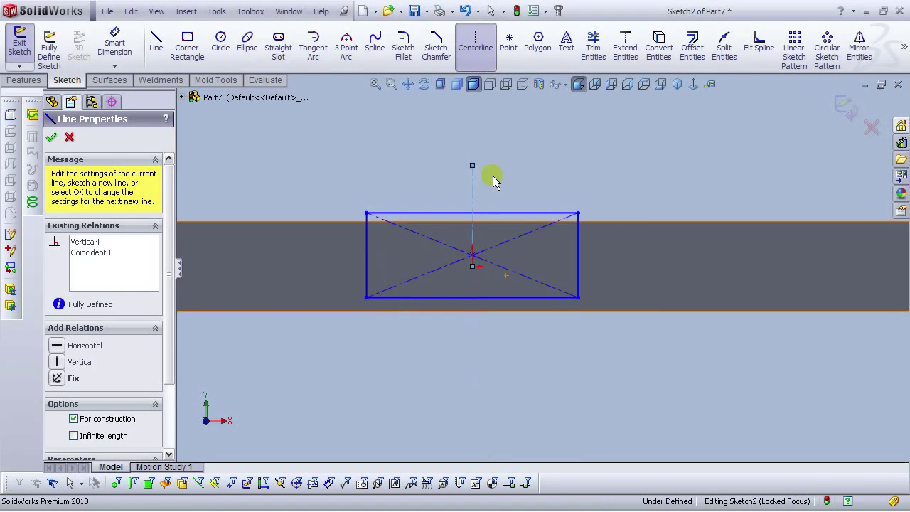
pyautogui.press('Escape')
pyautogui.scroll(-2, 491, 257)
pyautogui.moveTo(473, 252)
pyautogui.mouseDown()
pyautogui.moveTo(481, 209)
pyautogui.moveTo(470, 234)
pyautogui.mouseUp()
pyautogui.click(382, 151)
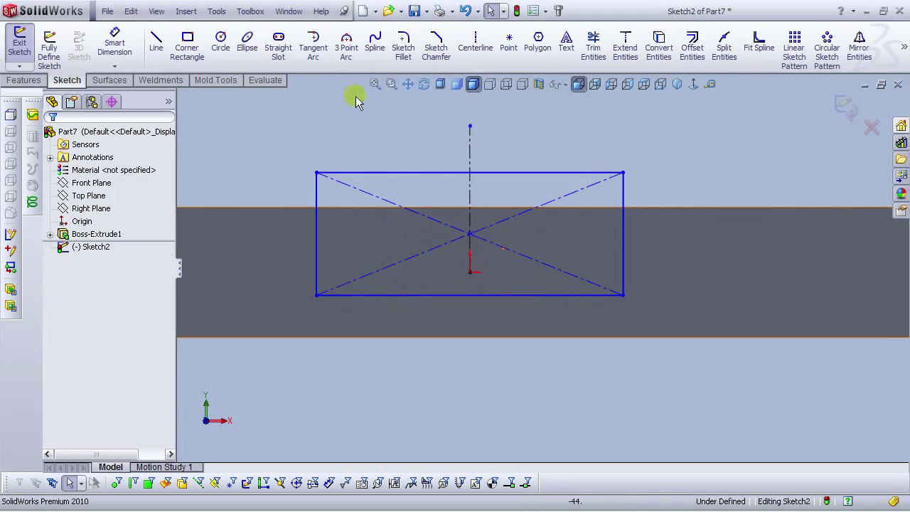
pyautogui.click(114, 43)
pyautogui.scroll(3, 677, 241)
pyautogui.scroll(-2, 581, 272)
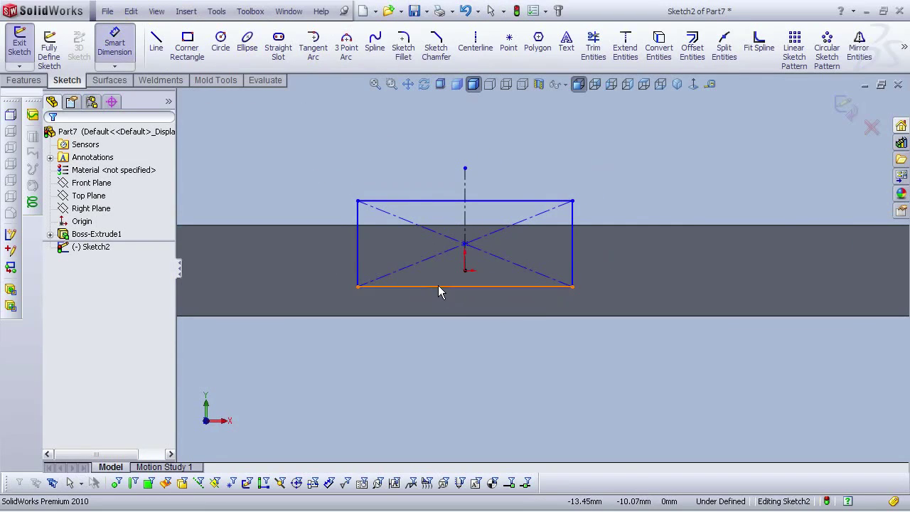
pyautogui.press('Escape')
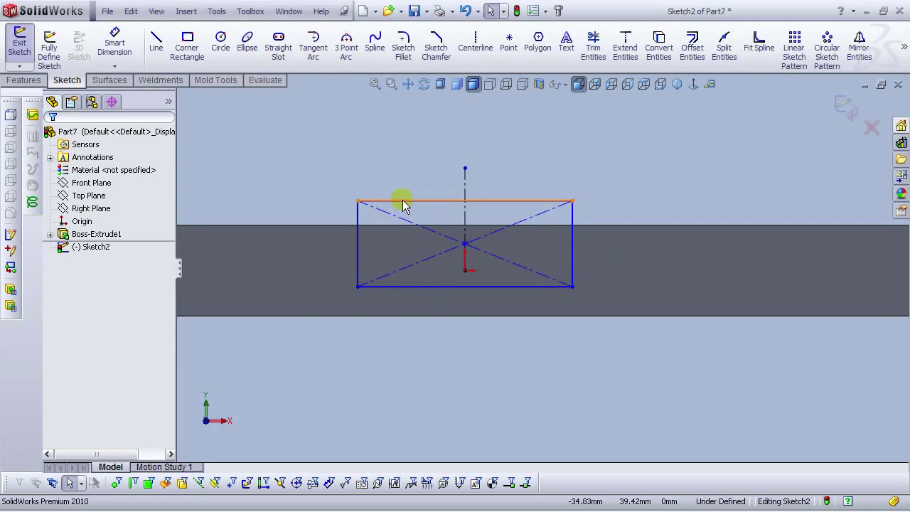
# Step: Make the rectangle's upper line collinear with the upper edge of the block's front face
pyautogui.click(403, 201)
pyautogui.keyDown('ctrl'); pyautogui.click(377, 226); pyautogui.keyUp('ctrl')
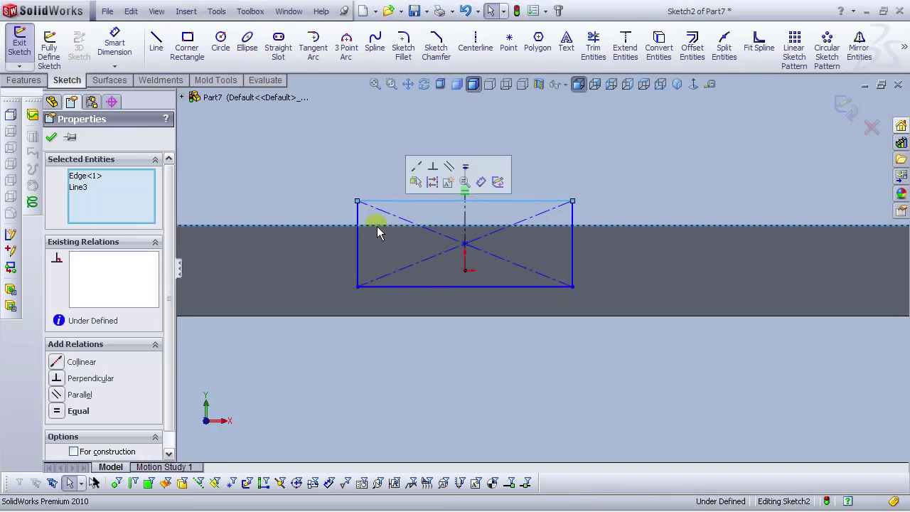
pyautogui.click(418, 167)
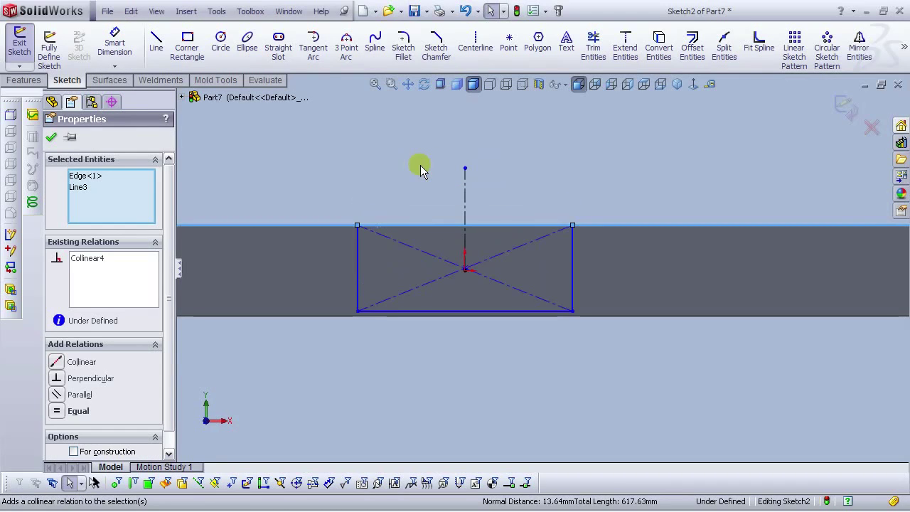
pyautogui.click(420, 165)
# Step: Dimension the rectangle at 25 mm high and 35 mm wide
pyautogui.click(120, 49)
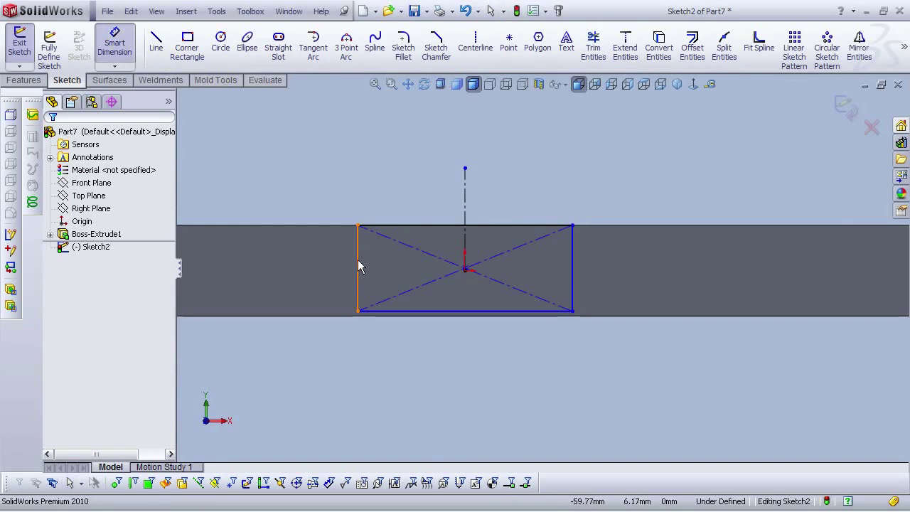
pyautogui.click(359, 266)
pyautogui.click(312, 269)
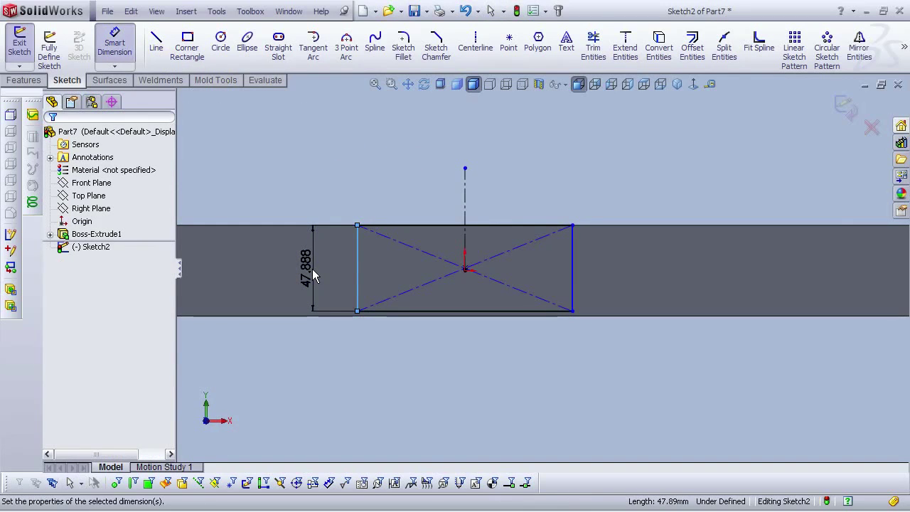
pyautogui.write('25')
pyautogui.press('Return')
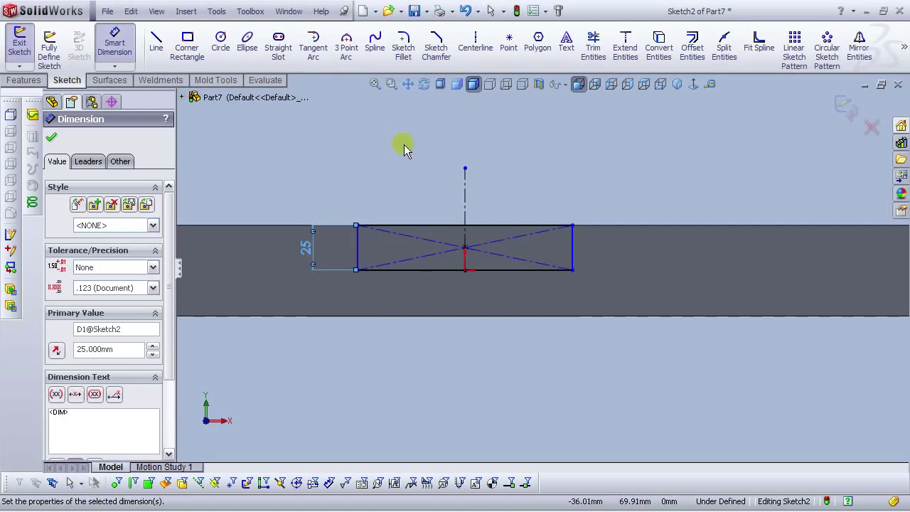
pyautogui.click(488, 271)
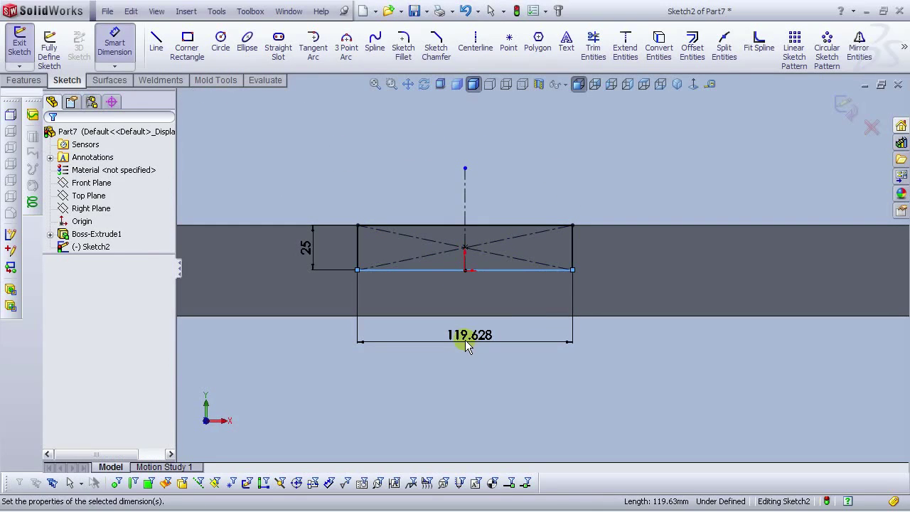
pyautogui.click(465, 340)
pyautogui.write('35')
pyautogui.press('Return')
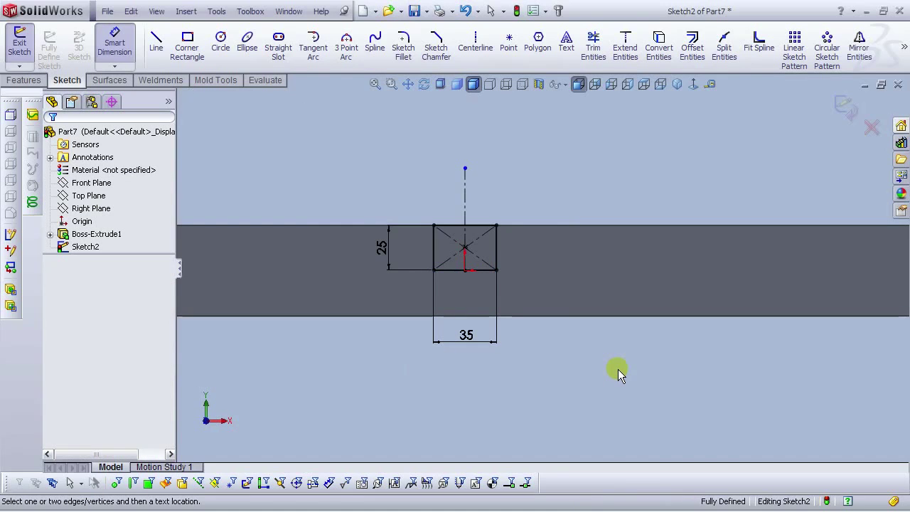
# Step: Cut the rectangle through the whole block with an Extruded Cut set to Through All
pyautogui.press('z')
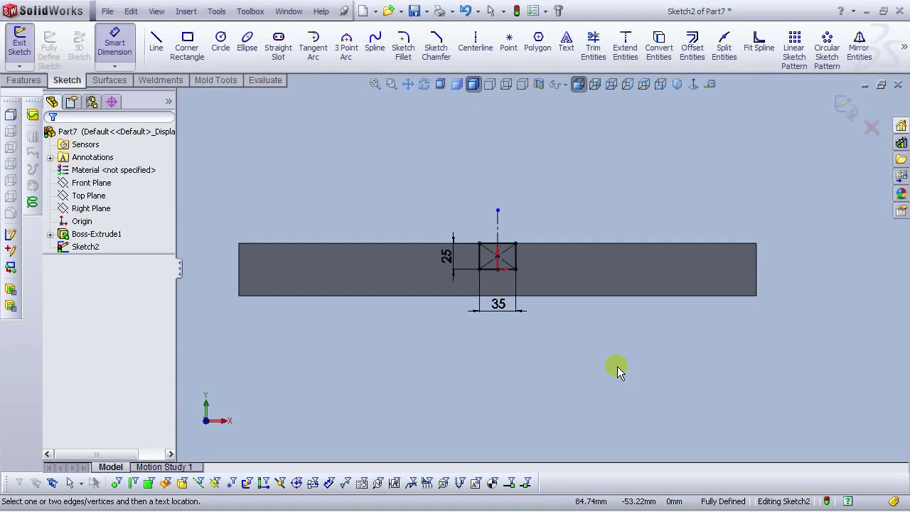
pyautogui.click(24, 79)
pyautogui.click(161, 47)
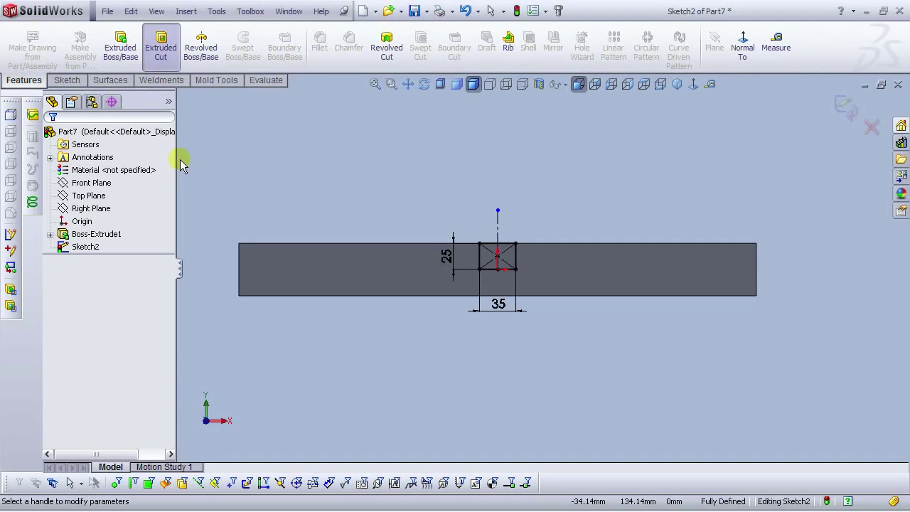
pyautogui.click(102, 219)
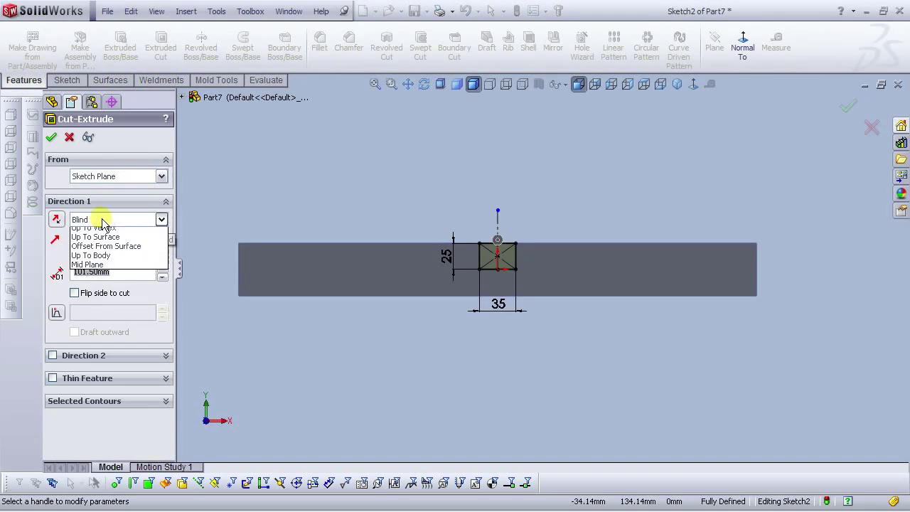
pyautogui.click(103, 242)
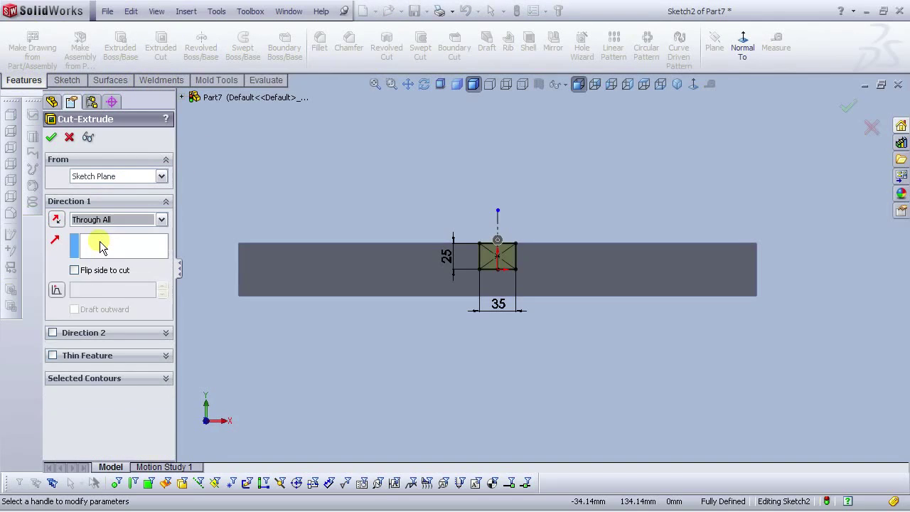
pyautogui.click(51, 137)
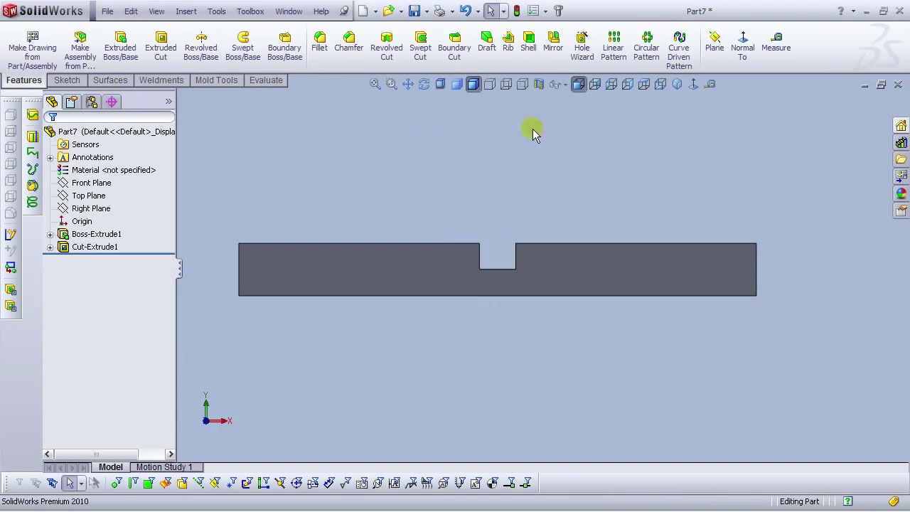
# Step: Show the notched block in isometric view and assign it the material Pine from the Woods category
pyautogui.click(678, 85)
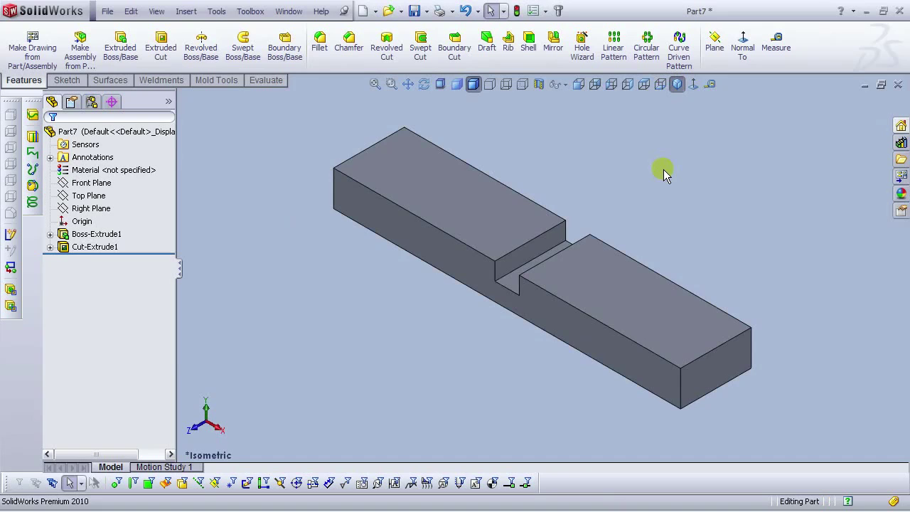
pyautogui.rightClick(91, 171)
pyautogui.click(121, 179)
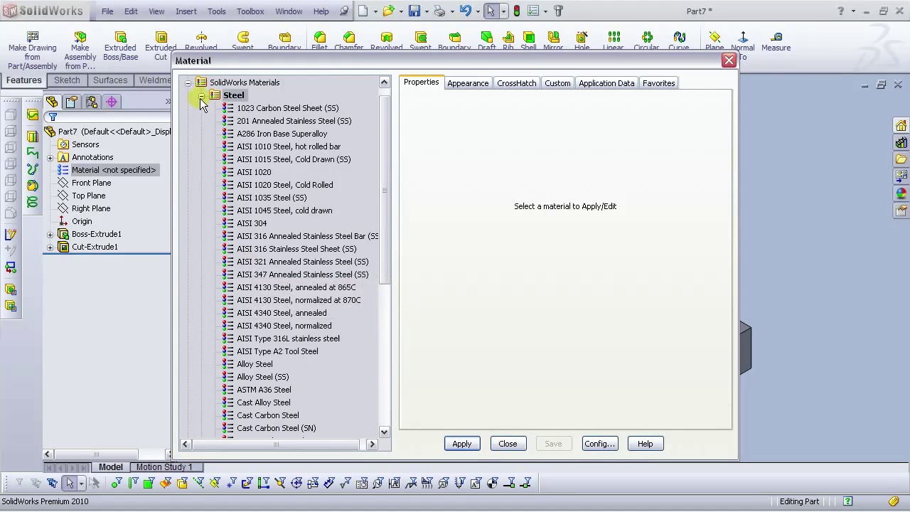
pyautogui.click(201, 109)
pyautogui.doubleClick(226, 287)
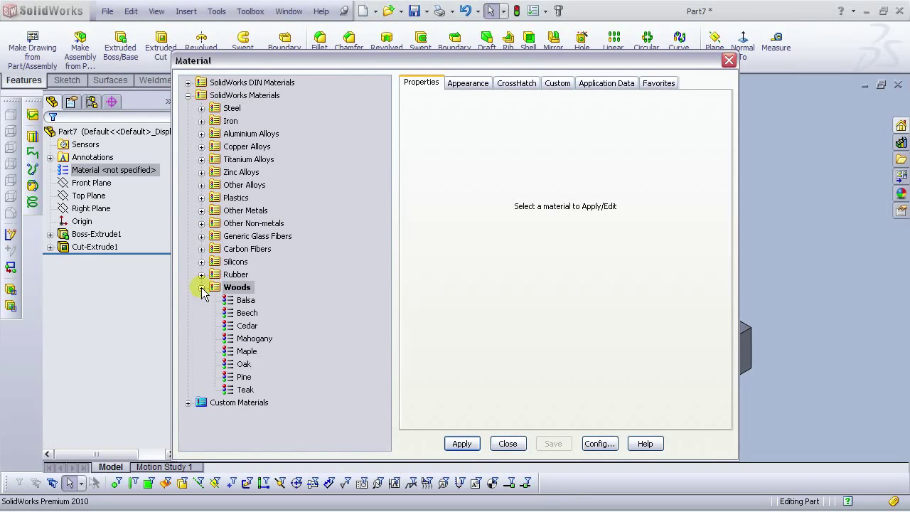
pyautogui.click(244, 377)
pyautogui.click(462, 443)
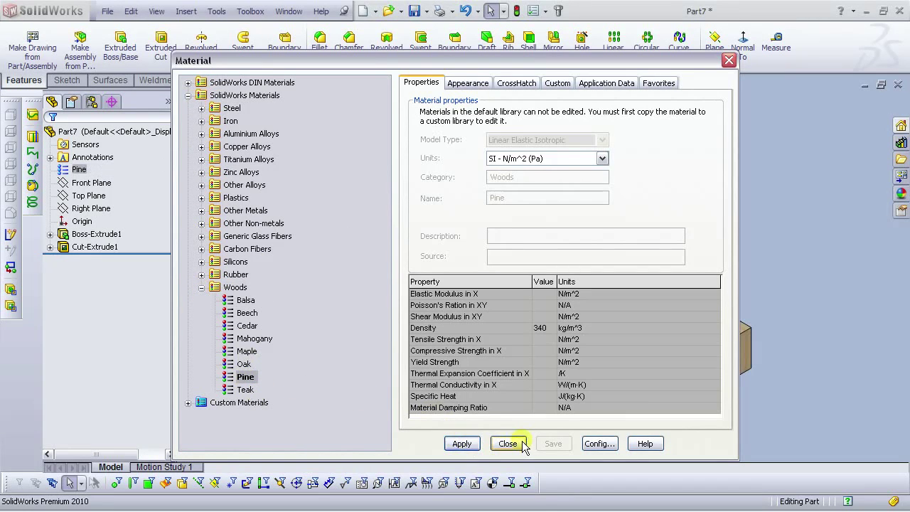
pyautogui.click(510, 443)
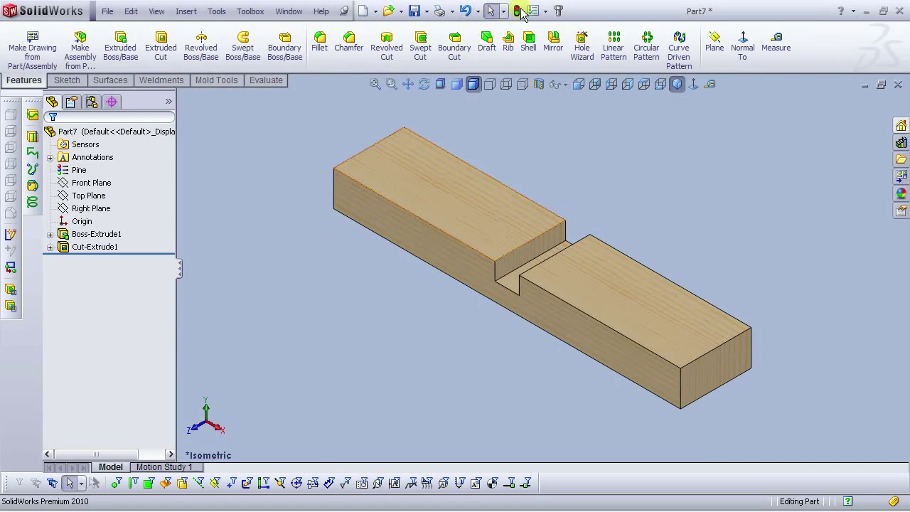
# Step: Rebuild the part and save it as "Hor. midle" in the Artist's Easel folder
pyautogui.click(519, 9)
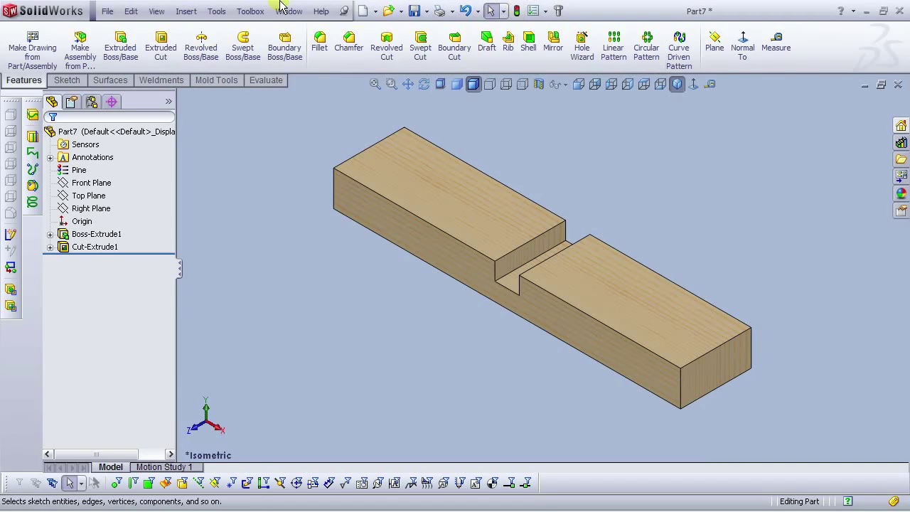
pyautogui.click(107, 12)
pyautogui.click(128, 122)
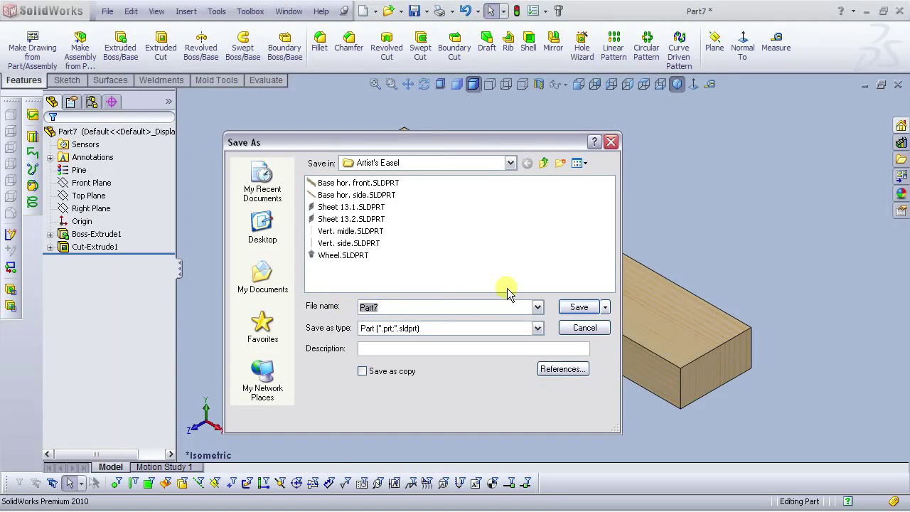
pyautogui.write('Hor. midle')
pyautogui.press('Return')
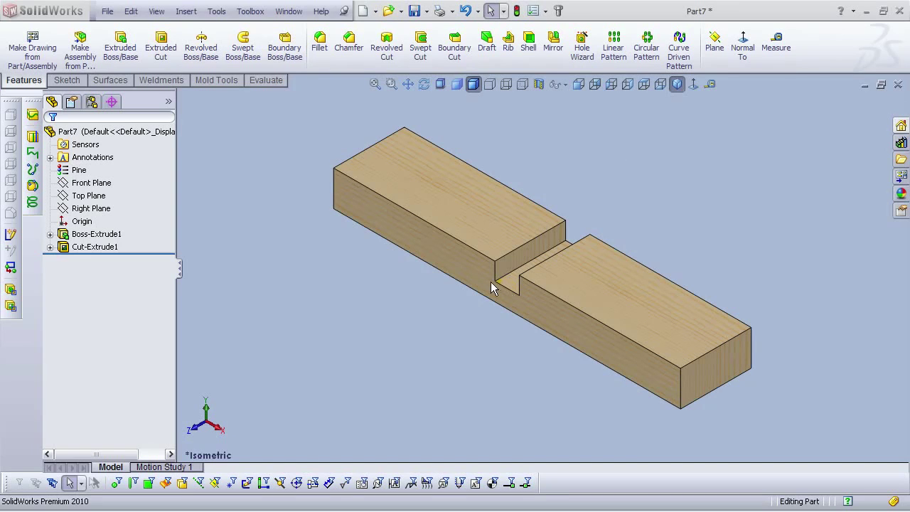
pyautogui.click(424, 297)
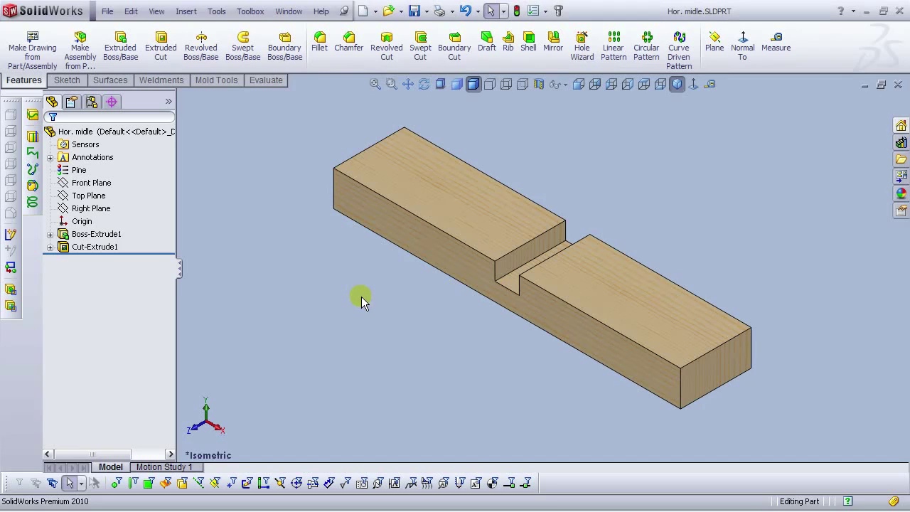
# Step: Create a new part document and start a sketch on the Front Plane
pyautogui.click(363, 11)
pyautogui.click(344, 168)
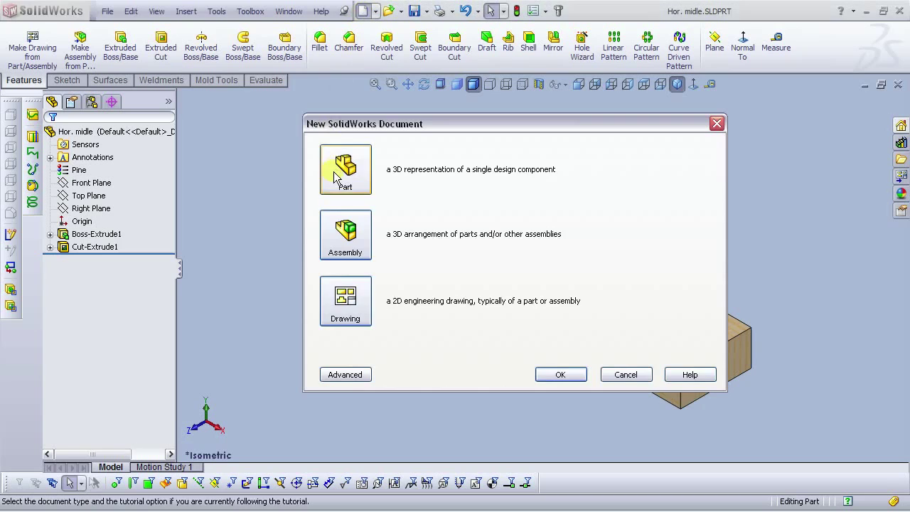
pyautogui.click(560, 375)
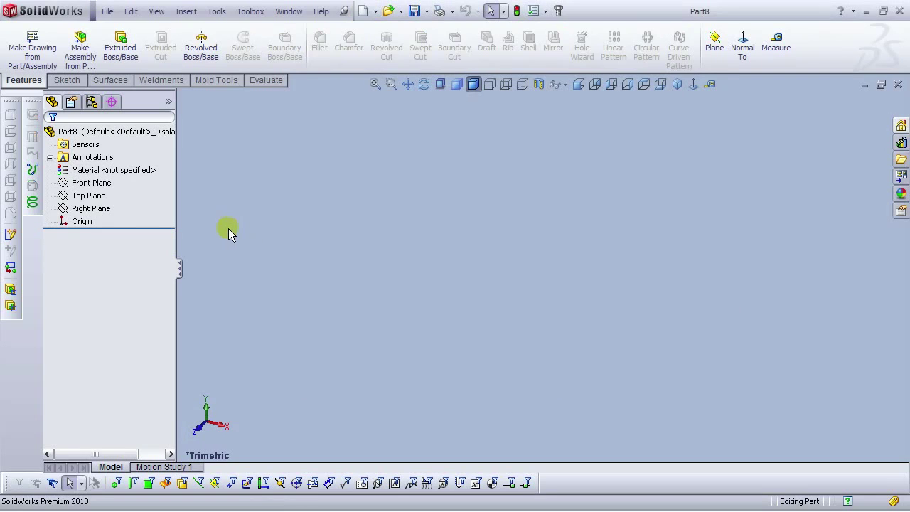
pyautogui.click(100, 182)
pyautogui.click(107, 162)
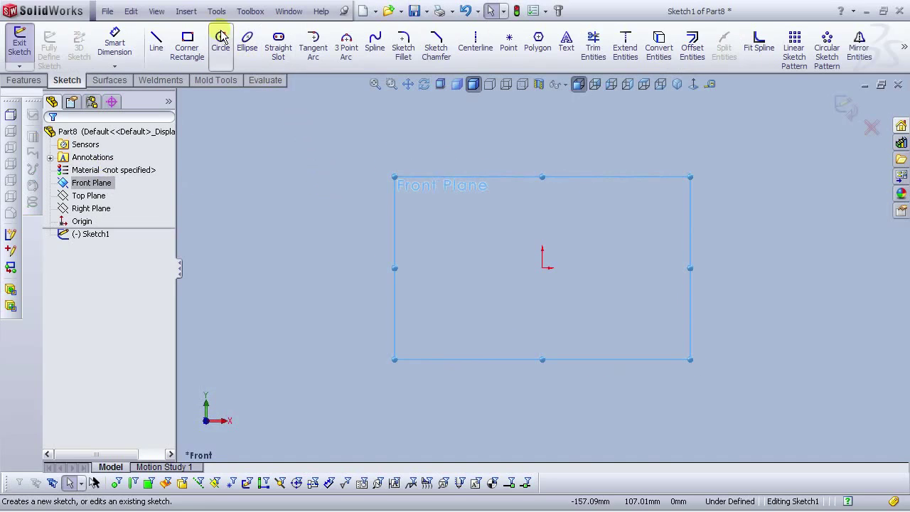
# Step: Sketch a center rectangle around the origin, about 252 mm wide and 104 mm high
pyautogui.click(187, 47)
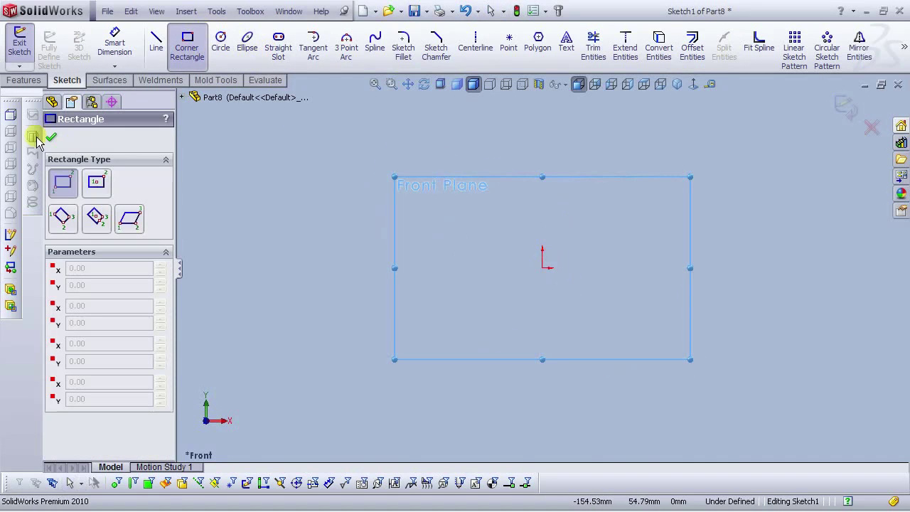
pyautogui.click(96, 182)
pyautogui.click(542, 269)
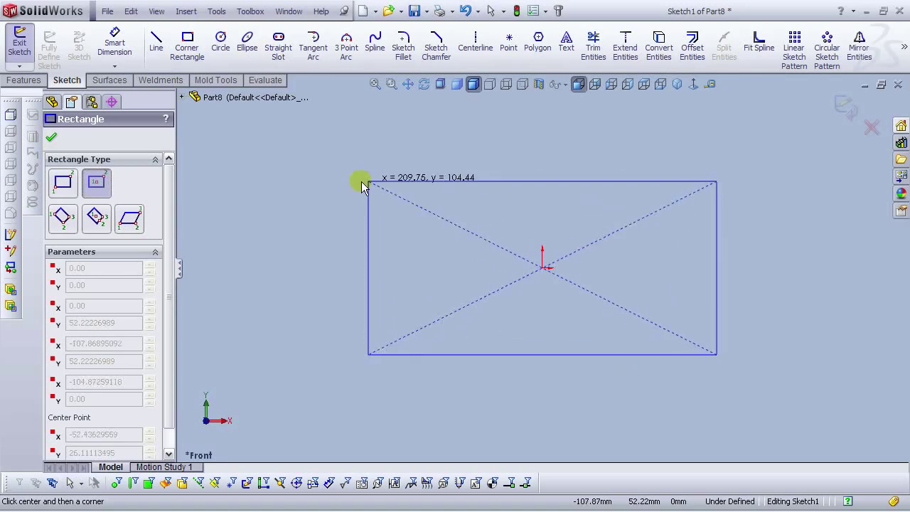
pyautogui.click(333, 180)
# Step: Dimension the rectangle's top edge at 498 mm
pyautogui.click(132, 52)
pyautogui.scroll(4, 495, 269)
pyautogui.scroll(-2, 739, 269)
pyautogui.click(435, 206)
pyautogui.click(440, 169)
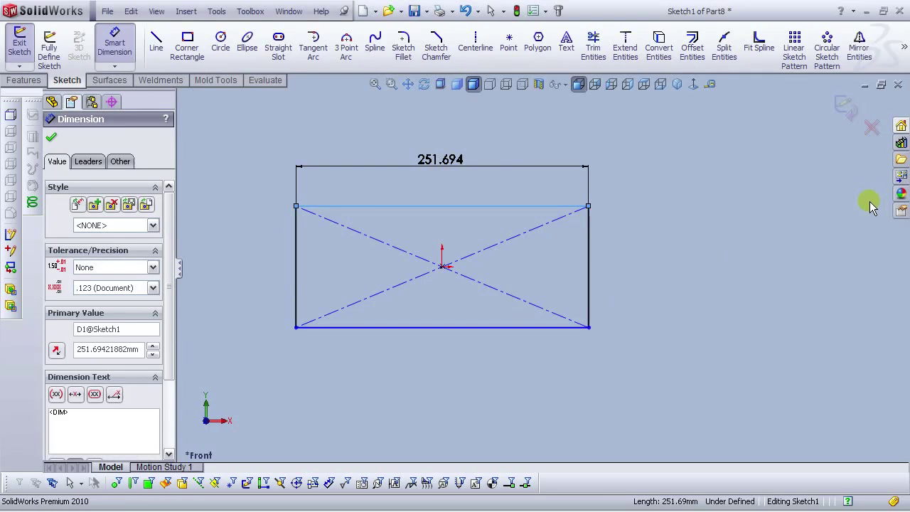
pyautogui.write('498')
pyautogui.press('Return')
# Step: Dimension the rectangle's right edge at 101.5 mm
pyautogui.scroll(2, 648, 325)
pyautogui.click(739, 253)
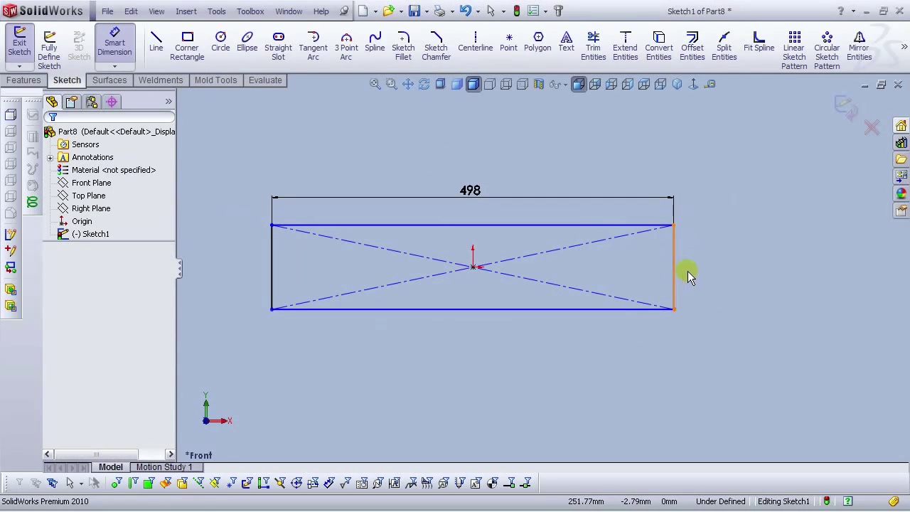
pyautogui.click(685, 269)
pyautogui.click(722, 268)
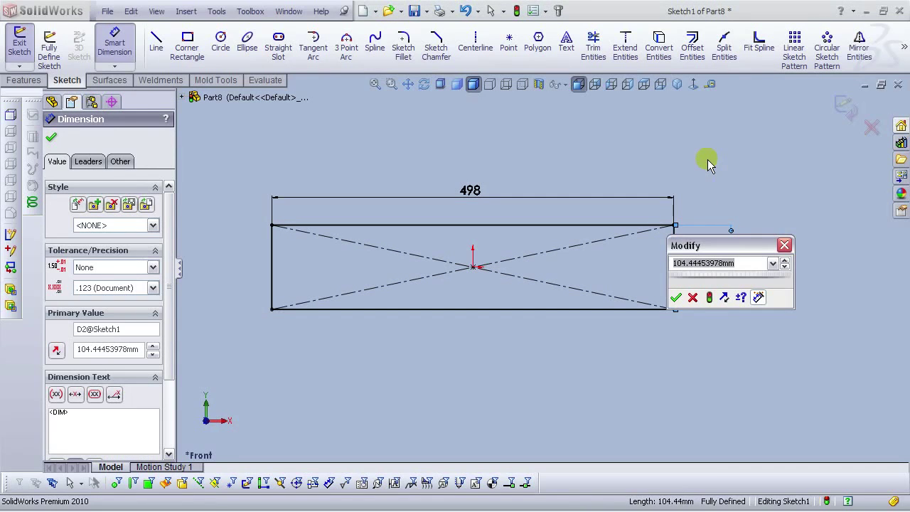
pyautogui.write('101.5')
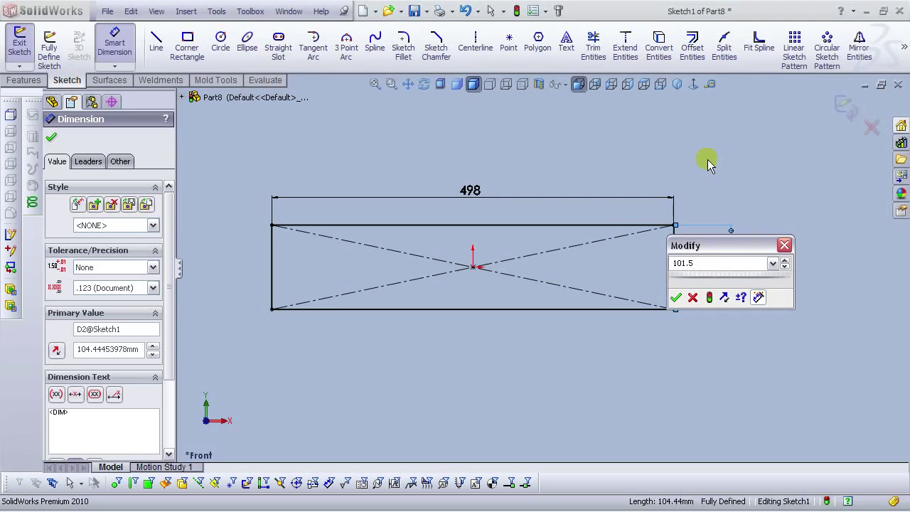
pyautogui.press('Return')
pyautogui.click(325, 167)
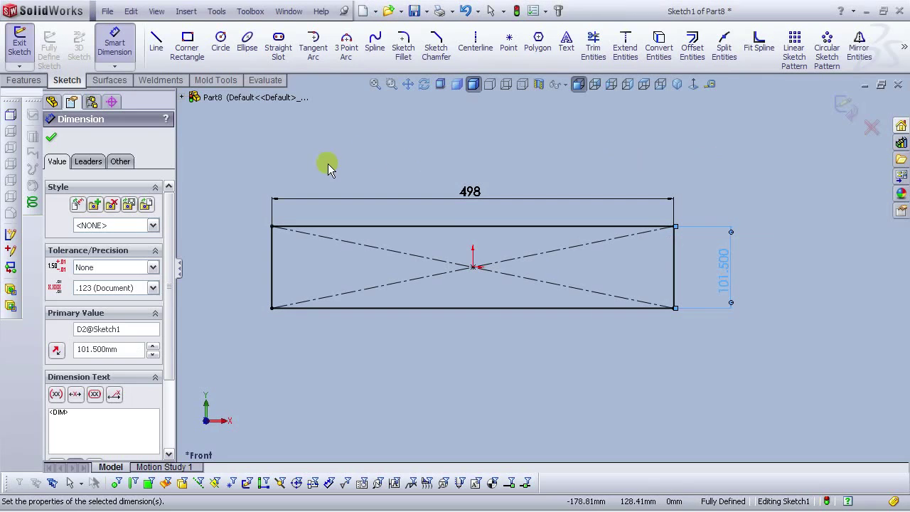
# Step: Extrude the rectangle as a Blind boss 50.5 mm deep
pyautogui.click(27, 80)
pyautogui.click(118, 51)
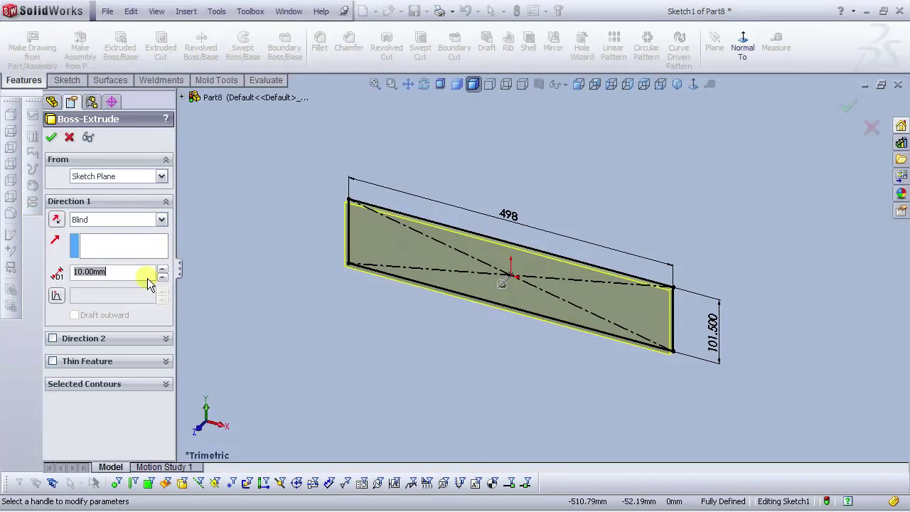
pyautogui.write('50.5')
pyautogui.press('Return')
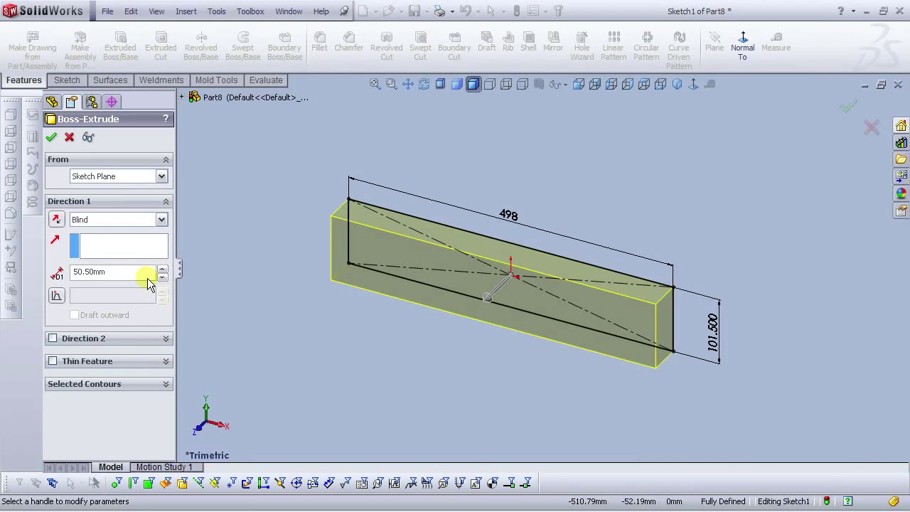
pyautogui.click(51, 138)
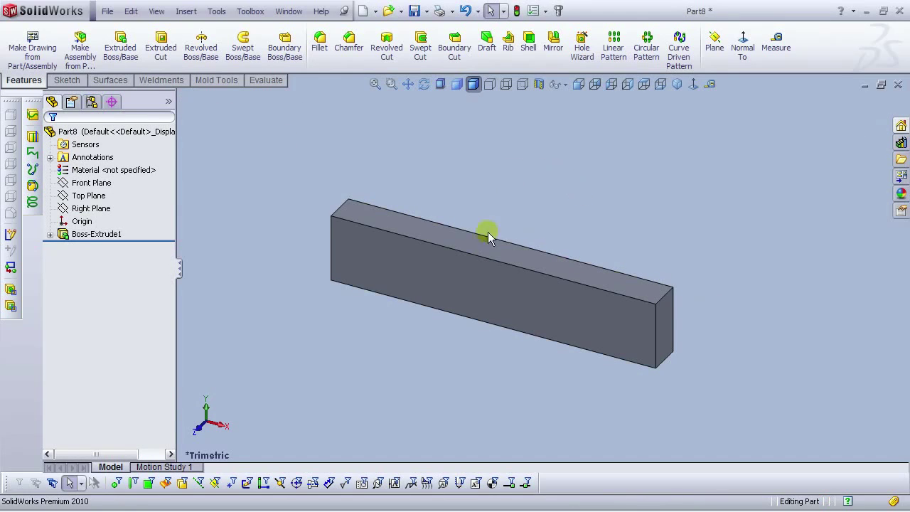
# Step: On the block's front face, viewed straight on, sketch a circle of about 51 mm diameter centred on the origin
pyautogui.click(490, 293)
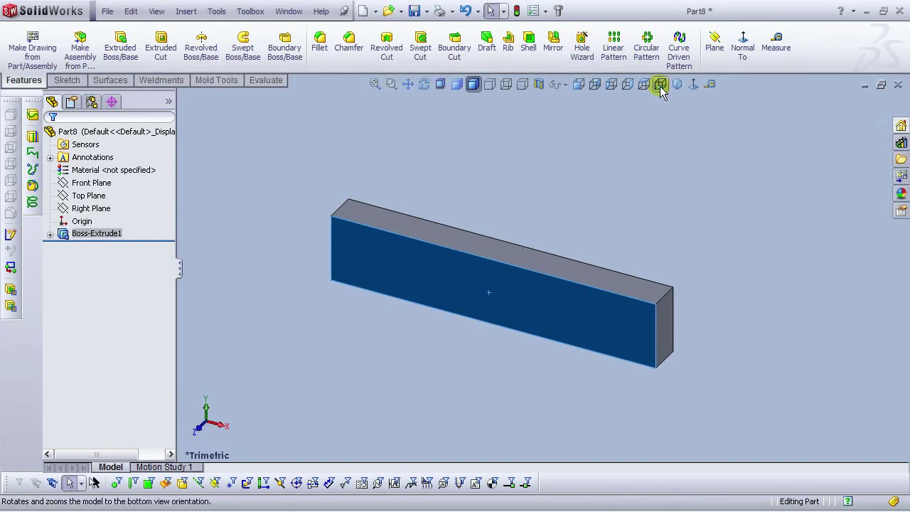
pyautogui.click(693, 84)
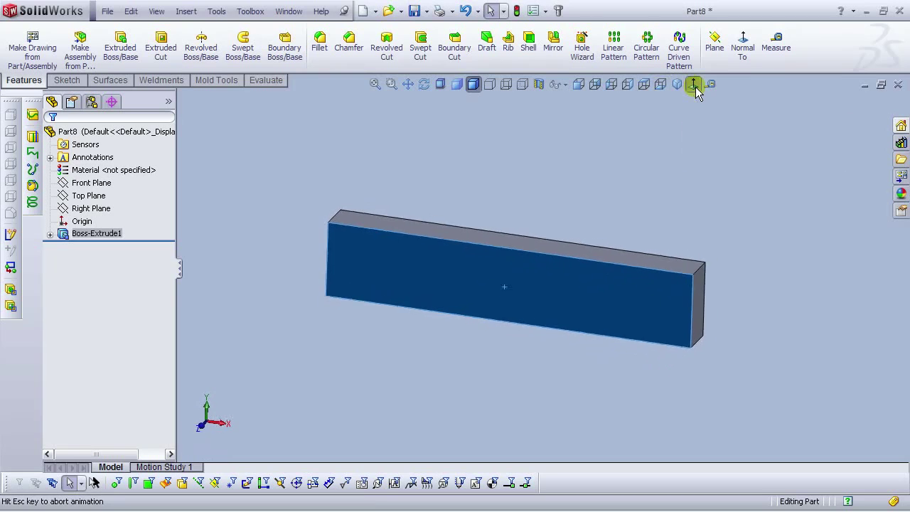
pyautogui.click(578, 155)
pyautogui.click(575, 242)
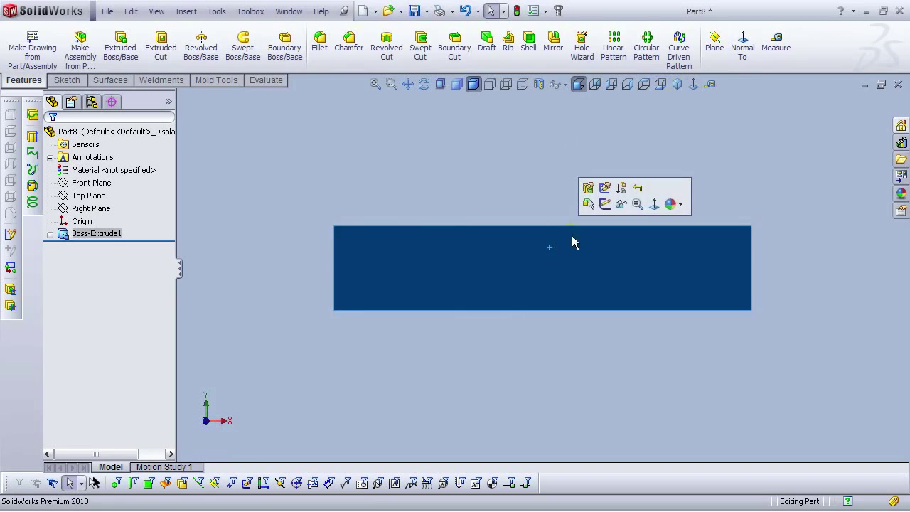
pyautogui.click(604, 204)
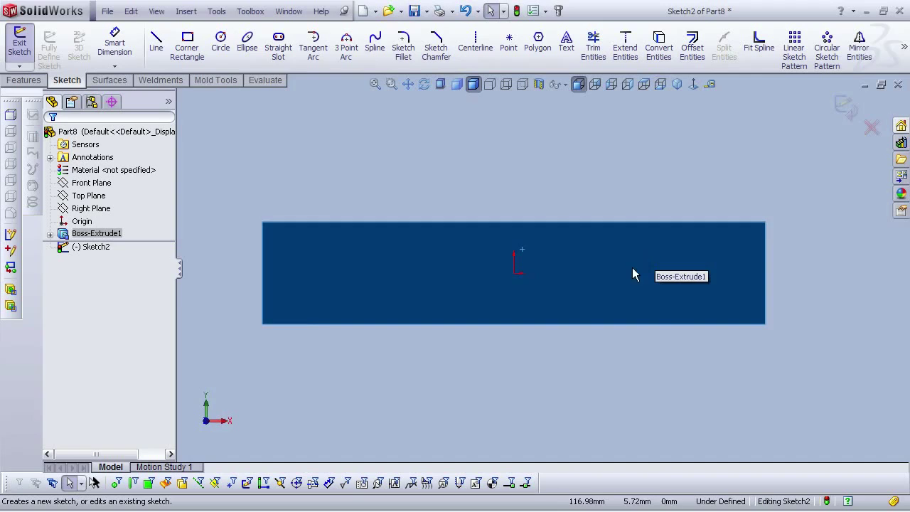
pyautogui.click(220, 43)
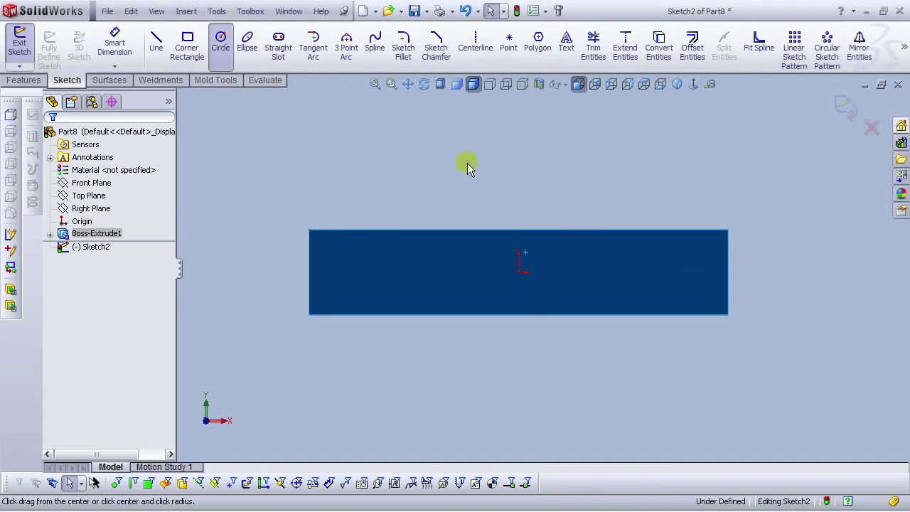
pyautogui.click(518, 272)
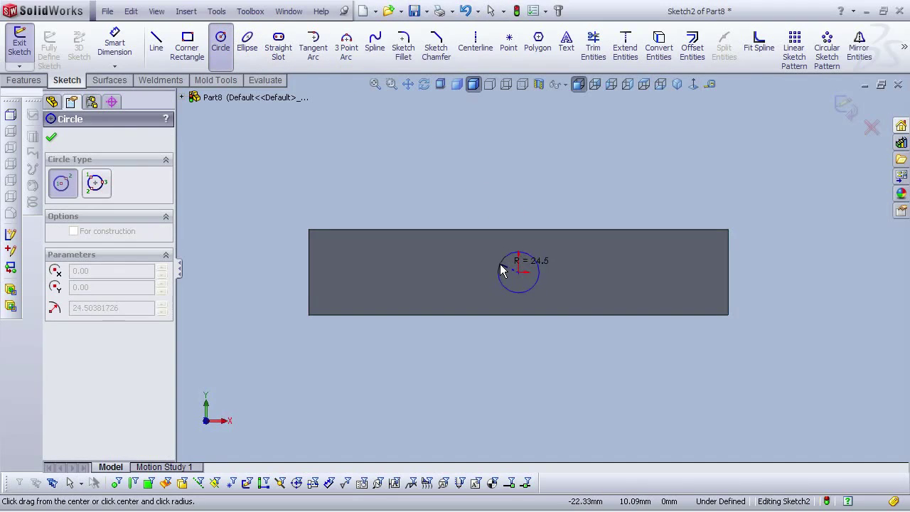
pyautogui.click(498, 267)
# Step: Dimension the circle's diameter at 12.5 mm
pyautogui.click(116, 44)
pyautogui.click(536, 260)
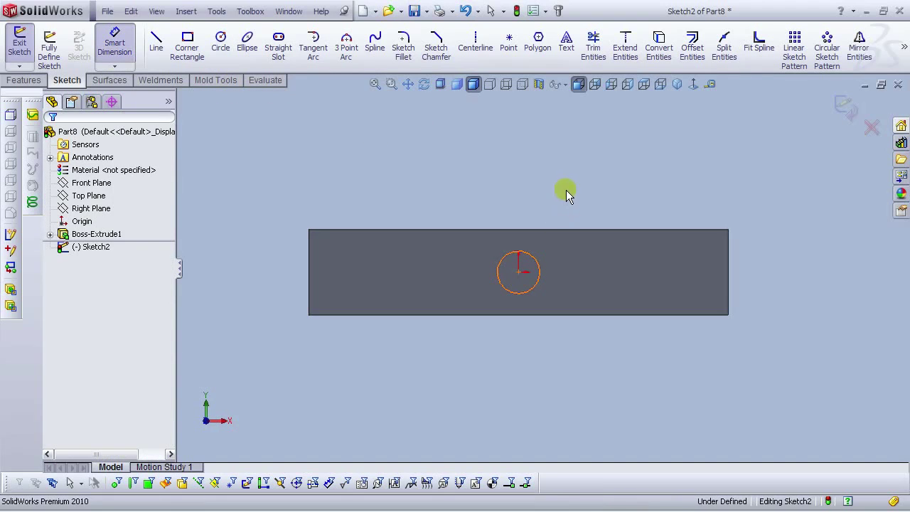
pyautogui.click(575, 185)
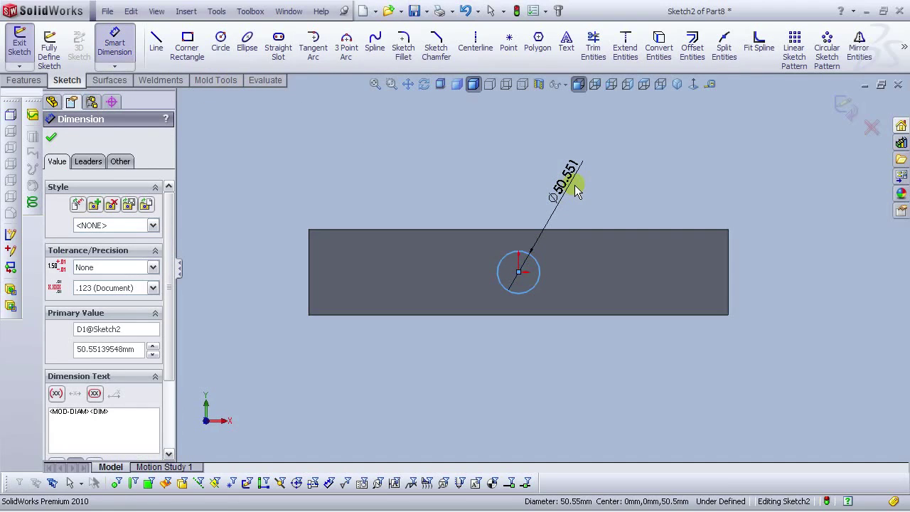
pyautogui.write('12.5')
pyautogui.press('Return')
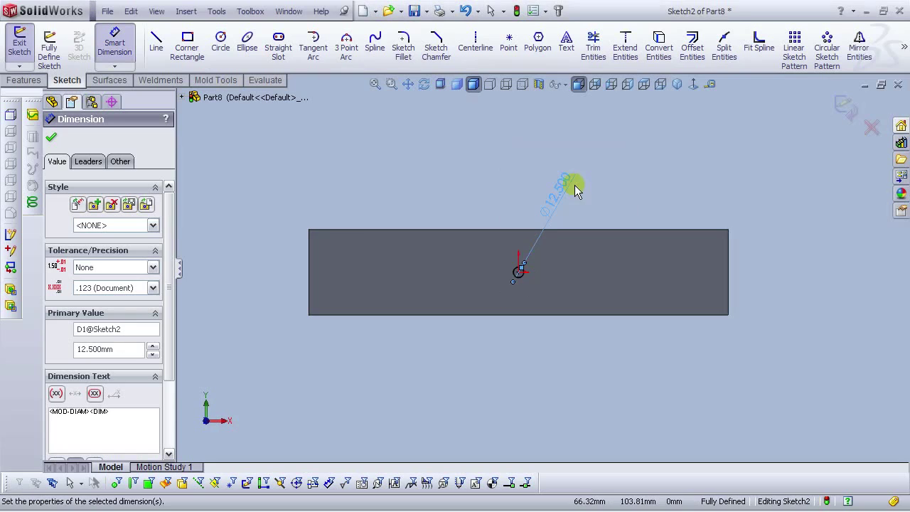
pyautogui.click(346, 135)
pyautogui.scroll(-2, 626, 242)
# Step: Cut the circle through the block with an Extruded Cut set to Through All
pyautogui.click(23, 80)
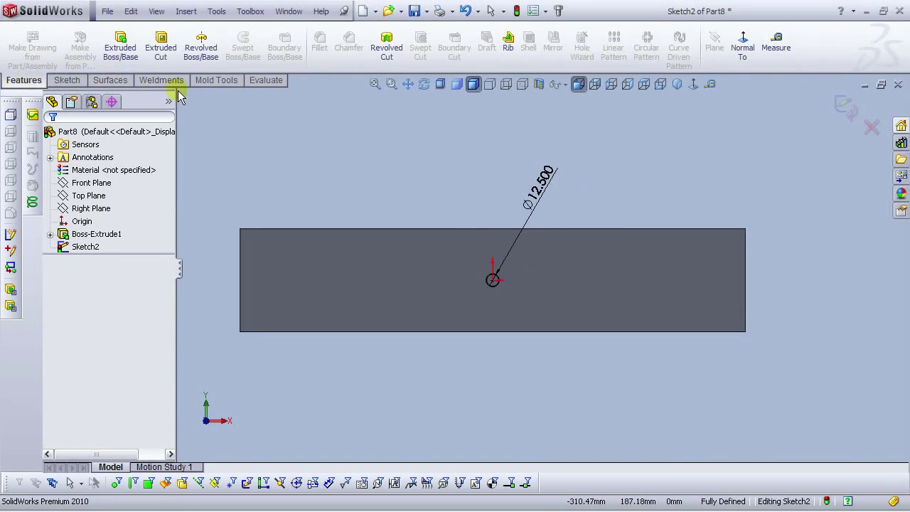
pyautogui.click(160, 44)
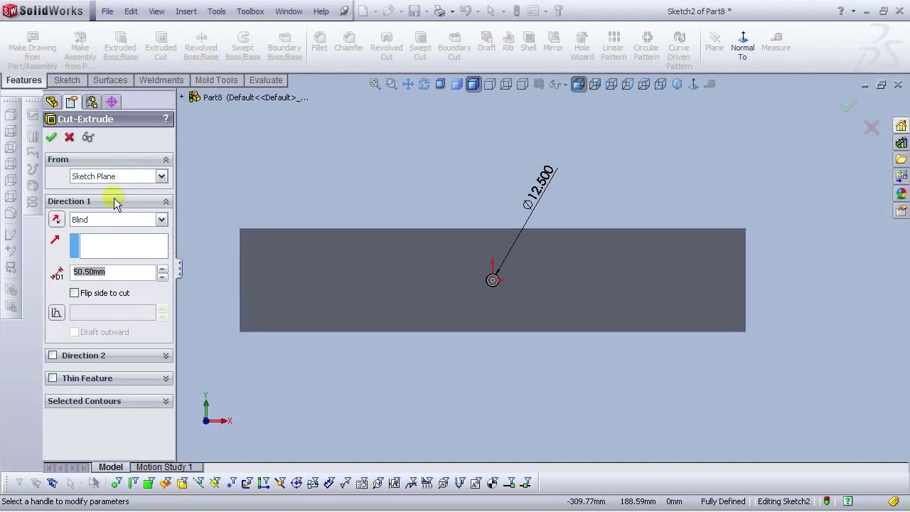
pyautogui.click(110, 219)
pyautogui.click(110, 238)
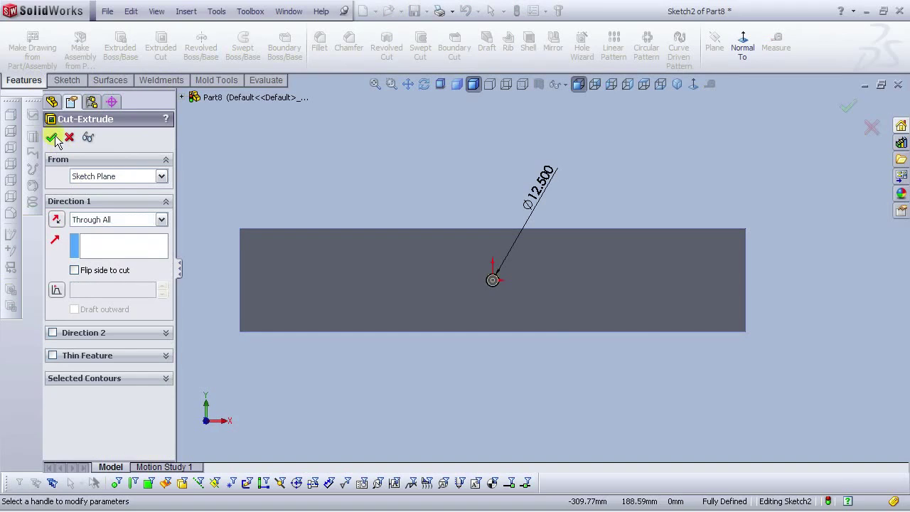
pyautogui.click(55, 136)
pyautogui.click(495, 160)
pyautogui.scroll(2, 487, 195)
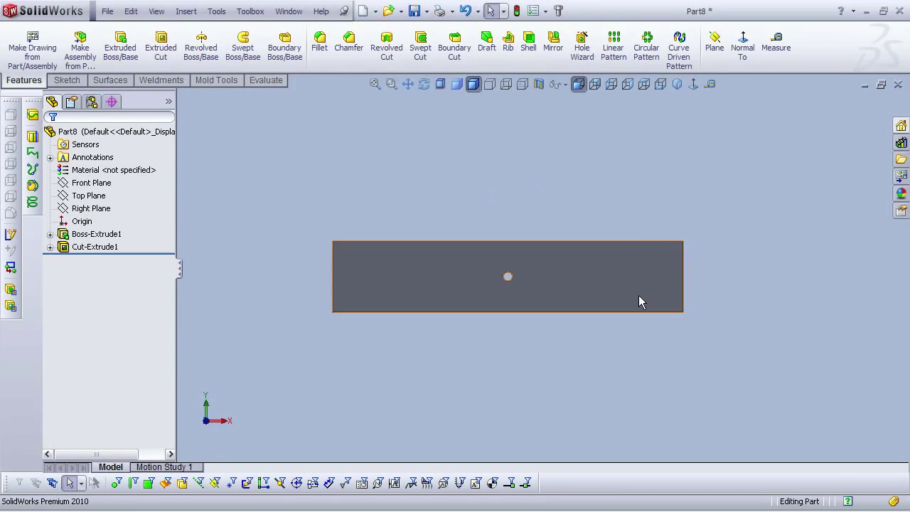
pyautogui.scroll(-1, 639, 302)
pyautogui.scroll(1, 507, 242)
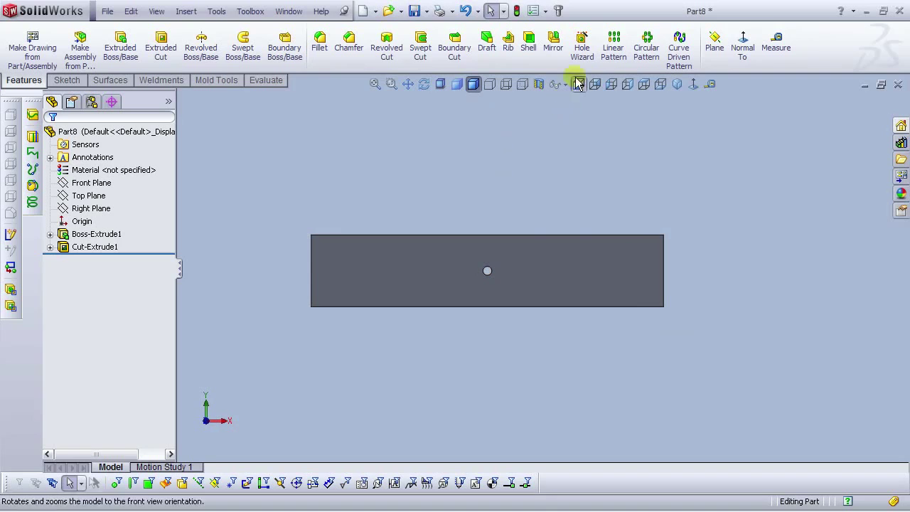
pyautogui.click(582, 46)
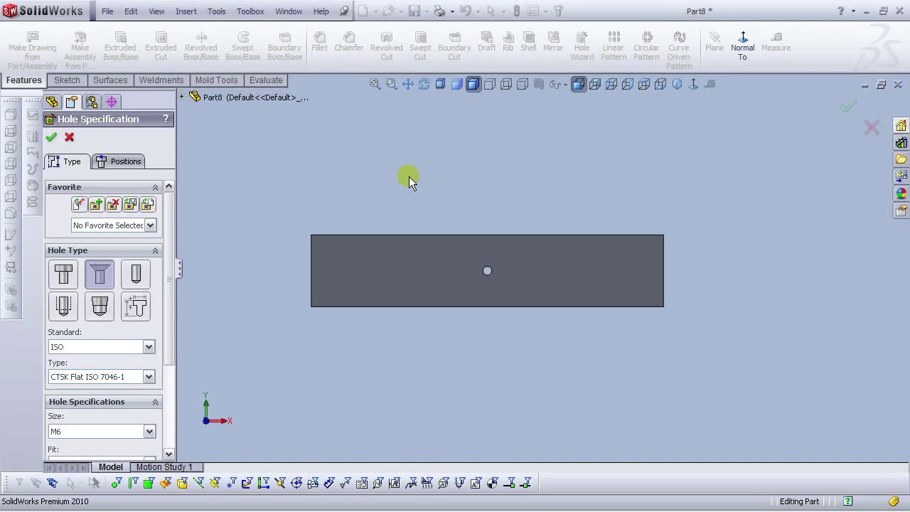
pyautogui.click(70, 137)
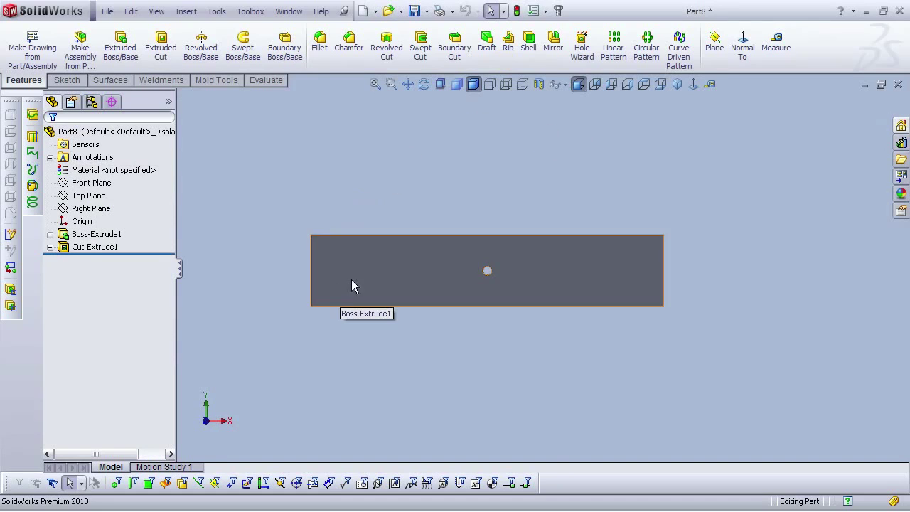
# Step: Start a sketch on the block's front face and draw four small circles in two rows of two on its left half
pyautogui.click(371, 270)
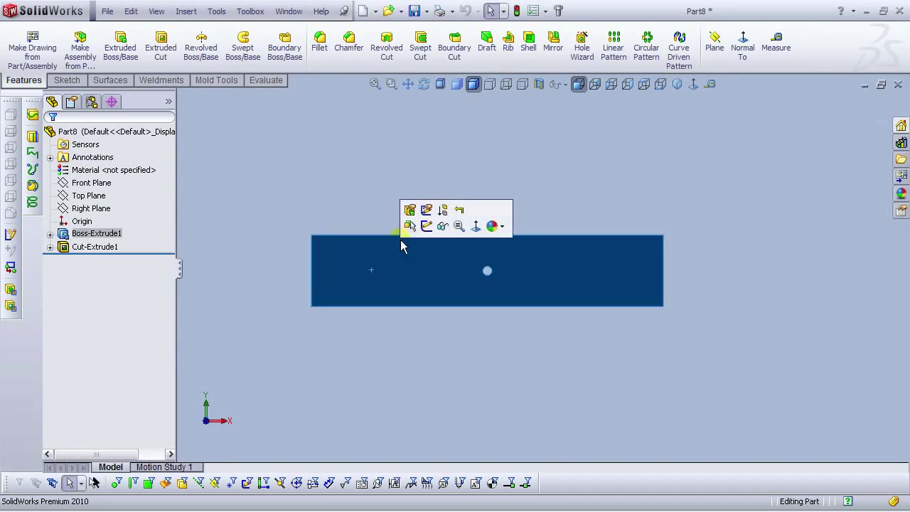
pyautogui.click(427, 226)
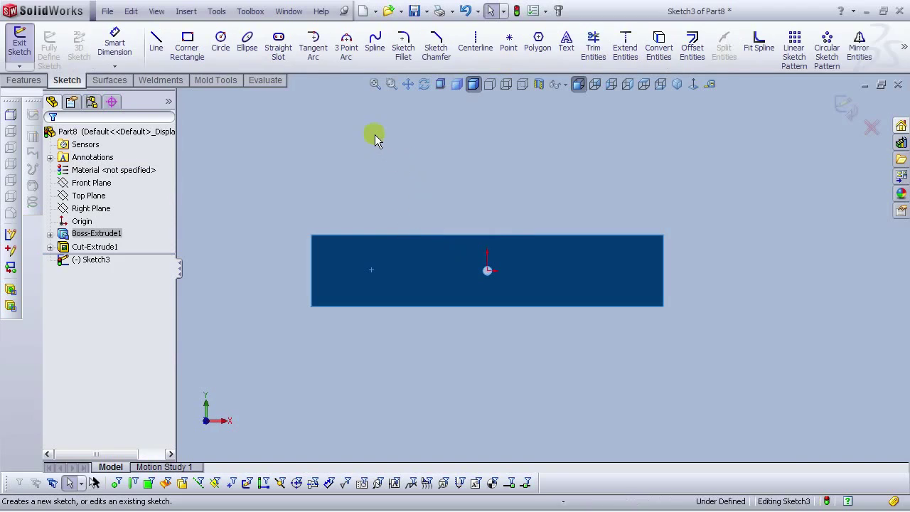
pyautogui.click(220, 43)
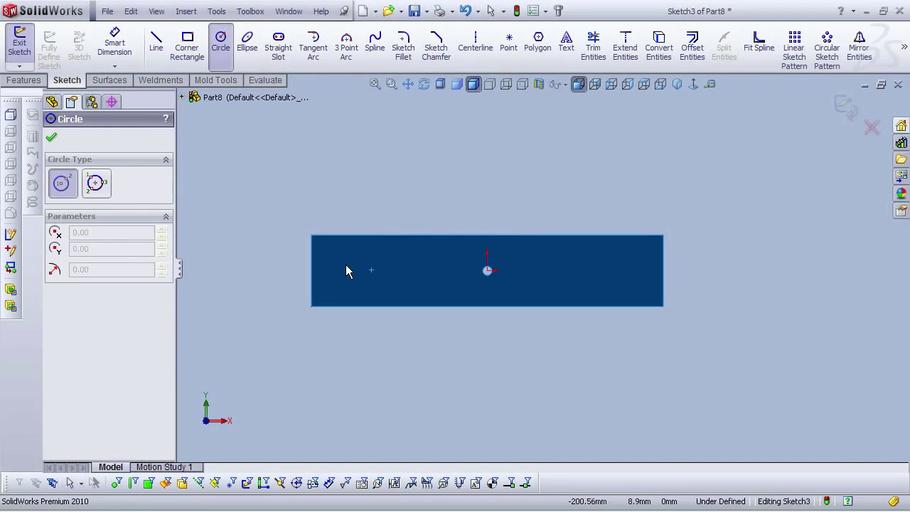
pyautogui.click(346, 265)
pyautogui.click(390, 265)
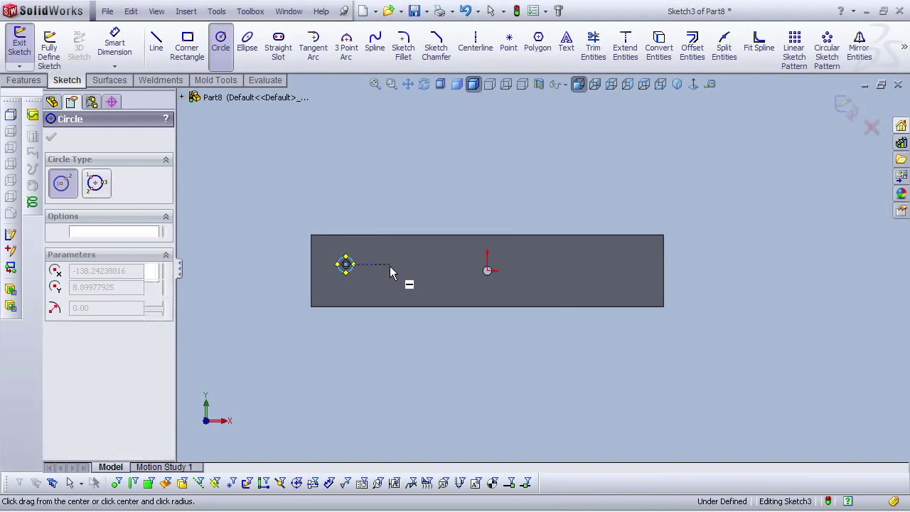
pyautogui.click(380, 265)
pyautogui.click(327, 295)
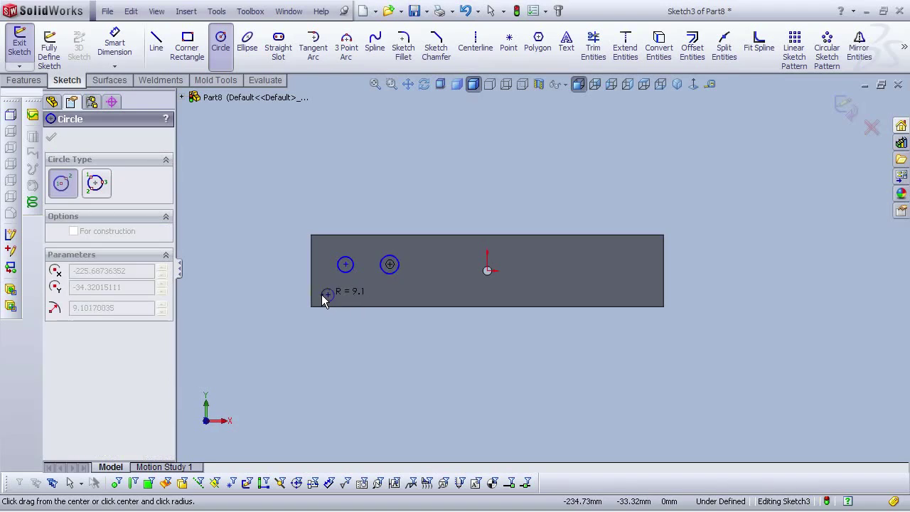
pyautogui.click(410, 298)
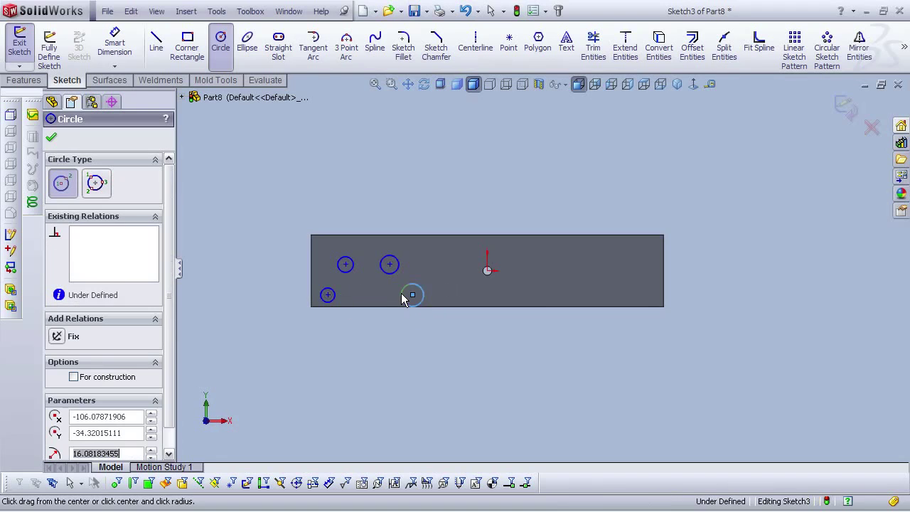
# Step: Dimension the diameter of the left circle in the upper row at 5 mm
pyautogui.click(115, 44)
pyautogui.scroll(-3, 347, 276)
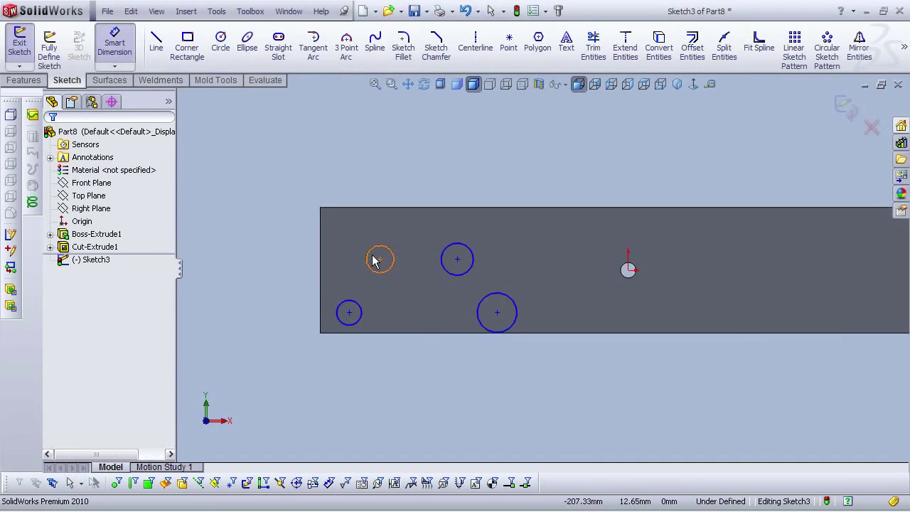
pyautogui.click(369, 261)
pyautogui.click(289, 190)
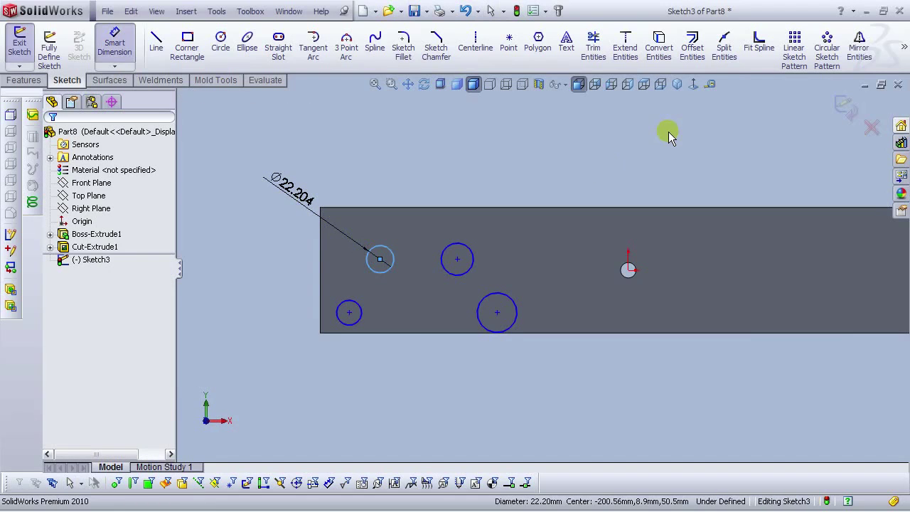
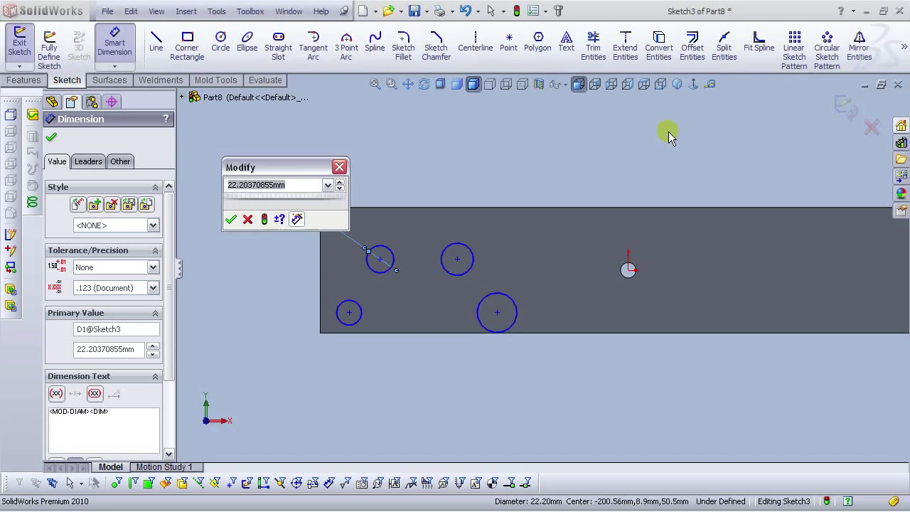
pyautogui.write('5')
pyautogui.press('Return')
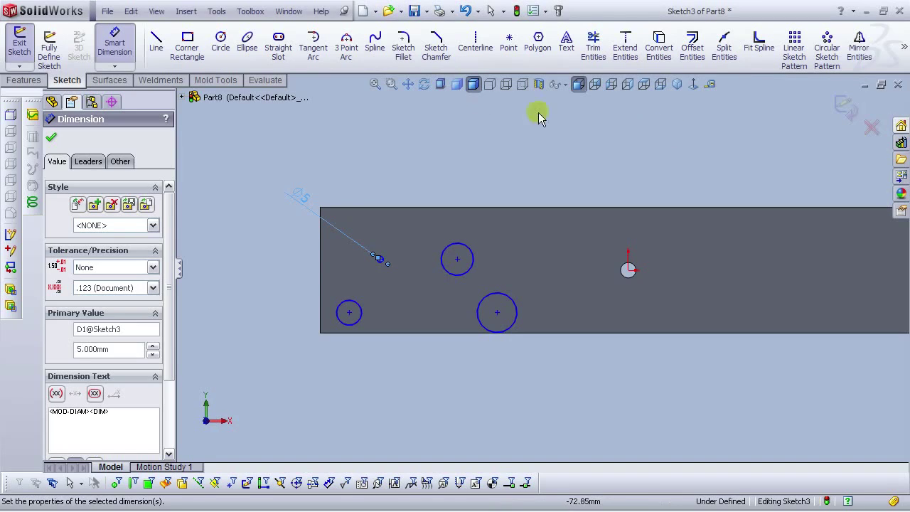
pyautogui.click(409, 133)
pyautogui.scroll(-3, 457, 288)
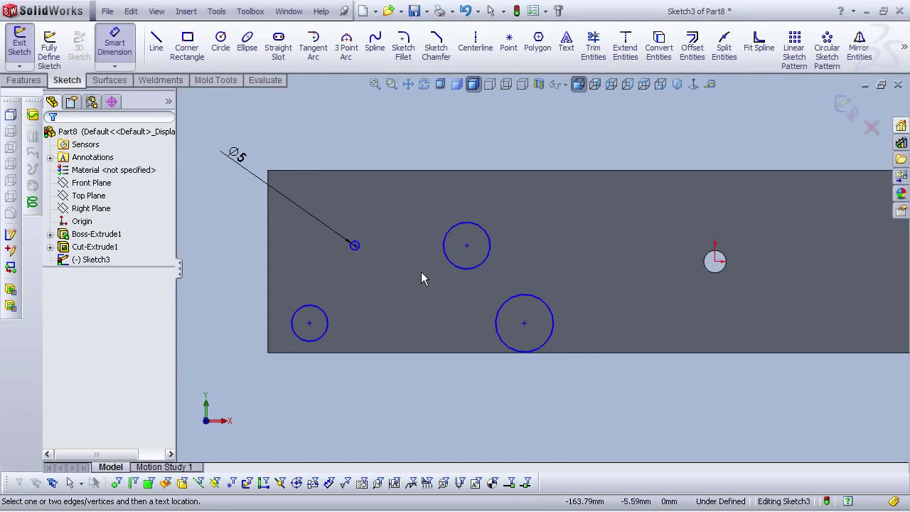
pyautogui.scroll(-3, 402, 277)
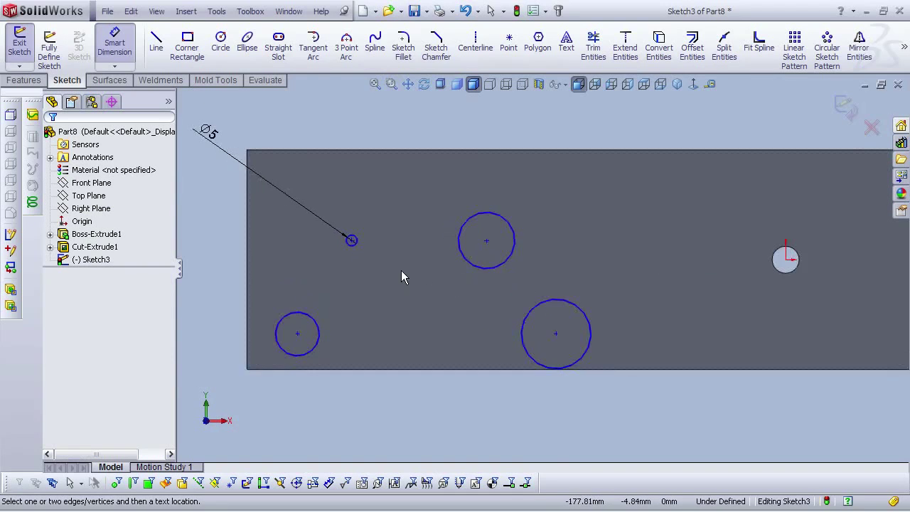
pyautogui.scroll(3, 372, 278)
pyautogui.press('Escape')
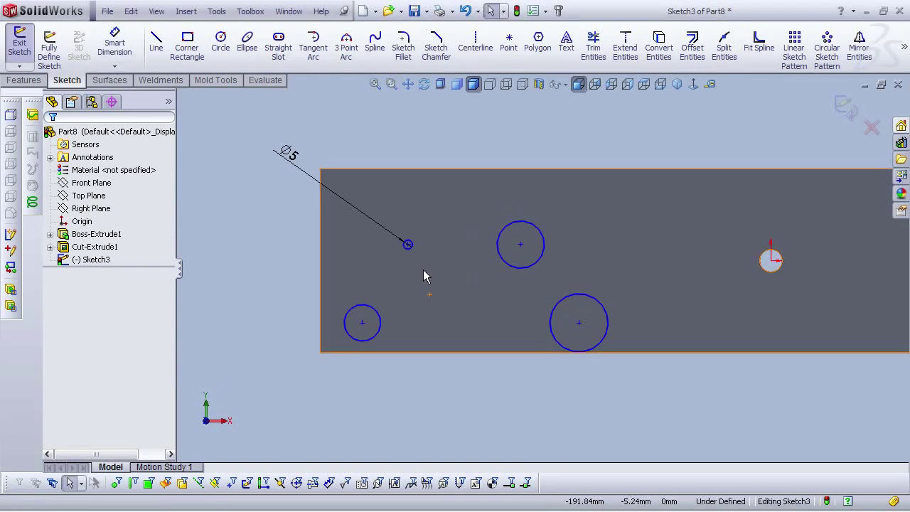
# Step: Make all four small circles the same size with an Equal relation and dismiss the memo reminder
pyautogui.click(529, 266)
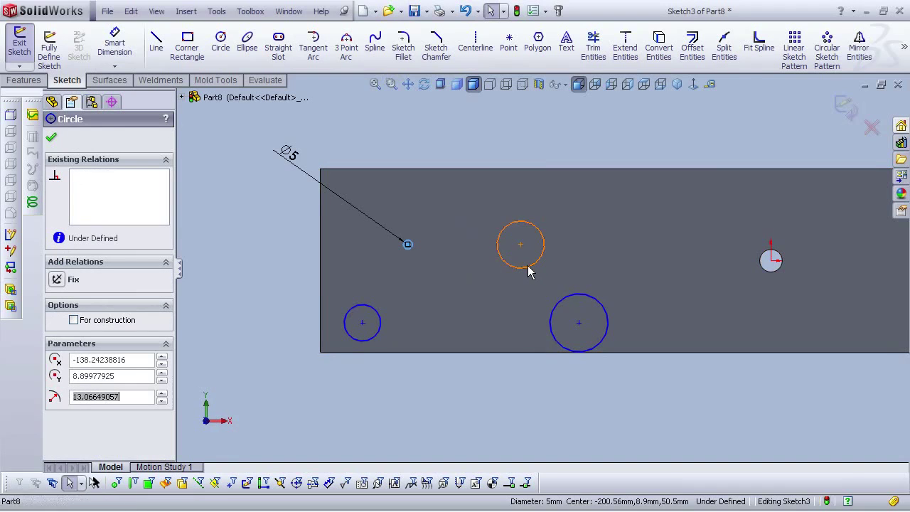
pyautogui.keyDown('ctrl'); pyautogui.click(562, 306); pyautogui.keyUp('ctrl')
pyautogui.keyDown('ctrl'); pyautogui.click(561, 300); pyautogui.keyUp('ctrl')
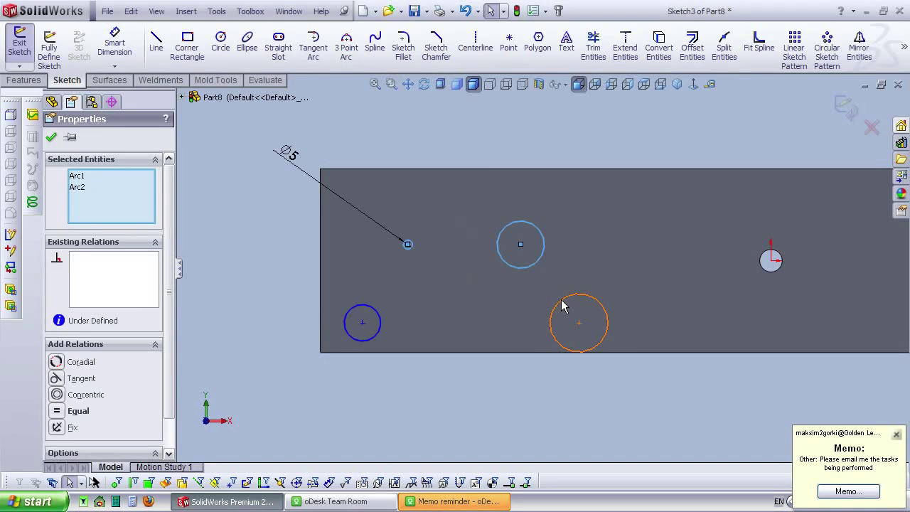
pyautogui.keyDown('ctrl'); pyautogui.click(380, 330); pyautogui.keyUp('ctrl')
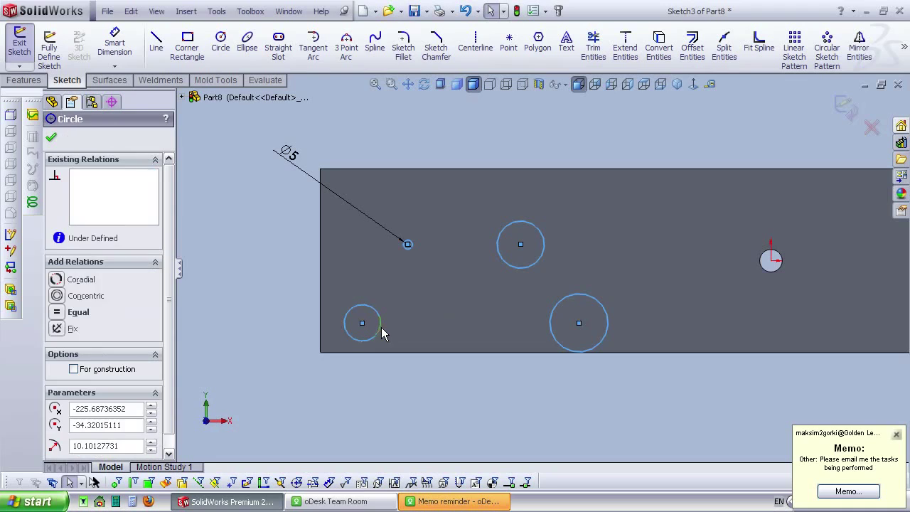
pyautogui.click(443, 502)
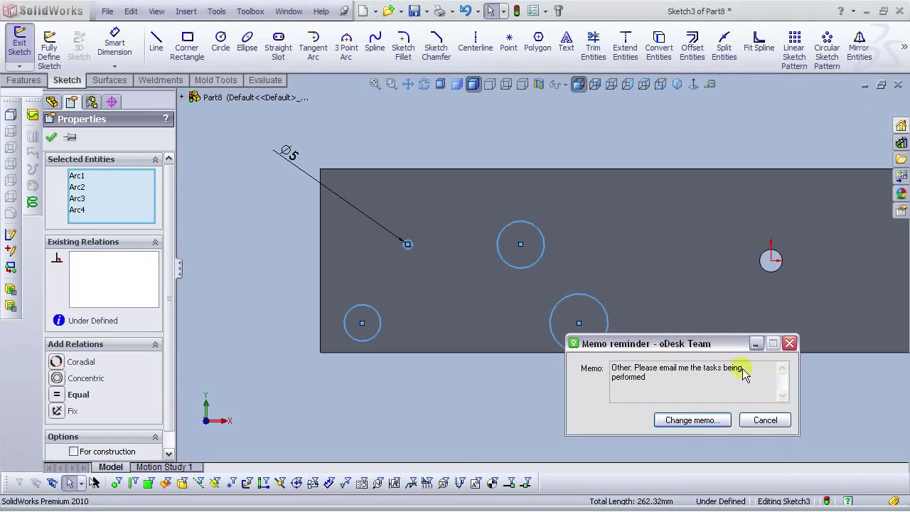
pyautogui.click(764, 418)
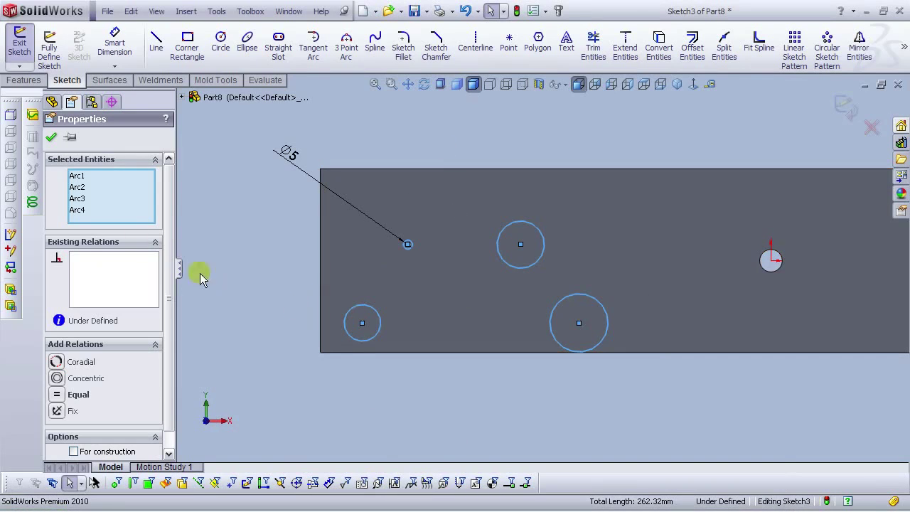
pyautogui.click(60, 400)
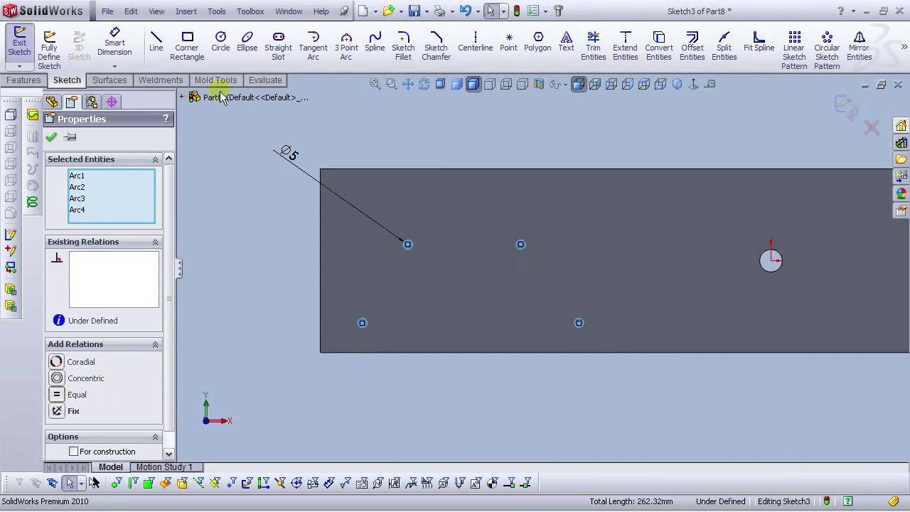
pyautogui.click(51, 137)
pyautogui.scroll(2, 648, 400)
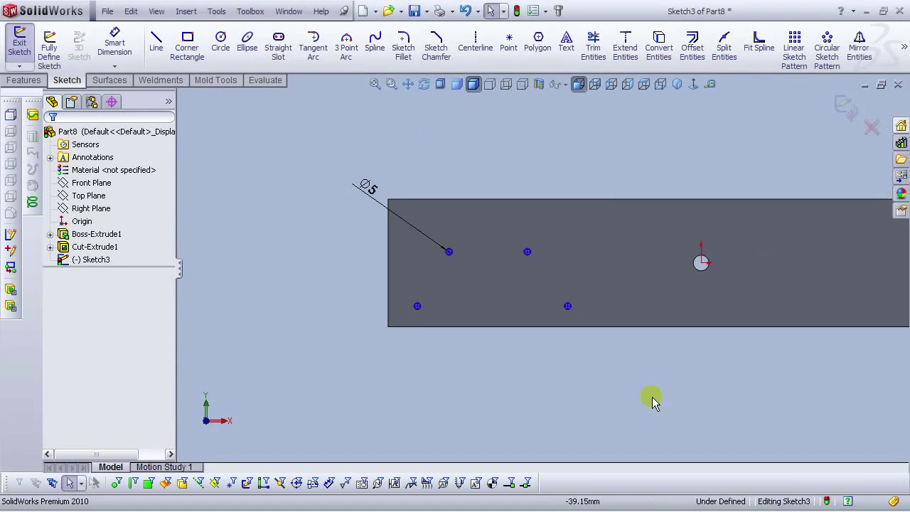
# Step: Align the centres of the two upper-row circles with a Horizontal relation
pyautogui.scroll(-3, 643, 272)
pyautogui.scroll(2, 384, 286)
pyautogui.scroll(-1, 432, 282)
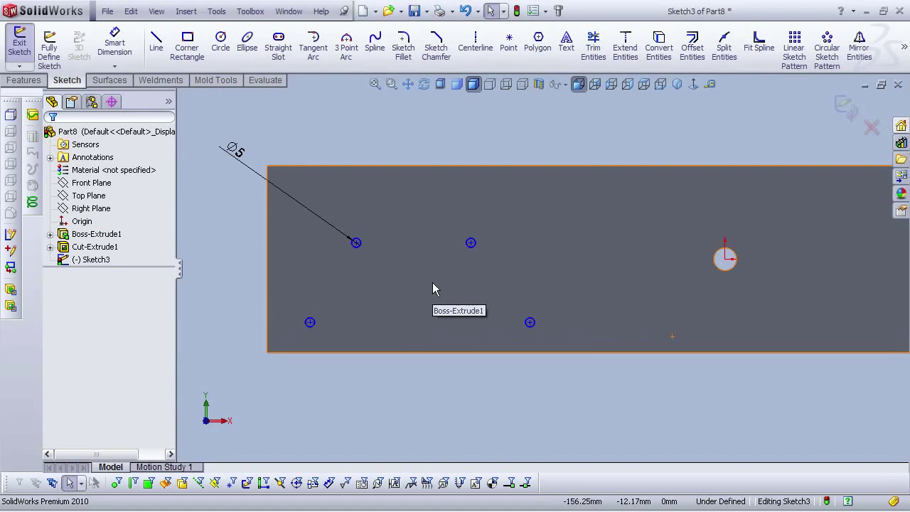
pyautogui.click(113, 50)
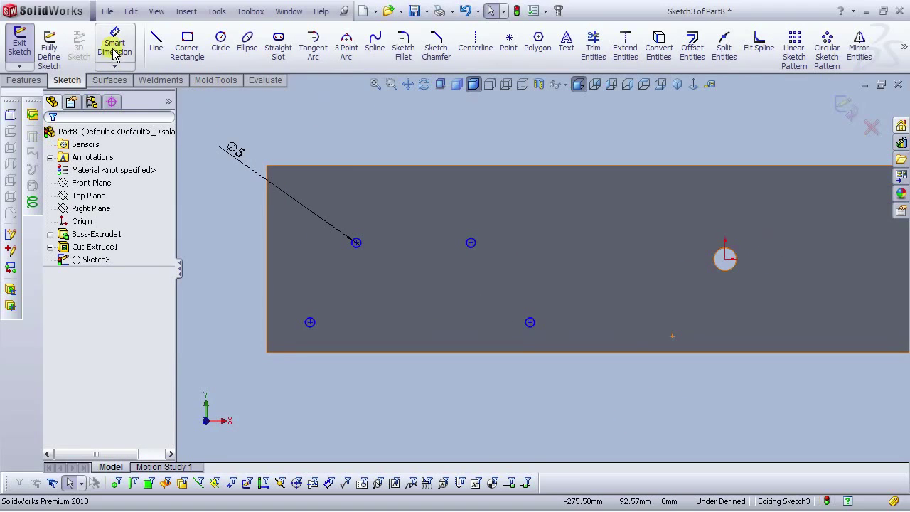
pyautogui.click(357, 244)
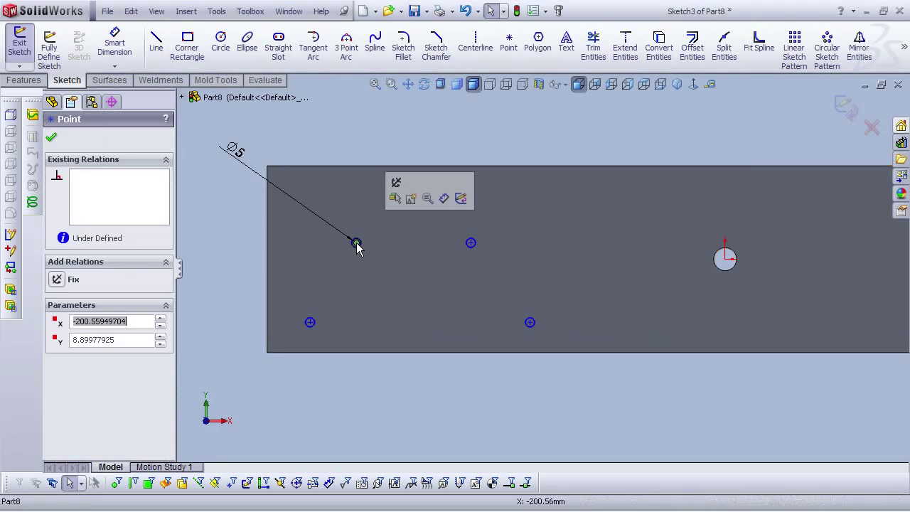
pyautogui.scroll(-4, 399, 247)
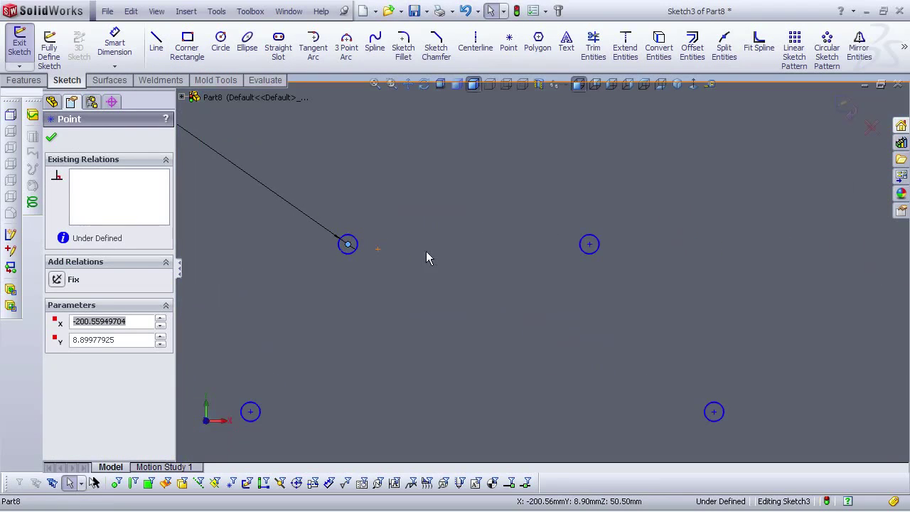
pyautogui.keyDown('ctrl'); pyautogui.click(590, 244); pyautogui.keyUp('ctrl')
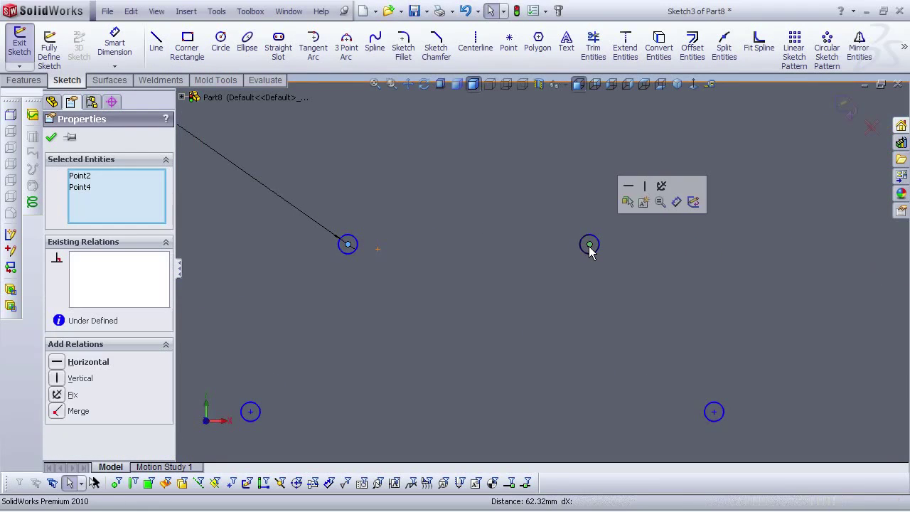
pyautogui.click(628, 187)
pyautogui.scroll(3, 466, 259)
pyautogui.click(526, 123)
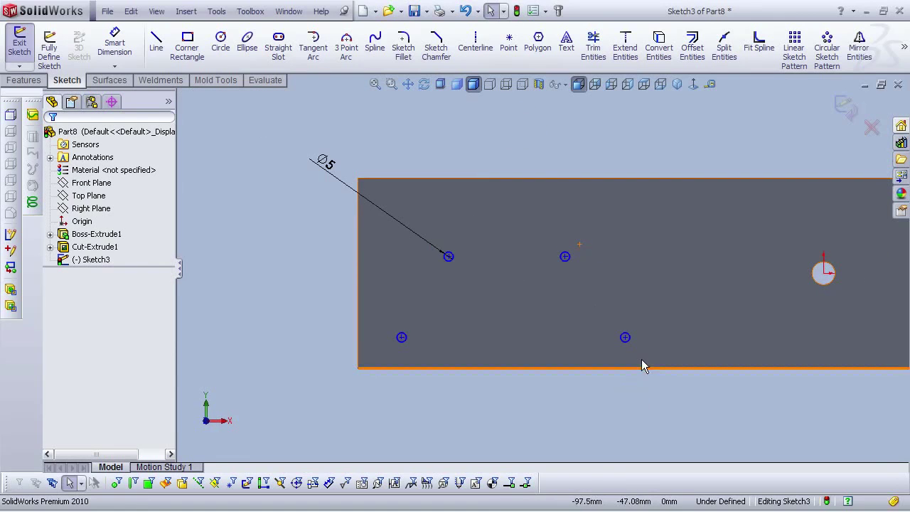
# Step: Apply a Horizontal relation to the centres of the two lower-row circles
pyautogui.scroll(-1, 641, 359)
pyautogui.click(347, 330)
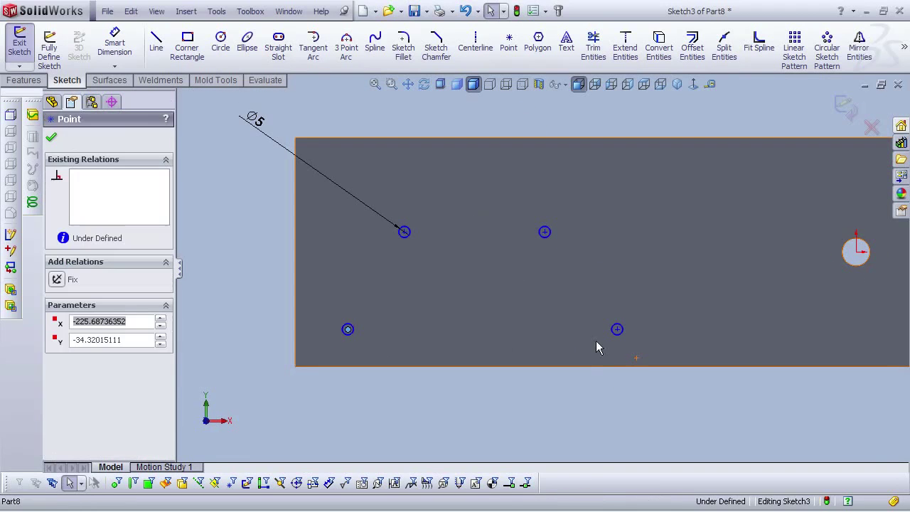
pyautogui.keyDown('ctrl'); pyautogui.click(618, 330); pyautogui.keyUp('ctrl')
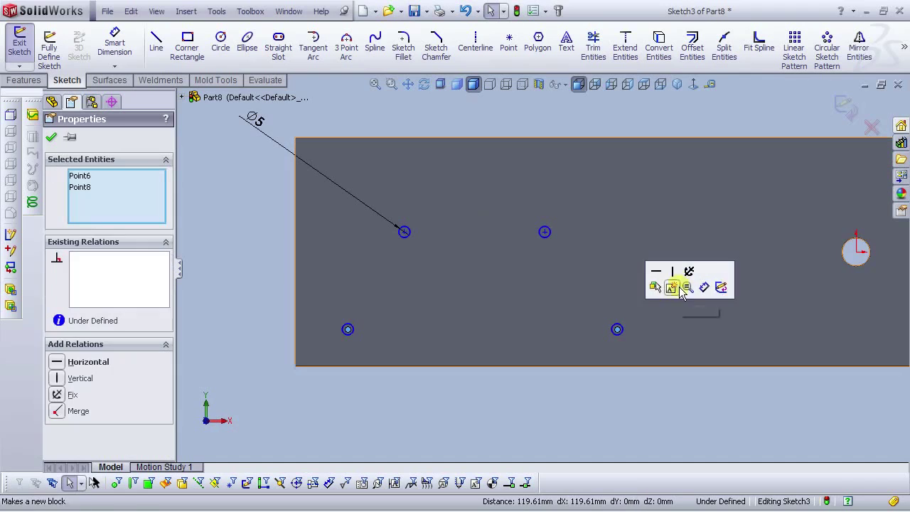
pyautogui.click(656, 271)
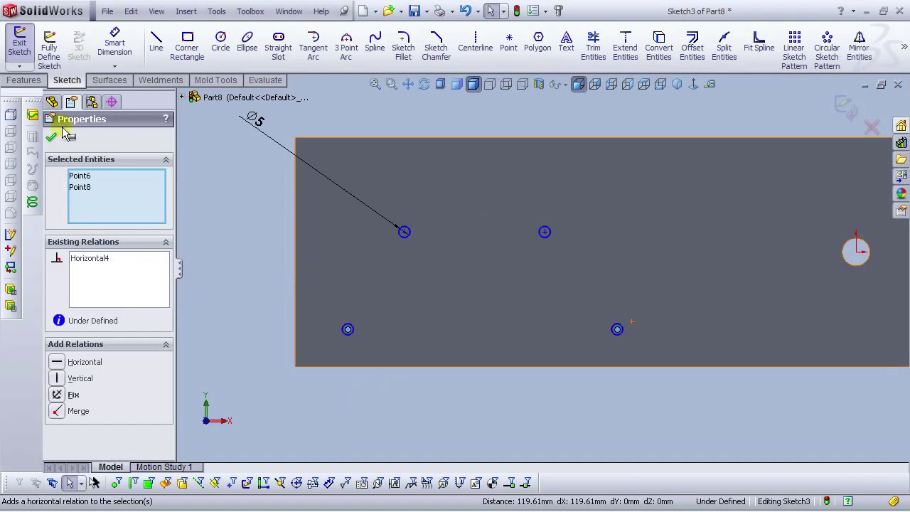
pyautogui.click(51, 137)
pyautogui.scroll(1, 654, 370)
pyautogui.scroll(-1, 654, 370)
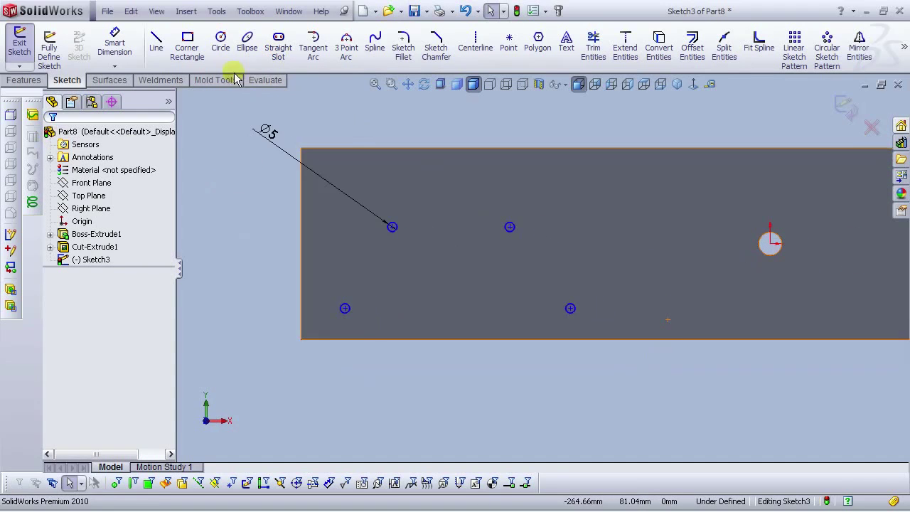
# Step: Dimension the spacing between the two upper-row circles at 20 mm
pyautogui.click(114, 43)
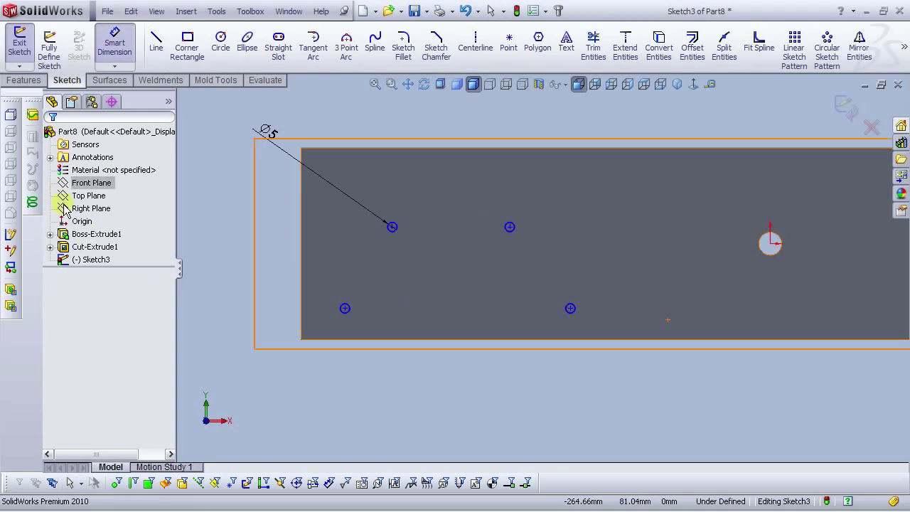
pyautogui.click(392, 227)
pyautogui.click(510, 227)
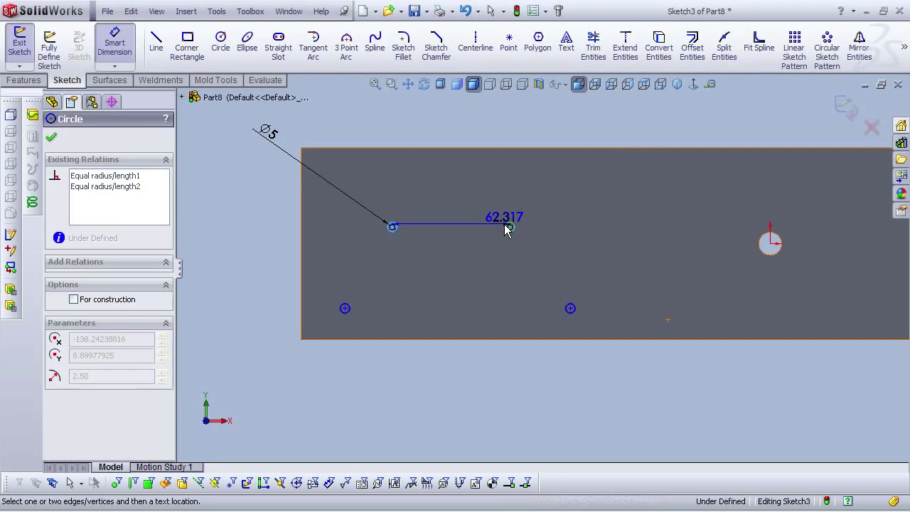
pyautogui.click(464, 196)
pyautogui.write('20')
pyautogui.press('Return')
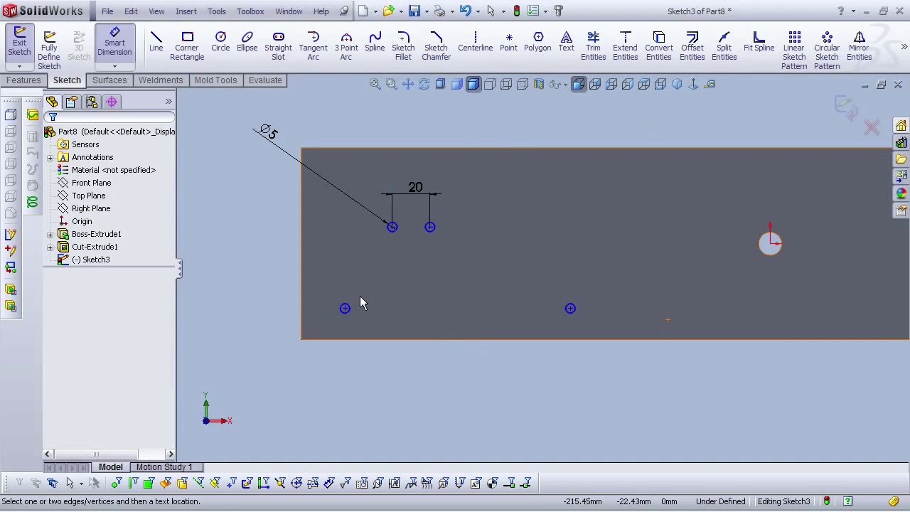
# Step: Set the distance between the two lower-row circles to 40 mm with a dimension below the block
pyautogui.scroll(-1, 364, 298)
pyautogui.click(338, 321)
pyautogui.click(613, 328)
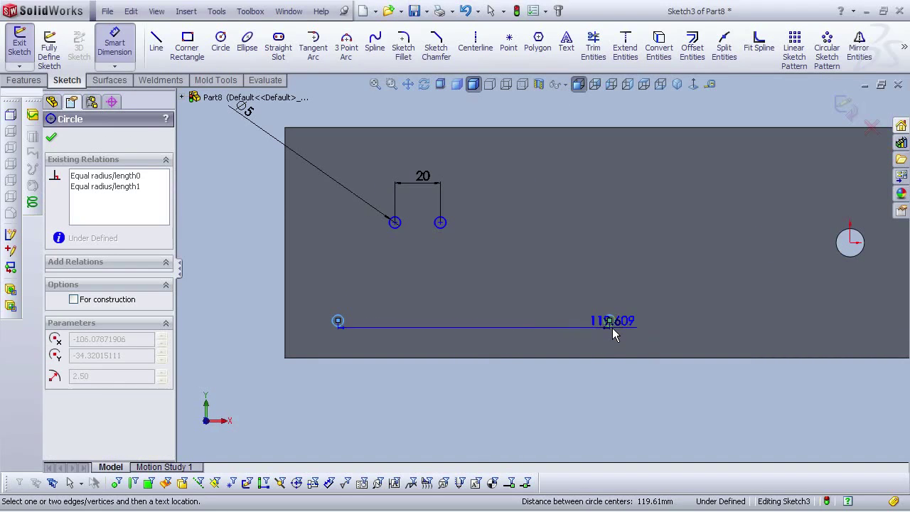
pyautogui.click(488, 385)
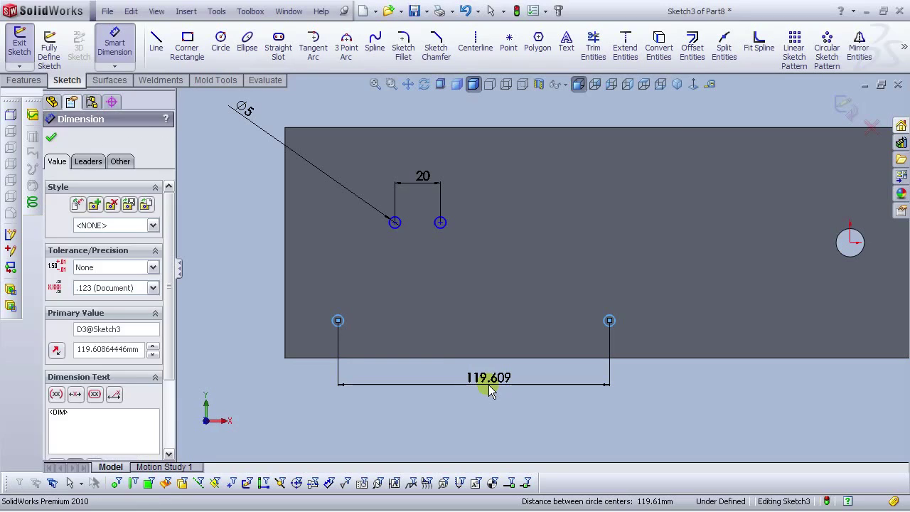
pyautogui.write('40')
pyautogui.press('Return')
pyautogui.click(377, 427)
# Step: Dimension the vertical distance from the block's bottom edge to the upper row's left circle at 25 mm
pyautogui.scroll(2, 527, 287)
pyautogui.scroll(-1, 564, 264)
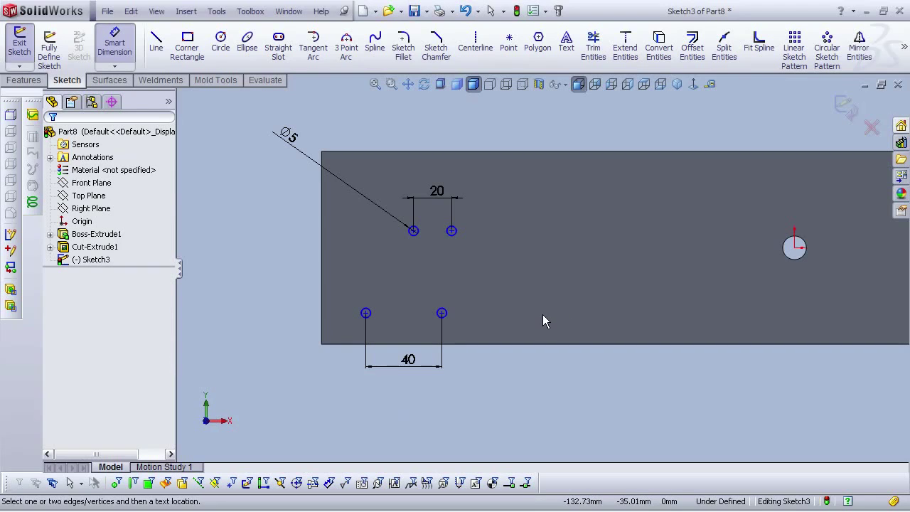
pyautogui.click(413, 231)
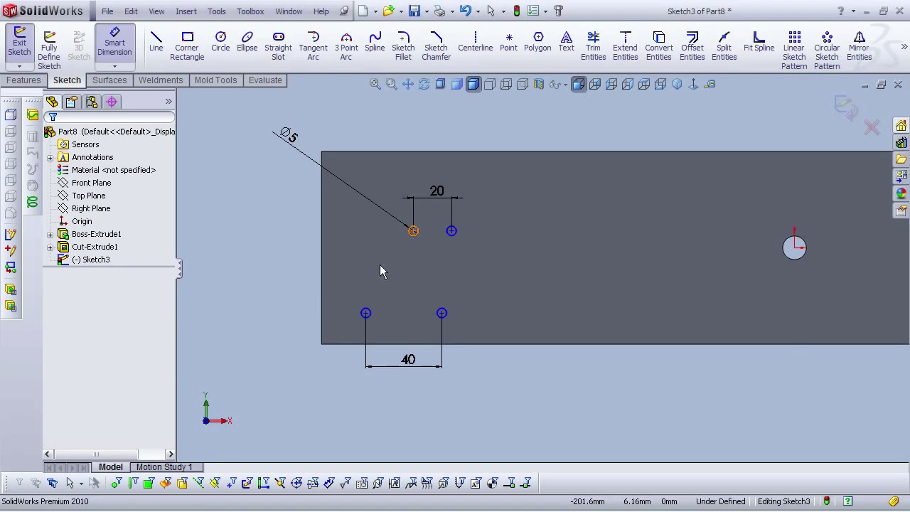
pyautogui.click(325, 344)
pyautogui.click(289, 286)
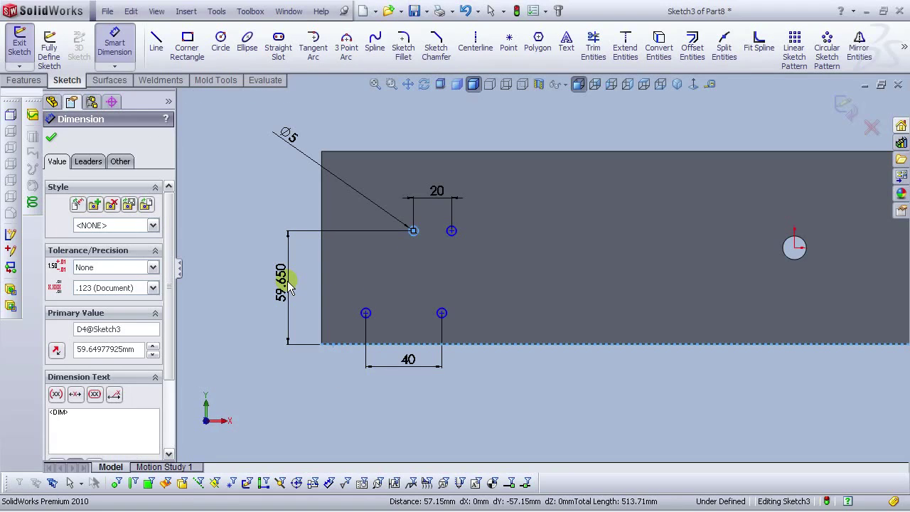
pyautogui.write('25')
pyautogui.click(288, 287)
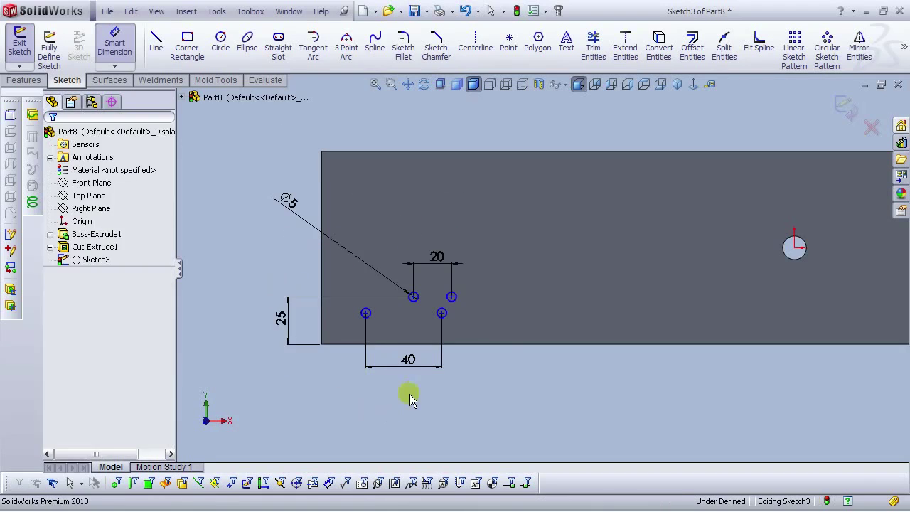
# Step: Dimension the vertical distance between the right-hand circles of the upper and lower rows at 15 mm
pyautogui.scroll(-3, 427, 310)
pyautogui.click(460, 321)
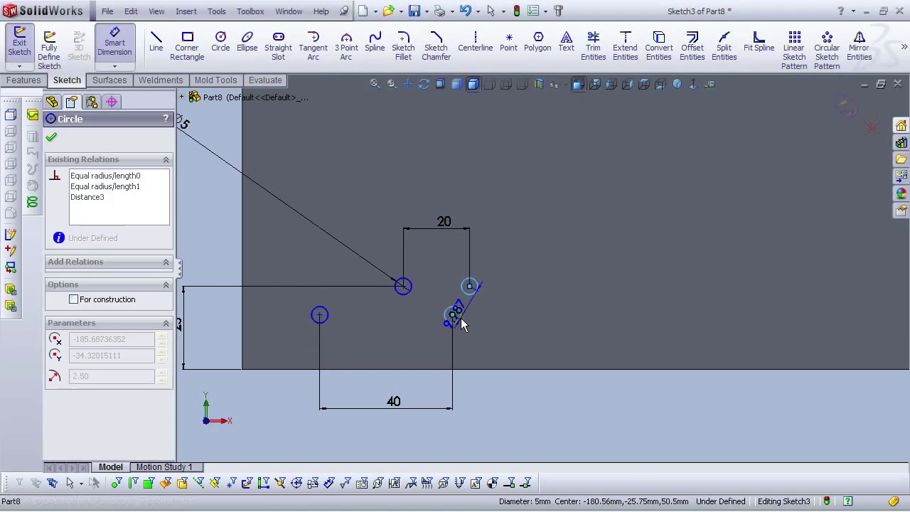
pyautogui.click(540, 292)
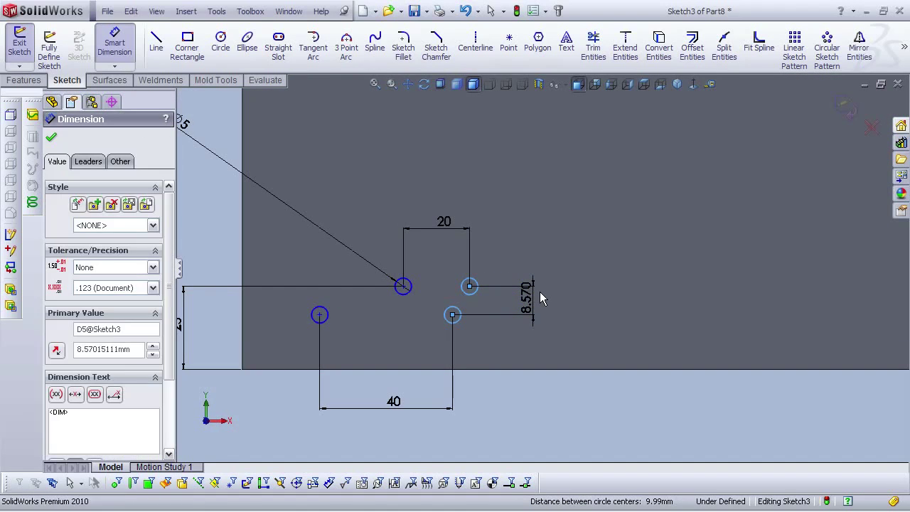
pyautogui.write('15')
pyautogui.press('Return')
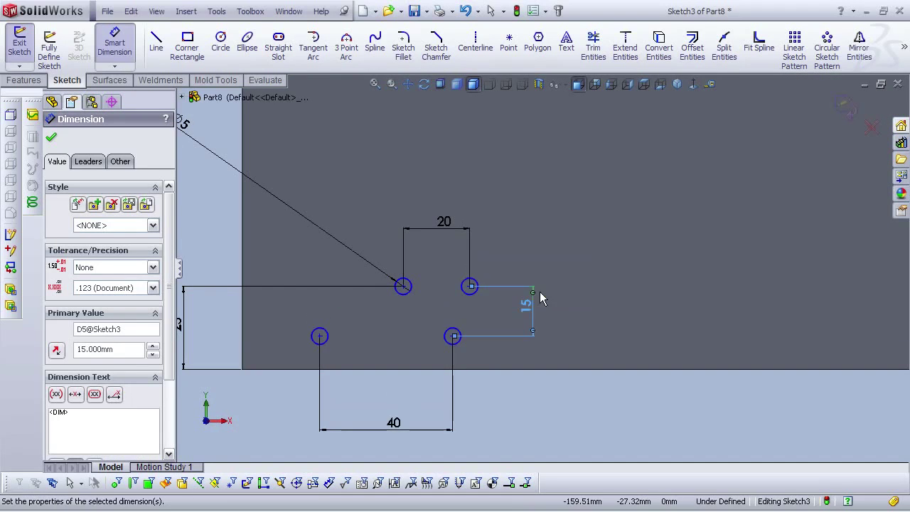
pyautogui.click(524, 417)
pyautogui.scroll(2, 526, 420)
pyautogui.scroll(2, 595, 222)
pyautogui.scroll(-2, 568, 257)
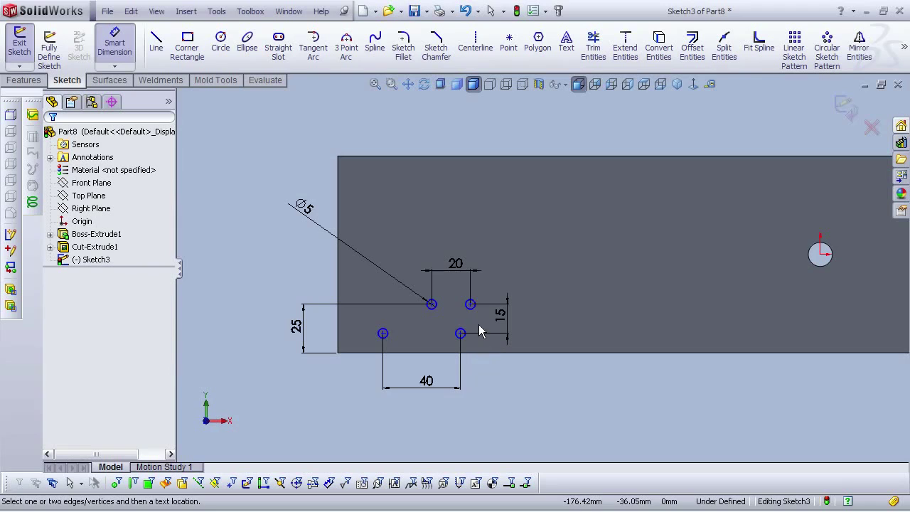
pyautogui.scroll(-3, 455, 334)
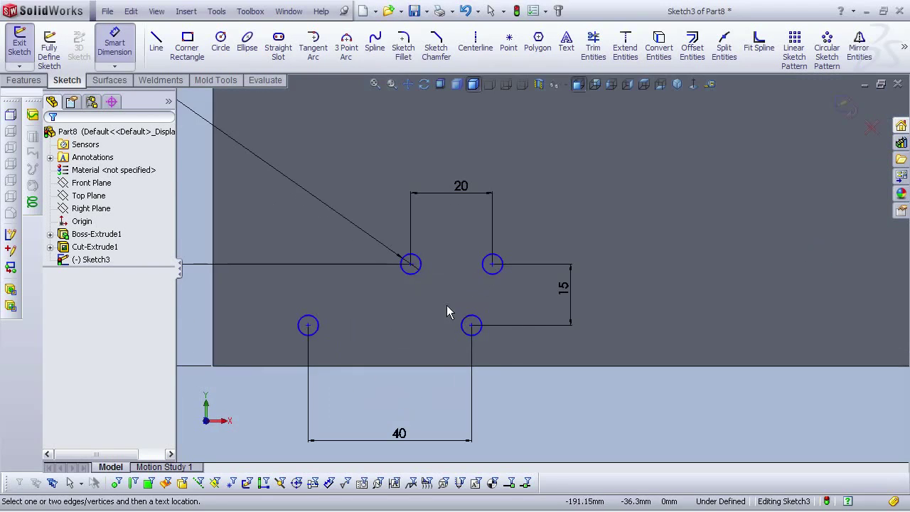
# Step: Shift the upper pair of circles horizontally until it sits roughly centred above the lower pair
pyautogui.press('Escape')
pyautogui.moveTo(407, 272)
pyautogui.mouseDown()
pyautogui.moveTo(366, 272)
pyautogui.moveTo(398, 276)
pyautogui.mouseUp()
pyautogui.press('Escape')
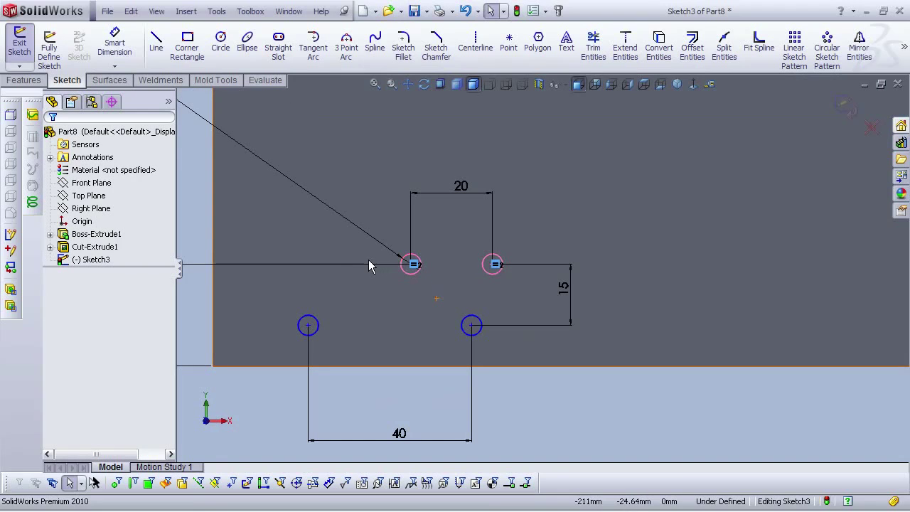
pyautogui.scroll(3, 505, 330)
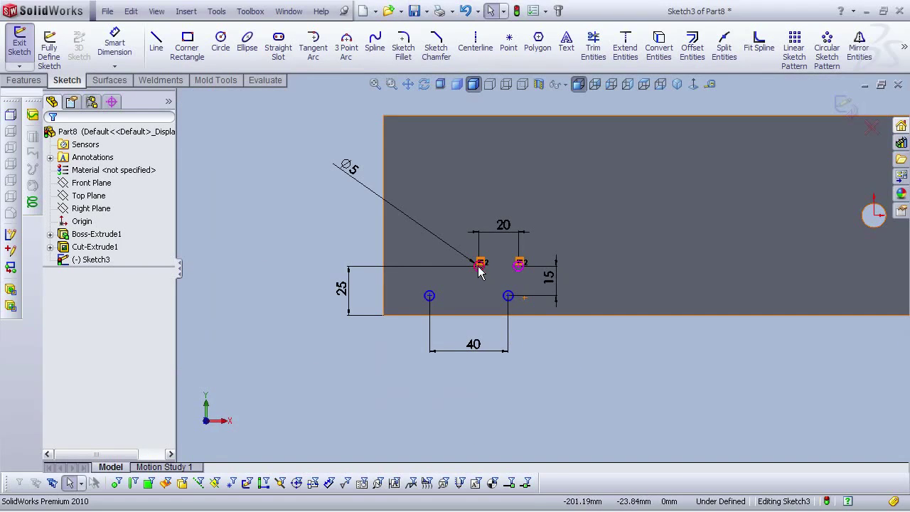
pyautogui.scroll(-3, 489, 277)
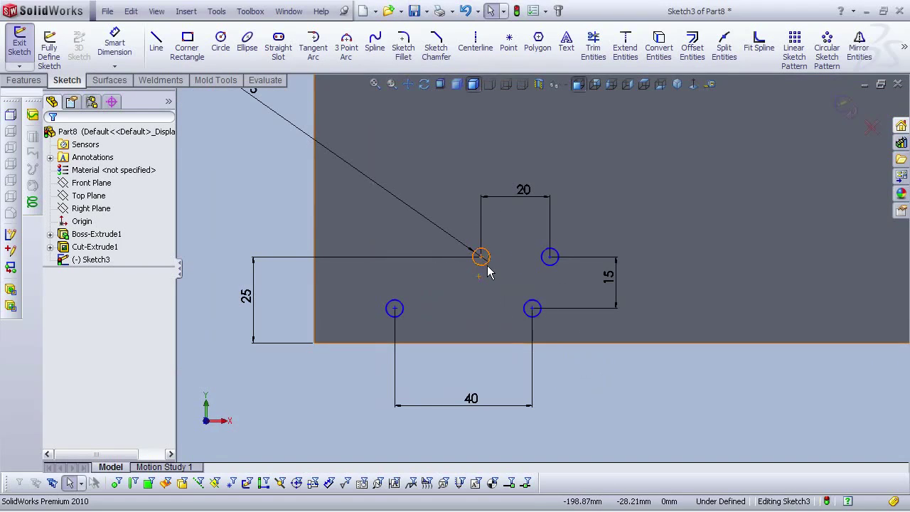
pyautogui.moveTo(397, 254)
pyautogui.mouseDown()
pyautogui.moveTo(372, 254)
pyautogui.moveTo(425, 249)
pyautogui.mouseUp()
pyautogui.click(581, 399)
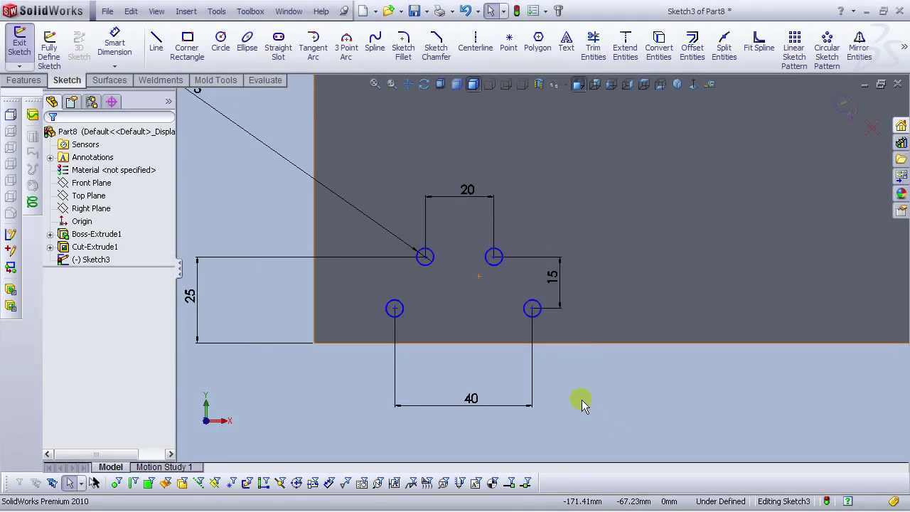
# Step: Draw a horizontal construction centerline connecting the centres of the two upper-row circles
pyautogui.scroll(5, 580, 341)
pyautogui.scroll(-4, 580, 297)
pyautogui.click(475, 43)
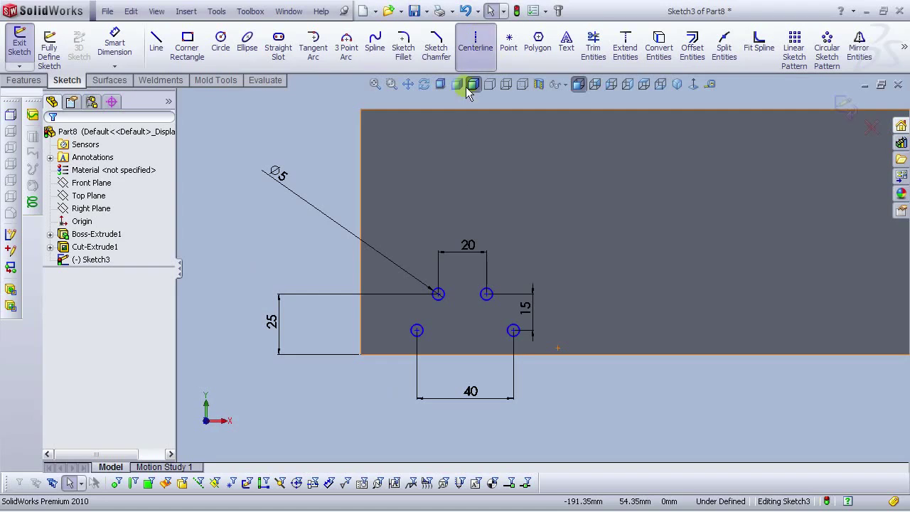
pyautogui.scroll(-3, 530, 286)
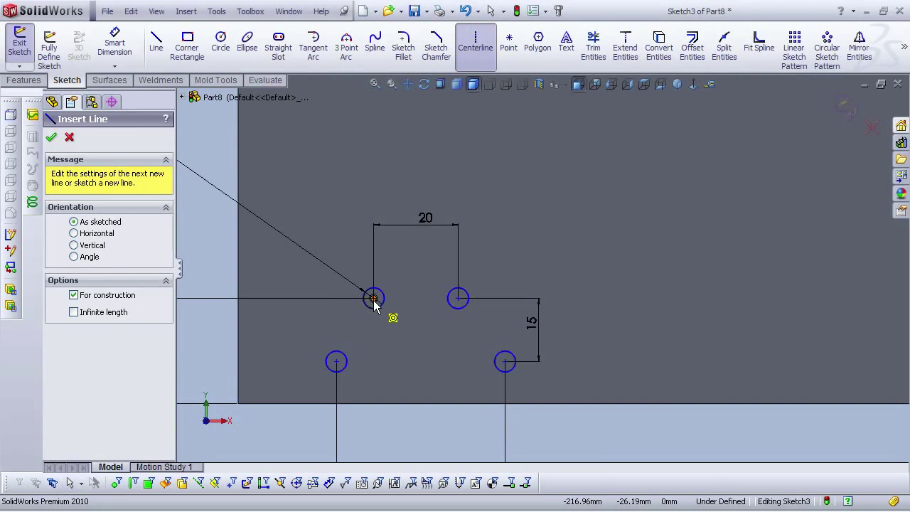
pyautogui.click(374, 298)
pyautogui.click(458, 299)
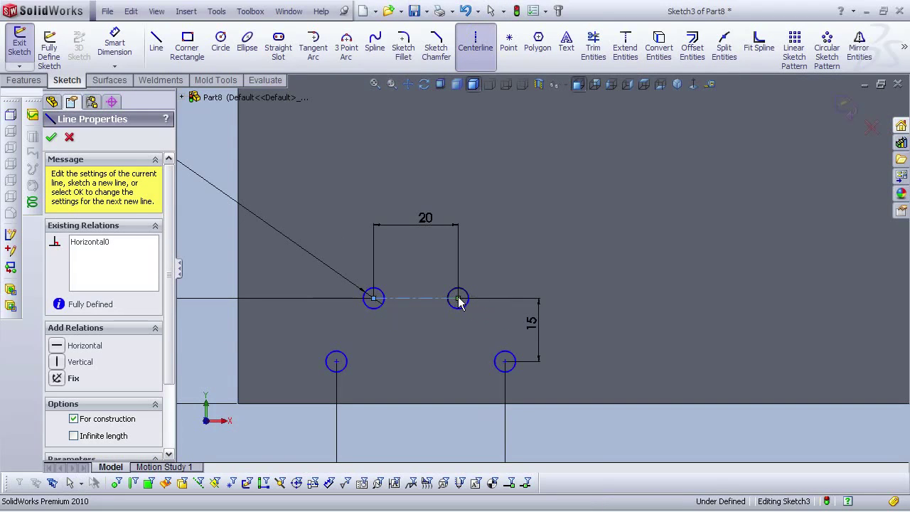
pyautogui.rightClick(457, 300)
pyautogui.click(488, 217)
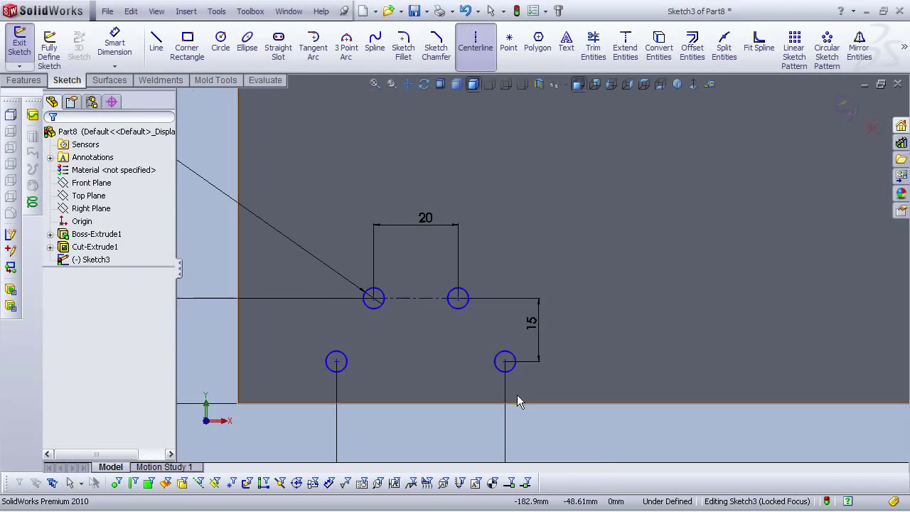
# Step: Draw a vertical centerline about 20 mm long downward from the midpoint of the upper circles' centerline
pyautogui.scroll(1, 534, 361)
pyautogui.scroll(4, 547, 327)
pyautogui.scroll(-3, 562, 290)
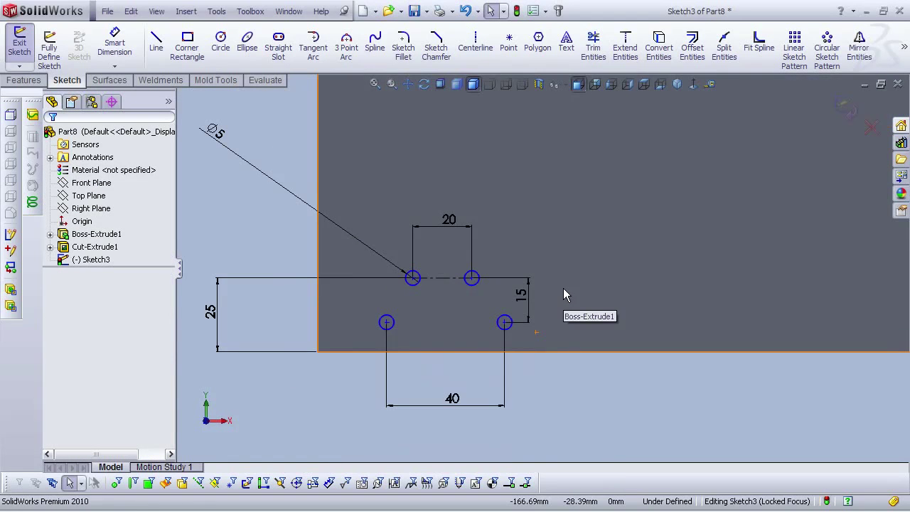
pyautogui.click(483, 47)
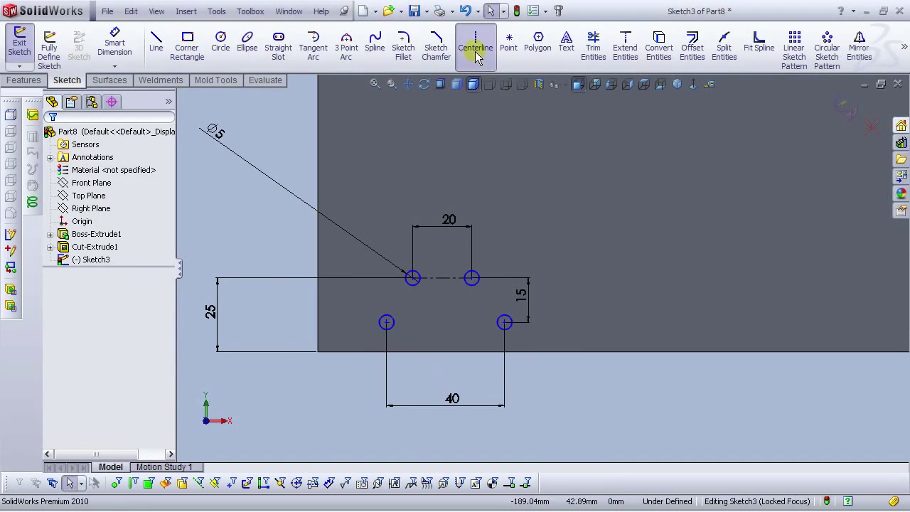
pyautogui.click(442, 278)
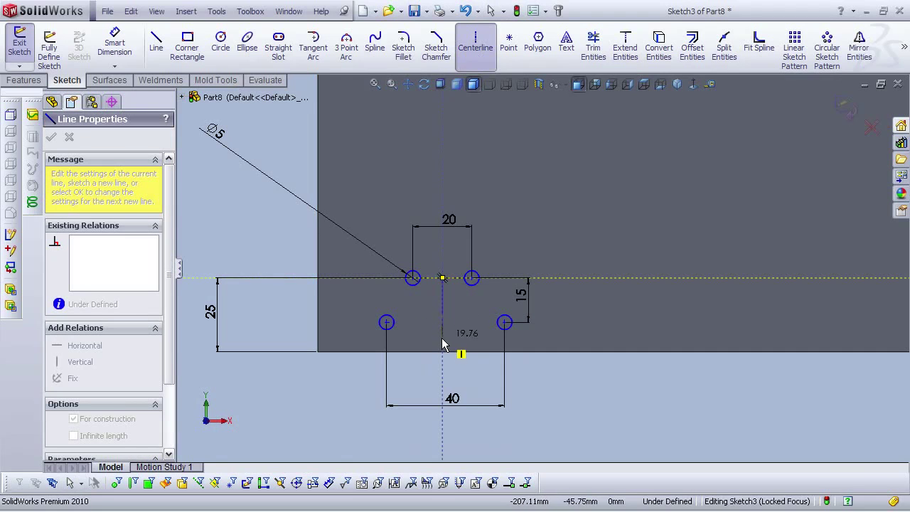
pyautogui.click(442, 339)
pyautogui.rightClick(442, 344)
pyautogui.click(481, 216)
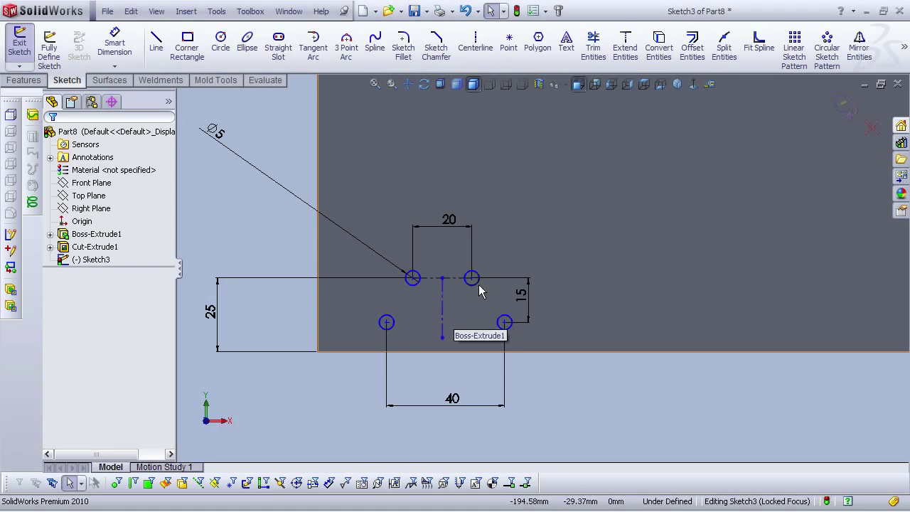
# Step: Place a trial dimension between the lower-left circle and the vertical centerline and delete it
pyautogui.click(115, 44)
pyautogui.scroll(-2, 439, 308)
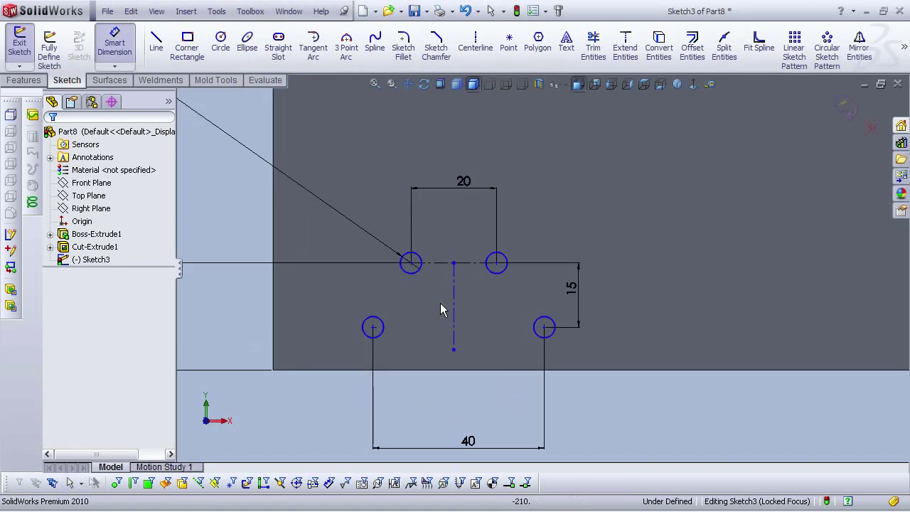
pyautogui.click(385, 332)
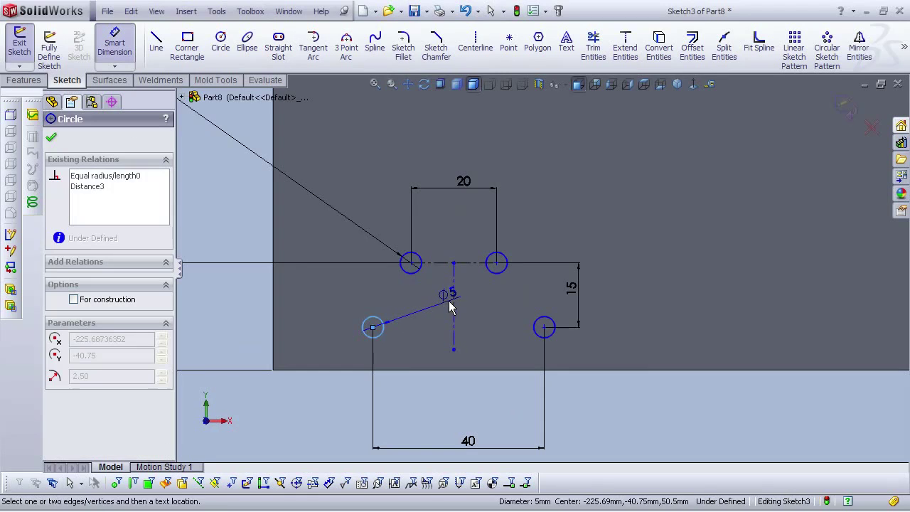
pyautogui.click(454, 309)
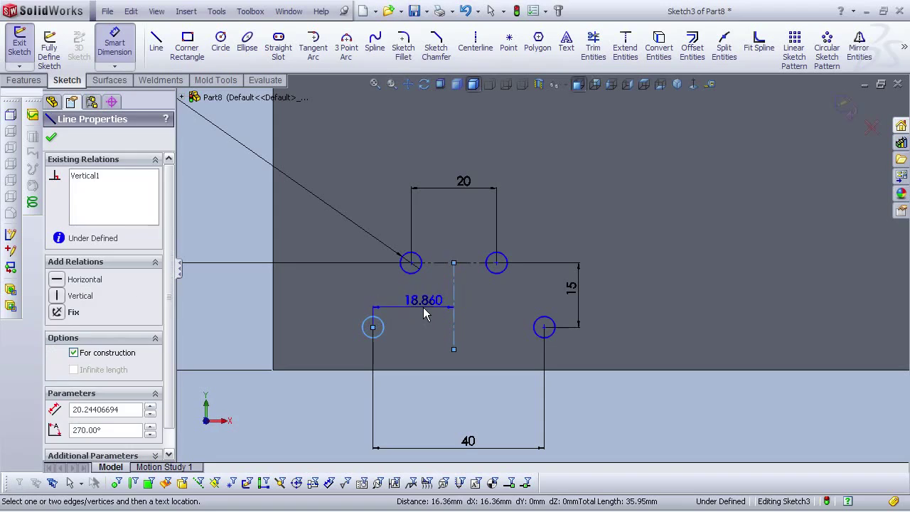
pyautogui.click(423, 308)
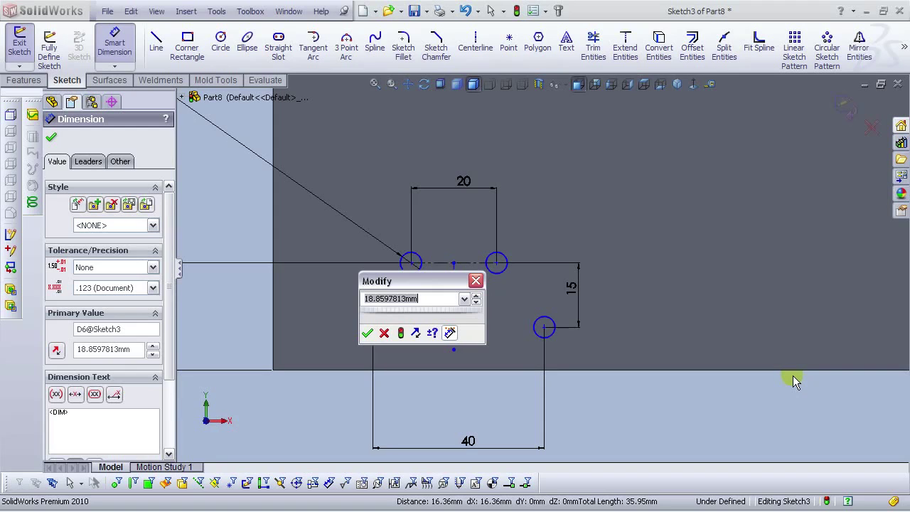
pyautogui.click(383, 333)
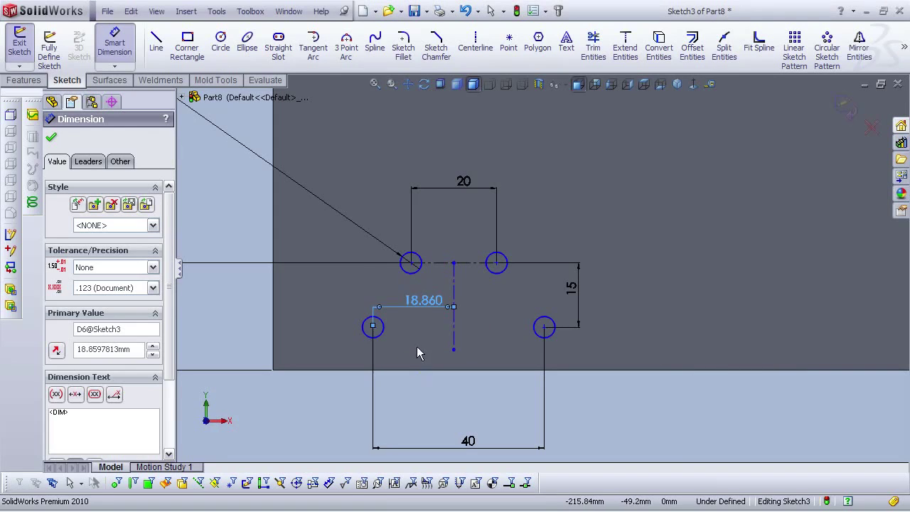
pyautogui.click(429, 306)
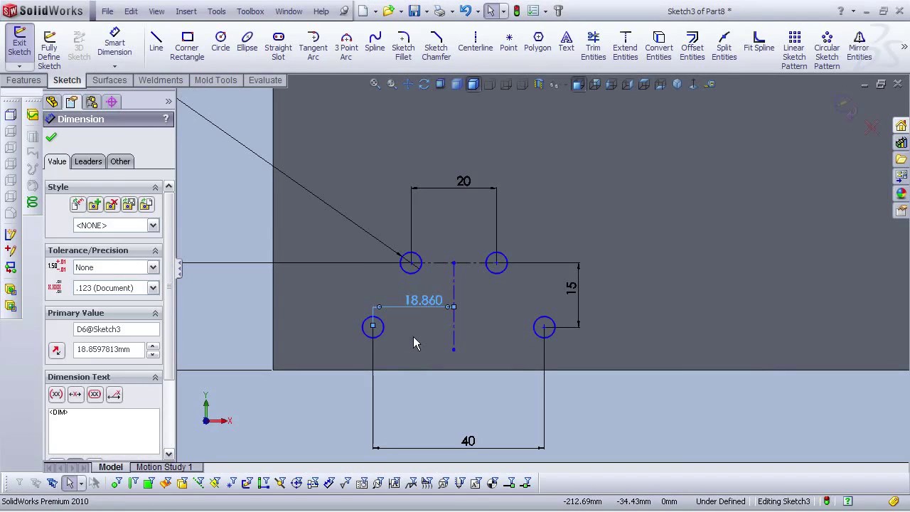
pyautogui.press('Delete')
# Step: Try to dimension the distance between the upper-left circle and the vertical centerline
pyautogui.click(115, 42)
pyautogui.click(404, 274)
pyautogui.click(456, 283)
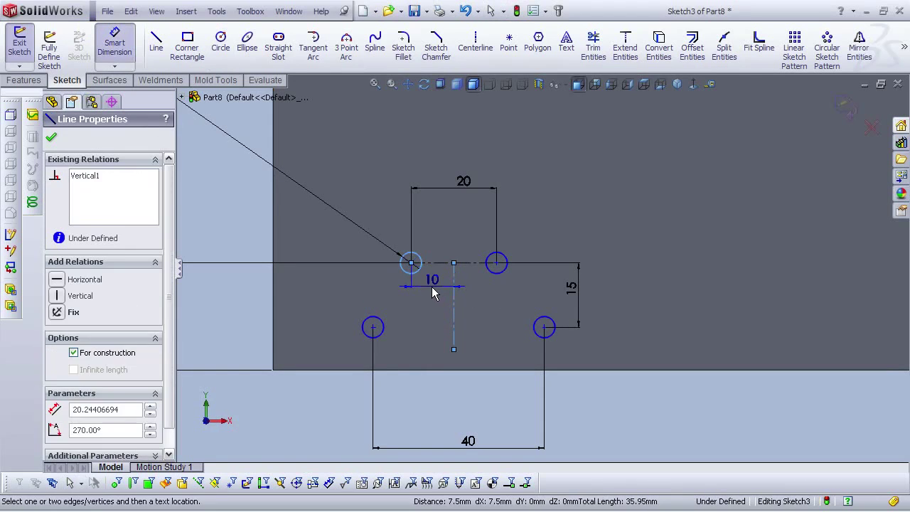
pyautogui.click(435, 293)
pyautogui.click(761, 395)
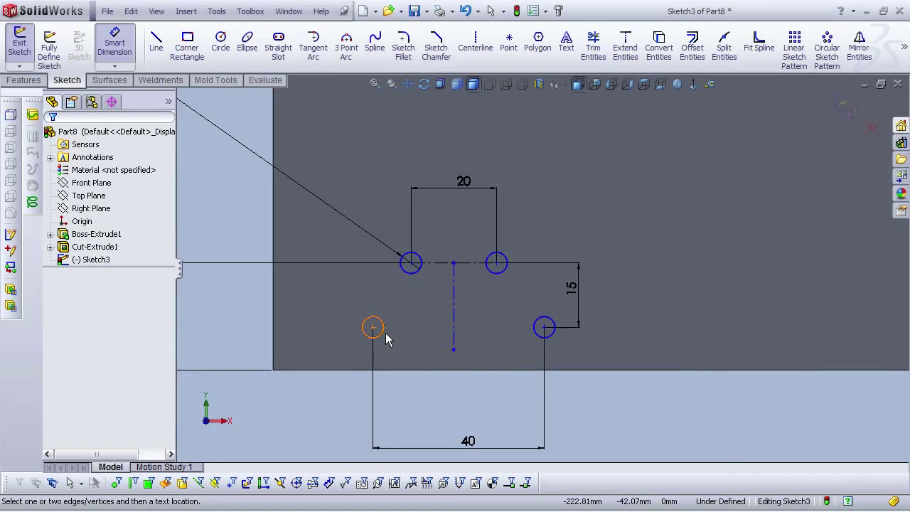
pyautogui.click(118, 48)
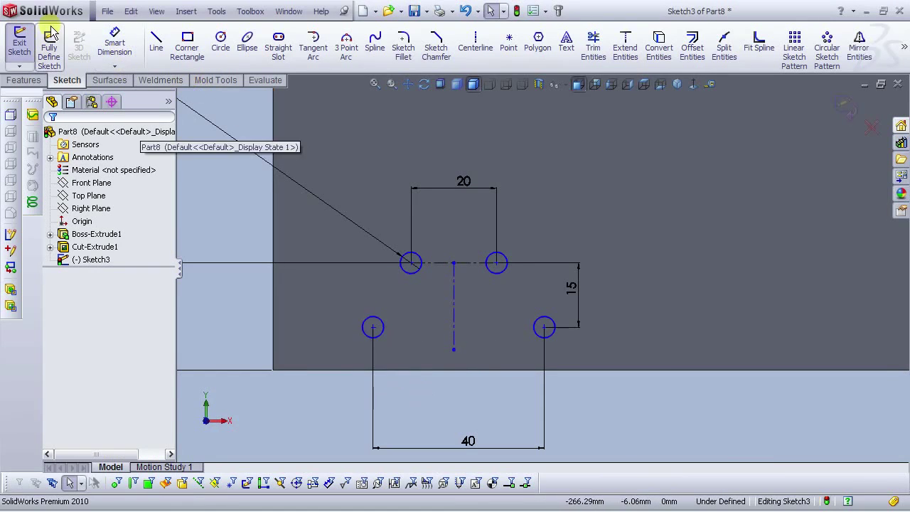
# Step: Dimension the distance from the lower-left circle to the vertical centerline at 20 mm
pyautogui.click(115, 43)
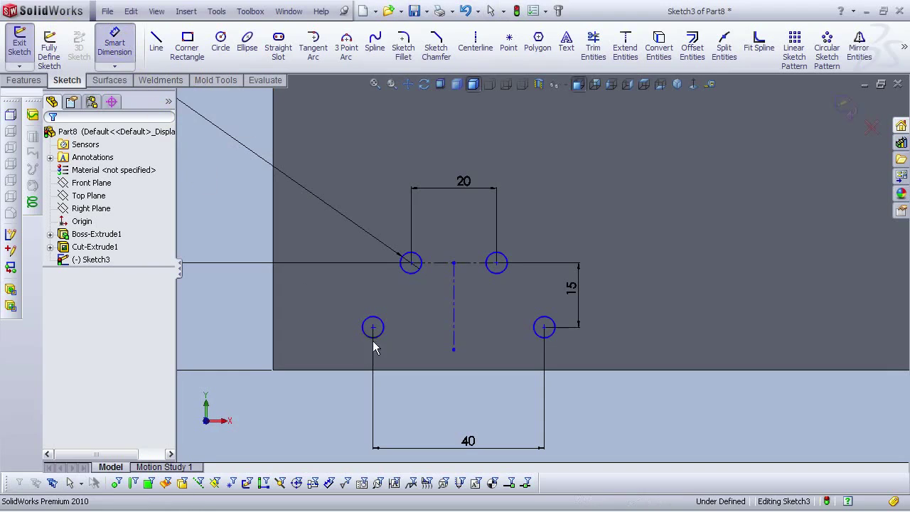
pyautogui.click(394, 331)
pyautogui.click(453, 325)
pyautogui.click(425, 331)
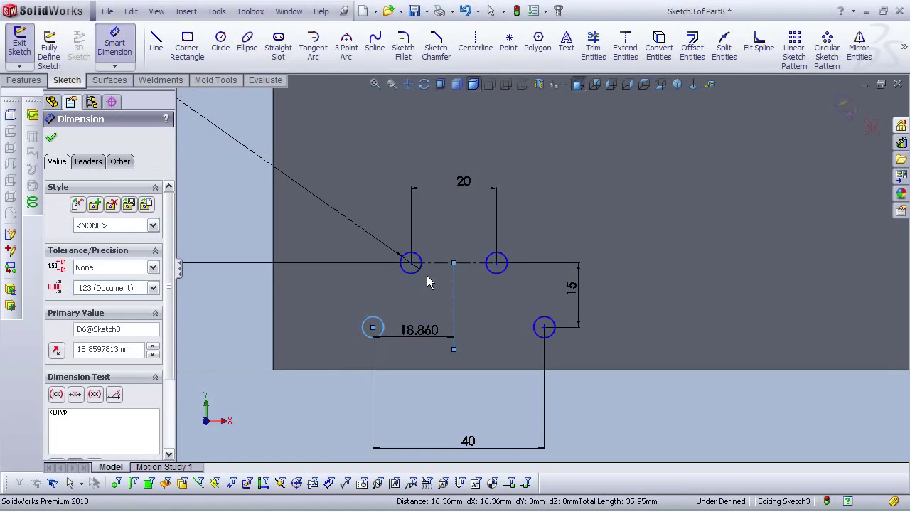
pyautogui.write('20')
pyautogui.press('Return')
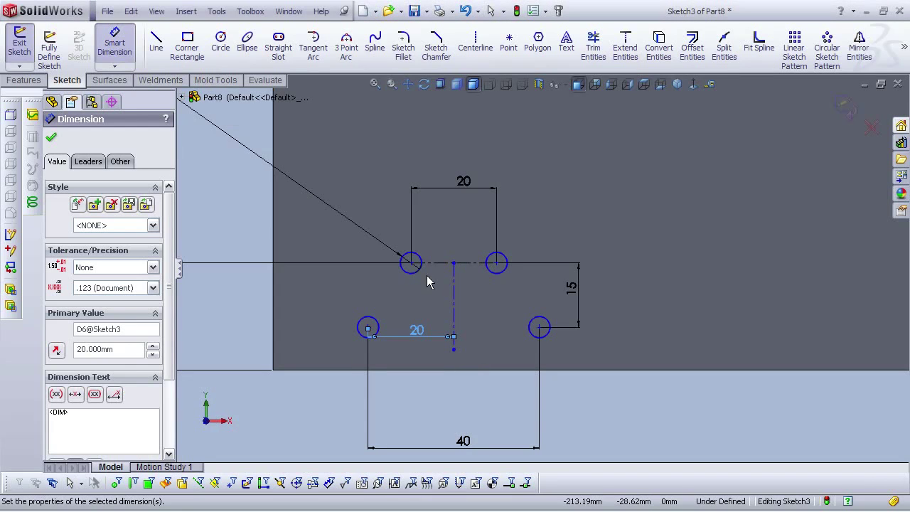
pyautogui.click(667, 420)
# Step: Move the four-circle pattern horizontally toward the central hole by its upper midpoint, to about X -170 mm
pyautogui.scroll(3, 554, 269)
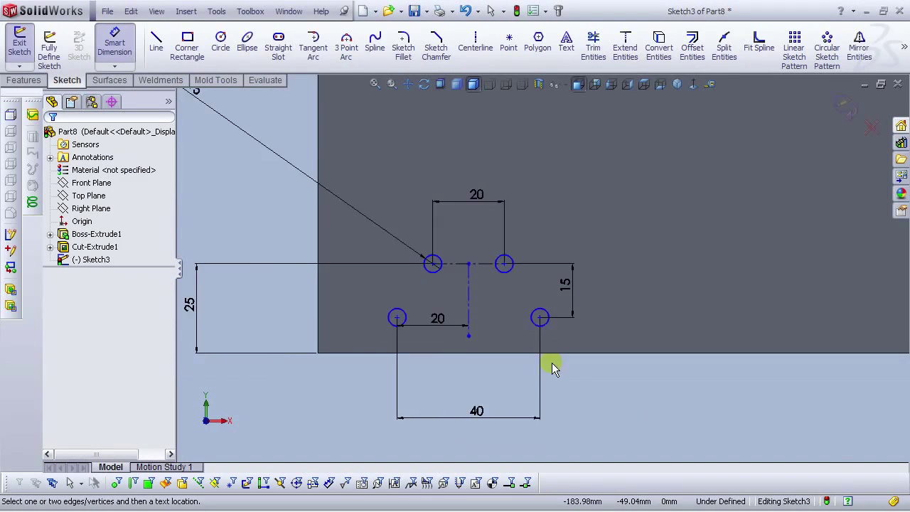
pyautogui.scroll(-5, 606, 268)
pyautogui.scroll(4, 401, 292)
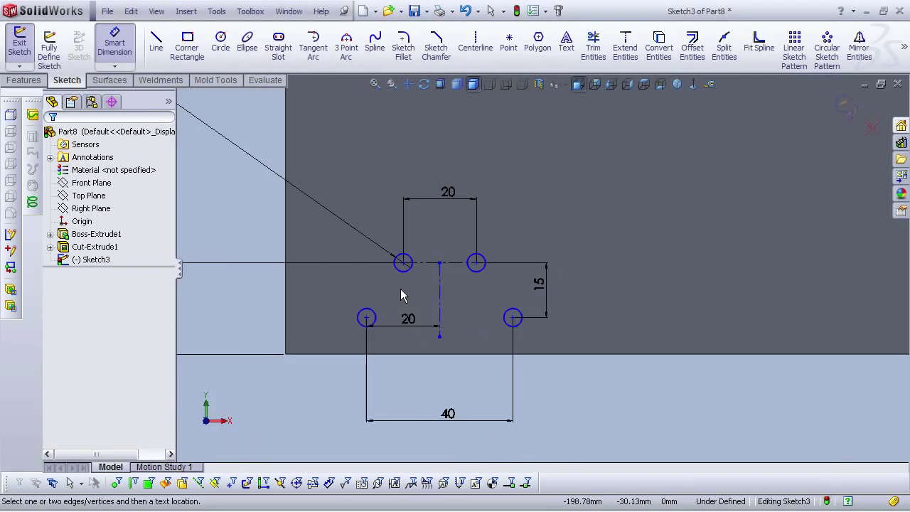
pyautogui.scroll(3, 540, 284)
pyautogui.scroll(-3, 638, 265)
pyautogui.scroll(1, 527, 315)
pyautogui.scroll(1, 528, 308)
pyautogui.scroll(-1, 740, 238)
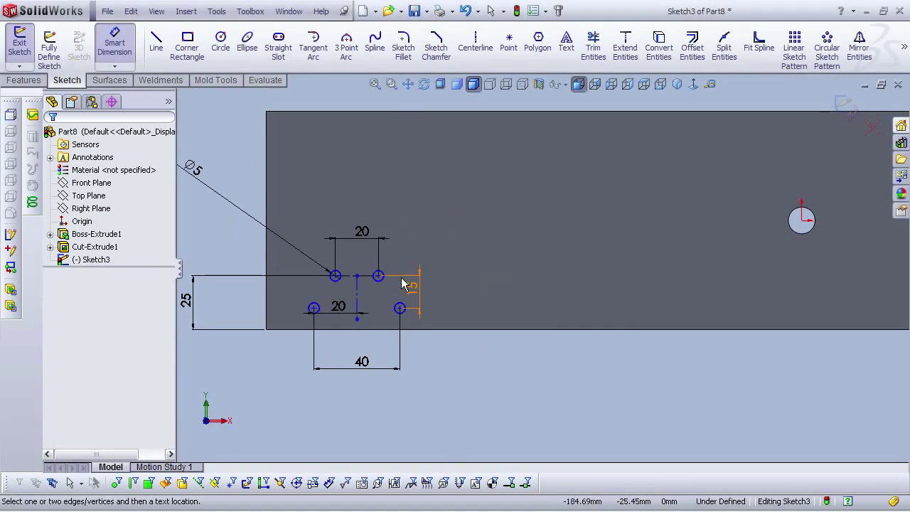
pyautogui.scroll(-2, 327, 286)
pyautogui.press('Escape')
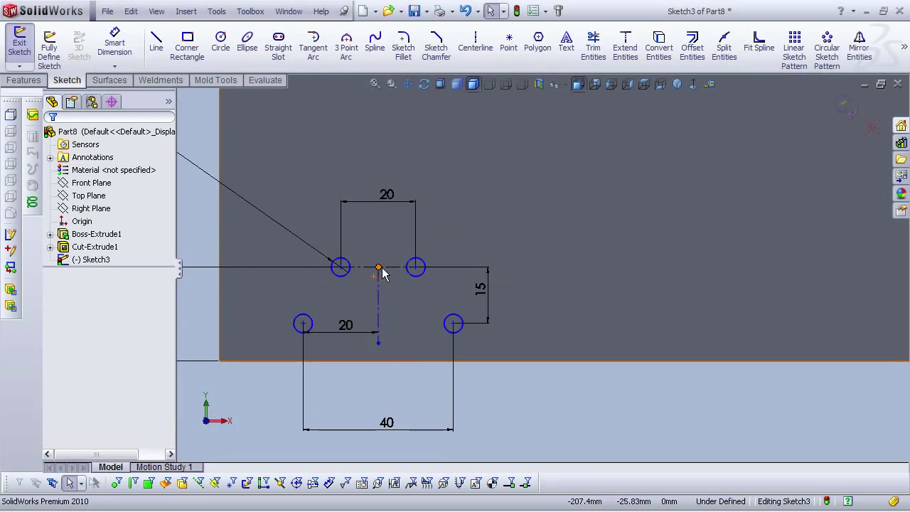
pyautogui.click(398, 268)
pyautogui.moveTo(398, 279)
pyautogui.mouseDown()
pyautogui.moveTo(387, 281)
pyautogui.moveTo(498, 281)
pyautogui.moveTo(423, 282)
pyautogui.moveTo(504, 270)
pyautogui.mouseUp()
pyautogui.scroll(5, 573, 392)
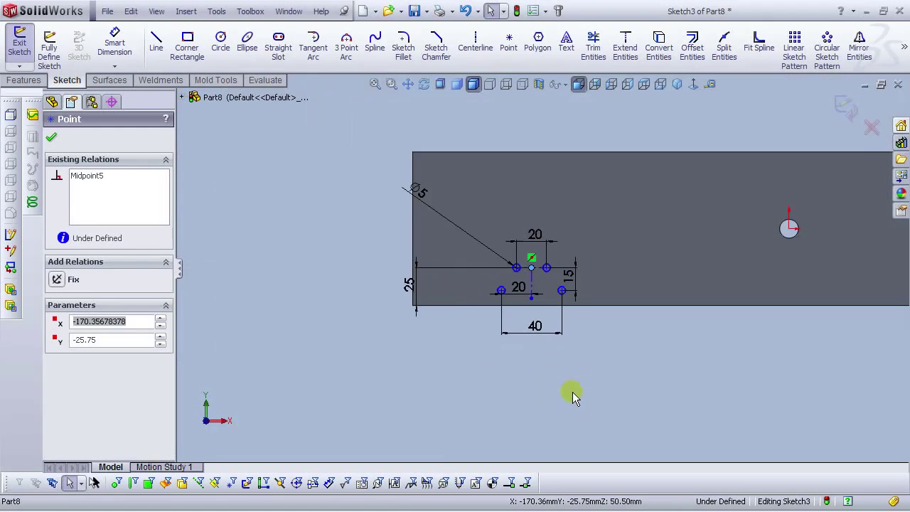
pyautogui.scroll(-2, 720, 262)
pyautogui.press('Escape')
# Step: Dimension the horizontal distance from the upper-left circle to the central hole's center at 134.5 mm
pyautogui.click(114, 44)
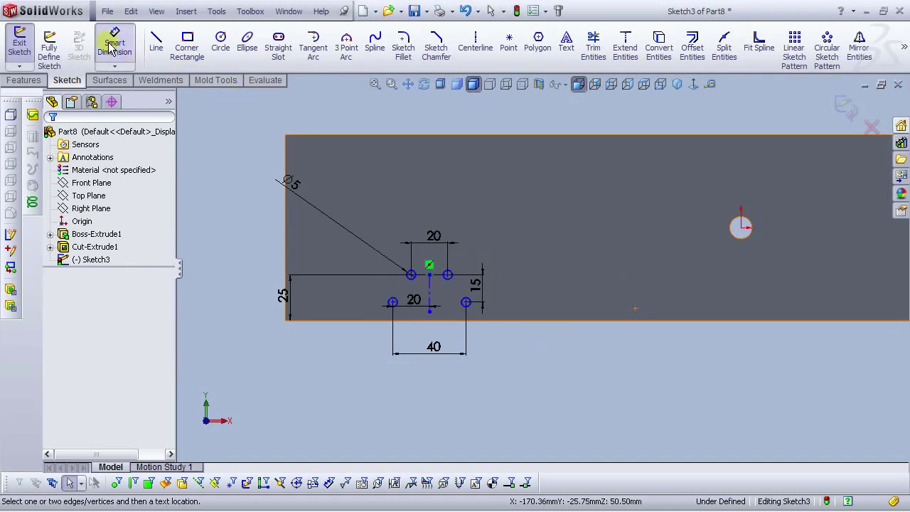
pyautogui.click(414, 280)
pyautogui.click(738, 234)
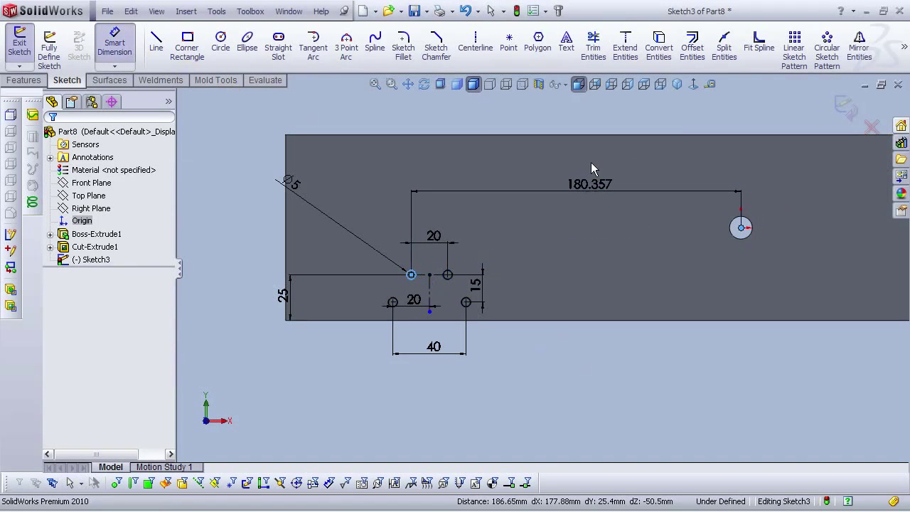
pyautogui.click(592, 165)
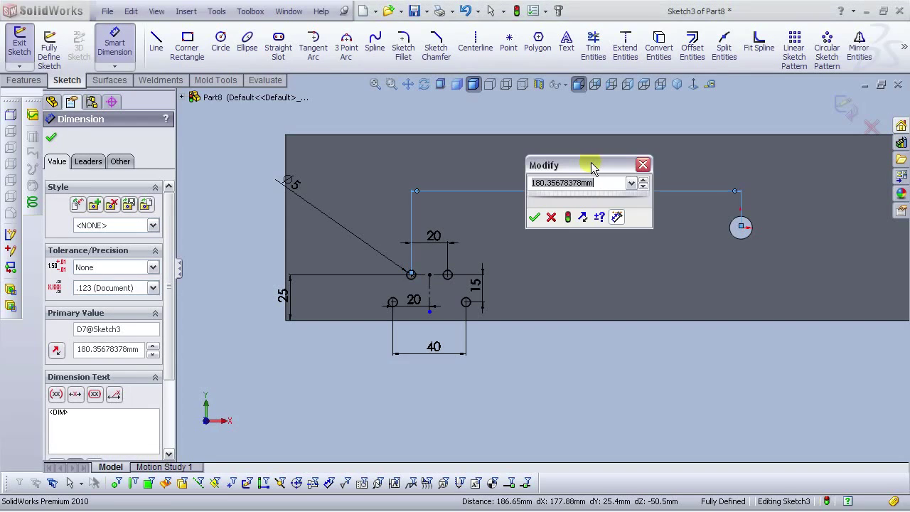
pyautogui.write('134.5')
pyautogui.press('Return')
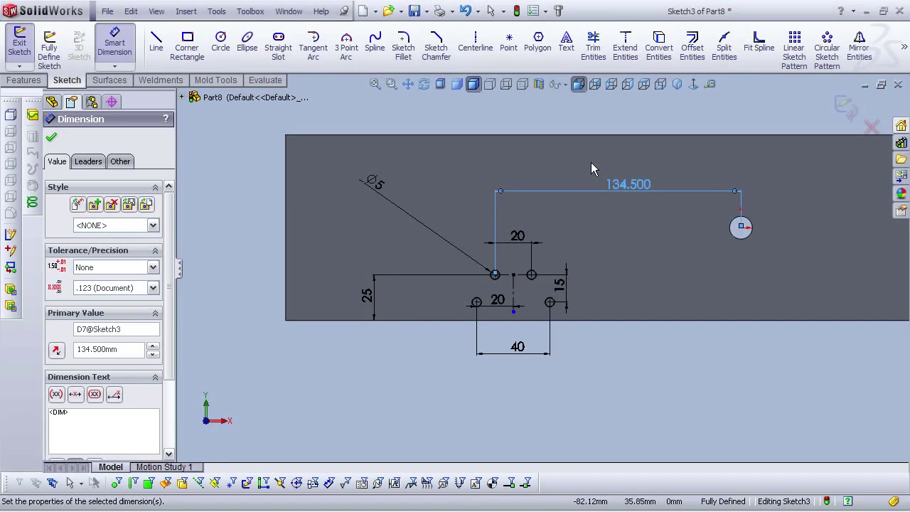
pyautogui.click(699, 374)
# Step: Sketch a vertical centerline from the central hole's center down past the bar's lower edge
pyautogui.scroll(4, 721, 305)
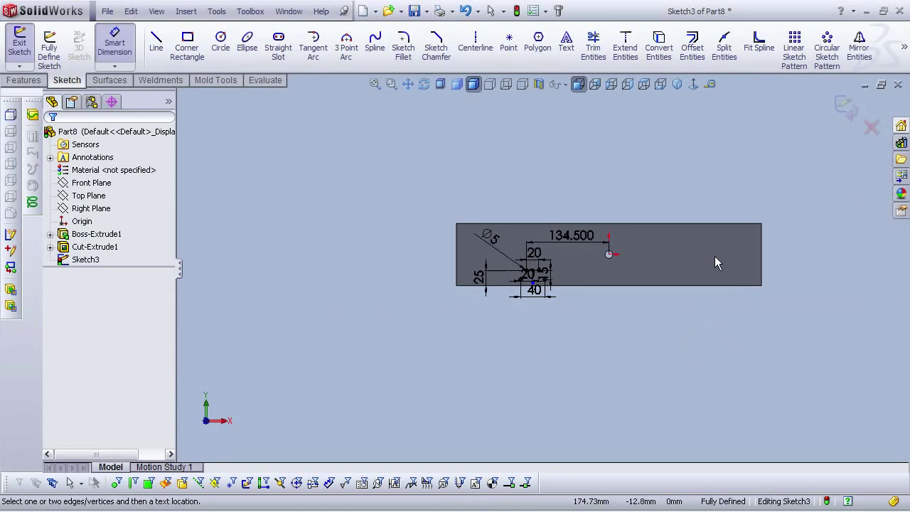
pyautogui.scroll(-5, 500, 292)
pyautogui.scroll(1, 379, 403)
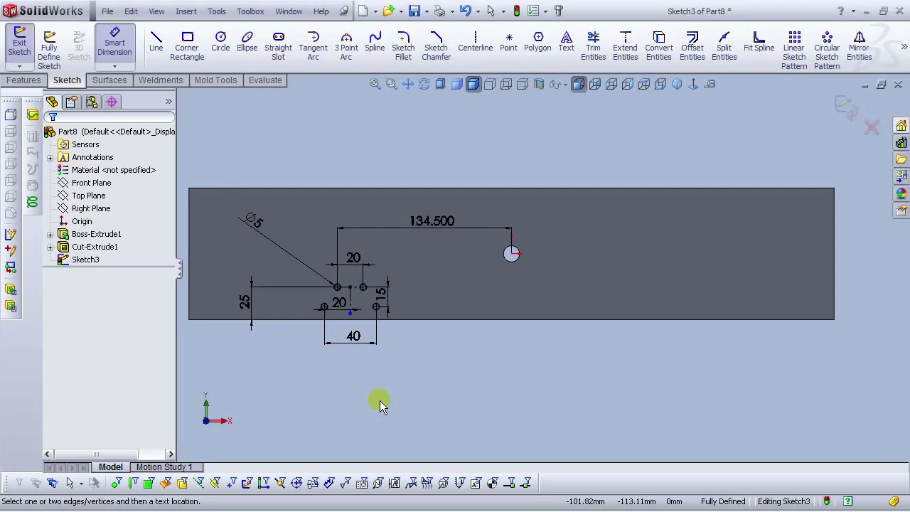
pyautogui.scroll(2, 475, 368)
pyautogui.scroll(-1, 632, 261)
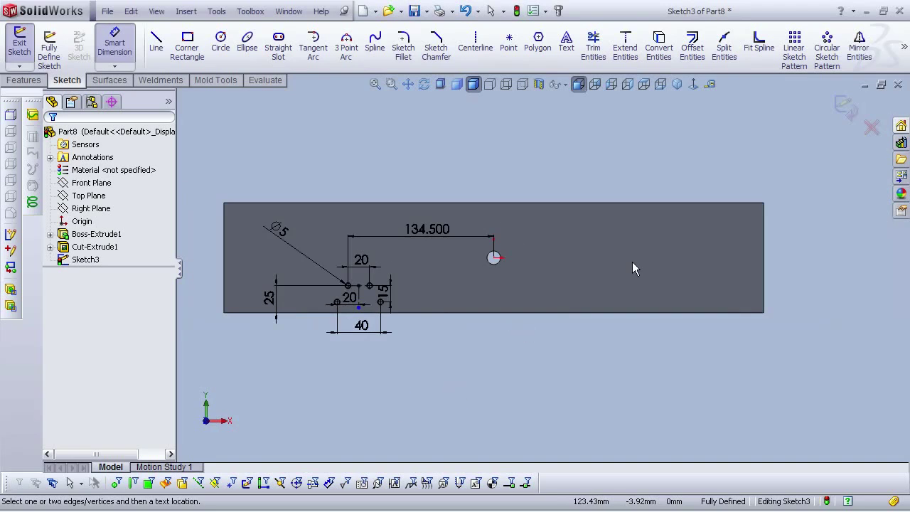
pyautogui.click(482, 51)
pyautogui.click(494, 258)
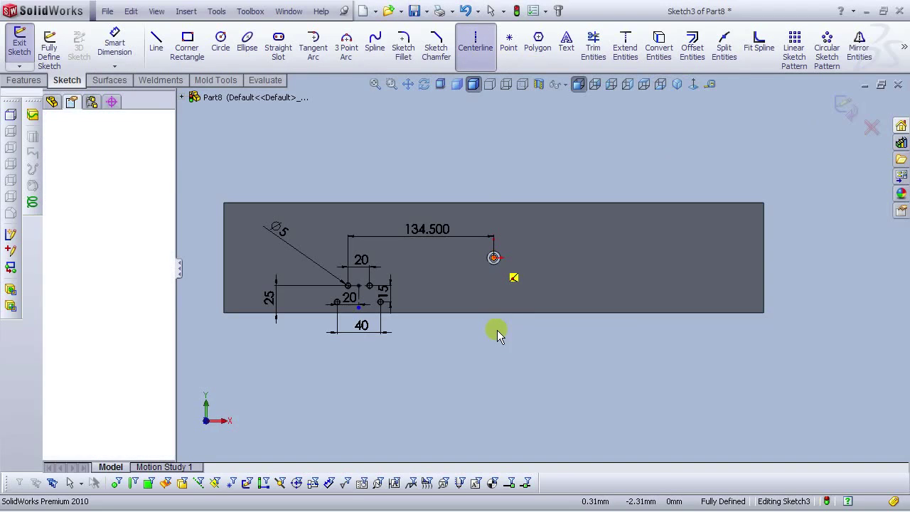
pyautogui.click(493, 351)
pyautogui.rightClick(496, 351)
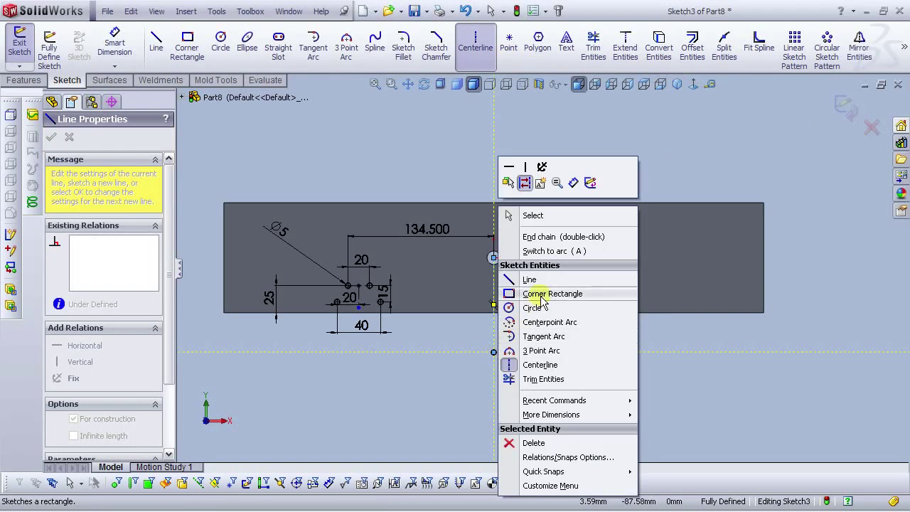
pyautogui.click(533, 214)
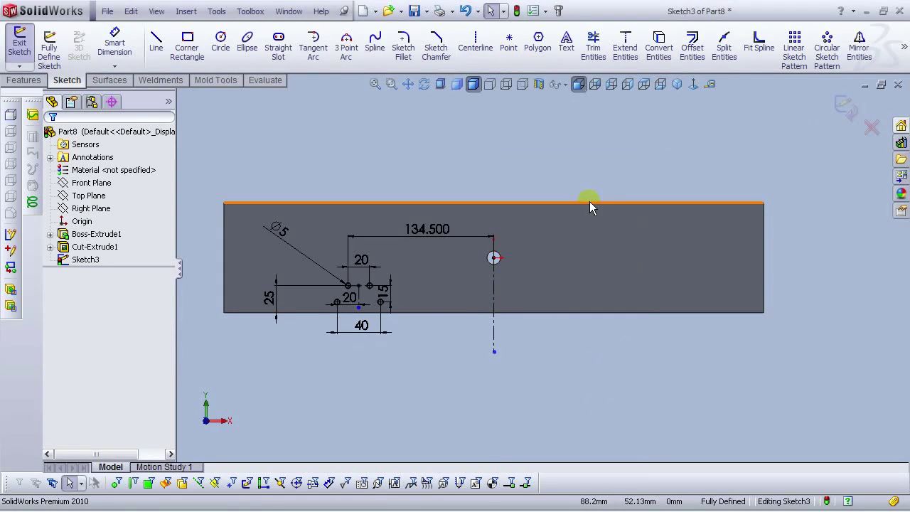
# Step: Mirror the four circles and their construction lines about the vertical centerline through the central hole
pyautogui.click(869, 57)
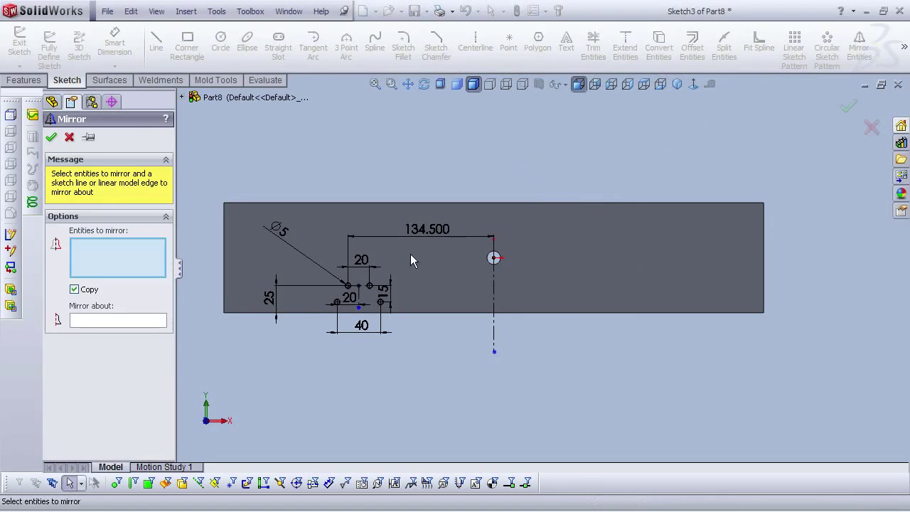
pyautogui.moveTo(335, 265); pyautogui.dragTo(406, 330)
pyautogui.click(162, 320)
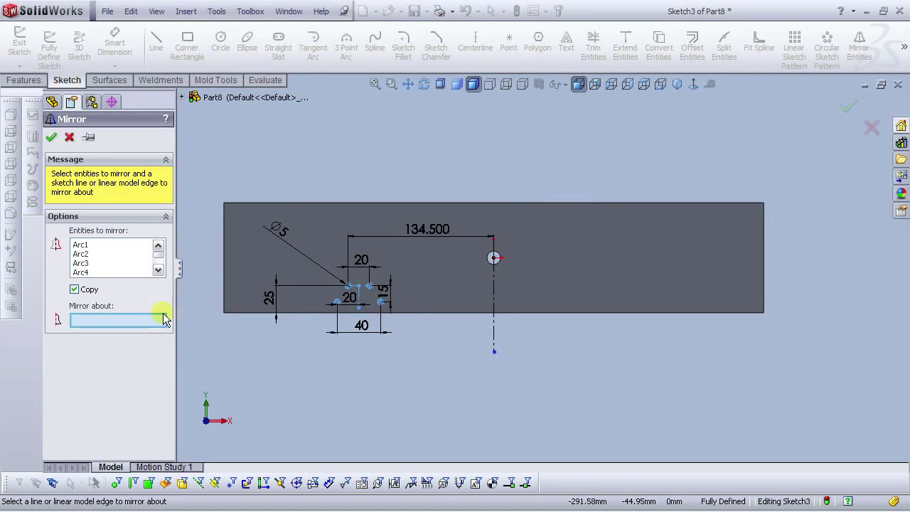
pyautogui.click(495, 282)
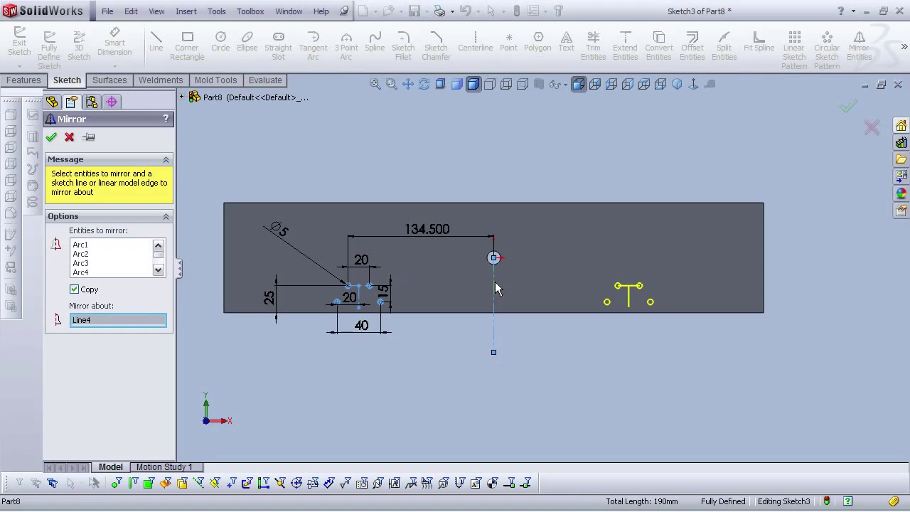
pyautogui.click(52, 138)
pyautogui.click(599, 399)
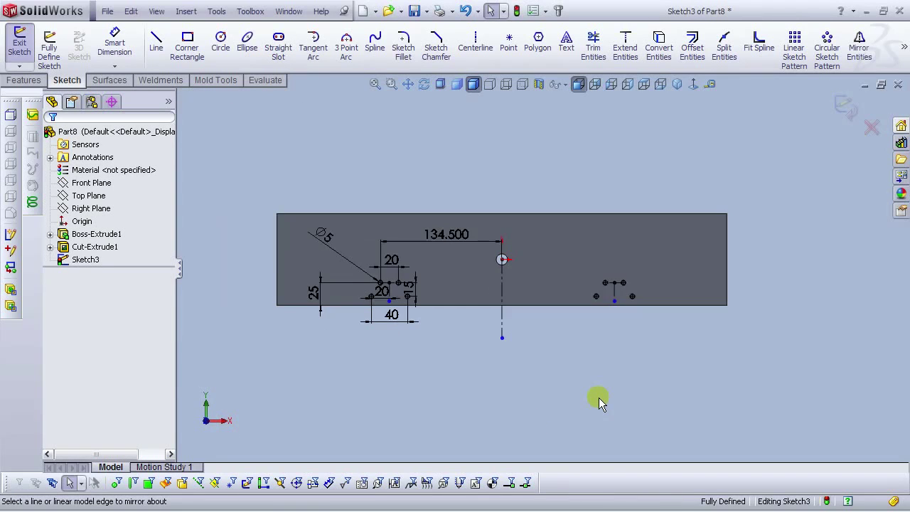
# Step: Cut-extrude the eight 5 mm circles as blind holes 10 mm deep into the bar
pyautogui.scroll(-2, 486, 300)
pyautogui.click(24, 80)
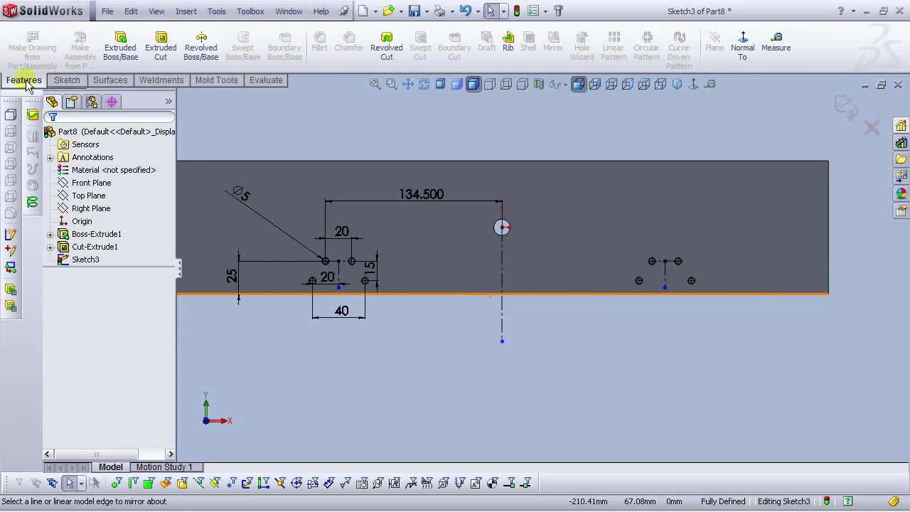
pyautogui.click(160, 48)
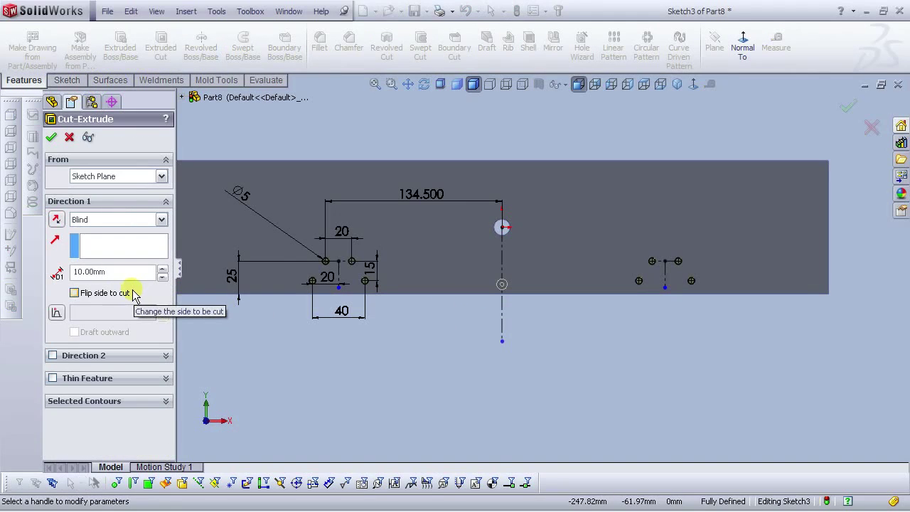
pyautogui.click(52, 137)
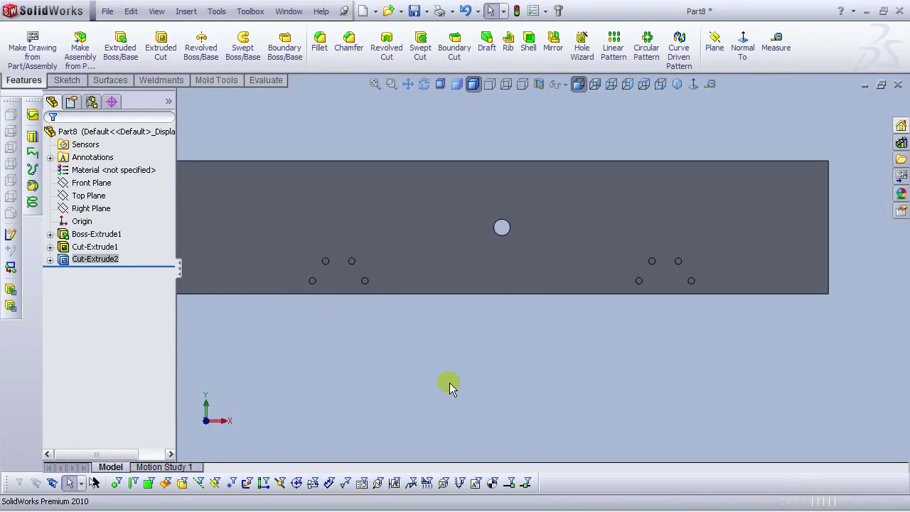
pyautogui.click(449, 383)
# Step: Apply the Pine material from the Woods category to the bar
pyautogui.moveTo(524, 280)
pyautogui.mouseDown(button='middle')
pyautogui.moveTo(575, 280)
pyautogui.moveTo(574, 325)
pyautogui.moveTo(519, 304)
pyautogui.moveTo(472, 215)
pyautogui.moveTo(376, 166)
pyautogui.moveTo(520, 275)
pyautogui.mouseUp(button='middle')
pyautogui.scroll(5, 521, 275)
pyautogui.scroll(-2, 772, 237)
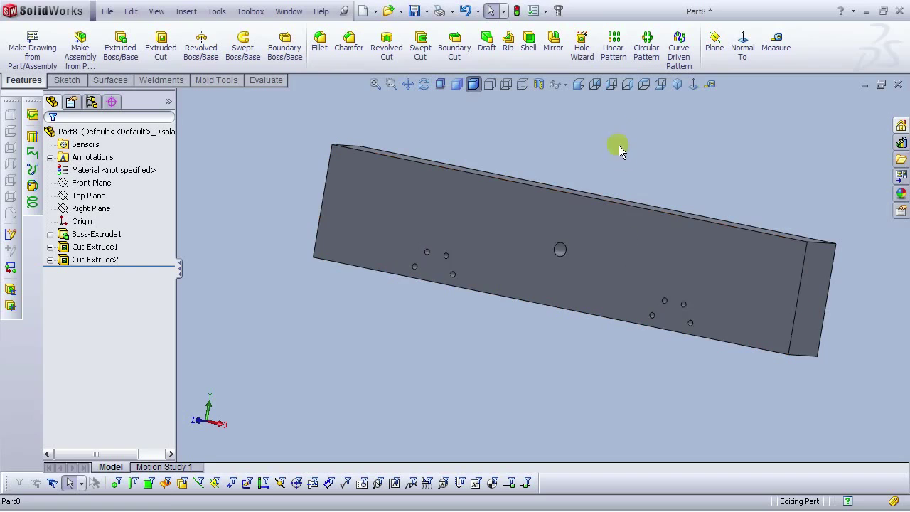
pyautogui.rightClick(119, 172)
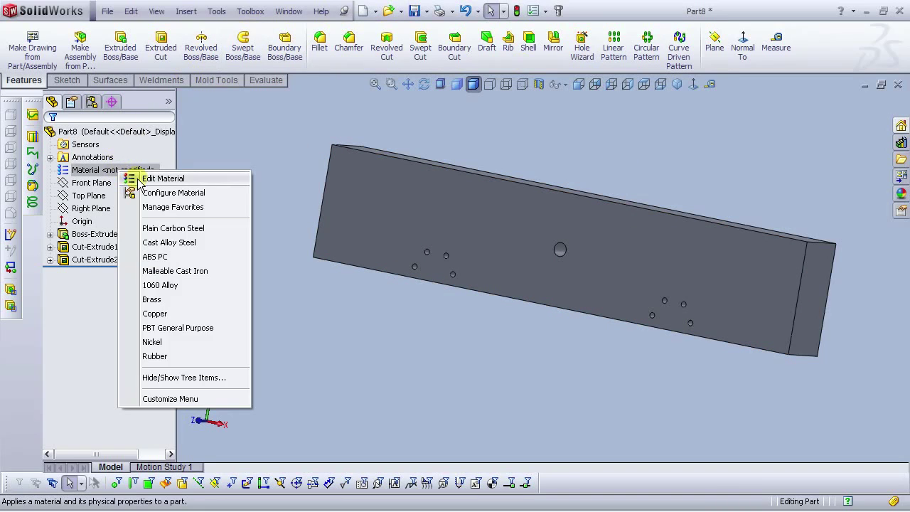
pyautogui.click(163, 179)
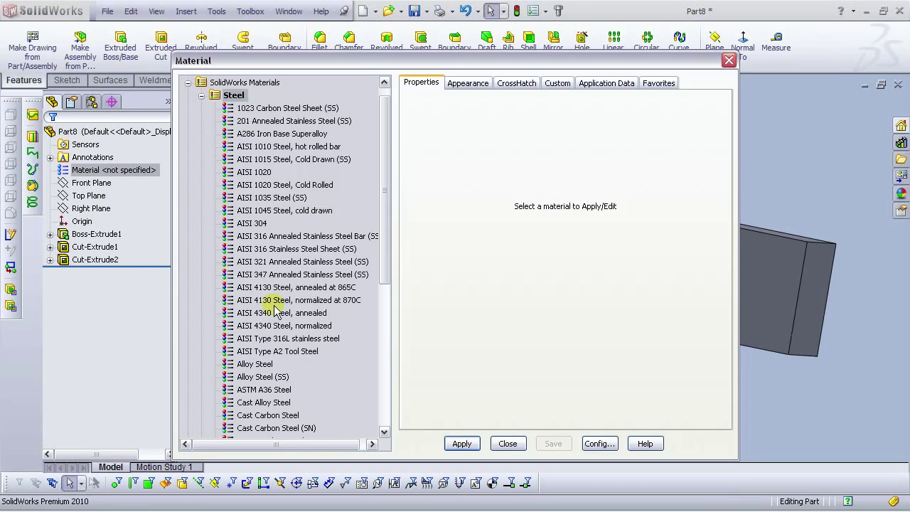
pyautogui.click(201, 106)
pyautogui.click(201, 287)
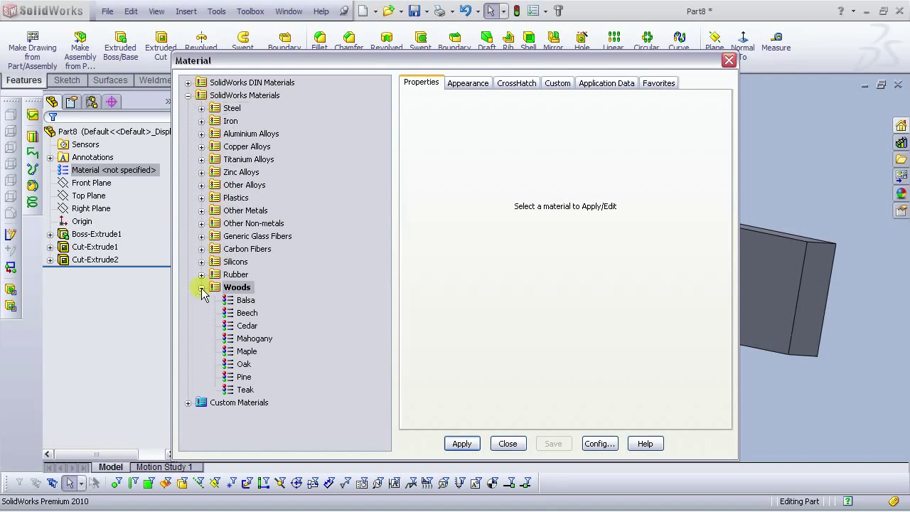
pyautogui.click(242, 377)
pyautogui.click(462, 443)
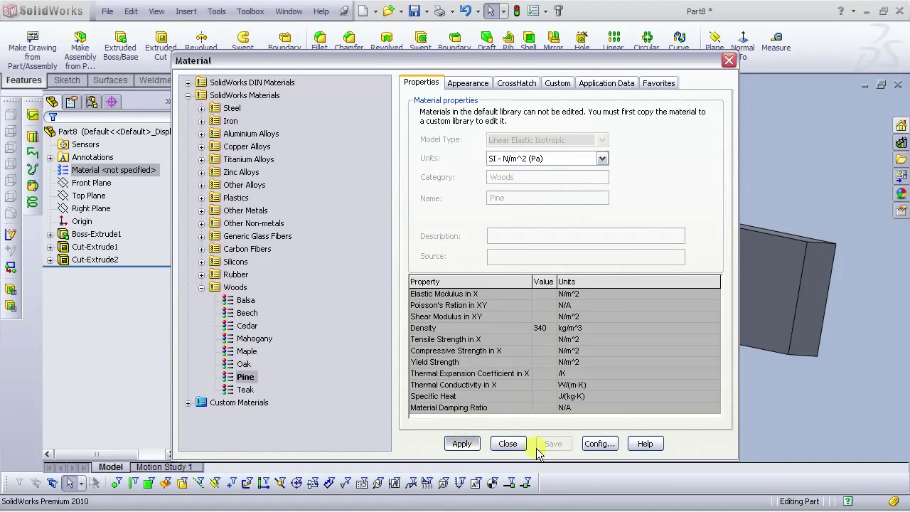
pyautogui.click(507, 443)
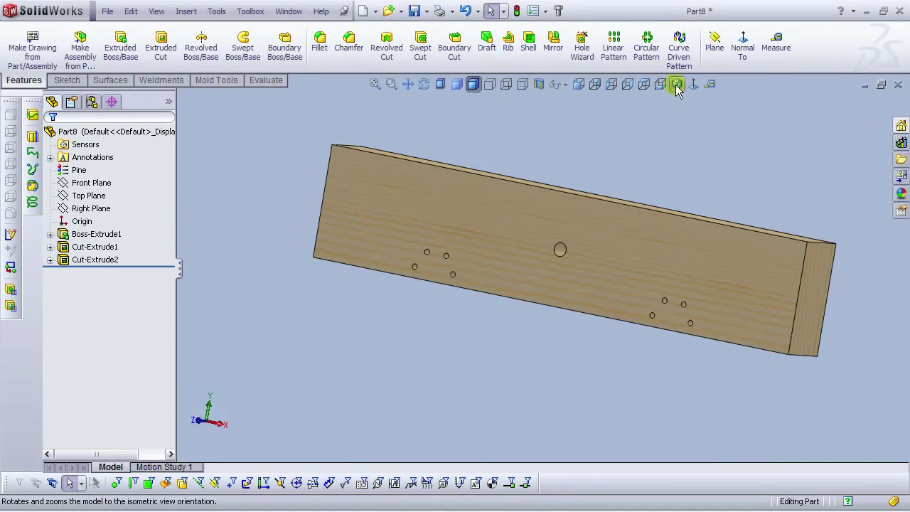
# Step: Show the bar in isometric view and save the part as "Hor. midle 1" in the Artist's Easel folder
pyautogui.click(676, 84)
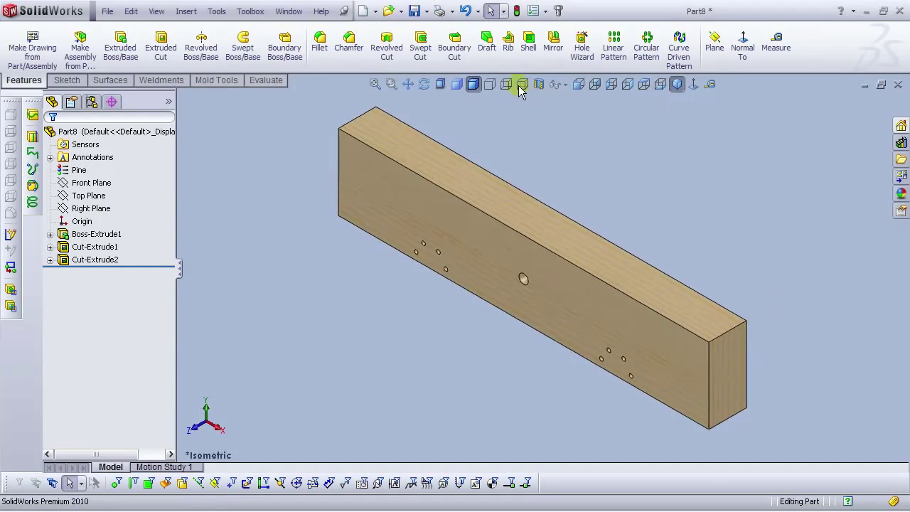
pyautogui.click(107, 11)
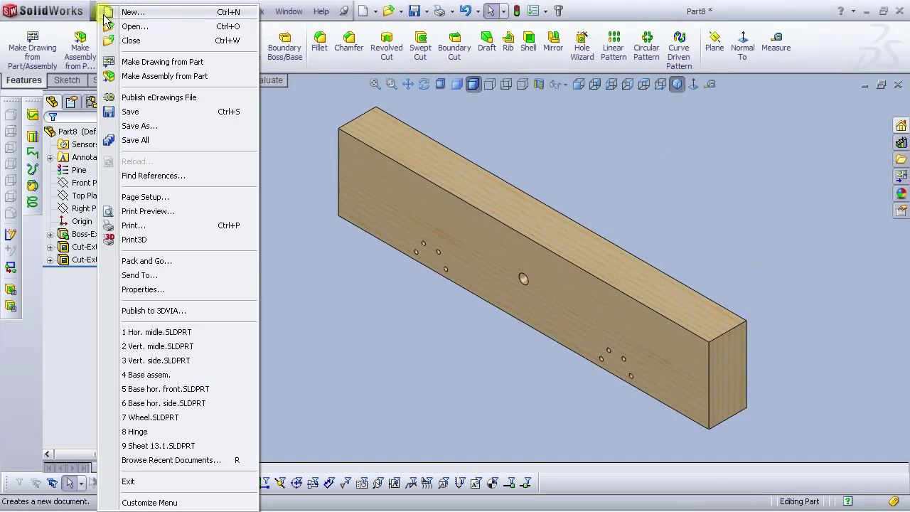
pyautogui.click(132, 127)
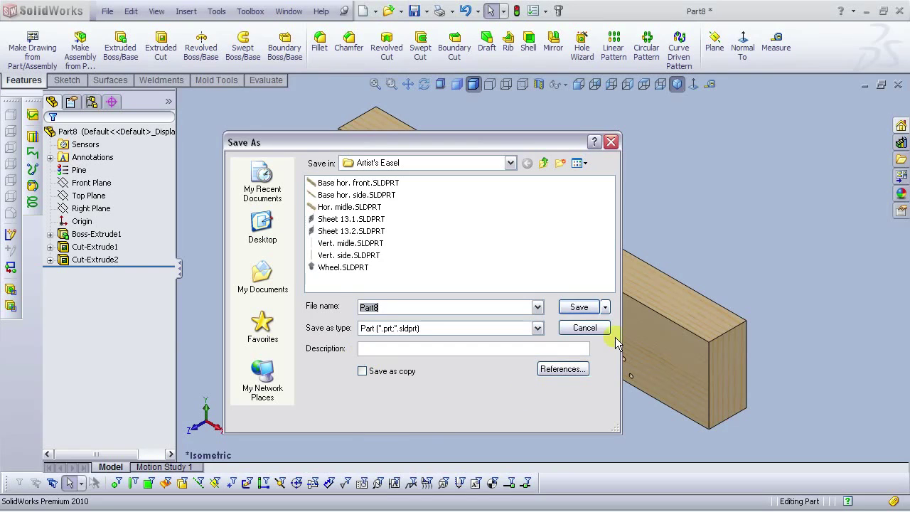
pyautogui.write('Hor')
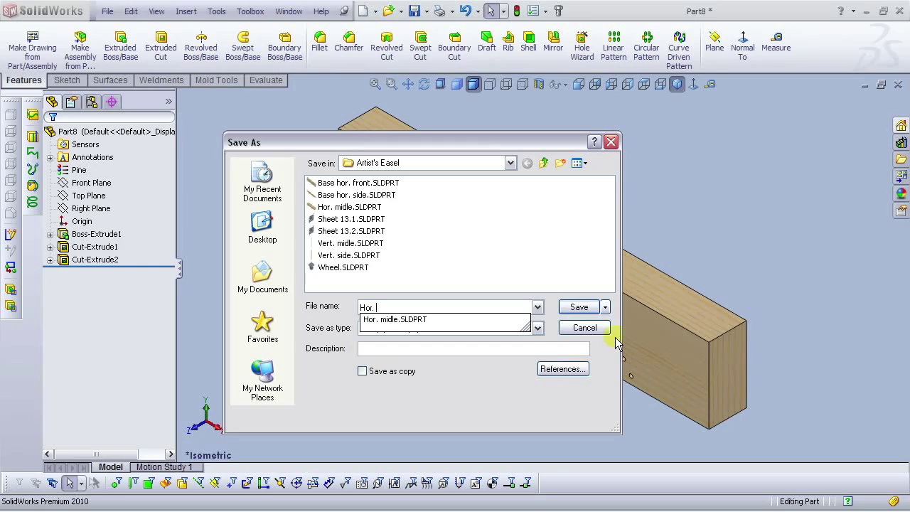
pyautogui.write('. midle 1')
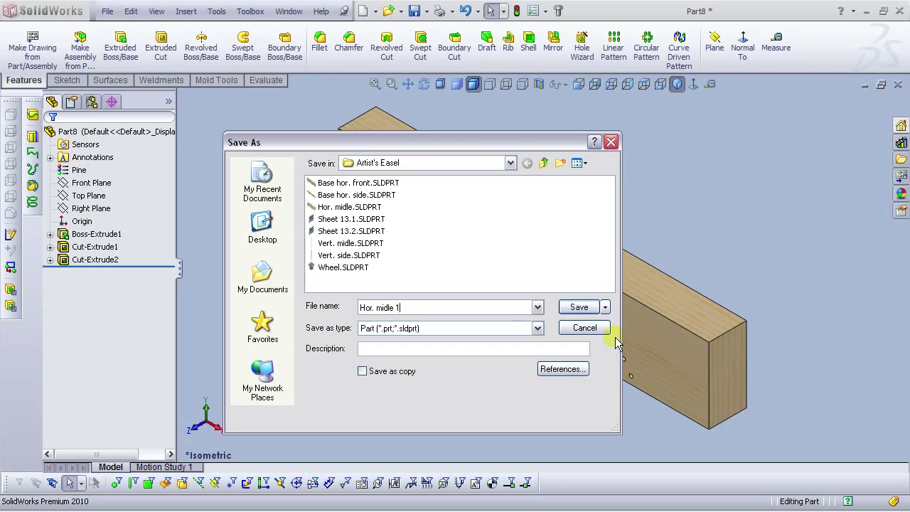
pyautogui.click(577, 307)
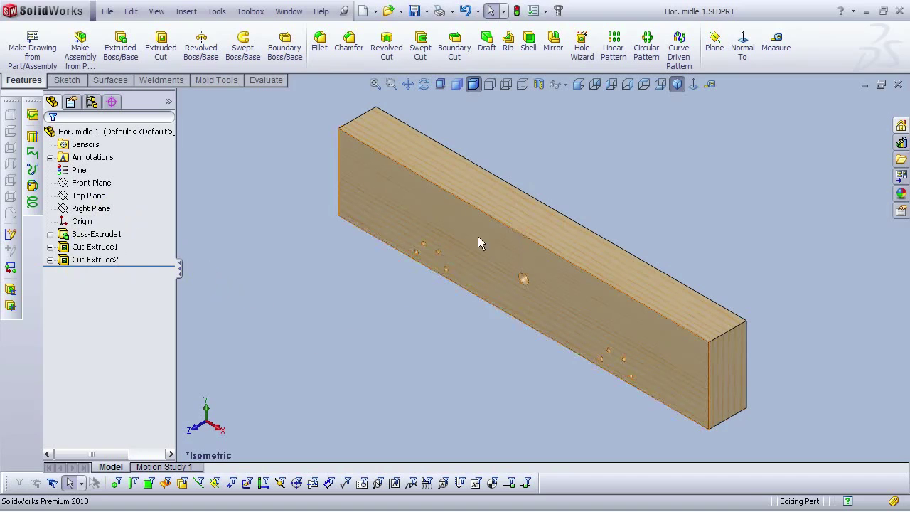
# Step: Delete the cut feature of the eight small holes together with its leftover sketch
pyautogui.click(95, 260)
pyautogui.press('Delete')
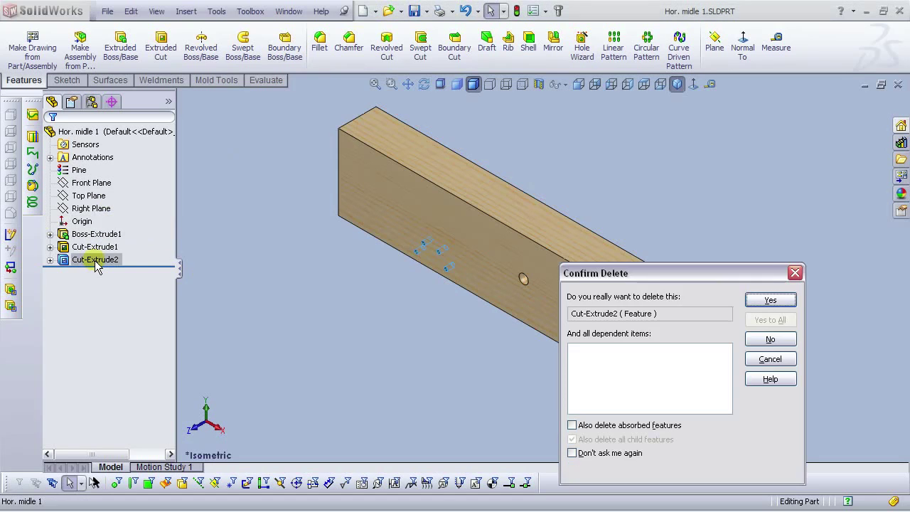
pyautogui.click(775, 299)
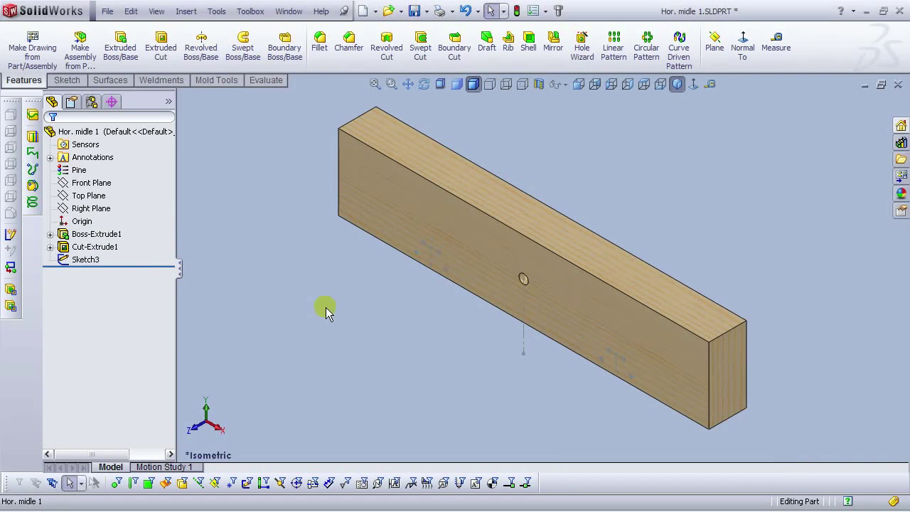
pyautogui.click(91, 260)
pyautogui.press('Delete')
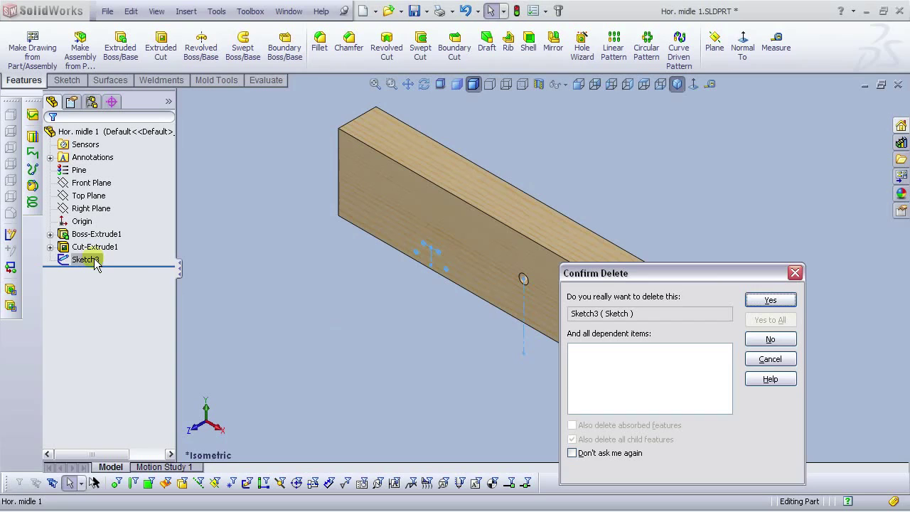
pyautogui.click(775, 298)
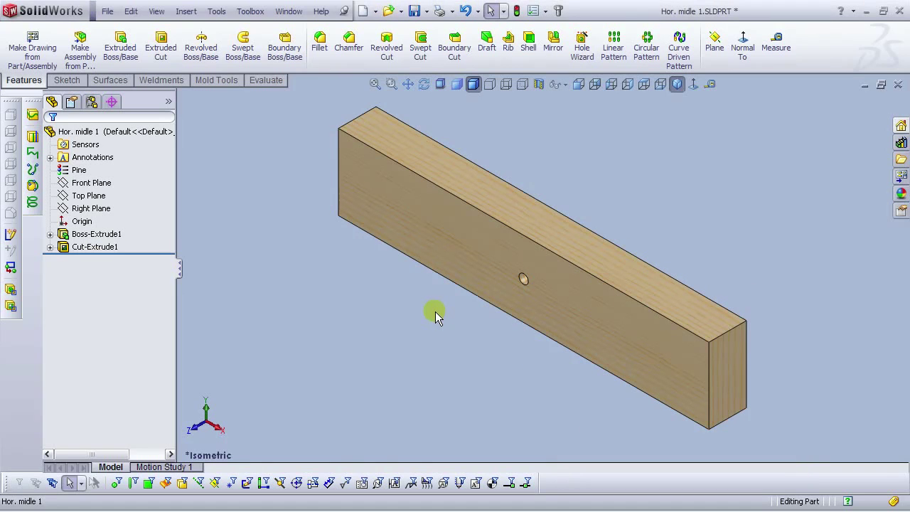
# Step: Check the pine bar's dimensions in a view normal to its long front face, and return to the isometric view
pyautogui.click(474, 261)
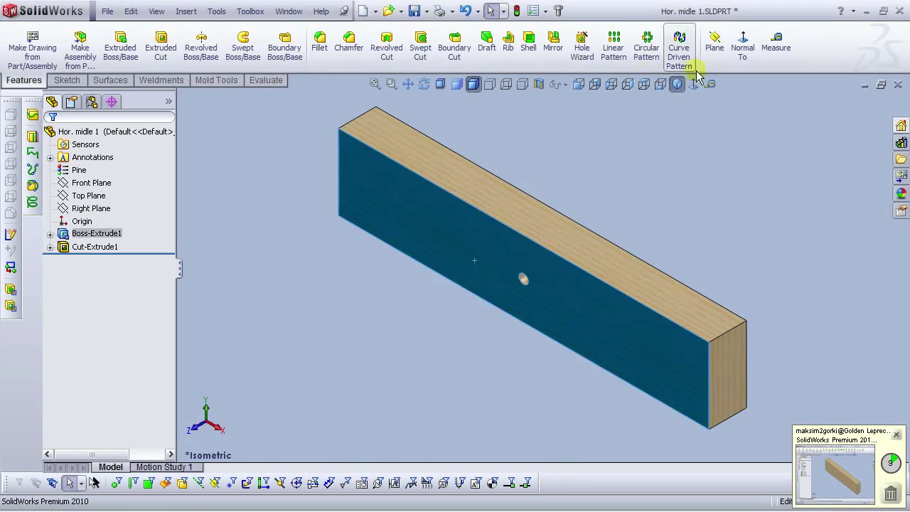
pyautogui.click(692, 83)
pyautogui.doubleClick(610, 293)
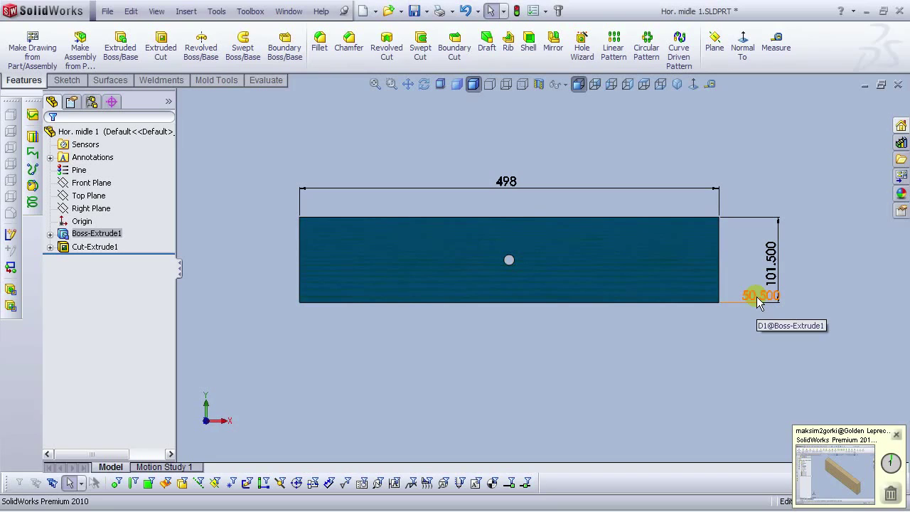
pyautogui.click(521, 320)
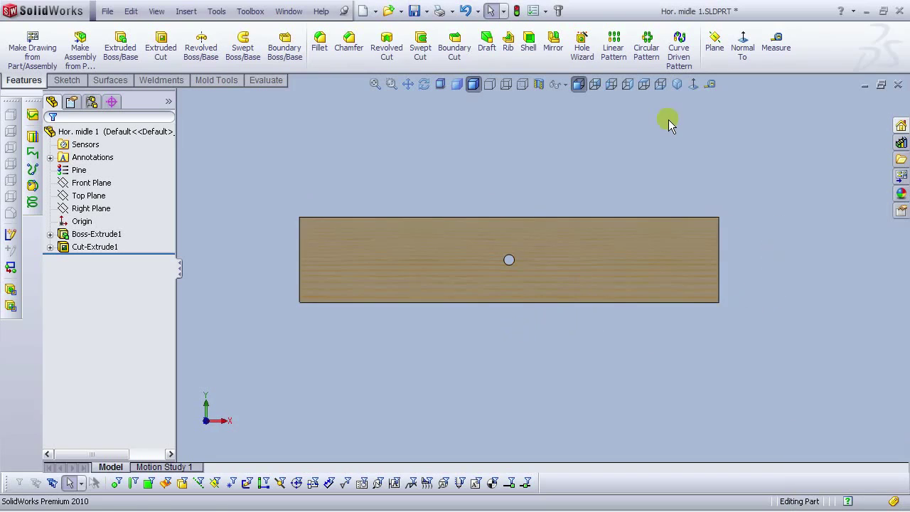
pyautogui.click(677, 84)
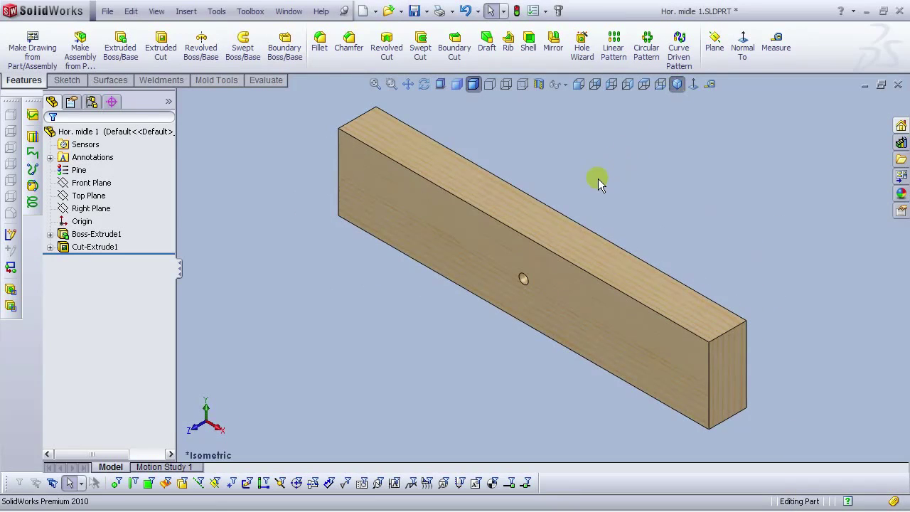
# Step: Save the bar without the small holes as a new part named "Hor. midle 2" in the Artist's Easel folder
pyautogui.click(107, 11)
pyautogui.click(135, 126)
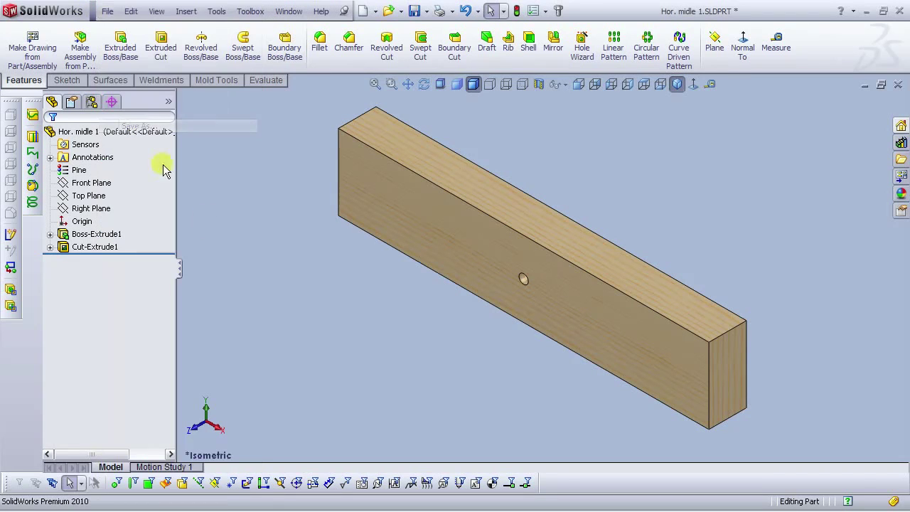
pyautogui.click(407, 313)
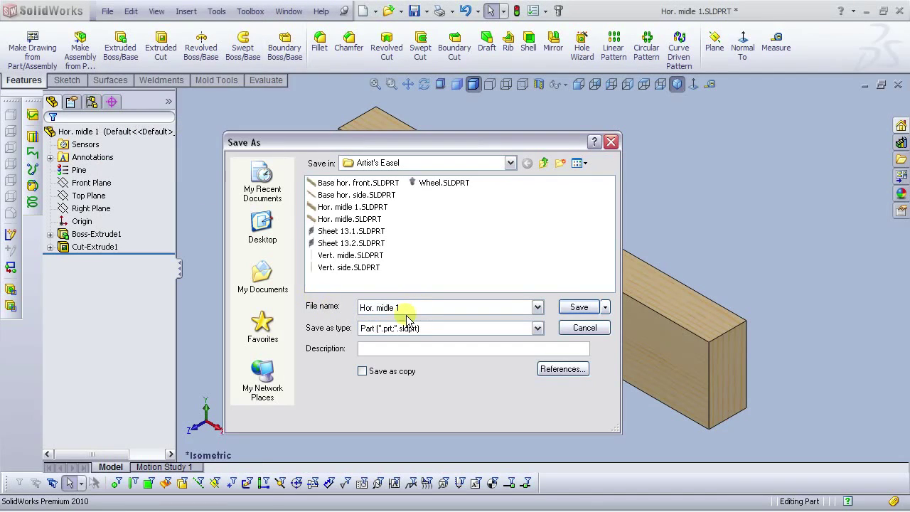
pyautogui.press('BackSpace')
pyautogui.write('2')
pyautogui.click(578, 307)
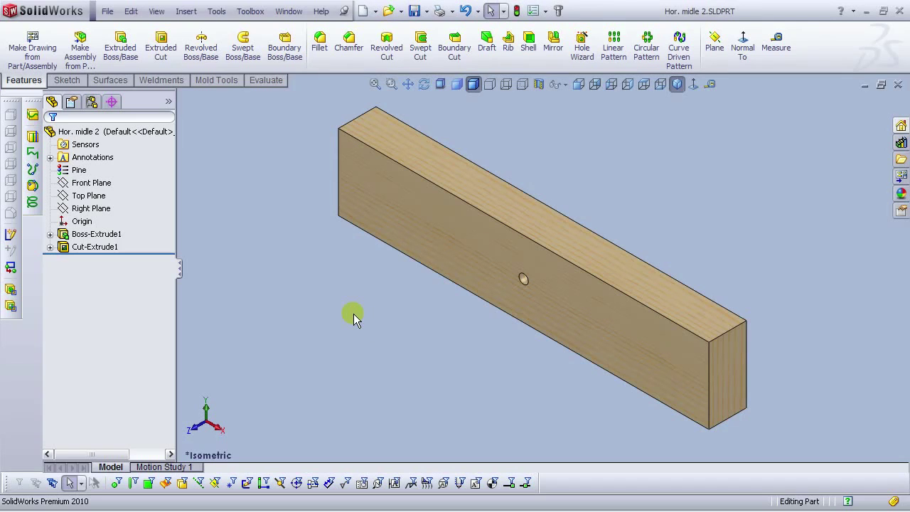
# Step: Create a new part document and start a sketch on the Front Plane
pyautogui.click(368, 11)
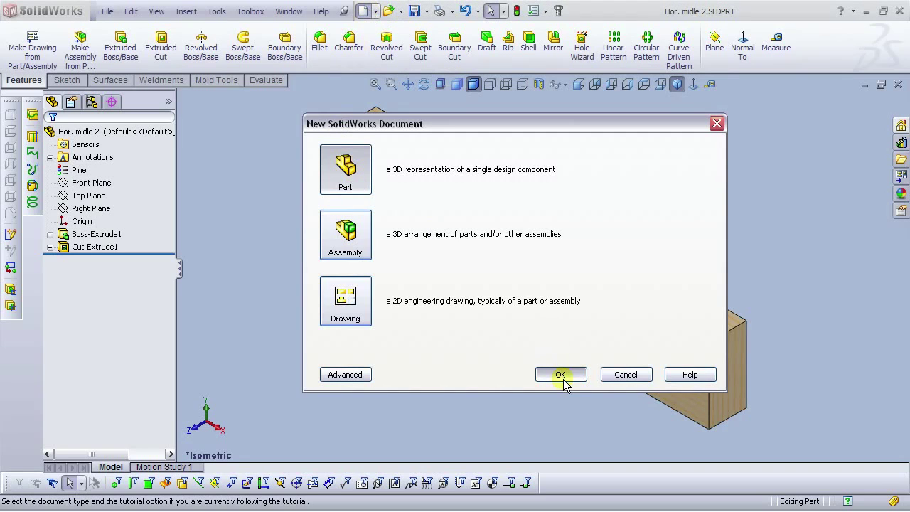
pyautogui.press('Return')
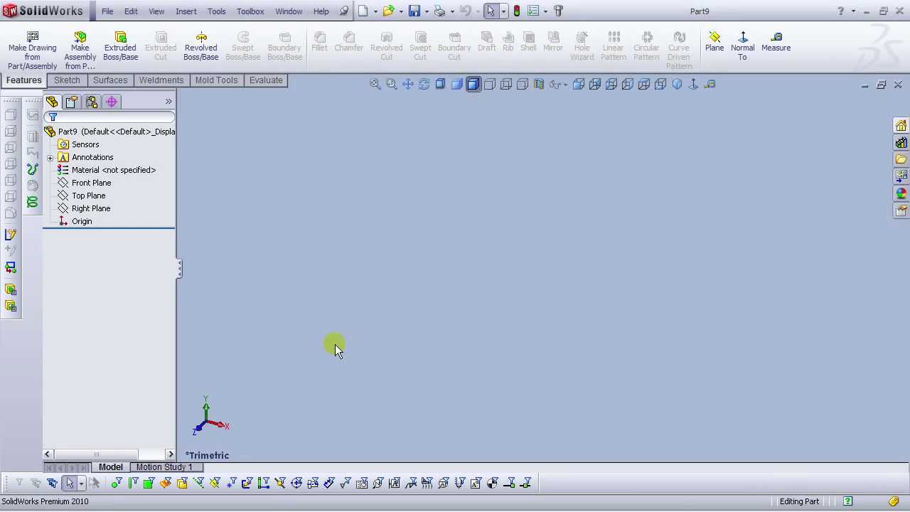
pyautogui.click(87, 185)
pyautogui.click(79, 179)
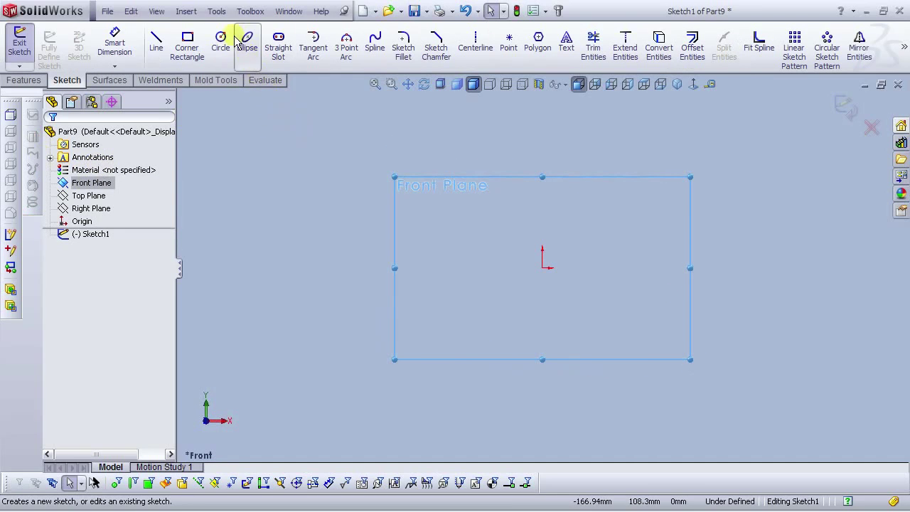
# Step: Sketch a center rectangle about 486 mm wide and 137 mm high, centred on the origin
pyautogui.click(187, 69)
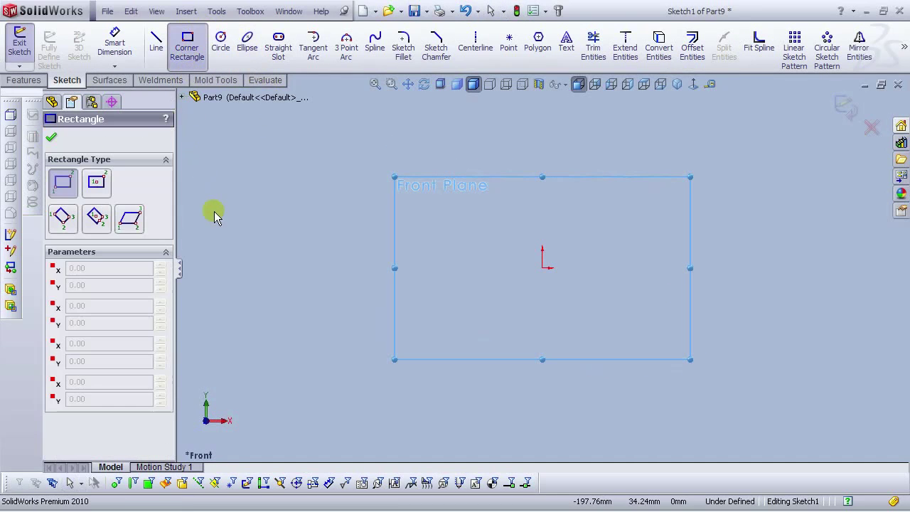
pyautogui.click(96, 182)
pyautogui.click(543, 267)
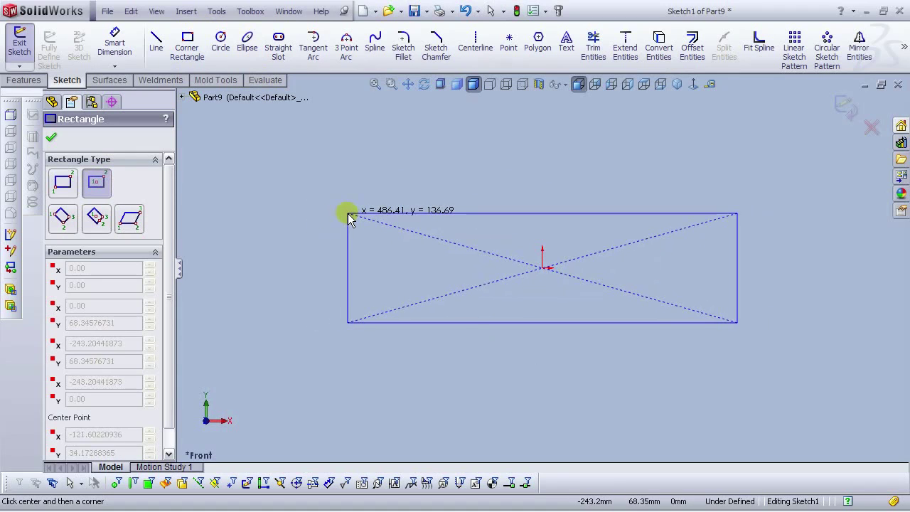
pyautogui.click(348, 212)
# Step: Dimension the length of the rectangle's upper edge, placing the dimension above it
pyautogui.click(114, 44)
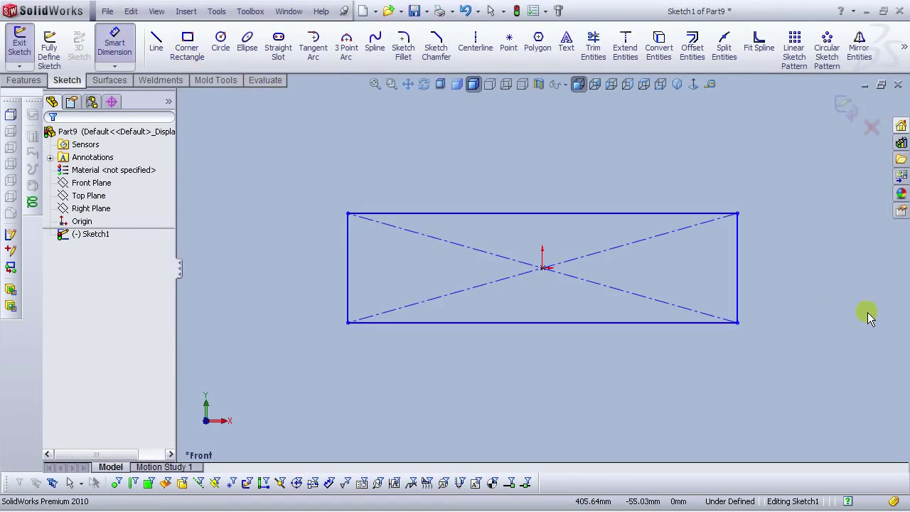
pyautogui.scroll(1, 729, 273)
pyautogui.click(530, 219)
pyautogui.click(515, 201)
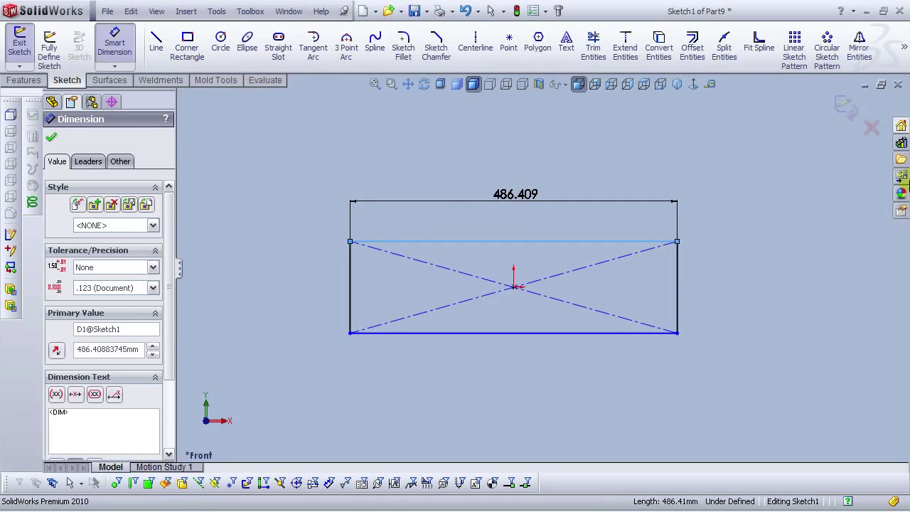
# Step: Dimension the centre rectangle 800 mm wide and 75 mm high
pyautogui.write('800')
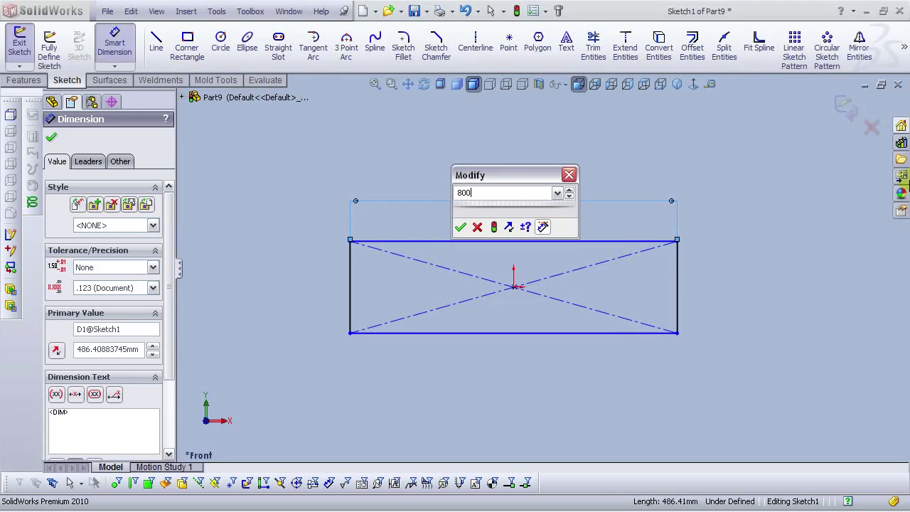
pyautogui.press('Return')
pyautogui.click(843, 105)
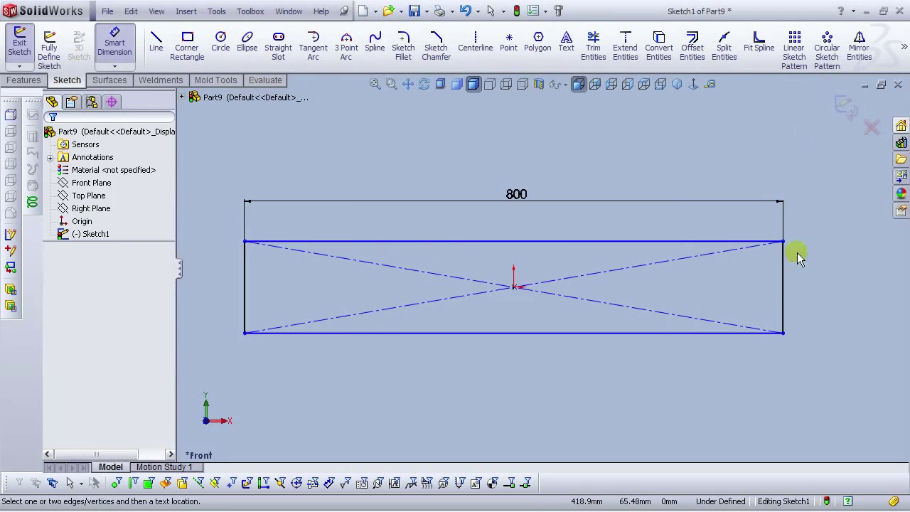
pyautogui.click(783, 288)
pyautogui.click(855, 281)
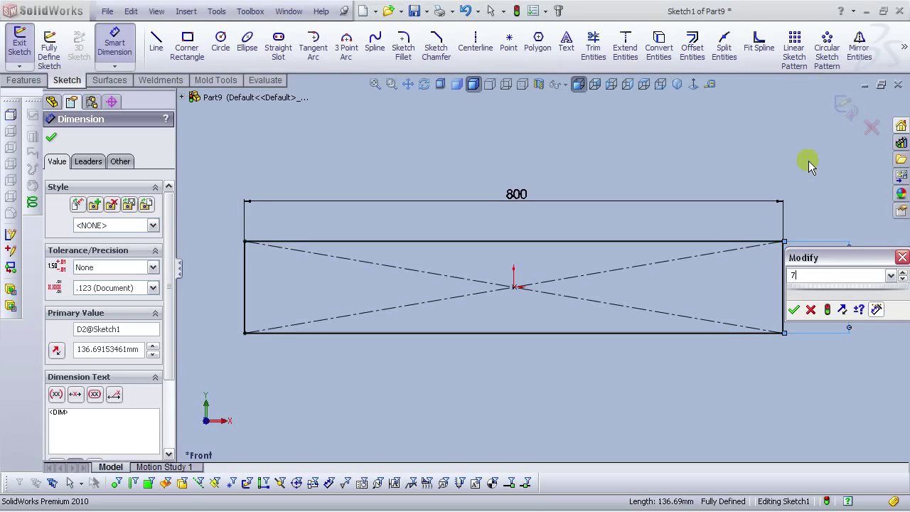
pyautogui.write('75')
pyautogui.press('Return')
pyautogui.click(711, 179)
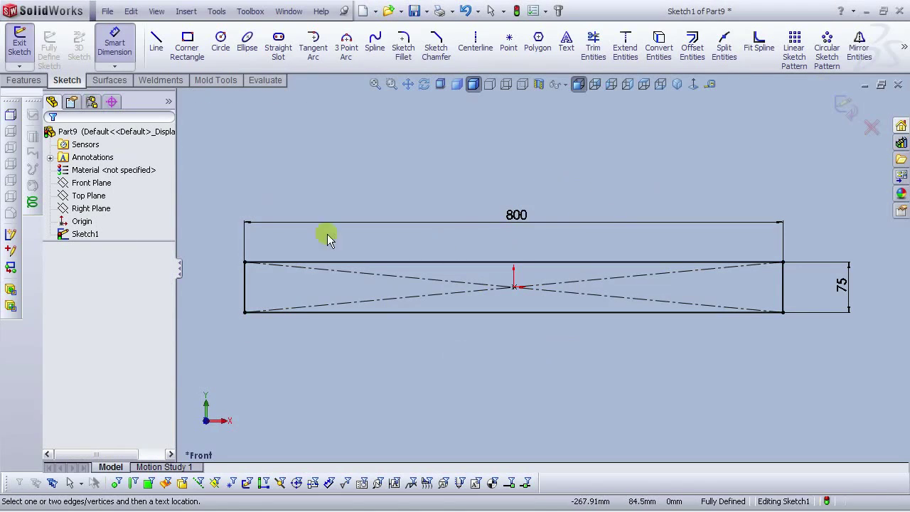
pyautogui.press('Escape')
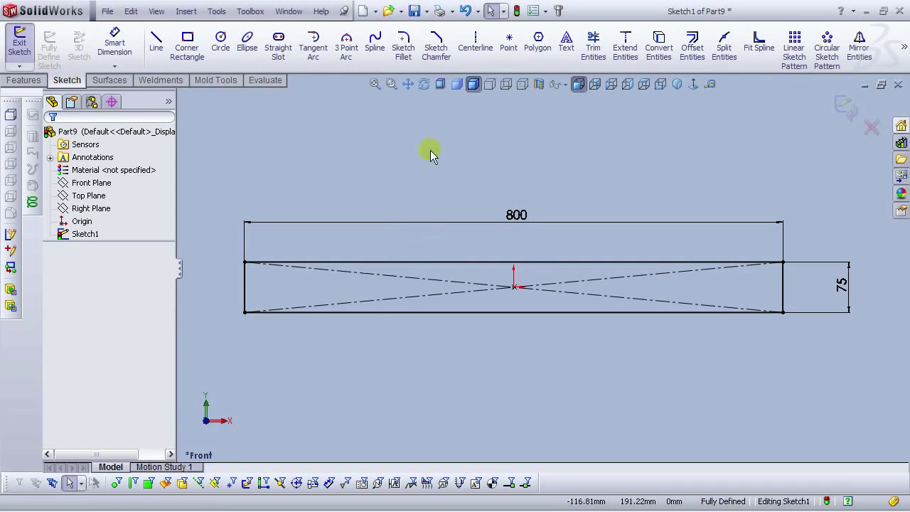
# Step: Extrude the rectangle sketch as a blind boss with a depth of 35 mm
pyautogui.click(24, 80)
pyautogui.click(123, 47)
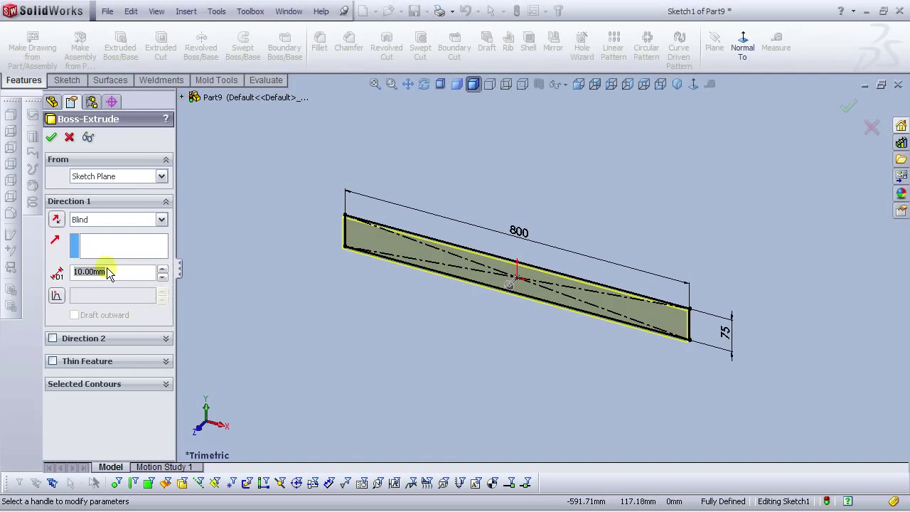
pyautogui.write('50.5')
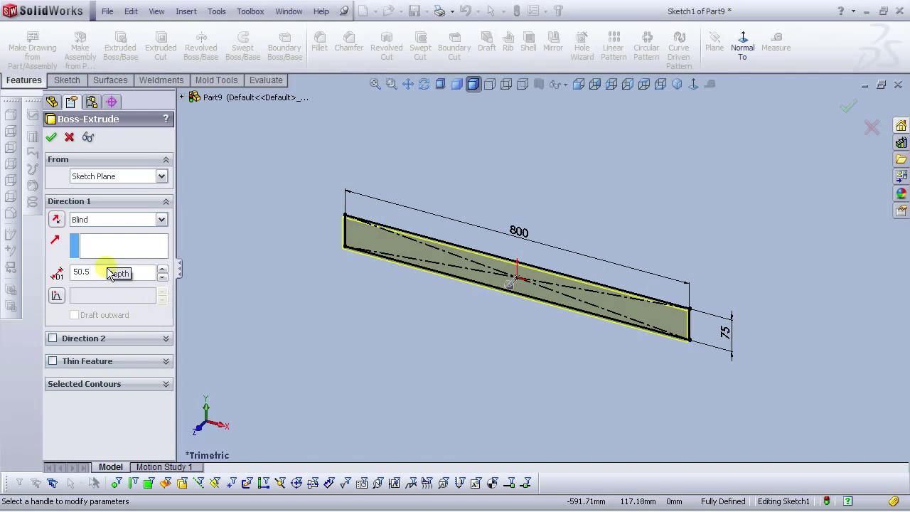
pyautogui.press('Return')
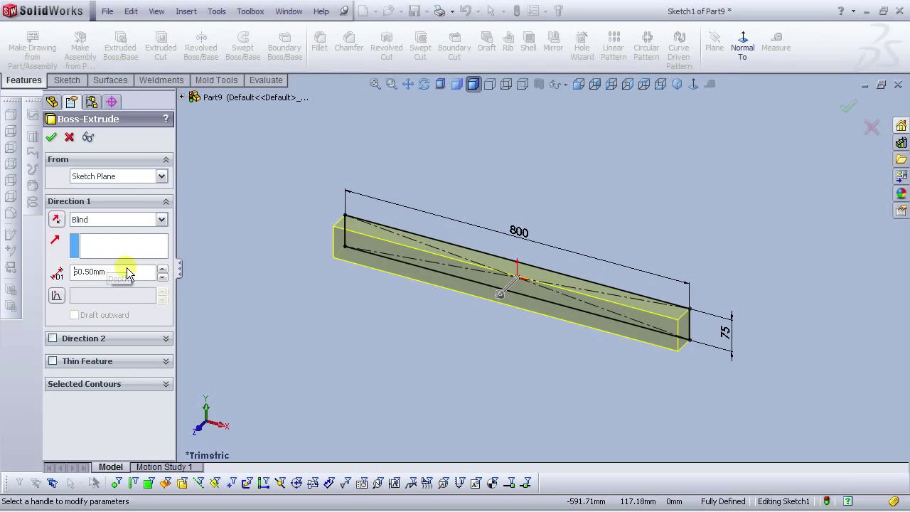
pyautogui.doubleClick(114, 272)
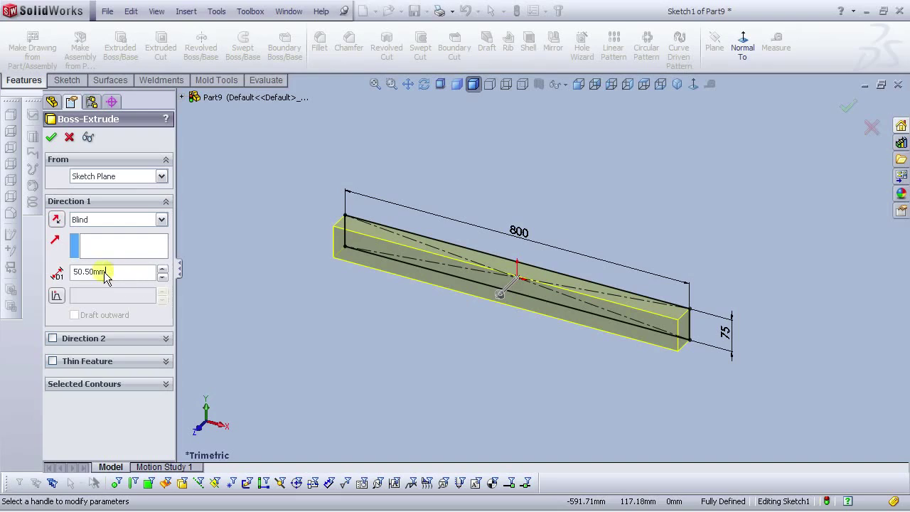
pyautogui.press('BackSpace')
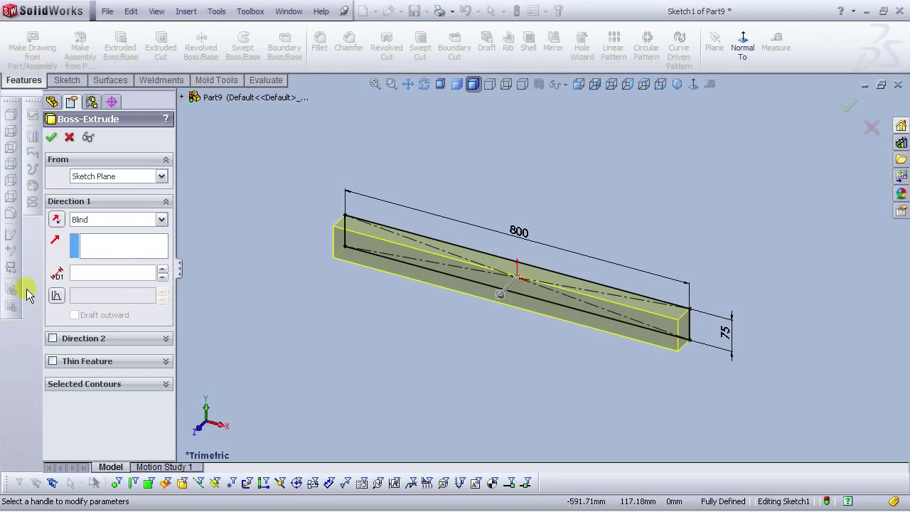
pyautogui.press('Return')
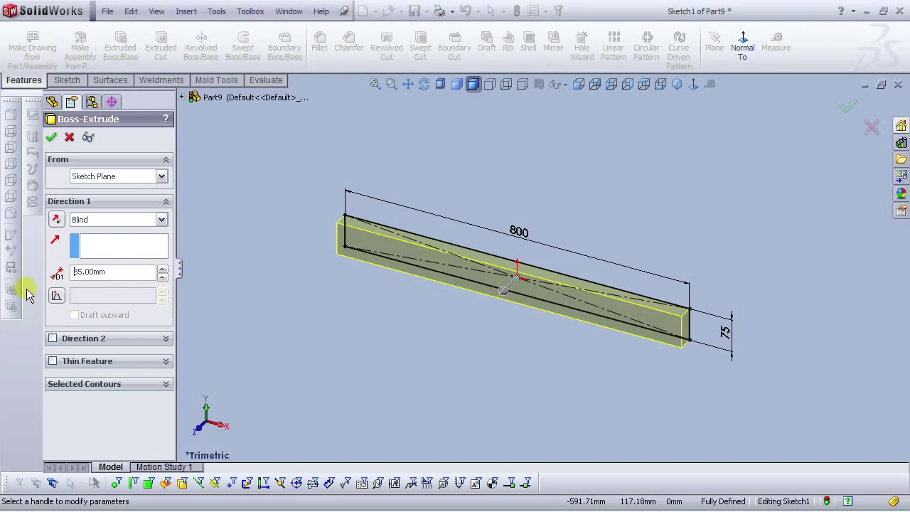
pyautogui.click(52, 138)
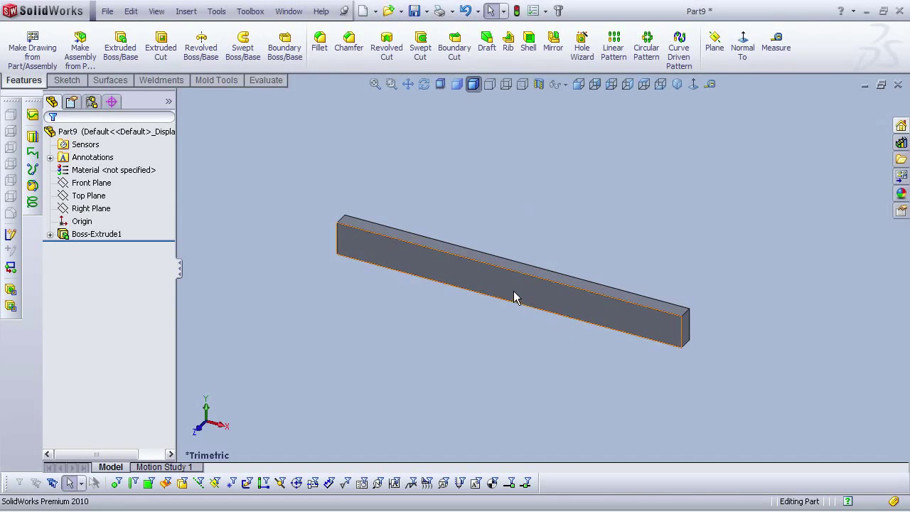
# Step: Start a sketch on the bar's large front face and draw a circle about 25 mm in diameter, left of the origin at mid-height
pyautogui.click(524, 275)
pyautogui.click(555, 239)
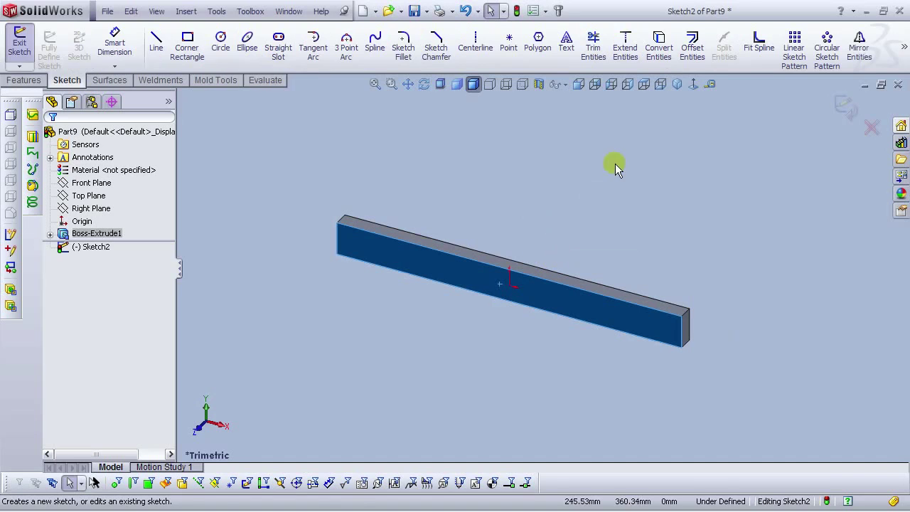
pyautogui.click(694, 84)
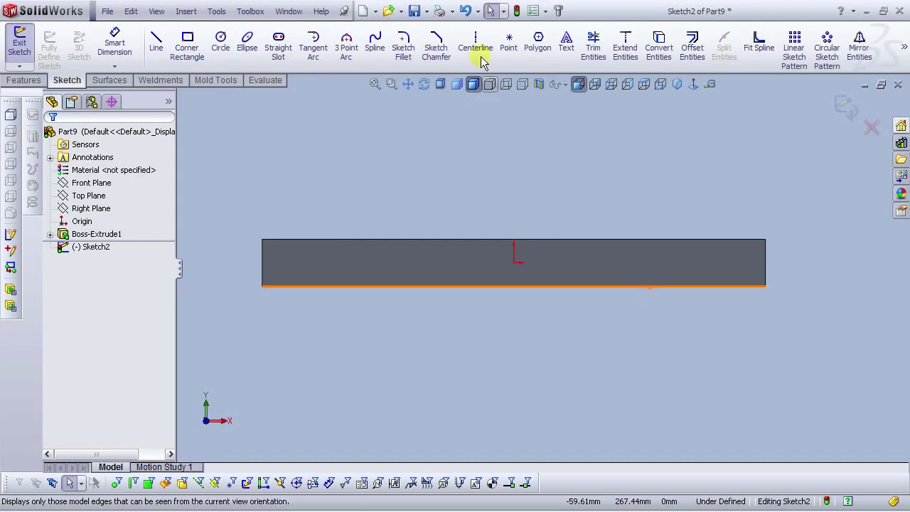
pyautogui.click(220, 43)
pyautogui.moveTo(353, 263)
pyautogui.mouseDown()
pyautogui.moveTo(360, 275)
pyautogui.moveTo(349, 273)
pyautogui.mouseUp()
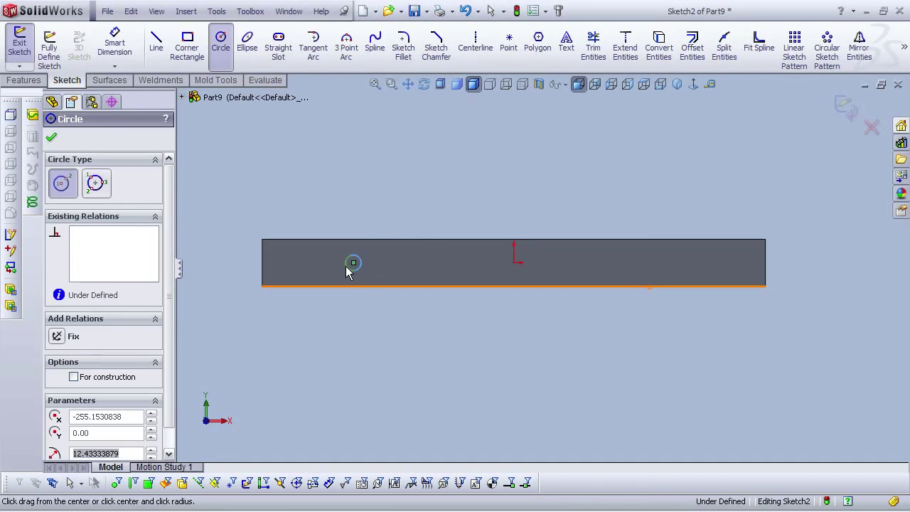
pyautogui.press('Escape')
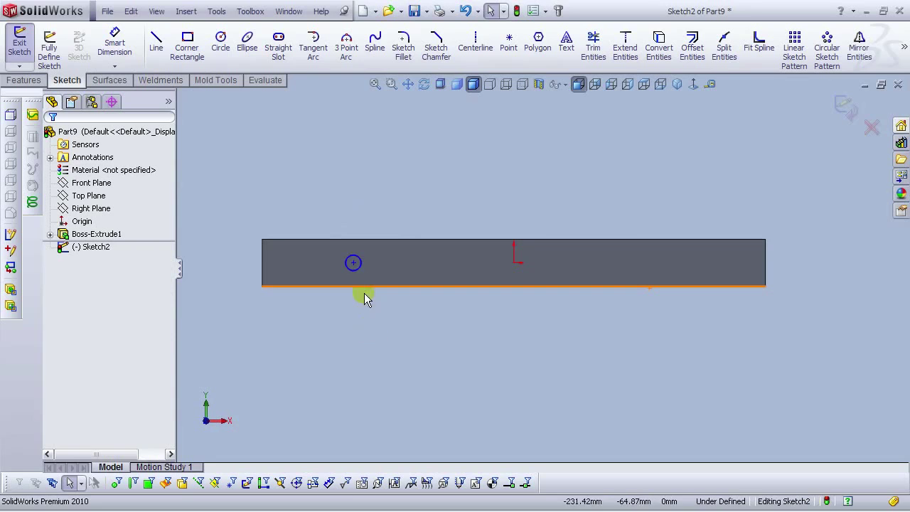
# Step: Add a horizontal relation between the circle's centre and the origin
pyautogui.click(513, 263)
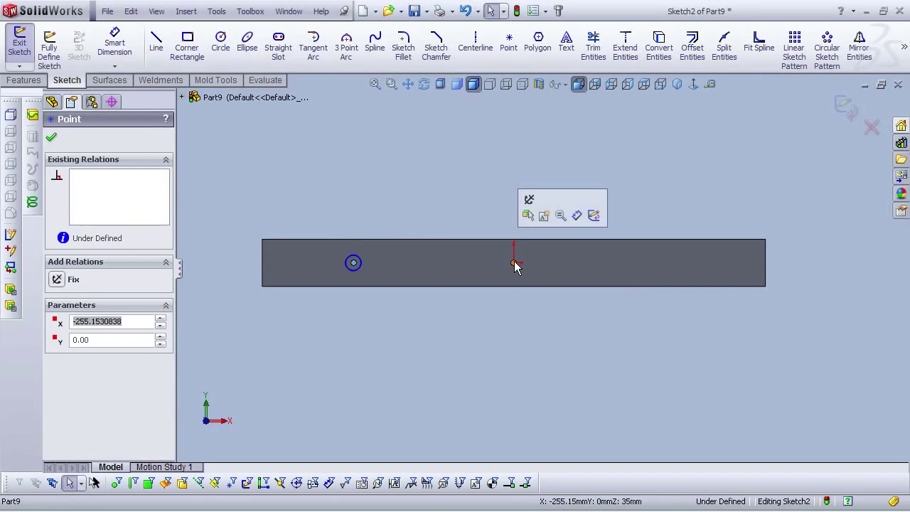
pyautogui.press('Escape')
pyautogui.click(551, 211)
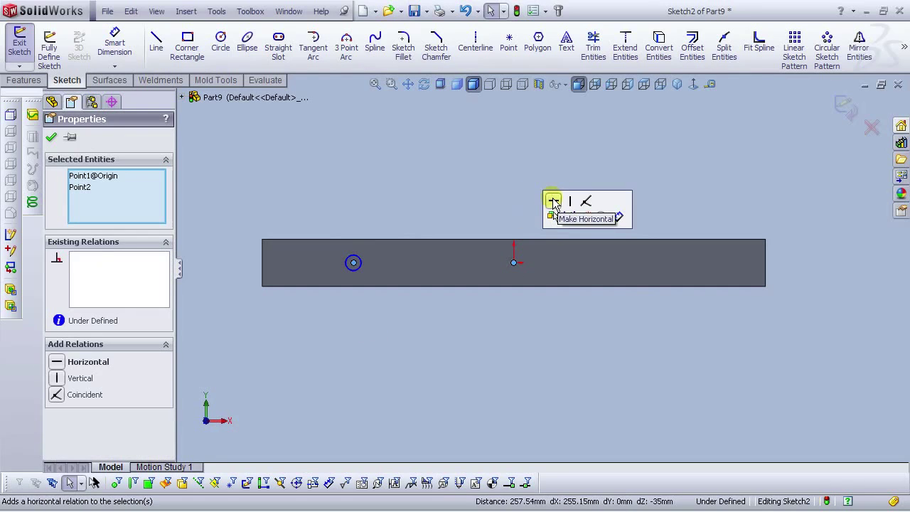
pyautogui.click(550, 200)
pyautogui.press('Escape')
# Step: Dimension the circle's diameter as 8.5 mm
pyautogui.click(134, 55)
pyautogui.click(354, 270)
pyautogui.click(333, 214)
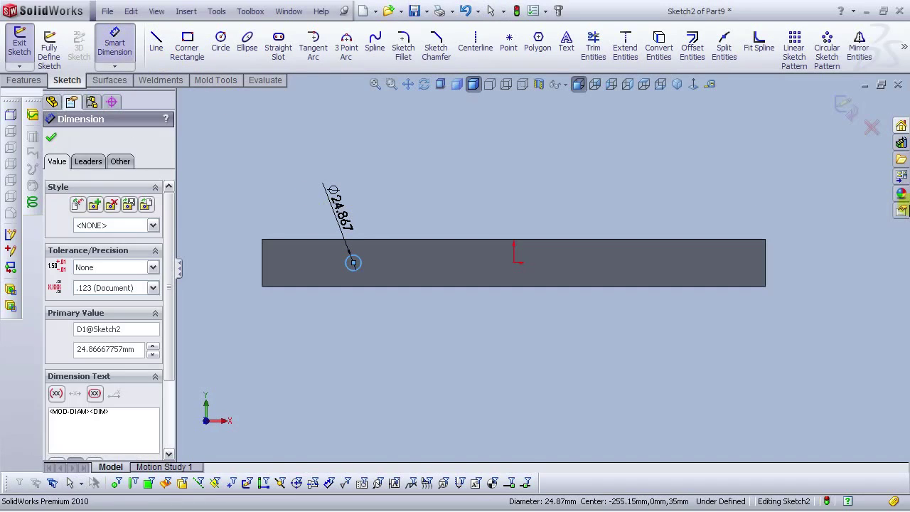
pyautogui.write('8')
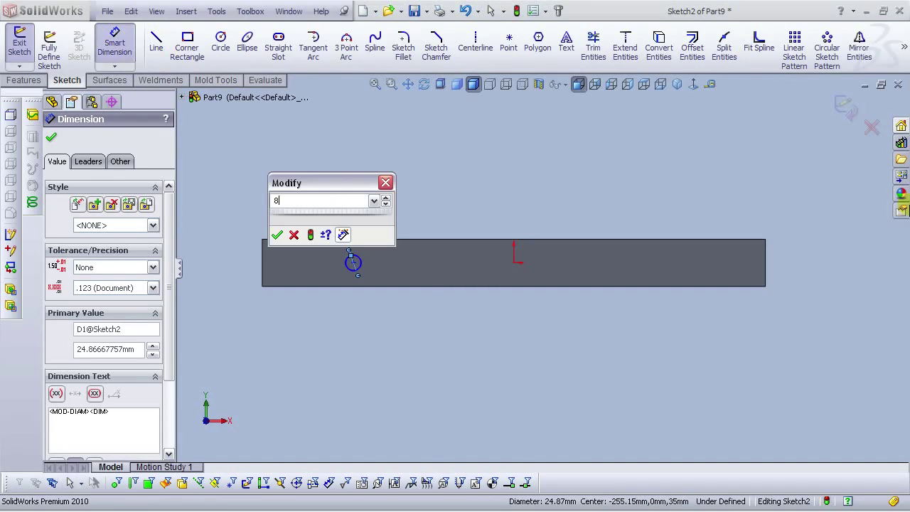
pyautogui.write('.5')
pyautogui.press('Return')
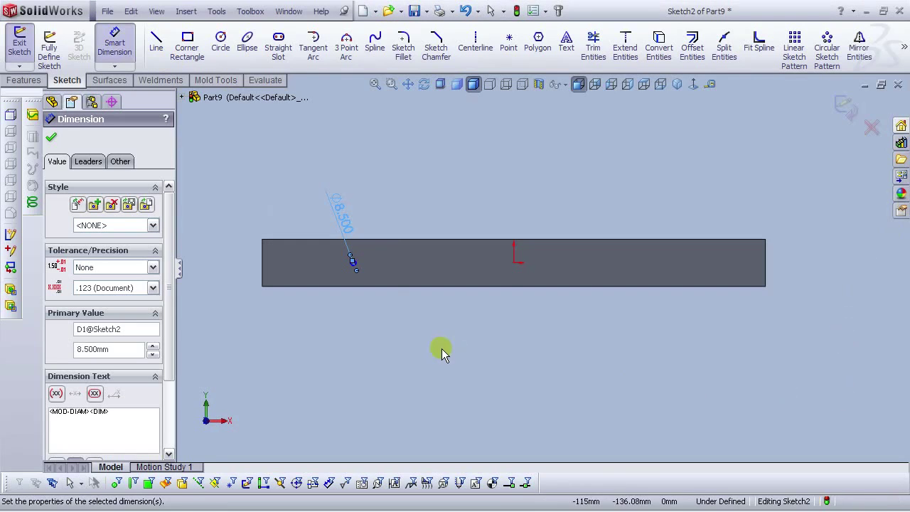
# Step: Dimension the horizontal distance between the circle's centre and the origin as 265 mm
pyautogui.scroll(-3, 396, 284)
pyautogui.click(347, 236)
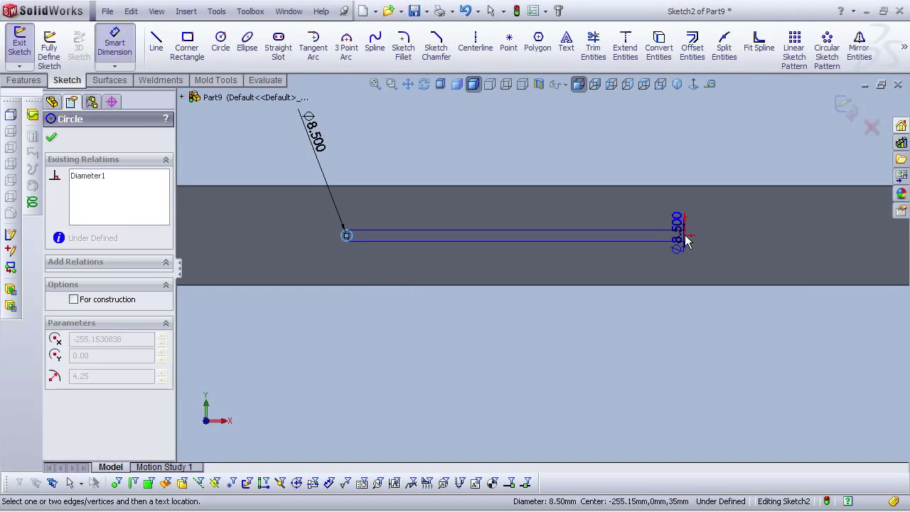
pyautogui.click(687, 235)
pyautogui.click(514, 350)
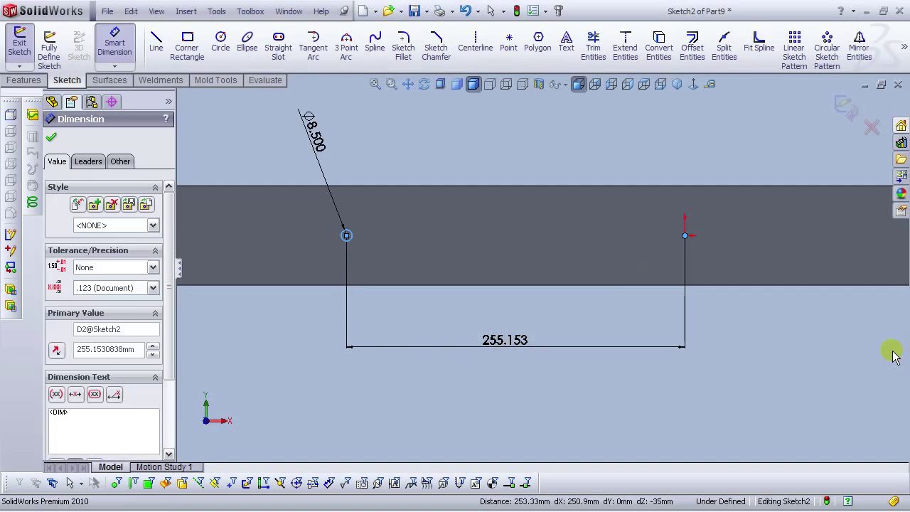
pyautogui.write('265')
pyautogui.press('Return')
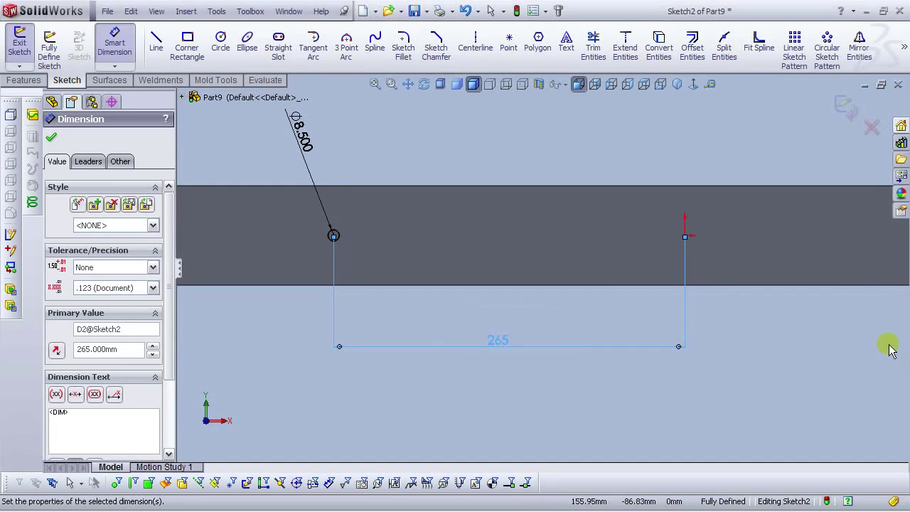
pyautogui.click(729, 404)
pyautogui.scroll(3, 692, 351)
pyautogui.press('f')
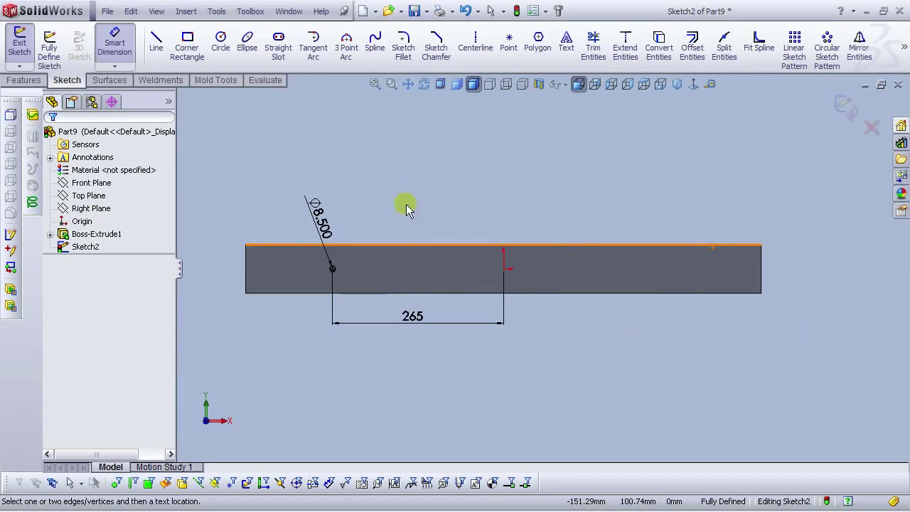
# Step: Draw a vertical centerline from the origin up past the bar's upper edge
pyautogui.click(503, 269)
pyautogui.click(504, 192)
pyautogui.rightClick(504, 192)
pyautogui.click(533, 202)
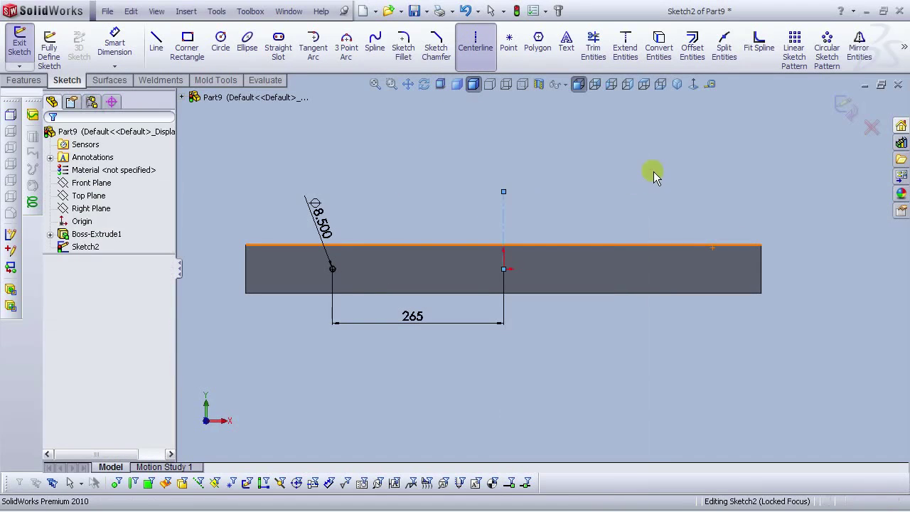
# Step: Mirror the 8.5 mm circle about the vertical centerline, keeping the original
pyautogui.click(858, 56)
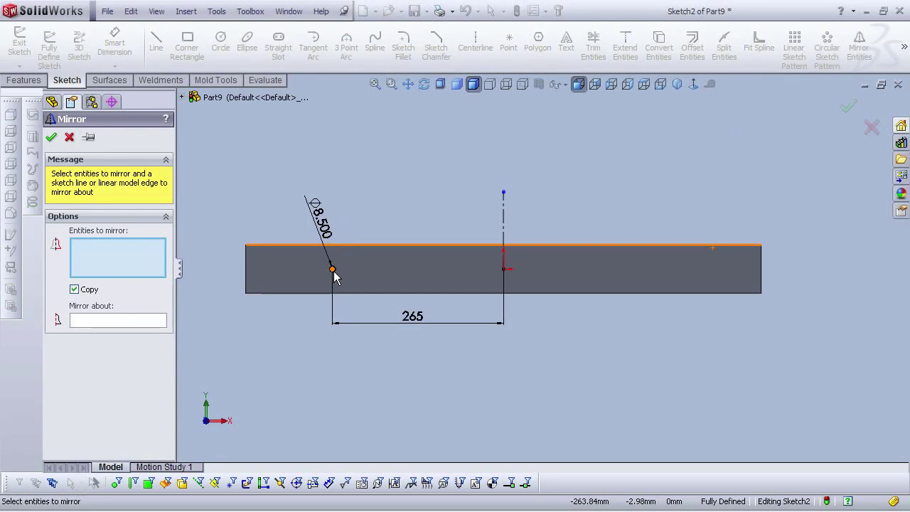
pyautogui.scroll(-5, 342, 273)
pyautogui.click(401, 258)
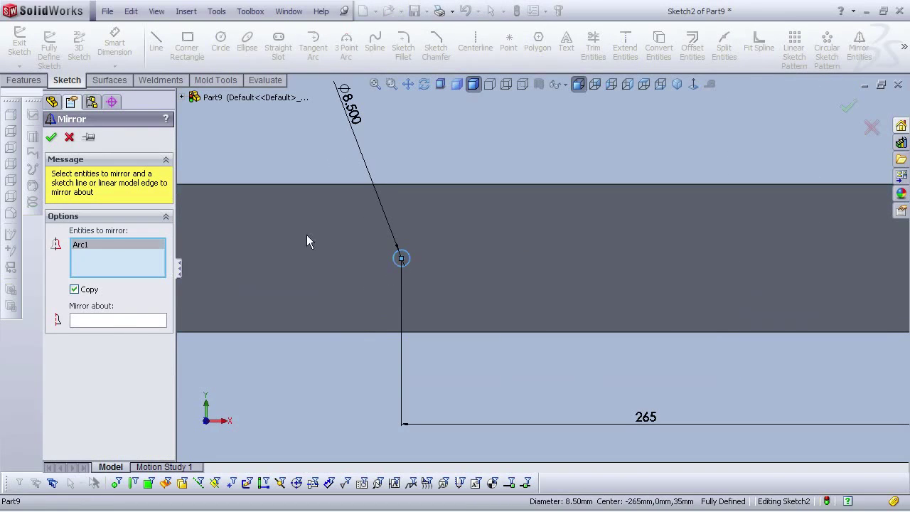
pyautogui.click(121, 321)
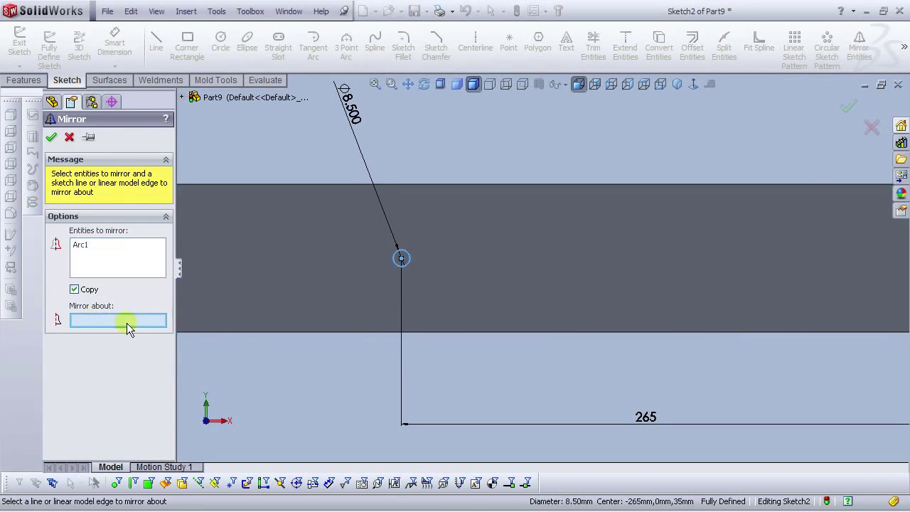
pyautogui.scroll(3, 640, 362)
pyautogui.click(722, 222)
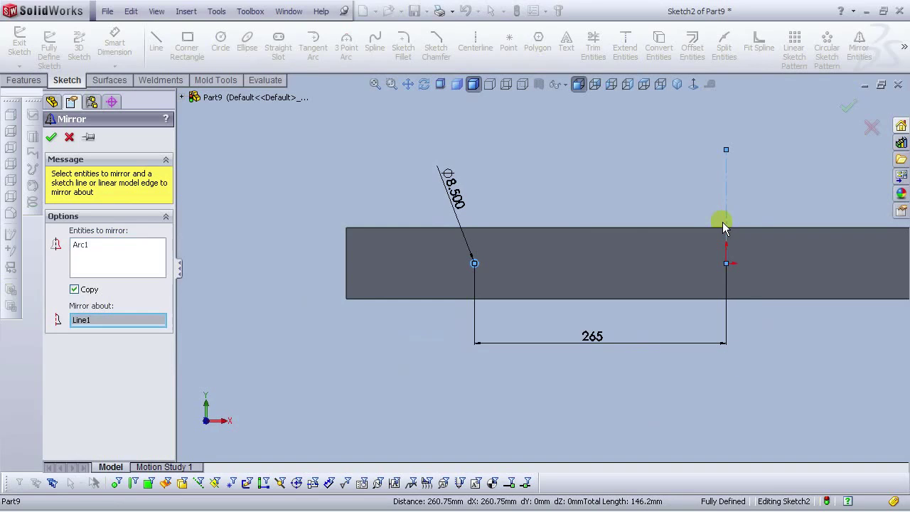
pyautogui.scroll(2, 729, 257)
pyautogui.scroll(-2, 729, 258)
pyautogui.click(51, 138)
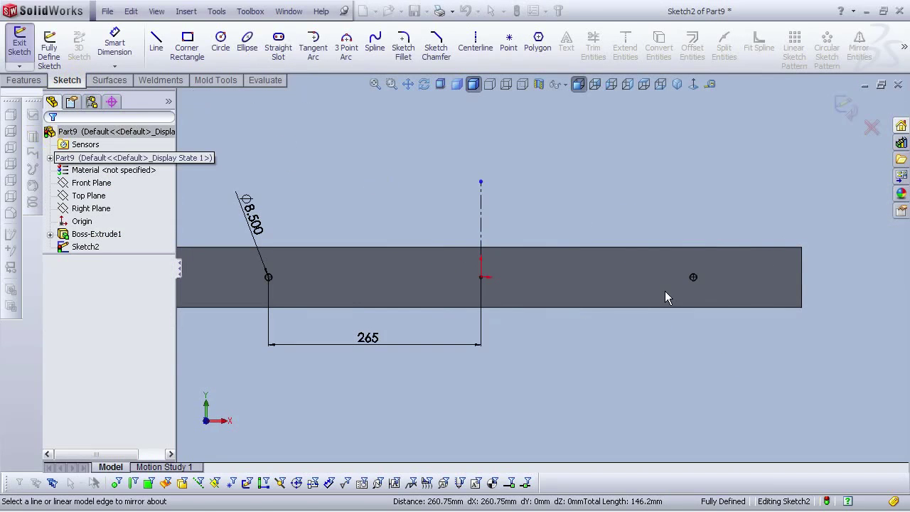
# Step: Cut both circles through the whole bar with an Extruded Cut set to Through All
pyautogui.scroll(2, 544, 270)
pyautogui.click(23, 80)
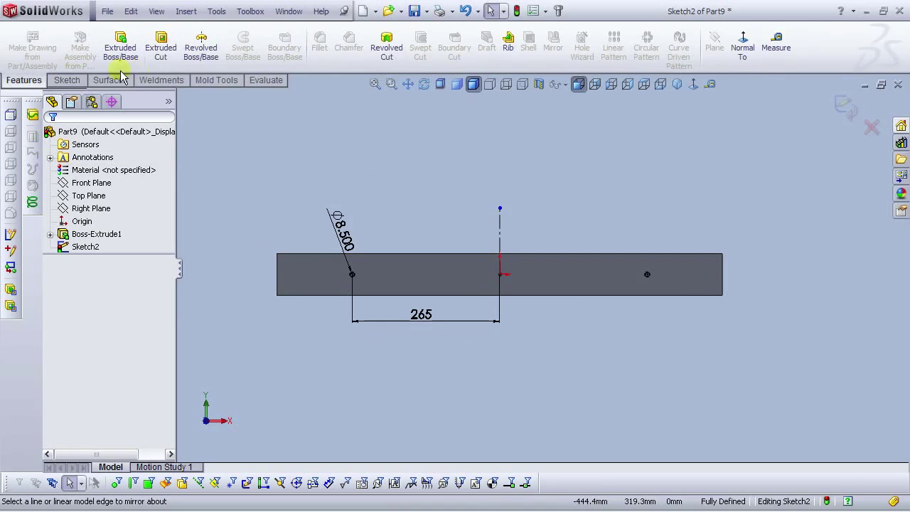
pyautogui.click(161, 47)
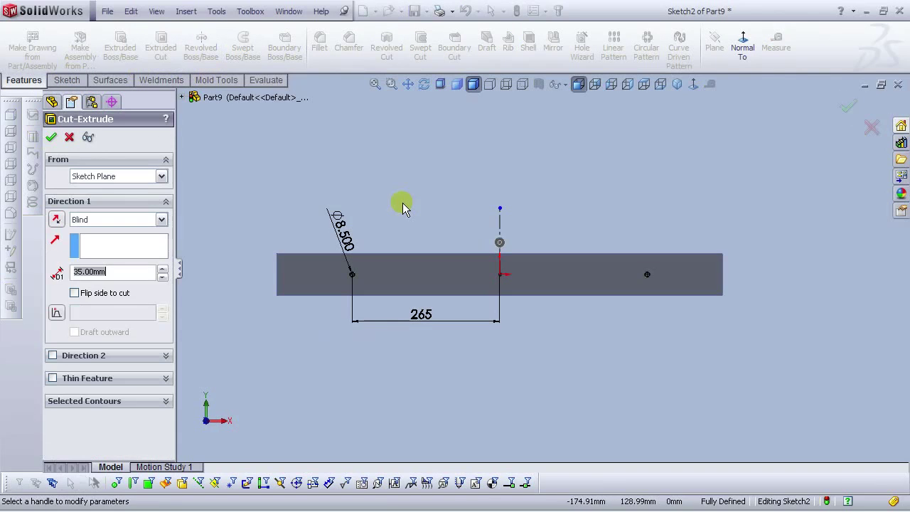
pyautogui.moveTo(373, 260); pyautogui.dragTo(321, 315, button='middle')
pyautogui.click(157, 219)
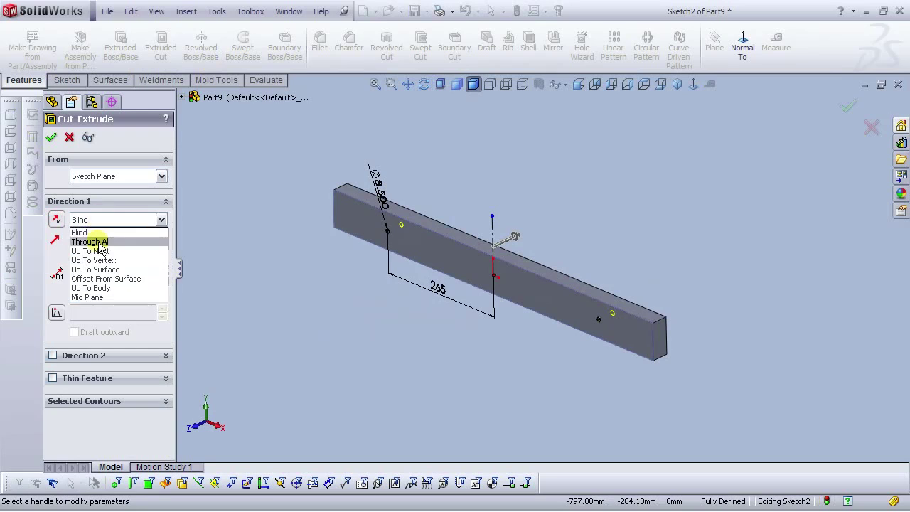
pyautogui.click(95, 240)
pyautogui.click(50, 137)
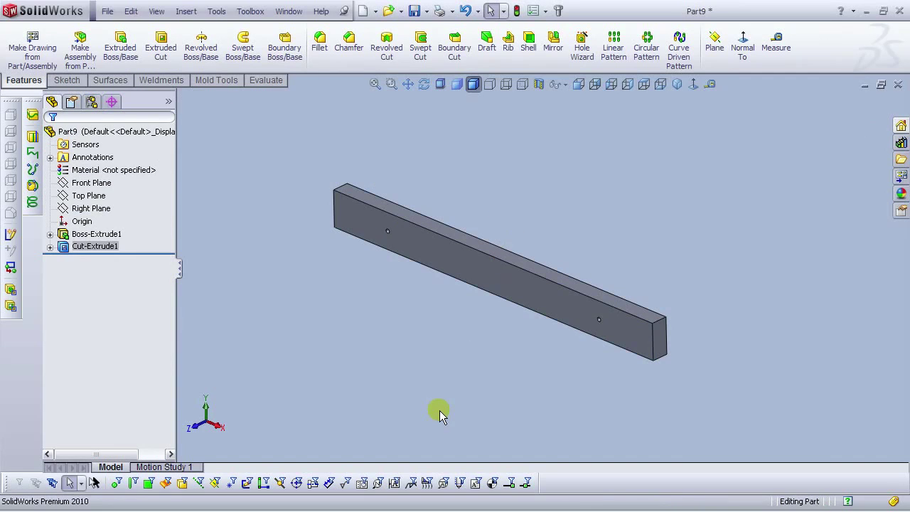
# Step: Assign the Pine material from the Woods category of SolidWorks Materials to the bar
pyautogui.rightClick(91, 171)
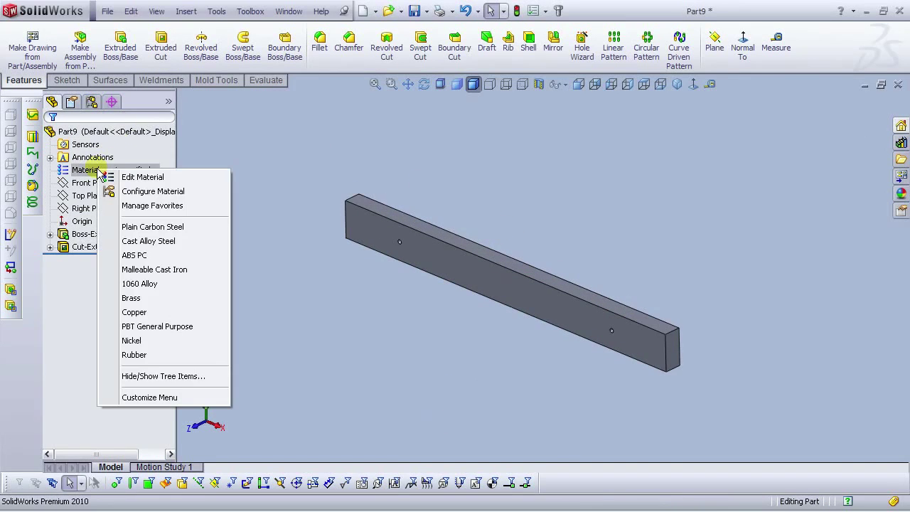
pyautogui.click(88, 174)
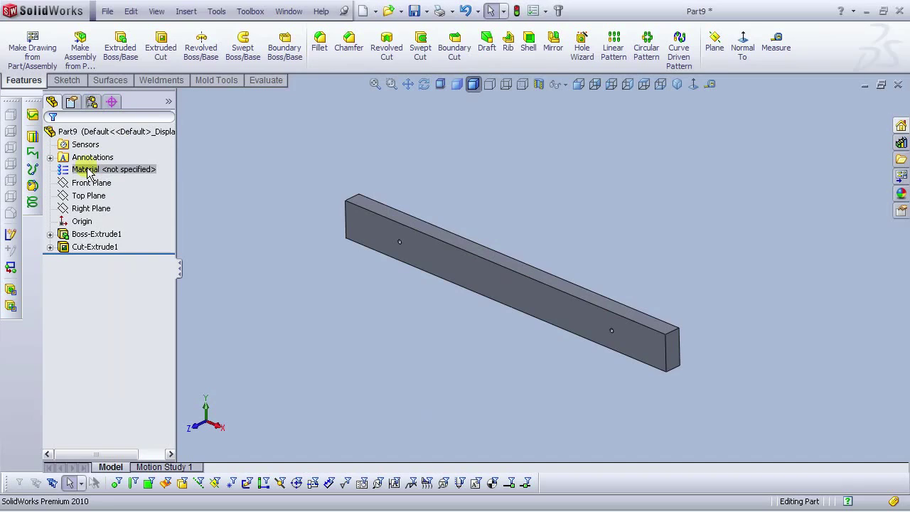
pyautogui.rightClick(88, 174)
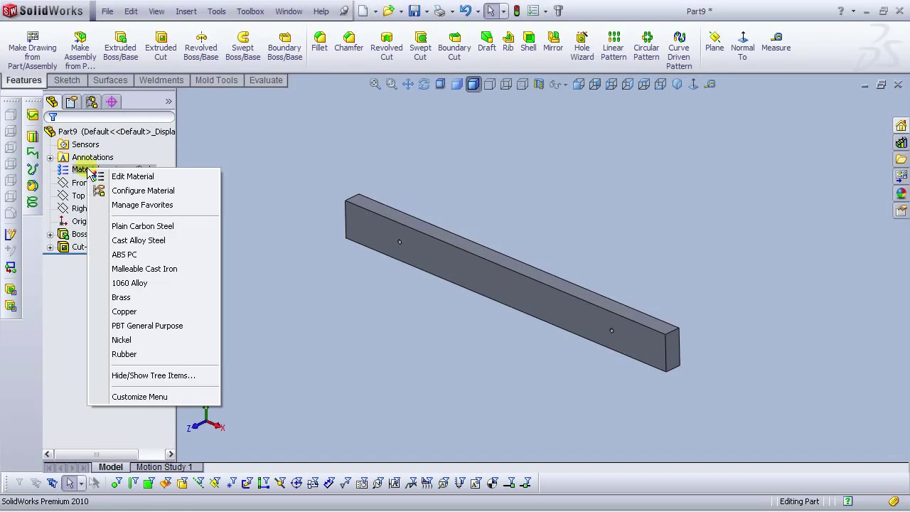
pyautogui.click(149, 177)
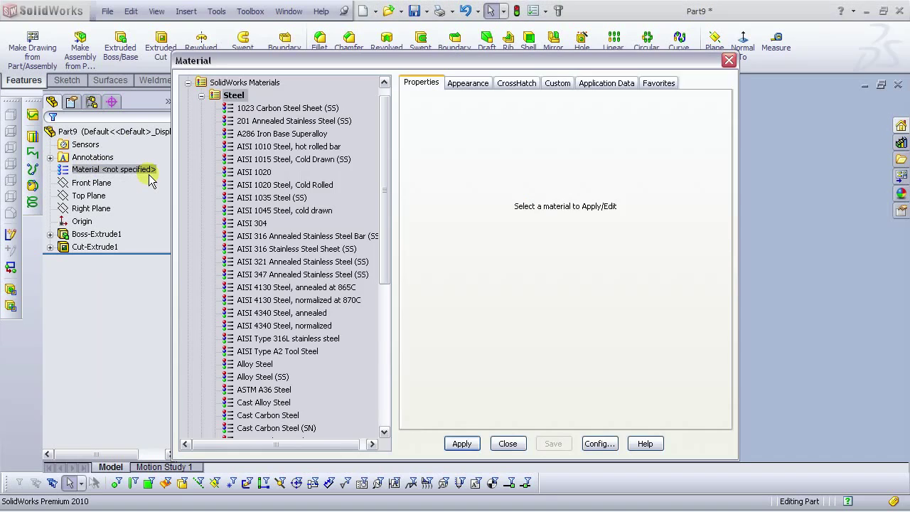
pyautogui.click(201, 95)
pyautogui.click(201, 287)
pyautogui.click(245, 377)
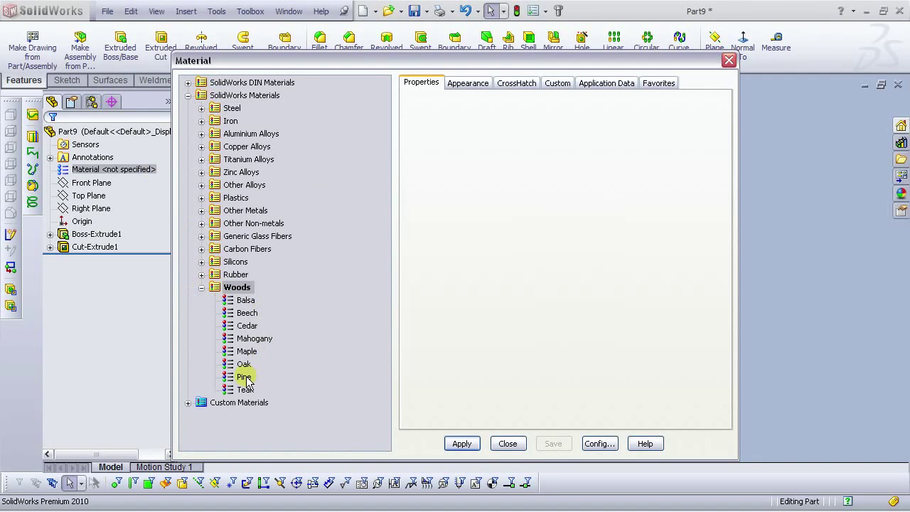
pyautogui.click(462, 444)
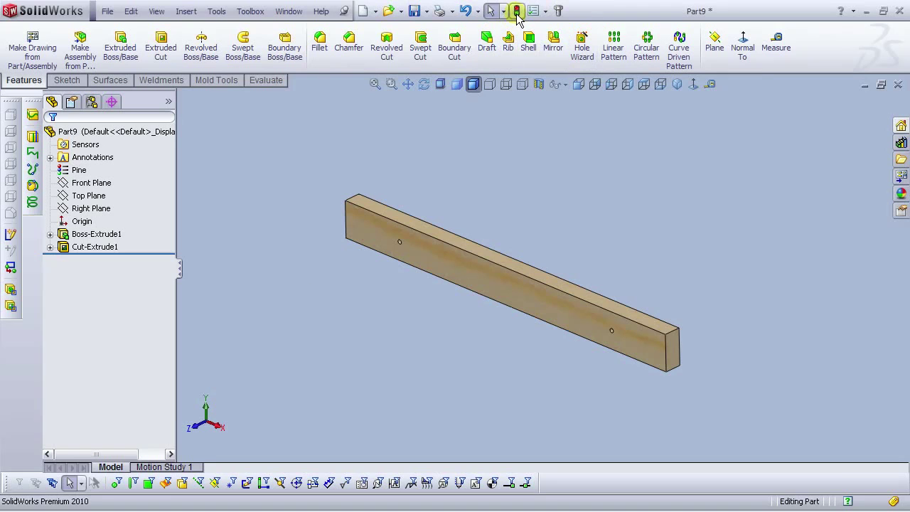
# Step: Save the part as "Hor. midle 3" in the Artist's Easel folder
pyautogui.click(107, 10)
pyautogui.click(130, 112)
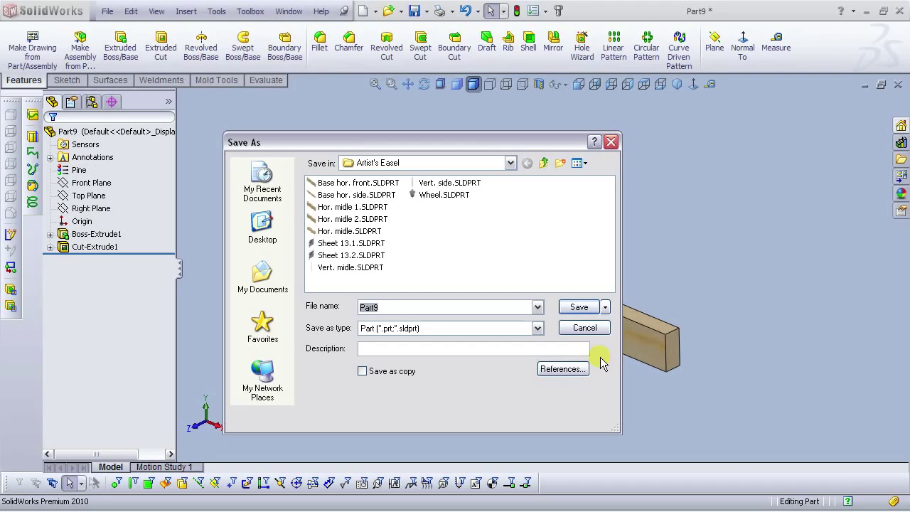
pyautogui.write('Hor.')
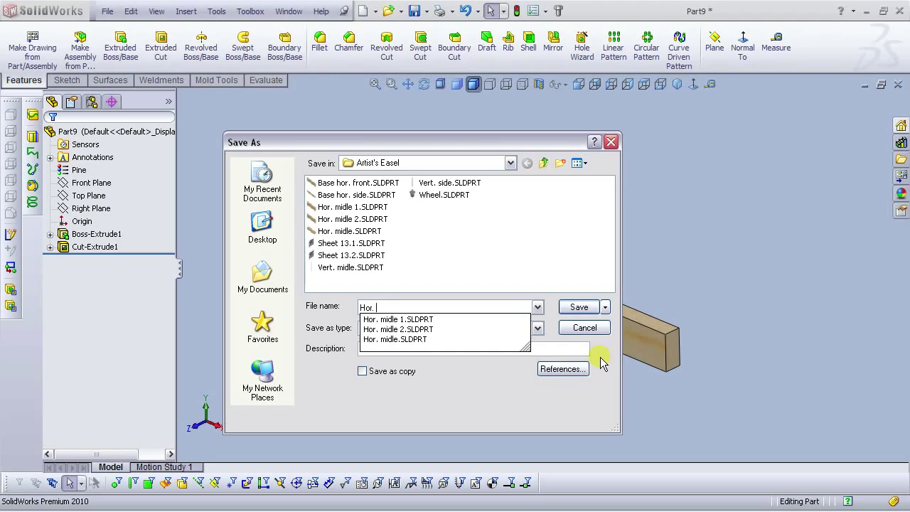
pyautogui.write('midle')
pyautogui.write('3')
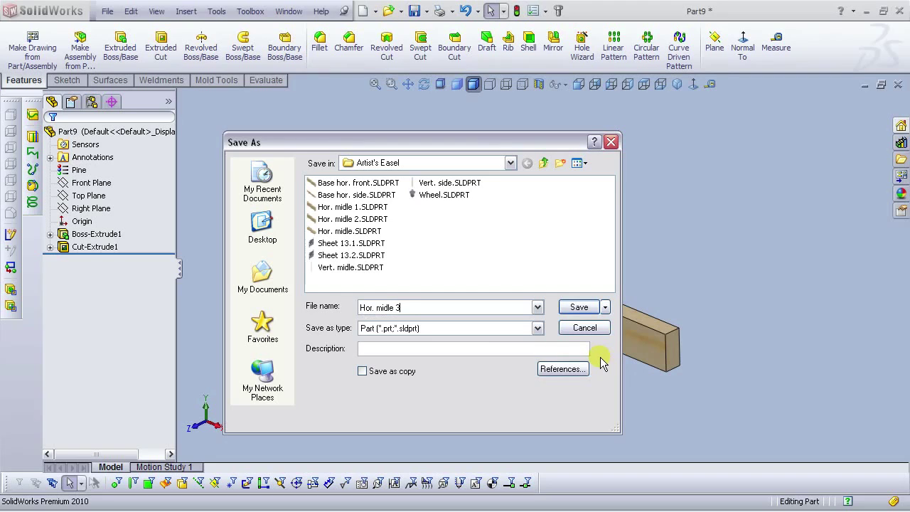
pyautogui.press('Return')
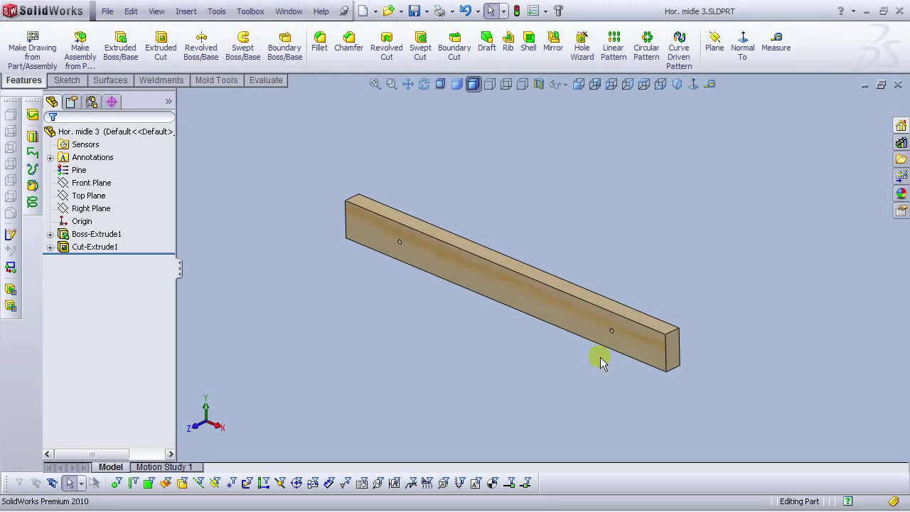
# Step: Create a new part and start a sketch on the Front Plane
pyautogui.click(363, 10)
pyautogui.click(348, 178)
pyautogui.click(560, 374)
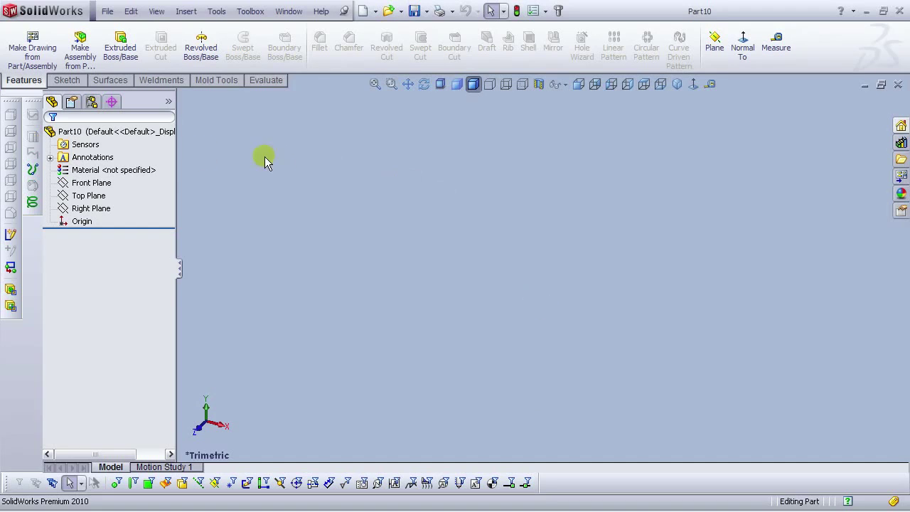
pyautogui.click(93, 187)
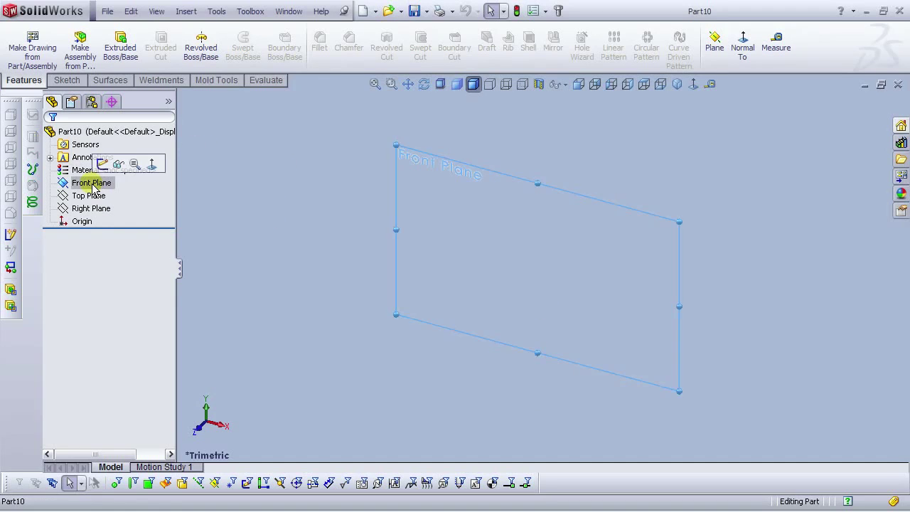
pyautogui.click(101, 170)
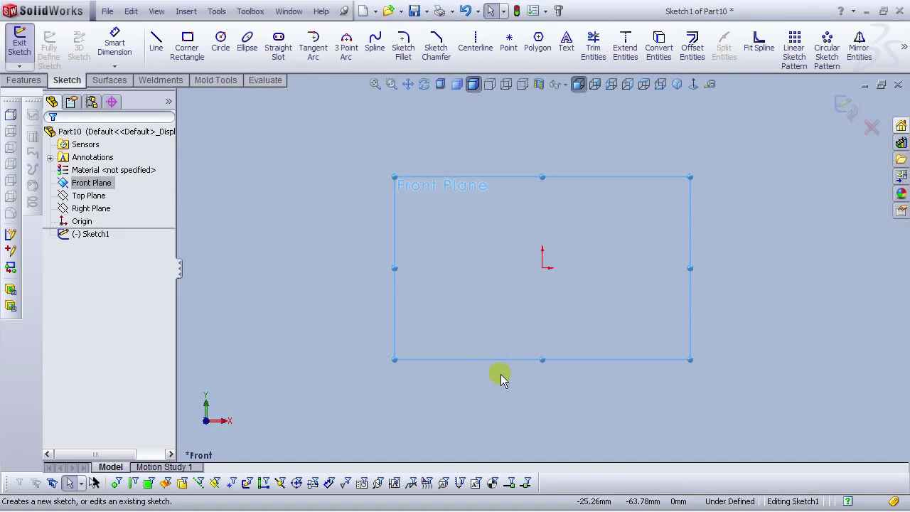
# Step: Sketch a closed six-sided L-shaped outline around the origin, with a notch at its upper right and a right edge about 61 mm long
pyautogui.click(154, 39)
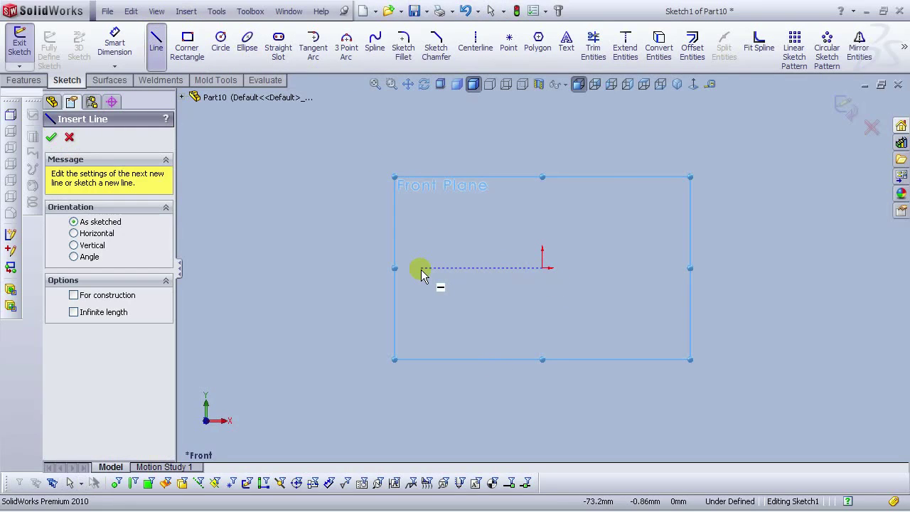
pyautogui.click(412, 164)
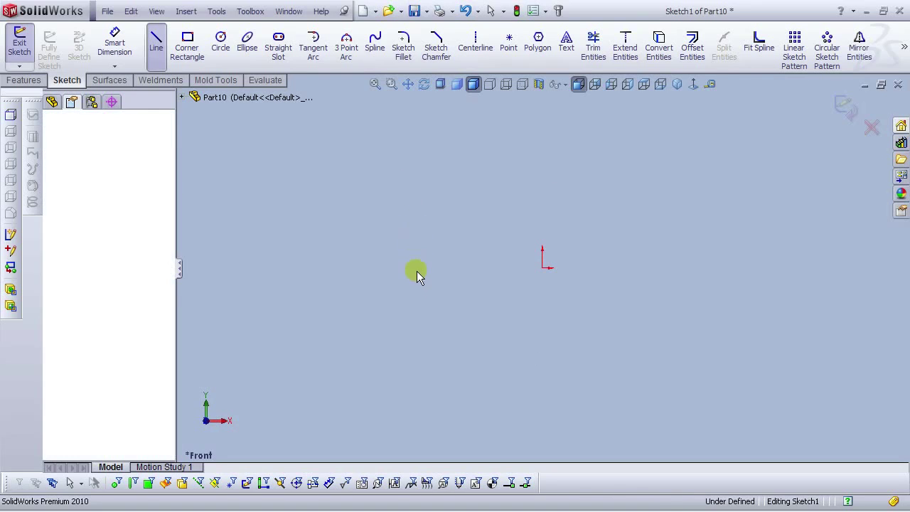
pyautogui.click(412, 332)
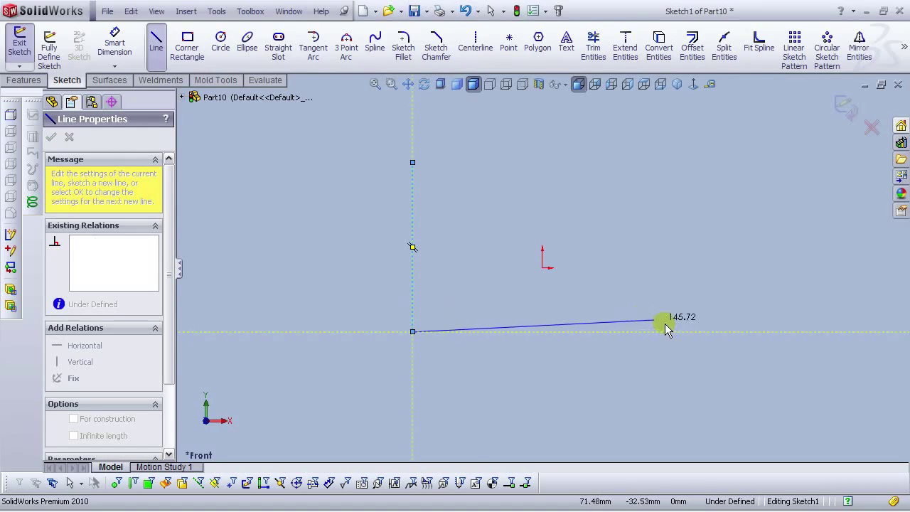
pyautogui.click(689, 331)
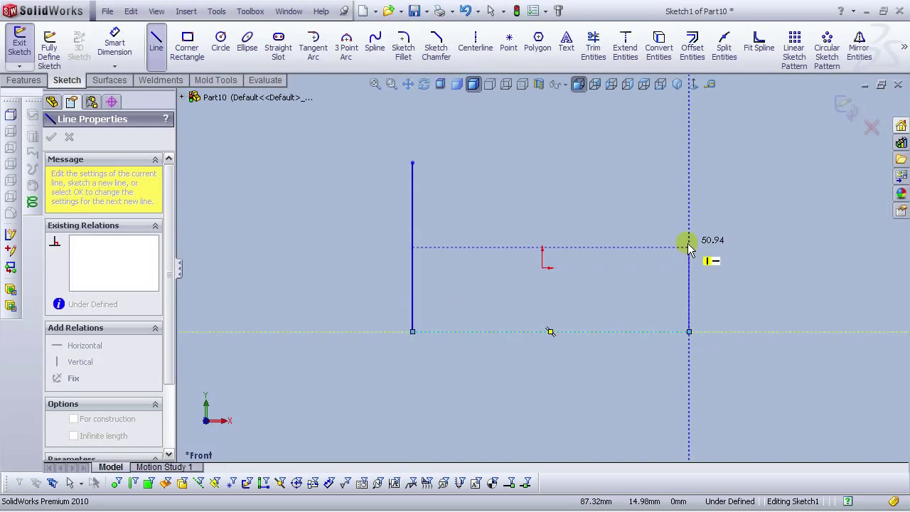
pyautogui.click(689, 229)
pyautogui.click(543, 230)
pyautogui.click(543, 162)
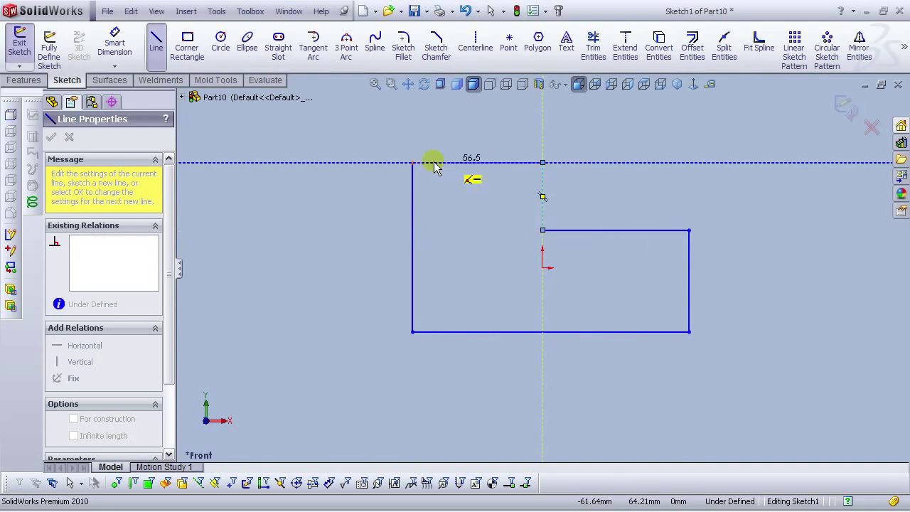
pyautogui.click(412, 163)
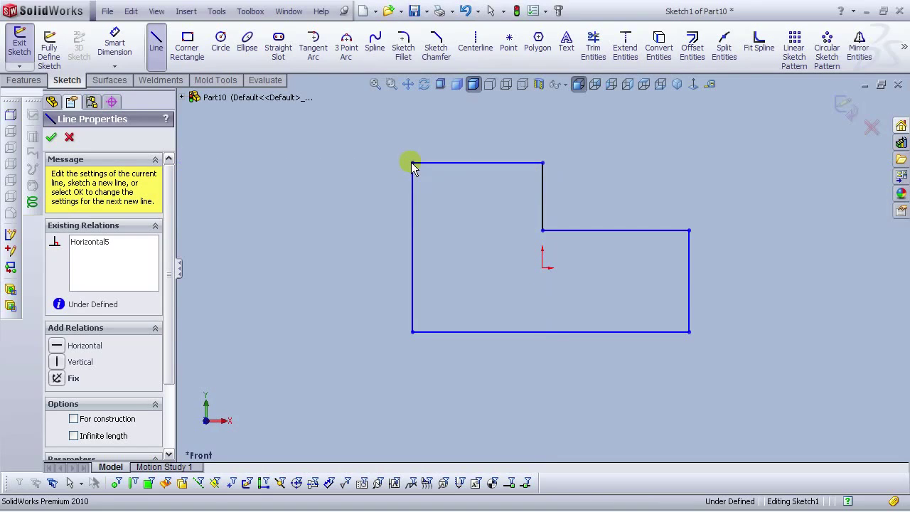
pyautogui.rightClick(412, 162)
pyautogui.click(432, 171)
pyautogui.moveTo(577, 223); pyautogui.dragTo(582, 234)
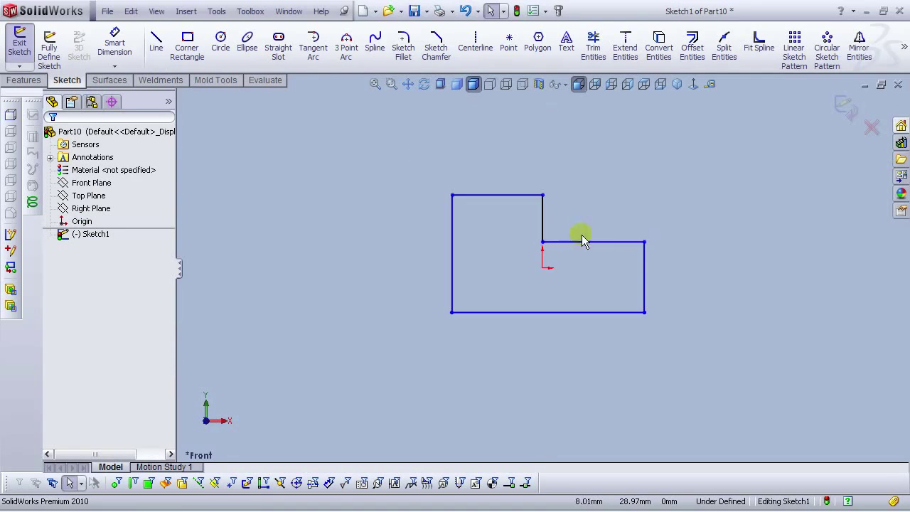
pyautogui.click(116, 39)
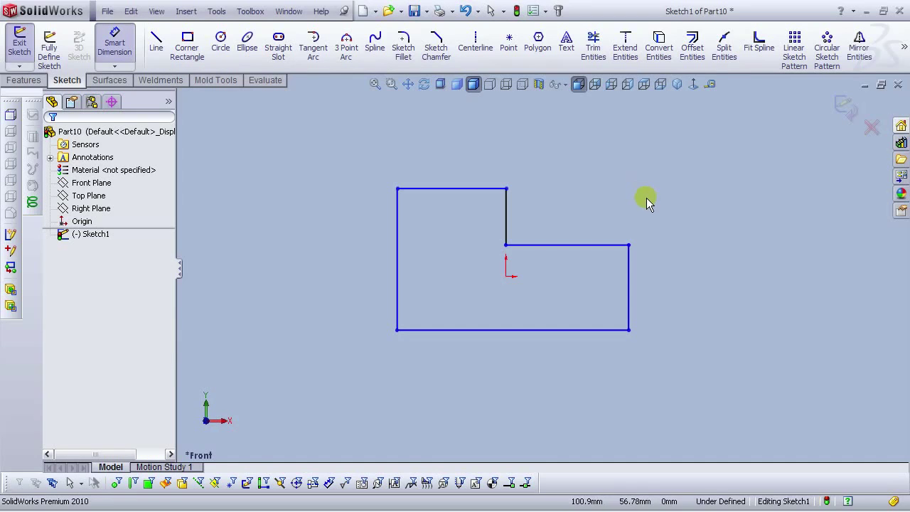
pyautogui.scroll(-1, 647, 203)
pyautogui.scroll(1, 636, 260)
pyautogui.scroll(-1, 658, 302)
pyautogui.click(600, 324)
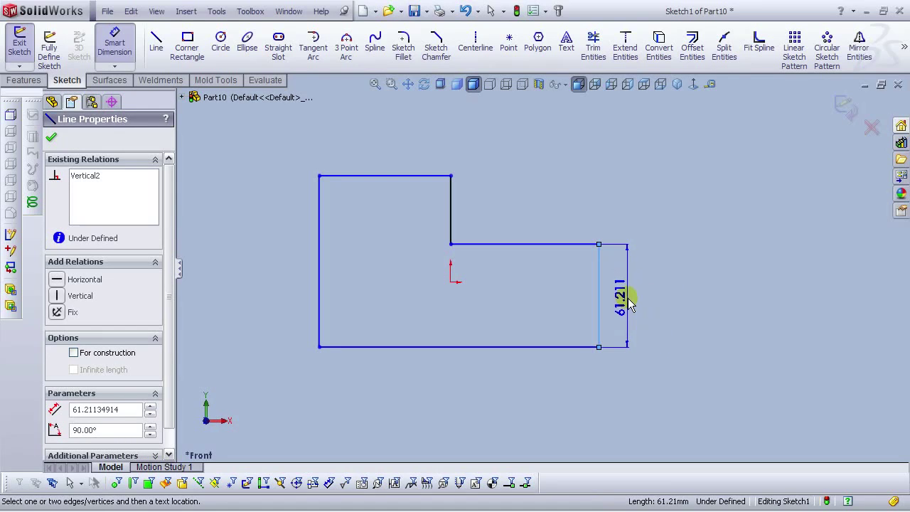
pyautogui.press('Escape')
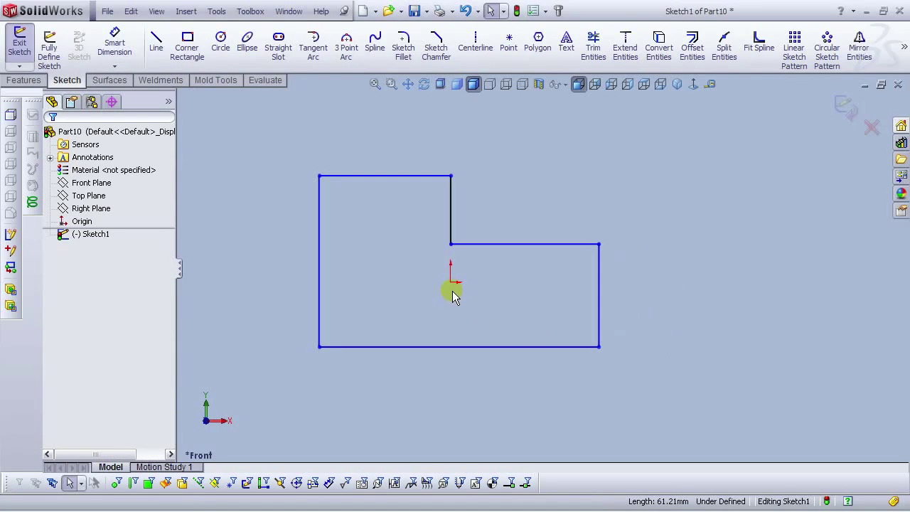
# Step: Draw a horizontal centerline from the midpoint of the profile's right edge leftward past the origin, ending inside the profile
pyautogui.click(475, 42)
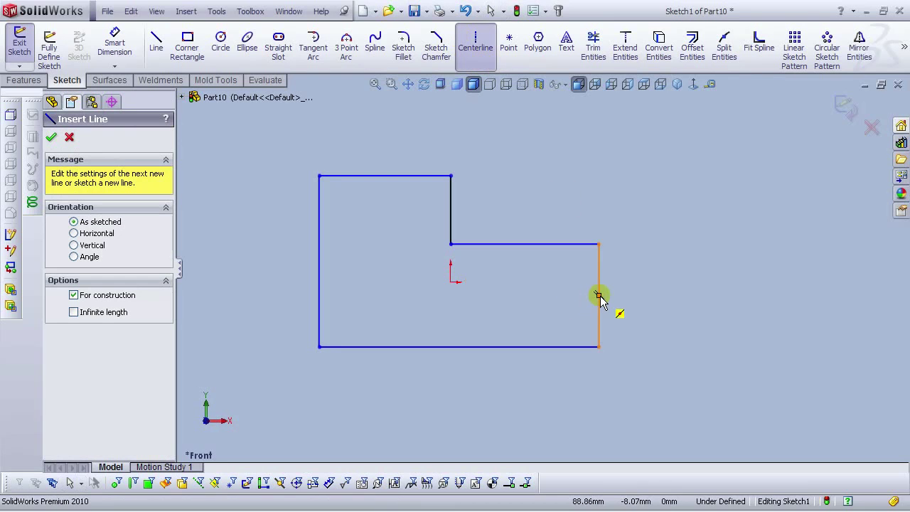
pyautogui.click(599, 297)
pyautogui.click(392, 295)
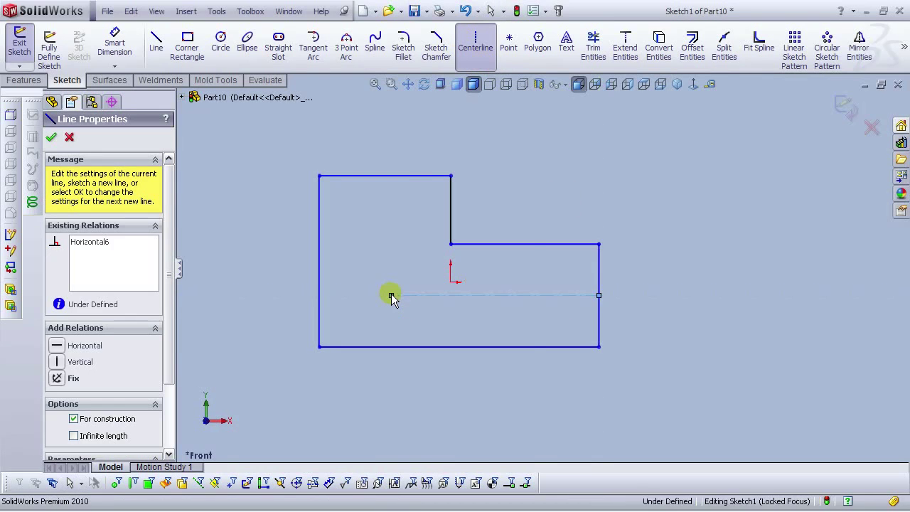
pyautogui.rightClick(392, 295)
pyautogui.click(420, 213)
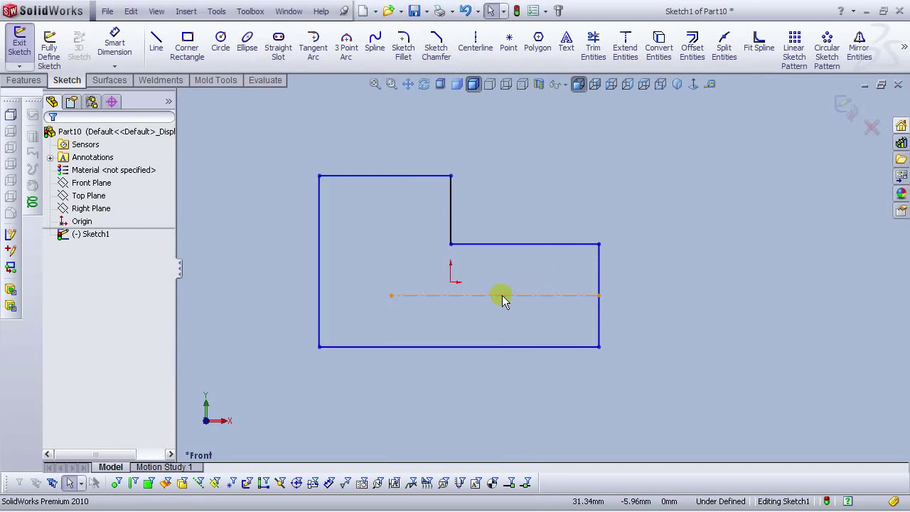
# Step: Move the horizontal centerline up to the origin and add a coincident relation between the two
pyautogui.moveTo(392, 295); pyautogui.dragTo(386, 285)
pyautogui.press('Escape')
pyautogui.click(456, 282)
pyautogui.keyDown('ctrl'); pyautogui.click(451, 282); pyautogui.keyUp('ctrl')
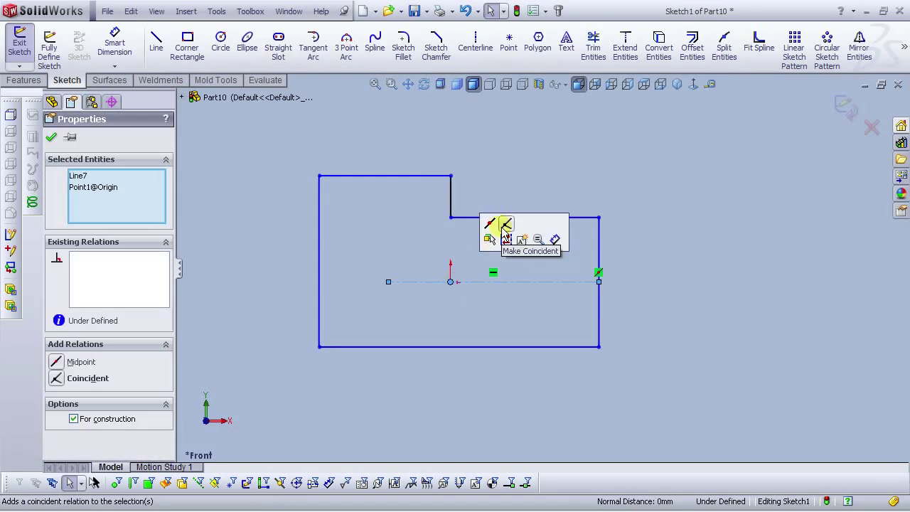
pyautogui.click(505, 226)
pyautogui.press('Escape')
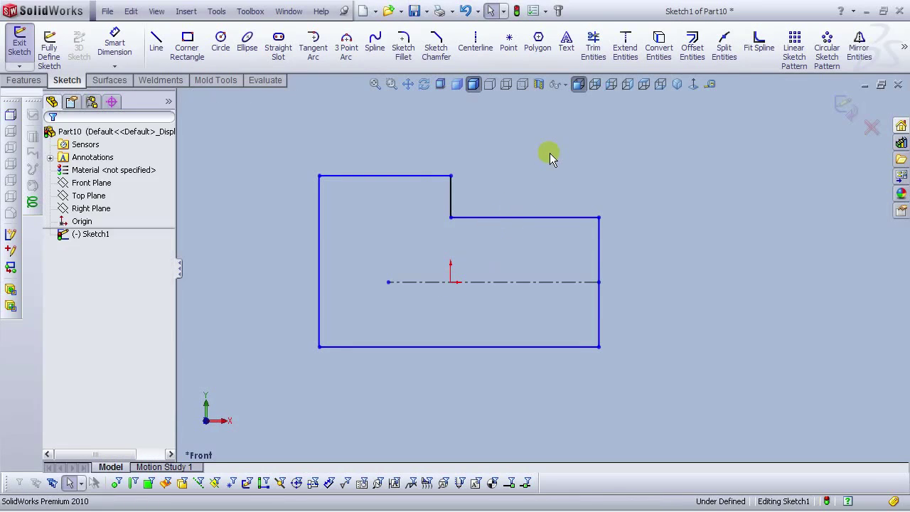
# Step: Dimension the profile's right vertical edge as 73.5 mm
pyautogui.click(115, 39)
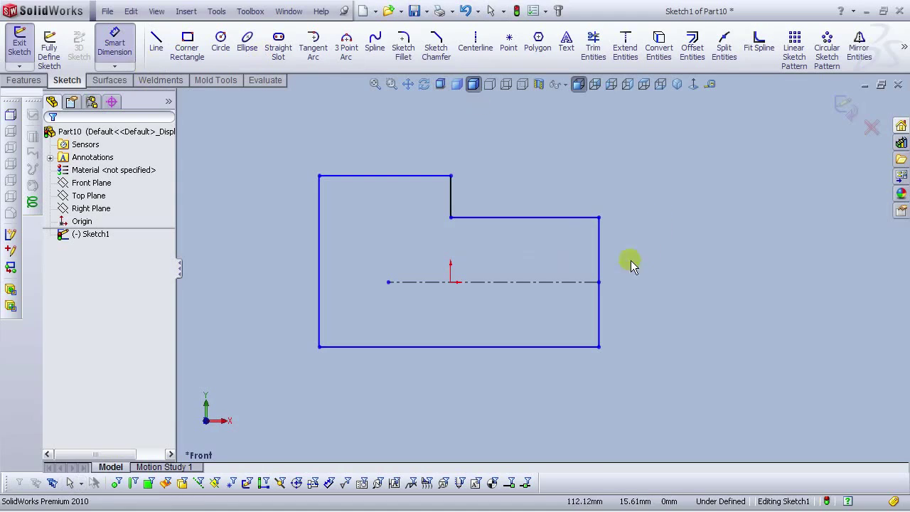
pyautogui.click(599, 265)
pyautogui.click(645, 293)
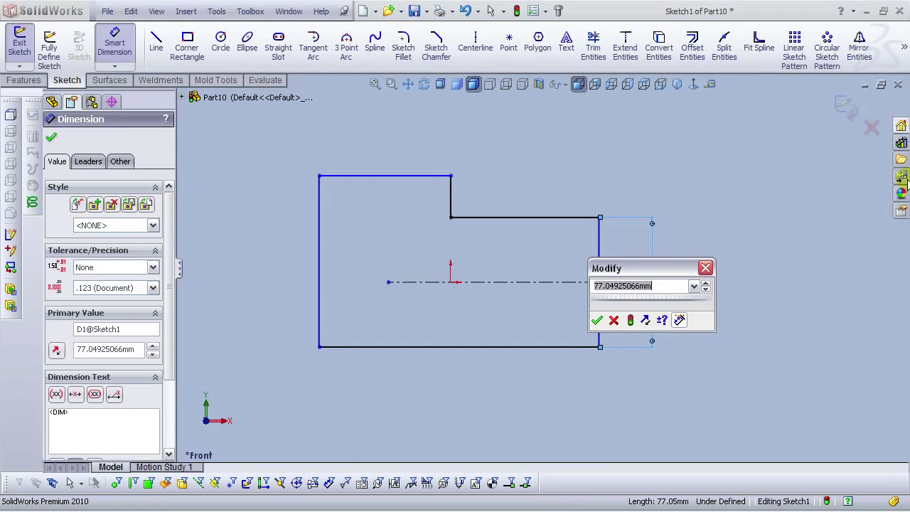
pyautogui.write('73.5')
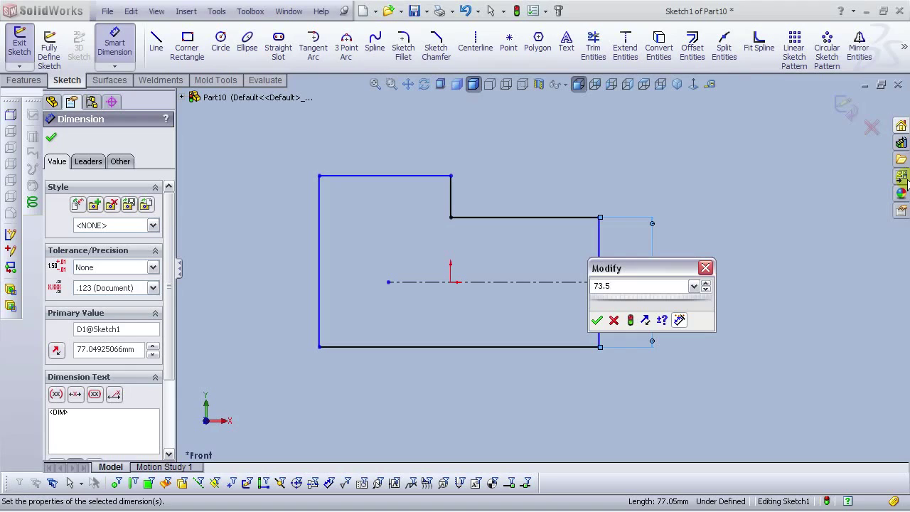
pyautogui.press('Return')
pyautogui.click(587, 123)
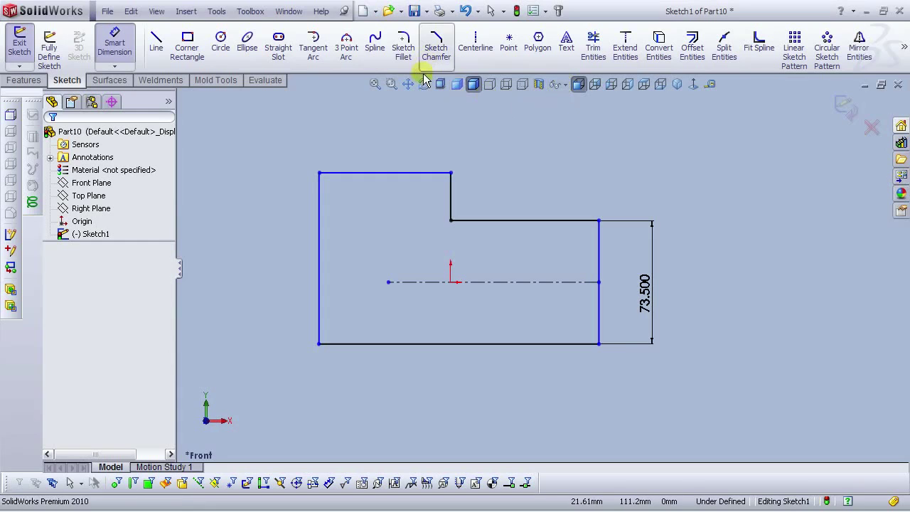
# Step: Dimension the short vertical edge of the notch as 38 mm
pyautogui.click(455, 205)
pyautogui.click(490, 202)
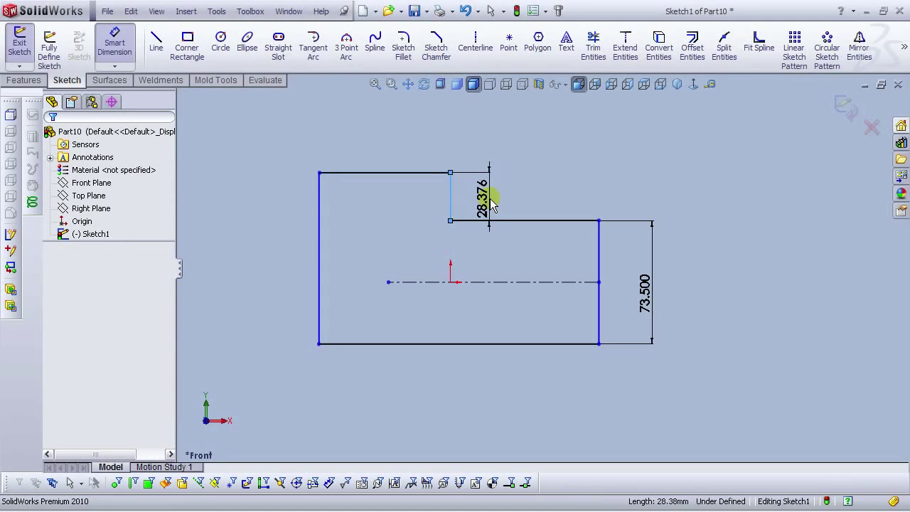
pyautogui.write('38')
pyautogui.press('Return')
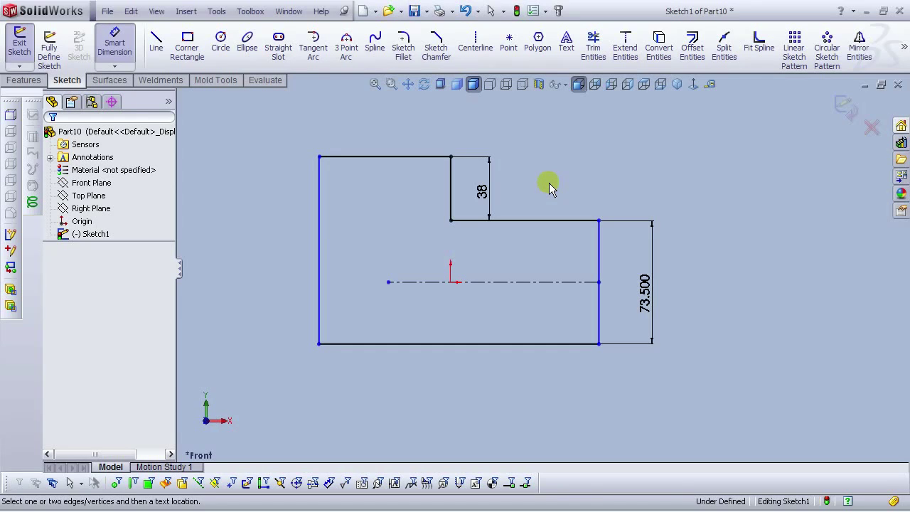
# Step: Dimension the profile's top horizontal edge as 101.5 mm
pyautogui.click(404, 156)
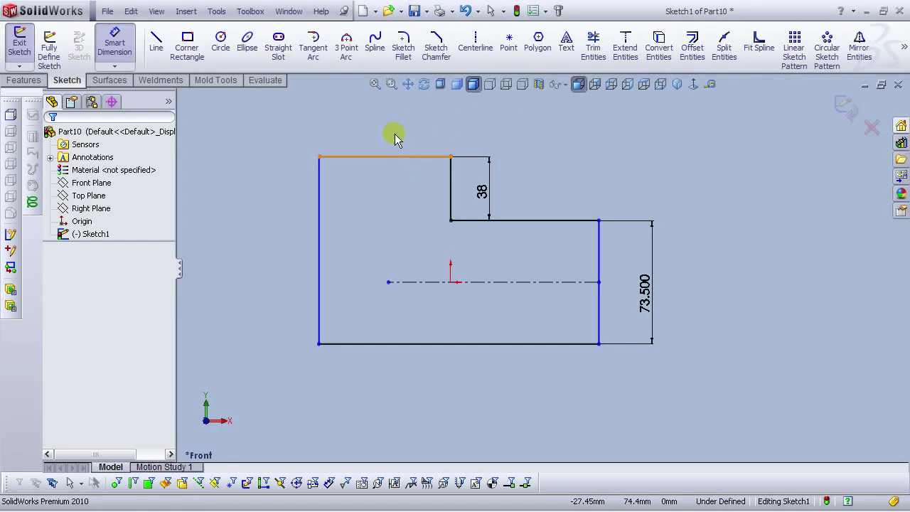
pyautogui.click(396, 139)
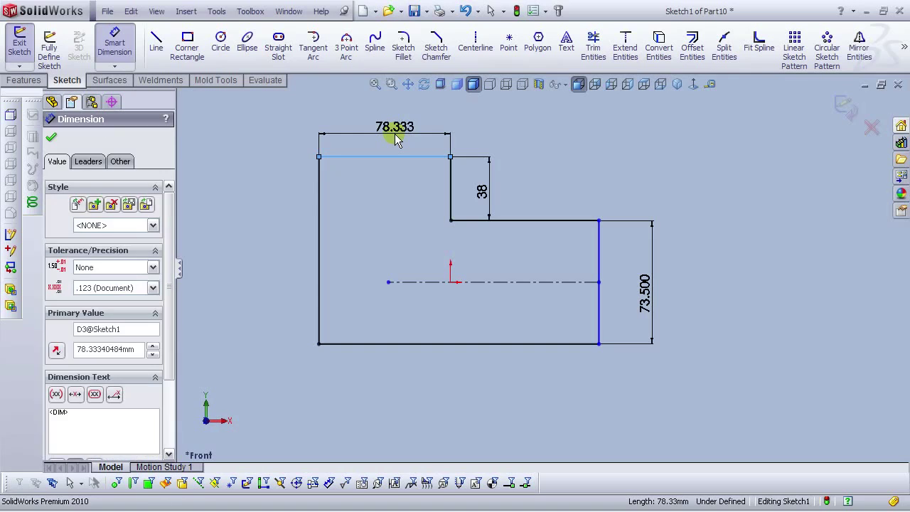
pyautogui.write('101.5')
pyautogui.press('Return')
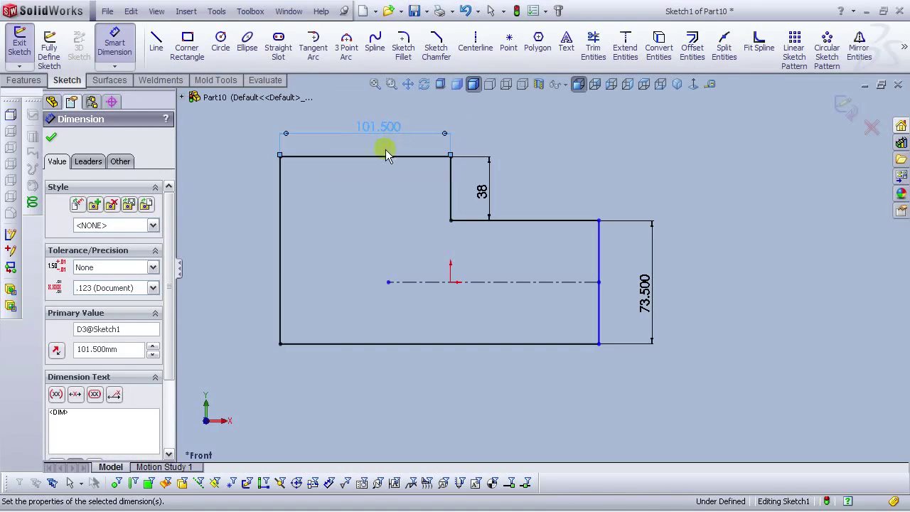
# Step: Dimension the profile's full-length bottom edge as 178 mm
pyautogui.scroll(-1, 562, 267)
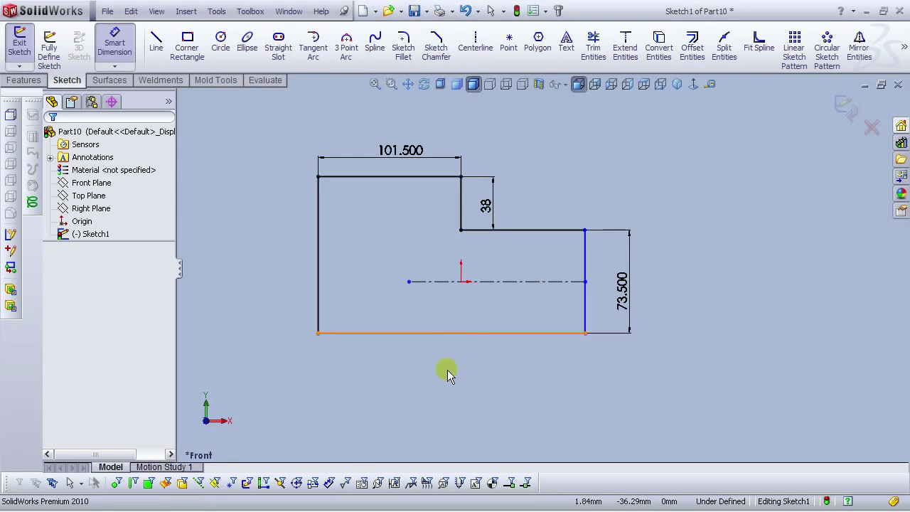
pyautogui.click(448, 333)
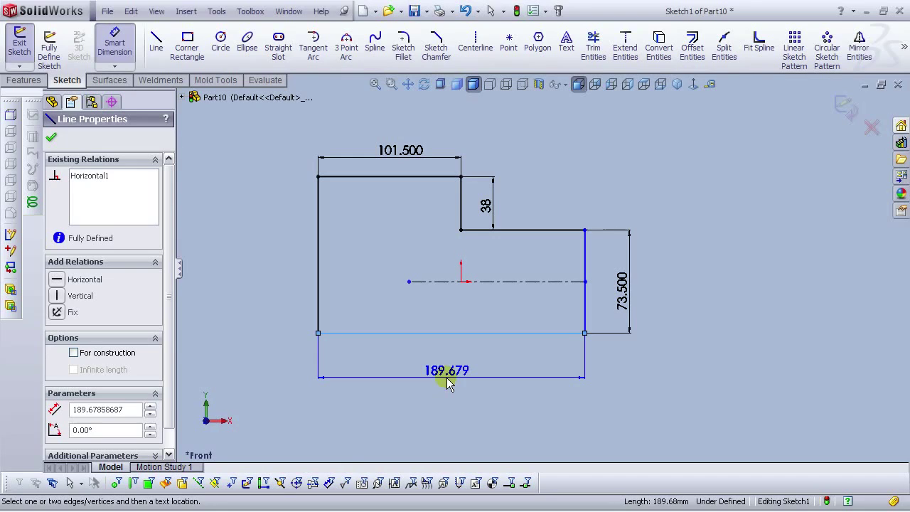
pyautogui.click(446, 382)
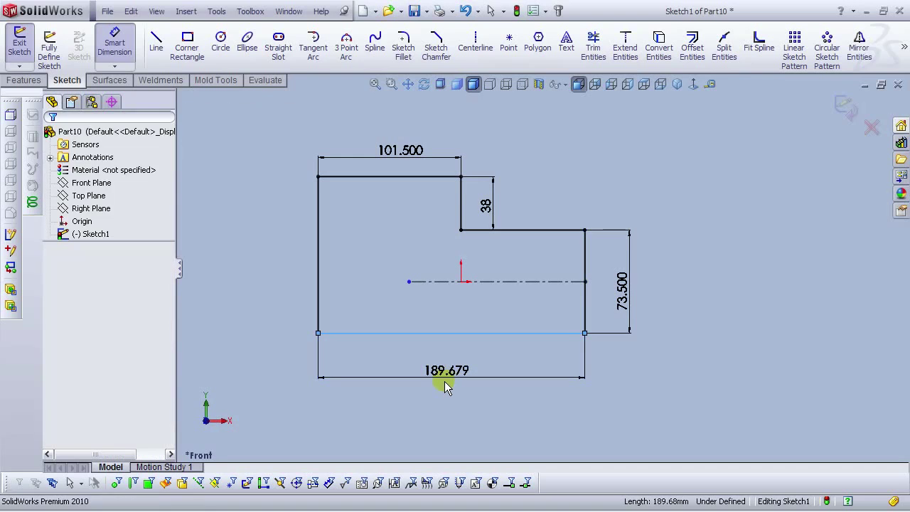
pyautogui.write('178')
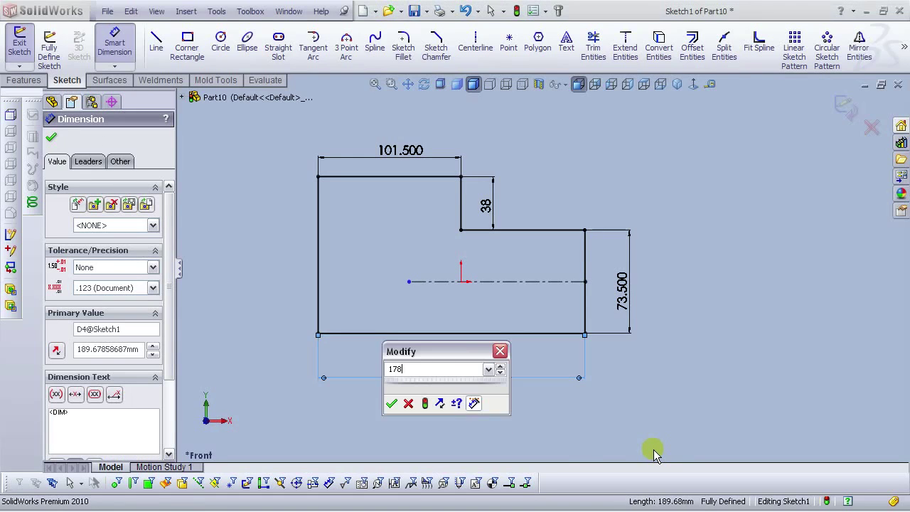
pyautogui.press('Return')
pyautogui.click(653, 450)
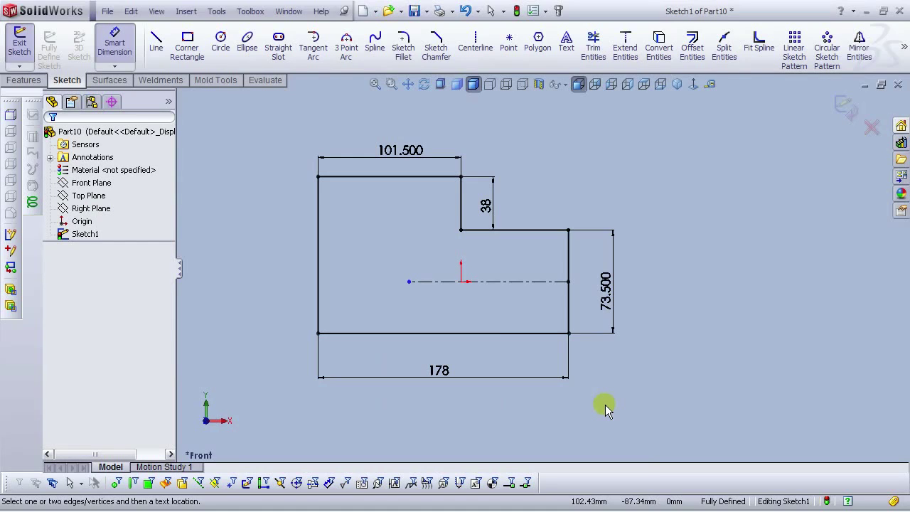
# Step: Extrude the L-shaped profile as a blind boss 114.5 mm deep
pyautogui.click(21, 80)
pyautogui.click(120, 46)
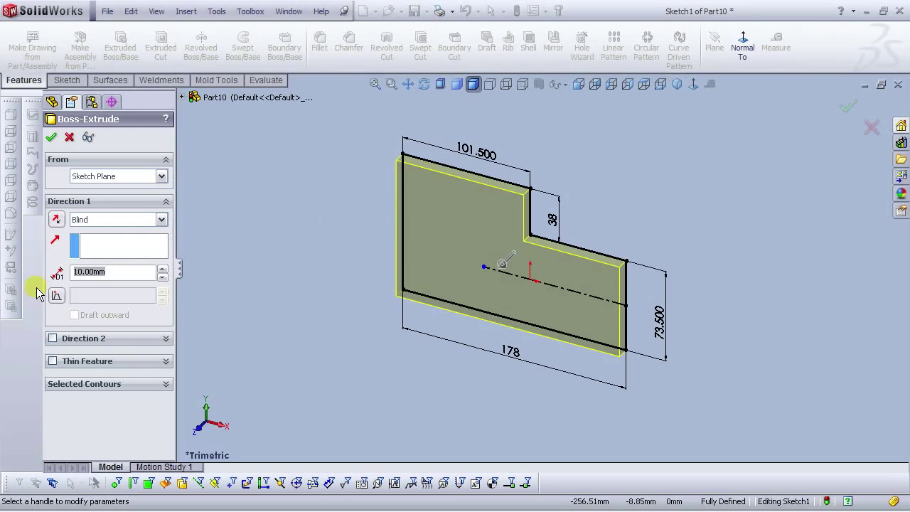
pyautogui.write('114.5')
pyautogui.press('Return')
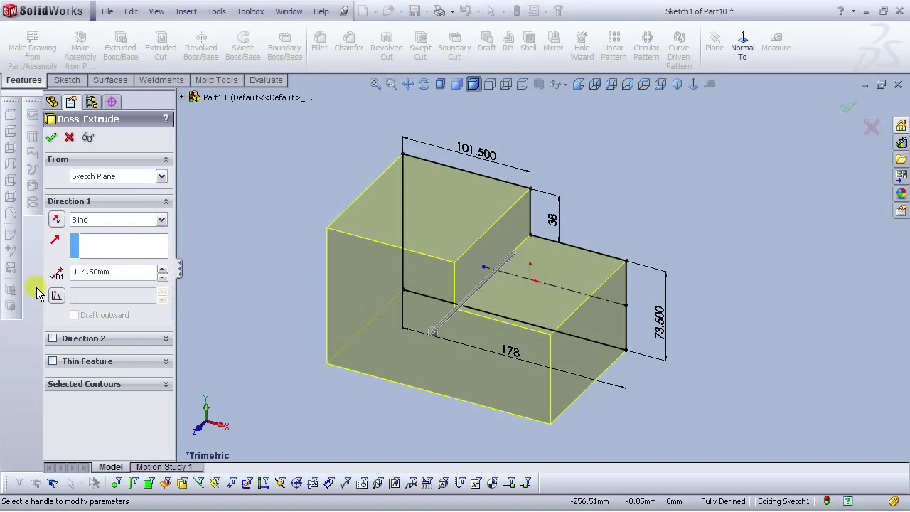
pyautogui.click(51, 136)
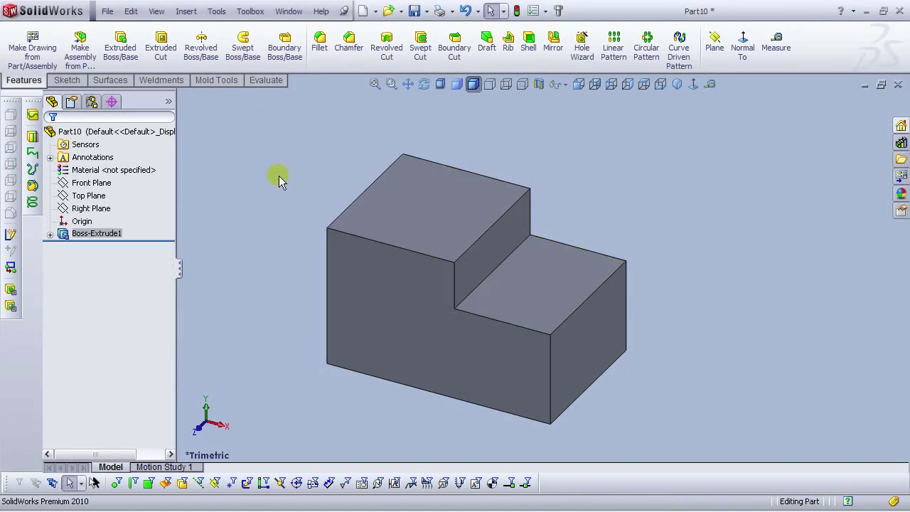
# Step: On the higher top face, sketch a corner rectangle about 19 mm wide outside the block, spanning the full edge opposite the step
pyautogui.moveTo(382, 189); pyautogui.dragTo(479, 302, button='middle')
pyautogui.moveTo(590, 321); pyautogui.dragTo(478, 235, button='middle')
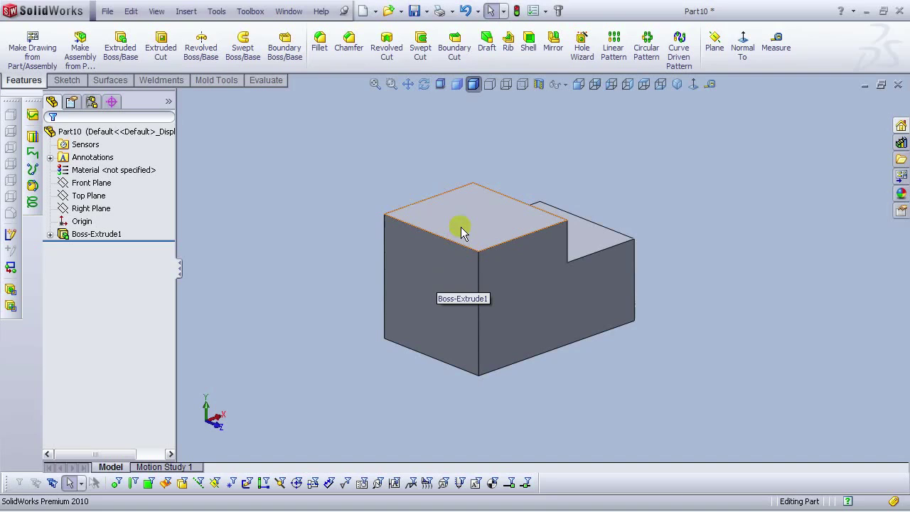
pyautogui.click(461, 227)
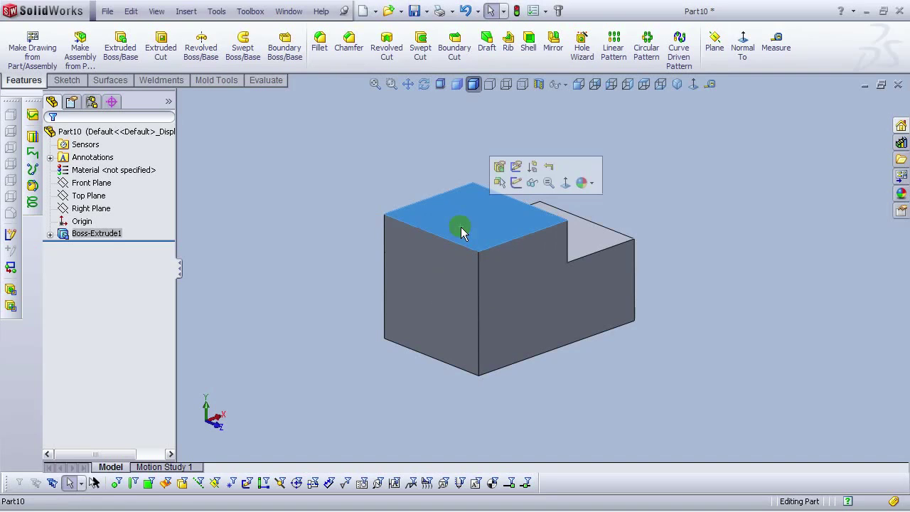
pyautogui.click(515, 185)
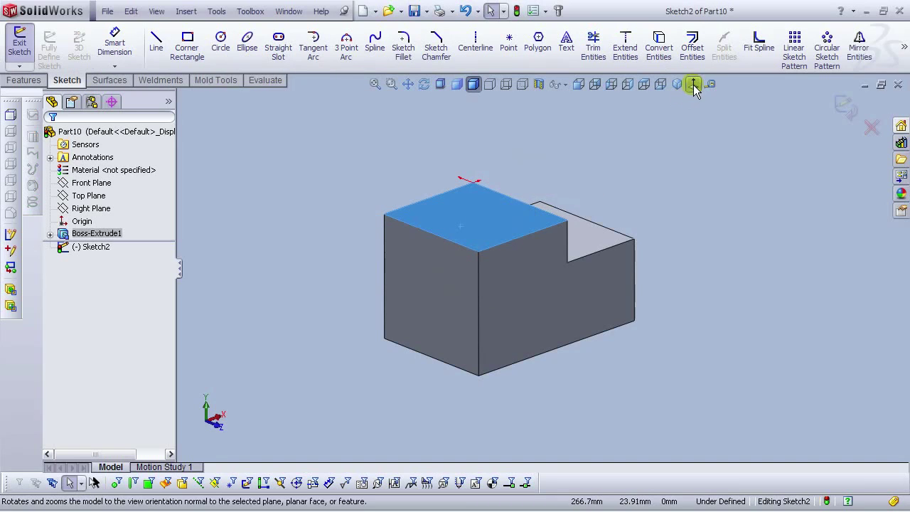
pyautogui.click(694, 85)
pyautogui.click(270, 152)
pyautogui.scroll(1, 549, 332)
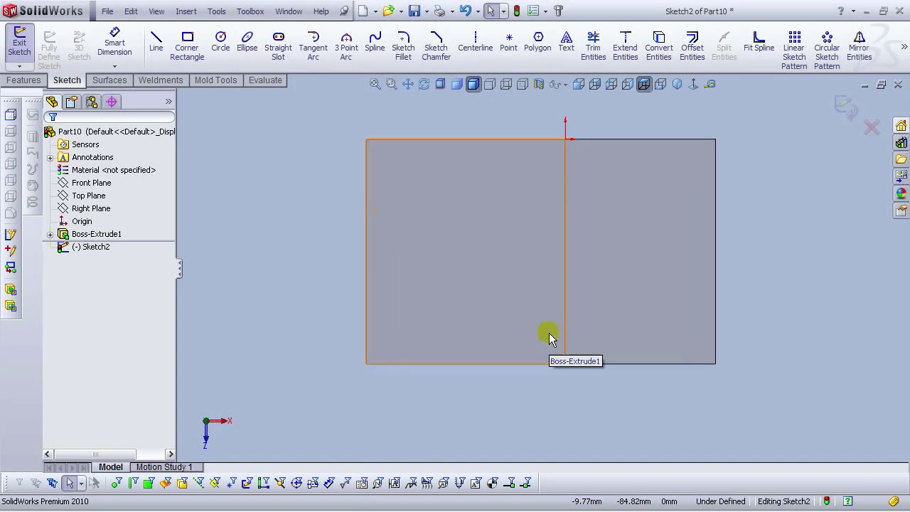
pyautogui.click(187, 43)
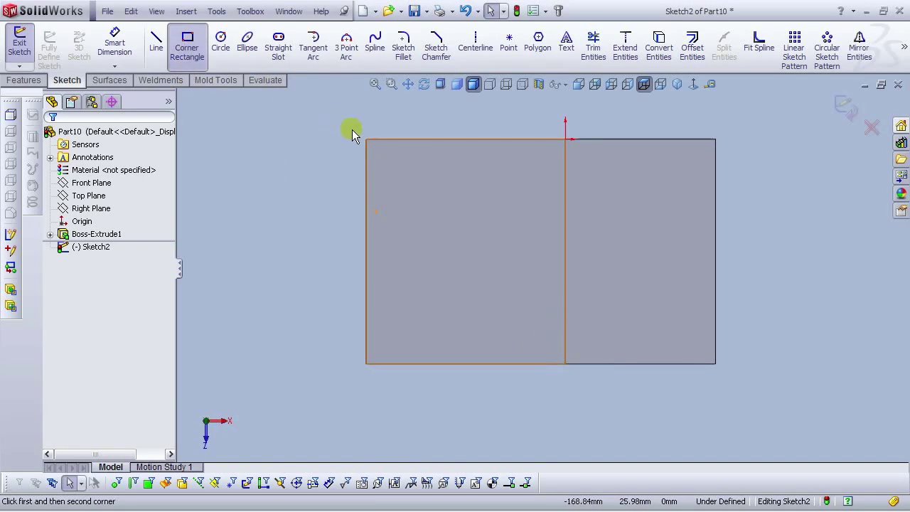
pyautogui.click(366, 140)
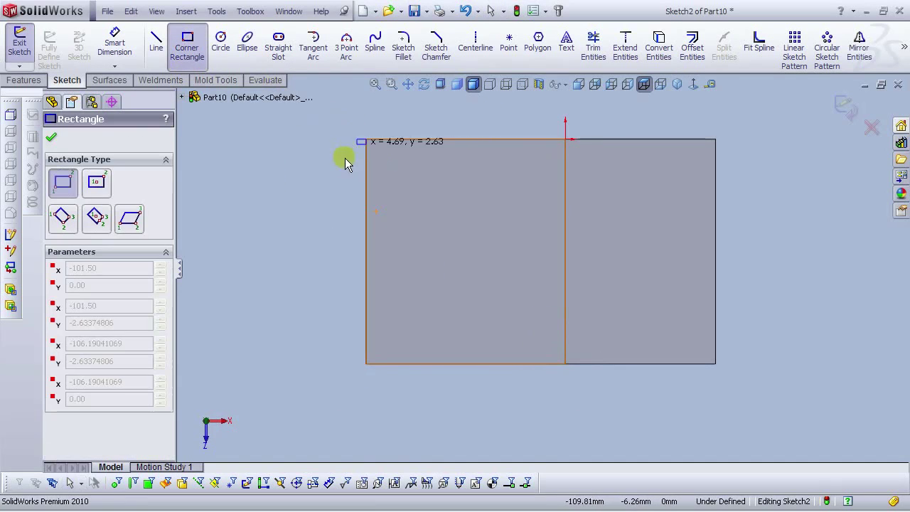
pyautogui.click(329, 364)
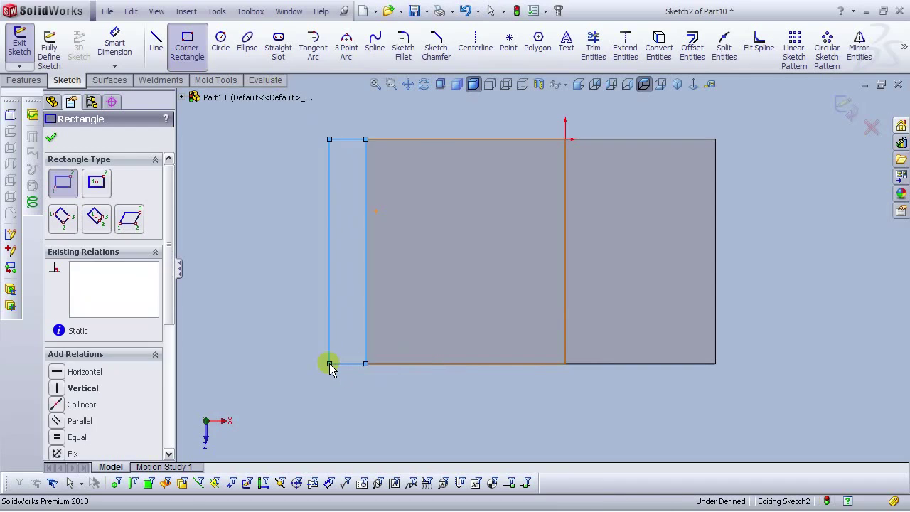
# Step: Dimension the rectangle's short side as 37.75 mm
pyautogui.click(115, 42)
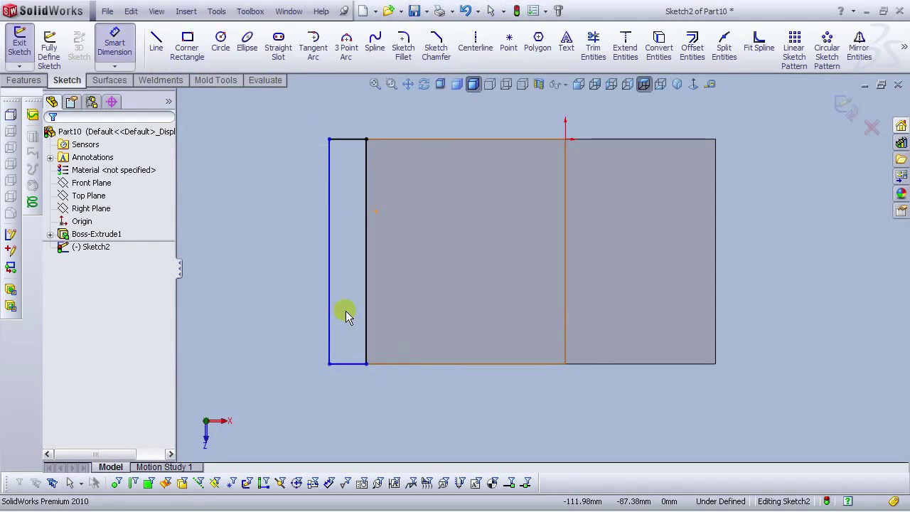
pyautogui.click(348, 364)
pyautogui.click(346, 402)
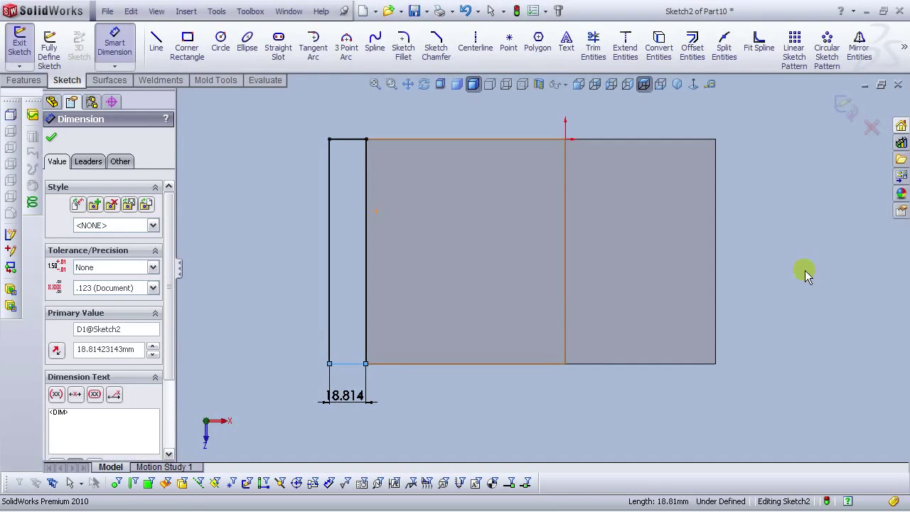
pyautogui.write('37.75')
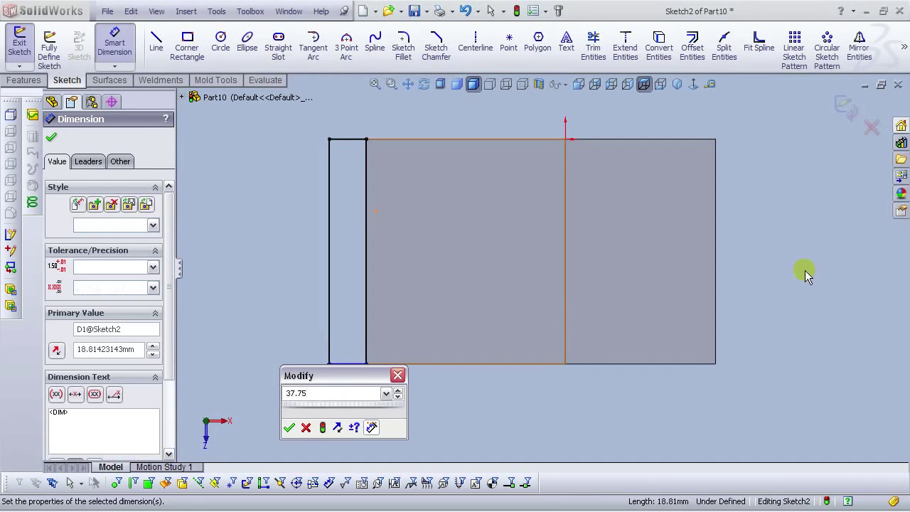
pyautogui.press('Return')
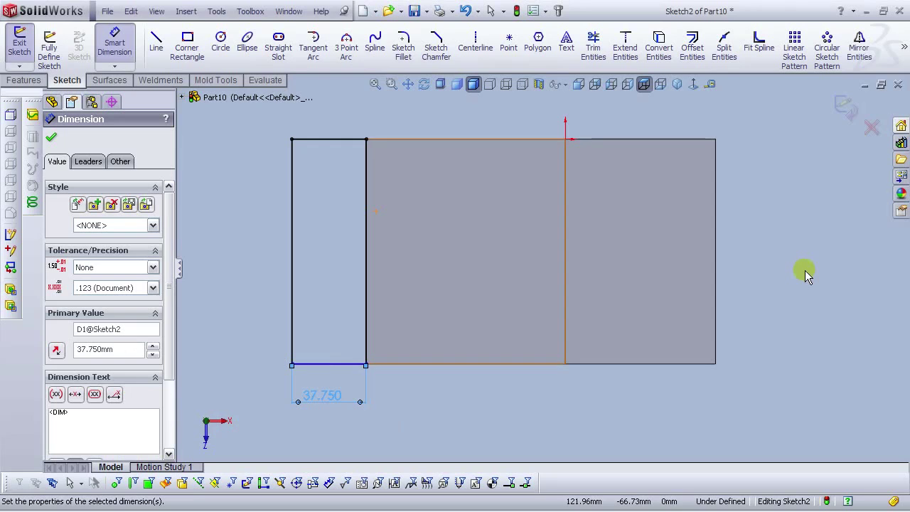
pyautogui.click(472, 390)
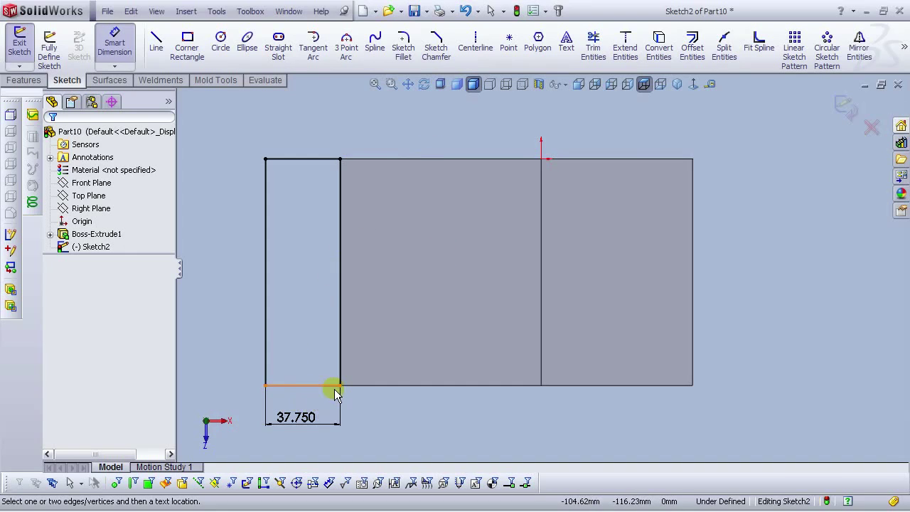
pyautogui.press('Escape')
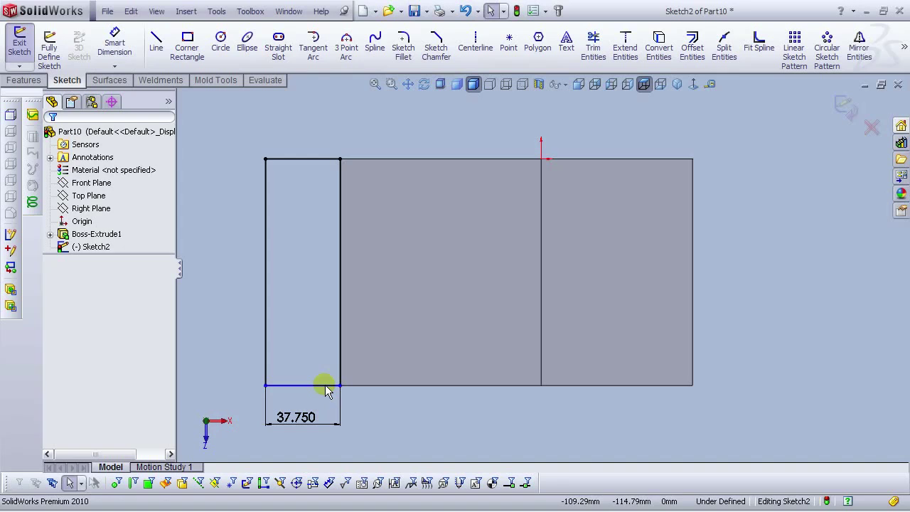
# Step: Make the rectangle's lower short side collinear with the adjoining lower edge of the block
pyautogui.keyDown('ctrl'); pyautogui.click(351, 386); pyautogui.keyUp('ctrl')
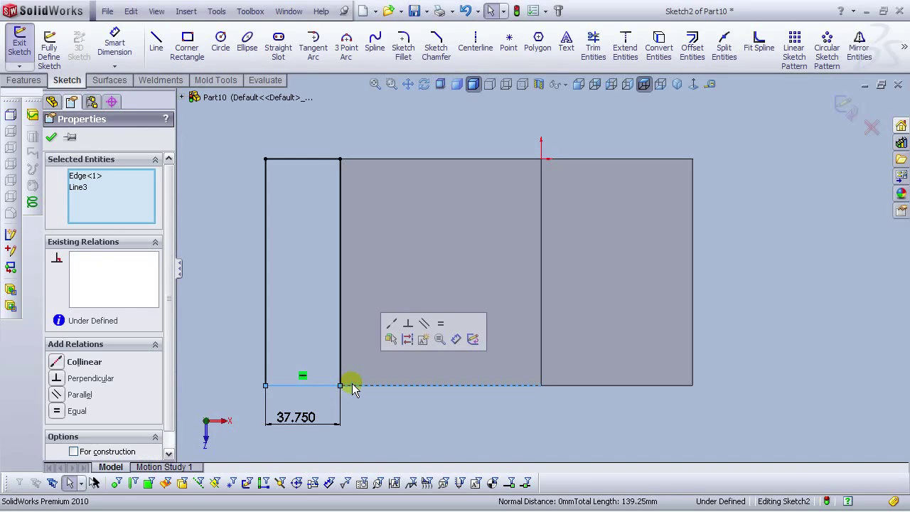
pyautogui.click(386, 325)
pyautogui.click(381, 409)
pyautogui.scroll(2, 356, 206)
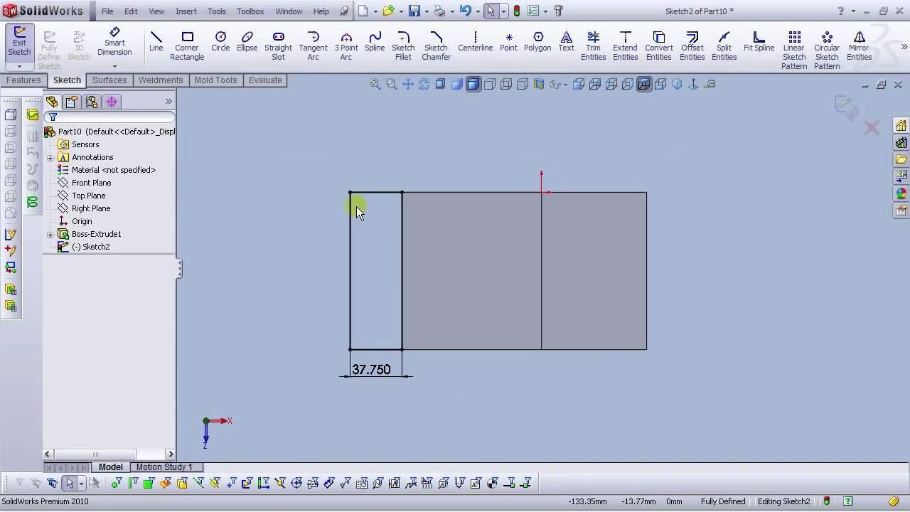
# Step: Start a boss extrusion of the rectangle, reverse it downward alongside the block and turn off merging of the result
pyautogui.click(24, 80)
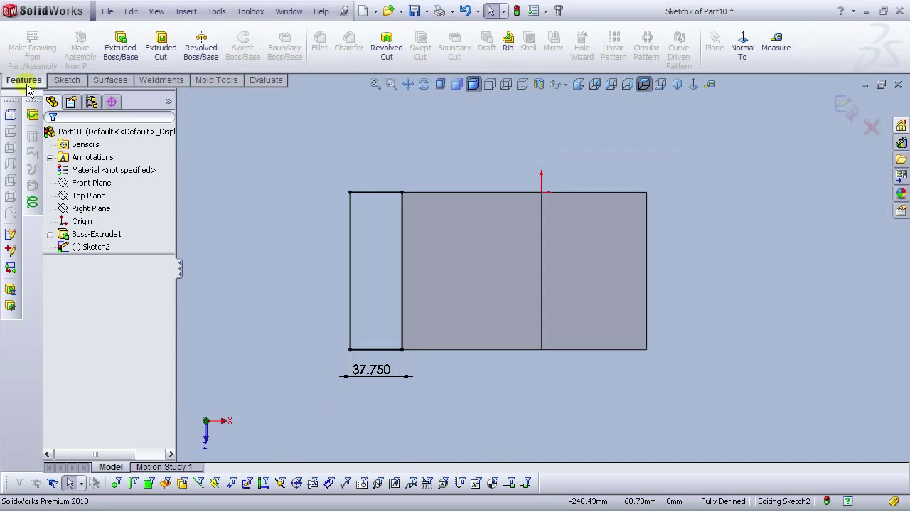
pyautogui.click(128, 57)
pyautogui.moveTo(442, 365); pyautogui.dragTo(122, 250, button='middle')
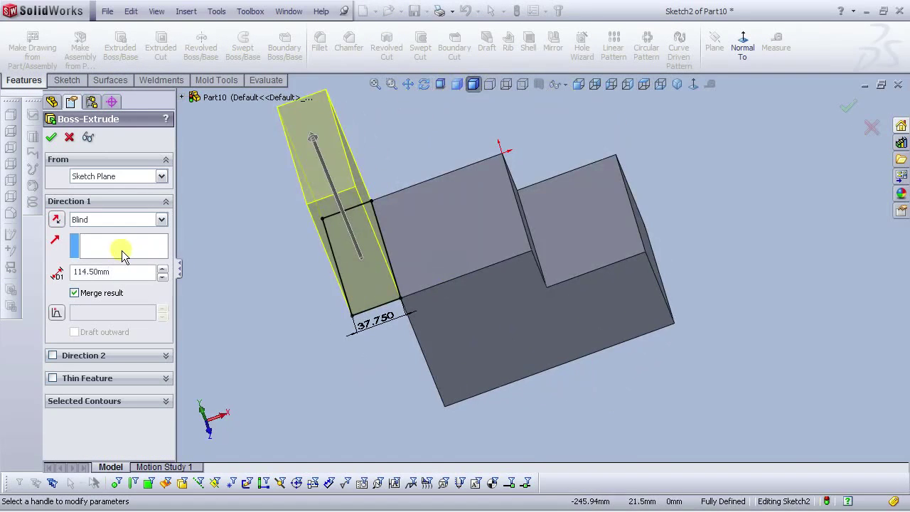
pyautogui.click(56, 219)
pyautogui.moveTo(408, 359); pyautogui.dragTo(433, 281, button='middle')
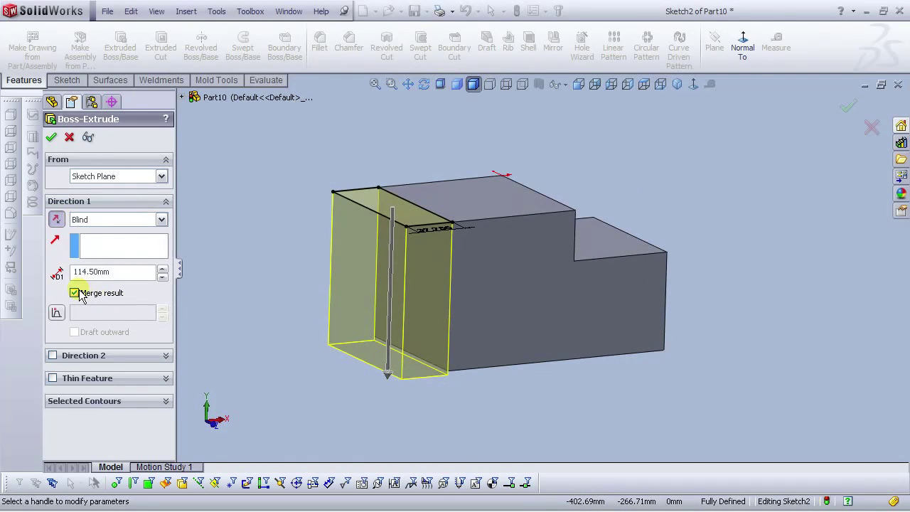
pyautogui.scroll(-3, 408, 392)
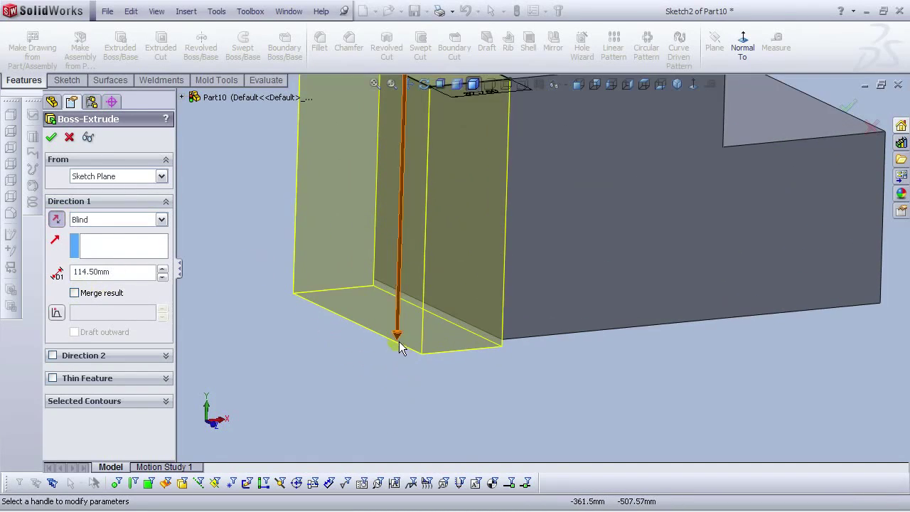
# Step: Set the extrusion's end condition to Up To Surface, using the block's bottom face, and create the separate body
pyautogui.click(121, 219)
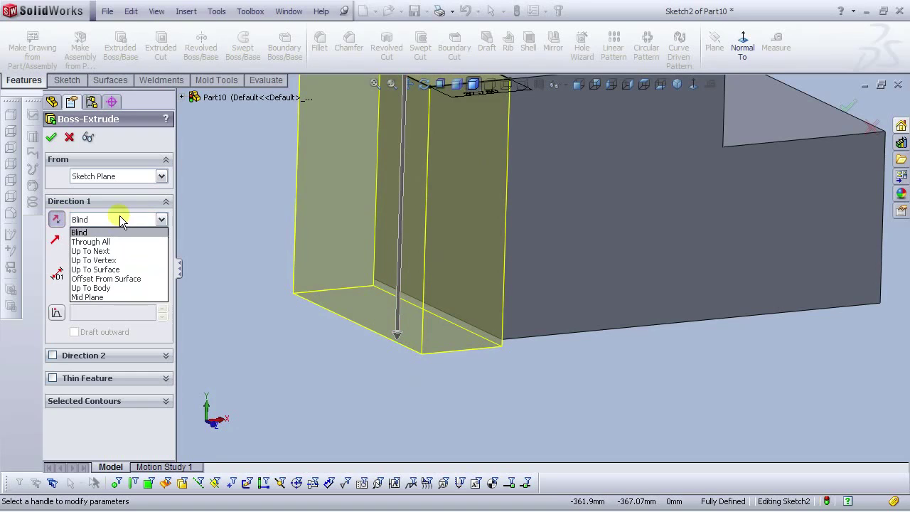
pyautogui.click(106, 269)
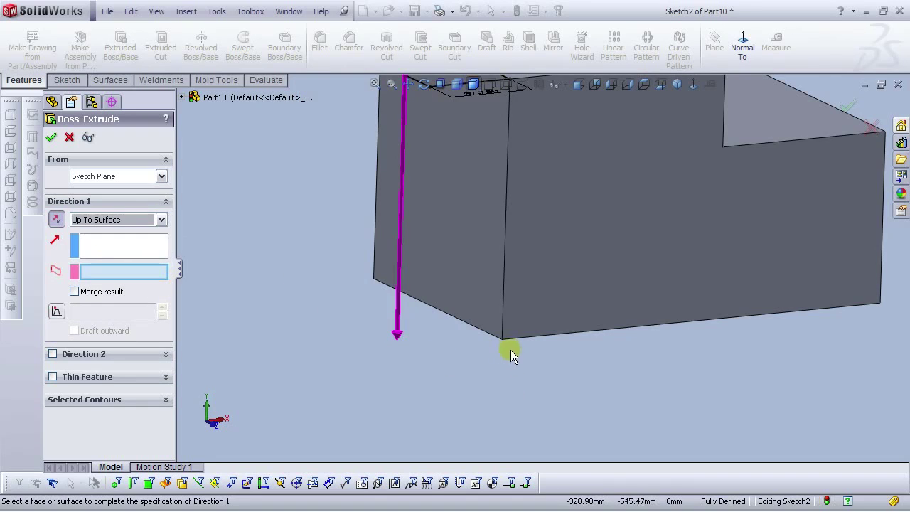
pyautogui.moveTo(509, 356); pyautogui.dragTo(515, 273, button='middle')
pyautogui.click(502, 371)
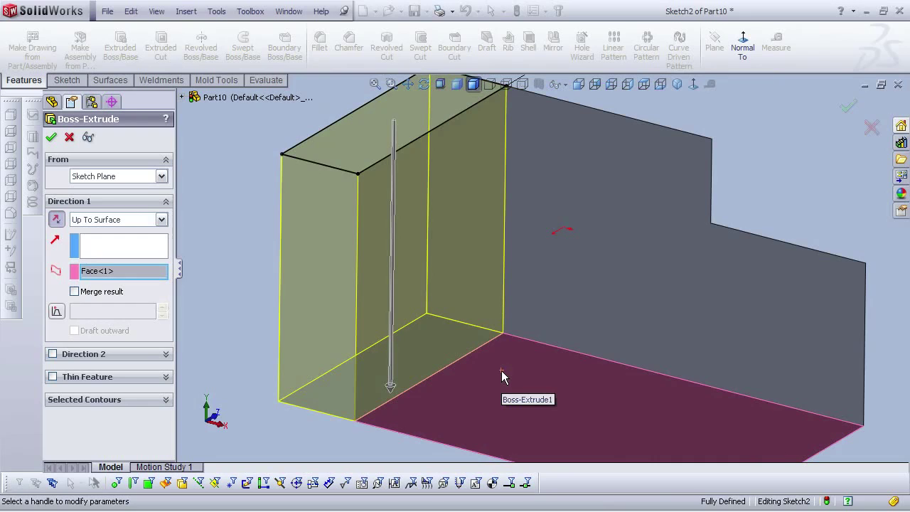
pyautogui.rightClick(501, 370)
pyautogui.scroll(4, 547, 246)
pyautogui.moveTo(550, 227); pyautogui.dragTo(522, 315, button='middle')
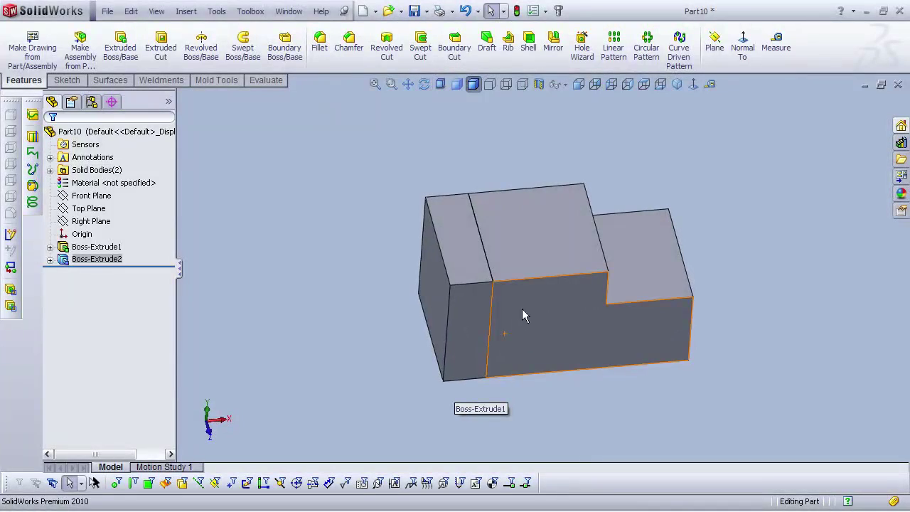
pyautogui.moveTo(624, 301); pyautogui.dragTo(446, 293, button='middle')
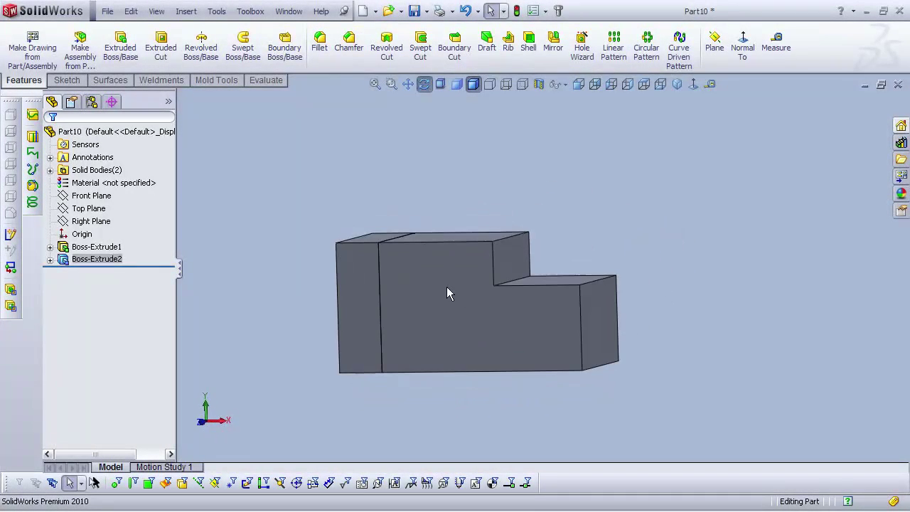
# Step: Open a sketch on the upper top face of the L-shaped block and view it face-on
pyautogui.moveTo(522, 246)
pyautogui.mouseDown(button='middle')
pyautogui.moveTo(518, 310)
pyautogui.moveTo(416, 244)
pyautogui.mouseUp(button='middle')
pyautogui.click(470, 253)
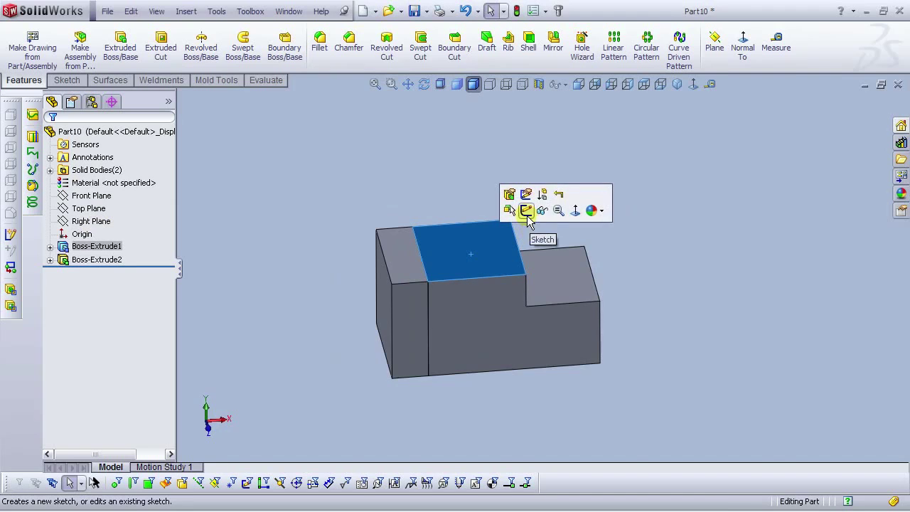
pyautogui.click(526, 210)
pyautogui.click(694, 85)
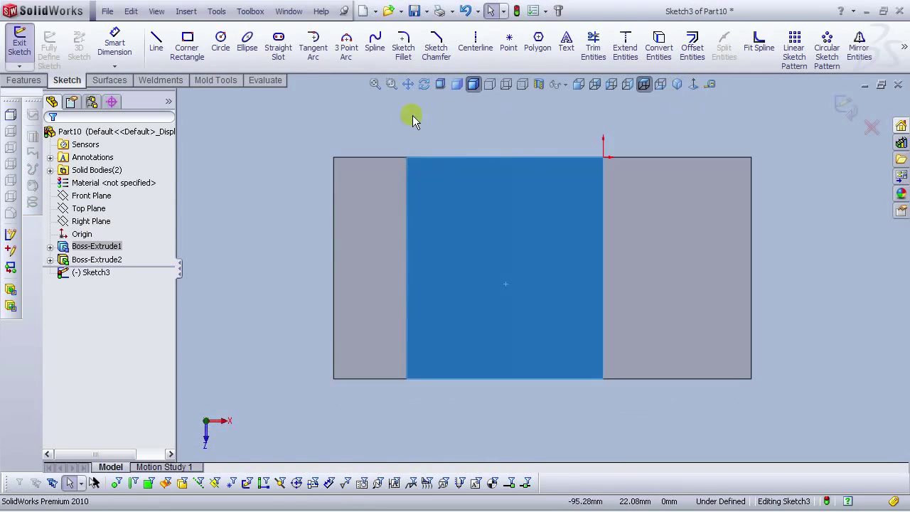
pyautogui.click(263, 175)
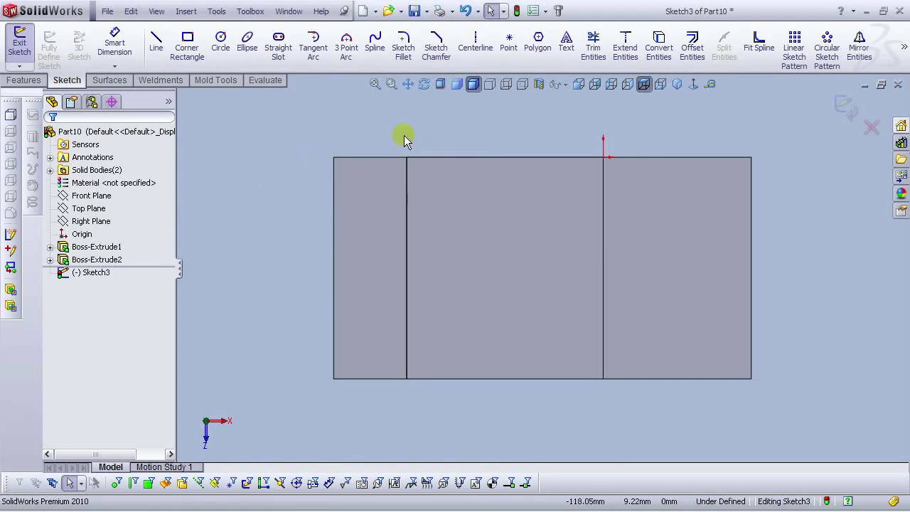
# Step: Draw a horizontal centerline from the midpoint of the edge shared with the side block to beyond the L-shaped block's far end
pyautogui.click(475, 44)
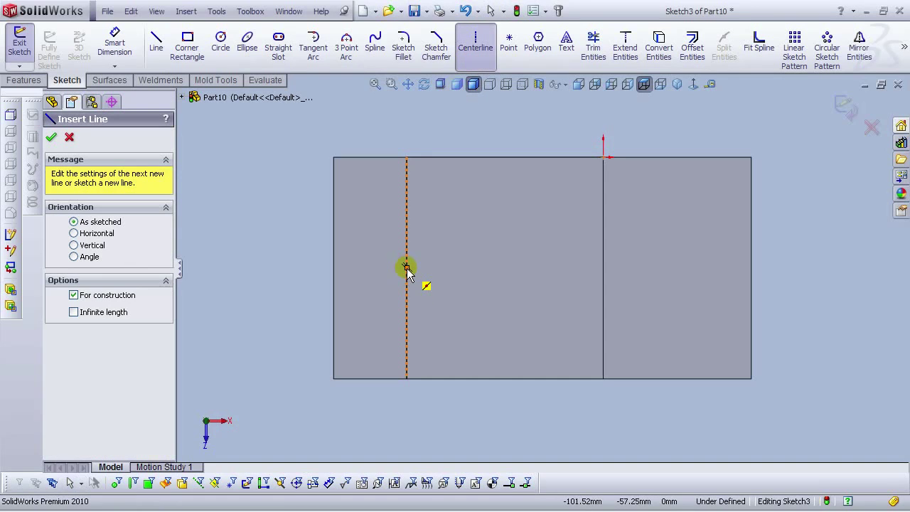
pyautogui.click(407, 267)
pyautogui.click(780, 269)
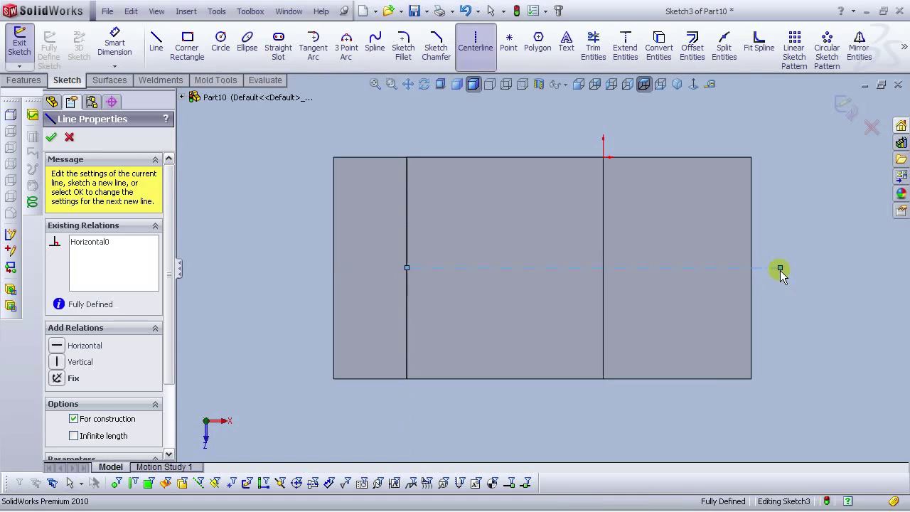
pyautogui.rightClick(780, 268)
pyautogui.click(807, 229)
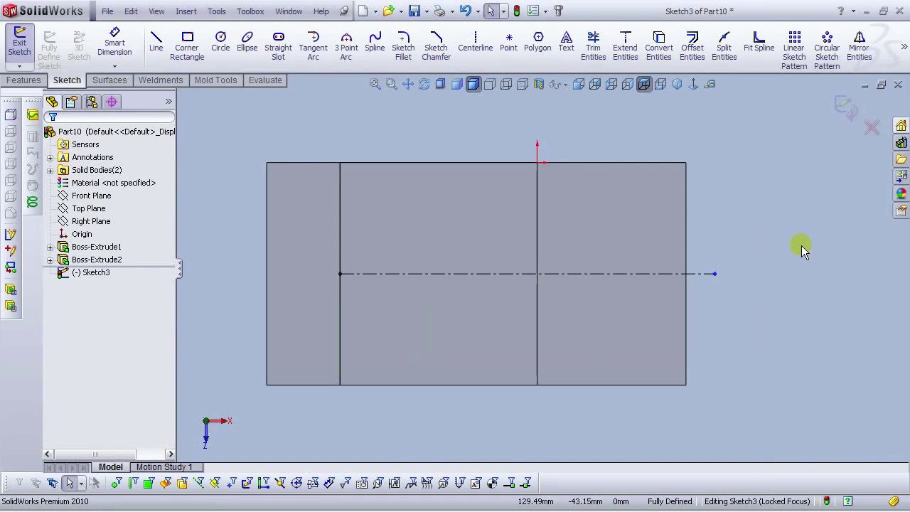
# Step: Sketch a rectangle about 33 mm wide across the centerline, from the shared edge to the L-shaped block's far edge
pyautogui.click(184, 58)
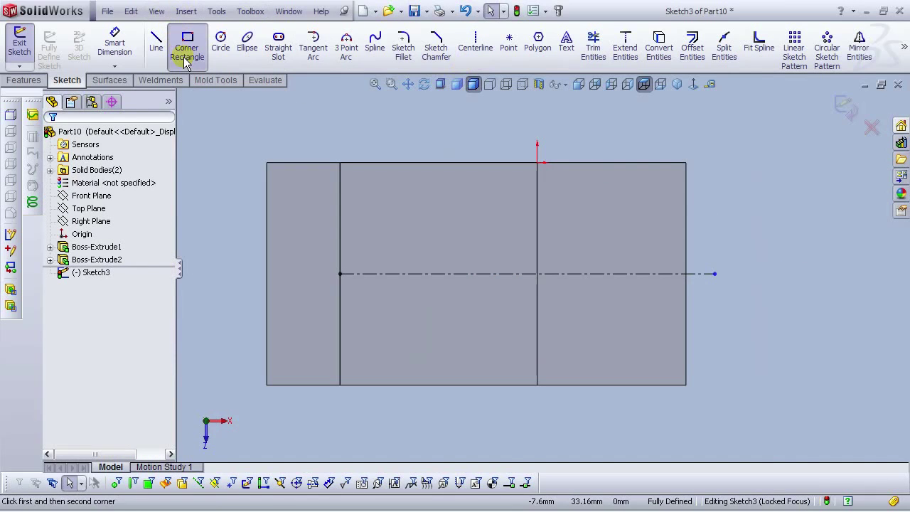
pyautogui.click(340, 237)
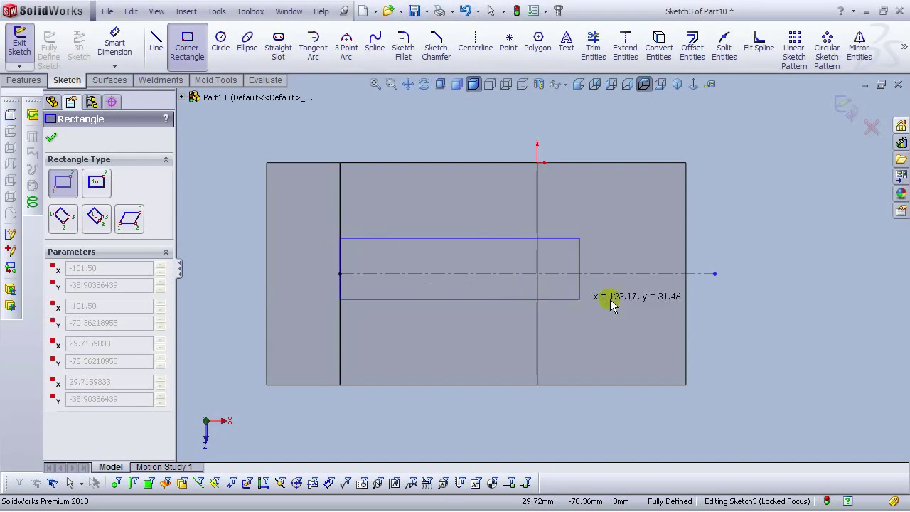
pyautogui.click(686, 302)
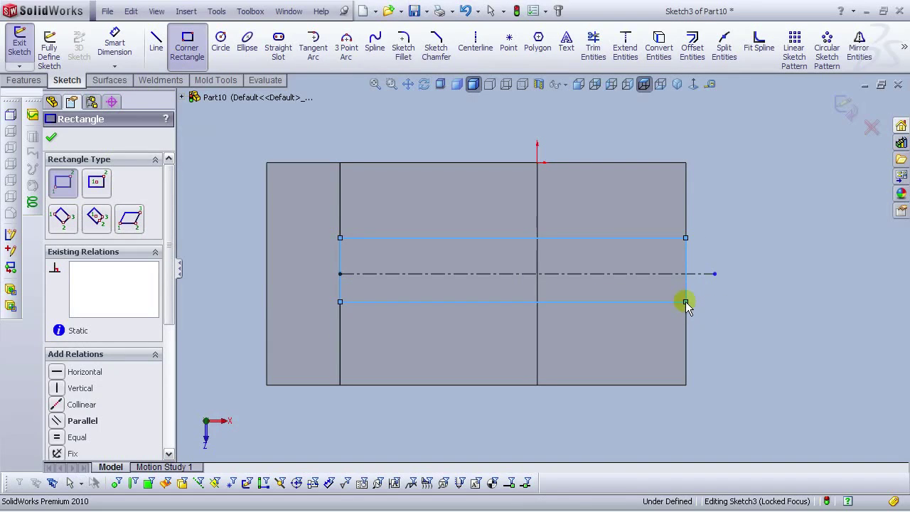
# Step: Dimension the rectangle's short side at the block's far edge as 51 mm
pyautogui.click(114, 41)
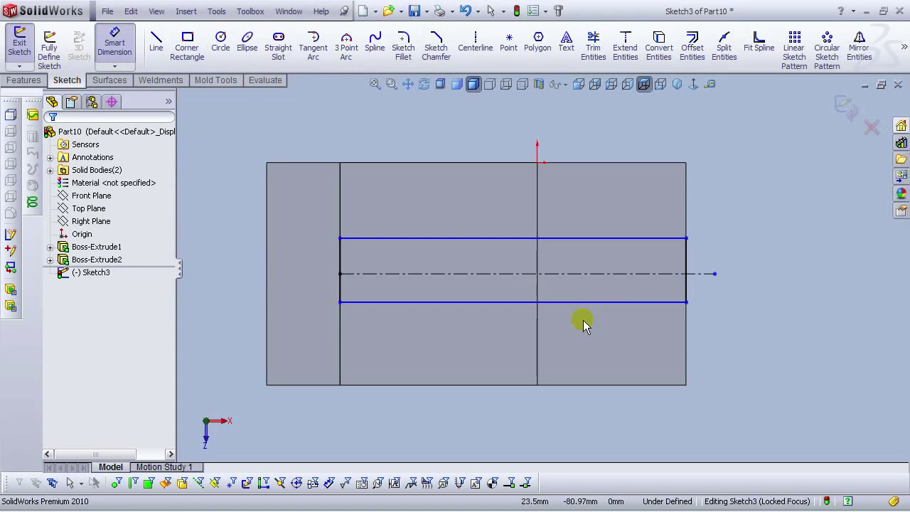
pyautogui.click(686, 284)
pyautogui.click(766, 278)
pyautogui.write('51')
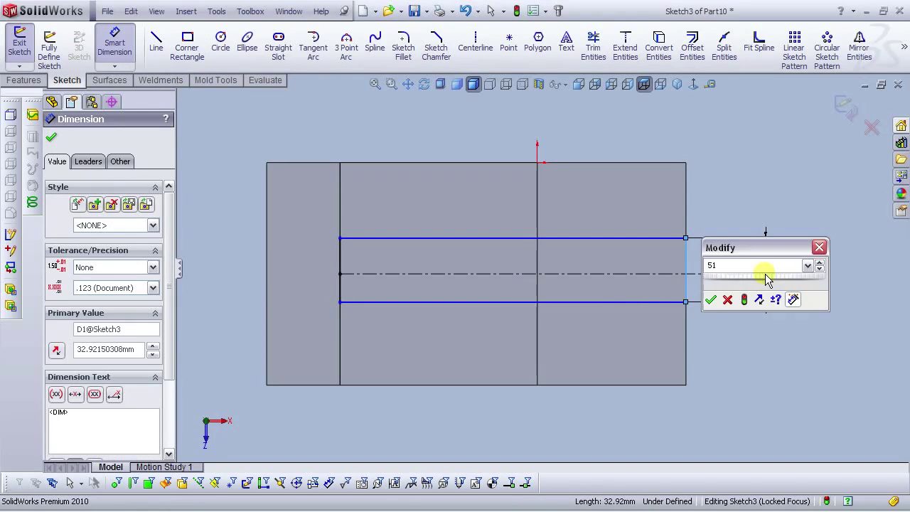
pyautogui.press('Return')
pyautogui.click(721, 159)
pyautogui.scroll(-2, 377, 277)
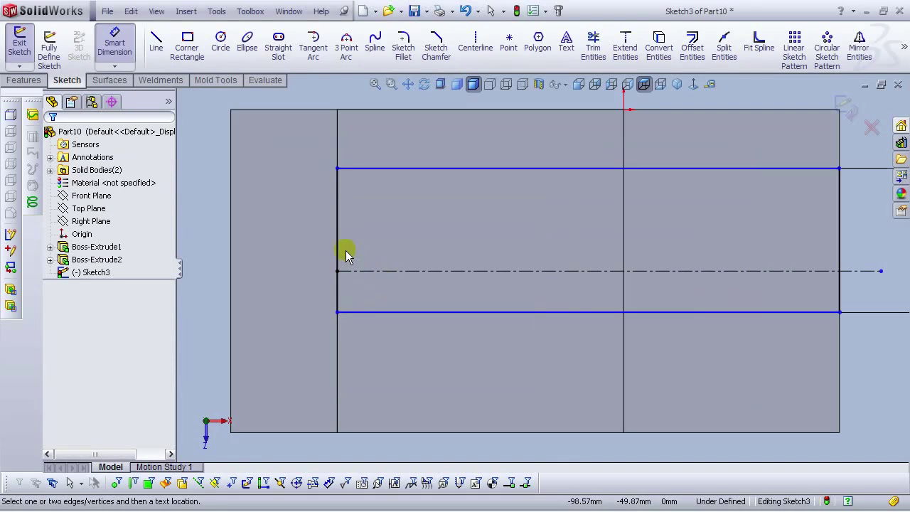
pyautogui.press('Escape')
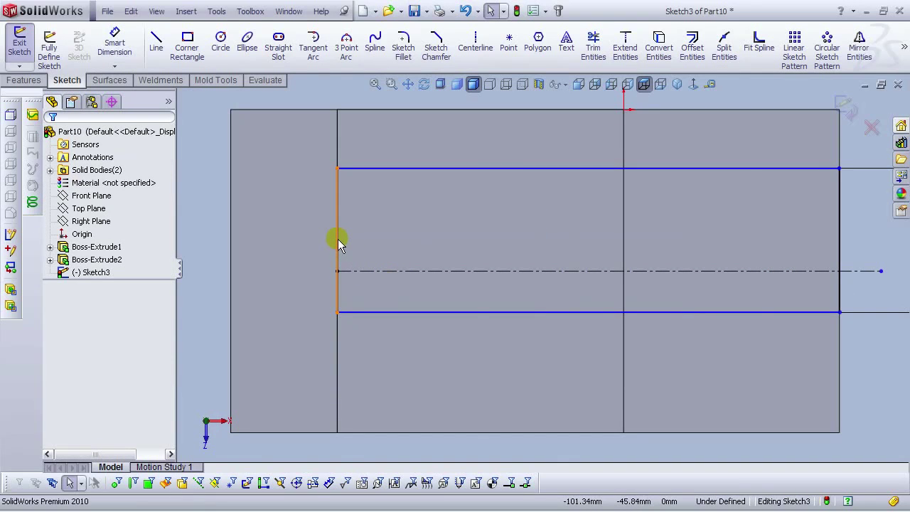
# Step: Center the rectangle by making the midpoint of its short side on the shared edge coincident with the centerline's start point
pyautogui.click(337, 239)
pyautogui.rightClick(338, 239)
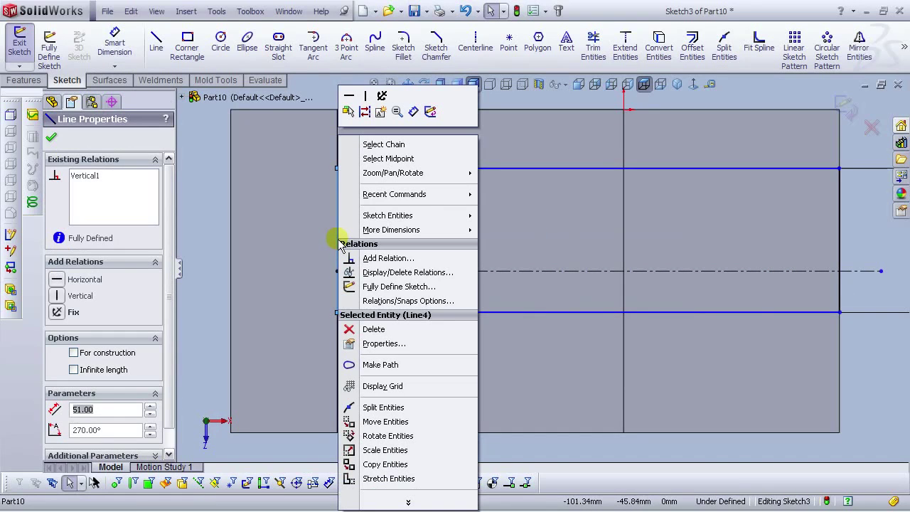
pyautogui.click(415, 159)
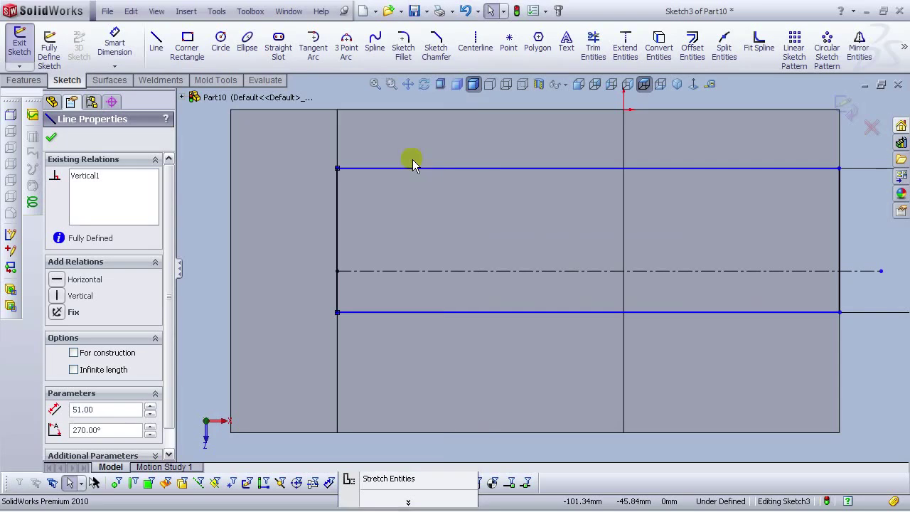
pyautogui.keyDown('ctrl'); pyautogui.click(337, 272); pyautogui.keyUp('ctrl')
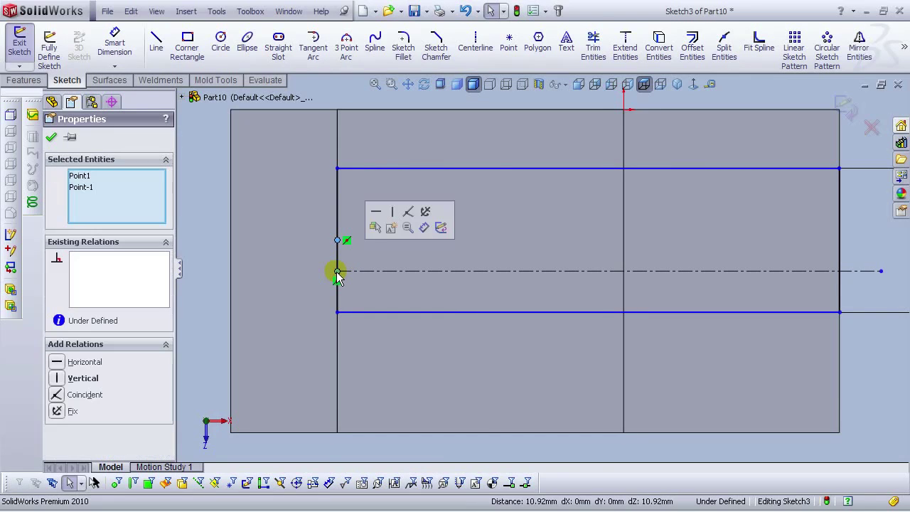
pyautogui.click(408, 213)
pyautogui.scroll(3, 565, 337)
pyautogui.click(847, 370)
pyautogui.scroll(2, 762, 354)
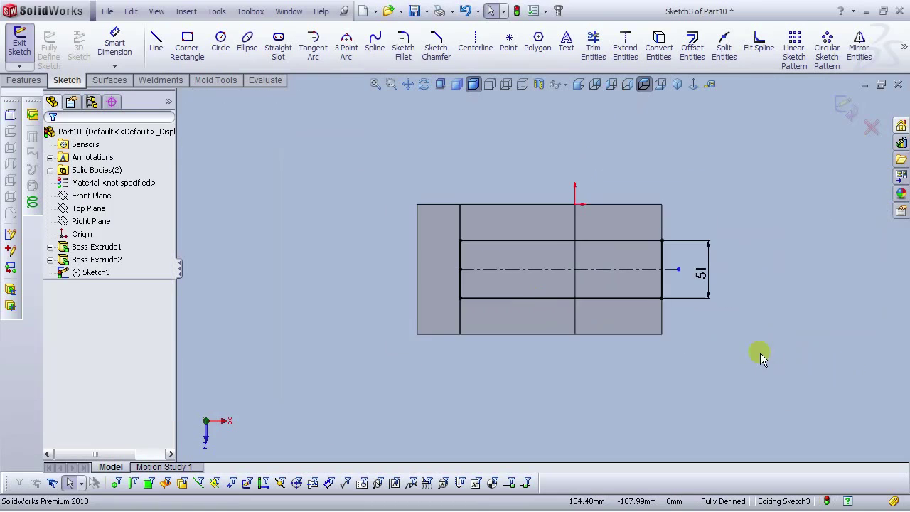
# Step: Start an extruded cut of the rectangle with the end condition Through All
pyautogui.scroll(-2, 725, 255)
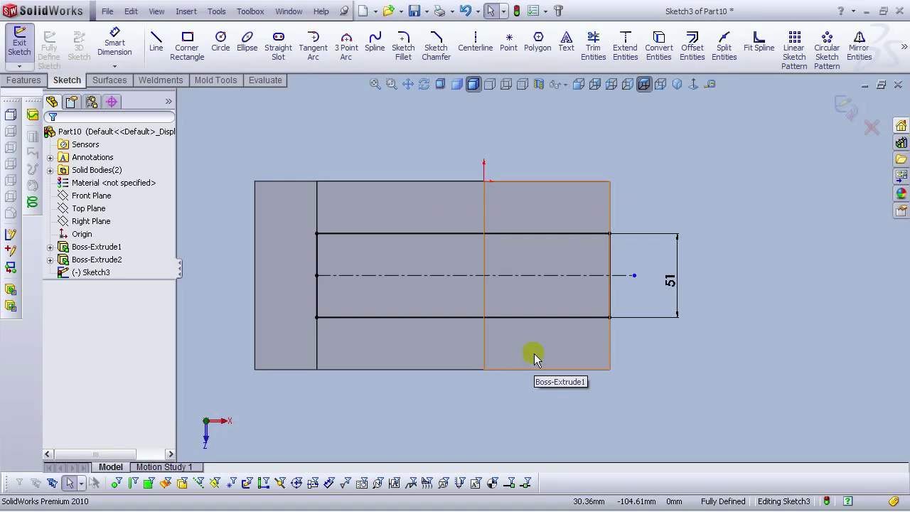
pyautogui.scroll(1, 498, 341)
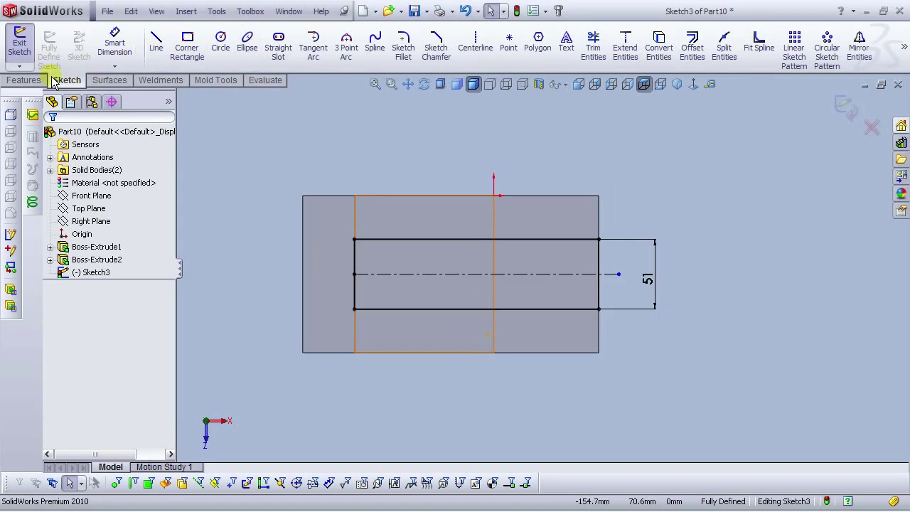
pyautogui.click(24, 81)
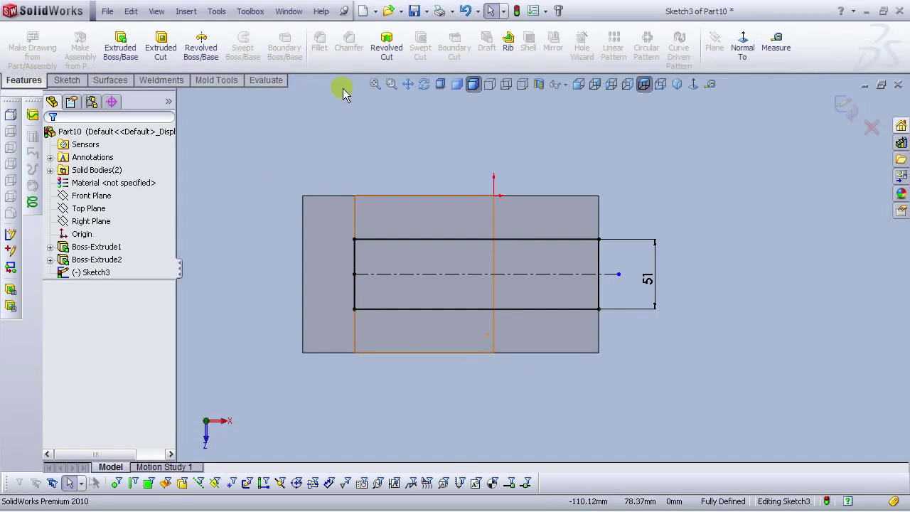
pyautogui.click(161, 48)
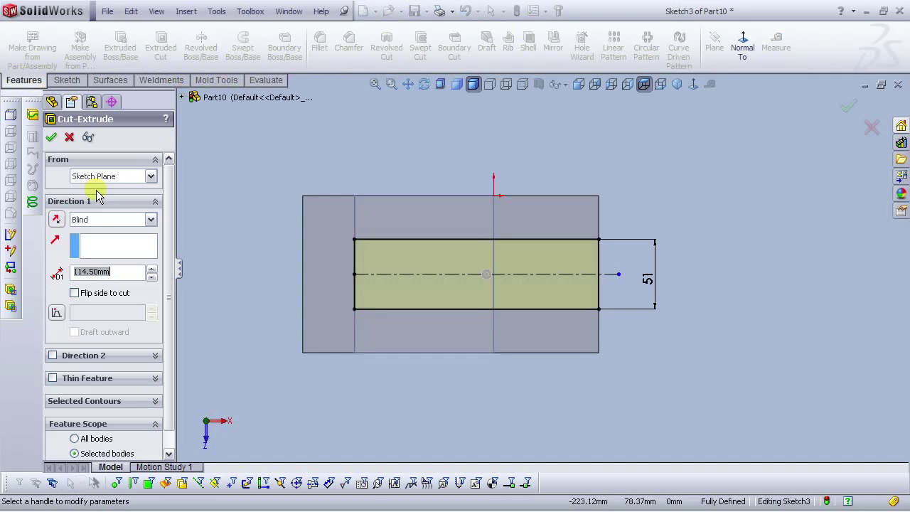
pyautogui.click(87, 221)
pyautogui.click(91, 242)
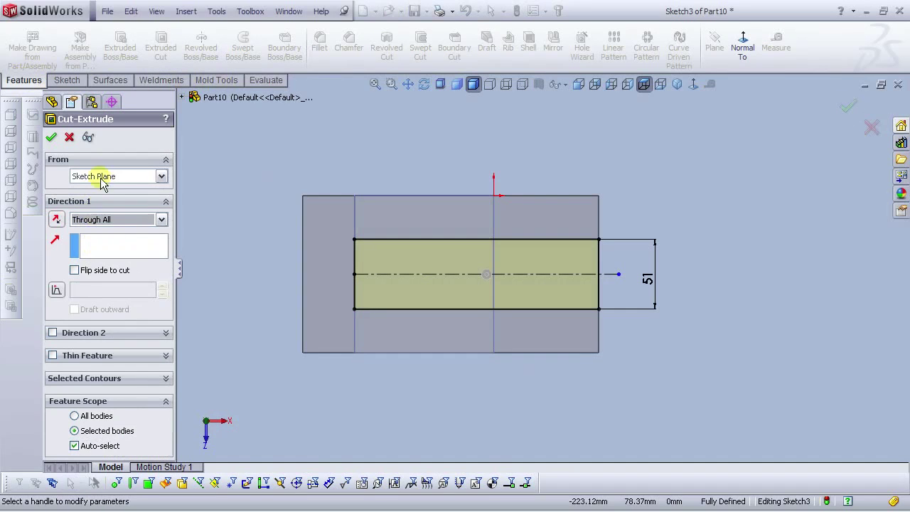
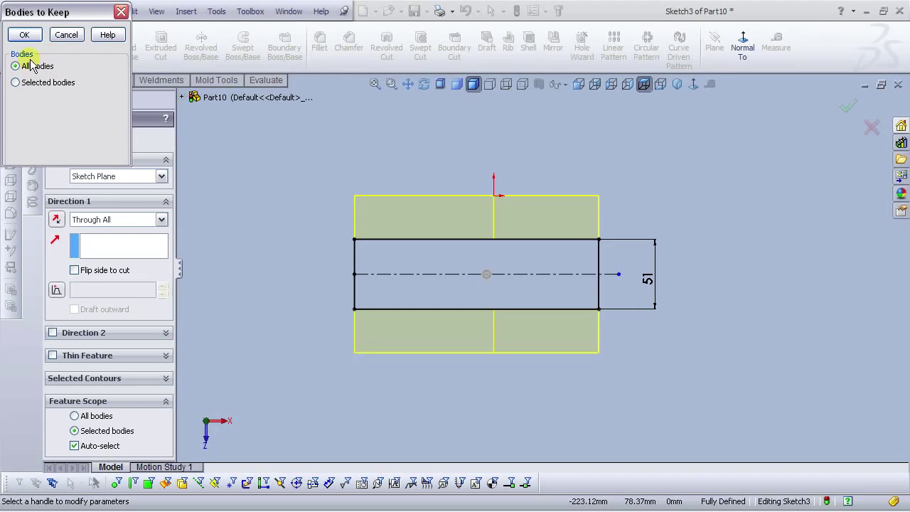
# Step: Choose selected bodies to keep, include both Body 1 and Body 2, and complete the cut
pyautogui.click(25, 83)
pyautogui.click(13, 102)
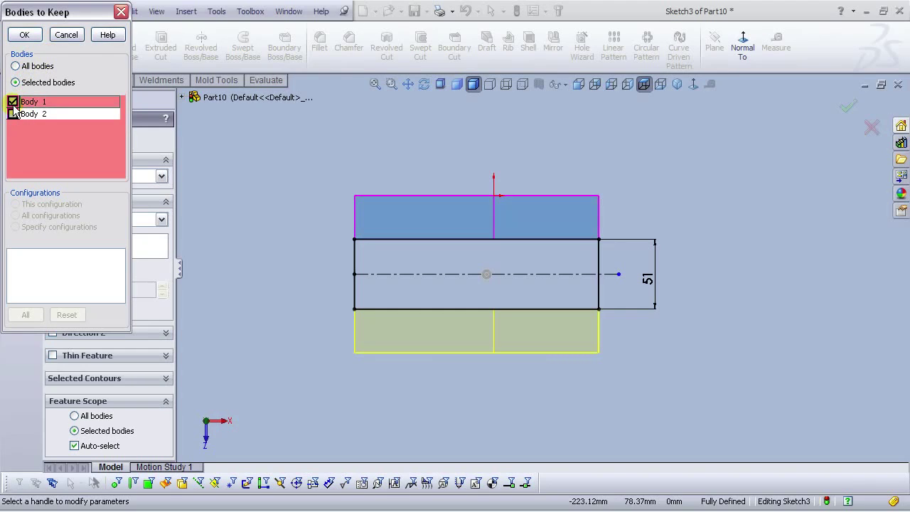
pyautogui.click(13, 114)
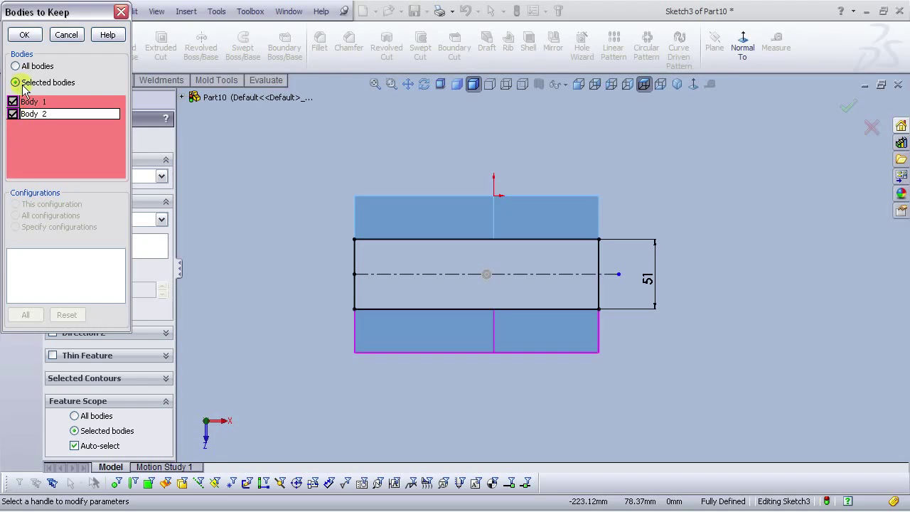
pyautogui.click(25, 35)
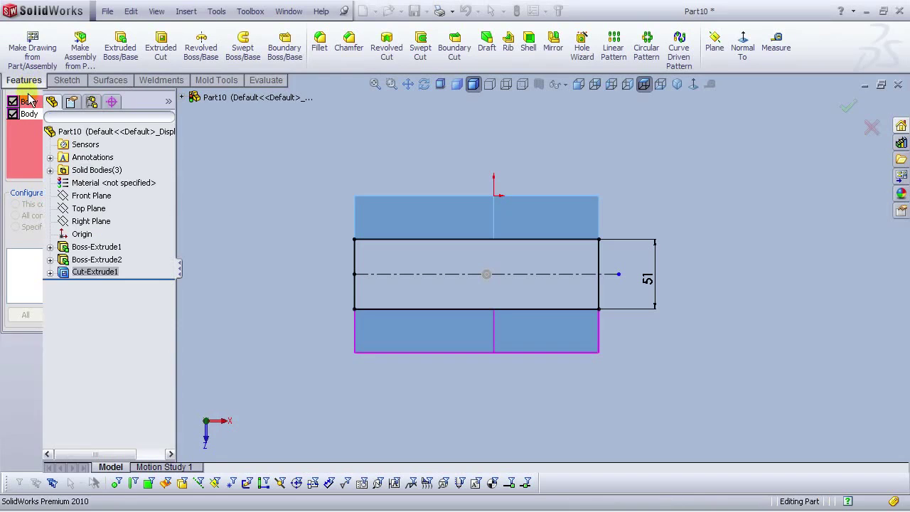
# Step: Save the part as Holder in the Artist's Easel folder
pyautogui.moveTo(441, 419); pyautogui.dragTo(431, 258, button='middle')
pyautogui.scroll(2, 431, 249)
pyautogui.scroll(-2, 441, 193)
pyautogui.scroll(1, 462, 181)
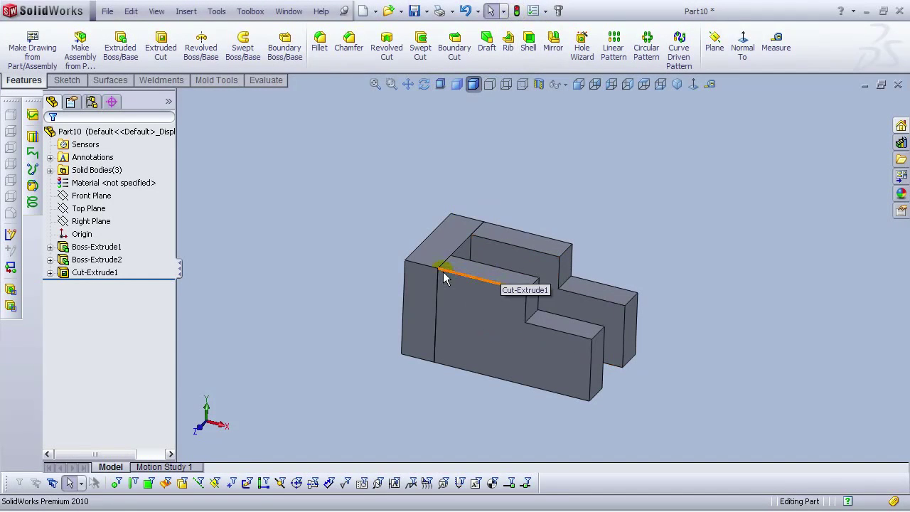
pyautogui.click(107, 12)
pyautogui.click(125, 123)
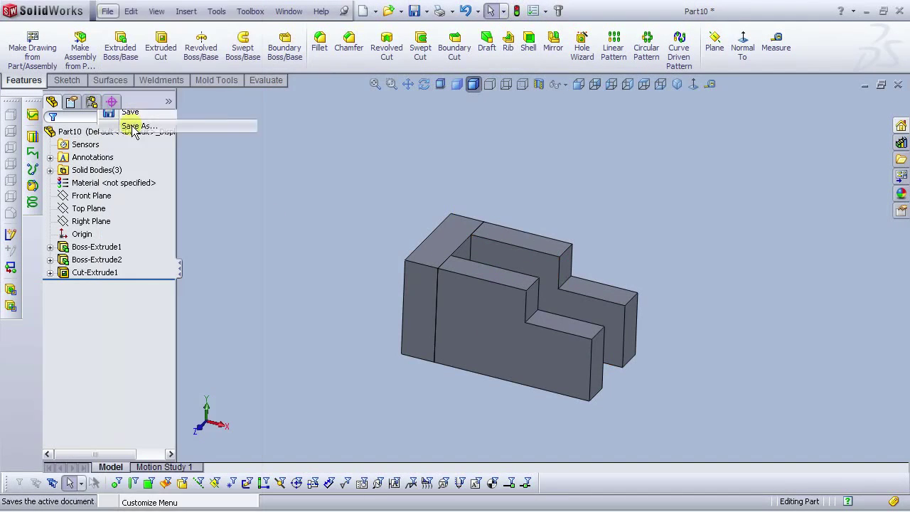
pyautogui.write('Holder')
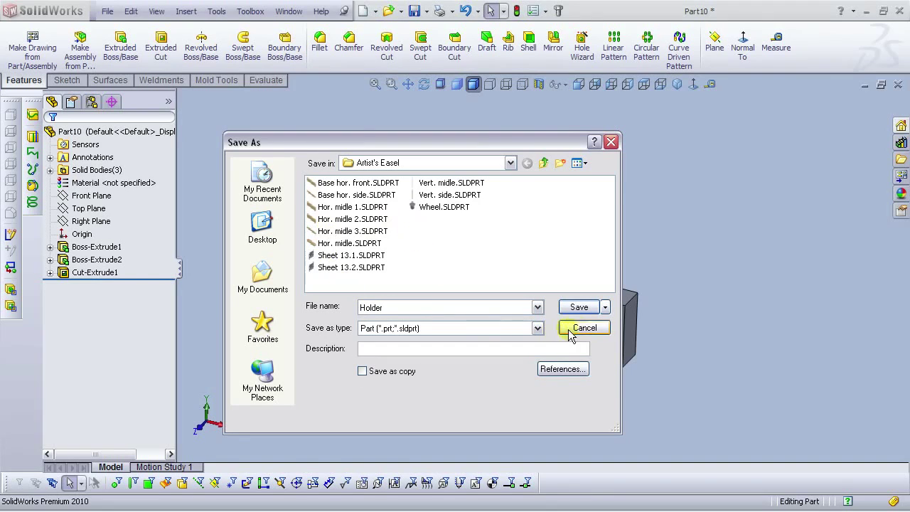
pyautogui.click(579, 307)
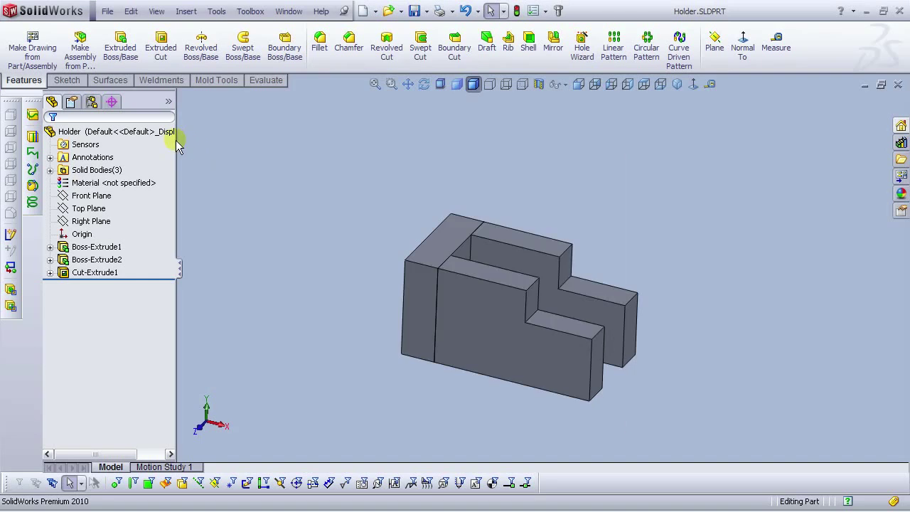
# Step: Assign the material Pine from the Woods category to the part
pyautogui.rightClick(114, 183)
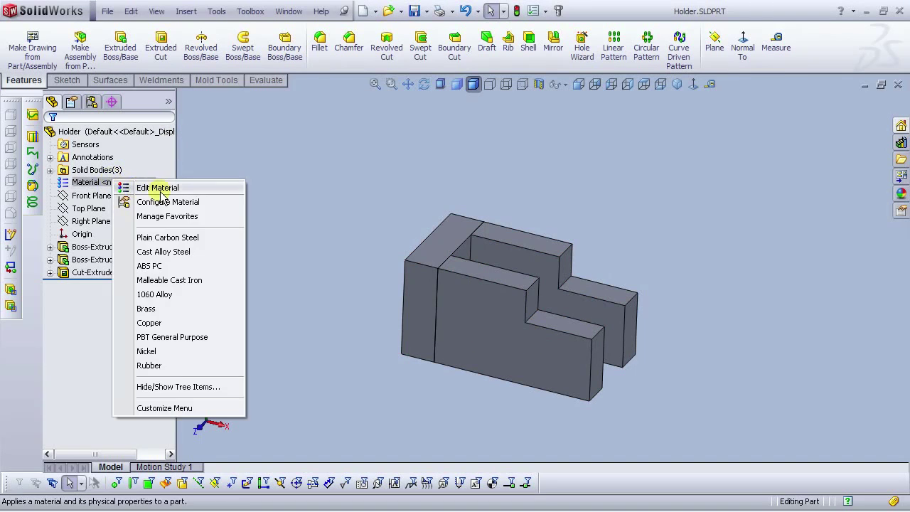
pyautogui.click(265, 300)
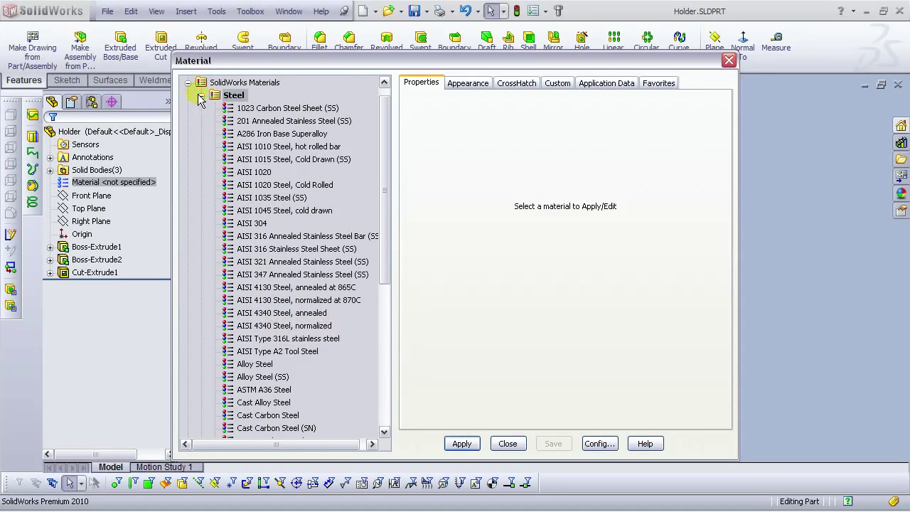
pyautogui.click(202, 95)
pyautogui.click(236, 287)
pyautogui.click(202, 287)
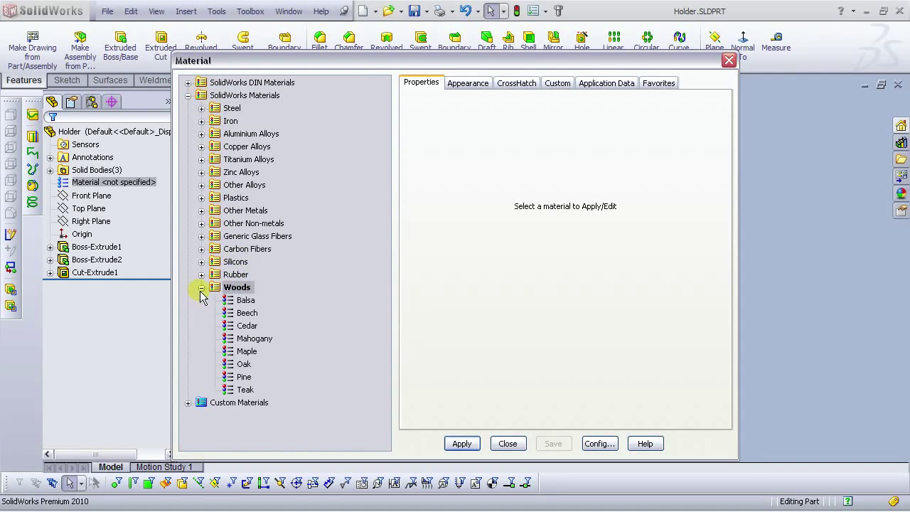
pyautogui.click(243, 377)
pyautogui.click(461, 444)
pyautogui.click(508, 444)
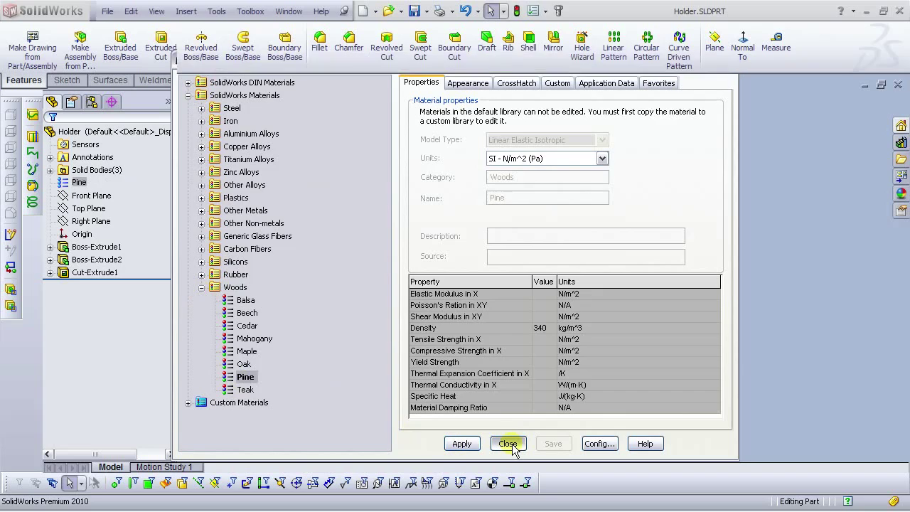
pyautogui.moveTo(388, 345); pyautogui.dragTo(493, 299, button='middle')
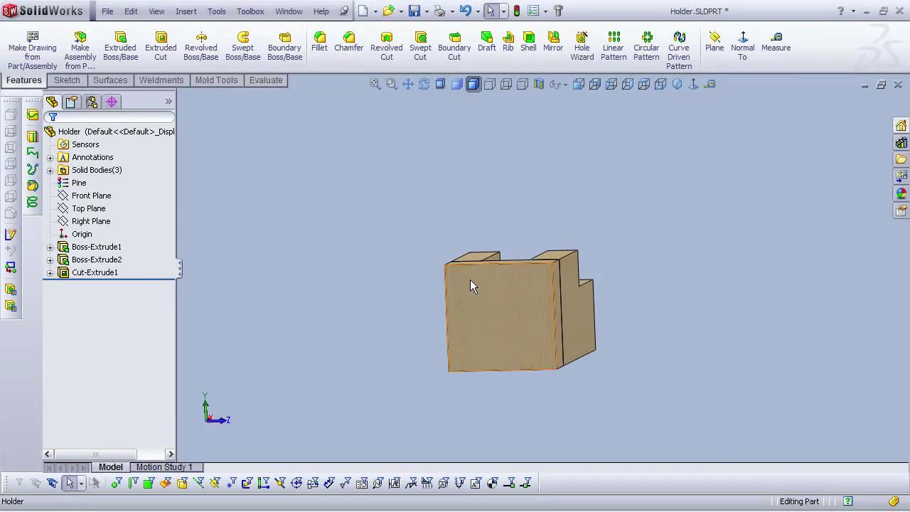
# Step: Start a sketch on the large square face of the Holder and draw four circles, one near each corner, with radii of about 4 to 6 mm
pyautogui.click(472, 285)
pyautogui.click(524, 235)
pyautogui.click(693, 85)
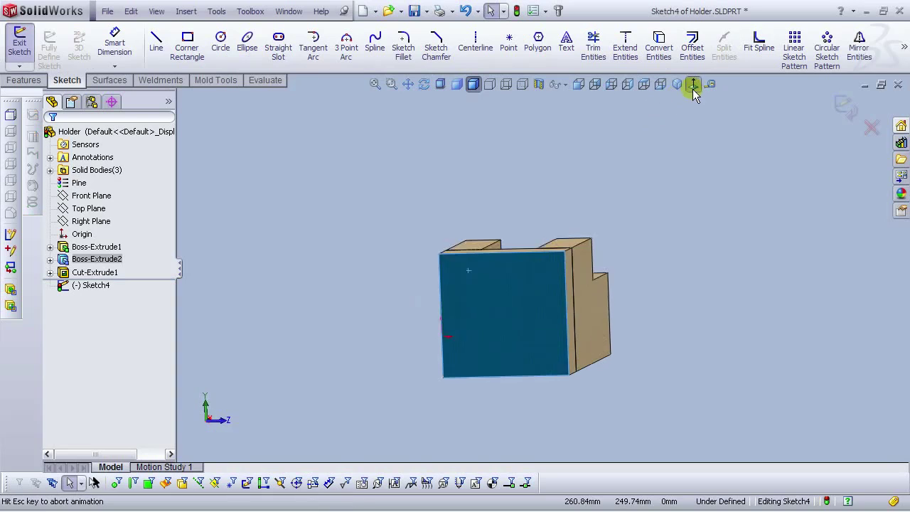
pyautogui.click(222, 43)
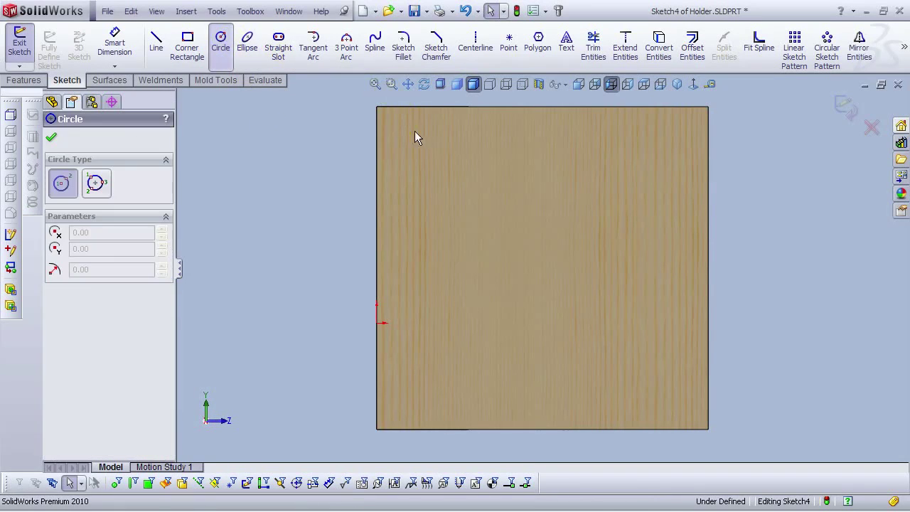
pyautogui.click(423, 143)
pyautogui.click(408, 143)
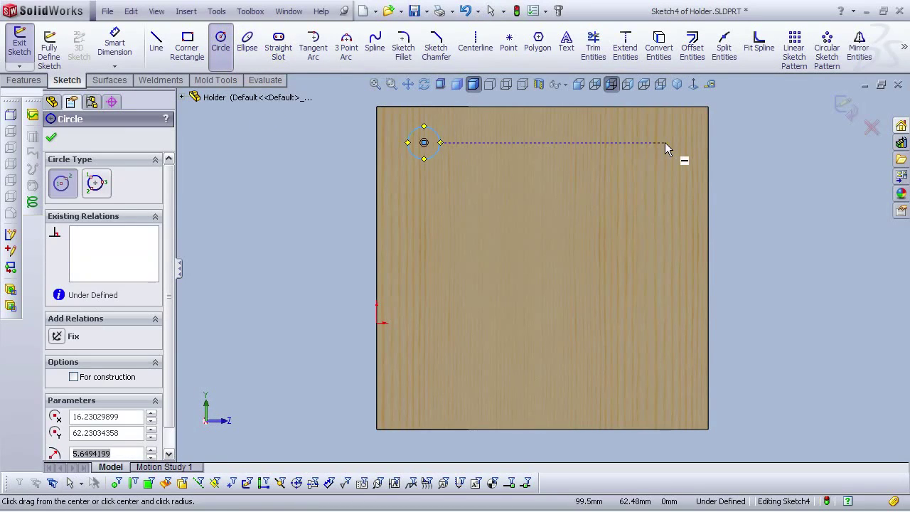
pyautogui.click(665, 142)
pyautogui.click(654, 145)
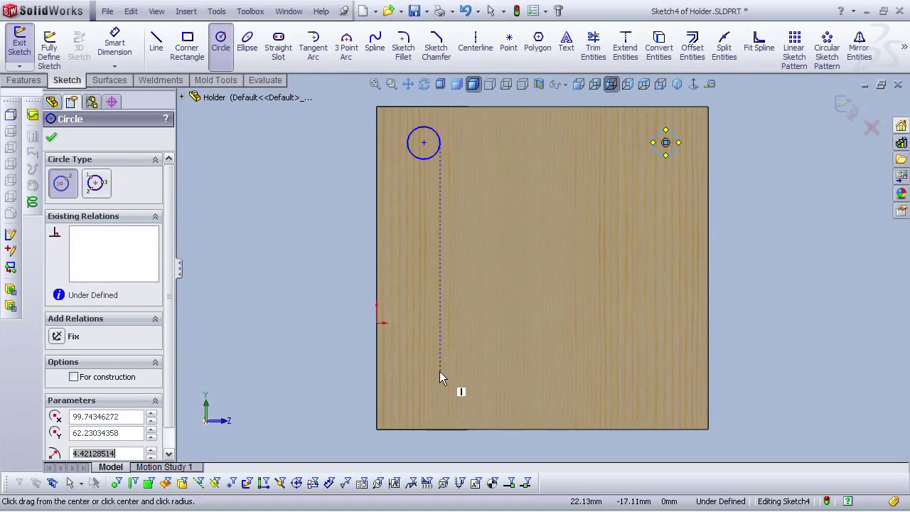
pyautogui.click(424, 372)
pyautogui.click(443, 372)
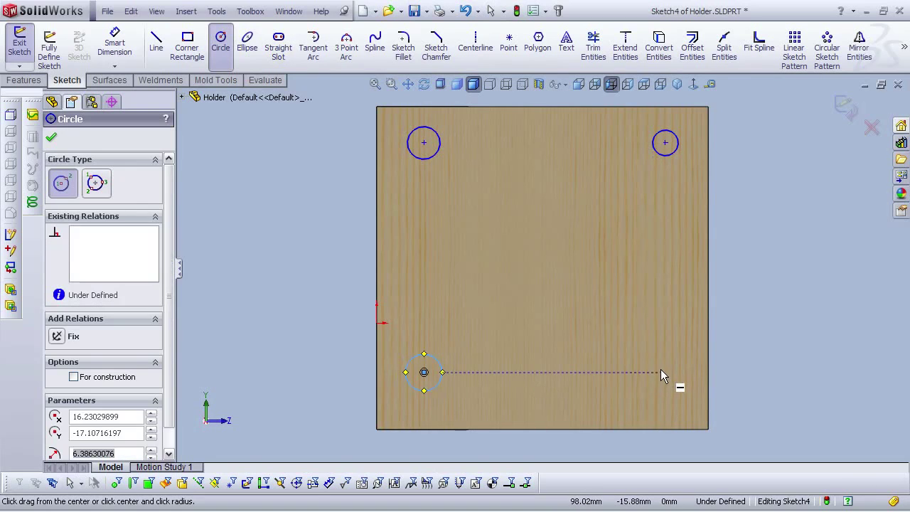
pyautogui.click(662, 371)
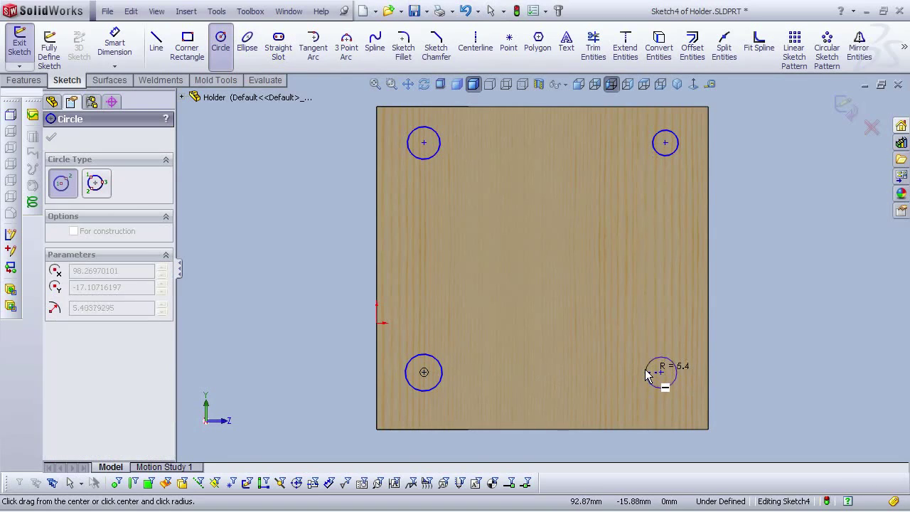
# Step: Dimension the upper-left circle with a diameter of 8.5 mm
pyautogui.click(122, 55)
pyautogui.click(420, 158)
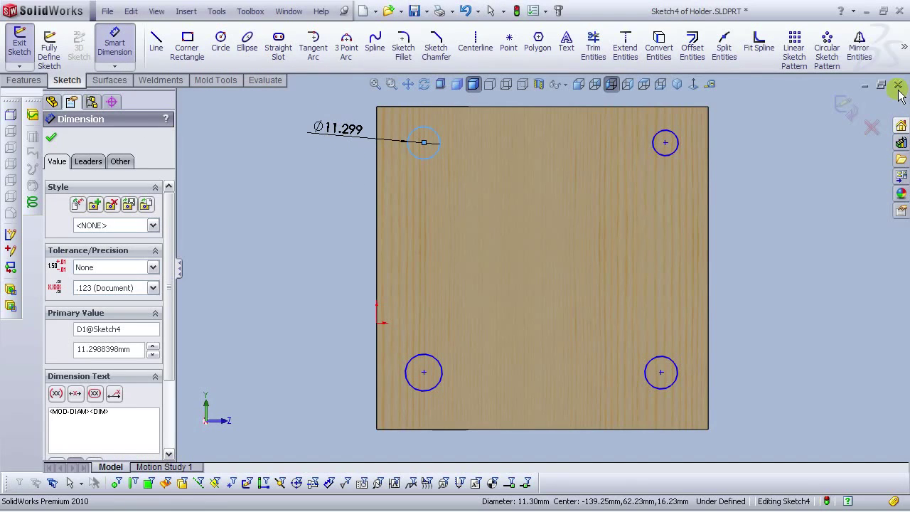
pyautogui.write('8.5')
pyautogui.press('Return')
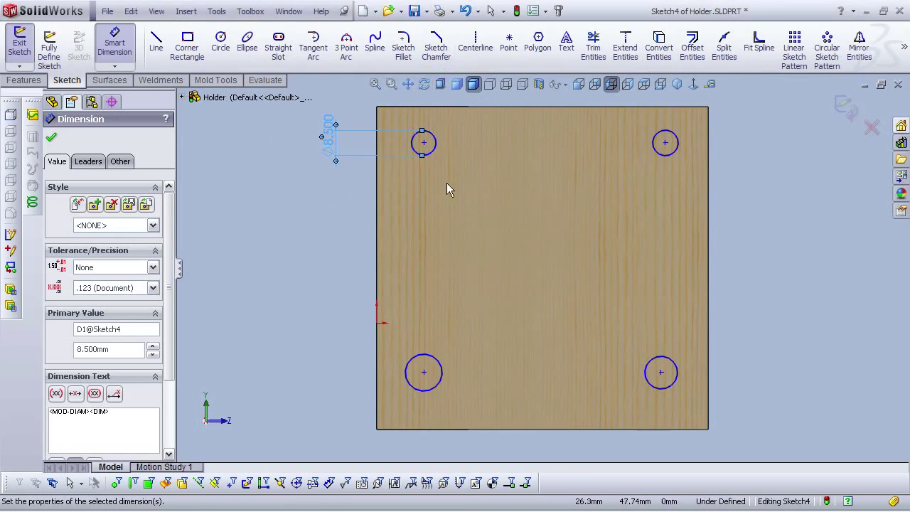
pyautogui.click(337, 202)
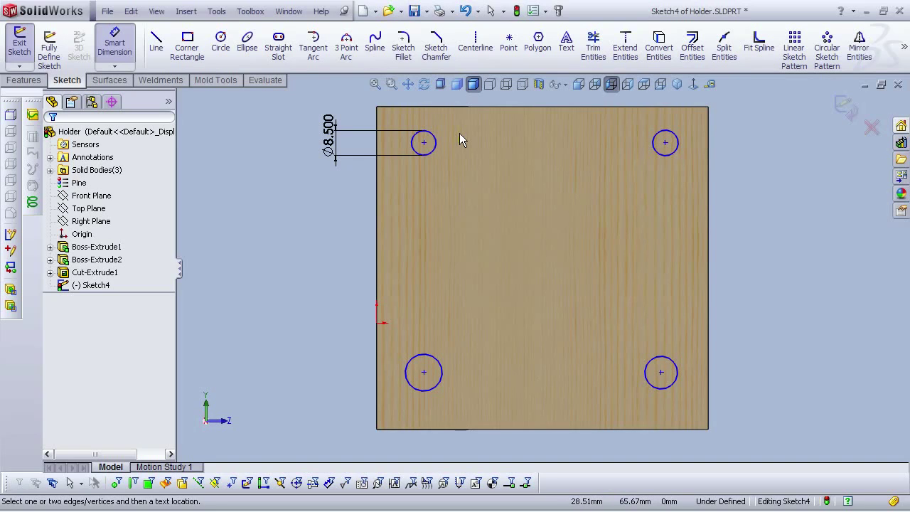
# Step: Dimension the upper-left circle's horizontal distance from the face's left edge as 15 mm
pyautogui.scroll(-2, 474, 107)
pyautogui.scroll(1, 497, 161)
pyautogui.click(357, 235)
pyautogui.click(410, 215)
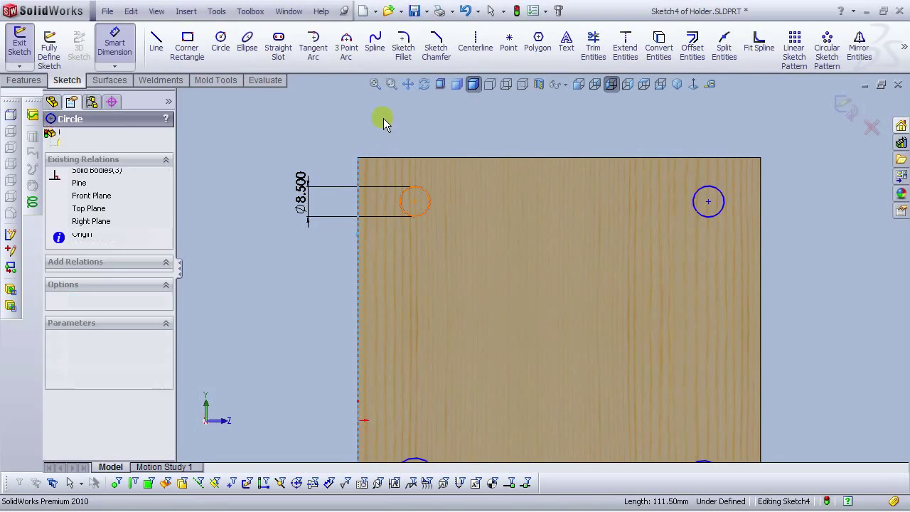
pyautogui.click(384, 120)
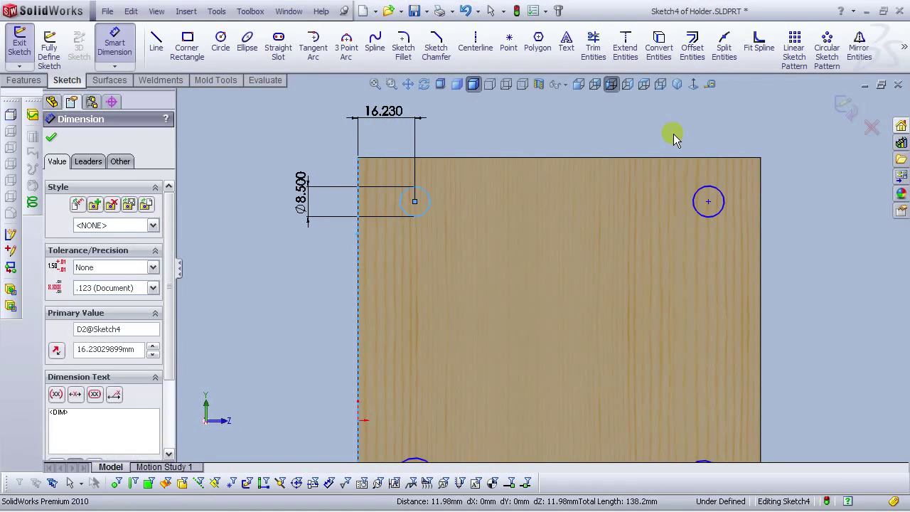
pyautogui.write('15')
pyautogui.press('Return')
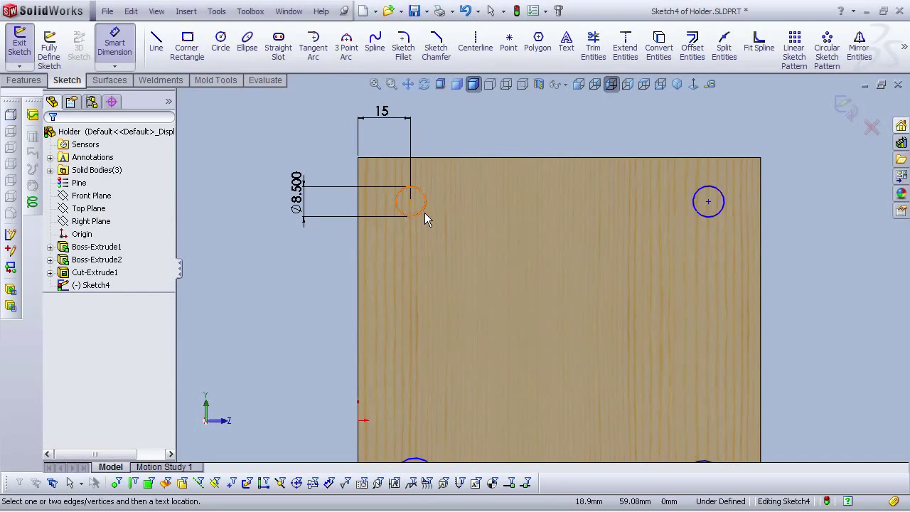
# Step: Dimension the upper-left circle's vertical distance from the face's top edge as 15 mm
pyautogui.click(420, 212)
pyautogui.click(434, 157)
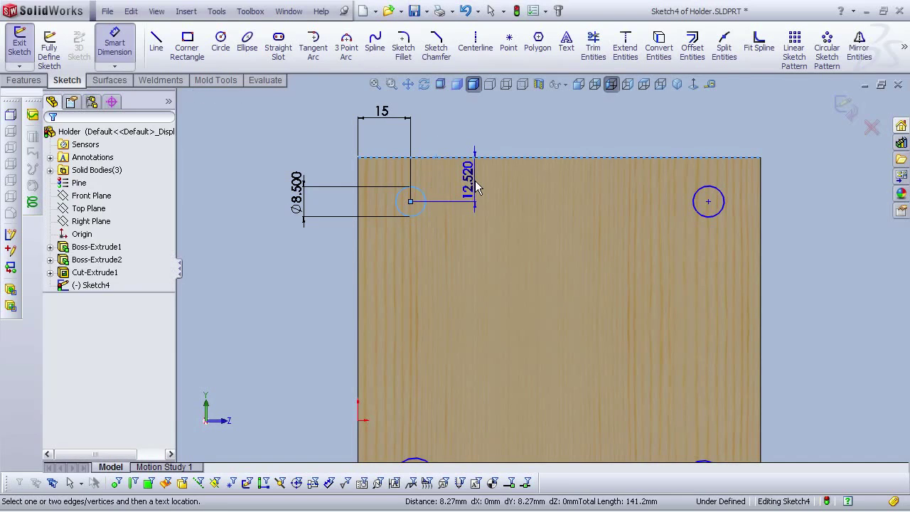
pyautogui.click(476, 182)
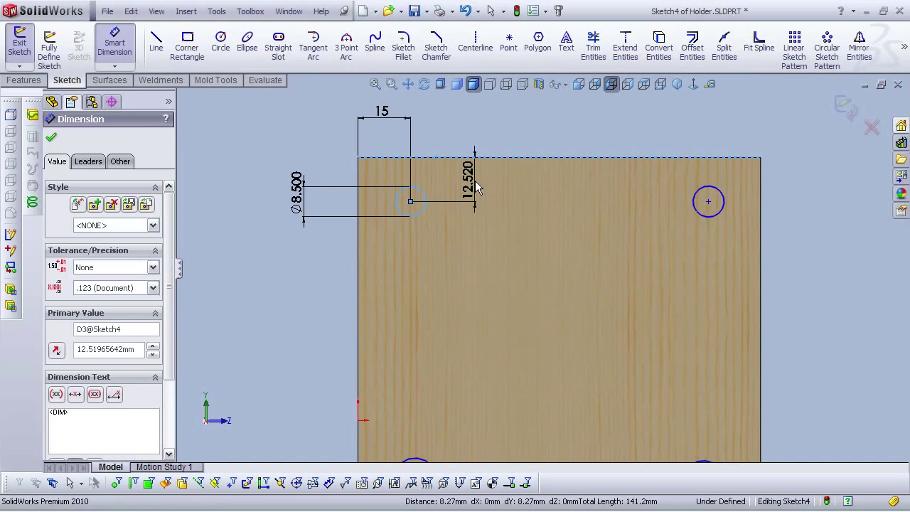
pyautogui.write('15')
pyautogui.press('Return')
# Step: Dimension the upper-right circle's horizontal distance from the face's right edge as 15 mm
pyautogui.scroll(1, 571, 263)
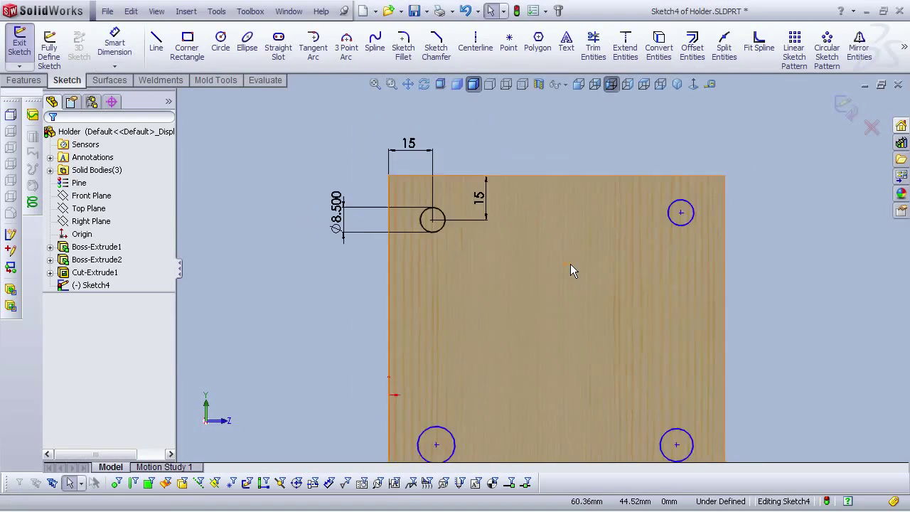
pyautogui.scroll(1, 570, 270)
pyautogui.click(114, 44)
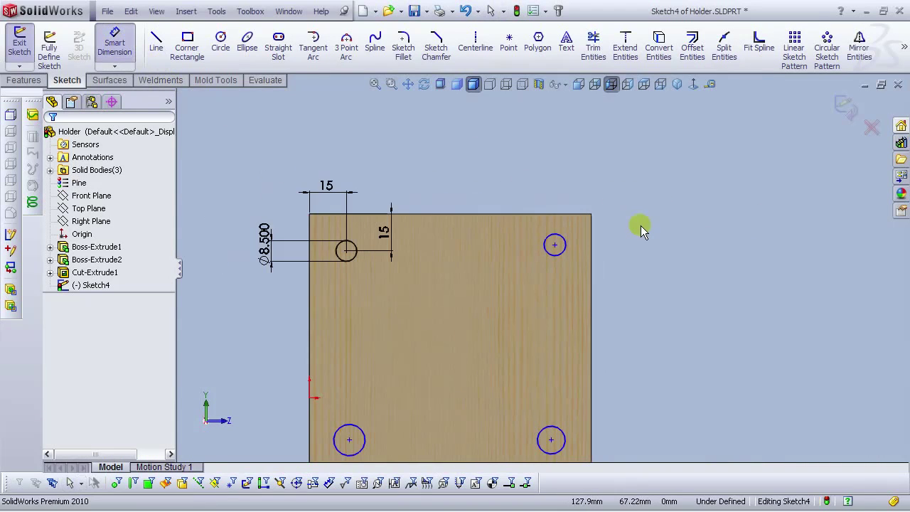
pyautogui.click(571, 253)
pyautogui.click(590, 256)
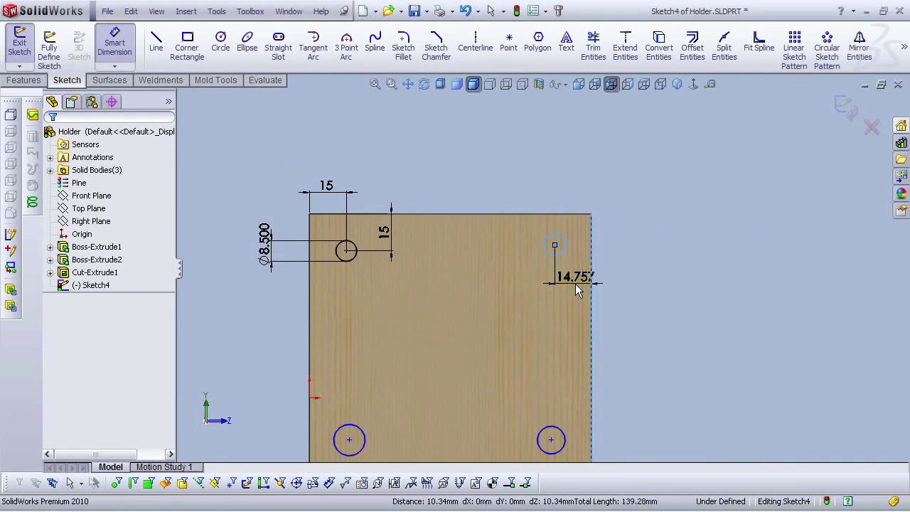
pyautogui.click(572, 284)
pyautogui.write('15')
pyautogui.press('Return')
pyautogui.press('Escape')
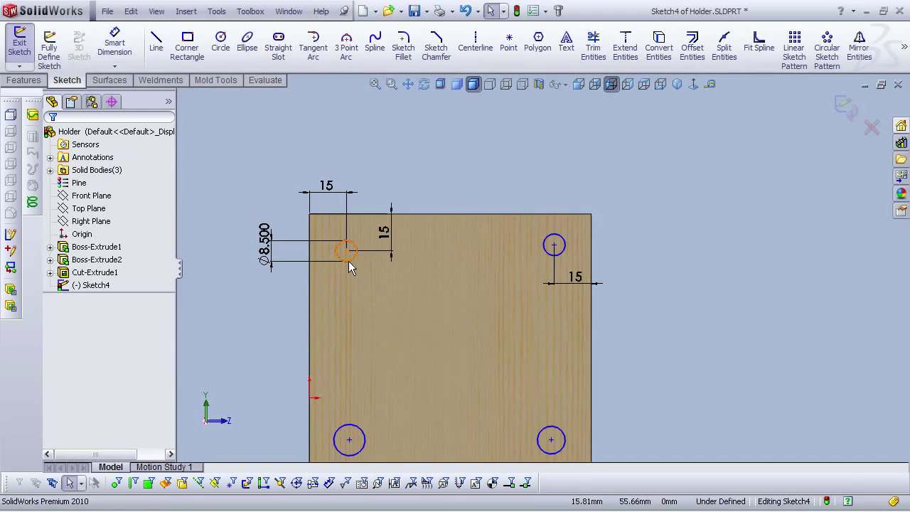
# Step: Apply an Equal relation to all four corner circles
pyautogui.click(349, 261)
pyautogui.click(554, 245)
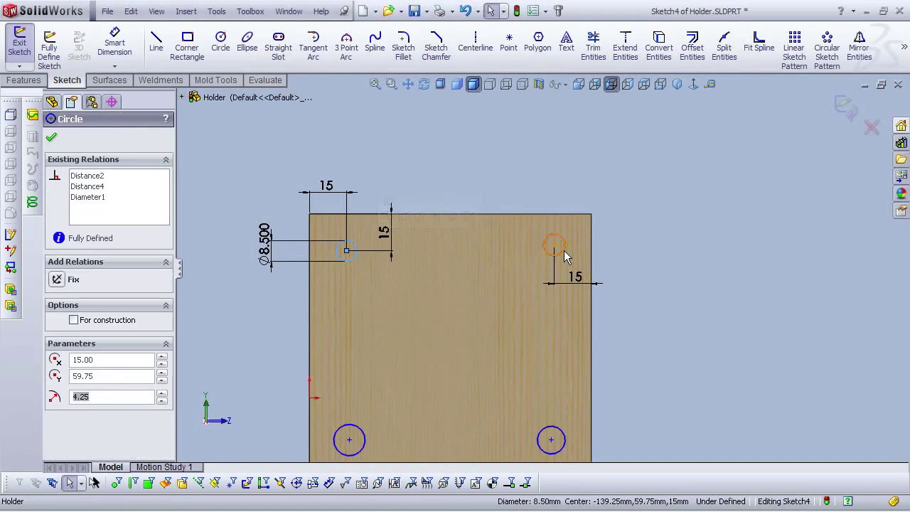
pyautogui.keyDown('ctrl'); pyautogui.click(559, 431); pyautogui.keyUp('ctrl')
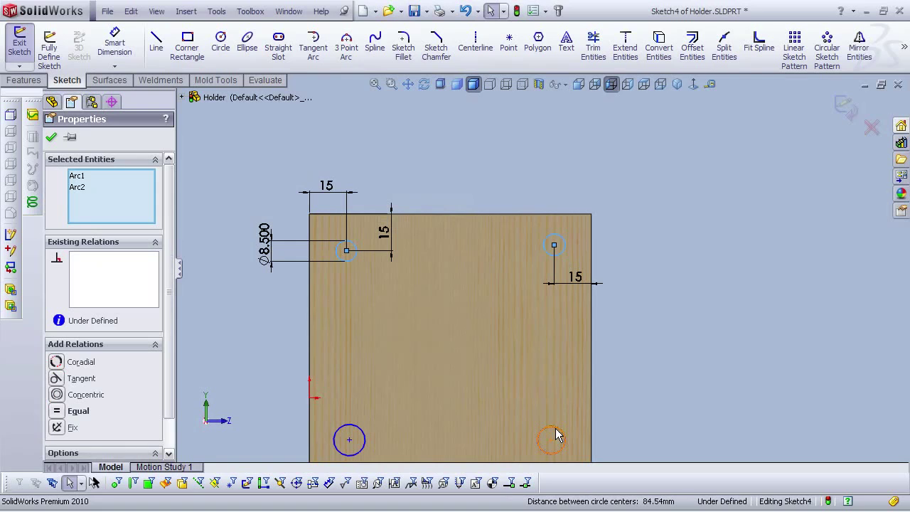
pyautogui.keyDown('ctrl'); pyautogui.click(365, 436); pyautogui.keyUp('ctrl')
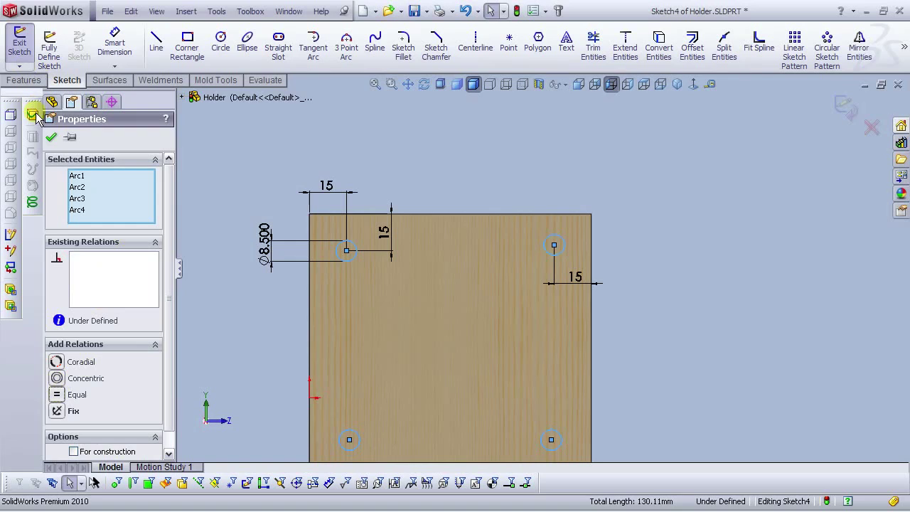
pyautogui.press('Escape')
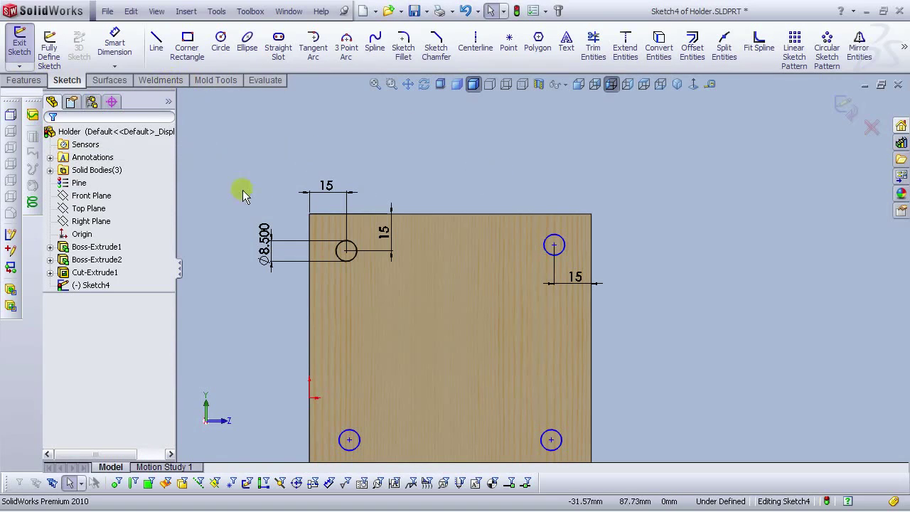
# Step: Add a Horizontal relation between the center points of the two upper circles
pyautogui.click(346, 250)
pyautogui.click(555, 245)
pyautogui.keyDown('ctrl'); pyautogui.click(346, 250); pyautogui.keyUp('ctrl')
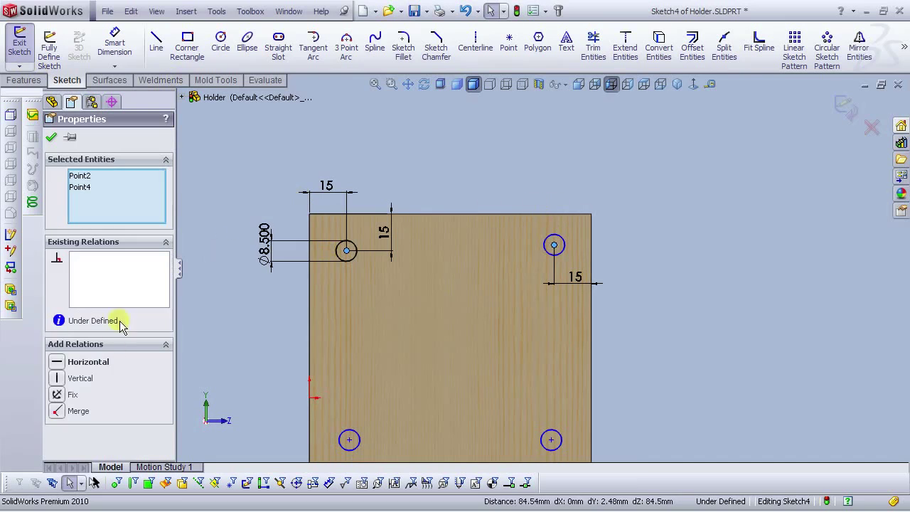
pyautogui.click(59, 362)
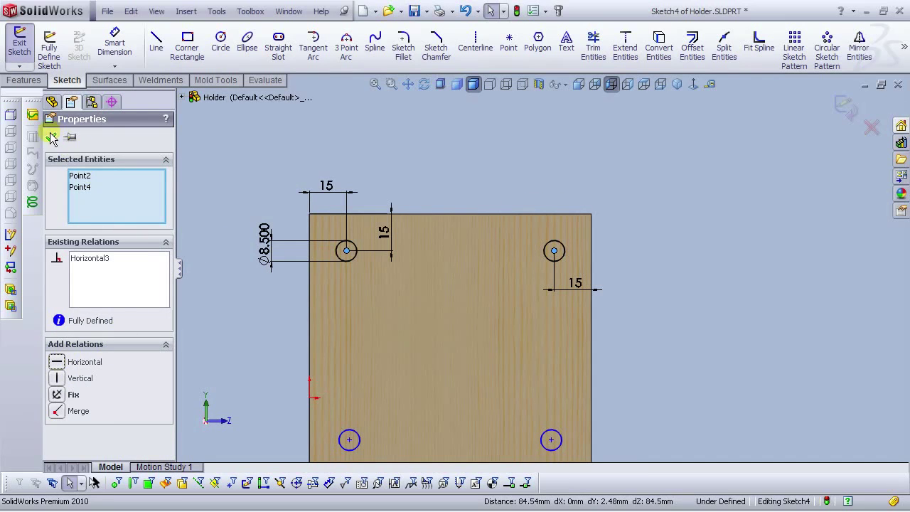
pyautogui.click(51, 136)
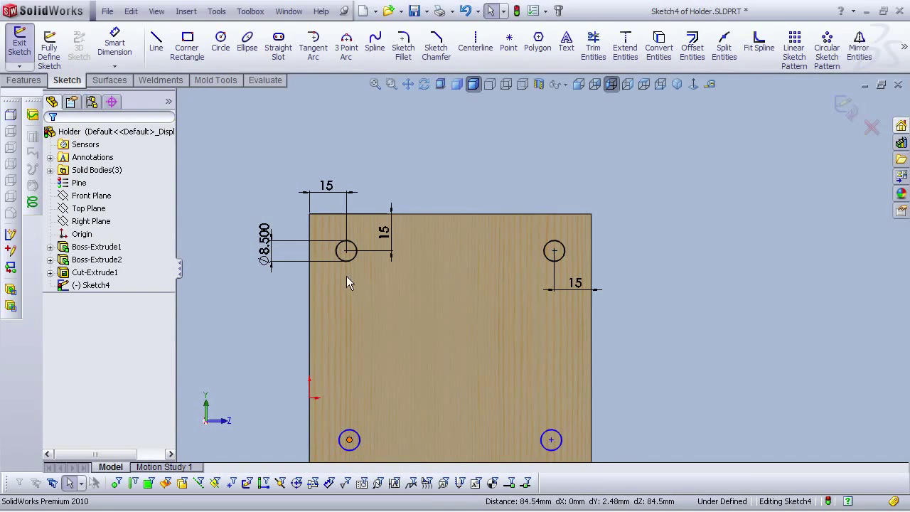
# Step: Add Vertical relations between the center points of the two left circles and between those of the two right circles
pyautogui.click(346, 251)
pyautogui.click(403, 193)
pyautogui.click(421, 175)
pyautogui.scroll(2, 544, 265)
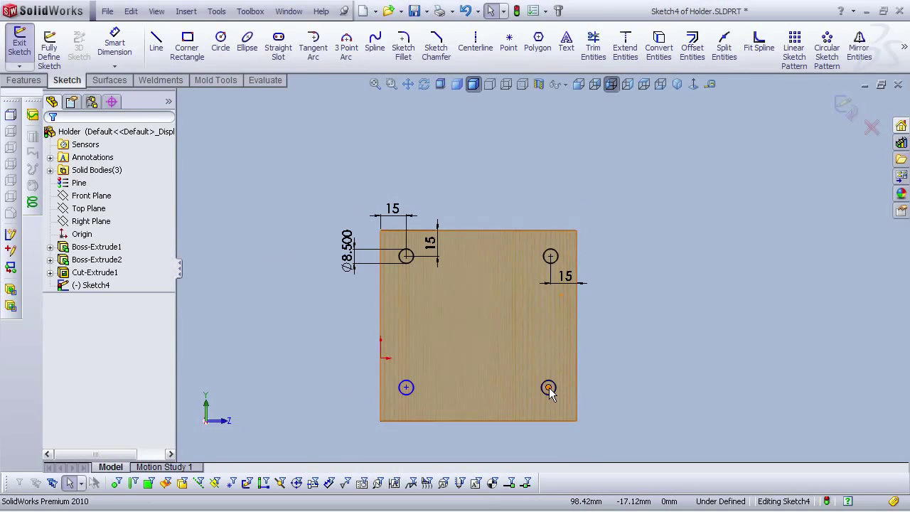
pyautogui.keyDown('ctrl'); pyautogui.click(550, 257); pyautogui.keyUp('ctrl')
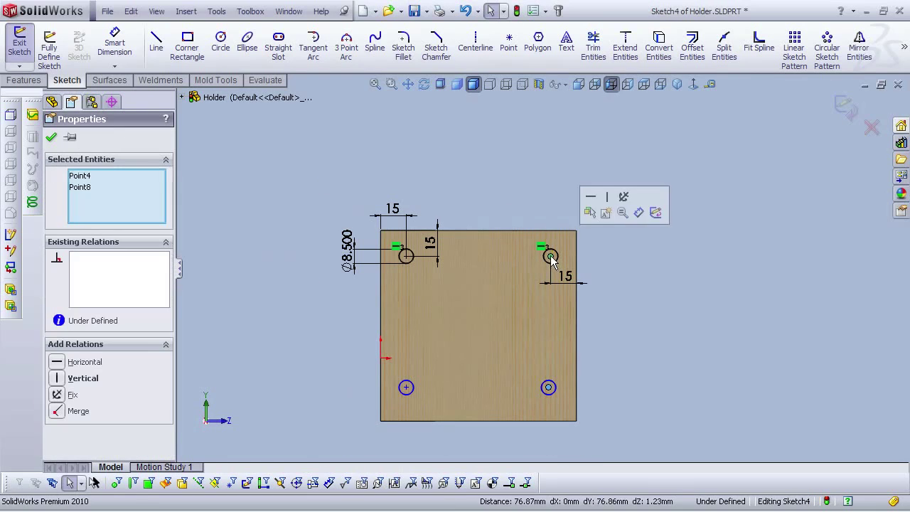
pyautogui.click(607, 198)
pyautogui.click(620, 255)
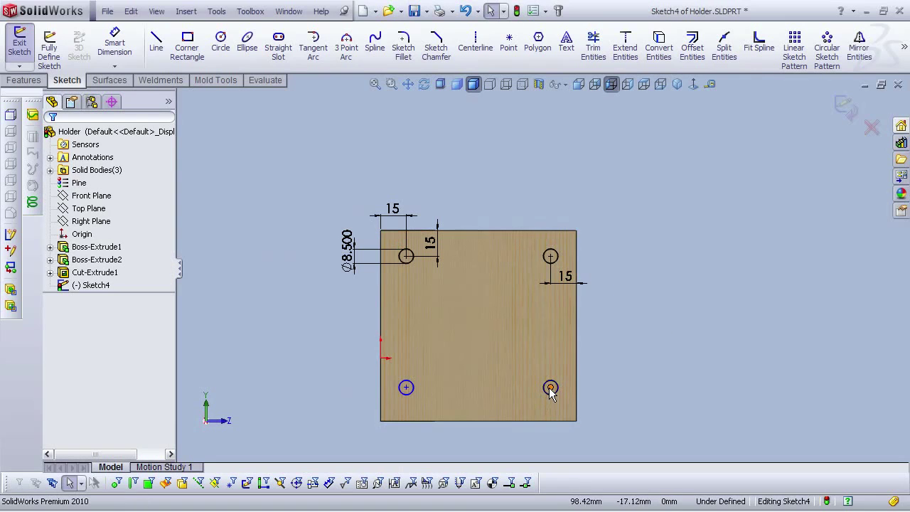
# Step: Add a Horizontal relation between the center points of the two lower circles
pyautogui.click(550, 388)
pyautogui.keyDown('ctrl'); pyautogui.click(406, 388); pyautogui.keyUp('ctrl')
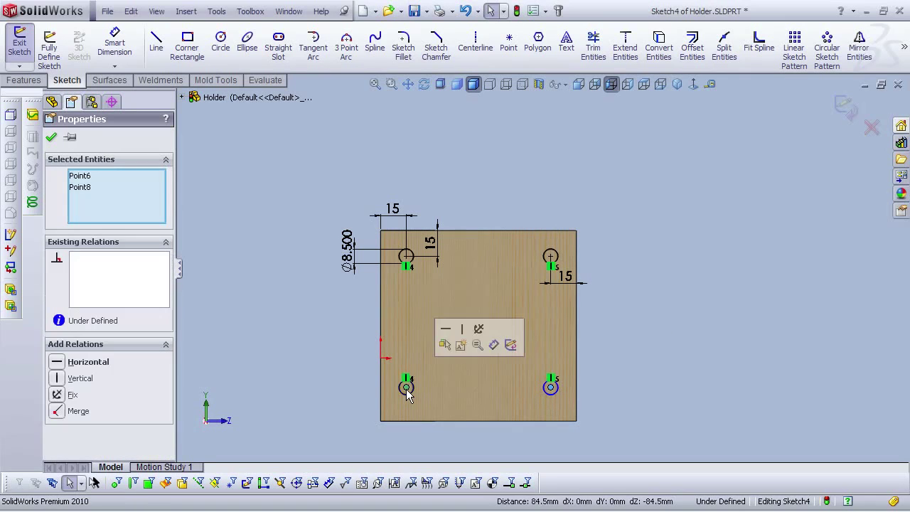
pyautogui.click(448, 335)
pyautogui.click(697, 264)
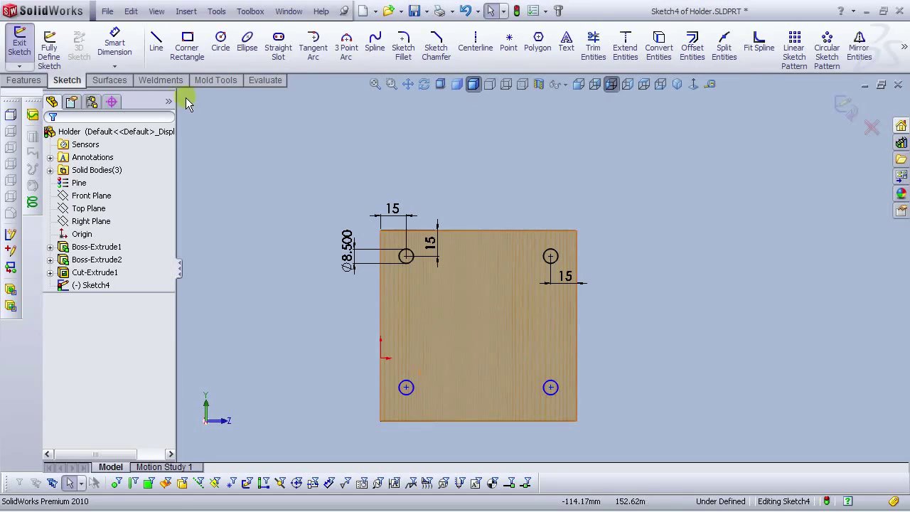
# Step: Dimension the lower-left circle's vertical distance from the face's bottom edge as 15 mm
pyautogui.click(126, 49)
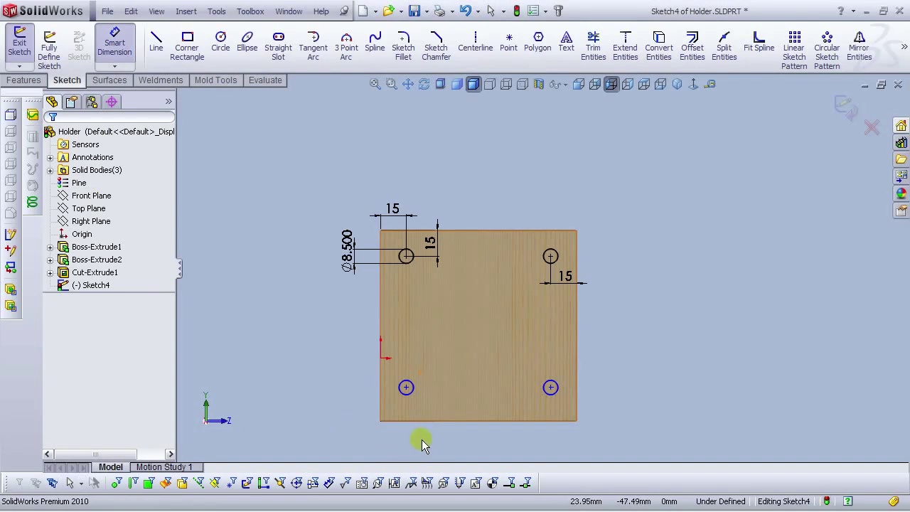
pyautogui.click(409, 421)
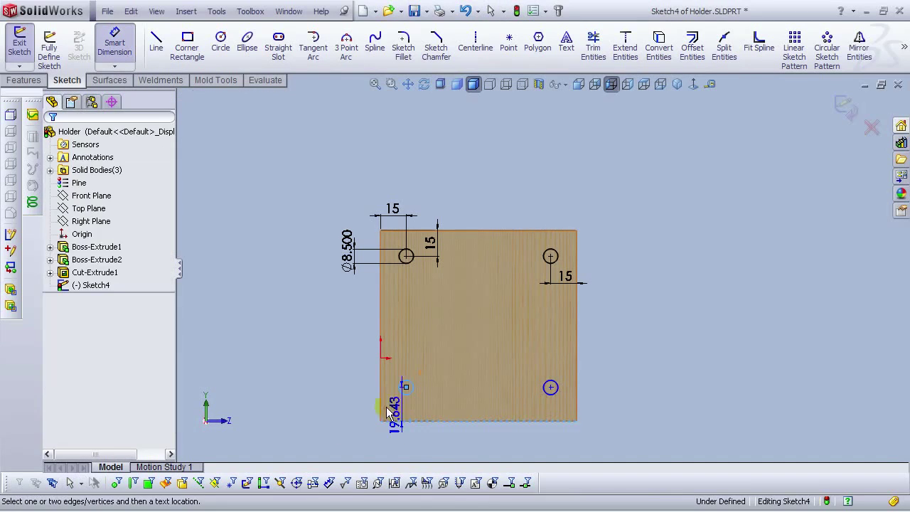
pyautogui.click(354, 411)
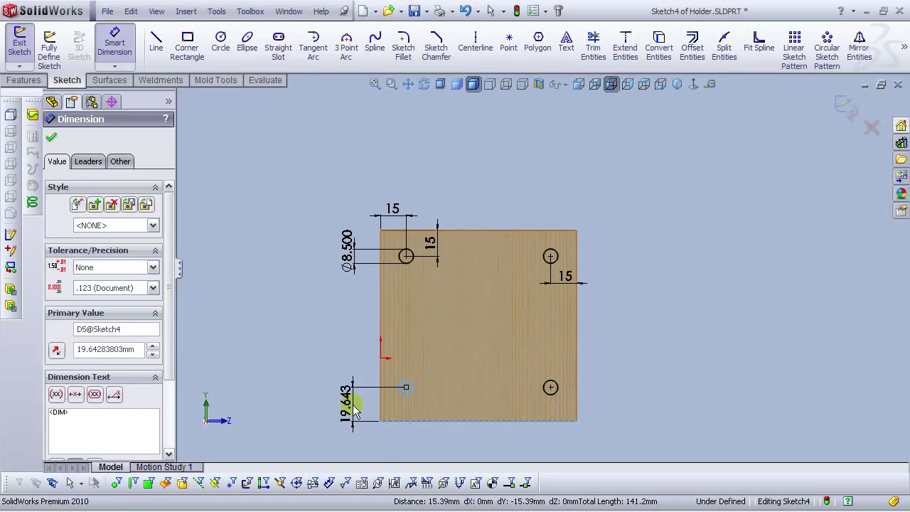
pyautogui.write('15')
pyautogui.press('Return')
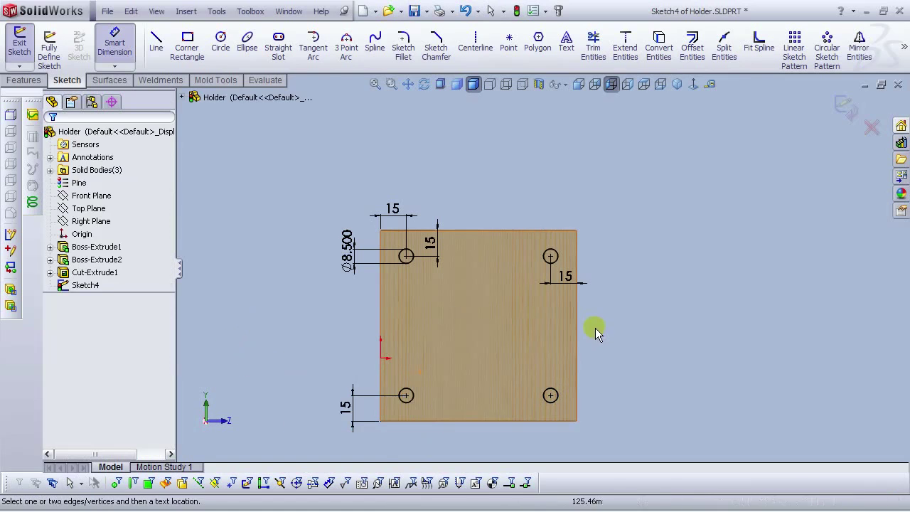
pyautogui.click(24, 80)
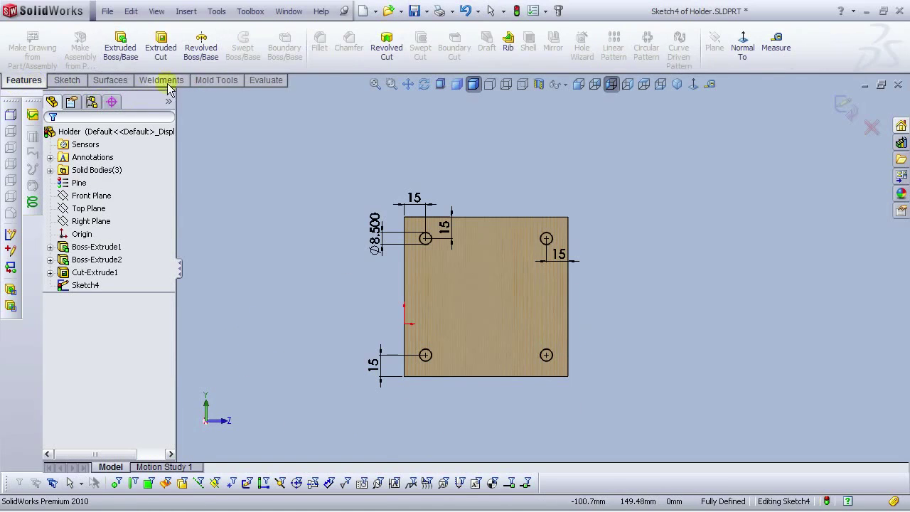
# Step: Extrude-cut the four 8.5 mm corner circles into the Holder as blind holes 60 mm deep
pyautogui.click(161, 48)
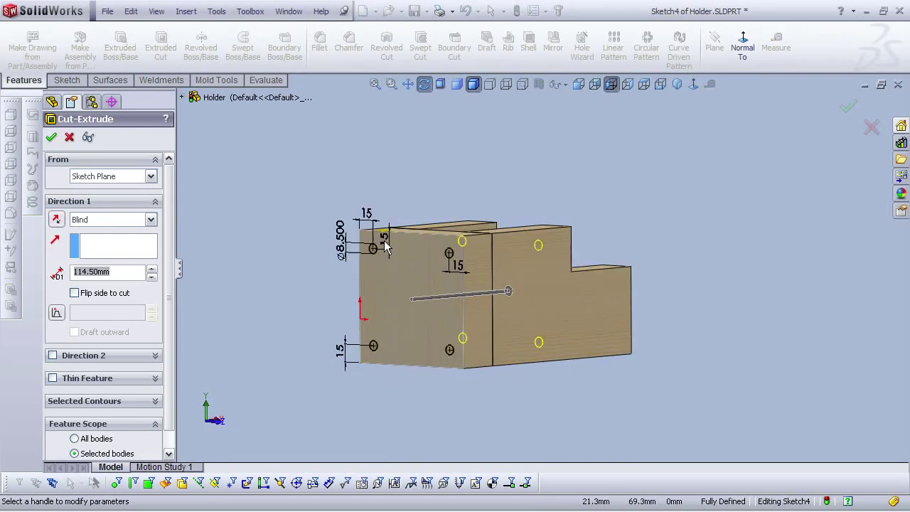
pyautogui.doubleClick(80, 271)
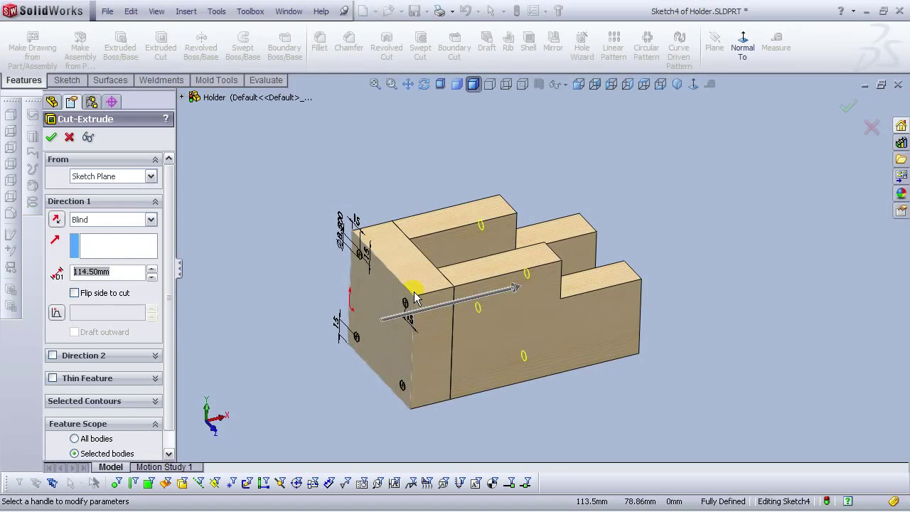
pyautogui.write('50')
pyautogui.press('Return')
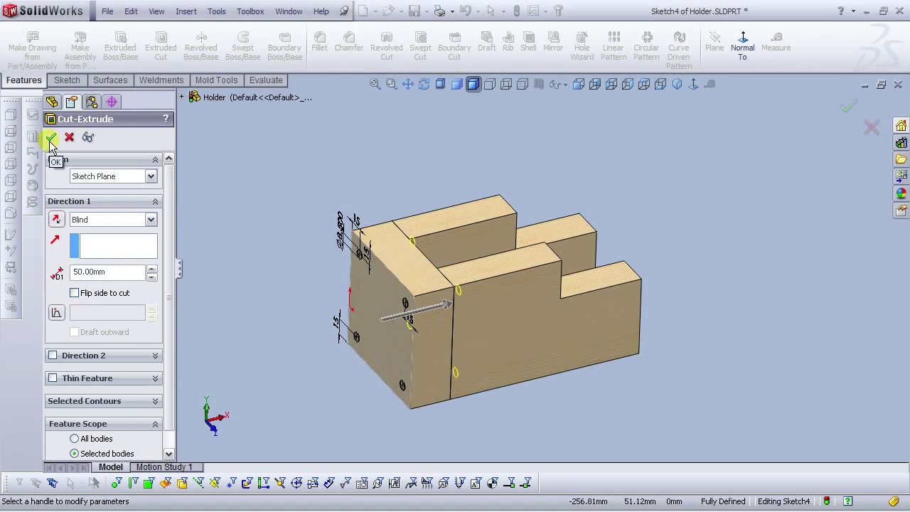
pyautogui.moveTo(462, 263); pyautogui.dragTo(398, 281, button='middle')
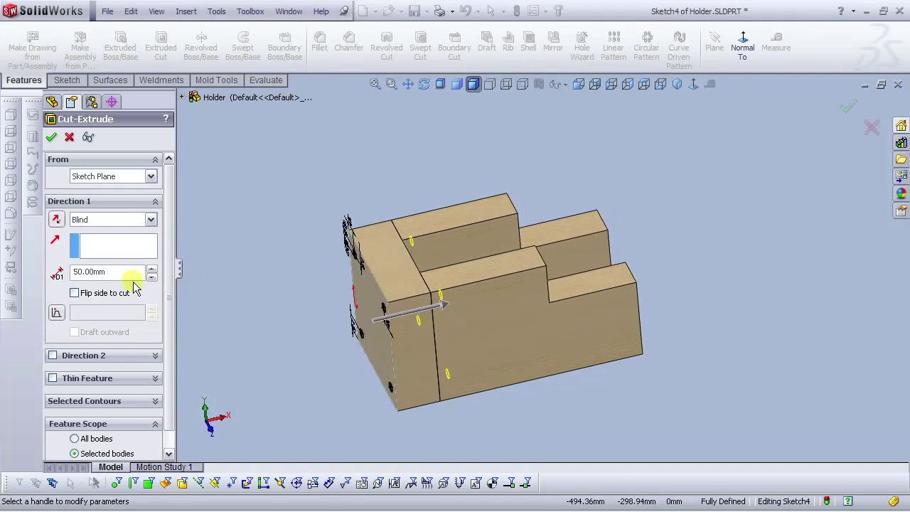
pyautogui.click(72, 275)
pyautogui.press('Return')
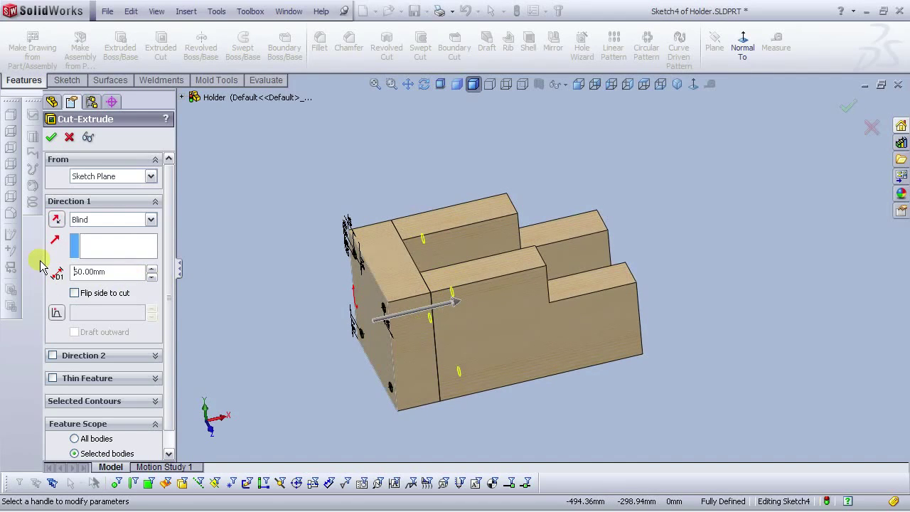
pyautogui.click(50, 136)
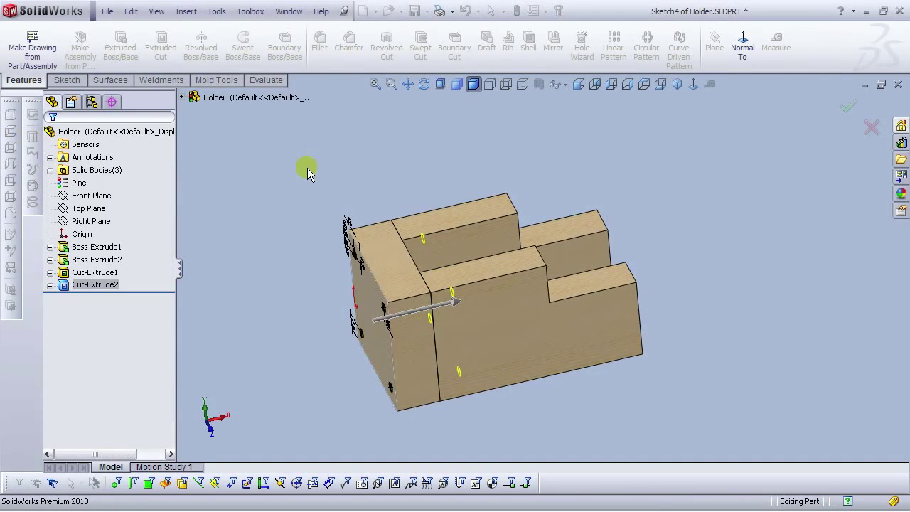
# Step: Set the Holder part to the isometric view and save it
pyautogui.moveTo(307, 167); pyautogui.dragTo(686, 299, button='middle')
pyautogui.click(674, 91)
pyautogui.click(415, 11)
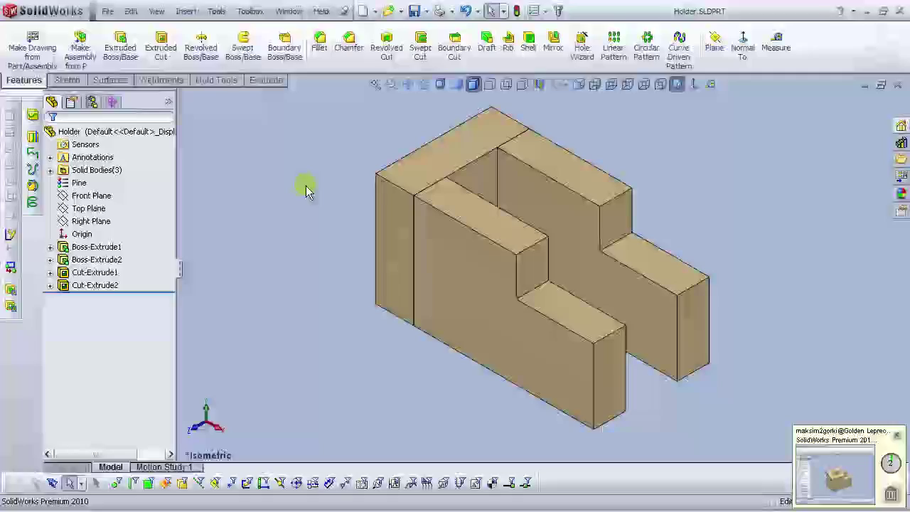
# Step: Create a new part and start a sketch on its Top Plane
pyautogui.click(362, 11)
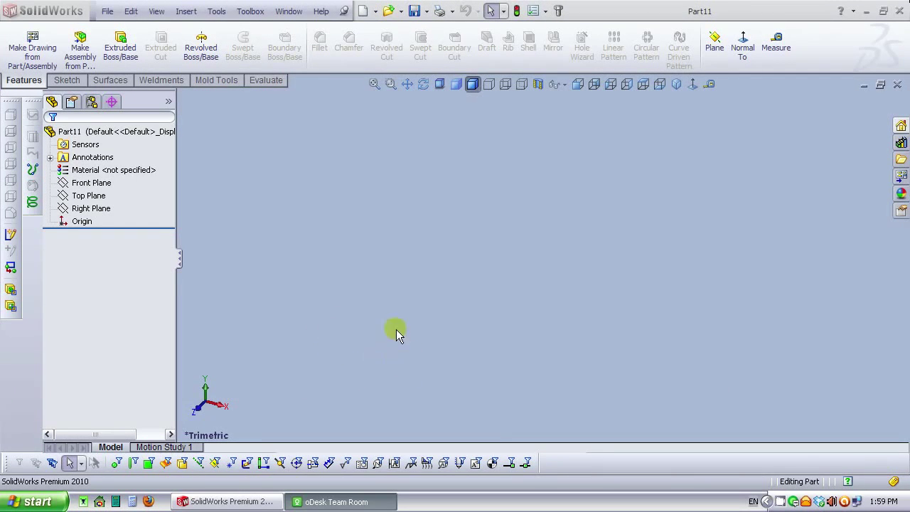
pyautogui.click(87, 196)
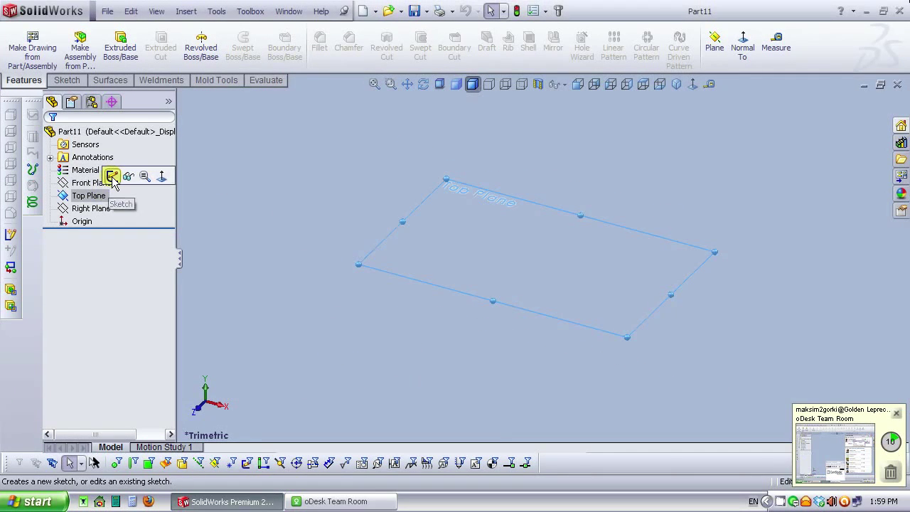
pyautogui.click(112, 177)
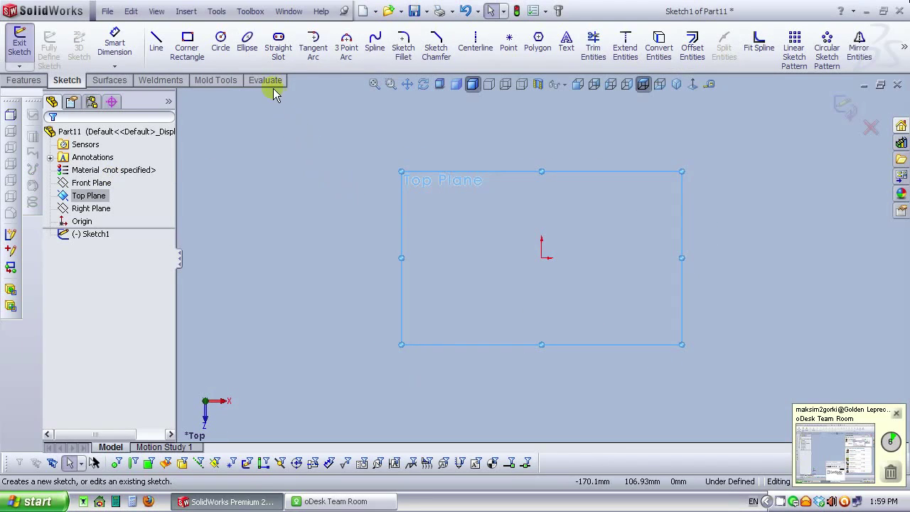
# Step: Sketch a center rectangle about 258 mm by 83 mm, centered on the origin
pyautogui.click(184, 61)
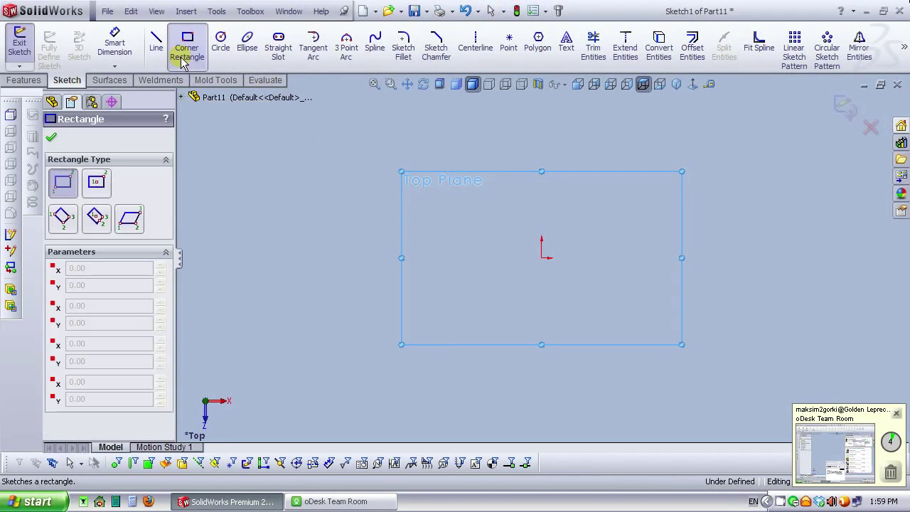
pyautogui.click(97, 186)
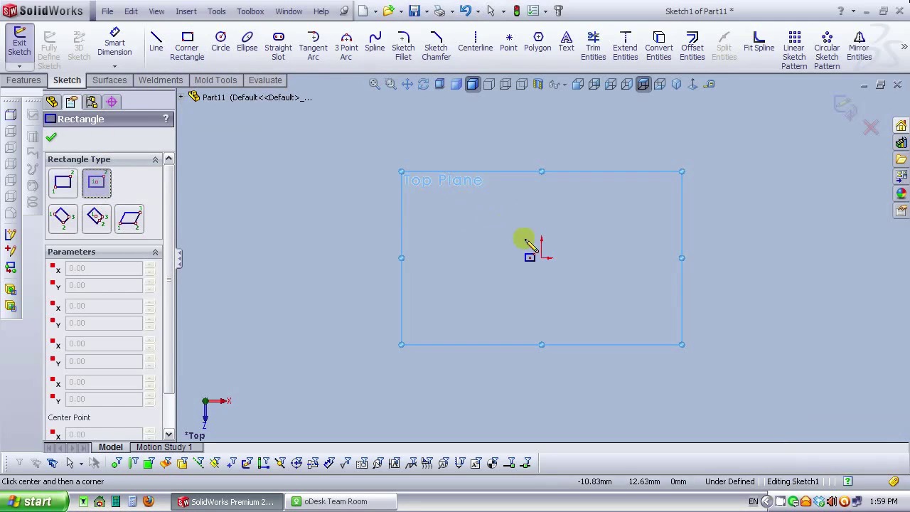
pyautogui.click(541, 257)
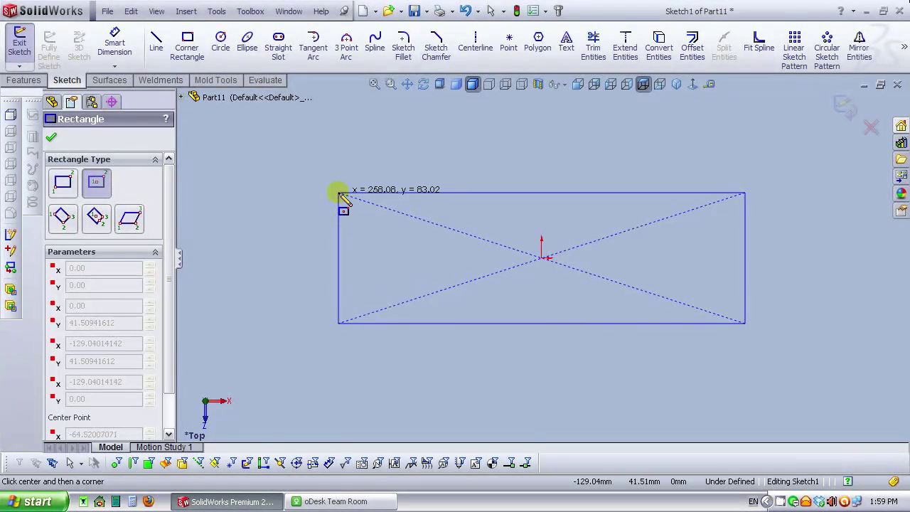
pyautogui.click(338, 192)
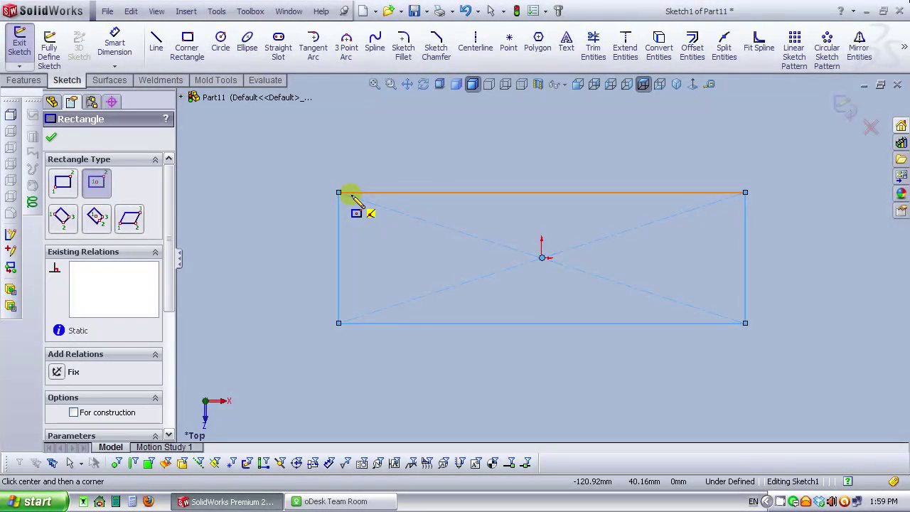
# Step: Dimension the rectangle's horizontal bottom edge as 250 mm
pyautogui.click(122, 61)
pyautogui.scroll(2, 589, 244)
pyautogui.scroll(-2, 590, 245)
pyautogui.click(463, 335)
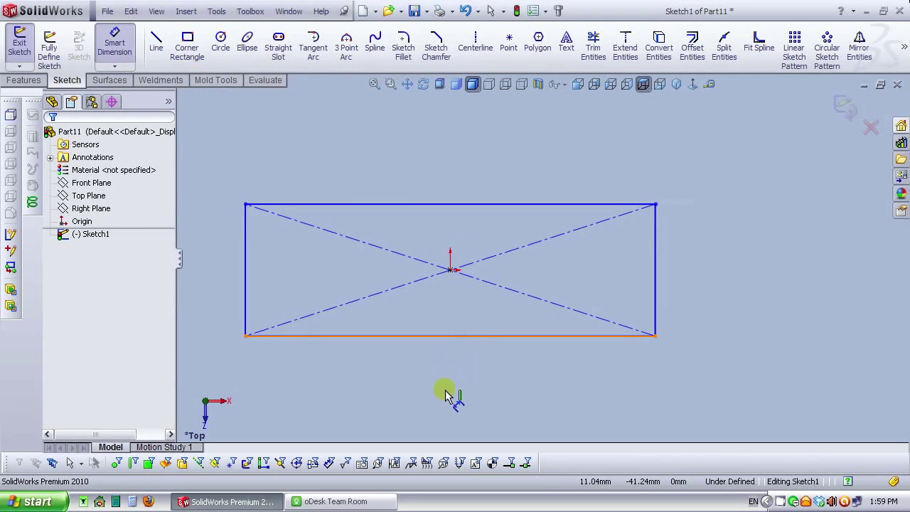
pyautogui.click(445, 389)
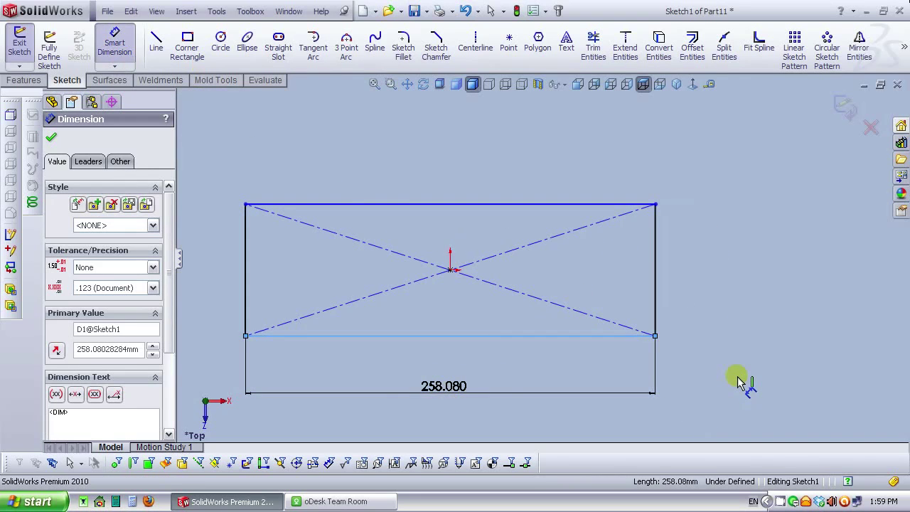
pyautogui.write('250')
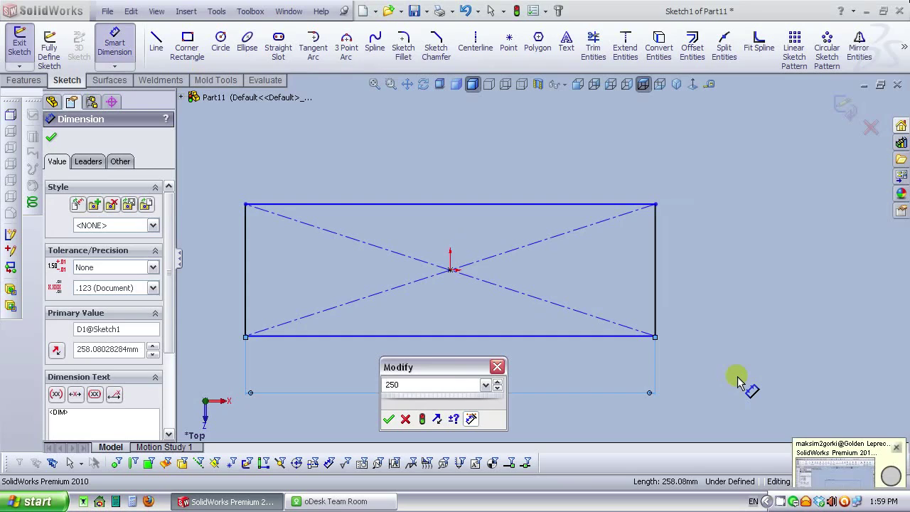
pyautogui.press('Return')
pyautogui.click(736, 356)
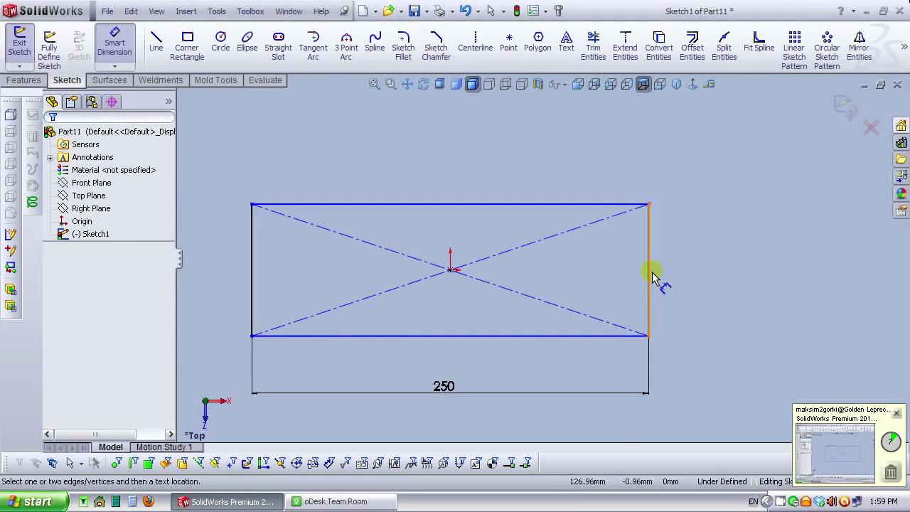
# Step: Dimension the rectangle's vertical right edge as 50 mm
pyautogui.click(687, 270)
pyautogui.click(701, 273)
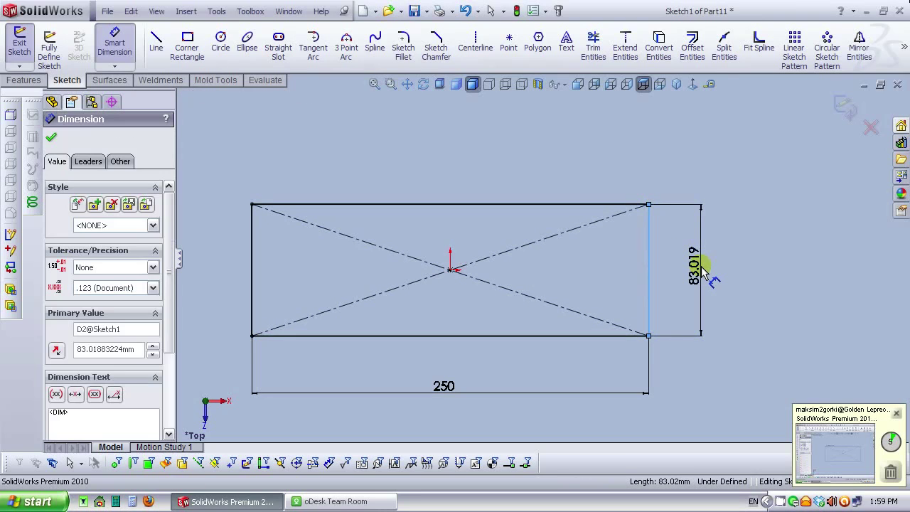
pyautogui.write('50')
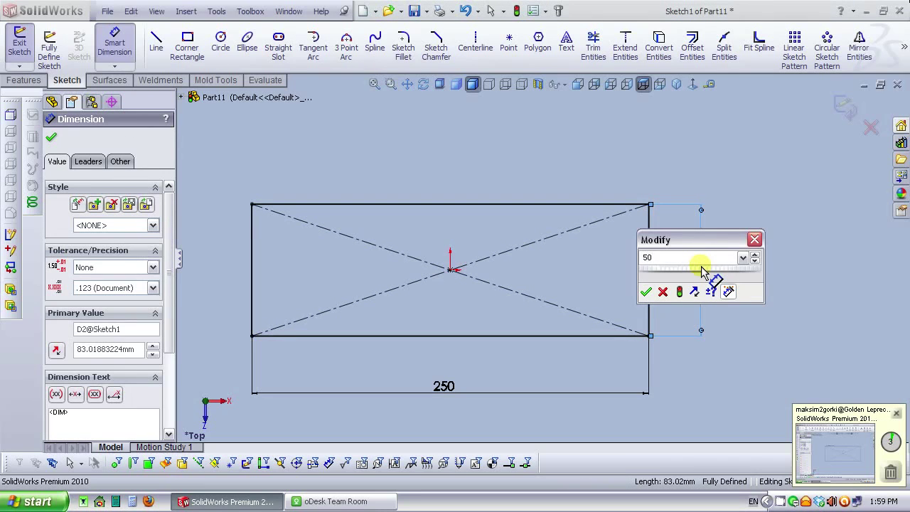
pyautogui.press('Return')
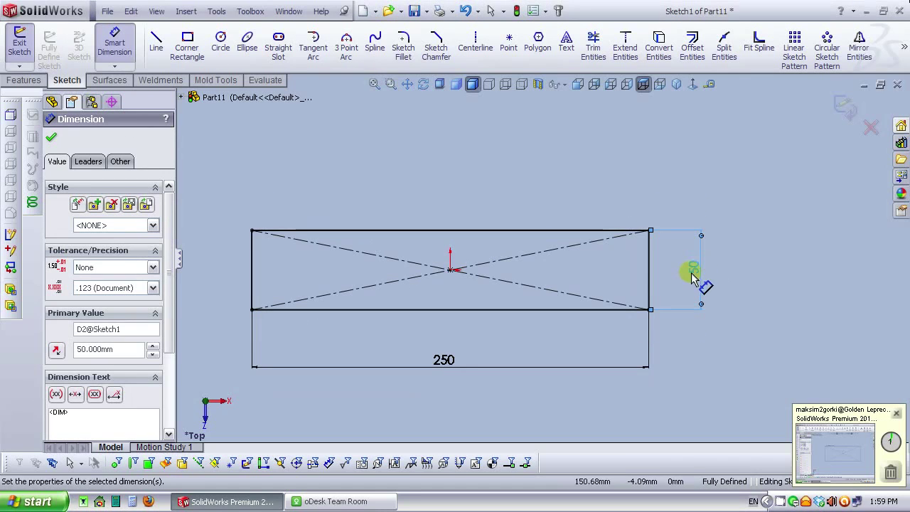
pyautogui.click(751, 282)
pyautogui.scroll(2, 492, 288)
pyautogui.scroll(-1, 489, 292)
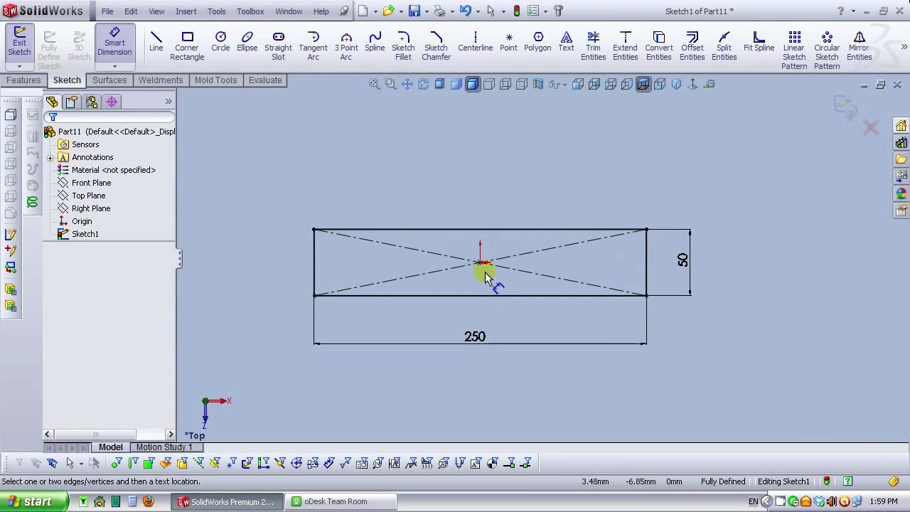
# Step: Extrude the rectangle as a blind boss 35 mm deep
pyautogui.click(24, 79)
pyautogui.click(135, 59)
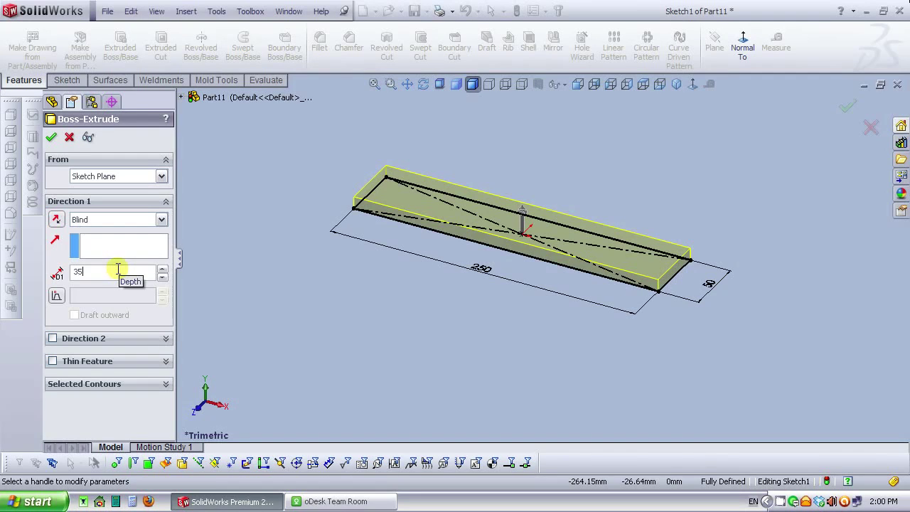
pyautogui.press('Return')
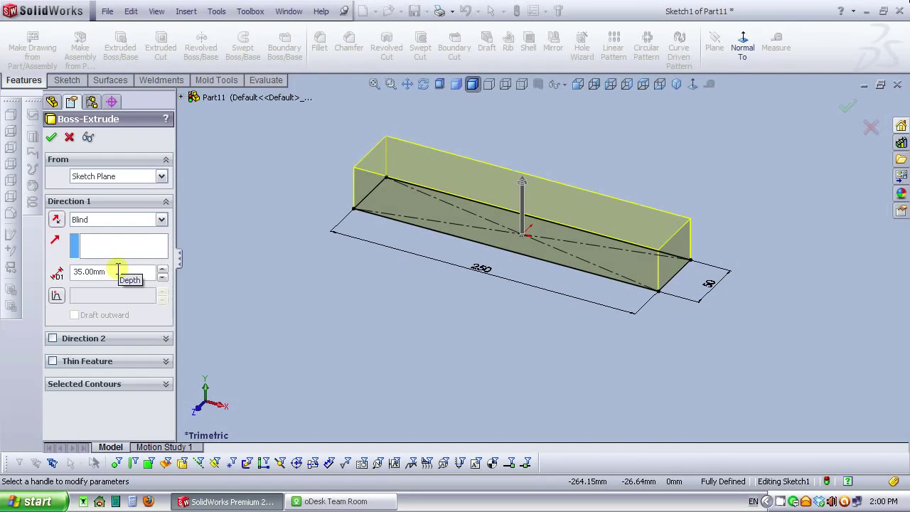
pyautogui.click(49, 136)
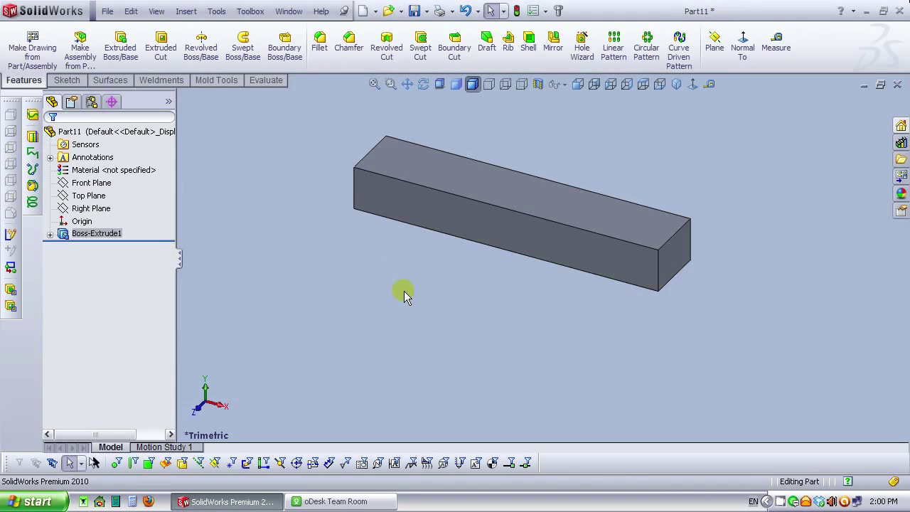
# Step: Start a new sketch on the bar's top face and view it straight on
pyautogui.click(497, 193)
pyautogui.click(551, 148)
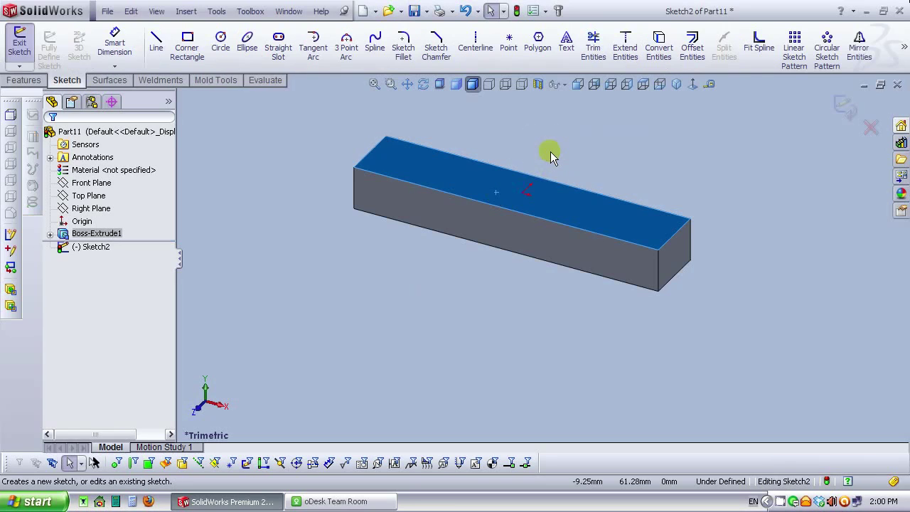
pyautogui.click(691, 85)
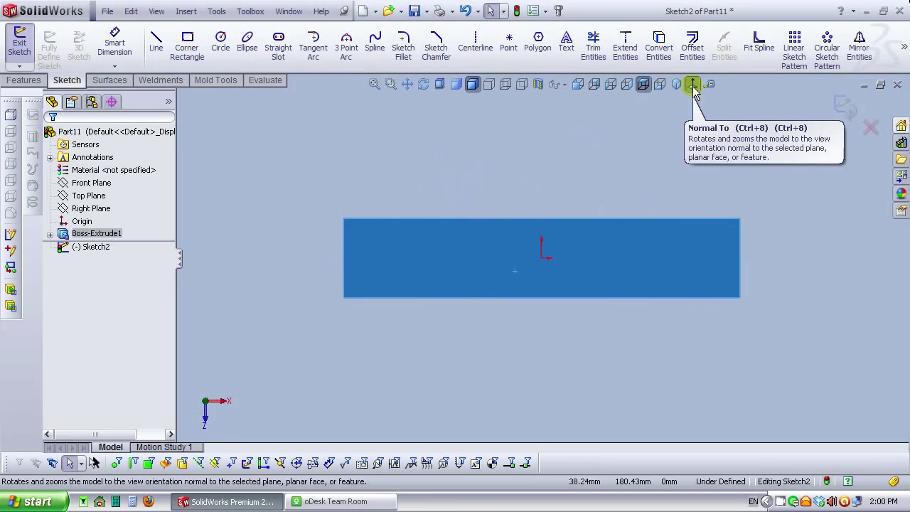
pyautogui.scroll(2, 716, 219)
pyautogui.scroll(-2, 675, 240)
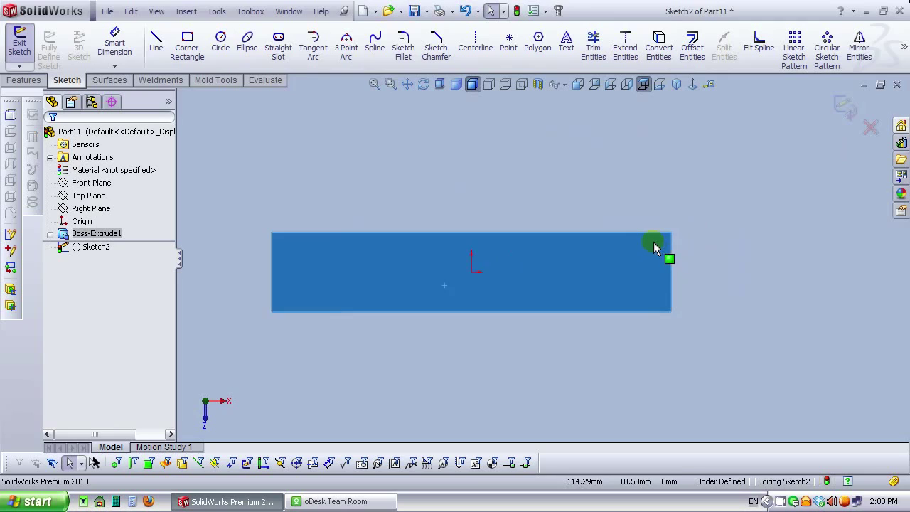
pyautogui.scroll(1, 482, 219)
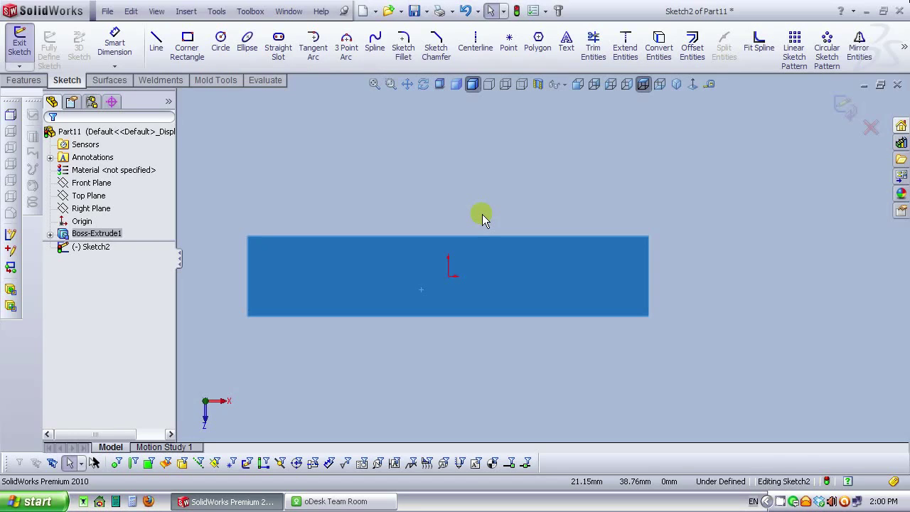
# Step: Draw a vertical centerline from the origin upward past the bar's long upper edge
pyautogui.click(475, 43)
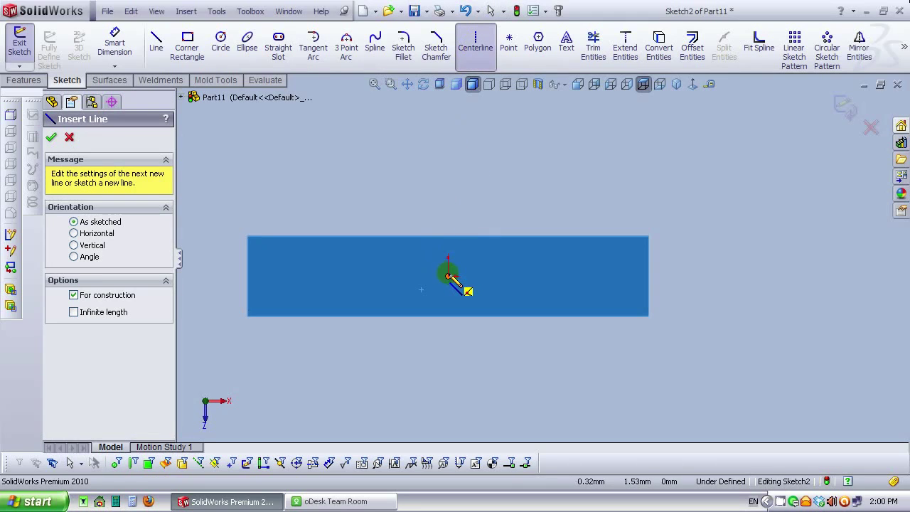
pyautogui.click(448, 276)
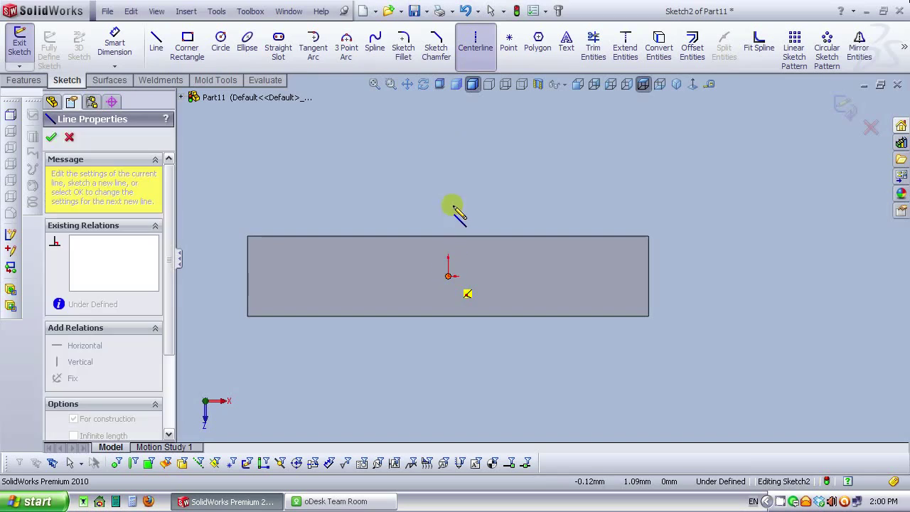
pyautogui.click(448, 165)
pyautogui.rightClick(448, 165)
pyautogui.click(457, 177)
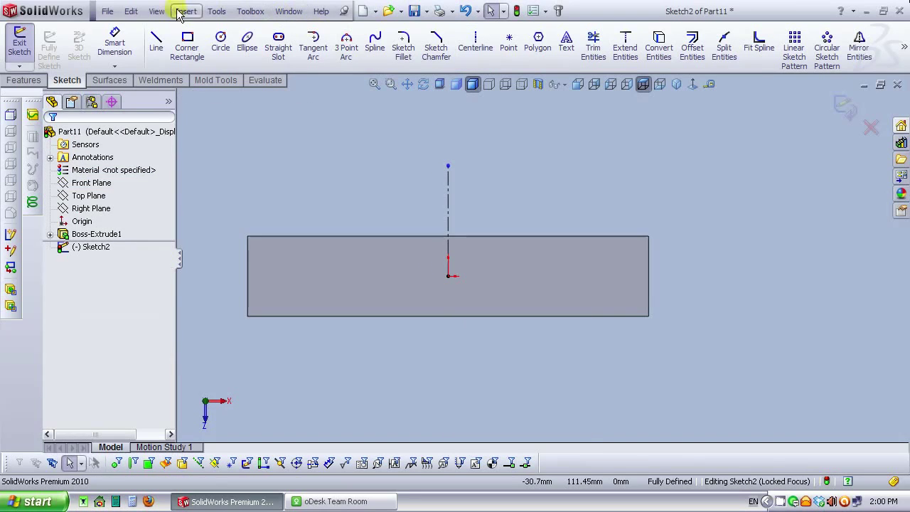
# Step: Draw the open left half of a hooked profile, about 87 mm tall, with both ends on the centerline and its inner line along the bar's upper edge
pyautogui.click(155, 41)
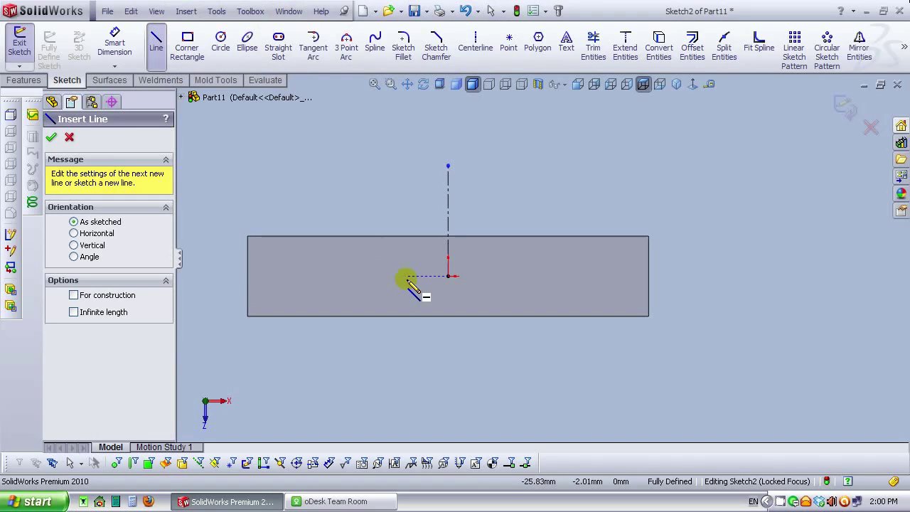
pyautogui.click(447, 263)
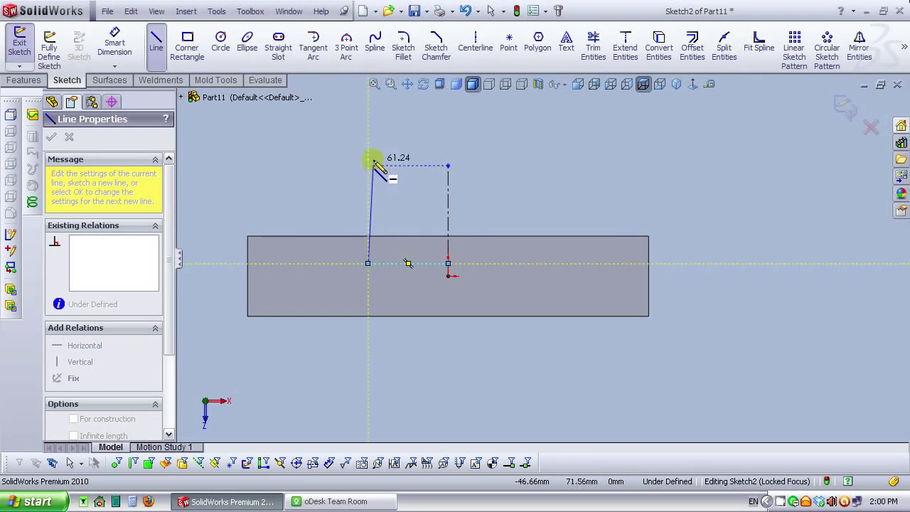
pyautogui.click(367, 124)
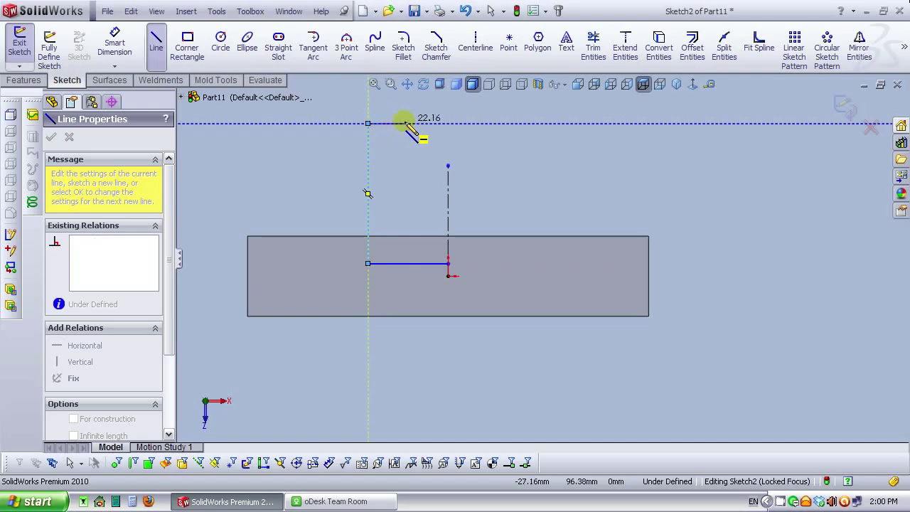
pyautogui.click(402, 124)
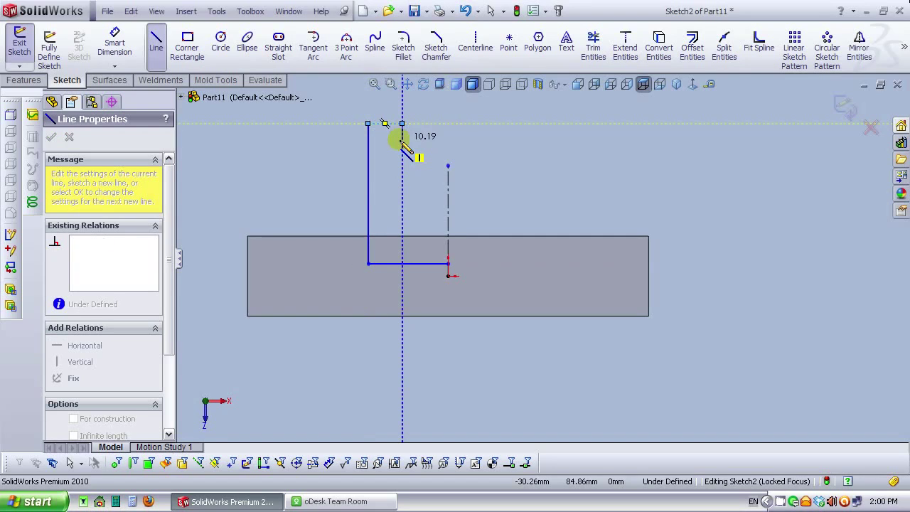
pyautogui.click(402, 139)
pyautogui.click(385, 140)
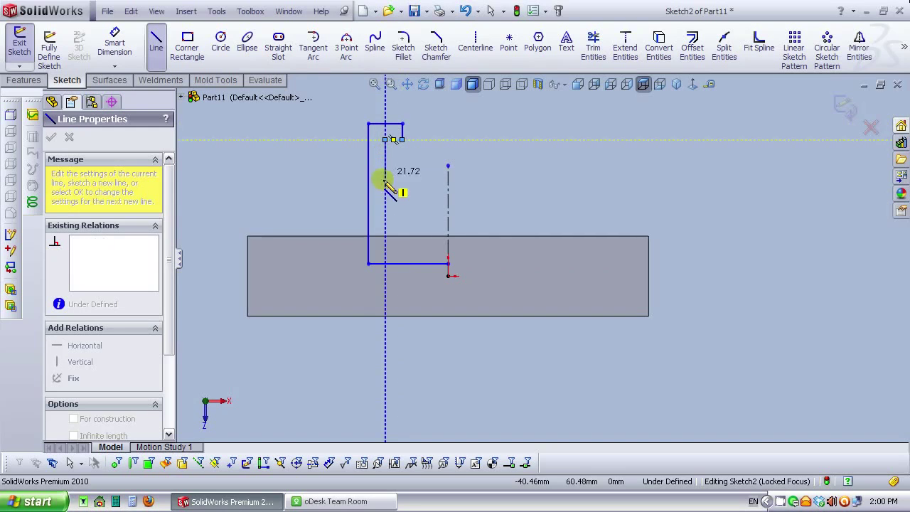
pyautogui.click(385, 236)
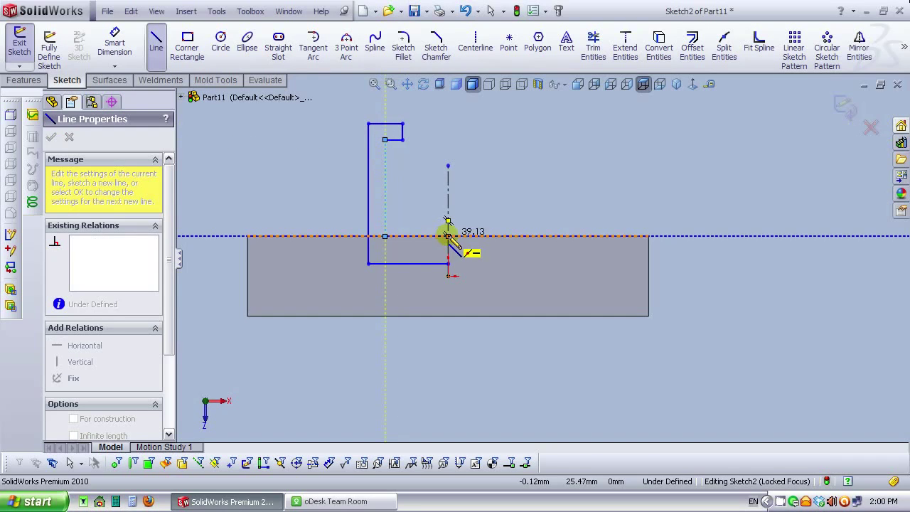
pyautogui.click(447, 237)
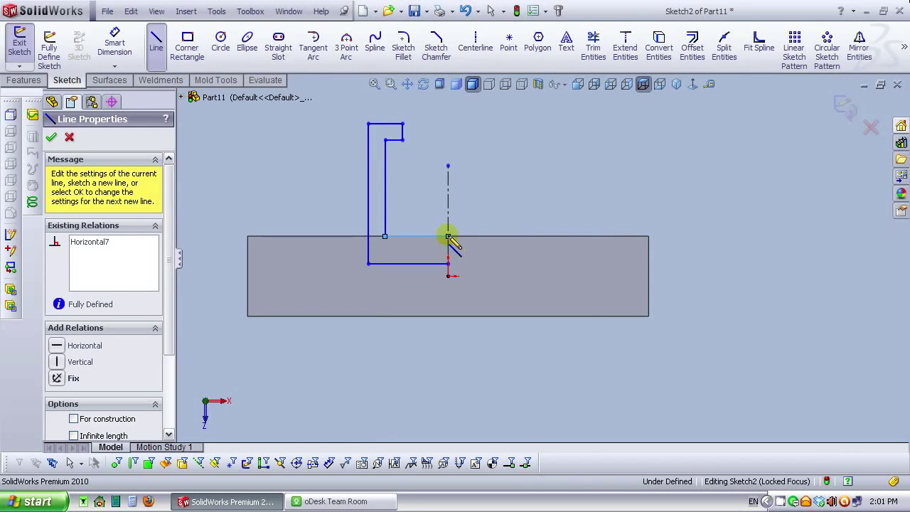
pyautogui.rightClick(448, 236)
pyautogui.click(464, 242)
# Step: Dimension the profile's long outer vertical line as 65 mm
pyautogui.scroll(1, 554, 217)
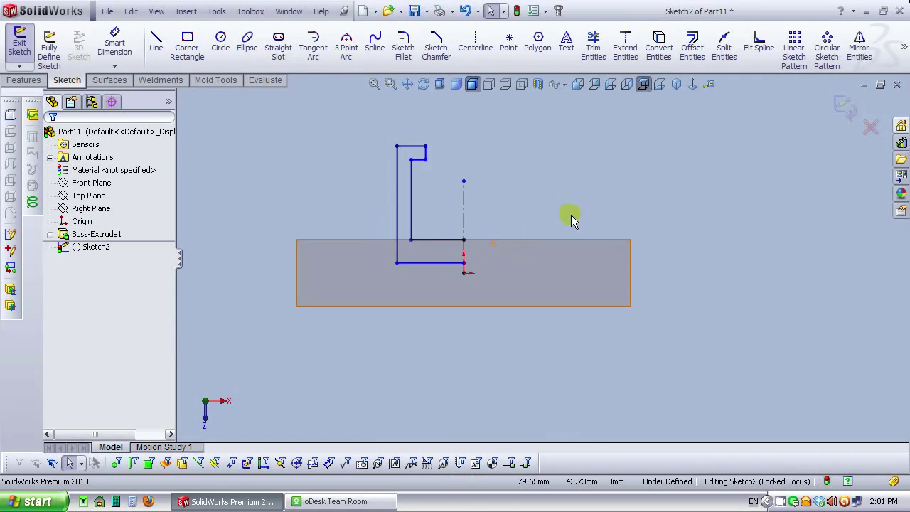
pyautogui.scroll(-1, 576, 212)
pyautogui.scroll(1, 558, 187)
pyautogui.scroll(-1, 540, 207)
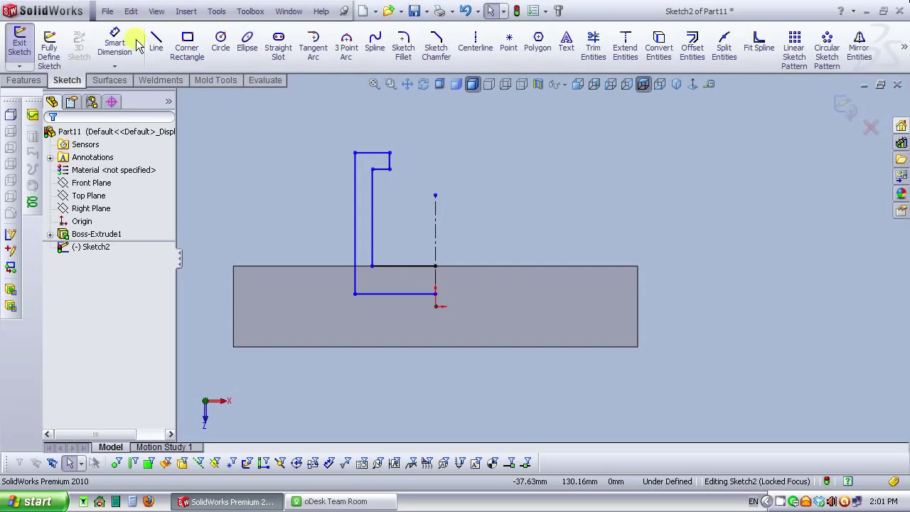
pyautogui.click(114, 43)
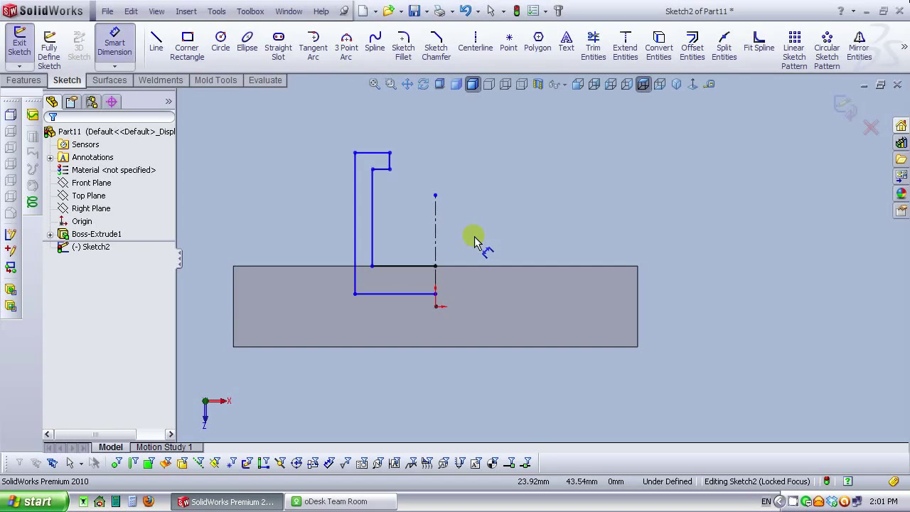
pyautogui.click(356, 177)
pyautogui.click(299, 206)
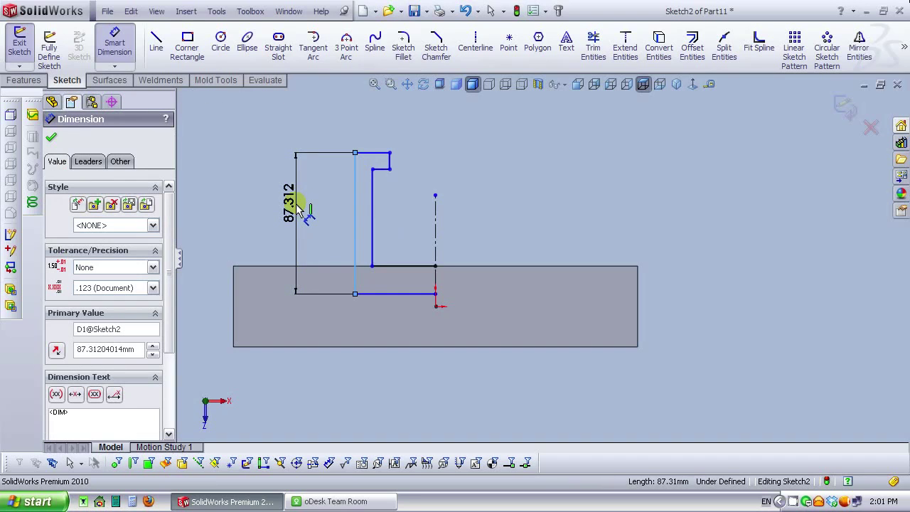
pyautogui.write('65')
pyautogui.press('Return')
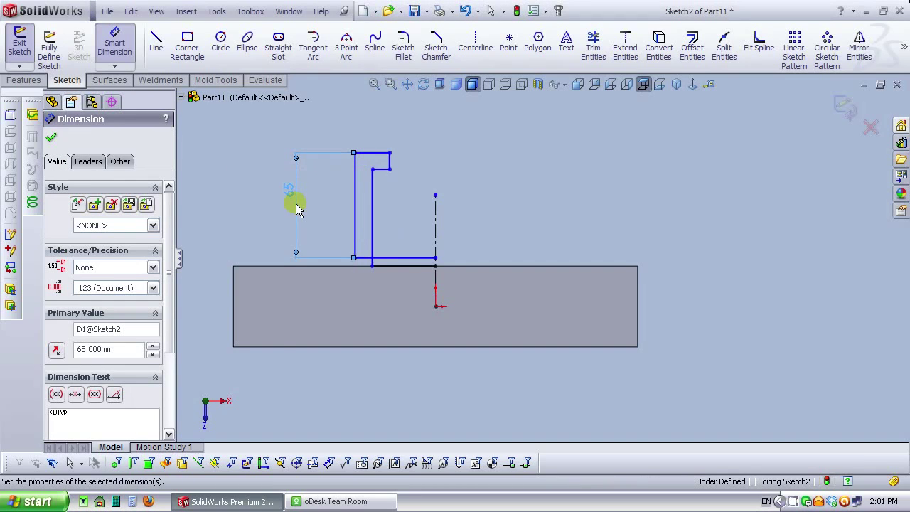
pyautogui.scroll(1, 297, 205)
pyautogui.click(415, 177)
pyautogui.scroll(-2, 455, 248)
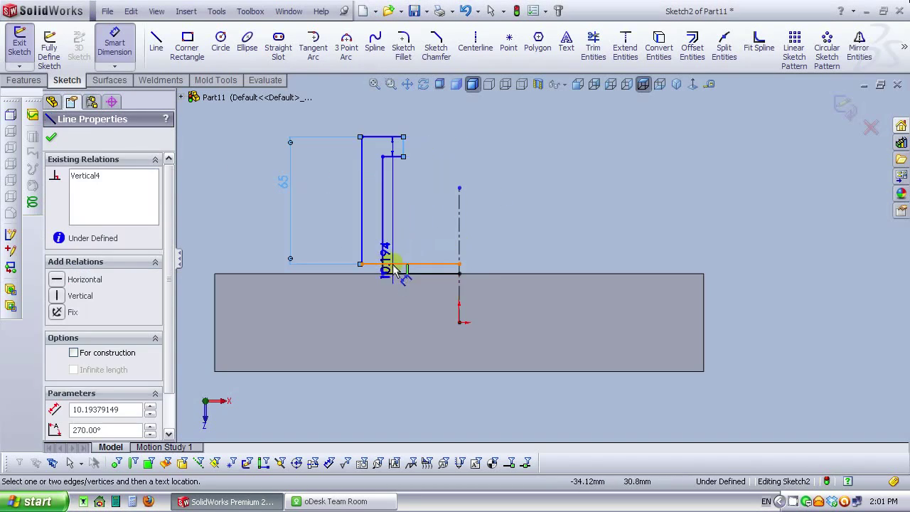
pyautogui.press('Escape')
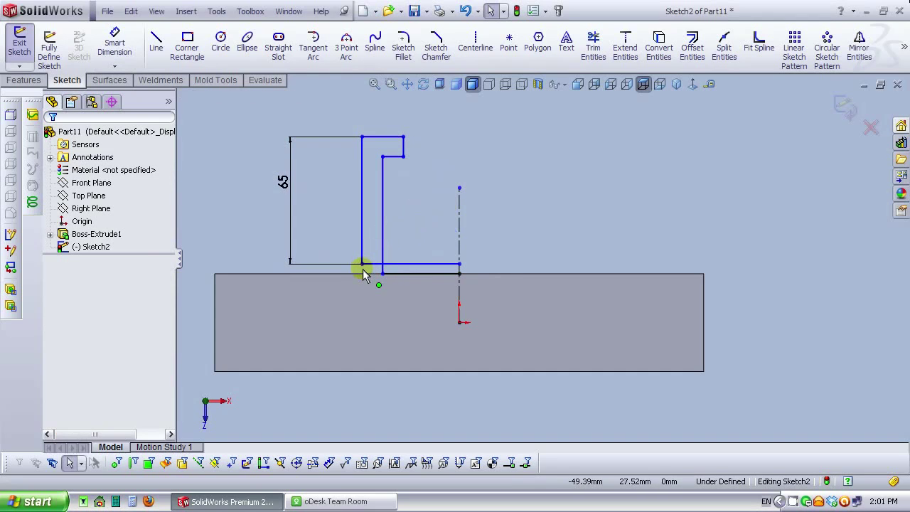
# Step: Move the profile's lower outer corner down inside the bar and lower the hook's inner corner
pyautogui.moveTo(362, 267); pyautogui.dragTo(354, 296)
pyautogui.moveTo(382, 156); pyautogui.dragTo(379, 196)
pyautogui.click(400, 226)
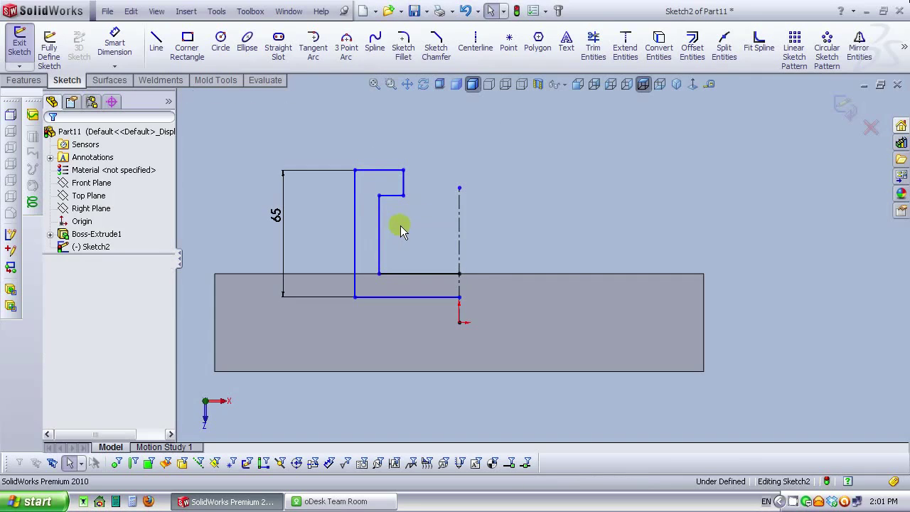
# Step: Dimension the profile's upper horizontal line as 55 mm
pyautogui.click(115, 44)
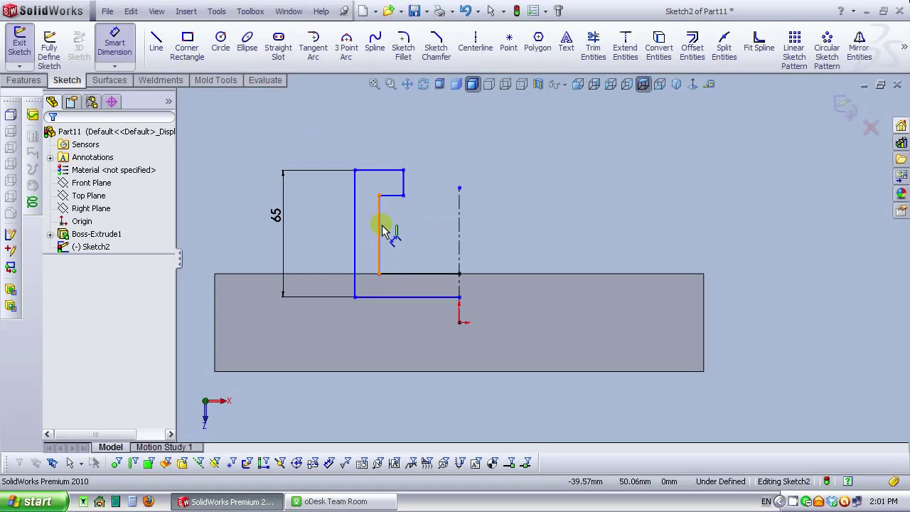
pyautogui.click(384, 170)
pyautogui.click(381, 151)
pyautogui.write('55')
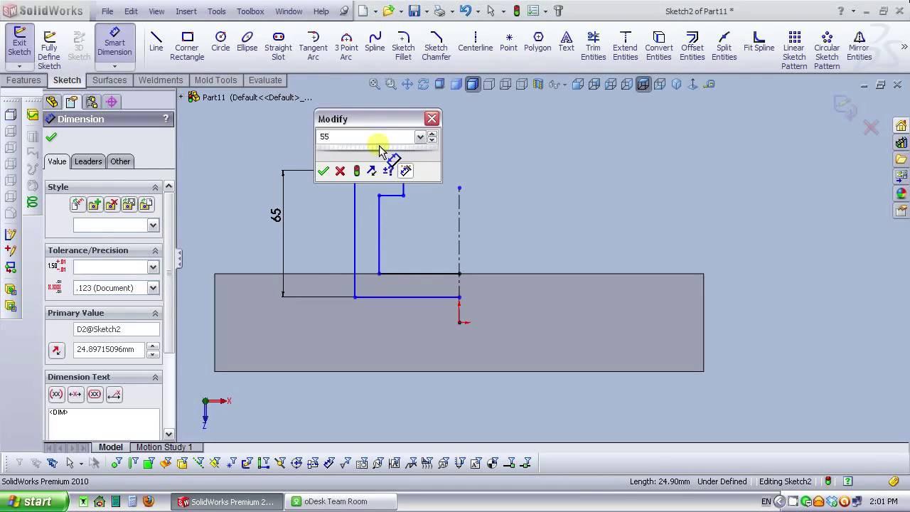
pyautogui.press('Return')
pyautogui.click(442, 156)
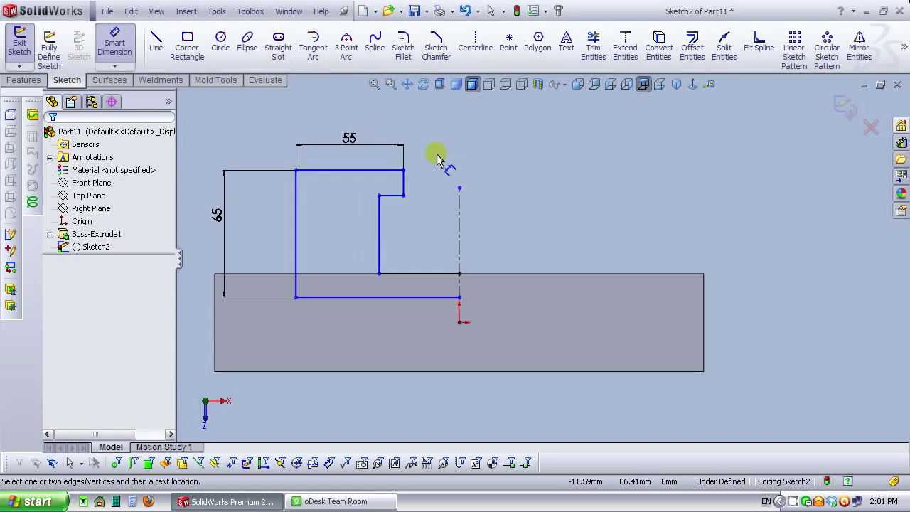
# Step: Dimension the hook's short vertical line as 13 mm and its short horizontal line as 6 mm
pyautogui.click(403, 186)
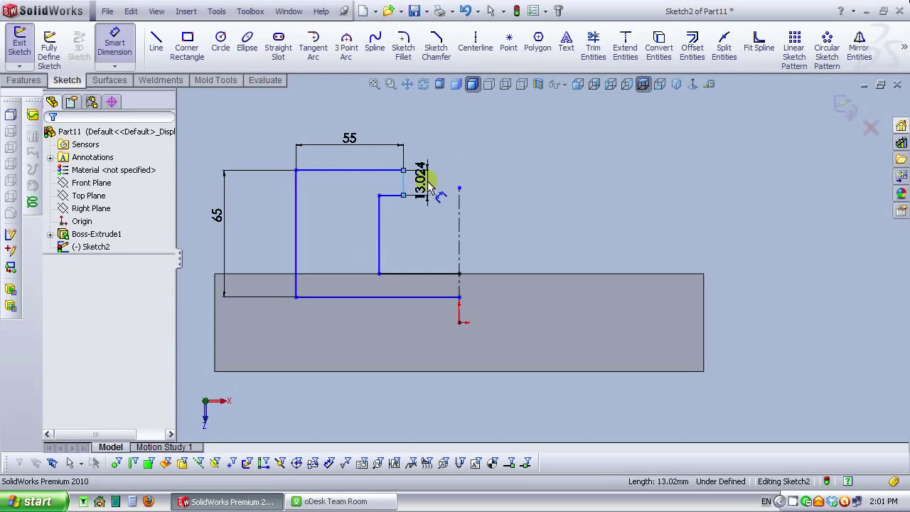
pyautogui.click(428, 186)
pyautogui.write('13')
pyautogui.press('Return')
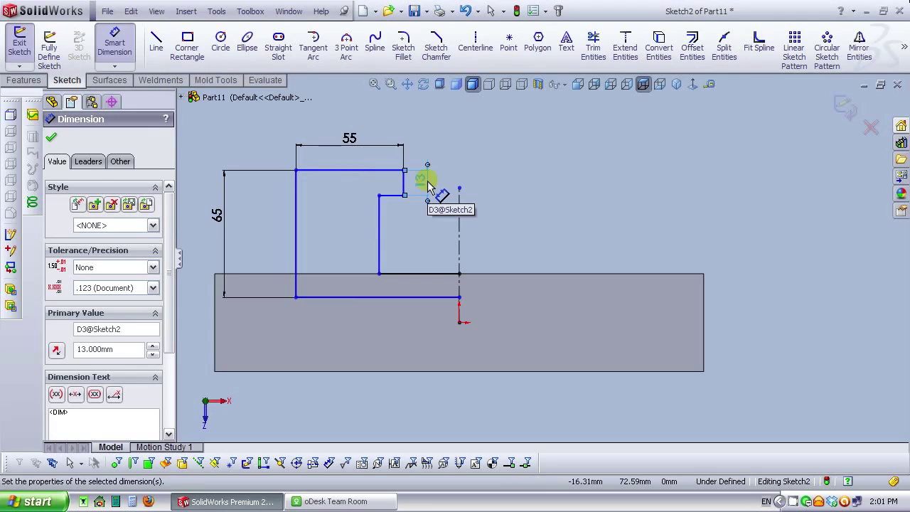
pyautogui.click(393, 198)
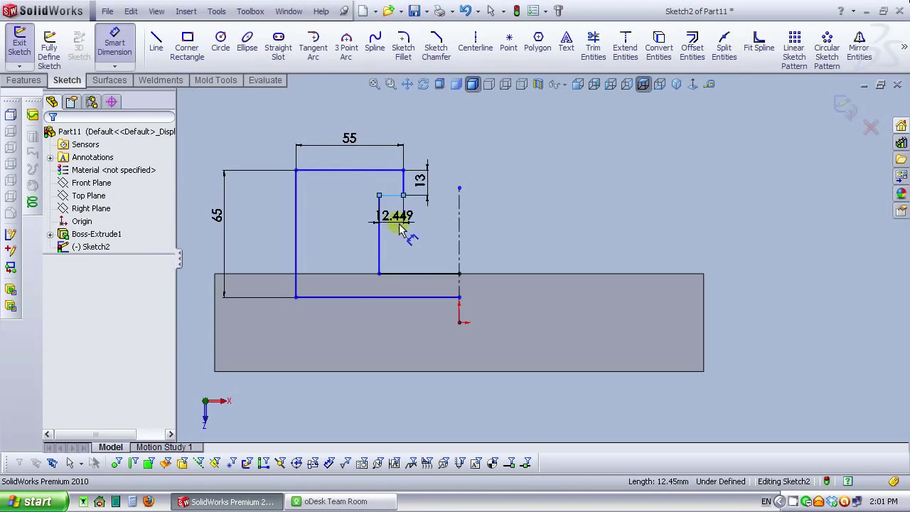
pyautogui.click(419, 236)
pyautogui.write('6')
pyautogui.press('Return')
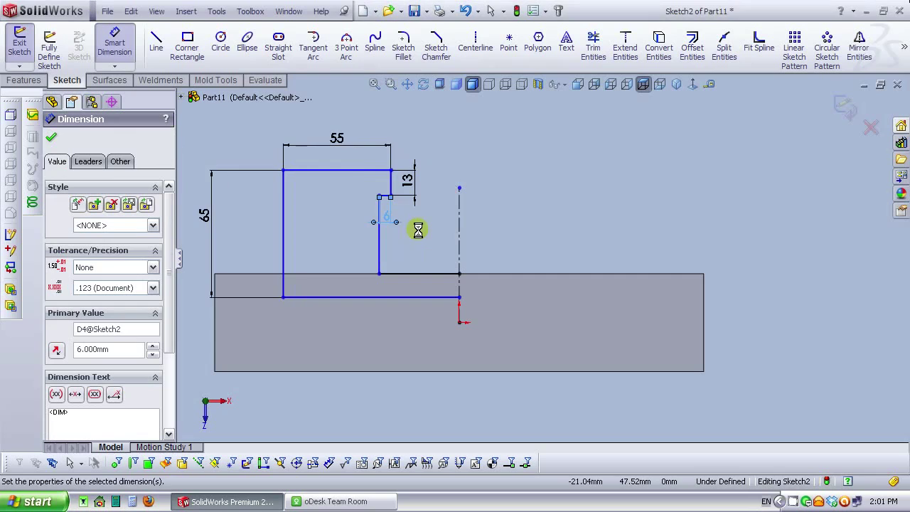
pyautogui.click(566, 193)
# Step: Dimension the distance between the profile's lower horizontal line and the bar's upper edge as 25 mm
pyautogui.scroll(1, 487, 233)
pyautogui.scroll(-1, 497, 270)
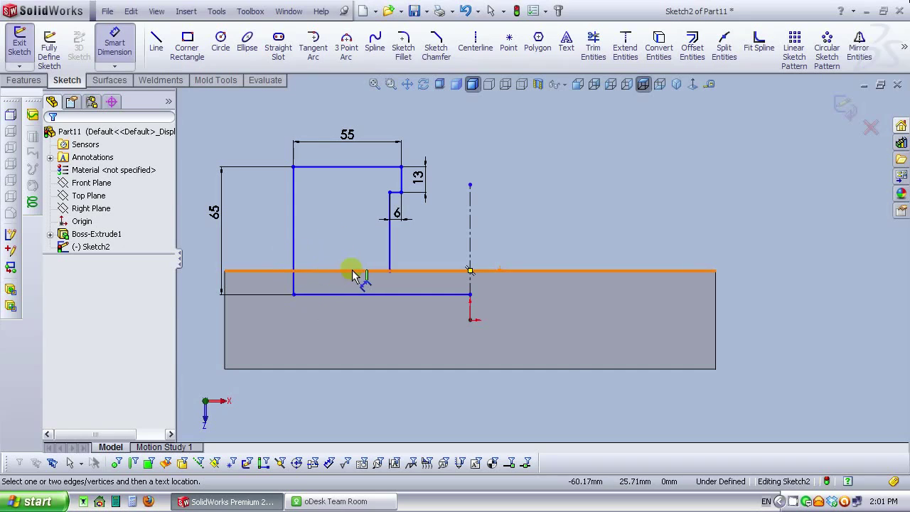
pyautogui.click(347, 293)
pyautogui.click(313, 271)
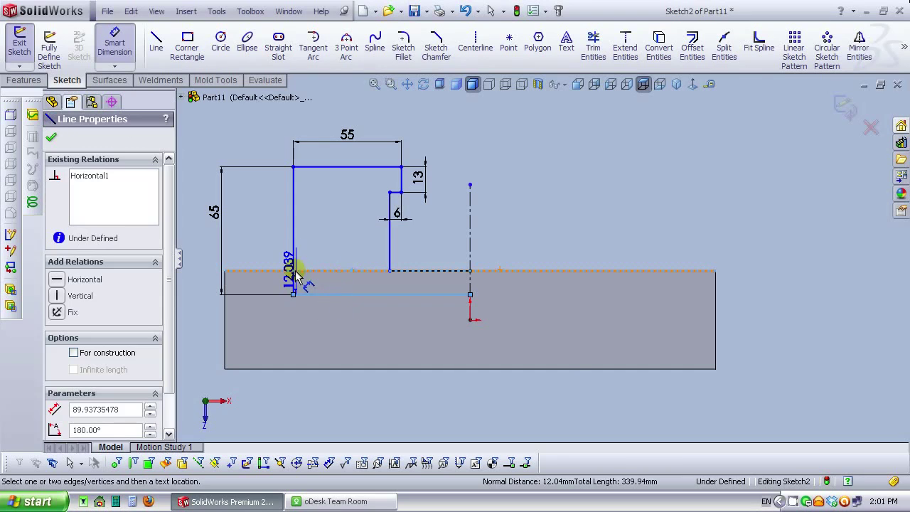
pyautogui.click(269, 242)
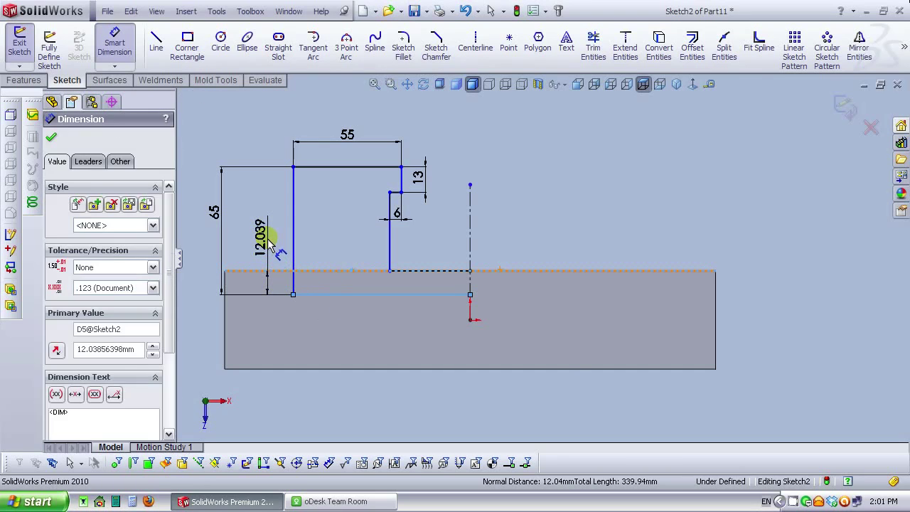
pyautogui.write('25')
pyautogui.press('Return')
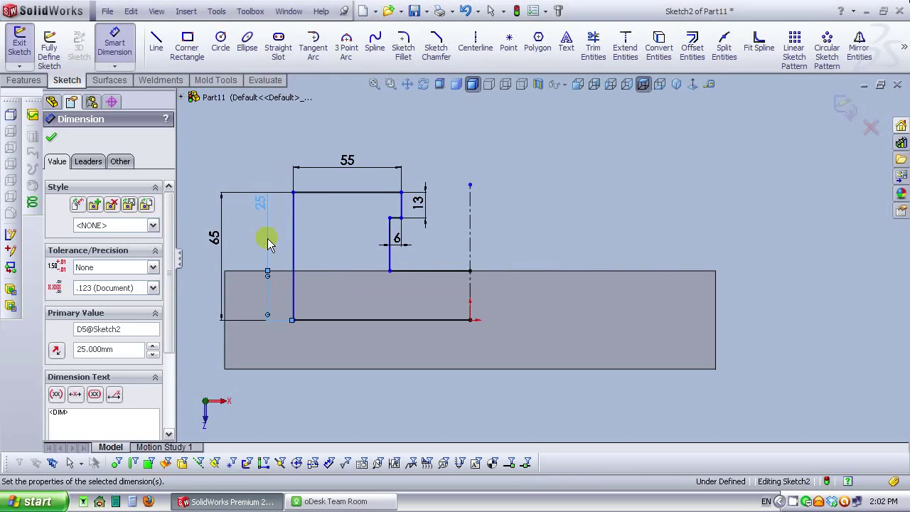
pyautogui.click(571, 186)
pyautogui.scroll(2, 546, 257)
pyautogui.scroll(-1, 642, 286)
pyautogui.scroll(1, 531, 289)
pyautogui.scroll(-1, 544, 278)
pyautogui.scroll(1, 562, 278)
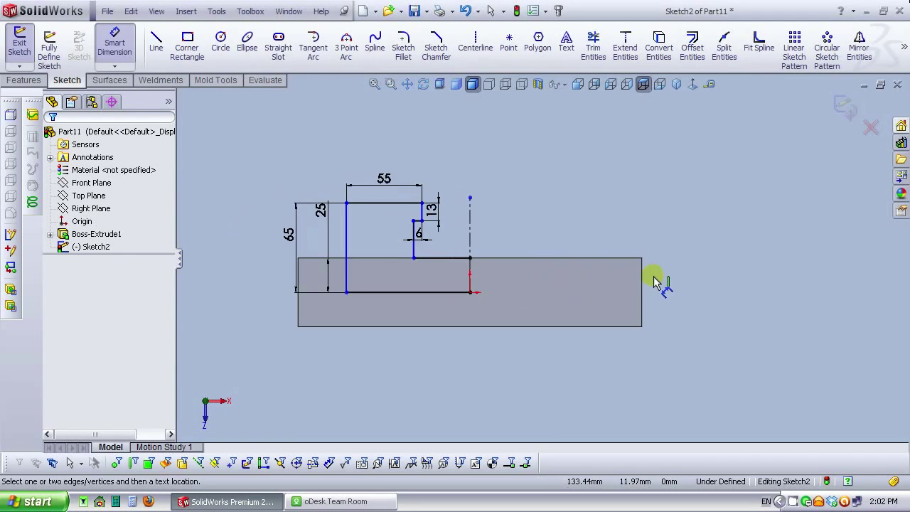
pyautogui.scroll(-1, 654, 276)
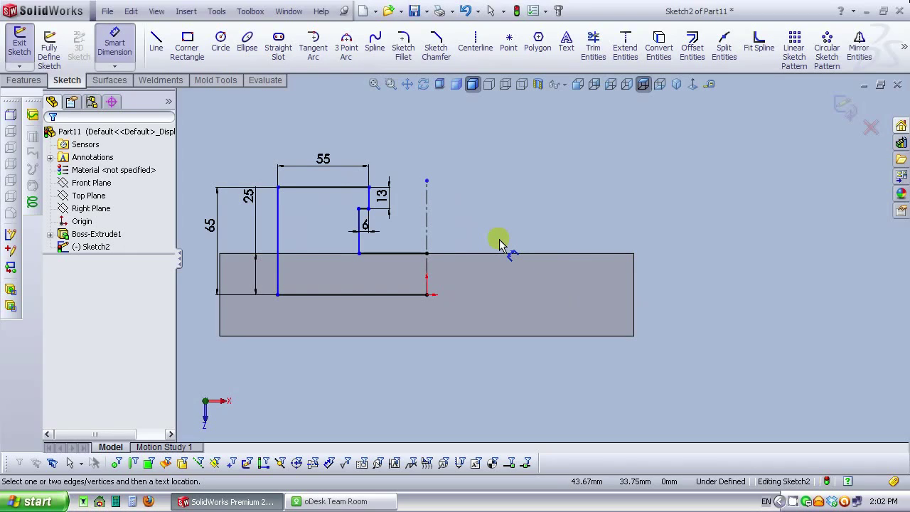
pyautogui.press('Escape')
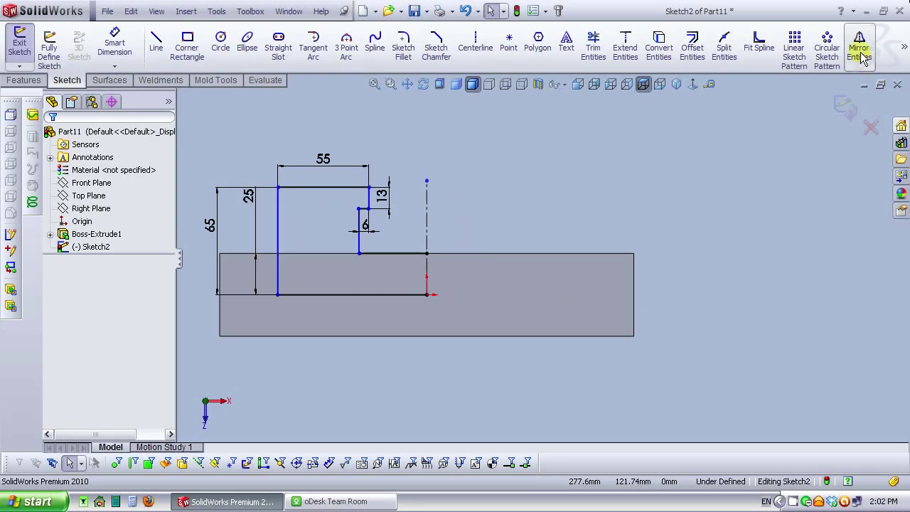
# Step: Mirror all lines of the half profile about the vertical centerline, keeping the originals
pyautogui.click(859, 52)
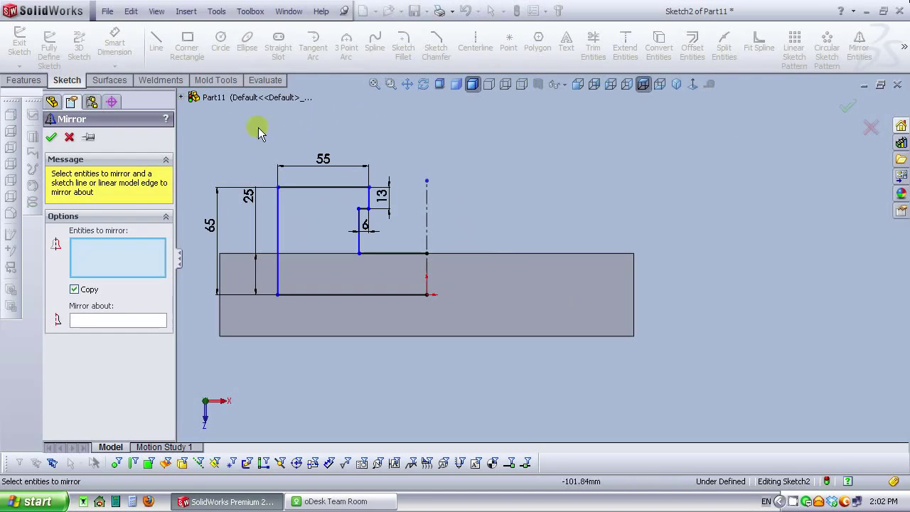
pyautogui.moveTo(402, 152); pyautogui.dragTo(256, 306)
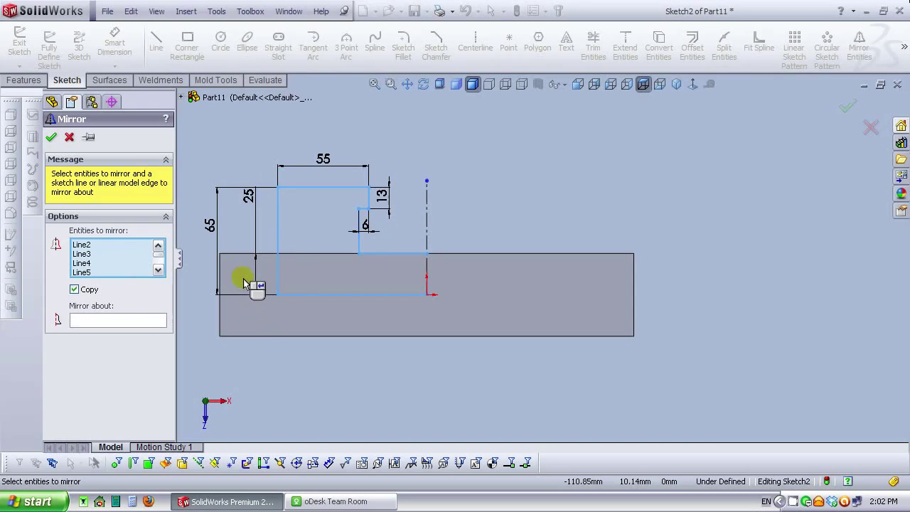
pyautogui.click(135, 320)
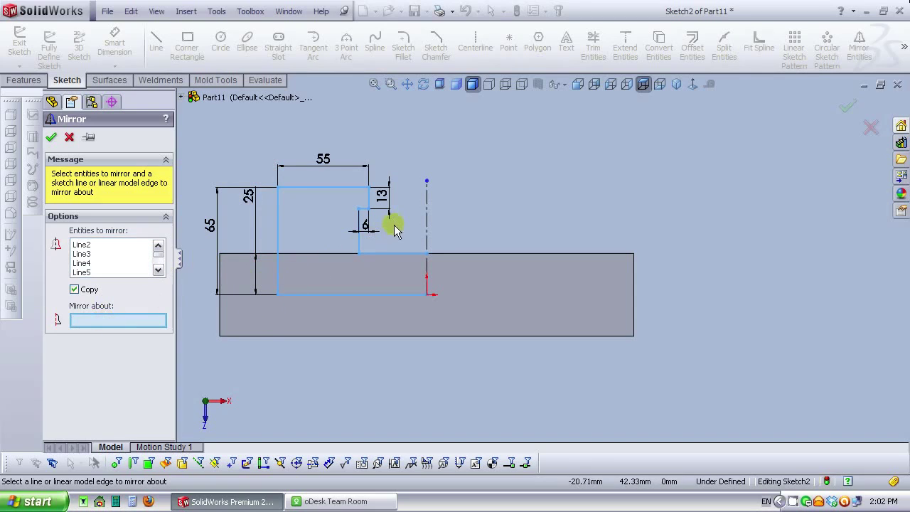
pyautogui.click(428, 231)
pyautogui.rightClick(428, 231)
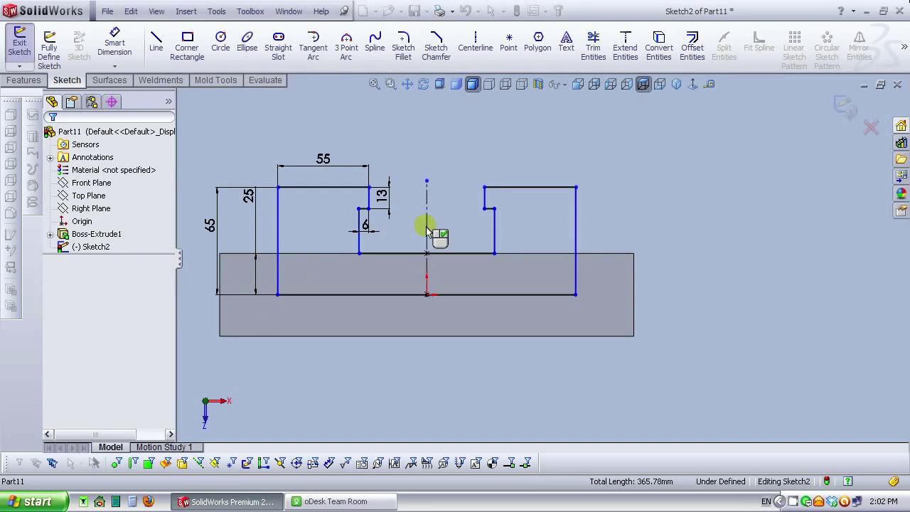
# Step: Dimension the profile's lower horizontal line as 135 mm
pyautogui.click(115, 44)
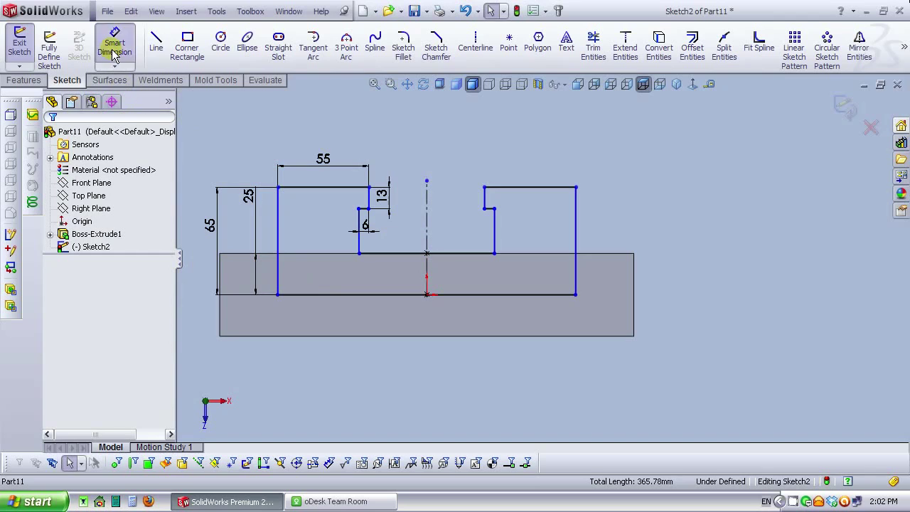
pyautogui.click(432, 294)
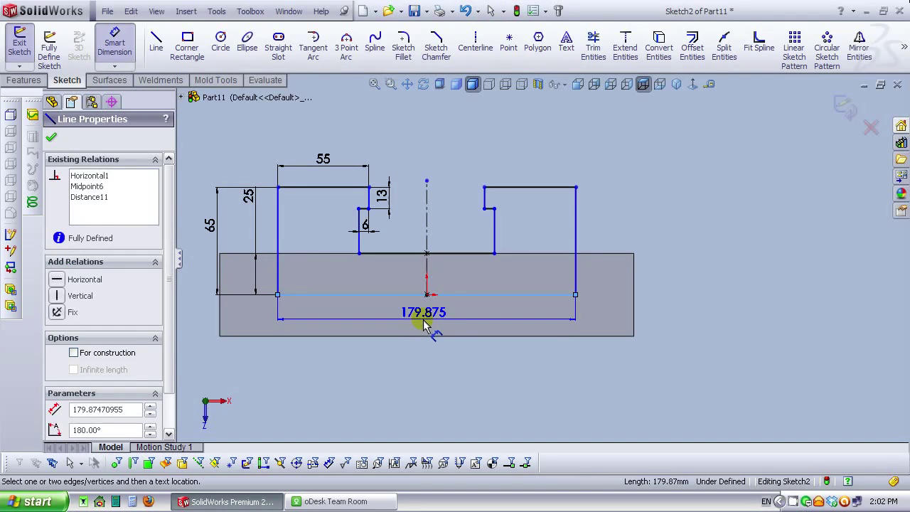
pyautogui.click(886, 323)
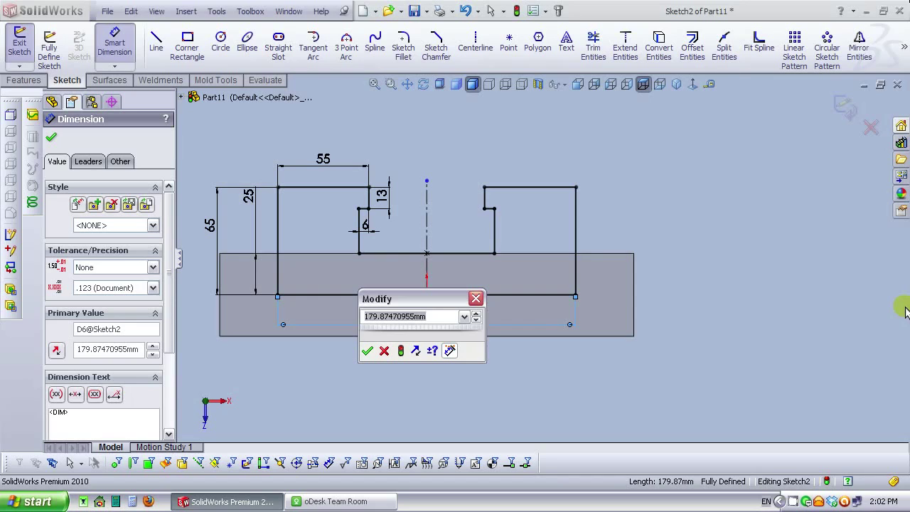
pyautogui.write('135')
pyautogui.press('Return')
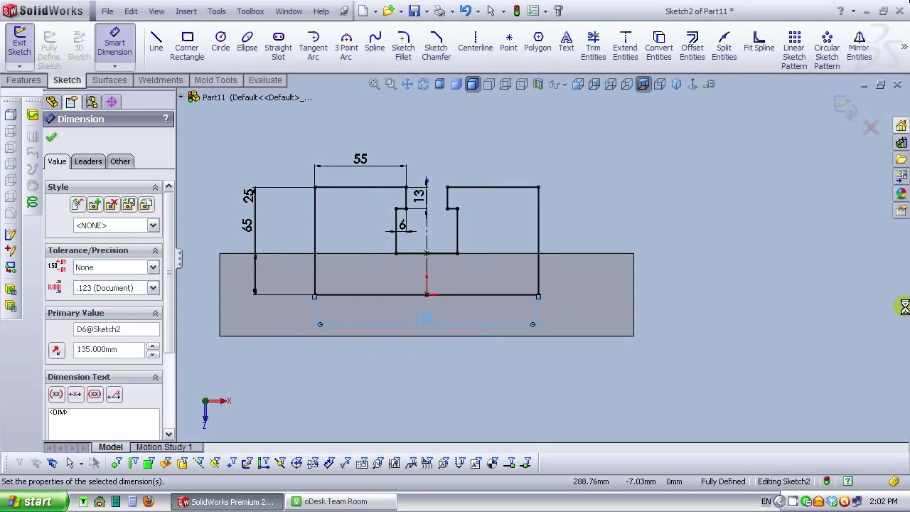
pyautogui.click(619, 186)
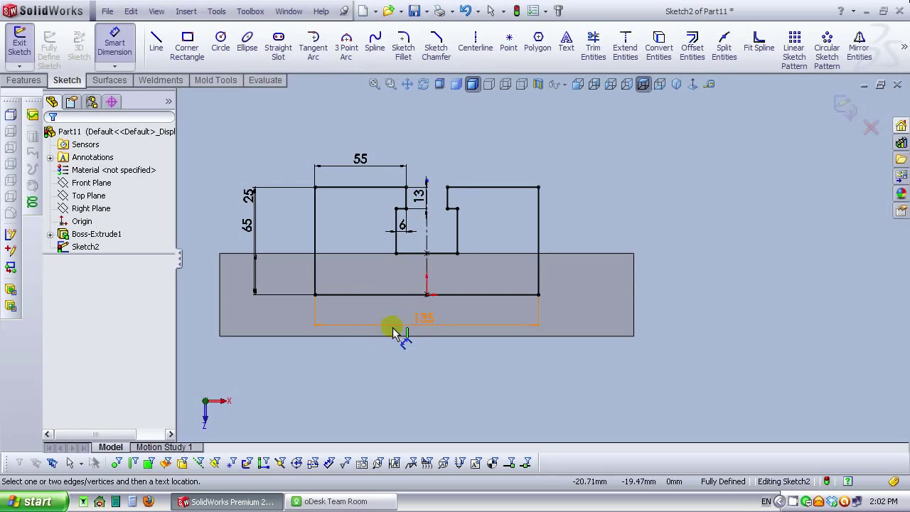
pyautogui.click(407, 236)
pyautogui.press('Escape')
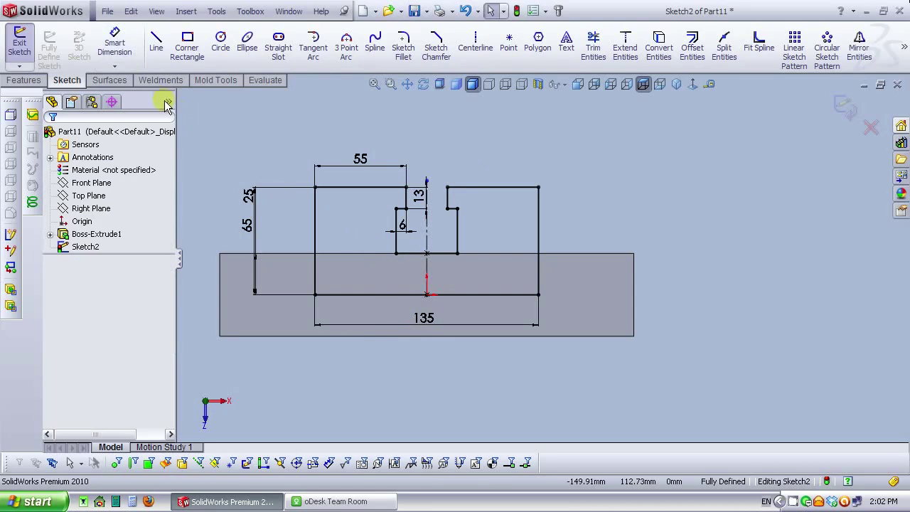
pyautogui.click(493, 235)
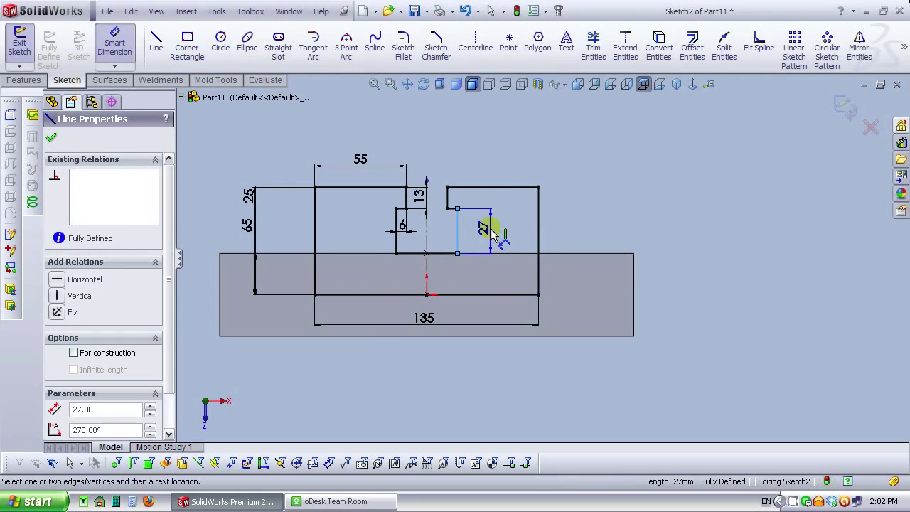
pyautogui.press('Escape')
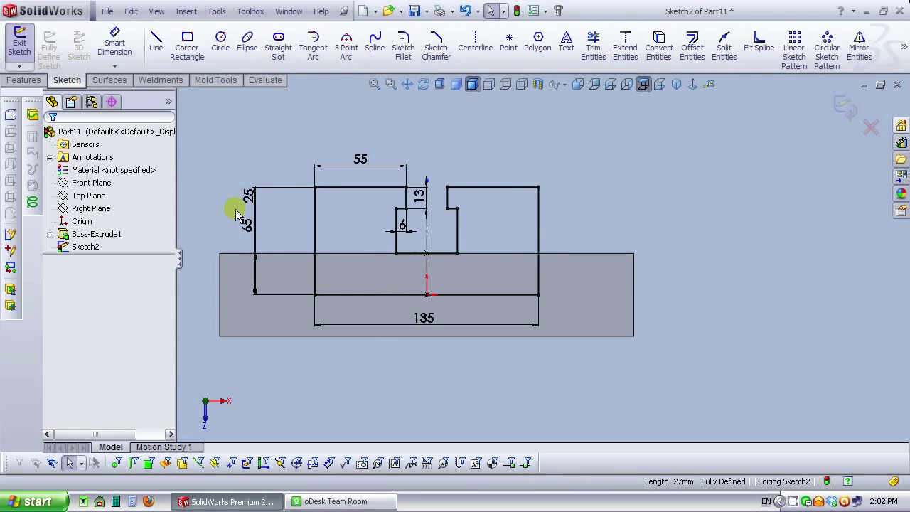
# Step: Extrude the notched profile upward from the bar by 25 mm as a blind boss with merged result
pyautogui.click(677, 86)
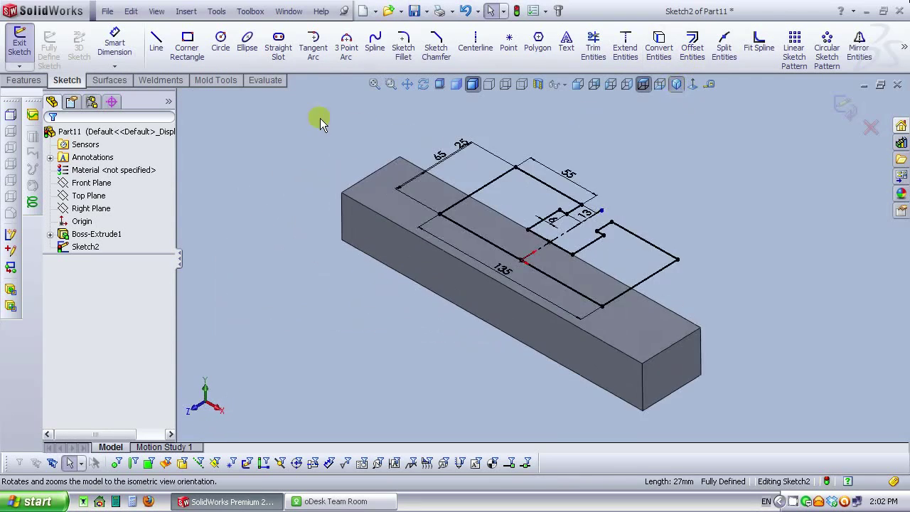
pyautogui.click(24, 80)
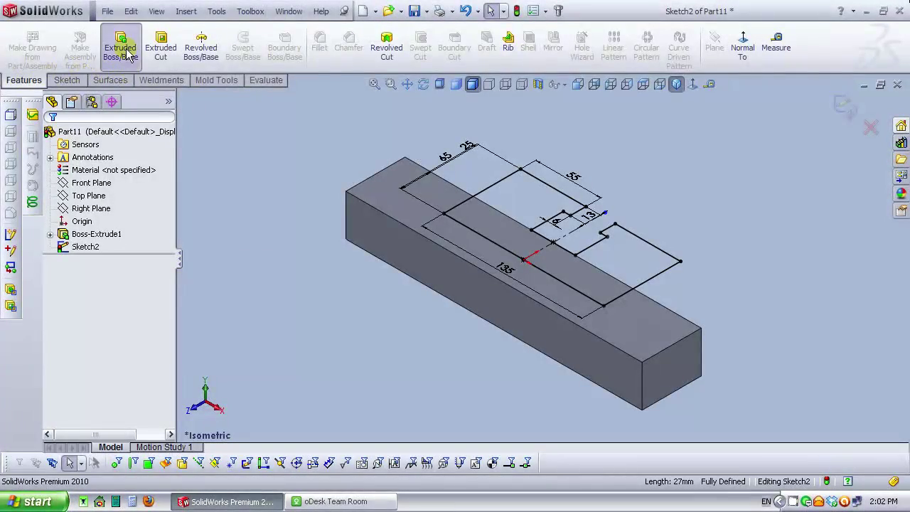
pyautogui.click(120, 44)
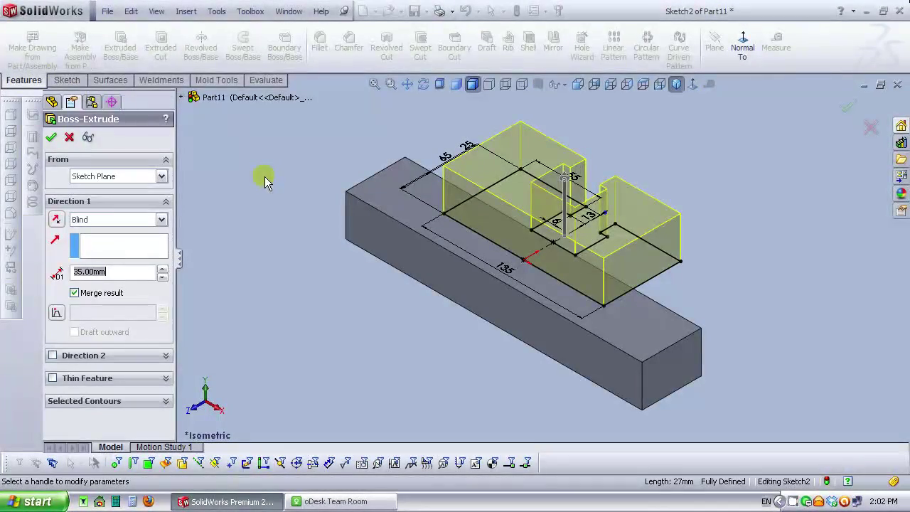
pyautogui.click(122, 271)
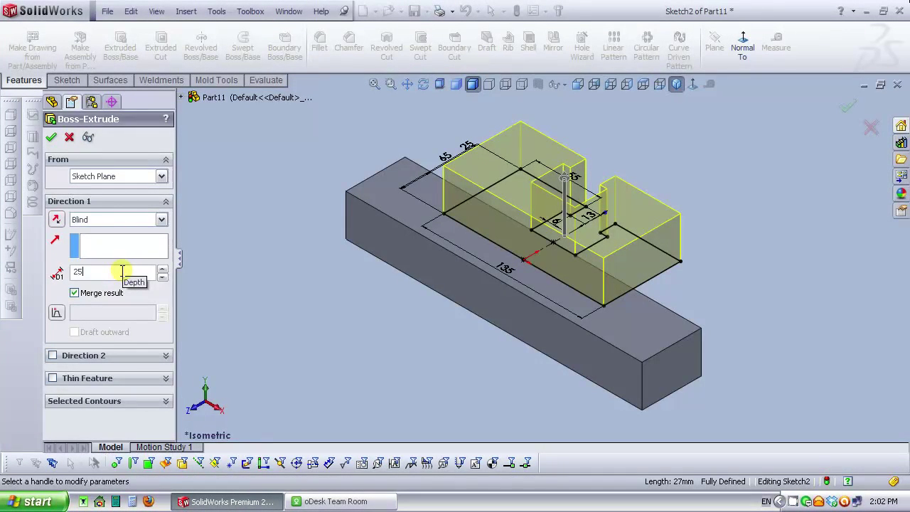
pyautogui.write('25')
pyautogui.press('Return')
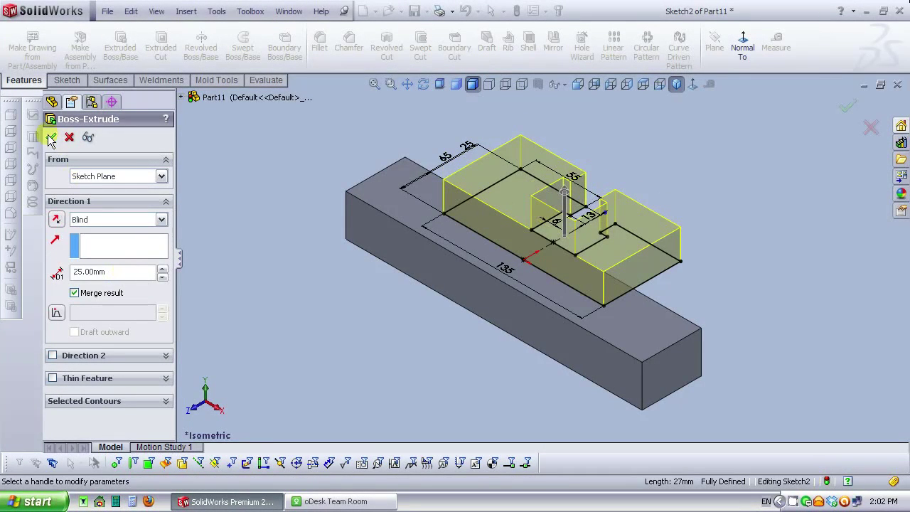
pyautogui.click(657, 135)
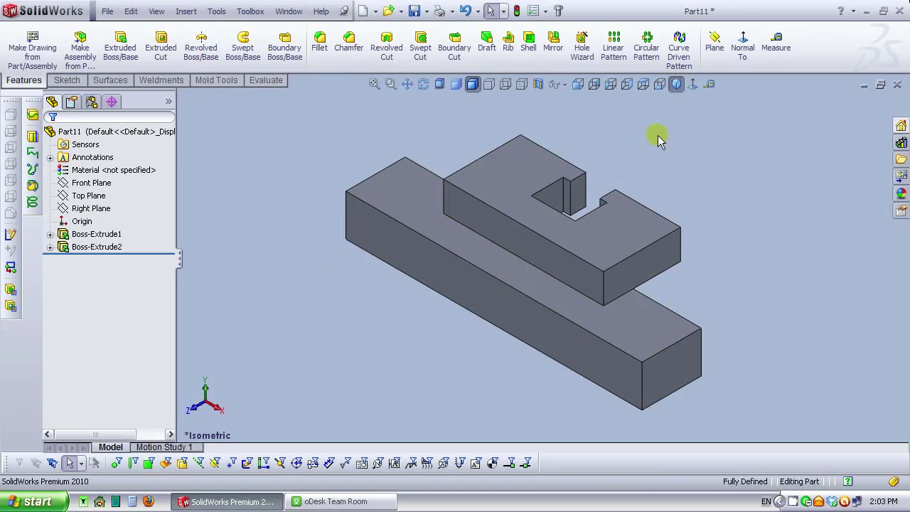
# Step: Start a sketch on the notched block's upper face and draw two circles on either side below the notch, radii about 5.6 mm and 6.5 mm
pyautogui.scroll(1, 658, 135)
pyautogui.scroll(-1, 692, 218)
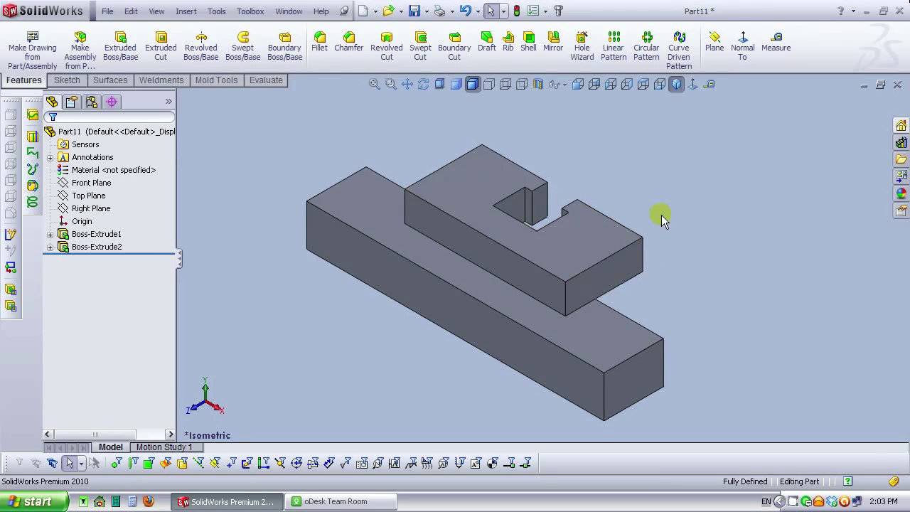
pyautogui.click(558, 249)
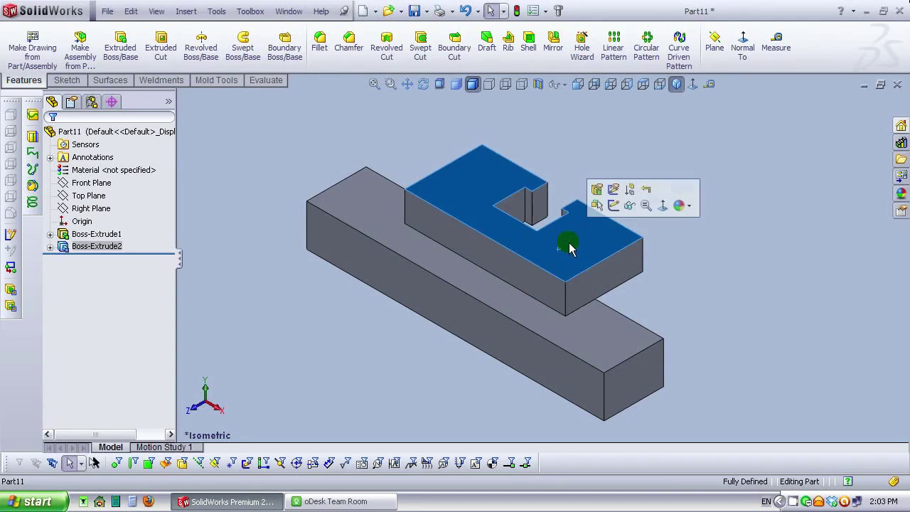
pyautogui.click(614, 206)
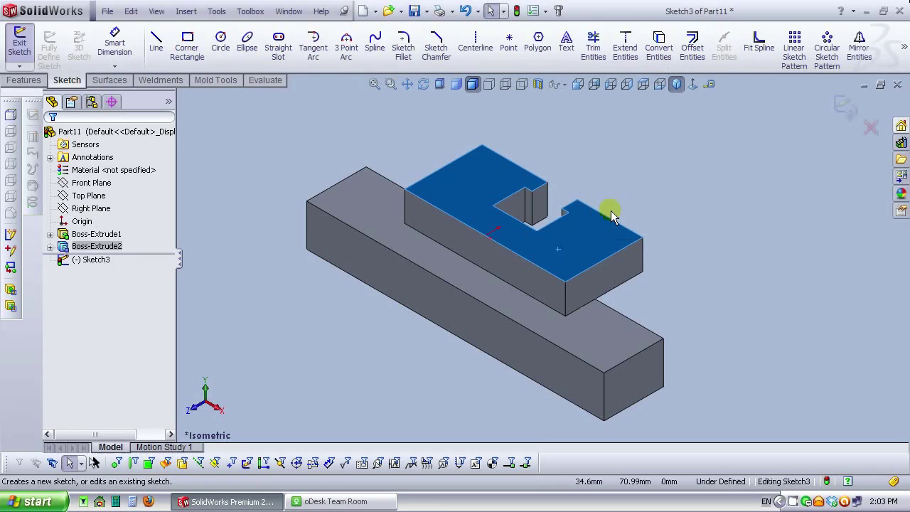
pyautogui.click(677, 84)
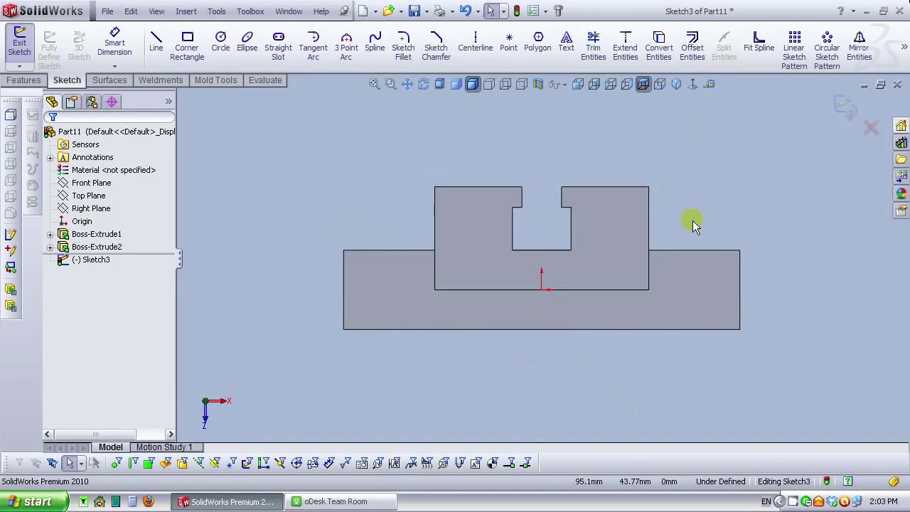
pyautogui.click(226, 56)
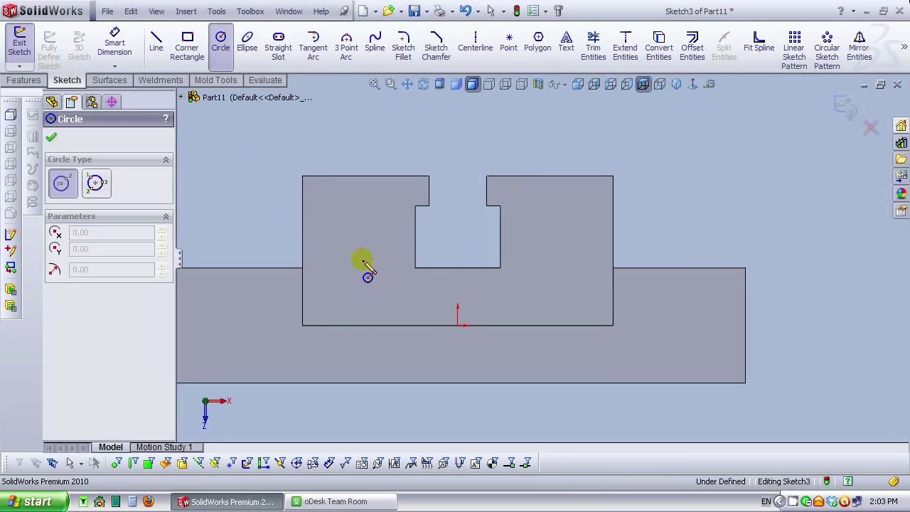
pyautogui.click(359, 291)
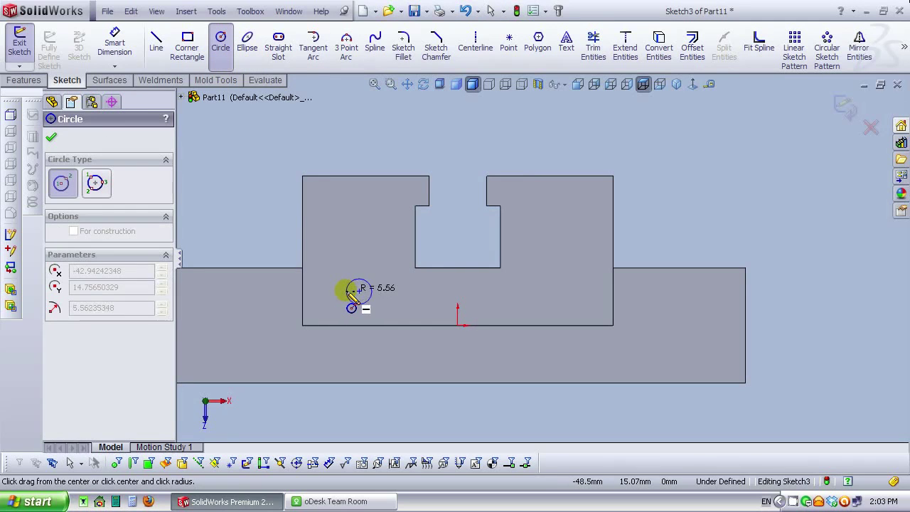
pyautogui.click(570, 291)
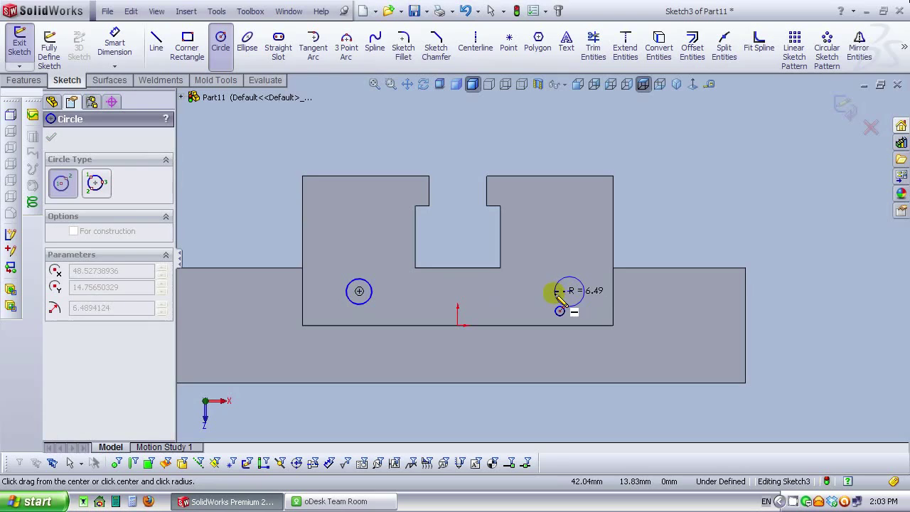
pyautogui.click(580, 301)
# Step: Dimension the diameters of both circles as 8.5 mm
pyautogui.click(117, 50)
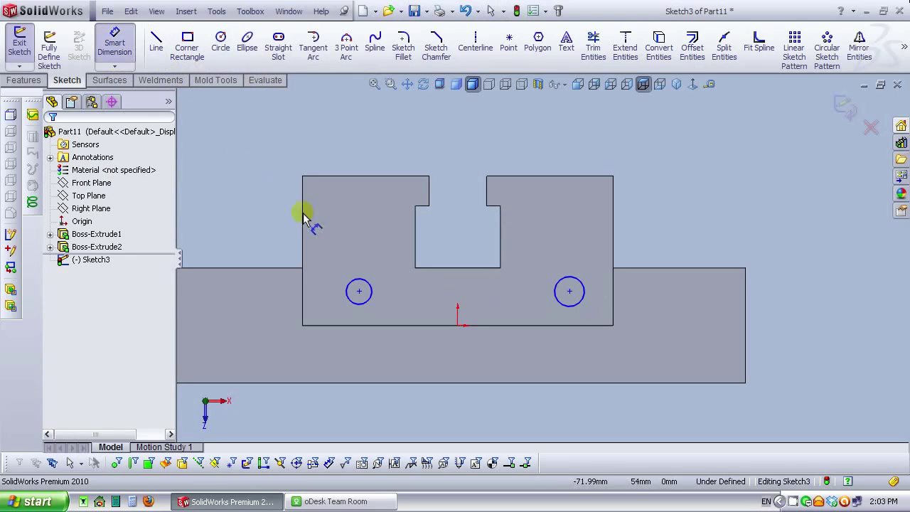
pyautogui.click(240, 177)
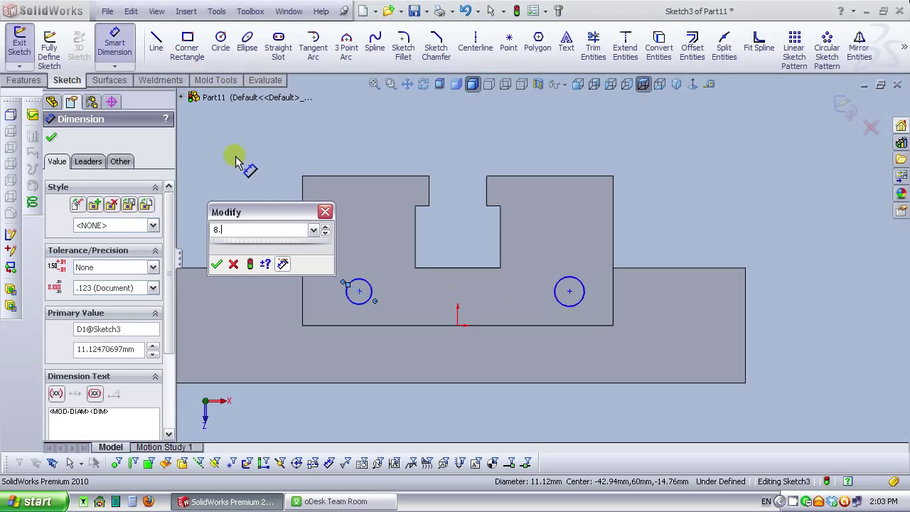
pyautogui.write('8.5')
pyautogui.press('Return')
pyautogui.click(344, 153)
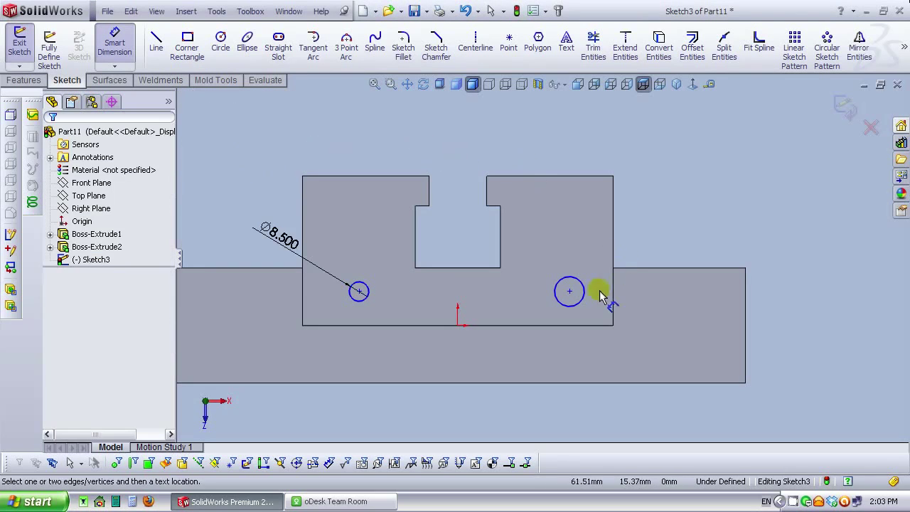
pyautogui.click(588, 293)
pyautogui.click(631, 240)
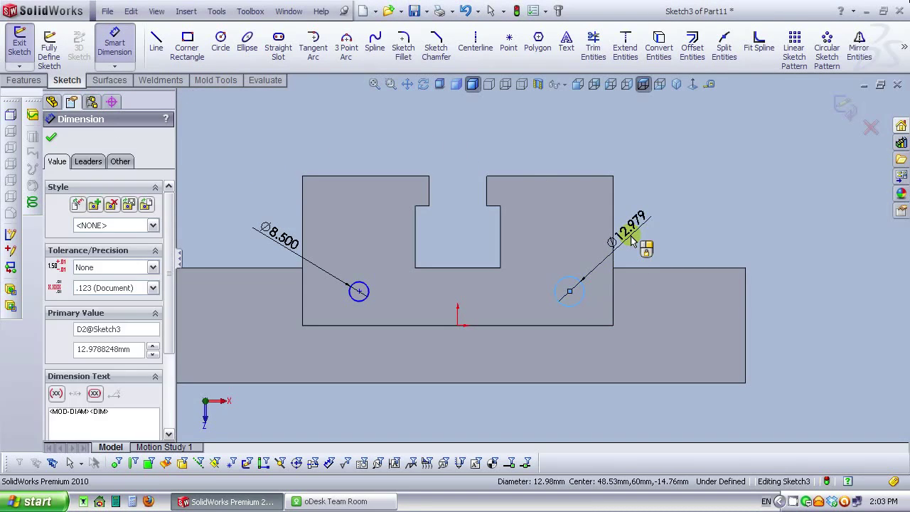
pyautogui.write('8.5')
pyautogui.press('Return')
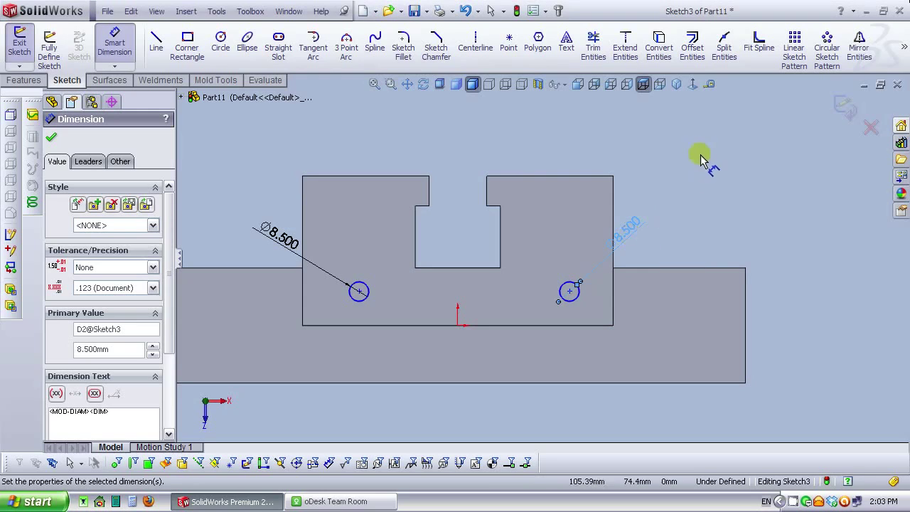
pyautogui.click(697, 192)
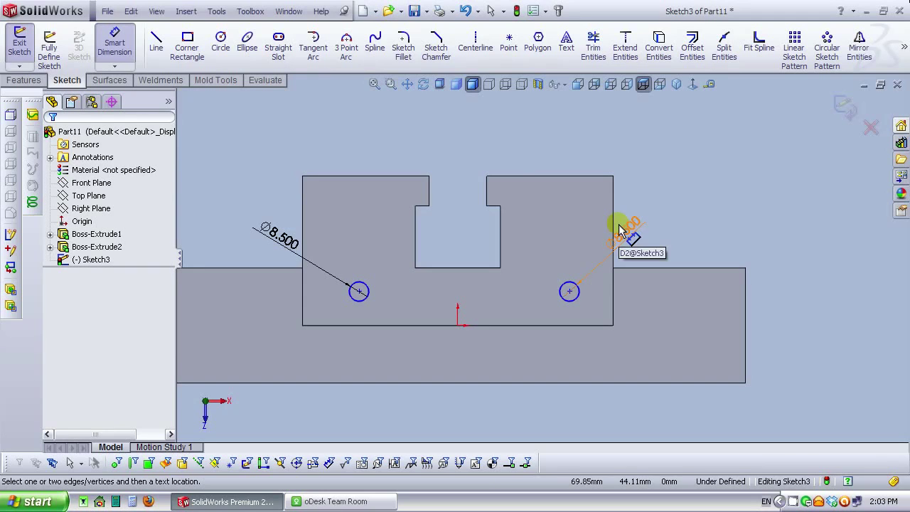
# Step: Draw a vertical centerline about 47.5 mm long from the origin up into the notch
pyautogui.click(480, 60)
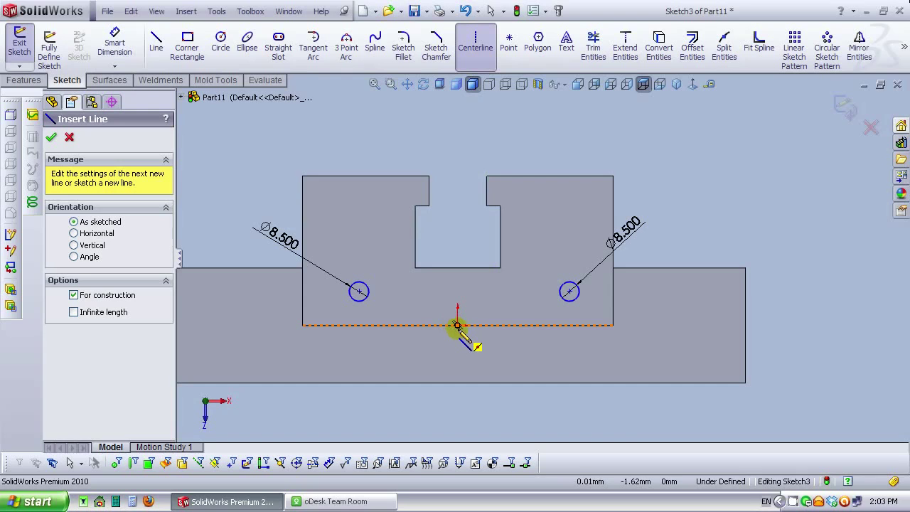
pyautogui.moveTo(458, 325); pyautogui.dragTo(459, 215)
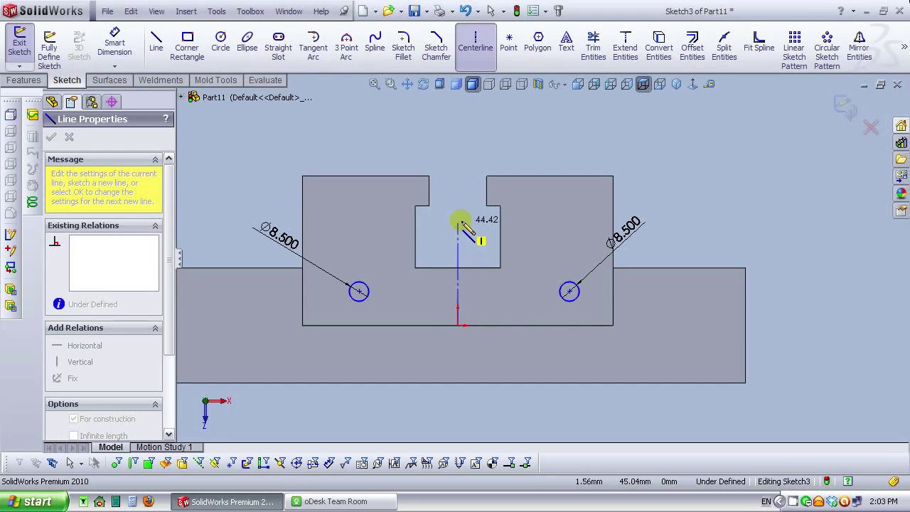
pyautogui.rightClick(458, 217)
pyautogui.click(477, 222)
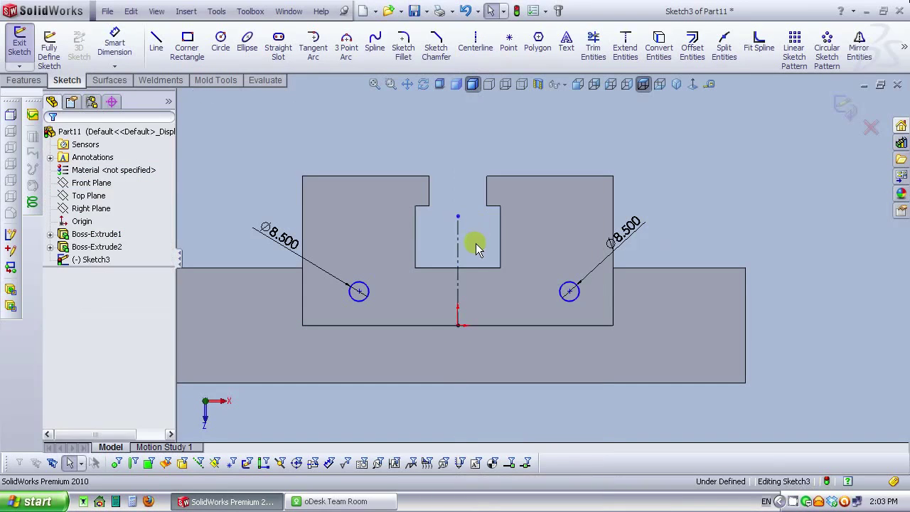
# Step: Make the two circle centers symmetric about the vertical centerline
pyautogui.click(363, 291)
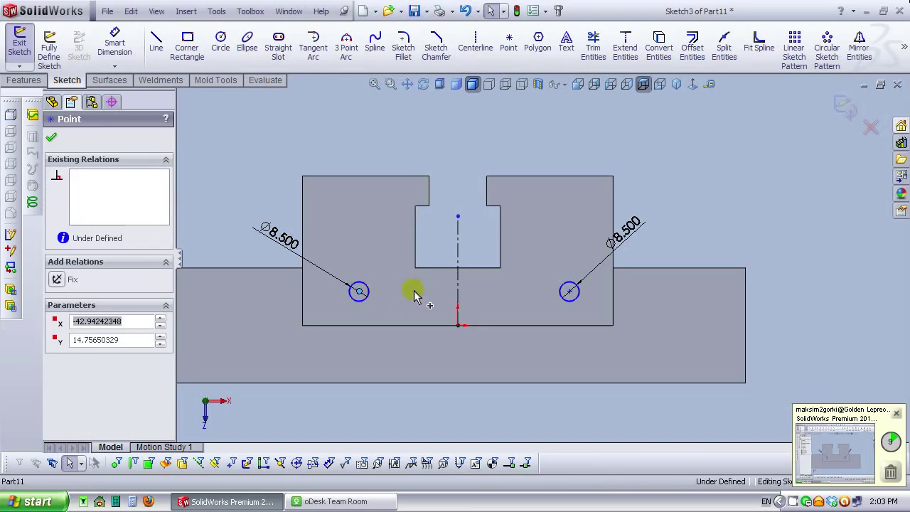
pyautogui.keyDown('ctrl'); pyautogui.click(460, 292); pyautogui.keyUp('ctrl')
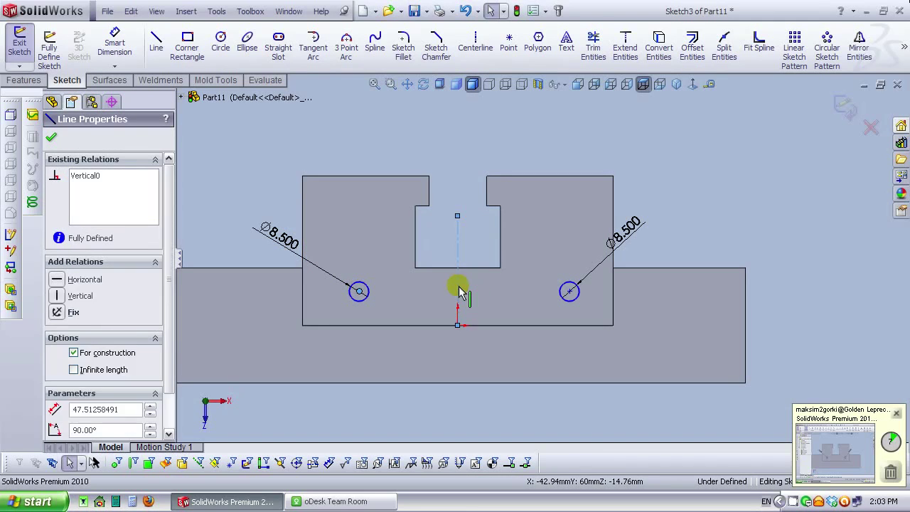
pyautogui.keyDown('ctrl'); pyautogui.click(569, 292); pyautogui.keyUp('ctrl')
pyautogui.click(610, 232)
pyautogui.click(235, 140)
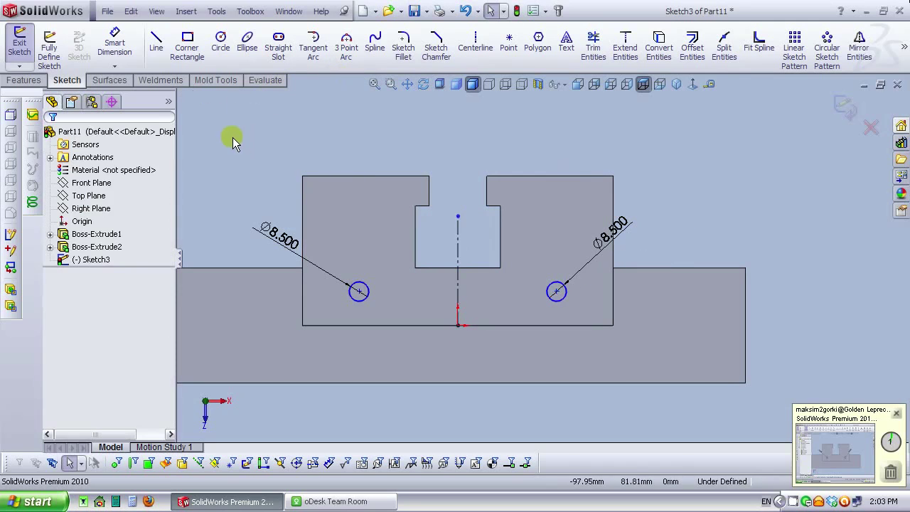
# Step: Dimension the horizontal distance between the two circle centers as 80 mm
pyautogui.click(114, 37)
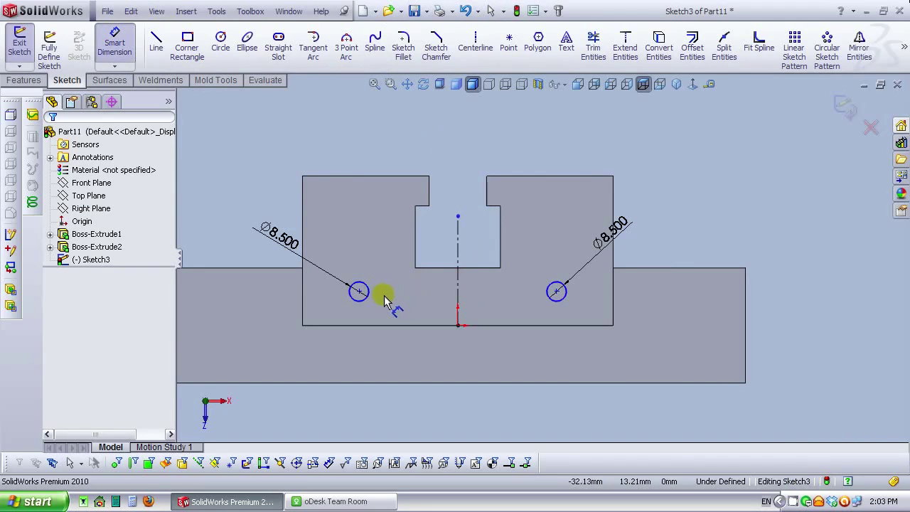
pyautogui.click(354, 299)
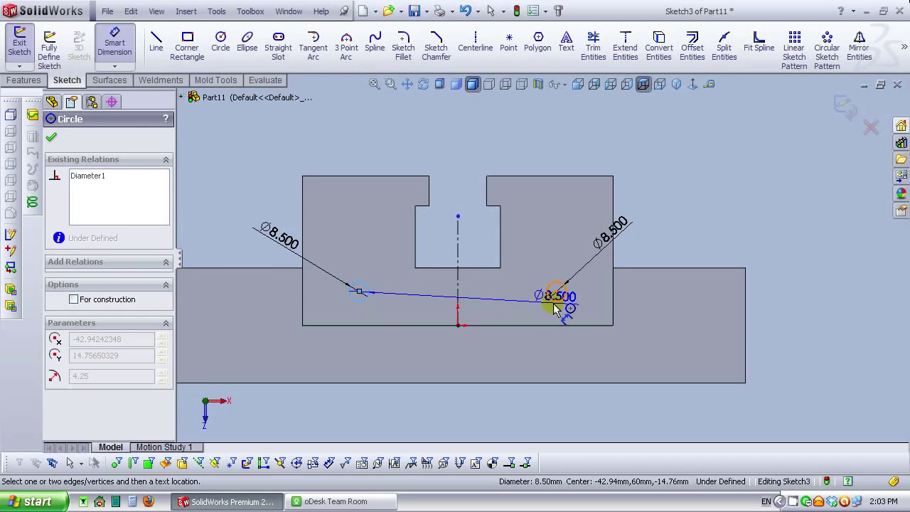
pyautogui.click(555, 307)
pyautogui.click(467, 364)
pyautogui.write('80')
pyautogui.press('Return')
pyautogui.click(800, 239)
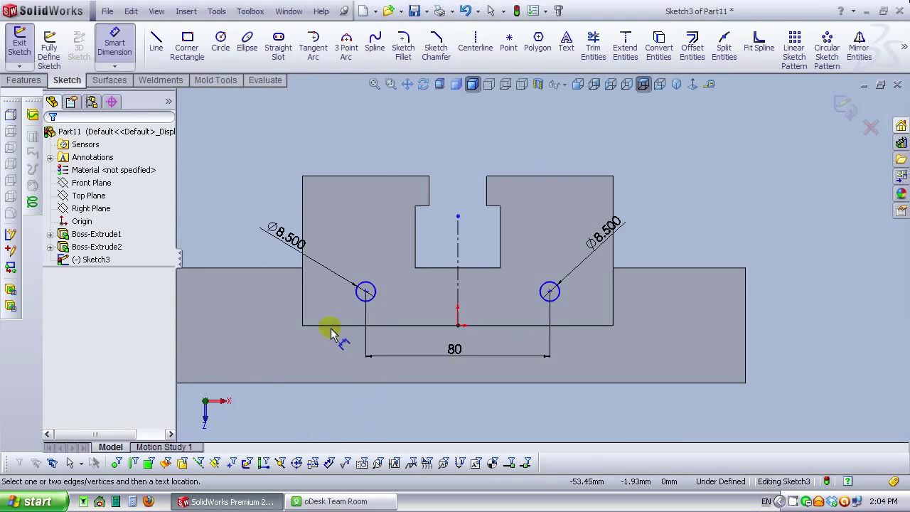
# Step: Dimension the left circle's center 15 mm above the notched block's lower edge
pyautogui.scroll(-3, 430, 311)
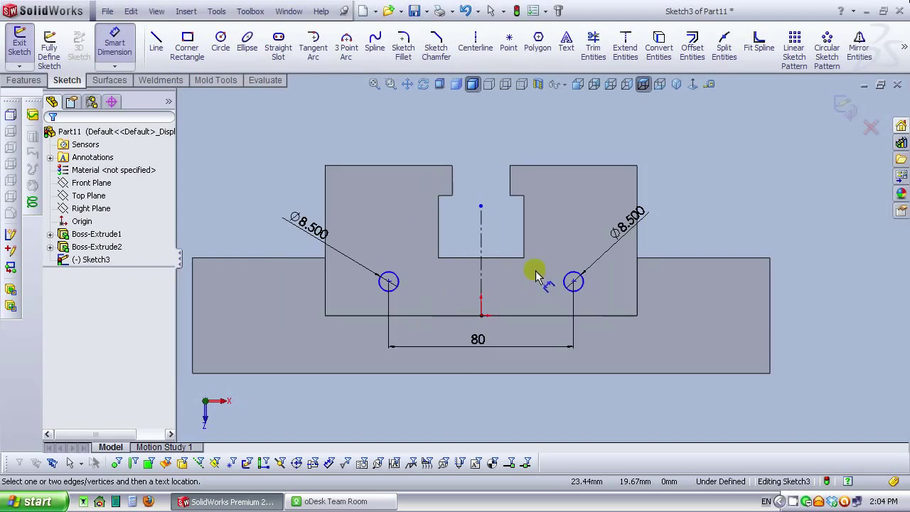
pyautogui.click(352, 293)
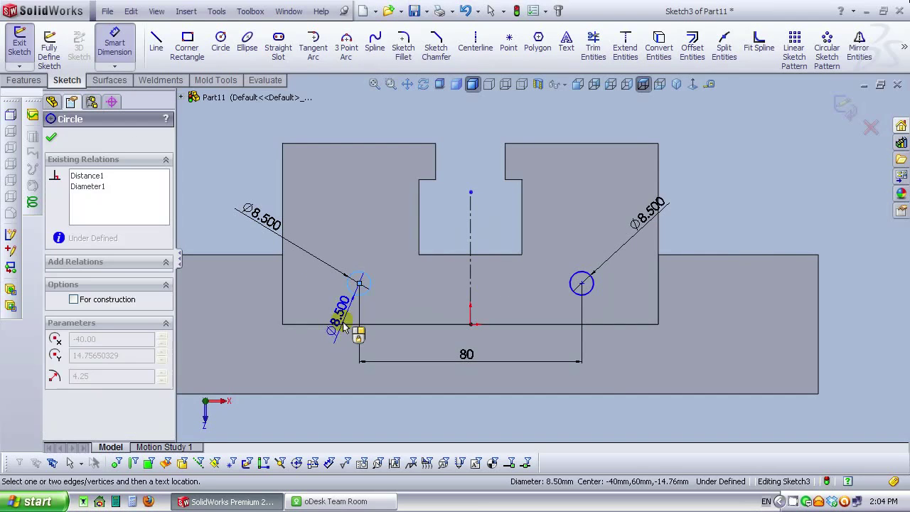
pyautogui.click(339, 323)
pyautogui.click(305, 311)
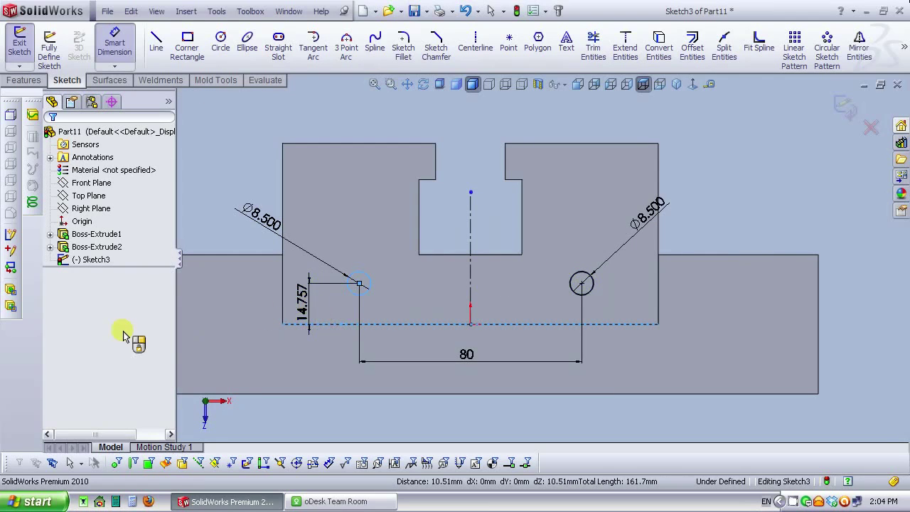
pyautogui.write('15')
pyautogui.press('Return')
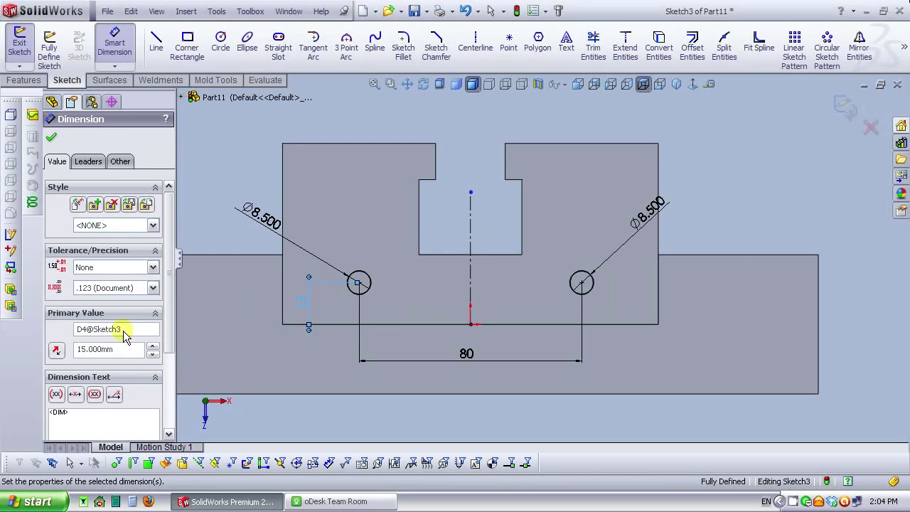
pyautogui.click(718, 186)
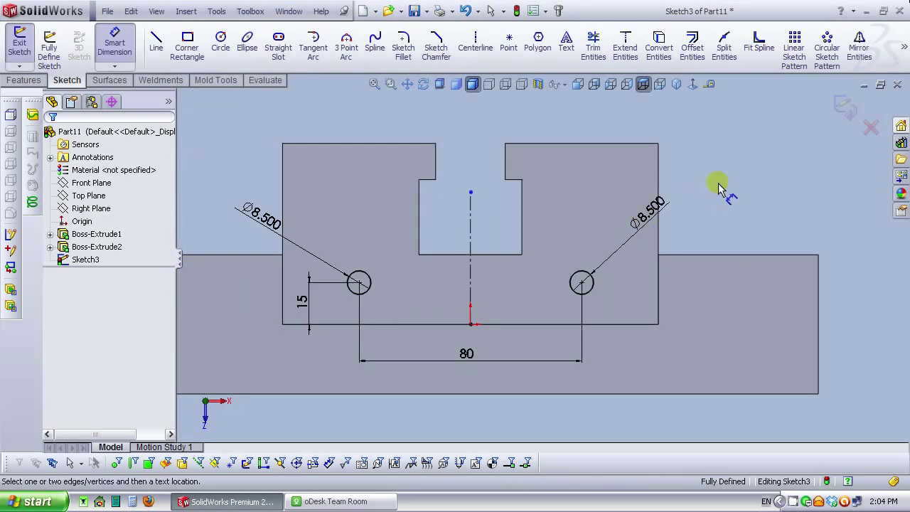
# Step: Cut both circles down through the notched block with a blind Extruded Cut 35 mm deep
pyautogui.click(677, 84)
pyautogui.click(22, 80)
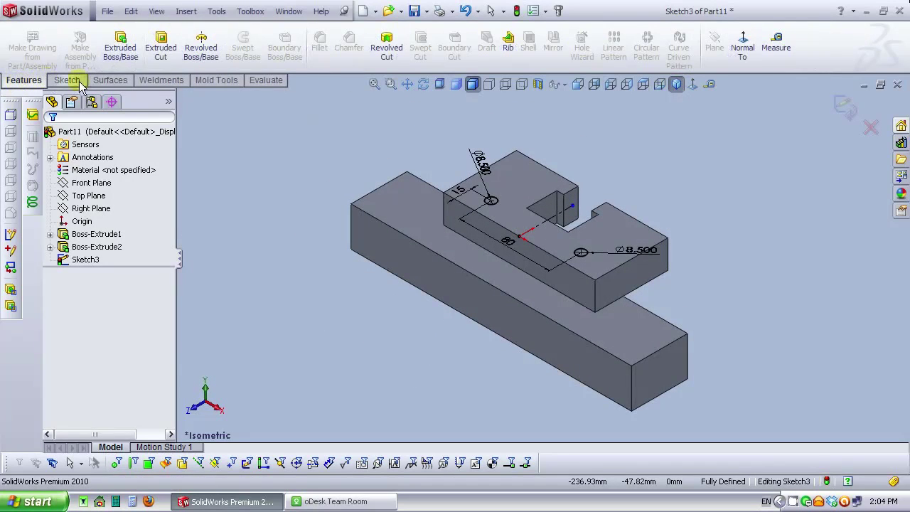
pyautogui.click(161, 43)
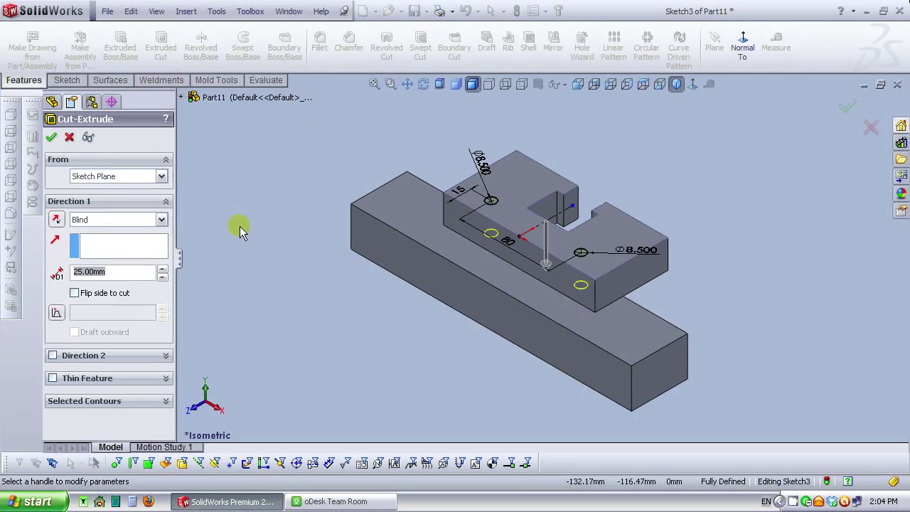
pyautogui.moveTo(491, 370); pyautogui.dragTo(501, 313, button='middle')
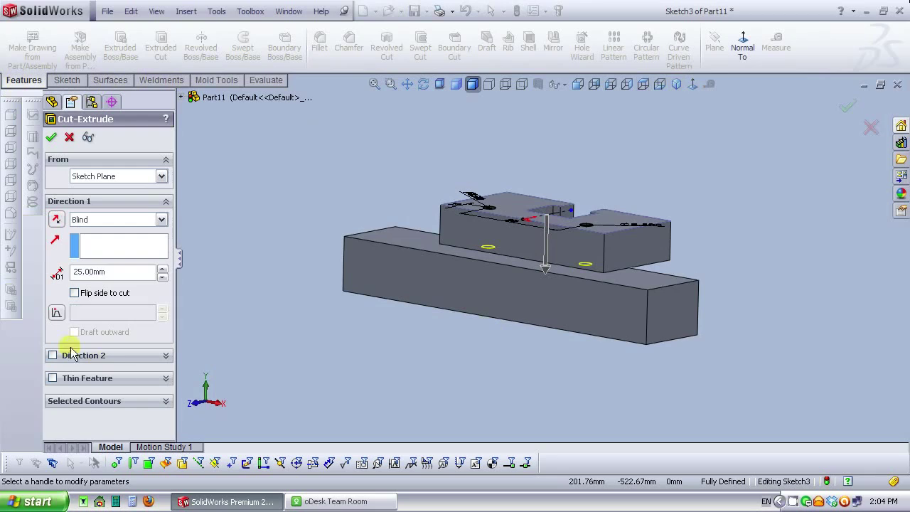
pyautogui.moveTo(106, 271); pyautogui.dragTo(44, 280)
pyautogui.write('35')
pyautogui.press('Return')
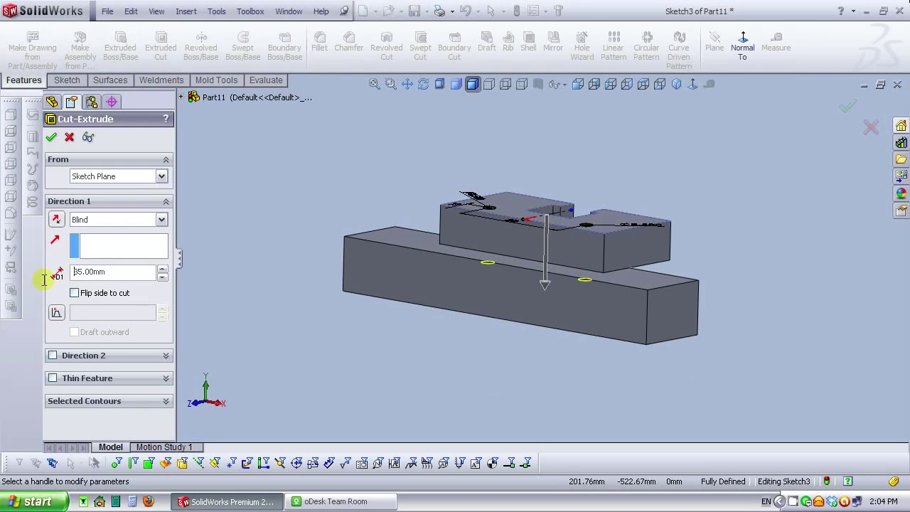
pyautogui.click(52, 137)
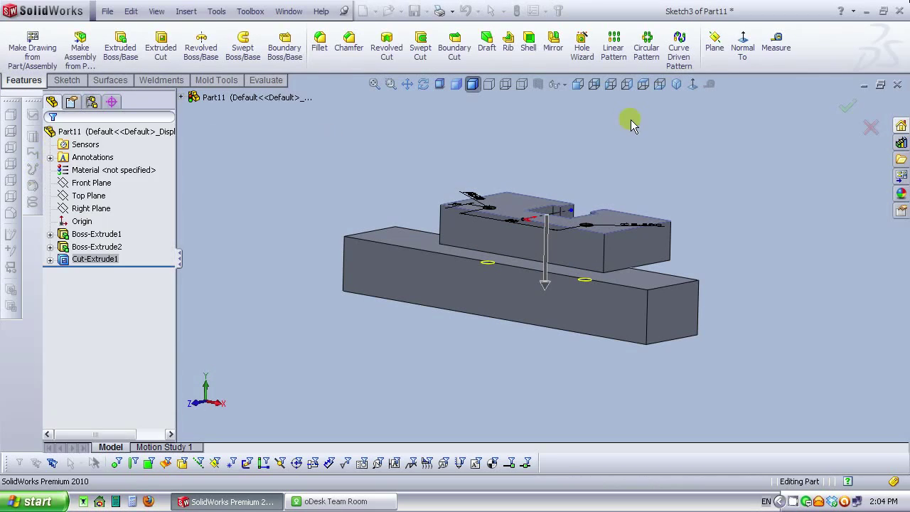
pyautogui.click(676, 84)
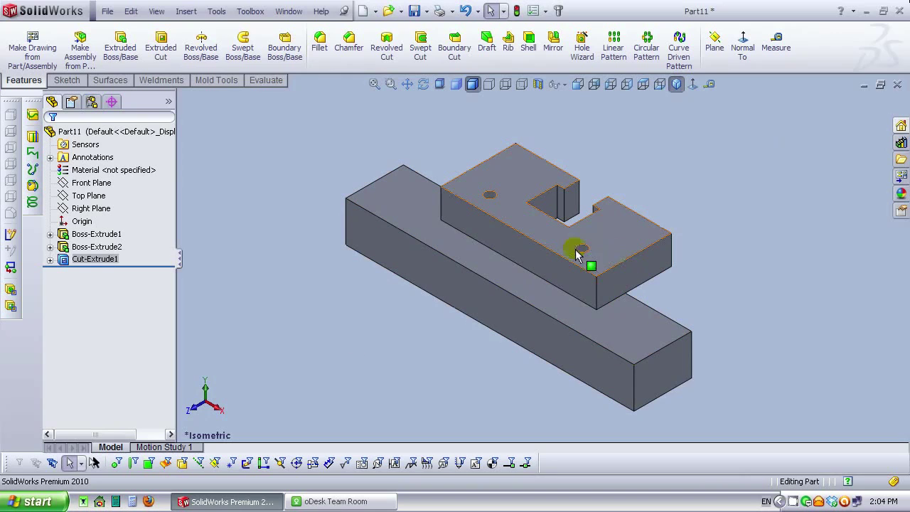
# Step: Start a sketch on the notched block's front face and draw a circle of about 5.8 mm radius directly above the origin
pyautogui.click(520, 257)
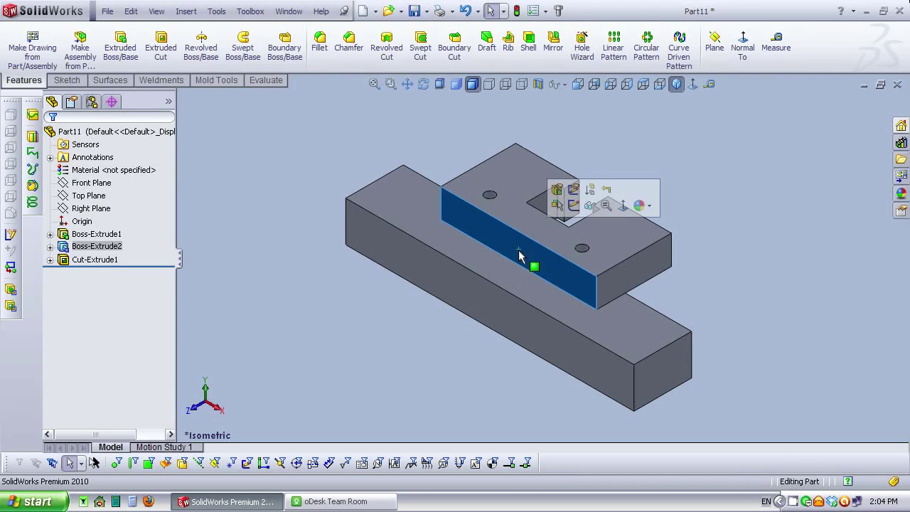
pyautogui.click(556, 206)
pyautogui.click(693, 84)
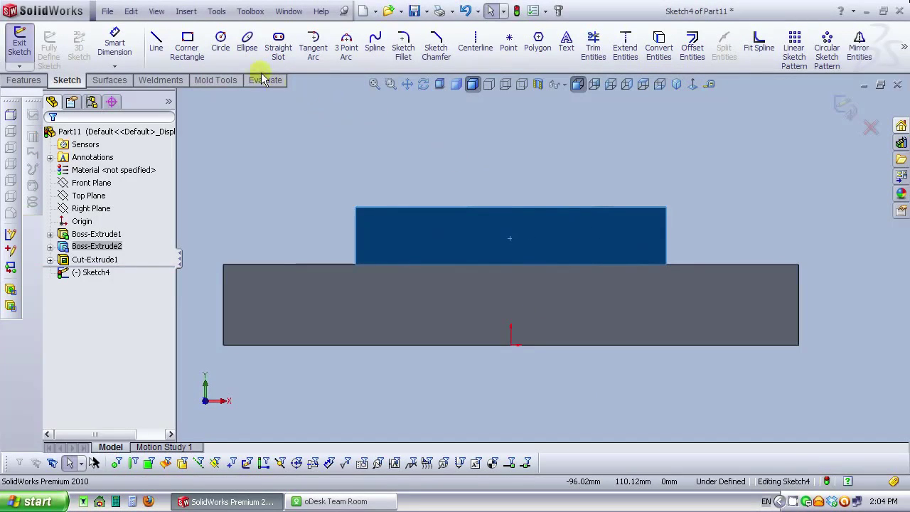
pyautogui.click(220, 42)
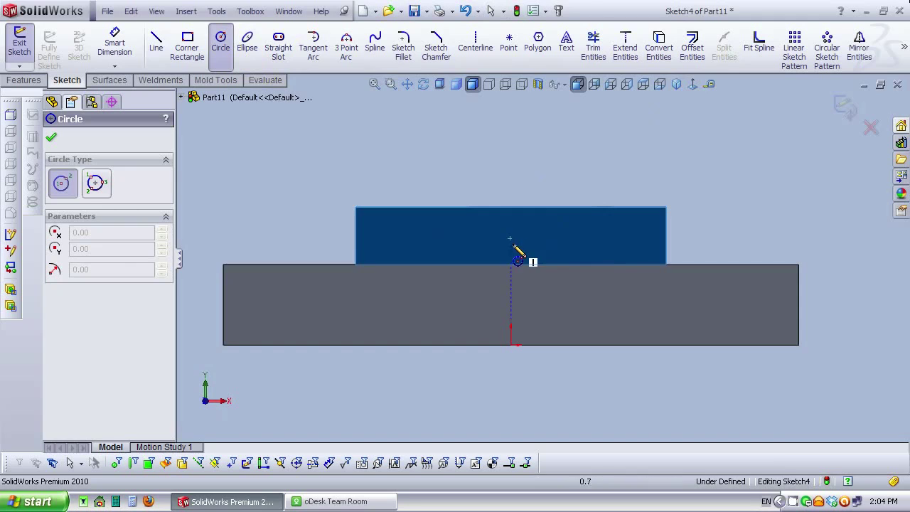
pyautogui.click(511, 233)
pyautogui.click(501, 241)
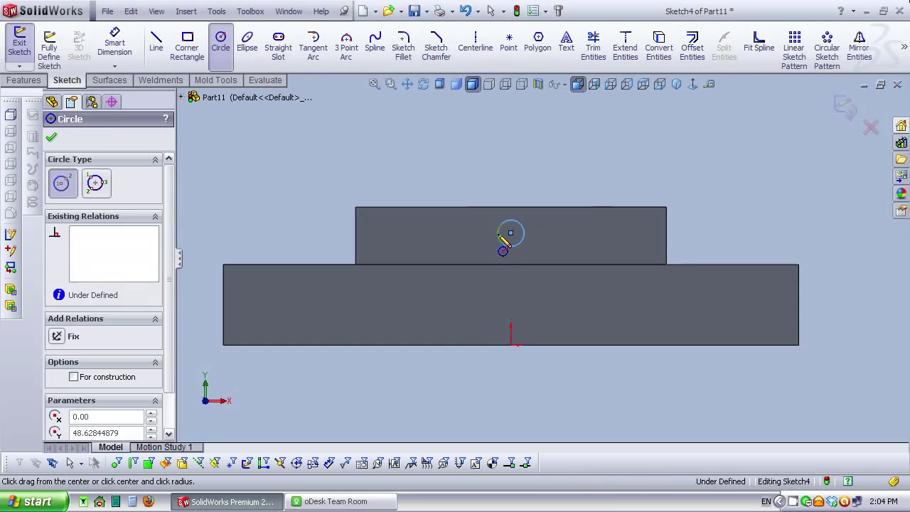
# Step: Dimension the front-face circle's diameter as 12.5 mm
pyautogui.click(110, 51)
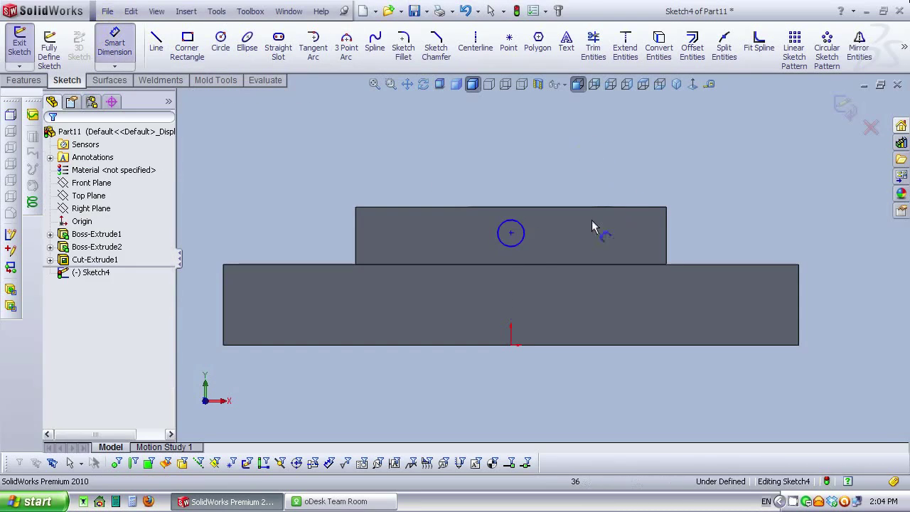
pyautogui.click(523, 245)
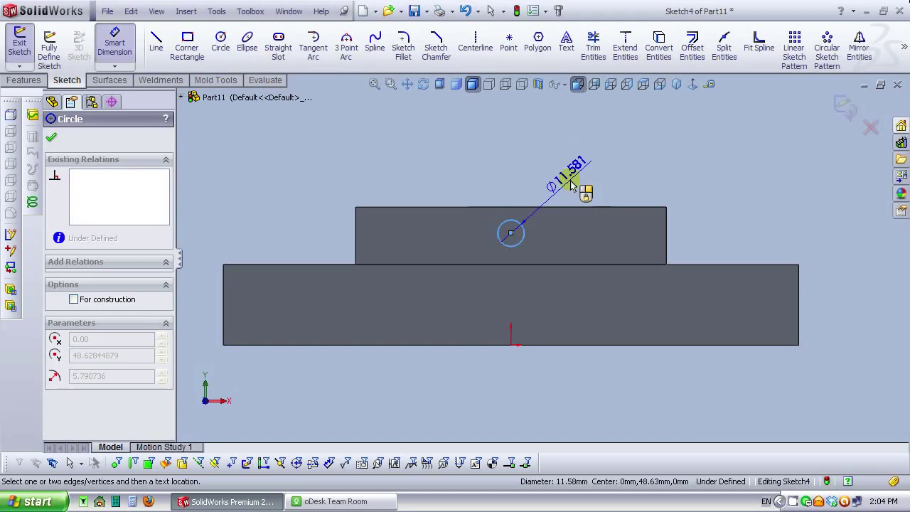
pyautogui.click(566, 211)
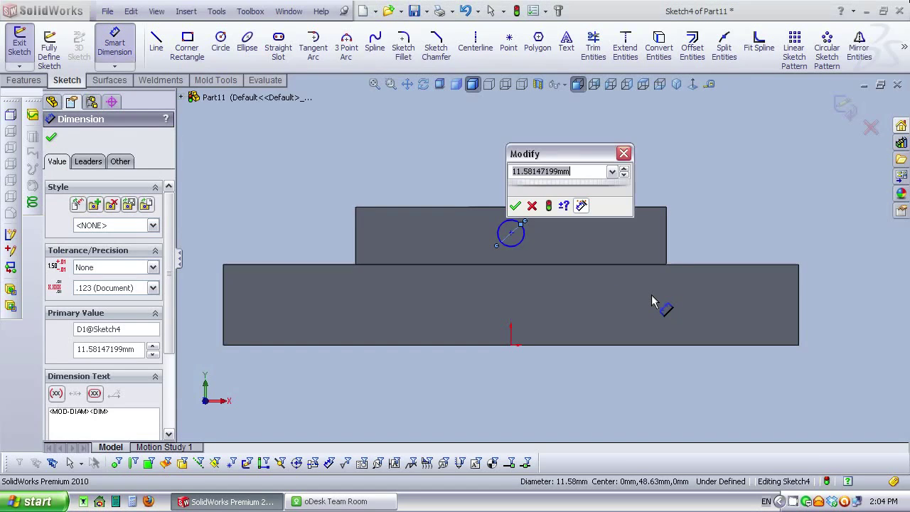
pyautogui.click(780, 172)
pyautogui.write('12.5')
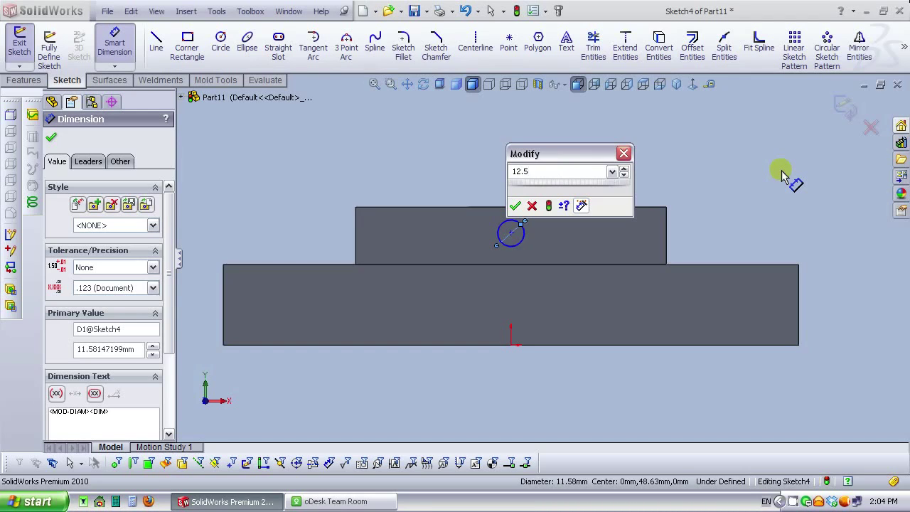
pyautogui.press('Return')
pyautogui.scroll(-2, 611, 199)
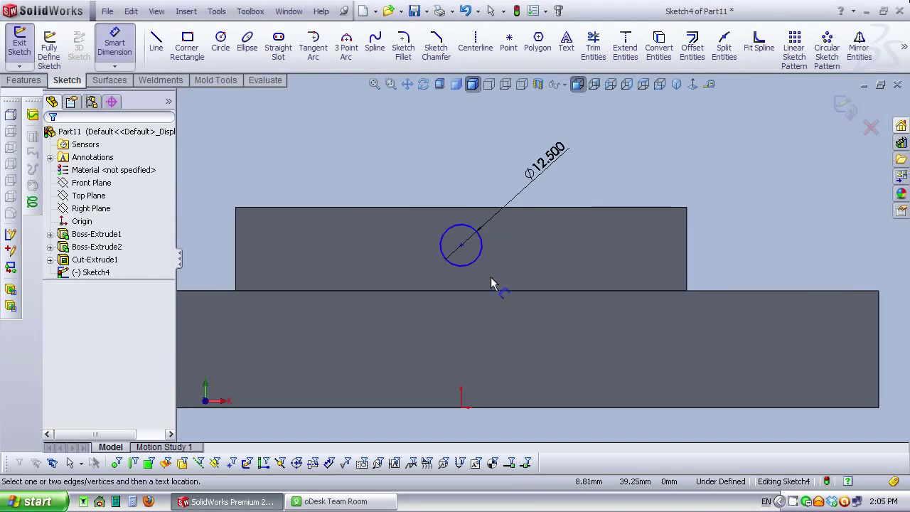
pyautogui.scroll(1, 505, 284)
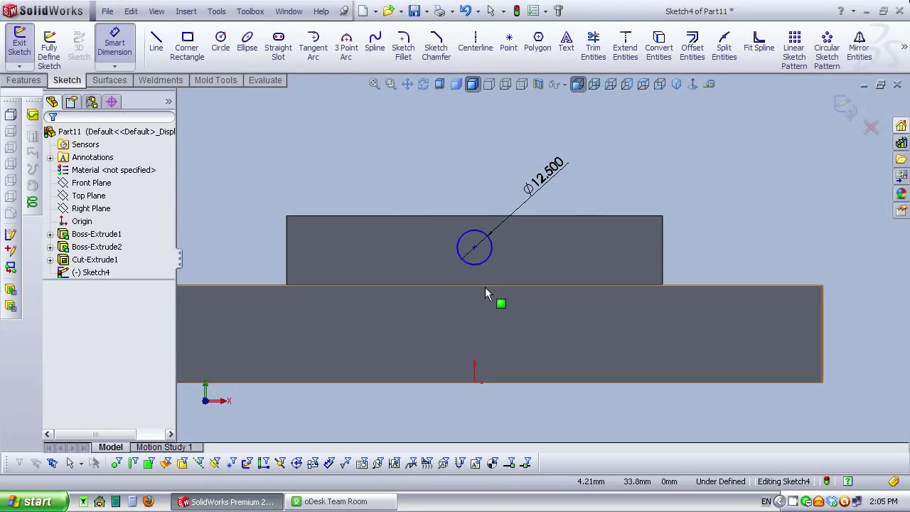
pyautogui.press('Escape')
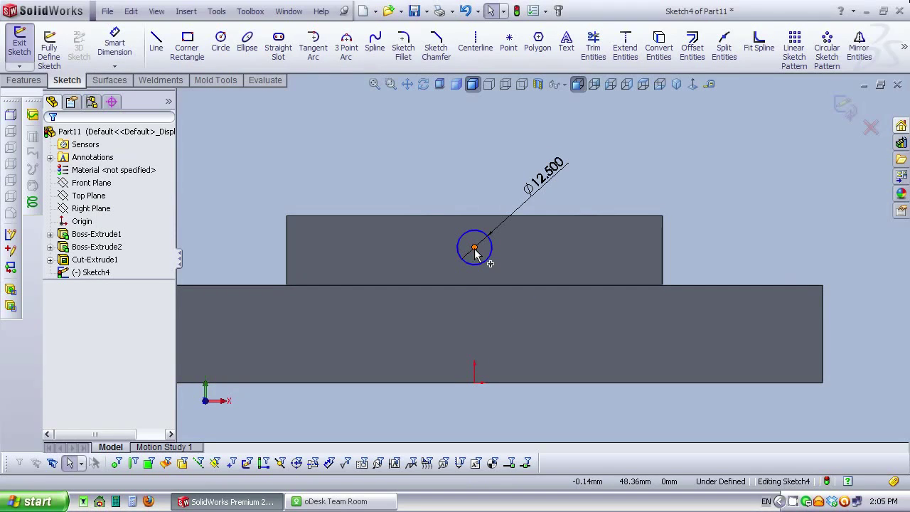
# Step: Add a vertical relation between the circle's center and the origin
pyautogui.click(475, 248)
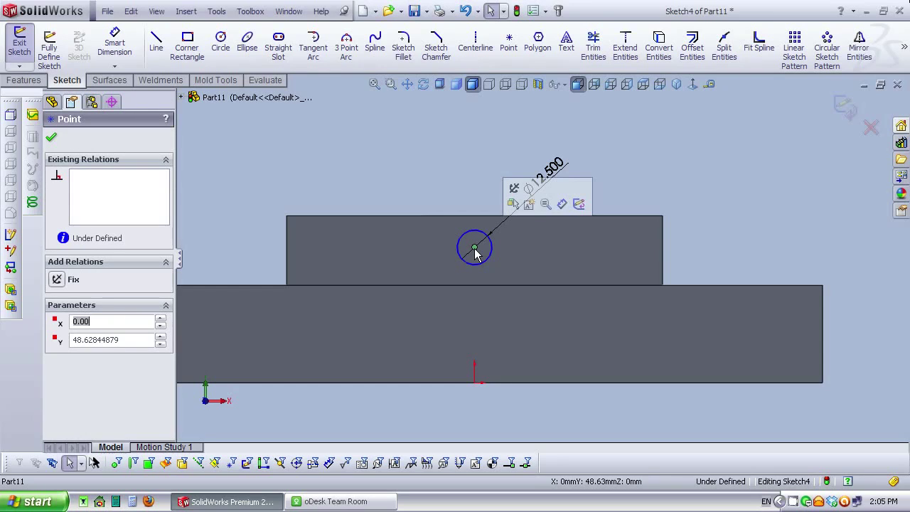
pyautogui.keyDown('ctrl'); pyautogui.click(475, 383); pyautogui.keyUp('ctrl')
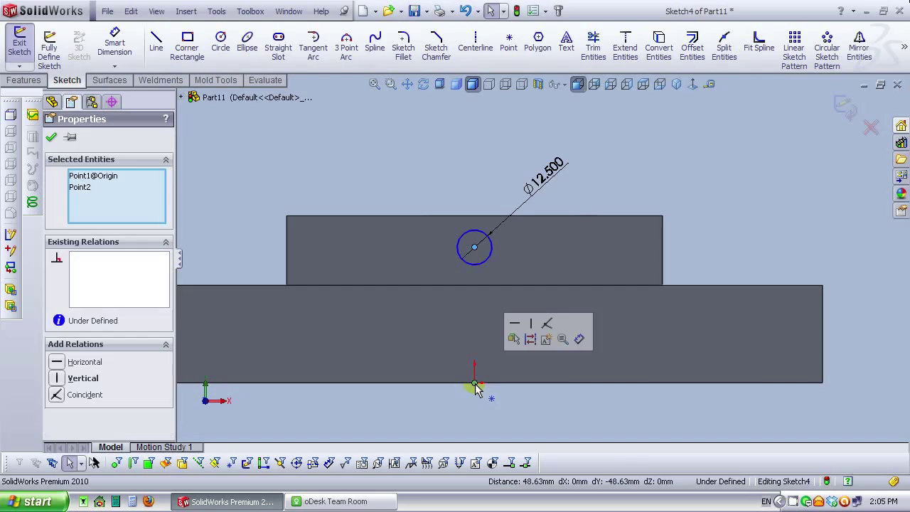
pyautogui.click(59, 378)
pyautogui.click(52, 138)
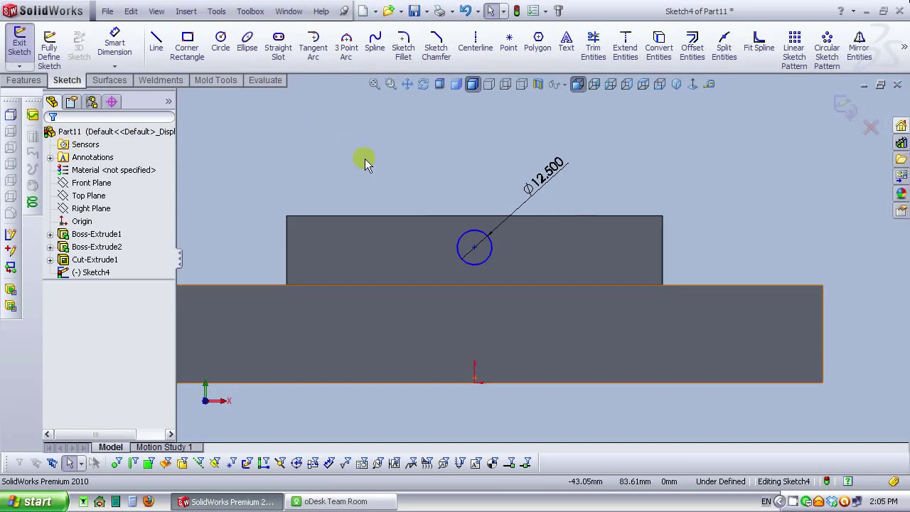
pyautogui.click(463, 247)
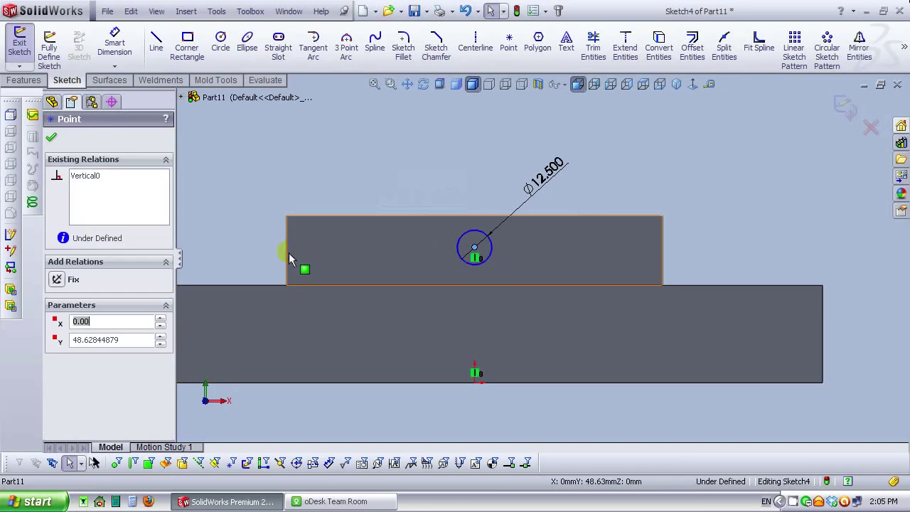
pyautogui.click(288, 258)
pyautogui.rightClick(287, 257)
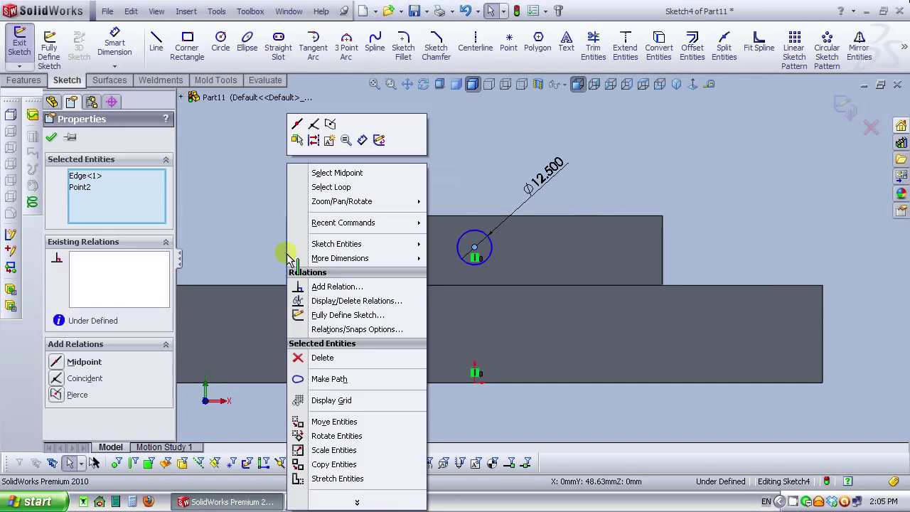
pyautogui.click(347, 174)
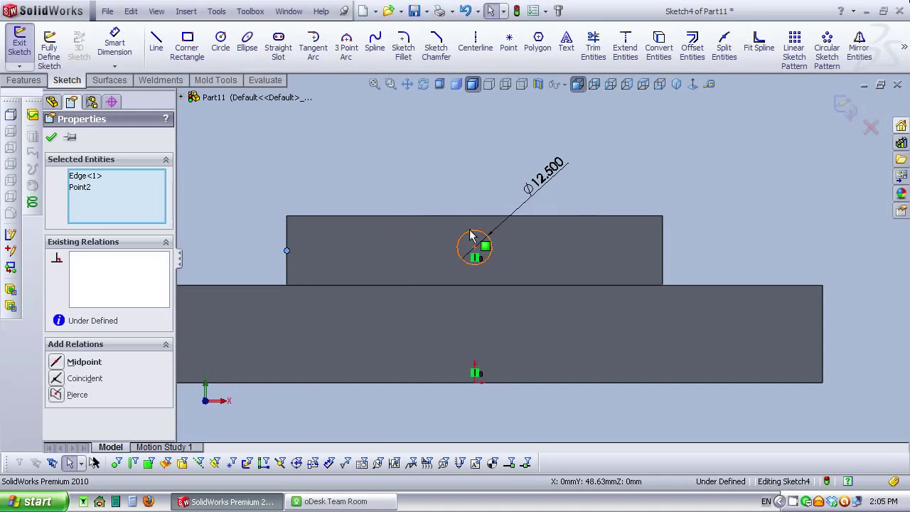
pyautogui.click(270, 220)
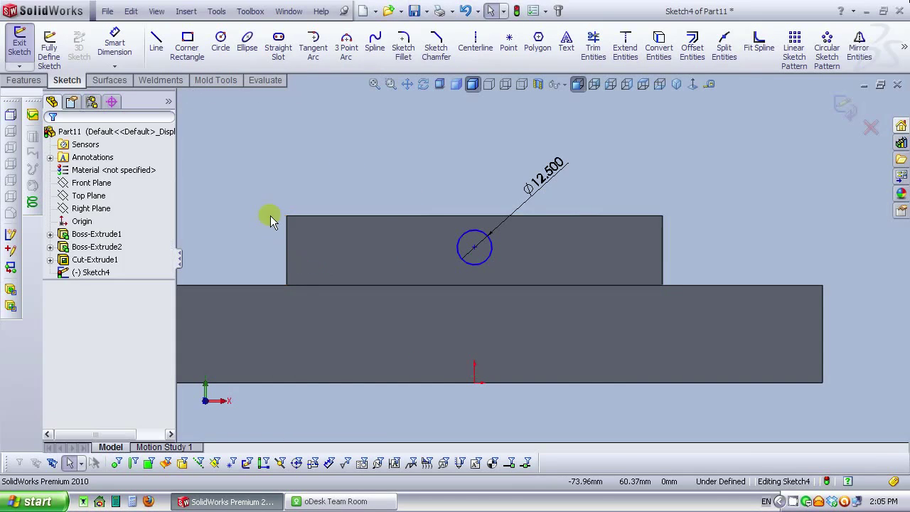
# Step: Add a horizontal relation between the midpoint of the notched block's left edge and the circle's center
pyautogui.rightClick(289, 254)
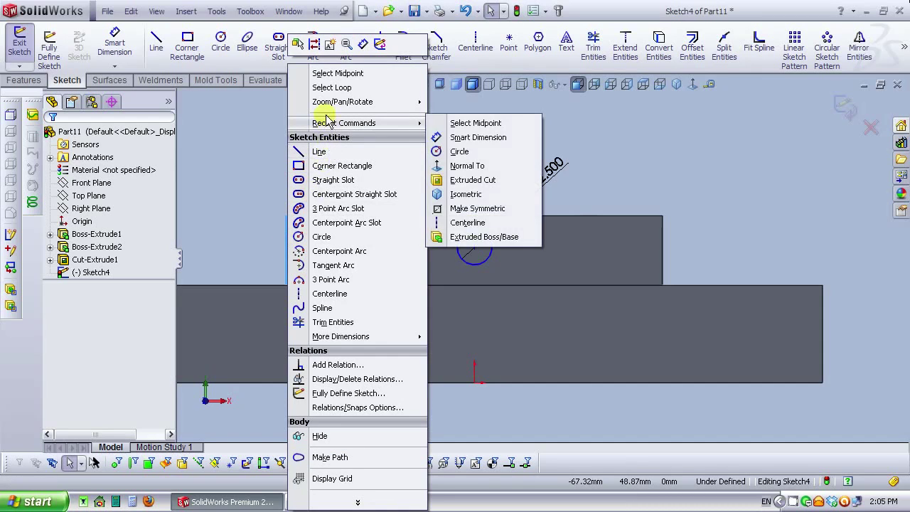
pyautogui.click(337, 74)
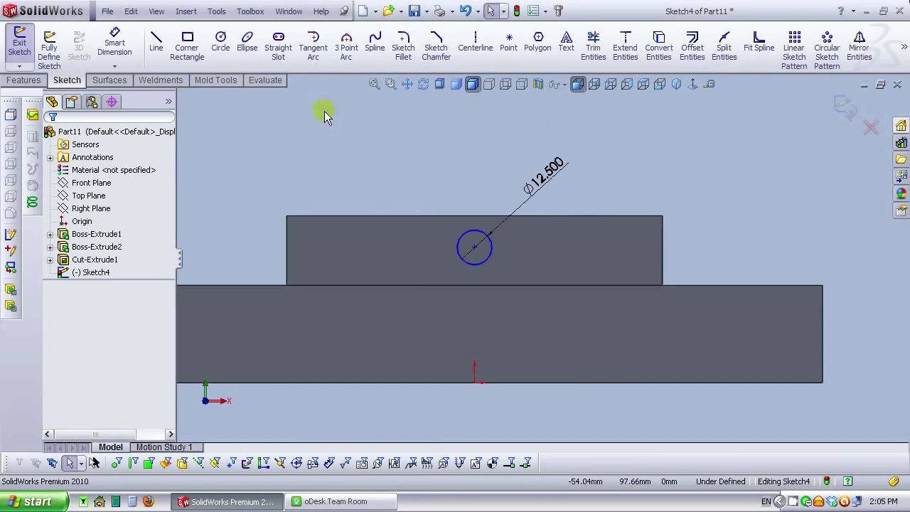
pyautogui.keyDown('ctrl'); pyautogui.click(474, 249); pyautogui.keyUp('ctrl')
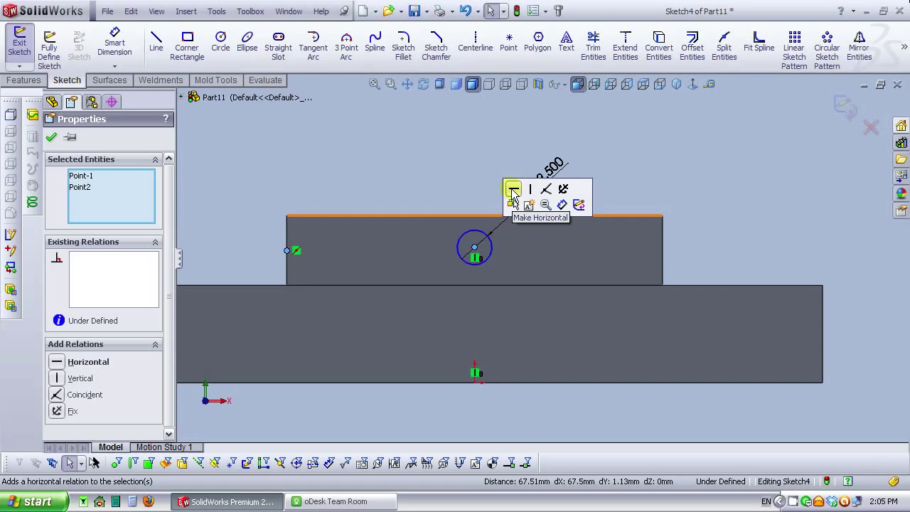
pyautogui.click(512, 190)
pyautogui.click(373, 171)
# Step: Cut the 12.5 mm circle through the notched block with a Through All Extruded Cut and show the part in isometric view
pyautogui.scroll(-2, 483, 259)
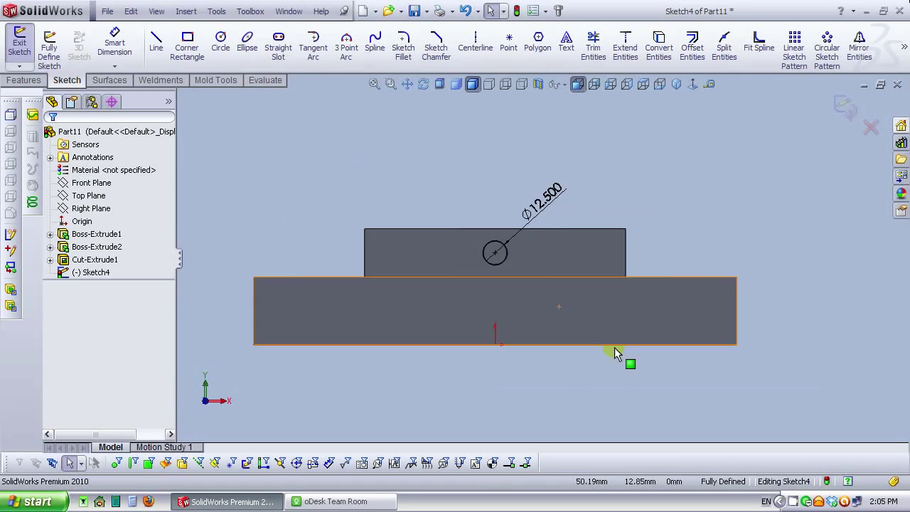
pyautogui.scroll(1, 611, 341)
pyautogui.scroll(-1, 594, 303)
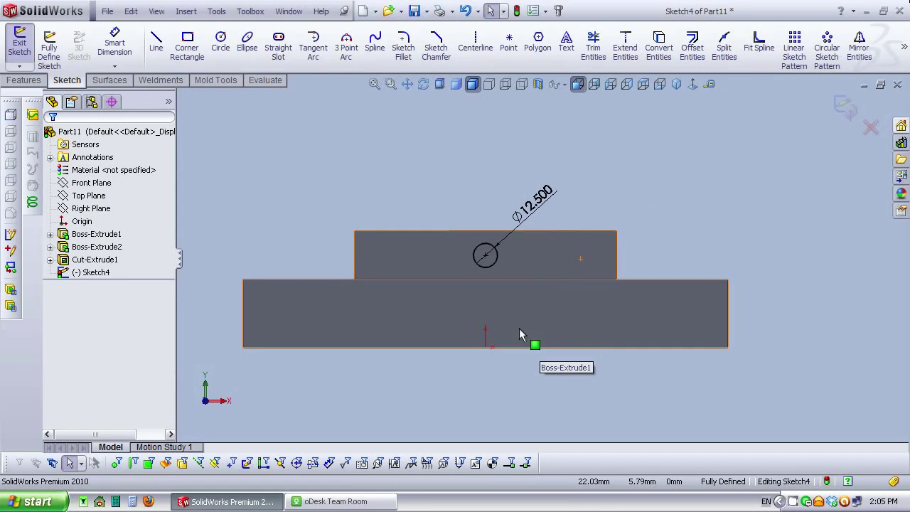
pyautogui.click(24, 79)
pyautogui.click(149, 51)
pyautogui.click(102, 220)
pyautogui.click(103, 238)
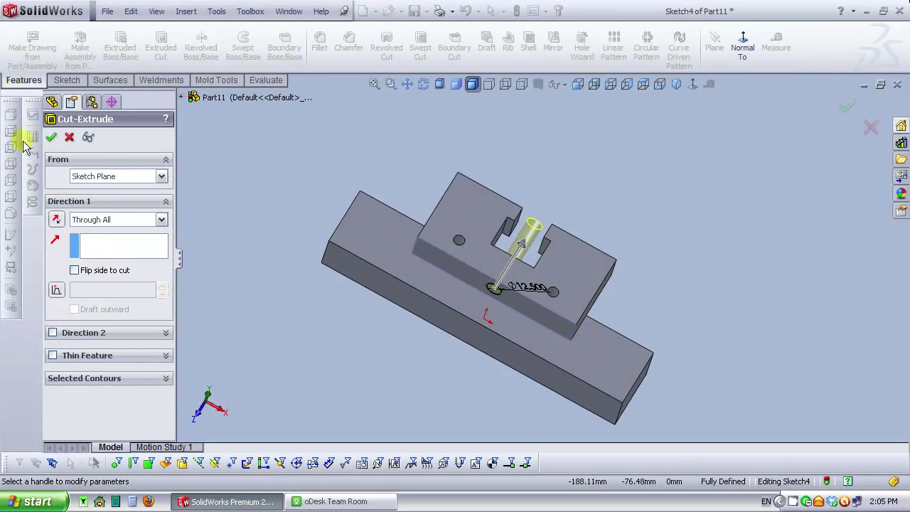
pyautogui.click(51, 137)
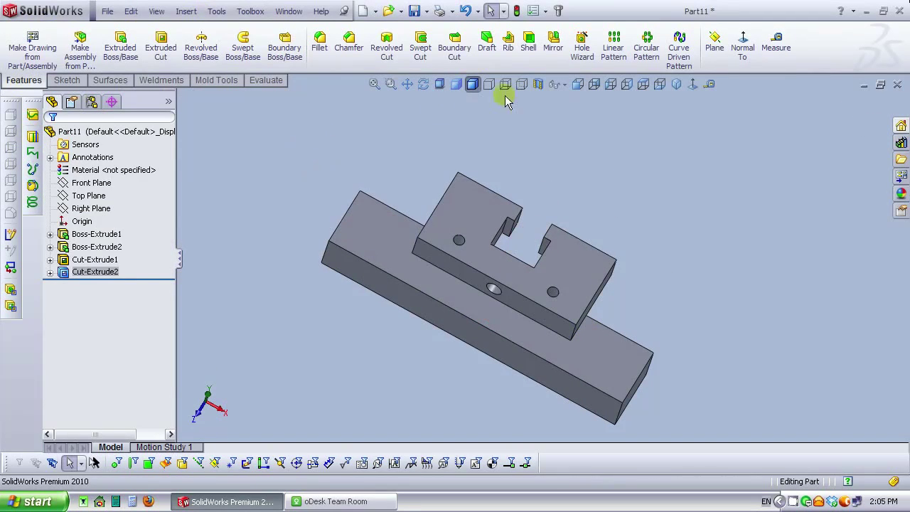
pyautogui.click(676, 84)
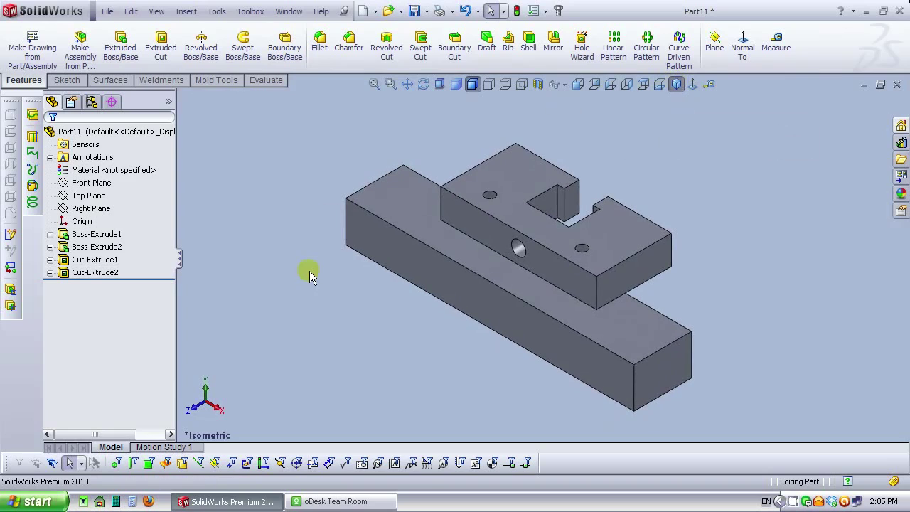
# Step: Apply the Pine material from the Woods category of SolidWorks Materials to the part
pyautogui.rightClick(80, 175)
pyautogui.press('Escape')
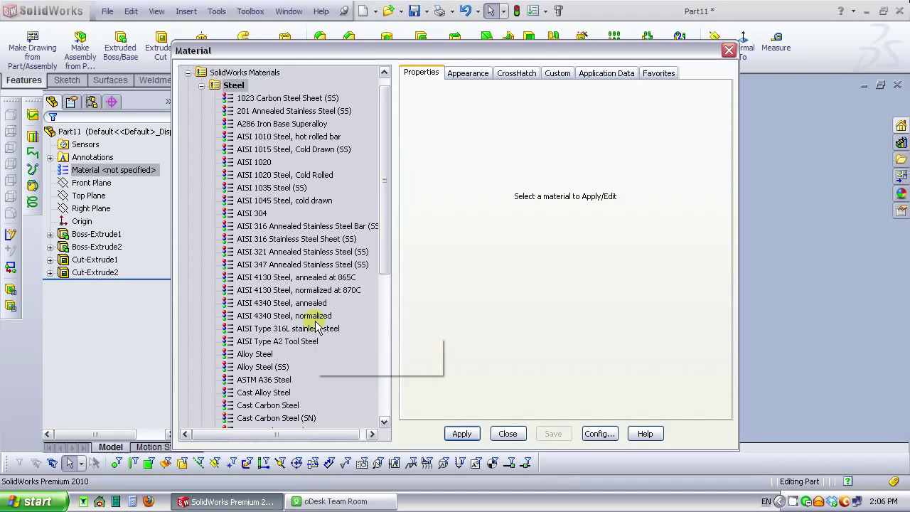
pyautogui.click(201, 97)
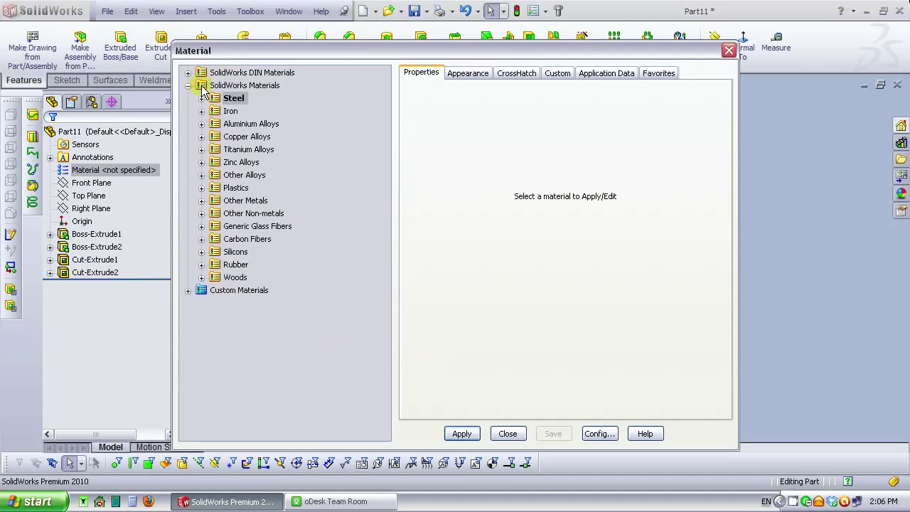
pyautogui.click(201, 277)
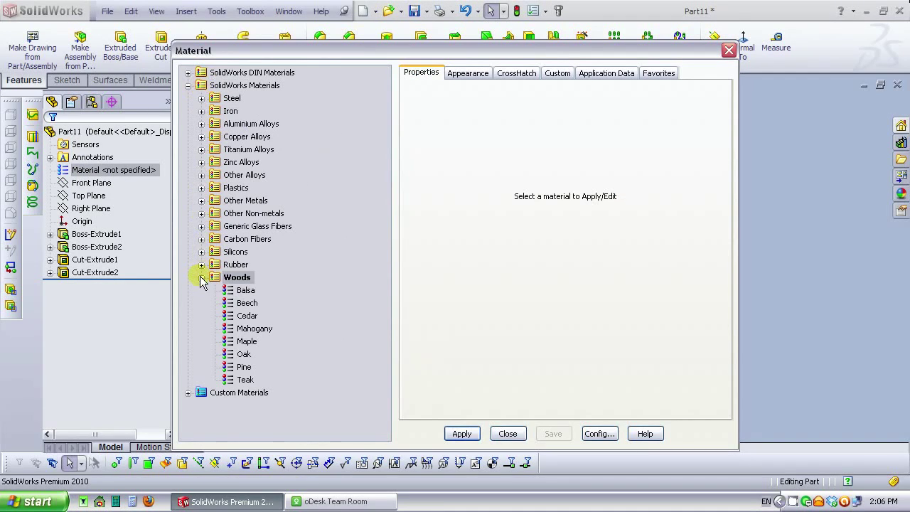
pyautogui.click(244, 367)
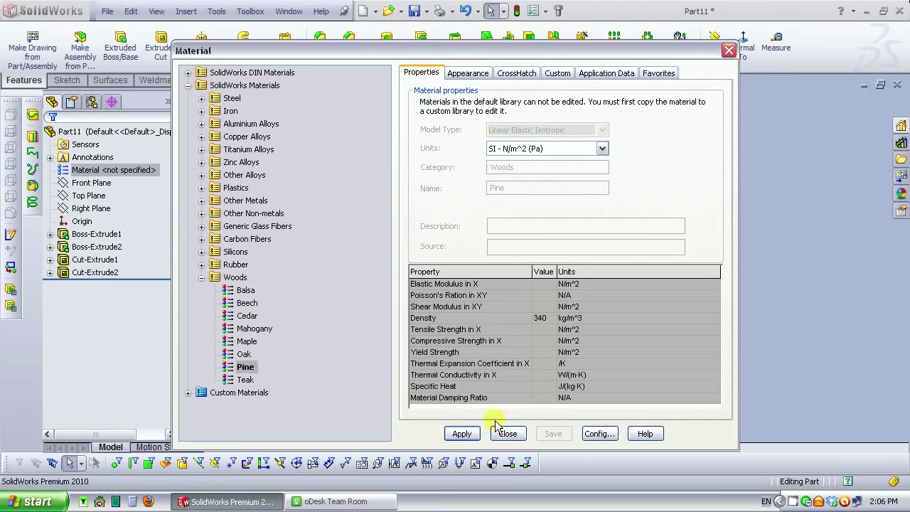
pyautogui.click(461, 434)
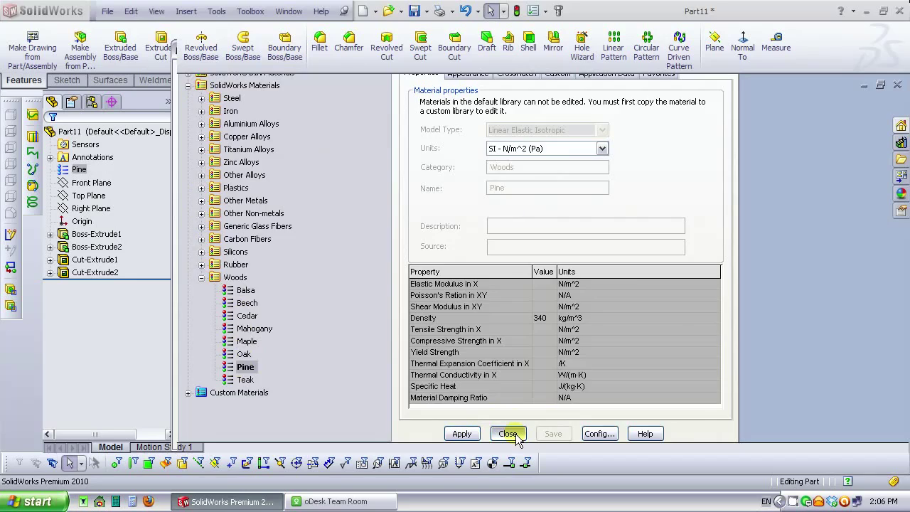
pyautogui.click(507, 434)
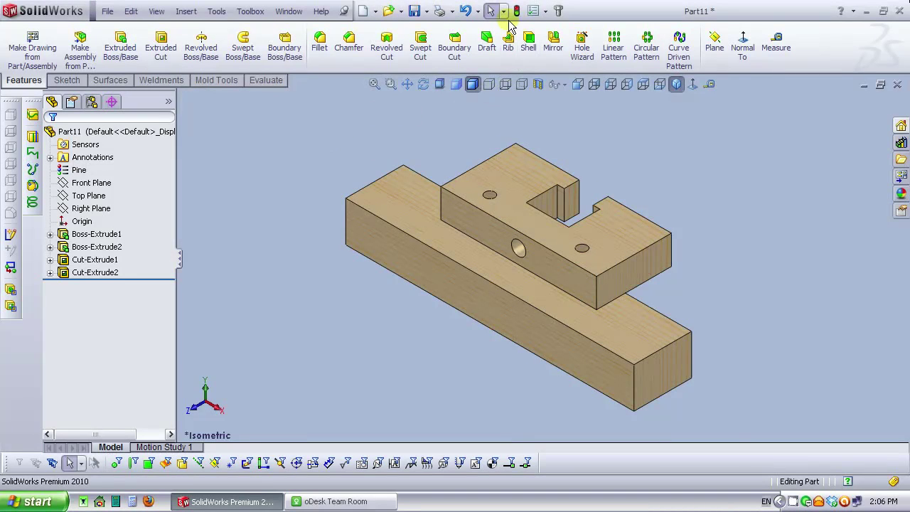
# Step: Save the part as Bracket in the Artist's Easel folder
pyautogui.click(108, 12)
pyautogui.click(135, 126)
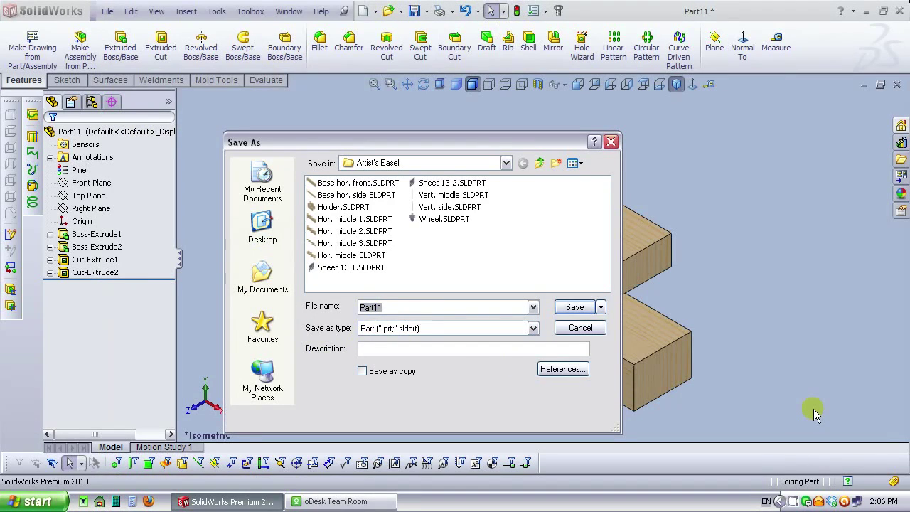
pyautogui.write('Bracket')
pyautogui.click(567, 307)
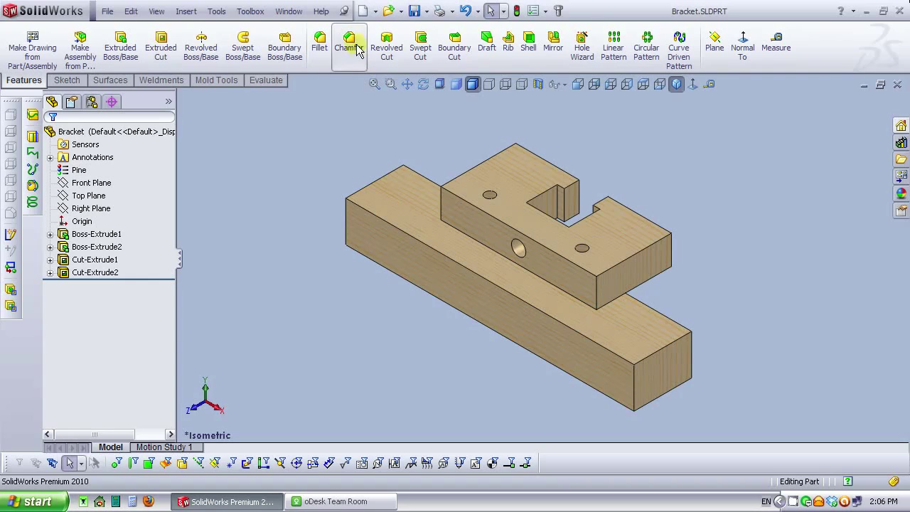
# Step: Create a new part and sketch a circle about 43.8 mm in diameter on the Front Plane, centered on the origin
pyautogui.click(362, 12)
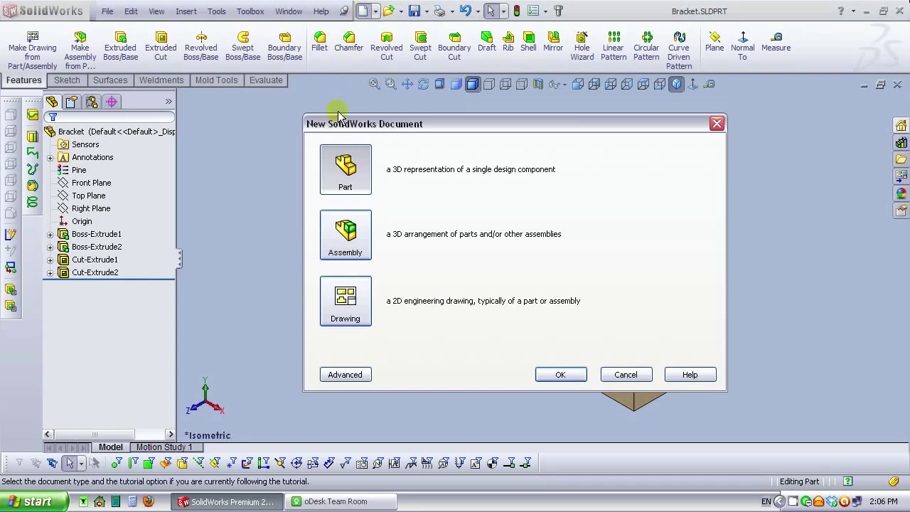
pyautogui.click(553, 375)
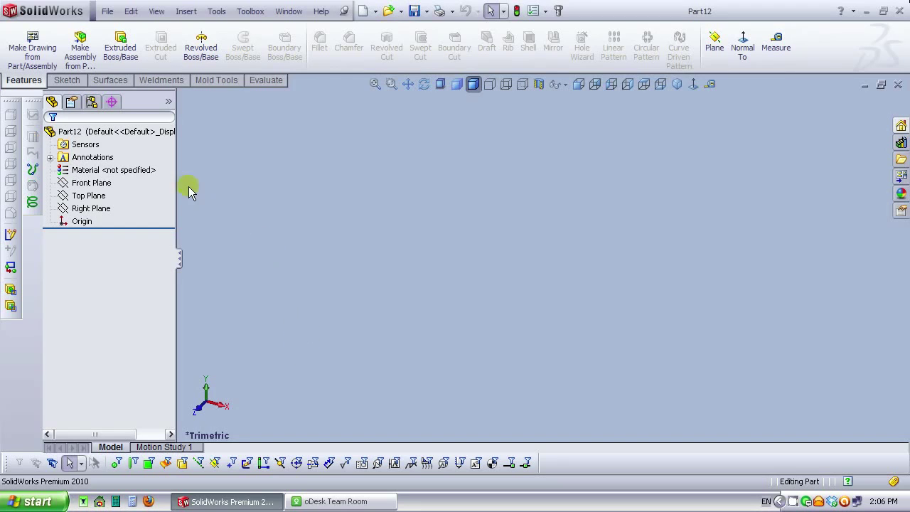
pyautogui.click(85, 182)
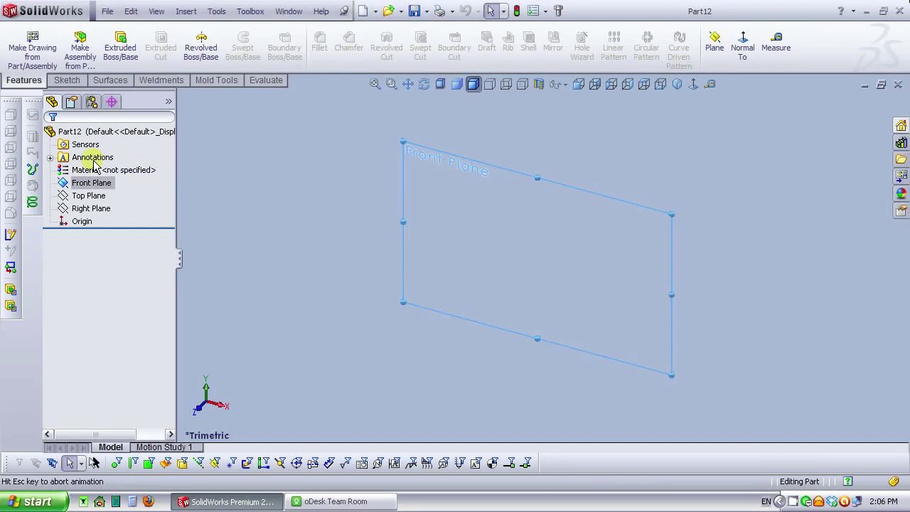
pyautogui.click(235, 137)
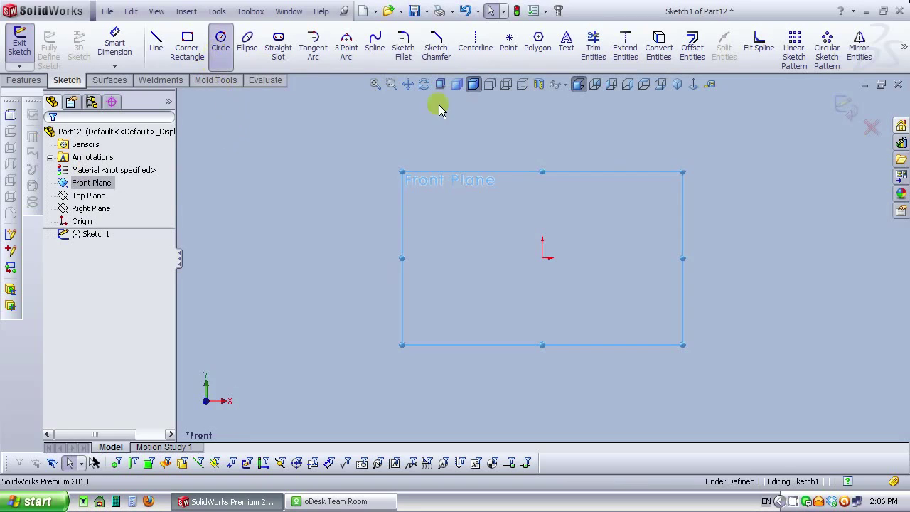
pyautogui.click(542, 258)
pyautogui.click(508, 256)
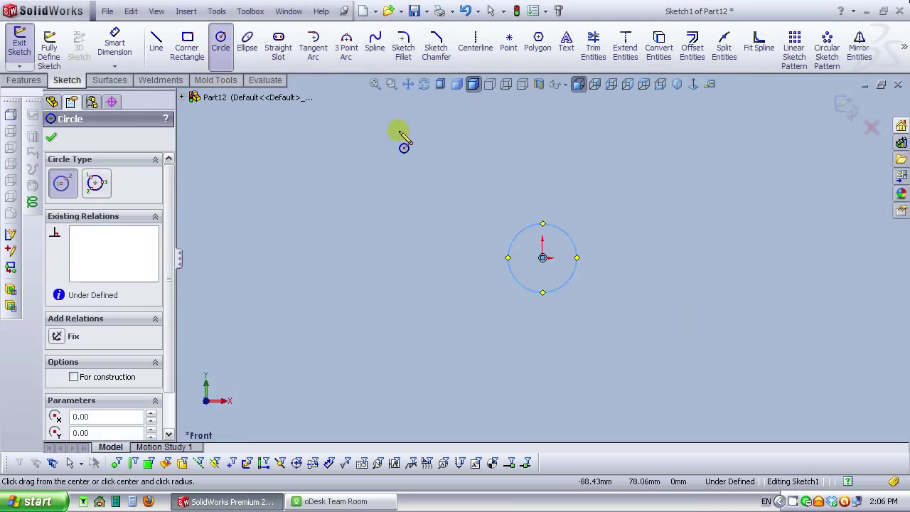
# Step: Dimension the circle's diameter as 20 mm
pyautogui.click(115, 44)
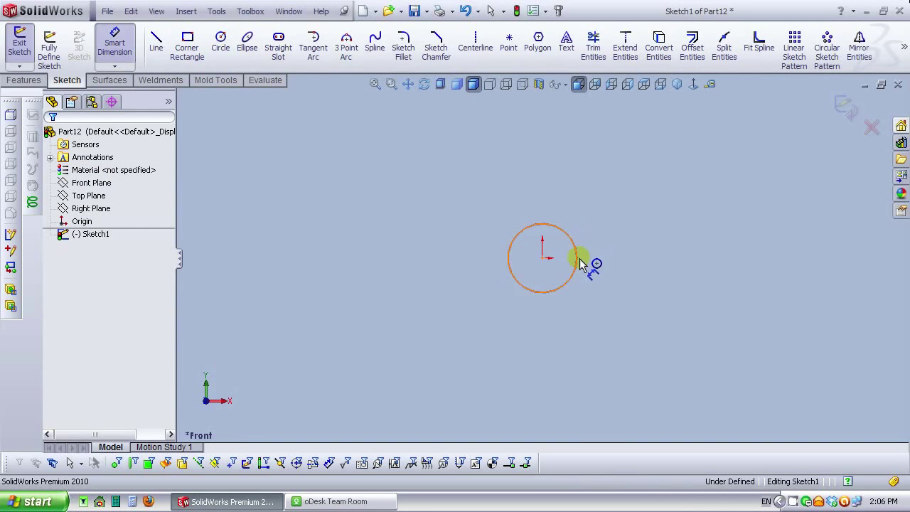
pyautogui.click(580, 263)
pyautogui.click(616, 200)
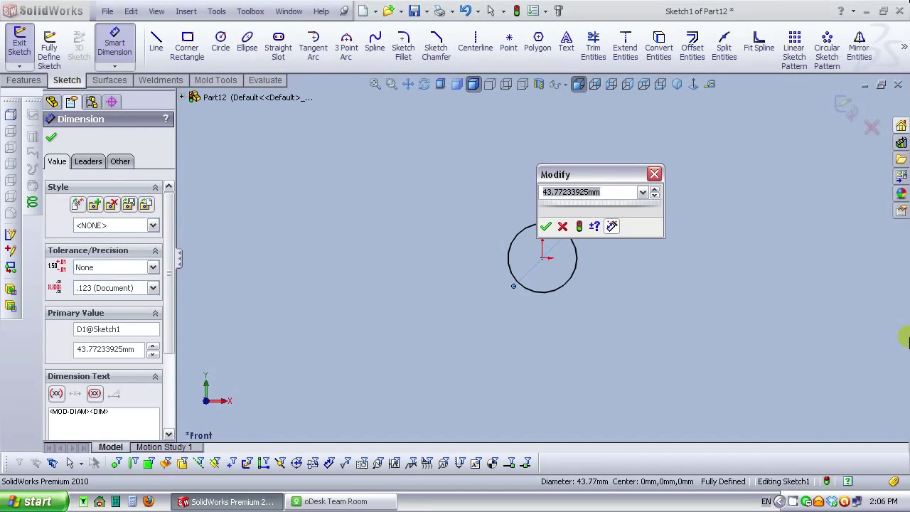
pyautogui.write('20')
pyautogui.press('Return')
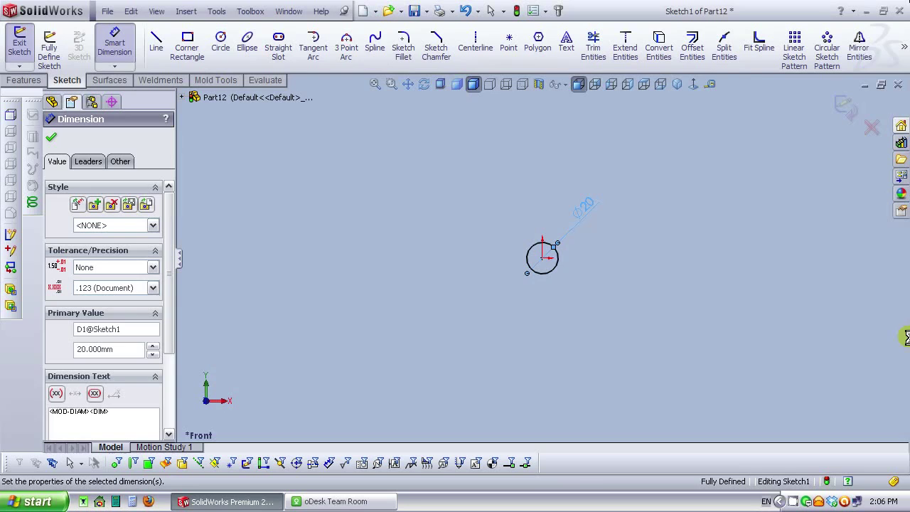
pyautogui.click(623, 320)
# Step: Extrude the circle into a solid cylinder with a blind depth of 26 mm
pyautogui.scroll(-3, 579, 209)
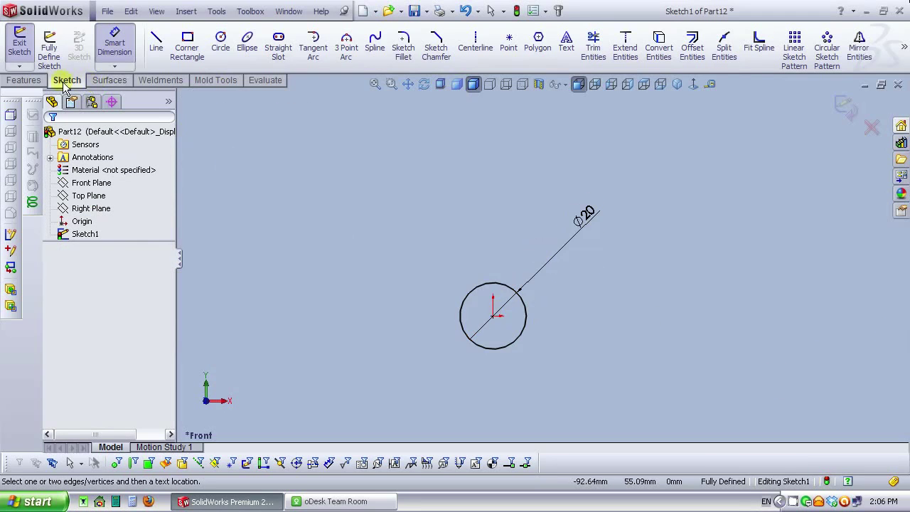
pyautogui.click(23, 80)
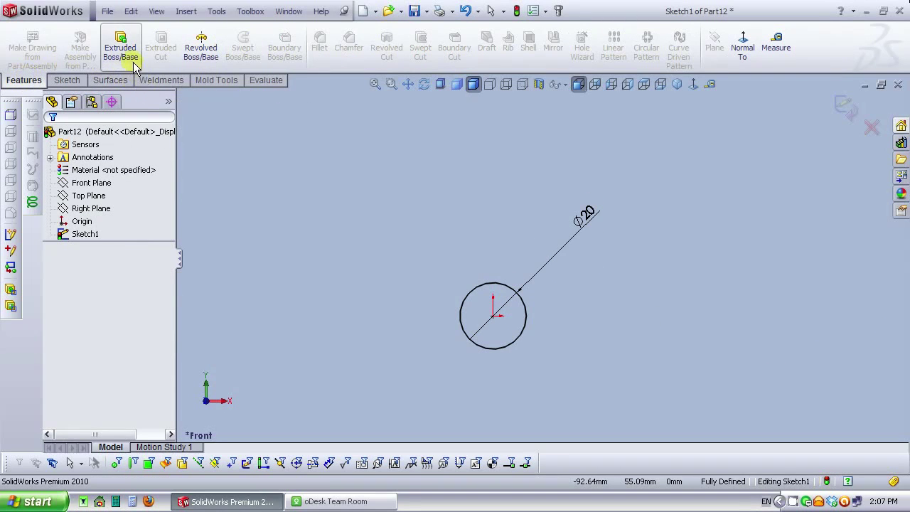
pyautogui.click(120, 46)
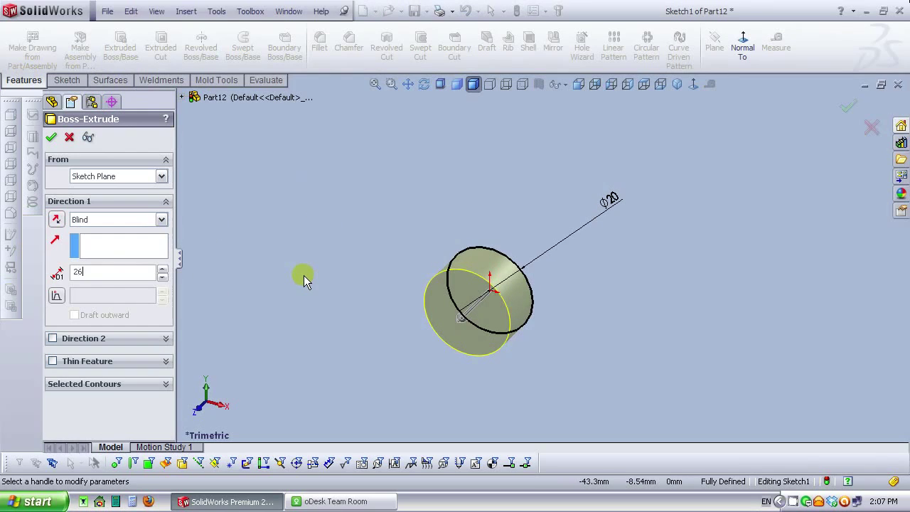
pyautogui.press('Return')
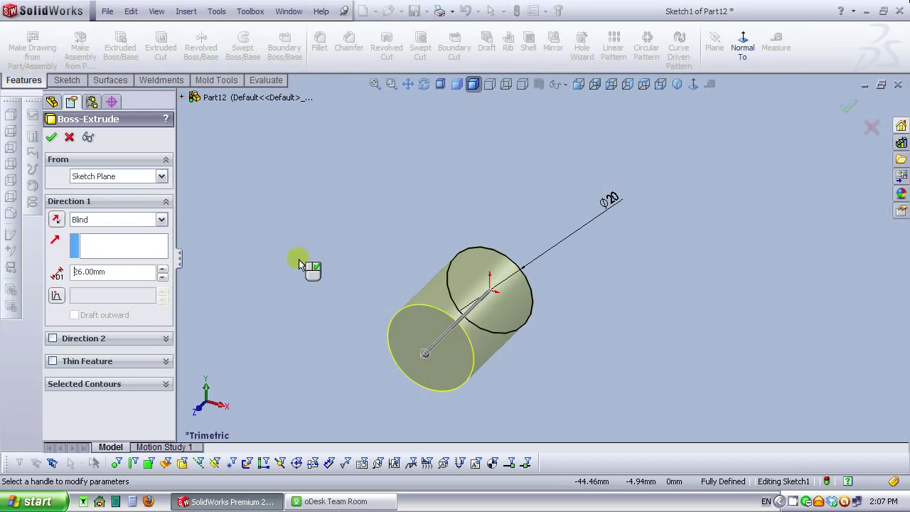
pyautogui.click(51, 137)
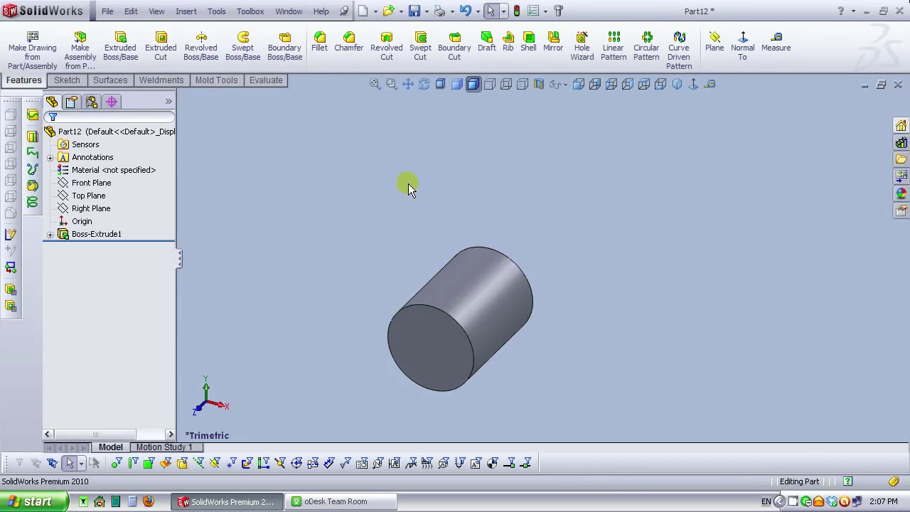
# Step: Start a sketch on the cylinder's front end face and draw a smaller circle centered on the origin
pyautogui.scroll(3, 569, 272)
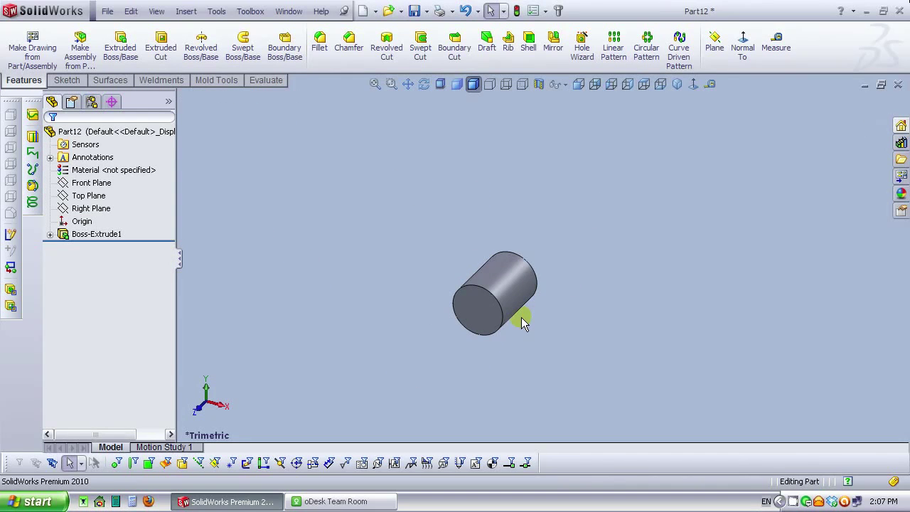
pyautogui.scroll(-2, 522, 317)
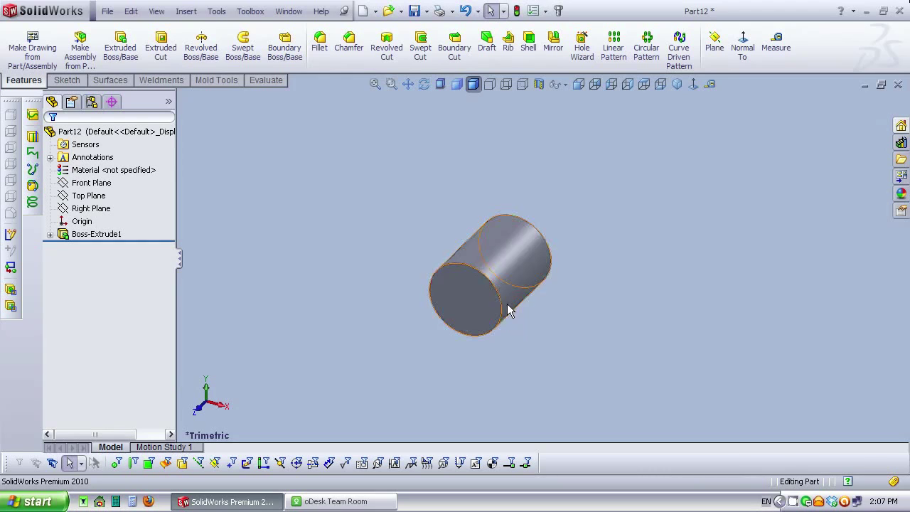
pyautogui.click(481, 299)
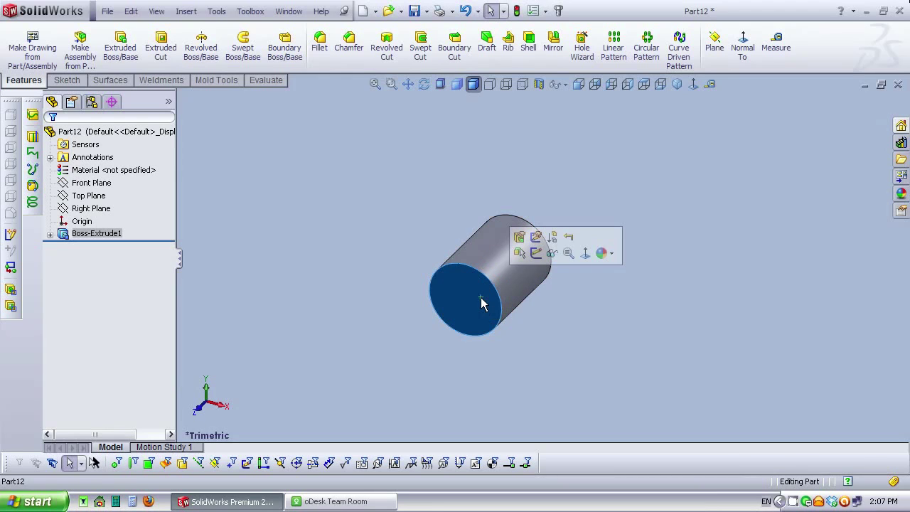
pyautogui.click(536, 253)
pyautogui.click(694, 84)
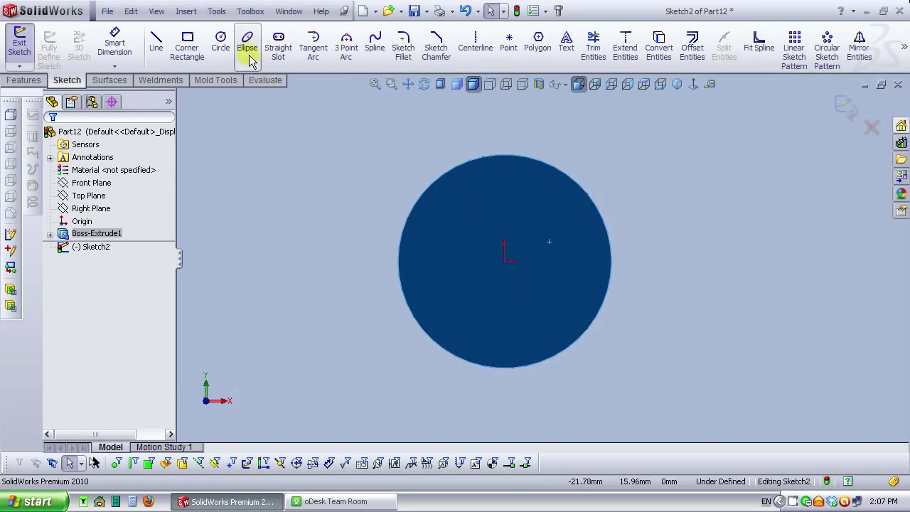
pyautogui.click(221, 43)
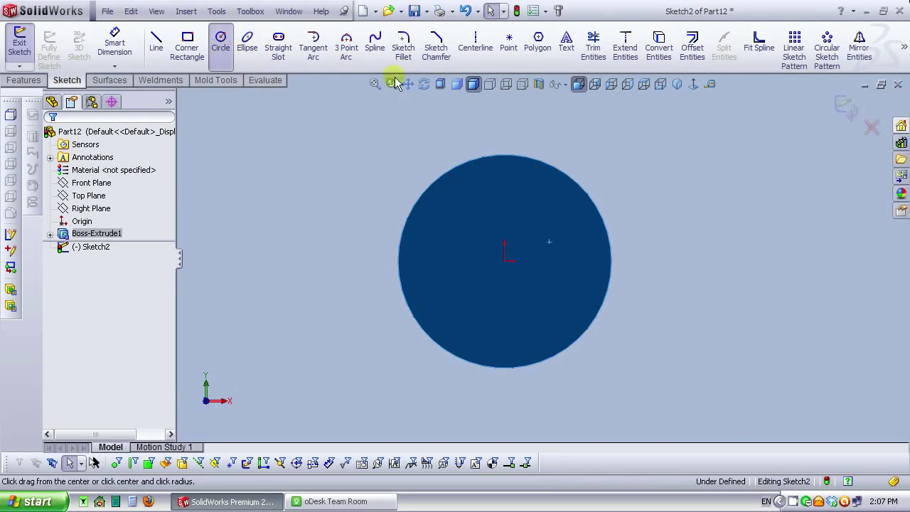
pyautogui.click(505, 260)
pyautogui.click(462, 246)
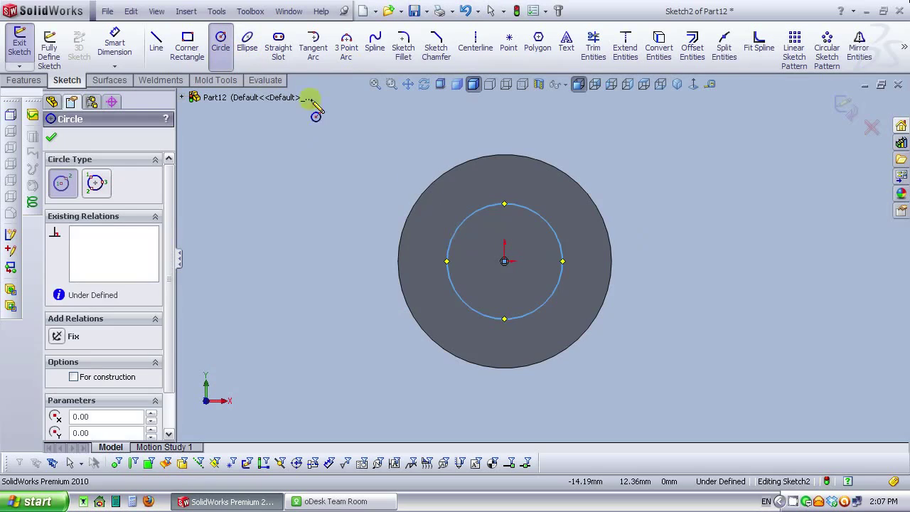
# Step: Dimension the inner circle's diameter as 12.5 mm and close the sketch
pyautogui.click(114, 41)
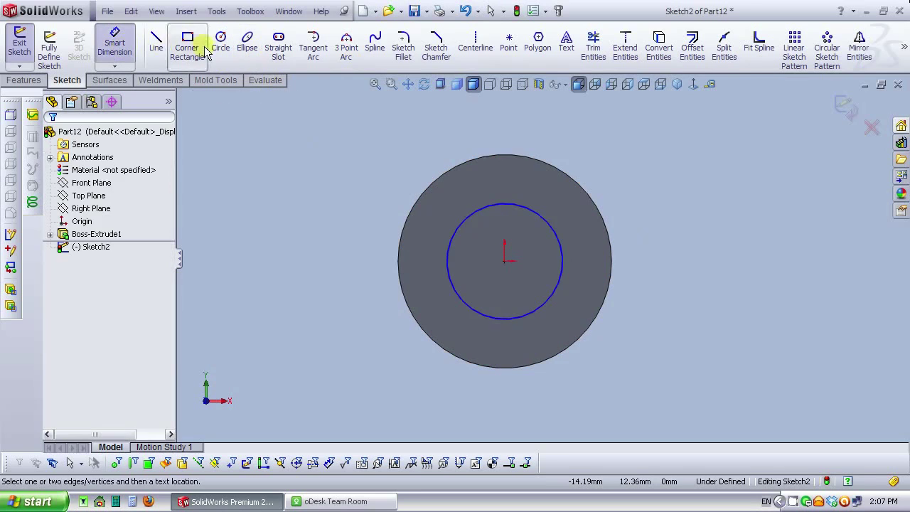
pyautogui.click(555, 229)
pyautogui.click(608, 143)
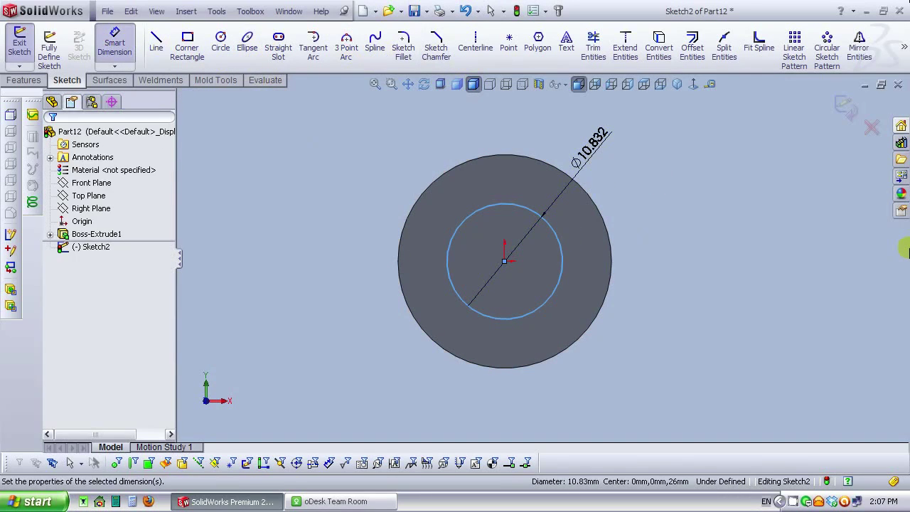
pyautogui.write('12')
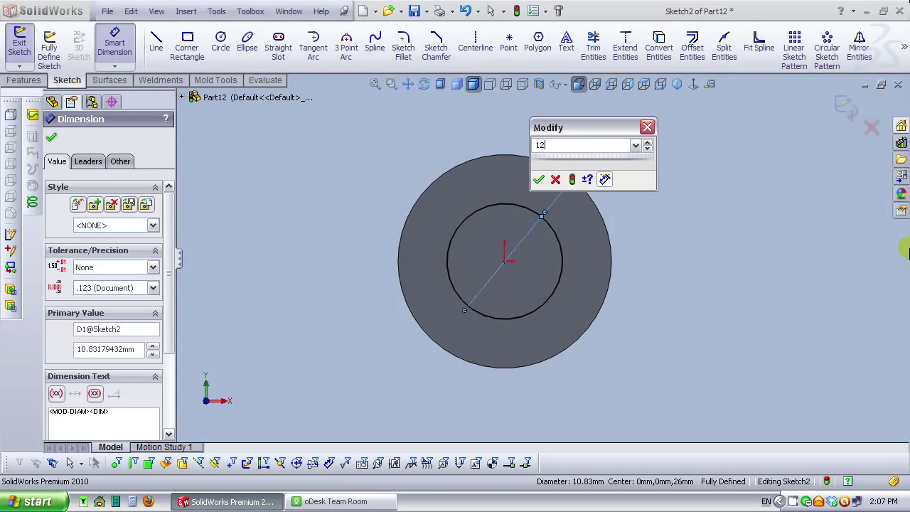
pyautogui.write('.5')
pyautogui.press('Return')
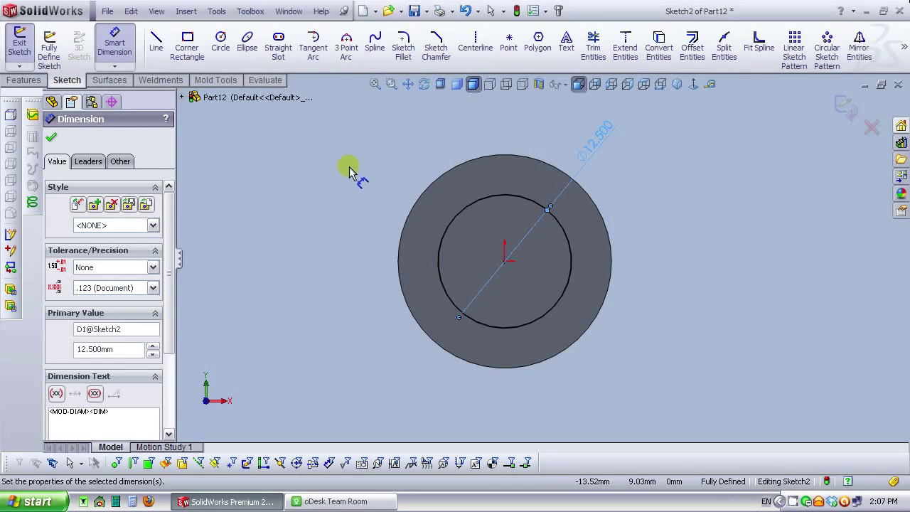
pyautogui.click(344, 173)
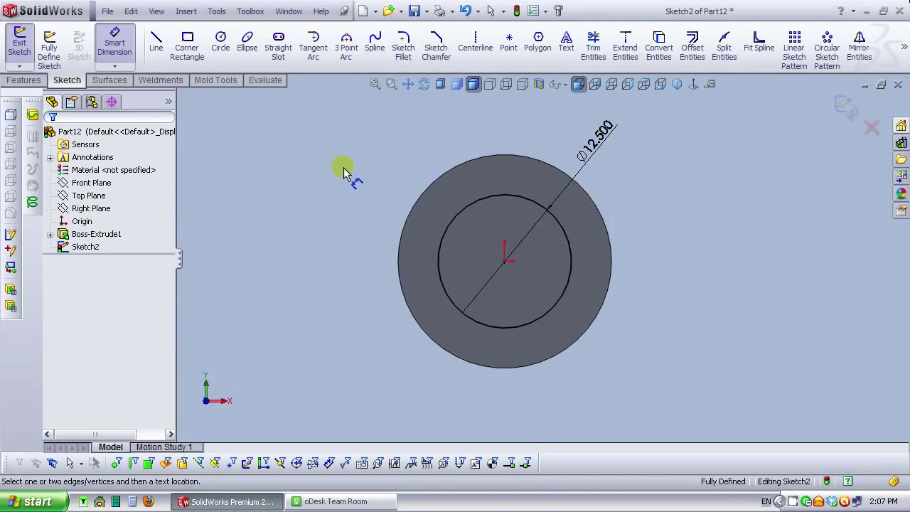
pyautogui.click(846, 106)
# Step: Cut the 12.5 mm circle through the whole cylinder with an Extruded Cut set to Through All
pyautogui.click(158, 57)
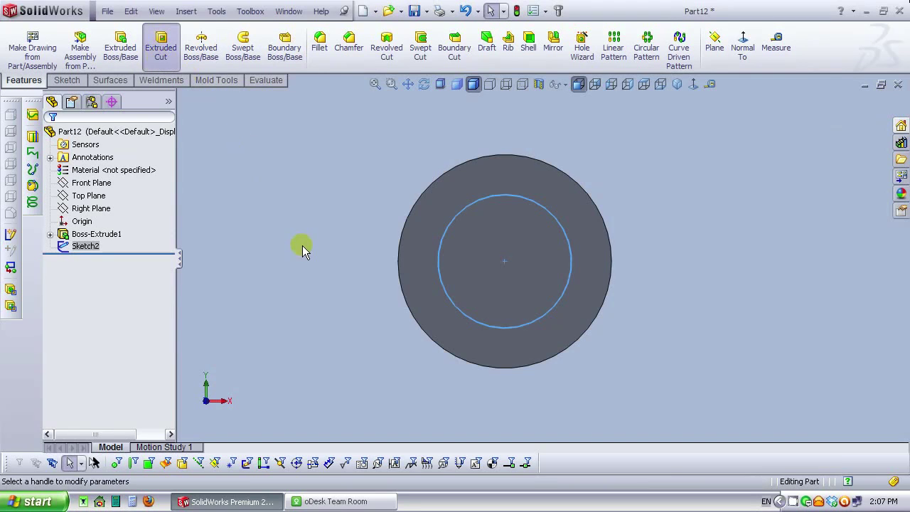
pyautogui.click(677, 86)
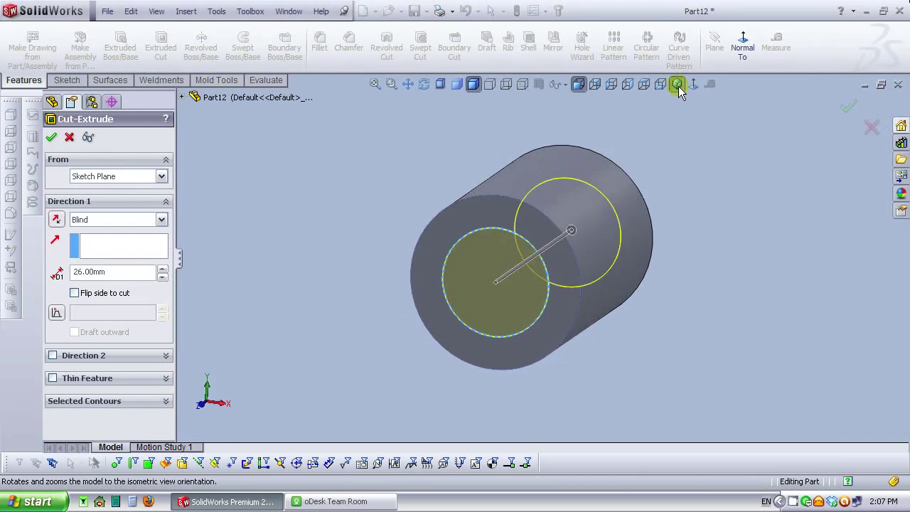
pyautogui.click(91, 220)
pyautogui.click(85, 238)
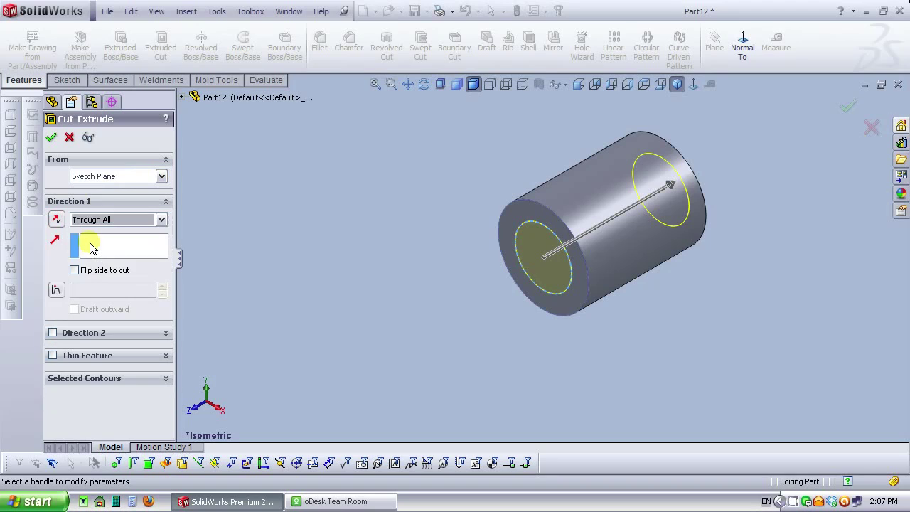
pyautogui.click(50, 137)
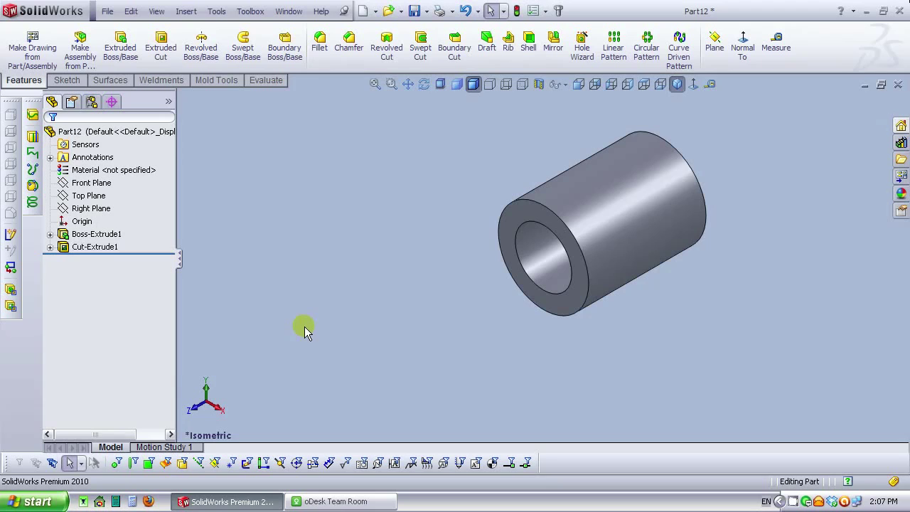
# Step: Assign the Pine material from the Woods category to the hollow cylinder
pyautogui.rightClick(93, 171)
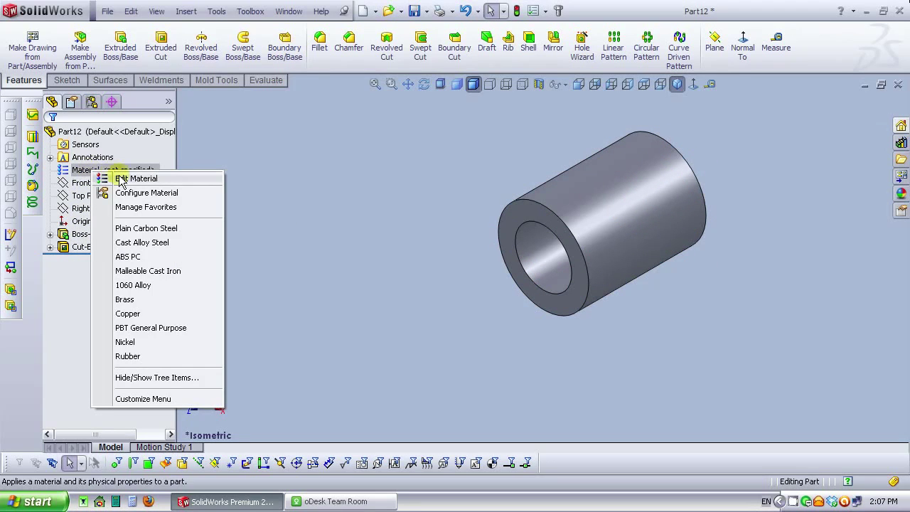
pyautogui.click(124, 179)
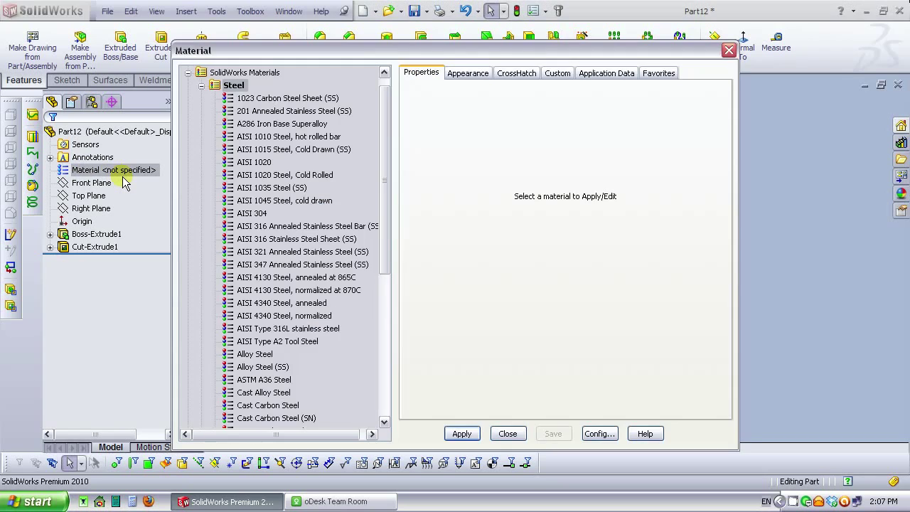
pyautogui.click(202, 86)
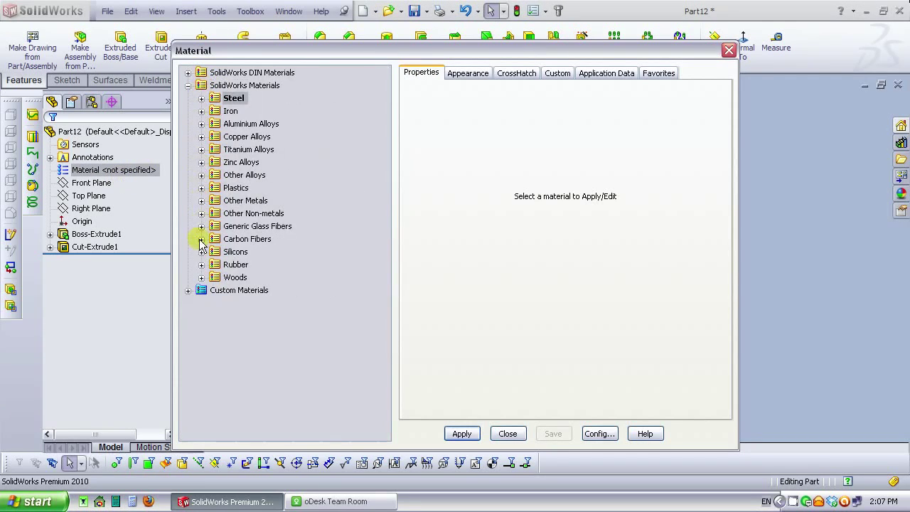
pyautogui.click(202, 278)
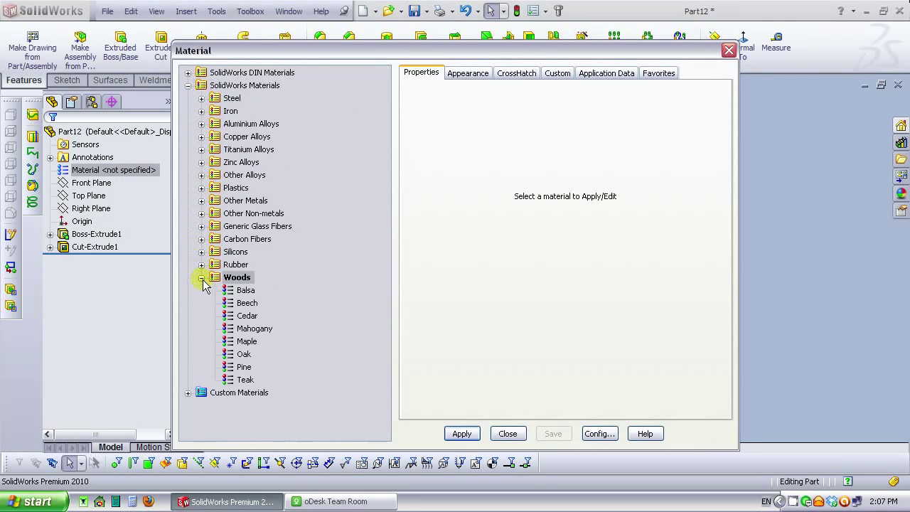
pyautogui.click(244, 367)
pyautogui.click(462, 434)
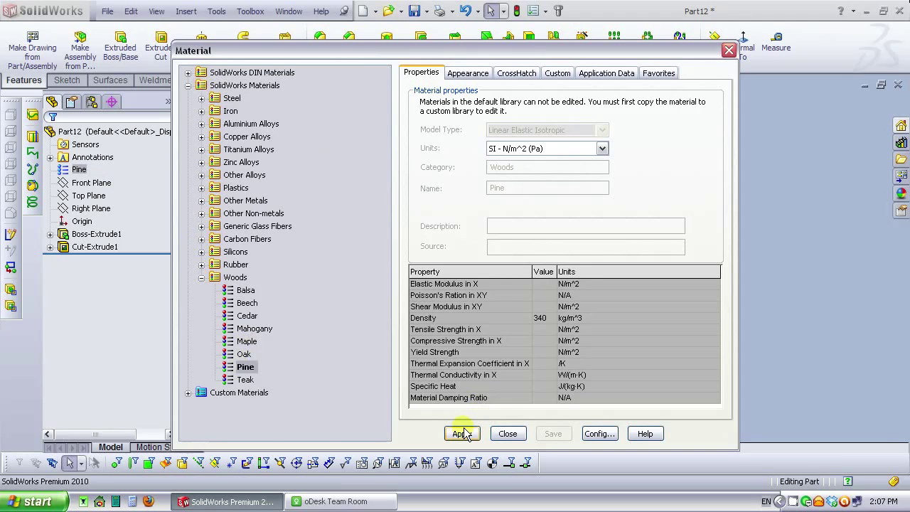
pyautogui.click(513, 439)
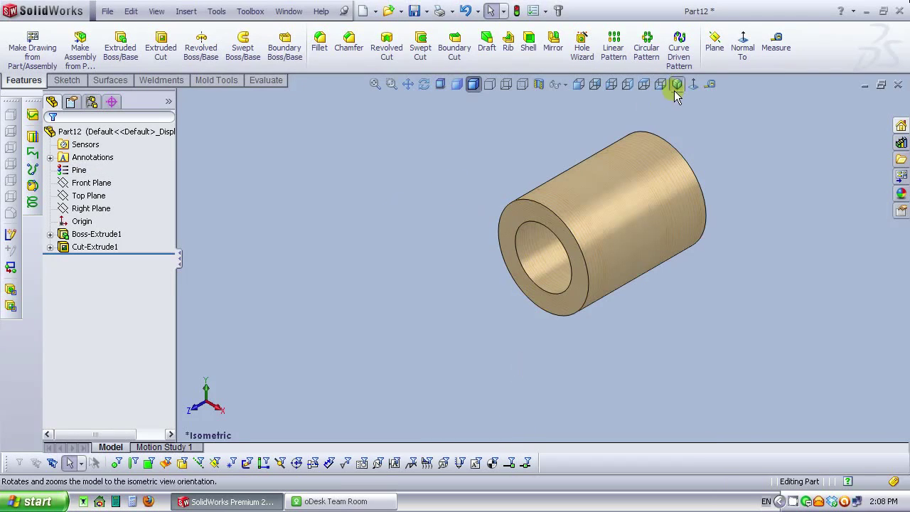
# Step: Save the part as Spacer in the Artist's Easel folder
pyautogui.click(675, 86)
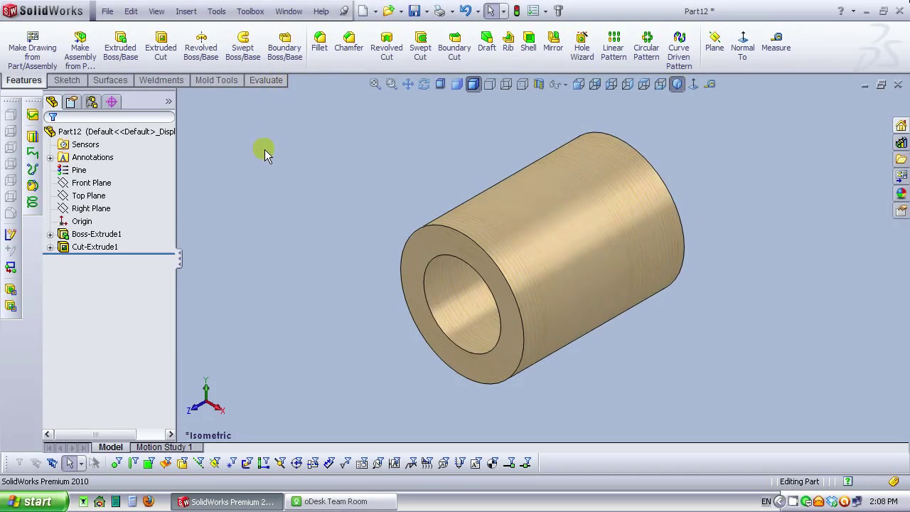
pyautogui.click(108, 11)
pyautogui.click(128, 123)
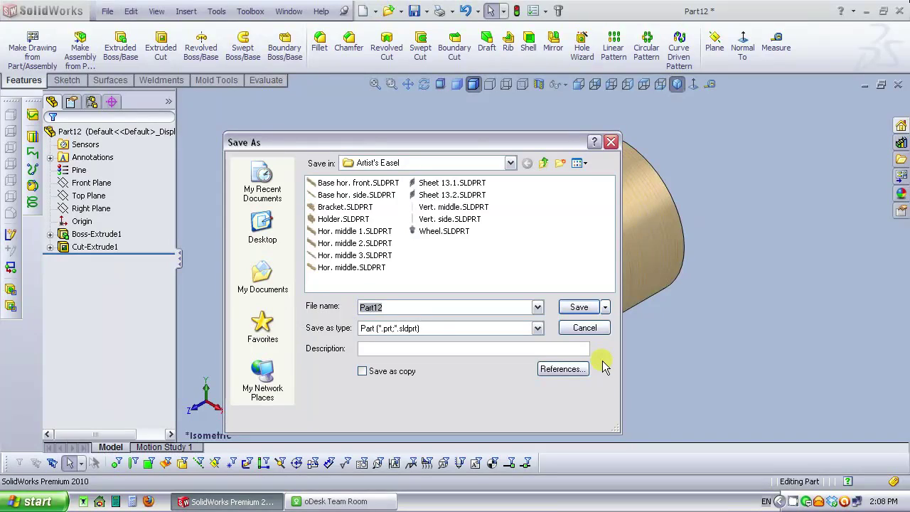
pyautogui.write('Spacer')
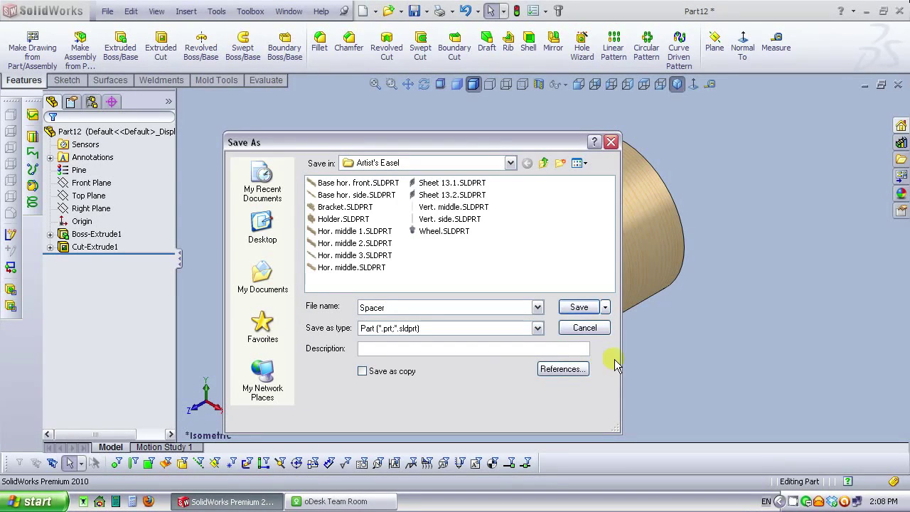
pyautogui.click(579, 307)
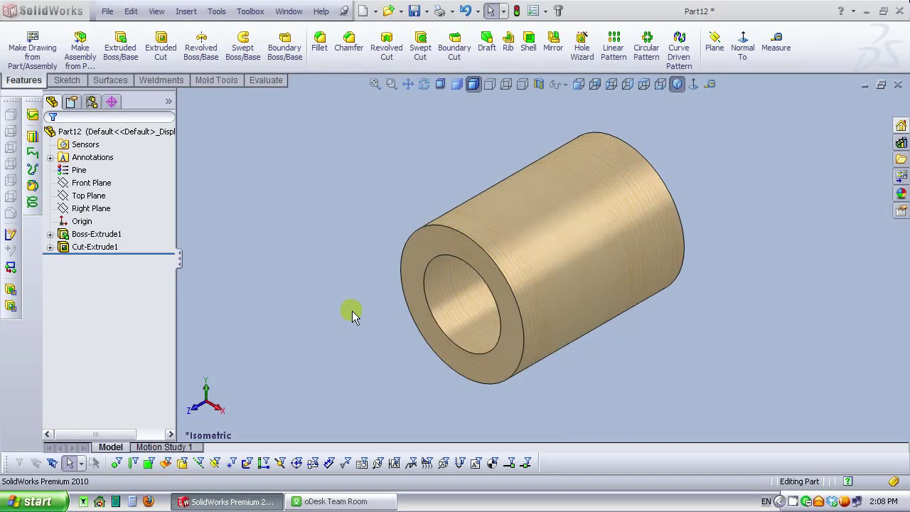
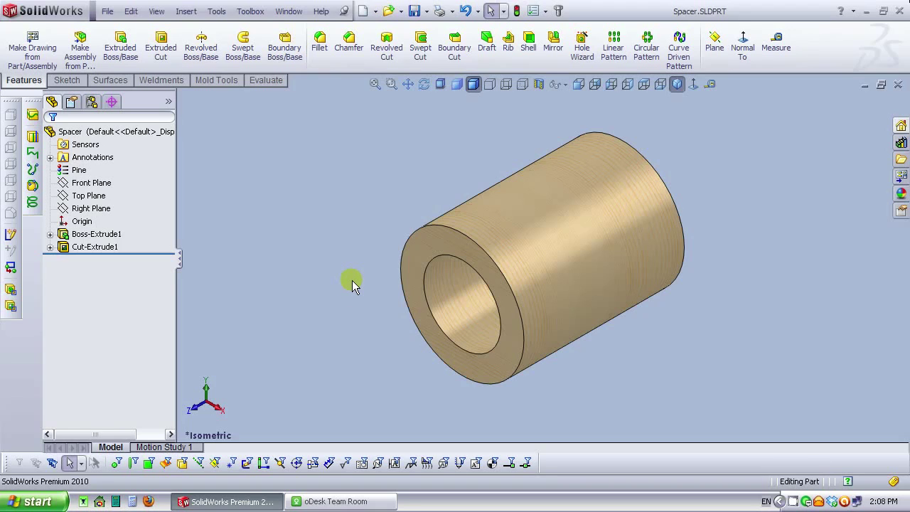
# Step: Close the Spacer and Bracket parts and create a new part document
pyautogui.click(897, 83)
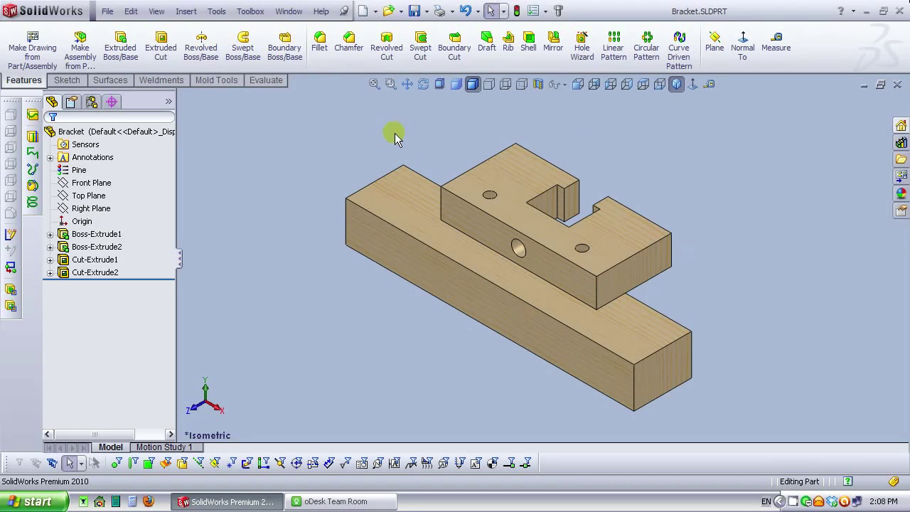
pyautogui.click(897, 84)
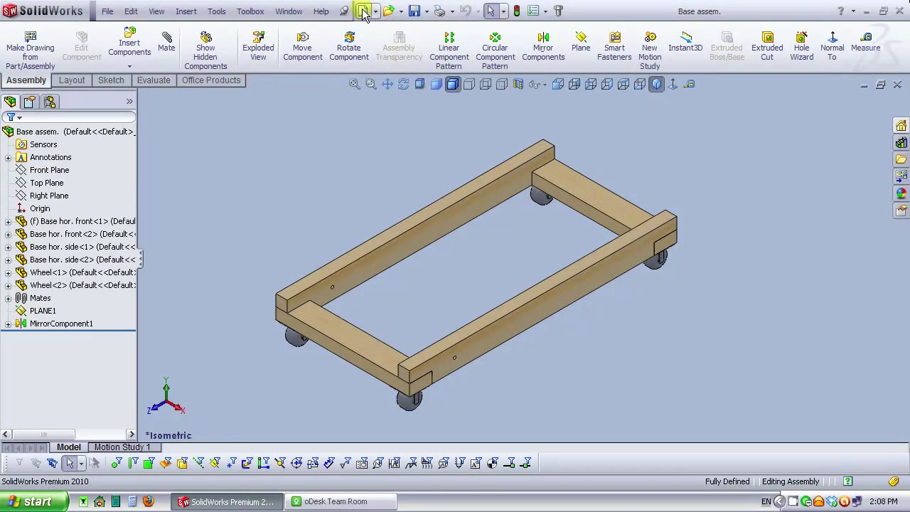
pyautogui.click(363, 12)
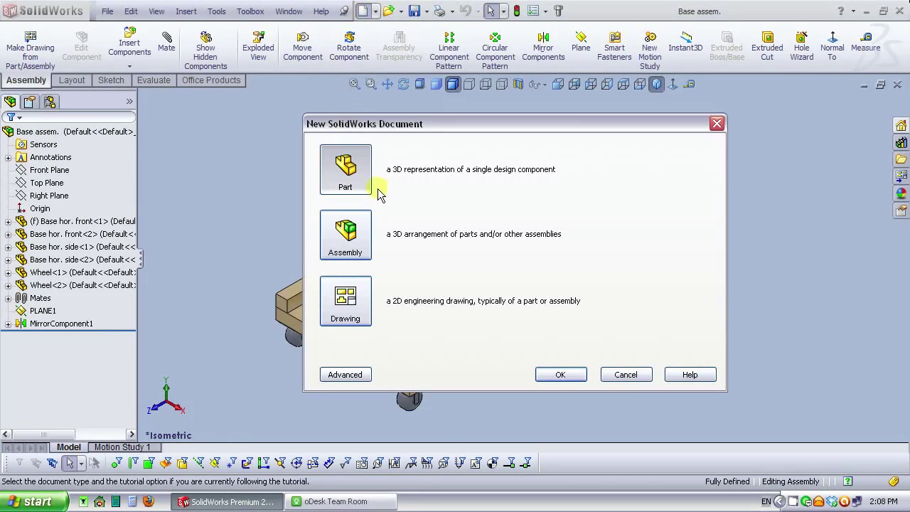
pyautogui.click(555, 370)
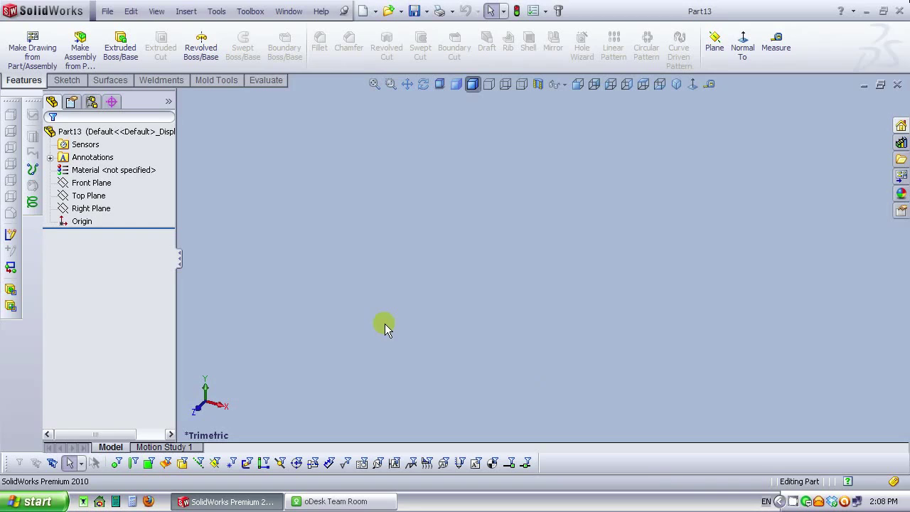
# Step: Sketch a center rectangle about 323 mm by 87 mm on the Top Plane, centered on the origin
pyautogui.click(90, 196)
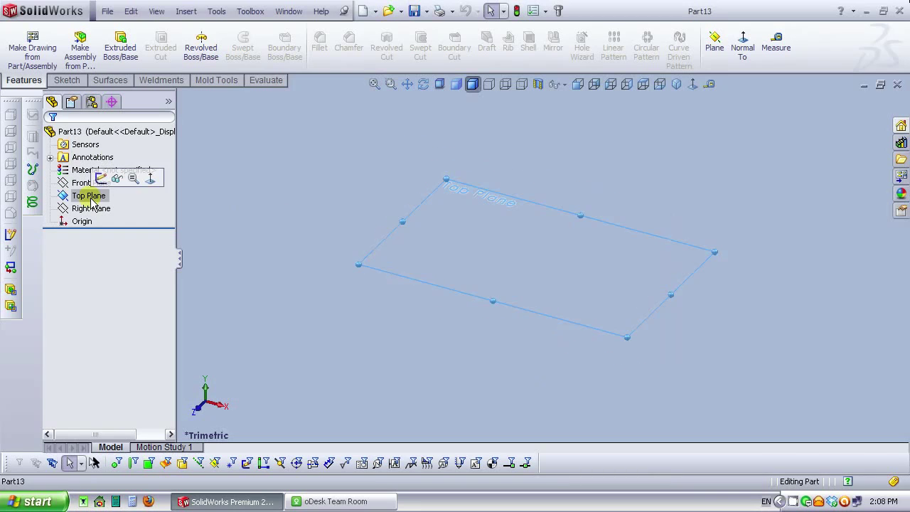
pyautogui.click(101, 181)
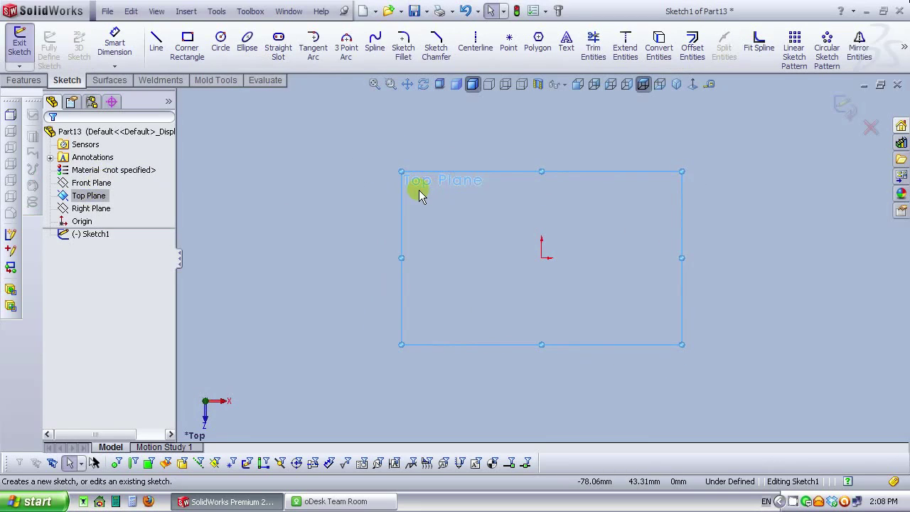
pyautogui.click(179, 68)
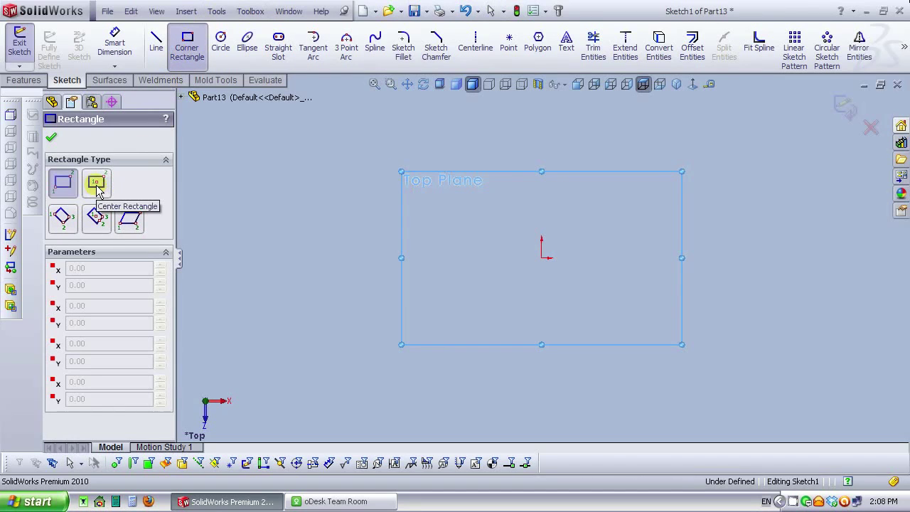
pyautogui.click(97, 186)
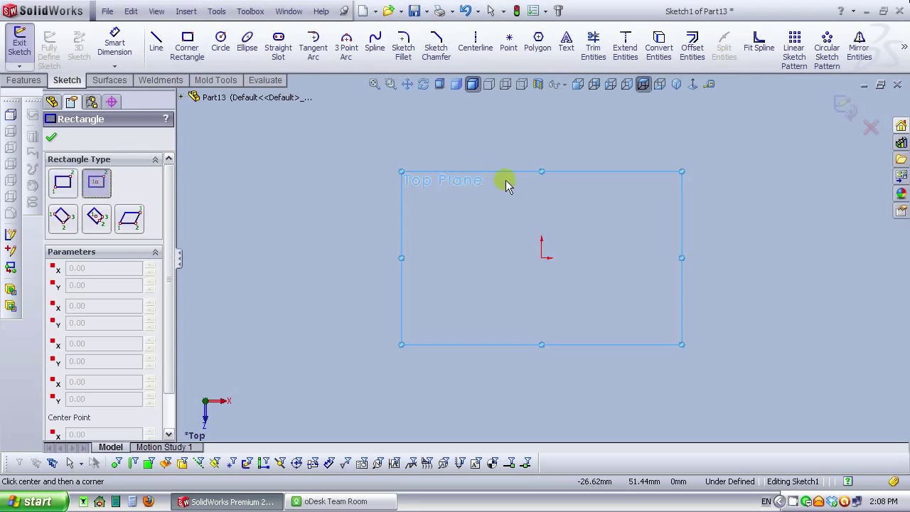
pyautogui.click(541, 259)
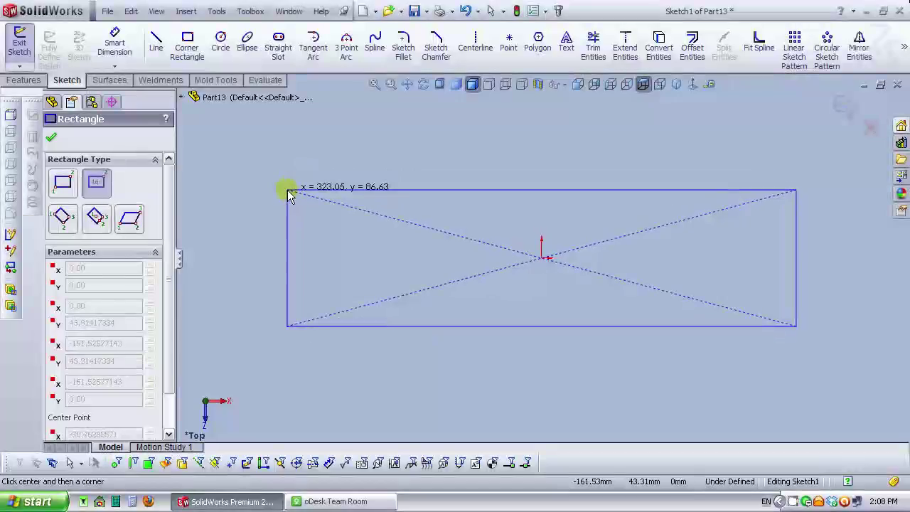
pyautogui.click(287, 190)
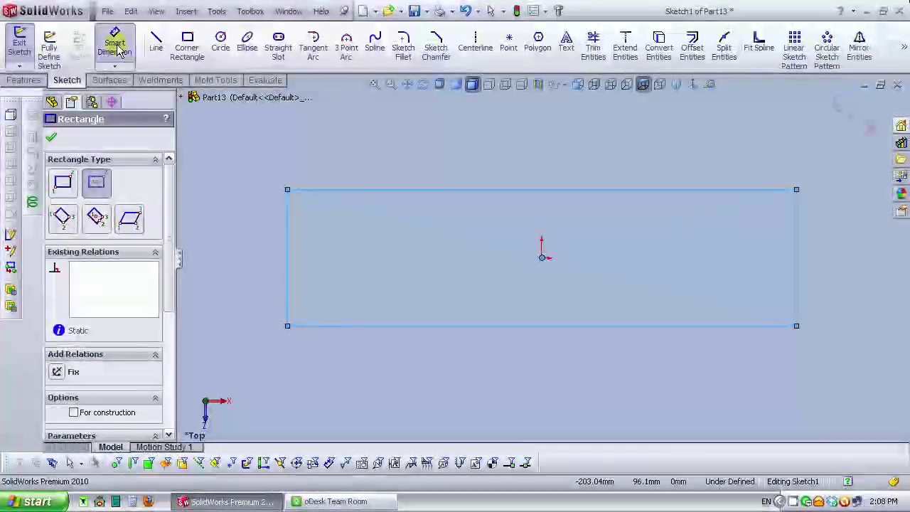
# Step: Dimension the rectangle's upper horizontal edge as 101.5 mm
pyautogui.click(115, 44)
pyautogui.scroll(3, 522, 227)
pyautogui.scroll(-2, 611, 221)
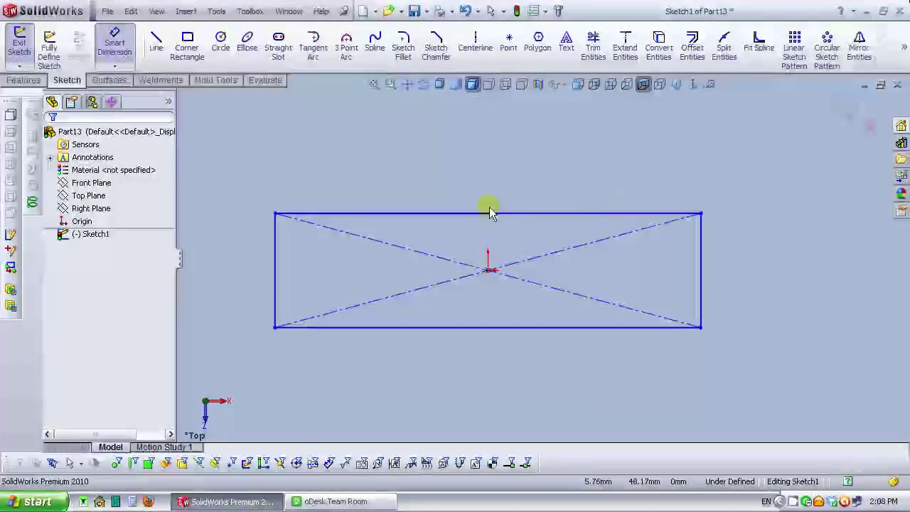
pyautogui.click(463, 213)
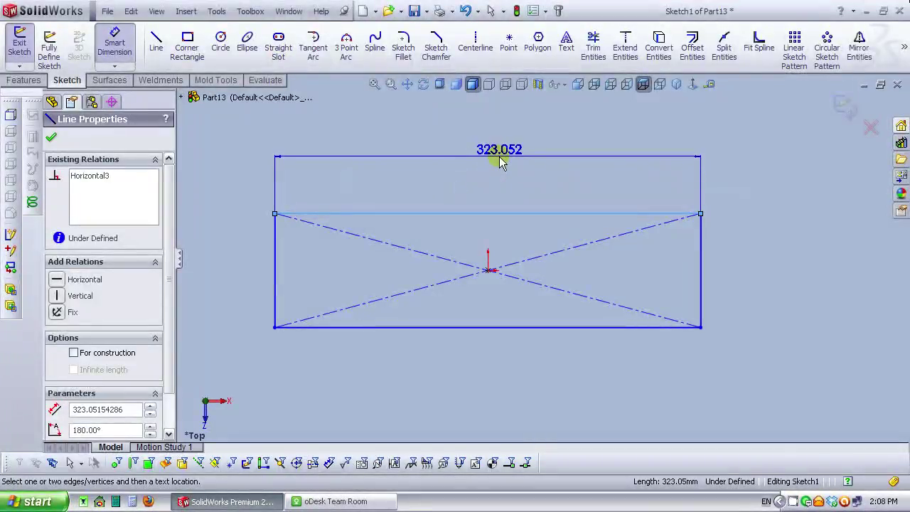
pyautogui.click(492, 169)
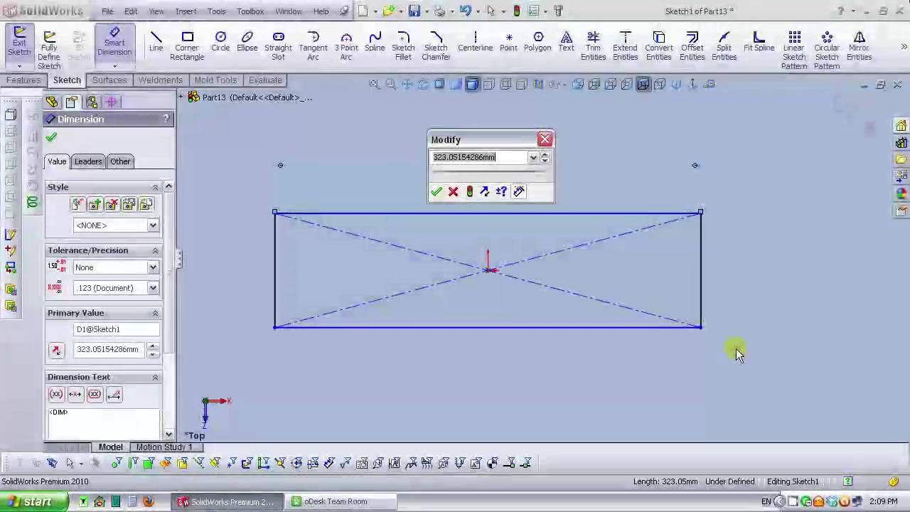
pyautogui.write('101.')
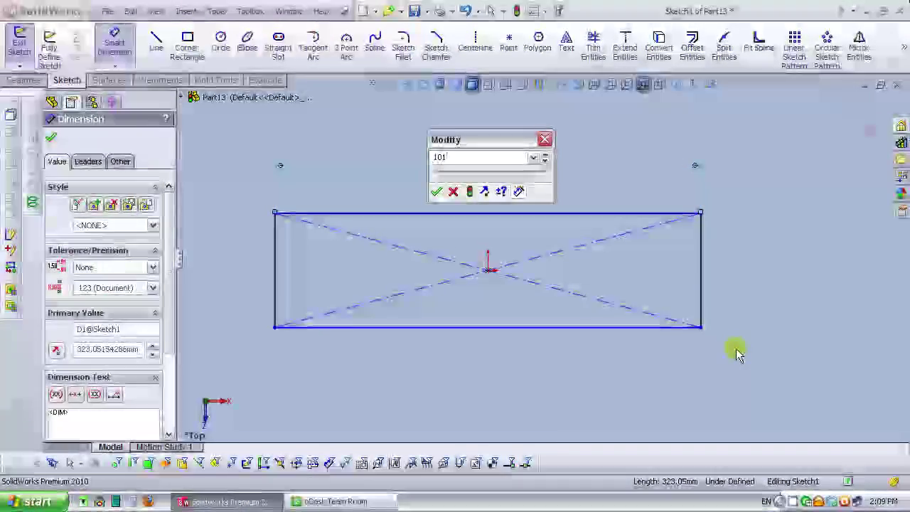
pyautogui.write('5')
pyautogui.press('Return')
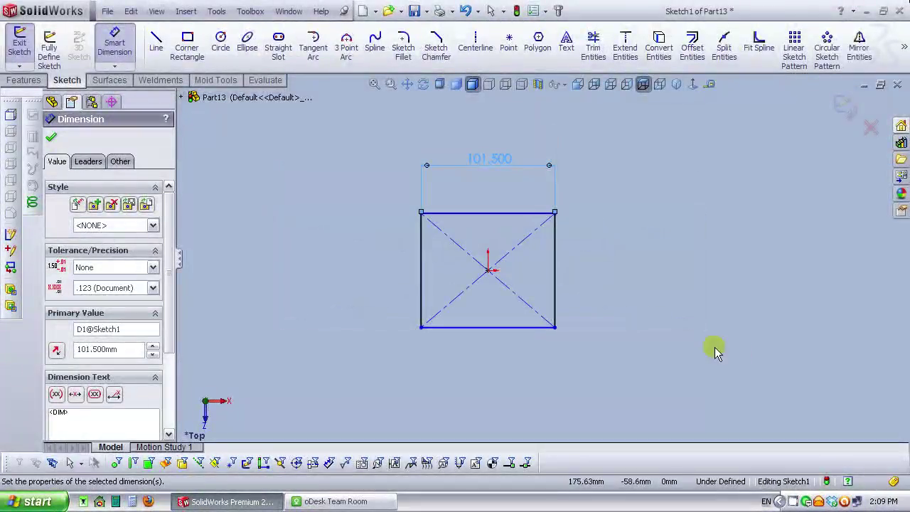
# Step: Dimension the rectangle's vertical side edge as 851 mm
pyautogui.click(555, 247)
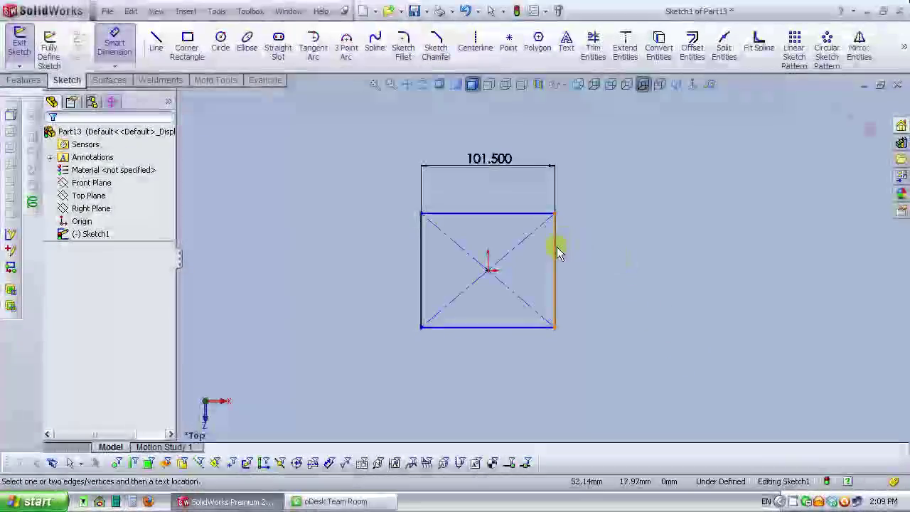
pyautogui.click(609, 263)
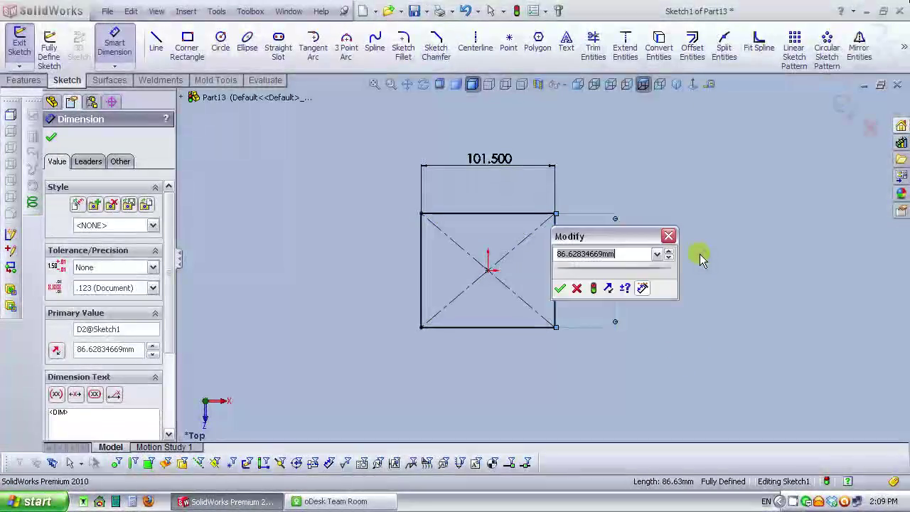
pyautogui.write('851')
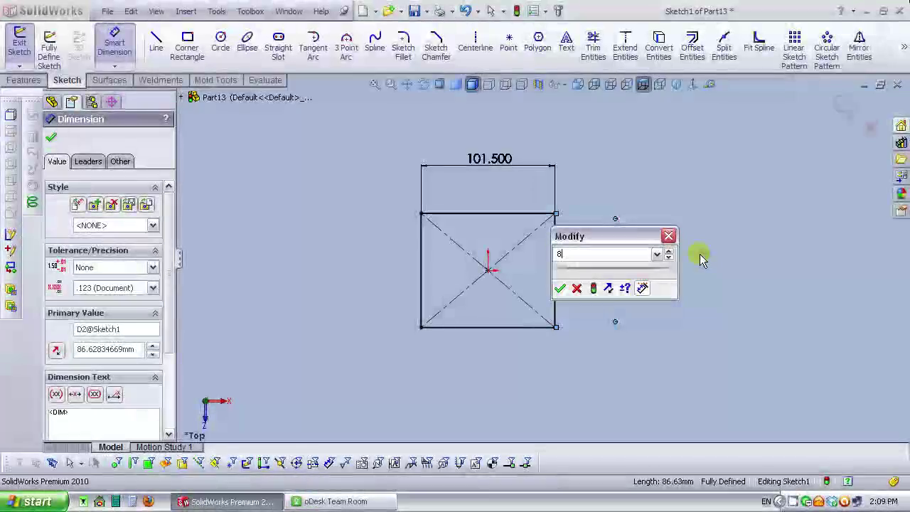
pyautogui.press('Return')
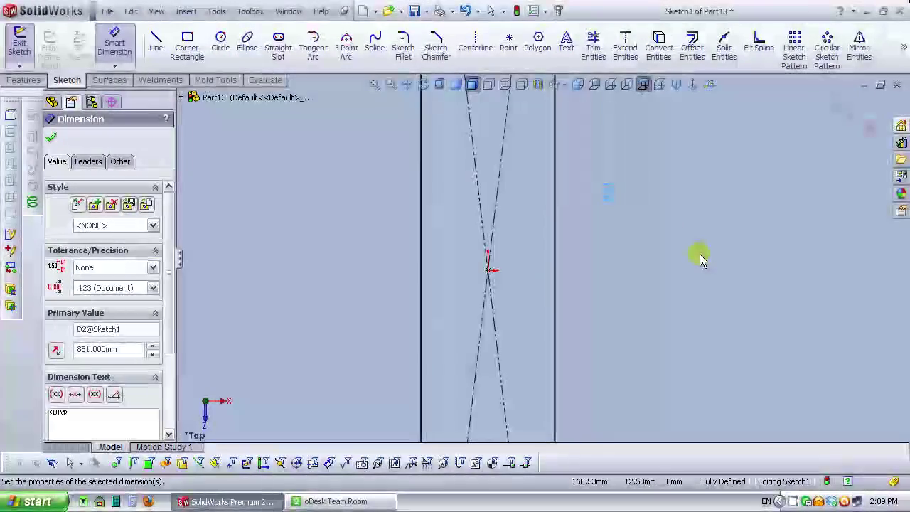
pyautogui.click(374, 85)
pyautogui.click(657, 223)
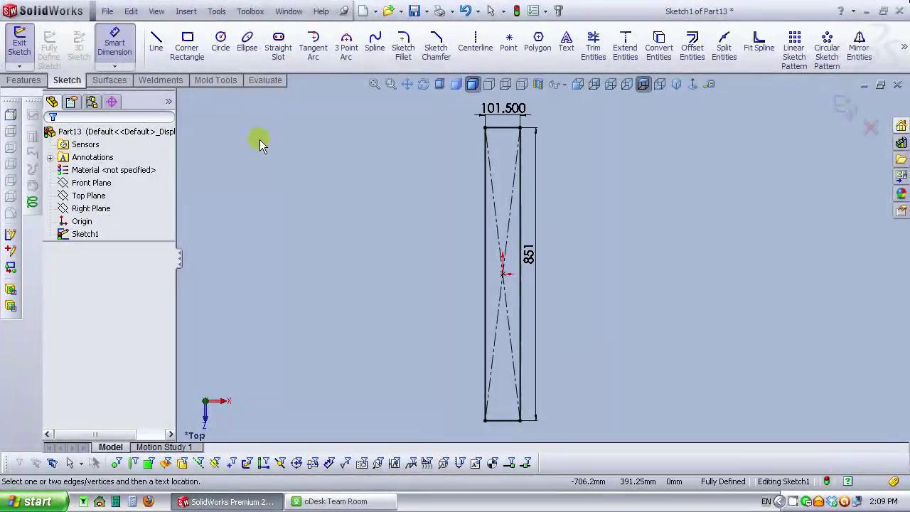
# Step: Start an Extruded Boss/Base from the 101.5 mm by 851 mm rectangle sketch
pyautogui.click(23, 80)
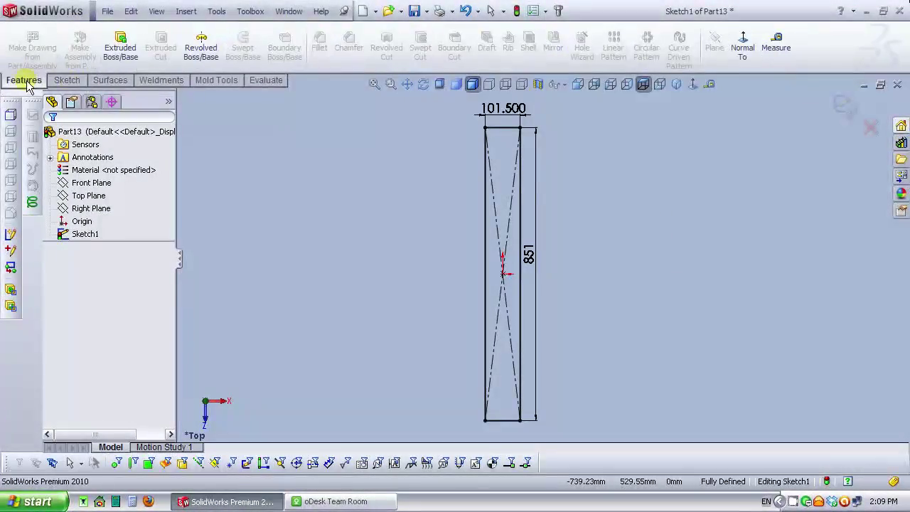
pyautogui.click(121, 48)
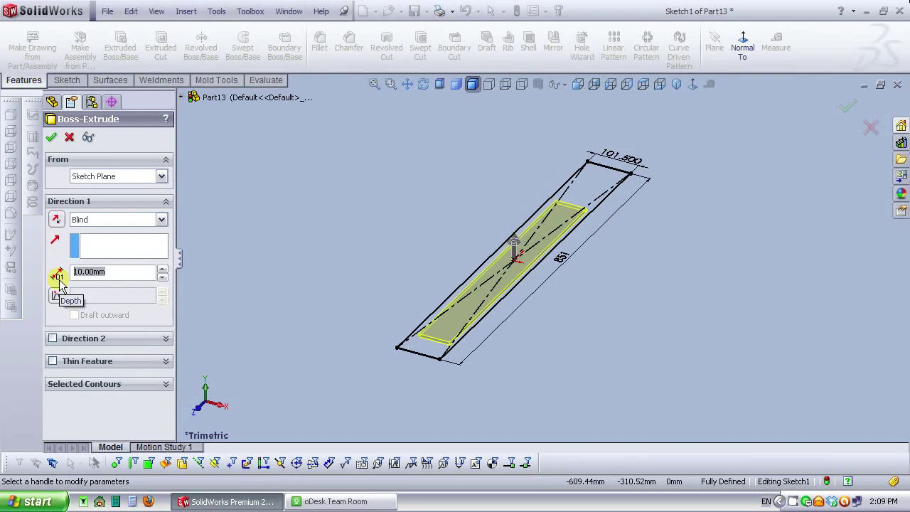
# Step: Extrude the 101.5 × 851 mm rectangle as a boss with a blind depth of 50 mm
pyautogui.write('50')
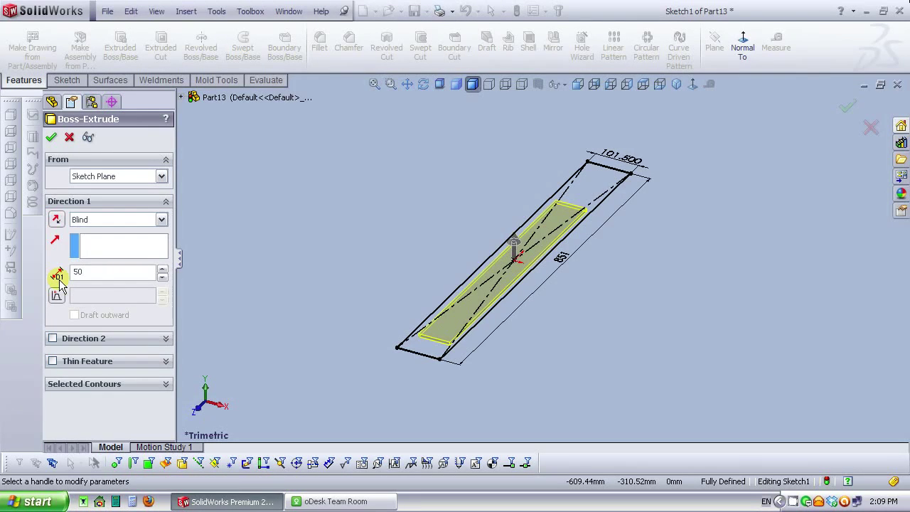
pyautogui.press('Return')
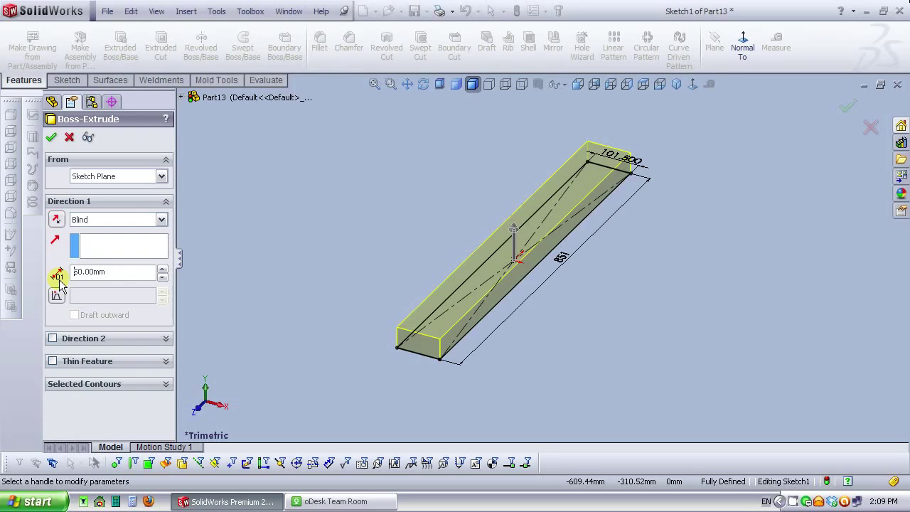
pyautogui.click(50, 140)
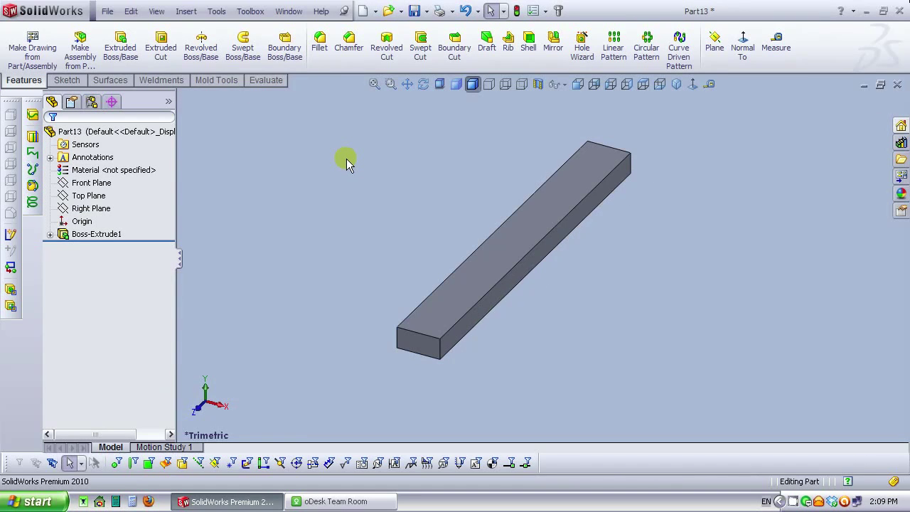
# Step: Start a sketch on the bar's top face and draw a vertical centerline from the origin downward past the bar's lower edge
pyautogui.click(568, 194)
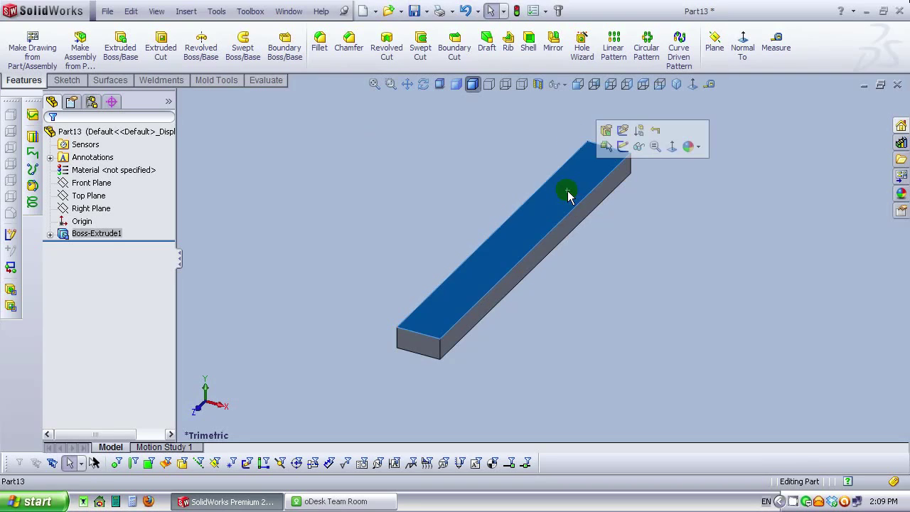
pyautogui.click(623, 146)
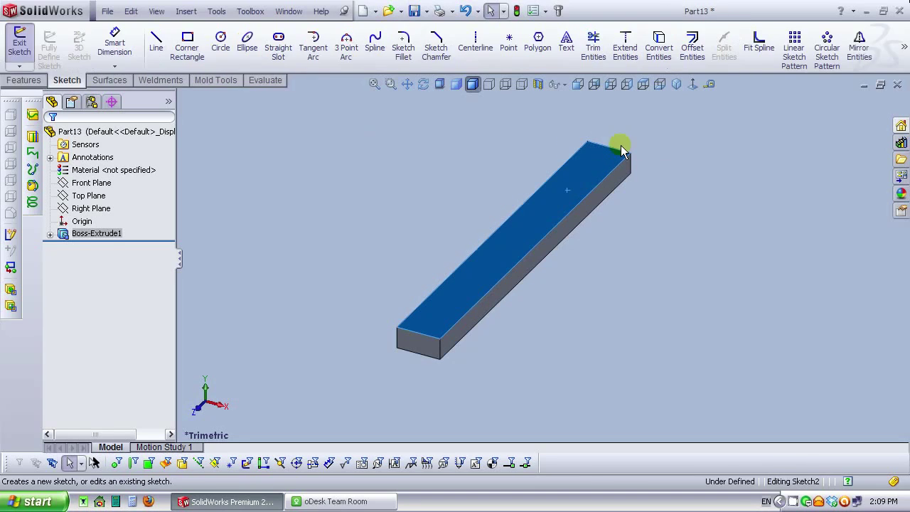
pyautogui.click(692, 84)
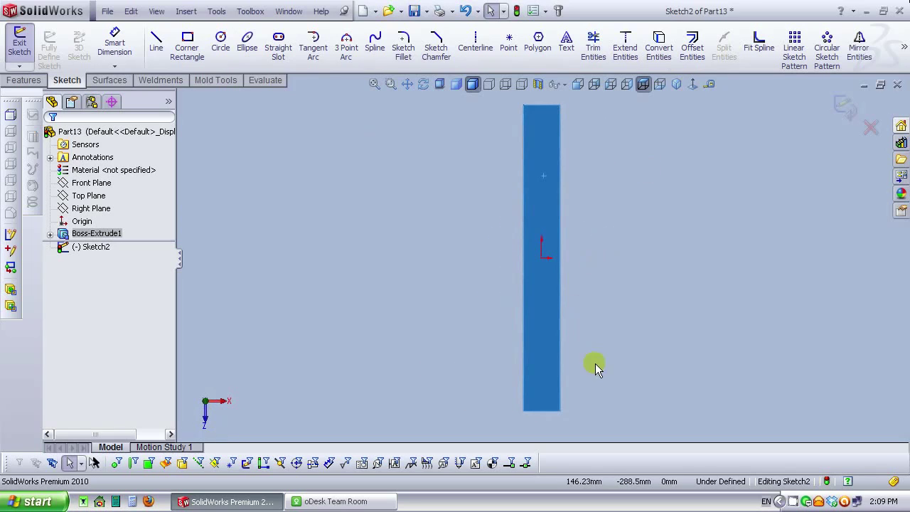
pyautogui.click(631, 353)
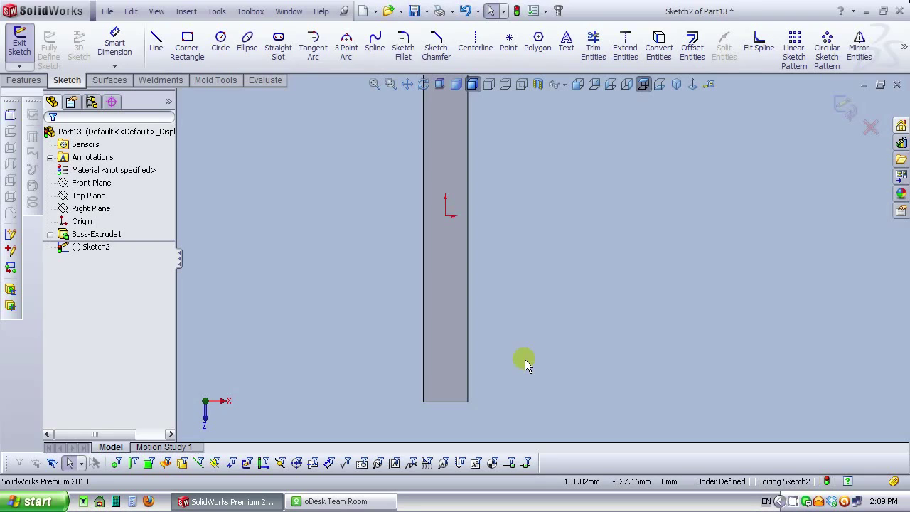
pyautogui.click(473, 45)
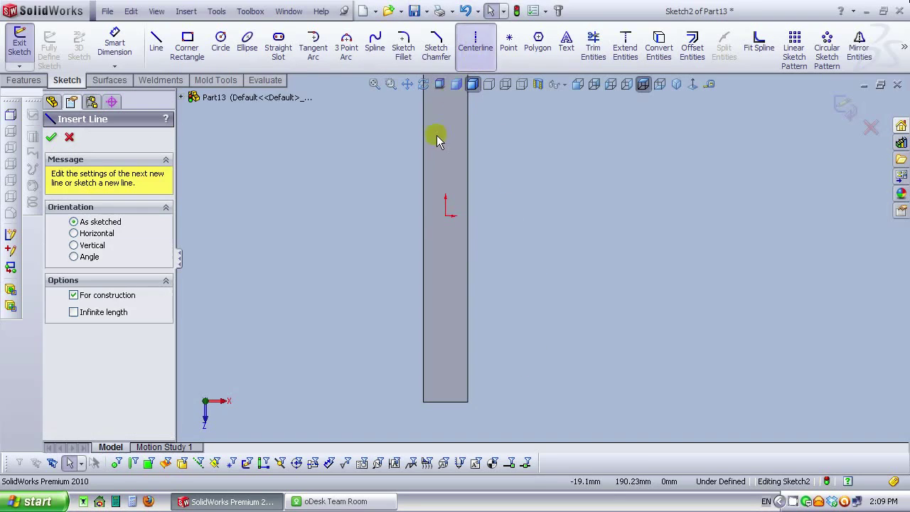
pyautogui.click(445, 216)
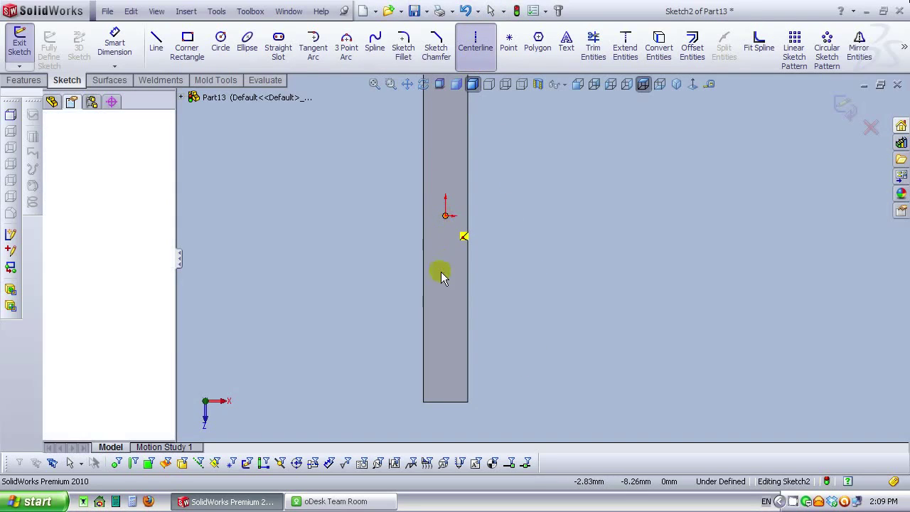
pyautogui.click(445, 421)
pyautogui.rightClick(446, 206)
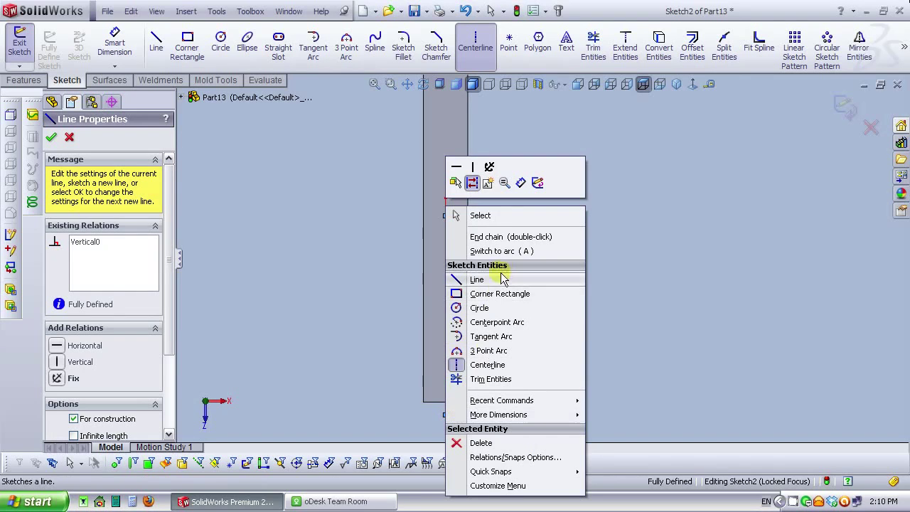
pyautogui.click(500, 216)
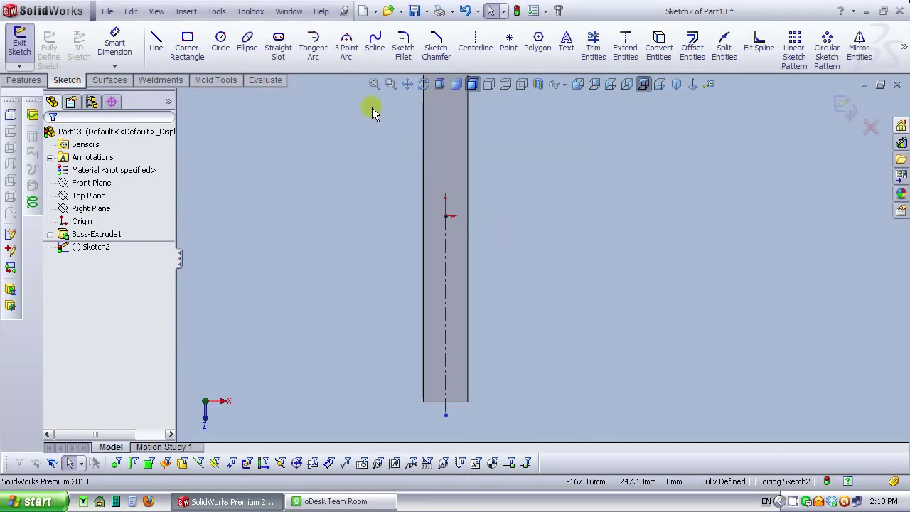
# Step: Sketch a dimensioned straight slot along the centerline, about 237 mm in overall length and 45 mm wide, using the overall-length dimension style
pyautogui.click(282, 62)
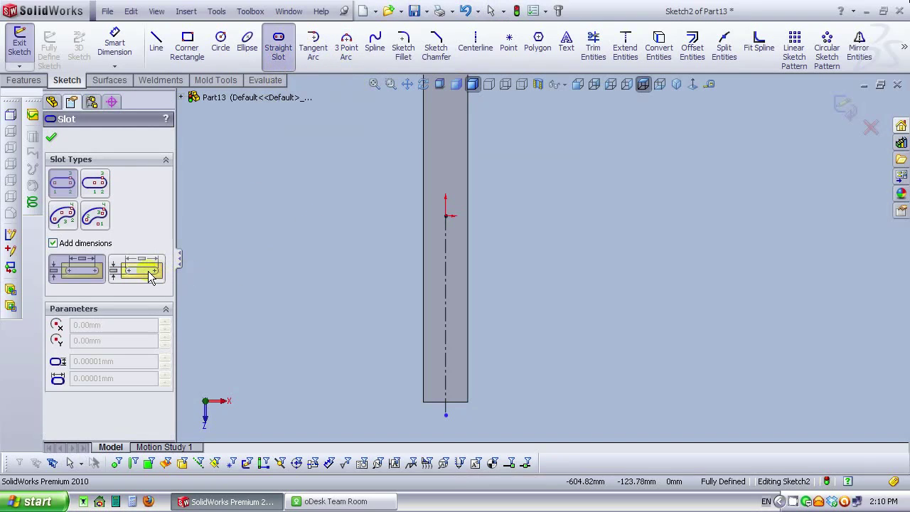
pyautogui.click(151, 277)
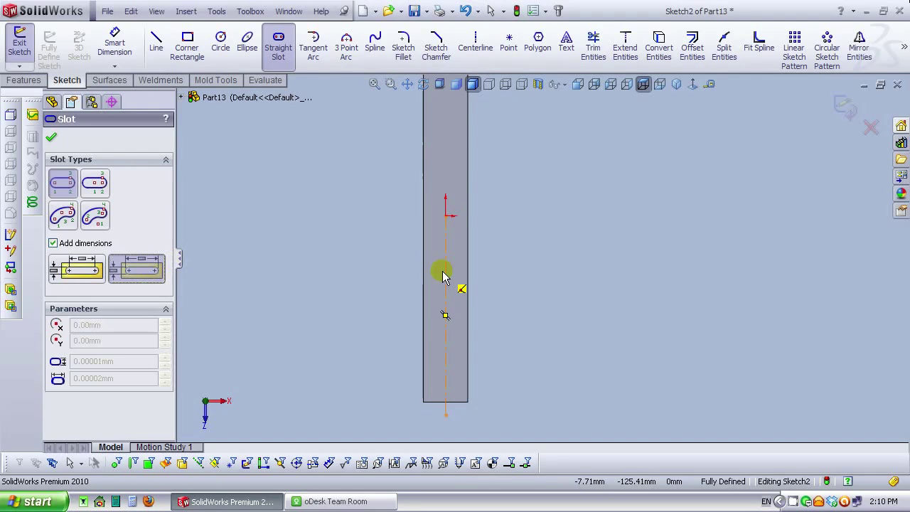
pyautogui.click(446, 315)
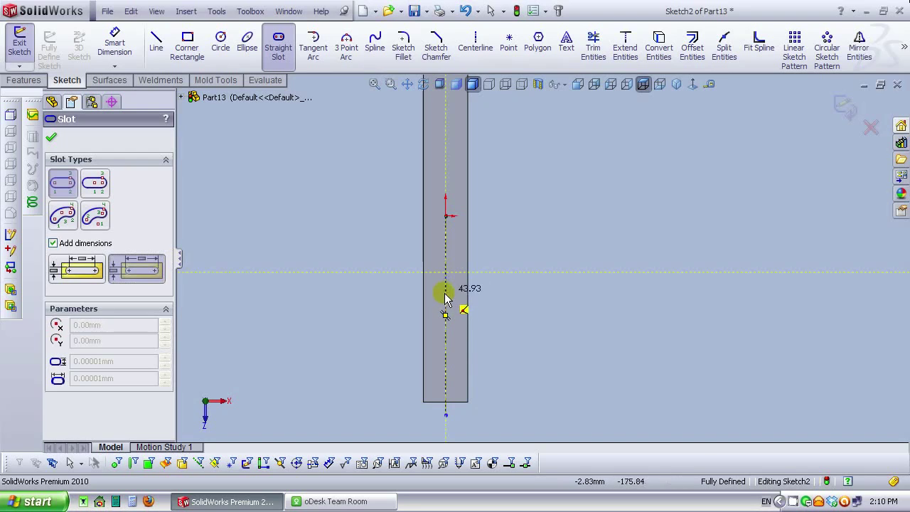
pyautogui.click(446, 355)
pyautogui.click(435, 329)
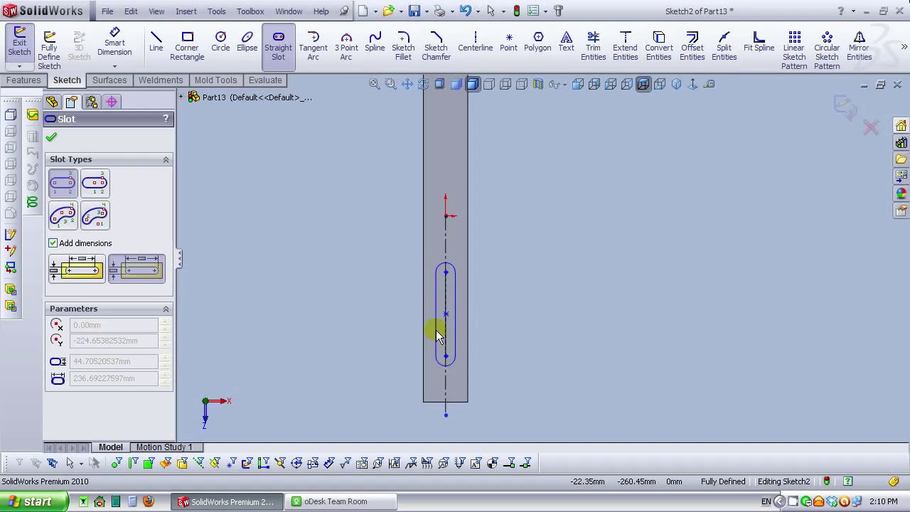
pyautogui.press('Escape')
# Step: Set the slot's width to 12.5 mm
pyautogui.click(478, 314)
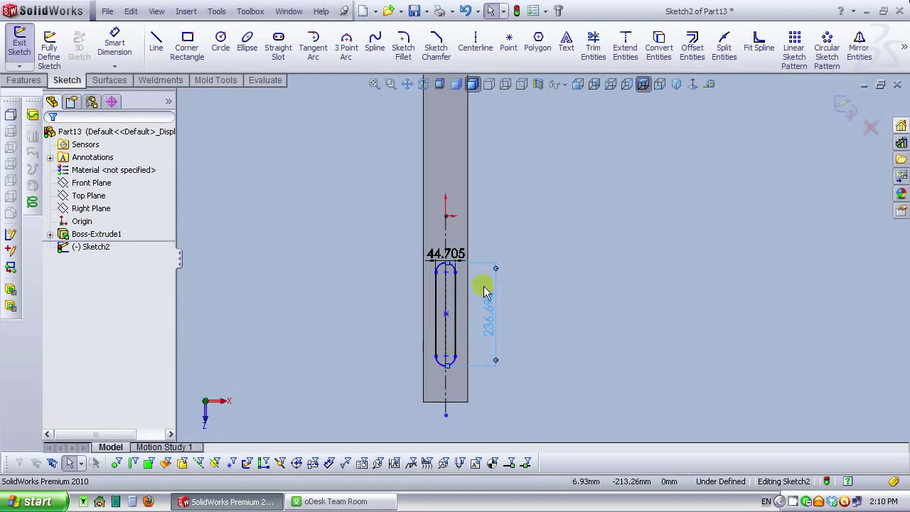
pyautogui.click(457, 232)
pyautogui.scroll(-3, 477, 268)
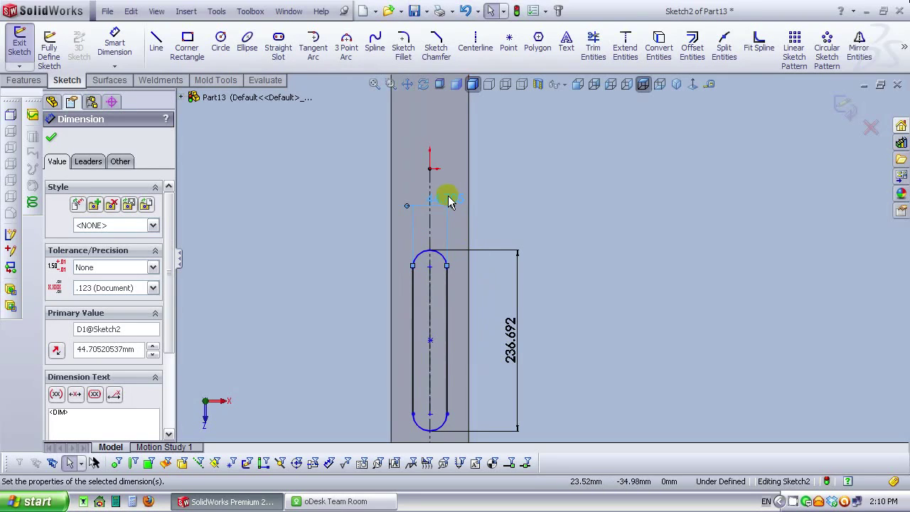
pyautogui.doubleClick(443, 198)
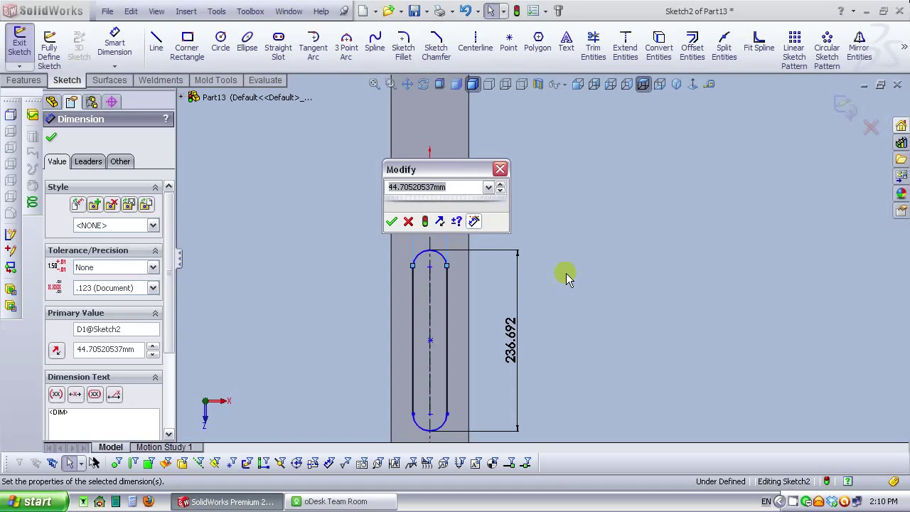
pyautogui.write('12.5')
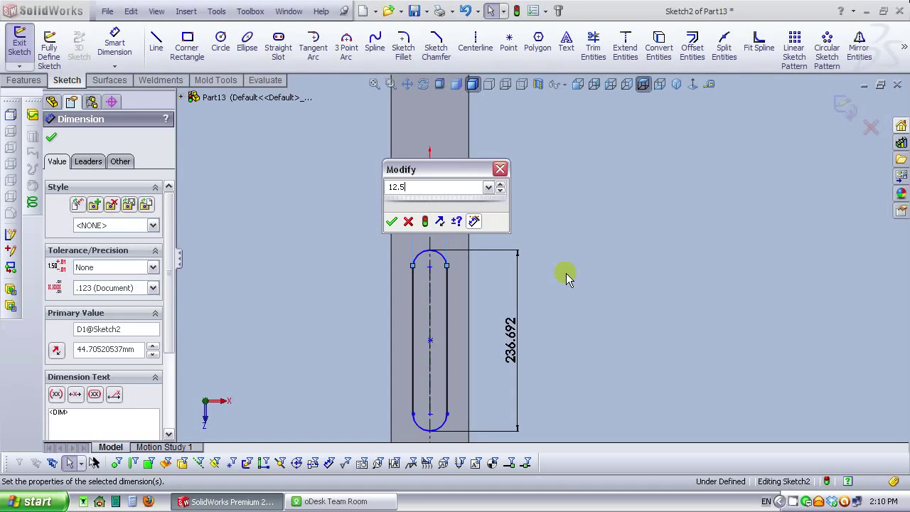
pyautogui.press('Return')
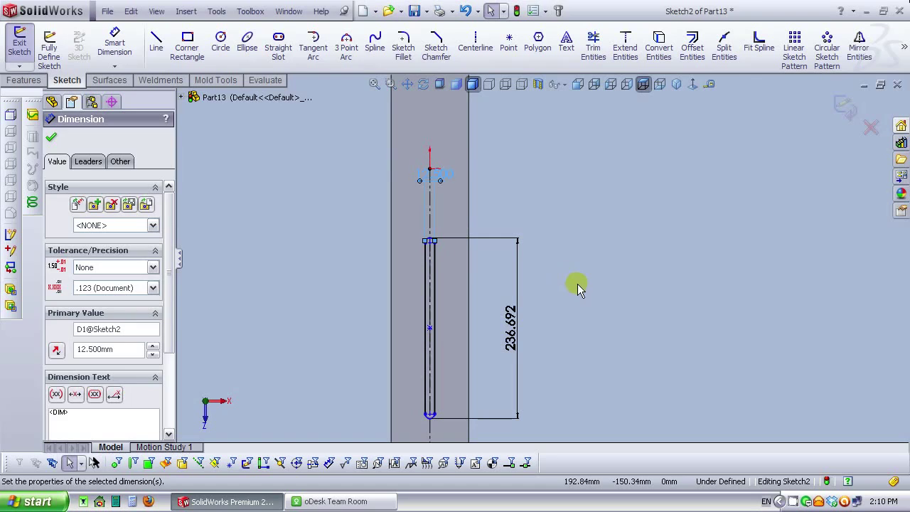
pyautogui.click(577, 284)
# Step: Set the slot's overall length to 100 mm
pyautogui.click(514, 342)
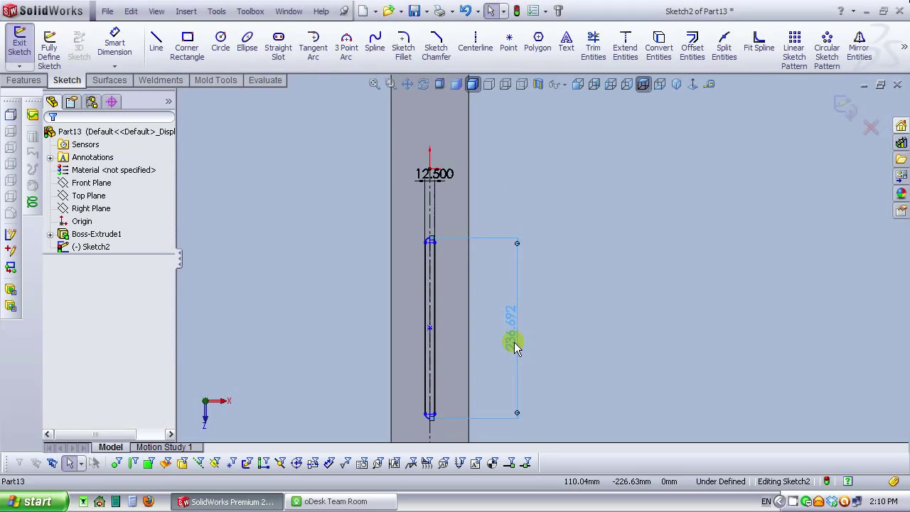
pyautogui.press('Return')
pyautogui.write('100')
pyautogui.press('Return')
pyautogui.click(637, 347)
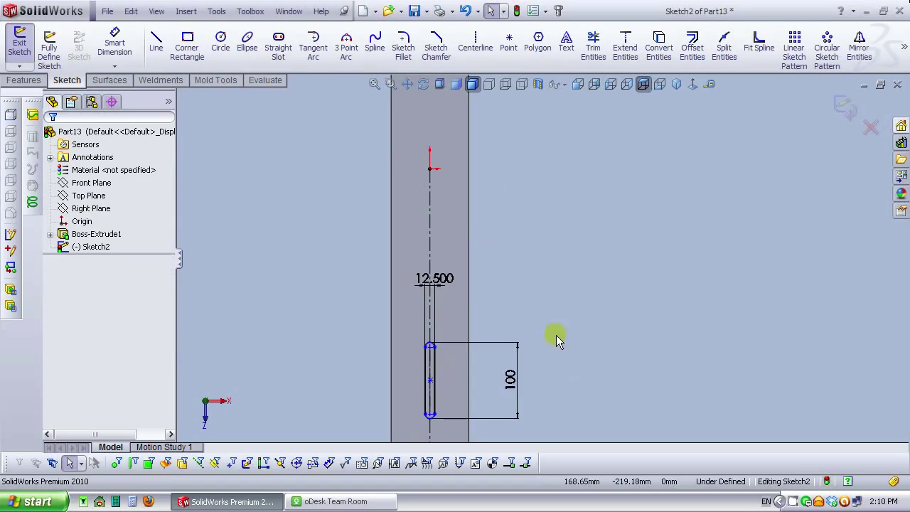
# Step: Dimension the slot's lower side endpoint from the bar's lower edge and set the distance to 26 mm
pyautogui.scroll(2, 502, 358)
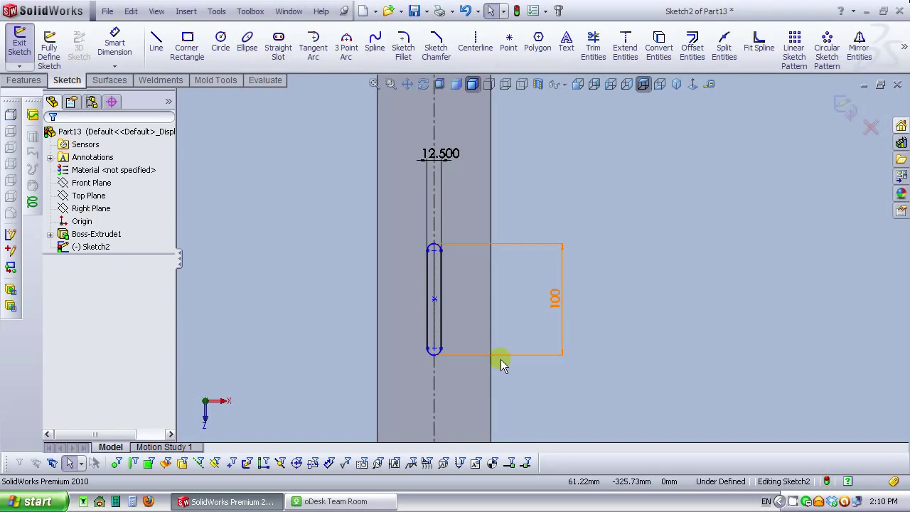
pyautogui.scroll(-2, 459, 334)
pyautogui.scroll(4, 459, 340)
pyautogui.scroll(-2, 563, 355)
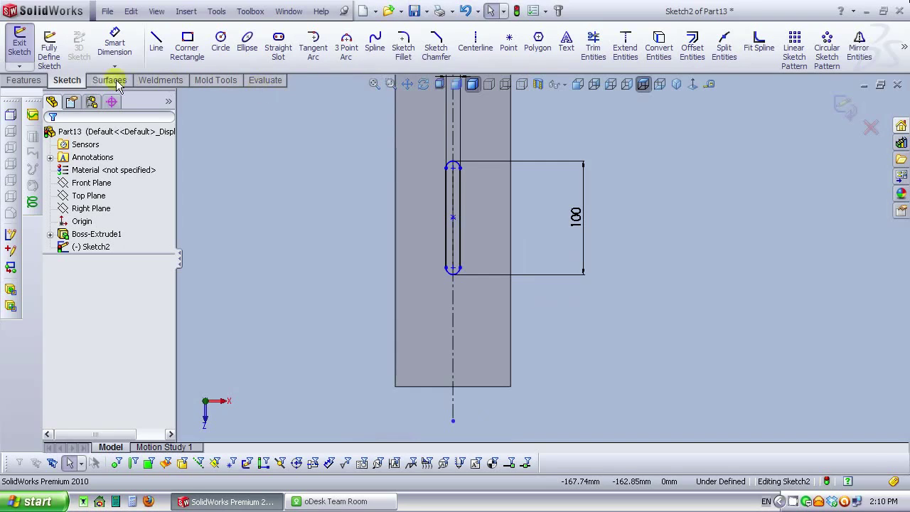
pyautogui.click(115, 44)
pyautogui.click(437, 390)
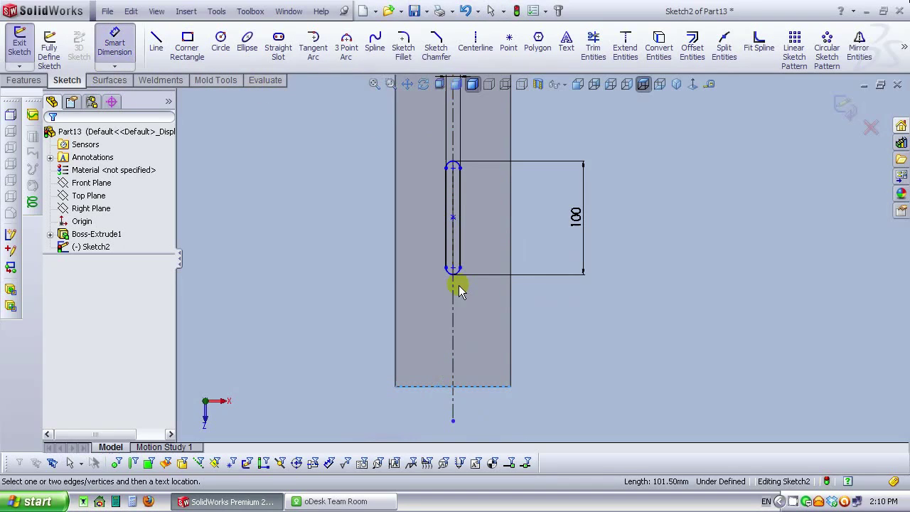
pyautogui.click(445, 268)
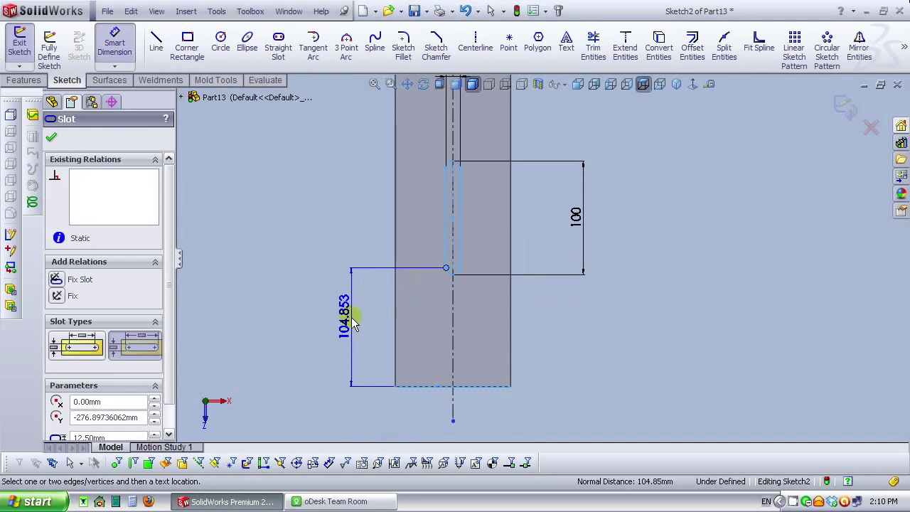
pyautogui.click(352, 306)
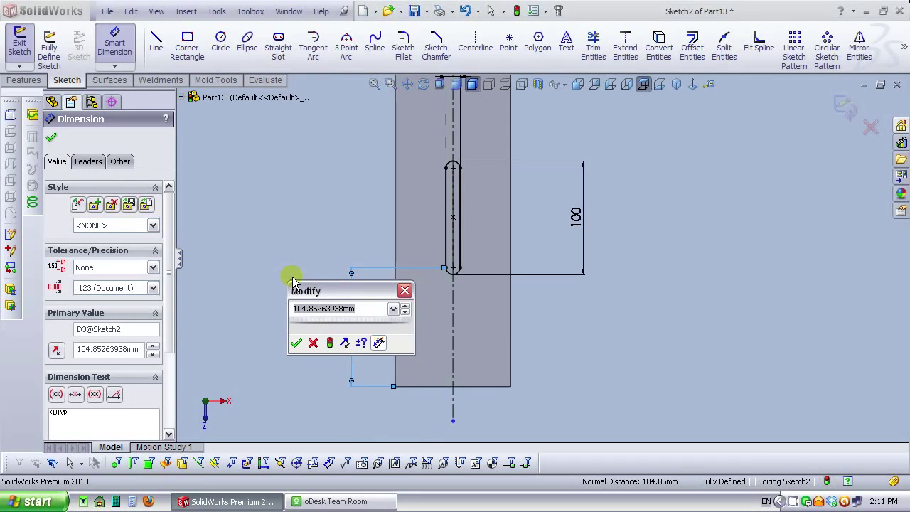
pyautogui.write('26')
pyautogui.press('Return')
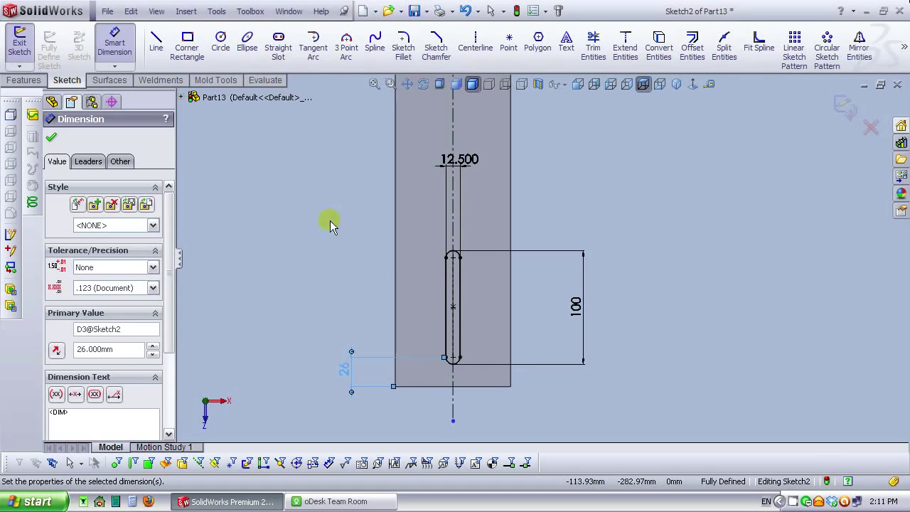
pyautogui.click(637, 259)
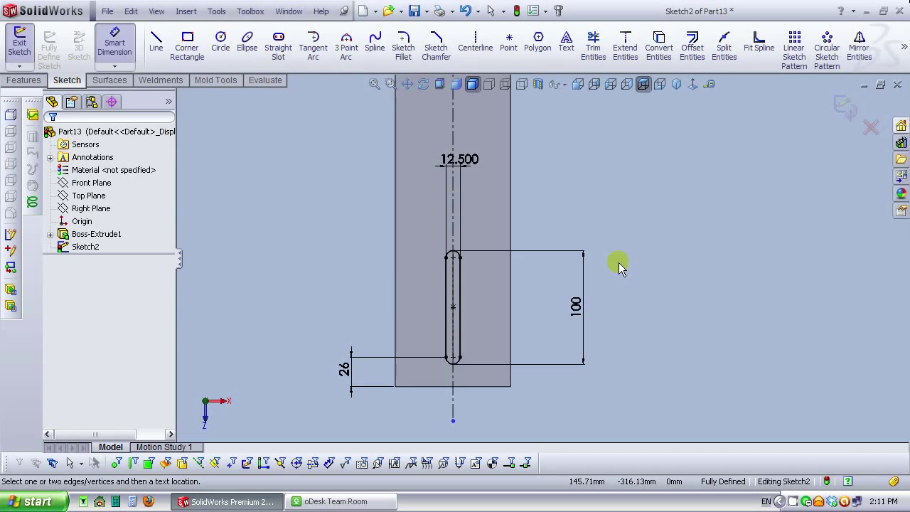
# Step: Finish the slot sketch and cut it through the whole bar with an Extruded Cut set to Through All
pyautogui.scroll(5, 613, 265)
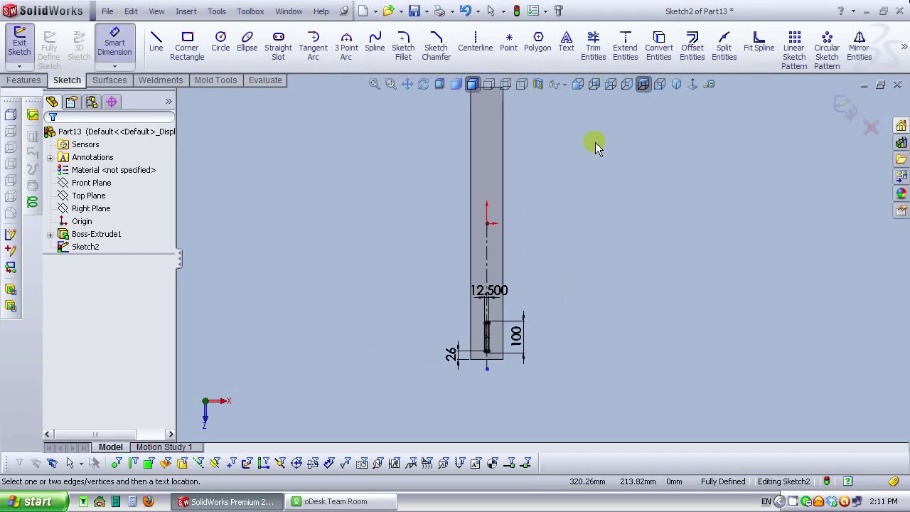
pyautogui.click(845, 107)
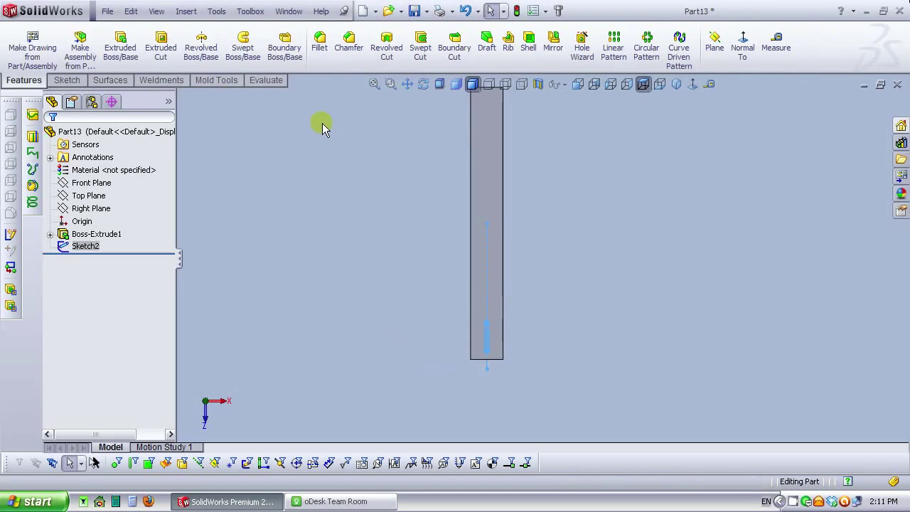
pyautogui.click(168, 57)
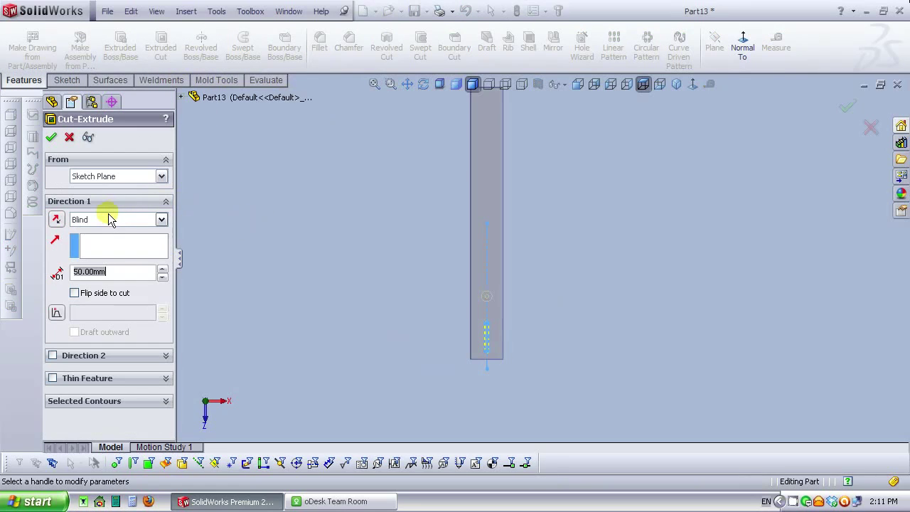
pyautogui.click(104, 220)
pyautogui.click(102, 236)
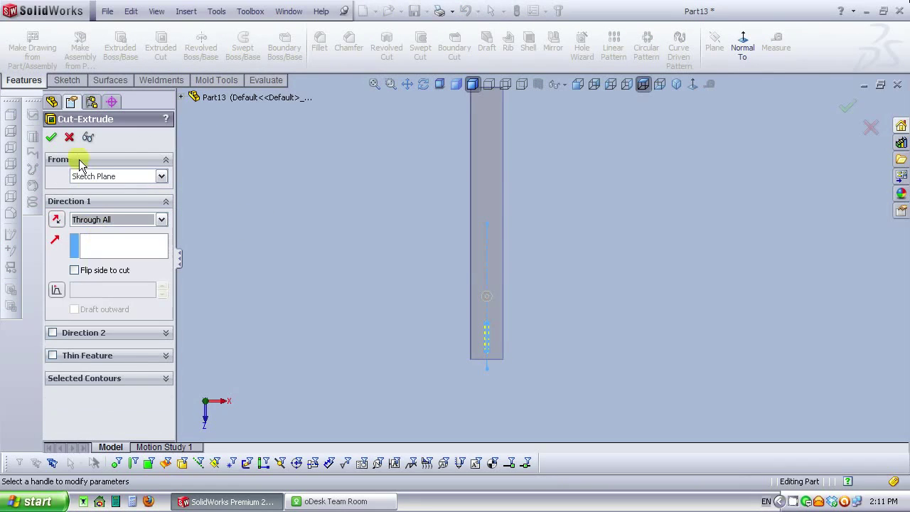
pyautogui.click(51, 139)
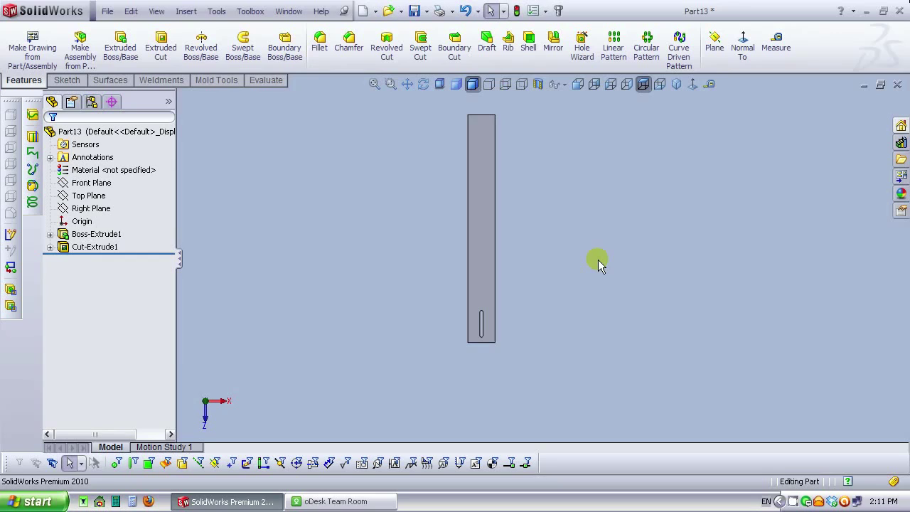
pyautogui.scroll(1, 598, 259)
pyautogui.scroll(-1, 565, 215)
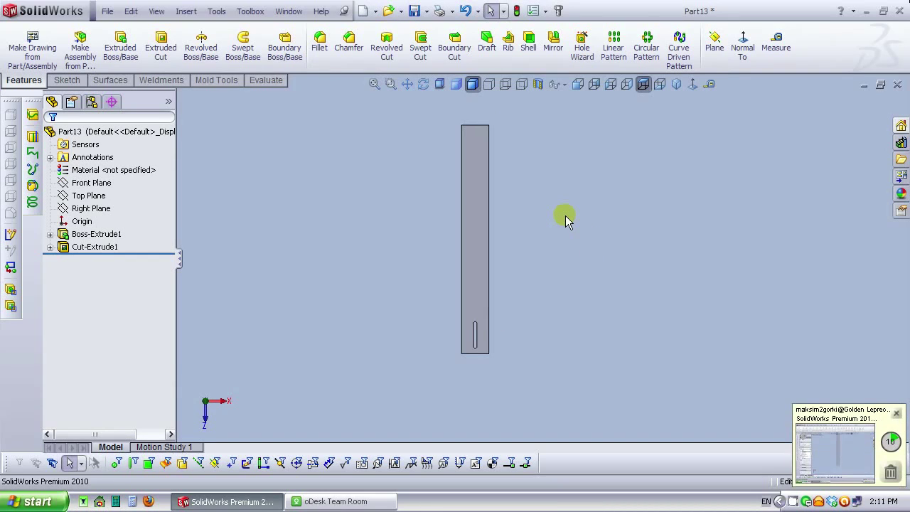
# Step: Start a new sketch on the bar's narrow end face, at the end away from the slot
pyautogui.hotkey('ctrl', '5')
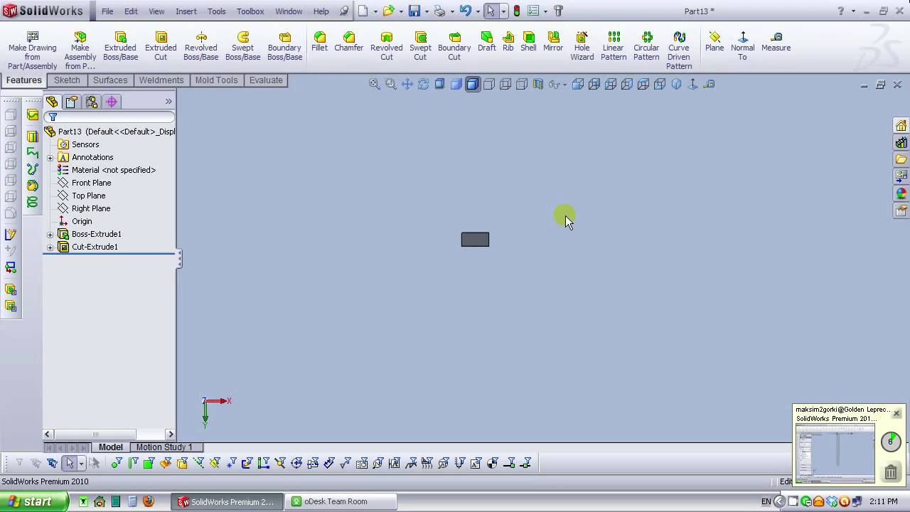
pyautogui.scroll(-1, 503, 233)
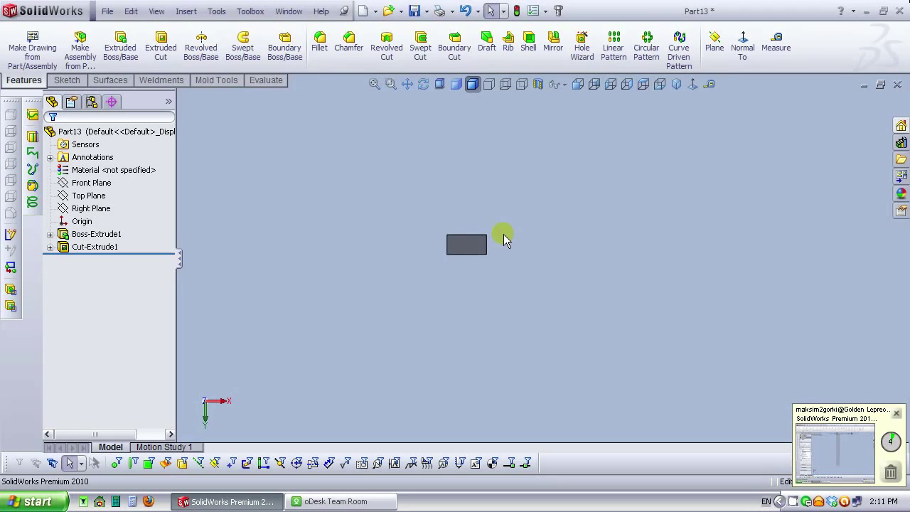
pyautogui.scroll(-2, 553, 228)
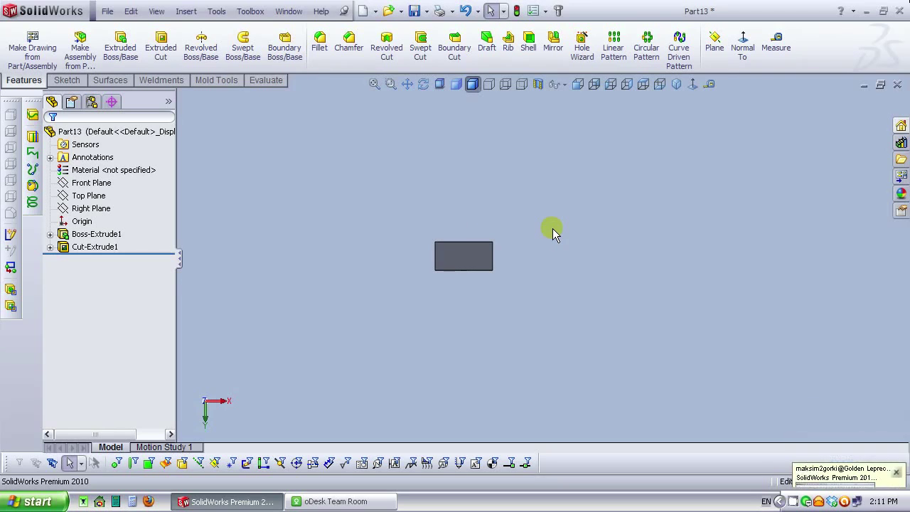
pyautogui.scroll(-1, 505, 240)
pyautogui.scroll(-1, 505, 240)
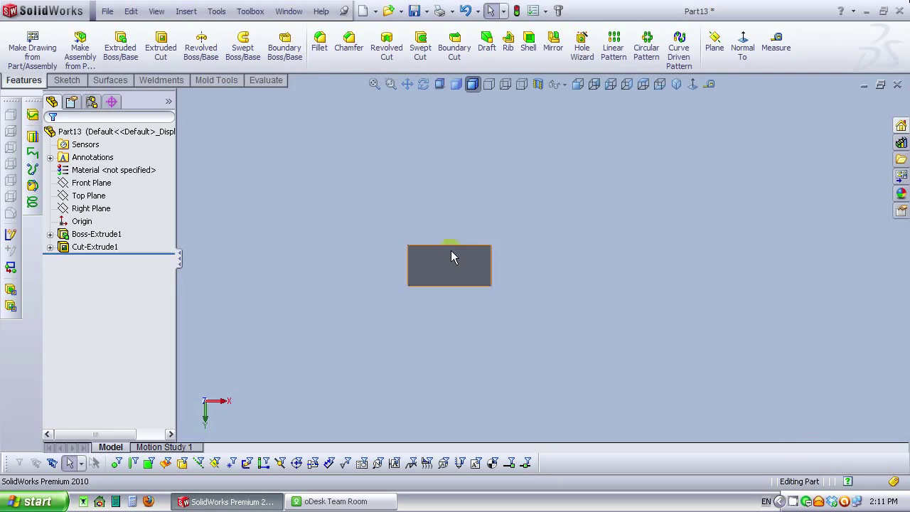
pyautogui.click(449, 265)
pyautogui.click(505, 221)
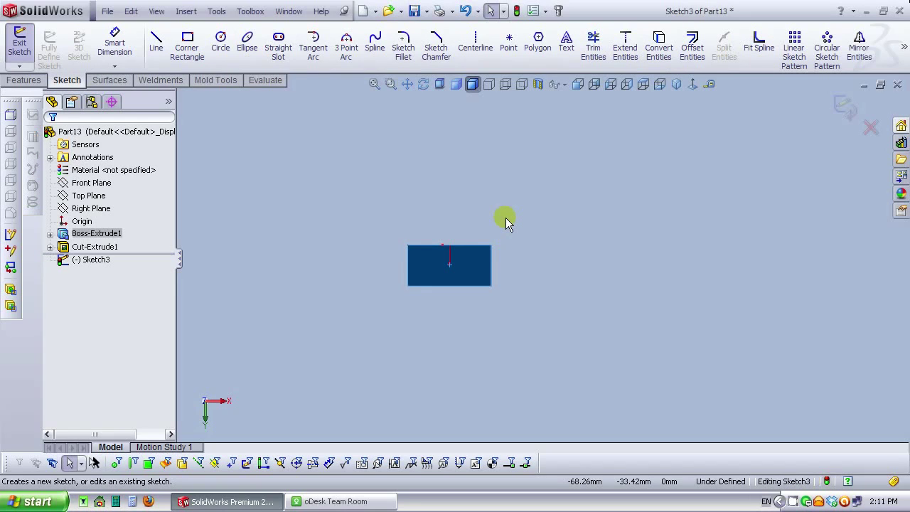
# Step: Draw a horizontal construction centerline across the end face, joining the midpoints of its two side edges
pyautogui.click(475, 44)
pyautogui.scroll(-3, 506, 219)
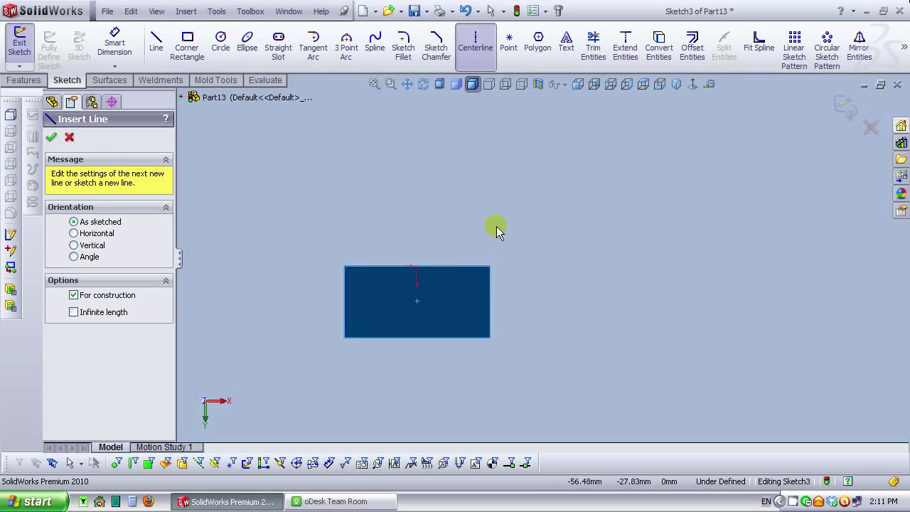
pyautogui.click(342, 302)
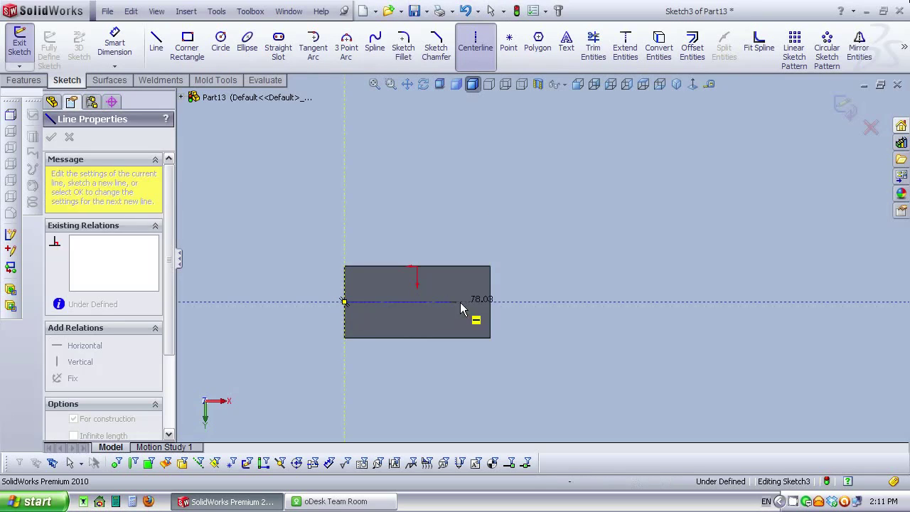
pyautogui.click(490, 302)
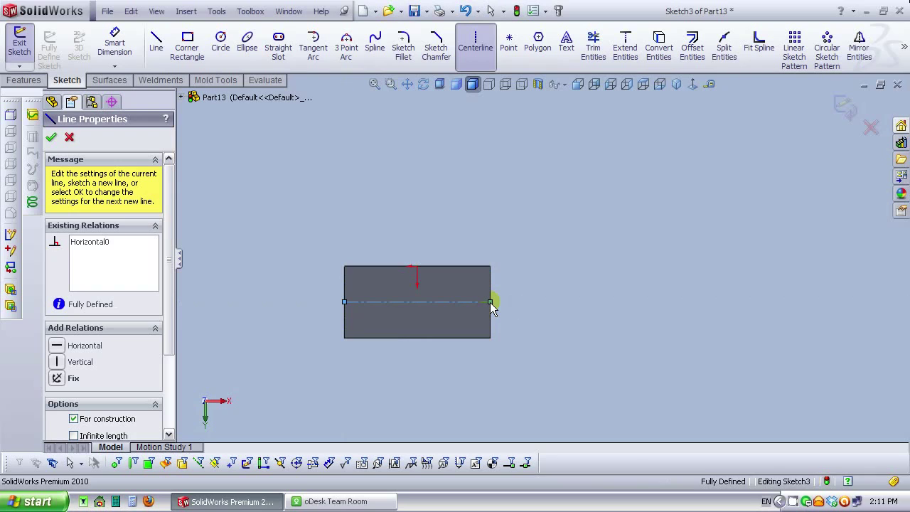
pyautogui.rightClick(491, 303)
pyautogui.click(535, 217)
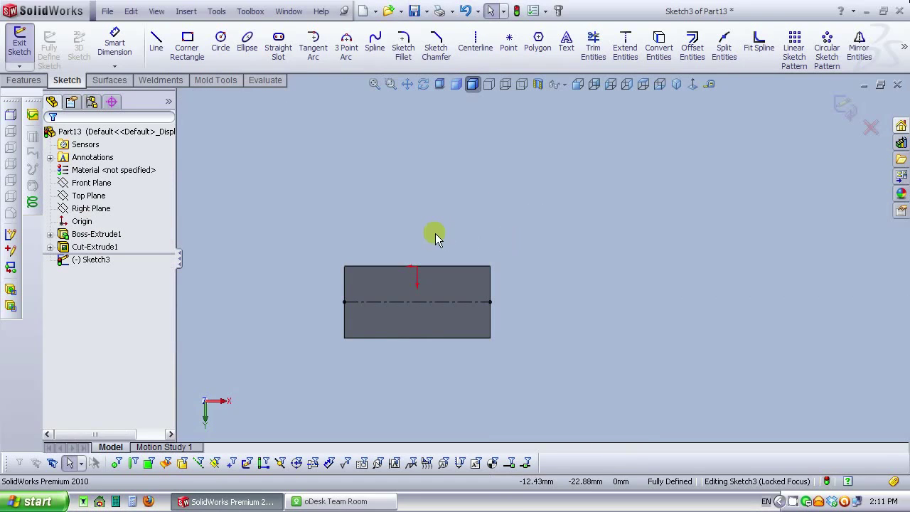
# Step: Sketch two circles on the centerline, about 18.5 mm and 20 mm either side of the face's middle
pyautogui.click(221, 43)
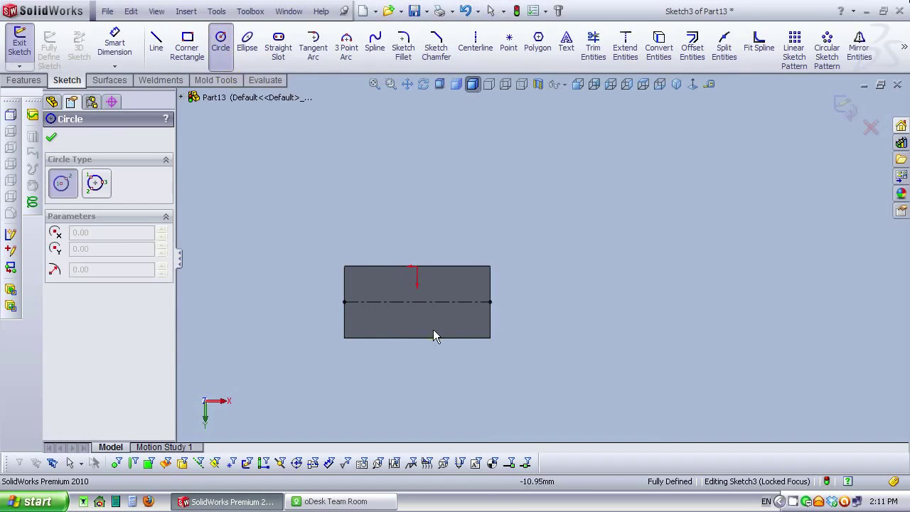
pyautogui.scroll(-2, 377, 307)
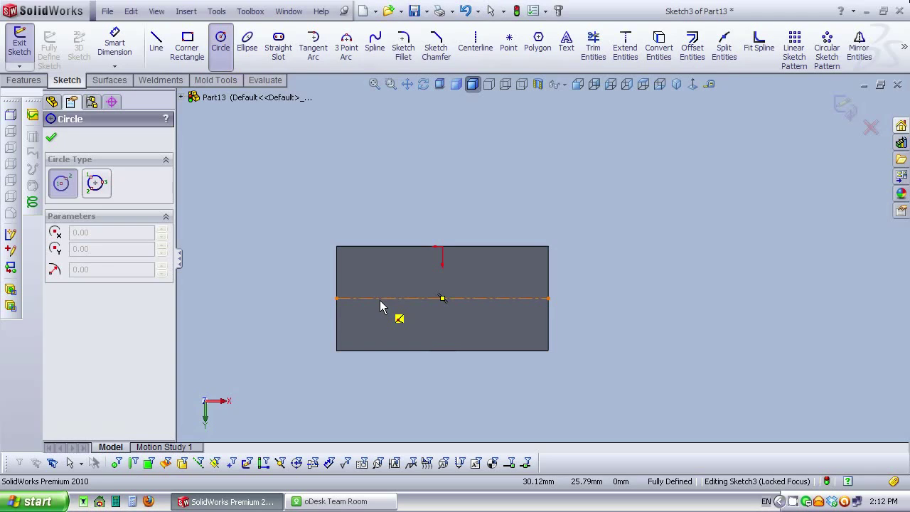
pyautogui.click(403, 298)
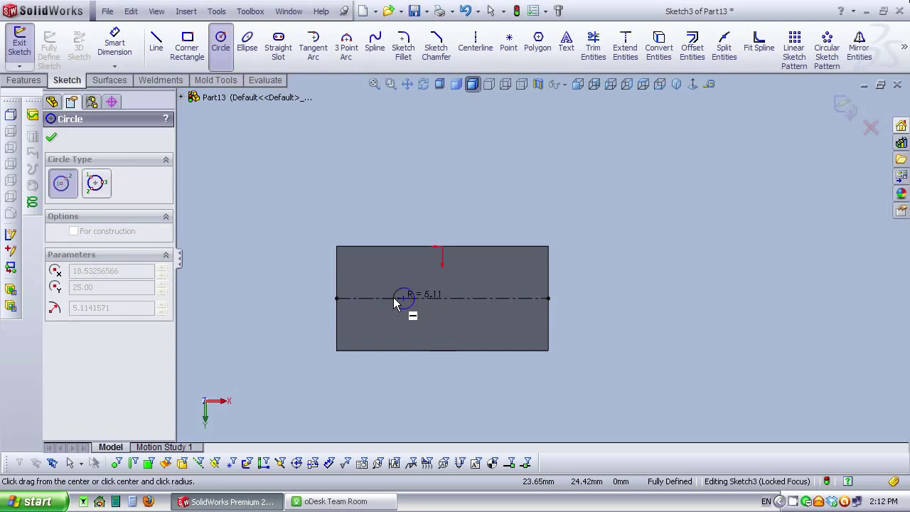
pyautogui.click(414, 299)
pyautogui.click(484, 298)
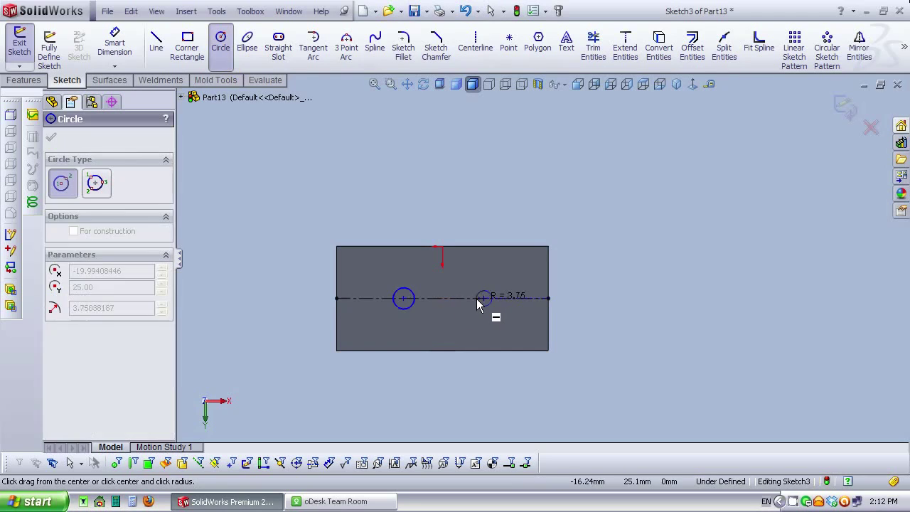
pyautogui.click(475, 306)
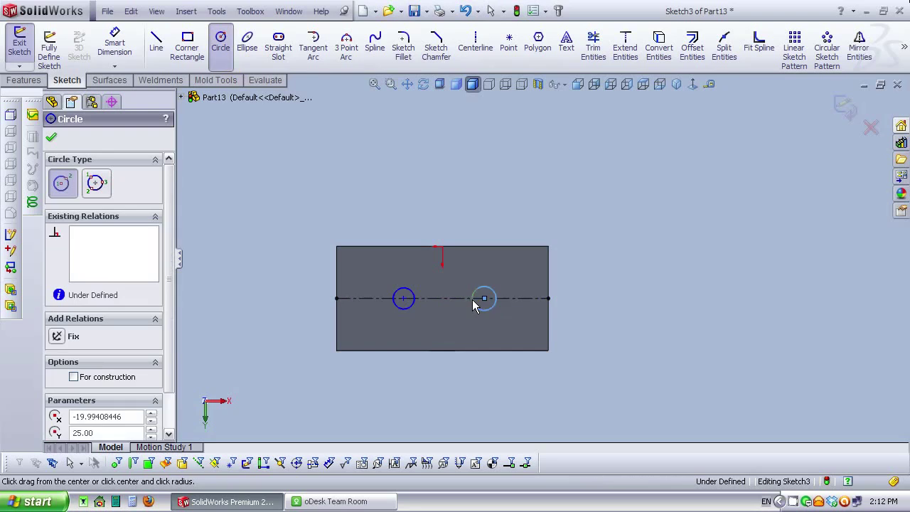
# Step: Sketch two more circles above the centerline, one near each upper corner, with centers about 7.7 mm below the face's upper edge
pyautogui.click(504, 262)
pyautogui.click(515, 257)
pyautogui.click(366, 261)
pyautogui.click(379, 257)
# Step: Dimension the right-hand circle on the centerline and set its diameter to 6 mm
pyautogui.click(110, 52)
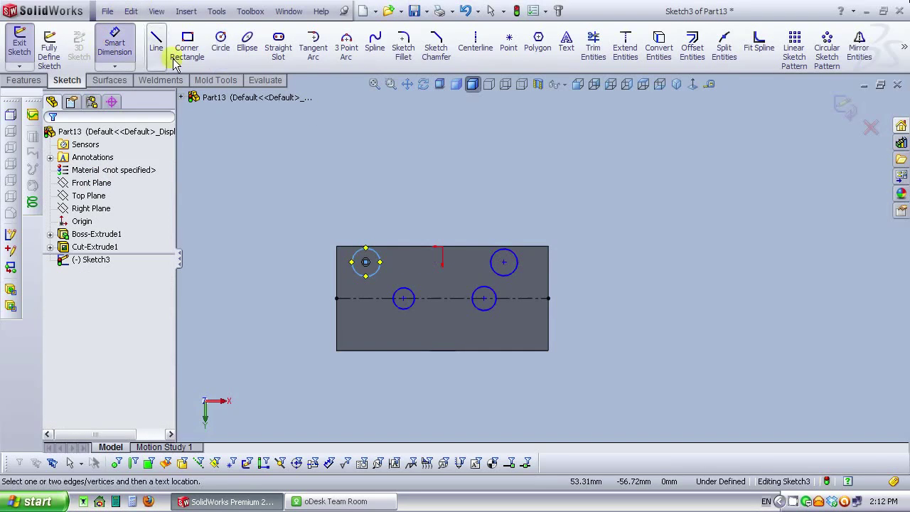
pyautogui.click(493, 309)
pyautogui.click(512, 331)
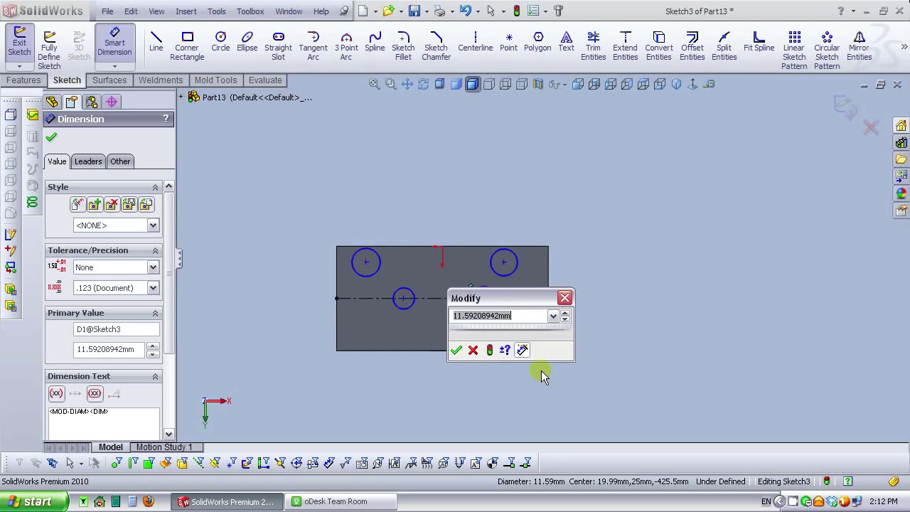
pyautogui.write('6')
pyautogui.press('Return')
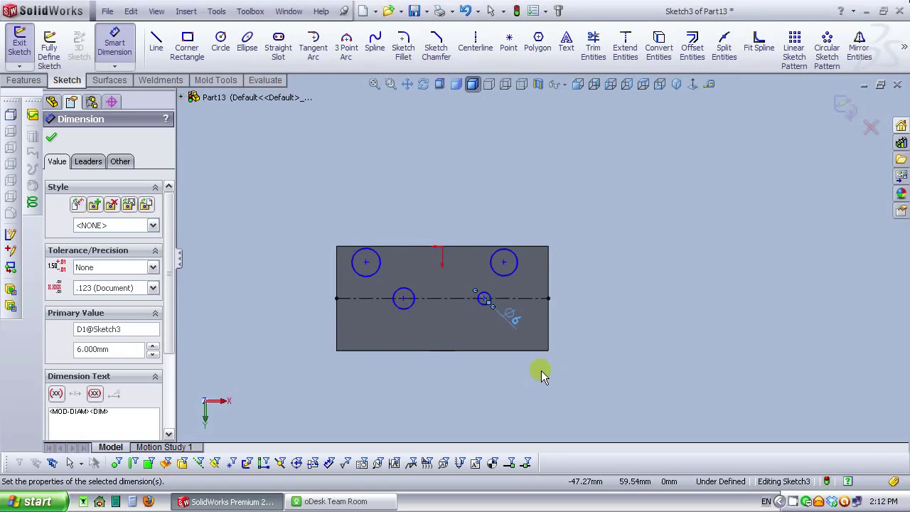
pyautogui.press('Escape')
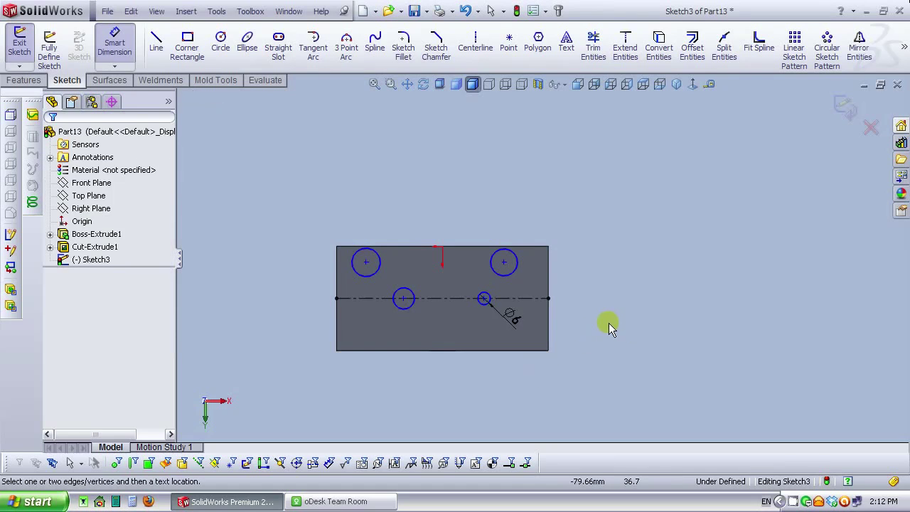
pyautogui.scroll(2, 443, 310)
pyautogui.press('Escape')
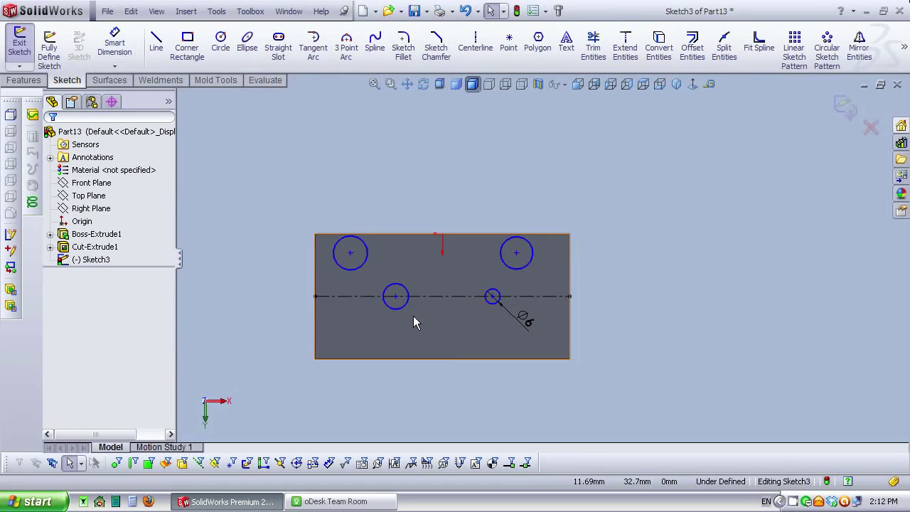
# Step: Make all four circles the same size with an Equal relation
pyautogui.click(488, 307)
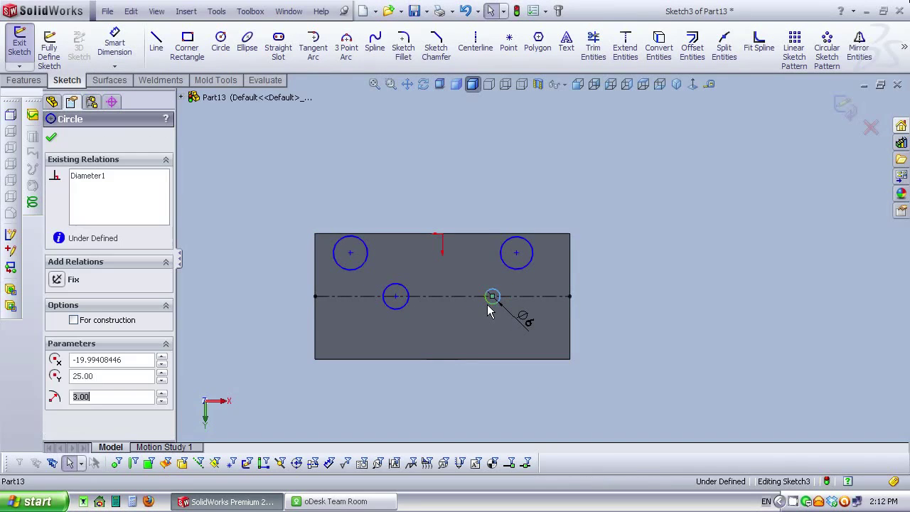
pyautogui.keyDown('ctrl'); pyautogui.click(398, 312); pyautogui.keyUp('ctrl')
pyautogui.keyDown('ctrl'); pyautogui.click(366, 264); pyautogui.keyUp('ctrl')
pyautogui.keyDown('ctrl'); pyautogui.click(526, 270); pyautogui.keyUp('ctrl')
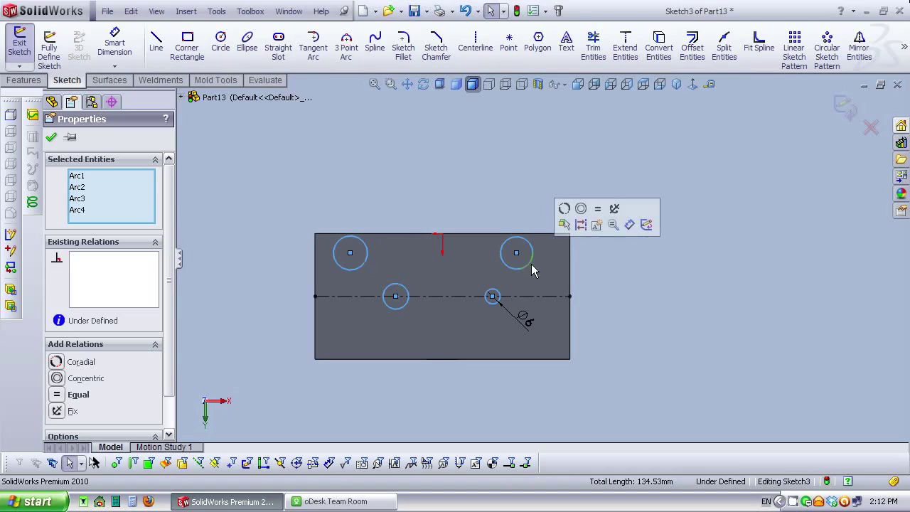
pyautogui.click(596, 220)
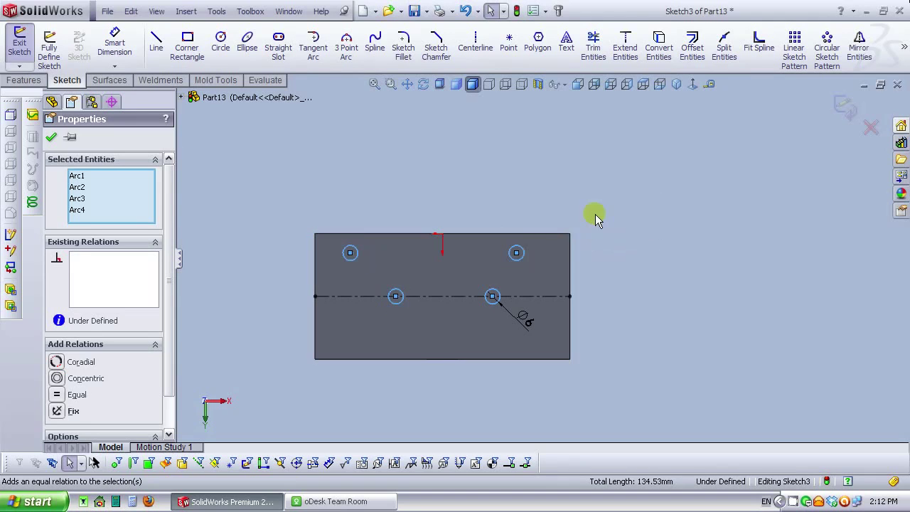
# Step: Align the centers of the two upper circles with a Horizontal relation
pyautogui.click(350, 254)
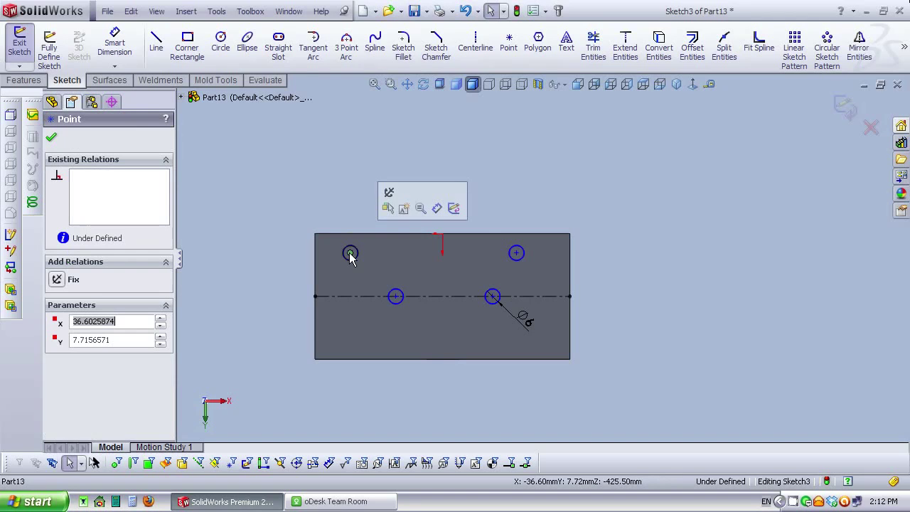
pyautogui.keyDown('ctrl'); pyautogui.click(516, 254); pyautogui.keyUp('ctrl')
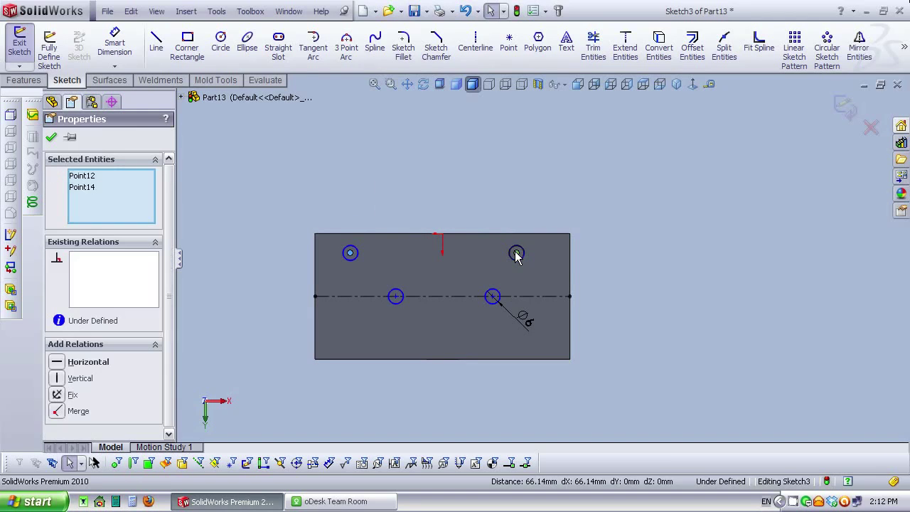
pyautogui.click(555, 191)
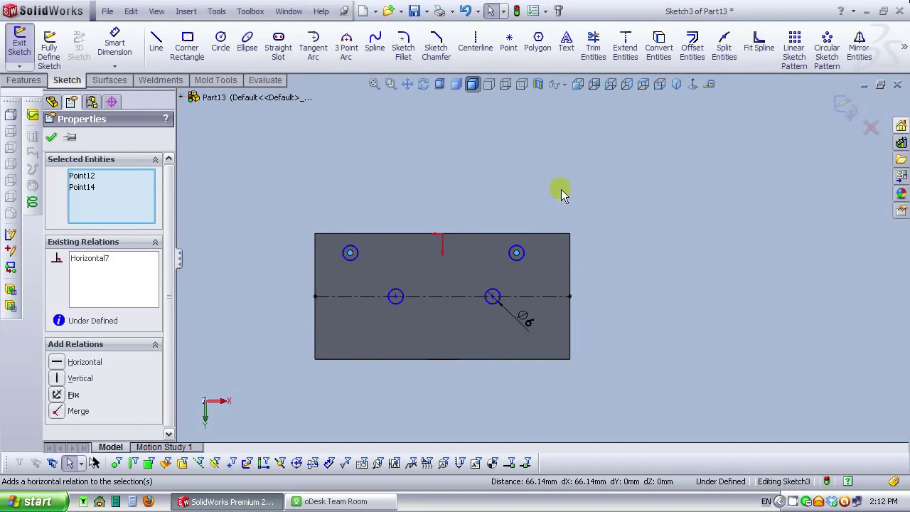
pyautogui.click(469, 183)
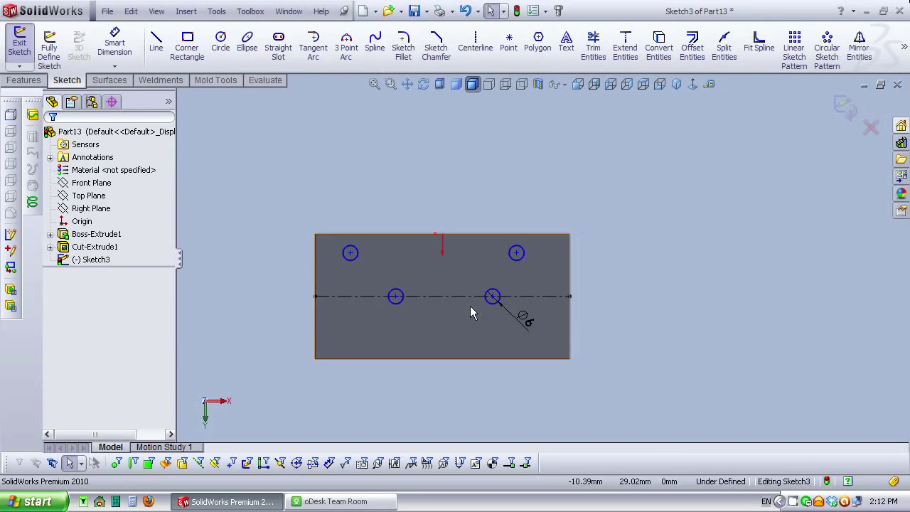
# Step: Draw a vertical construction centerline from the origin on the face's upper edge down past the horizontal centerline
pyautogui.scroll(-1, 466, 306)
pyautogui.scroll(1, 551, 275)
pyautogui.scroll(-1, 555, 274)
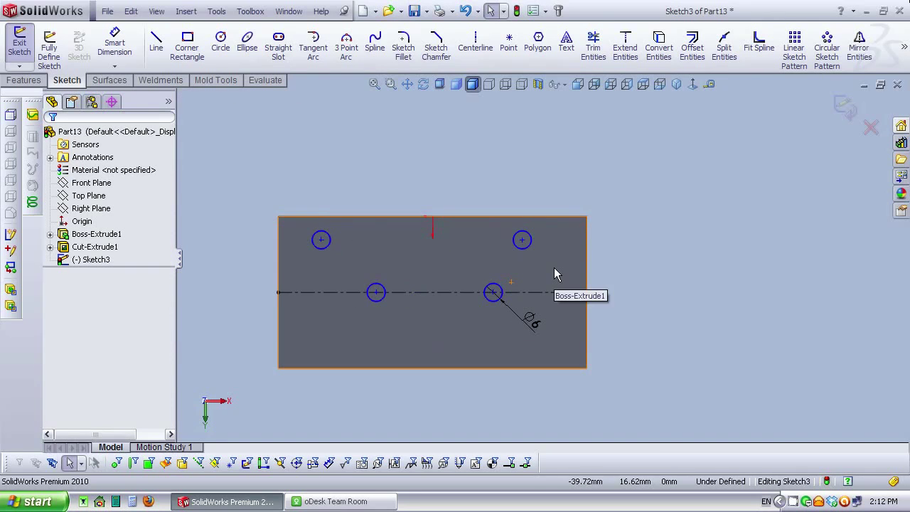
pyautogui.scroll(1, 603, 283)
pyautogui.scroll(-1, 603, 283)
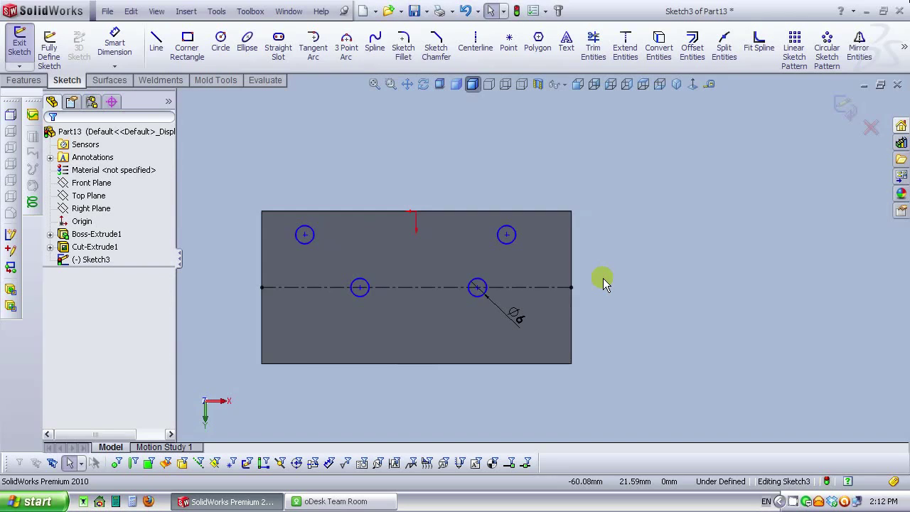
pyautogui.scroll(1, 603, 278)
pyautogui.click(470, 47)
pyautogui.click(437, 219)
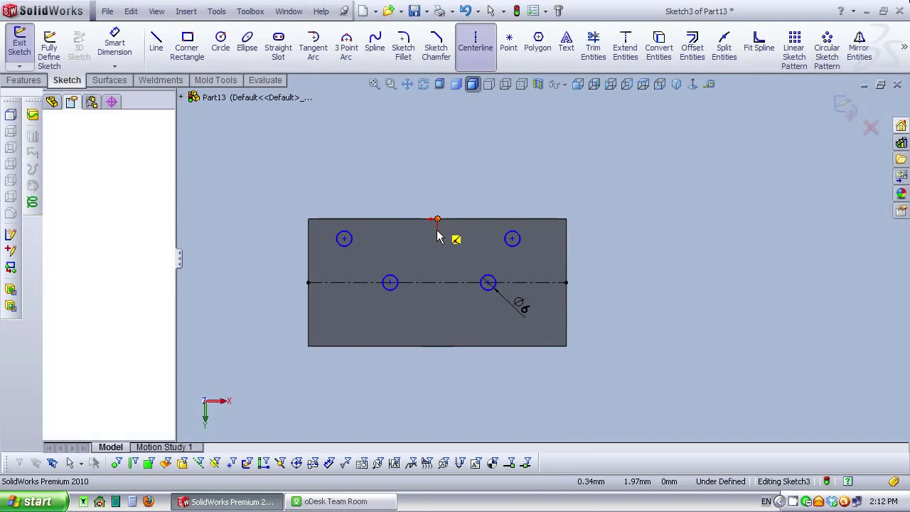
pyautogui.click(437, 315)
pyautogui.rightClick(441, 320)
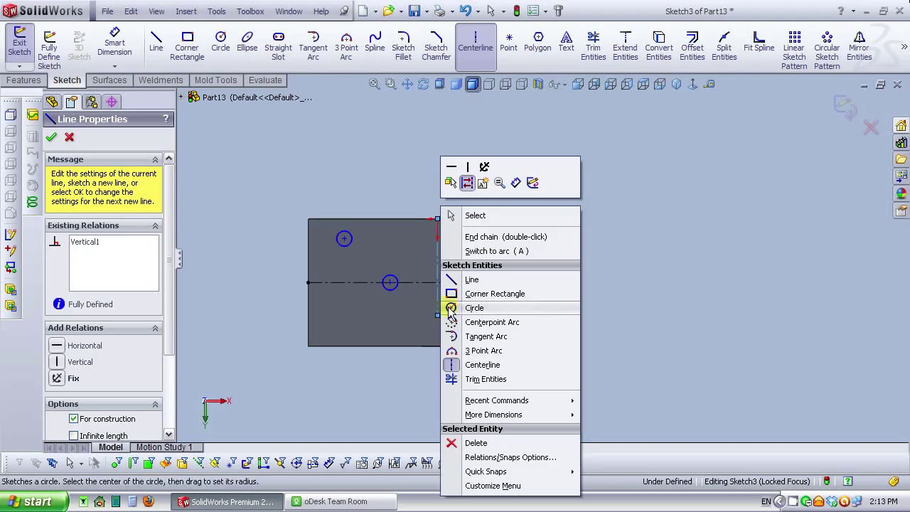
pyautogui.click(484, 213)
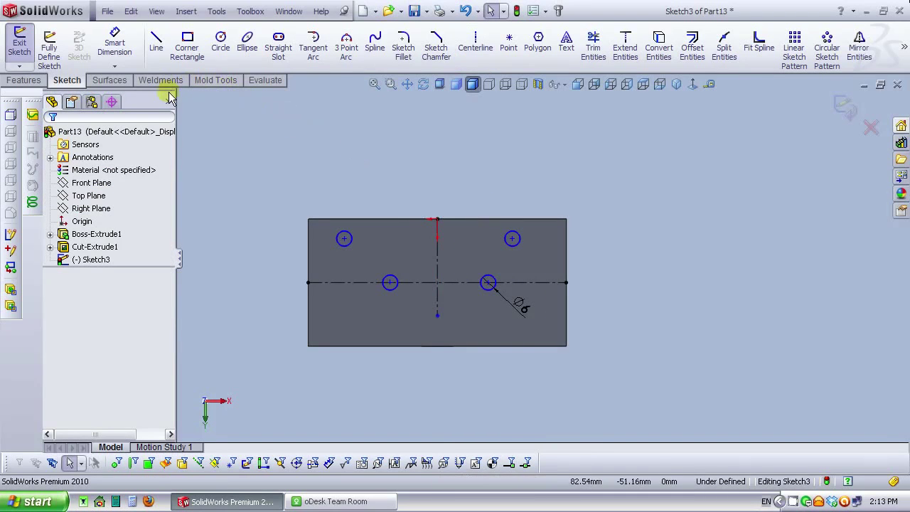
# Step: Make the two circles on the horizontal centerline symmetric about the vertical centerline
pyautogui.click(390, 292)
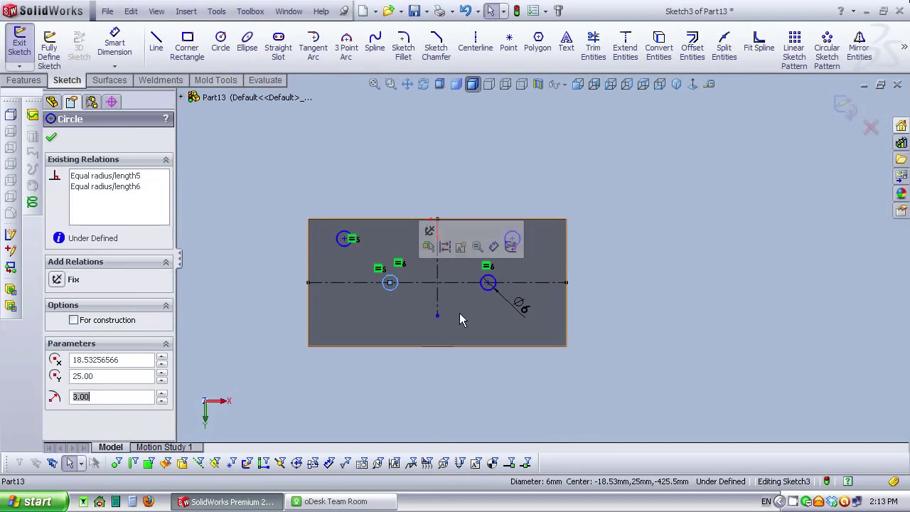
pyautogui.keyDown('ctrl'); pyautogui.click(489, 292); pyautogui.keyUp('ctrl')
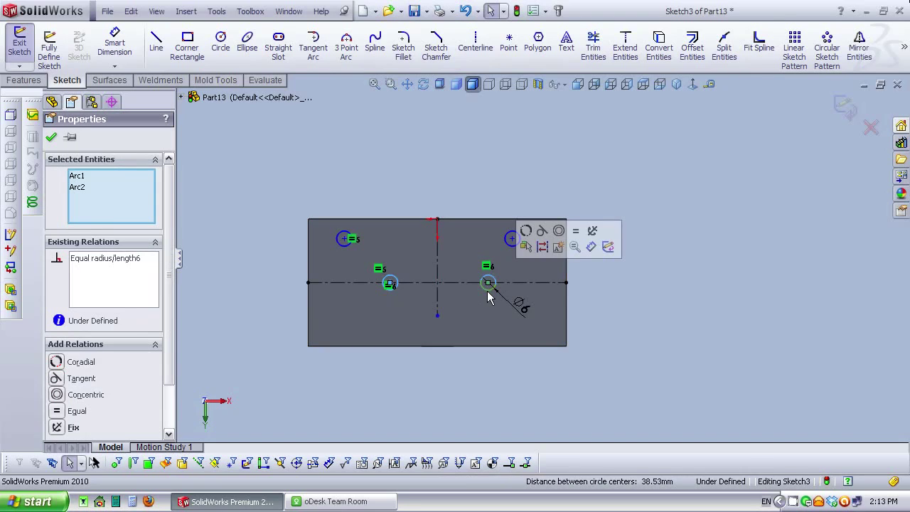
pyautogui.keyDown('ctrl'); pyautogui.click(438, 303); pyautogui.keyUp('ctrl')
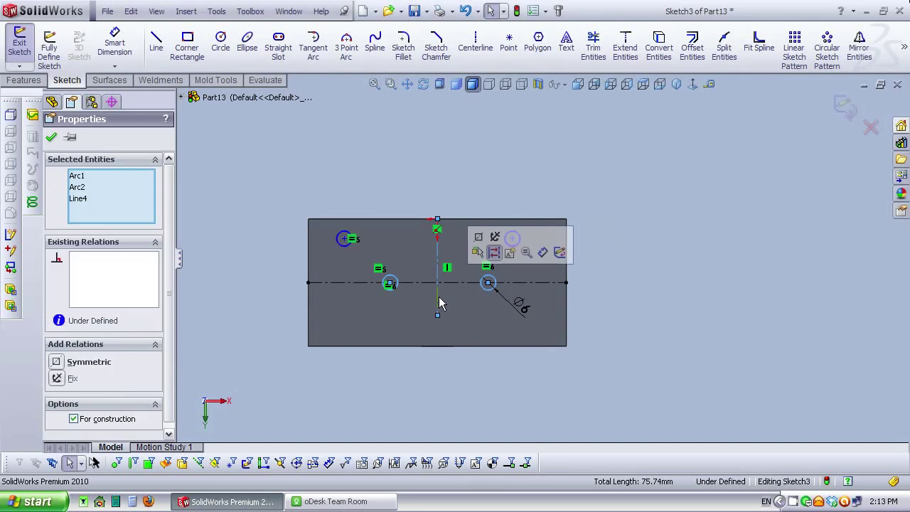
pyautogui.click(477, 239)
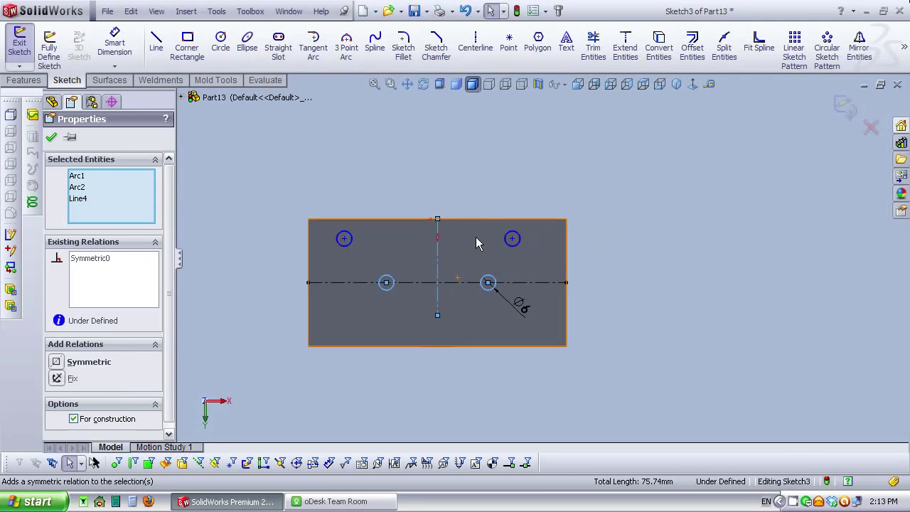
# Step: Make the two upper circles symmetric about the vertical centerline
pyautogui.press('Escape')
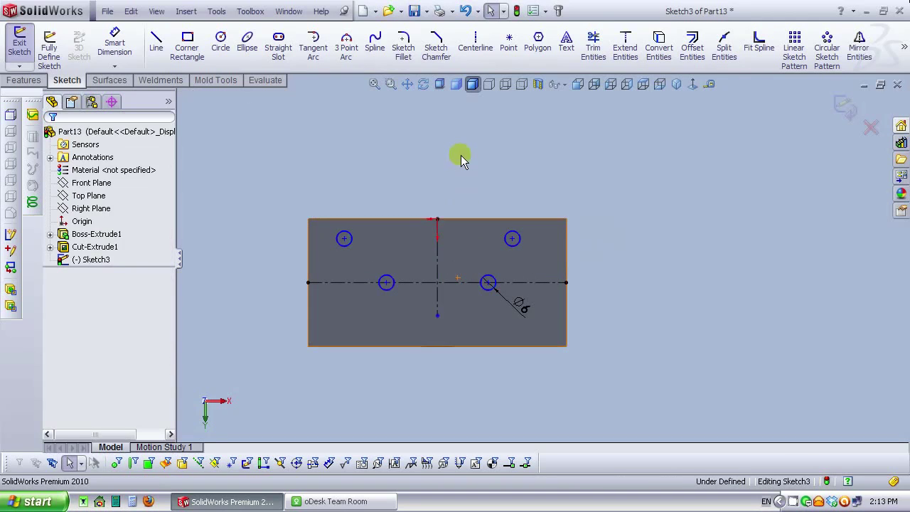
pyautogui.click(345, 238)
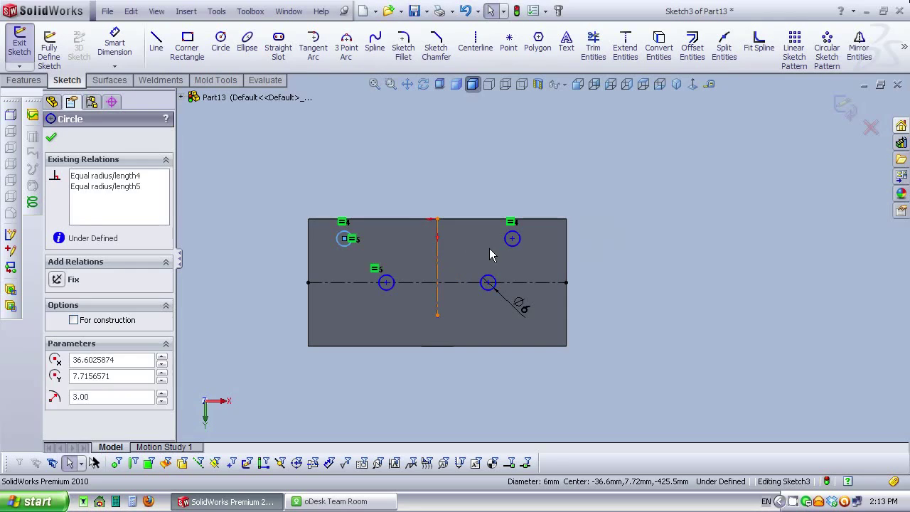
pyautogui.click(438, 258)
pyautogui.keyDown('ctrl'); pyautogui.click(516, 248); pyautogui.keyUp('ctrl')
pyautogui.keyDown('ctrl'); pyautogui.click(513, 242); pyautogui.keyUp('ctrl')
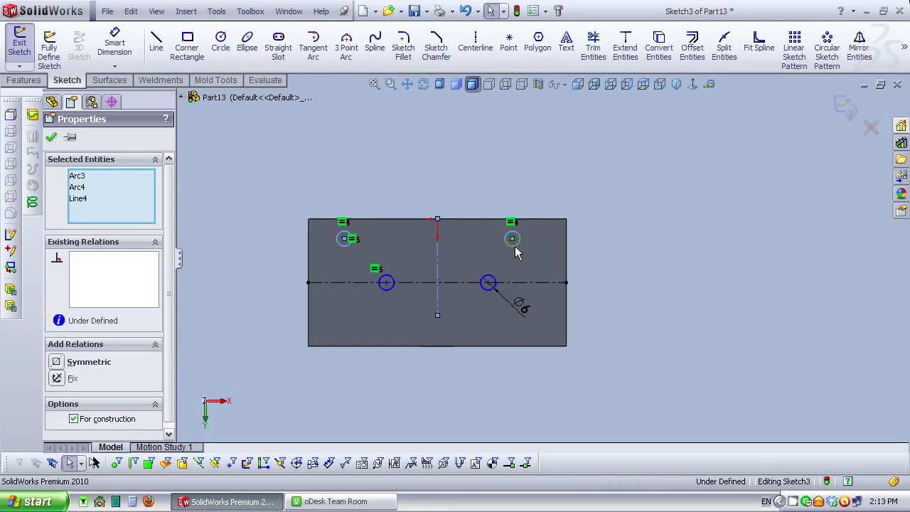
pyautogui.click(552, 186)
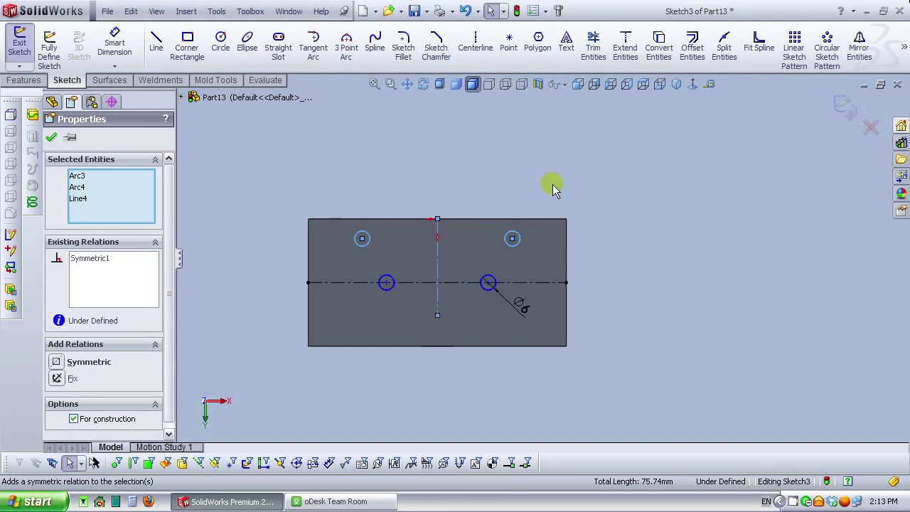
pyautogui.click(459, 159)
# Step: Dimension the center distance between the two circles on the horizontal centerline as 20 mm
pyautogui.click(114, 44)
pyautogui.click(517, 327)
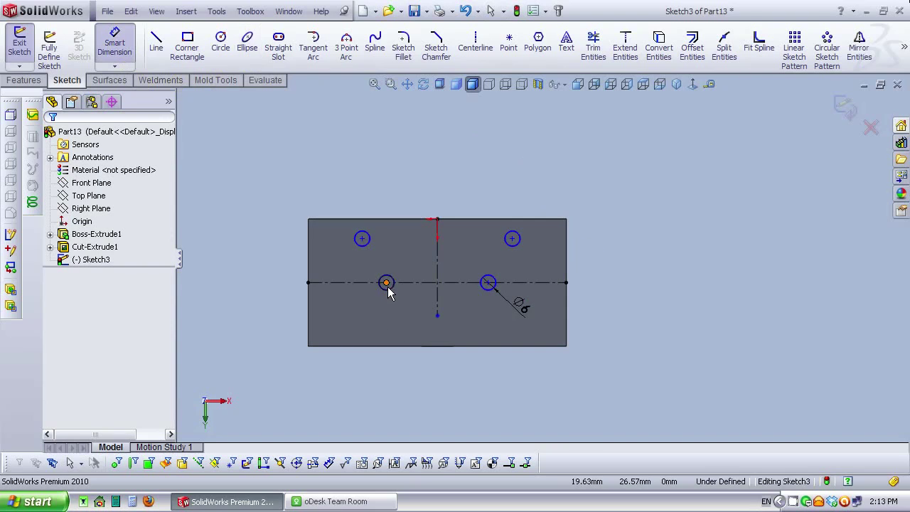
pyautogui.click(488, 283)
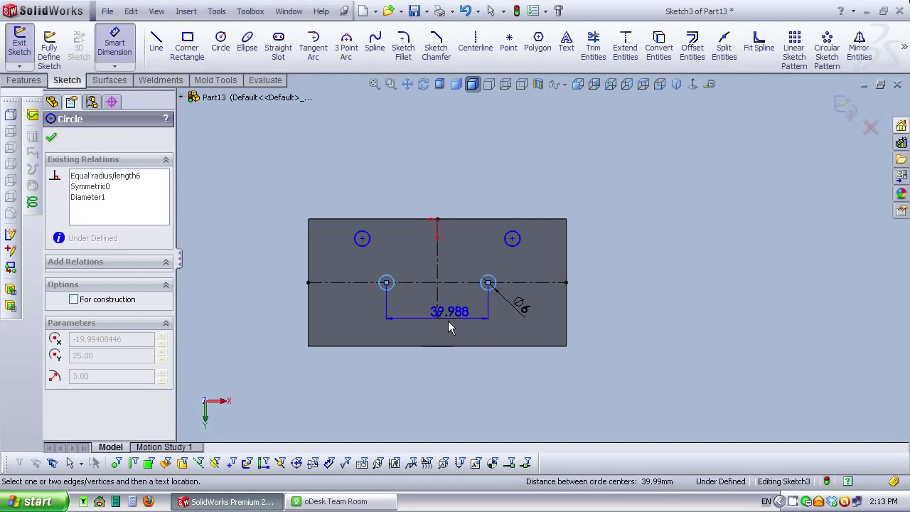
pyautogui.click(437, 340)
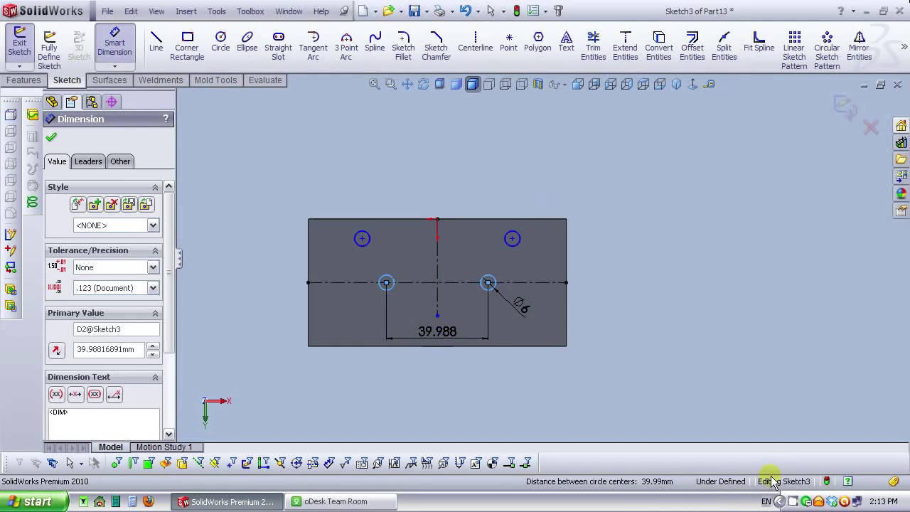
pyautogui.write('20')
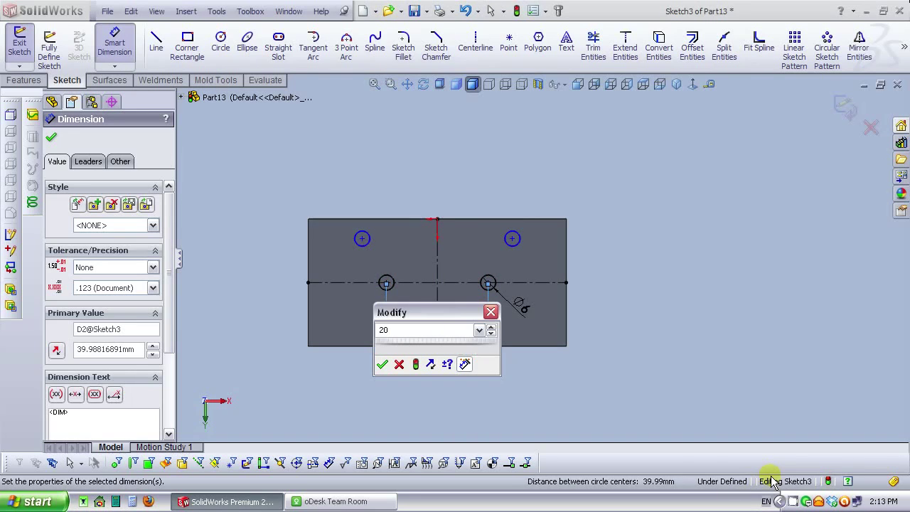
pyautogui.press('Return')
pyautogui.click(500, 146)
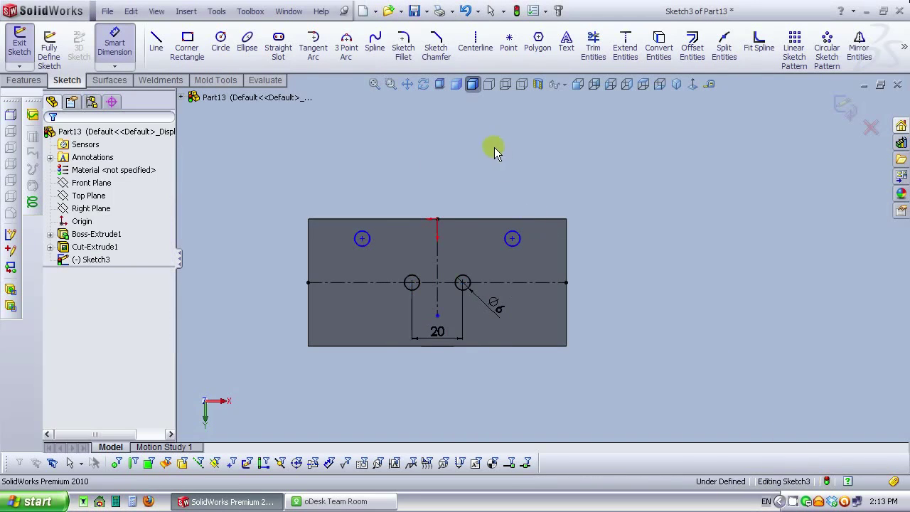
# Step: Dimension the center distance between the two upper circles as 40 mm
pyautogui.click(367, 244)
pyautogui.click(513, 241)
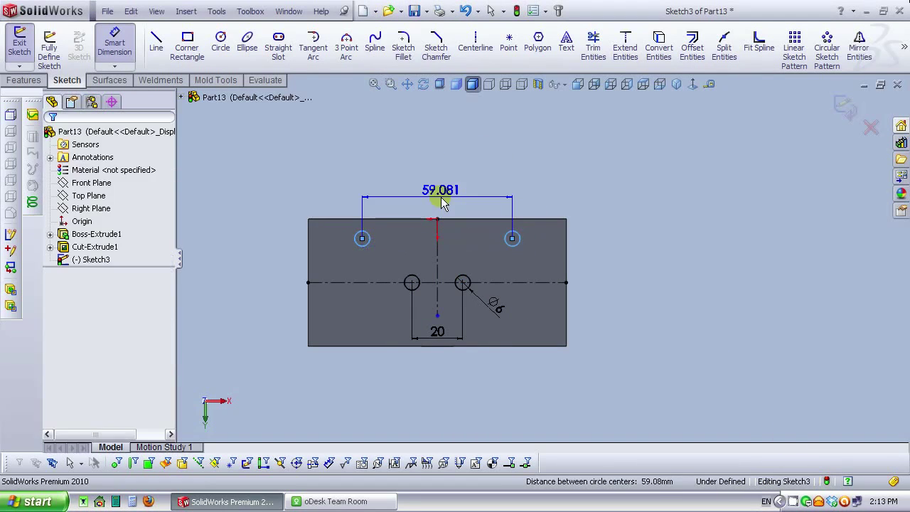
pyautogui.click(441, 204)
pyautogui.write('40')
pyautogui.press('Return')
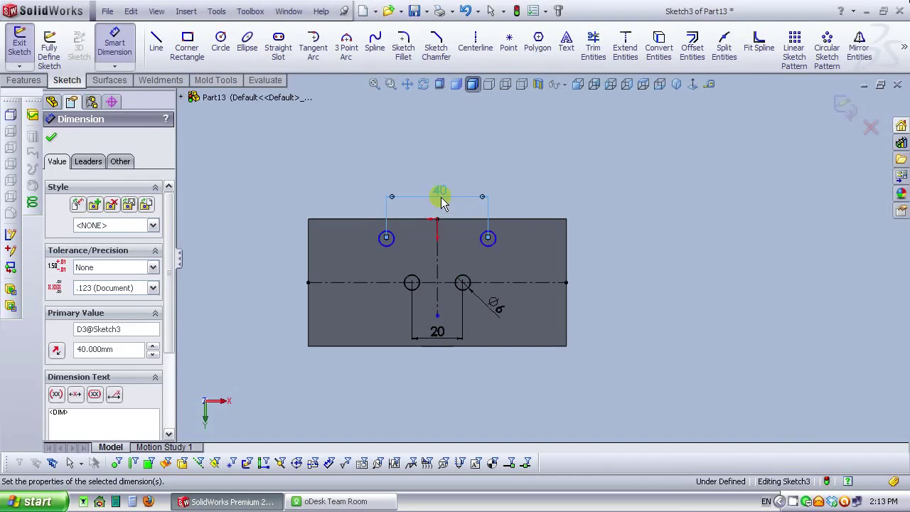
pyautogui.click(555, 163)
# Step: Dimension the vertical distance between the upper and lower circle rows as 15 mm and end dimensioning
pyautogui.scroll(-1, 462, 292)
pyautogui.click(471, 283)
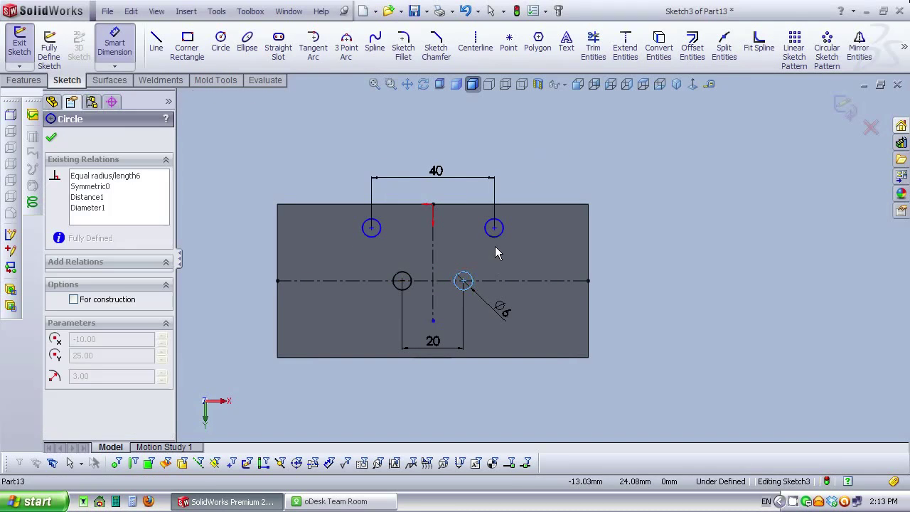
pyautogui.click(494, 227)
pyautogui.click(537, 250)
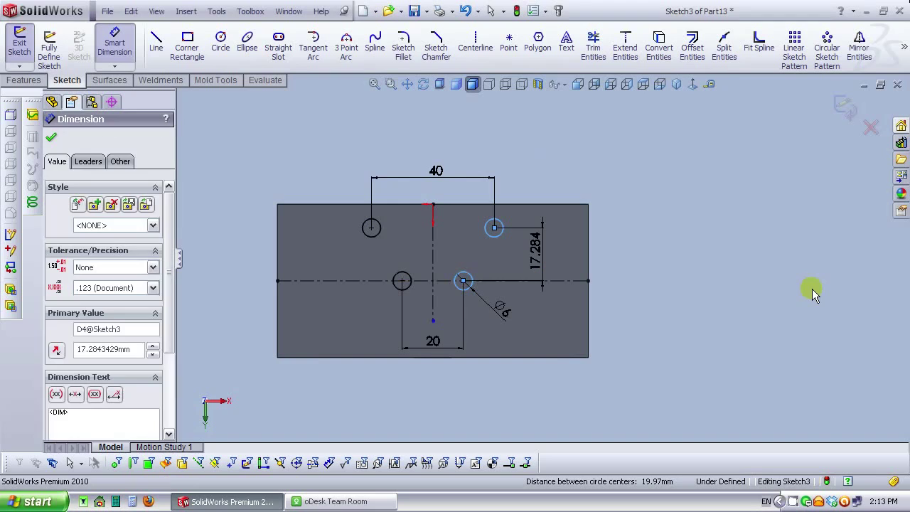
pyautogui.write('15')
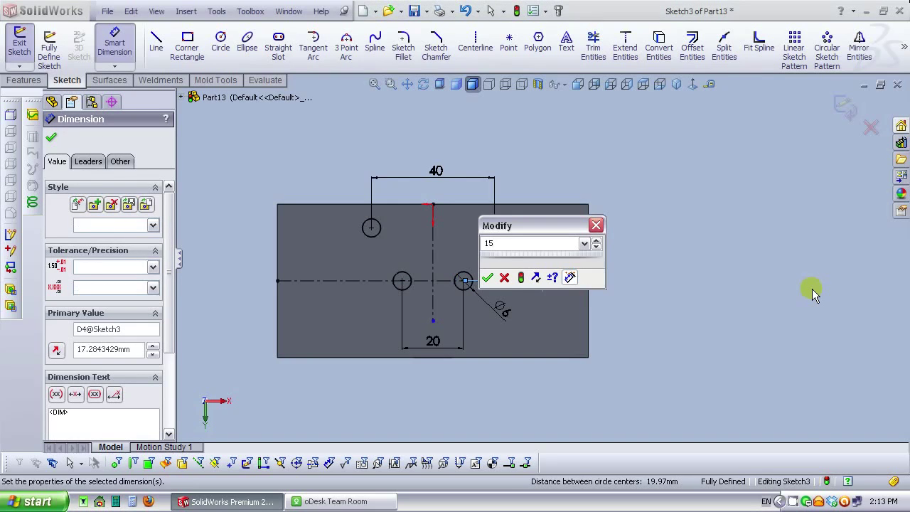
pyautogui.press('Return')
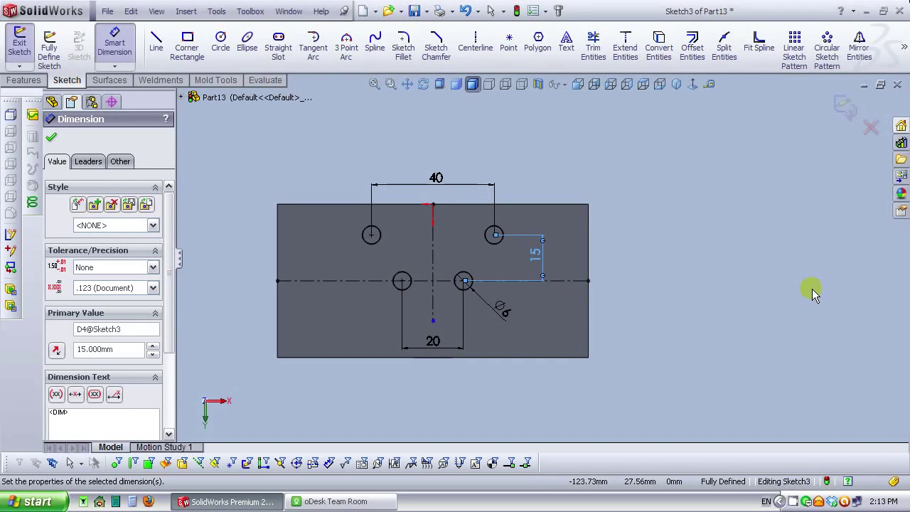
pyautogui.press('Escape')
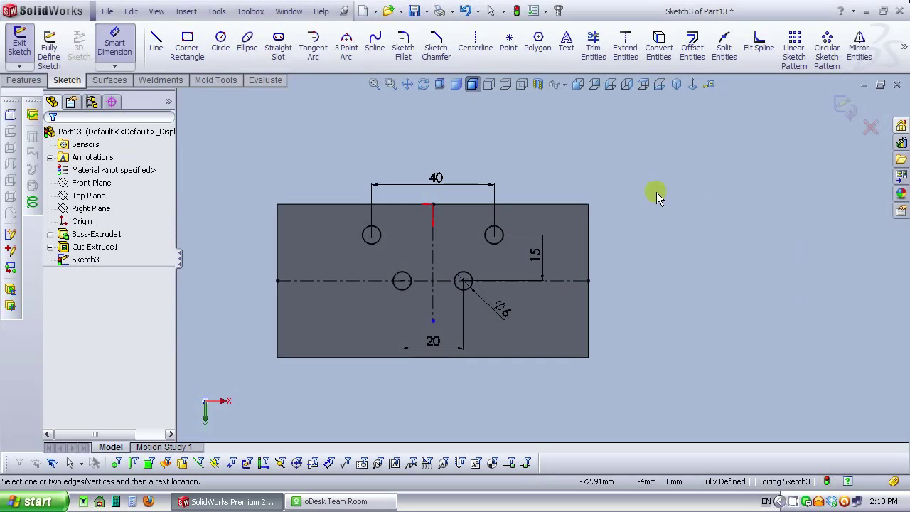
pyautogui.click(278, 241)
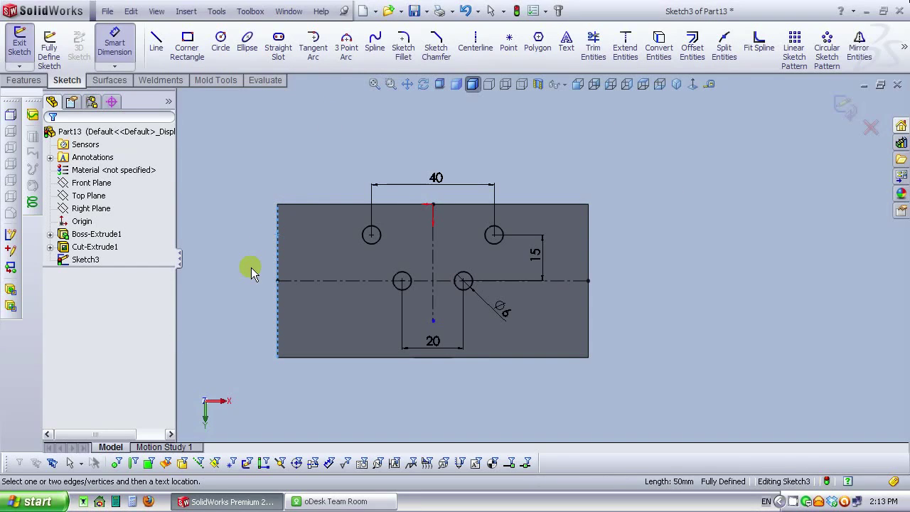
pyautogui.press('Escape')
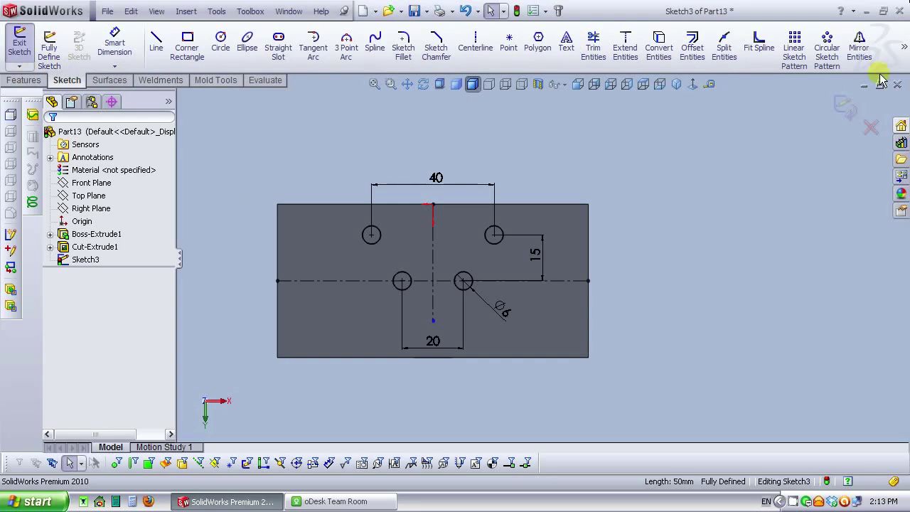
# Step: Exit the sketch and cut the four circles into the end face with a 10 mm deep blind Extruded Cut
pyautogui.click(847, 108)
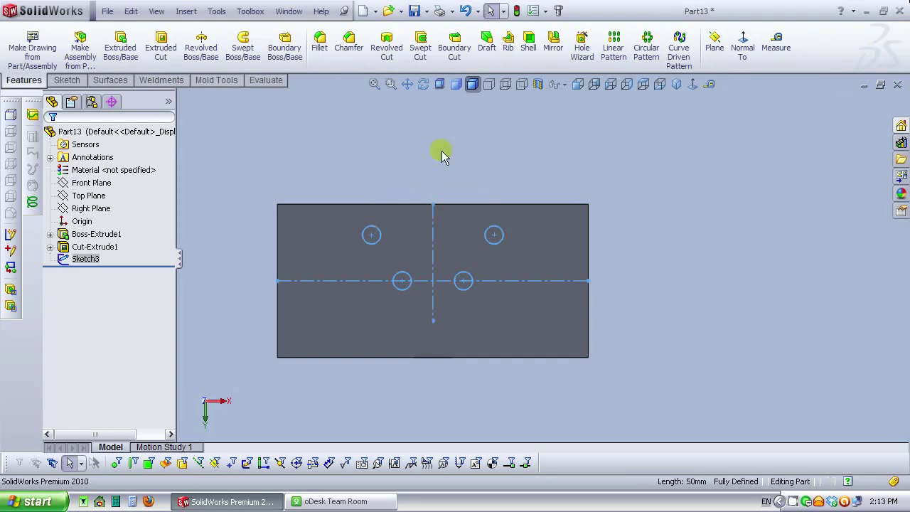
pyautogui.click(161, 48)
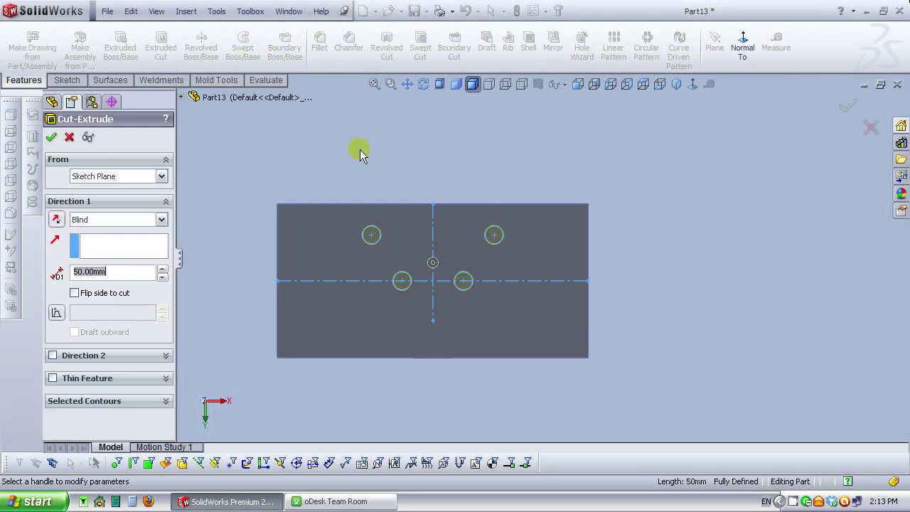
pyautogui.scroll(2, 360, 151)
pyautogui.moveTo(122, 273); pyautogui.dragTo(25, 280)
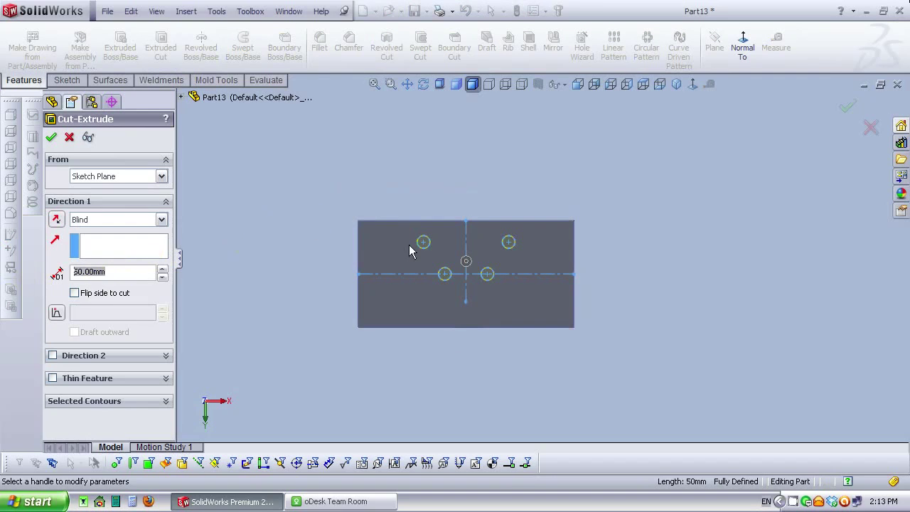
pyautogui.write('10')
pyautogui.click(50, 137)
# Step: Measure the length of the end face's short side edge and show the part in isometric view
pyautogui.moveTo(382, 143); pyautogui.dragTo(564, 219, button='middle')
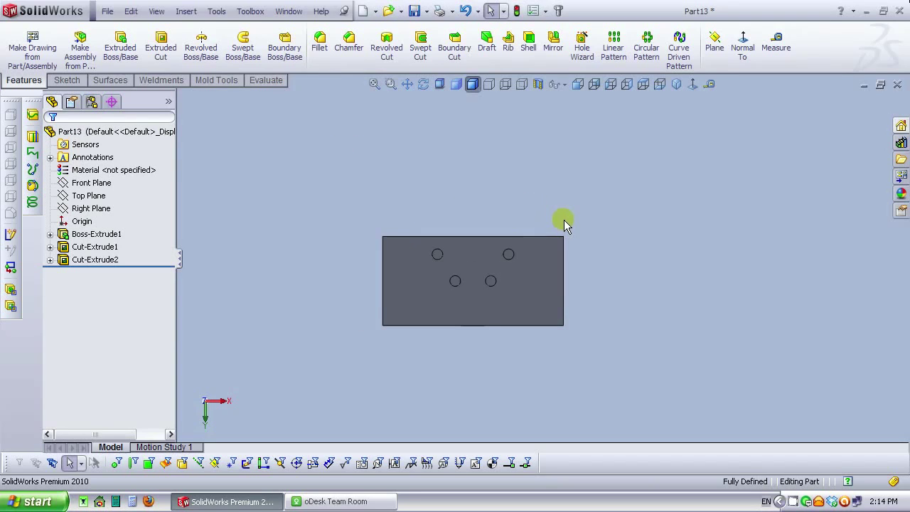
pyautogui.click(709, 84)
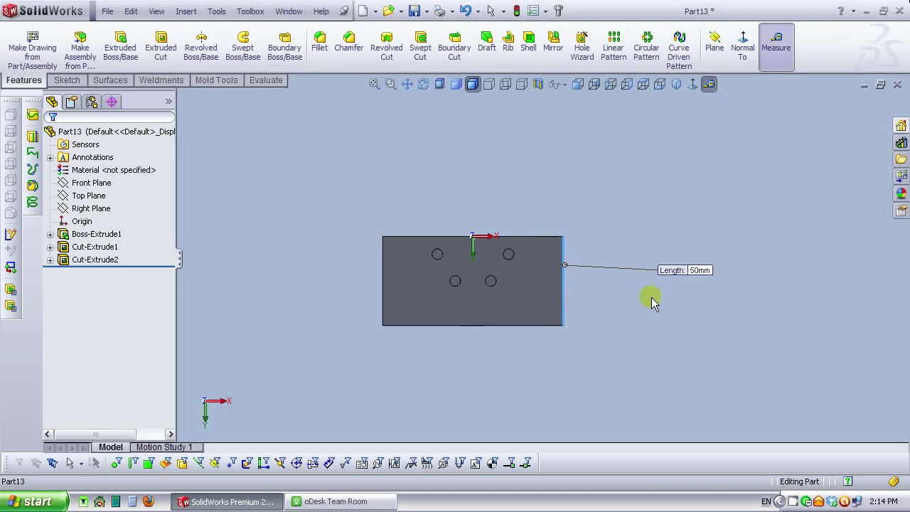
pyautogui.press('Escape')
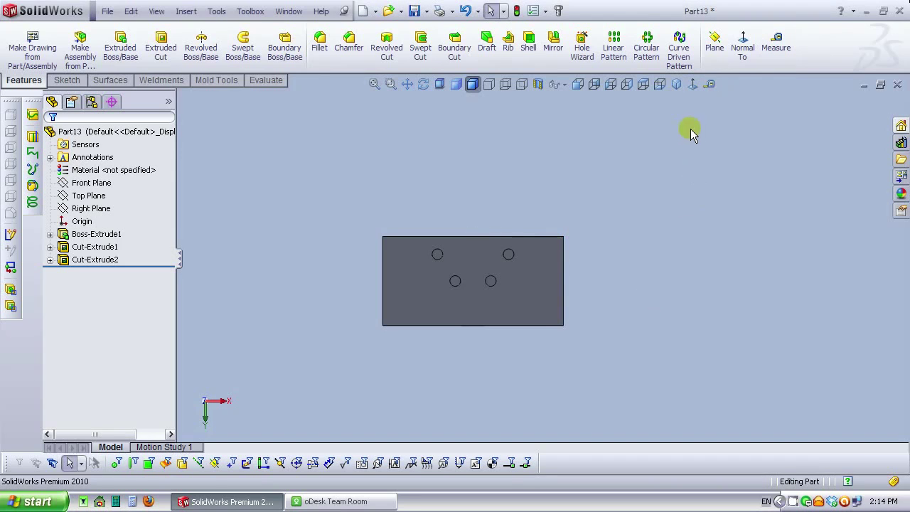
pyautogui.click(676, 85)
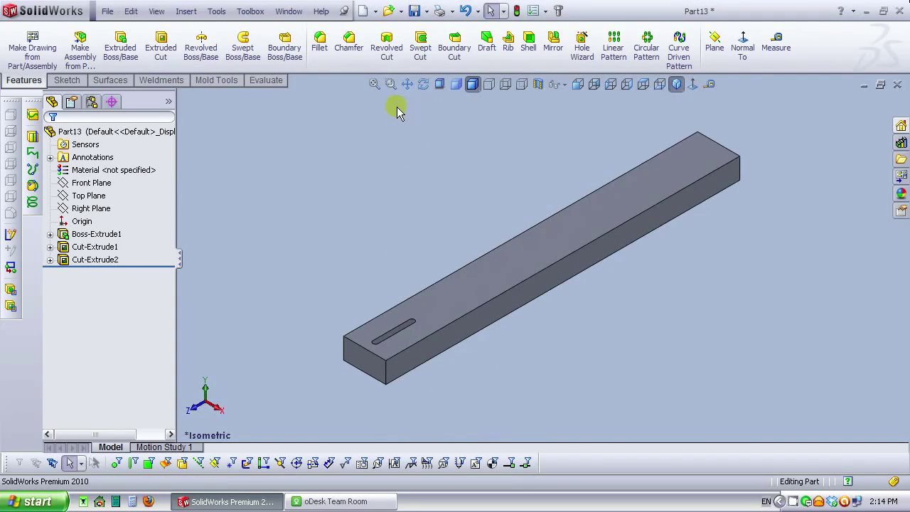
# Step: Apply the Pine material from the Woods category to the part
pyautogui.click(108, 11)
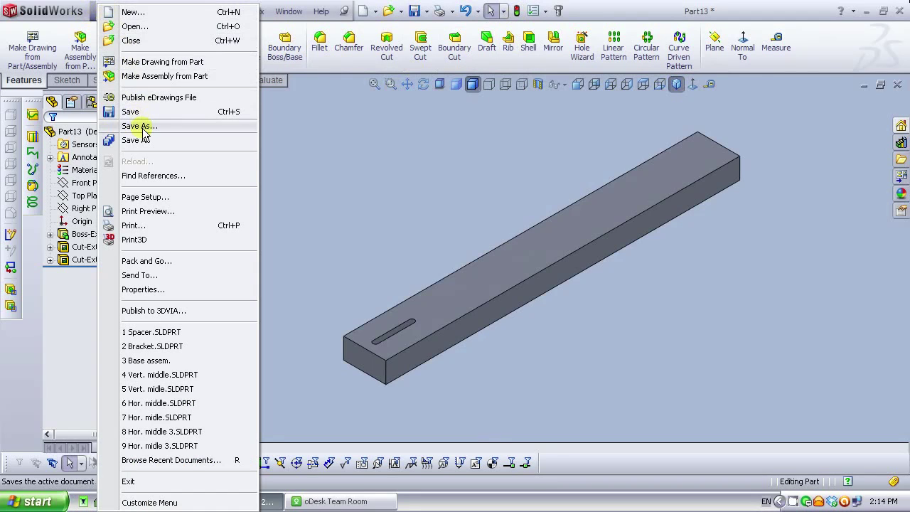
pyautogui.click(299, 157)
pyautogui.rightClick(88, 172)
pyautogui.click(128, 176)
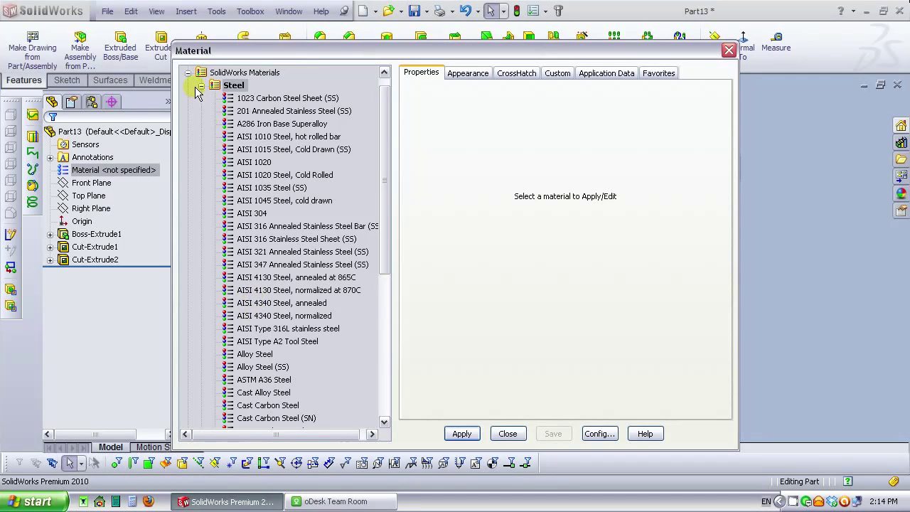
pyautogui.click(201, 85)
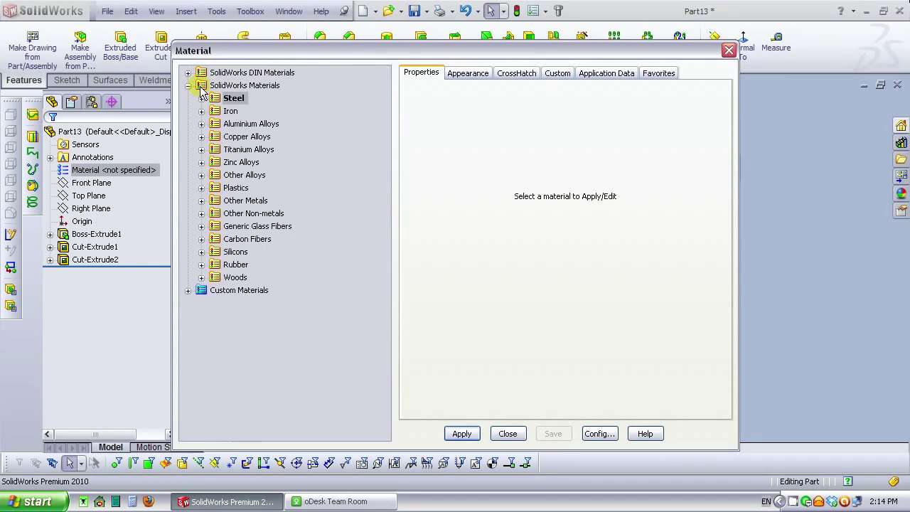
pyautogui.click(201, 278)
pyautogui.click(244, 367)
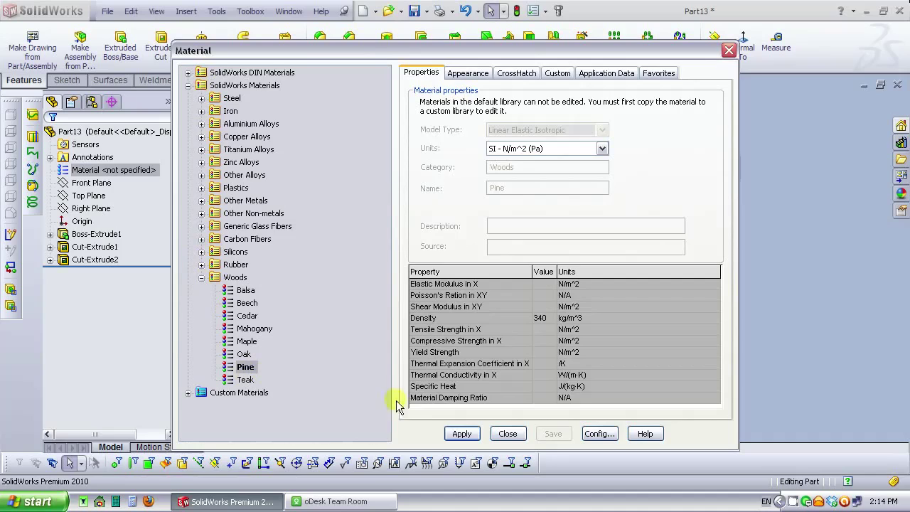
pyautogui.click(462, 434)
pyautogui.click(507, 433)
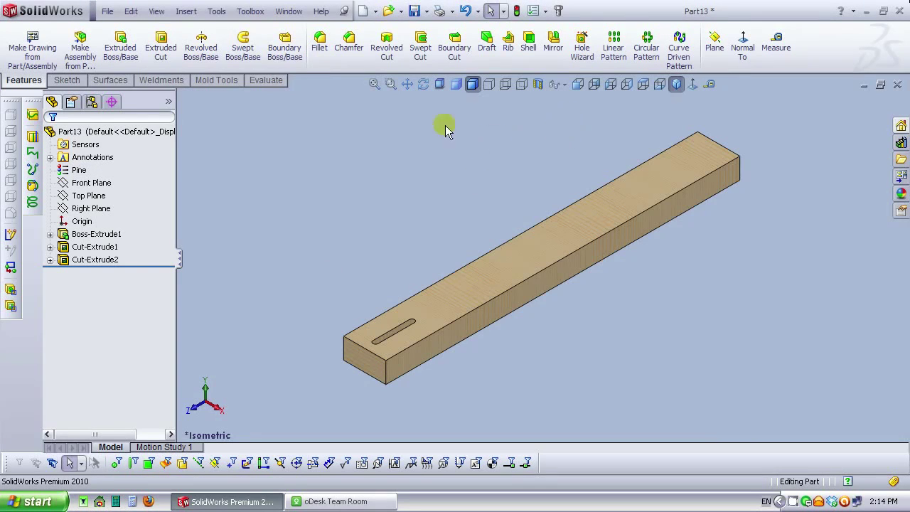
# Step: Save the part as Beam1 in the Artist's Easel folder
pyautogui.click(106, 12)
pyautogui.click(141, 128)
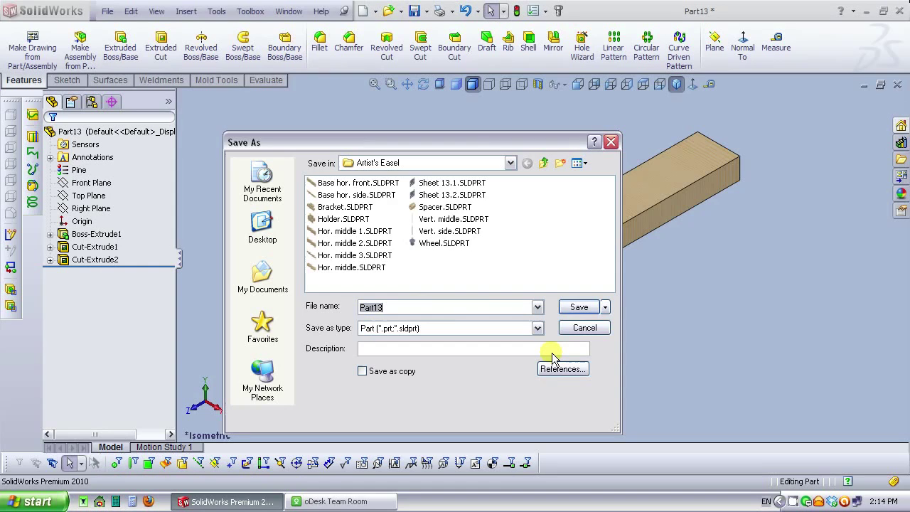
pyautogui.write('Beam1')
pyautogui.click(579, 307)
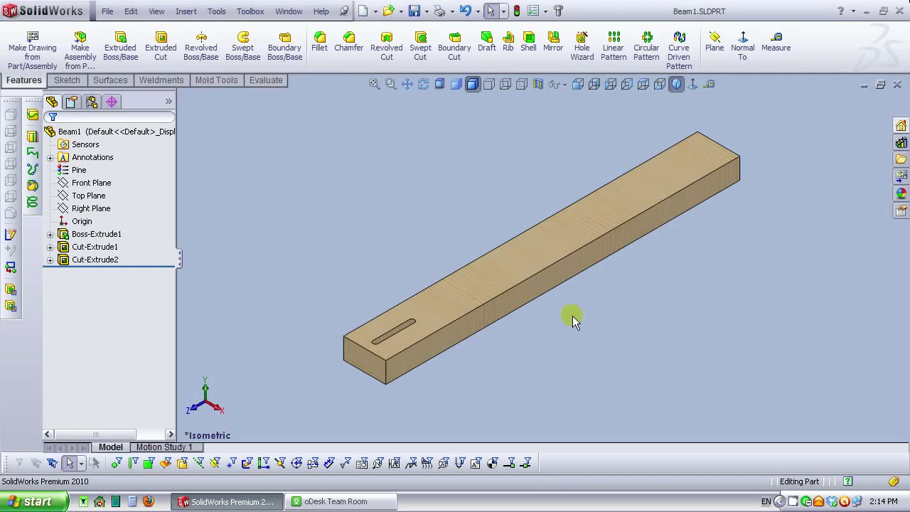
# Step: Create a new part document and open a sketch on the Top Plane
pyautogui.click(363, 11)
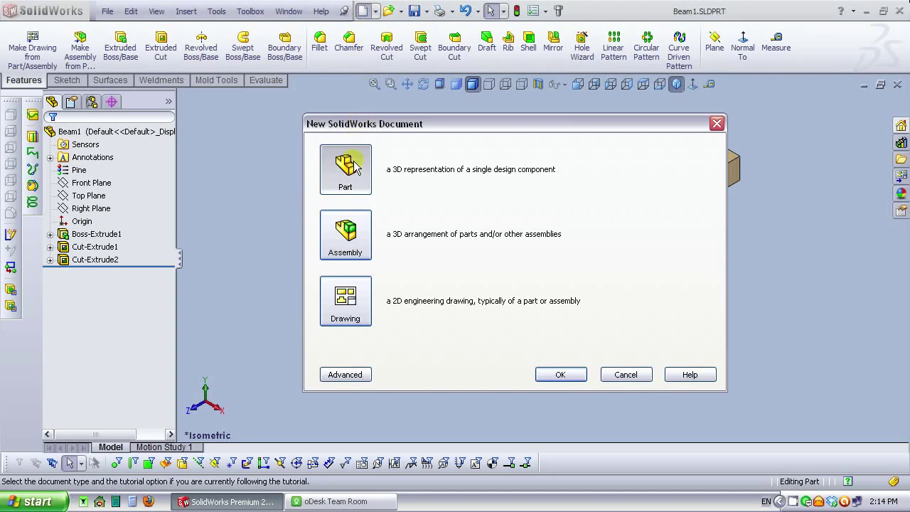
pyautogui.click(549, 372)
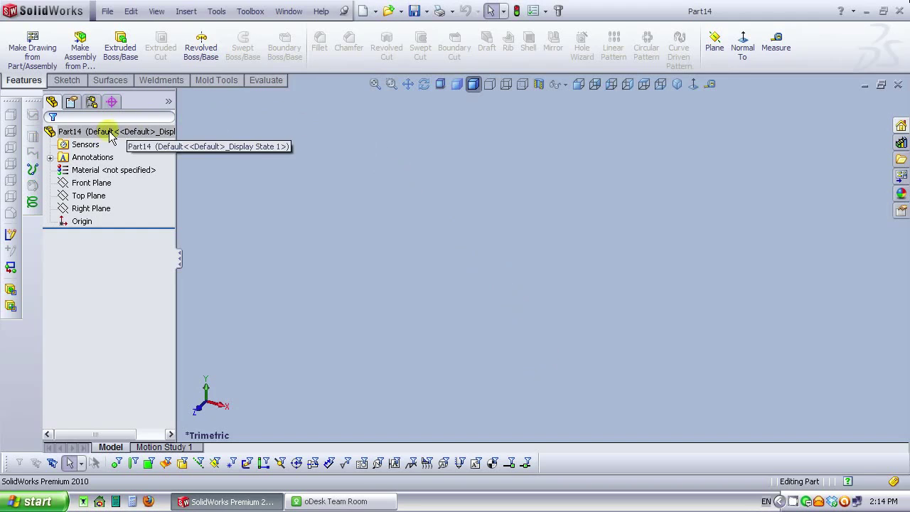
pyautogui.click(95, 195)
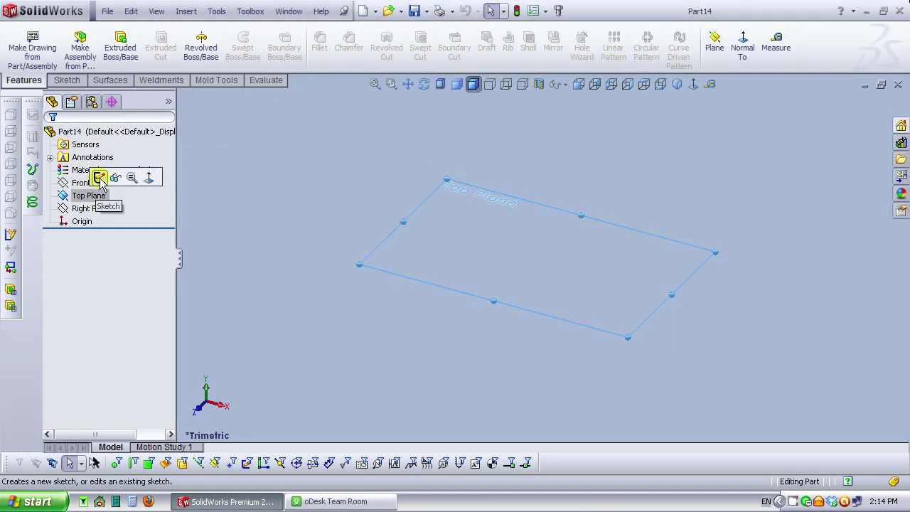
pyautogui.click(99, 177)
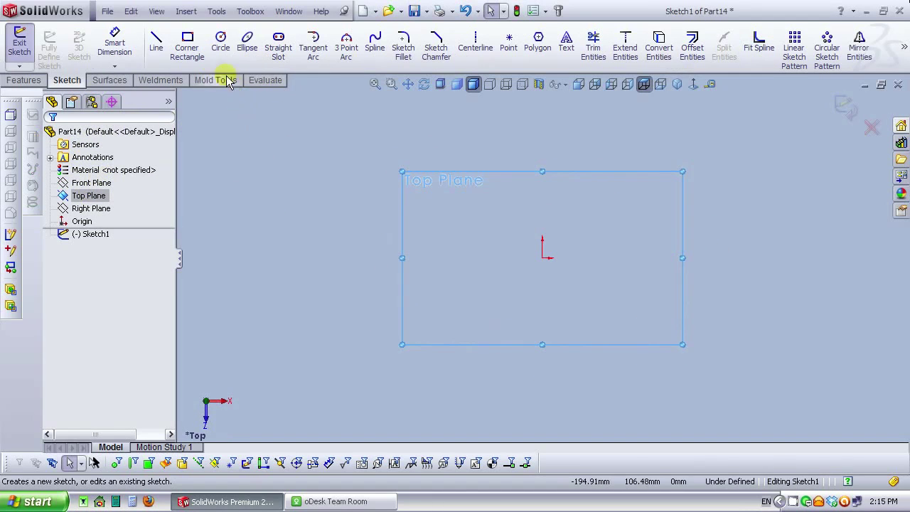
# Step: Sketch a center rectangle from the origin, about 295 mm wide and 1307 mm long in the vertical direction
pyautogui.click(187, 44)
pyautogui.click(98, 192)
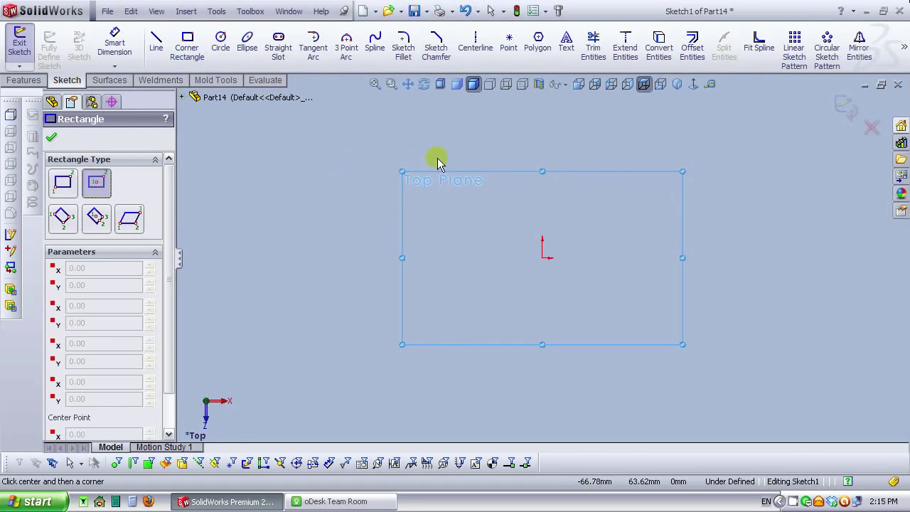
pyautogui.click(542, 249)
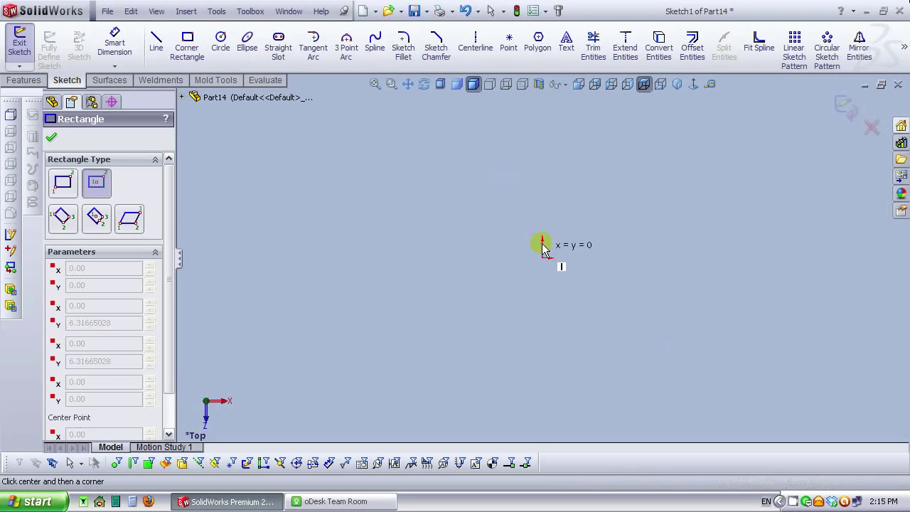
pyautogui.click(513, 125)
# Step: Dimension the rectangle's long vertical side to 940 mm
pyautogui.click(114, 39)
pyautogui.scroll(-1, 683, 245)
pyautogui.scroll(-2, 683, 245)
pyautogui.click(450, 242)
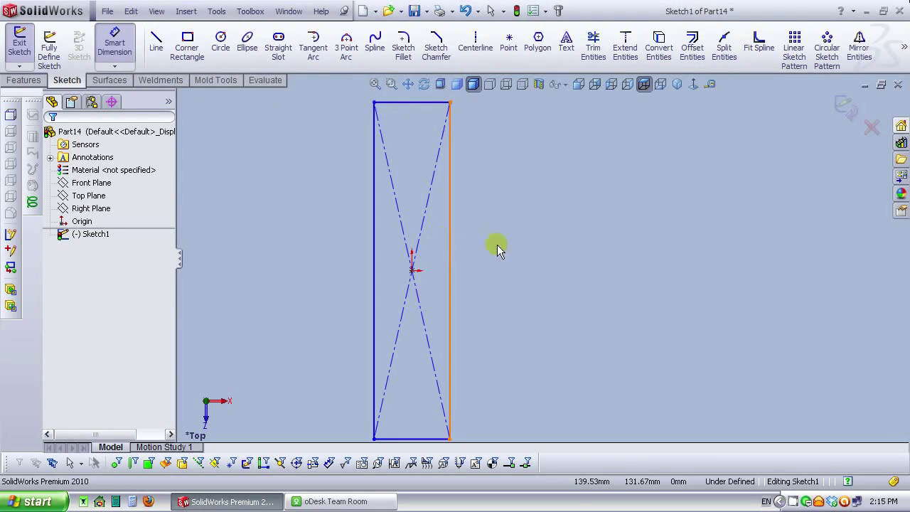
pyautogui.click(548, 254)
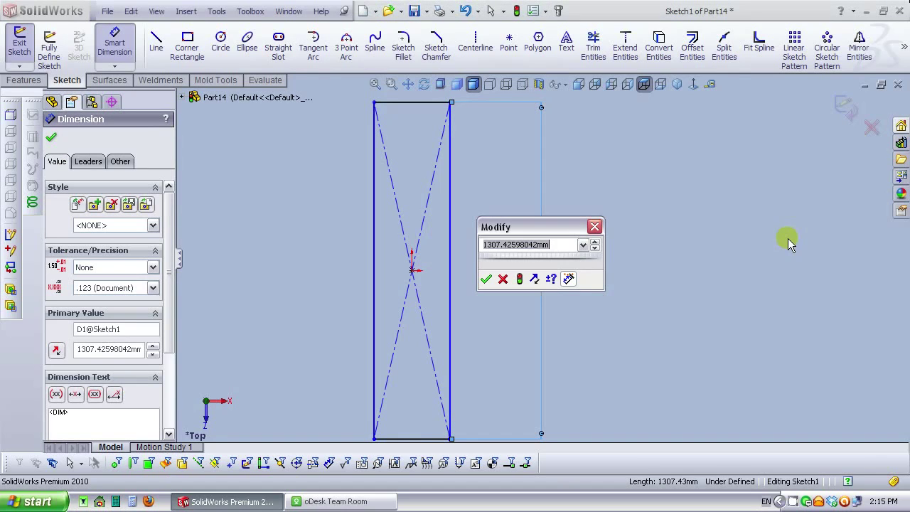
pyautogui.write('940')
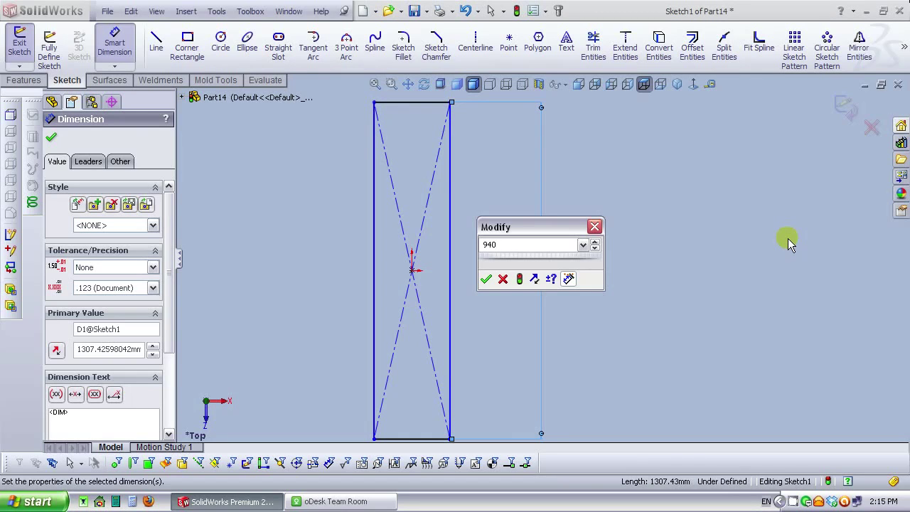
pyautogui.press('Return')
pyautogui.click(788, 239)
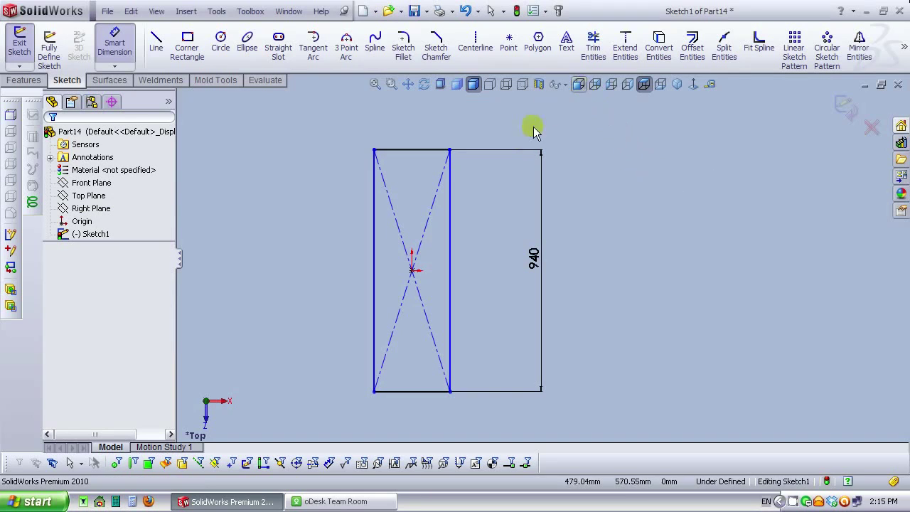
# Step: Dimension the rectangle's short horizontal side to 101.5 mm
pyautogui.click(416, 391)
pyautogui.click(412, 416)
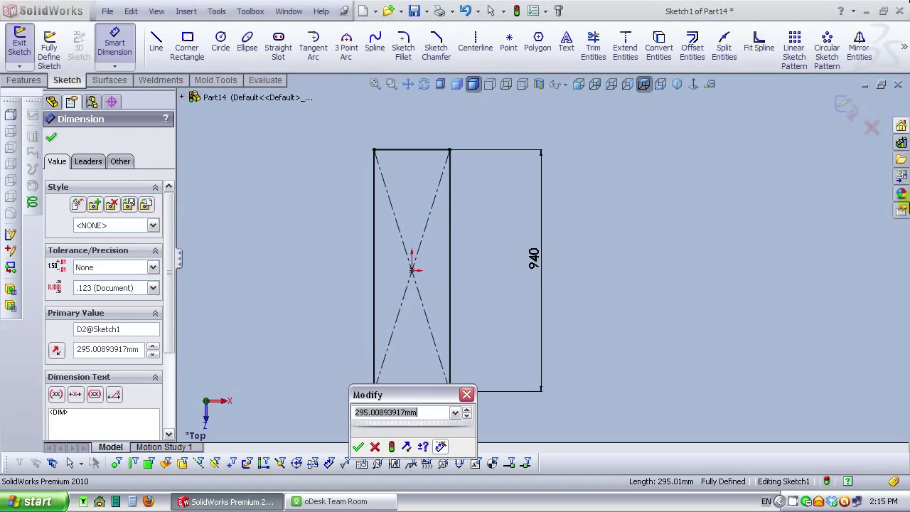
pyautogui.write('101.5')
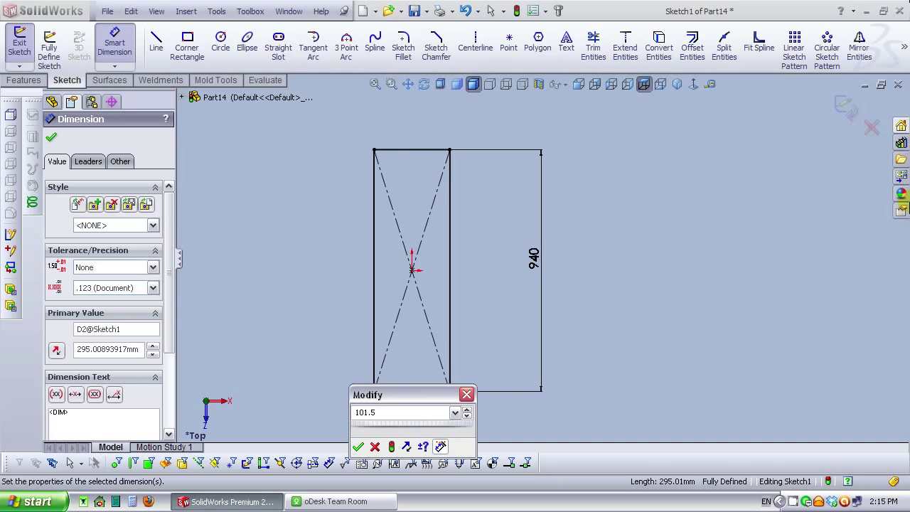
pyautogui.press('Return')
pyautogui.click(551, 251)
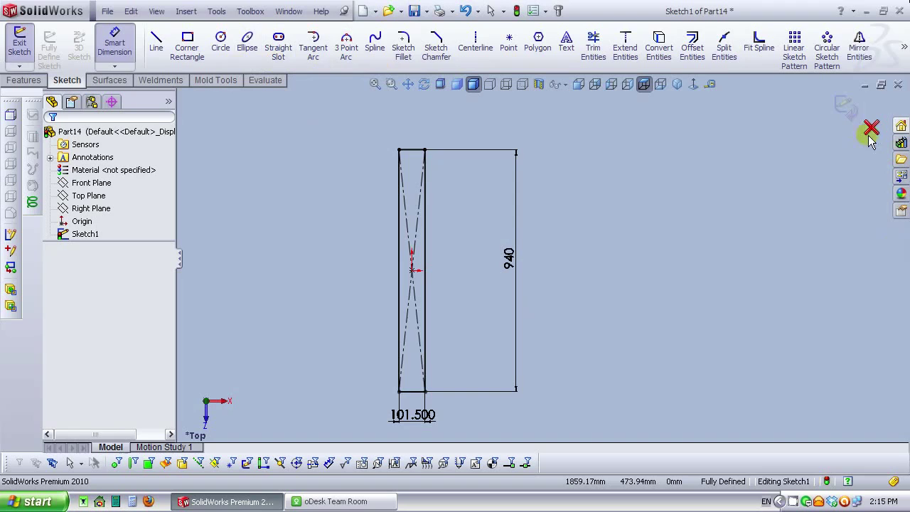
# Step: Exit the sketch and extrude the rectangle as a blind boss 50 mm deep
pyautogui.click(851, 114)
pyautogui.click(120, 44)
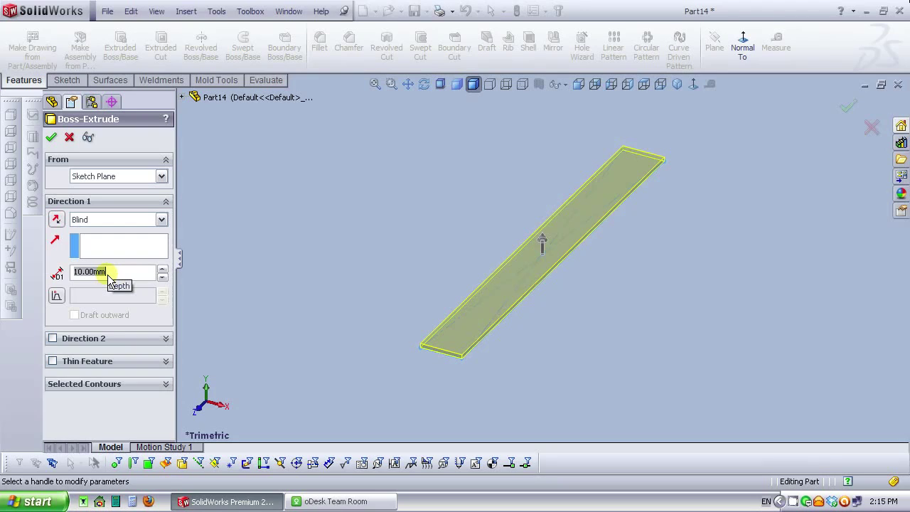
pyautogui.click(110, 279)
pyautogui.write('50')
pyautogui.press('Return')
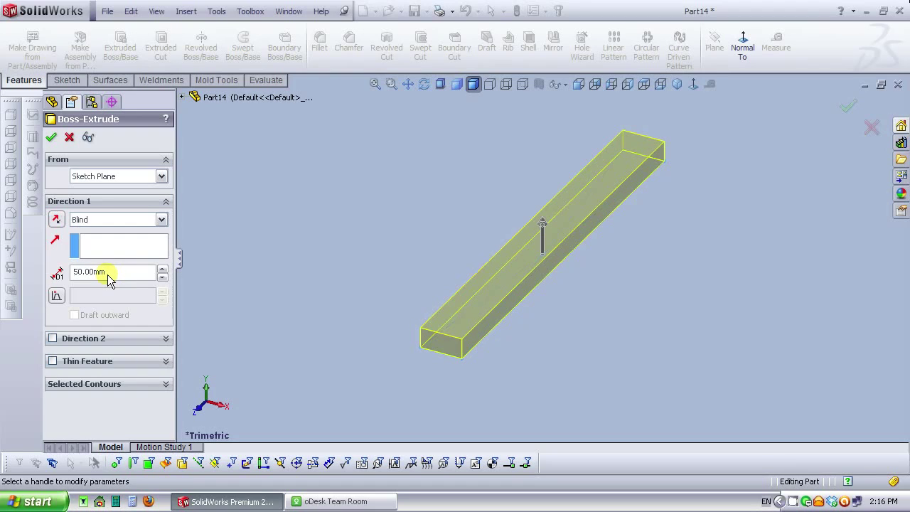
pyautogui.click(51, 138)
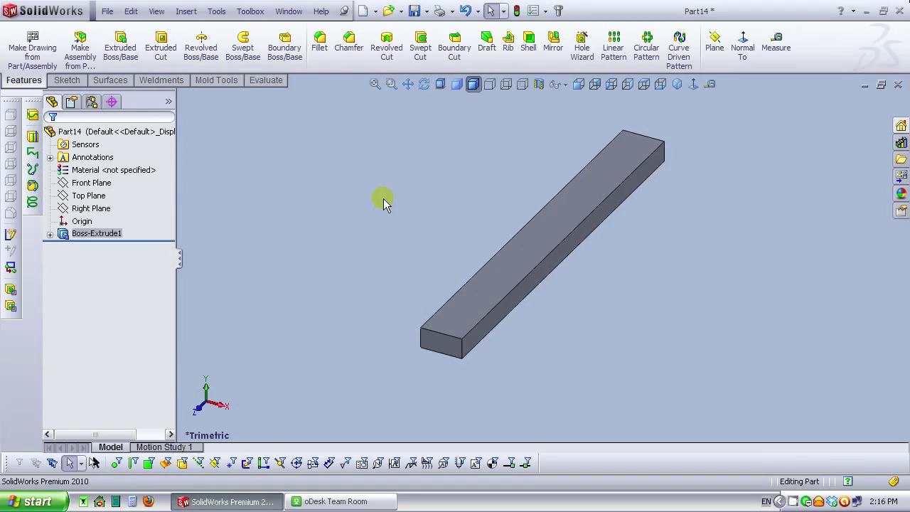
# Step: Open a sketch on the bar's large upper face and draw a vertical centerline from the origin past the bar's end
pyautogui.click(593, 186)
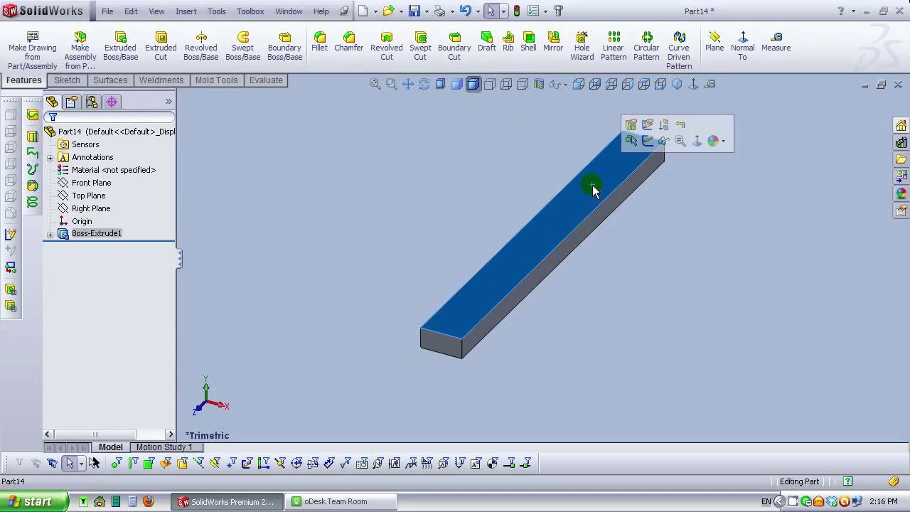
pyautogui.click(647, 141)
pyautogui.click(693, 85)
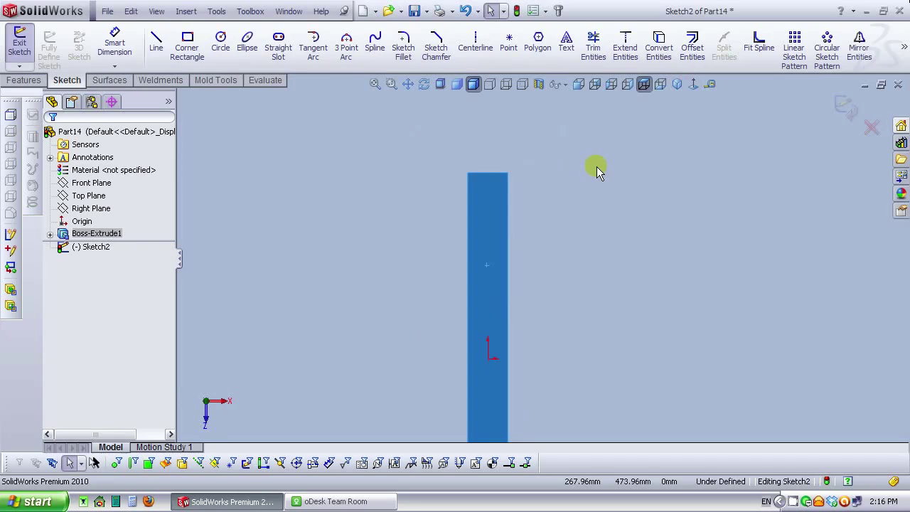
pyautogui.click(475, 44)
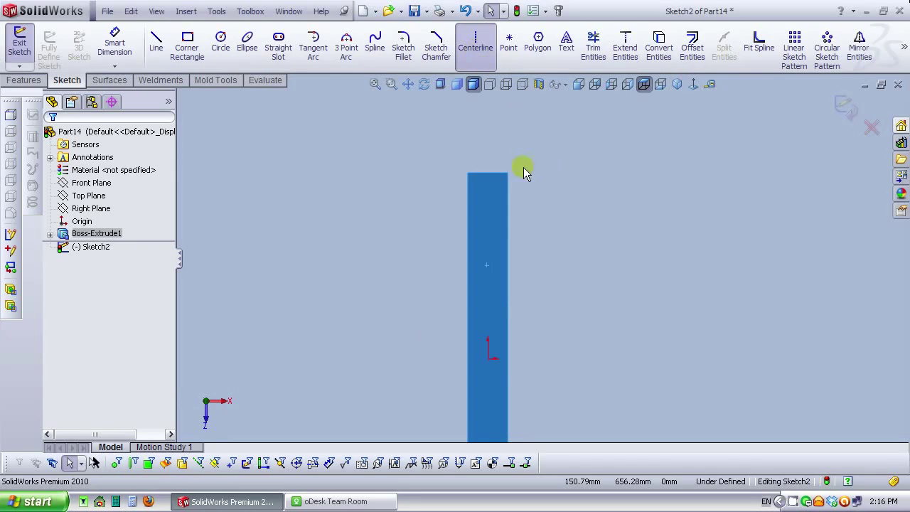
pyautogui.click(488, 361)
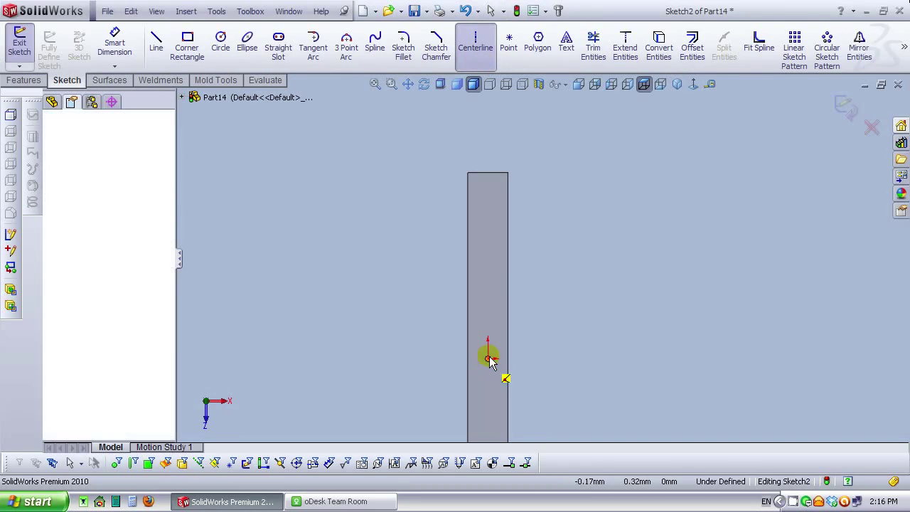
pyautogui.click(489, 134)
pyautogui.rightClick(489, 133)
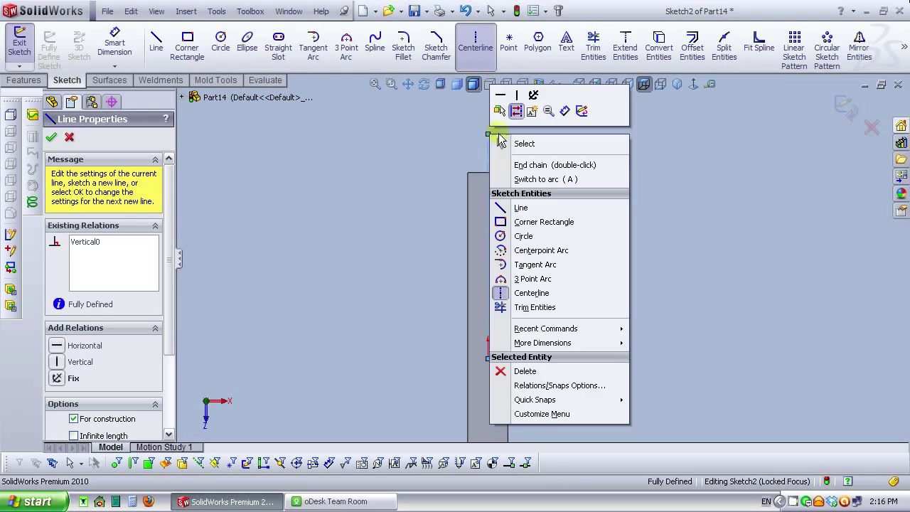
pyautogui.click(527, 143)
# Step: Sketch a vertical straight slot with dimensions on the centerline near the bar's end, about 247 mm long overall and 44 mm wide
pyautogui.scroll(1, 616, 216)
pyautogui.scroll(-2, 618, 218)
pyautogui.scroll(1, 617, 218)
pyautogui.scroll(-1, 535, 271)
pyautogui.scroll(-1, 511, 238)
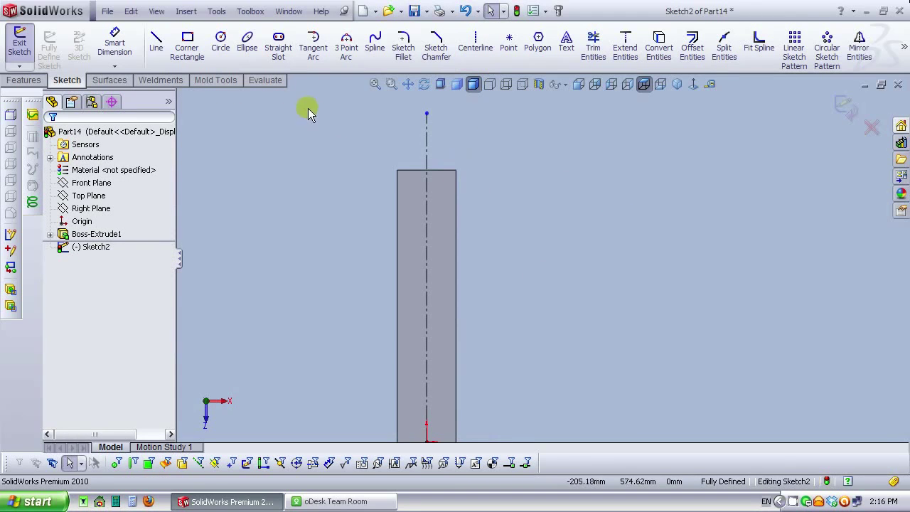
pyautogui.click(288, 53)
pyautogui.click(428, 205)
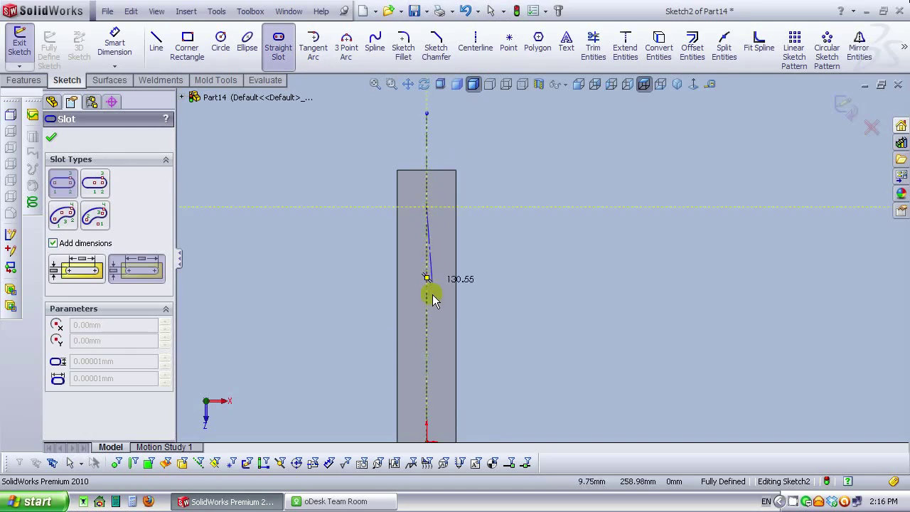
pyautogui.click(427, 328)
pyautogui.click(412, 278)
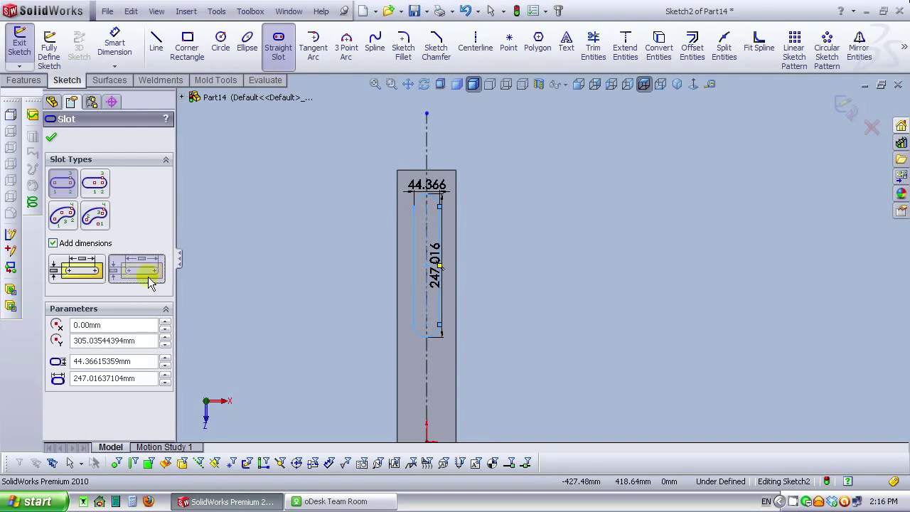
pyautogui.click(51, 137)
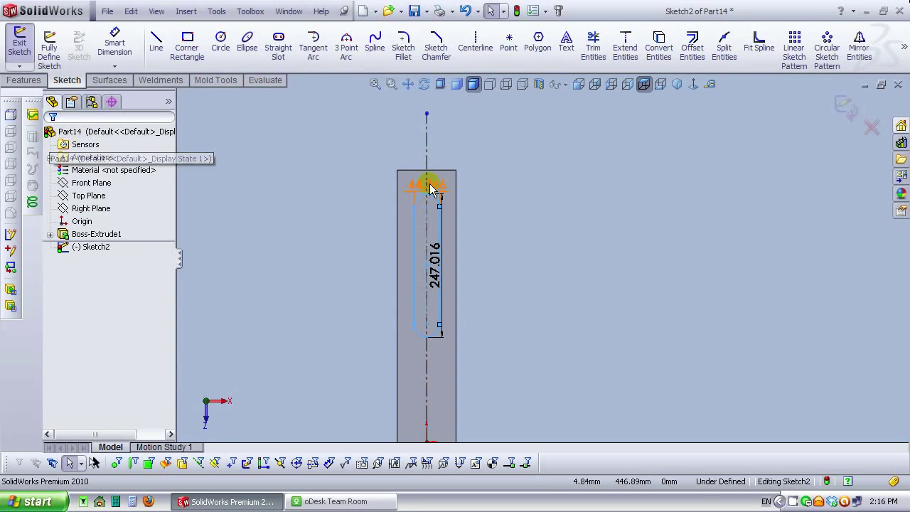
# Step: Set the slot's width to 12.5 mm and its overall length to 100 mm, moving both dimensions clear of the slot
pyautogui.moveTo(430, 188); pyautogui.dragTo(447, 152)
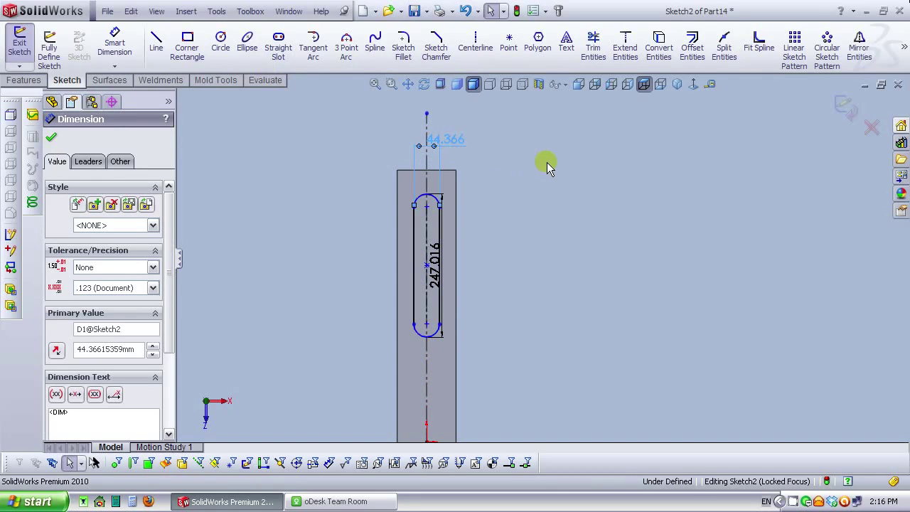
pyautogui.write('12')
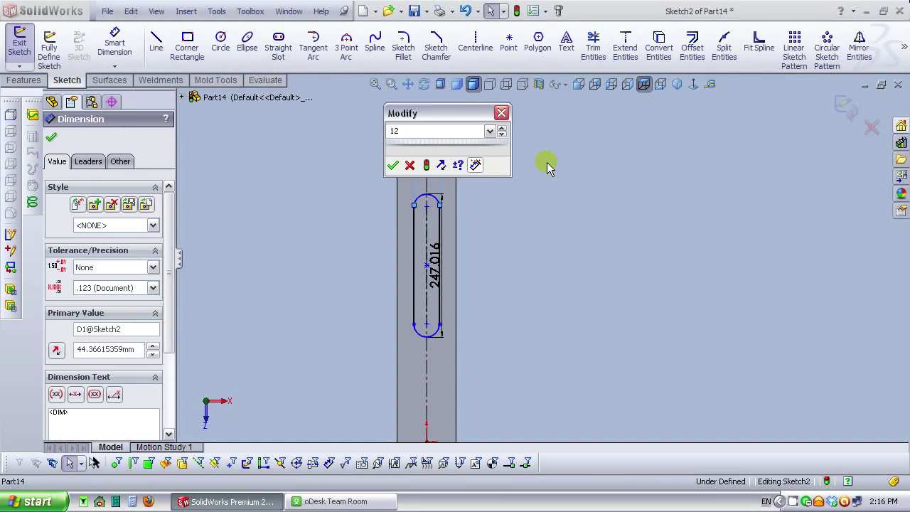
pyautogui.write('.5')
pyautogui.press('Return')
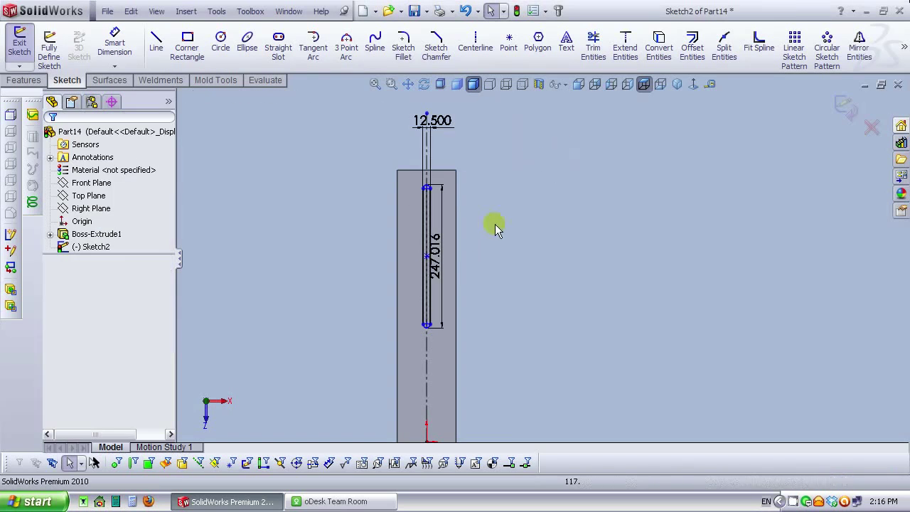
pyautogui.click(504, 253)
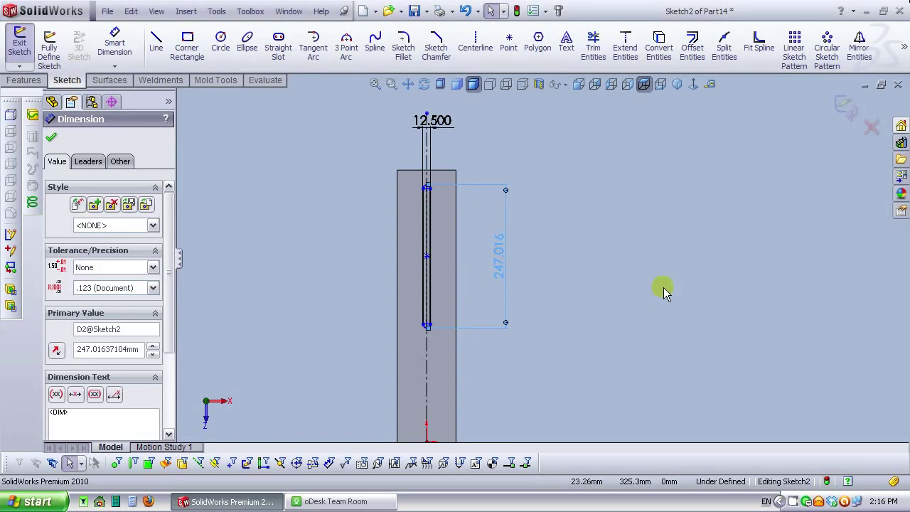
pyautogui.write('100')
pyautogui.press('Return')
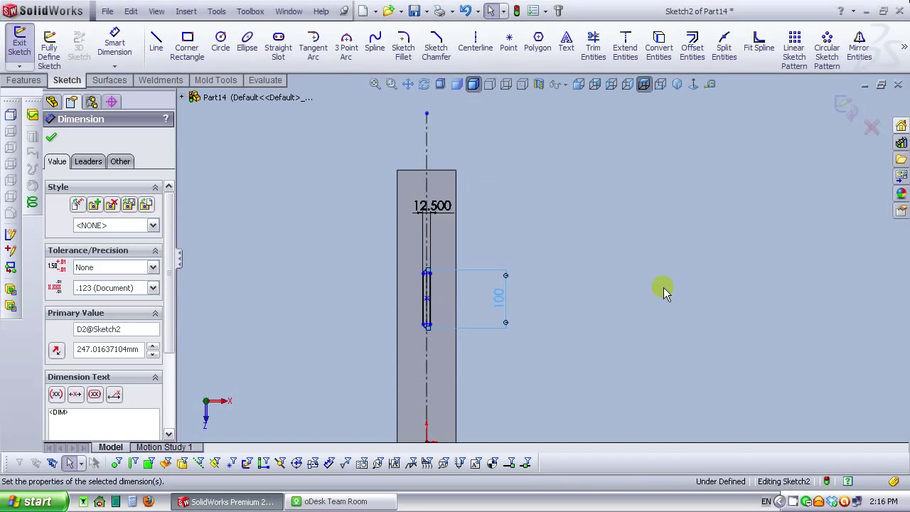
# Step: Dimension the distance from the slot's upper arc center to the bar's end edge as 26 mm
pyautogui.click(115, 40)
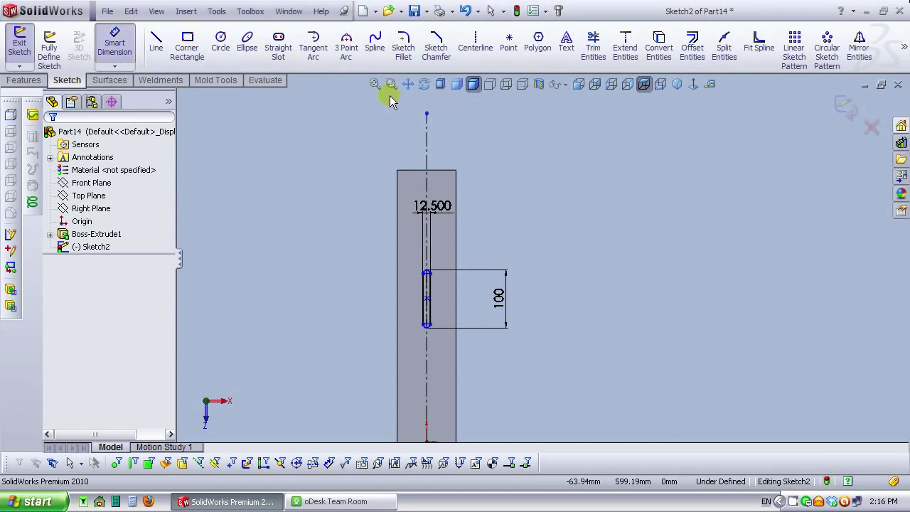
pyautogui.scroll(-2, 405, 178)
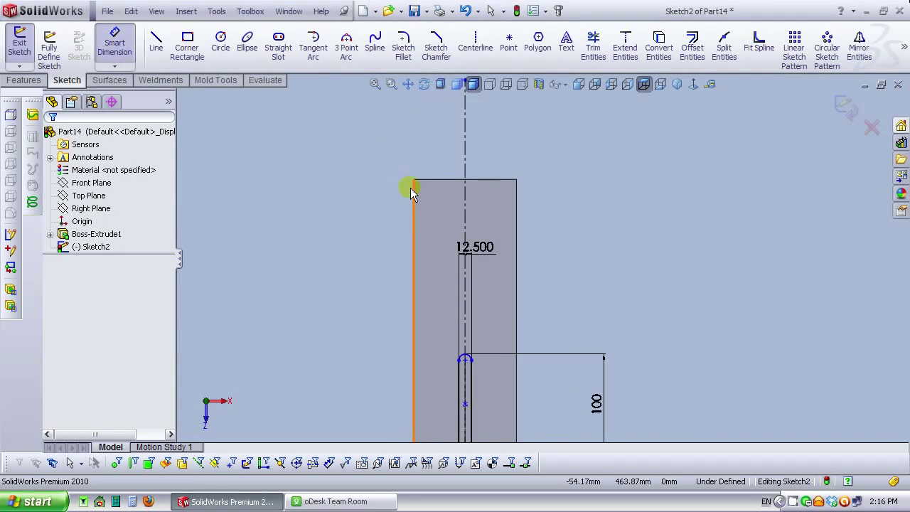
pyautogui.click(464, 360)
pyautogui.click(504, 182)
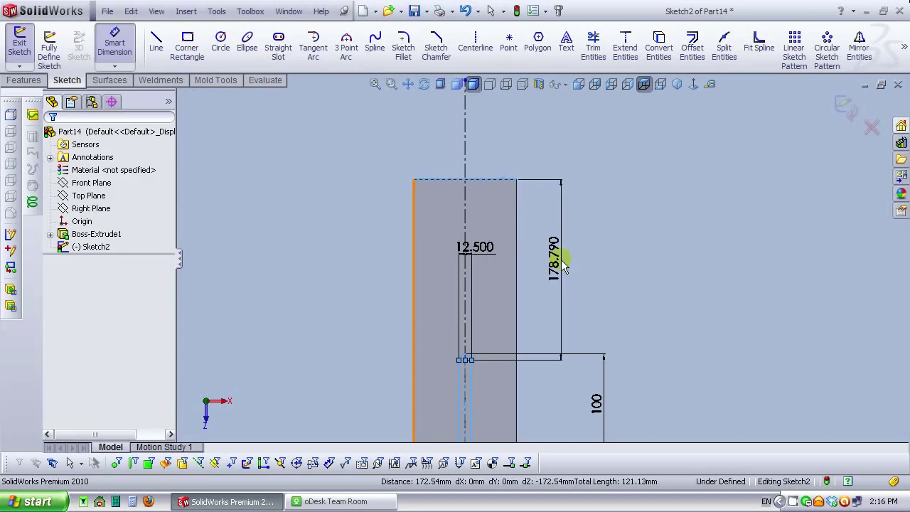
pyautogui.click(563, 263)
pyautogui.write('26')
pyautogui.press('Return')
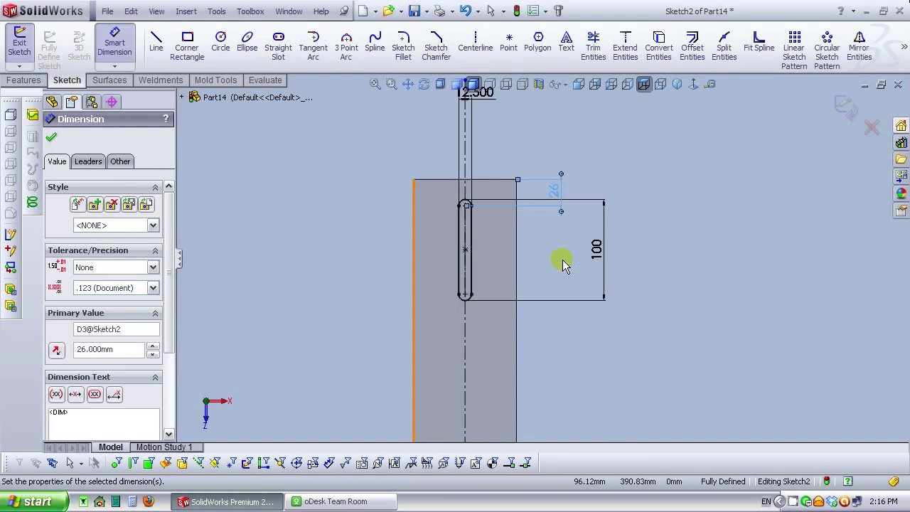
pyautogui.click(694, 264)
pyautogui.scroll(3, 648, 279)
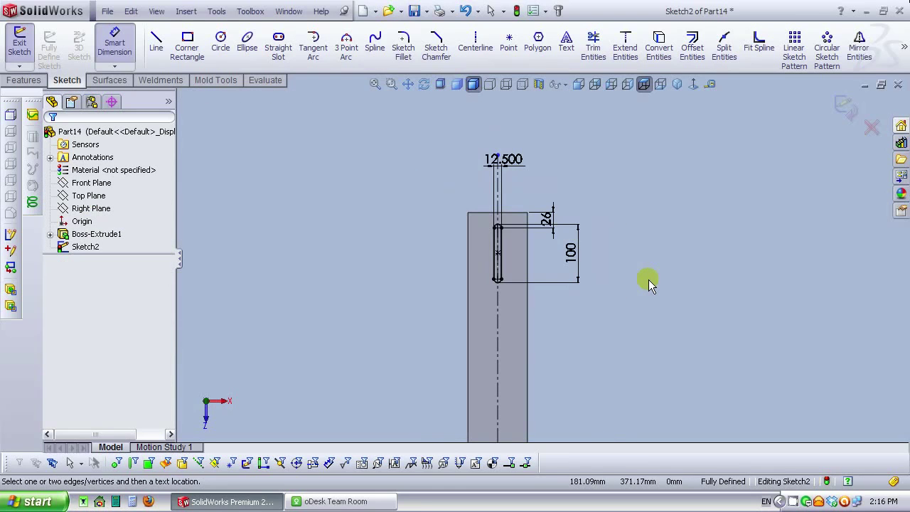
# Step: Close the slot sketch and extrude-cut the slot through the bar's thickness
pyautogui.scroll(1, 649, 280)
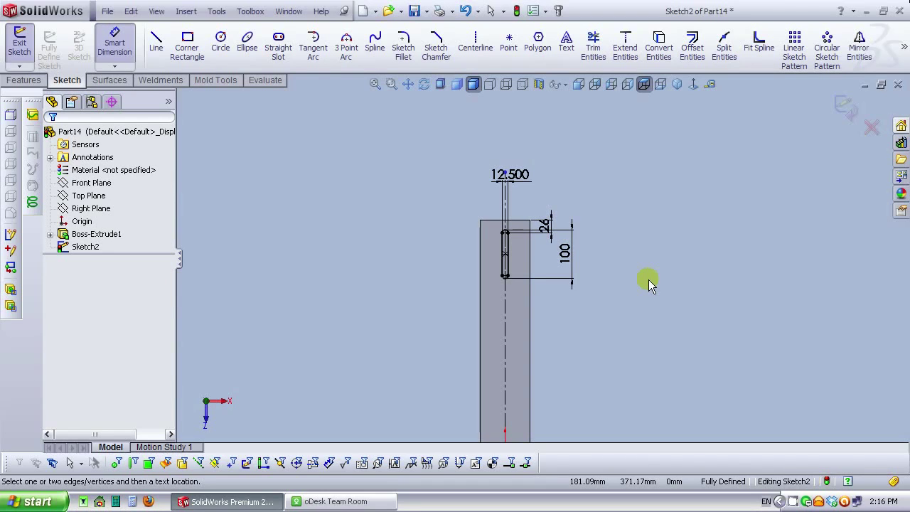
pyautogui.scroll(3, 648, 280)
pyautogui.scroll(-2, 632, 301)
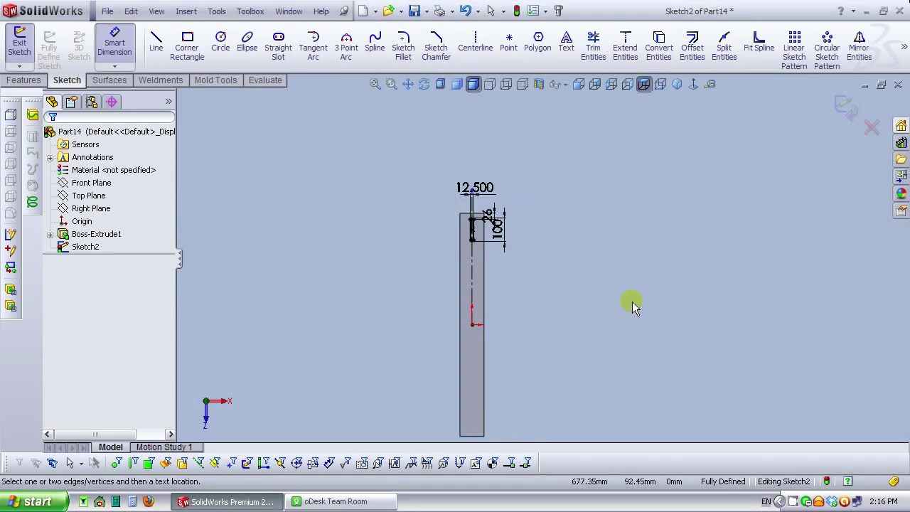
pyautogui.click(846, 107)
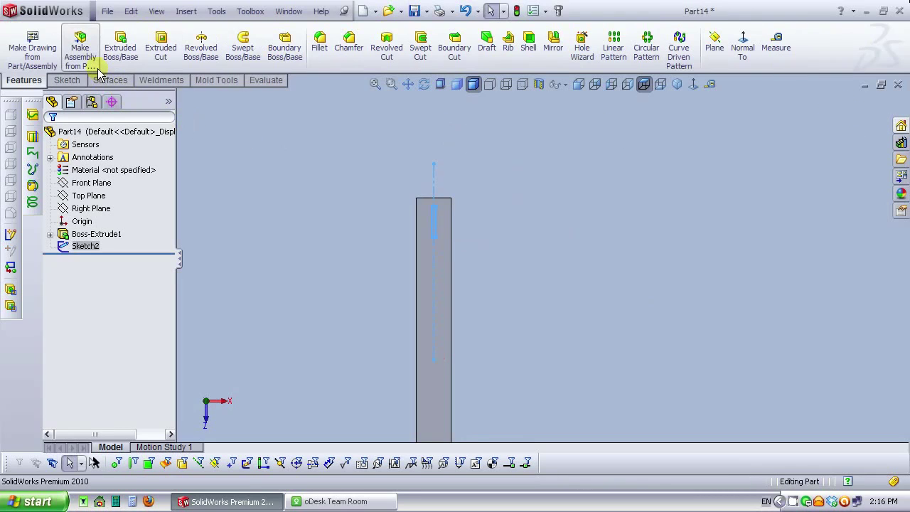
pyautogui.click(162, 56)
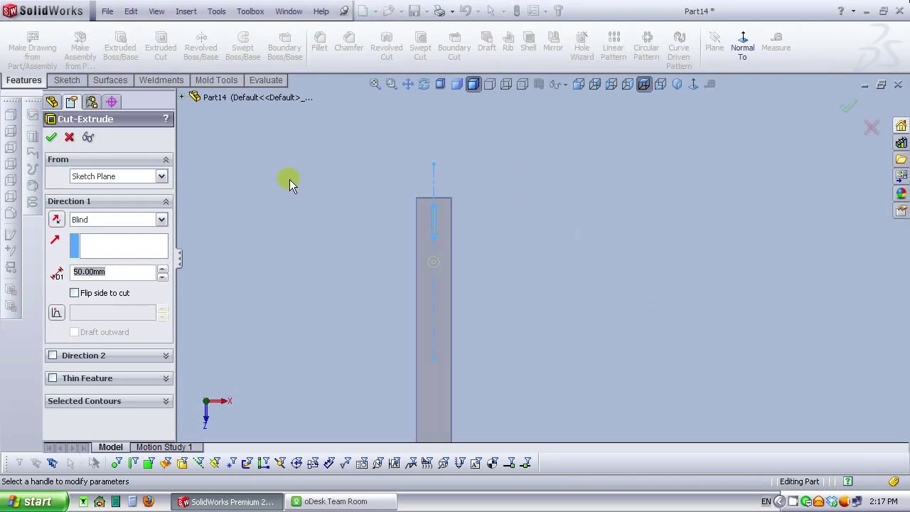
pyautogui.click(124, 220)
pyautogui.click(110, 242)
pyautogui.click(51, 137)
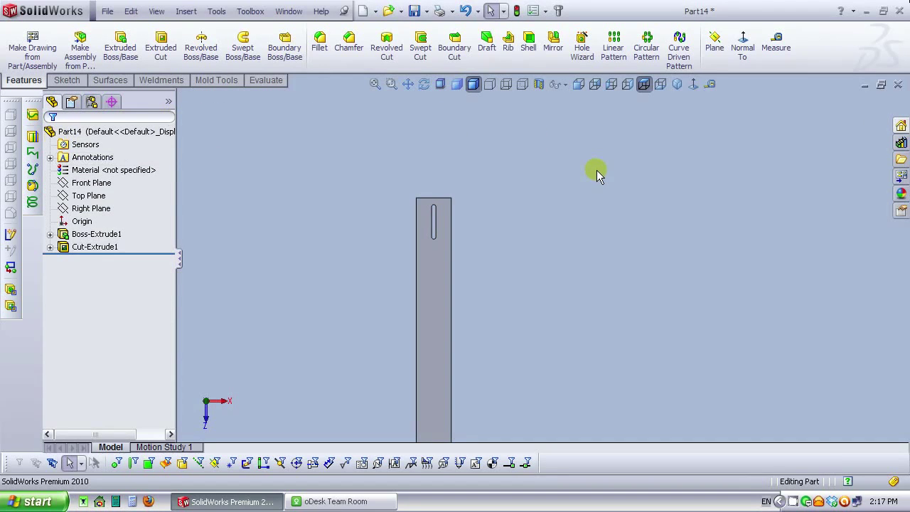
# Step: Open a sketch on the bar's front end face and draw a vertical centerline about 79 mm long from the origin past the upper edge
pyautogui.scroll(2, 569, 172)
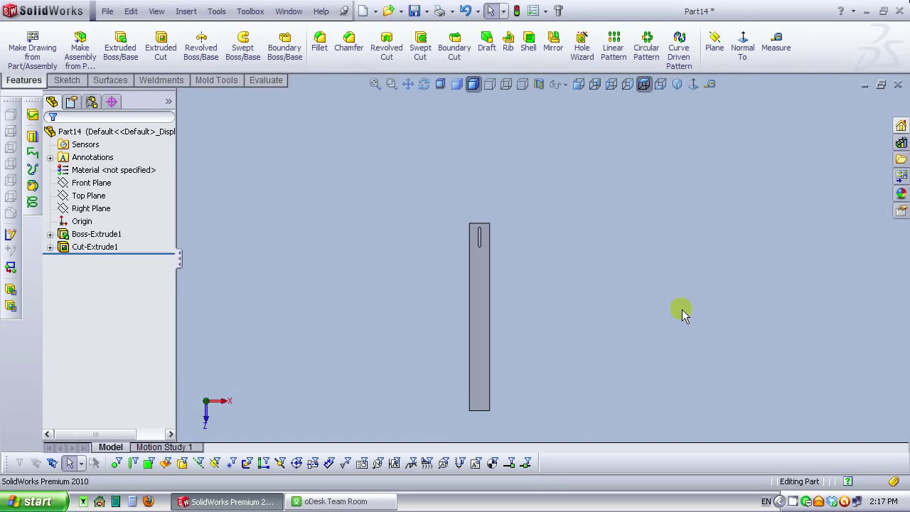
pyautogui.hotkey('ctrl', '1')
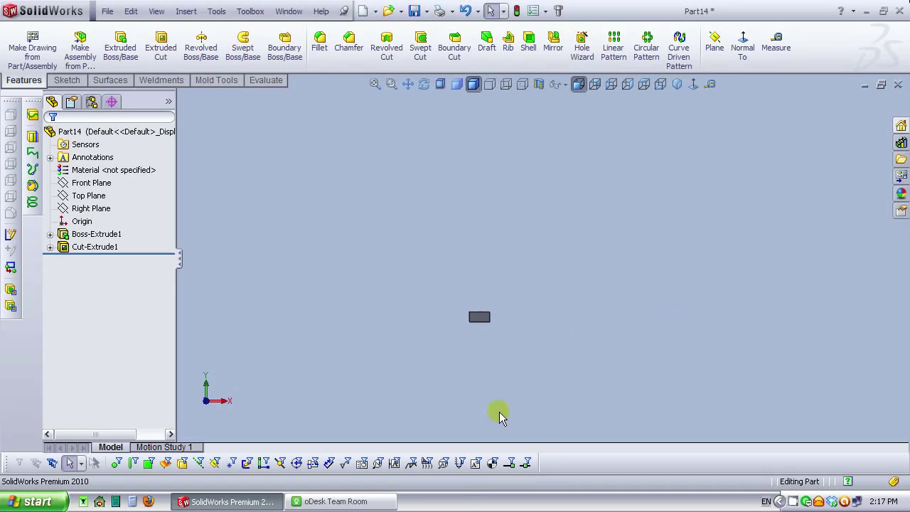
pyautogui.scroll(-3, 490, 349)
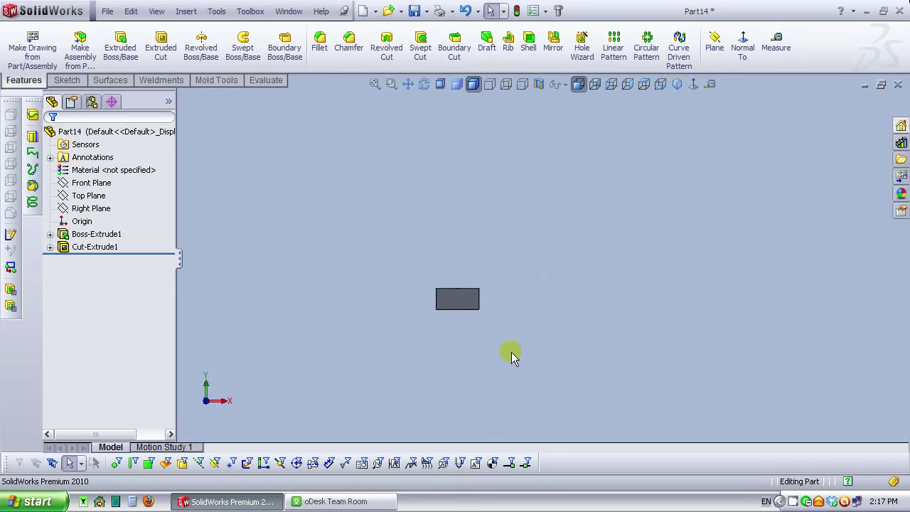
pyautogui.scroll(-5, 491, 302)
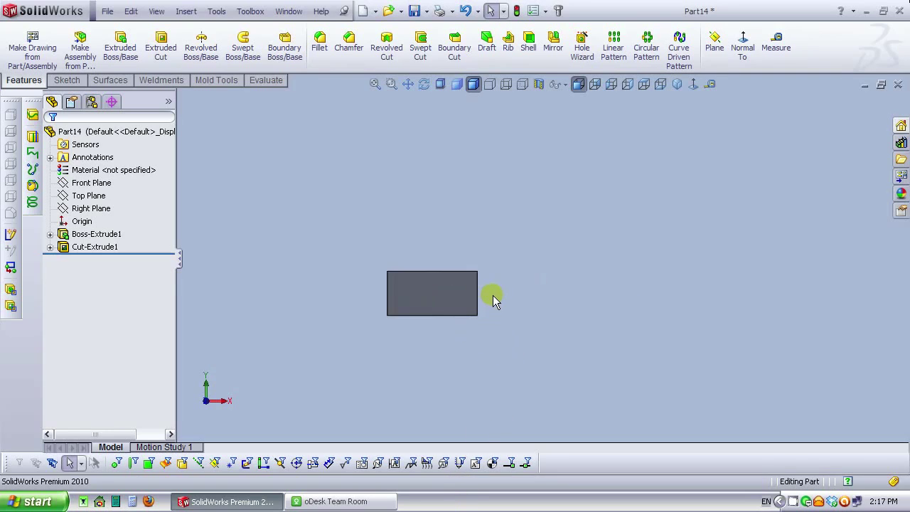
pyautogui.click(429, 288)
pyautogui.click(488, 248)
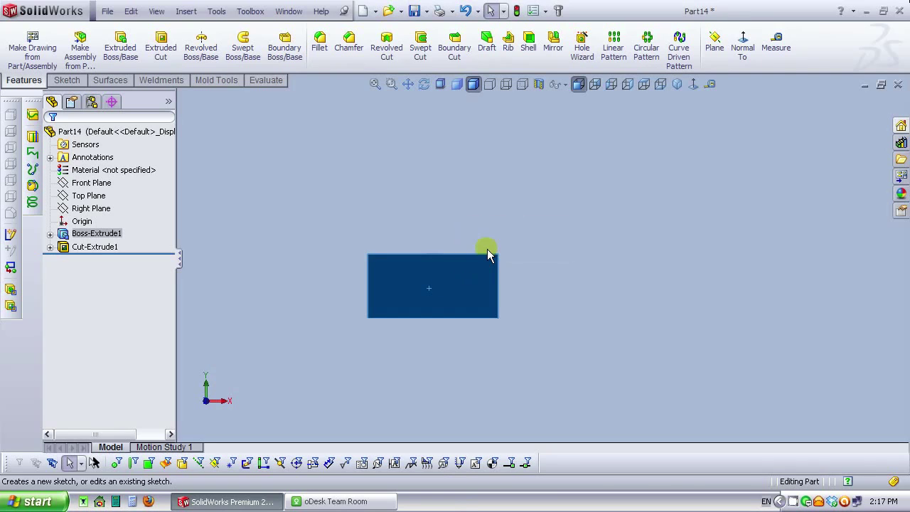
pyautogui.click(475, 43)
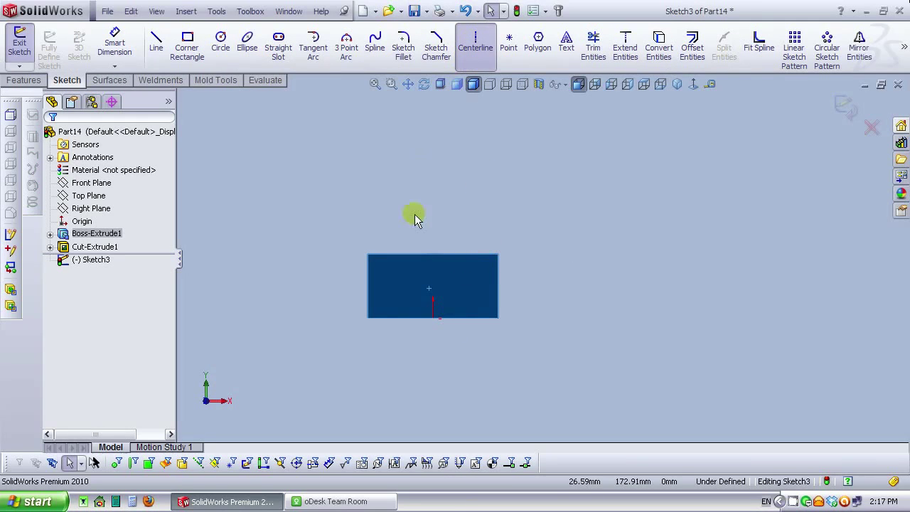
pyautogui.click(431, 319)
pyautogui.click(433, 319)
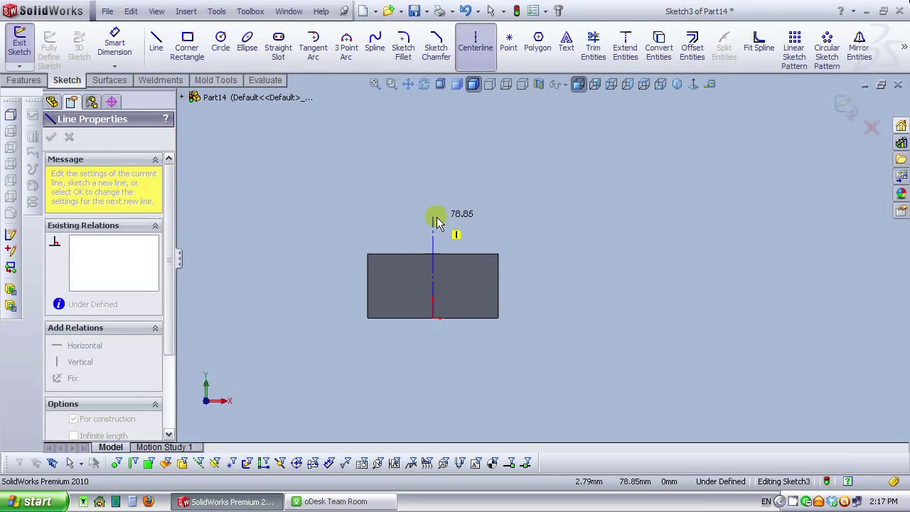
pyautogui.click(433, 218)
pyautogui.rightClick(435, 219)
pyautogui.click(455, 225)
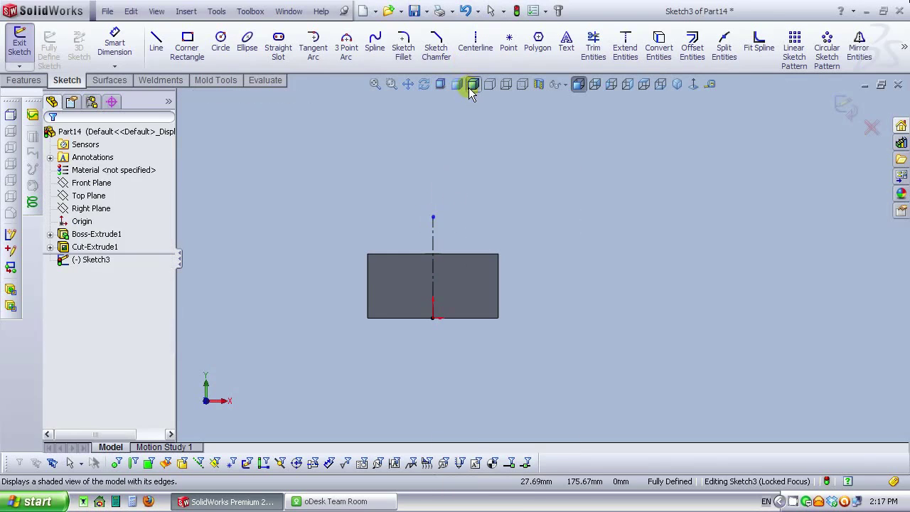
# Step: Draw a horizontal centerline across the end face between the midpoints of its two side edges
pyautogui.click(475, 44)
pyautogui.click(367, 286)
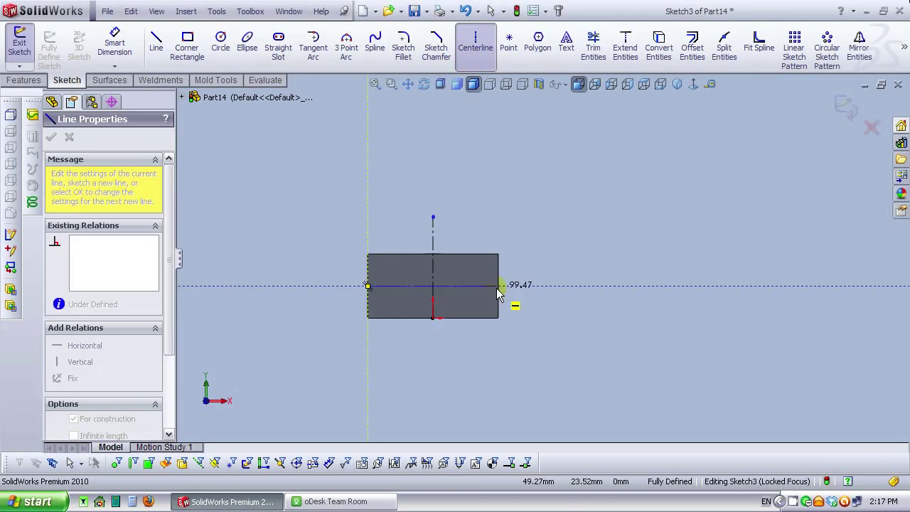
pyautogui.click(497, 286)
pyautogui.rightClick(498, 287)
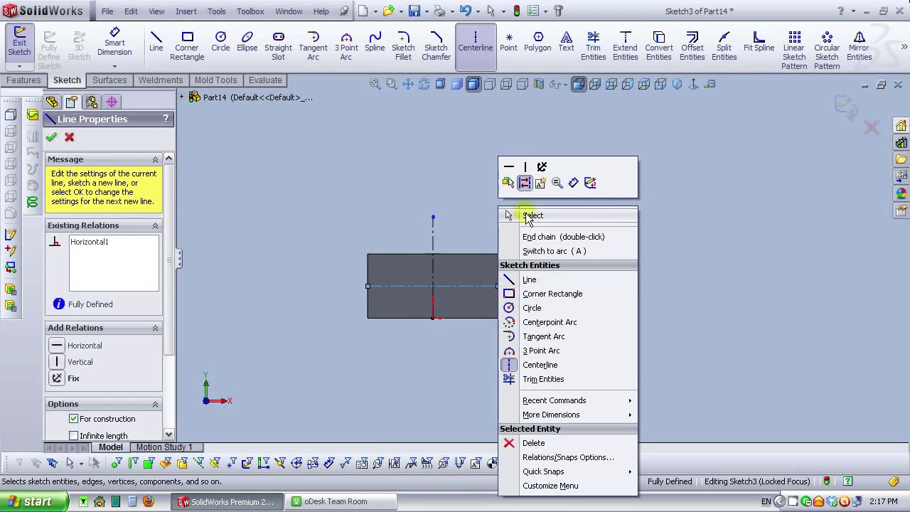
pyautogui.click(528, 215)
pyautogui.scroll(-3, 443, 259)
pyautogui.click(221, 41)
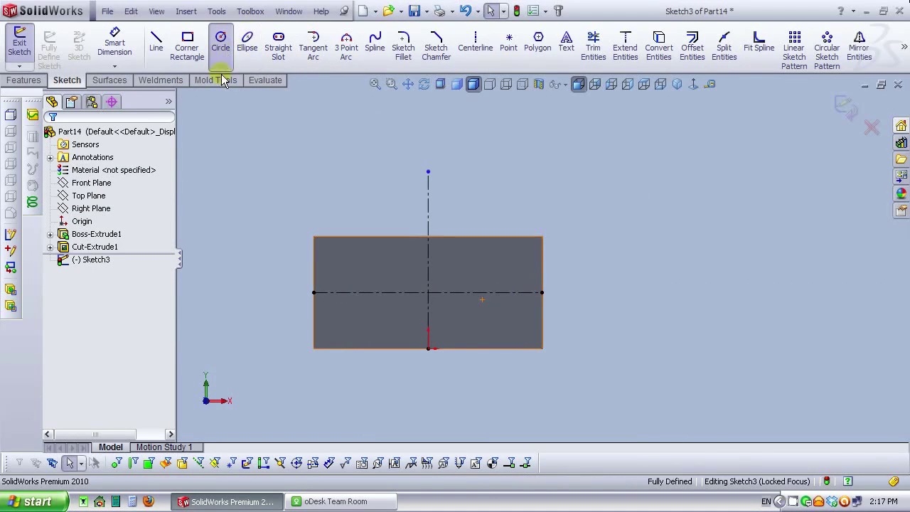
pyautogui.press('Escape')
pyautogui.press('Escape')
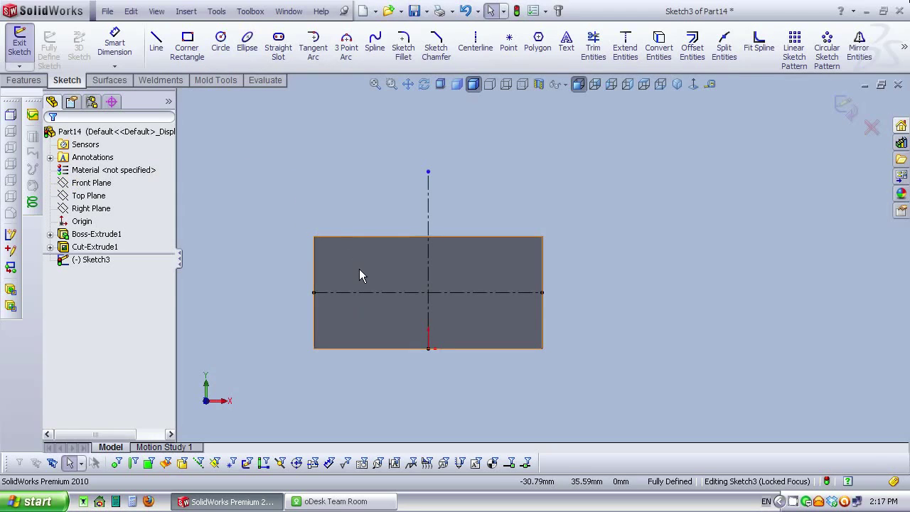
# Step: Sketch two circles on the horizontal centerline, about 11 mm in diameter left of the vertical centerline and about 16 mm right of it
pyautogui.click(221, 41)
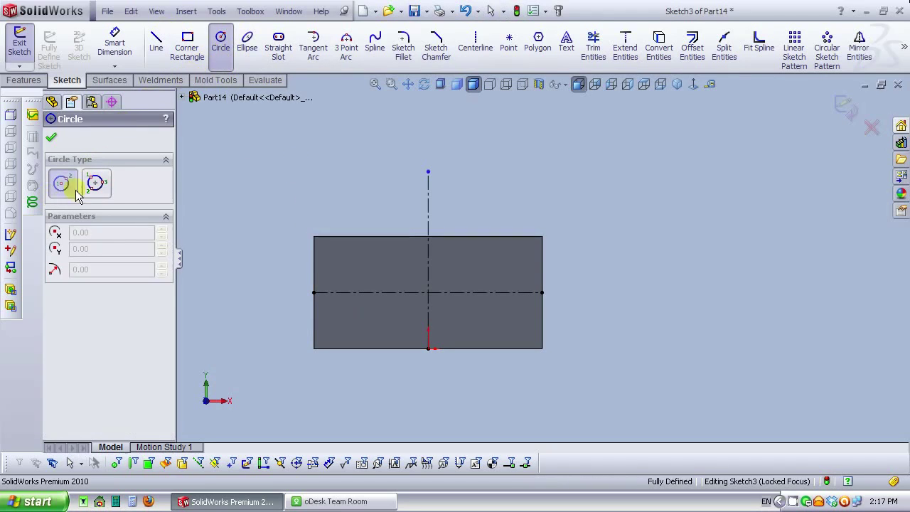
pyautogui.scroll(-2, 441, 288)
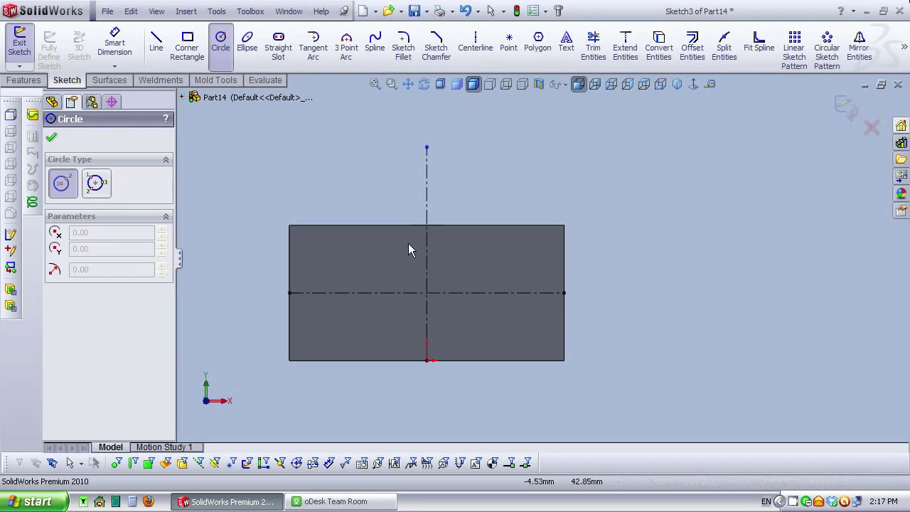
pyautogui.click(341, 292)
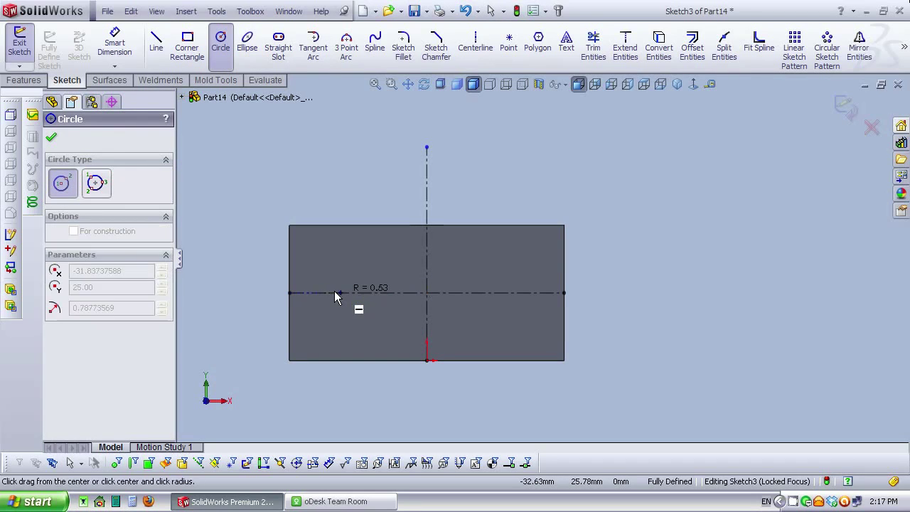
pyautogui.click(326, 294)
pyautogui.click(526, 292)
pyautogui.click(505, 294)
# Step: Sketch two circles near the face's upper edge, centered about 15 mm left and 22 mm right of the vertical centerline
pyautogui.click(386, 250)
pyautogui.click(397, 256)
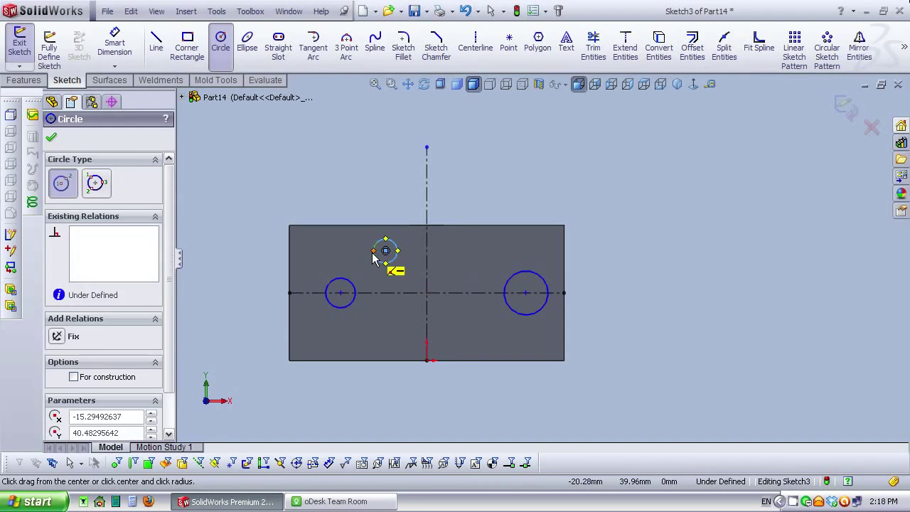
pyautogui.click(487, 250)
pyautogui.click(474, 258)
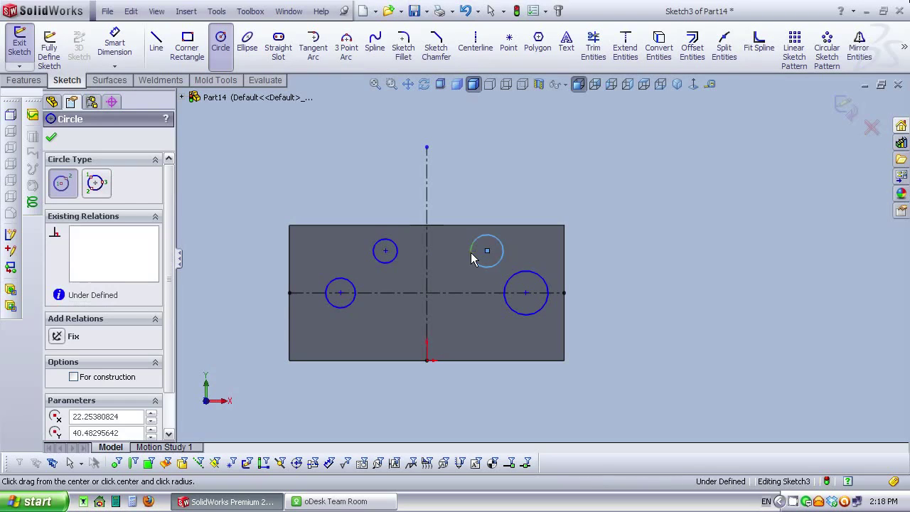
pyautogui.click(53, 136)
# Step: Dimension the left circle on the horizontal centerline to a diameter of 6 mm
pyautogui.click(115, 43)
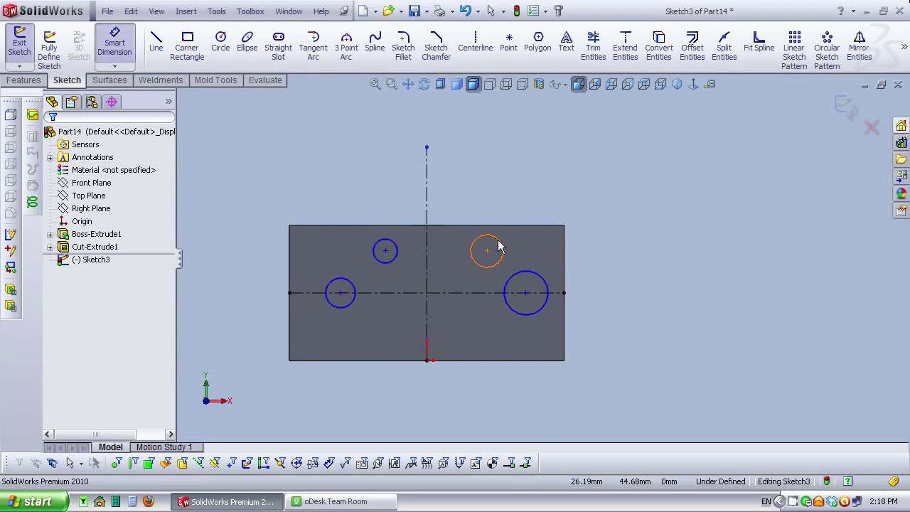
pyautogui.scroll(-2, 488, 246)
pyautogui.click(297, 298)
pyautogui.click(315, 159)
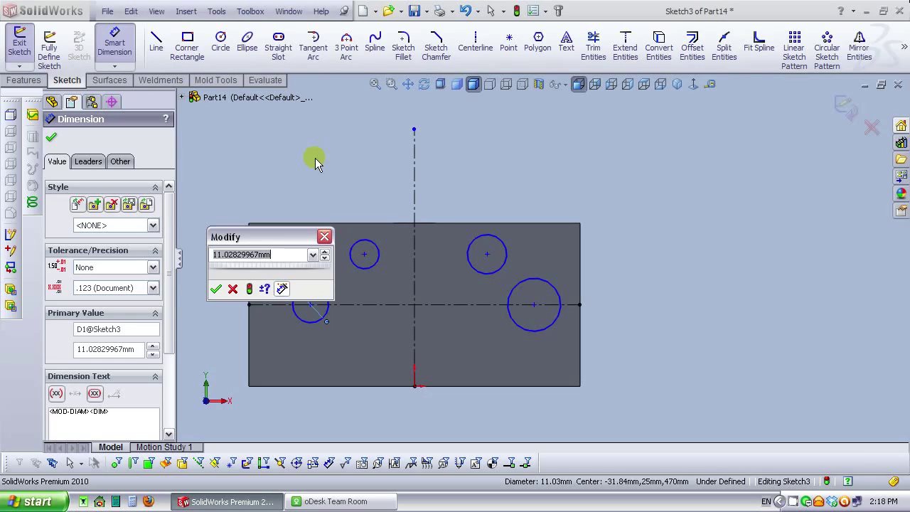
pyautogui.write('6')
pyautogui.press('Return')
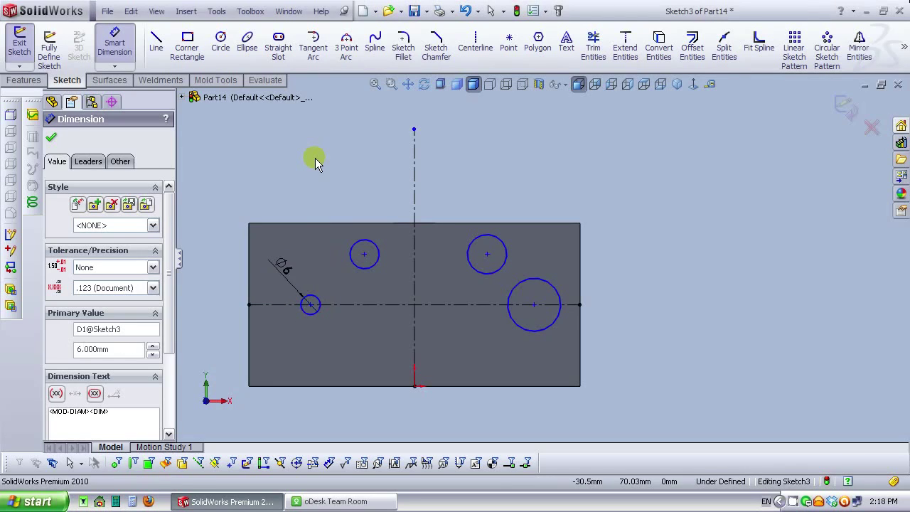
pyautogui.click(315, 158)
pyautogui.press('Escape')
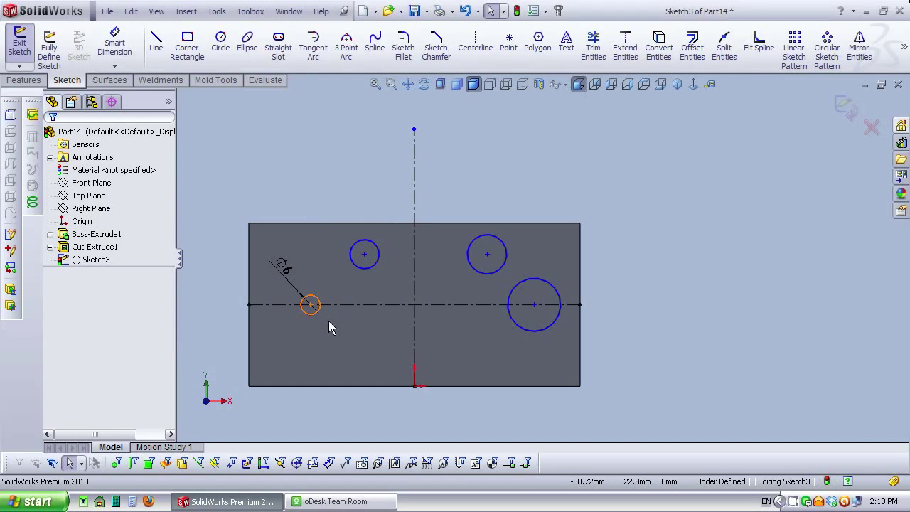
# Step: Make all four circles equal in size with an Equal relation
pyautogui.click(314, 312)
pyautogui.keyDown('ctrl'); pyautogui.click(519, 325); pyautogui.keyUp('ctrl')
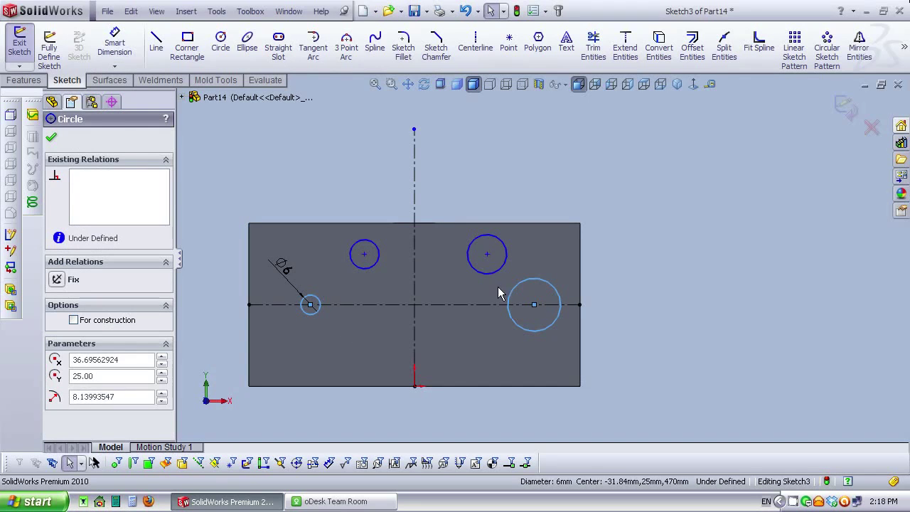
pyautogui.keyDown('ctrl'); pyautogui.click(489, 273); pyautogui.keyUp('ctrl')
pyautogui.keyDown('ctrl'); pyautogui.click(377, 262); pyautogui.keyUp('ctrl')
pyautogui.click(448, 204)
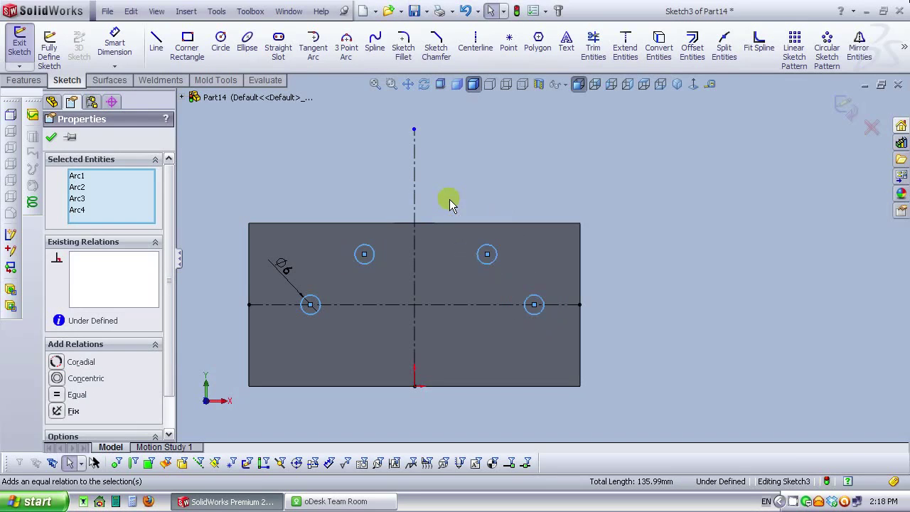
pyautogui.click(445, 198)
# Step: Align the centers of the two upper circles with a Horizontal relation
pyautogui.click(364, 254)
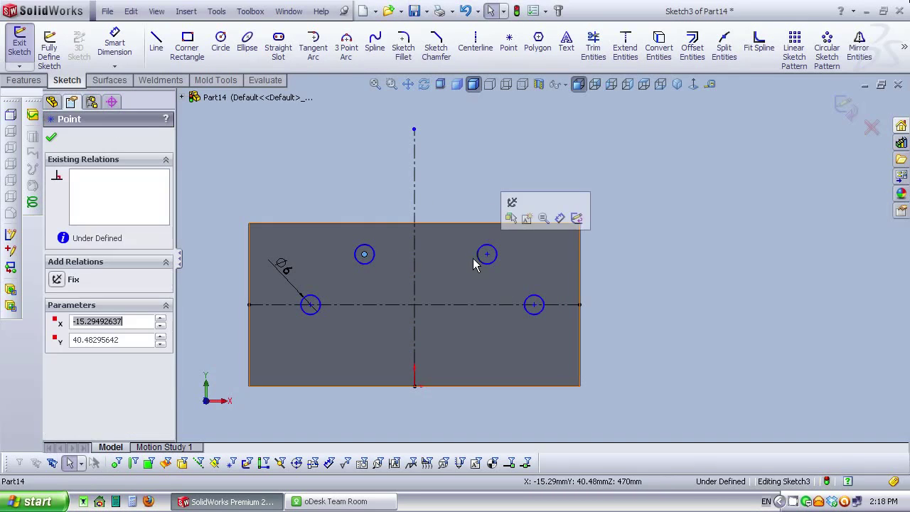
pyautogui.keyDown('ctrl'); pyautogui.click(487, 255); pyautogui.keyUp('ctrl')
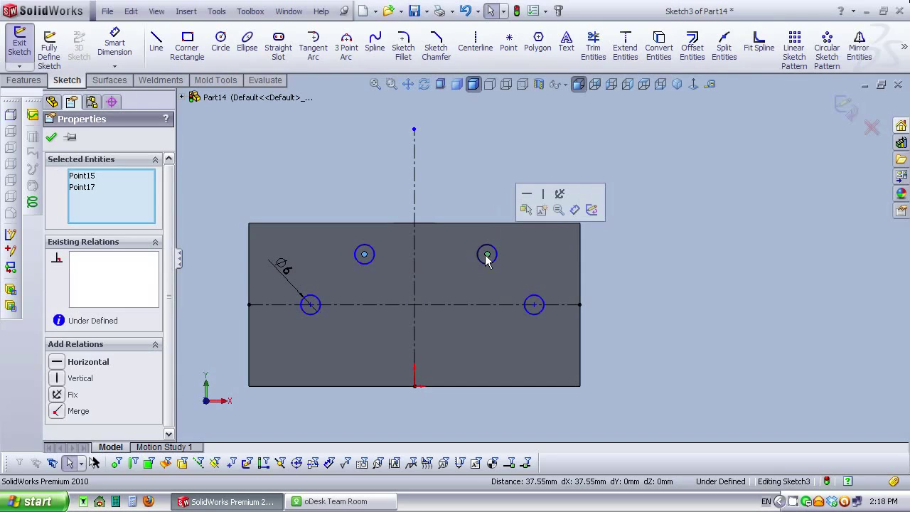
pyautogui.click(526, 193)
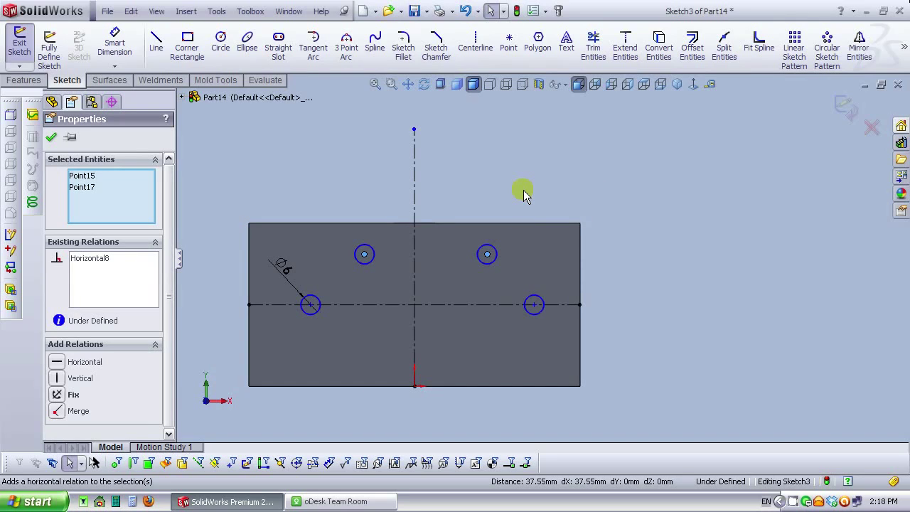
pyautogui.click(470, 181)
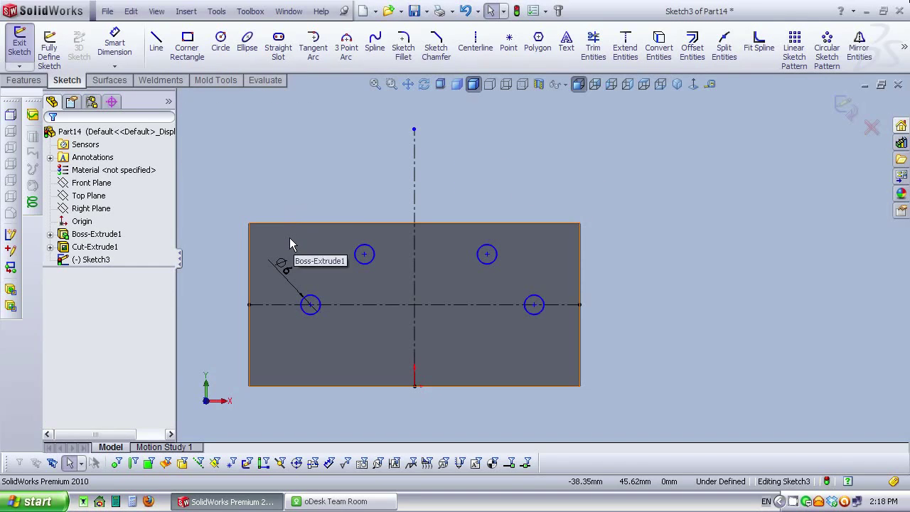
# Step: Make the two upper circles symmetric about the vertical centerline with a Symmetric relation
pyautogui.click(115, 43)
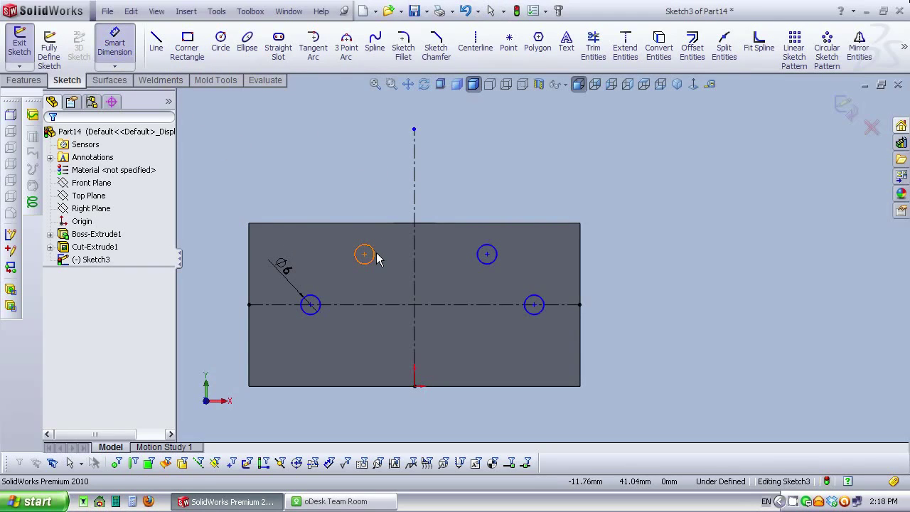
pyautogui.press('Escape')
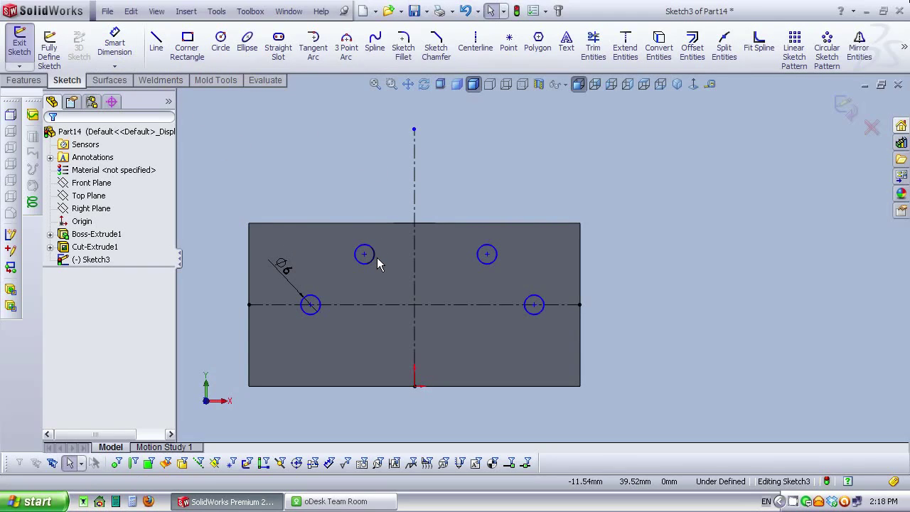
pyautogui.click(375, 263)
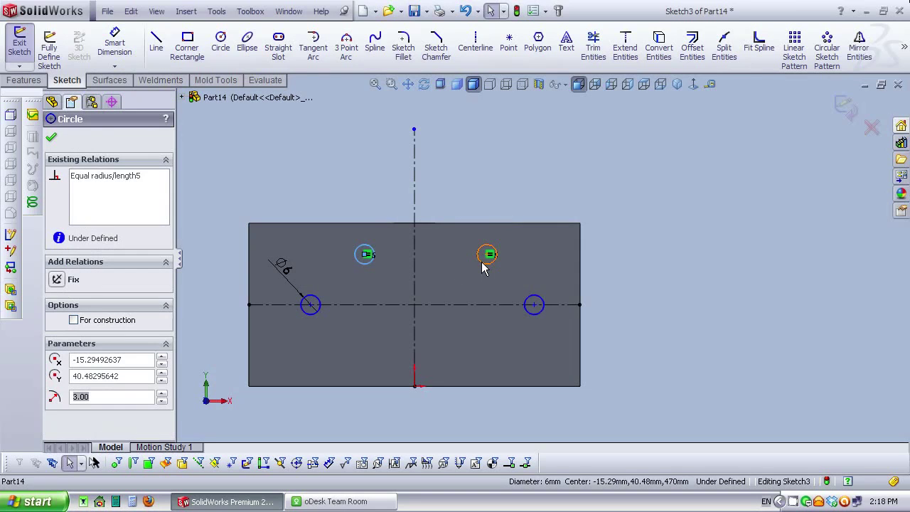
pyautogui.keyDown('ctrl'); pyautogui.click(482, 265); pyautogui.keyUp('ctrl')
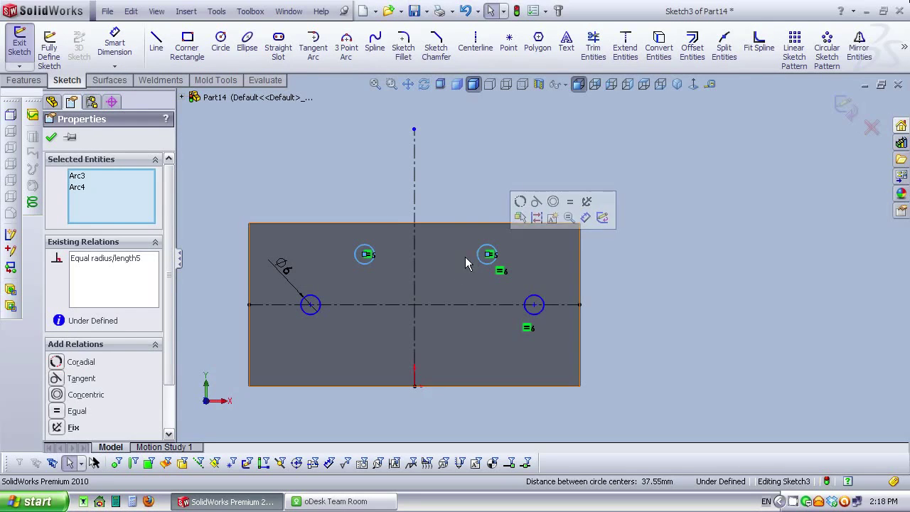
pyautogui.click(416, 264)
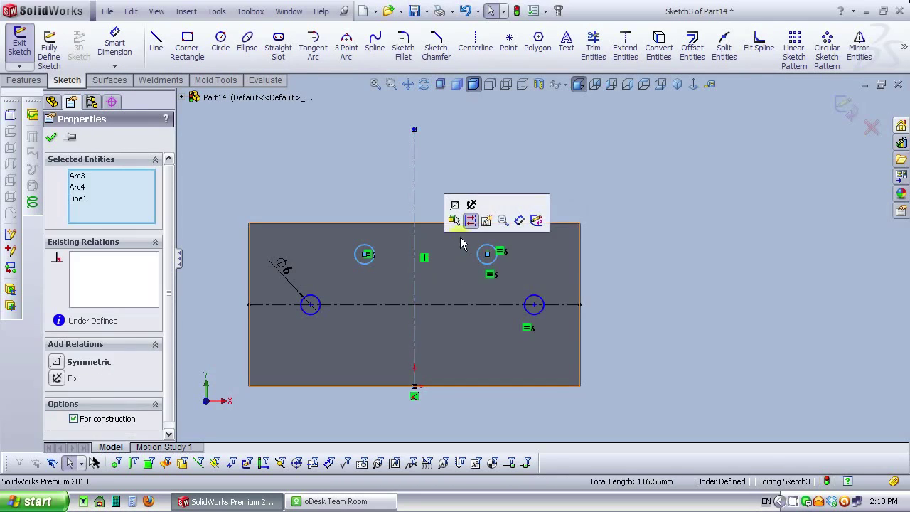
pyautogui.click(453, 206)
pyautogui.click(452, 172)
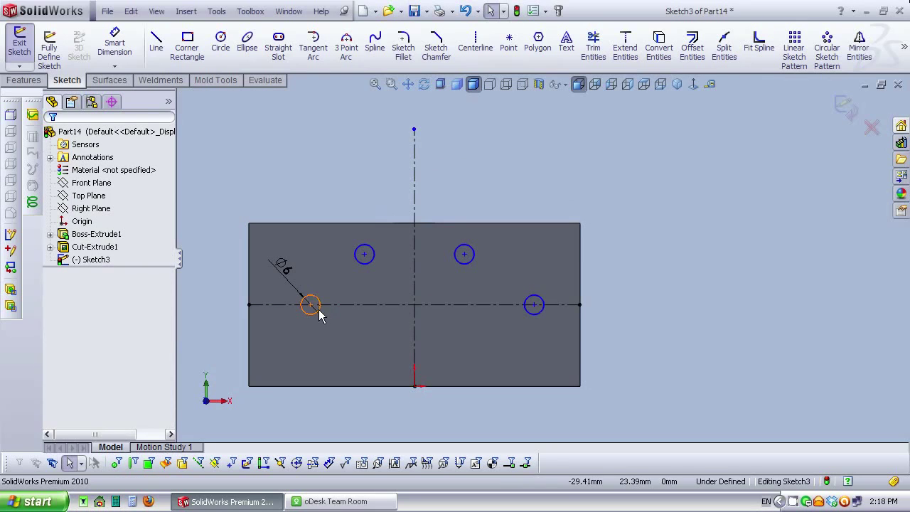
# Step: Make the two circles on the horizontal centerline symmetric about the vertical centerline
pyautogui.click(319, 310)
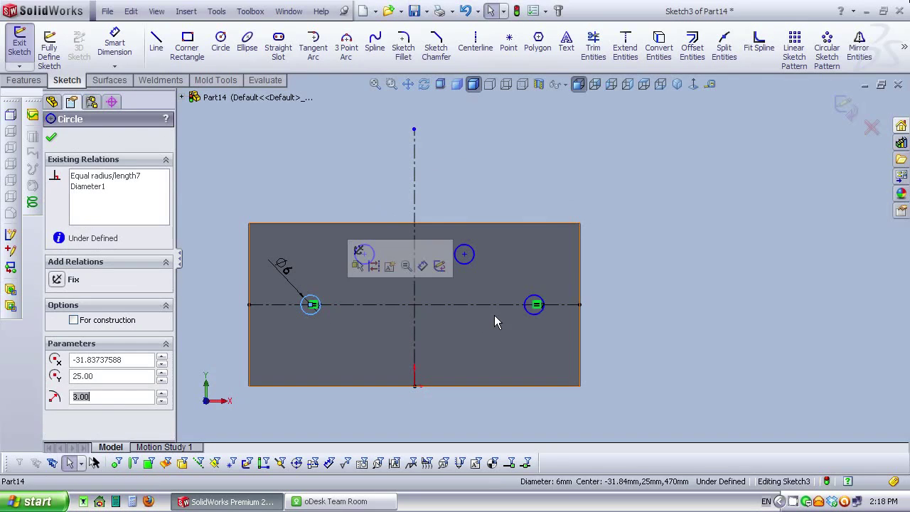
pyautogui.keyDown('ctrl'); pyautogui.click(415, 326); pyautogui.keyUp('ctrl')
pyautogui.click(456, 266)
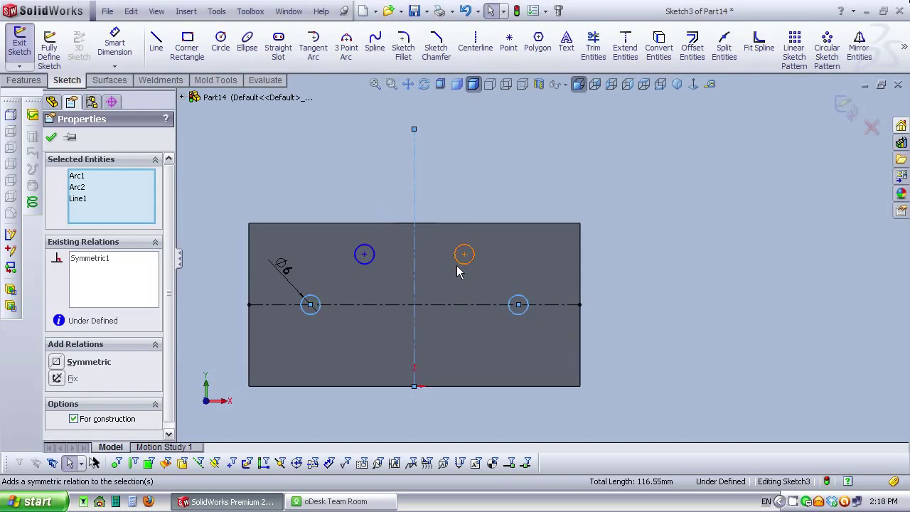
pyautogui.click(474, 179)
# Step: Dimension the center distance between the two upper circles to 20 mm
pyautogui.click(104, 45)
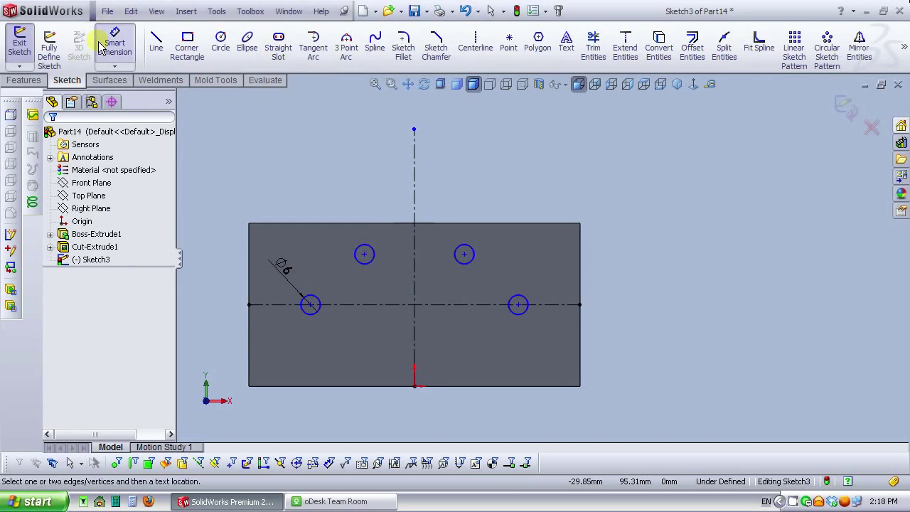
pyautogui.click(374, 252)
pyautogui.click(462, 246)
pyautogui.click(441, 205)
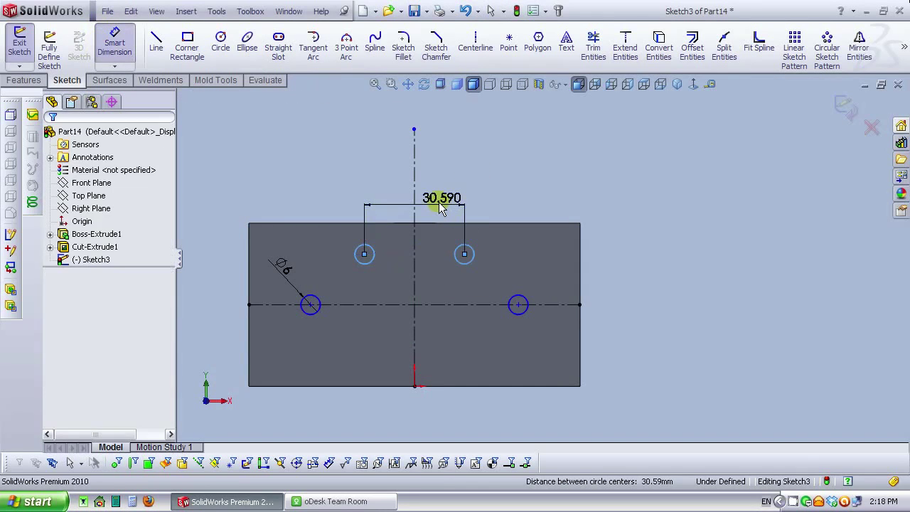
pyautogui.write('20')
pyautogui.press('Return')
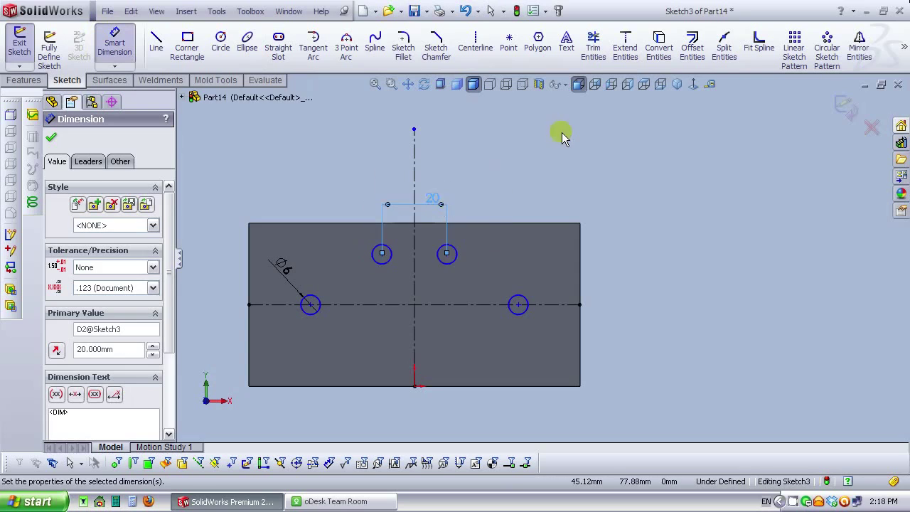
pyautogui.click(345, 340)
# Step: Dimension the center distance between the two circles on the horizontal centerline to 40 mm
pyautogui.click(310, 305)
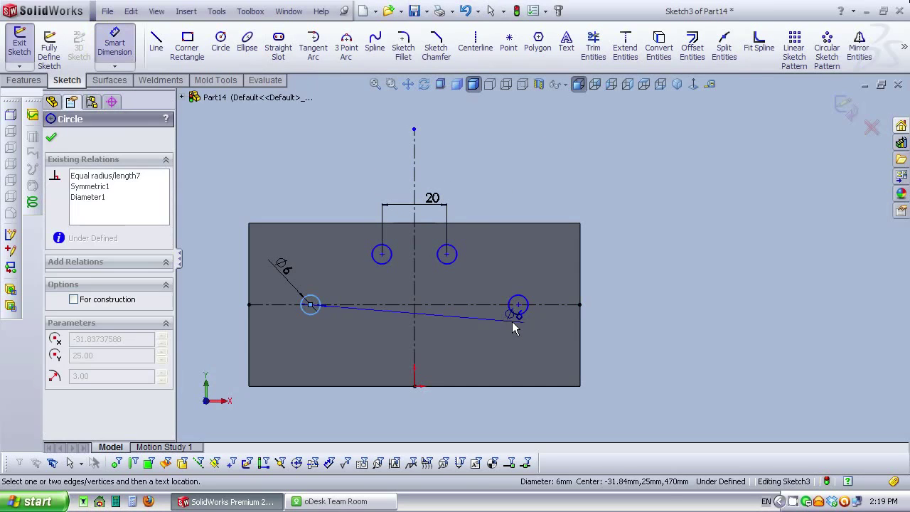
pyautogui.click(515, 316)
pyautogui.click(460, 342)
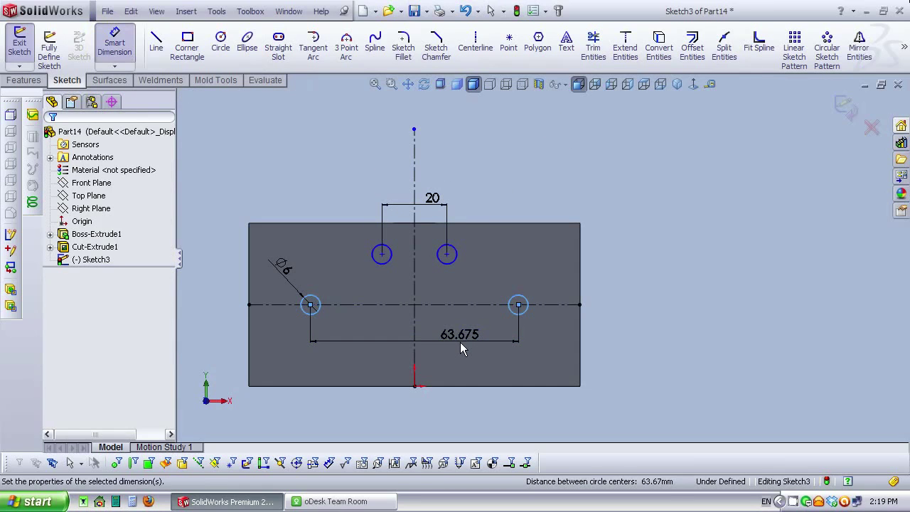
pyautogui.write('40')
pyautogui.press('Return')
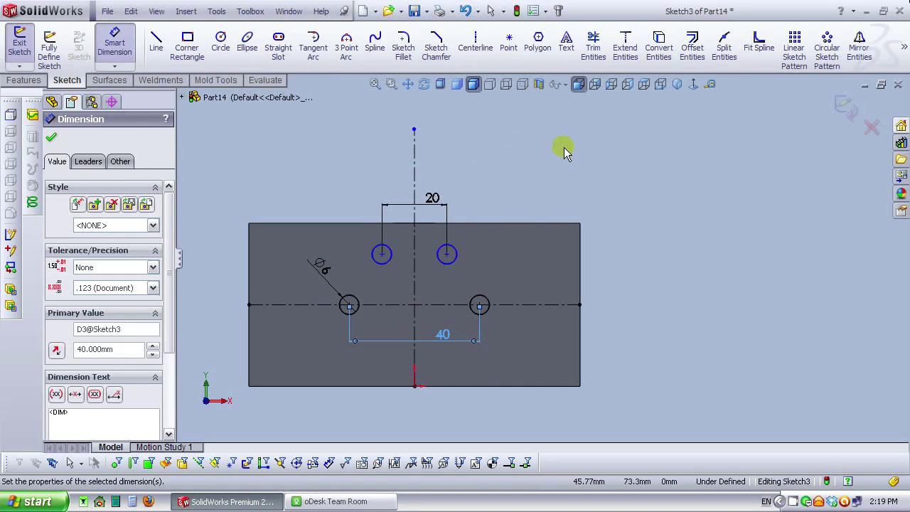
pyautogui.click(564, 147)
# Step: Dimension the vertical distance between the right upper circle and the right lower circle to 15 mm
pyautogui.click(446, 254)
pyautogui.click(489, 302)
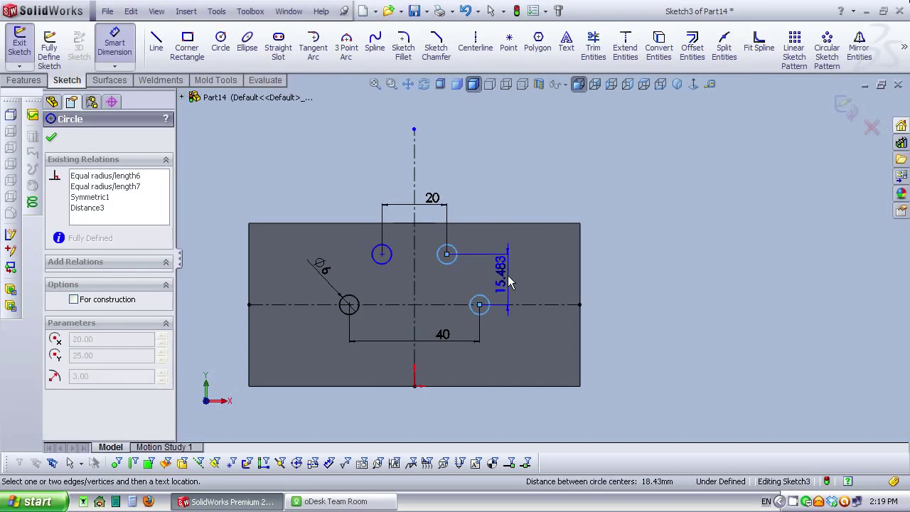
pyautogui.click(508, 280)
pyautogui.write('15')
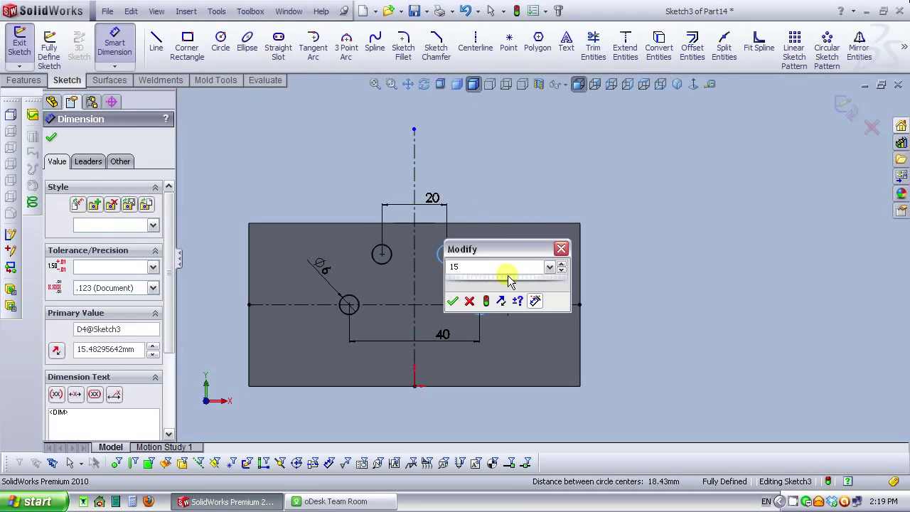
pyautogui.press('Return')
pyautogui.click(499, 173)
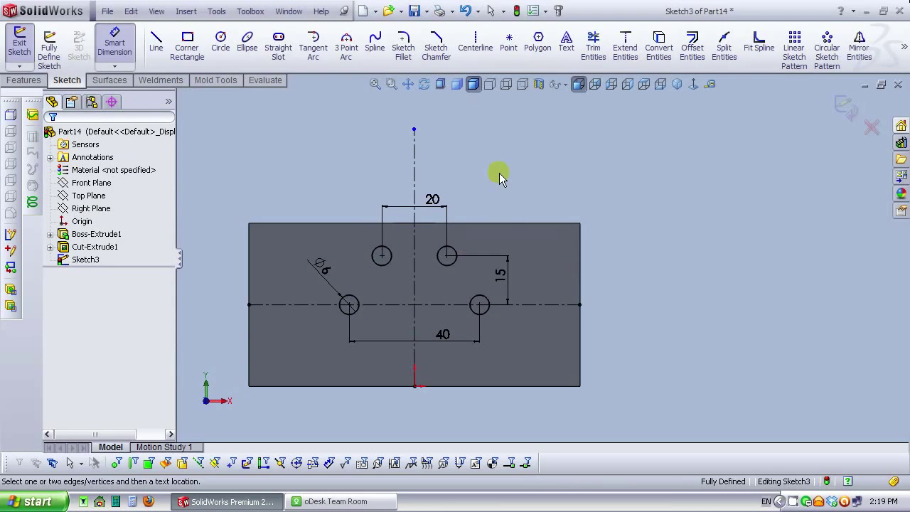
pyautogui.click(419, 223)
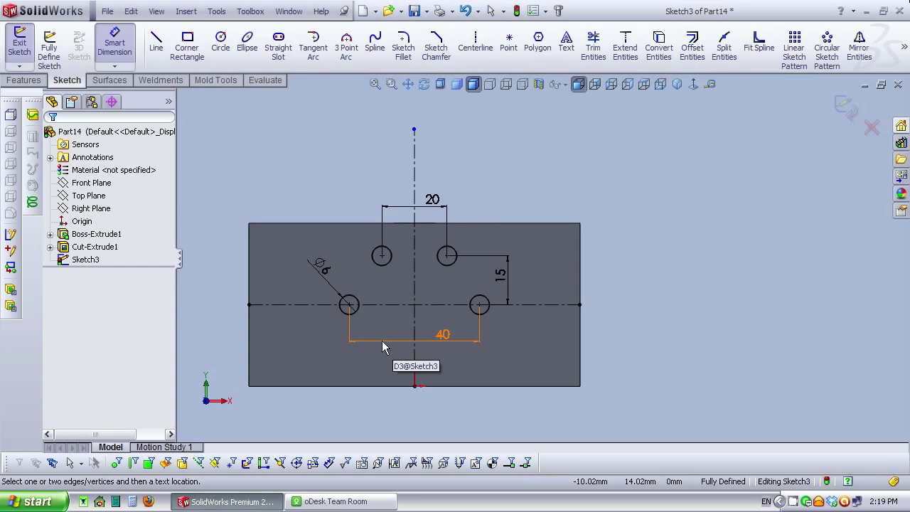
# Step: Finish the sketch and cut the four circles into the bar's end as blind holes 10 mm deep with Extruded Cut
pyautogui.keyDown('ctrl'); pyautogui.moveTo(364, 299); pyautogui.dragTo(400, 291, button='middle'); pyautogui.keyUp('ctrl')
pyautogui.scroll(-1, 515, 296)
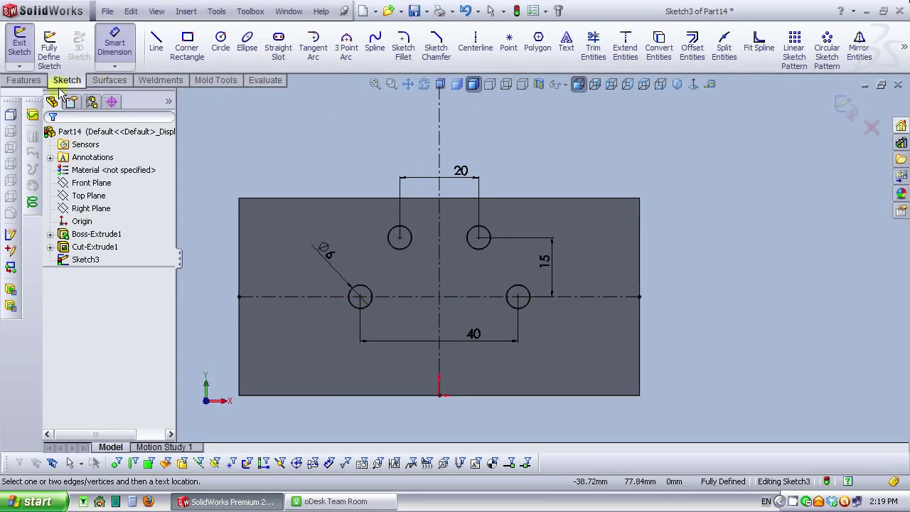
pyautogui.click(845, 107)
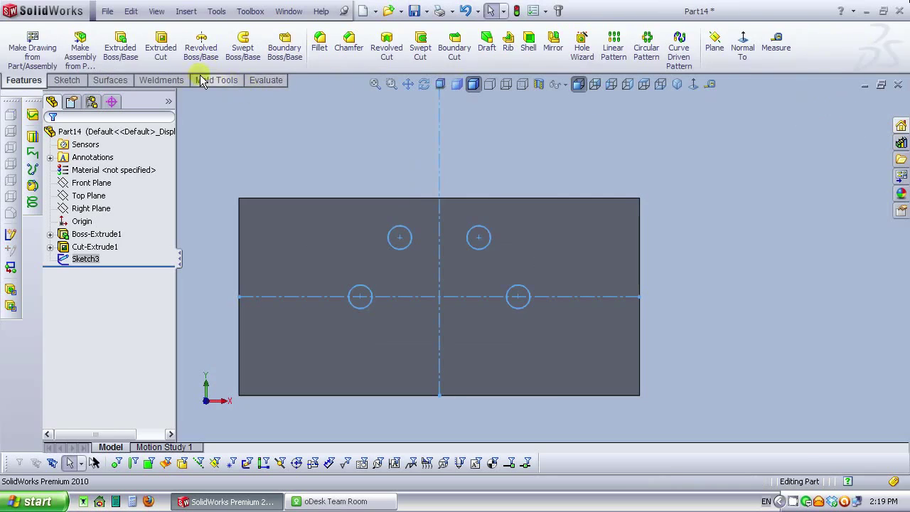
pyautogui.click(161, 47)
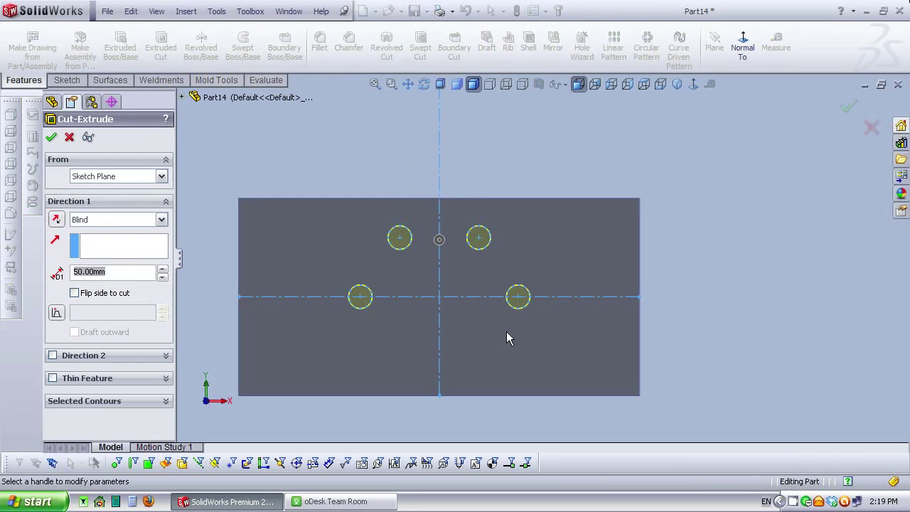
pyautogui.click(677, 84)
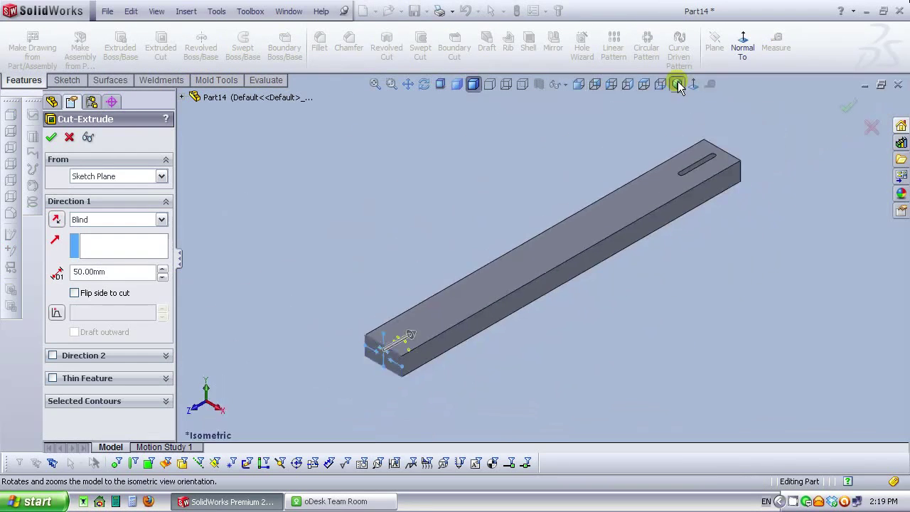
pyautogui.scroll(-5, 426, 384)
pyautogui.moveTo(142, 272); pyautogui.dragTo(39, 285)
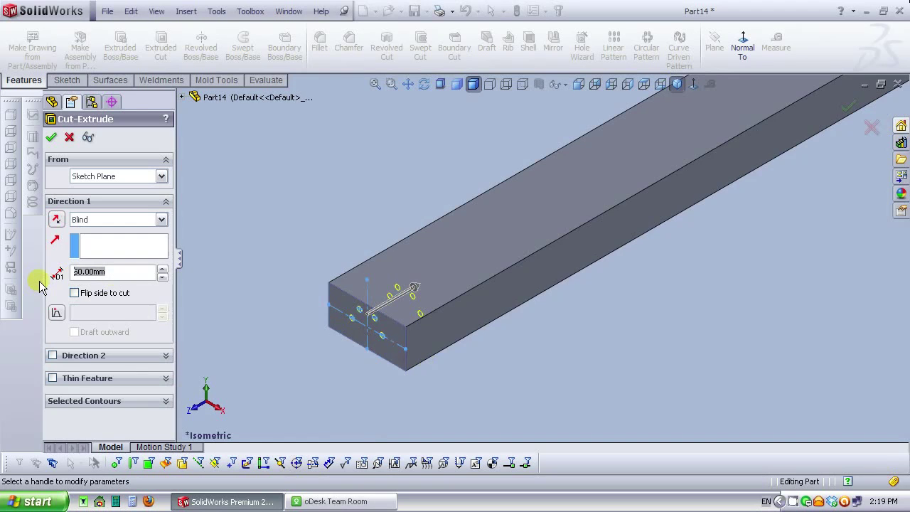
pyautogui.write('10')
pyautogui.press('Return')
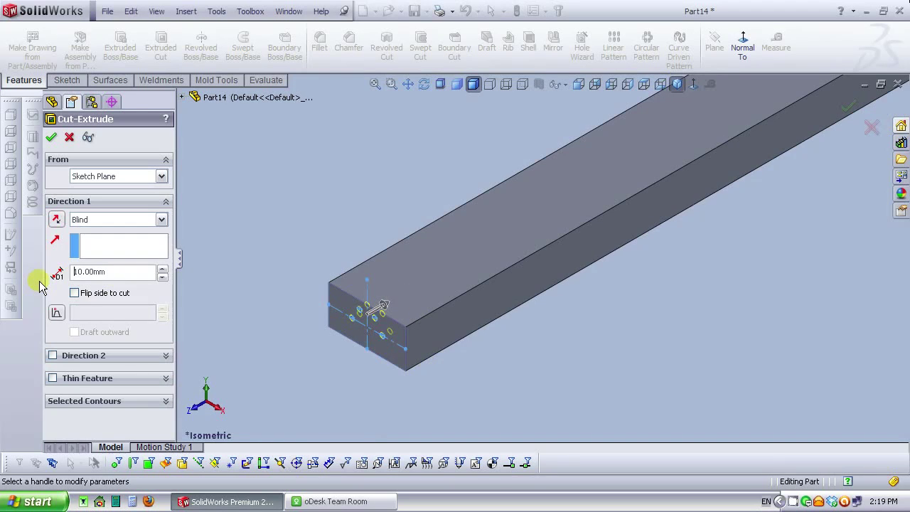
pyautogui.click(52, 136)
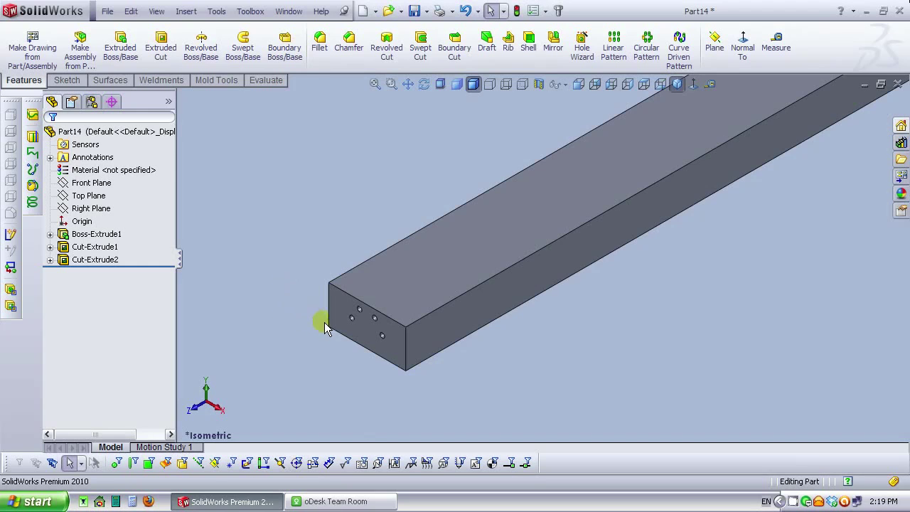
# Step: Assign the material Pine from the Woods category to the bar
pyautogui.click(677, 84)
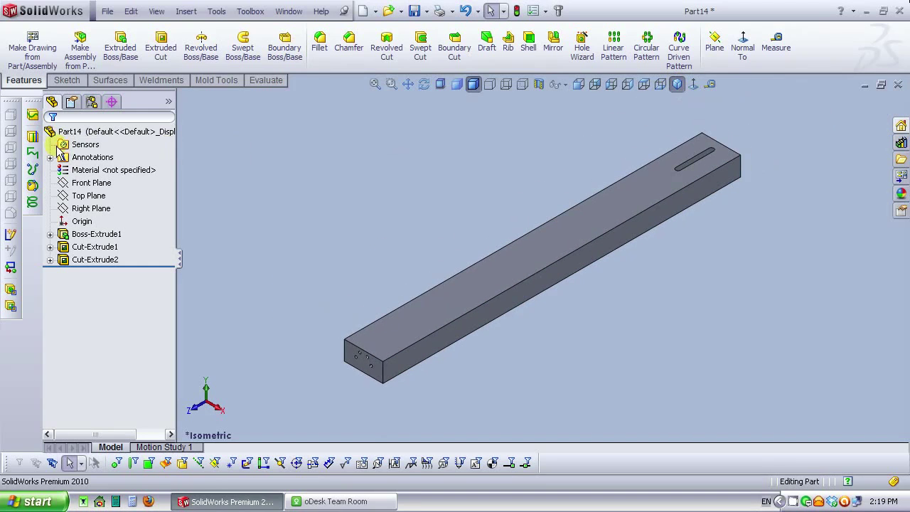
pyautogui.rightClick(84, 170)
pyautogui.click(324, 348)
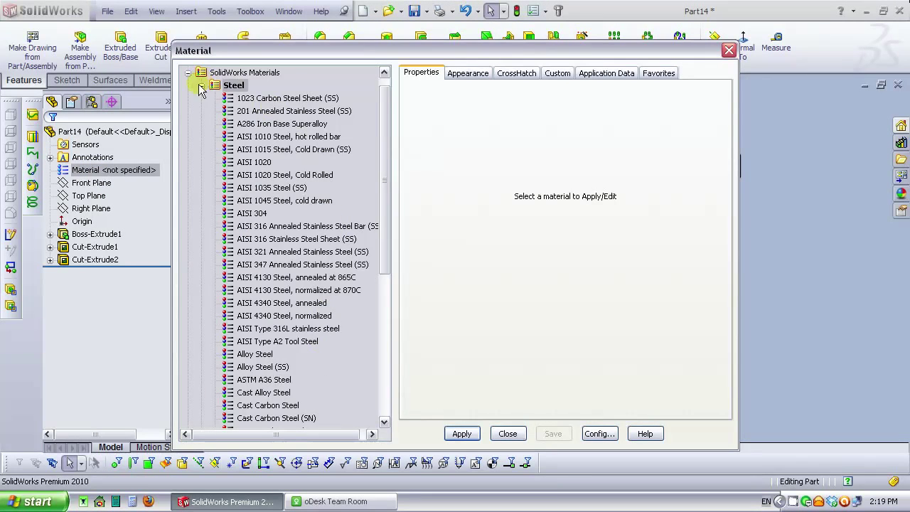
pyautogui.click(202, 85)
pyautogui.click(202, 278)
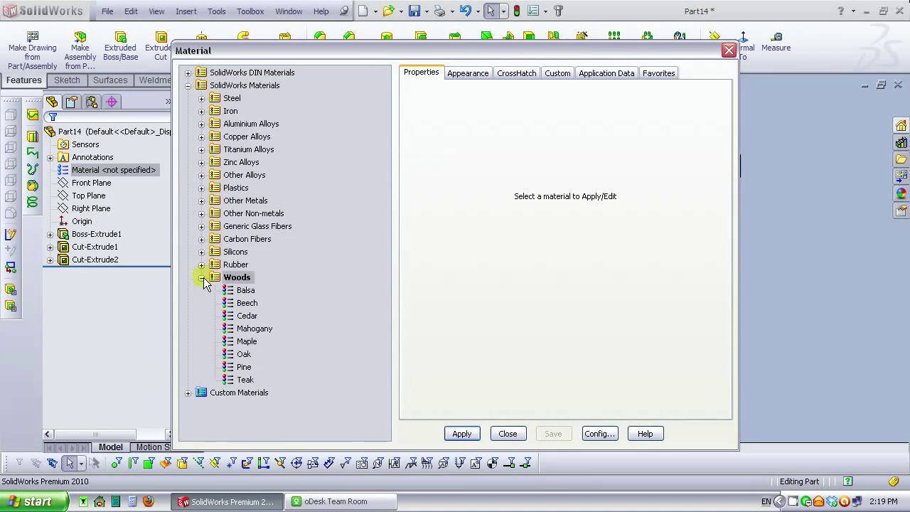
pyautogui.click(245, 367)
pyautogui.click(462, 433)
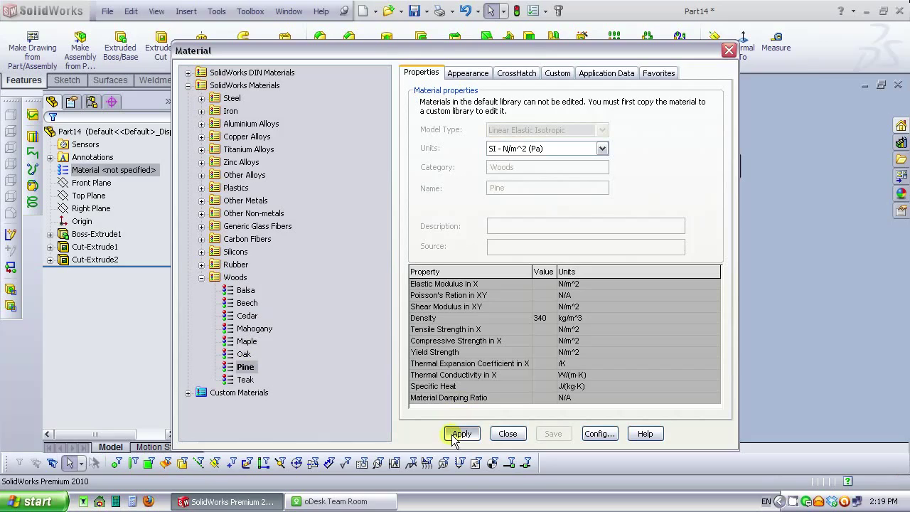
pyautogui.click(509, 433)
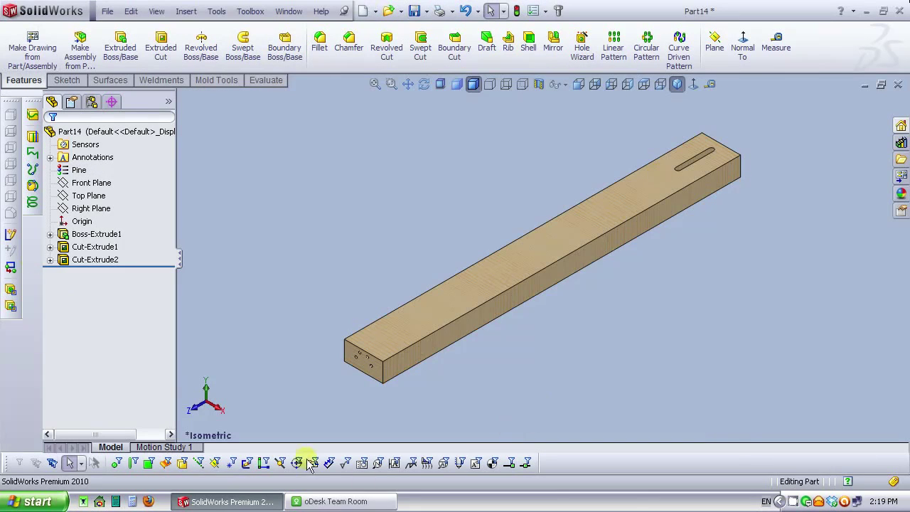
# Step: Set the Windows taskbar to auto-hide and apply the change
pyautogui.rightClick(471, 506)
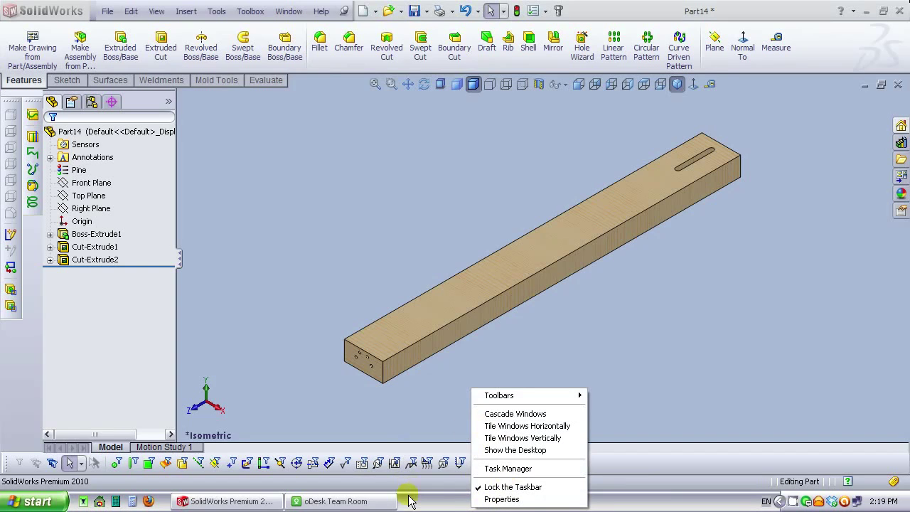
pyautogui.click(503, 500)
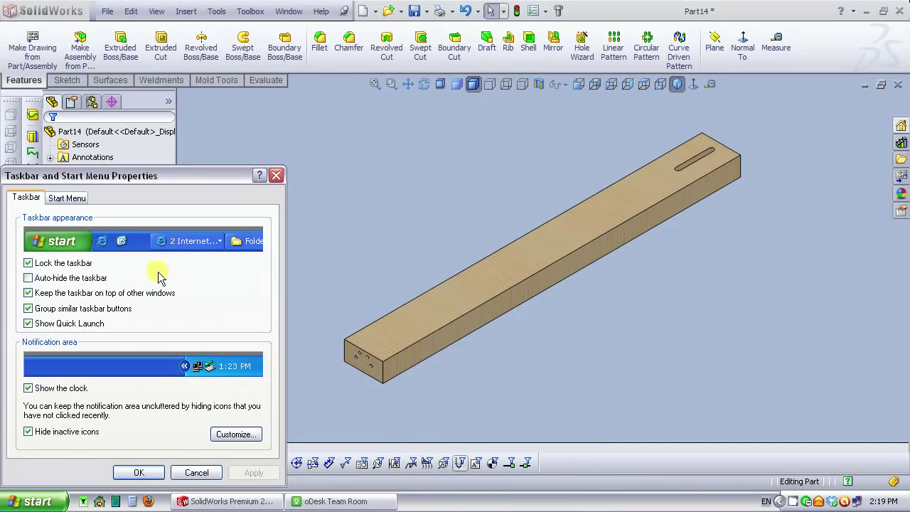
pyautogui.click(28, 278)
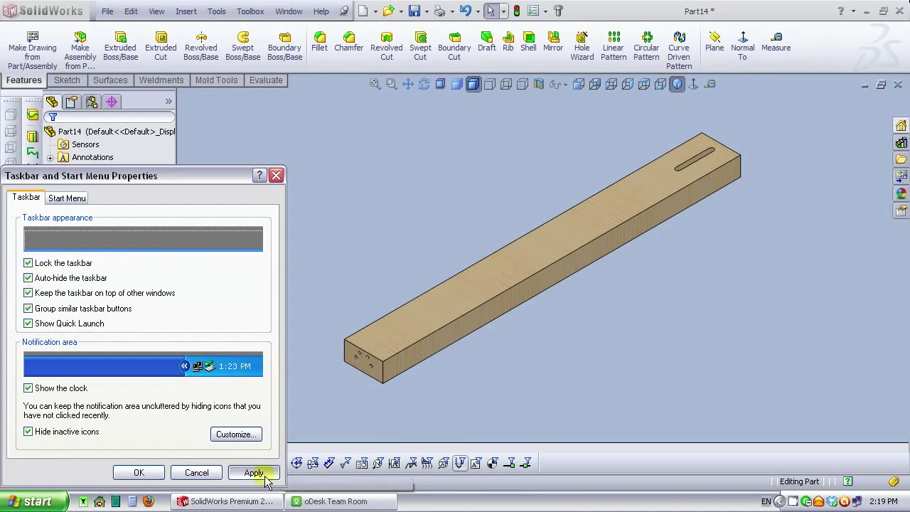
pyautogui.click(254, 472)
pyautogui.click(143, 472)
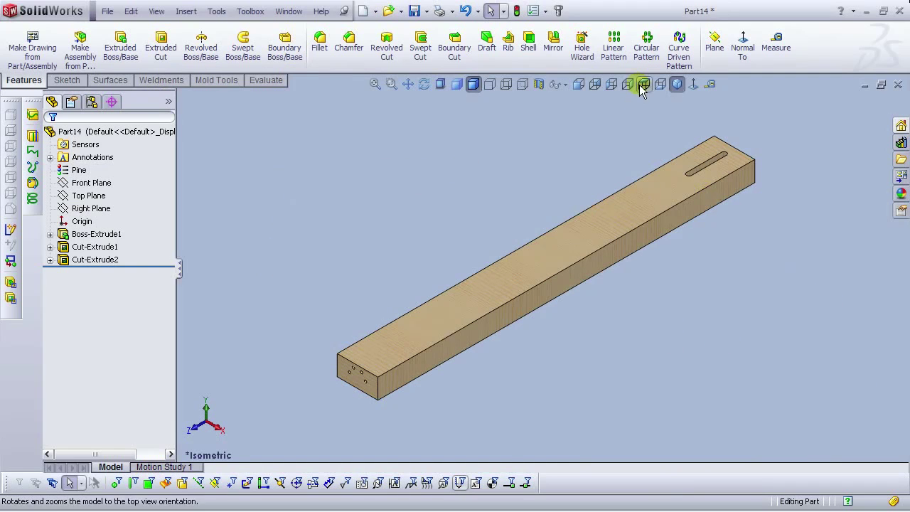
pyautogui.scroll(1, 646, 156)
pyautogui.scroll(-1, 662, 254)
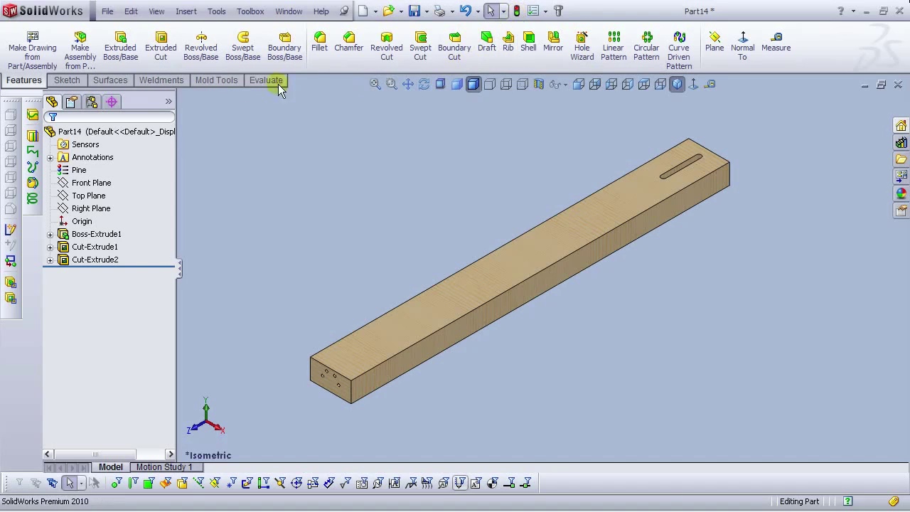
# Step: Save the slotted bar as "Beam 2" in the Artist's Easel folder and close the open part documents
pyautogui.click(106, 11)
pyautogui.click(132, 126)
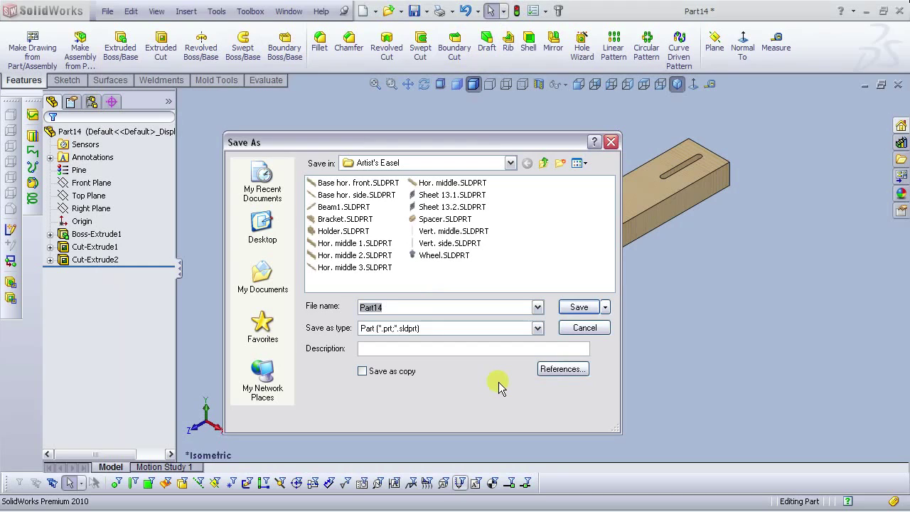
pyautogui.write('Beam 2')
pyautogui.click(580, 308)
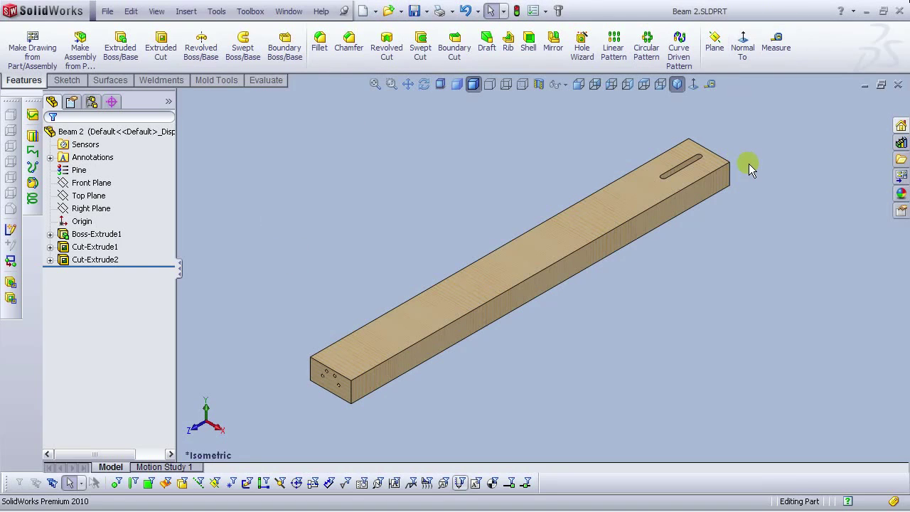
pyautogui.click(898, 85)
pyautogui.click(898, 85)
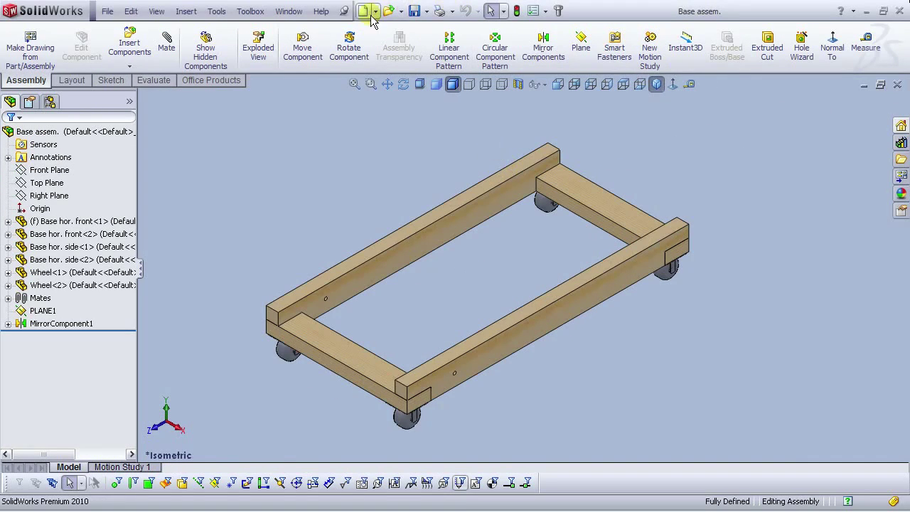
# Step: Create a new assembly document alongside the open base assembly
pyautogui.click(289, 11)
pyautogui.click(291, 184)
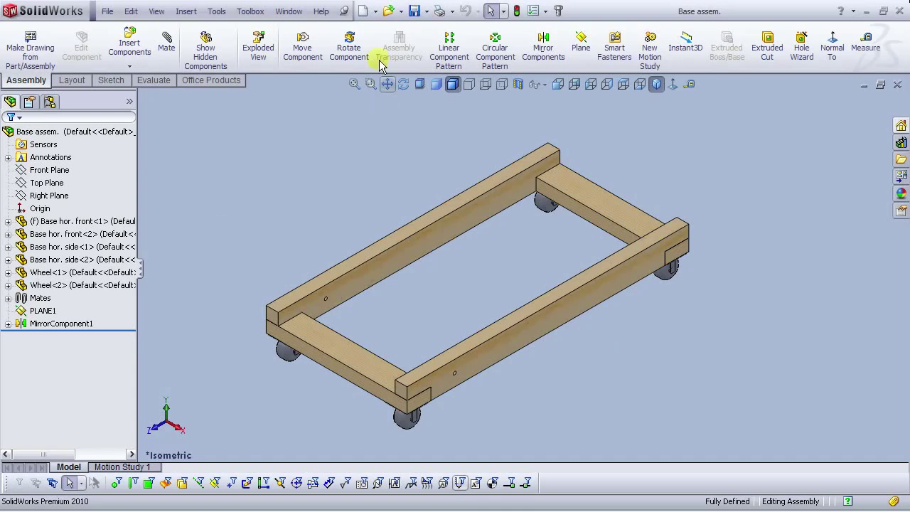
pyautogui.click(363, 11)
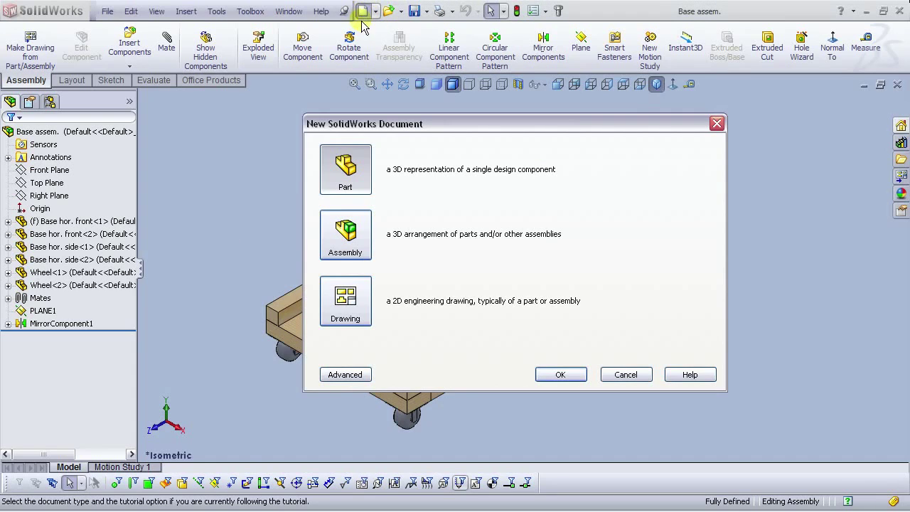
pyautogui.click(350, 241)
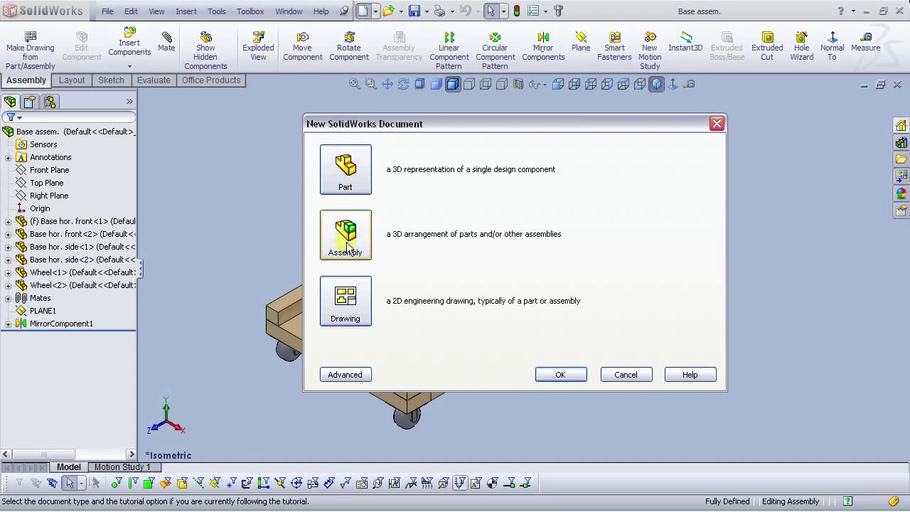
pyautogui.click(555, 374)
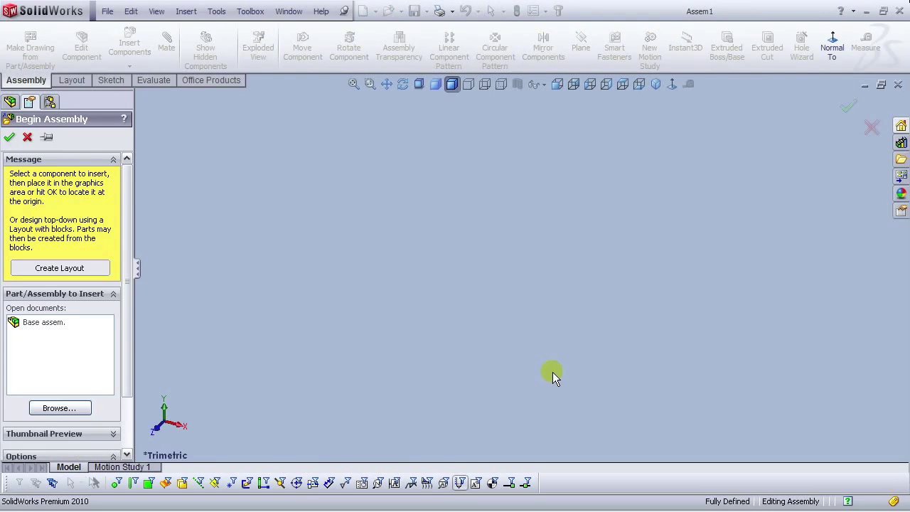
# Step: Filter the file list to part files and place two upright copies of Vert. side side by side, keeping component insertion active
pyautogui.click(59, 408)
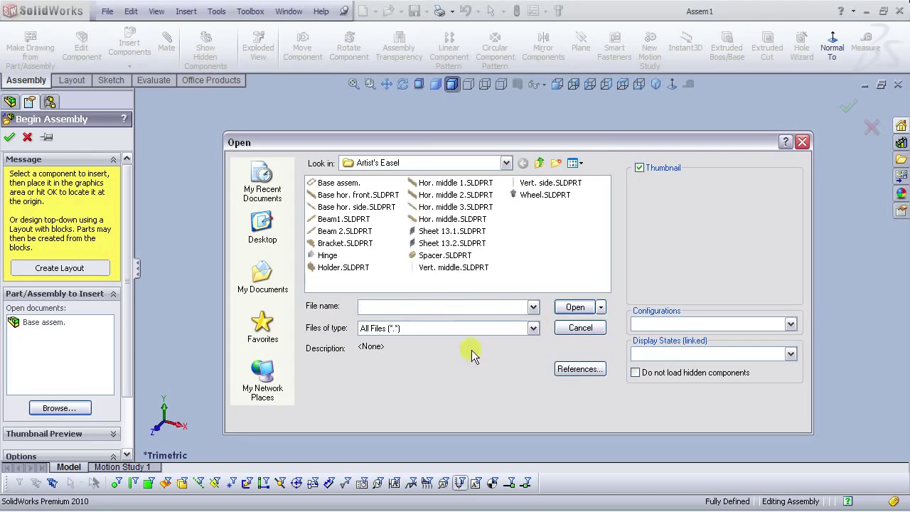
pyautogui.click(411, 329)
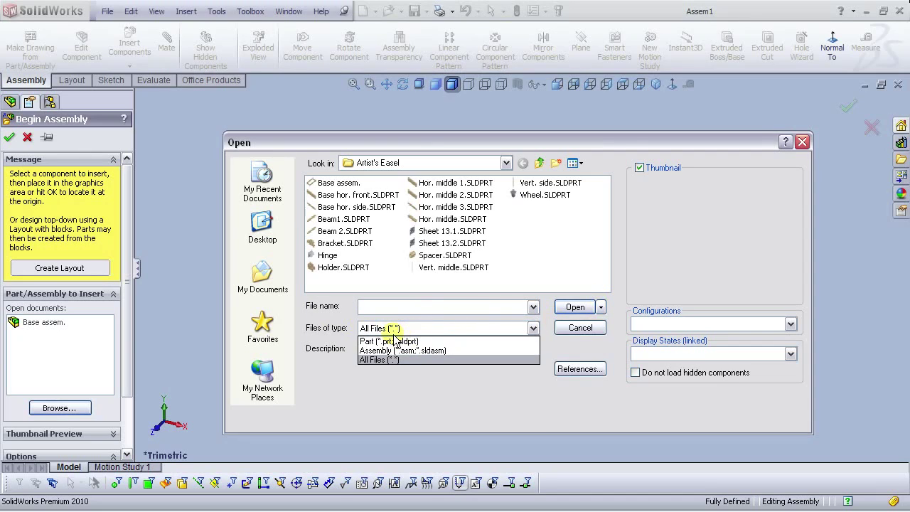
pyautogui.click(391, 342)
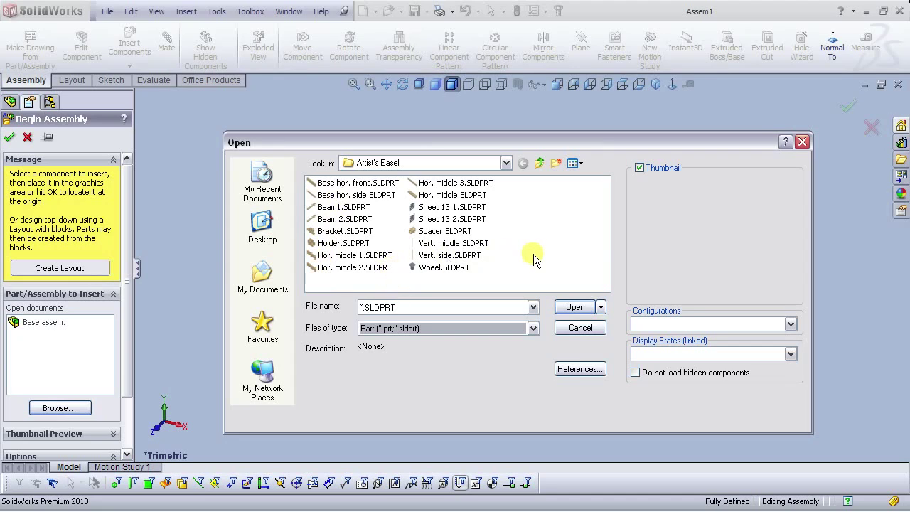
pyautogui.click(452, 260)
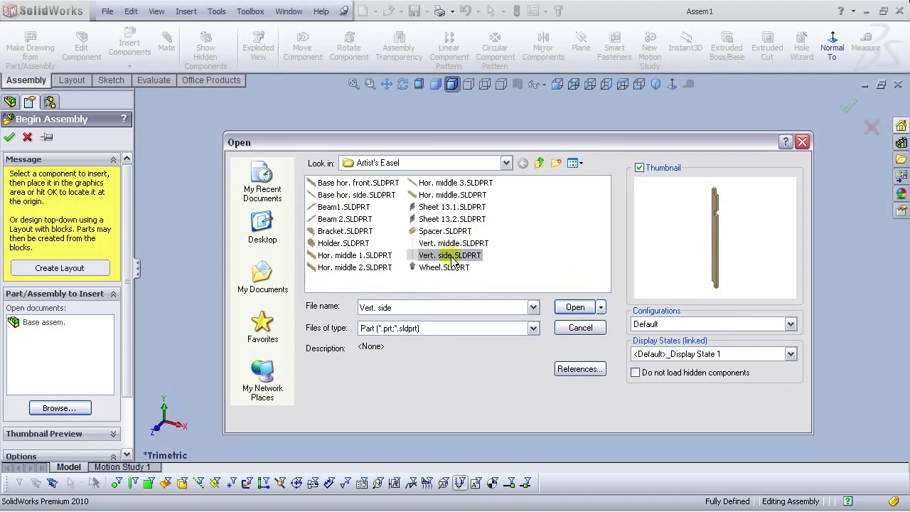
pyautogui.click(575, 307)
pyautogui.click(49, 138)
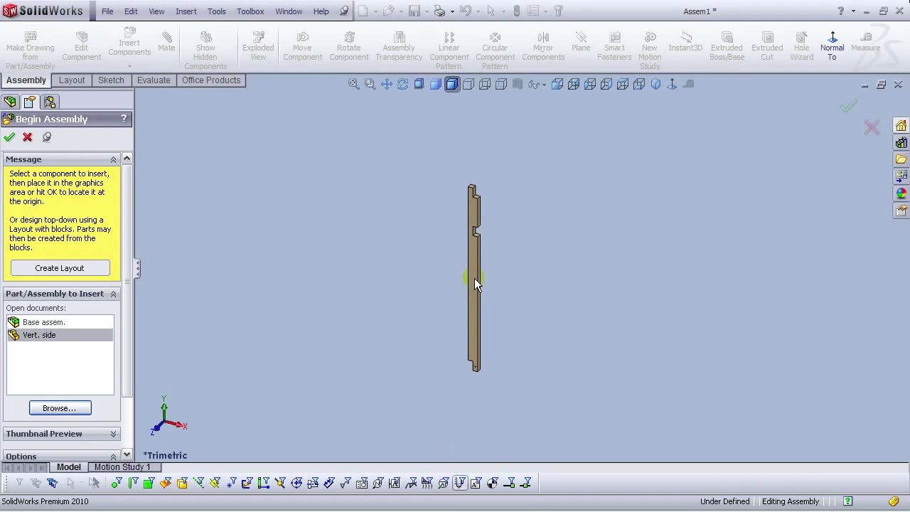
pyautogui.click(475, 278)
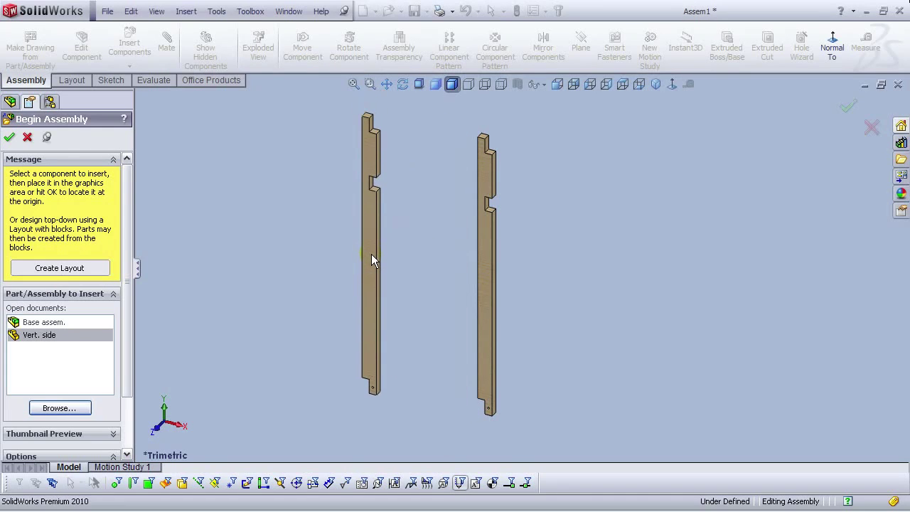
pyautogui.click(369, 243)
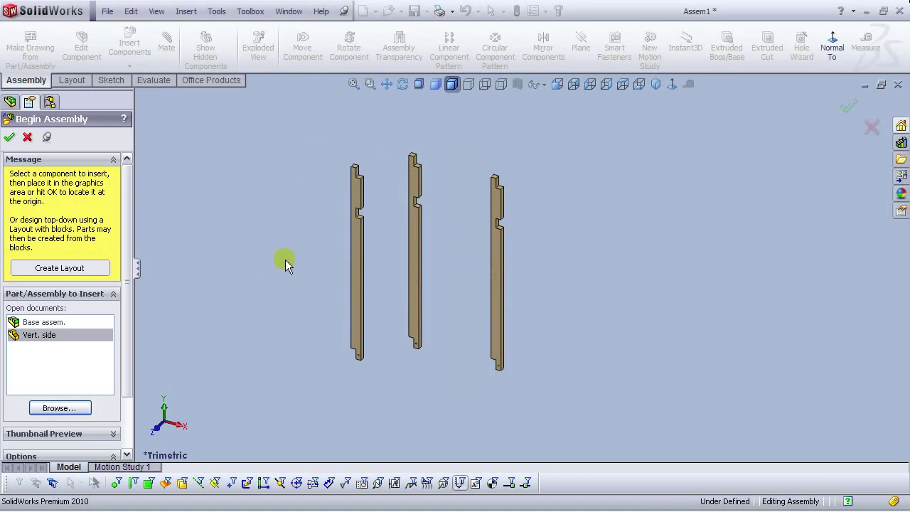
# Step: Insert Hor. middle 1 between the upper ends of the two side posts and Hor. middle 2 above it
pyautogui.click(60, 408)
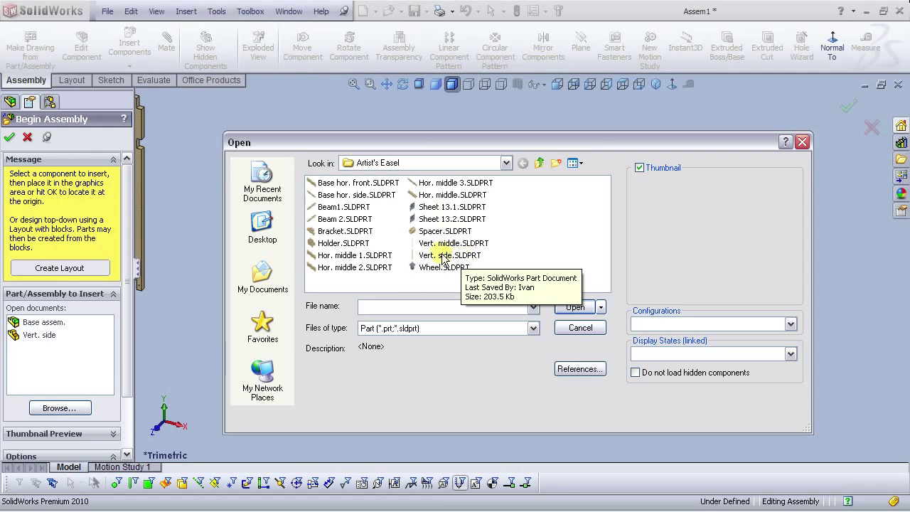
pyautogui.click(348, 255)
pyautogui.click(576, 308)
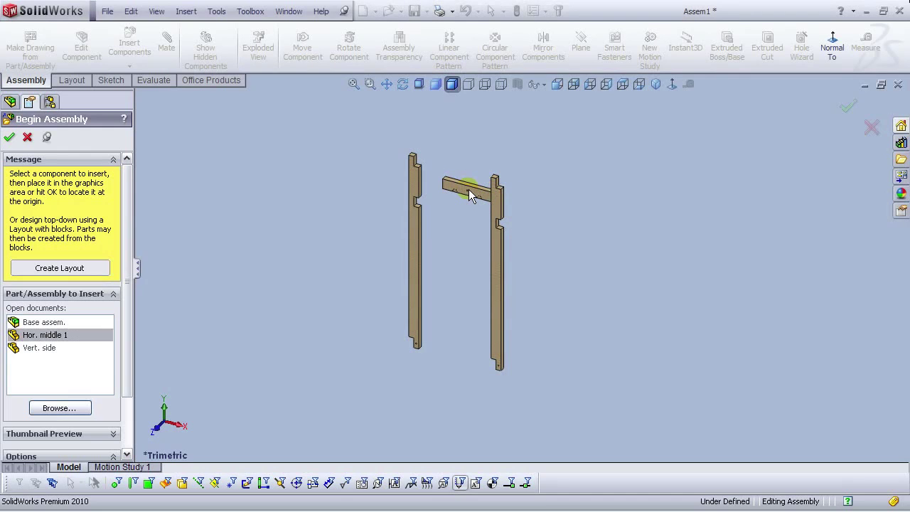
pyautogui.click(60, 408)
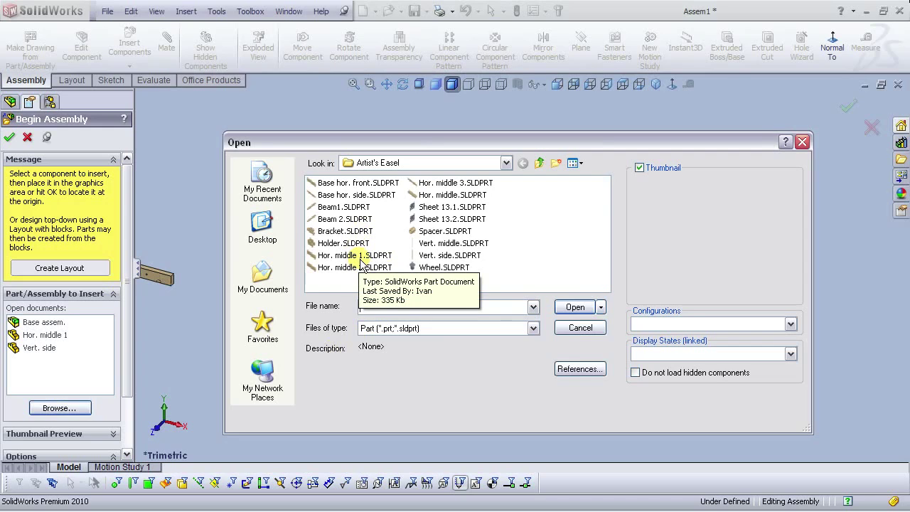
pyautogui.click(362, 267)
pyautogui.click(575, 306)
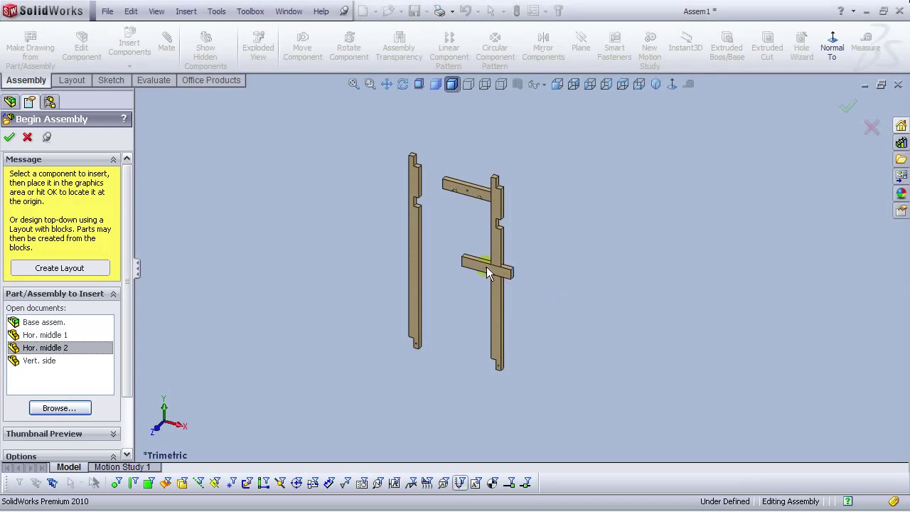
pyautogui.click(468, 158)
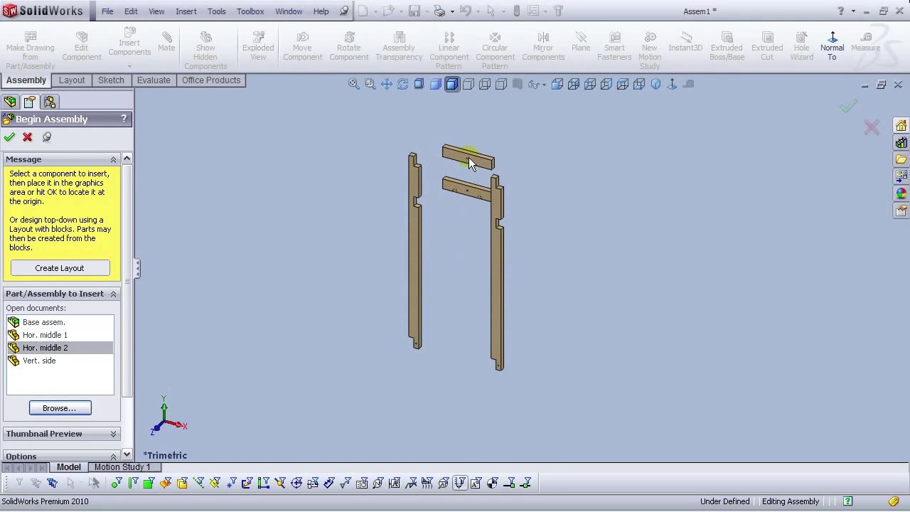
# Step: Insert Hor. middle 3 across the lower part of the side posts and Hor. middle below it
pyautogui.click(64, 408)
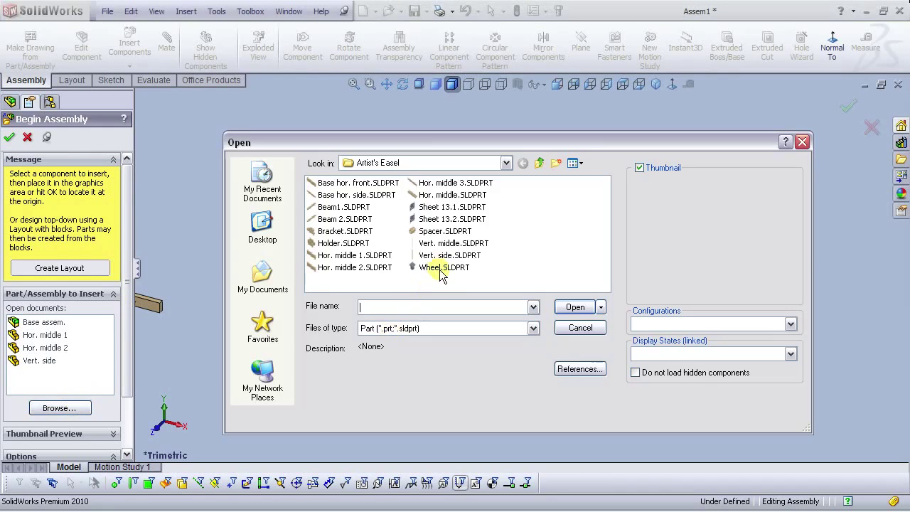
pyautogui.click(466, 184)
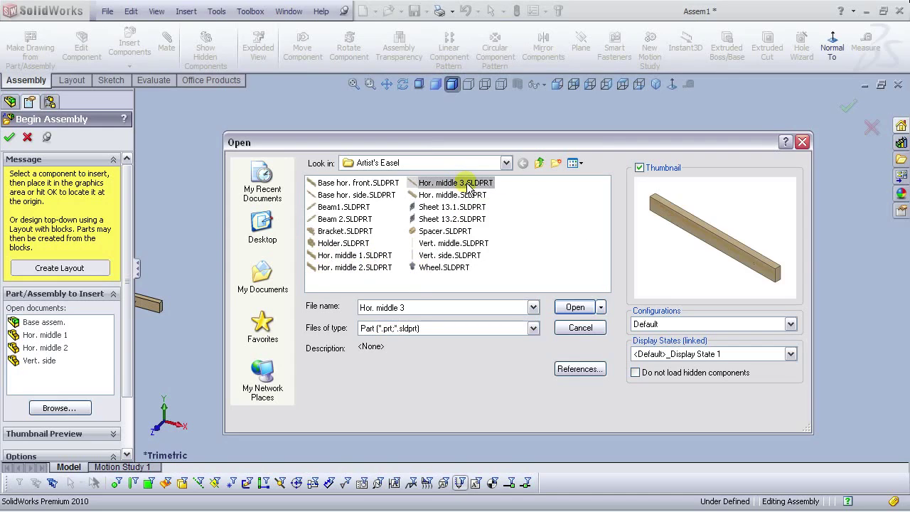
pyautogui.click(572, 308)
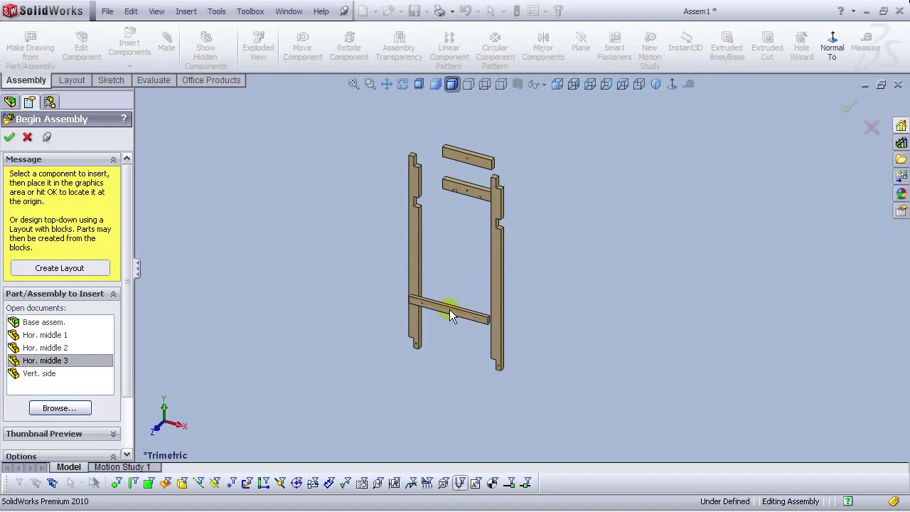
pyautogui.click(71, 407)
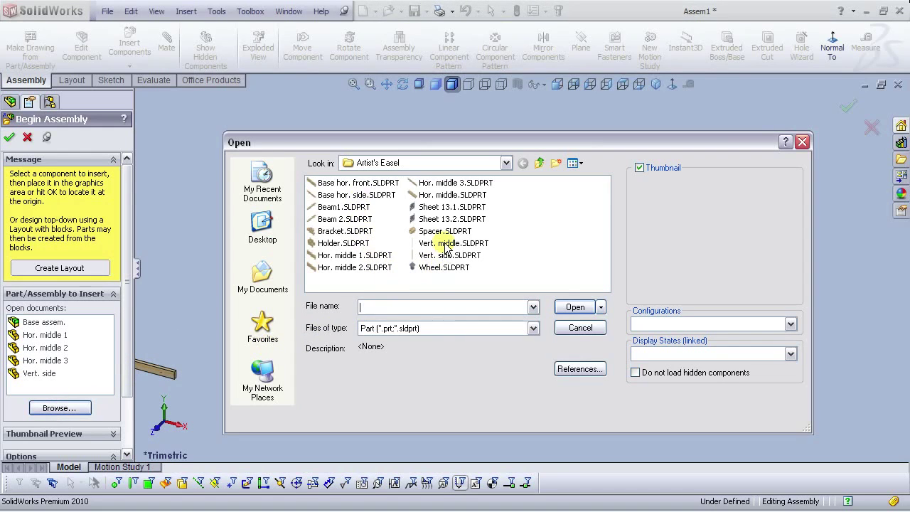
pyautogui.click(462, 194)
pyautogui.click(569, 307)
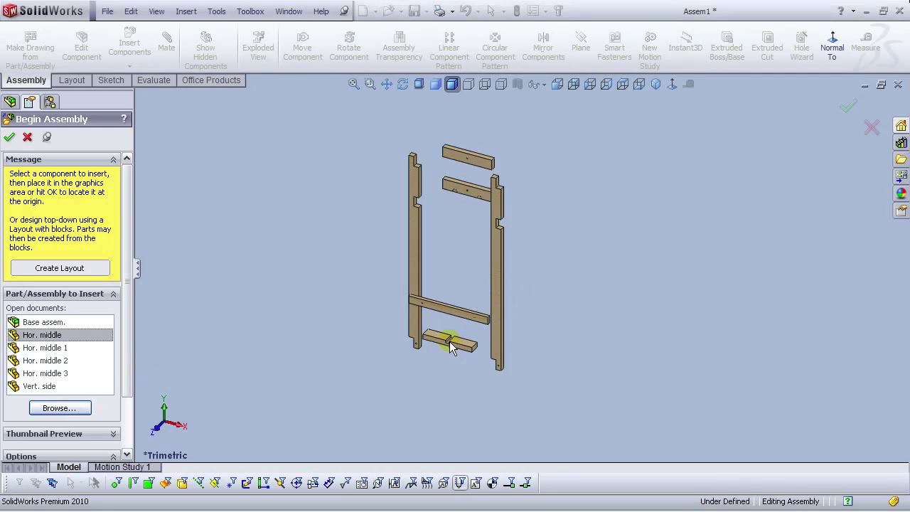
pyautogui.click(459, 351)
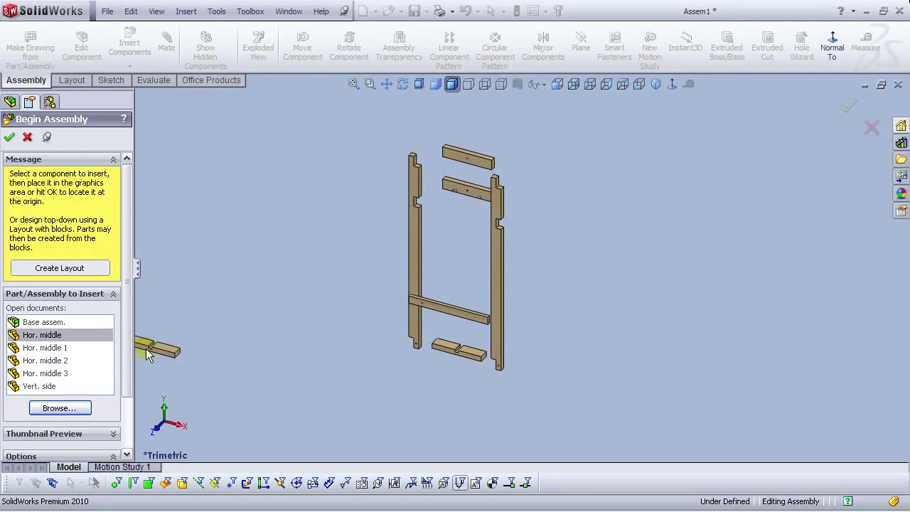
# Step: Insert two Spacer parts between the side posts and place one Vert. middle part upright beside them
pyautogui.click(60, 410)
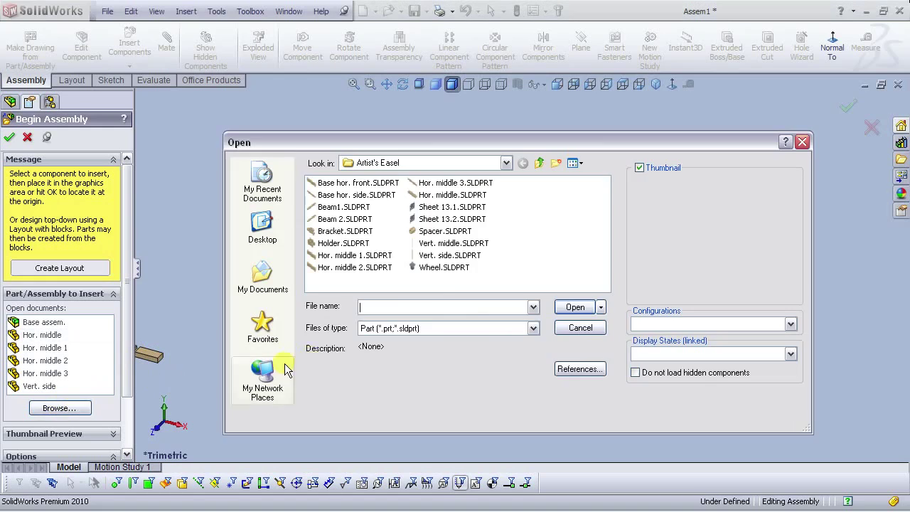
pyautogui.click(432, 231)
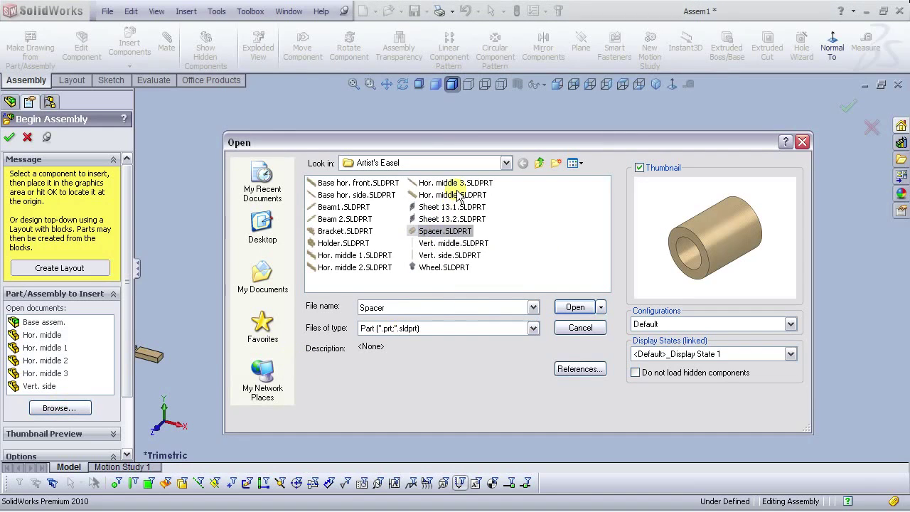
pyautogui.click(576, 308)
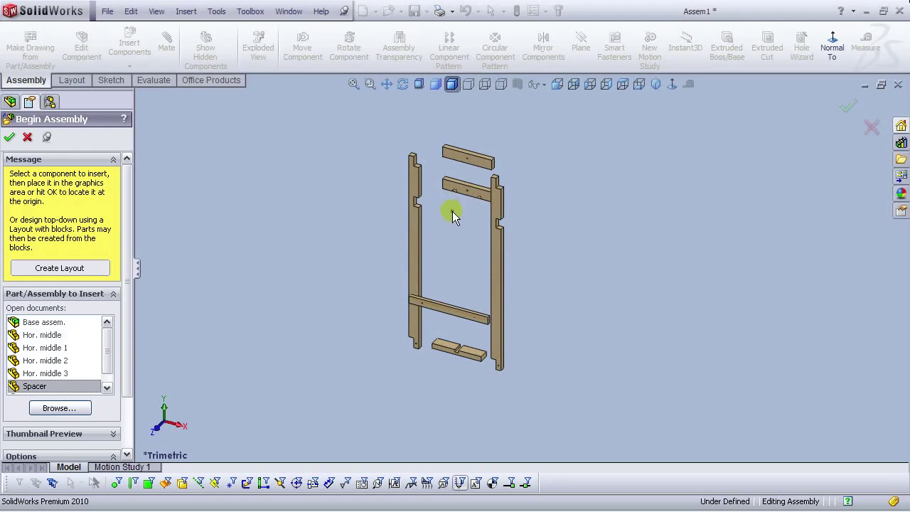
pyautogui.click(455, 220)
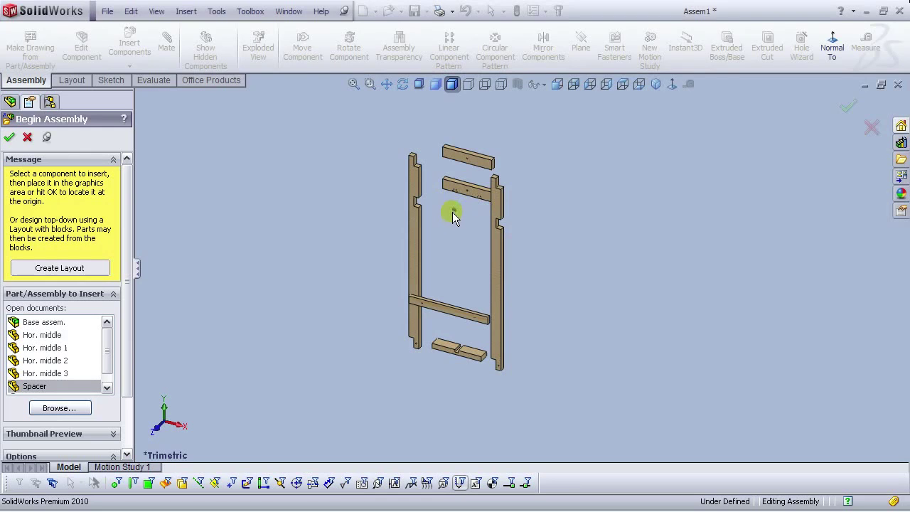
pyautogui.click(60, 409)
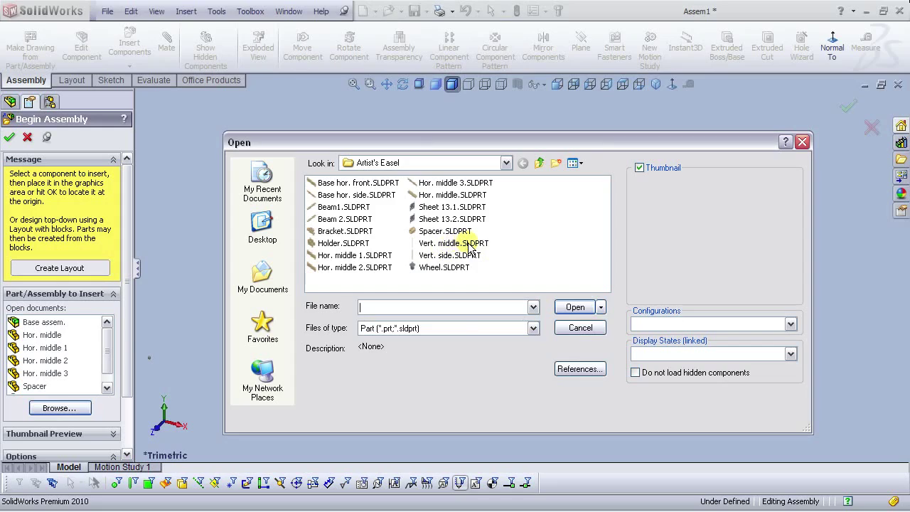
pyautogui.moveTo(470, 142); pyautogui.dragTo(427, 151)
pyautogui.click(405, 253)
pyautogui.click(524, 317)
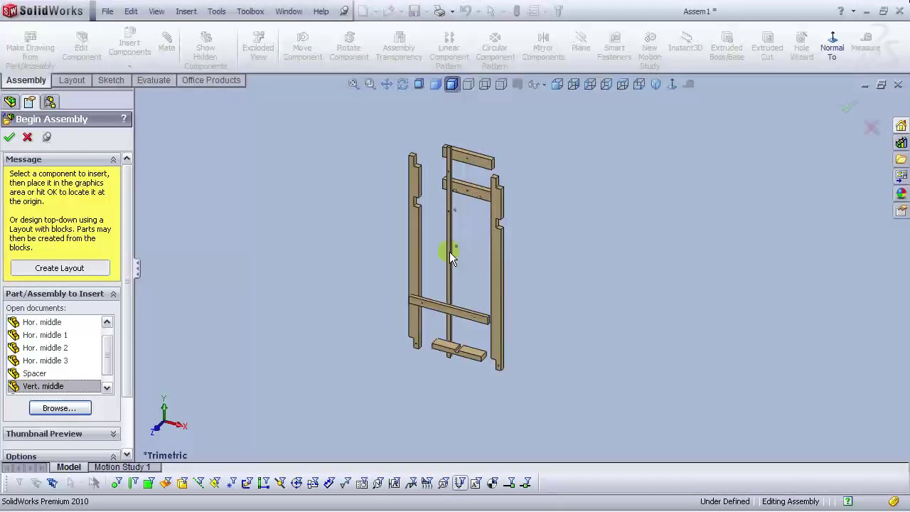
# Step: Insert the Bracket part in the free space beside the upper half of the left side post
pyautogui.click(80, 408)
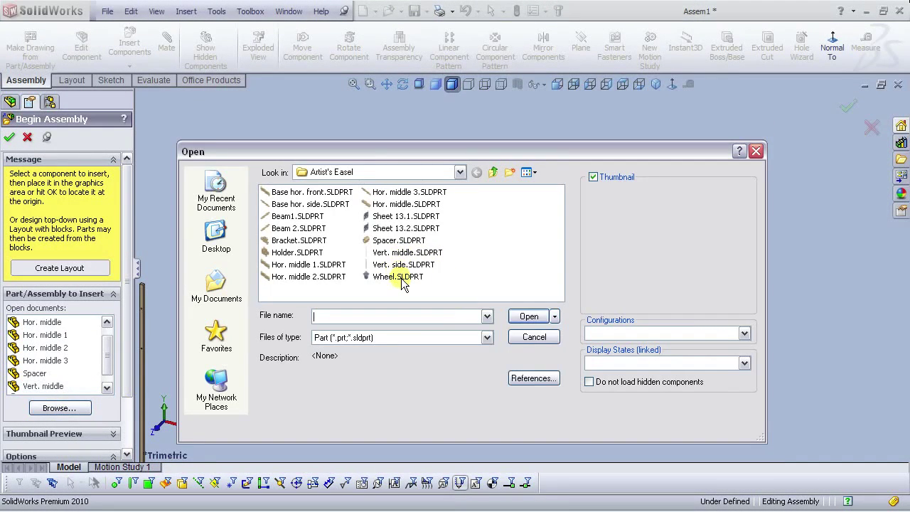
pyautogui.click(302, 241)
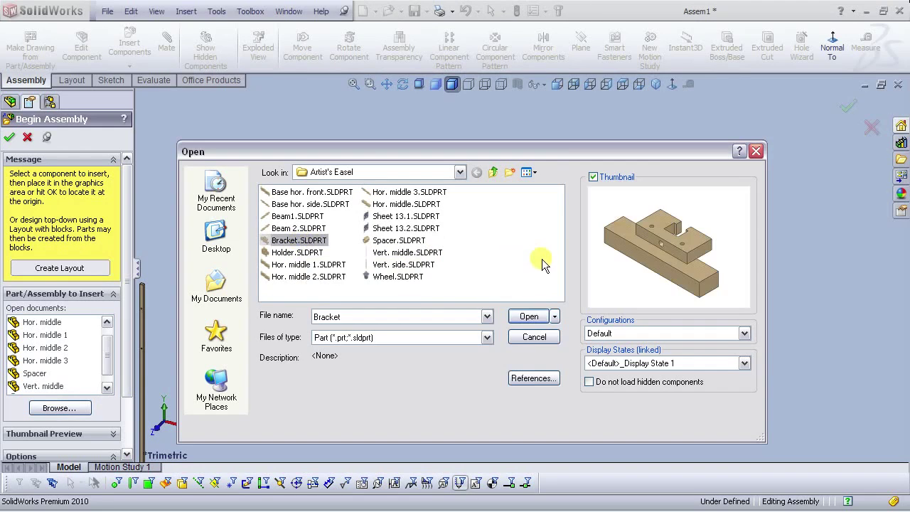
pyautogui.click(534, 316)
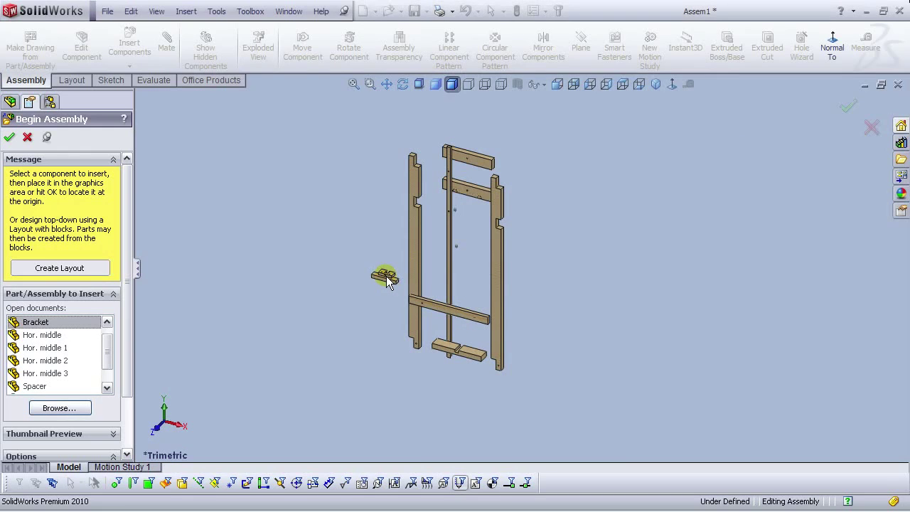
pyautogui.click(388, 225)
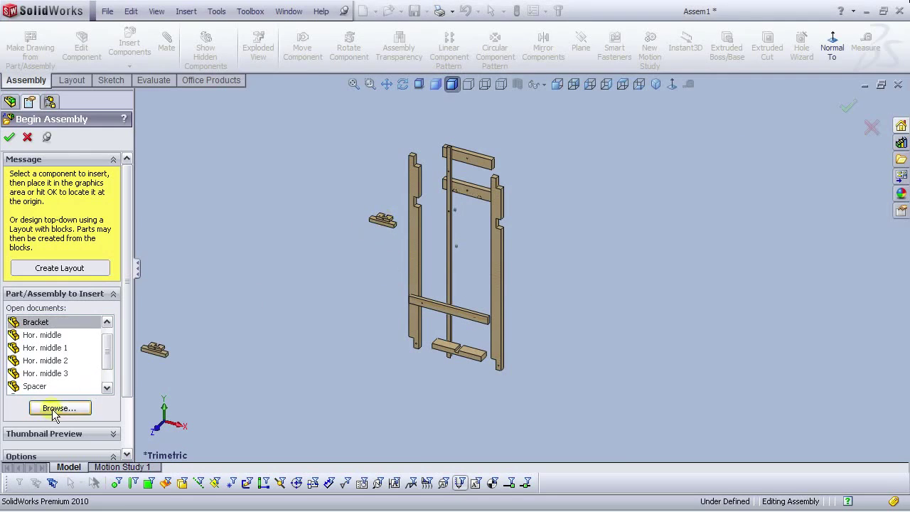
# Step: Insert the Holder part beside the lower half of the right side post and finish inserting components
pyautogui.click(67, 408)
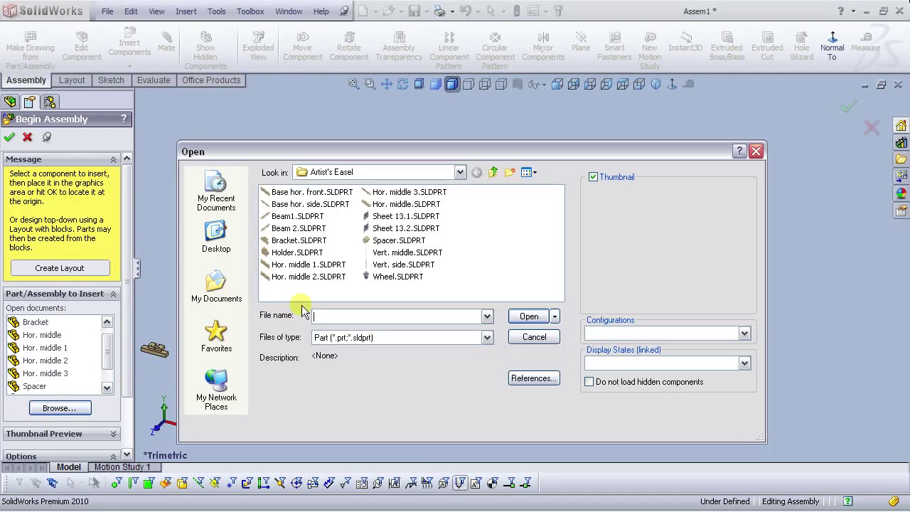
pyautogui.click(294, 254)
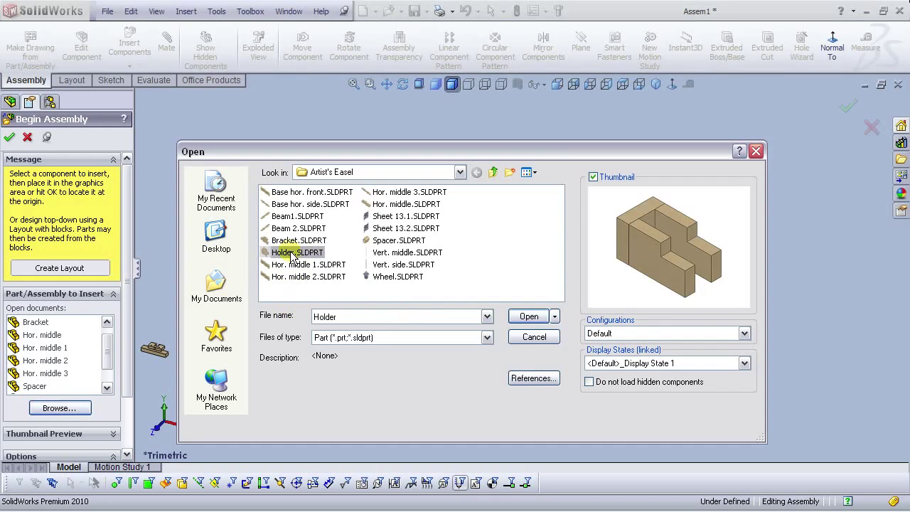
pyautogui.click(515, 316)
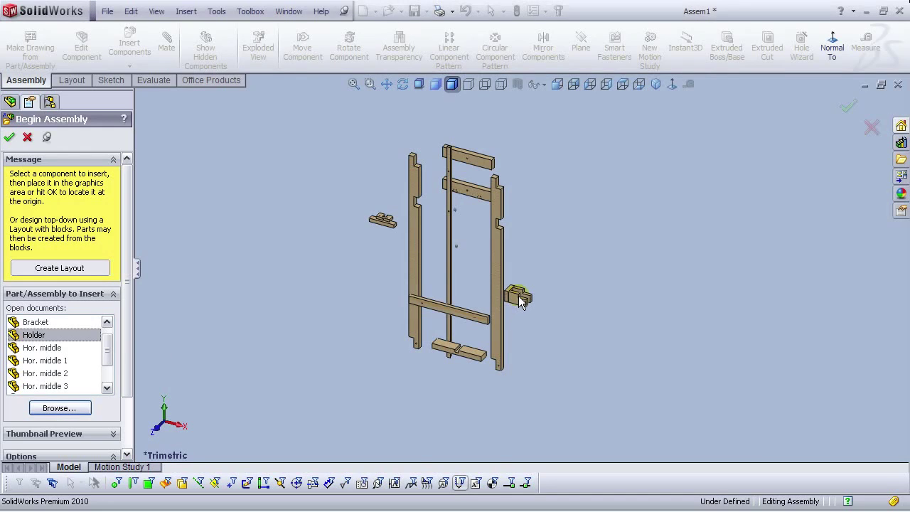
pyautogui.click(505, 301)
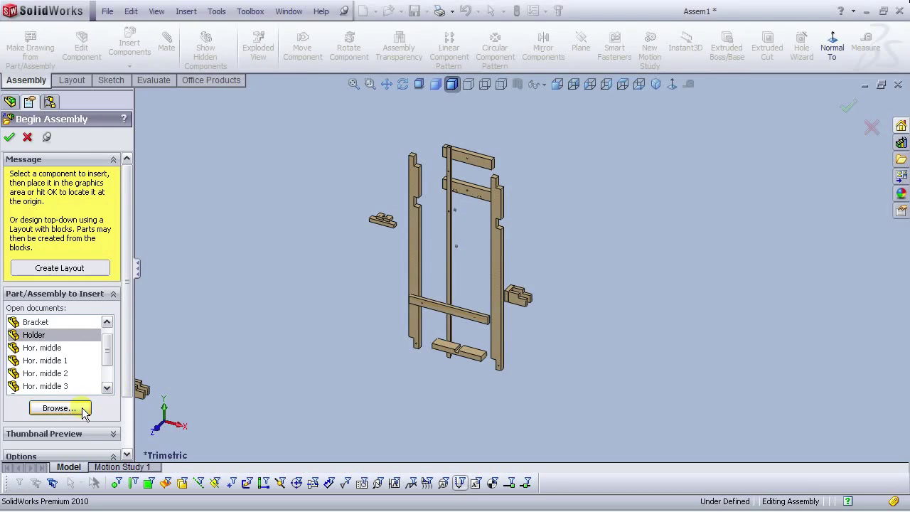
pyautogui.click(60, 408)
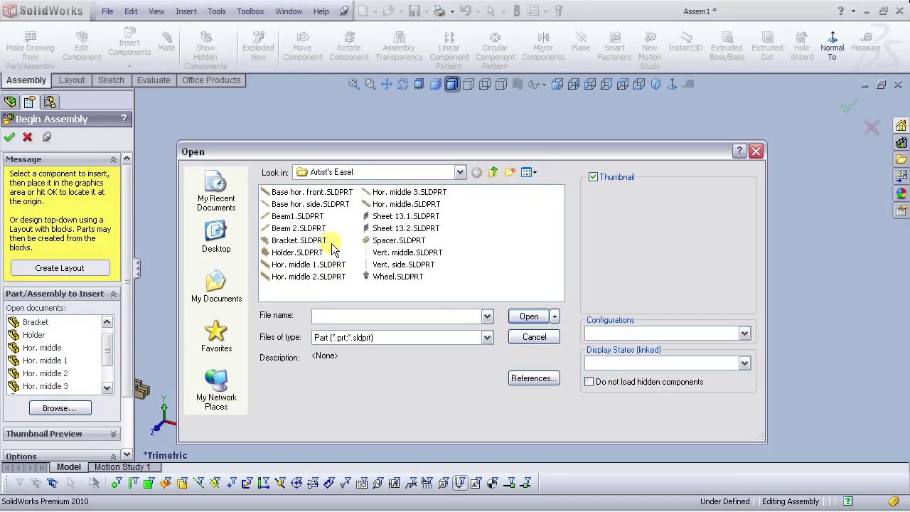
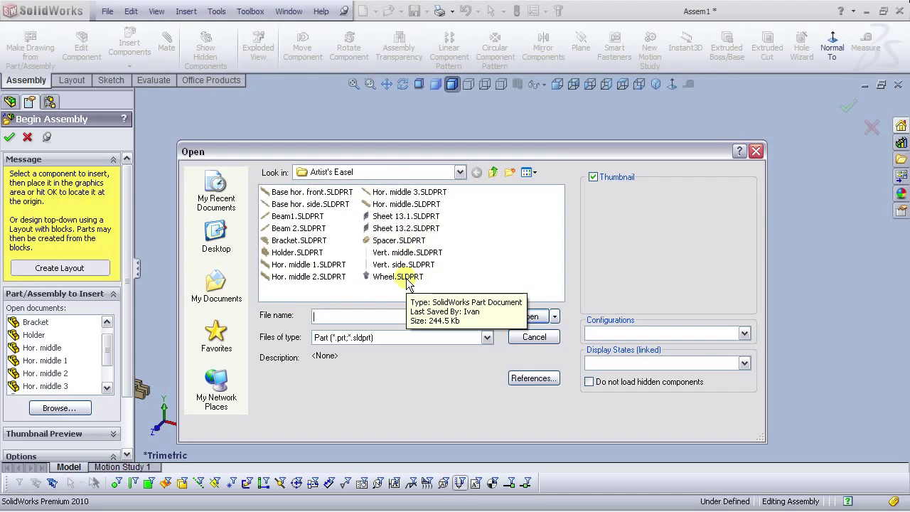
pyautogui.click(530, 336)
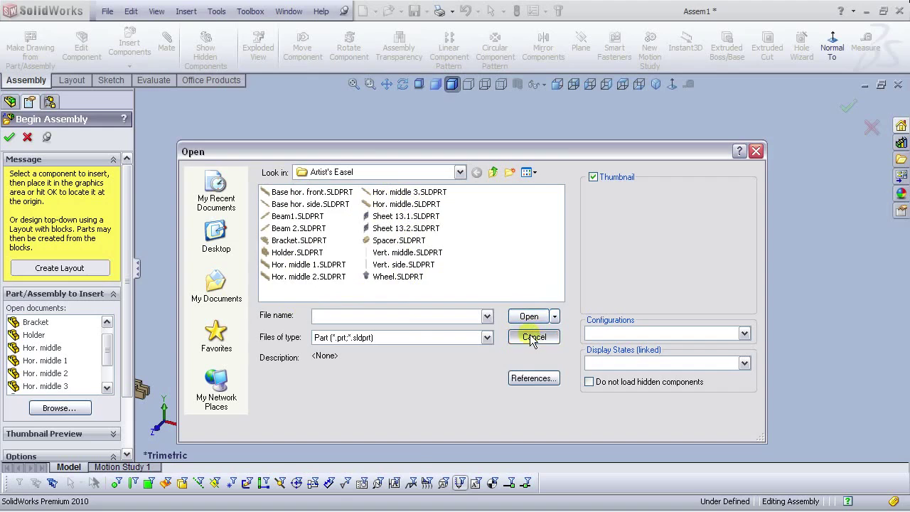
pyautogui.click(9, 138)
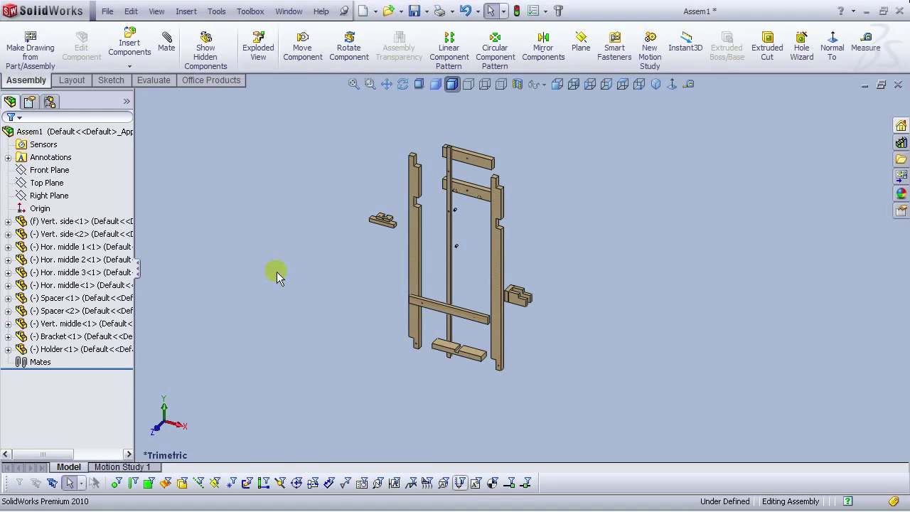
# Step: Examine the placement and orientation of the inserted frame components from several angles
pyautogui.scroll(-3, 462, 206)
pyautogui.scroll(3, 466, 249)
pyautogui.scroll(-4, 491, 288)
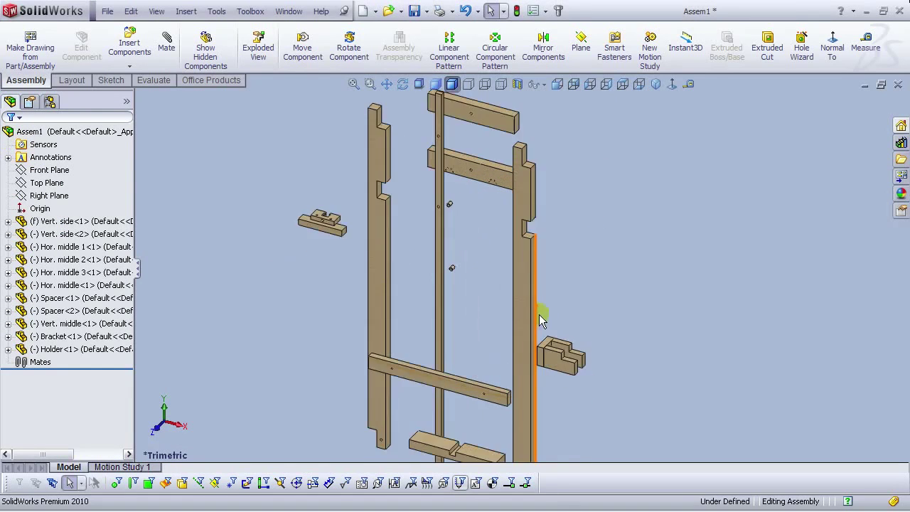
pyautogui.middleClick(418, 283)
pyautogui.moveTo(398, 260)
pyautogui.mouseDown(button='middle')
pyautogui.moveTo(371, 180)
pyautogui.moveTo(389, 265)
pyautogui.mouseUp(button='middle')
pyautogui.scroll(3, 455, 288)
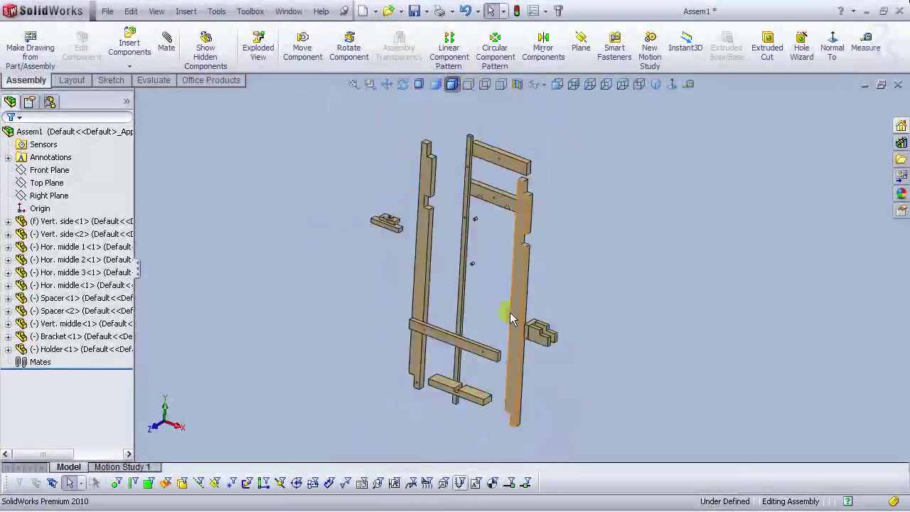
pyautogui.scroll(-1, 488, 234)
pyautogui.scroll(1, 487, 231)
pyautogui.middleClick(489, 233)
pyautogui.moveTo(475, 236)
pyautogui.mouseDown(button='middle')
pyautogui.moveTo(462, 239)
pyautogui.moveTo(469, 245)
pyautogui.mouseUp(button='middle')
pyautogui.scroll(1, 491, 250)
pyautogui.scroll(-2, 524, 337)
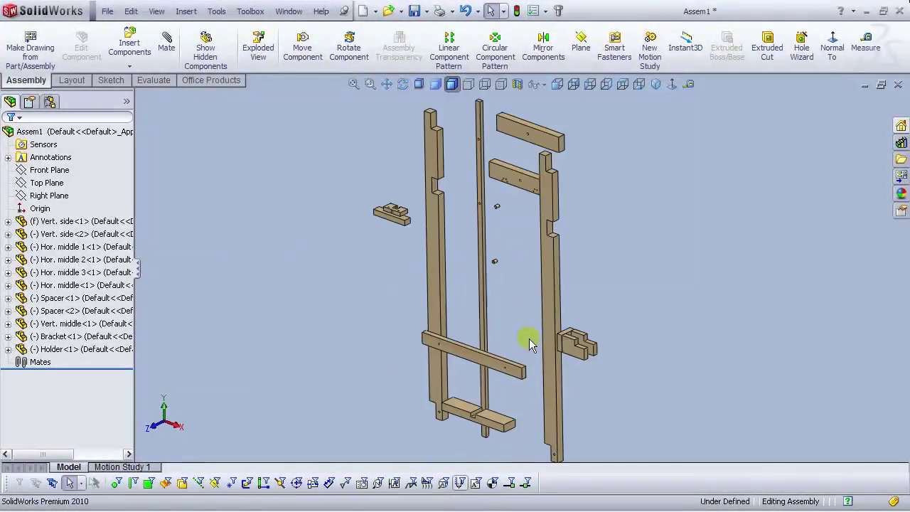
# Step: Float the fixed right Vert. side post so that it can be moved
pyautogui.click(435, 244)
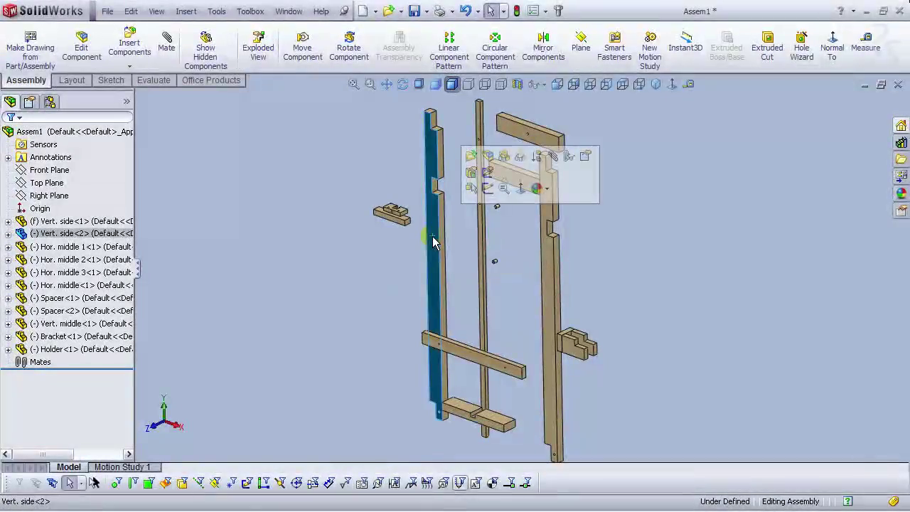
pyautogui.click(80, 220)
pyautogui.moveTo(580, 267); pyautogui.dragTo(524, 254, button='middle')
pyautogui.rightClick(520, 264)
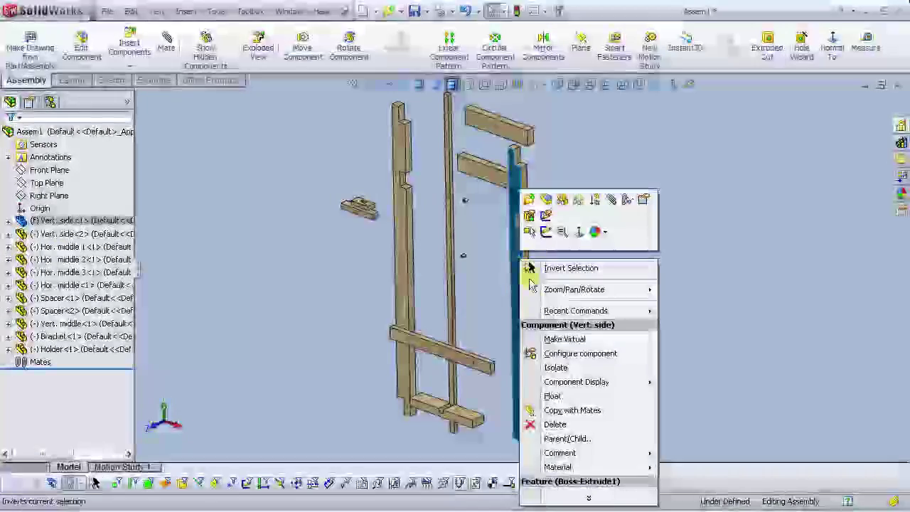
pyautogui.click(534, 340)
pyautogui.moveTo(557, 402); pyautogui.dragTo(477, 260, button='middle')
# Step: Rotate the right Vert. side post 90° about the Y axis and fix it in place again
pyautogui.click(475, 263)
pyautogui.rightClick(475, 267)
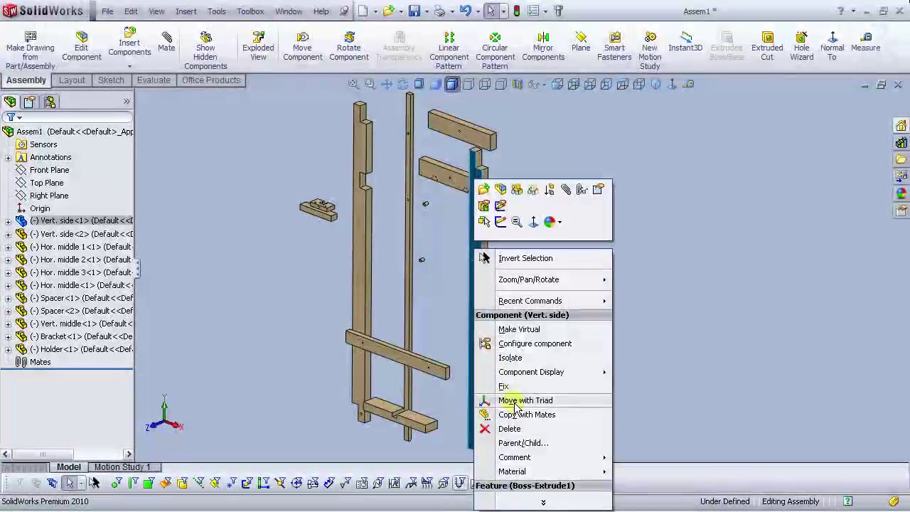
pyautogui.click(519, 400)
pyautogui.rightClick(482, 316)
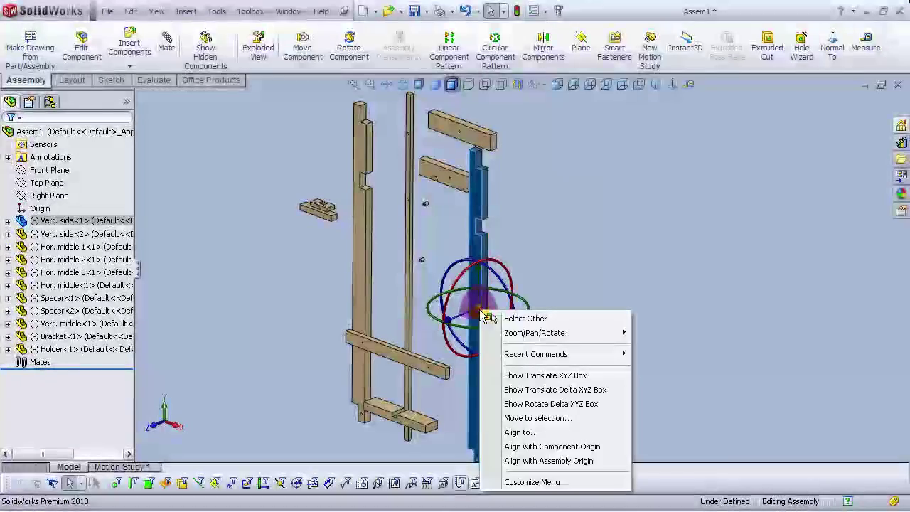
pyautogui.click(550, 404)
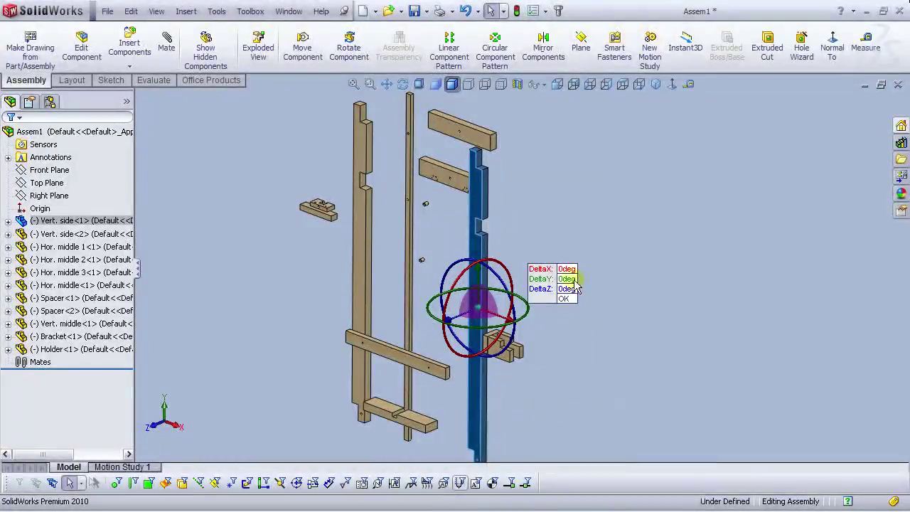
pyautogui.click(567, 279)
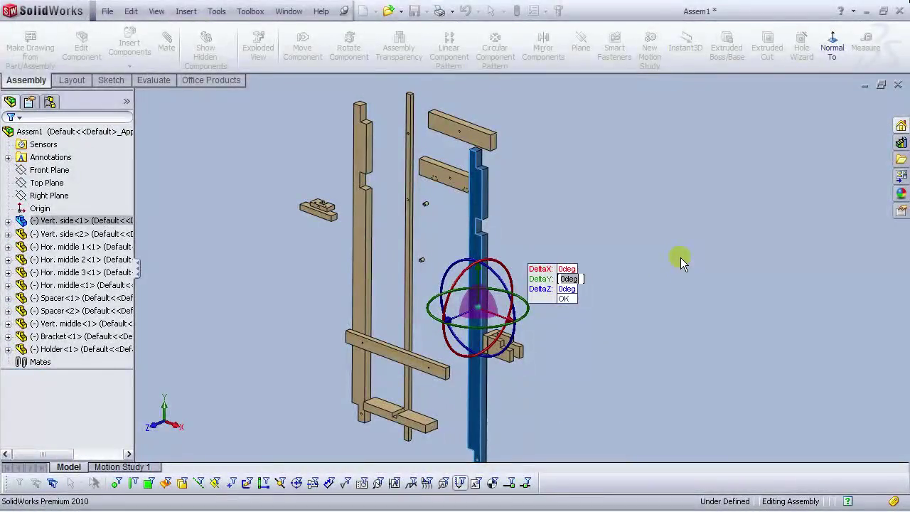
pyautogui.write('90')
pyautogui.press('Return')
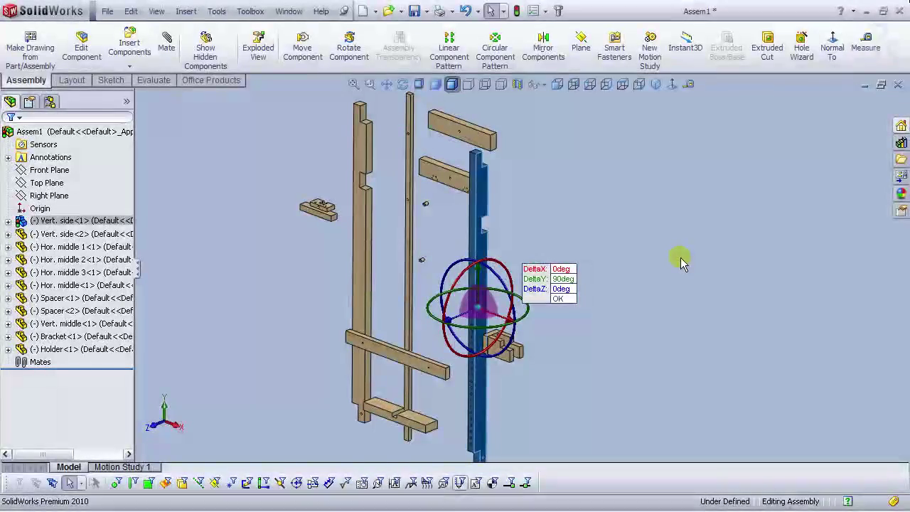
pyautogui.click(661, 240)
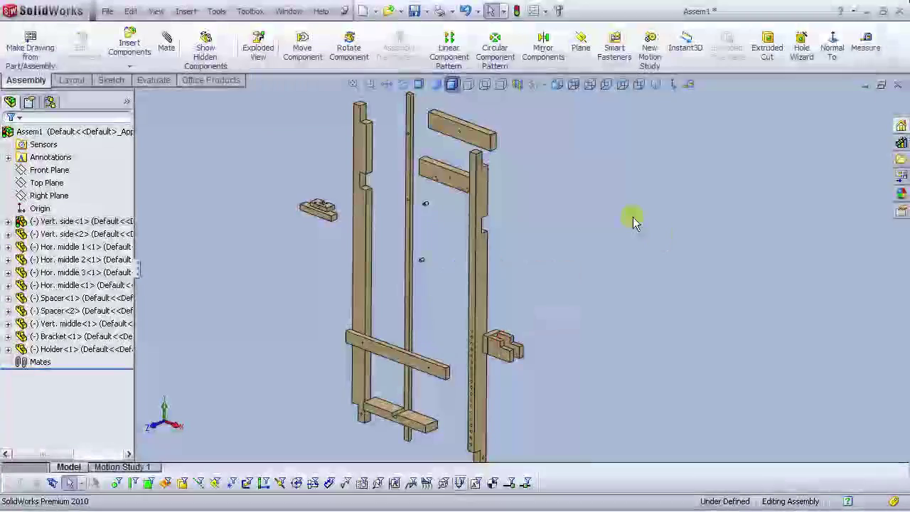
pyautogui.rightClick(484, 248)
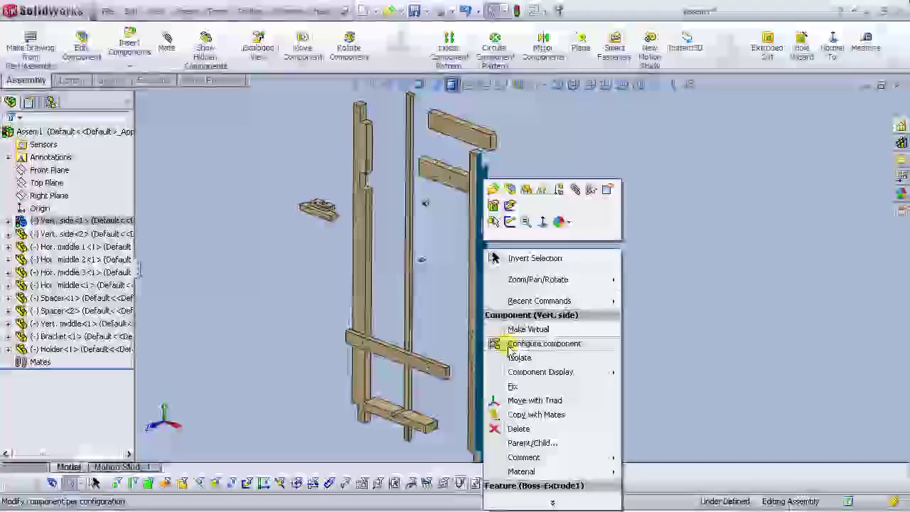
pyautogui.click(512, 387)
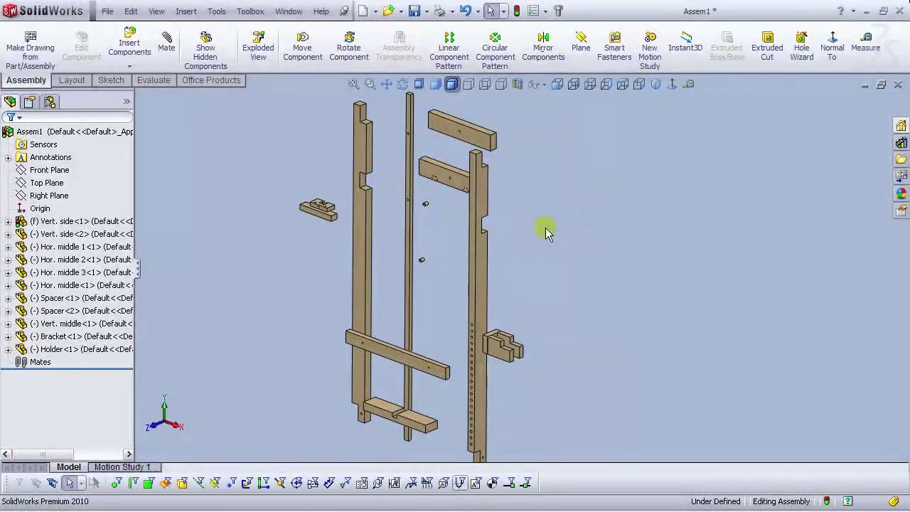
# Step: Rotate the left Vert. side post 90° about the Y axis and rebuild the assembly
pyautogui.rightClick(365, 216)
pyautogui.click(365, 216)
pyautogui.rightClick(363, 210)
pyautogui.click(398, 341)
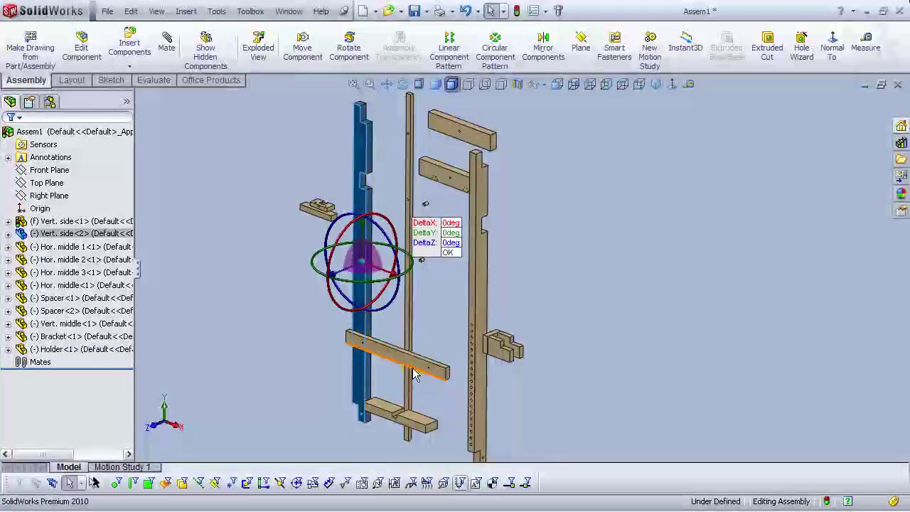
pyautogui.click(455, 236)
pyautogui.write('90')
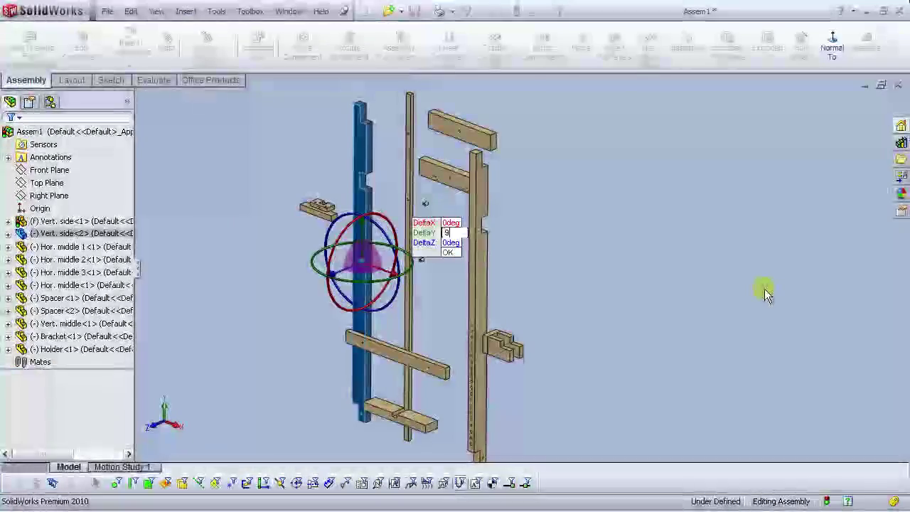
pyautogui.press('Return')
pyautogui.click(708, 290)
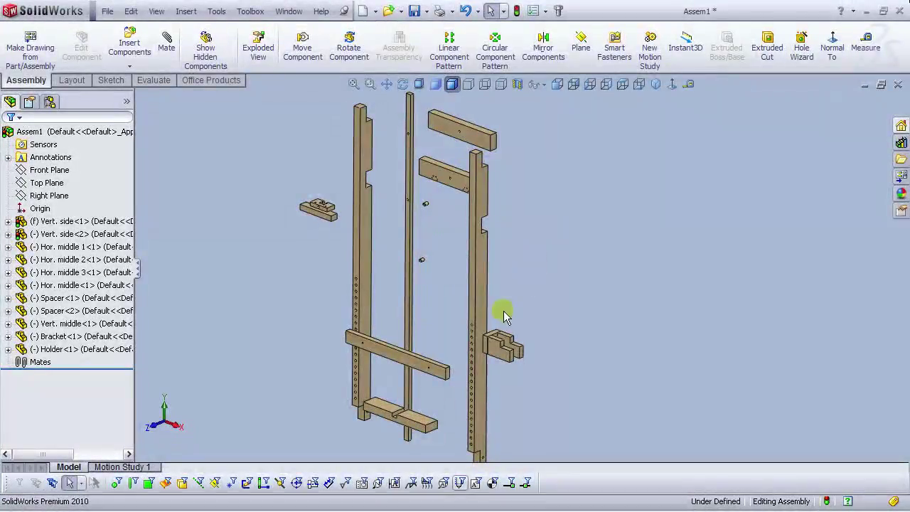
pyautogui.scroll(2, 527, 283)
pyautogui.scroll(-2, 471, 319)
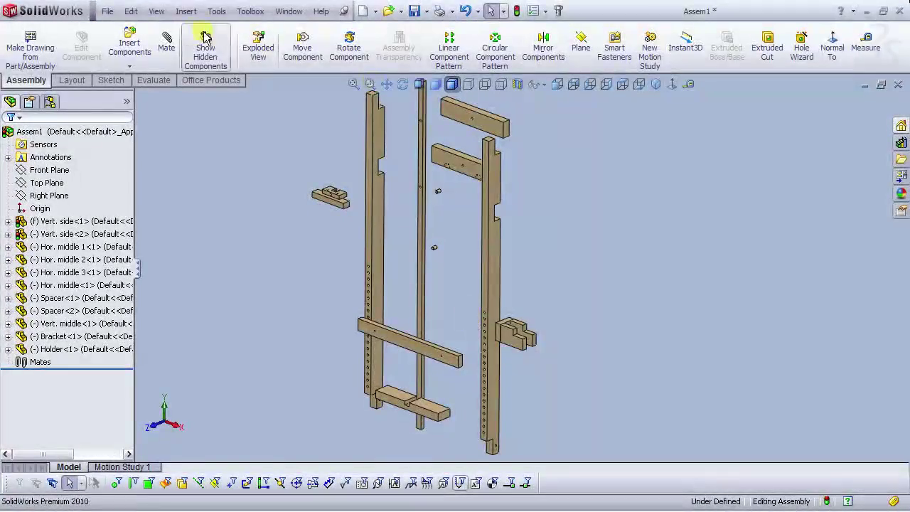
pyautogui.click(517, 12)
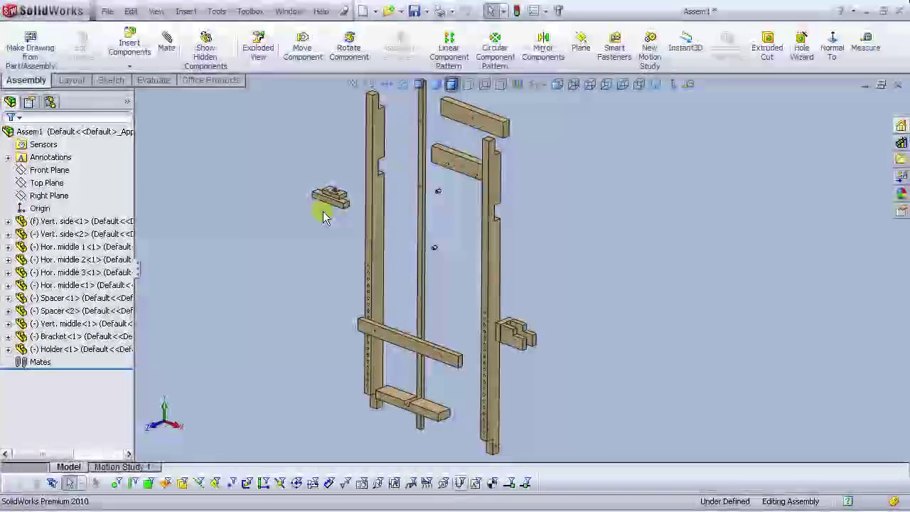
# Step: Save the assembly as "Ver. assem." in the Artist's Easel folder
pyautogui.click(107, 12)
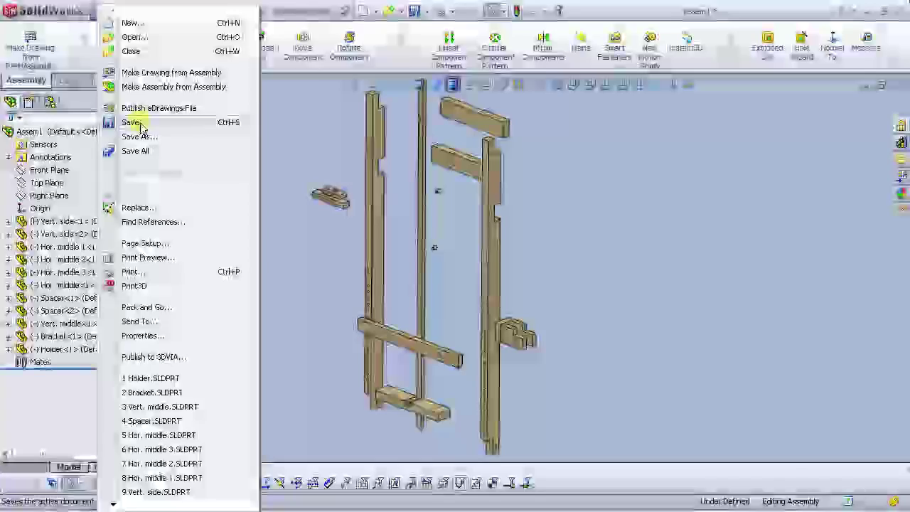
pyautogui.click(135, 136)
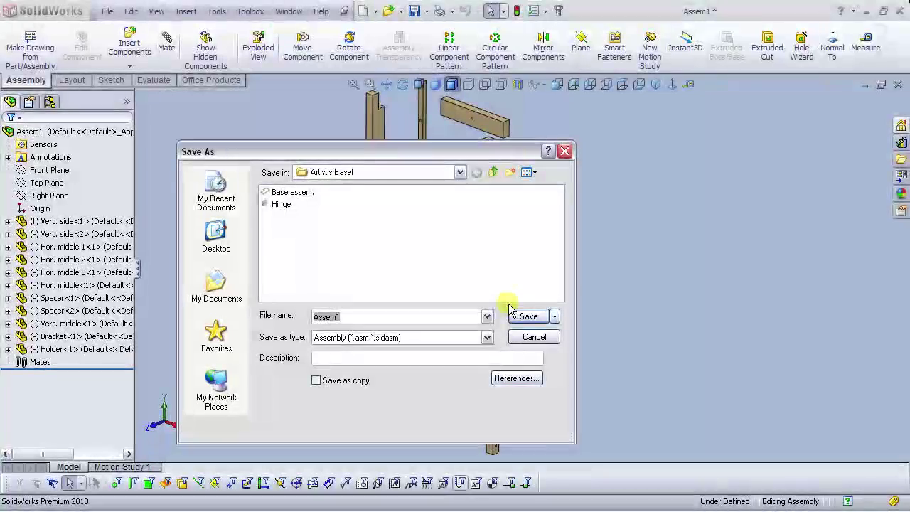
pyautogui.write('Ver')
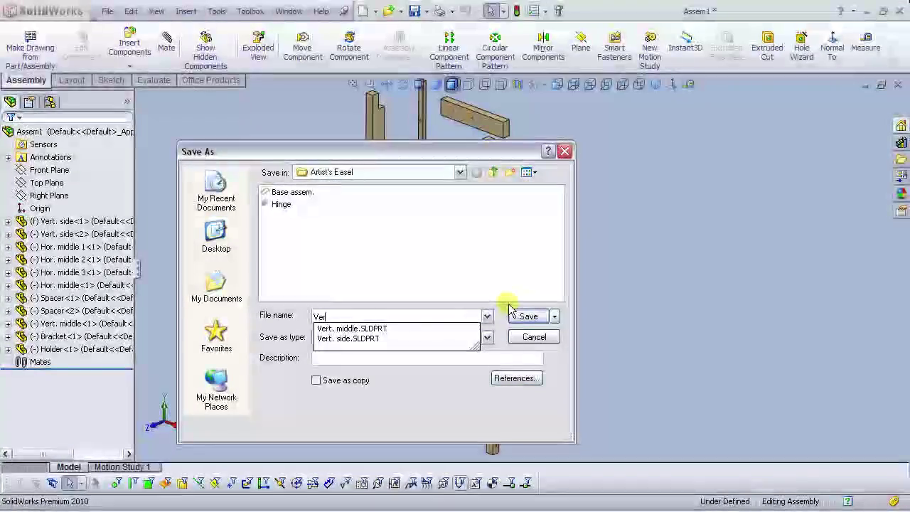
pyautogui.write('. assem.')
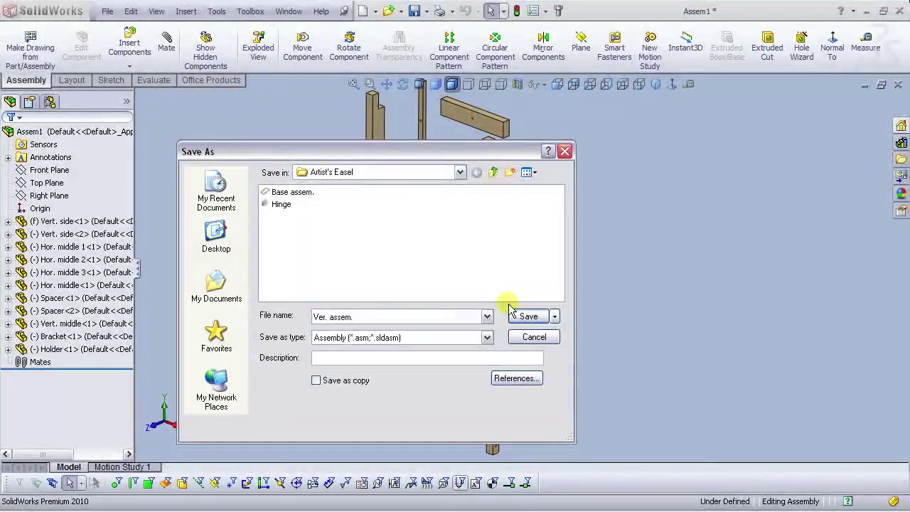
pyautogui.click(526, 316)
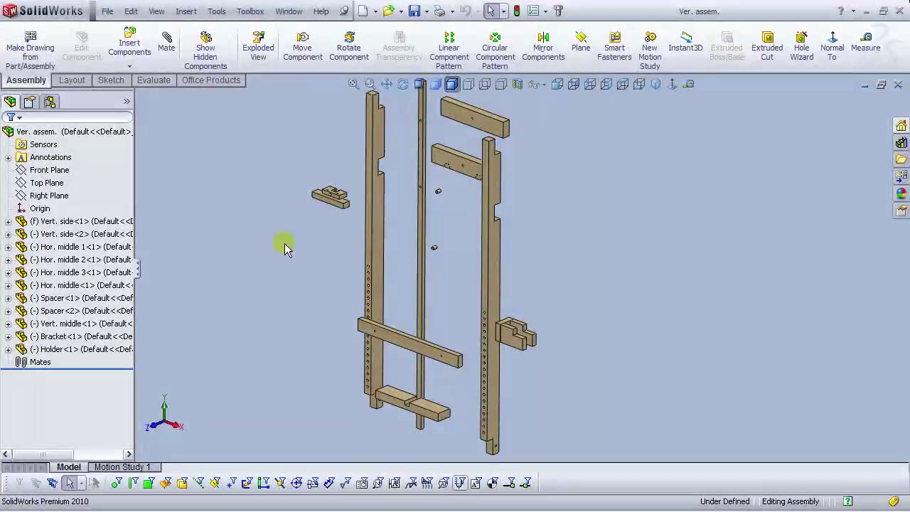
# Step: Rotate the notched Hor. middle part at the foot of the frame 90° about the X axis
pyautogui.scroll(-3, 402, 402)
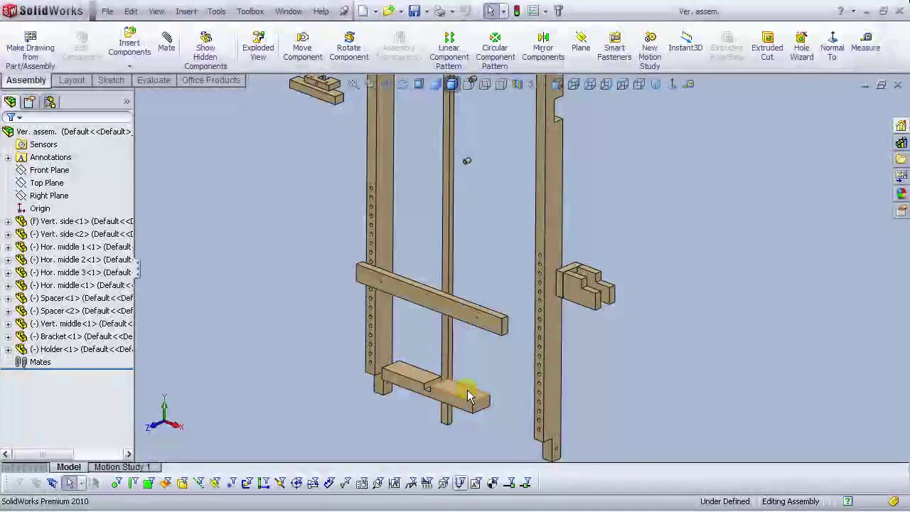
pyautogui.rightClick(469, 393)
pyautogui.click(504, 400)
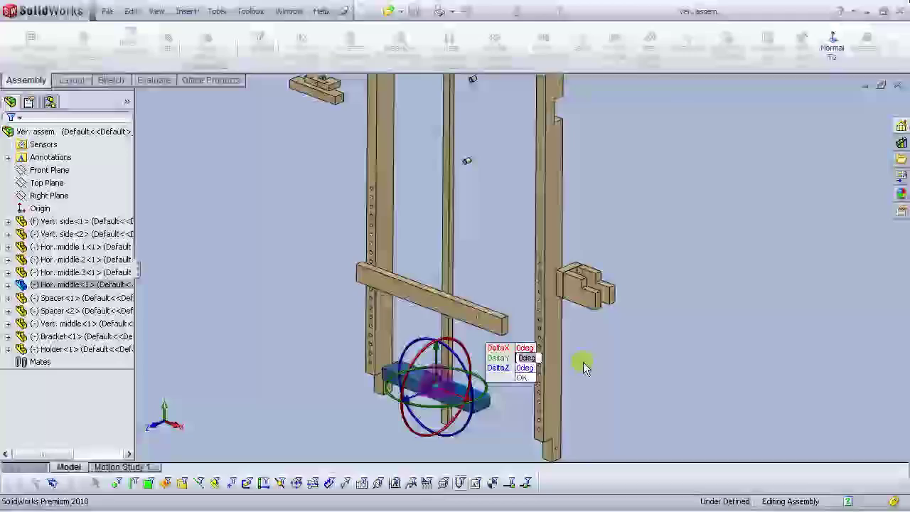
pyautogui.click(528, 349)
pyautogui.write('90')
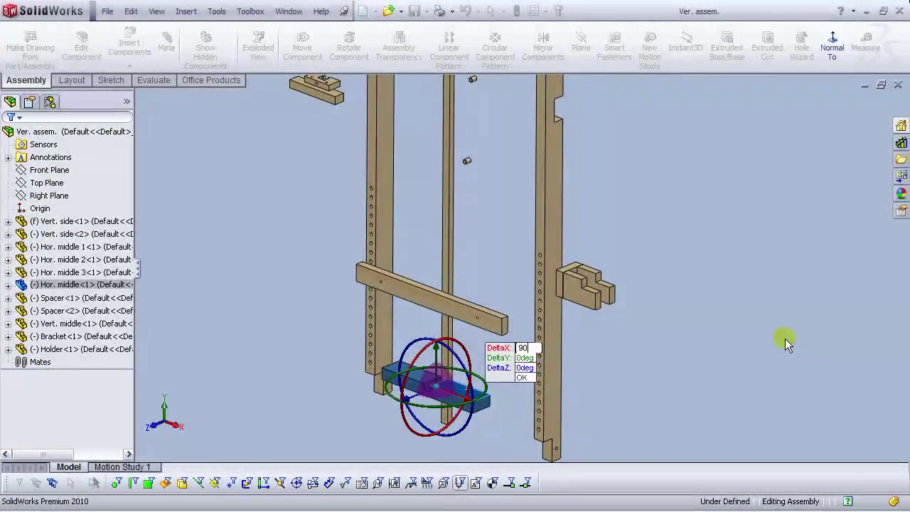
pyautogui.press('Return')
pyautogui.scroll(5, 741, 330)
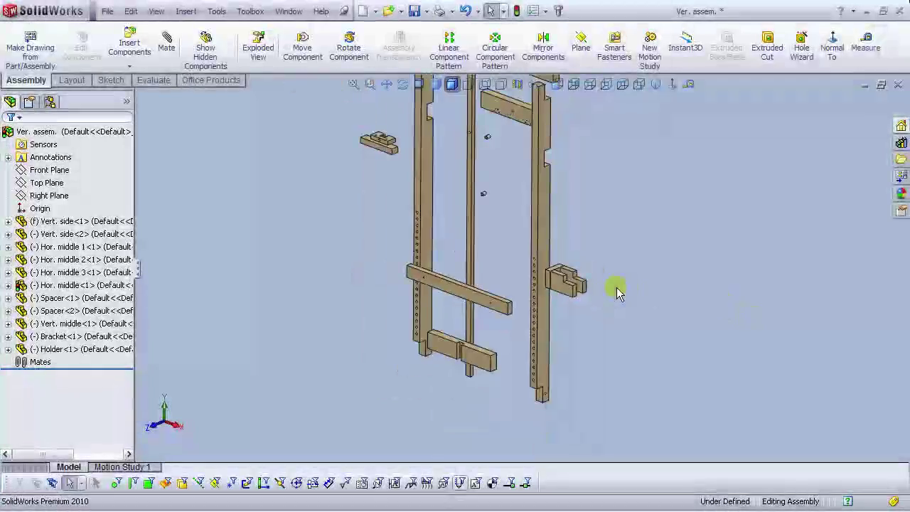
# Step: Rotate the Hor. middle 1 rail 180° about the Y axis with the triad
pyautogui.scroll(-6, 519, 199)
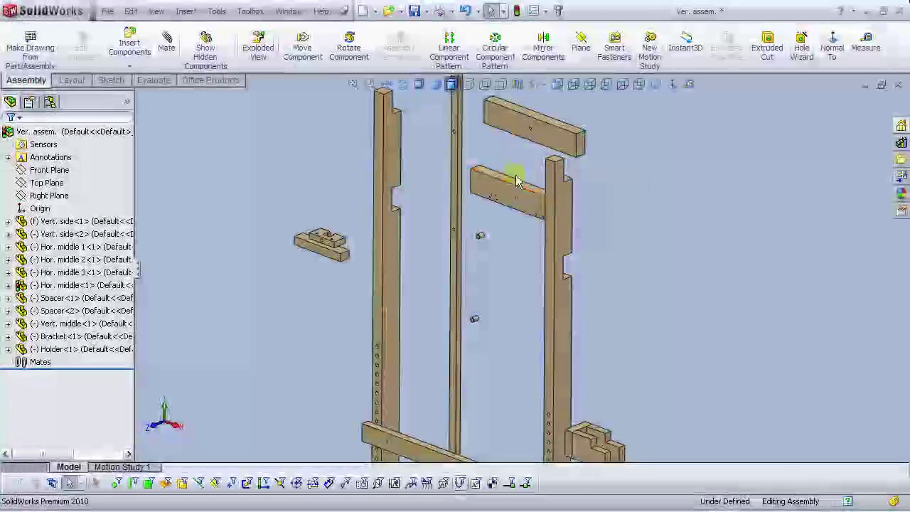
pyautogui.scroll(3, 532, 303)
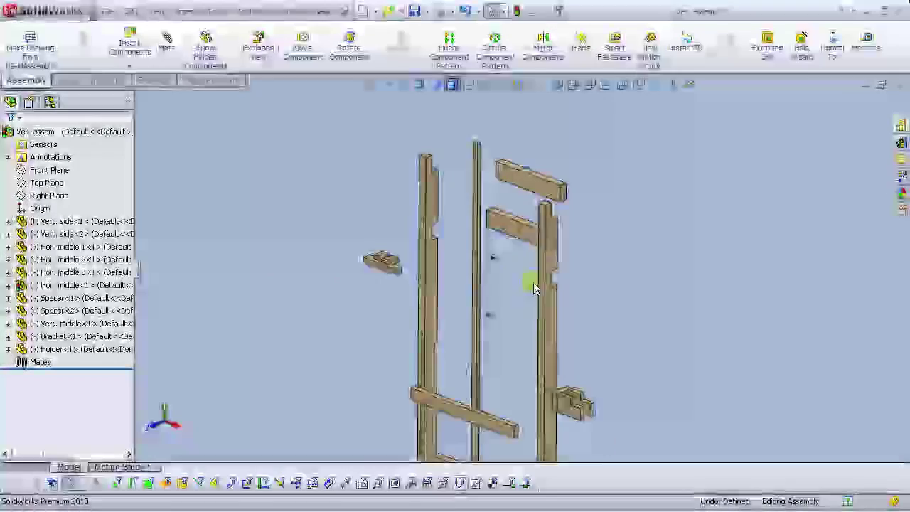
pyautogui.scroll(-4, 519, 241)
pyautogui.moveTo(513, 245)
pyautogui.mouseDown(button='middle')
pyautogui.moveTo(421, 202)
pyautogui.moveTo(410, 213)
pyautogui.moveTo(494, 228)
pyautogui.moveTo(501, 258)
pyautogui.mouseUp(button='middle')
pyautogui.rightClick(502, 254)
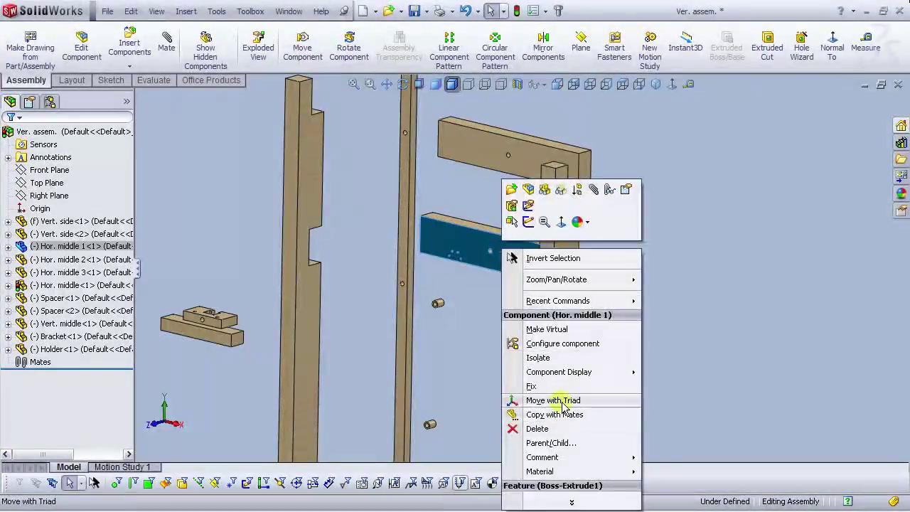
pyautogui.click(554, 400)
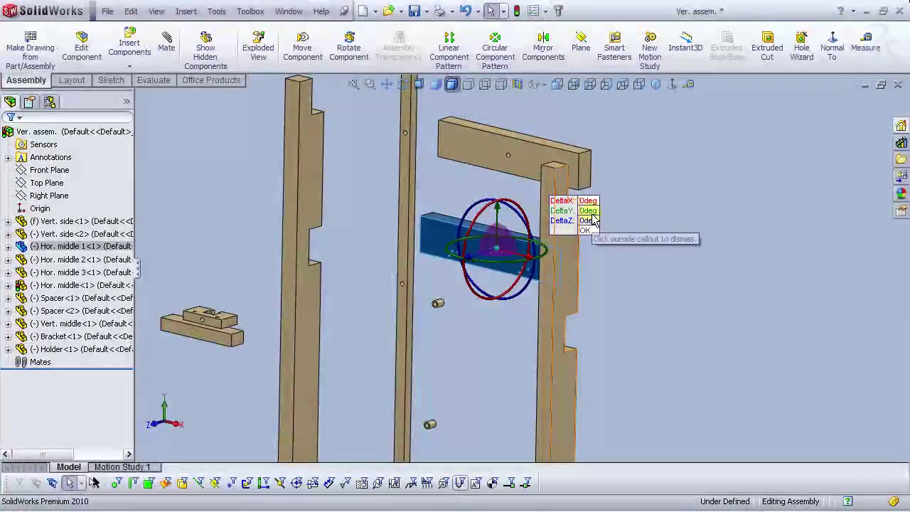
pyautogui.click(591, 212)
pyautogui.write('180')
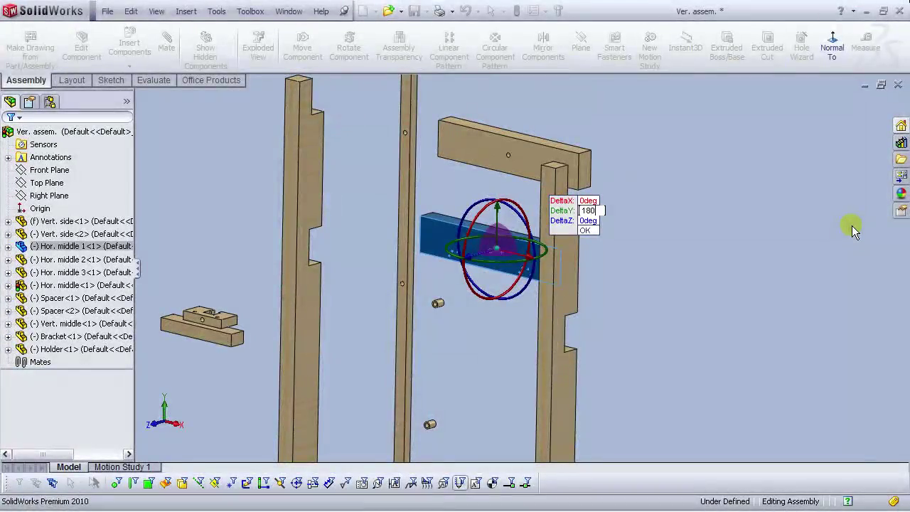
pyautogui.press('Return')
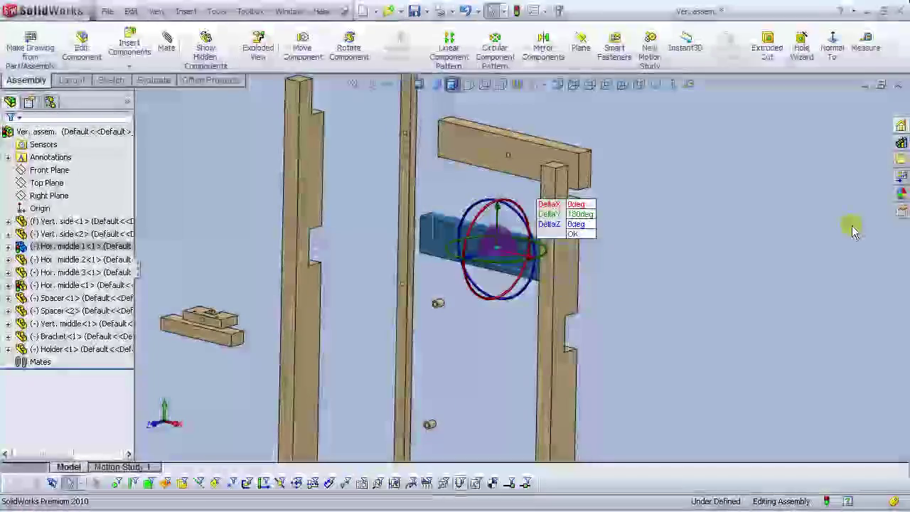
pyautogui.click(654, 266)
# Step: Add a coincident mate between the notched Hor. middle rail's front face and the drilled front face of the left Vert. side post
pyautogui.moveTo(654, 266); pyautogui.dragTo(512, 210, button='middle')
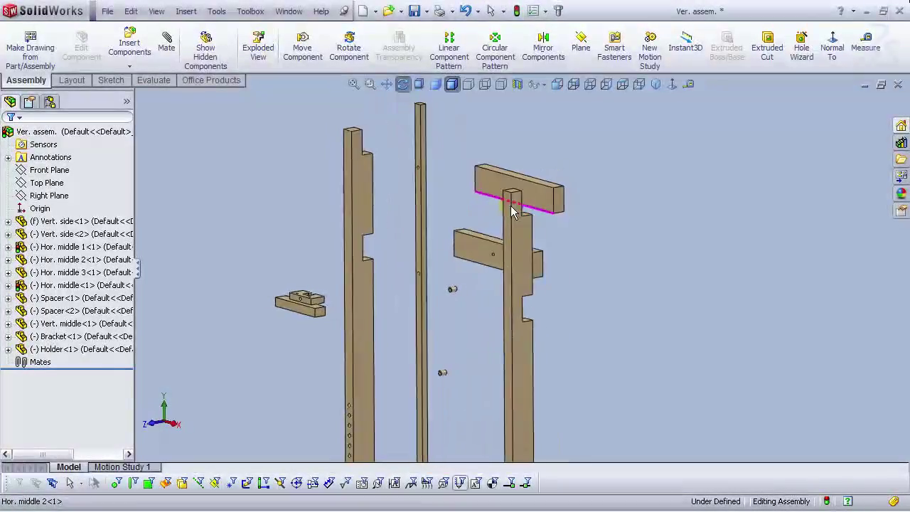
pyautogui.scroll(5, 504, 212)
pyautogui.scroll(-3, 483, 404)
pyautogui.moveTo(483, 404); pyautogui.dragTo(301, 298, button='middle')
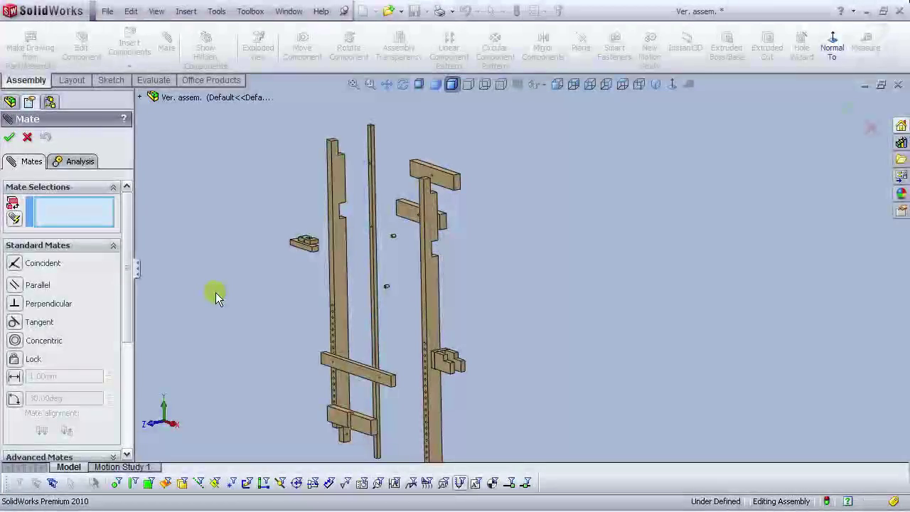
pyautogui.scroll(-1, 393, 435)
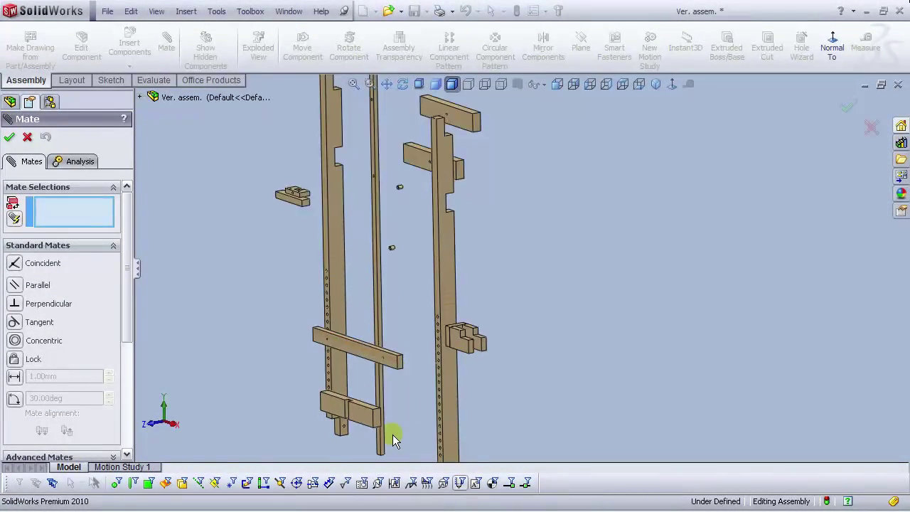
pyautogui.scroll(2, 392, 425)
pyautogui.scroll(-3, 405, 355)
pyautogui.scroll(-5, 373, 380)
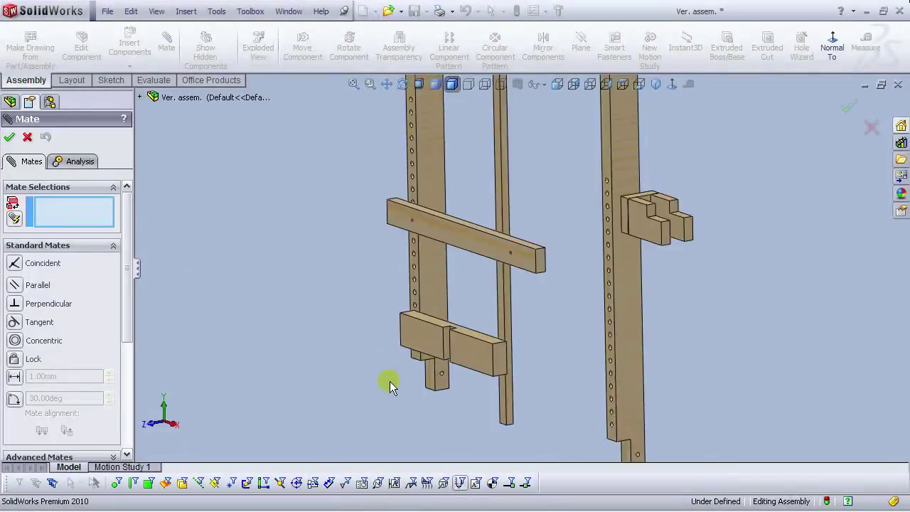
pyautogui.click(447, 292)
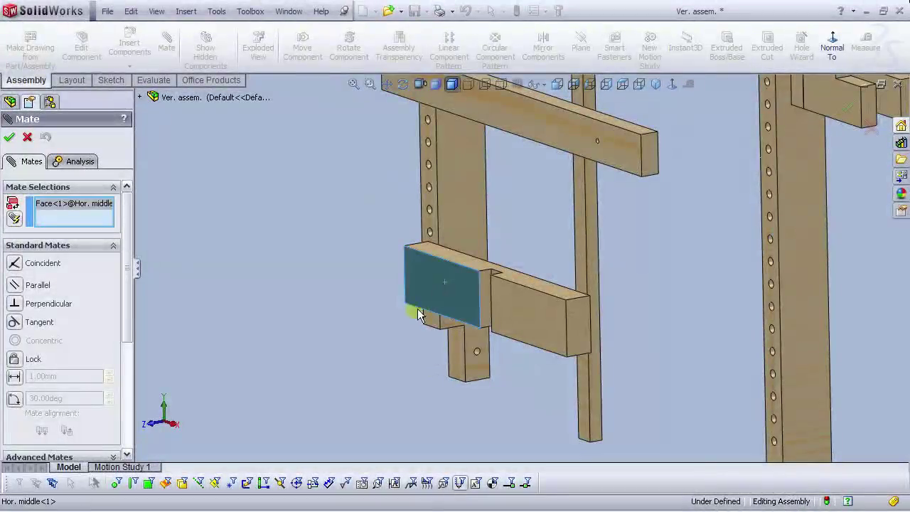
pyautogui.click(431, 324)
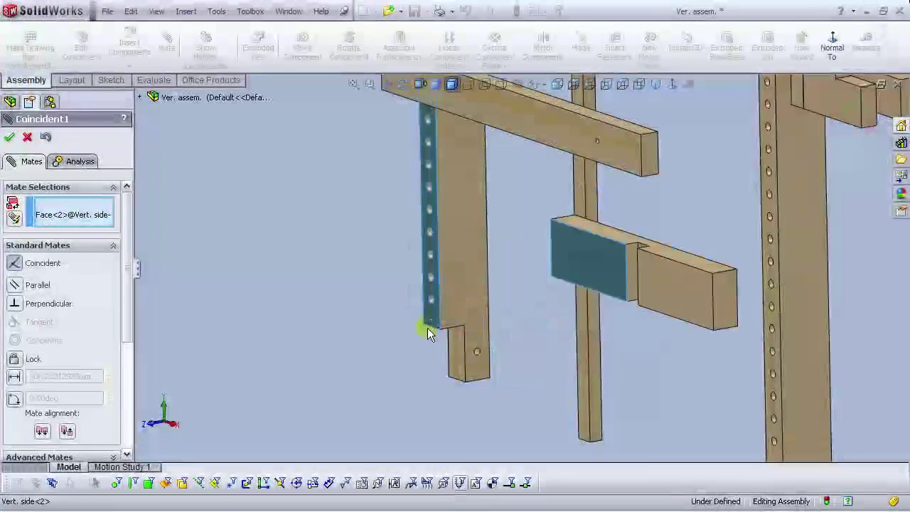
pyautogui.click(412, 349)
# Step: Mate the notched rail's left end face coincident with the outer side face of the left Vert. side post
pyautogui.scroll(5, 537, 307)
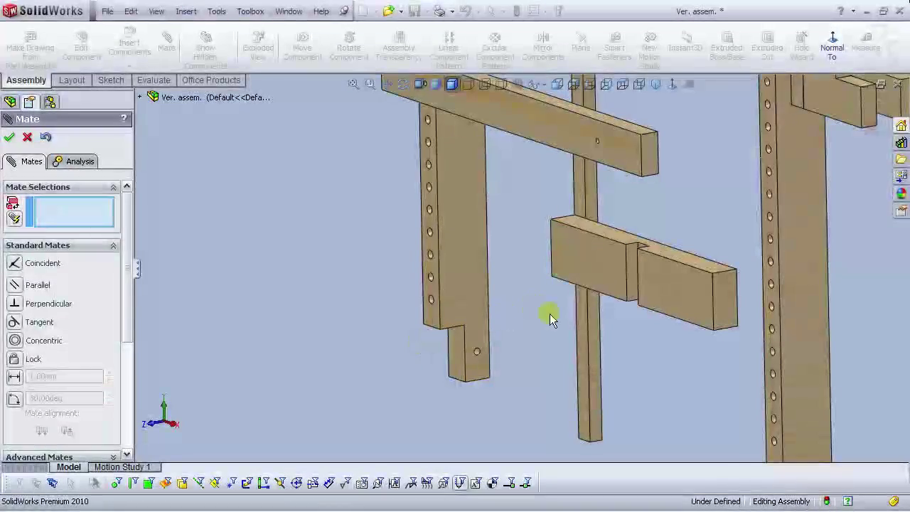
pyautogui.scroll(-4, 668, 319)
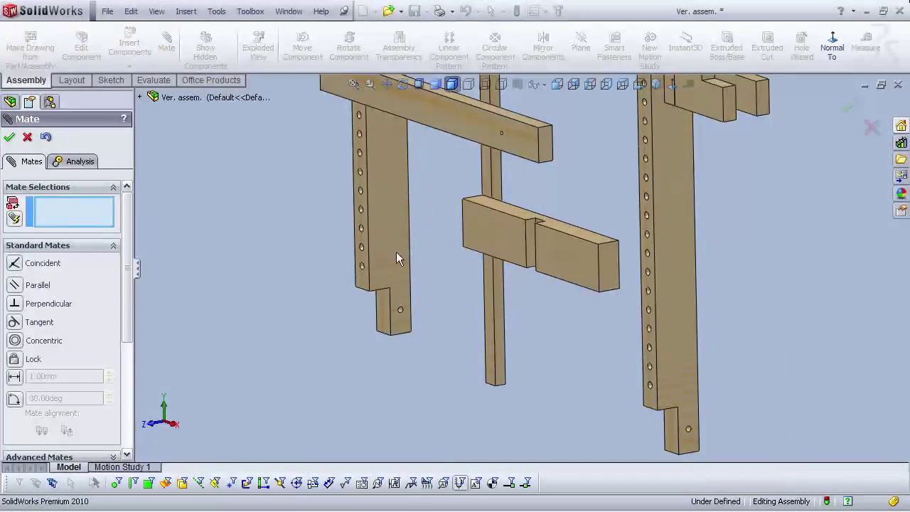
pyautogui.moveTo(369, 283); pyautogui.dragTo(482, 254, button='middle')
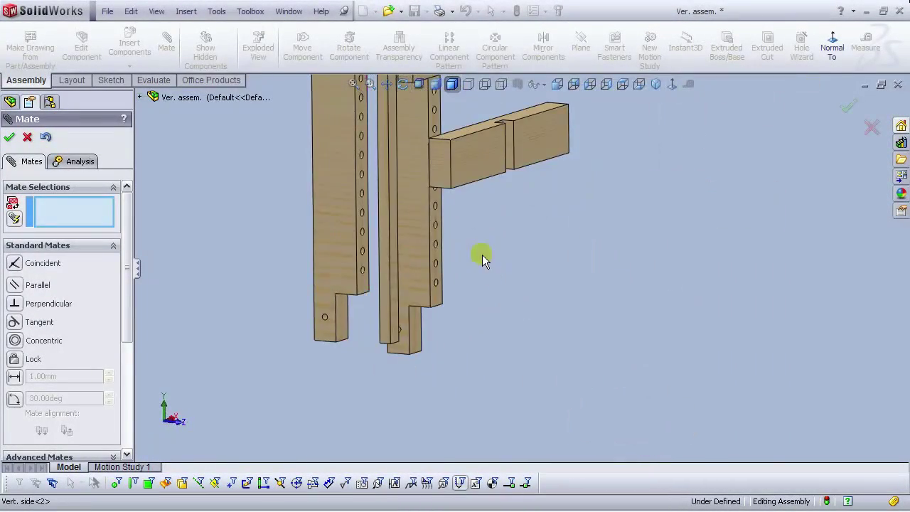
pyautogui.click(442, 175)
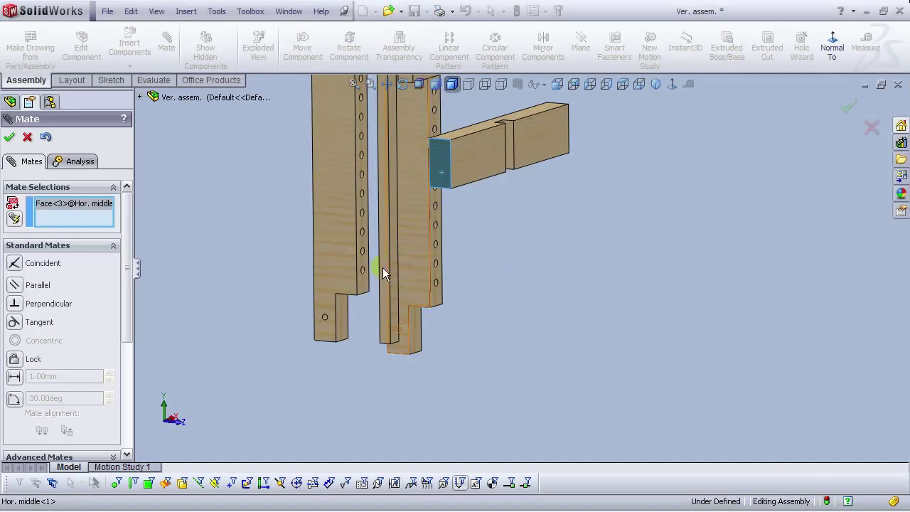
pyautogui.click(324, 296)
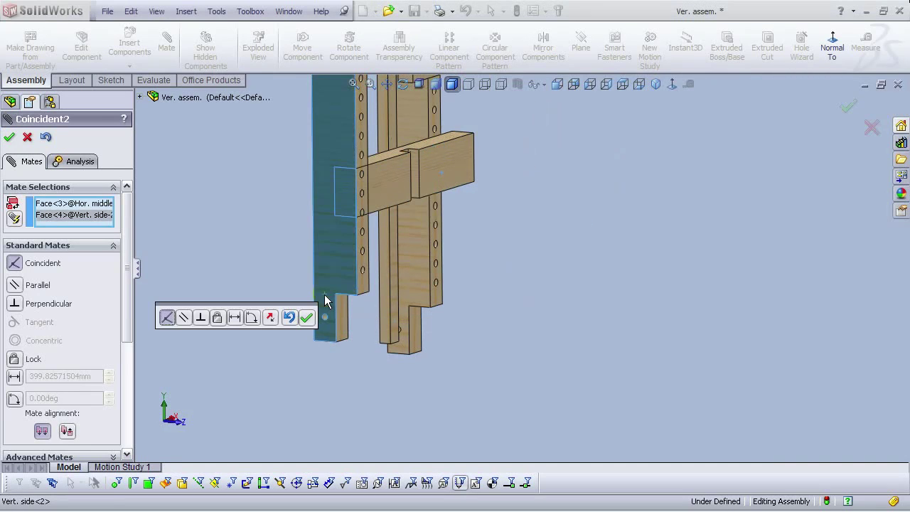
pyautogui.click(310, 320)
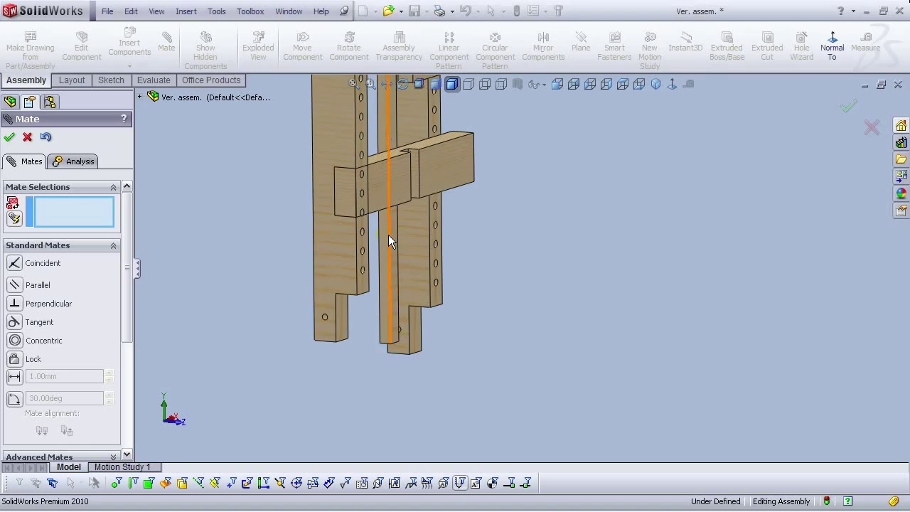
# Step: Mate the notched rail's underside coincident with the bottom end face of the left Vert. side post
pyautogui.moveTo(389, 235); pyautogui.dragTo(446, 384, button='middle')
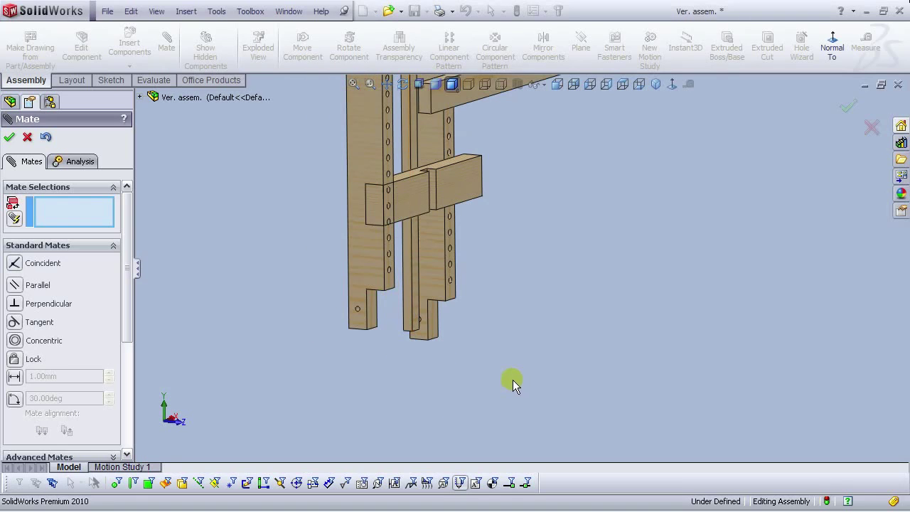
pyautogui.moveTo(446, 233); pyautogui.dragTo(421, 101, button='middle')
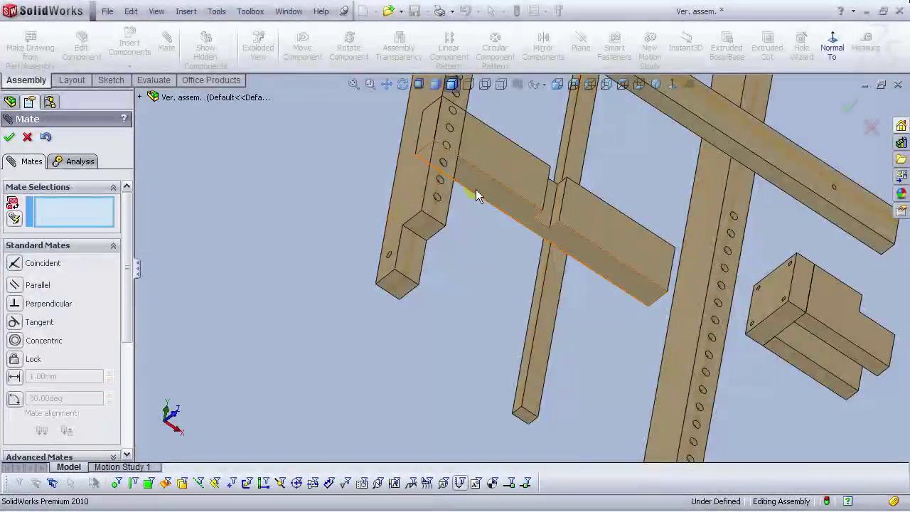
pyautogui.click(475, 182)
pyautogui.click(397, 282)
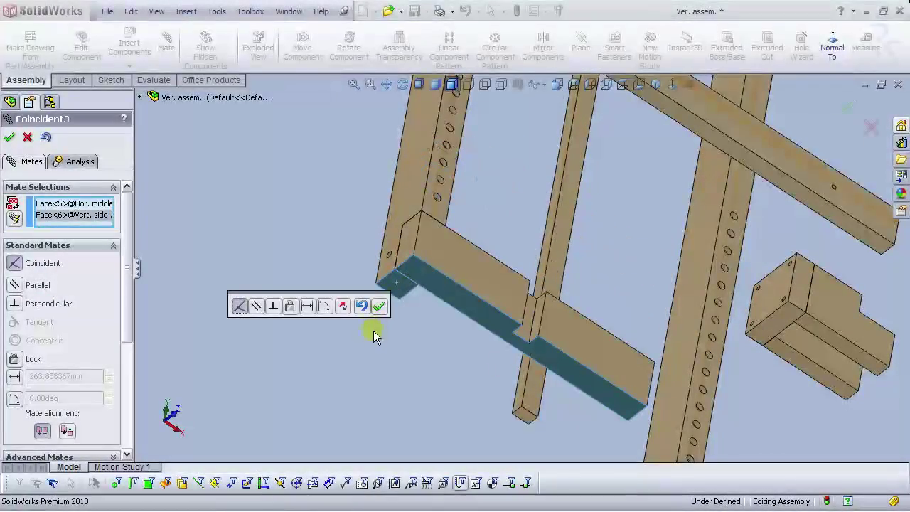
pyautogui.click(379, 308)
pyautogui.scroll(5, 654, 359)
# Step: Mate the outer side face of the right Vert. side post coincident with the notched rail's right end face
pyautogui.moveTo(636, 275); pyautogui.dragTo(518, 170, button='middle')
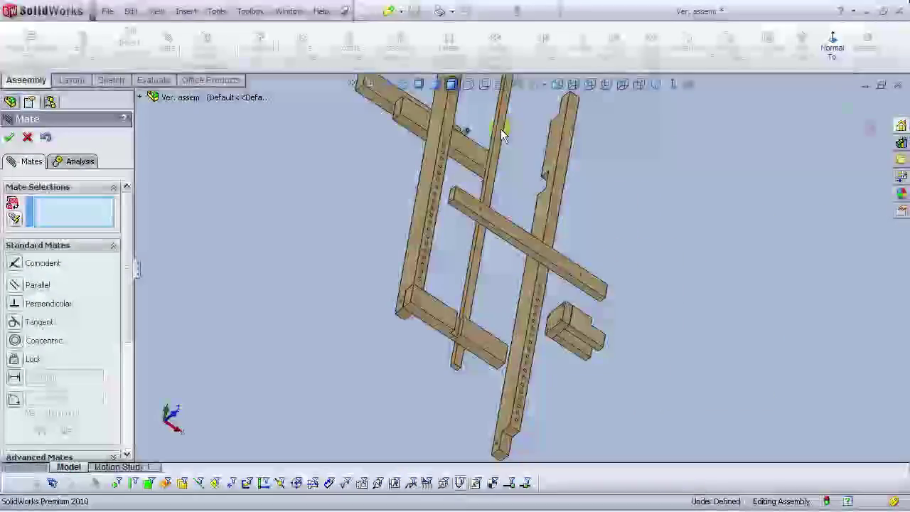
pyautogui.click(410, 86)
pyautogui.moveTo(535, 248); pyautogui.dragTo(435, 320)
pyautogui.scroll(-4, 663, 388)
pyautogui.click(401, 86)
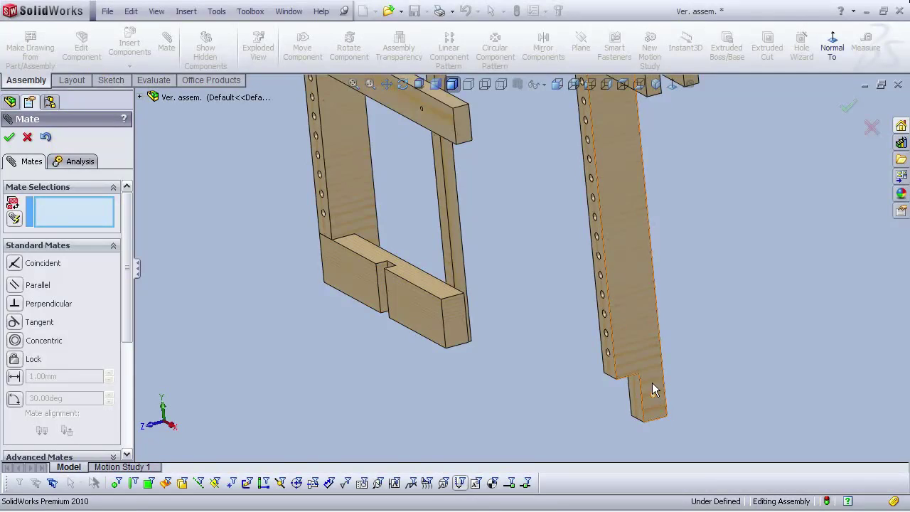
pyautogui.click(652, 384)
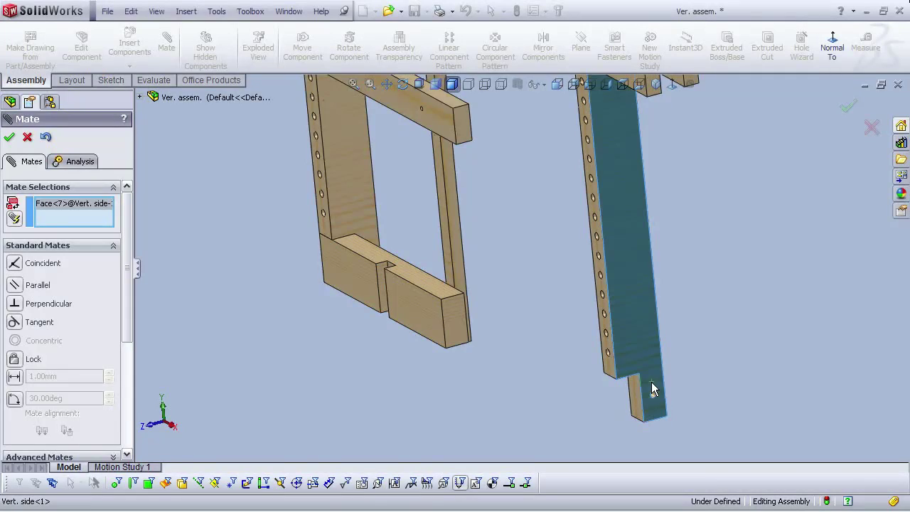
pyautogui.click(458, 327)
pyautogui.click(666, 438)
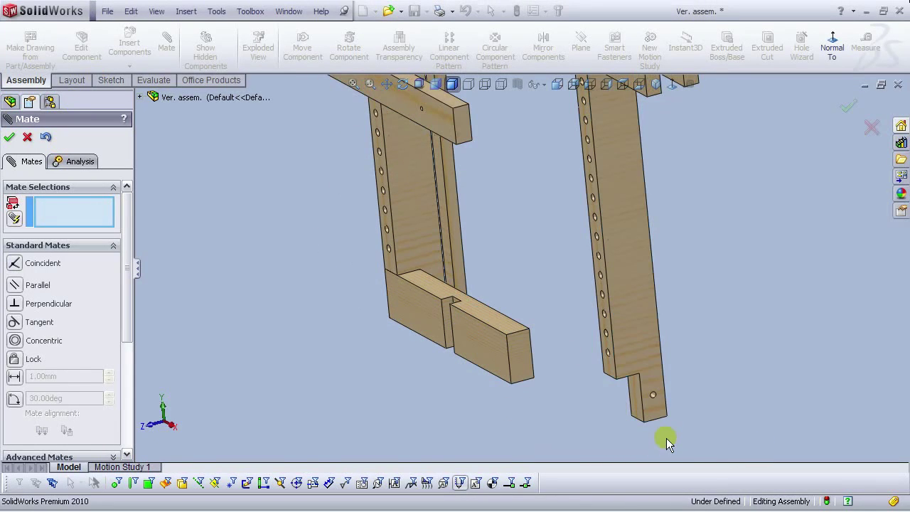
# Step: Mate the notched rail's top face coincident with the shoulder face of the lower cutout in the right Vert. side post
pyautogui.click(508, 327)
pyautogui.moveTo(603, 371); pyautogui.dragTo(579, 278, button='middle')
pyautogui.click(572, 345)
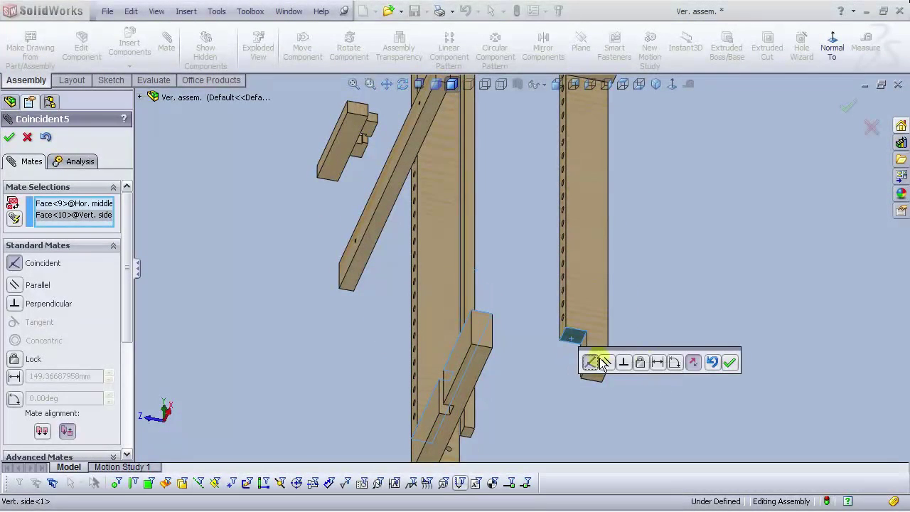
pyautogui.click(730, 363)
# Step: Mate the notched rail's front face coincident with the drilled front face of the right Vert. side post
pyautogui.moveTo(626, 327); pyautogui.dragTo(646, 398, button='middle')
pyautogui.click(455, 380)
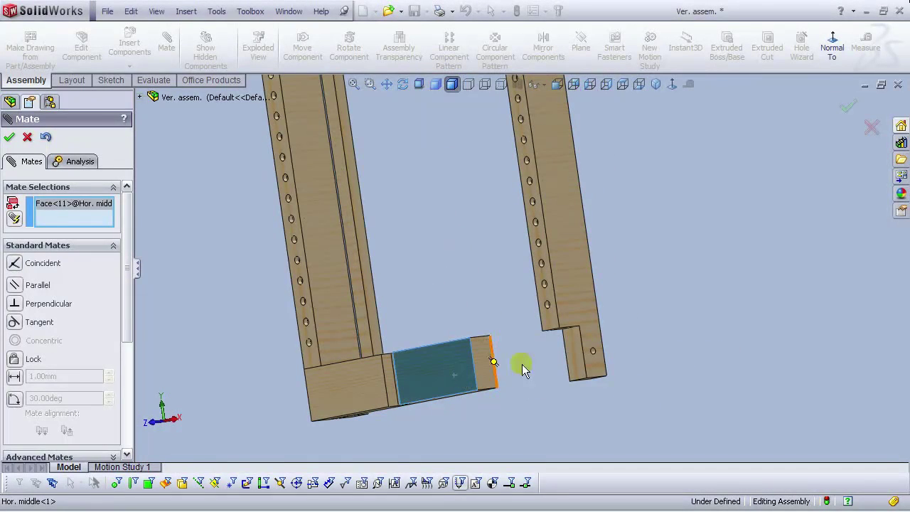
pyautogui.click(576, 352)
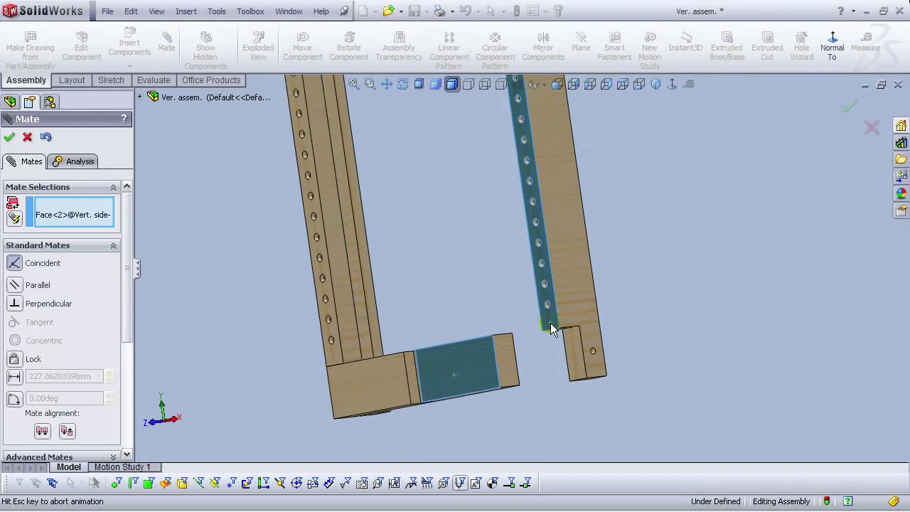
pyautogui.click(698, 358)
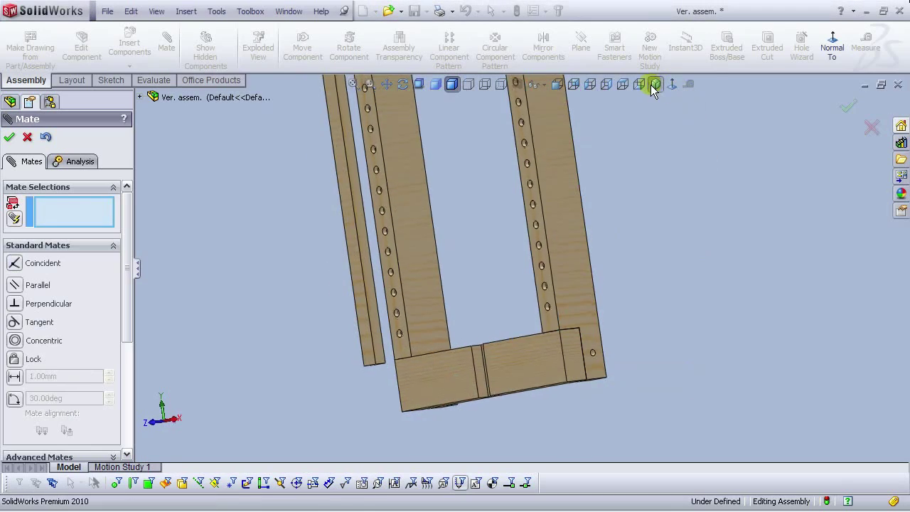
# Step: Examine the joined frame in isometric view and the post notches beside the upper horizontal rails from behind
pyautogui.click(655, 84)
pyautogui.scroll(-4, 604, 287)
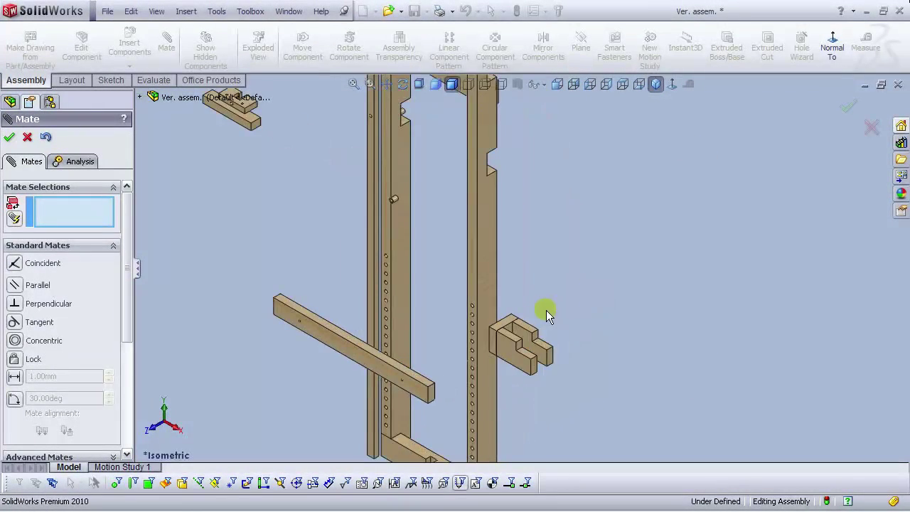
pyautogui.scroll(3, 546, 310)
pyautogui.scroll(-2, 487, 224)
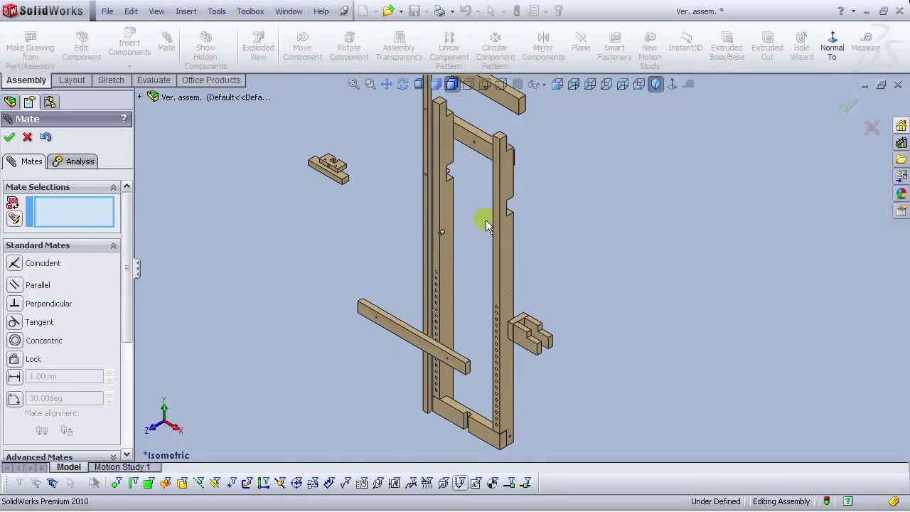
pyautogui.scroll(2, 489, 280)
pyautogui.scroll(-2, 490, 280)
pyautogui.scroll(2, 577, 337)
pyautogui.scroll(-2, 556, 344)
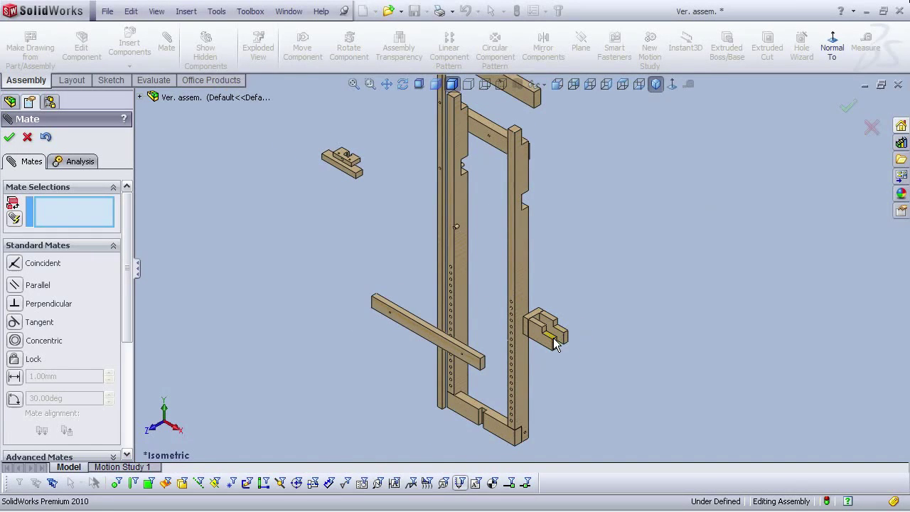
pyautogui.scroll(-3, 516, 186)
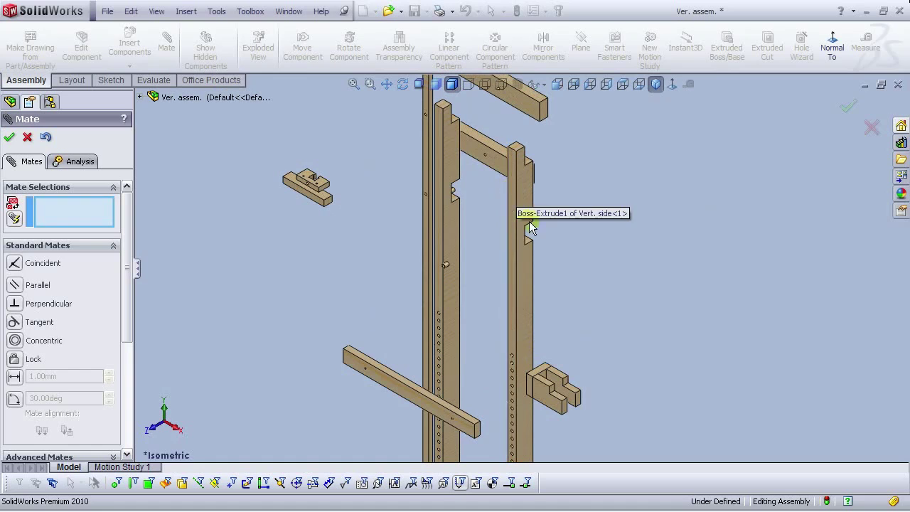
pyautogui.scroll(1, 529, 221)
pyautogui.moveTo(537, 309); pyautogui.dragTo(431, 266, button='middle')
pyautogui.scroll(-2, 565, 202)
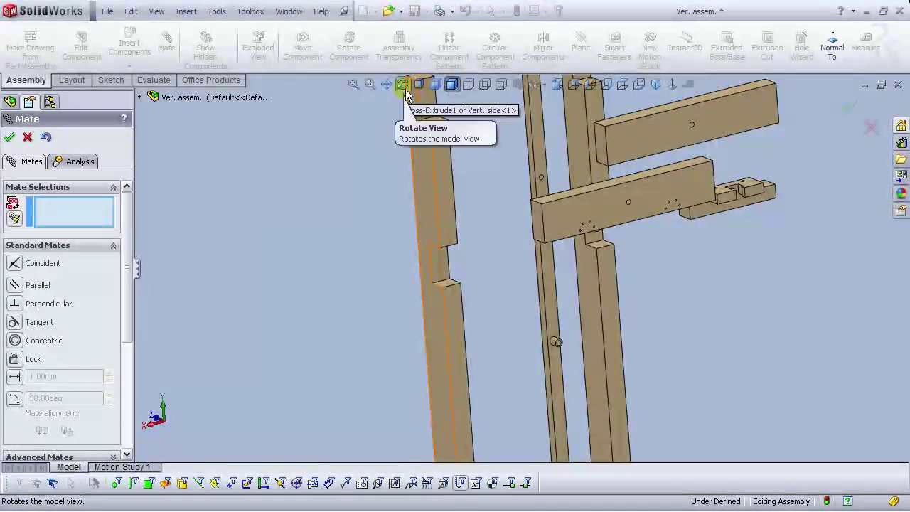
pyautogui.scroll(-1, 571, 209)
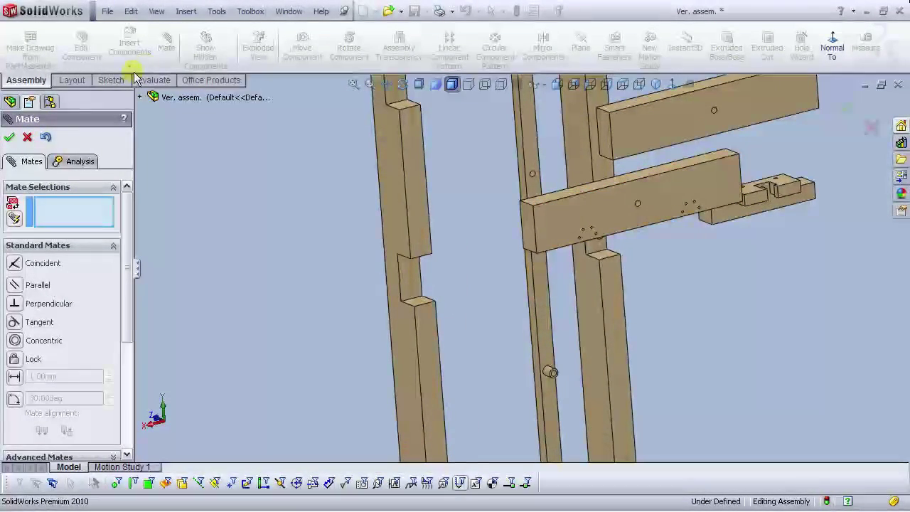
# Step: Mate the near end face of the Hor. middle 1 rail coincident with the outer side face of the nearer Vert. side post
pyautogui.click(528, 233)
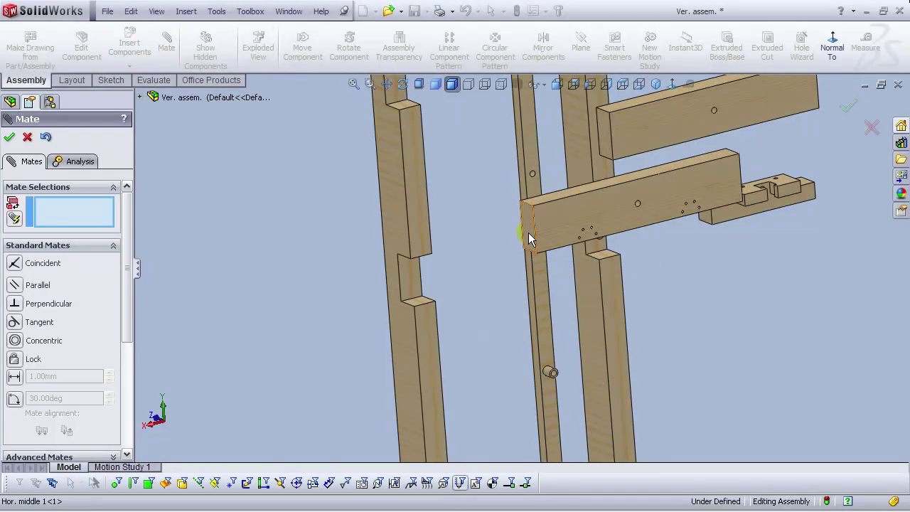
pyautogui.click(392, 236)
pyautogui.click(360, 306)
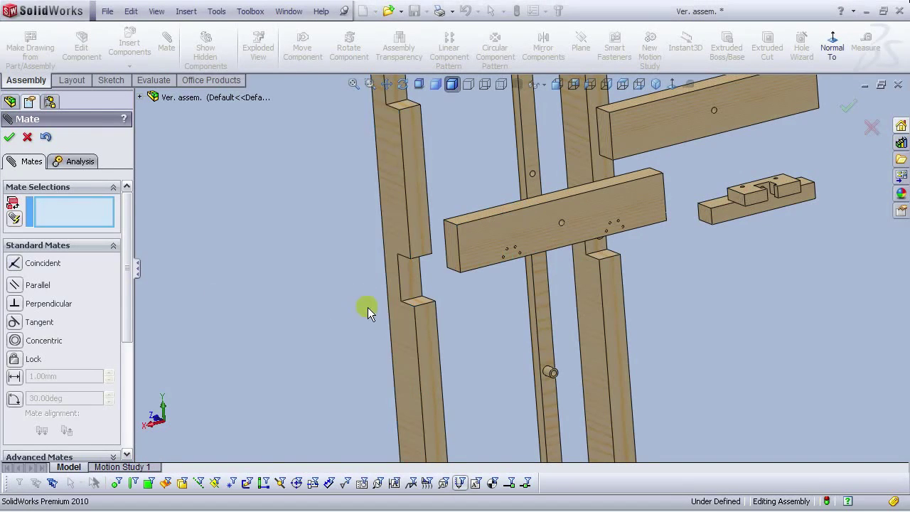
# Step: Mate the bottom face of the Hor. middle 1 rail coincident with the lower shoulder of the nearer Vert. side post's middle notch
pyautogui.moveTo(498, 304); pyautogui.dragTo(457, 165, button='middle')
pyautogui.scroll(-3, 447, 174)
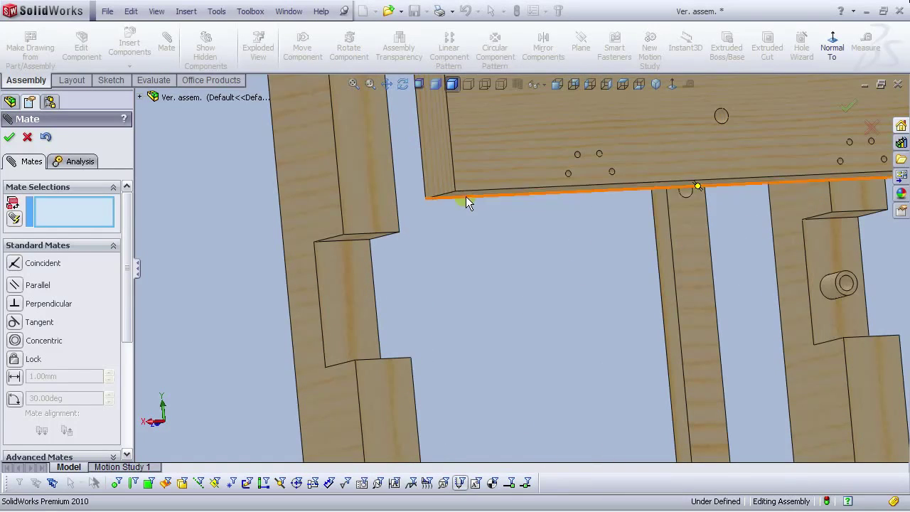
pyautogui.click(466, 195)
pyautogui.scroll(3, 466, 196)
pyautogui.moveTo(429, 274); pyautogui.dragTo(458, 337, button='middle')
pyautogui.click(438, 327)
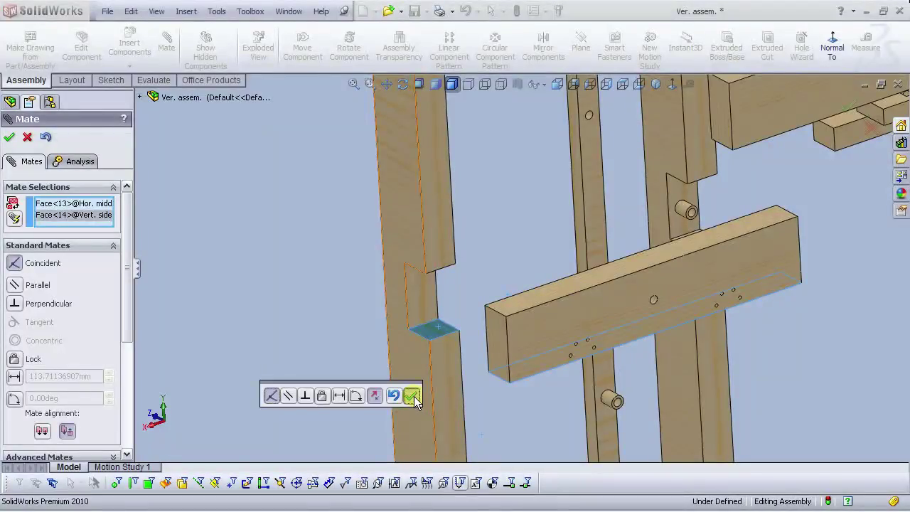
pyautogui.click(416, 401)
# Step: Mate the Hor. middle 1 rail's inward-facing broad face coincident with the upright inner face of the Vert. side post's middle notch
pyautogui.scroll(3, 556, 377)
pyautogui.click(407, 84)
pyautogui.moveTo(428, 258); pyautogui.dragTo(507, 242)
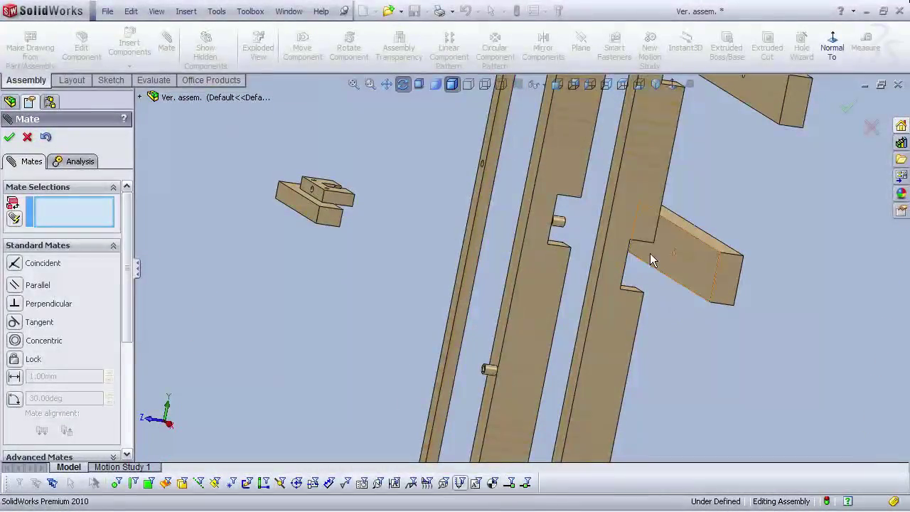
pyautogui.click(676, 273)
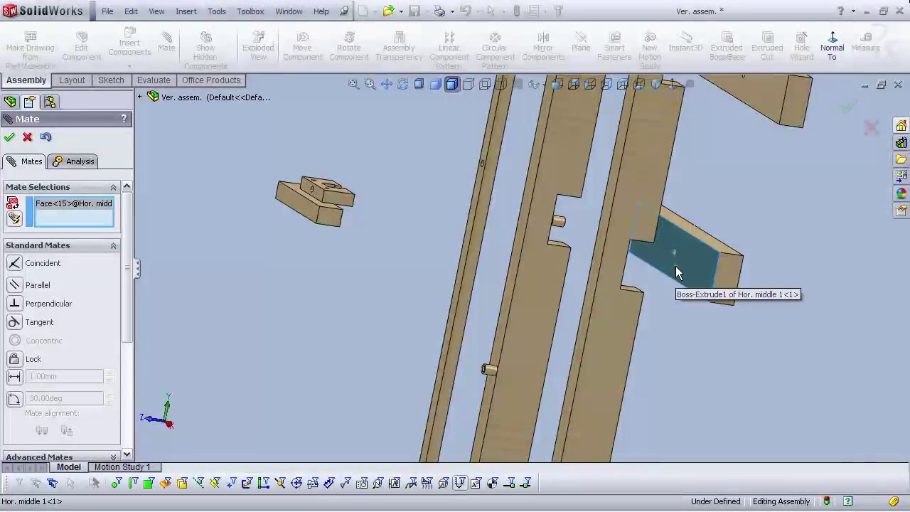
pyautogui.press('Left')
pyautogui.press('Left')
pyautogui.press('Left')
pyautogui.press('Left')
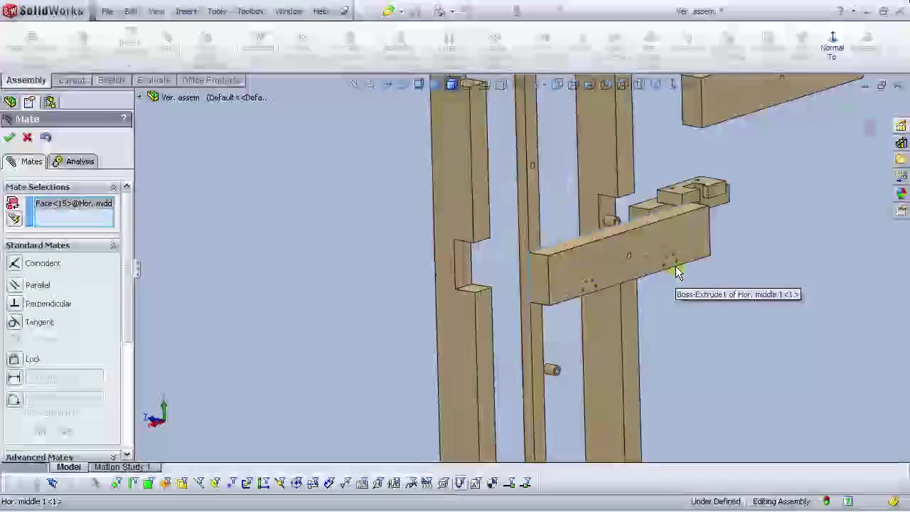
pyautogui.press('Left')
pyautogui.click(433, 266)
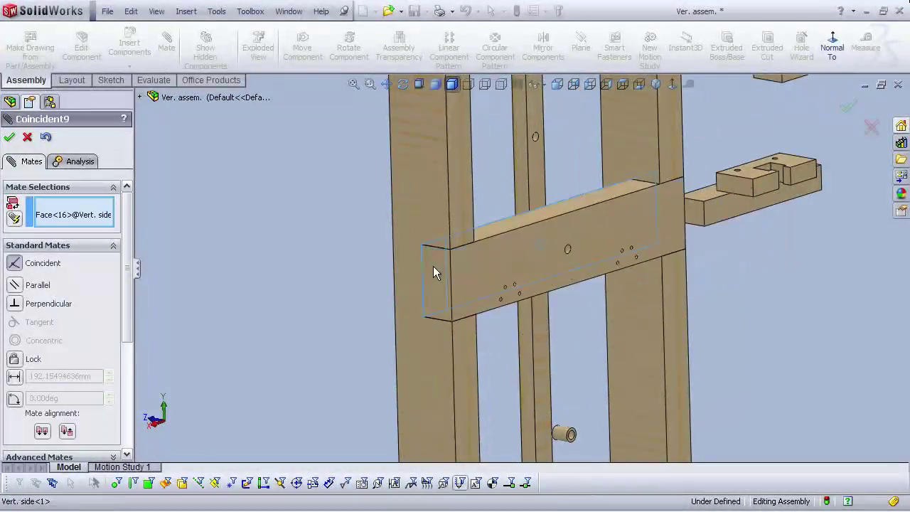
pyautogui.click(413, 306)
# Step: Mate the near end face of the Hor. middle 2 rail coincident with the outer side face of the nearer Vert. side post
pyautogui.scroll(9, 637, 276)
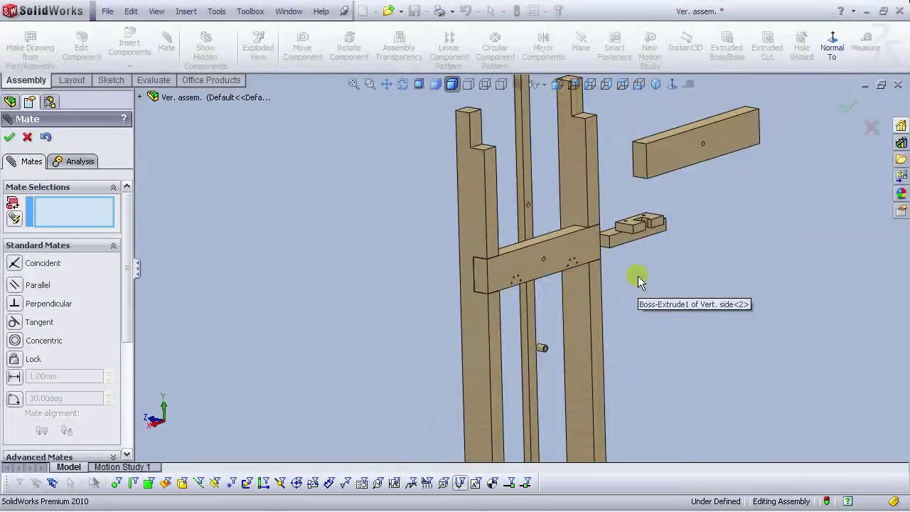
pyautogui.scroll(-6, 532, 227)
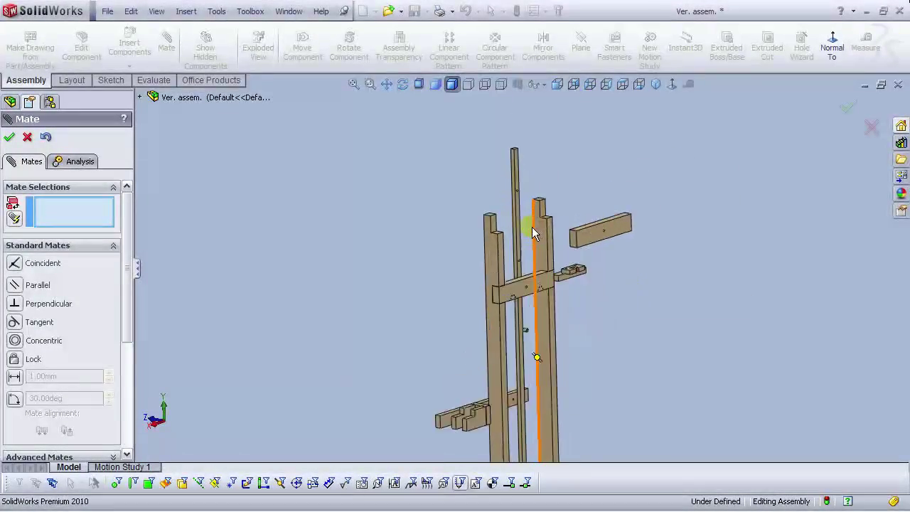
pyautogui.click(544, 252)
pyautogui.scroll(-3, 404, 239)
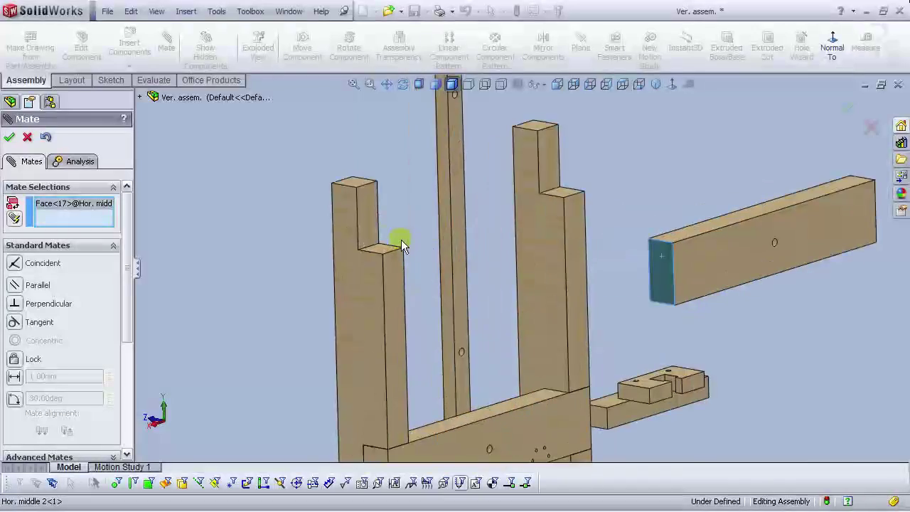
pyautogui.click(349, 241)
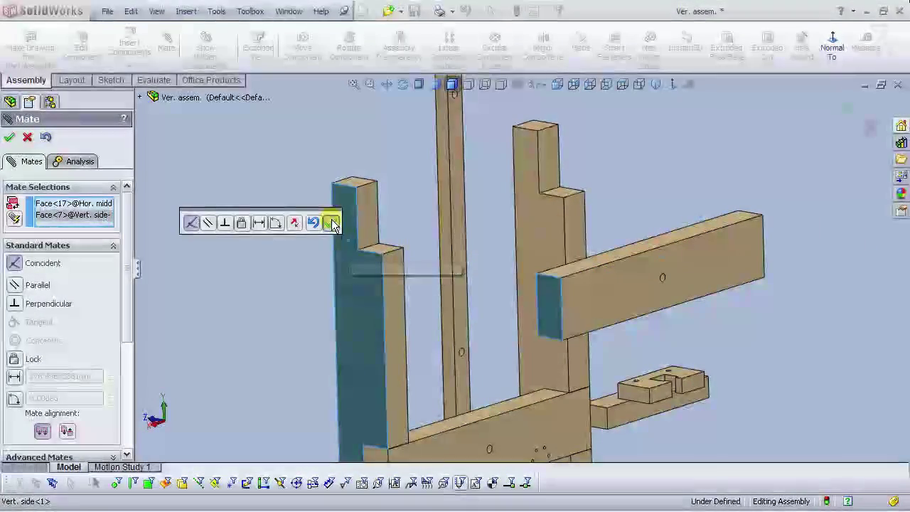
pyautogui.click(331, 219)
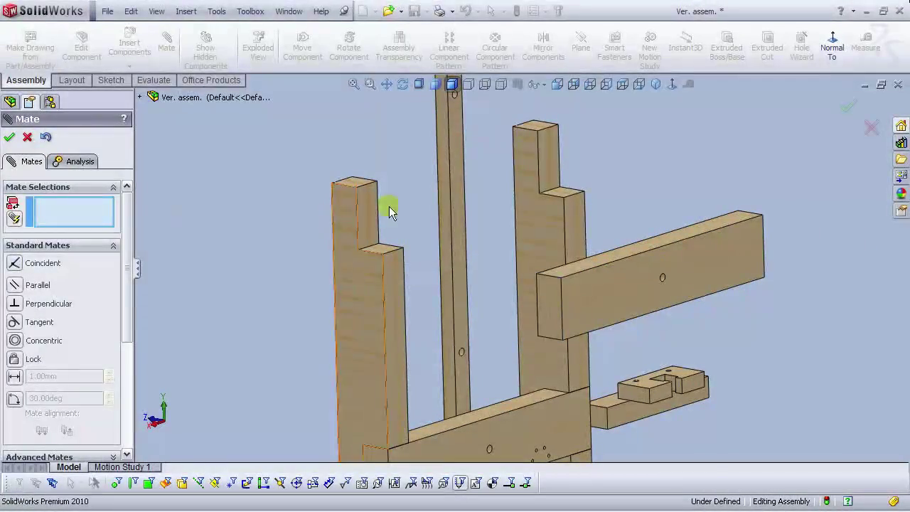
# Step: Mate the top face of the Hor. middle 2 rail coincident with the top end face of the nearer Vert. side post
pyautogui.click(558, 273)
pyautogui.click(360, 187)
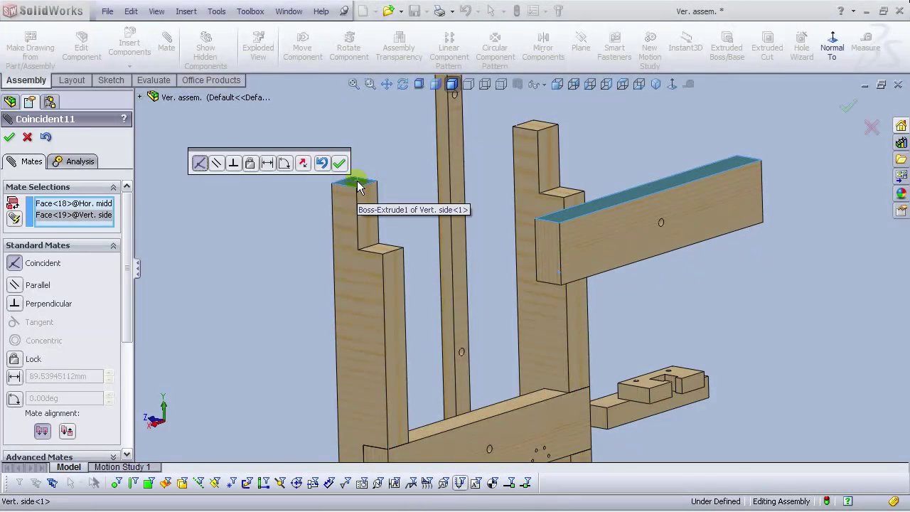
pyautogui.click(340, 164)
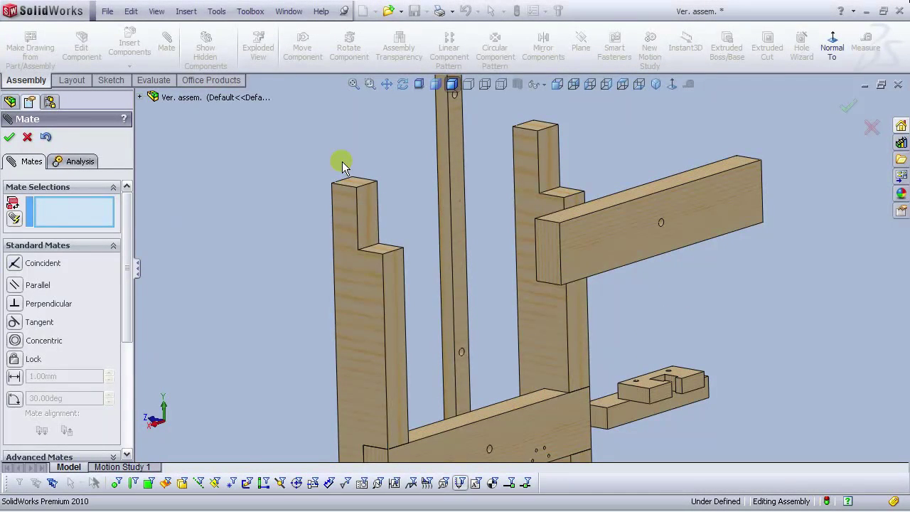
# Step: Mate the Hor. middle 2 rail's inward-facing broad face coincident with the upright face of the Vert. side post's top notch
pyautogui.click(366, 206)
pyautogui.press('Right')
pyautogui.press('Right')
pyautogui.press('Right')
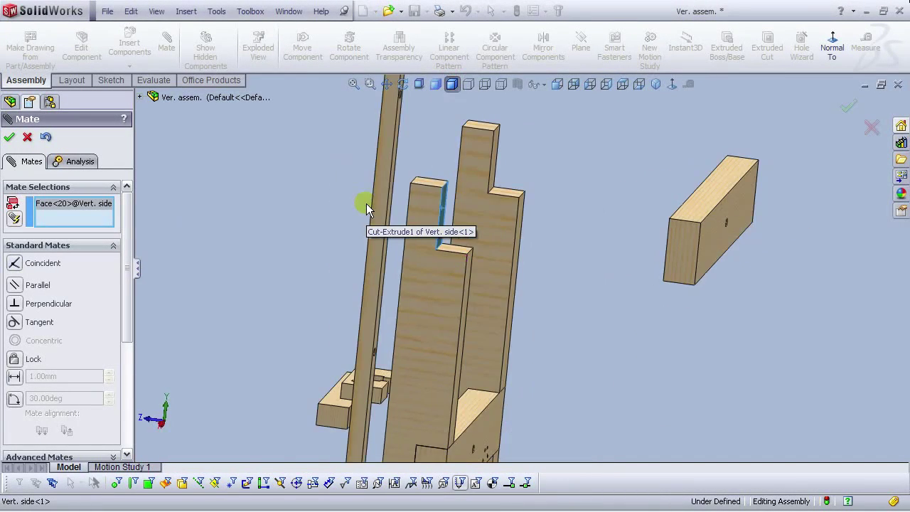
pyautogui.press('Right')
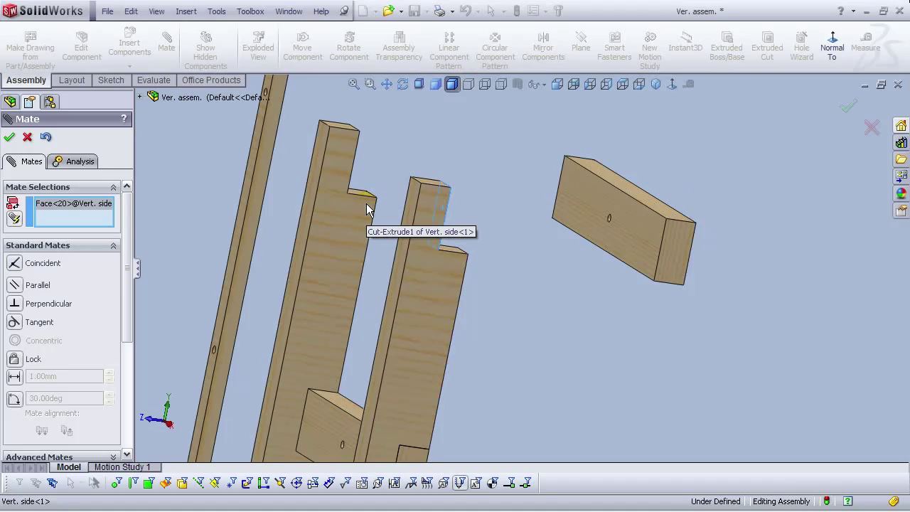
pyautogui.click(625, 235)
pyautogui.click(765, 321)
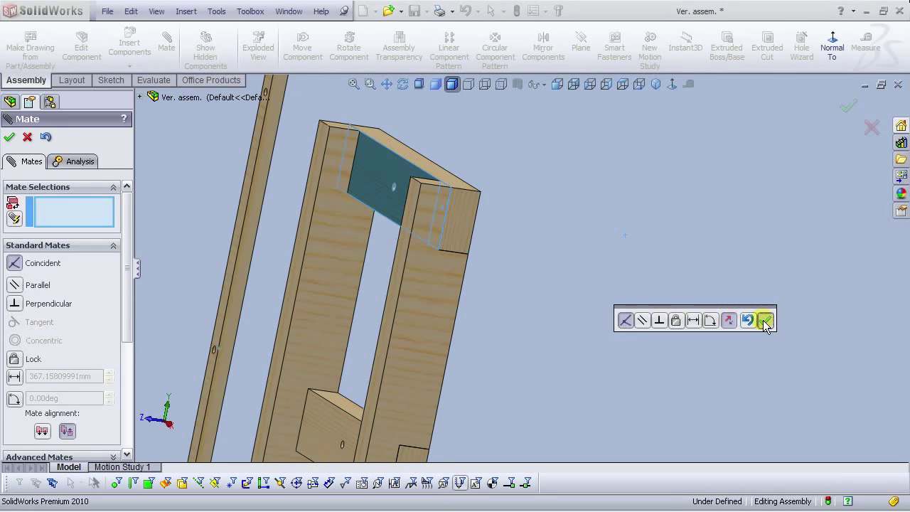
# Step: In isometric view, move the Vert. middle post in front of the frame between the two side posts
pyautogui.click(655, 84)
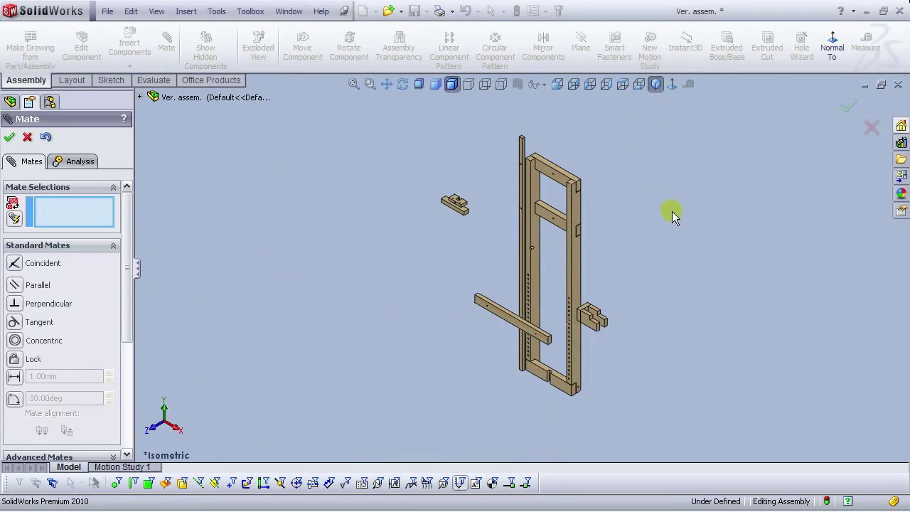
pyautogui.scroll(-2, 625, 250)
pyautogui.scroll(-3, 582, 322)
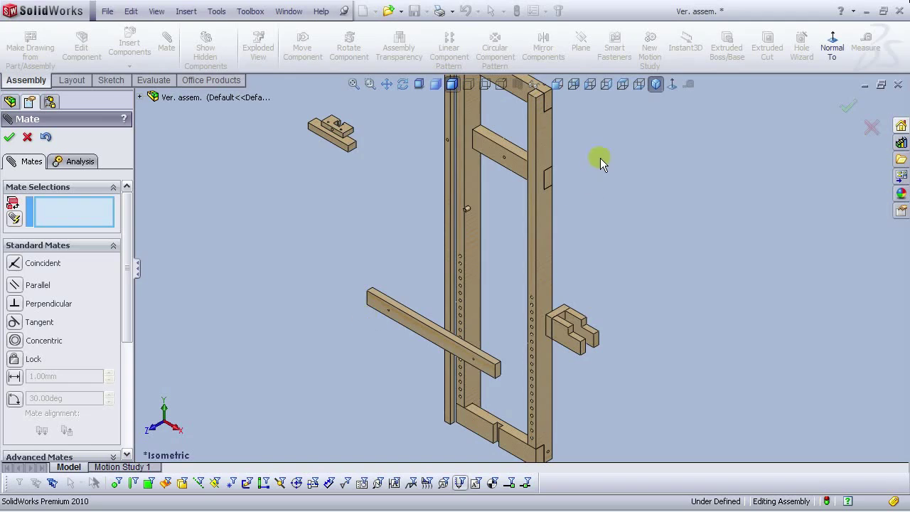
pyautogui.scroll(3, 583, 155)
pyautogui.scroll(-6, 511, 145)
pyautogui.moveTo(423, 193); pyautogui.dragTo(510, 239)
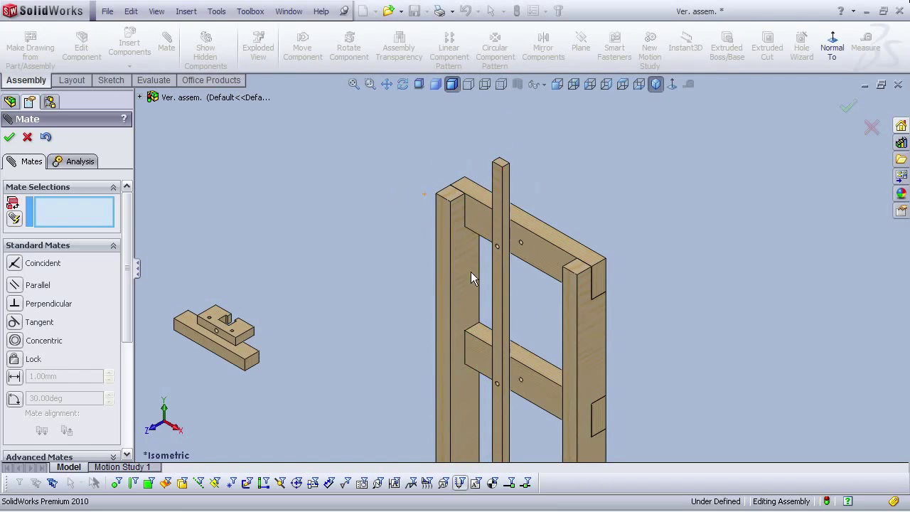
# Step: Mate the side face of the Vert. middle post coincident with the side wall of the notch in the bottom Hor. middle rail
pyautogui.scroll(5, 524, 417)
pyautogui.scroll(-8, 526, 398)
pyautogui.scroll(-6, 523, 384)
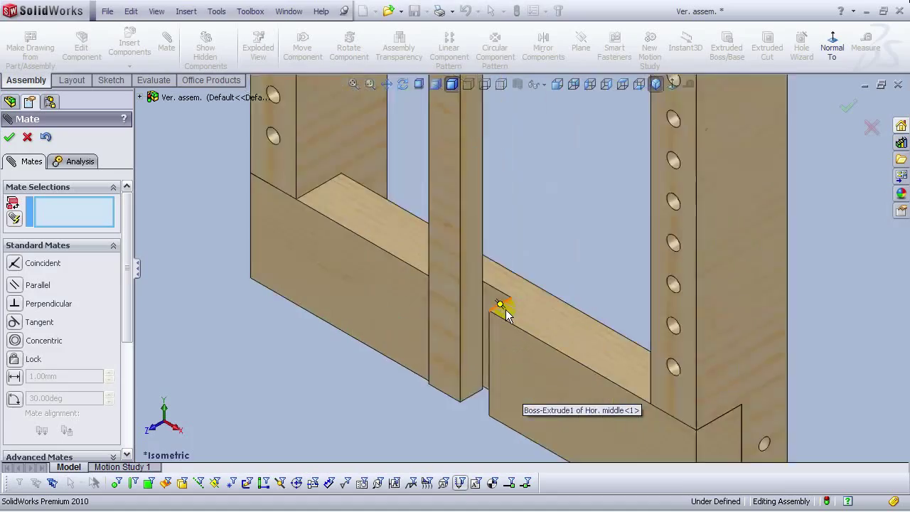
pyautogui.scroll(-2, 476, 319)
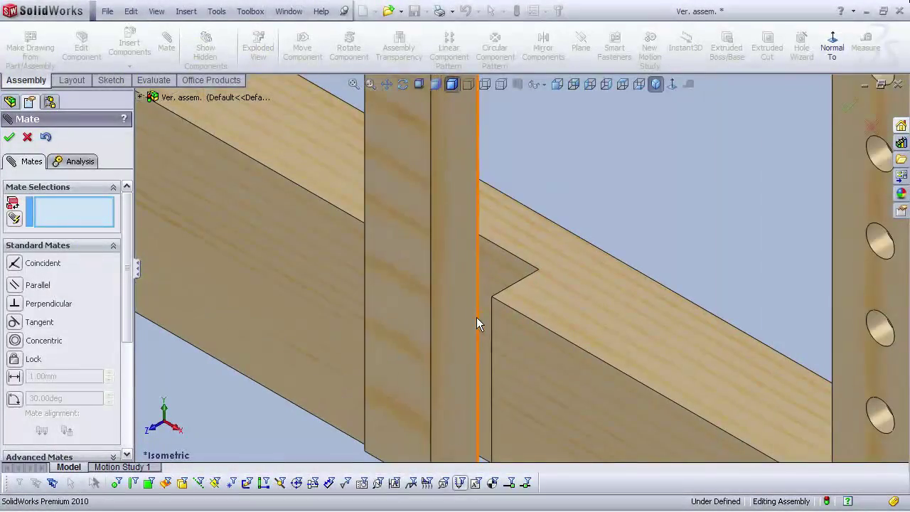
pyautogui.click(457, 311)
pyautogui.scroll(3, 430, 363)
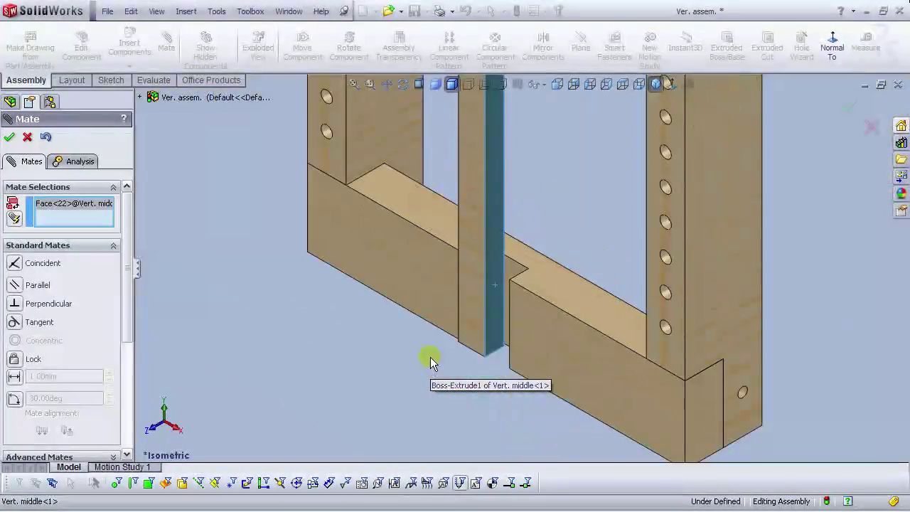
pyautogui.press('Right')
pyautogui.press('Right')
pyautogui.press('Right')
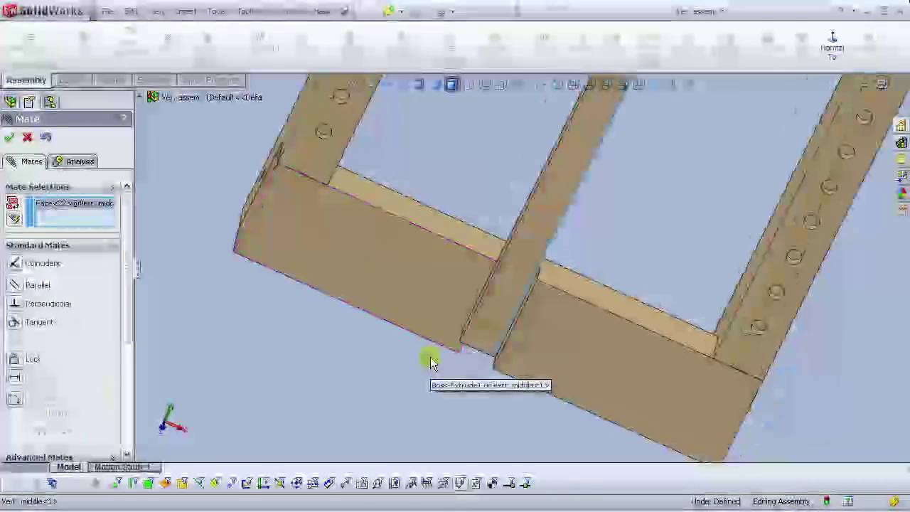
pyautogui.scroll(-4, 540, 305)
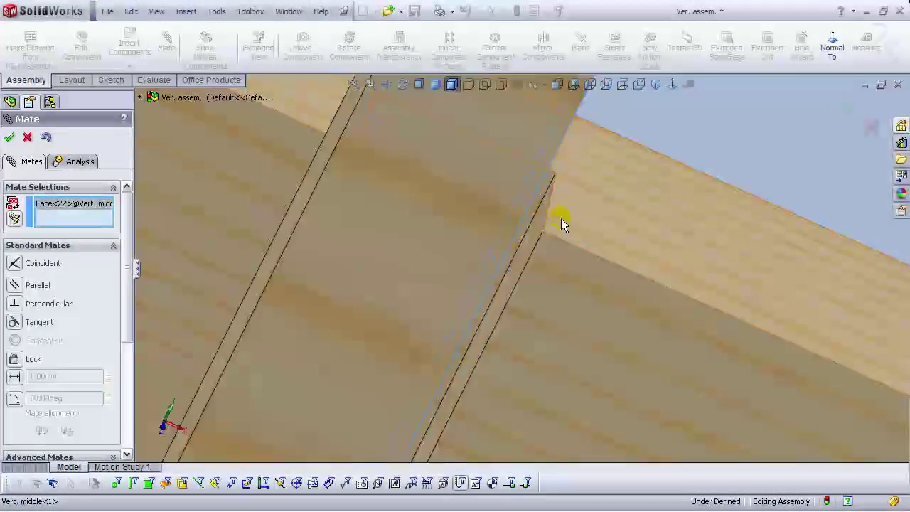
pyautogui.click(536, 230)
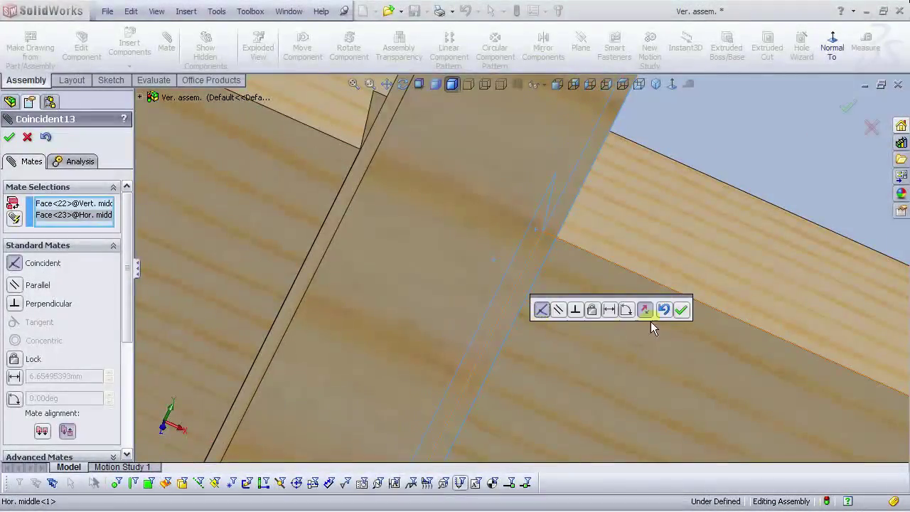
pyautogui.click(682, 310)
# Step: Mate the front face of the Vert. middle post coincident with the front face of the bottom Hor. middle rail
pyautogui.scroll(3, 578, 327)
pyautogui.click(476, 302)
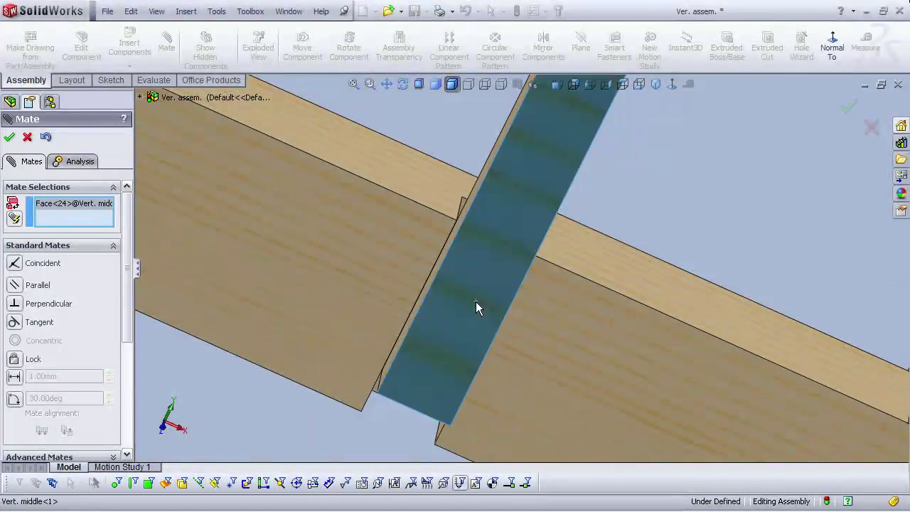
pyautogui.click(533, 344)
pyautogui.click(684, 364)
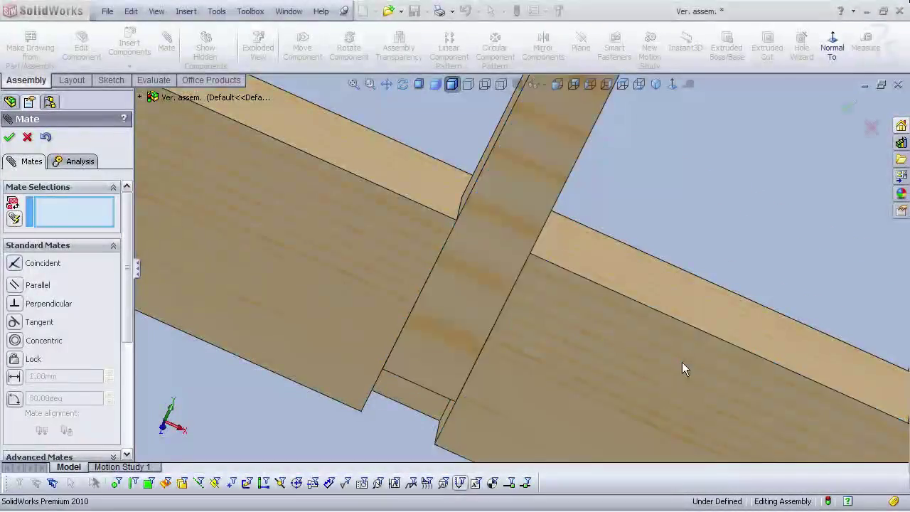
# Step: Mate the bottom end face of the Vert. middle post coincident with the bottom face of the Hor. middle rail
pyautogui.scroll(3, 617, 352)
pyautogui.press('Up')
pyautogui.press('Up')
pyautogui.press('Up')
pyautogui.press('Up')
pyautogui.press('Up')
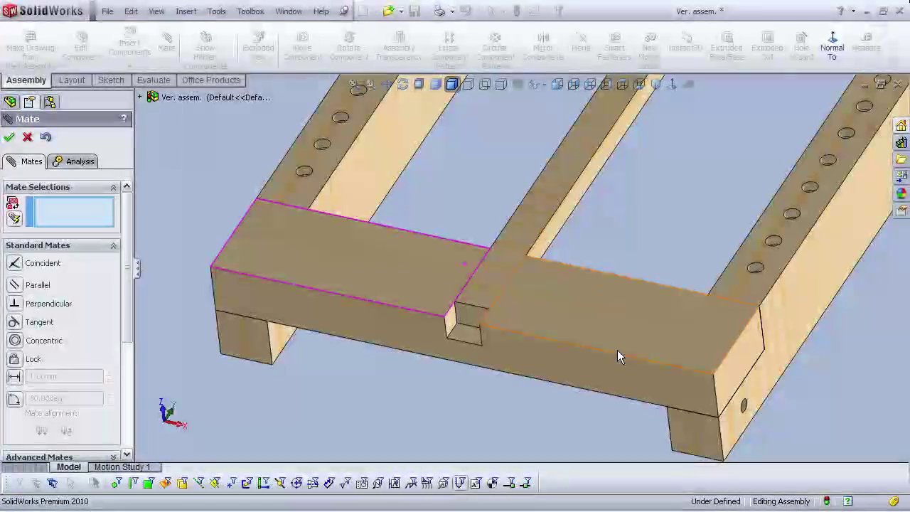
pyautogui.scroll(-3, 467, 311)
pyautogui.click(464, 328)
pyautogui.click(460, 366)
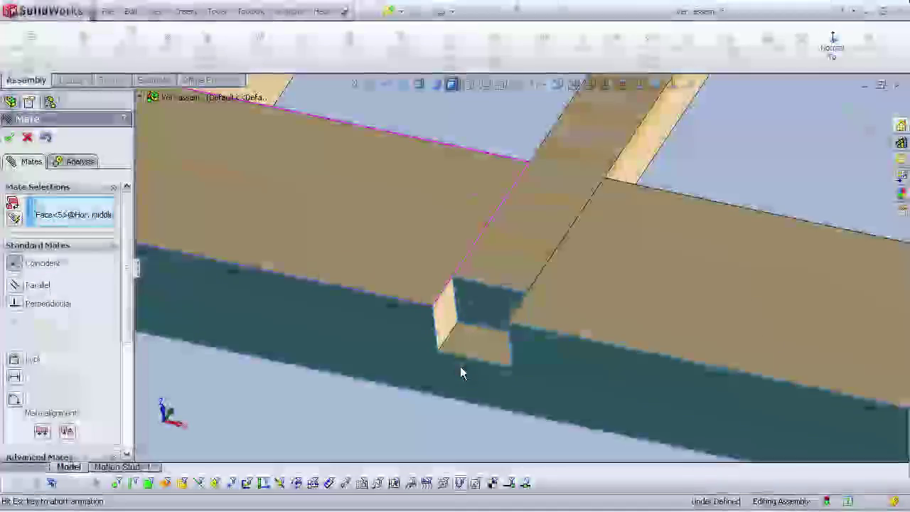
pyautogui.click(619, 397)
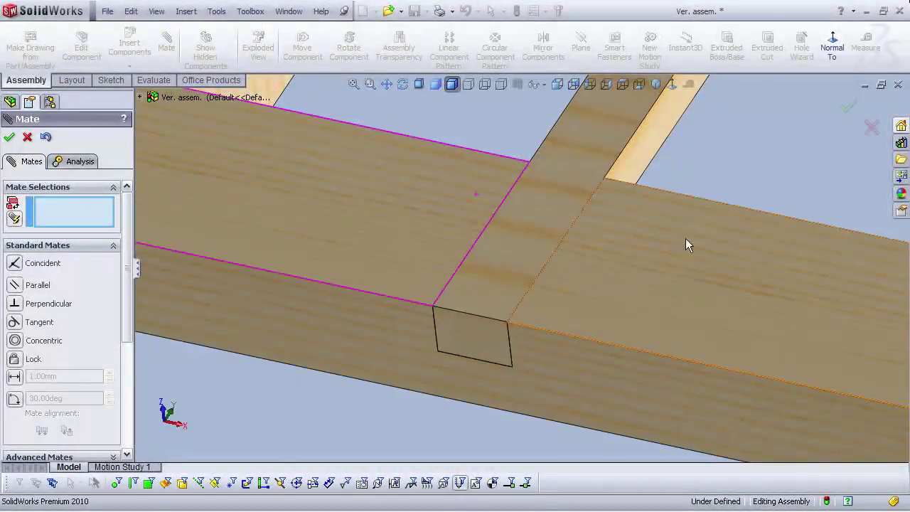
# Step: Mate the bore of the second Spacer concentric with the hole in the Vert. middle post at the upper middle rail
pyautogui.click(656, 85)
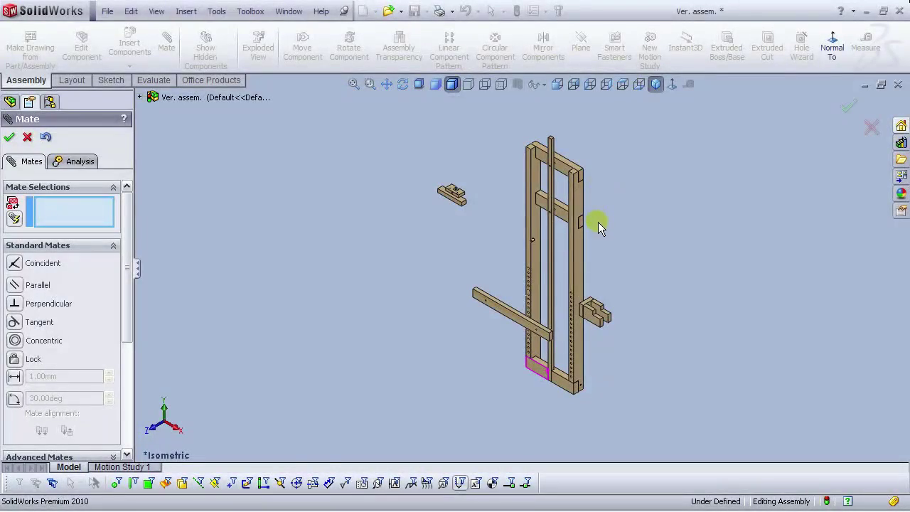
pyautogui.scroll(-10, 573, 203)
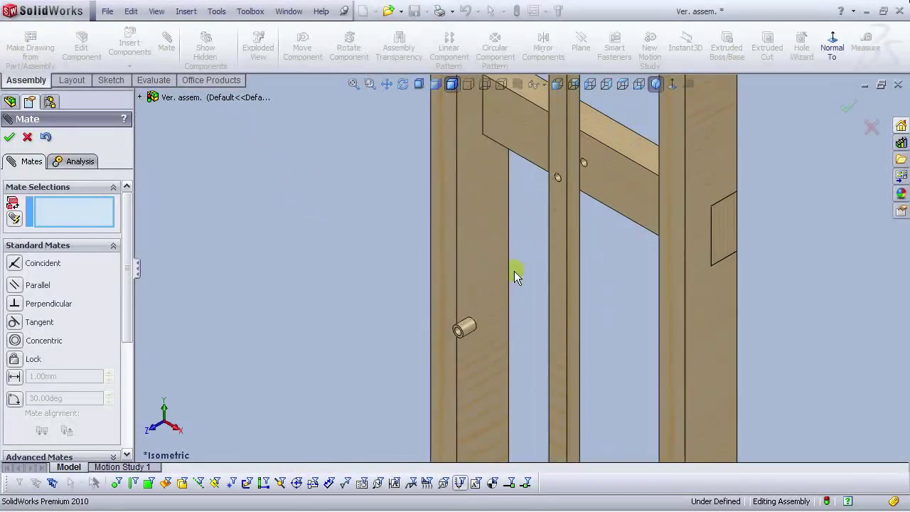
pyautogui.scroll(-6, 466, 329)
pyautogui.click(495, 284)
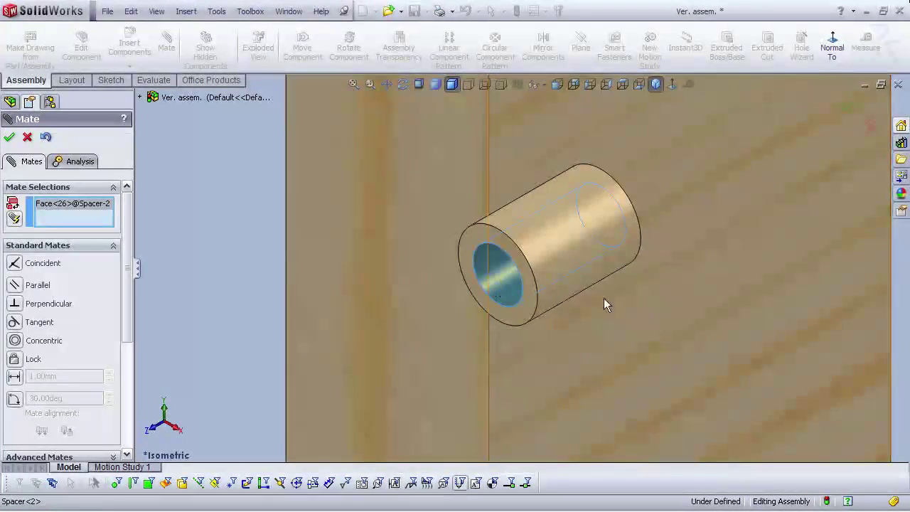
pyautogui.scroll(5, 608, 303)
pyautogui.scroll(3, 612, 298)
pyautogui.scroll(-10, 562, 166)
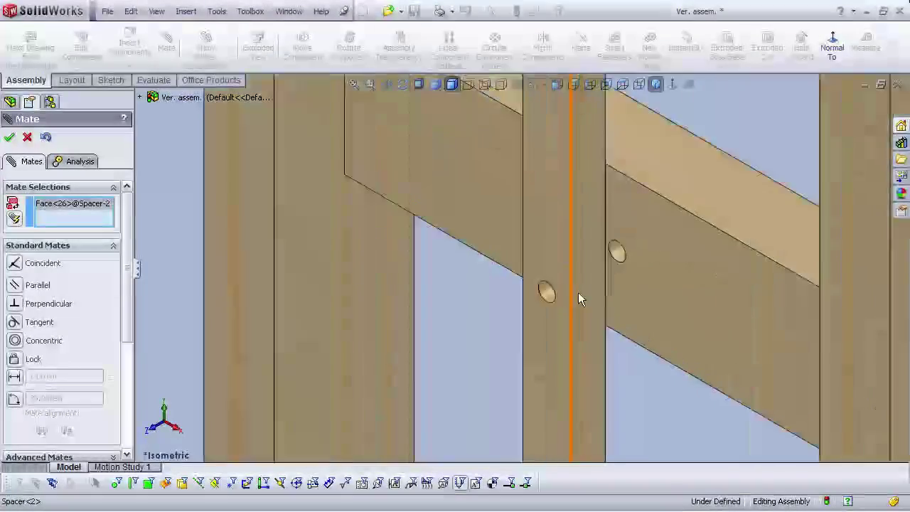
pyautogui.click(499, 290)
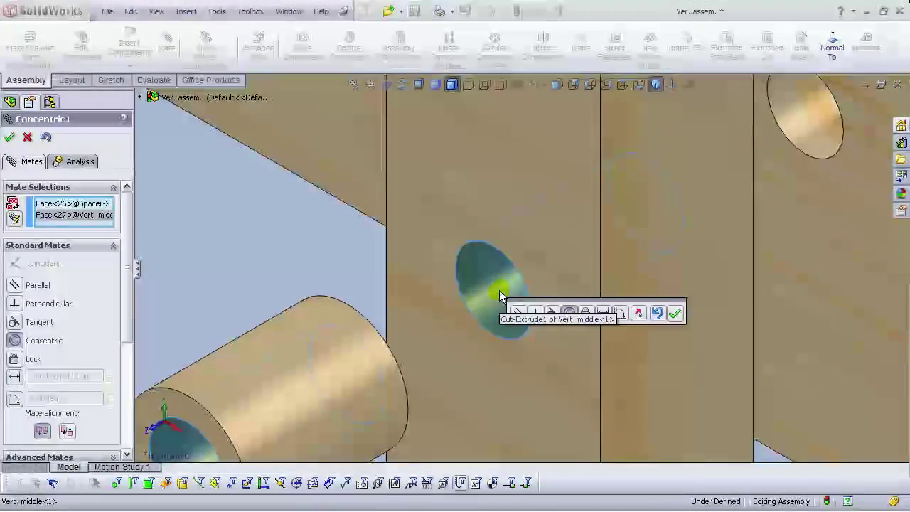
pyautogui.click(676, 315)
# Step: Mate the front end face of the second Spacer coincident with the back face of the Vert. middle post
pyautogui.scroll(5, 357, 370)
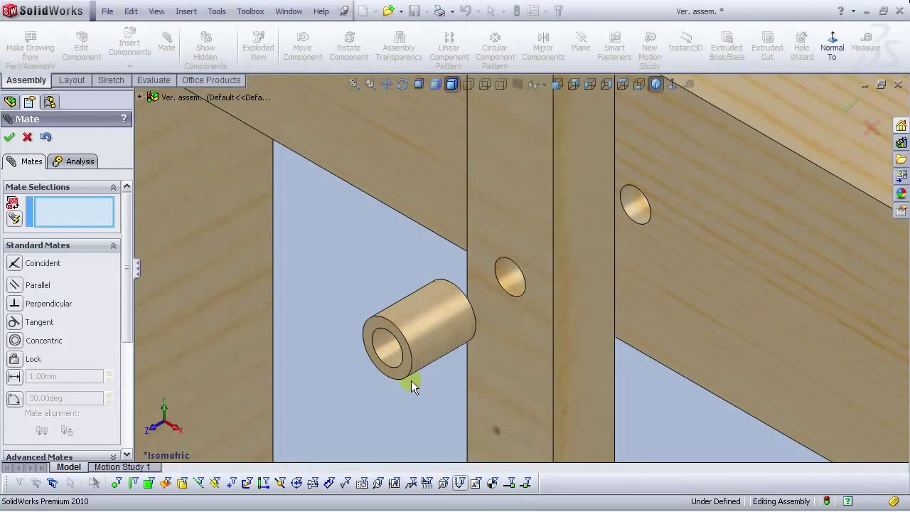
pyautogui.press('Left')
pyautogui.press('Left')
pyautogui.press('Left')
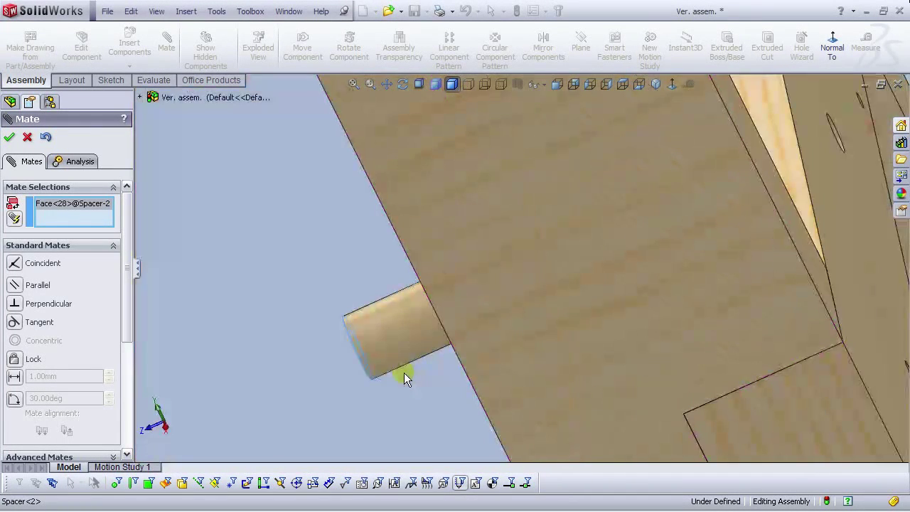
pyautogui.scroll(3, 404, 373)
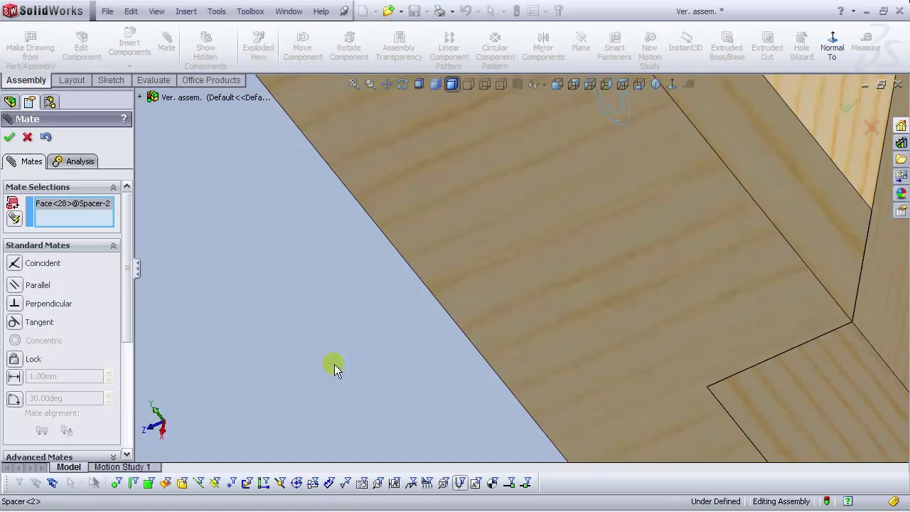
pyautogui.scroll(2, 498, 339)
pyautogui.scroll(2, 580, 264)
pyautogui.scroll(-4, 580, 264)
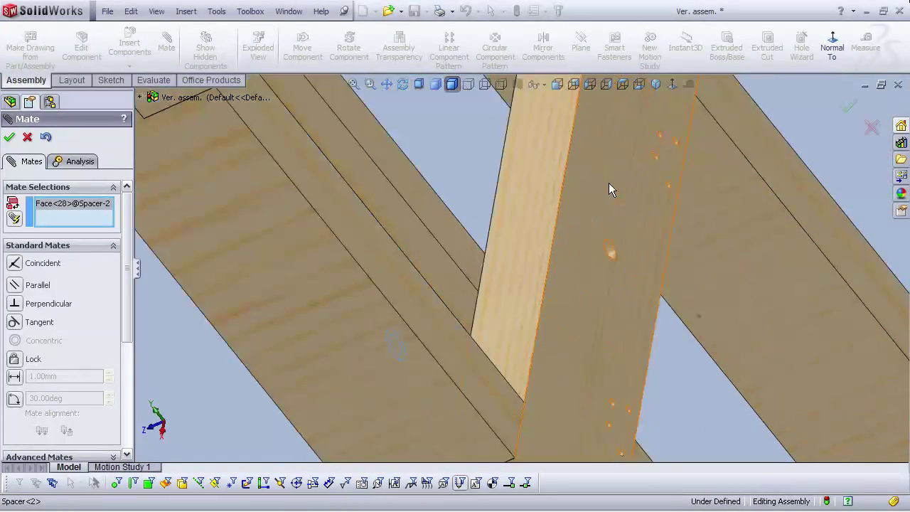
pyautogui.click(443, 225)
pyautogui.click(416, 238)
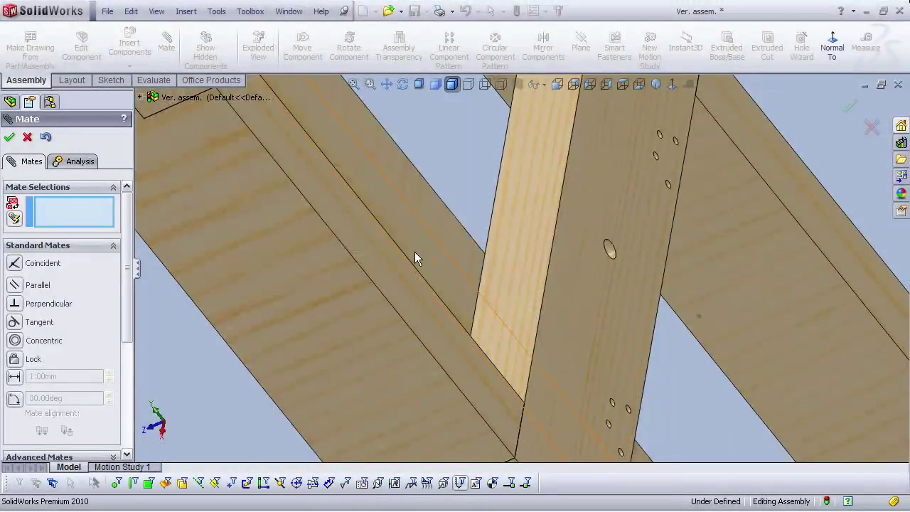
# Step: Examine the assembled upright frame and its joints from top to bottom, and finish the mating command
pyautogui.scroll(4, 414, 252)
pyautogui.scroll(-3, 419, 295)
pyautogui.scroll(2, 419, 299)
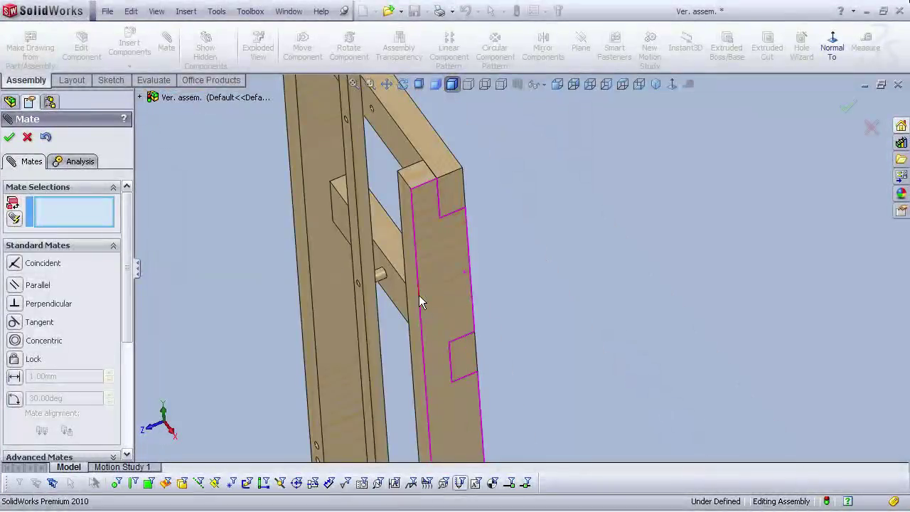
pyautogui.scroll(3, 481, 327)
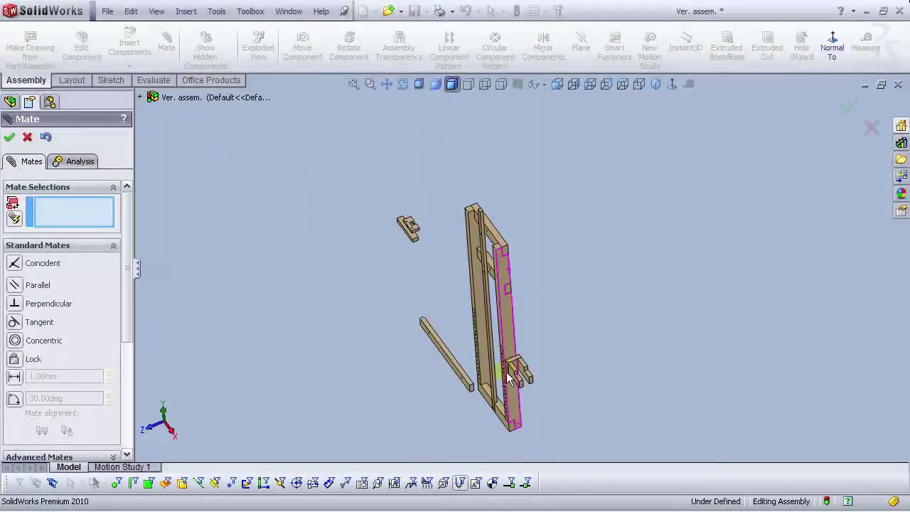
pyautogui.scroll(-3, 502, 350)
pyautogui.scroll(1, 610, 235)
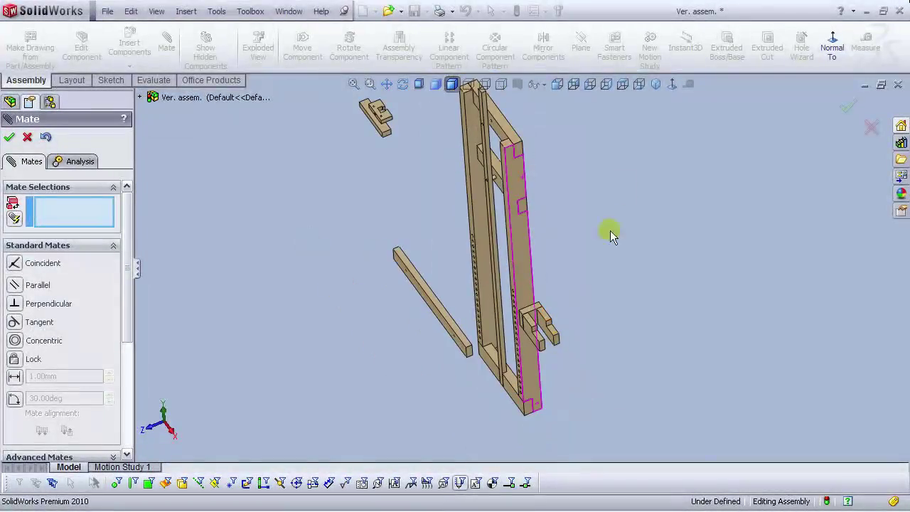
pyautogui.click(656, 84)
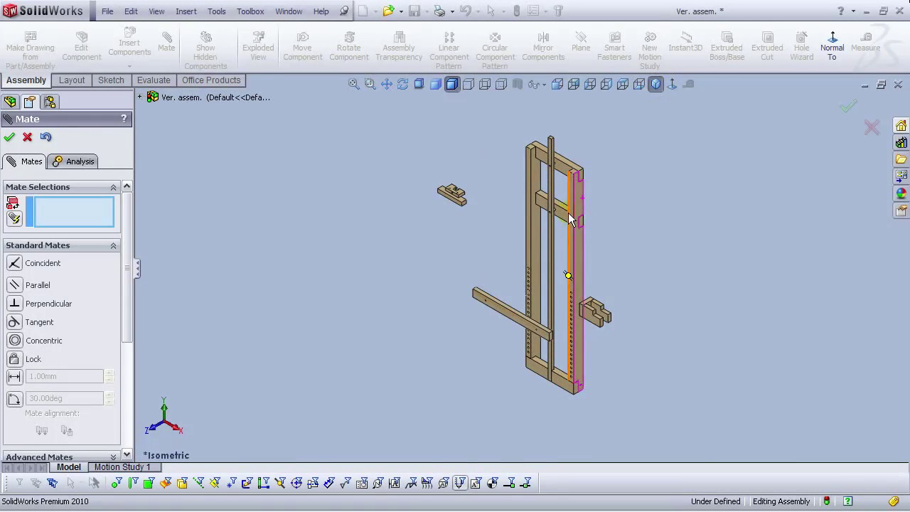
pyautogui.scroll(-3, 569, 213)
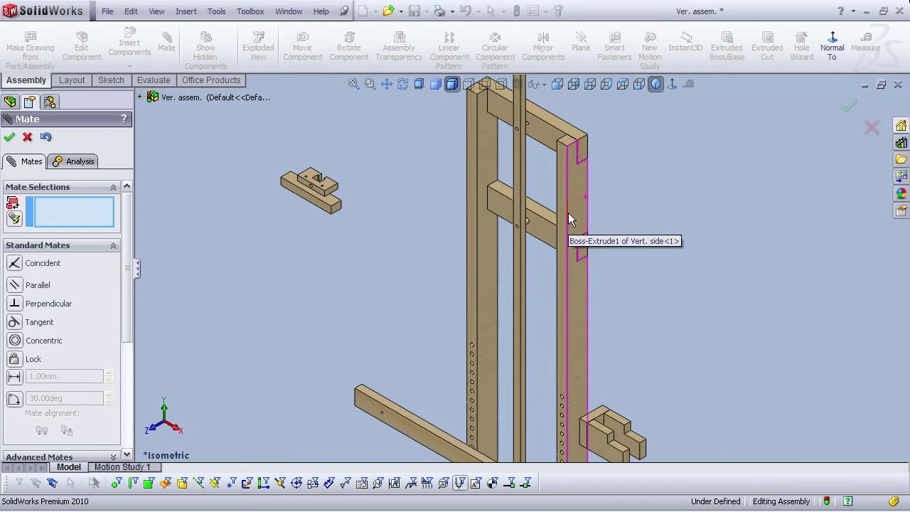
pyautogui.scroll(2, 569, 218)
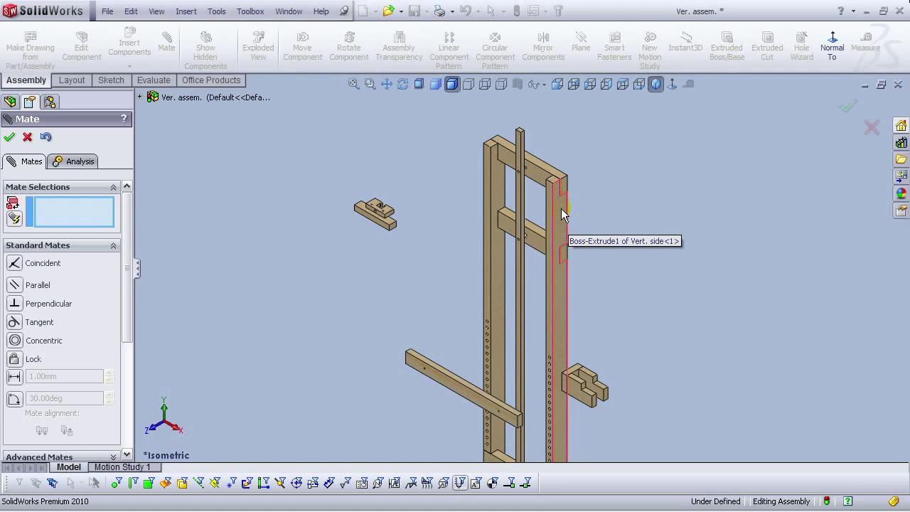
pyautogui.scroll(2, 607, 339)
pyautogui.scroll(-6, 524, 370)
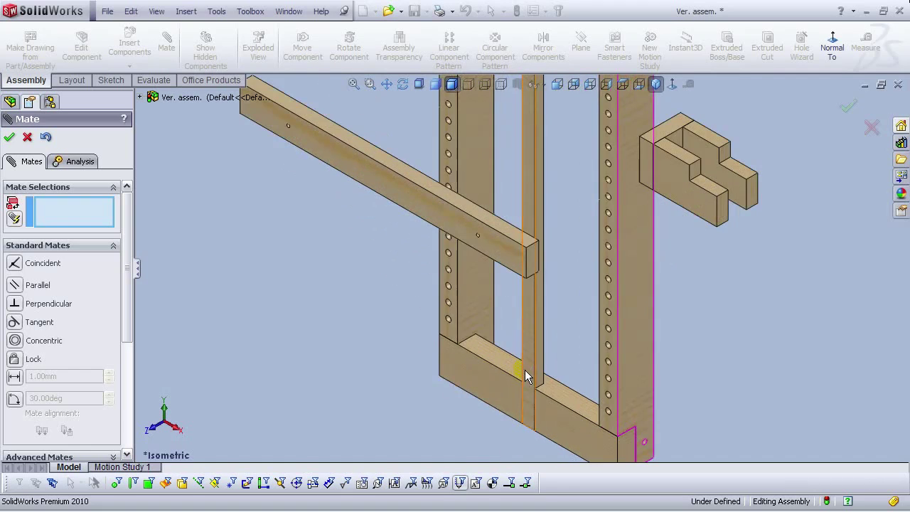
pyautogui.scroll(4, 597, 298)
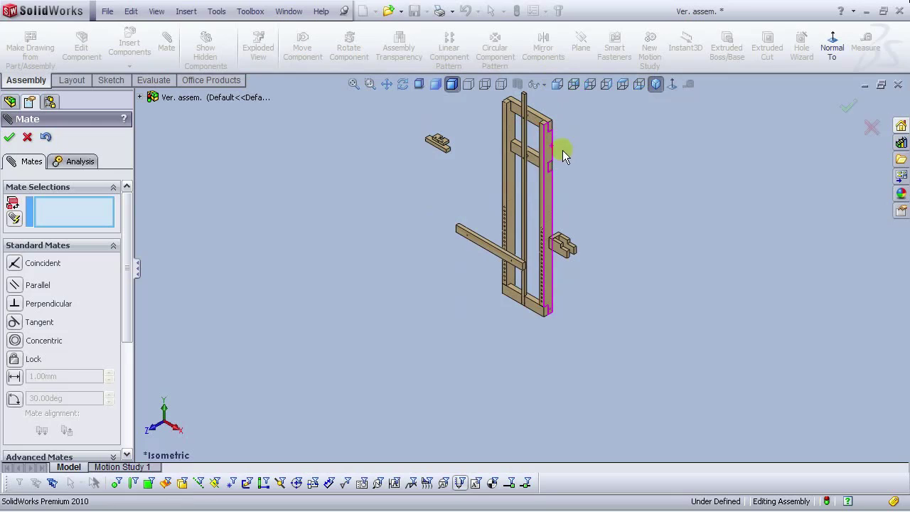
pyautogui.scroll(-5, 555, 149)
pyautogui.scroll(-3, 490, 133)
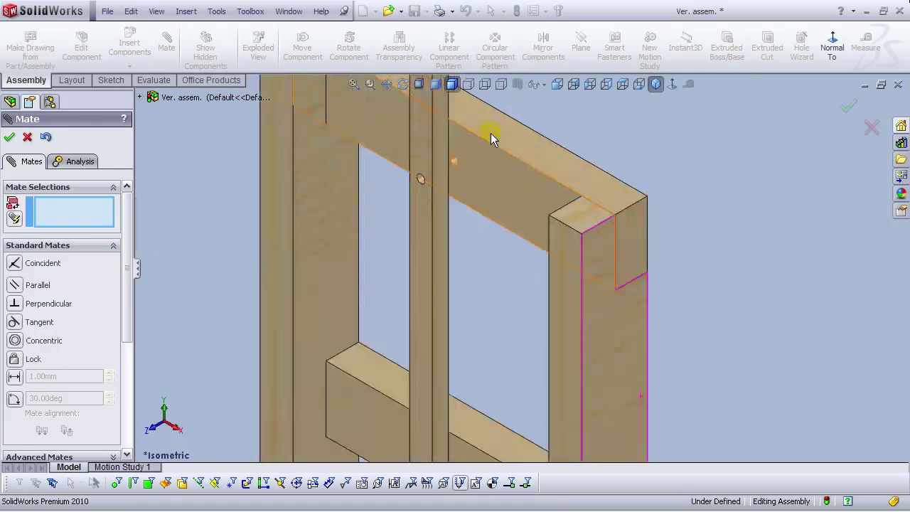
pyautogui.click(10, 137)
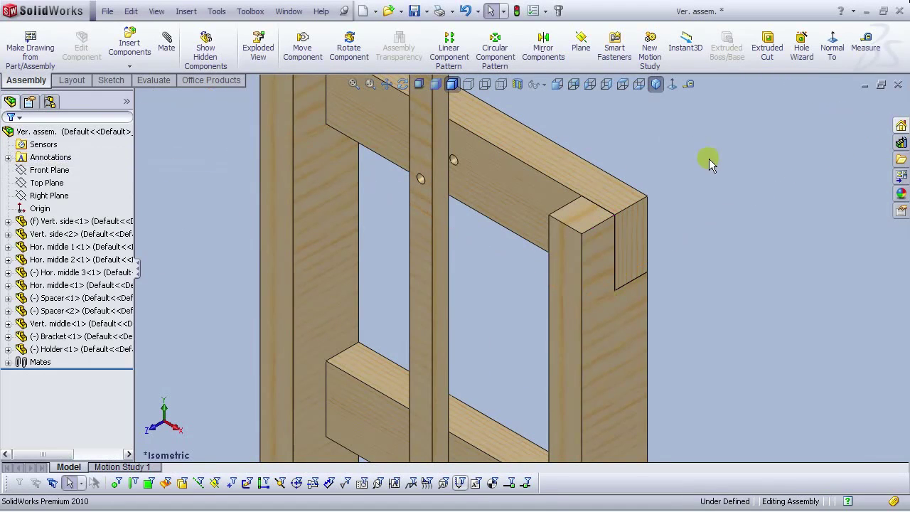
# Step: Rotate the Holder about the Y axis with the triad in three 90-degree turns so its arms point toward the front
pyautogui.scroll(5, 605, 238)
pyautogui.scroll(-5, 551, 431)
pyautogui.rightClick(521, 250)
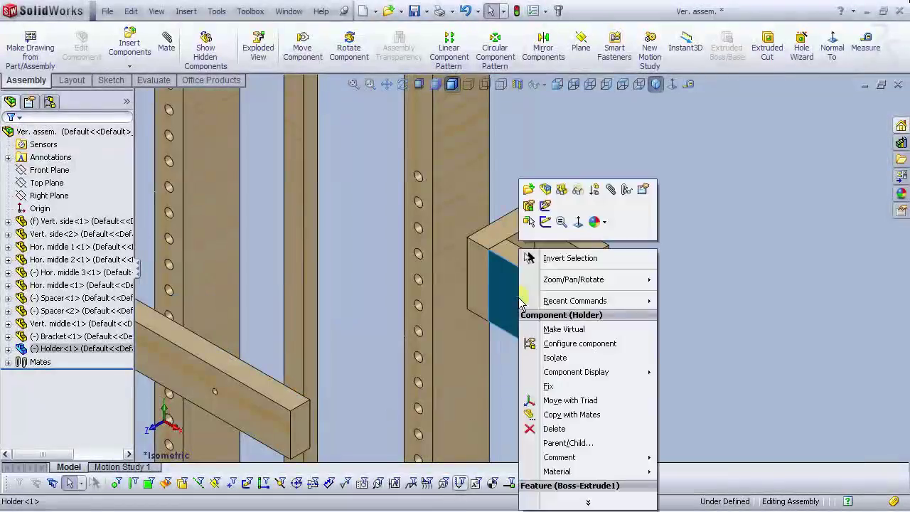
pyautogui.click(572, 401)
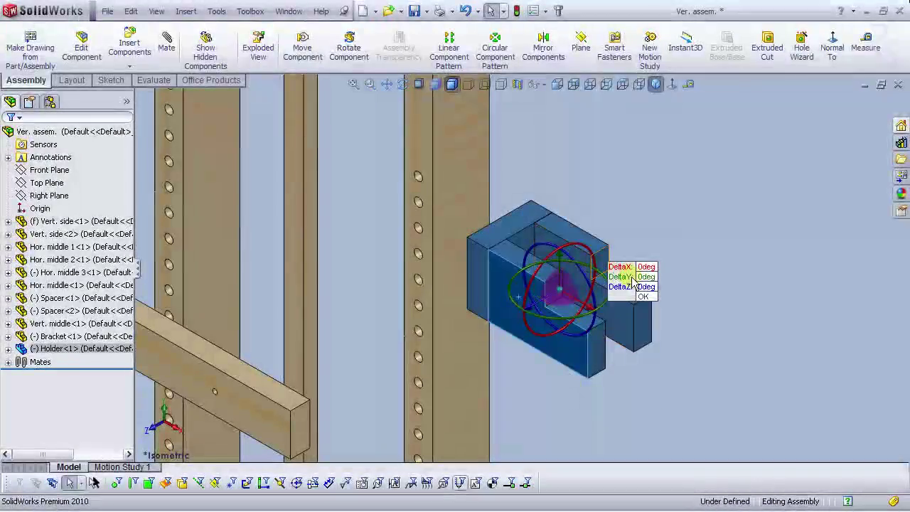
pyautogui.click(647, 276)
pyautogui.write('90')
pyautogui.press('Return')
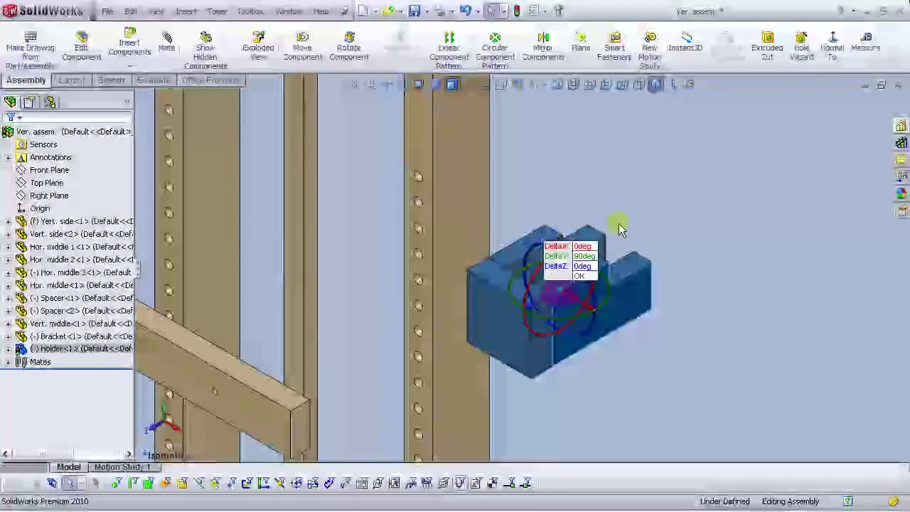
pyautogui.click(580, 277)
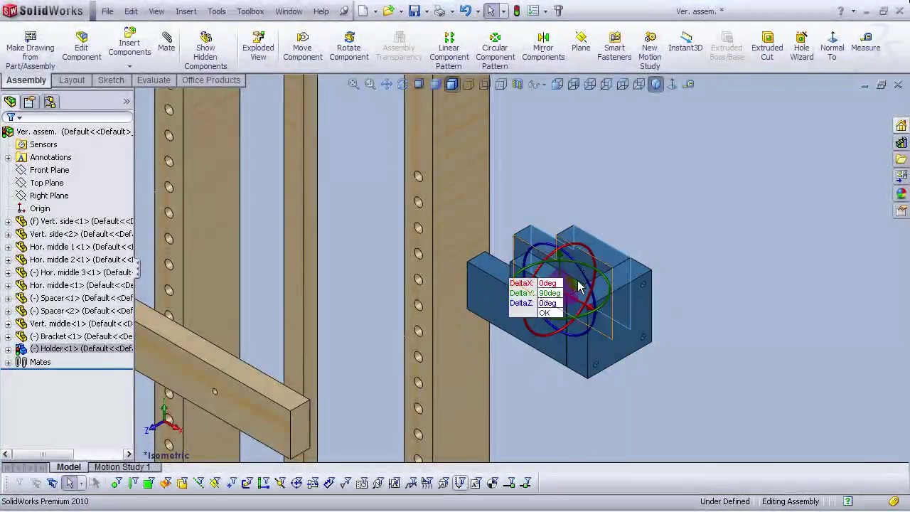
pyautogui.click(546, 313)
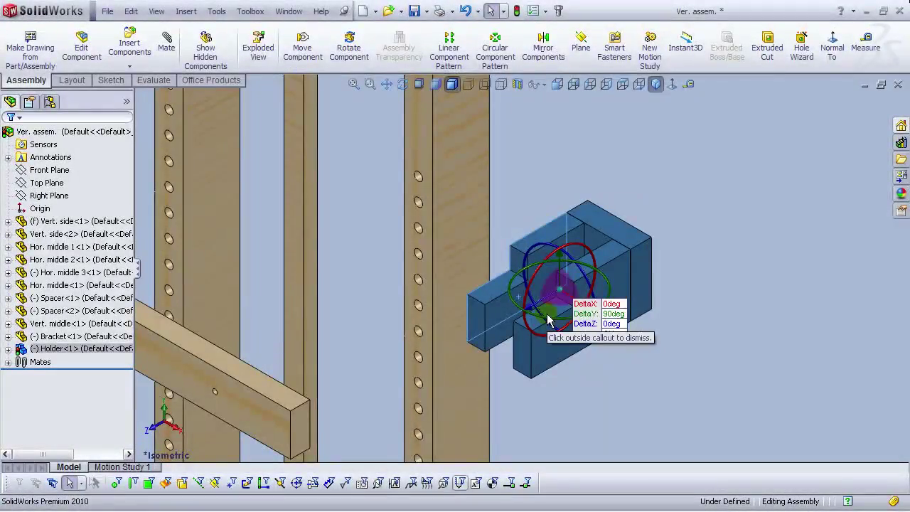
pyautogui.click(684, 292)
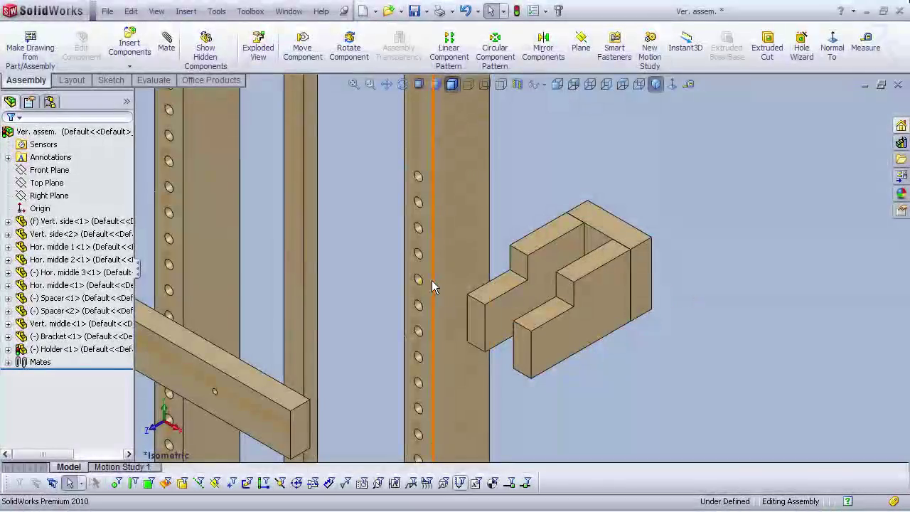
# Step: Mate the inner side face of the Holder's arm coincident with the inner side face of the Vert. side post nearest it
pyautogui.scroll(5, 570, 317)
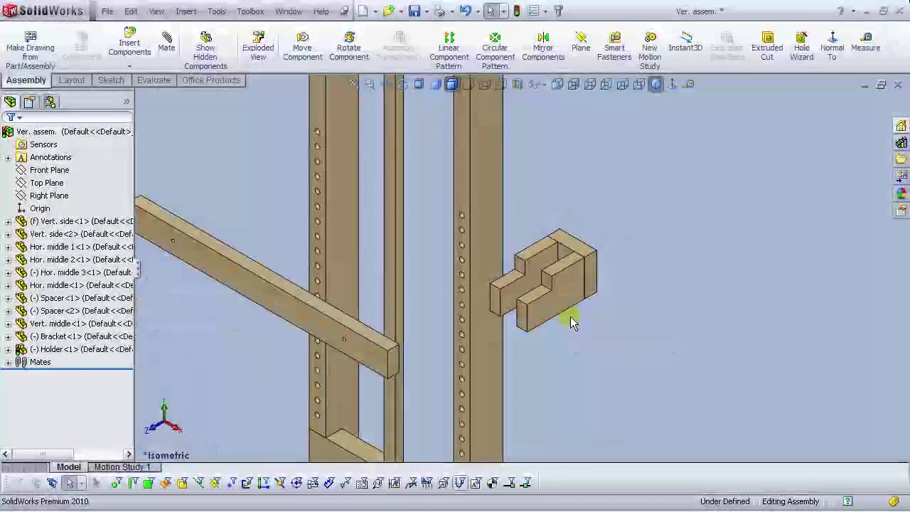
pyautogui.click(165, 50)
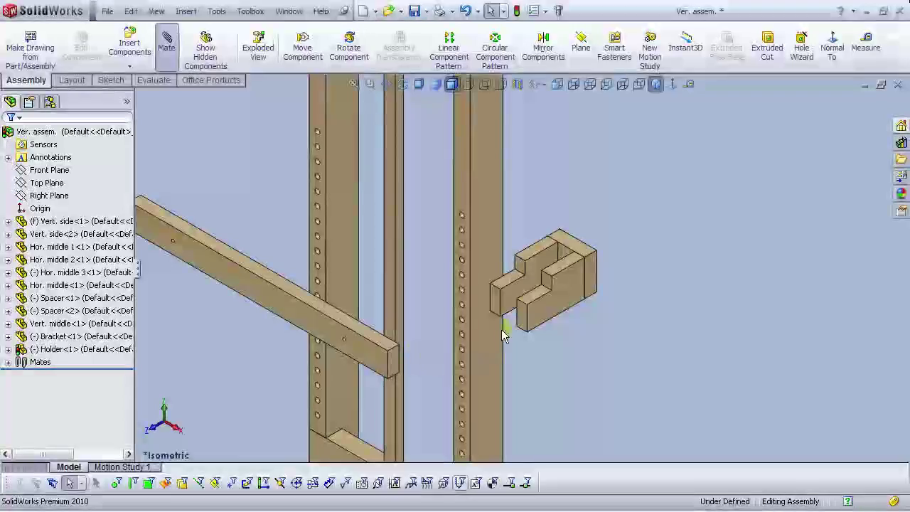
pyautogui.scroll(-5, 573, 269)
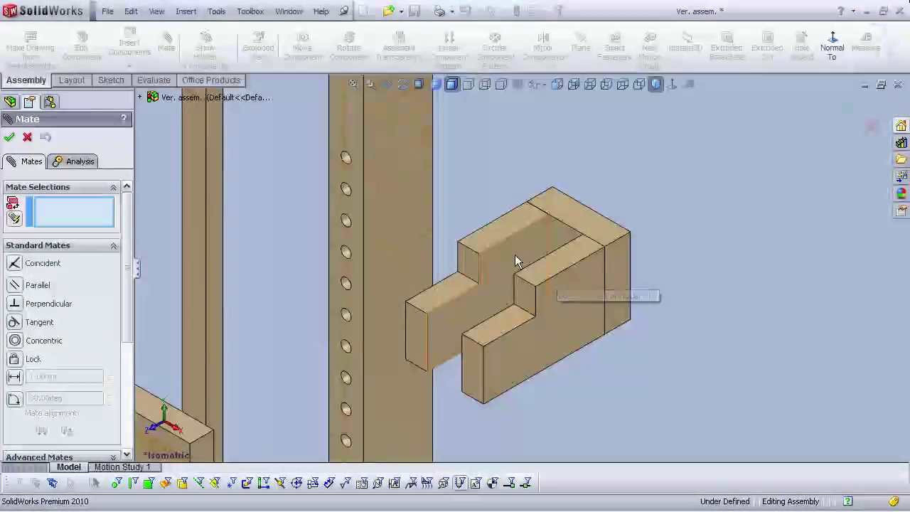
pyautogui.click(514, 256)
pyautogui.scroll(5, 605, 298)
pyautogui.moveTo(542, 198); pyautogui.dragTo(525, 208, button='middle')
pyautogui.press('Right')
pyautogui.press('Right')
pyautogui.press('Right')
pyautogui.press('Right')
pyautogui.press('Right')
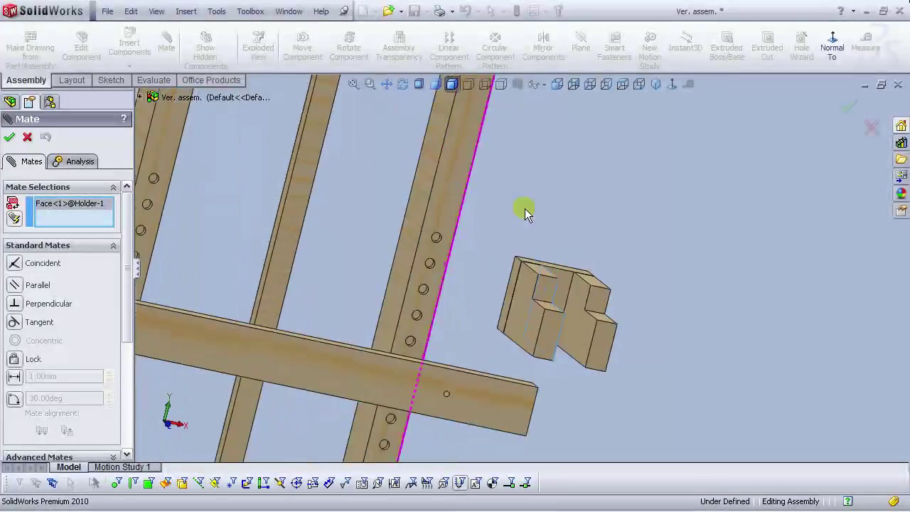
pyautogui.click(393, 276)
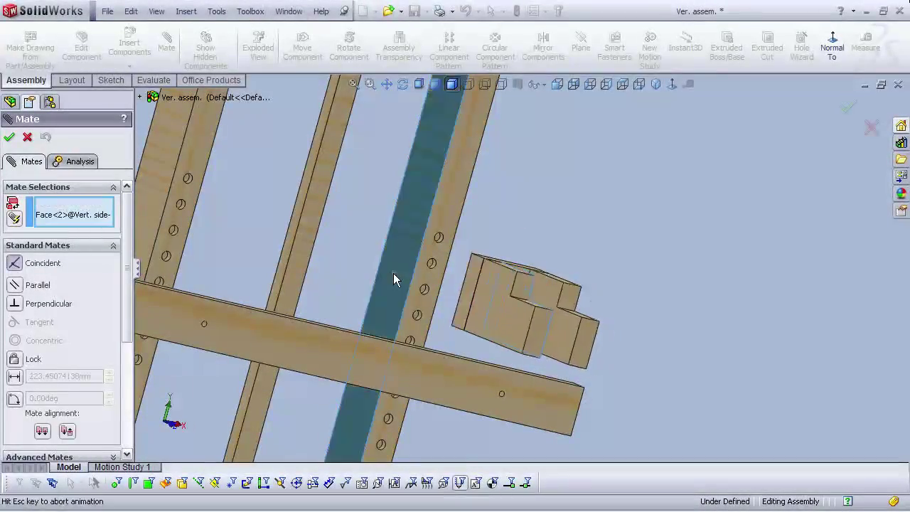
pyautogui.click(364, 337)
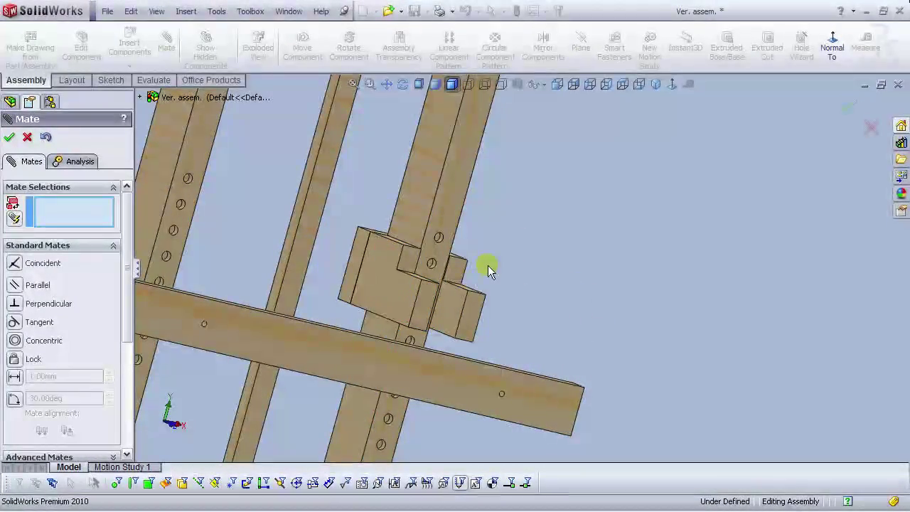
# Step: Examine how the Holder's arms fit against the sides of the Vert. side post
pyautogui.press('Right')
pyautogui.press('Right')
pyautogui.press('Right')
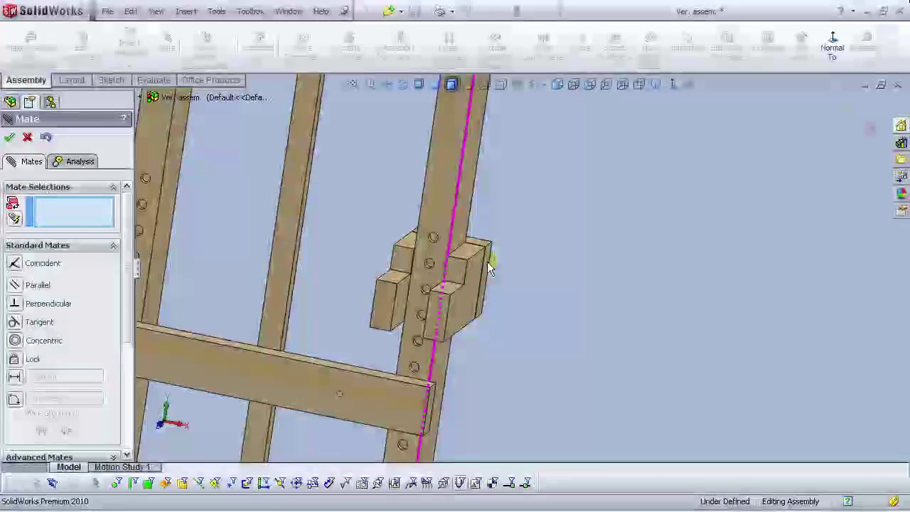
pyautogui.moveTo(488, 263); pyautogui.dragTo(487, 264, button='middle')
pyautogui.scroll(-6, 487, 268)
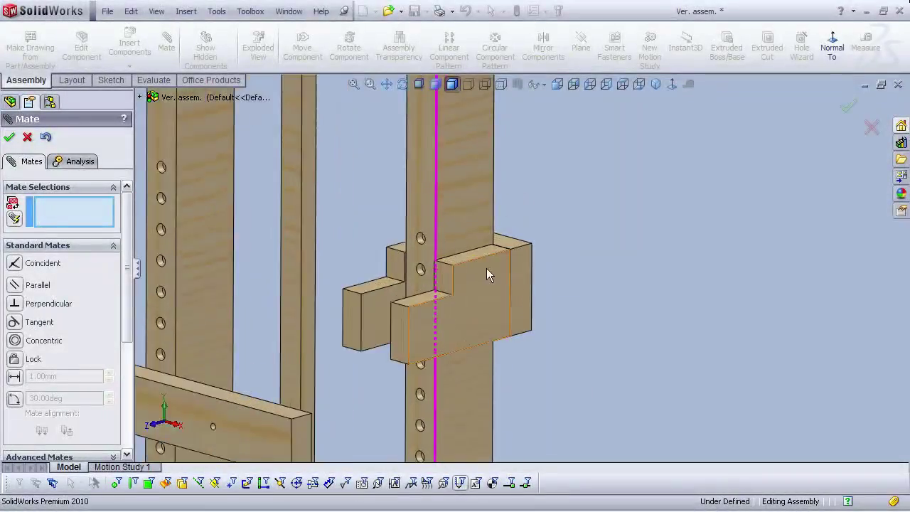
pyautogui.scroll(-5, 379, 231)
pyautogui.scroll(3, 512, 329)
pyautogui.scroll(-3, 503, 313)
pyautogui.moveTo(501, 298); pyautogui.dragTo(587, 320, button='middle')
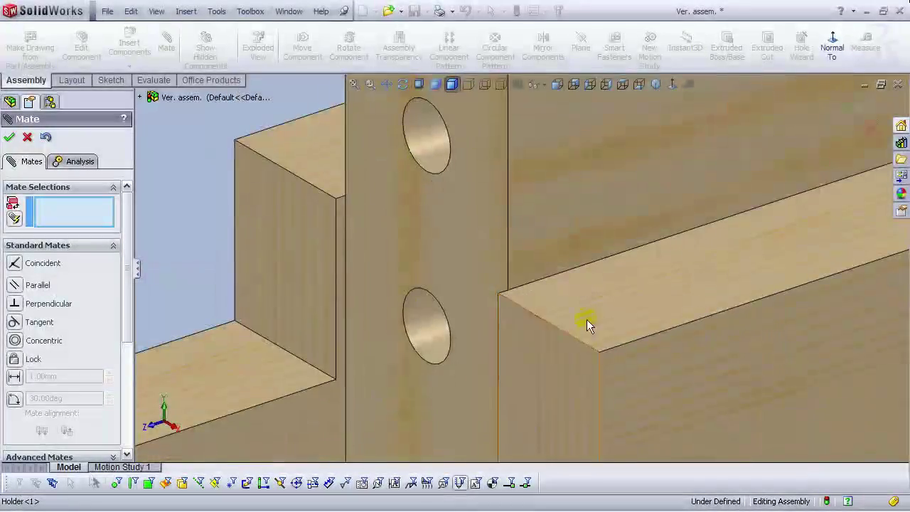
pyautogui.scroll(5, 802, 324)
pyautogui.scroll(2, 801, 324)
# Step: Mate the inner face of the Holder's back block coincident with the back face of the Vert. side post, and return to isometric view
pyautogui.moveTo(725, 289); pyautogui.dragTo(702, 306, button='middle')
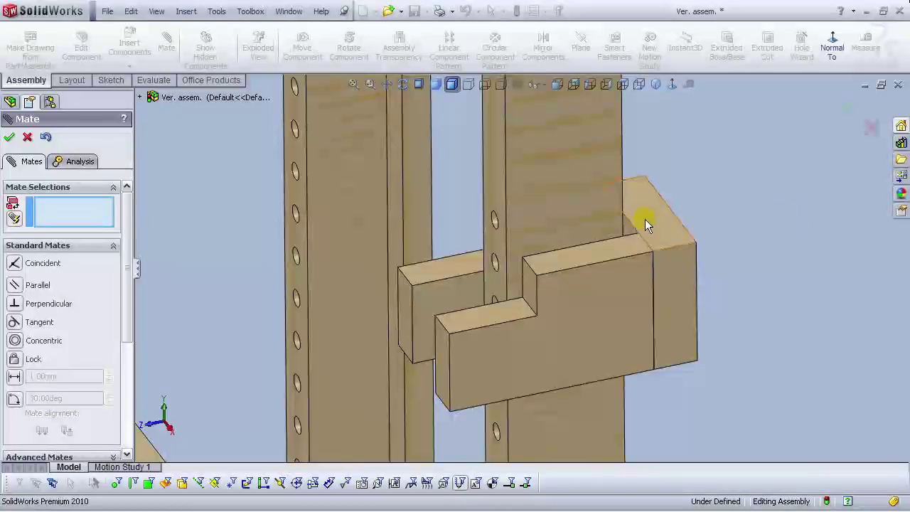
pyautogui.scroll(-3, 569, 265)
pyautogui.click(564, 265)
pyautogui.scroll(4, 574, 279)
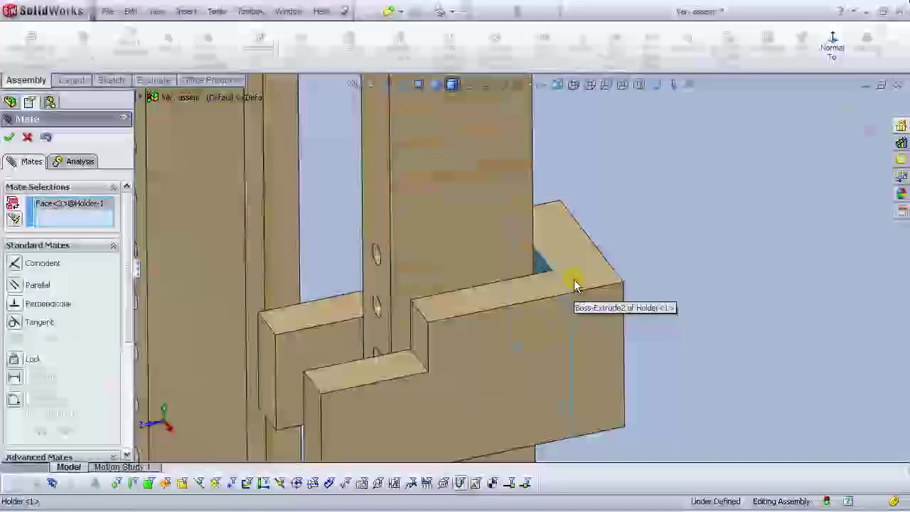
pyautogui.moveTo(574, 279); pyautogui.dragTo(553, 282, button='middle')
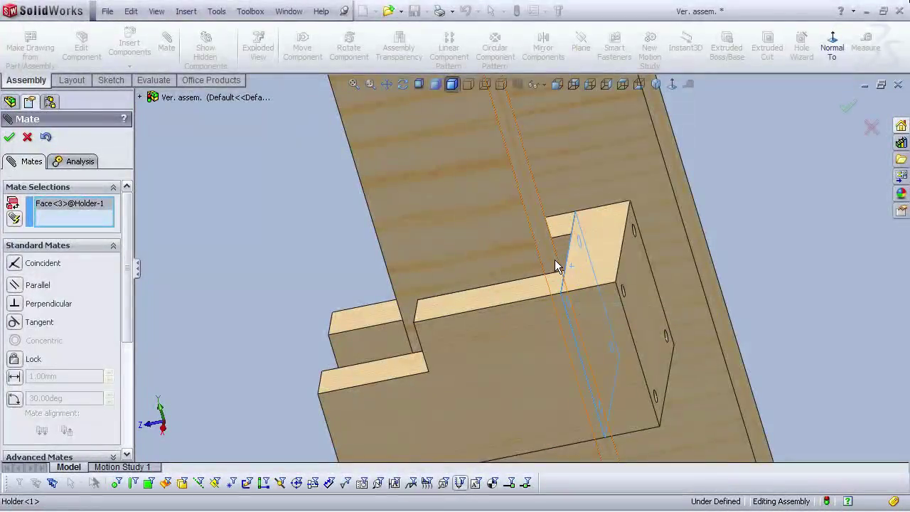
pyautogui.click(540, 274)
pyautogui.click(664, 357)
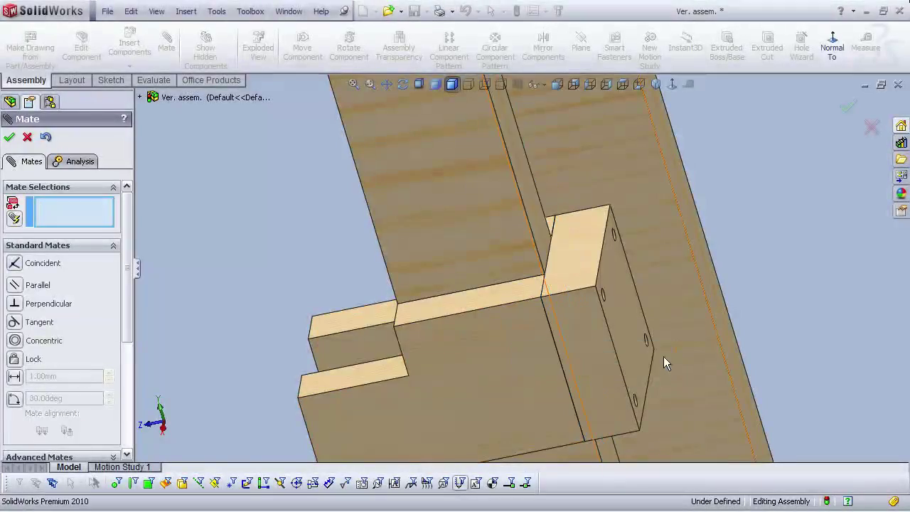
pyautogui.moveTo(663, 359); pyautogui.dragTo(652, 98, button='middle')
pyautogui.click(656, 84)
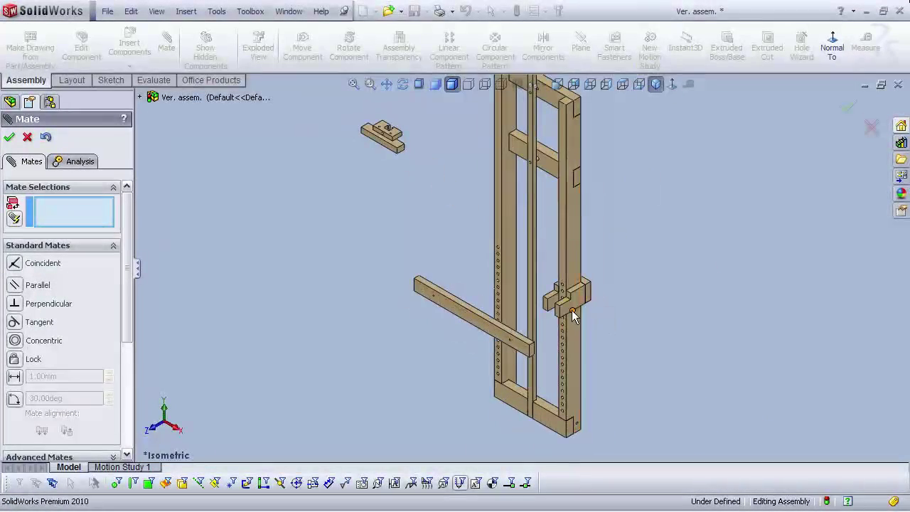
# Step: Slide the spacer down the side upright, and mate the bracket's inner slot face coincident with the vertical middle bar's front face
pyautogui.moveTo(559, 361); pyautogui.dragTo(562, 355)
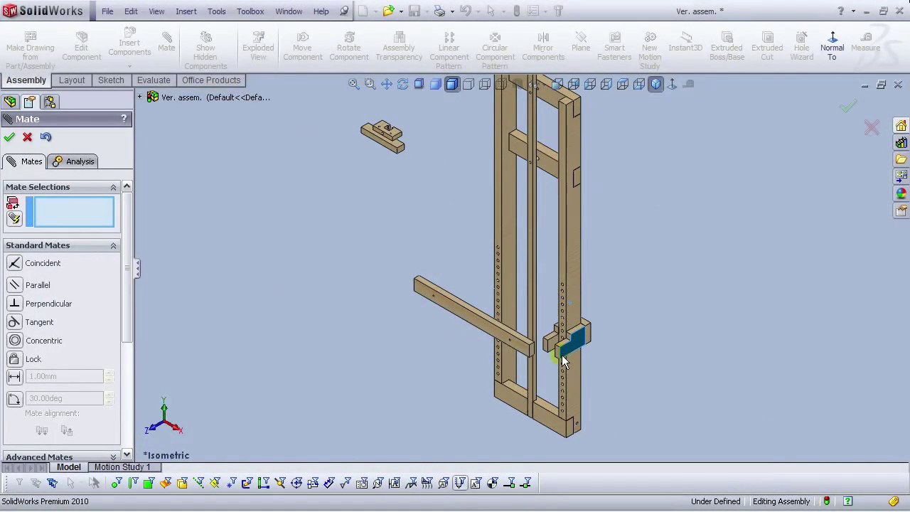
pyautogui.scroll(-2, 459, 128)
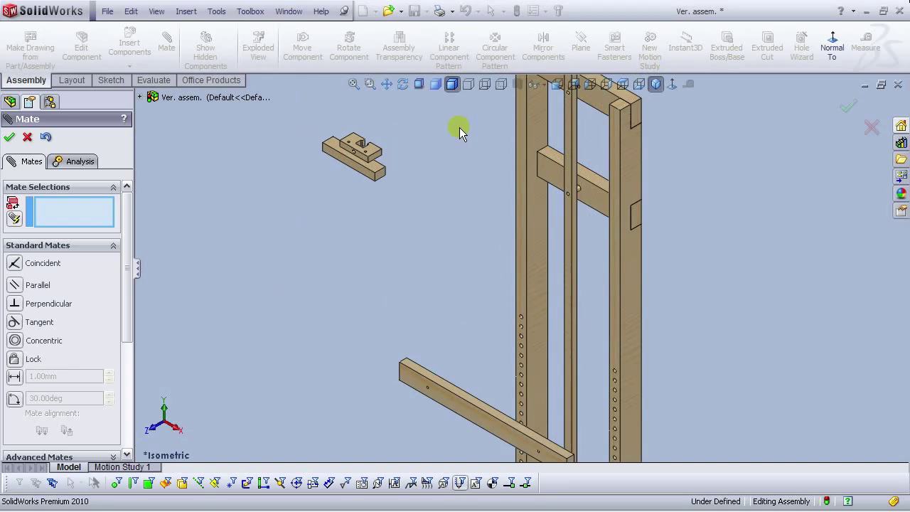
pyautogui.scroll(-6, 384, 150)
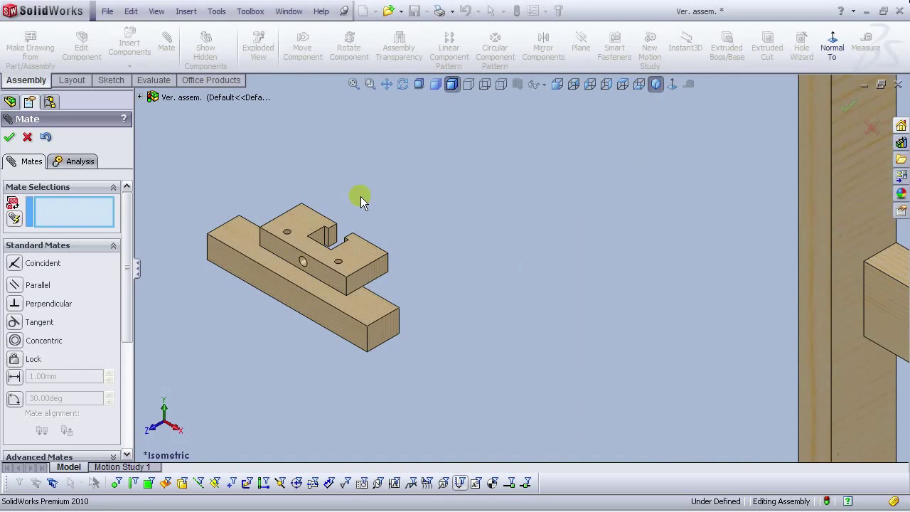
pyautogui.scroll(-4, 331, 253)
pyautogui.scroll(5, 435, 256)
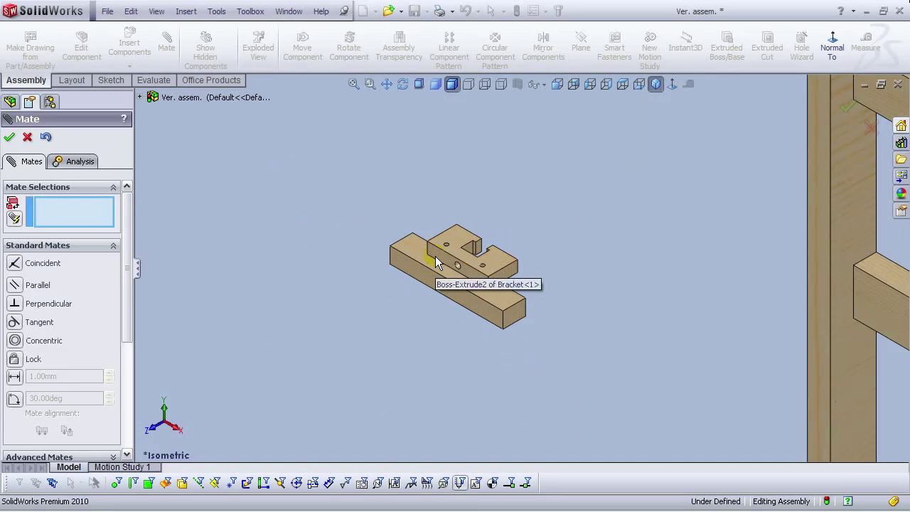
pyautogui.scroll(3, 472, 258)
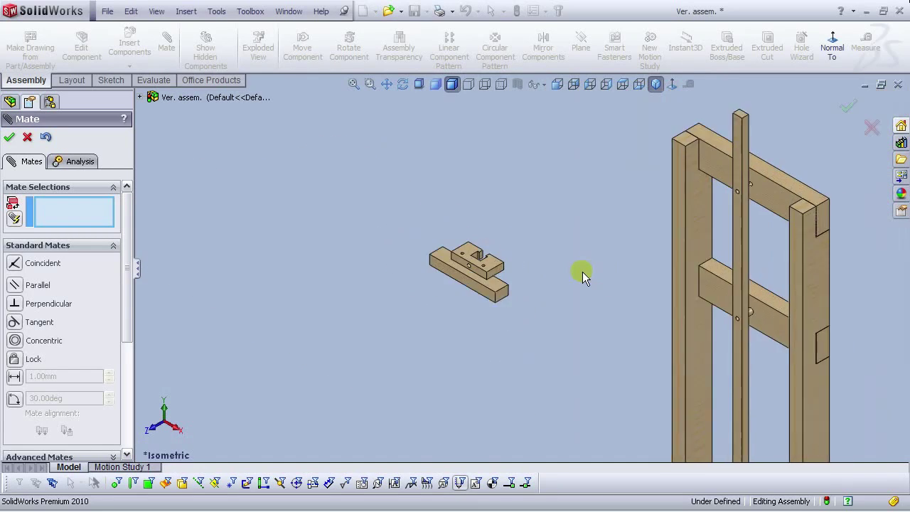
pyautogui.scroll(-5, 508, 239)
pyautogui.moveTo(433, 211); pyautogui.dragTo(355, 214, button='middle')
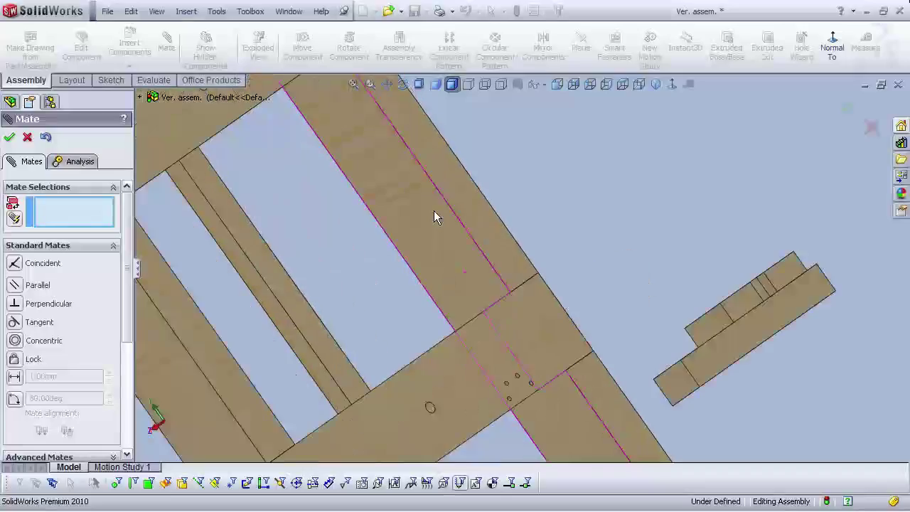
pyautogui.scroll(3, 637, 225)
pyautogui.moveTo(636, 224); pyautogui.dragTo(650, 320, button='middle')
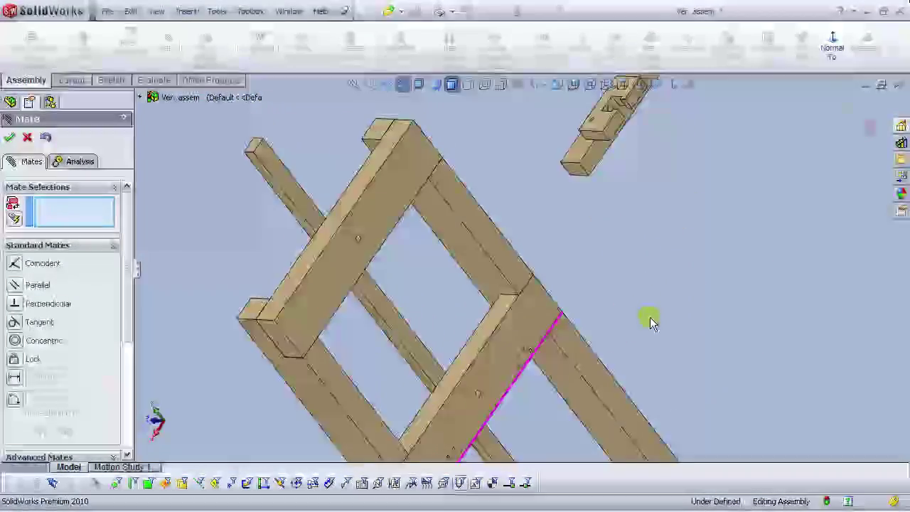
pyautogui.scroll(-5, 552, 114)
pyautogui.click(553, 106)
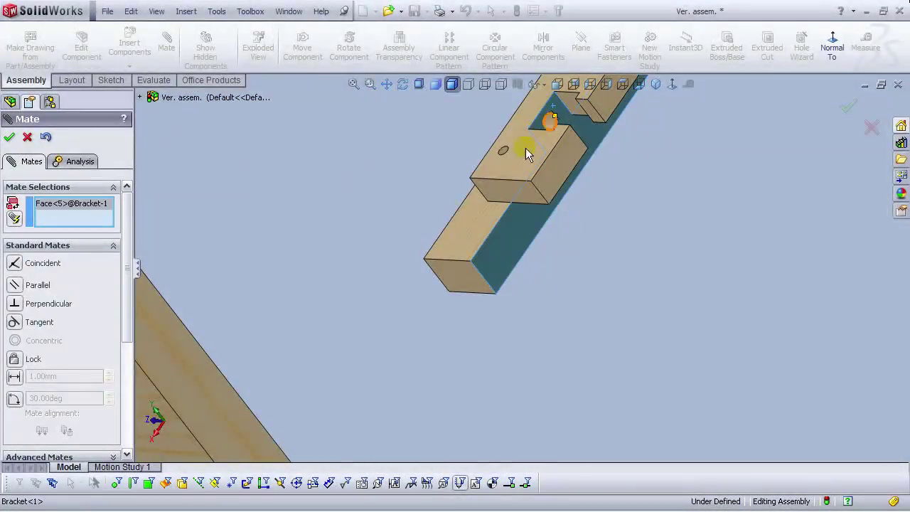
pyautogui.scroll(5, 462, 199)
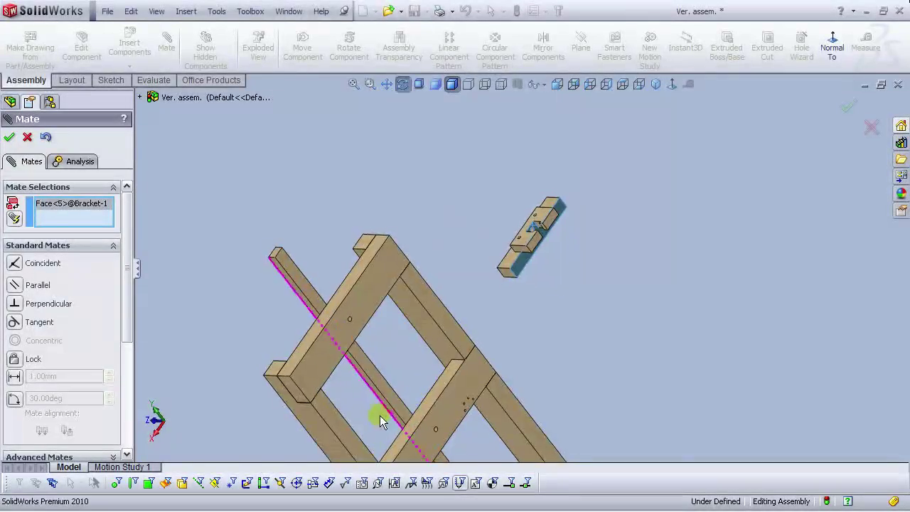
pyautogui.moveTo(379, 416); pyautogui.dragTo(493, 370, button='middle')
pyautogui.click(387, 414)
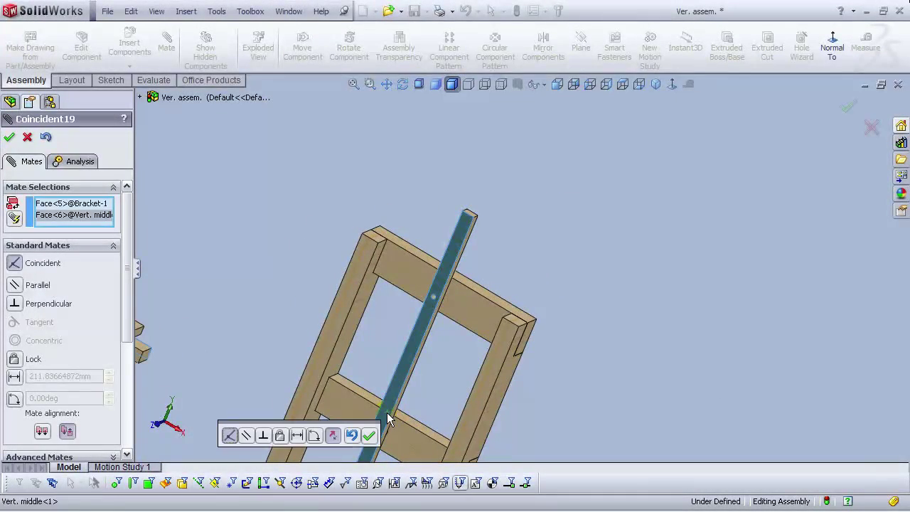
pyautogui.click(371, 430)
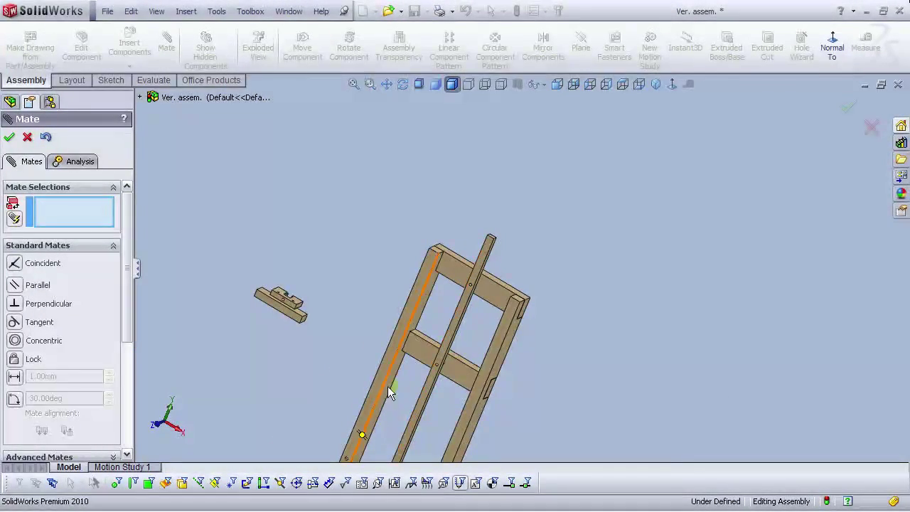
# Step: In the front view, move the bracket onto the vertical middle bar, between the upper crosspiece and the lower horizontal bar
pyautogui.click(557, 84)
pyautogui.scroll(-2, 462, 220)
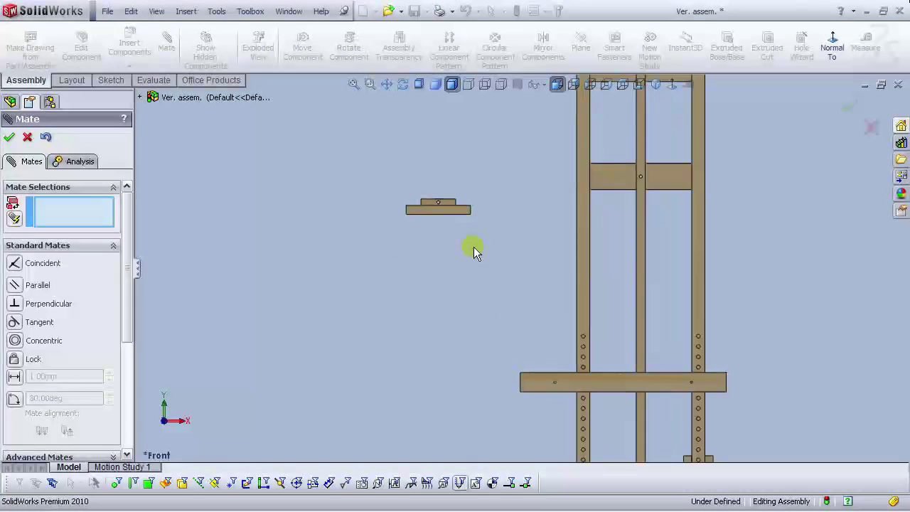
pyautogui.moveTo(450, 211); pyautogui.dragTo(676, 234)
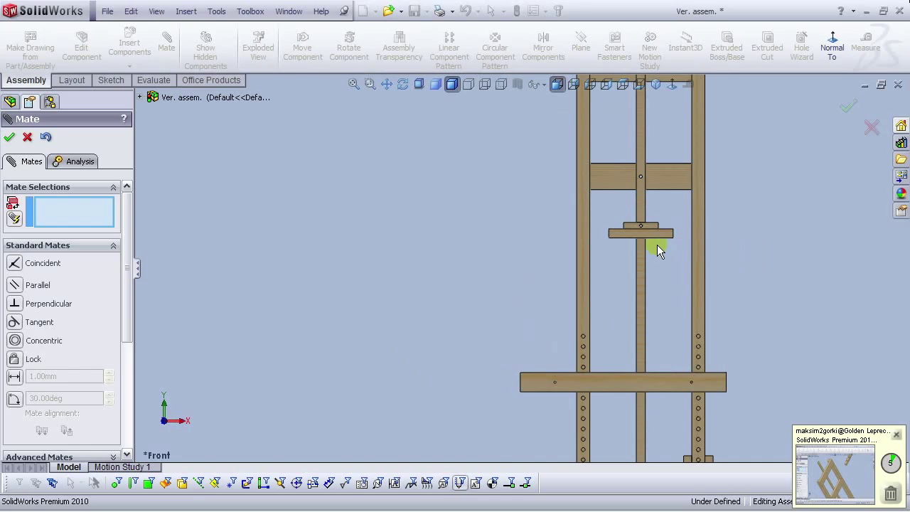
# Step: Examine from several angles how the bracket sits around the vertical middle bar
pyautogui.scroll(-2, 680, 192)
pyautogui.scroll(-1, 672, 277)
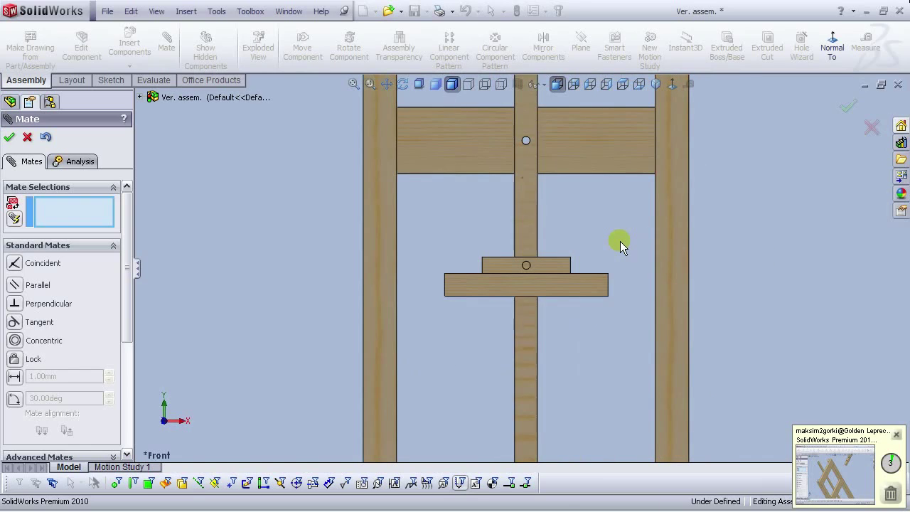
pyautogui.hotkey('alt', 'Right')
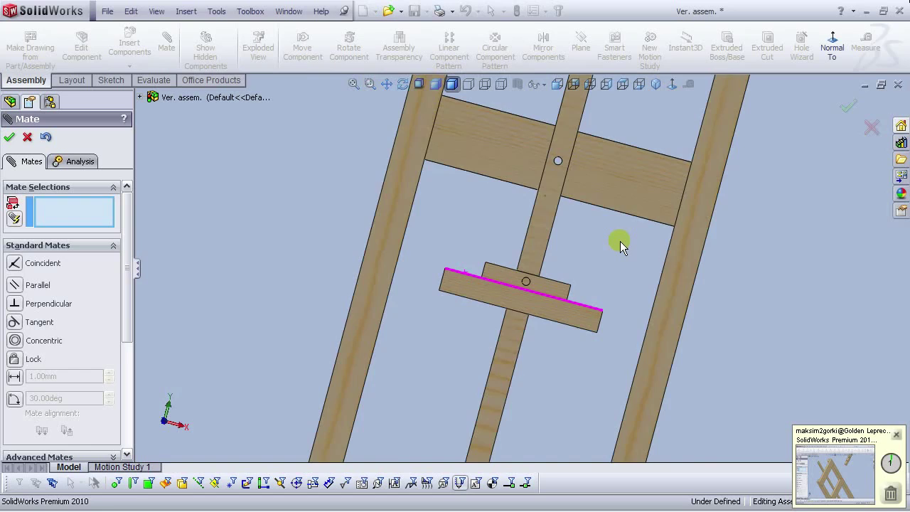
pyautogui.hotkey('ctrl', '7')
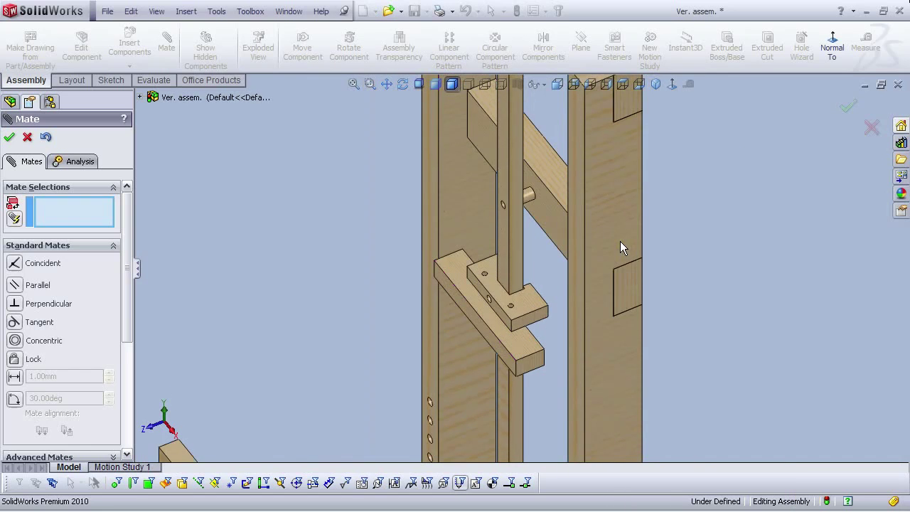
pyautogui.press('Down')
pyautogui.press('Left')
pyautogui.press('Left')
pyautogui.press('Left')
pyautogui.press('Right')
pyautogui.press('Right')
pyautogui.press('Right')
pyautogui.press('Down')
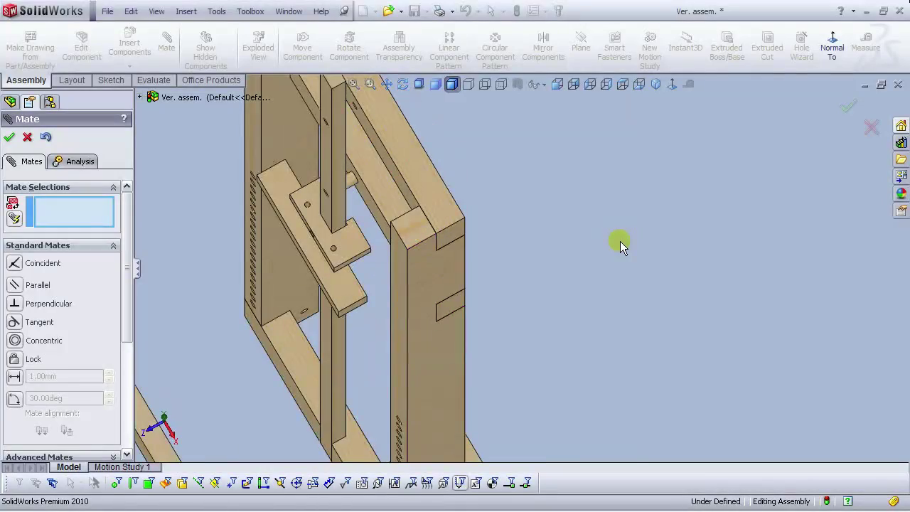
# Step: Examine the clearance between the bracket's slot and the vertical middle bar up close in the top view
pyautogui.click(623, 85)
pyautogui.scroll(-5, 573, 209)
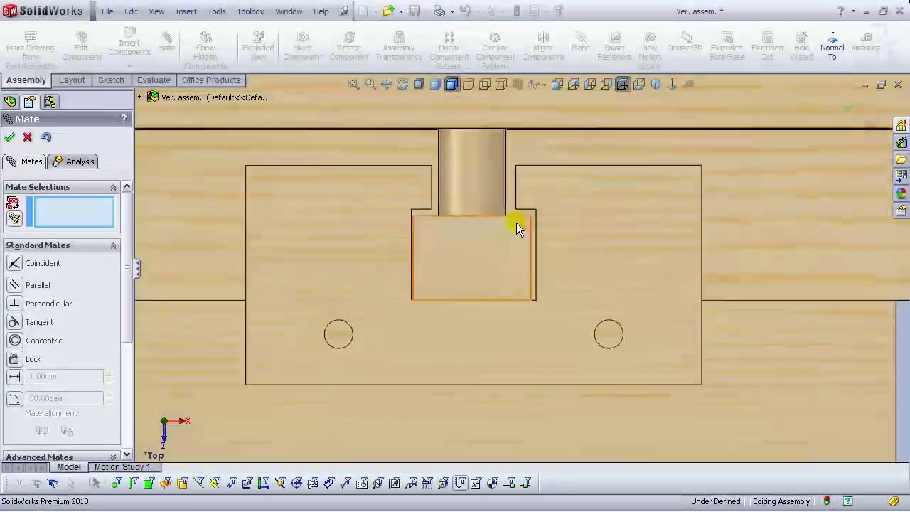
pyautogui.scroll(-2, 487, 269)
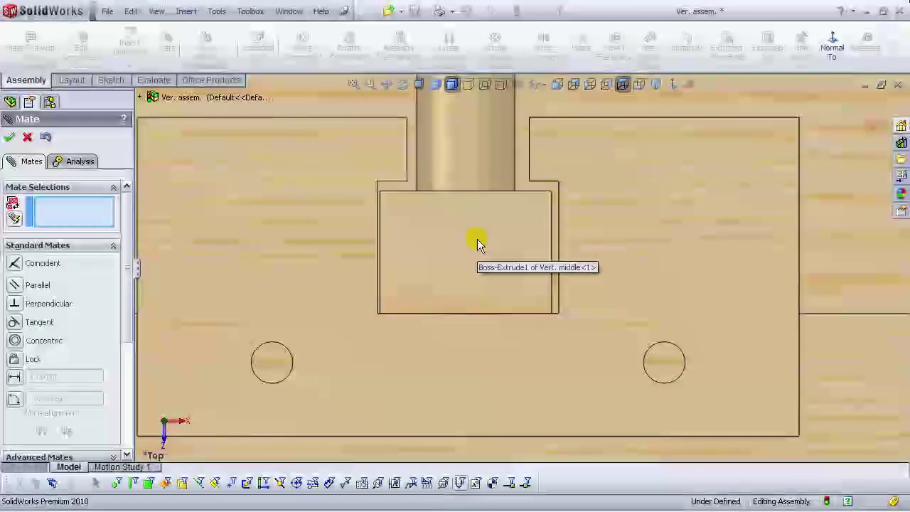
pyautogui.scroll(-2, 477, 239)
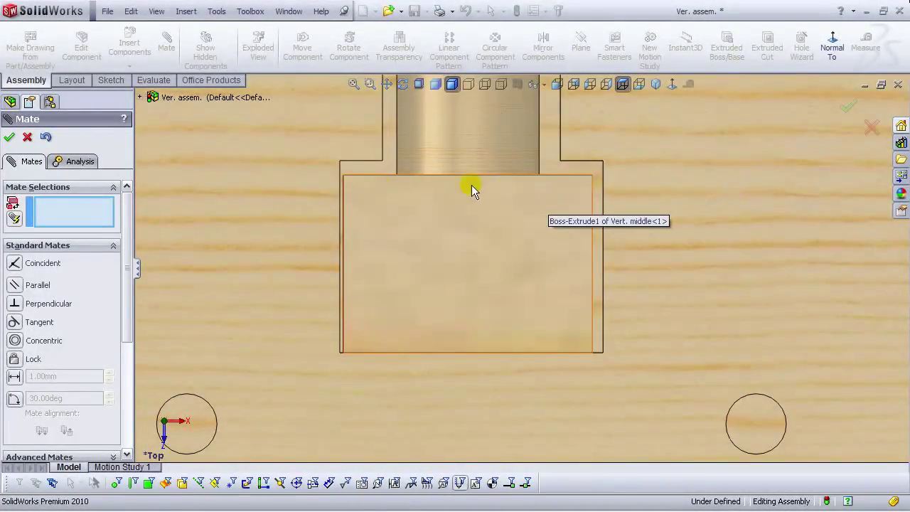
pyautogui.scroll(2, 510, 207)
pyautogui.scroll(-2, 601, 233)
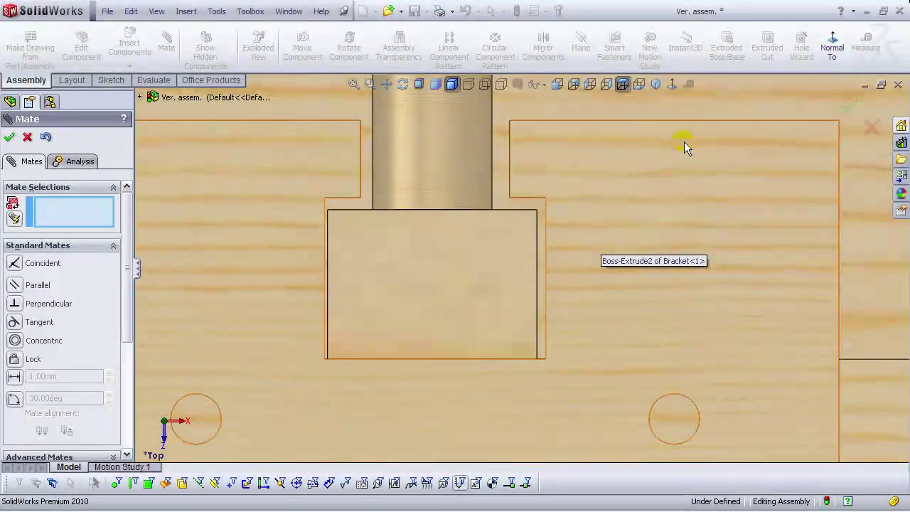
# Step: Nudge the bracket sideways around the vertical middle bar and finish the current mating session
pyautogui.click(444, 251)
pyautogui.click(467, 254)
pyautogui.click(626, 285)
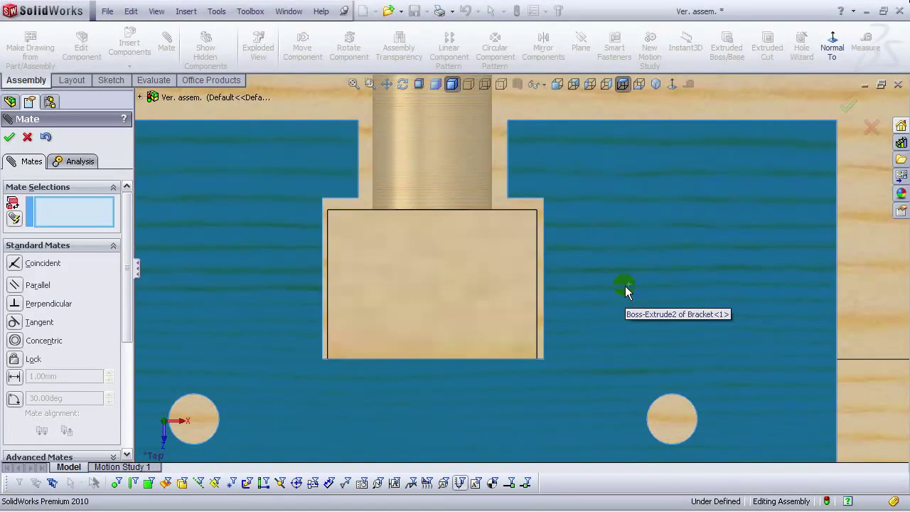
pyautogui.click(626, 277)
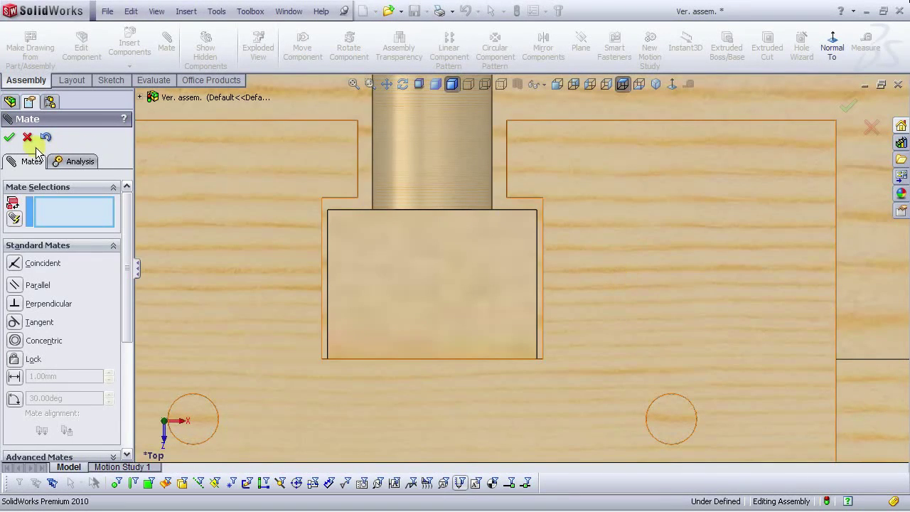
pyautogui.click(10, 137)
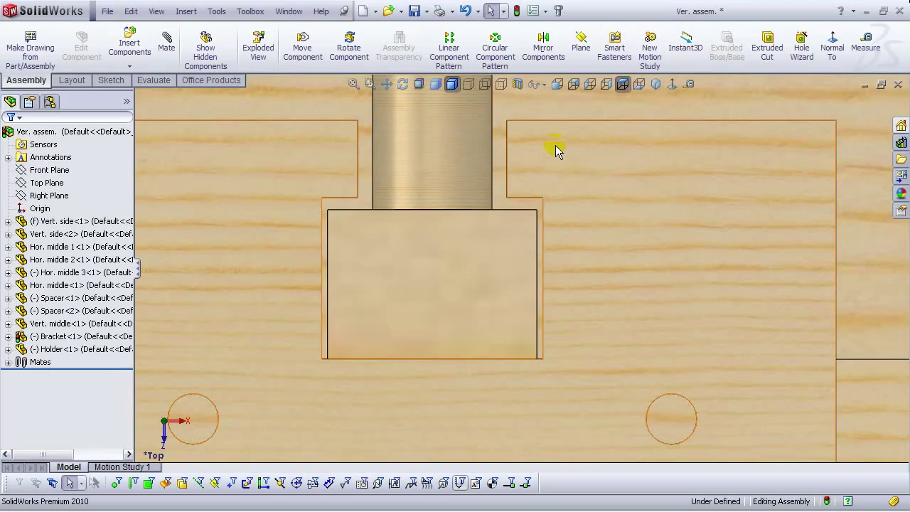
# Step: Measure the distance between the two side edges of the bracket's slot
pyautogui.click(689, 84)
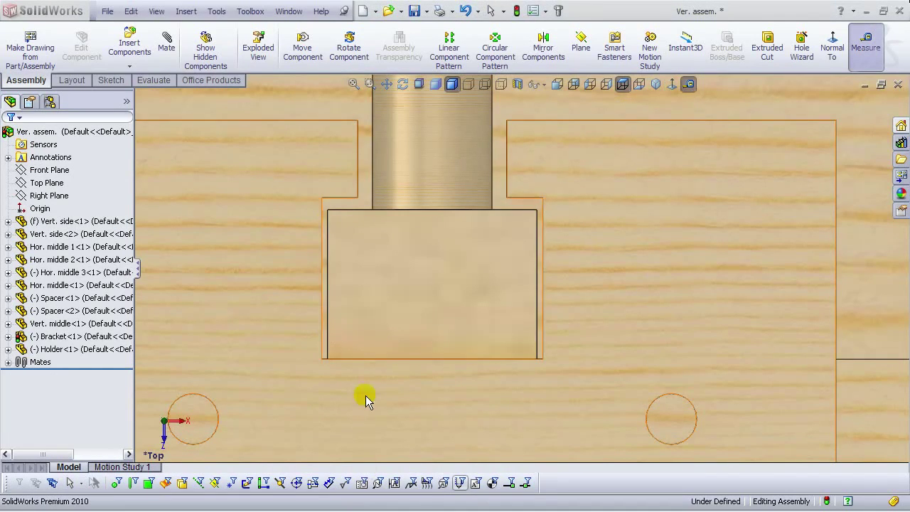
pyautogui.click(322, 356)
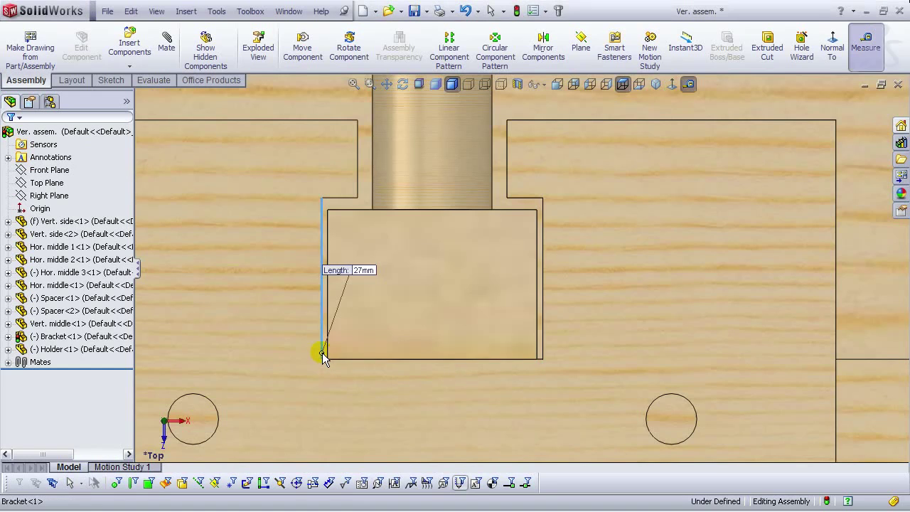
pyautogui.click(544, 328)
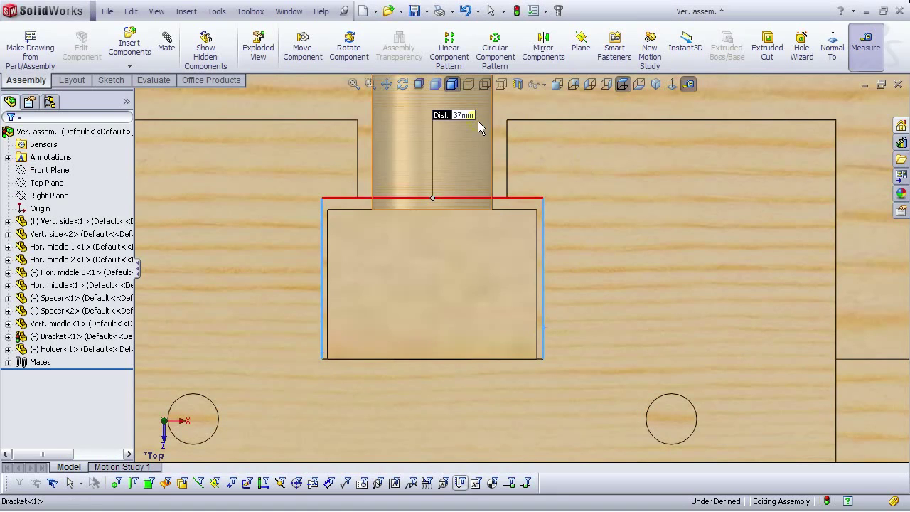
pyautogui.scroll(3, 569, 149)
pyautogui.scroll(3, 654, 176)
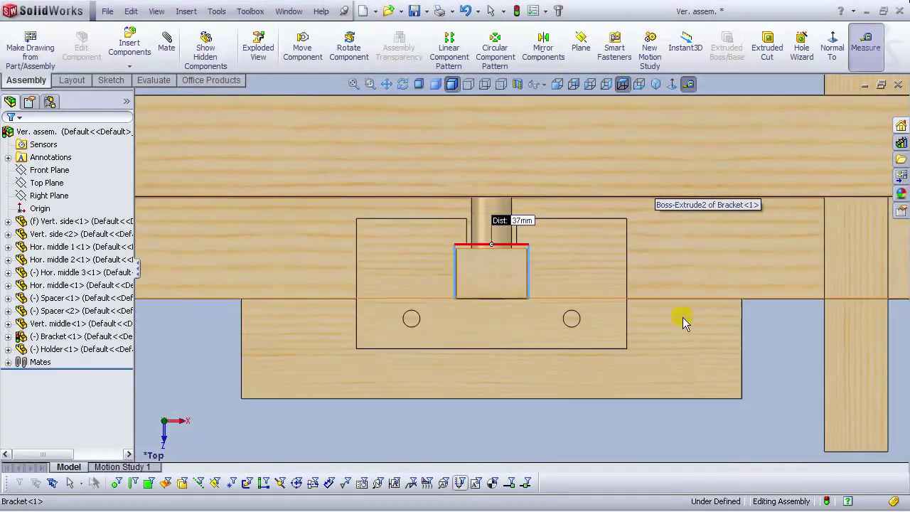
pyautogui.click(759, 371)
# Step: Measure the width of the vertical middle bar along its rear edge
pyautogui.scroll(-7, 498, 248)
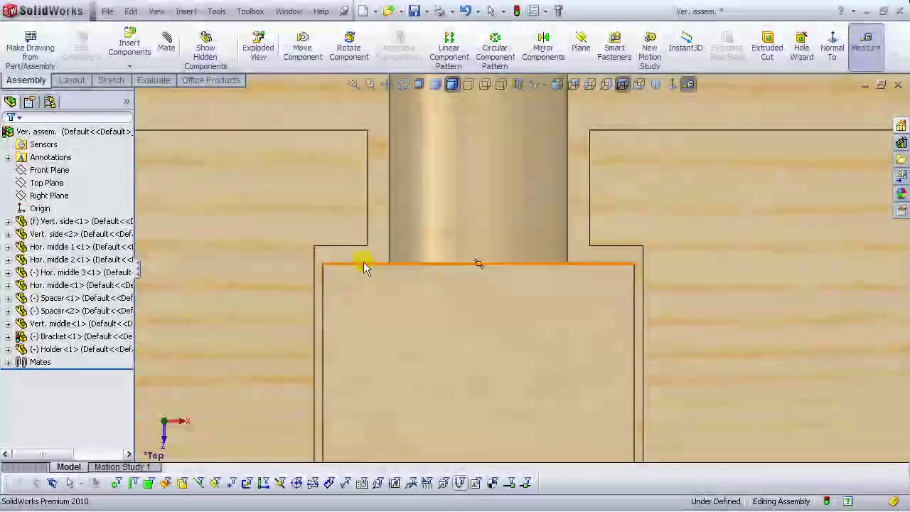
pyautogui.click(355, 265)
pyautogui.scroll(5, 540, 324)
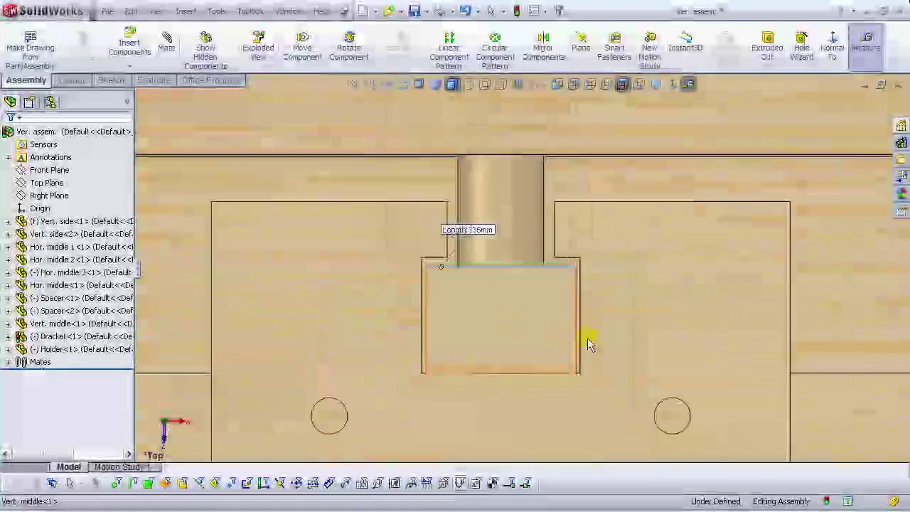
pyautogui.click(785, 359)
pyautogui.scroll(-5, 563, 286)
pyautogui.scroll(3, 563, 286)
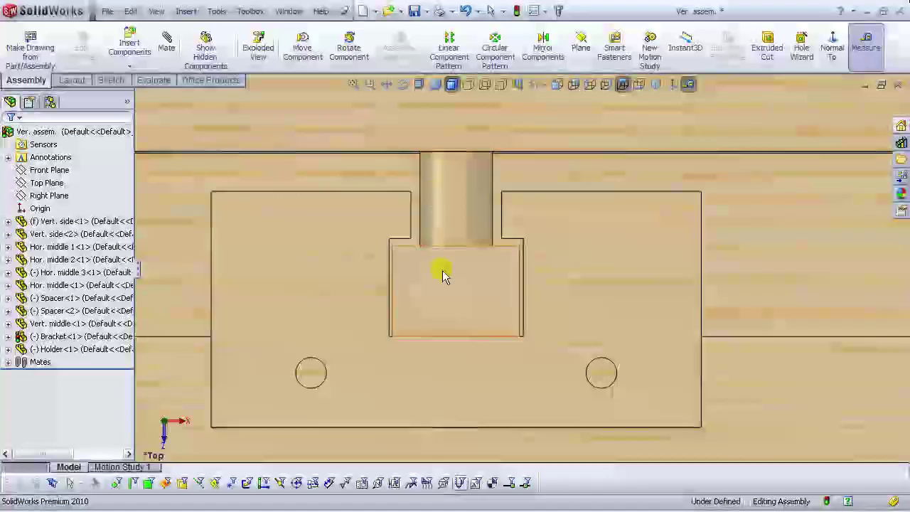
pyautogui.scroll(-4, 503, 256)
pyautogui.press('Escape')
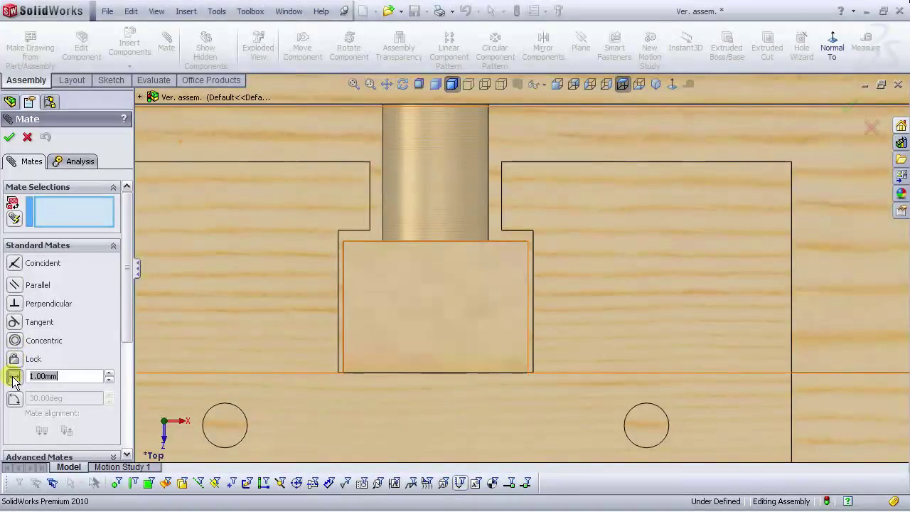
# Step: Add a 1 mm distance mate between a side face of the vertical middle bar and the adjacent inner face of the bracket's slot
pyautogui.scroll(-4, 359, 253)
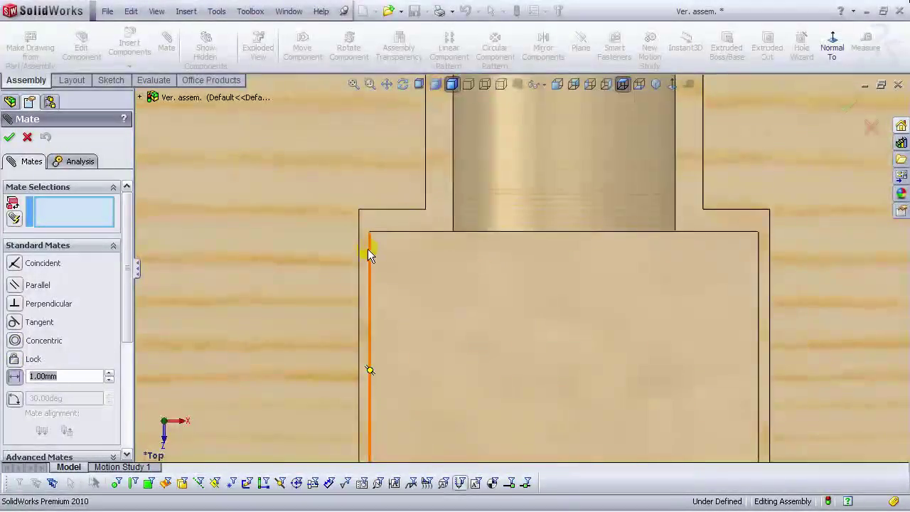
pyautogui.moveTo(368, 249); pyautogui.dragTo(358, 253, button='middle')
pyautogui.scroll(5, 357, 251)
pyautogui.click(329, 273)
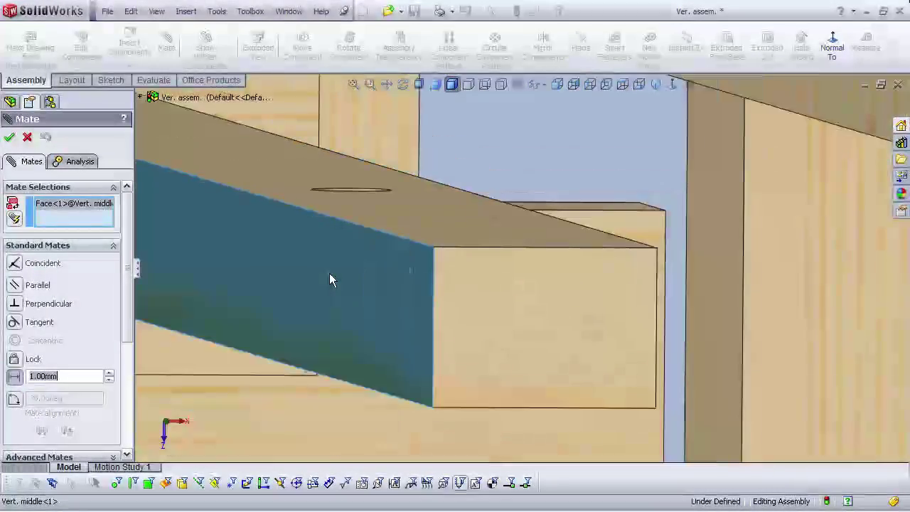
pyautogui.scroll(3, 384, 275)
pyautogui.scroll(-8, 384, 275)
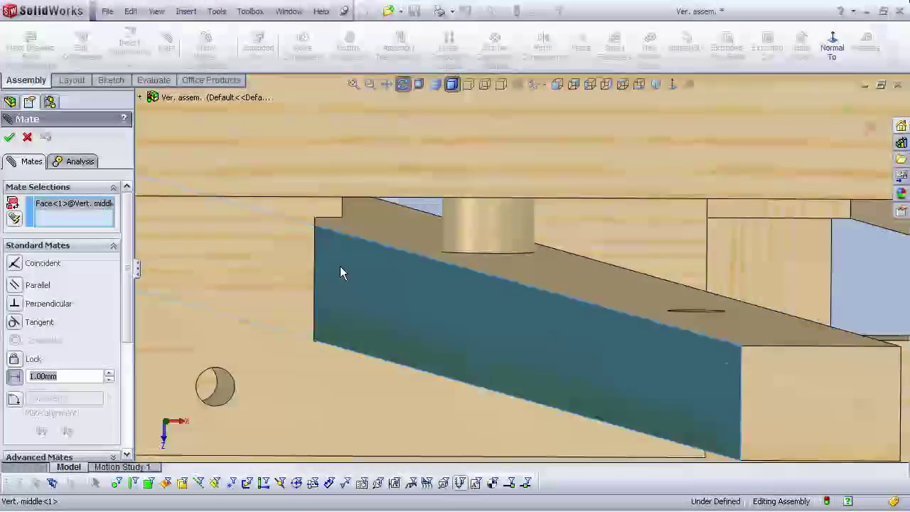
pyautogui.moveTo(332, 263); pyautogui.dragTo(332, 264, button='middle')
pyautogui.scroll(-7, 334, 260)
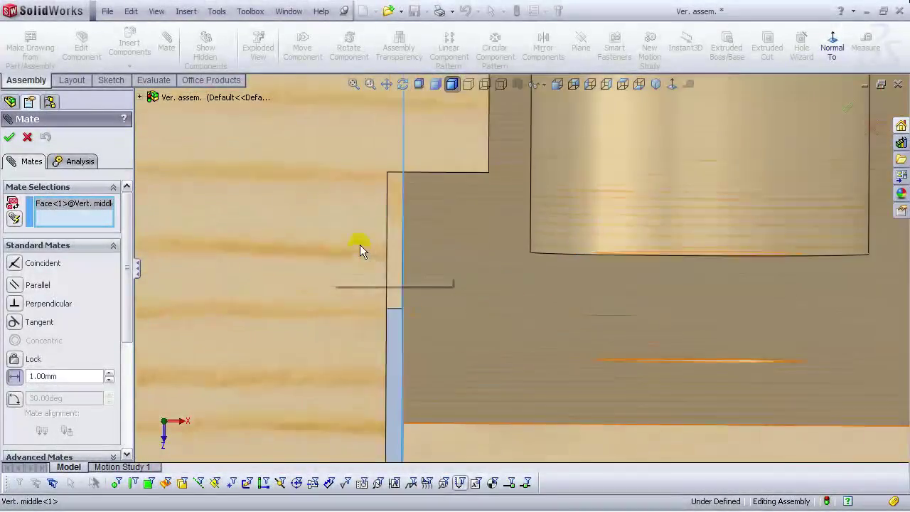
pyautogui.scroll(6, 391, 230)
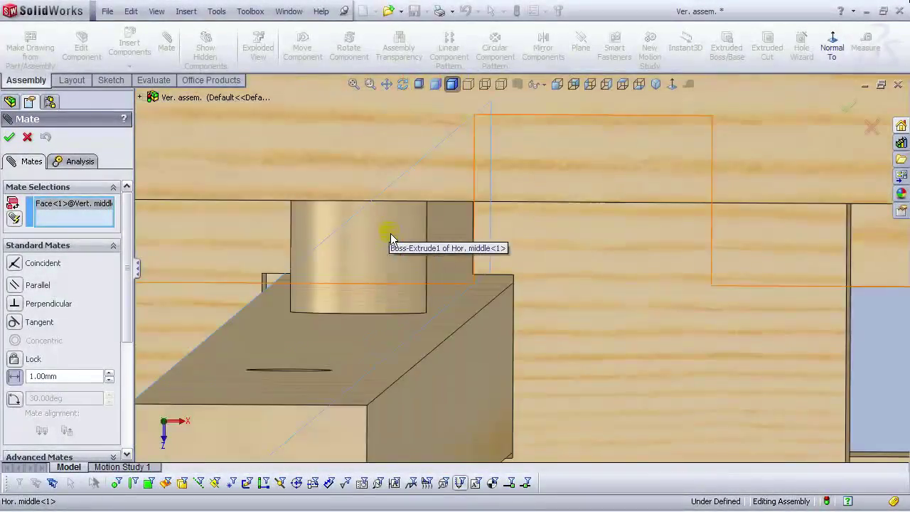
pyautogui.scroll(-5, 379, 290)
pyautogui.scroll(-3, 498, 245)
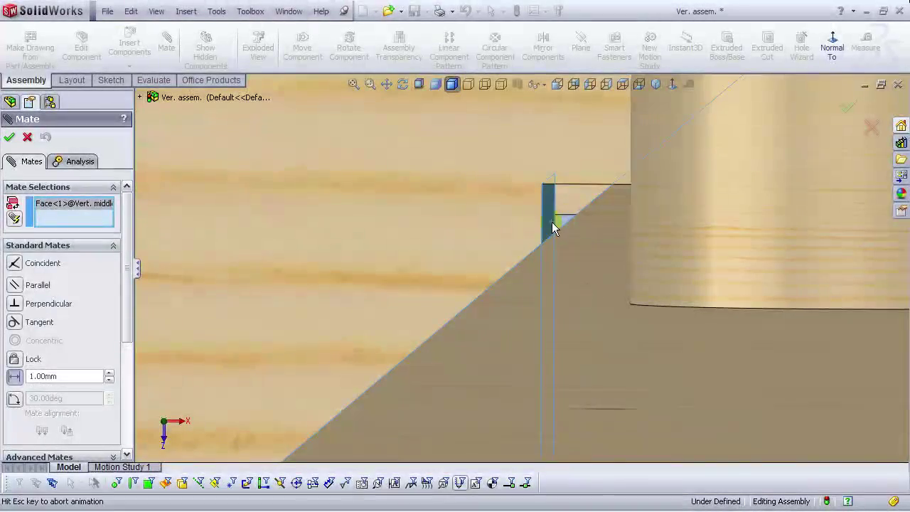
pyautogui.click(552, 222)
pyautogui.click(552, 223)
pyautogui.click(710, 188)
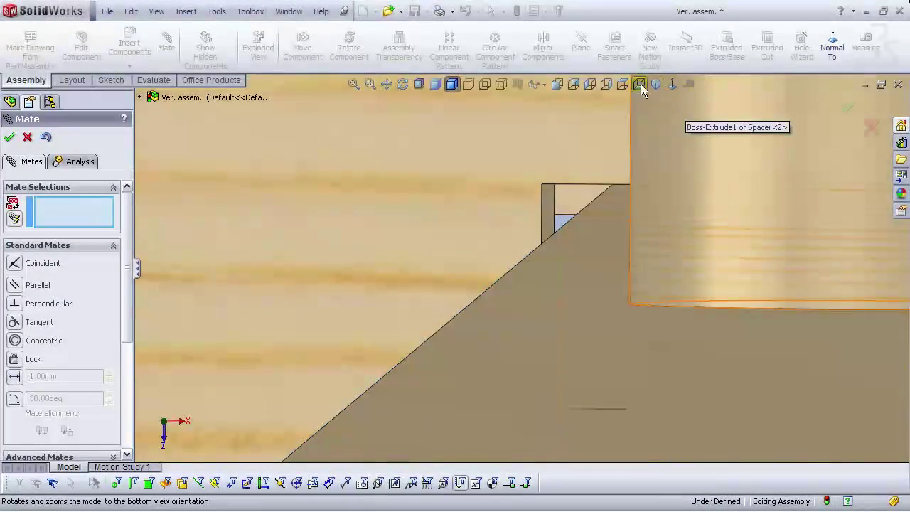
# Step: Check the bracket's side clearance around the vertical middle bar in the top view and finish the mating session
pyautogui.click(623, 85)
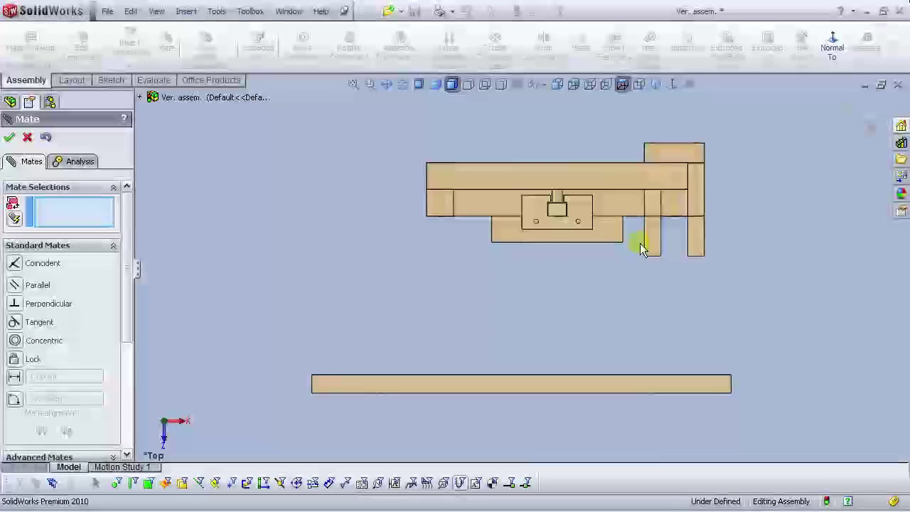
pyautogui.scroll(-5, 441, 249)
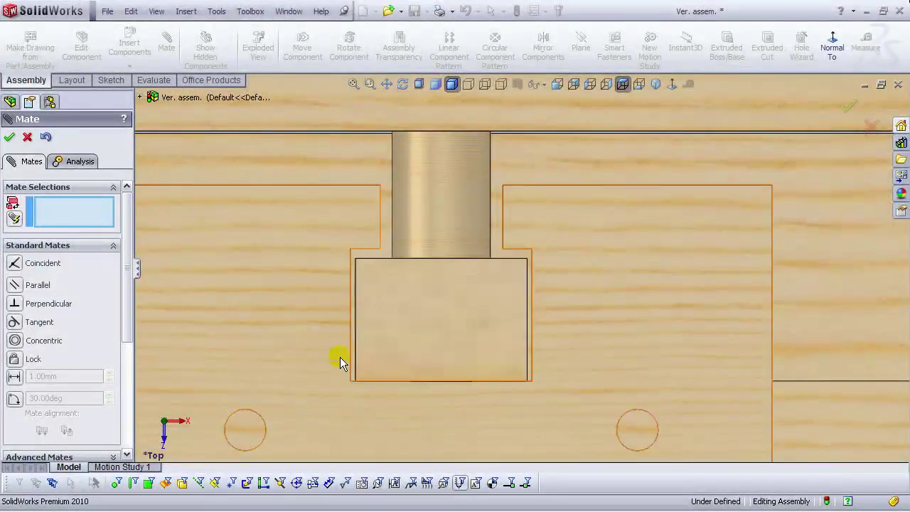
pyautogui.click(654, 85)
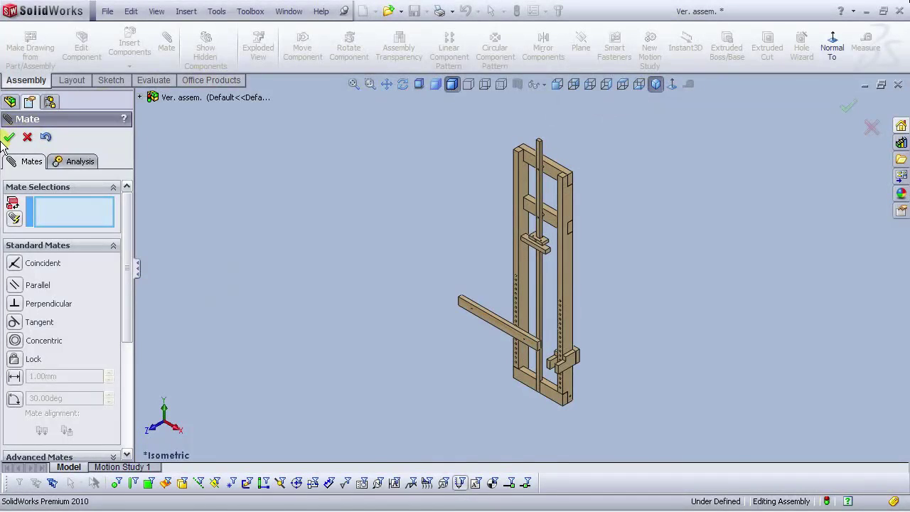
pyautogui.click(9, 139)
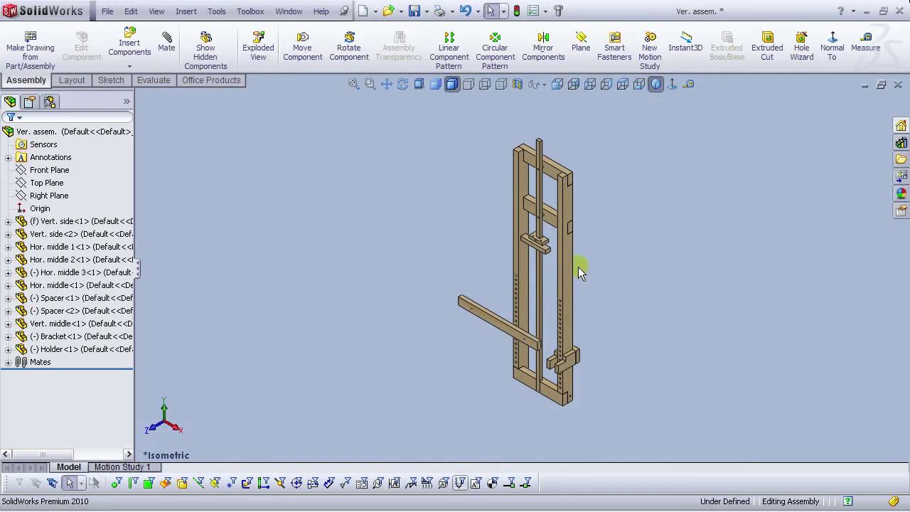
# Step: Rotate the loose horizontal bar, Hor. middle 3, by 90 degrees about its X axis
pyautogui.scroll(-2, 547, 273)
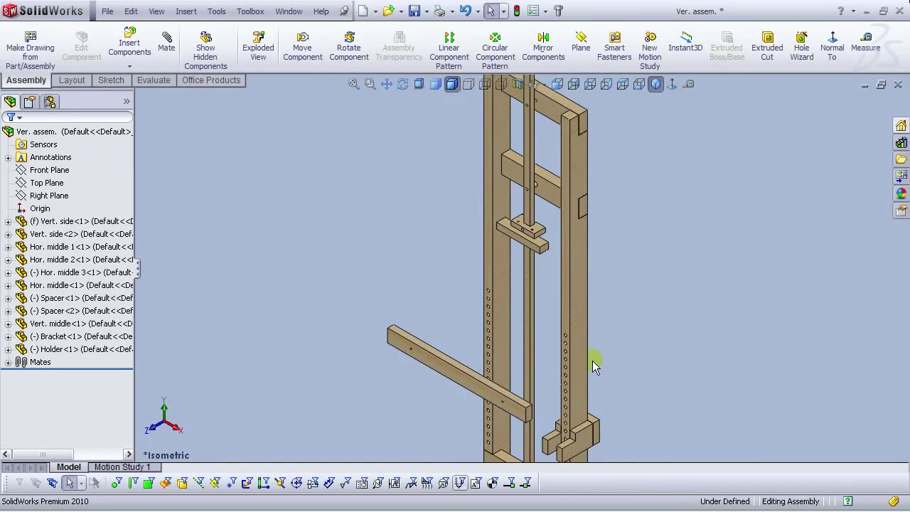
pyautogui.scroll(2, 593, 360)
pyautogui.scroll(-2, 526, 319)
pyautogui.rightClick(458, 315)
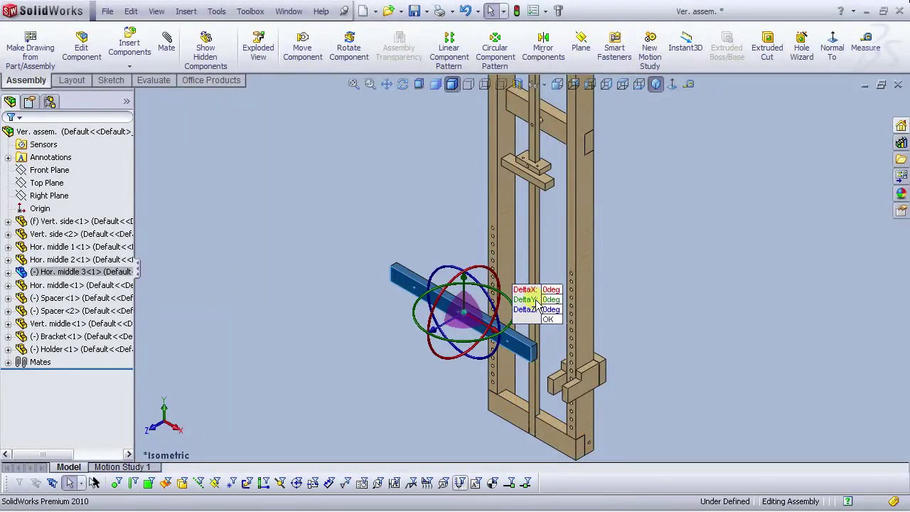
pyautogui.doubleClick(555, 290)
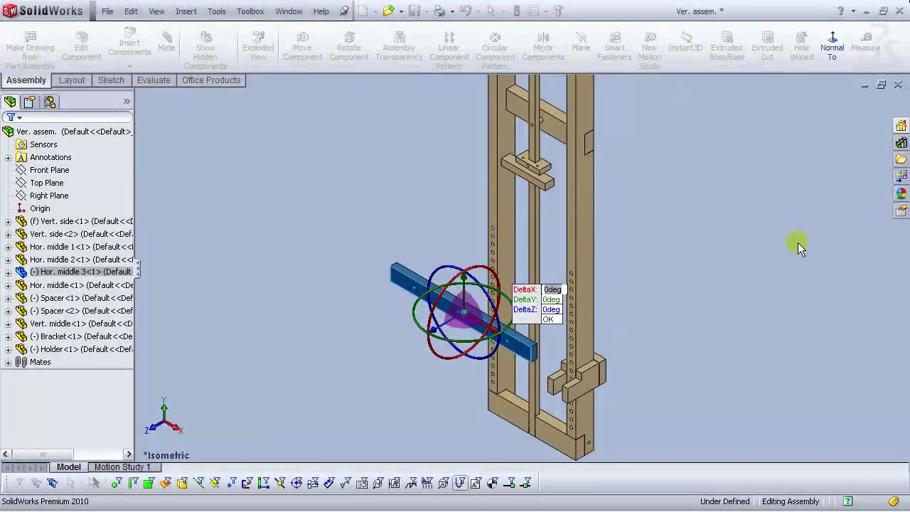
pyautogui.write('90')
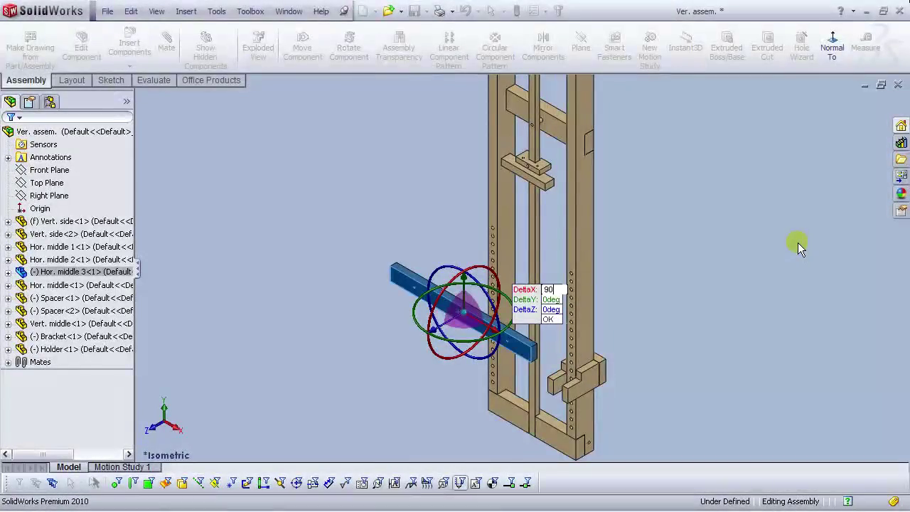
pyautogui.press('Return')
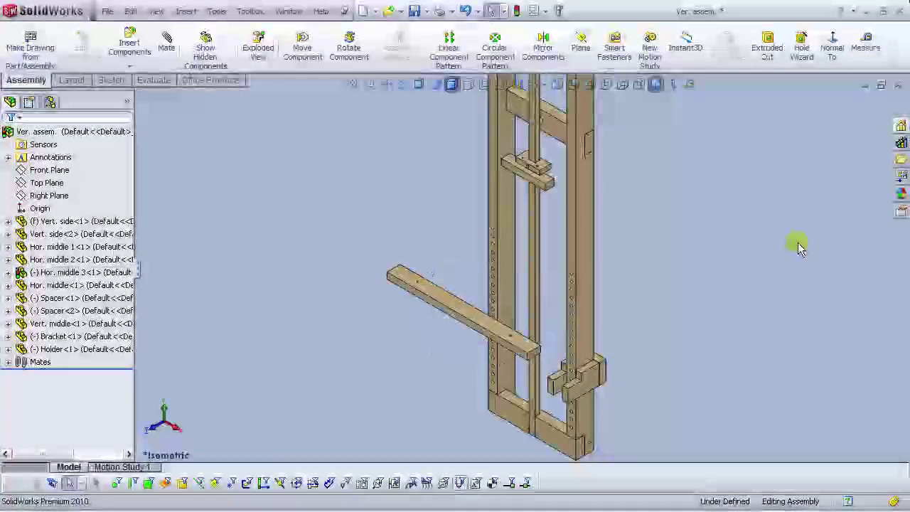
# Step: Mate the long front side face of the loose horizontal bar coincident with the front end face of the holder's arm
pyautogui.click(167, 43)
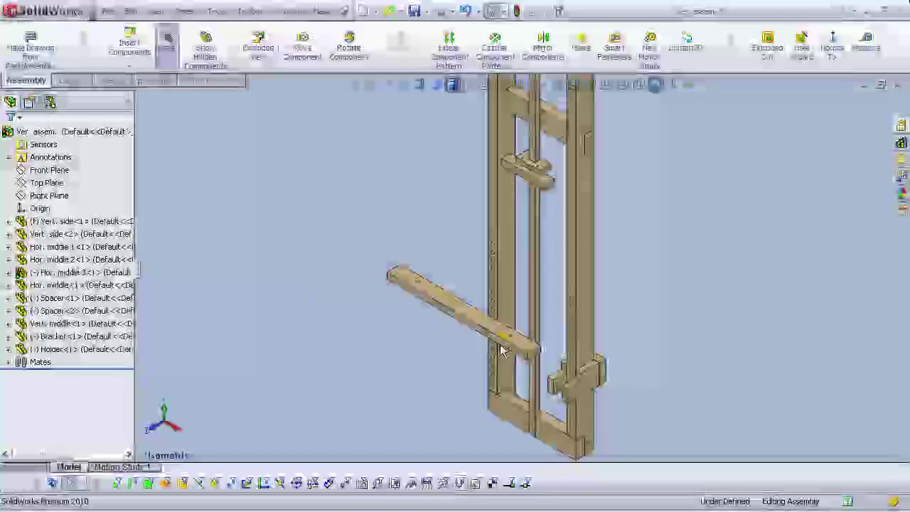
pyautogui.scroll(-5, 531, 356)
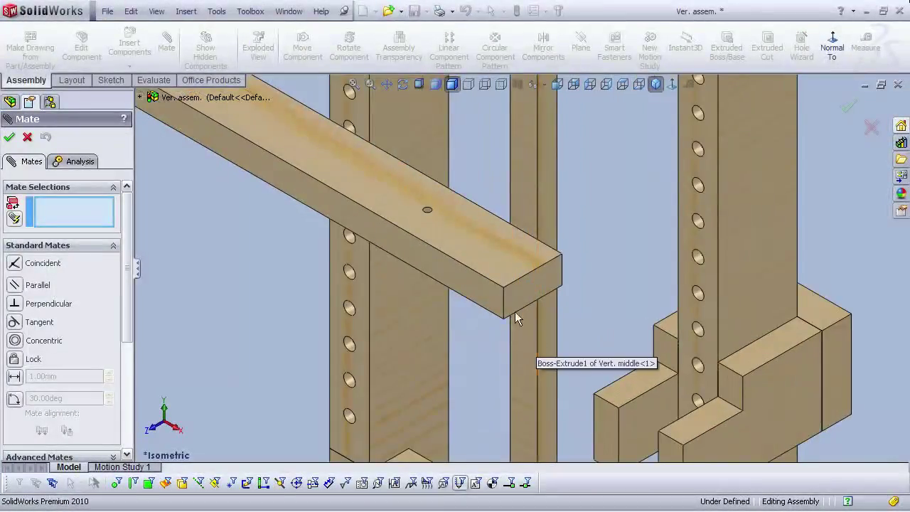
pyautogui.click(513, 315)
pyautogui.click(607, 423)
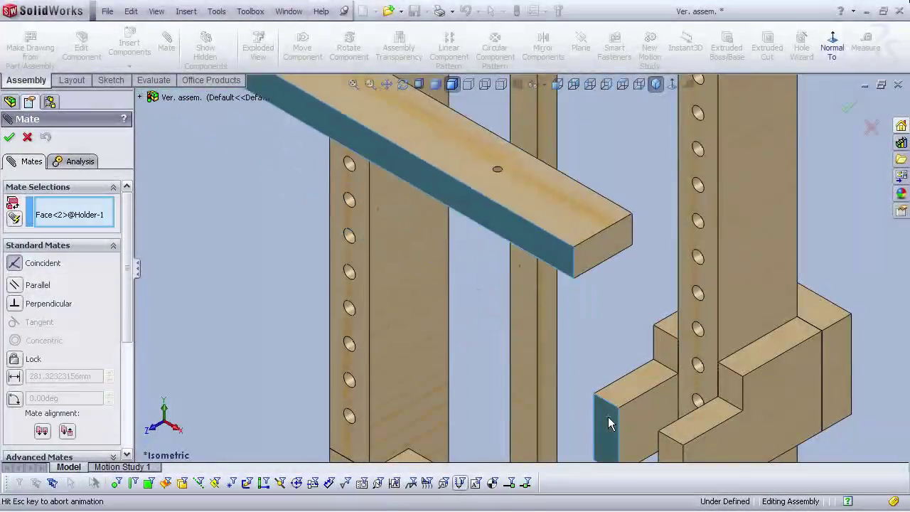
pyautogui.click(765, 436)
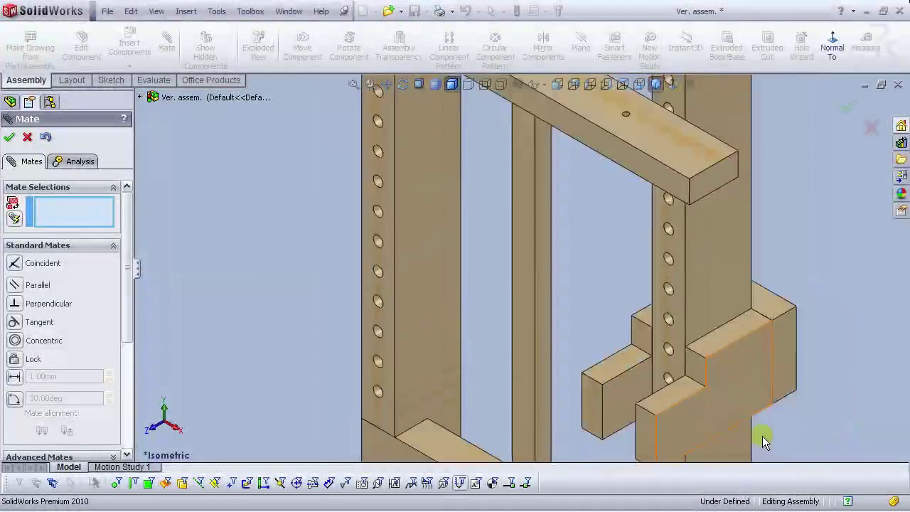
# Step: Mate the underside of the loose horizontal bar coincident with the upper face of the holder's lower step
pyautogui.scroll(6, 603, 229)
pyautogui.scroll(-6, 552, 181)
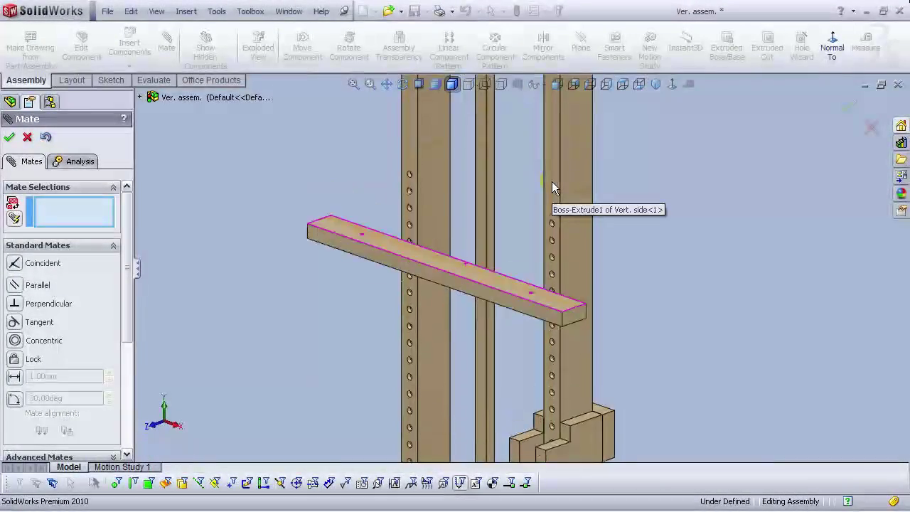
pyautogui.press('Up')
pyautogui.press('Up')
pyautogui.press('Up')
pyautogui.click(556, 231)
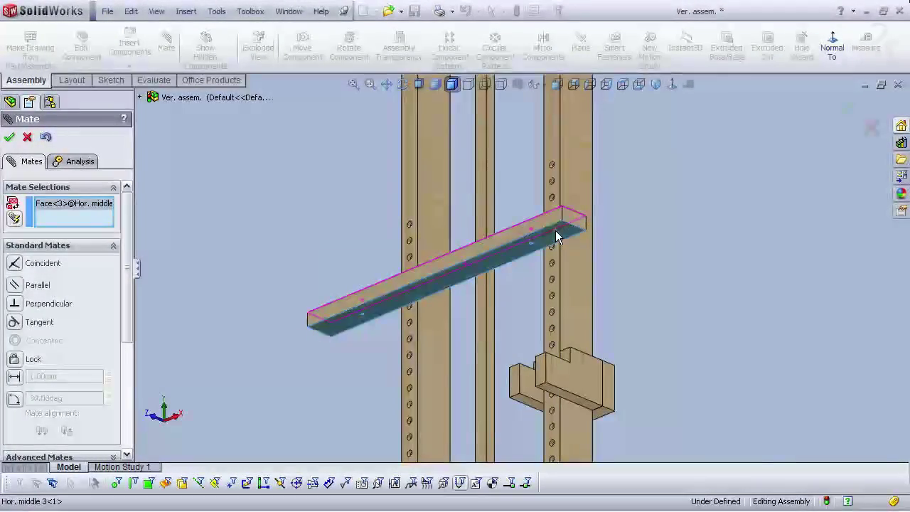
pyautogui.press('Down')
pyautogui.press('Down')
pyautogui.press('Down')
pyautogui.scroll(-5, 574, 370)
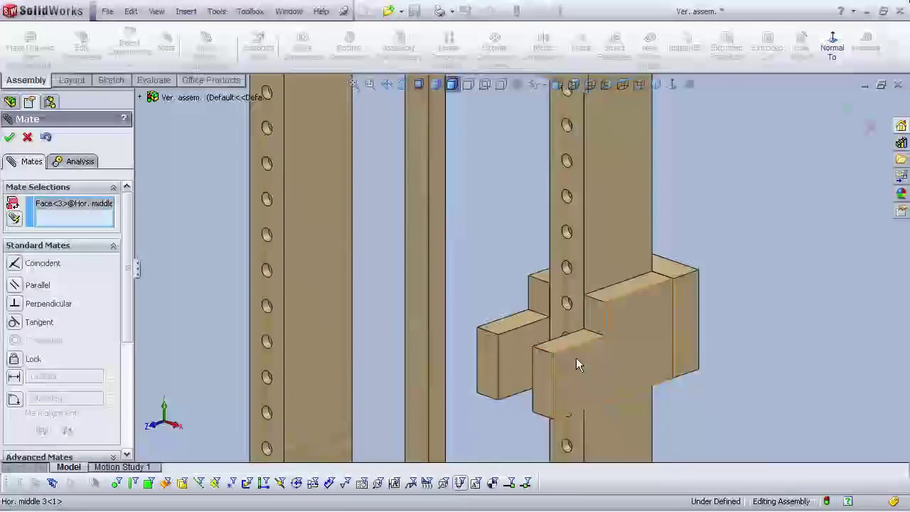
pyautogui.click(567, 342)
pyautogui.click(773, 412)
# Step: Examine the horizontal bar's position on the holder in the front view, return to the isometric view and finish mating
pyautogui.scroll(6, 743, 387)
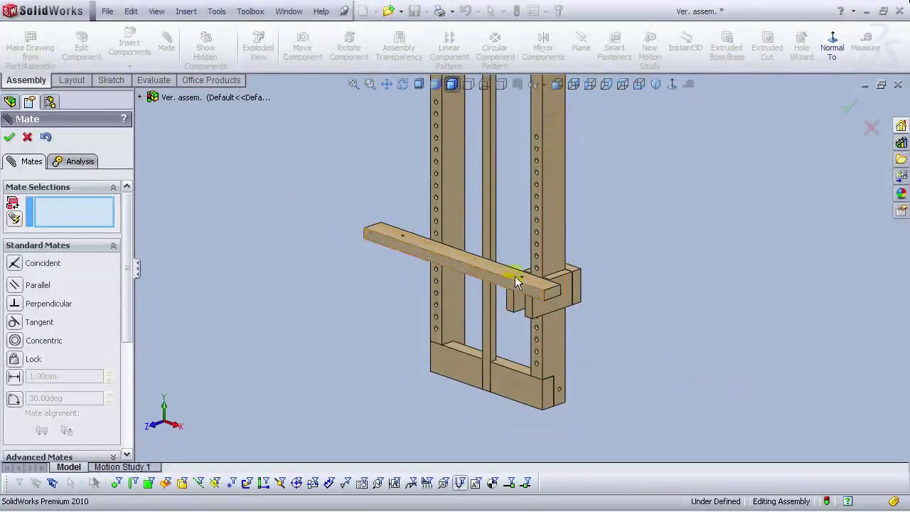
pyautogui.scroll(-3, 493, 246)
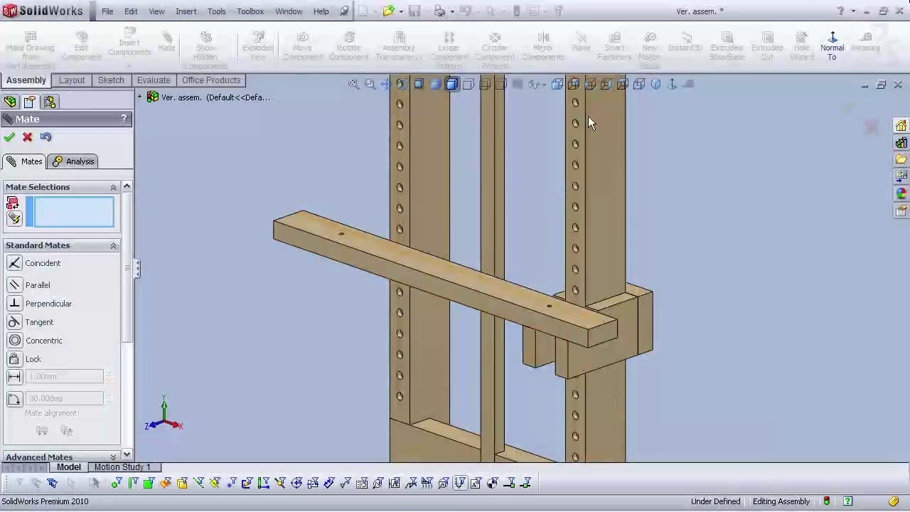
pyautogui.click(559, 84)
pyautogui.scroll(-5, 554, 370)
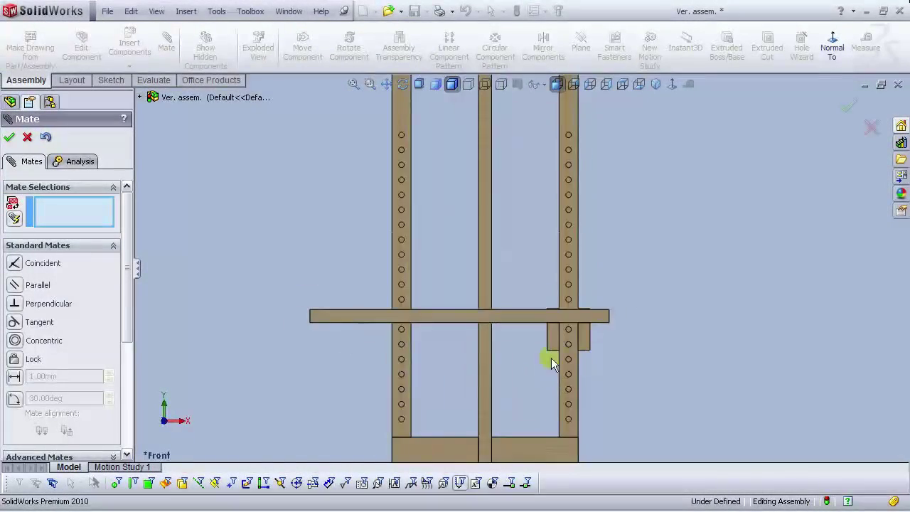
pyautogui.scroll(-2, 543, 315)
pyautogui.scroll(3, 529, 332)
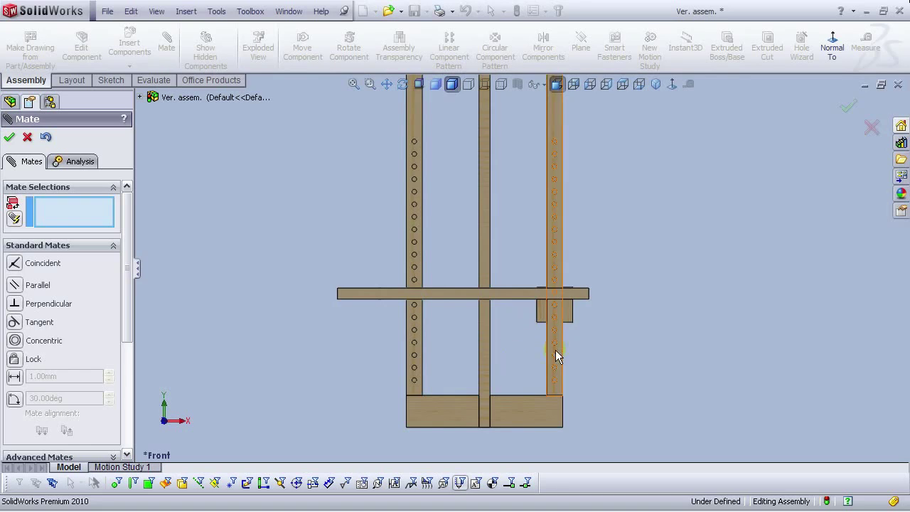
pyautogui.scroll(5, 546, 310)
pyautogui.scroll(-3, 492, 99)
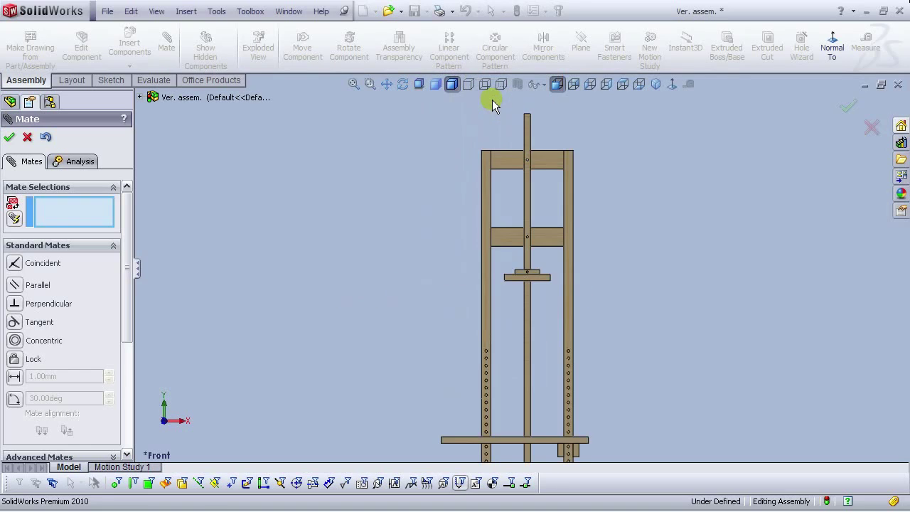
pyautogui.click(657, 85)
pyautogui.click(10, 137)
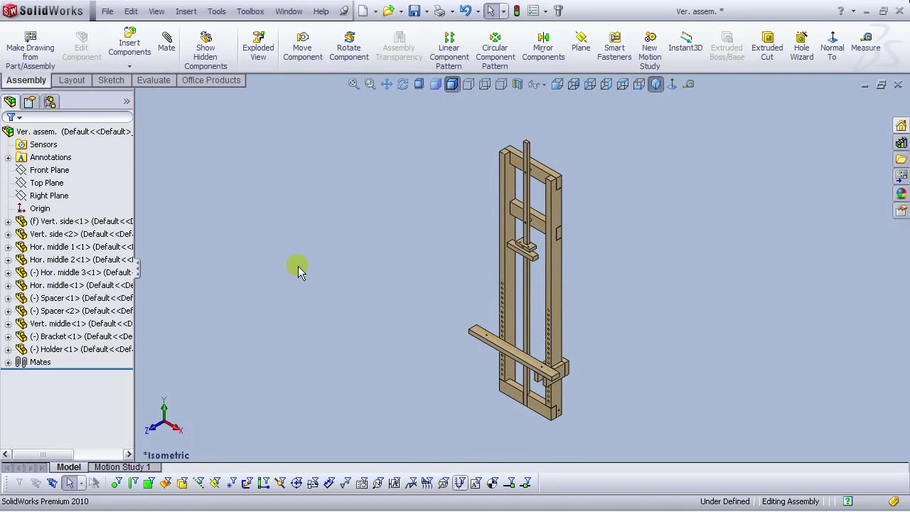
# Step: Look over the crosspieces and bracket in the upper frame and display the assembly with hidden lines visible
pyautogui.scroll(-4, 551, 174)
pyautogui.scroll(-2, 489, 220)
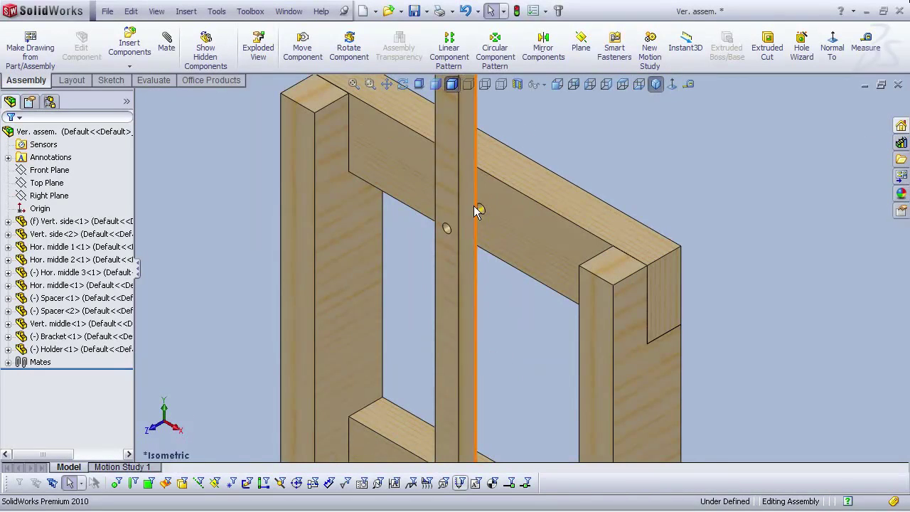
pyautogui.scroll(4, 493, 420)
pyautogui.scroll(-5, 493, 420)
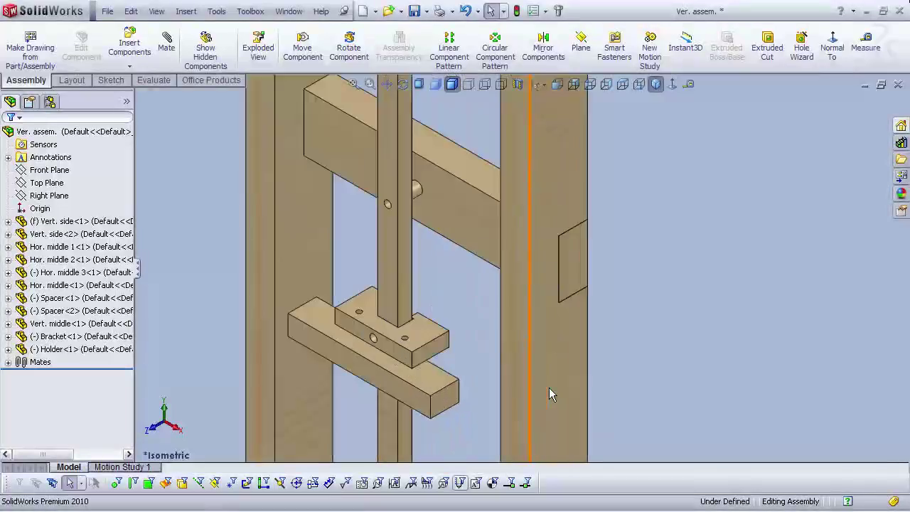
pyautogui.scroll(5, 448, 242)
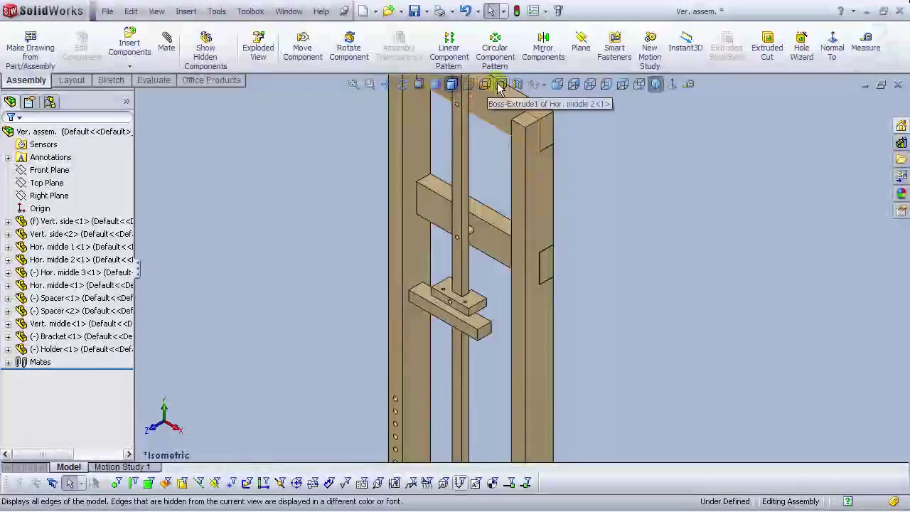
pyautogui.click(502, 84)
pyautogui.scroll(3, 582, 274)
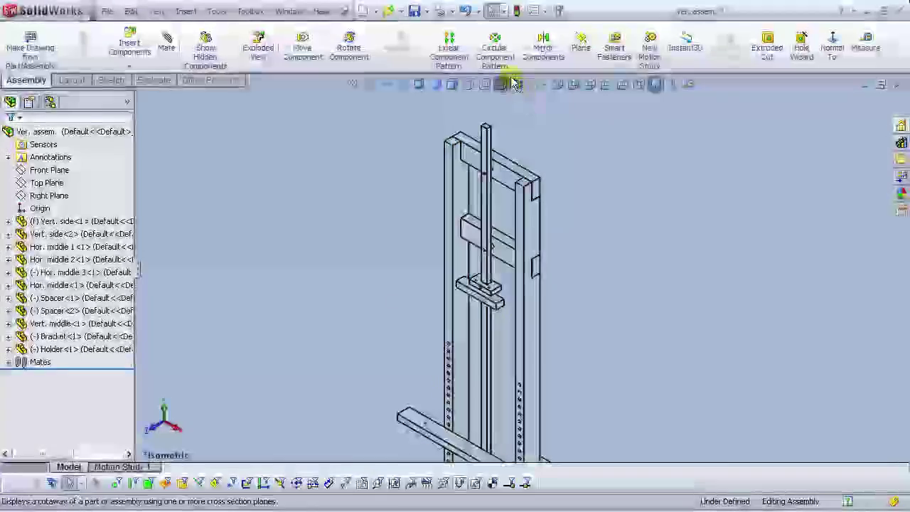
pyautogui.click(486, 85)
# Step: Move Spacer<1> out of the wooden frame into the open space beside it
pyautogui.scroll(-5, 487, 256)
pyautogui.scroll(-3, 455, 224)
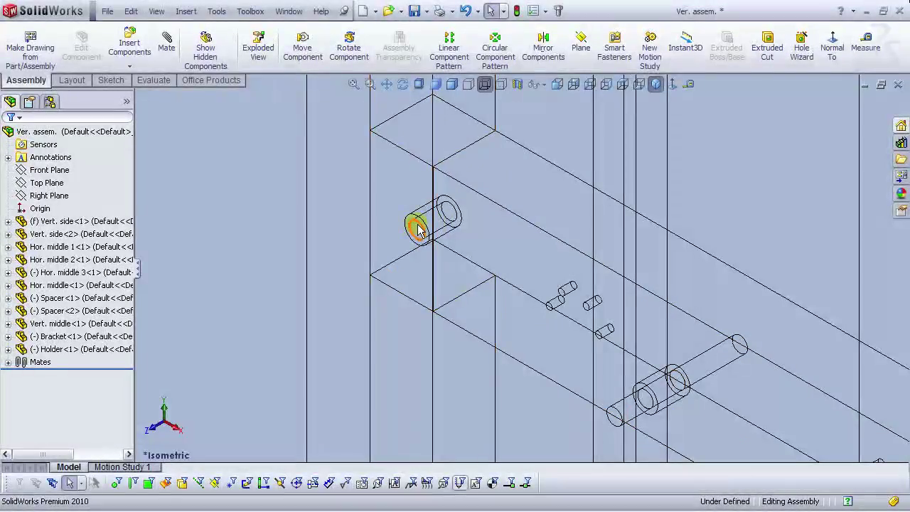
pyautogui.moveTo(418, 228); pyautogui.dragTo(217, 292)
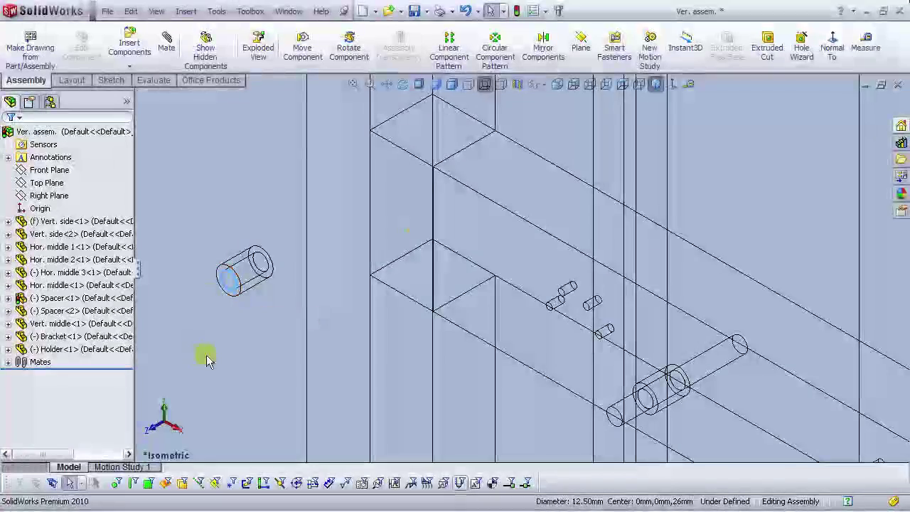
# Step: Return to shaded display with edges and mate Spacer<1>'s bore concentric with the upper hole in the vertical middle bar
pyautogui.scroll(6, 474, 291)
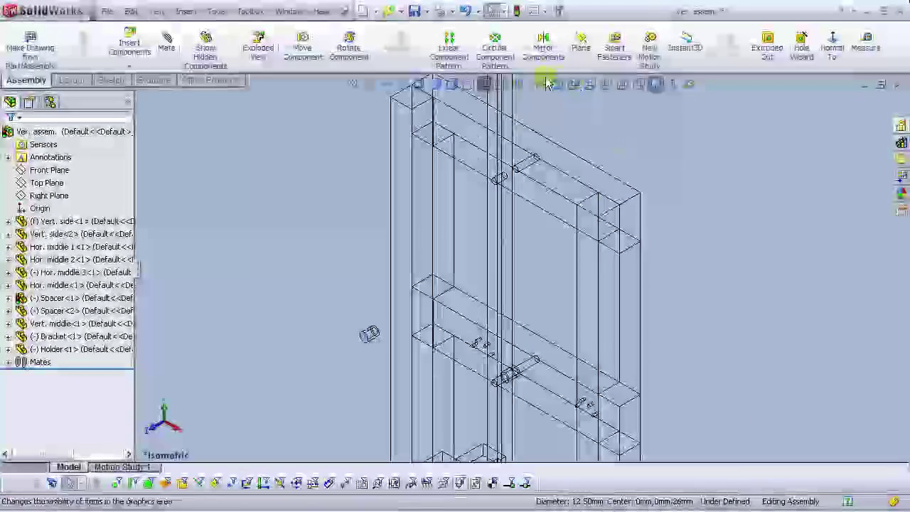
pyautogui.click(452, 85)
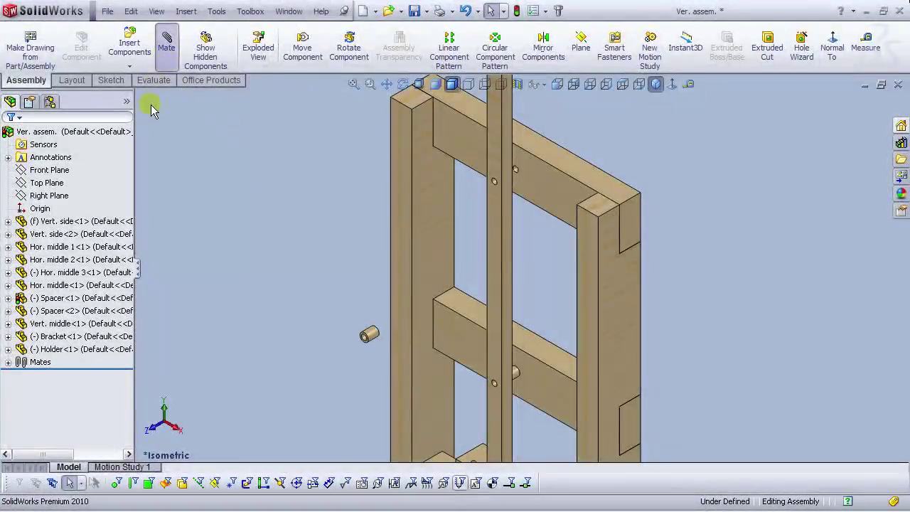
pyautogui.click(166, 44)
pyautogui.scroll(-4, 364, 361)
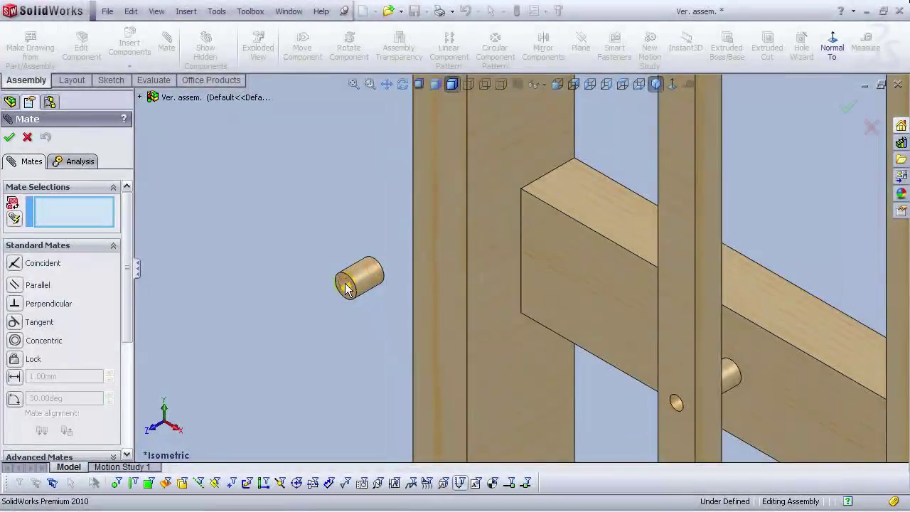
pyautogui.click(347, 290)
pyautogui.scroll(3, 609, 146)
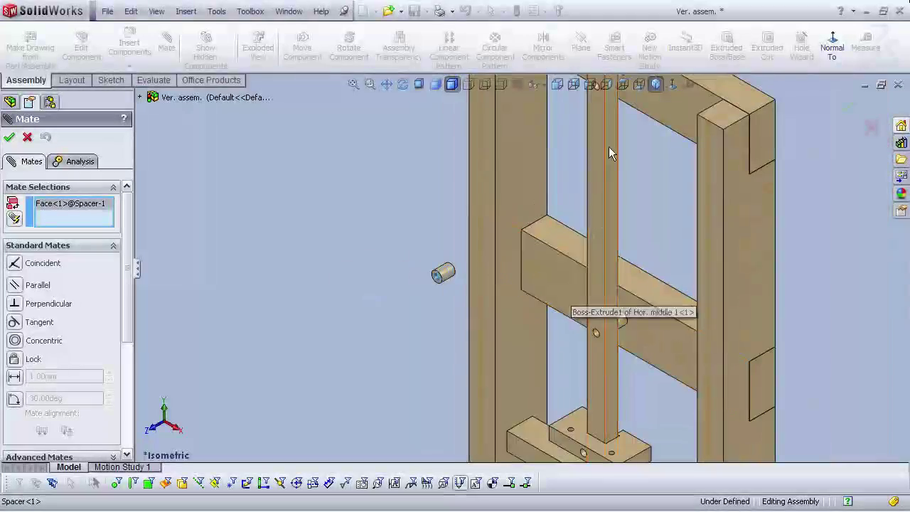
pyautogui.scroll(-6, 582, 122)
pyautogui.scroll(-1, 490, 288)
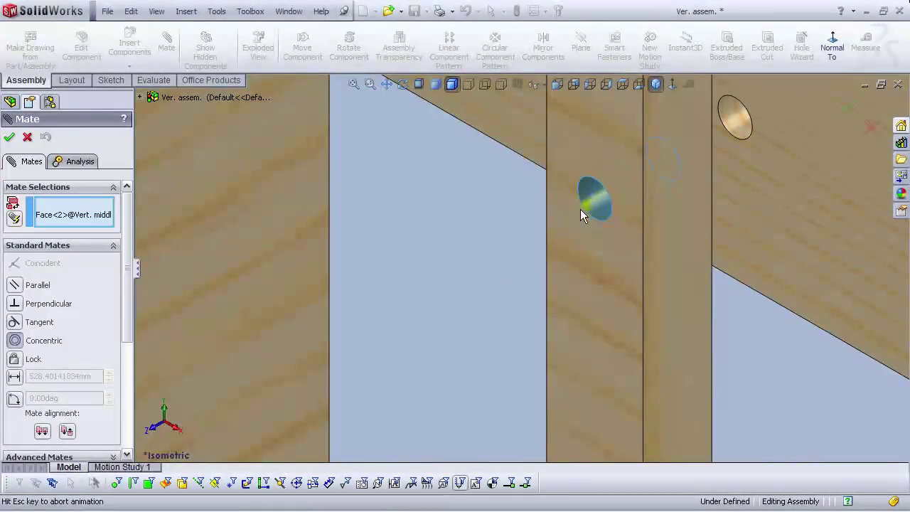
pyautogui.click(748, 202)
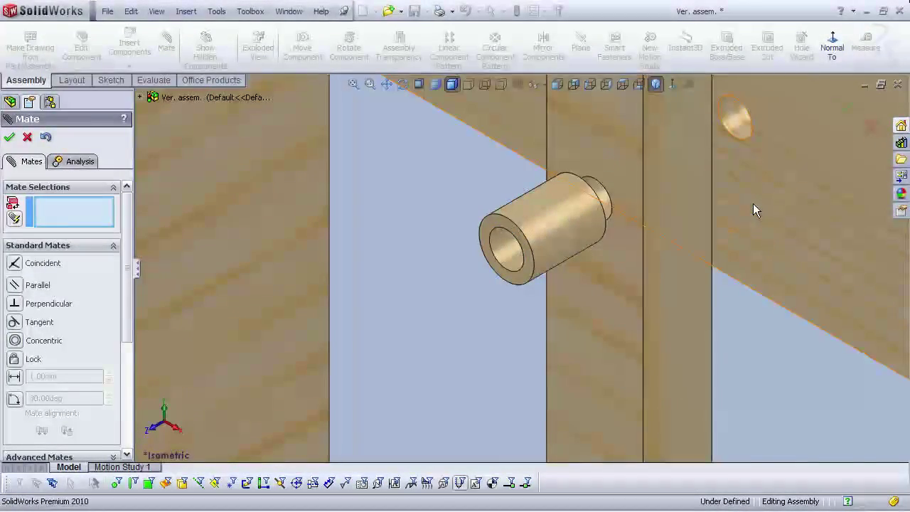
# Step: Mate Spacer<1>'s end face coincident with the front face of the upper crosspiece and finish mating in the isometric view
pyautogui.click(735, 203)
pyautogui.moveTo(623, 245); pyautogui.dragTo(508, 323, button='middle')
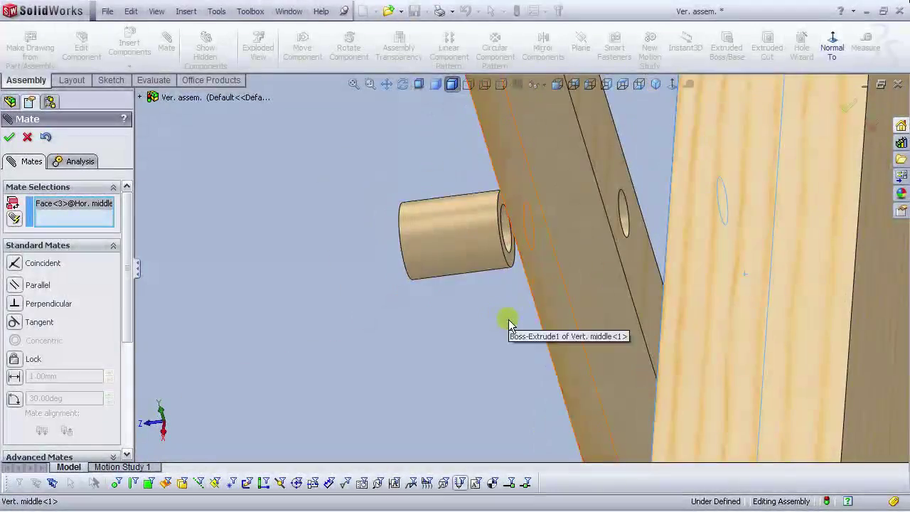
pyautogui.click(511, 265)
pyautogui.click(669, 244)
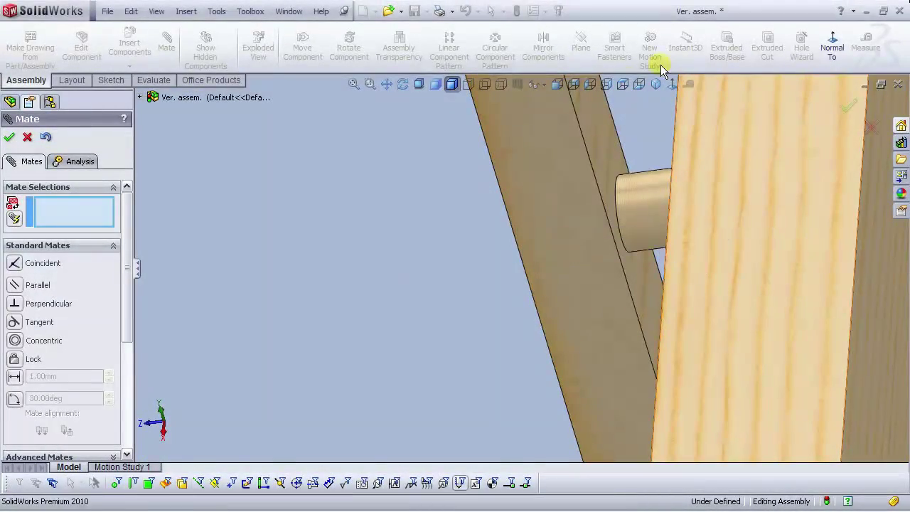
pyautogui.click(655, 85)
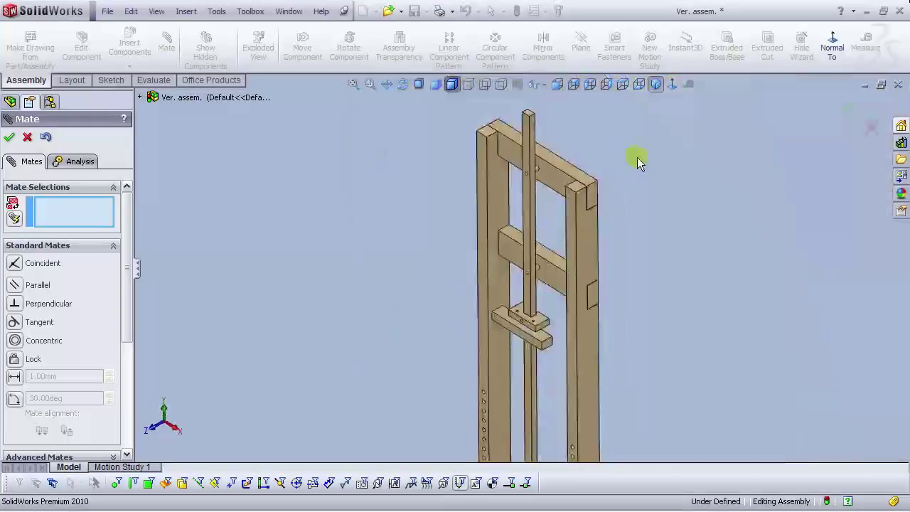
pyautogui.click(14, 137)
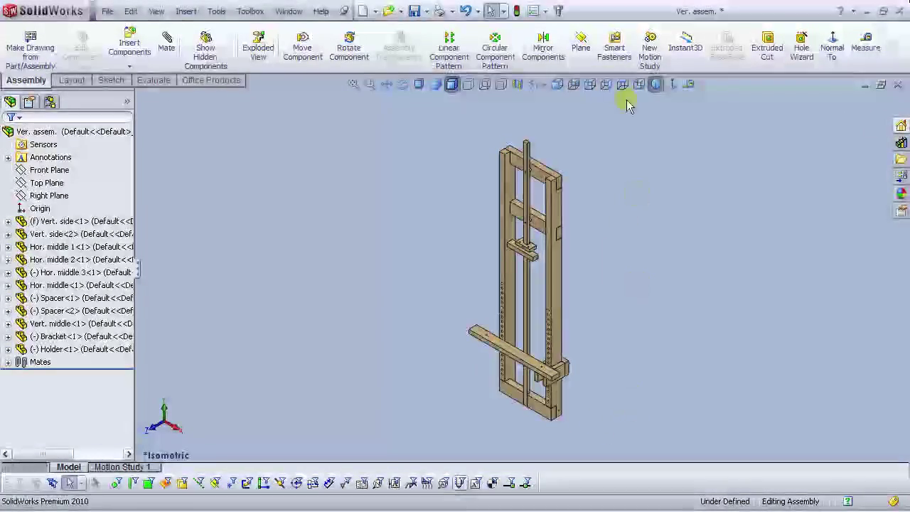
# Step: Slide the long lower horizontal bar sideways in the front view until it is roughly centred on the frame
pyautogui.click(557, 85)
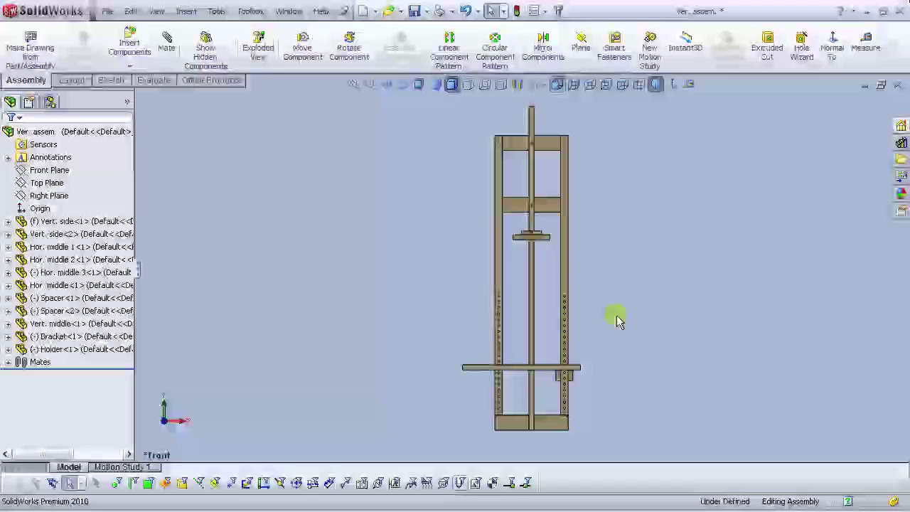
pyautogui.scroll(-3, 616, 315)
pyautogui.moveTo(535, 312); pyautogui.dragTo(560, 326)
pyautogui.click(731, 248)
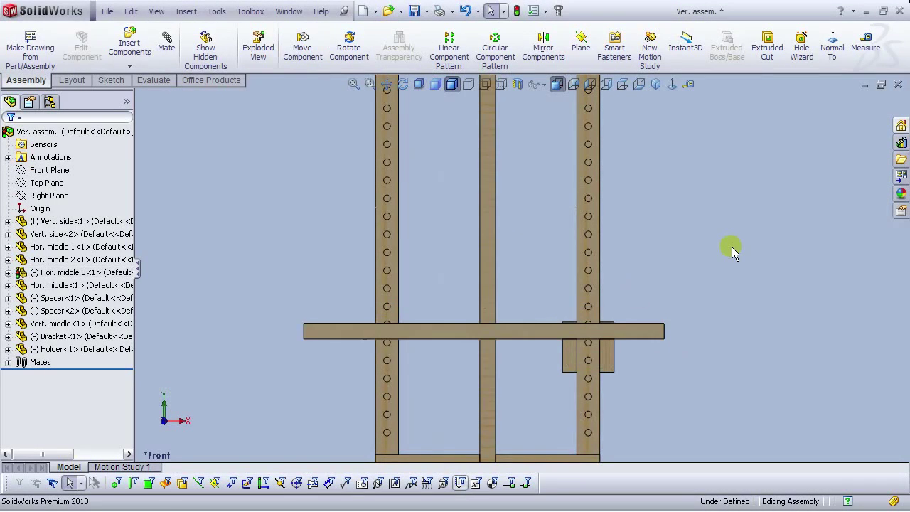
# Step: Measure the distance between the outer faces of the two vertical sides and clear the selection
pyautogui.click(690, 85)
pyautogui.moveTo(659, 246); pyautogui.dragTo(616, 276, button='middle')
pyautogui.click(616, 276)
pyautogui.moveTo(403, 244); pyautogui.dragTo(436, 263, button='middle')
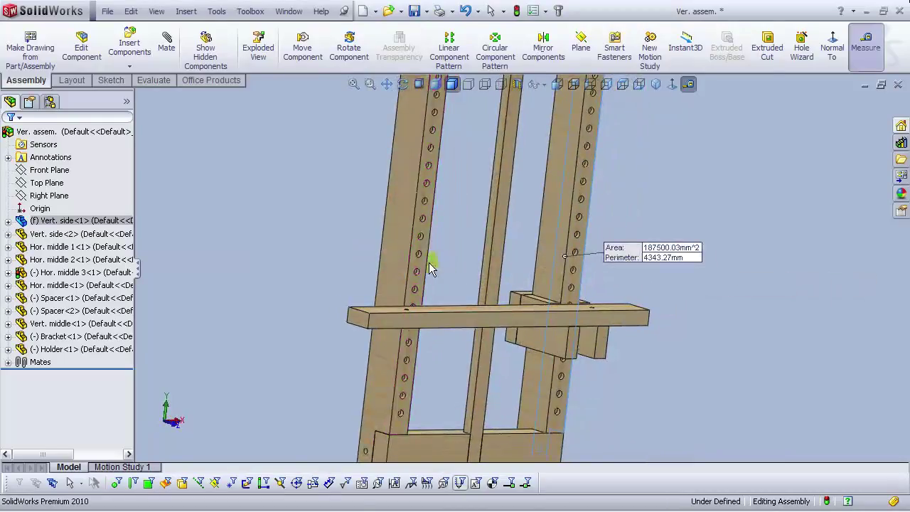
pyautogui.click(400, 263)
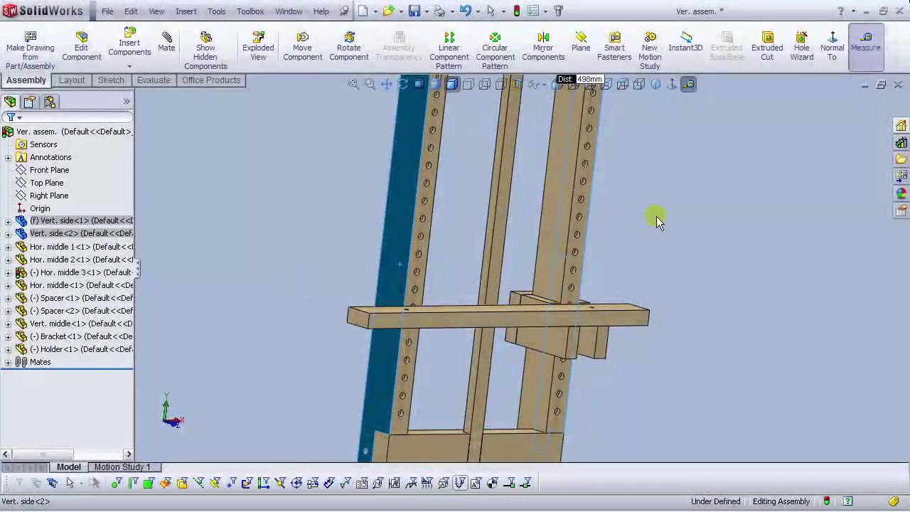
pyautogui.scroll(3, 657, 217)
pyautogui.moveTo(653, 218); pyautogui.dragTo(622, 236, button='middle')
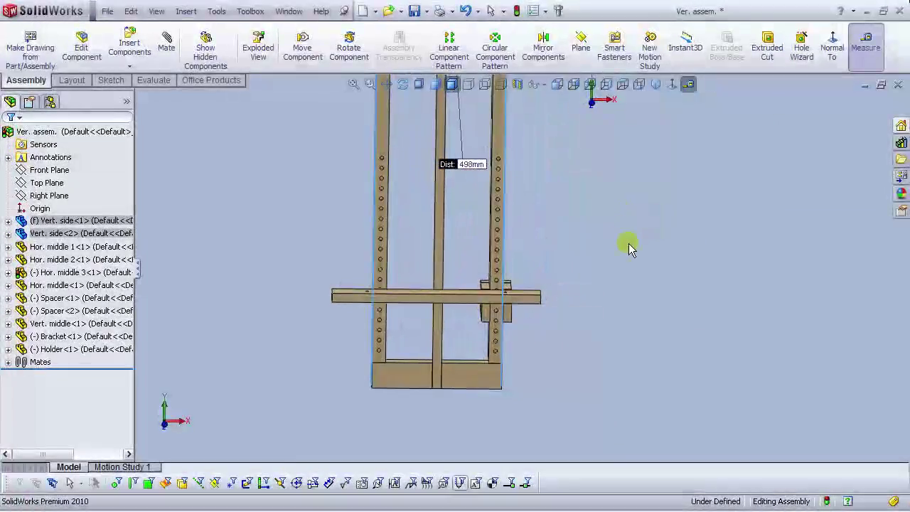
pyautogui.click(636, 278)
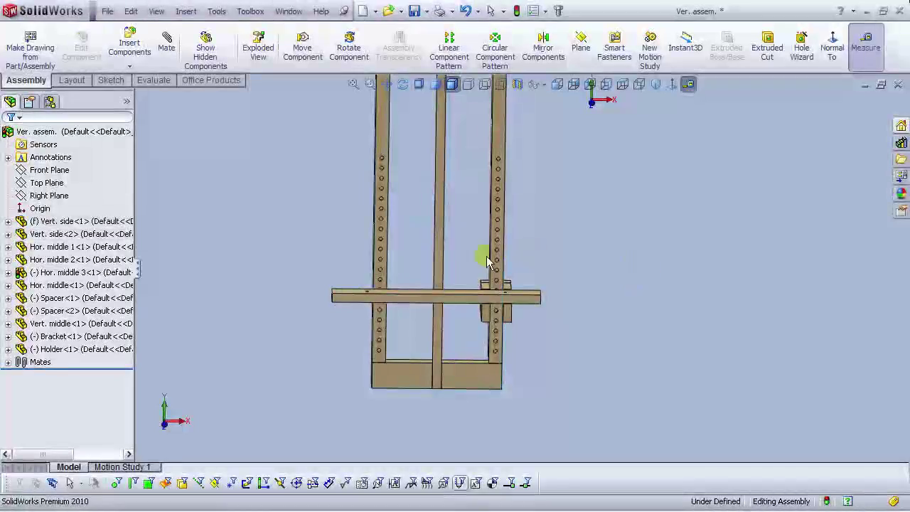
# Step: Measure the length of the lower horizontal bar along its front edge and clear the selection
pyautogui.click(461, 293)
pyautogui.moveTo(475, 315); pyautogui.dragTo(464, 336)
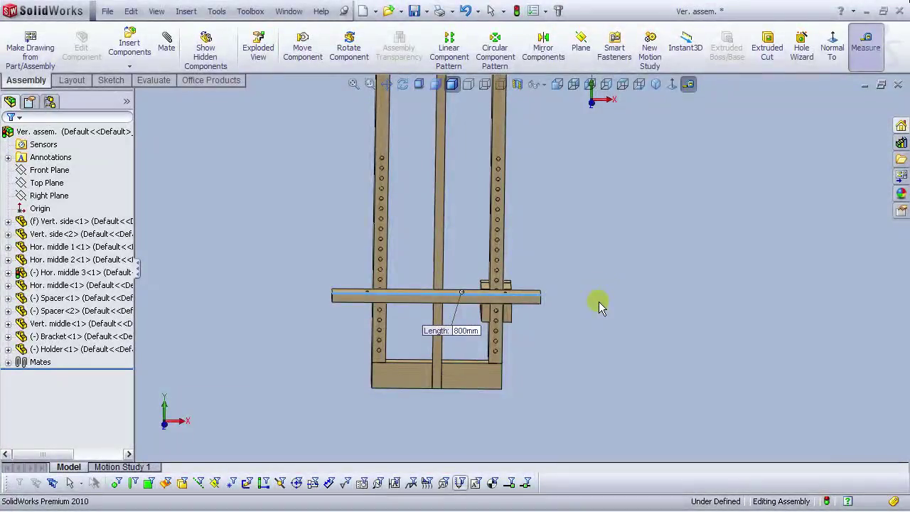
pyautogui.click(598, 302)
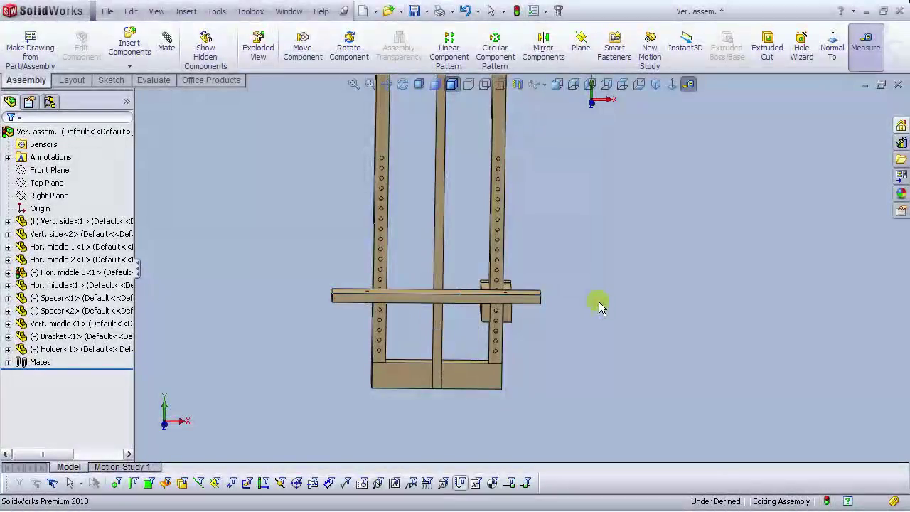
# Step: Look over the whole frame, return to the isometric view, rebuild the assembly and save it
pyautogui.scroll(-1, 463, 236)
pyautogui.moveTo(476, 304); pyautogui.dragTo(437, 302, button='middle')
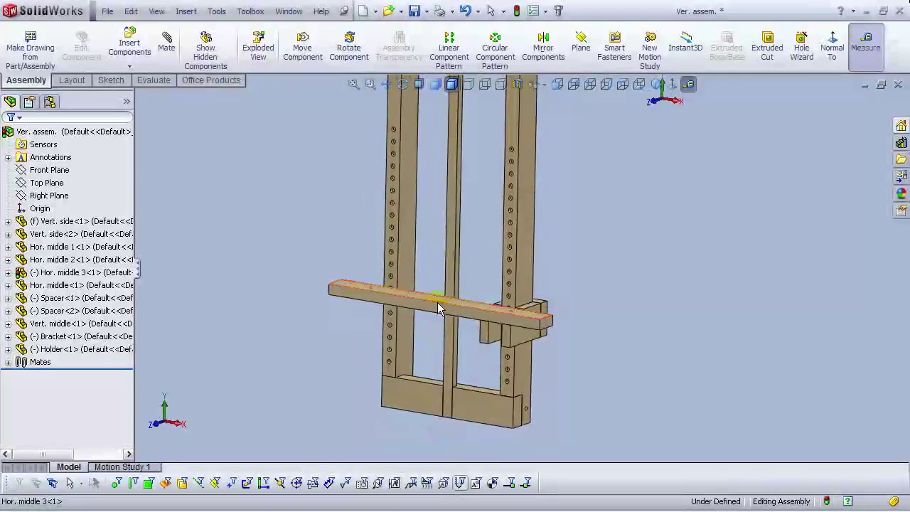
pyautogui.scroll(6, 604, 285)
pyautogui.scroll(-3, 499, 145)
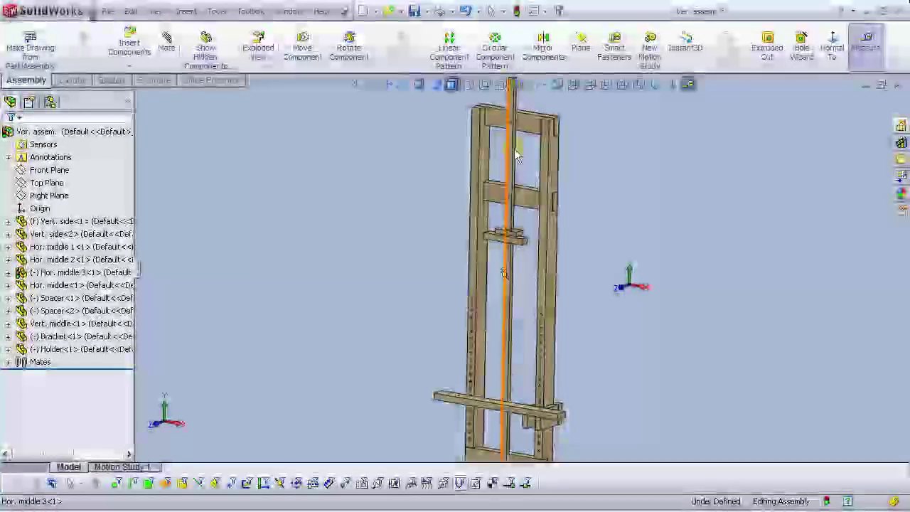
pyautogui.click(656, 86)
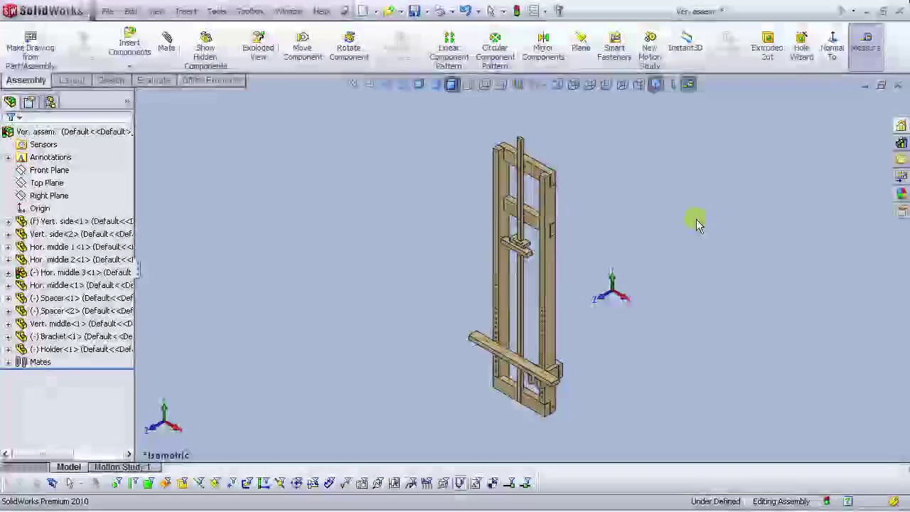
pyautogui.click(517, 13)
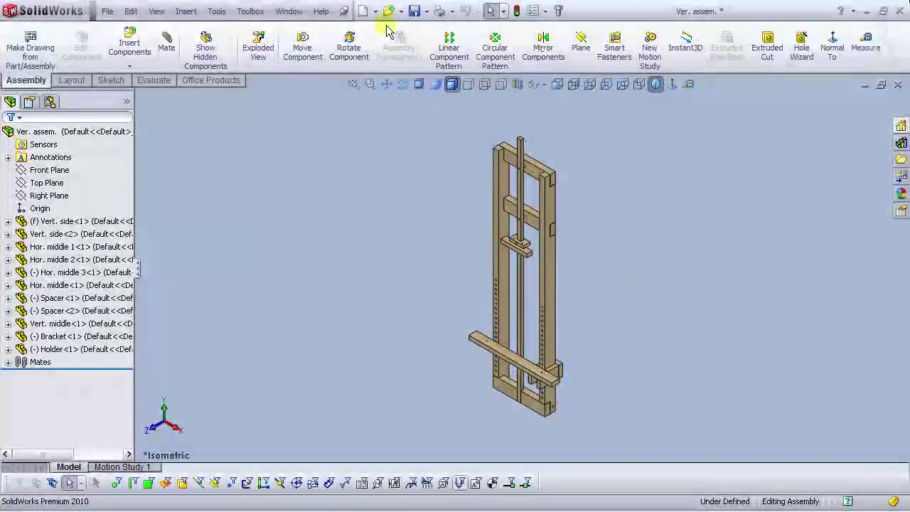
pyautogui.click(413, 14)
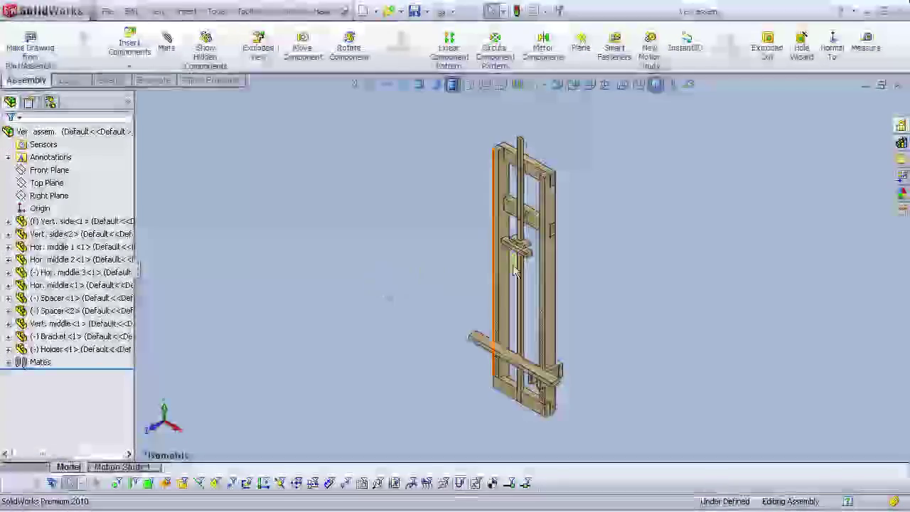
pyautogui.scroll(-2, 610, 213)
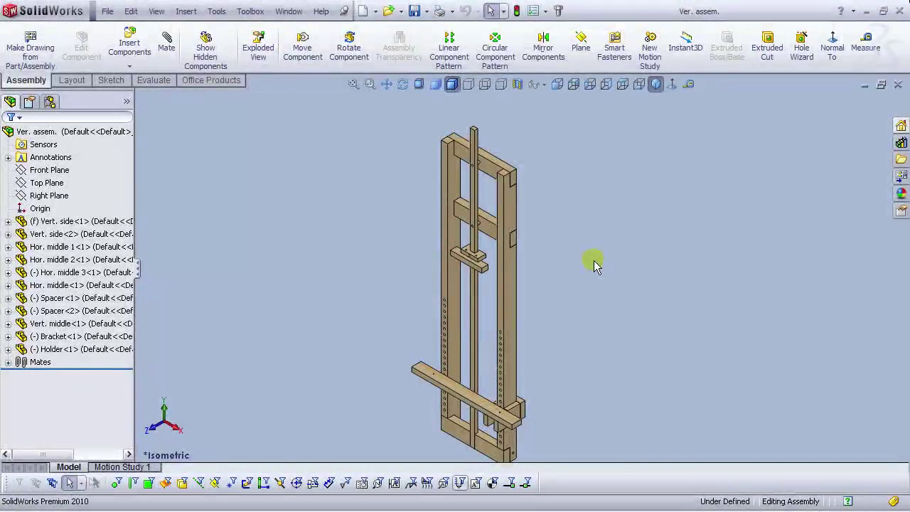
pyautogui.scroll(-5, 553, 382)
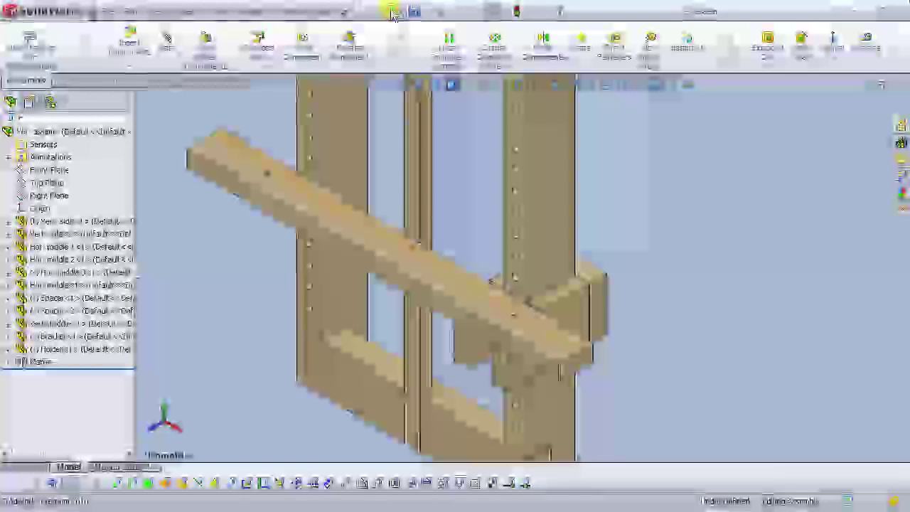
pyautogui.click(129, 44)
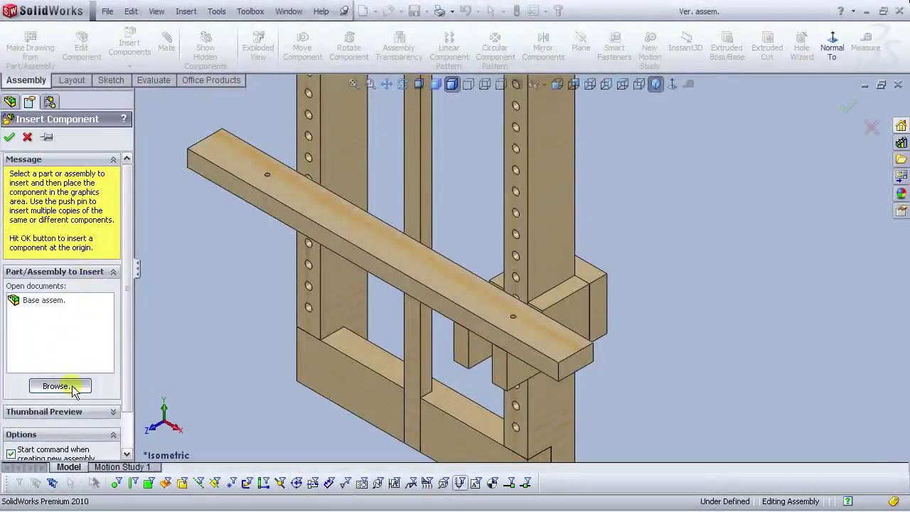
pyautogui.click(59, 386)
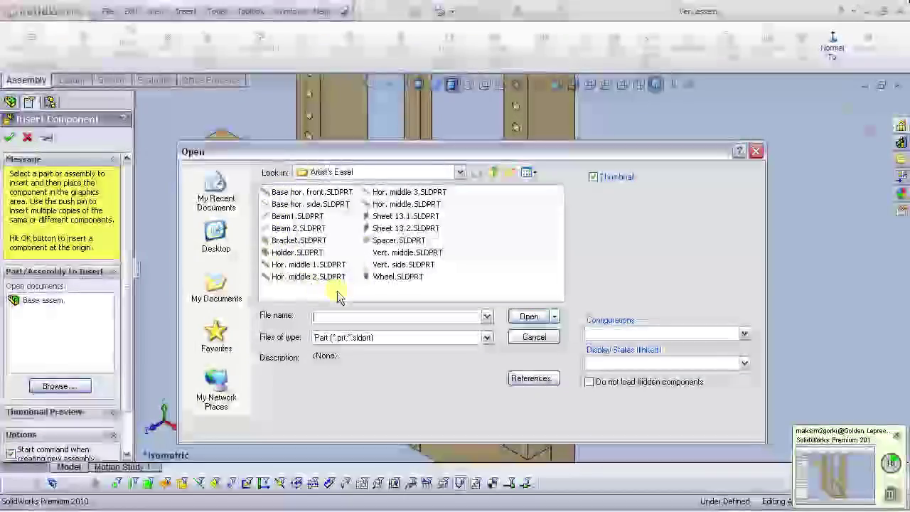
pyautogui.click(535, 337)
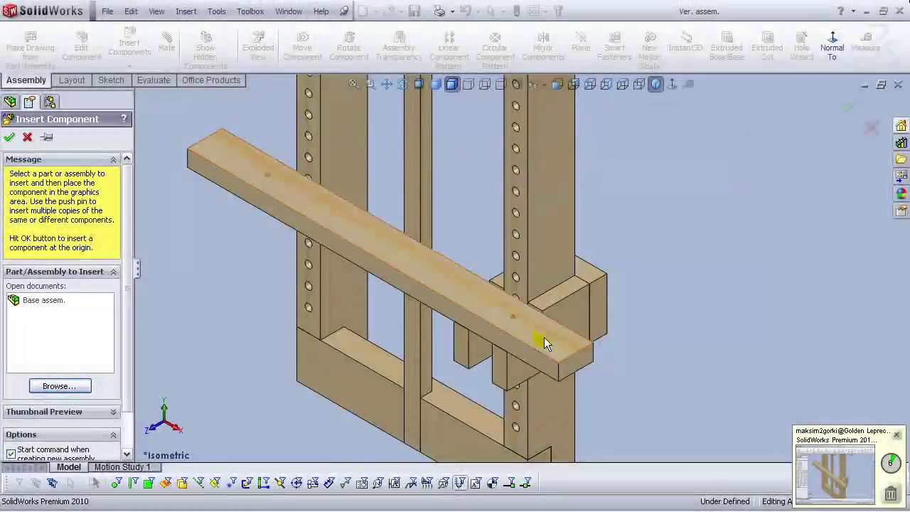
pyautogui.click(27, 138)
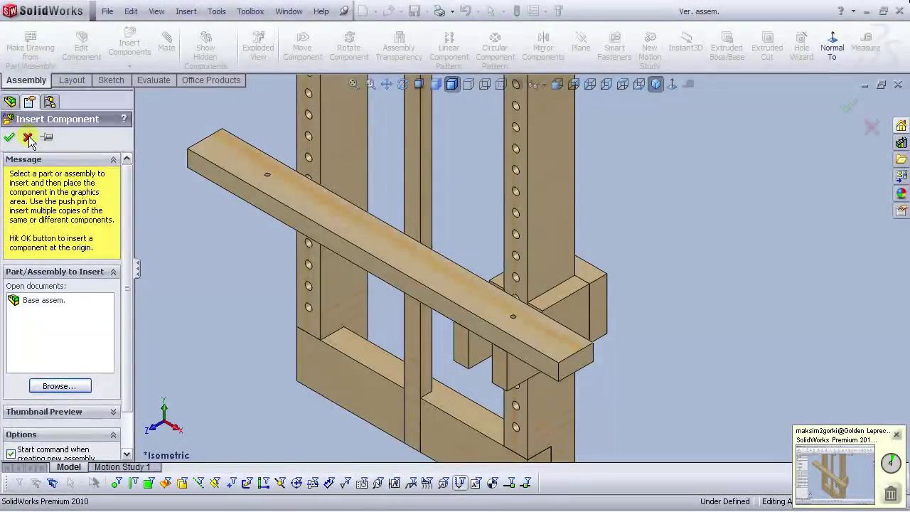
pyautogui.click(656, 85)
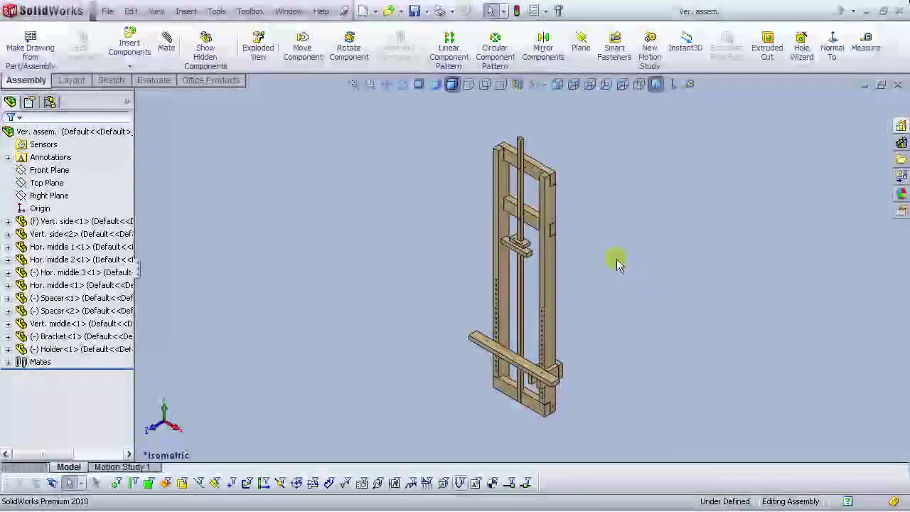
# Step: Create a new part and start a sketch on its Front Plane
pyautogui.click(363, 11)
pyautogui.click(560, 374)
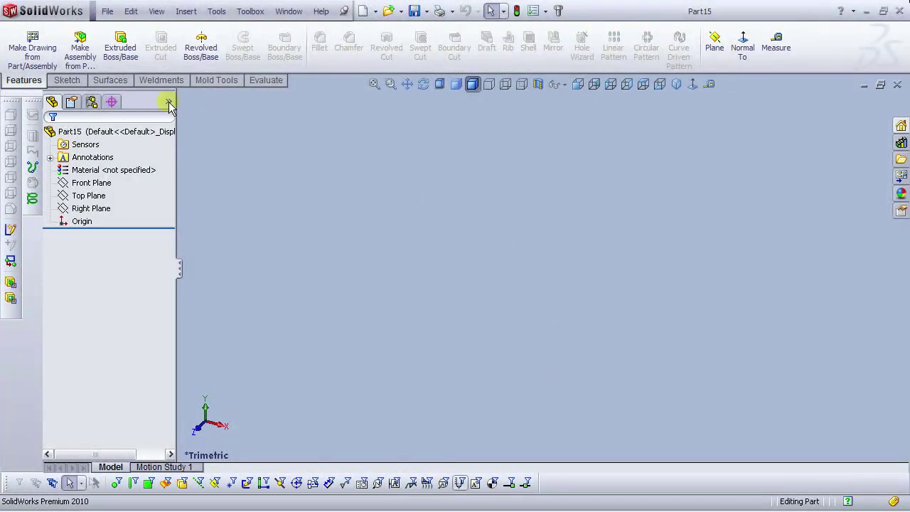
pyautogui.click(94, 183)
pyautogui.click(106, 158)
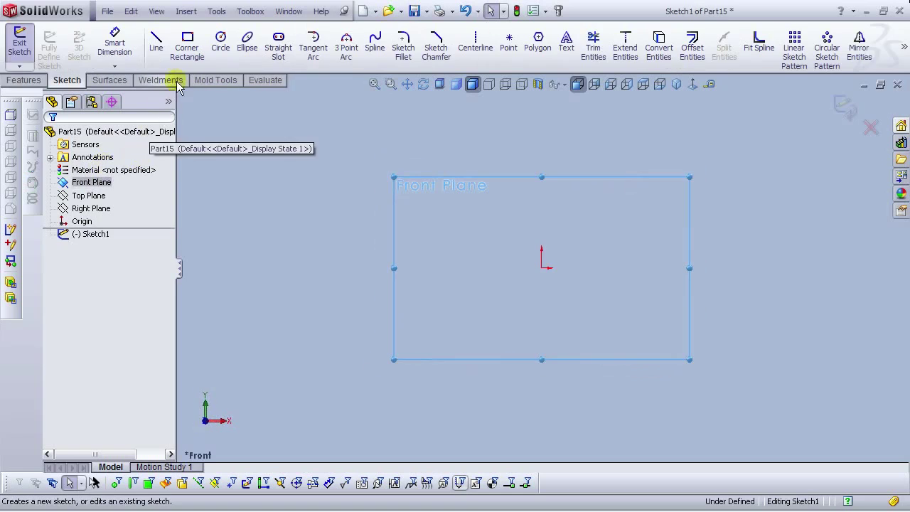
# Step: Sketch a circle centred on the origin and dimension its diameter to 14.5 mm
pyautogui.click(221, 42)
pyautogui.click(541, 263)
pyautogui.click(518, 259)
pyautogui.click(114, 42)
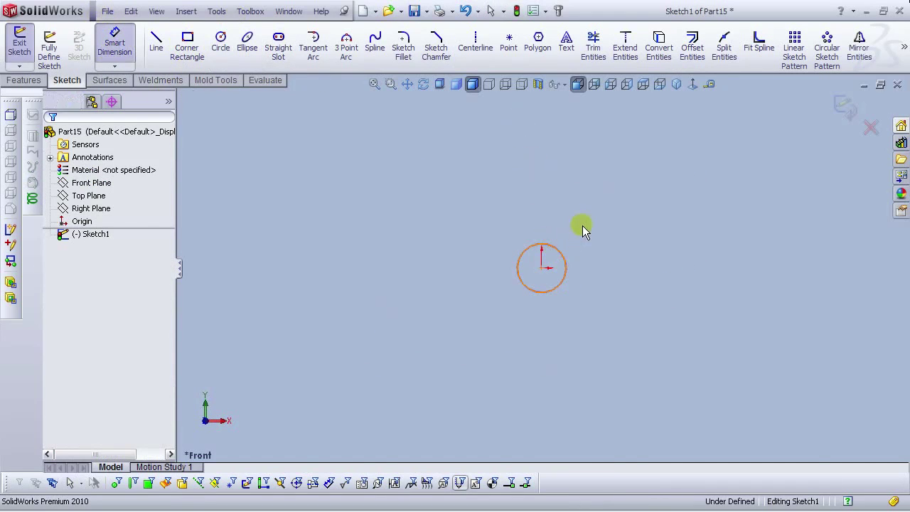
pyautogui.click(560, 251)
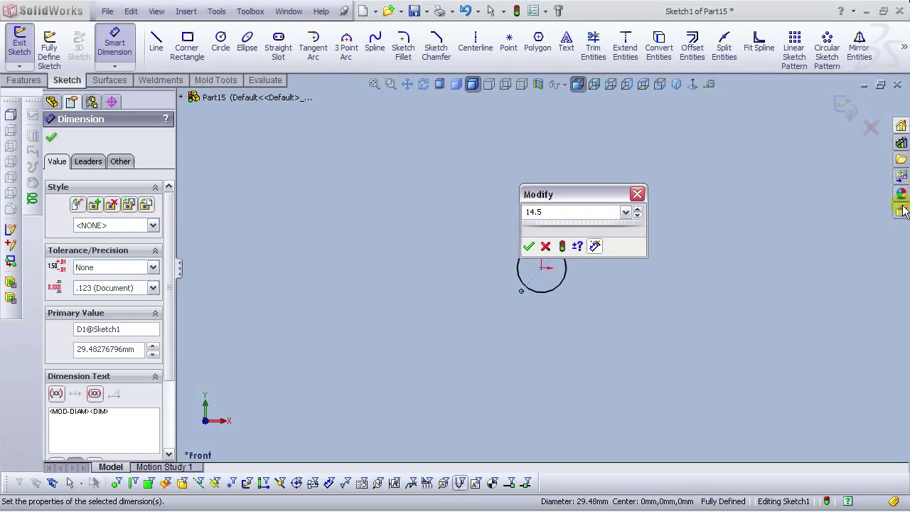
pyautogui.press('Return')
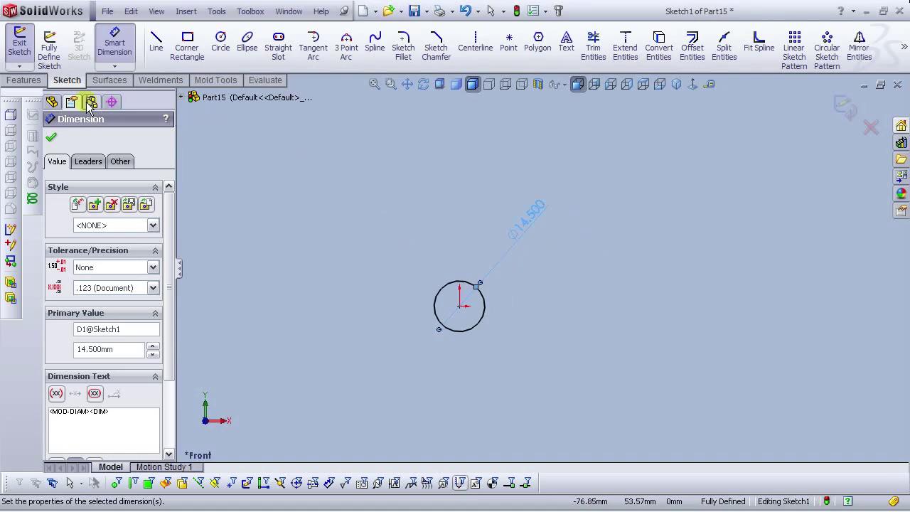
# Step: Extrude the circle into a cylinder with a blind depth of 20 mm
pyautogui.click(24, 80)
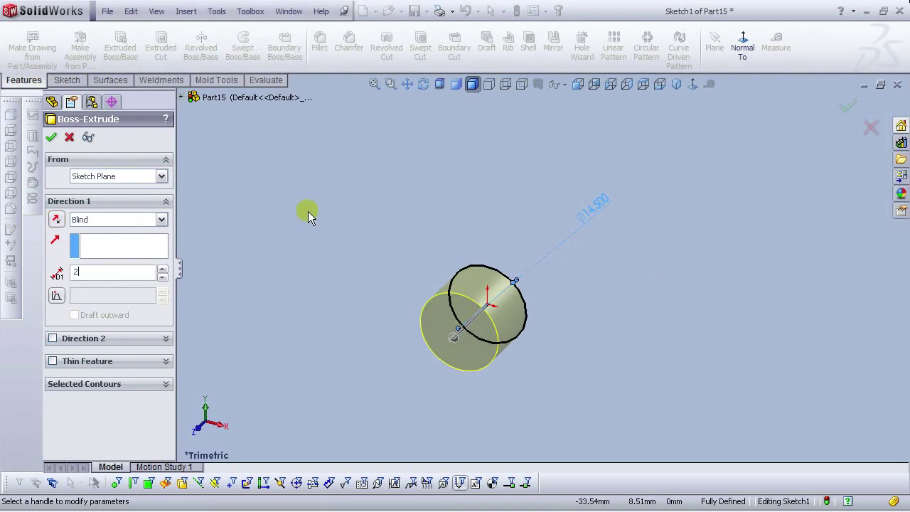
pyautogui.write('0')
pyautogui.press('Return')
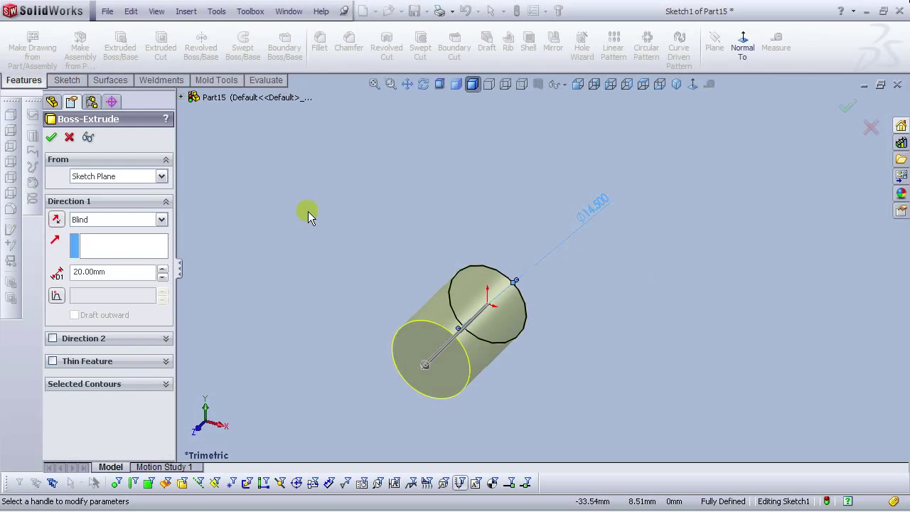
pyautogui.click(50, 137)
# Step: Chamfer the circular edges at both ends of the cylinder by 0.5 mm at 45 degrees
pyautogui.click(348, 43)
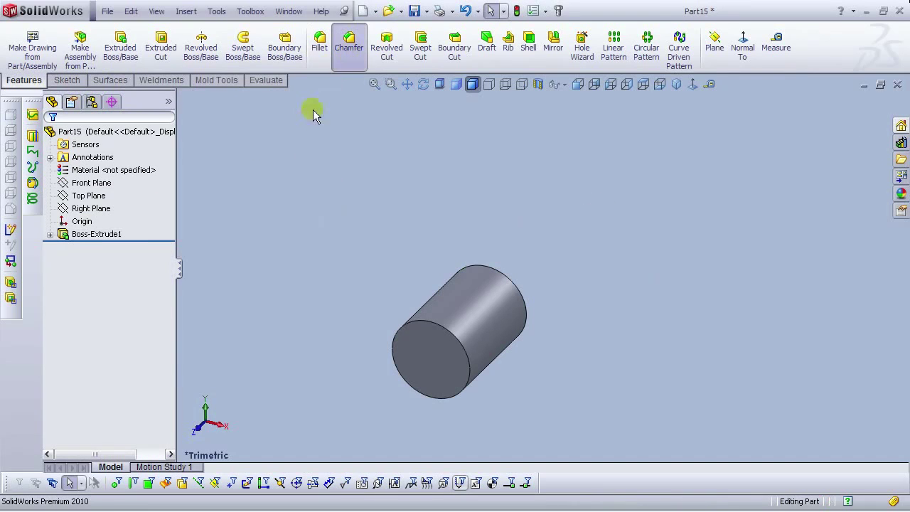
pyautogui.write('0.50mm')
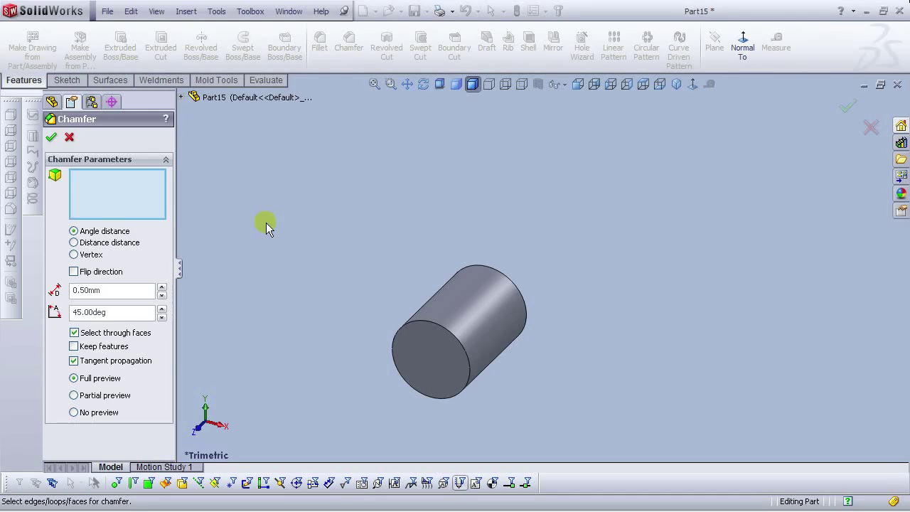
pyautogui.scroll(-2, 406, 319)
pyautogui.click(488, 339)
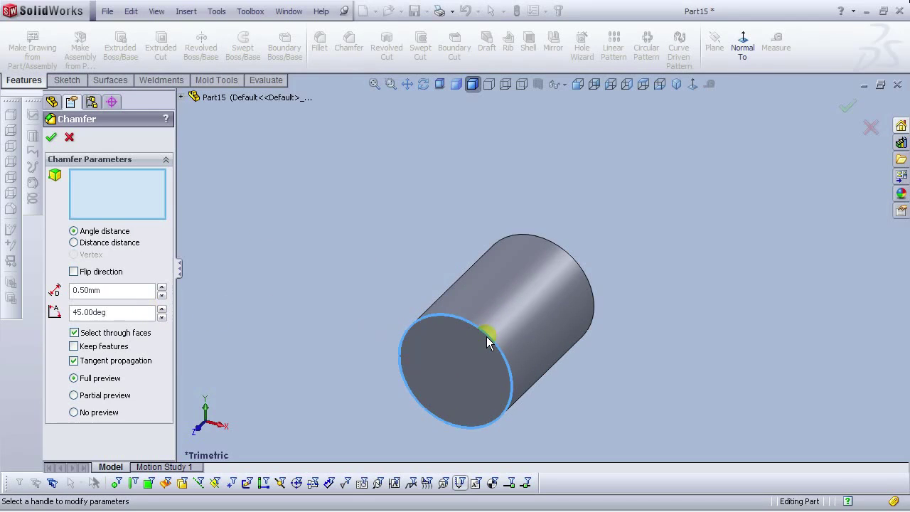
pyautogui.click(574, 258)
pyautogui.click(575, 265)
pyautogui.click(575, 265)
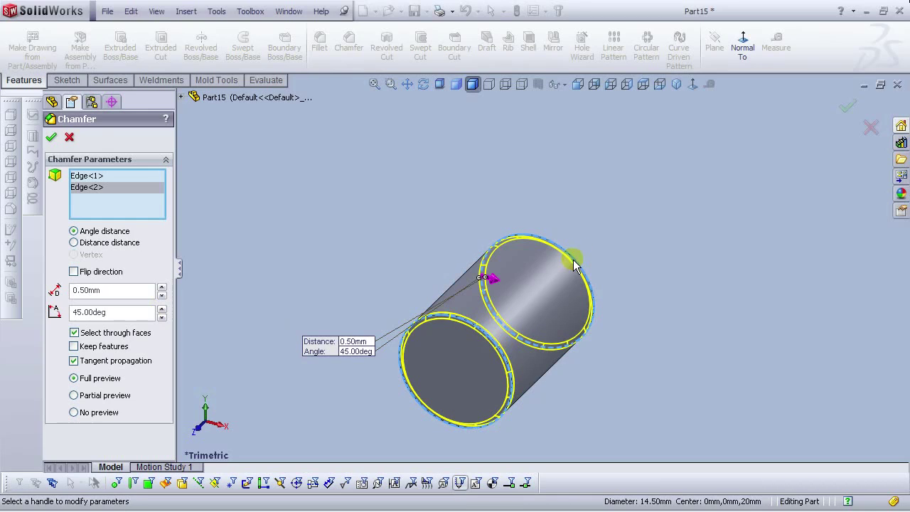
pyautogui.press('Return')
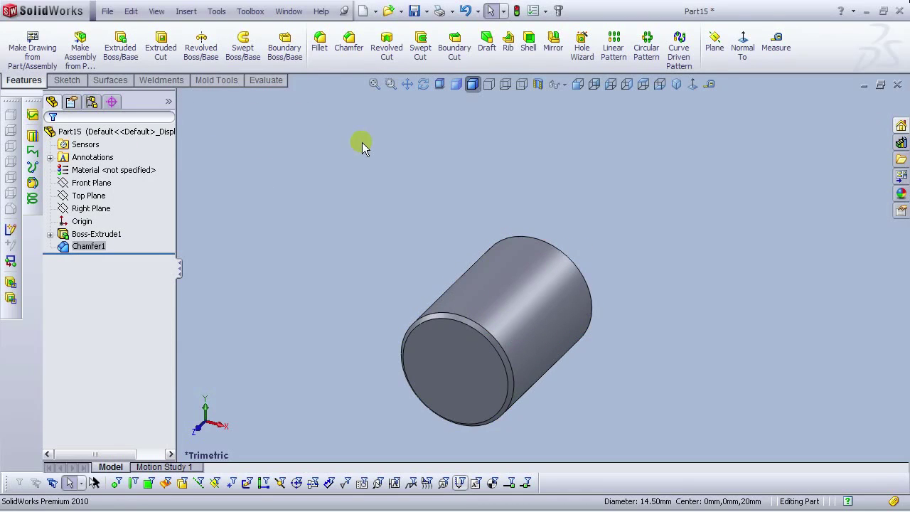
# Step: Assign Pine from the Woods category as the part's material
pyautogui.rightClick(110, 164)
pyautogui.rightClick(91, 173)
pyautogui.click(170, 229)
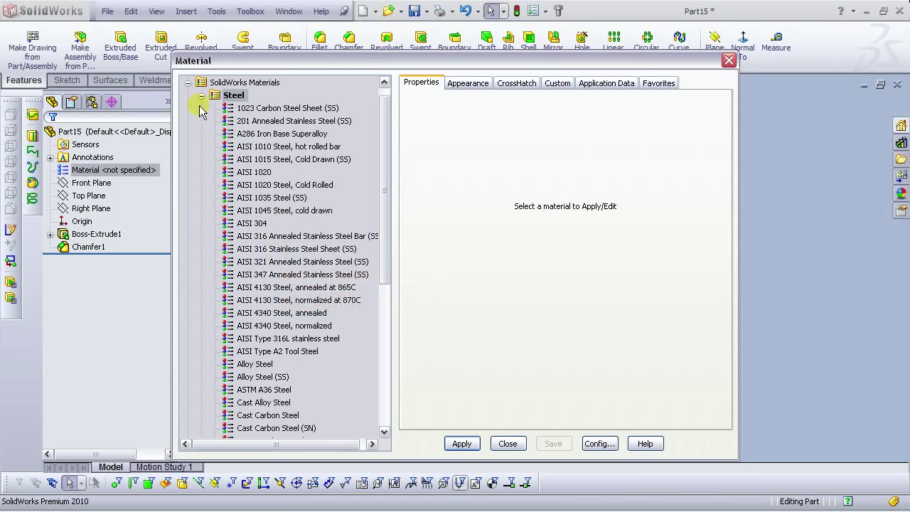
pyautogui.click(201, 95)
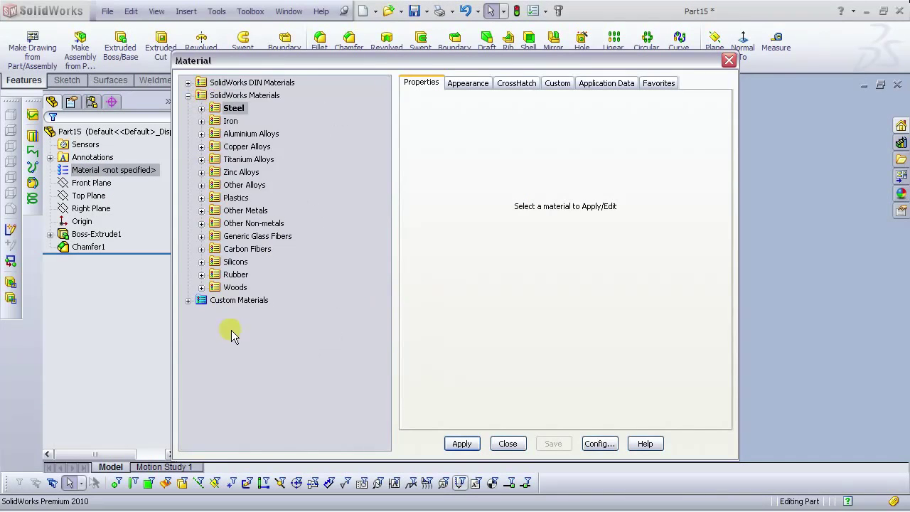
pyautogui.click(201, 288)
pyautogui.click(243, 377)
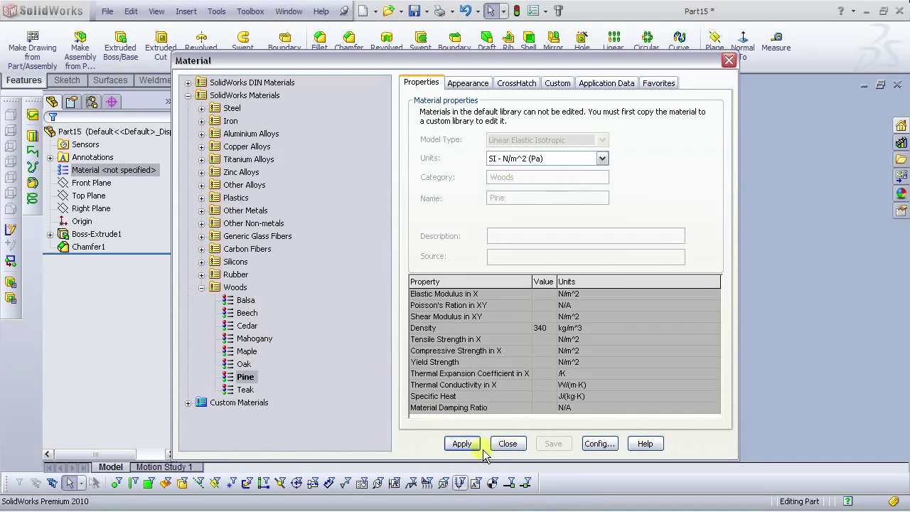
pyautogui.click(462, 444)
pyautogui.click(508, 444)
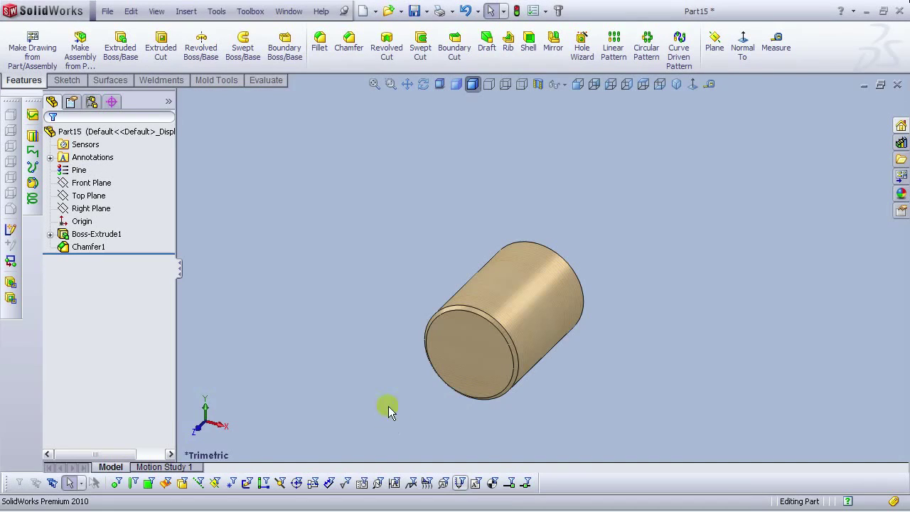
# Step: Set the isometric view and save the part as part1 in the Artist's Easel folder
pyautogui.doubleClick(547, 288)
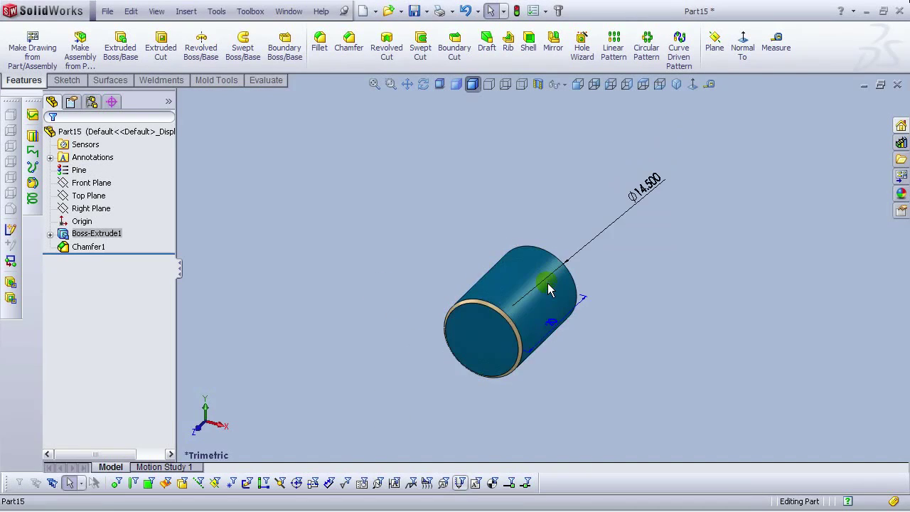
pyautogui.click(672, 126)
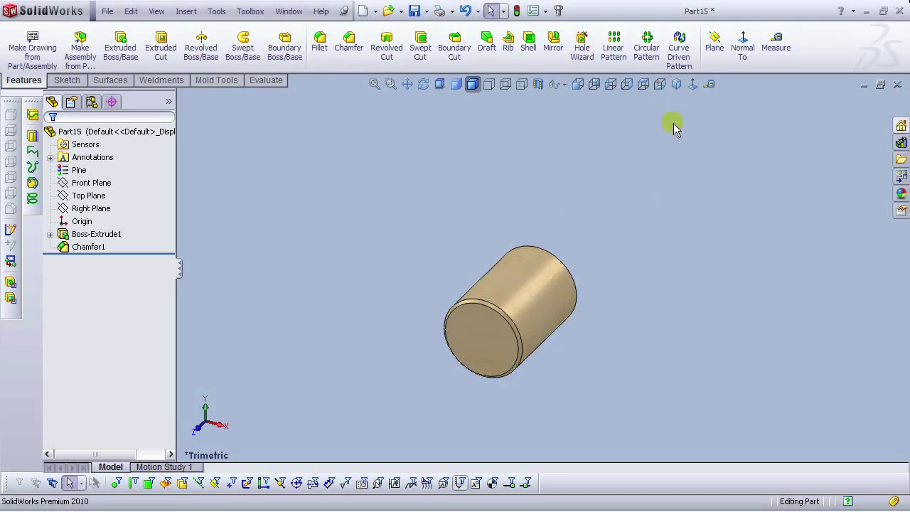
pyautogui.click(676, 84)
pyautogui.click(107, 11)
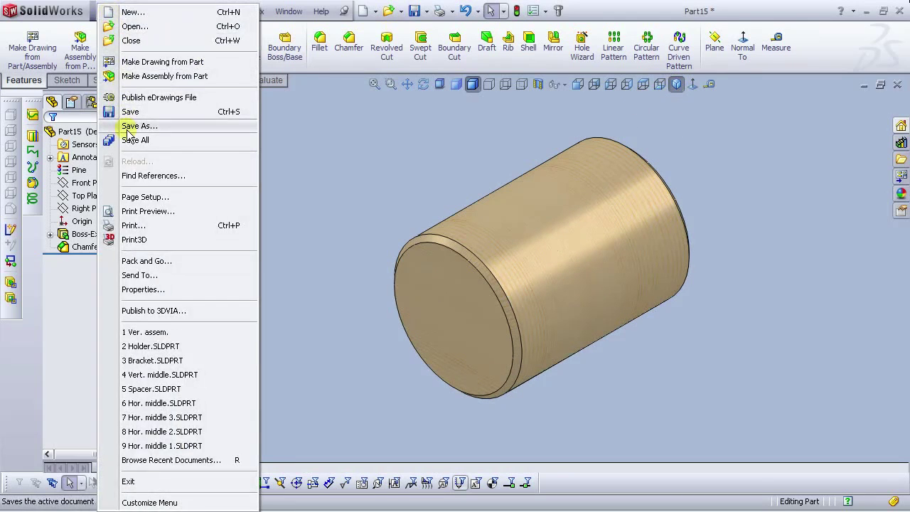
pyautogui.click(131, 120)
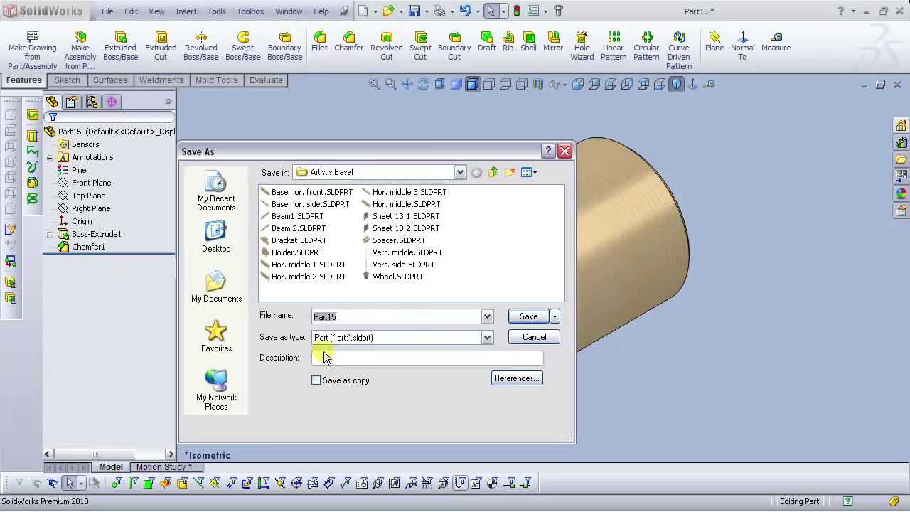
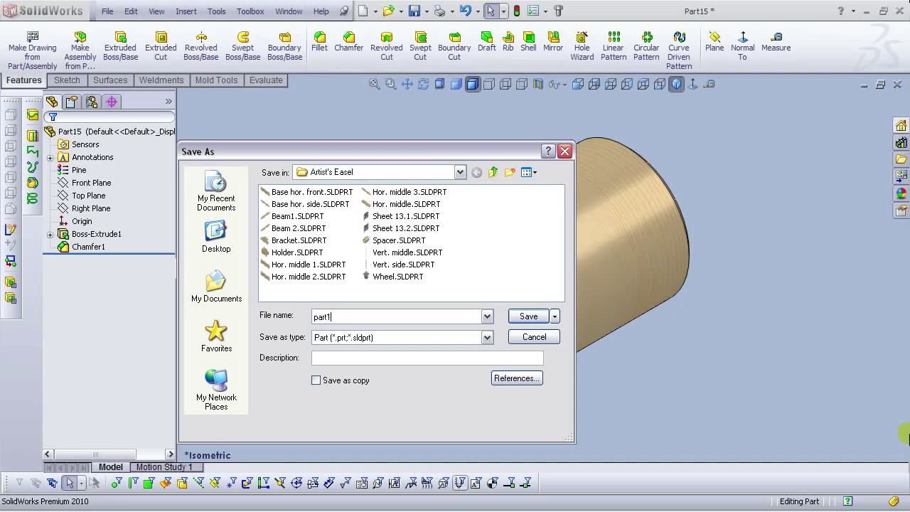
pyautogui.press('Return')
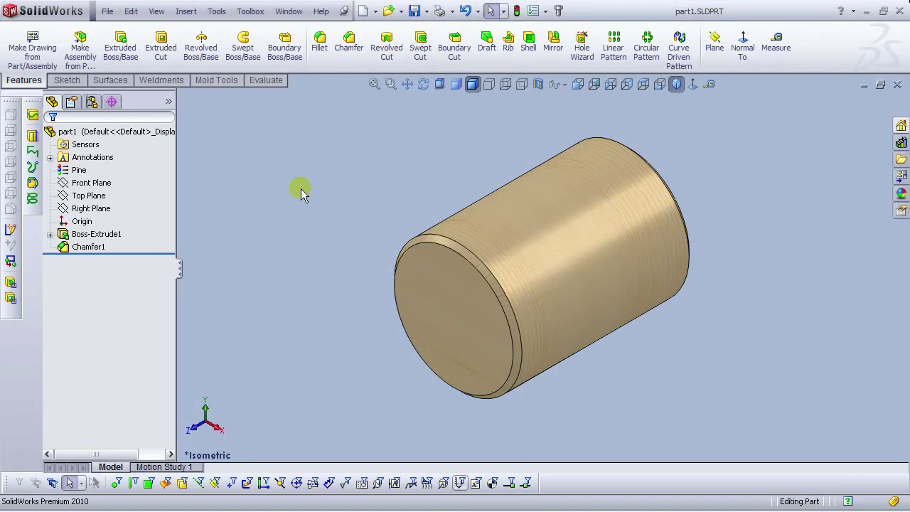
# Step: Switch to the Ver. assem. assembly and insert part1 beside the holes of the upright, just below the holder
pyautogui.click(289, 10)
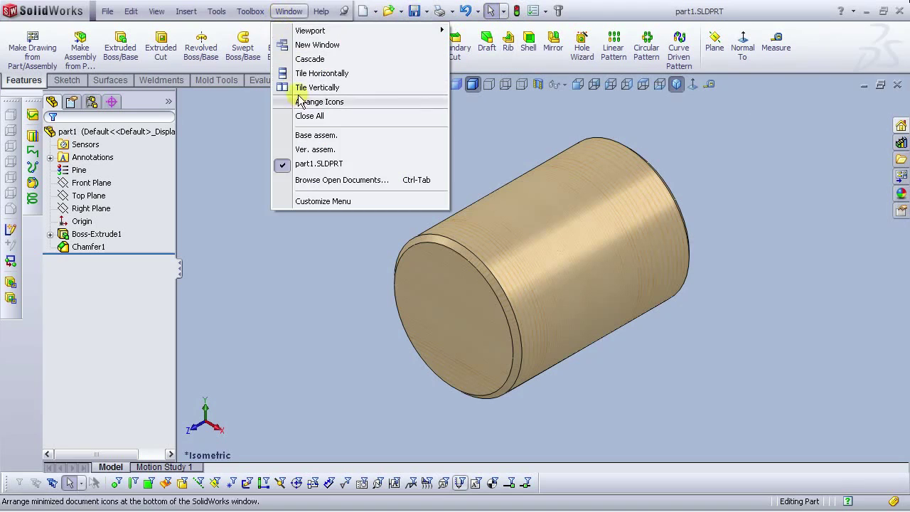
pyautogui.click(315, 150)
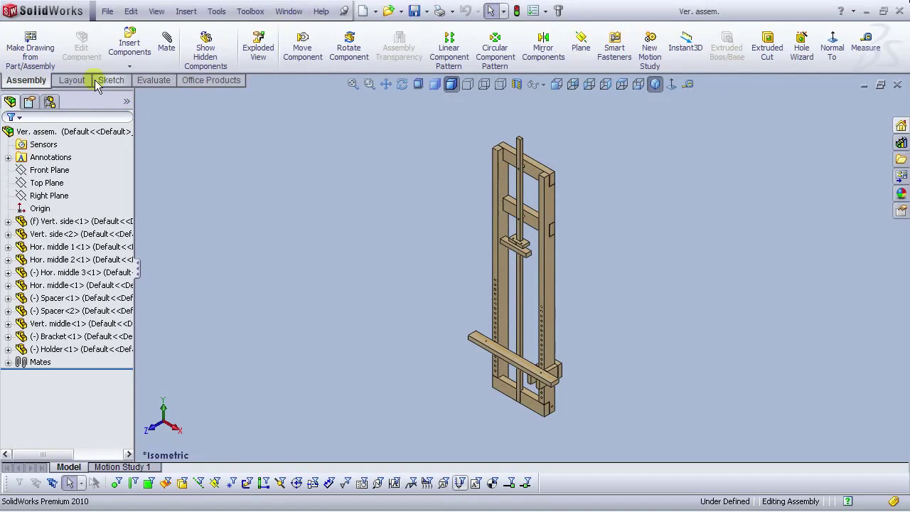
pyautogui.click(130, 44)
pyautogui.click(32, 313)
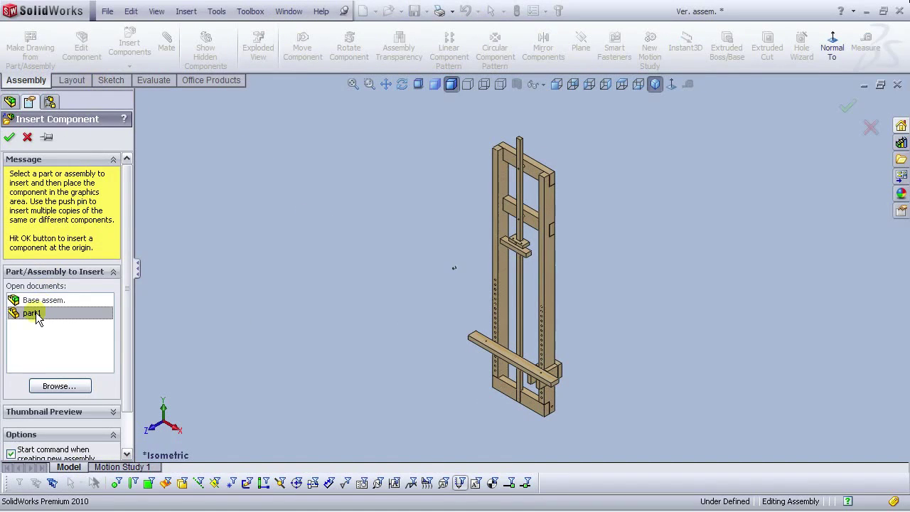
pyautogui.scroll(-8, 537, 384)
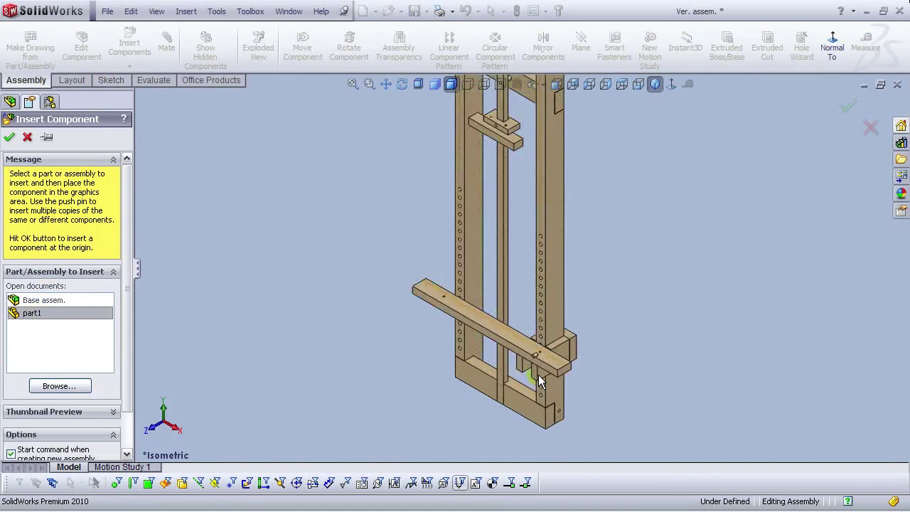
pyautogui.scroll(-3, 537, 359)
pyautogui.moveTo(515, 299)
pyautogui.mouseDown(button='middle')
pyautogui.moveTo(539, 234)
pyautogui.moveTo(543, 255)
pyautogui.moveTo(552, 226)
pyautogui.moveTo(502, 292)
pyautogui.mouseUp(button='middle')
pyautogui.scroll(-4, 477, 295)
pyautogui.scroll(4, 485, 360)
pyautogui.moveTo(491, 356); pyautogui.dragTo(427, 367, button='middle')
pyautogui.click(427, 367)
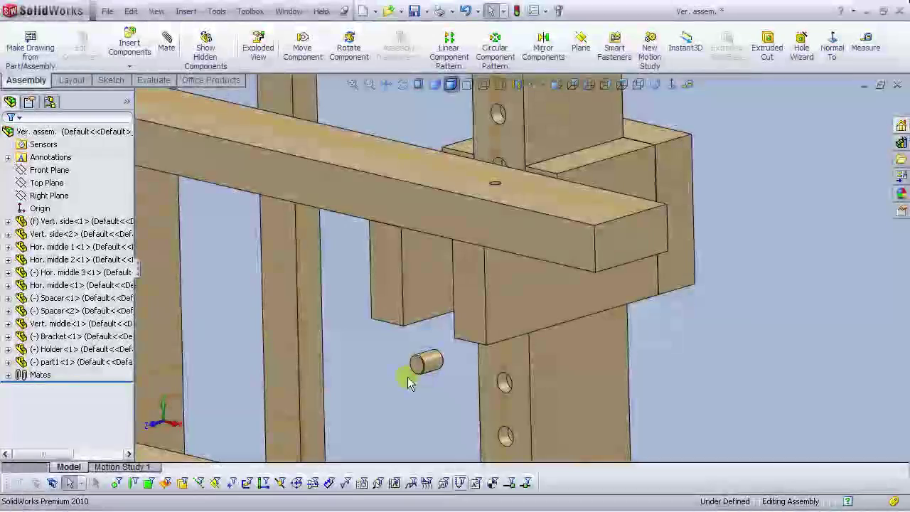
# Step: Mate the round pin's cylindrical face concentric with the upright's hole just below the horizontal bar
pyautogui.click(166, 44)
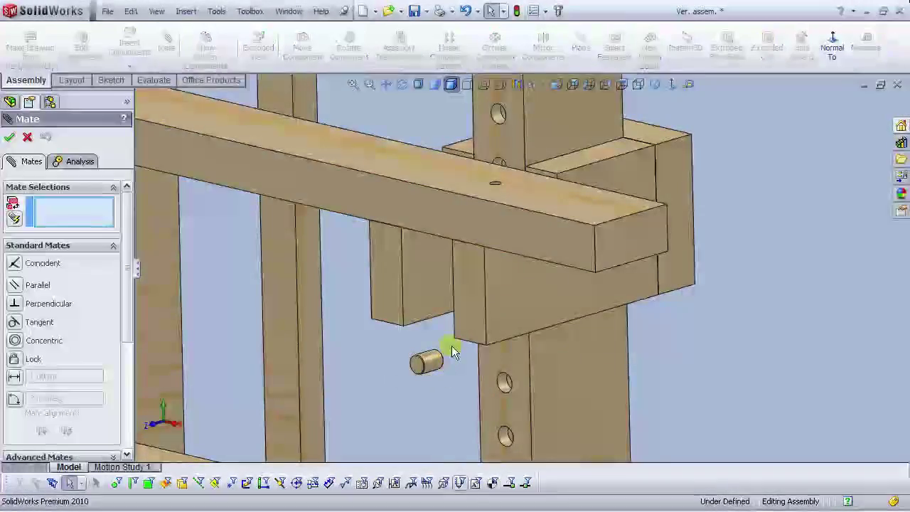
pyautogui.scroll(-4, 451, 345)
pyautogui.click(443, 348)
pyautogui.moveTo(525, 358); pyautogui.dragTo(569, 306, button='middle')
pyautogui.scroll(-3, 536, 281)
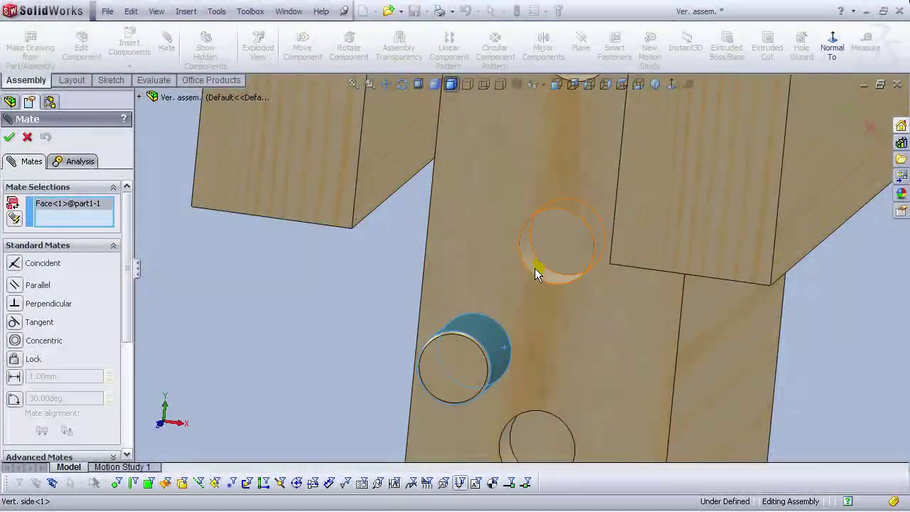
pyautogui.click(534, 268)
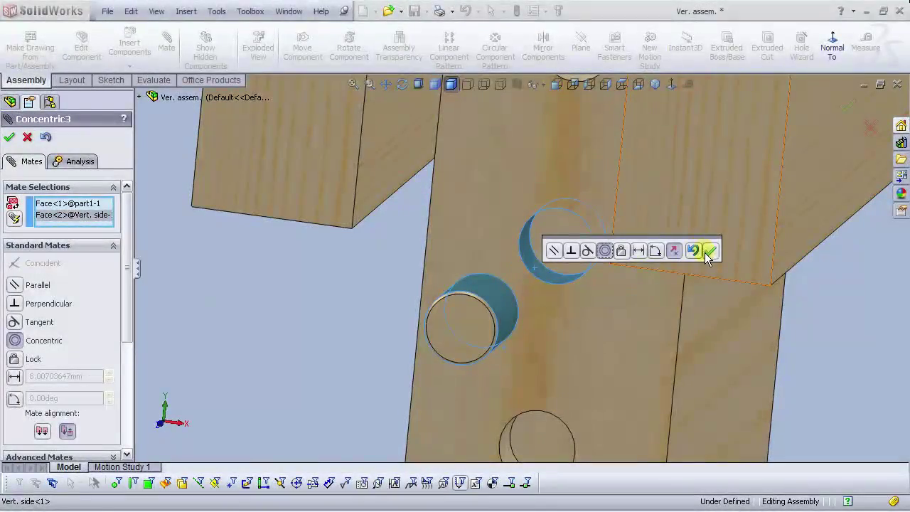
pyautogui.click(711, 250)
pyautogui.scroll(4, 524, 273)
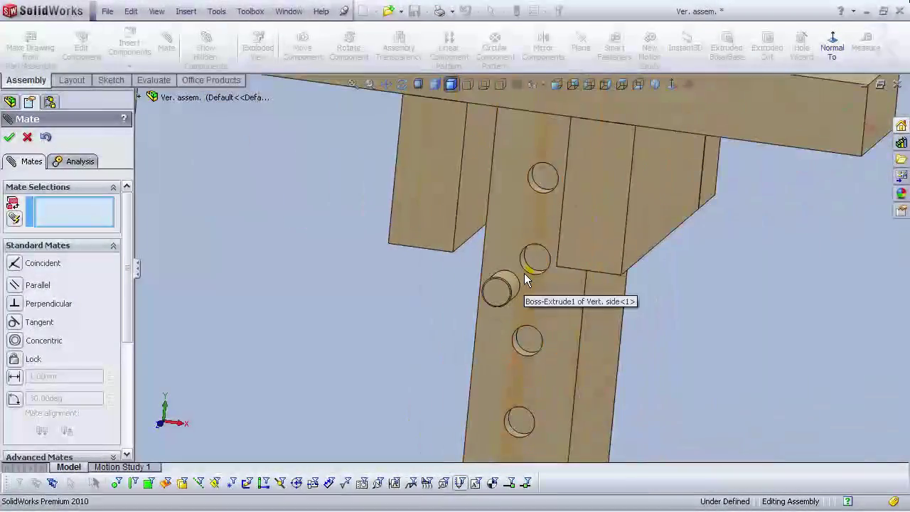
# Step: Mate the pin lengthwise against the upright to seat it in its hole and finish mating
pyautogui.moveTo(486, 273); pyautogui.dragTo(350, 256, button='middle')
pyautogui.click(319, 273)
pyautogui.click(351, 256)
pyautogui.click(349, 359)
pyautogui.scroll(6, 524, 325)
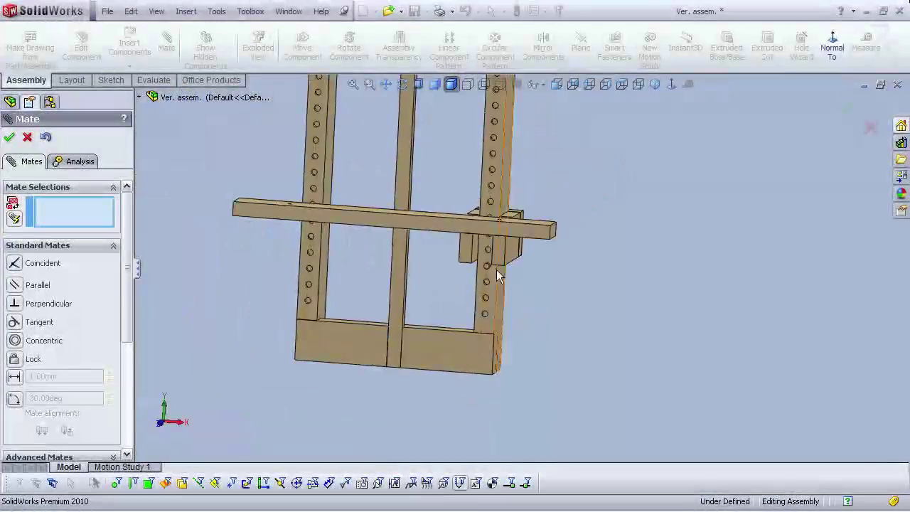
pyautogui.scroll(-5, 477, 263)
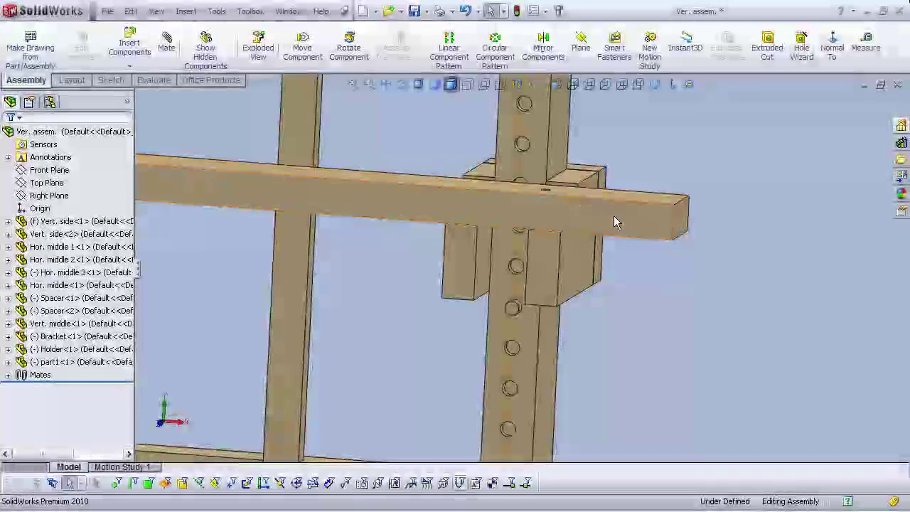
# Step: Slide the holder with its horizontal bar down the upright towards the pin, fine-tuning its height in the front view
pyautogui.moveTo(560, 268); pyautogui.dragTo(548, 342)
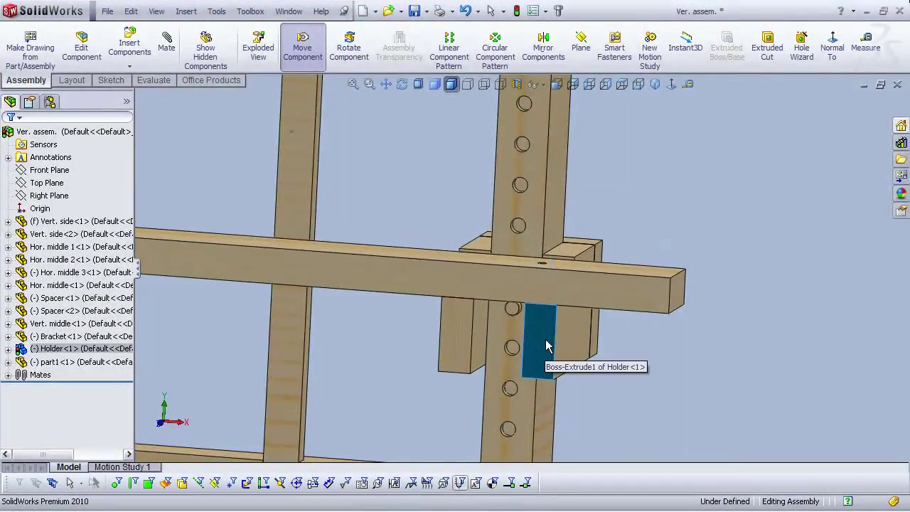
pyautogui.scroll(-5, 526, 313)
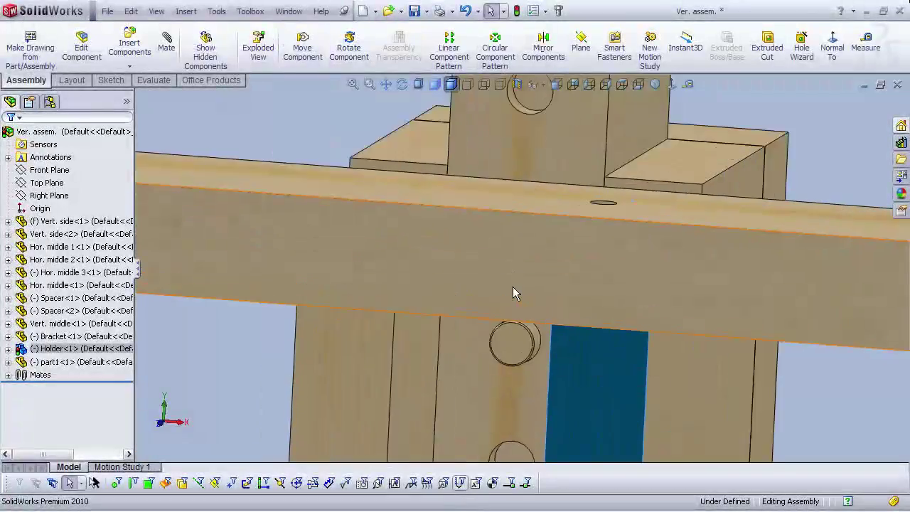
pyautogui.click(556, 84)
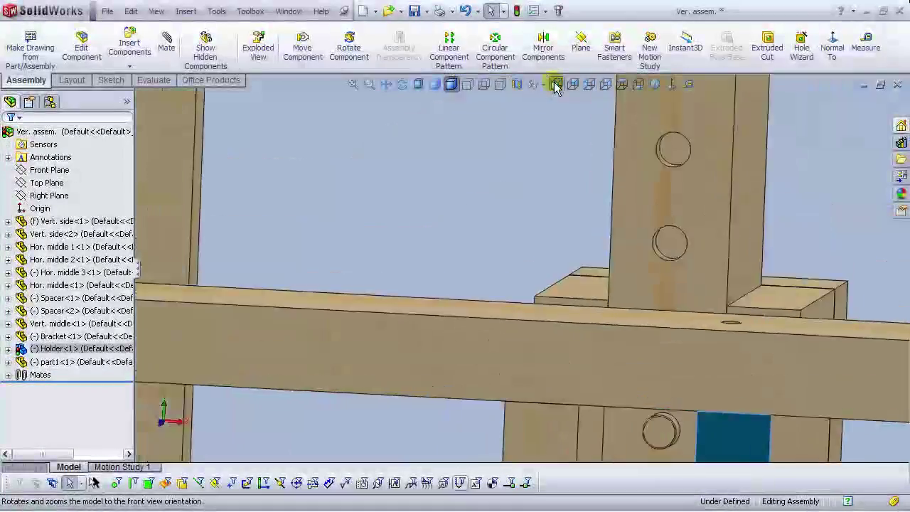
pyautogui.scroll(-10, 555, 363)
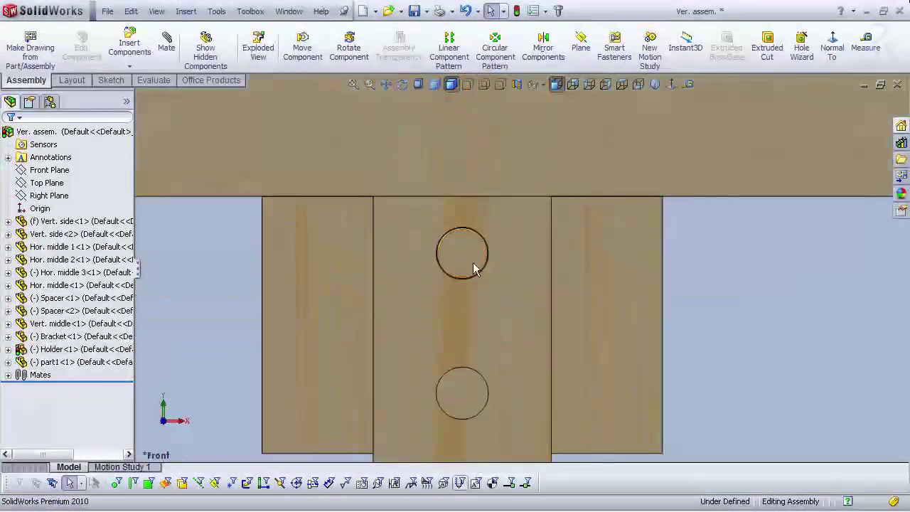
pyautogui.moveTo(483, 192); pyautogui.dragTo(485, 212)
pyautogui.scroll(5, 656, 292)
pyautogui.click(656, 293)
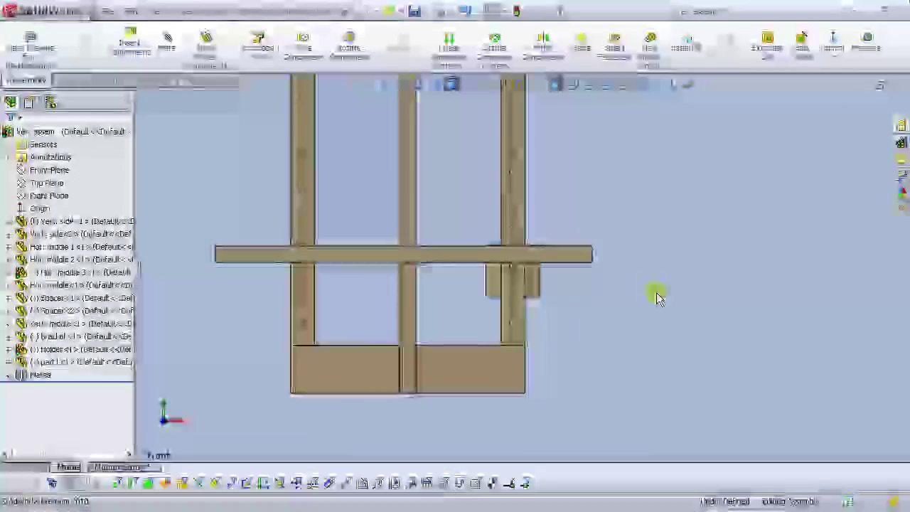
# Step: Return the assembly to the isometric view, save it and switch to the part1 document
pyautogui.click(655, 84)
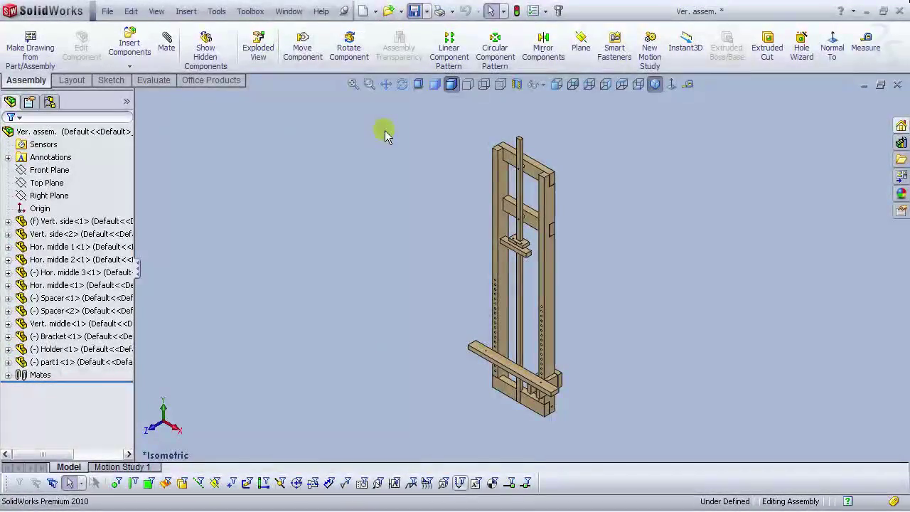
pyautogui.click(289, 11)
pyautogui.click(310, 164)
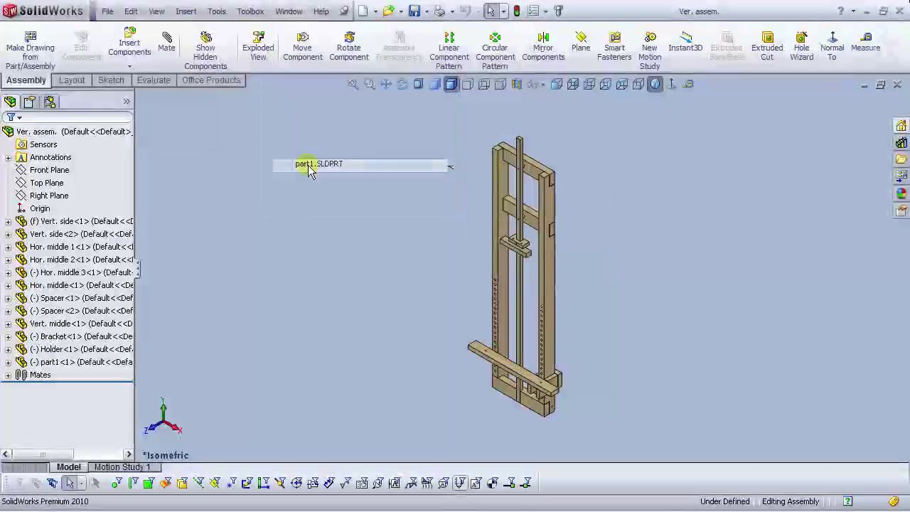
# Step: Close the part1 document and start a new assembly with Base assem. placed as its first component
pyautogui.click(896, 85)
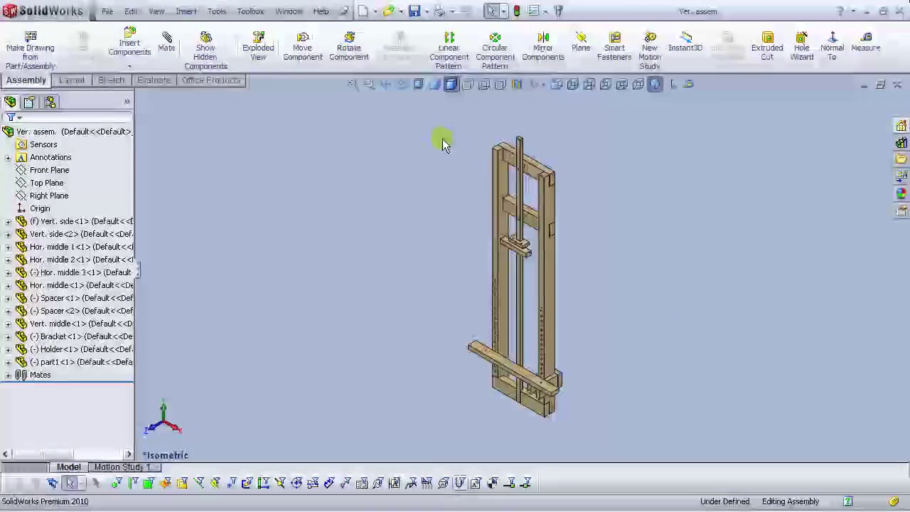
pyautogui.click(362, 12)
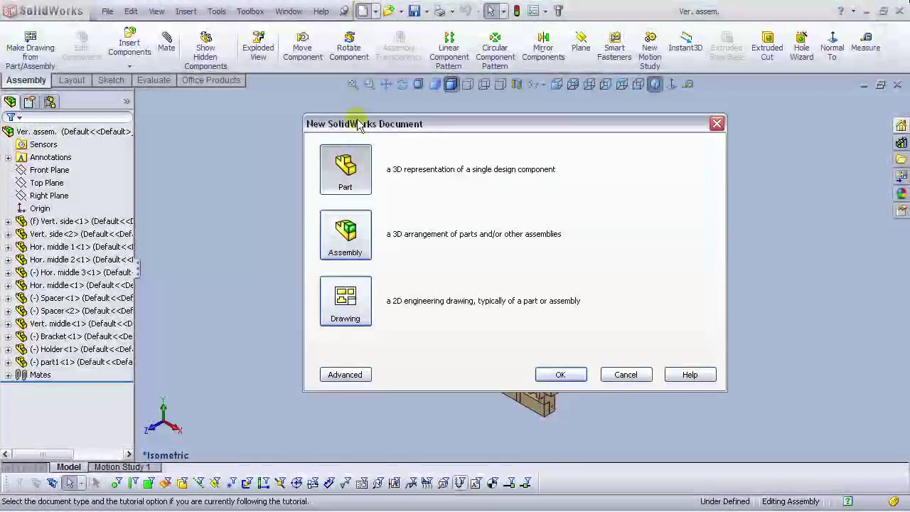
pyautogui.click(350, 244)
pyautogui.click(561, 375)
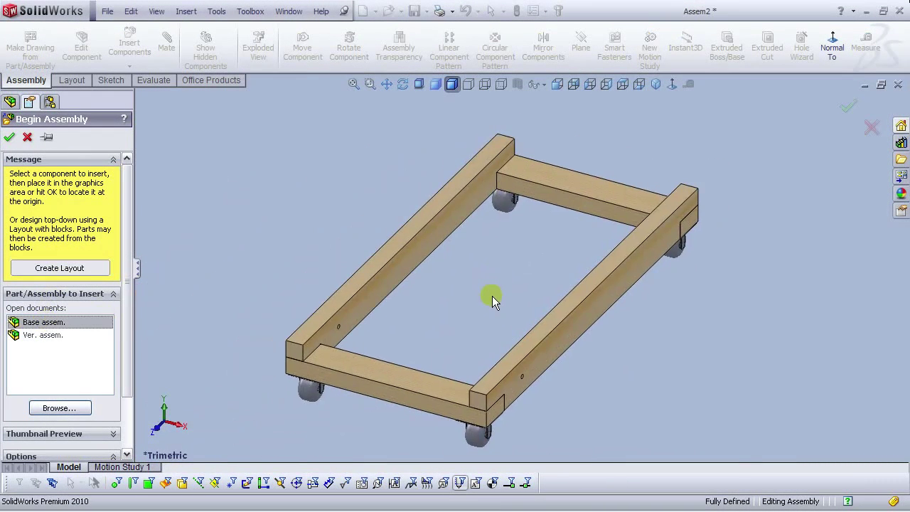
pyautogui.click(492, 296)
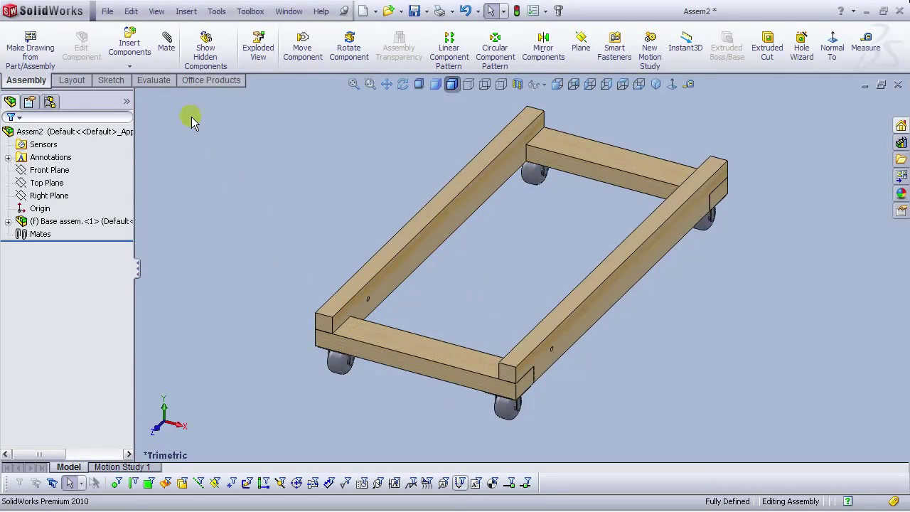
# Step: Insert Ver. assem. into the new assembly, placing it upright at the front end of the wheeled base
pyautogui.click(128, 39)
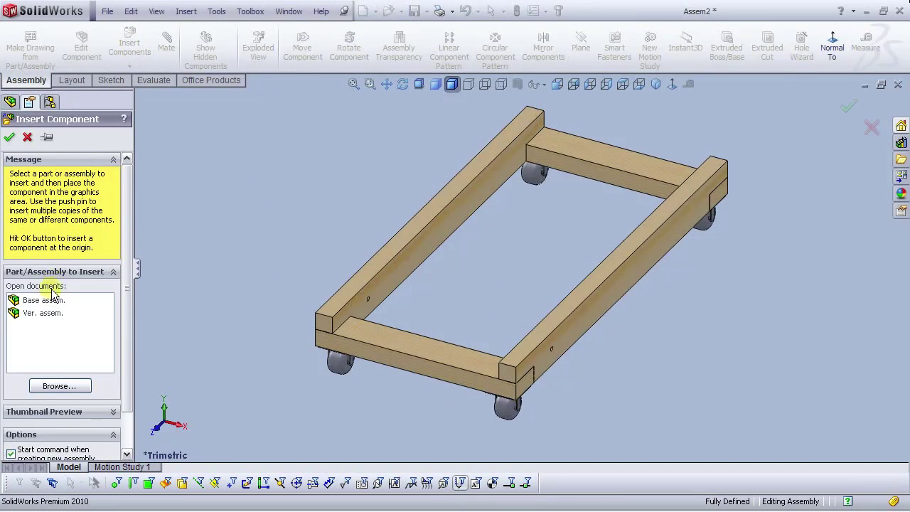
pyautogui.click(39, 314)
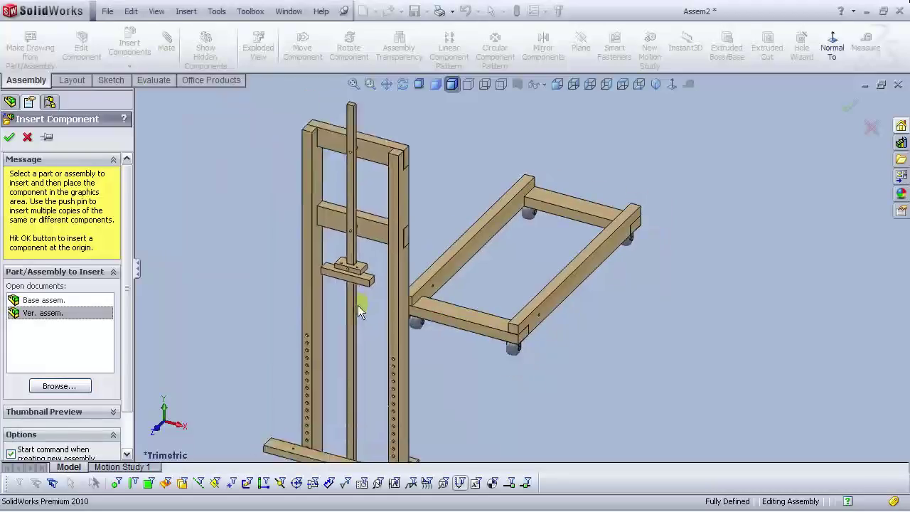
pyautogui.click(469, 85)
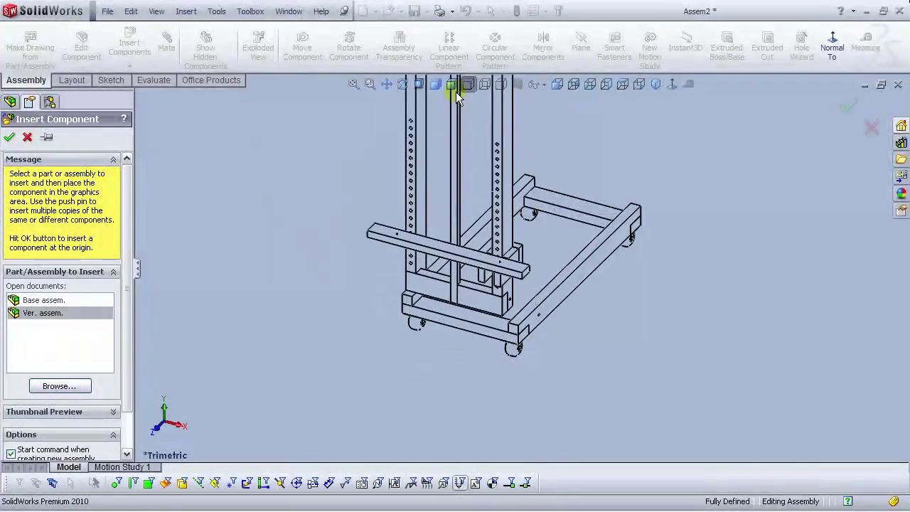
pyautogui.click(451, 84)
pyautogui.scroll(5, 455, 195)
pyautogui.scroll(-4, 581, 185)
pyautogui.click(415, 246)
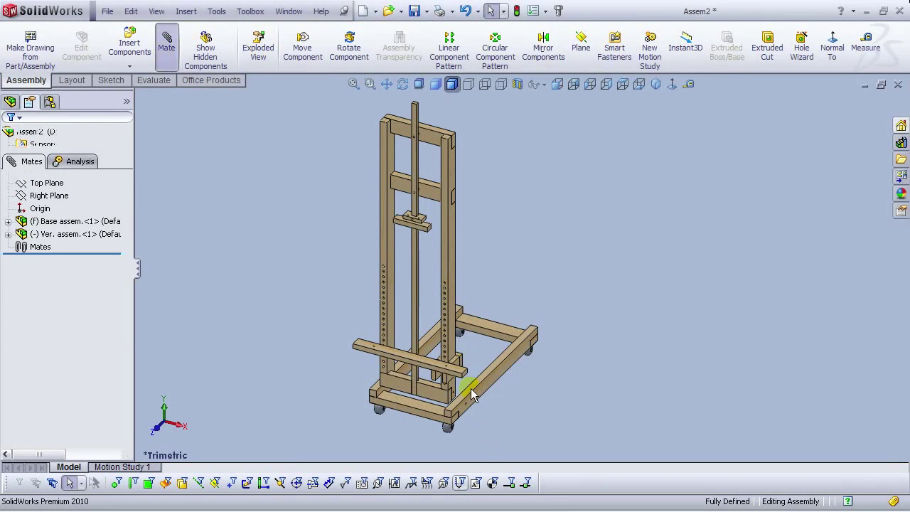
# Step: Mate the bottom side hole of Vert. side<1> concentric with the hole in the adjacent base side rail
pyautogui.scroll(-10, 471, 341)
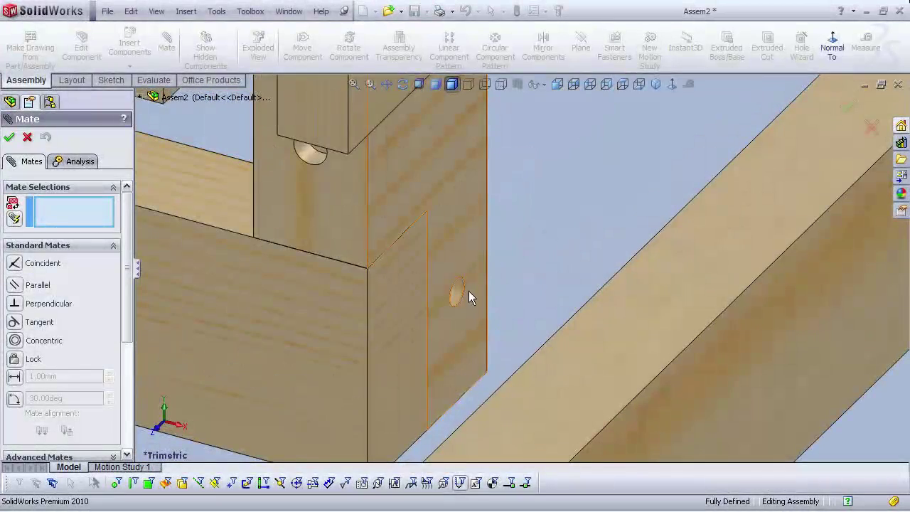
pyautogui.click(456, 292)
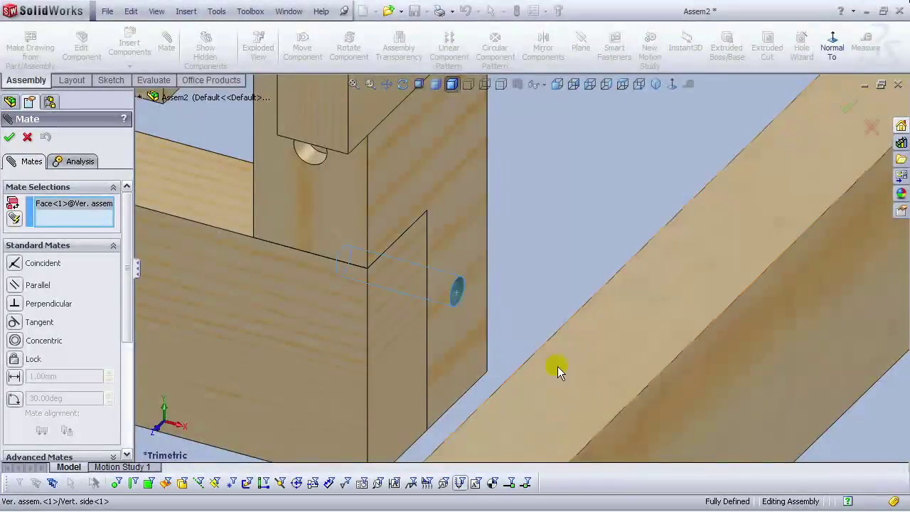
pyautogui.scroll(5, 559, 369)
pyautogui.scroll(-5, 598, 300)
pyautogui.click(596, 298)
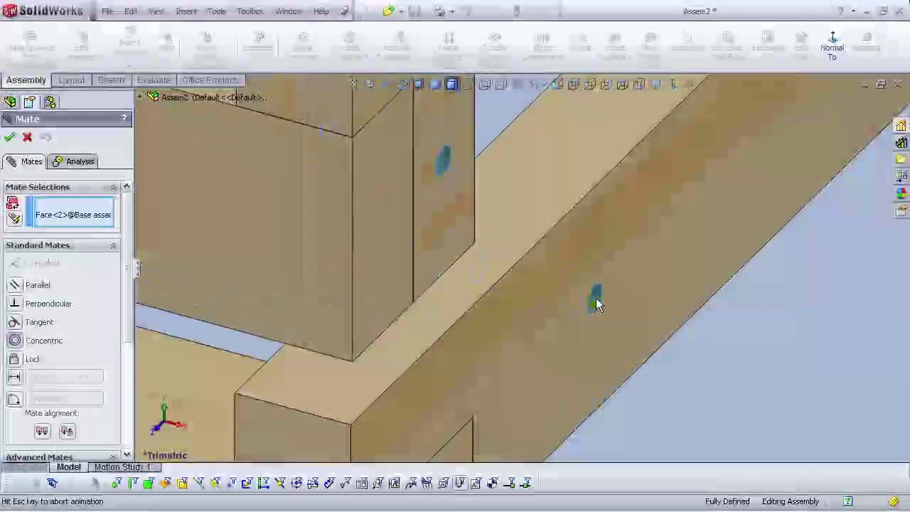
pyautogui.click(766, 346)
# Step: Mate the hole in the opposite base side rail concentric with the bottom hole of Vert. side<2>
pyautogui.scroll(8, 704, 354)
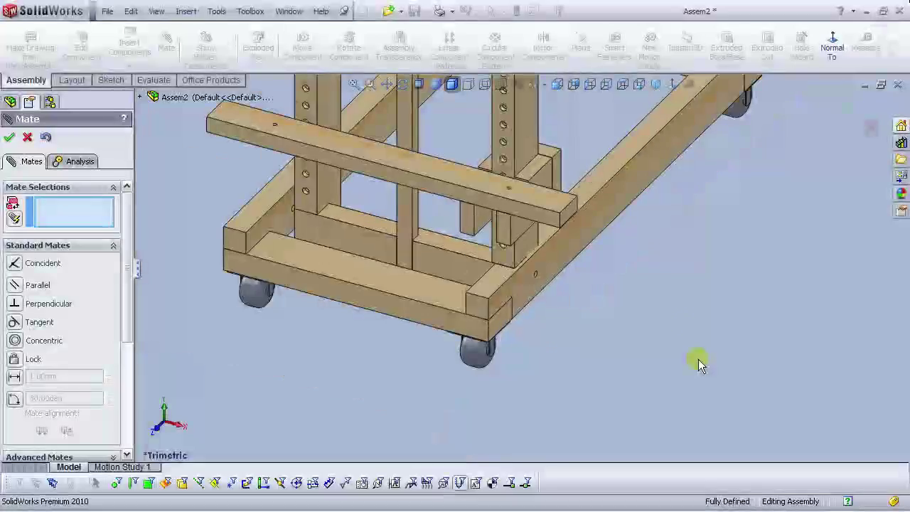
pyautogui.click(403, 84)
pyautogui.moveTo(333, 268); pyautogui.dragTo(283, 148)
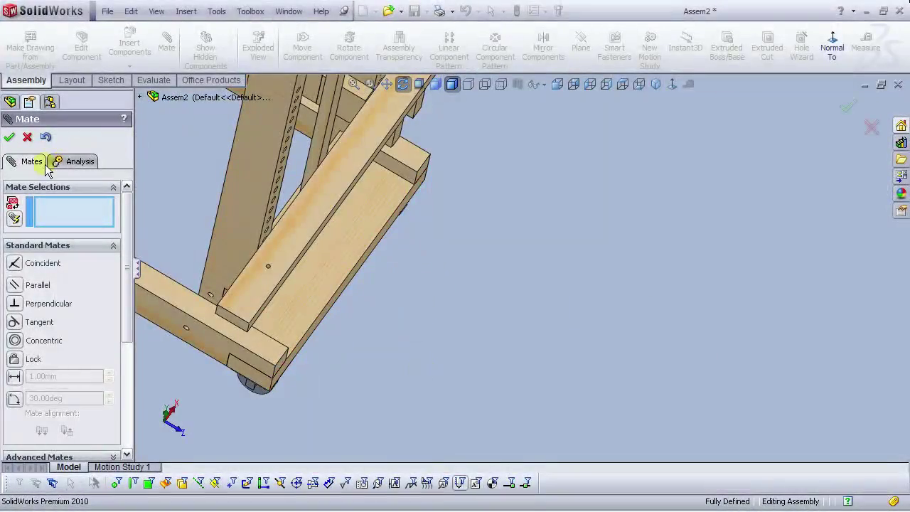
pyautogui.click(404, 85)
pyautogui.scroll(-5, 182, 340)
pyautogui.scroll(-2, 249, 288)
pyautogui.click(268, 346)
pyautogui.click(373, 196)
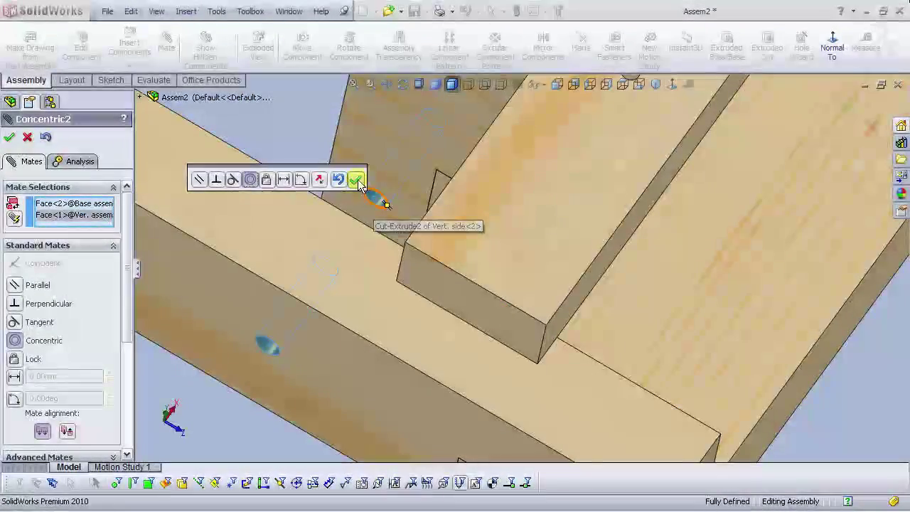
pyautogui.click(355, 180)
# Step: Mate the outer face of Vert. side<2> coincident with the inner face of Base hor. side<2>
pyautogui.moveTo(534, 270); pyautogui.dragTo(433, 282, button='middle')
pyautogui.click(430, 281)
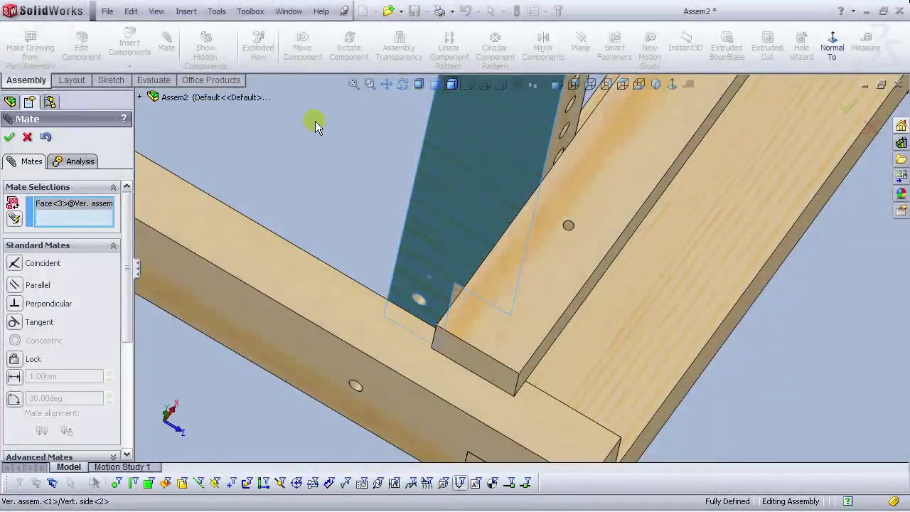
pyautogui.click(403, 84)
pyautogui.moveTo(423, 302); pyautogui.dragTo(223, 356)
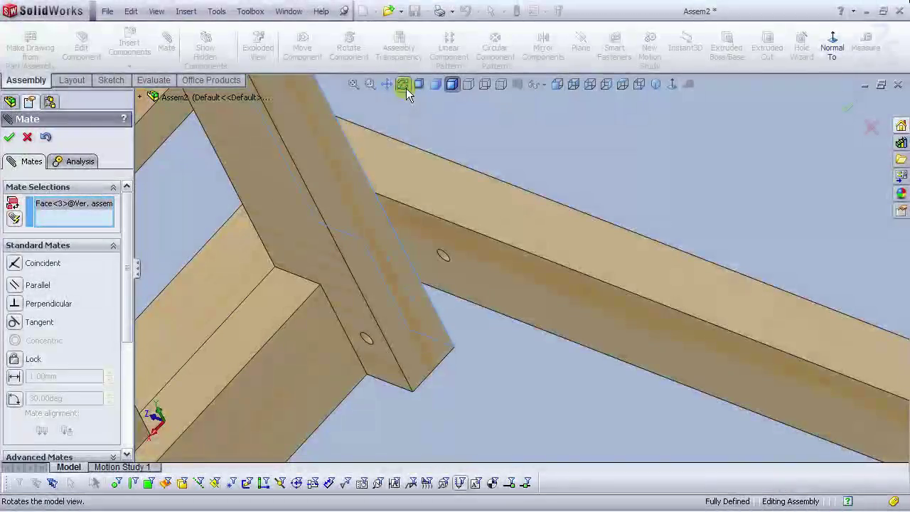
pyautogui.click(406, 88)
pyautogui.click(458, 269)
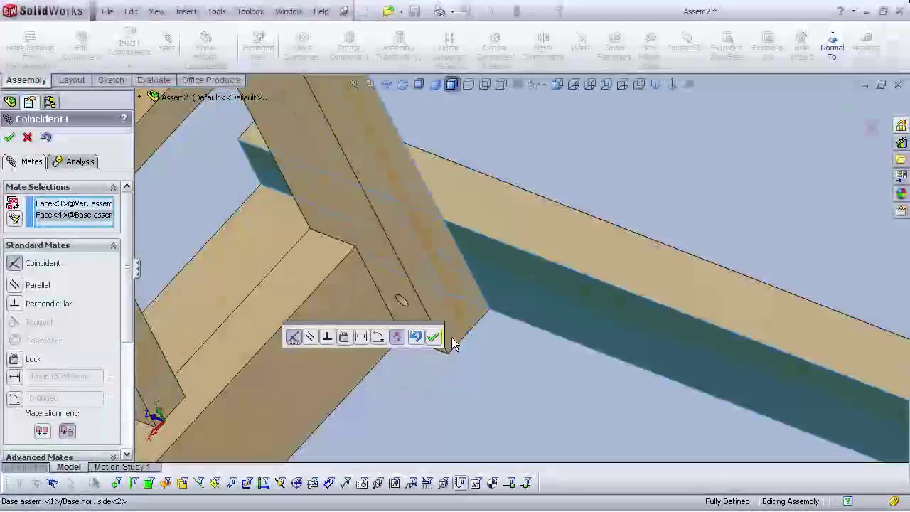
pyautogui.click(434, 336)
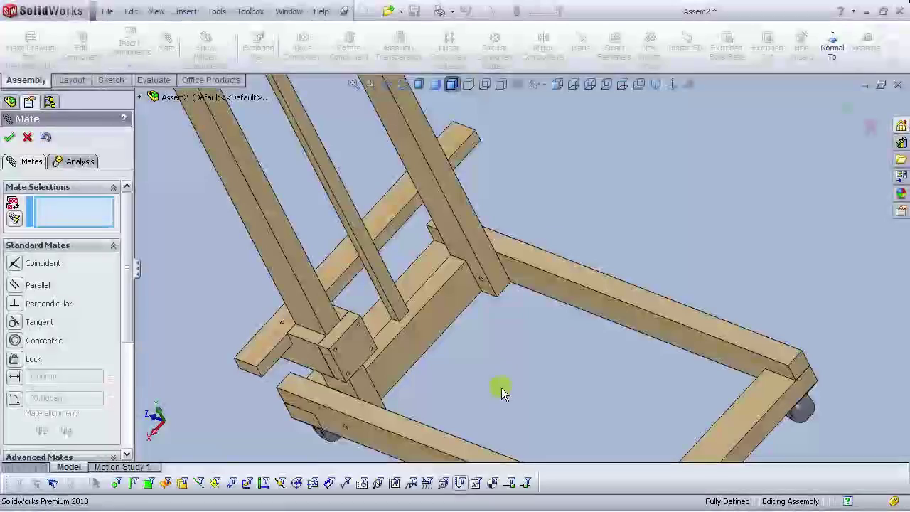
# Step: Finish mating and tilt the vertical frame slightly forward about its pivot holes in the right view
pyautogui.click(606, 84)
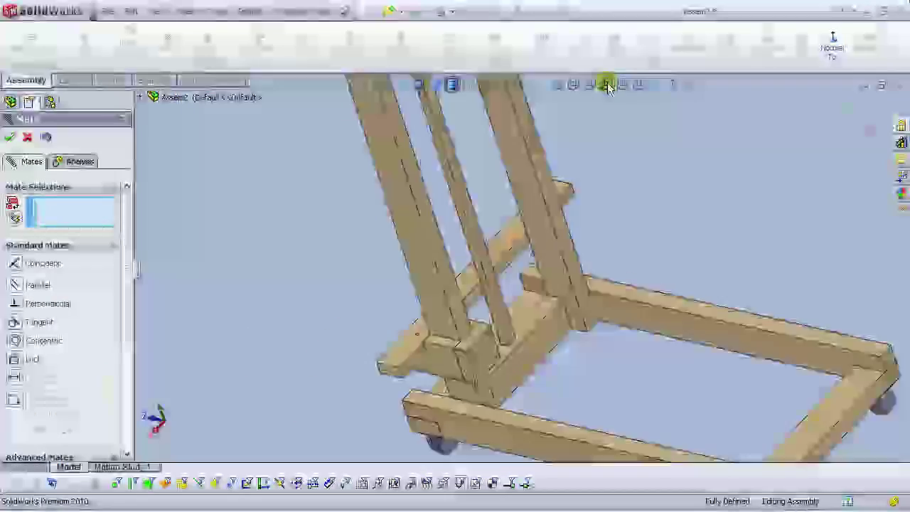
pyautogui.scroll(1, 591, 381)
pyautogui.scroll(-1, 590, 378)
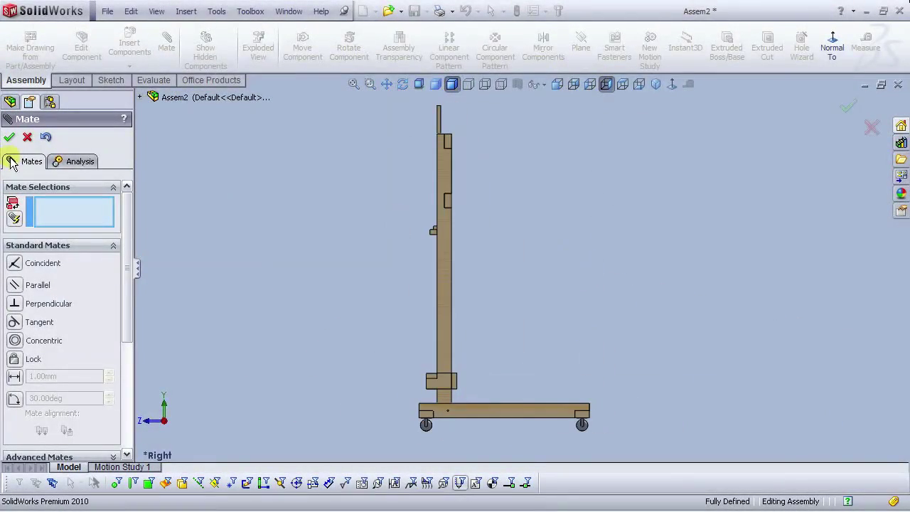
pyautogui.click(10, 139)
pyautogui.moveTo(445, 168); pyautogui.dragTo(442, 237)
pyautogui.click(569, 195)
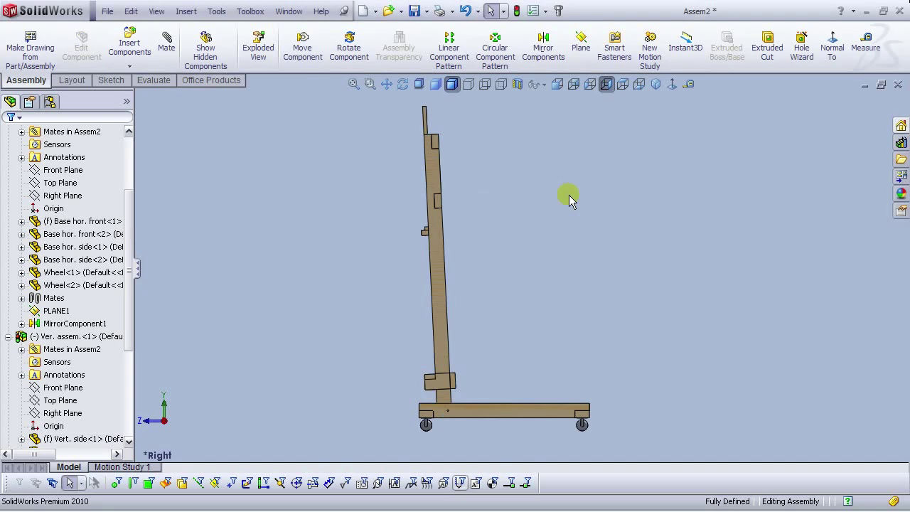
# Step: Mate the rear face of Vert. side<1> perpendicular to the top face of Base hor. side<1> and finish mating
pyautogui.click(167, 44)
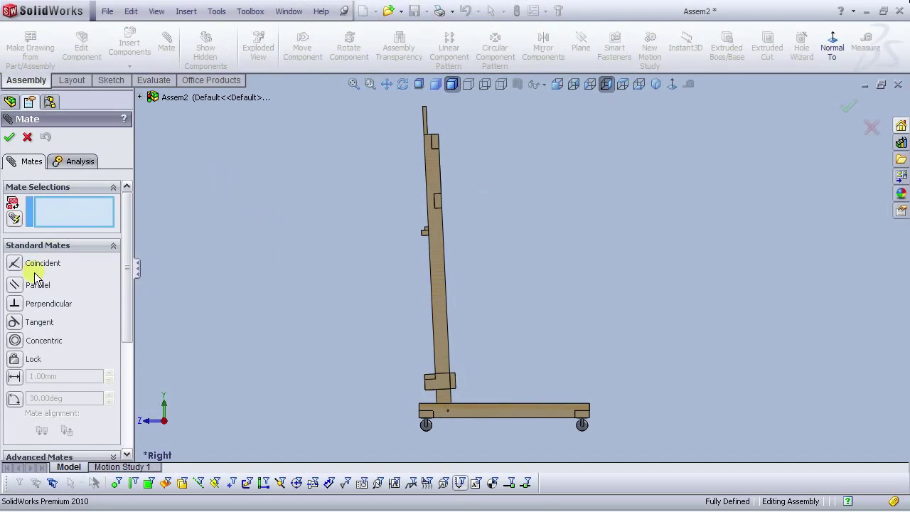
pyautogui.click(15, 303)
pyautogui.moveTo(561, 292); pyautogui.dragTo(513, 350, button='middle')
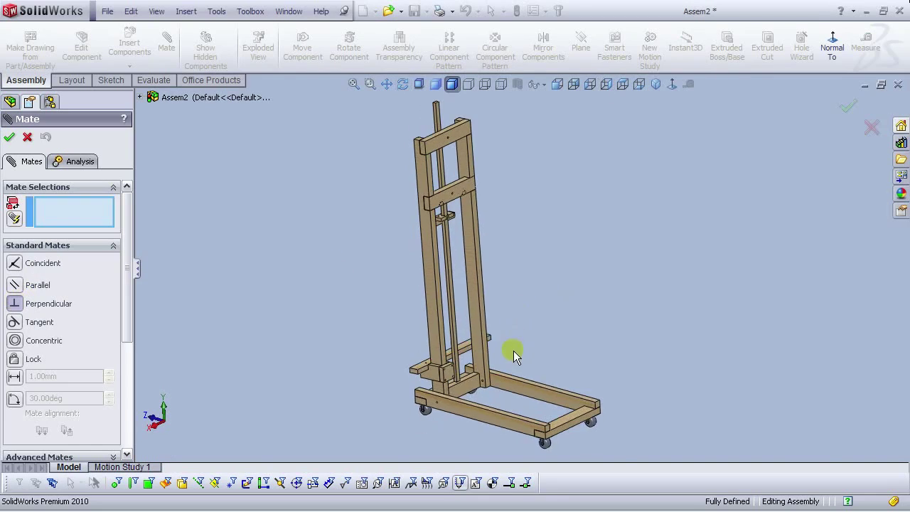
pyautogui.scroll(-5, 513, 350)
pyautogui.click(426, 363)
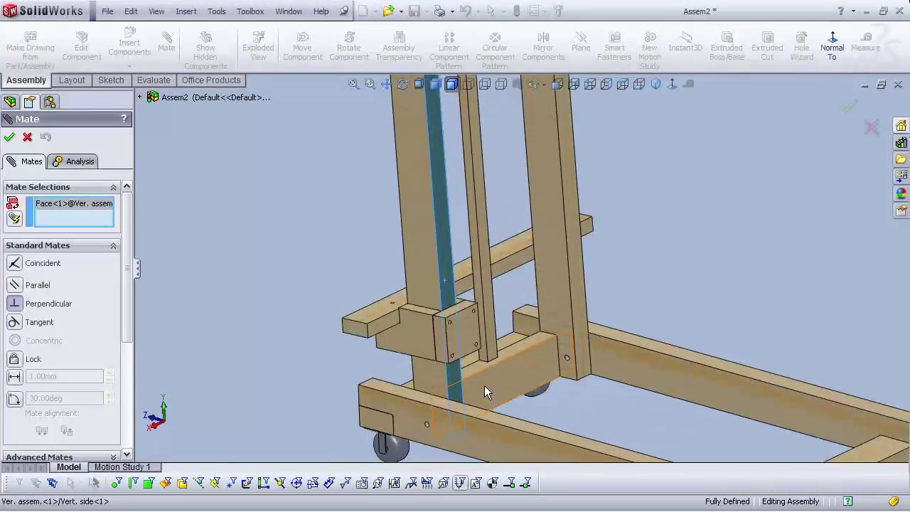
pyautogui.scroll(-1, 484, 392)
pyautogui.click(455, 407)
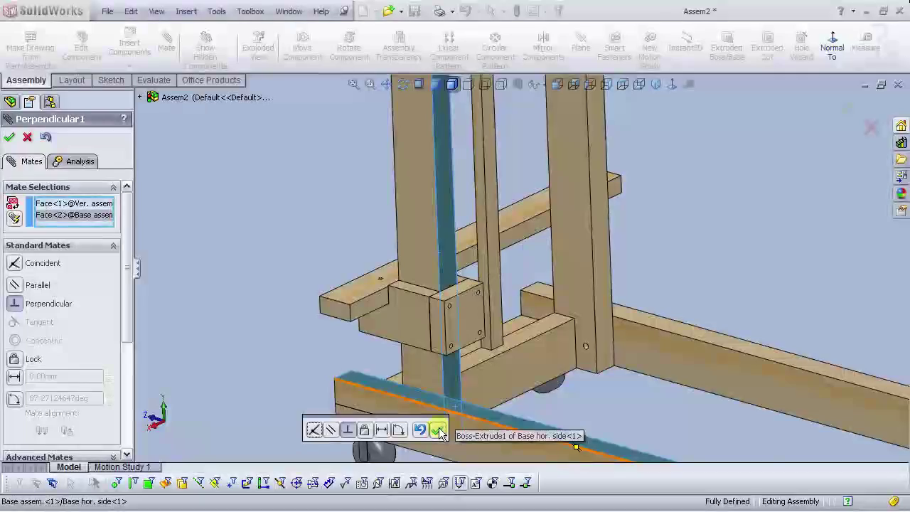
pyautogui.click(438, 429)
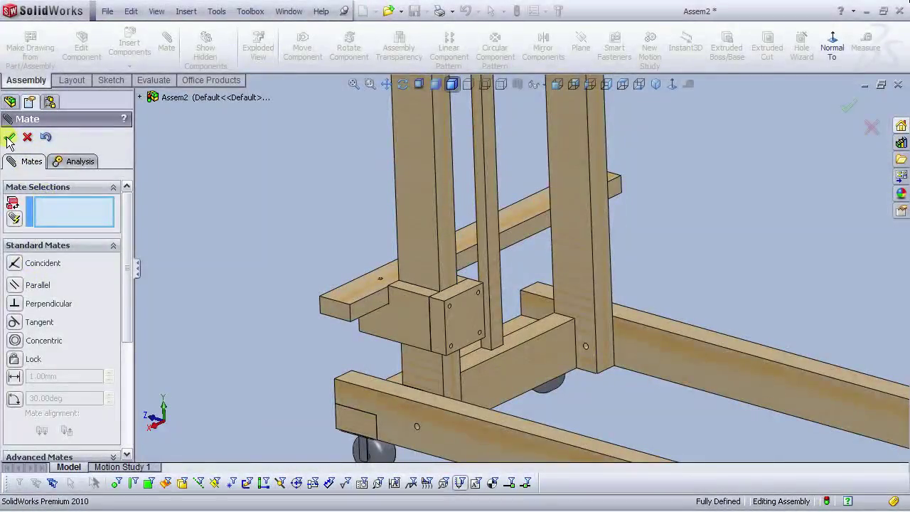
pyautogui.click(9, 139)
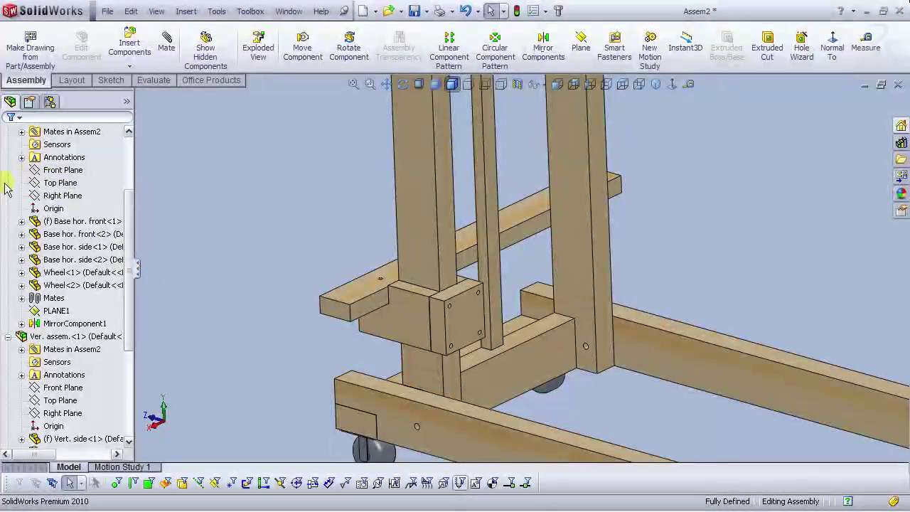
# Step: Delete the perpendicular mate between the vertical frame and the base, tidying the expanded feature tree
pyautogui.click(7, 336)
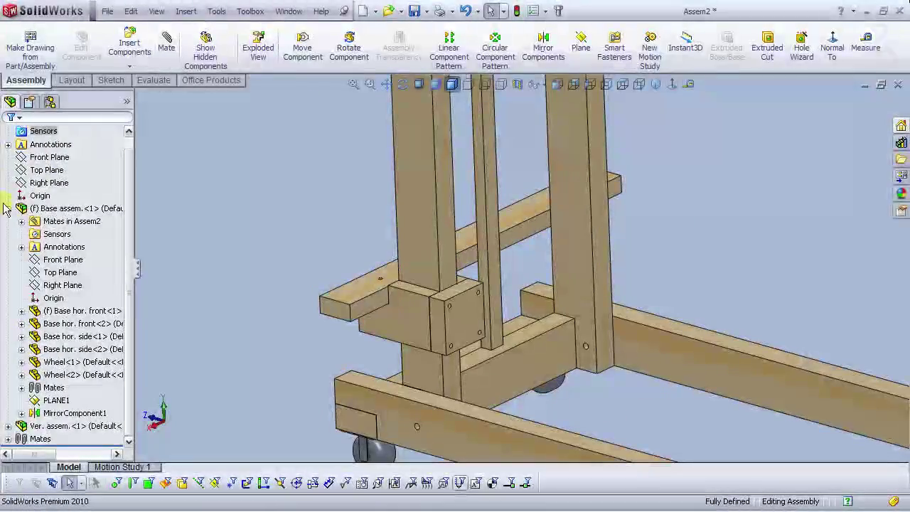
pyautogui.click(7, 208)
pyautogui.click(8, 247)
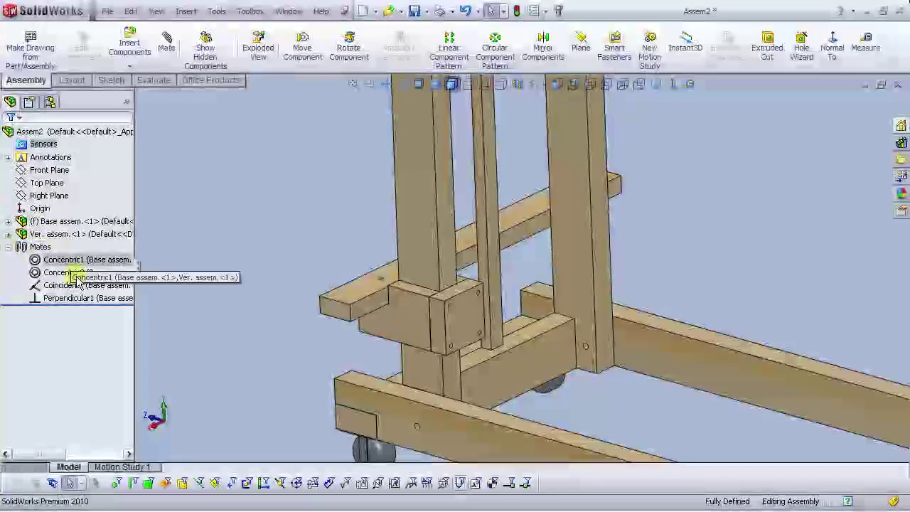
pyautogui.click(75, 299)
pyautogui.press('Delete')
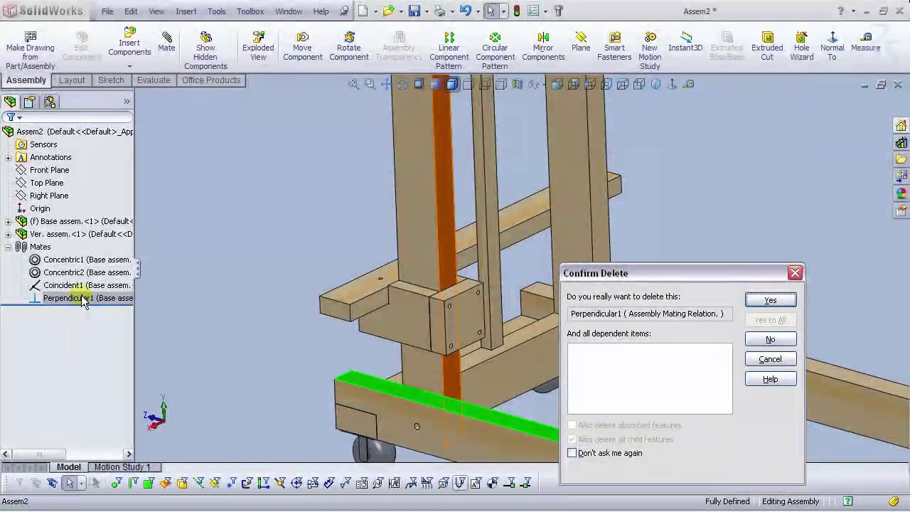
pyautogui.click(771, 299)
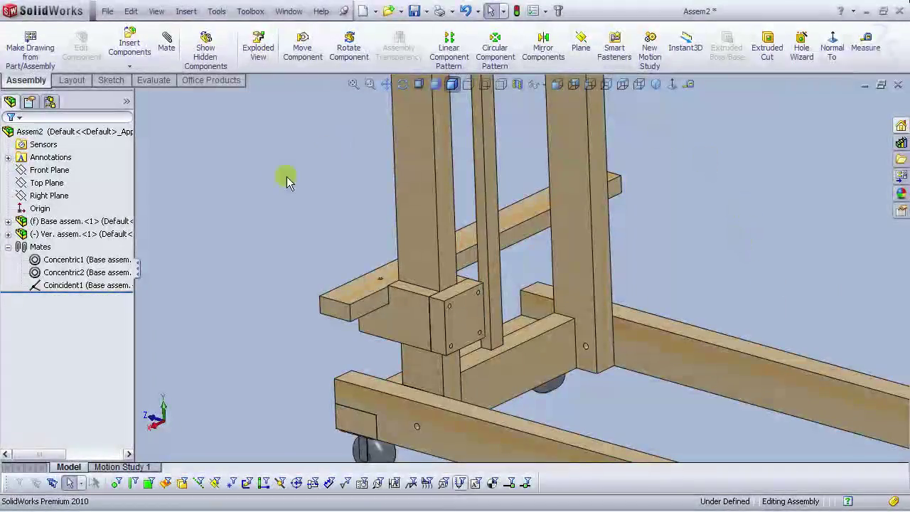
pyautogui.click(8, 247)
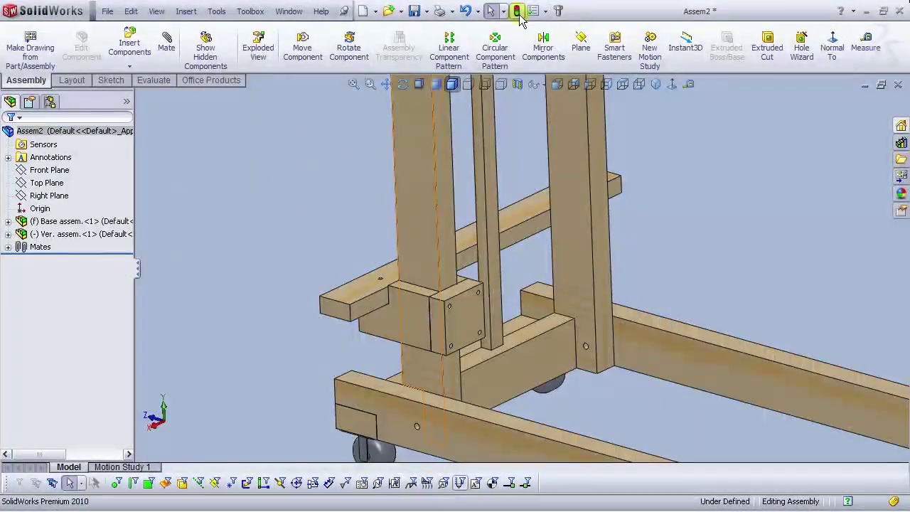
# Step: Rebuild the assembly, show it in isometric view and save it as Artist's Easel in the Artist's Easel folder
pyautogui.click(518, 12)
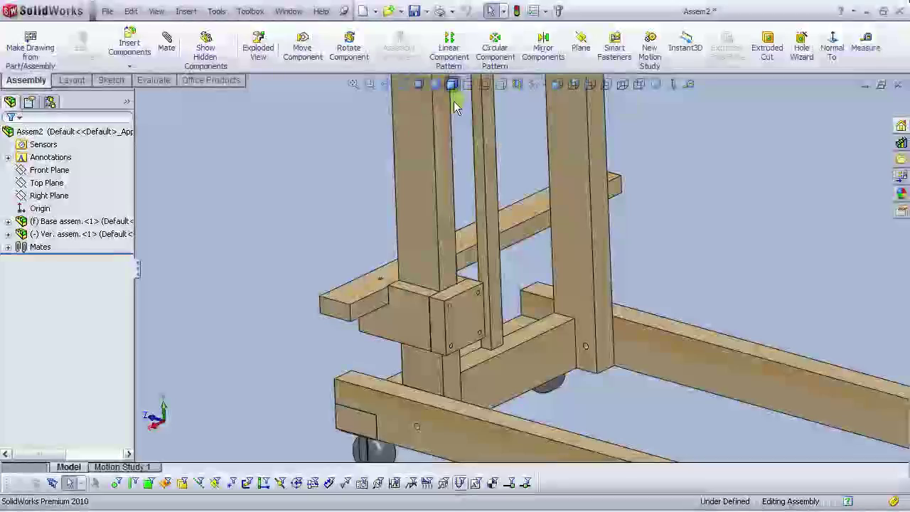
pyautogui.click(655, 84)
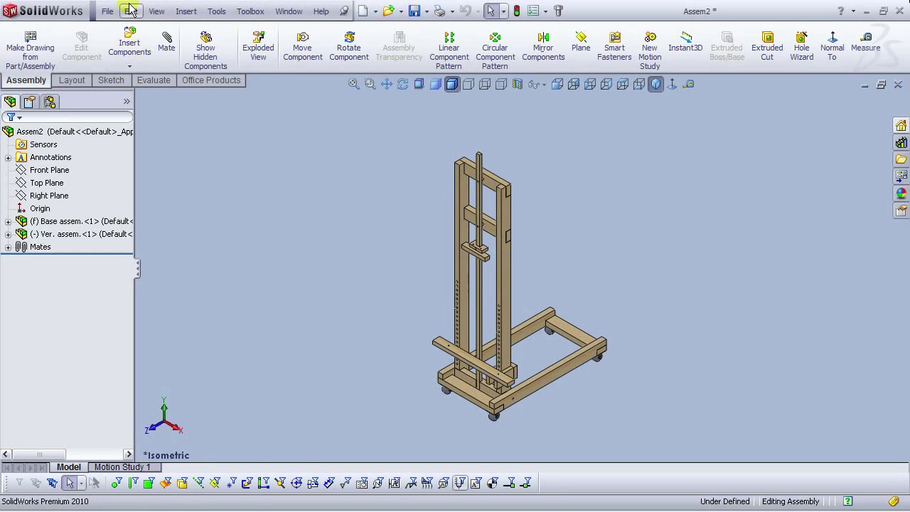
pyautogui.click(108, 11)
pyautogui.click(133, 138)
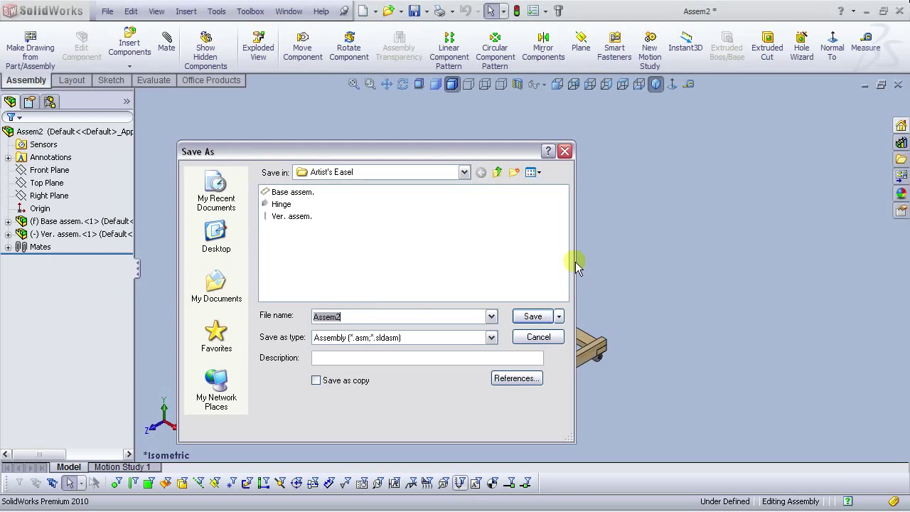
pyautogui.write('Artis')
pyautogui.write('Easel')
pyautogui.write("'")
pyautogui.press('BackSpace')
pyautogui.write("'")
pyautogui.press('BackSpace')
pyautogui.press('Right')
pyautogui.write("'")
pyautogui.click(533, 317)
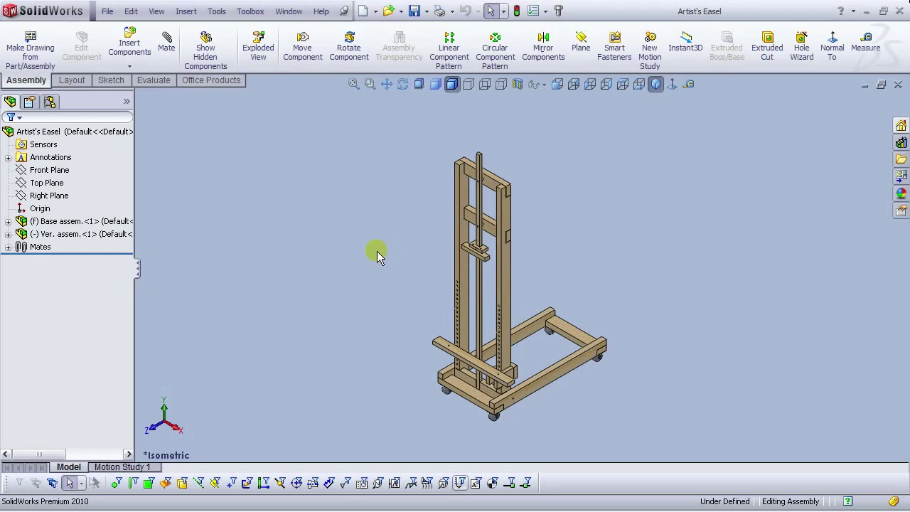
# Step: Try to rotate Vert. side<1> by 0.71° about the X axis with the move triad in the right view
pyautogui.click(605, 84)
pyautogui.scroll(1, 658, 295)
pyautogui.scroll(-2, 658, 295)
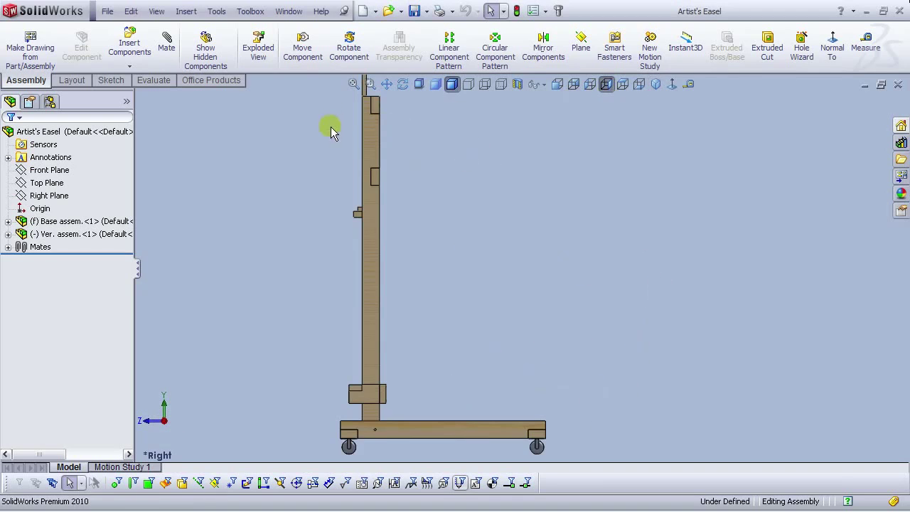
pyautogui.rightClick(367, 219)
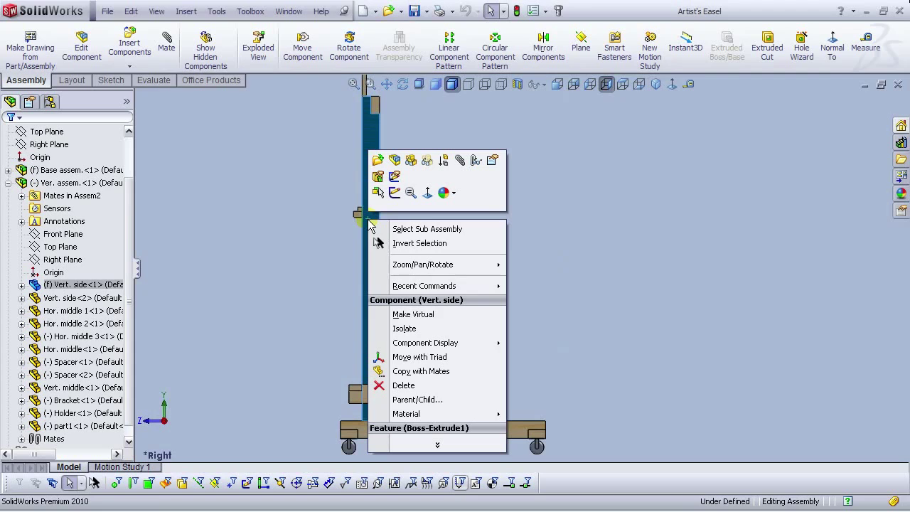
pyautogui.click(409, 357)
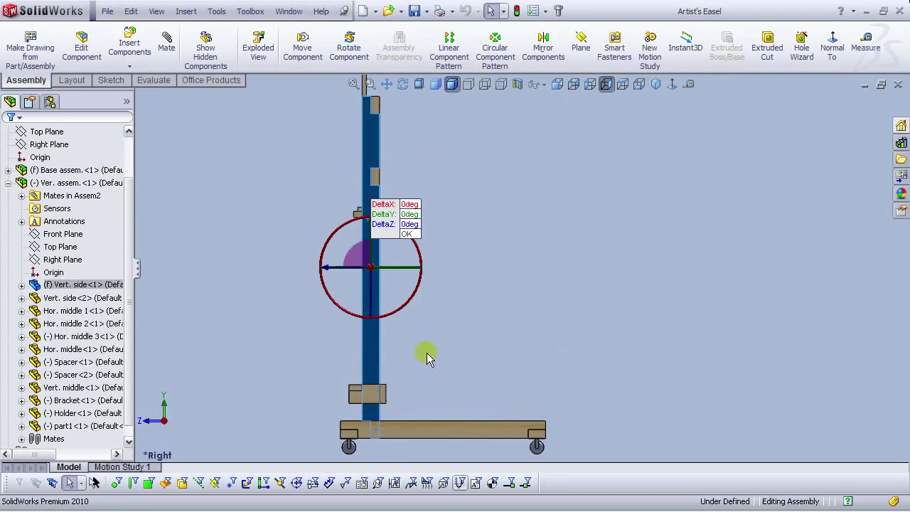
pyautogui.moveTo(380, 206); pyautogui.dragTo(499, 241)
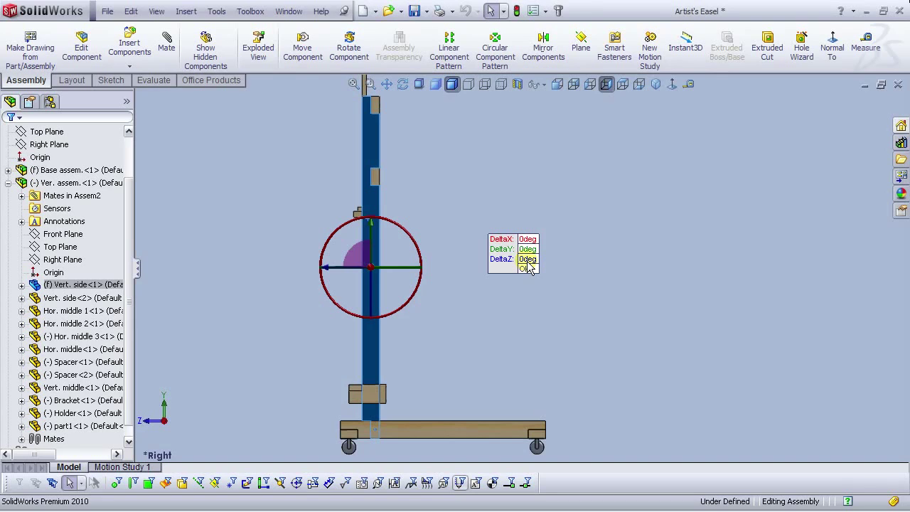
pyautogui.click(529, 240)
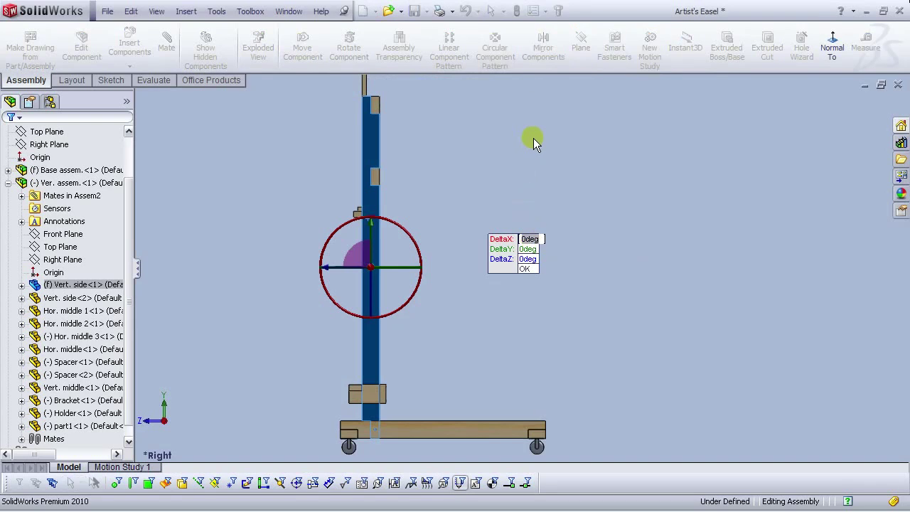
pyautogui.write('0.71')
pyautogui.press('Return')
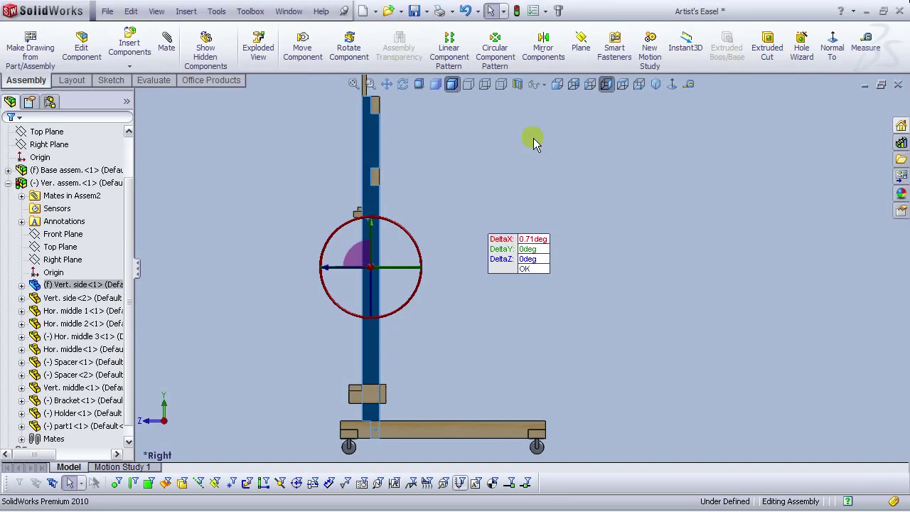
pyautogui.click(465, 192)
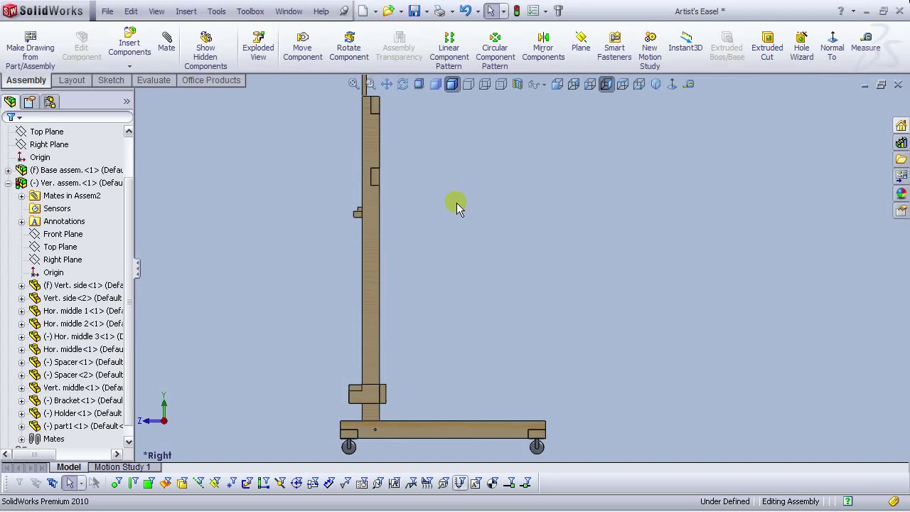
# Step: Examine the vertical frame's tilt relative to the wheeled base from the side and at an angle
pyautogui.scroll(2, 455, 208)
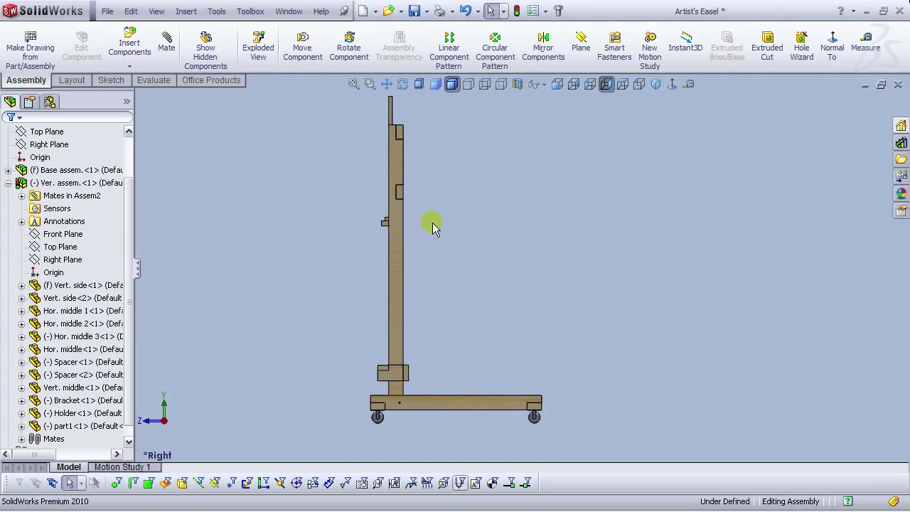
pyautogui.scroll(-5, 421, 146)
pyautogui.scroll(5, 421, 147)
pyautogui.scroll(3, 526, 396)
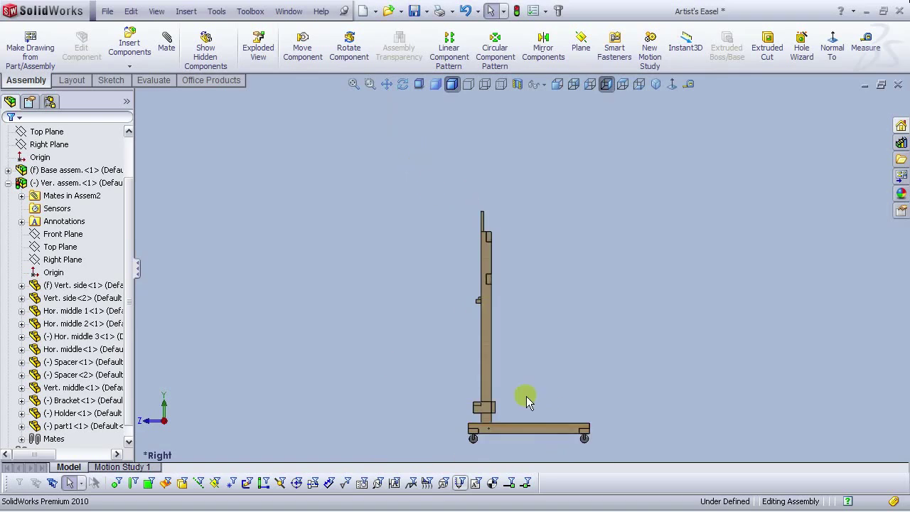
pyautogui.scroll(-5, 435, 379)
pyautogui.scroll(4, 566, 379)
pyautogui.scroll(3, 685, 323)
pyautogui.scroll(-3, 595, 160)
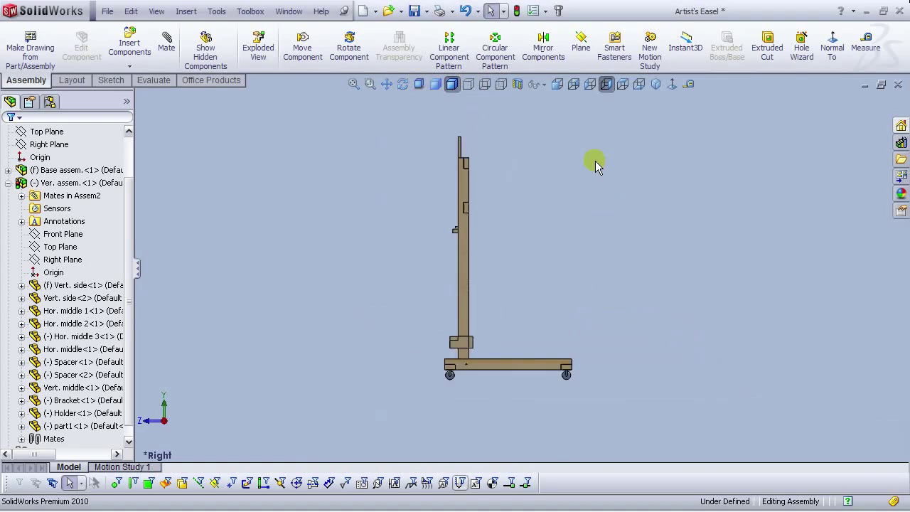
pyautogui.scroll(3, 454, 286)
pyautogui.scroll(-3, 499, 377)
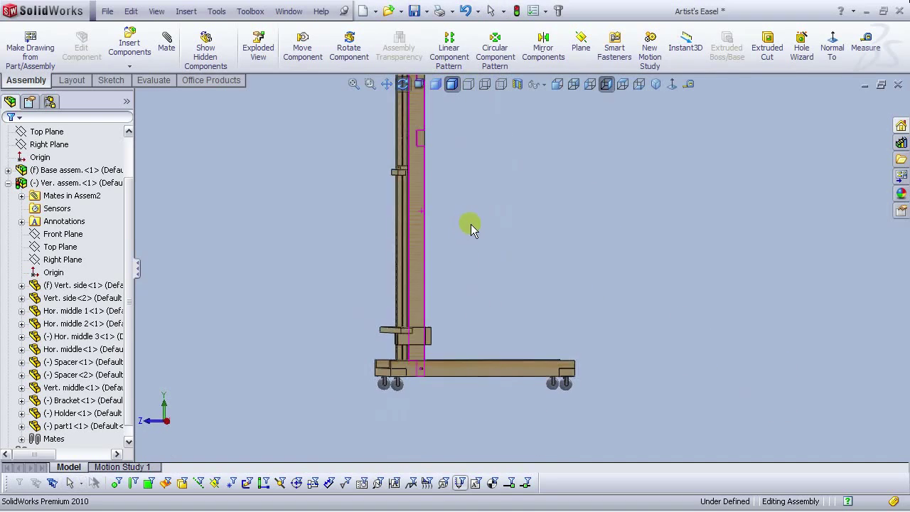
pyautogui.moveTo(470, 224); pyautogui.dragTo(491, 263, button='middle')
pyautogui.scroll(5, 490, 261)
pyautogui.scroll(-5, 491, 225)
pyautogui.scroll(-4, 480, 158)
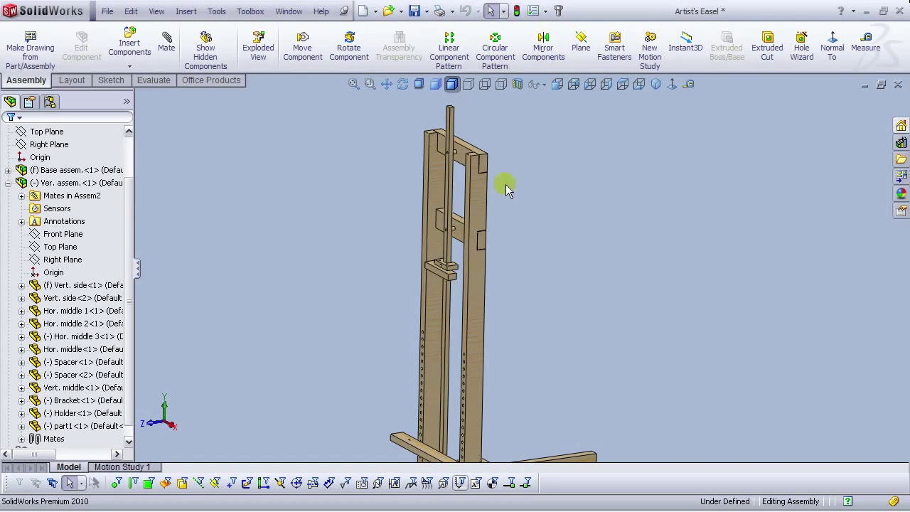
# Step: Set up a 90° angle mate between the rear face of Vert. side<1> and the top face of the adjacent base side rail
pyautogui.click(606, 84)
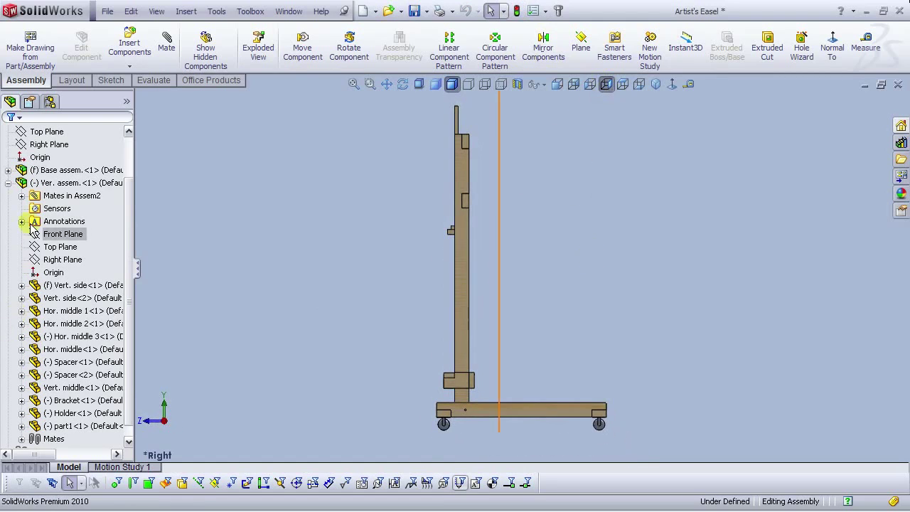
pyautogui.click(8, 183)
pyautogui.scroll(2, 583, 259)
pyautogui.scroll(-2, 604, 263)
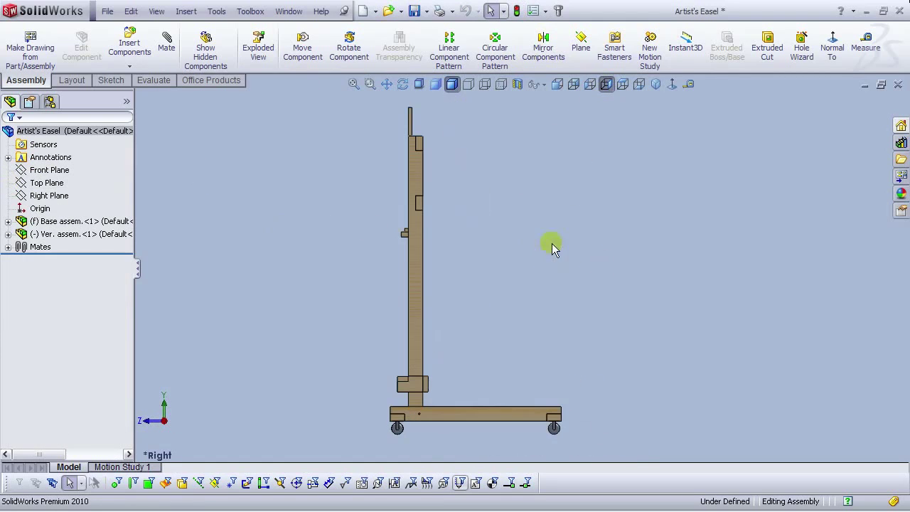
pyautogui.click(167, 40)
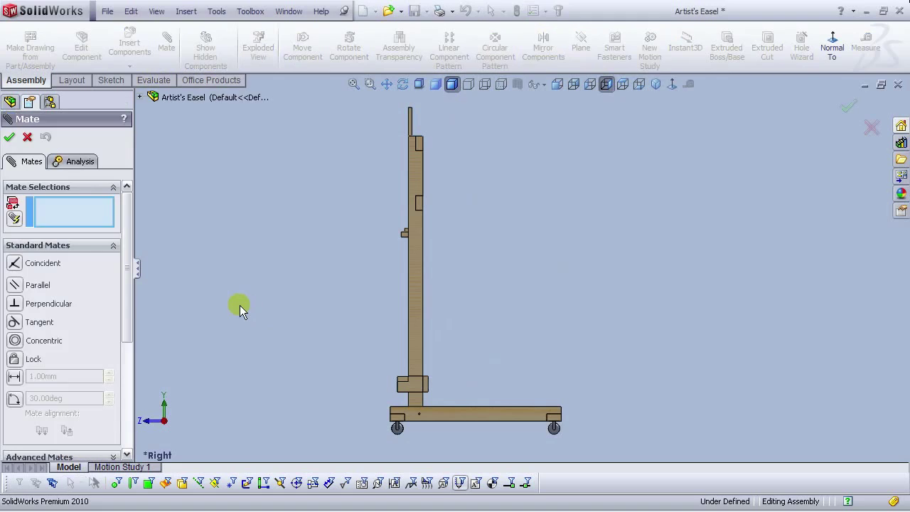
pyautogui.click(14, 399)
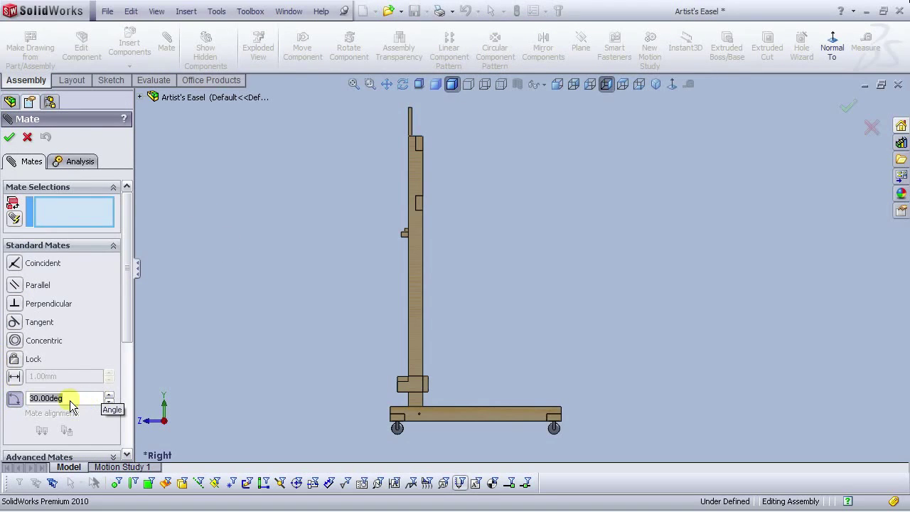
pyautogui.scroll(-2, 468, 367)
pyautogui.moveTo(468, 367); pyautogui.dragTo(413, 285, button='middle')
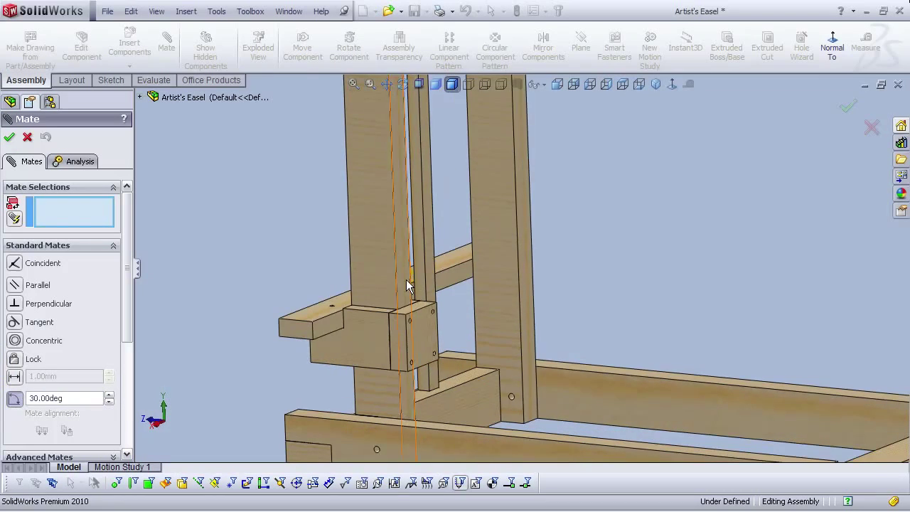
pyautogui.click(405, 279)
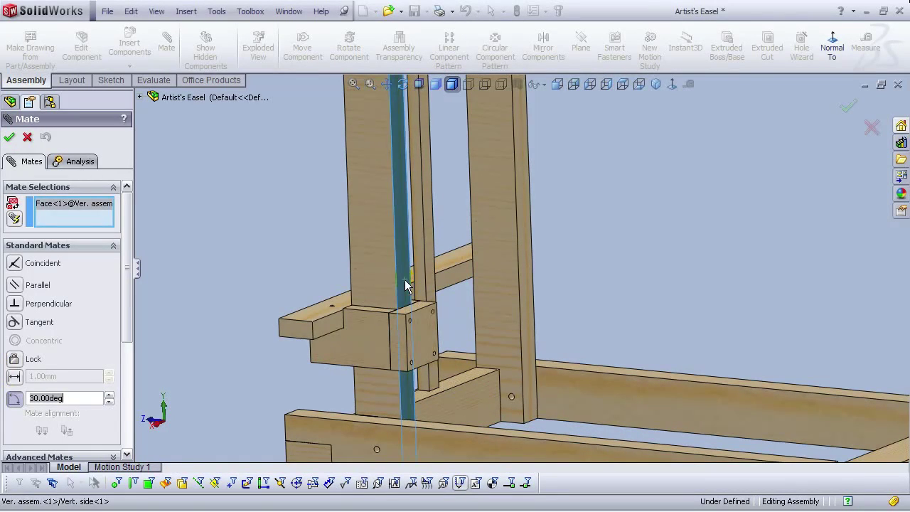
pyautogui.click(436, 425)
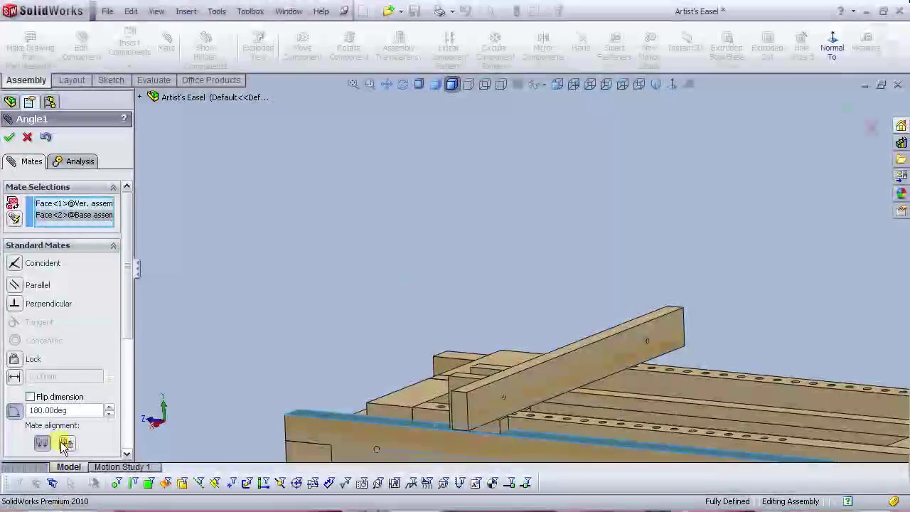
pyautogui.doubleClick(79, 410)
pyautogui.write('90')
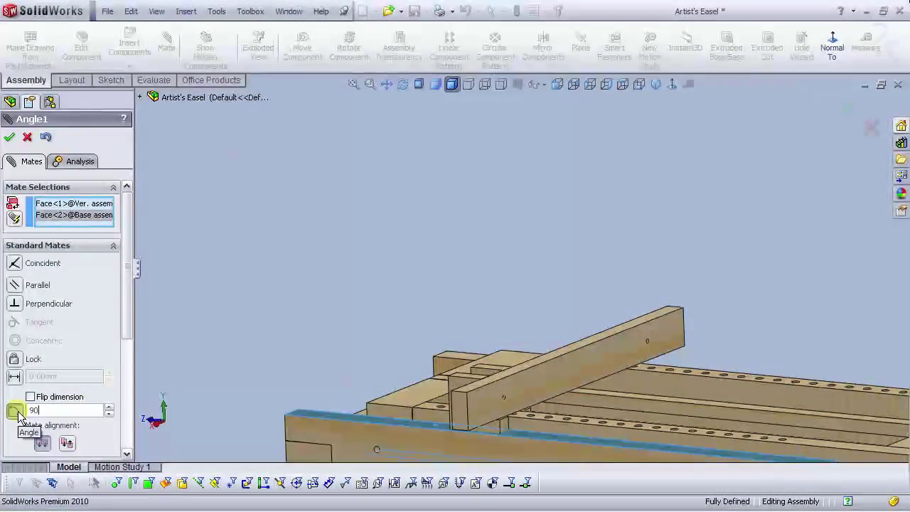
pyautogui.press('Return')
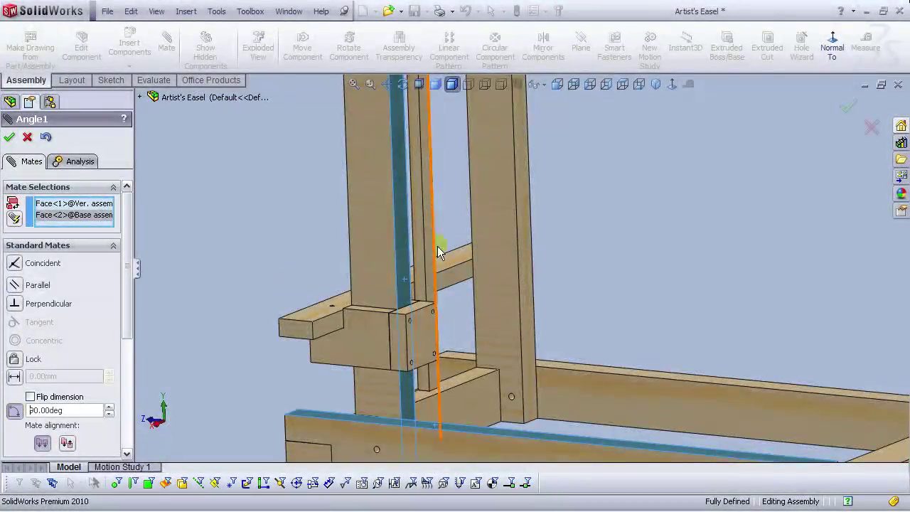
# Step: Set the angle mate between the vertical frame and the base to 90.71° and finish mating
pyautogui.scroll(5, 530, 341)
pyautogui.scroll(-8, 492, 364)
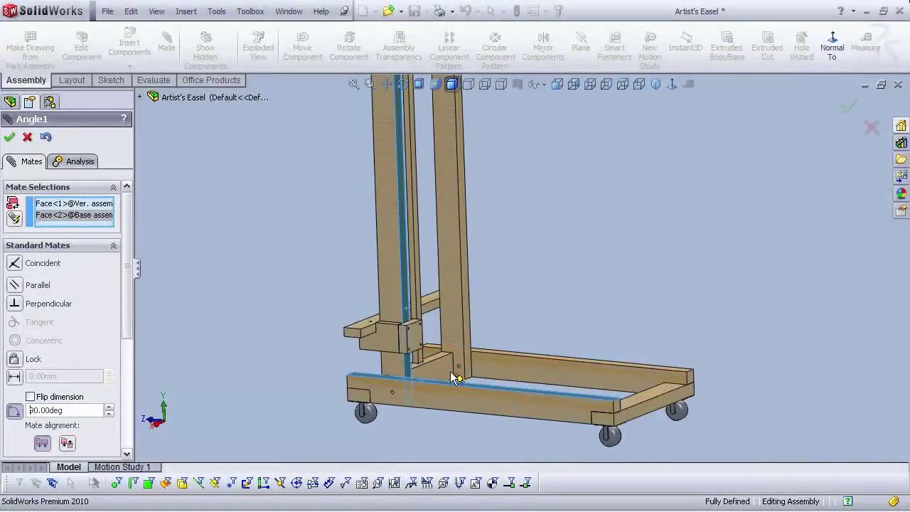
pyautogui.scroll(5, 491, 348)
pyautogui.scroll(-3, 464, 279)
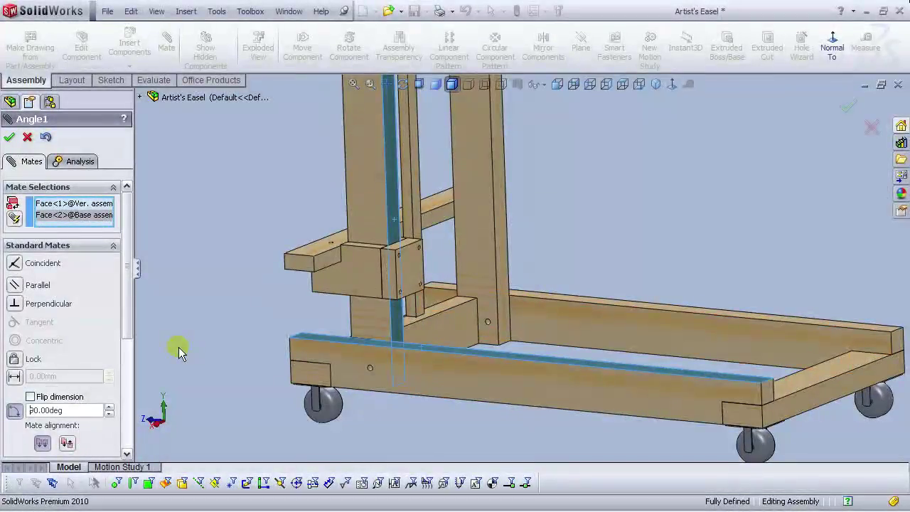
pyautogui.scroll(-2, 529, 282)
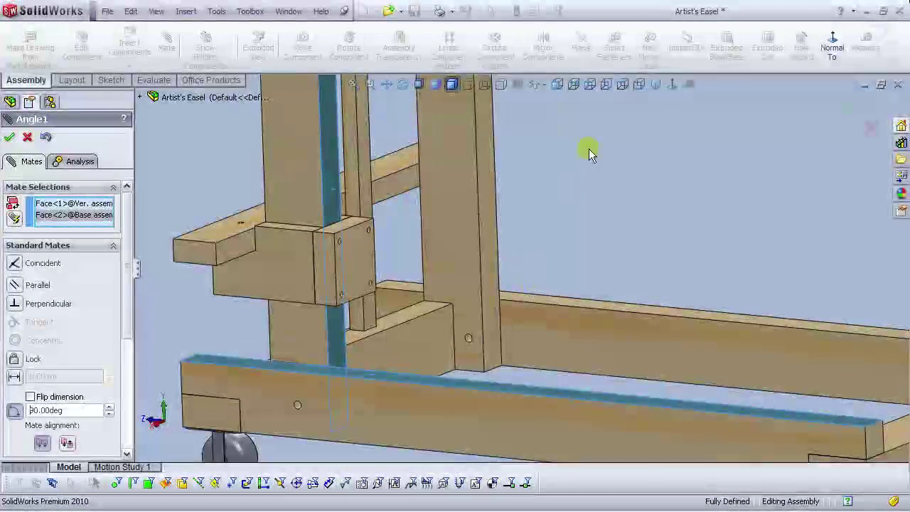
pyautogui.click(607, 84)
pyautogui.scroll(-5, 493, 353)
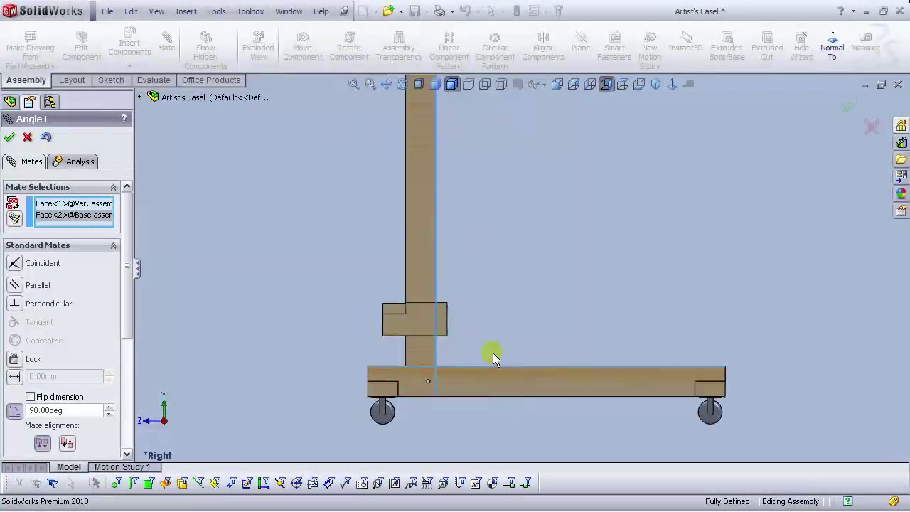
pyautogui.click(65, 412)
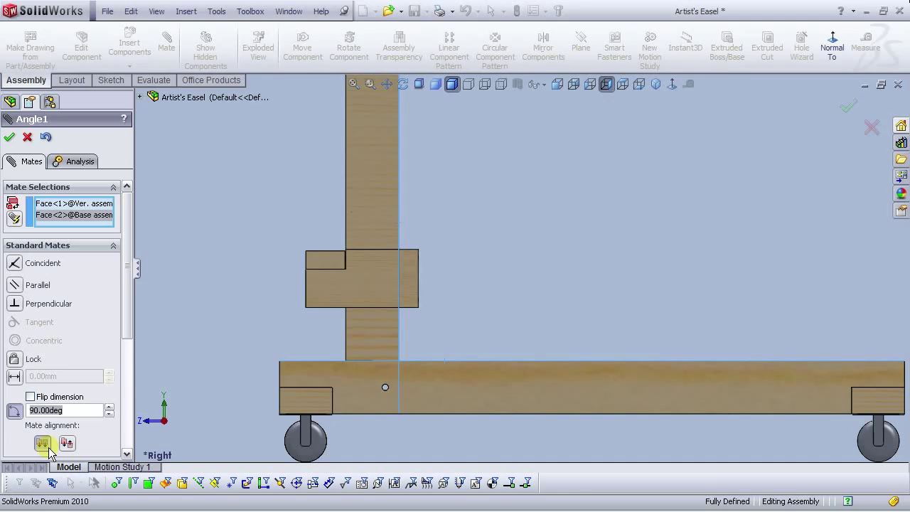
pyautogui.write('90.71')
pyautogui.press('Return')
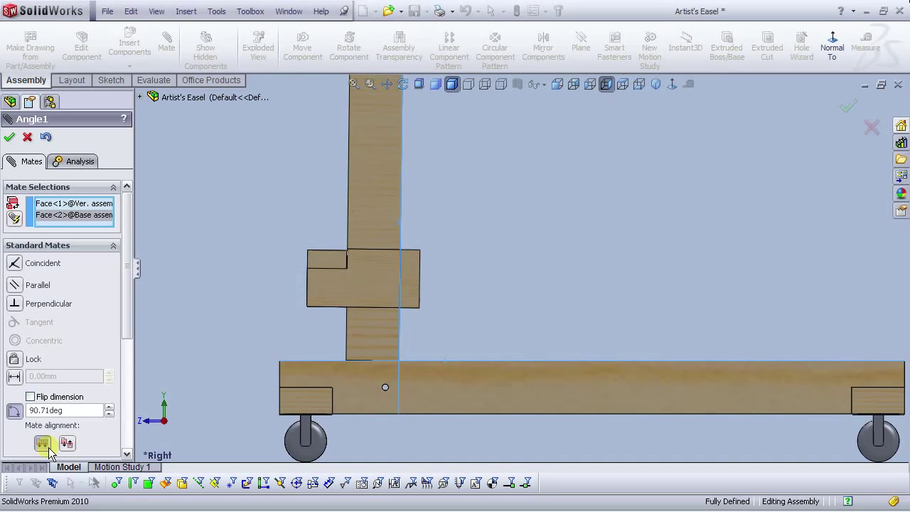
pyautogui.click(26, 135)
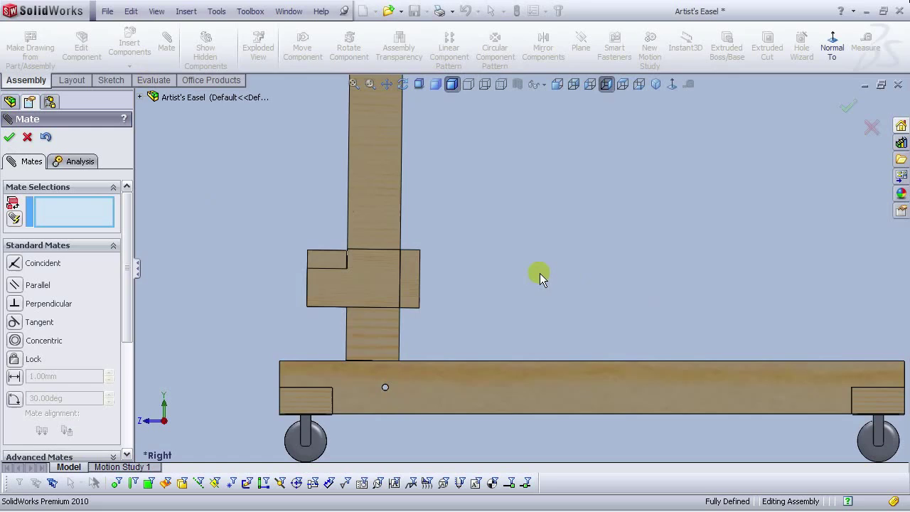
pyautogui.click(10, 137)
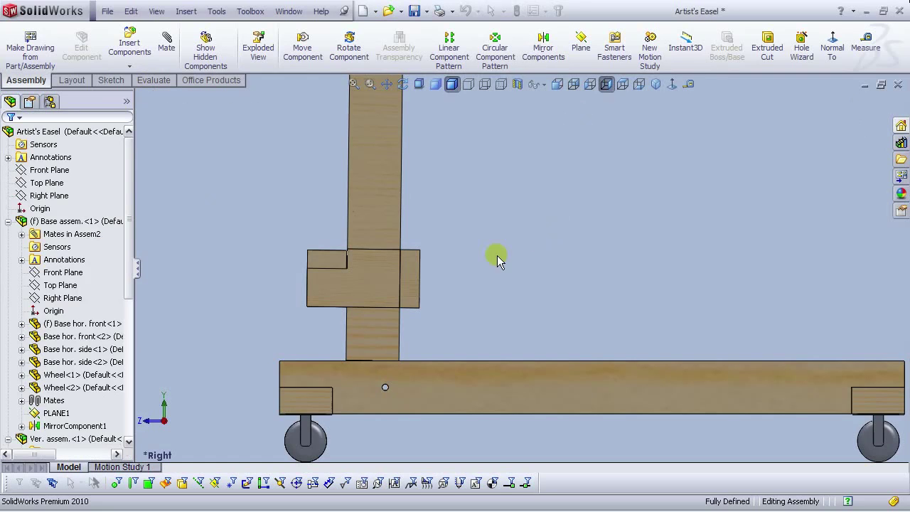
# Step: Fit the whole easel in the view and show it in isometric view
pyautogui.press('f')
pyautogui.scroll(-5, 562, 241)
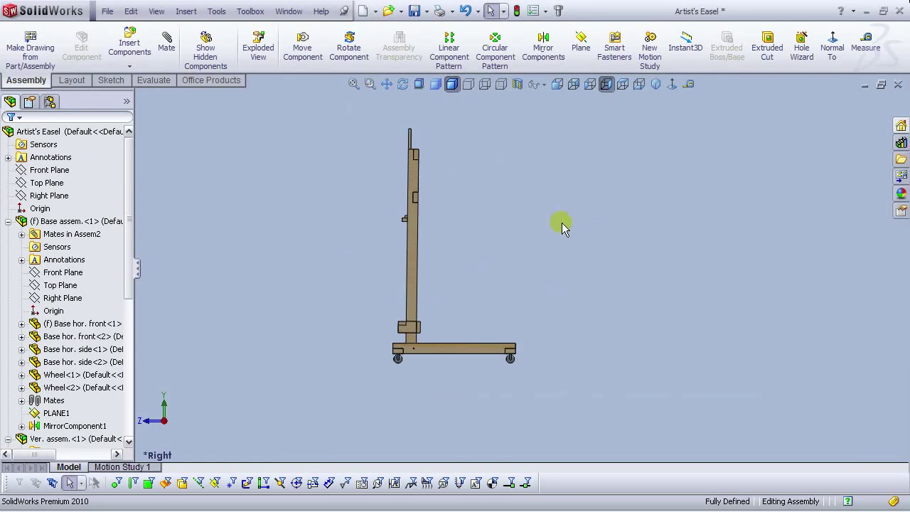
pyautogui.click(655, 84)
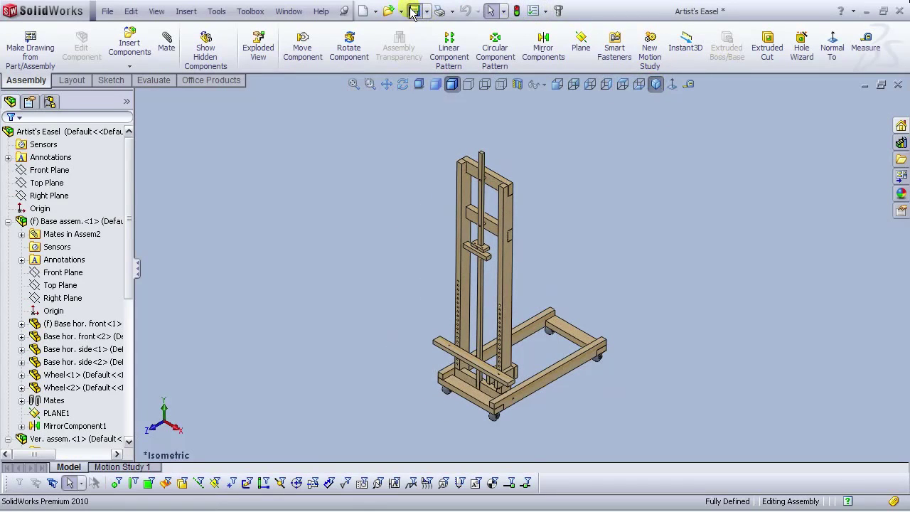
# Step: Collapse the Base assem. and Ver. assem. branches in the feature tree
pyautogui.click(9, 221)
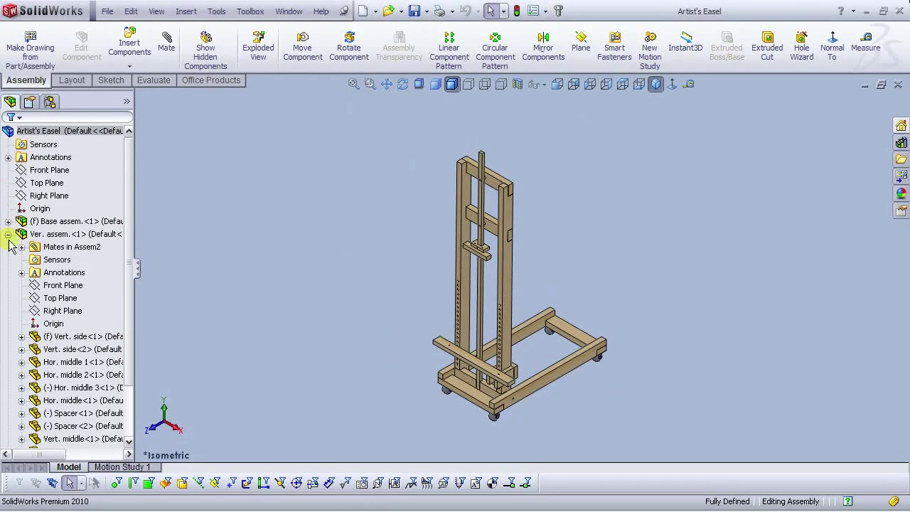
pyautogui.click(8, 234)
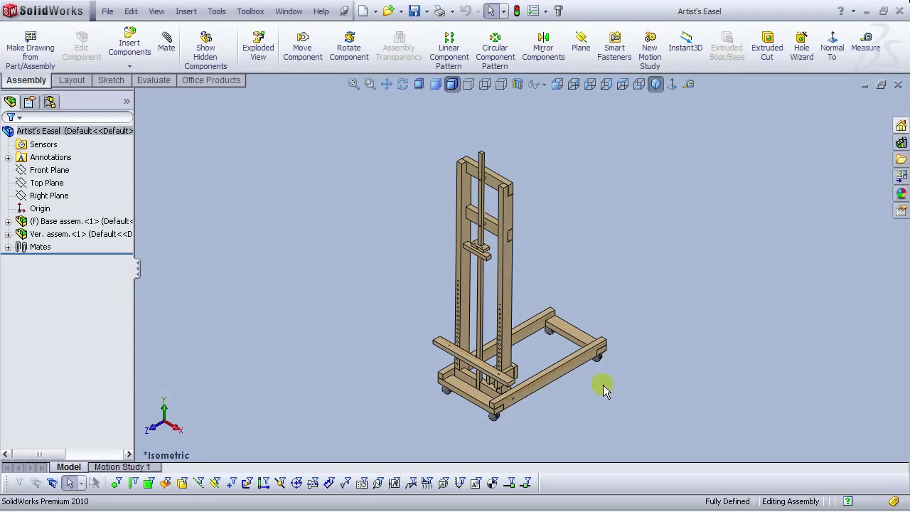
pyautogui.scroll(-2, 590, 322)
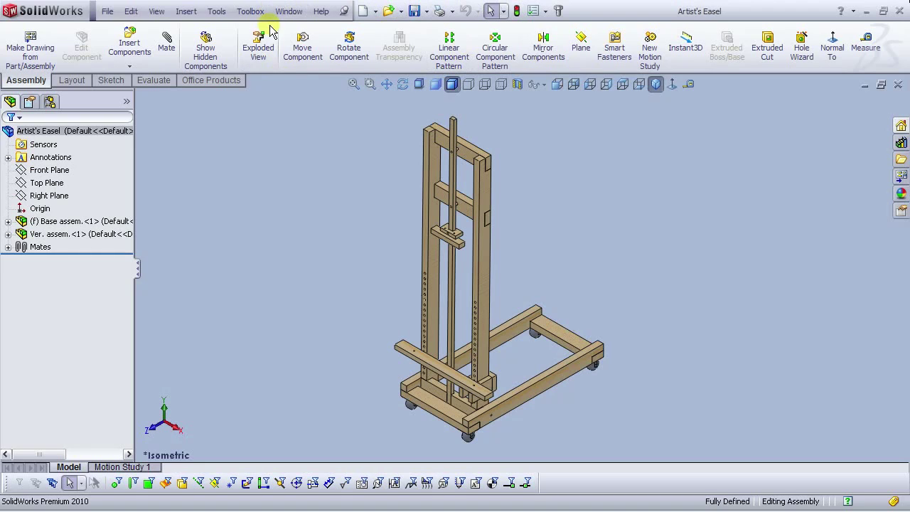
# Step: Insert two copies of the Hinge assembly from the Artist's Easel folder, keeping component insertion active
pyautogui.click(130, 44)
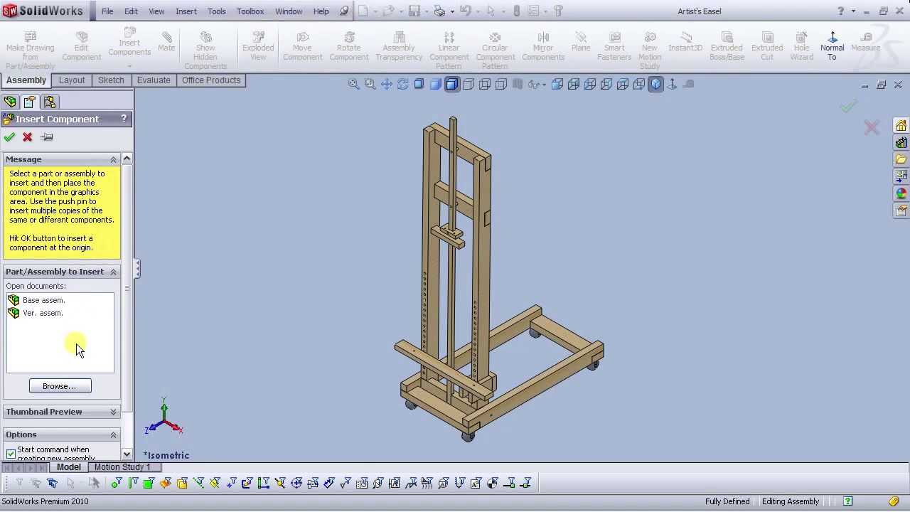
pyautogui.click(61, 386)
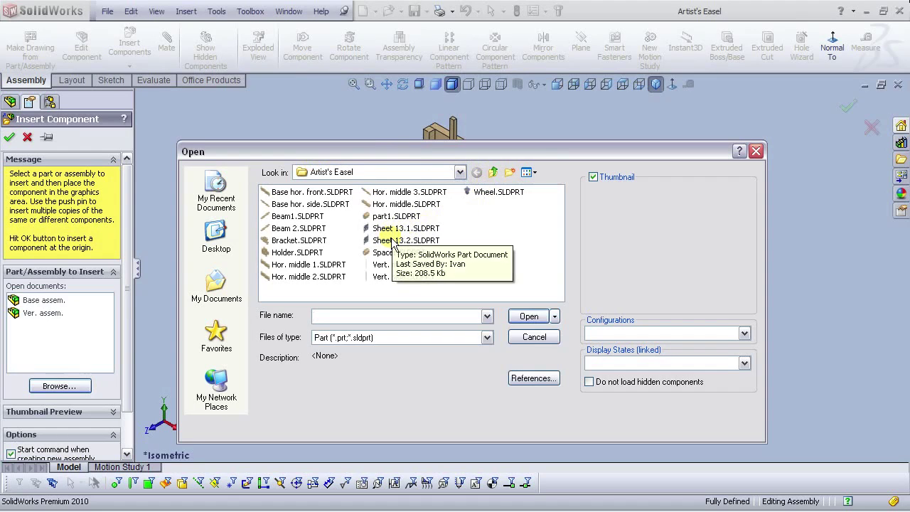
pyautogui.click(396, 337)
pyautogui.click(347, 359)
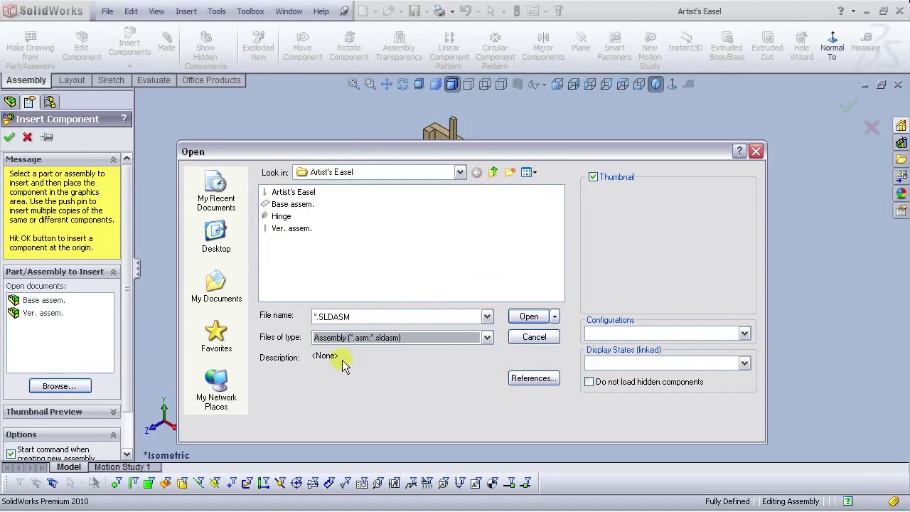
pyautogui.click(281, 216)
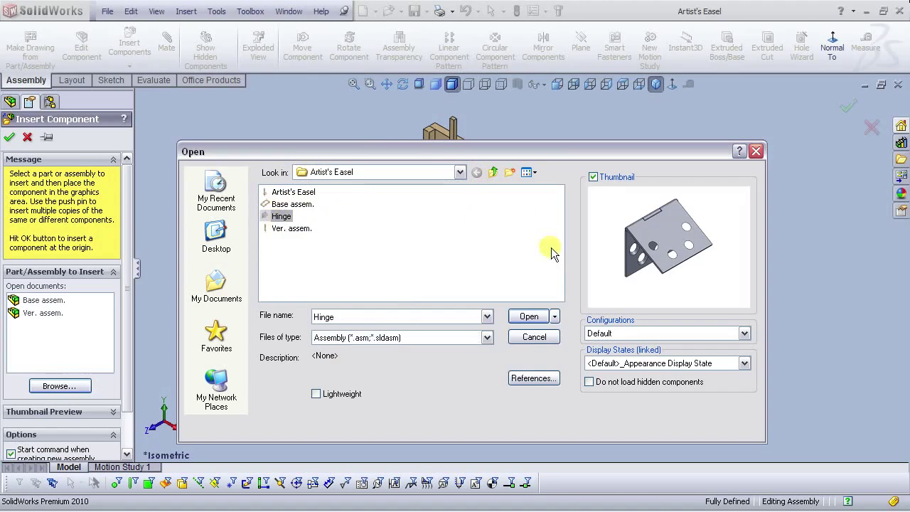
pyautogui.click(527, 314)
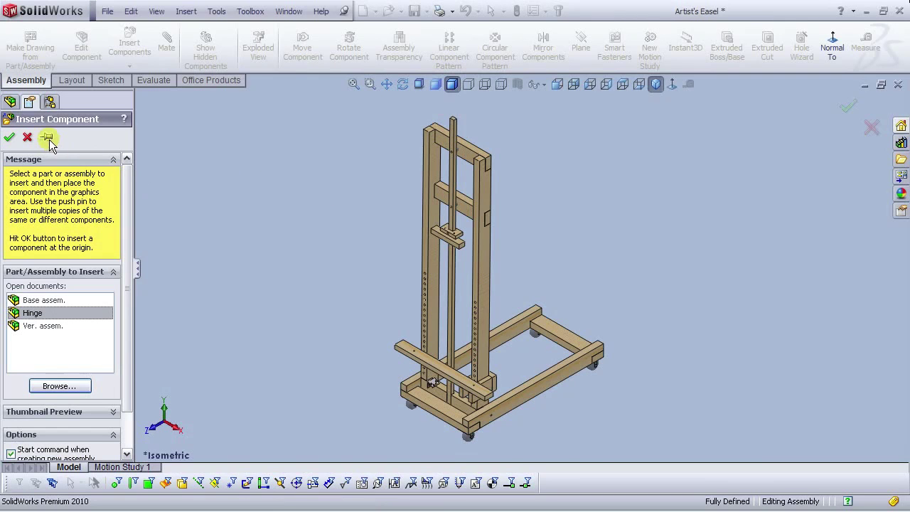
pyautogui.scroll(-4, 558, 406)
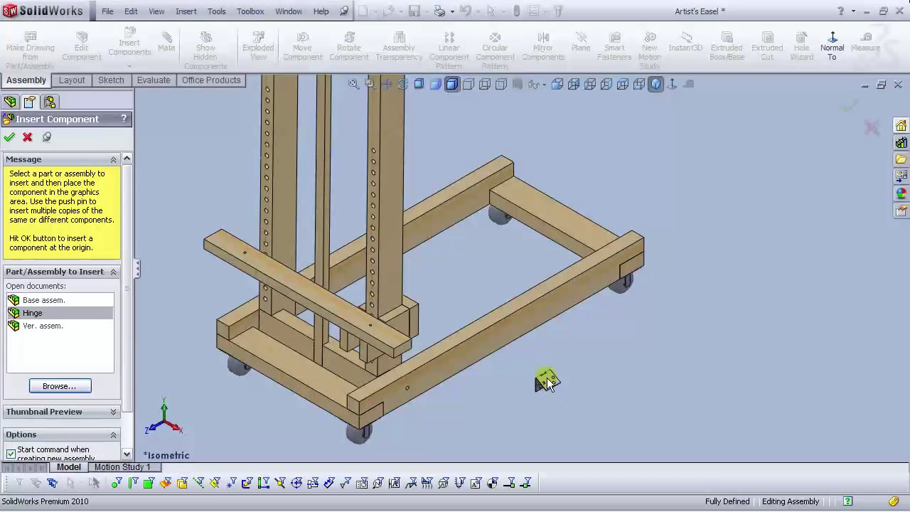
pyautogui.scroll(2, 506, 295)
pyautogui.click(453, 189)
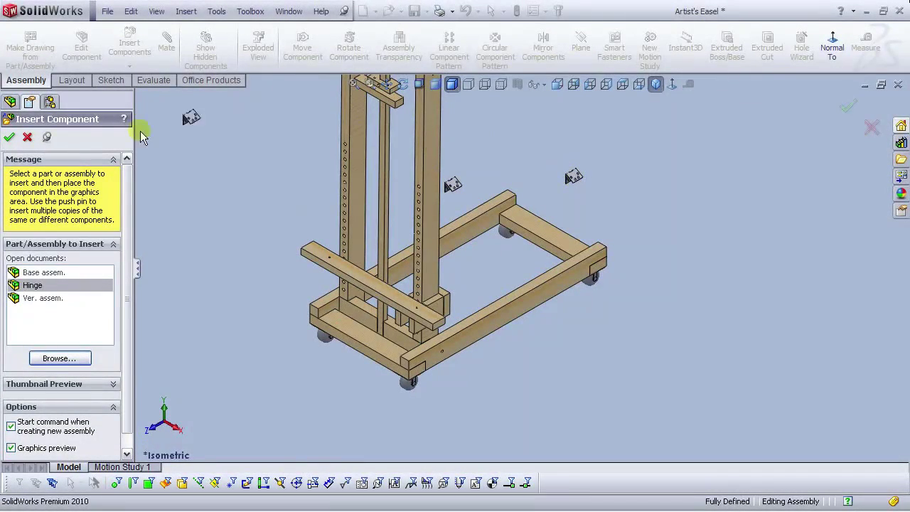
# Step: Insert the Beam1 part from the Artist's Easel folder above the wheeled base
pyautogui.click(62, 358)
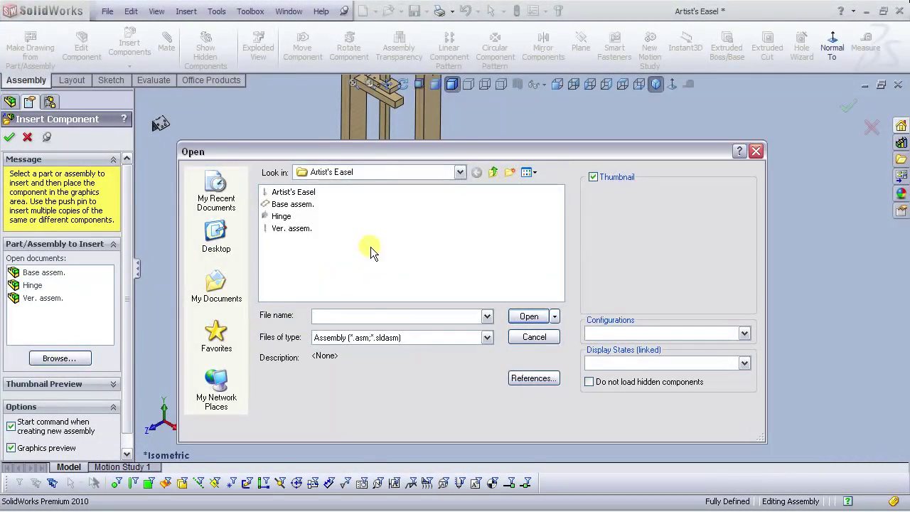
pyautogui.click(328, 341)
pyautogui.click(325, 351)
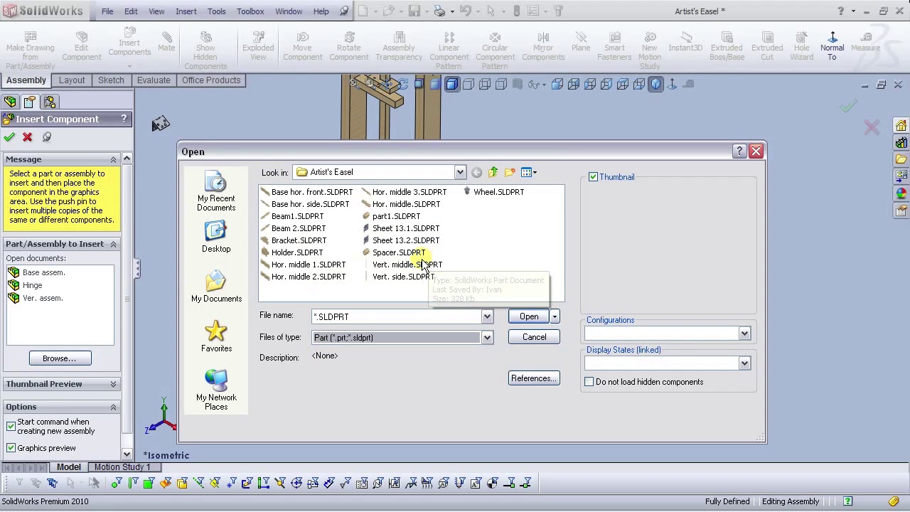
pyautogui.click(297, 216)
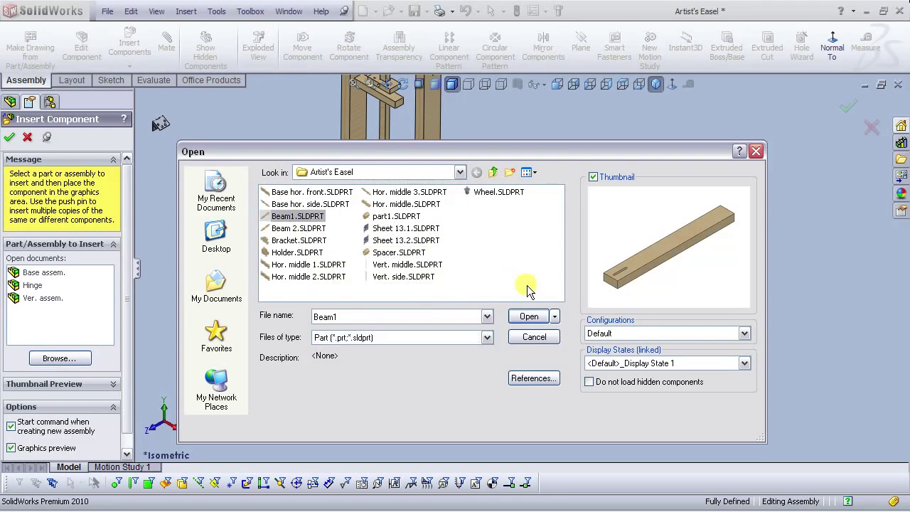
pyautogui.click(526, 317)
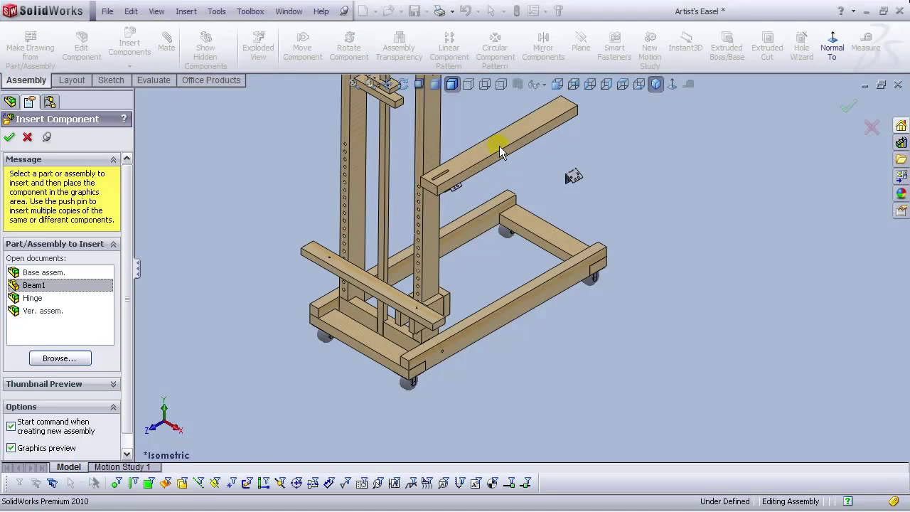
# Step: Insert the Beam 2 part below Beam1 and finish inserting components
pyautogui.click(74, 358)
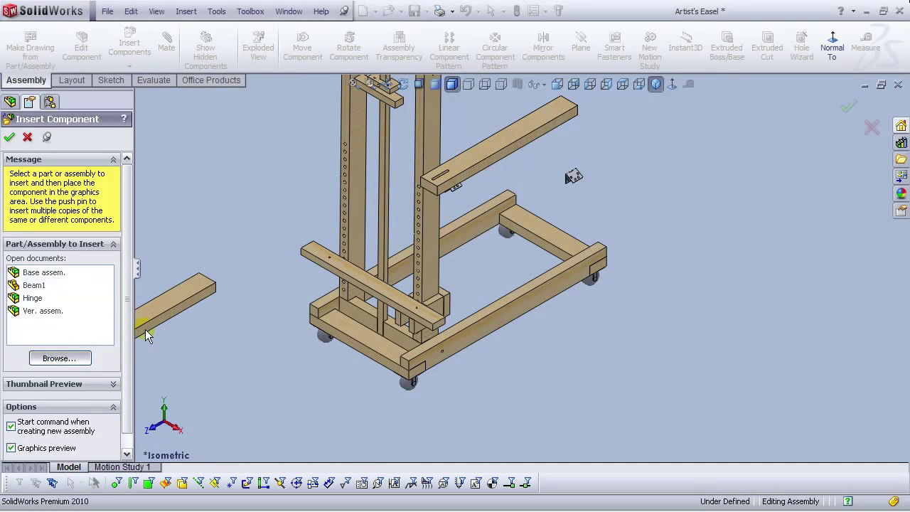
pyautogui.click(299, 229)
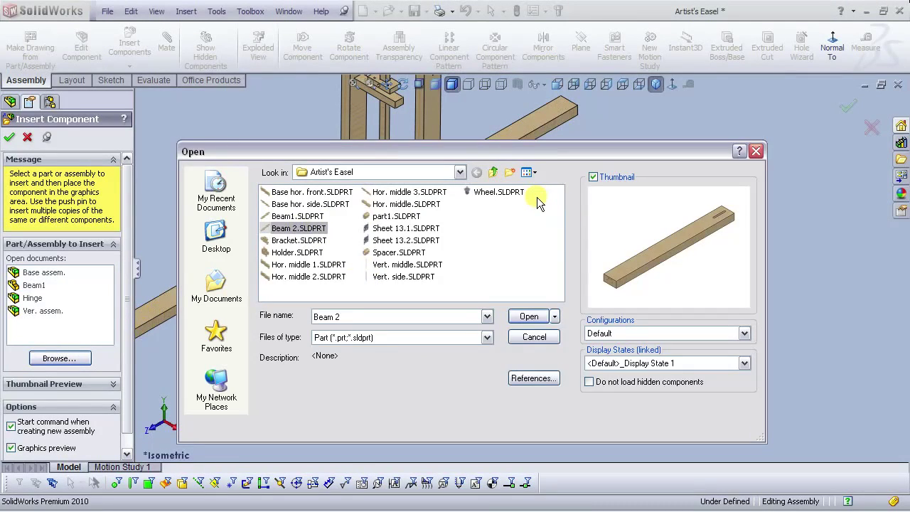
pyautogui.click(528, 317)
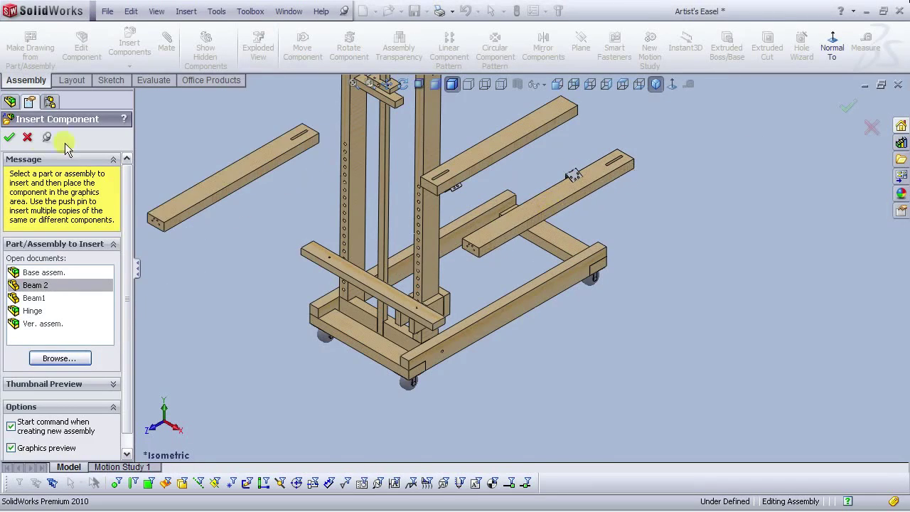
pyautogui.click(8, 137)
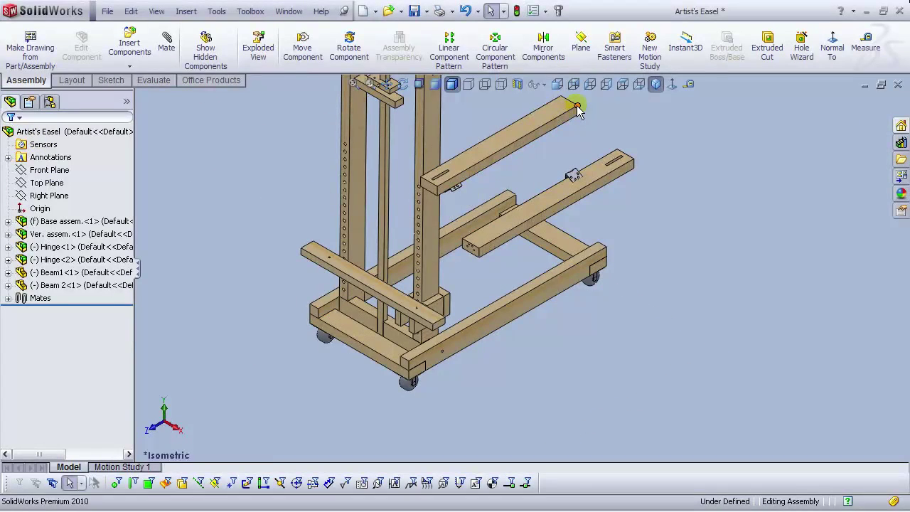
# Step: In the right side view, spread Beam1, Beam 2 and the two hinges apart in the free space behind the vertical frame
pyautogui.click(606, 84)
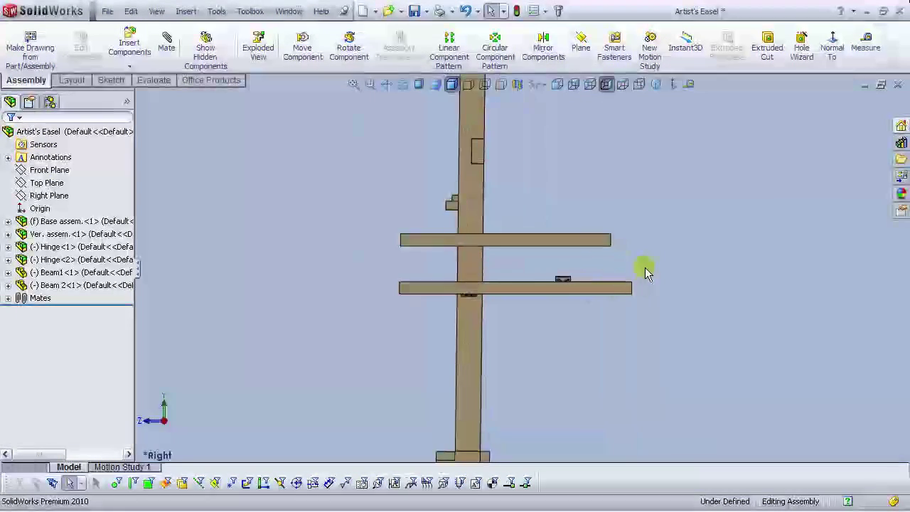
pyautogui.moveTo(562, 288); pyautogui.dragTo(729, 353)
pyautogui.moveTo(575, 244); pyautogui.dragTo(717, 226)
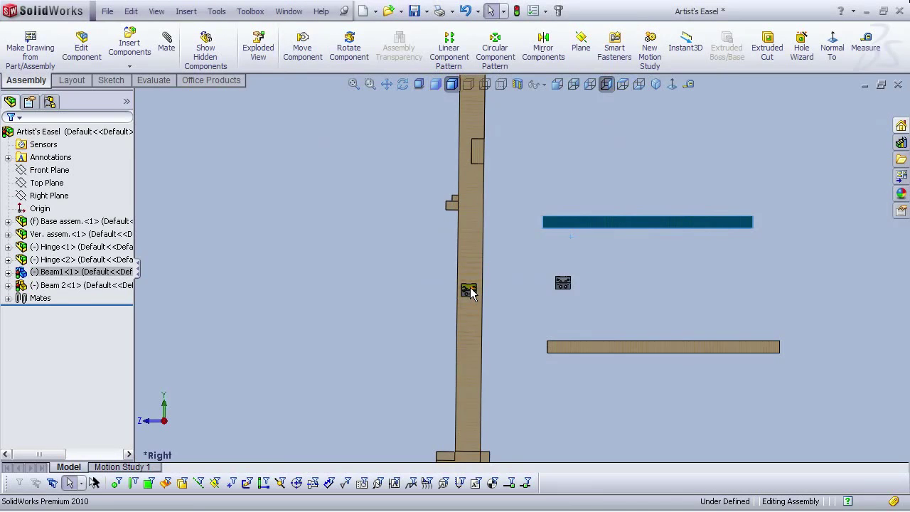
pyautogui.click(512, 285)
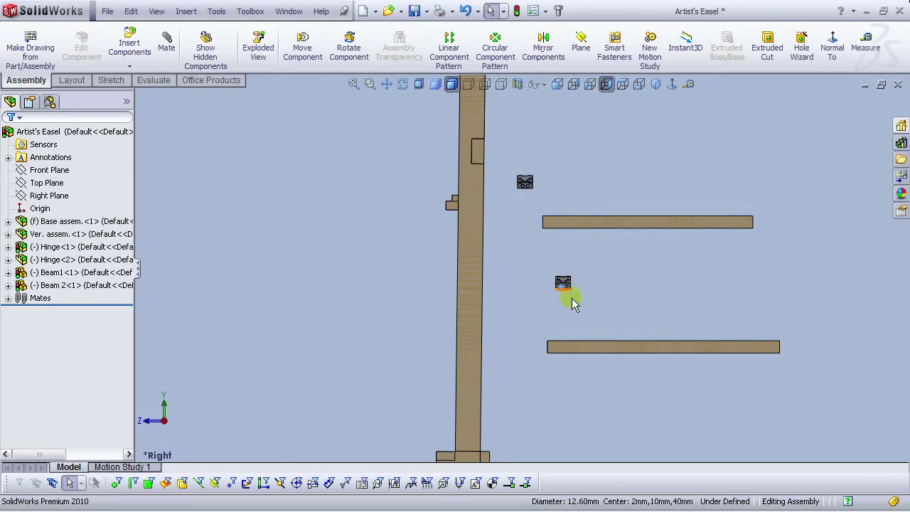
pyautogui.scroll(3, 721, 413)
pyautogui.scroll(-1, 559, 313)
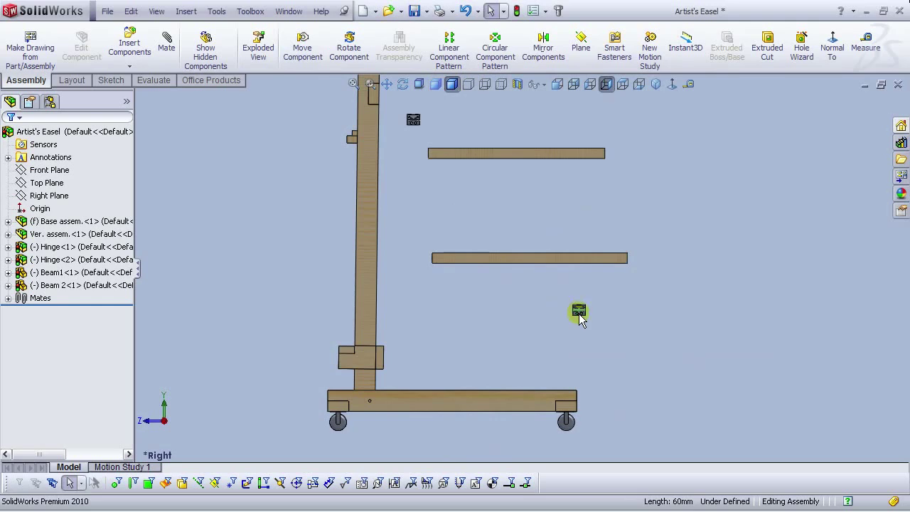
pyautogui.scroll(1, 553, 306)
# Step: Rotate the hinge nearest the vertical frame by 90° about Y, using Move with Triad on its Sheet 13.2 leaf
pyautogui.scroll(-4, 533, 256)
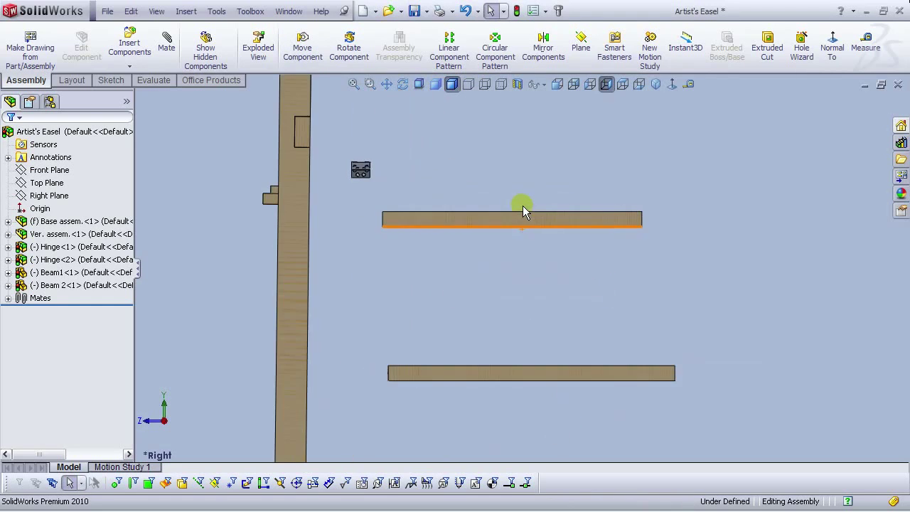
pyautogui.scroll(-1, 420, 191)
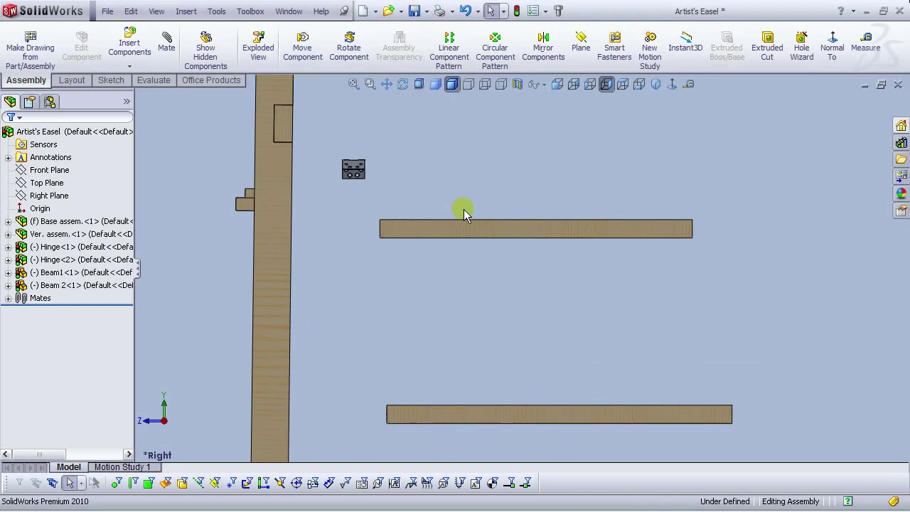
pyautogui.scroll(-4, 363, 176)
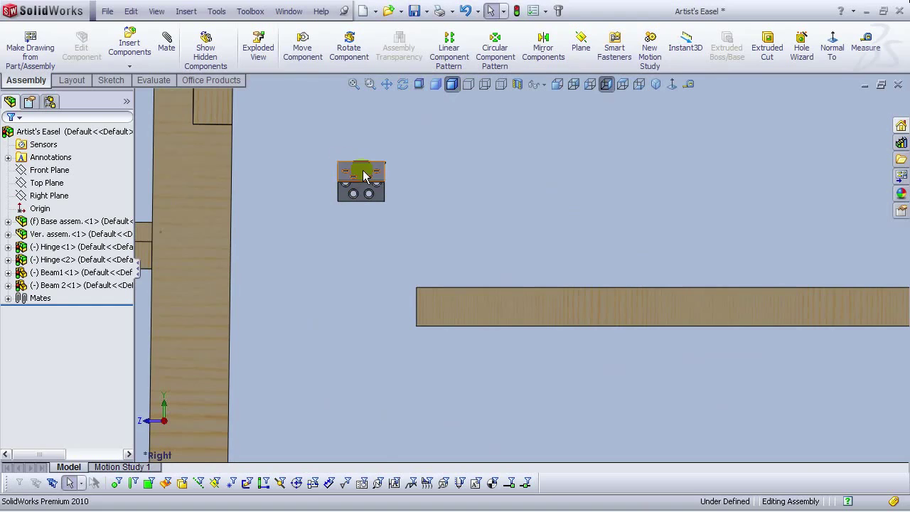
pyautogui.rightClick(363, 174)
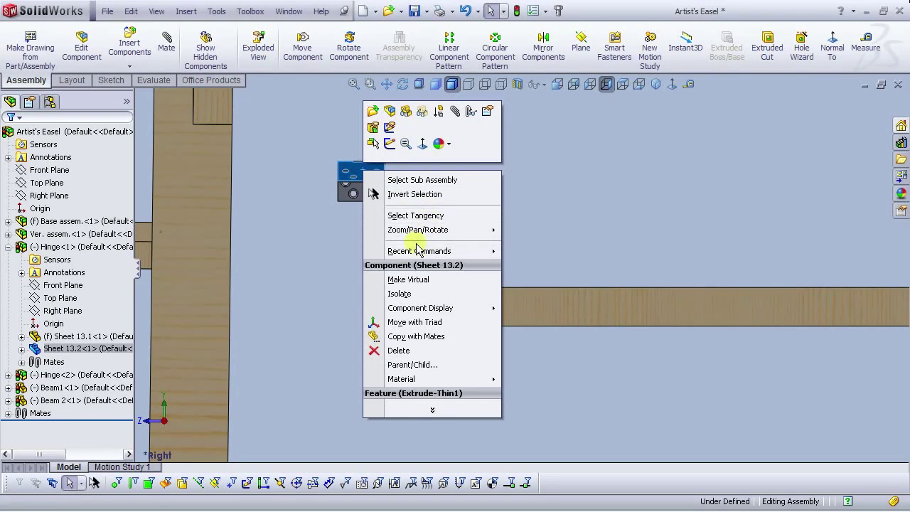
pyautogui.click(419, 329)
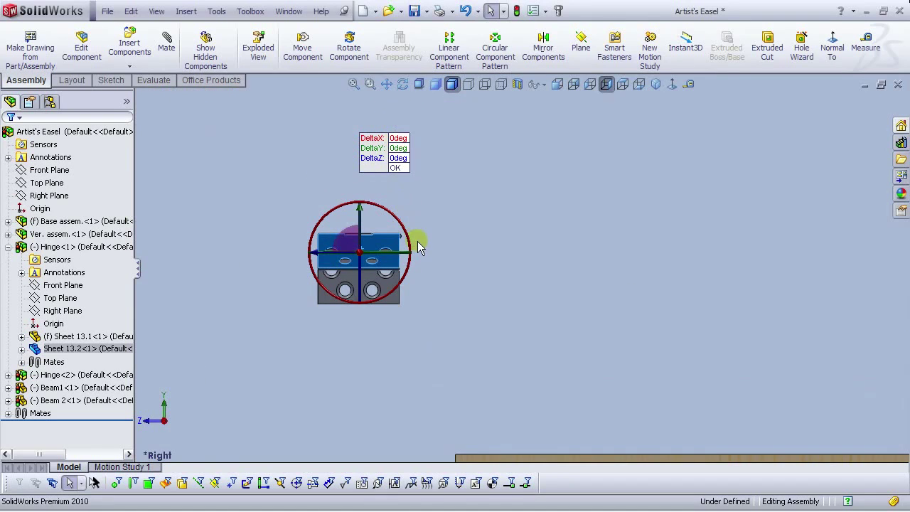
pyautogui.click(400, 147)
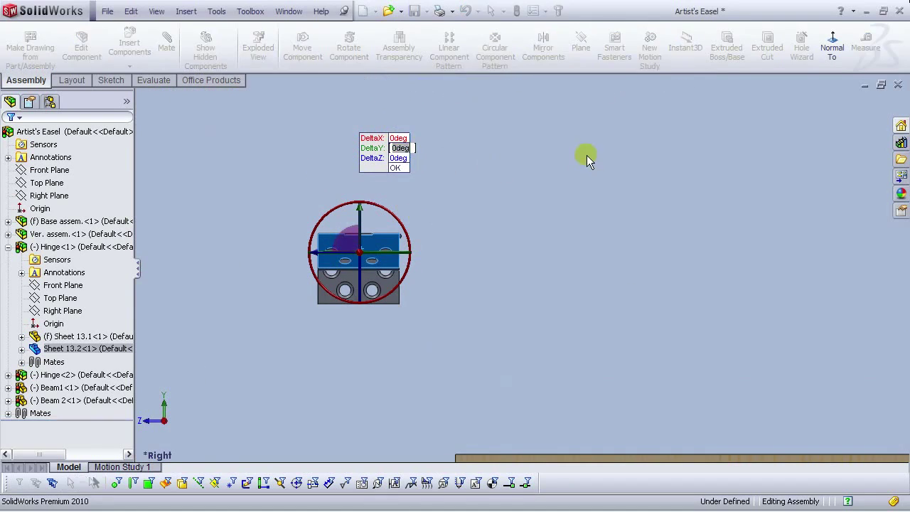
pyautogui.write('90')
pyautogui.press('Return')
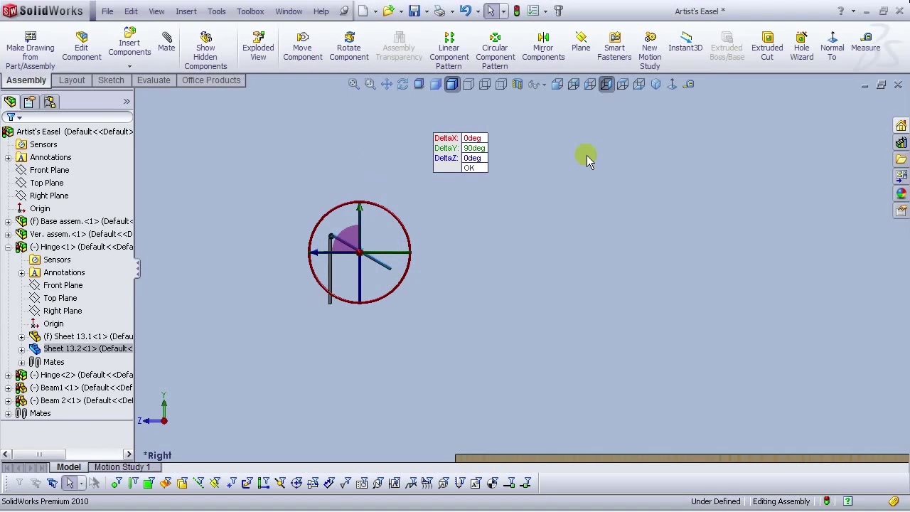
pyautogui.click(443, 247)
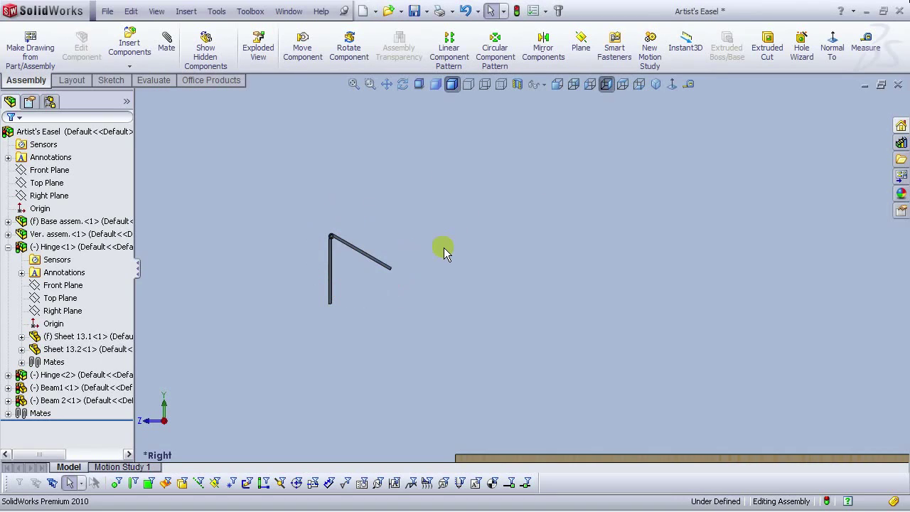
# Step: Rotate the same hinge by 180° about X, using Move with Triad on its Sheet 13.1 leaf
pyautogui.scroll(-3, 370, 273)
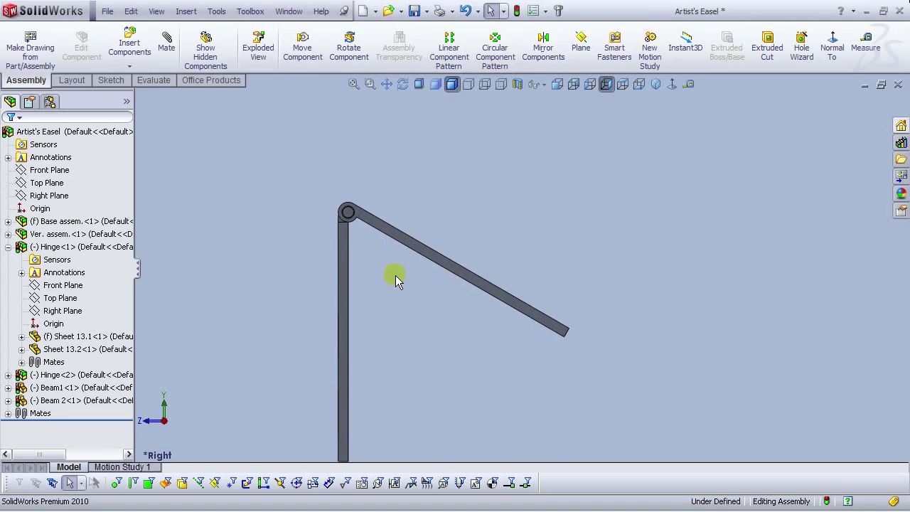
pyautogui.rightClick(343, 258)
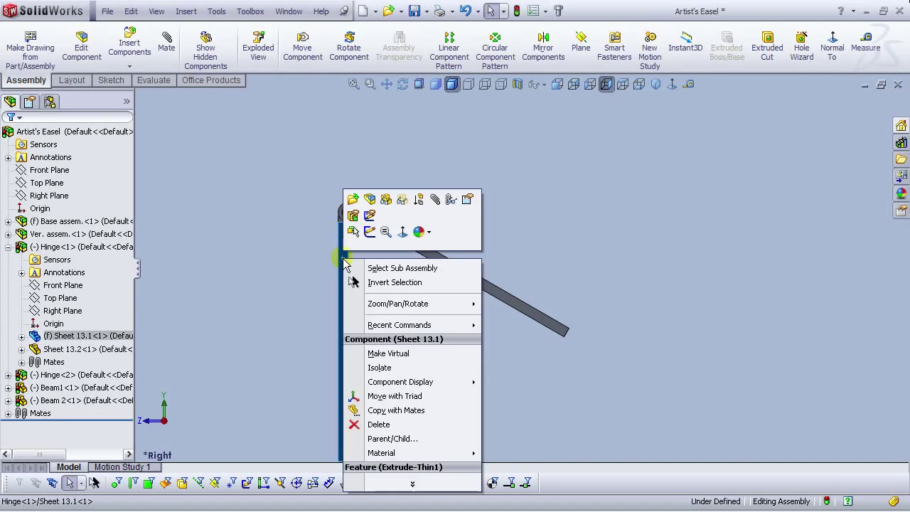
pyautogui.click(395, 397)
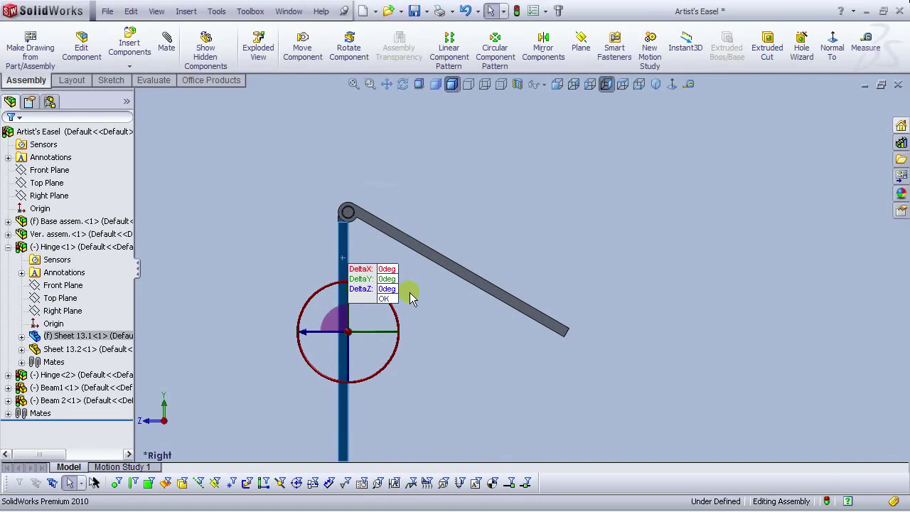
pyautogui.click(388, 270)
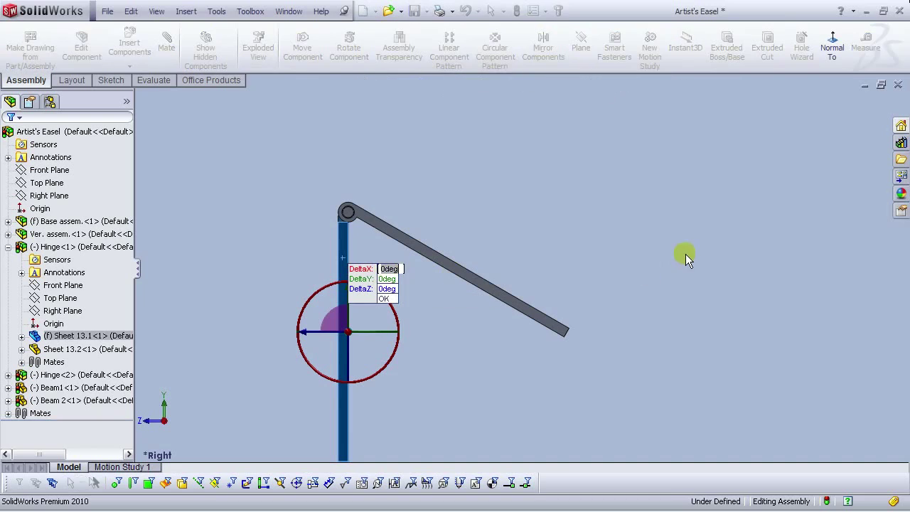
pyautogui.write('180')
pyautogui.press('Return')
pyautogui.scroll(6, 652, 394)
pyautogui.scroll(-3, 556, 304)
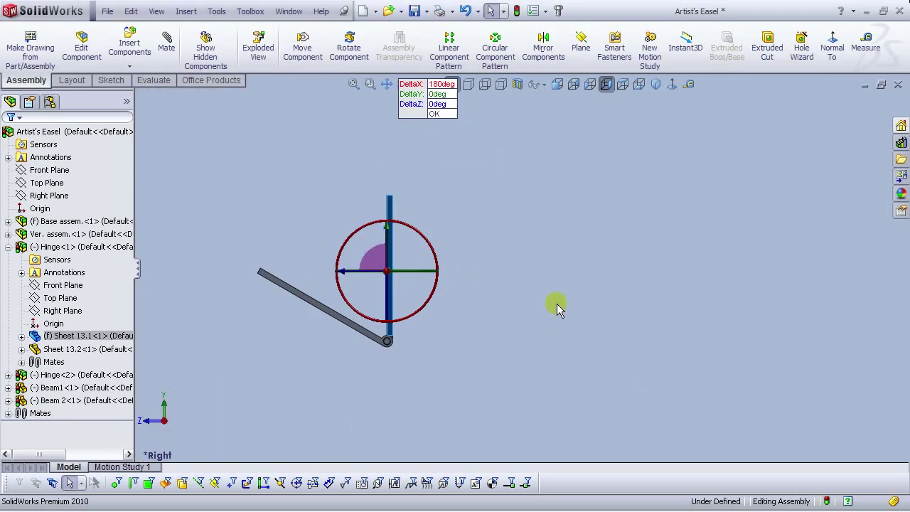
# Step: Rotate the hinge nearest the vertical frame by 180° about Y, using Move with Triad on its Sheet 13.1 leaf
pyautogui.click(506, 308)
pyautogui.scroll(3, 481, 326)
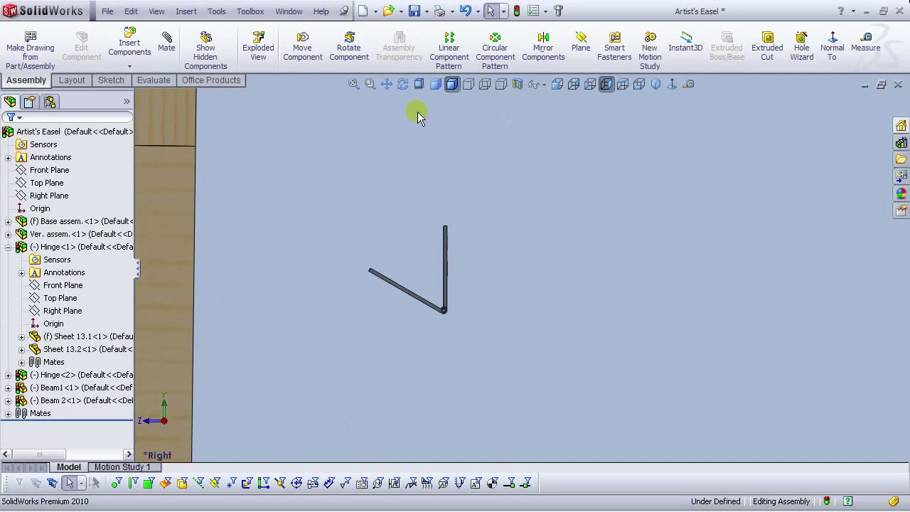
pyautogui.click(399, 87)
pyautogui.moveTo(446, 249); pyautogui.dragTo(479, 243)
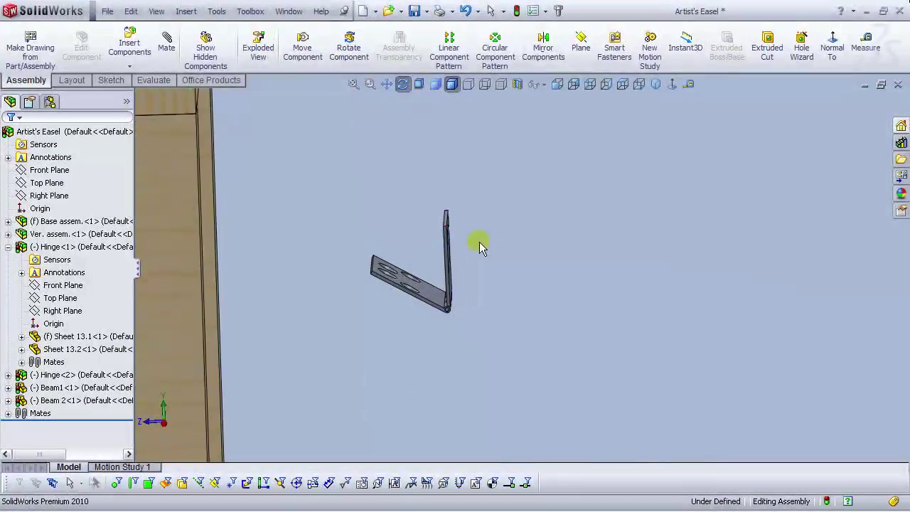
pyautogui.click(606, 84)
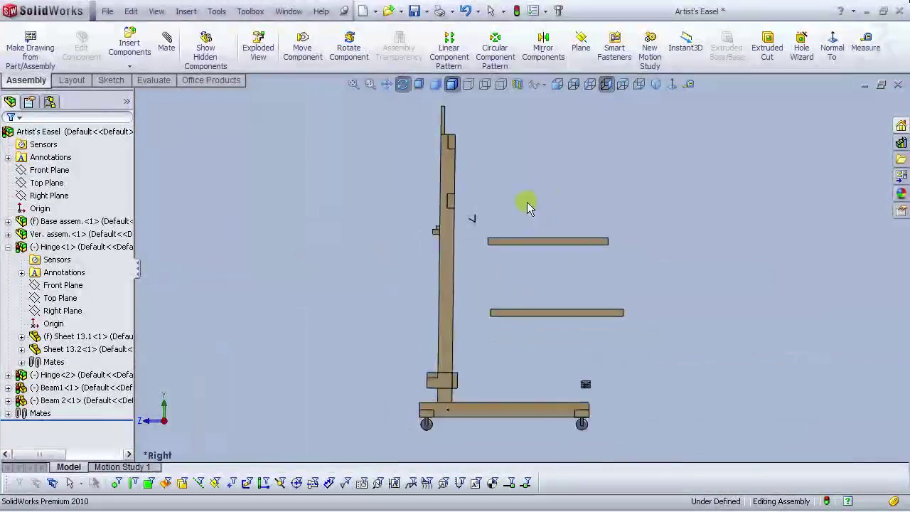
pyautogui.click(403, 84)
pyautogui.scroll(-8, 418, 272)
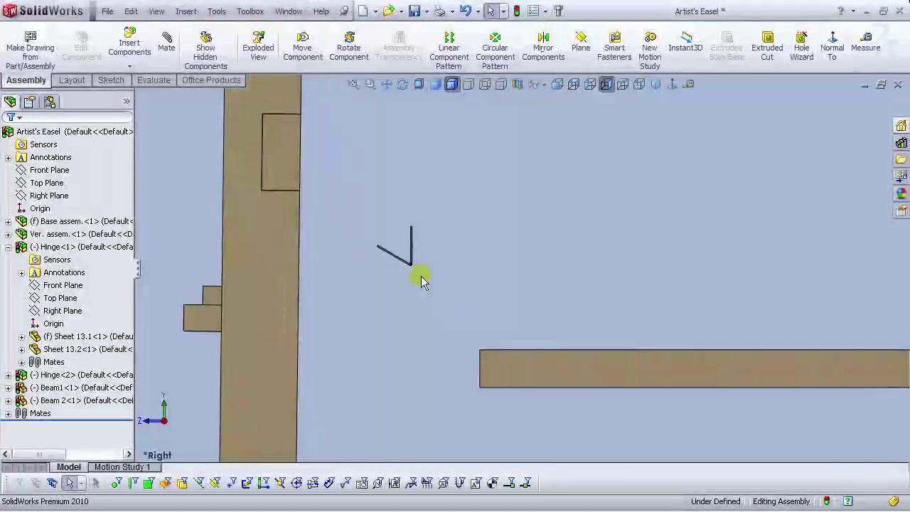
pyautogui.scroll(-4, 392, 240)
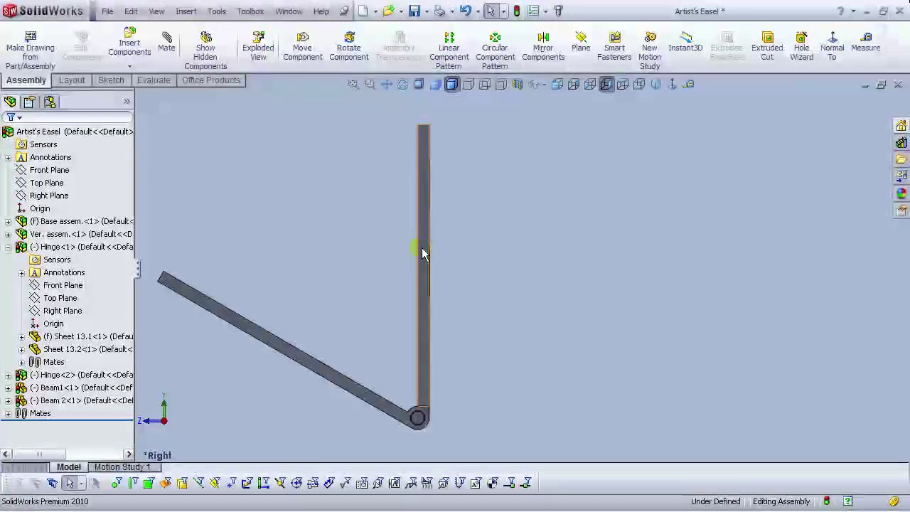
pyautogui.rightClick(422, 248)
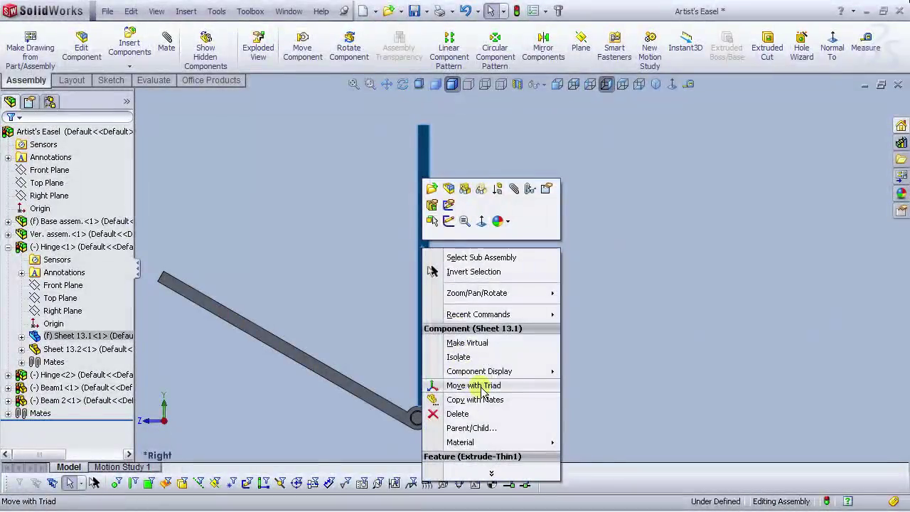
pyautogui.click(481, 387)
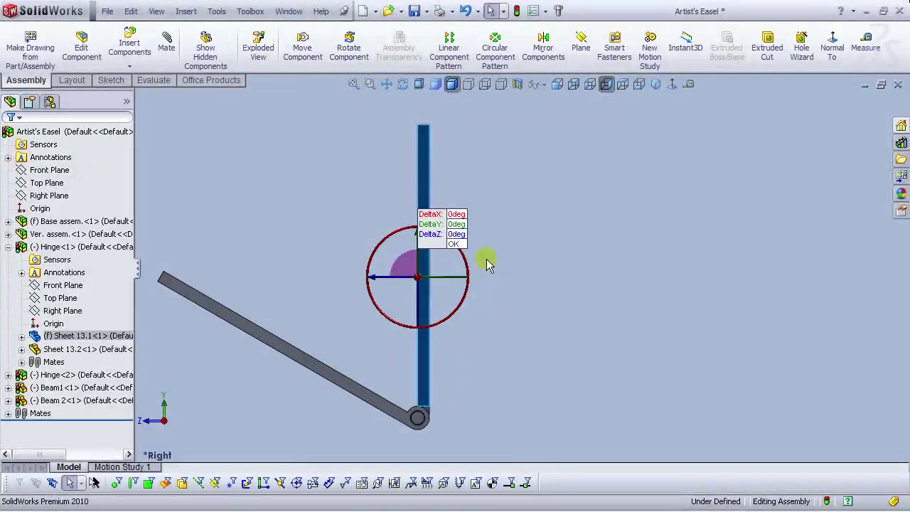
pyautogui.click(457, 224)
pyautogui.write('180')
pyautogui.press('Return')
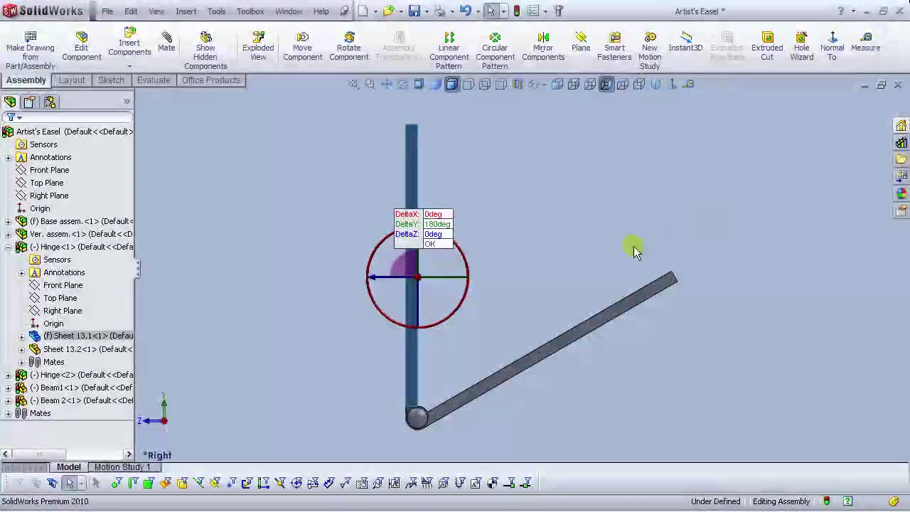
pyautogui.click(562, 238)
pyautogui.scroll(10, 629, 358)
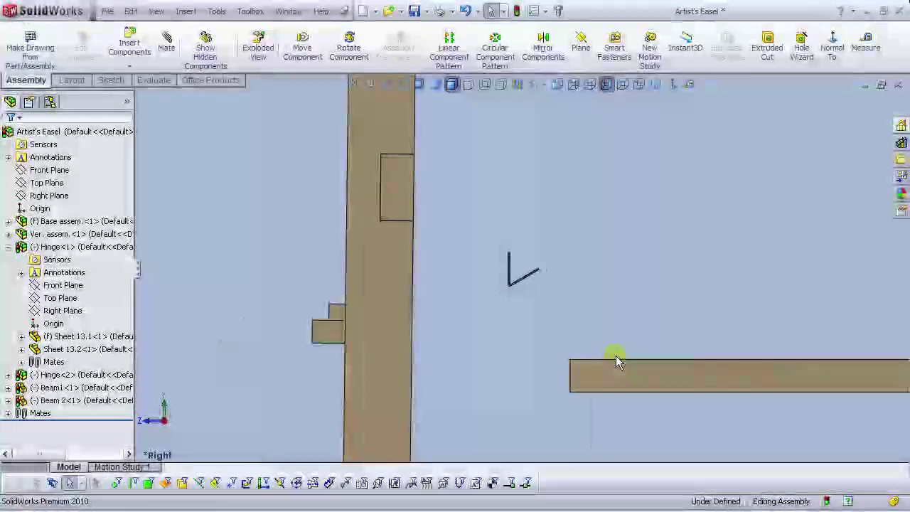
# Step: Add a concentric mate between an upper hole of the hinge's Sheet 13.1 leaf and the matching hole in Hor. middle 1
pyautogui.scroll(-1, 495, 261)
pyautogui.scroll(3, 495, 261)
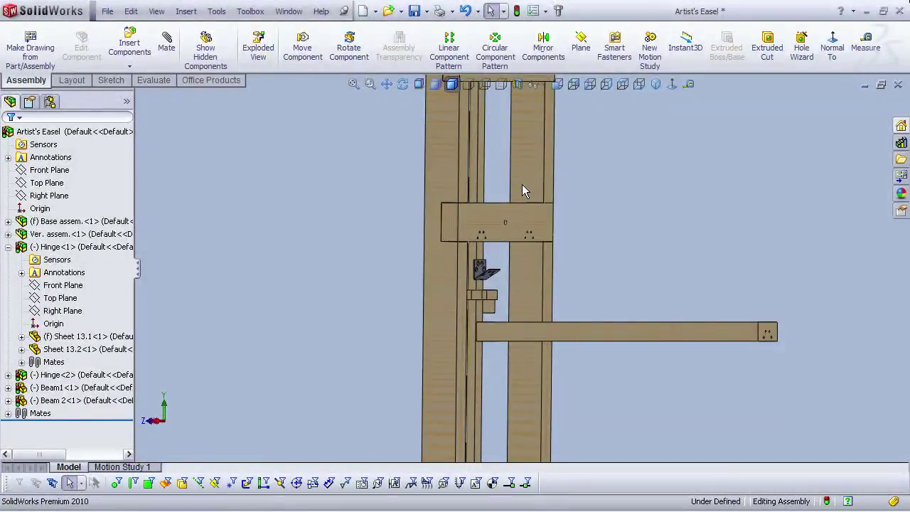
pyautogui.click(166, 50)
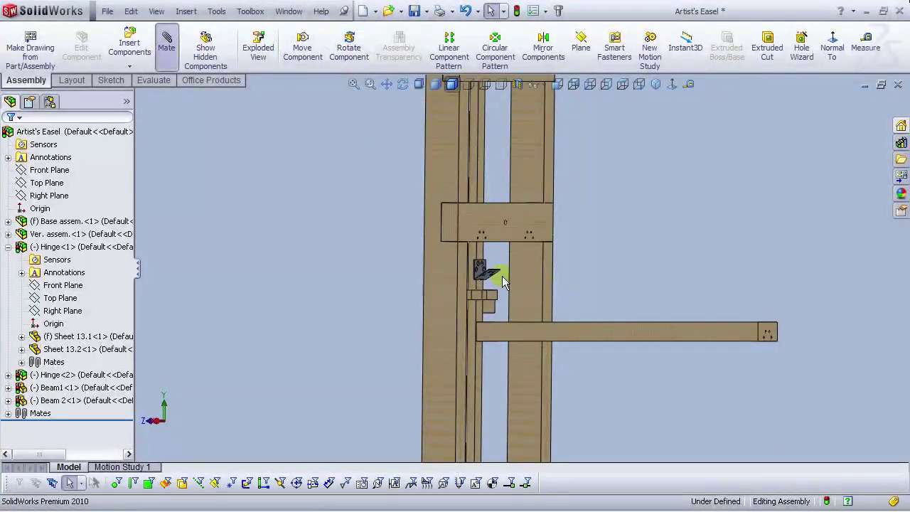
pyautogui.scroll(-2, 502, 276)
pyautogui.scroll(-10, 502, 275)
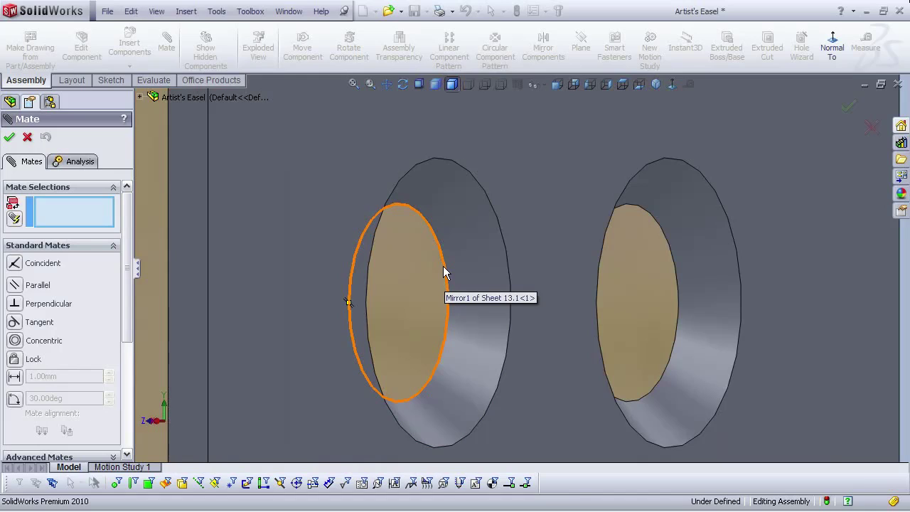
pyautogui.click(445, 277)
pyautogui.scroll(5, 483, 318)
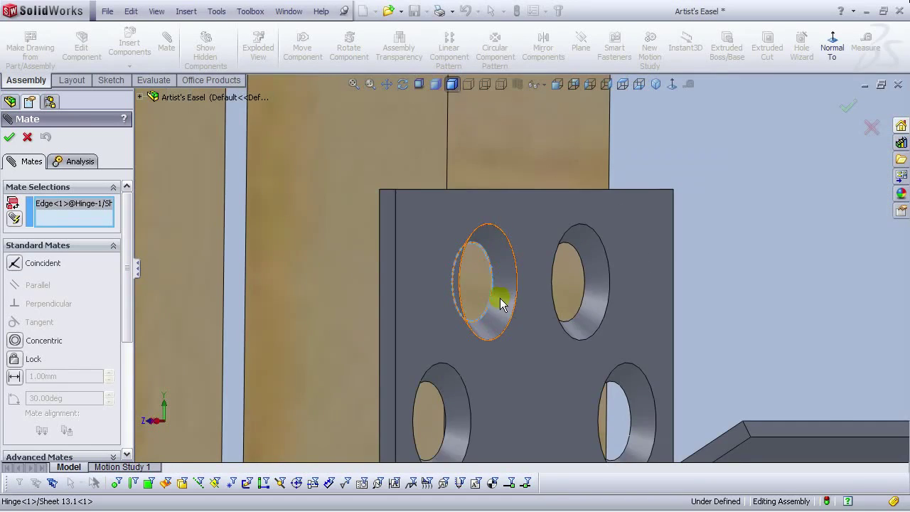
pyautogui.scroll(6, 516, 317)
pyautogui.scroll(-8, 532, 242)
pyautogui.scroll(-3, 513, 184)
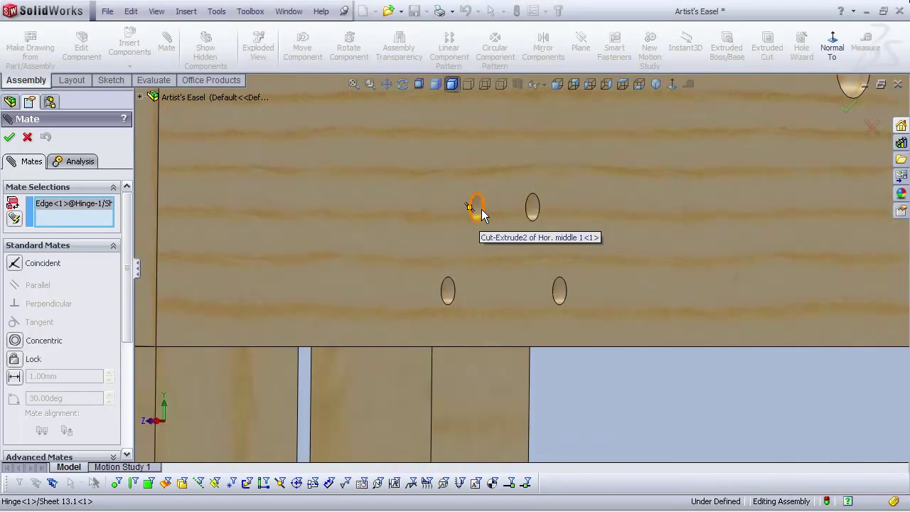
pyautogui.click(476, 208)
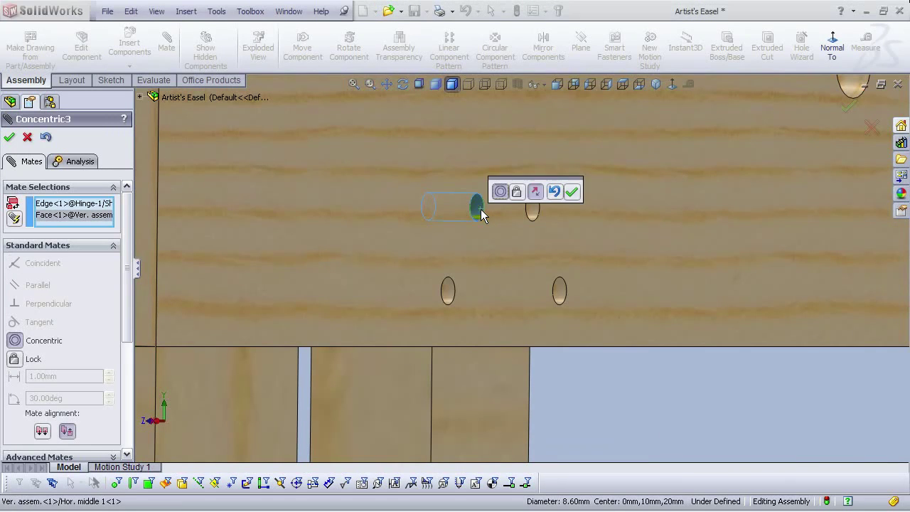
pyautogui.click(573, 190)
# Step: Mate the other upper hole of the Sheet 13.1 leaf concentric with its neighbouring hole in Hor. middle 1
pyautogui.scroll(5, 630, 341)
pyautogui.scroll(-6, 700, 246)
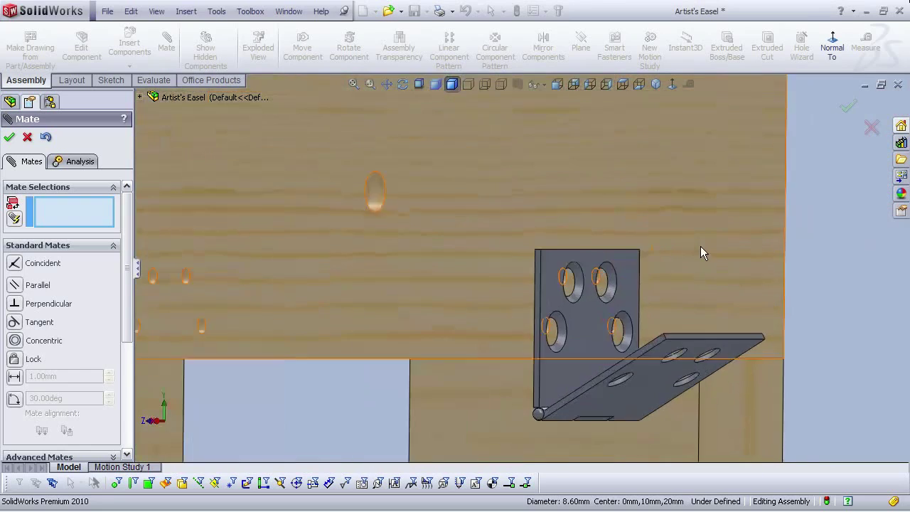
pyautogui.click(621, 267)
pyautogui.scroll(6, 488, 295)
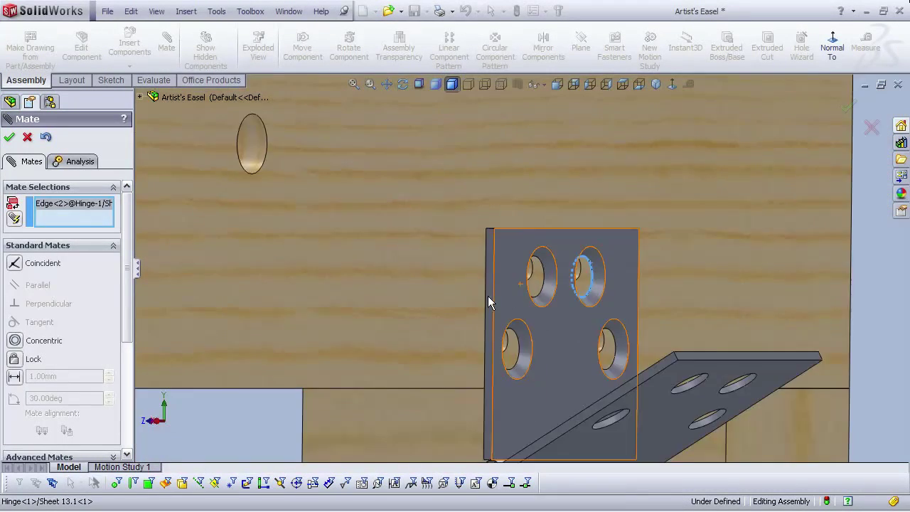
pyautogui.scroll(-4, 274, 254)
pyautogui.scroll(-3, 420, 269)
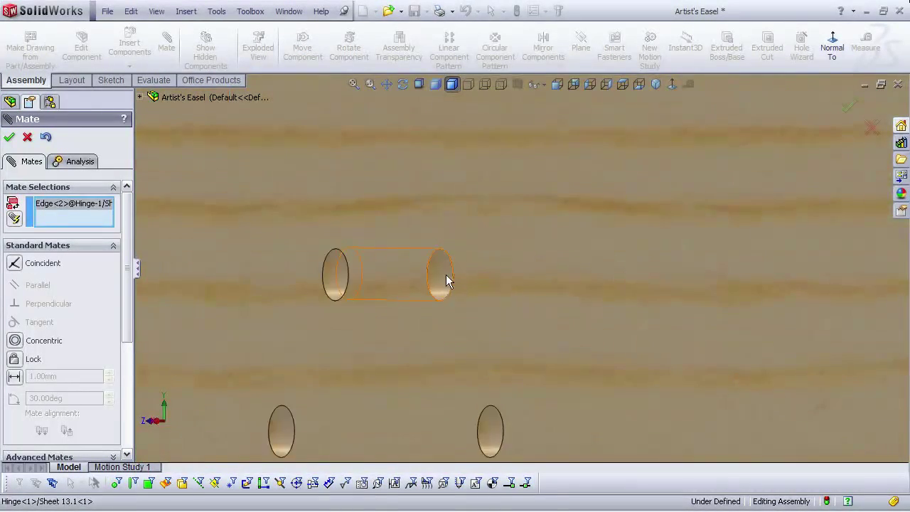
pyautogui.click(441, 274)
pyautogui.click(424, 299)
pyautogui.scroll(6, 526, 366)
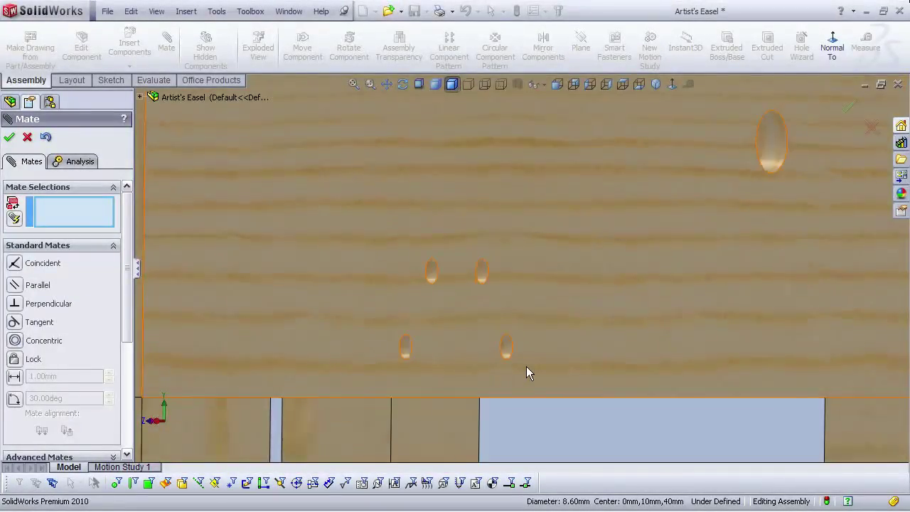
# Step: Mate the hinge leaf's back face coincident with the drilled face of Hor. middle 1 and finish mating
pyautogui.scroll(-3, 523, 352)
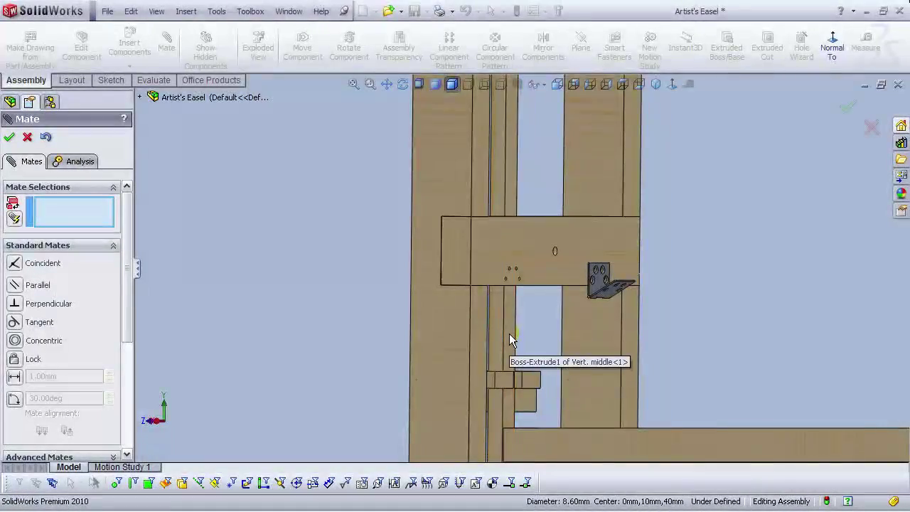
pyautogui.click(481, 274)
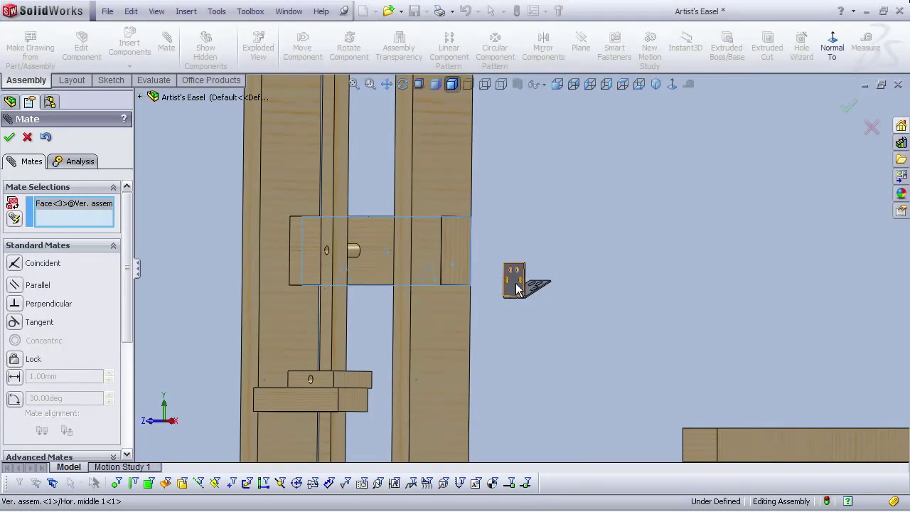
pyautogui.click(517, 284)
pyautogui.click(672, 346)
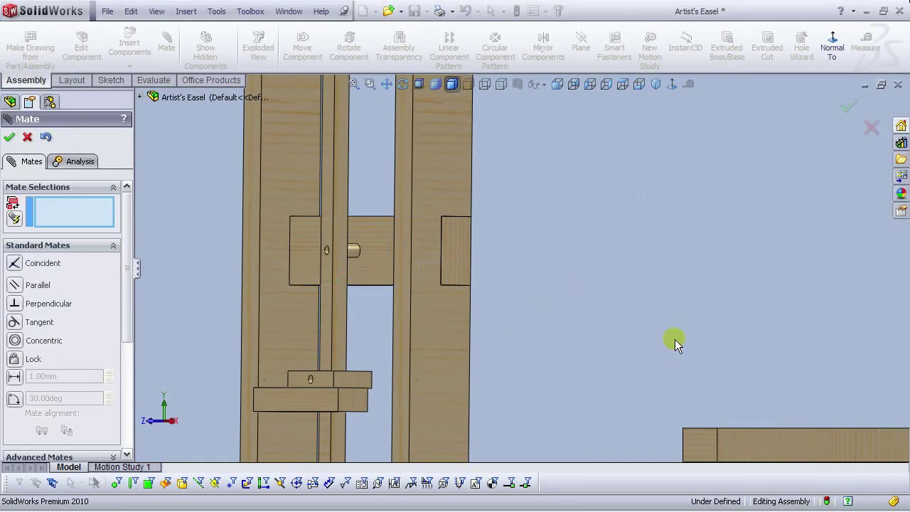
pyautogui.scroll(6, 660, 344)
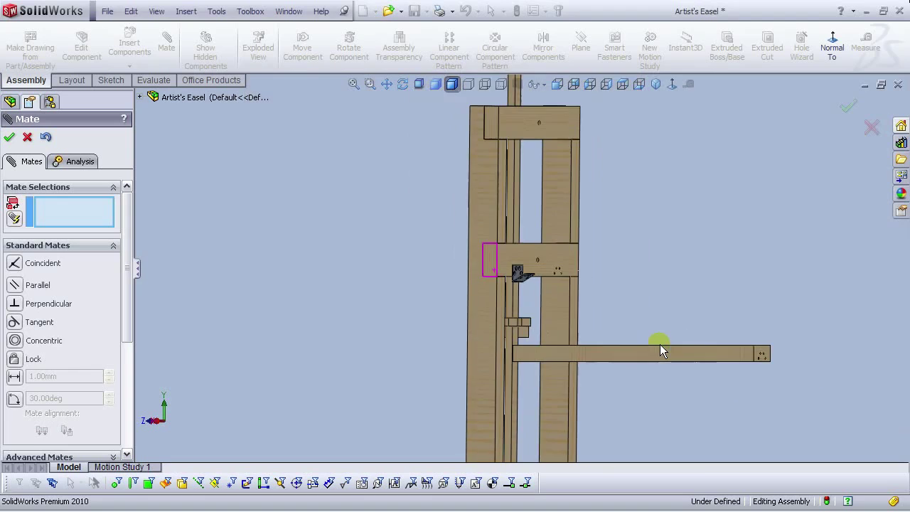
pyautogui.scroll(-2, 586, 302)
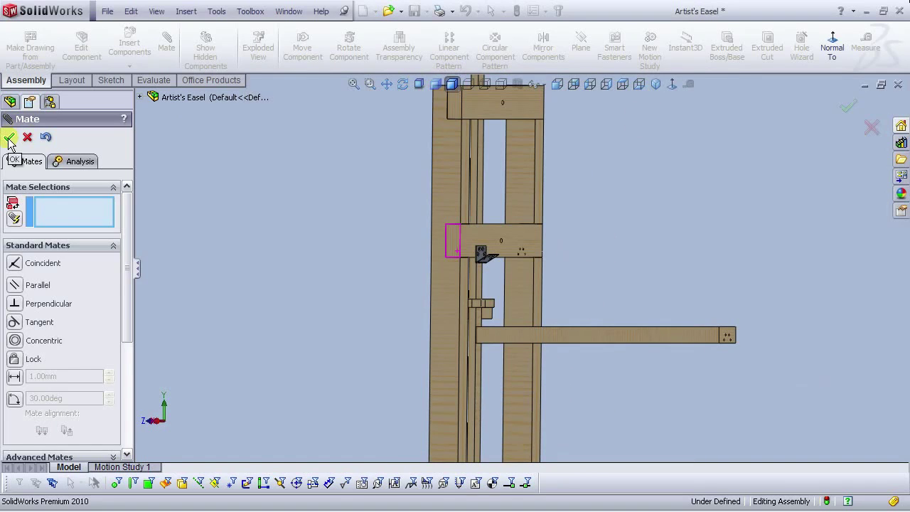
pyautogui.press('Escape')
# Step: Examine the easel from the isometric view and from behind, comparing the two beams with the mated hinge and base
pyautogui.click(655, 84)
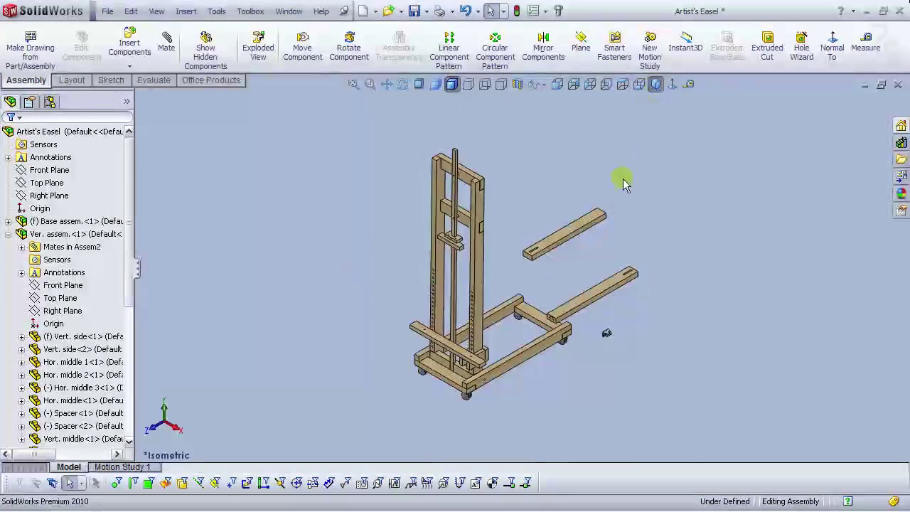
pyautogui.scroll(-3, 505, 285)
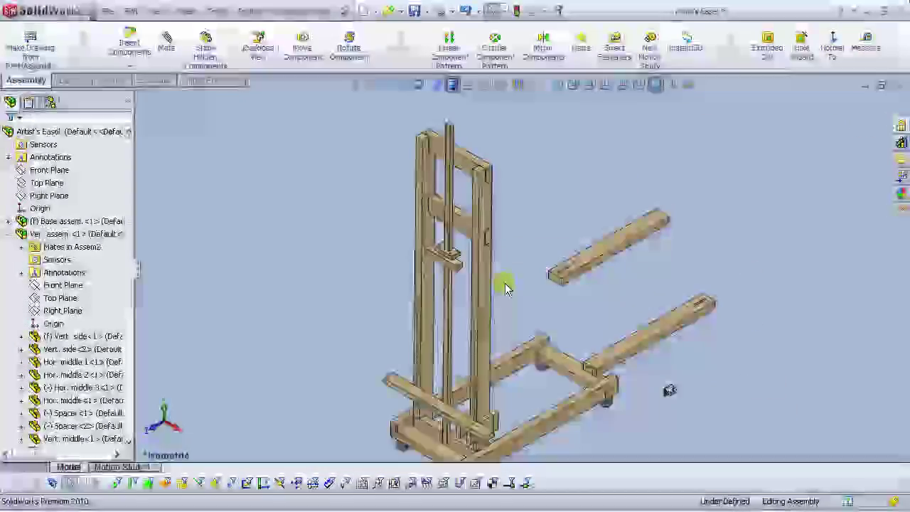
pyautogui.press('Left')
pyautogui.press('Left')
pyautogui.press('Left')
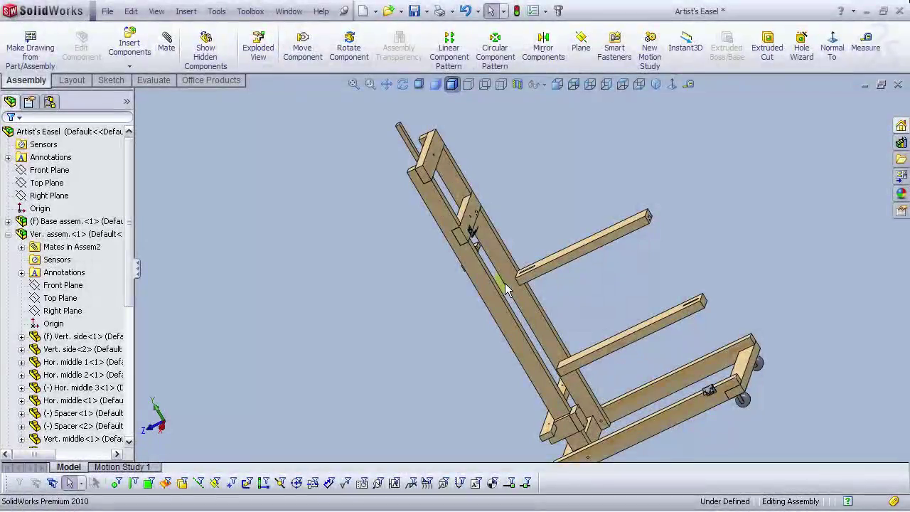
pyautogui.press('Down')
pyautogui.press('Down')
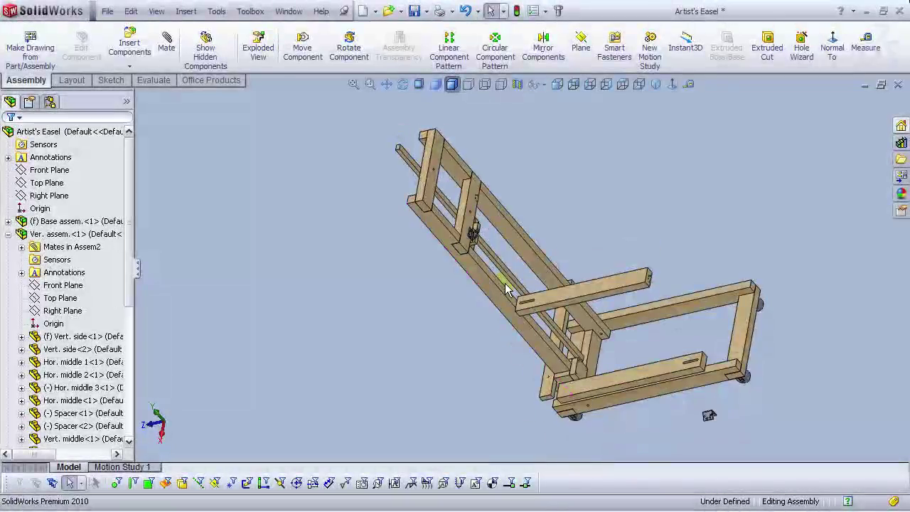
pyautogui.press('Right')
pyautogui.press('Right')
pyautogui.press('Up')
pyautogui.press('Up')
pyautogui.press('Left')
pyautogui.press('Left')
pyautogui.press('Right')
pyautogui.scroll(2, 567, 331)
pyautogui.scroll(-3, 604, 262)
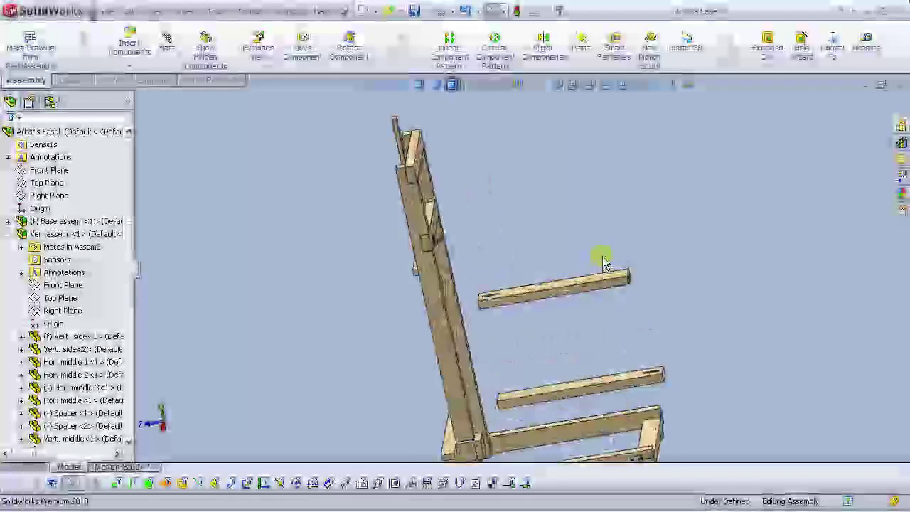
pyautogui.click(403, 84)
pyautogui.moveTo(475, 292); pyautogui.dragTo(528, 311)
pyautogui.press('Escape')
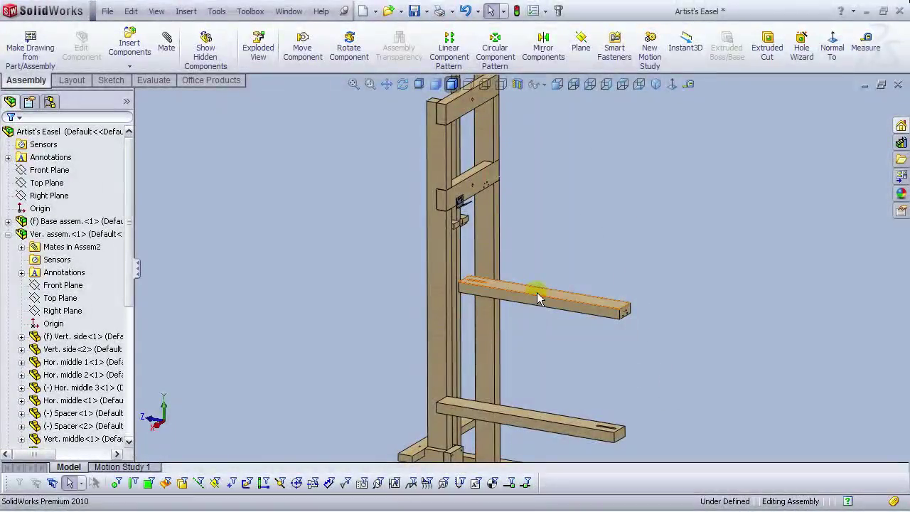
pyautogui.rightClick(537, 292)
pyautogui.click(589, 400)
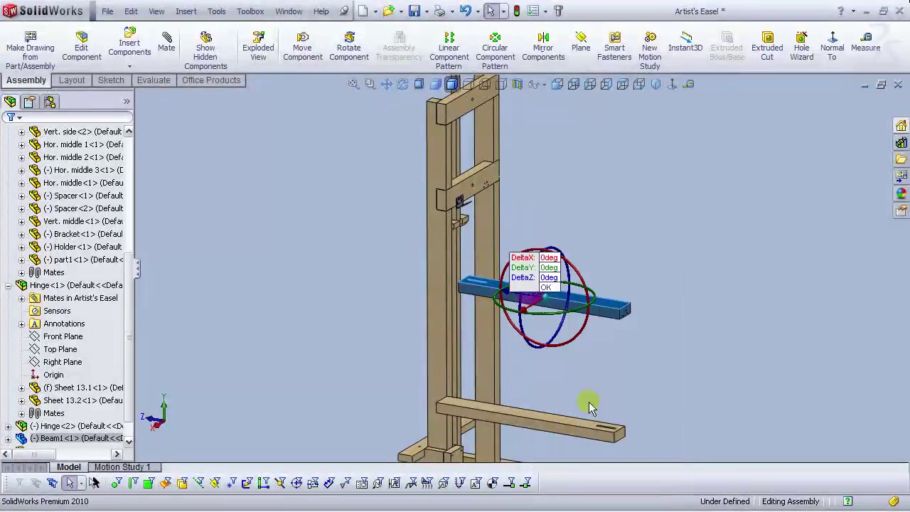
pyautogui.moveTo(529, 282); pyautogui.dragTo(714, 284)
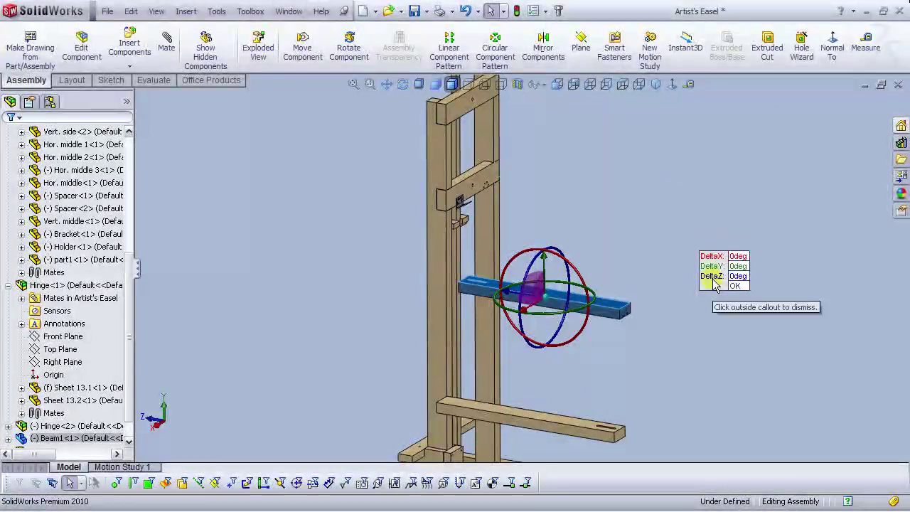
pyautogui.scroll(-10, 469, 203)
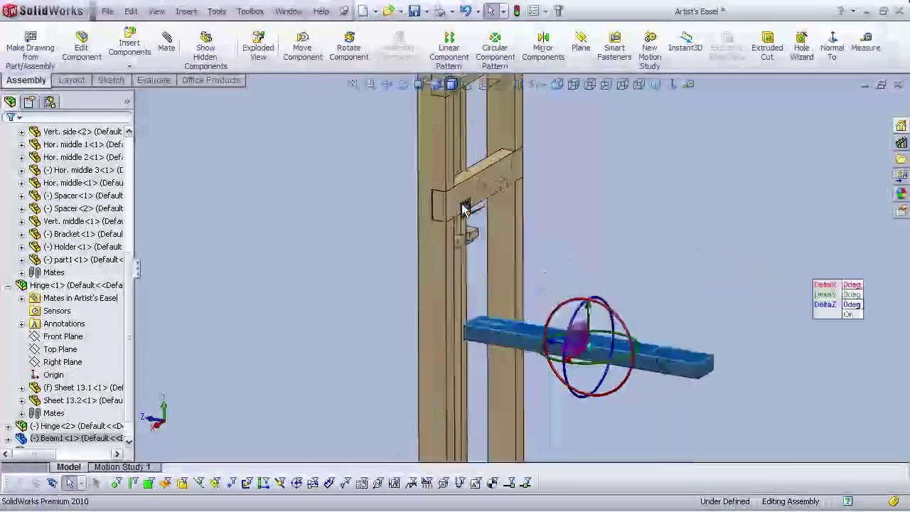
pyautogui.scroll(10, 494, 223)
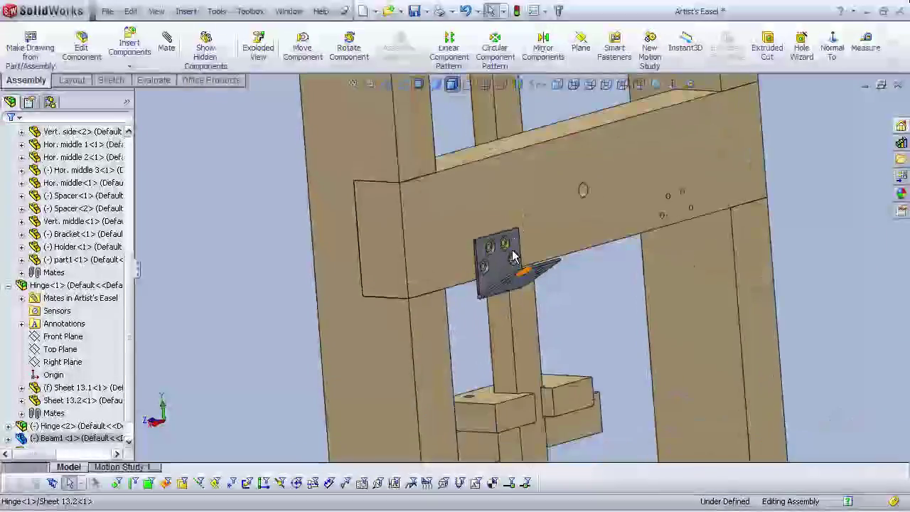
pyautogui.scroll(5, 675, 363)
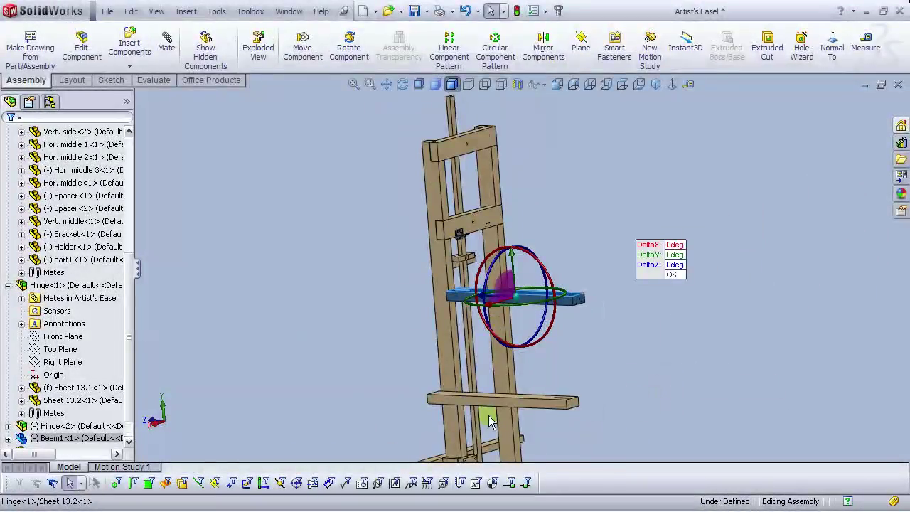
pyautogui.scroll(-3, 502, 290)
pyautogui.click(683, 384)
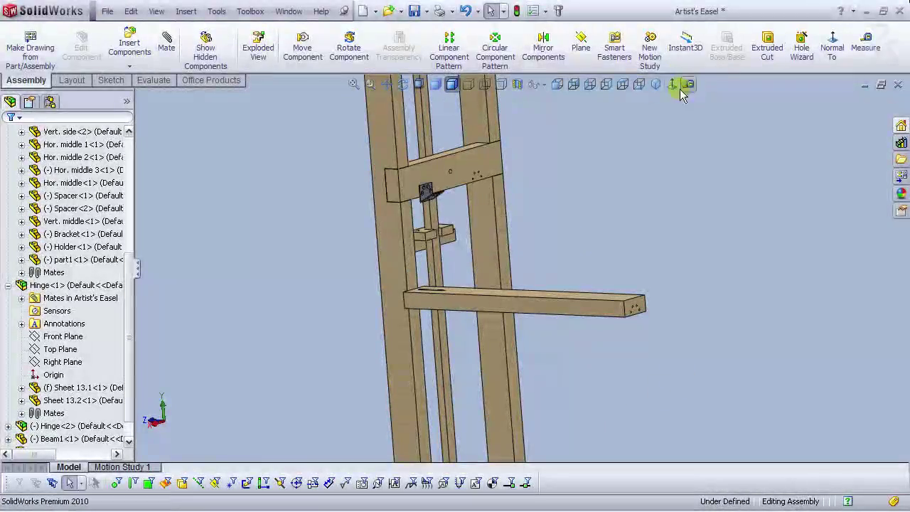
pyautogui.click(684, 87)
pyautogui.scroll(4, 559, 348)
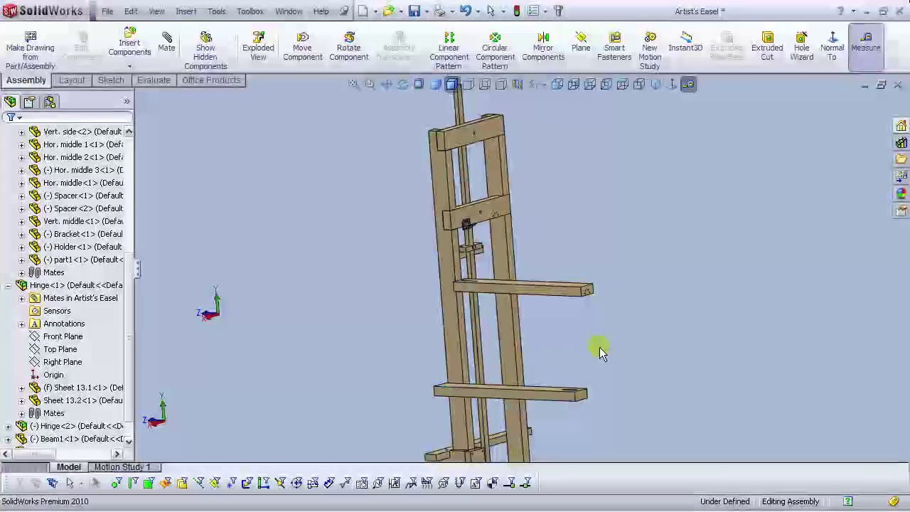
pyautogui.scroll(-4, 560, 280)
pyautogui.scroll(-2, 559, 278)
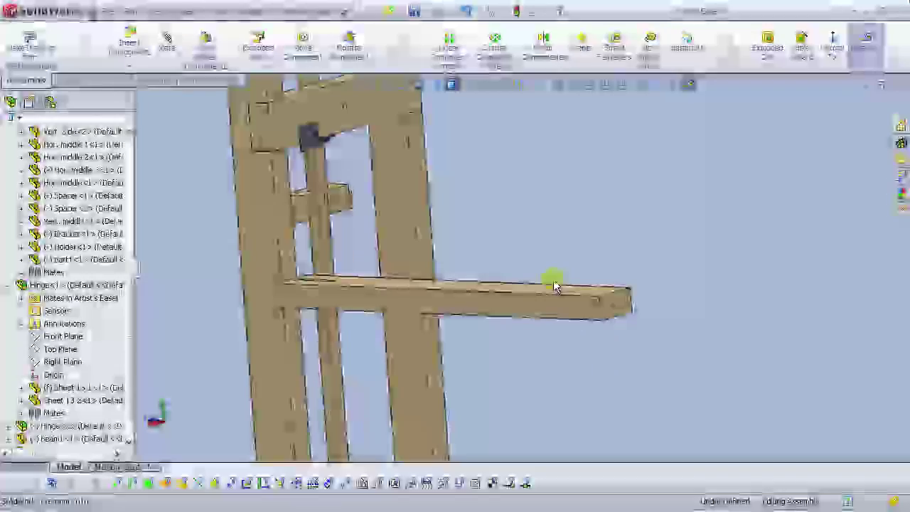
# Step: Rotate Beam1 150° about the X axis with the Move with Triad tool
pyautogui.rightClick(541, 302)
pyautogui.click(582, 401)
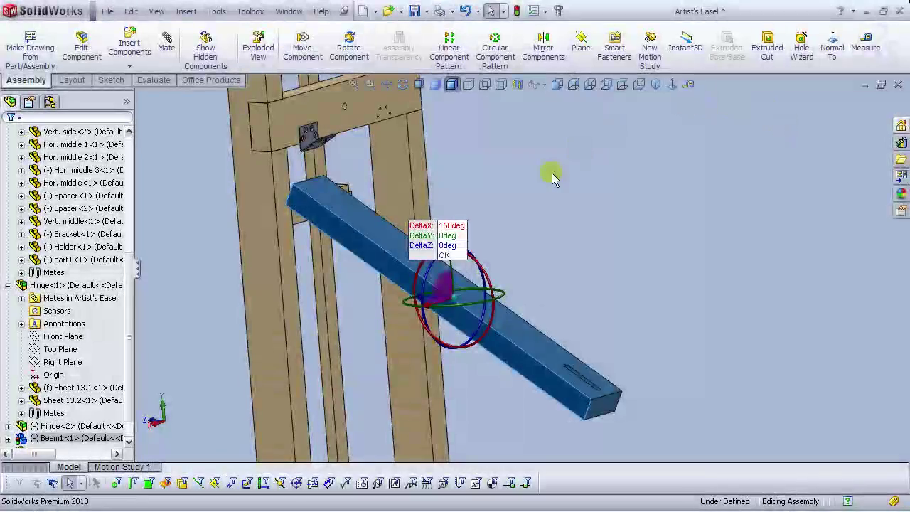
pyautogui.click(552, 174)
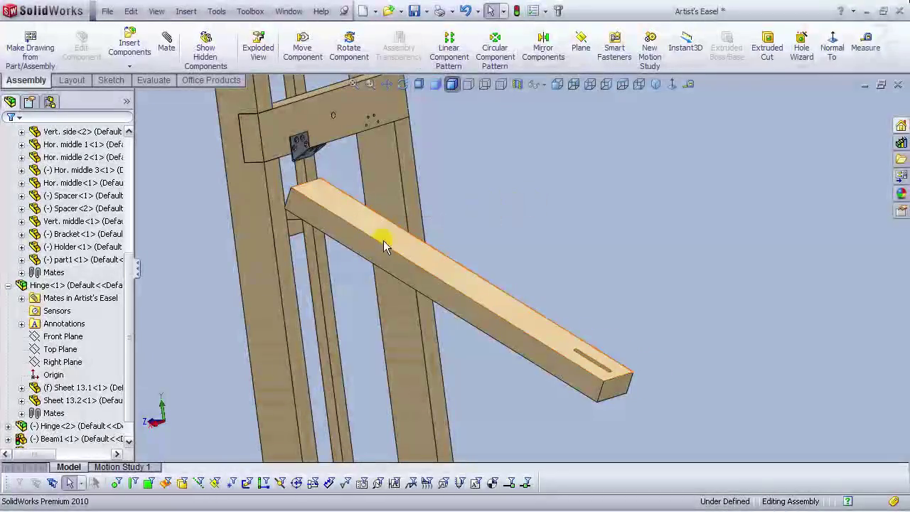
# Step: Try to rotate Beam1 a further 180° about the triad's X axis, and undo the rotation
pyautogui.click(384, 245)
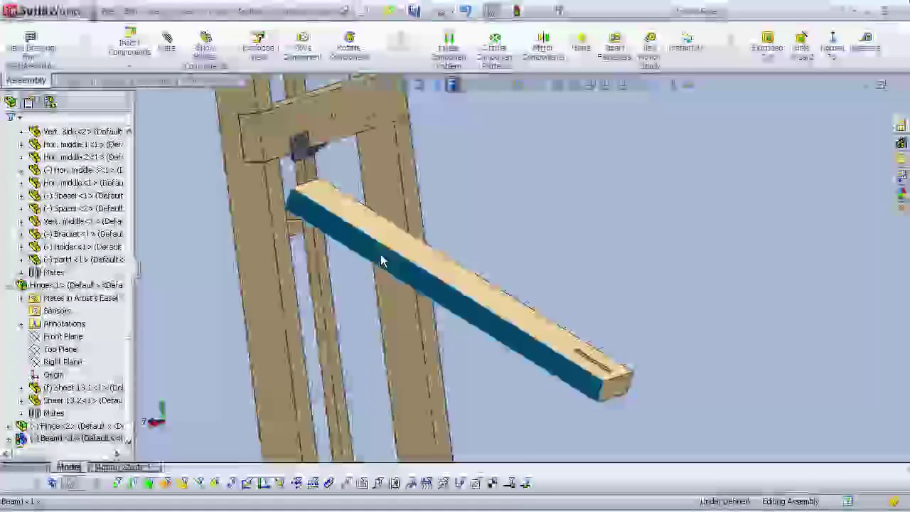
pyautogui.rightClick(382, 251)
pyautogui.click(427, 401)
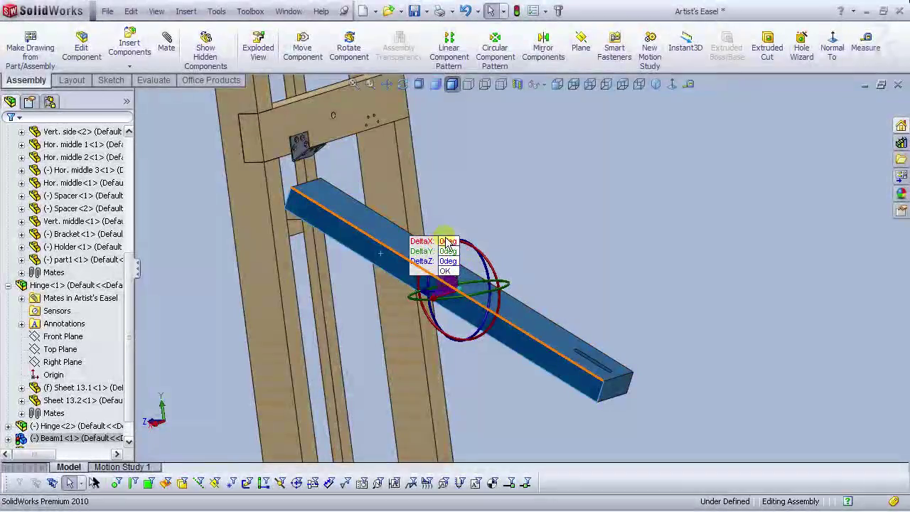
pyautogui.click(447, 243)
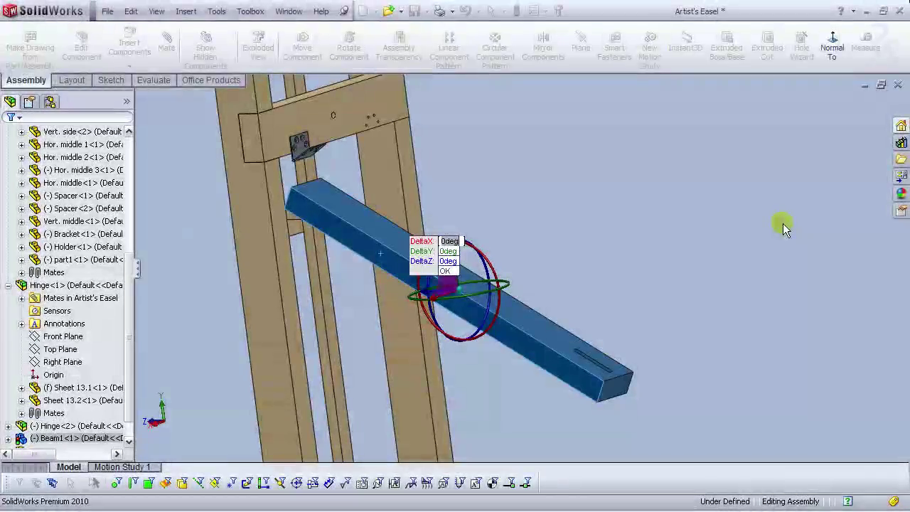
pyautogui.write('180')
pyautogui.press('Return')
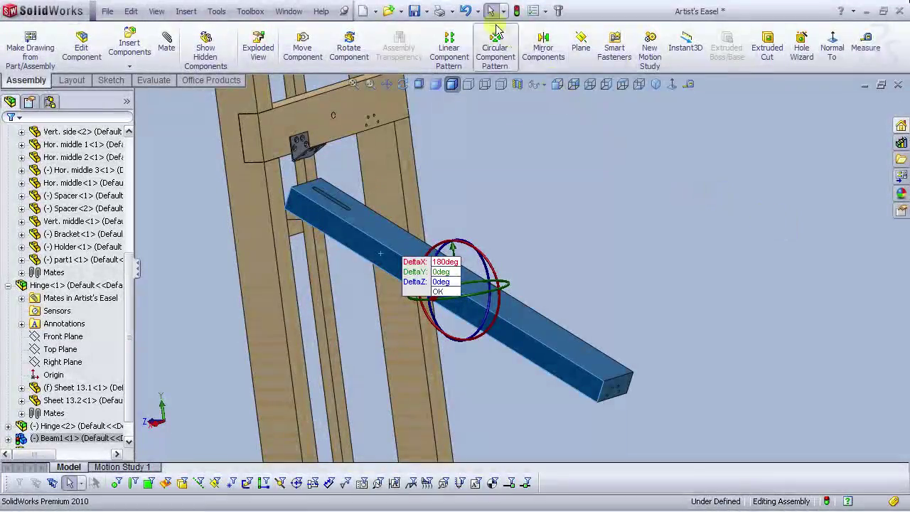
pyautogui.click(466, 12)
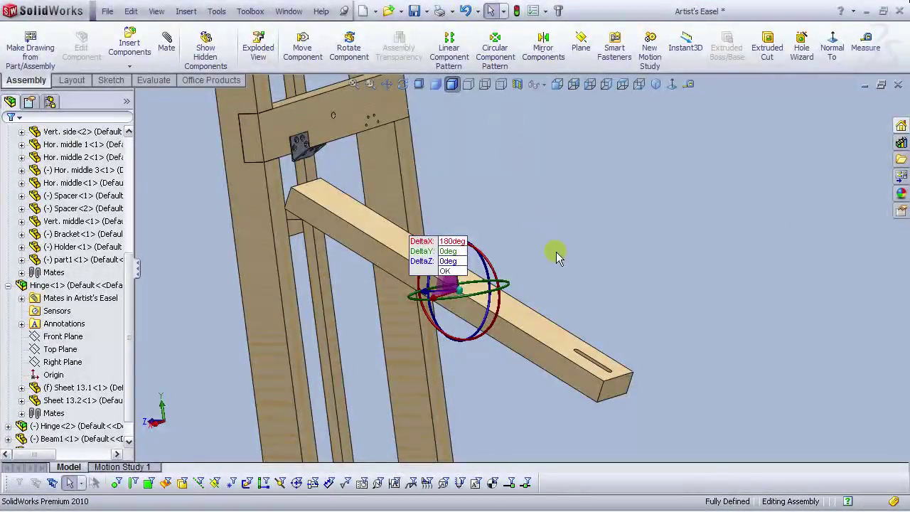
pyautogui.moveTo(431, 252); pyautogui.dragTo(466, 185)
pyautogui.click(549, 210)
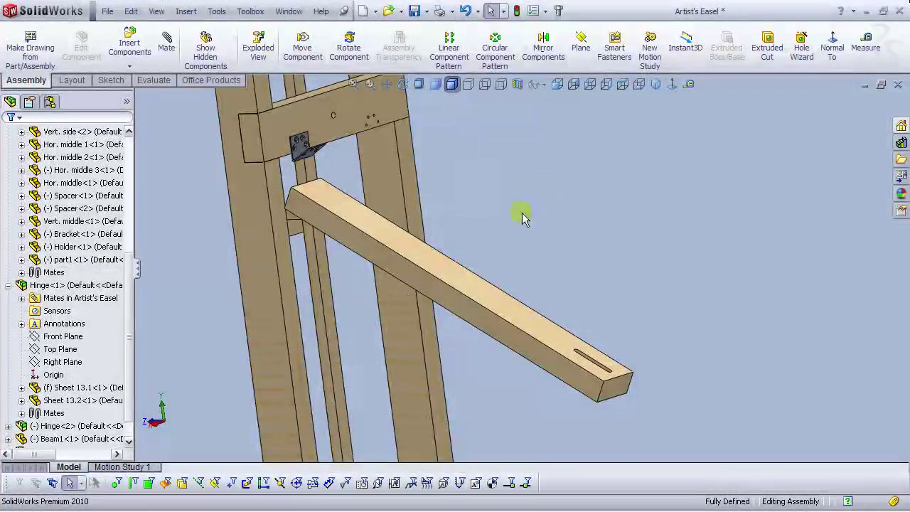
# Step: Try to rotate Beam1 180° about the triad's Z axis, and undo the rotation
pyautogui.scroll(-4, 335, 213)
pyautogui.middleClick(355, 244)
pyautogui.moveTo(355, 245)
pyautogui.mouseDown(button='middle')
pyautogui.moveTo(342, 236)
pyautogui.moveTo(348, 221)
pyautogui.moveTo(410, 252)
pyautogui.moveTo(342, 222)
pyautogui.moveTo(346, 230)
pyautogui.mouseUp(button='middle')
pyautogui.click(432, 244)
pyautogui.rightClick(432, 244)
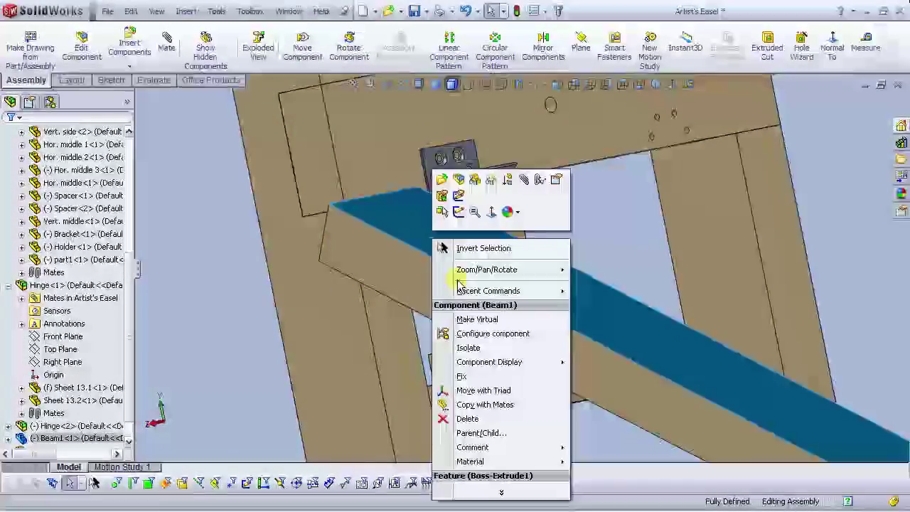
pyautogui.click(475, 390)
pyautogui.scroll(3, 497, 263)
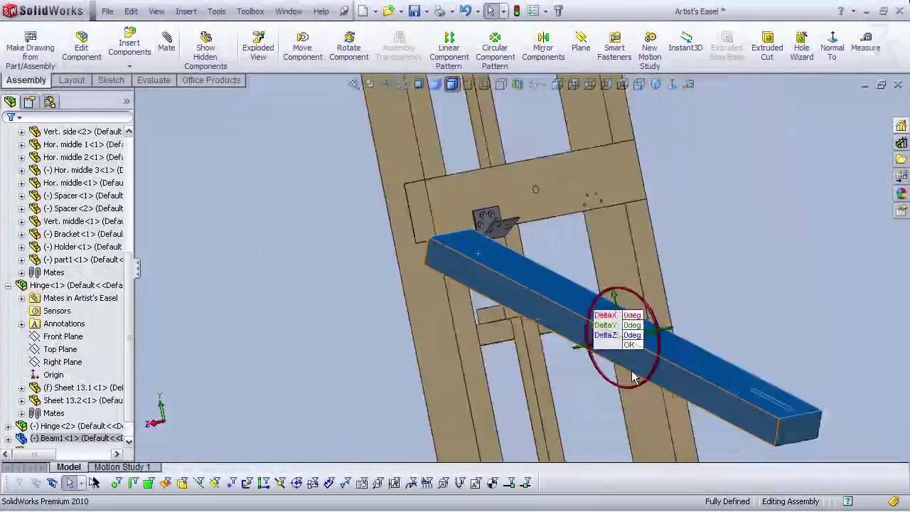
pyautogui.hotkey('ctrl', '1')
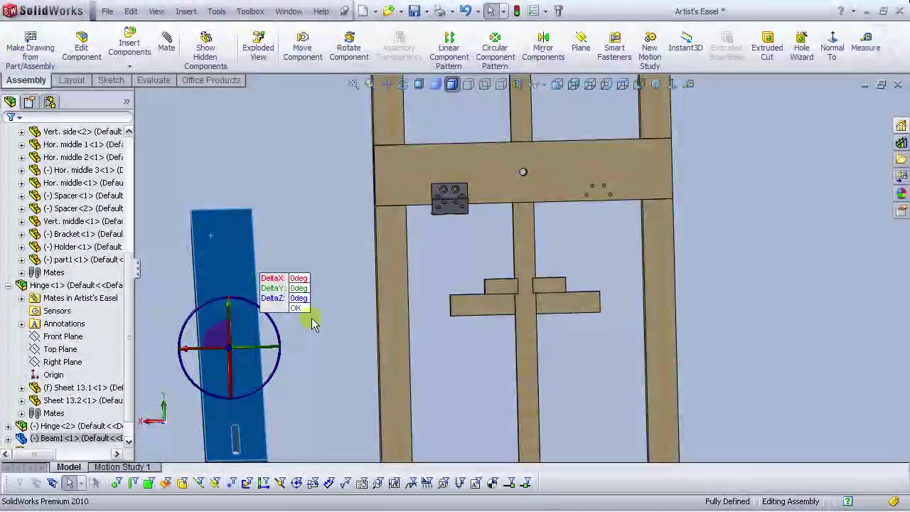
pyautogui.moveTo(288, 328); pyautogui.dragTo(302, 326, button='middle')
pyautogui.click(587, 313)
pyautogui.write('180')
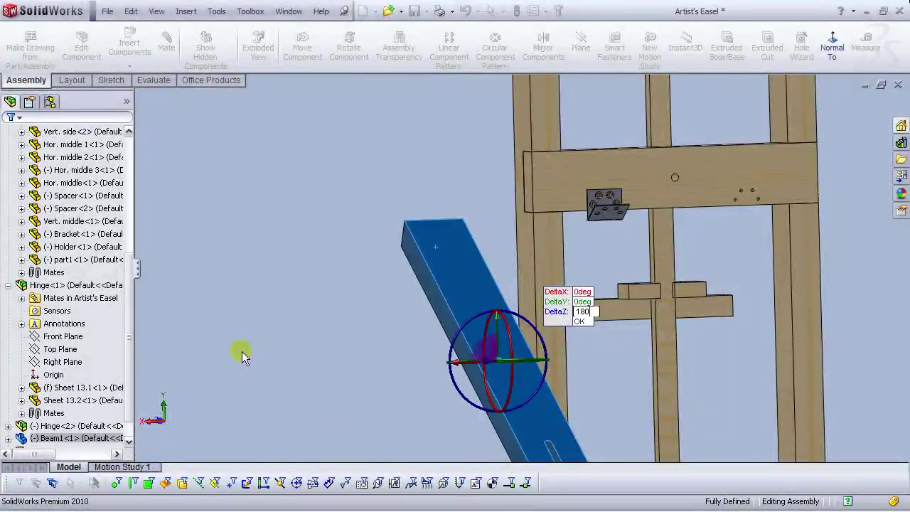
pyautogui.press('Return')
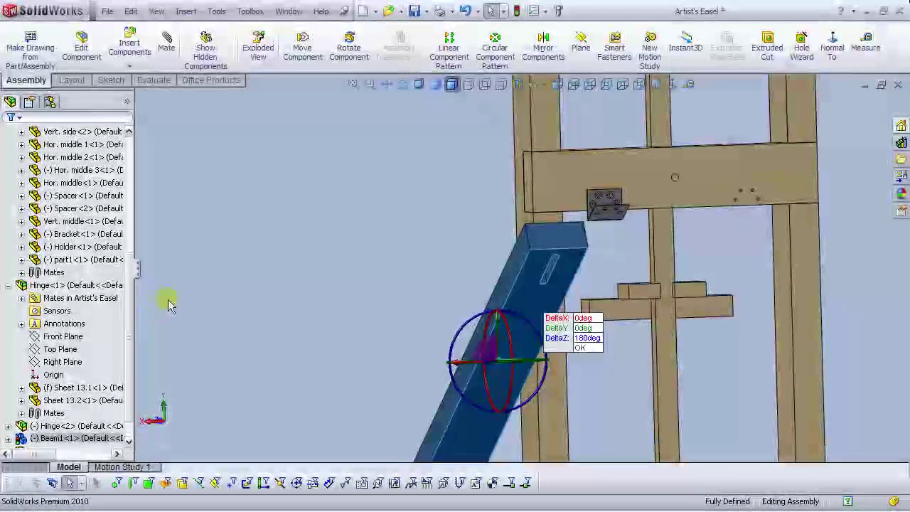
pyautogui.scroll(5, 691, 321)
pyautogui.scroll(-4, 644, 306)
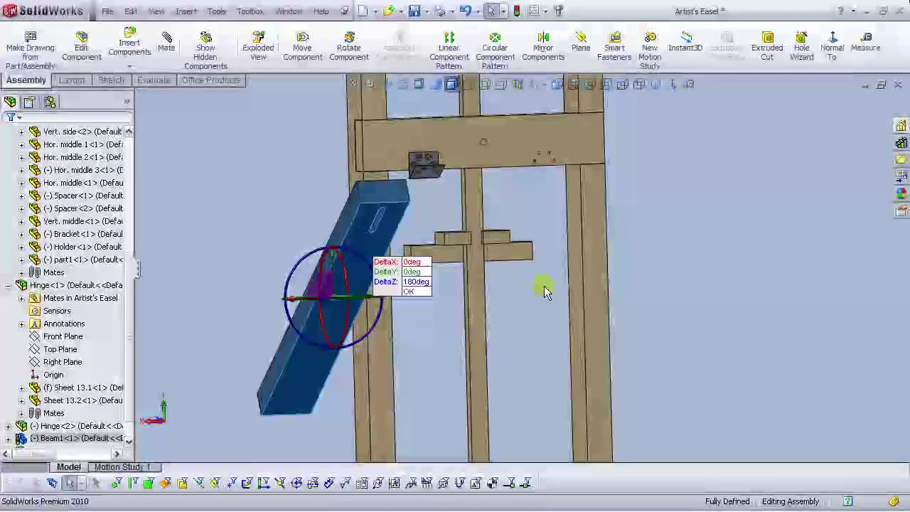
pyautogui.click(462, 12)
# Step: Move and turn Beam1 freehand so its drilled end points up toward the hinge on Hor. middle 1
pyautogui.click(342, 247)
pyautogui.scroll(3, 449, 407)
pyautogui.moveTo(451, 408); pyautogui.dragTo(507, 409, button='middle')
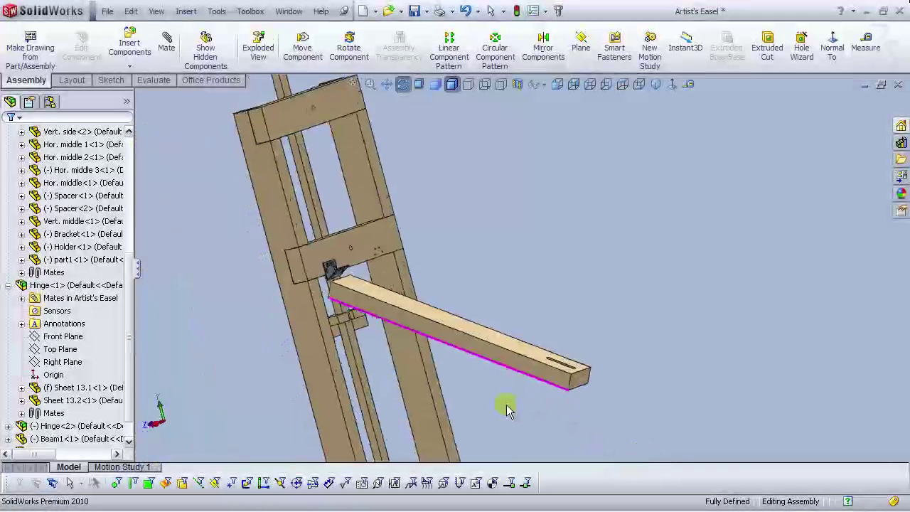
pyautogui.moveTo(463, 336); pyautogui.dragTo(424, 284)
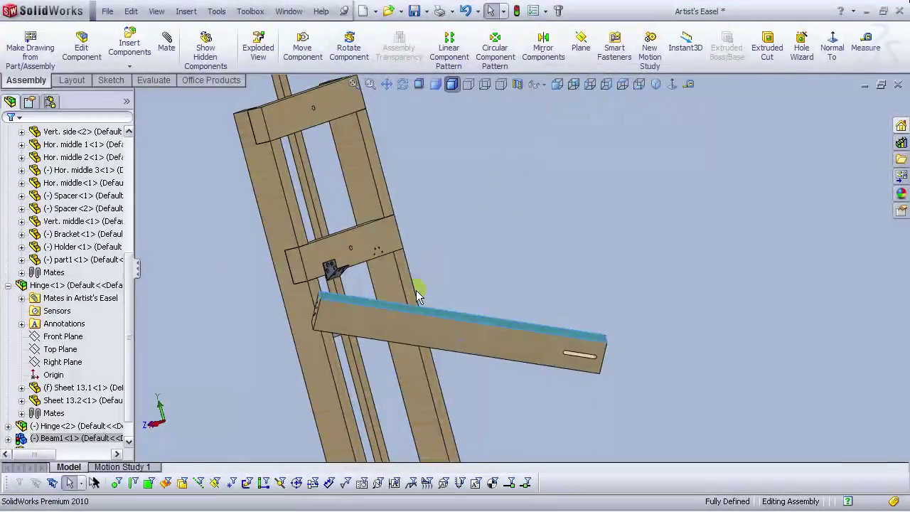
pyautogui.moveTo(400, 316); pyautogui.dragTo(326, 193)
pyautogui.moveTo(326, 193); pyautogui.dragTo(331, 226, button='right')
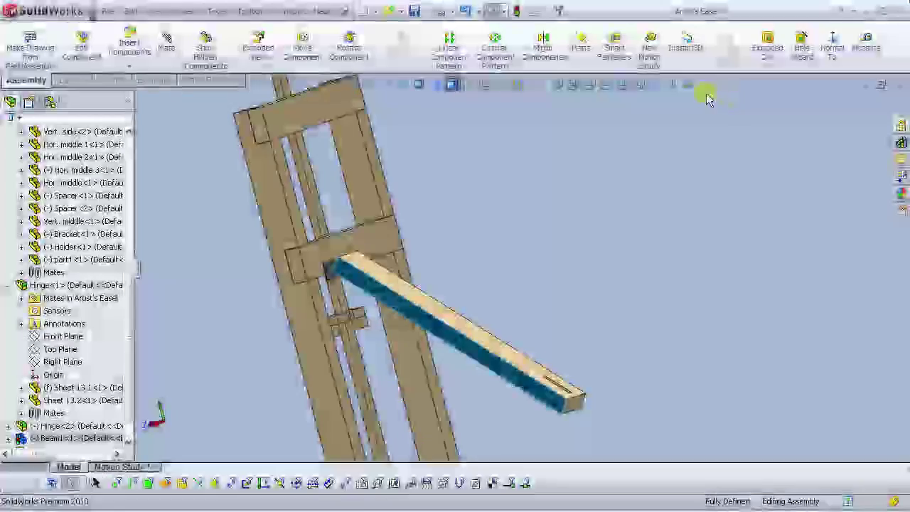
# Step: Shift Beam1 in the top view until its drilled end sits right behind the mated hinge
pyautogui.click(622, 84)
pyautogui.click(625, 87)
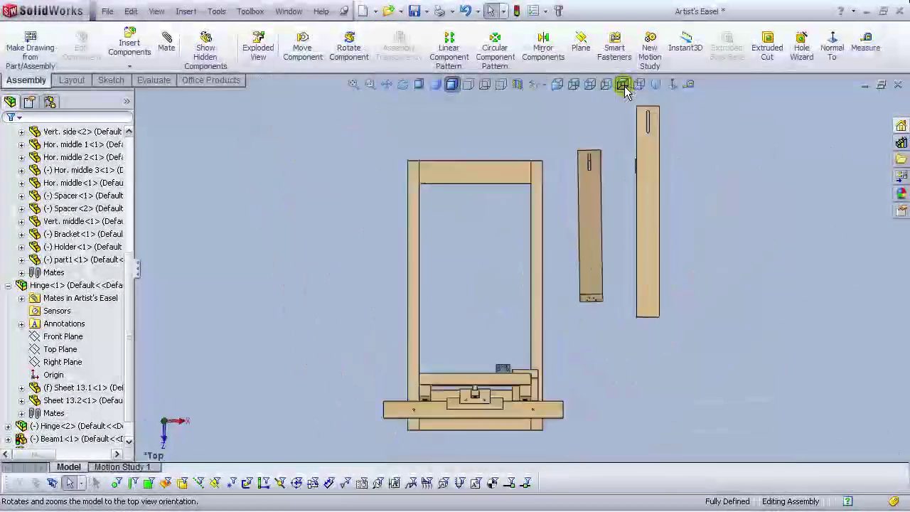
pyautogui.moveTo(590, 282); pyautogui.dragTo(501, 345)
# Step: Mate the drilled end face of Beam1 coincident with the flat back face of the hinge's Sheet 13.2 leaf
pyautogui.scroll(-5, 540, 370)
pyautogui.moveTo(448, 368); pyautogui.dragTo(379, 314, button='middle')
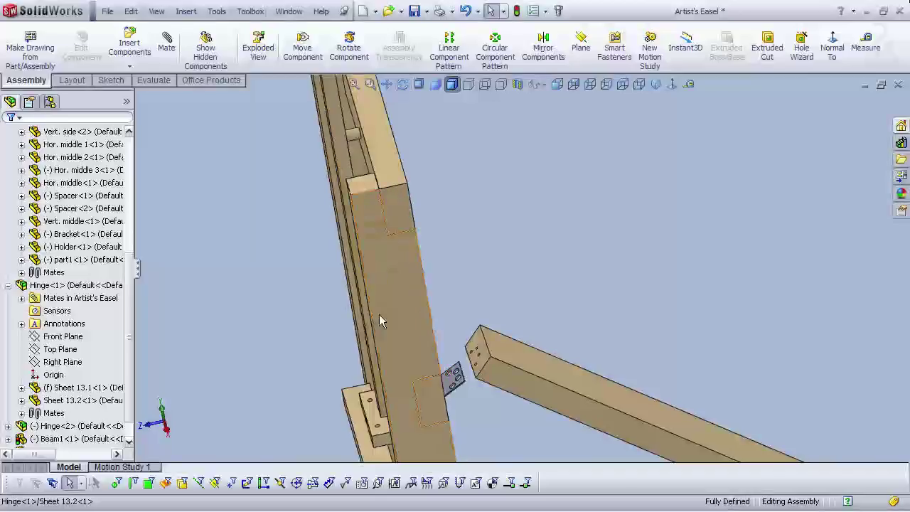
pyautogui.scroll(-6, 491, 360)
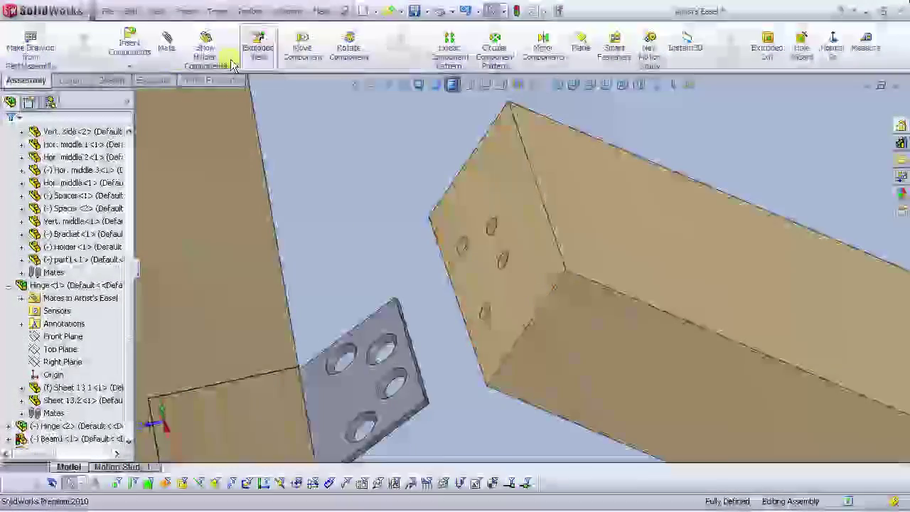
pyautogui.click(521, 301)
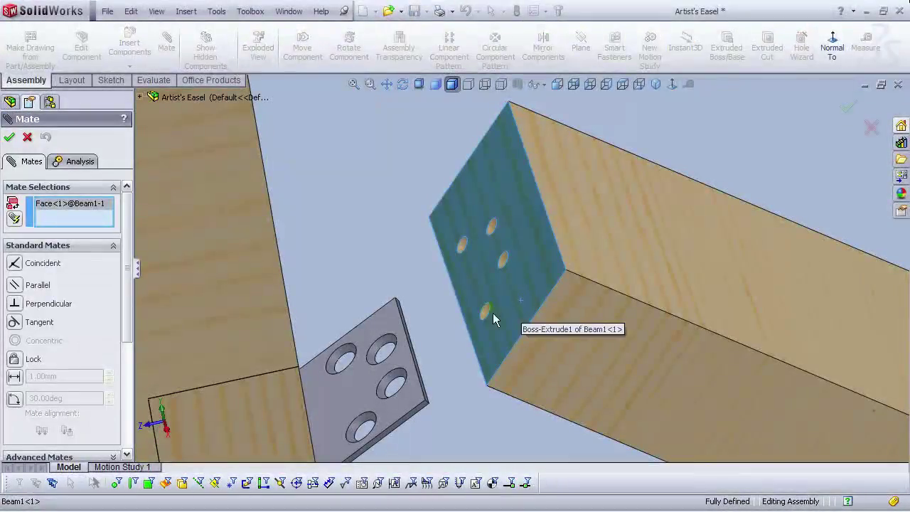
pyautogui.moveTo(422, 365); pyautogui.dragTo(395, 398, button='middle')
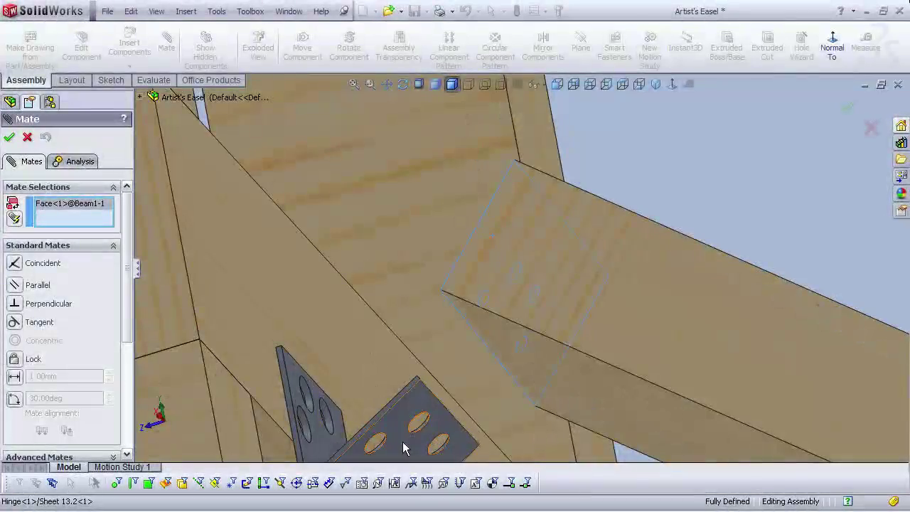
pyautogui.click(402, 423)
pyautogui.click(385, 445)
# Step: Add a concentric mate between an end hole of Beam1 and the matching hole in the Sheet 13.2 leaf
pyautogui.moveTo(519, 401); pyautogui.dragTo(503, 229, button='middle')
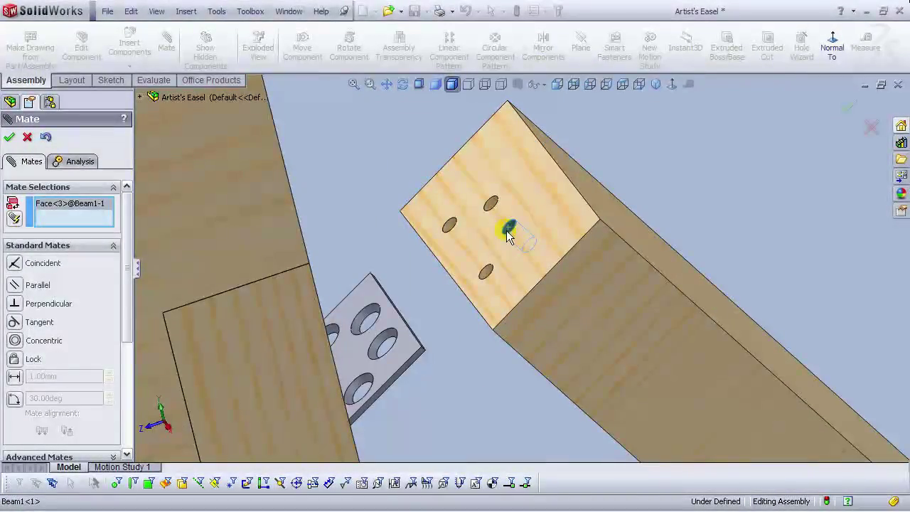
pyautogui.scroll(5, 427, 321)
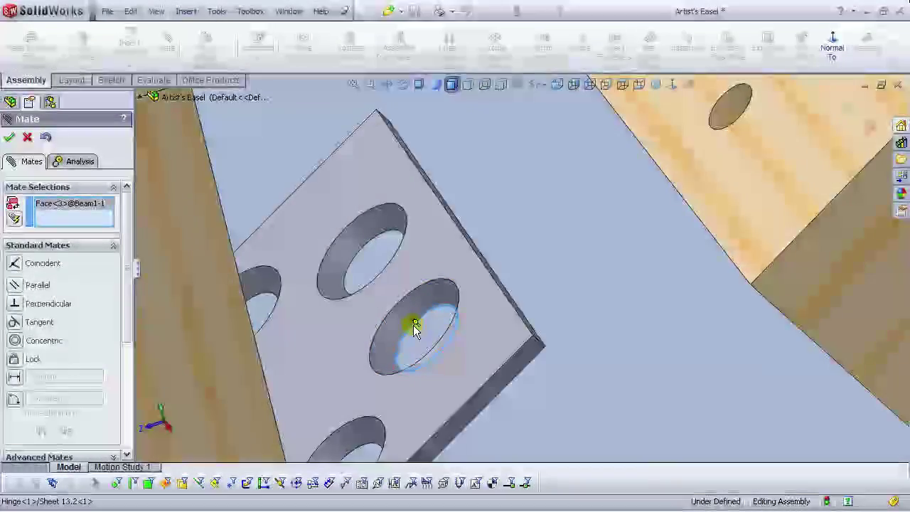
pyautogui.click(412, 320)
pyautogui.click(423, 382)
pyautogui.click(402, 400)
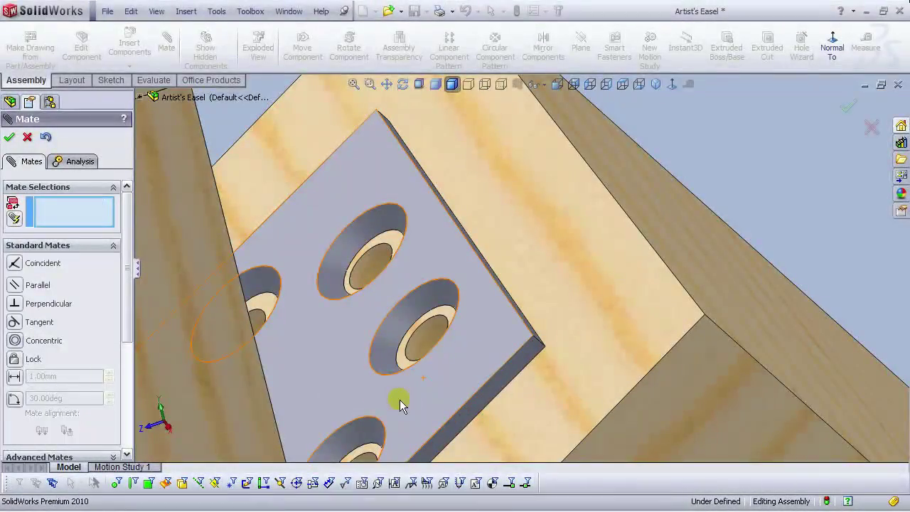
# Step: Add a second concentric mate between another end hole of Beam1 and the matching hole in the hinge's Sheet 13.2 leaf
pyautogui.click(364, 247)
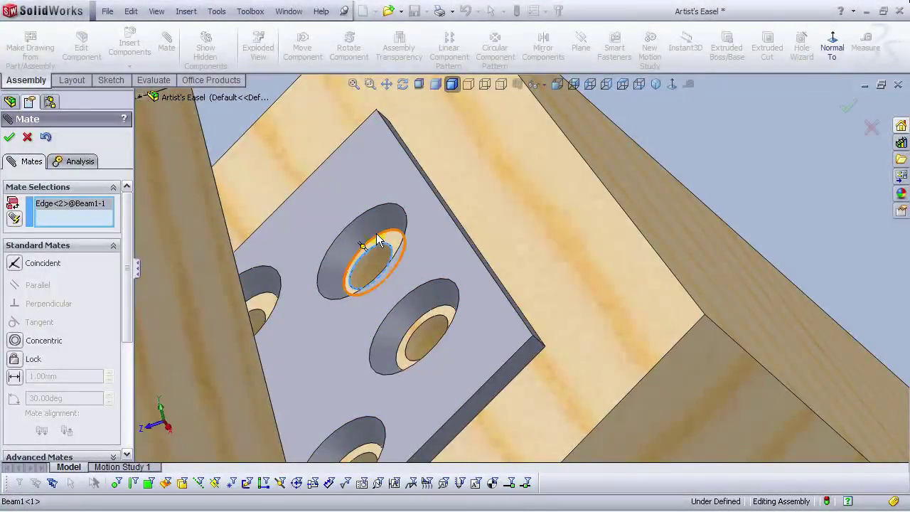
pyautogui.click(380, 242)
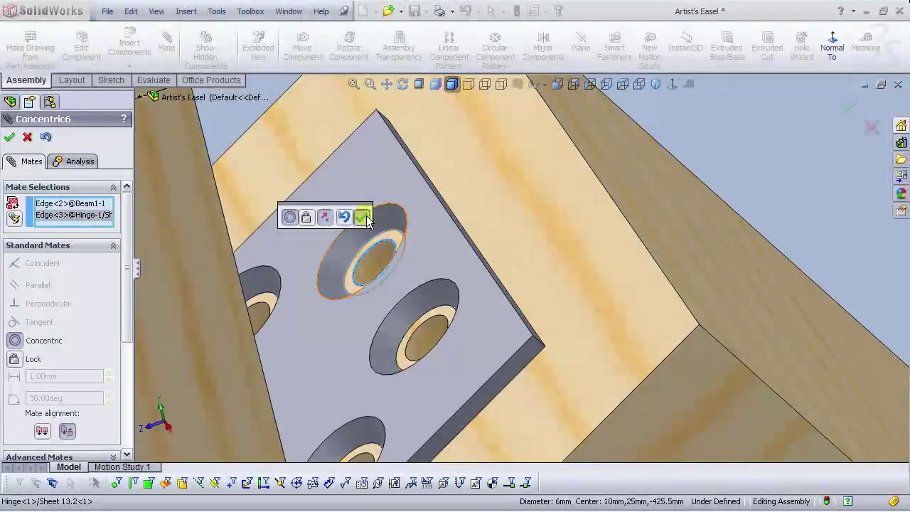
pyautogui.click(363, 216)
pyautogui.moveTo(300, 285); pyautogui.dragTo(648, 261, button='middle')
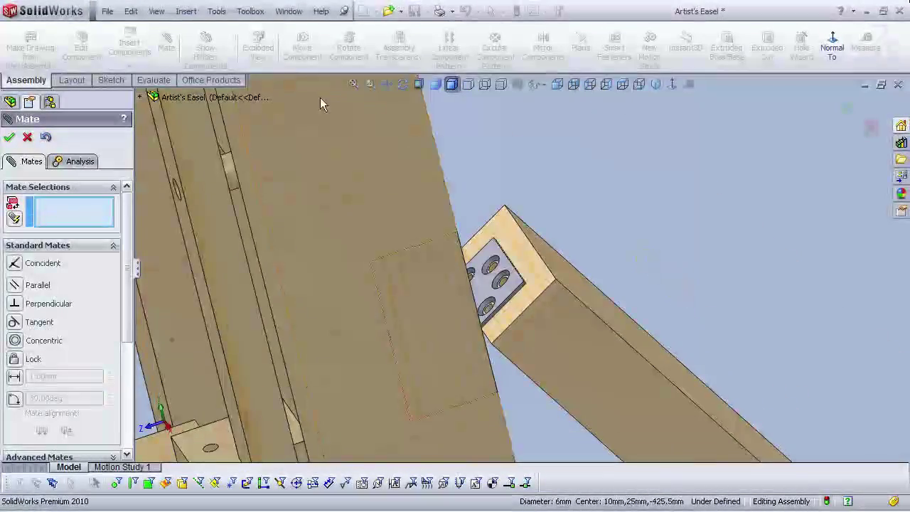
pyautogui.click(16, 141)
pyautogui.scroll(7, 705, 339)
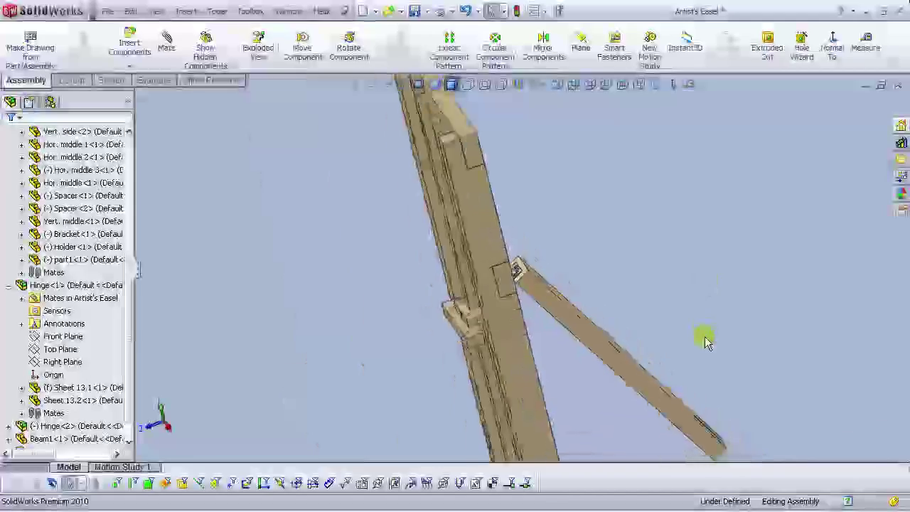
# Step: Rebuild and save the easel assembly
pyautogui.click(606, 84)
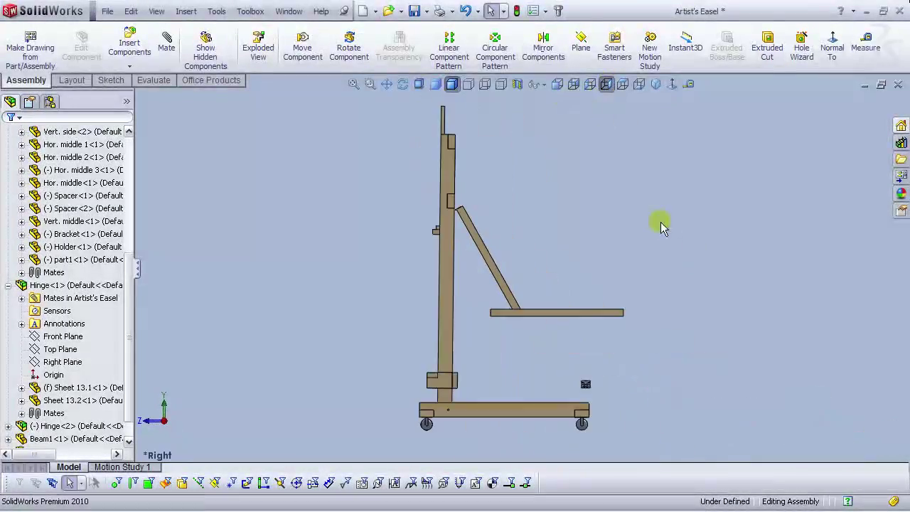
pyautogui.scroll(-3, 556, 310)
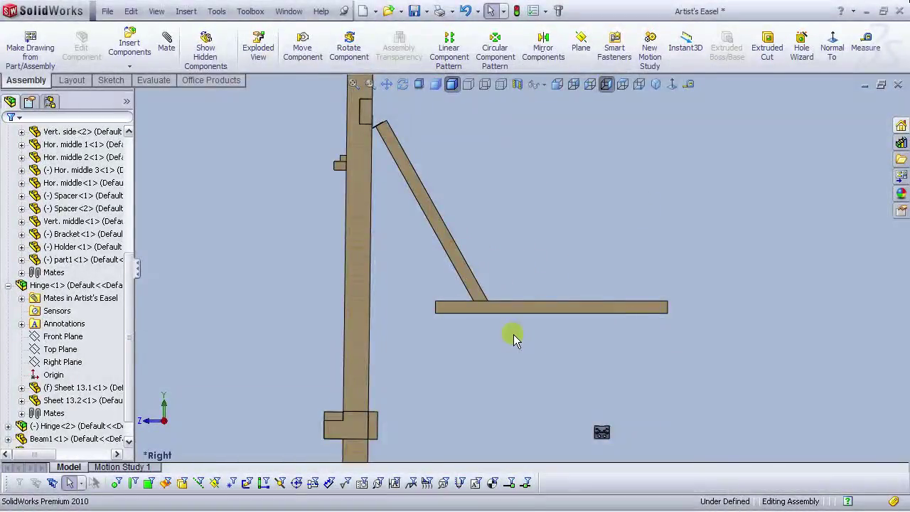
pyautogui.scroll(3, 514, 334)
pyautogui.click(519, 11)
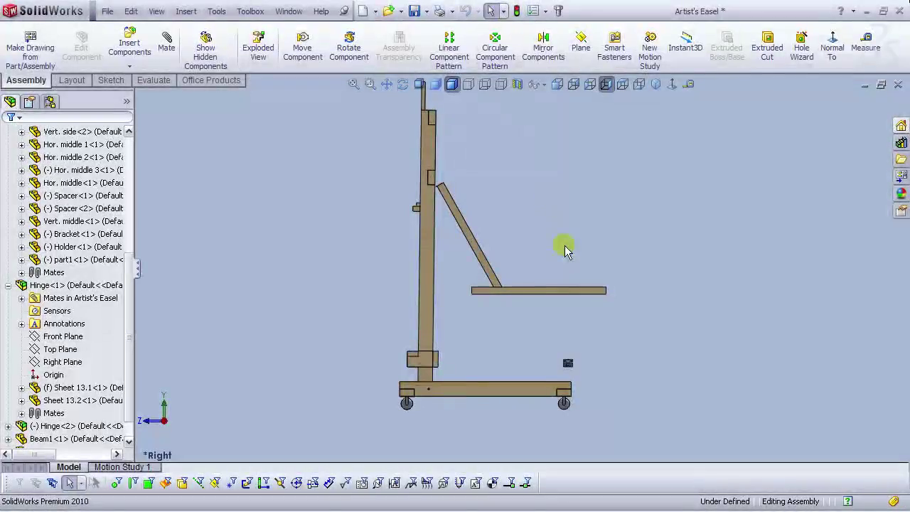
pyautogui.scroll(-2, 559, 264)
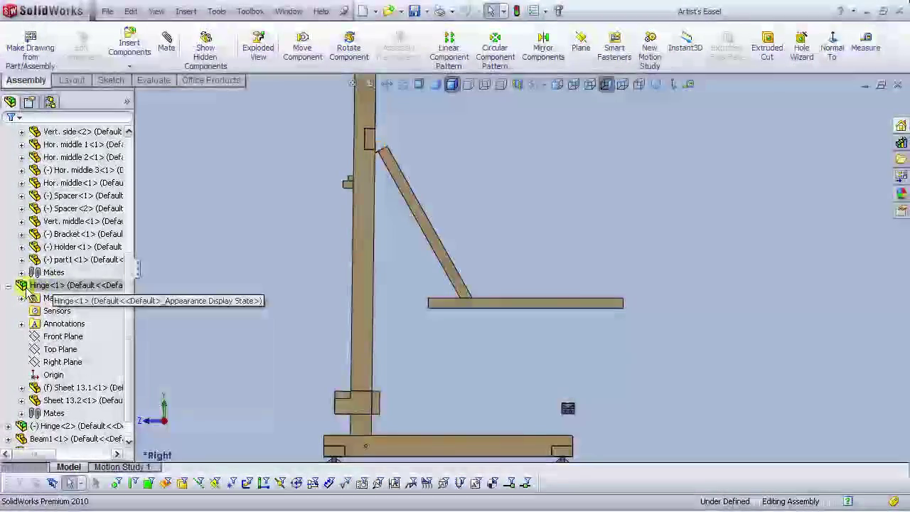
# Step: Move Beam 2 in the top view so it lines up lengthwise behind Beam1
pyautogui.moveTo(578, 304); pyautogui.dragTo(414, 343, button='middle')
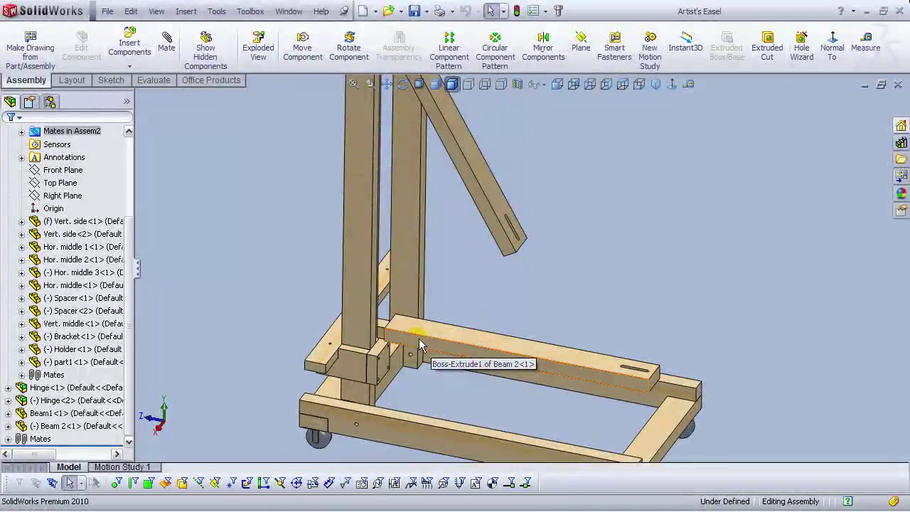
pyautogui.click(622, 86)
pyautogui.moveTo(647, 205); pyautogui.dragTo(495, 139)
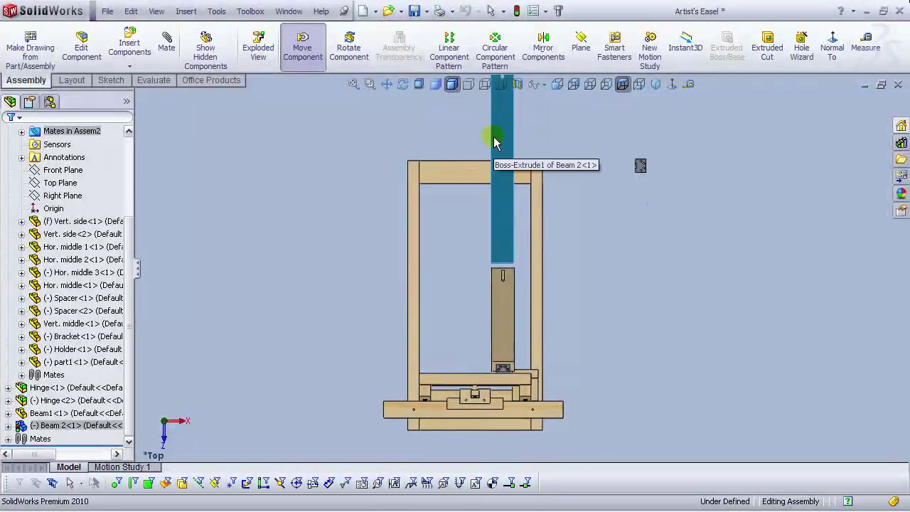
pyautogui.click(588, 230)
pyautogui.scroll(3, 583, 222)
pyautogui.scroll(-2, 516, 167)
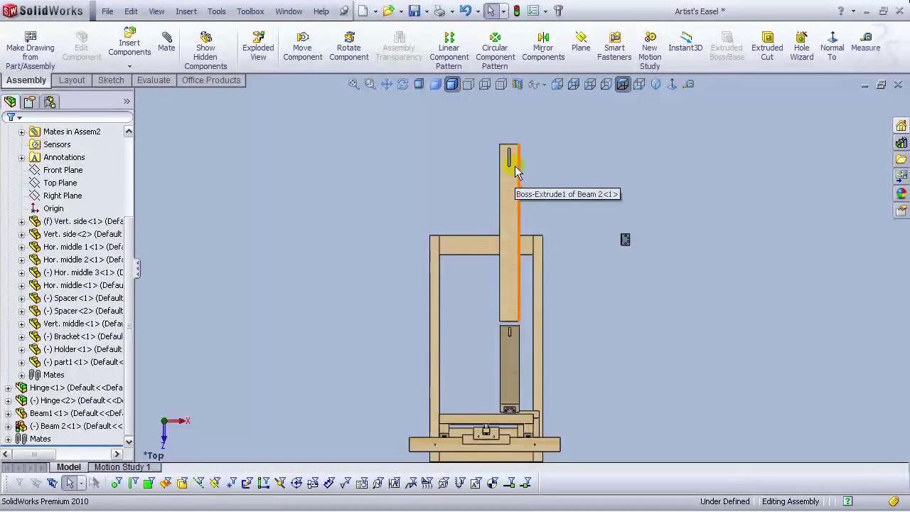
# Step: Rotate Beam 2 freehand so its slotted end tilts up toward the lower end of Beam1
pyautogui.click(610, 83)
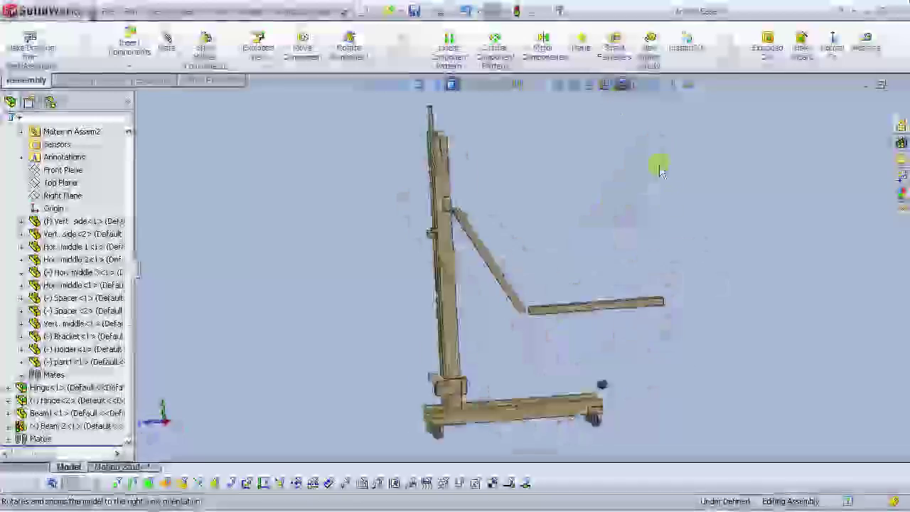
pyautogui.scroll(-3, 586, 316)
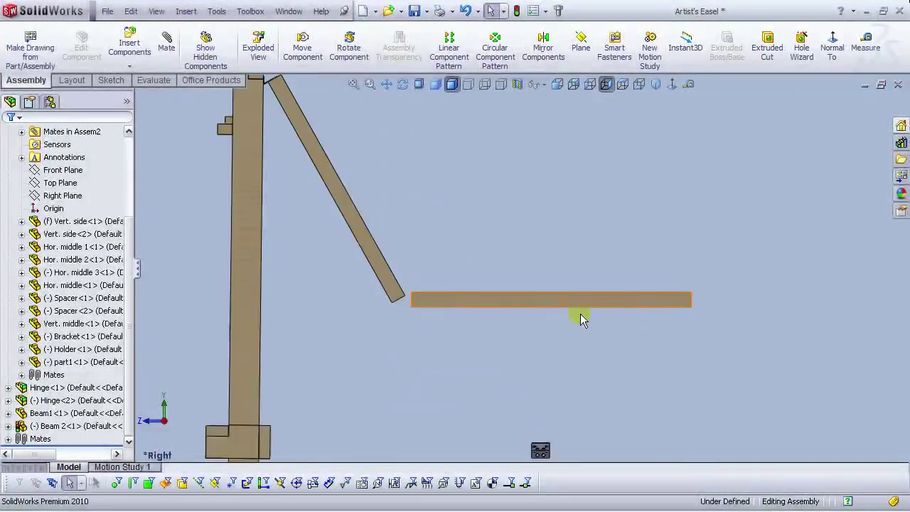
pyautogui.scroll(-1, 575, 309)
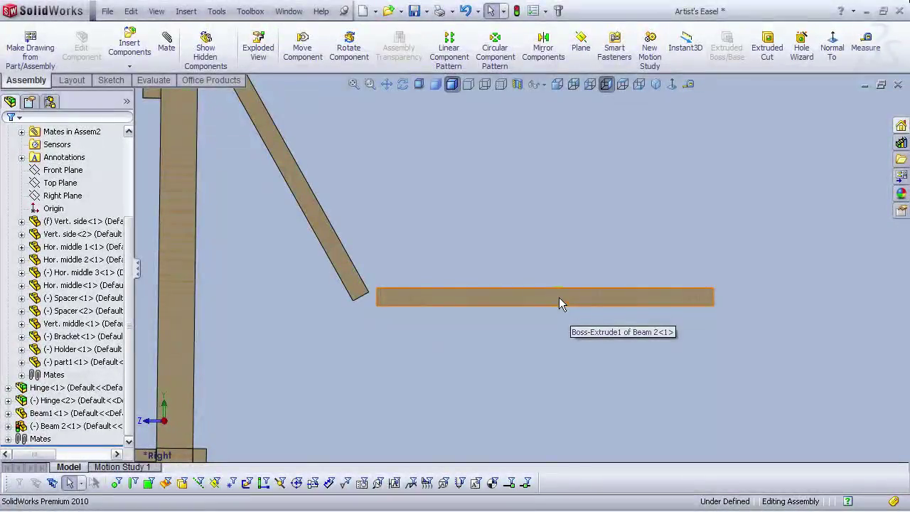
pyautogui.middleClick(535, 307)
pyautogui.moveTo(535, 307); pyautogui.dragTo(536, 332, button='middle')
pyautogui.scroll(2, 595, 302)
pyautogui.moveTo(627, 291); pyautogui.dragTo(445, 160, button='right')
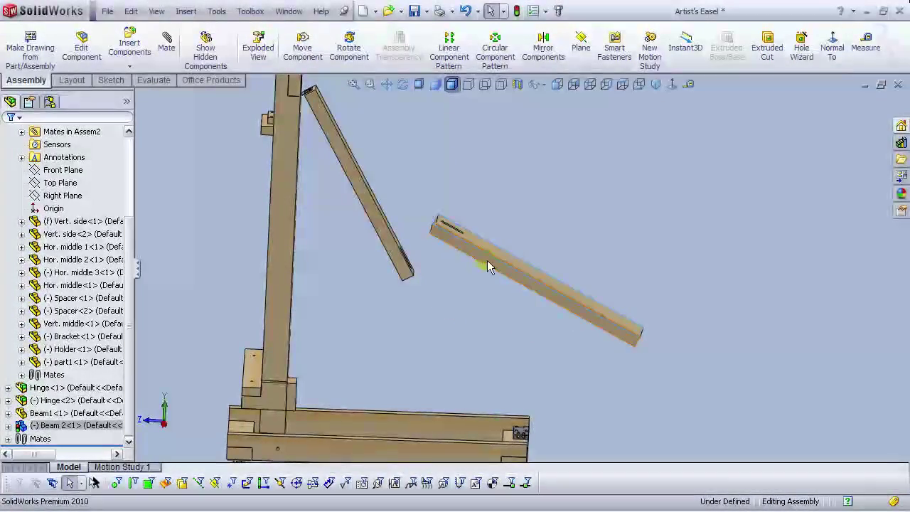
pyautogui.scroll(-3, 487, 262)
pyautogui.moveTo(464, 257); pyautogui.dragTo(471, 187, button='right')
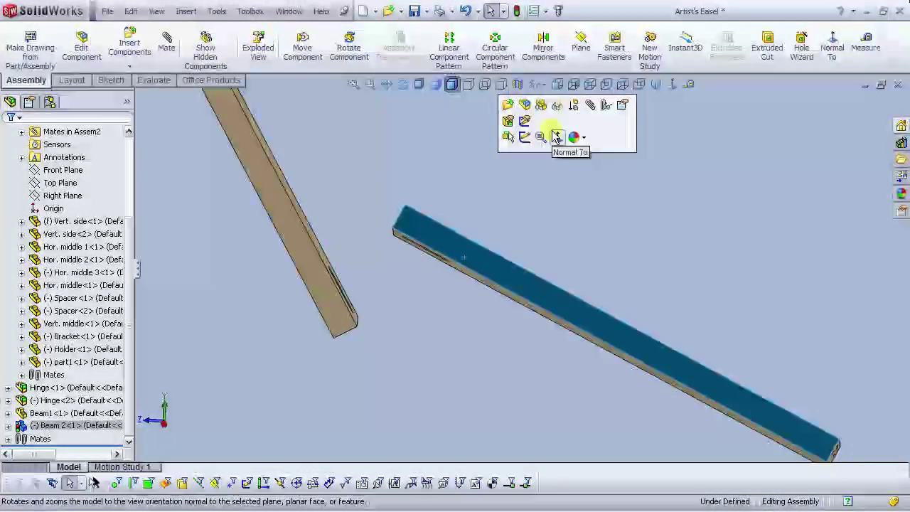
# Step: Adjust Beam 2 from the right view so its slotted end sits near Beam1 and its drilled end drops toward the base's rear crossbar
pyautogui.click(603, 85)
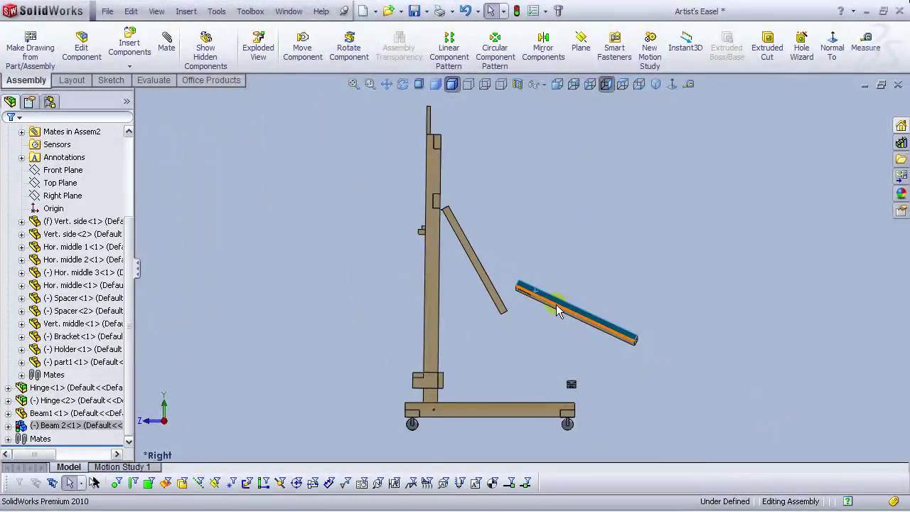
pyautogui.moveTo(553, 347); pyautogui.dragTo(559, 353, button='right')
pyautogui.click(559, 353)
pyautogui.scroll(-4, 562, 288)
pyautogui.scroll(2, 595, 402)
pyautogui.moveTo(652, 371); pyautogui.dragTo(602, 442, button='middle')
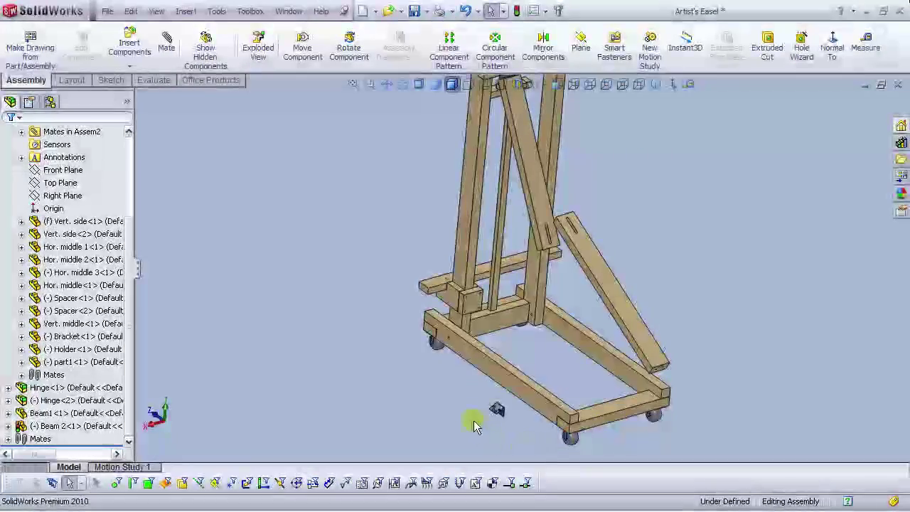
# Step: Move the loose second hinge beside the drilled lower end of Beam 2, behind the base's rear corner
pyautogui.scroll(-4, 640, 370)
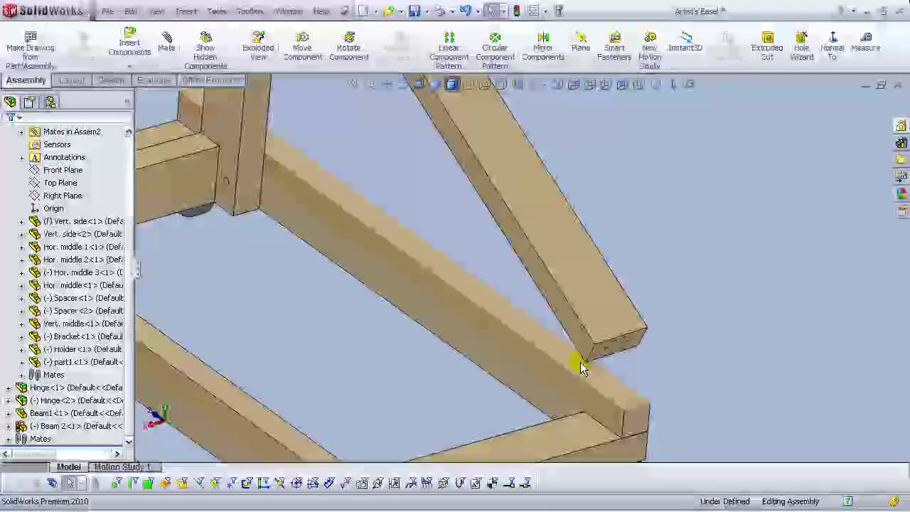
pyautogui.scroll(1, 501, 367)
pyautogui.scroll(-3, 348, 359)
pyautogui.moveTo(359, 346); pyautogui.dragTo(597, 317)
pyautogui.moveTo(767, 307); pyautogui.dragTo(825, 274)
pyautogui.scroll(-5, 790, 225)
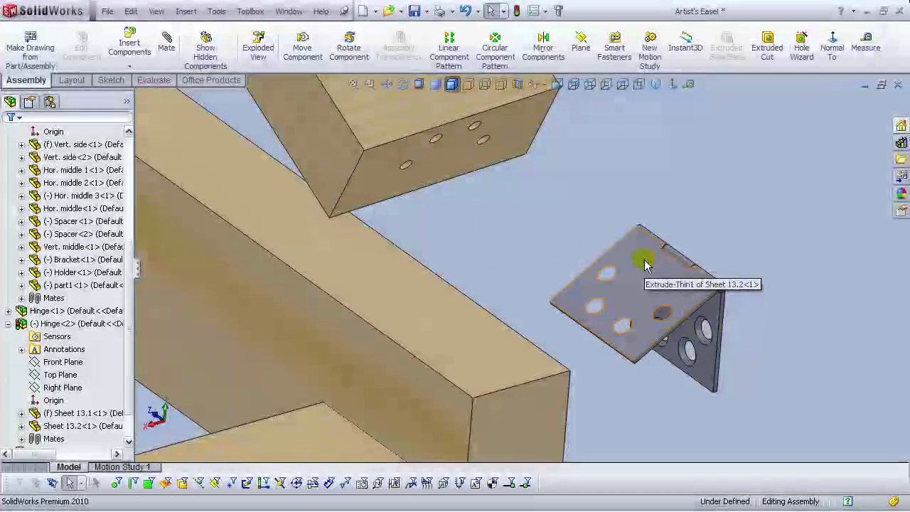
# Step: Rotate the second hinge 90 degrees about the triad's Y axis using Move with Triad
pyautogui.click(606, 85)
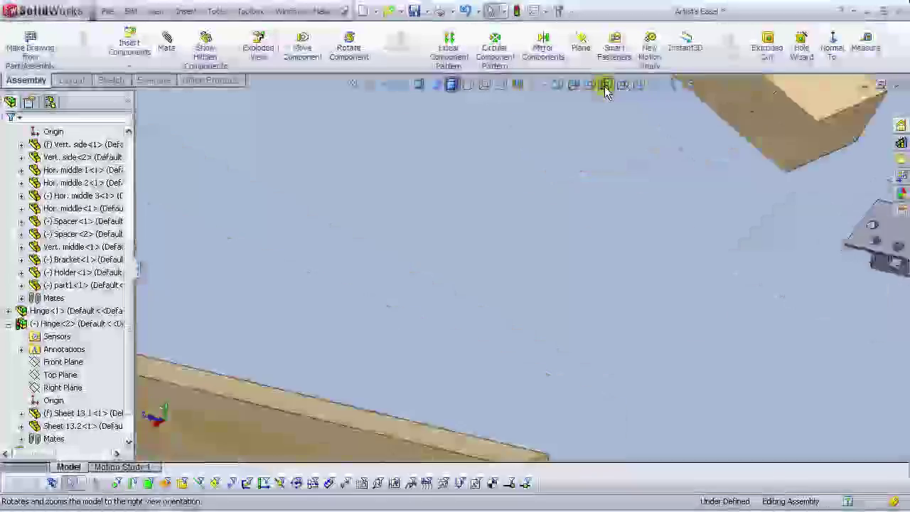
pyautogui.rightClick(561, 230)
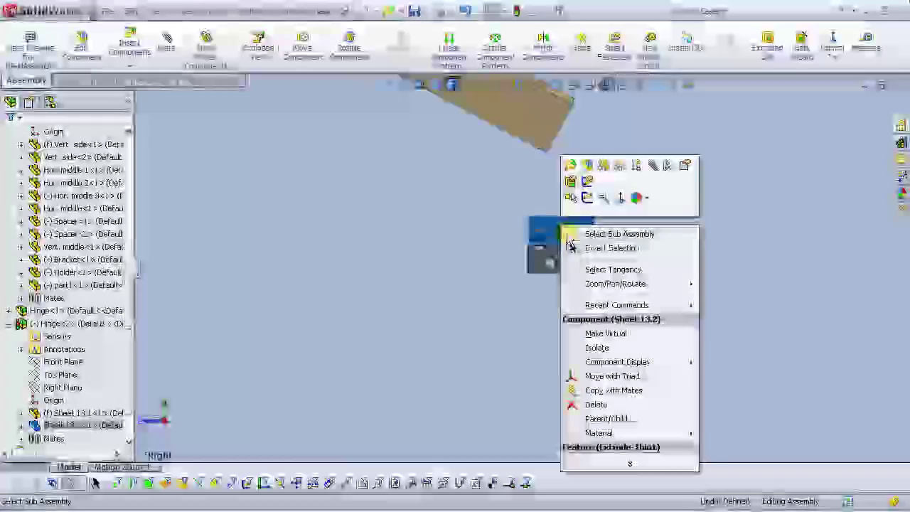
pyautogui.click(601, 376)
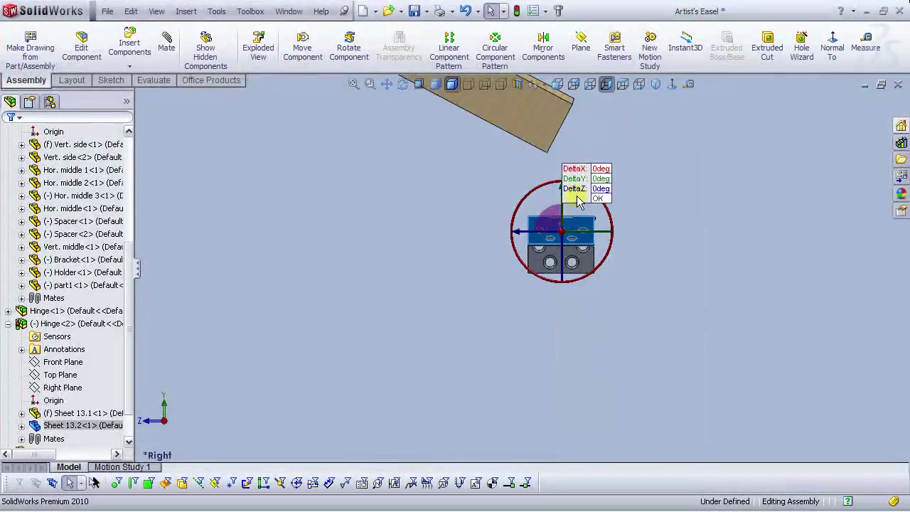
pyautogui.scroll(3, 589, 205)
pyautogui.scroll(-2, 577, 216)
pyautogui.moveTo(543, 235); pyautogui.dragTo(634, 252)
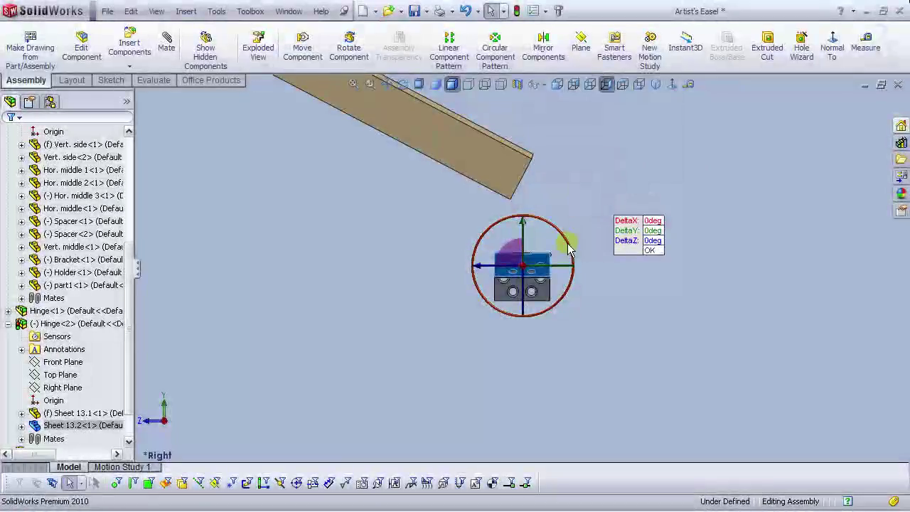
pyautogui.scroll(-3, 562, 252)
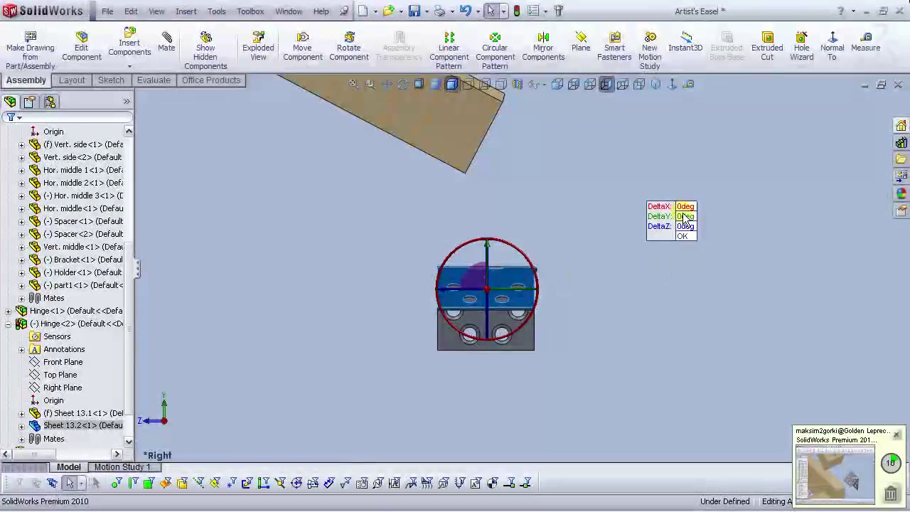
pyautogui.write('90')
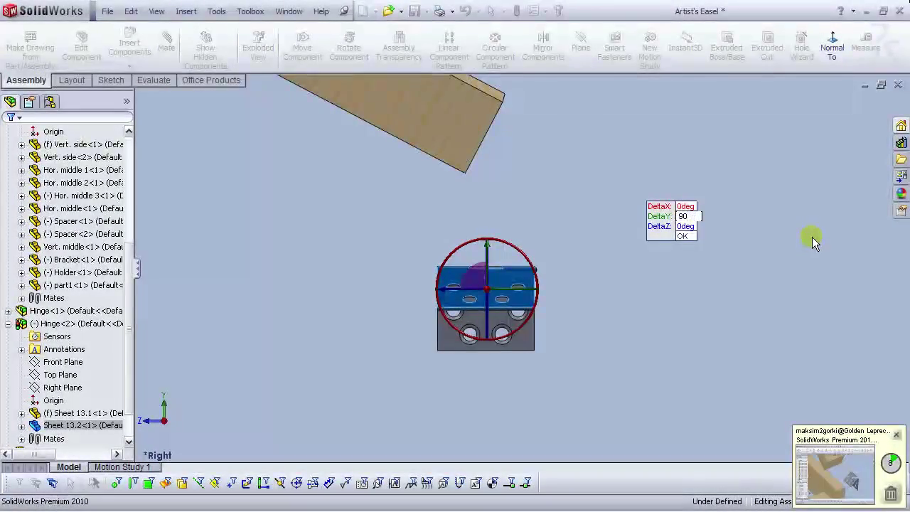
pyautogui.press('Return')
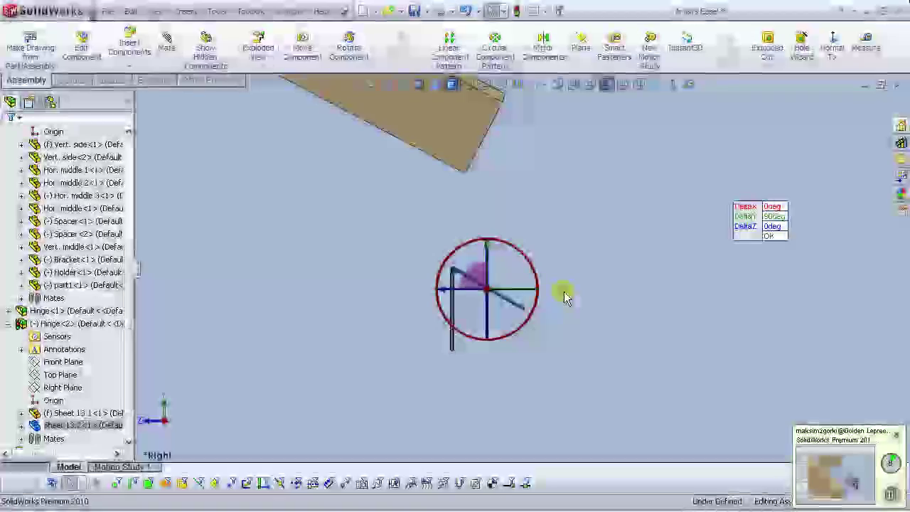
pyautogui.click(569, 299)
# Step: Mate the outer flat face of the second hinge's Sheet 13.2 leaf coincident with Beam 2's drilled end face, flipping the alignment
pyautogui.moveTo(569, 299); pyautogui.dragTo(523, 354, button='middle')
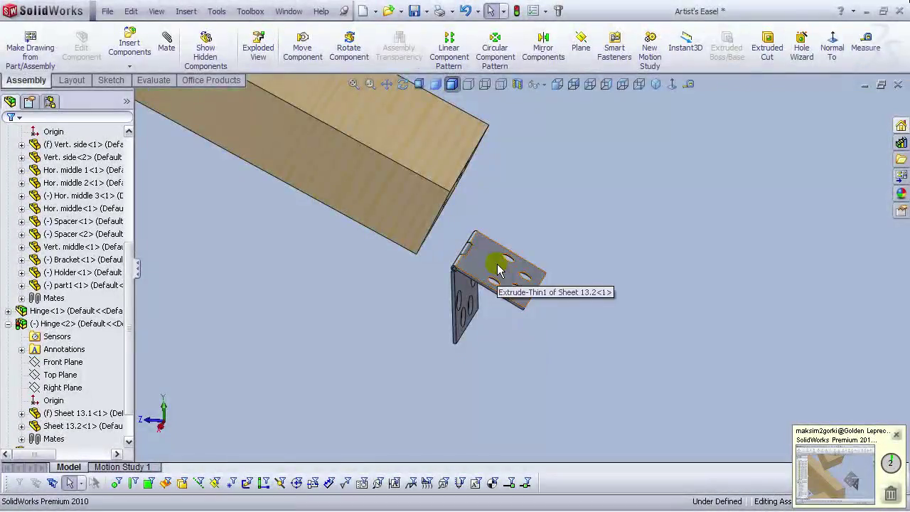
pyautogui.scroll(-3, 498, 269)
pyautogui.scroll(2, 496, 269)
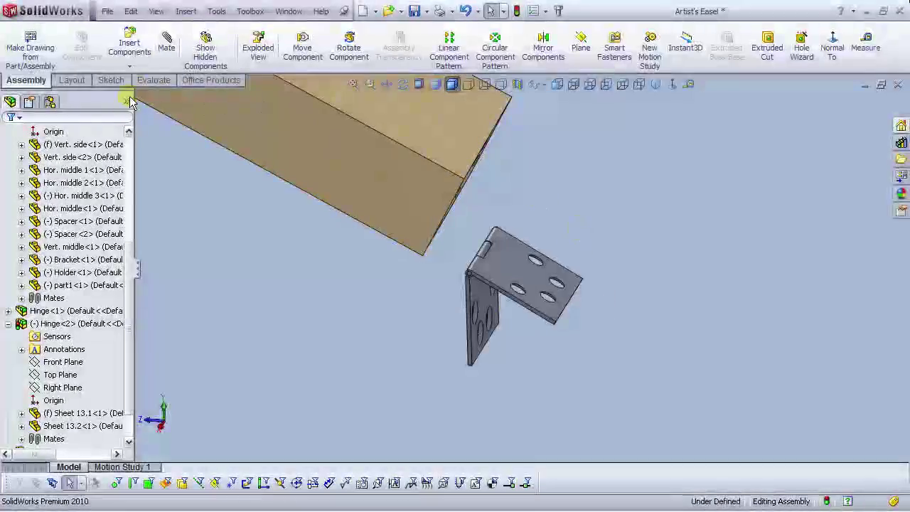
pyautogui.click(165, 51)
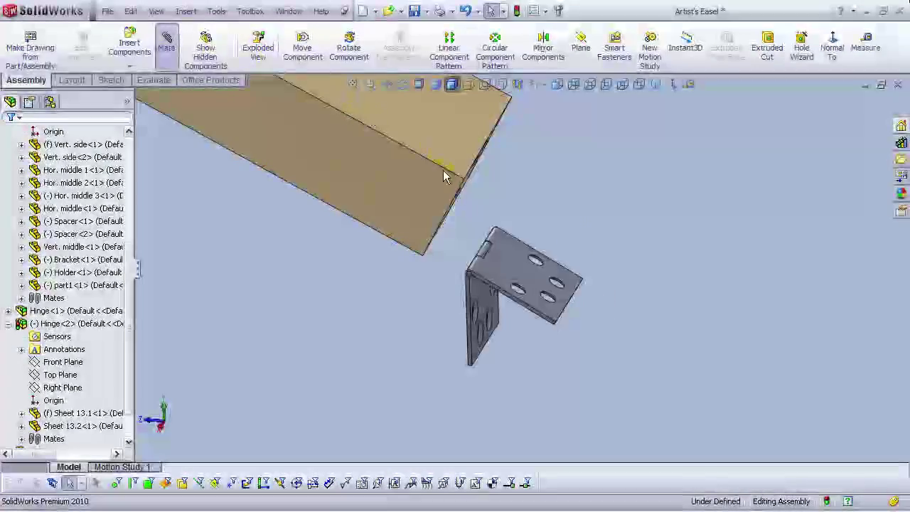
pyautogui.click(512, 272)
pyautogui.moveTo(483, 229); pyautogui.dragTo(435, 204, button='middle')
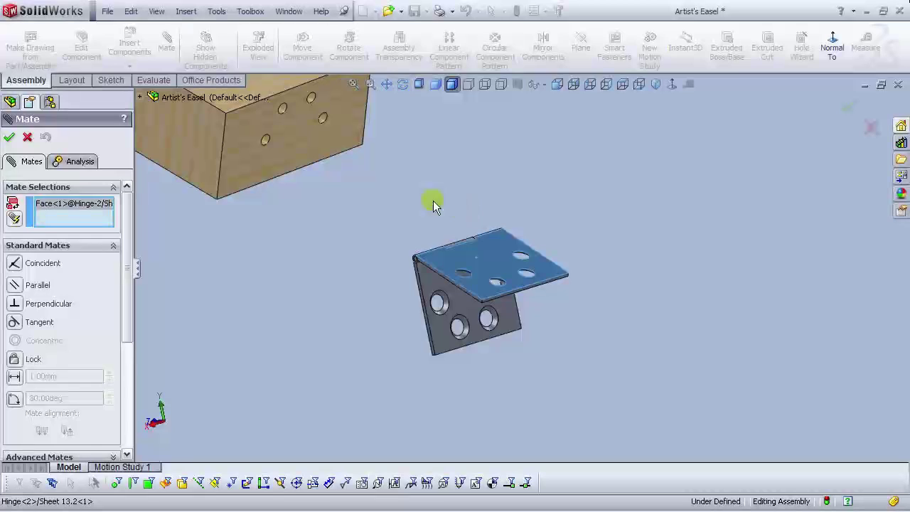
pyautogui.click(295, 140)
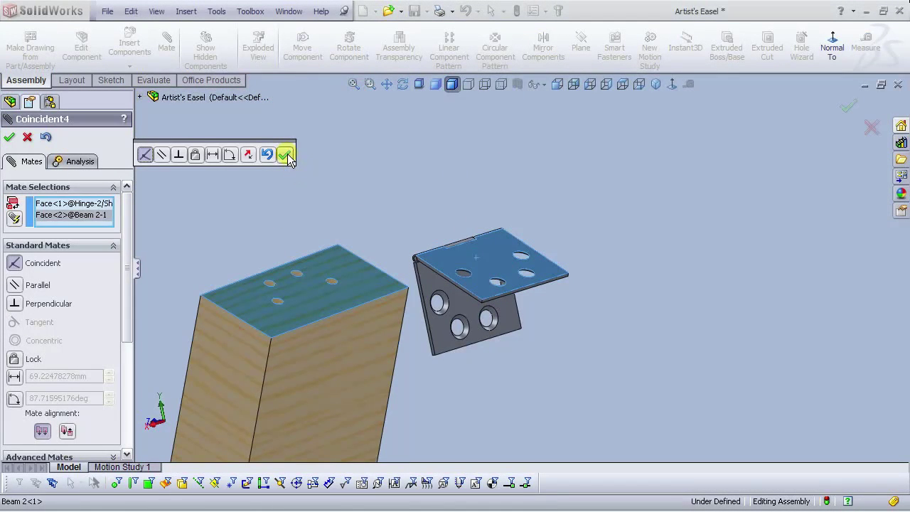
pyautogui.click(248, 155)
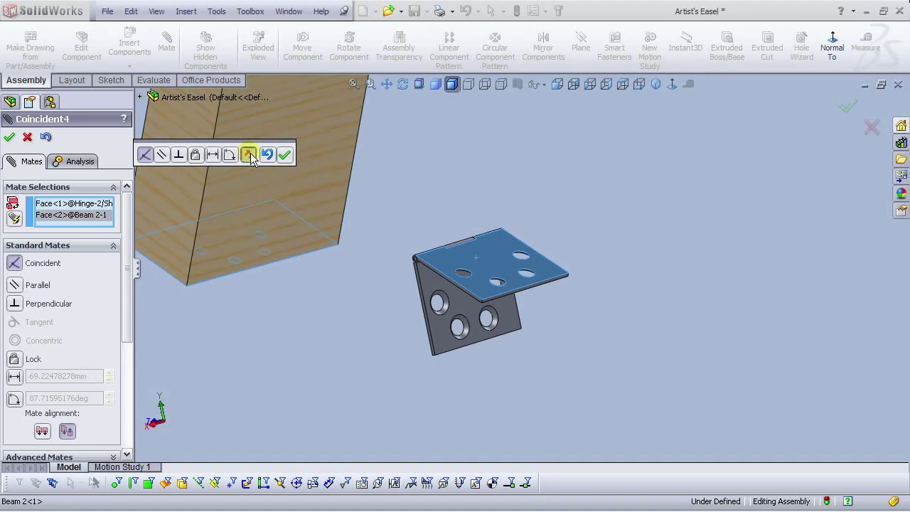
pyautogui.scroll(5, 459, 221)
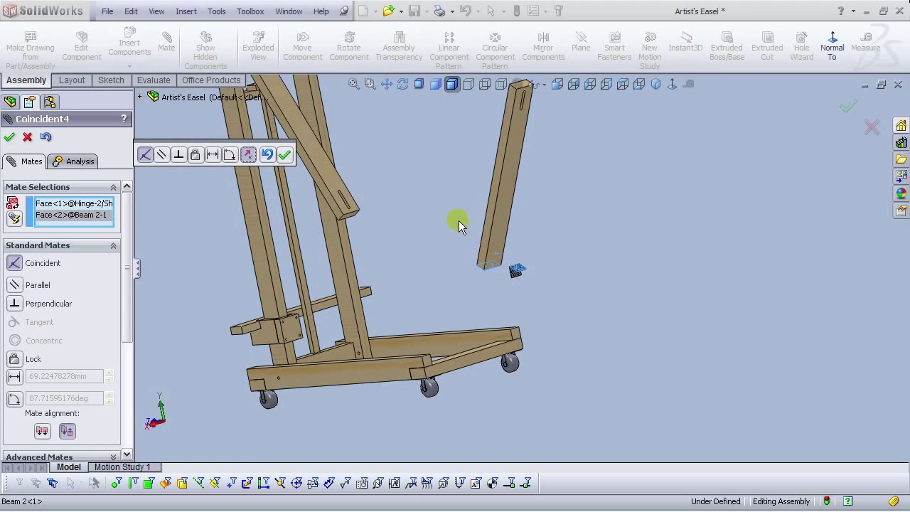
pyautogui.click(285, 155)
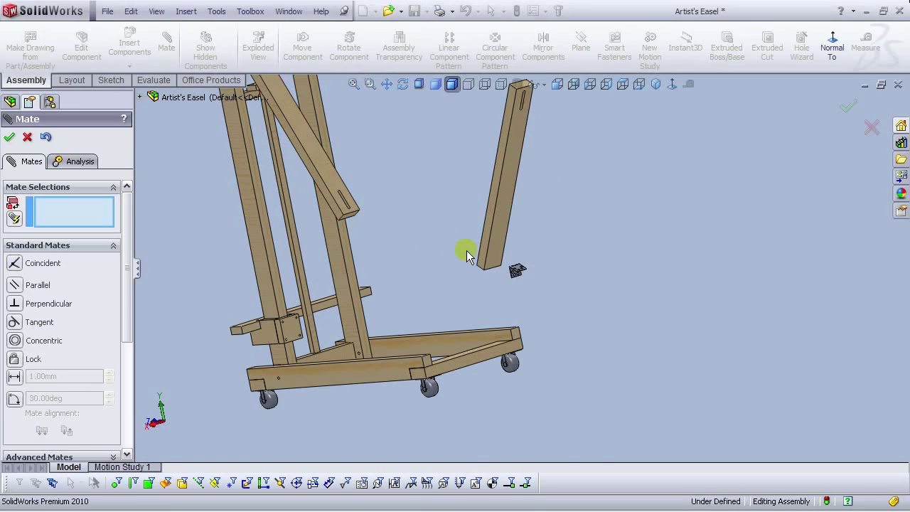
# Step: Mate a screw hole in Beam 2's drilled end concentric with the matching hole of the second hinge's Sheet 13.2 leaf
pyautogui.scroll(-5, 462, 256)
pyautogui.moveTo(577, 281); pyautogui.dragTo(605, 218, button='middle')
pyautogui.scroll(-5, 496, 334)
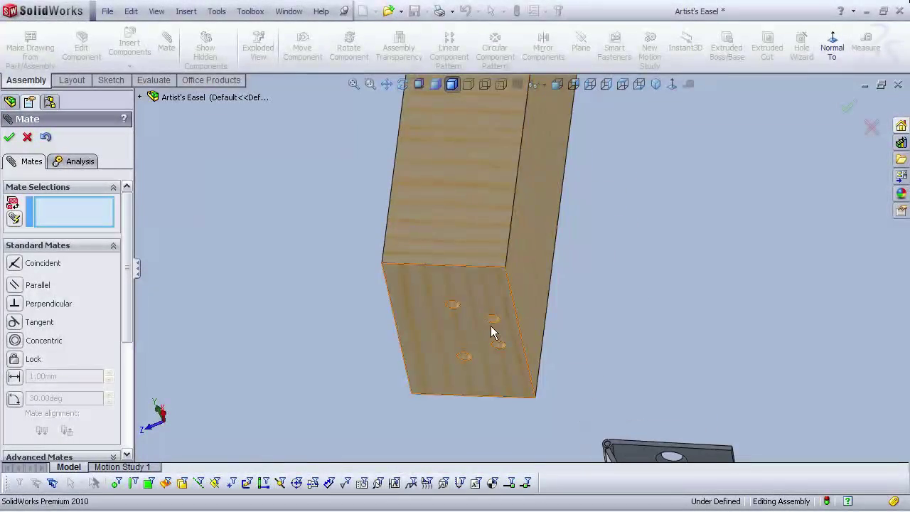
pyautogui.moveTo(538, 352); pyautogui.dragTo(552, 475, button='middle')
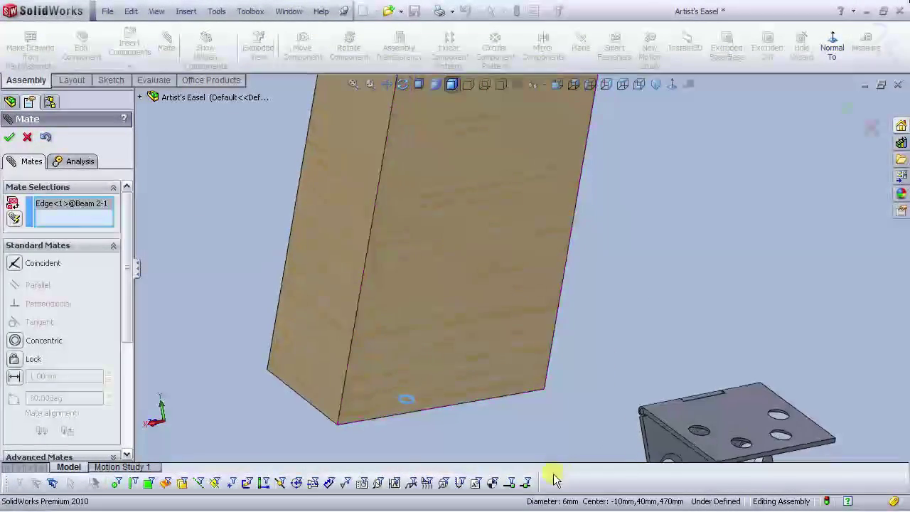
pyautogui.scroll(2, 611, 441)
pyautogui.scroll(-5, 651, 406)
pyautogui.click(625, 328)
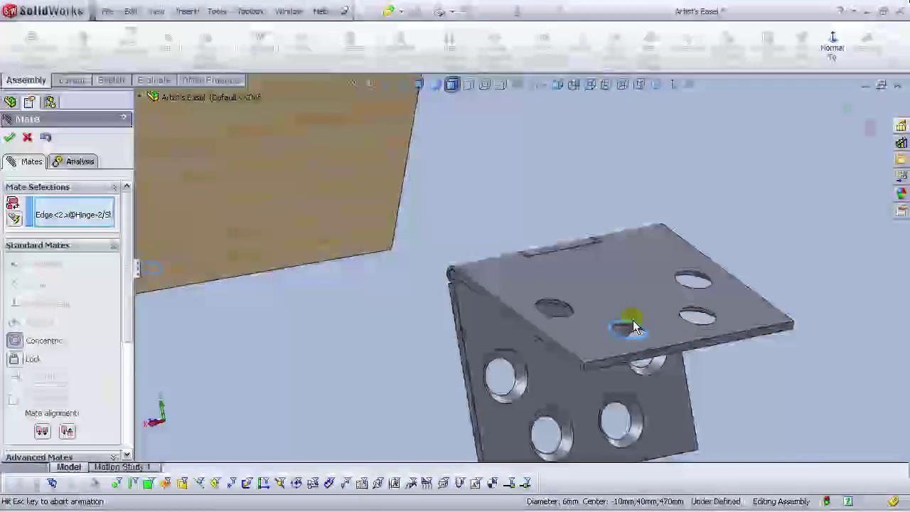
pyautogui.moveTo(626, 362); pyautogui.dragTo(603, 153, button='middle')
pyautogui.click(723, 343)
# Step: Add a second concentric mate between another hole of the Sheet 13.2 leaf and its matching hole in Beam 2
pyautogui.scroll(-5, 619, 306)
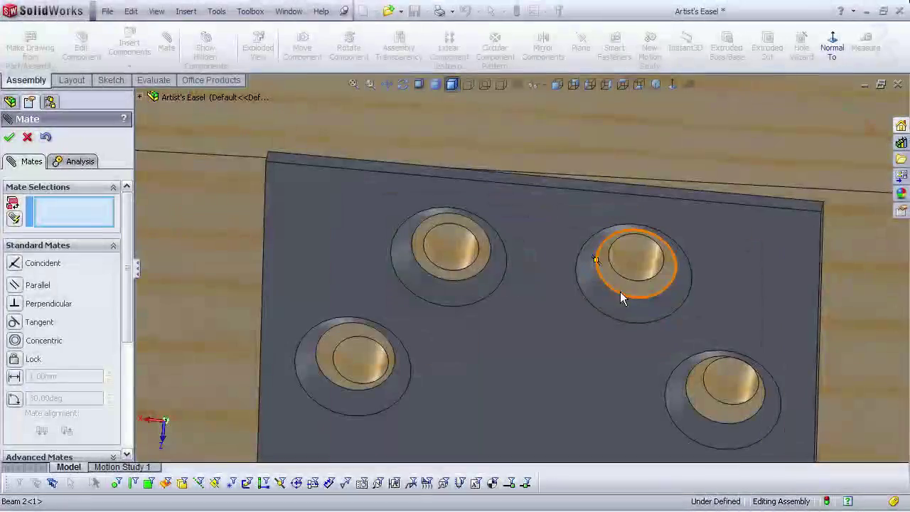
pyautogui.click(625, 283)
pyautogui.click(627, 283)
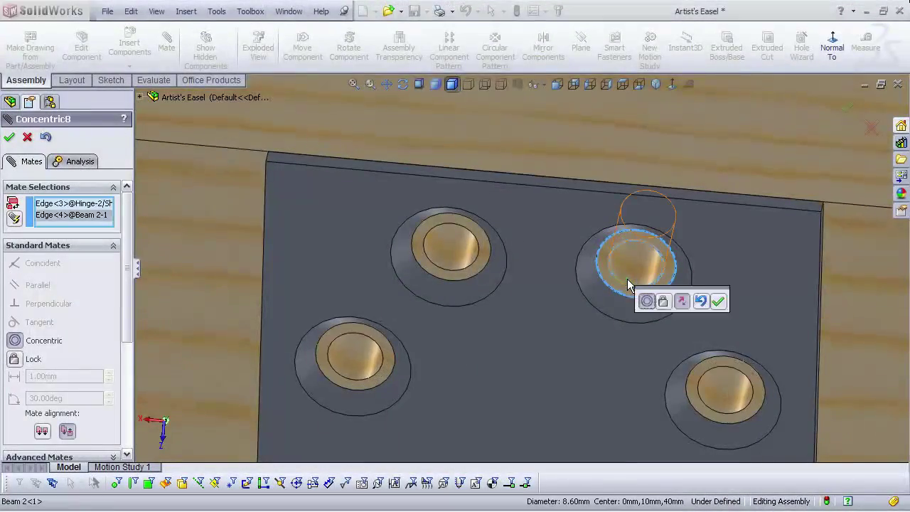
pyautogui.click(715, 302)
# Step: Mate the free leaf of the second hinge coincident with the upper face of the base's rear crossbar
pyautogui.scroll(8, 698, 315)
pyautogui.scroll(3, 698, 315)
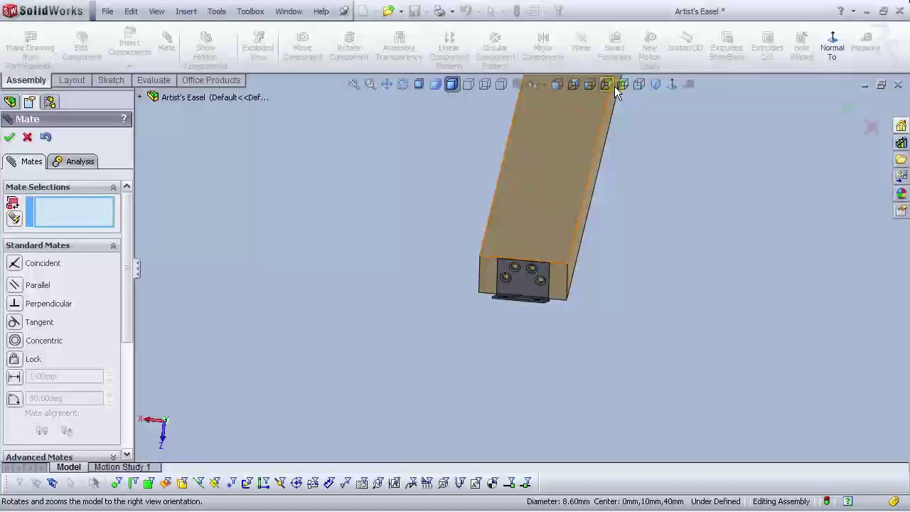
pyautogui.click(606, 85)
pyautogui.scroll(-3, 682, 298)
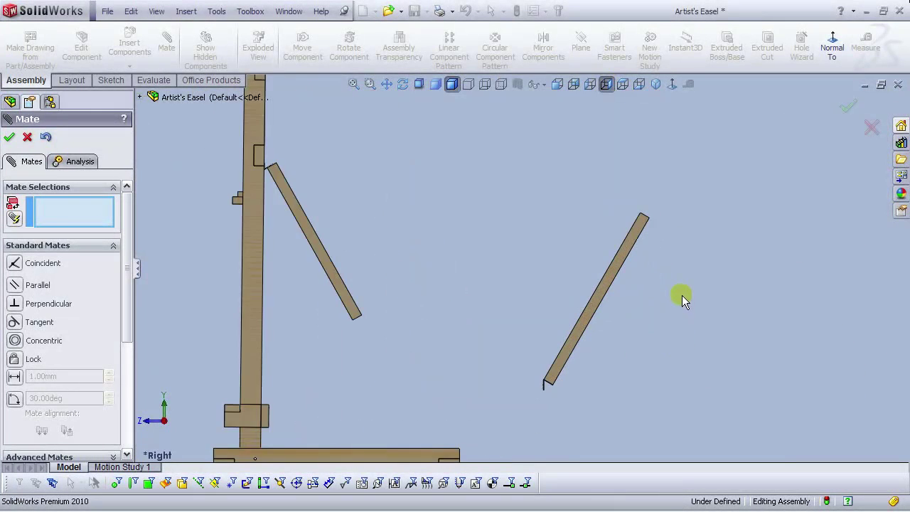
pyautogui.scroll(-6, 532, 335)
pyautogui.moveTo(521, 275); pyautogui.dragTo(552, 302, button='middle')
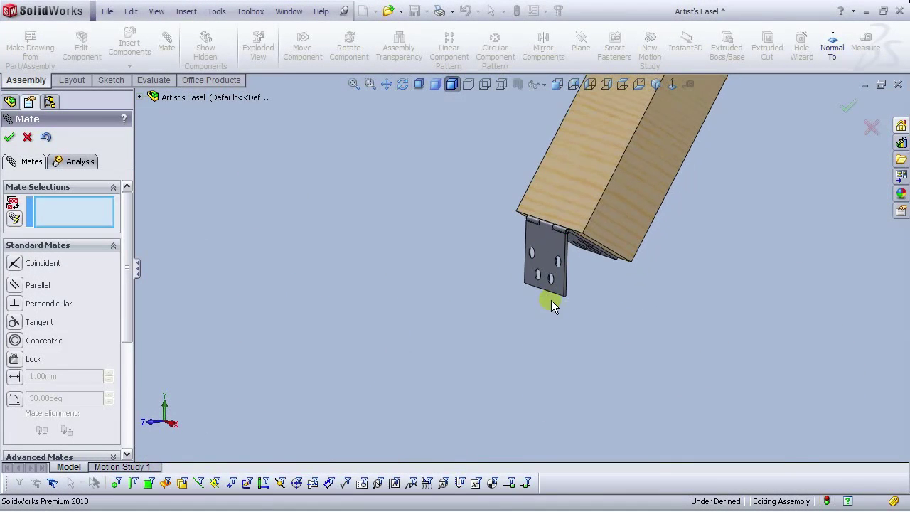
pyautogui.scroll(6, 510, 283)
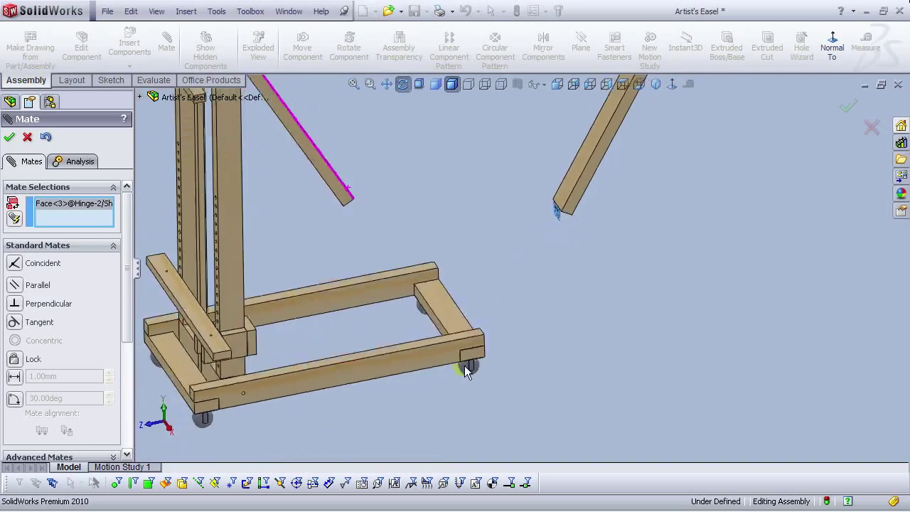
pyautogui.click(454, 313)
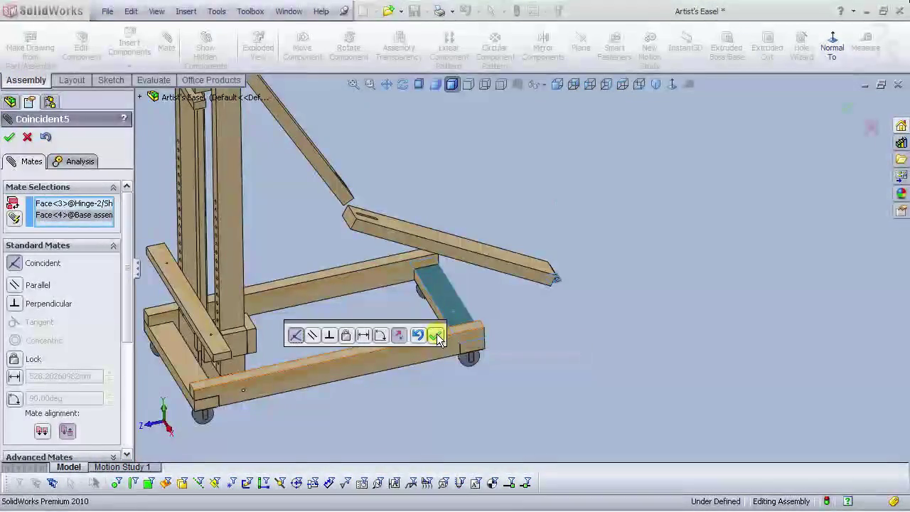
pyautogui.click(437, 337)
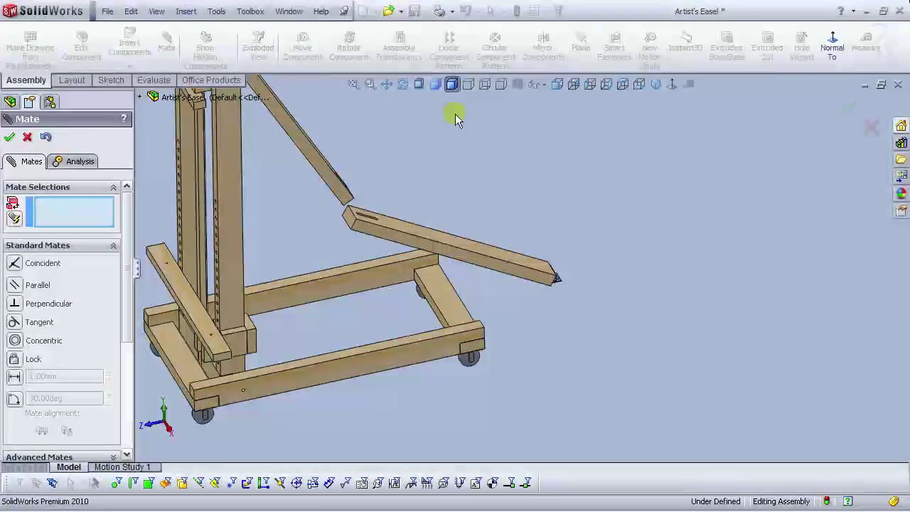
# Step: Examine from the right view how Beam 2 and the second hinge sit relative to the base, and finish mating
pyautogui.click(608, 88)
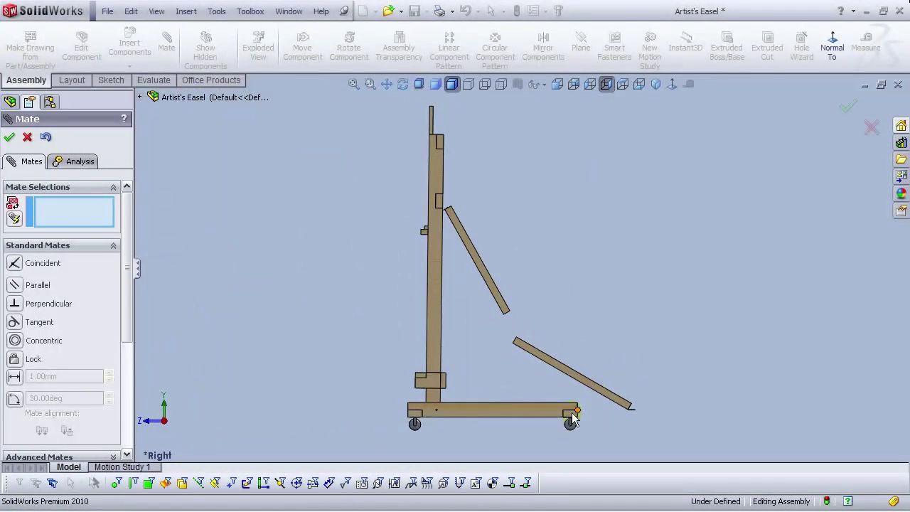
pyautogui.scroll(-5, 601, 389)
pyautogui.scroll(5, 672, 369)
pyautogui.scroll(3, 528, 194)
pyautogui.scroll(-5, 520, 226)
pyautogui.moveTo(428, 292); pyautogui.dragTo(414, 316, button='middle')
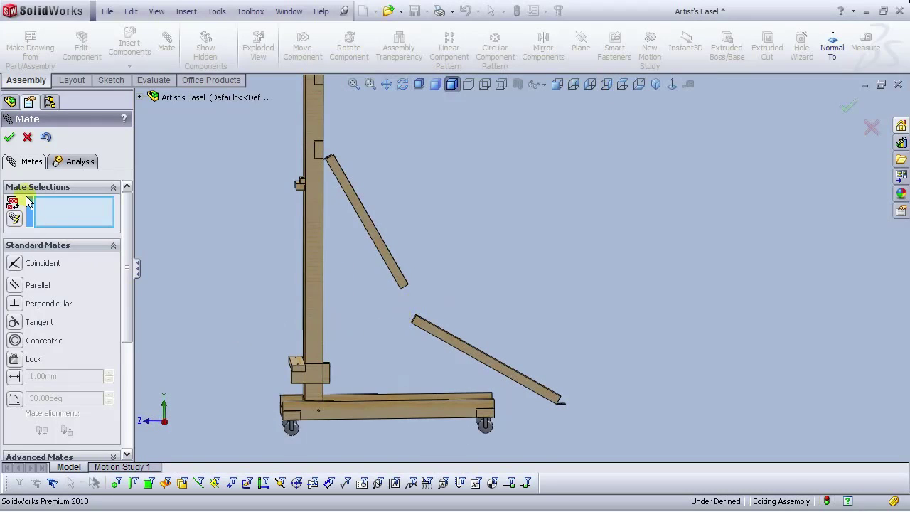
pyautogui.click(9, 137)
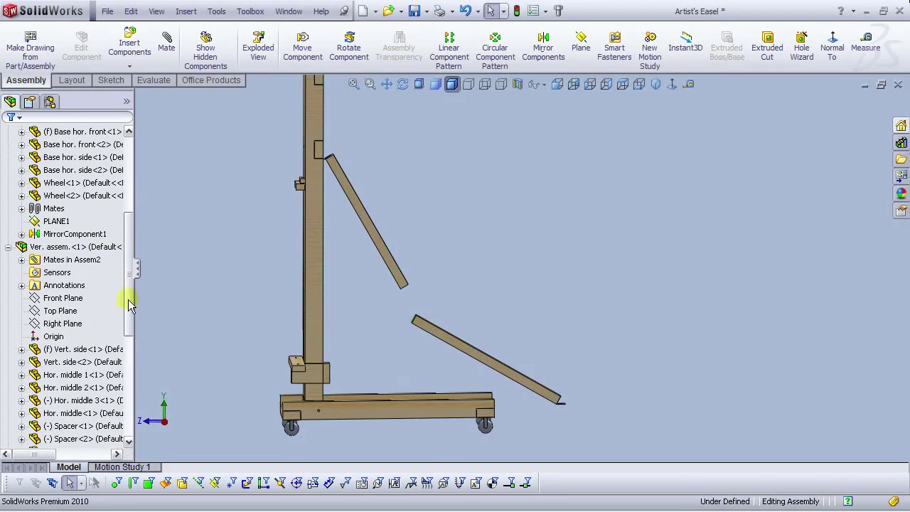
# Step: Collapse the vertical assembly, second hinge and base assembly in the feature tree
pyautogui.click(8, 247)
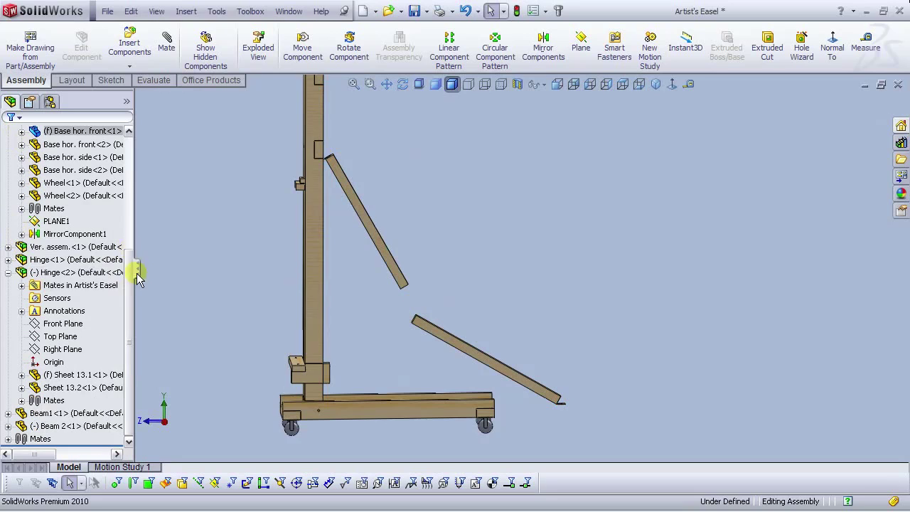
pyautogui.click(8, 273)
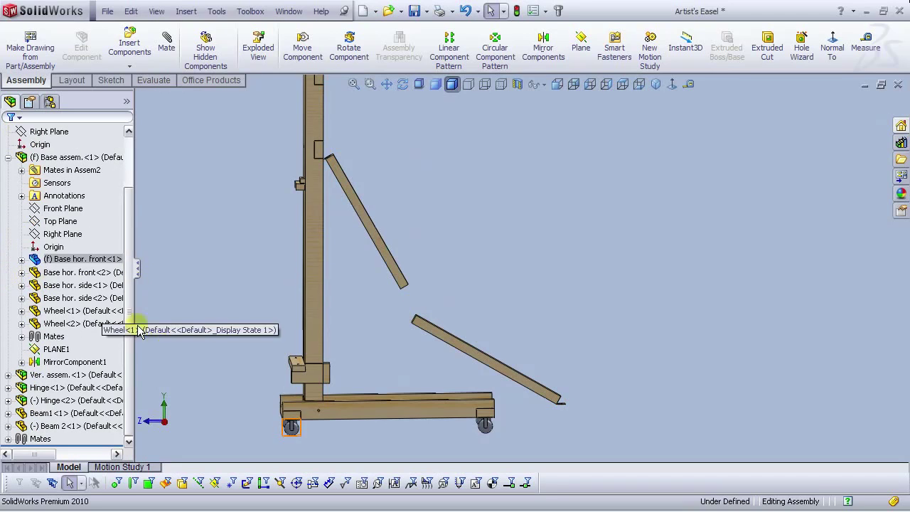
pyautogui.click(9, 158)
pyautogui.scroll(-5, 560, 401)
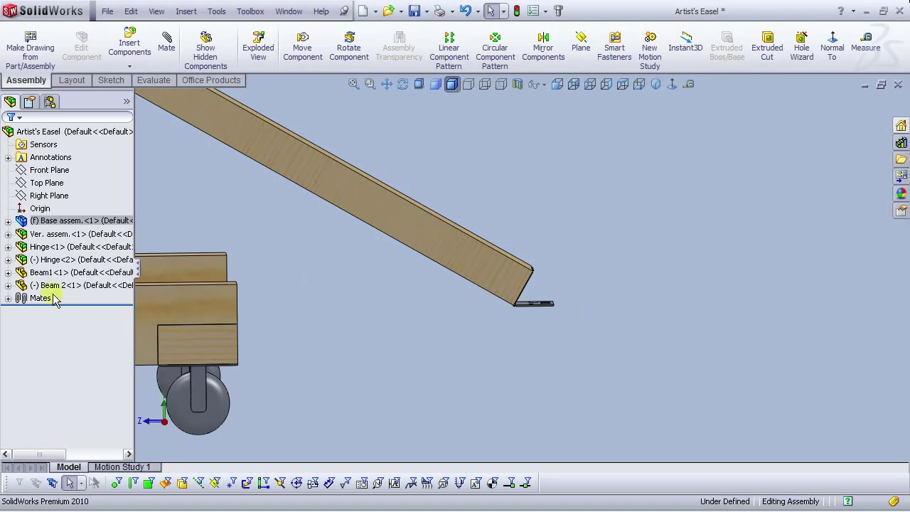
# Step: Delete the Coincident5, Concentric8, Concentric7 and Coincident4 mates that tie the second hinge to the base and Beam 2
pyautogui.click(8, 299)
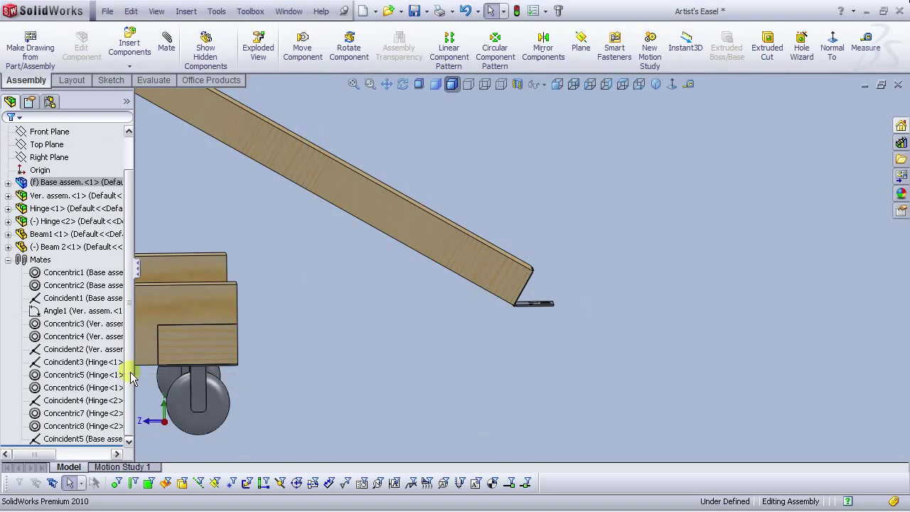
pyautogui.click(89, 442)
pyautogui.press('Delete')
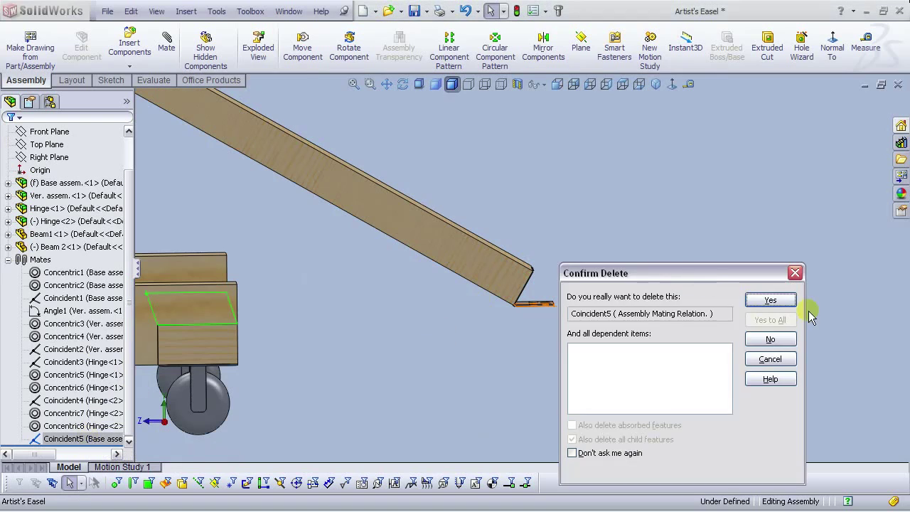
pyautogui.click(770, 301)
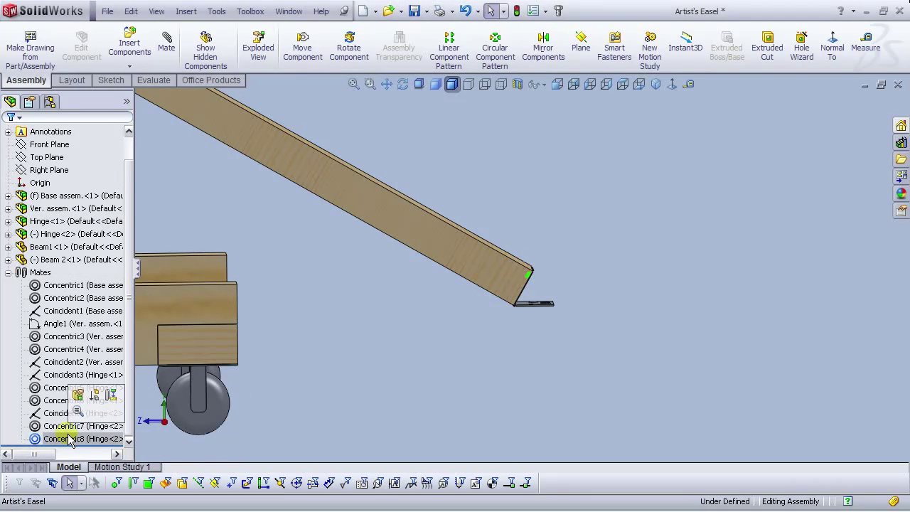
pyautogui.press('Delete')
pyautogui.click(771, 301)
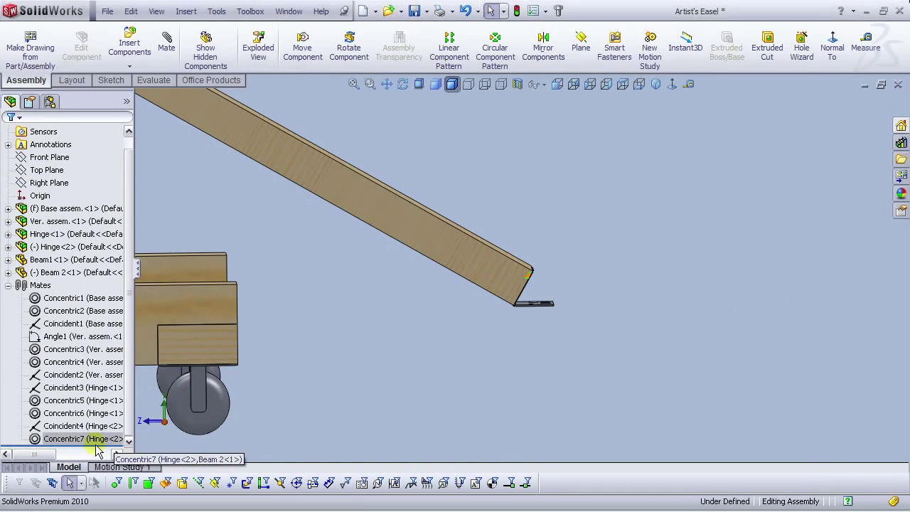
pyautogui.click(84, 440)
pyautogui.press('Delete')
pyautogui.click(773, 303)
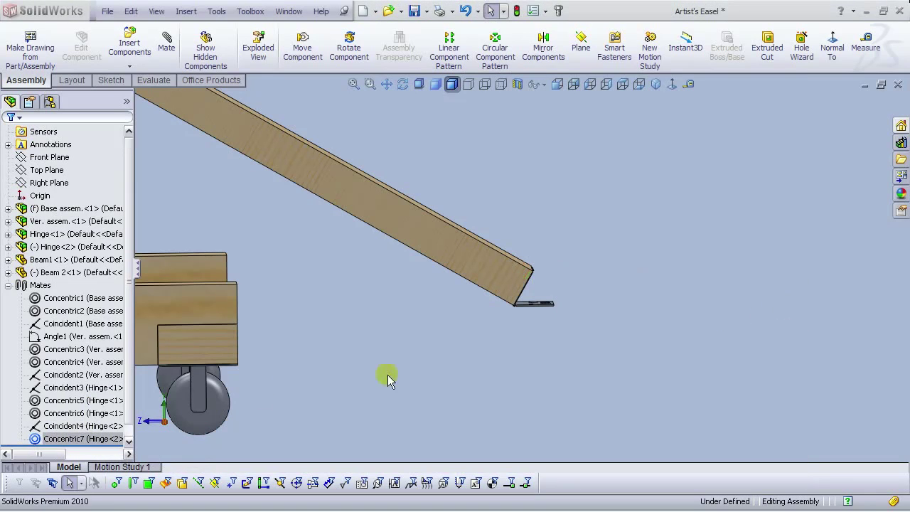
pyautogui.press('Delete')
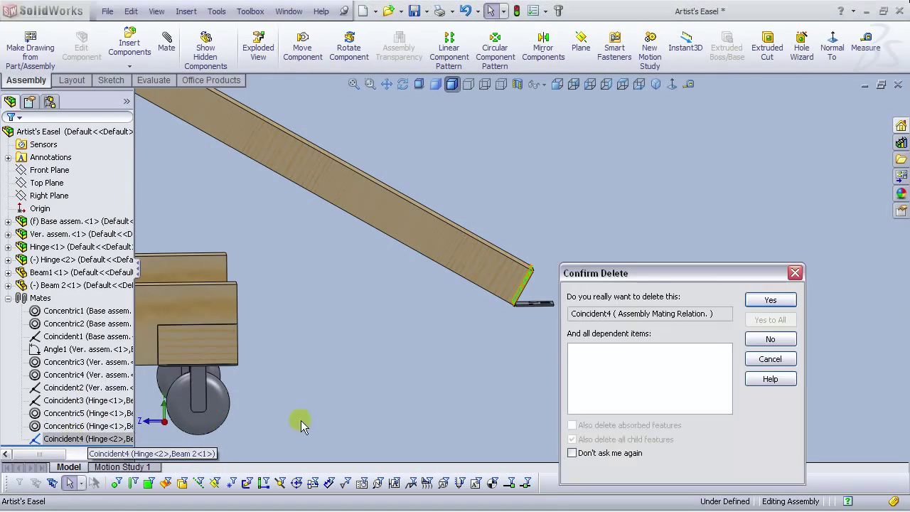
pyautogui.click(771, 301)
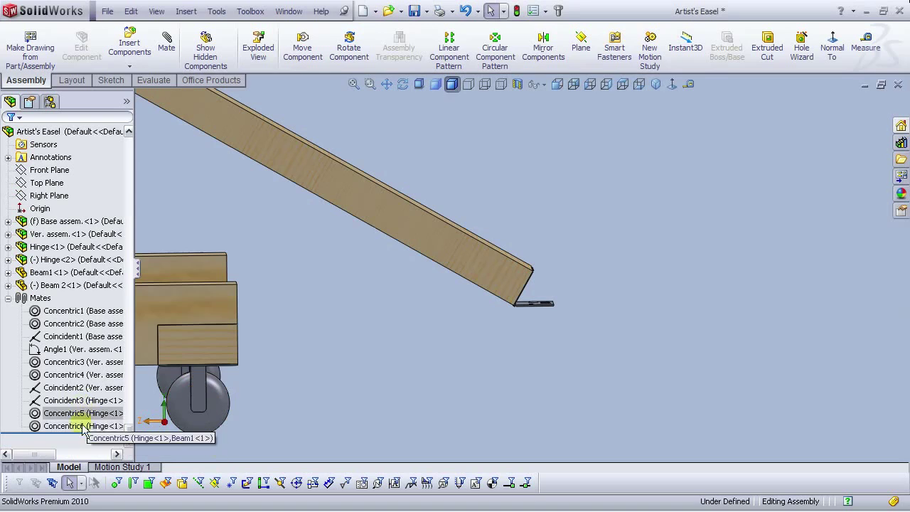
# Step: Move the second hinge clear of Beam 2's drilled end
pyautogui.scroll(-5, 554, 320)
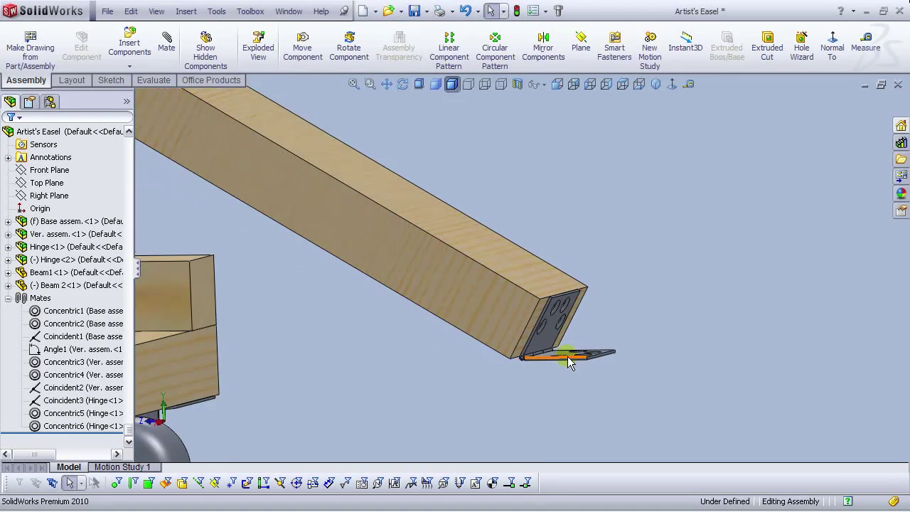
pyautogui.moveTo(584, 361); pyautogui.dragTo(663, 373)
pyautogui.scroll(-3, 618, 341)
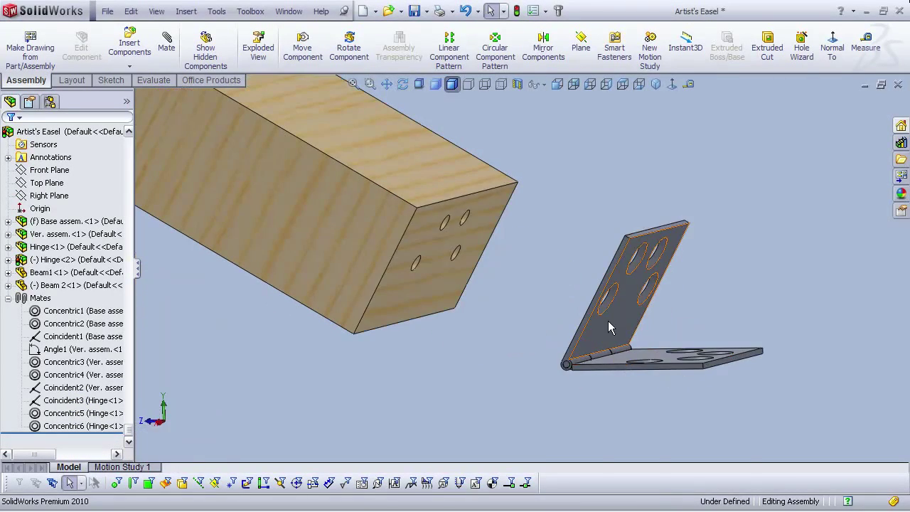
# Step: Rotate the second hinge 180 degrees about the triad's X axis using Move with Triad
pyautogui.rightClick(608, 321)
pyautogui.click(644, 355)
pyautogui.moveTo(660, 418); pyautogui.dragTo(662, 392, button='middle')
pyautogui.click(629, 242)
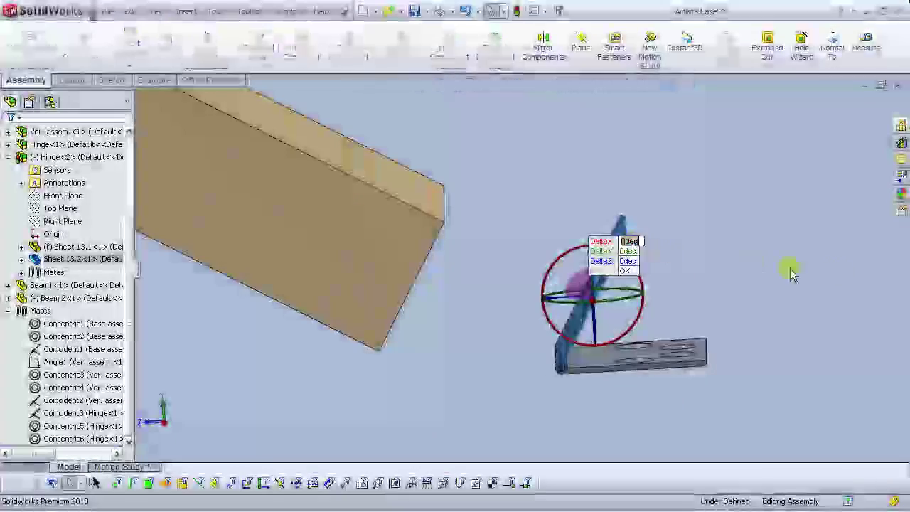
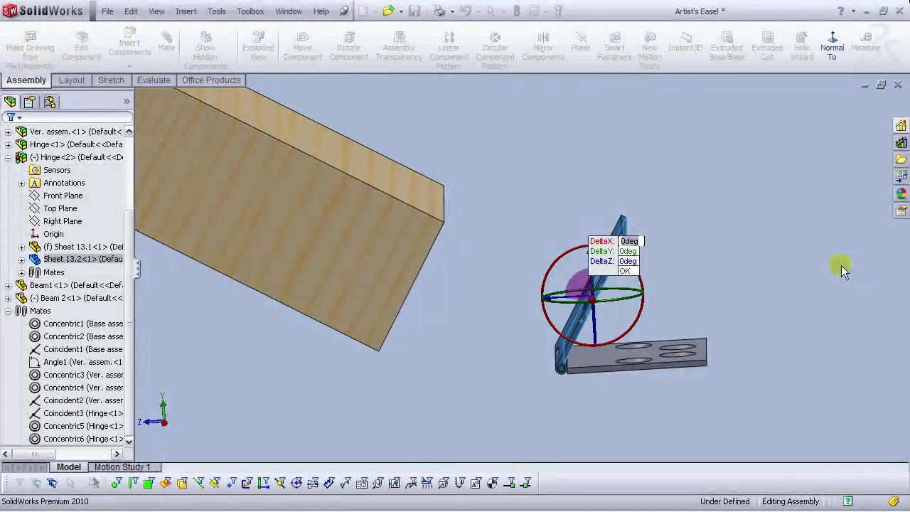
pyautogui.write('180')
pyautogui.press('BackSpace')
pyautogui.press('BackSpace')
pyautogui.press('Return')
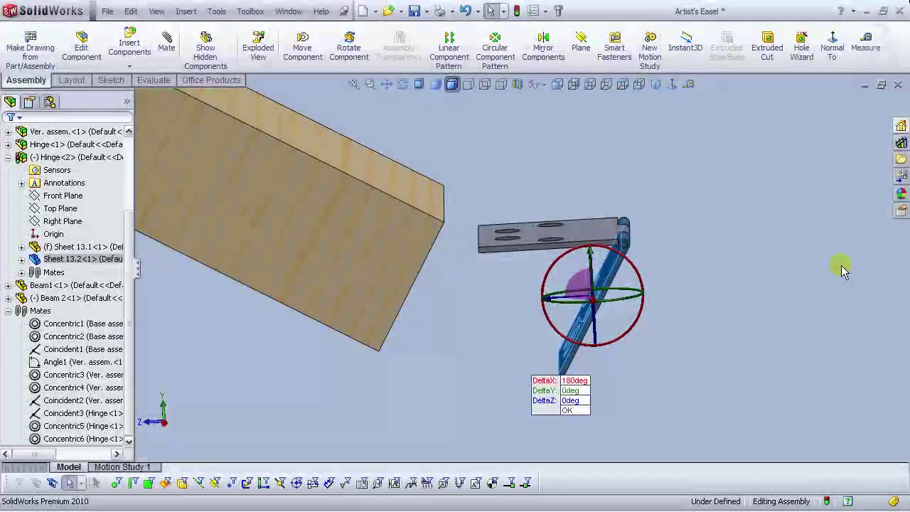
pyautogui.press('Escape')
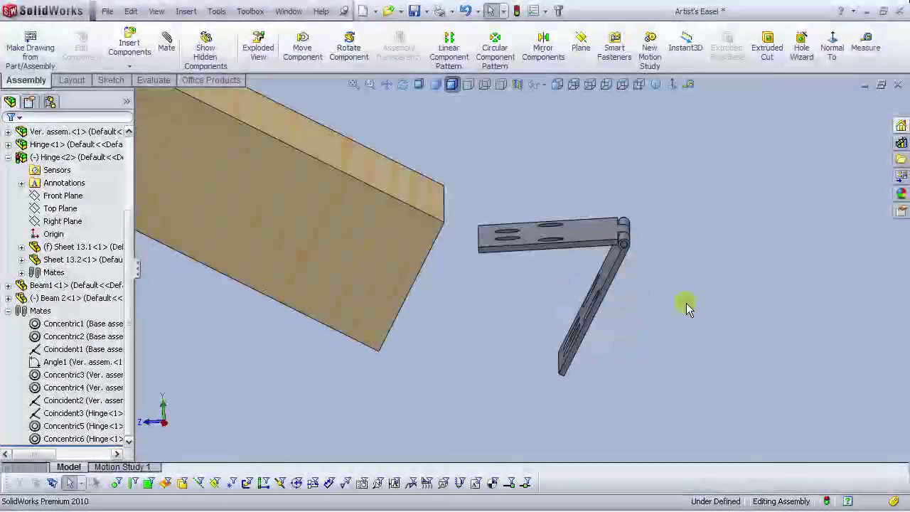
# Step: Rotate the second hinge freely to tilt its leaves and shift it slightly farther from Beam 2's drilled end
pyautogui.moveTo(667, 300); pyautogui.dragTo(573, 298, button='middle')
pyautogui.moveTo(573, 299); pyautogui.dragTo(623, 261, button='right')
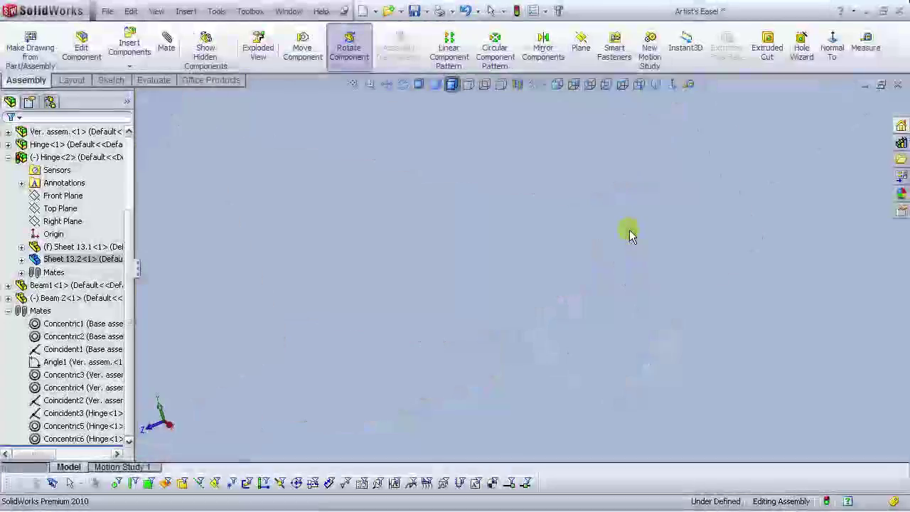
pyautogui.click(606, 89)
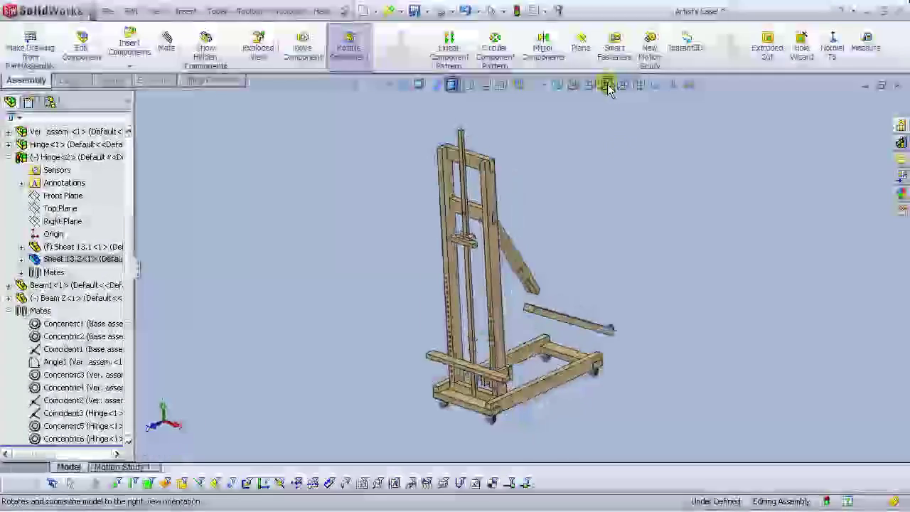
pyautogui.scroll(-5, 610, 386)
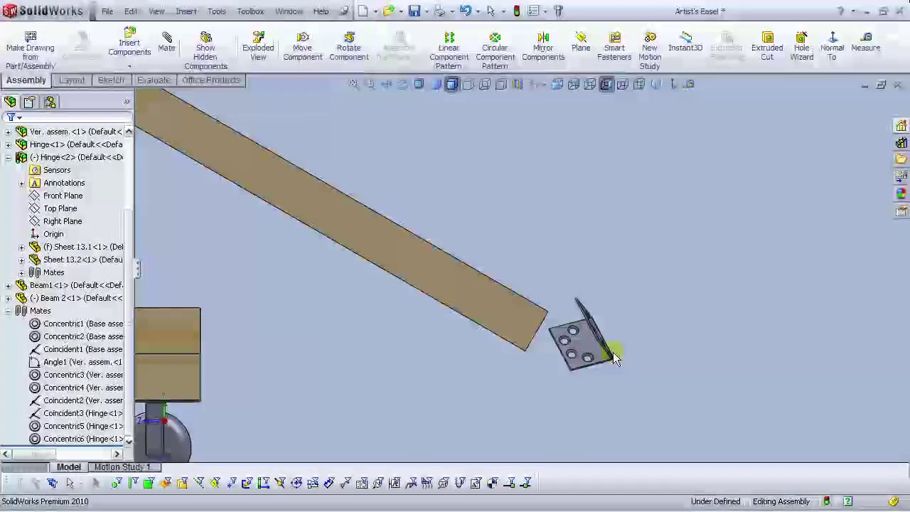
pyautogui.scroll(-3, 616, 359)
pyautogui.moveTo(519, 289); pyautogui.dragTo(576, 288)
# Step: Inspect the second hinge's leaves to identify which one is Sheet 13.1 and which is Sheet 13.2
pyautogui.scroll(-10, 540, 313)
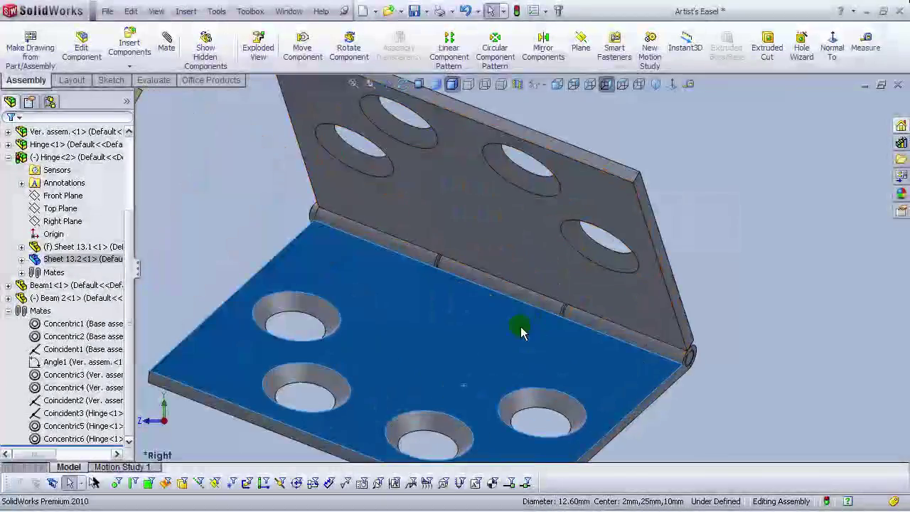
pyautogui.click(502, 288)
pyautogui.scroll(6, 502, 290)
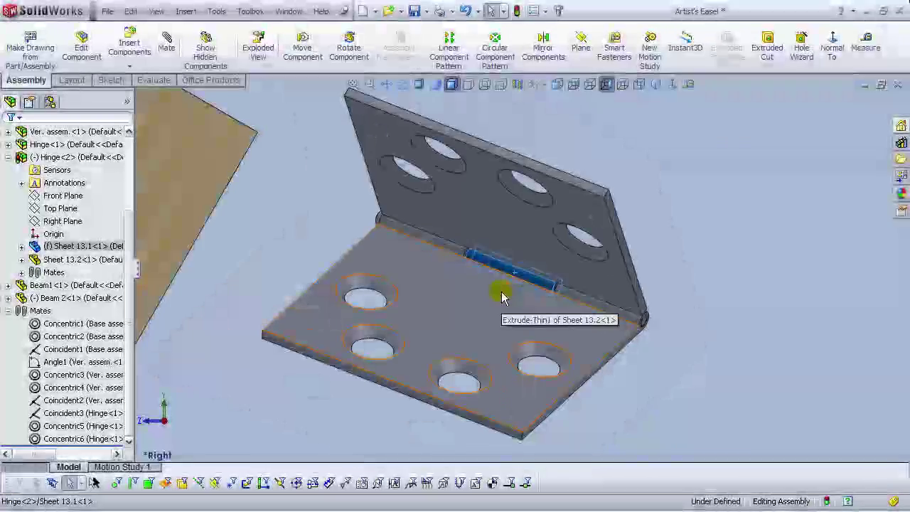
pyautogui.click(306, 249)
pyautogui.click(82, 247)
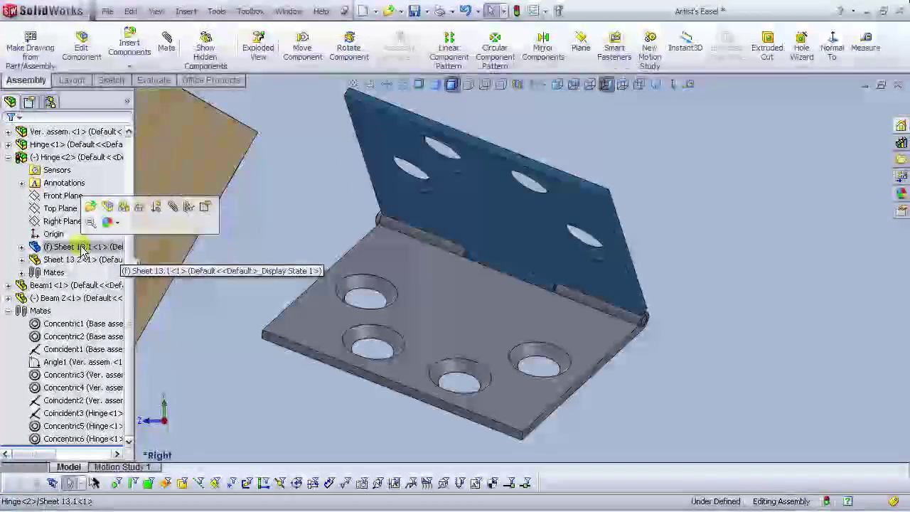
pyautogui.scroll(5, 711, 254)
pyautogui.click(657, 295)
pyautogui.scroll(-4, 522, 249)
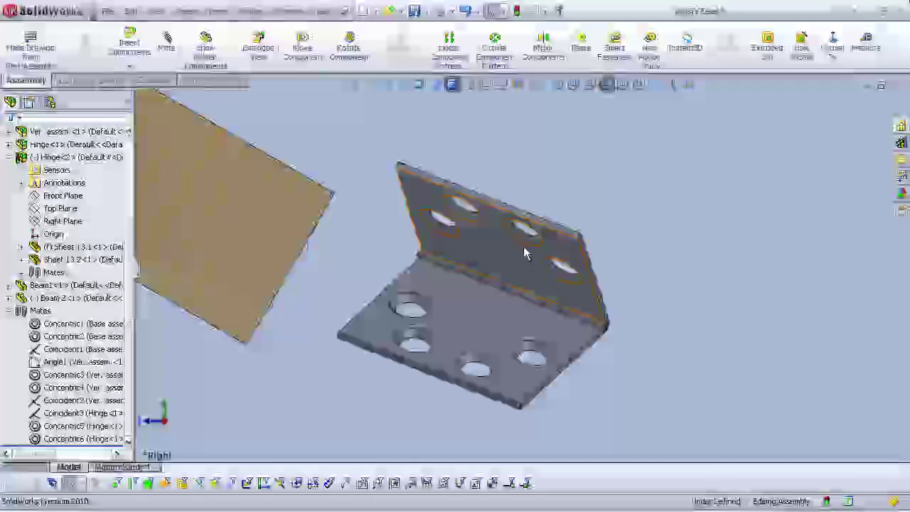
# Step: Rotate the second hinge freely until its Sheet 13.1 leaf stands upright, roughly facing Beam 2's drilled end
pyautogui.moveTo(524, 301); pyautogui.dragTo(624, 224, button='right')
pyautogui.scroll(5, 509, 264)
pyautogui.scroll(-3, 439, 274)
pyautogui.moveTo(481, 272); pyautogui.dragTo(431, 273, button='middle')
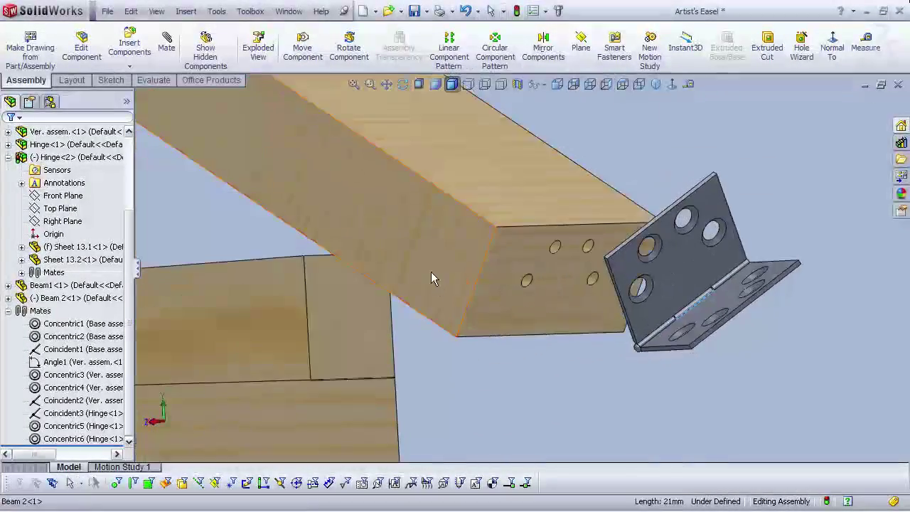
pyautogui.moveTo(730, 295); pyautogui.dragTo(740, 233, button='right')
pyautogui.scroll(5, 739, 233)
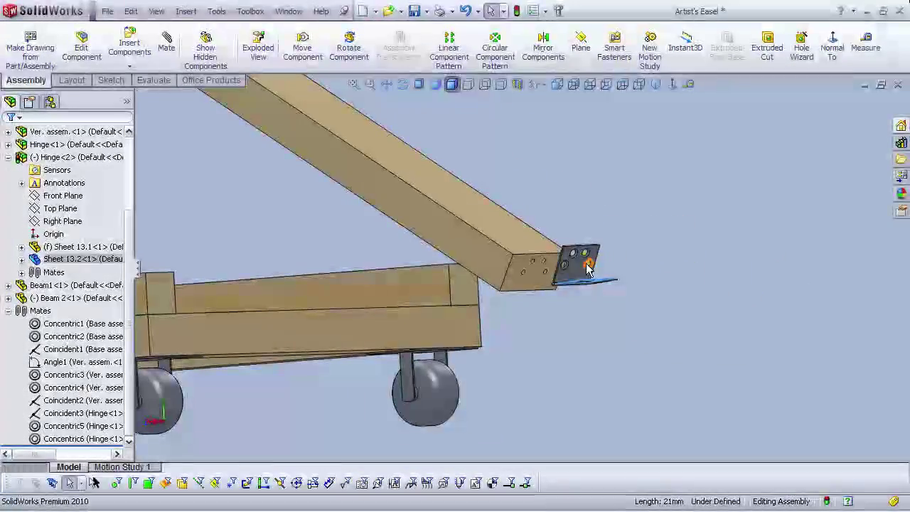
pyautogui.moveTo(586, 308); pyautogui.dragTo(609, 330, button='middle')
pyautogui.click(610, 330)
pyautogui.scroll(-5, 679, 315)
# Step: Add a concentric mate between an upper hole of the second hinge's Sheet 13.1 leaf and the matching hole in Beam 2's end
pyautogui.click(175, 49)
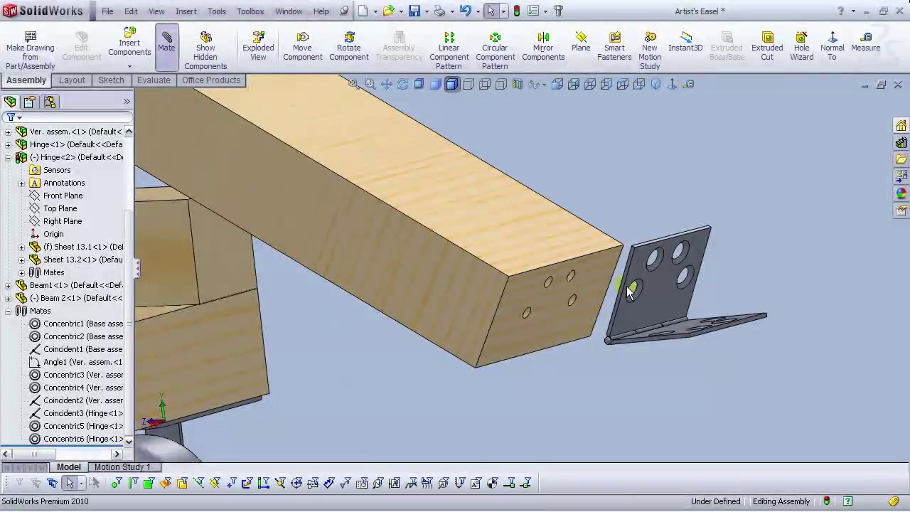
pyautogui.scroll(-2, 628, 291)
pyautogui.click(651, 255)
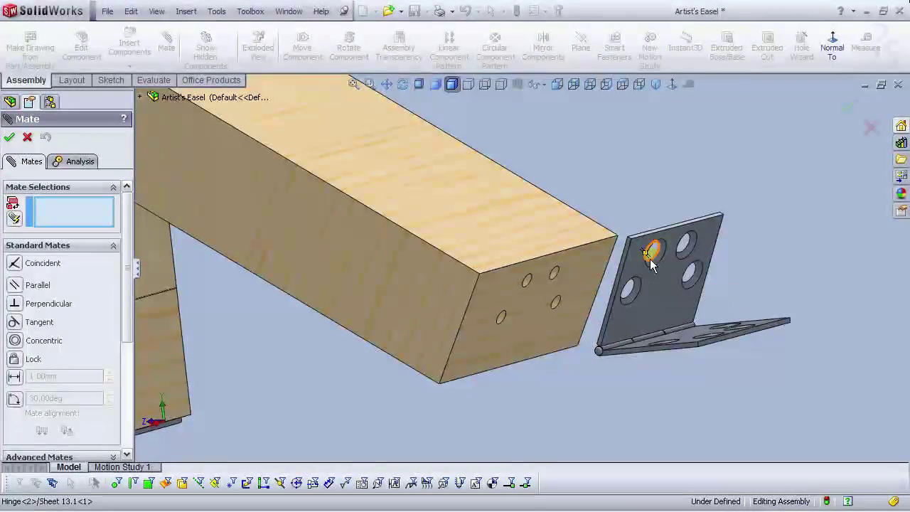
pyautogui.click(530, 284)
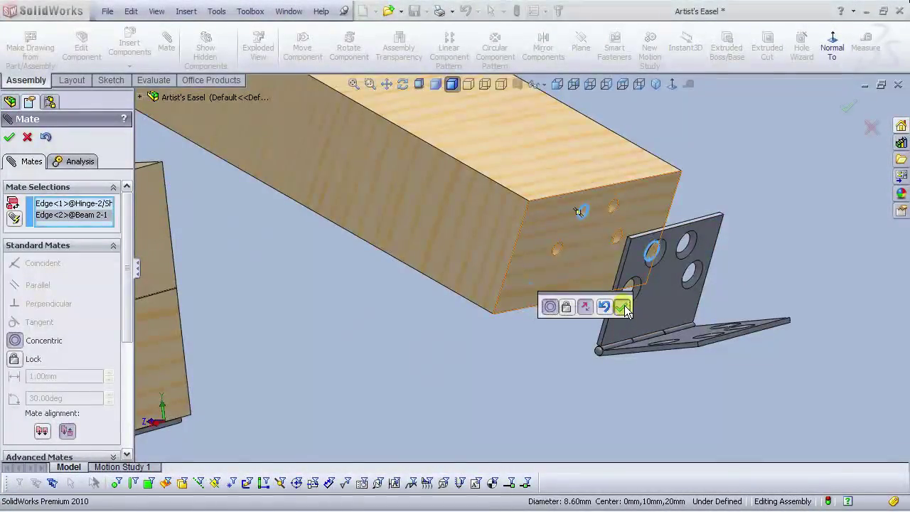
pyautogui.click(623, 306)
pyautogui.scroll(8, 618, 305)
pyautogui.moveTo(599, 299); pyautogui.dragTo(472, 214, button='middle')
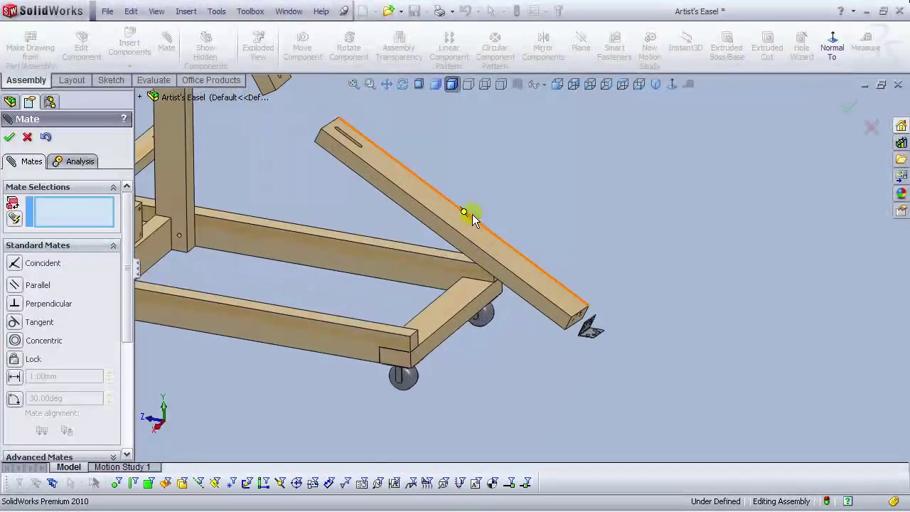
pyautogui.scroll(-3, 576, 341)
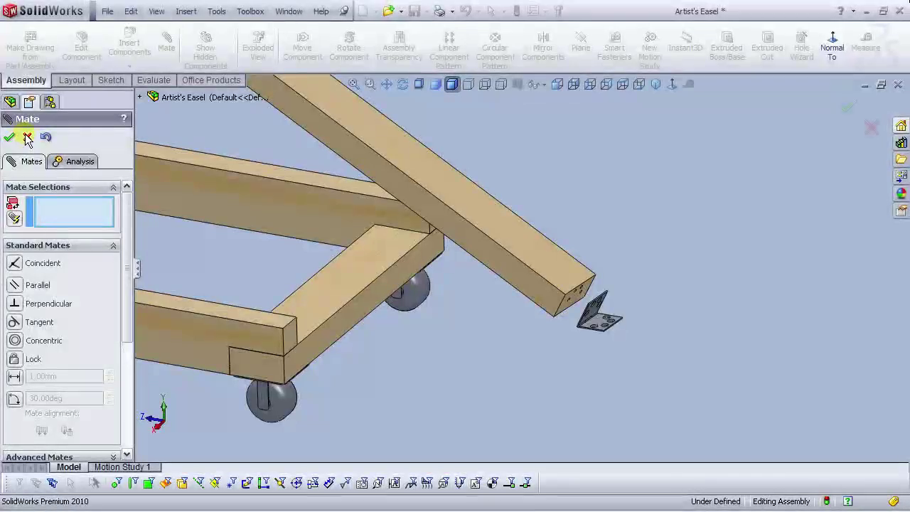
# Step: Add a coincident mate between Beam 2's slotted underside and the slotted outer face of Beam1
pyautogui.click(28, 137)
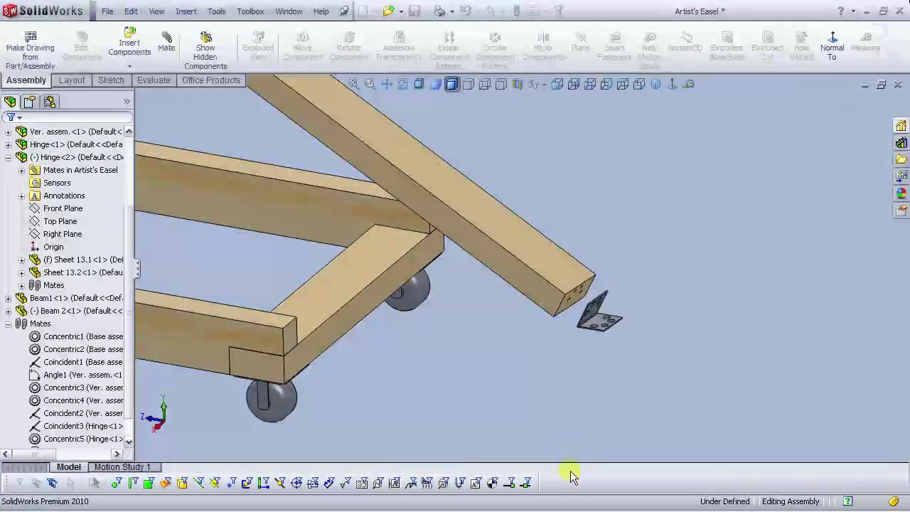
pyautogui.scroll(7, 524, 391)
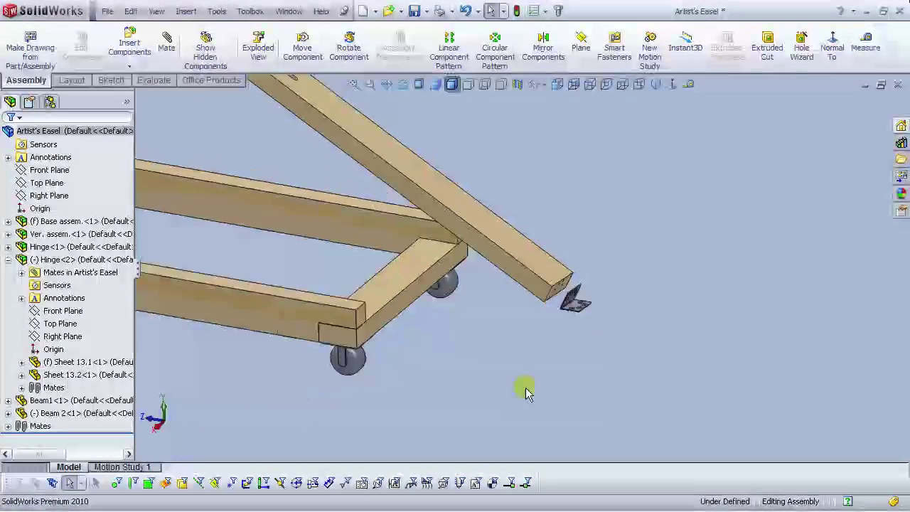
pyautogui.scroll(-3, 426, 170)
pyautogui.click(175, 50)
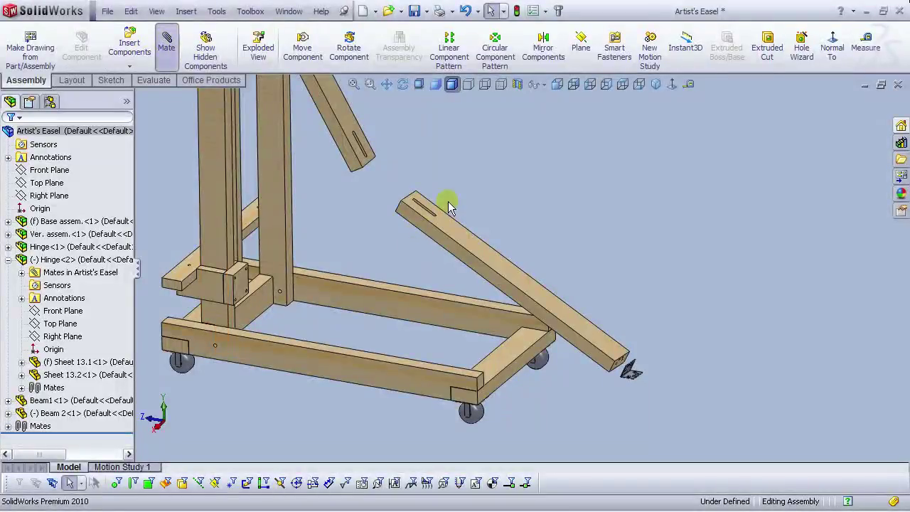
pyautogui.scroll(-5, 449, 206)
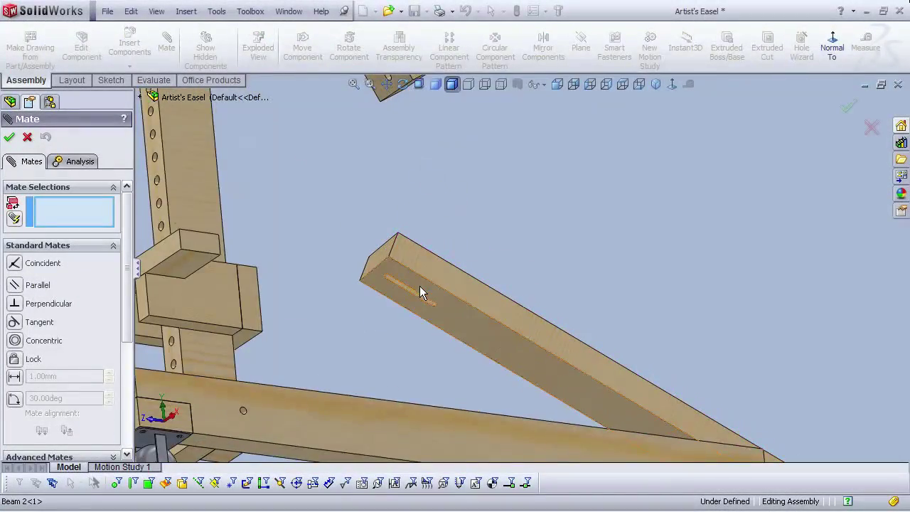
pyautogui.click(420, 293)
pyautogui.moveTo(439, 284); pyautogui.dragTo(467, 193, button='middle')
pyautogui.click(467, 192)
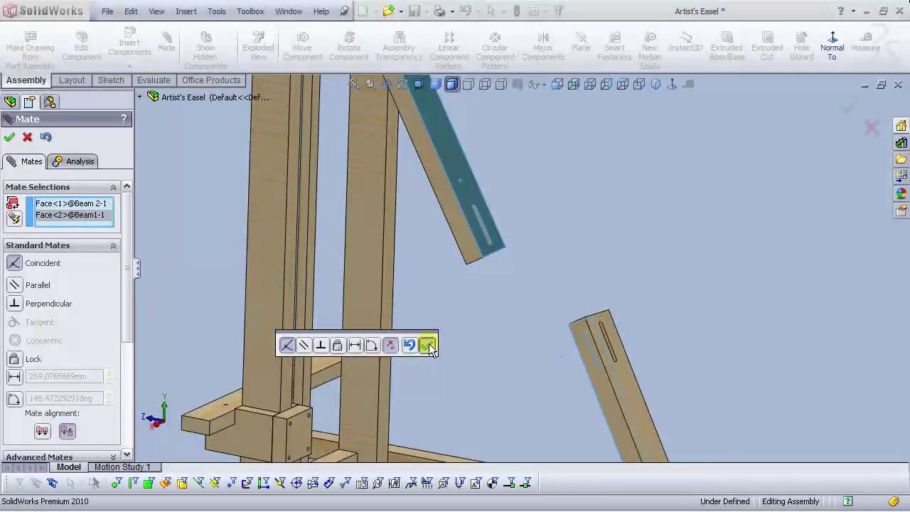
pyautogui.click(428, 345)
# Step: Add a coincident mate between the long inner slot faces of Beam 2 and Beam1 to align the beams sideways
pyautogui.scroll(-6, 590, 331)
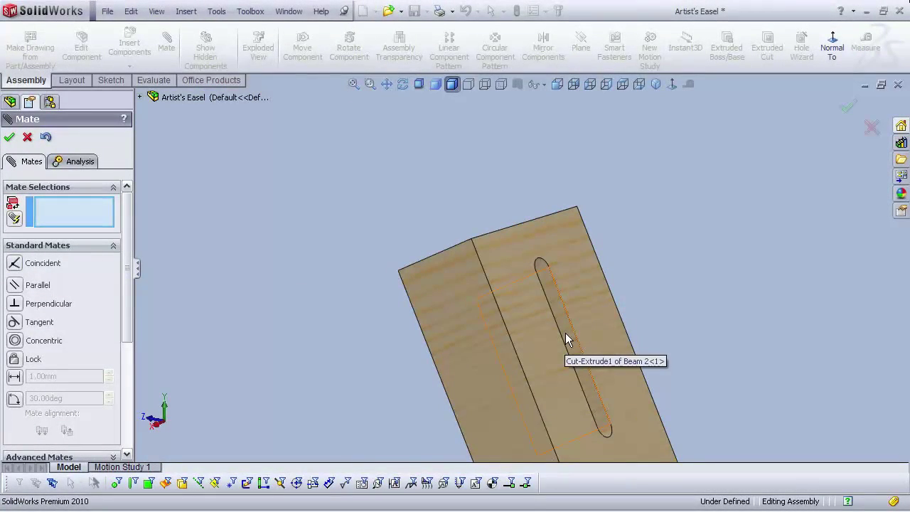
pyautogui.click(566, 339)
pyautogui.moveTo(564, 339); pyautogui.dragTo(432, 212, button='middle')
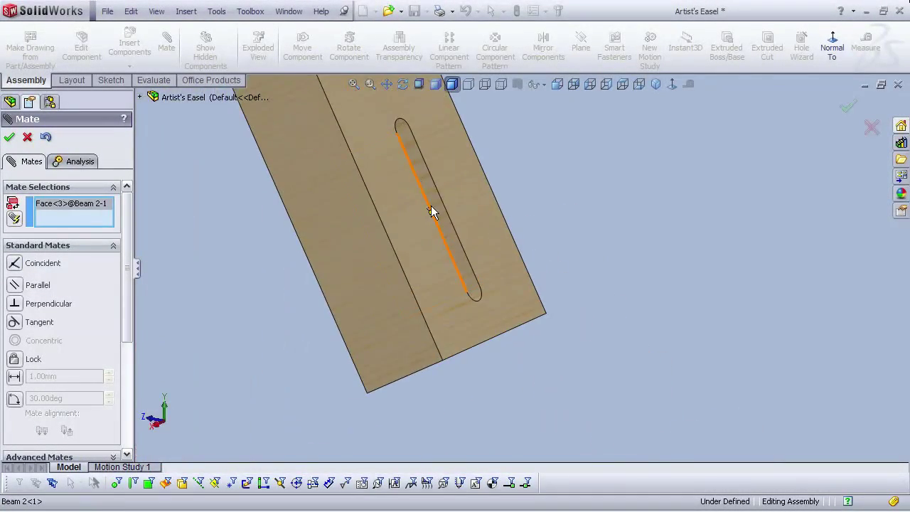
pyautogui.click(431, 212)
pyautogui.click(413, 229)
pyautogui.scroll(6, 566, 333)
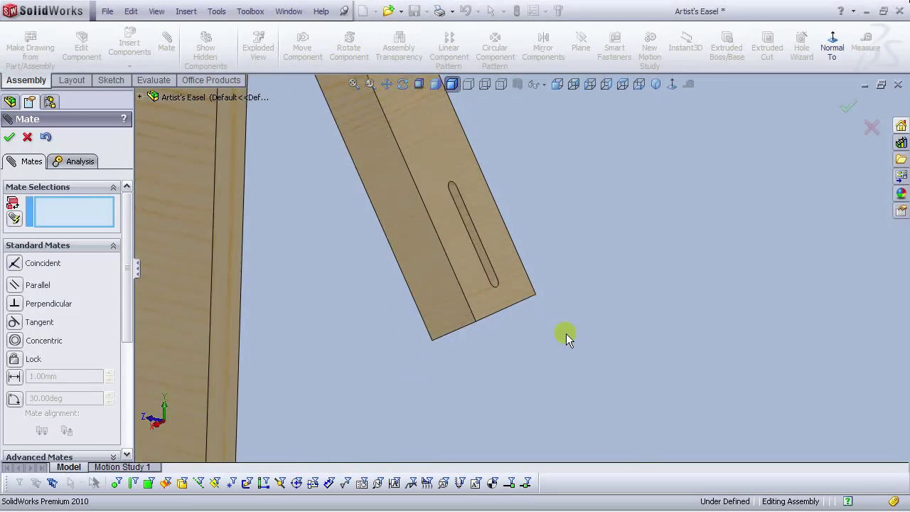
# Step: Add a concentric mate between the rounded lower slot end of Beam 2 and the rounded lower slot end of Beam1
pyautogui.scroll(-6, 575, 378)
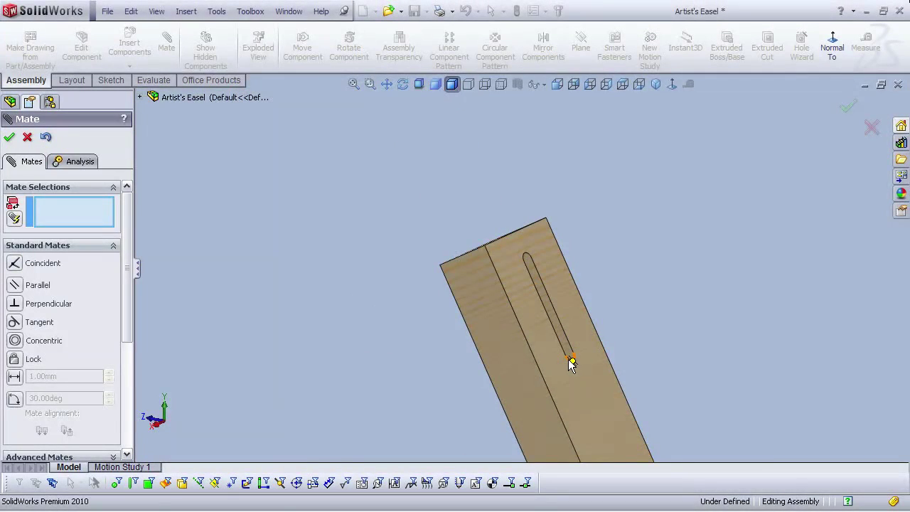
pyautogui.moveTo(568, 360); pyautogui.dragTo(579, 431, button='middle')
pyautogui.scroll(-4, 566, 354)
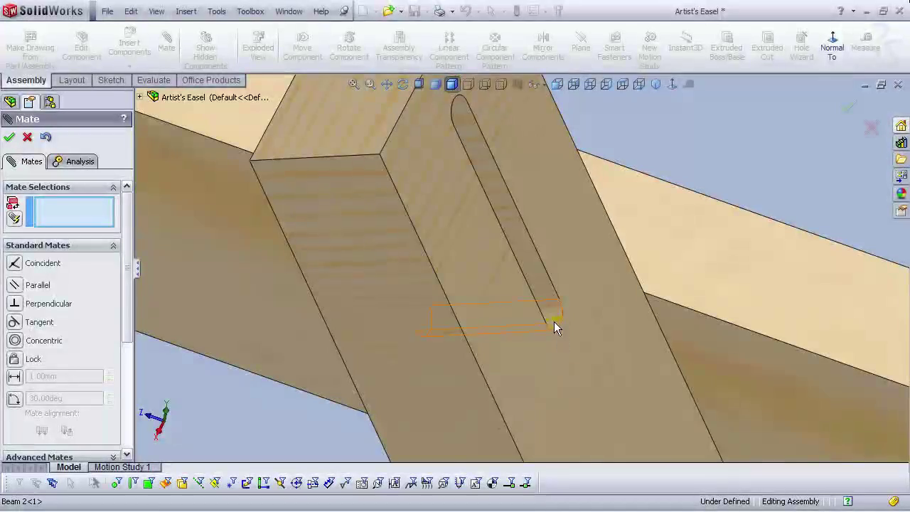
pyautogui.click(553, 322)
pyautogui.scroll(4, 553, 322)
pyautogui.scroll(4, 554, 321)
pyautogui.scroll(-6, 424, 265)
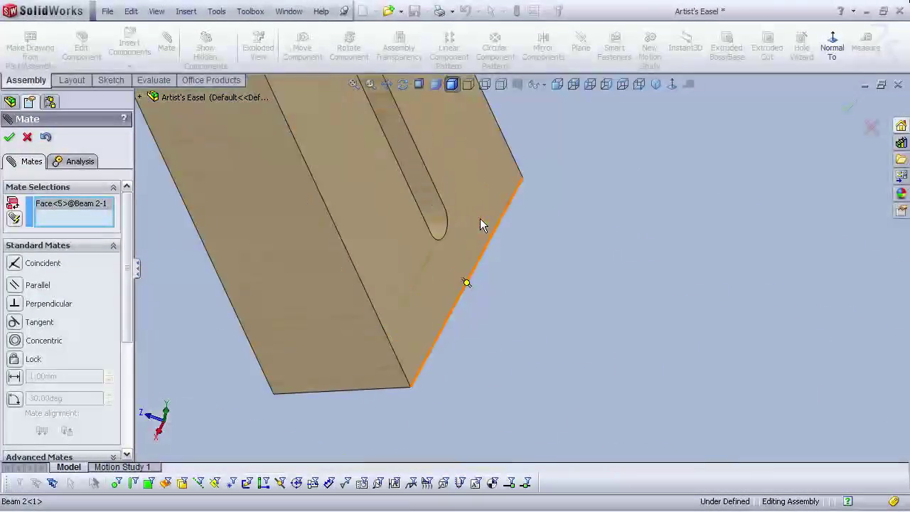
pyautogui.click(438, 230)
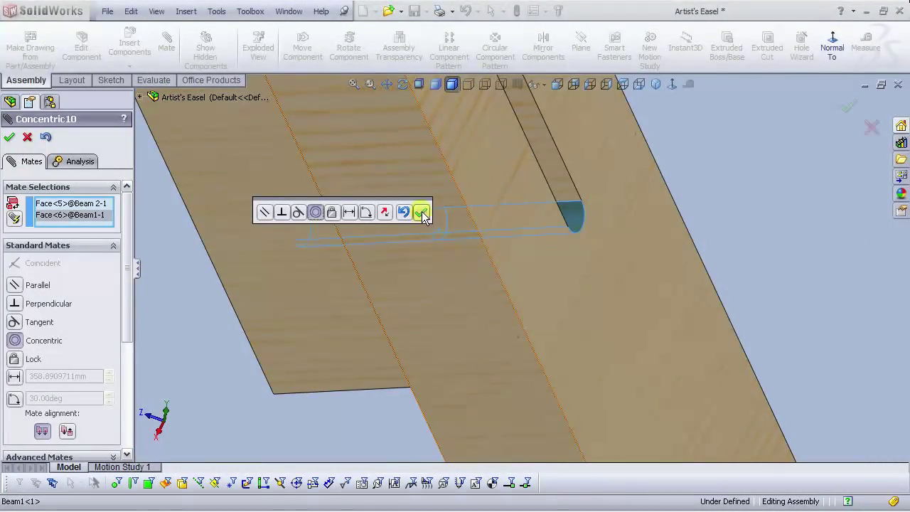
pyautogui.click(421, 212)
# Step: Close the mate command and, in the right view, move the second hinge up beside the lower end of Beam 2
pyautogui.scroll(6, 421, 263)
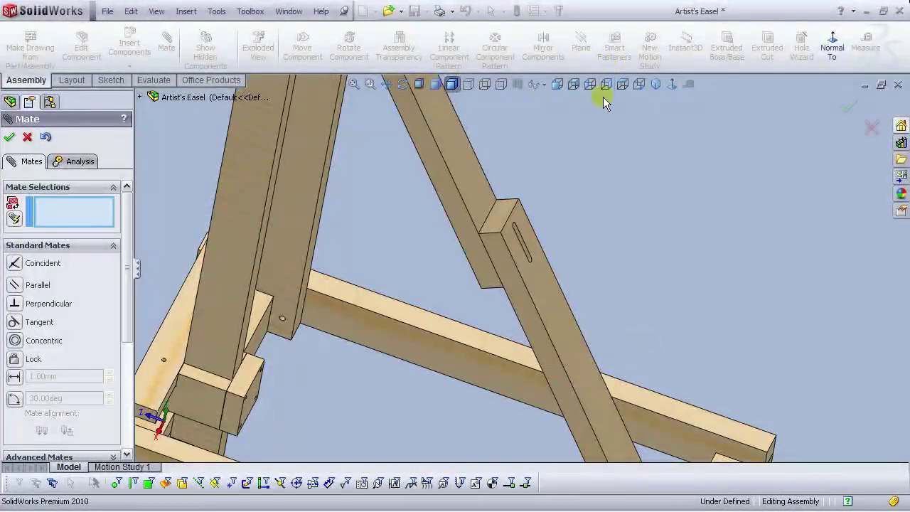
pyautogui.click(606, 84)
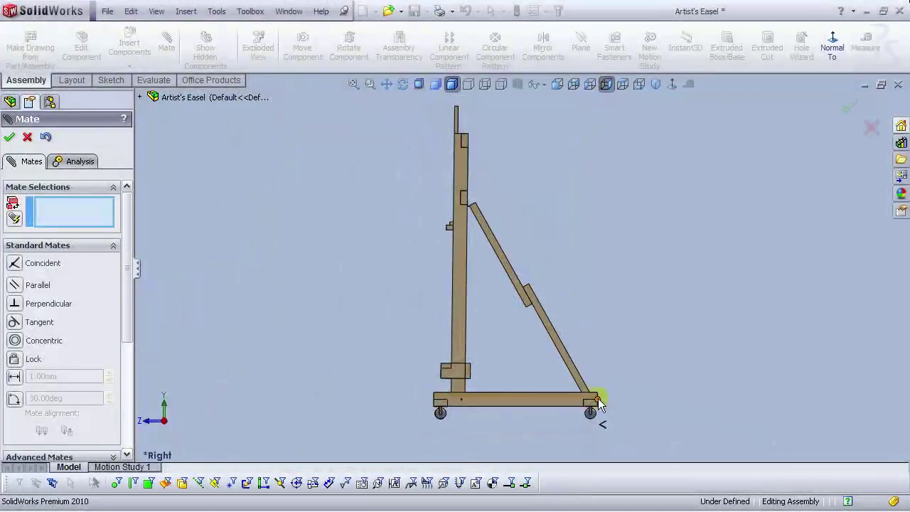
pyautogui.scroll(-5, 585, 385)
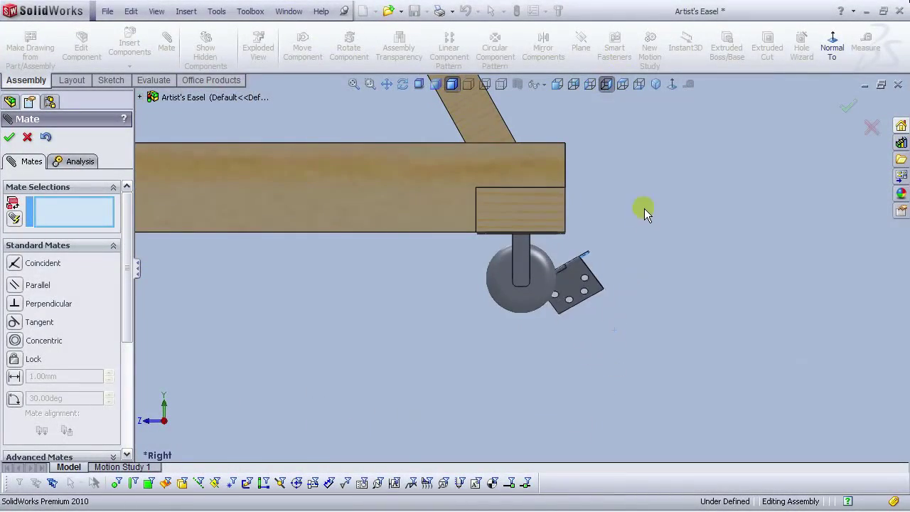
pyautogui.click(27, 137)
pyautogui.moveTo(594, 335); pyautogui.dragTo(555, 142)
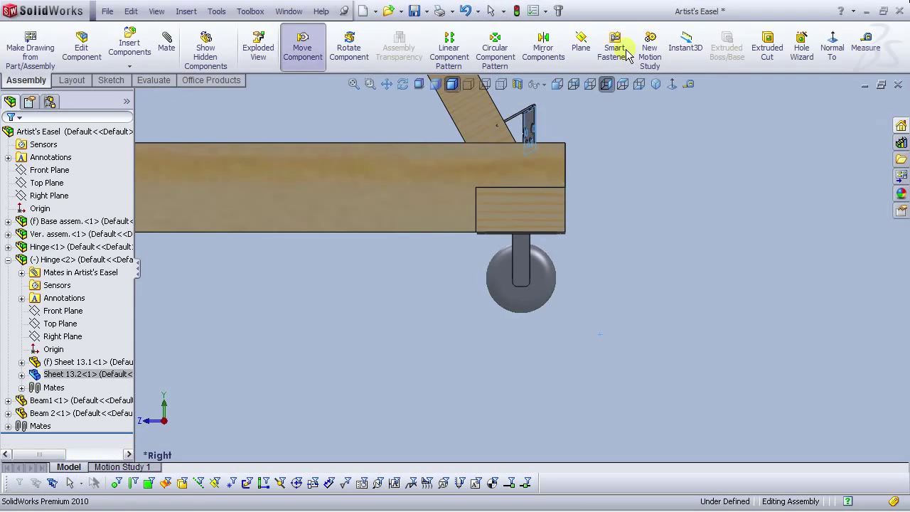
pyautogui.scroll(-5, 532, 116)
pyautogui.scroll(2, 471, 223)
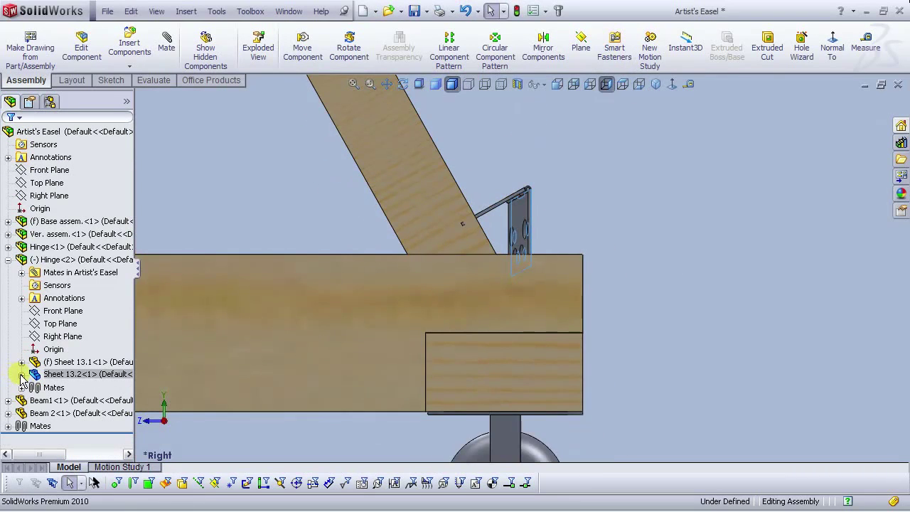
# Step: Review the mates applied to the Sheet 13.2 leaf of the second hinge
pyautogui.click(8, 260)
pyautogui.click(8, 297)
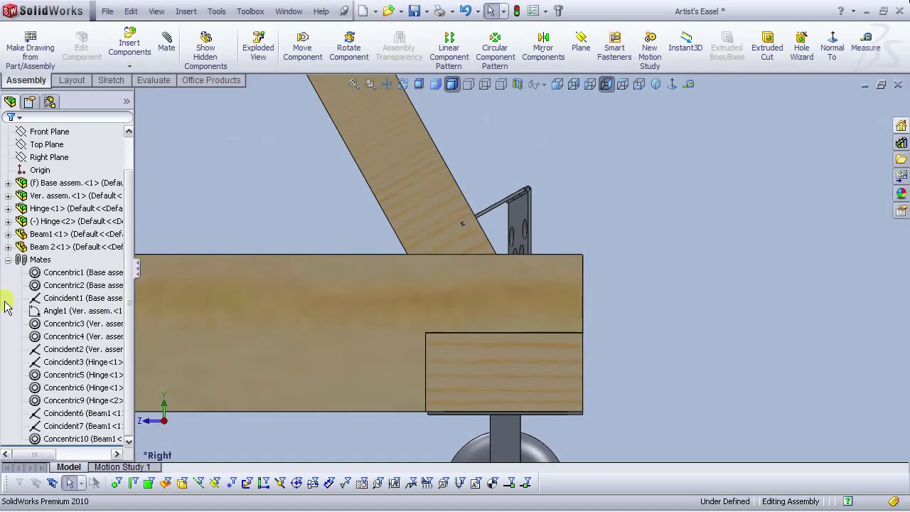
pyautogui.click(519, 223)
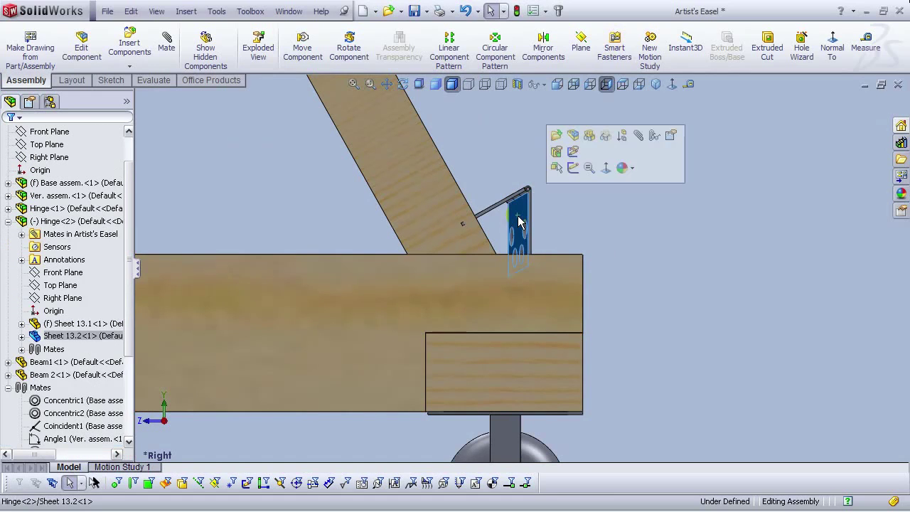
pyautogui.click(655, 136)
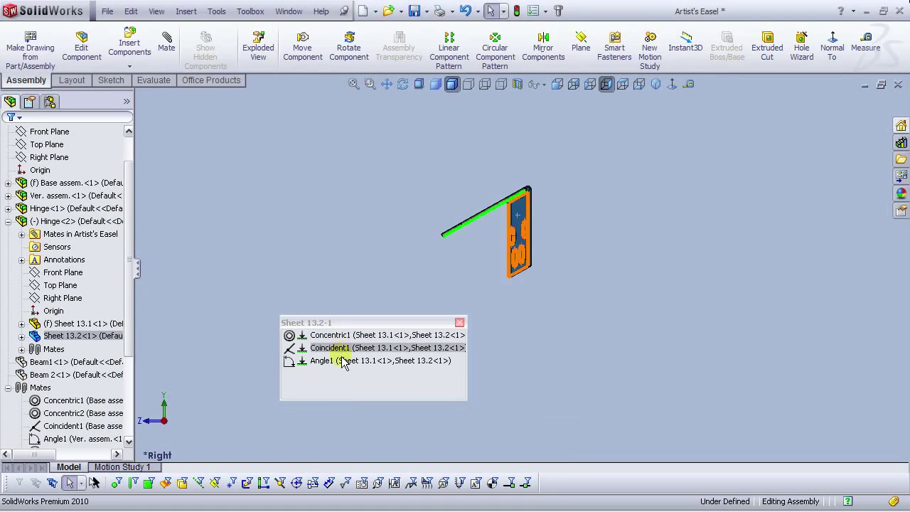
pyautogui.click(488, 335)
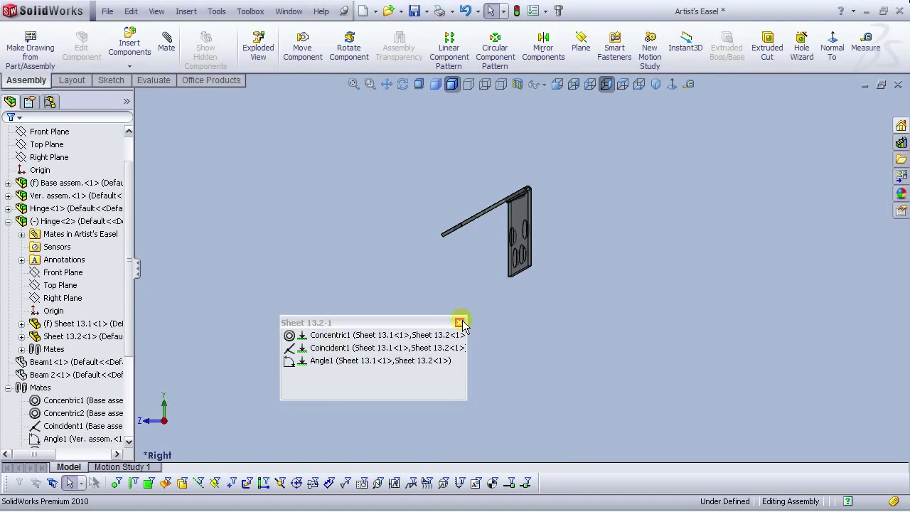
pyautogui.click(461, 324)
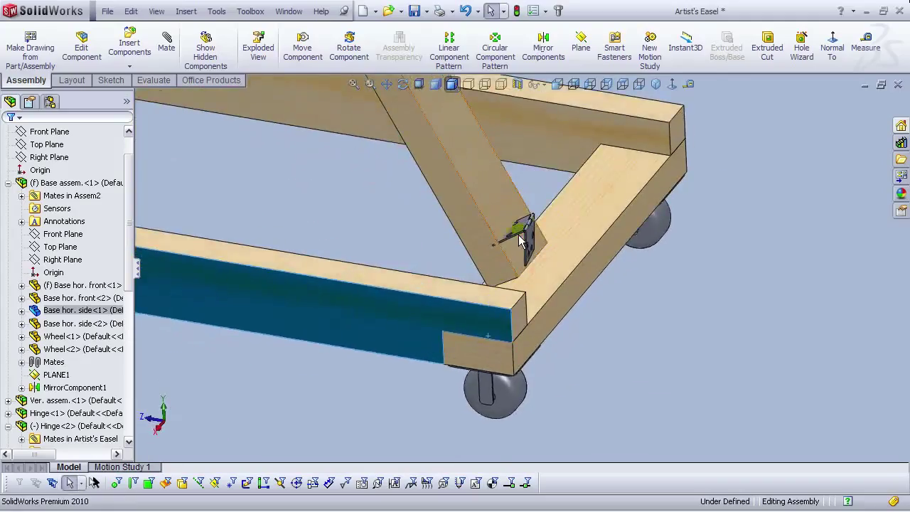
# Step: Move the second hinge clear of Beam 2 to outside the base's rear crosspiece and rotate it freely
pyautogui.scroll(-4, 521, 240)
pyautogui.click(530, 239)
pyautogui.moveTo(550, 240); pyautogui.dragTo(678, 197)
pyautogui.moveTo(615, 295); pyautogui.dragTo(626, 261, button='right')
pyautogui.moveTo(579, 300); pyautogui.dragTo(800, 441)
pyautogui.scroll(2, 800, 441)
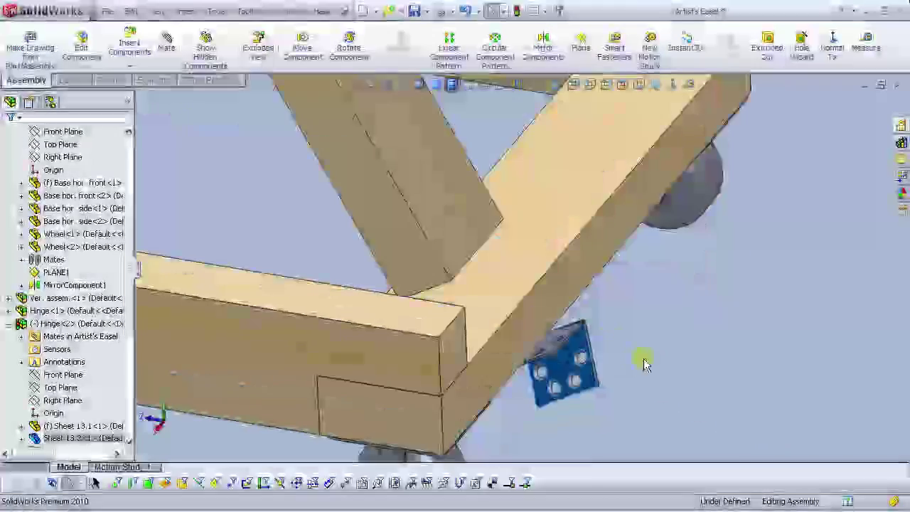
pyautogui.moveTo(603, 355); pyautogui.dragTo(493, 466, button='right')
pyautogui.moveTo(561, 340); pyautogui.dragTo(541, 406, button='right')
pyautogui.press('Escape')
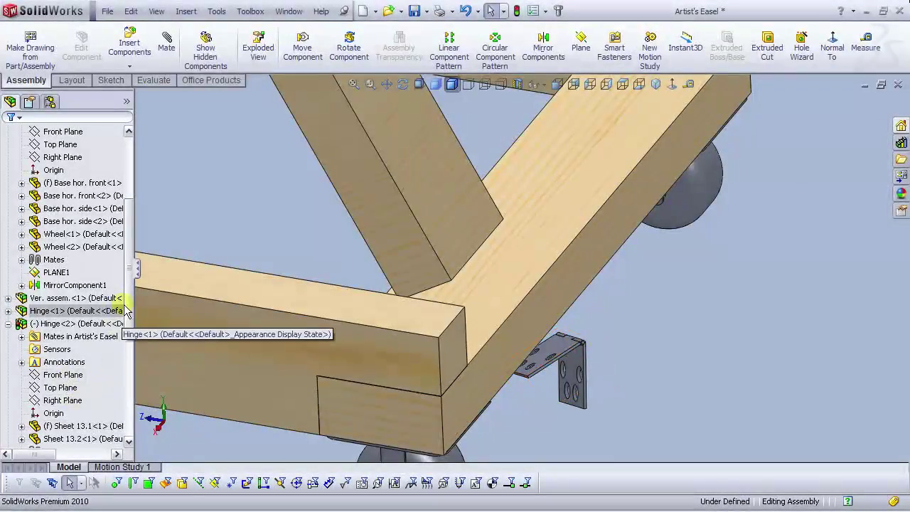
# Step: Delete the Concentric9 mate between the second hinge and Beam 2
pyautogui.scroll(-6, 107, 341)
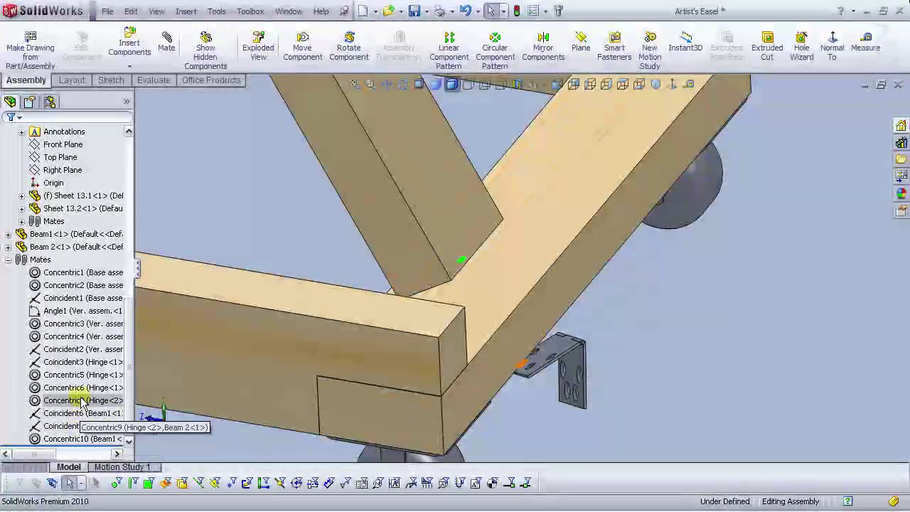
pyautogui.click(82, 401)
pyautogui.press('Delete')
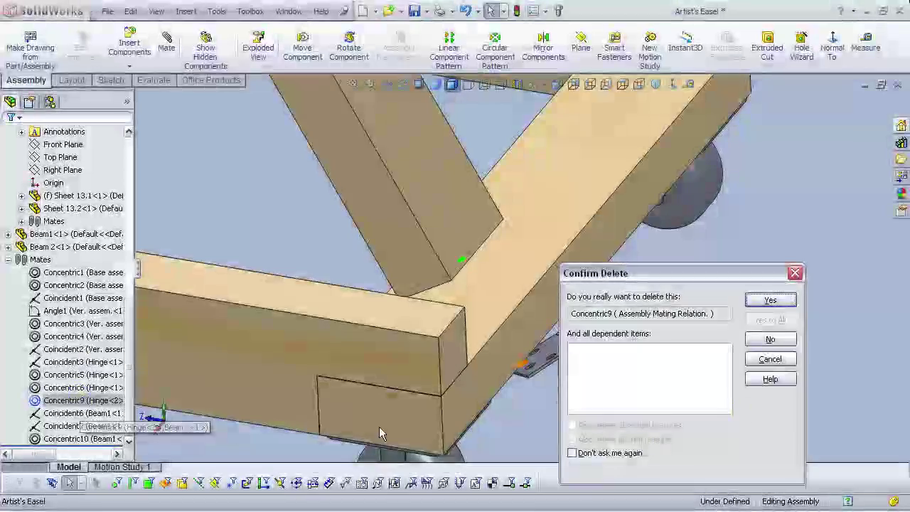
pyautogui.click(768, 298)
# Step: Rotate the second hinge freely, and display the assembly in the right view with hidden lines visible
pyautogui.scroll(-2, 554, 347)
pyautogui.moveTo(554, 348); pyautogui.dragTo(587, 406, button='right')
pyautogui.click(617, 86)
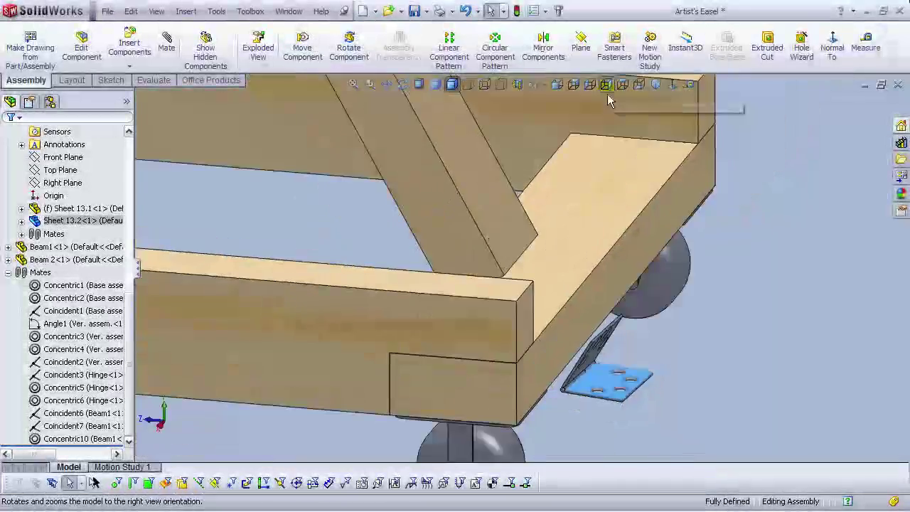
pyautogui.click(501, 85)
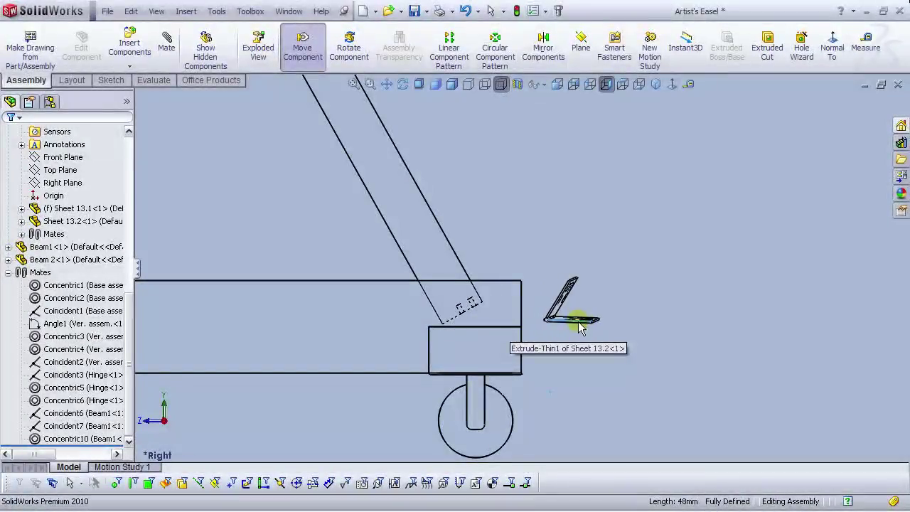
# Step: Move the second hinge close behind the base's rear end and rotate it until its leaves are edge-on with one roughly horizontal
pyautogui.press('Escape')
pyautogui.moveTo(582, 324); pyautogui.dragTo(589, 323)
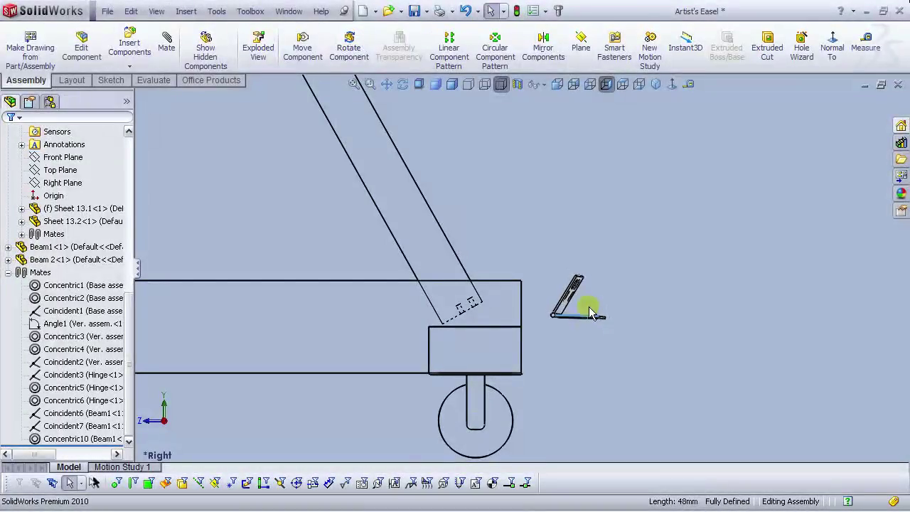
pyautogui.press('Escape')
pyautogui.scroll(-2, 459, 295)
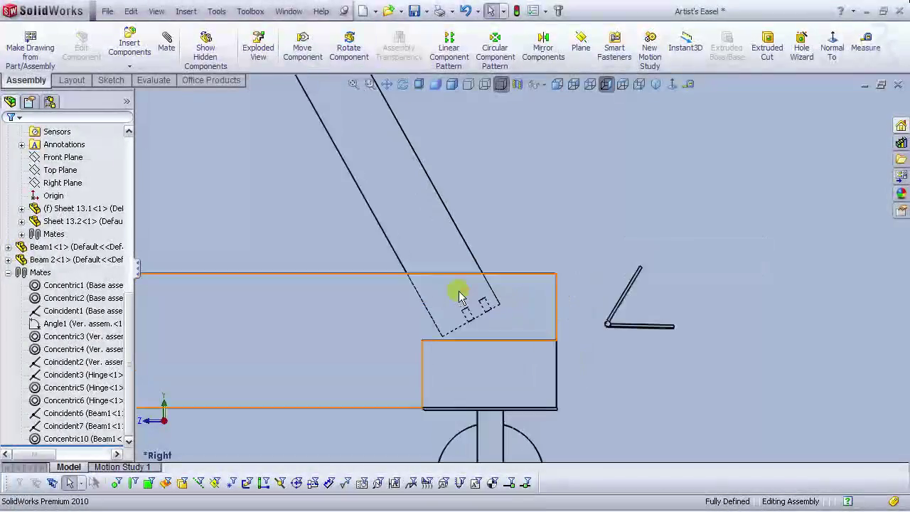
pyautogui.scroll(-2, 626, 322)
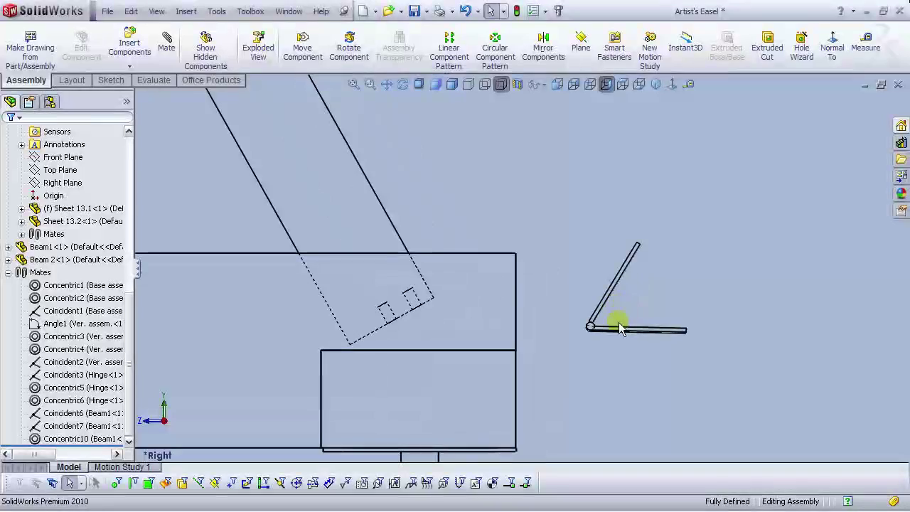
pyautogui.moveTo(622, 334); pyautogui.dragTo(577, 344)
pyautogui.moveTo(616, 332); pyautogui.dragTo(671, 150, button='right')
pyautogui.moveTo(583, 331); pyautogui.dragTo(646, 264, button='right')
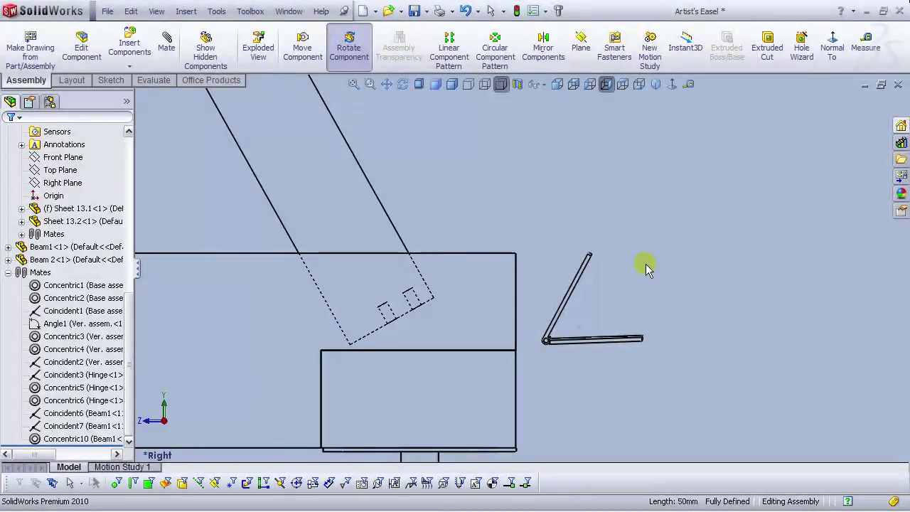
pyautogui.press('Escape')
pyautogui.scroll(-2, 594, 302)
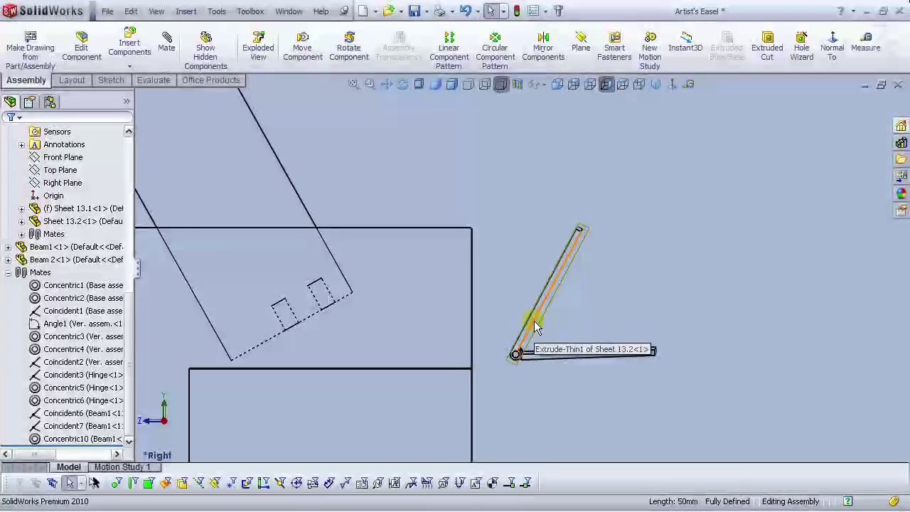
pyautogui.moveTo(574, 355); pyautogui.dragTo(565, 400, button='right')
pyautogui.moveTo(762, 508); pyautogui.dragTo(755, 487, button='right')
# Step: Examine how the first hinge's leaves sit between the vertical frame and Beam1, and the second hinge behind the base's rear end
pyautogui.scroll(8, 597, 345)
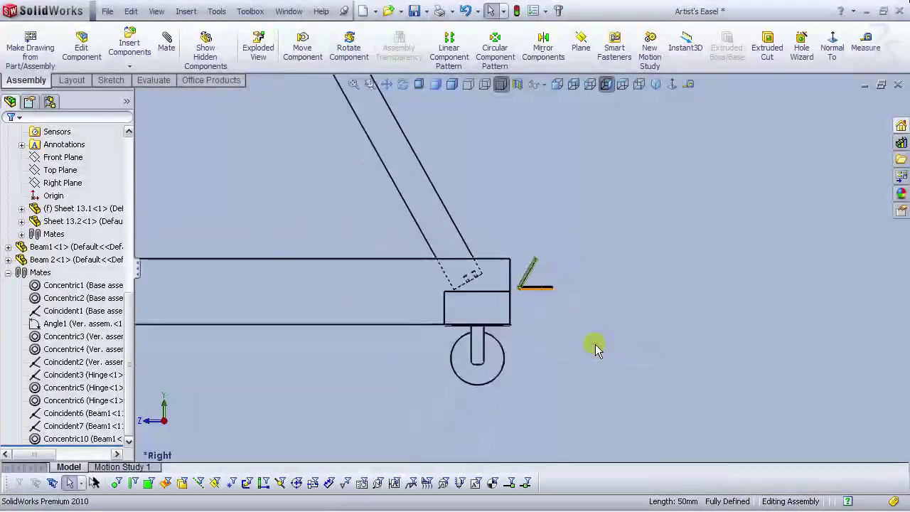
pyautogui.click(620, 318)
pyautogui.scroll(7, 594, 319)
pyautogui.scroll(-6, 443, 116)
pyautogui.moveTo(484, 329); pyautogui.dragTo(450, 382, button='middle')
pyautogui.scroll(-10, 449, 382)
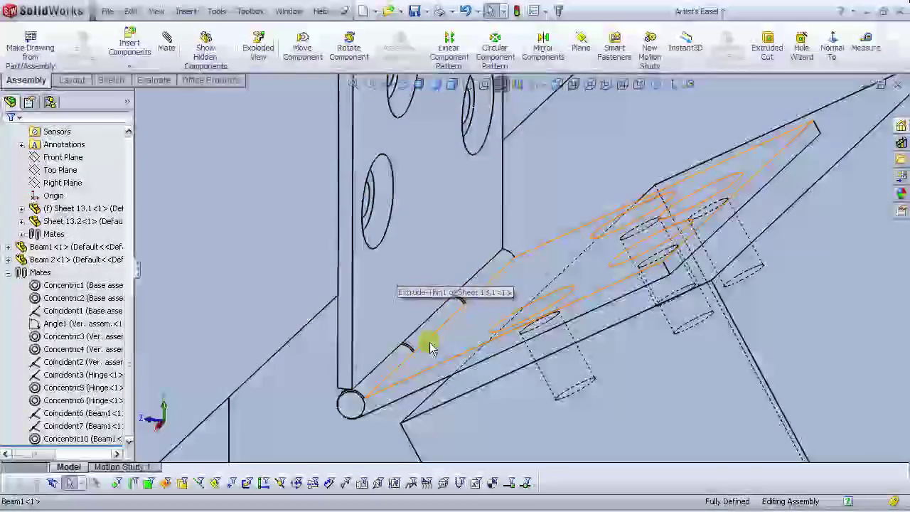
pyautogui.scroll(8, 427, 341)
pyautogui.moveTo(583, 284); pyautogui.dragTo(608, 266, button='middle')
pyautogui.scroll(-2, 606, 262)
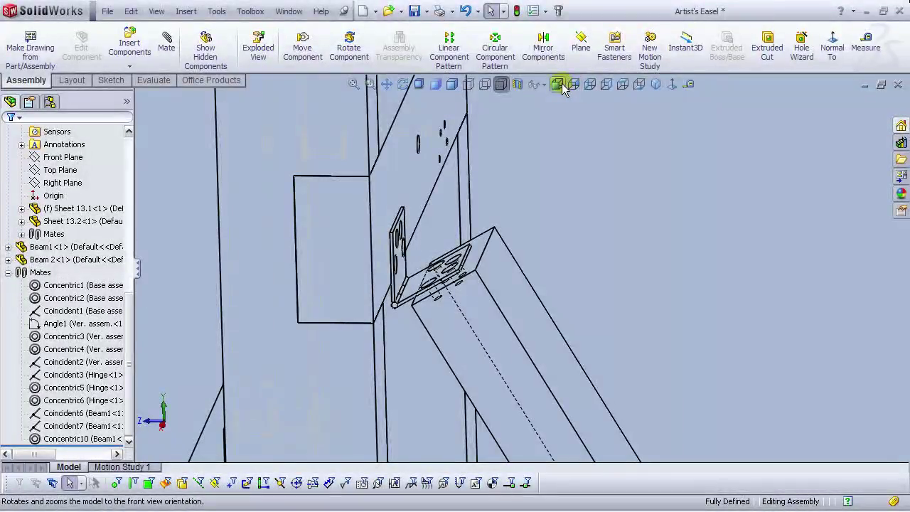
pyautogui.click(607, 87)
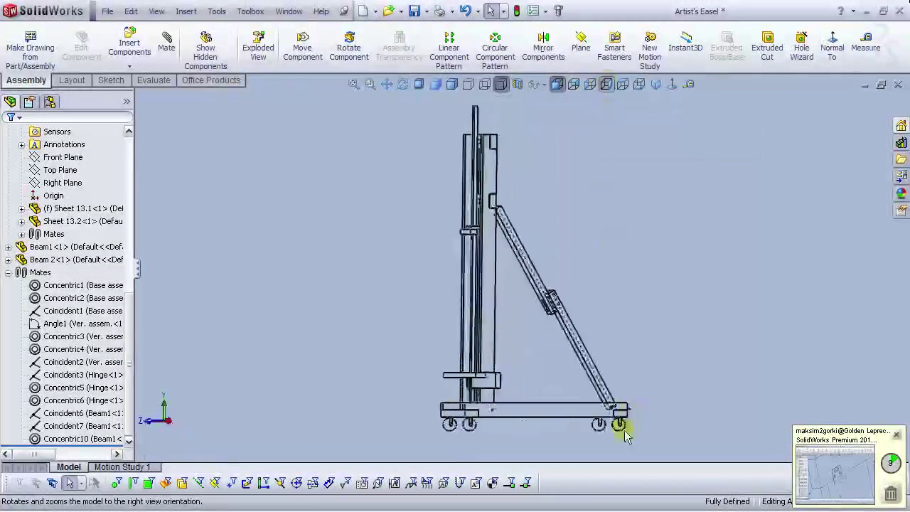
pyautogui.scroll(-8, 560, 401)
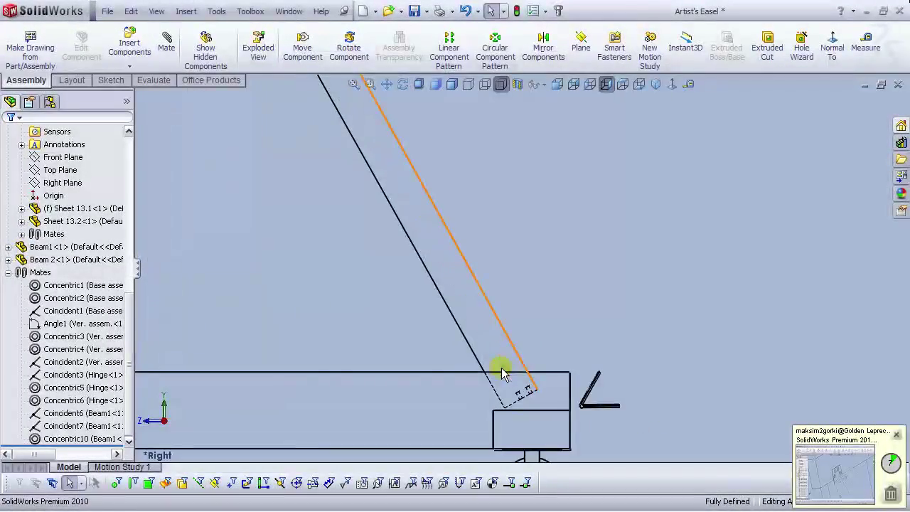
pyautogui.moveTo(629, 359); pyautogui.dragTo(637, 401, button='middle')
pyautogui.scroll(3, 627, 377)
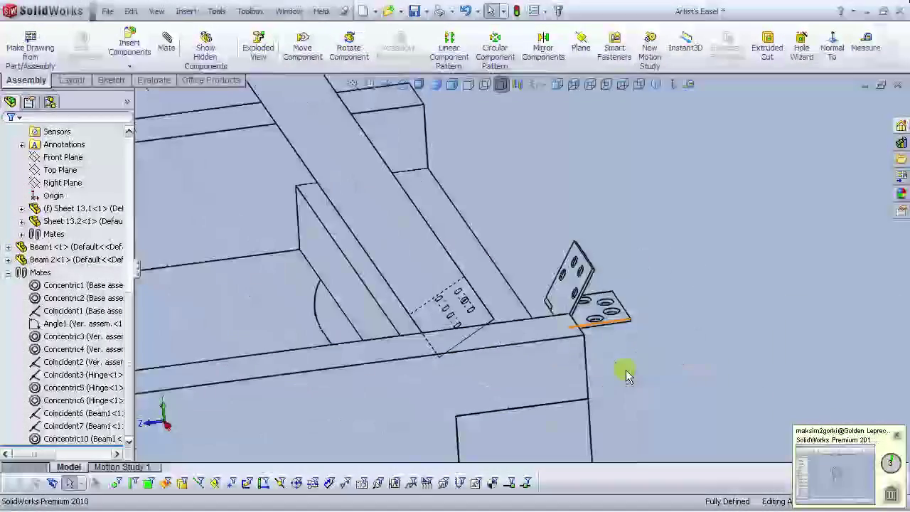
# Step: Rebuild the easel assembly and save it together with all modified referenced documents
pyautogui.click(516, 11)
pyautogui.click(414, 11)
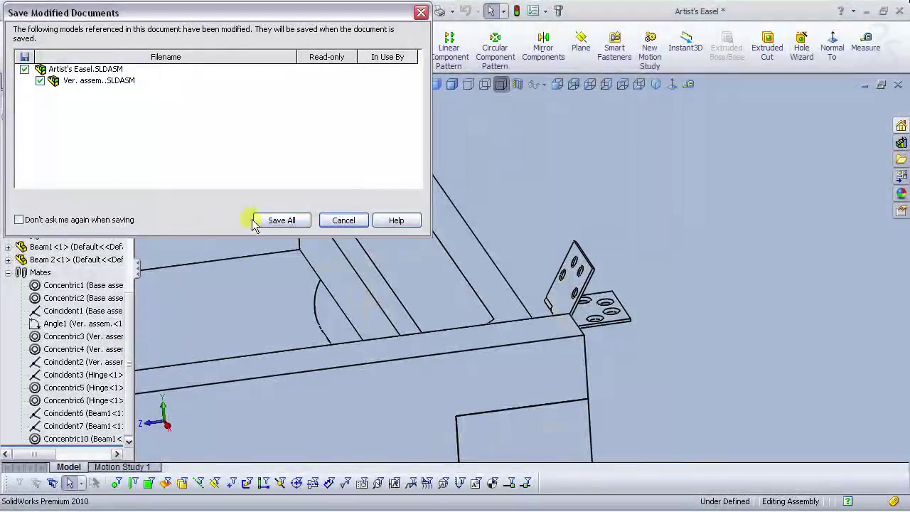
pyautogui.click(256, 222)
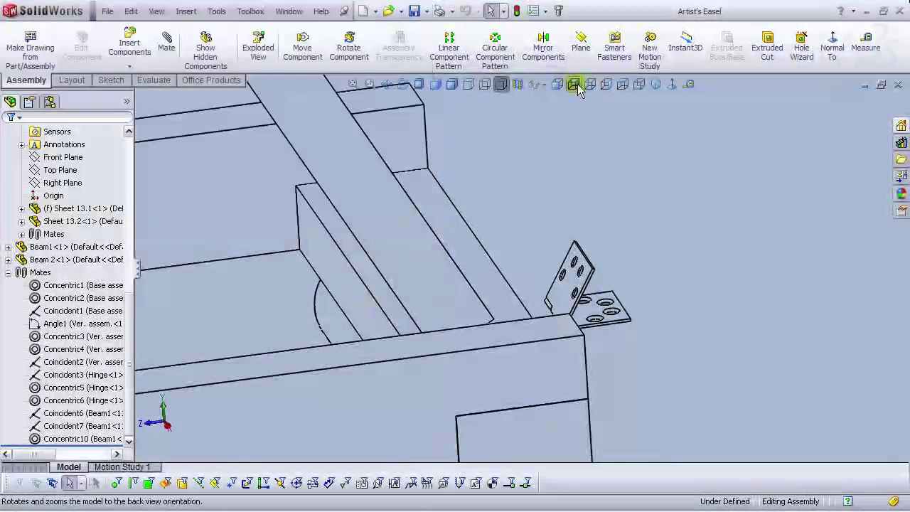
# Step: Collapse the base assembly's tree entry and inspect the second hinge beside the base's rear end, starting from the right view
pyautogui.click(606, 87)
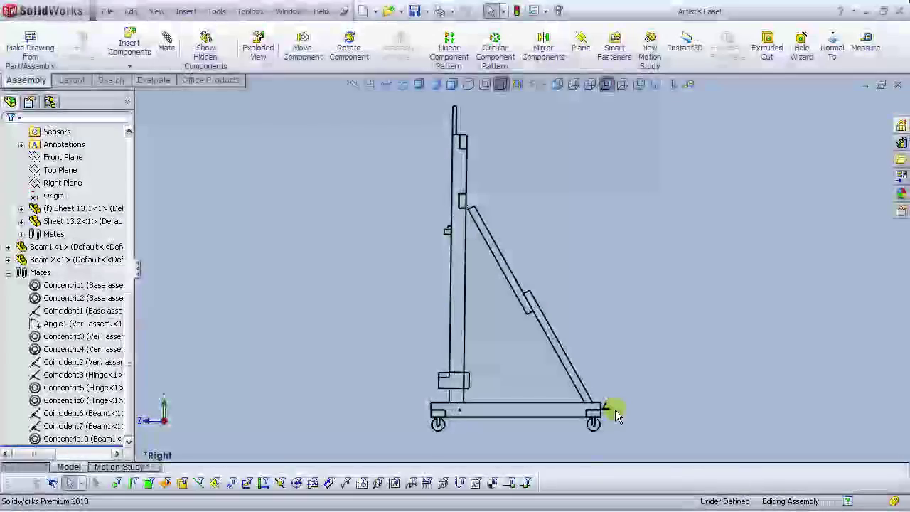
pyautogui.scroll(4, 6, 262)
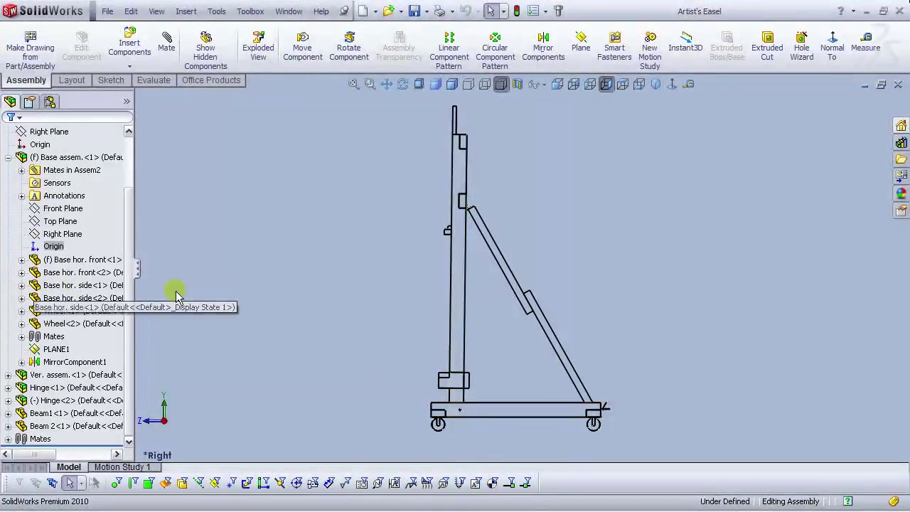
pyautogui.click(8, 158)
pyautogui.scroll(-6, 605, 396)
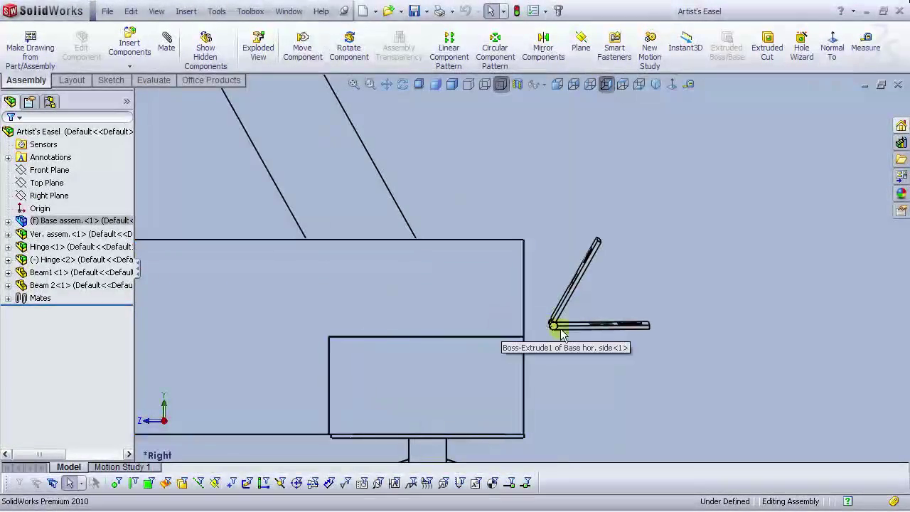
pyautogui.scroll(3, 569, 327)
pyautogui.moveTo(560, 275); pyautogui.dragTo(577, 323, button='middle')
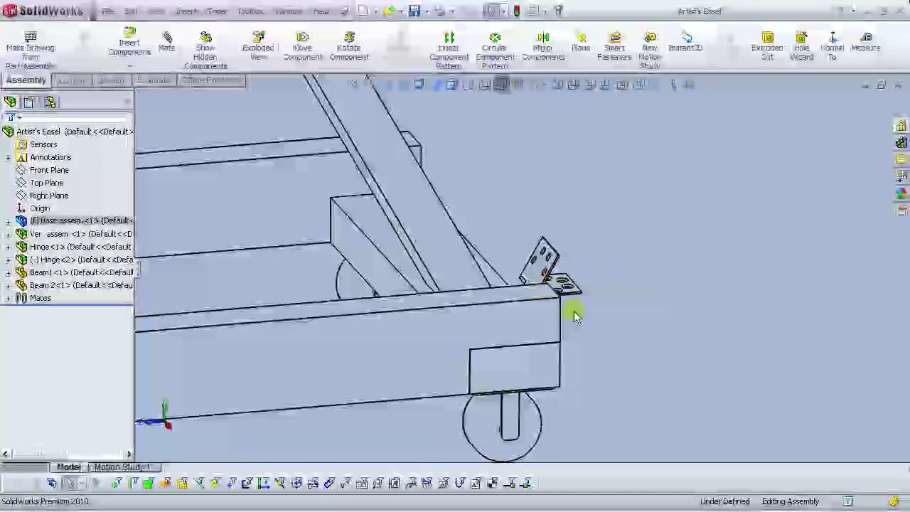
# Step: Close the Artist's Easel, Ver. assem. and Base assem. documents
pyautogui.click(899, 85)
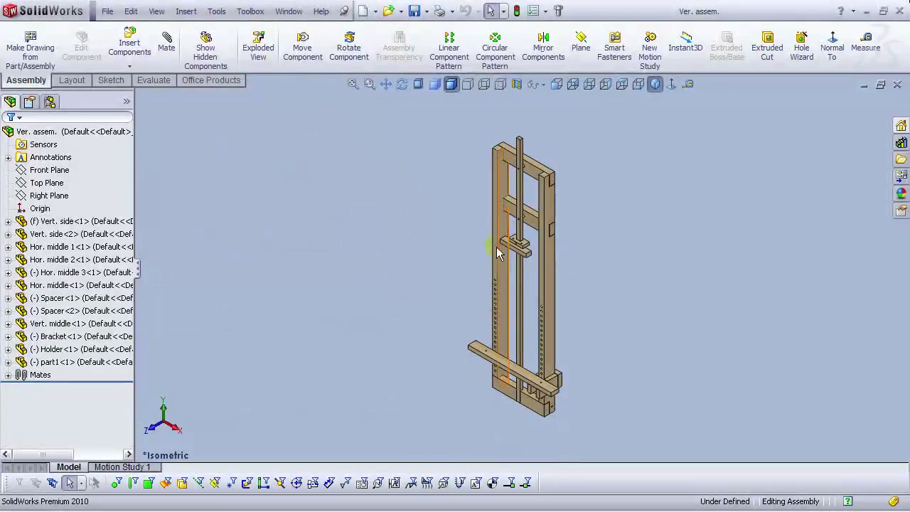
pyautogui.click(898, 85)
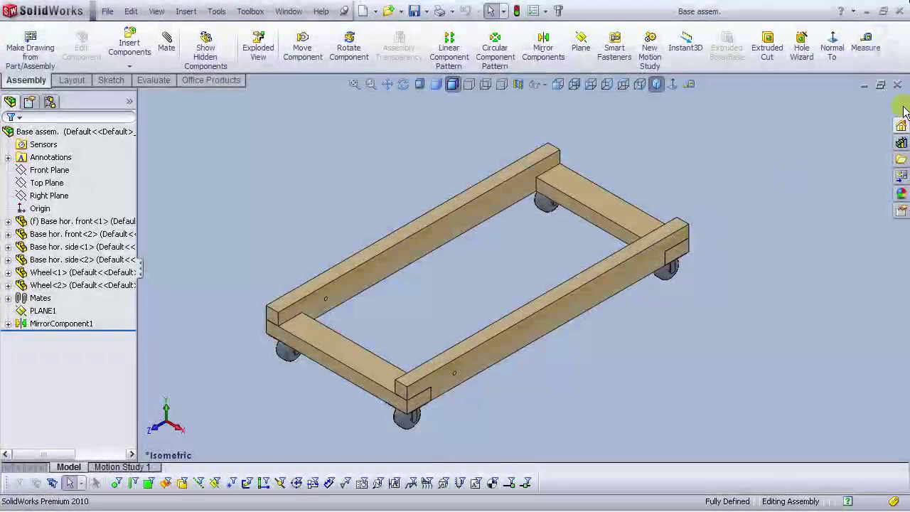
pyautogui.click(898, 85)
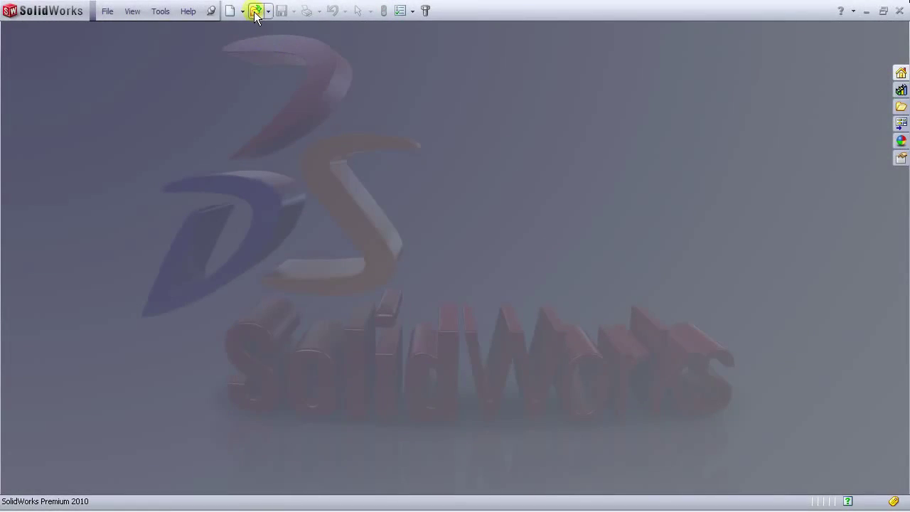
# Step: Open the Hinge assembly from the Artist's Easel folder, filtering the file list to assemblies
pyautogui.click(255, 12)
pyautogui.click(341, 338)
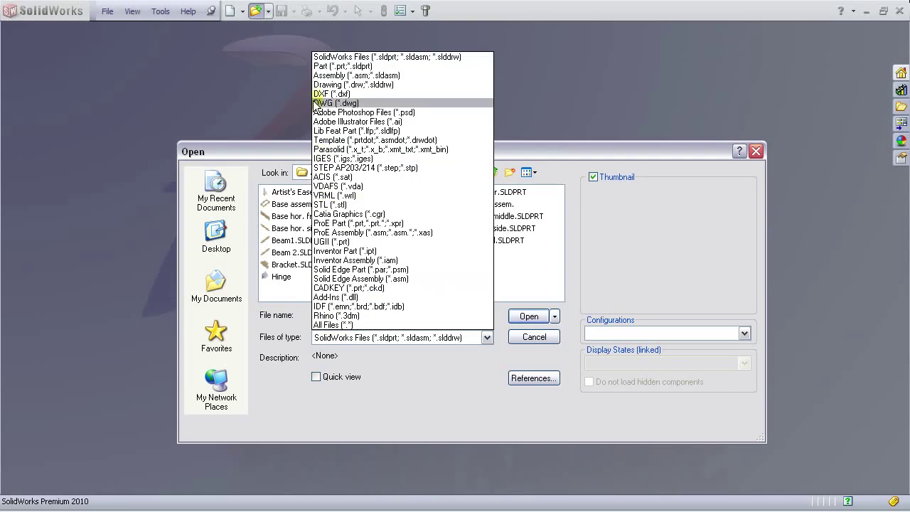
pyautogui.click(321, 77)
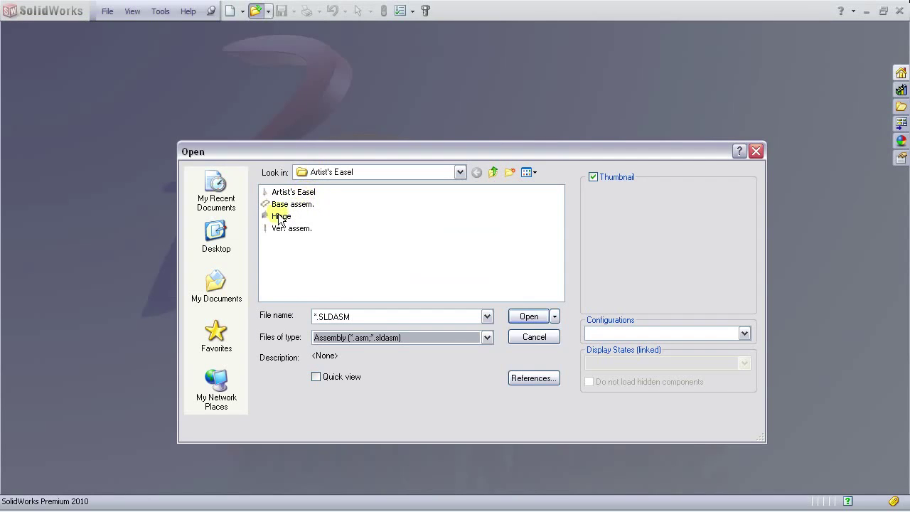
pyautogui.click(280, 216)
pyautogui.click(528, 317)
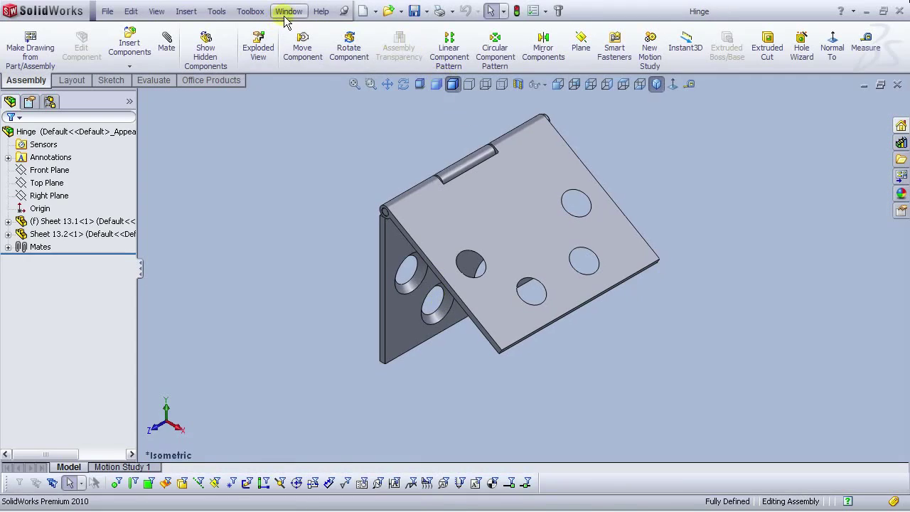
pyautogui.click(284, 15)
pyautogui.click(282, 225)
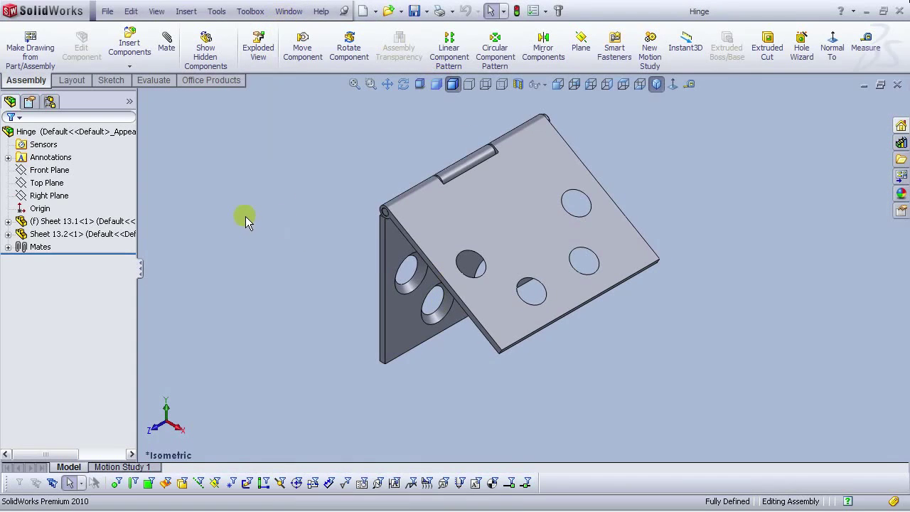
# Step: Save the hinge assembly under the new name Hinge1
pyautogui.click(105, 10)
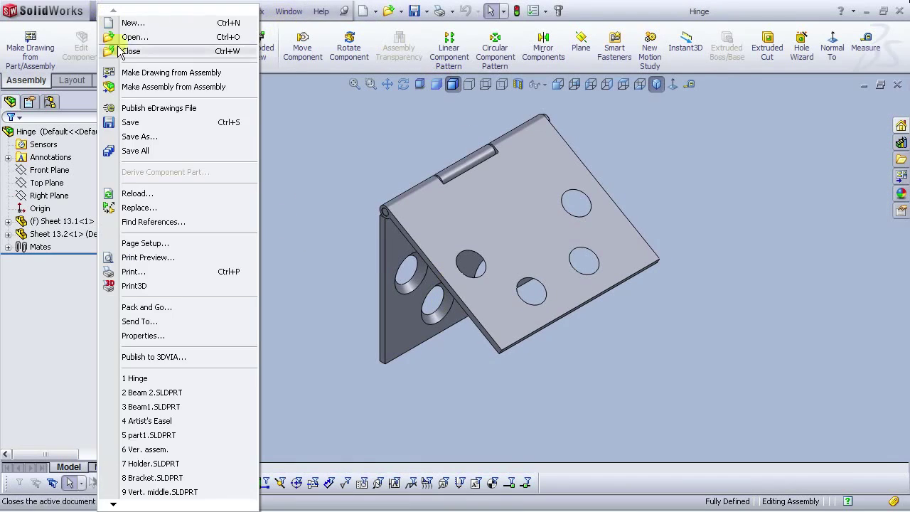
pyautogui.click(136, 134)
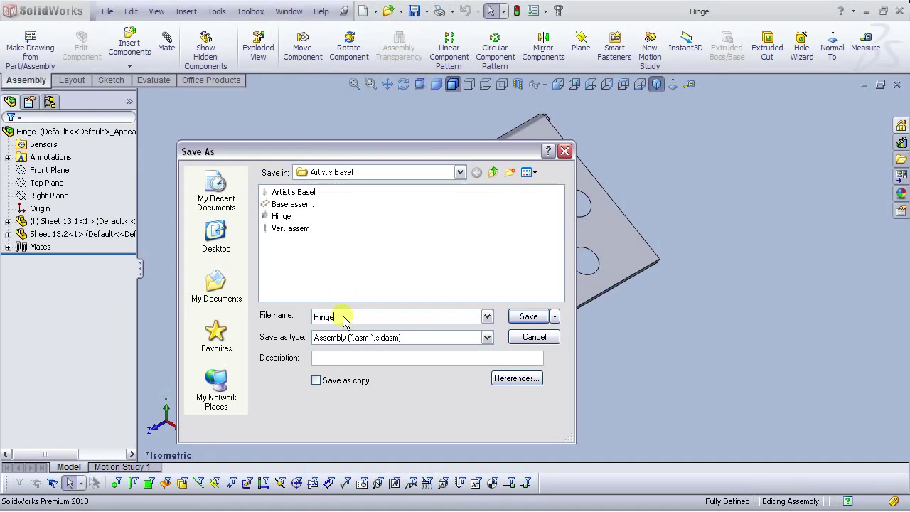
pyautogui.press('Escape')
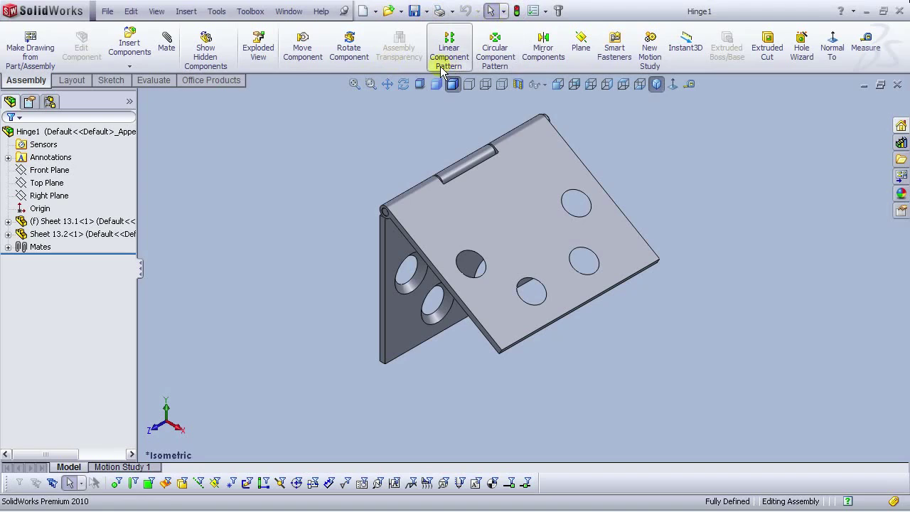
pyautogui.click(8, 247)
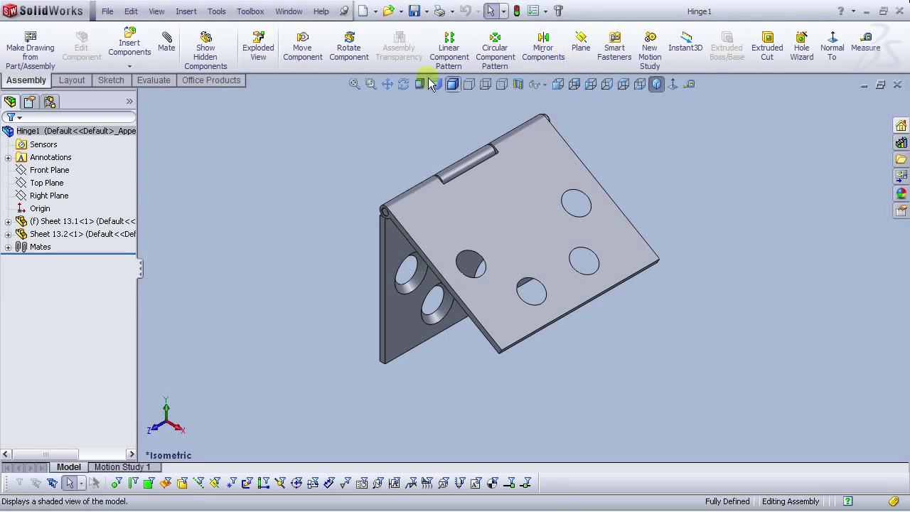
# Step: Open the Artist's Easel assembly from the same folder, using its Default configuration
pyautogui.click(389, 11)
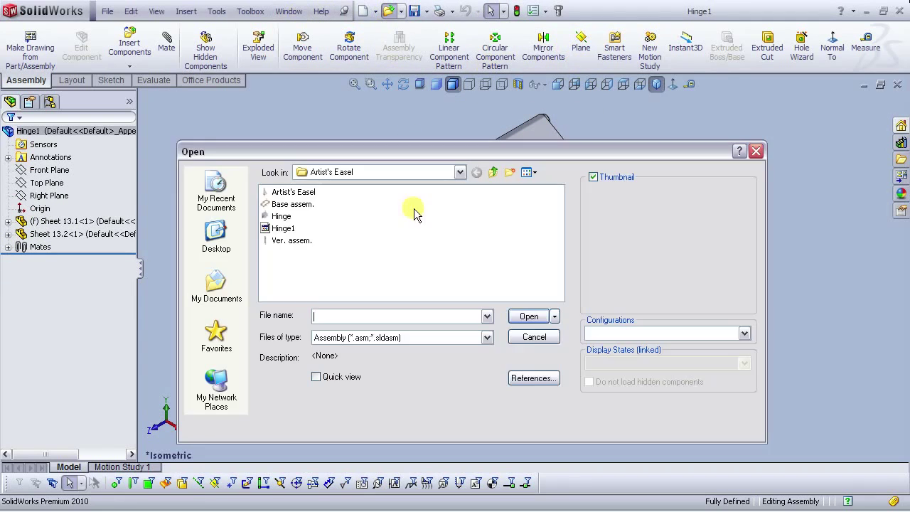
pyautogui.click(294, 194)
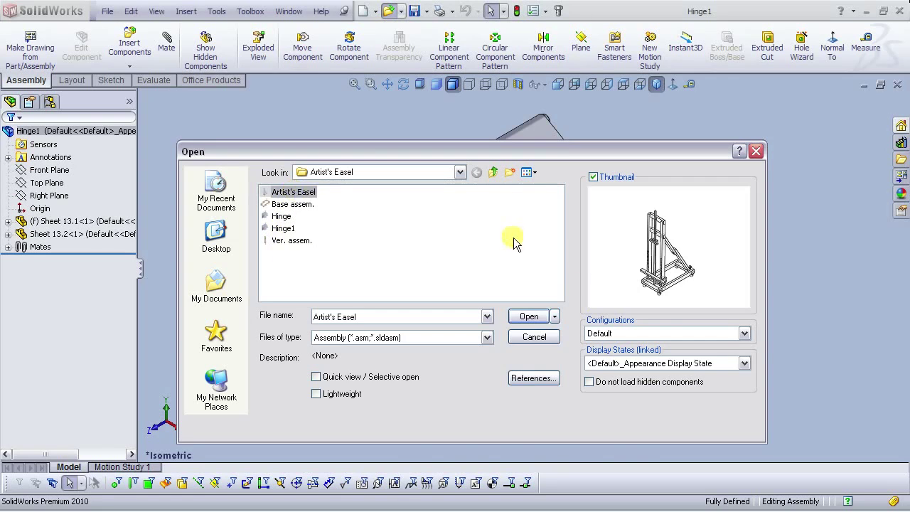
pyautogui.click(538, 316)
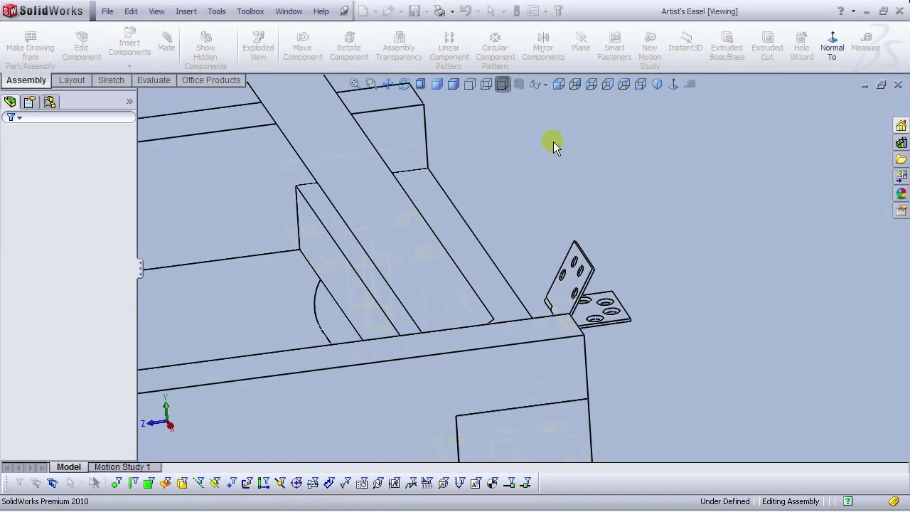
# Step: Display the easel assembly as wireframe in the right view, framed on Beam 2's lower end and the second hinge
pyautogui.click(558, 85)
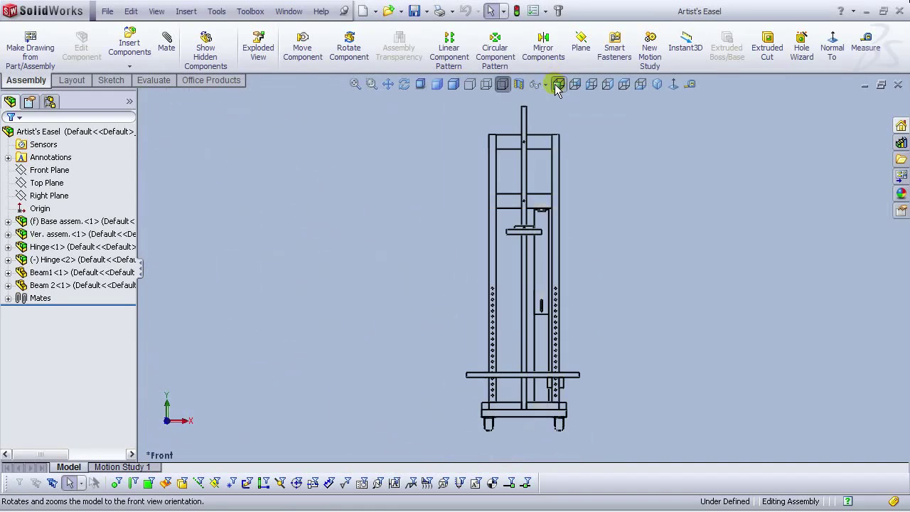
pyautogui.click(590, 85)
pyautogui.click(607, 84)
pyautogui.scroll(-8, 610, 427)
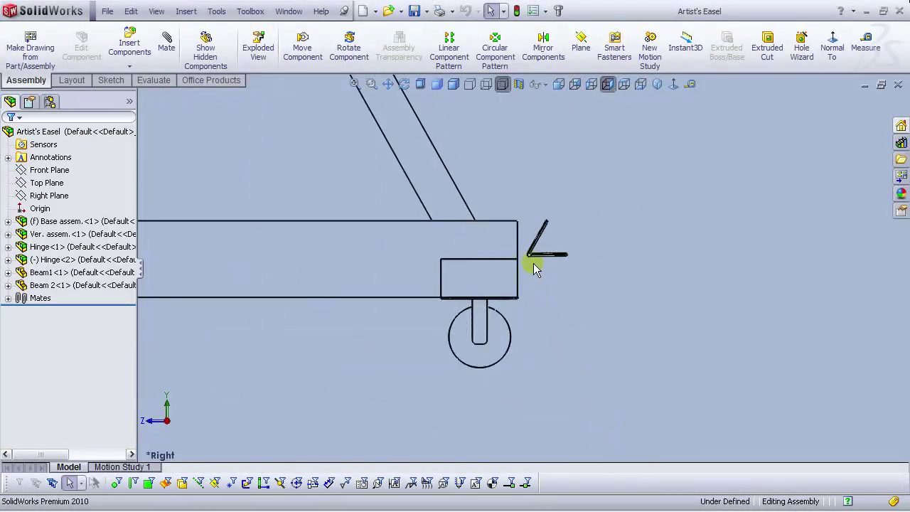
pyautogui.click(487, 85)
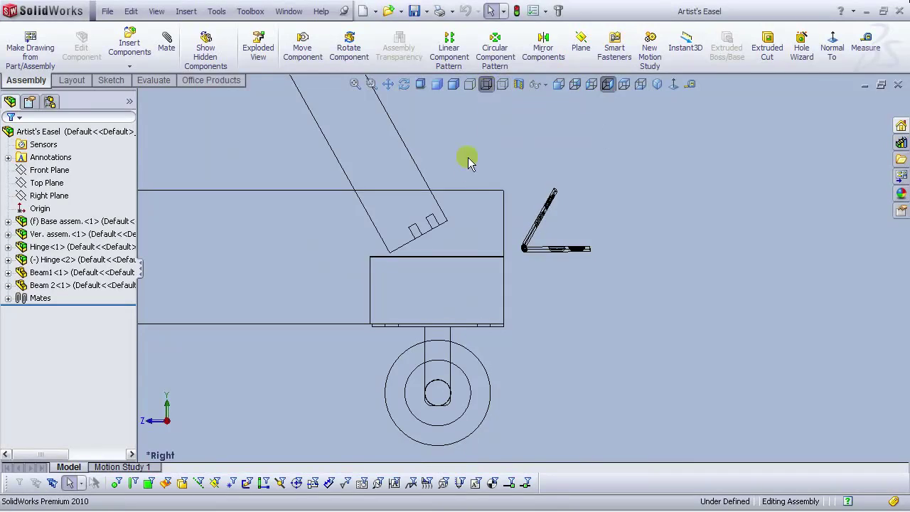
pyautogui.scroll(-4, 430, 208)
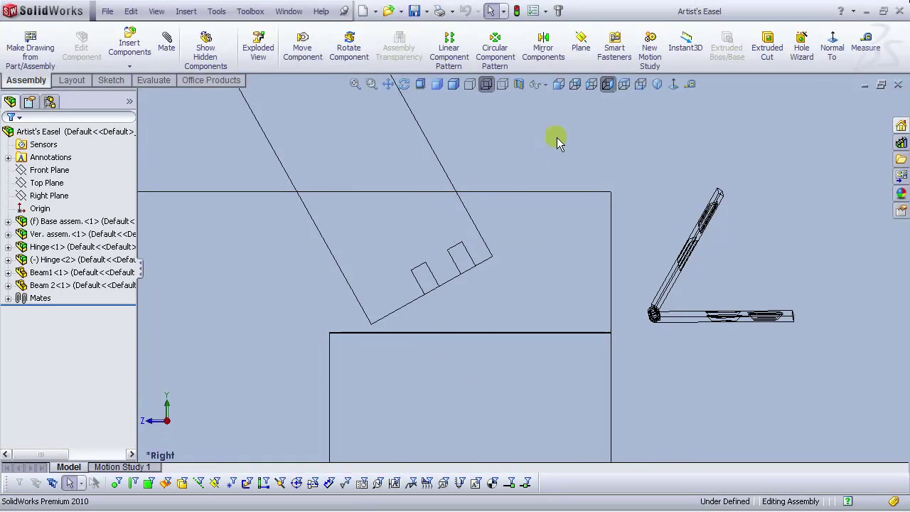
# Step: Start a sketch on the base side beam's outer face and draw a line along Beam 2's lower end edge between its corners
pyautogui.click(534, 241)
pyautogui.click(589, 193)
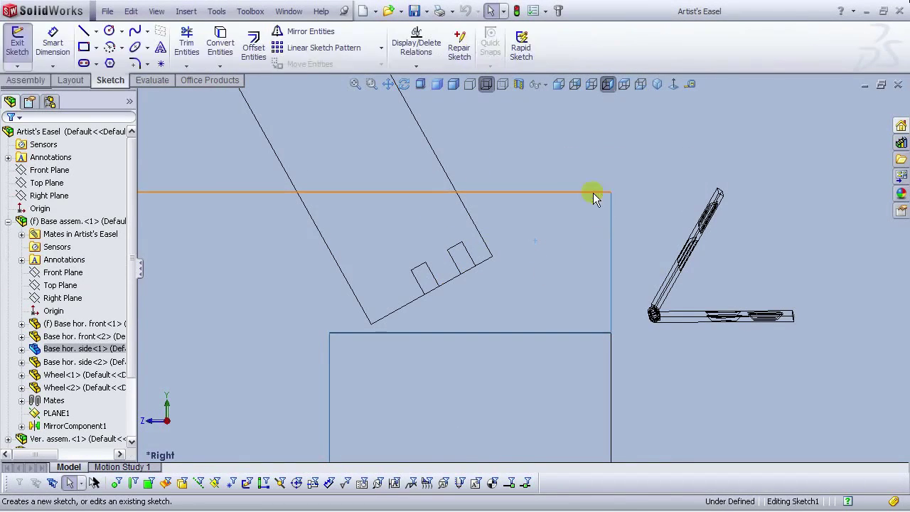
pyautogui.scroll(-3, 469, 300)
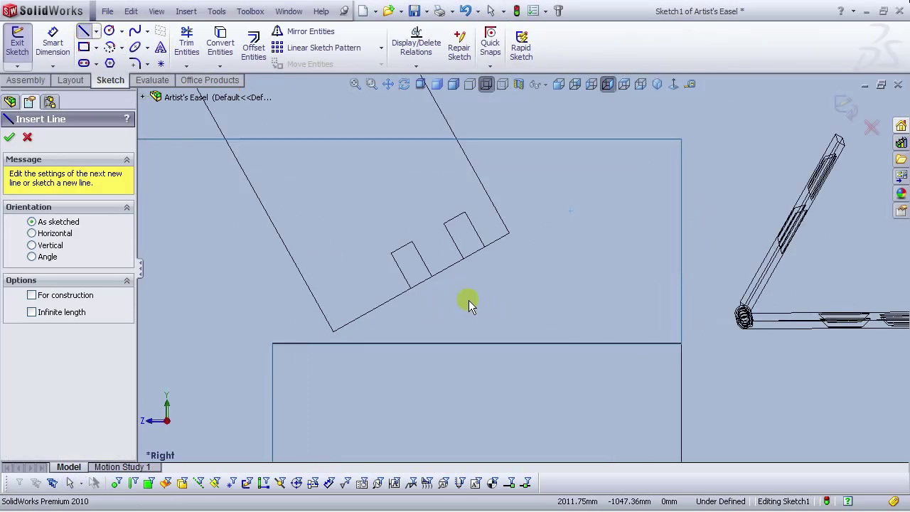
pyautogui.click(311, 335)
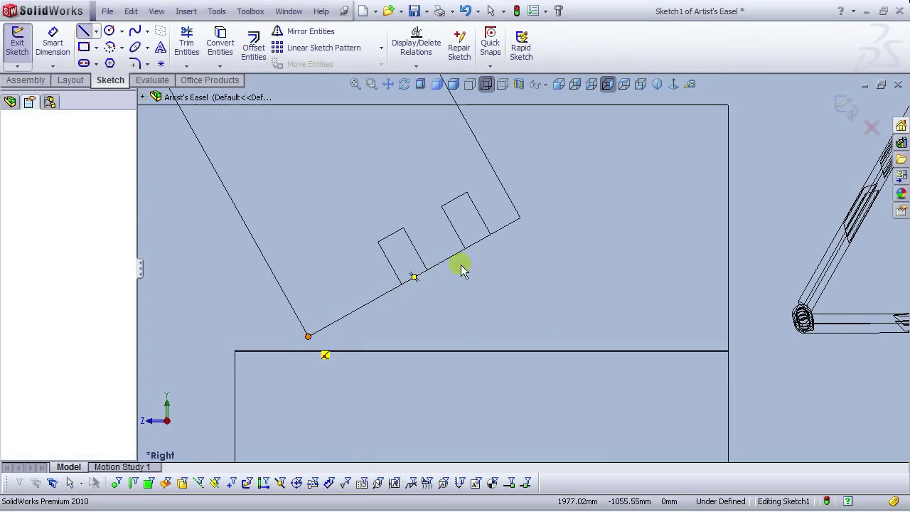
pyautogui.click(521, 219)
pyautogui.rightClick(520, 220)
pyautogui.click(535, 230)
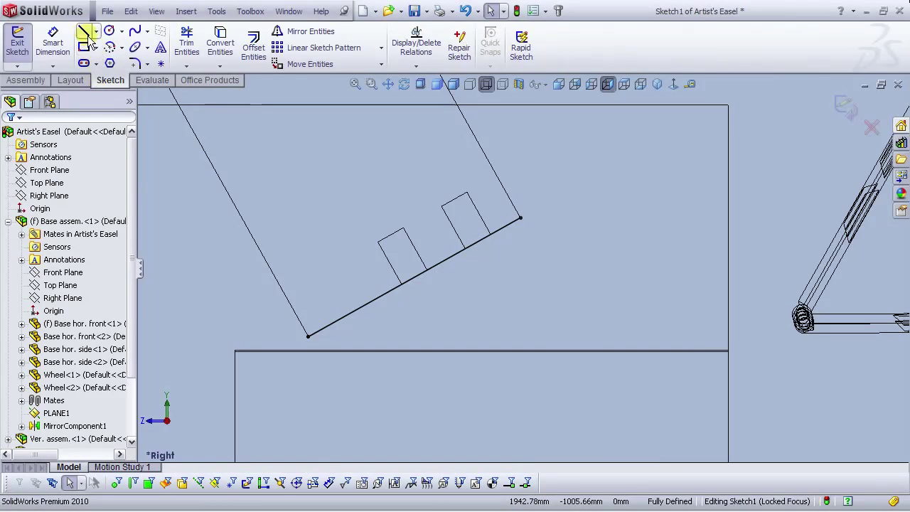
# Step: Sketch a horizontal line about 53 mm long from the lower corner of Beam 2's end edge, running above the base
pyautogui.press('l')
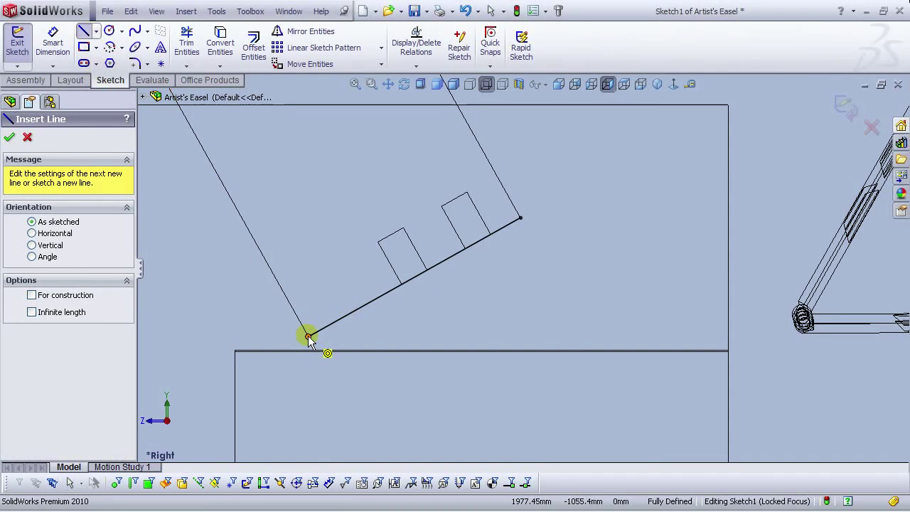
pyautogui.click(308, 336)
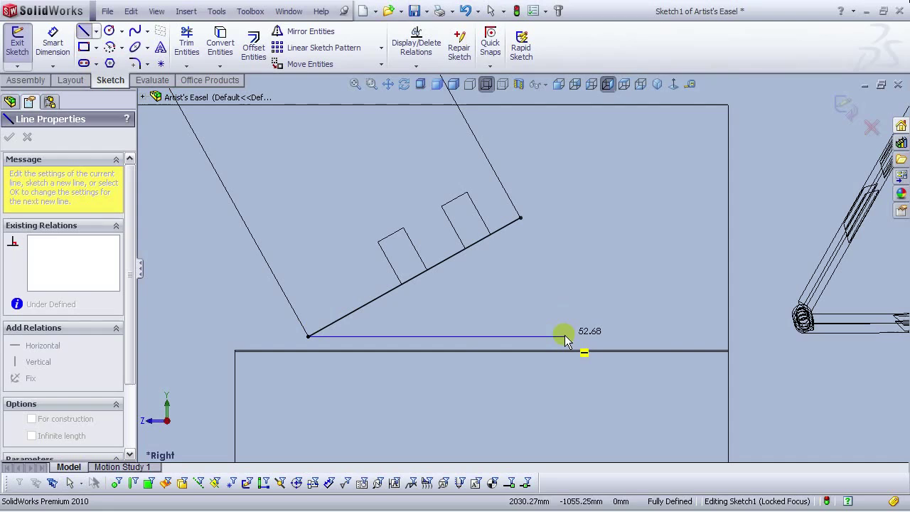
pyautogui.click(565, 336)
pyautogui.rightClick(565, 334)
pyautogui.click(615, 244)
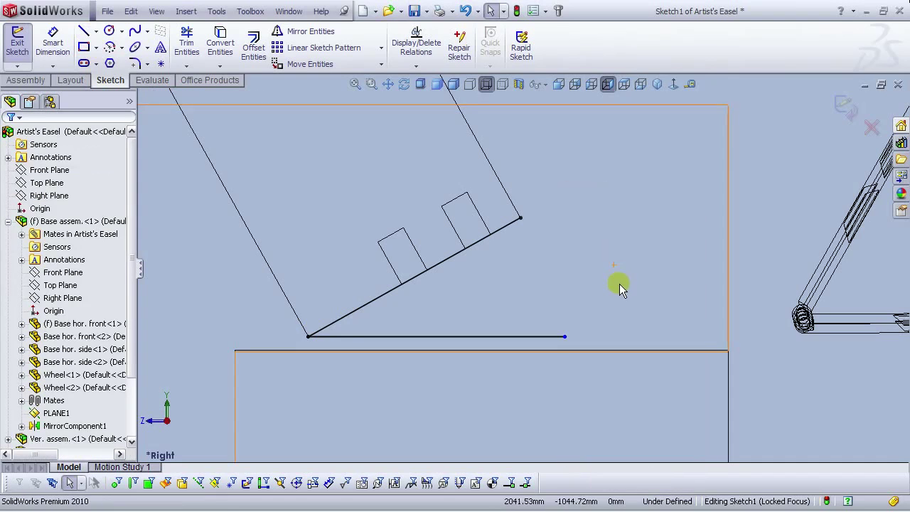
# Step: Check the angle between Beam 2's end-edge line and the horizontal line with a trial dimension, without keeping it
pyautogui.click(54, 42)
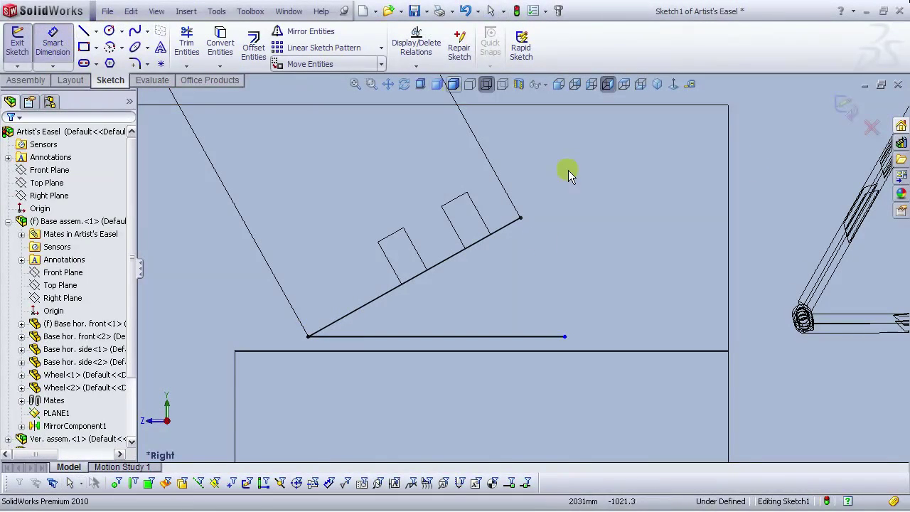
pyautogui.click(394, 289)
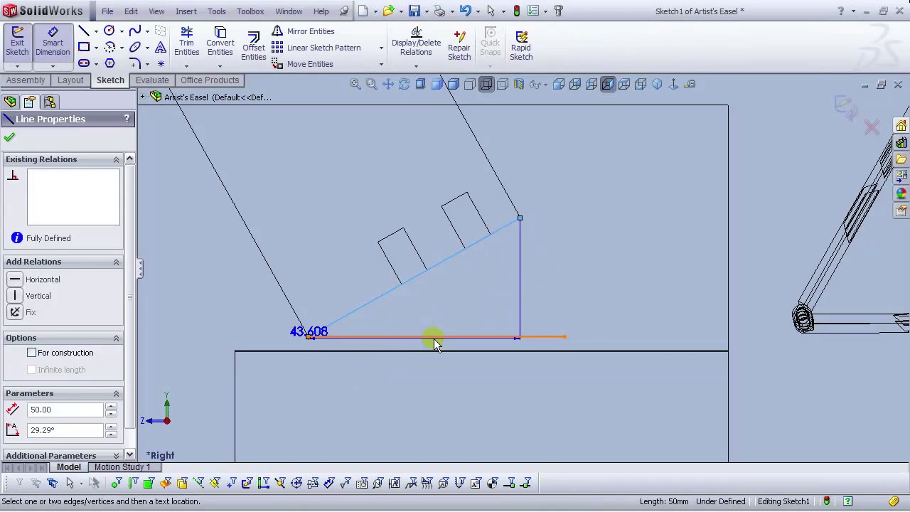
pyautogui.click(435, 339)
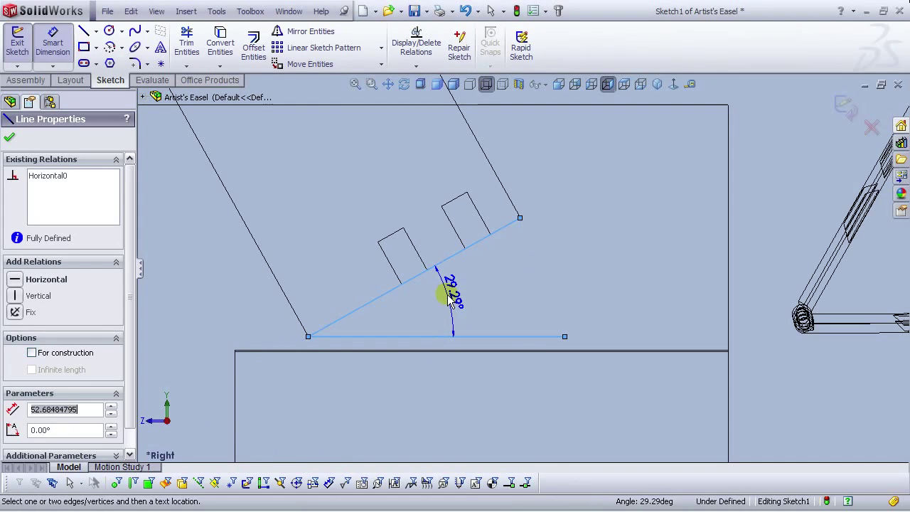
pyautogui.click(448, 297)
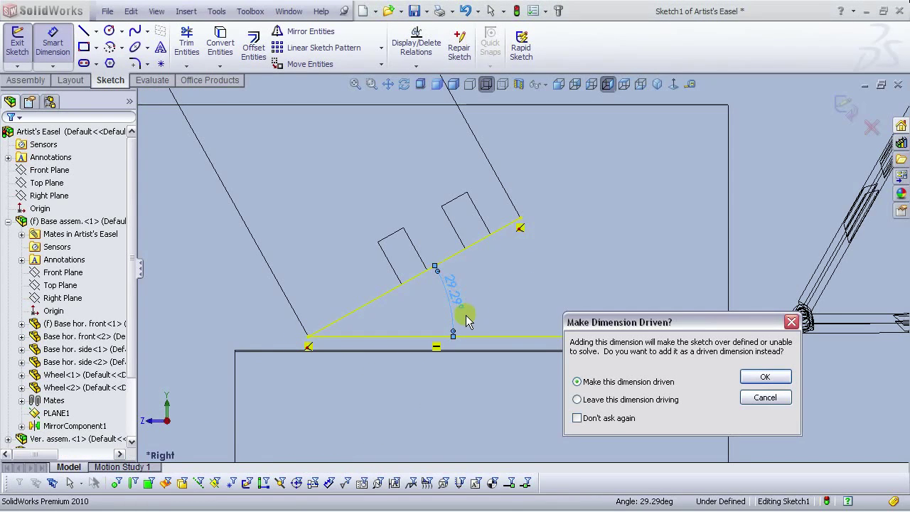
pyautogui.click(768, 397)
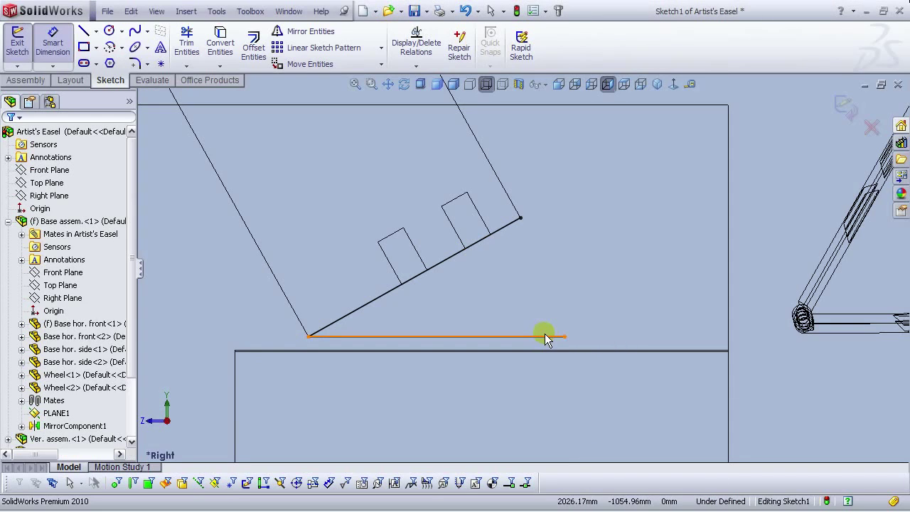
# Step: Sketch a vertical line about 35 mm long upward from the lower corner of Beam 2's end edge
pyautogui.click(83, 31)
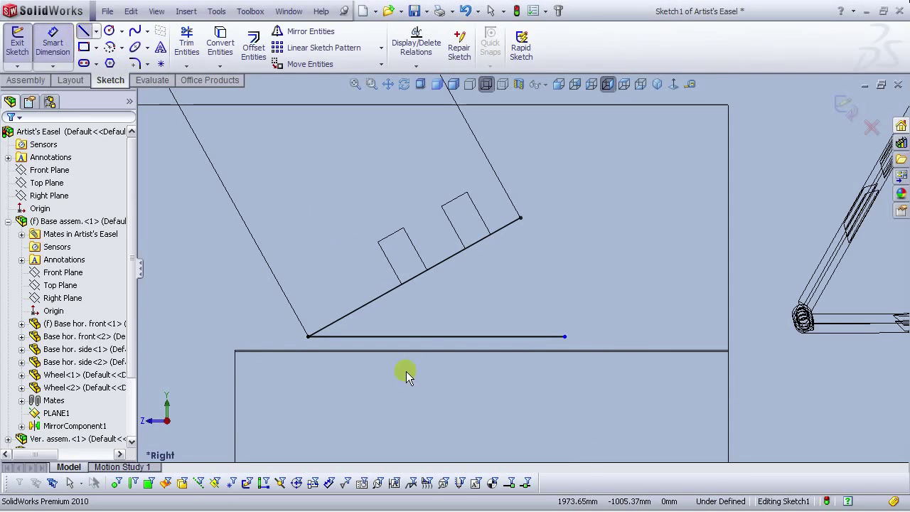
pyautogui.click(308, 335)
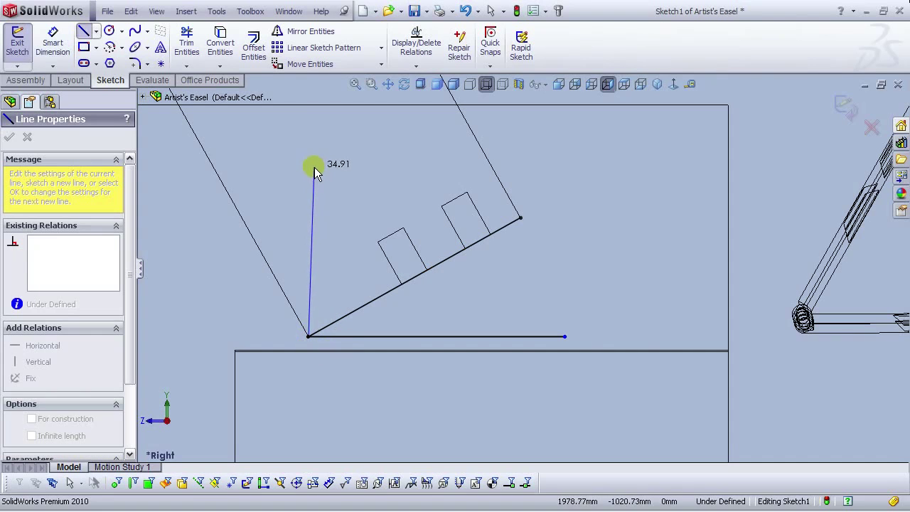
pyautogui.click(309, 164)
pyautogui.rightClick(309, 164)
pyautogui.click(331, 173)
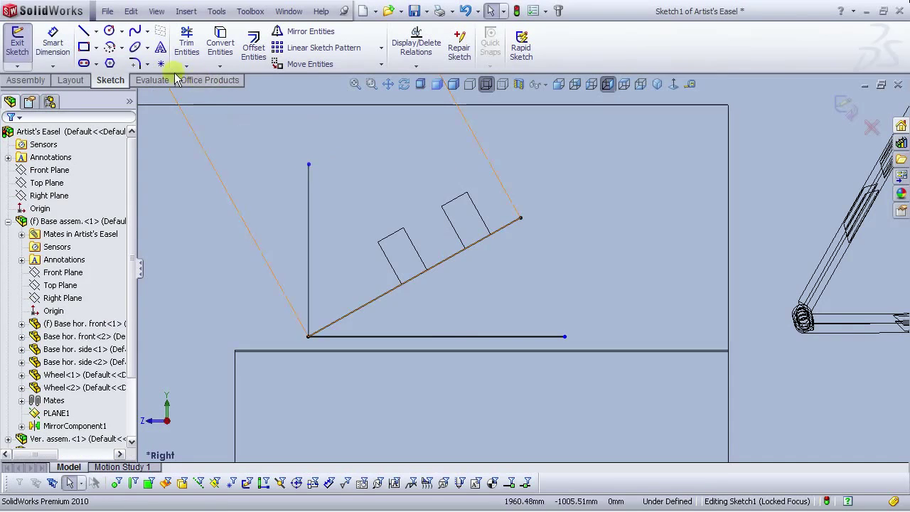
# Step: Check the angle between the vertical line and Beam 2's end-edge line with a trial dimension, without keeping it
pyautogui.click(64, 50)
pyautogui.click(371, 301)
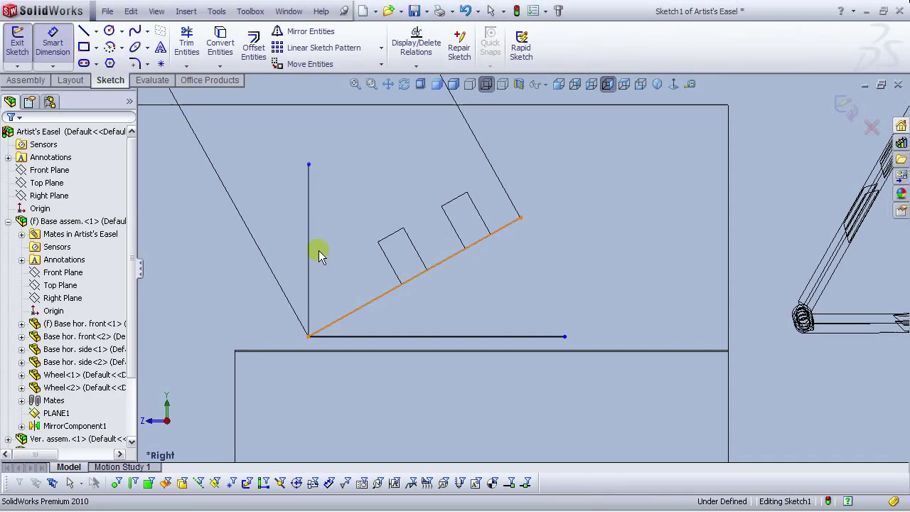
pyautogui.click(308, 253)
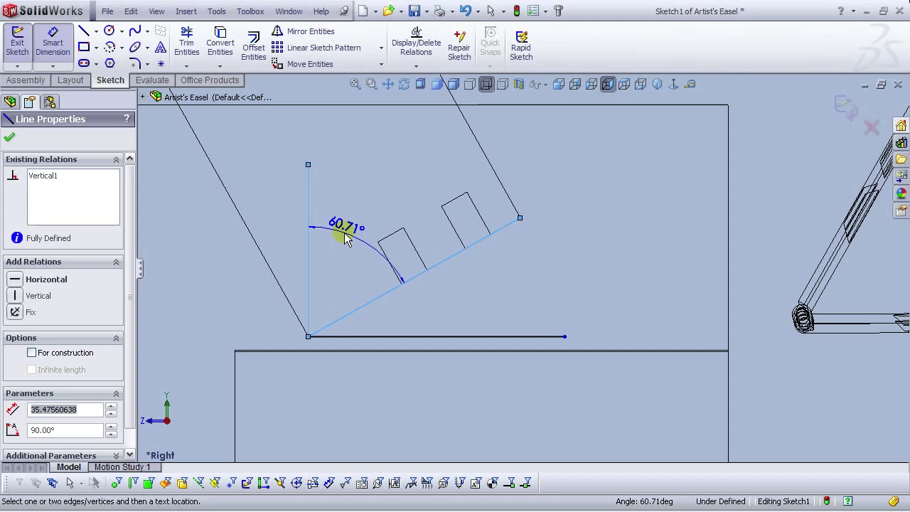
pyautogui.press('Escape')
pyautogui.press('f')
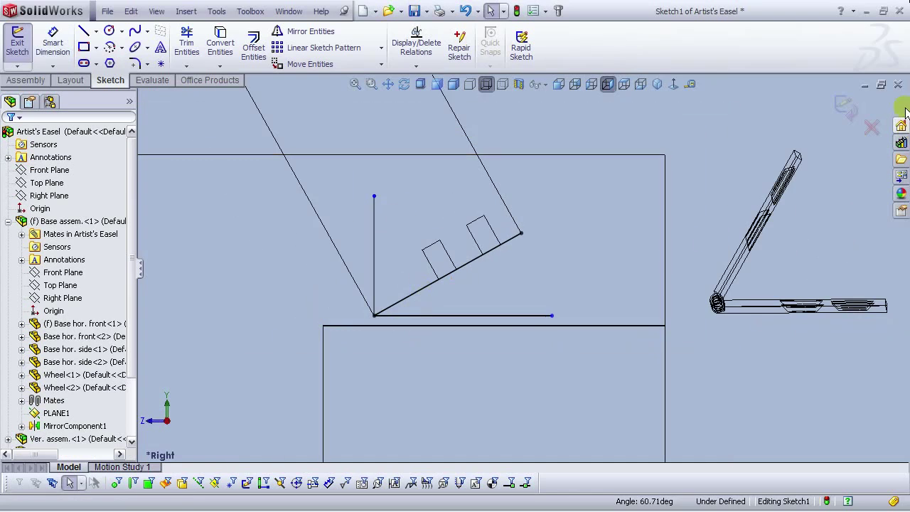
# Step: Exit the reference sketch and delete it from the easel assembly
pyautogui.click(855, 104)
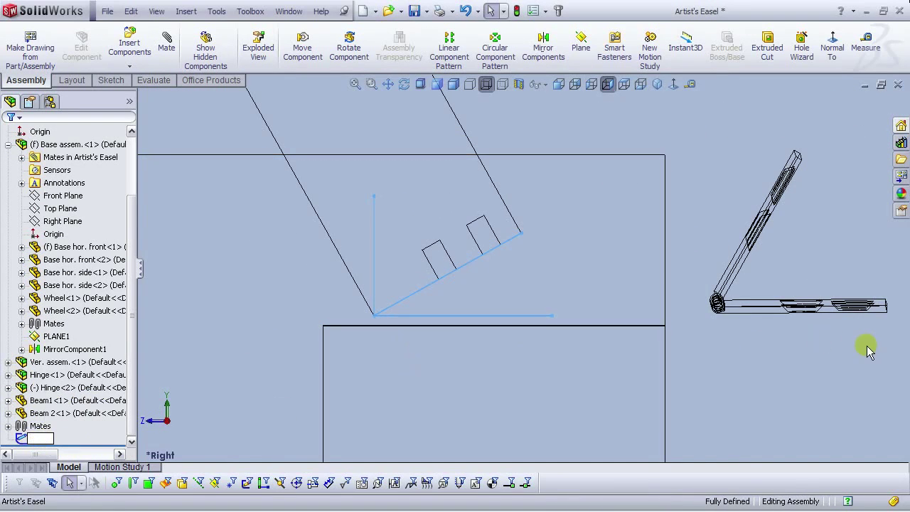
pyautogui.click(28, 439)
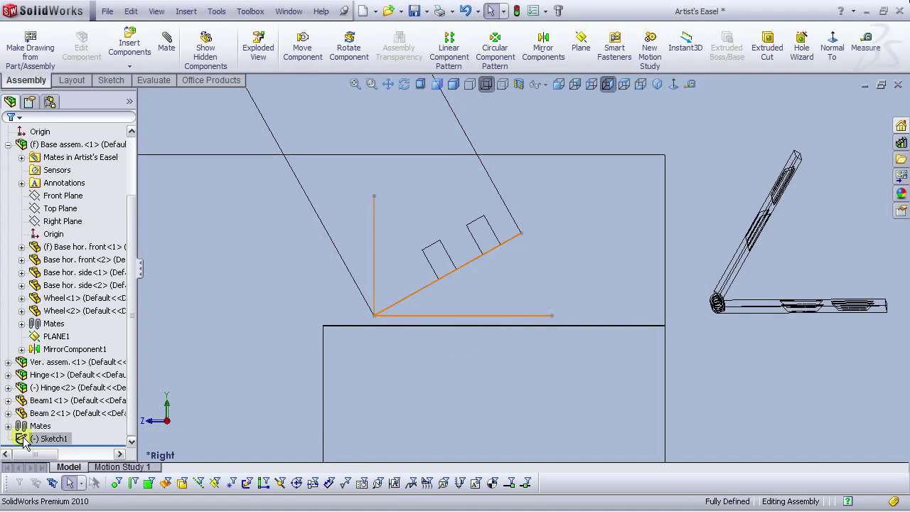
pyautogui.press('Delete')
pyautogui.click(776, 302)
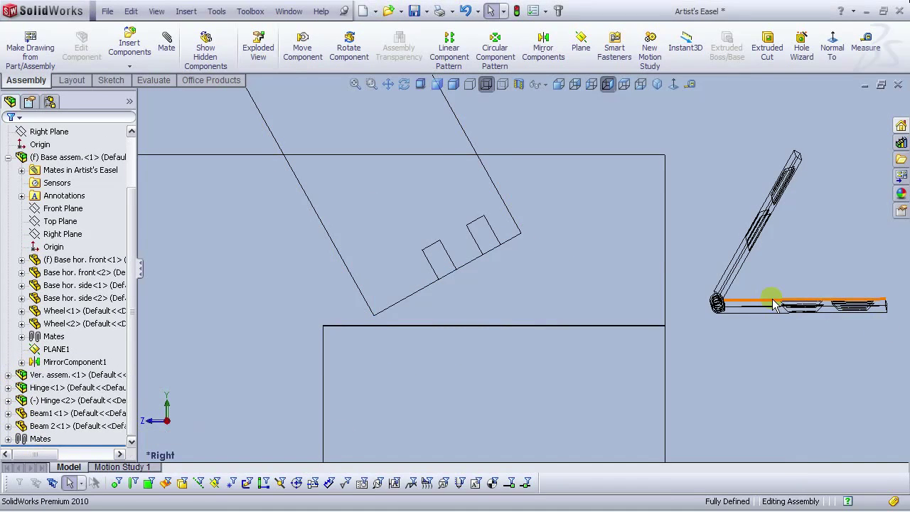
# Step: Delete the second Hinge instance from the easel assembly
pyautogui.scroll(-2, 741, 224)
pyautogui.moveTo(742, 224); pyautogui.dragTo(649, 206, button='middle')
pyautogui.click(649, 206)
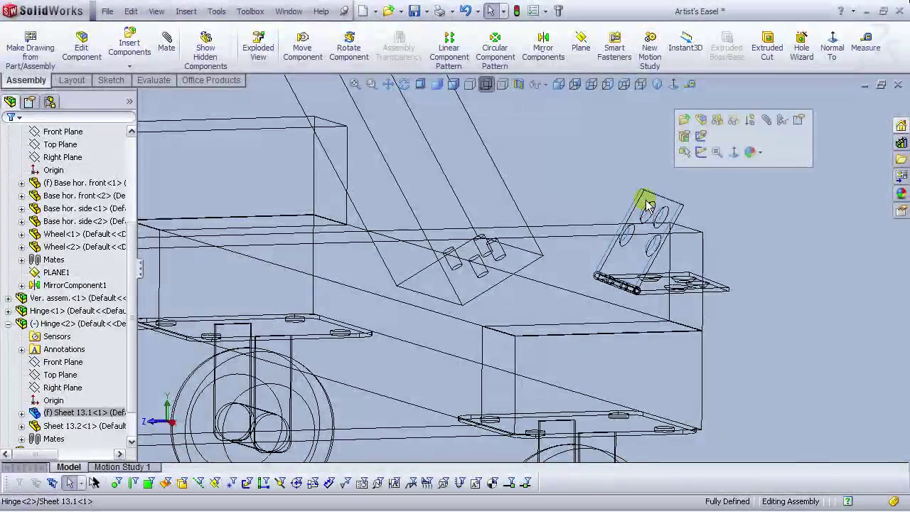
pyautogui.press('Delete')
pyautogui.click(772, 301)
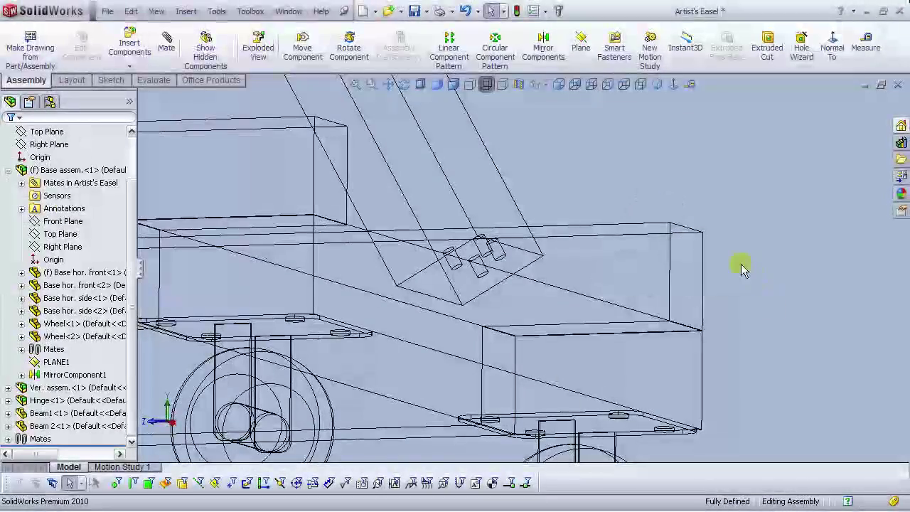
# Step: Insert the Hinge1 assembly in the right view, placing it beside the base near Beam 2's lower end
pyautogui.moveTo(744, 264); pyautogui.dragTo(432, 170, button='middle')
pyautogui.scroll(4, 432, 171)
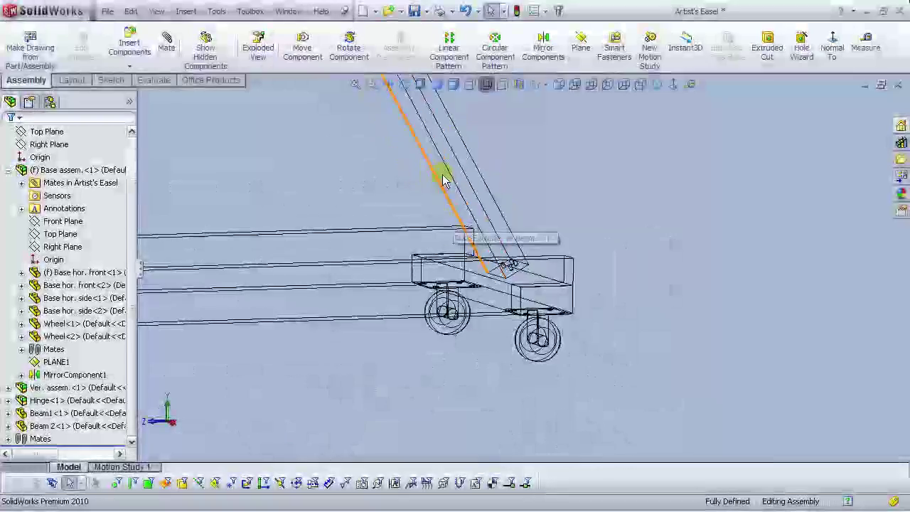
pyautogui.click(609, 85)
pyautogui.scroll(-5, 562, 356)
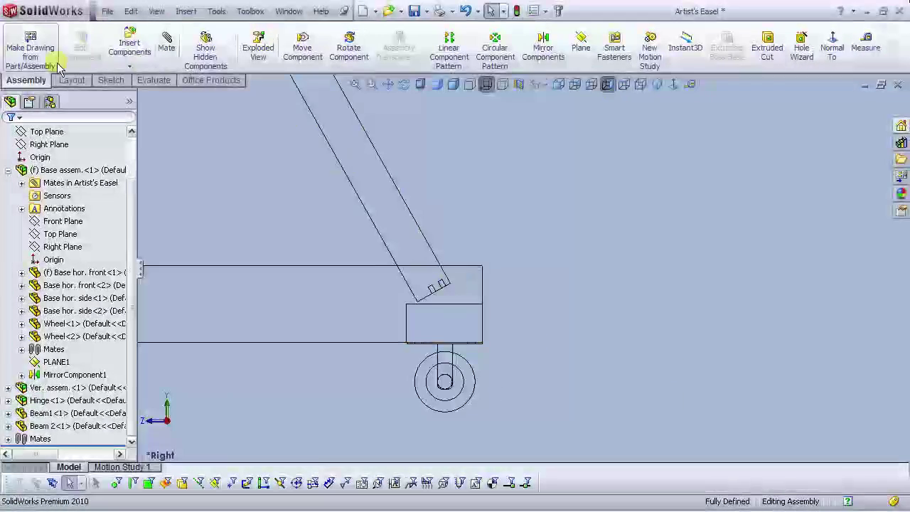
pyautogui.click(129, 58)
pyautogui.click(34, 300)
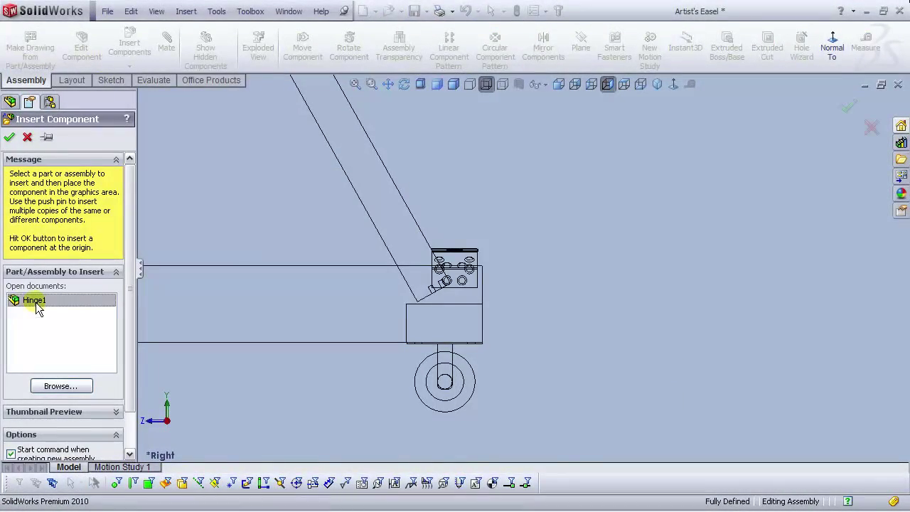
pyautogui.scroll(-1, 484, 294)
pyautogui.scroll(-2, 484, 294)
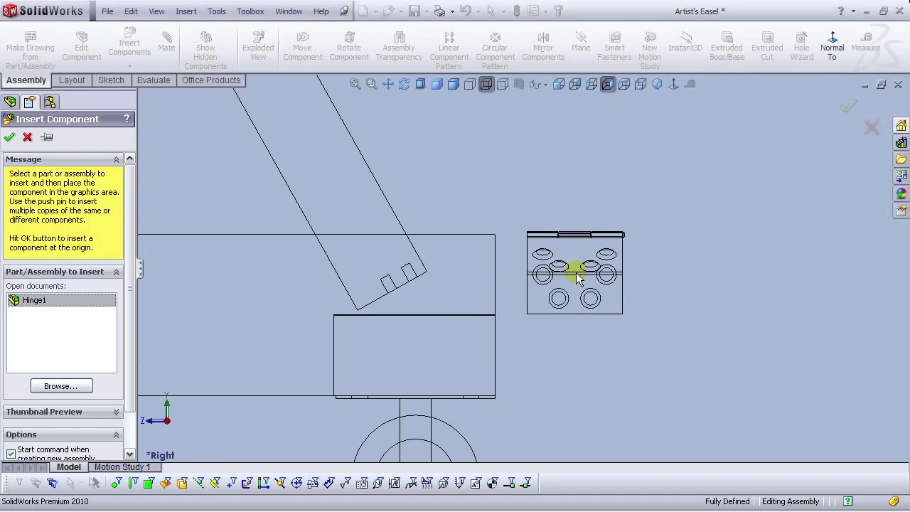
pyautogui.click(576, 277)
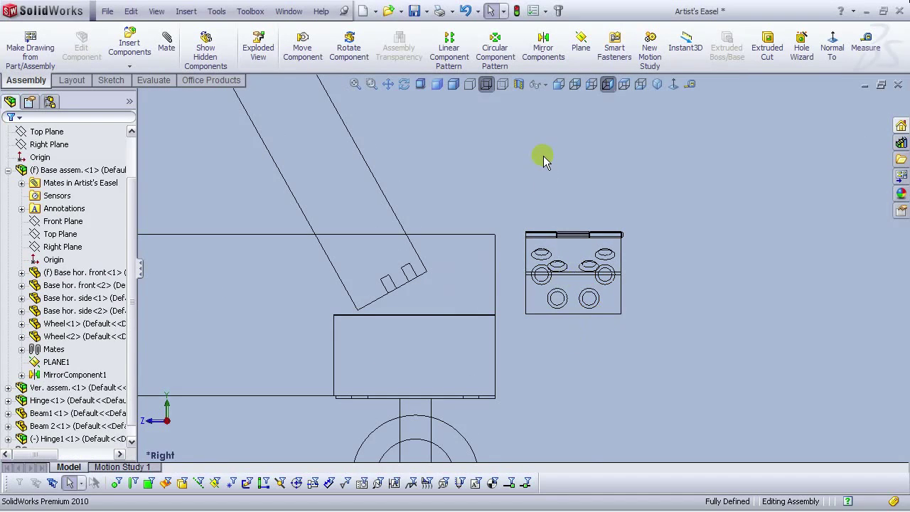
pyautogui.rightClick(573, 261)
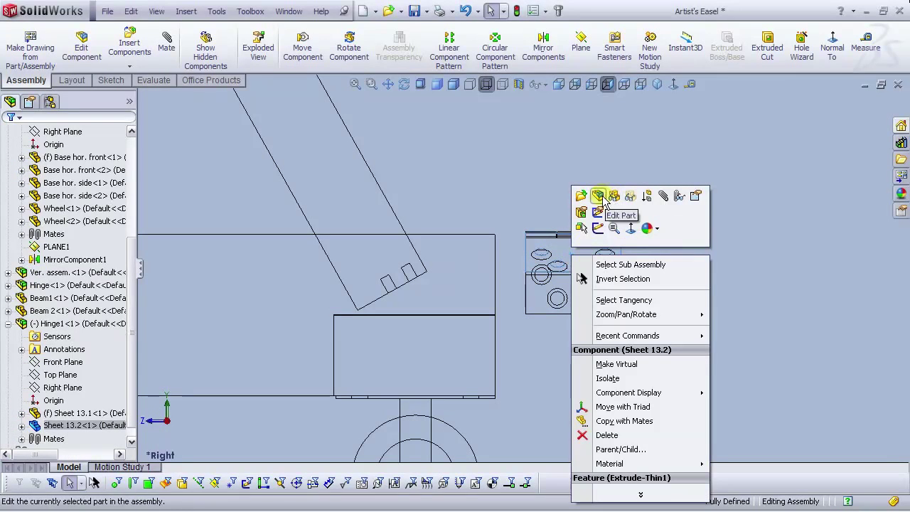
pyautogui.click(581, 211)
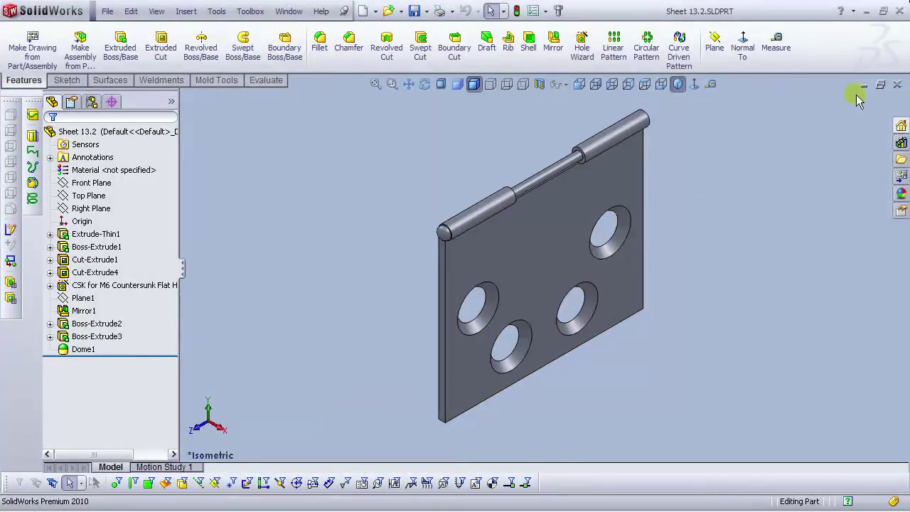
pyautogui.click(898, 84)
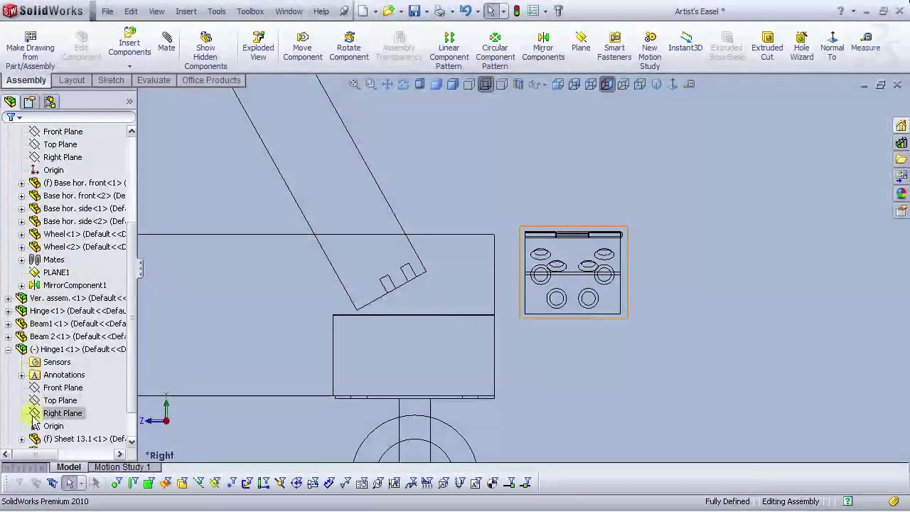
# Step: Open the Hinge1 assembly in its own window and open its Angle1 mate for editing
pyautogui.click(57, 349)
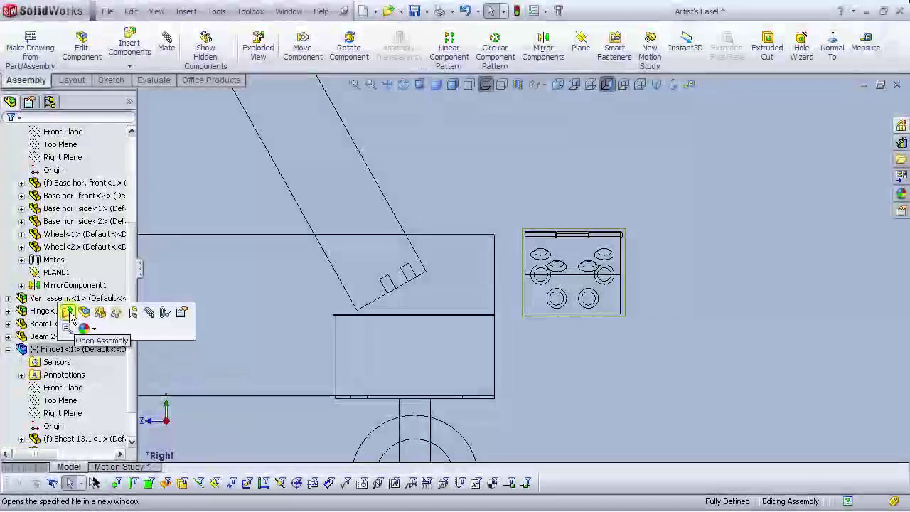
pyautogui.click(67, 312)
pyautogui.click(7, 247)
pyautogui.click(71, 272)
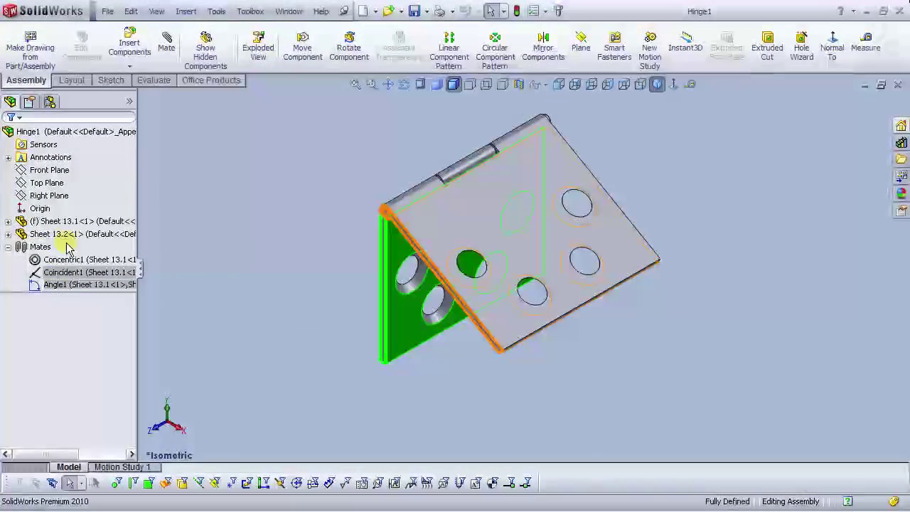
# Step: Examine the hinge leaves edge-on from the front, turning the view upside down to judge the angle between them
pyautogui.click(674, 84)
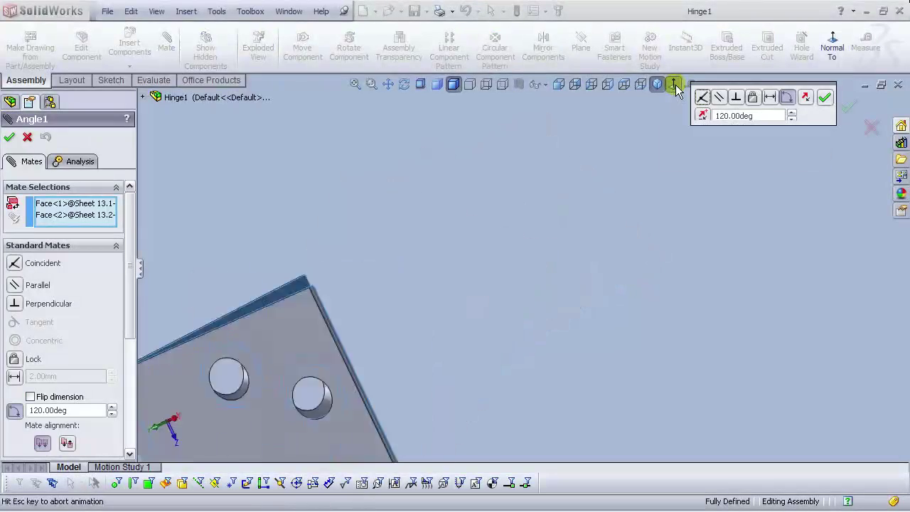
pyautogui.click(608, 84)
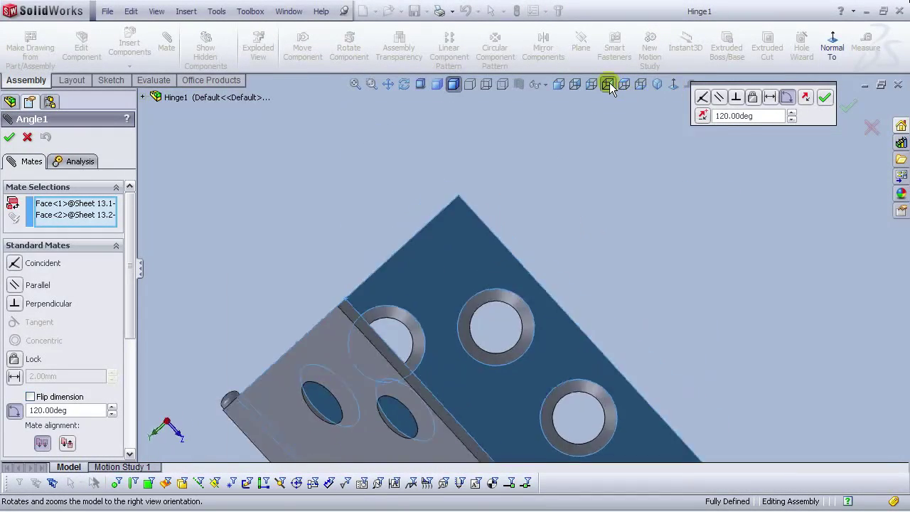
pyautogui.click(560, 84)
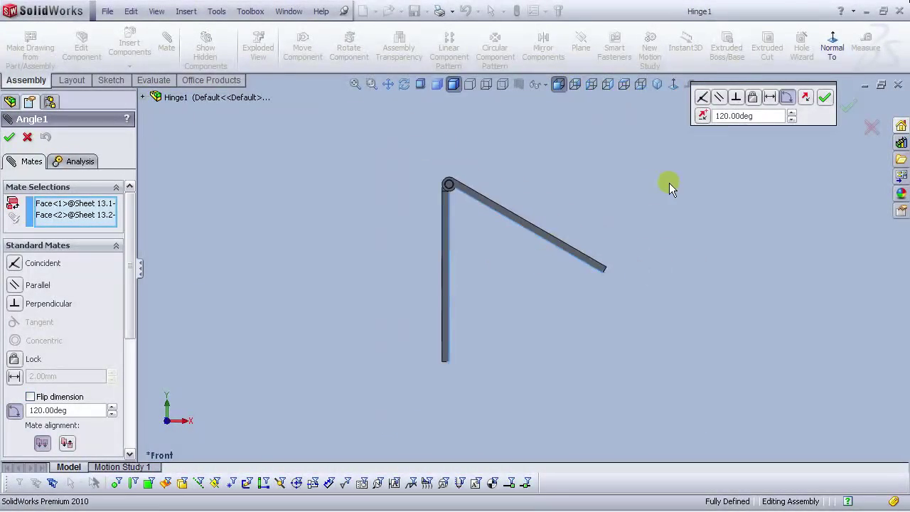
pyautogui.scroll(3, 430, 271)
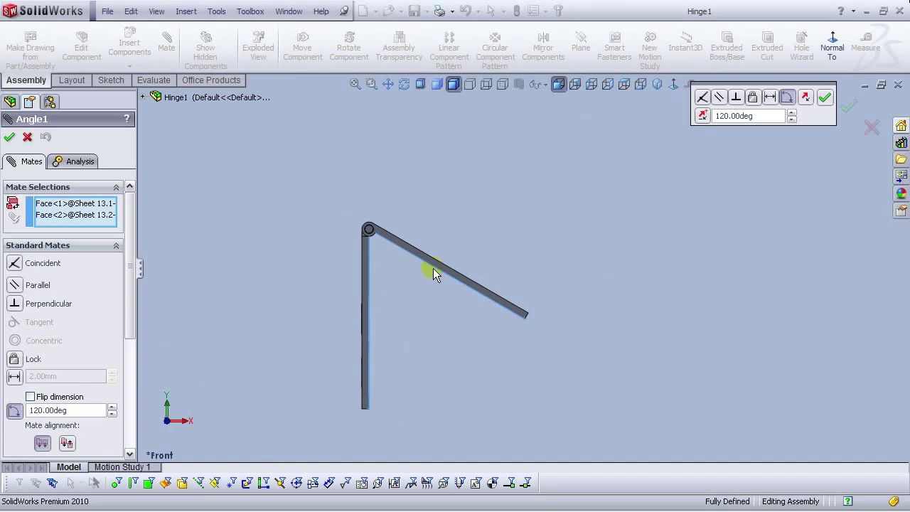
pyautogui.press('Up')
pyautogui.press('Up')
pyautogui.press('Up')
pyautogui.press('Up')
pyautogui.press('Up')
pyautogui.press('Up')
pyautogui.press('Up')
pyautogui.press('Up')
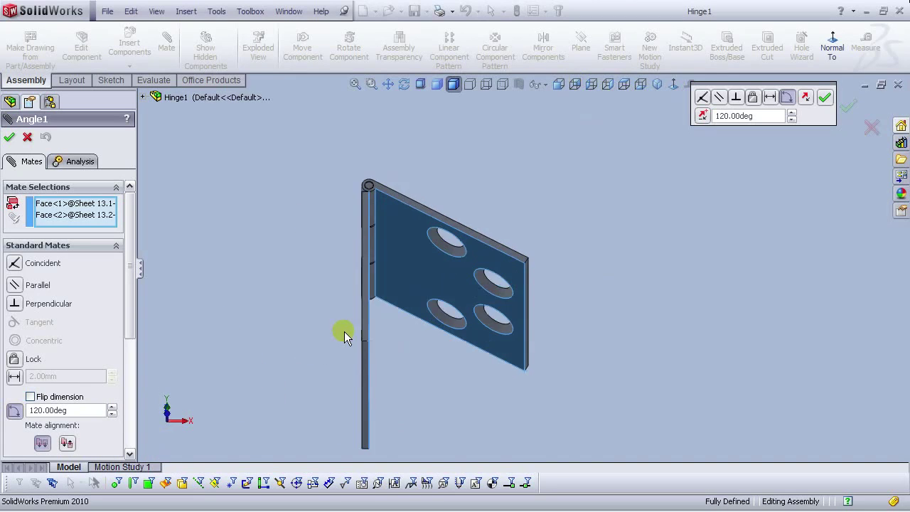
pyautogui.press('Up')
pyautogui.press('Up')
pyautogui.press('Up')
pyautogui.press('Up')
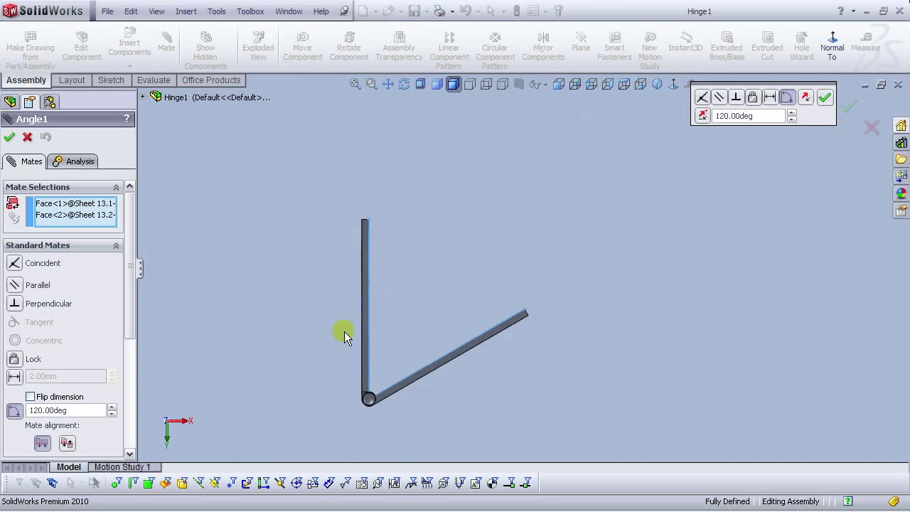
# Step: Try an angle of 60.71 degrees in the Angle1 mate, inspect the leaves and cancel the mate edit
pyautogui.moveTo(79, 413); pyautogui.dragTo(2, 423)
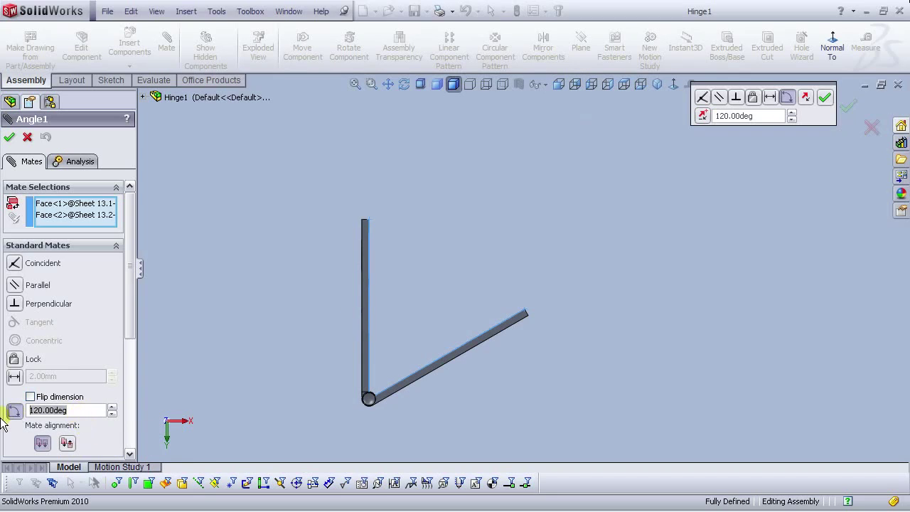
pyautogui.write('60')
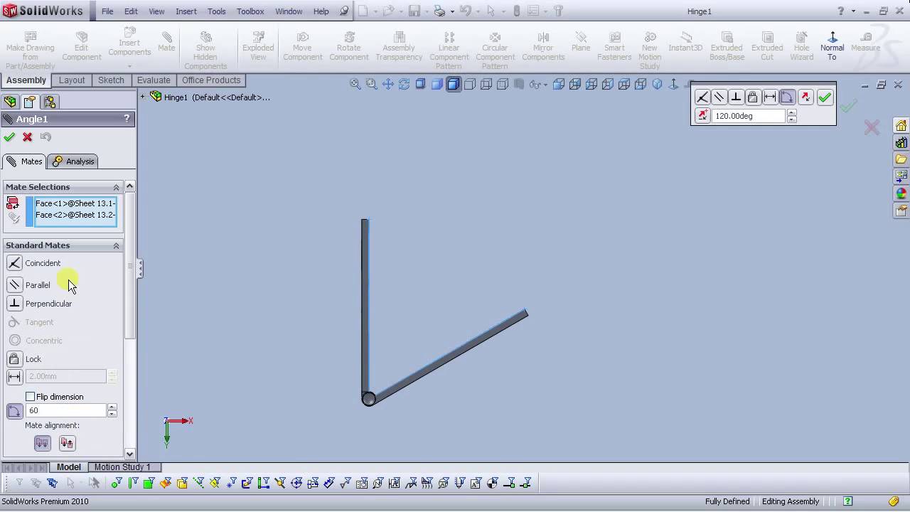
pyautogui.write('.71')
pyautogui.press('Return')
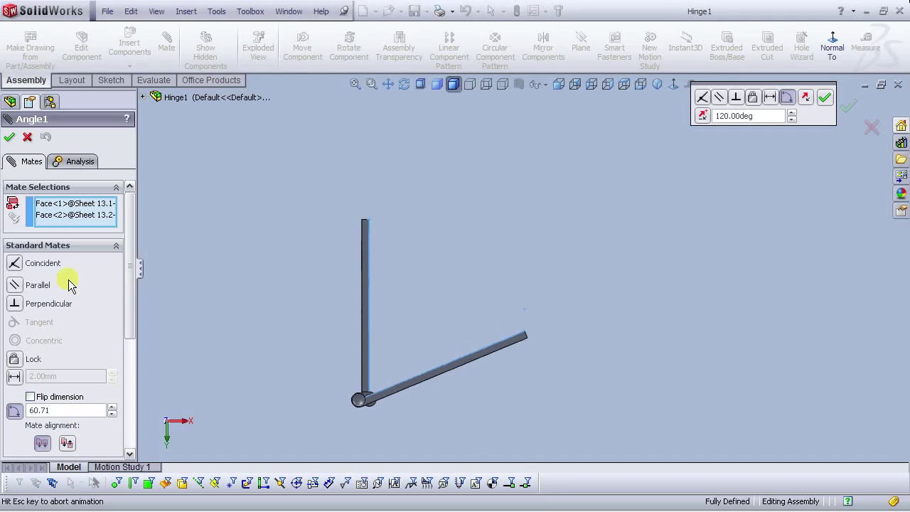
pyautogui.scroll(-3, 511, 334)
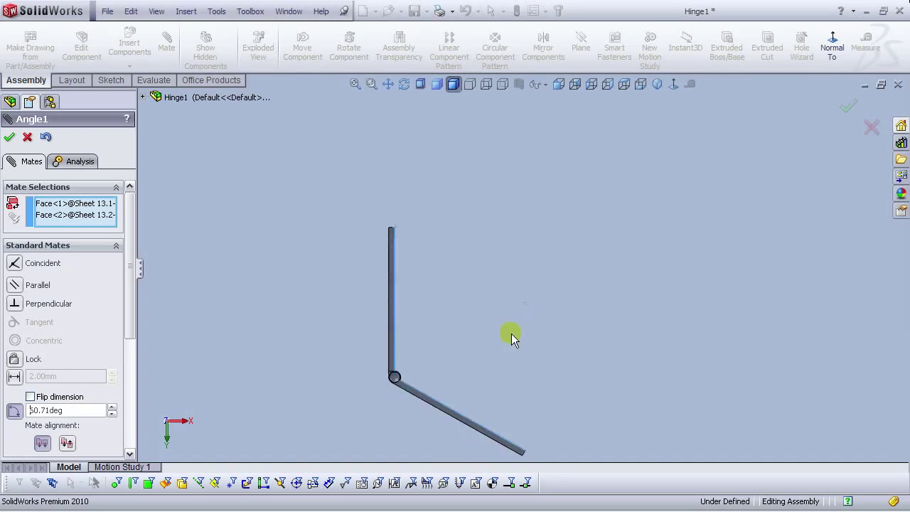
pyautogui.scroll(1, 488, 335)
pyautogui.click(74, 414)
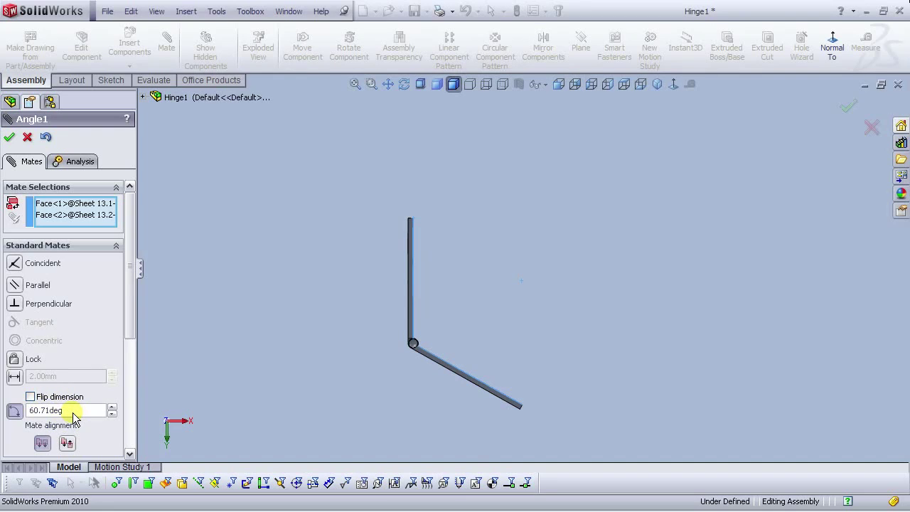
pyautogui.moveTo(446, 308); pyautogui.dragTo(438, 343, button='middle')
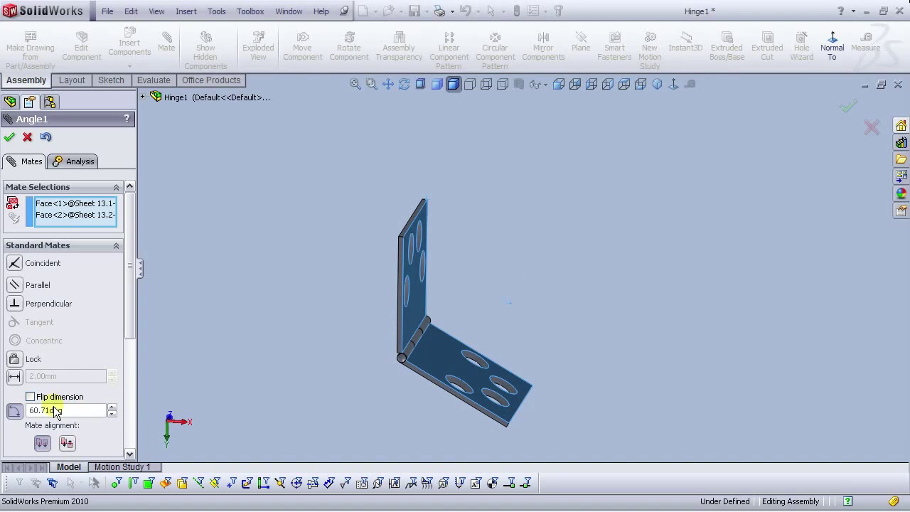
pyautogui.click(27, 138)
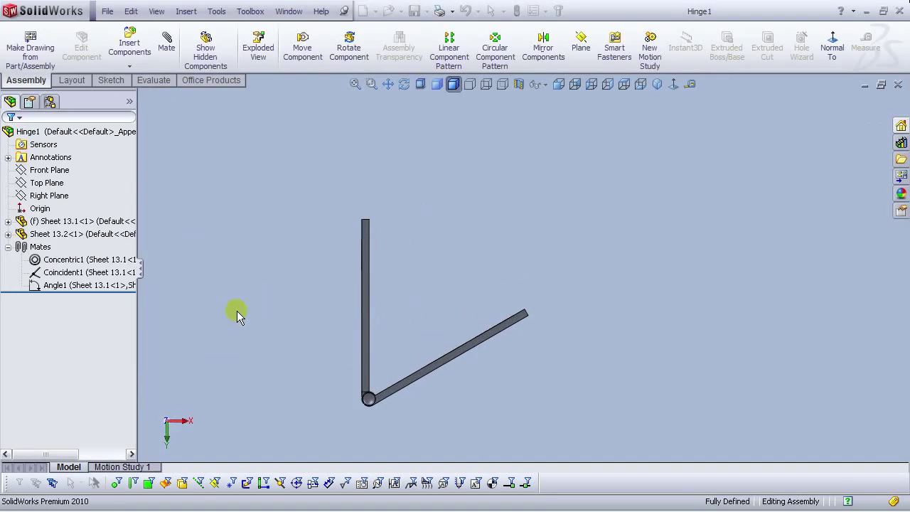
# Step: Reopen the Angle1 mate and try angles of 29.29 and 90 degrees between the two hinge leaves
pyautogui.click(68, 221)
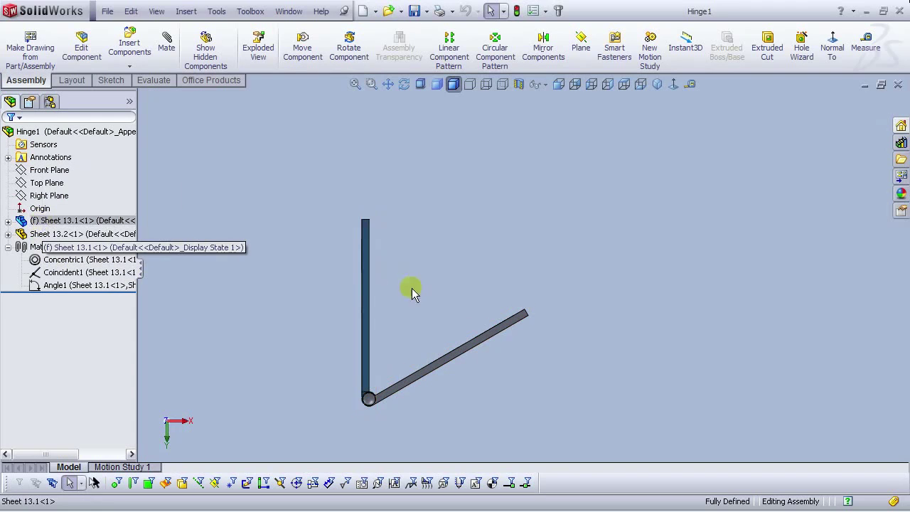
pyautogui.click(85, 285)
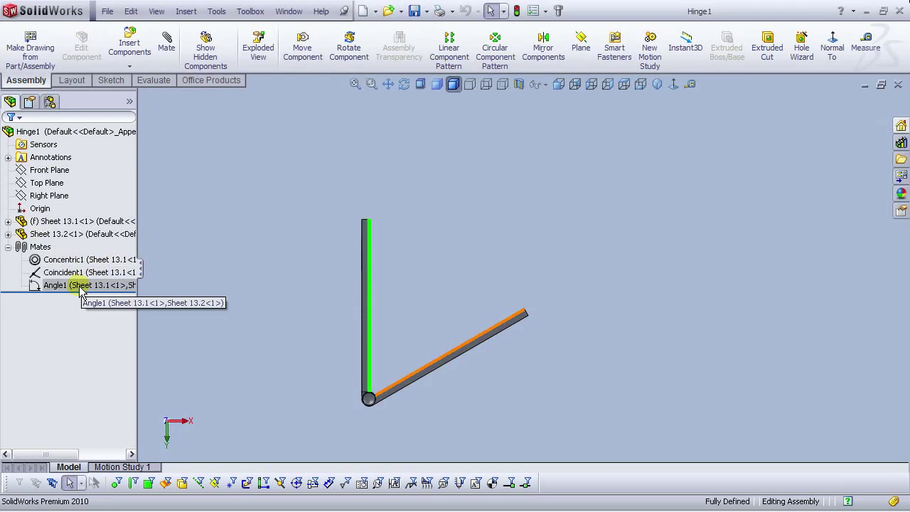
pyautogui.click(88, 248)
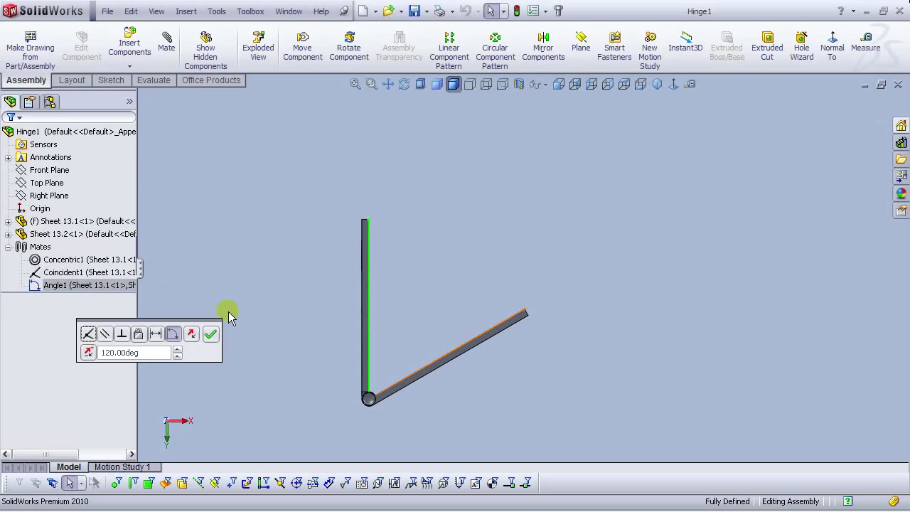
pyautogui.moveTo(142, 356); pyautogui.dragTo(93, 352)
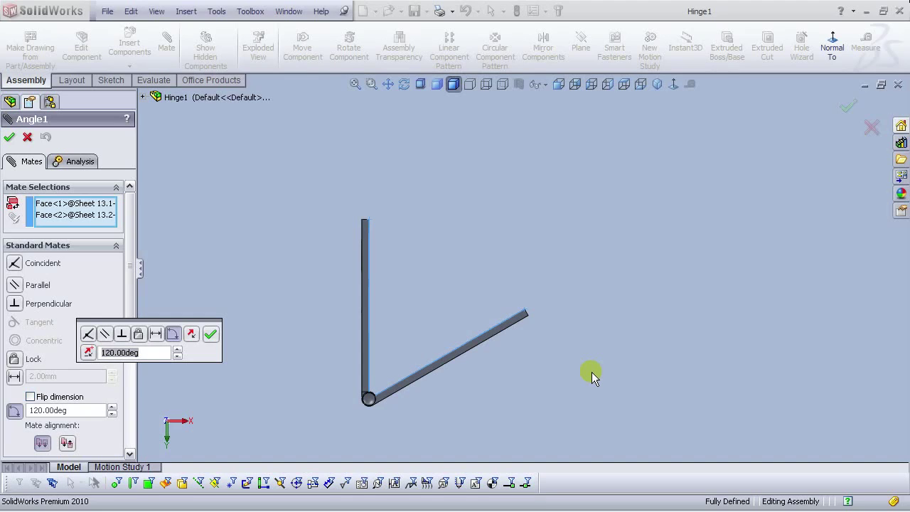
pyautogui.write('29.29')
pyautogui.press('Return')
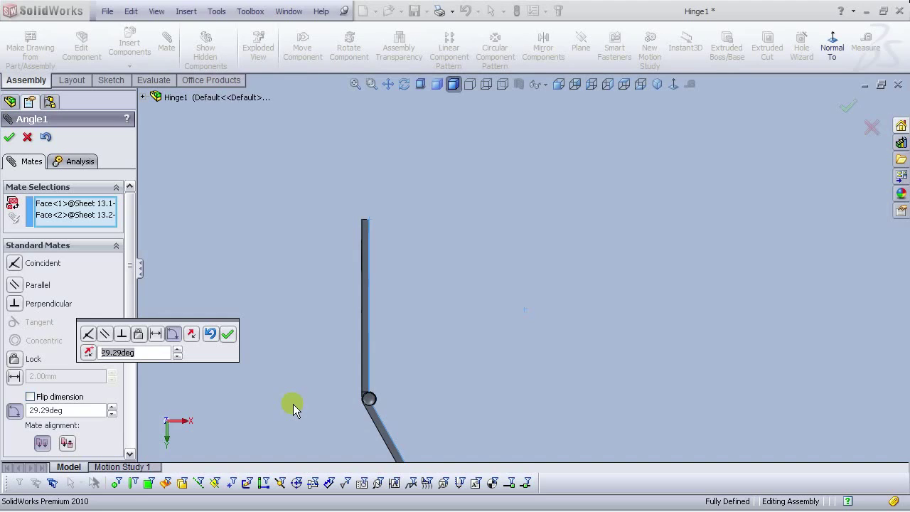
pyautogui.write('90')
pyautogui.press('Return')
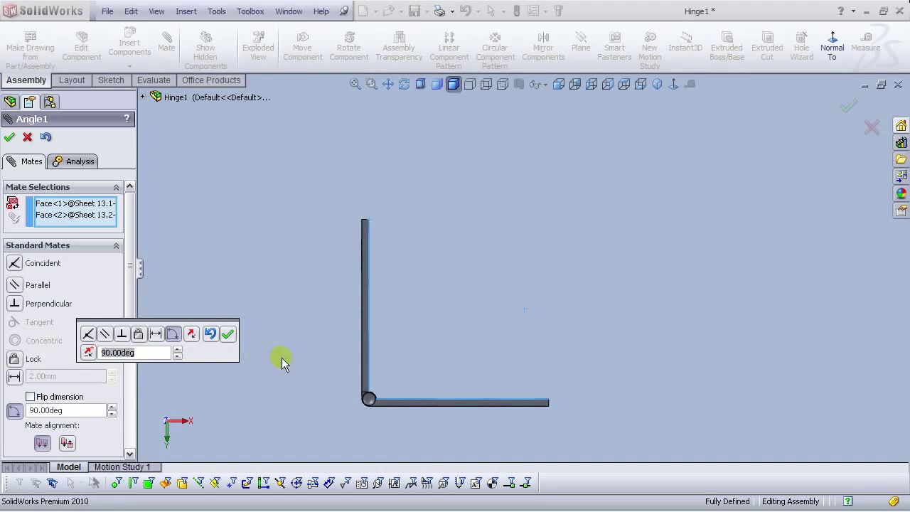
# Step: Flip the Angle1 mate's dimension and switch its mate alignment to anti-aligned
pyautogui.click(88, 353)
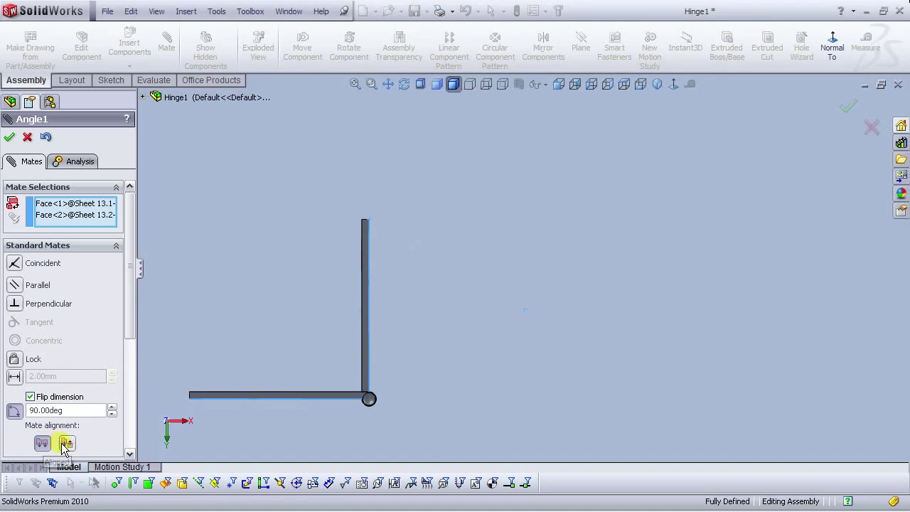
pyautogui.click(14, 412)
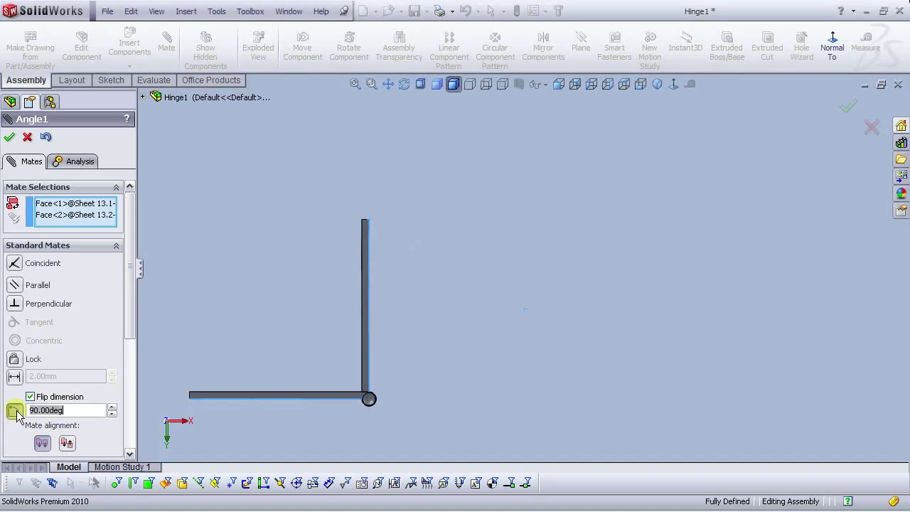
pyautogui.click(67, 443)
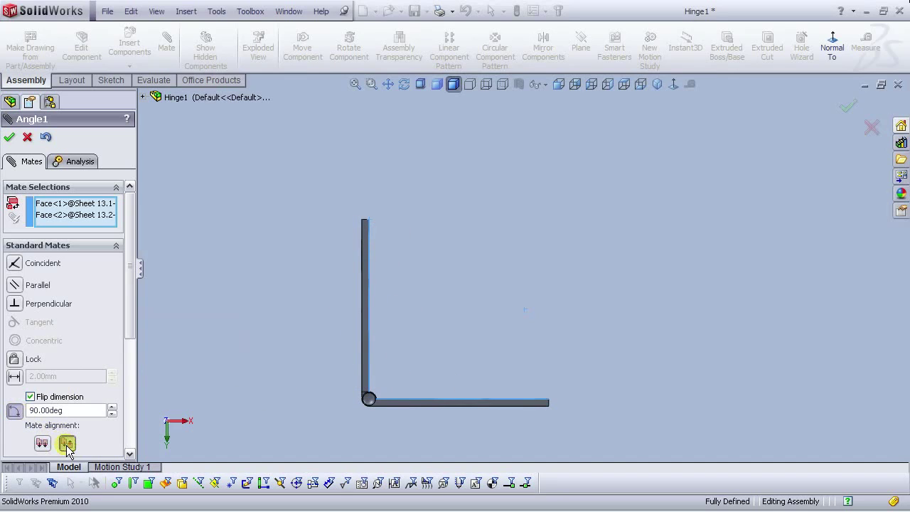
# Step: Set the Angle1 mate between the hinge leaves to 60.71 degrees and accept the edit
pyautogui.click(14, 411)
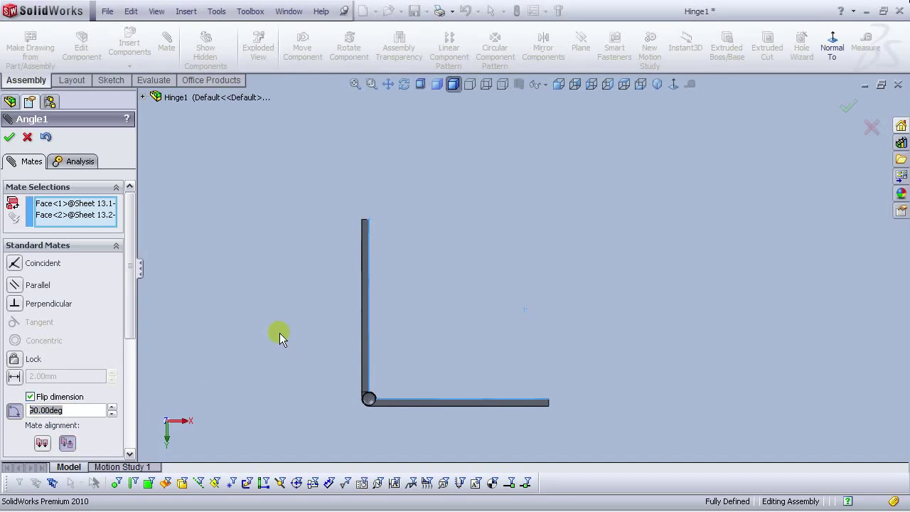
pyautogui.write('60.71')
pyautogui.press('Return')
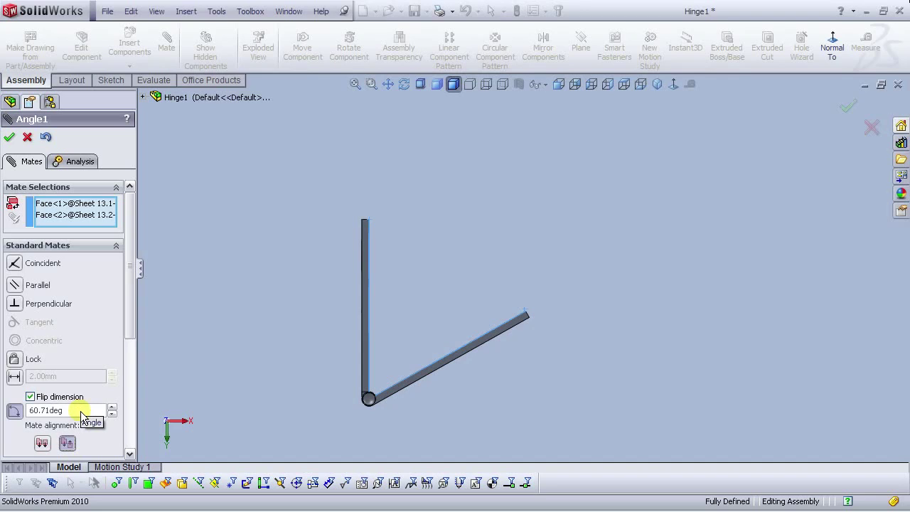
pyautogui.click(9, 136)
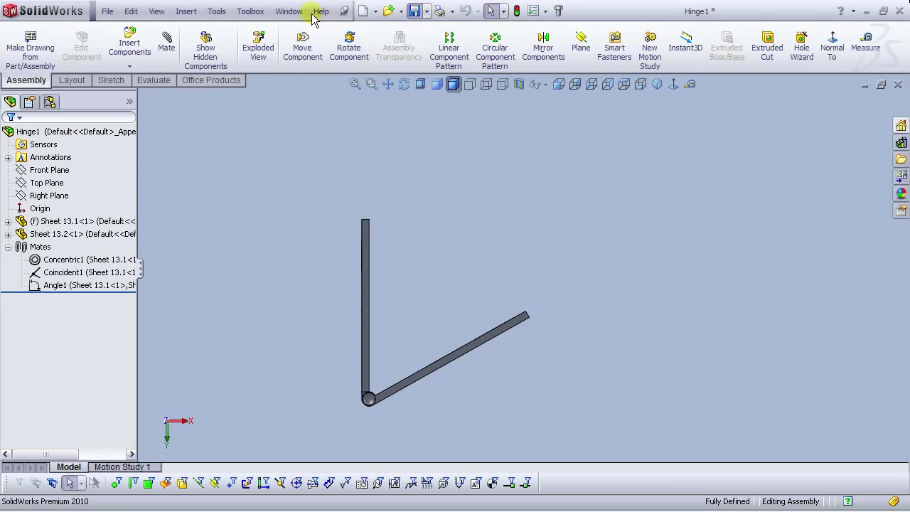
# Step: Return to the Artist's Easel assembly window and rebuild it with the changed hinge
pyautogui.click(288, 11)
pyautogui.click(307, 147)
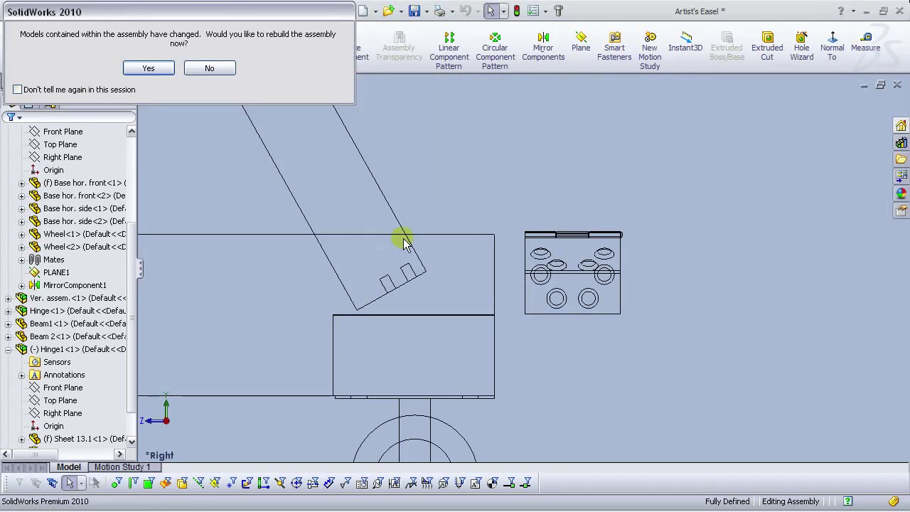
pyautogui.click(149, 69)
# Step: Rotate the Hinge1 assembly freely beside the base so its leaves appear roughly edge-on in the right view
pyautogui.moveTo(566, 271); pyautogui.dragTo(637, 161, button='right')
pyautogui.scroll(-4, 515, 245)
pyautogui.moveTo(514, 245); pyautogui.dragTo(542, 273, button='middle')
pyautogui.scroll(4, 543, 275)
pyautogui.moveTo(599, 297); pyautogui.dragTo(565, 284, button='middle')
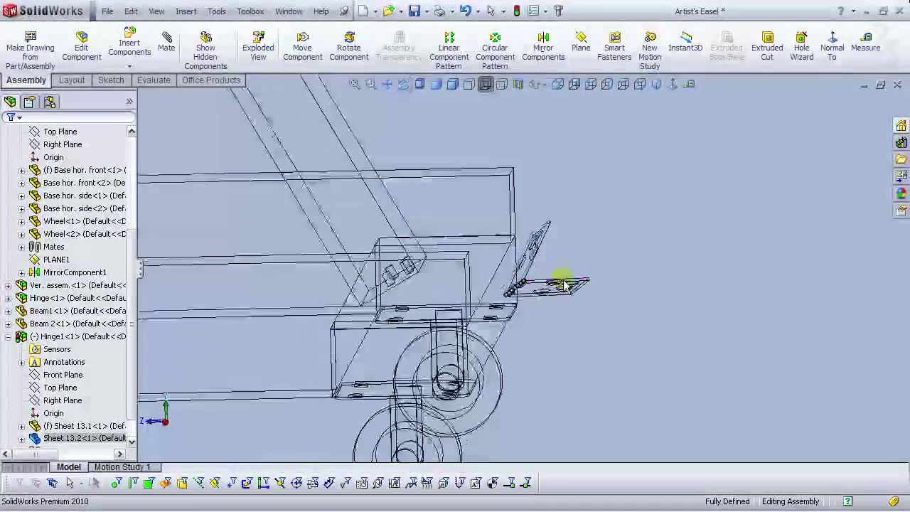
pyautogui.click(607, 84)
pyautogui.scroll(-8, 616, 390)
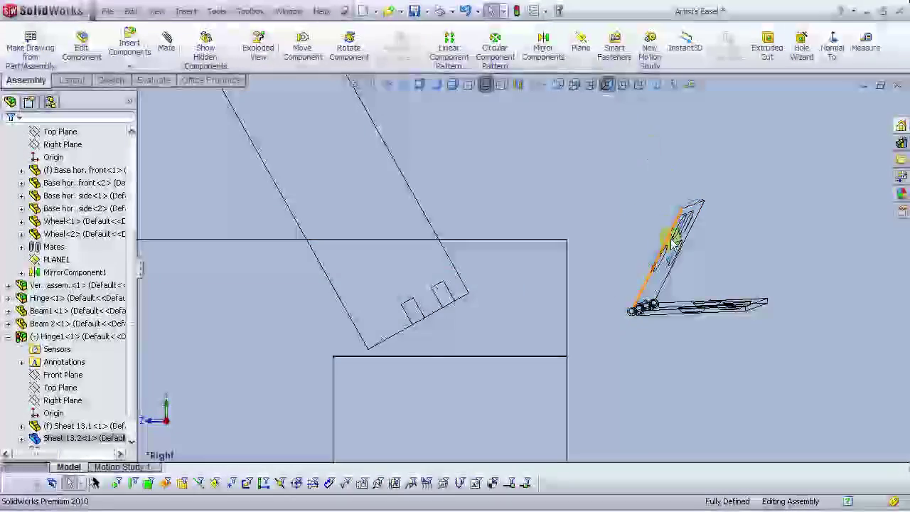
# Step: Add a Parallel mate between the side face of Hinge1's Sheet 13.2 and Beam 2's side face
pyautogui.click(185, 48)
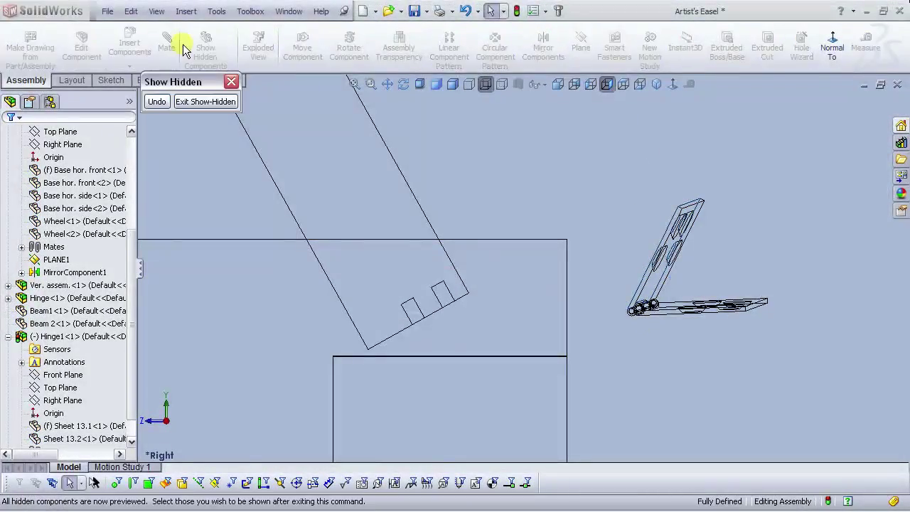
pyautogui.click(168, 51)
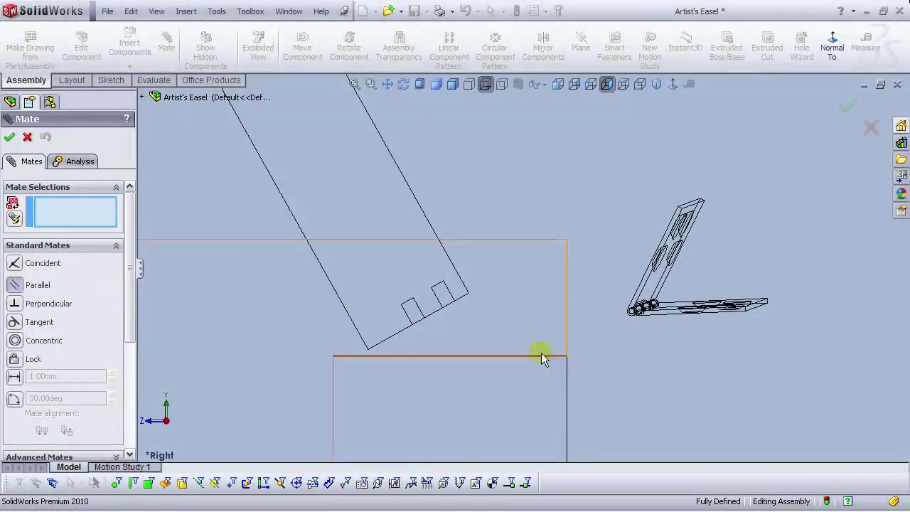
pyautogui.scroll(-5, 632, 291)
pyautogui.click(588, 249)
pyautogui.scroll(5, 588, 249)
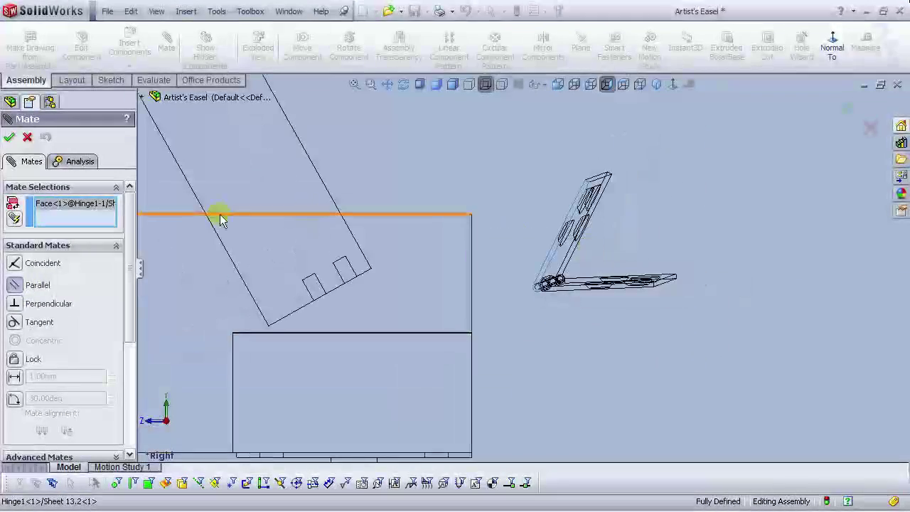
pyautogui.click(220, 215)
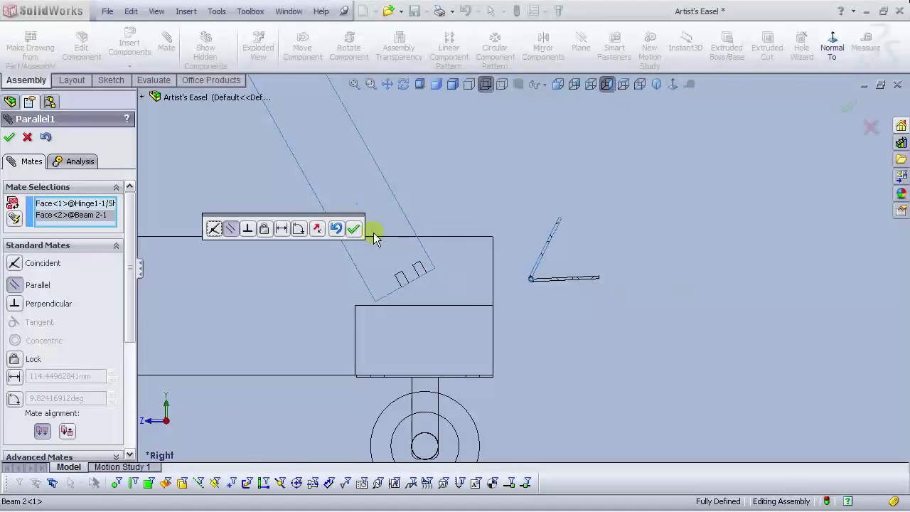
pyautogui.click(358, 231)
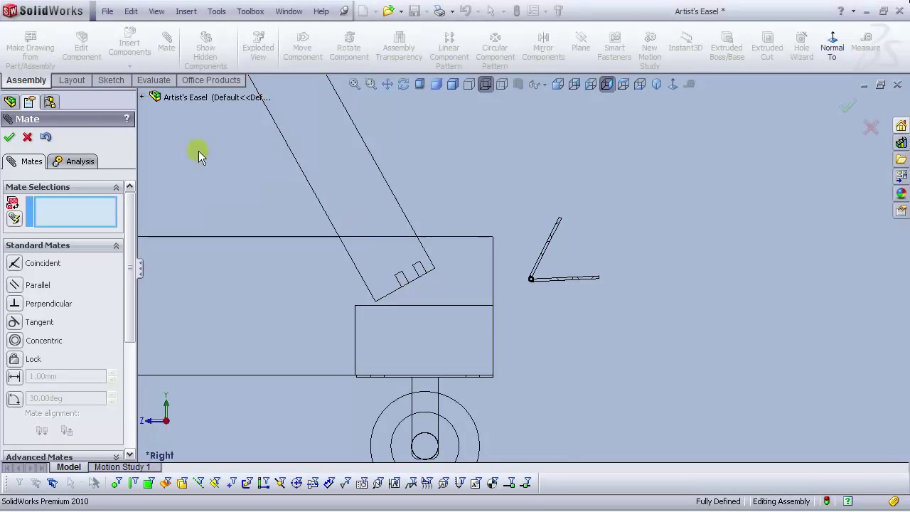
pyautogui.click(10, 138)
# Step: Move Hinge1 to Beam 2's lower end and back beside the base, rotating it until its lower leaf is roughly horizontal
pyautogui.moveTo(530, 283); pyautogui.dragTo(342, 304)
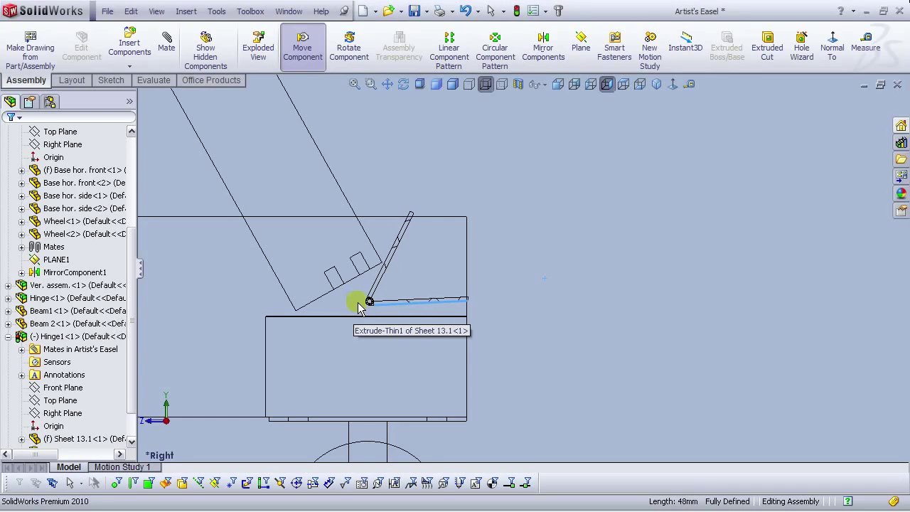
pyautogui.moveTo(354, 304); pyautogui.dragTo(480, 280)
pyautogui.moveTo(533, 279); pyautogui.dragTo(536, 242, button='right')
pyautogui.click(538, 259)
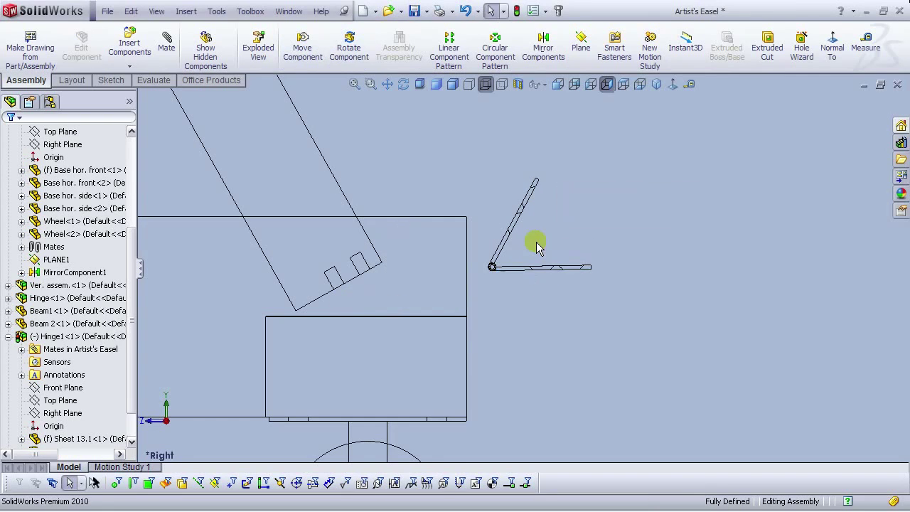
# Step: Adjust Hinge1's rotation beside the base and delete the Parallel mate between Beam 2 and Hinge1
pyautogui.moveTo(554, 275); pyautogui.dragTo(580, 285, button='right')
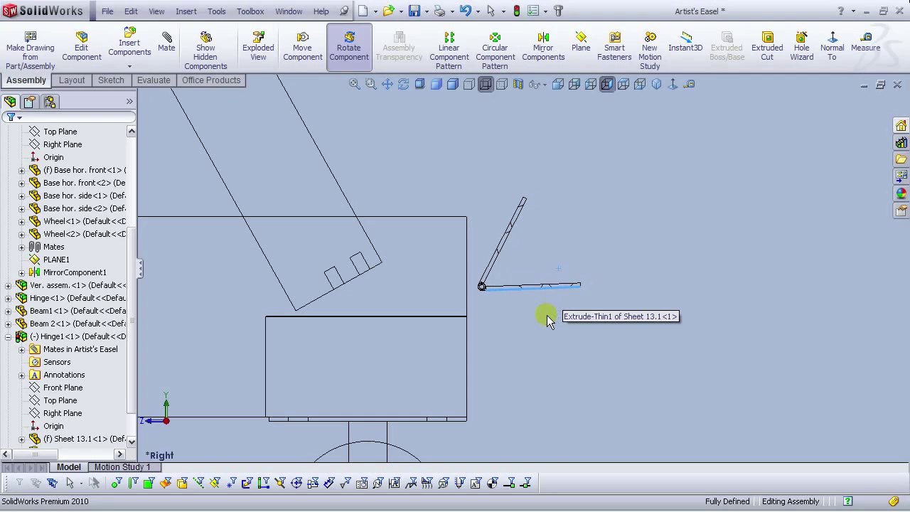
pyautogui.moveTo(547, 315); pyautogui.dragTo(551, 308, button='right')
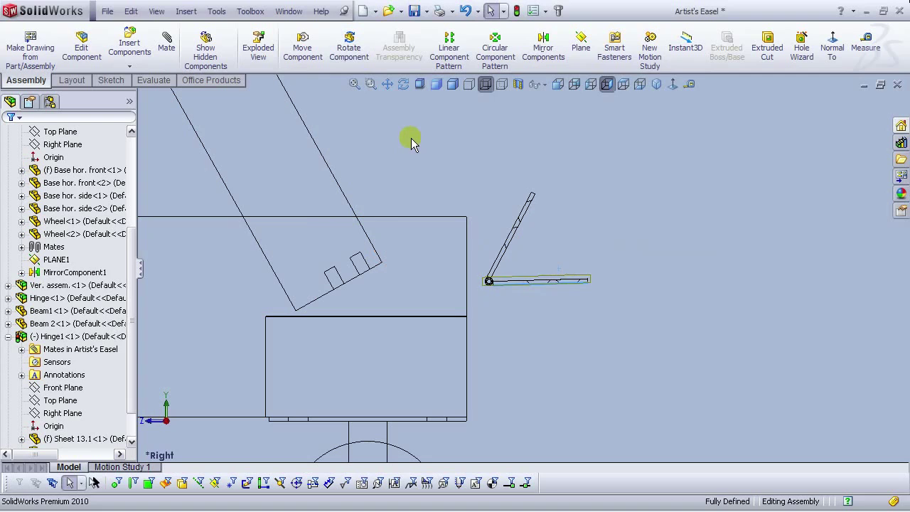
pyautogui.click(8, 336)
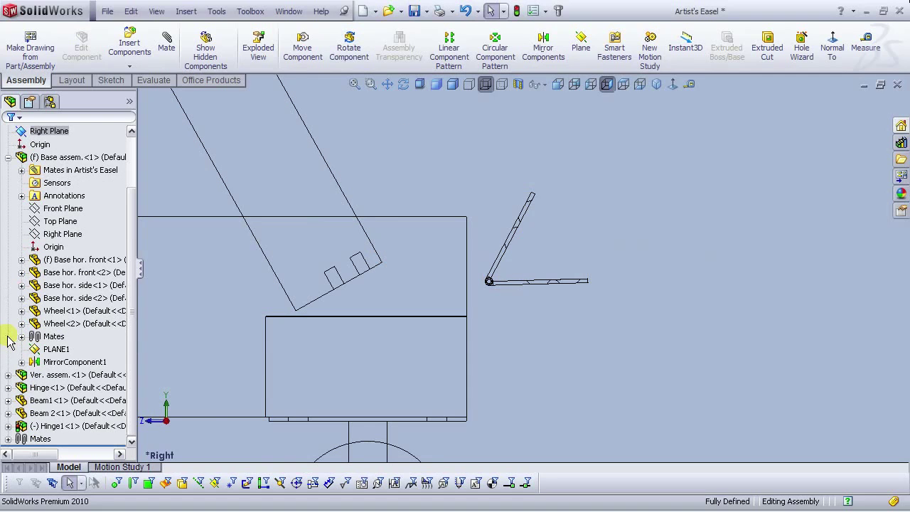
pyautogui.click(7, 439)
pyautogui.rightClick(57, 439)
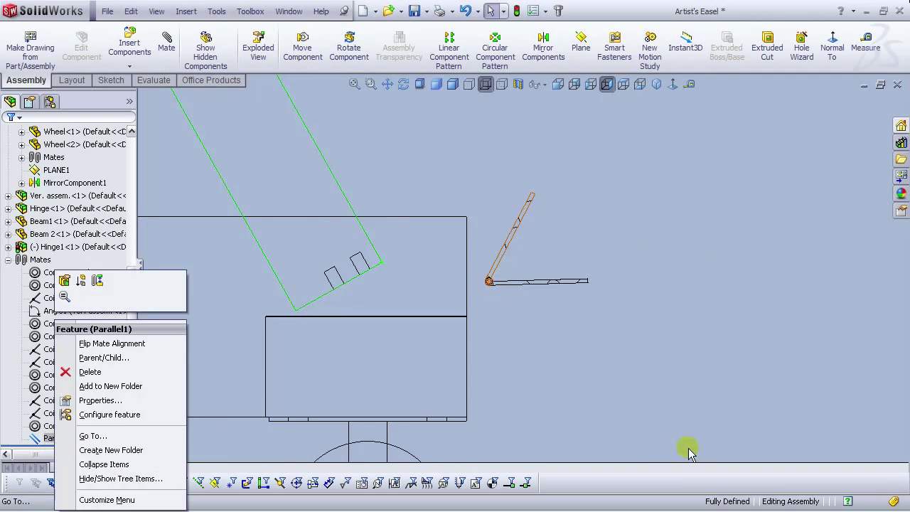
pyautogui.click(688, 452)
pyautogui.click(63, 439)
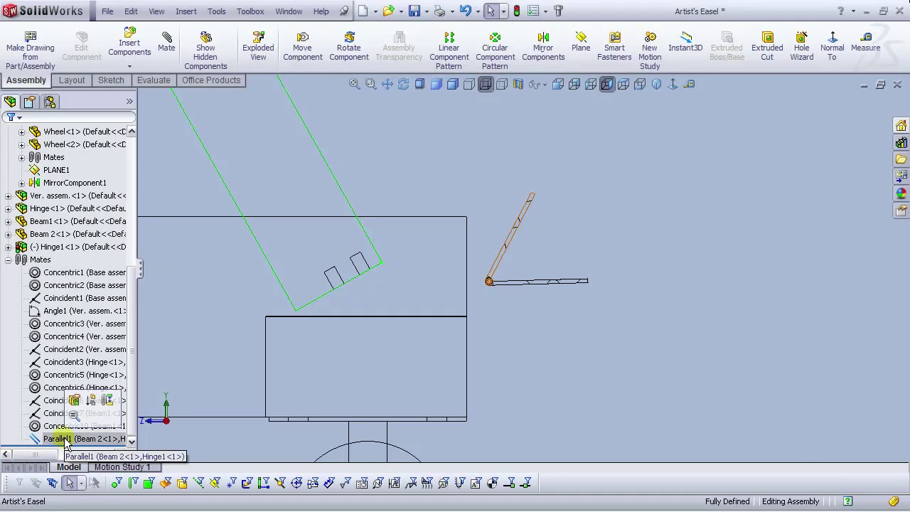
pyautogui.press('Delete')
pyautogui.press('Return')
# Step: Rotate Hinge1 freely beside the base so its hinge pin faces the base and its lower leaf is roughly horizontal
pyautogui.moveTo(523, 285); pyautogui.dragTo(402, 115, button='right')
pyautogui.moveTo(544, 294); pyautogui.dragTo(571, 104, button='right')
pyautogui.moveTo(541, 260); pyautogui.dragTo(564, 260, button='right')
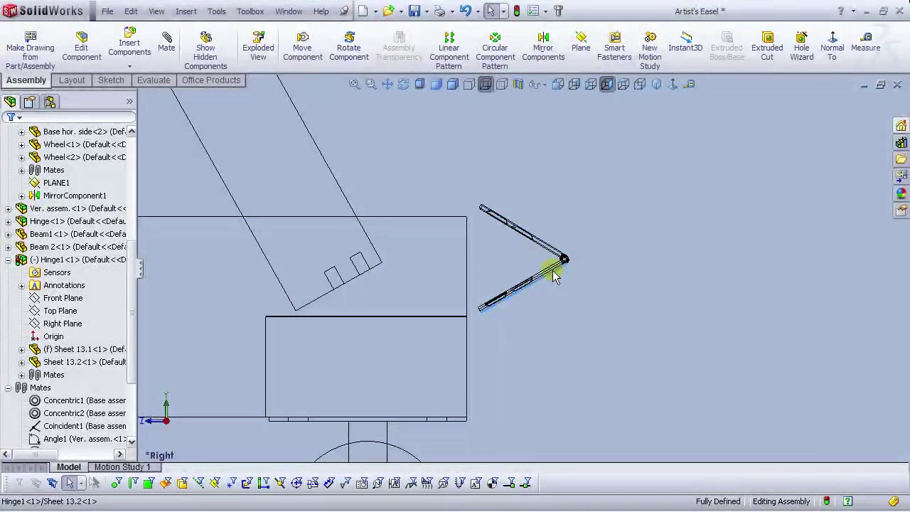
pyautogui.moveTo(553, 260); pyautogui.dragTo(569, 233)
pyautogui.moveTo(536, 315); pyautogui.dragTo(560, 276)
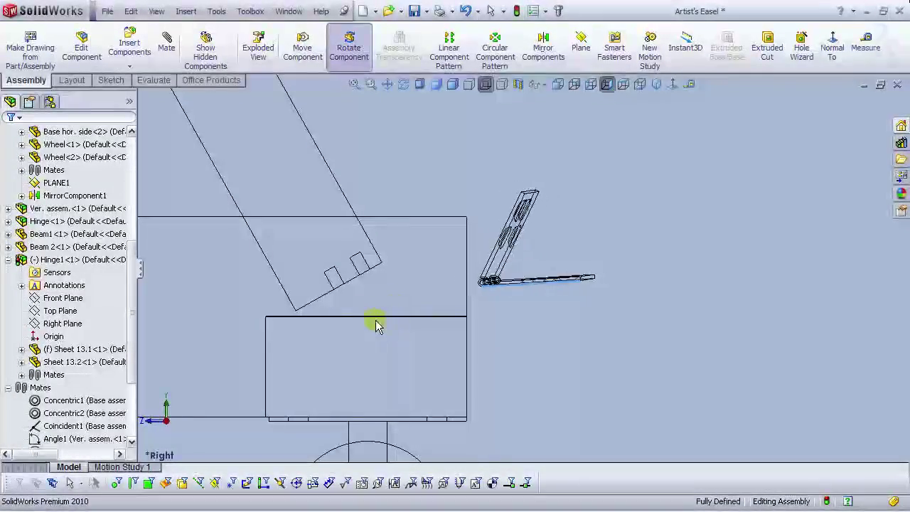
pyautogui.moveTo(382, 319); pyautogui.dragTo(370, 291)
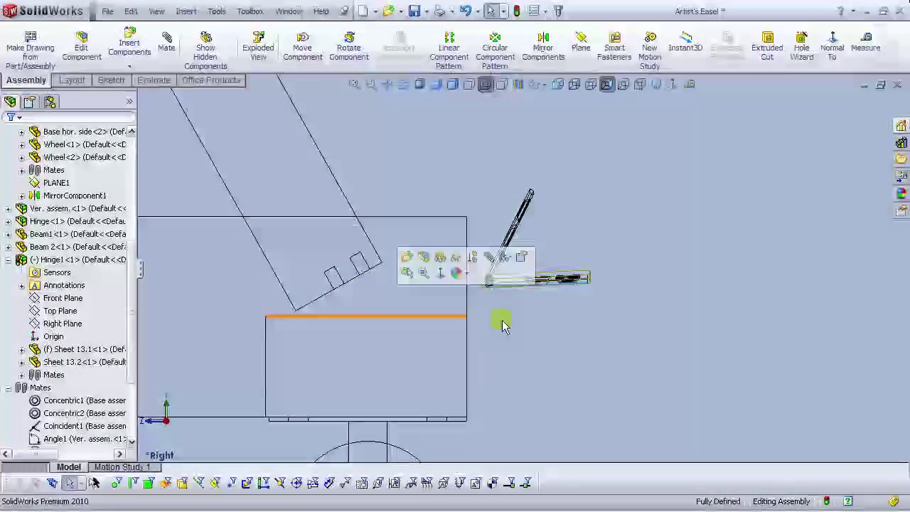
# Step: Dismiss the oDesk memo reminder without changing the memo and select the Hinge1 assembly
pyautogui.moveTo(553, 331); pyautogui.dragTo(534, 238, button='middle')
pyautogui.scroll(-3, 526, 249)
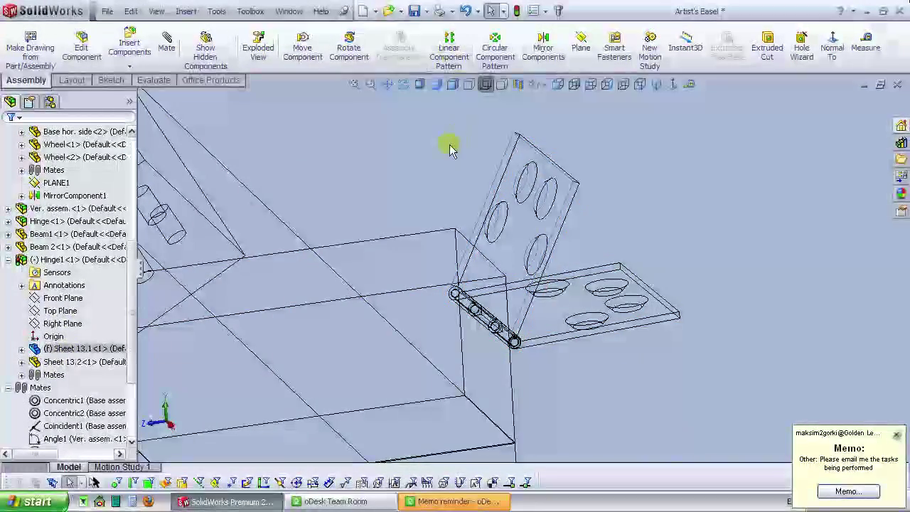
pyautogui.click(487, 503)
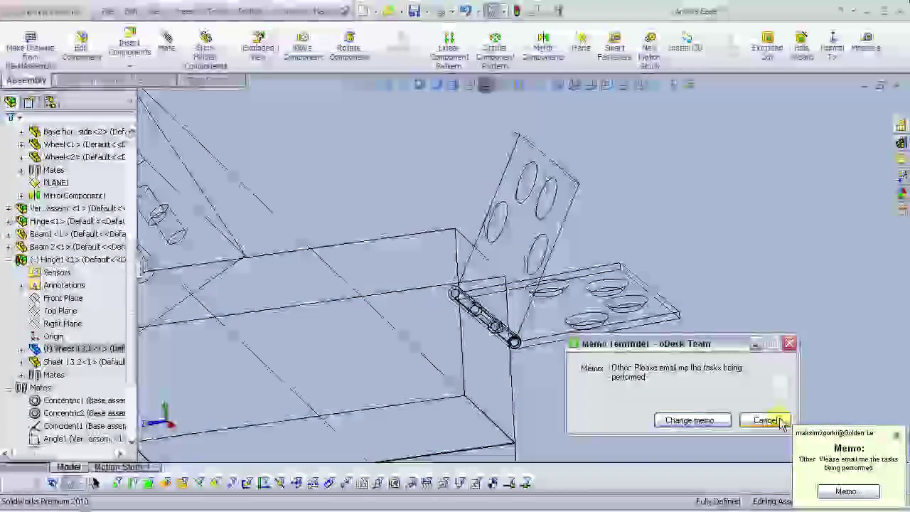
pyautogui.click(779, 423)
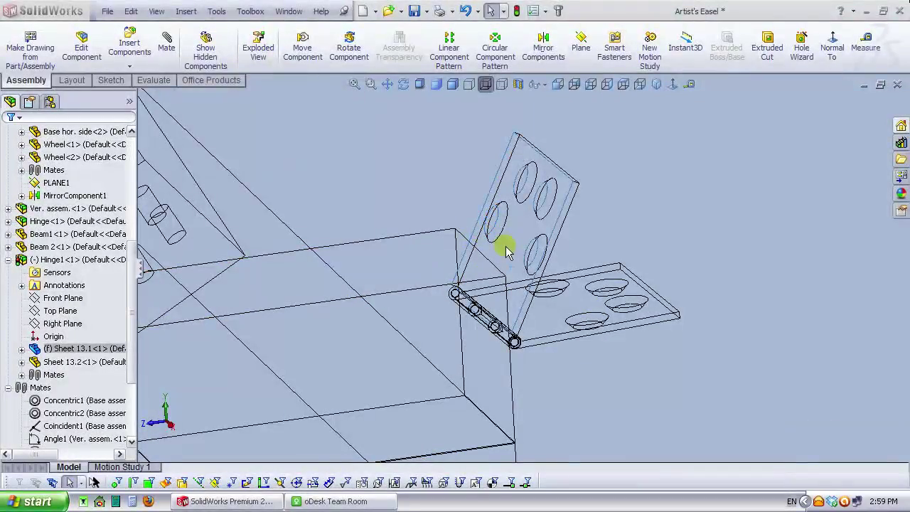
pyautogui.click(506, 246)
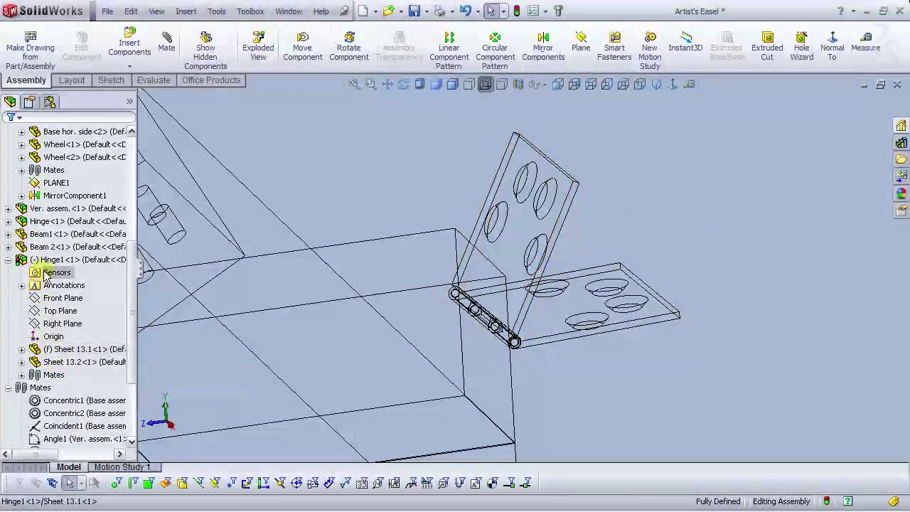
pyautogui.click(57, 260)
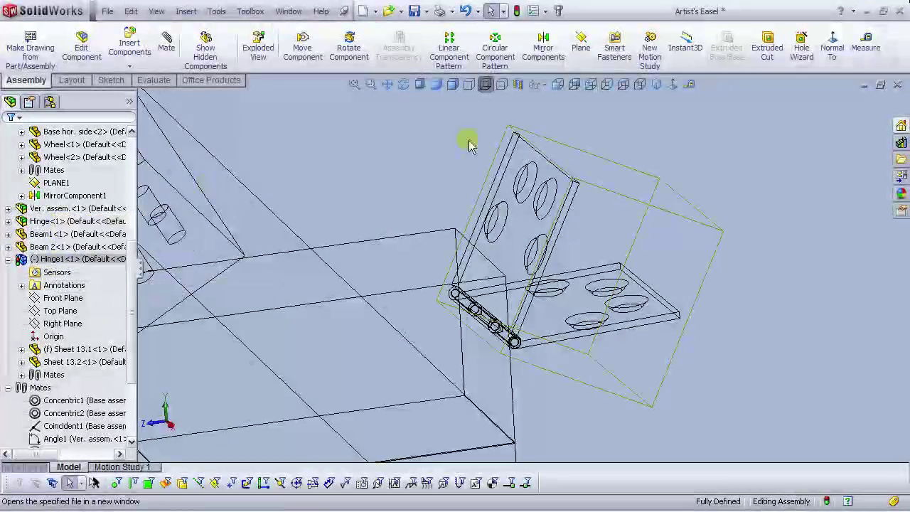
# Step: On the base's side face, sketch a line along Beam 2's lower end and a horizontal line about 61 mm long from its lowest corner
pyautogui.click(606, 83)
pyautogui.scroll(-5, 400, 402)
pyautogui.click(382, 278)
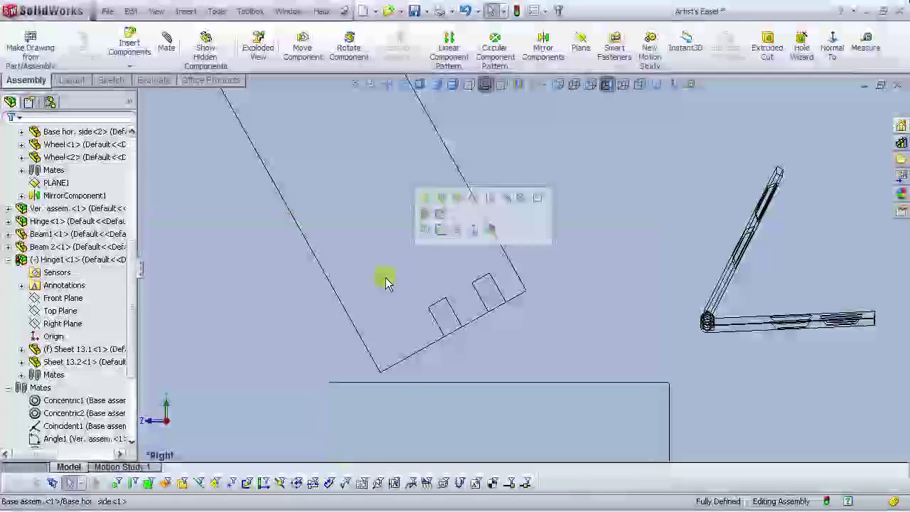
pyautogui.click(441, 229)
pyautogui.click(83, 31)
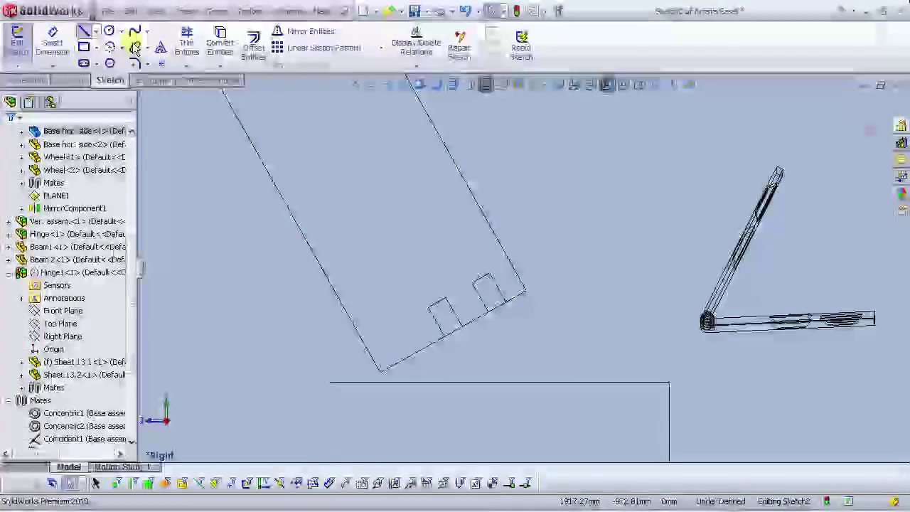
pyautogui.click(382, 372)
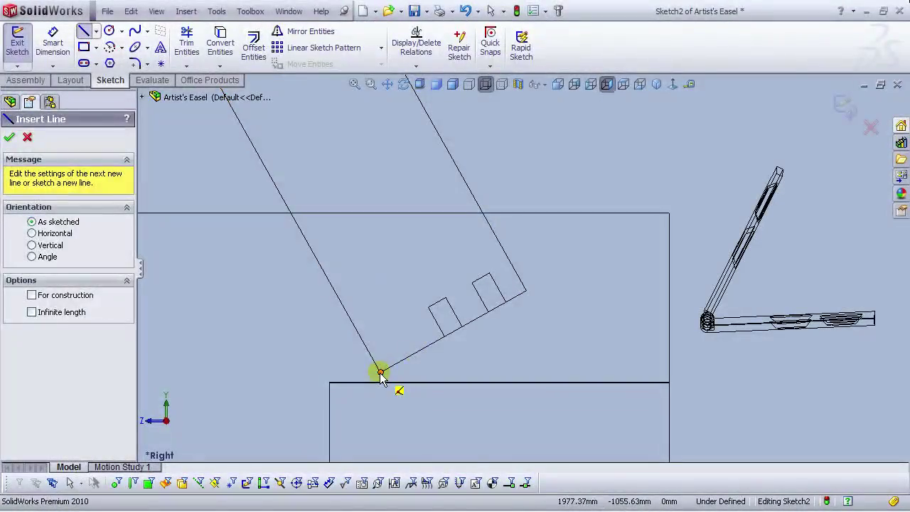
pyautogui.rightClick(526, 291)
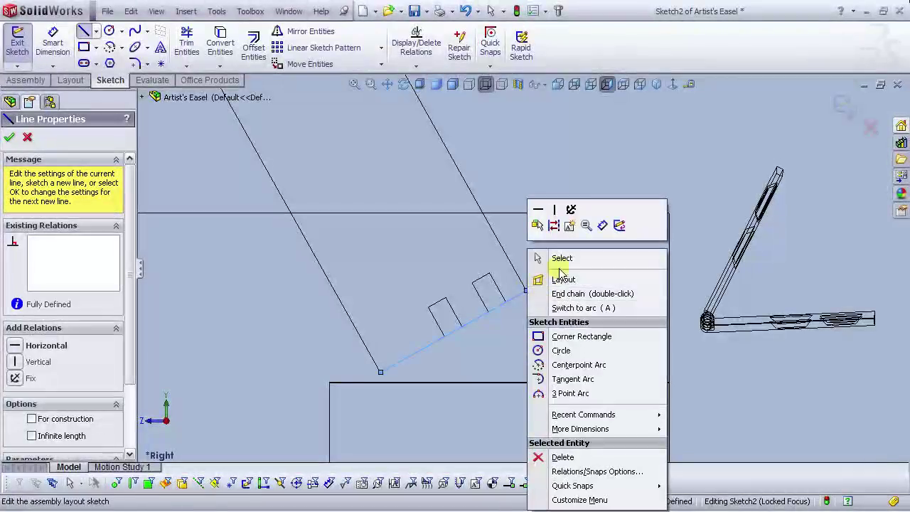
pyautogui.click(557, 256)
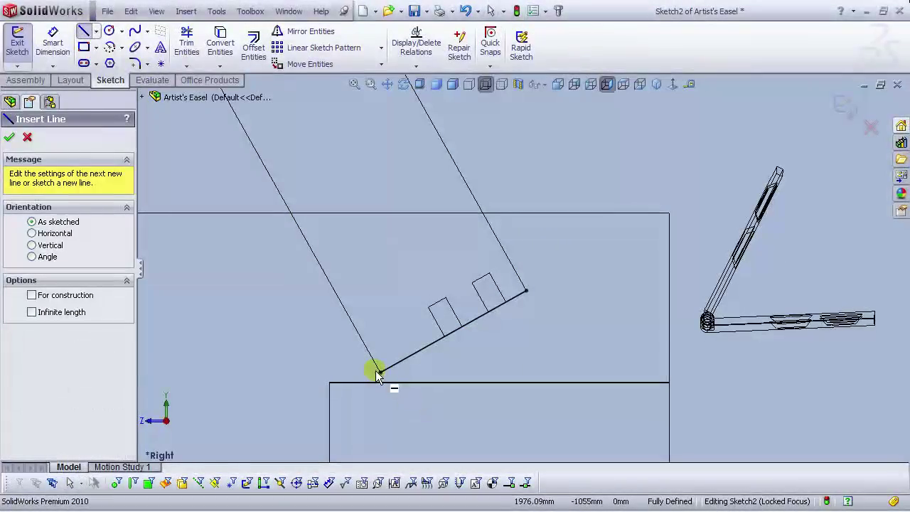
pyautogui.rightClick(584, 375)
pyautogui.click(623, 245)
# Step: Measure the angle between the two sketch lines with Smart Dimension without placing the dimension, and exit the sketch
pyautogui.click(53, 36)
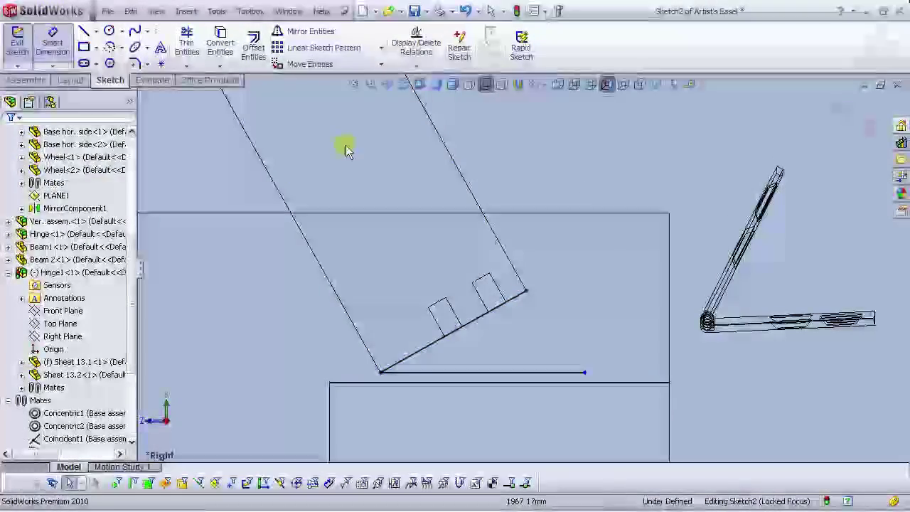
pyautogui.click(493, 351)
pyautogui.click(490, 371)
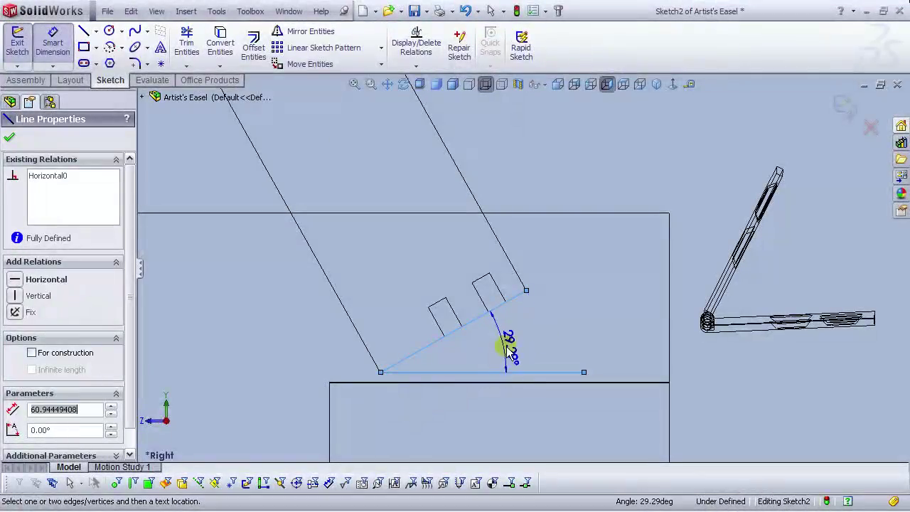
pyautogui.press('Escape')
pyautogui.press('Escape')
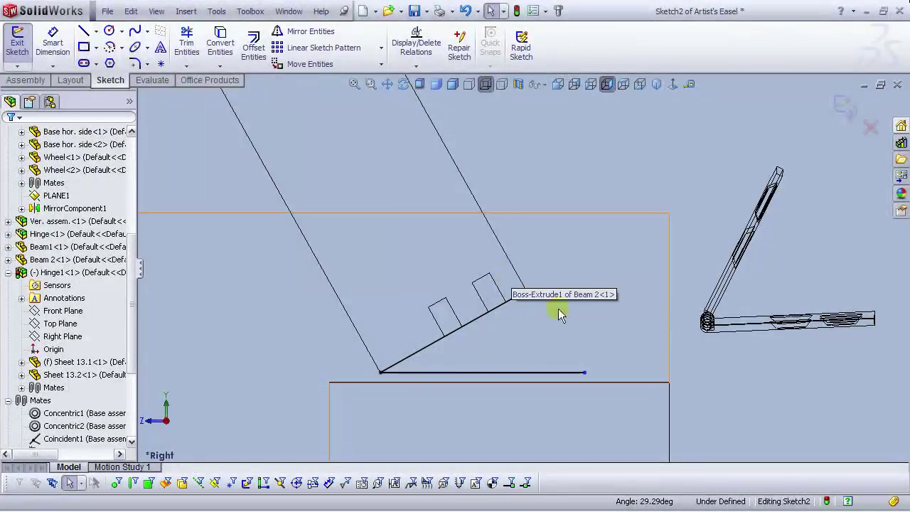
pyautogui.click(873, 125)
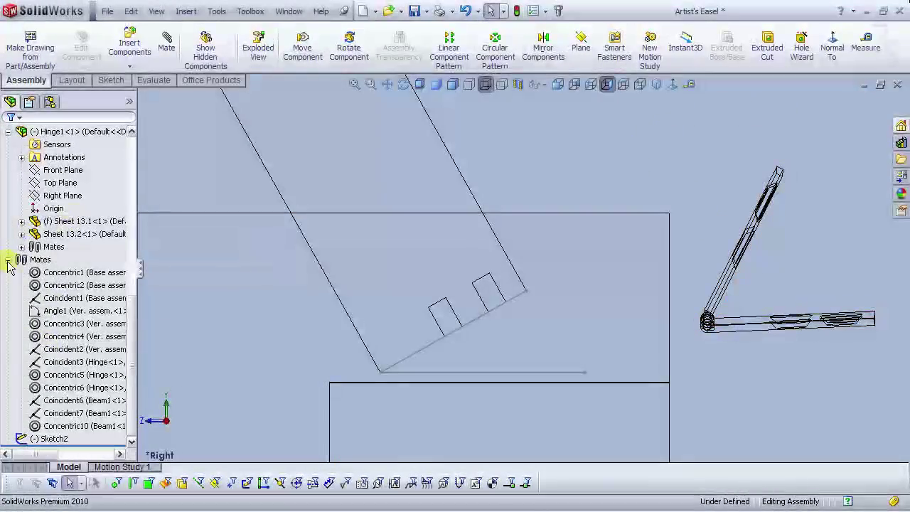
# Step: Open the Hinge1 assembly and set its Angle1 mate between the two sheets to 29.29 degrees
pyautogui.click(54, 297)
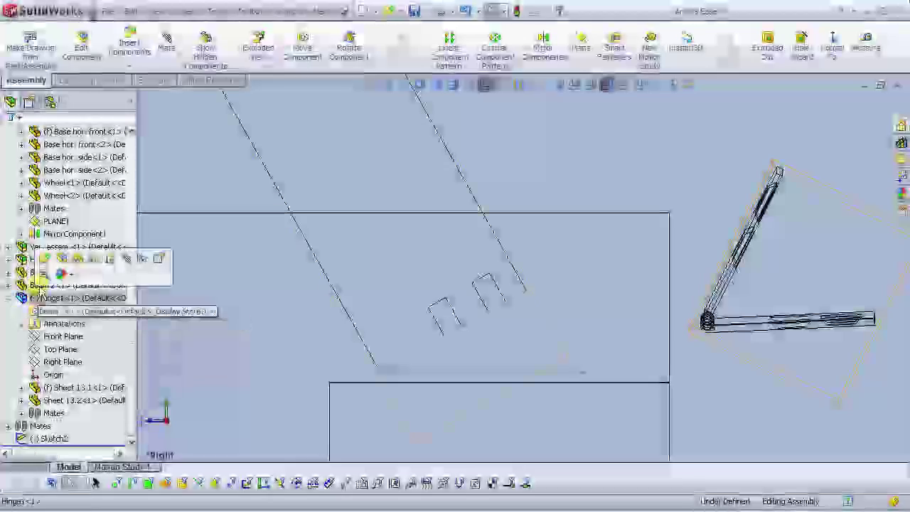
pyautogui.click(44, 259)
pyautogui.click(78, 285)
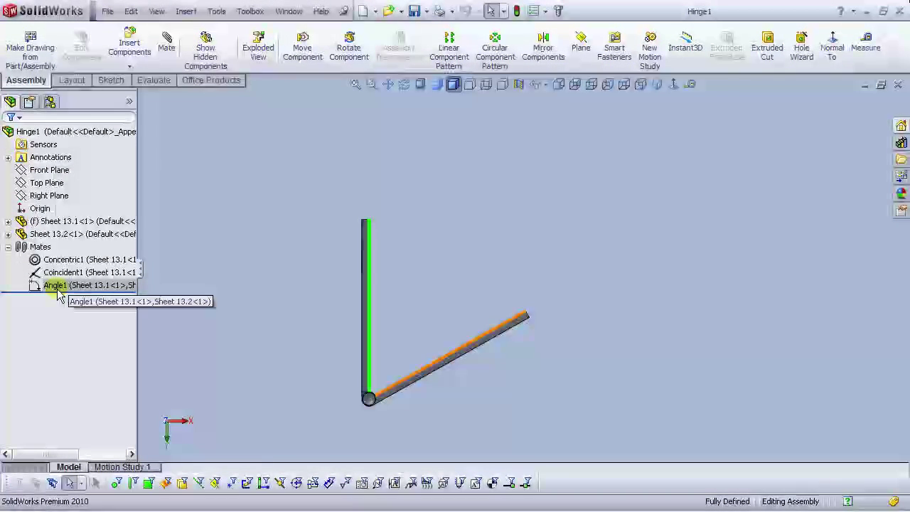
pyautogui.click(65, 265)
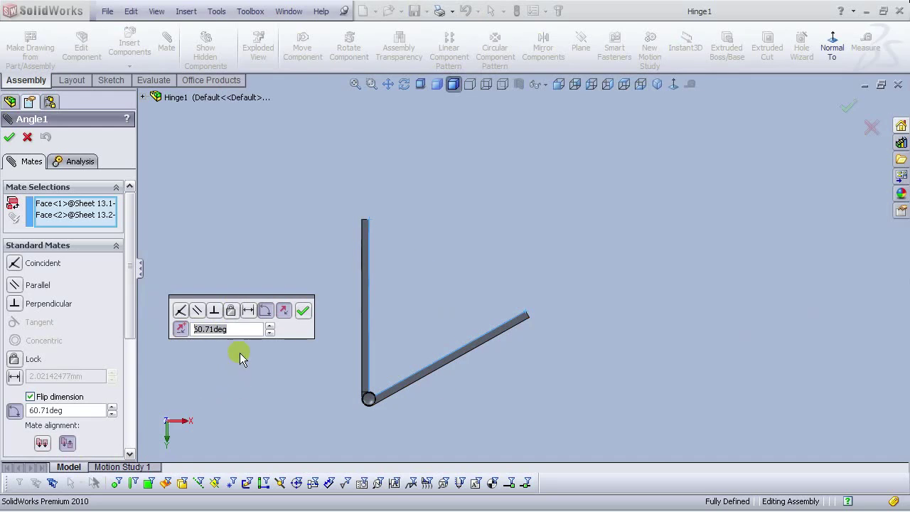
pyautogui.write('29.2')
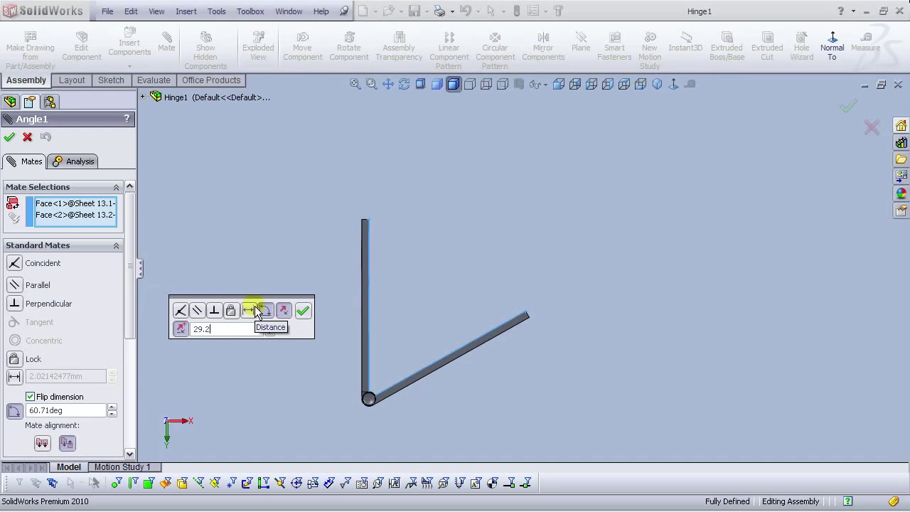
pyautogui.write('9deg')
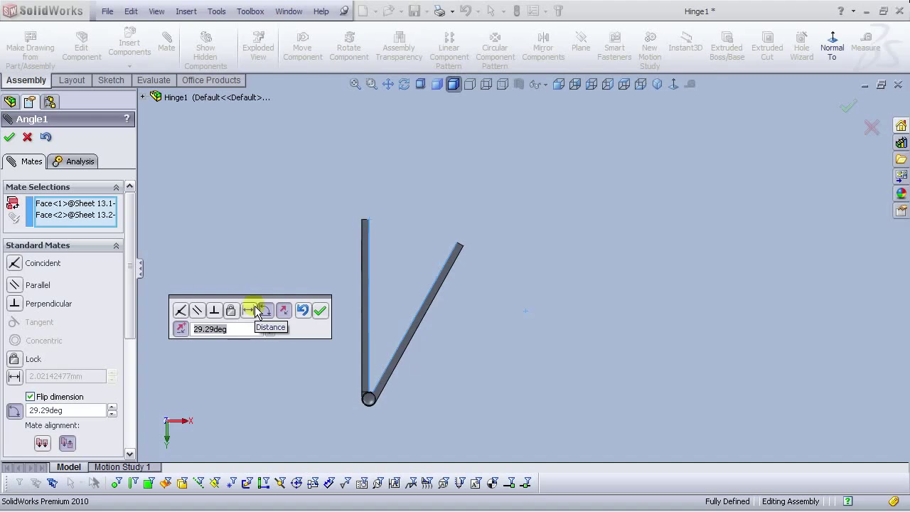
pyautogui.click(318, 311)
pyautogui.click(8, 139)
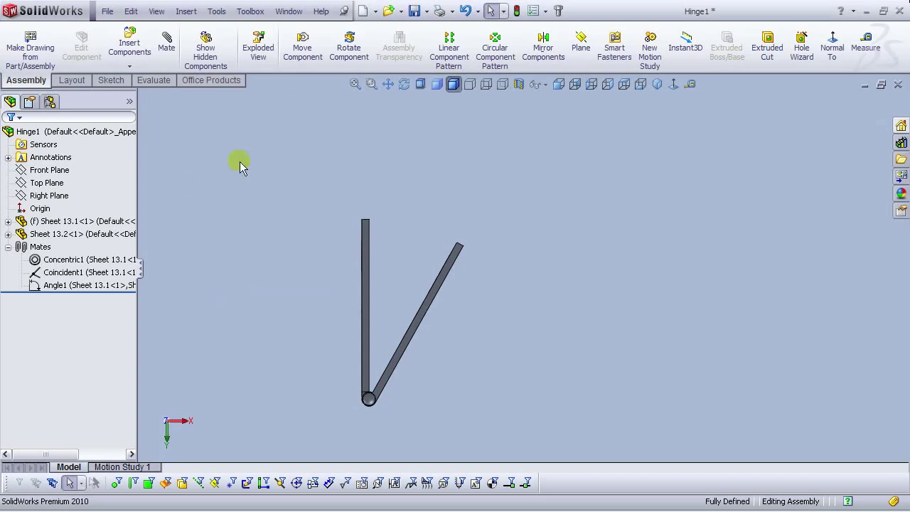
# Step: Switch back to the Artist's Easel assembly and rebuild it with Hinge1's new angle
pyautogui.click(289, 11)
pyautogui.click(306, 148)
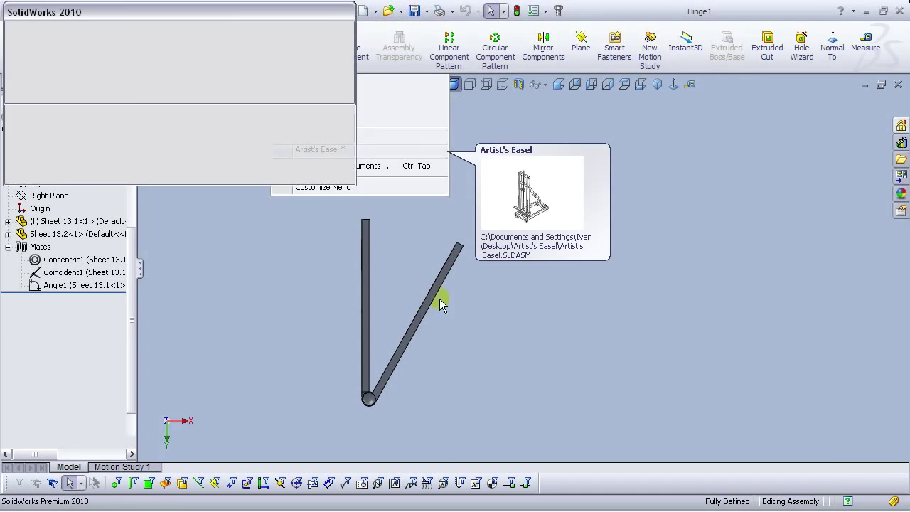
pyautogui.click(169, 74)
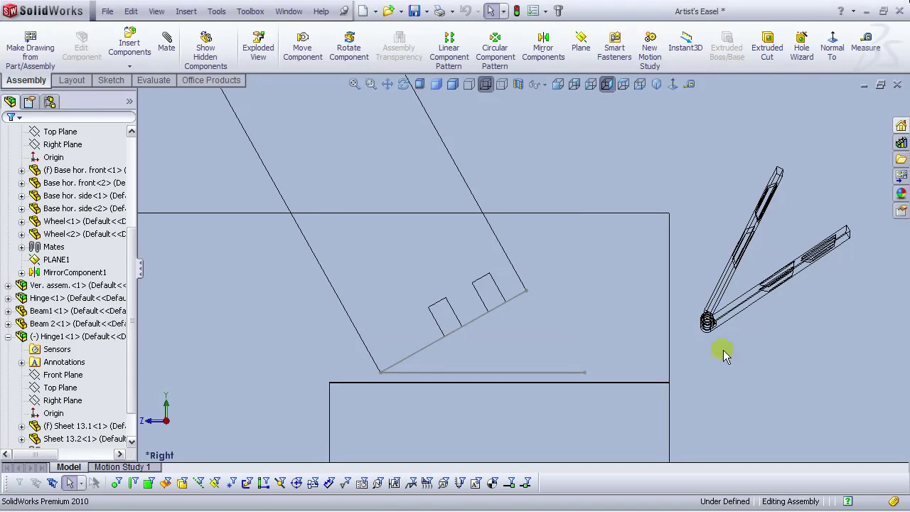
# Step: Rotate Hinge1 beside the base until its lower leaf is roughly horizontal in the right view
pyautogui.scroll(1, 714, 296)
pyautogui.scroll(-1, 719, 231)
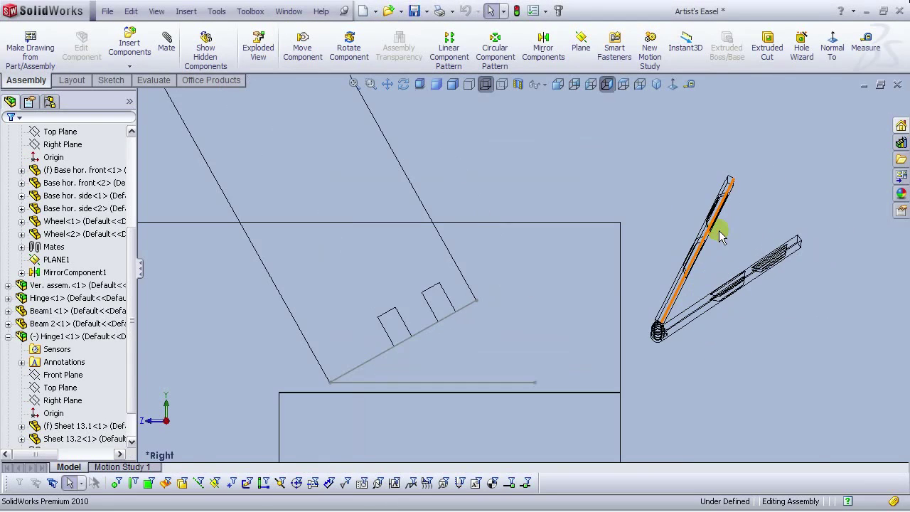
pyautogui.moveTo(755, 277)
pyautogui.mouseDown(button='right')
pyautogui.moveTo(721, 275)
pyautogui.moveTo(782, 345)
pyautogui.moveTo(792, 315)
pyautogui.moveTo(766, 306)
pyautogui.moveTo(766, 263)
pyautogui.moveTo(770, 287)
pyautogui.mouseUp(button='right')
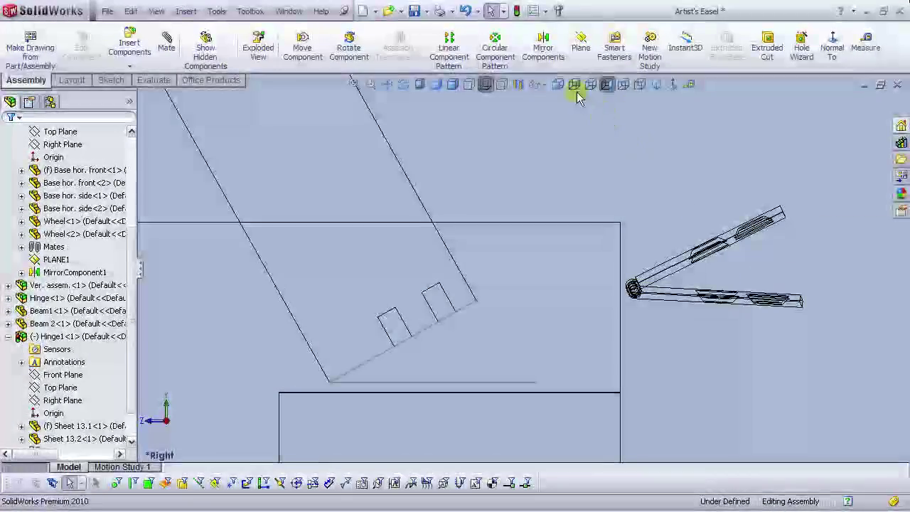
# Step: Mate the face of Hinge1's upper leaf coincident with the lower end face of Beam 2
pyautogui.click(558, 85)
pyautogui.click(606, 85)
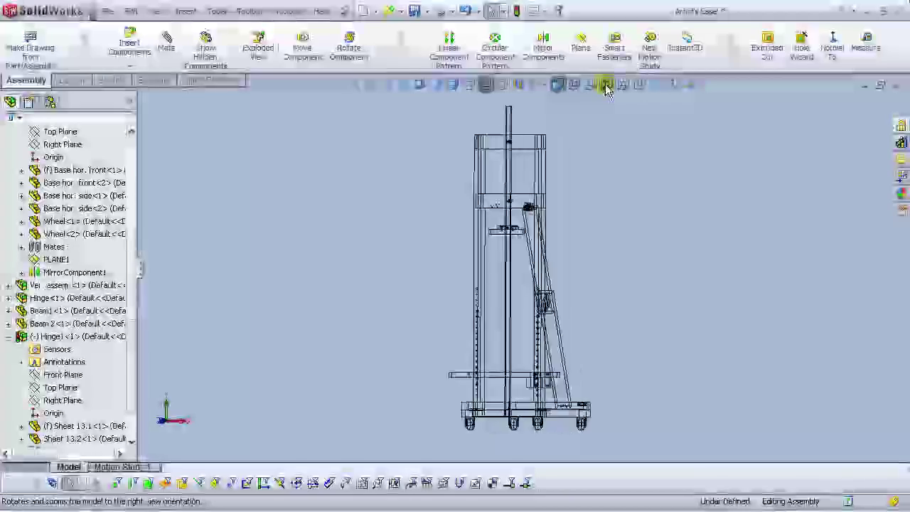
pyautogui.scroll(-5, 498, 336)
pyautogui.scroll(-3, 498, 336)
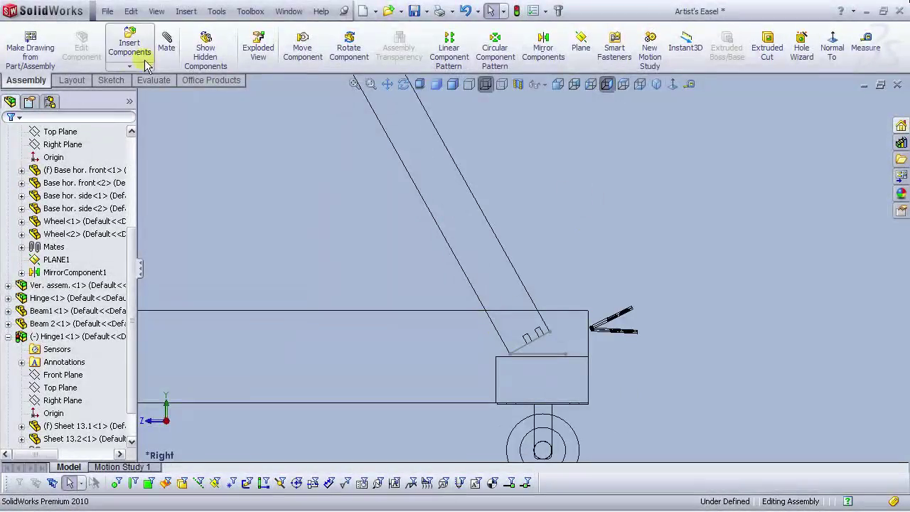
pyautogui.moveTo(603, 313); pyautogui.dragTo(602, 358, button='middle')
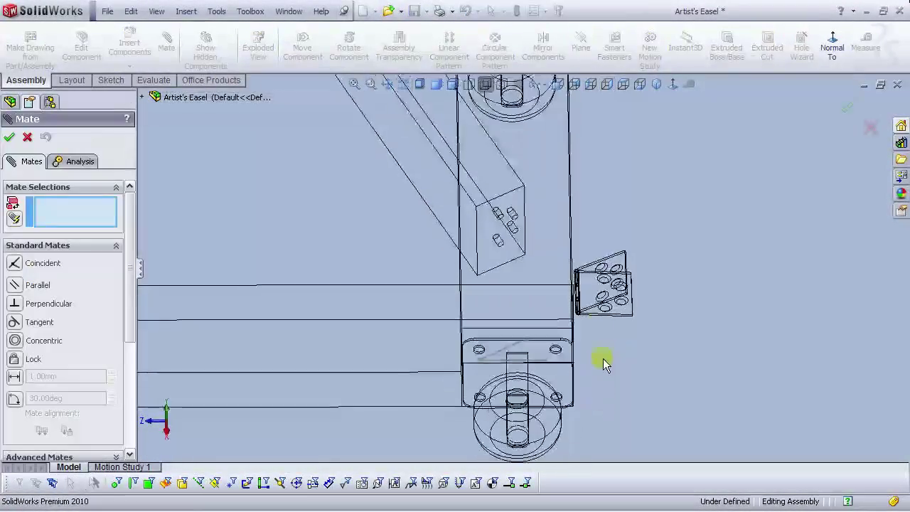
pyautogui.click(452, 83)
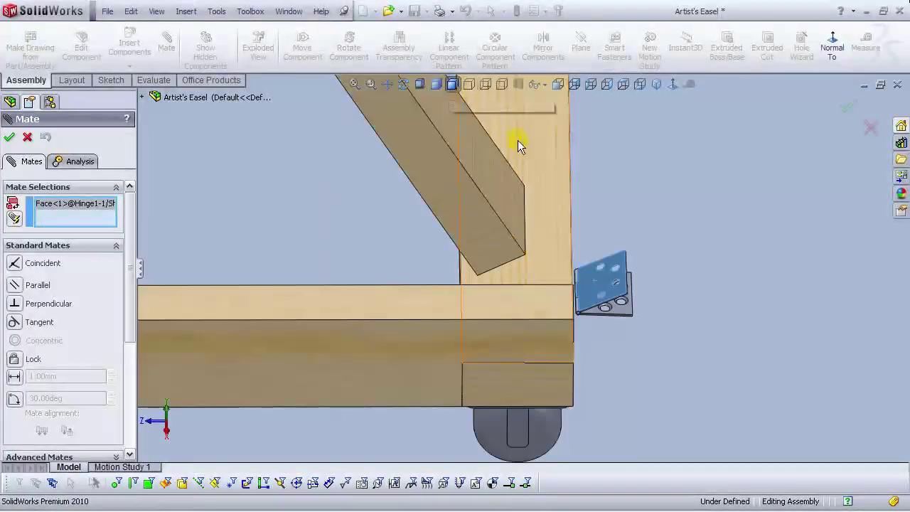
pyautogui.moveTo(518, 142)
pyautogui.mouseDown(button='middle')
pyautogui.moveTo(585, 235)
pyautogui.moveTo(546, 217)
pyautogui.mouseUp(button='middle')
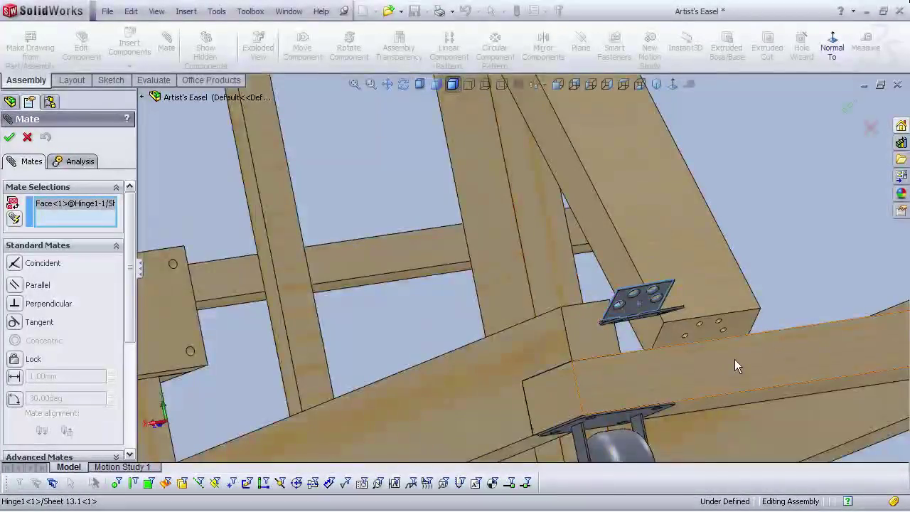
pyautogui.scroll(-3, 735, 359)
pyautogui.click(640, 287)
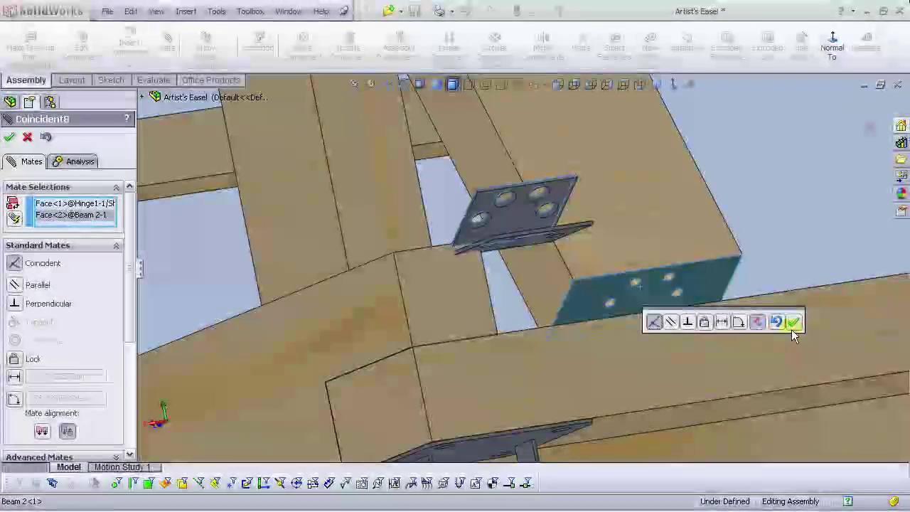
pyautogui.click(791, 328)
# Step: Add a concentric mate between a hole in Hinge1's upper leaf and the matching hole in Beam 2's lower end
pyautogui.scroll(-4, 524, 199)
pyautogui.scroll(-2, 524, 200)
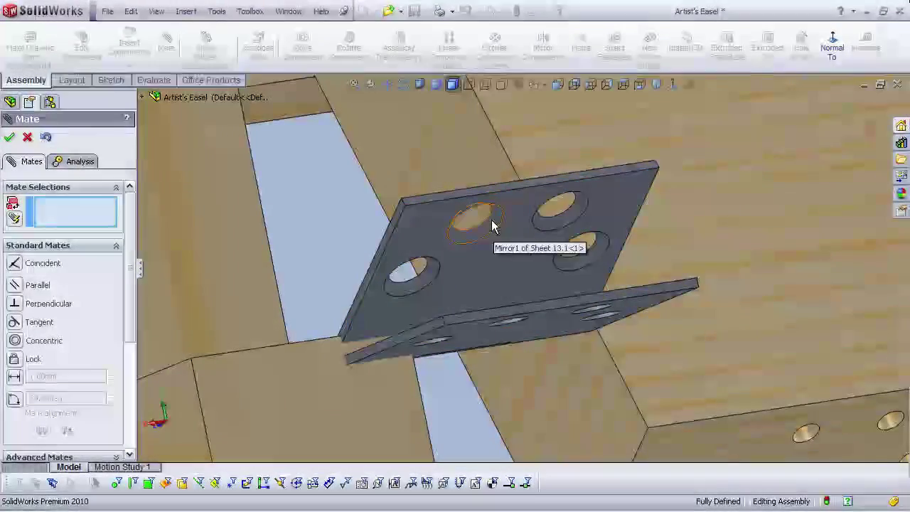
pyautogui.click(489, 223)
pyautogui.scroll(2, 630, 393)
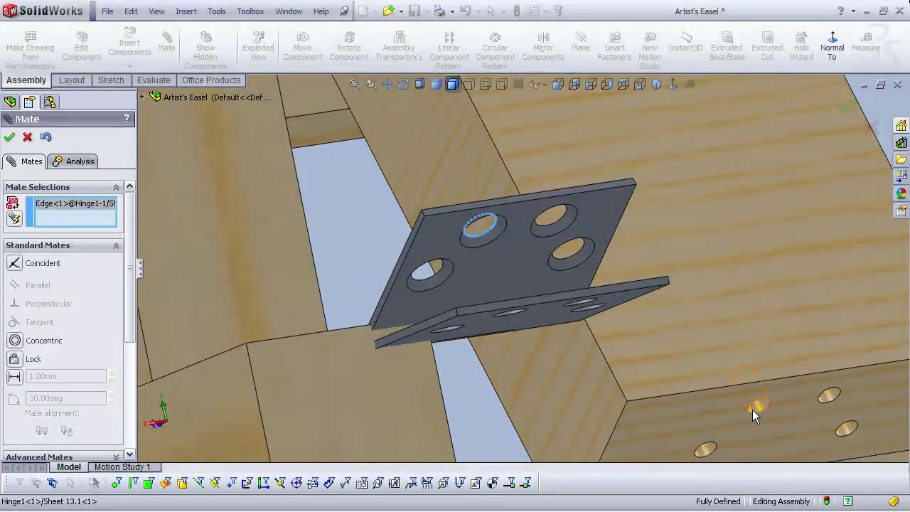
pyautogui.click(754, 408)
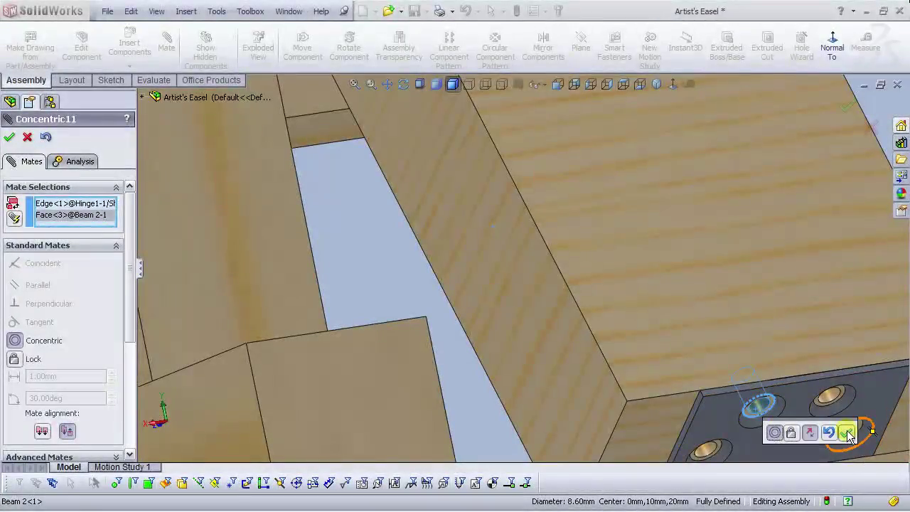
pyautogui.click(846, 433)
# Step: Mate a second Hinge1 hole concentric with its matching hole in Beam 2's end and finish mating
pyautogui.scroll(-4, 834, 403)
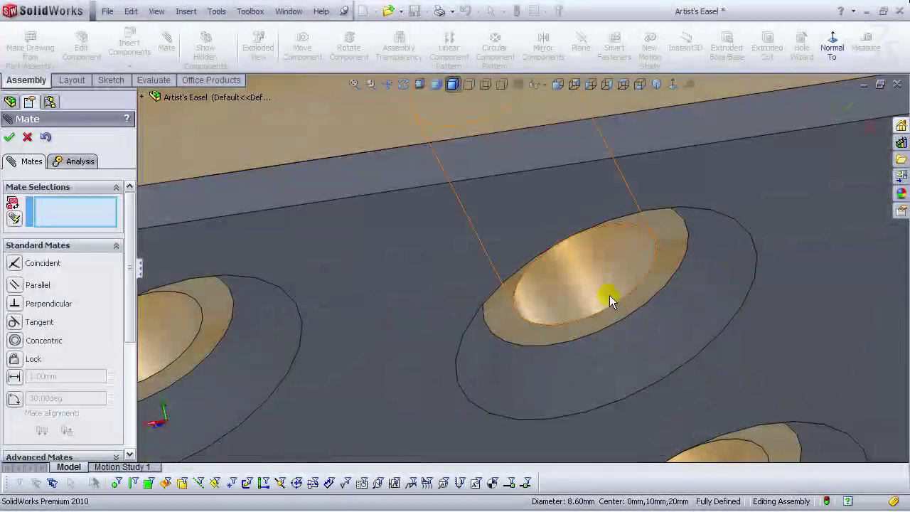
pyautogui.click(609, 297)
pyautogui.click(622, 317)
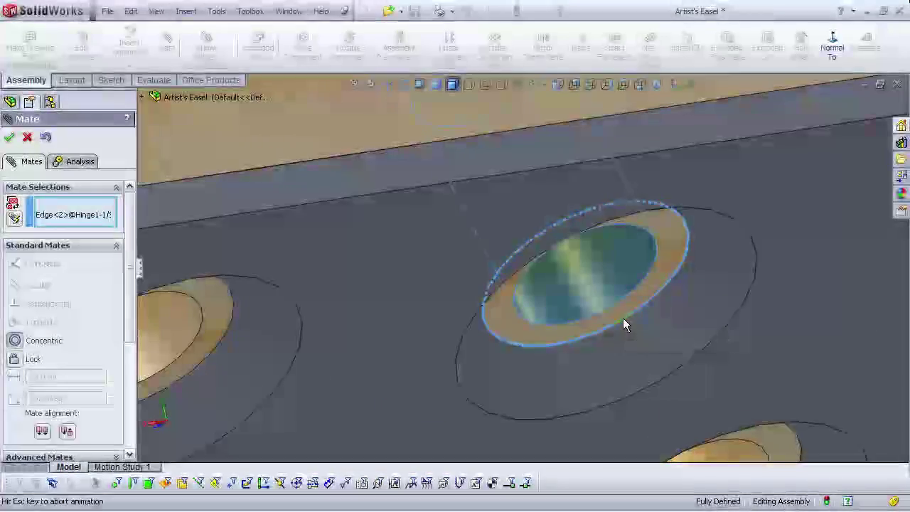
pyautogui.click(715, 339)
pyautogui.scroll(3, 713, 373)
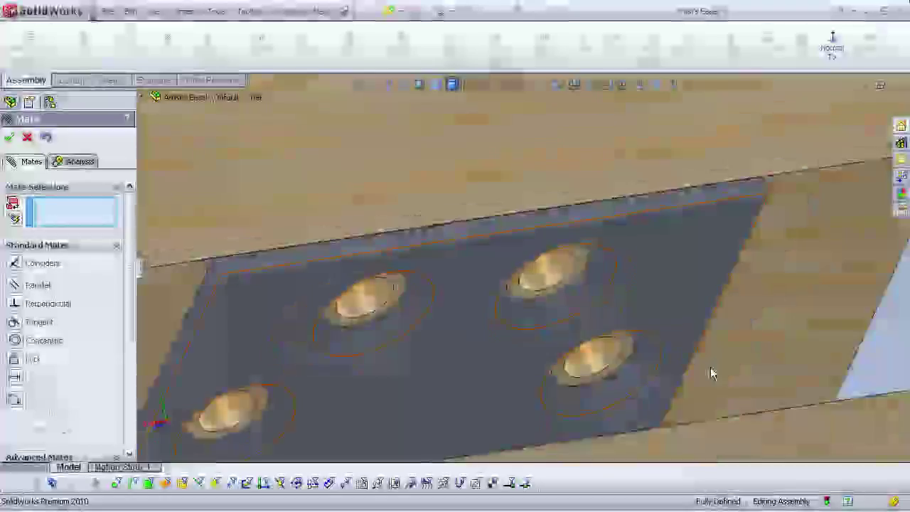
pyautogui.scroll(4, 711, 371)
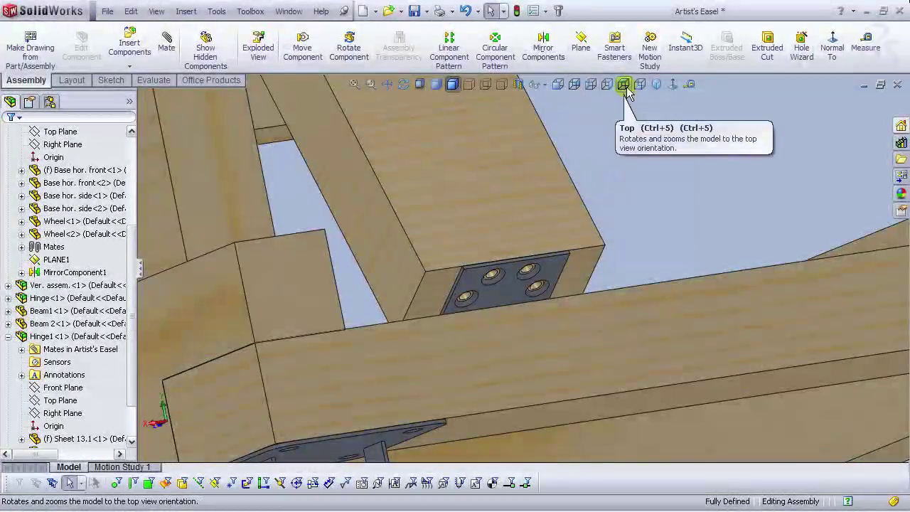
# Step: Check the easel from the top and right views, and delete the helper sketch Sketch2 from the assembly
pyautogui.click(624, 88)
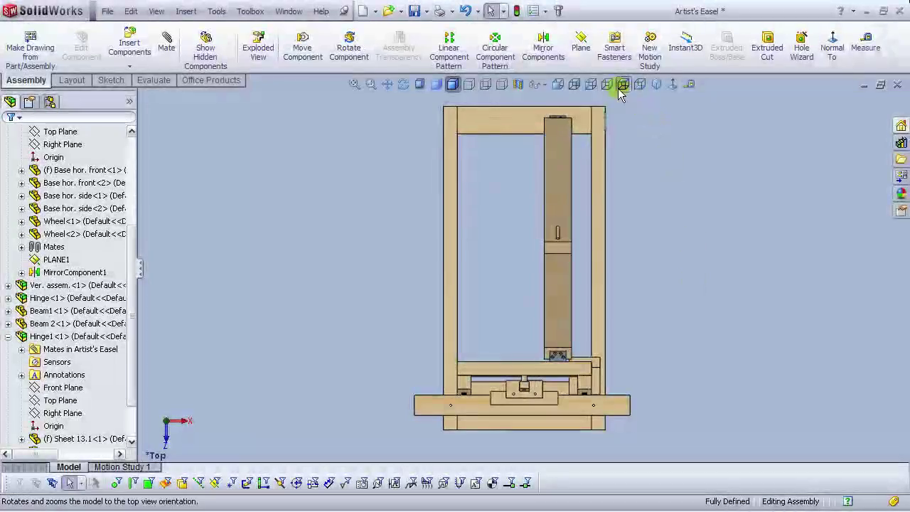
pyautogui.click(607, 84)
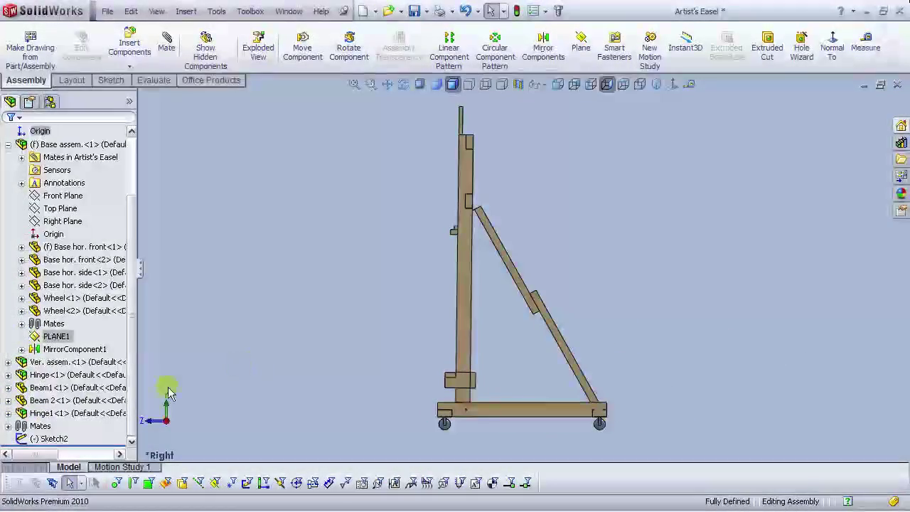
pyautogui.press('Delete')
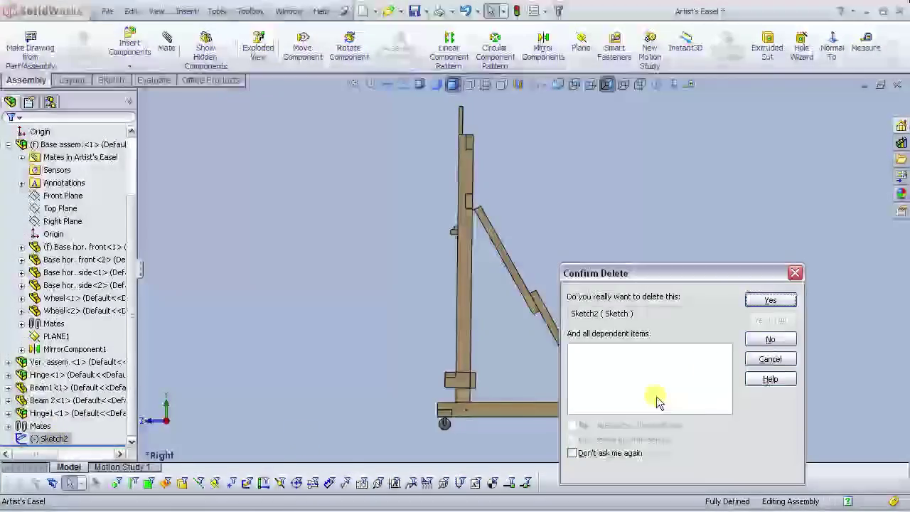
pyautogui.click(776, 302)
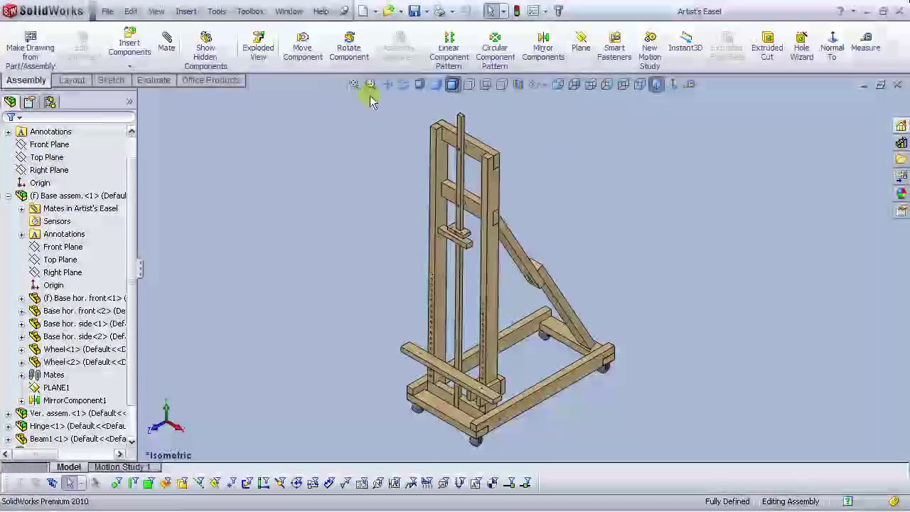
# Step: Create a mid plane between the outer side faces of the vertical assembly's two uprights
pyautogui.click(582, 59)
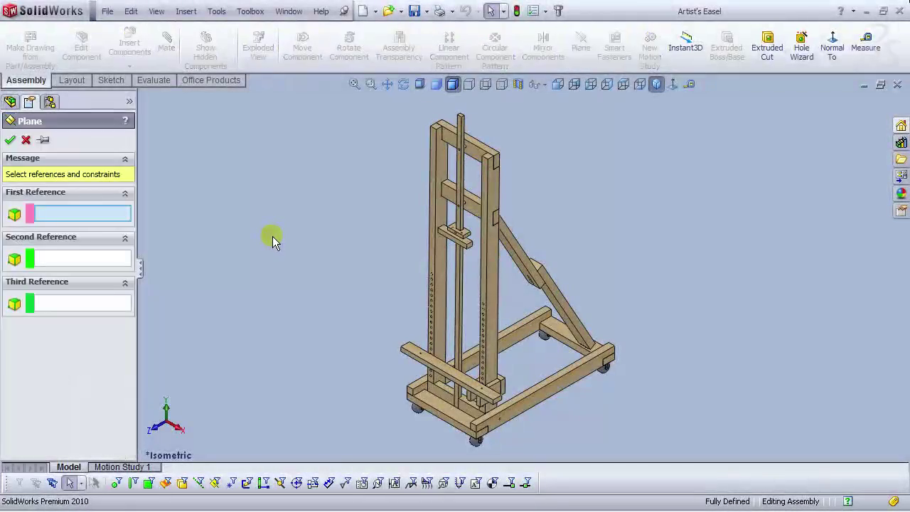
pyautogui.scroll(-4, 463, 167)
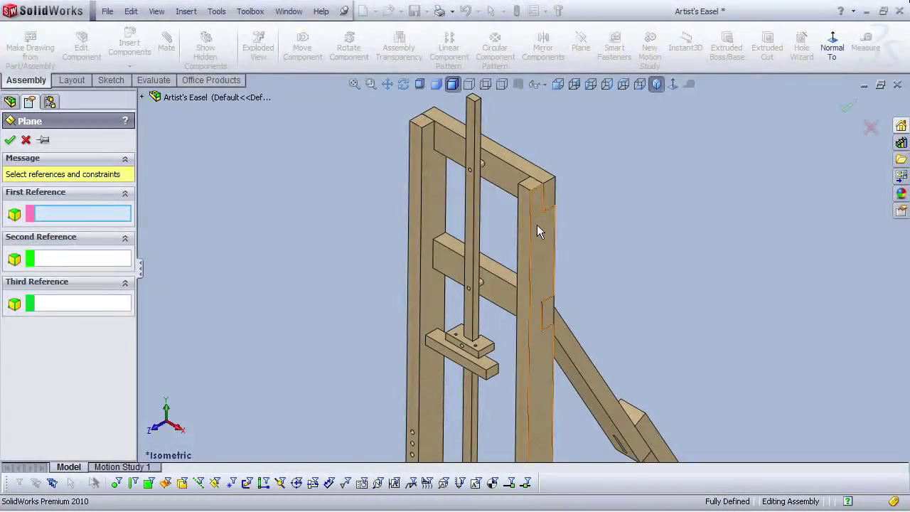
pyautogui.click(537, 225)
pyautogui.moveTo(396, 169); pyautogui.dragTo(422, 104, button='middle')
pyautogui.click(396, 159)
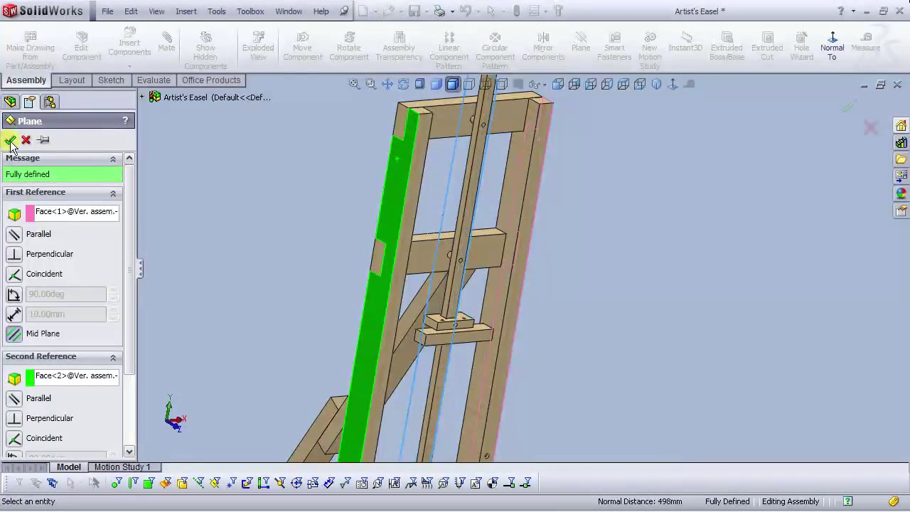
pyautogui.click(8, 140)
# Step: Start Mirror Components about PLANE1 and select Beam1 and Beam 2 as the components to mirror
pyautogui.click(657, 86)
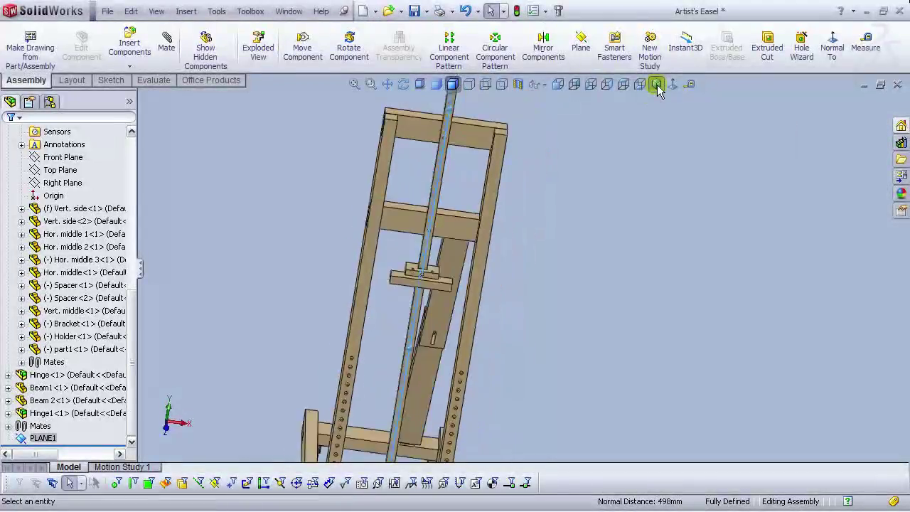
pyautogui.click(543, 48)
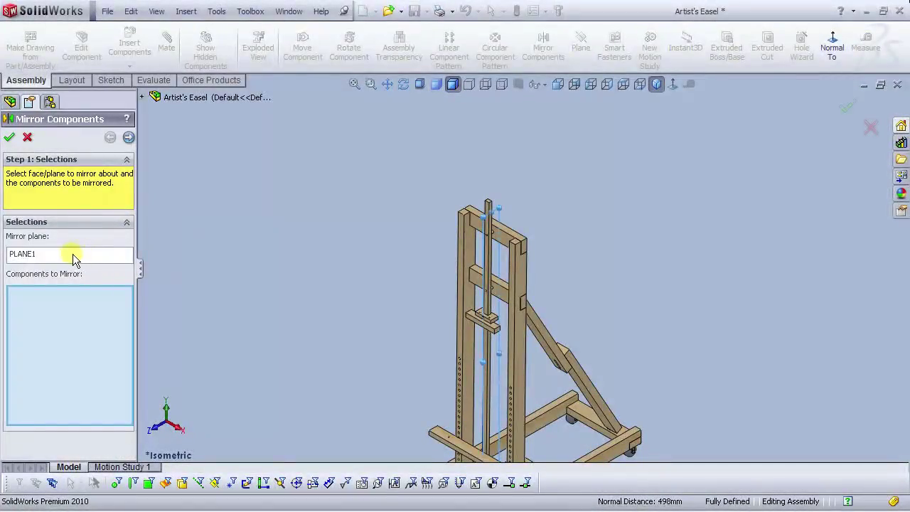
pyautogui.click(72, 256)
pyautogui.click(128, 297)
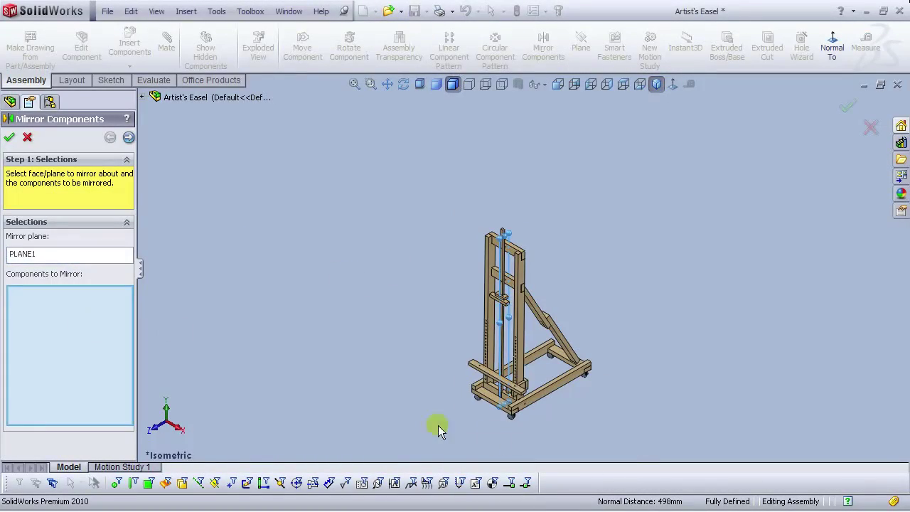
pyautogui.scroll(-4, 546, 305)
pyautogui.scroll(-3, 496, 180)
pyautogui.click(495, 180)
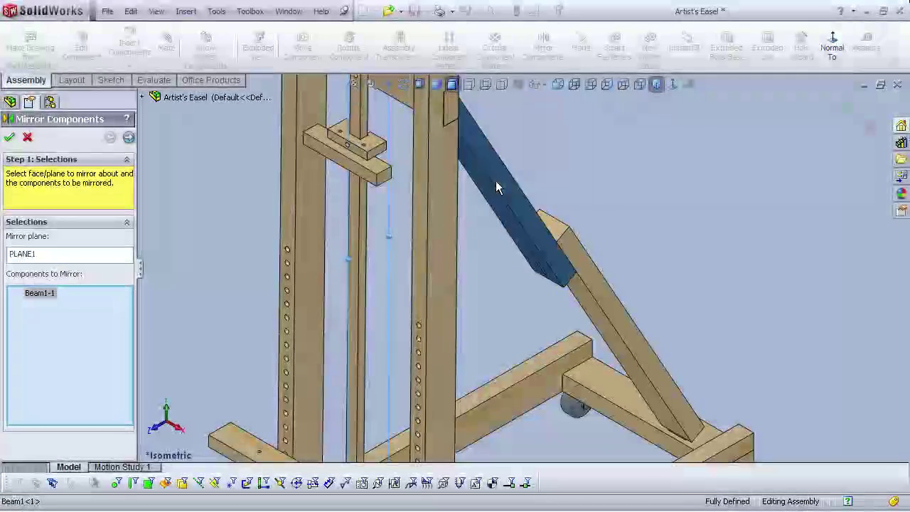
pyautogui.click(585, 270)
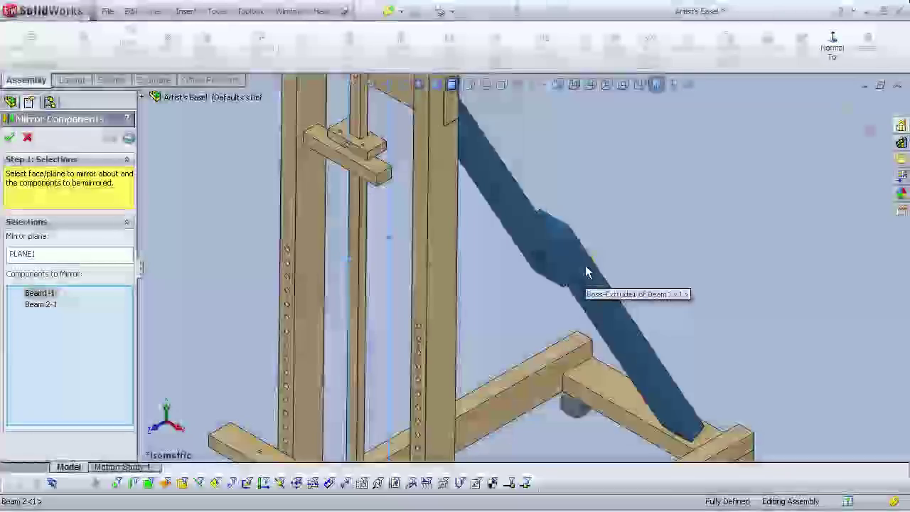
# Step: Try adding the vertical assembly to the components to mirror, and take it out of the selection again
pyautogui.scroll(5, 590, 284)
pyautogui.scroll(-2, 455, 415)
pyautogui.scroll(-3, 456, 414)
pyautogui.click(565, 317)
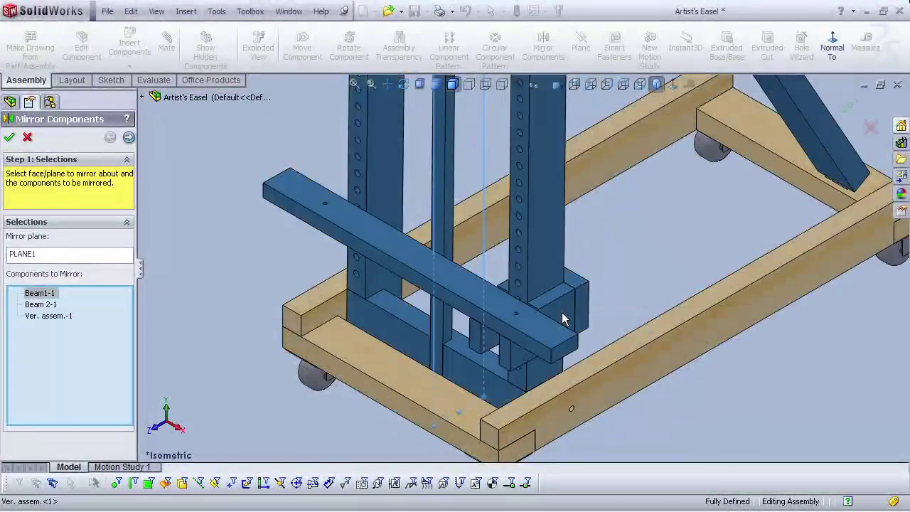
pyautogui.click(562, 318)
pyautogui.click(561, 308)
pyautogui.click(563, 310)
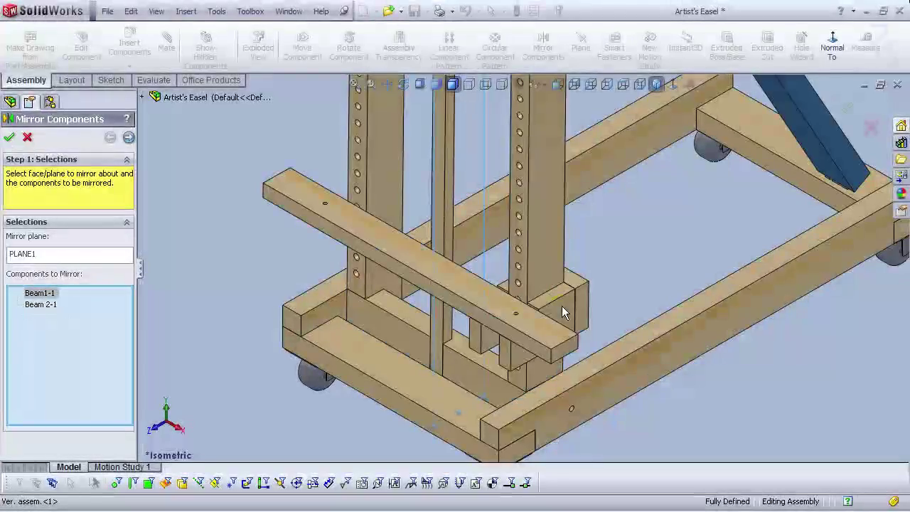
# Step: Try to add only the Holder part inside the vertical assembly to the components to mirror
pyautogui.click(142, 97)
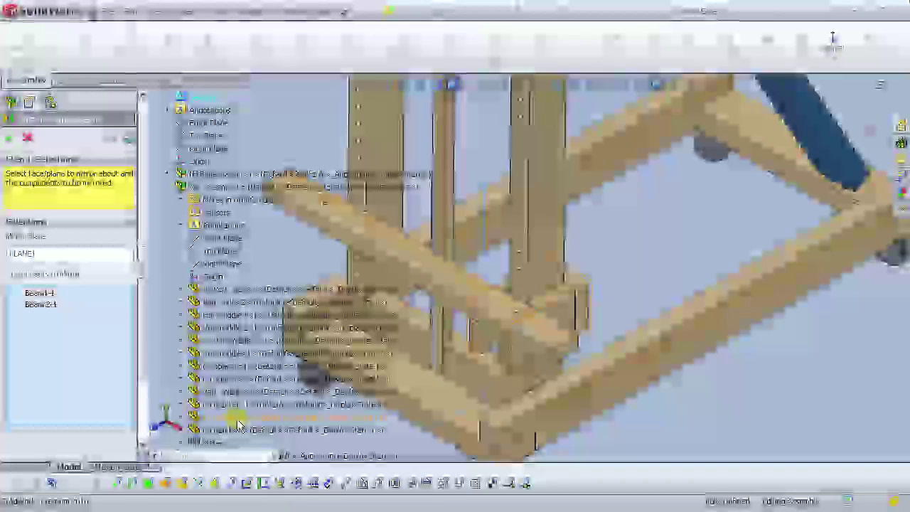
pyautogui.click(239, 424)
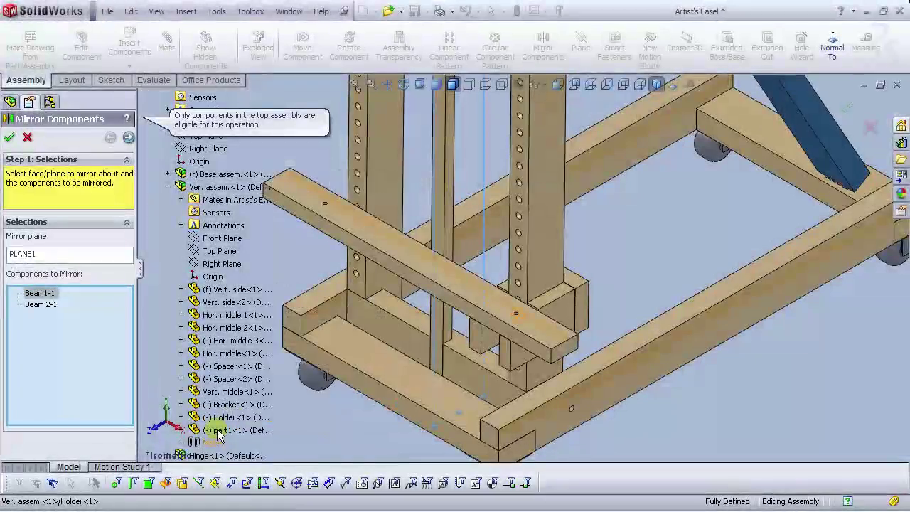
pyautogui.click(181, 418)
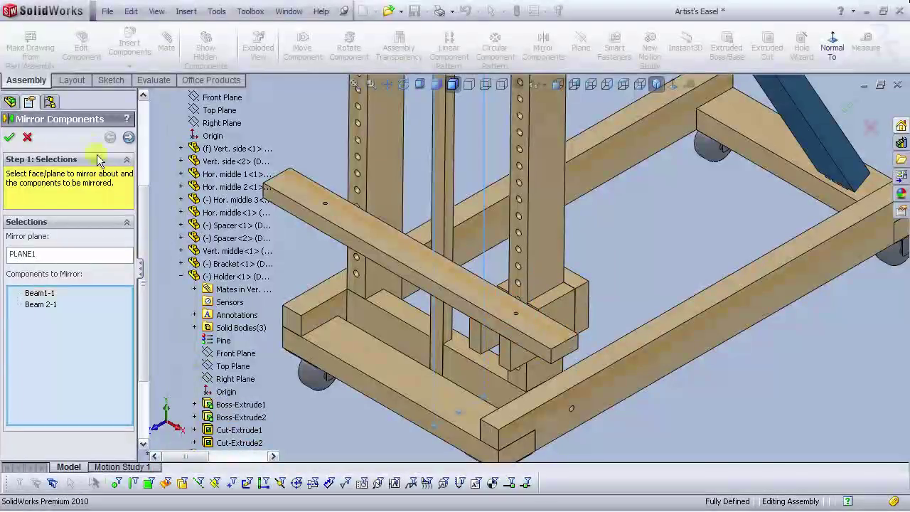
# Step: Add the upper hinge joining the support beam to the vertical assembly's crosspiece to the components to mirror
pyautogui.scroll(7, 611, 257)
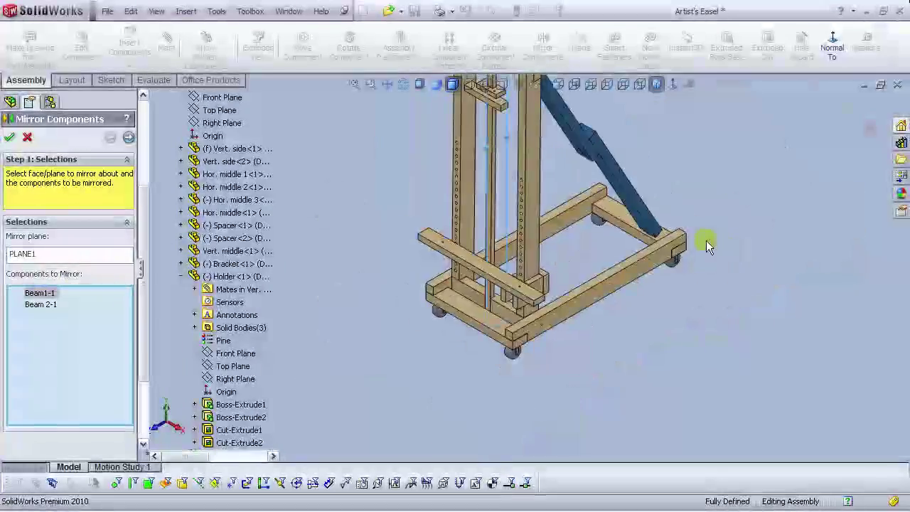
pyautogui.scroll(-3, 503, 116)
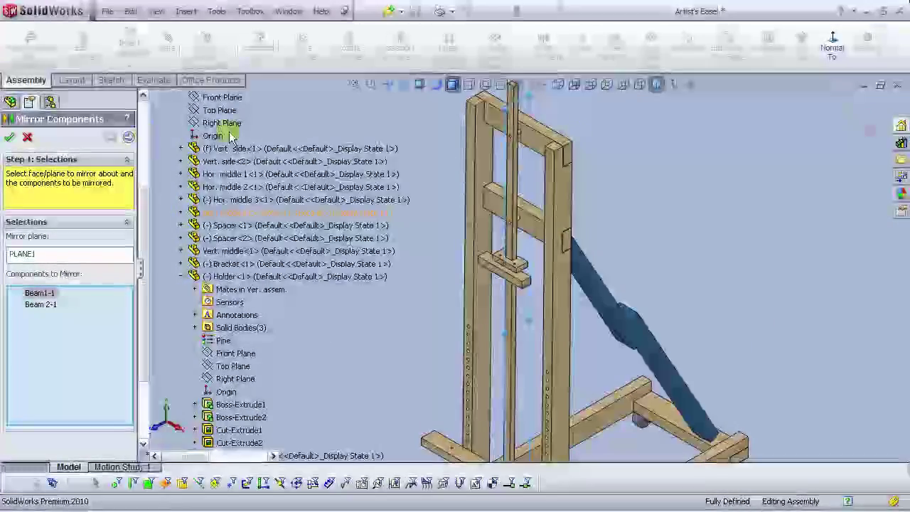
pyautogui.click(405, 86)
pyautogui.moveTo(538, 263); pyautogui.dragTo(454, 258)
pyautogui.scroll(-3, 573, 262)
pyautogui.scroll(1, 573, 262)
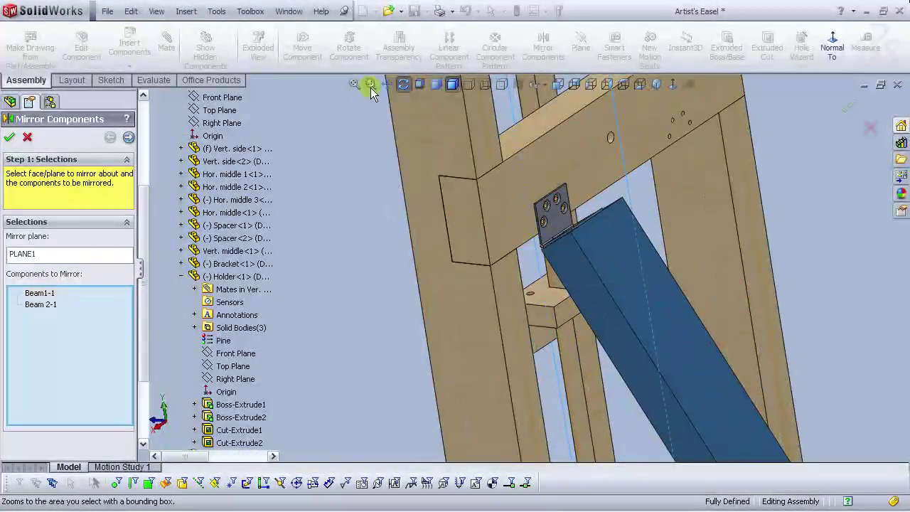
pyautogui.click(551, 226)
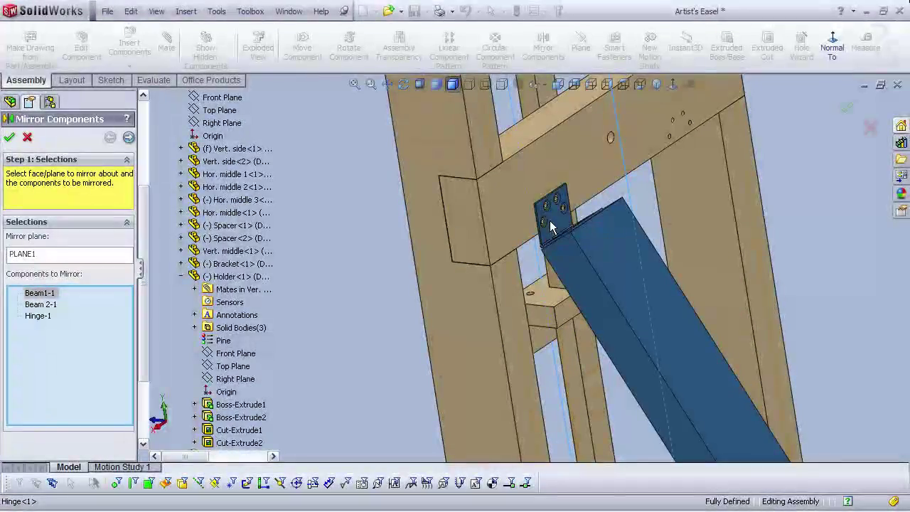
# Step: Add Hinge1 at the beam's lower end on the base to the components to mirror
pyautogui.scroll(5, 551, 226)
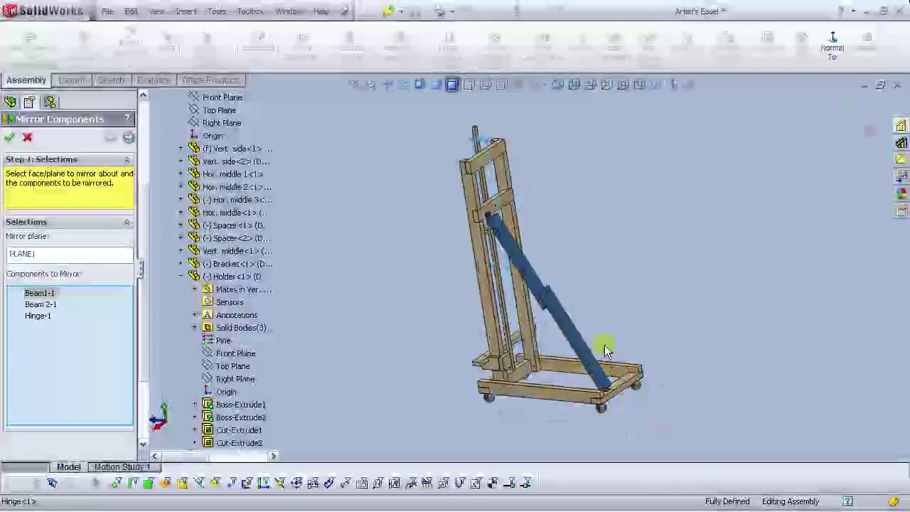
pyautogui.scroll(-5, 603, 358)
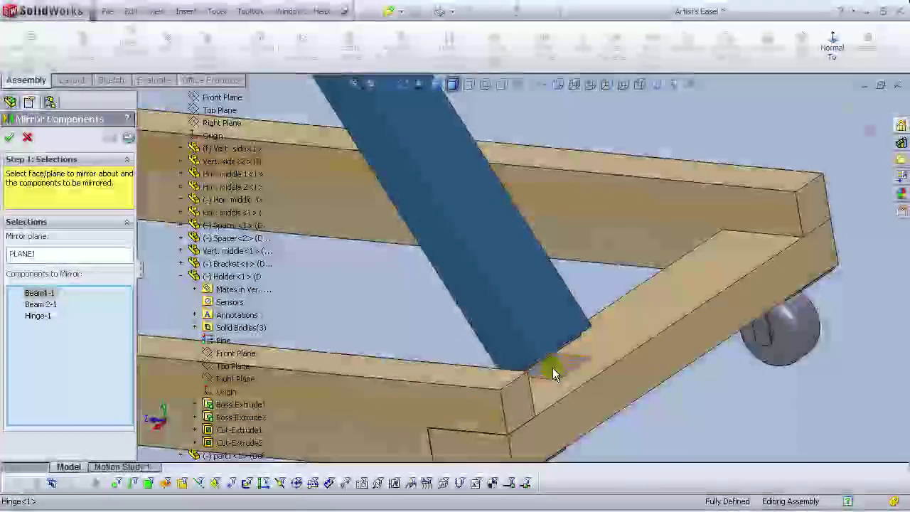
pyautogui.click(553, 368)
pyautogui.scroll(5, 552, 367)
pyautogui.scroll(3, 548, 365)
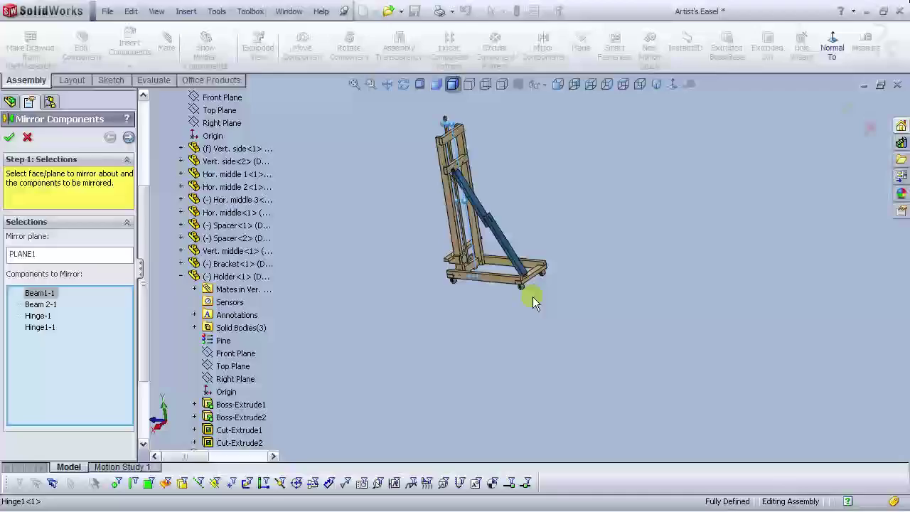
pyautogui.scroll(-5, 472, 168)
pyautogui.click(656, 87)
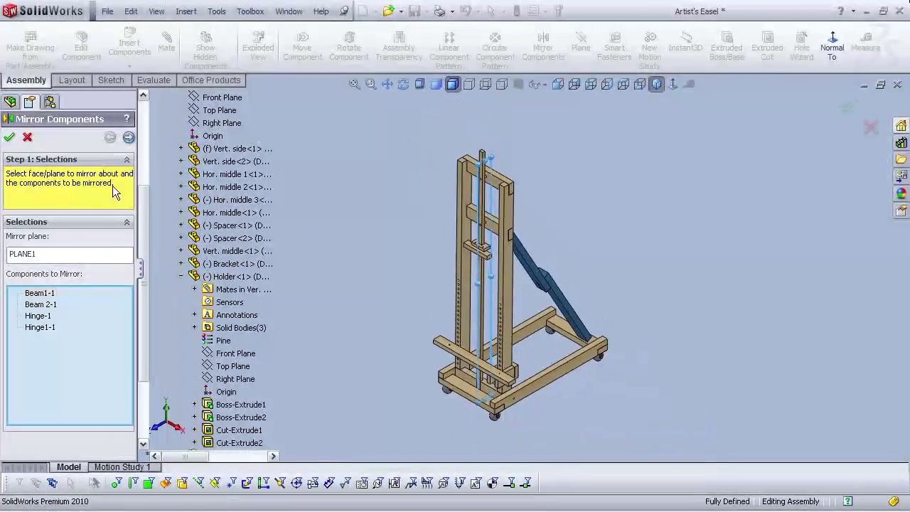
# Step: Proceed to the orientation stage, check the mirrored preview of the beams and hinges, and complete the mirror
pyautogui.click(128, 138)
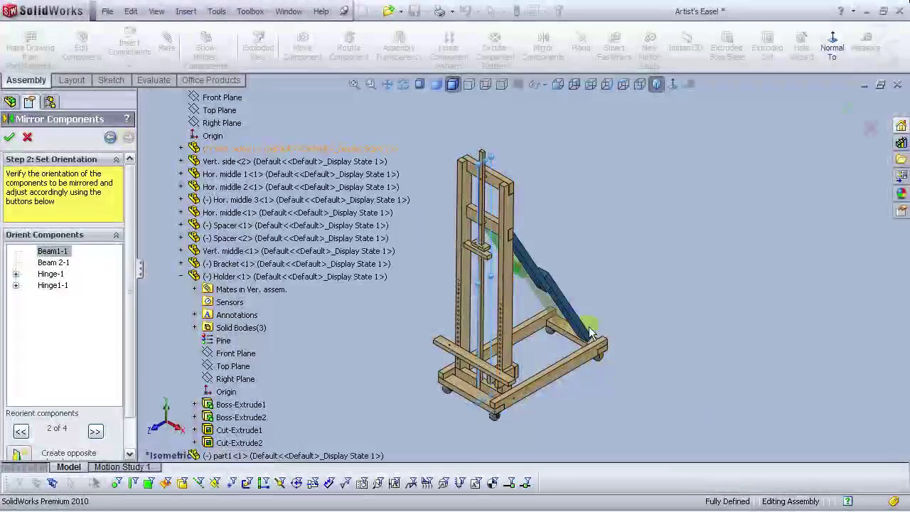
pyautogui.scroll(-6, 466, 260)
pyautogui.scroll(6, 461, 256)
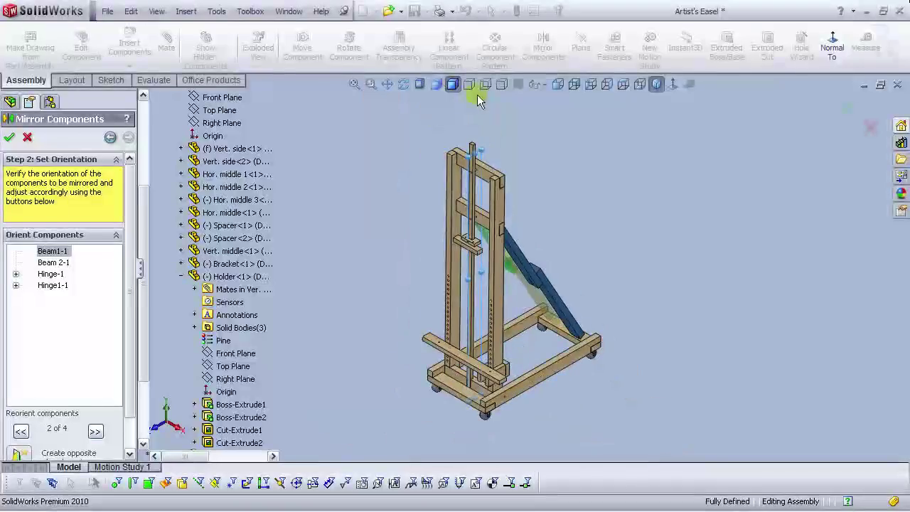
pyautogui.click(401, 87)
pyautogui.moveTo(544, 274); pyautogui.dragTo(510, 200)
pyautogui.scroll(-3, 510, 200)
pyautogui.scroll(-2, 484, 208)
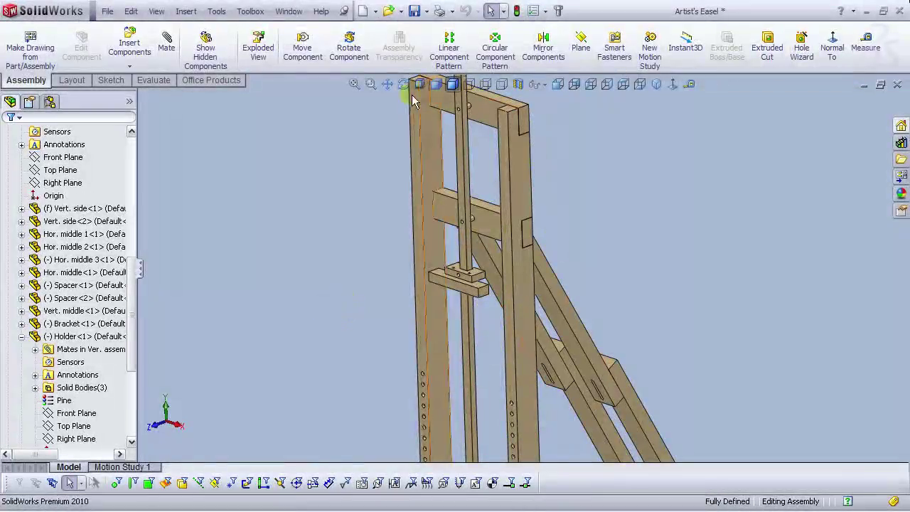
# Step: Examine the mirrored beams and both their upper and lower hinges from the rear of the easel
pyautogui.click(403, 84)
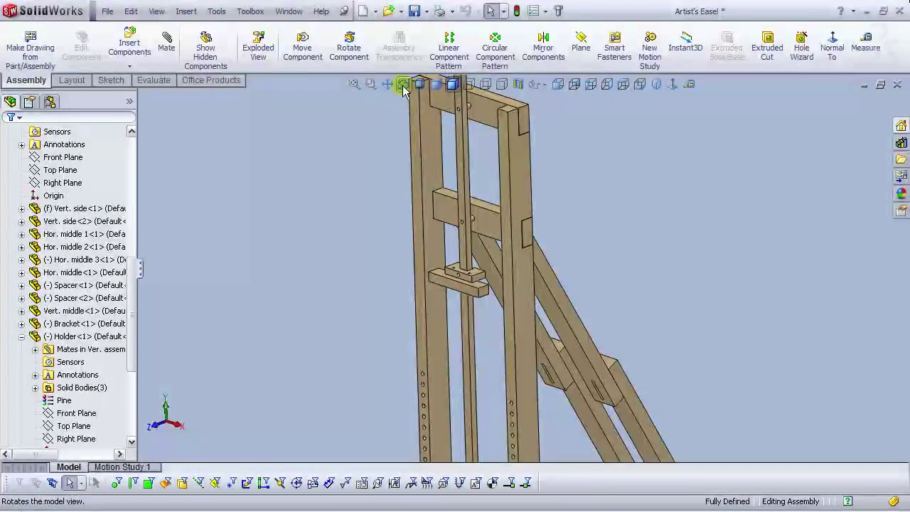
pyautogui.moveTo(421, 150); pyautogui.dragTo(640, 399)
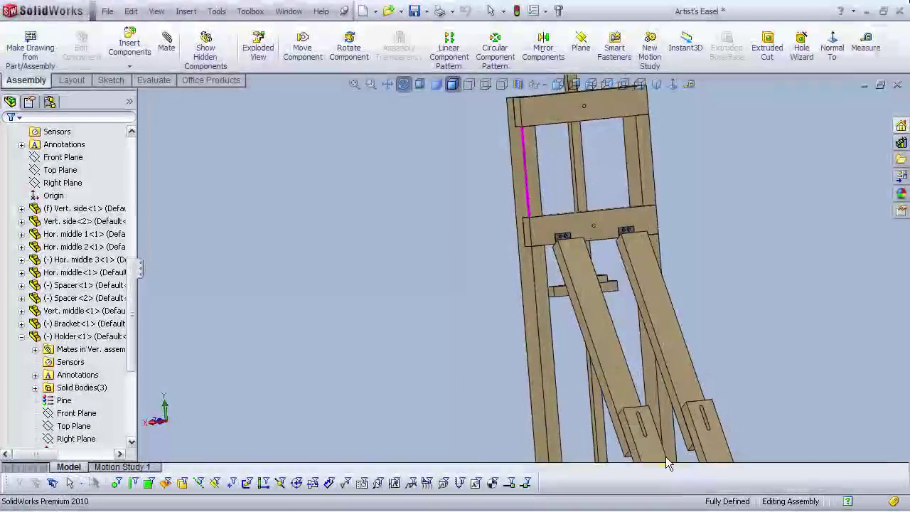
pyautogui.scroll(4, 667, 462)
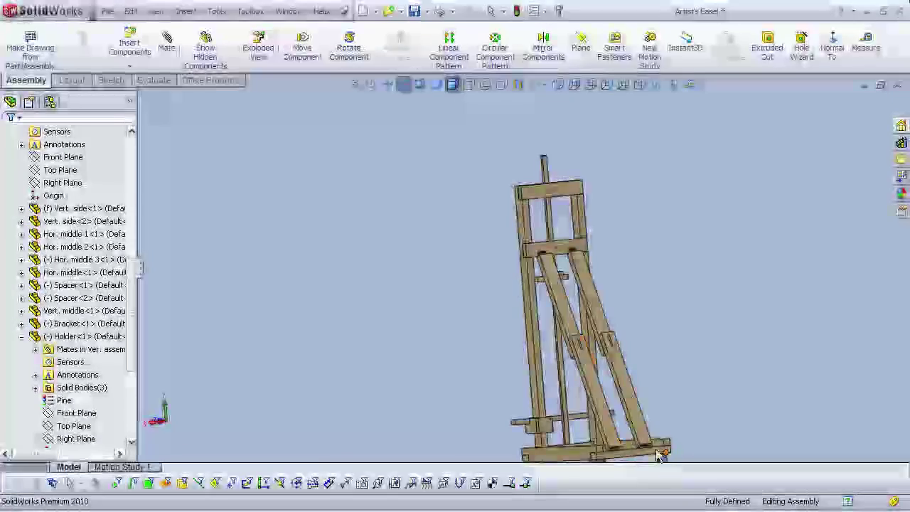
pyautogui.scroll(-5, 640, 434)
pyautogui.middleClick(604, 380)
pyautogui.moveTo(604, 380); pyautogui.dragTo(577, 454, button='middle')
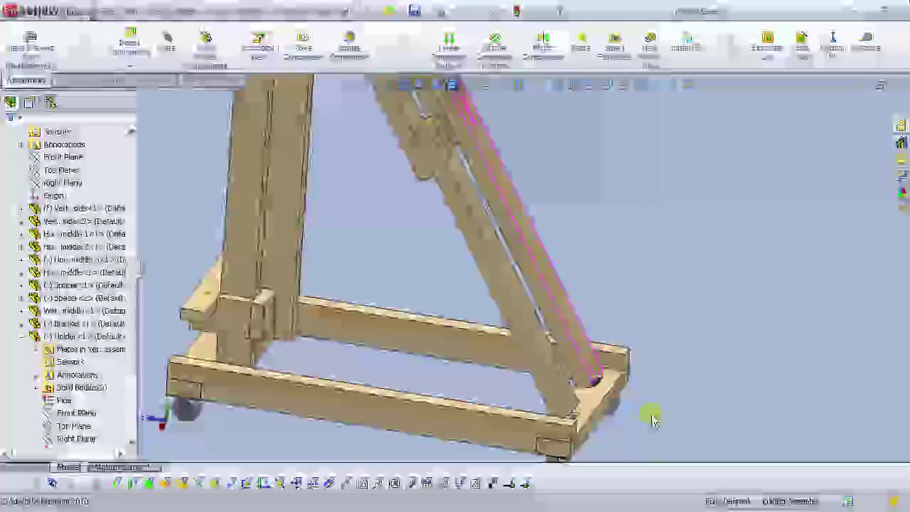
pyautogui.scroll(-6, 636, 422)
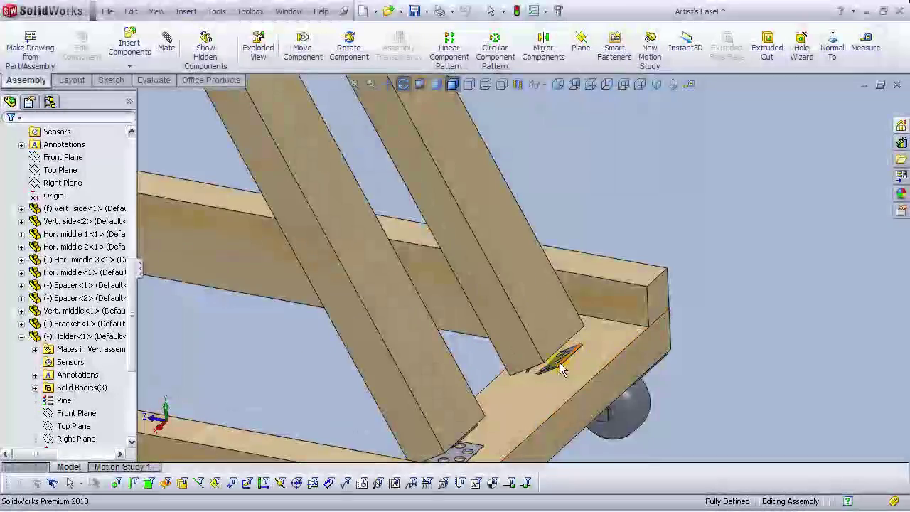
pyautogui.scroll(5, 547, 398)
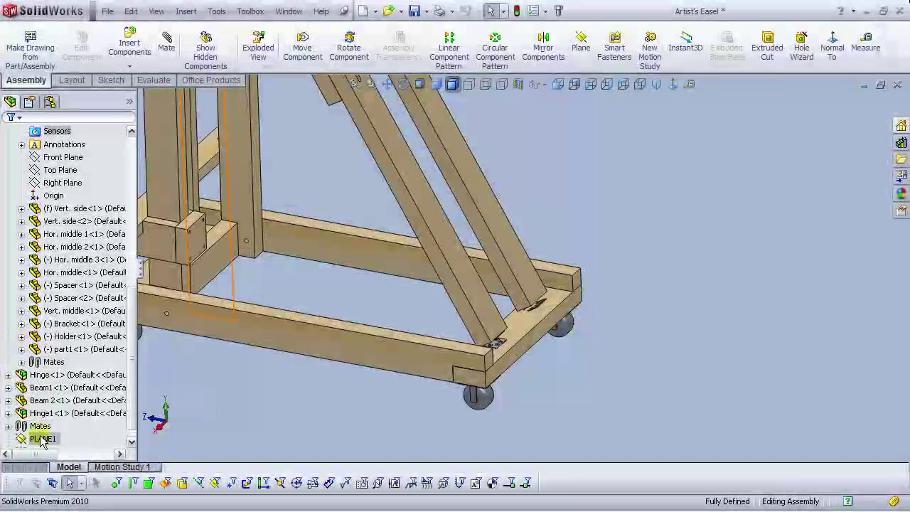
# Step: Edit the mirror feature of the beams and hinges and go to its orientation settings
pyautogui.click(61, 438)
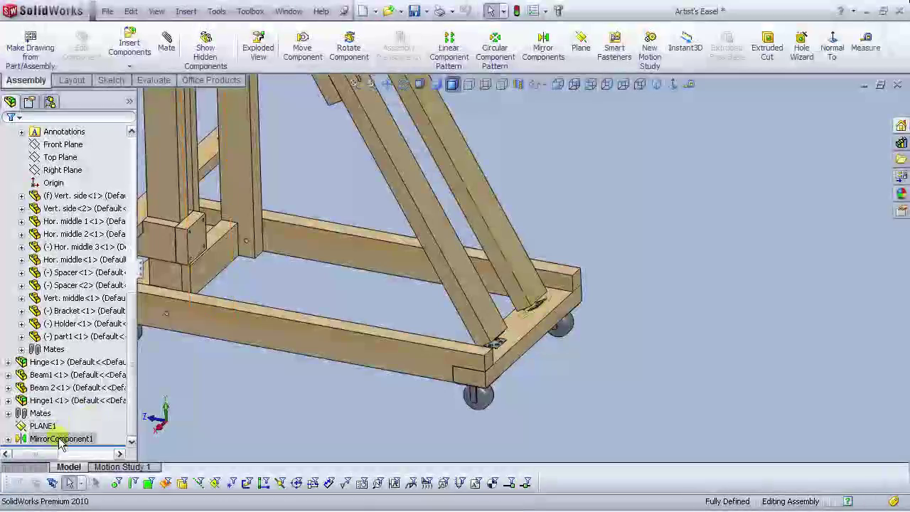
pyautogui.click(63, 404)
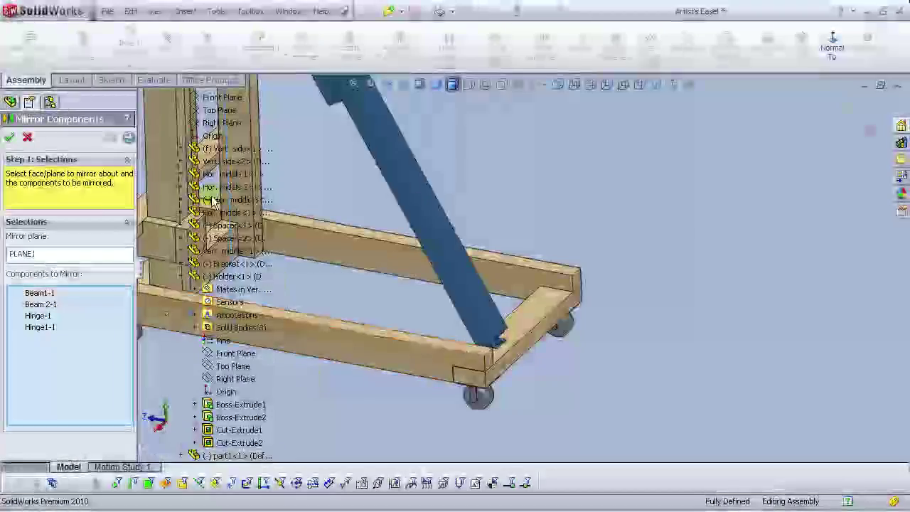
pyautogui.moveTo(144, 290); pyautogui.dragTo(144, 382)
pyautogui.click(129, 138)
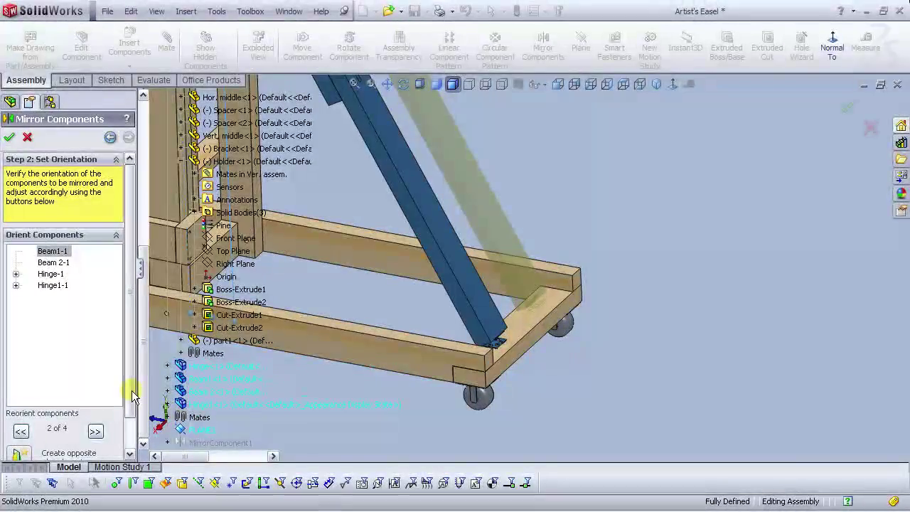
pyautogui.moveTo(131, 391); pyautogui.dragTo(123, 421)
# Step: Try other orientations and the opposite hand version for the mirrored Beam1
pyautogui.click(95, 395)
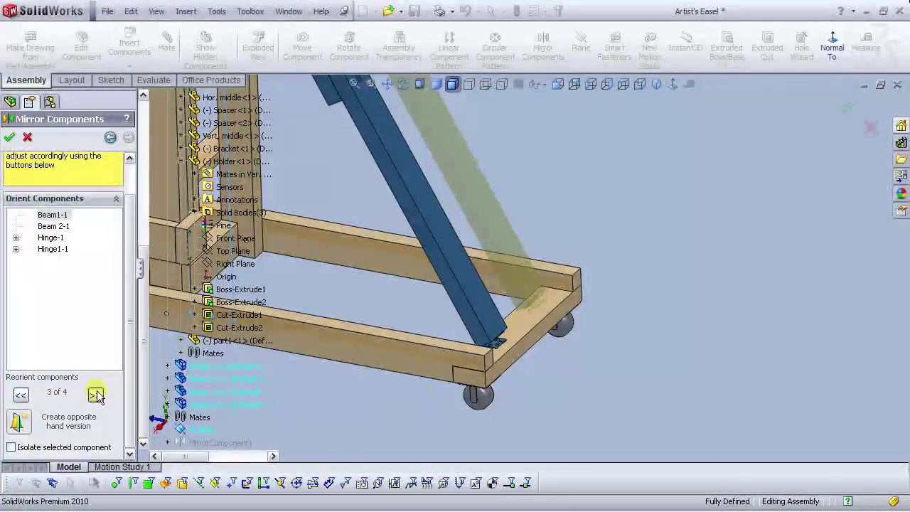
pyautogui.click(21, 396)
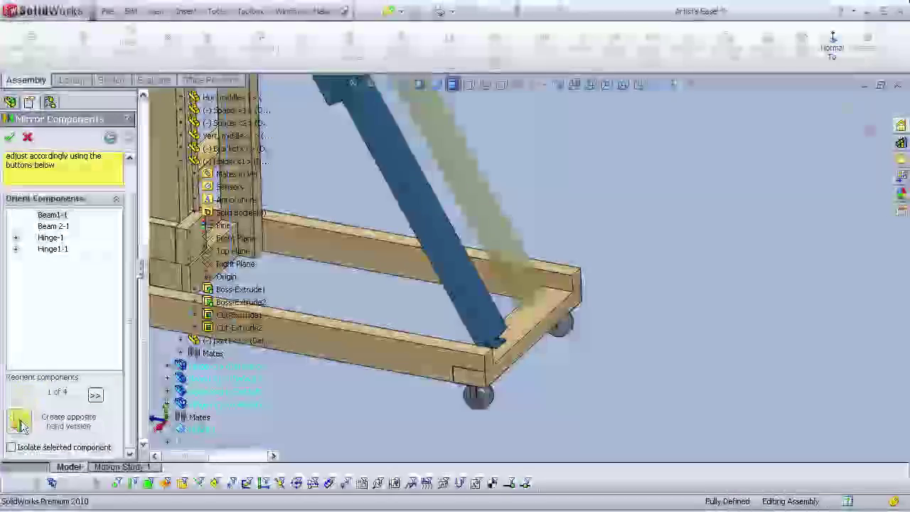
pyautogui.click(19, 423)
pyautogui.click(20, 423)
pyautogui.click(97, 395)
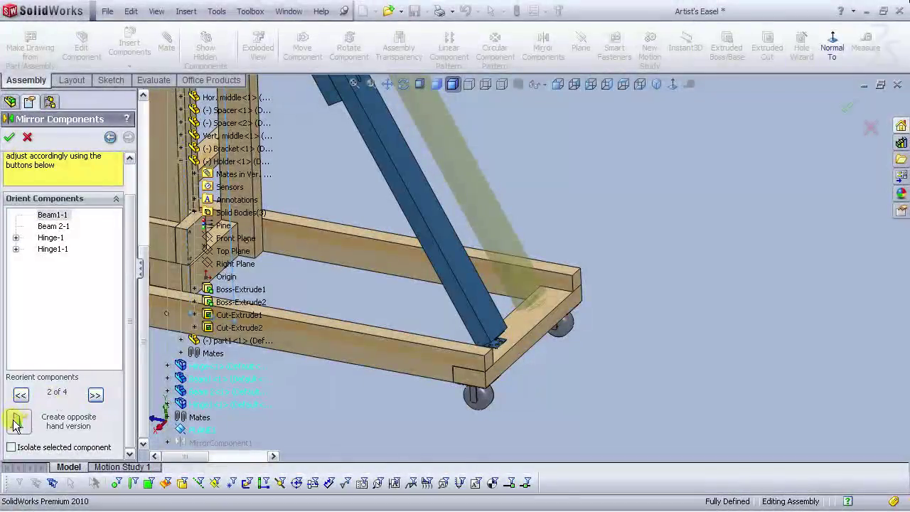
pyautogui.click(17, 422)
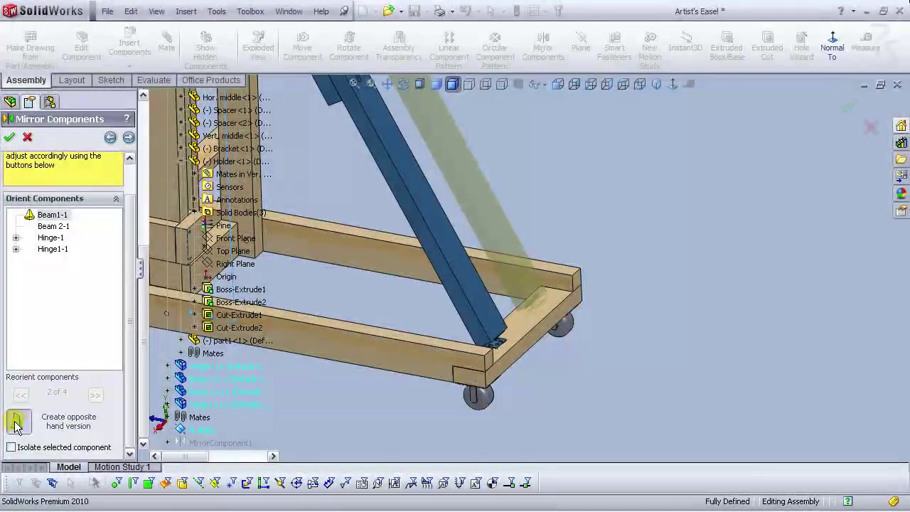
pyautogui.click(17, 422)
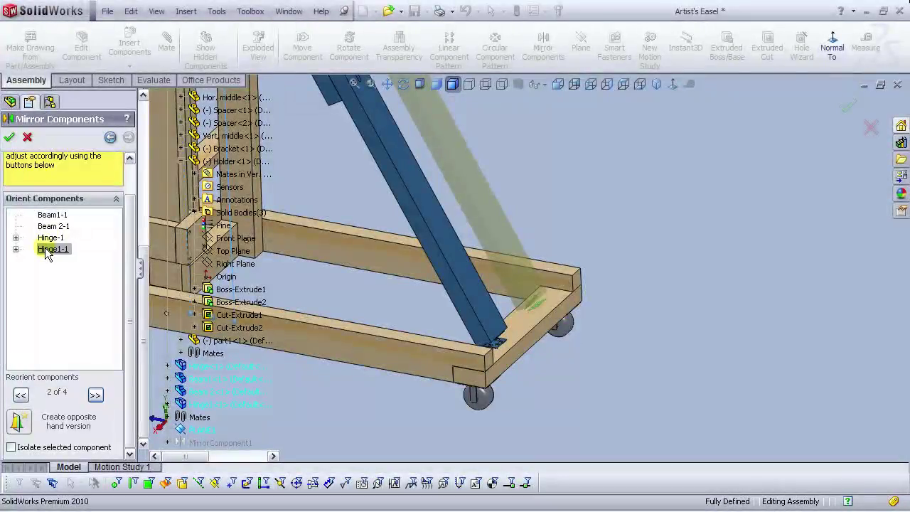
# Step: Set the mirrored Hinge1 to orientation 1 of 4, check the preview at both beam ends, and accept the edited mirror
pyautogui.click(95, 396)
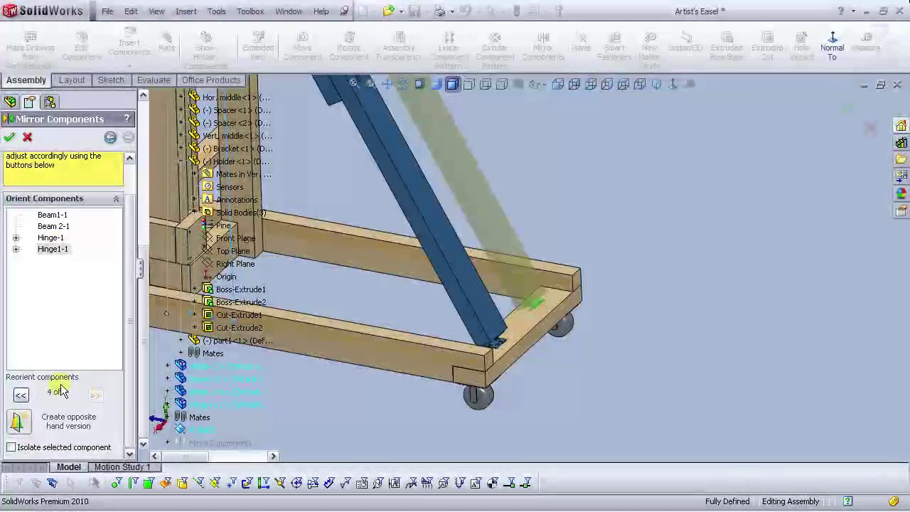
pyautogui.click(23, 396)
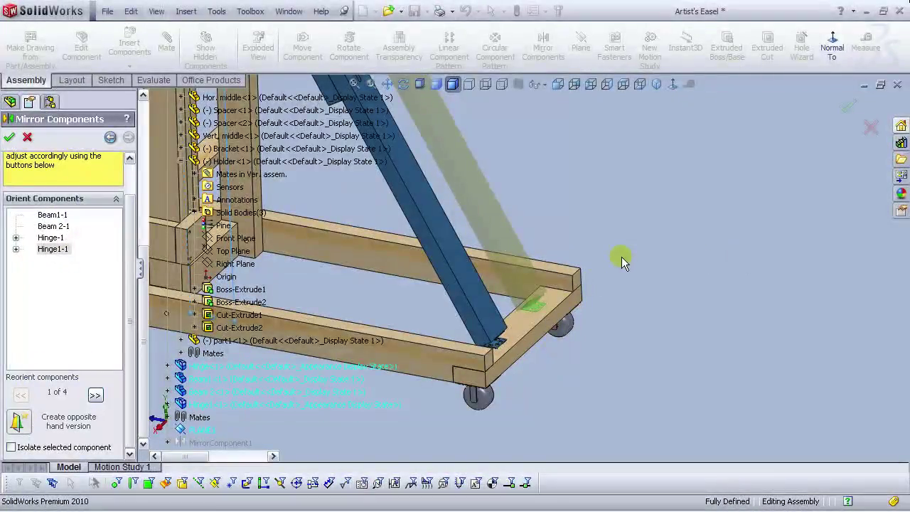
pyautogui.scroll(5, 621, 257)
pyautogui.scroll(-8, 460, 148)
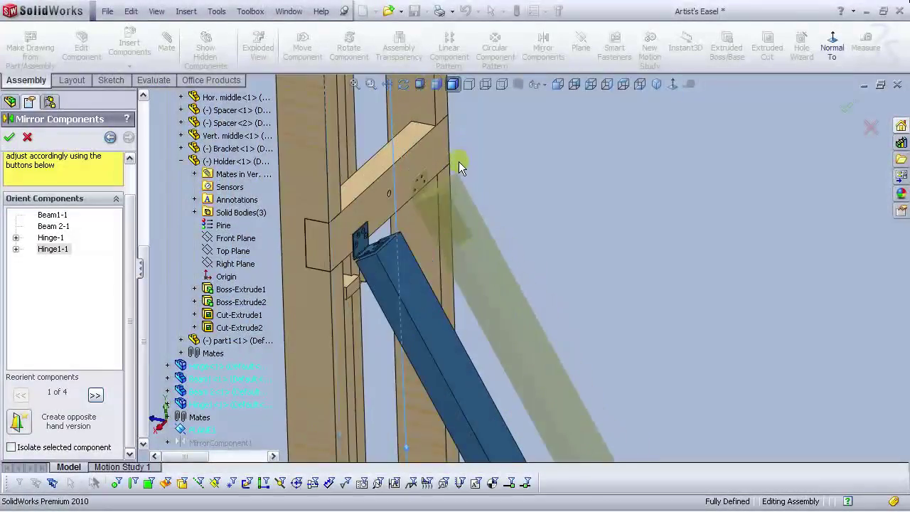
pyautogui.scroll(8, 443, 202)
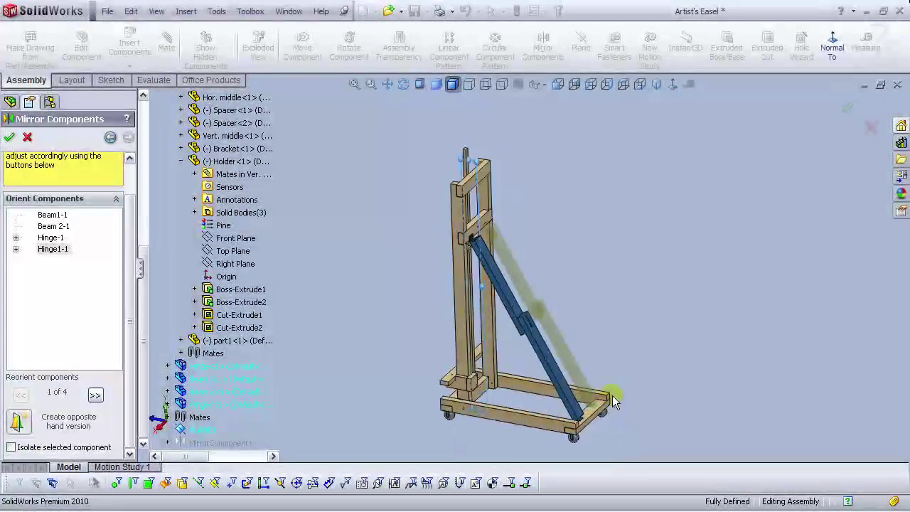
pyautogui.scroll(-5, 615, 401)
pyautogui.scroll(8, 559, 375)
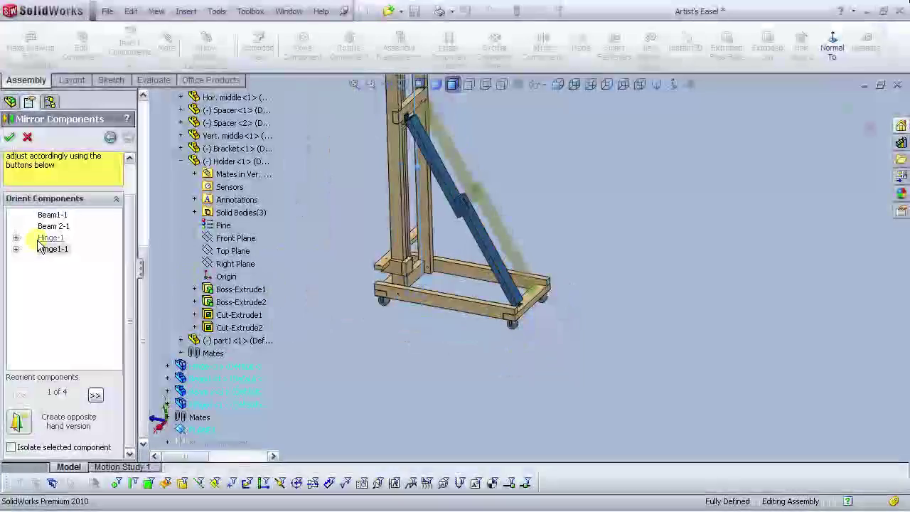
pyautogui.click(9, 138)
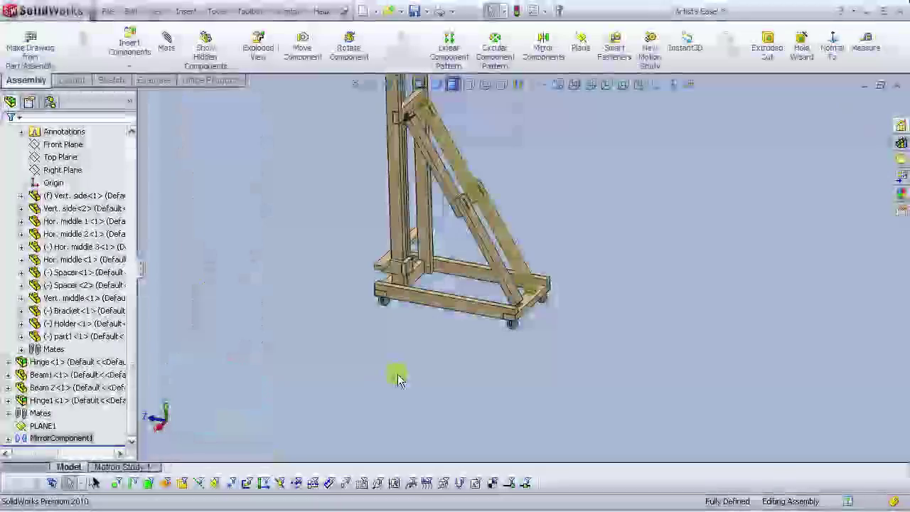
# Step: Insert the Holder part from the Artist's Easel folder and place it freely beside the upright opposite the existing holder
pyautogui.scroll(-5, 518, 230)
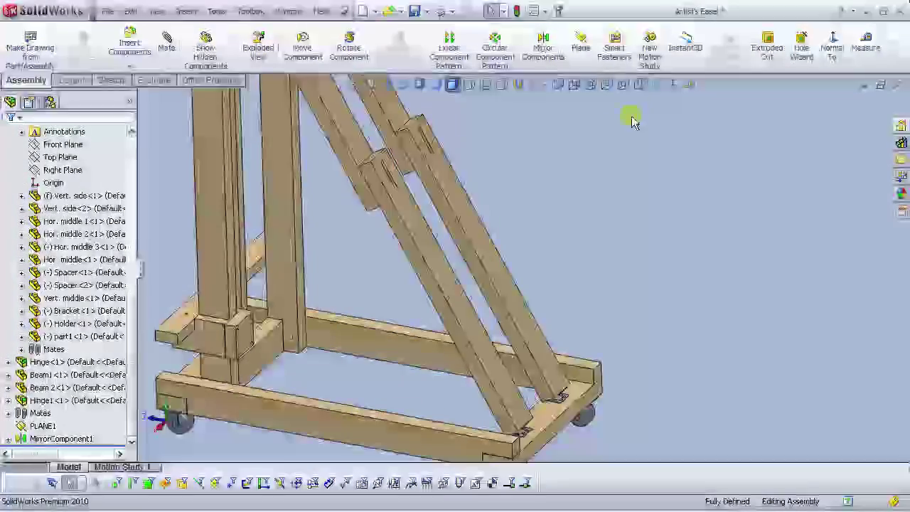
pyautogui.click(656, 84)
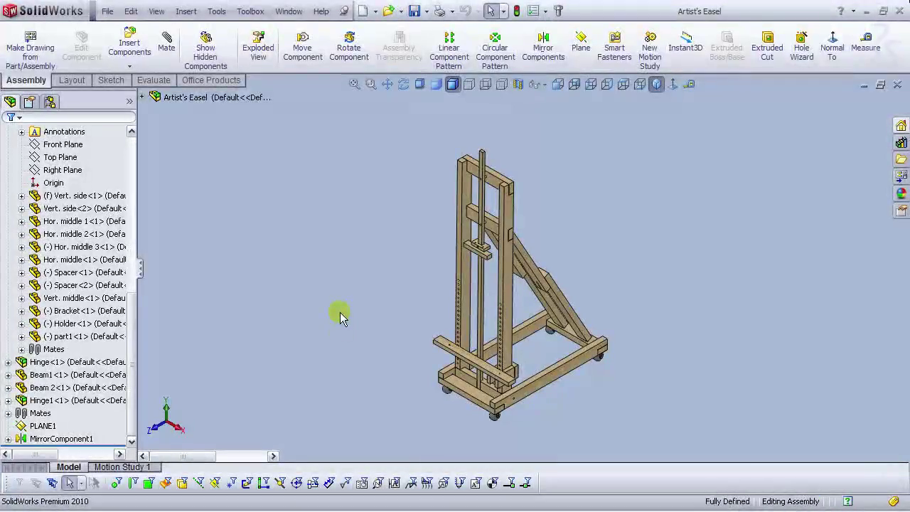
pyautogui.scroll(-5, 448, 434)
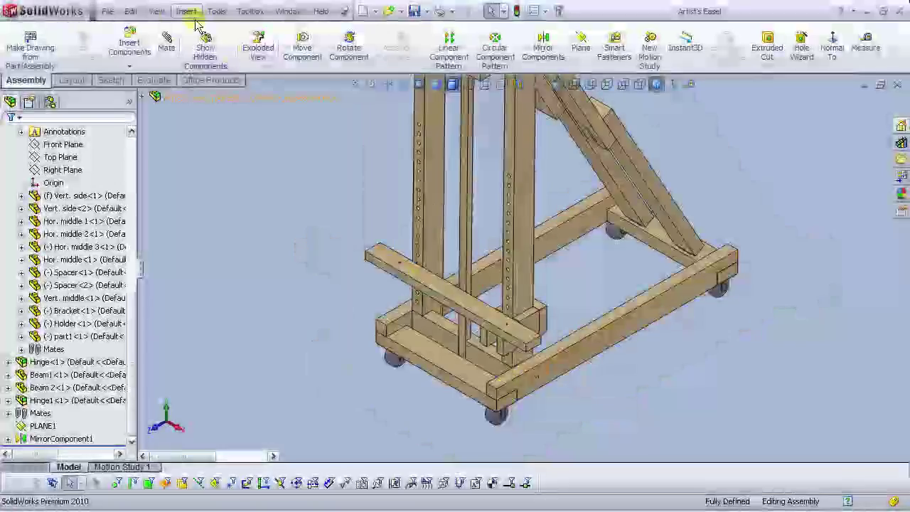
pyautogui.click(128, 42)
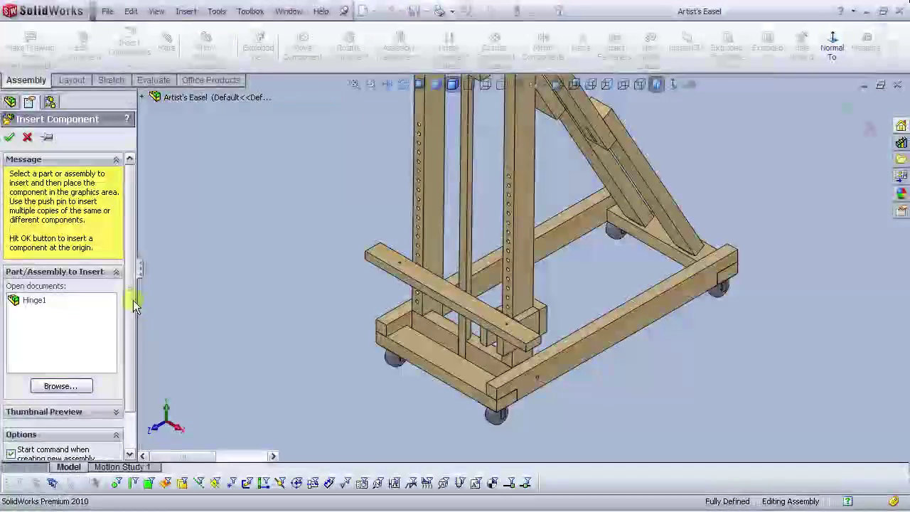
pyautogui.click(61, 385)
pyautogui.click(398, 337)
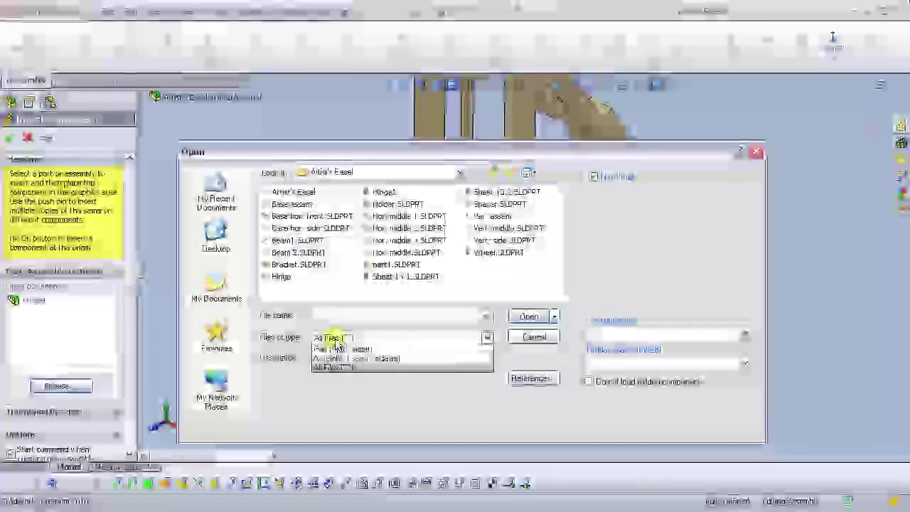
pyautogui.click(334, 349)
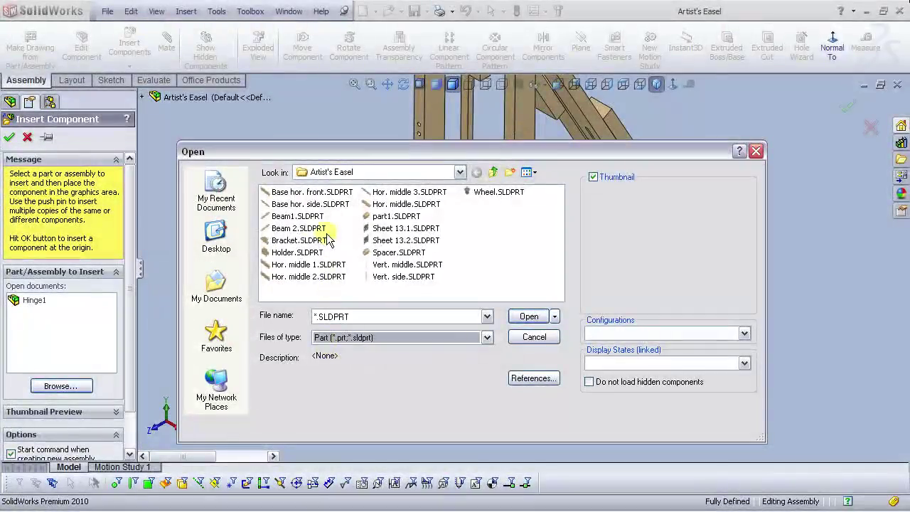
pyautogui.click(324, 241)
pyautogui.click(297, 254)
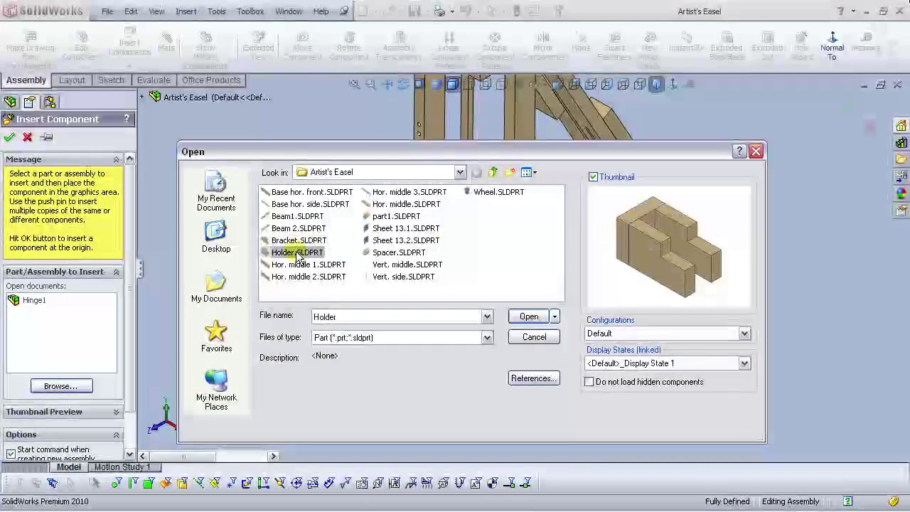
pyautogui.click(533, 316)
pyautogui.scroll(-5, 426, 228)
pyautogui.click(434, 218)
# Step: Add a coincident mate between the new holder's inner side face and the side face of the adjacent upright
pyautogui.scroll(-2, 505, 169)
pyautogui.scroll(3, 587, 237)
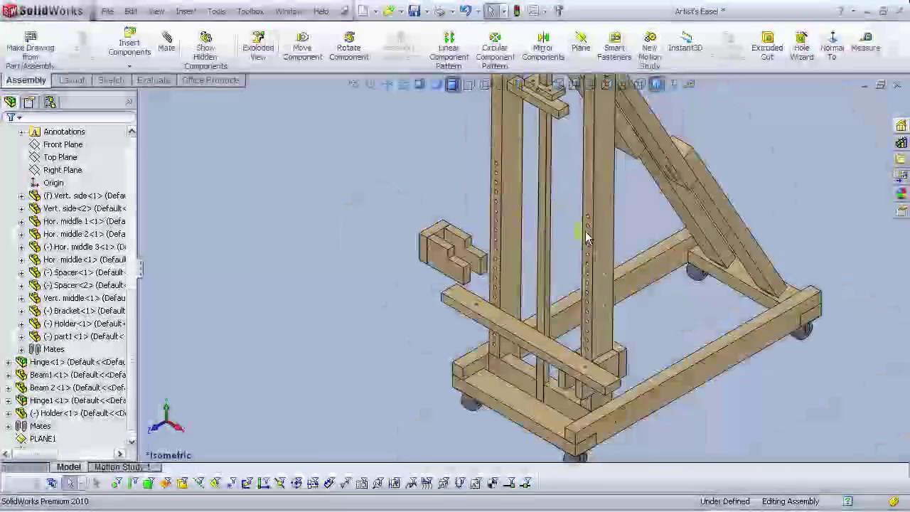
pyautogui.scroll(-2, 587, 238)
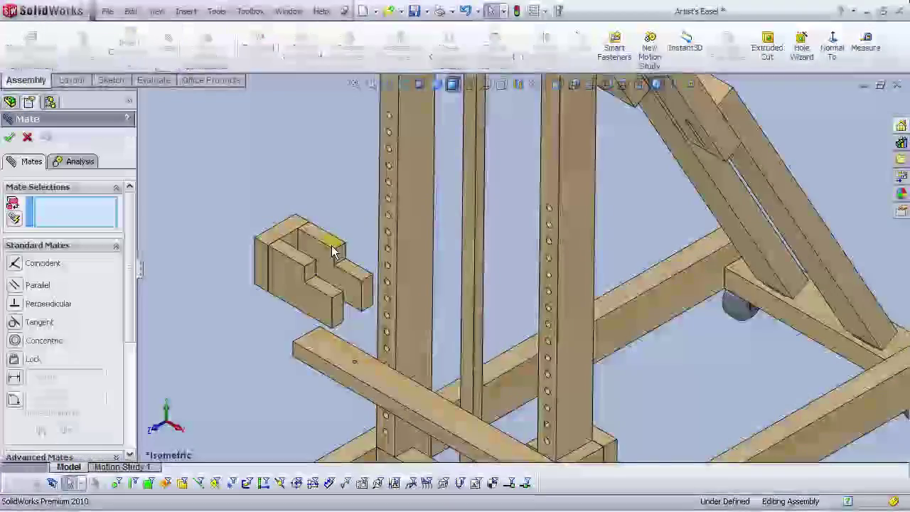
pyautogui.scroll(-3, 333, 255)
pyautogui.click(336, 269)
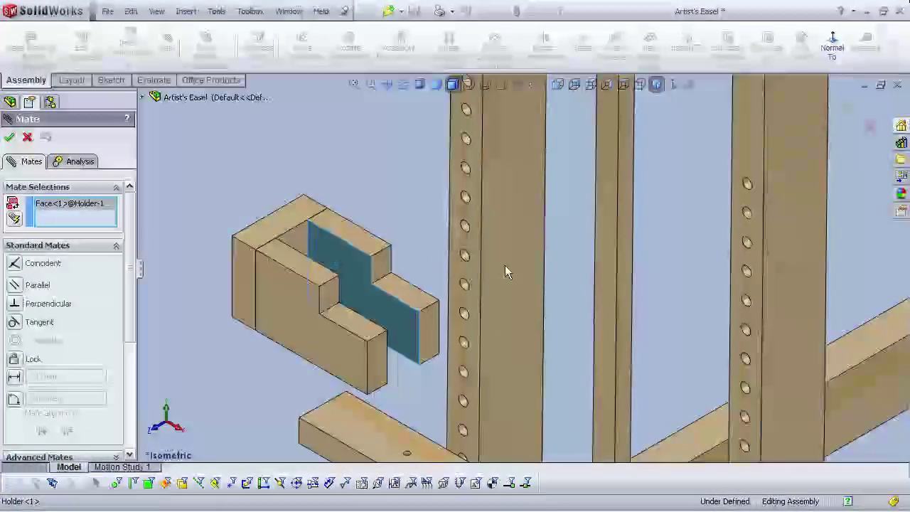
pyautogui.click(517, 305)
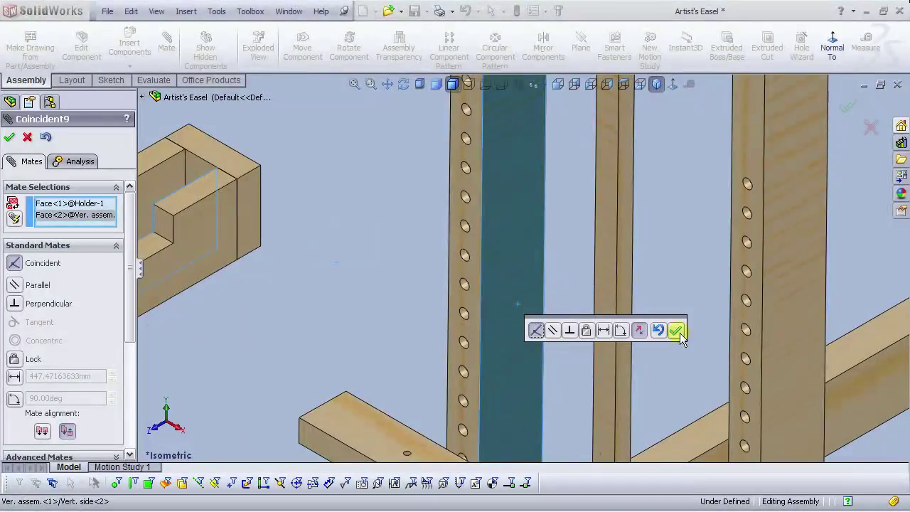
pyautogui.click(676, 331)
# Step: Mate the inner back face of the new holder's slot coincident with the upright's rear face
pyautogui.click(197, 169)
pyautogui.moveTo(579, 283); pyautogui.dragTo(449, 302, button='middle')
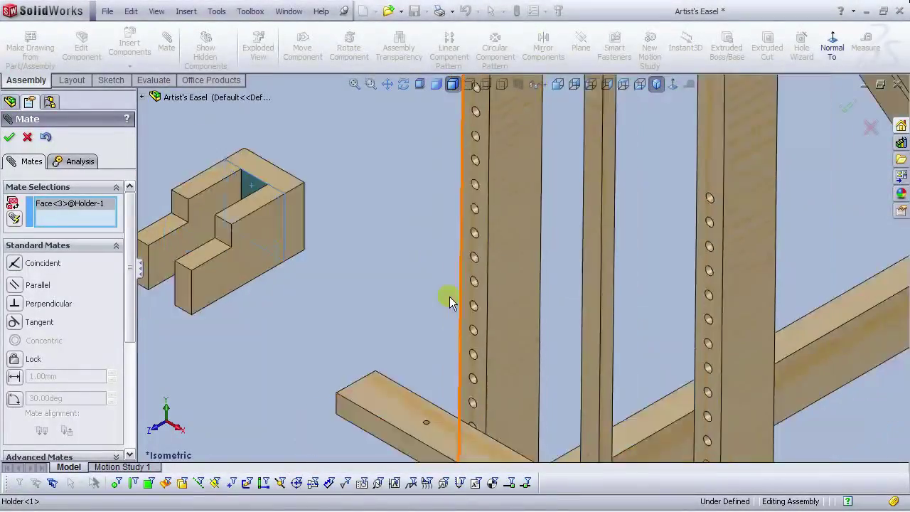
pyautogui.scroll(4, 449, 302)
pyautogui.click(403, 86)
pyautogui.moveTo(494, 208); pyautogui.dragTo(509, 194)
pyautogui.click(403, 87)
pyautogui.click(465, 274)
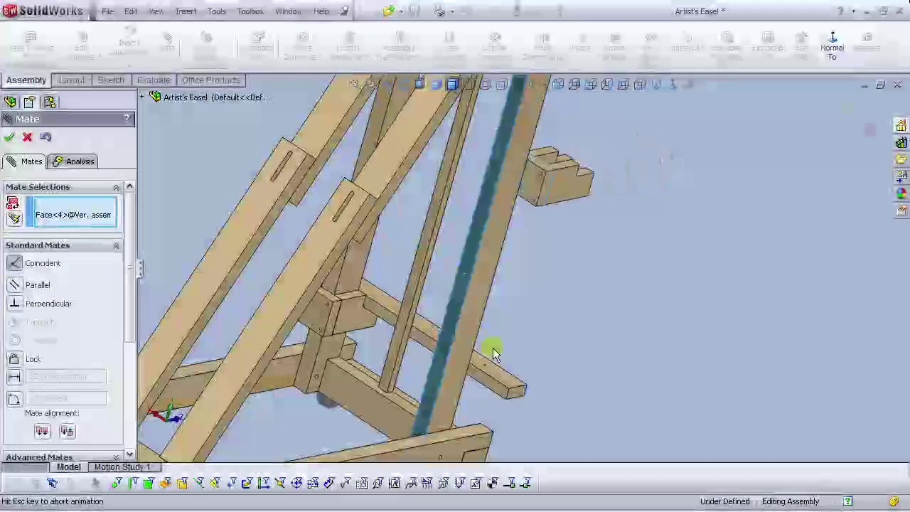
pyautogui.click(643, 372)
# Step: Mate the new holder's top step face coincident with the matching face of the existing holder, and finish mating
pyautogui.click(403, 88)
pyautogui.moveTo(545, 193); pyautogui.dragTo(425, 196)
pyautogui.scroll(3, 533, 235)
pyautogui.scroll(-2, 669, 280)
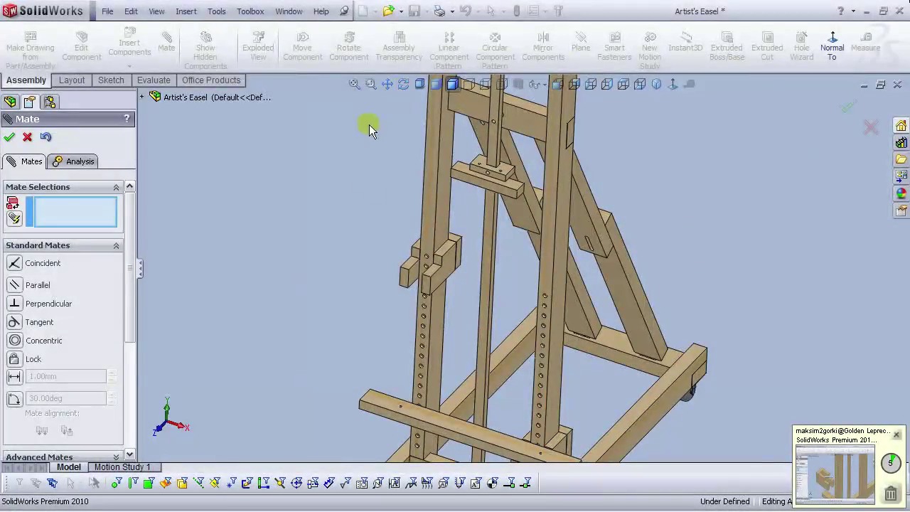
pyautogui.scroll(-3, 473, 281)
pyautogui.click(442, 234)
pyautogui.scroll(2, 501, 334)
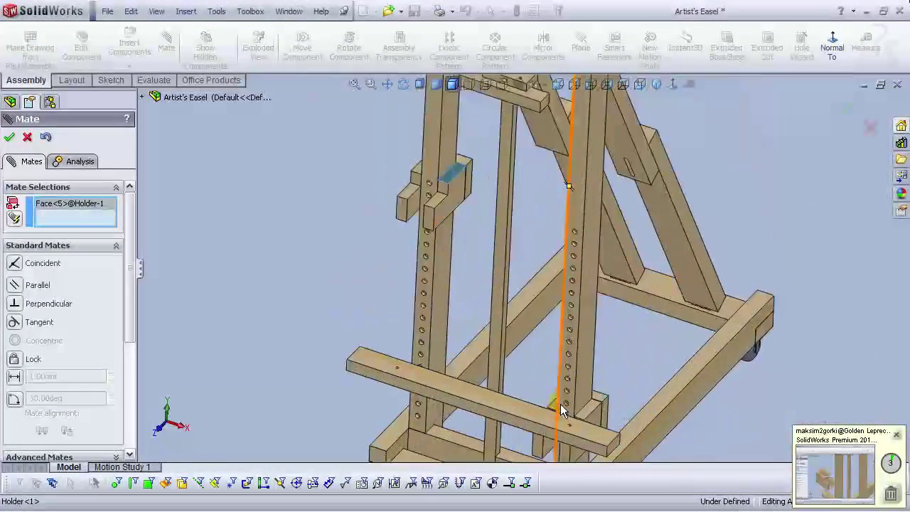
pyautogui.scroll(-3, 562, 410)
pyautogui.click(599, 391)
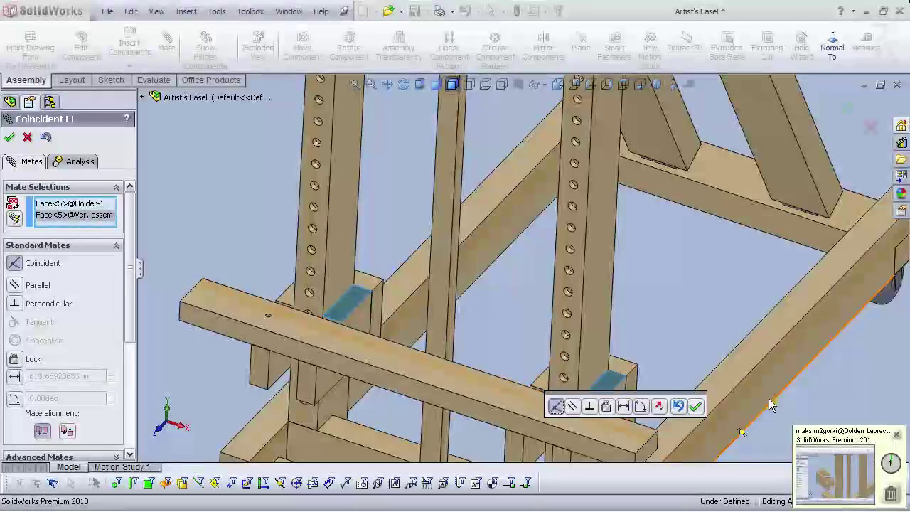
pyautogui.click(694, 406)
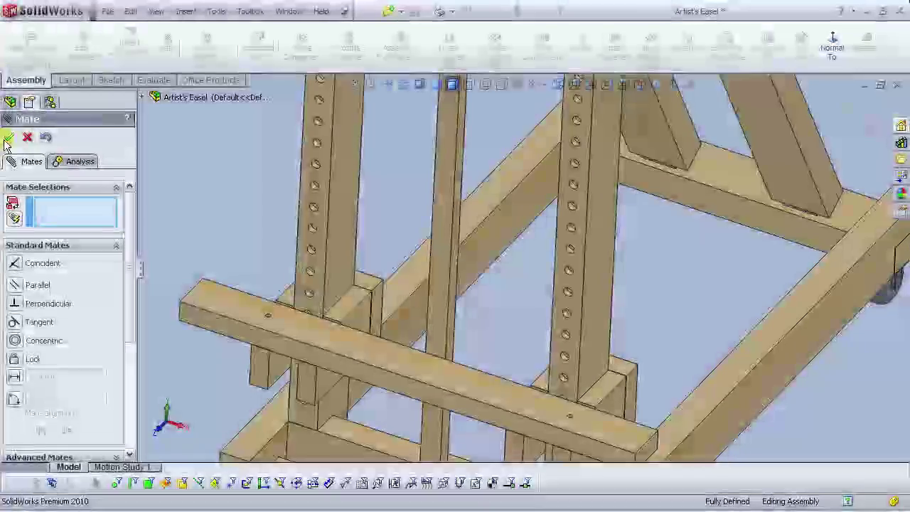
pyautogui.click(8, 139)
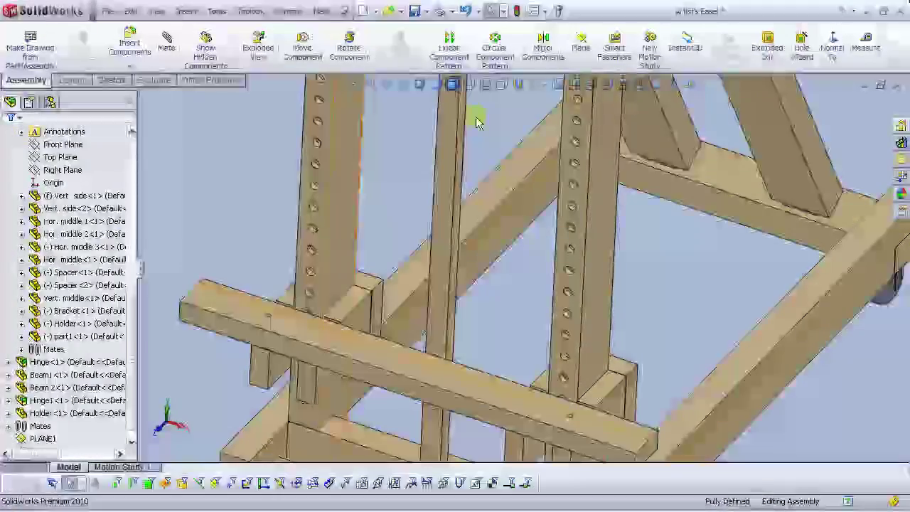
# Step: Rebuild and save the easel assembly in isometric view
pyautogui.click(658, 85)
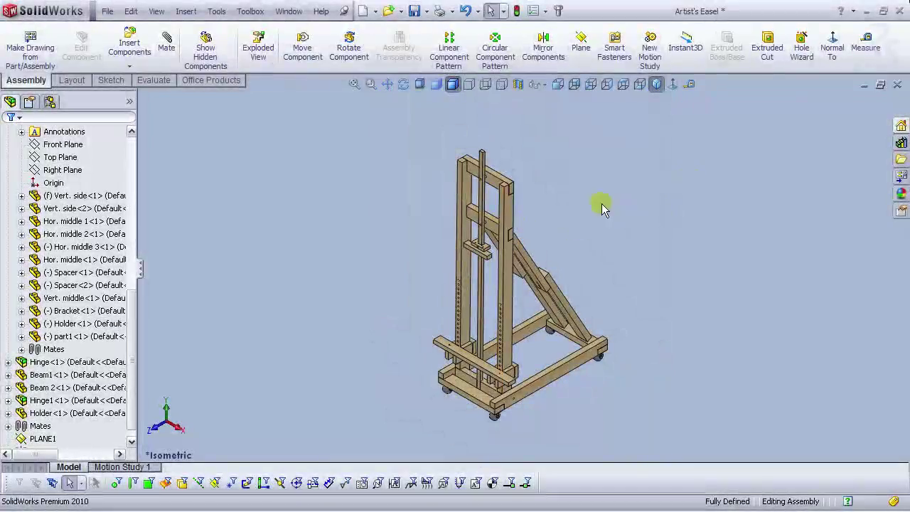
pyautogui.scroll(-3, 510, 364)
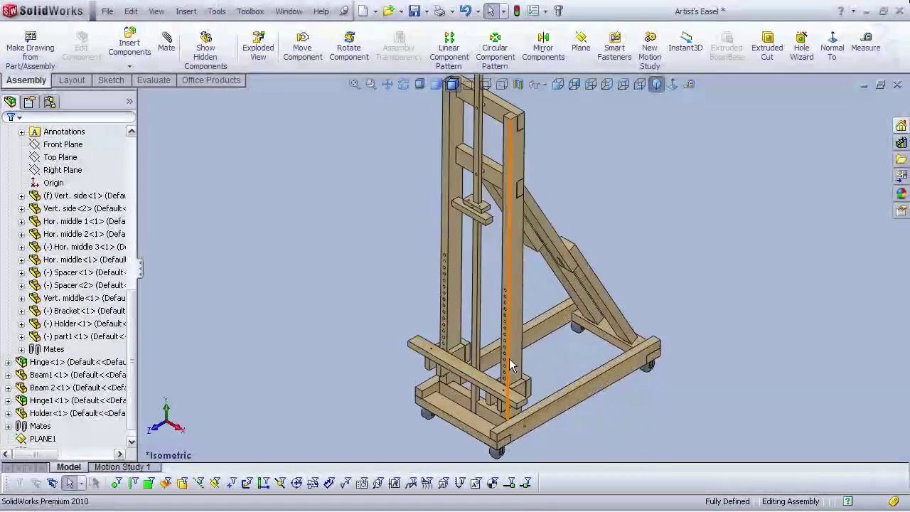
pyautogui.click(517, 11)
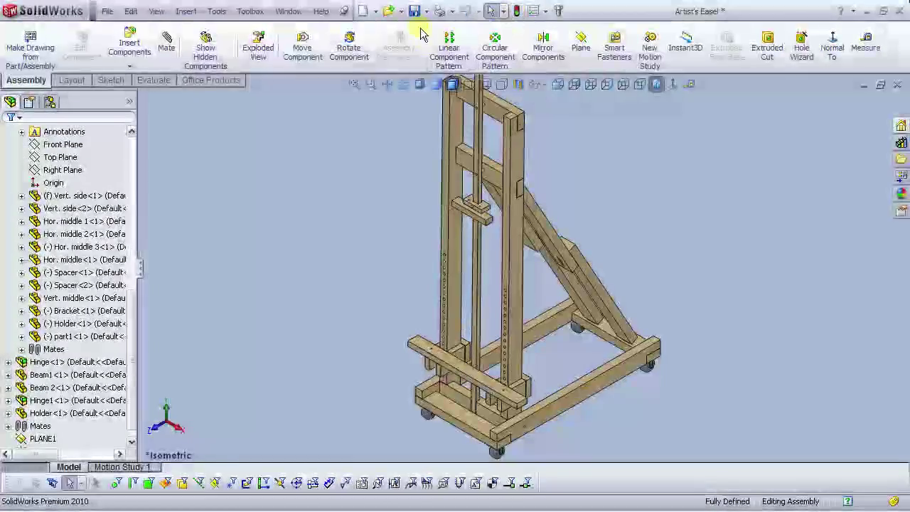
# Step: Examine the lower crossbar with both holders and the completed easel, and review the assembly's component tree
pyautogui.click(517, 403)
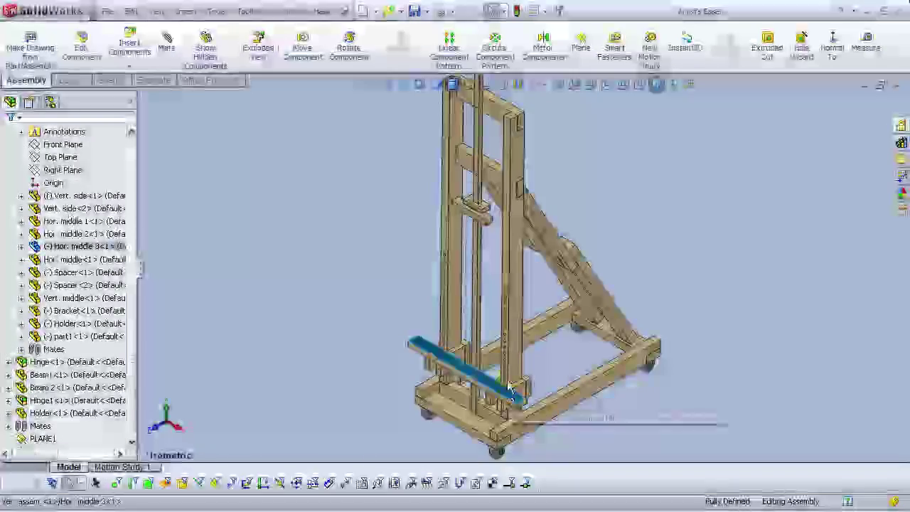
pyautogui.click(316, 367)
pyautogui.scroll(-5, 490, 389)
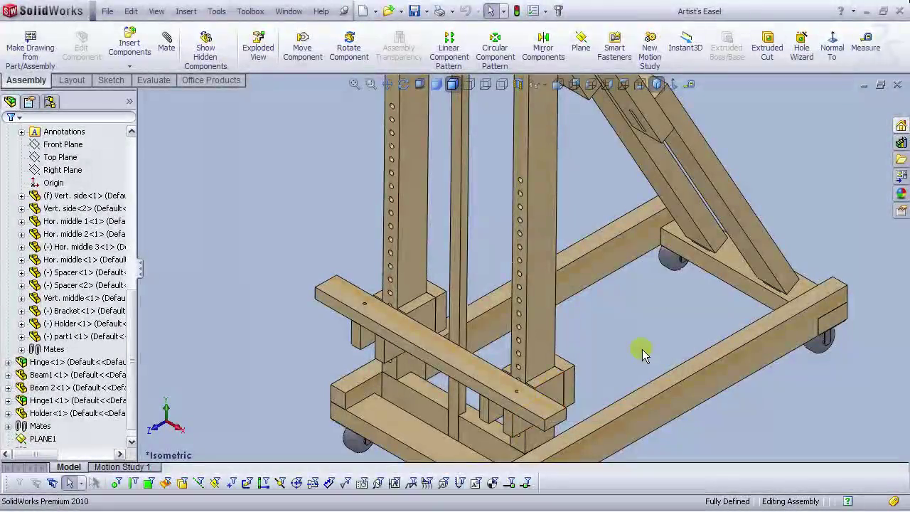
pyautogui.scroll(8, 642, 349)
pyautogui.scroll(-2, 548, 199)
pyautogui.scroll(-1, 527, 246)
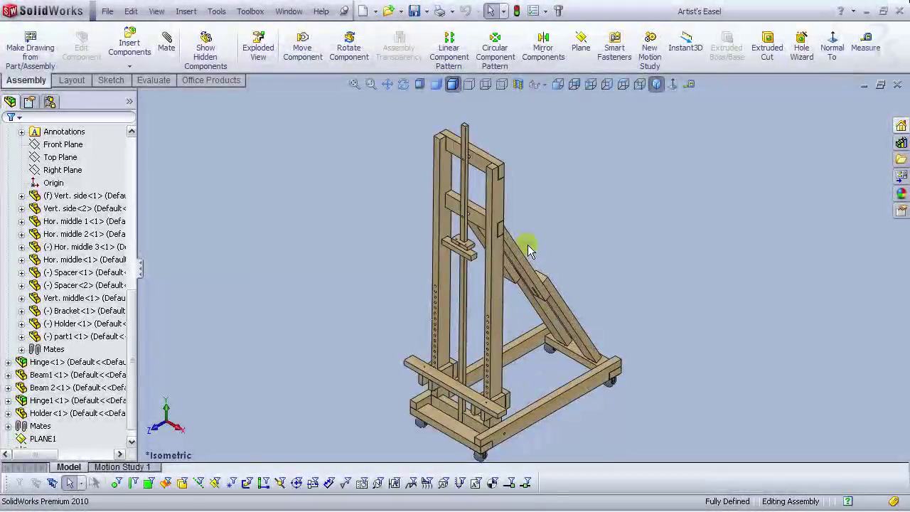
pyautogui.click(517, 11)
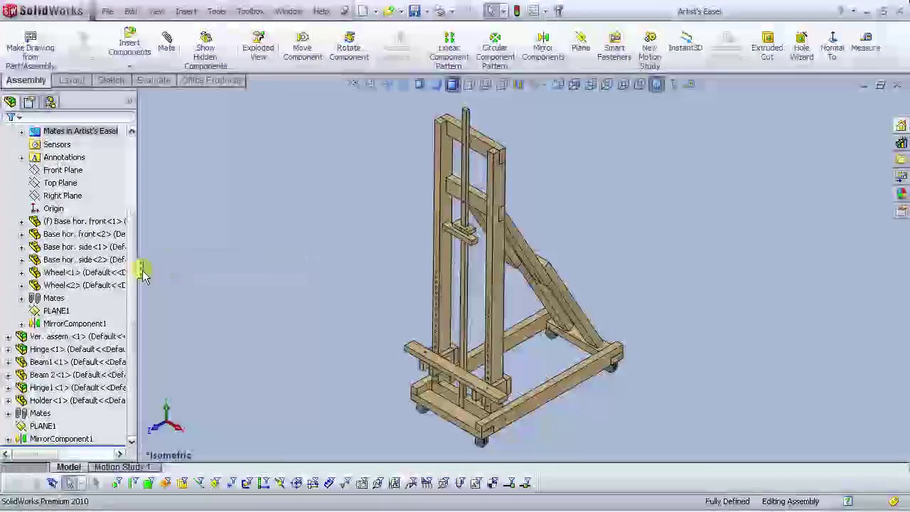
pyautogui.scroll(3, 126, 197)
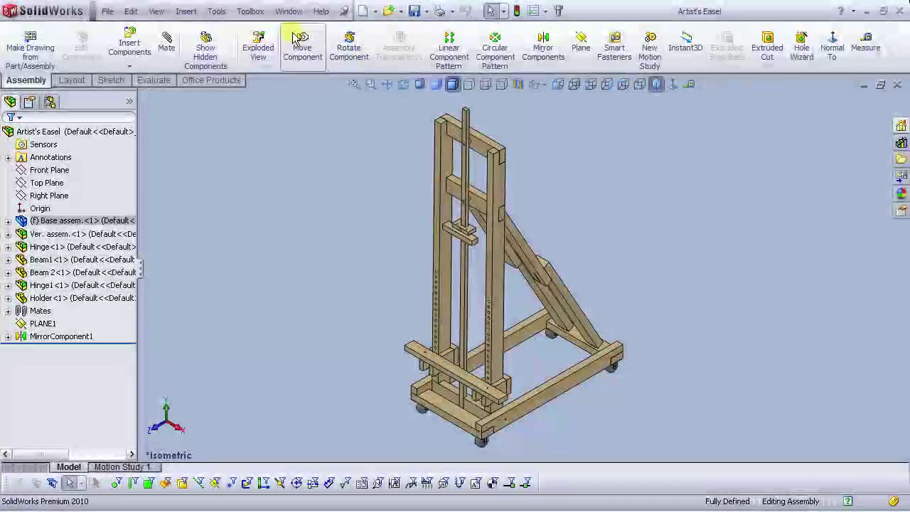
# Step: Enable the PhotoWorks add-in and render the easel assembly
pyautogui.click(215, 12)
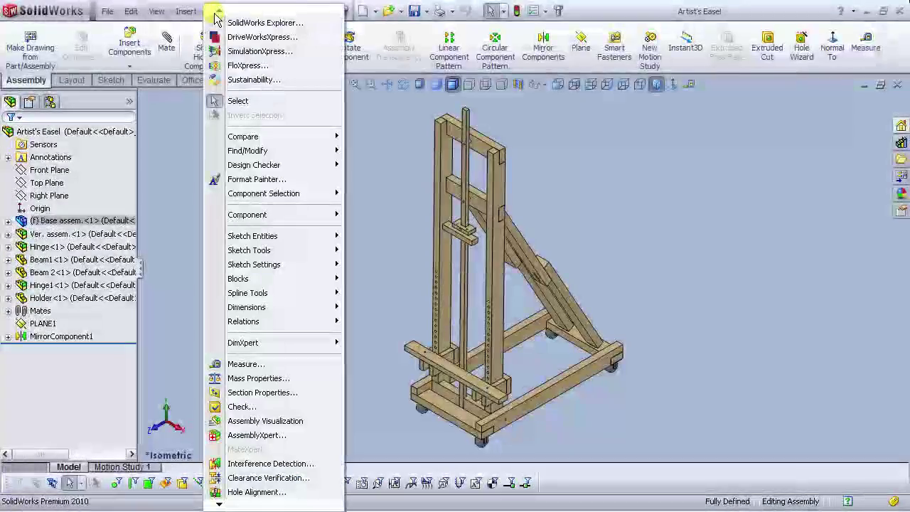
pyautogui.click(217, 11)
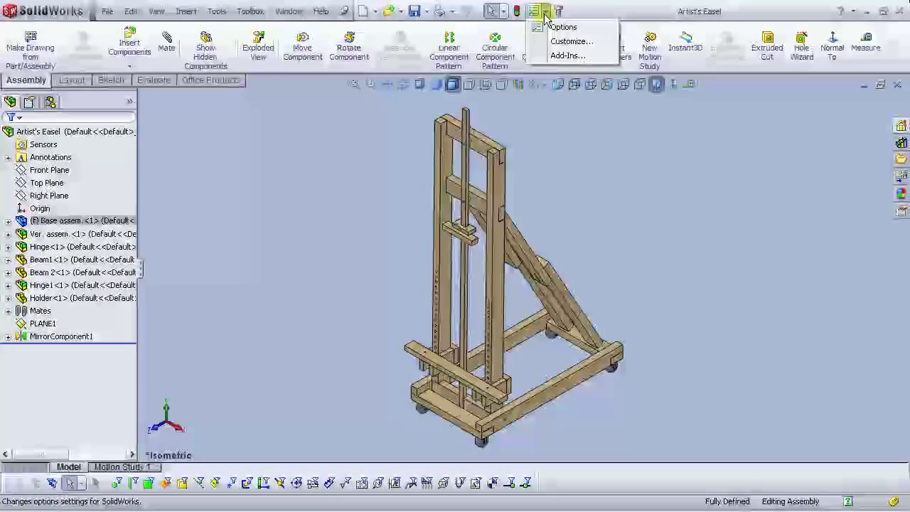
pyautogui.click(565, 56)
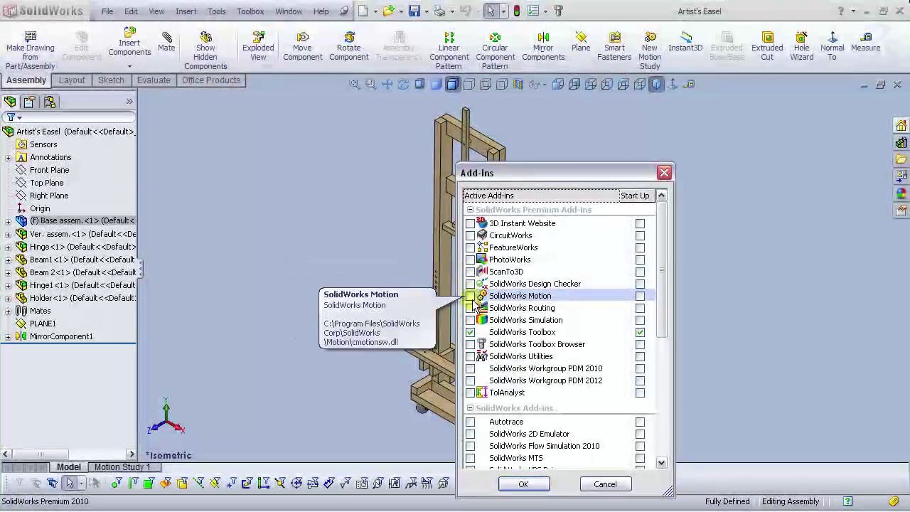
pyautogui.click(470, 260)
pyautogui.click(524, 483)
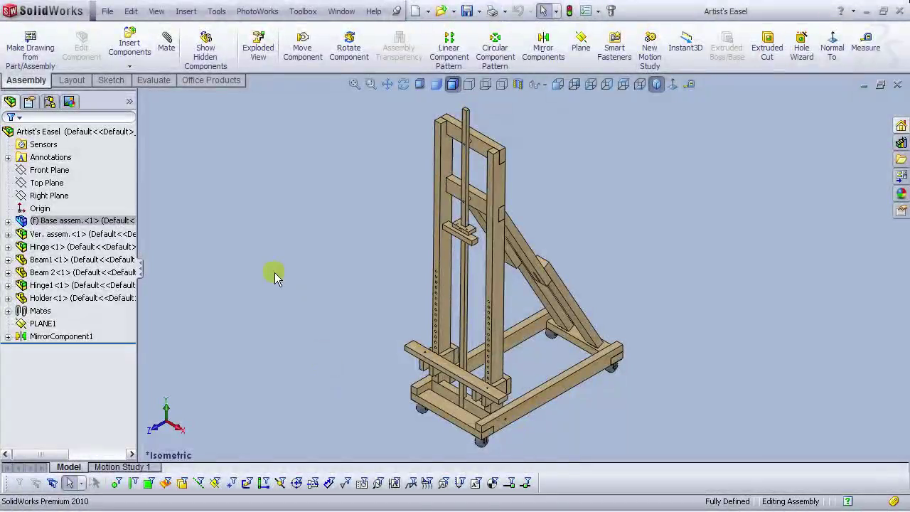
pyautogui.click(259, 14)
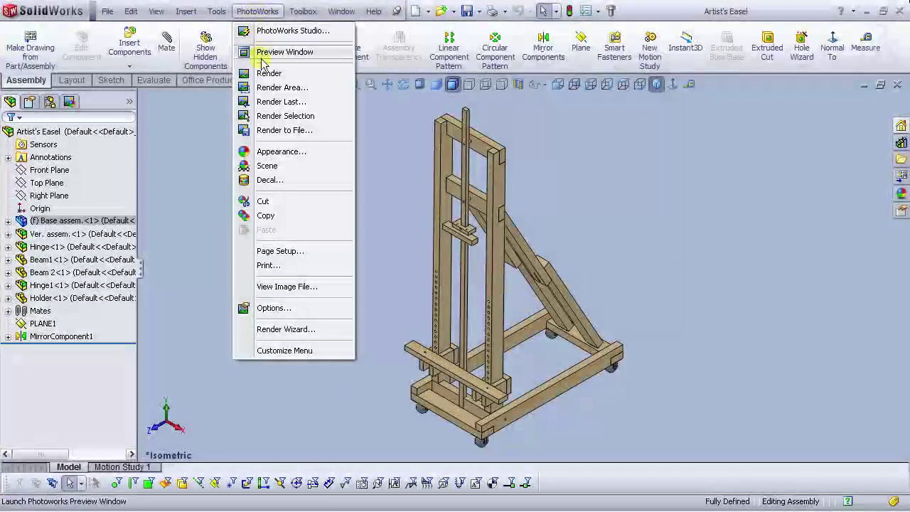
pyautogui.click(264, 72)
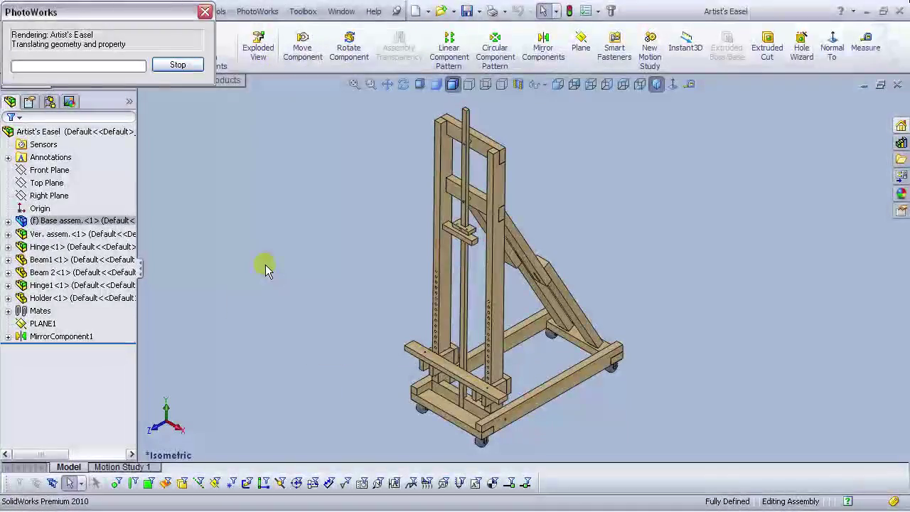
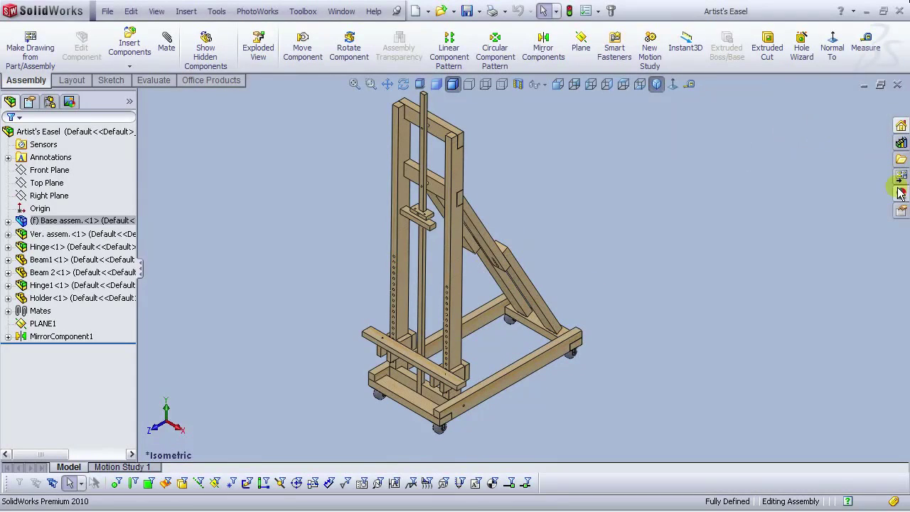
# Step: Add in the Toolbox from the Design Library
pyautogui.click(901, 143)
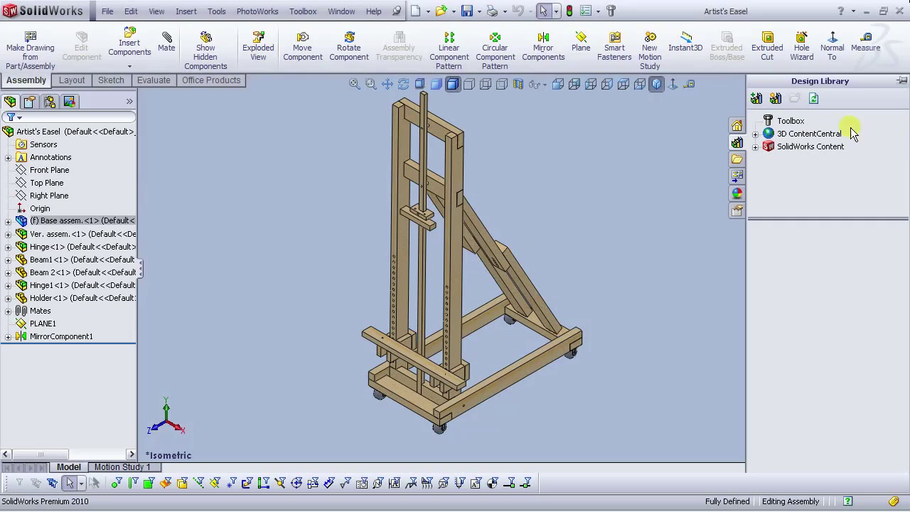
pyautogui.click(766, 122)
pyautogui.click(824, 387)
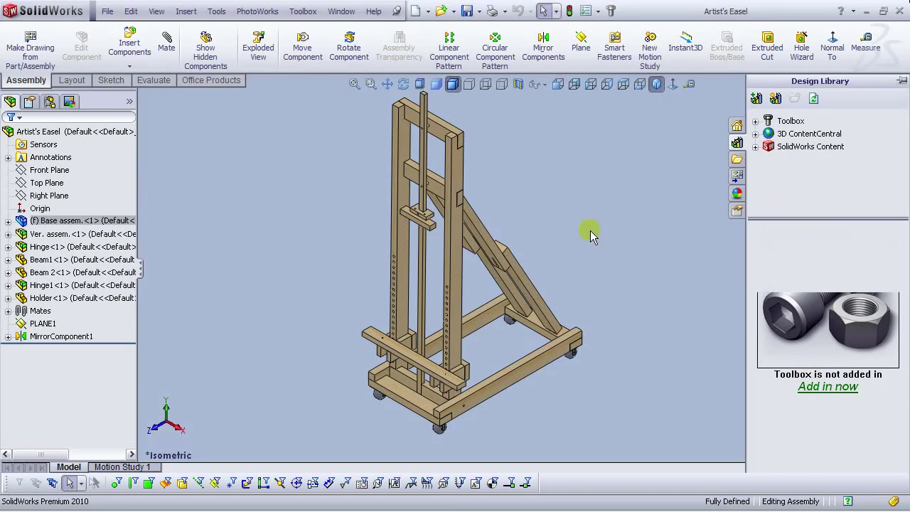
# Step: Open the Square Neck Bolts category among the ISO bolts and screws in the Toolbox
pyautogui.click(756, 122)
pyautogui.click(781, 160)
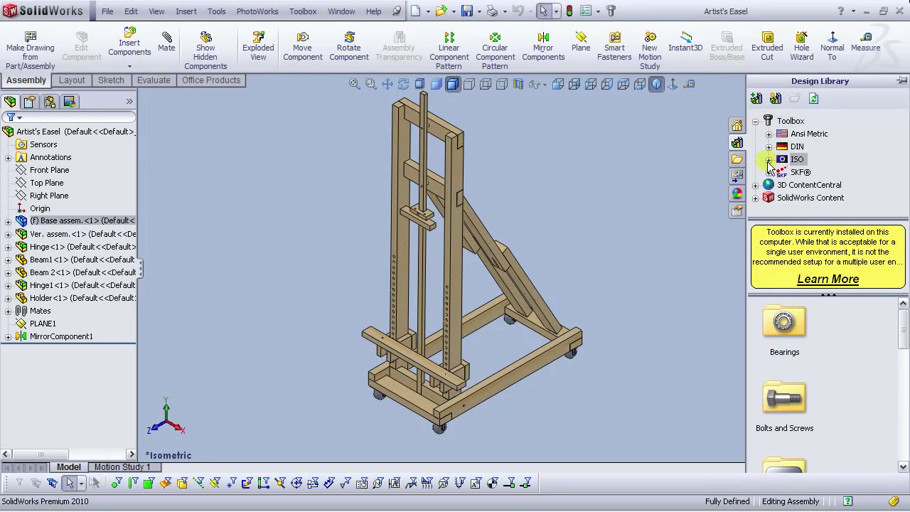
pyautogui.click(769, 160)
pyautogui.click(829, 146)
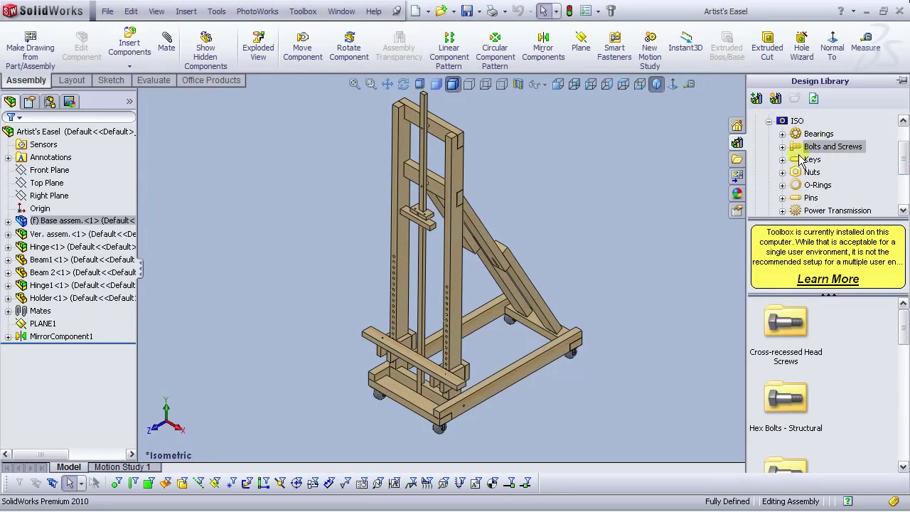
pyautogui.click(782, 147)
pyautogui.click(903, 198)
pyautogui.click(903, 198)
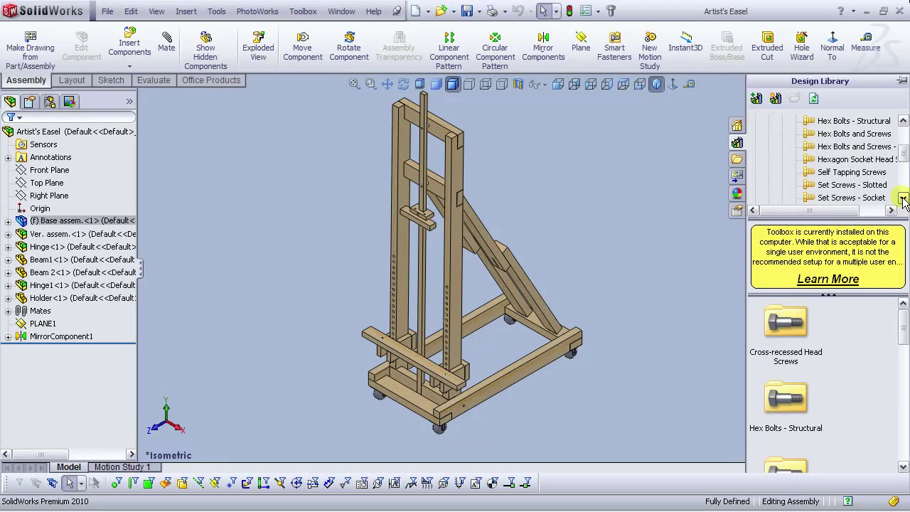
pyautogui.click(839, 185)
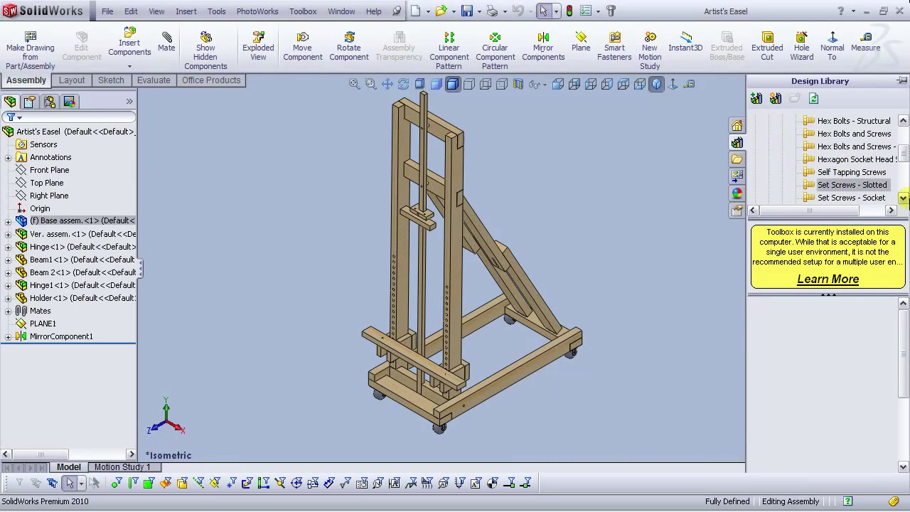
pyautogui.click(903, 198)
pyautogui.click(903, 198)
pyautogui.click(903, 198)
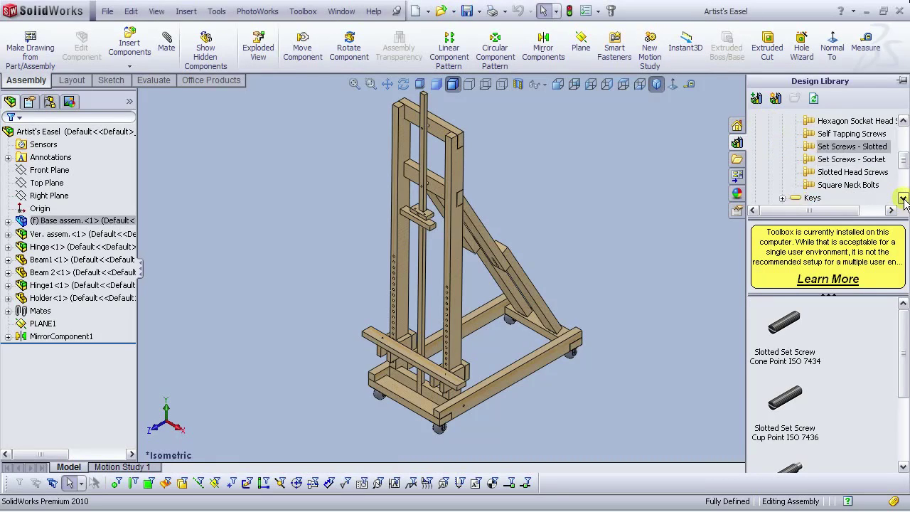
pyautogui.click(848, 184)
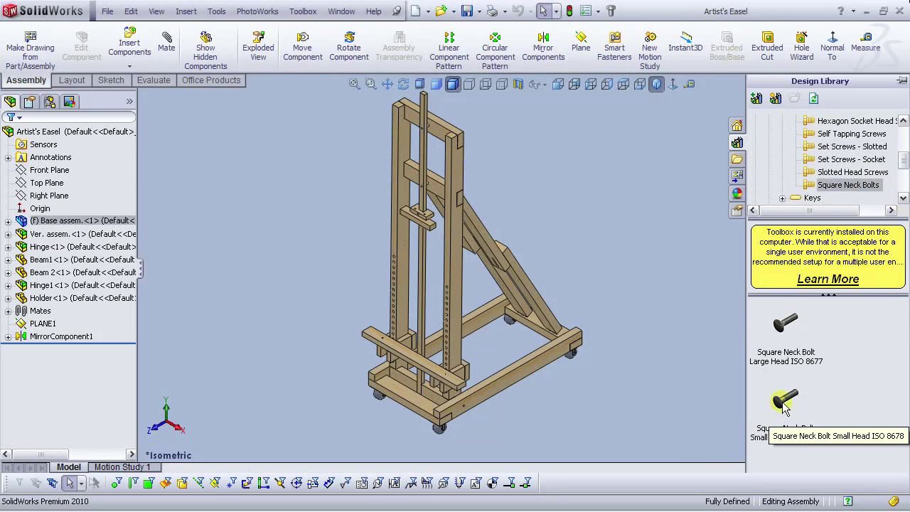
# Step: Insert a Square Neck Bolt Small Head ISO 8678 at the base side beam's hole, with size M12, length 120 and thread length 30
pyautogui.scroll(-8, 448, 398)
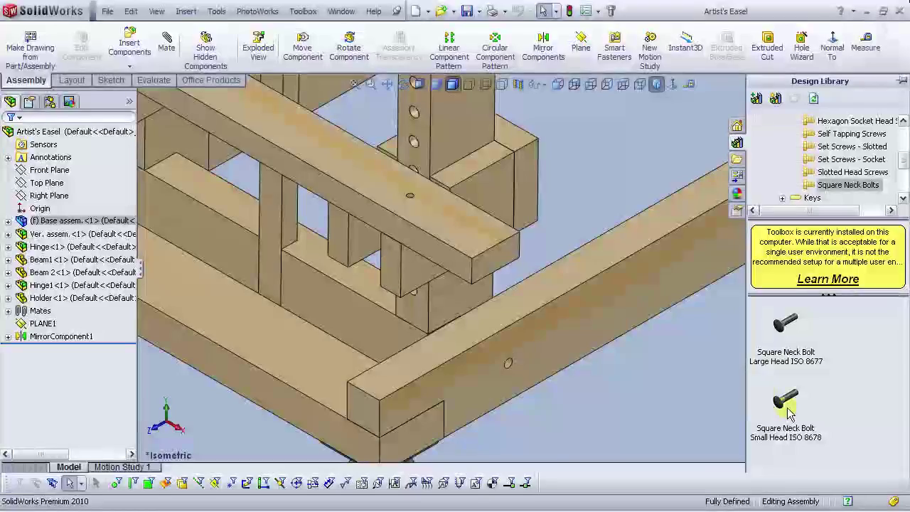
pyautogui.moveTo(537, 366); pyautogui.dragTo(509, 368)
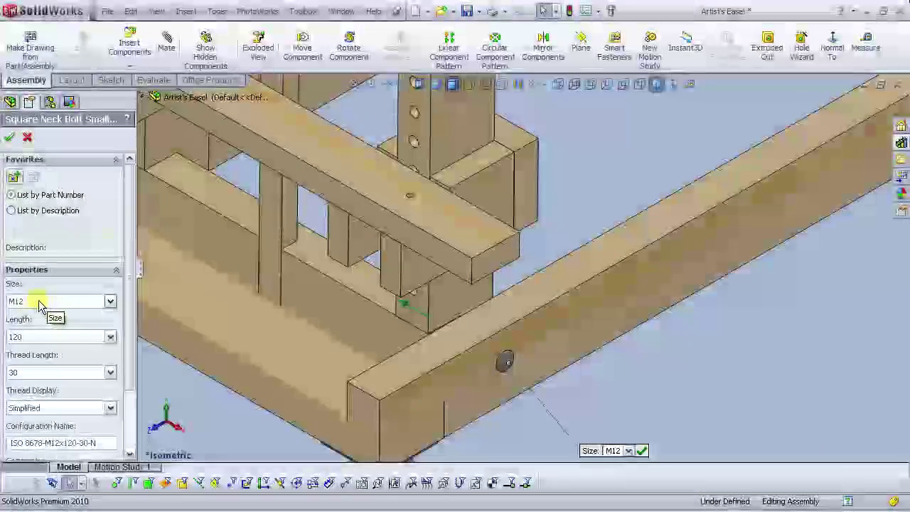
pyautogui.click(39, 302)
pyautogui.click(39, 301)
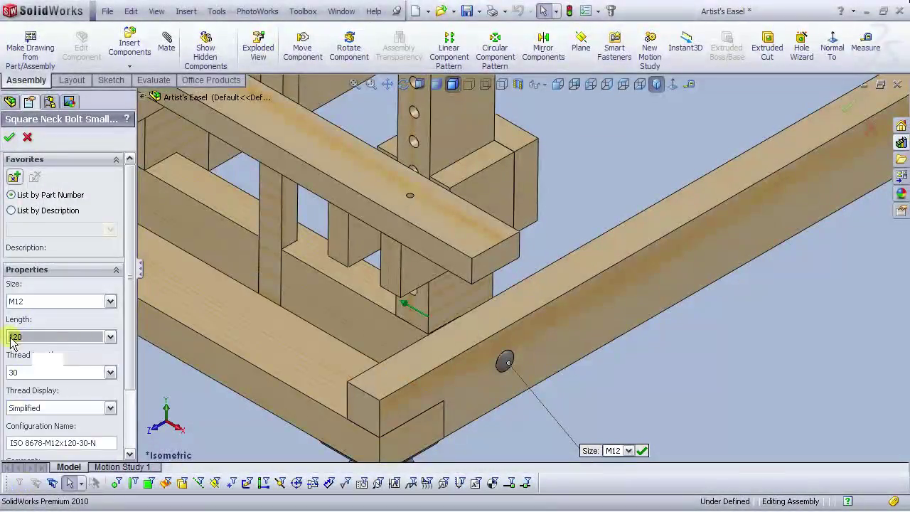
pyautogui.click(76, 373)
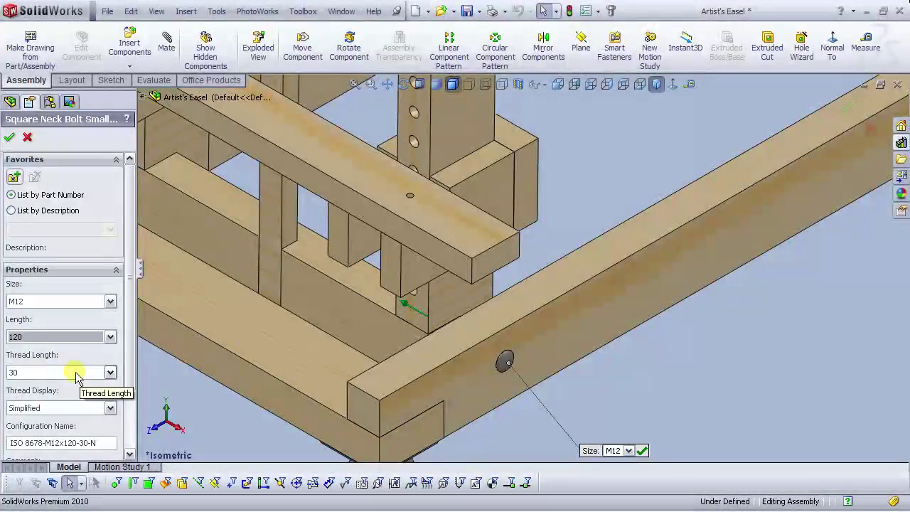
pyautogui.click(45, 373)
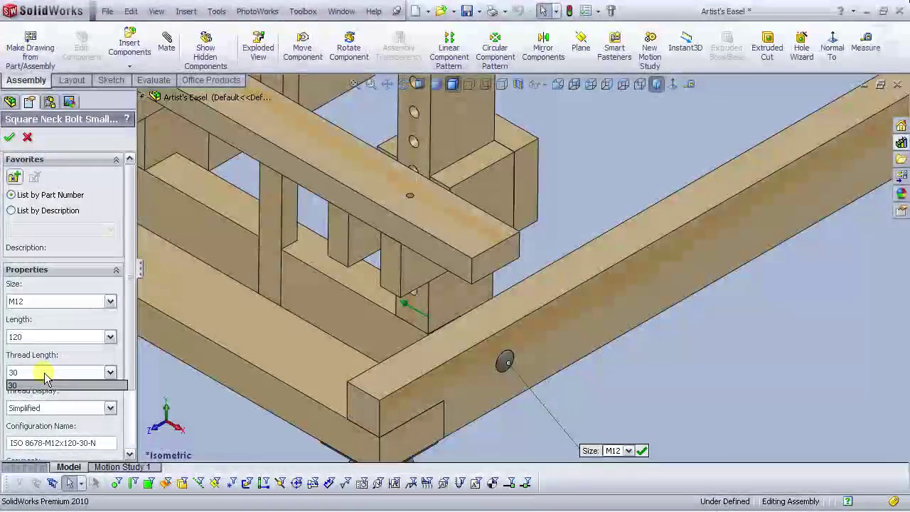
pyautogui.click(11, 138)
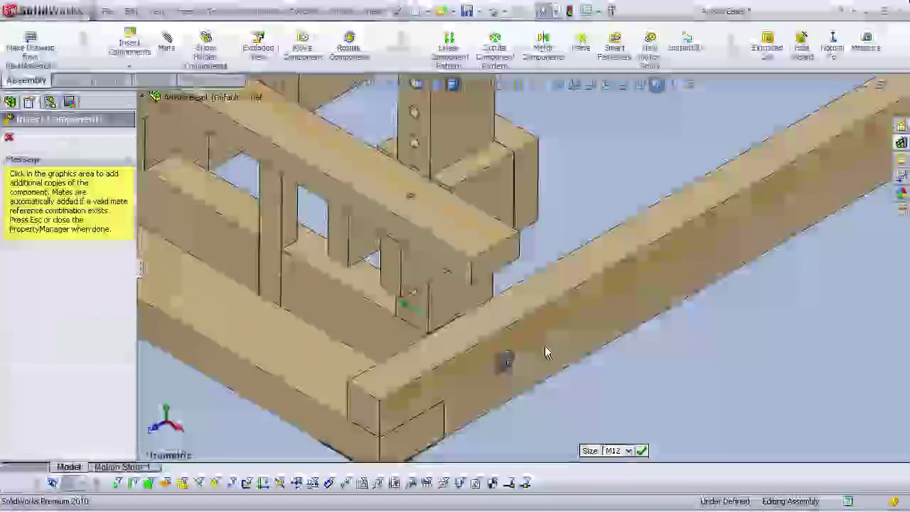
# Step: Place a second copy of the bolt beside the hole in the central upright at the top crossbar
pyautogui.scroll(3, 545, 346)
pyautogui.scroll(4, 544, 346)
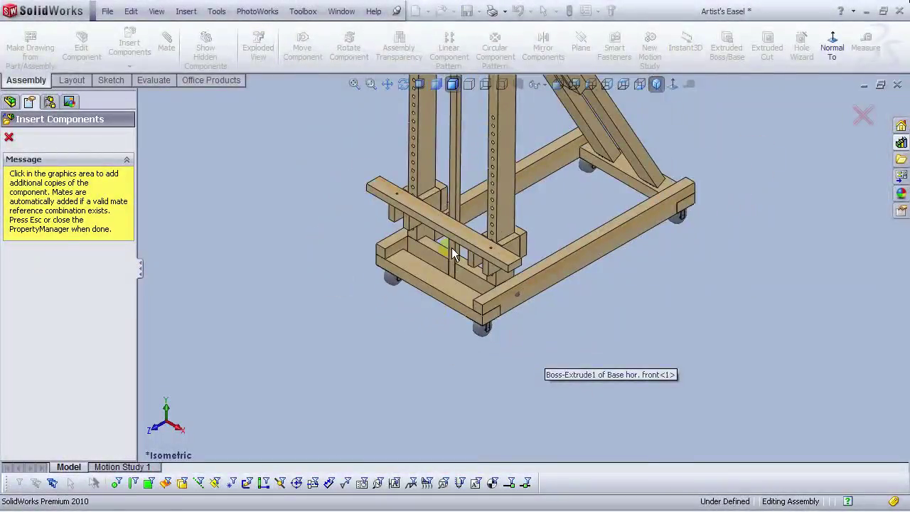
pyautogui.scroll(-3, 433, 263)
pyautogui.scroll(4, 423, 284)
pyautogui.scroll(-6, 512, 171)
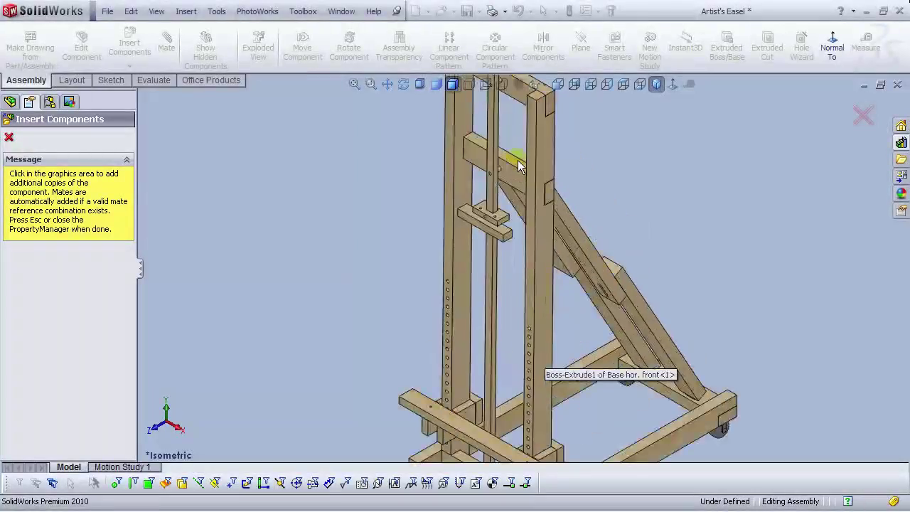
pyautogui.scroll(3, 518, 165)
pyautogui.scroll(-6, 471, 196)
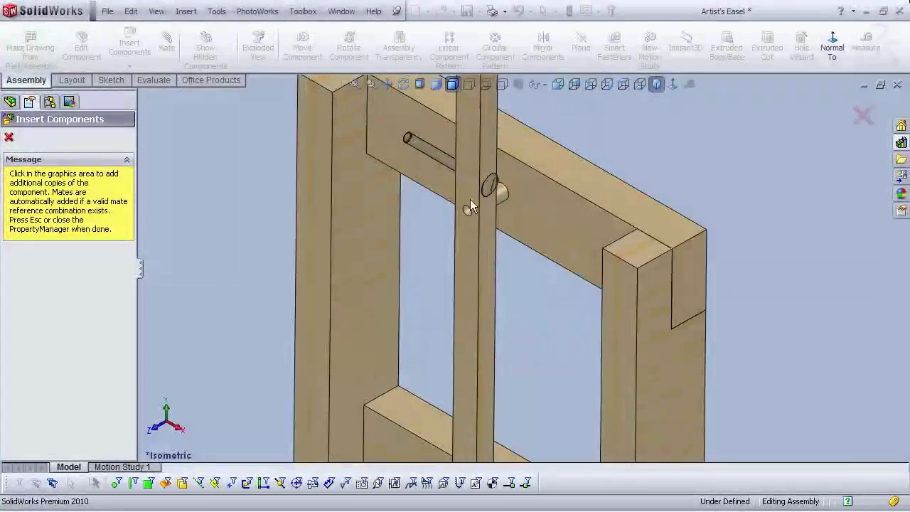
pyautogui.click(467, 213)
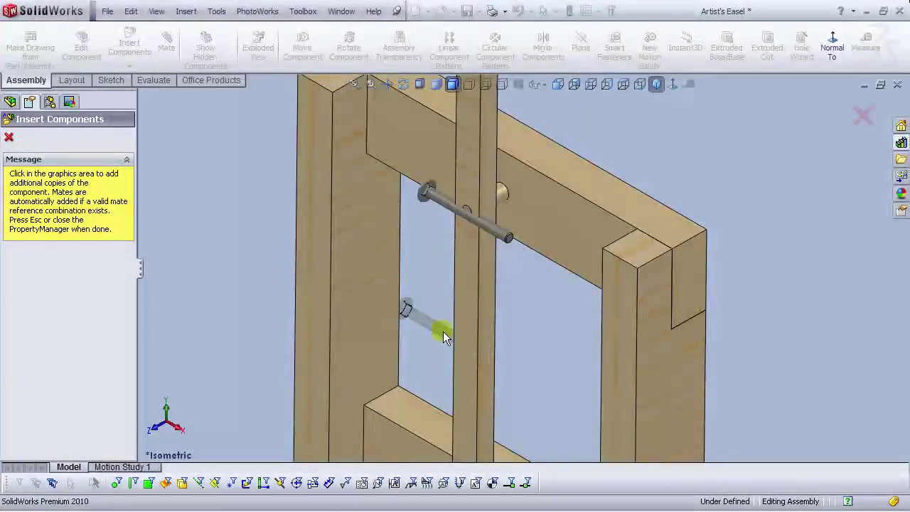
# Step: Place a third copy of the bolt at the central upright's hole in front of the second crossbar
pyautogui.scroll(1, 443, 331)
pyautogui.scroll(2, 498, 402)
pyautogui.scroll(-5, 490, 399)
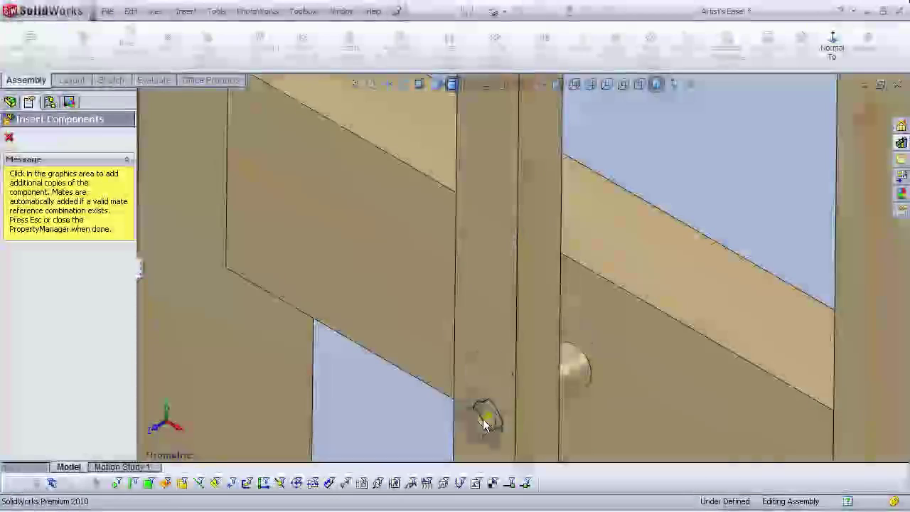
pyautogui.click(486, 424)
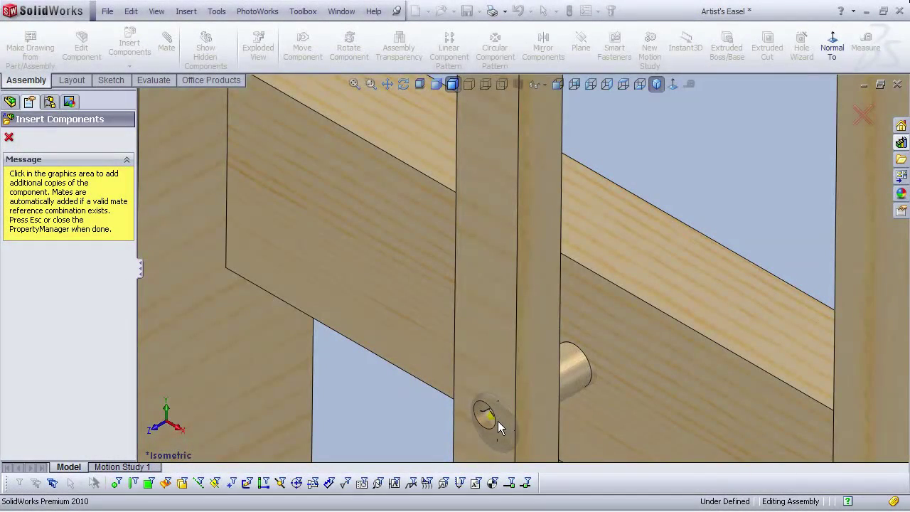
pyautogui.click(487, 427)
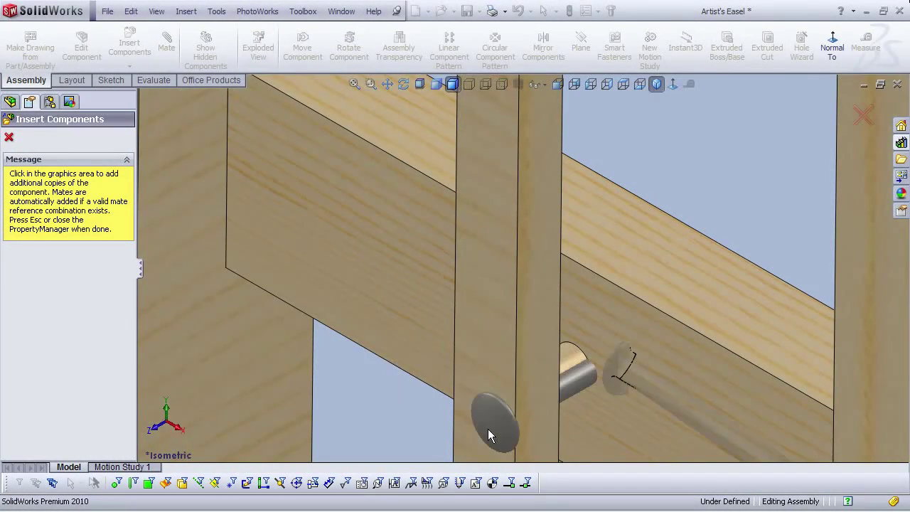
# Step: Place a fourth copy of the bolt at the hole in the opposite base side beam and finish inserting copies
pyautogui.scroll(6, 488, 427)
pyautogui.scroll(2, 426, 348)
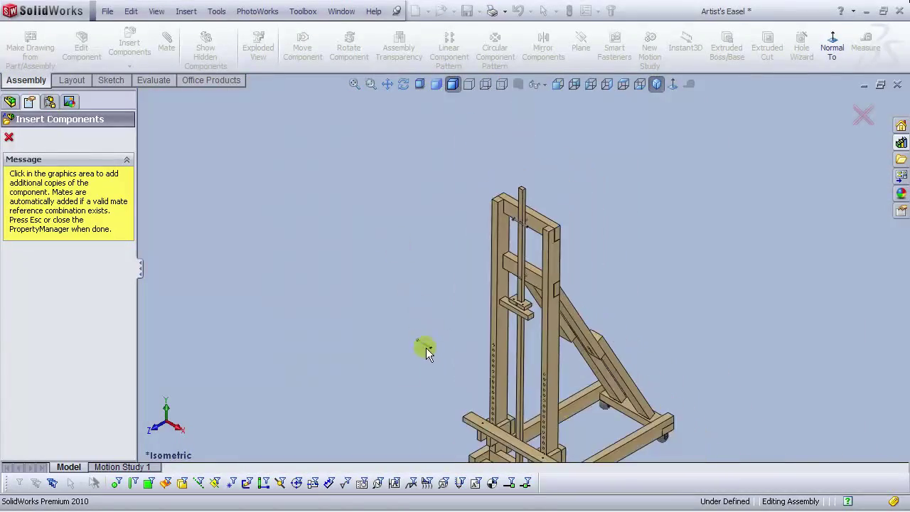
pyautogui.scroll(-4, 516, 433)
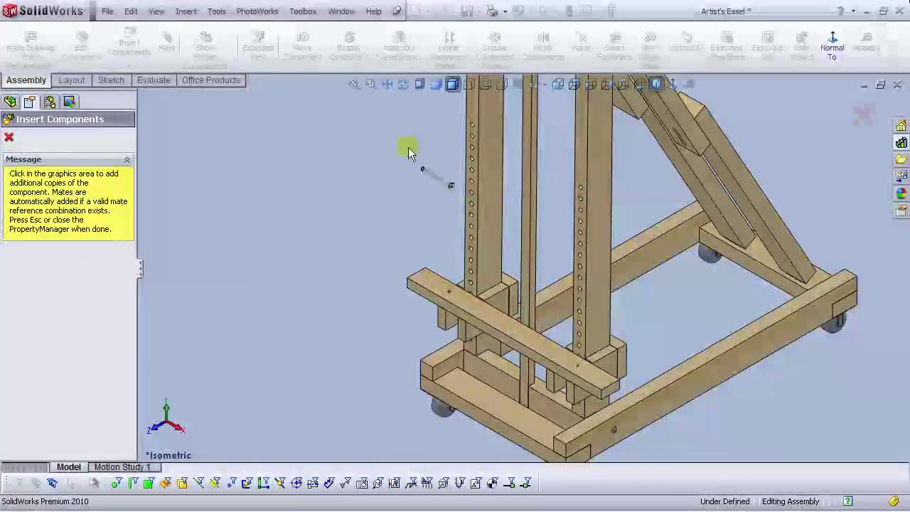
pyautogui.click(403, 85)
pyautogui.moveTo(498, 213); pyautogui.dragTo(455, 413)
pyautogui.scroll(-6, 424, 341)
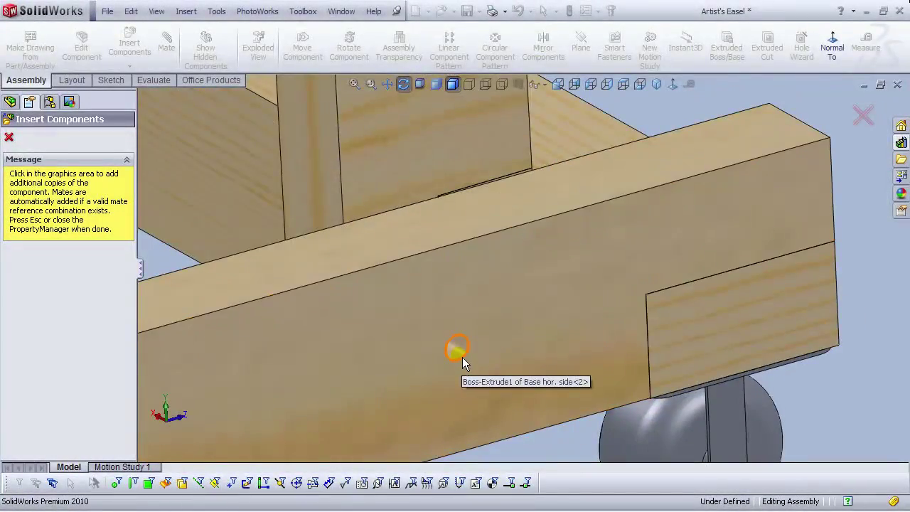
pyautogui.scroll(3, 462, 357)
pyautogui.click(403, 86)
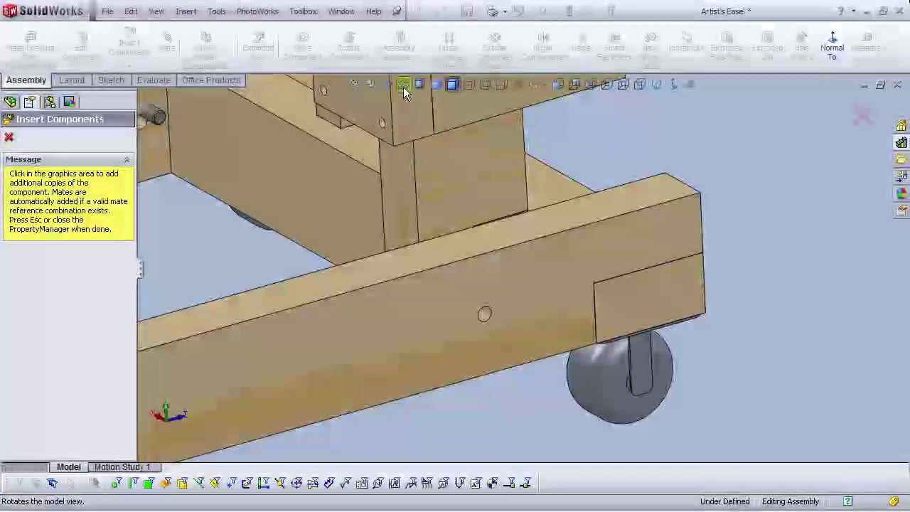
pyautogui.click(486, 325)
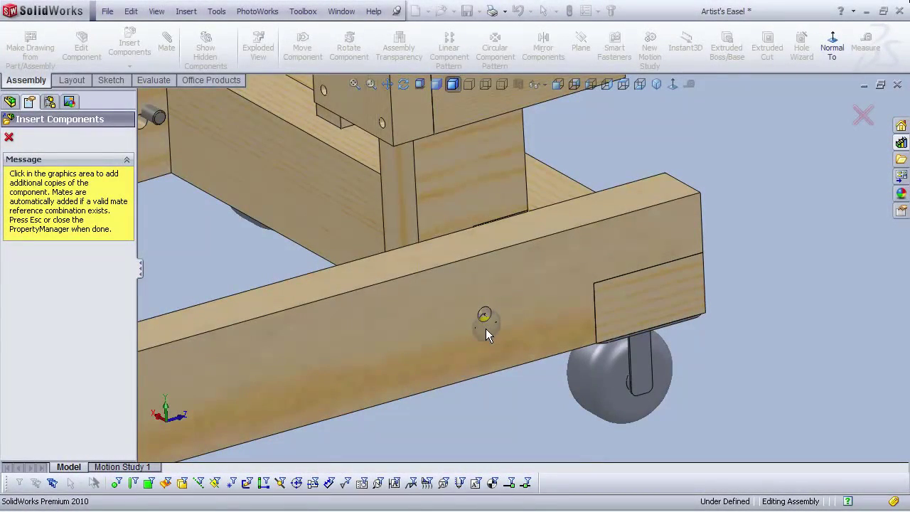
pyautogui.press('Escape')
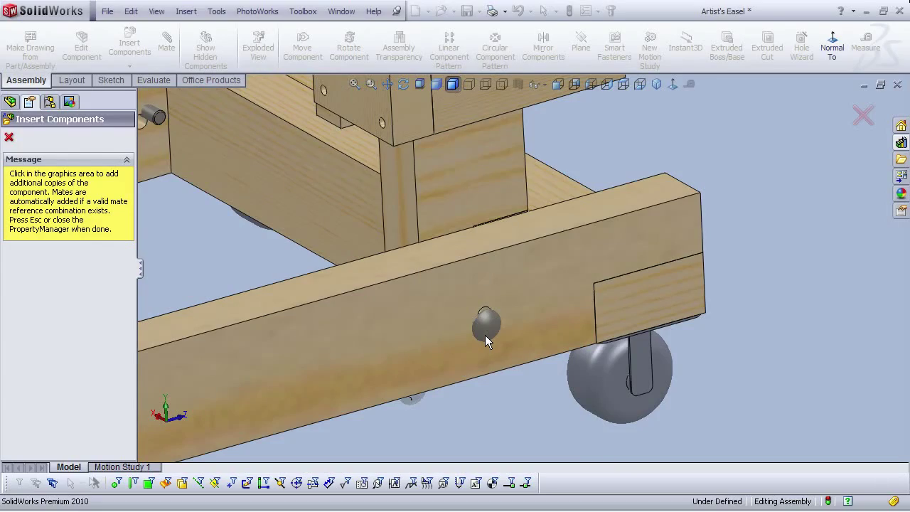
# Step: Add a concentric mate between the first base bolt's shank and the hole in the adjacent vertical side post
pyautogui.scroll(4, 485, 334)
pyautogui.scroll(-4, 339, 184)
pyautogui.click(171, 52)
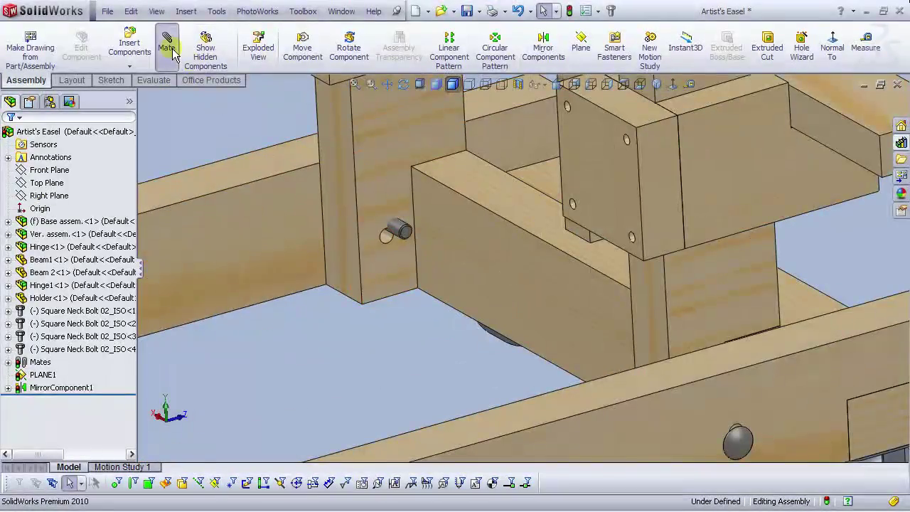
pyautogui.scroll(-1, 411, 231)
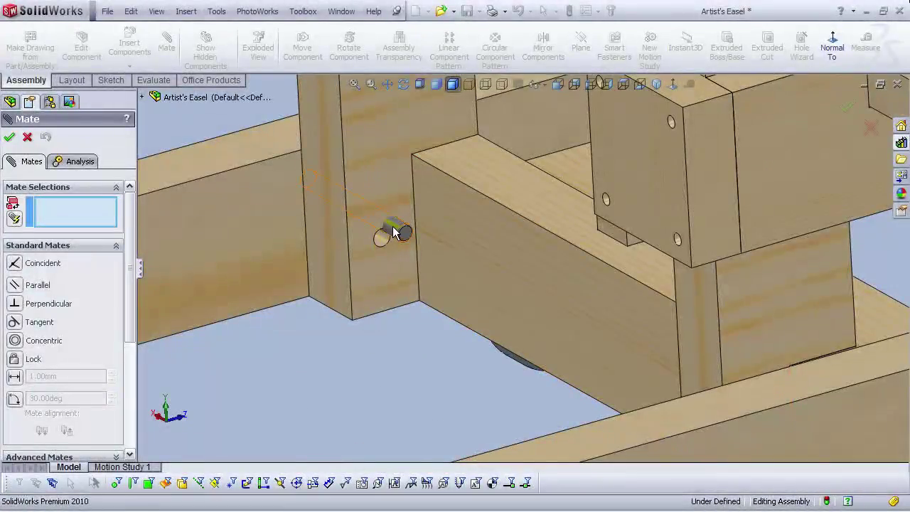
pyautogui.click(386, 240)
pyautogui.scroll(-2, 391, 241)
pyautogui.click(402, 243)
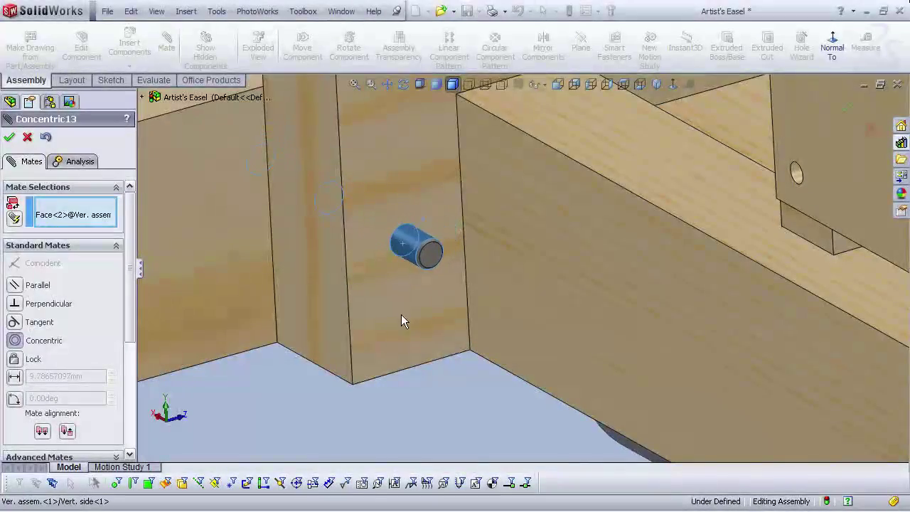
pyautogui.click(385, 353)
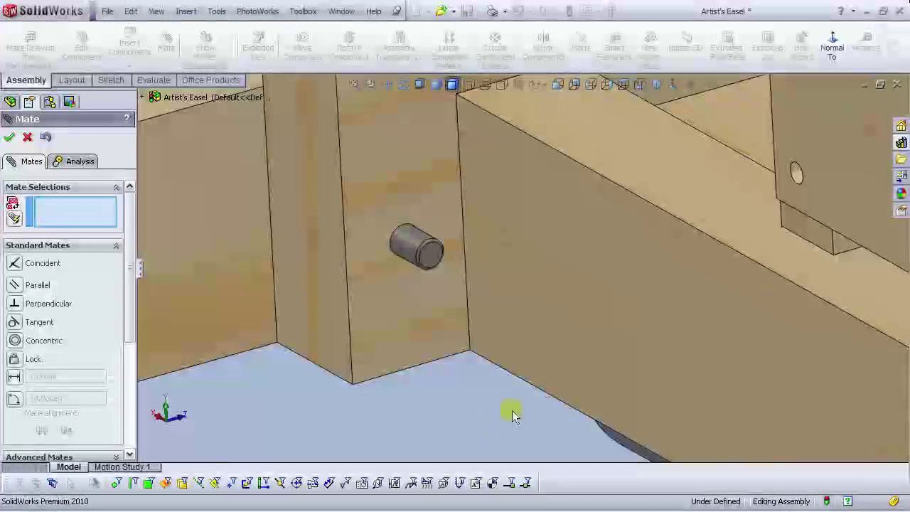
# Step: Add a concentric mate between the opposite base bolt's shank and the hole in the other vertical side post
pyautogui.scroll(5, 647, 428)
pyautogui.scroll(-4, 619, 327)
pyautogui.scroll(4, 526, 313)
pyautogui.moveTo(495, 305); pyautogui.dragTo(608, 320, button='middle')
pyautogui.scroll(-5, 426, 327)
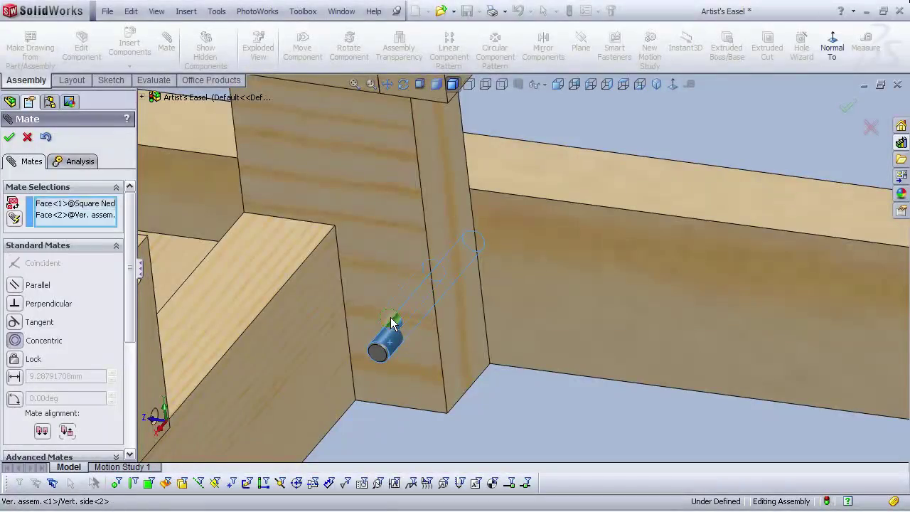
pyautogui.click(380, 362)
pyautogui.click(363, 395)
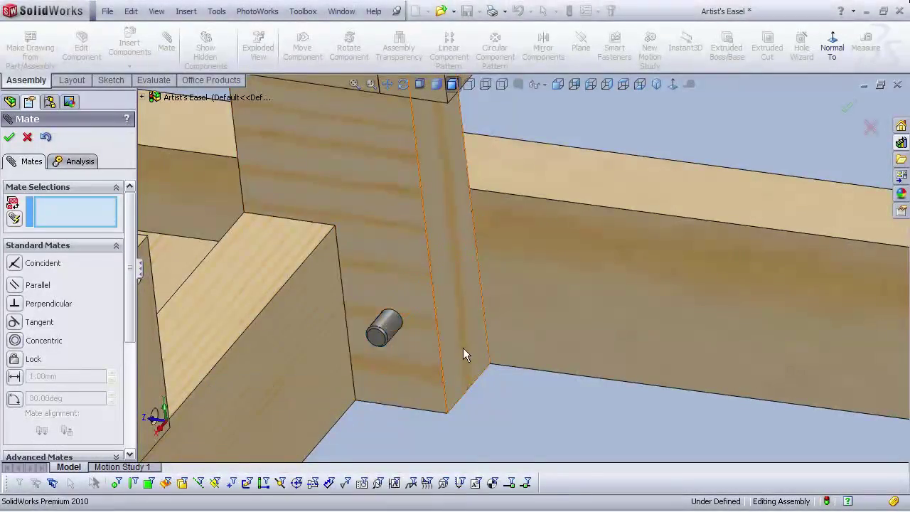
# Step: Add a concentric mate between the bolt at the second crossbar and the hole it passes through
pyautogui.click(557, 84)
pyautogui.scroll(-8, 512, 250)
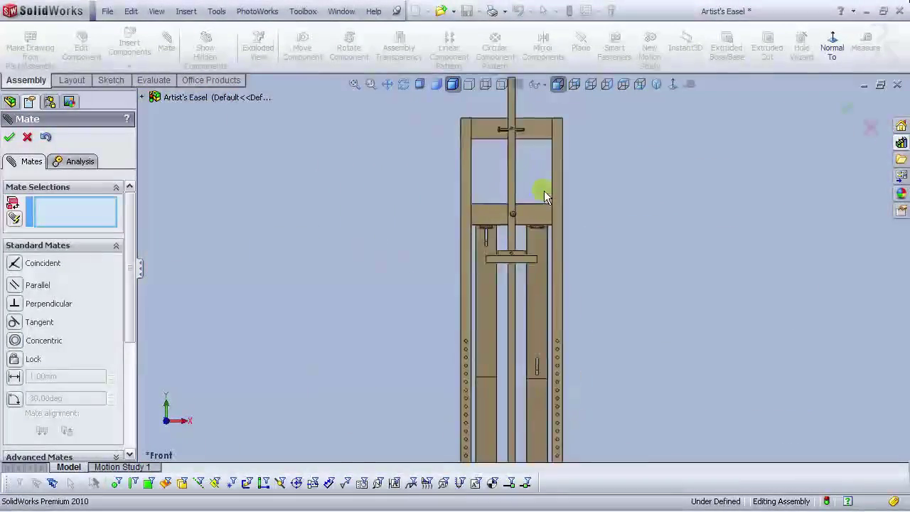
pyautogui.moveTo(474, 277); pyautogui.dragTo(409, 352, button='middle')
pyautogui.scroll(-6, 512, 239)
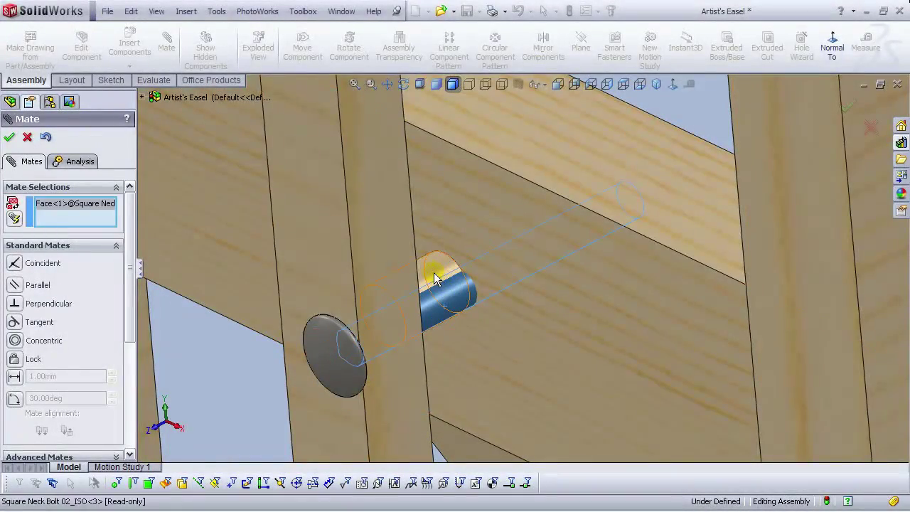
pyautogui.click(448, 360)
pyautogui.click(431, 376)
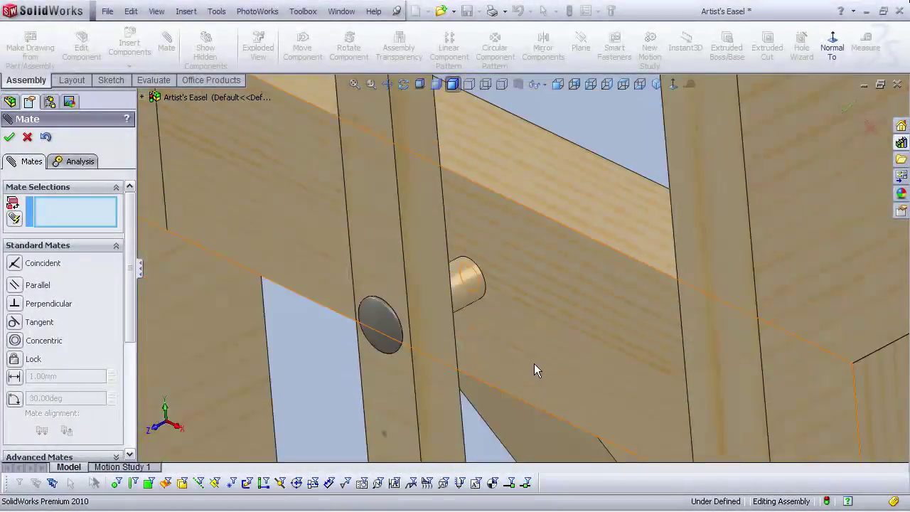
# Step: Add a concentric mate between the remaining crossbar bolt's shank and the cylindrical spacer, then slide the bolt forward out of the vertical middle bar
pyautogui.scroll(9, 534, 364)
pyautogui.scroll(-10, 499, 192)
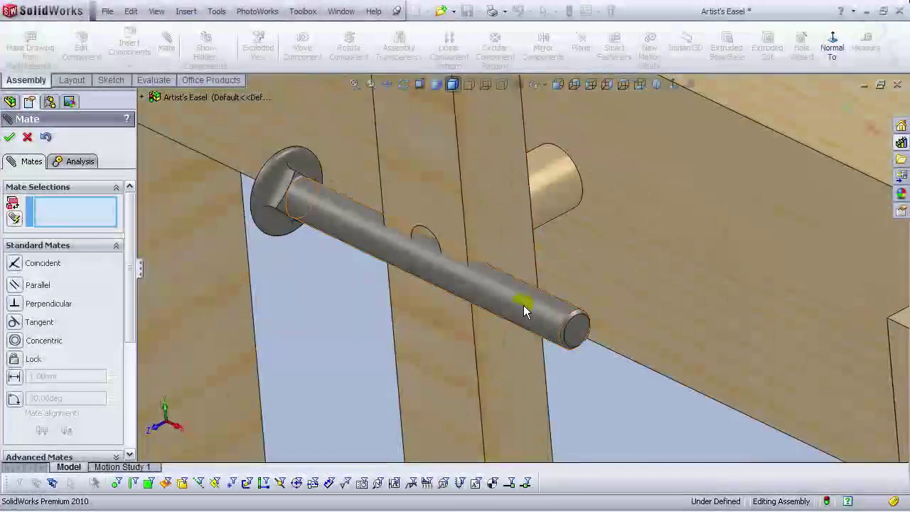
pyautogui.click(523, 306)
pyautogui.click(547, 201)
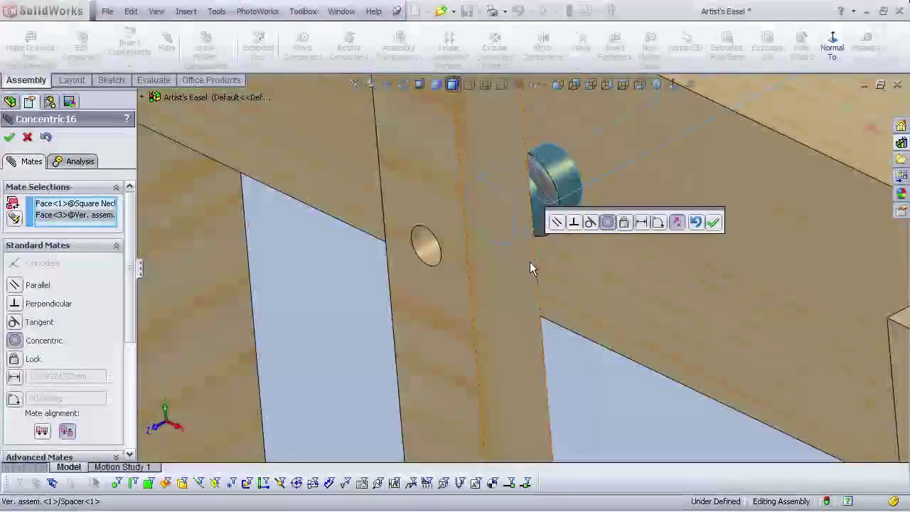
pyautogui.click(713, 222)
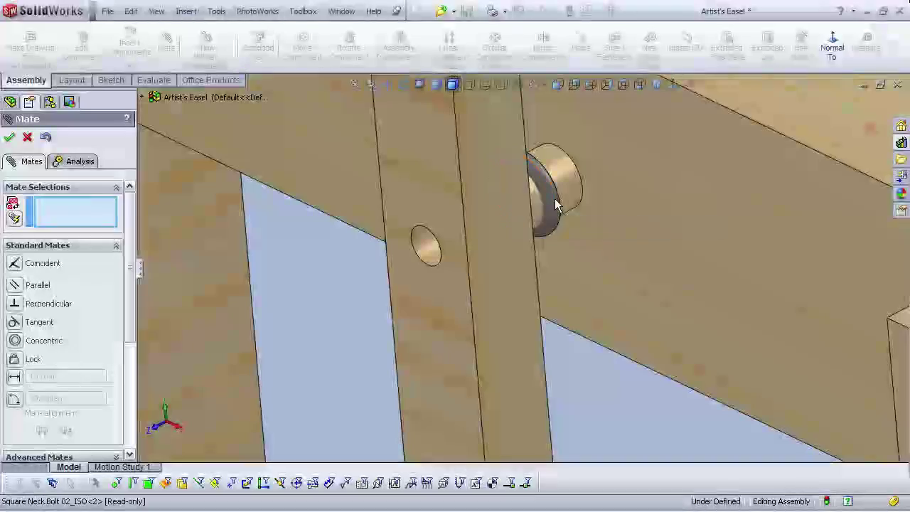
pyautogui.moveTo(491, 251); pyautogui.dragTo(405, 296)
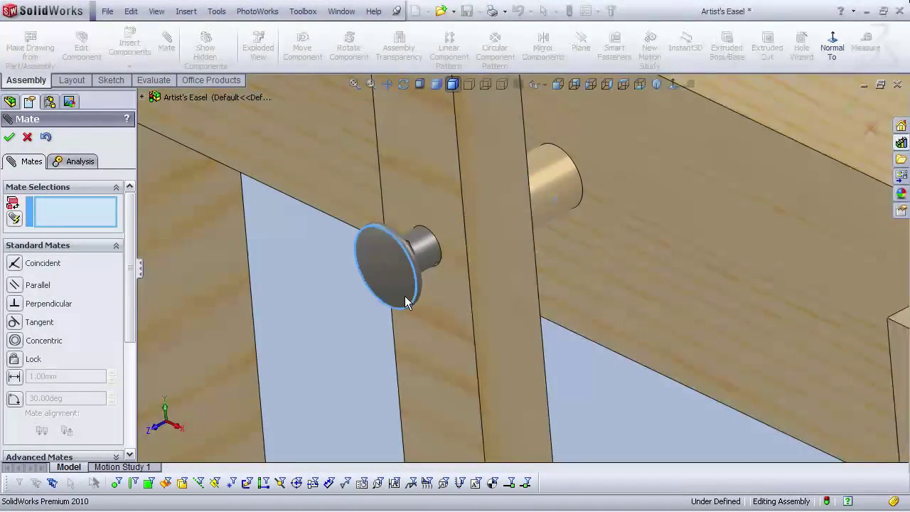
# Step: Add a coincident mate between the underside of that bolt's head and the front face of the vertical middle bar, and finish mating
pyautogui.moveTo(355, 295); pyautogui.dragTo(295, 310, button='middle')
pyautogui.scroll(-3, 379, 244)
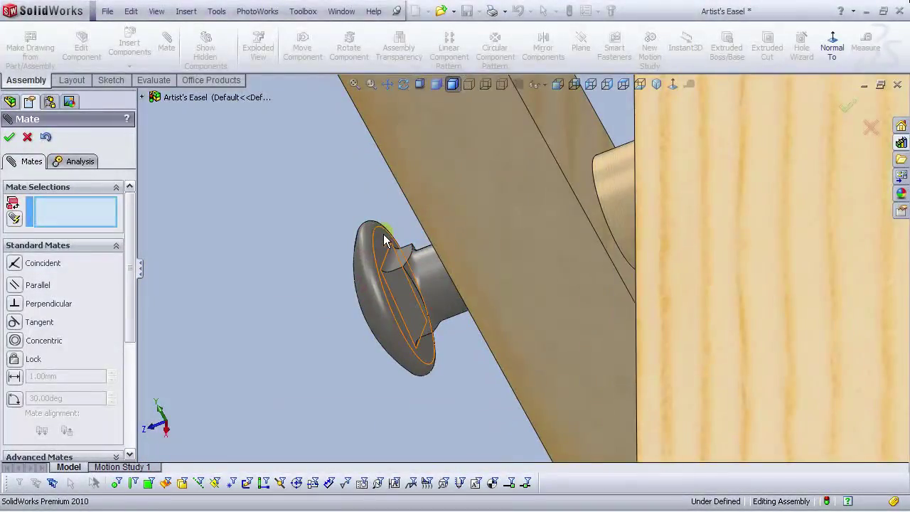
pyautogui.click(384, 234)
pyautogui.moveTo(383, 233); pyautogui.dragTo(471, 213, button='middle')
pyautogui.click(477, 215)
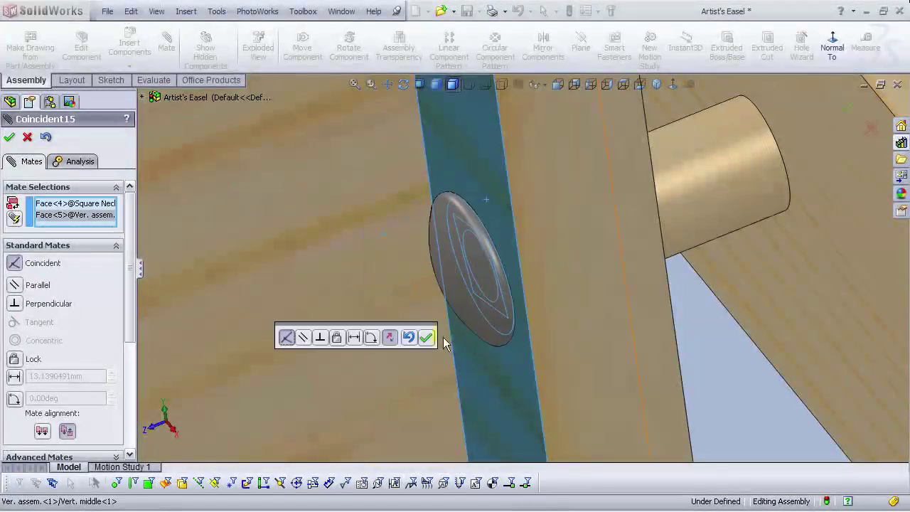
pyautogui.click(430, 337)
pyautogui.scroll(10, 429, 337)
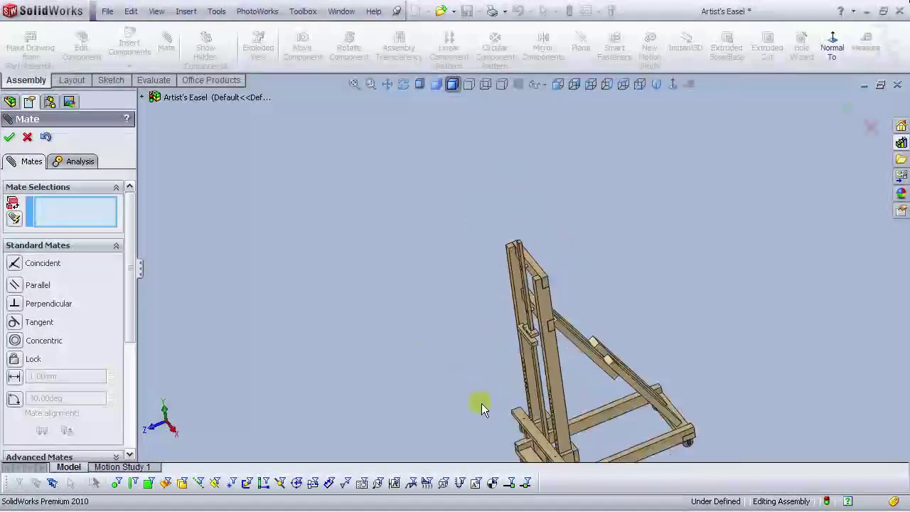
pyautogui.scroll(-3, 612, 359)
pyautogui.moveTo(611, 359); pyautogui.dragTo(555, 334, button='middle')
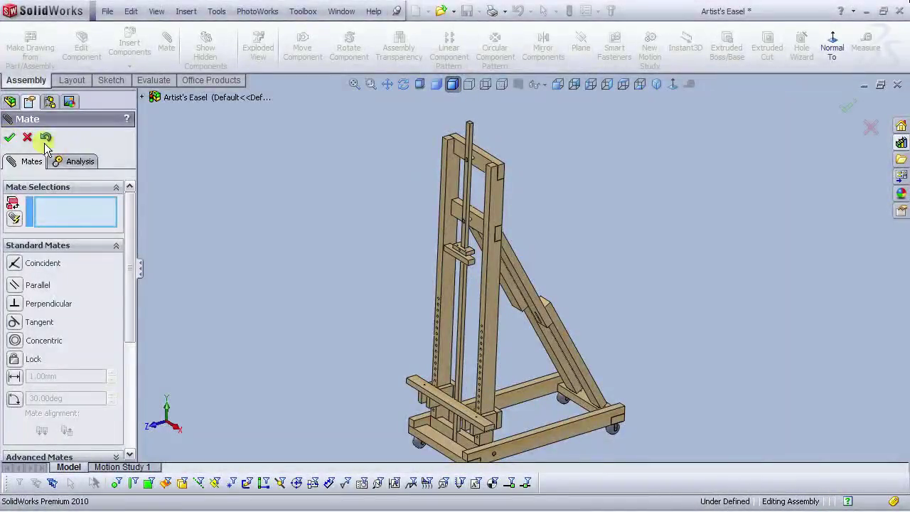
pyautogui.click(45, 142)
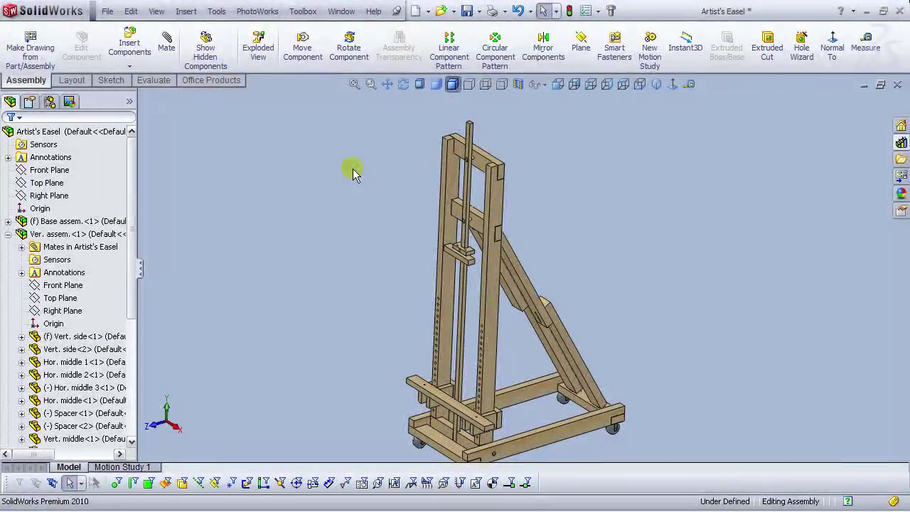
# Step: Show the easel in isometric view and open the prevailing torque nuts in the Toolbox's Nuts category
pyautogui.click(466, 264)
pyautogui.click(845, 223)
pyautogui.scroll(-3, 590, 261)
pyautogui.scroll(1, 478, 261)
pyautogui.click(654, 84)
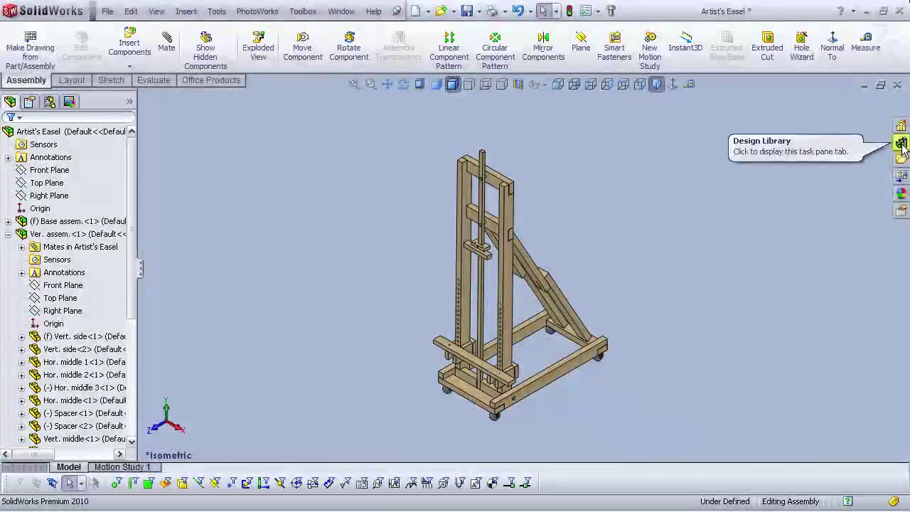
pyautogui.click(902, 144)
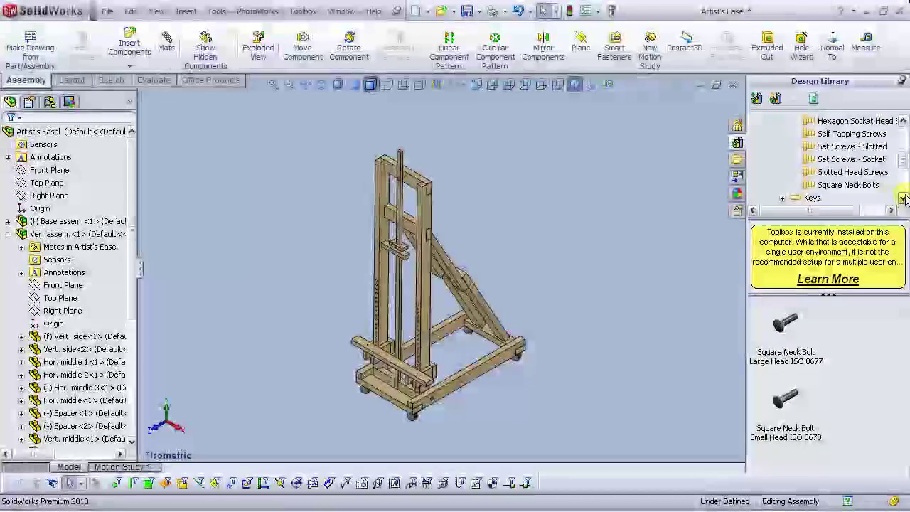
pyautogui.moveTo(904, 158); pyautogui.dragTo(903, 172)
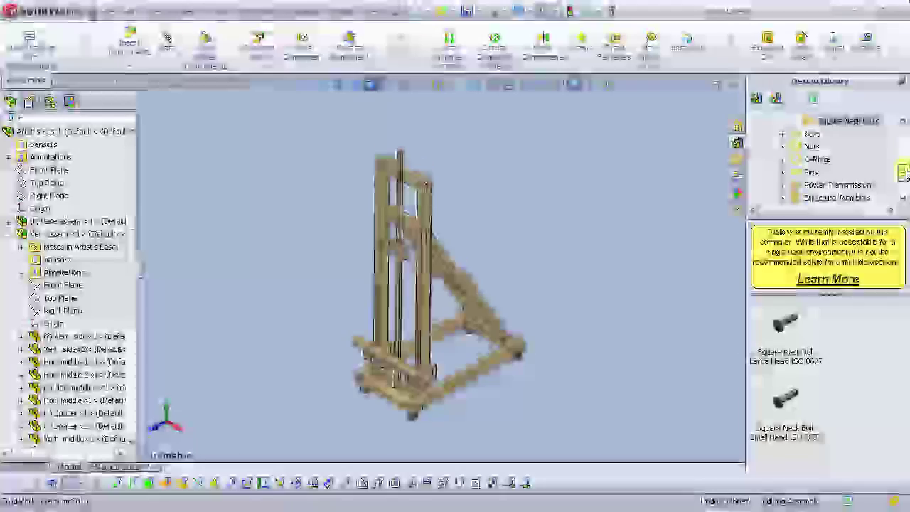
pyautogui.moveTo(904, 176); pyautogui.dragTo(904, 174)
pyautogui.click(842, 147)
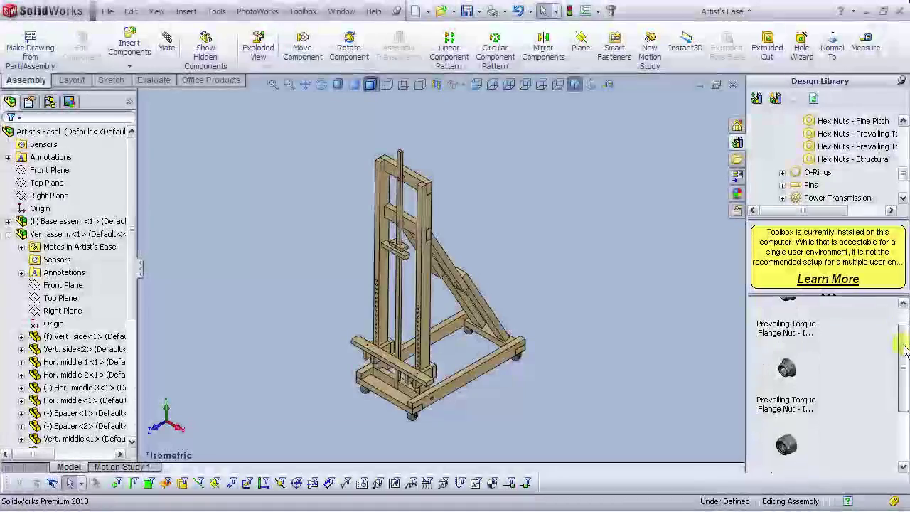
# Step: Insert a Prevailing Torque Flange Nut, size M12x1.5, on the end of one base bolt at the vertical post's inner side
pyautogui.scroll(-10, 398, 356)
pyautogui.moveTo(410, 386); pyautogui.dragTo(341, 299)
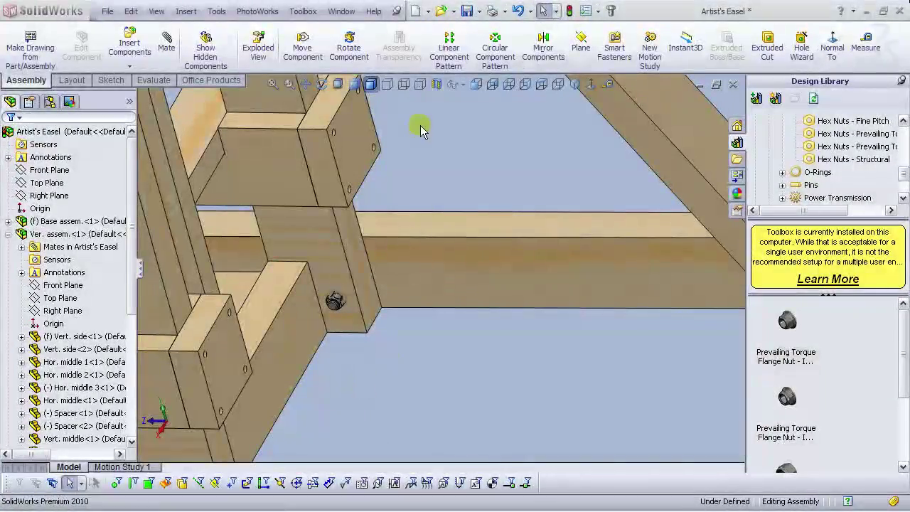
pyautogui.scroll(5, 368, 324)
pyautogui.moveTo(393, 351); pyautogui.dragTo(315, 311, button='middle')
pyautogui.scroll(-5, 315, 269)
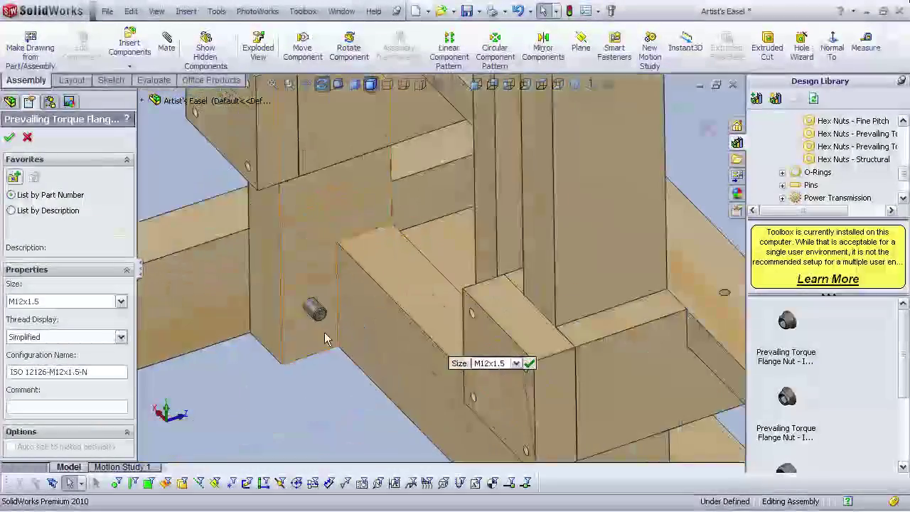
pyautogui.click(530, 364)
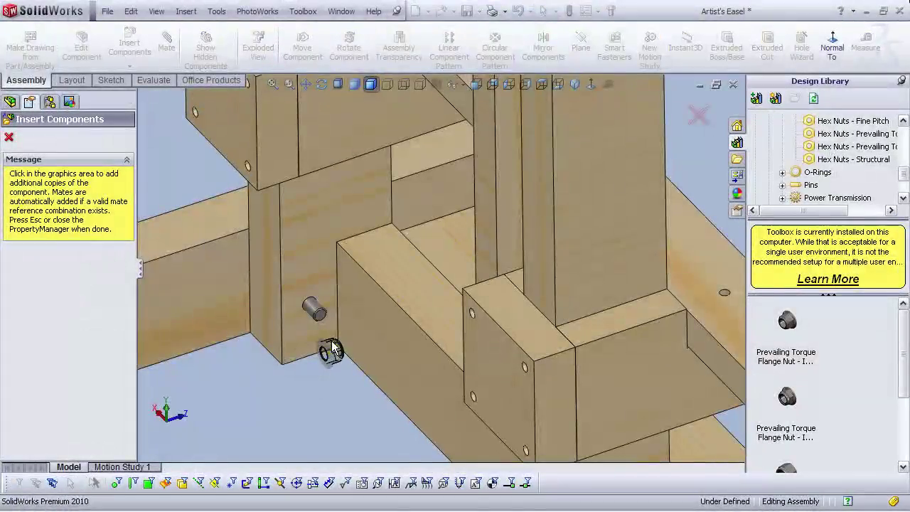
# Step: Place copies of the flange nut on the opposite base bolt and on the bolt through the upper crossbar
pyautogui.scroll(-5, 320, 197)
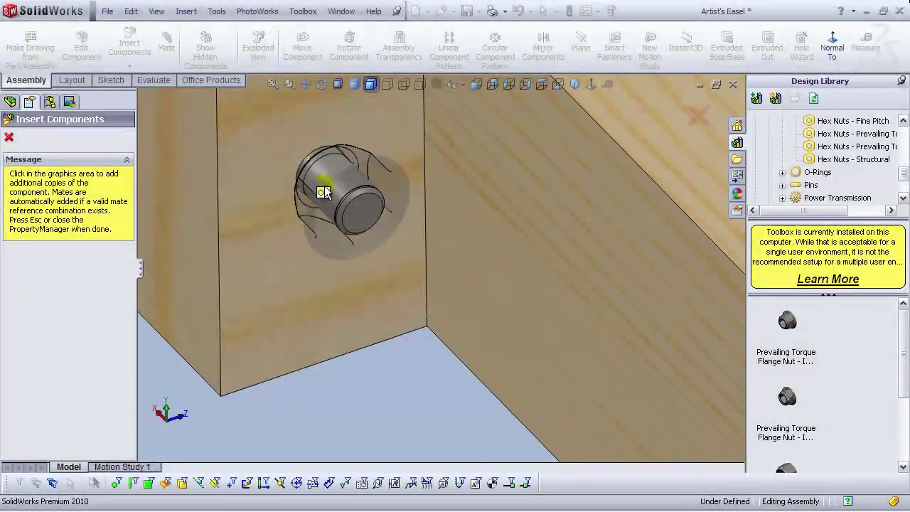
pyautogui.click(301, 159)
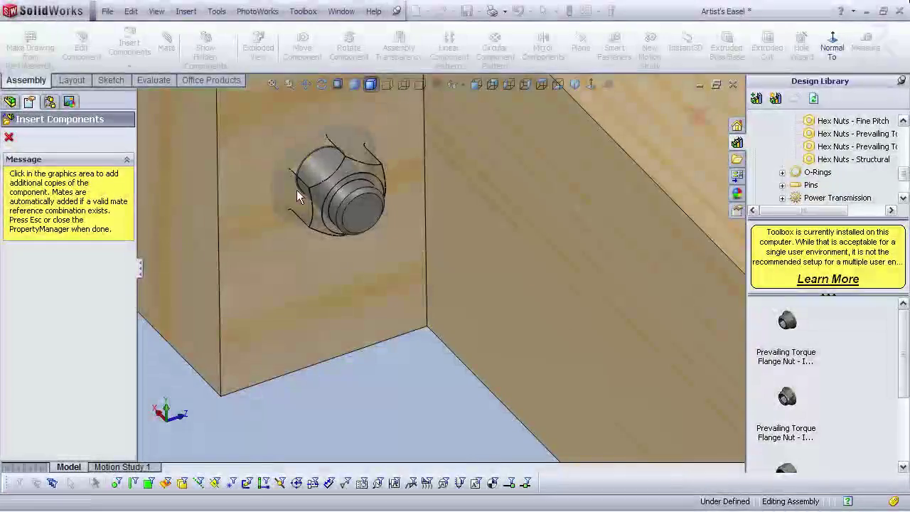
pyautogui.scroll(10, 355, 324)
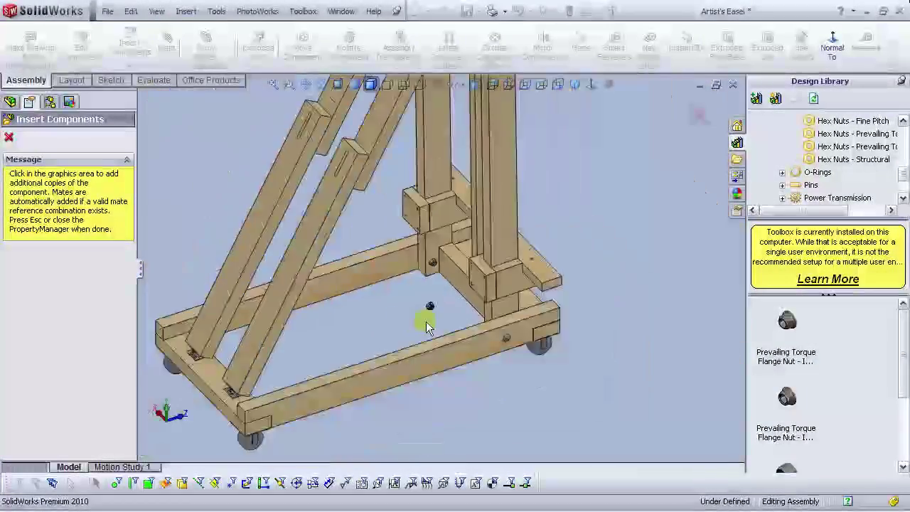
pyautogui.scroll(-6, 501, 163)
pyautogui.scroll(-8, 502, 163)
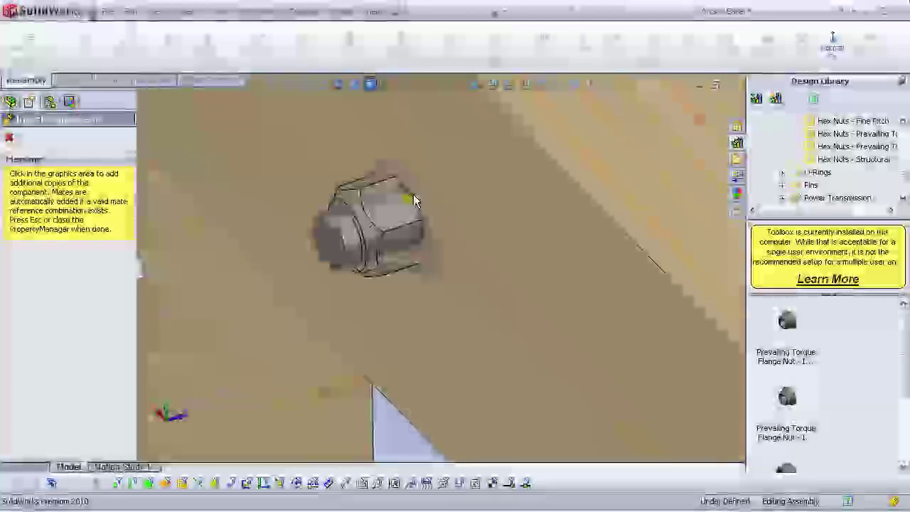
pyautogui.click(418, 212)
# Step: Place another flange nut on the bolt through the hinged second crossbar and finish inserting copies
pyautogui.scroll(6, 393, 347)
pyautogui.scroll(-4, 433, 398)
pyautogui.scroll(-6, 432, 397)
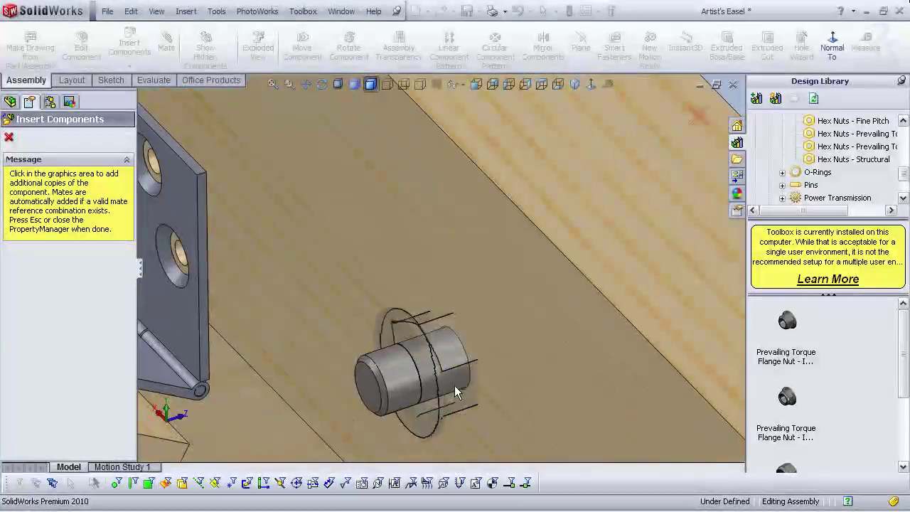
pyautogui.click(420, 416)
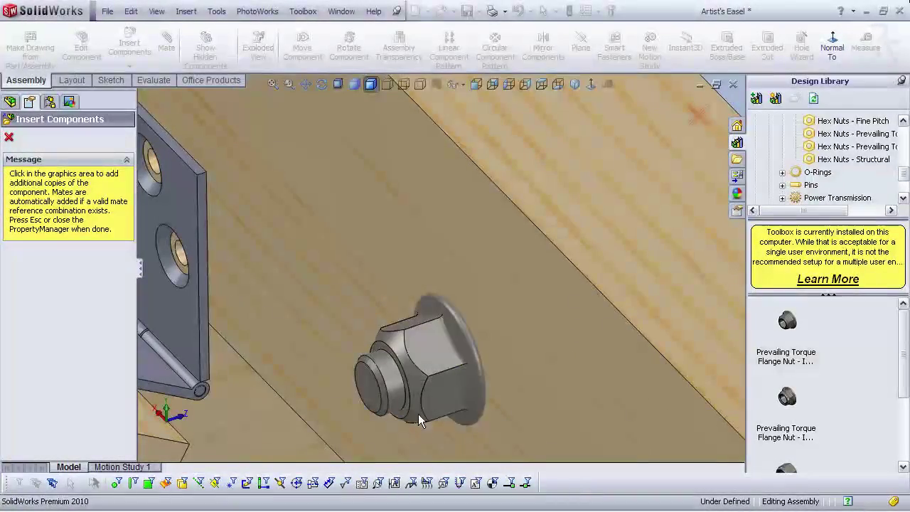
pyautogui.scroll(5, 419, 420)
pyautogui.scroll(5, 418, 421)
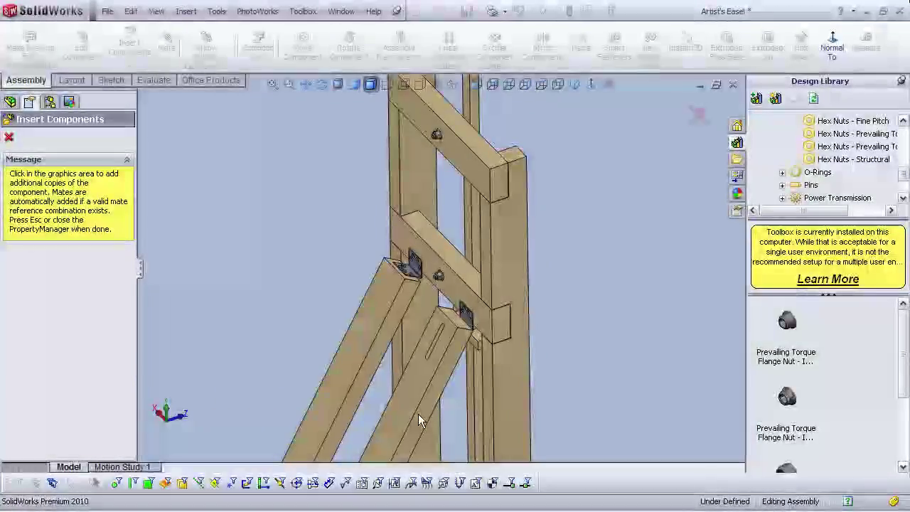
pyautogui.press('Escape')
pyautogui.scroll(5, 248, 223)
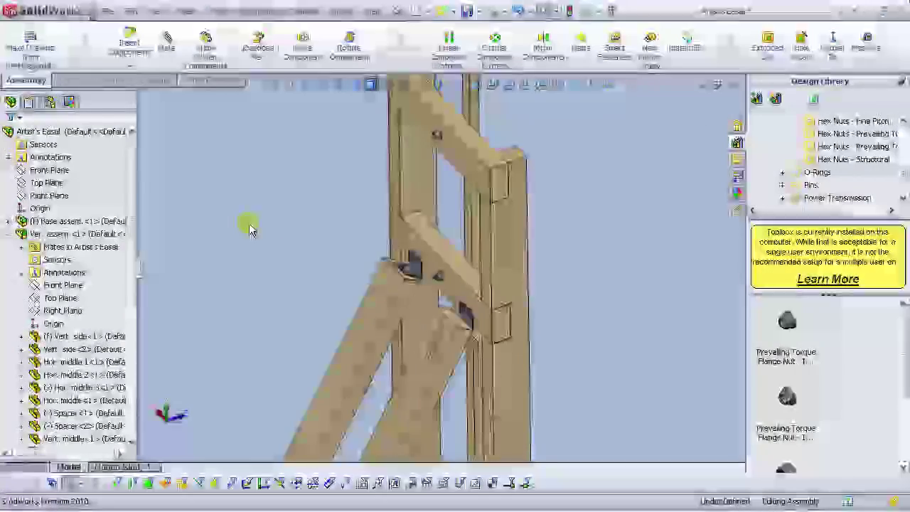
# Step: Examine the easel's base, post joints and slotted rear supports from several sides to find where fasteners are still missing
pyautogui.click(578, 87)
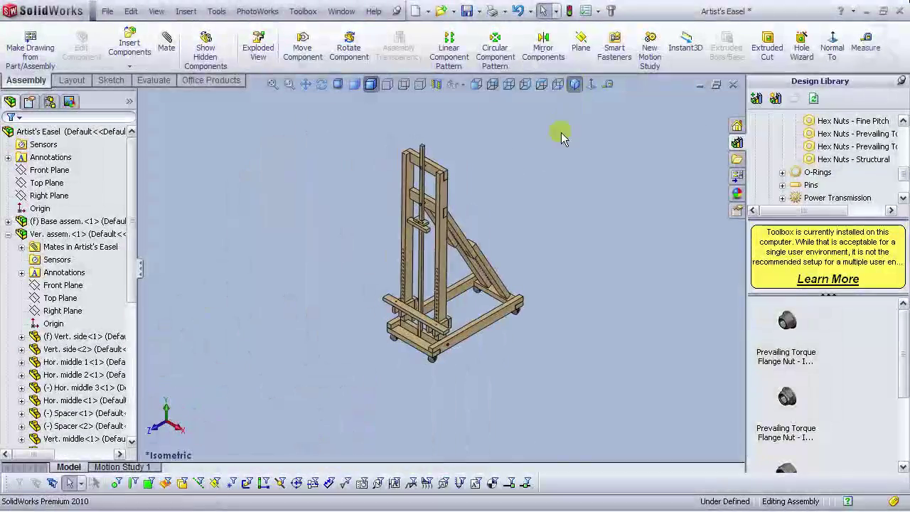
pyautogui.scroll(-2, 443, 268)
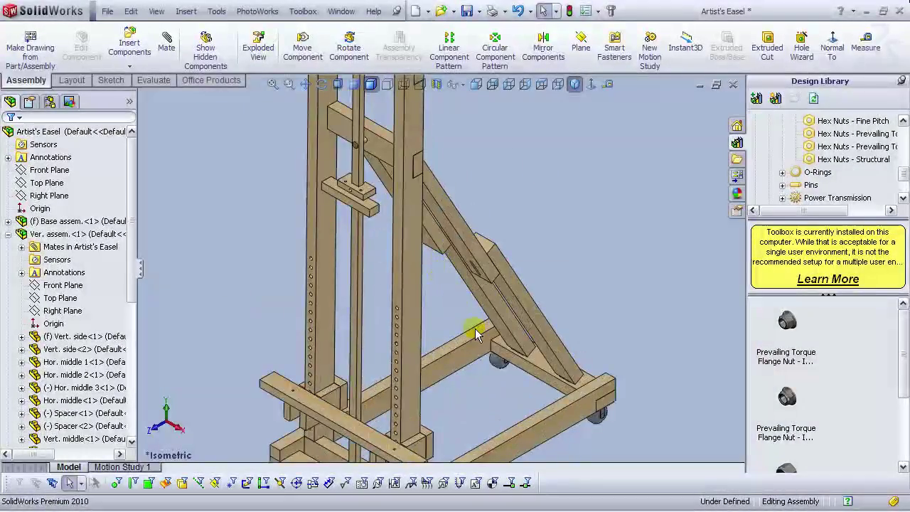
pyautogui.scroll(3, 476, 334)
pyautogui.scroll(-5, 443, 406)
pyautogui.scroll(3, 459, 258)
pyautogui.moveTo(458, 257); pyautogui.dragTo(507, 249, button='middle')
pyautogui.scroll(1, 462, 291)
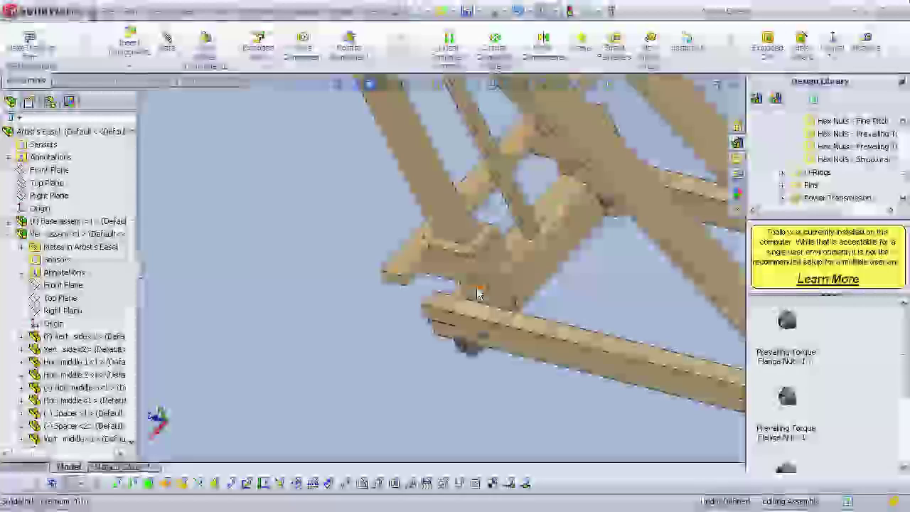
pyautogui.scroll(4, 469, 305)
pyautogui.scroll(-4, 488, 176)
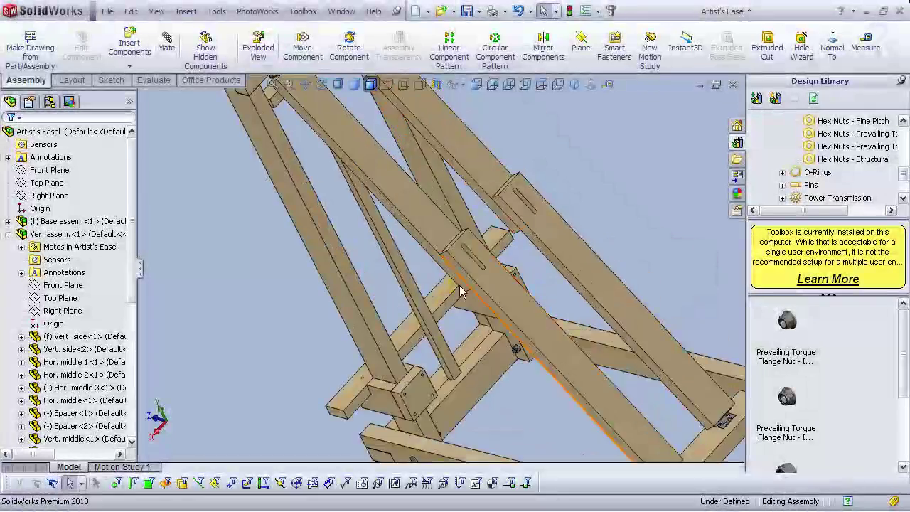
pyautogui.scroll(4, 461, 295)
pyautogui.scroll(-8, 439, 329)
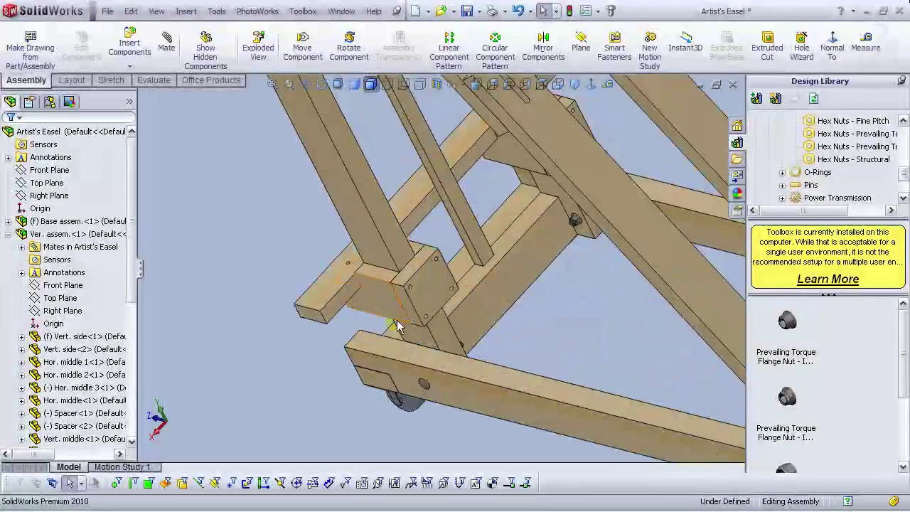
pyautogui.scroll(6, 480, 282)
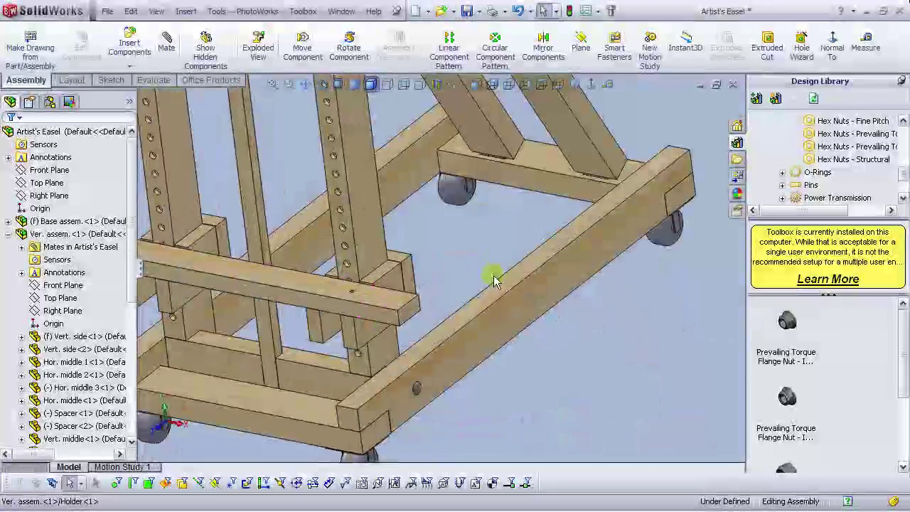
pyautogui.scroll(-5, 392, 337)
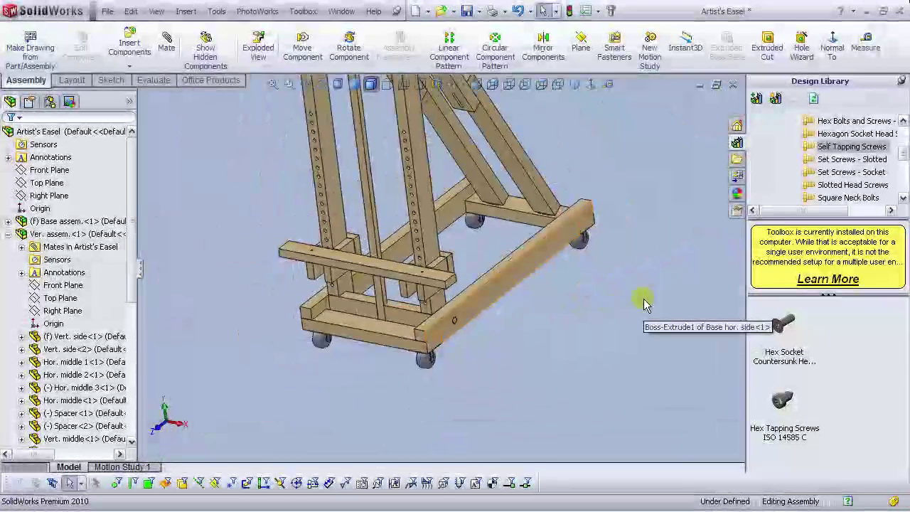
# Step: Try to place a Square Neck Bolt Large Head ISO 8677 from the Toolbox at the slot of a rear support
pyautogui.moveTo(589, 263); pyautogui.dragTo(373, 188, button='middle')
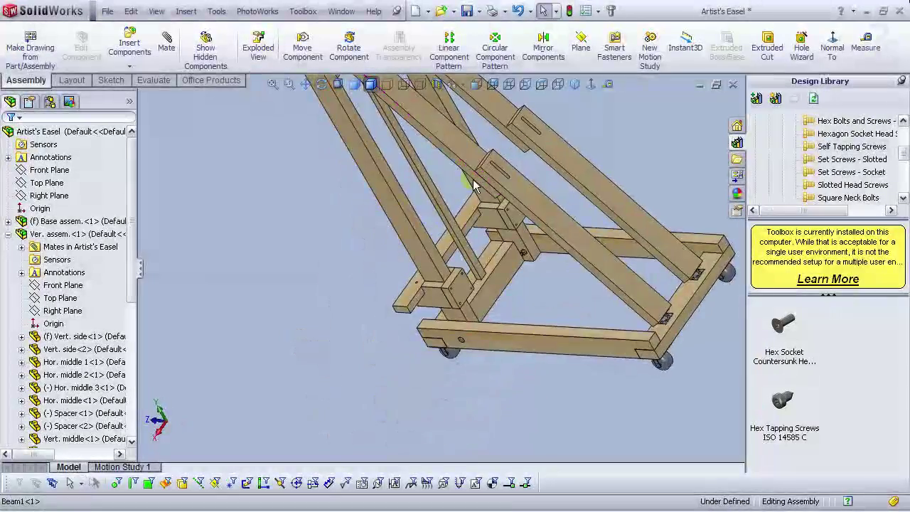
pyautogui.scroll(-5, 491, 186)
pyautogui.moveTo(903, 154); pyautogui.dragTo(905, 162)
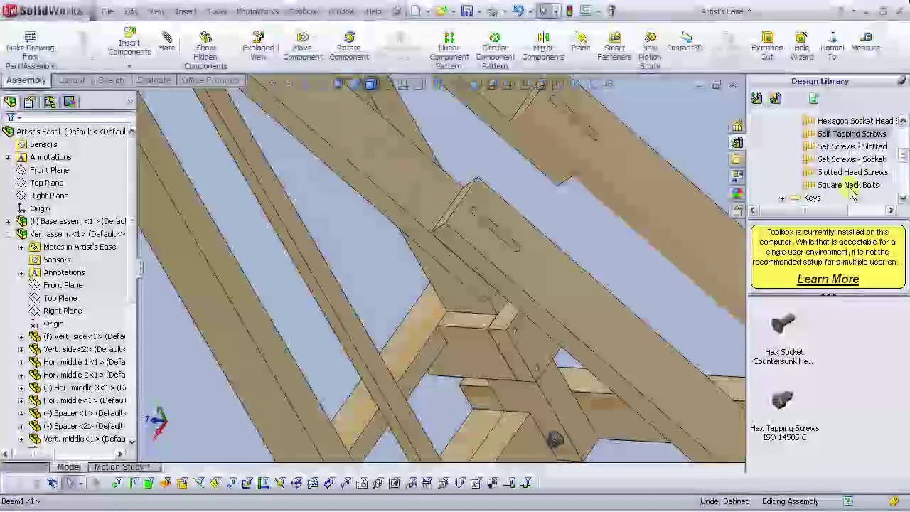
pyautogui.click(848, 184)
pyautogui.moveTo(785, 326); pyautogui.dragTo(701, 299)
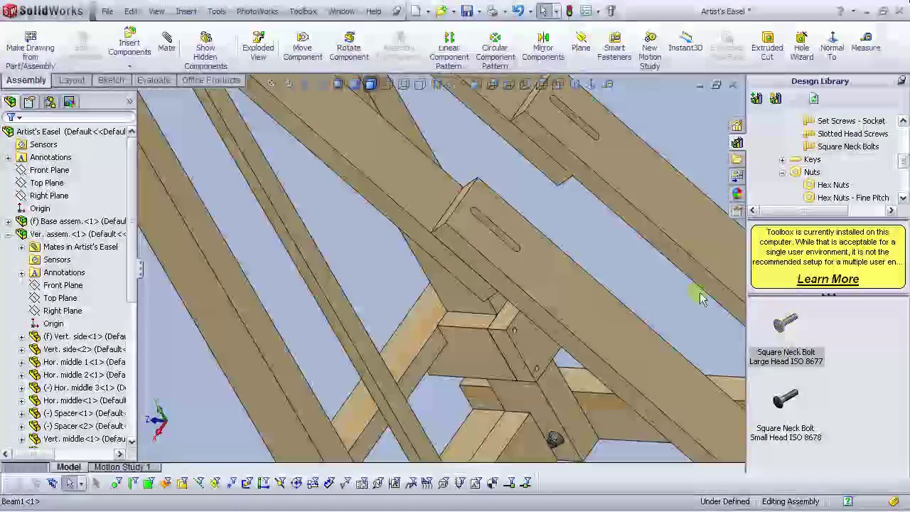
pyautogui.moveTo(502, 241); pyautogui.dragTo(453, 159)
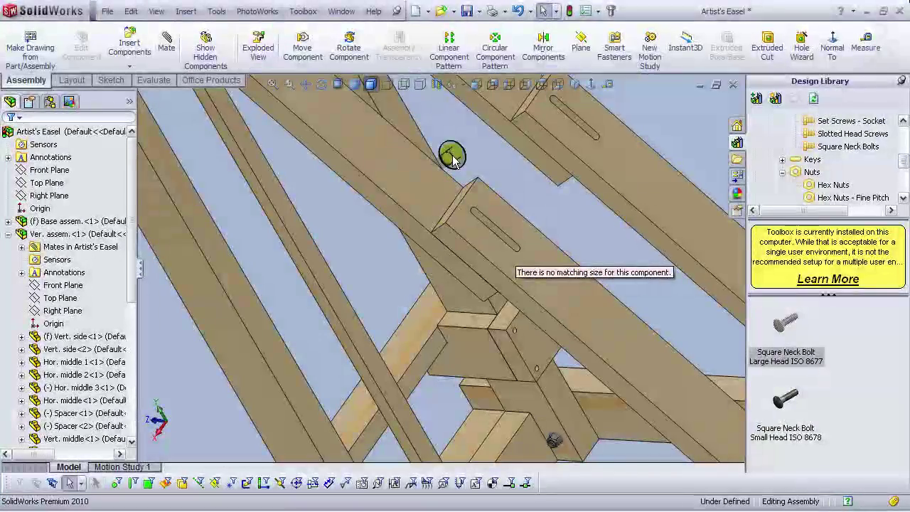
# Step: Insert a Square Neck Bolt Large Head ISO 8677, size M12 and length 120, through the slot of the rear support
pyautogui.moveTo(453, 160); pyautogui.dragTo(584, 170, button='middle')
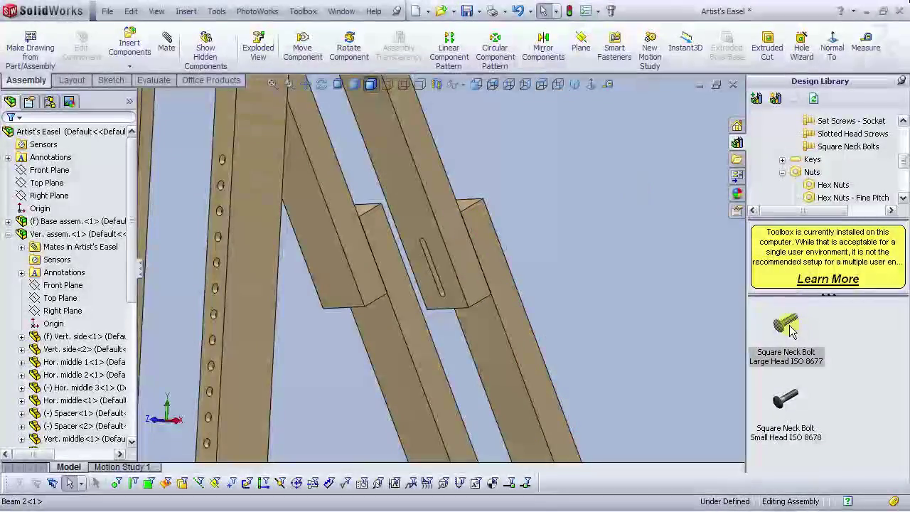
pyautogui.moveTo(428, 277); pyautogui.dragTo(425, 271)
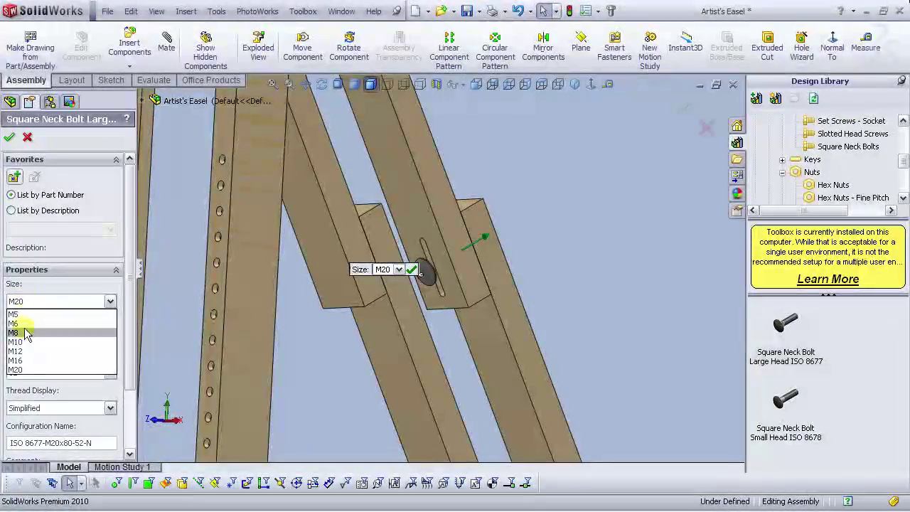
pyautogui.click(24, 351)
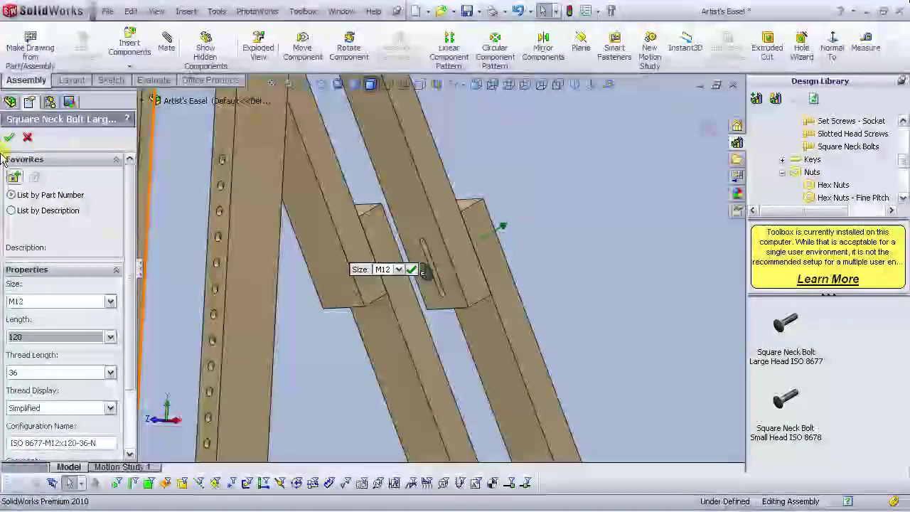
pyautogui.click(39, 376)
pyautogui.click(39, 385)
pyautogui.scroll(-2, 427, 233)
pyautogui.moveTo(427, 234); pyautogui.dragTo(295, 261, button='middle')
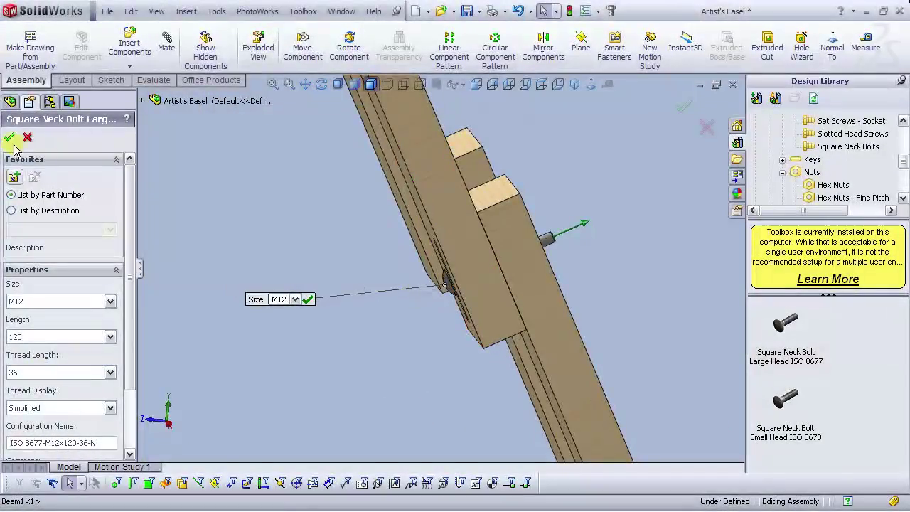
pyautogui.click(9, 137)
# Step: Mate the bolt's shank tangent to the slot's straight side face in Beam 2 with flipped alignment, and finish mating
pyautogui.click(384, 321)
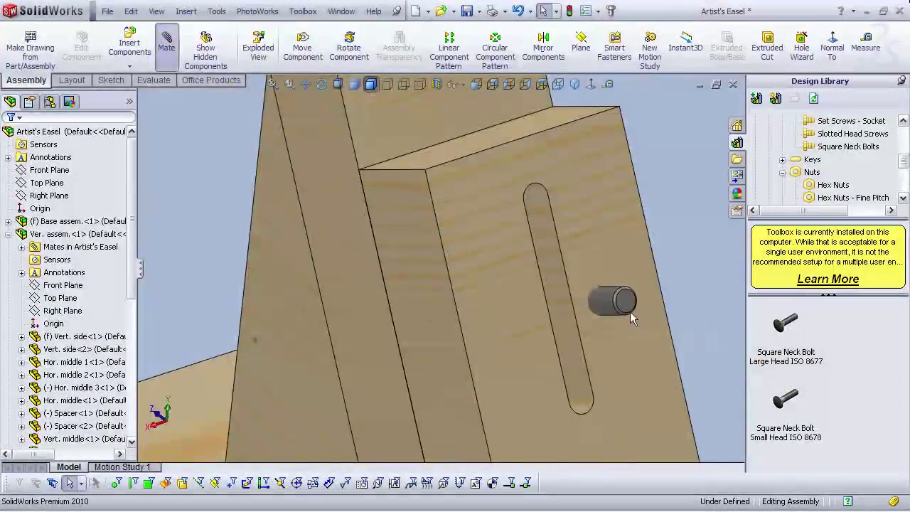
pyautogui.click(612, 305)
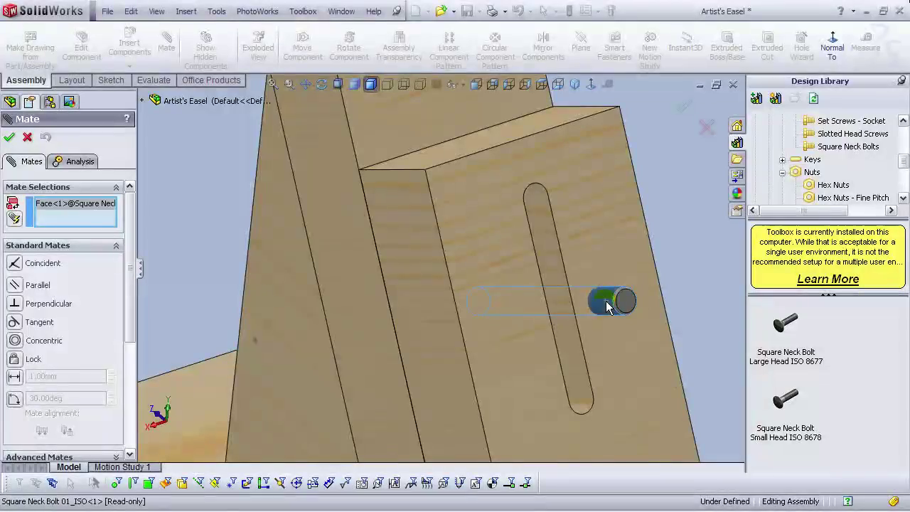
pyautogui.click(545, 260)
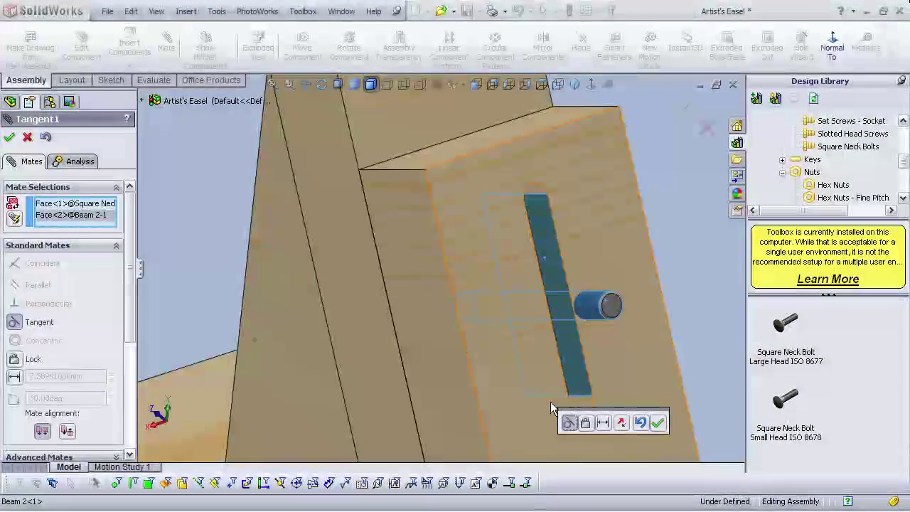
pyautogui.click(621, 424)
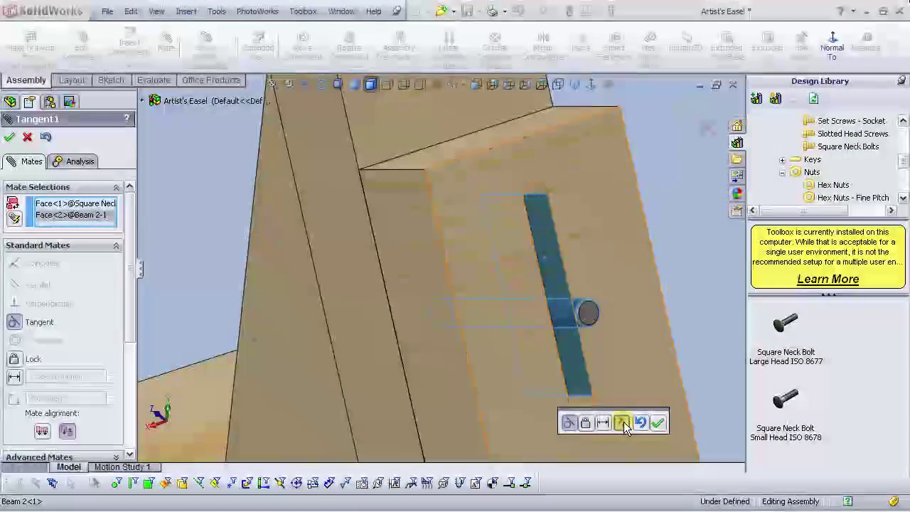
pyautogui.click(661, 424)
pyautogui.scroll(4, 596, 386)
pyautogui.moveTo(595, 386); pyautogui.dragTo(519, 334, button='middle')
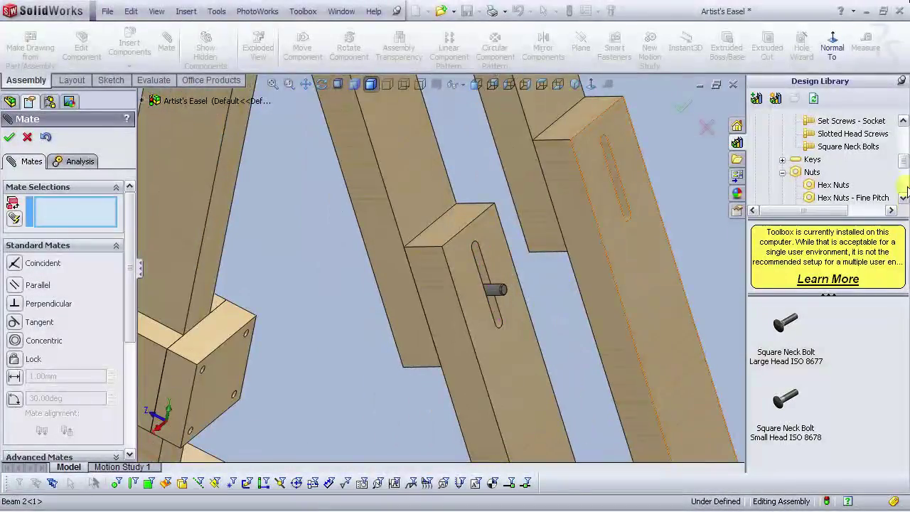
pyautogui.moveTo(905, 173)
pyautogui.mouseDown()
pyautogui.moveTo(905, 186)
pyautogui.moveTo(905, 177)
pyautogui.mouseUp()
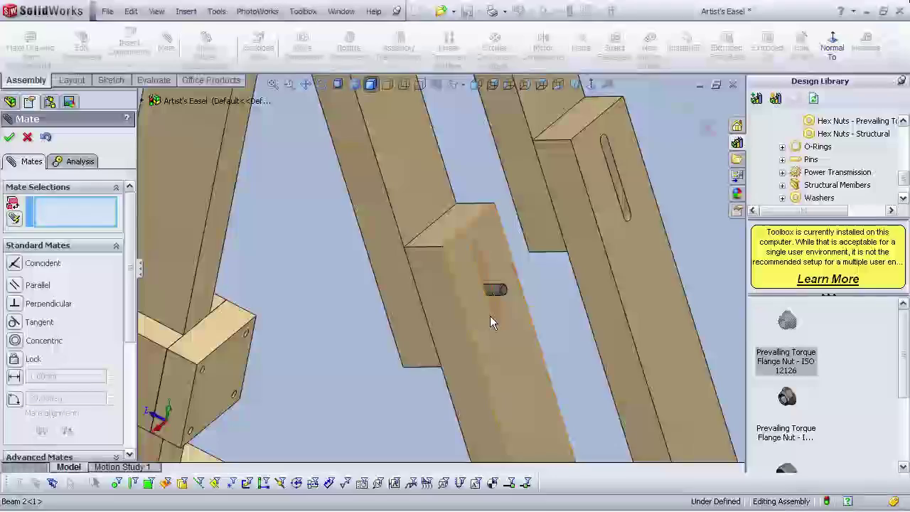
pyautogui.click(10, 137)
# Step: Try to place a Prevailing Torque Flange Nut ISO 12126 on the slot bolt and undo the placement
pyautogui.moveTo(504, 297)
pyautogui.mouseDown()
pyautogui.moveTo(499, 289)
pyautogui.moveTo(490, 297)
pyautogui.mouseUp()
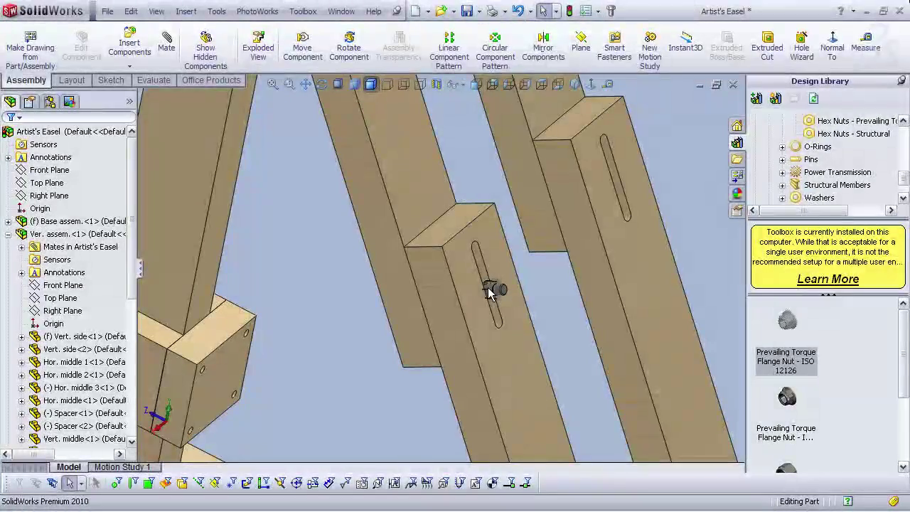
pyautogui.moveTo(492, 297)
pyautogui.mouseDown()
pyautogui.moveTo(490, 287)
pyautogui.moveTo(499, 301)
pyautogui.mouseUp()
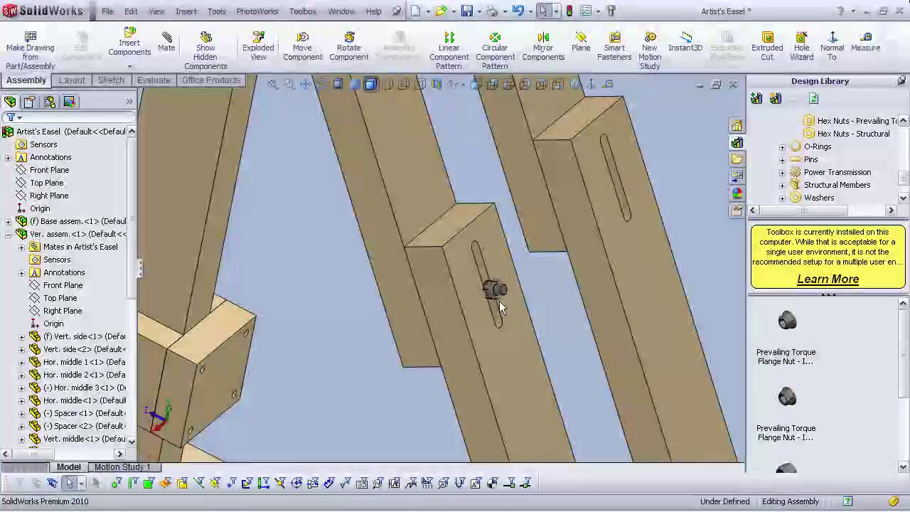
pyautogui.scroll(-5, 494, 289)
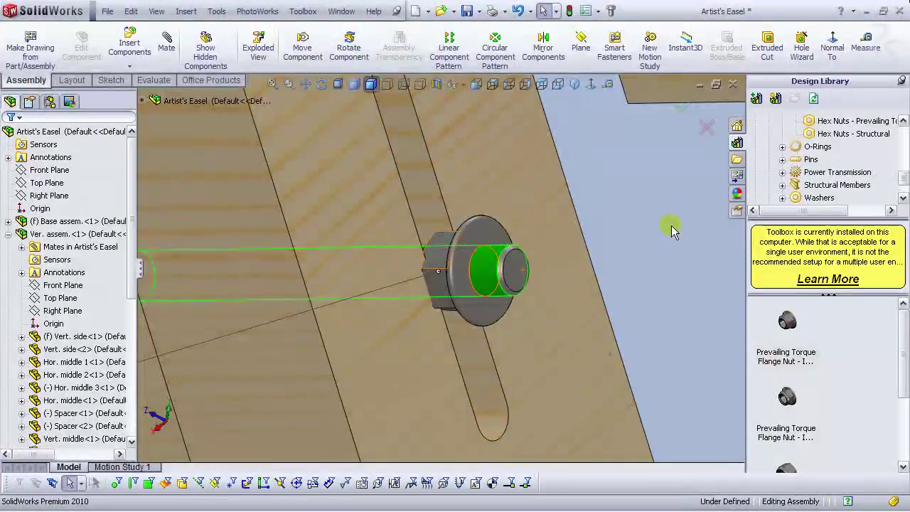
pyautogui.hotkey('ctrl', 'z')
# Step: Insert one Prevailing Torque Flange Nut ISO 12126, size M12x1.25, against the slotted face of Beam 2 around the bolt
pyautogui.scroll(2, 703, 345)
pyautogui.scroll(-3, 410, 264)
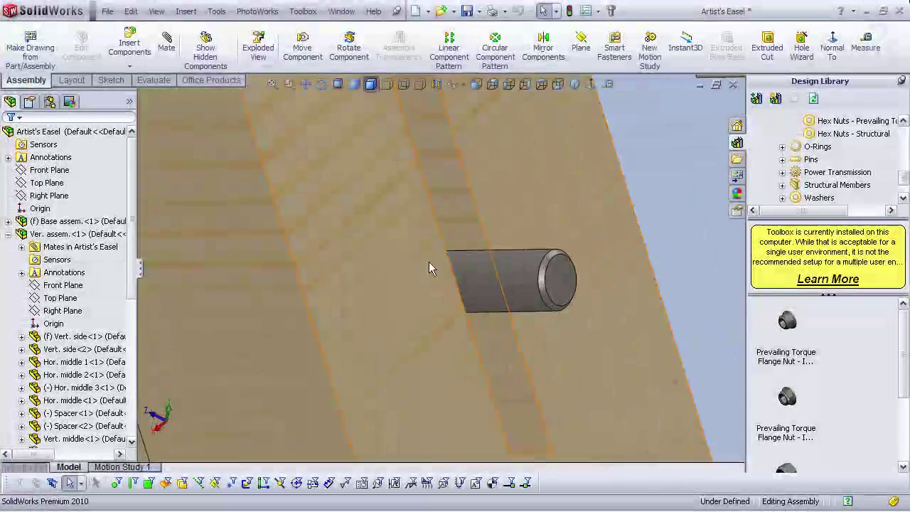
pyautogui.scroll(1, 788, 337)
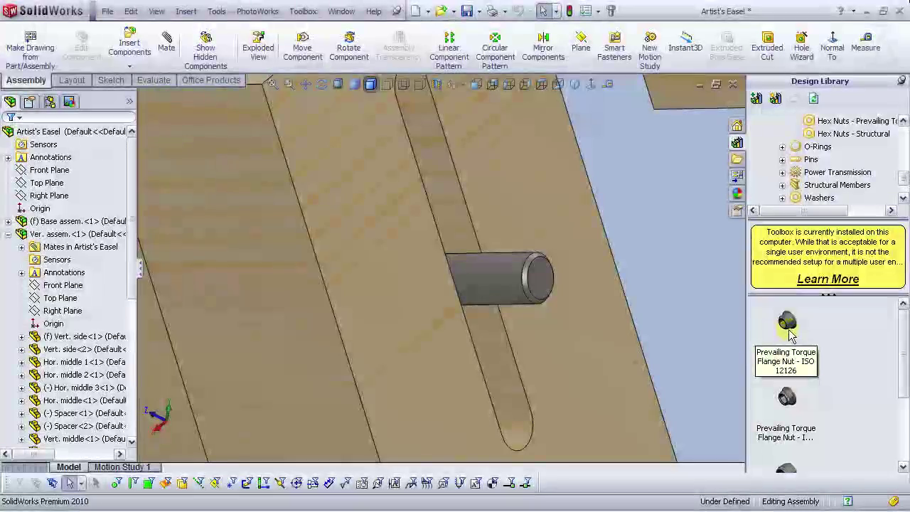
pyautogui.moveTo(534, 292); pyautogui.dragTo(453, 291)
pyautogui.moveTo(483, 334); pyautogui.dragTo(484, 335)
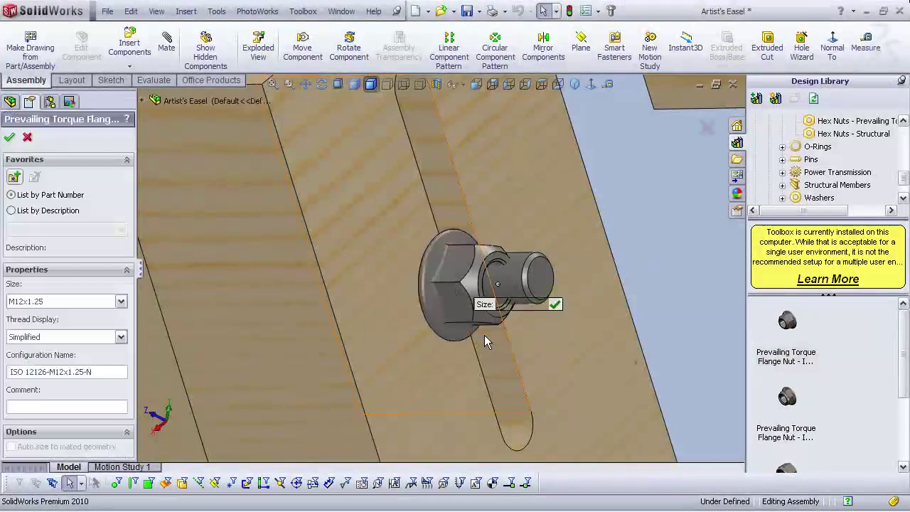
pyautogui.click(549, 305)
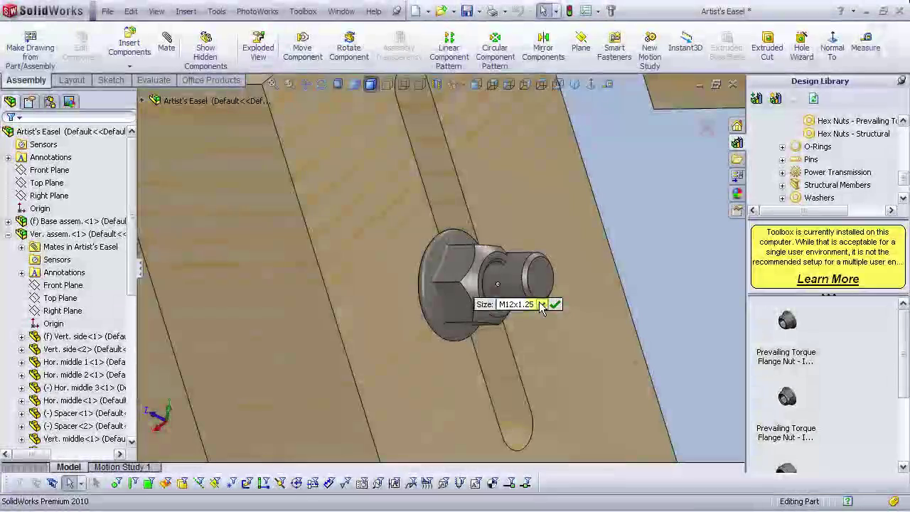
pyautogui.click(554, 304)
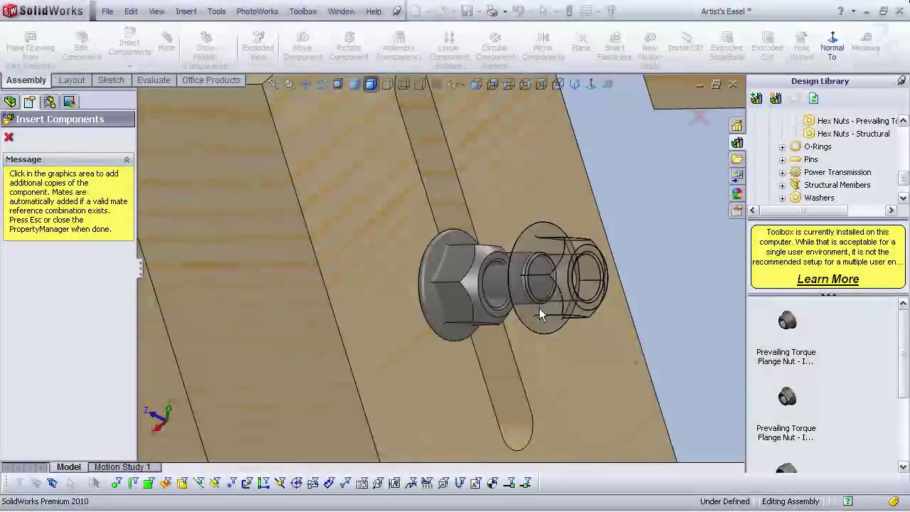
pyautogui.press('Escape')
# Step: Add a concentric mate between the flange nut's hole and the slot bolt's shank
pyautogui.scroll(-3, 510, 298)
pyautogui.moveTo(510, 299); pyautogui.dragTo(481, 301, button='middle')
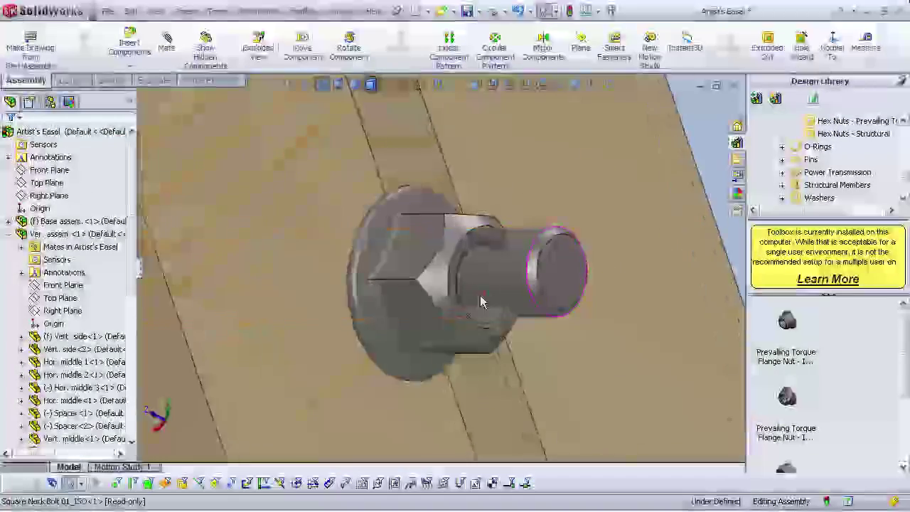
pyautogui.click(163, 44)
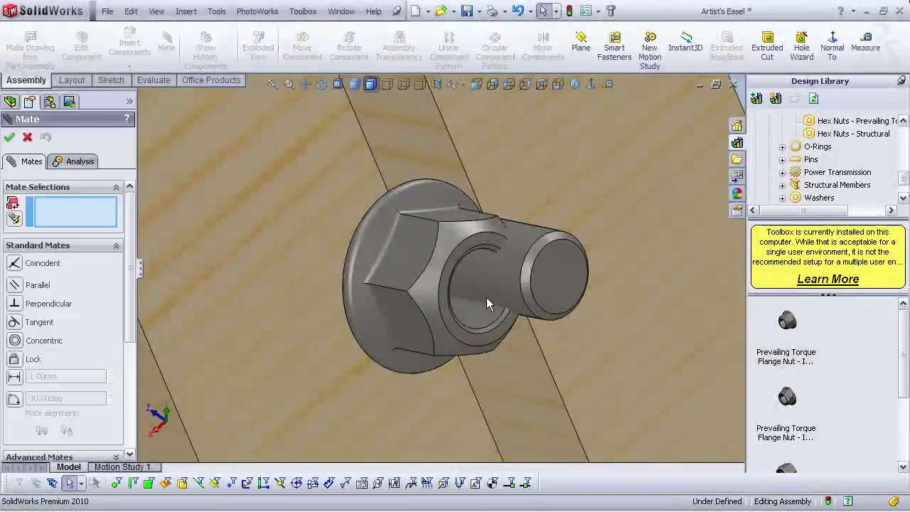
pyautogui.click(530, 317)
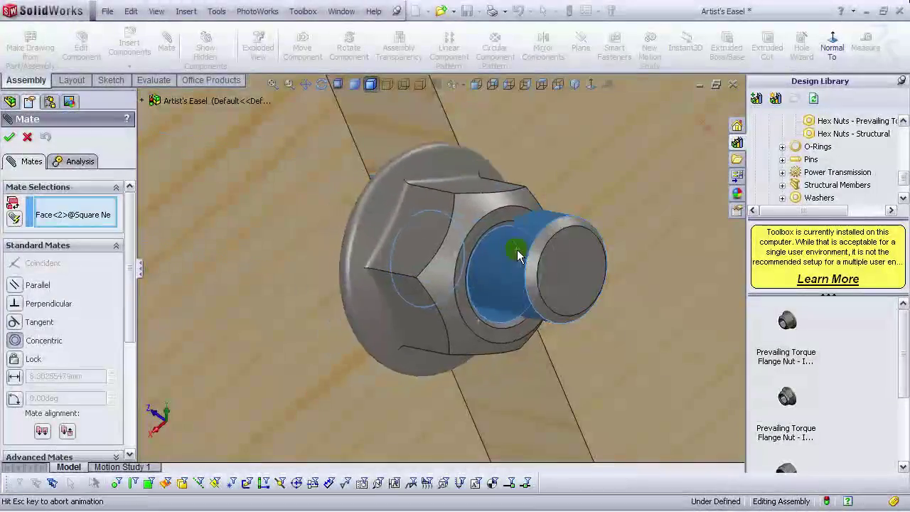
pyautogui.click(674, 328)
# Step: Examine the two rear supports, their slots and the hinged crossbar to check which fasteners are in place on each side
pyautogui.scroll(5, 590, 330)
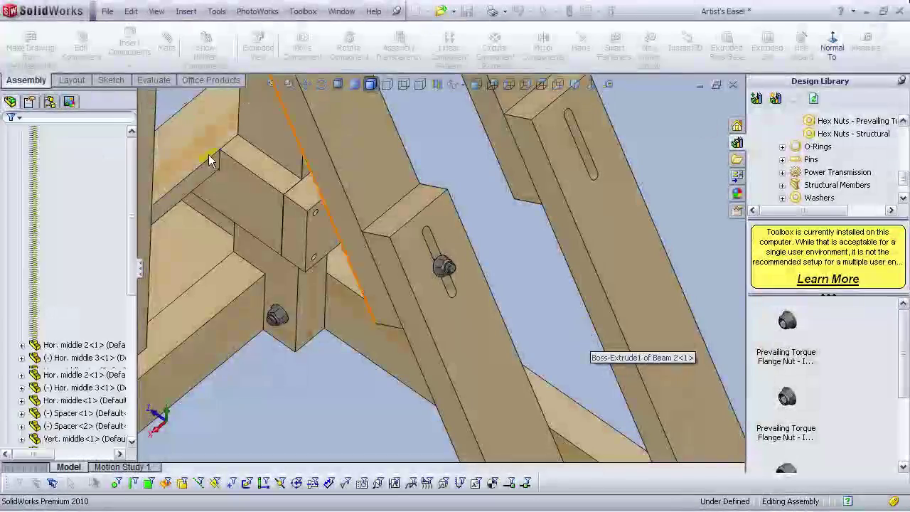
pyautogui.scroll(6, 457, 290)
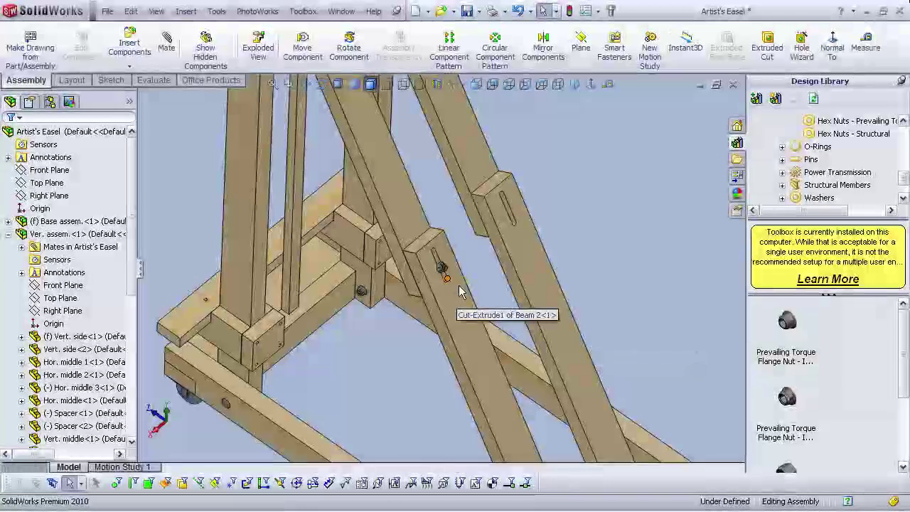
pyautogui.keyDown('ctrl'); pyautogui.moveTo(477, 207); pyautogui.dragTo(462, 246, button='middle'); pyautogui.keyUp('ctrl')
pyautogui.scroll(4, 437, 197)
pyautogui.scroll(-5, 441, 203)
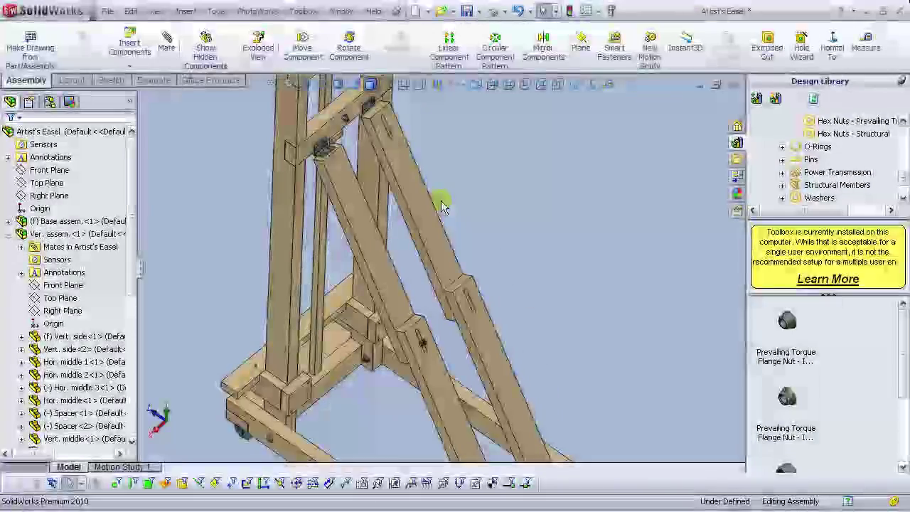
pyautogui.scroll(4, 436, 210)
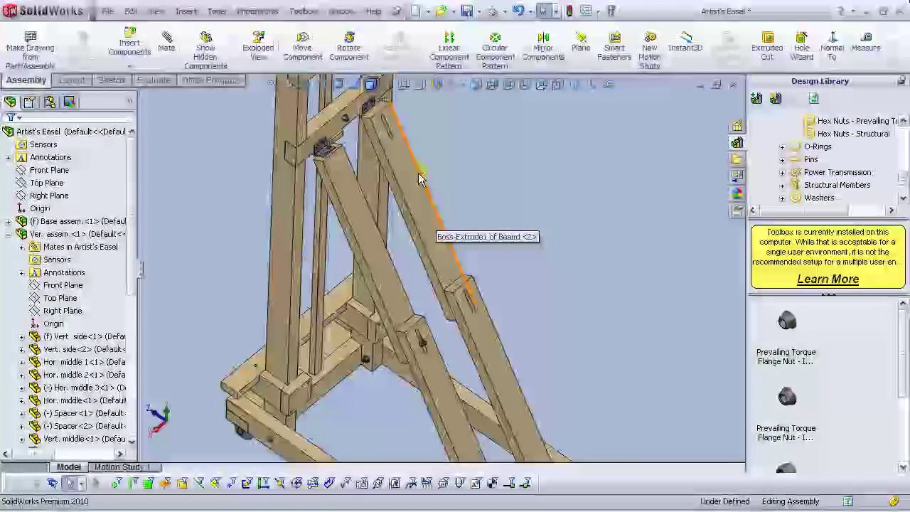
pyautogui.scroll(2, 406, 125)
pyautogui.scroll(-6, 420, 158)
pyautogui.scroll(-4, 416, 175)
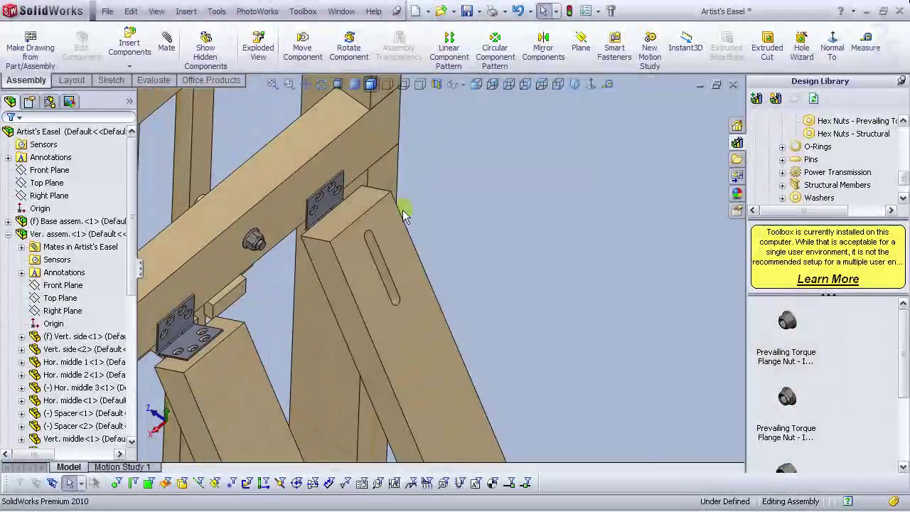
pyautogui.scroll(-5, 354, 242)
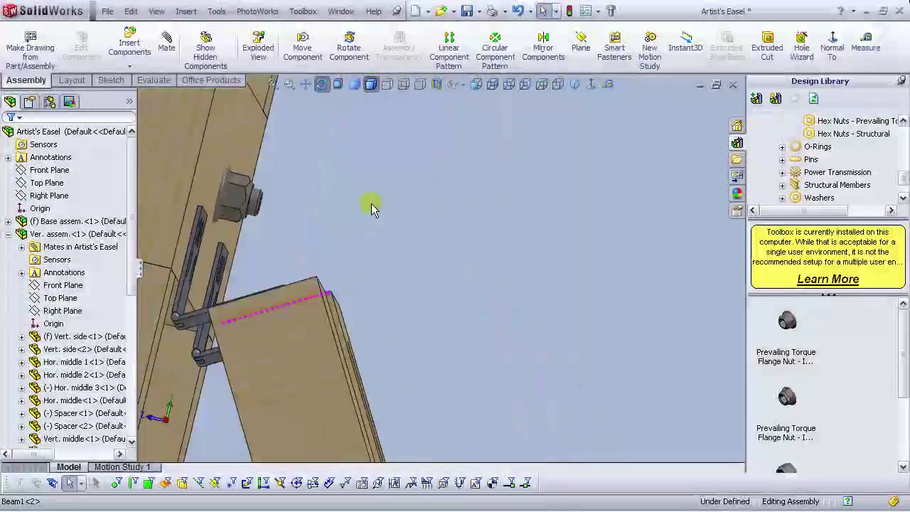
pyautogui.scroll(3, 372, 204)
pyautogui.scroll(5, 349, 279)
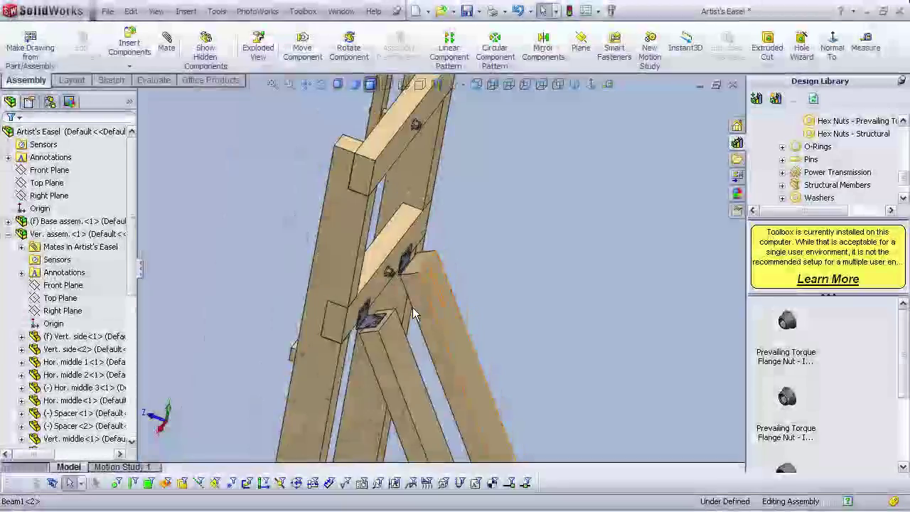
pyautogui.scroll(-3, 438, 283)
pyautogui.scroll(-3, 430, 288)
# Step: Edit the mirrored rear support feature, proceed to its orientation stage, and set Beam1-1 to orientation 3 of 4
pyautogui.scroll(7, 462, 305)
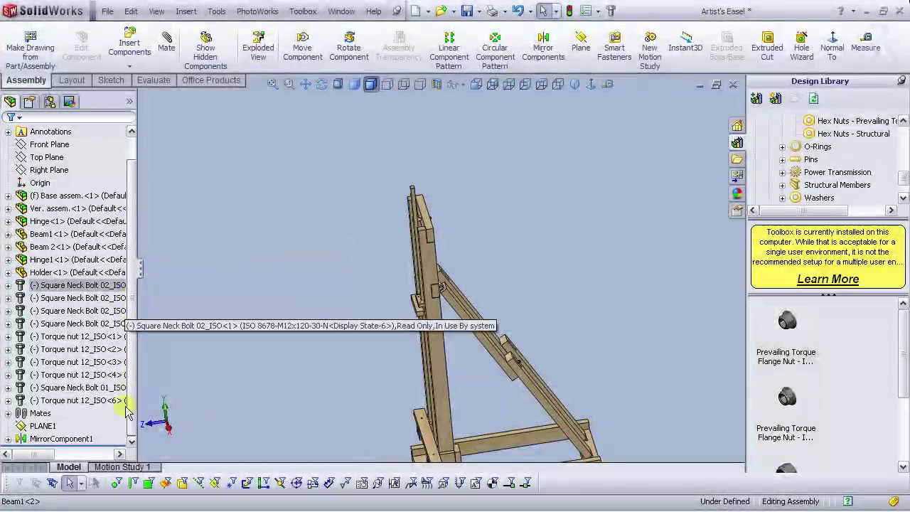
pyautogui.click(60, 438)
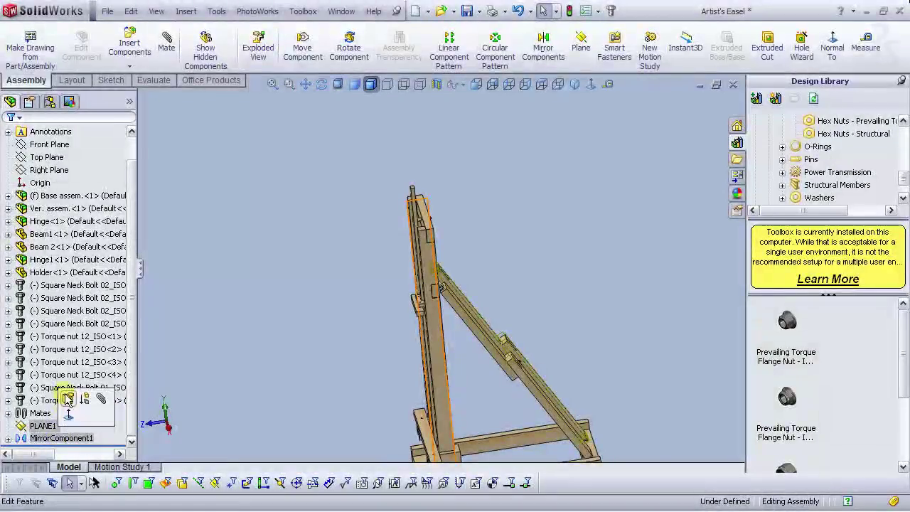
pyautogui.click(62, 400)
pyautogui.scroll(-4, 486, 264)
pyautogui.moveTo(445, 268); pyautogui.dragTo(219, 341, button='middle')
pyautogui.click(129, 137)
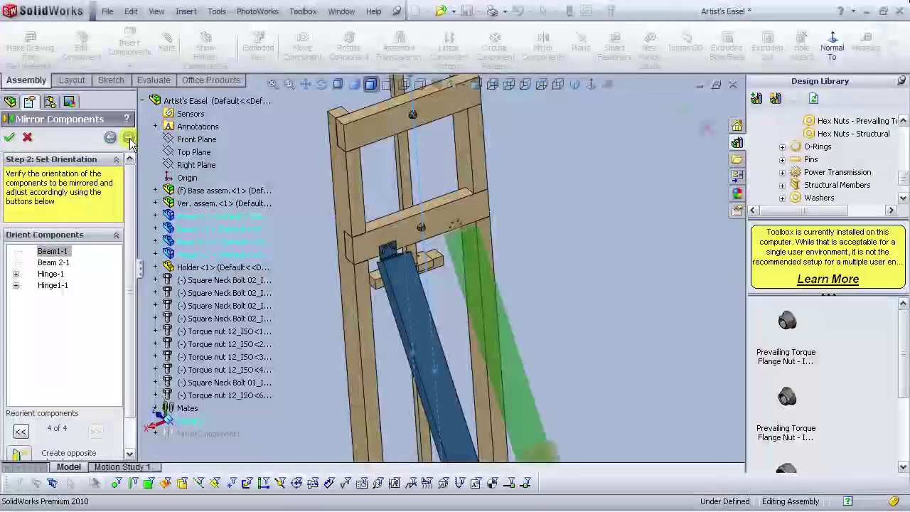
pyautogui.click(61, 253)
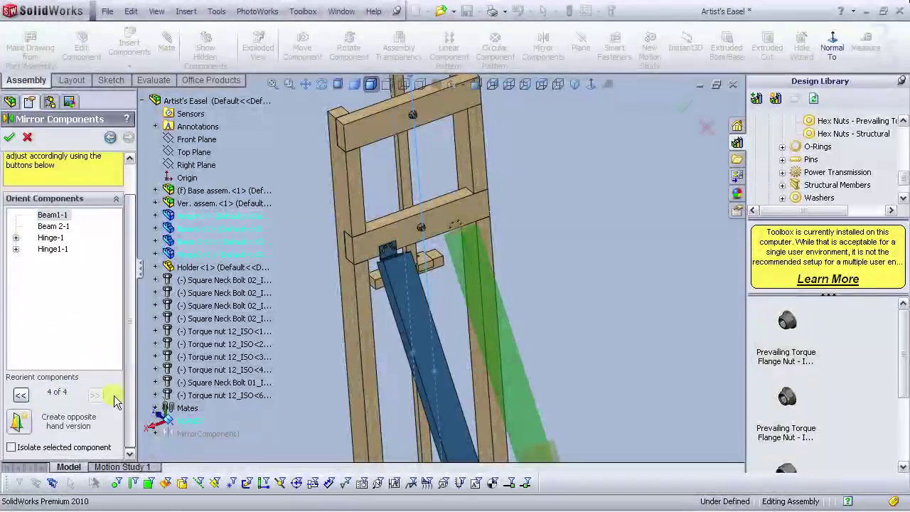
pyautogui.click(20, 397)
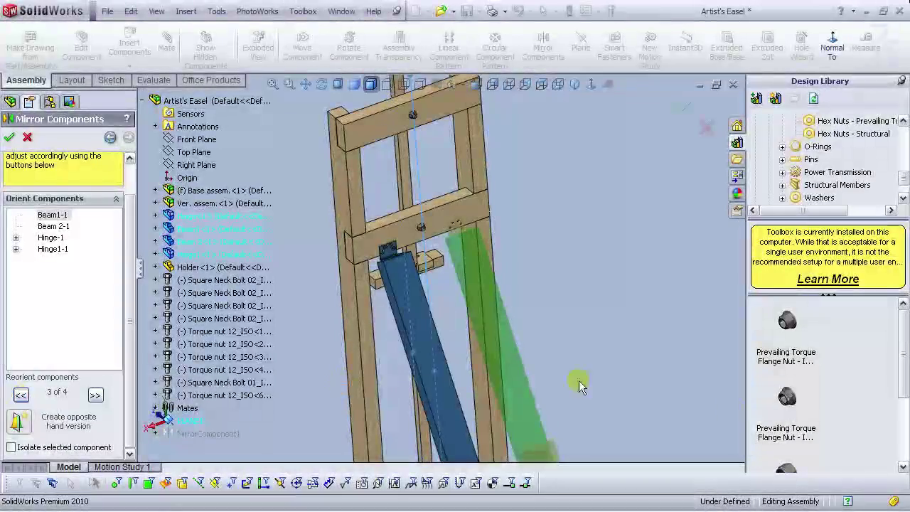
# Step: Create an opposite-hand version of Beam1-1 in the mirror, check the previewed hinge holes and beam alignment, and apply the edited feature
pyautogui.scroll(2, 596, 284)
pyautogui.scroll(-5, 341, 249)
pyautogui.scroll(1, 438, 265)
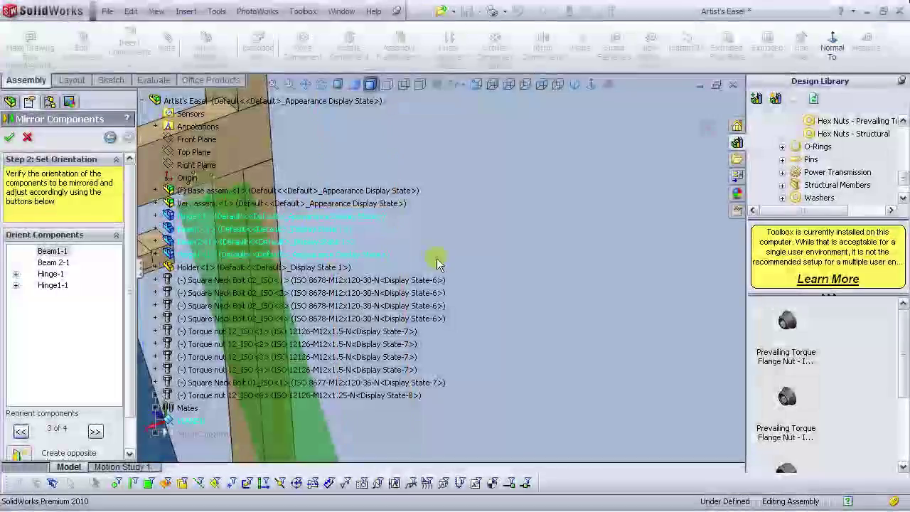
pyautogui.scroll(3, 437, 264)
pyautogui.scroll(-5, 358, 252)
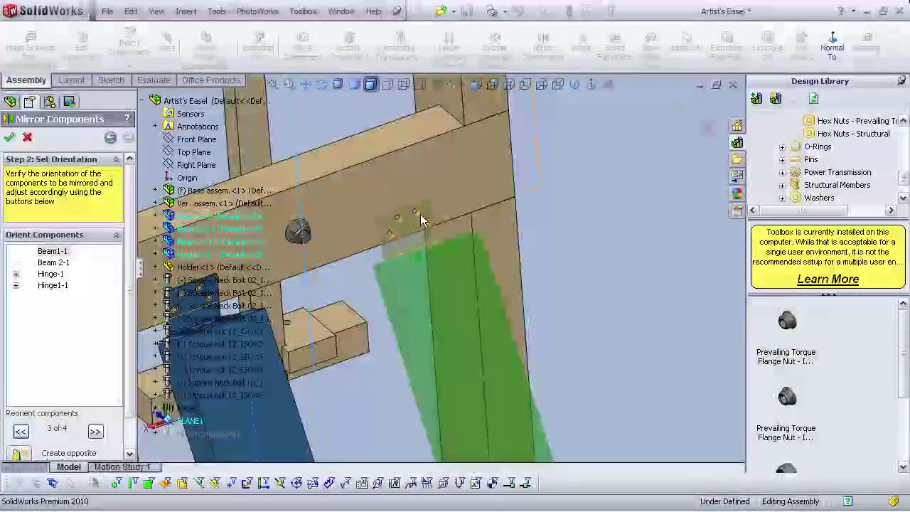
pyautogui.moveTo(421, 214); pyautogui.dragTo(524, 339, button='middle')
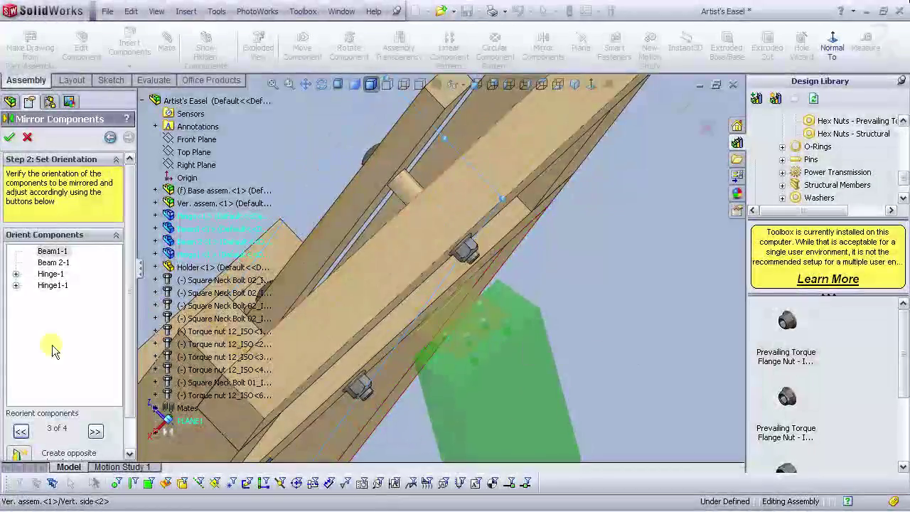
pyautogui.click(22, 455)
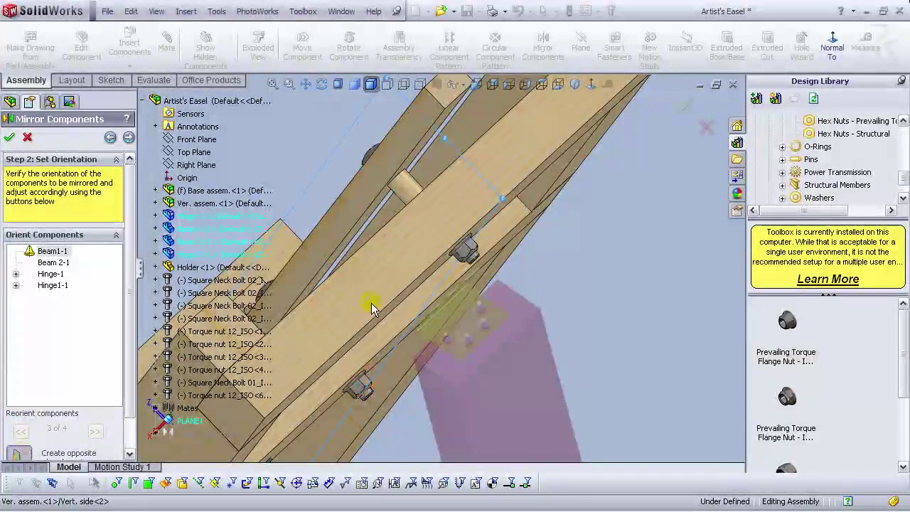
pyautogui.moveTo(581, 308); pyautogui.dragTo(466, 258, button='middle')
pyautogui.scroll(-4, 465, 346)
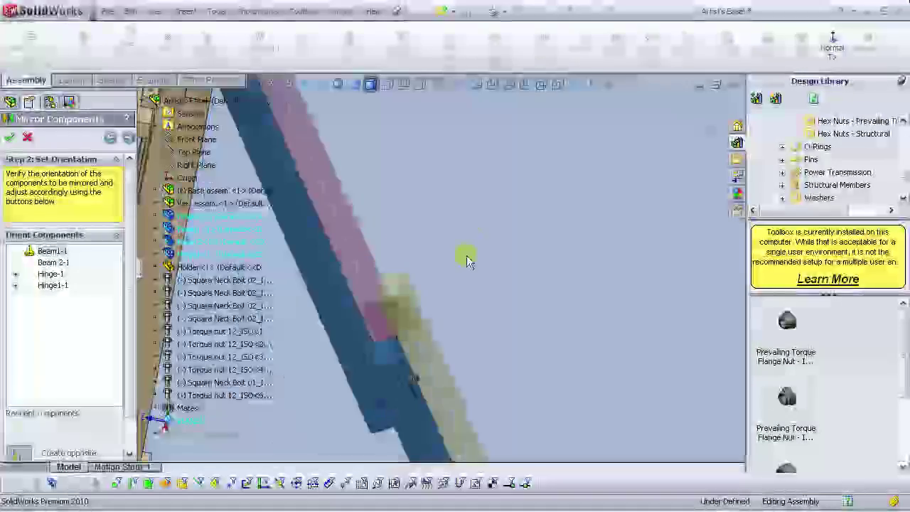
pyautogui.scroll(6, 470, 264)
pyautogui.scroll(-4, 488, 335)
pyautogui.moveTo(386, 241); pyautogui.dragTo(400, 192, button='middle')
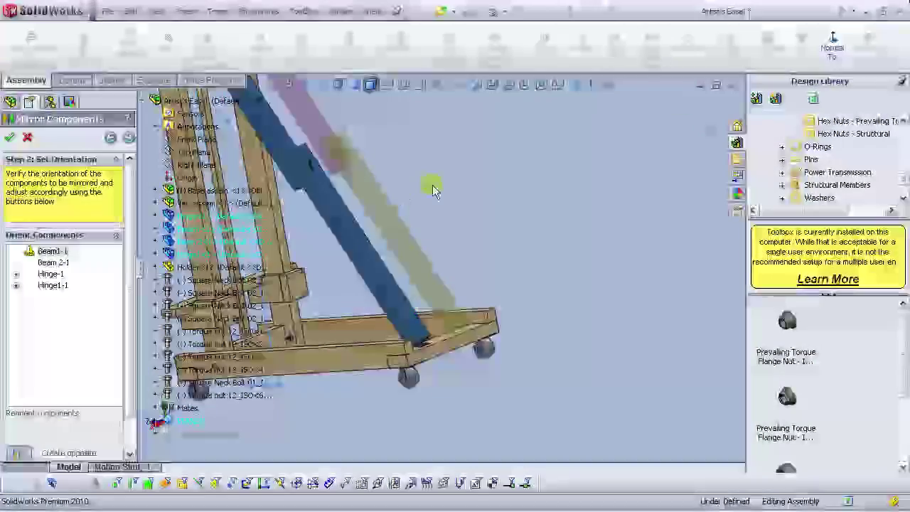
pyautogui.scroll(3, 400, 192)
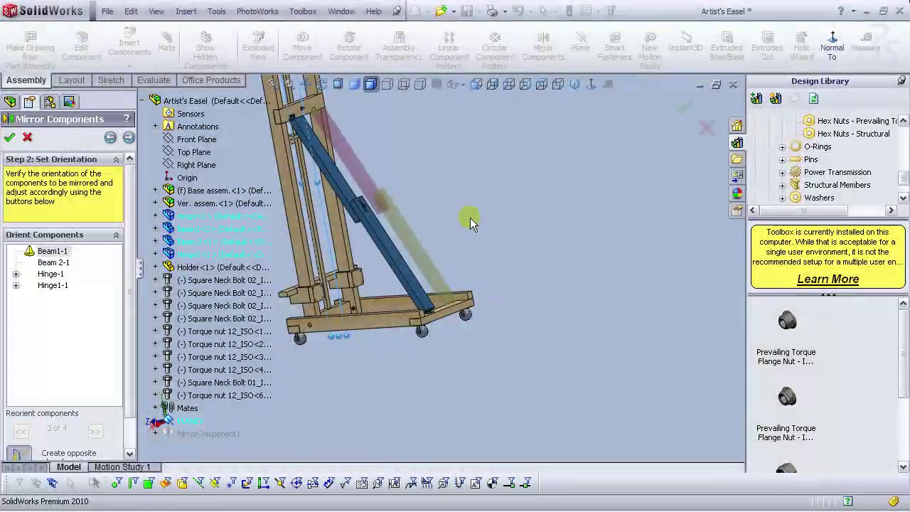
pyautogui.scroll(-4, 362, 158)
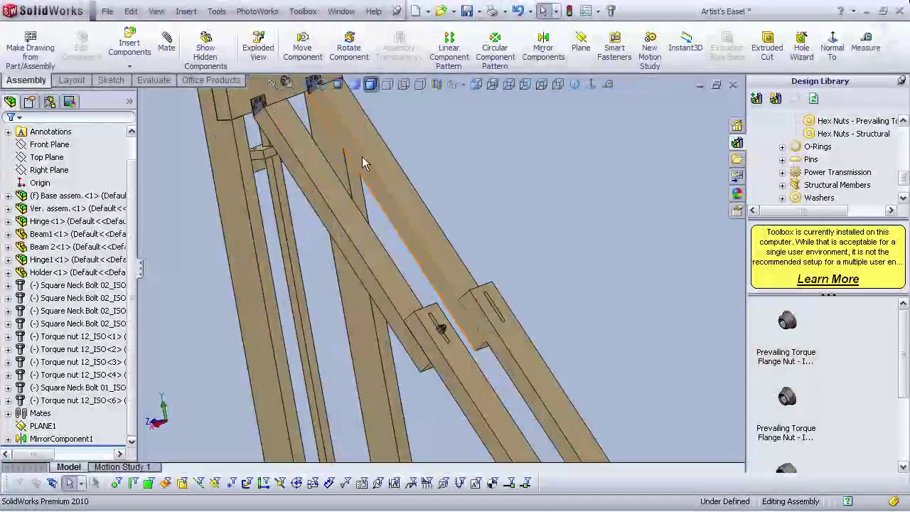
# Step: Inspect the mirrored support at its hinge and slot, and show the whole easel in isometric view with a wider graphics area
pyautogui.scroll(-6, 370, 213)
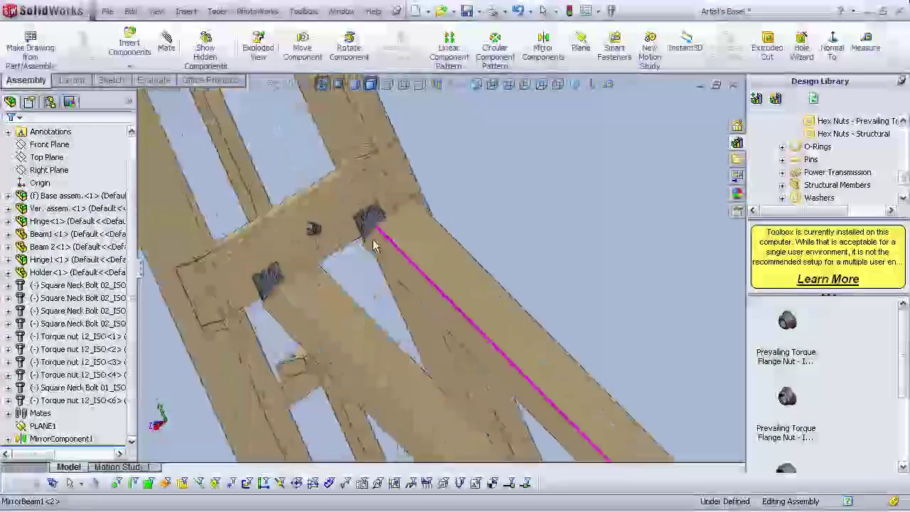
pyautogui.scroll(8, 375, 244)
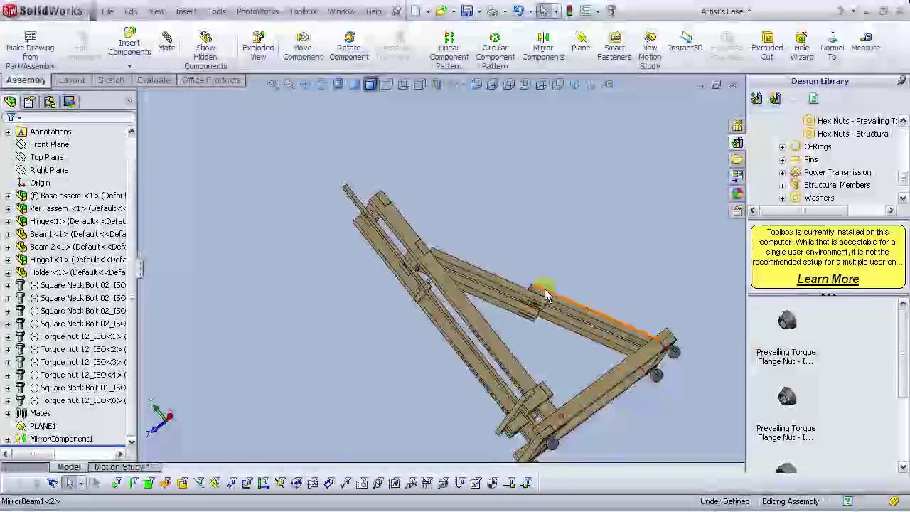
pyautogui.scroll(-8, 545, 295)
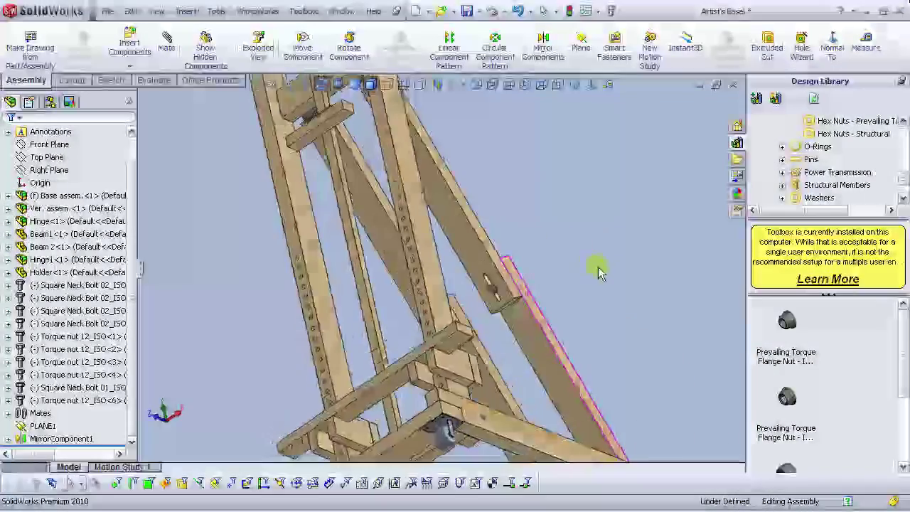
pyautogui.click(574, 84)
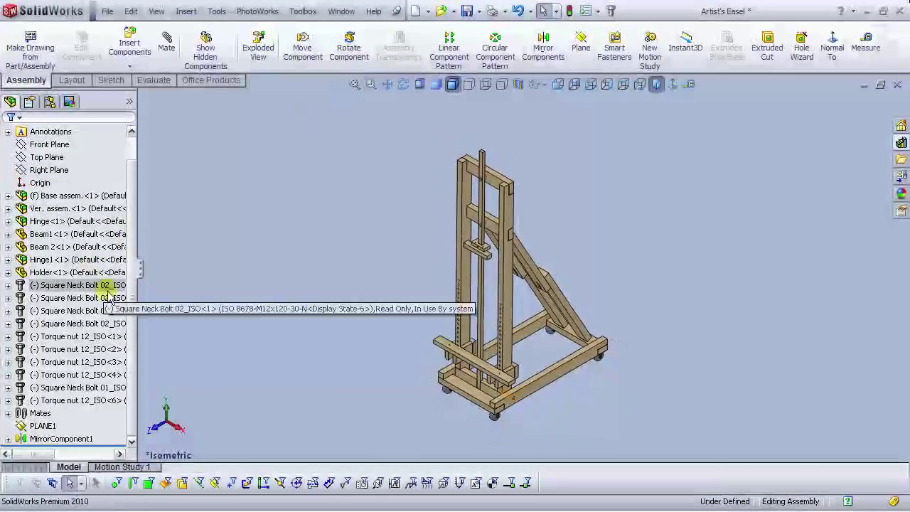
pyautogui.moveTo(141, 265); pyautogui.dragTo(98, 267)
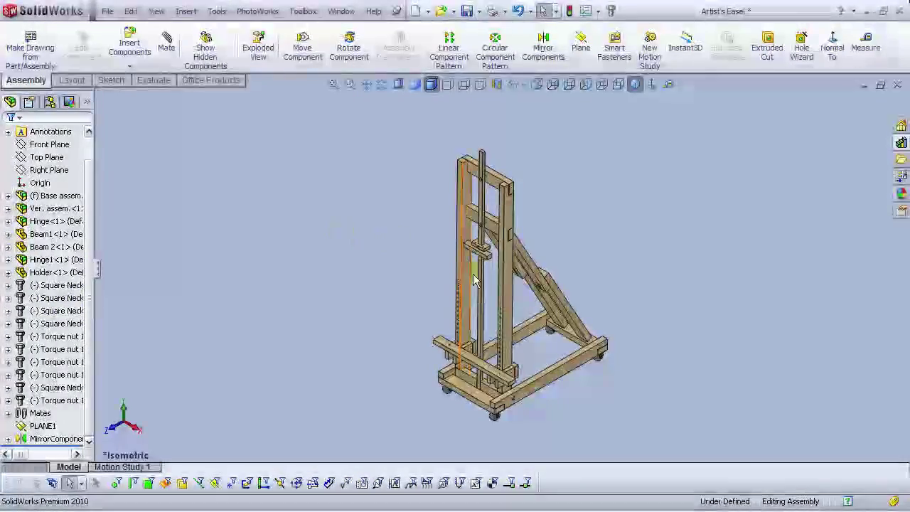
pyautogui.scroll(-3, 576, 289)
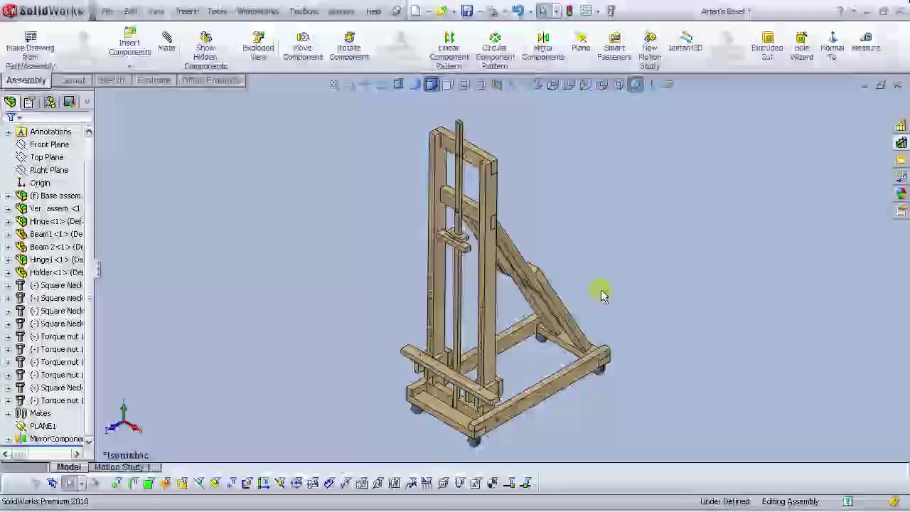
# Step: Save the Artist's Easel assembly and render the isometric view with PhotoWorks
pyautogui.click(256, 12)
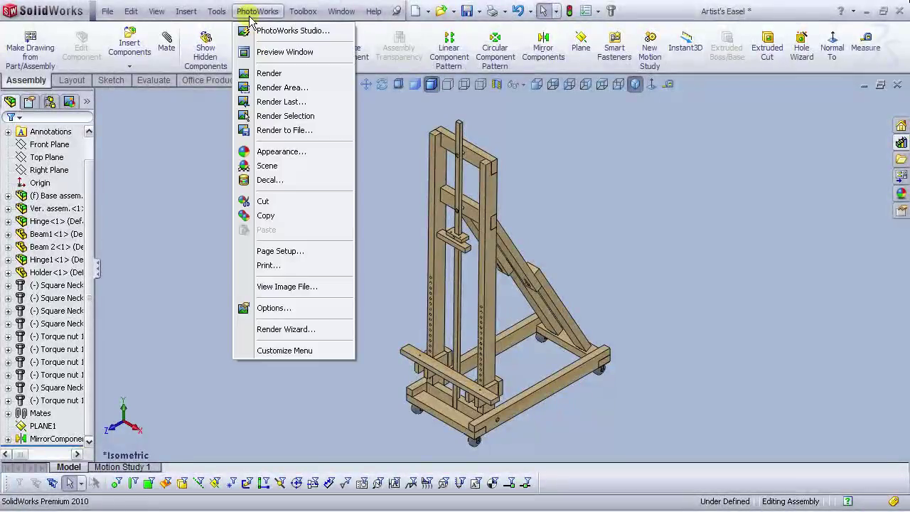
pyautogui.moveTo(303, 12)
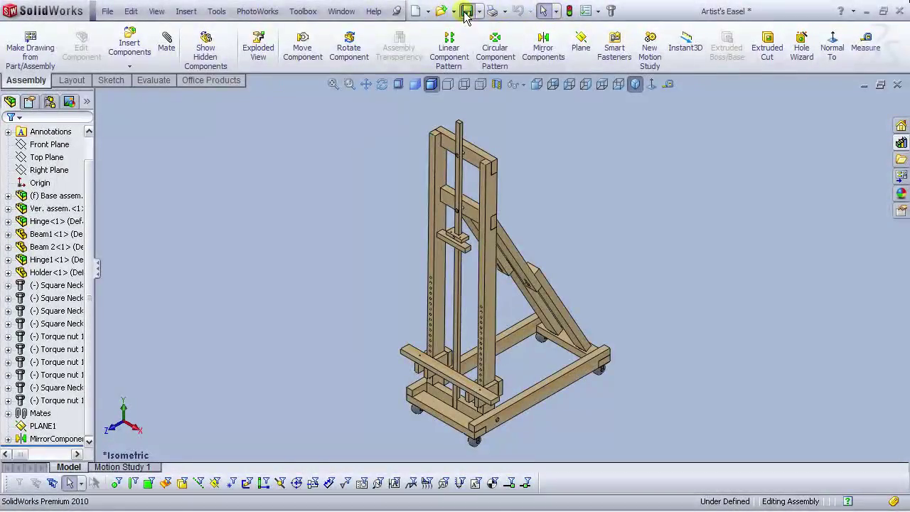
pyautogui.click(256, 12)
pyautogui.click(269, 74)
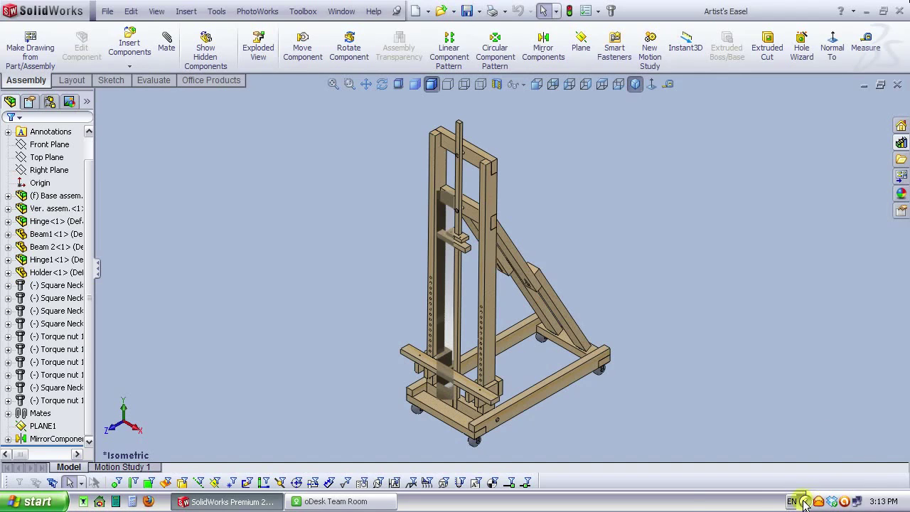
pyautogui.click(804, 502)
pyautogui.rightClick(715, 498)
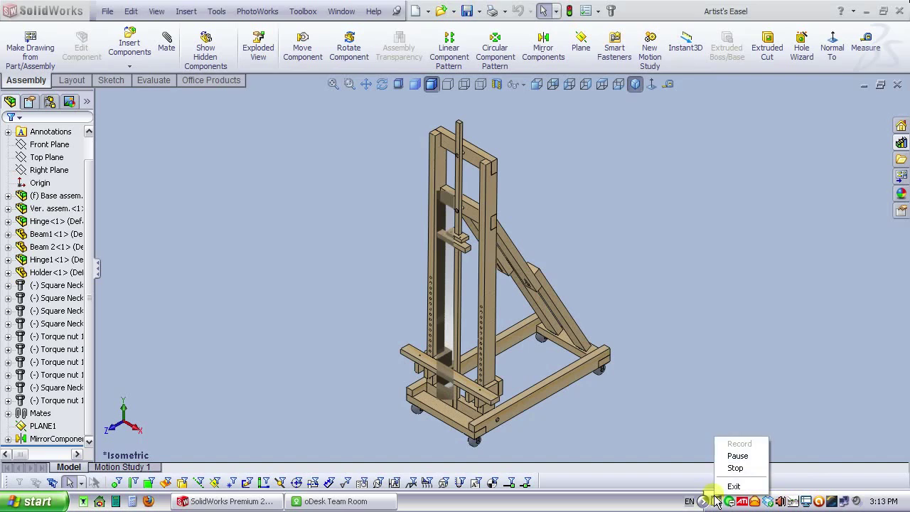
pyautogui.click(735, 468)
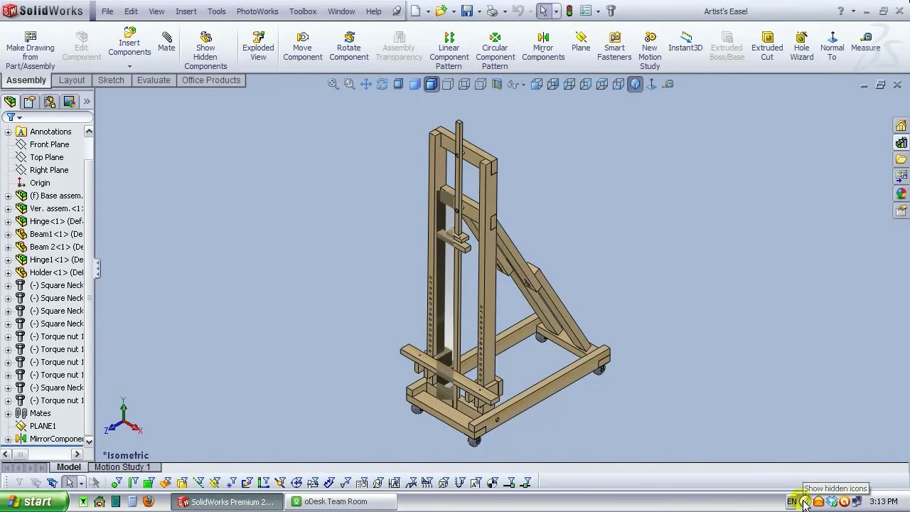
pyautogui.click(804, 503)
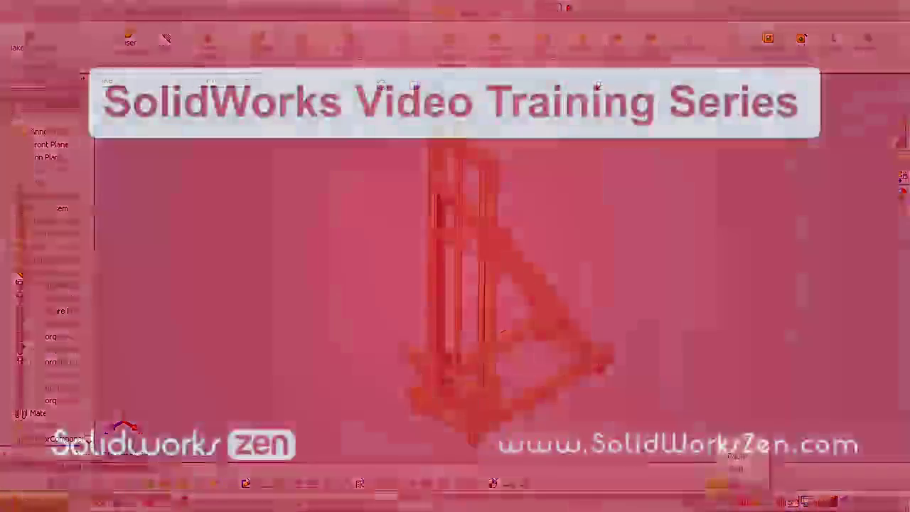